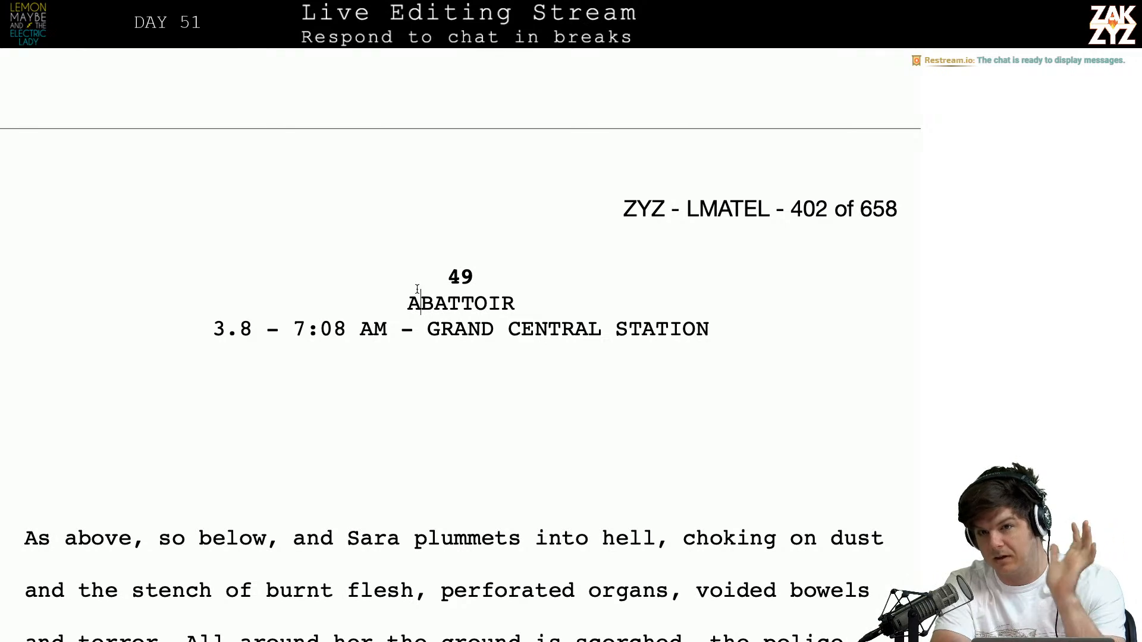
{"action": "key", "text": "Right"}
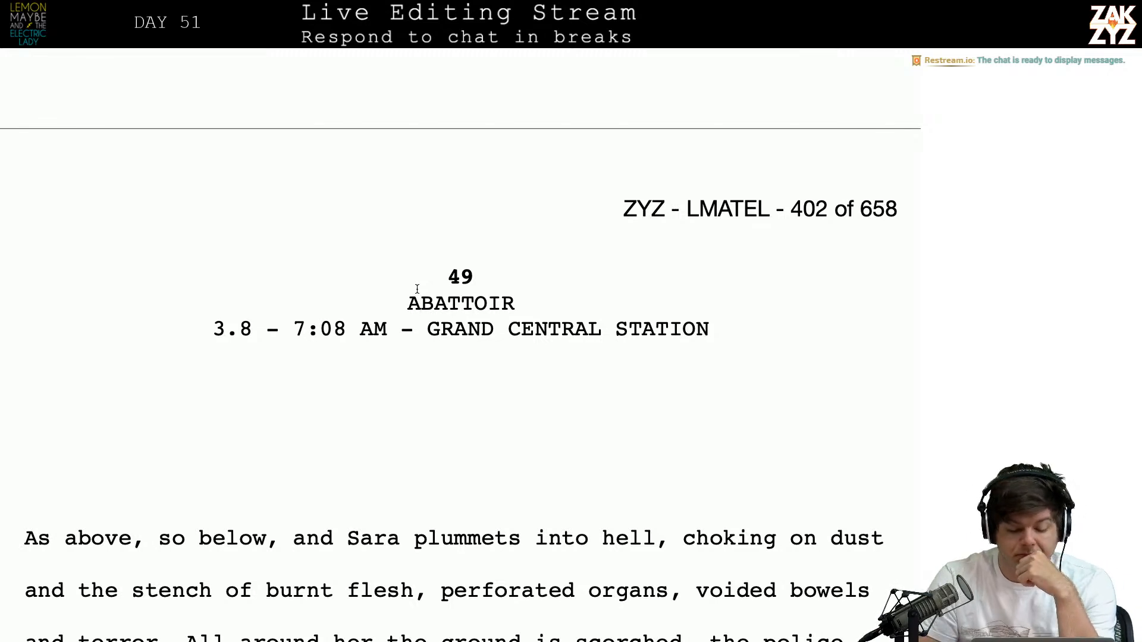
{"action": "scroll", "coordinate": [417, 289], "scroll_direction": "down", "scroll_amount": 1}
{"action": "scroll", "coordinate": [417, 289], "scroll_direction": "down", "scroll_amount": 1}
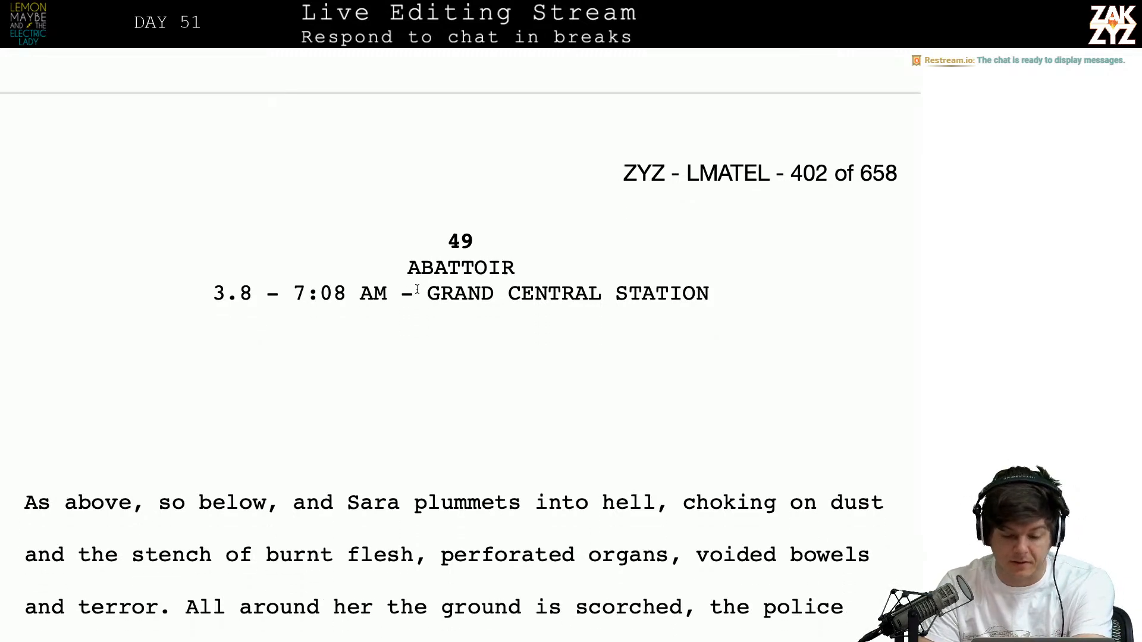
{"action": "left_click", "coordinate": [452, 249]}
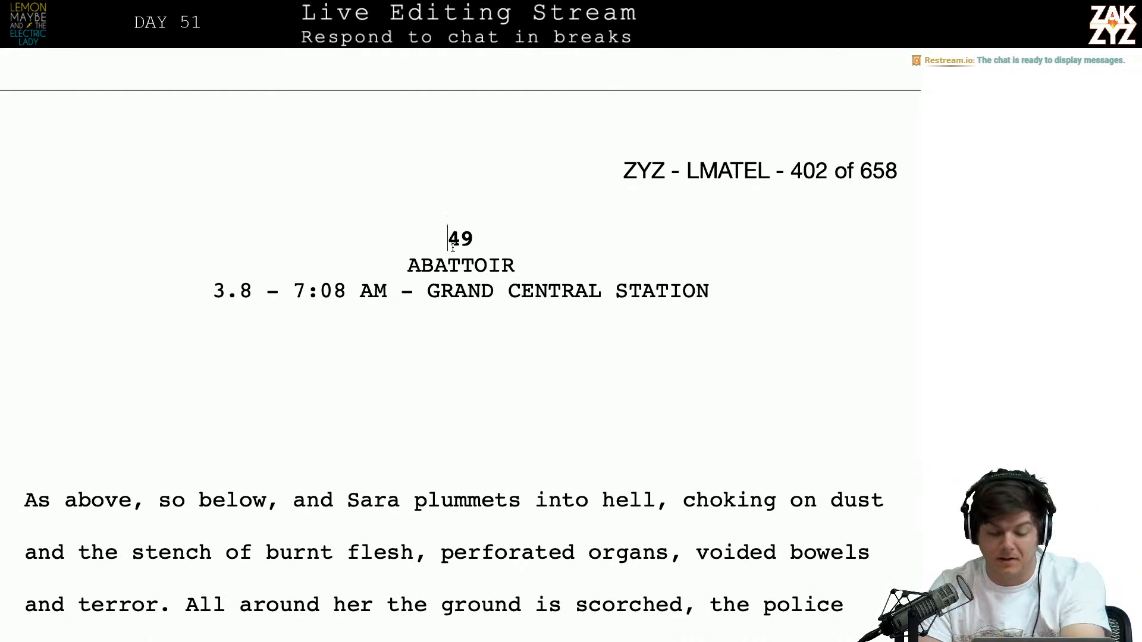
{"action": "scroll", "coordinate": [452, 247], "scroll_direction": "down", "scroll_amount": 1}
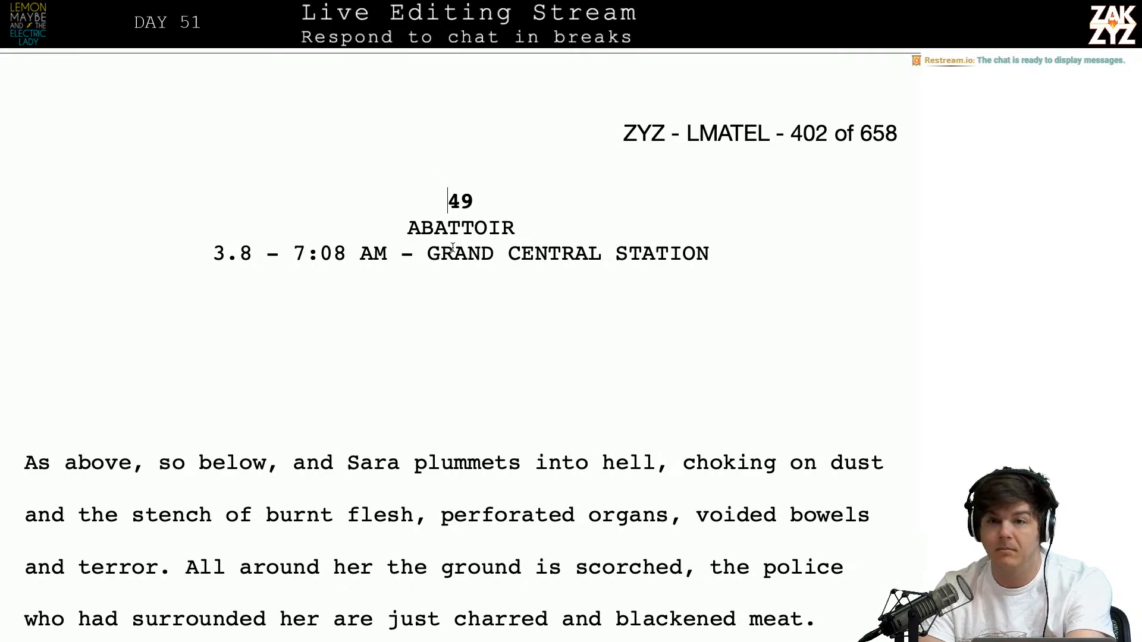
{"action": "scroll", "coordinate": [452, 247], "scroll_direction": "down", "scroll_amount": 1}
{"action": "scroll", "coordinate": [452, 247], "scroll_direction": "down", "scroll_amount": 1}
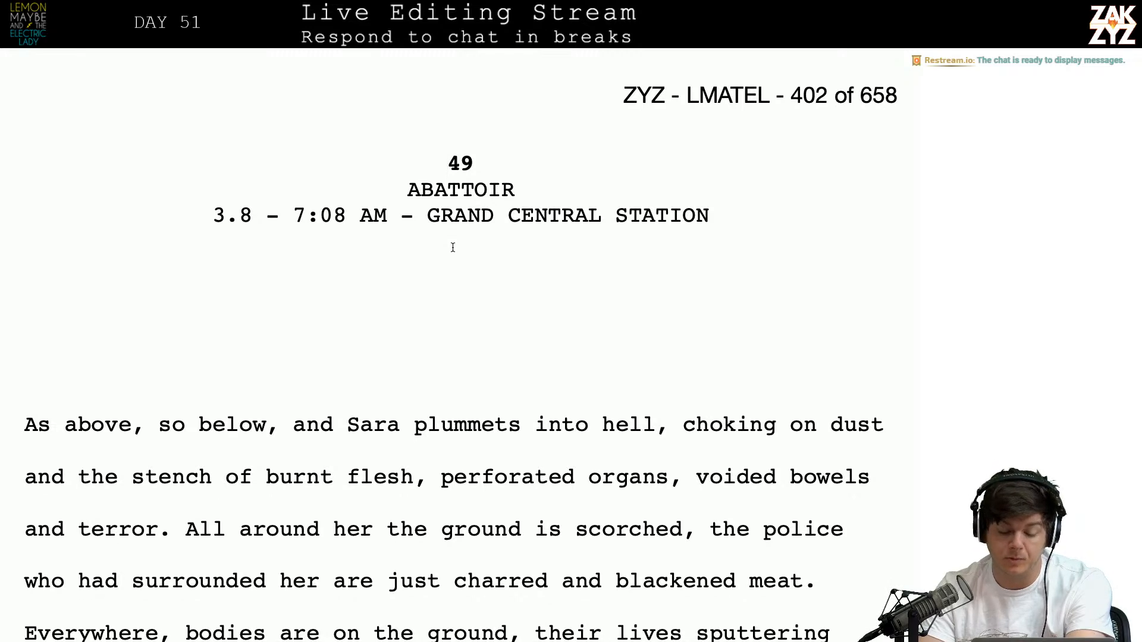
{"action": "scroll", "coordinate": [452, 247], "scroll_direction": "down", "scroll_amount": 1}
{"action": "left_click", "coordinate": [302, 171]}
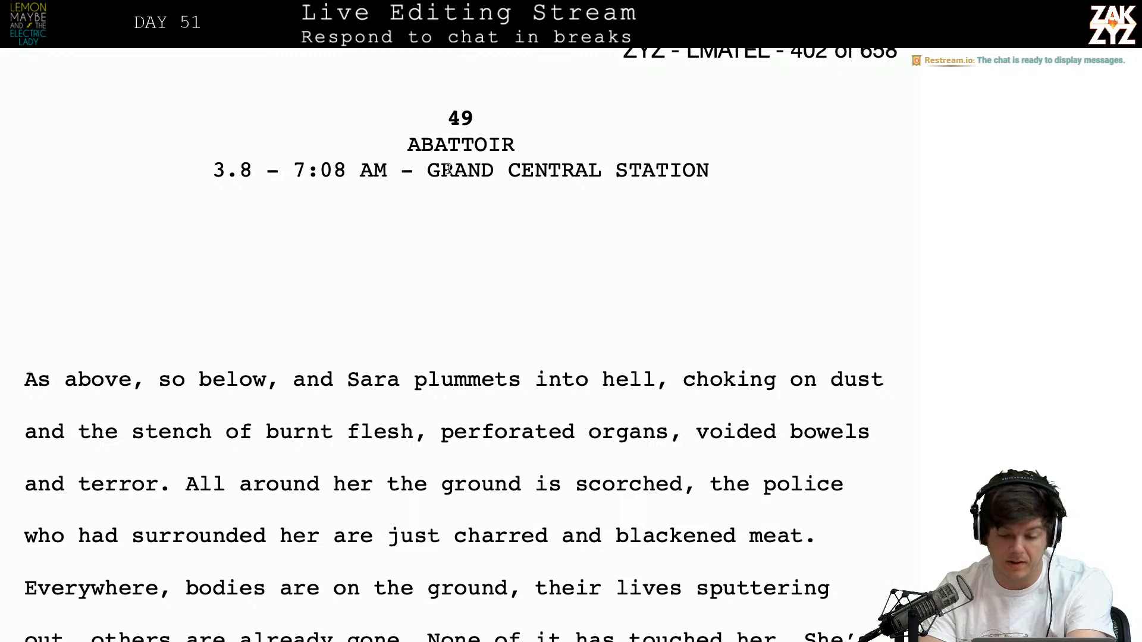
Change the location in the chapter 49 heading from GRAND CENTRAL STATION to GRAND CENTRAL TERMINAL
{"action": "left_click", "coordinate": [636, 190]}
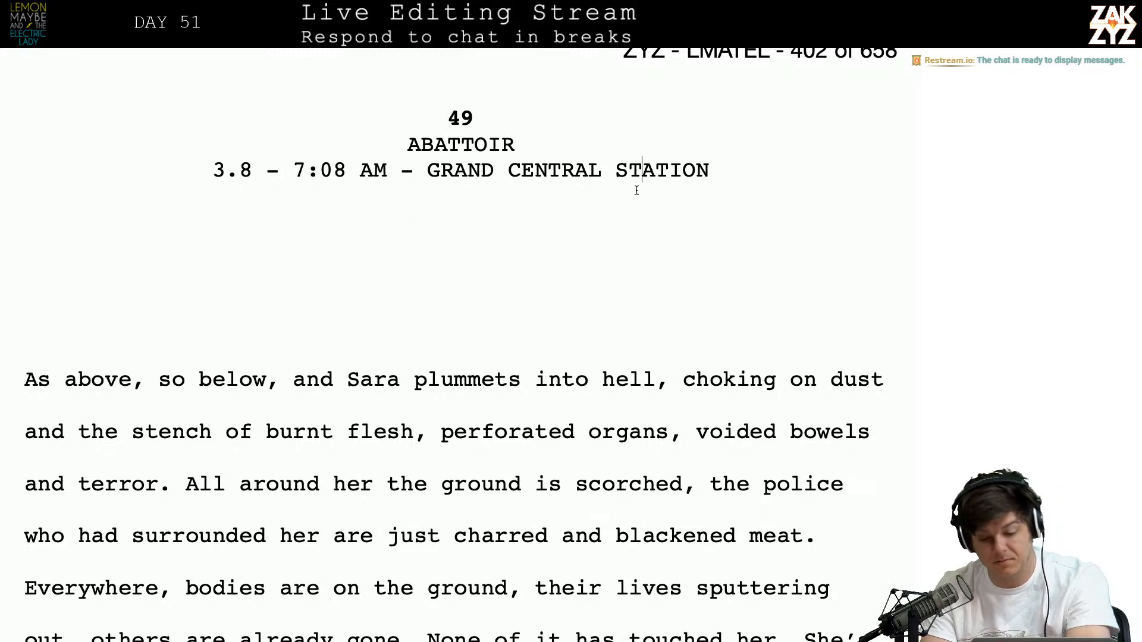
{"action": "key", "text": "Left"}
{"action": "key", "text": "BackSpace"}
{"action": "type", "text": "Teri"}
{"action": "key", "text": "BackSpace"}
{"action": "key", "text": "BackSpace"}
{"action": "key", "text": "BackSpace"}
{"action": "type", "text": "ERMINAL"}
{"action": "key", "text": "shift+Right"}
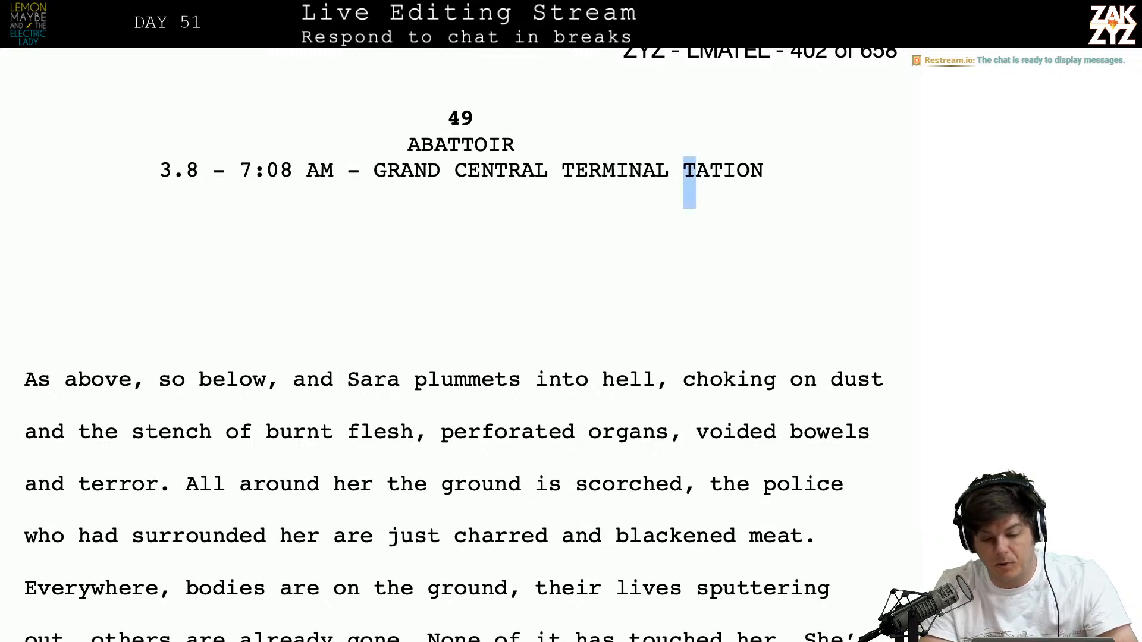
{"action": "key", "text": "shift+Right"}
{"action": "key", "text": "shift+Right"}
{"action": "key", "text": "shift+Right"}
{"action": "key", "text": "shift+Right"}
{"action": "key", "text": "shift+Right"}
{"action": "key", "text": "shift+Right"}
{"action": "key", "text": "shift+Left"}
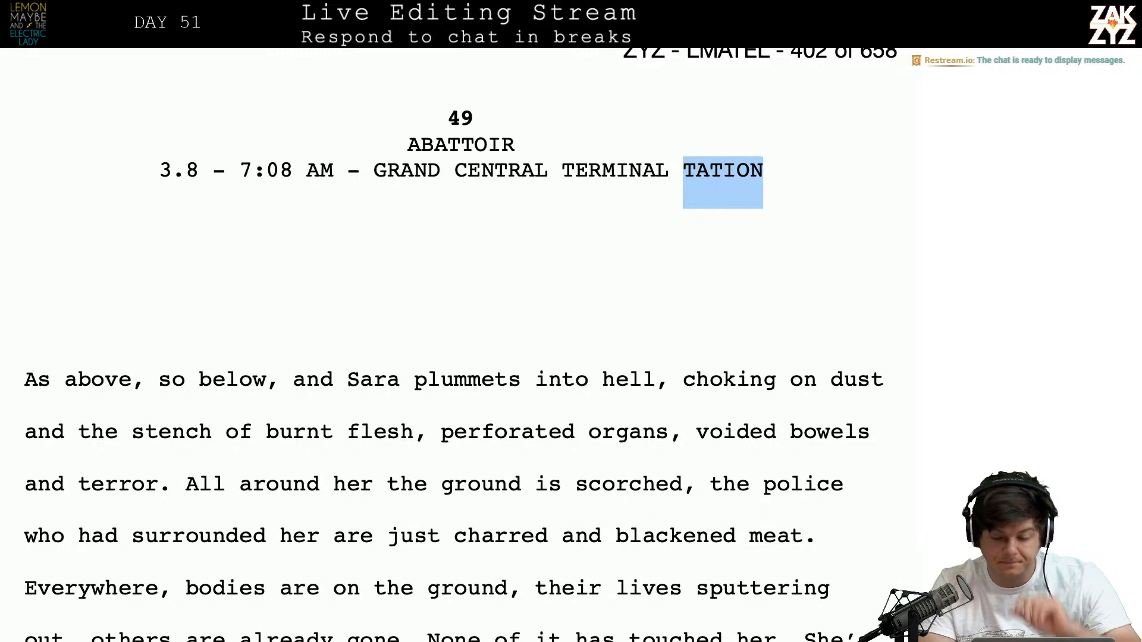
{"action": "key", "text": "BackSpace"}
{"action": "key", "text": "BackSpace"}
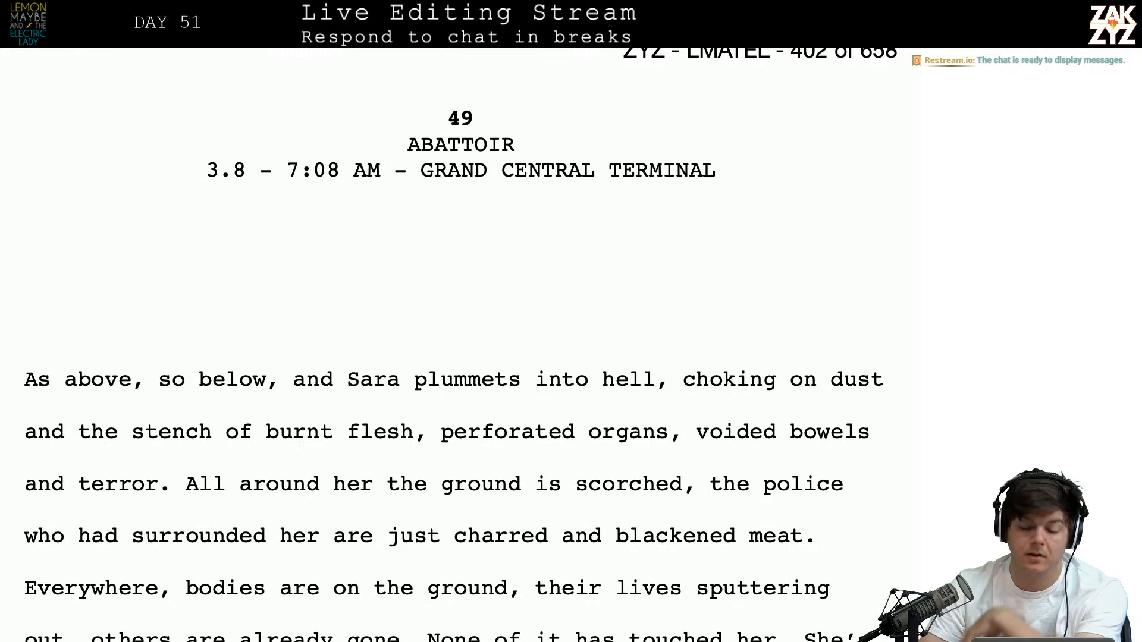
Replace the comma and "and" following "As above, so below" with a period, so "Sara plummets" starts its own sentence
{"action": "scroll", "coordinate": [460, 344], "scroll_direction": "down", "scroll_amount": 1}
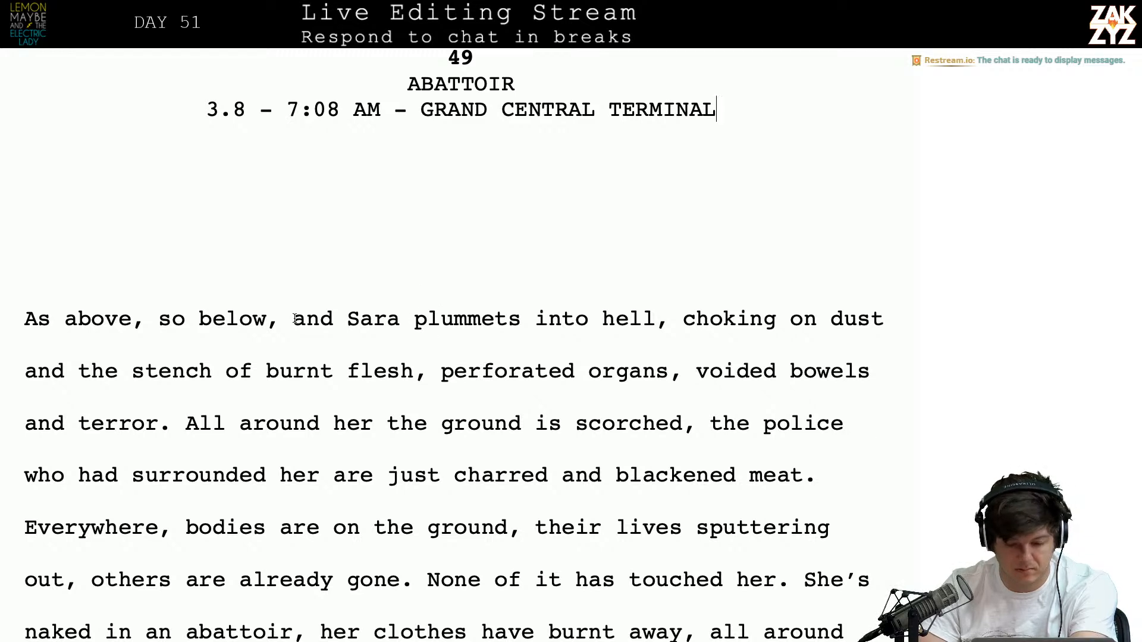
{"action": "left_click", "coordinate": [336, 324]}
{"action": "key", "text": "BackSpace"}
{"action": "key", "text": "BackSpace"}
{"action": "key", "text": "BackSpace"}
{"action": "key", "text": "BackSpace"}
{"action": "key", "text": "BackSpace"}
{"action": "type", "text": "."}
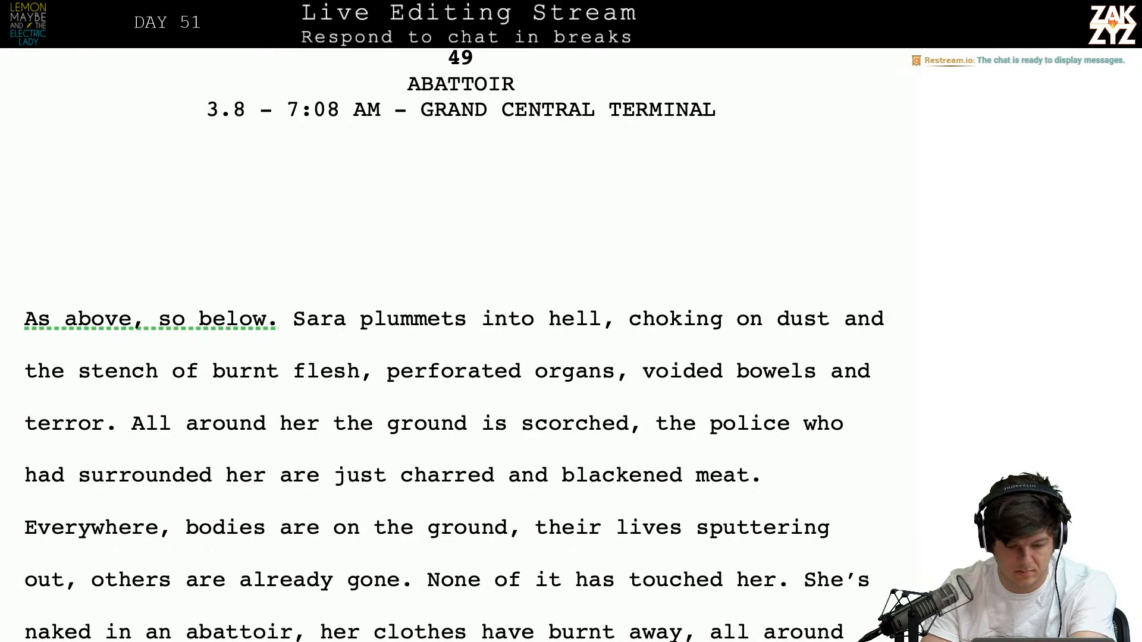
Shorten "dust and the stench" in the opening paragraph to "dust and stench.", ending the sentence there
{"action": "key", "text": "Right"}
{"action": "key", "text": "Right"}
{"action": "key", "text": "Right"}
{"action": "key", "text": "Right"}
{"action": "key", "text": "Right"}
{"action": "key", "text": "Right"}
{"action": "key", "text": "Right"}
{"action": "key", "text": "Right"}
{"action": "key", "text": "Right"}
{"action": "key", "text": "Right"}
{"action": "key", "text": "Right"}
{"action": "key", "text": "Right"}
{"action": "key", "text": "Right"}
{"action": "key", "text": "Down"}
{"action": "key", "text": "Left"}
{"action": "key", "text": "Left"}
{"action": "key", "text": "Left"}
{"action": "key", "text": "Left"}
{"action": "key", "text": "Left"}
{"action": "key", "text": "Left"}
{"action": "key", "text": "Left"}
{"action": "key", "text": "Left"}
{"action": "key", "text": "Left"}
{"action": "key", "text": "Left"}
{"action": "key", "text": "Left"}
{"action": "key", "text": "Left"}
{"action": "key", "text": "Left"}
{"action": "key", "text": "Up"}
{"action": "key", "text": "Left"}
{"action": "key", "text": "Right"}
{"action": "key", "text": "Right"}
{"action": "key", "text": "Right"}
{"action": "key", "text": "Right"}
{"action": "key", "text": "Right"}
{"action": "key", "text": "Right"}
{"action": "key", "text": "Right"}
{"action": "key", "text": "Right"}
{"action": "key", "text": "Right"}
{"action": "key", "text": "Right"}
{"action": "key", "text": "Right"}
{"action": "key", "text": "Right"}
{"action": "key", "text": "Right"}
{"action": "key", "text": "Right"}
{"action": "key", "text": "Right"}
{"action": "key", "text": "Right"}
{"action": "key", "text": "Right"}
{"action": "key", "text": "Right"}
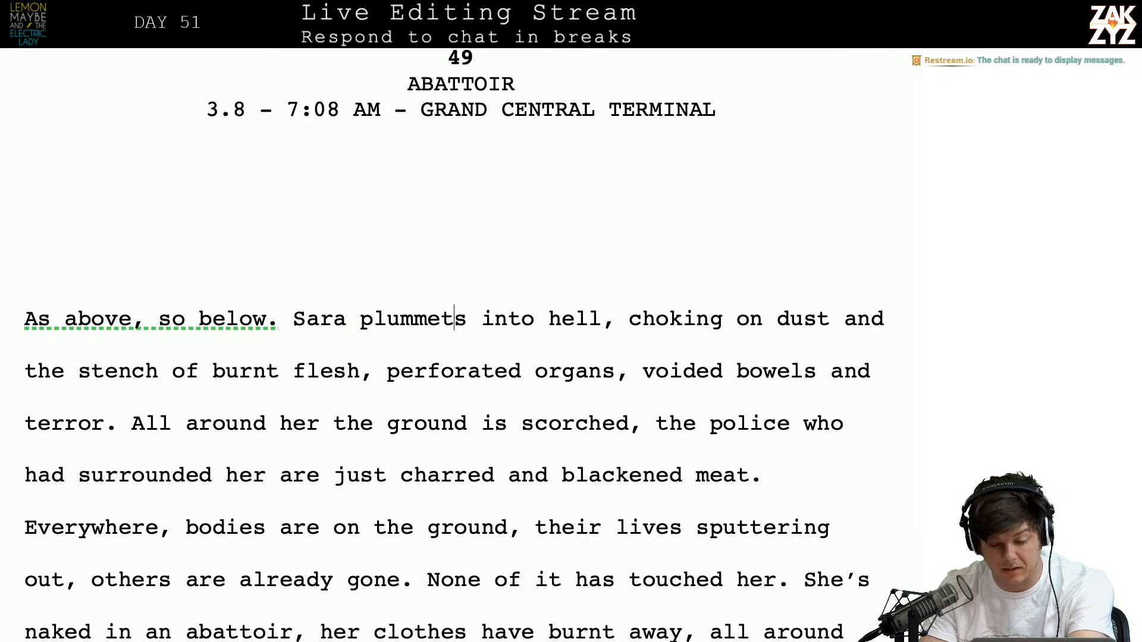
{"action": "key", "text": "Right"}
{"action": "key", "text": "Right"}
{"action": "key", "text": "Right"}
{"action": "key", "text": "Right"}
{"action": "key", "text": "Right"}
{"action": "key", "text": "Right"}
{"action": "key", "text": "Right"}
{"action": "key", "text": "Right"}
{"action": "key", "text": "Right"}
{"action": "key", "text": "Right"}
{"action": "key", "text": "Right"}
{"action": "key", "text": "Right"}
{"action": "key", "text": "Right"}
{"action": "key", "text": "Right"}
{"action": "key", "text": "Right"}
{"action": "key", "text": "Right"}
{"action": "key", "text": "Right"}
{"action": "key", "text": "Right"}
{"action": "key", "text": "Right"}
{"action": "key", "text": "Right"}
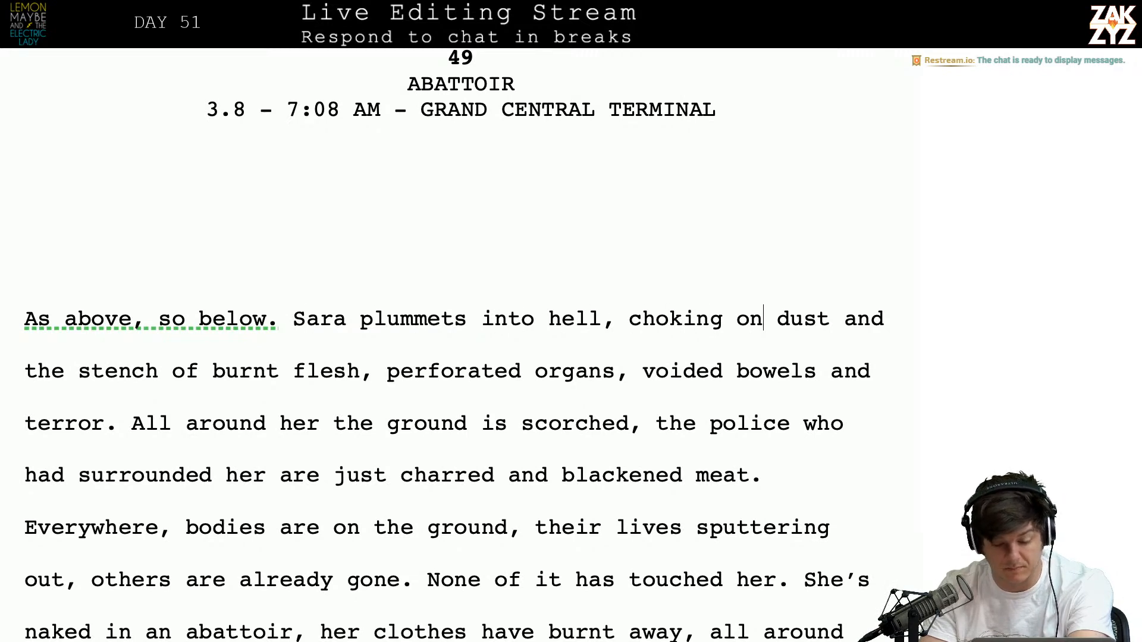
{"action": "key", "text": "Right"}
{"action": "key", "text": "Right"}
{"action": "key", "text": "Right"}
{"action": "key", "text": "Right"}
{"action": "key", "text": "Right"}
{"action": "key", "text": "Right"}
{"action": "key", "text": "Right"}
{"action": "key", "text": "Right"}
{"action": "key", "text": "Right"}
{"action": "key", "text": "Right"}
{"action": "key", "text": "Right"}
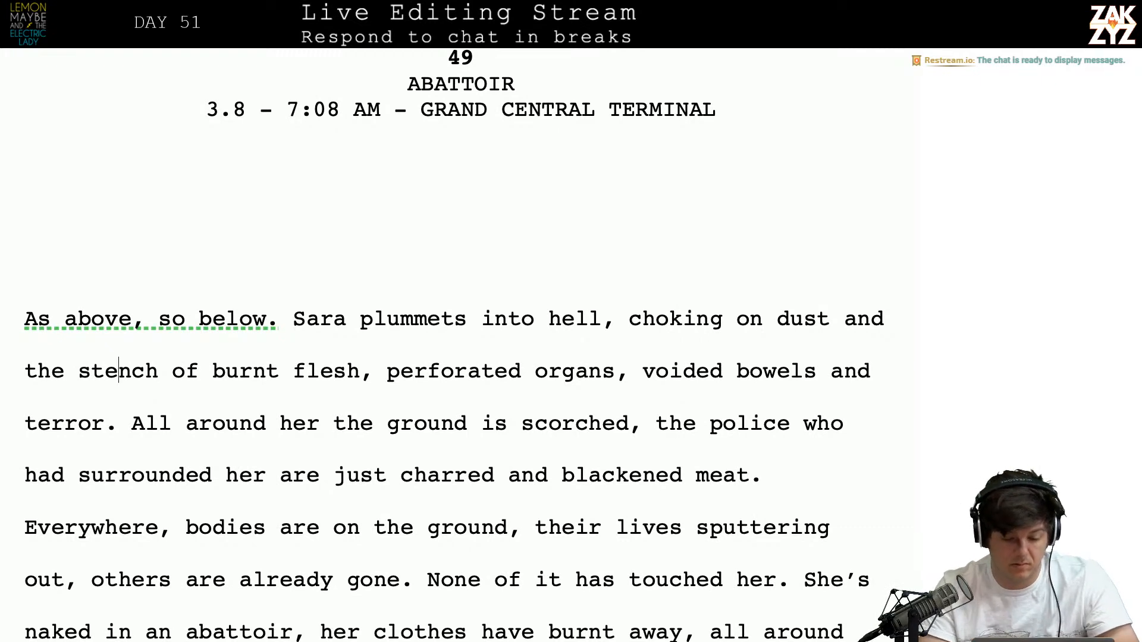
{"action": "key", "text": "Right"}
{"action": "key", "text": "Right"}
{"action": "type", "text": "."}
{"action": "key", "text": "BackSpace"}
{"action": "key", "text": "BackSpace"}
{"action": "key", "text": "BackSpace"}
{"action": "key", "text": "BackSpace"}
{"action": "key", "text": "BackSpace"}
{"action": "key", "text": "BackSpace"}
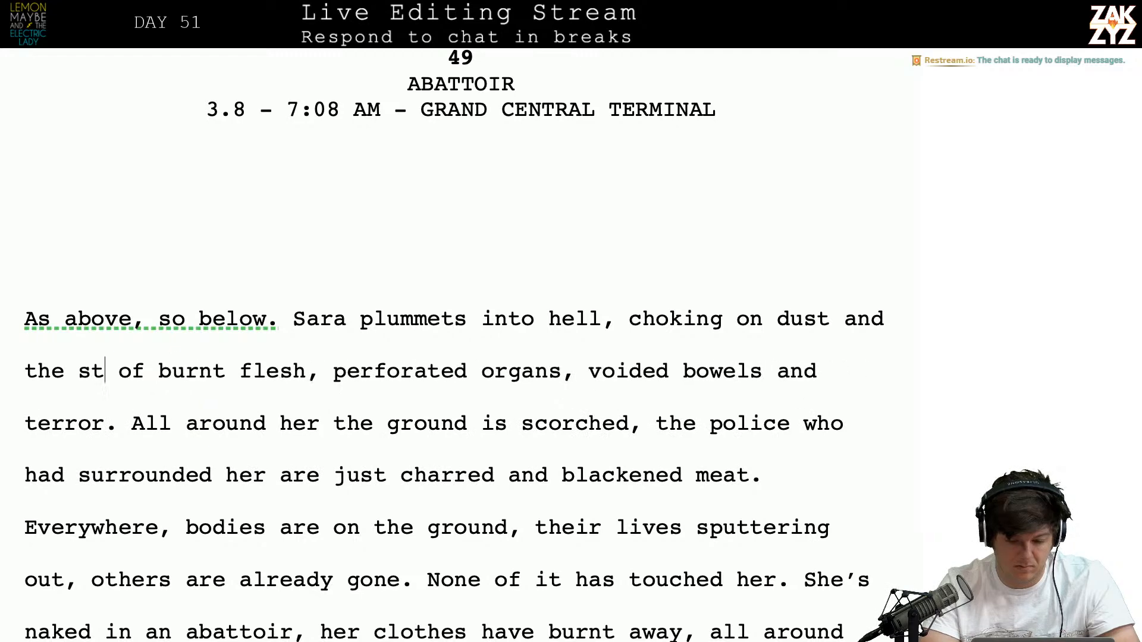
{"action": "key", "text": "BackSpace"}
{"action": "key", "text": "BackSpace"}
{"action": "key", "text": "BackSpace"}
{"action": "key", "text": "BackSpace"}
{"action": "key", "text": "BackSpace"}
{"action": "key", "text": "BackSpace"}
{"action": "key", "text": "BackSpace"}
{"action": "key", "text": "BackSpace"}
{"action": "key", "text": "BackSpace"}
{"action": "type", "text": "nd stne"}
{"action": "key", "text": "BackSpace"}
{"action": "key", "text": "BackSpace"}
{"action": "type", "text": "ench."}
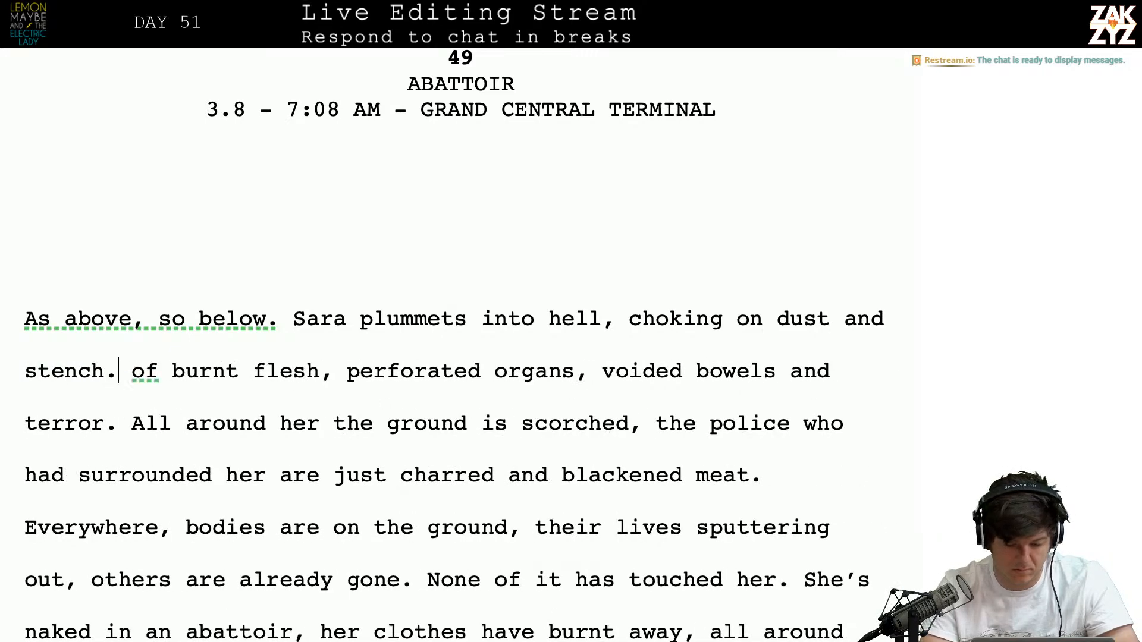
Remove "of" before "burnt flesh" and capitalize "Burnt" to begin a new sentence
{"action": "key", "text": "shift+Right"}
{"action": "key", "text": "shift+Right"}
{"action": "key", "text": "shift+Right"}
{"action": "key", "text": "shift+Right"}
{"action": "key", "text": "shift+Right"}
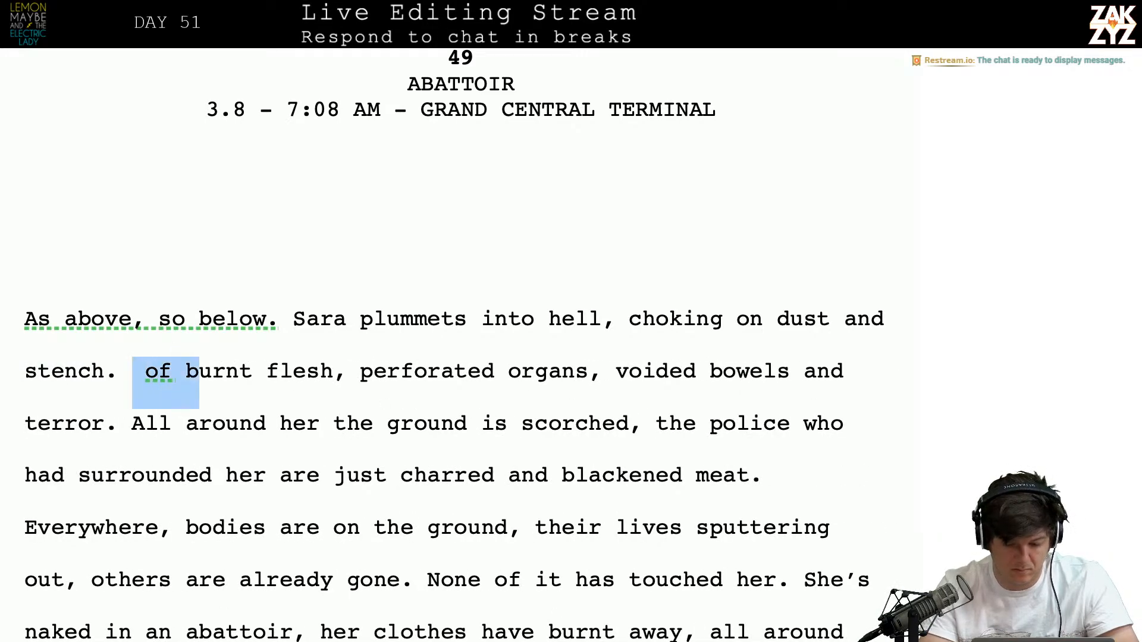
{"action": "type", "text": "B"}
Replace "dust and stench." in the opening paragraph with "dust, gagging at the stench."
{"action": "key", "text": "Down"}
{"action": "key", "text": "Left"}
{"action": "key", "text": "Left"}
{"action": "key", "text": "Up"}
{"action": "key", "text": "Right"}
{"action": "key", "text": "BackSpace"}
{"action": "key", "text": "BackSpace"}
{"action": "key", "text": "BackSpace"}
{"action": "key", "text": "BackSpace"}
{"action": "key", "text": "BackSpace"}
{"action": "key", "text": "BackSpace"}
{"action": "key", "text": "BackSpace"}
{"action": "key", "text": "BackSpace"}
{"action": "key", "text": "BackSpace"}
{"action": "key", "text": "BackSpace"}
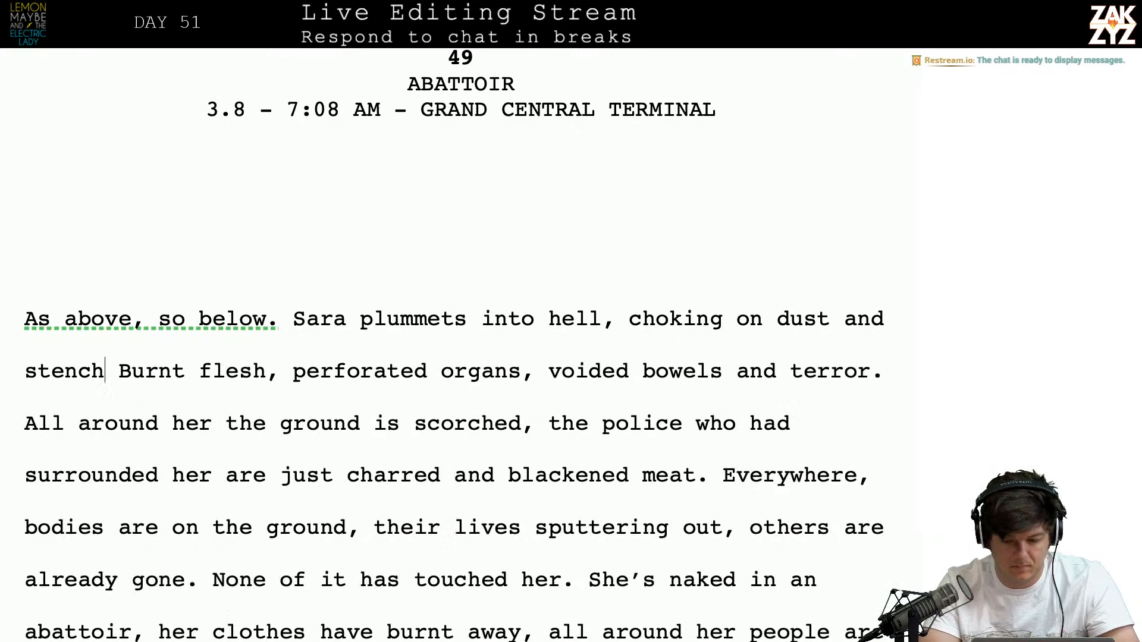
{"action": "key", "text": "BackSpace"}
{"action": "key", "text": "BackSpace"}
{"action": "key", "text": "BackSpace"}
{"action": "key", "text": "BackSpace"}
{"action": "key", "text": "BackSpace"}
{"action": "key", "text": "BackSpace"}
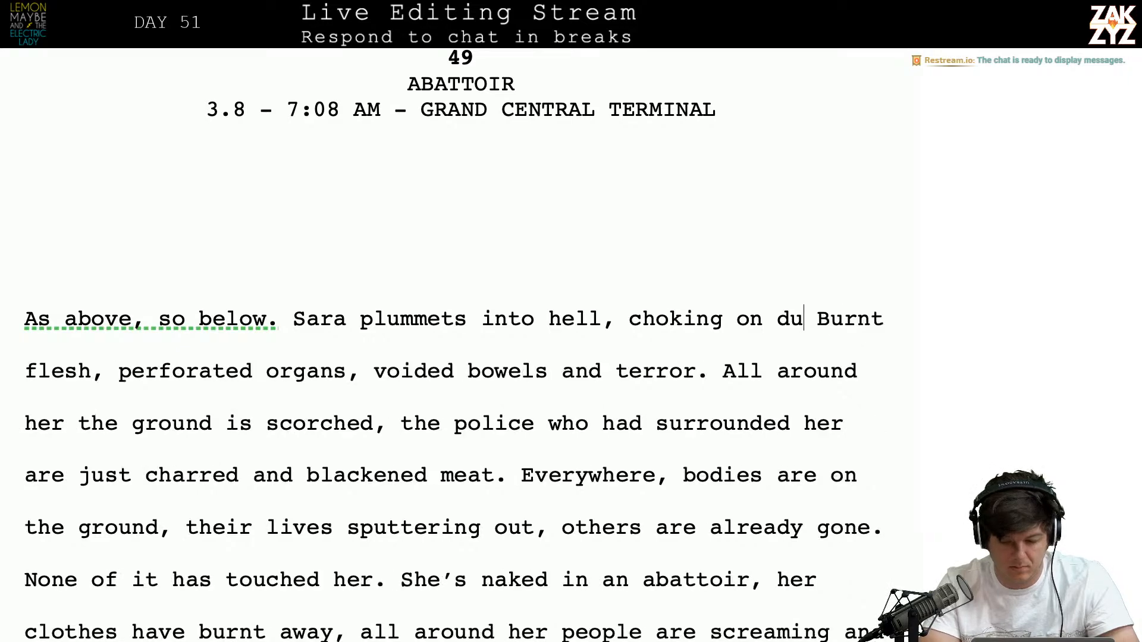
{"action": "type", "text": "st"}
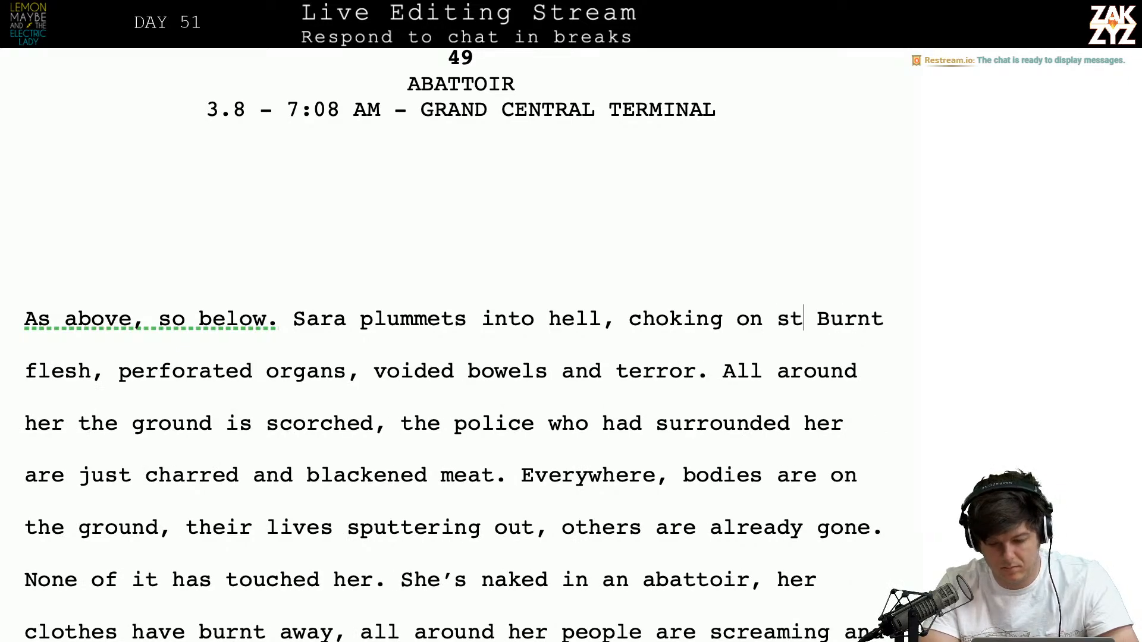
{"action": "key", "text": "BackSpace"}
{"action": "key", "text": "BackSpace"}
{"action": "type", "text": "dust, ga"}
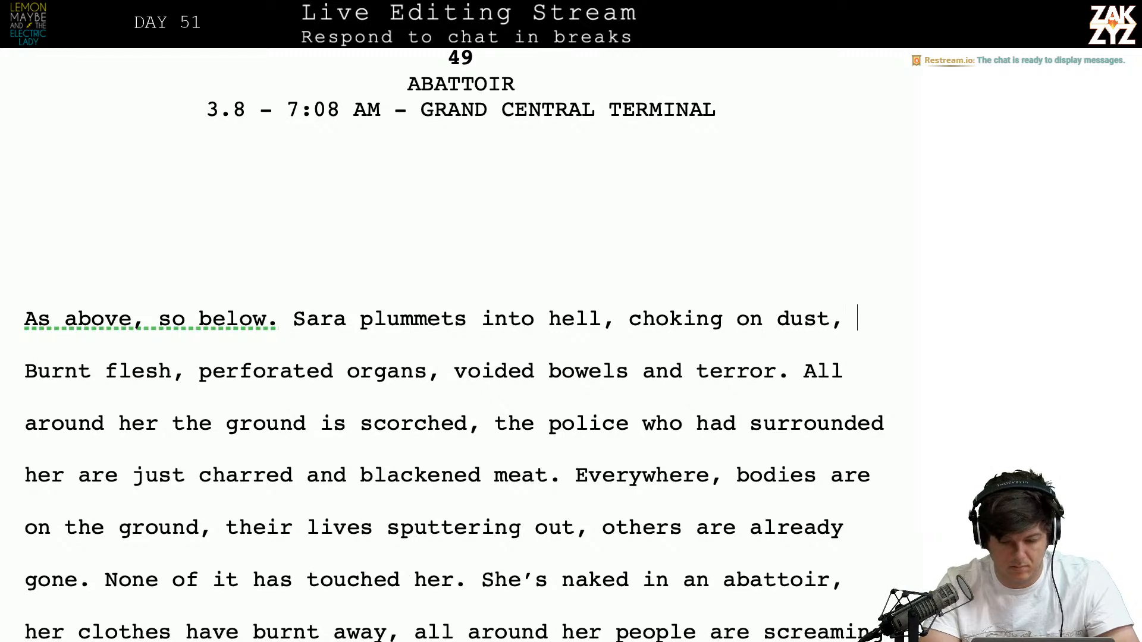
{"action": "type", "text": "gging o"}
{"action": "key", "text": "BackSpace"}
{"action": "type", "text": "at th"}
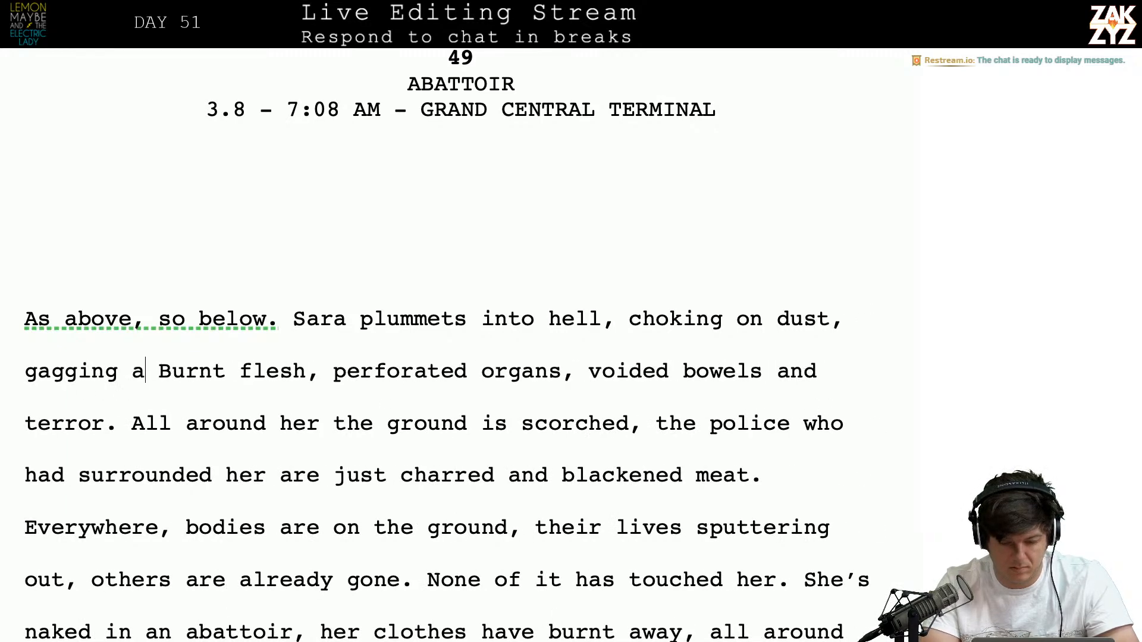
{"action": "type", "text": "e stench."}
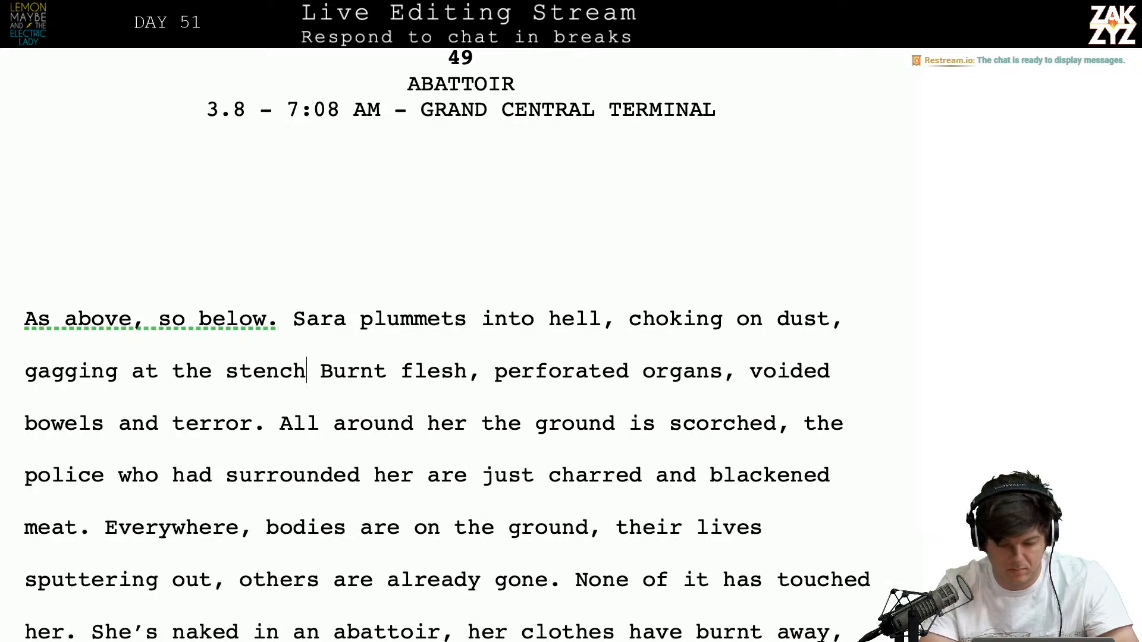
{"action": "key", "text": "BackSpace"}
Insert a comma after "voided bowels", before "and terror", in the opening paragraph
{"action": "key", "text": "Right"}
{"action": "key", "text": "Right"}
{"action": "key", "text": "Right"}
{"action": "key", "text": "Right"}
{"action": "key", "text": "Right"}
{"action": "key", "text": "Right"}
{"action": "key", "text": "Right"}
{"action": "key", "text": "Right"}
{"action": "key", "text": "Right"}
{"action": "key", "text": "Right"}
{"action": "key", "text": "Right"}
{"action": "key", "text": "Right"}
{"action": "key", "text": "Right"}
{"action": "key", "text": "Right"}
{"action": "key", "text": "Right"}
{"action": "key", "text": "Right"}
{"action": "key", "text": "Right"}
{"action": "key", "text": "Right"}
{"action": "key", "text": "Right"}
{"action": "key", "text": "Right"}
{"action": "key", "text": "Right"}
{"action": "key", "text": "Right"}
{"action": "key", "text": "Right"}
{"action": "key", "text": "Right"}
{"action": "key", "text": "Right"}
{"action": "key", "text": "Right"}
{"action": "key", "text": "Right"}
{"action": "key", "text": "Right"}
{"action": "key", "text": "Right"}
{"action": "key", "text": "Right"}
{"action": "key", "text": "Right"}
{"action": "key", "text": "Right"}
{"action": "key", "text": "Right"}
{"action": "key", "text": "Right"}
{"action": "key", "text": "Right"}
{"action": "key", "text": "Right"}
{"action": "key", "text": "Right"}
{"action": "key", "text": "Right"}
{"action": "key", "text": "Right"}
{"action": "key", "text": "Right"}
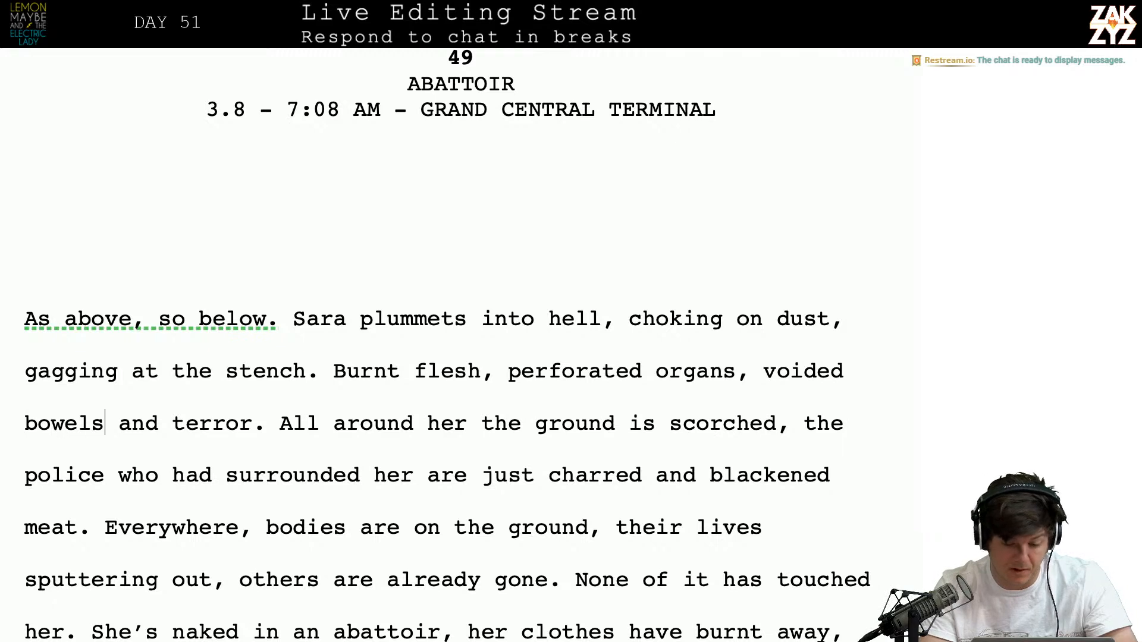
{"action": "type", "text": ","}
Extend "police" to "policemen" and insert "who surrounded her are" ahead of the original relative clause
{"action": "key", "text": "Right"}
{"action": "key", "text": "Right"}
{"action": "key", "text": "Right"}
{"action": "key", "text": "Right"}
{"action": "key", "text": "Right"}
{"action": "key", "text": "Right"}
{"action": "key", "text": "Right"}
{"action": "key", "text": "Right"}
{"action": "key", "text": "Right"}
{"action": "key", "text": "Right"}
{"action": "key", "text": "Right"}
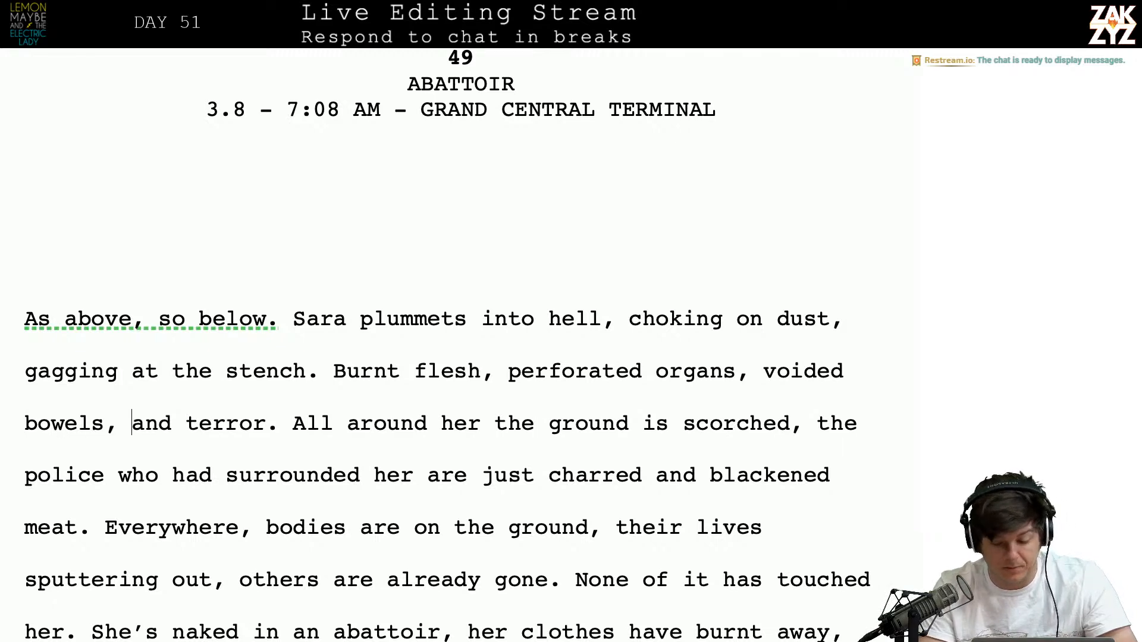
{"action": "key", "text": "Down"}
{"action": "key", "text": "Left"}
{"action": "key", "text": "Left"}
{"action": "key", "text": "Left"}
{"action": "key", "text": "Left"}
{"action": "key", "text": "Left"}
{"action": "key", "text": "Left"}
{"action": "key", "text": "Left"}
{"action": "key", "text": "Left"}
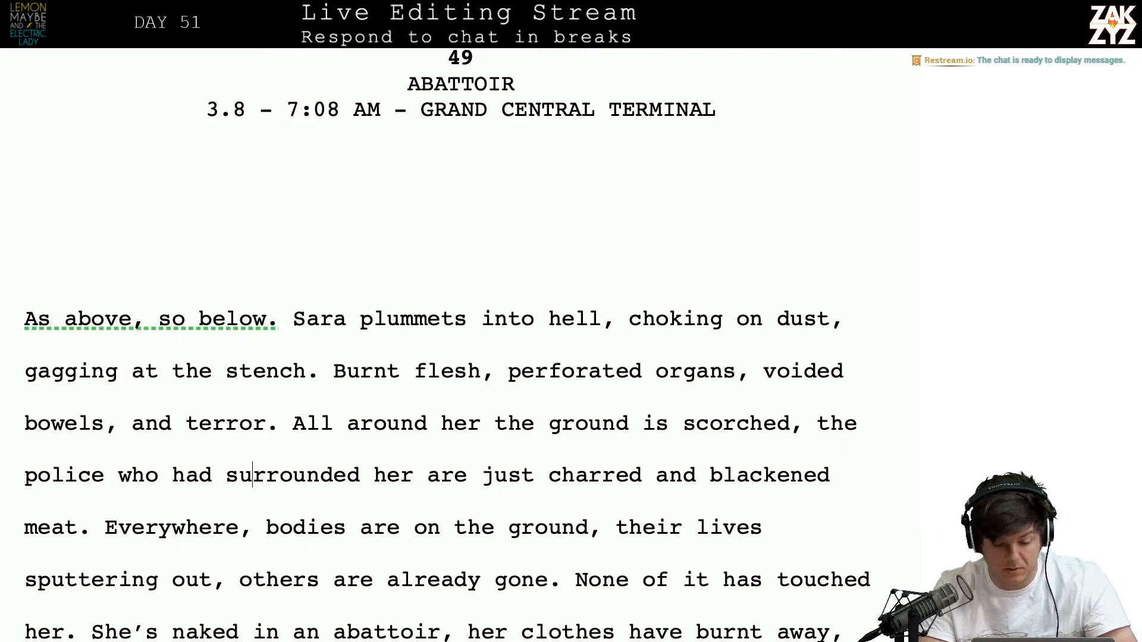
{"action": "key", "text": "Right"}
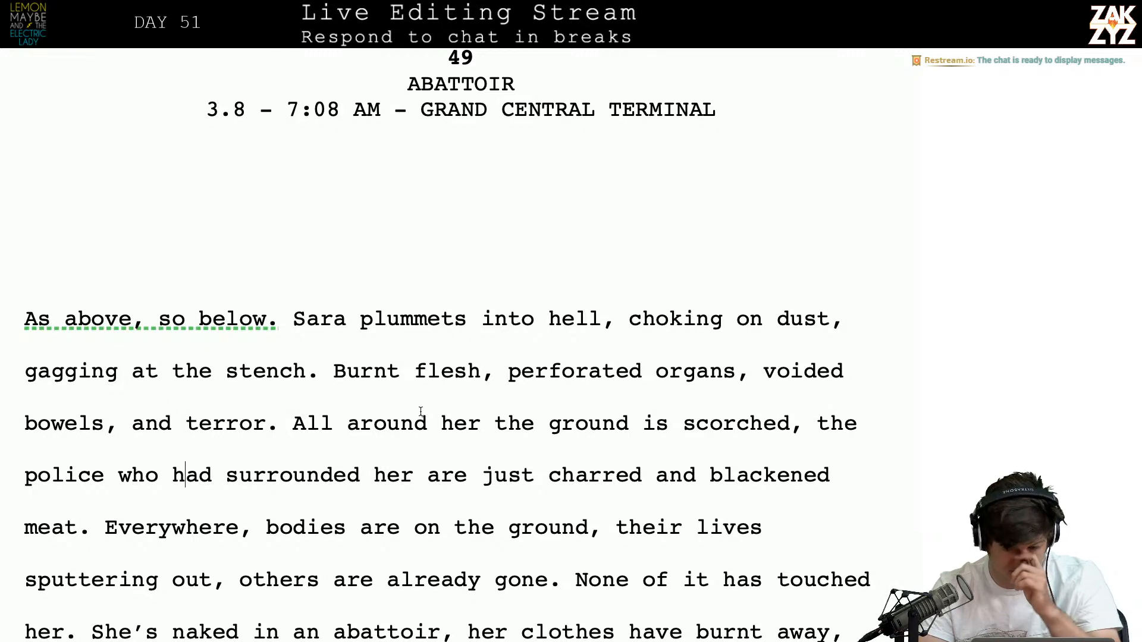
{"action": "left_click", "coordinate": [111, 479]}
{"action": "type", "text": "men who surr"}
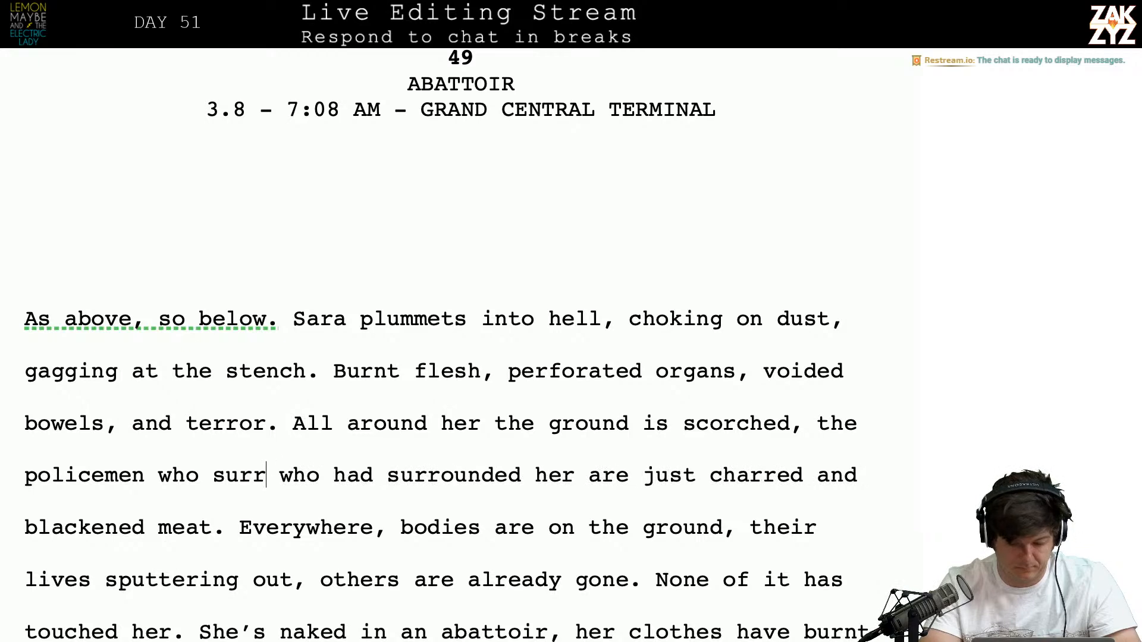
{"action": "type", "text": "ounde"}
{"action": "type", "text": "d her are who ha"}
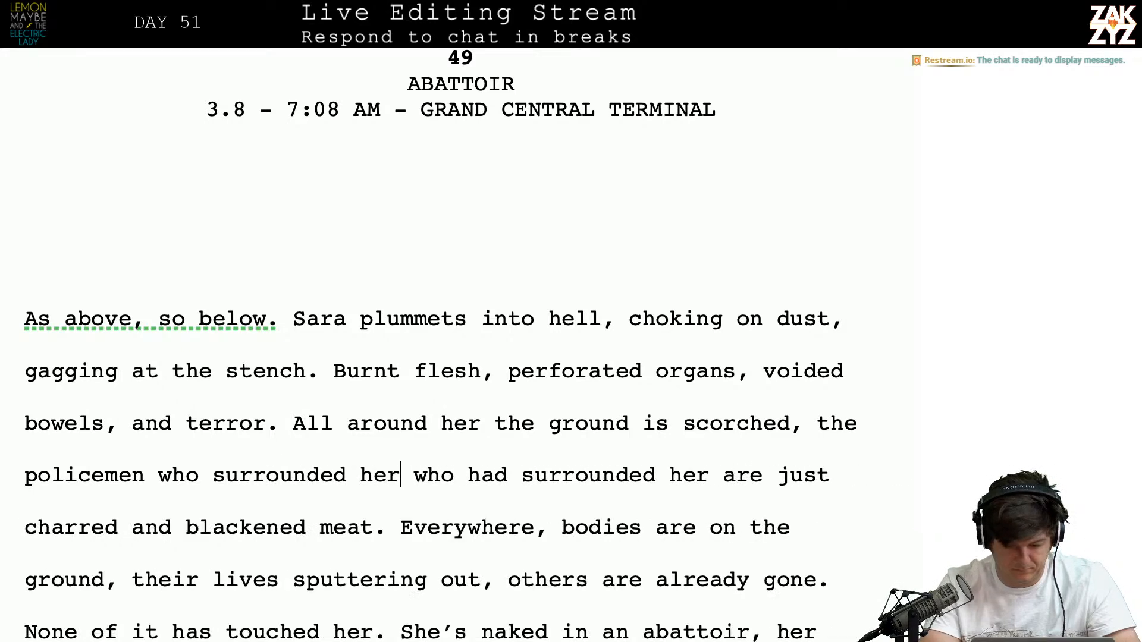
{"action": "key", "text": "BackSpace"}
{"action": "key", "text": "BackSpace"}
{"action": "type", "text": "are"}
Delete the redundant phrase "who had surrounded her are" before "just charred"
{"action": "key", "text": "shift+Right"}
{"action": "key", "text": "shift+Right"}
{"action": "key", "text": "shift+Right"}
{"action": "key", "text": "shift+Right"}
{"action": "key", "text": "shift+Right"}
{"action": "key", "text": "shift+Right"}
{"action": "key", "text": "shift+Right"}
{"action": "key", "text": "shift+Right"}
{"action": "key", "text": "shift+Right"}
{"action": "key", "text": "shift+Right"}
{"action": "key", "text": "shift+Right"}
{"action": "key", "text": "shift+Right"}
{"action": "key", "text": "shift+Right"}
{"action": "key", "text": "shift+Right"}
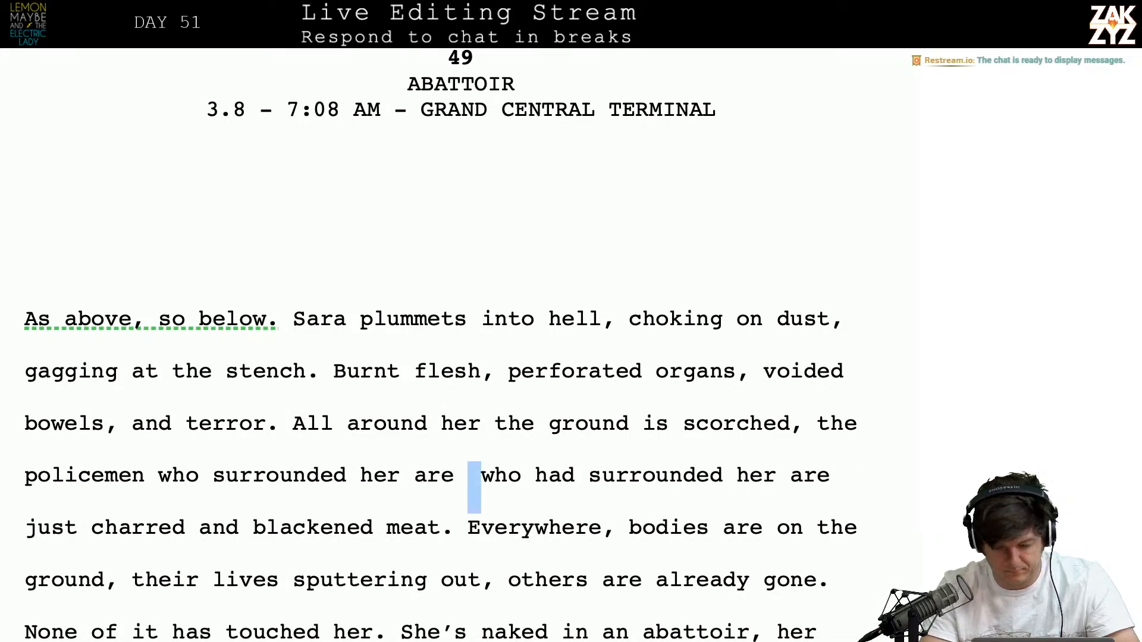
{"action": "key", "text": "shift+Right"}
{"action": "key", "text": "shift+Right"}
{"action": "key", "text": "shift+Right"}
{"action": "key", "text": "shift+Right"}
{"action": "key", "text": "shift+Right"}
{"action": "key", "text": "shift+Right"}
{"action": "key", "text": "shift+Right"}
{"action": "key", "text": "shift+Right"}
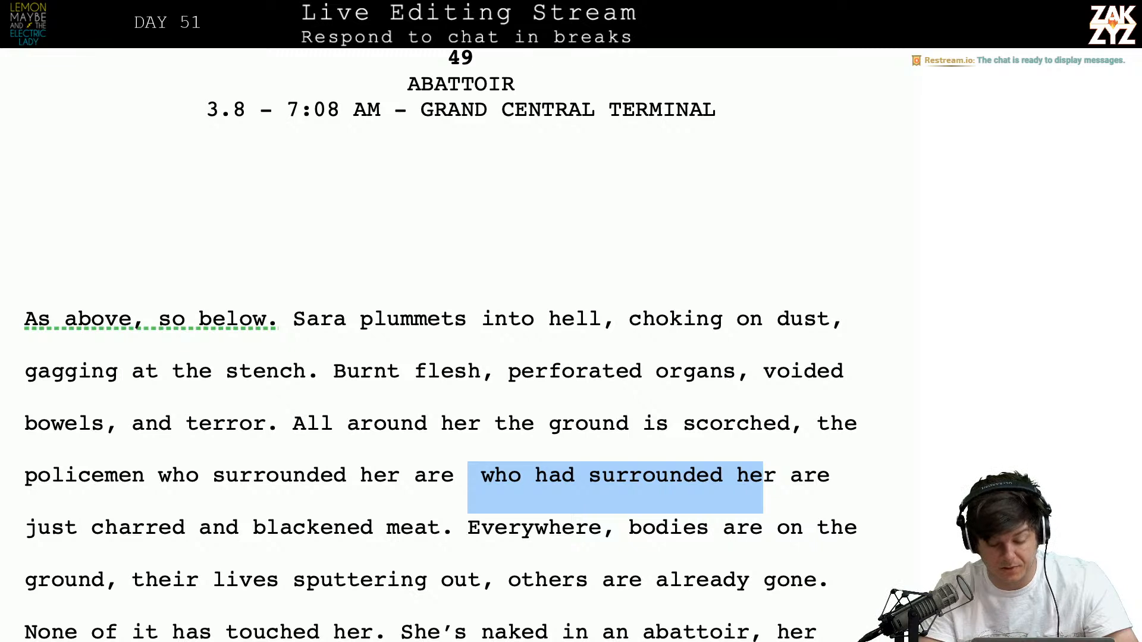
{"action": "key", "text": "shift+Right"}
{"action": "key", "text": "shift+Right"}
{"action": "key", "text": "shift+Right"}
{"action": "key", "text": "shift+Right"}
{"action": "key", "text": "shift+Right"}
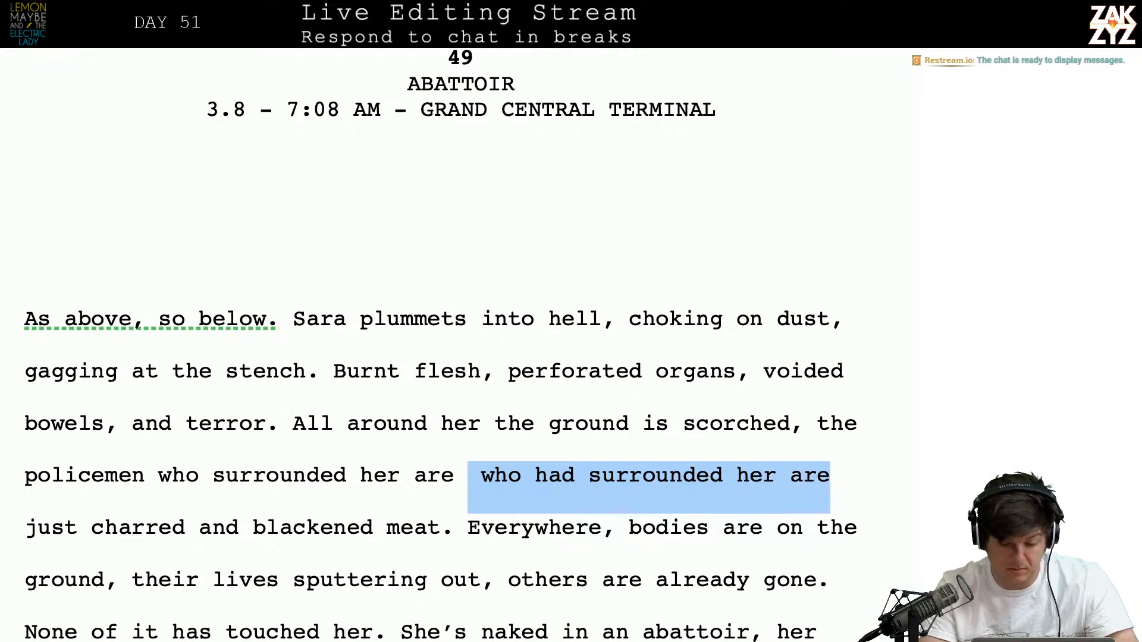
{"action": "key", "text": "BackSpace"}
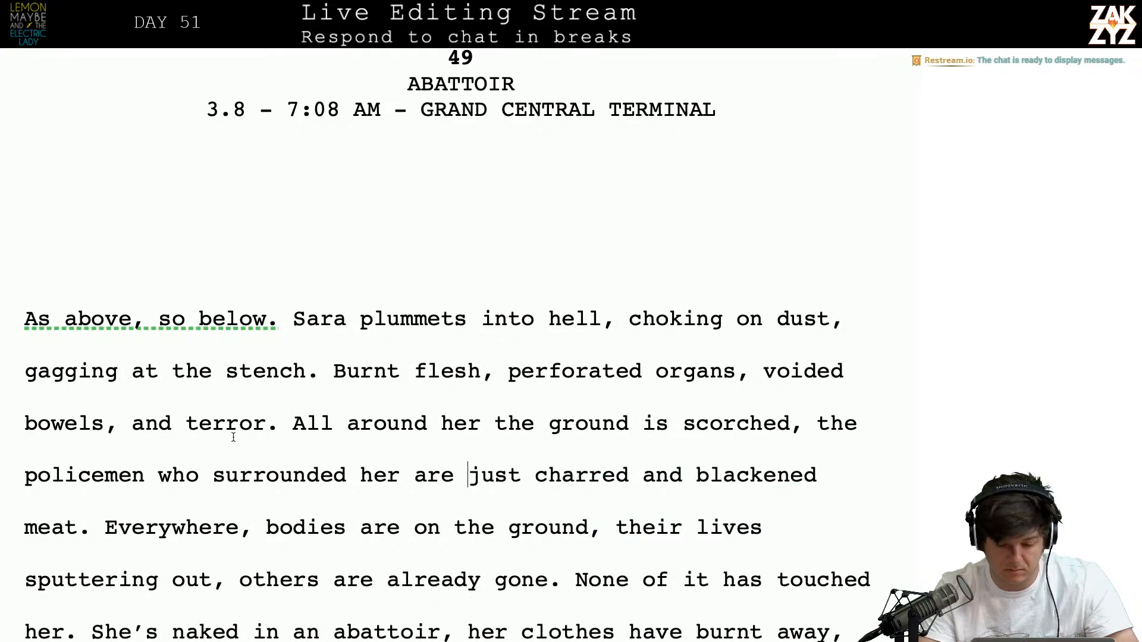
Delete "and blackened" so the policemen are described as "just charred meat."
{"action": "key", "text": "End"}
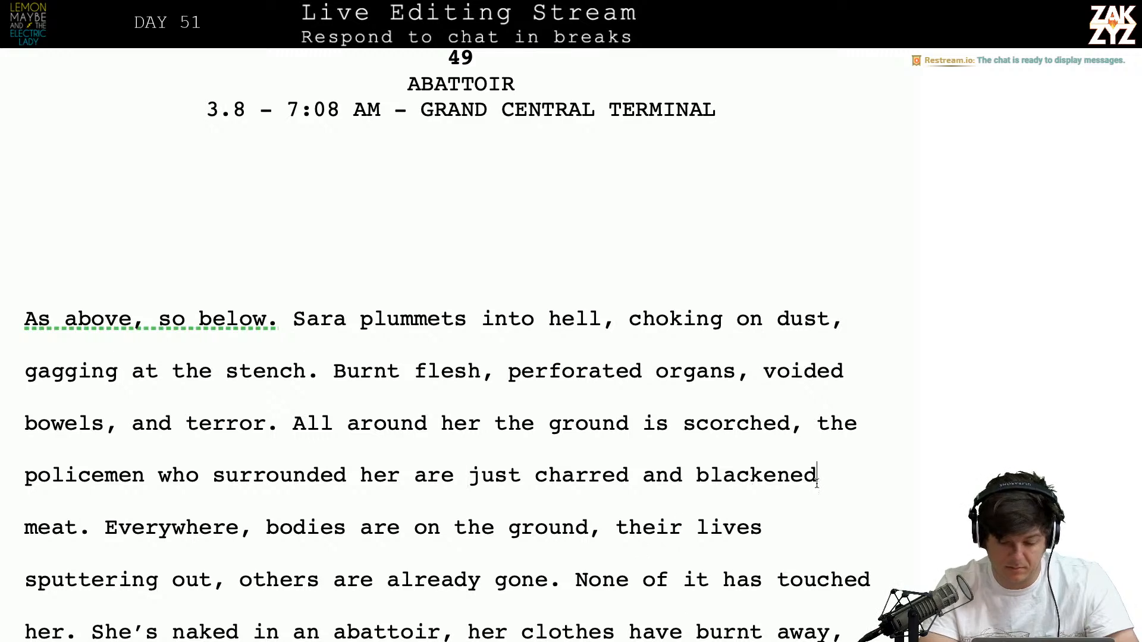
{"action": "key", "text": "BackSpace"}
{"action": "key", "text": "BackSpace"}
{"action": "key", "text": "BackSpace"}
{"action": "key", "text": "BackSpace"}
{"action": "key", "text": "BackSpace"}
{"action": "key", "text": "BackSpace"}
{"action": "key", "text": "BackSpace"}
{"action": "key", "text": "BackSpace"}
{"action": "key", "text": "BackSpace"}
{"action": "key", "text": "BackSpace"}
{"action": "key", "text": "BackSpace"}
{"action": "key", "text": "BackSpace"}
{"action": "key", "text": "BackSpace"}
{"action": "key", "text": "BackSpace"}
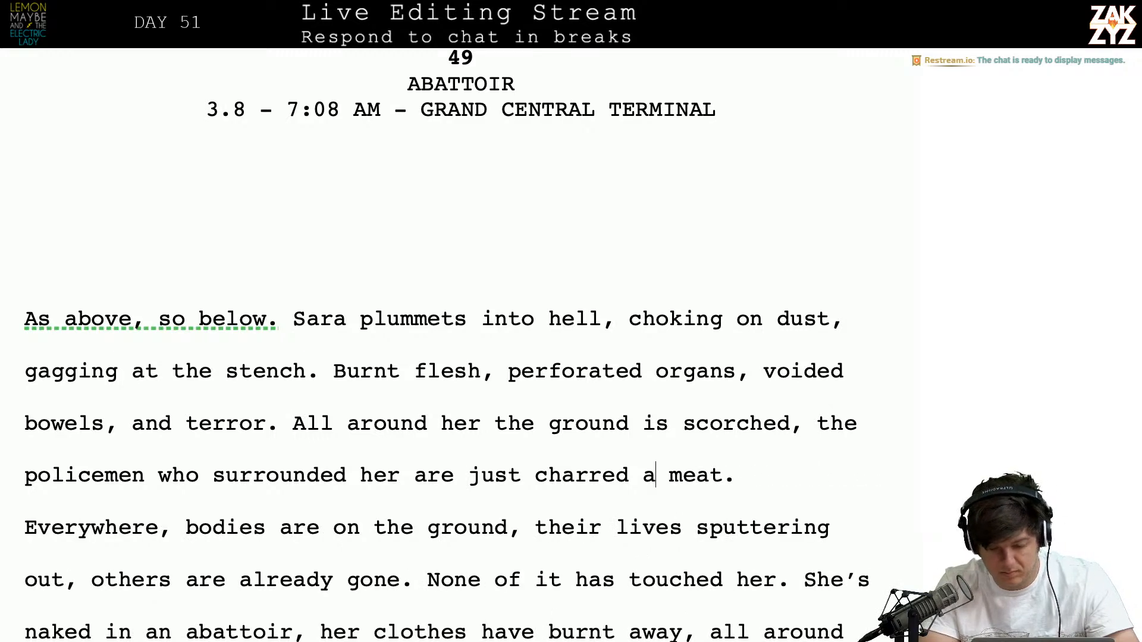
{"action": "scroll", "coordinate": [452, 344], "scroll_direction": "down", "scroll_amount": 2}
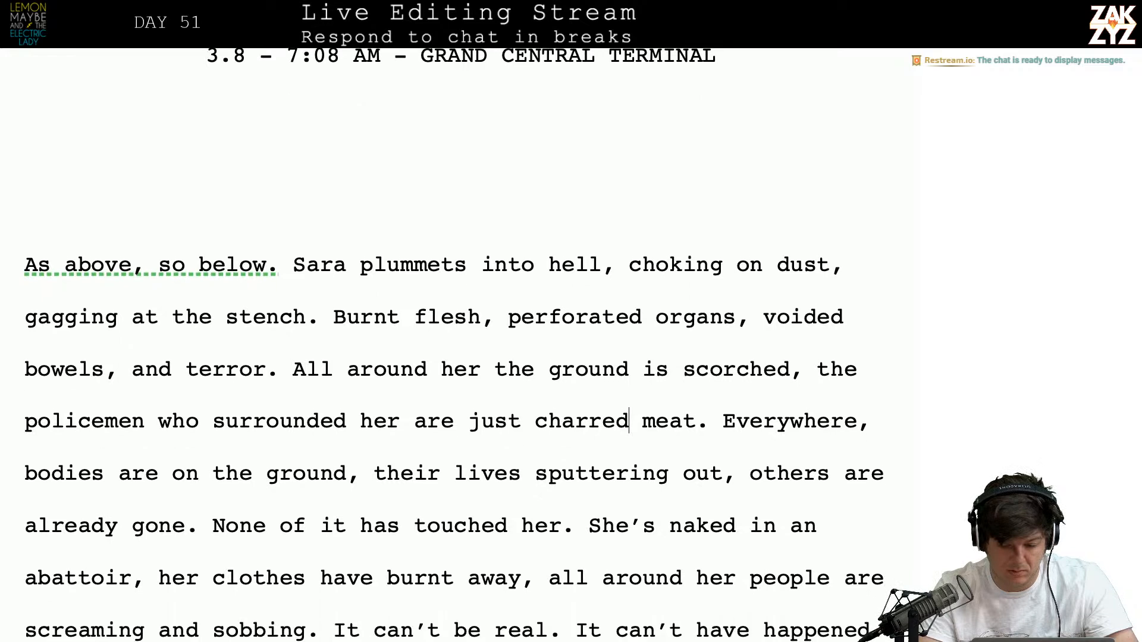
{"action": "left_click", "coordinate": [723, 410]}
{"action": "key", "text": "Right"}
{"action": "key", "text": "Right"}
{"action": "key", "text": "Right"}
{"action": "key", "text": "Right"}
{"action": "key", "text": "Right"}
{"action": "key", "text": "Right"}
{"action": "key", "text": "Right"}
{"action": "key", "text": "Right"}
{"action": "key", "text": "Right"}
{"action": "key", "text": "Right"}
{"action": "key", "text": "Right"}
{"action": "key", "text": "Right"}
{"action": "key", "text": "Right"}
{"action": "key", "text": "Right"}
{"action": "key", "text": "Left"}
{"action": "key", "text": "Left"}
{"action": "key", "text": "Left"}
{"action": "key", "text": "Left"}
{"action": "key", "text": "Left"}
{"action": "key", "text": "Left"}
{"action": "key", "text": "Left"}
{"action": "key", "text": "Left"}
{"action": "key", "text": "Left"}
{"action": "key", "text": "Left"}
{"action": "key", "text": "Left"}
{"action": "key", "text": "Left"}
{"action": "key", "text": "Left"}
{"action": "key", "text": "Left"}
{"action": "key", "text": "Left"}
{"action": "key", "text": "Right"}
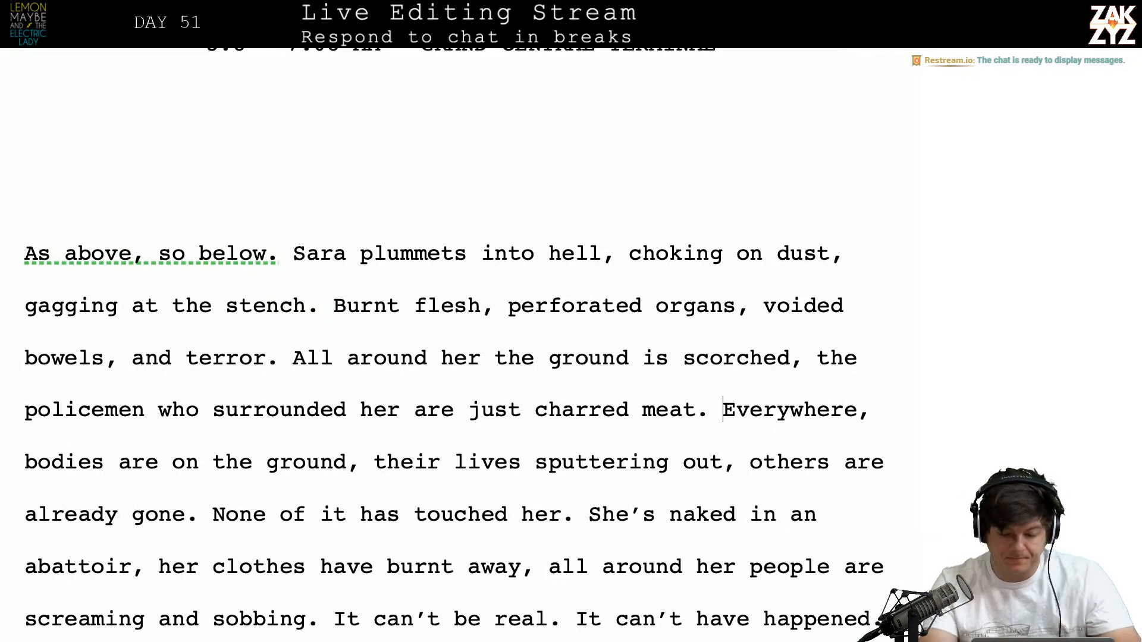
{"action": "key", "text": "Right"}
{"action": "key", "text": "Left"}
{"action": "key", "text": "Right"}
{"action": "key", "text": "Right"}
{"action": "key", "text": "Left"}
{"action": "key", "text": "Left"}
{"action": "key", "text": "Right"}
{"action": "key", "text": "Right"}
{"action": "key", "text": "Left"}
{"action": "key", "text": "Right"}
{"action": "key", "text": "Right"}
{"action": "key", "text": "Right"}
{"action": "key", "text": "Right"}
{"action": "key", "text": "Right"}
{"action": "key", "text": "Right"}
{"action": "key", "text": "Right"}
{"action": "key", "text": "Right"}
{"action": "key", "text": "Right"}
{"action": "key", "text": "Right"}
{"action": "key", "text": "Right"}
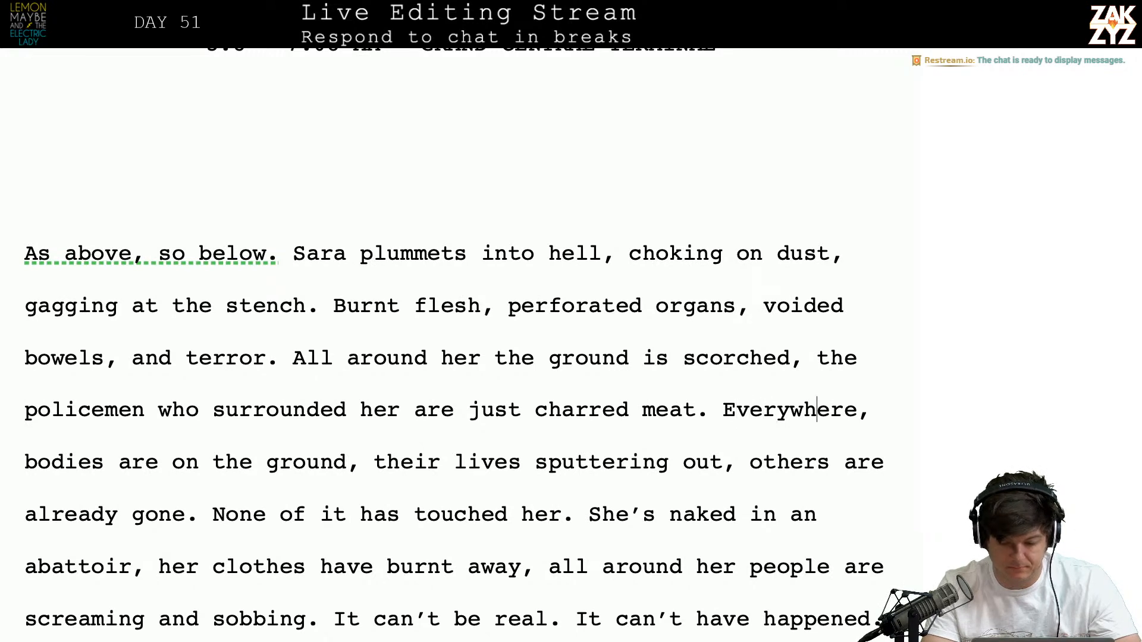
Insert "All over the concourse she can see the charge glowing in the bodies on the ground, fading as their lives sputter out." before "Everywhere"
{"action": "key", "text": "Left"}
{"action": "key", "text": "Left"}
{"action": "key", "text": "Left"}
{"action": "key", "text": "Left"}
{"action": "key", "text": "Left"}
{"action": "key", "text": "Left"}
{"action": "key", "text": "Left"}
{"action": "key", "text": "Left"}
{"action": "key", "text": "Left"}
{"action": "key", "text": "Left"}
{"action": "key", "text": "Left"}
{"action": "key", "text": "Left"}
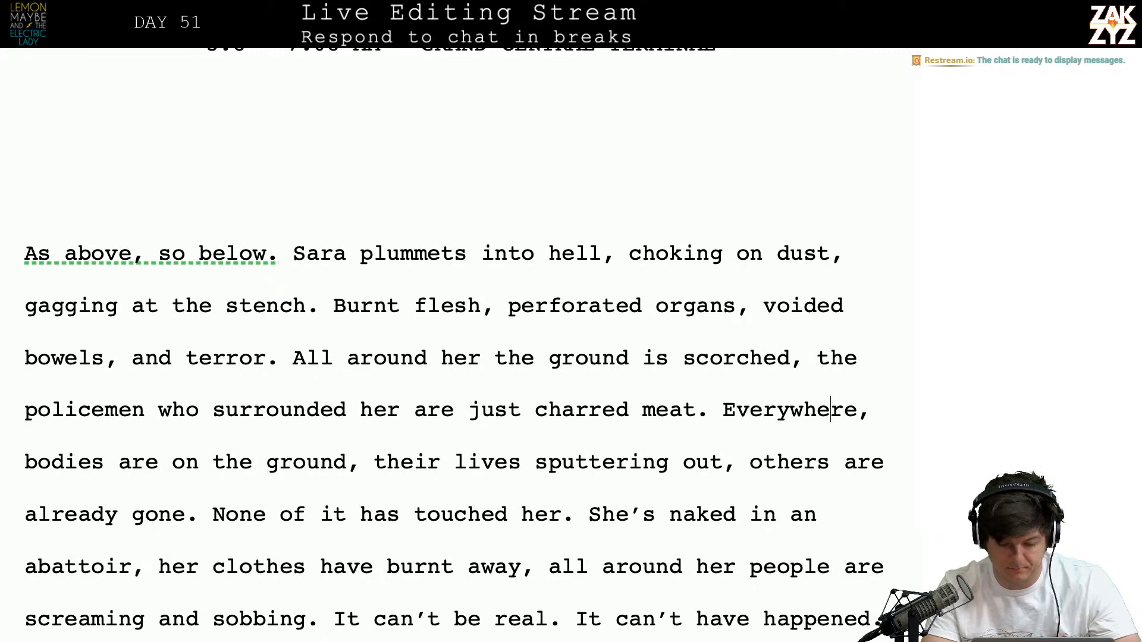
{"action": "key", "text": "Left"}
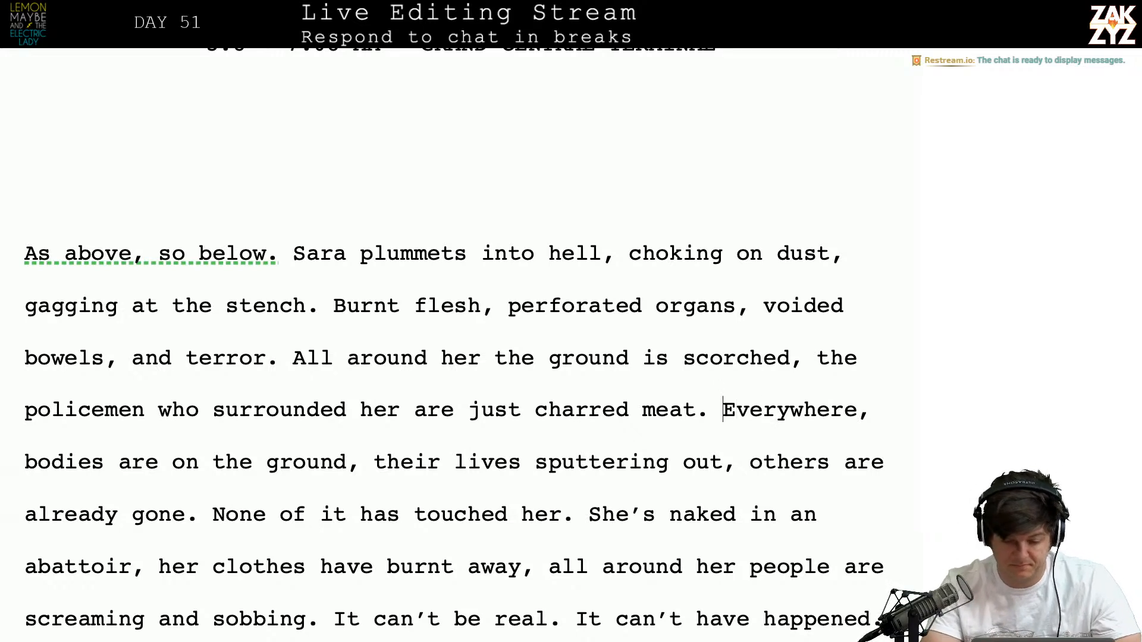
{"action": "type", "text": "All over the"}
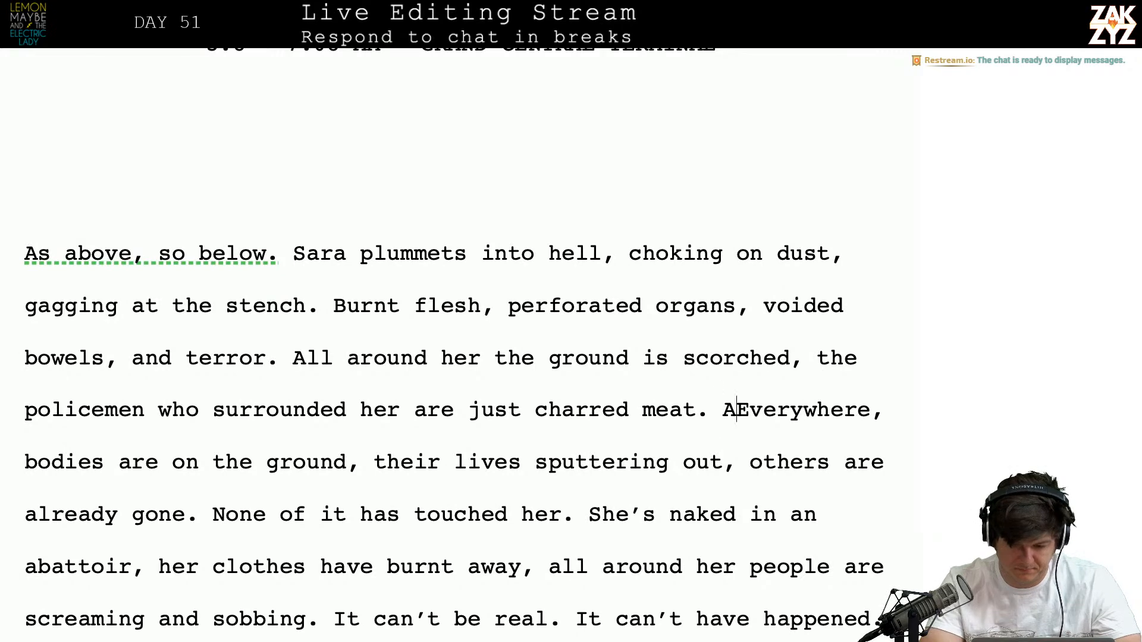
{"action": "type", "text": " concourse"}
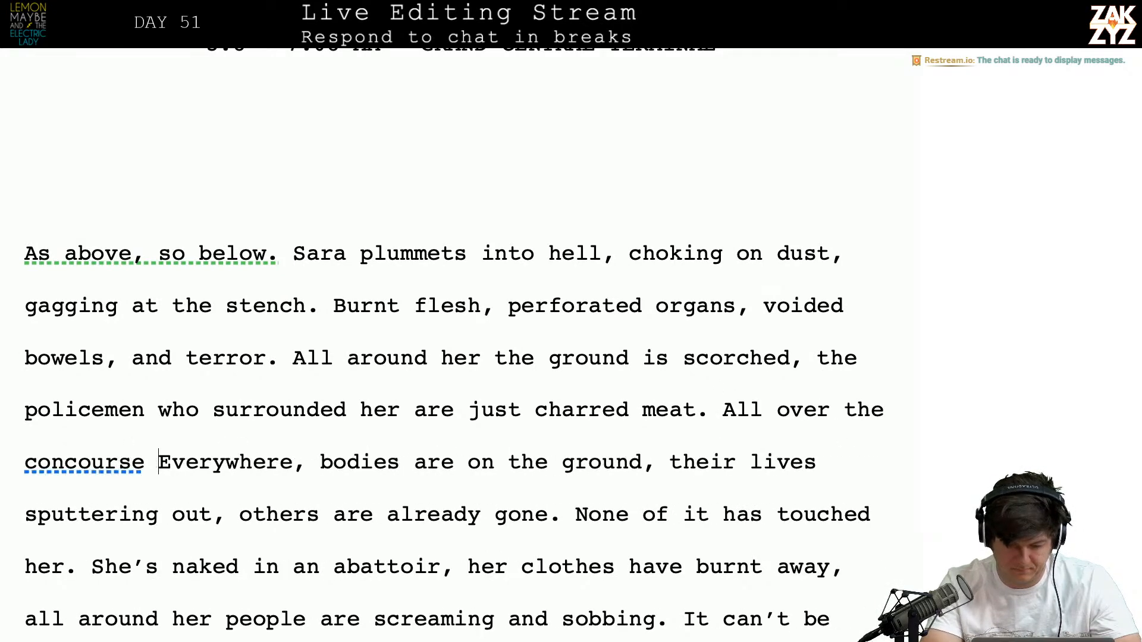
{"action": "type", "text": " she can see t"}
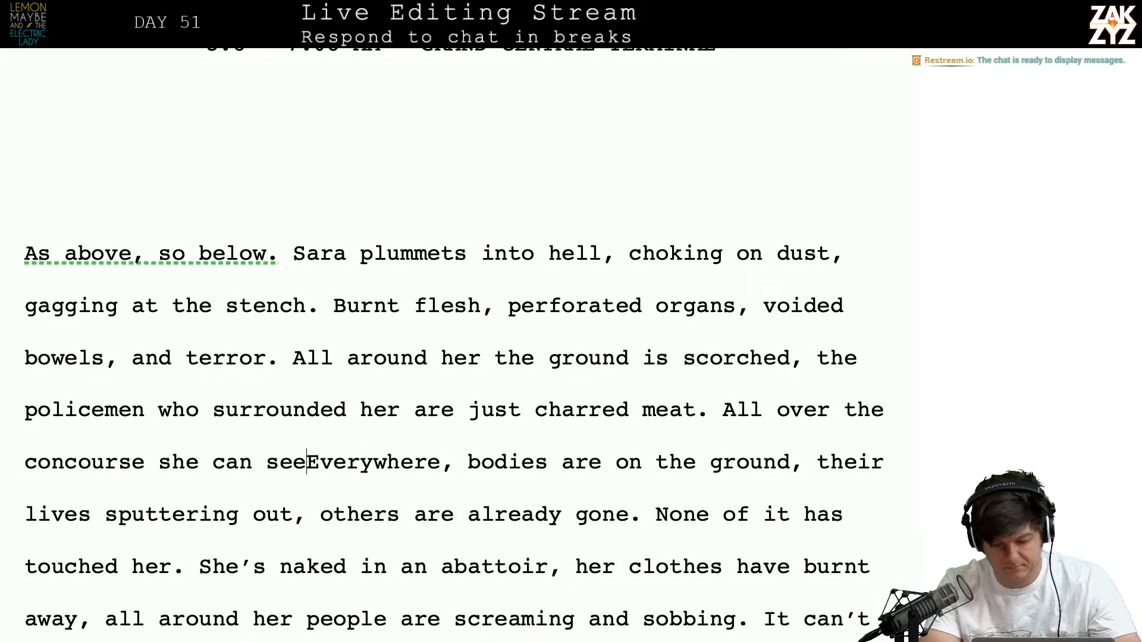
{"action": "type", "text": "he"}
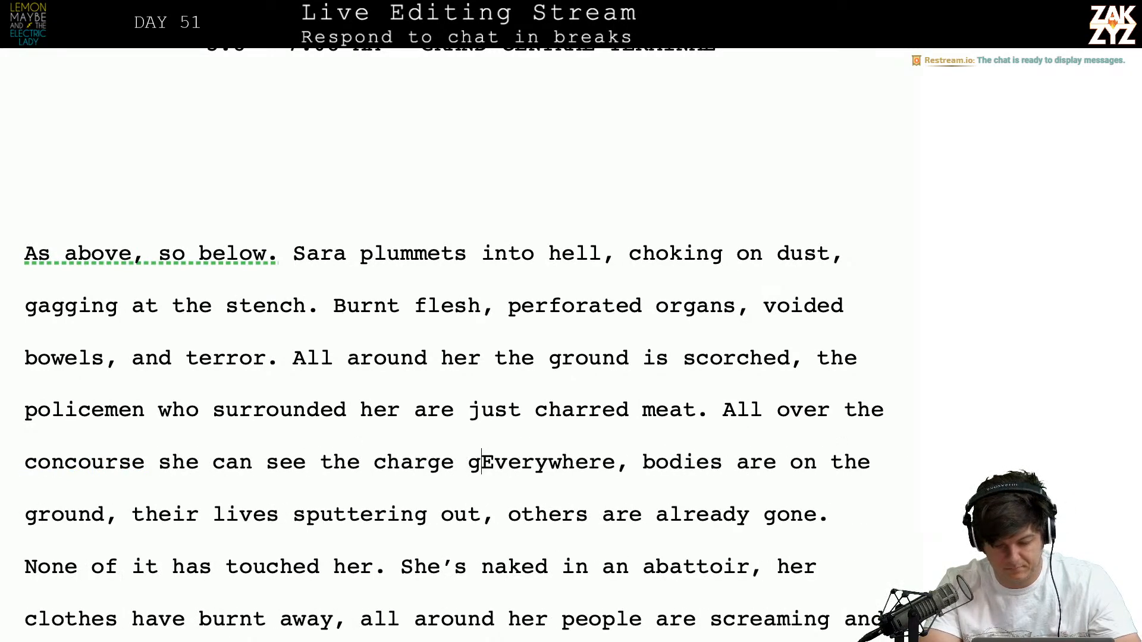
{"action": "type", "text": " charge glowing in the b"}
{"action": "type", "text": "odies on Everywhere, bod"}
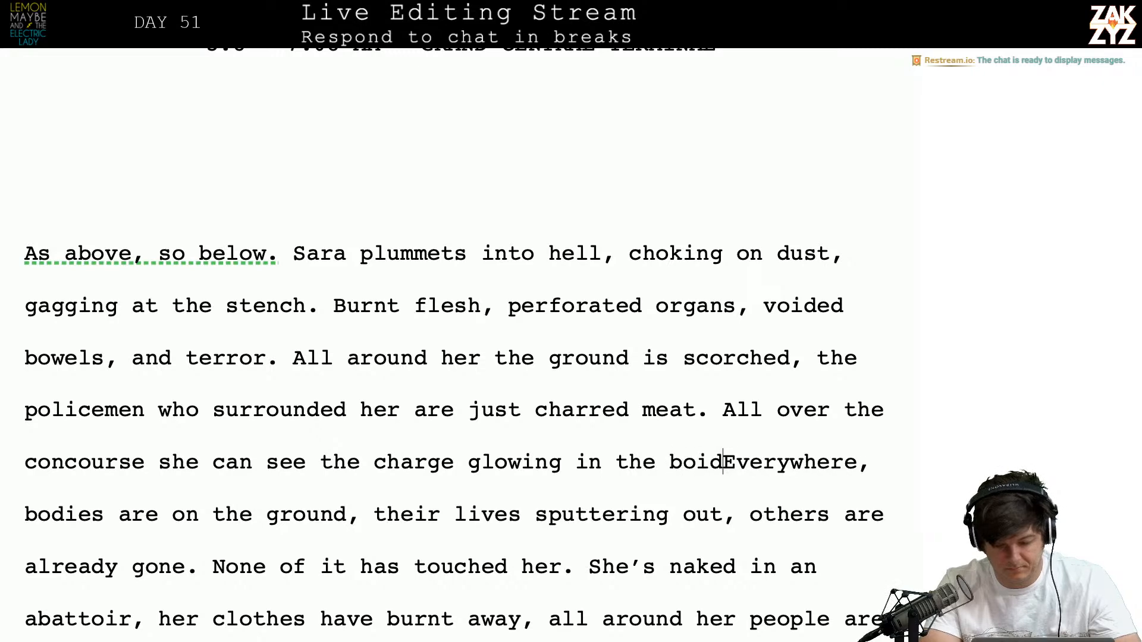
{"action": "key", "text": "BackSpace"}
{"action": "key", "text": "BackSpace"}
{"action": "type", "text": "dies on"}
{"action": "type", "text": "round, fading a"}
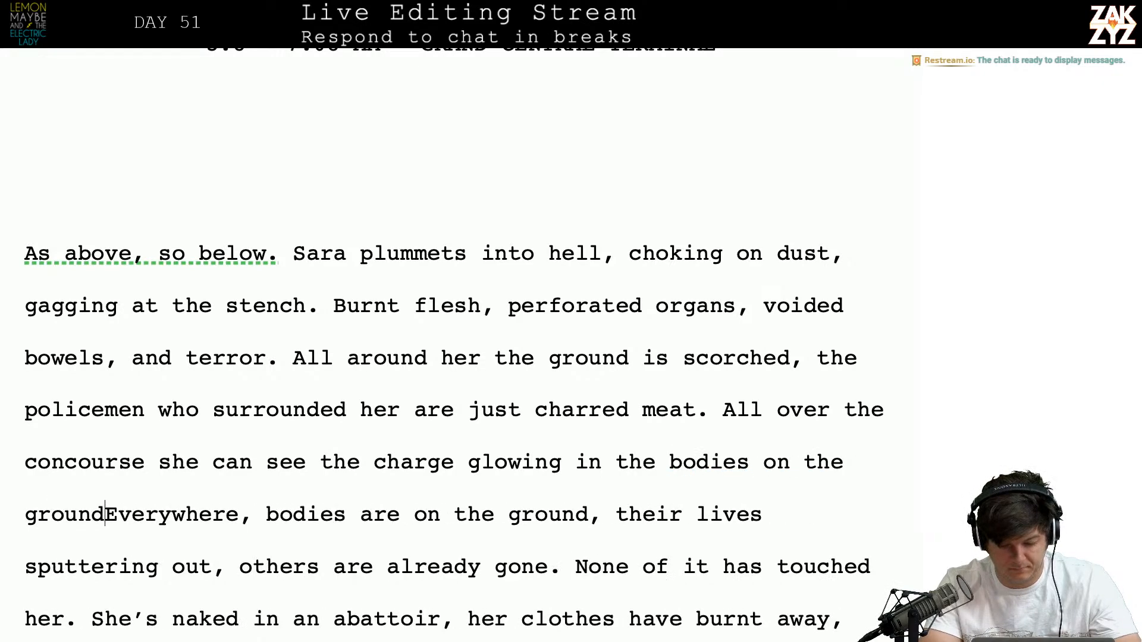
{"action": "type", "text": "s their lives sp"}
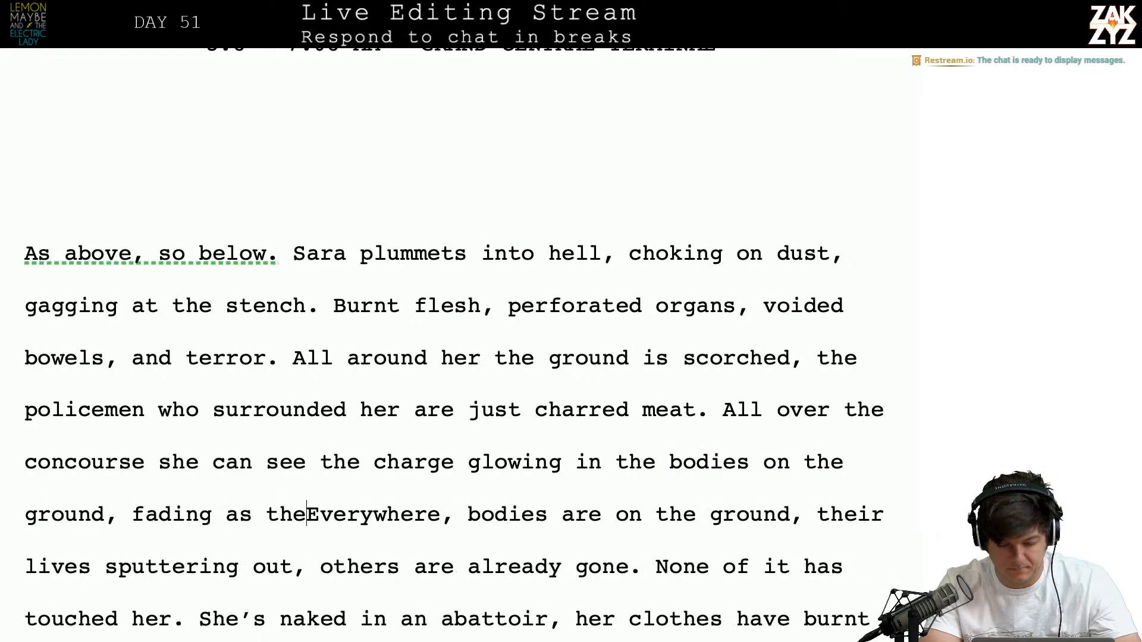
{"action": "type", "text": "utter out."}
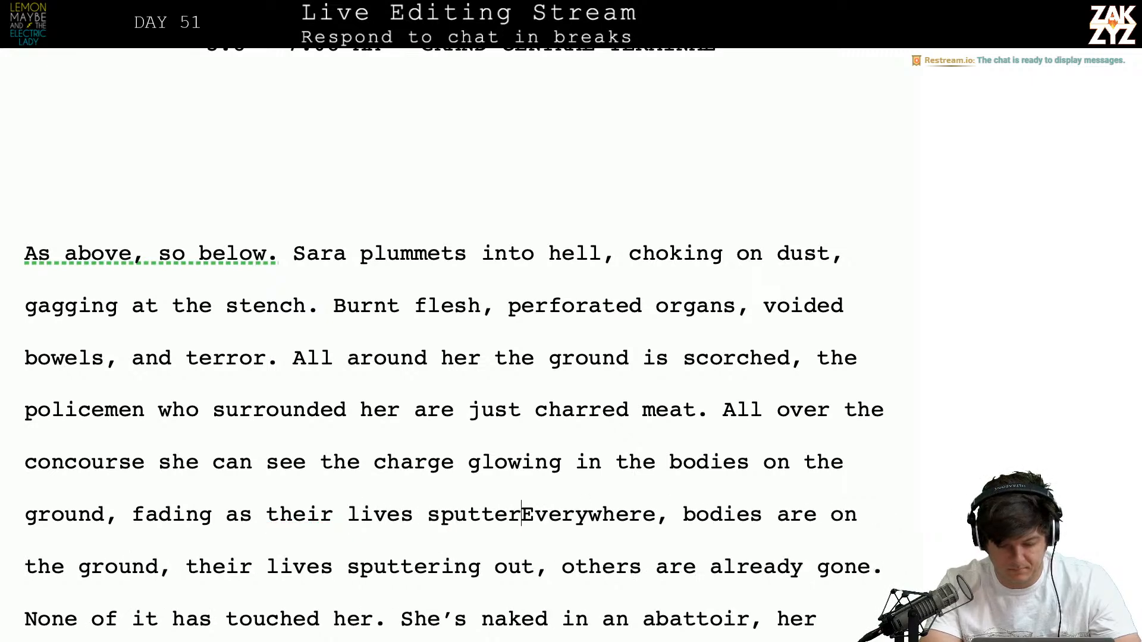
Replace "Everywhere, bodies are on the ground, their lives sputtering out, others" with "Countless more are already gone."
{"action": "key", "text": "shift+Down"}
{"action": "key", "text": "shift+Right"}
{"action": "key", "text": "shift+Right"}
{"action": "key", "text": "shift+Right"}
{"action": "key", "text": "shift+Right"}
{"action": "key", "text": "shift+Right"}
{"action": "key", "text": "shift+Right"}
{"action": "key", "text": "shift+Right"}
{"action": "key", "text": "shift+Right"}
{"action": "key", "text": "shift+Right"}
{"action": "key", "text": "shift+Right"}
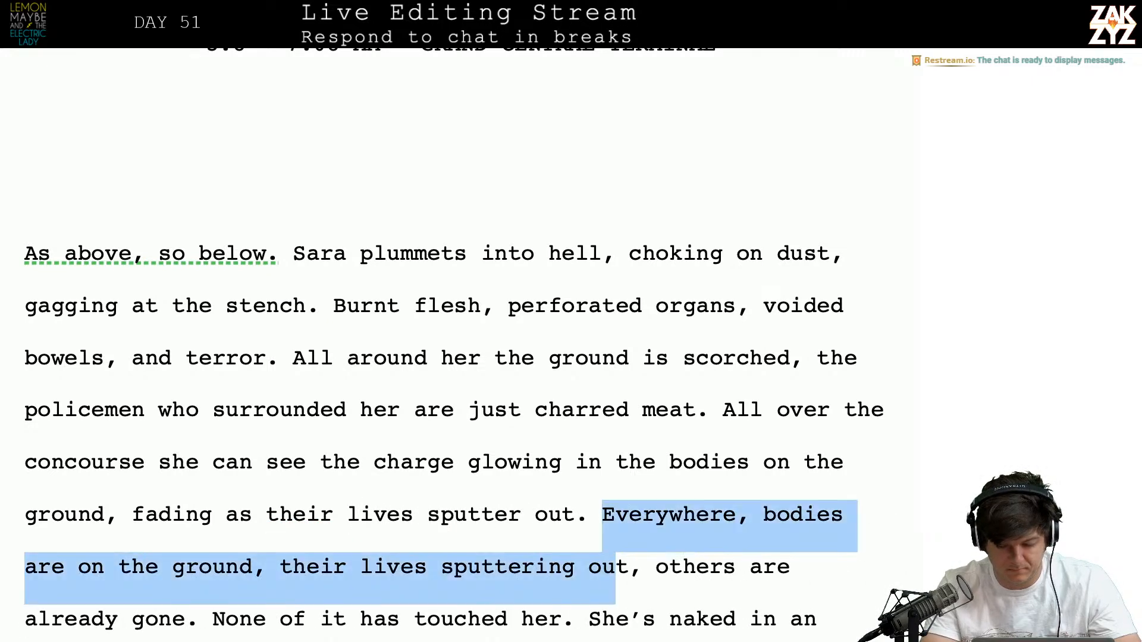
{"action": "type", "text": "Countless m"}
{"action": "type", "text": "ore are already "}
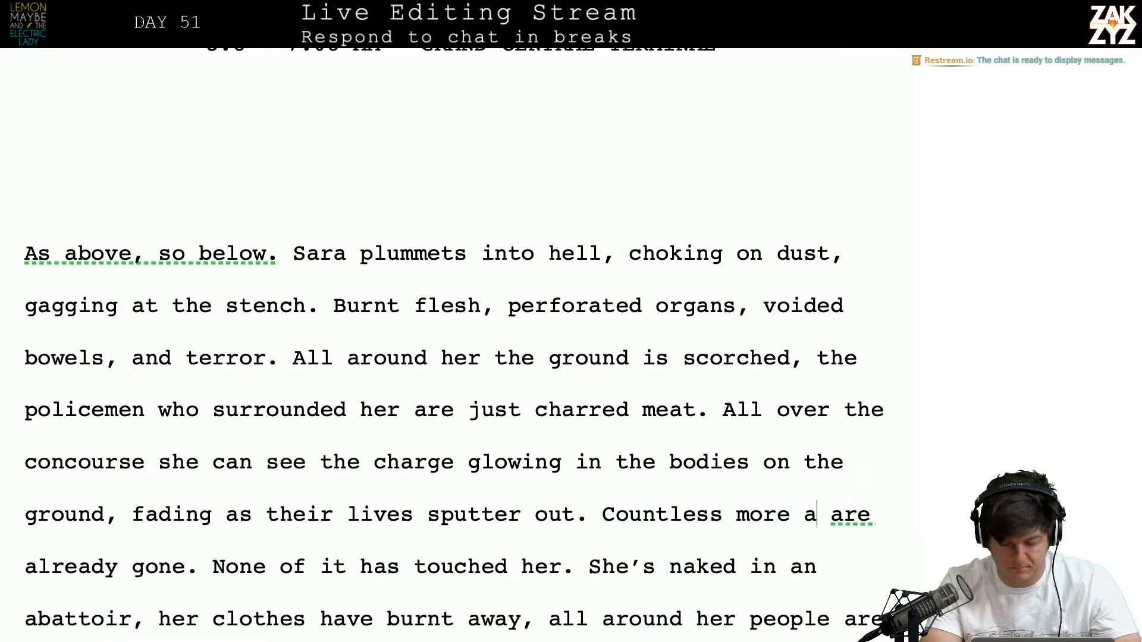
{"action": "type", "text": "gone. None of it has touched her. She’s"}
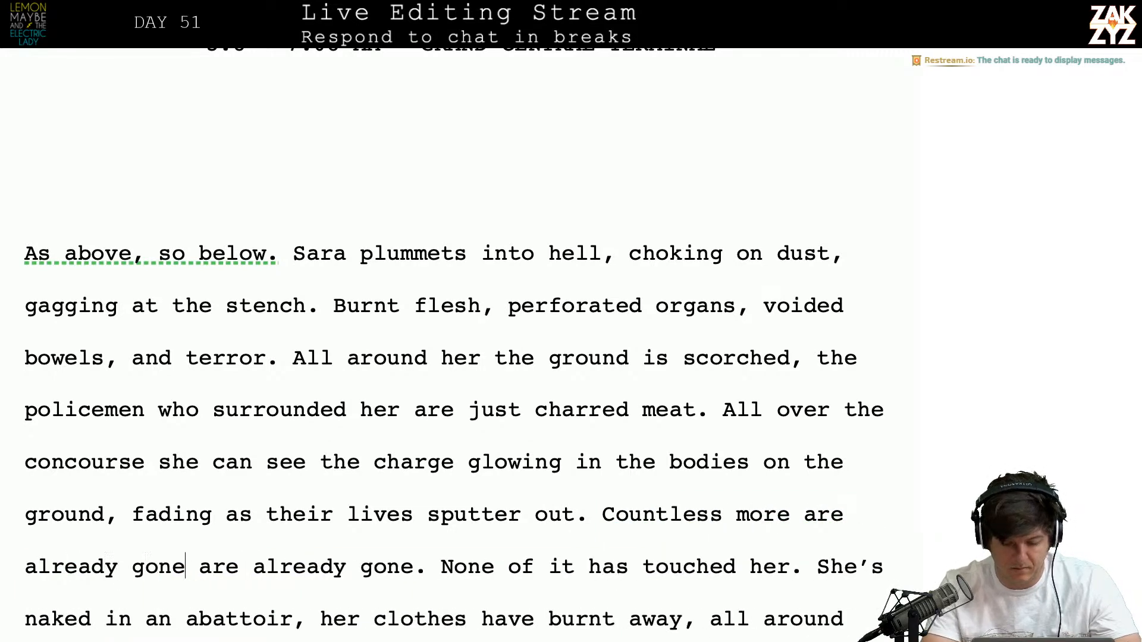
Delete the duplicate "are already gone." that follows the new "Countless more" sentence
{"action": "key", "text": "shift+Right"}
{"action": "key", "text": "shift+Right"}
{"action": "key", "text": "shift+Right"}
{"action": "key", "text": "shift+Right"}
{"action": "key", "text": "shift+Right"}
{"action": "key", "text": "shift+Right"}
{"action": "key", "text": "shift+Right"}
{"action": "key", "text": "shift+Right"}
{"action": "key", "text": "shift+Right"}
{"action": "key", "text": "shift+Right"}
{"action": "key", "text": "shift+Right"}
{"action": "key", "text": "shift+Right"}
{"action": "key", "text": "shift+Right"}
{"action": "key", "text": "shift+Right"}
{"action": "key", "text": "shift+Right"}
{"action": "key", "text": "shift+Right"}
{"action": "key", "text": "shift+Right"}
{"action": "key", "text": "shift+Right"}
{"action": "key", "text": "shift+Right"}
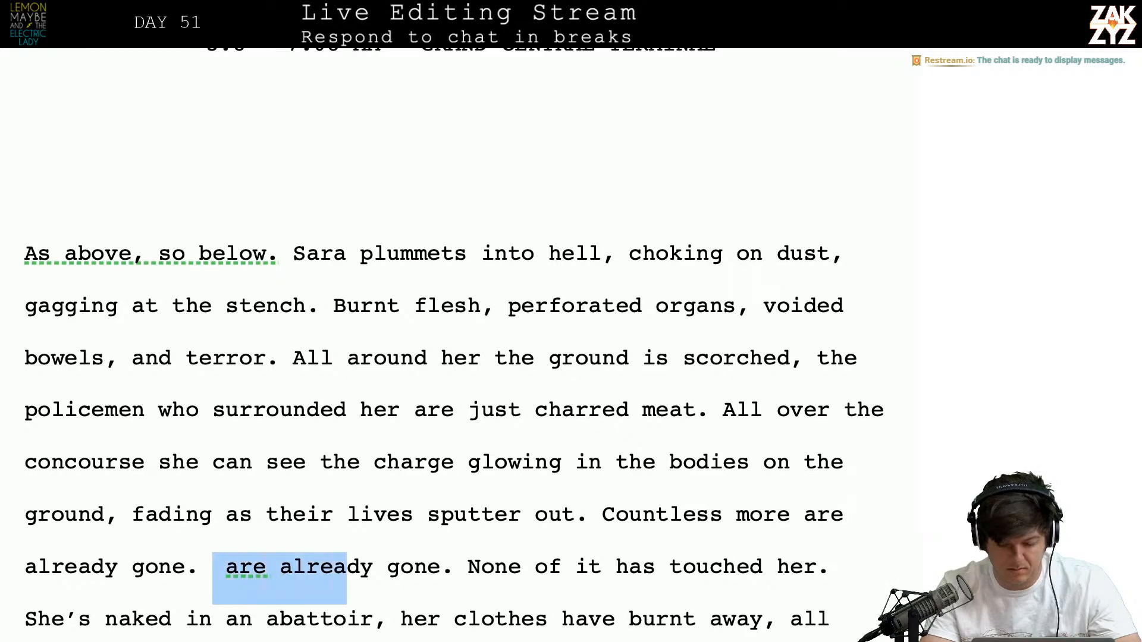
{"action": "key", "text": "BackSpace"}
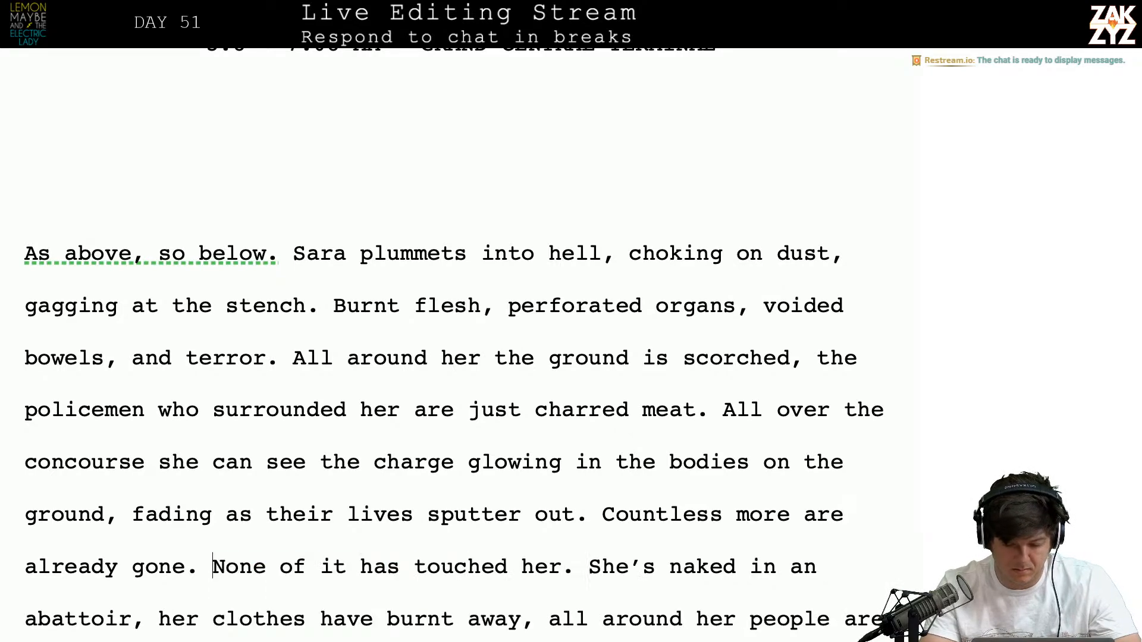
End the sentence with a period after "burnt away" and delete "all around her people are screaming and sobbing."
{"action": "scroll", "coordinate": [451, 345], "scroll_direction": "down", "scroll_amount": 4}
{"action": "scroll", "coordinate": [452, 344], "scroll_direction": "up", "scroll_amount": 3}
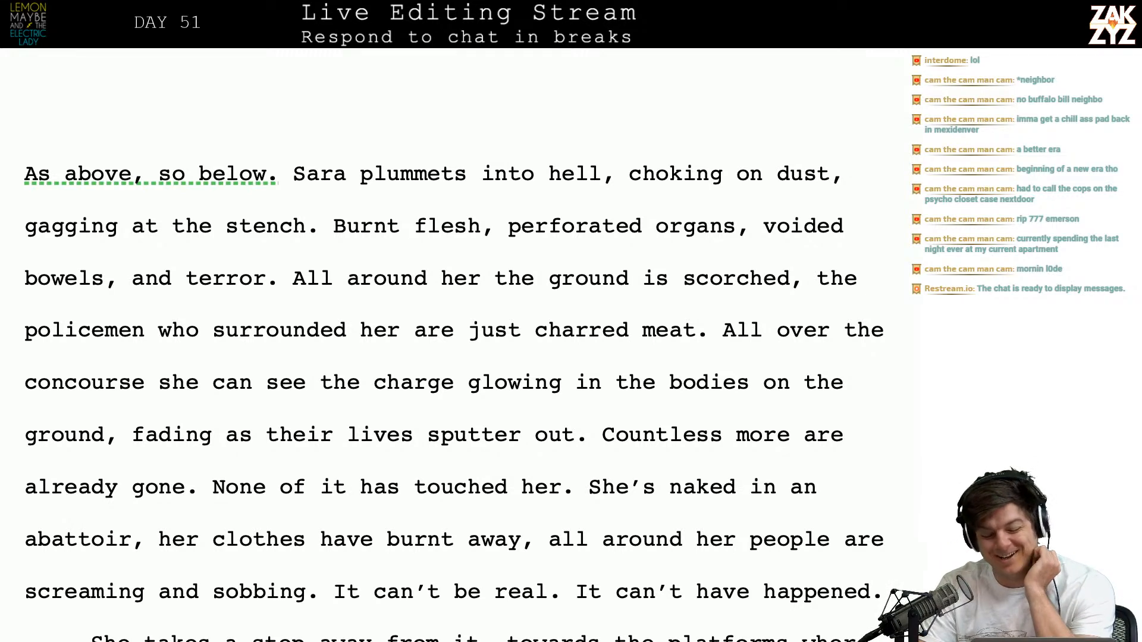
{"action": "scroll", "coordinate": [452, 380], "scroll_direction": "down", "scroll_amount": 3}
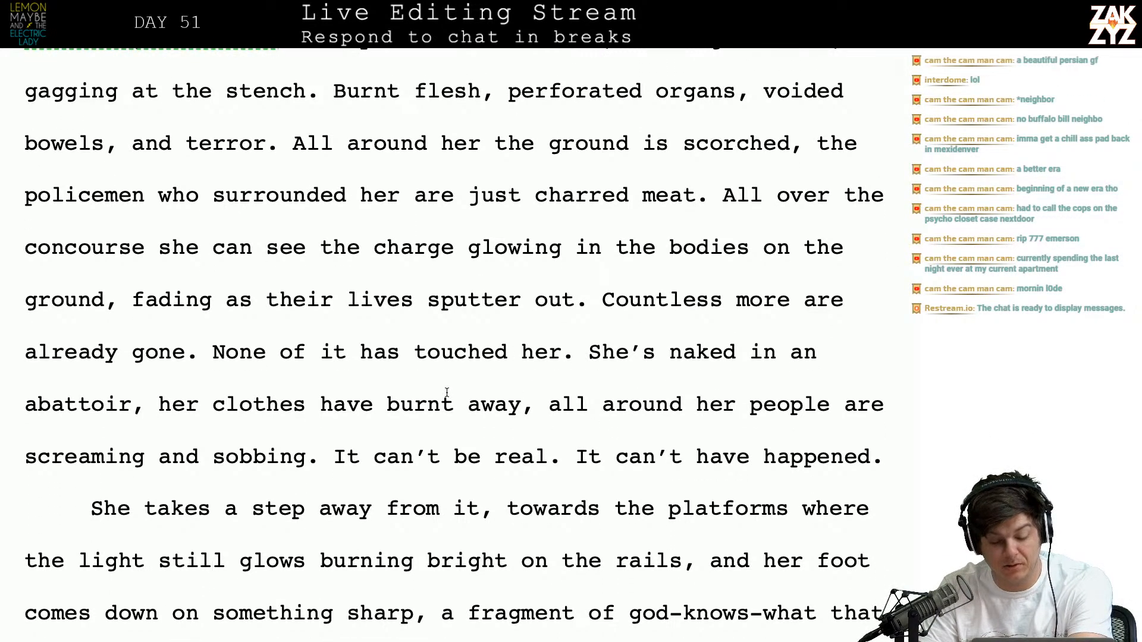
{"action": "left_click", "coordinate": [535, 411]}
{"action": "key", "text": "BackSpace"}
{"action": "type", "text": "/"}
{"action": "key", "text": "BackSpace"}
{"action": "type", "text": "."}
{"action": "left_click_drag", "start_coordinate": [548, 405], "coordinate": [374, 464]}
{"action": "key", "text": "BackSpace"}
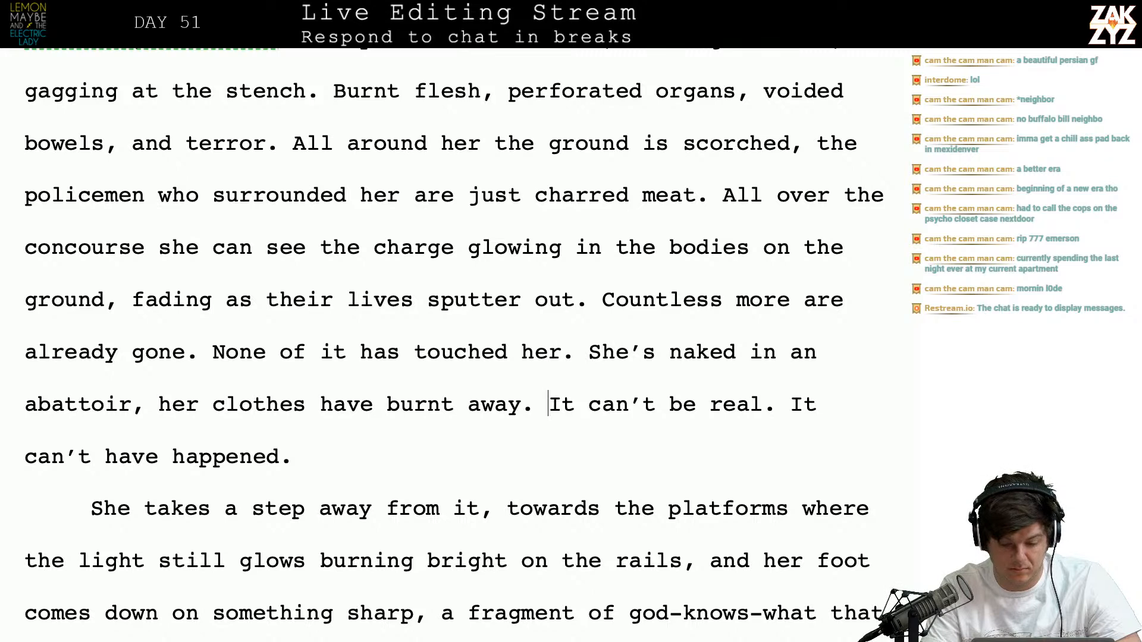
Insert "This can't have happened." after "It can't be real." at the end of the opening paragraph
{"action": "left_click", "coordinate": [750, 404]}
{"action": "key", "text": "Right"}
{"action": "key", "text": "Right"}
{"action": "key", "text": "Right"}
{"action": "type", "text": "This can't"}
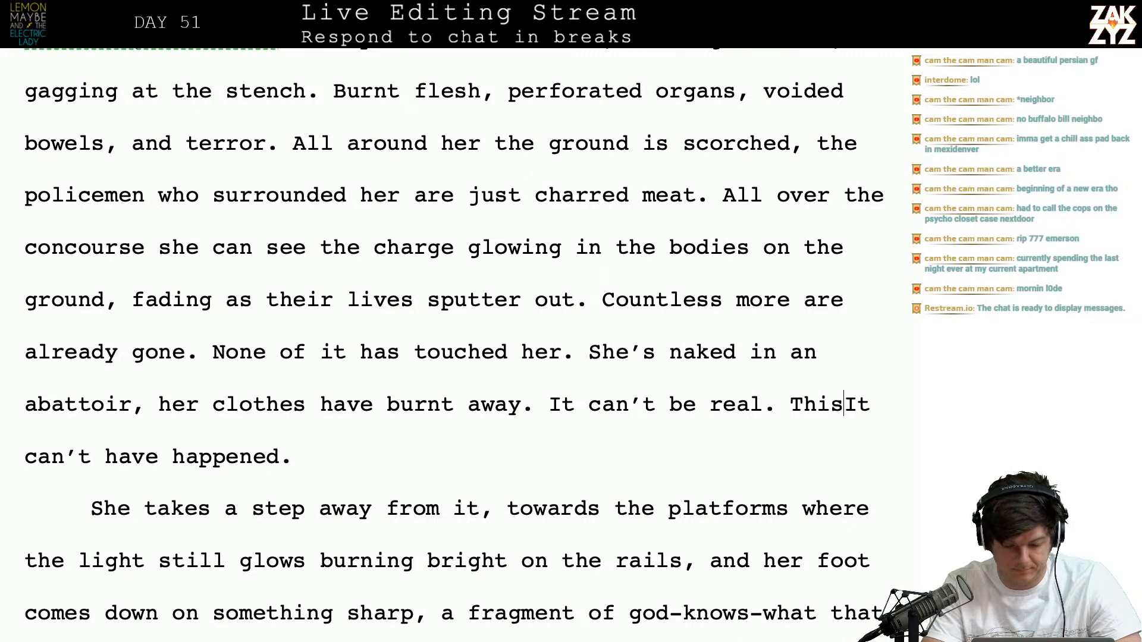
{"action": "type", "text": " have happenee"}
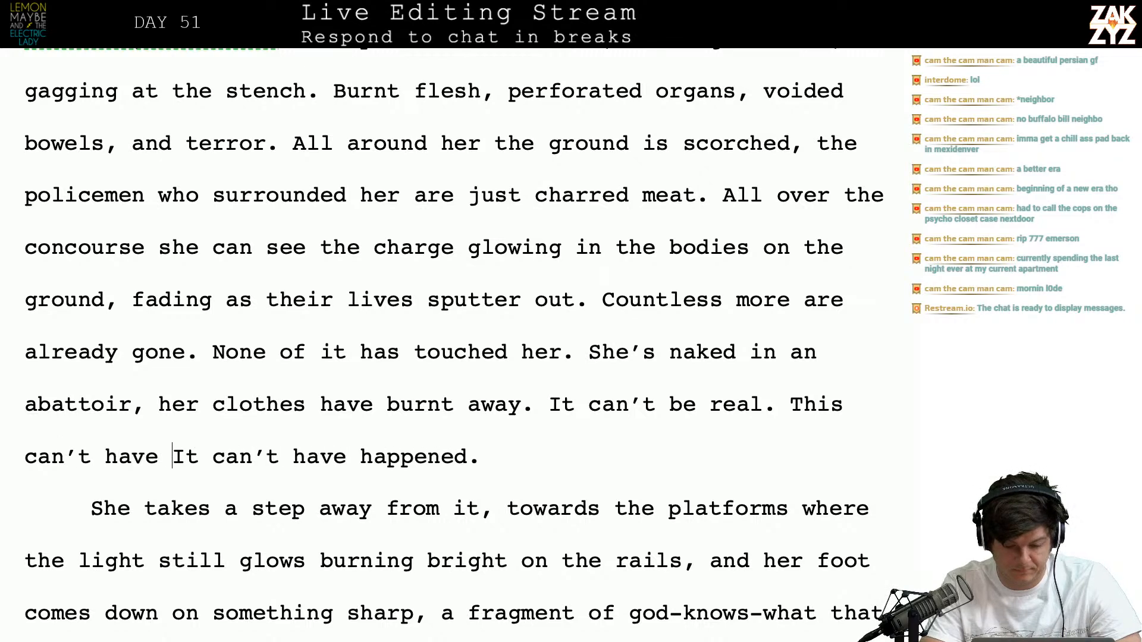
{"action": "type", "text": "d."}
{"action": "key", "text": "BackSpace"}
{"action": "key", "text": "BackSpace"}
{"action": "key", "text": "BackSpace"}
{"action": "type", "text": "d."}
Delete the original sentence "It can't have happened." from the end of the opening paragraph
{"action": "key", "text": "shift+Right"}
{"action": "key", "text": "shift+Right"}
{"action": "key", "text": "shift+Right"}
{"action": "key", "text": "shift+Right"}
{"action": "key", "text": "shift+Right"}
{"action": "key", "text": "shift+Right"}
{"action": "key", "text": "shift+Right"}
{"action": "key", "text": "shift+Right"}
{"action": "key", "text": "shift+Right"}
{"action": "key", "text": "shift+Right"}
{"action": "key", "text": "shift+Right"}
{"action": "key", "text": "shift+Right"}
{"action": "key", "text": "shift+Right"}
{"action": "key", "text": "shift+Right"}
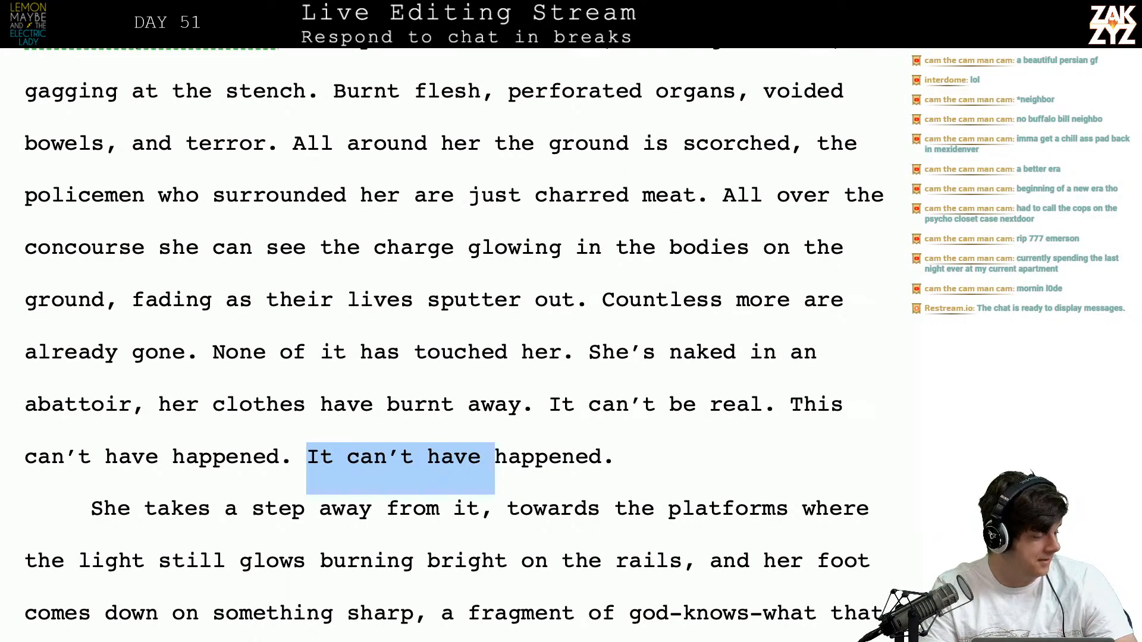
{"action": "key", "text": "shift+Right"}
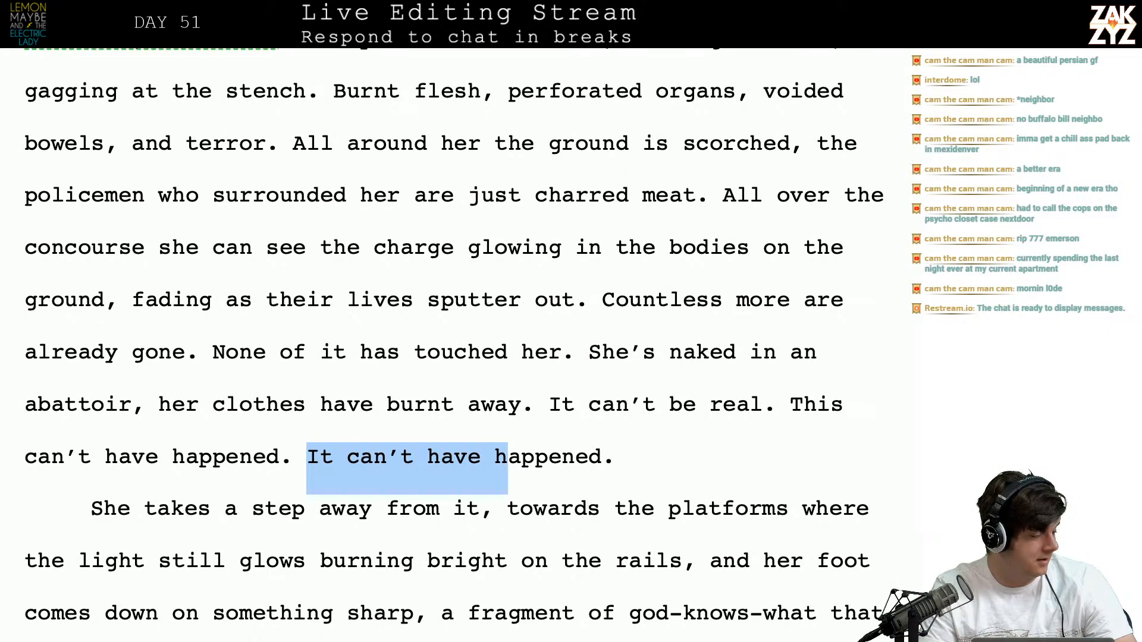
{"action": "key", "text": "shift+Right"}
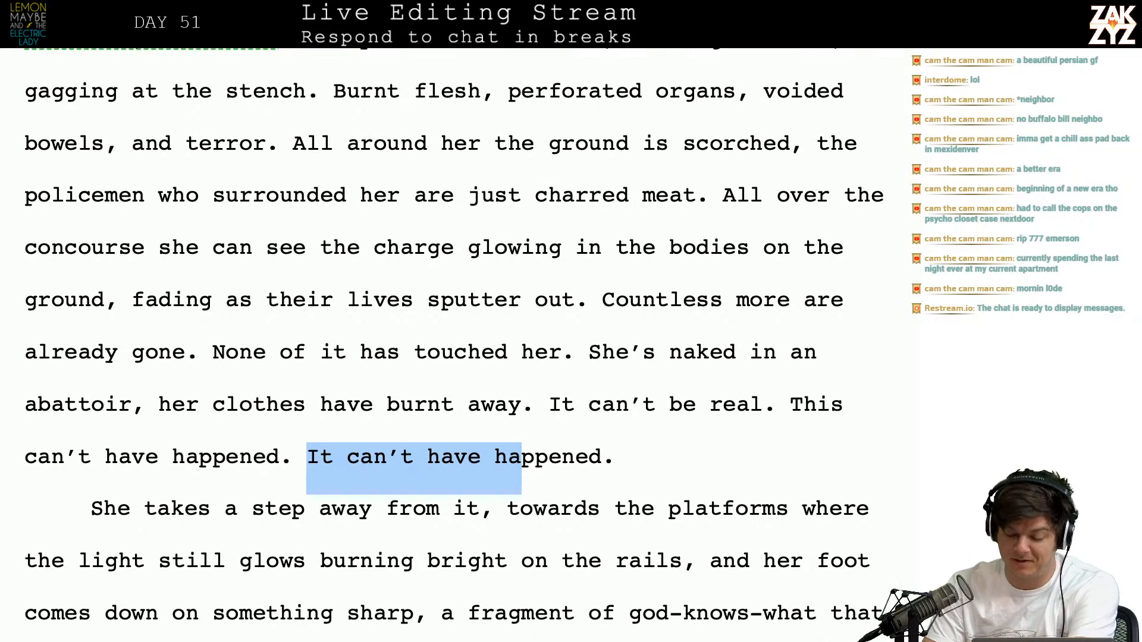
{"action": "key", "text": "shift+Right"}
{"action": "key", "text": "shift+Right"}
{"action": "key", "text": "shift+Right"}
{"action": "key", "text": "shift+Right"}
{"action": "key", "text": "shift+Right"}
{"action": "key", "text": "shift+Right"}
{"action": "key", "text": "shift+Right"}
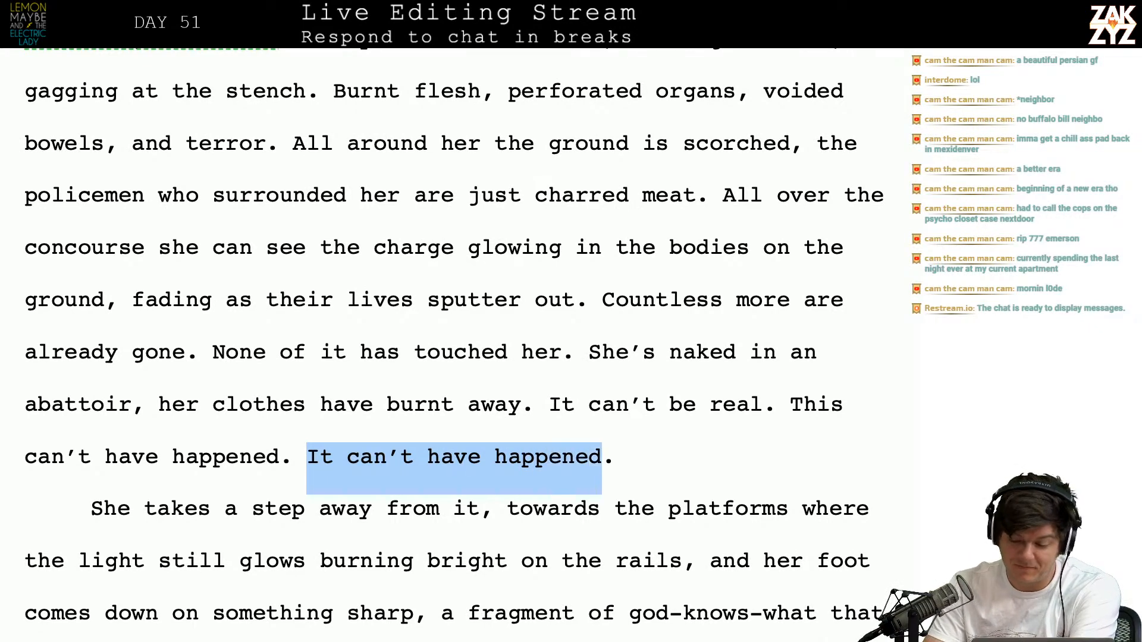
{"action": "key", "text": "BackSpace"}
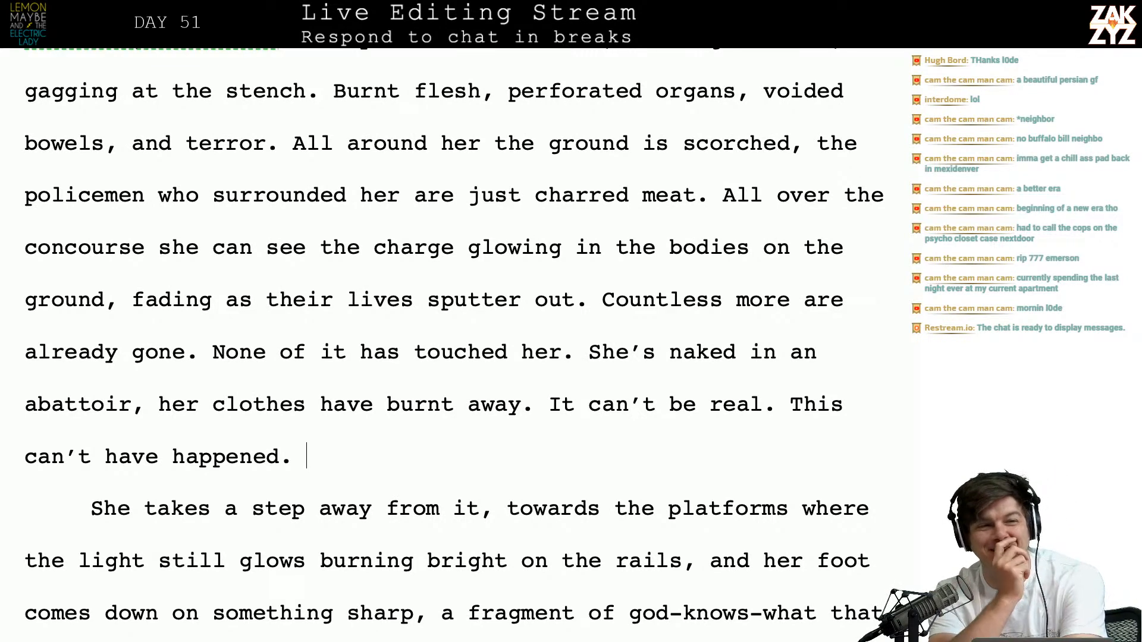
Start the second paragraph with the heroine's first name followed by "takes a step," ahead of the existing "She takes a step"
{"action": "scroll", "coordinate": [452, 336], "scroll_direction": "down", "scroll_amount": 3}
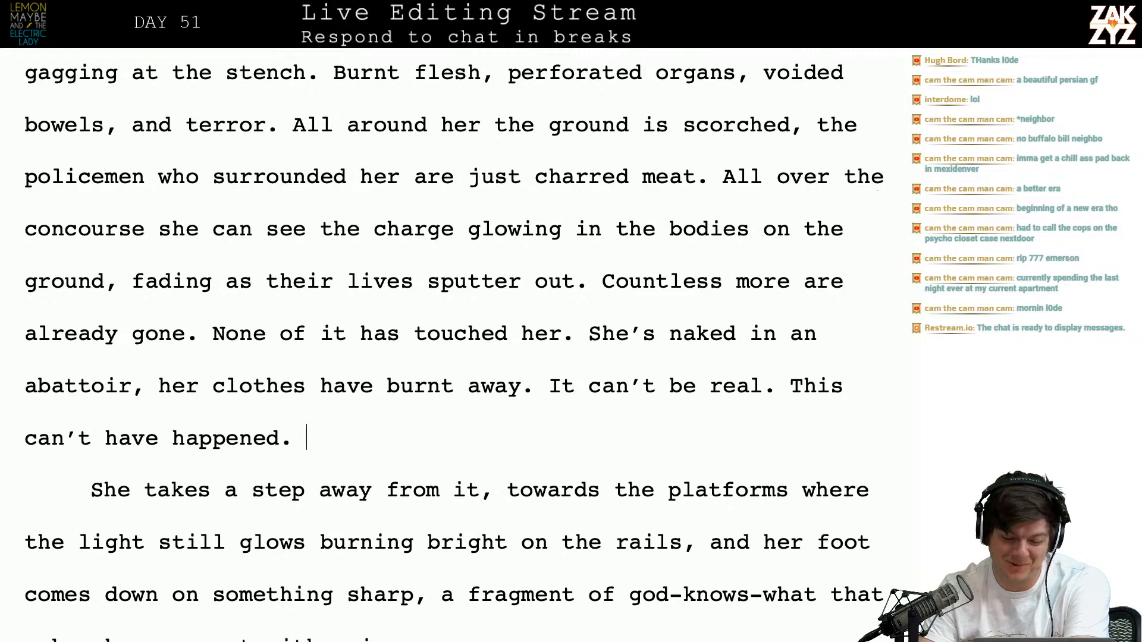
{"action": "scroll", "coordinate": [536, 412], "scroll_direction": "down", "scroll_amount": 2}
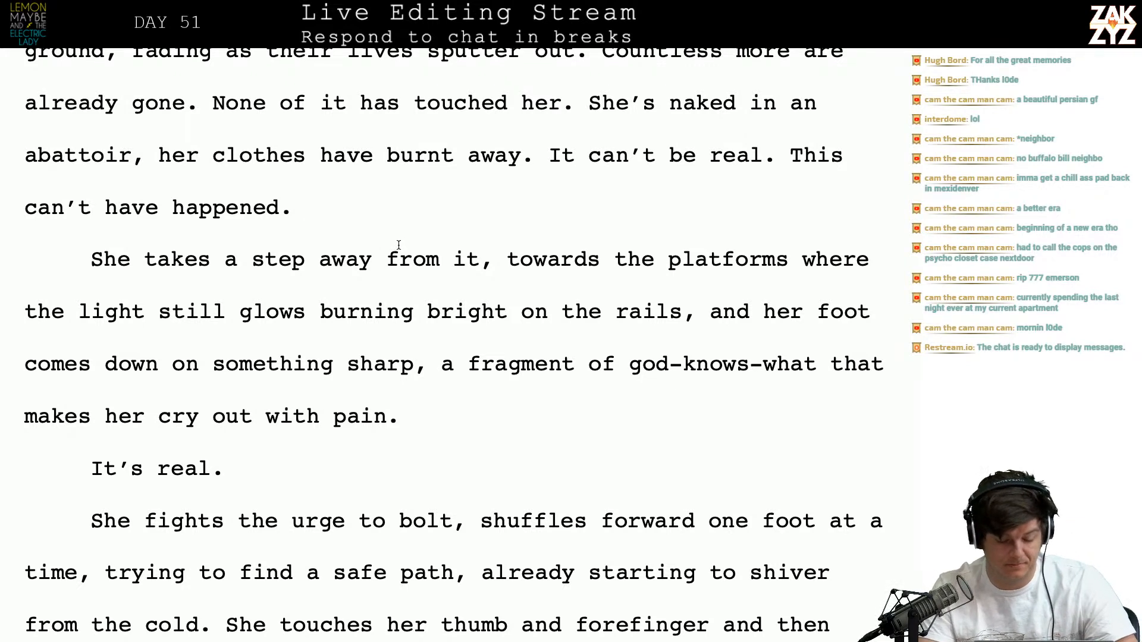
{"action": "type", "text": "Sara takes"}
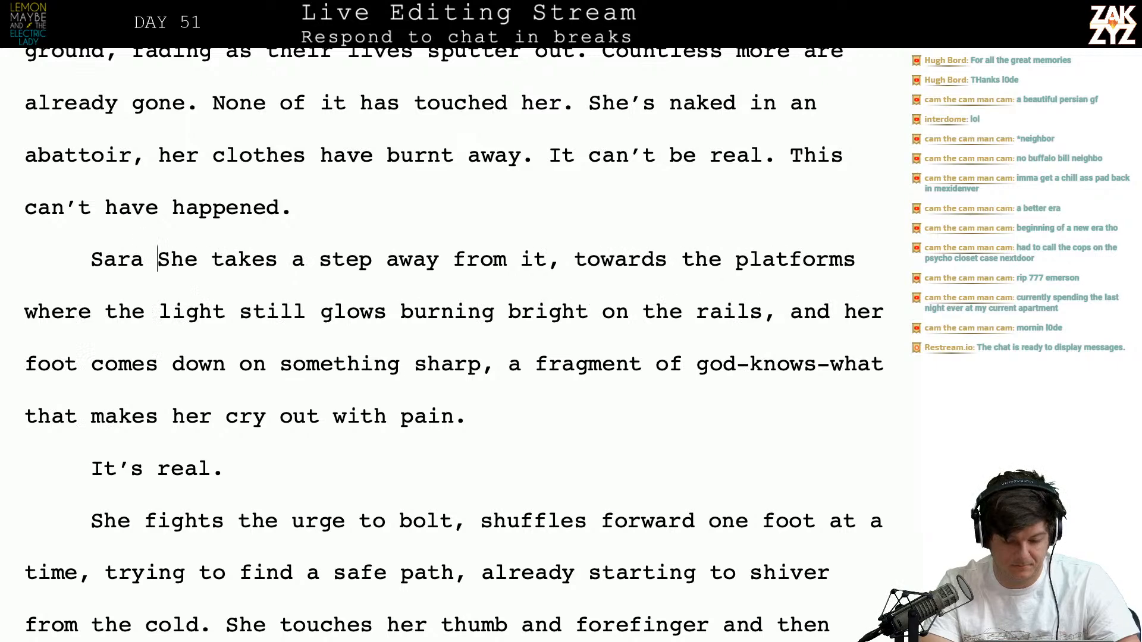
{"action": "type", "text": " a step"}
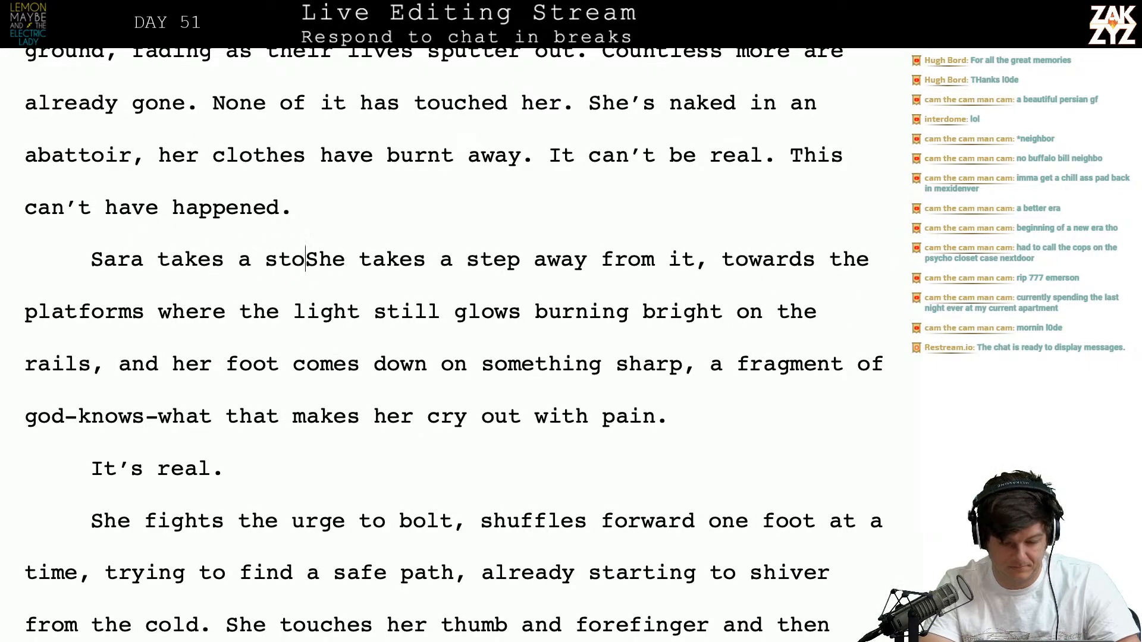
{"action": "type", "text": ","}
Delete the original "She takes a step away from it," so the new opening leads straight into "towards the platforms"
{"action": "key", "text": "shift+Right"}
{"action": "key", "text": "shift+Right"}
{"action": "key", "text": "shift+Right"}
{"action": "key", "text": "shift+Right"}
{"action": "key", "text": "shift+Right"}
{"action": "key", "text": "shift+Right"}
{"action": "key", "text": "shift+Right"}
{"action": "key", "text": "shift+Right"}
{"action": "key", "text": "shift+Right"}
{"action": "key", "text": "shift+Right"}
{"action": "key", "text": "shift+Right"}
{"action": "key", "text": "shift+Right"}
{"action": "key", "text": "shift+Right"}
{"action": "key", "text": "shift+Right"}
{"action": "key", "text": "shift+Right"}
{"action": "key", "text": "shift+Right"}
{"action": "key", "text": "shift+Right"}
{"action": "key", "text": "shift+Right"}
{"action": "key", "text": "shift+Right"}
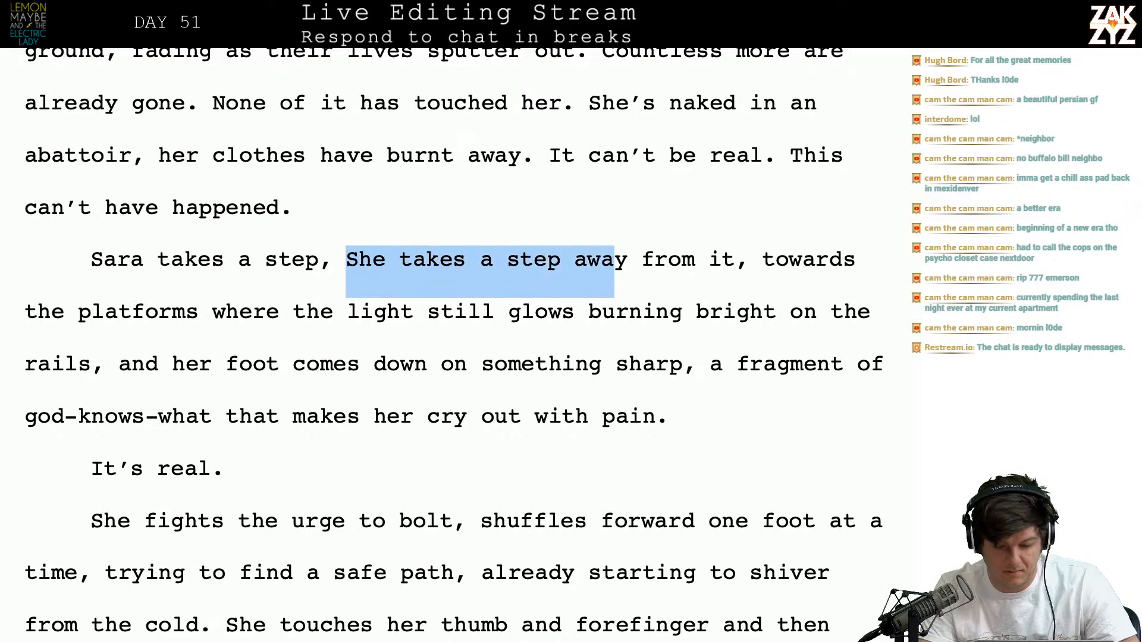
{"action": "key", "text": "shift+Right"}
{"action": "key", "text": "shift+Right"}
{"action": "key", "text": "shift+Right"}
{"action": "key", "text": "shift+Right"}
{"action": "key", "text": "shift+Right"}
{"action": "key", "text": "shift+Right"}
{"action": "key", "text": "shift+Right"}
{"action": "key", "text": "shift+Right"}
{"action": "key", "text": "shift+Right"}
{"action": "key", "text": "shift+Right"}
{"action": "key", "text": "shift+Right"}
{"action": "key", "text": "shift+Right"}
{"action": "key", "text": "BackSpace"}
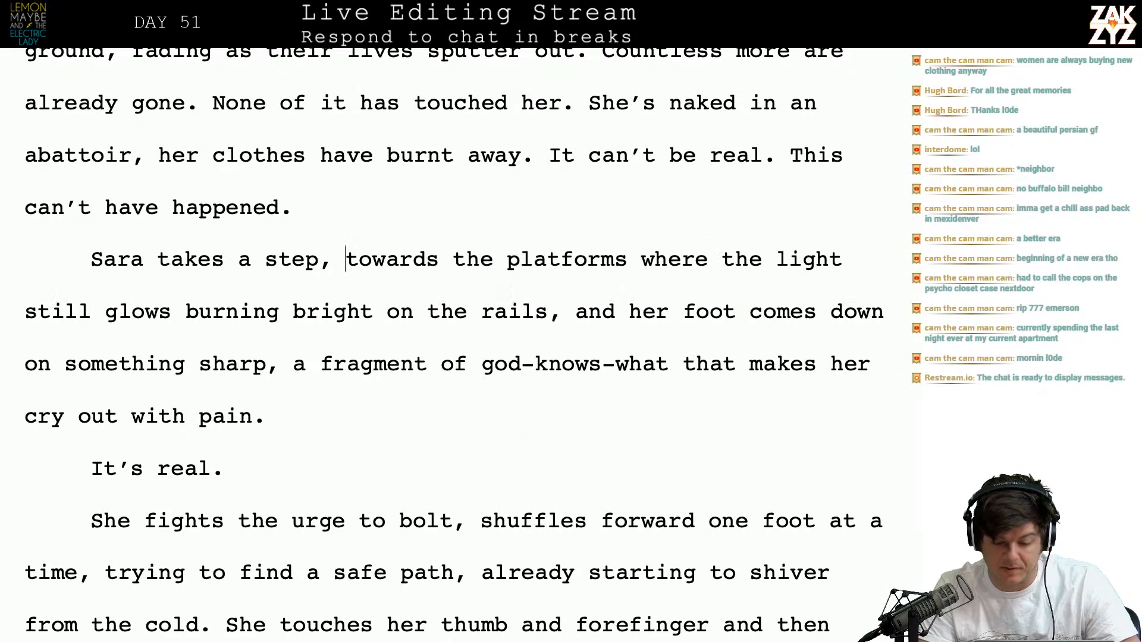
Insert "train" before "platforms" in the first sentence of the second paragraph
{"action": "key", "text": "Right"}
{"action": "key", "text": "Right"}
{"action": "key", "text": "Down"}
{"action": "key", "text": "Left"}
{"action": "key", "text": "Left"}
{"action": "key", "text": "Left"}
{"action": "key", "text": "Left"}
{"action": "key", "text": "Left"}
{"action": "key", "text": "Left"}
{"action": "key", "text": "Left"}
{"action": "key", "text": "Left"}
{"action": "key", "text": "Left"}
{"action": "key", "text": "Left"}
{"action": "key", "text": "Left"}
{"action": "key", "text": "Left"}
{"action": "key", "text": "Left"}
{"action": "key", "text": "Left"}
{"action": "key", "text": "Left"}
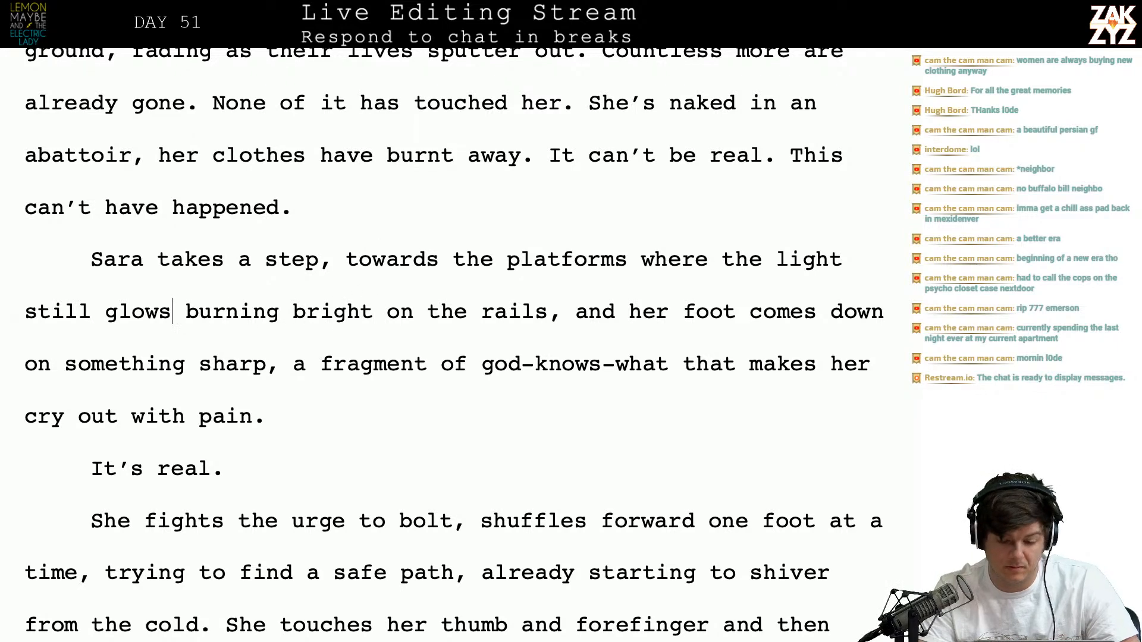
{"action": "left_click", "coordinate": [633, 247]}
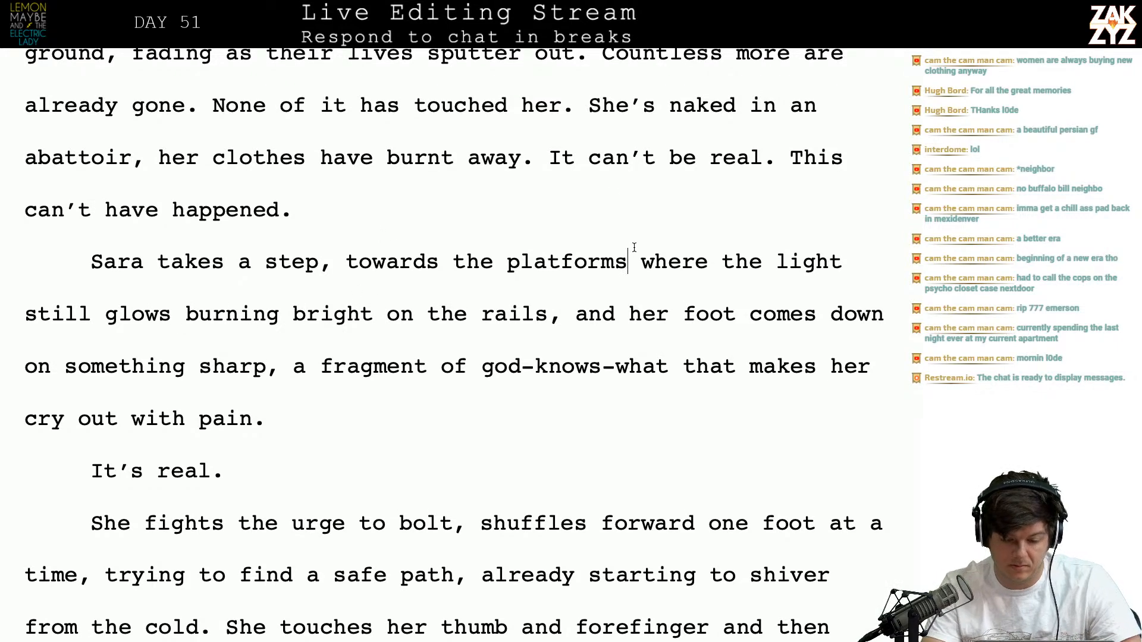
{"action": "key", "text": "Left"}
{"action": "key", "text": "Left"}
{"action": "key", "text": "Left"}
{"action": "key", "text": "Left"}
{"action": "key", "text": "Left"}
{"action": "key", "text": "Left"}
{"action": "key", "text": "Left"}
{"action": "key", "text": "Left"}
{"action": "key", "text": "Left"}
{"action": "type", "text": "train"}
End the sentence after "platforms" and add "The lights still glow burning bright on the rails," before "where the light"
{"action": "key", "text": "Right"}
{"action": "key", "text": "Right"}
{"action": "key", "text": "Right"}
{"action": "key", "text": "Right"}
{"action": "key", "text": "Right"}
{"action": "key", "text": "Right"}
{"action": "key", "text": "Right"}
{"action": "key", "text": "Right"}
{"action": "key", "text": "Right"}
{"action": "key", "text": "Right"}
{"action": "key", "text": "Right"}
{"action": "key", "text": "Left"}
{"action": "type", "text": ". The lights"}
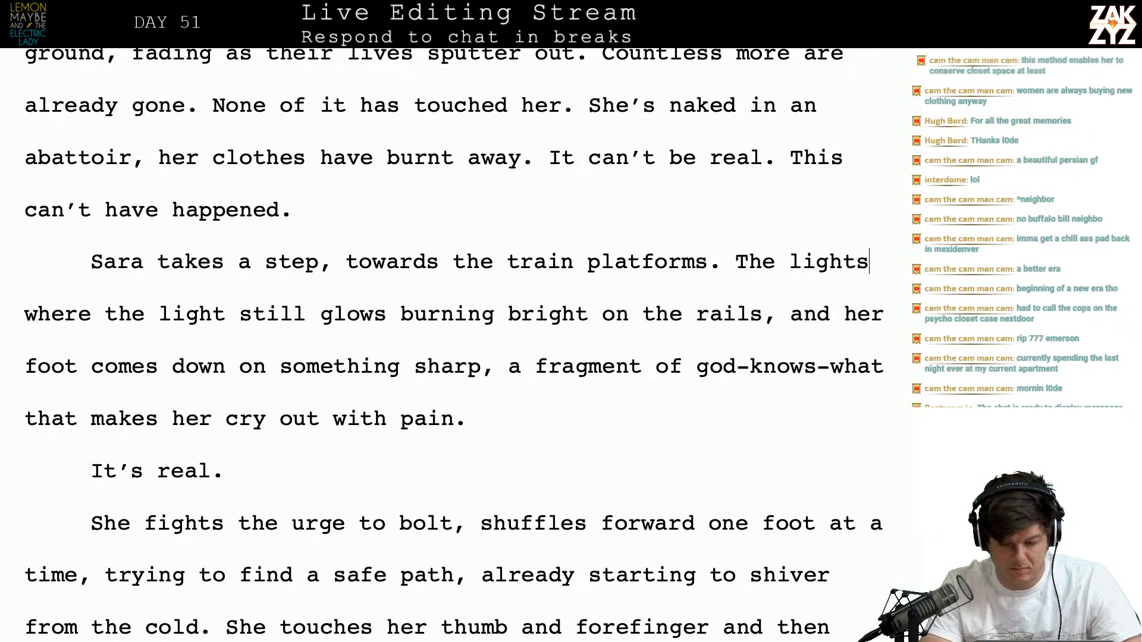
{"action": "type", "text": " still glow burning b"}
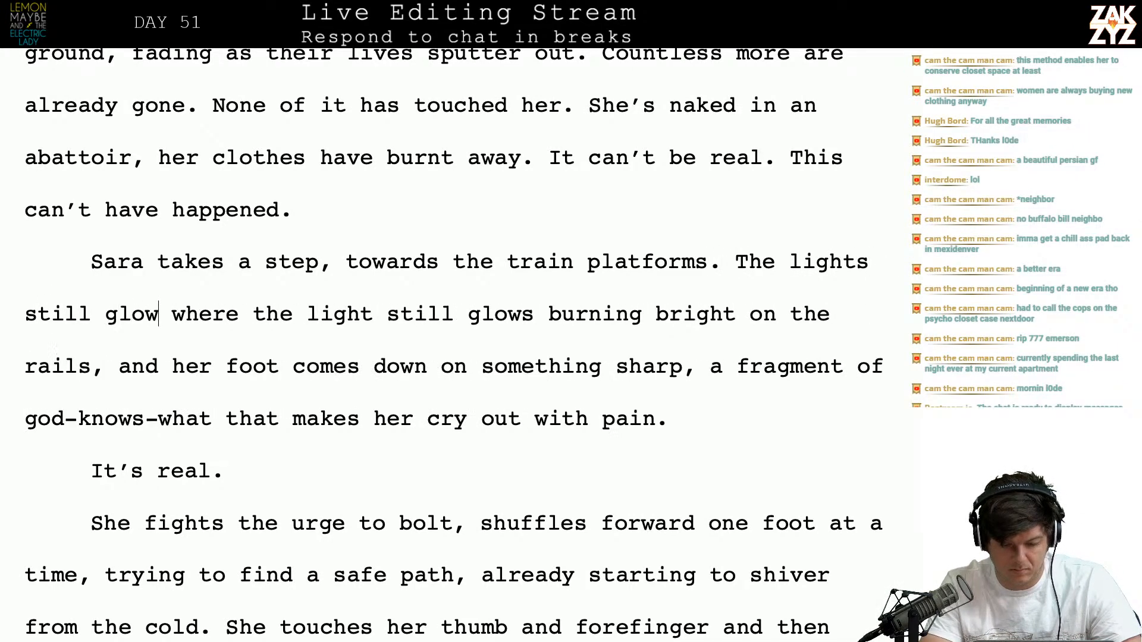
{"action": "type", "text": "right on the a"}
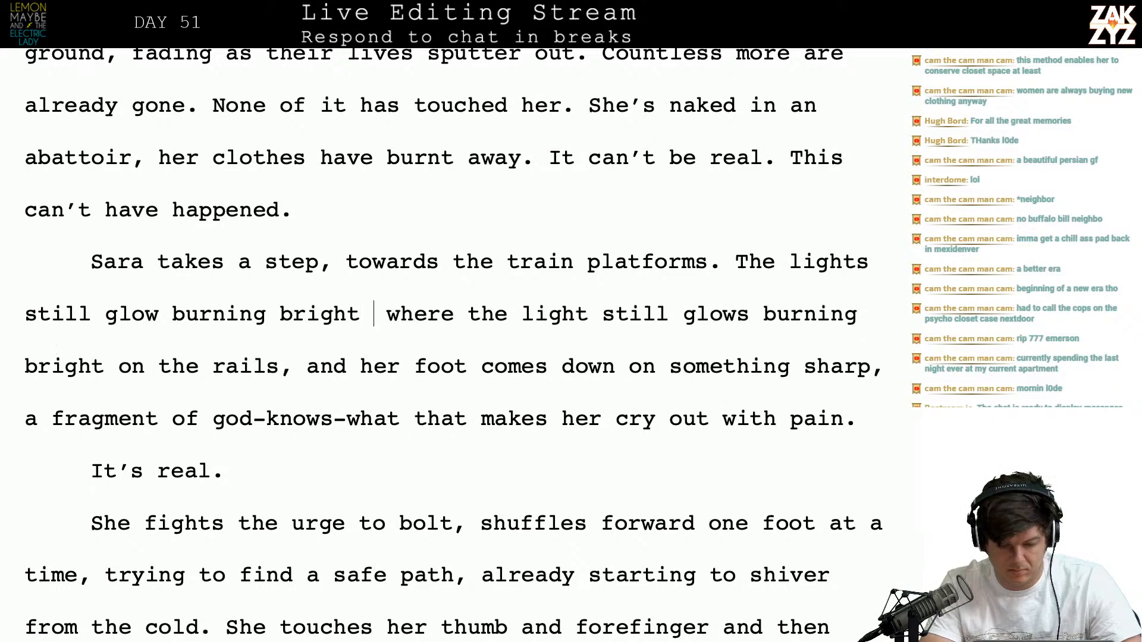
{"action": "key", "text": "BackSpace"}
{"action": "type", "text": "e a"}
{"action": "key", "text": "BackSpace"}
{"action": "type", "text": "rails, outisd"}
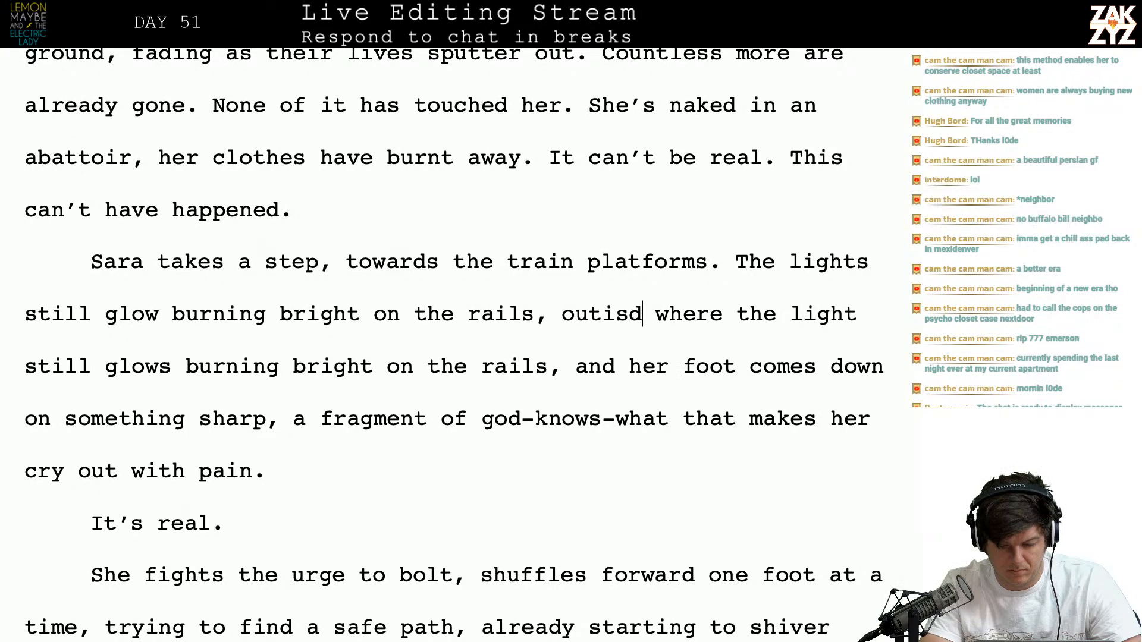
{"action": "key", "text": "BackSpace"}
{"action": "key", "text": "BackSpace"}
{"action": "key", "text": "BackSpace"}
{"action": "key", "text": "BackSpace"}
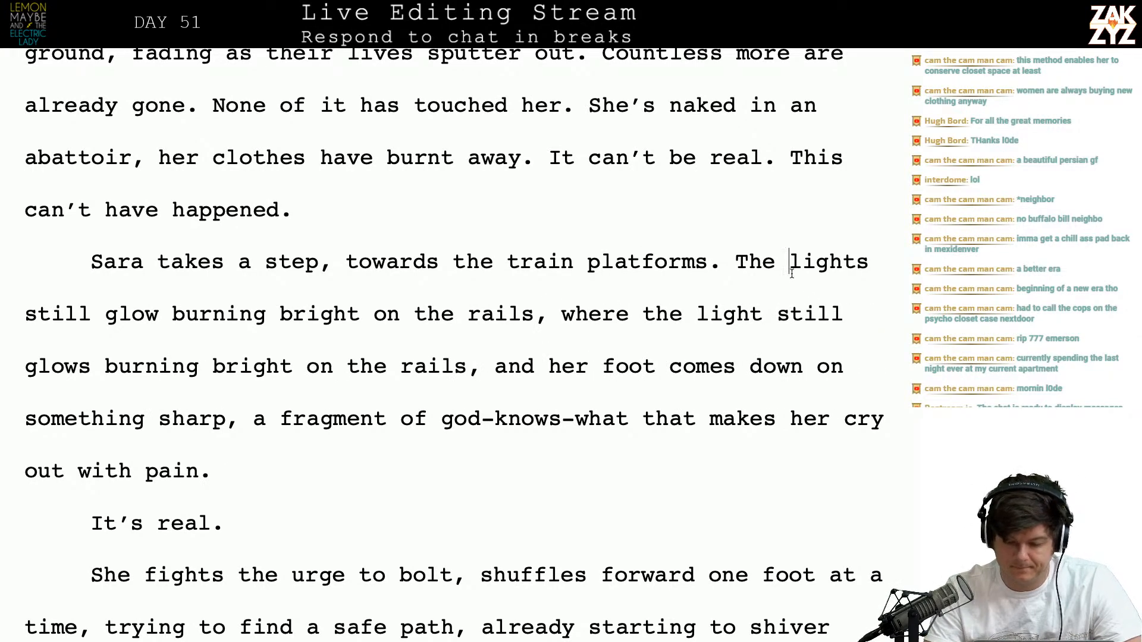
After "The lights", insert "are still on out there, the charge glows burning bright on the rails."
{"action": "type", "text": "are still on o"}
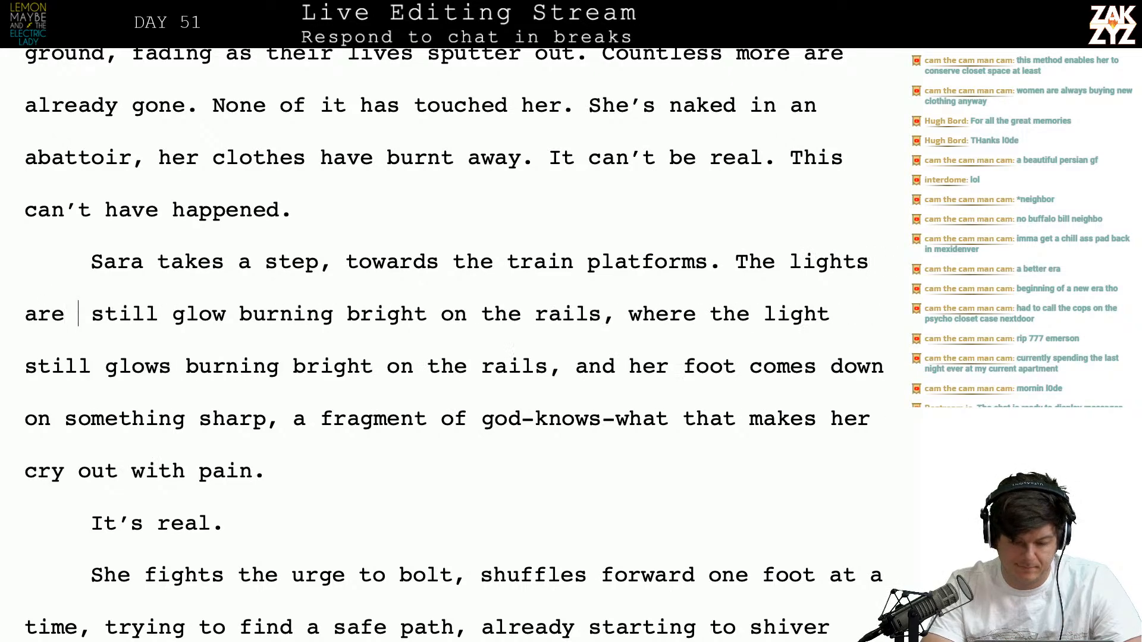
{"action": "type", "text": "ut there, the char"}
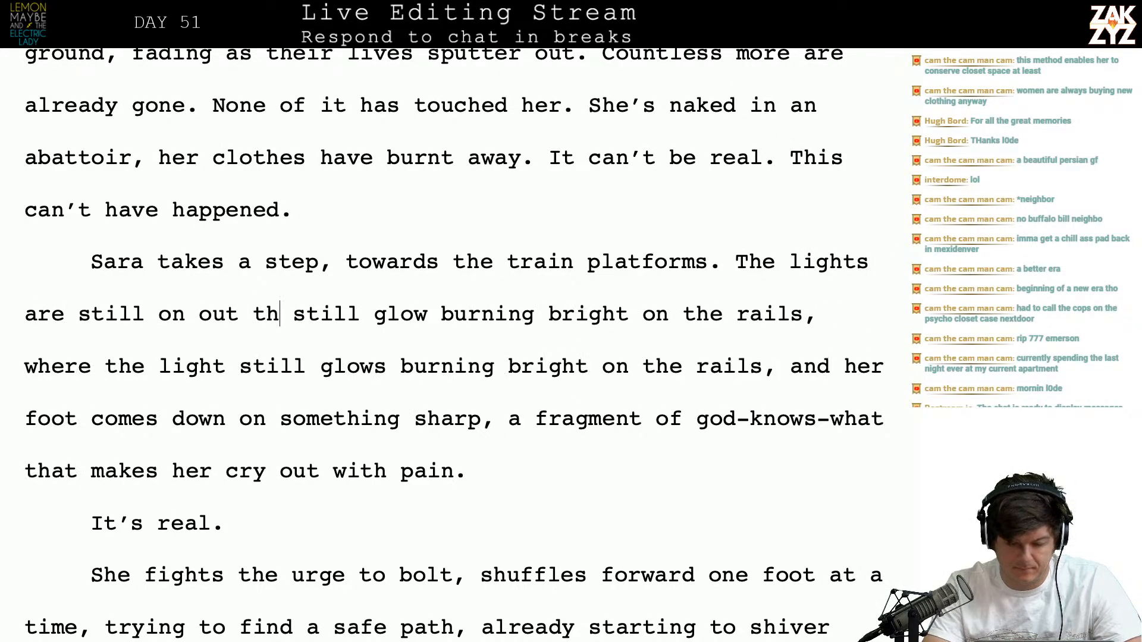
{"action": "type", "text": "ge glows bur"}
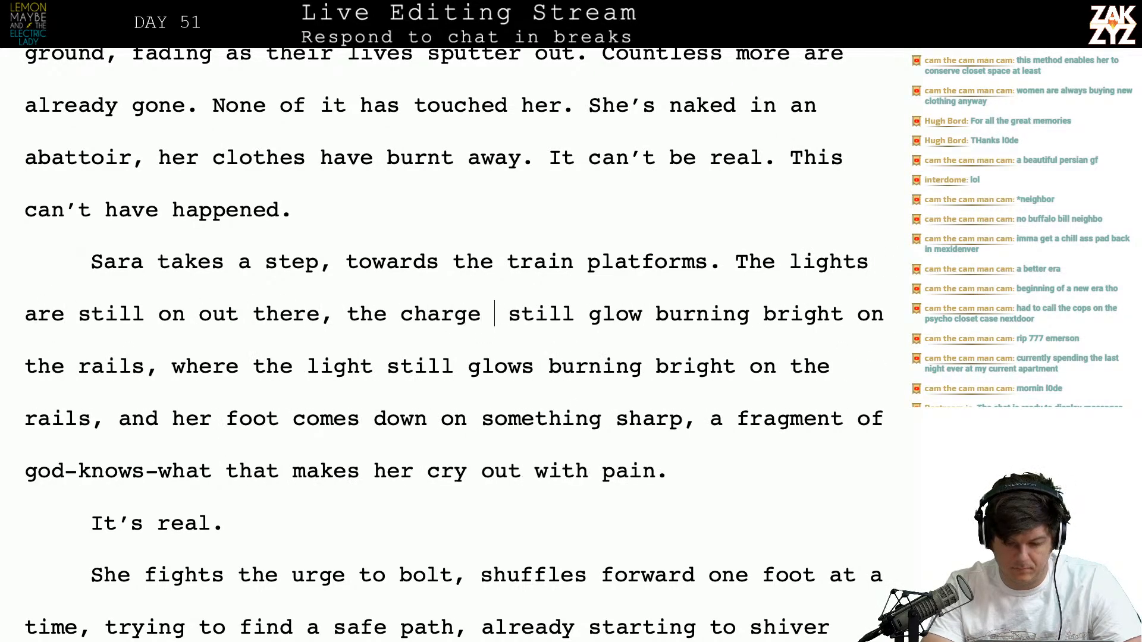
{"action": "type", "text": "ning brig still glow burning bright on the rails, where the lig"}
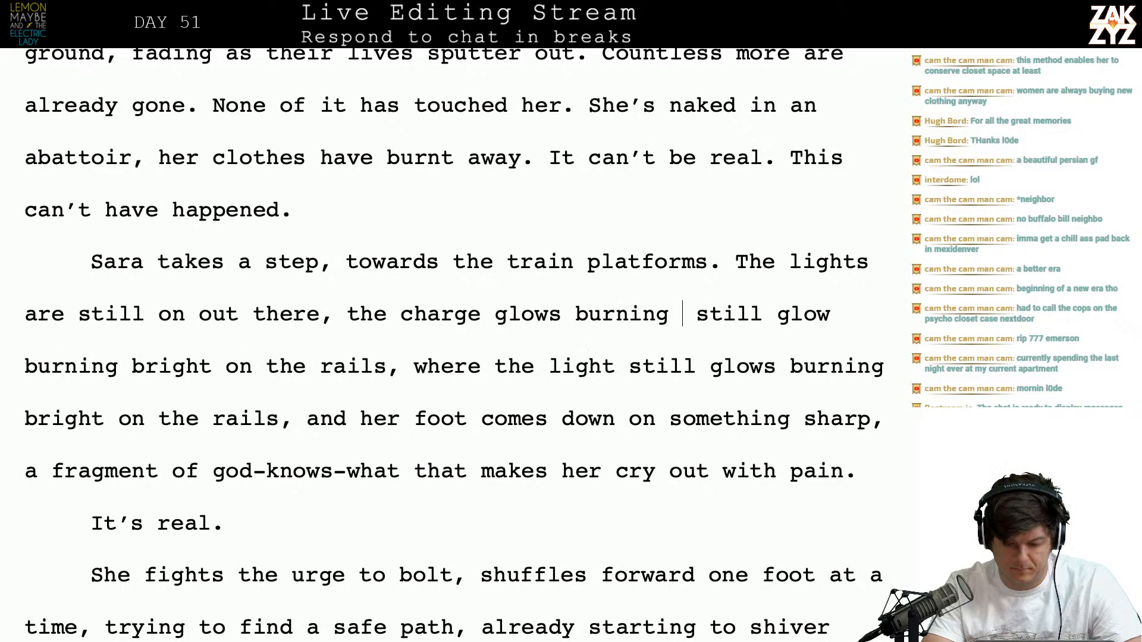
{"action": "key", "text": "BackSpace"}
{"action": "key", "text": "BackSpace"}
{"action": "type", "text": "ght on the ra"}
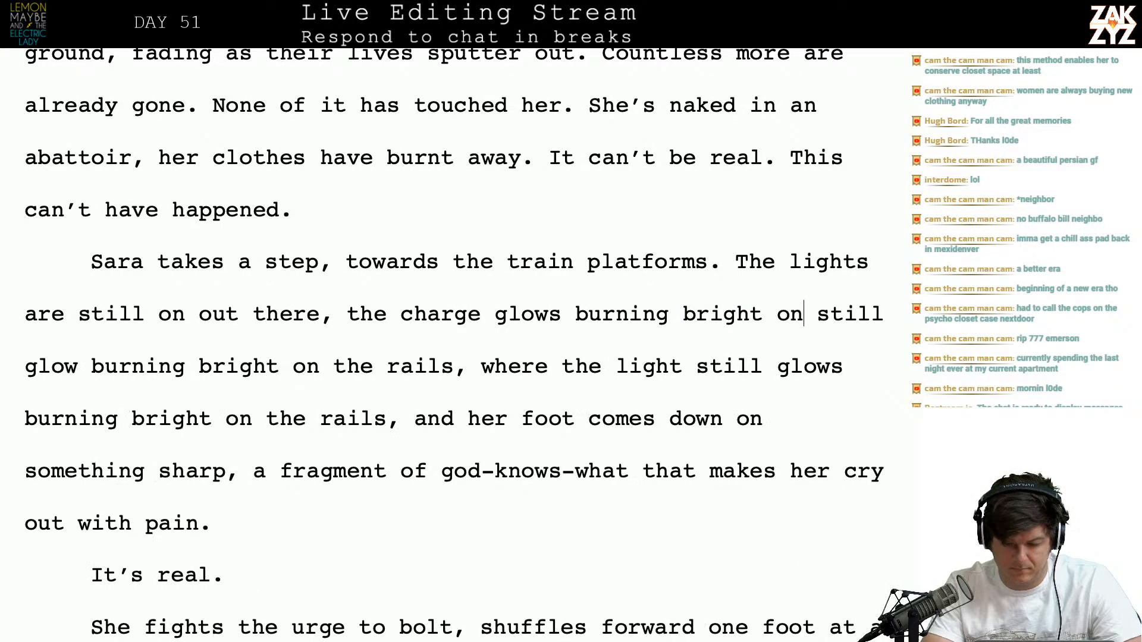
{"action": "type", "text": "ils."}
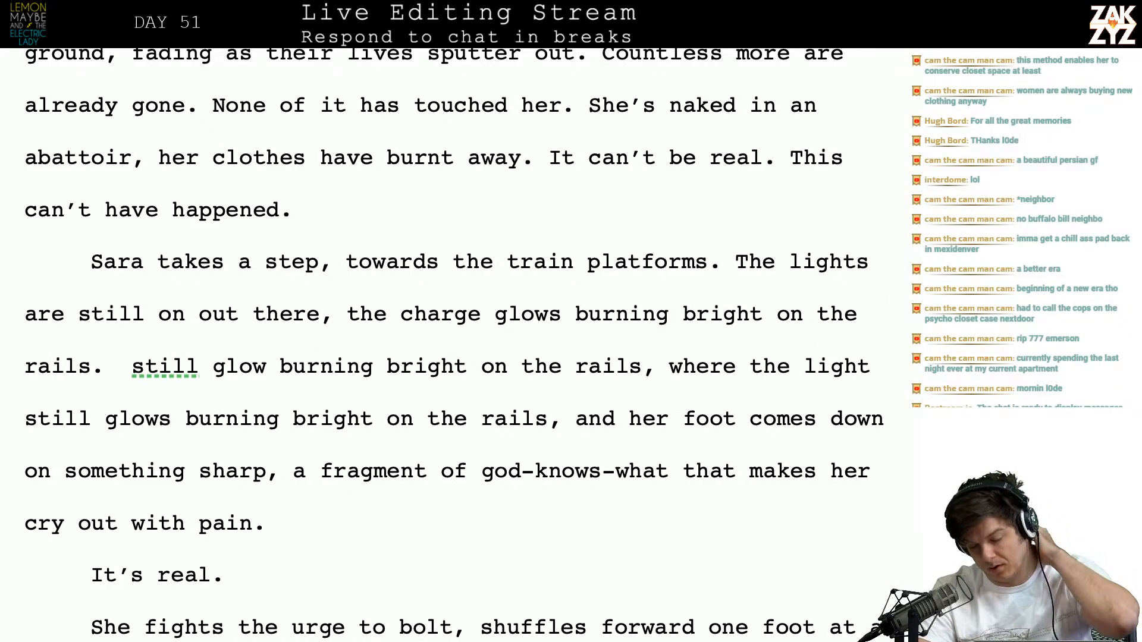
Switch to Safari and search the web for "do metro north trains use subway rails"
{"action": "key", "text": "super+Tab"}
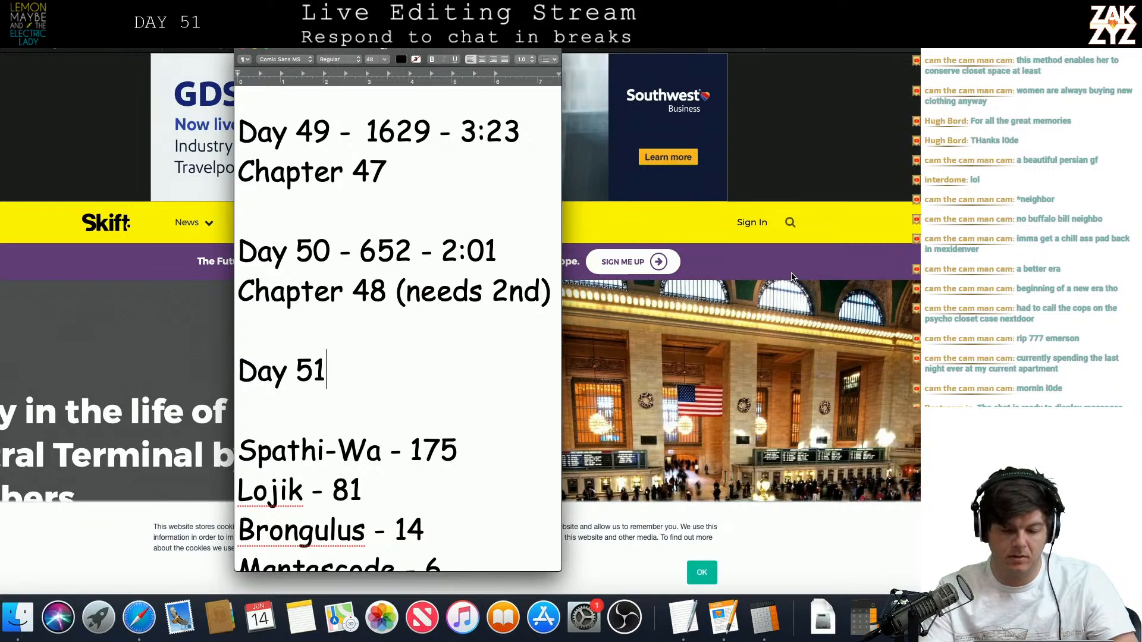
{"action": "key", "text": "ctrl+Right"}
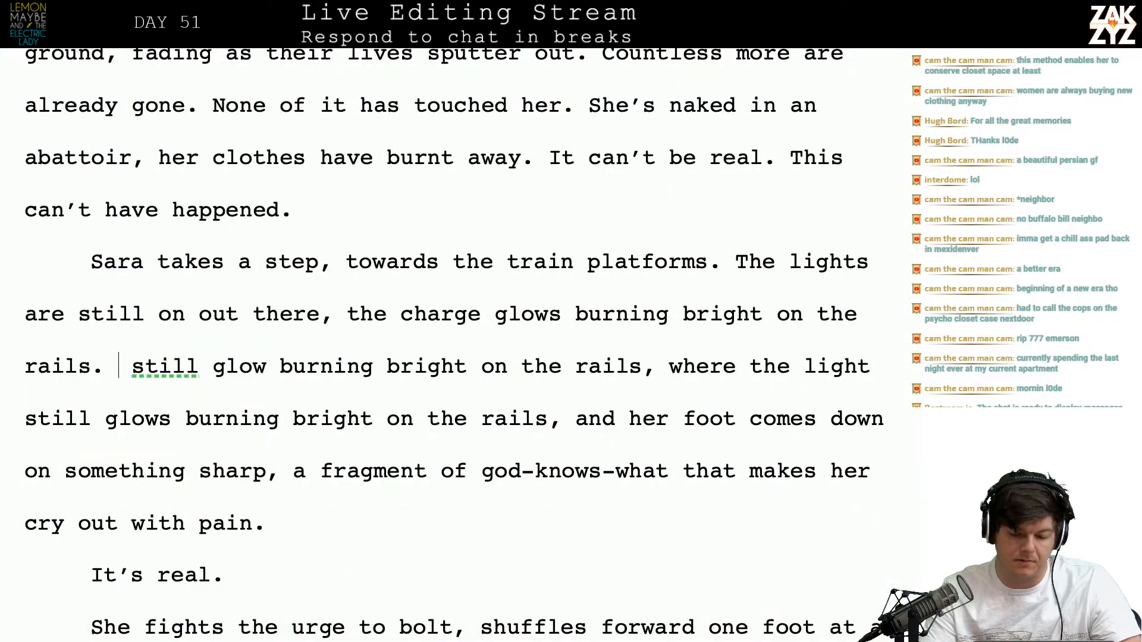
{"action": "key", "text": "super+Tab"}
{"action": "key", "text": "super+Tab"}
{"action": "key", "text": "super+Tab"}
{"action": "key", "text": "super+Tab"}
{"action": "key", "text": "super+Tab"}
{"action": "key", "text": "super+Tab"}
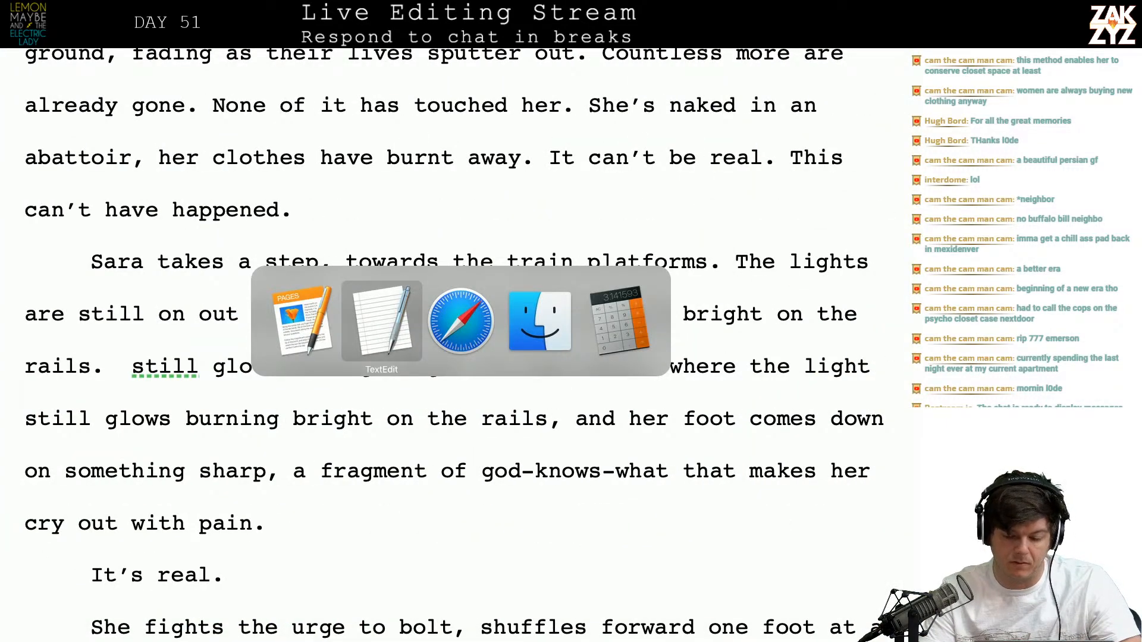
{"action": "key", "text": "super+Tab"}
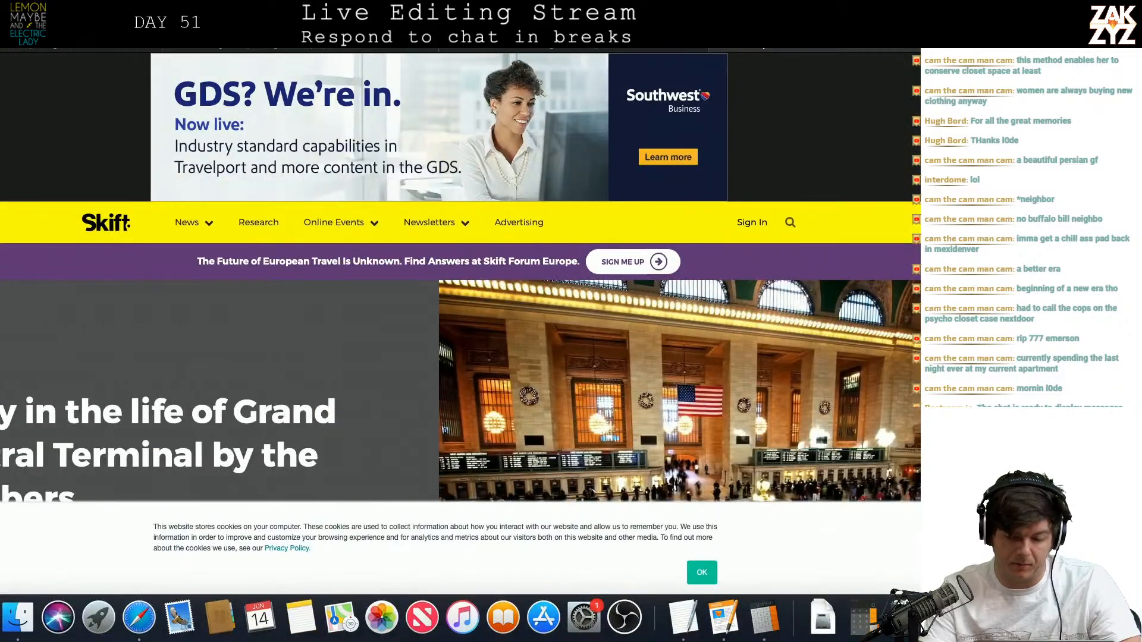
{"action": "key", "text": "super+l"}
{"action": "type", "text": "t"}
{"action": "key", "text": "BackSpace"}
{"action": "key", "text": "BackSpace"}
{"action": "type", "text": "do metro"}
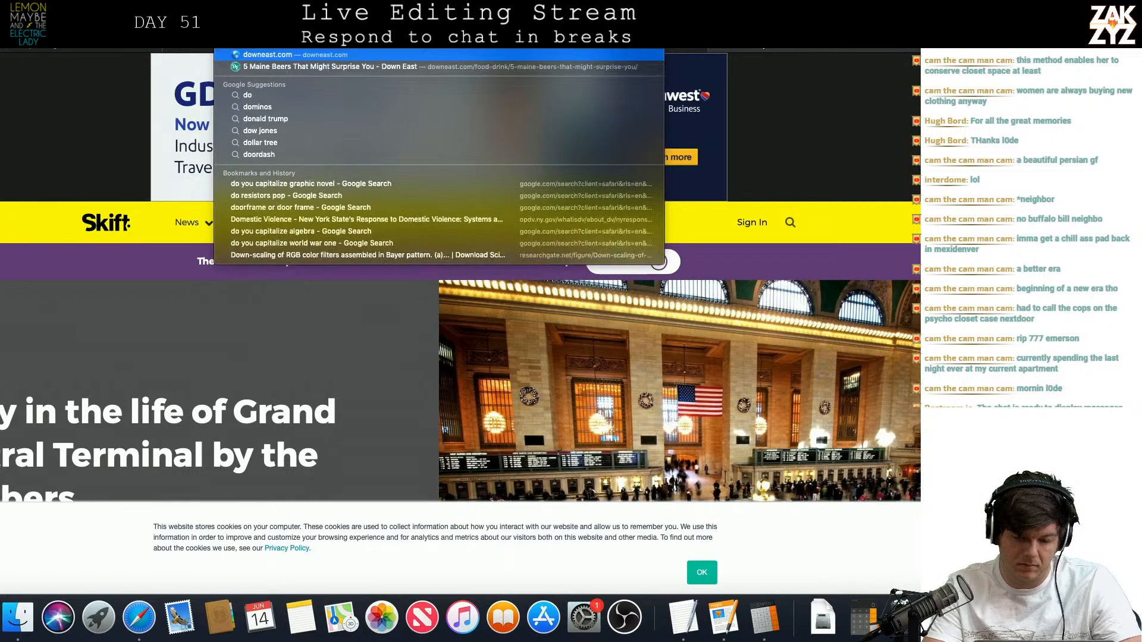
{"action": "type", "text": " north cars"}
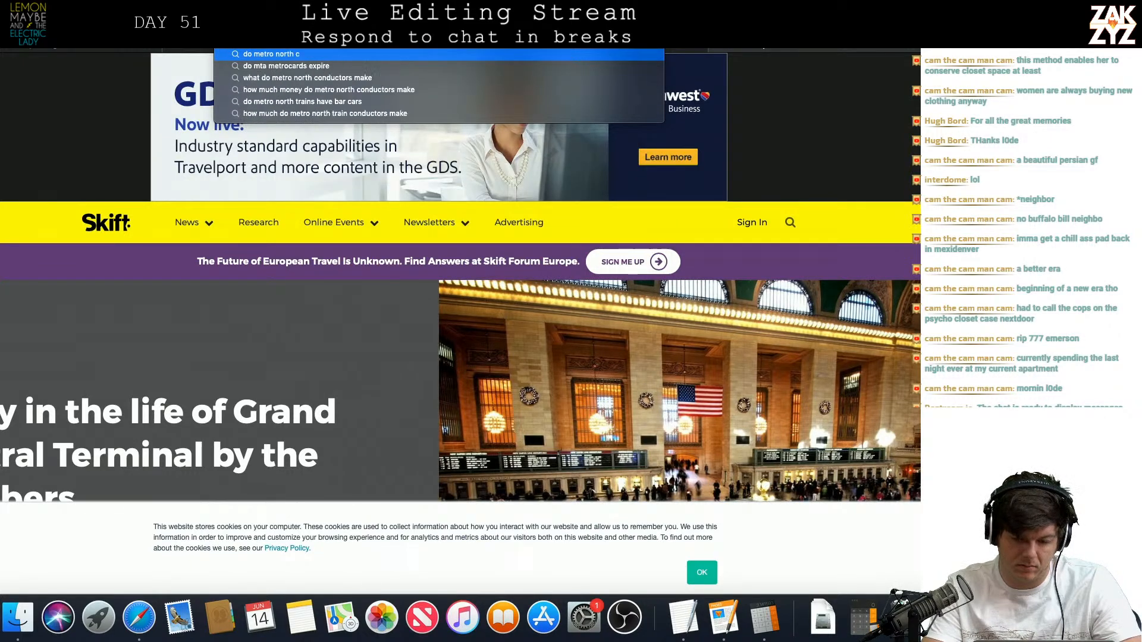
{"action": "key", "text": "BackSpace"}
{"action": "key", "text": "BackSpace"}
{"action": "key", "text": "BackSpace"}
{"action": "key", "text": "BackSpace"}
{"action": "type", "text": "t"}
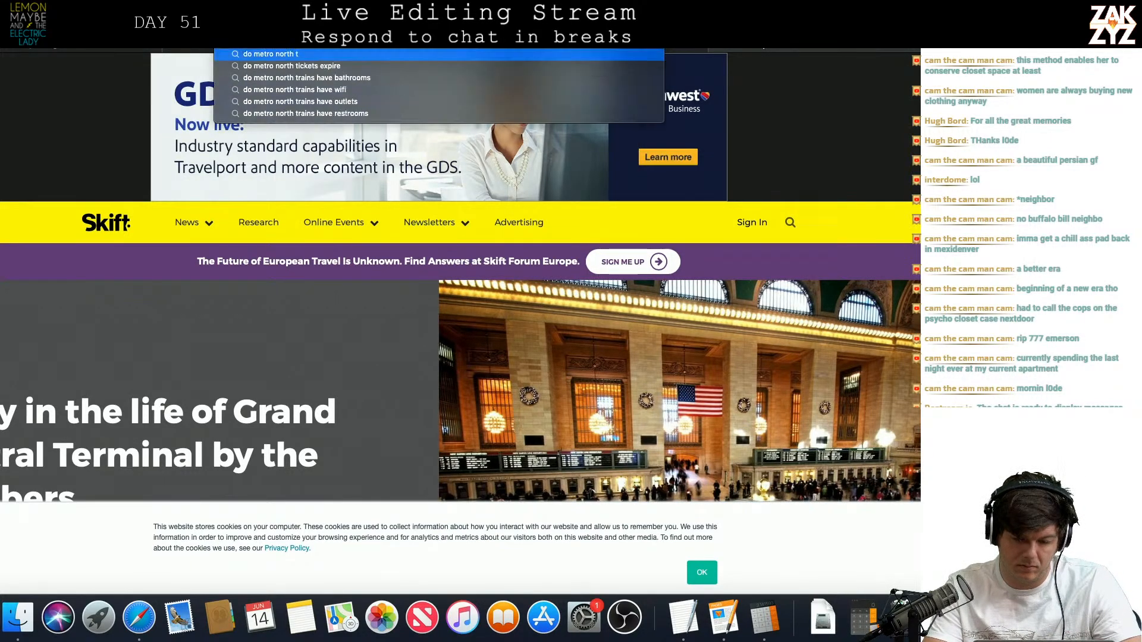
{"action": "type", "text": "rains use subw"}
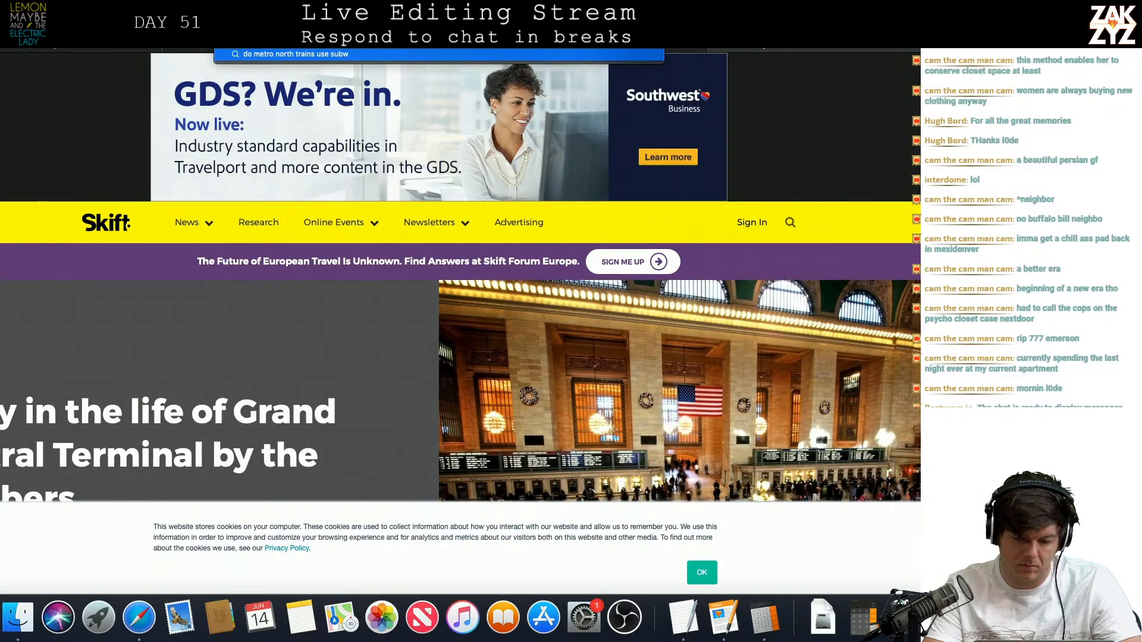
{"action": "type", "text": "ay rails"}
{"action": "key", "text": "Return"}
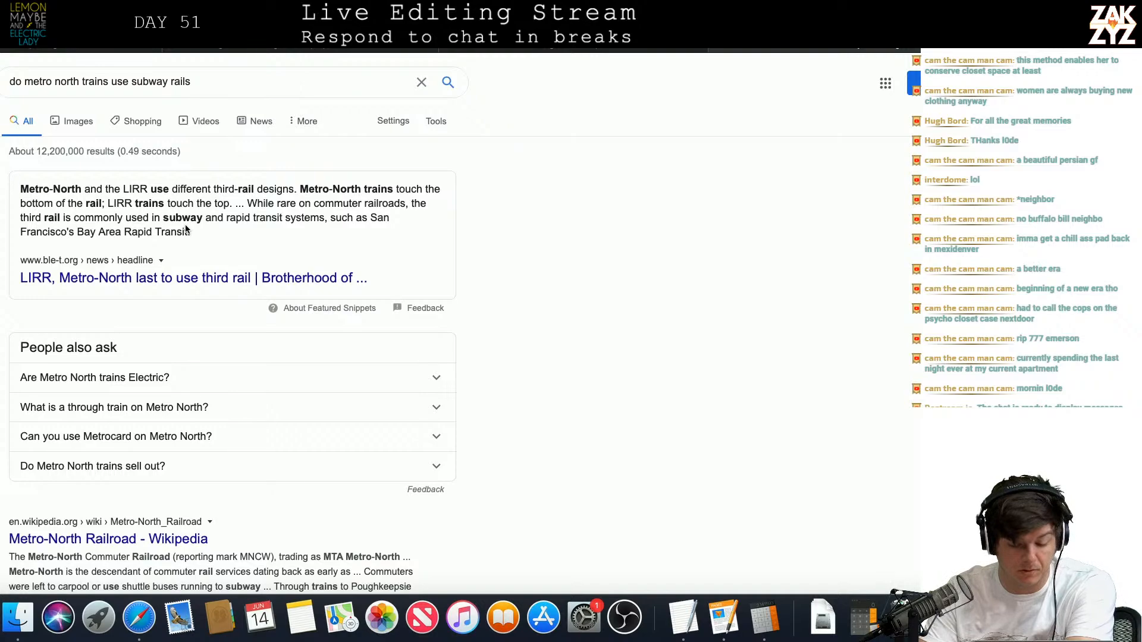
Look through the search results, open "LIRR, Metro-North last to use third rail" and read how the trains are powered
{"action": "scroll", "coordinate": [186, 229], "scroll_direction": "up", "scroll_amount": 3}
{"action": "scroll", "coordinate": [183, 208], "scroll_direction": "down", "scroll_amount": 3}
{"action": "scroll", "coordinate": [190, 250], "scroll_direction": "down", "scroll_amount": 5}
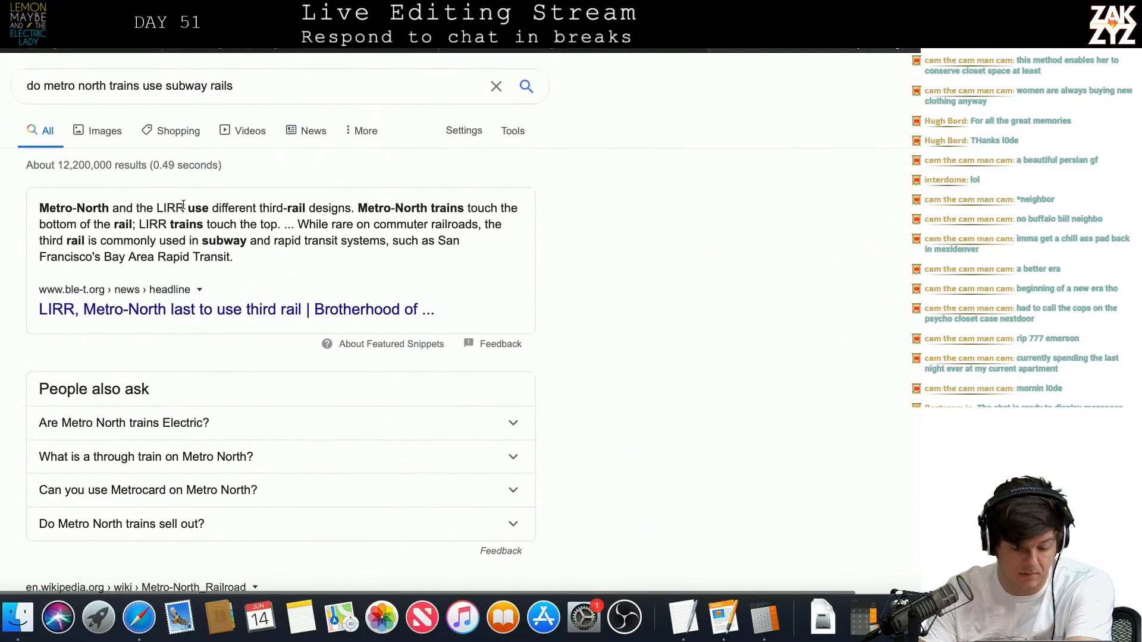
{"action": "scroll", "coordinate": [195, 269], "scroll_direction": "down", "scroll_amount": 3}
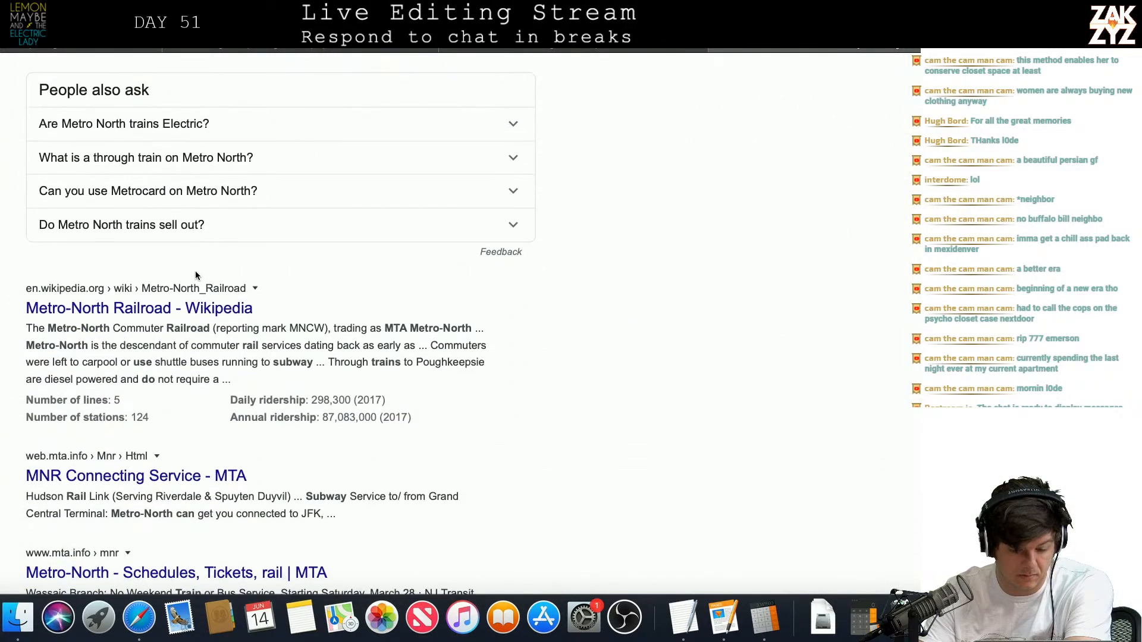
{"action": "scroll", "coordinate": [208, 273], "scroll_direction": "up", "scroll_amount": 3}
{"action": "scroll", "coordinate": [209, 277], "scroll_direction": "up", "scroll_amount": 3}
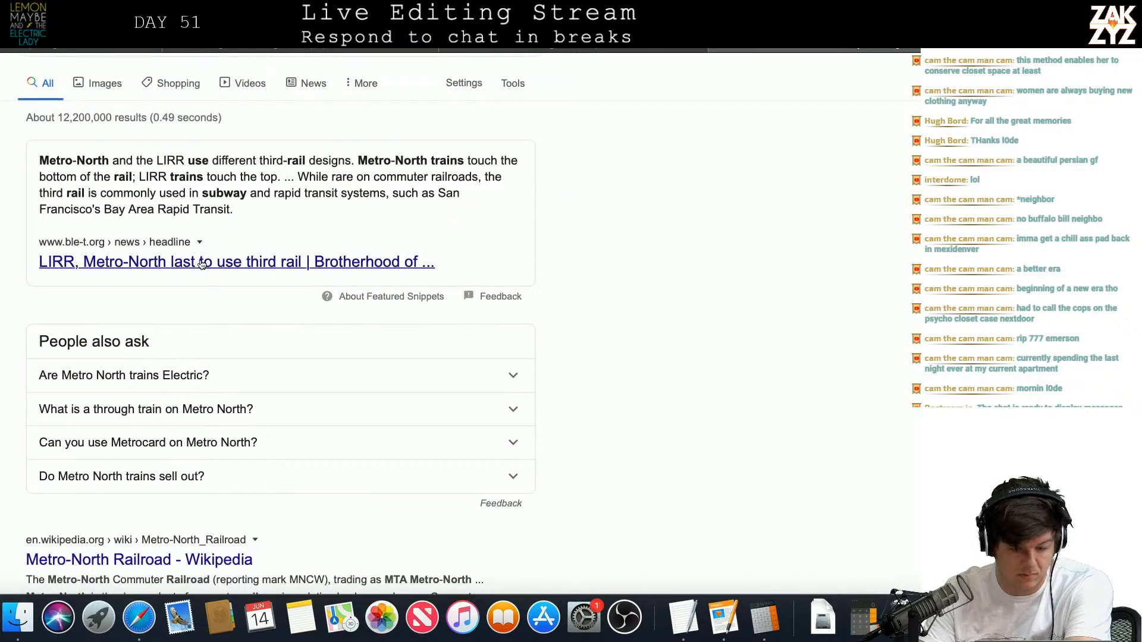
{"action": "left_click", "coordinate": [202, 263]}
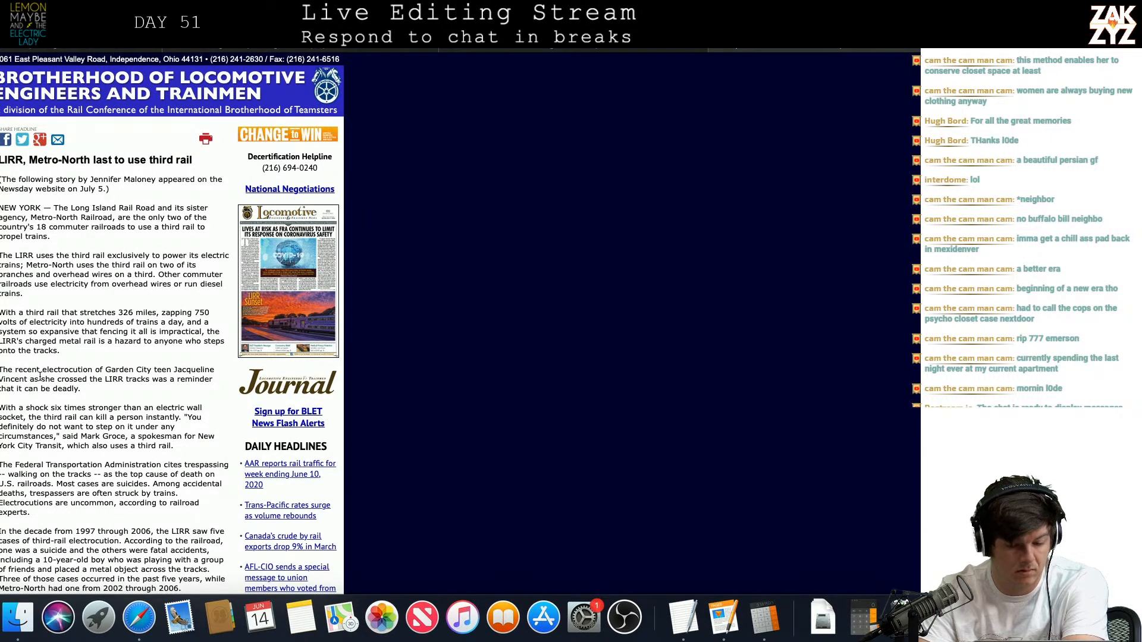
{"action": "scroll", "coordinate": [93, 311], "scroll_direction": "down", "scroll_amount": 1}
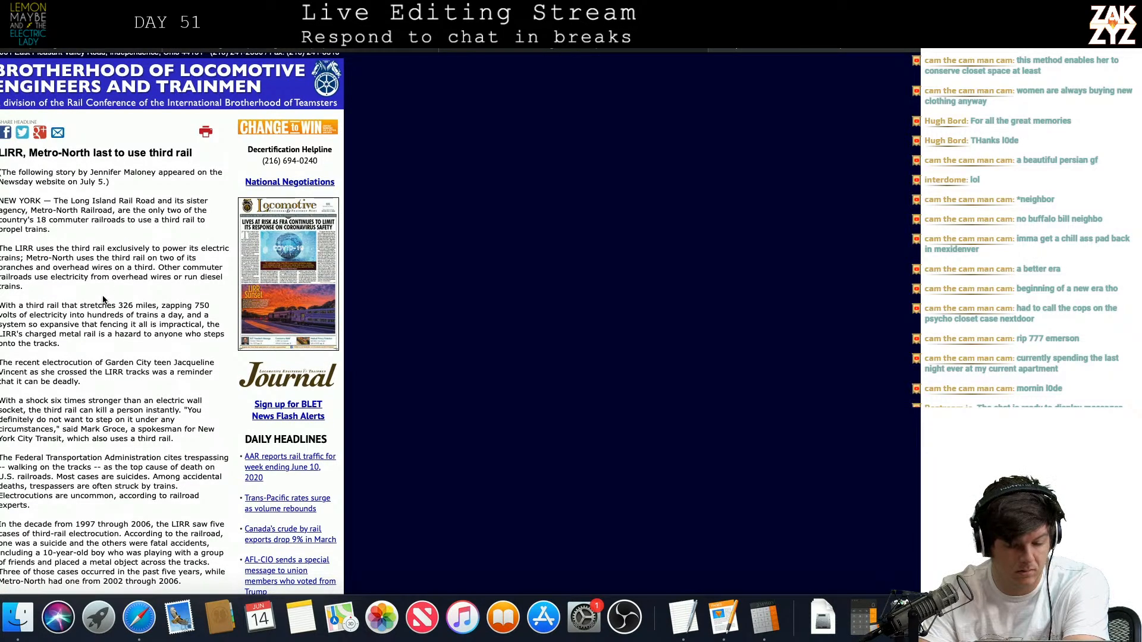
{"action": "scroll", "coordinate": [103, 299], "scroll_direction": "down", "scroll_amount": 3}
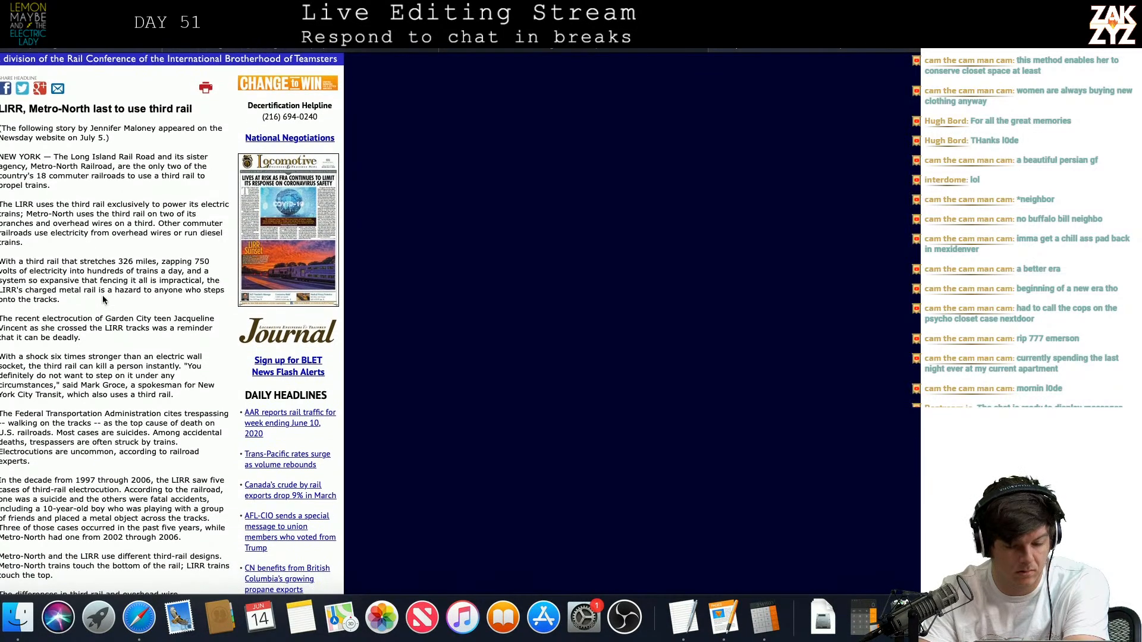
{"action": "scroll", "coordinate": [103, 299], "scroll_direction": "down", "scroll_amount": 3}
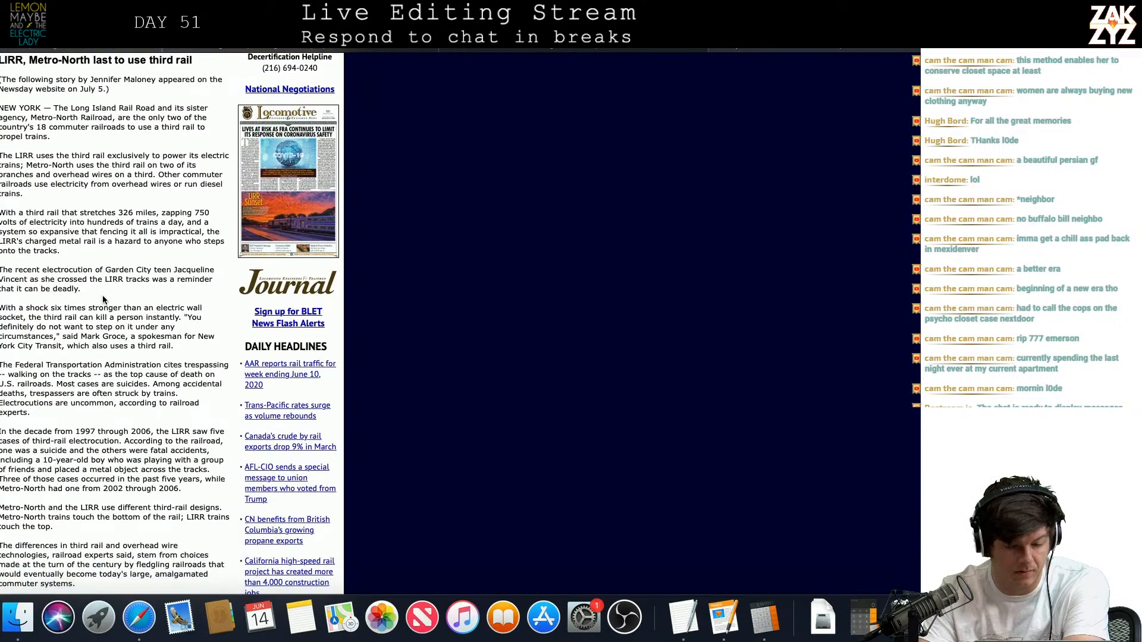
Read the rest of the LIRR and Metro-North article for how the third rails are designed, placed and covered
{"action": "scroll", "coordinate": [103, 299], "scroll_direction": "down", "scroll_amount": 3}
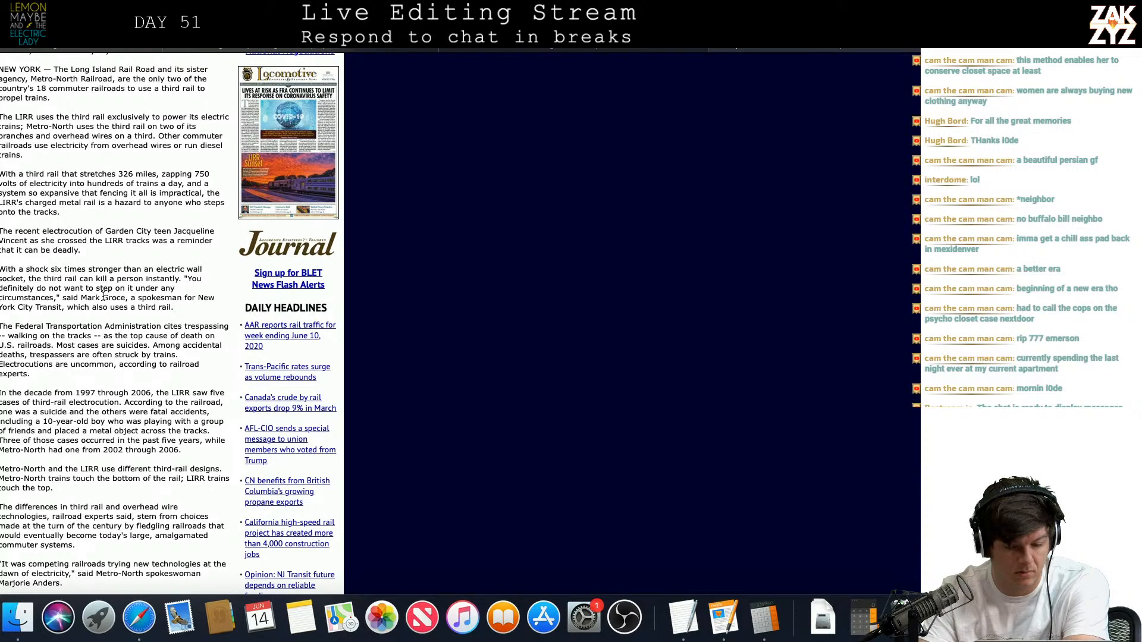
{"action": "scroll", "coordinate": [103, 295], "scroll_direction": "down", "scroll_amount": 3}
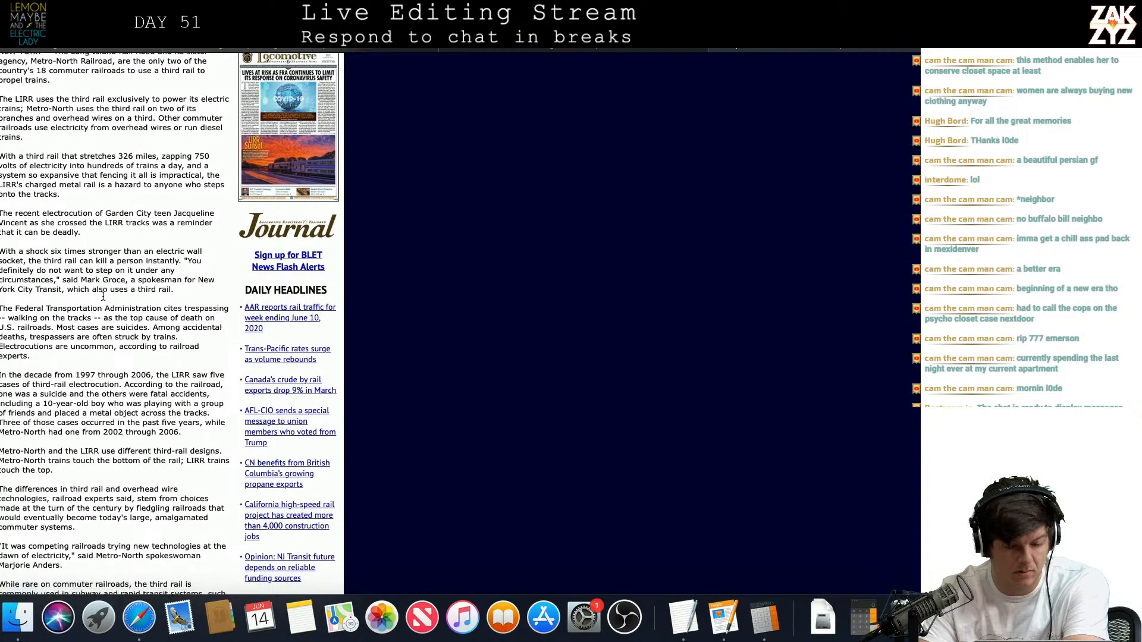
{"action": "scroll", "coordinate": [103, 296], "scroll_direction": "down", "scroll_amount": 3}
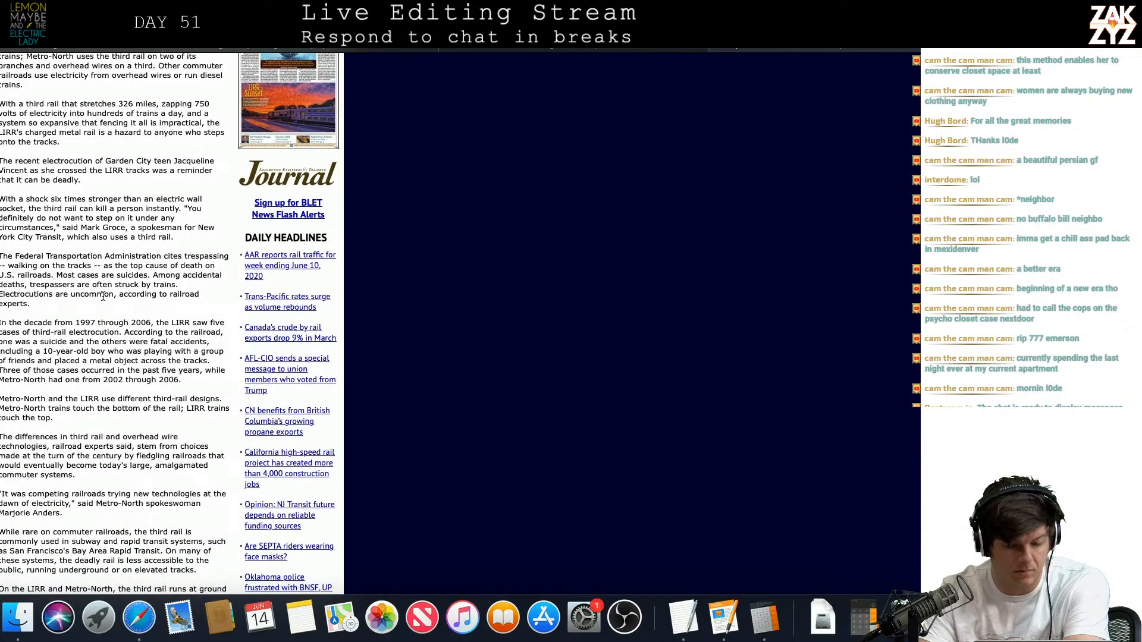
{"action": "scroll", "coordinate": [103, 296], "scroll_direction": "down", "scroll_amount": 9}
{"action": "scroll", "coordinate": [103, 295], "scroll_direction": "down", "scroll_amount": 10}
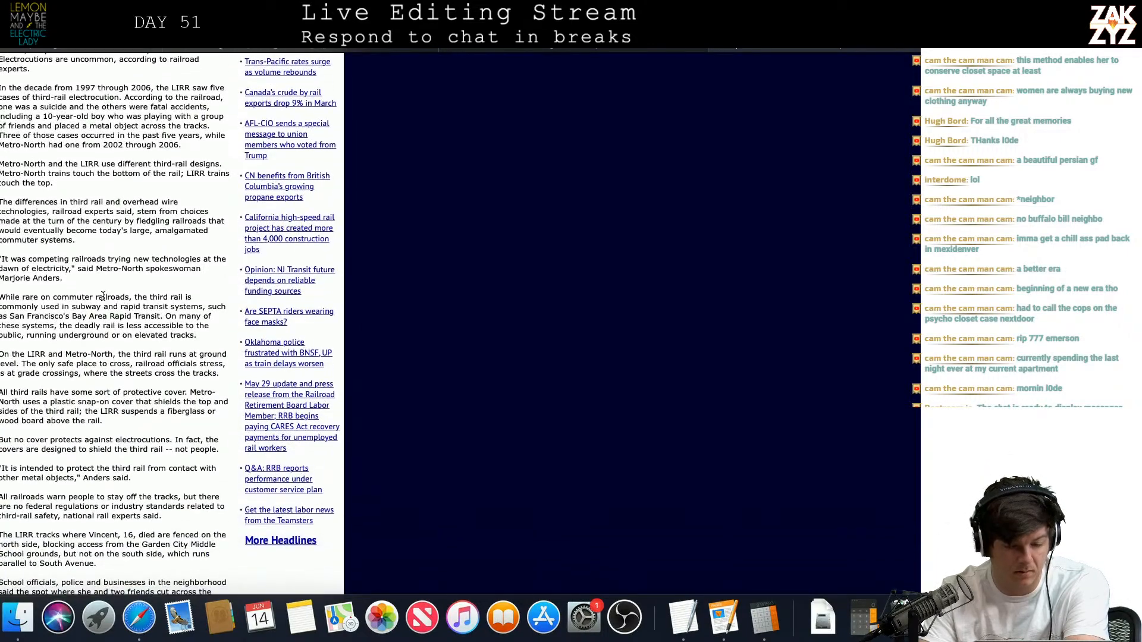
{"action": "scroll", "coordinate": [103, 295], "scroll_direction": "down", "scroll_amount": 1}
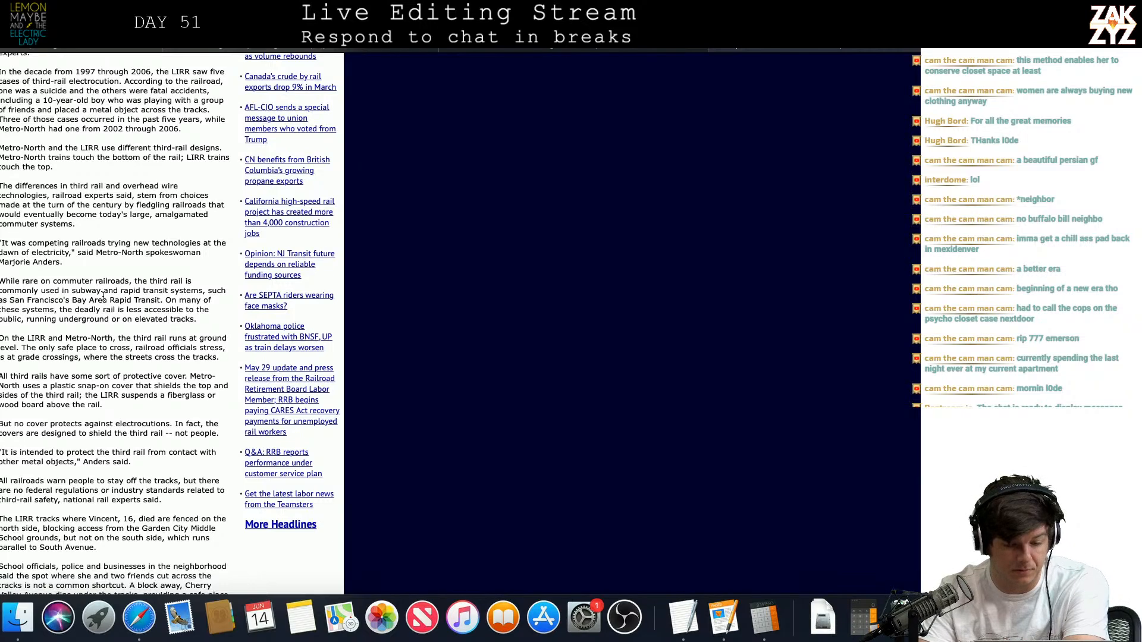
{"action": "scroll", "coordinate": [103, 295], "scroll_direction": "up", "scroll_amount": 5}
{"action": "scroll", "coordinate": [103, 299], "scroll_direction": "down", "scroll_amount": 10}
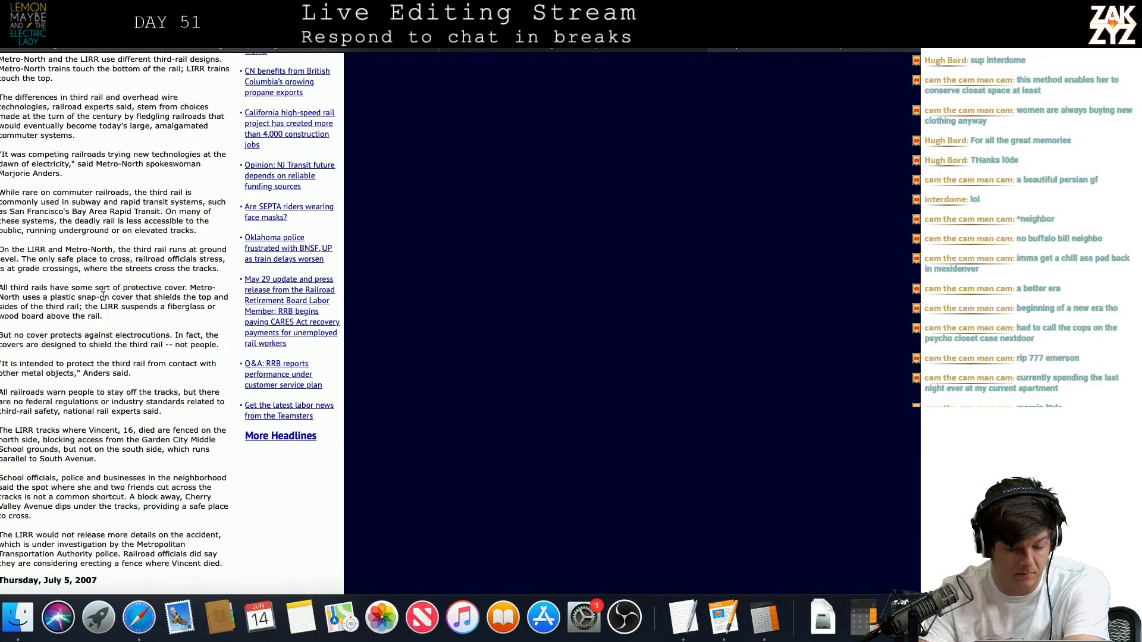
{"action": "scroll", "coordinate": [103, 296], "scroll_direction": "down", "scroll_amount": 2}
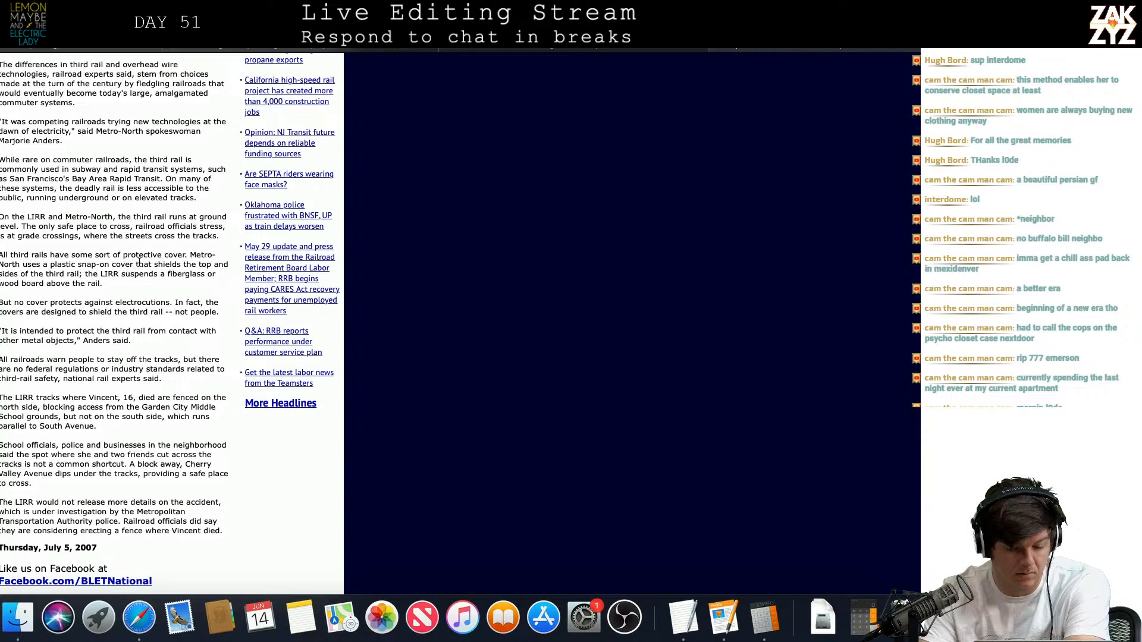
{"action": "scroll", "coordinate": [139, 261], "scroll_direction": "down", "scroll_amount": 1}
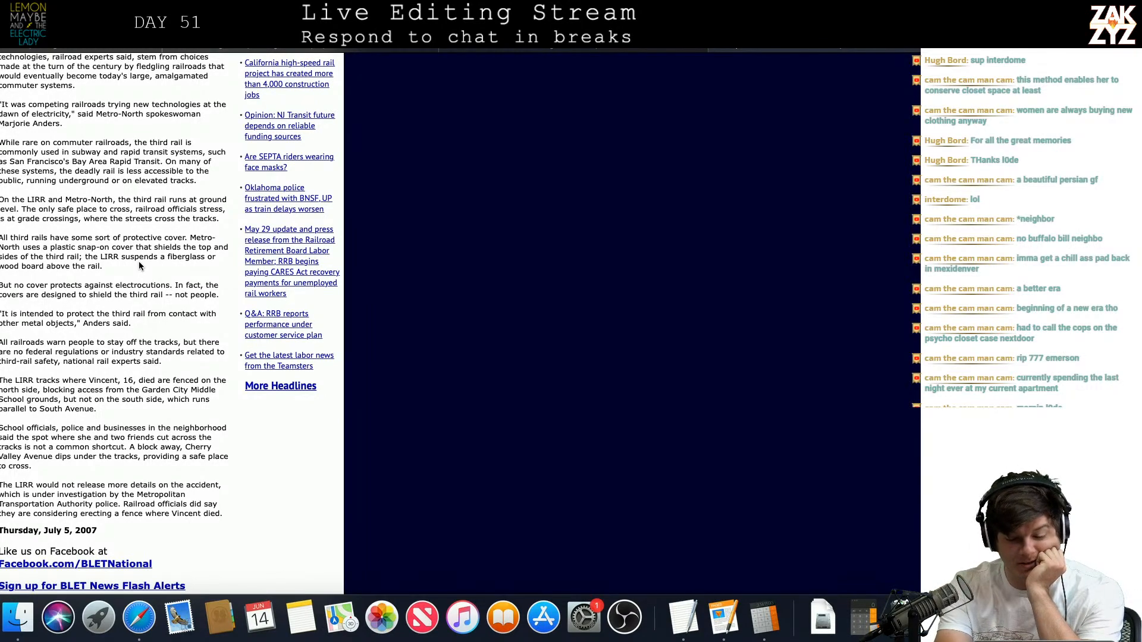
Search the web for "clothes horse" and open the Merriam-Webster definition of "clotheshorse"
{"action": "key", "text": "super+Tab"}
{"action": "scroll", "coordinate": [141, 256], "scroll_direction": "down", "scroll_amount": 1}
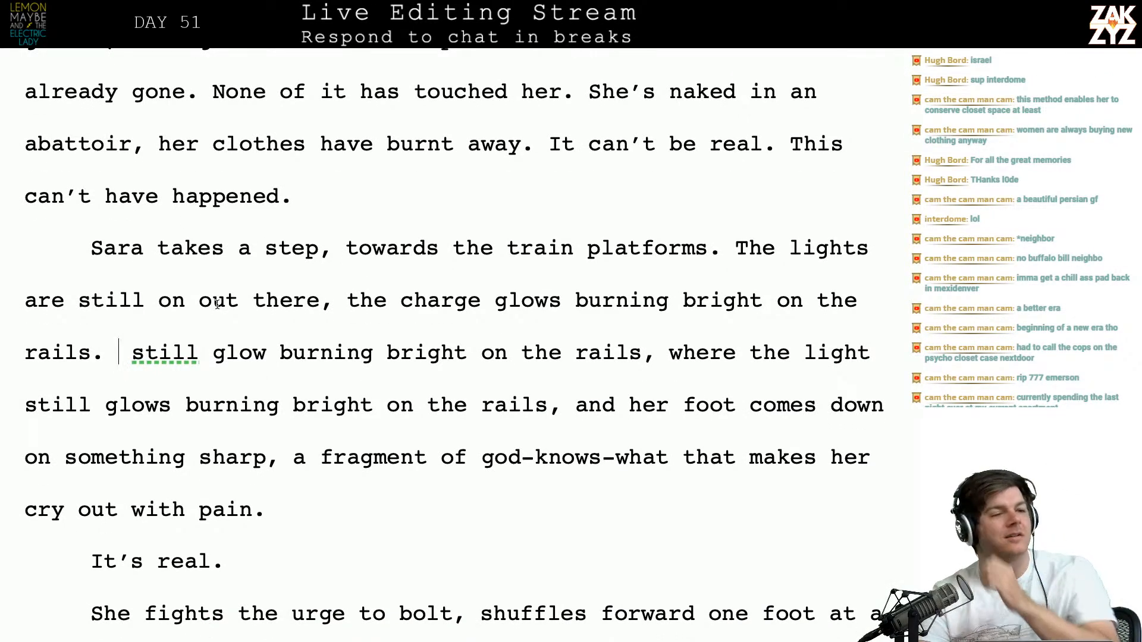
{"action": "key", "text": "super+Tab"}
{"action": "key", "text": "super+l"}
{"action": "type", "text": "clothes horse"}
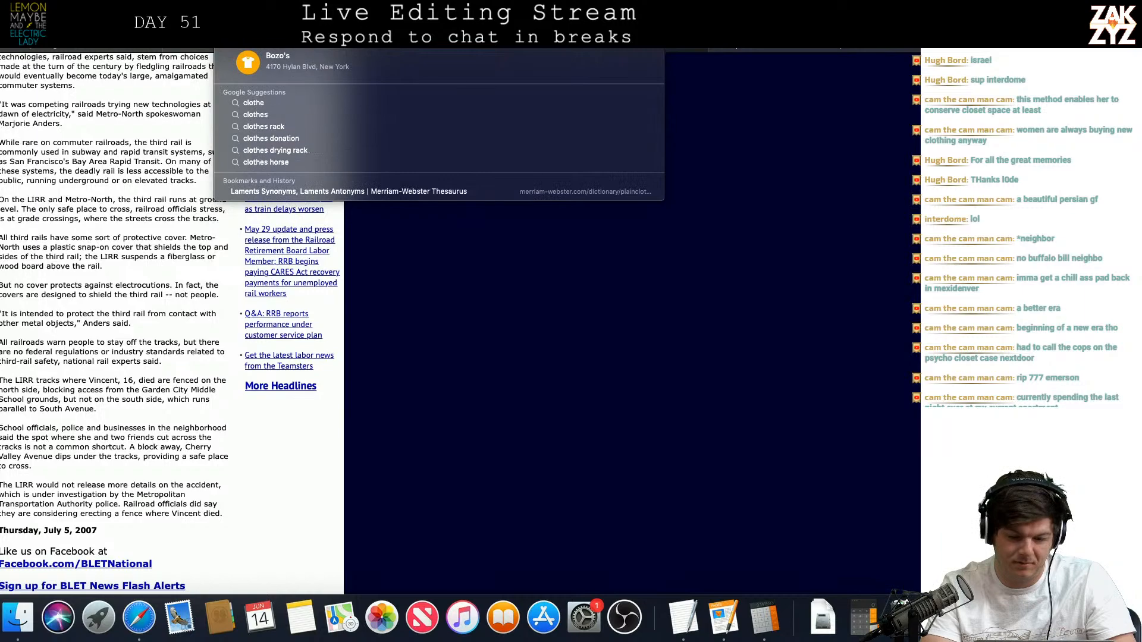
{"action": "key", "text": "Return"}
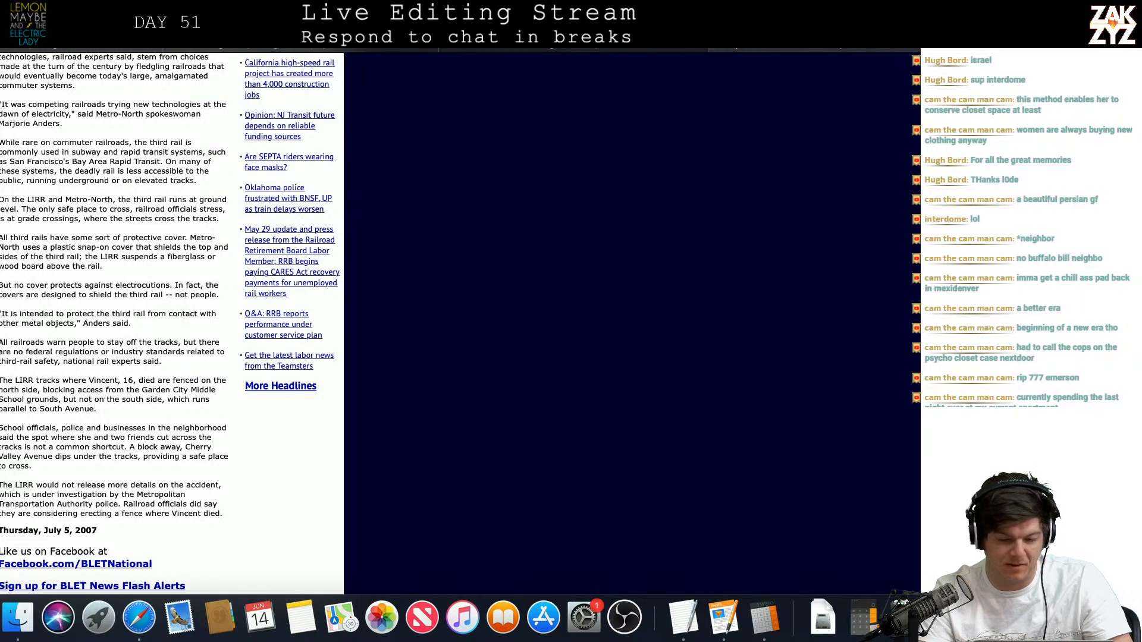
{"action": "scroll", "coordinate": [133, 421], "scroll_direction": "down", "scroll_amount": 10}
{"action": "scroll", "coordinate": [135, 419], "scroll_direction": "down", "scroll_amount": 2}
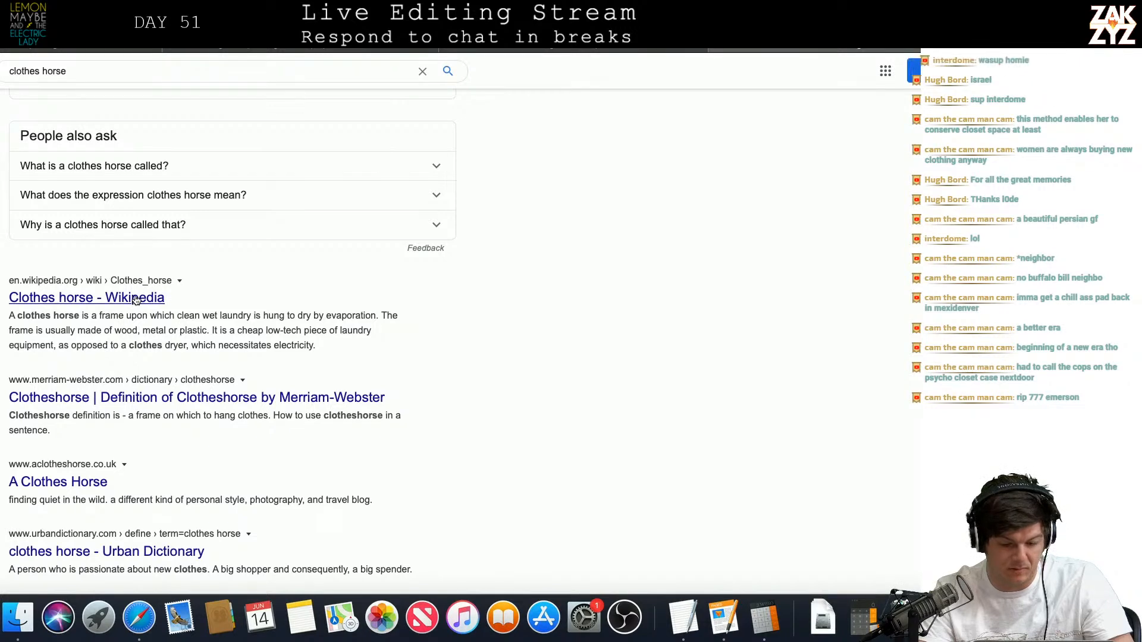
{"action": "left_click", "coordinate": [213, 399]}
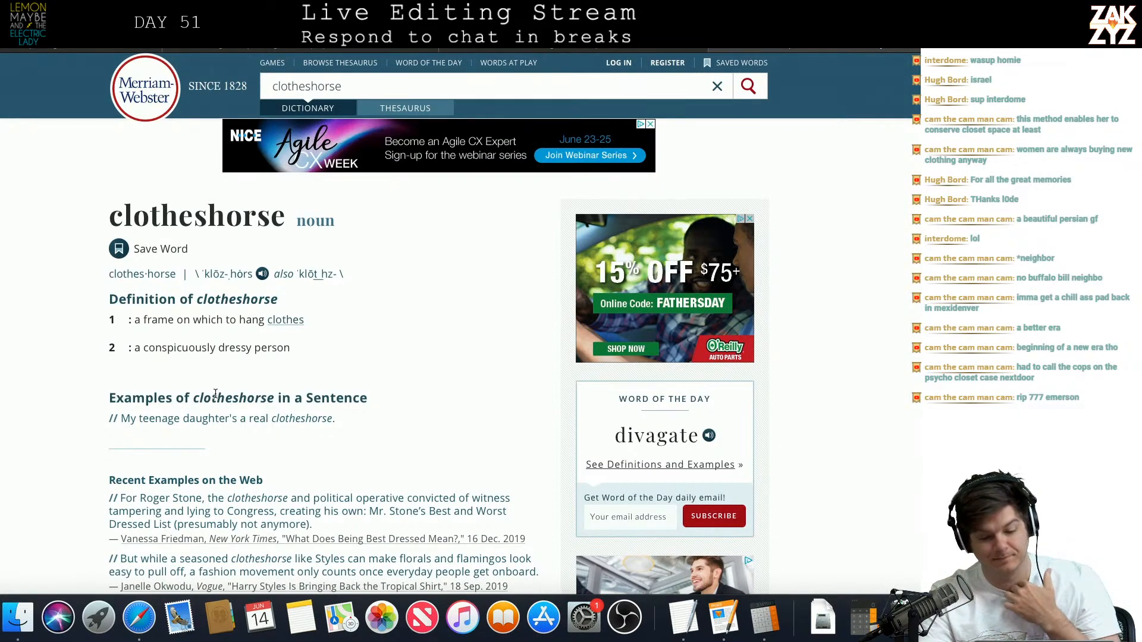
Back in Pages, break the paragraph before "still glow" and insert "towards the train platforms," after "Sara takes a step", dropping the comma after "step"
{"action": "left_click", "coordinate": [724, 618]}
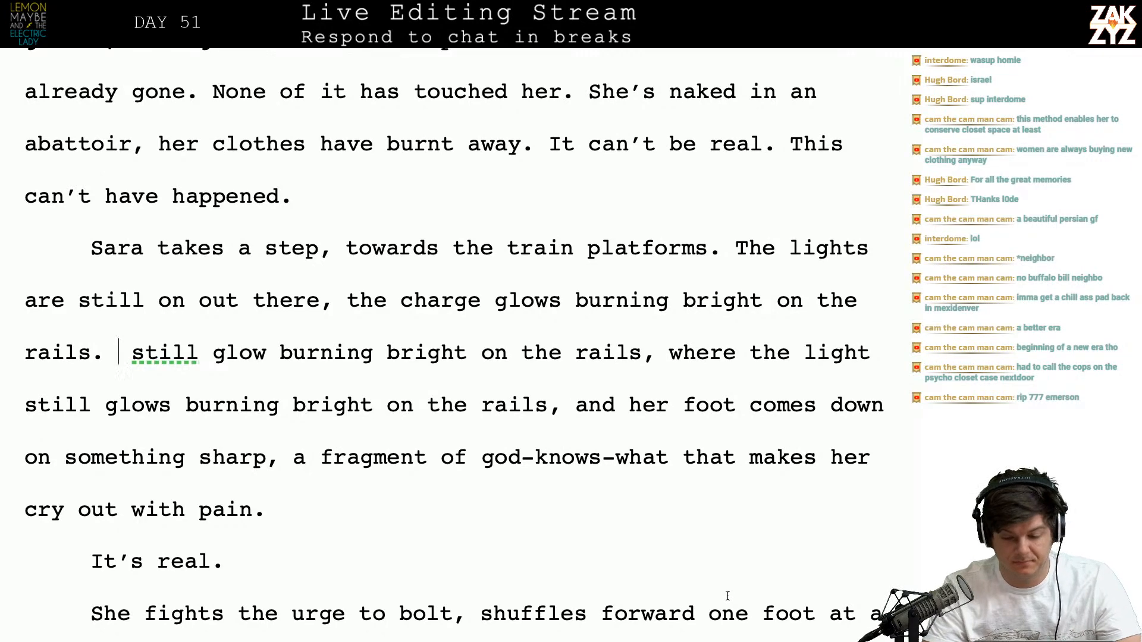
{"action": "key", "text": "Return"}
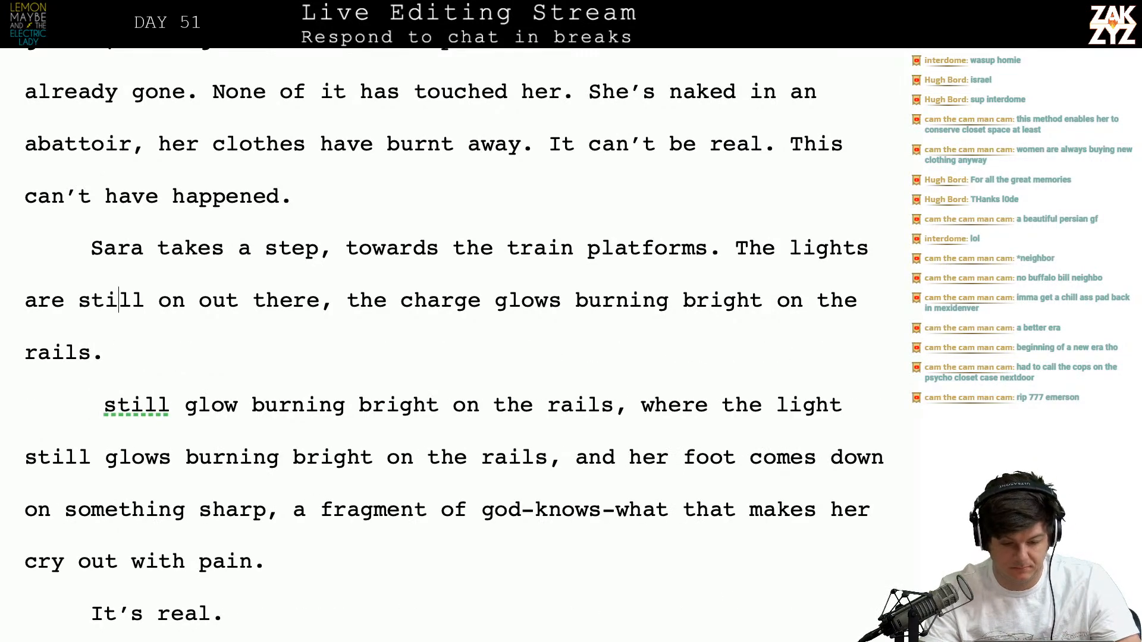
{"action": "left_click", "coordinate": [341, 254]}
{"action": "key", "text": "BackSpace"}
{"action": "key", "text": "BackSpace"}
{"action": "type", "text": "twoar"}
{"action": "key", "text": "BackSpace"}
{"action": "key", "text": "BackSpace"}
{"action": "key", "text": "BackSpace"}
{"action": "key", "text": "BackSpace"}
{"action": "type", "text": "owards the train platforms, whertoward"}
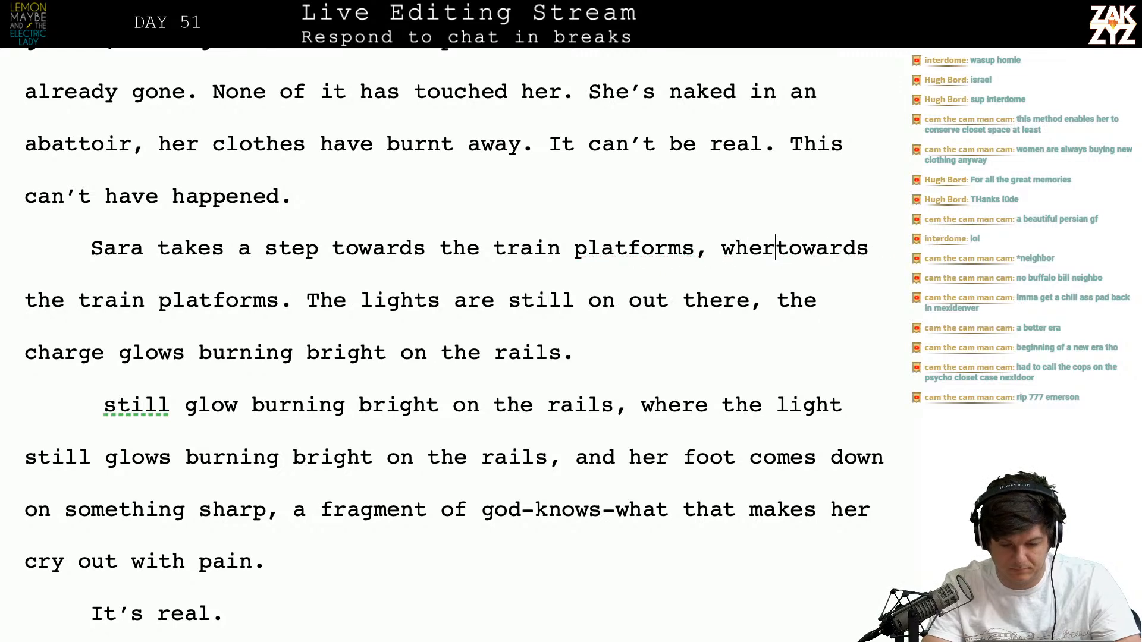
{"action": "type", "text": "e the"}
{"action": "key", "text": "BackSpace"}
{"action": "key", "text": "BackSpace"}
{"action": "key", "text": "BackSpace"}
{"action": "key", "text": "BackSpace"}
{"action": "key", "text": "BackSpace"}
{"action": "key", "text": "BackSpace"}
{"action": "key", "text": "BackSpace"}
{"action": "key", "text": "BackSpace"}
{"action": "key", "text": "BackSpace"}
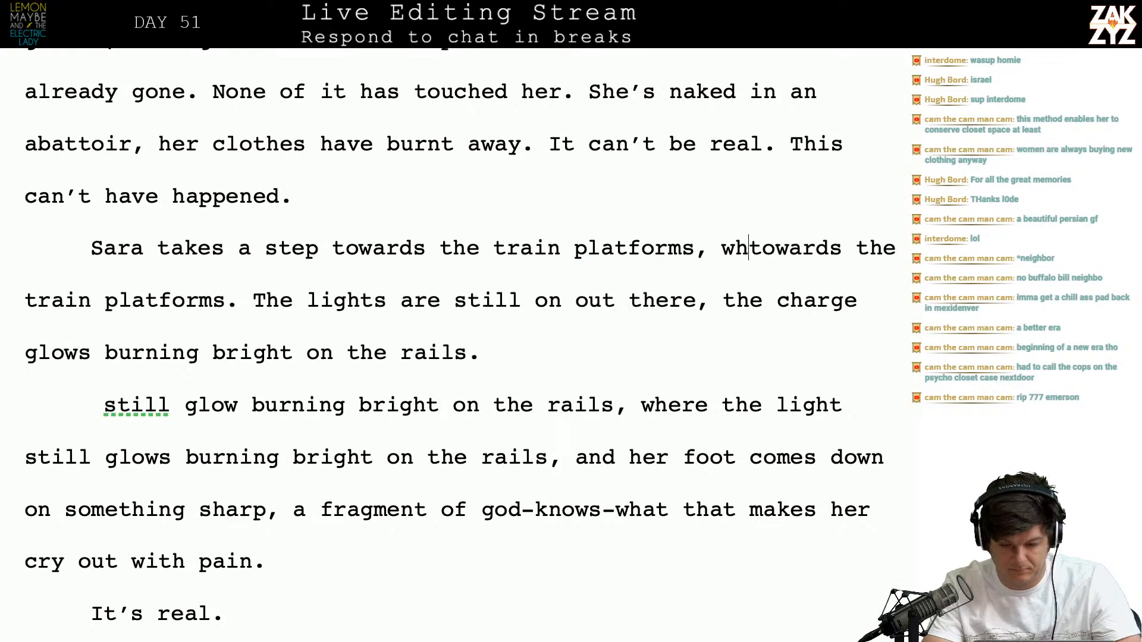
{"action": "type", "text": "tforms. The lights are stil"}
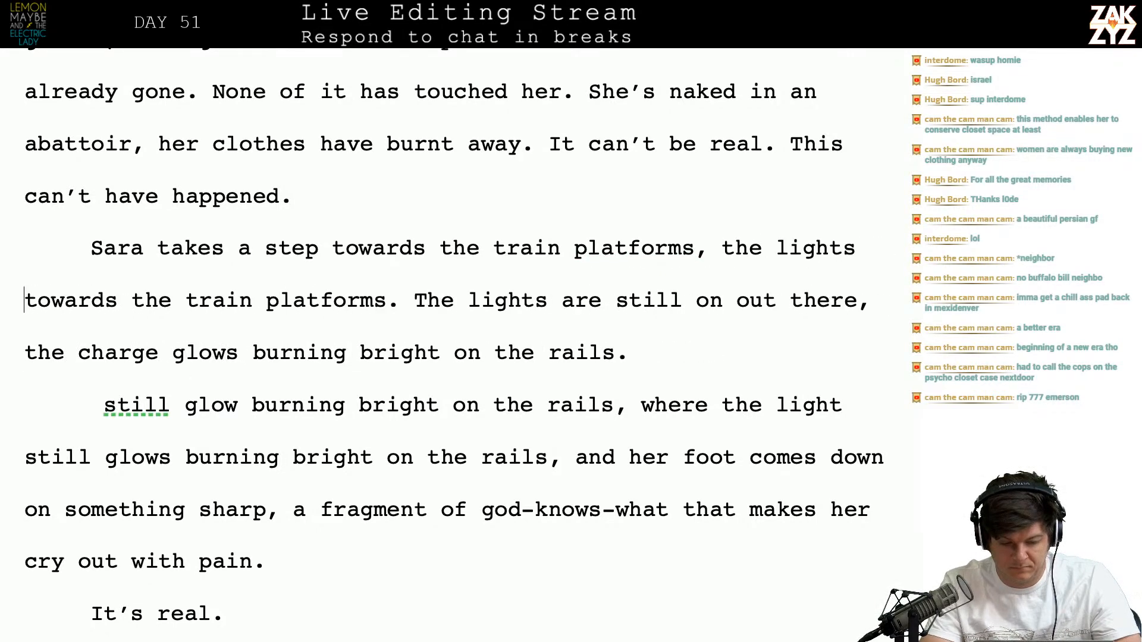
{"action": "type", "text": "l"}
{"action": "key", "text": "BackSpace"}
{"action": "key", "text": "BackSpace"}
{"action": "key", "text": "BackSpace"}
{"action": "key", "text": "BackSpace"}
{"action": "key", "text": "BackSpace"}
{"action": "key", "text": "BackSpace"}
{"action": "key", "text": "BackSpace"}
{"action": "key", "text": "BackSpace"}
{"action": "key", "text": "BackSpace"}
{"action": "key", "text": "BackSpace"}
{"action": "key", "text": "BackSpace"}
{"action": "key", "text": "BackSpace"}
{"action": "key", "text": "BackSpace"}
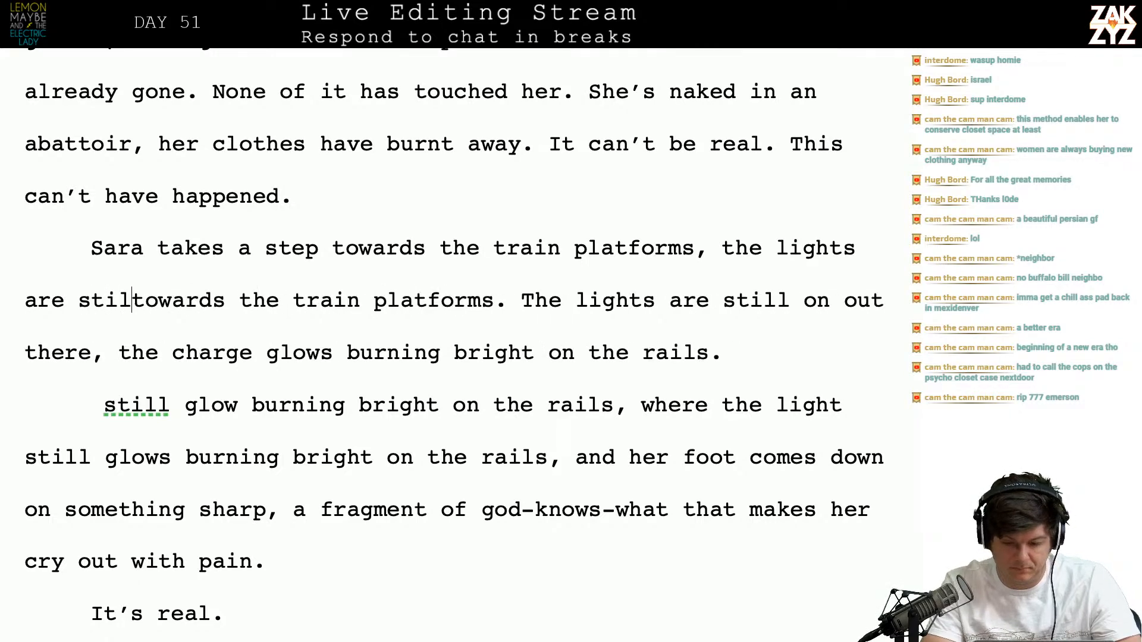
{"action": "key", "text": "BackSpace"}
{"action": "key", "text": "BackSpace"}
{"action": "key", "text": "BackSpace"}
{"action": "key", "text": "BackSpace"}
{"action": "type", "text": "hal"}
{"action": "key", "text": "BackSpace"}
{"action": "key", "text": "BackSpace"}
{"action": "key", "text": "BackSpace"}
{"action": "key", "text": "BackSpace"}
{"action": "key", "text": "BackSpace"}
{"action": "key", "text": "BackSpace"}
{"action": "key", "text": "BackSpace"}
{"action": "key", "text": "BackSpace"}
{"action": "key", "text": "BackSpace"}
Continue the opening sentence with ", deeper into the tunnel the lights are still on."
{"action": "type", "text": ", a"}
{"action": "key", "text": "BackSpace"}
{"action": "type", "text": "depe"}
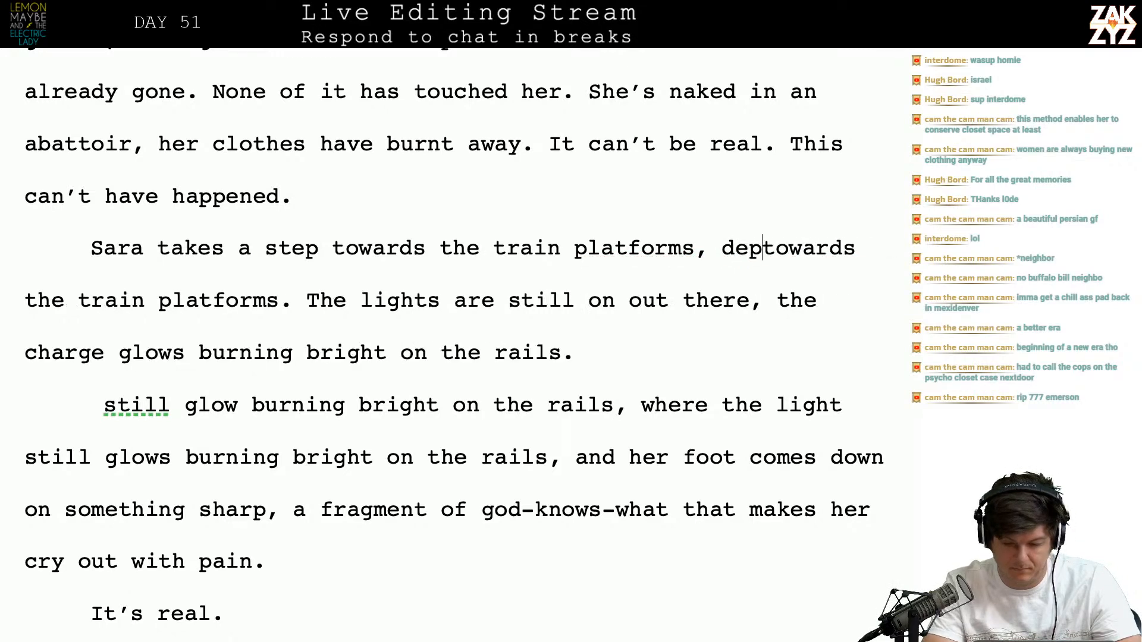
{"action": "key", "text": "BackSpace"}
{"action": "key", "text": "BackSpace"}
{"action": "type", "text": "eper into the tunnel"}
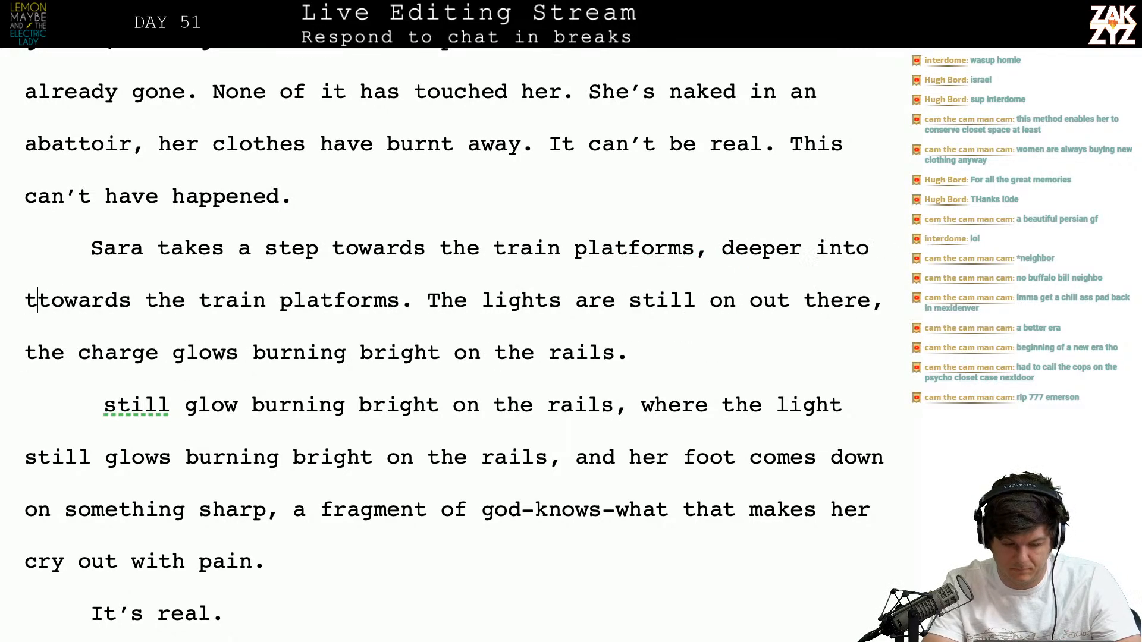
{"action": "type", "text": " the lights are sti"}
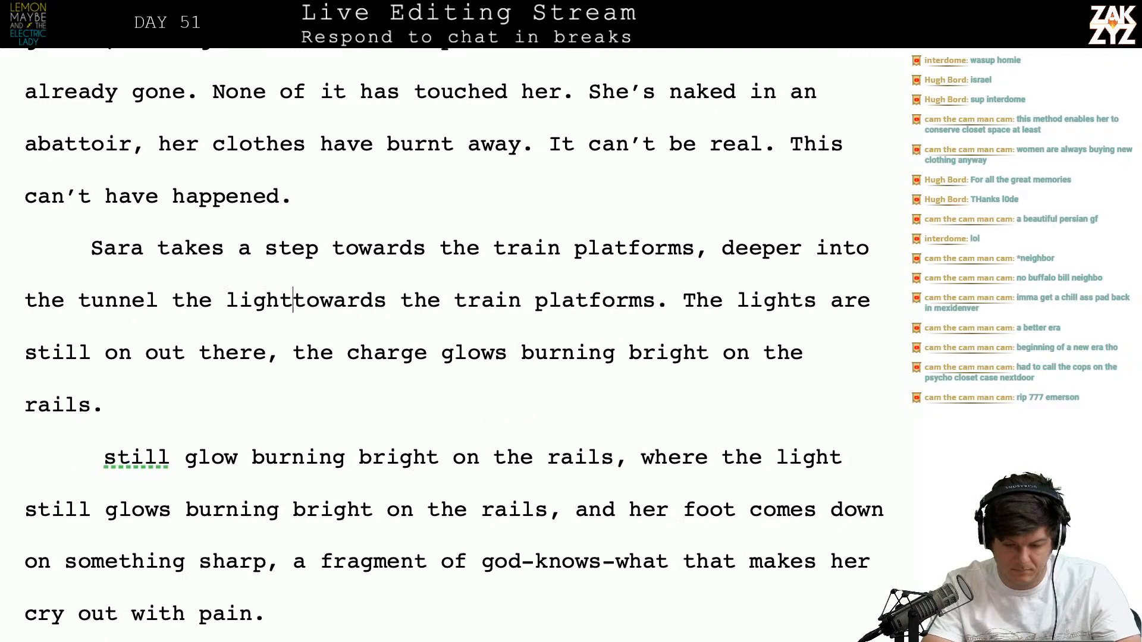
{"action": "type", "text": "ll on. The ch"}
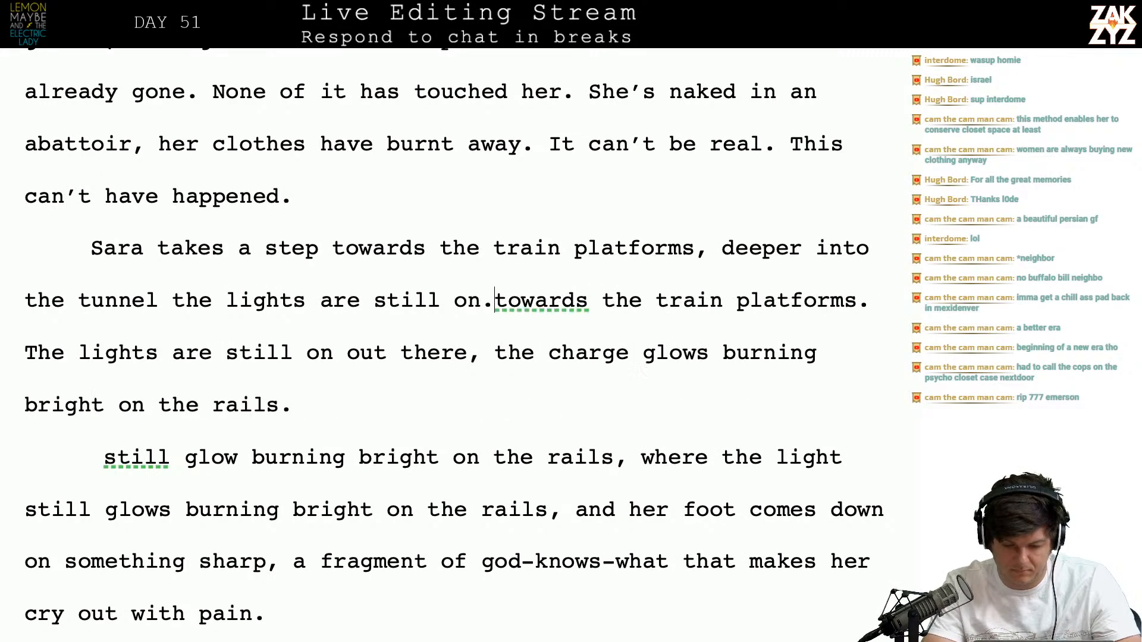
Follow it with "The charge is glowing bright out there, 750 volts on the"
{"action": "type", "text": "arge is gl"}
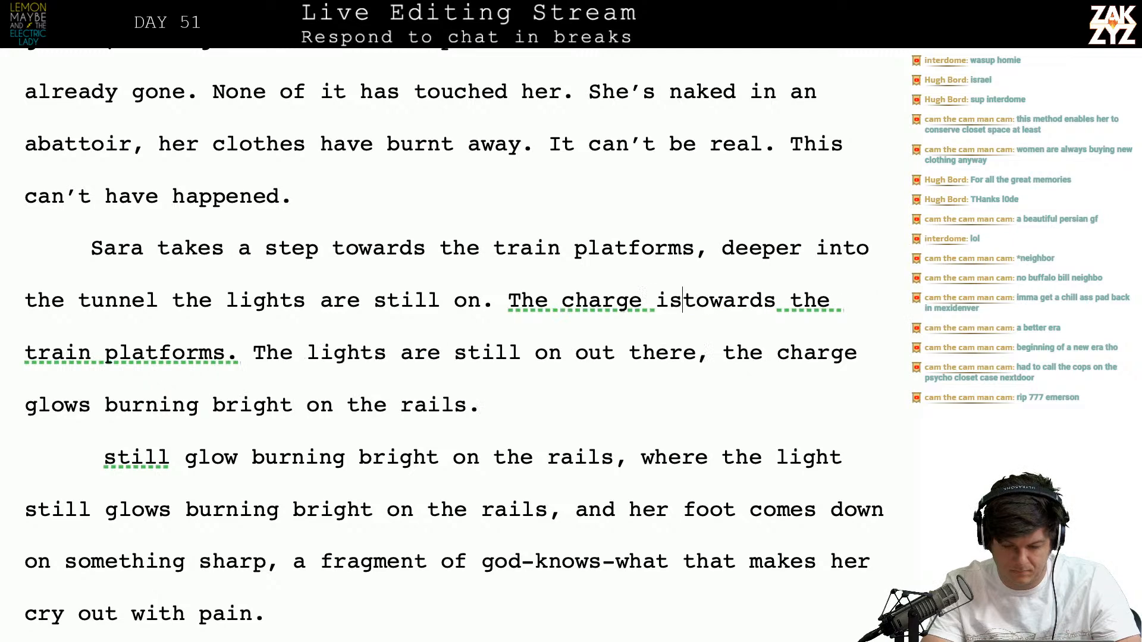
{"action": "type", "text": "owing bright out t"}
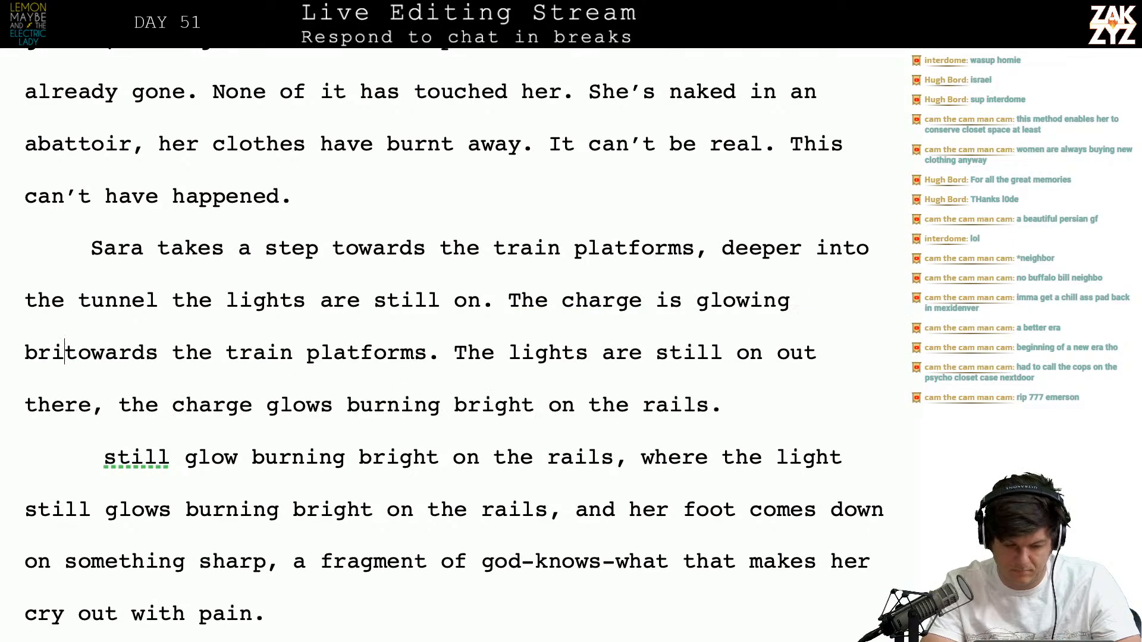
{"action": "type", "text": "here, 750 "}
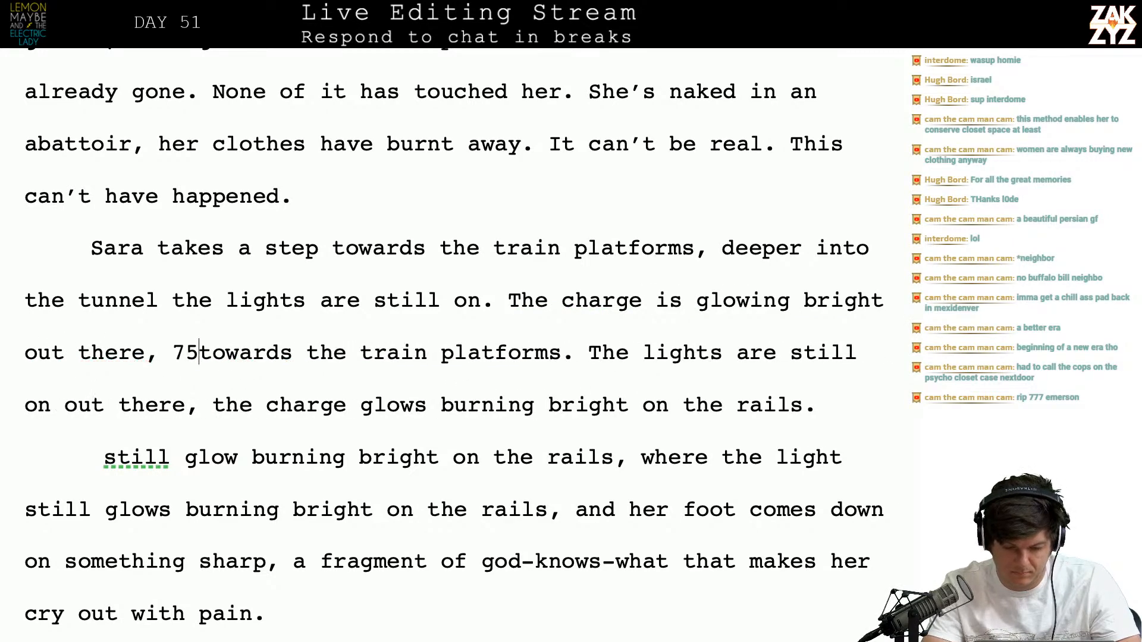
{"action": "type", "text": "volts "}
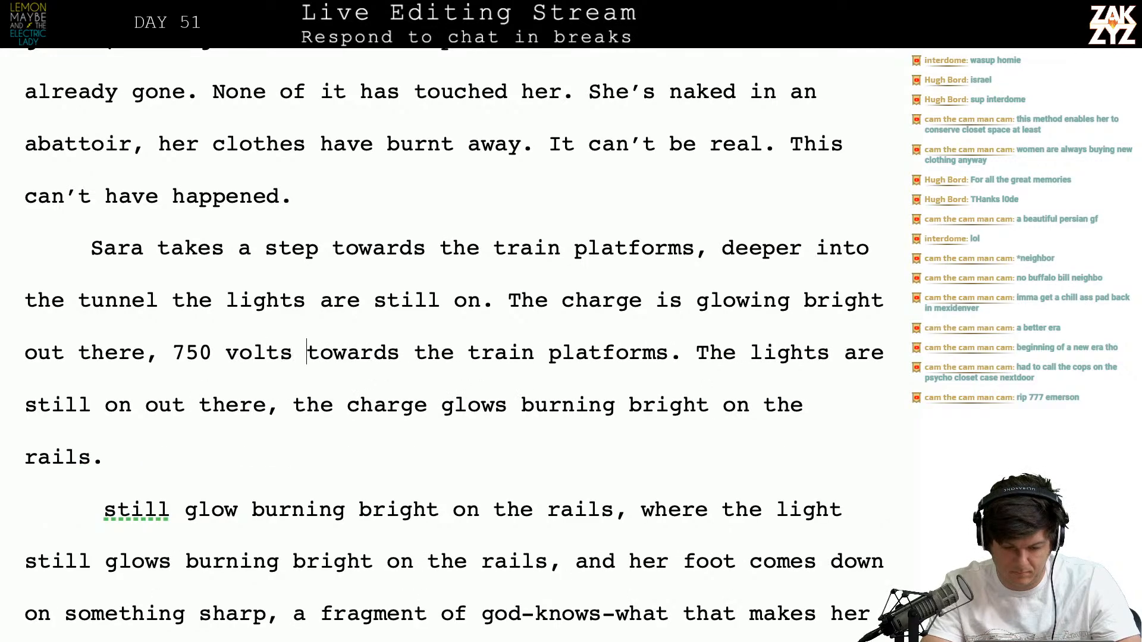
{"action": "type", "text": "on the t"}
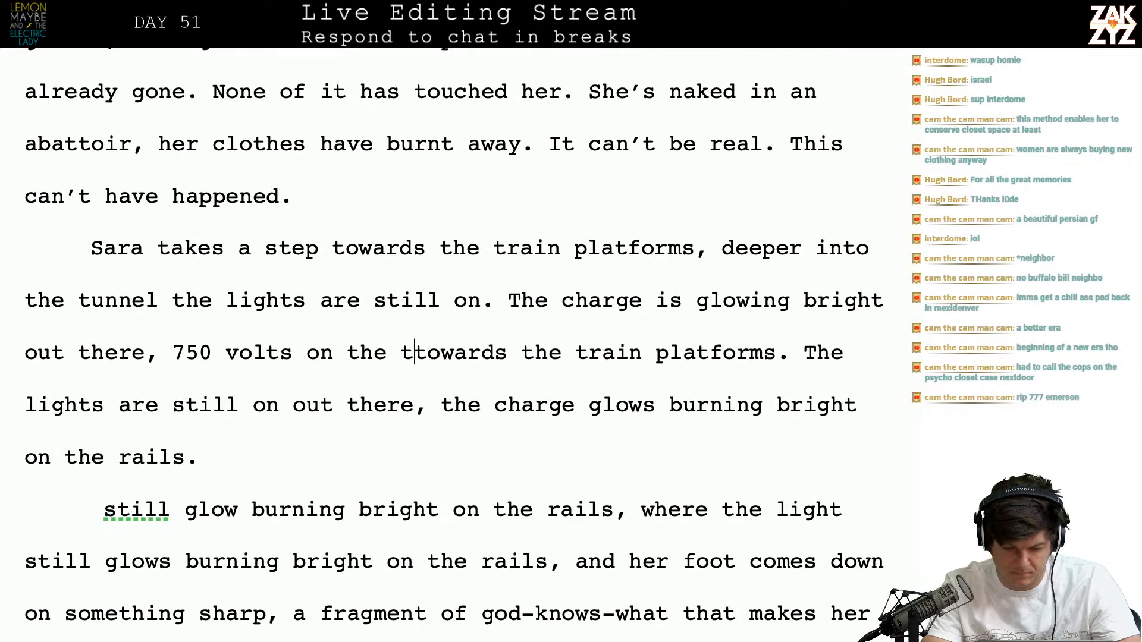
Cut the new sentence back to "The charge is glowing bri"
{"action": "key", "text": "BackSpace"}
{"action": "key", "text": "BackSpace"}
{"action": "key", "text": "BackSpace"}
{"action": "key", "text": "BackSpace"}
{"action": "key", "text": "BackSpace"}
{"action": "key", "text": "BackSpace"}
{"action": "key", "text": "BackSpace"}
{"action": "key", "text": "BackSpace"}
{"action": "key", "text": "BackSpace"}
{"action": "key", "text": "BackSpace"}
{"action": "key", "text": "BackSpace"}
{"action": "key", "text": "BackSpace"}
{"action": "key", "text": "BackSpace"}
{"action": "key", "text": "BackSpace"}
{"action": "key", "text": "BackSpace"}
{"action": "key", "text": "BackSpace"}
{"action": "key", "text": "BackSpace"}
{"action": "key", "text": "BackSpace"}
{"action": "key", "text": "BackSpace"}
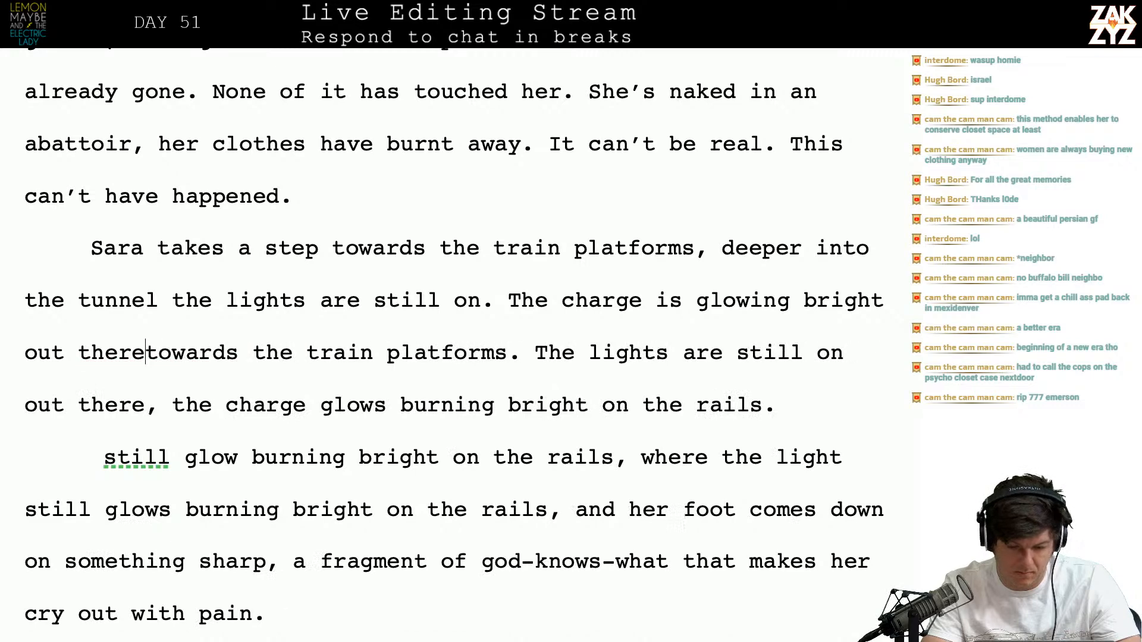
{"action": "key", "text": "BackSpace"}
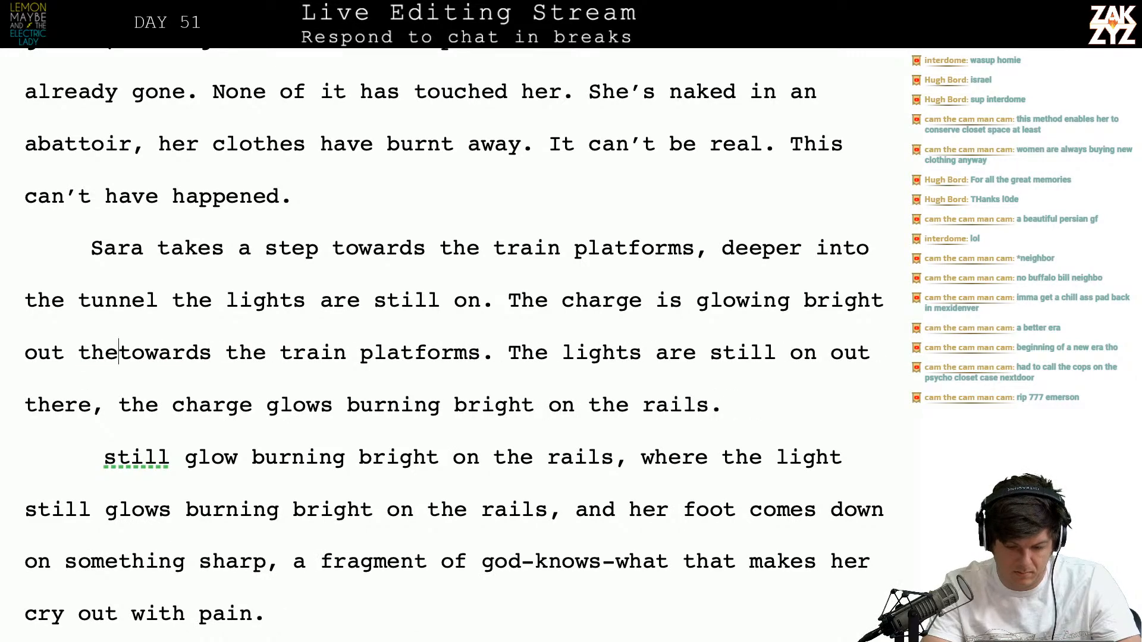
{"action": "type", "text": ","}
{"action": "key", "text": "BackSpace"}
{"action": "key", "text": "BackSpace"}
{"action": "key", "text": "BackSpace"}
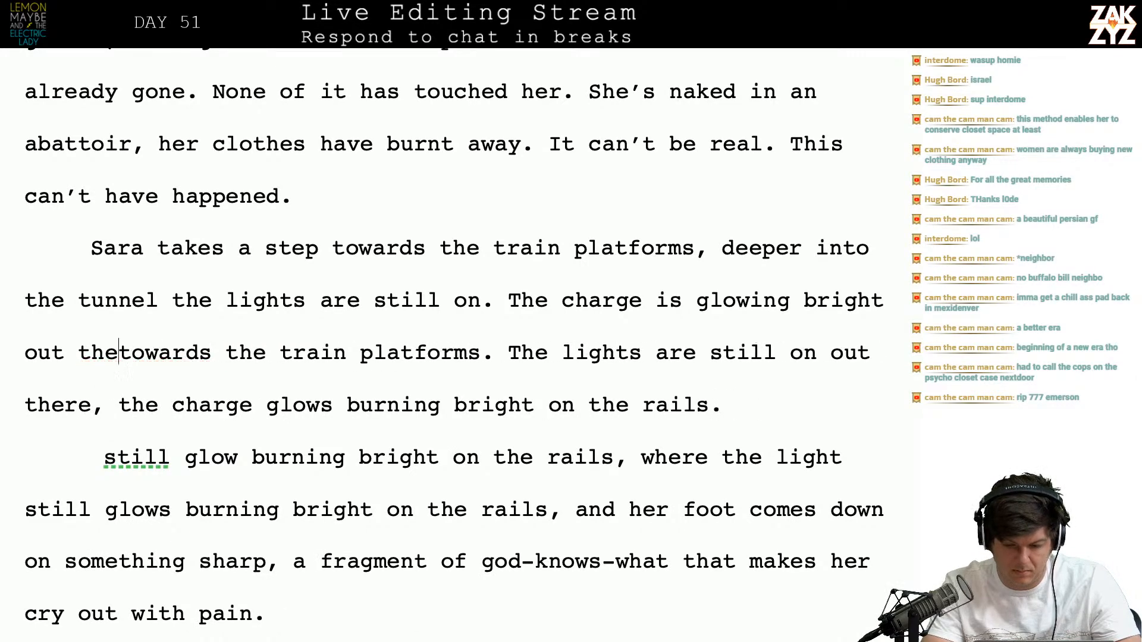
{"action": "key", "text": "BackSpace"}
{"action": "key", "text": "BackSpace"}
{"action": "key", "text": "BackSpace"}
{"action": "key", "text": "BackSpace"}
{"action": "key", "text": "BackSpace"}
{"action": "key", "text": "BackSpace"}
{"action": "key", "text": "BackSpace"}
{"action": "key", "text": "BackSpace"}
{"action": "key", "text": "BackSpace"}
{"action": "key", "text": "BackSpace"}
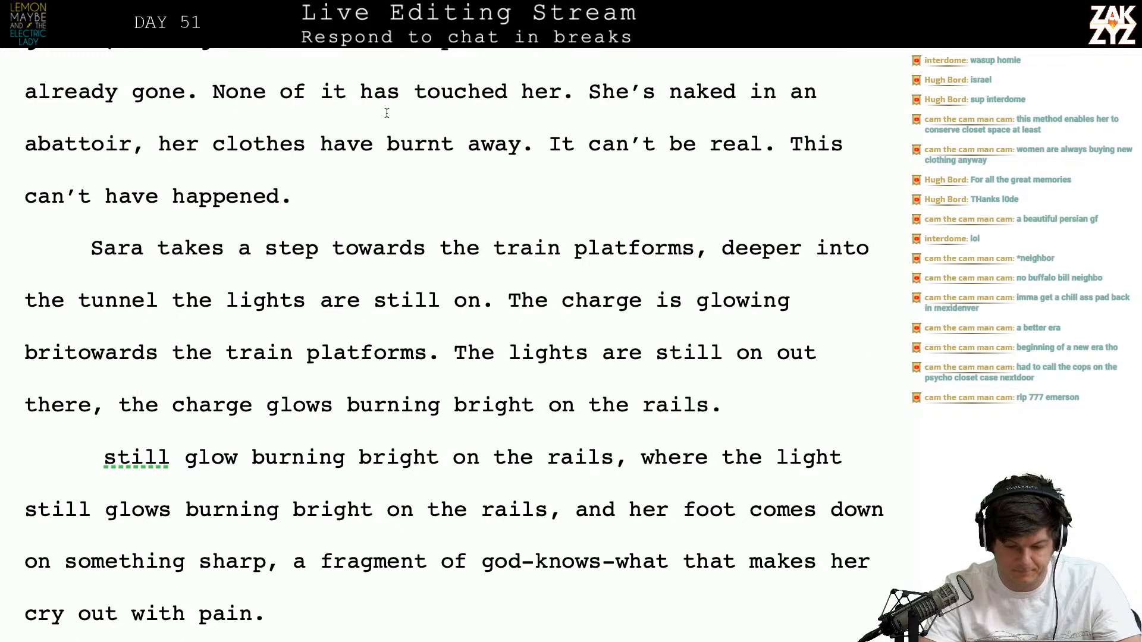
Split off the old wording before "The charge is glowing" and add "She can see the charge burning bright in the rails, 750 volts." after "still on."
{"action": "left_click", "coordinate": [508, 300]}
{"action": "key", "text": "Return"}
{"action": "key", "text": "Return"}
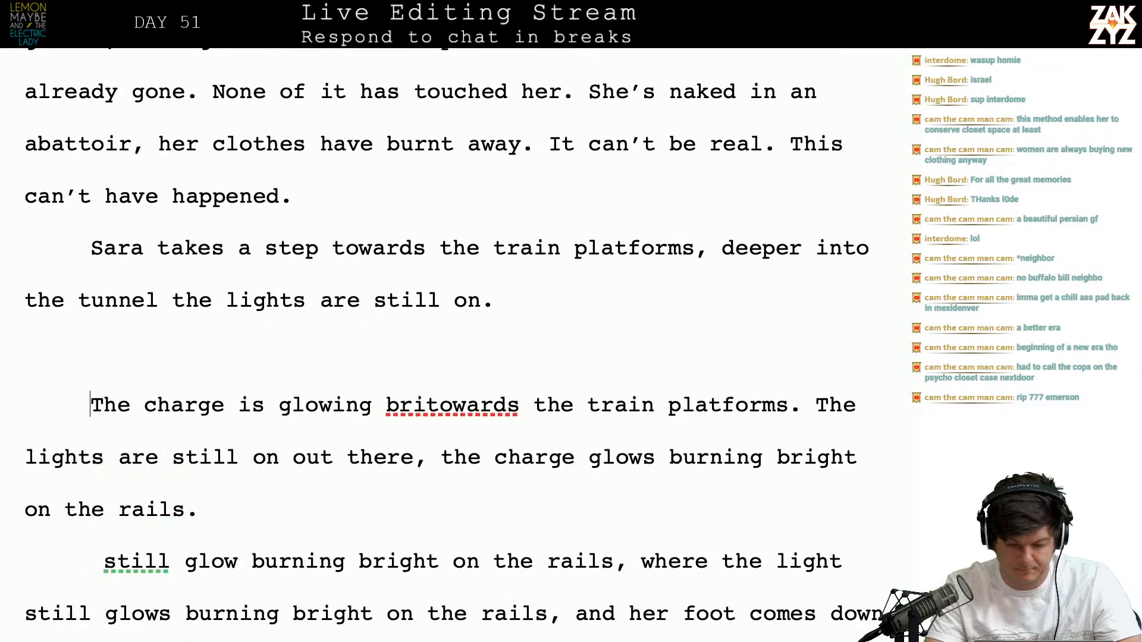
{"action": "type", "text": "She can "}
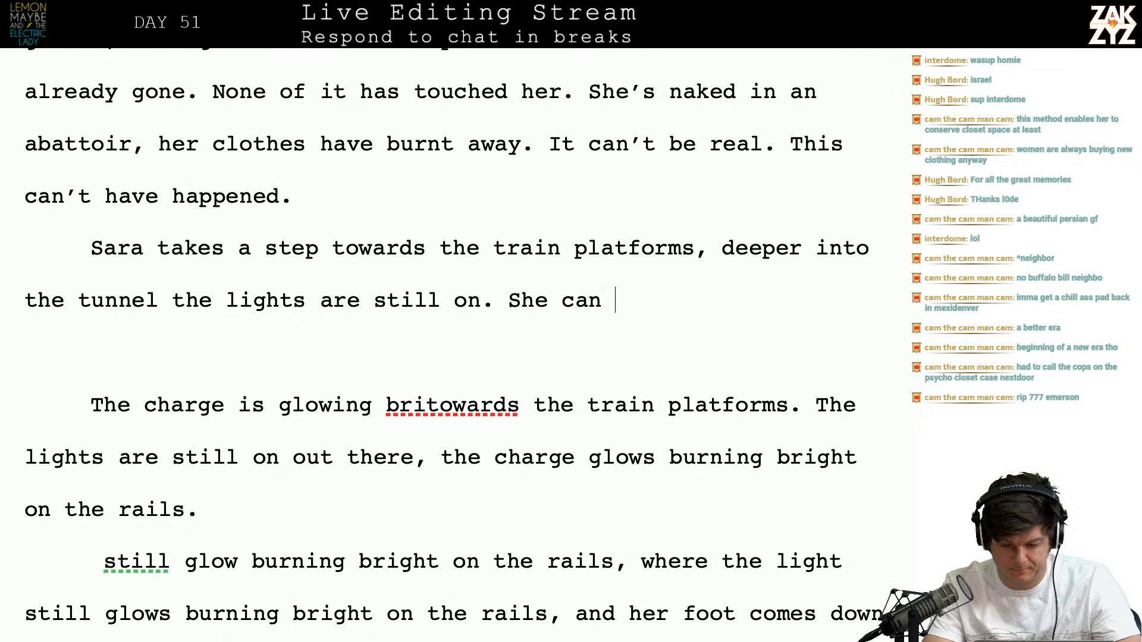
{"action": "type", "text": "see the charge burning"}
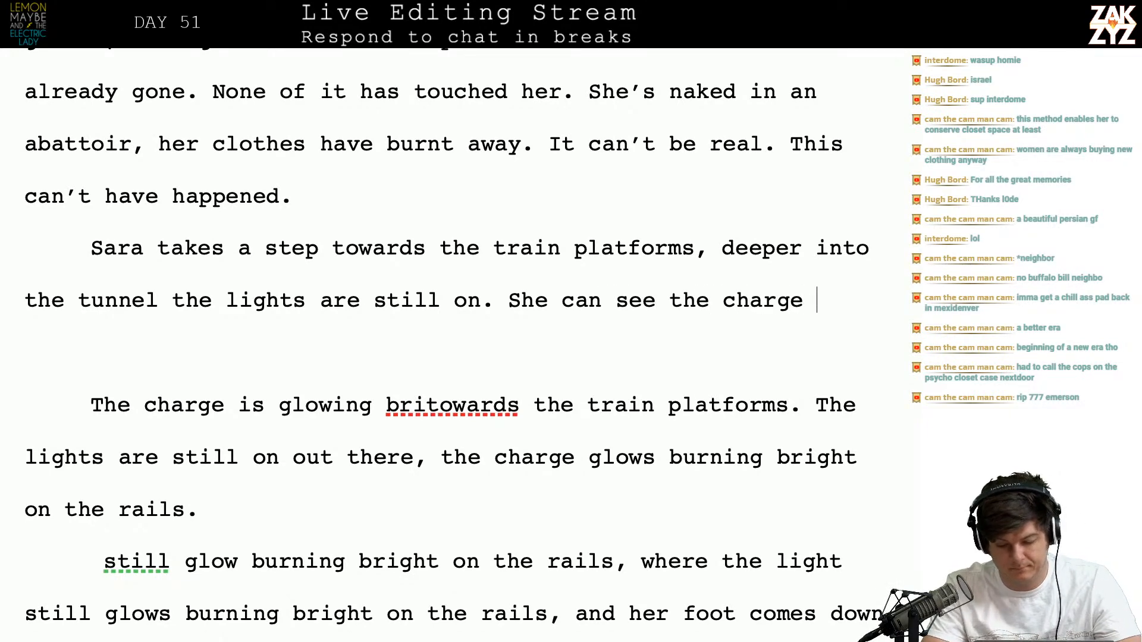
{"action": "key", "text": "BackSpace"}
{"action": "key", "text": "BackSpace"}
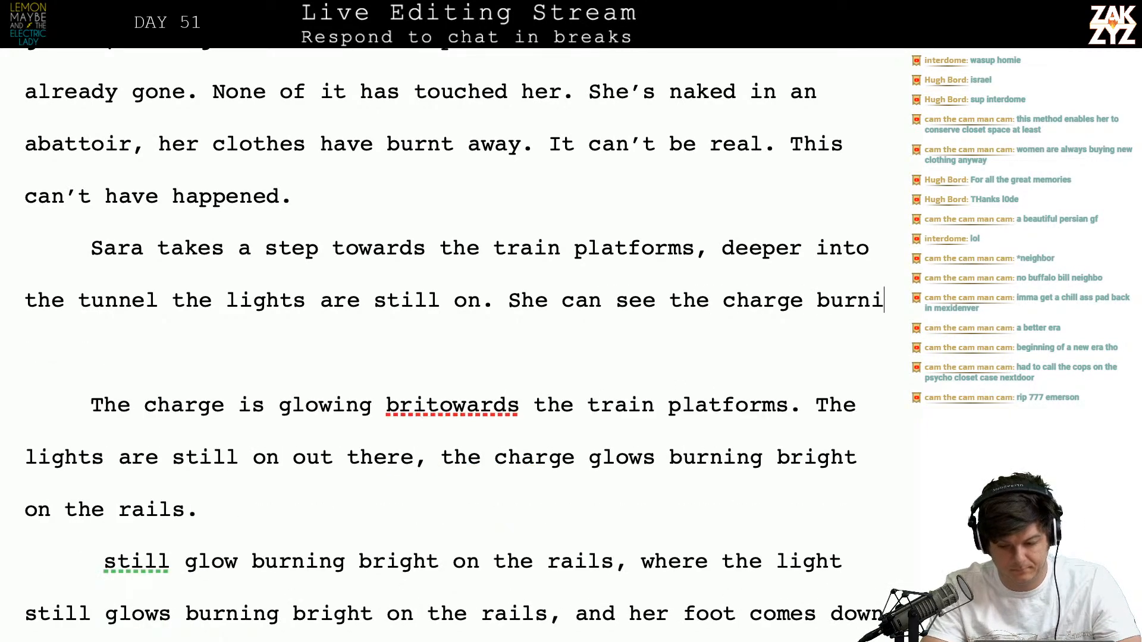
{"action": "type", "text": "ng bright in "}
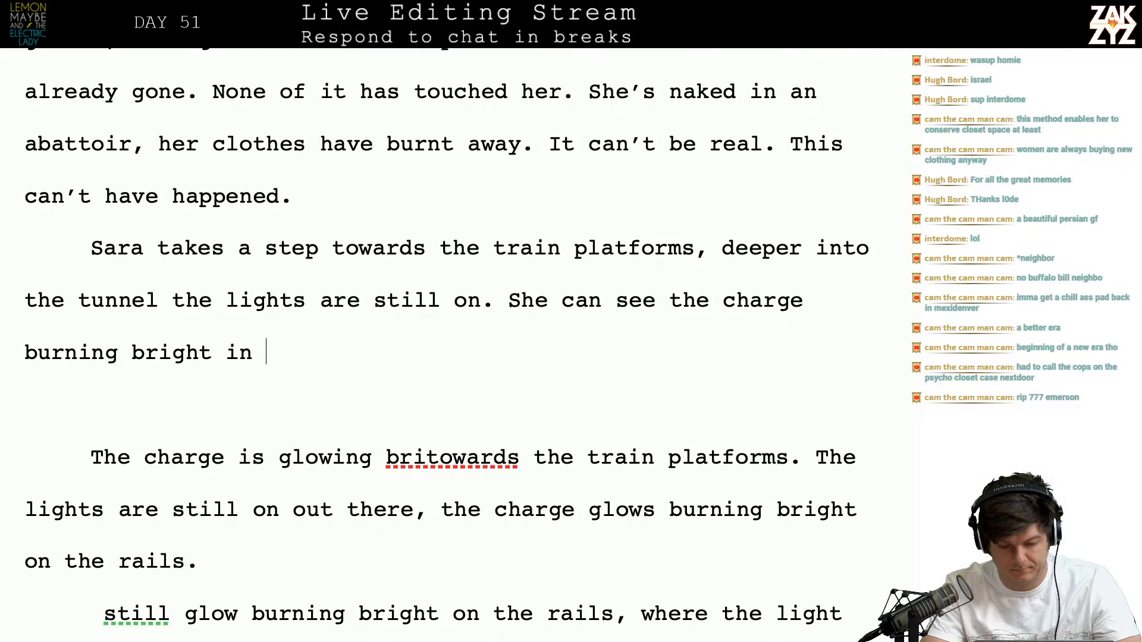
{"action": "type", "text": "the rails, 750 "}
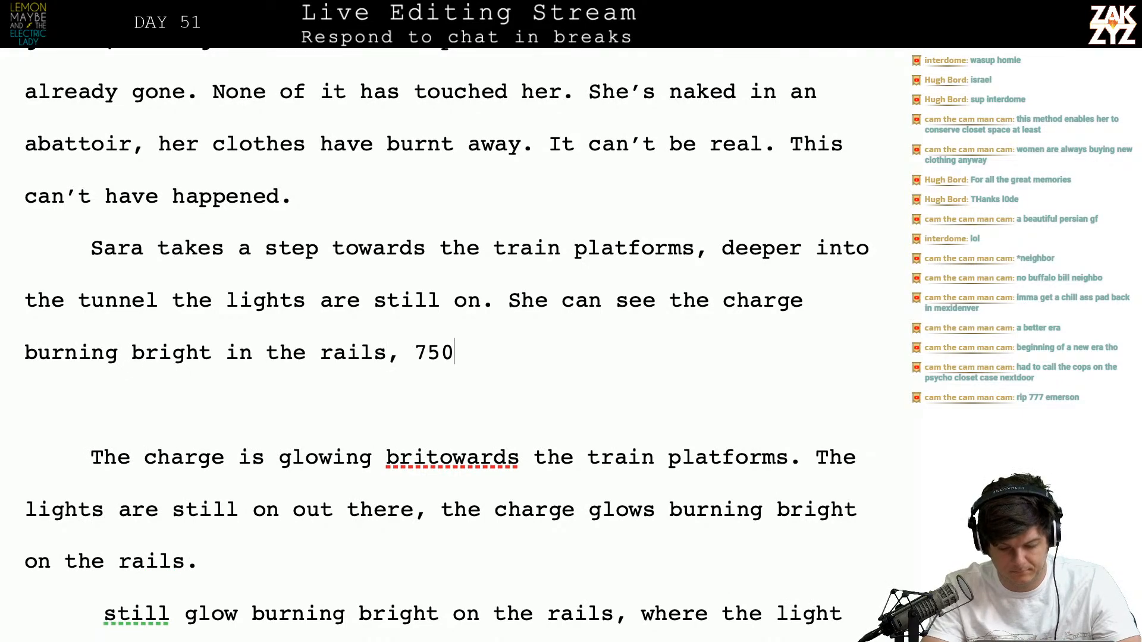
{"action": "type", "text": "volts."}
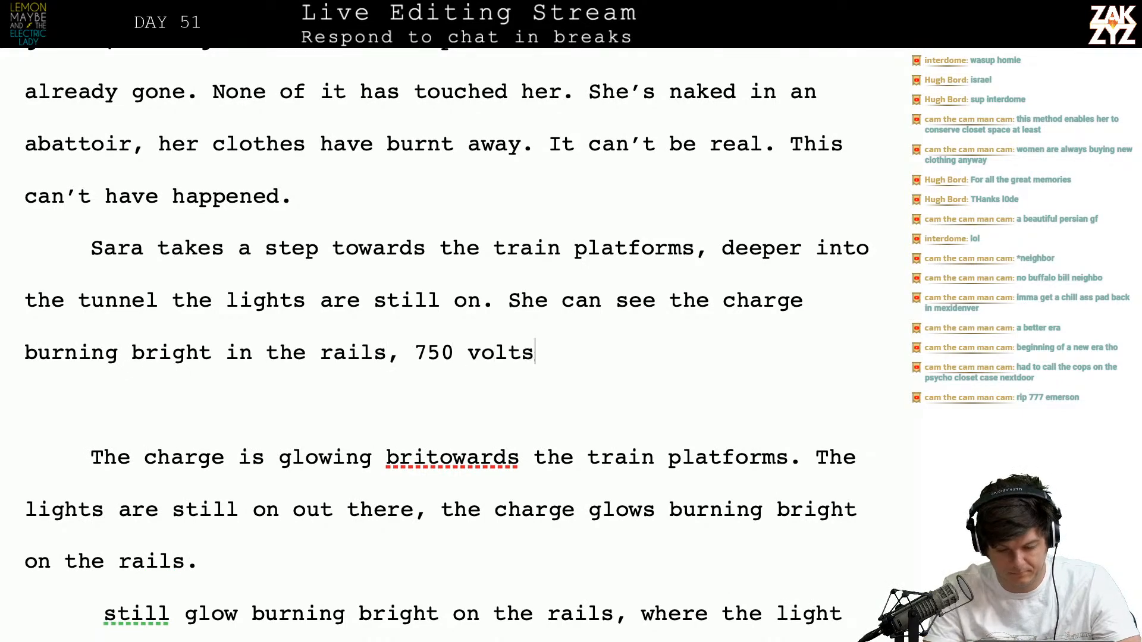
{"action": "key", "text": "Down"}
{"action": "key", "text": "Down"}
{"action": "key", "text": "Down"}
{"action": "key", "text": "Down"}
{"action": "key", "text": "Down"}
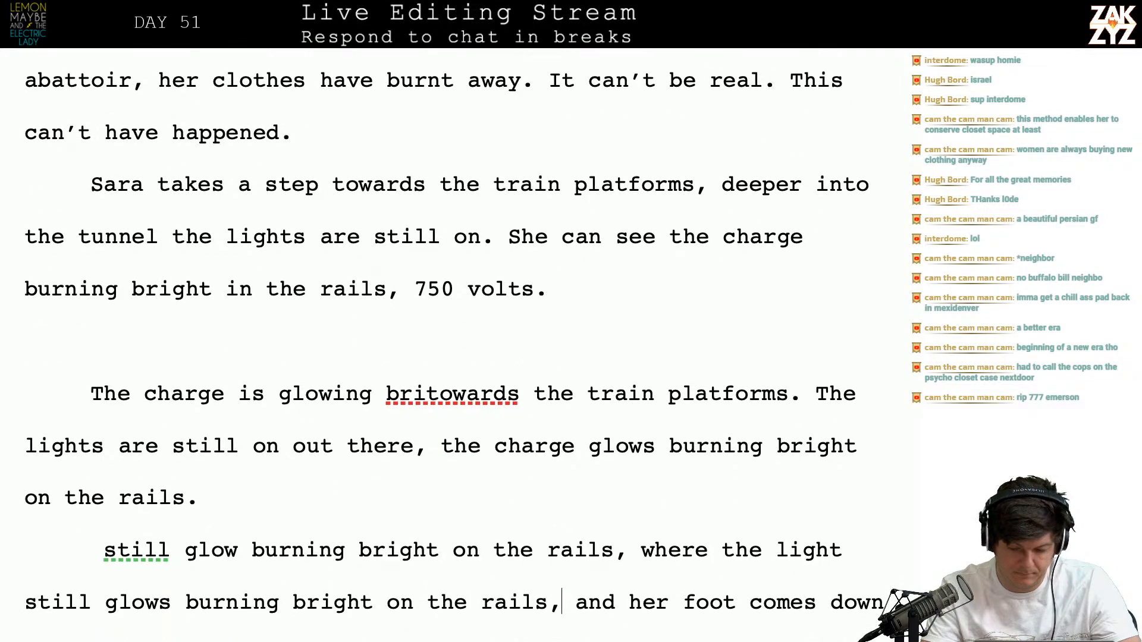
{"action": "key", "text": "Up"}
{"action": "key", "text": "Up"}
{"action": "key", "text": "Up"}
{"action": "key", "text": "Up"}
{"action": "key", "text": "Up"}
{"action": "key", "text": "Up"}
{"action": "key", "text": "Up"}
{"action": "key", "text": "Up"}
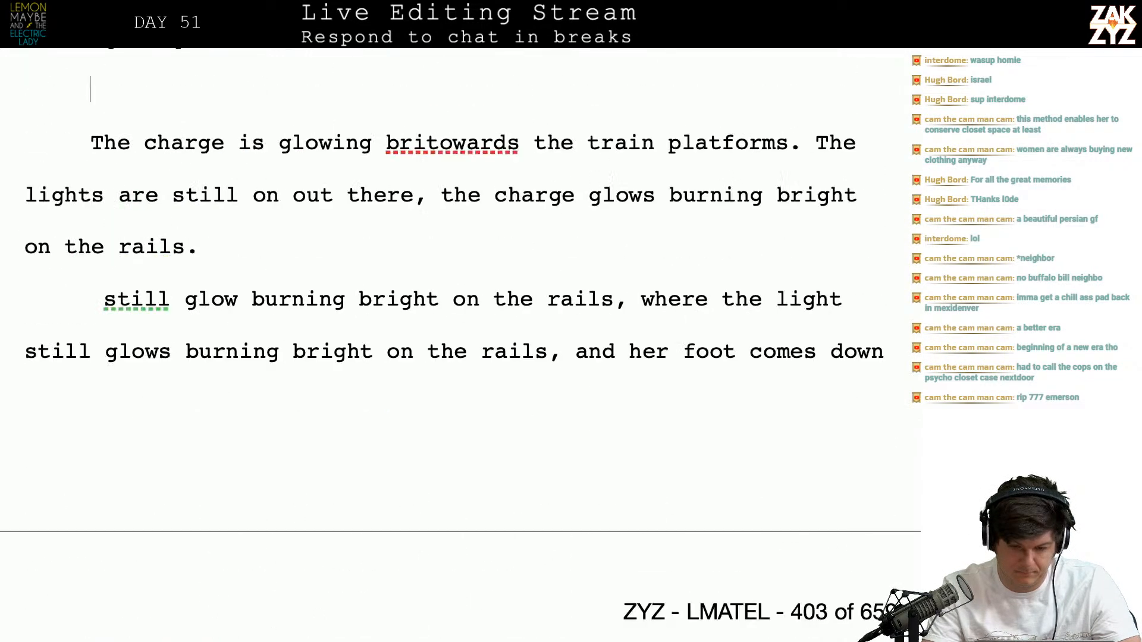
{"action": "type", "text": "As sh"}
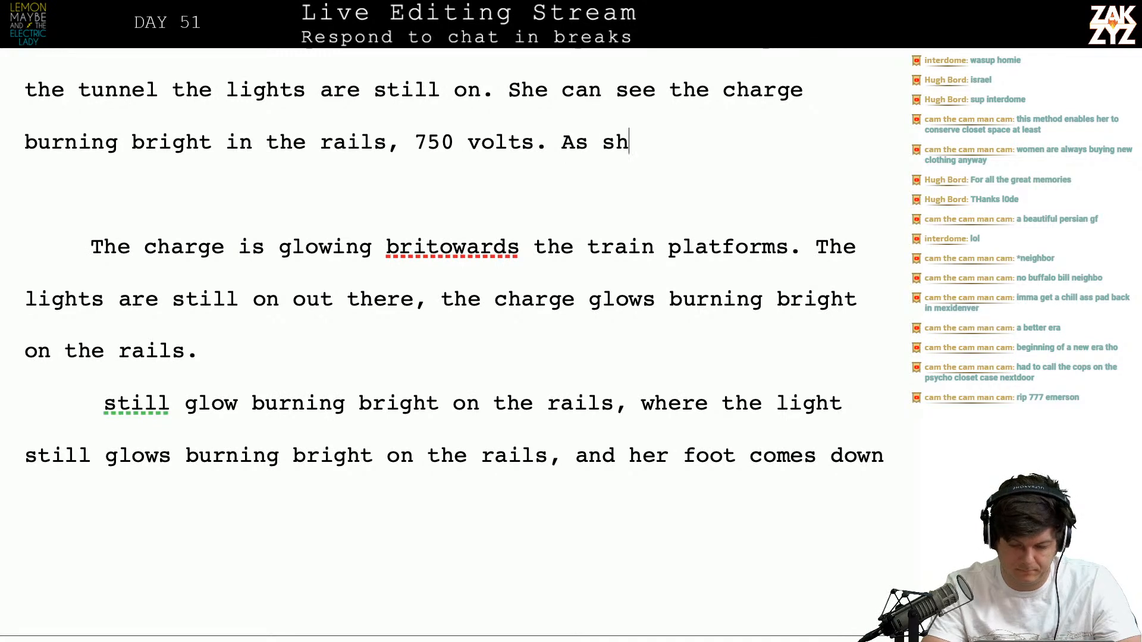
{"action": "type", "text": "e steps forward her"}
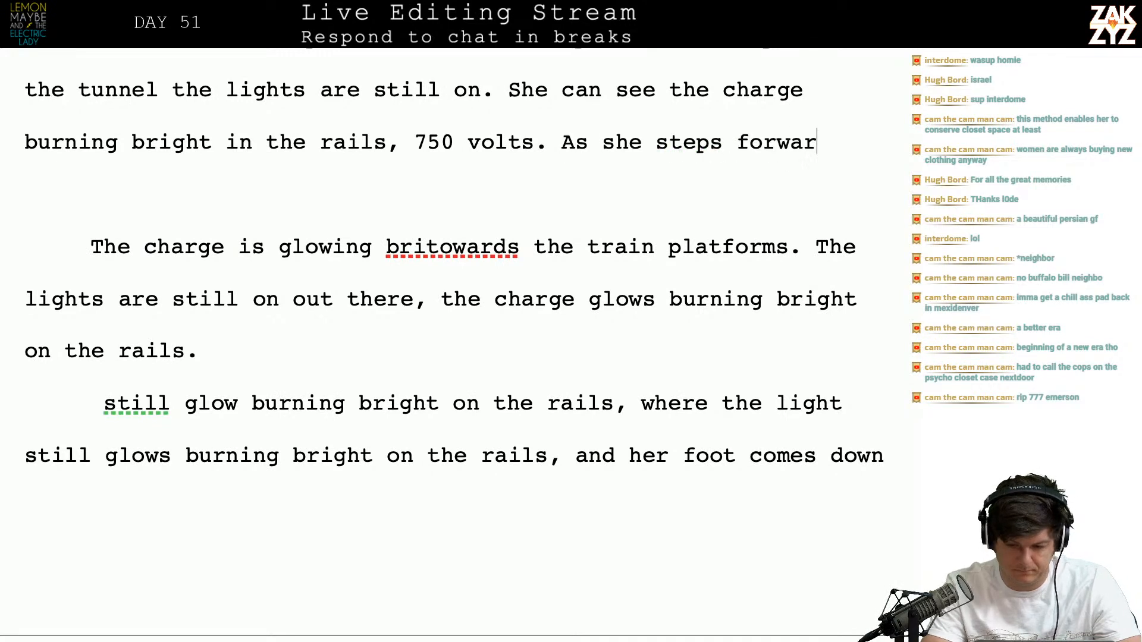
{"action": "key", "text": "BackSpace"}
{"action": "key", "text": "BackSpace"}
{"action": "key", "text": "BackSpace"}
{"action": "key", "text": "BackSpace"}
{"action": "key", "text": "BackSpace"}
{"action": "key", "text": "BackSpace"}
{"action": "key", "text": "BackSpace"}
{"action": "key", "text": "BackSpace"}
{"action": "key", "text": "BackSpace"}
{"action": "key", "text": "BackSpace"}
{"action": "key", "text": "BackSpace"}
{"action": "key", "text": "BackSpace"}
{"action": "key", "text": "BackSpace"}
{"action": "key", "text": "BackSpace"}
{"action": "key", "text": "BackSpace"}
{"action": "key", "text": "BackSpace"}
{"action": "key", "text": "BackSpace"}
{"action": "key", "text": "BackSpace"}
{"action": "key", "text": "BackSpace"}
{"action": "key", "text": "BackSpace"}
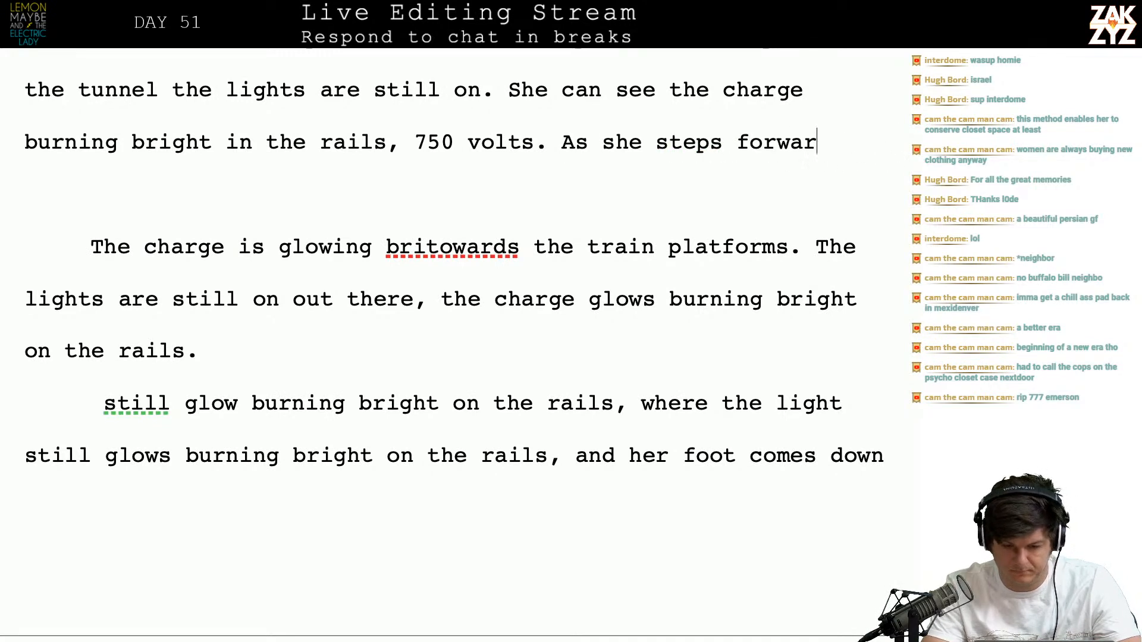
{"action": "key", "text": "BackSpace"}
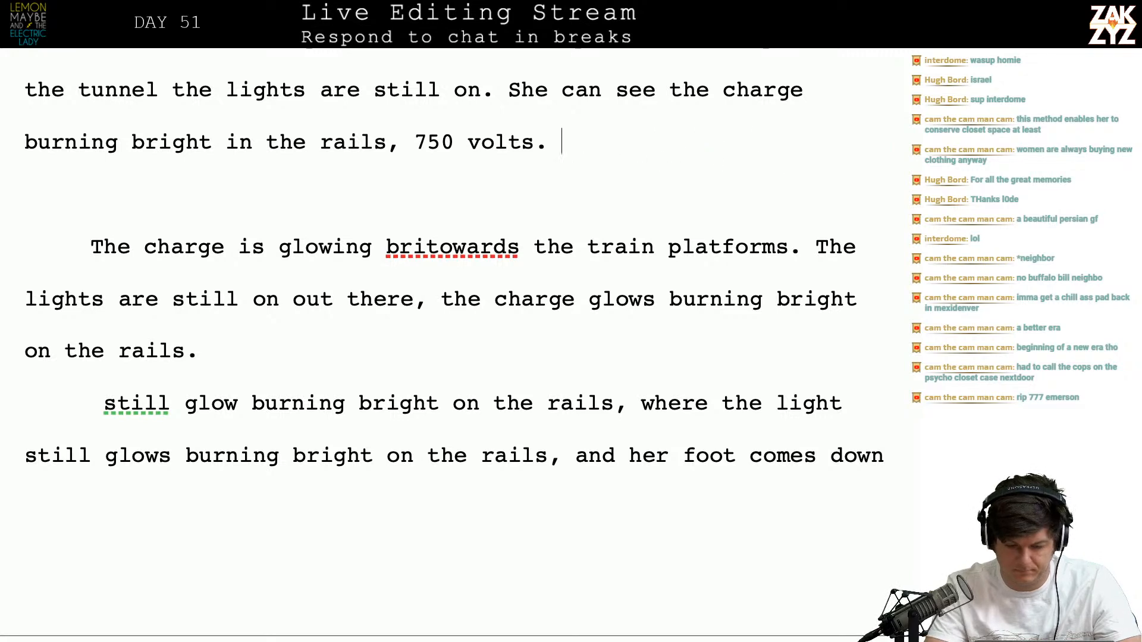
Delete the leftover draft from "The charge is glowing" through "rails, and" so the next sentence starts "Her foot comes down"
{"action": "key", "text": "shift+Down"}
{"action": "key", "text": "shift+Down"}
{"action": "key", "text": "shift+Down"}
{"action": "key", "text": "shift+Down"}
{"action": "key", "text": "shift+Down"}
{"action": "key", "text": "shift+Down"}
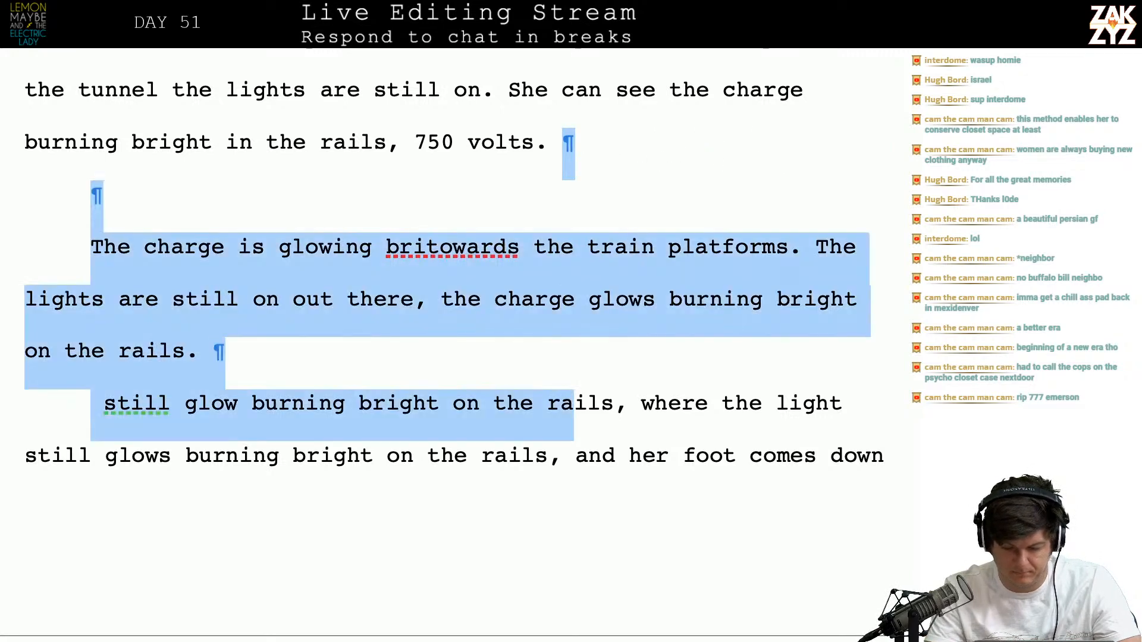
{"action": "key", "text": "shift+Right"}
{"action": "key", "text": "shift+Right"}
{"action": "key", "text": "shift+Right"}
{"action": "type", "text": "H"}
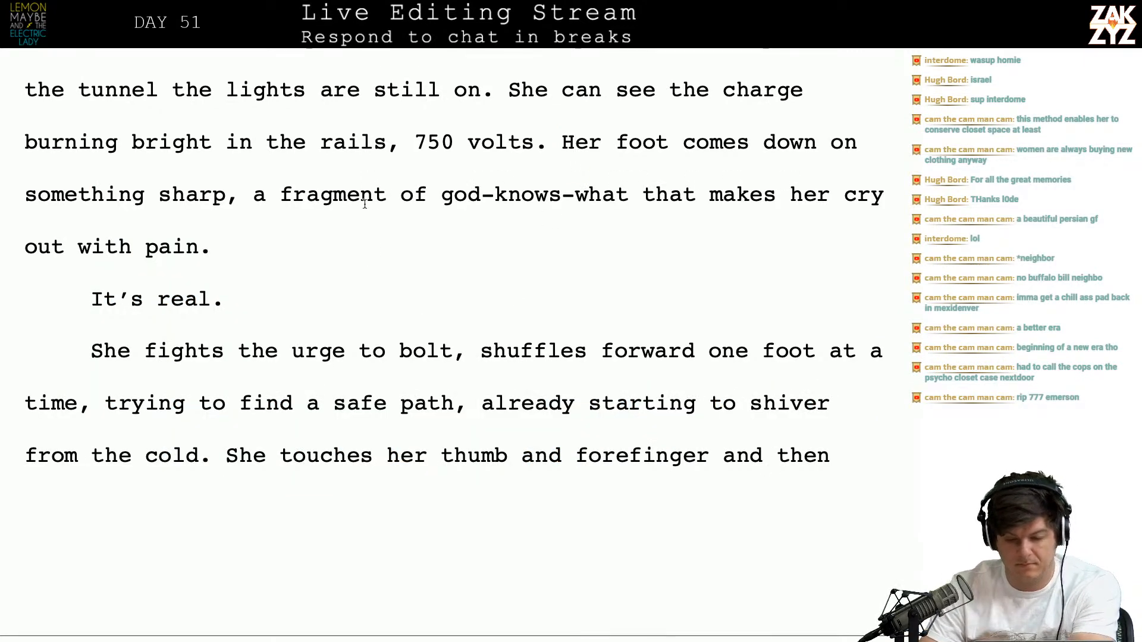
Break the paragraph before "of god-knows-what" and replace "fragment" with "piece of shattered tile that makes her cry out with pain."
{"action": "key", "text": "Left"}
{"action": "key", "text": "Down"}
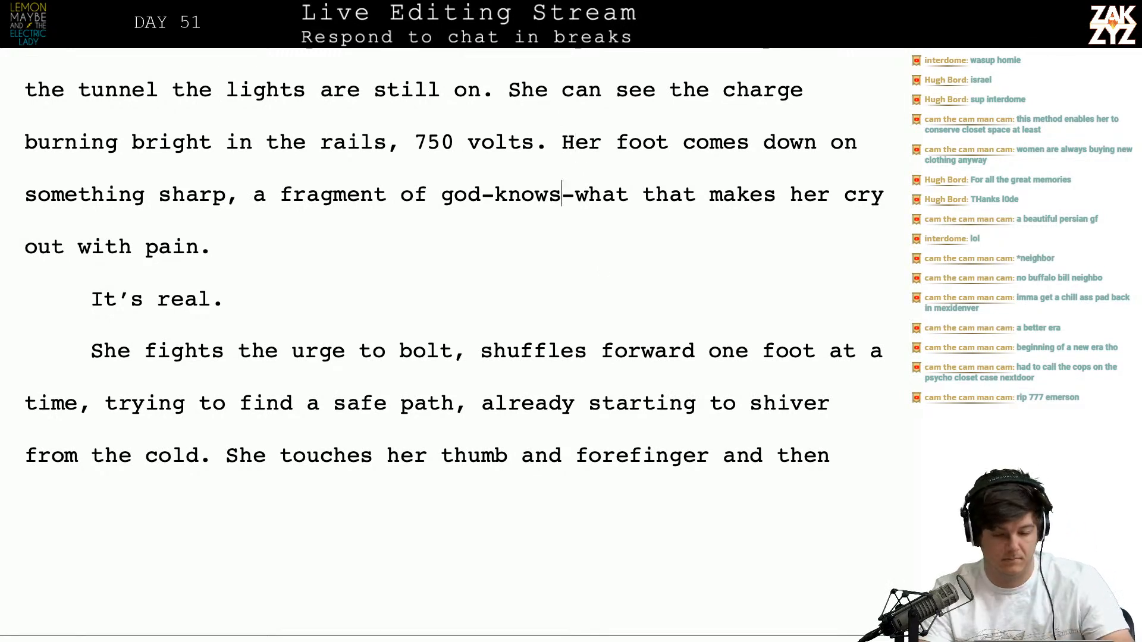
{"action": "key", "text": "Return"}
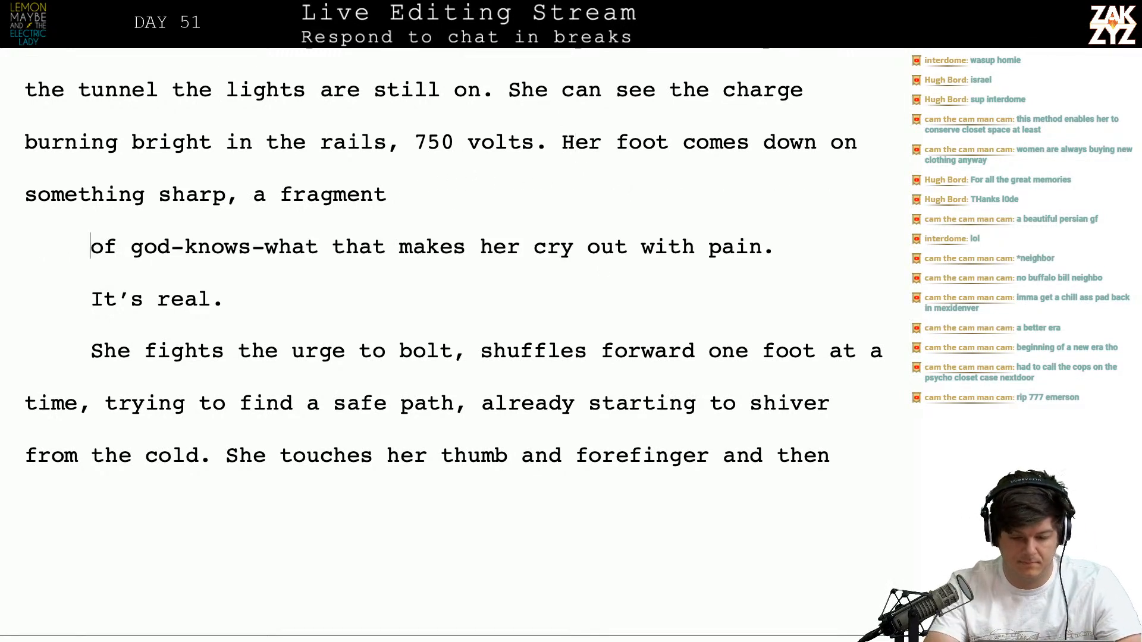
{"action": "key", "text": "BackSpace"}
{"action": "key", "text": "BackSpace"}
{"action": "key", "text": "BackSpace"}
{"action": "key", "text": "BackSpace"}
{"action": "key", "text": "BackSpace"}
{"action": "key", "text": "BackSpace"}
{"action": "key", "text": "BackSpace"}
{"action": "key", "text": "BackSpace"}
{"action": "key", "text": "BackSpace"}
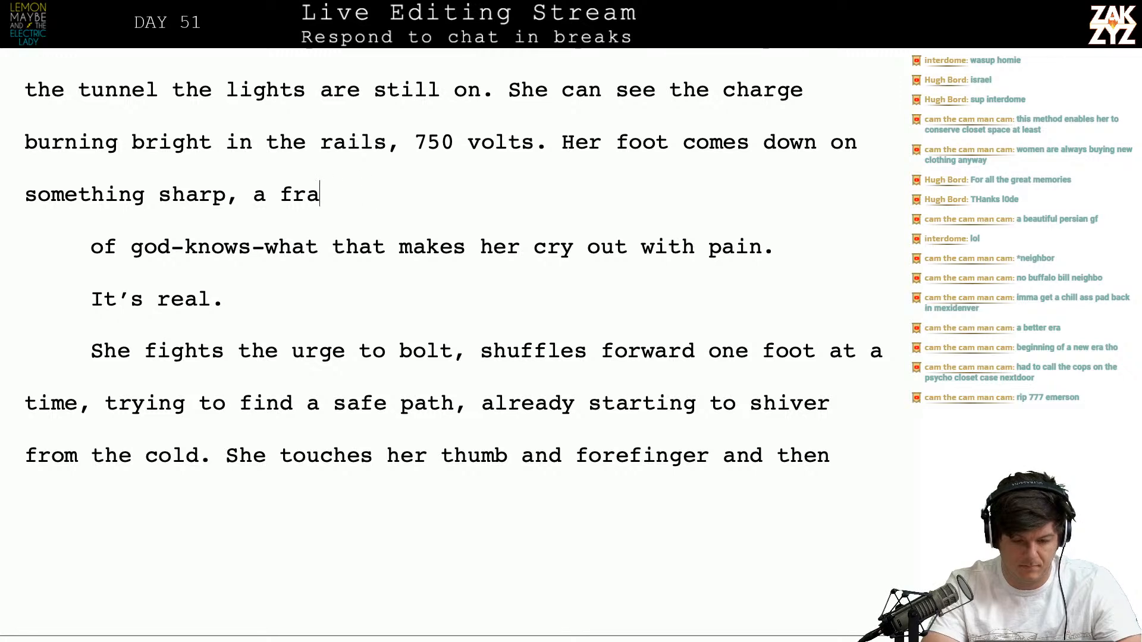
{"action": "type", "text": "p"}
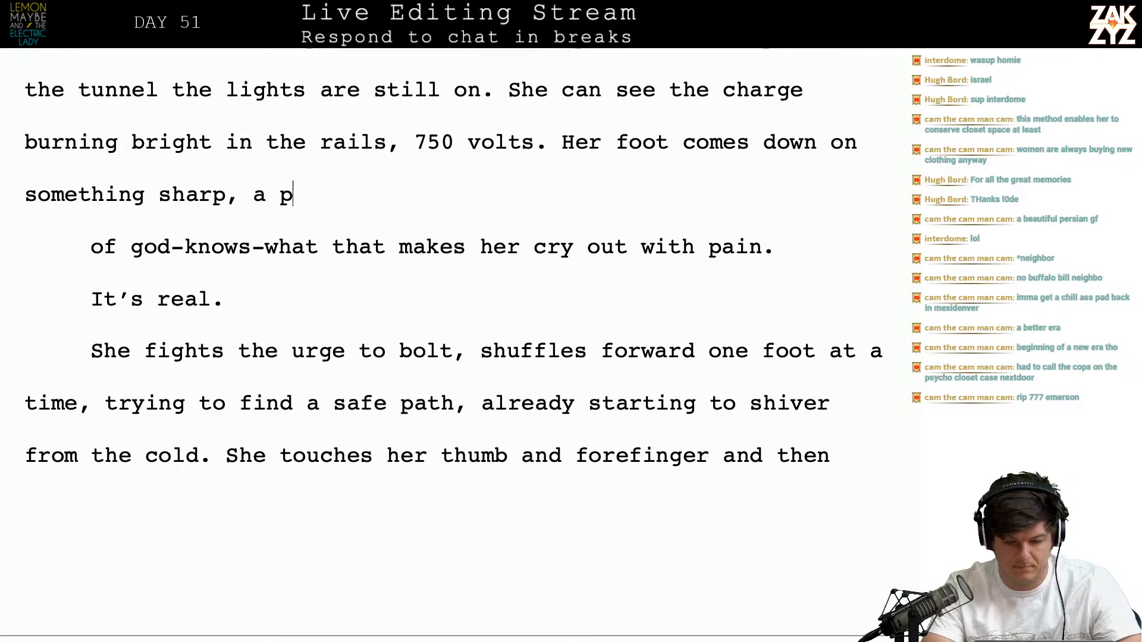
{"action": "type", "text": "iece of shattered tile that makes her c"}
{"action": "key", "text": "BackSpace"}
{"action": "type", "text": "ry "}
{"action": "type", "text": "out with"}
{"action": "key", "text": "BackSpace"}
{"action": "key", "text": "BackSpace"}
{"action": "key", "text": "BackSpace"}
{"action": "key", "text": "BackSpace"}
{"action": "key", "text": "BackSpace"}
{"action": "key", "text": "BackSpace"}
{"action": "key", "text": "BackSpace"}
{"action": "key", "text": "BackSpace"}
{"action": "key", "text": "BackSpace"}
{"action": "key", "text": "BackSpace"}
{"action": "key", "text": "BackSpace"}
{"action": "type", "text": "cry out with pain."}
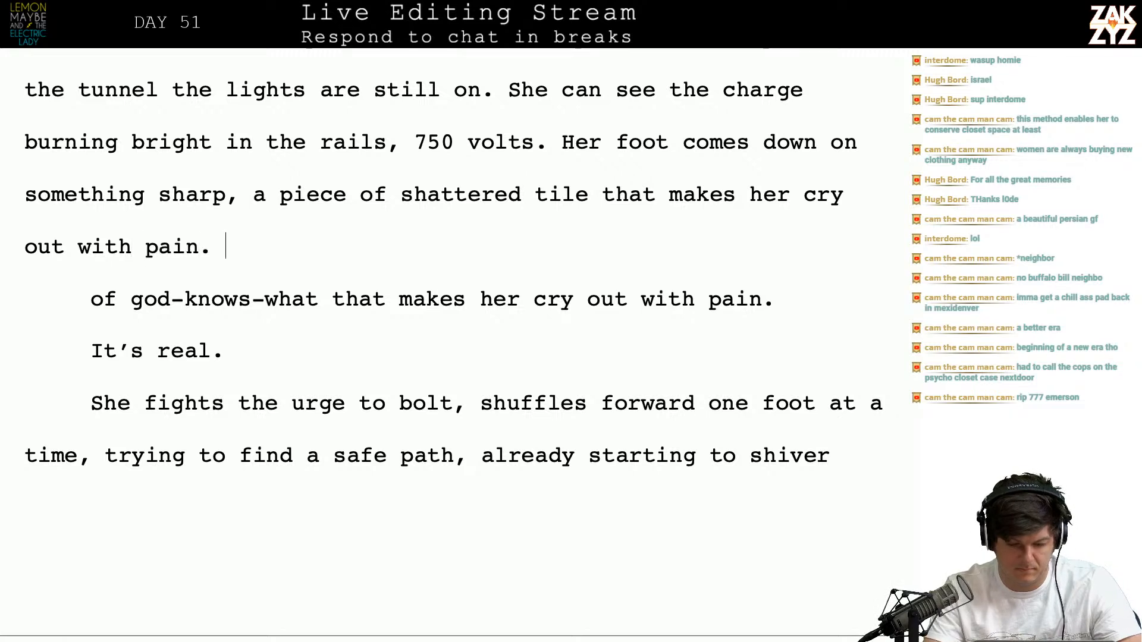
Delete the leftover line "of god-knows-what that makes her cry out with pain."
{"action": "key", "text": "shift+Down"}
{"action": "key", "text": "shift+Down"}
{"action": "key", "text": "shift+Left"}
{"action": "key", "text": "shift+Left"}
{"action": "key", "text": "shift+Left"}
{"action": "key", "text": "shift+Left"}
{"action": "key", "text": "shift+Left"}
{"action": "key", "text": "shift+Left"}
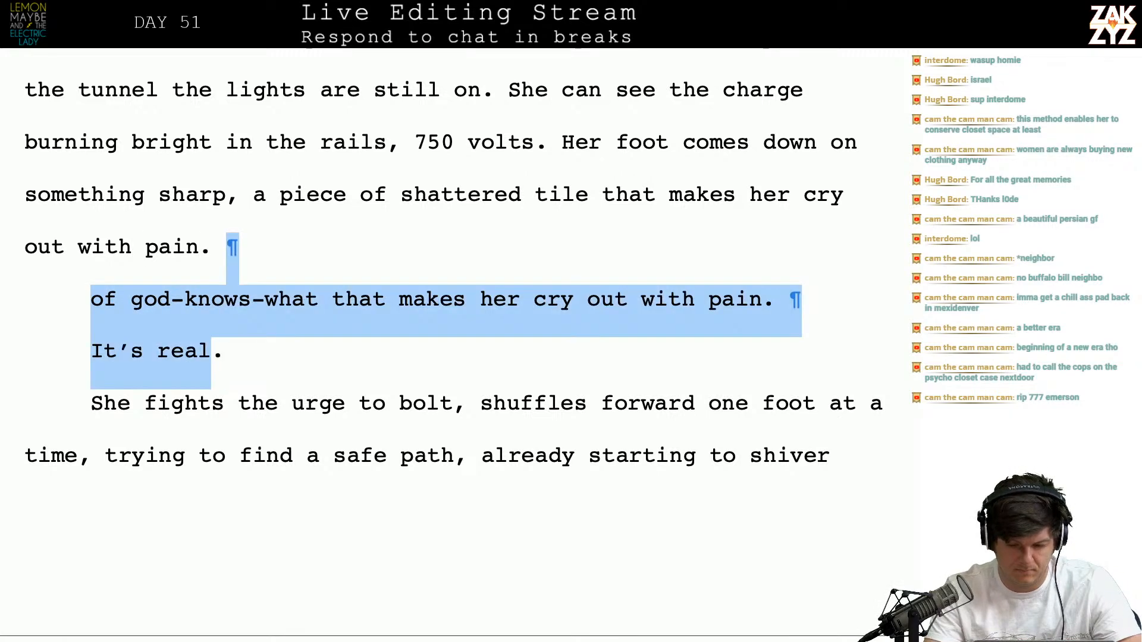
{"action": "key", "text": "shift+Left"}
{"action": "key", "text": "shift+Left"}
{"action": "key", "text": "shift+Left"}
{"action": "key", "text": "shift+Left"}
{"action": "key", "text": "shift+Left"}
{"action": "key", "text": "shift+Left"}
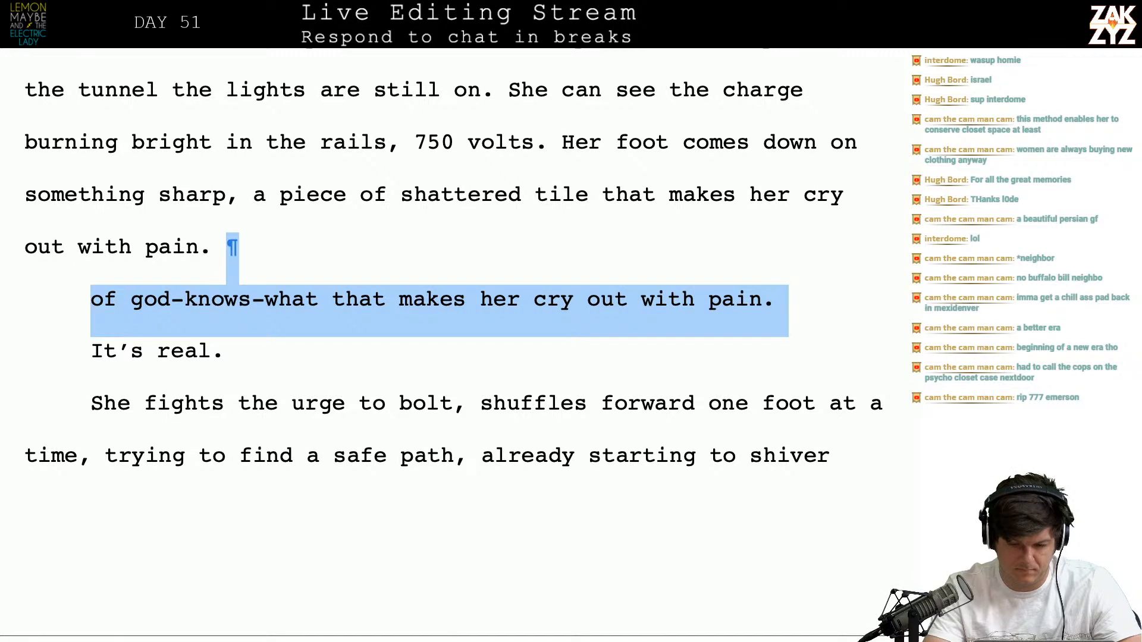
{"action": "key", "text": "BackSpace"}
{"action": "type", "text": "What a terrible p"}
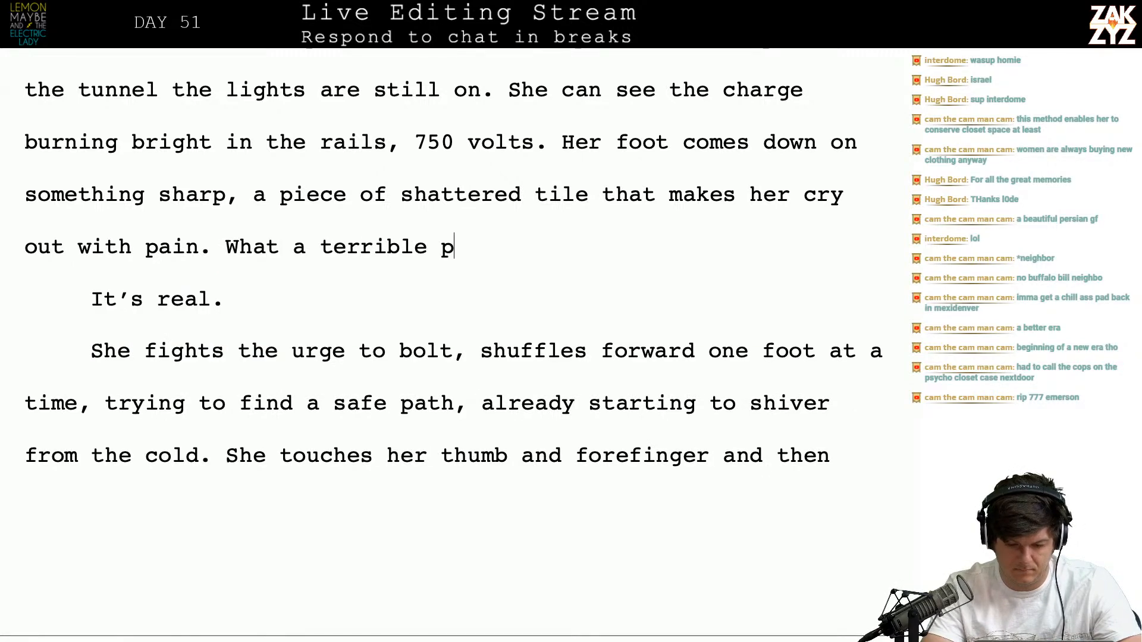
{"action": "type", "text": "lace to be"}
{"action": "key", "text": "BackSpace"}
{"action": "key", "text": "BackSpace"}
{"action": "key", "text": "BackSpace"}
{"action": "key", "text": "BackSpace"}
{"action": "key", "text": "BackSpace"}
{"action": "key", "text": "BackSpace"}
{"action": "key", "text": "BackSpace"}
{"action": "key", "text": "BackSpace"}
{"action": "key", "text": "BackSpace"}
{"action": "key", "text": "BackSpace"}
{"action": "key", "text": "BackSpace"}
{"action": "key", "text": "BackSpace"}
{"action": "key", "text": "BackSpace"}
{"action": "key", "text": "BackSpace"}
{"action": "key", "text": "BackSpace"}
{"action": "key", "text": "BackSpace"}
{"action": "key", "text": "BackSpace"}
{"action": "key", "text": "BackSpace"}
{"action": "key", "text": "BackSpace"}
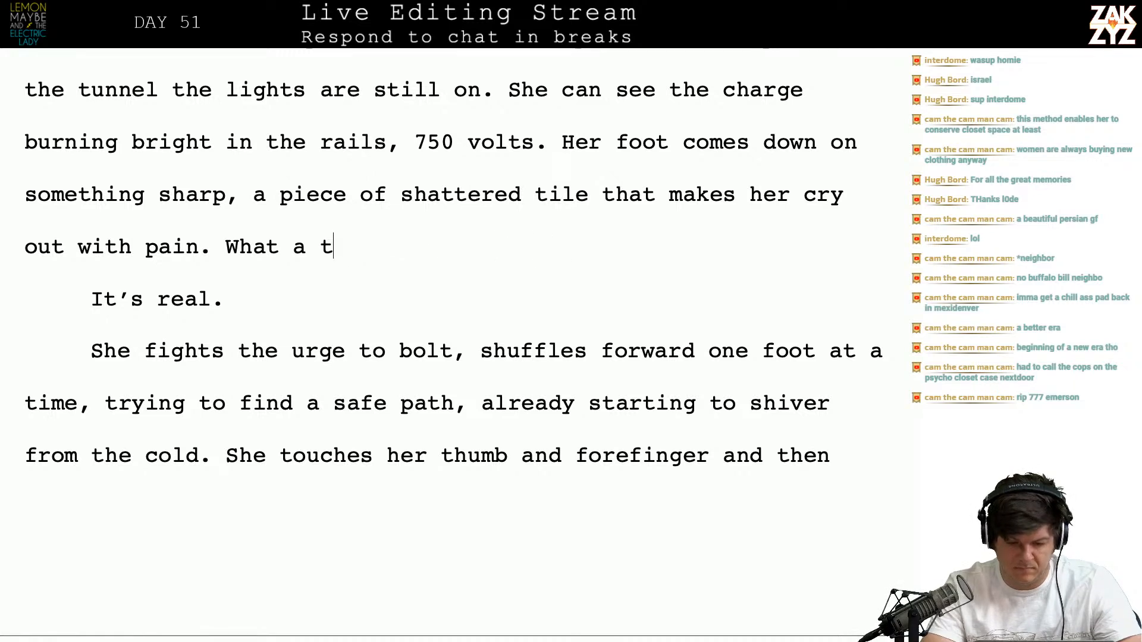
{"action": "key", "text": "BackSpace"}
{"action": "key", "text": "BackSpace"}
{"action": "key", "text": "BackSpace"}
{"action": "key", "text": "BackSpace"}
{"action": "key", "text": "BackSpace"}
{"action": "key", "text": "BackSpace"}
{"action": "key", "text": "BackSpace"}
{"action": "key", "text": "BackSpace"}
{"action": "key", "text": "BackSpace"}
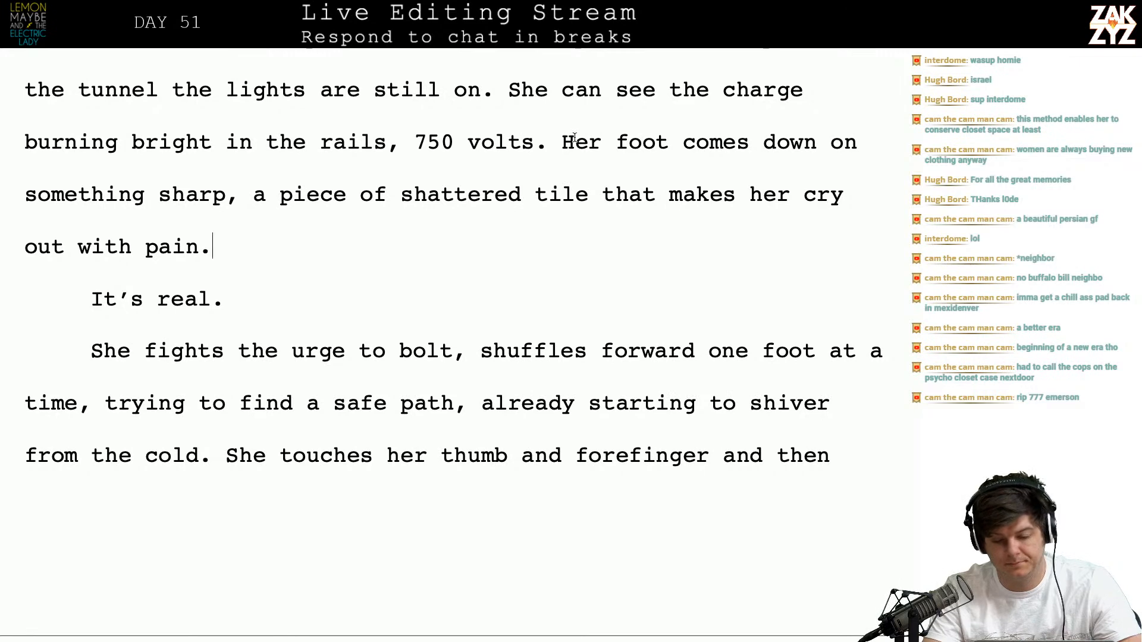
Insert "bare" before "foot comes down" and change "takes a step" to "starts to creep" in the paragraph's opening sentence
{"action": "type", "text": "bare"}
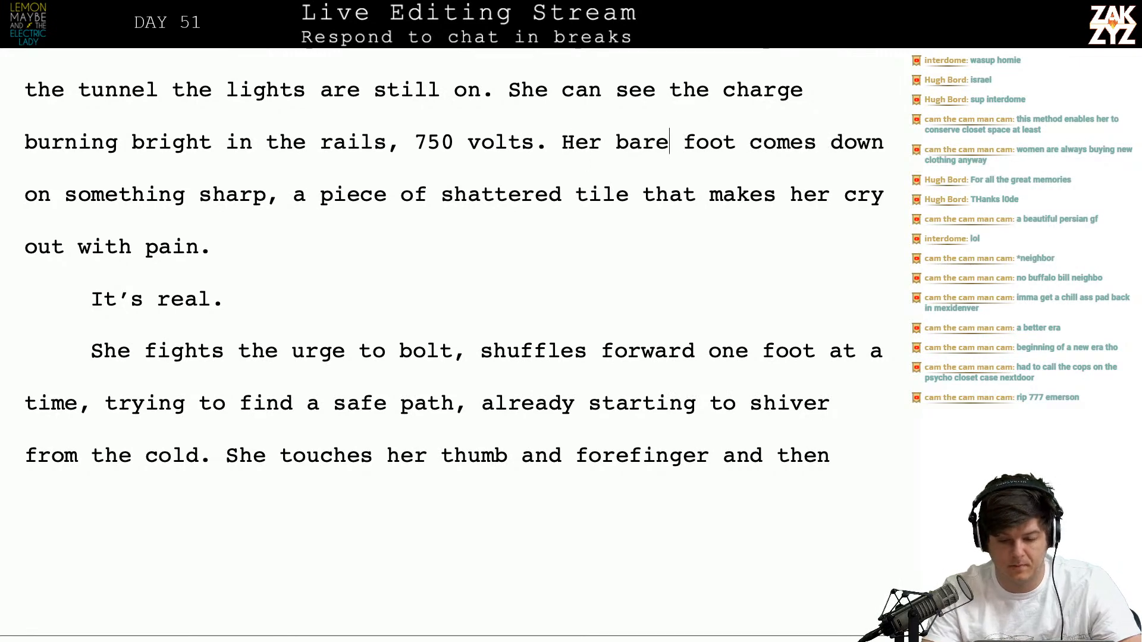
{"action": "scroll", "coordinate": [670, 89], "scroll_direction": "up", "scroll_amount": 1}
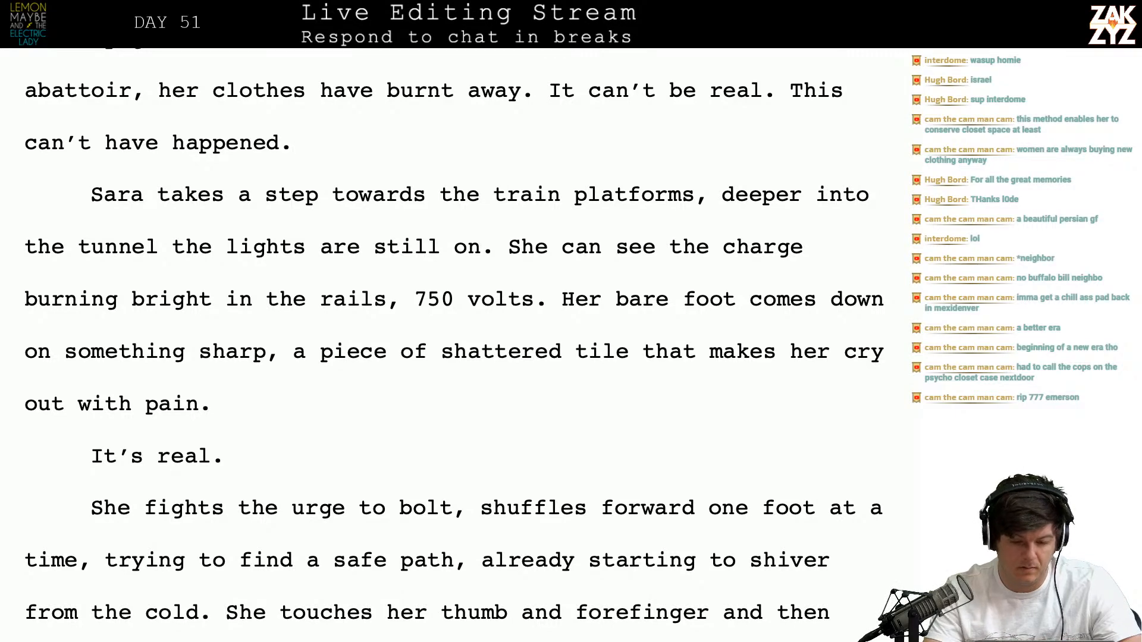
{"action": "type", "text": "starts to movtakes"}
{"action": "key", "text": "BackSpace"}
{"action": "key", "text": "BackSpace"}
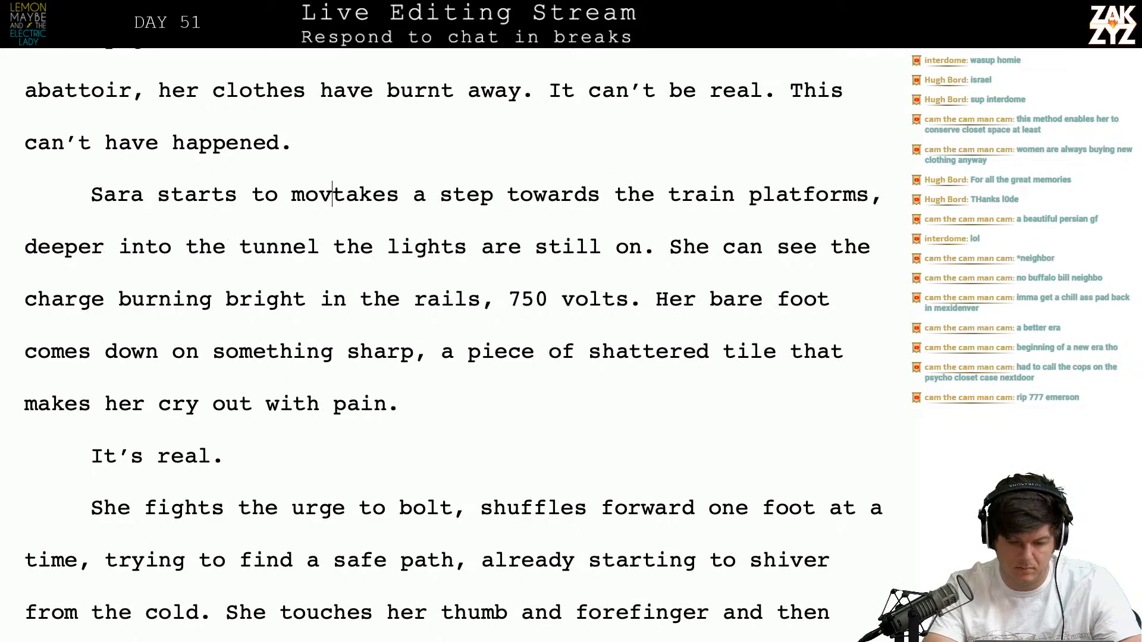
{"action": "key", "text": "BackSpace"}
{"action": "key", "text": "BackSpace"}
{"action": "key", "text": "BackSpace"}
{"action": "type", "text": "crep"}
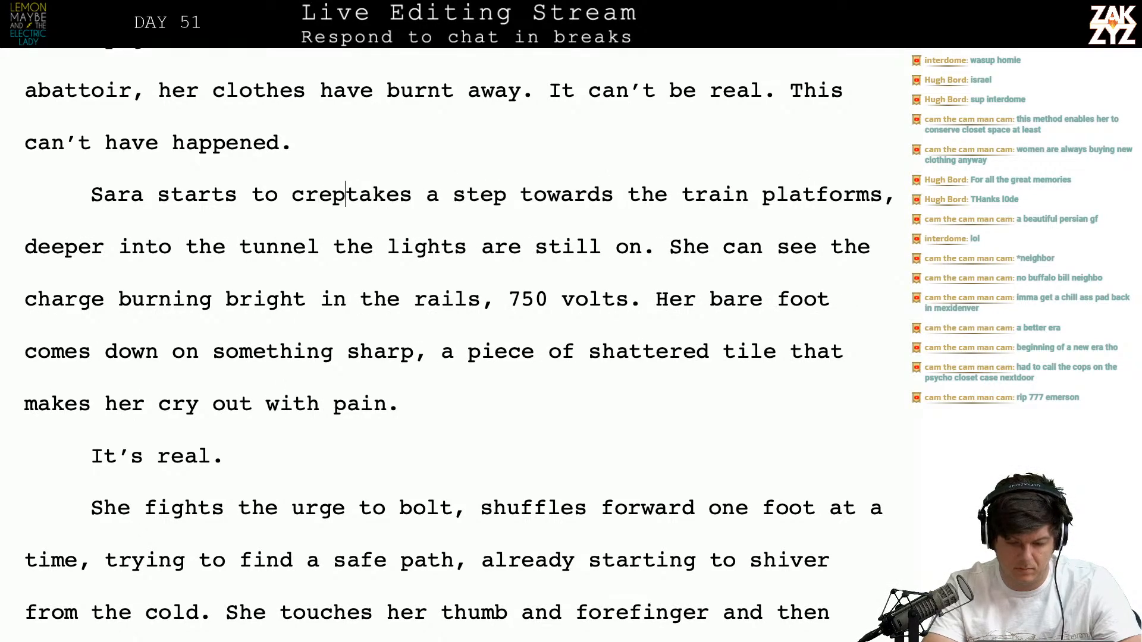
{"action": "key", "text": "BackSpace"}
{"action": "type", "text": "ep"}
{"action": "key", "text": "shift+Right"}
{"action": "key", "text": "shift+Right"}
{"action": "key", "text": "shift+Right"}
{"action": "key", "text": "shift+Right"}
{"action": "key", "text": "shift+Right"}
{"action": "key", "text": "shift+Right"}
{"action": "key", "text": "shift+Right"}
{"action": "key", "text": "shift+Right"}
{"action": "key", "text": "shift+Right"}
{"action": "key", "text": "shift+Right"}
{"action": "key", "text": "shift+Right"}
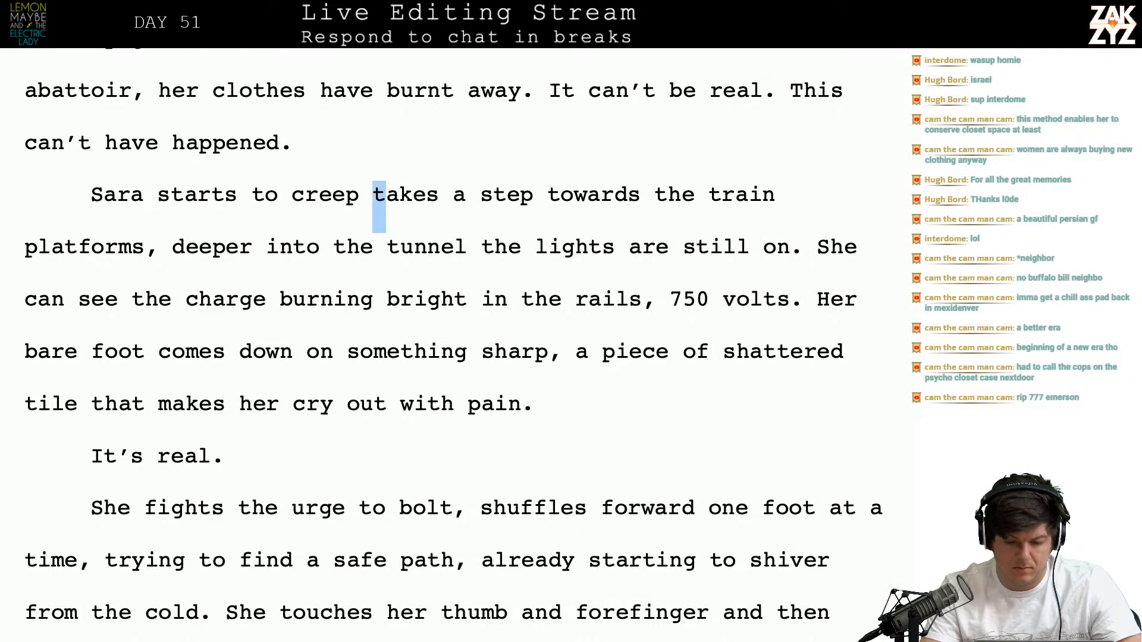
{"action": "key", "text": "shift+Right"}
{"action": "key", "text": "shift+Right"}
{"action": "key", "text": "BackSpace"}
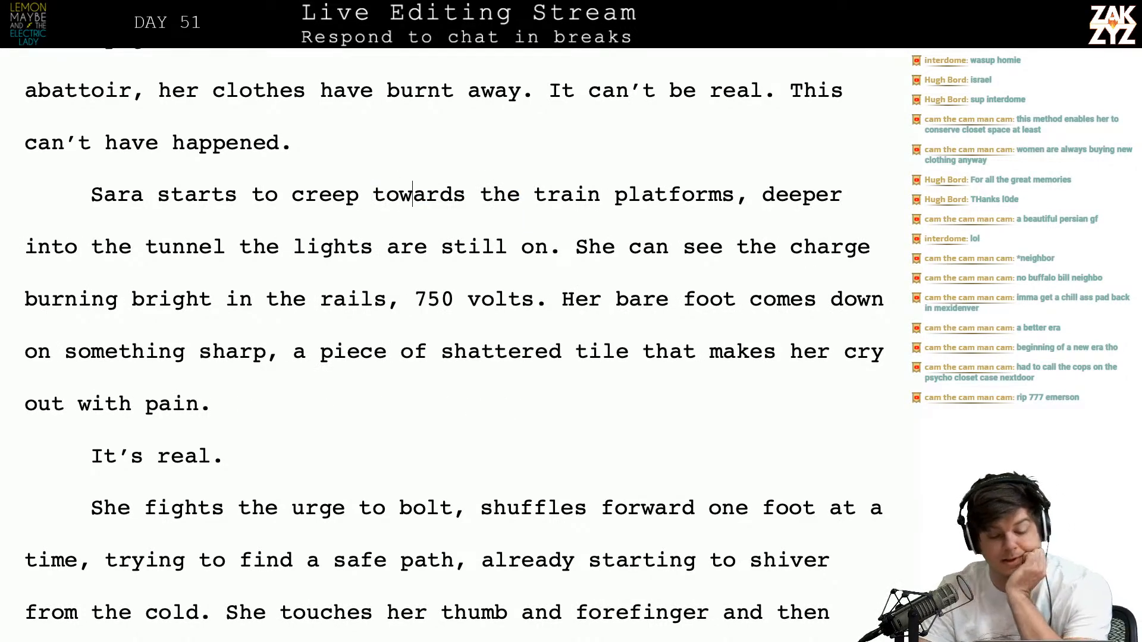
Break the paragraph before "Her bare foot comes down" and draft a replacement sentence beginning "She steps on something sharp and"
{"action": "scroll", "coordinate": [565, 224], "scroll_direction": "down", "scroll_amount": 1}
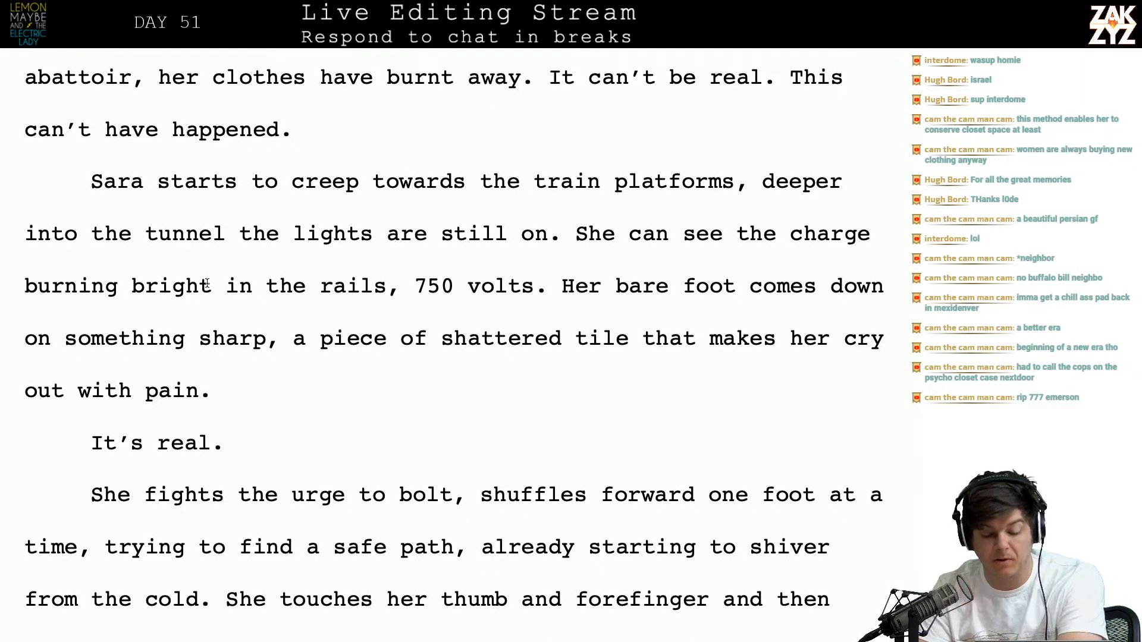
{"action": "scroll", "coordinate": [479, 367], "scroll_direction": "down", "scroll_amount": 2}
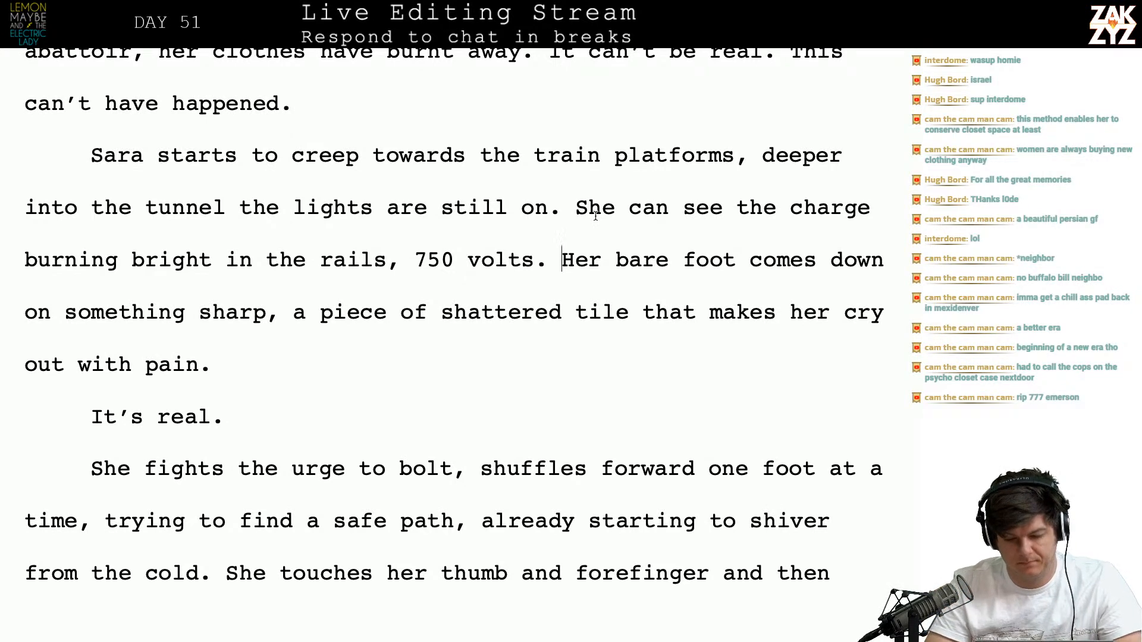
{"action": "key", "text": "Return"}
{"action": "type", "text": "She stesp"}
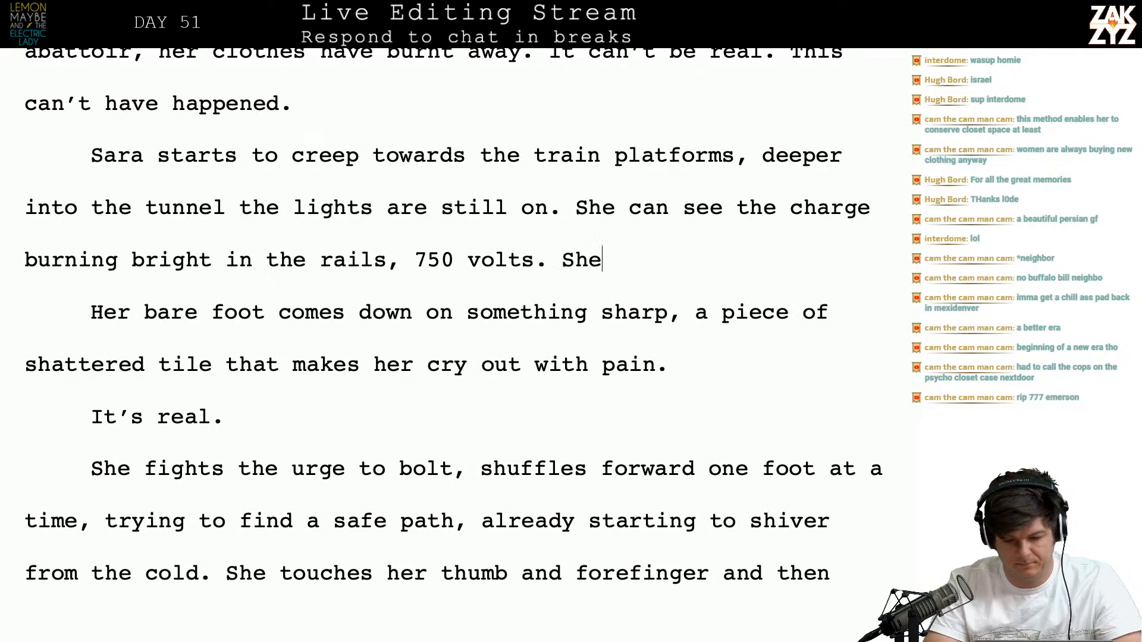
{"action": "key", "text": "BackSpace"}
{"action": "key", "text": "BackSpace"}
{"action": "type", "text": "eps on"}
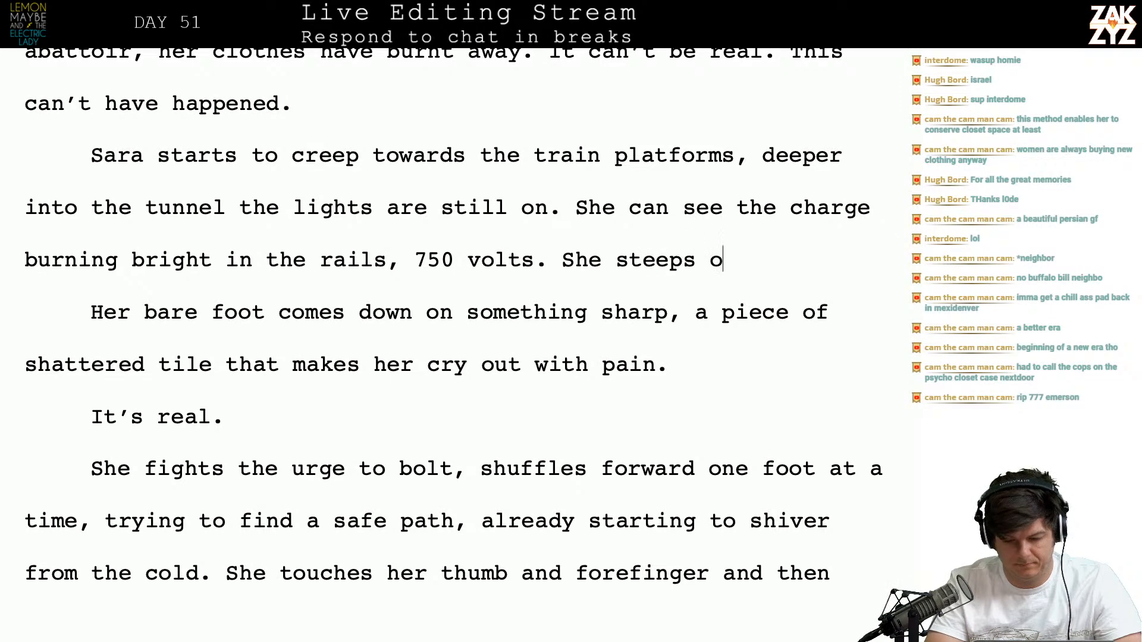
{"action": "key", "text": "BackSpace"}
{"action": "key", "text": "BackSpace"}
{"action": "key", "text": "BackSpace"}
{"action": "key", "text": "BackSpace"}
{"action": "key", "text": "BackSpace"}
{"action": "type", "text": "s"}
{"action": "key", "text": "BackSpace"}
{"action": "key", "text": "BackSpace"}
{"action": "key", "text": "BackSpace"}
{"action": "type", "text": "ps o"}
{"action": "type", "text": "mething cha"}
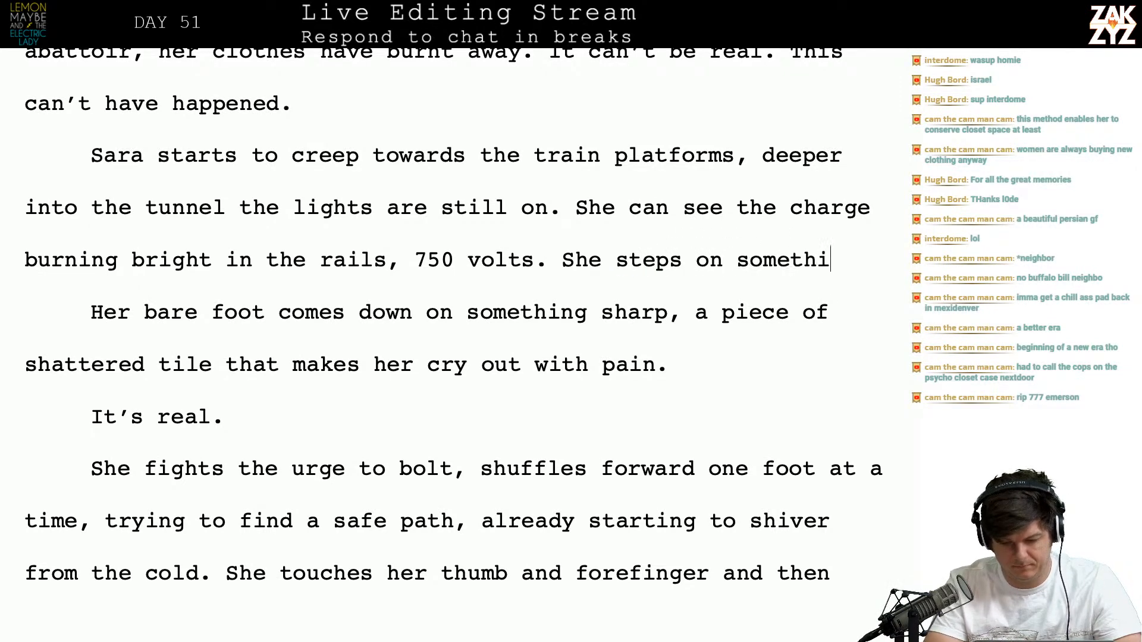
{"action": "key", "text": "BackSpace"}
{"action": "key", "text": "BackSpace"}
{"action": "type", "text": "sha"}
{"action": "key", "text": "BackSpace"}
{"action": "key", "text": "BackSpace"}
{"action": "key", "text": "BackSpace"}
{"action": "key", "text": "BackSpace"}
{"action": "type", "text": "sharp and c"}
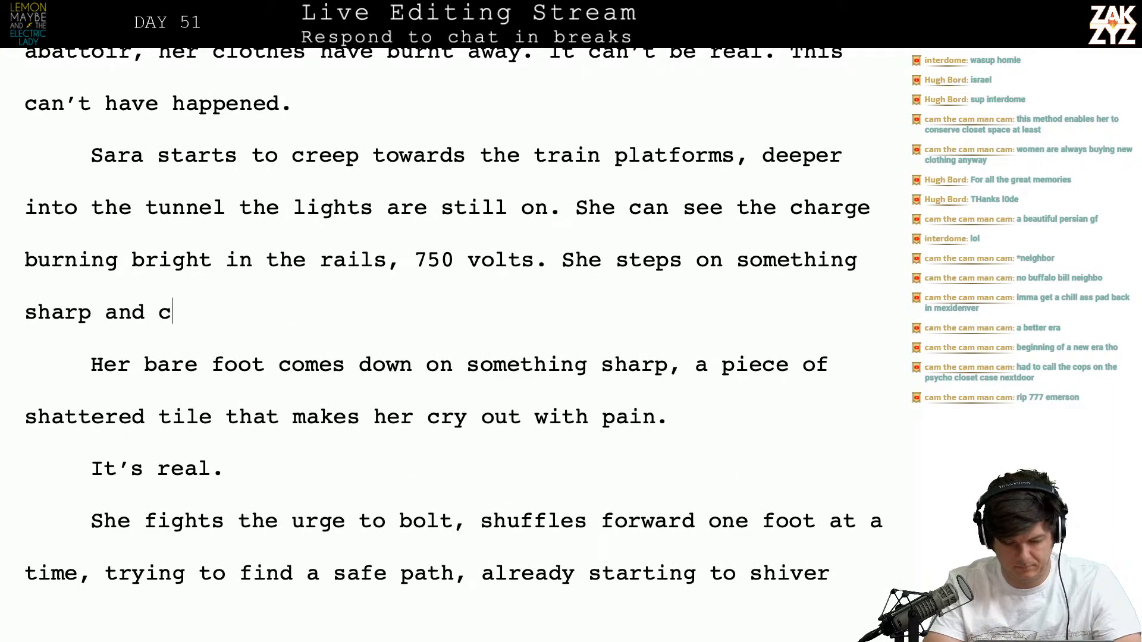
Continue the sentence about the sharp object with "cries out in pain,"
{"action": "type", "text": "ries down on"}
{"action": "key", "text": "BackSpace"}
{"action": "key", "text": "BackSpace"}
{"action": "key", "text": "BackSpace"}
{"action": "key", "text": "BackSpace"}
{"action": "key", "text": "BackSpace"}
{"action": "key", "text": "BackSpace"}
{"action": "key", "text": "BackSpace"}
{"action": "type", "text": "out in pain,"}
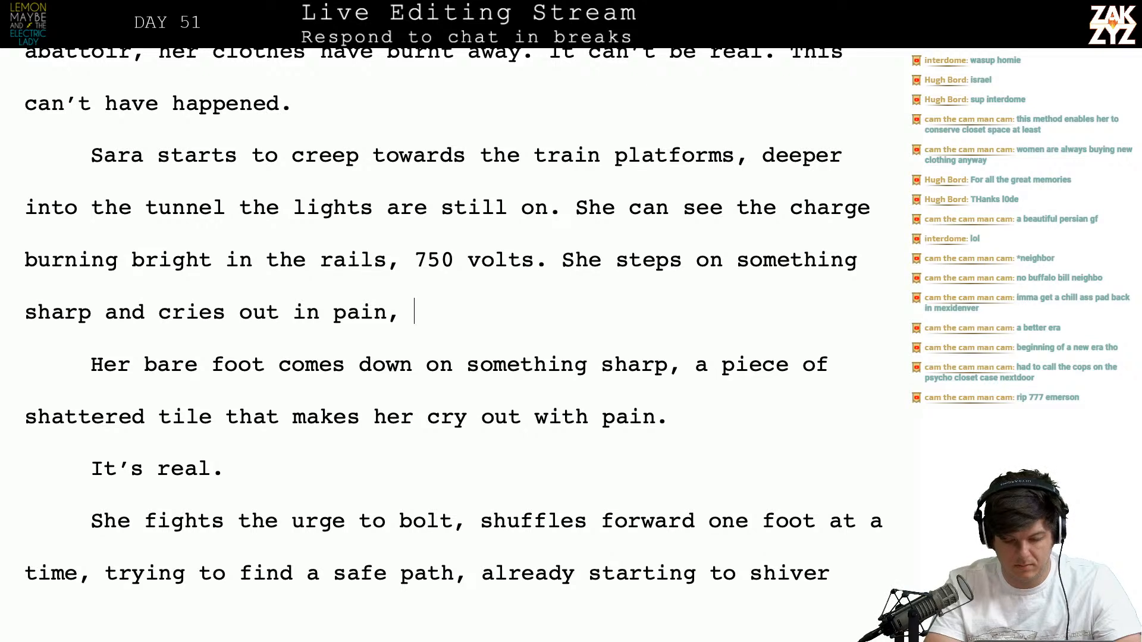
{"action": "type", "text": " when she re"}
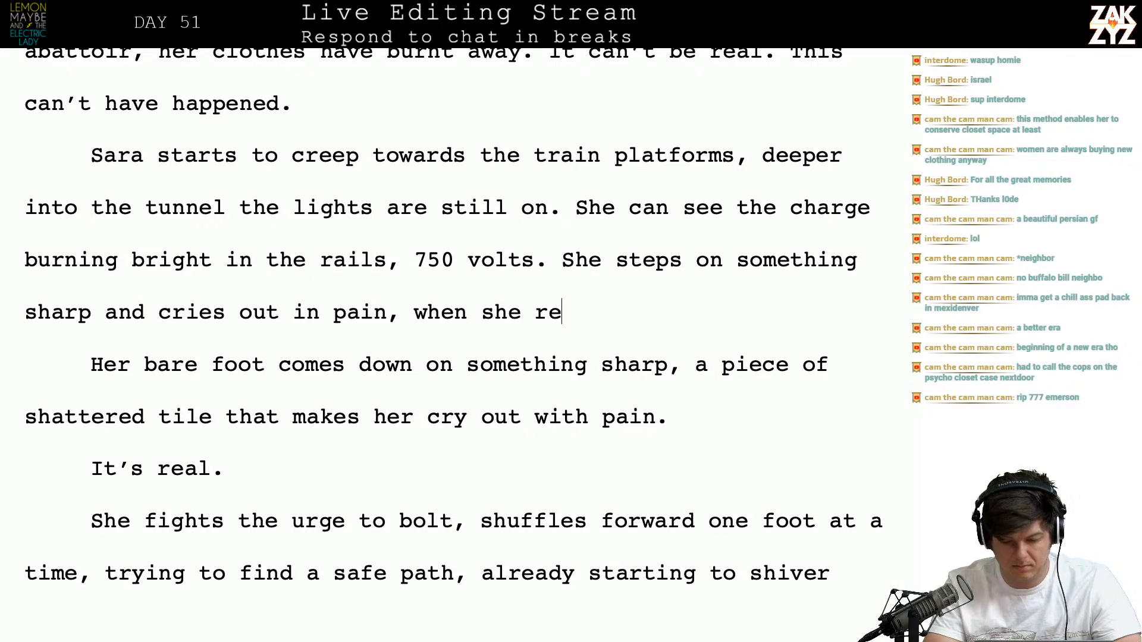
{"action": "type", "text": "aches down"}
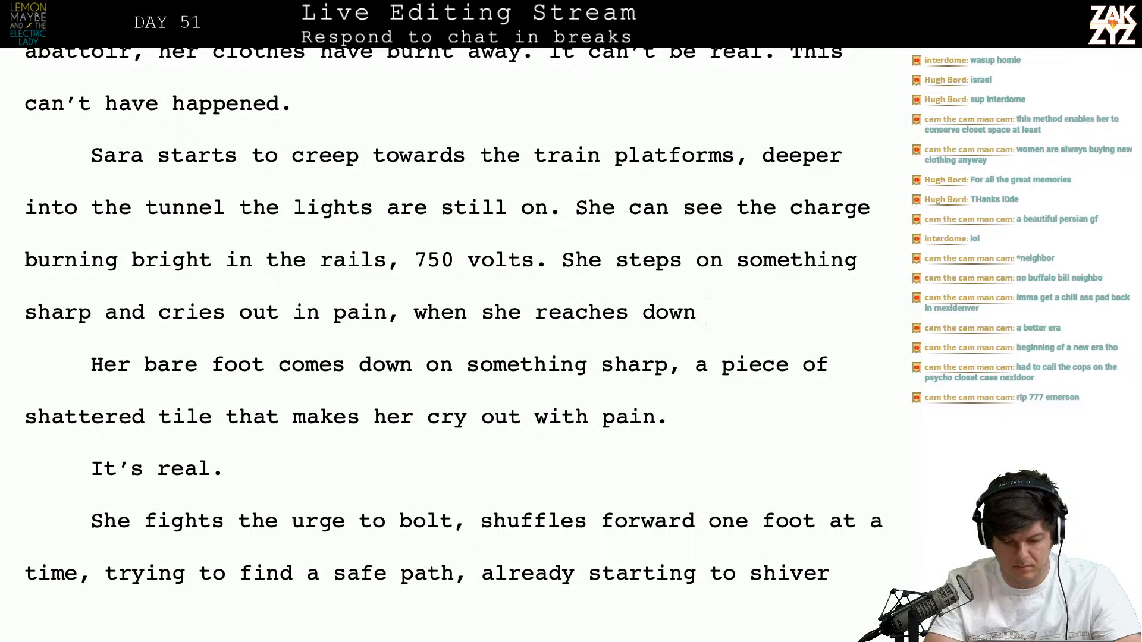
{"action": "key", "text": "BackSpace"}
{"action": "key", "text": "BackSpace"}
{"action": "key", "text": "BackSpace"}
{"action": "key", "text": "BackSpace"}
{"action": "key", "text": "BackSpace"}
{"action": "key", "text": "BackSpace"}
{"action": "key", "text": "BackSpace"}
{"action": "key", "text": "BackSpace"}
{"action": "key", "text": "BackSpace"}
{"action": "key", "text": "BackSpace"}
{"action": "key", "text": "BackSpace"}
{"action": "key", "text": "BackSpace"}
{"action": "key", "text": "BackSpace"}
{"action": "key", "text": "BackSpace"}
{"action": "key", "text": "BackSpace"}
{"action": "key", "text": "BackSpace"}
{"action": "key", "text": "BackSpace"}
{"action": "key", "text": "BackSpace"}
{"action": "key", "text": "BackSpace"}
{"action": "key", "text": "BackSpace"}
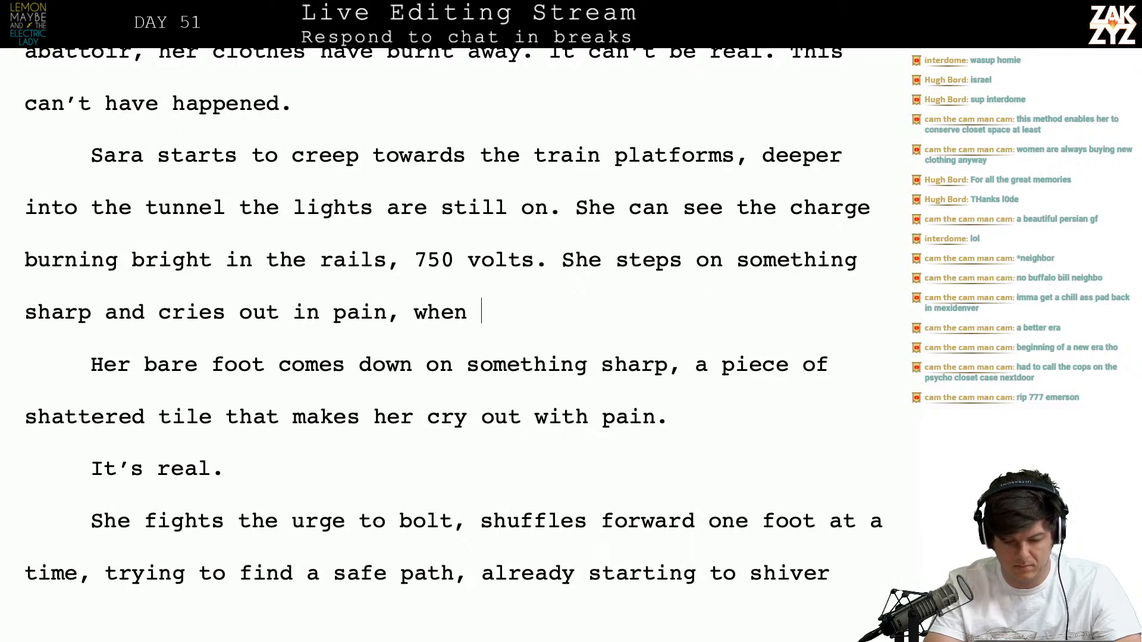
{"action": "key", "text": "BackSpace"}
Finish the sentence after "cries out in pain," with "there's no telling what it is in the darkness."
{"action": "type", "text": "there's no te"}
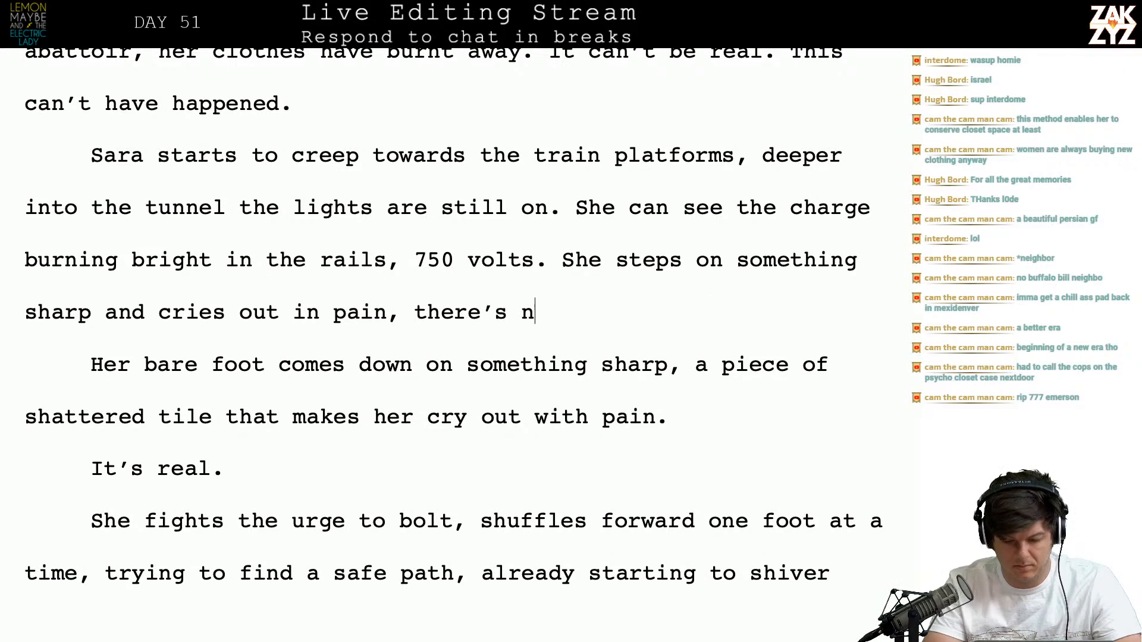
{"action": "type", "text": "lling what it "}
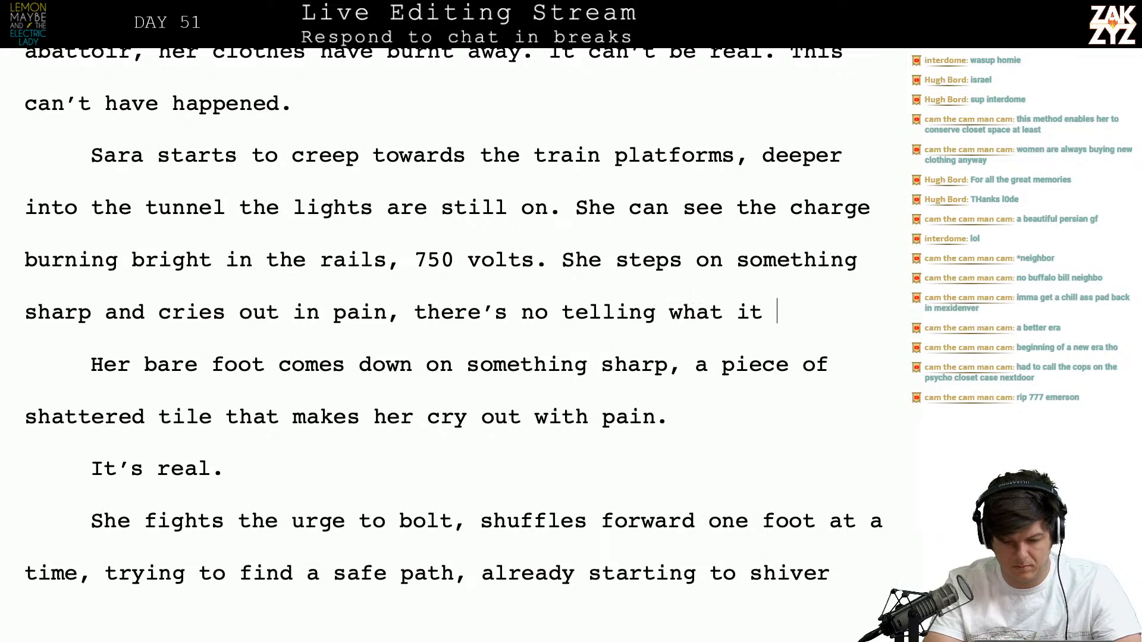
{"action": "type", "text": "is in the dark"}
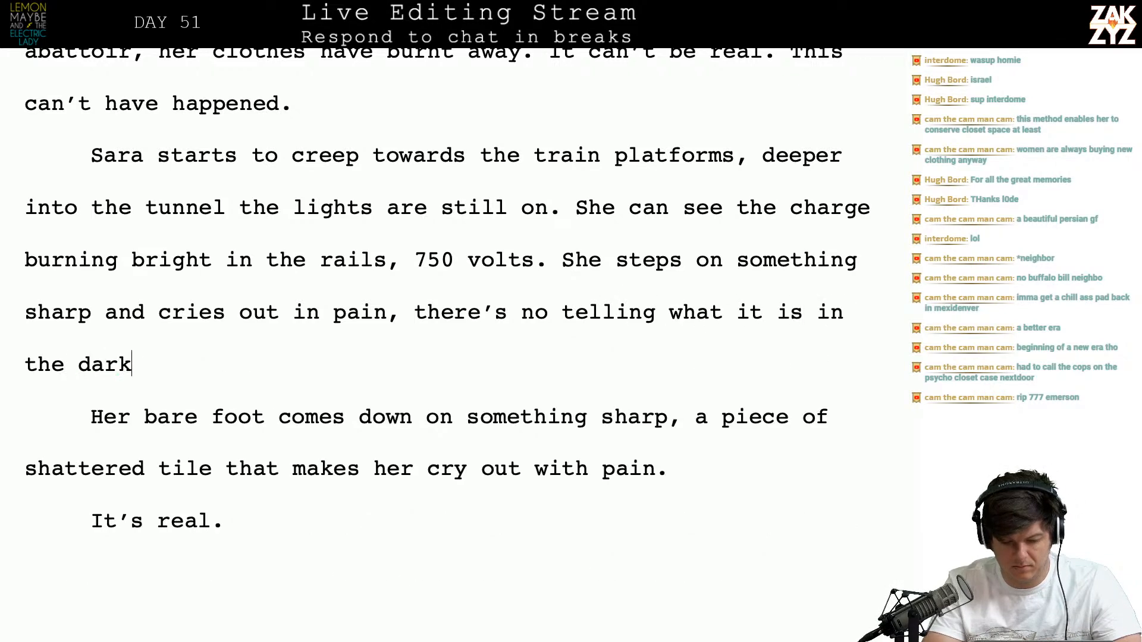
{"action": "type", "text": "ness."}
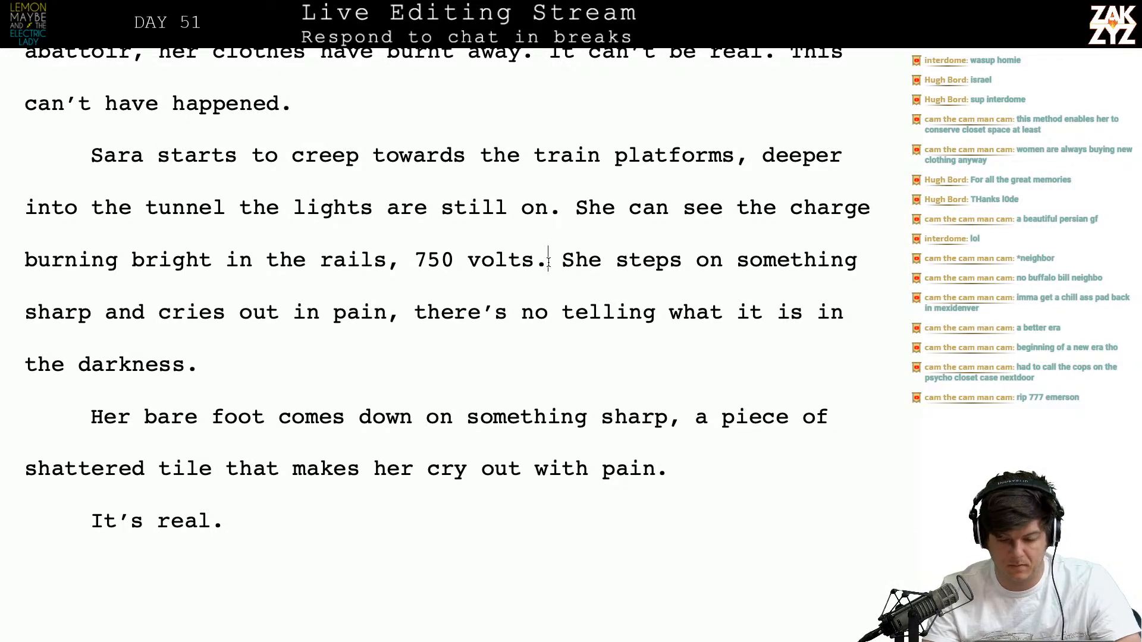
Break the paragraph before "She steps on" and write "As she walks towards it, something sharp sinks into her bare foot, puncturing her skin." after "750 volts."
{"action": "key", "text": "Return"}
{"action": "key", "text": "Return"}
{"action": "type", "text": "As she walks "}
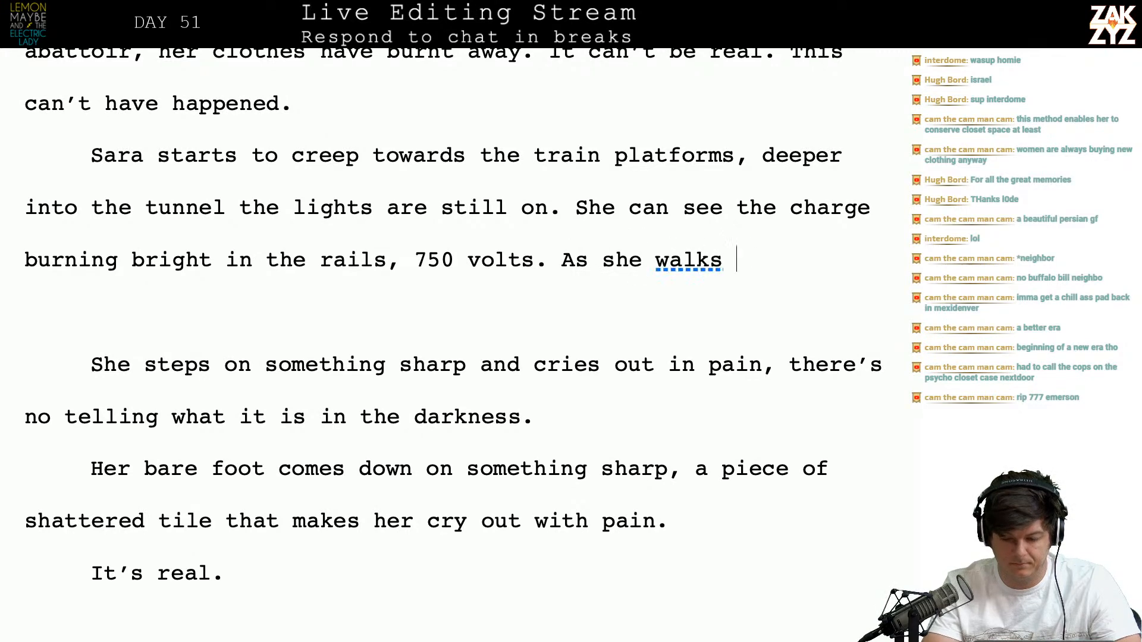
{"action": "type", "text": "towards i"}
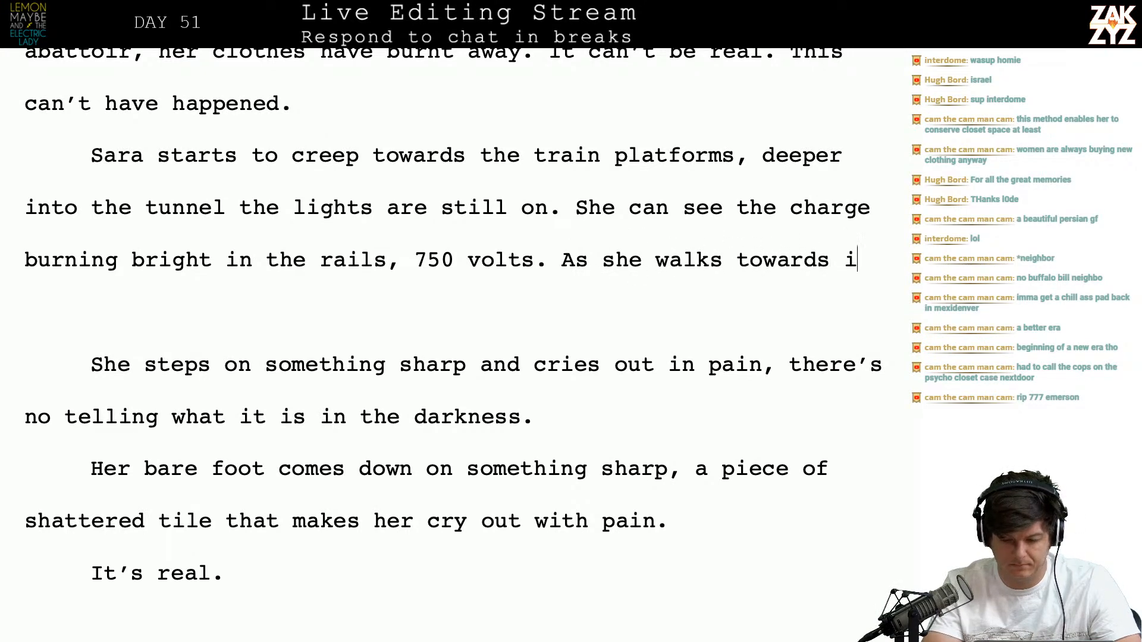
{"action": "type", "text": "t, something "}
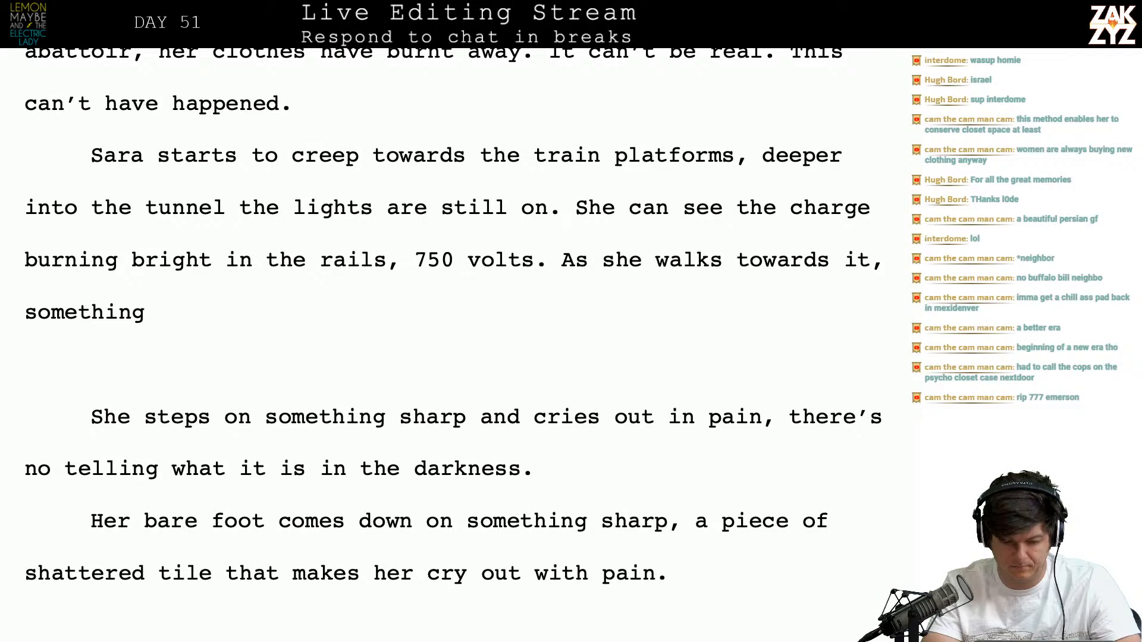
{"action": "type", "text": "sharp sinks into her bare foot, de"}
{"action": "key", "text": "BackSpace"}
{"action": "key", "text": "BackSpace"}
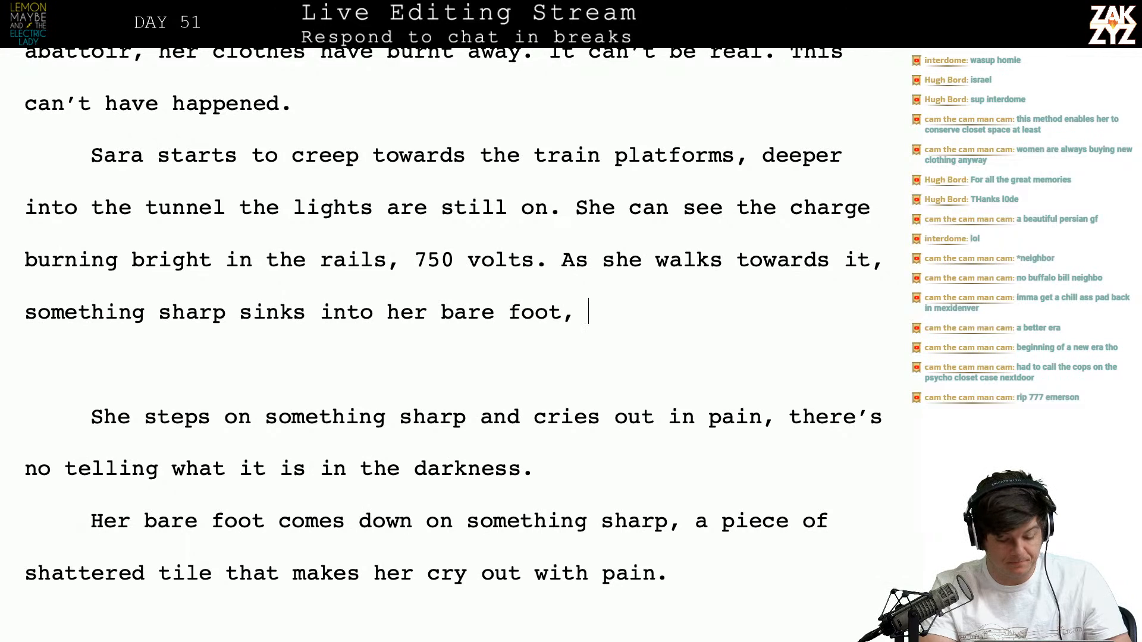
{"action": "type", "text": "pun"}
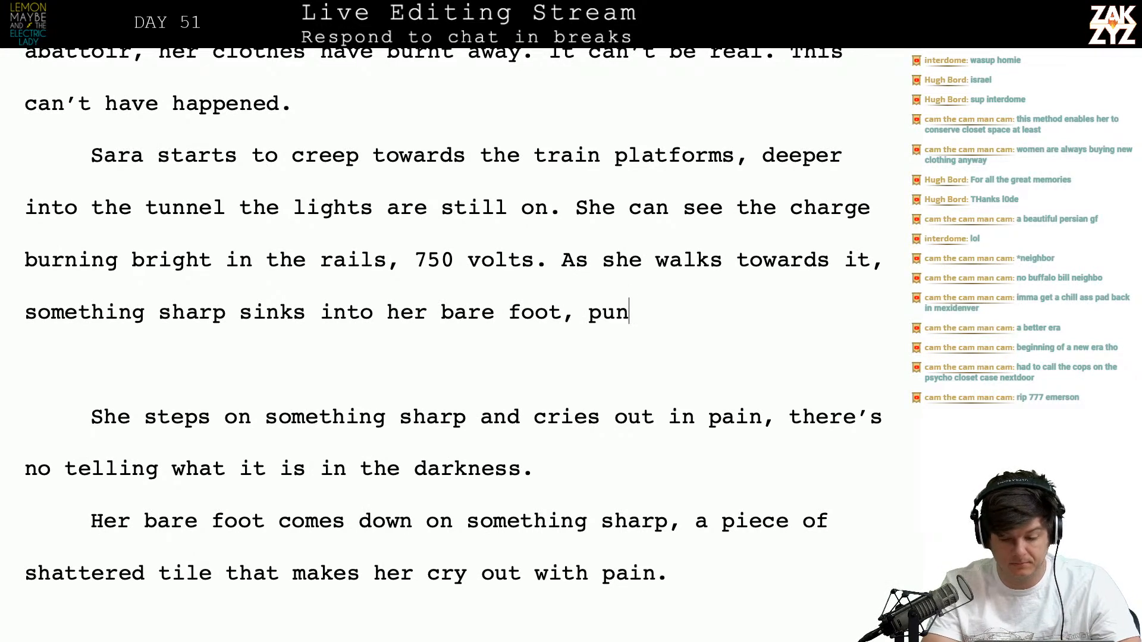
{"action": "type", "text": "cturing her sk"}
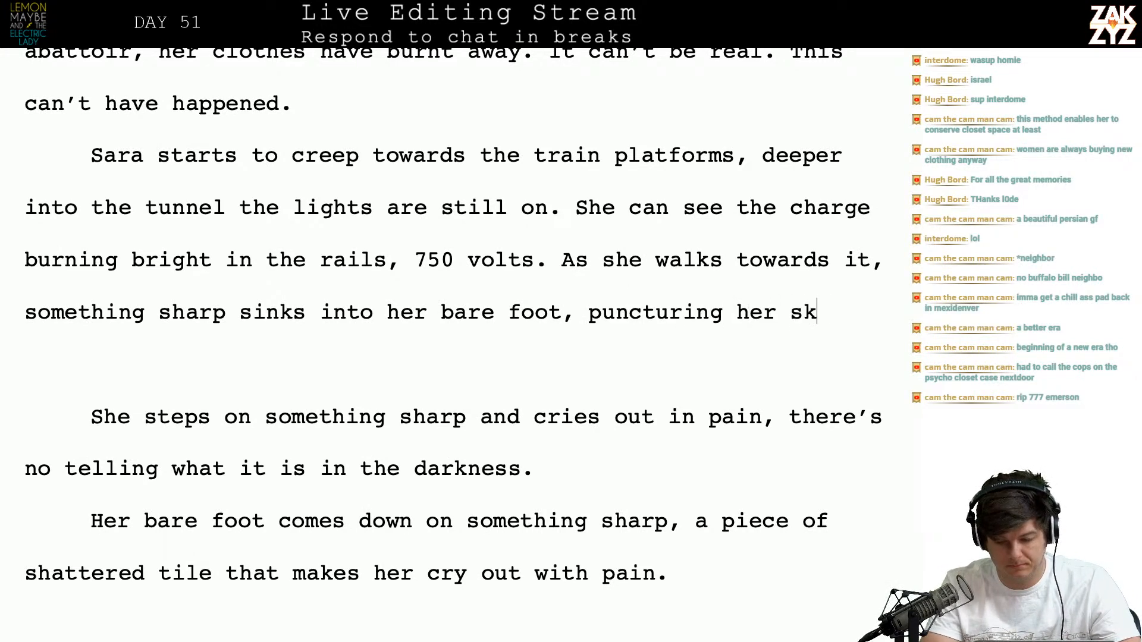
Continue the paragraph after "puncturing her skin." with "She yelps, and when she reaches down to feel the wound"
{"action": "type", "text": "in. She ye"}
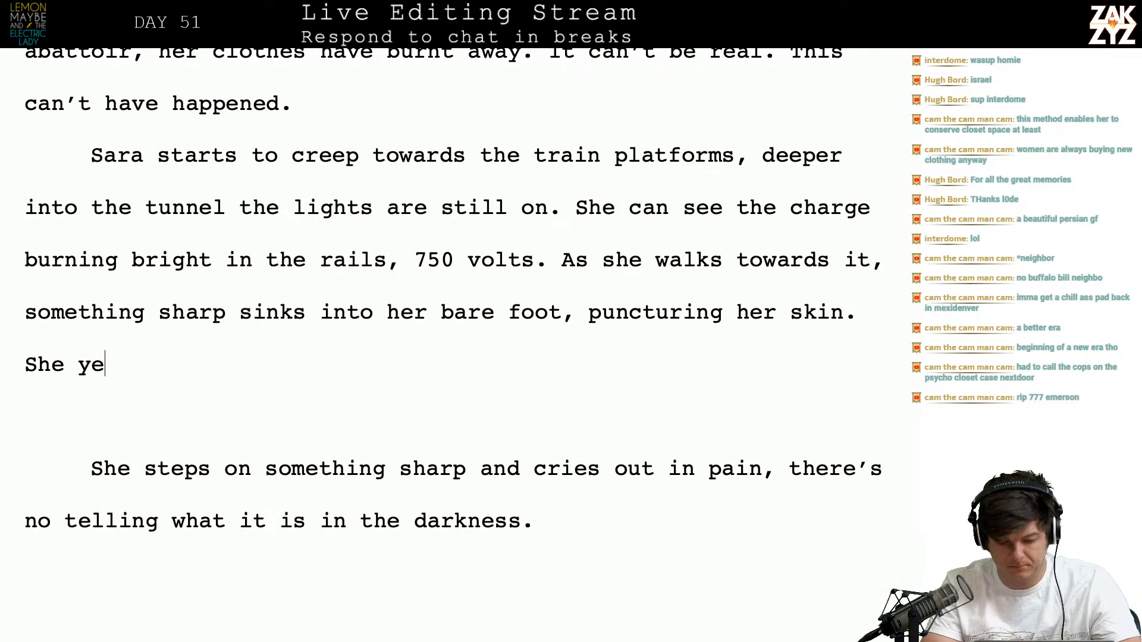
{"action": "type", "text": "lps, and whe"}
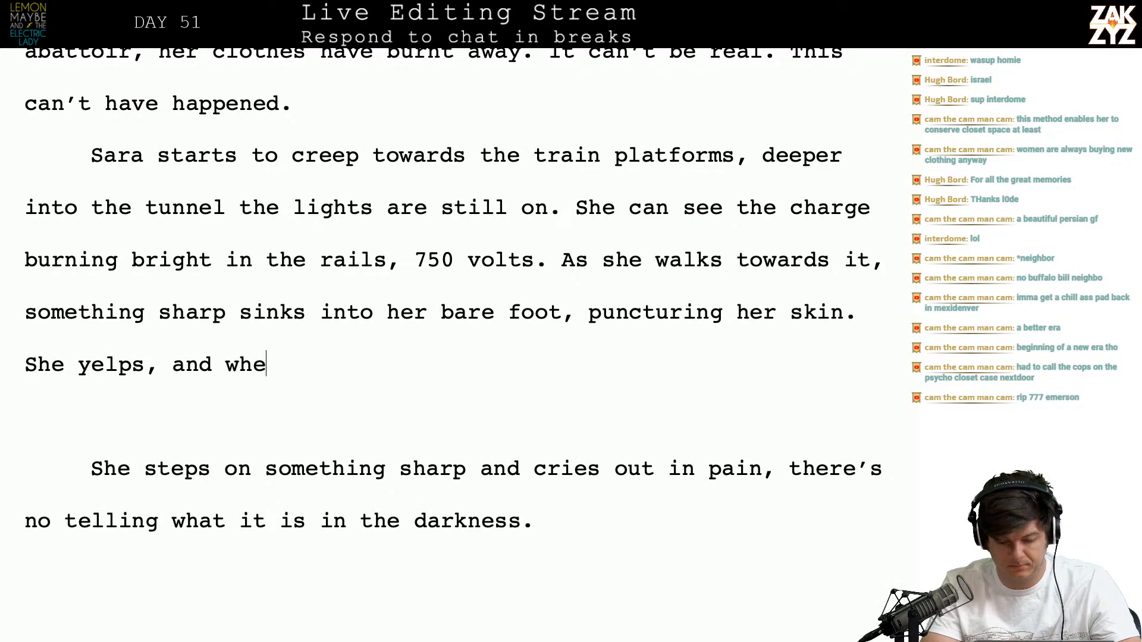
{"action": "type", "text": "n she reaches down to"}
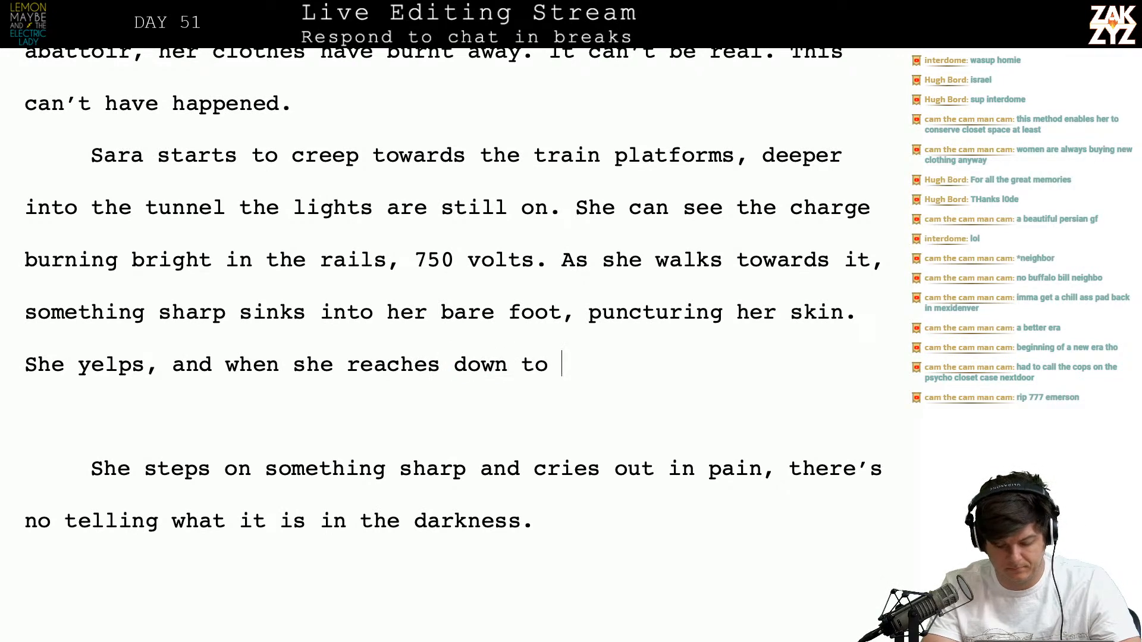
{"action": "type", "text": " feel the "}
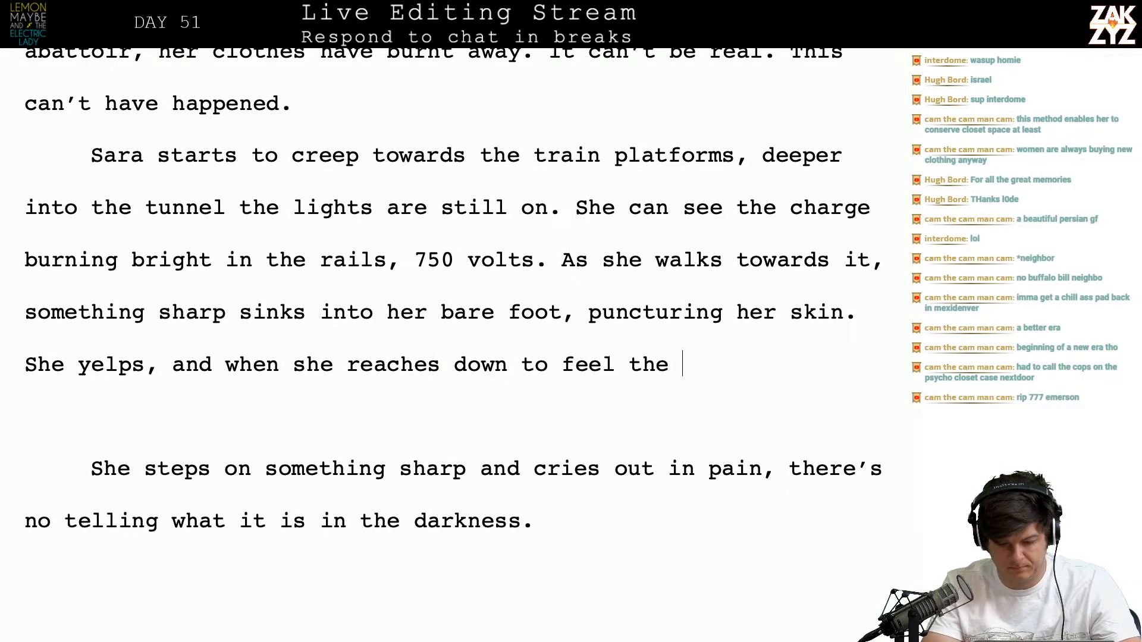
{"action": "type", "text": "wound, it comes"}
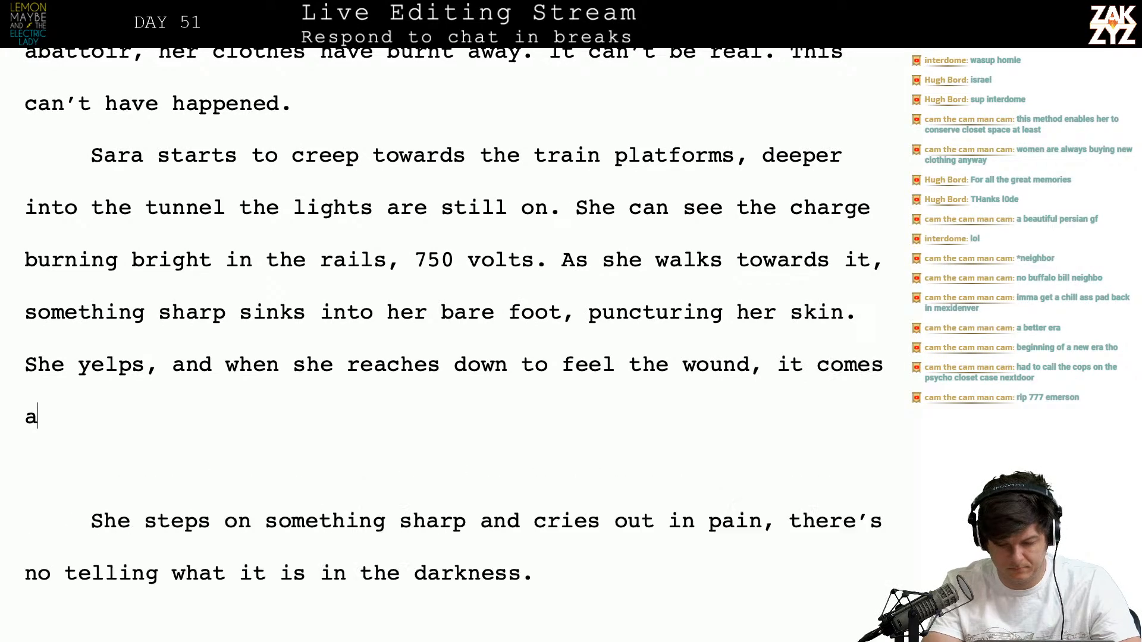
Replace the clause started after "wound" with "in the dark, her fingertips are wet with blood."
{"action": "key", "text": "BackSpace"}
{"action": "key", "text": "BackSpace"}
{"action": "key", "text": "BackSpace"}
{"action": "key", "text": "BackSpace"}
{"action": "key", "text": "BackSpace"}
{"action": "key", "text": "BackSpace"}
{"action": "key", "text": "BackSpace"}
{"action": "key", "text": "BackSpace"}
{"action": "key", "text": "BackSpace"}
{"action": "type", "text": "she"}
{"action": "key", "text": "BackSpace"}
{"action": "key", "text": "BackSpace"}
{"action": "key", "text": "BackSpace"}
{"action": "key", "text": "BackSpace"}
{"action": "key", "text": "BackSpace"}
{"action": "key", "text": "BackSpace"}
{"action": "type", "text": "in the"}
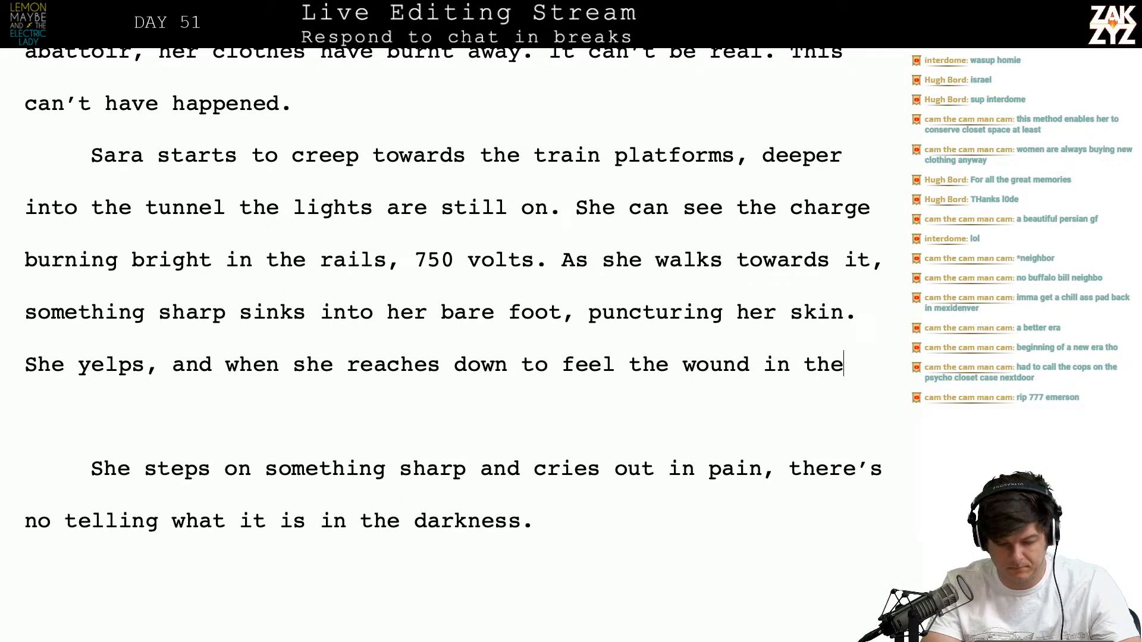
{"action": "type", "text": " dark, her finger"}
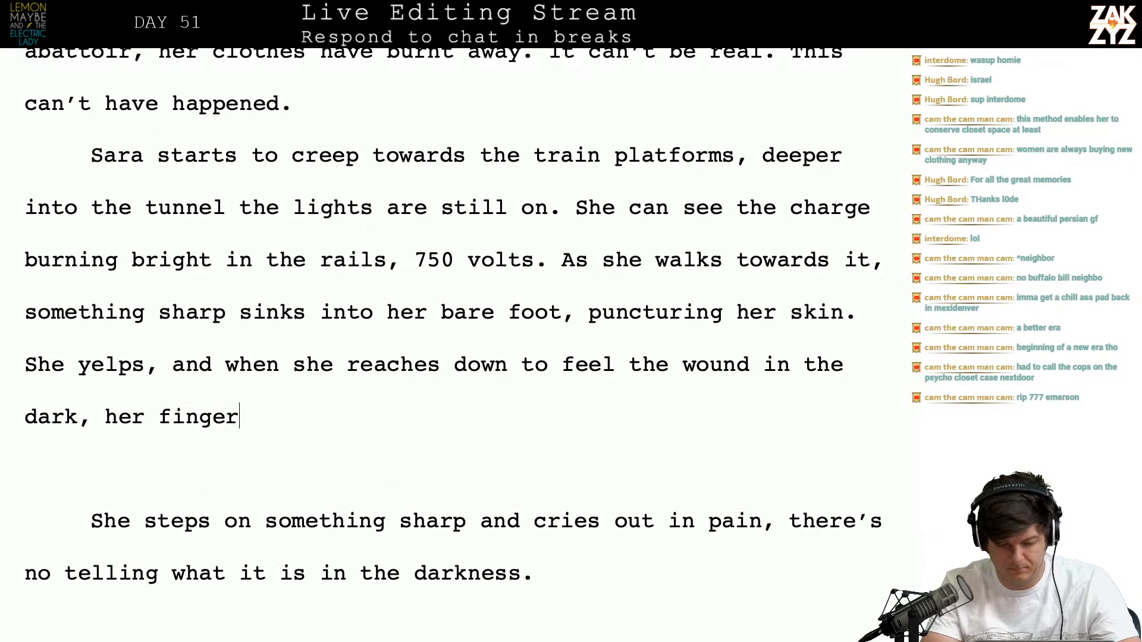
{"action": "type", "text": "tips are wet"}
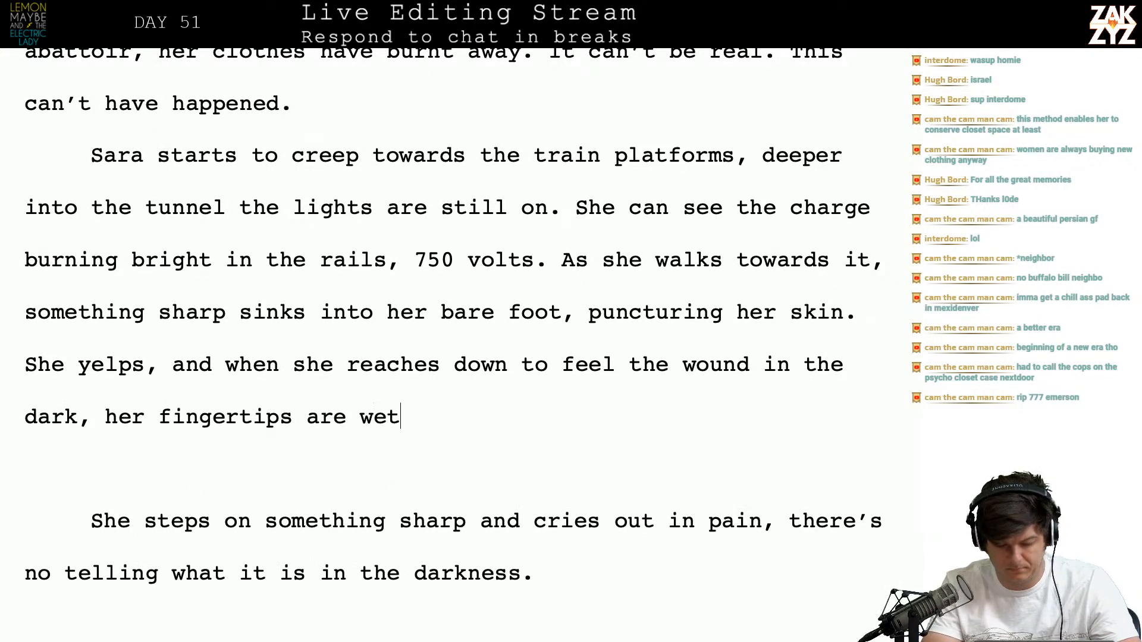
{"action": "type", "text": " with with blood."}
Add a new paragraph reading "This isn't a dream." after the sentence ending "wet with blood."
{"action": "key", "text": "ctrl+shift+End"}
{"action": "key", "text": "Delete"}
{"action": "key", "text": "Return"}
{"action": "type", "text": "This isn’t a d"}
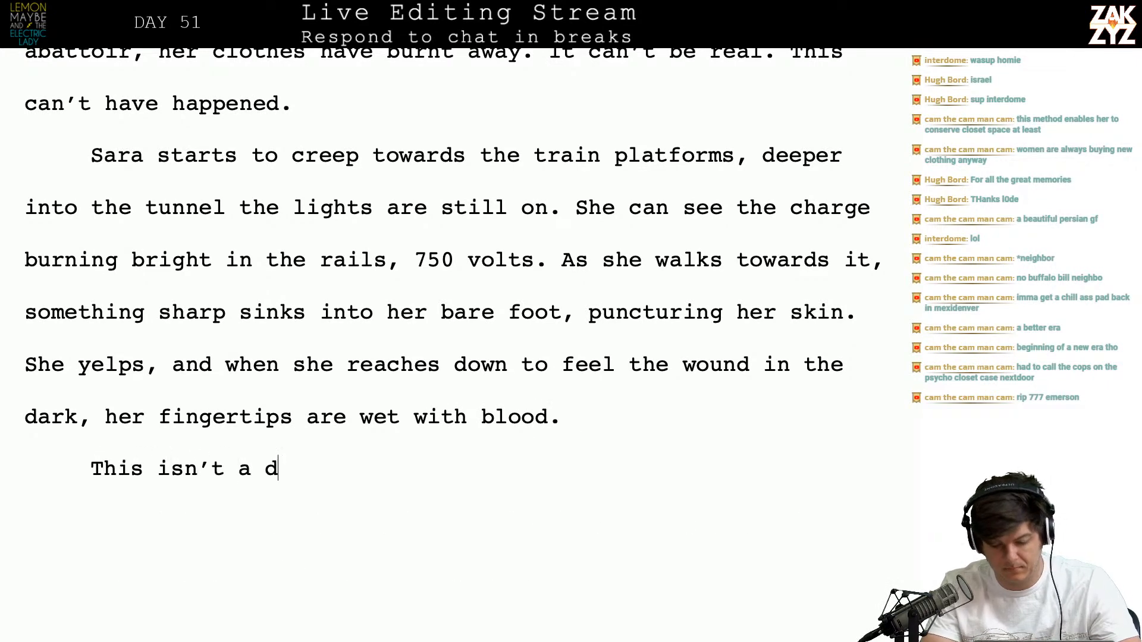
{"action": "type", "text": "ream."}
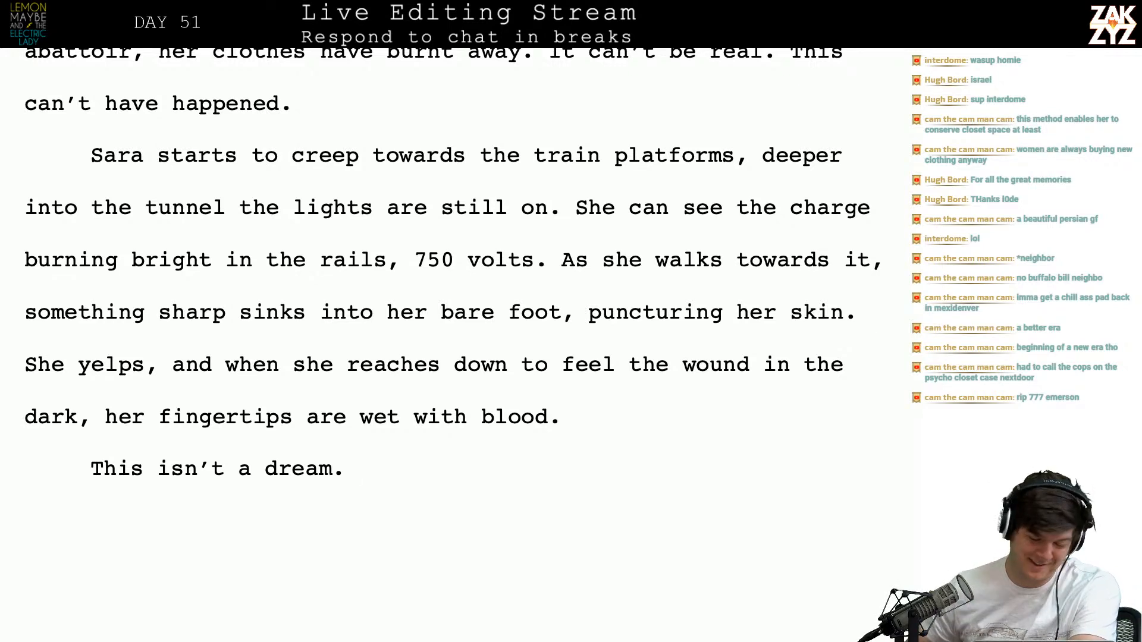
Delete the leftover draft from "She steps on something sharp" through "It's real."
{"action": "scroll", "coordinate": [607, 222], "scroll_direction": "down", "scroll_amount": 10}
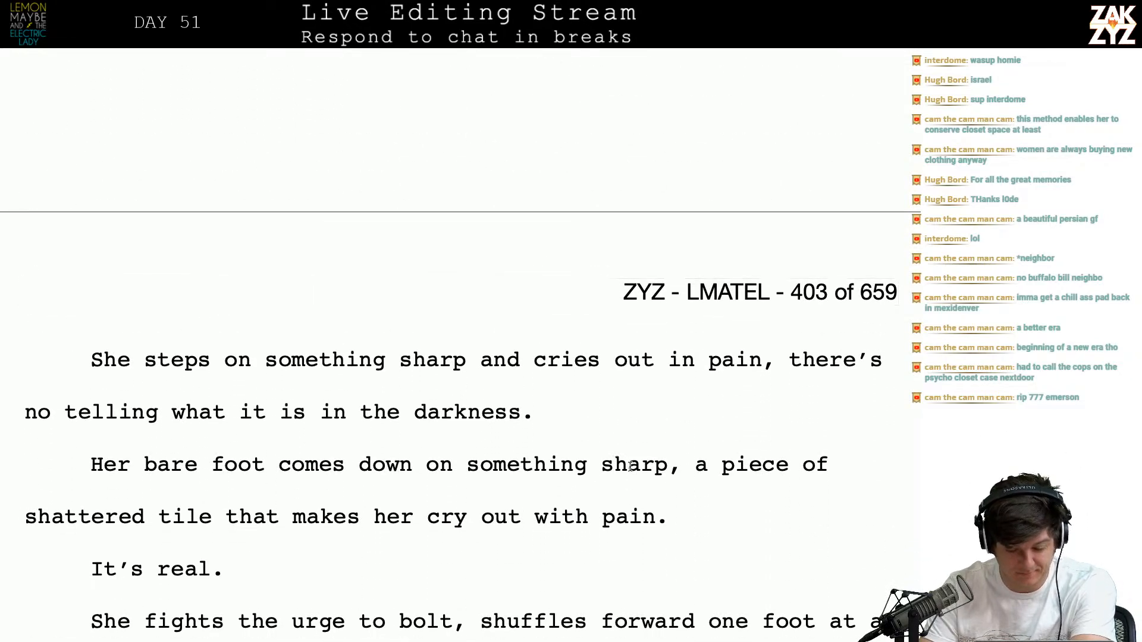
{"action": "left_click_drag", "start_coordinate": [534, 591], "coordinate": [244, 298]}
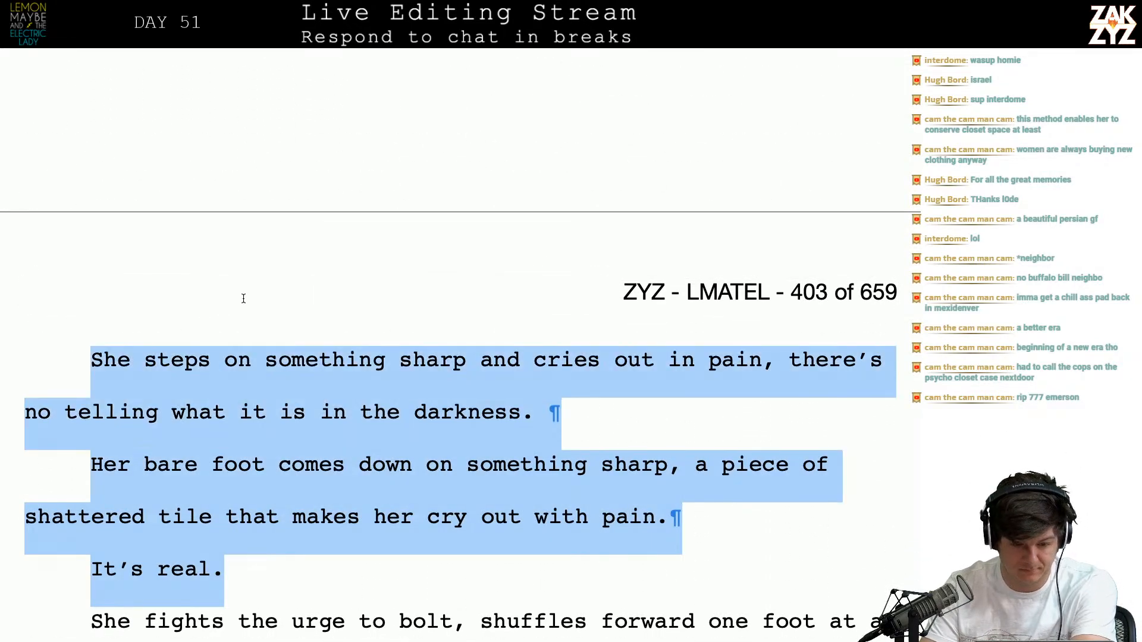
{"action": "key", "text": "BackSpace"}
{"action": "scroll", "coordinate": [91, 90], "scroll_direction": "up", "scroll_amount": 4}
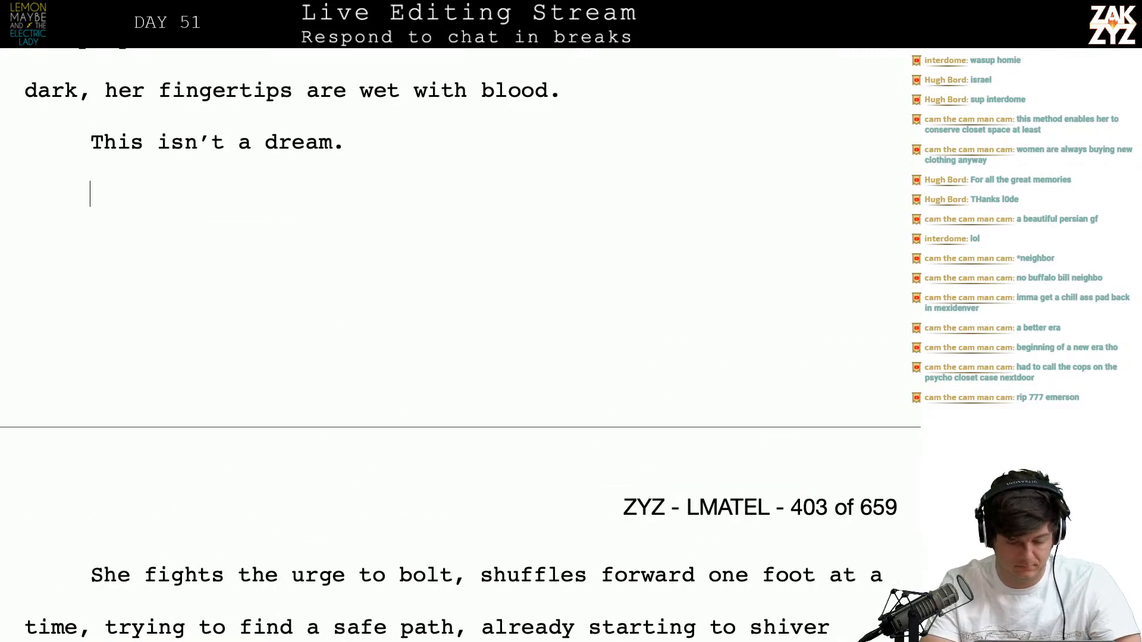
{"action": "type", "text": "There's a h"}
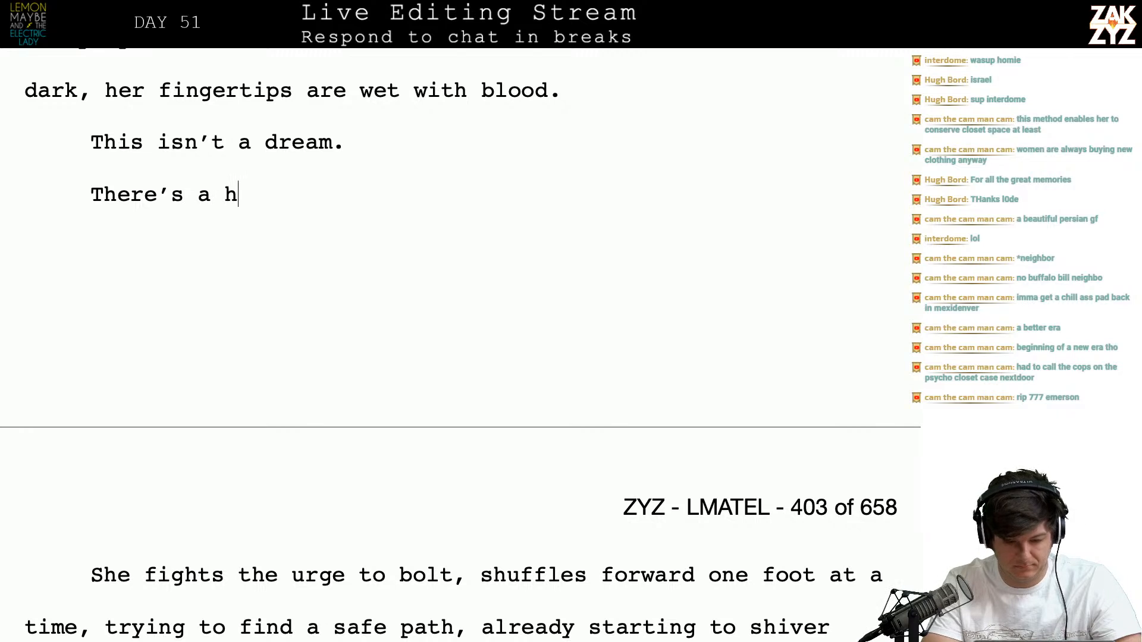
{"action": "type", "text": "o"}
{"action": "key", "text": "BackSpace"}
{"action": "key", "text": "BackSpace"}
{"action": "key", "text": "BackSpace"}
{"action": "key", "text": "BackSpace"}
{"action": "key", "text": "BackSpace"}
{"action": "key", "text": "BackSpace"}
{"action": "key", "text": "BackSpace"}
{"action": "key", "text": "BackSpace"}
{"action": "key", "text": "BackSpace"}
{"action": "key", "text": "BackSpace"}
{"action": "key", "text": "BackSpace"}
{"action": "key", "text": "BackSpace"}
Replace the "There's a h" fragment after "This isn't a dream." with "Horrified, Sara has to choke the urge to run away screaming,."
{"action": "type", "text": "Horrified, Sara has to choke the urge to run"}
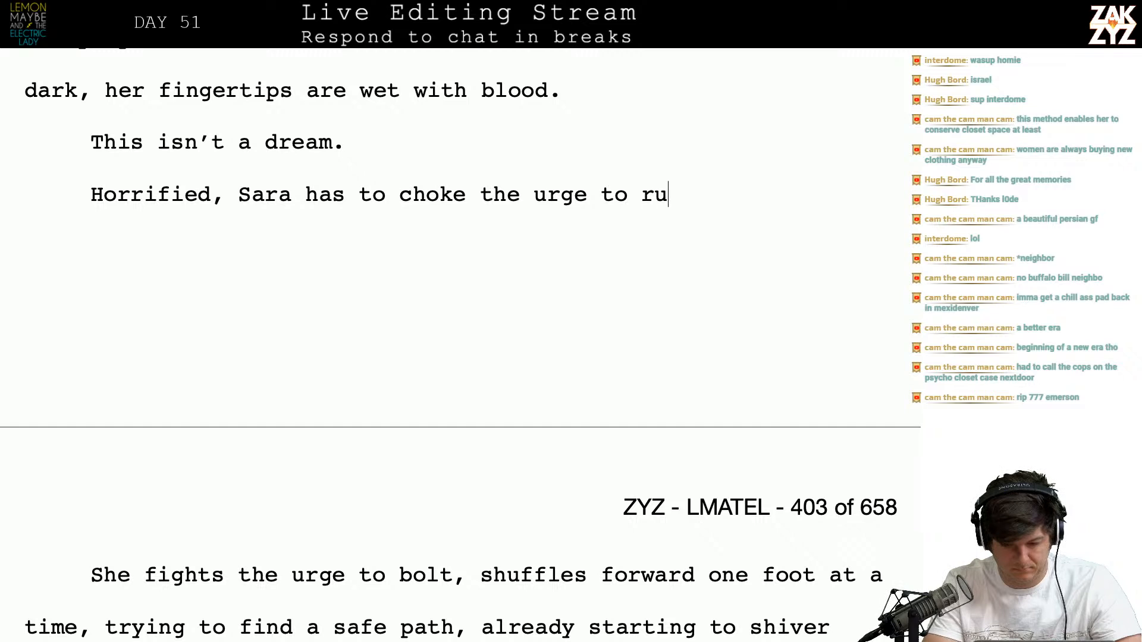
{"action": "key", "text": "BackSpace"}
{"action": "key", "text": "BackSpace"}
{"action": "key", "text": "BackSpace"}
{"action": "key", "text": "BackSpace"}
{"action": "type", "text": "r"}
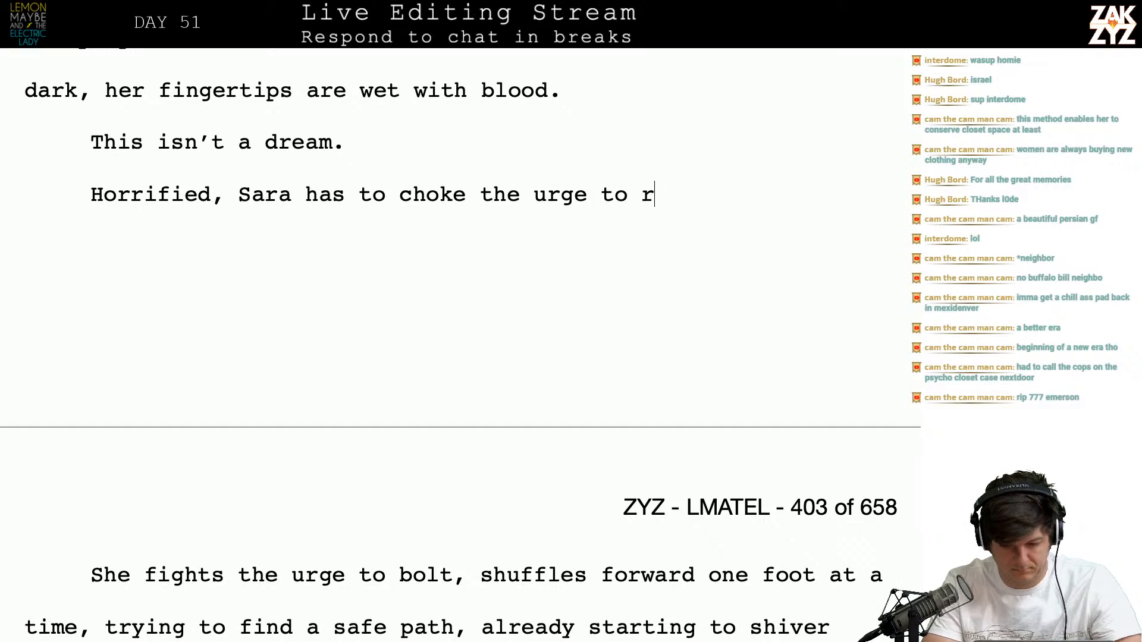
{"action": "type", "text": "un away scre"}
{"action": "type", "text": "aming,"}
{"action": "key", "text": "BackSpace"}
{"action": "type", "text": "ing,"}
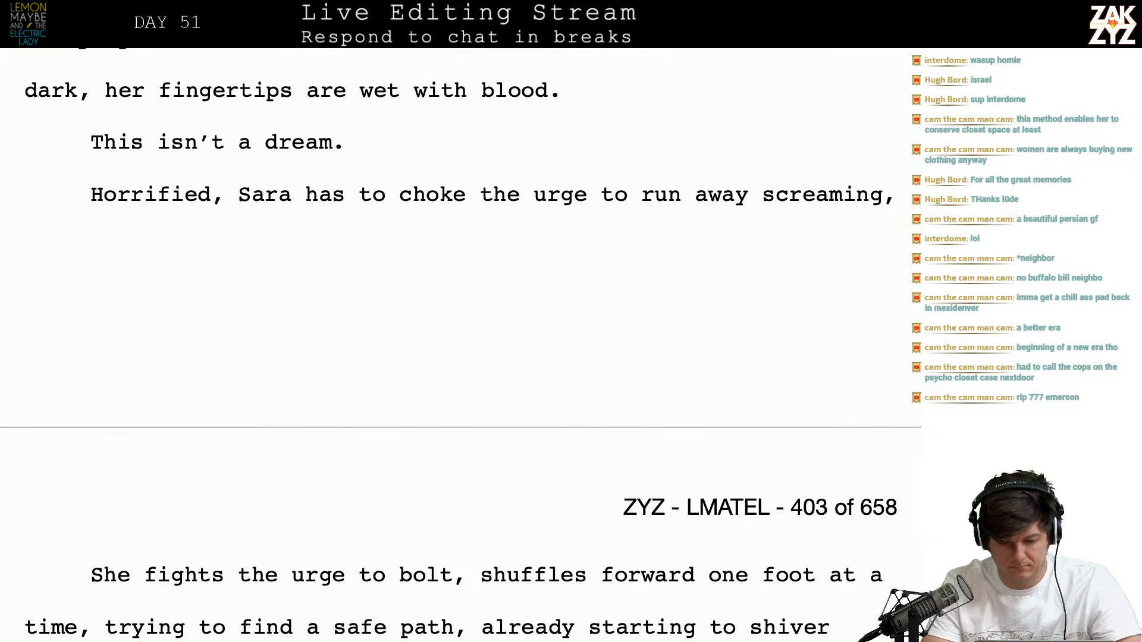
{"action": "type", "text": "."}
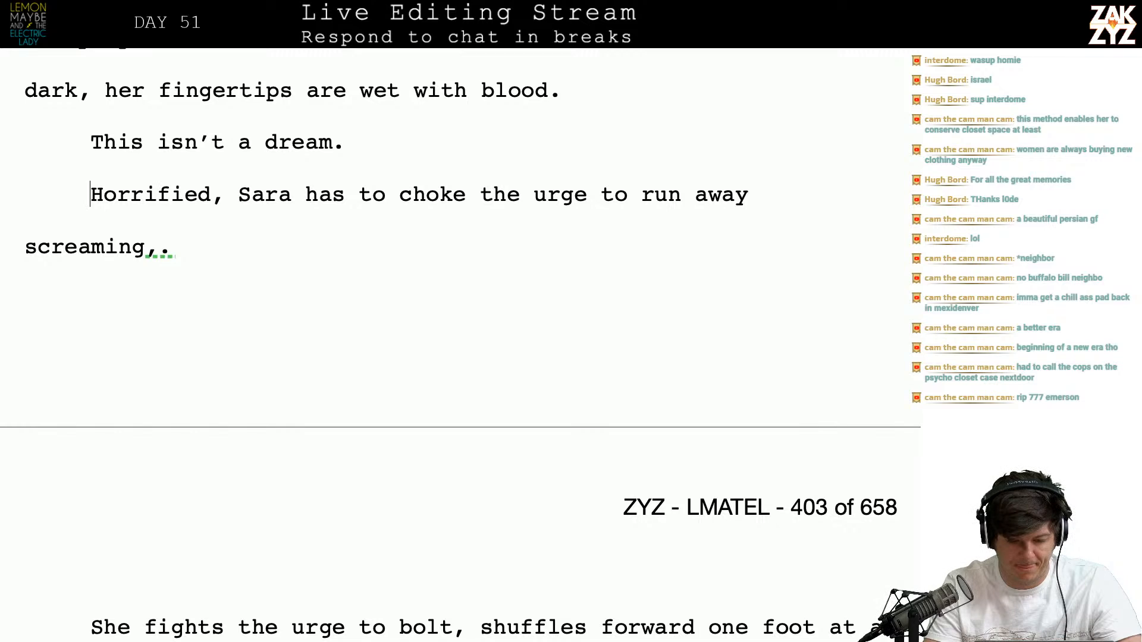
Insert a new paragraph above the "Horrified" sentence and try opening it with "Sara has"
{"action": "key", "text": "ctrl+Return"}
{"action": "key", "text": "Up"}
{"action": "type", "text": "Sara"}
{"action": "key", "text": "BackSpace"}
{"action": "key", "text": "BackSpace"}
{"action": "key", "text": "BackSpace"}
{"action": "key", "text": "BackSpace"}
{"action": "key", "text": "BackSpace"}
{"action": "type", "text": "Sara "}
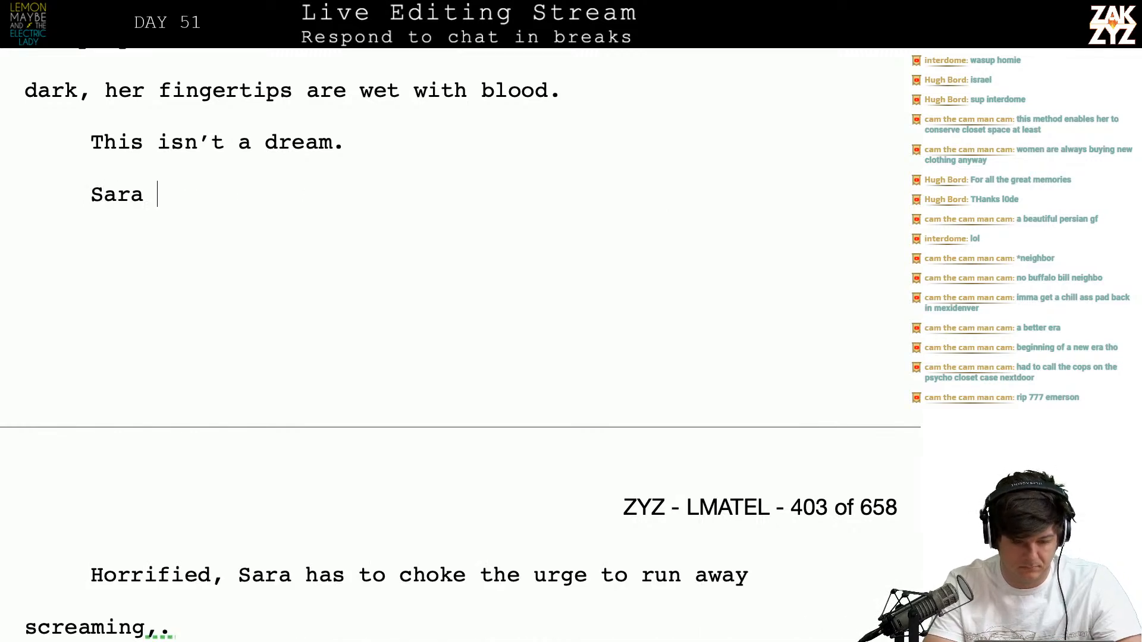
{"action": "type", "text": "has"}
{"action": "key", "text": "BackSpace"}
{"action": "key", "text": "BackSpace"}
{"action": "key", "text": "BackSpace"}
{"action": "key", "text": "BackSpace"}
{"action": "key", "text": "BackSpace"}
{"action": "key", "text": "BackSpace"}
{"action": "key", "text": "BackSpace"}
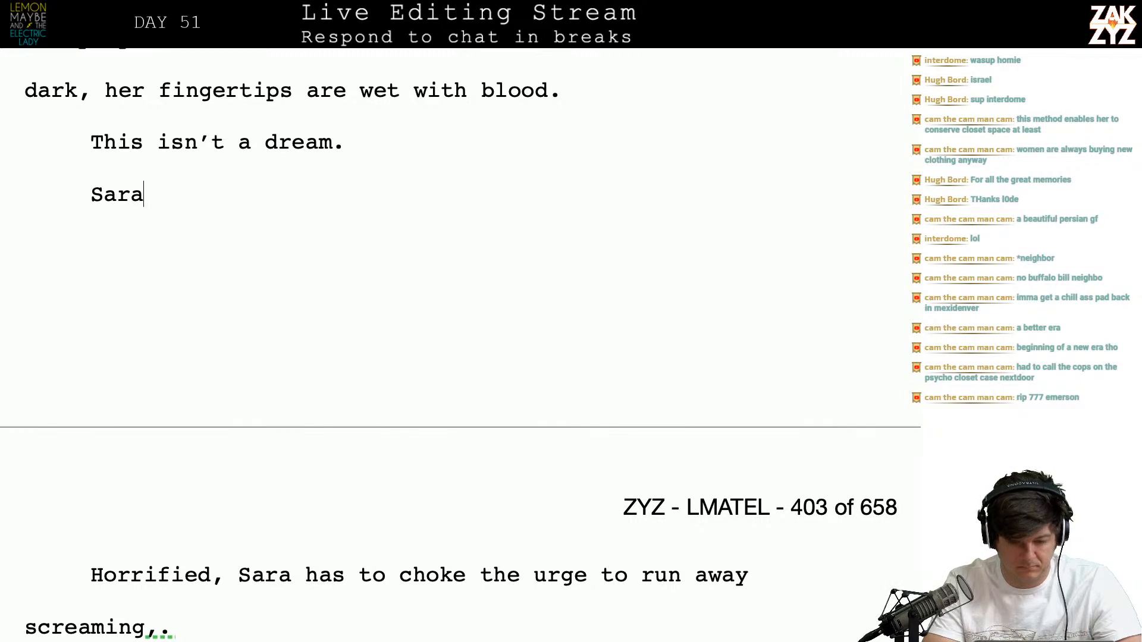
{"action": "type", "text": "Panics"}
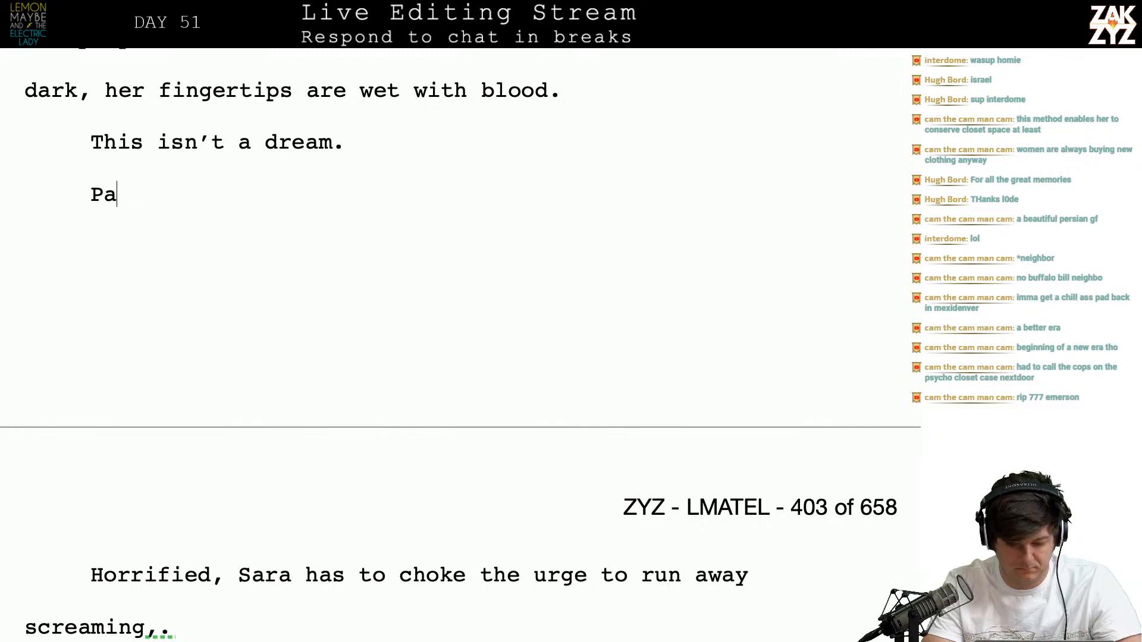
{"action": "key", "text": "BackSpace"}
{"action": "key", "text": "BackSpace"}
{"action": "type", "text": "sets in"}
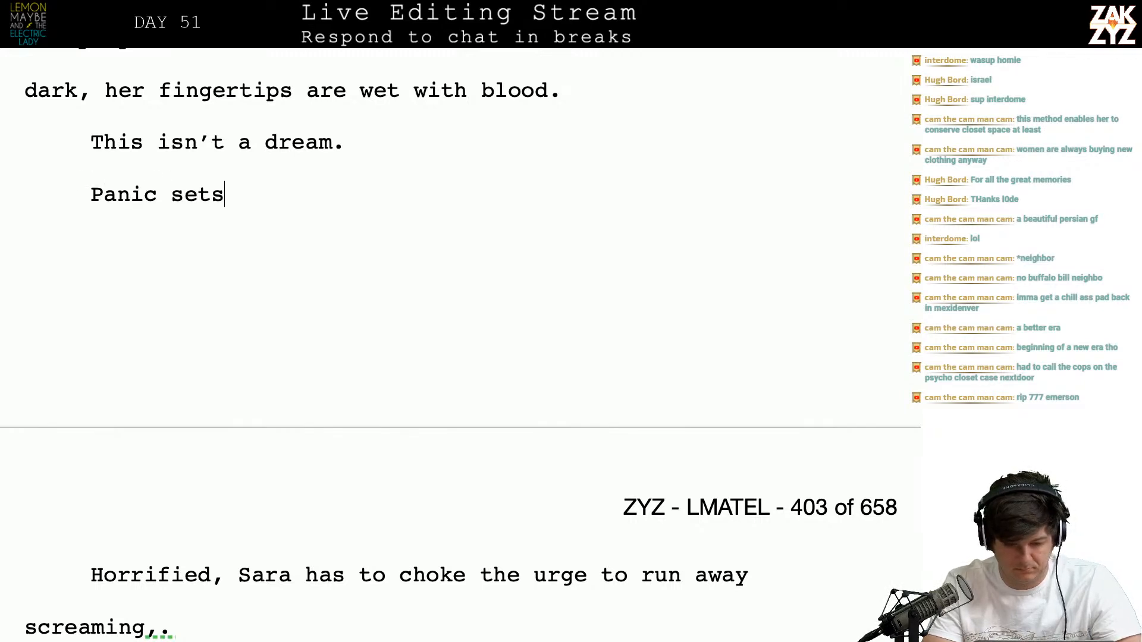
{"action": "key", "text": "BackSpace"}
{"action": "key", "text": "BackSpace"}
{"action": "key", "text": "BackSpace"}
{"action": "key", "text": "BackSpace"}
{"action": "key", "text": "BackSpace"}
{"action": "key", "text": "BackSpace"}
{"action": "key", "text": "BackSpace"}
{"action": "key", "text": "BackSpace"}
{"action": "key", "text": "BackSpace"}
{"action": "key", "text": "BackSpace"}
{"action": "key", "text": "BackSpace"}
{"action": "key", "text": "BackSpace"}
{"action": "key", "text": "BackSpace"}
{"action": "key", "text": "BackSpace"}
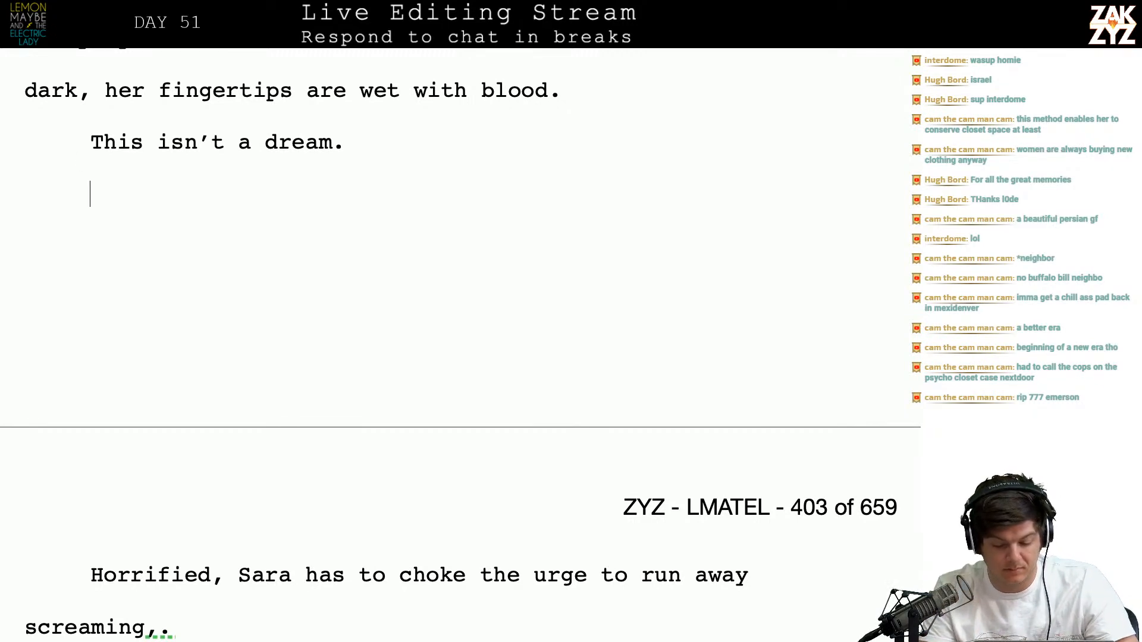
Review the draft below the blank paragraph, from the "Horrified" sentence to the paragraph opening "She fights the urge to bolt"
{"action": "key", "text": "Down"}
{"action": "key", "text": "Down"}
{"action": "key", "text": "Down"}
{"action": "key", "text": "Down"}
{"action": "key", "text": "Down"}
{"action": "key", "text": "Down"}
{"action": "key", "text": "Down"}
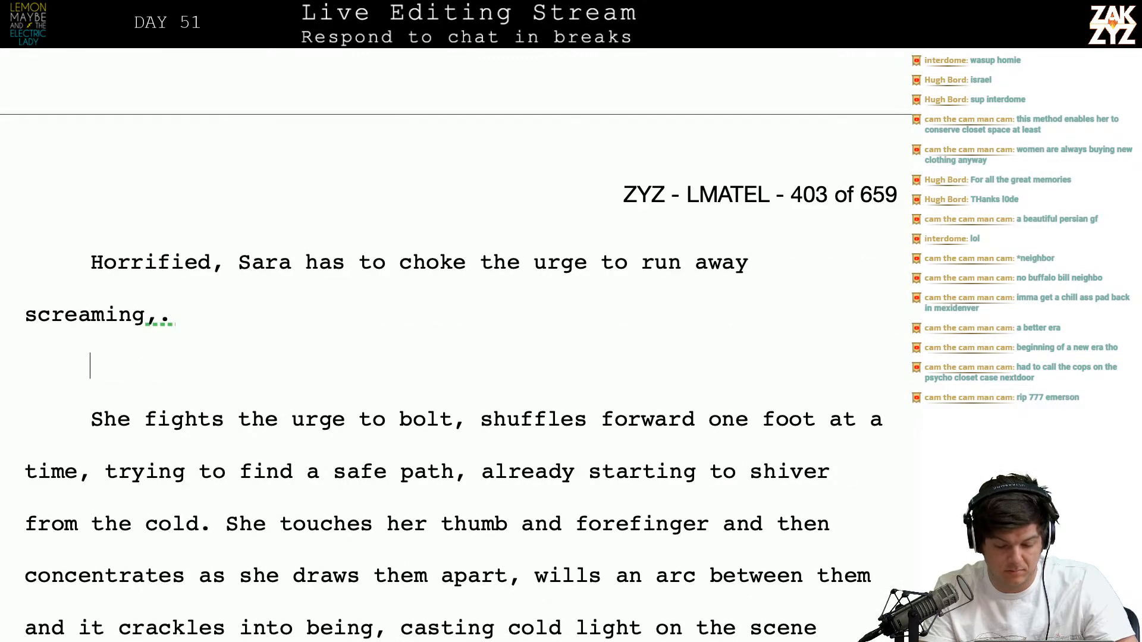
{"action": "key", "text": "Right"}
{"action": "key", "text": "Up"}
{"action": "key", "text": "Up"}
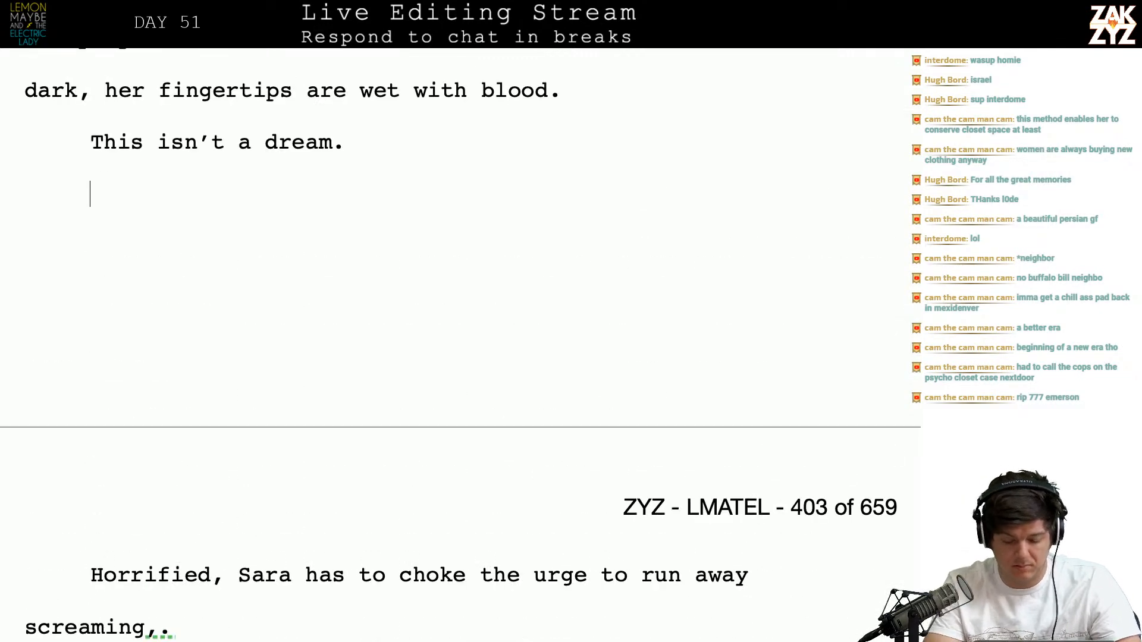
{"action": "type", "text": "Sh's"}
{"action": "key", "text": "BackSpace"}
{"action": "key", "text": "BackSpace"}
{"action": "key", "text": "BackSpace"}
{"action": "key", "text": "BackSpace"}
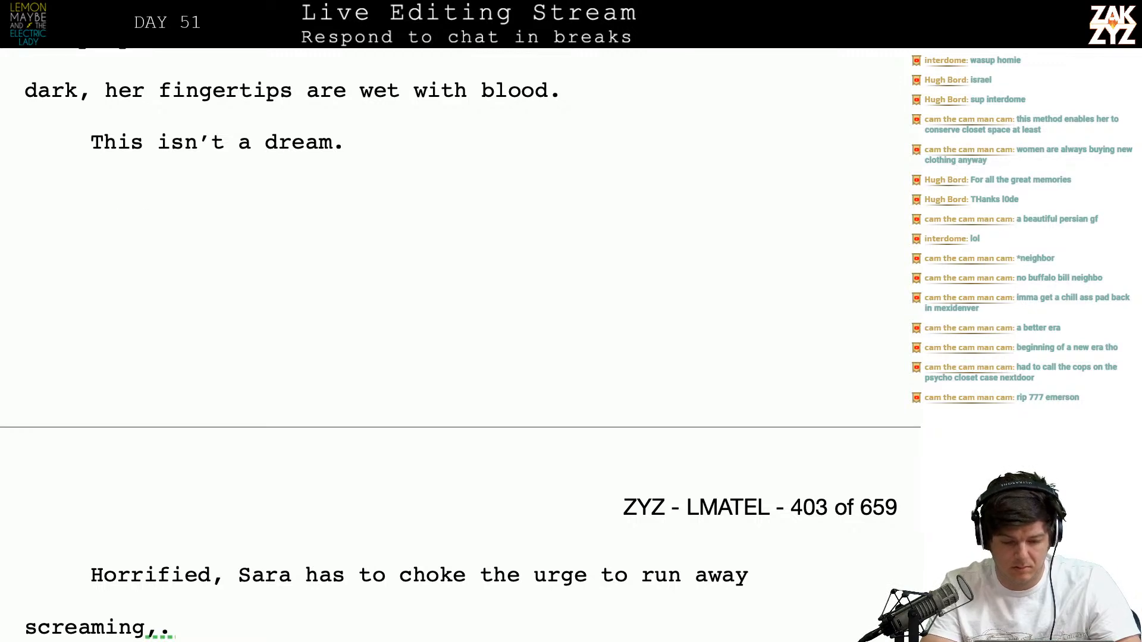
{"action": "type", "text": "She's terrifi"}
{"action": "key", "text": "BackSpace"}
{"action": "key", "text": "BackSpace"}
{"action": "key", "text": "BackSpace"}
{"action": "key", "text": "BackSpace"}
{"action": "key", "text": "BackSpace"}
{"action": "key", "text": "BackSpace"}
{"action": "key", "text": "BackSpace"}
{"action": "key", "text": "BackSpace"}
{"action": "key", "text": "BackSpace"}
{"action": "key", "text": "BackSpace"}
{"action": "key", "text": "BackSpace"}
{"action": "key", "text": "BackSpace"}
{"action": "key", "text": "BackSpace"}
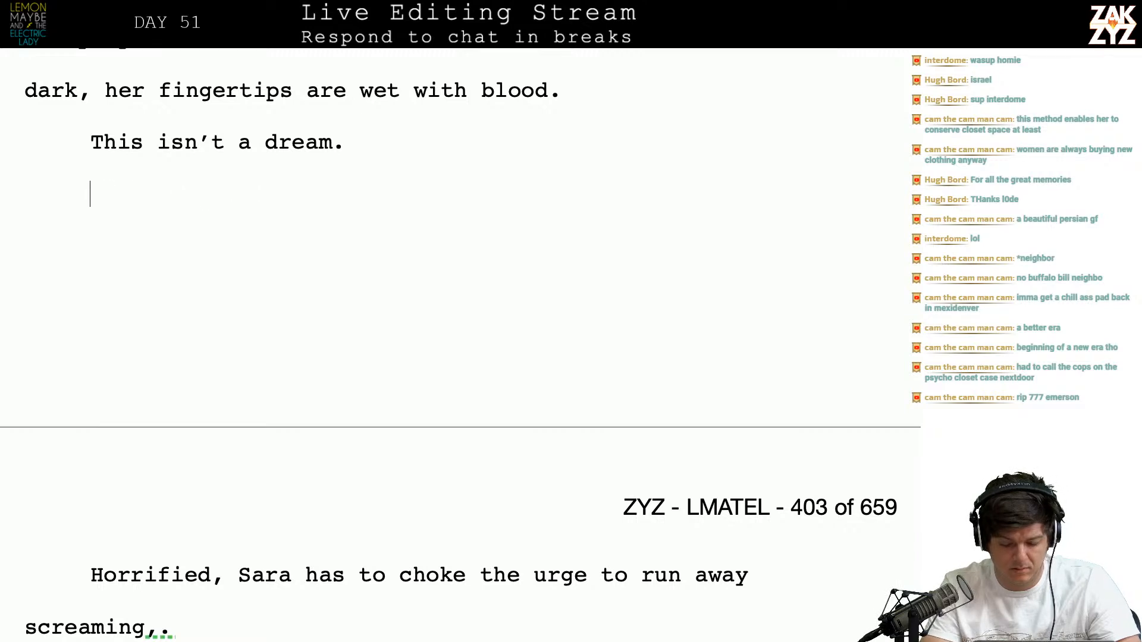
{"action": "type", "text": "She"}
{"action": "key", "text": "BackSpace"}
{"action": "key", "text": "BackSpace"}
{"action": "key", "text": "BackSpace"}
{"action": "key", "text": "BackSpace"}
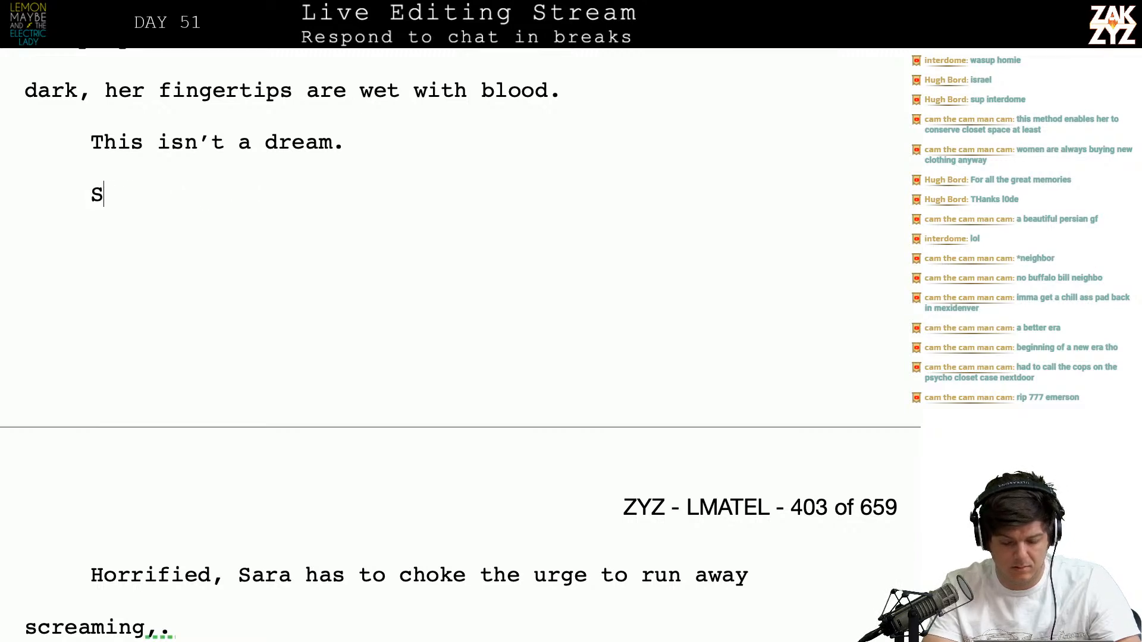
{"action": "type", "text": "Ssa"}
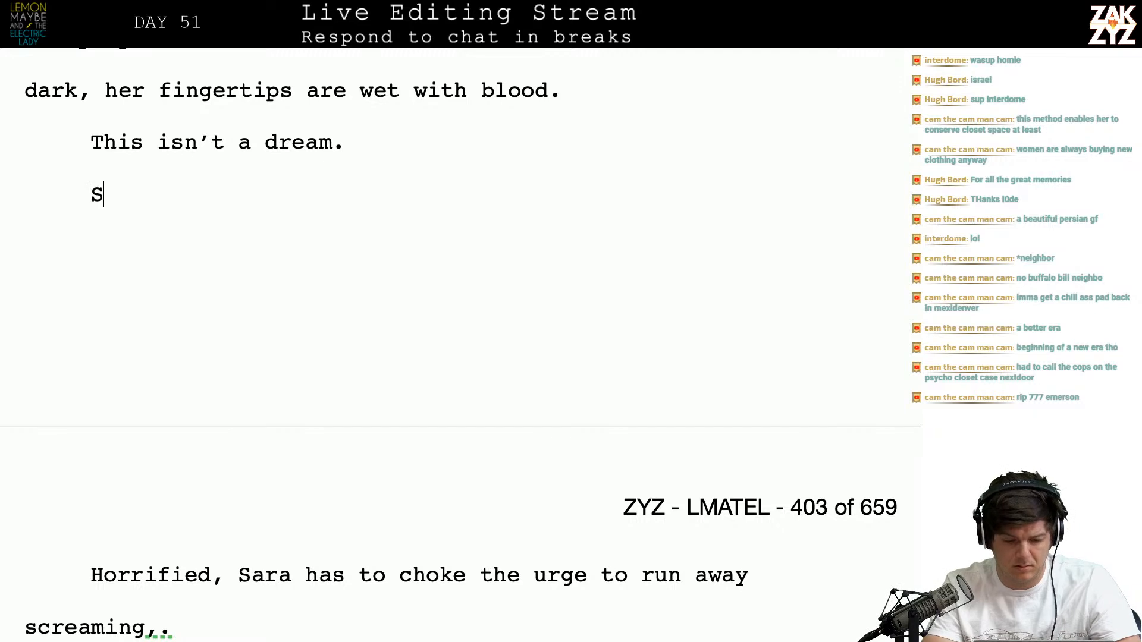
{"action": "key", "text": "BackSpace"}
{"action": "key", "text": "BackSpace"}
{"action": "key", "text": "BackSpace"}
{"action": "key", "text": "BackSpace"}
Write "Sara has an urge to run for her" below "This isn't a dream." and insert a blank paragraph above it
{"action": "key", "text": "Return"}
{"action": "type", "text": "Sara has an urge to run for her"}
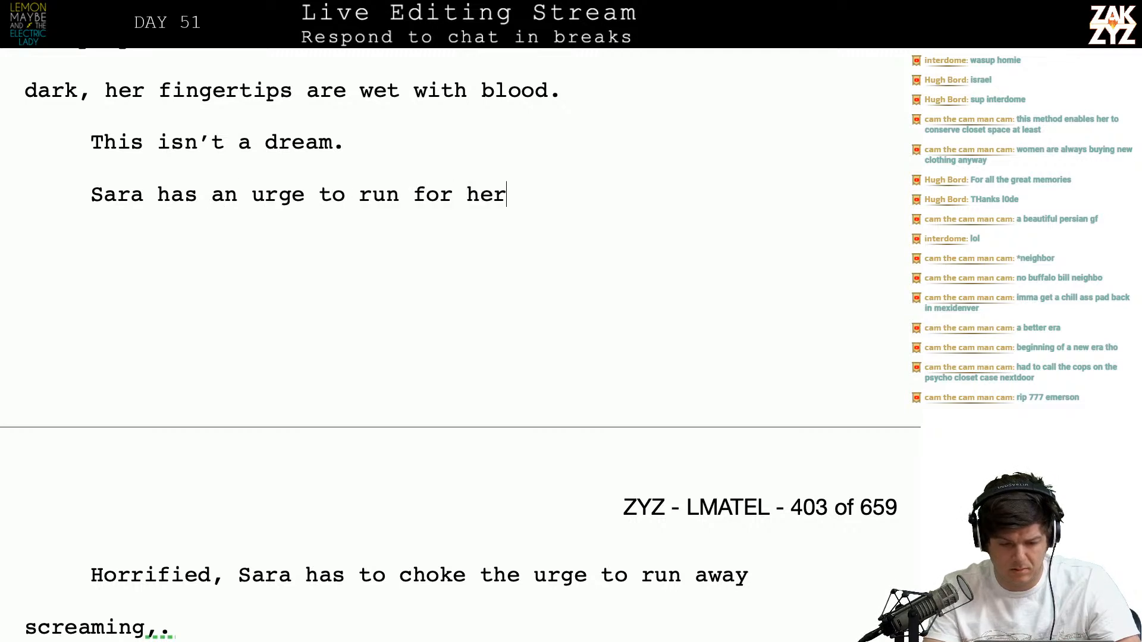
{"action": "key", "text": "Return"}
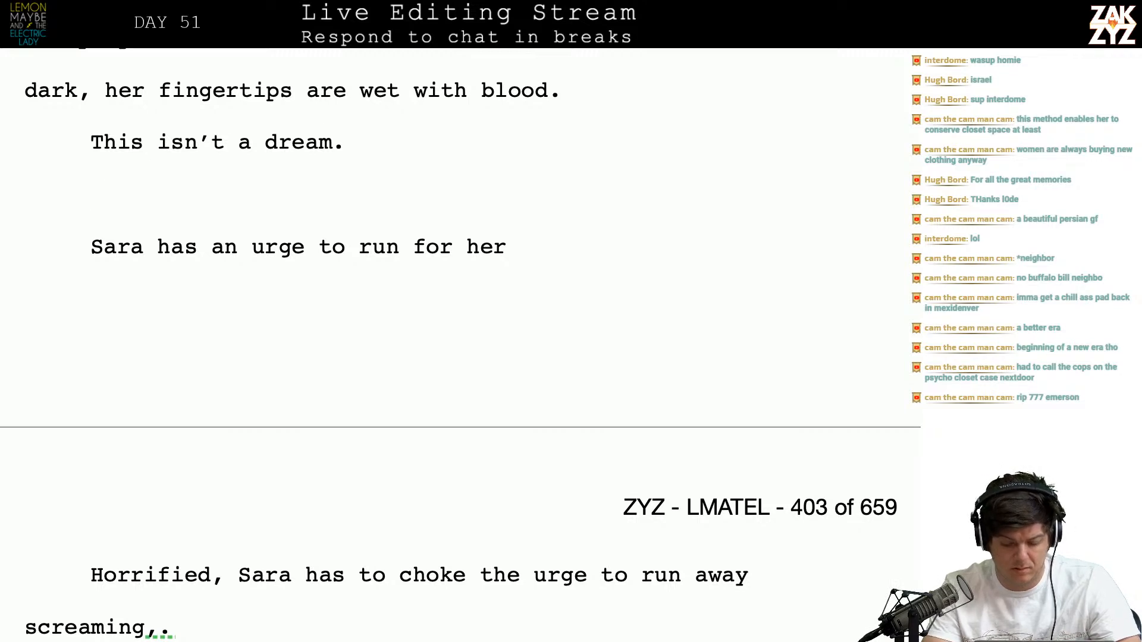
Fill the blank paragraph below "This isn't a dream." with "Which means all those dead people are real. Which means"
{"action": "type", "text": "Which meansans all those d"}
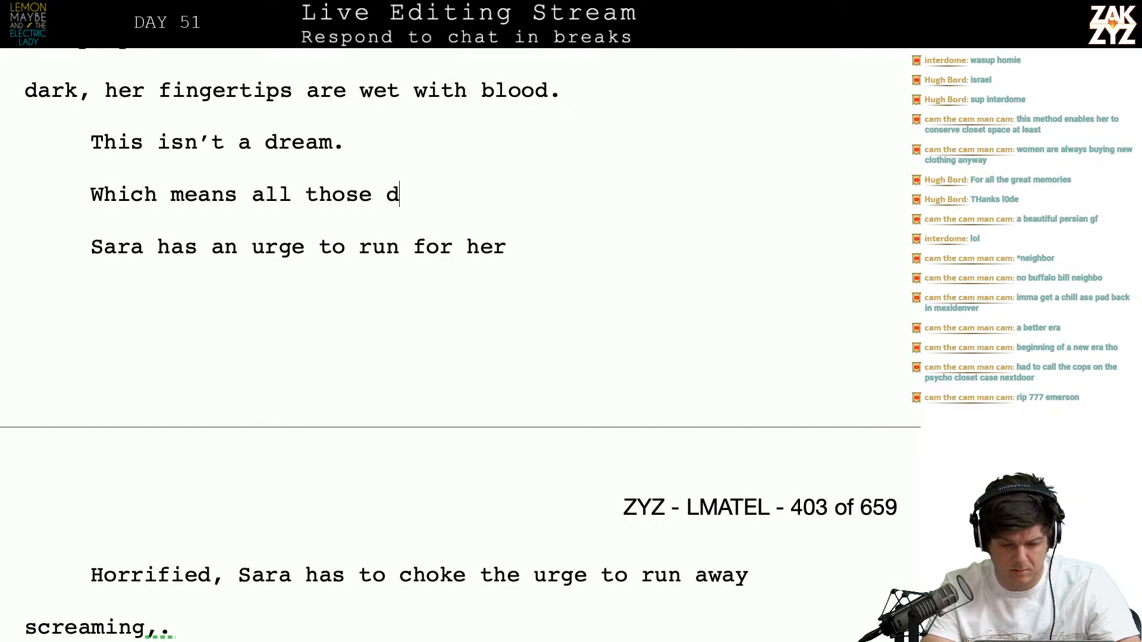
{"action": "type", "text": "id men b"}
{"action": "key", "text": "BackSpace"}
{"action": "key", "text": "BackSpace"}
{"action": "key", "text": "BackSpace"}
{"action": "key", "text": "BackSpace"}
{"action": "key", "text": "BackSpace"}
{"action": "key", "text": "BackSpace"}
{"action": "key", "text": "BackSpace"}
{"action": "key", "text": "BackSpace"}
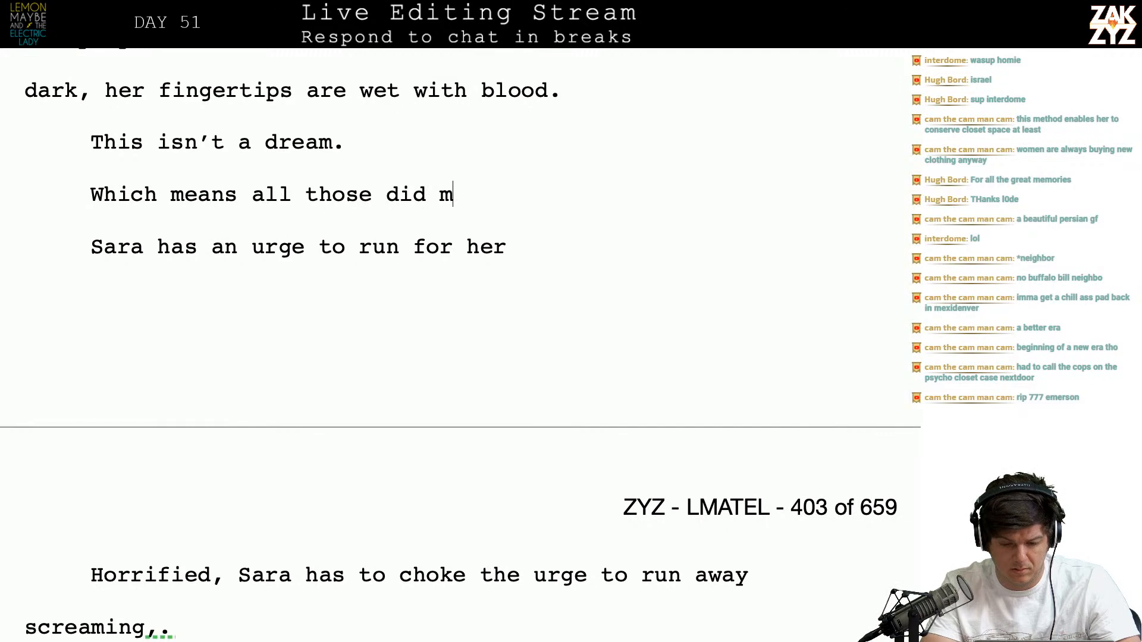
{"action": "type", "text": "ead peo"}
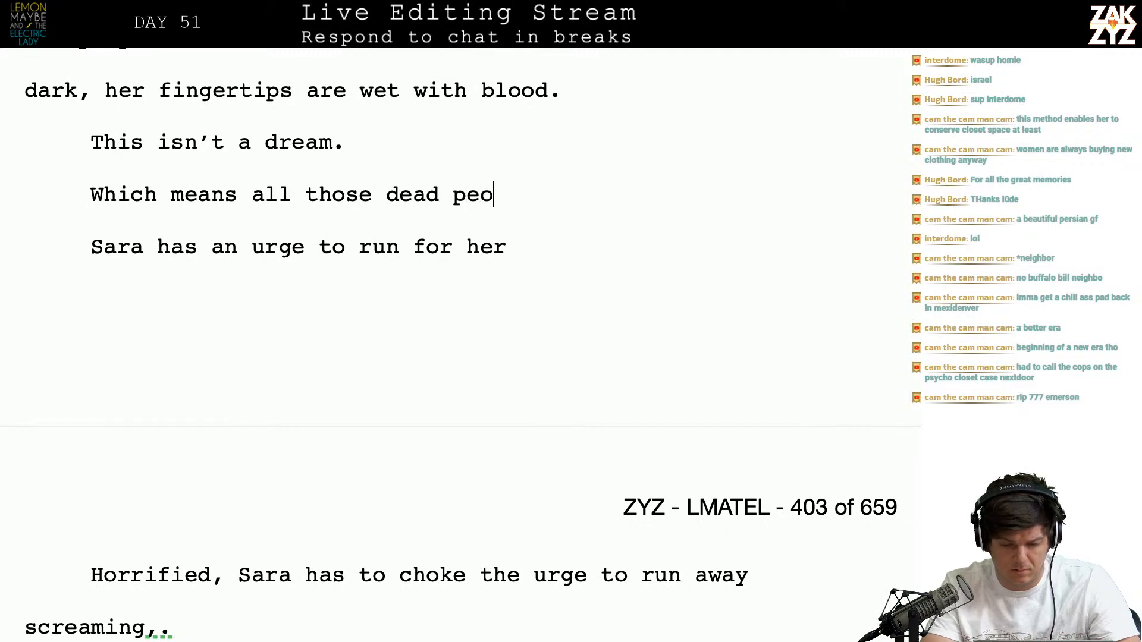
{"action": "type", "text": "ple are real. W"}
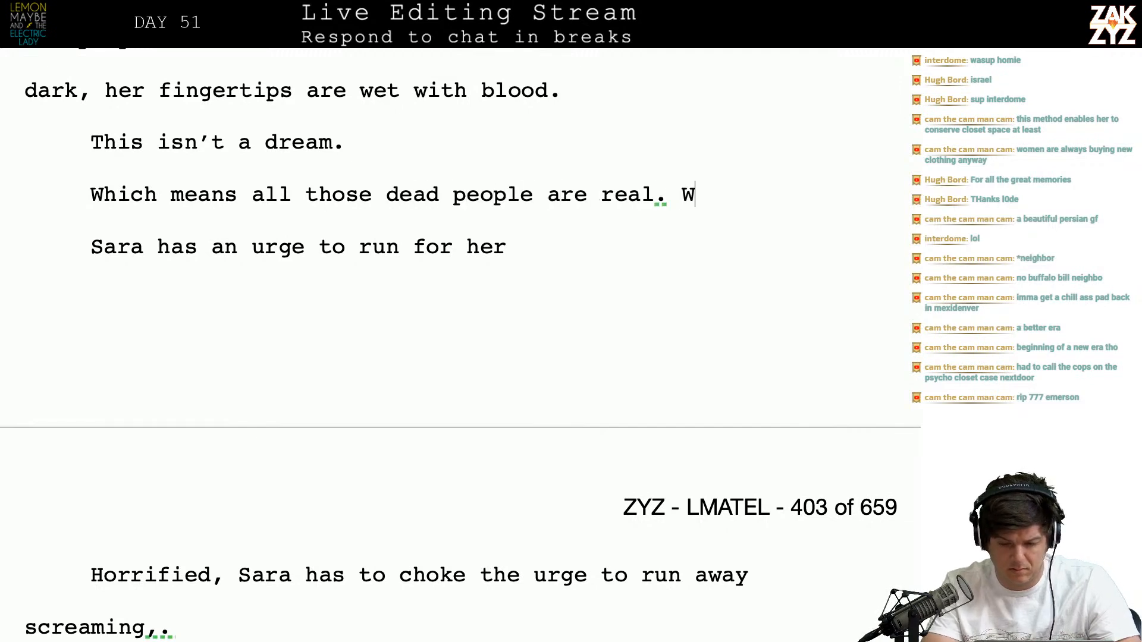
{"action": "type", "text": "hich means"}
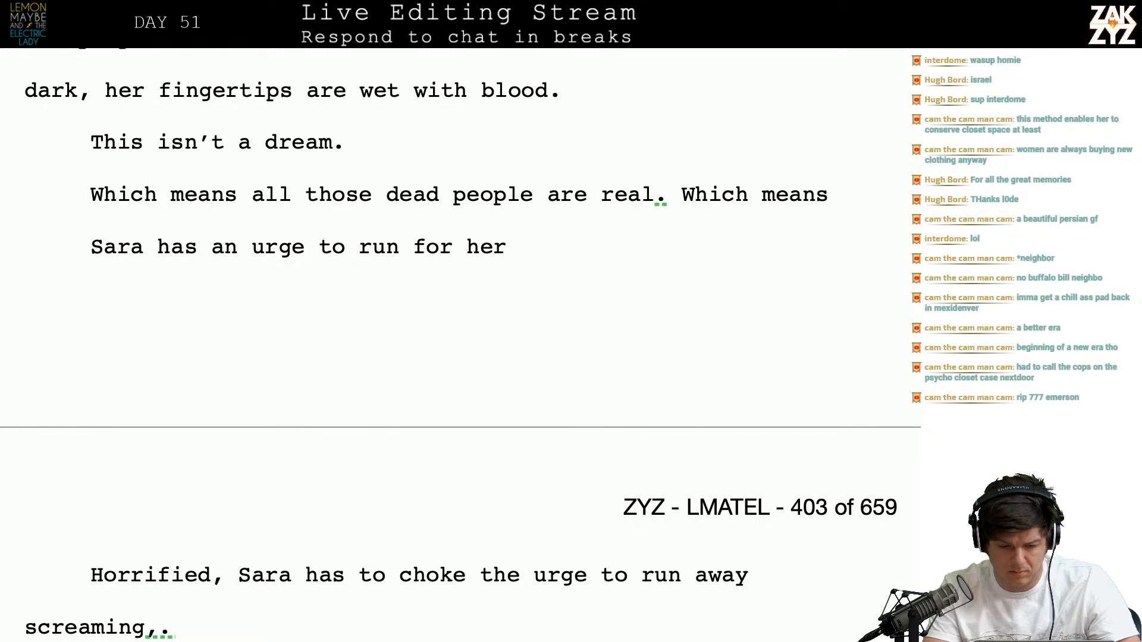
Add a new paragraph above the "Which means" draft reading "All these dead people, all this horror, it's real."
{"action": "key", "text": "Return"}
{"action": "type", "text": "All these"}
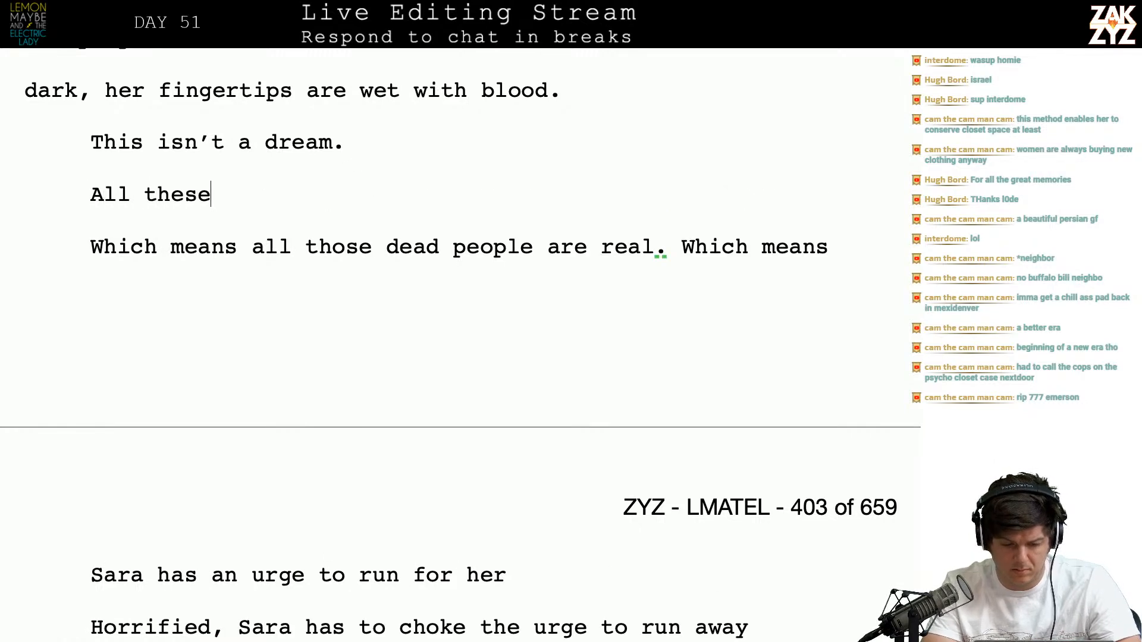
{"action": "type", "text": " dead peopl"}
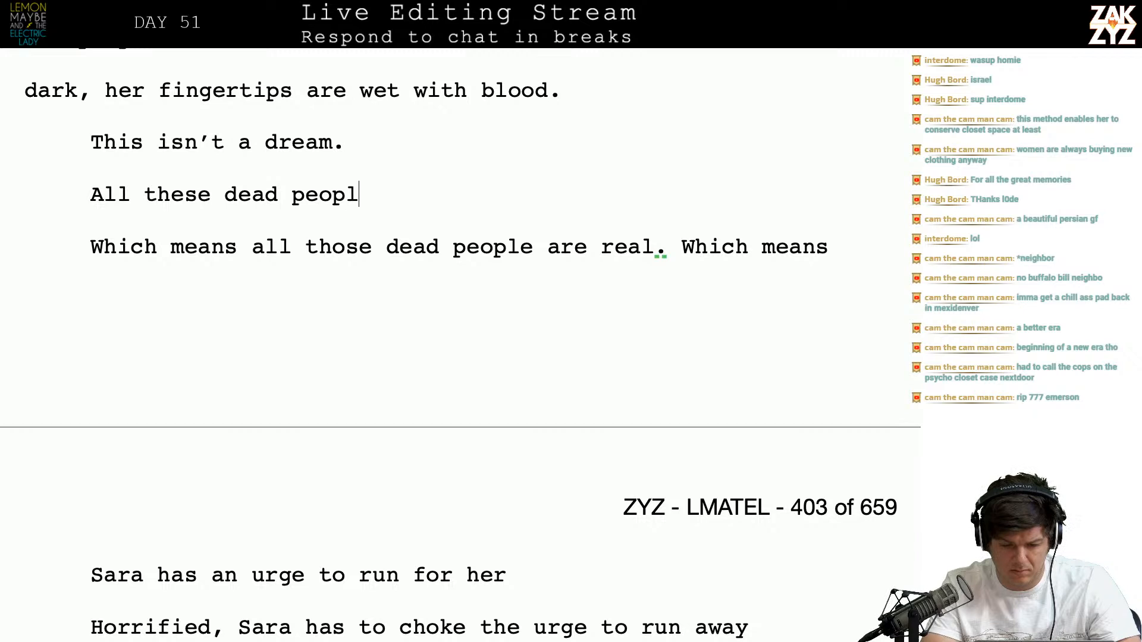
{"action": "type", "text": "e, all this"}
{"action": "type", "text": "horr"}
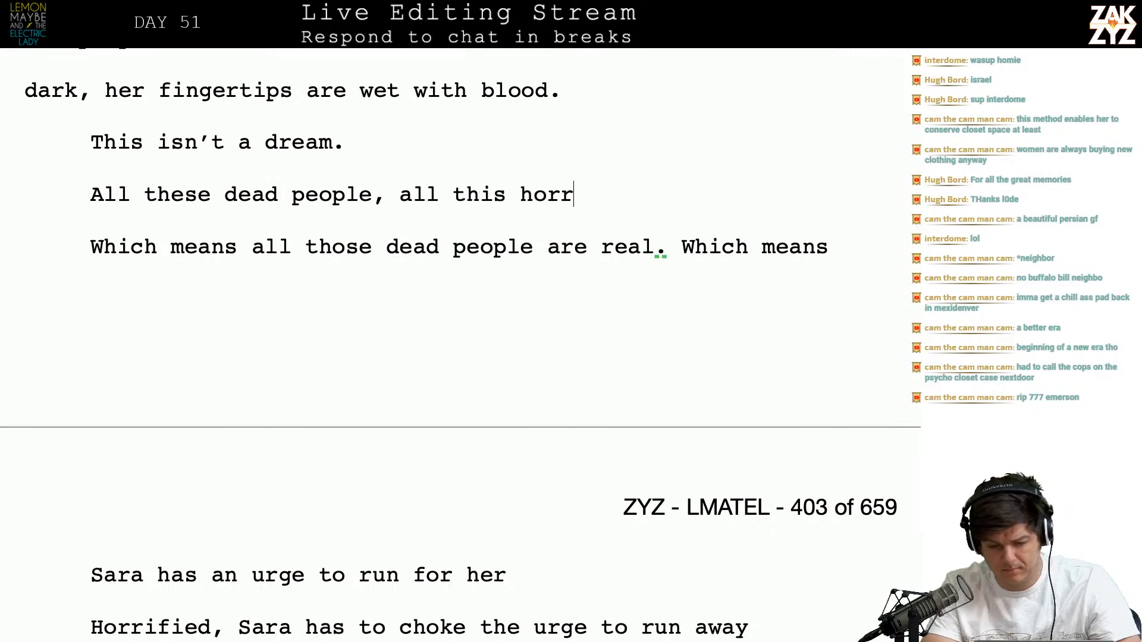
{"action": "type", "text": "or, it's real. "}
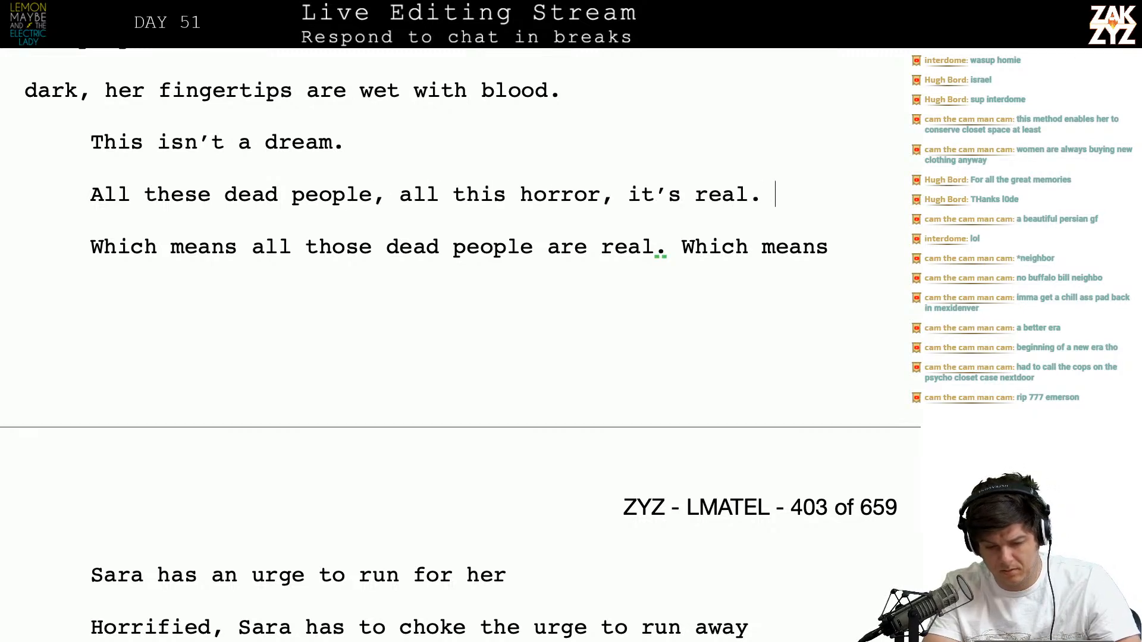
Continue the paragraph after "it's real." with "She has to get out of here, but she can't run,"
{"action": "type", "text": "She has to get out of here, h"}
{"action": "key", "text": "BackSpace"}
{"action": "type", "text": "but sh"}
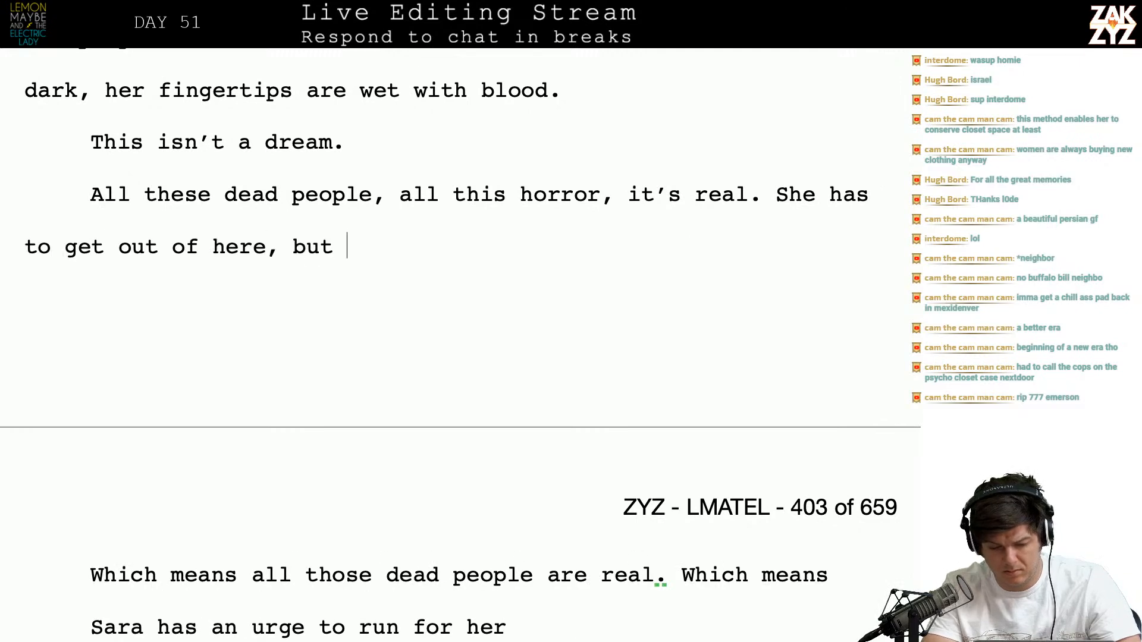
{"action": "key", "text": "BackSpace"}
{"action": "type", "text": "the gorund"}
{"action": "key", "text": "BackSpace"}
{"action": "key", "text": "BackSpace"}
{"action": "key", "text": "BackSpace"}
{"action": "key", "text": "BackSpace"}
{"action": "key", "text": "BackSpace"}
{"action": "type", "text": "rodun"}
{"action": "key", "text": "BackSpace"}
{"action": "key", "text": "BackSpace"}
{"action": "key", "text": "BackSpace"}
{"action": "key", "text": "BackSpace"}
{"action": "key", "text": "BackSpace"}
{"action": "key", "text": "BackSpace"}
{"action": "key", "text": "BackSpace"}
{"action": "key", "text": "BackSpace"}
{"action": "key", "text": "BackSpace"}
{"action": "key", "text": "BackSpace"}
{"action": "type", "text": "she can't"}
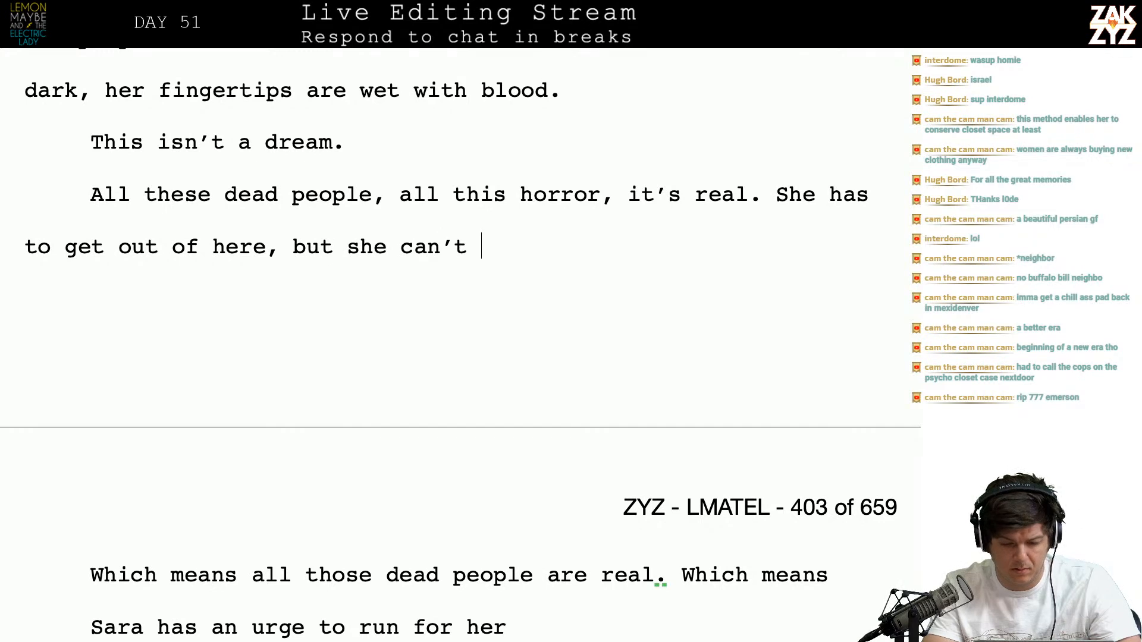
{"action": "type", "text": " run, "}
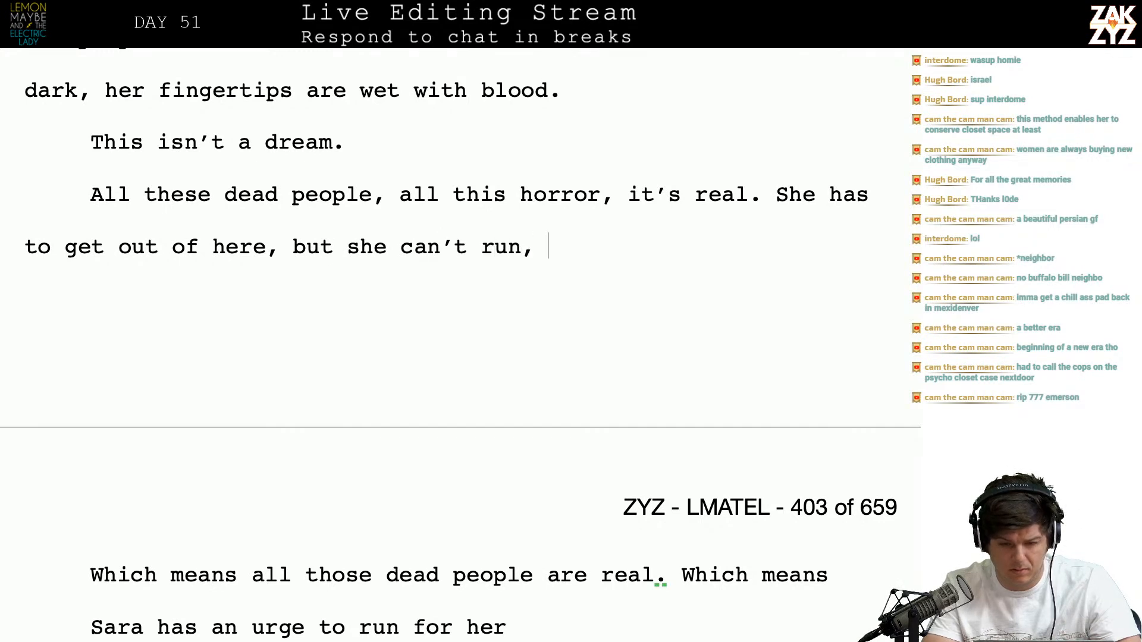
Finish the sentence after "she can't run," with "the ground is a mindfield of jutting metal and corpses."
{"action": "type", "text": "the ground is "}
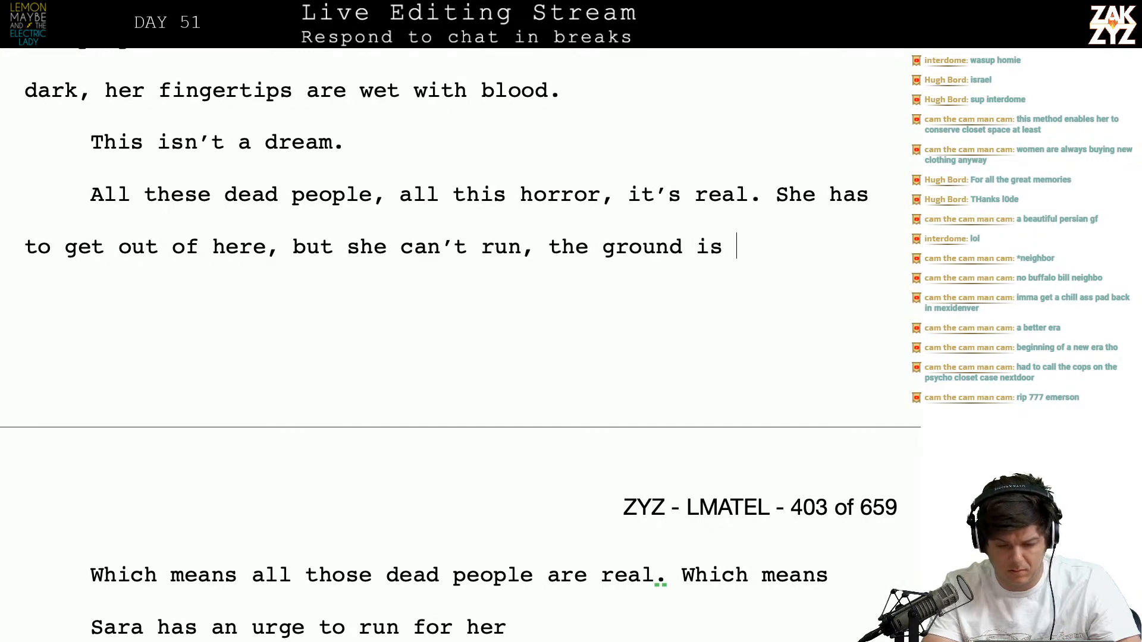
{"action": "type", "text": "a minde"}
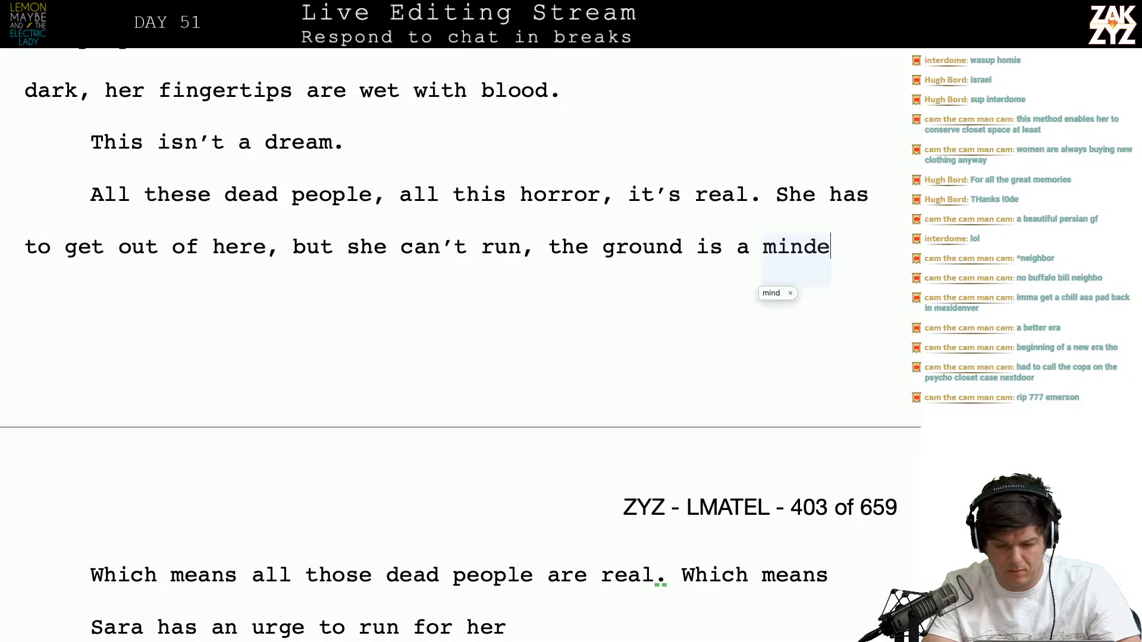
{"action": "key", "text": "BackSpace"}
{"action": "type", "text": "field of jut"}
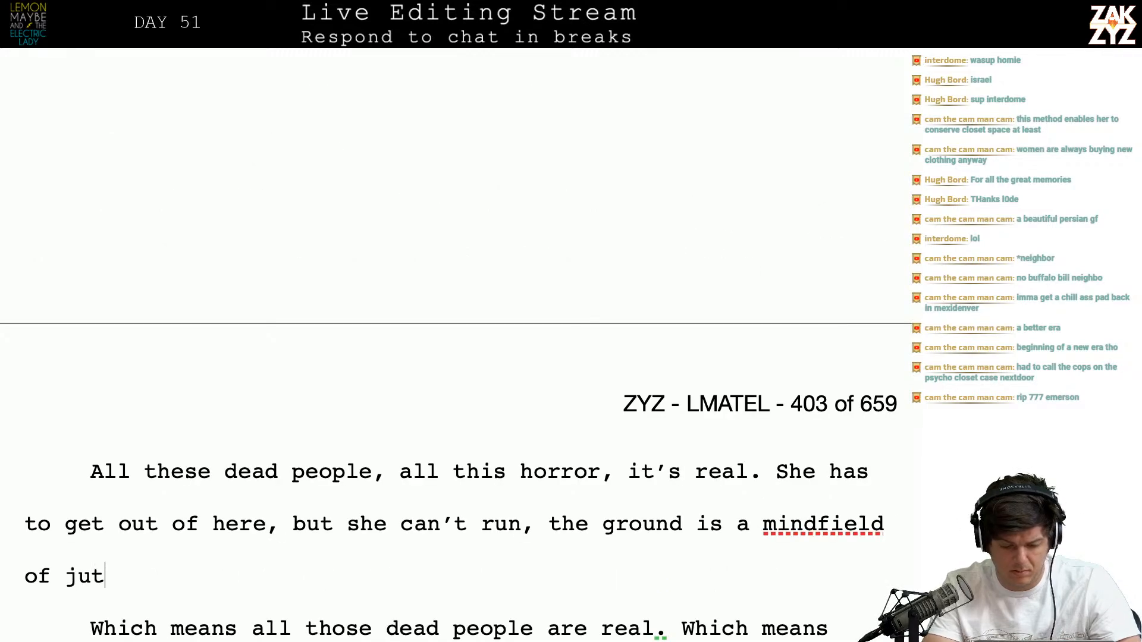
{"action": "type", "text": "ting metal and"}
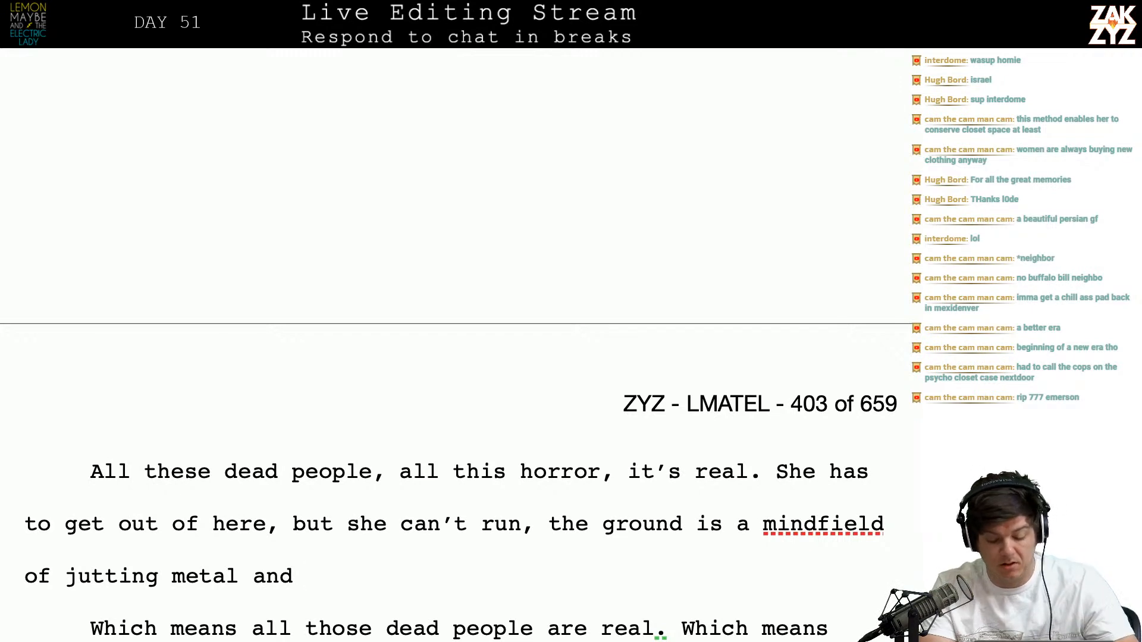
{"action": "type", "text": "corpses."}
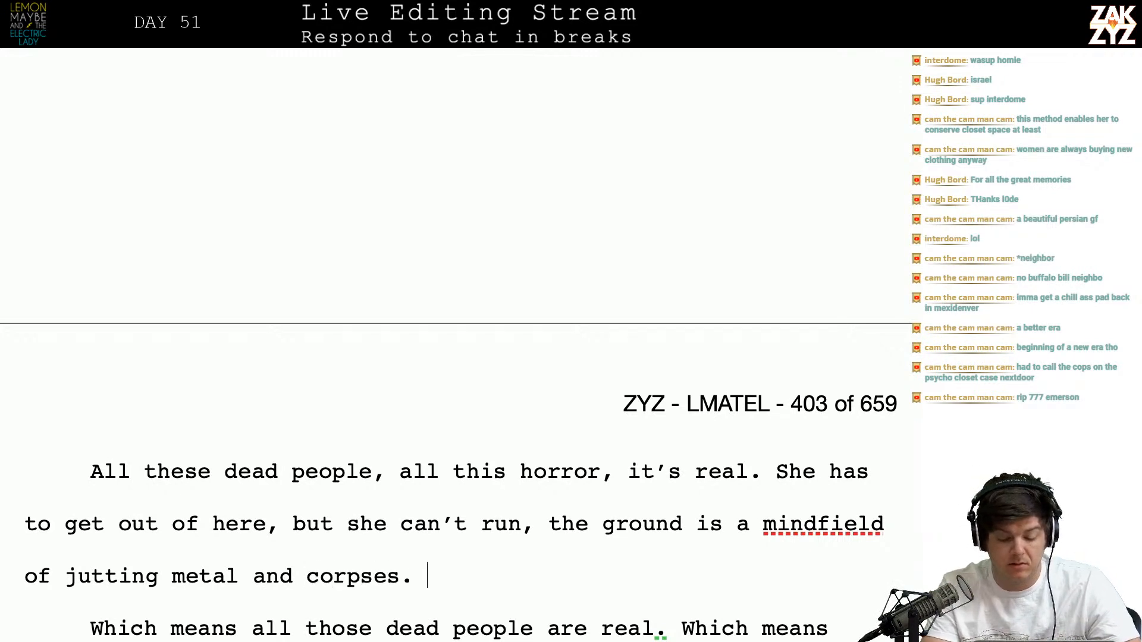
Try rewording the end of the minefield sentence, replacing "jutting metal and corpses." with "jagged debris and dead"
{"action": "key", "text": "BackSpace"}
{"action": "key", "text": "BackSpace"}
{"action": "key", "text": "BackSpace"}
{"action": "key", "text": "BackSpace"}
{"action": "key", "text": "BackSpace"}
{"action": "key", "text": "BackSpace"}
{"action": "key", "text": "BackSpace"}
{"action": "key", "text": "BackSpace"}
{"action": "key", "text": "BackSpace"}
{"action": "key", "text": "BackSpace"}
{"action": "key", "text": "BackSpace"}
{"action": "key", "text": "BackSpace"}
{"action": "key", "text": "BackSpace"}
{"action": "key", "text": "BackSpace"}
{"action": "key", "text": "BackSpace"}
{"action": "key", "text": "BackSpace"}
{"action": "key", "text": "BackSpace"}
{"action": "key", "text": "BackSpace"}
{"action": "key", "text": "BackSpace"}
{"action": "key", "text": "BackSpace"}
{"action": "key", "text": "BackSpace"}
{"action": "key", "text": "BackSpace"}
{"action": "key", "text": "BackSpace"}
{"action": "key", "text": "BackSpace"}
{"action": "type", "text": "agged "}
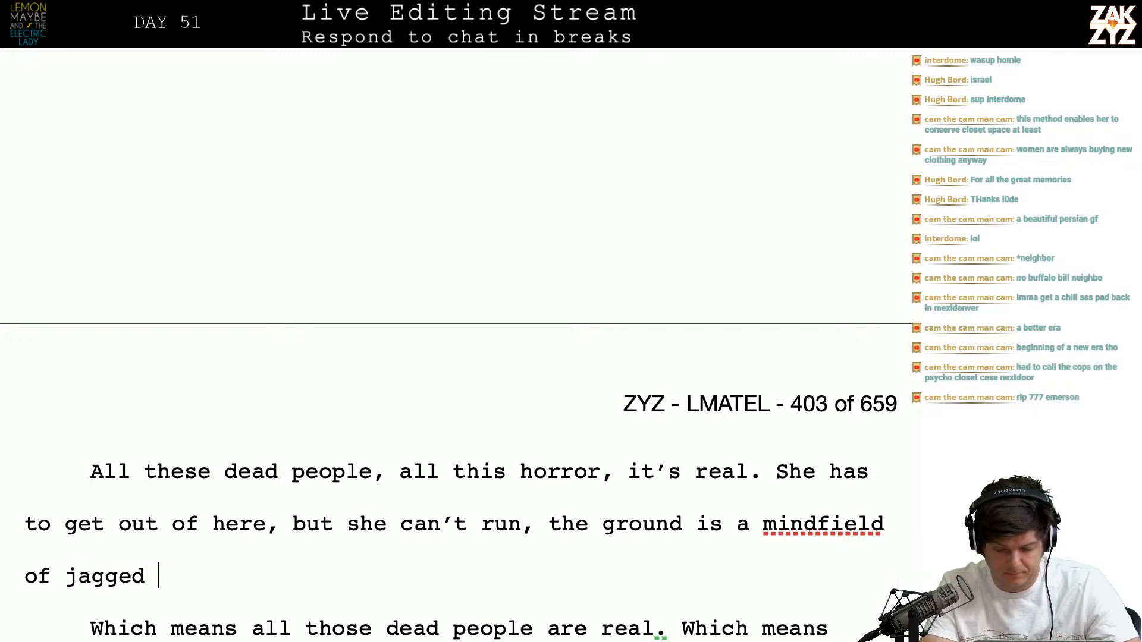
{"action": "type", "text": "debris and dead boit"}
Delete the reworded ending of the sentence back to "the ground is a mindfiel"
{"action": "key", "text": "BackSpace"}
{"action": "key", "text": "BackSpace"}
{"action": "key", "text": "BackSpace"}
{"action": "key", "text": "BackSpace"}
{"action": "key", "text": "BackSpace"}
{"action": "key", "text": "BackSpace"}
{"action": "key", "text": "BackSpace"}
{"action": "key", "text": "BackSpace"}
{"action": "key", "text": "BackSpace"}
{"action": "key", "text": "BackSpace"}
{"action": "key", "text": "BackSpace"}
{"action": "key", "text": "BackSpace"}
{"action": "key", "text": "BackSpace"}
{"action": "key", "text": "BackSpace"}
{"action": "key", "text": "BackSpace"}
{"action": "key", "text": "BackSpace"}
{"action": "key", "text": "BackSpace"}
{"action": "key", "text": "BackSpace"}
{"action": "key", "text": "BackSpace"}
{"action": "key", "text": "BackSpace"}
{"action": "key", "text": "BackSpace"}
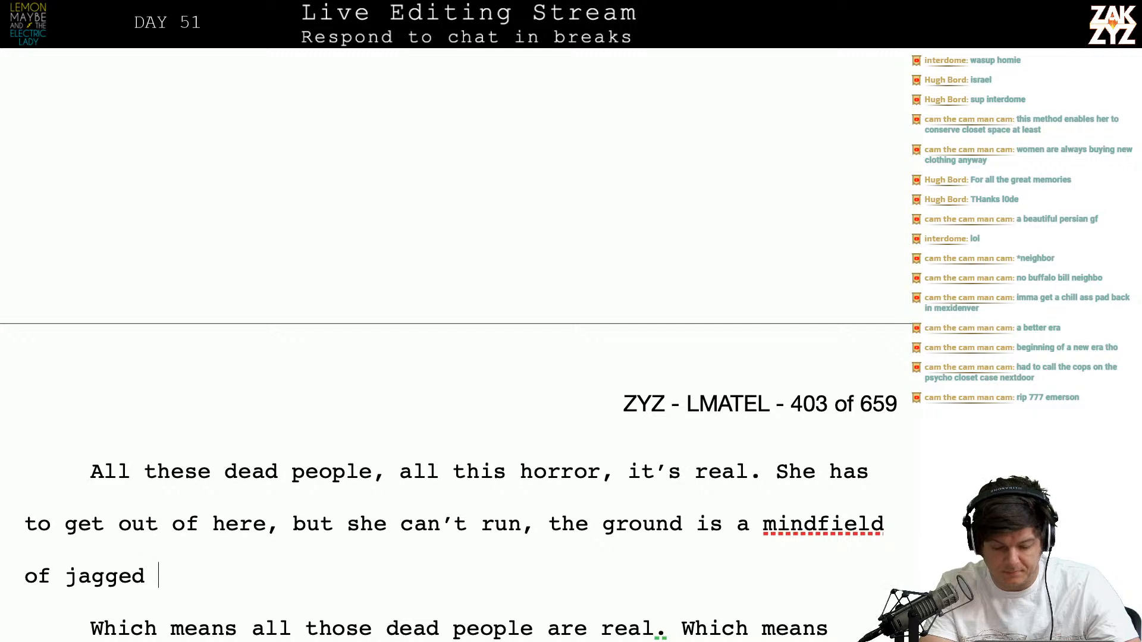
{"action": "key", "text": "BackSpace"}
{"action": "key", "text": "BackSpace"}
{"action": "key", "text": "BackSpace"}
{"action": "key", "text": "BackSpace"}
{"action": "key", "text": "BackSpace"}
{"action": "key", "text": "BackSpace"}
{"action": "key", "text": "BackSpace"}
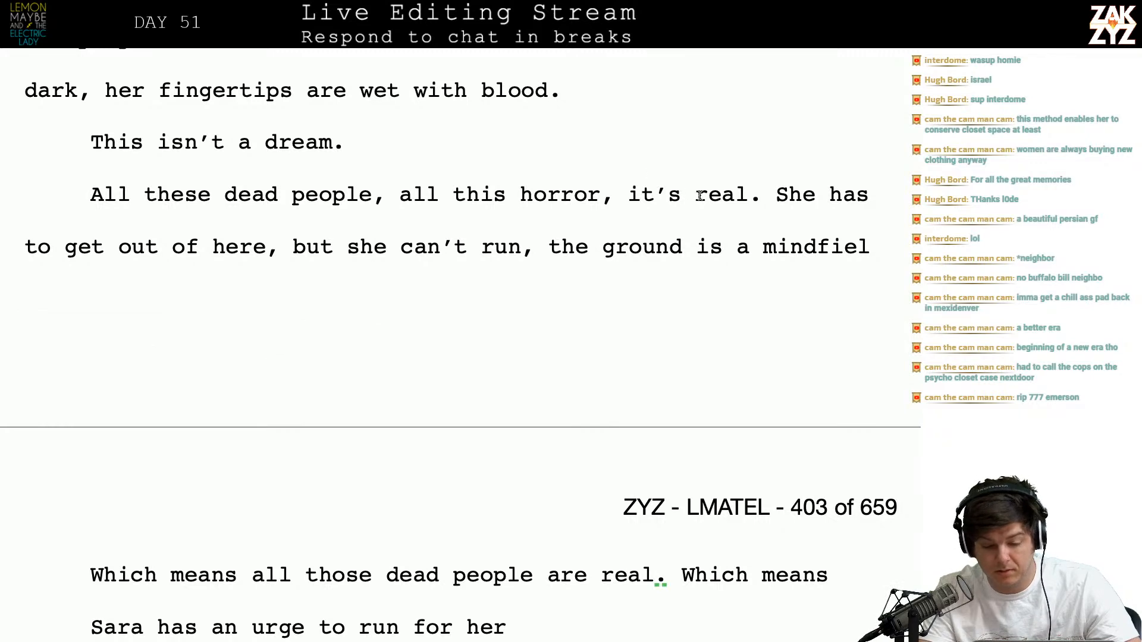
Break the paragraph after "it's real." and continue its first part with "Sara has to get out of here, but"
{"action": "left_click", "coordinate": [802, 195]}
{"action": "key", "text": "Left"}
{"action": "key", "text": "Return"}
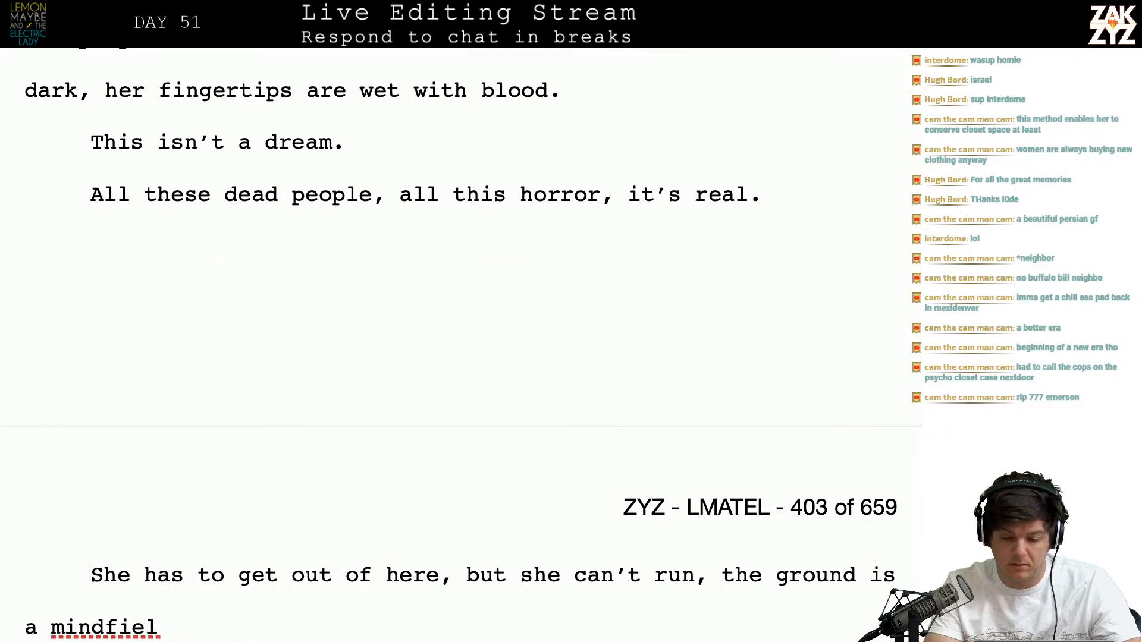
{"action": "type", "text": "Sara has to g"}
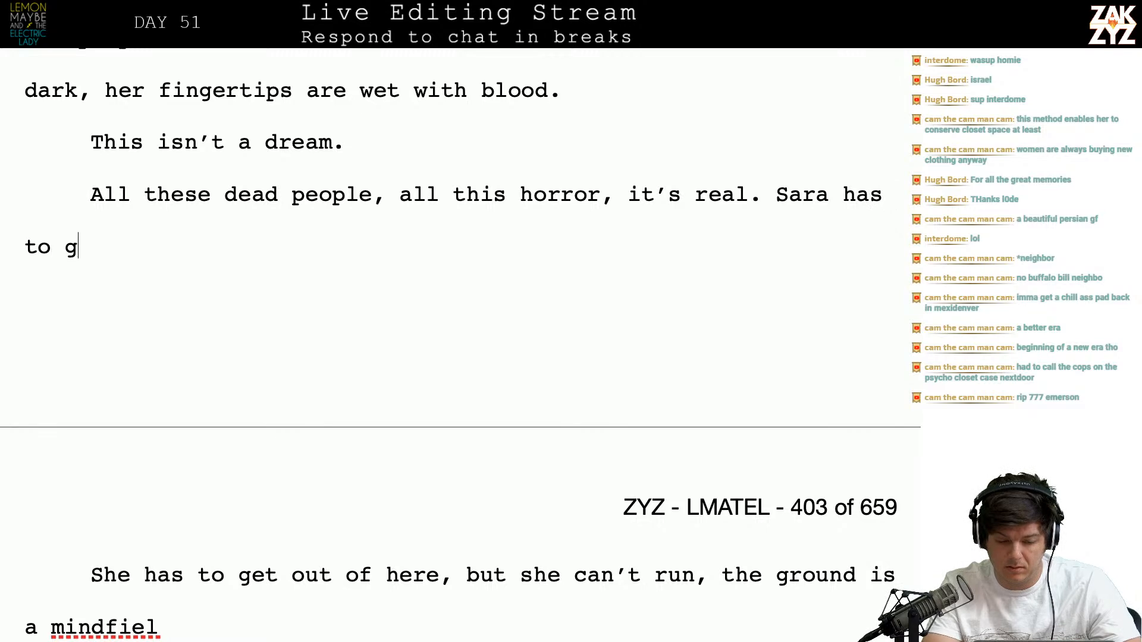
{"action": "type", "text": "et out of here, but"}
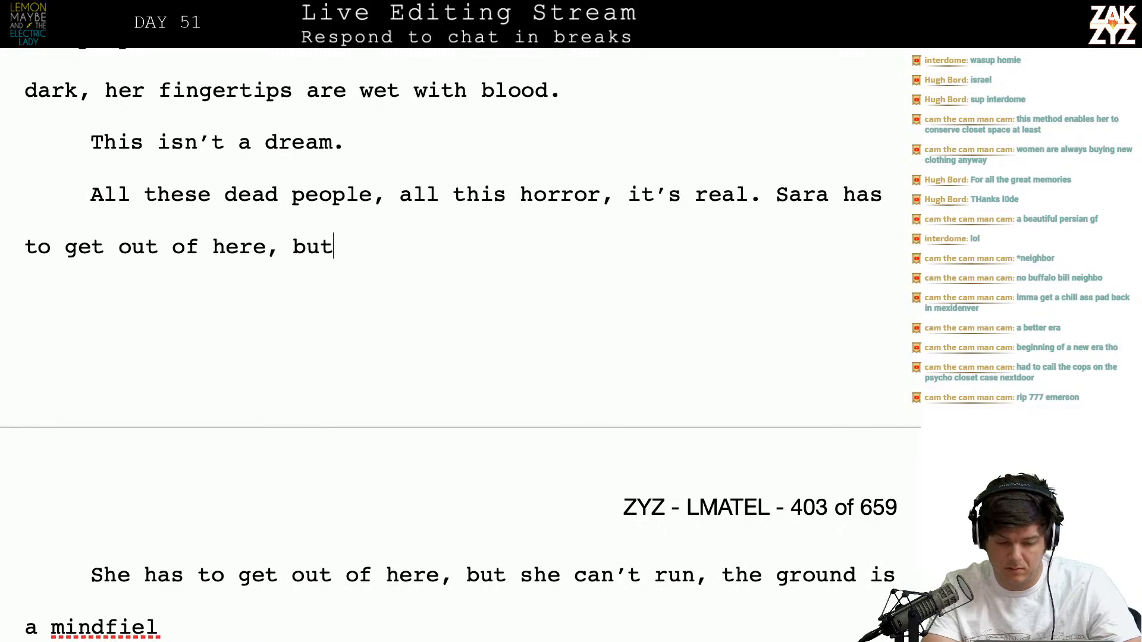
Finish the sentence after "Sara has to get out of here, but" with "the ground is a minefield of dead bodies and jagged debris."
{"action": "type", "text": " the ground is a min"}
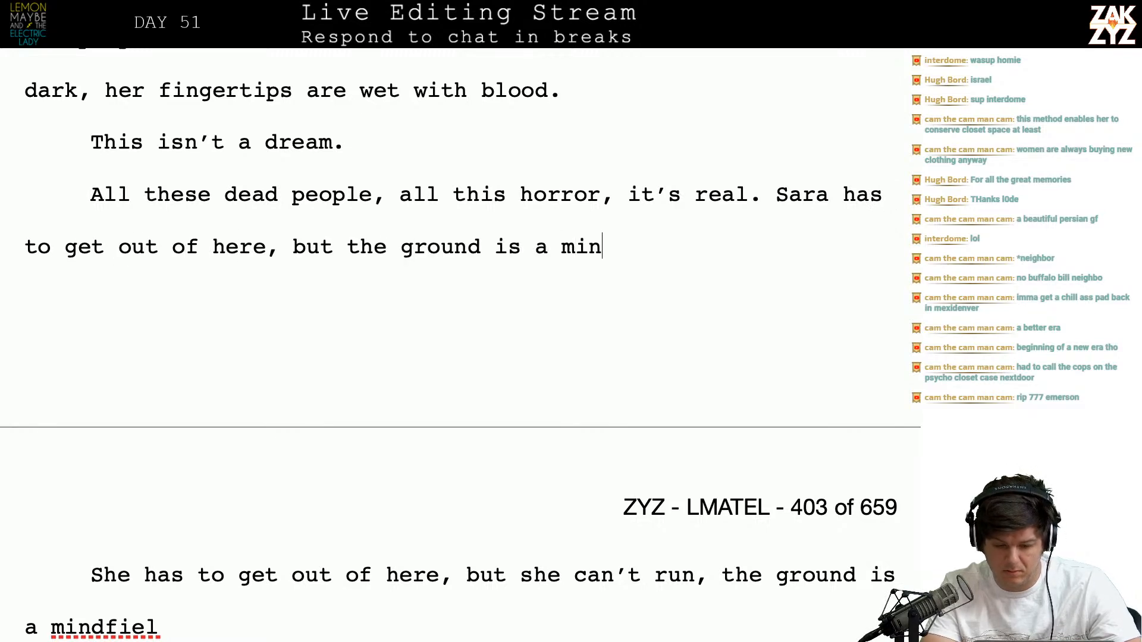
{"action": "type", "text": "dfield of de"}
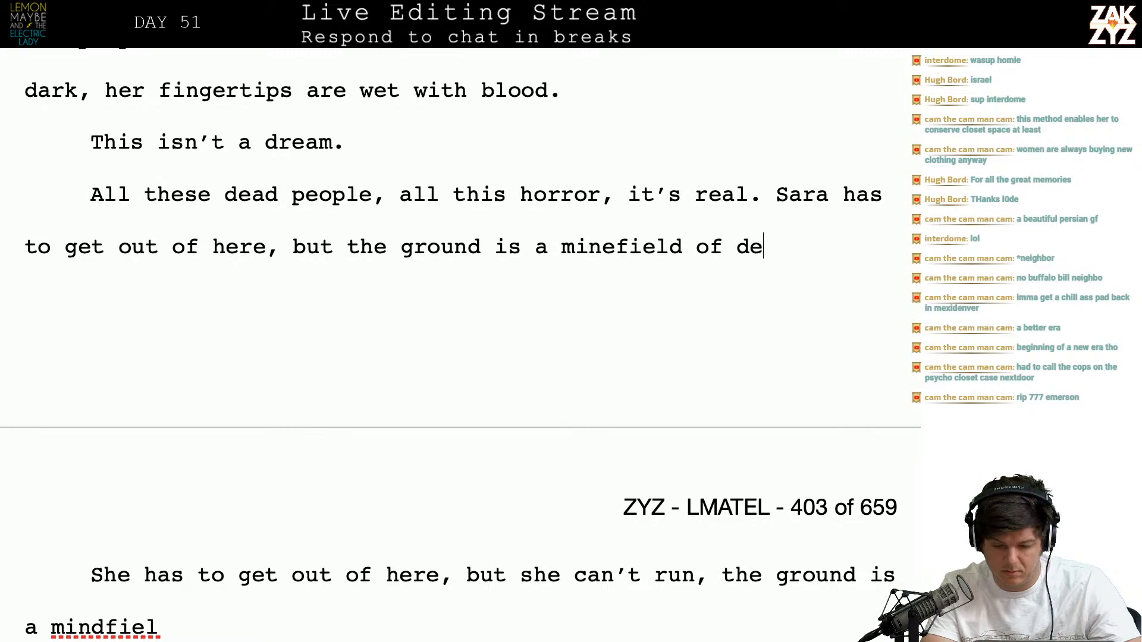
{"action": "type", "text": "ad bodies"}
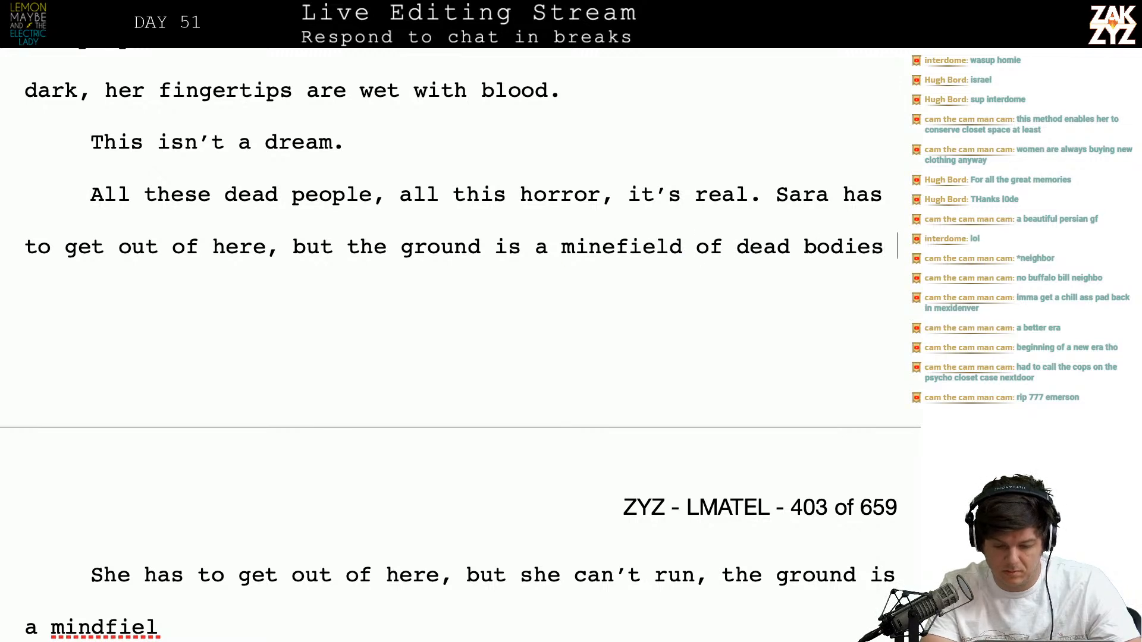
{"action": "type", "text": " and "}
{"action": "type", "text": "jaa"}
{"action": "key", "text": "BackSpace"}
{"action": "type", "text": "gged debris."}
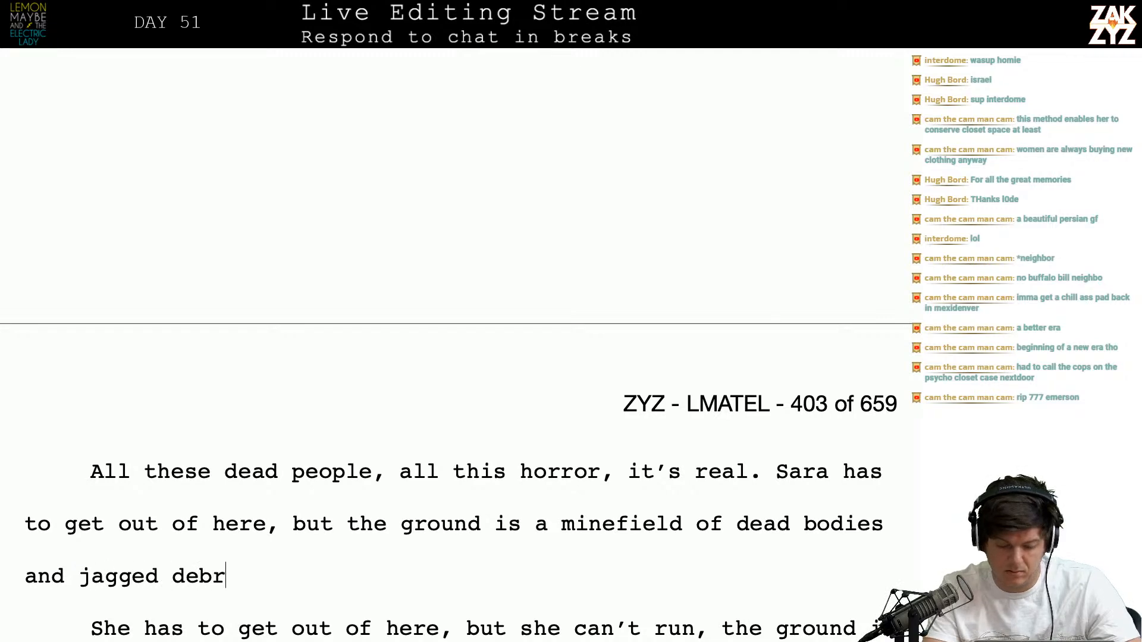
Delete the leftover drafts after "jagged debris.", from "She has to get out of here" through "She fights the urge to bolt,"
{"action": "key", "text": "shift+Down"}
{"action": "key", "text": "shift+Down"}
{"action": "key", "text": "shift+Down"}
{"action": "key", "text": "shift+Down"}
{"action": "key", "text": "shift+Down"}
{"action": "key", "text": "shift+Down"}
{"action": "key", "text": "shift+Down"}
{"action": "key", "text": "shift+Down"}
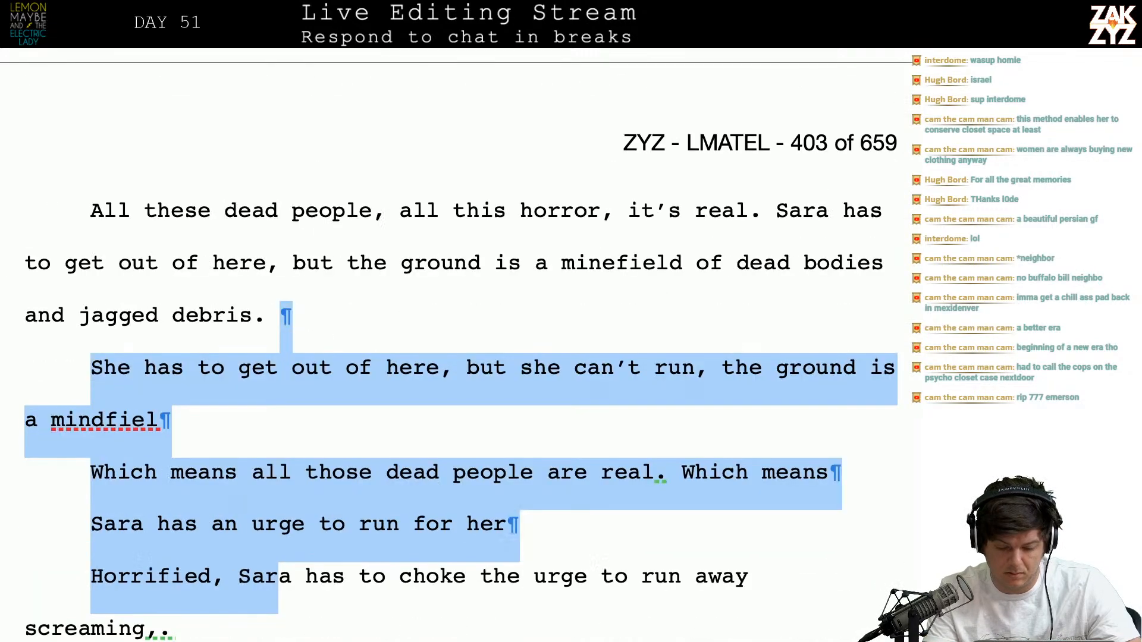
{"action": "key", "text": "shift+Right"}
{"action": "key", "text": "shift+Right"}
{"action": "key", "text": "shift+Right"}
{"action": "key", "text": "shift+Right"}
{"action": "key", "text": "shift+Right"}
{"action": "key", "text": "shift+Right"}
{"action": "key", "text": "shift+Right"}
{"action": "key", "text": "shift+Right"}
{"action": "key", "text": "shift+Right"}
{"action": "key", "text": "shift+Right"}
{"action": "key", "text": "shift+Right"}
{"action": "key", "text": "shift+Right"}
{"action": "key", "text": "shift+Right"}
{"action": "key", "text": "shift+Right"}
{"action": "key", "text": "shift+Right"}
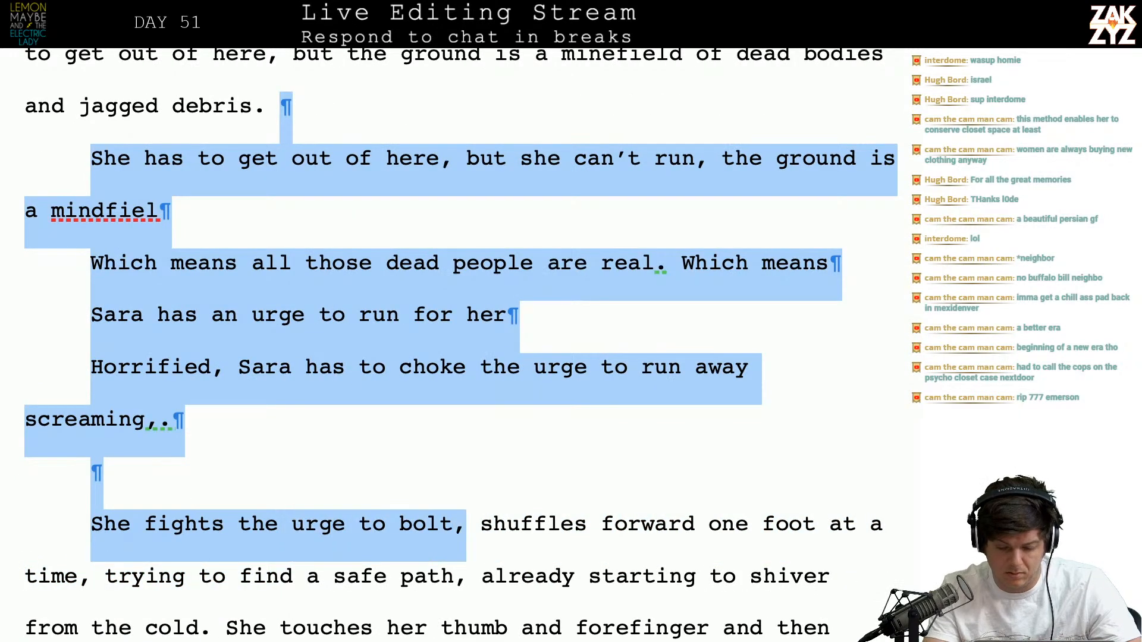
{"action": "key", "text": "BackSpace"}
Start a new sentence after "jagged debris." with "She shuffles forward, one foot at a time,"
{"action": "type", "text": "She shuffles oshuffles forward one foot at a"}
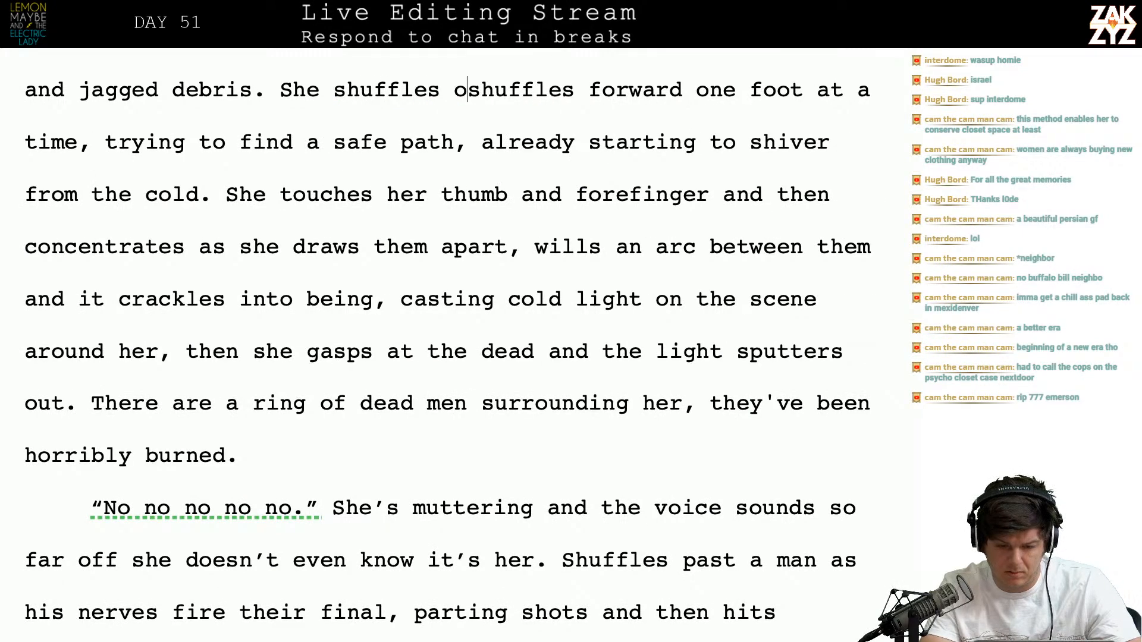
{"action": "key", "text": "BackSpace"}
{"action": "type", "text": "forward, one "}
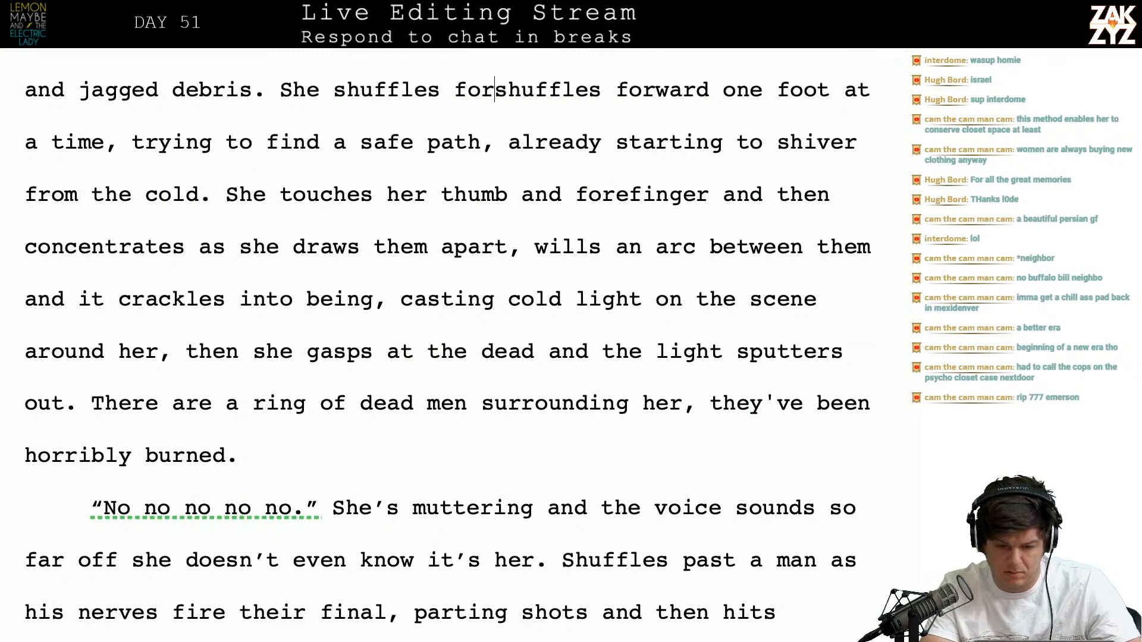
{"action": "type", "text": "foot at a"}
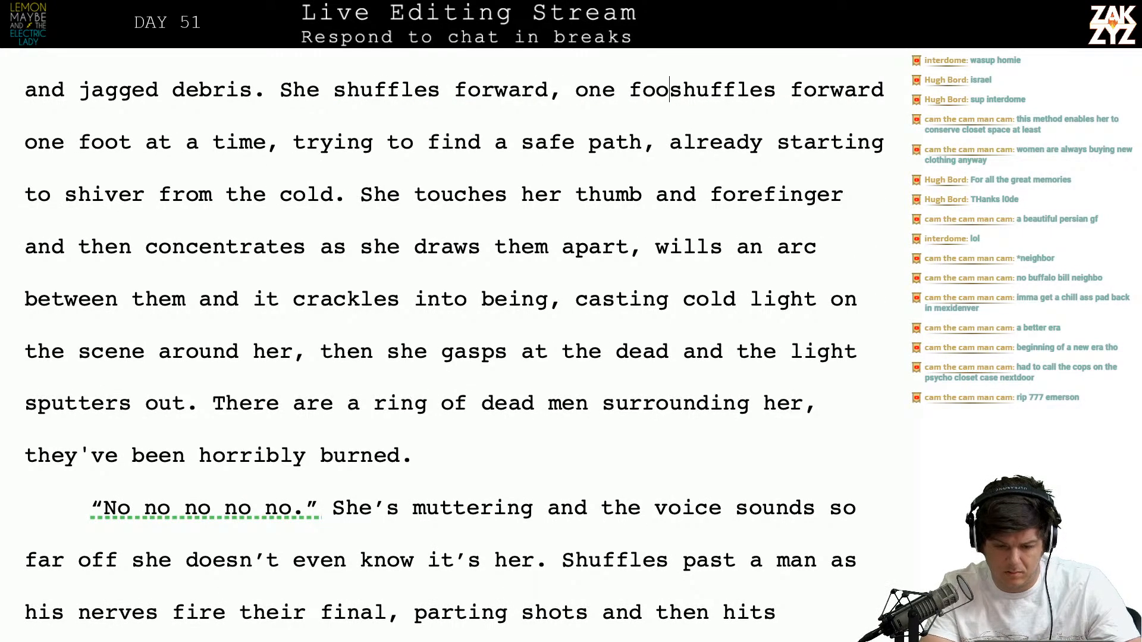
{"action": "type", "text": " time,"}
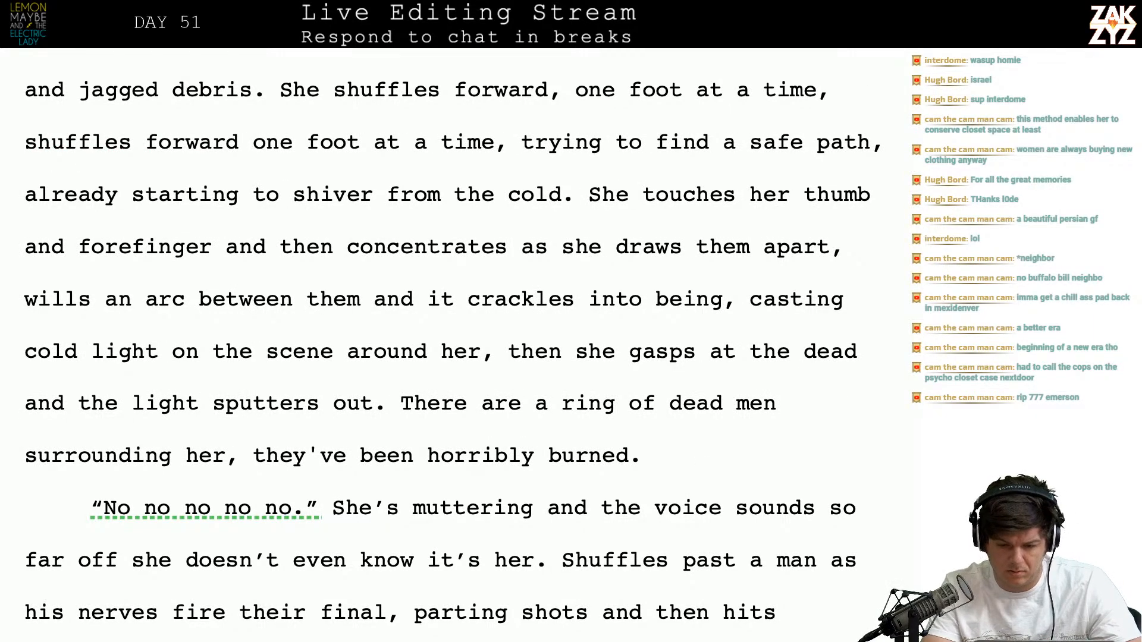
Continue the sentence with "stubbing her toes again and again on" and push the old "shuffles forward" text into its own paragraph
{"action": "type", "text": "stubbing her t "}
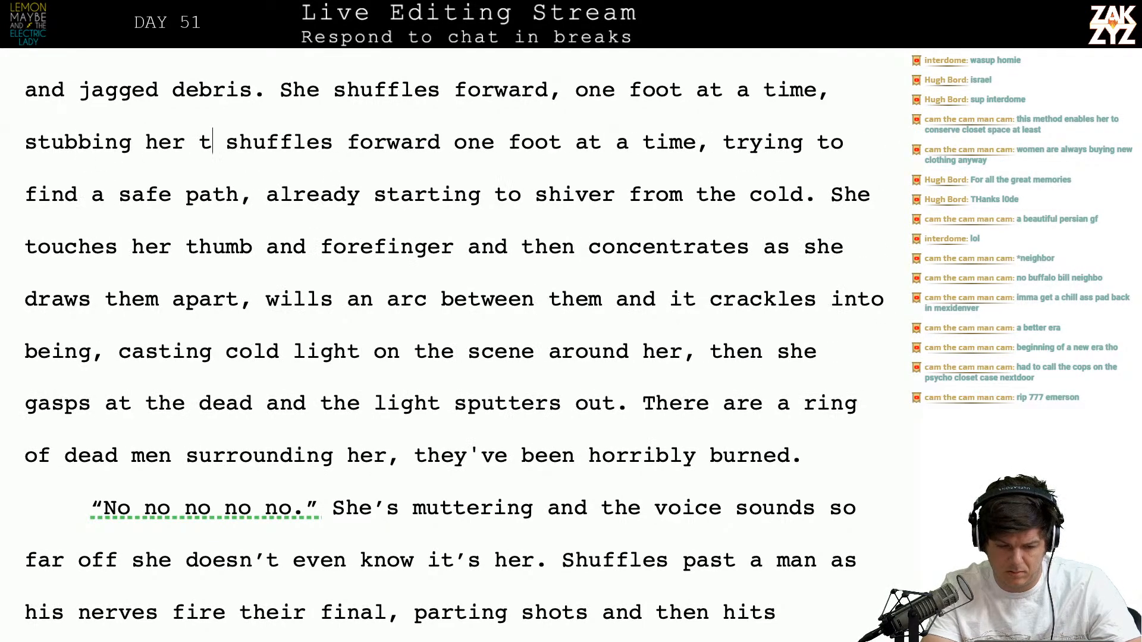
{"action": "type", "text": "oes again and again on"}
{"action": "key", "text": "Return"}
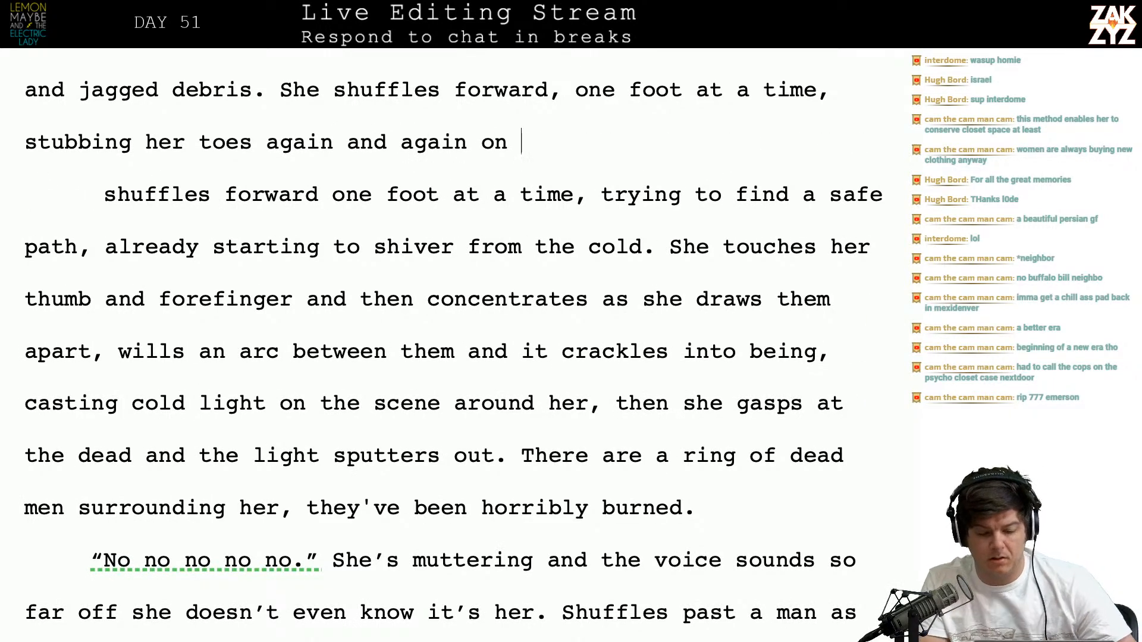
Reword the clause after "stubbing her toes" as "on sharp things and"
{"action": "type", "text": "sharp thing s"}
{"action": "key", "text": "BackSpace"}
{"action": "key", "text": "BackSpace"}
{"action": "key", "text": "BackSpace"}
{"action": "key", "text": "BackSpace"}
{"action": "key", "text": "BackSpace"}
{"action": "key", "text": "BackSpace"}
{"action": "key", "text": "BackSpace"}
{"action": "key", "text": "BackSpace"}
{"action": "key", "text": "BackSpace"}
{"action": "key", "text": "BackSpace"}
{"action": "key", "text": "BackSpace"}
{"action": "key", "text": "BackSpace"}
{"action": "key", "text": "BackSpace"}
{"action": "key", "text": "BackSpace"}
{"action": "key", "text": "BackSpace"}
{"action": "key", "text": "BackSpace"}
{"action": "key", "text": "BackSpace"}
{"action": "key", "text": "BackSpace"}
{"action": "key", "text": "BackSpace"}
{"action": "key", "text": "BackSpace"}
{"action": "key", "text": "BackSpace"}
{"action": "key", "text": "BackSpace"}
{"action": "key", "text": "BackSpace"}
{"action": "key", "text": "BackSpace"}
{"action": "key", "text": "BackSpace"}
{"action": "key", "text": "BackSpace"}
{"action": "key", "text": "BackSpace"}
{"action": "key", "text": "BackSpace"}
{"action": "type", "text": "on sharp things and "}
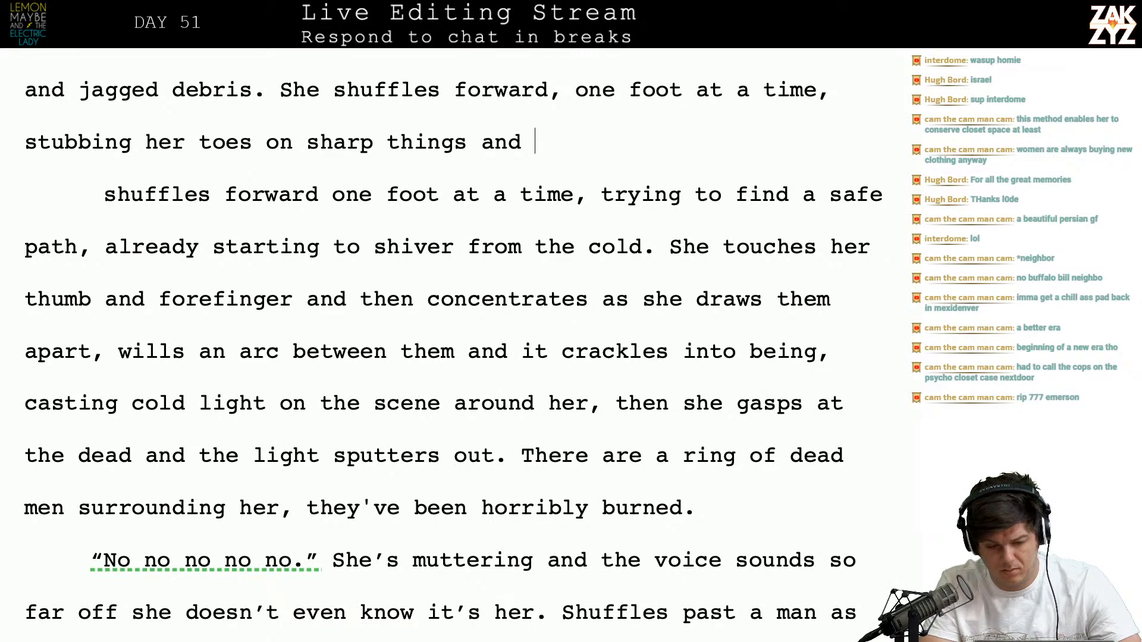
Extend the clause with "touching still-warm bodies" and trim it back to "touching still-war"
{"action": "type", "text": "touching st"}
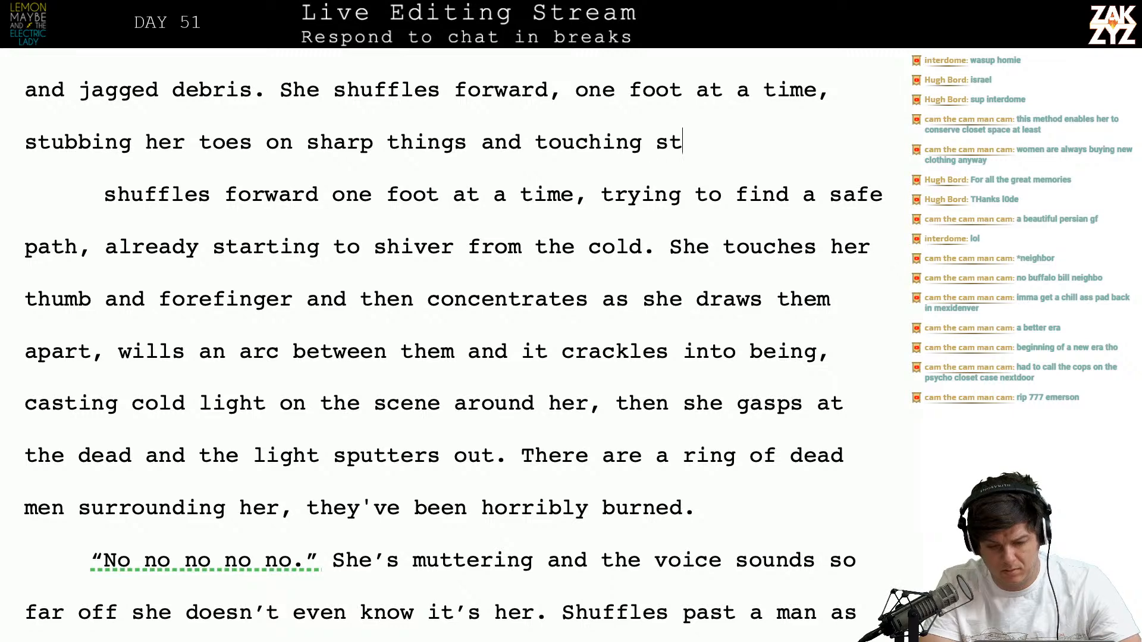
{"action": "type", "text": "ill-warm bodies."}
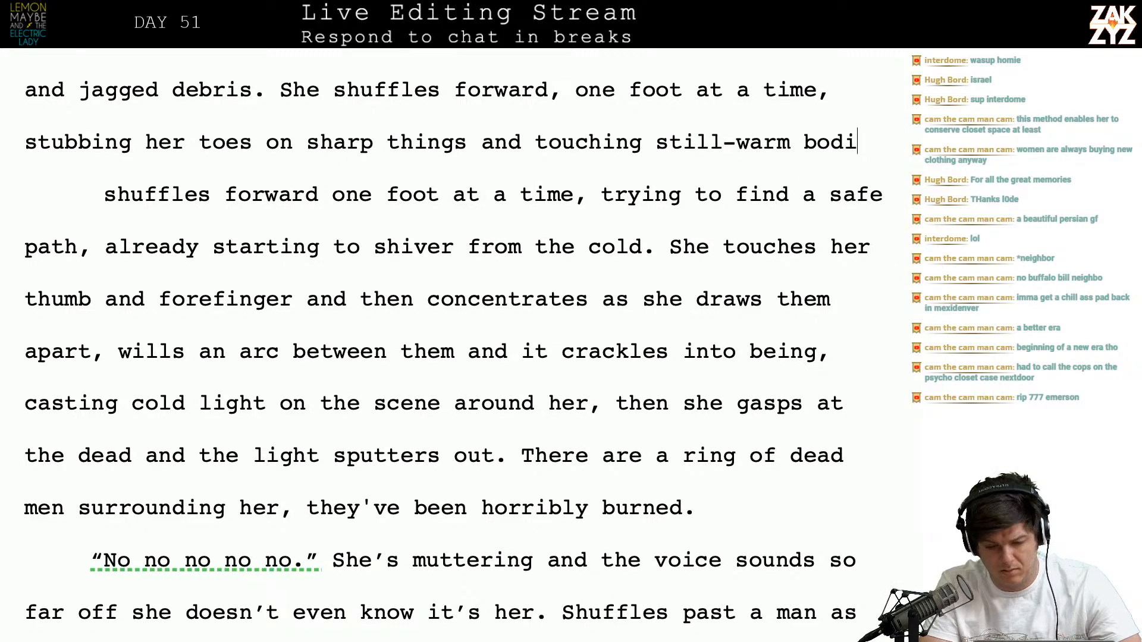
{"action": "key", "text": "BackSpace"}
{"action": "key", "text": "BackSpace"}
{"action": "key", "text": "BackSpace"}
{"action": "key", "text": "BackSpace"}
{"action": "key", "text": "BackSpace"}
{"action": "key", "text": "BackSpace"}
{"action": "key", "text": "BackSpace"}
{"action": "key", "text": "BackSpace"}
{"action": "key", "text": "BackSpace"}
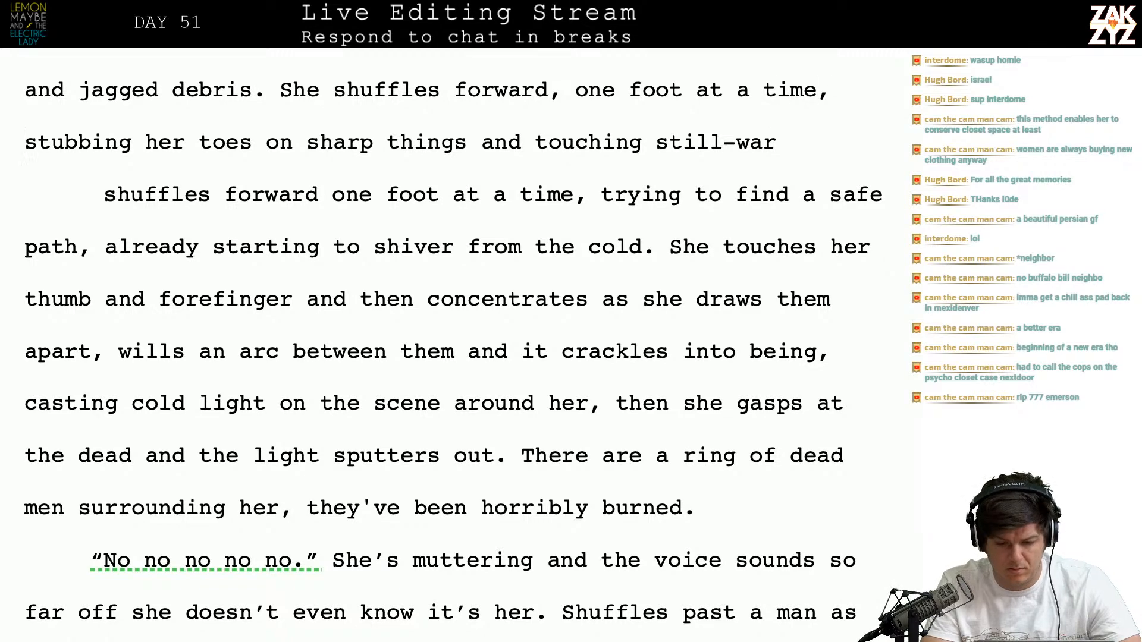
Insert "wincing when she stubs her toes on sharp wreckage," before "stubbing her toes on sharp things"
{"action": "type", "text": "wincing when she "}
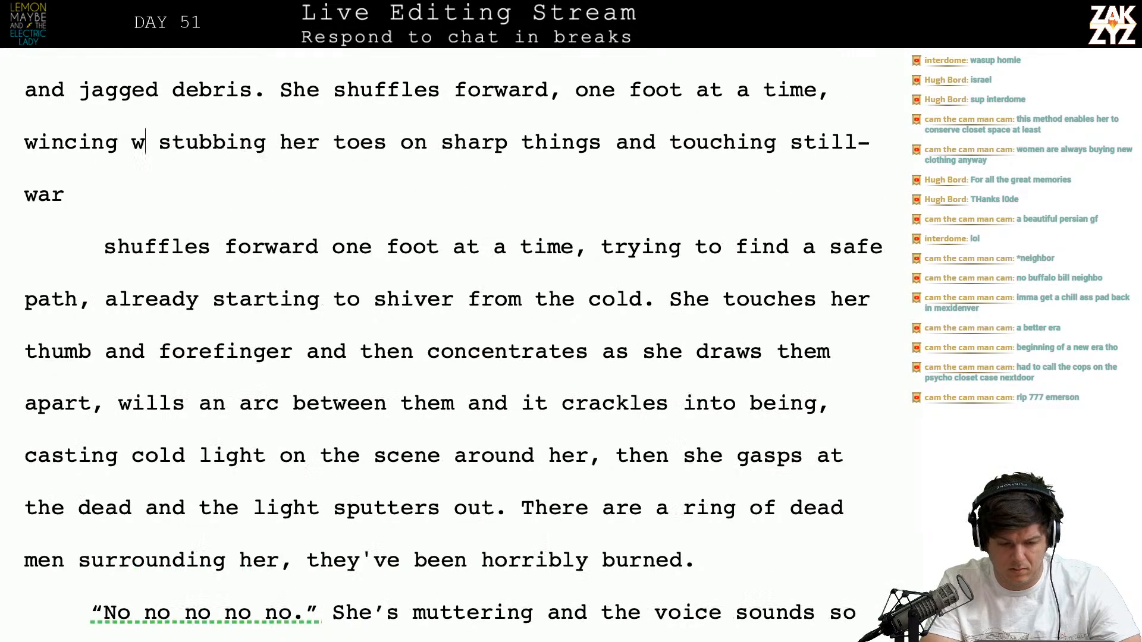
{"action": "type", "text": "stubs "}
{"action": "type", "text": "her toes ao"}
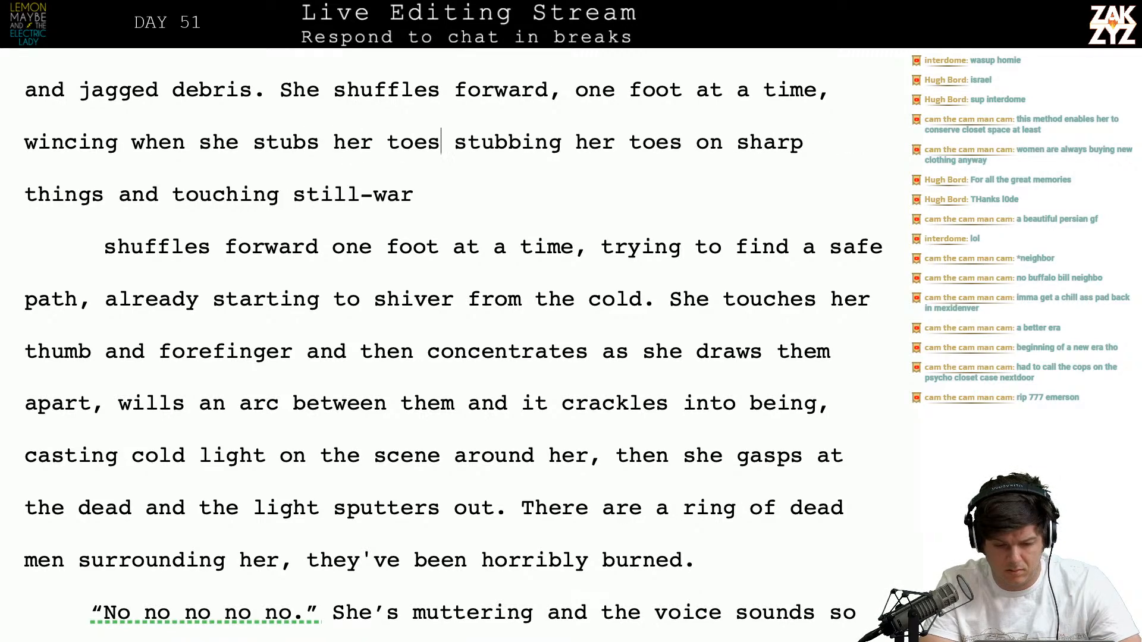
{"action": "key", "text": "BackSpace"}
{"action": "key", "text": "BackSpace"}
{"action": "type", "text": "on sharp"}
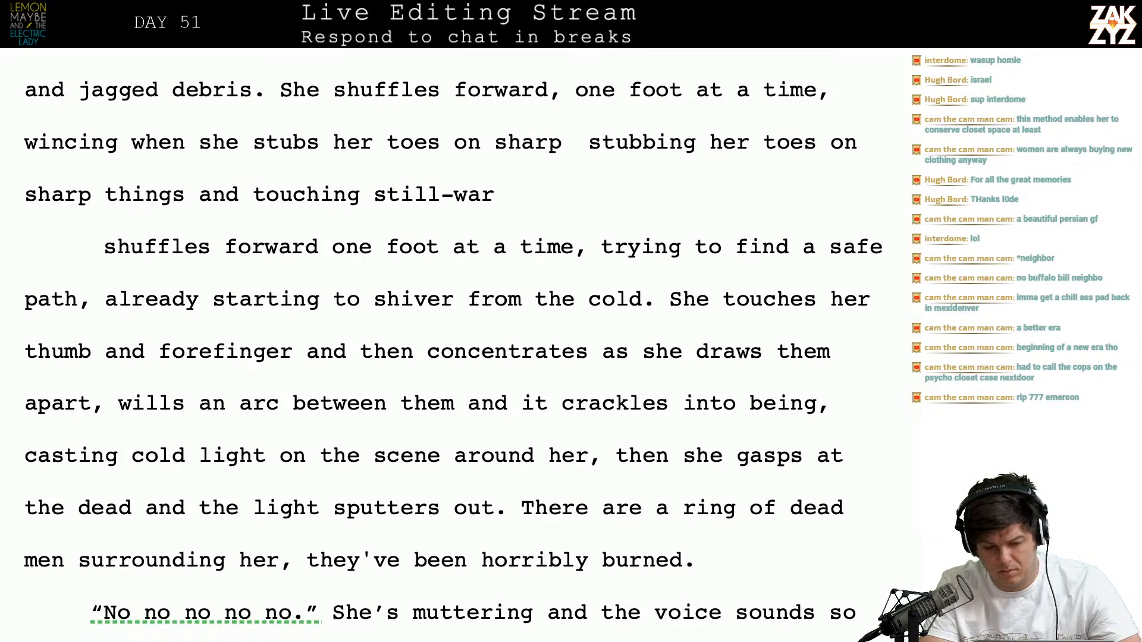
{"action": "type", "text": " wreckage, "}
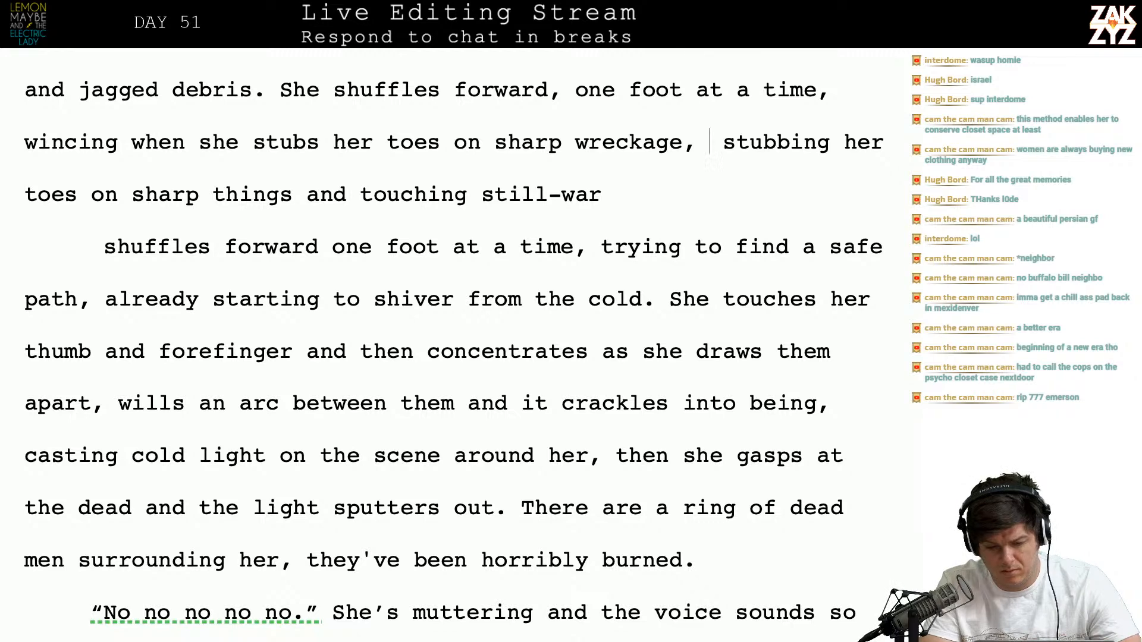
Finish the sentence after "sharp wreckage," with "flinching when she touches the still-warm bodies."
{"action": "type", "text": "flinching whe"}
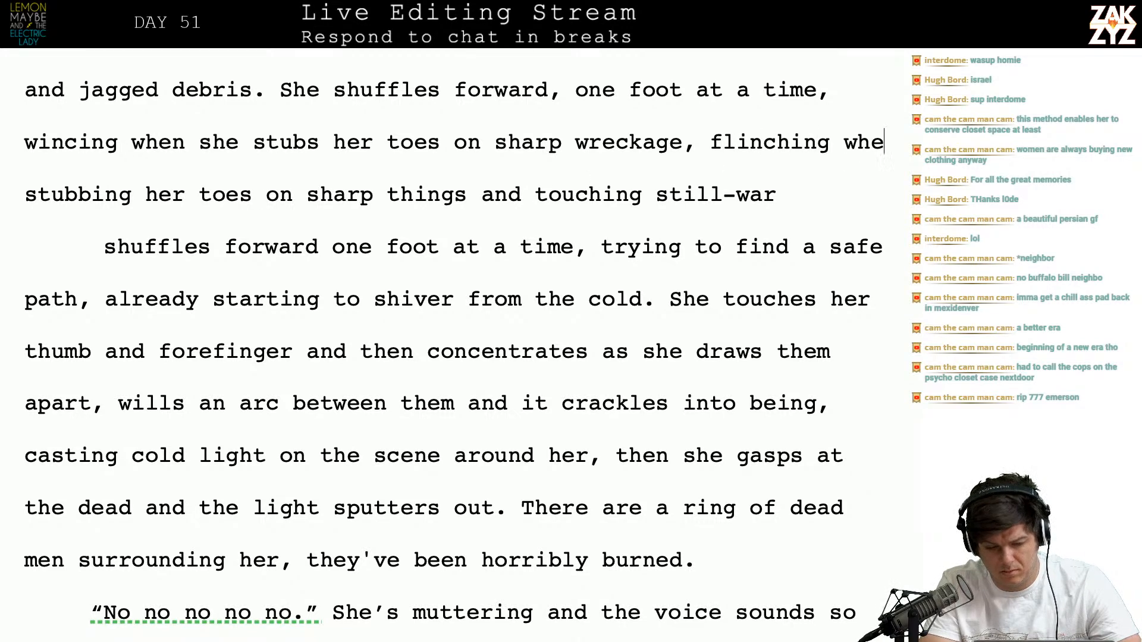
{"action": "type", "text": "n she "}
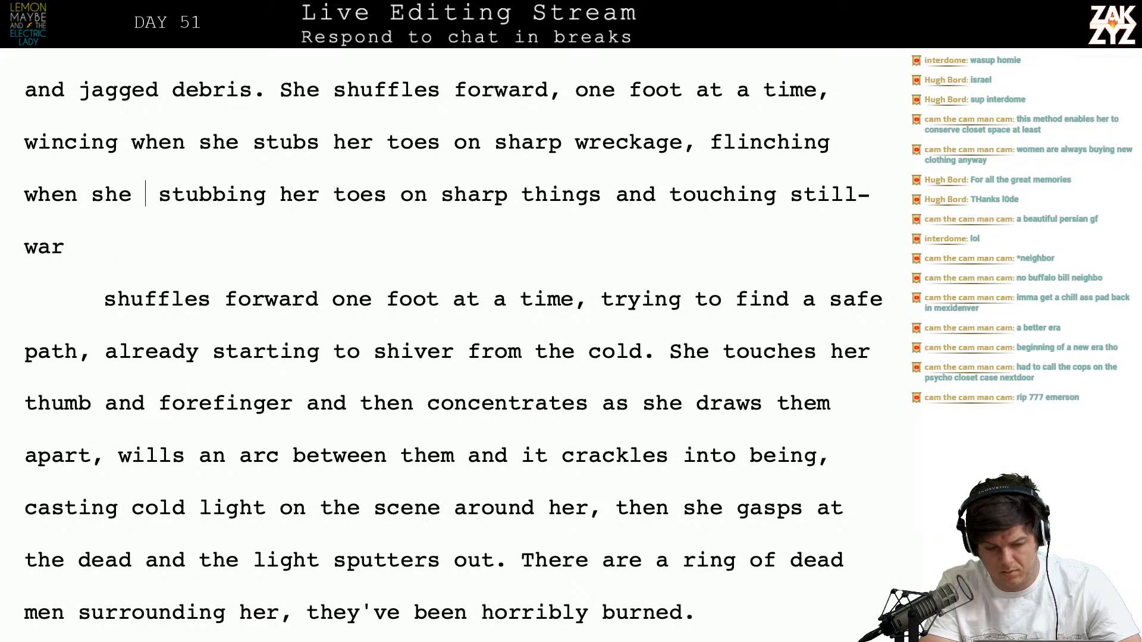
{"action": "type", "text": "touches the still-warm bodi"}
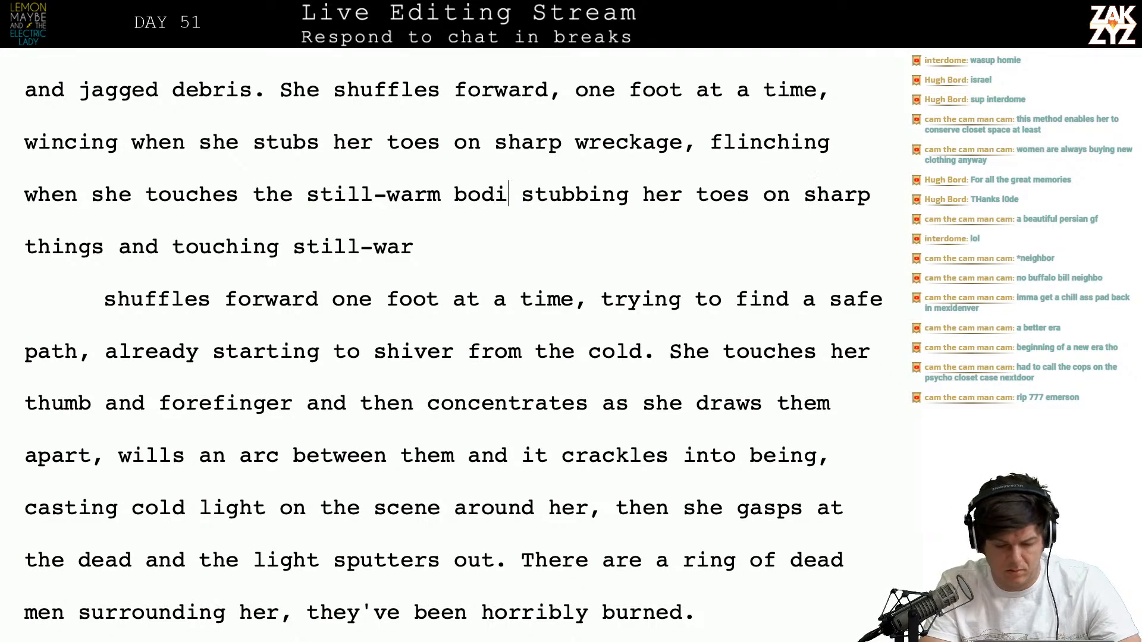
{"action": "type", "text": "es."}
Set the leftover "stubbing her toes" draft apart below a blank paragraph and add "She needs light." after "still-warm bodies."
{"action": "key", "text": "Return"}
{"action": "key", "text": "Return"}
{"action": "key", "text": "Up"}
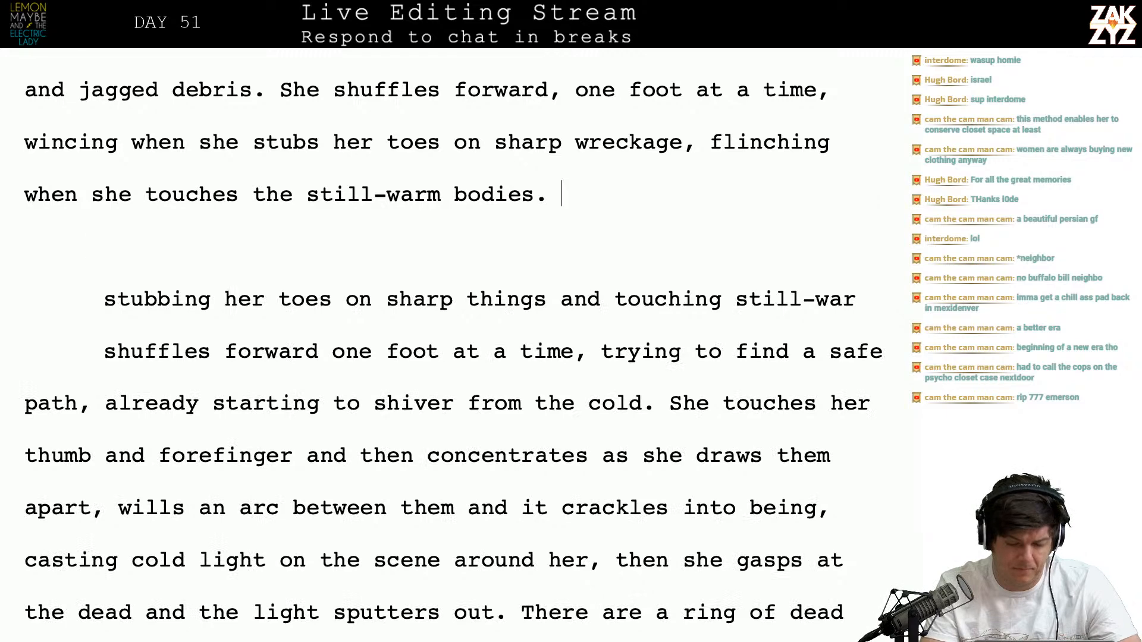
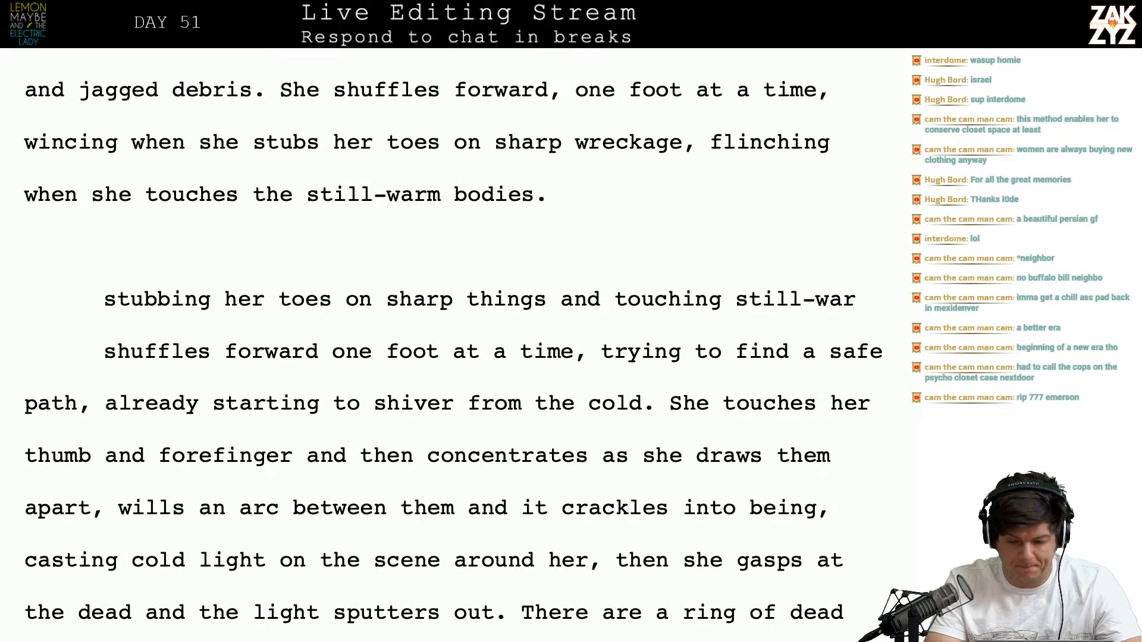
{"action": "type", "text": "She n"}
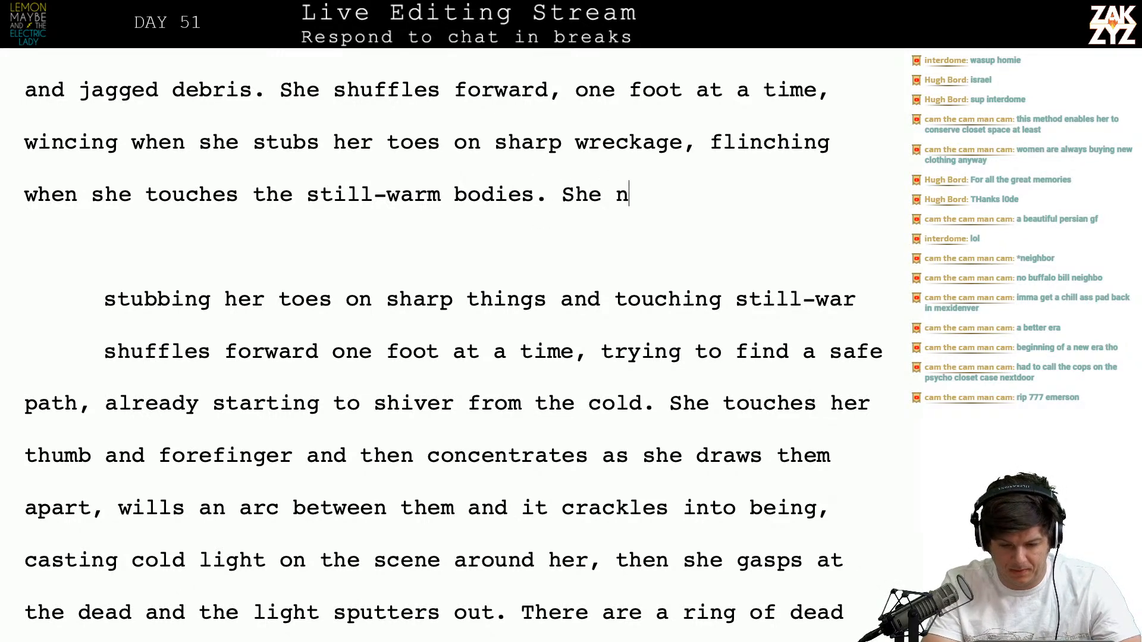
{"action": "type", "text": "eeds light"}
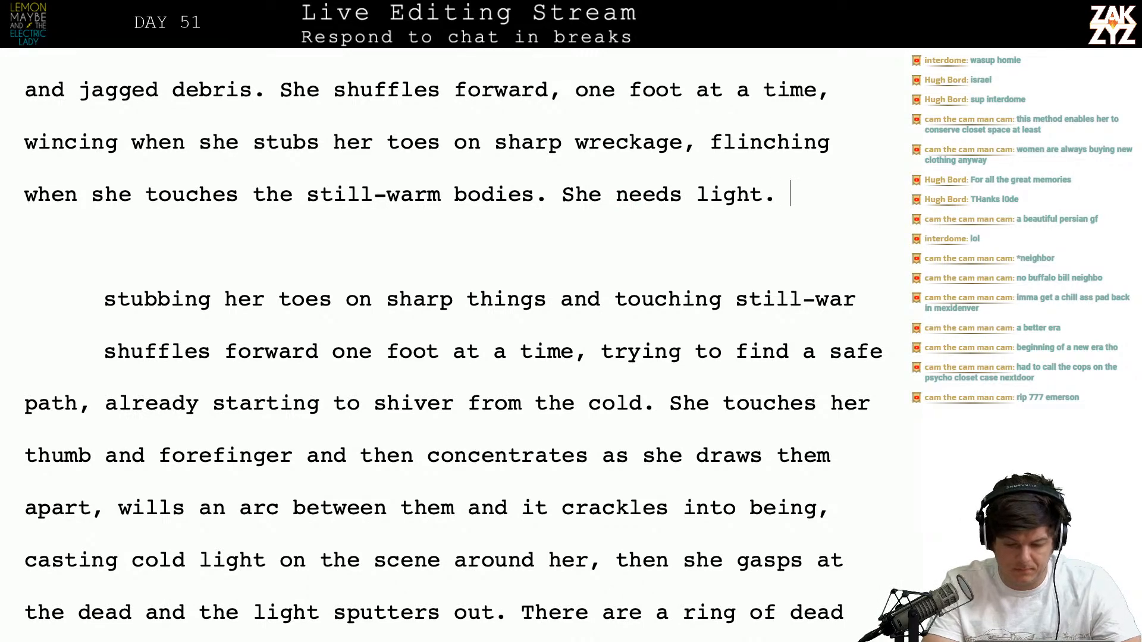
After "She needs light." begin a sentence reading "Experimenting, she touches her thumb and forefinger together"
{"action": "type", "text": "."}
{"action": "key", "text": "Return"}
{"action": "key", "text": "BackSpace"}
{"action": "type", "text": "E"}
{"action": "key", "text": "BackSpace"}
{"action": "type", "text": "Experi"}
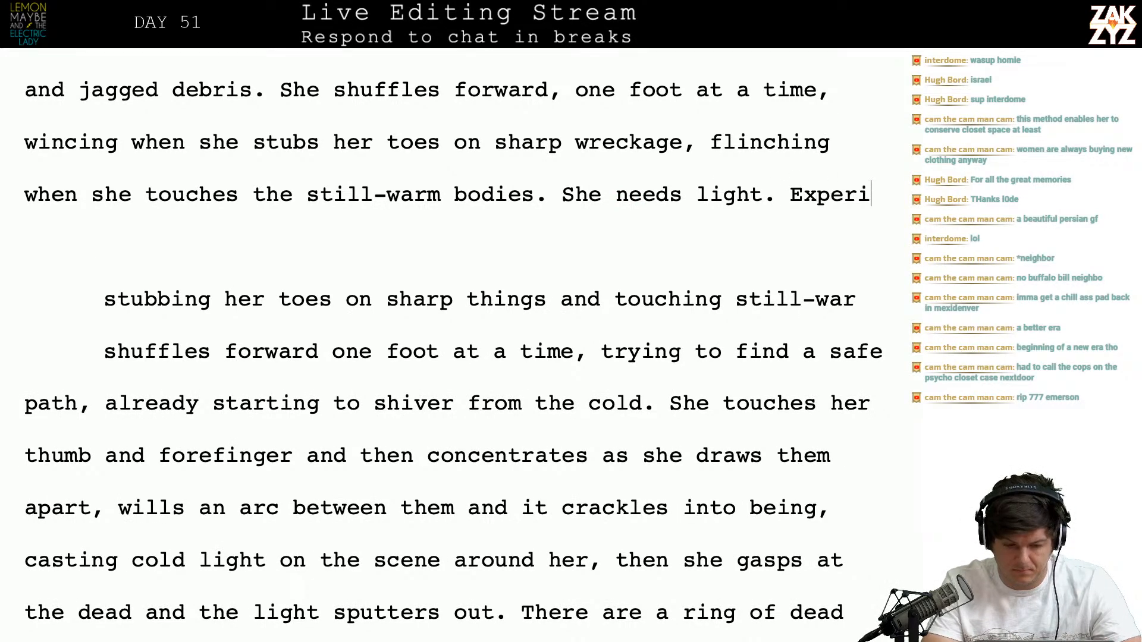
{"action": "type", "text": "menting, she d"}
{"action": "type", "text": "ouches her for"}
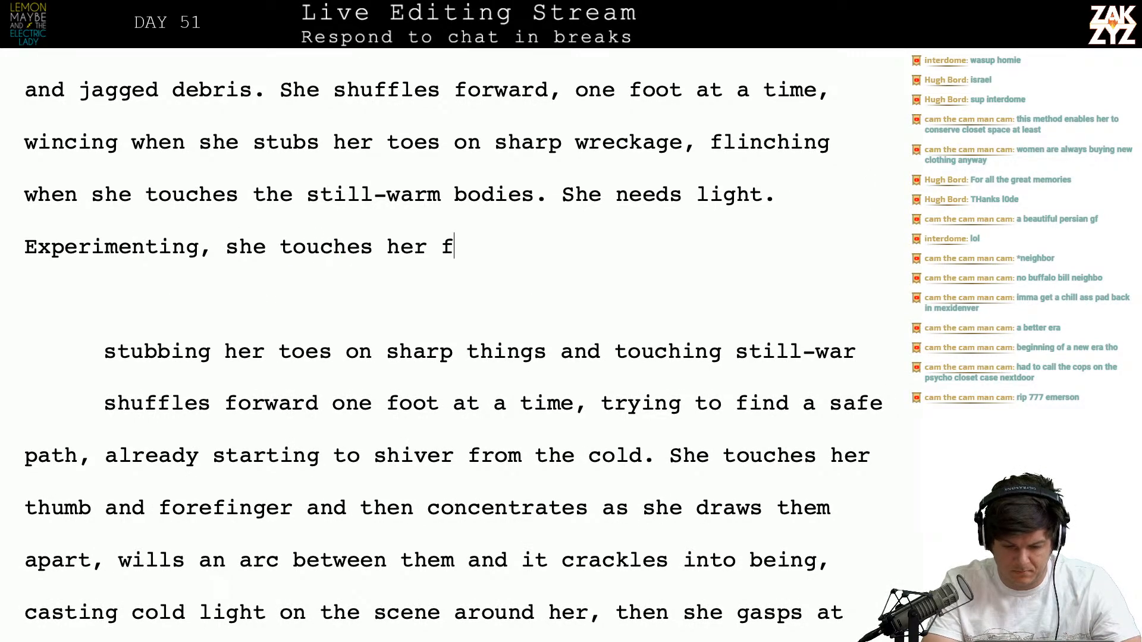
{"action": "key", "text": "BackSpace"}
{"action": "key", "text": "BackSpace"}
{"action": "key", "text": "BackSpace"}
{"action": "type", "text": "thumb and "}
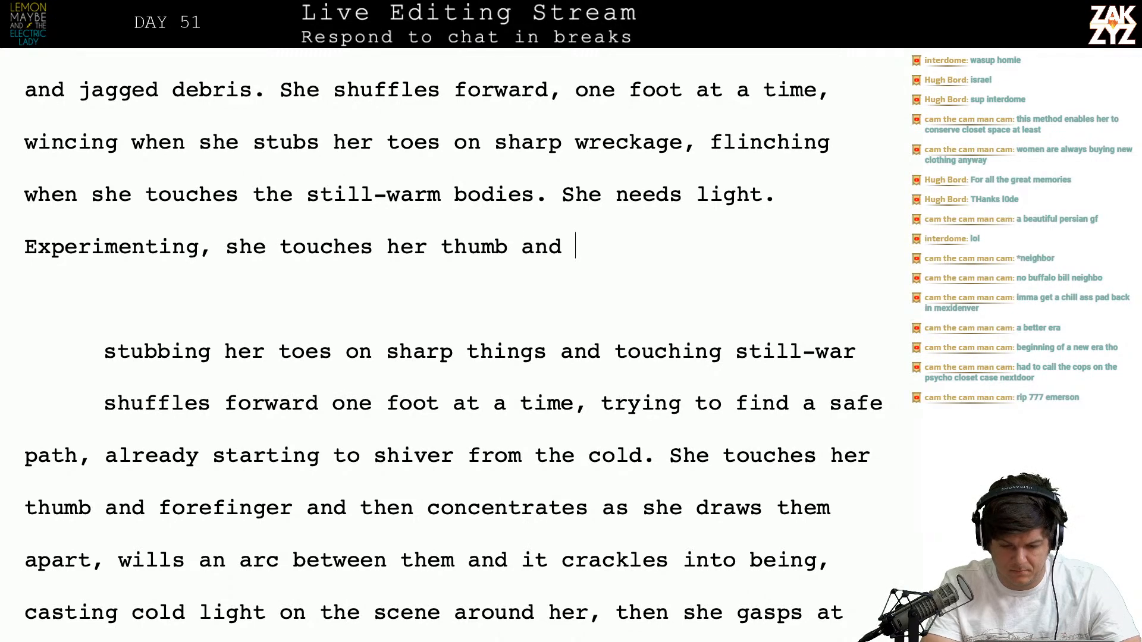
{"action": "type", "text": "forefinger toget"}
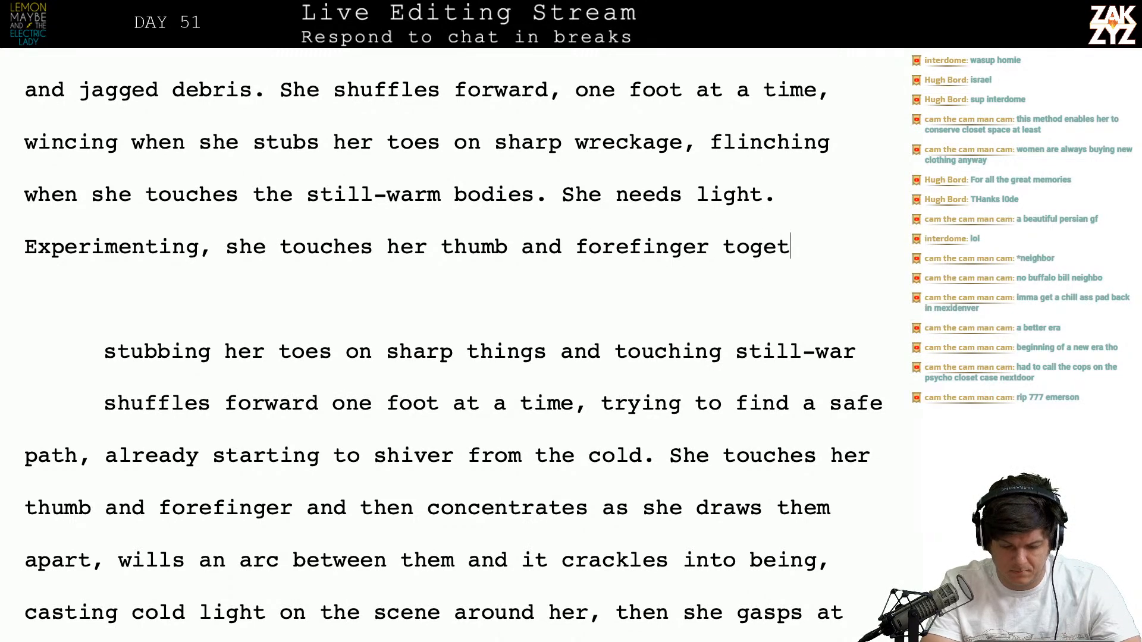
Continue the sentence with "and concentrates as she pulls them apart, willing power to flow between them."
{"action": "type", "text": "her and concentra"}
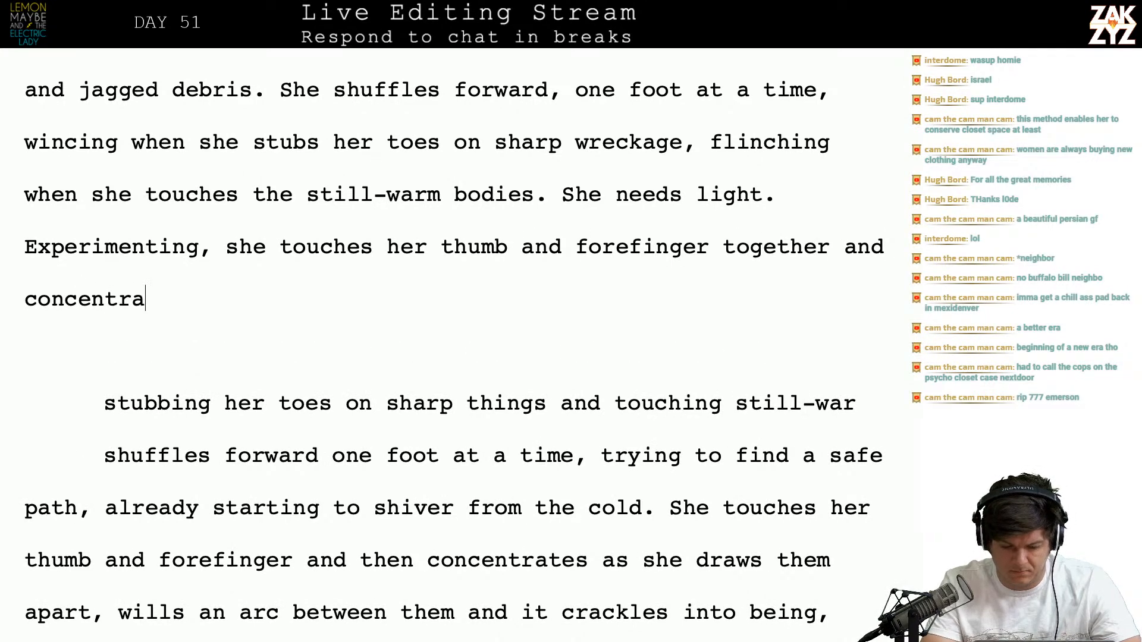
{"action": "type", "text": "tes as she pu"}
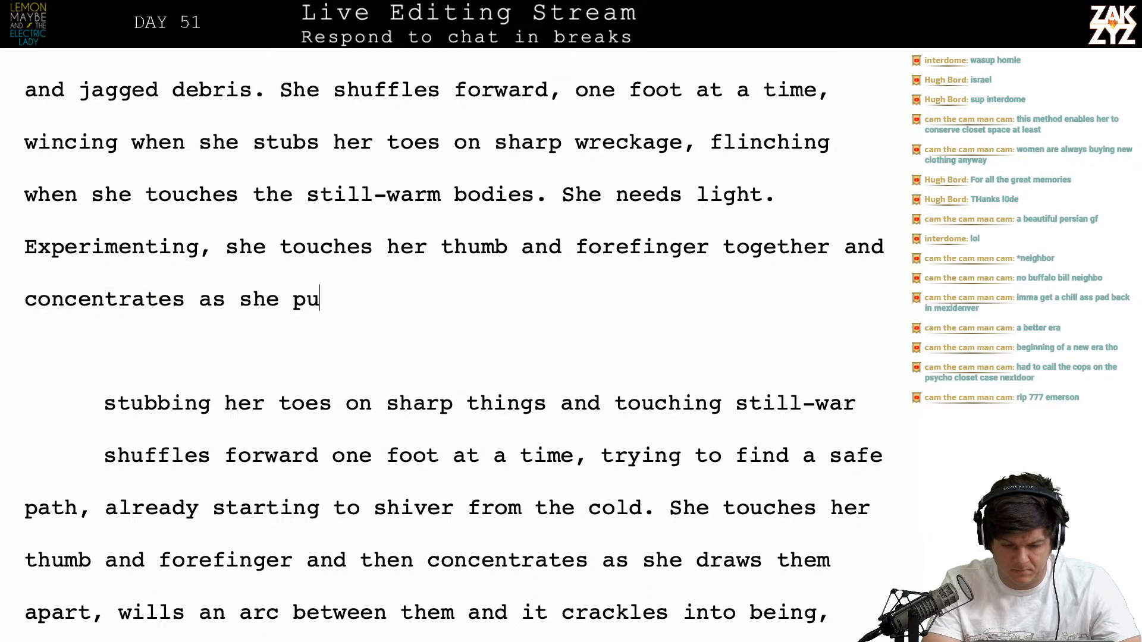
{"action": "type", "text": "lls them apart"}
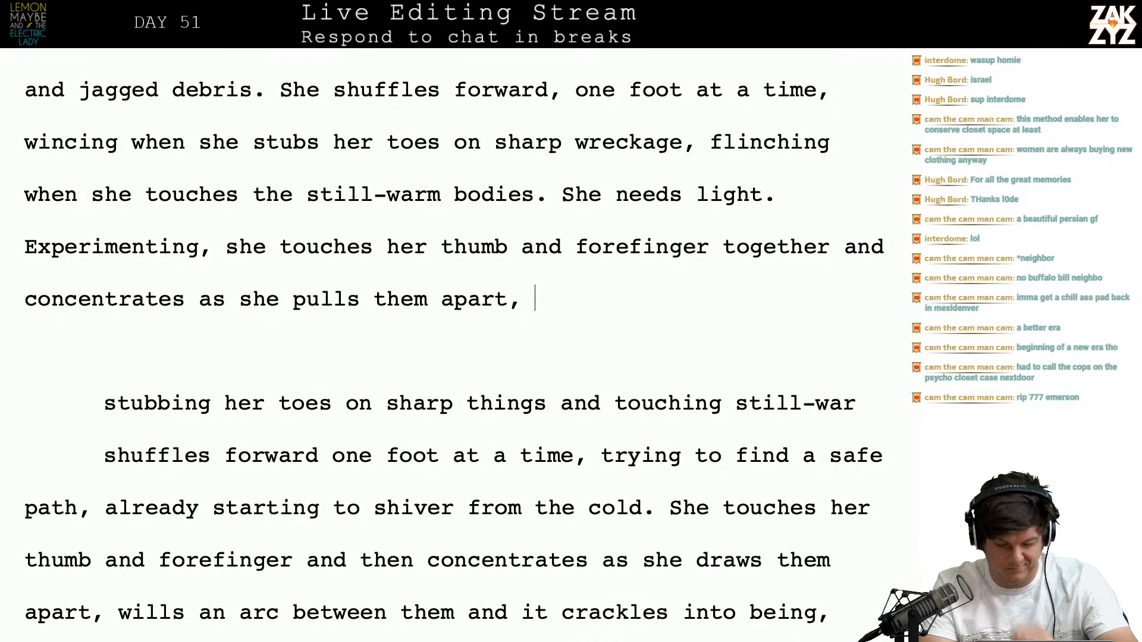
{"action": "type", "text": ", willing p"}
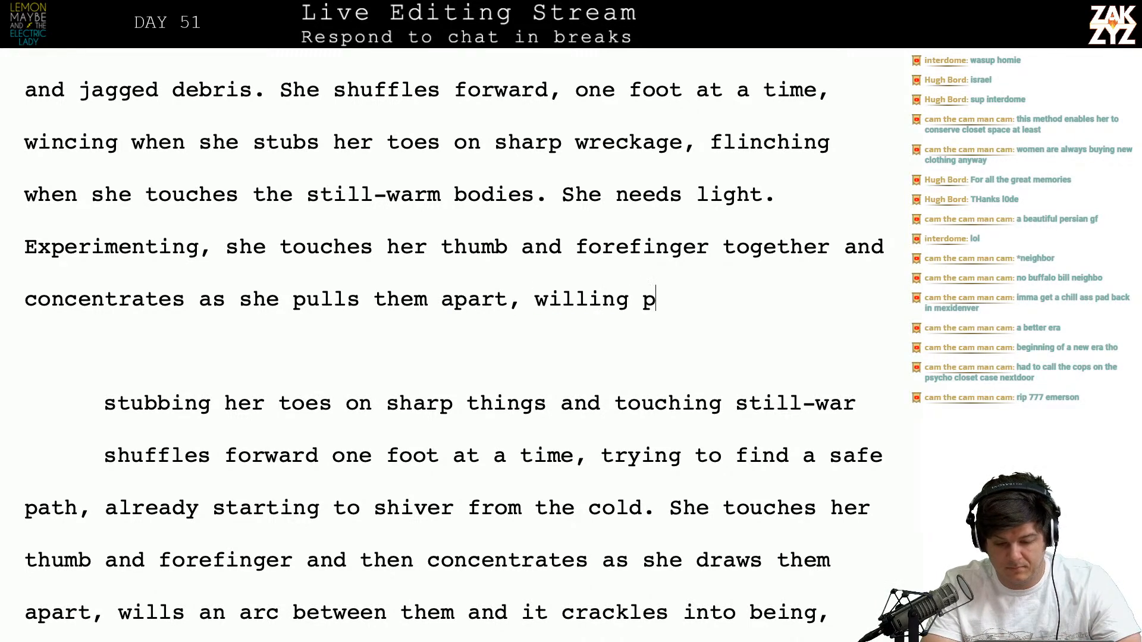
{"action": "type", "text": "ower to flow between them"}
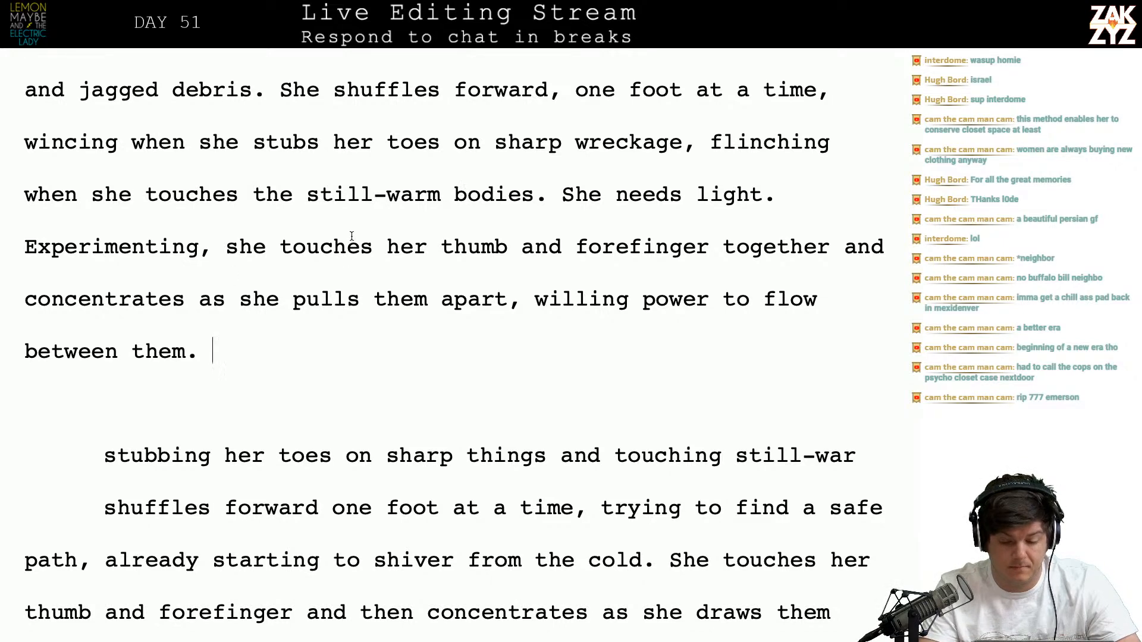
End the sentence at "pulls them apart." and split ", willing power to flow between them." off into its own paragraph
{"action": "type", "text": ". She will"}
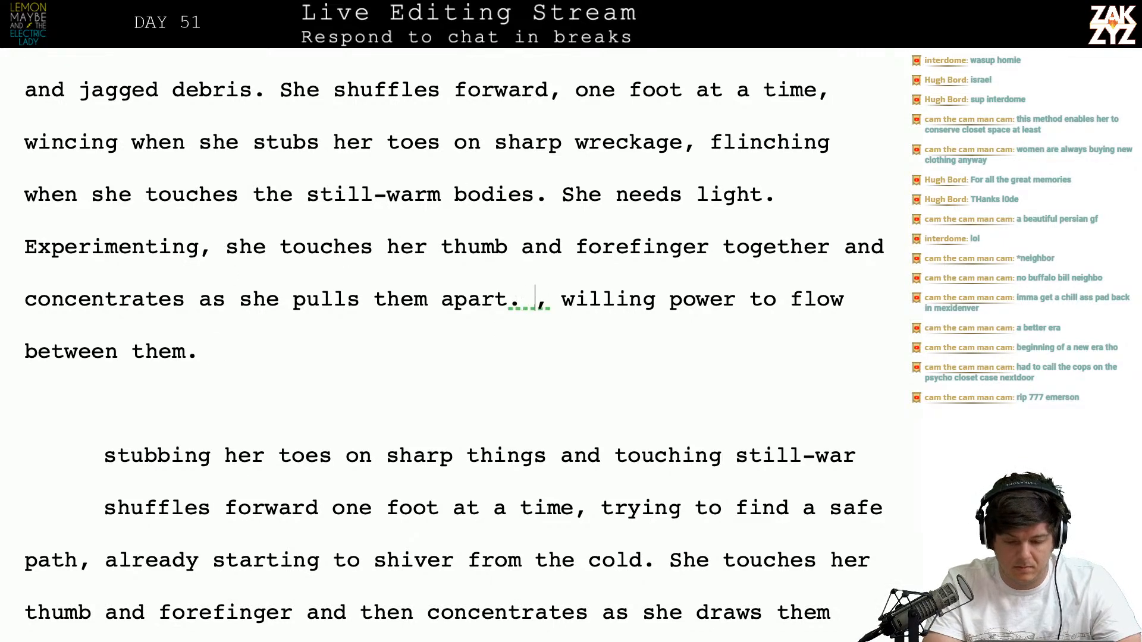
{"action": "key", "text": "BackSpace"}
{"action": "key", "text": "BackSpace"}
{"action": "key", "text": "BackSpace"}
{"action": "key", "text": "BackSpace"}
{"action": "key", "text": "BackSpace"}
{"action": "key", "text": "BackSpace"}
{"action": "key", "text": "BackSpace"}
{"action": "key", "text": "BackSpace"}
{"action": "key", "text": "Return"}
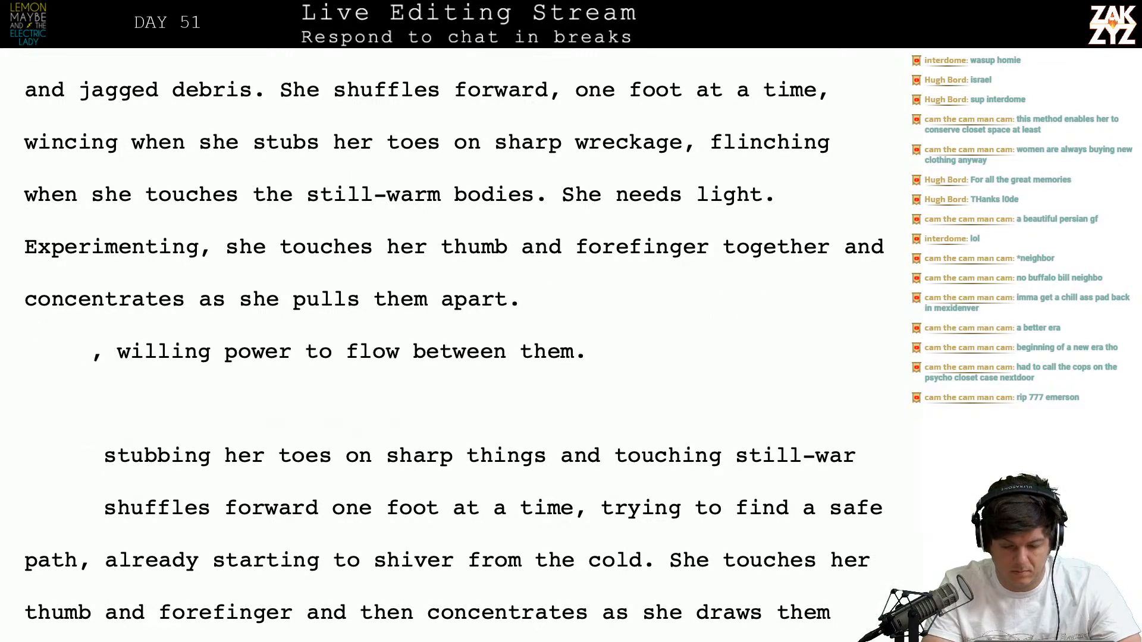
After "pulls them apart." write "With an effort of will she sends an arc of electricity flowing between them,"
{"action": "type", "text": "With an effort t"}
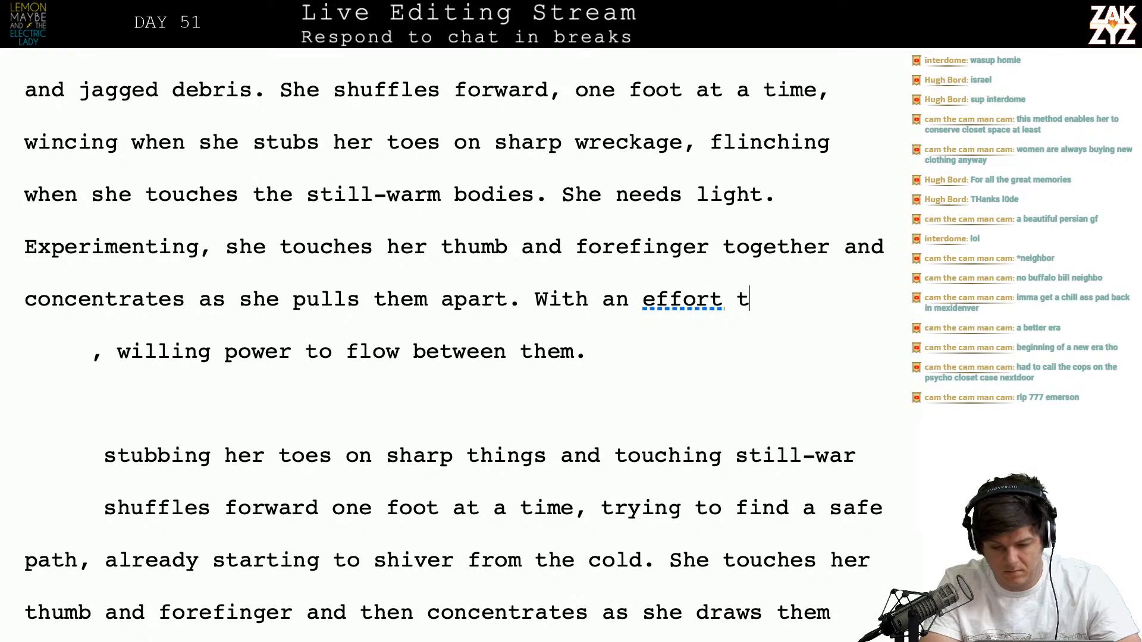
{"action": "key", "text": "BackSpace"}
{"action": "type", "text": "of will"}
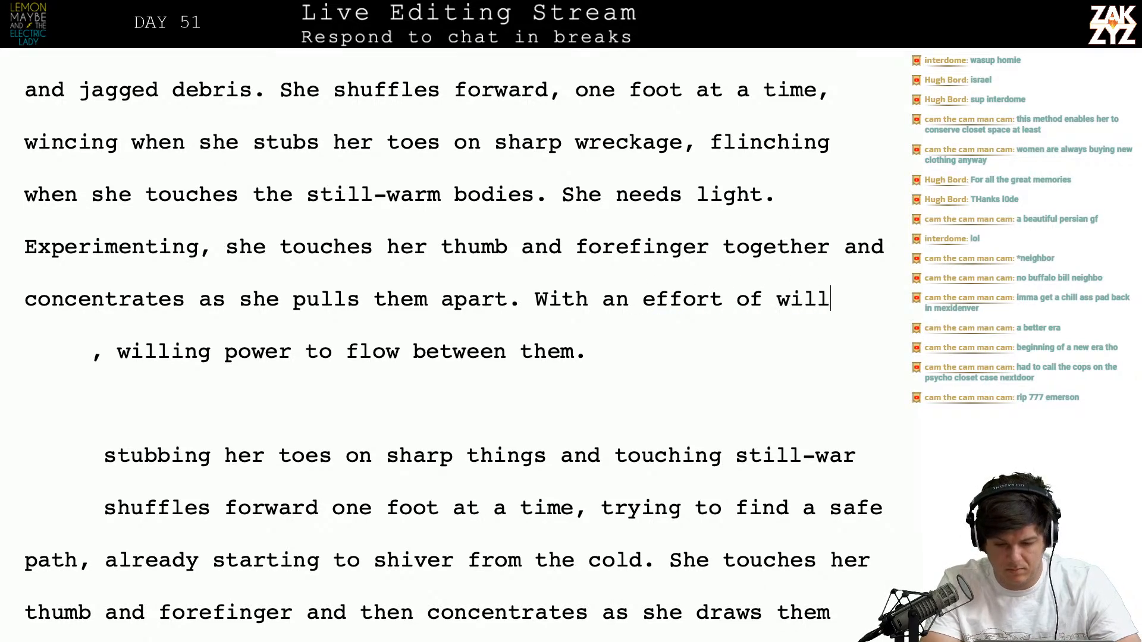
{"action": "type", "text": " she spe"}
{"action": "key", "text": "BackSpace"}
{"action": "type", "text": "en"}
{"action": "key", "text": "BackSpace"}
{"action": "key", "text": "BackSpace"}
{"action": "type", "text": "ends a"}
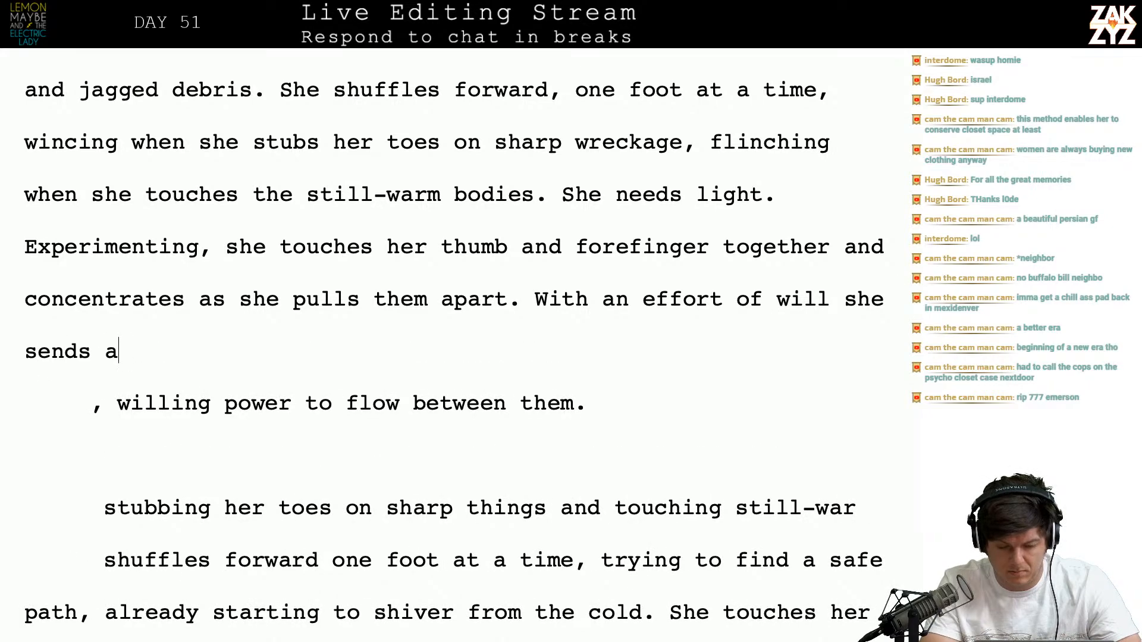
{"action": "type", "text": "n arc of ele"}
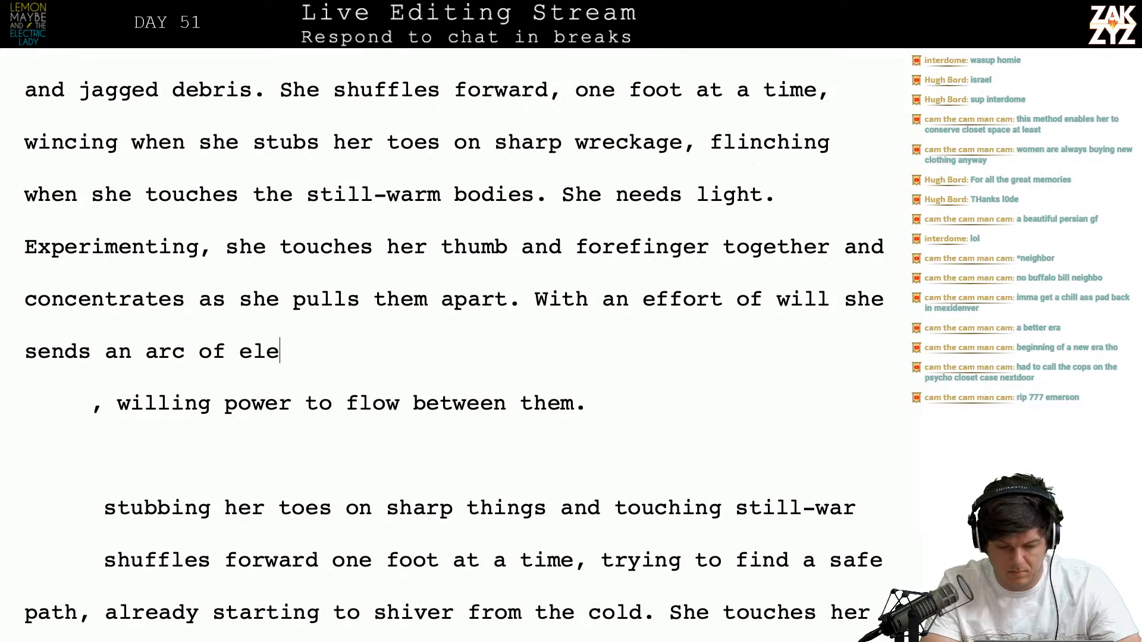
{"action": "type", "text": "ctricity flowing between them,"}
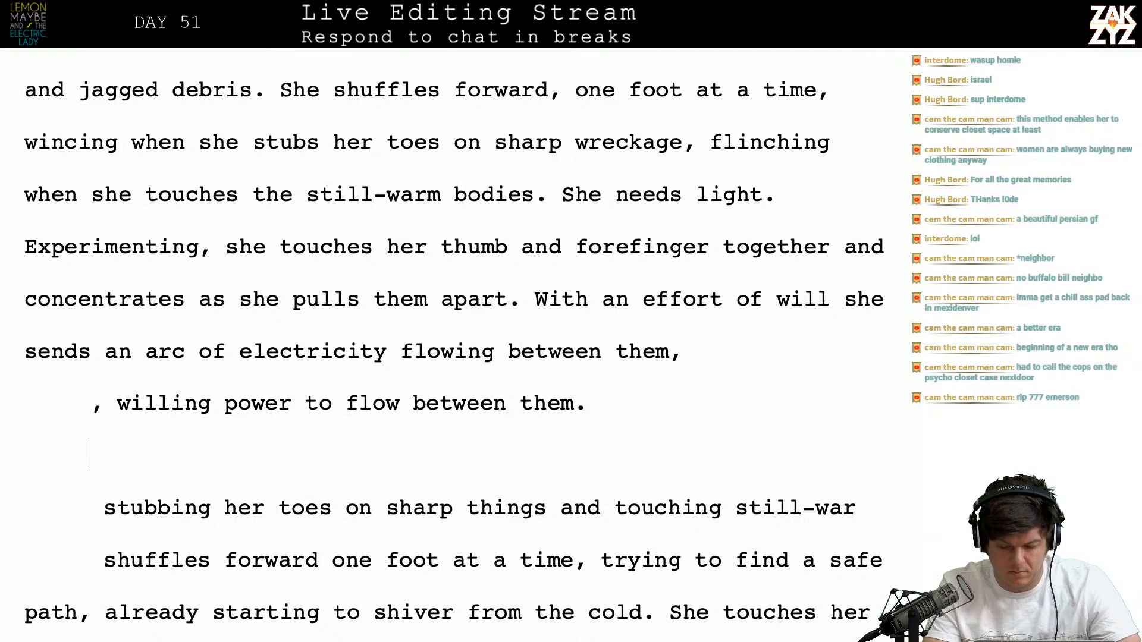
Finish the electricity sentence with "casting cold light on the scene around her."
{"action": "scroll", "coordinate": [695, 560], "scroll_direction": "down", "scroll_amount": 3}
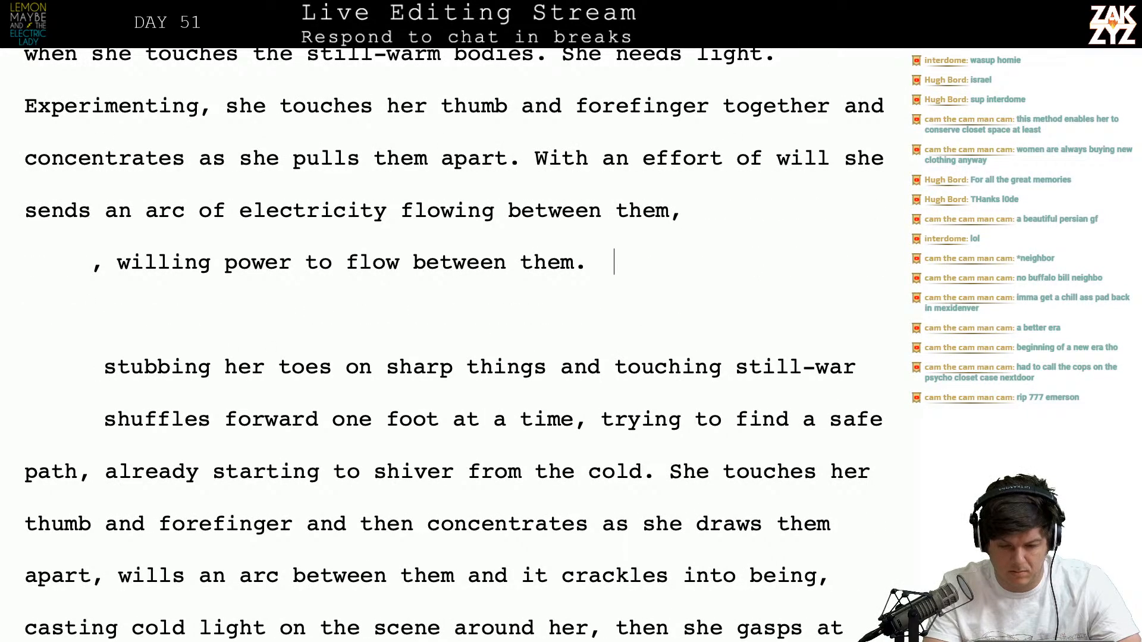
{"action": "type", "text": "casting cold light "}
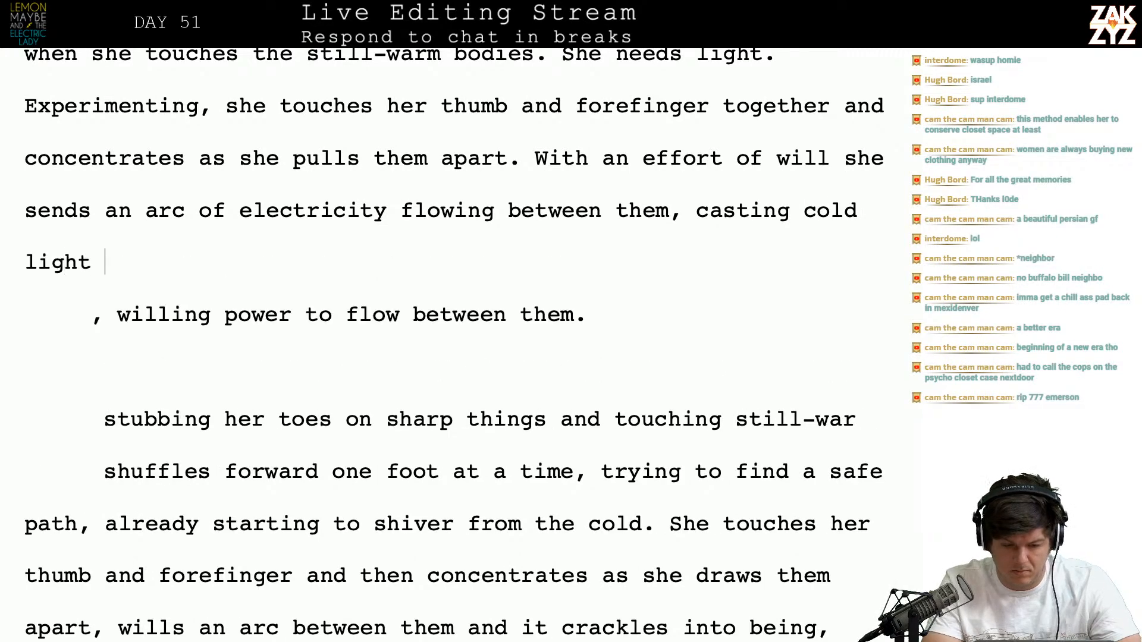
{"action": "type", "text": "on the scene aro"}
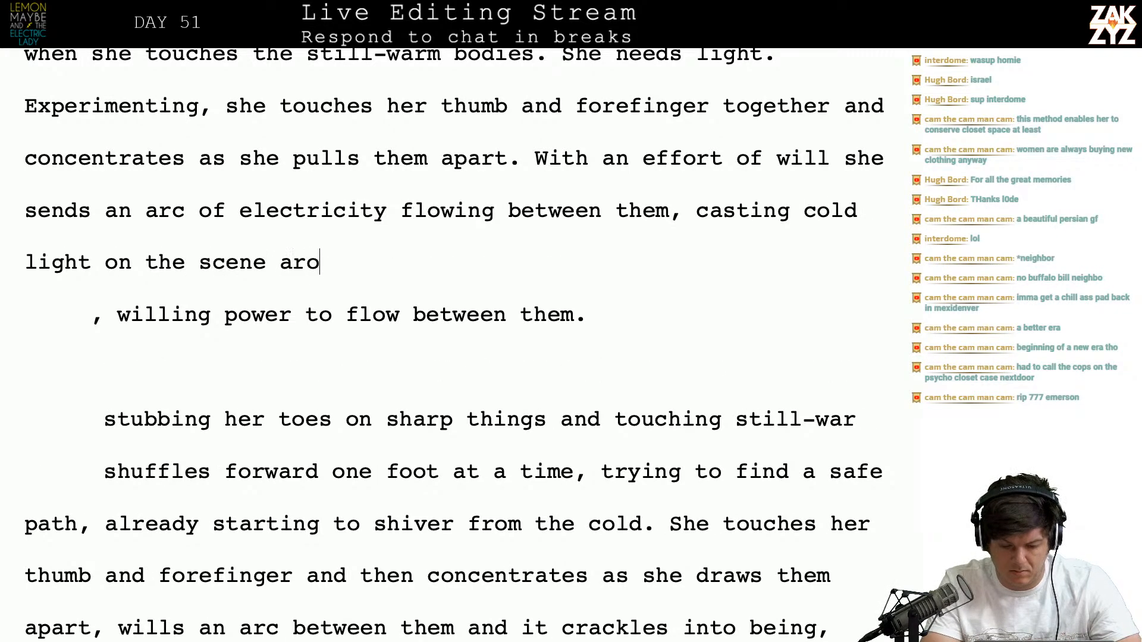
{"action": "type", "text": "und her."}
Replace the leftover draft from ", willing power" through the old "scene around her, t" with "She gasps at the"
{"action": "key", "text": "shift+Down"}
{"action": "key", "text": "shift+Down"}
{"action": "key", "text": "shift+Down"}
{"action": "key", "text": "shift+Down"}
{"action": "key", "text": "shift+Down"}
{"action": "key", "text": "shift+Down"}
{"action": "key", "text": "shift+Down"}
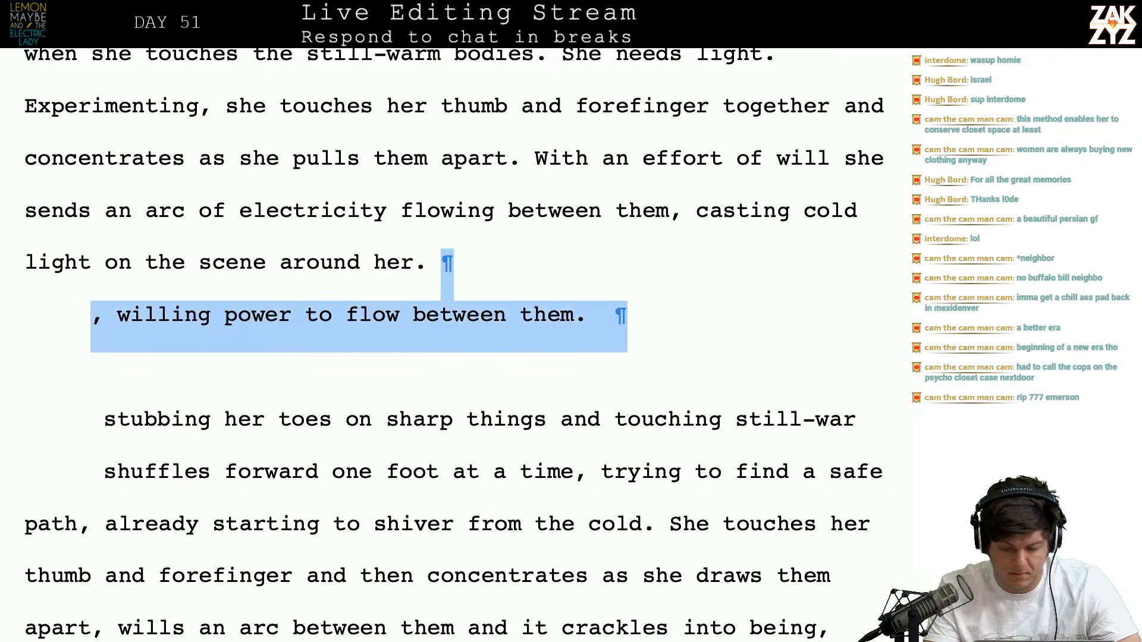
{"action": "key", "text": "shift+Down"}
{"action": "key", "text": "shift+Down"}
{"action": "key", "text": "shift+Up"}
{"action": "key", "text": "shift+Right"}
{"action": "key", "text": "shift+Right"}
{"action": "key", "text": "shift+Right"}
{"action": "key", "text": "shift+Right"}
{"action": "key", "text": "shift+Right"}
{"action": "key", "text": "ctrl+shift+Right"}
{"action": "key", "text": "ctrl+shift+Right"}
{"action": "key", "text": "ctrl+shift+Right"}
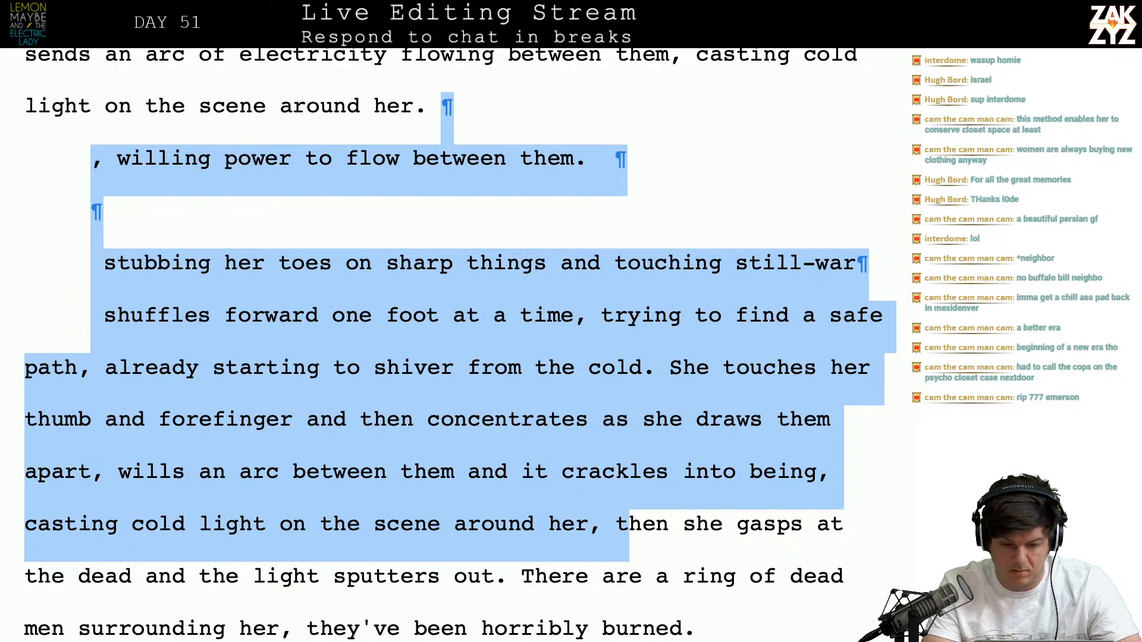
{"action": "key", "text": "BackSpace"}
{"action": "type", "text": "She gasps at t"}
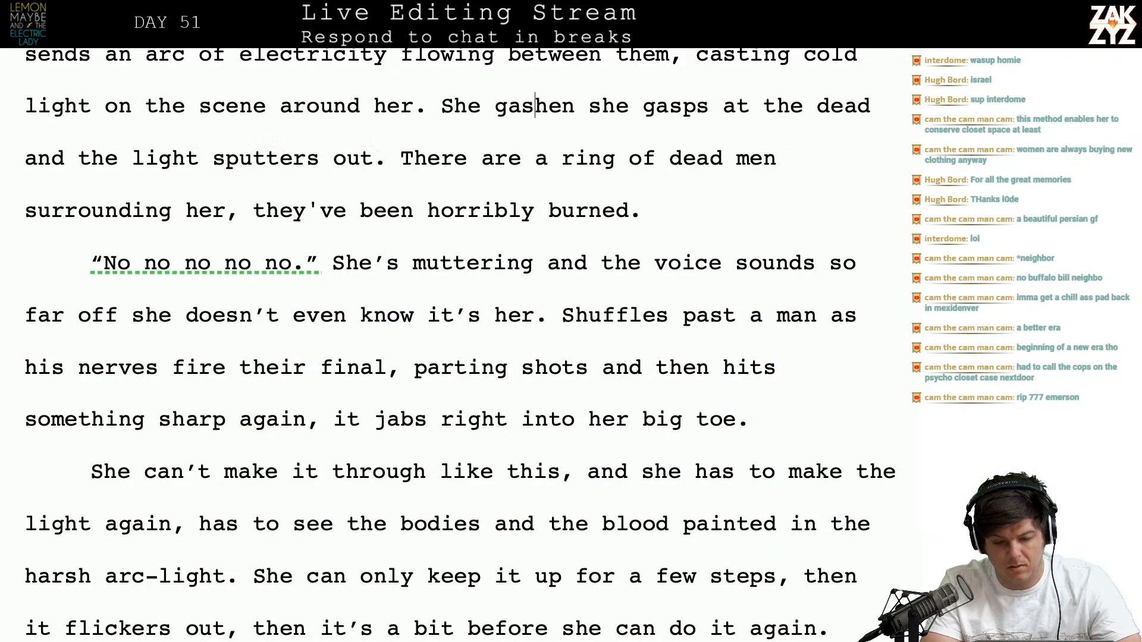
{"action": "type", "text": "he"}
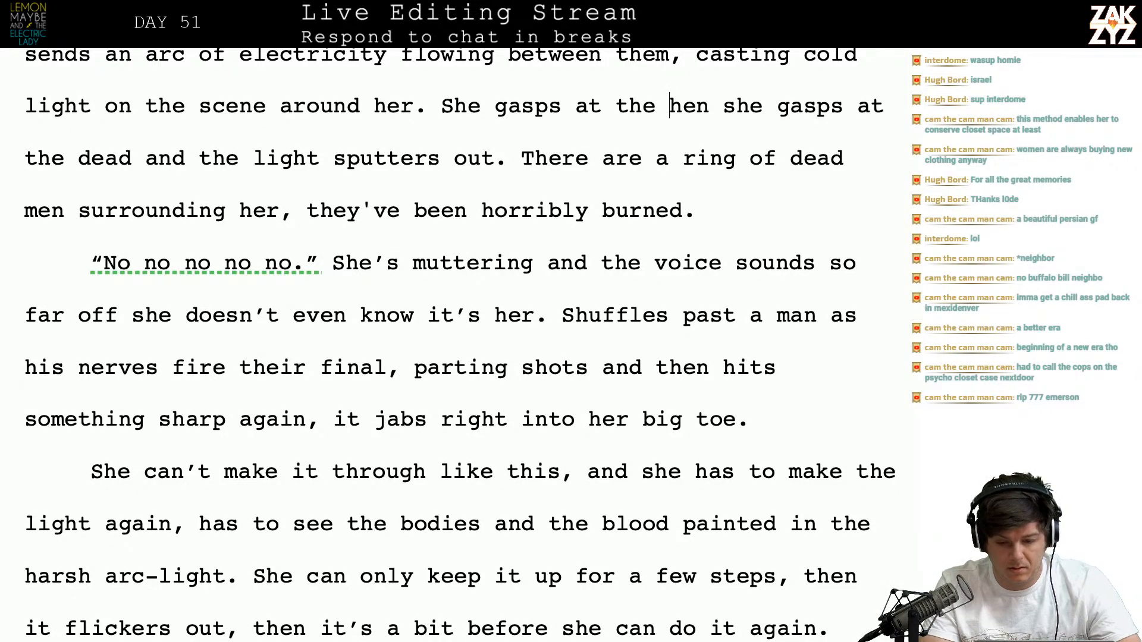
Reread the revised passage from "This isn't a dream." through the paragraph about the arc of electricity
{"action": "key", "text": "Up"}
{"action": "key", "text": "Up"}
{"action": "key", "text": "Up"}
{"action": "key", "text": "Up"}
{"action": "key", "text": "Up"}
{"action": "key", "text": "Up"}
{"action": "key", "text": "Up"}
{"action": "key", "text": "Up"}
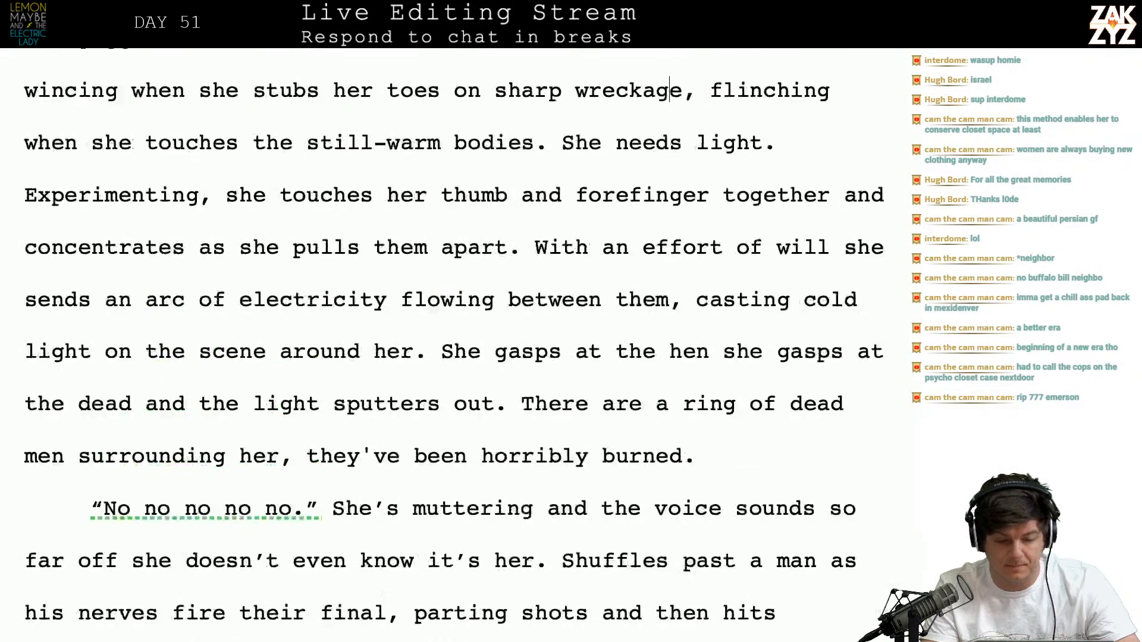
{"action": "scroll", "coordinate": [458, 348], "scroll_direction": "up", "scroll_amount": 3}
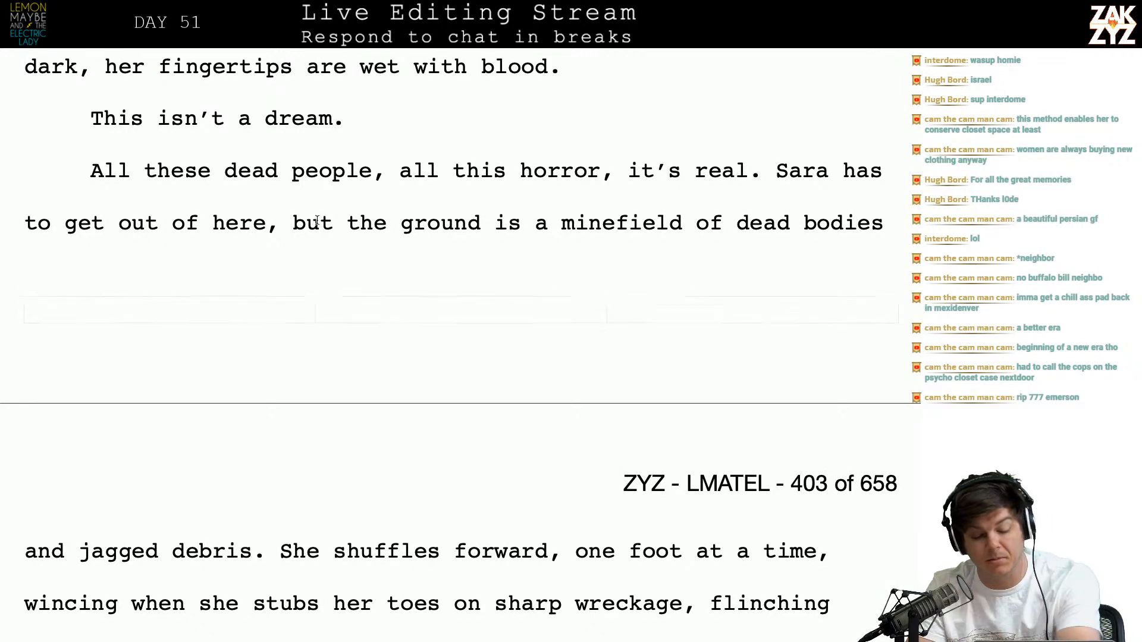
{"action": "scroll", "coordinate": [315, 221], "scroll_direction": "down", "scroll_amount": 3}
{"action": "scroll", "coordinate": [315, 221], "scroll_direction": "down", "scroll_amount": 5}
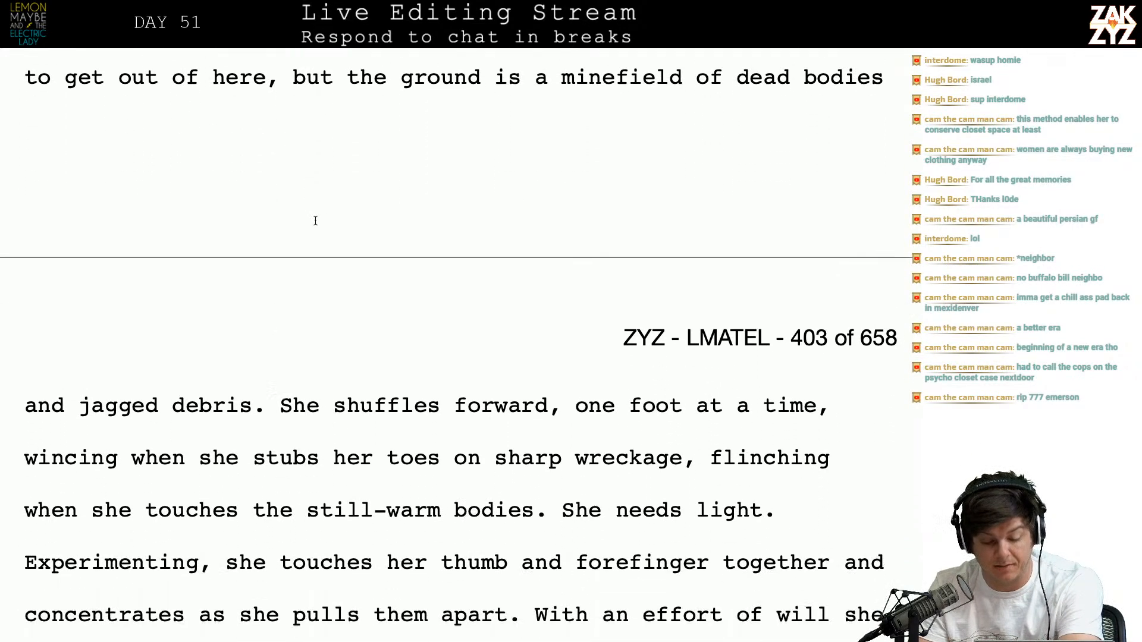
{"action": "scroll", "coordinate": [333, 363], "scroll_direction": "down", "scroll_amount": 4}
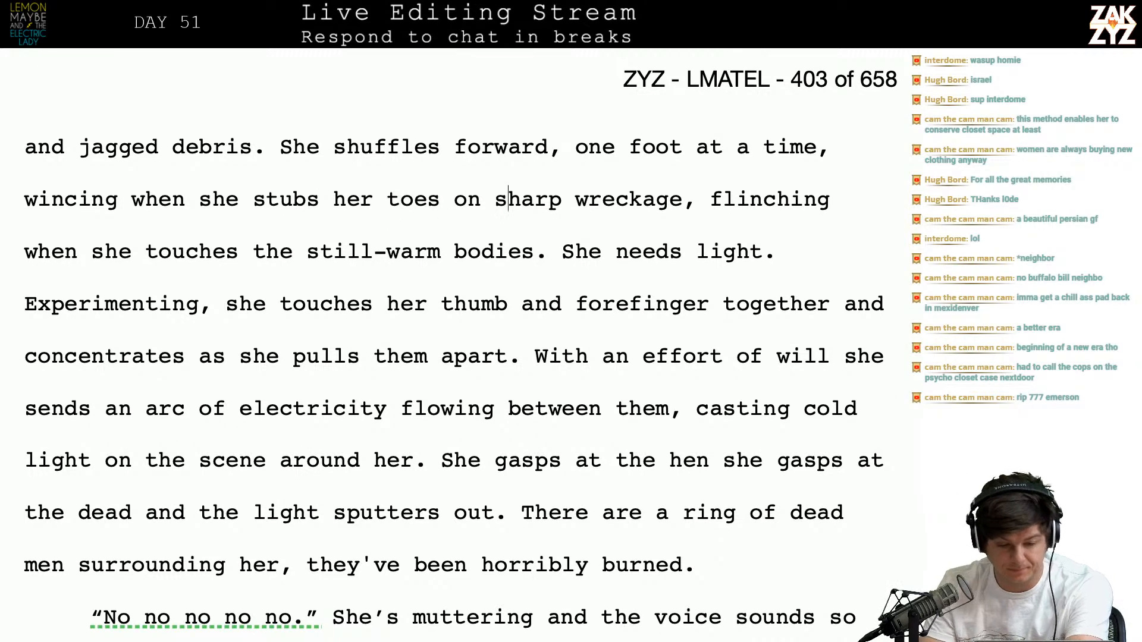
Delete "on sharp wreckage" after "wincing when she stubs her toes", keeping the comma before "flinching"
{"action": "key", "text": "BackSpace"}
{"action": "key", "text": "BackSpace"}
{"action": "key", "text": "BackSpace"}
{"action": "key", "text": "BackSpace"}
{"action": "key", "text": "BackSpace"}
{"action": "key", "text": "BackSpace"}
{"action": "key", "text": "BackSpace"}
{"action": "key", "text": "BackSpace"}
{"action": "key", "text": "BackSpace"}
{"action": "key", "text": "BackSpace"}
{"action": "key", "text": "BackSpace"}
{"action": "key", "text": "BackSpace"}
{"action": "key", "text": "BackSpace"}
{"action": "key", "text": "BackSpace"}
{"action": "key", "text": "BackSpace"}
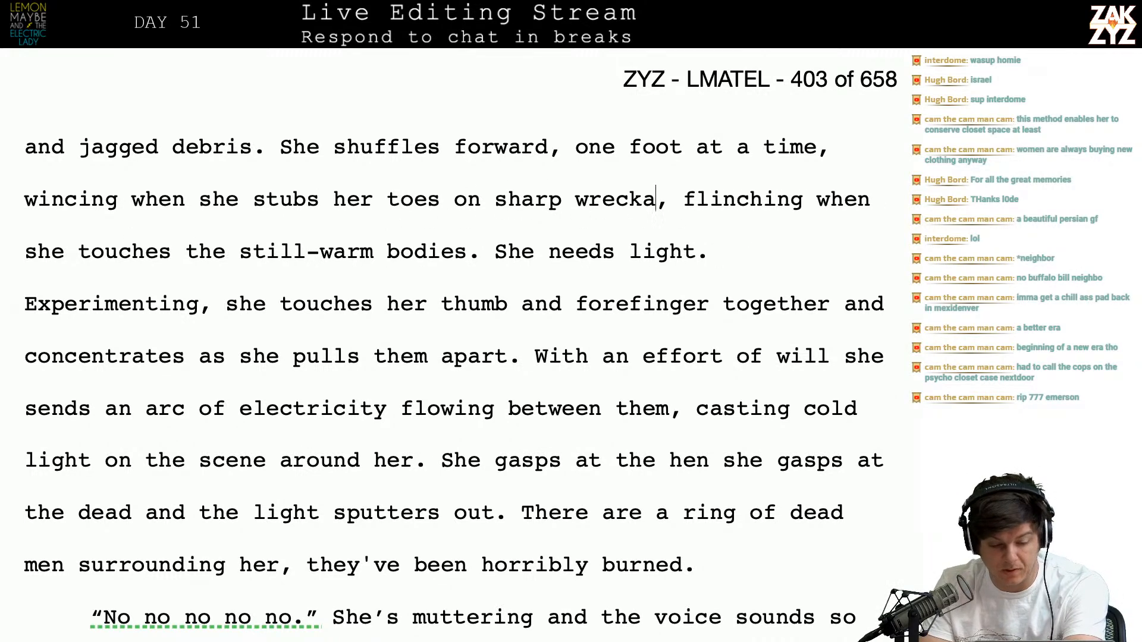
{"action": "key", "text": "BackSpace"}
{"action": "key", "text": "BackSpace"}
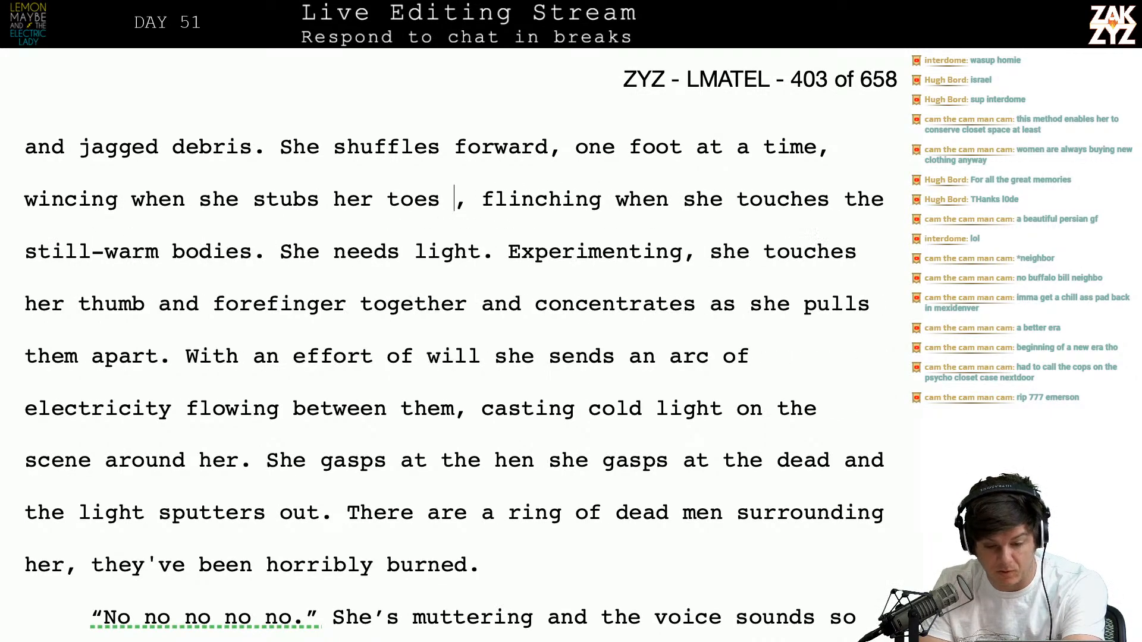
{"action": "key", "text": "BackSpace"}
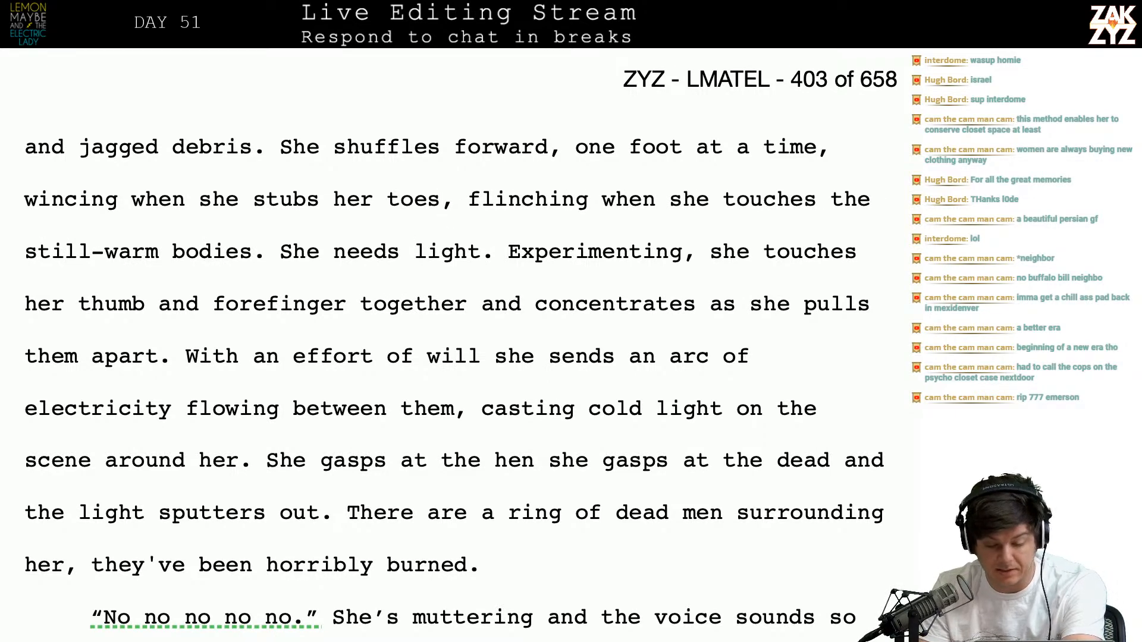
Replace "she" with "Sara" after "Experimenting,"
{"action": "key", "text": "Right"}
{"action": "key", "text": "Right"}
{"action": "key", "text": "Right"}
{"action": "key", "text": "Right"}
{"action": "key", "text": "Right"}
{"action": "key", "text": "Right"}
{"action": "key", "text": "Right"}
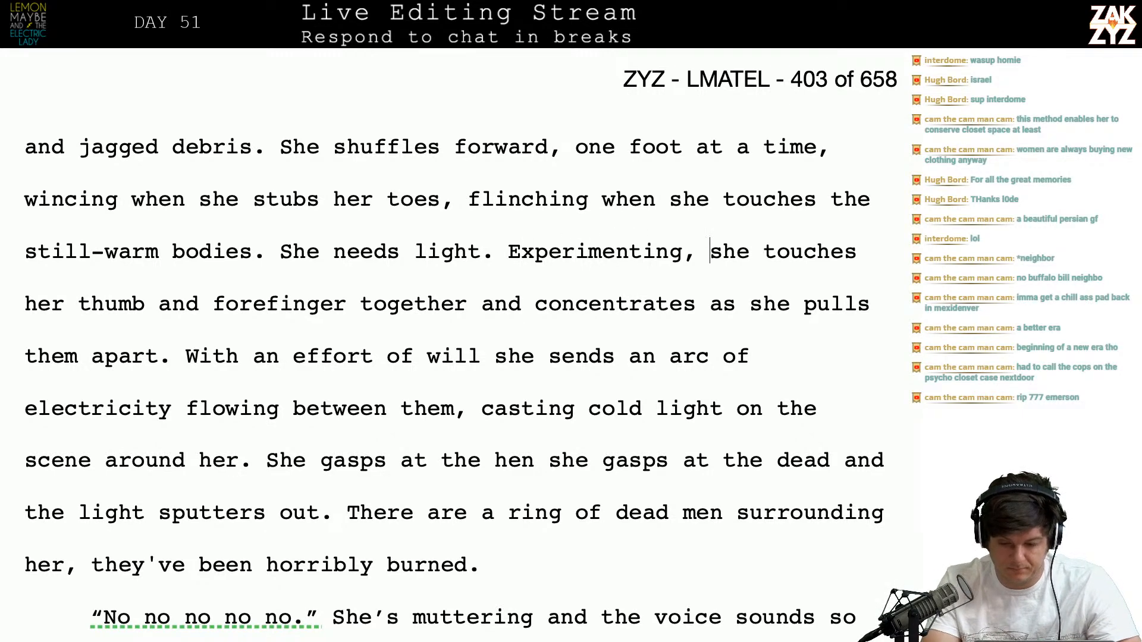
{"action": "key", "text": "BackSpace"}
{"action": "key", "text": "BackSpace"}
{"action": "key", "text": "BackSpace"}
{"action": "type", "text": "Sara"}
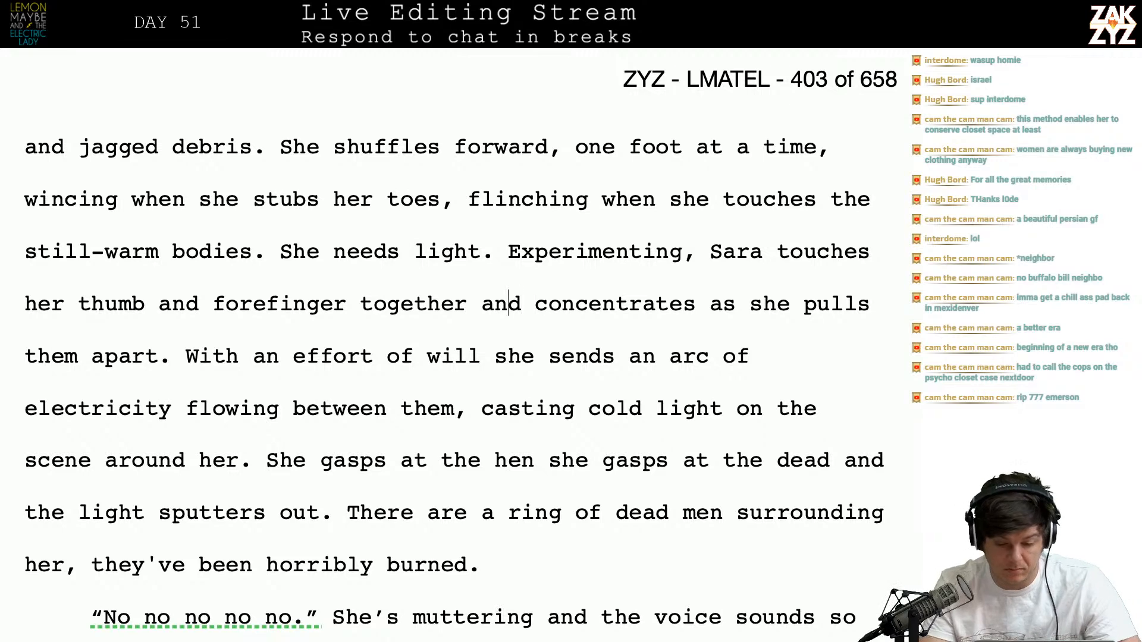
After "forefinger together", insert ". She pulls them apart, concentrating on channeling energy between them." and split the old text into its own paragraph
{"action": "left_click", "coordinate": [467, 304]}
{"action": "type", "text": ". She pul"}
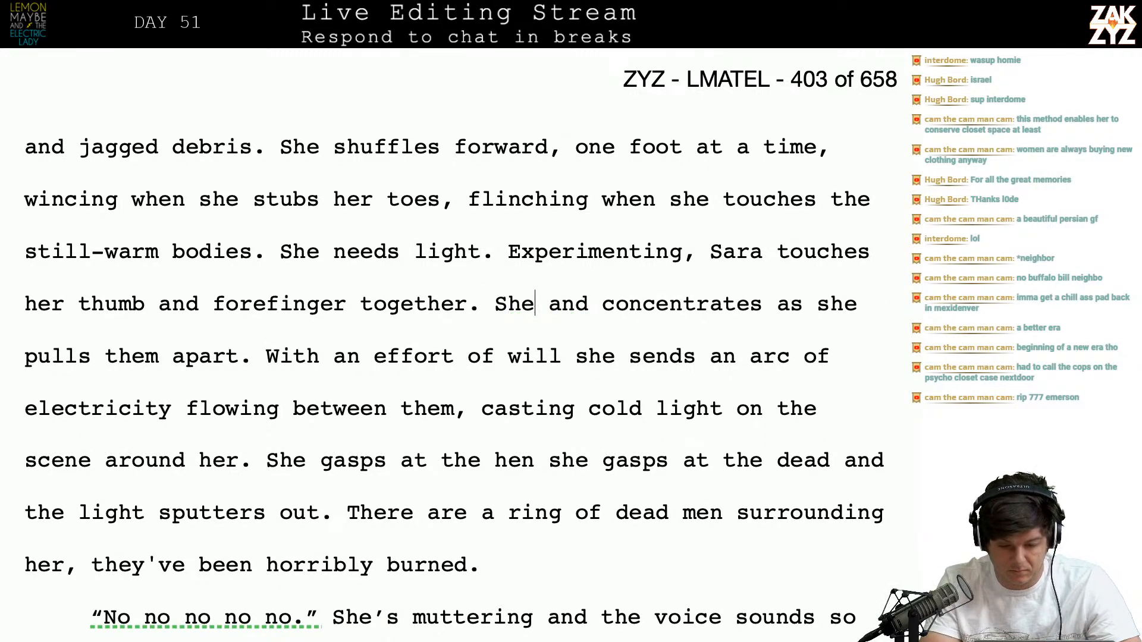
{"action": "type", "text": "ls them apart, co"}
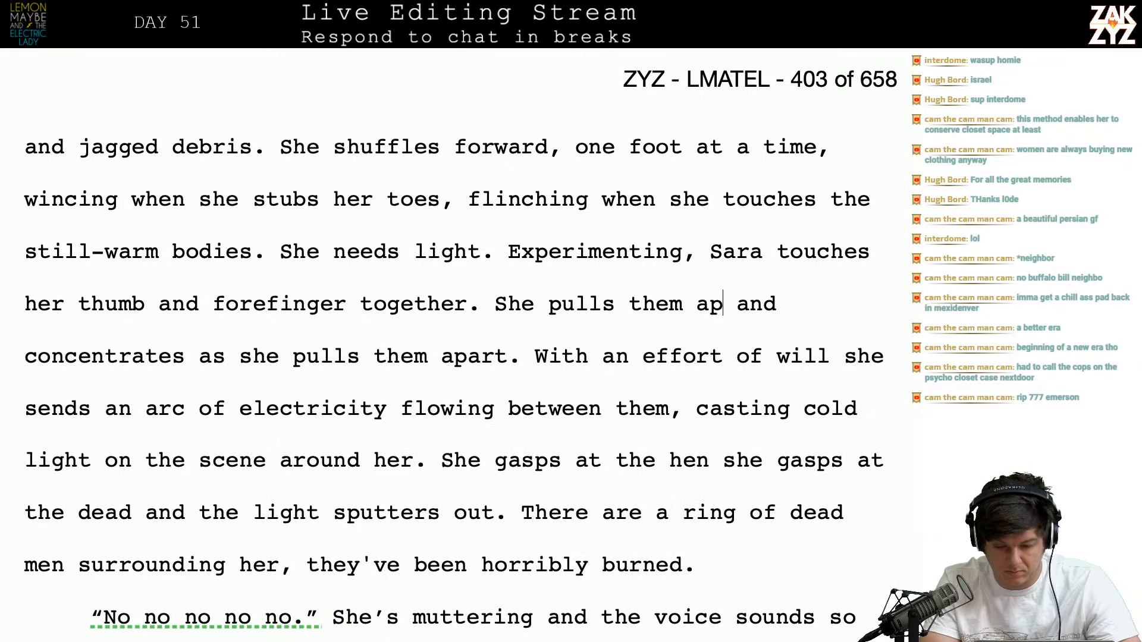
{"action": "type", "text": "n"}
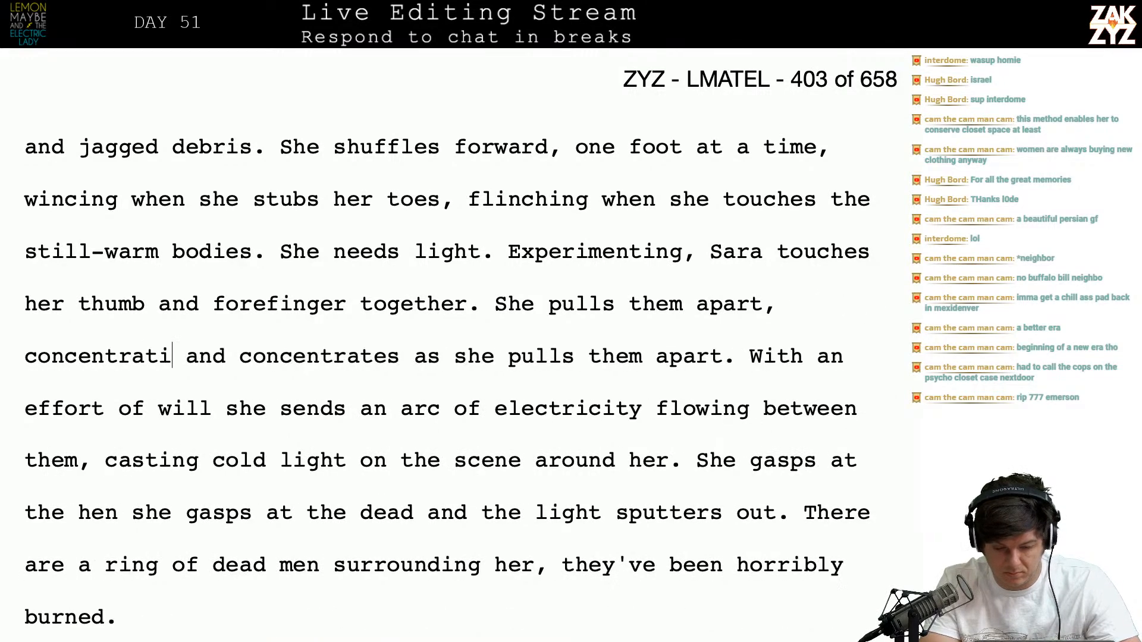
{"action": "type", "text": "centrating on channeling energ"}
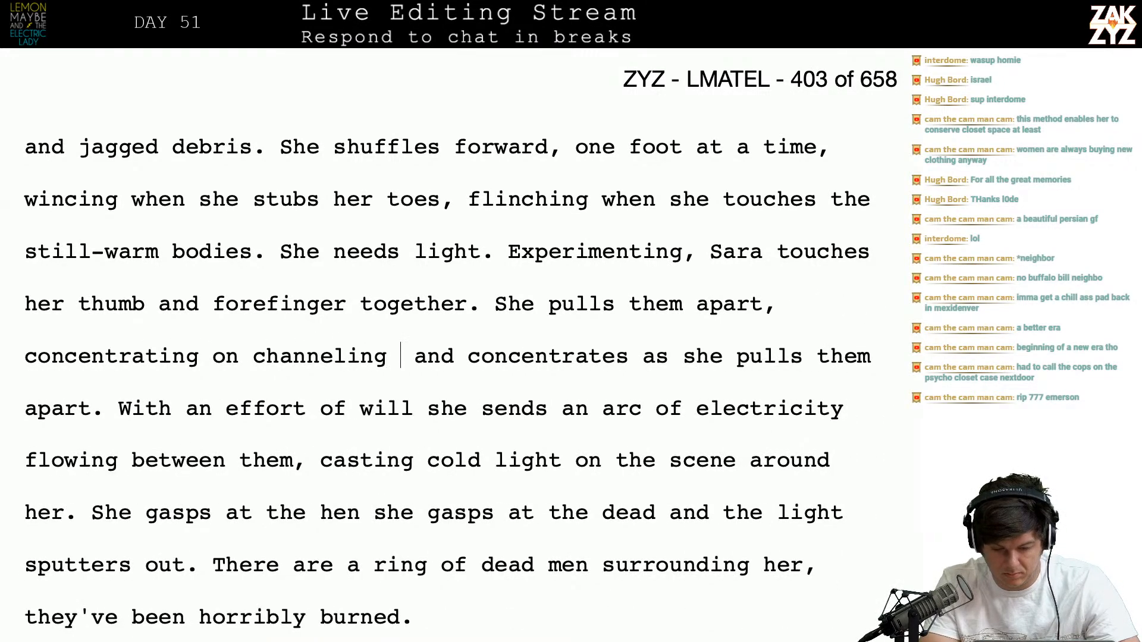
{"action": "type", "text": "y between them.  and"}
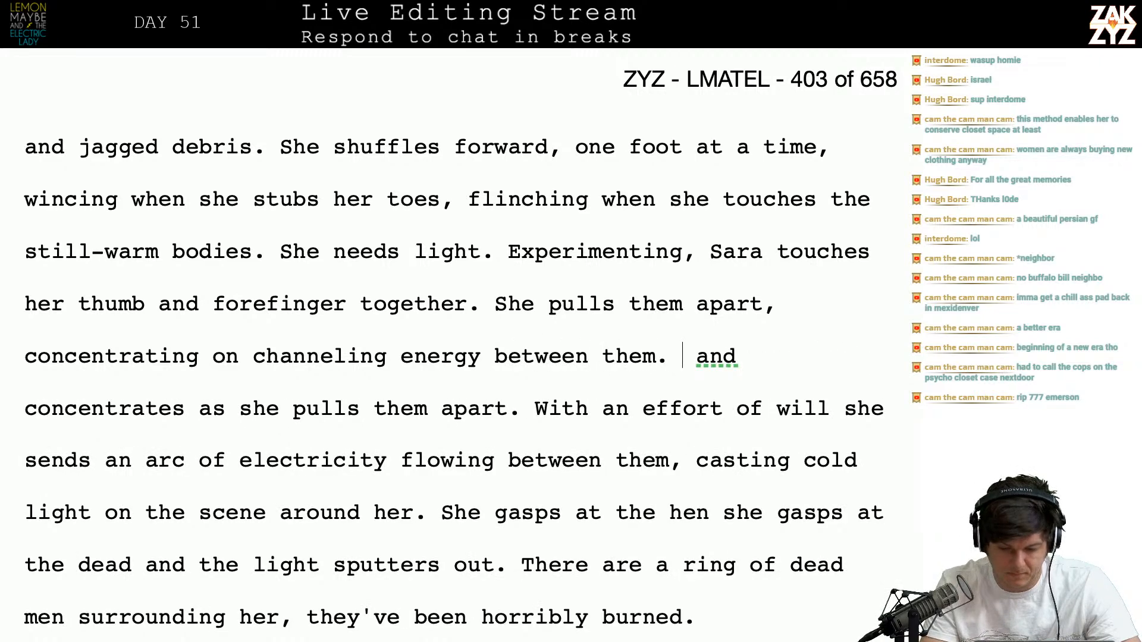
{"action": "key", "text": "Return"}
{"action": "key", "text": "Left"}
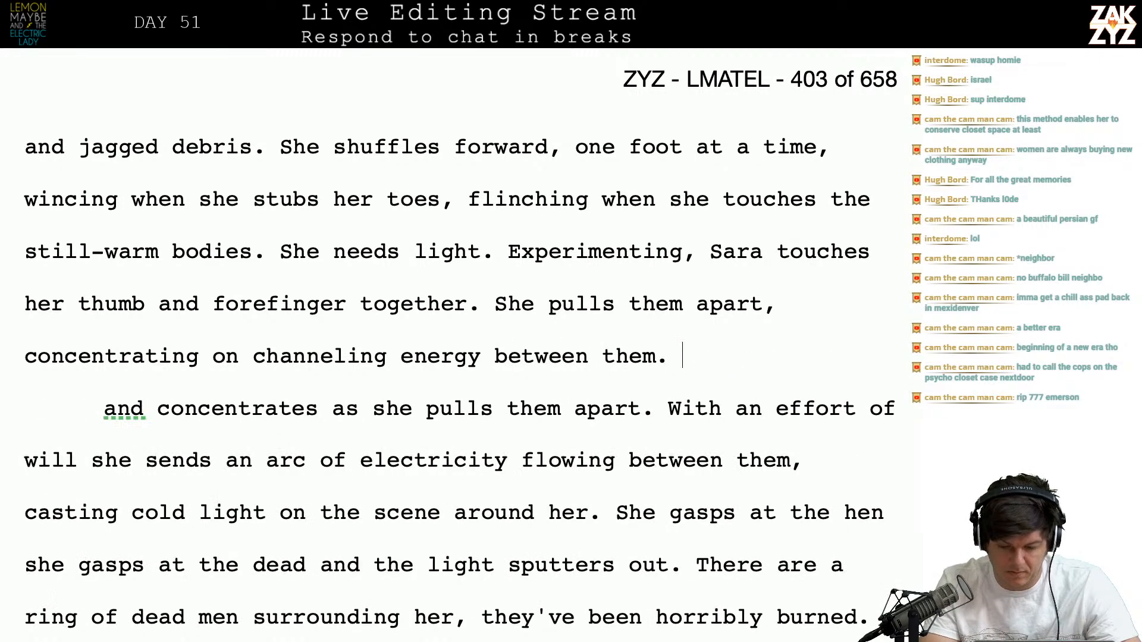
Continue the revised paragraph with "A crackling arc flows between her fingers, casting cold light"
{"action": "type", "text": "An"}
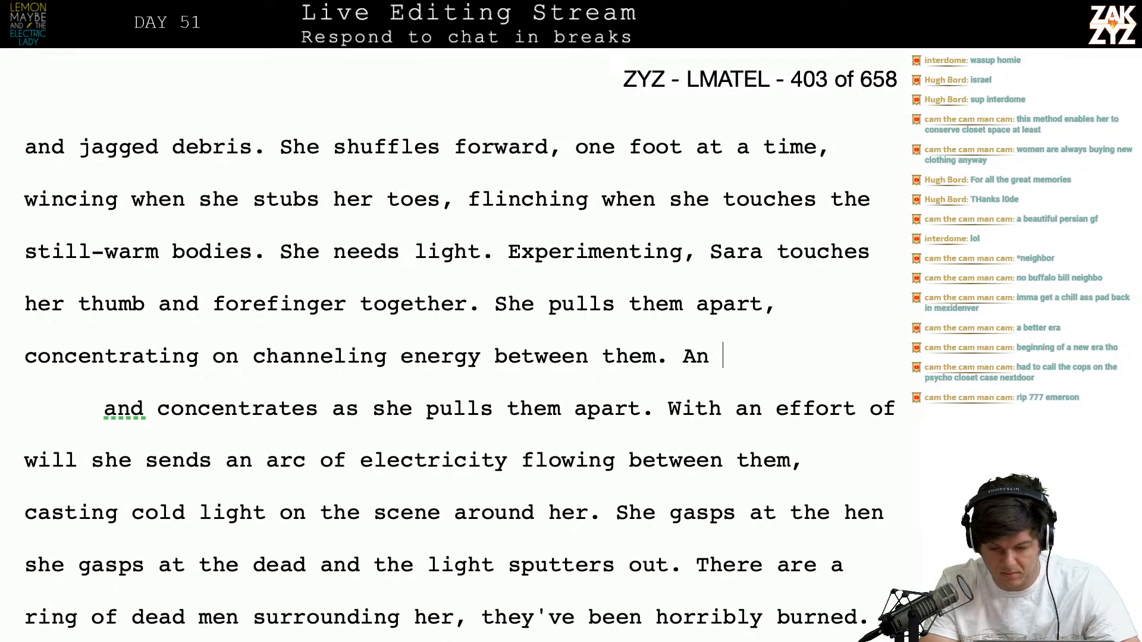
{"action": "key", "text": "BackSpace"}
{"action": "key", "text": "BackSpace"}
{"action": "key", "text": "BackSpace"}
{"action": "type", "text": "A c"}
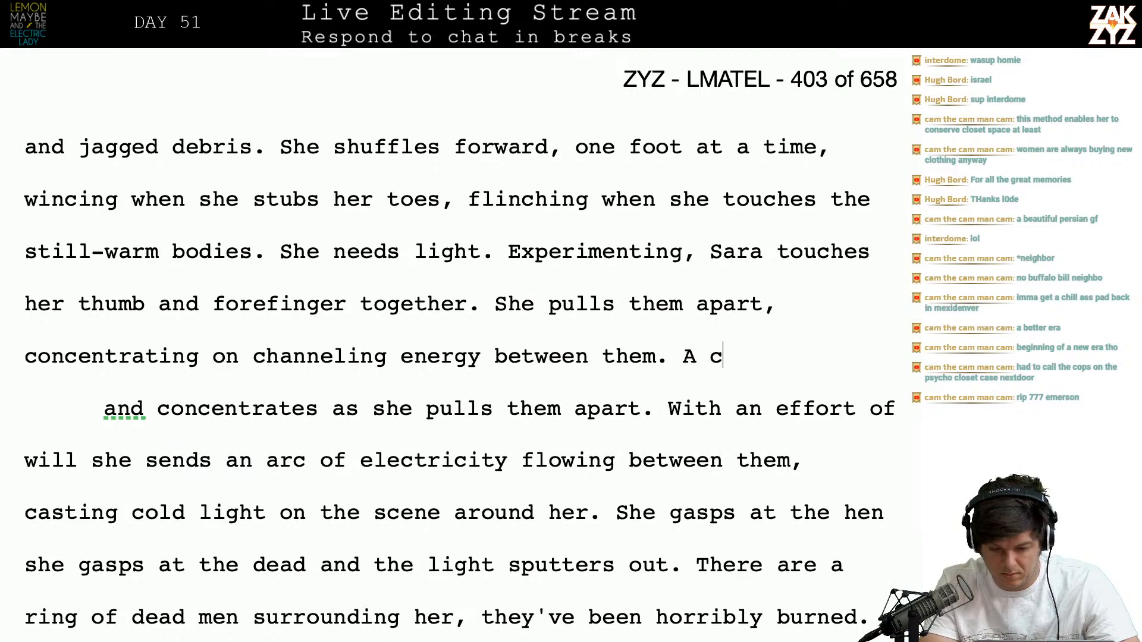
{"action": "type", "text": "rackling ar"}
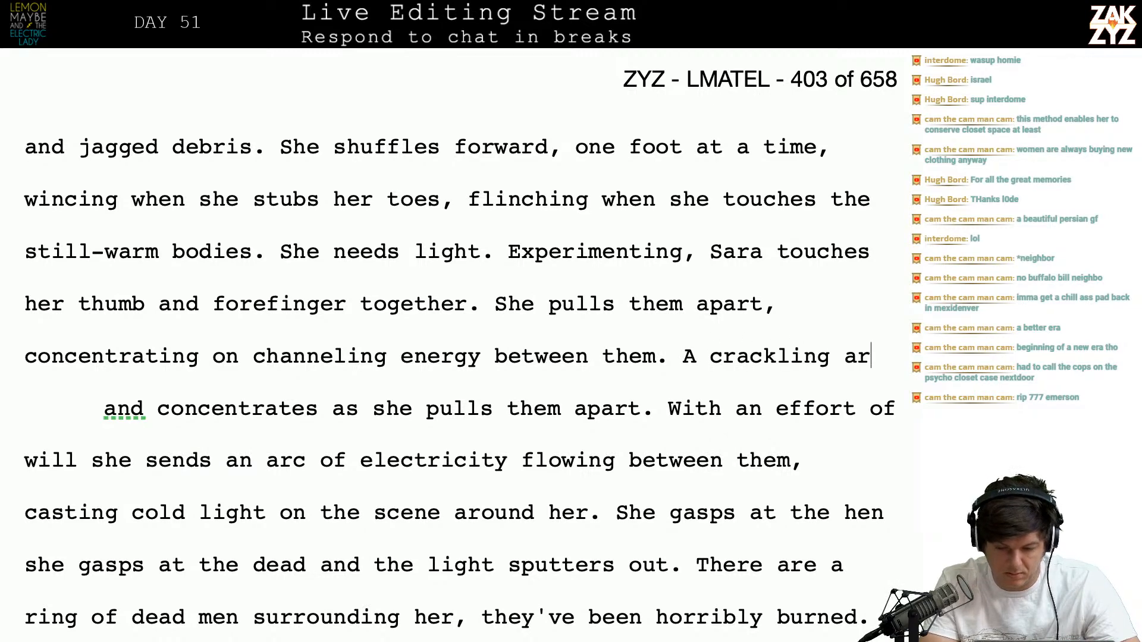
{"action": "type", "text": "c flows between her "}
{"action": "type", "text": "f"}
{"action": "key", "text": "BackSpace"}
{"action": "type", "text": "between he"}
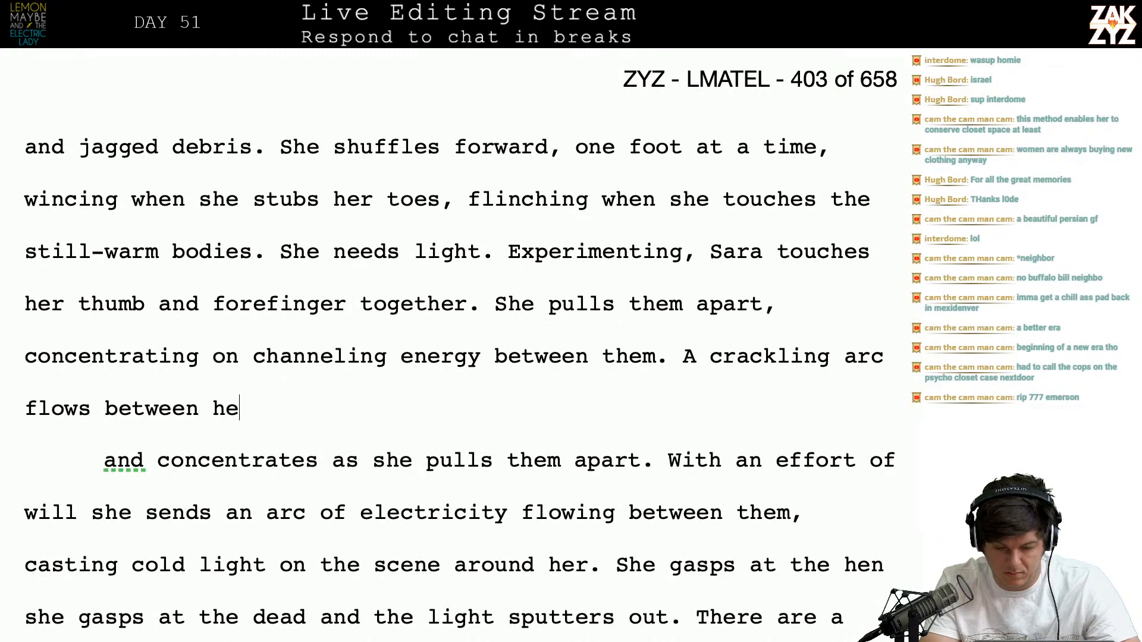
{"action": "type", "text": "r fingers, c"}
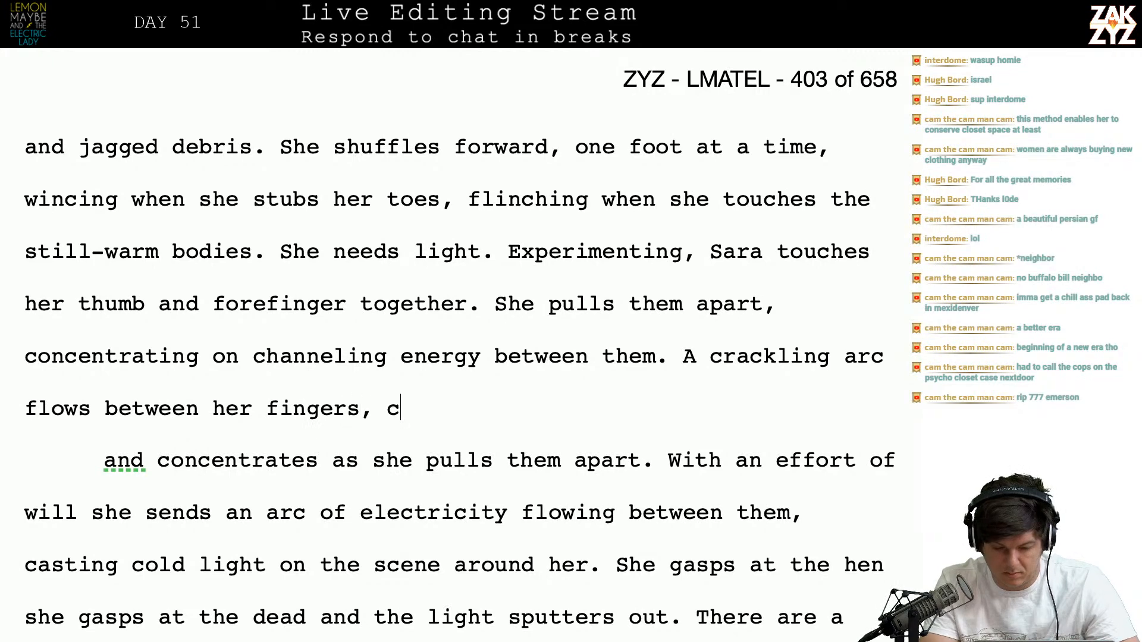
{"action": "type", "text": "asting cold light"}
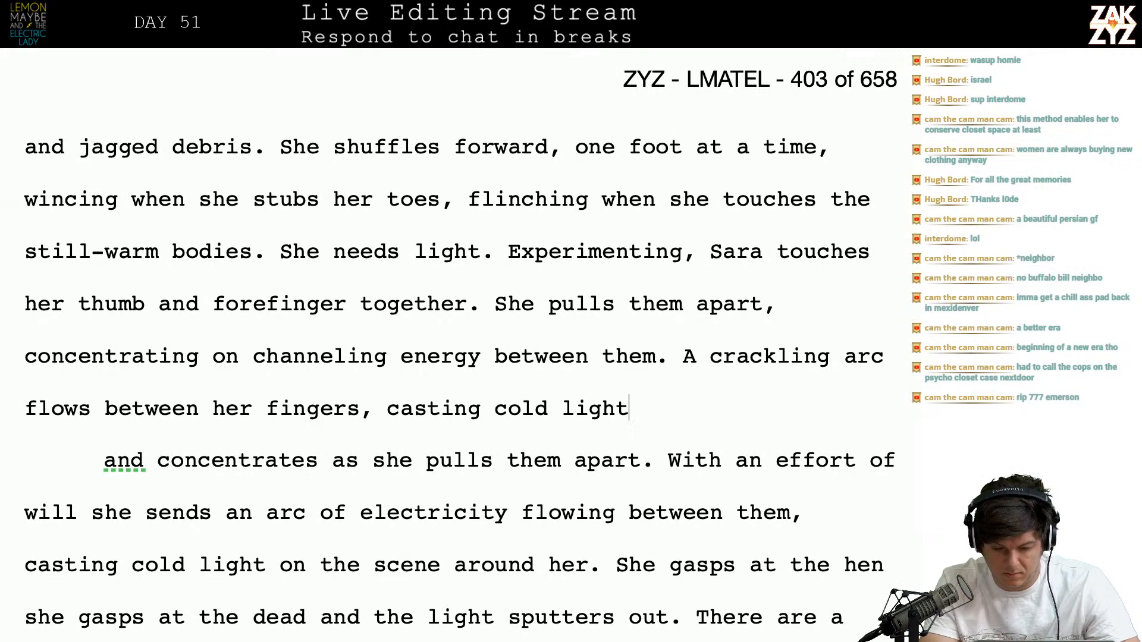
Replace "cold light" after "her fingers, casting" with "an aura of cold light around her."
{"action": "type", "text": " in"}
{"action": "key", "text": "BackSpace"}
{"action": "key", "text": "BackSpace"}
{"action": "key", "text": "BackSpace"}
{"action": "key", "text": "BackSpace"}
{"action": "key", "text": "BackSpace"}
{"action": "key", "text": "BackSpace"}
{"action": "key", "text": "BackSpace"}
{"action": "key", "text": "BackSpace"}
{"action": "key", "text": "BackSpace"}
{"action": "key", "text": "BackSpace"}
{"action": "key", "text": "BackSpace"}
{"action": "key", "text": "BackSpace"}
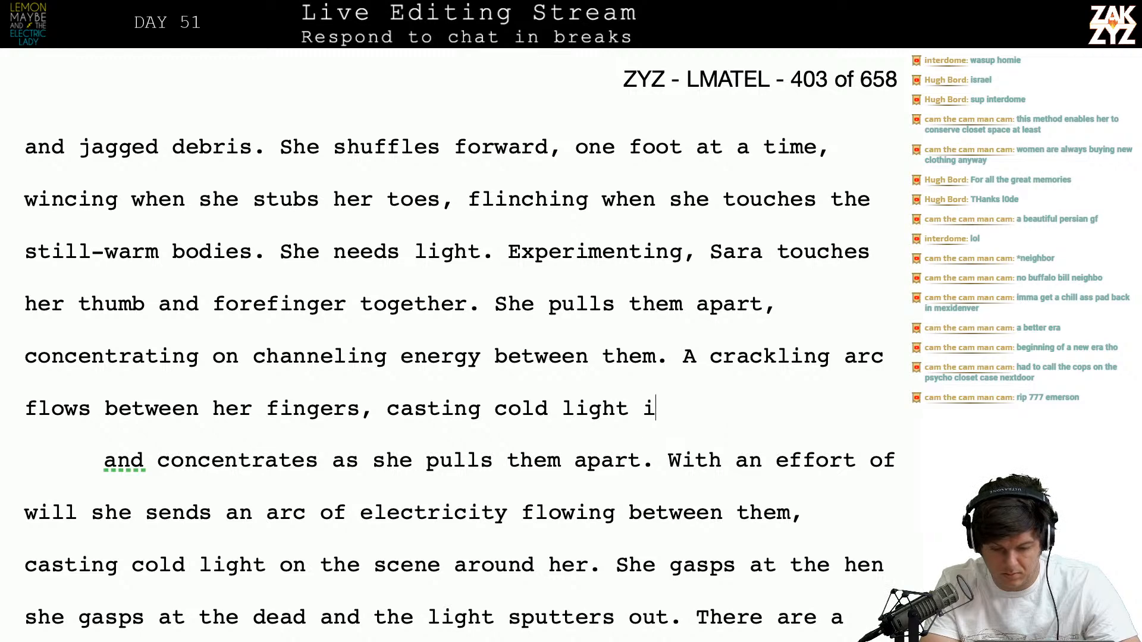
{"action": "key", "text": "BackSpace"}
{"action": "type", "text": "an aur"}
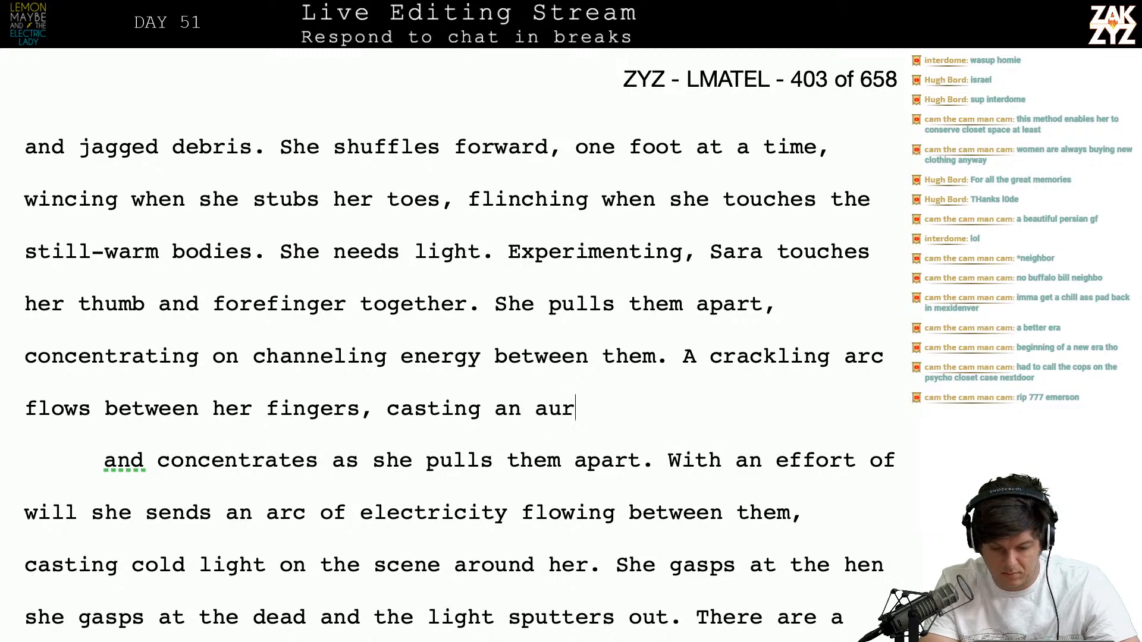
{"action": "type", "text": "a of cold light "}
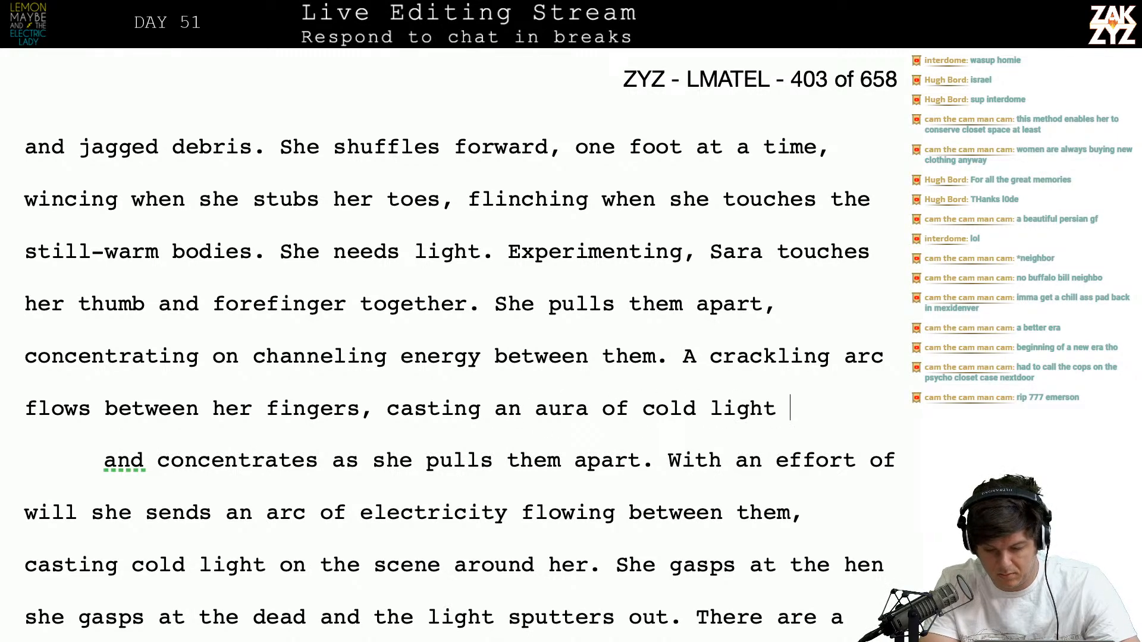
{"action": "type", "text": "around her."}
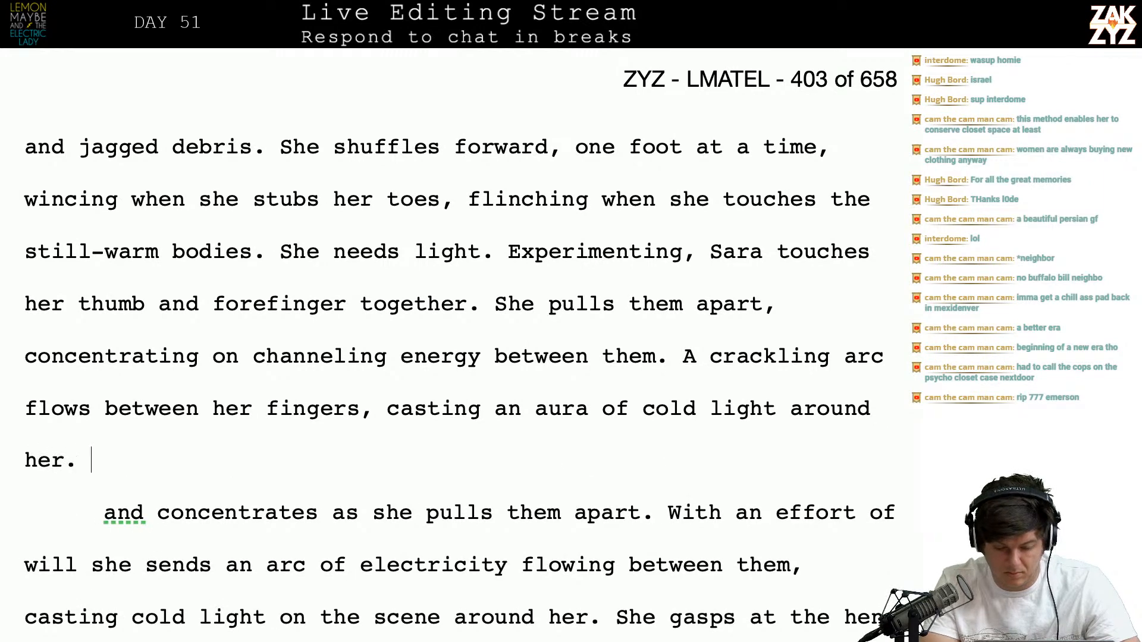
Add "When she can see, Sara gasps and the light sputters out." and a new paragraph reading "There are so many bodies."
{"action": "type", "text": "When sh"}
{"action": "key", "text": "BackSpace"}
{"action": "key", "text": "BackSpace"}
{"action": "type", "text": "s"}
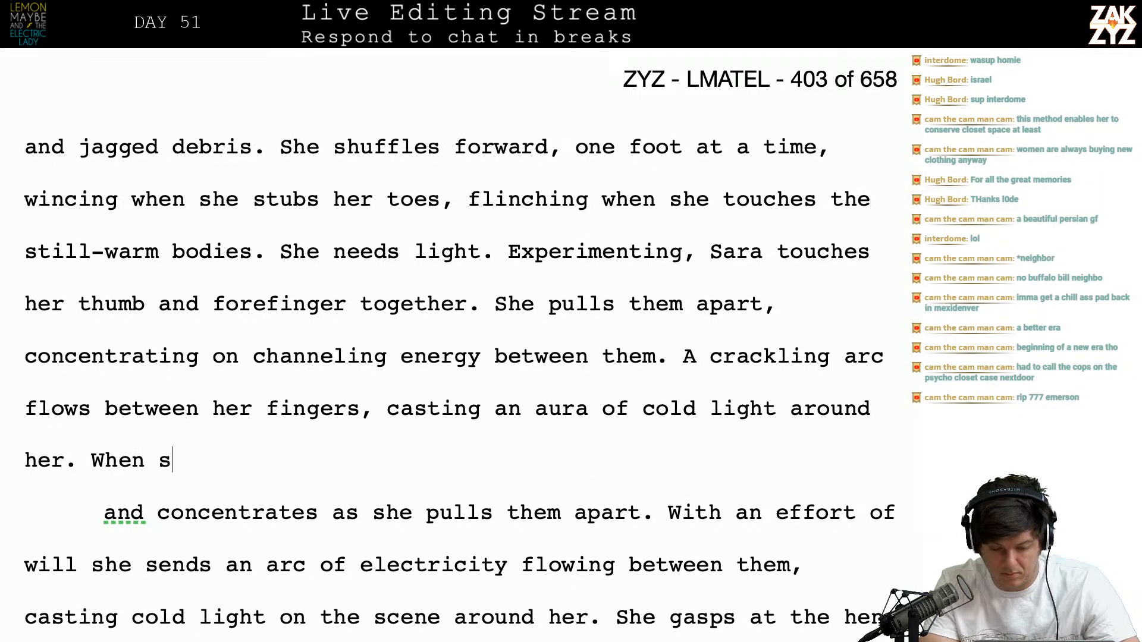
{"action": "type", "text": "he can see,"}
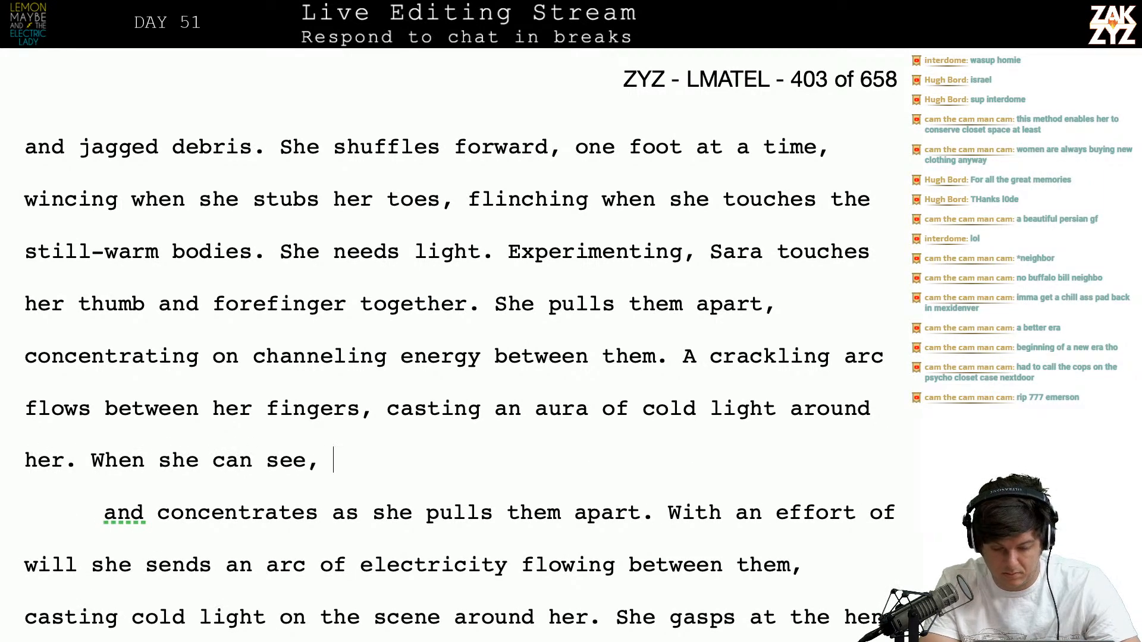
{"action": "type", "text": " Sara gasp"}
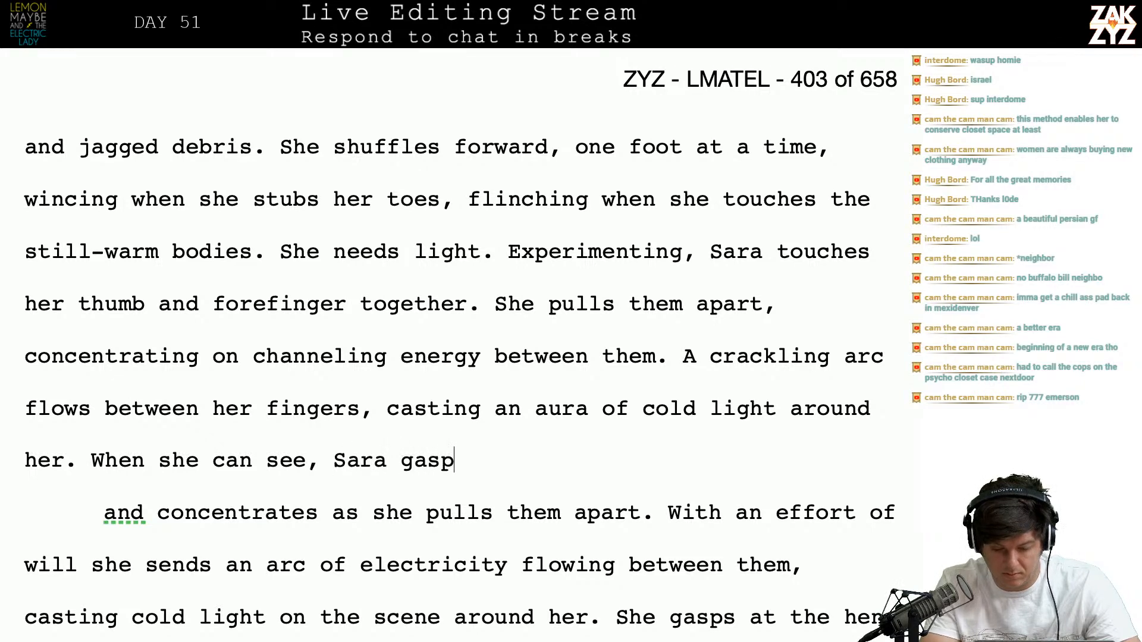
{"action": "type", "text": "s and the light sputters out."}
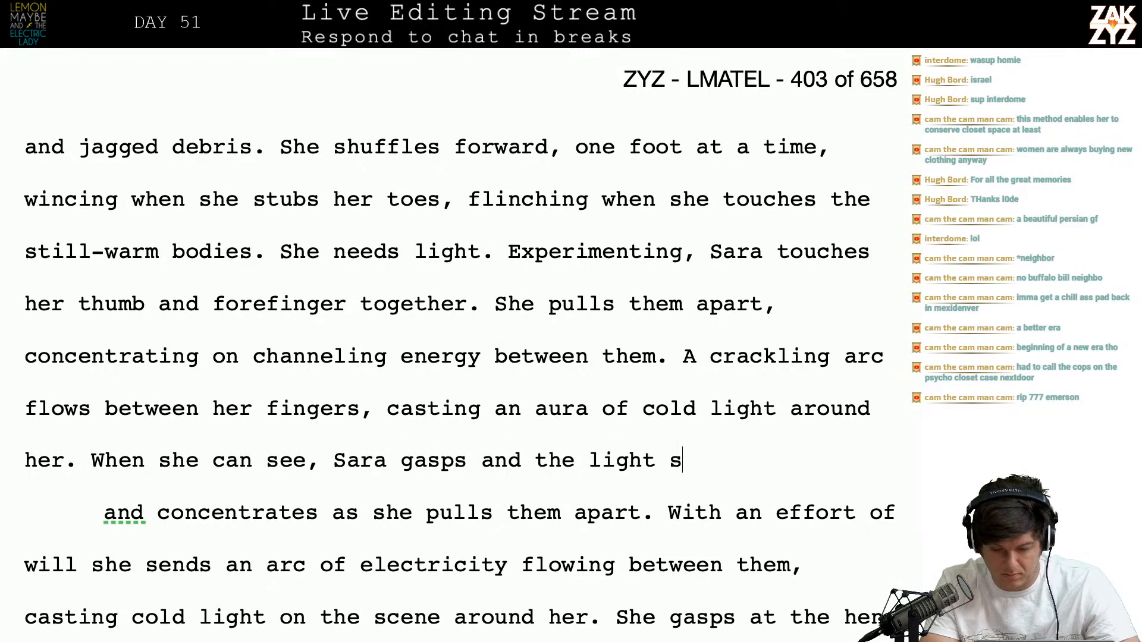
{"action": "key", "text": "Return"}
{"action": "type", "text": "There are so many bodies."}
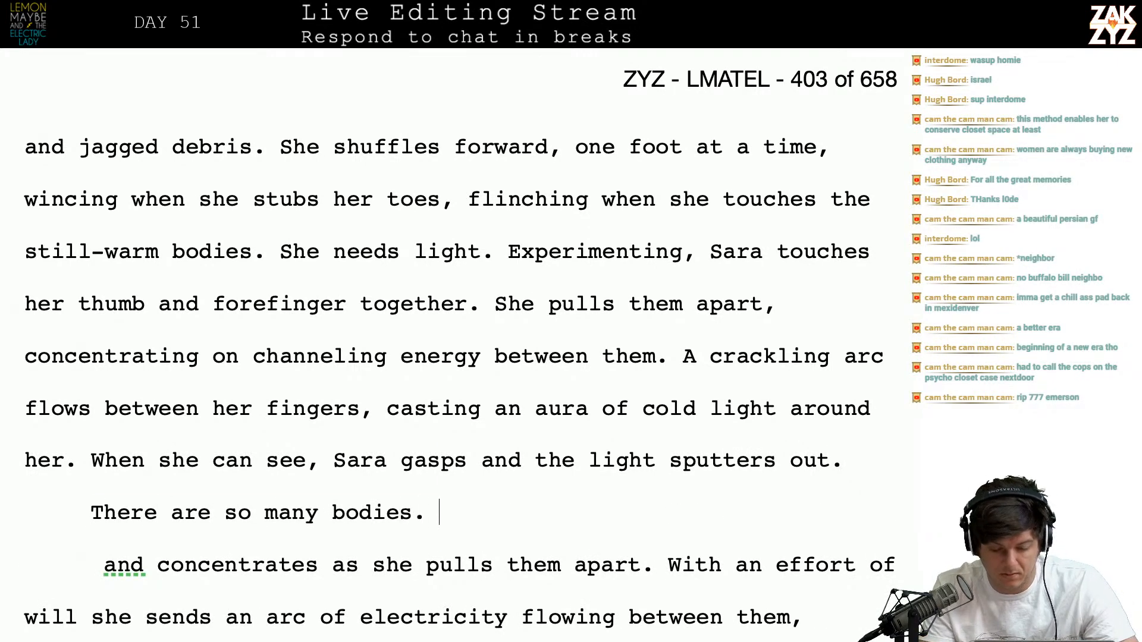
Delete the leftover draft paragraph from "and concentrates as she pulls them apart" through "they've been horribly burned."
{"action": "key", "text": "shift+Down"}
{"action": "key", "text": "shift+Down"}
{"action": "key", "text": "shift+Down"}
{"action": "key", "text": "shift+Down"}
{"action": "key", "text": "shift+Down"}
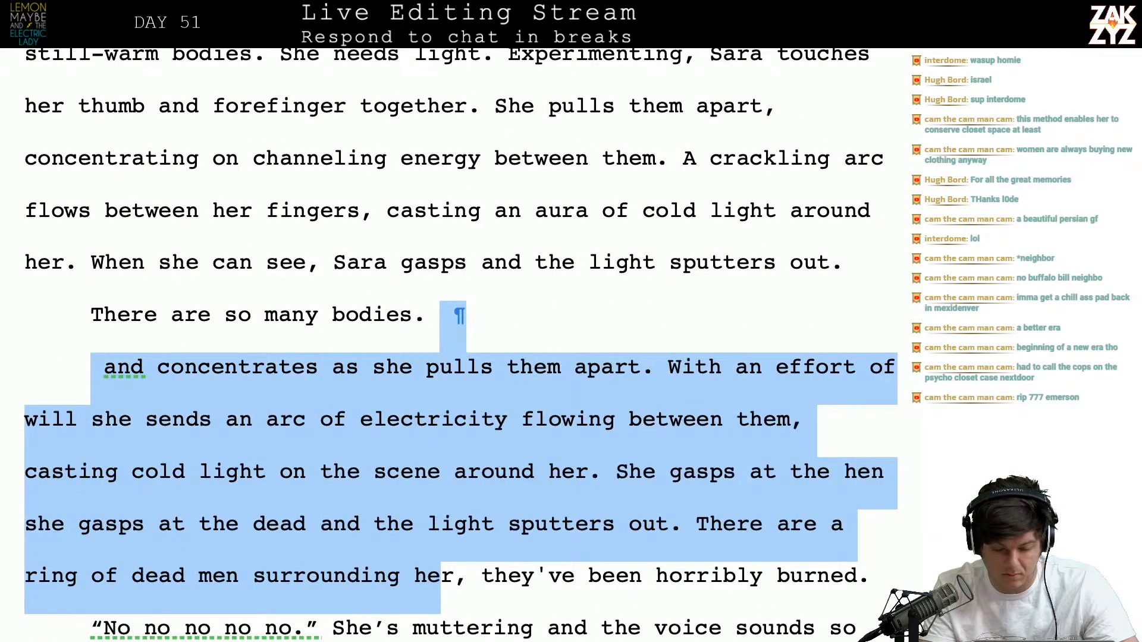
{"action": "key", "text": "shift+Up"}
{"action": "key", "text": "shift+Right"}
{"action": "key", "text": "shift+Right"}
{"action": "key", "text": "shift+Right"}
{"action": "key", "text": "shift+Right"}
{"action": "key", "text": "shift+Right"}
{"action": "key", "text": "shift+Right"}
{"action": "key", "text": "shift+Right"}
{"action": "key", "text": "shift+Right"}
{"action": "key", "text": "shift+Right"}
{"action": "key", "text": "shift+Right"}
{"action": "key", "text": "shift+Right"}
{"action": "key", "text": "shift+Right"}
{"action": "key", "text": "shift+Right"}
{"action": "key", "text": "shift+Right"}
{"action": "key", "text": "shift+Right"}
{"action": "key", "text": "shift+Right"}
{"action": "key", "text": "shift+Right"}
{"action": "key", "text": "shift+Right"}
{"action": "key", "text": "shift+Right"}
{"action": "key", "text": "shift+Right"}
{"action": "key", "text": "shift+Right"}
{"action": "key", "text": "shift+Right"}
{"action": "key", "text": "shift+Right"}
{"action": "key", "text": "shift+Right"}
{"action": "key", "text": "shift+Right"}
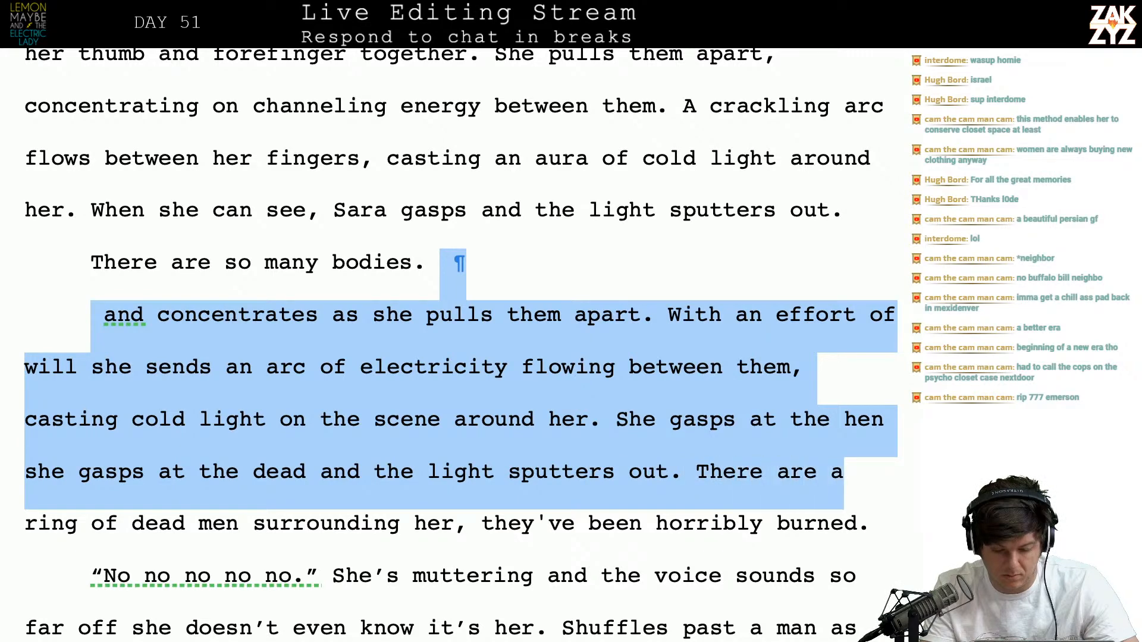
{"action": "key", "text": "shift+Right"}
{"action": "key", "text": "shift+Right"}
{"action": "key", "text": "shift+Right"}
{"action": "key", "text": "shift+Down"}
{"action": "key", "text": "shift+Left"}
{"action": "key", "text": "shift+Left"}
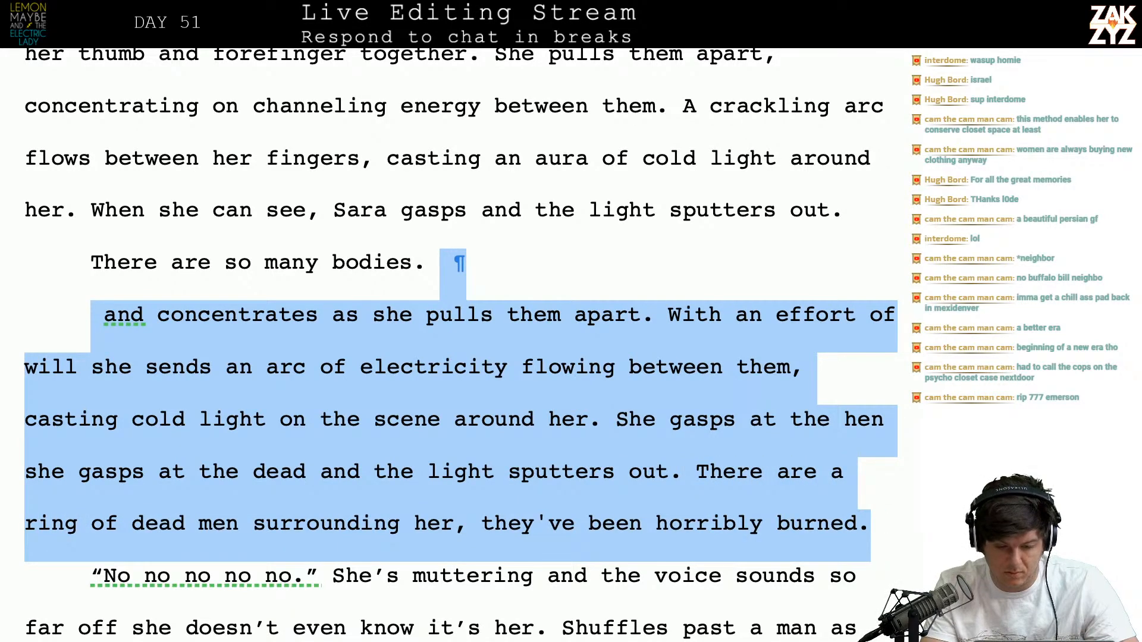
{"action": "key", "text": "BackSpace"}
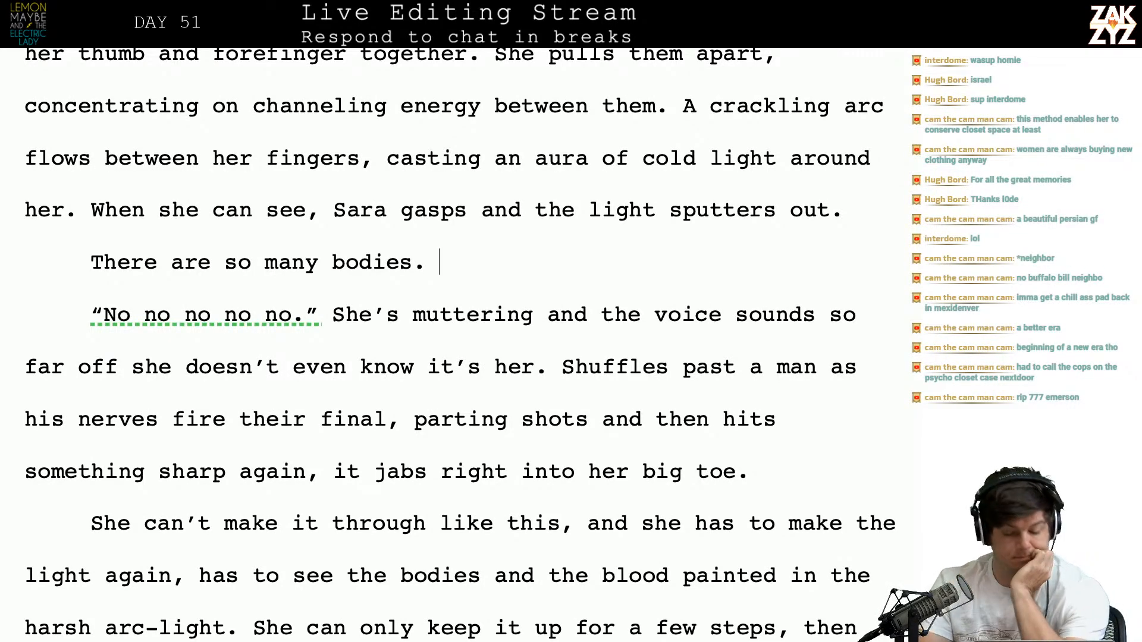
Add "Hundreds of people died here." after "There are so many bodies."
{"action": "scroll", "coordinate": [461, 344], "scroll_direction": "down", "scroll_amount": 1}
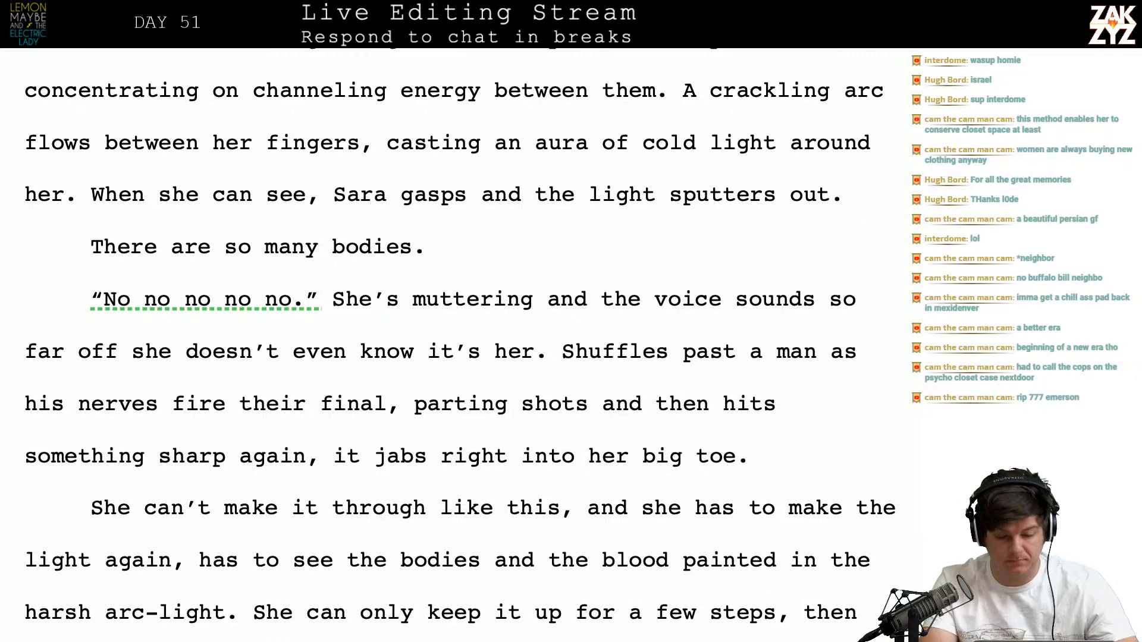
{"action": "type", "text": "H"}
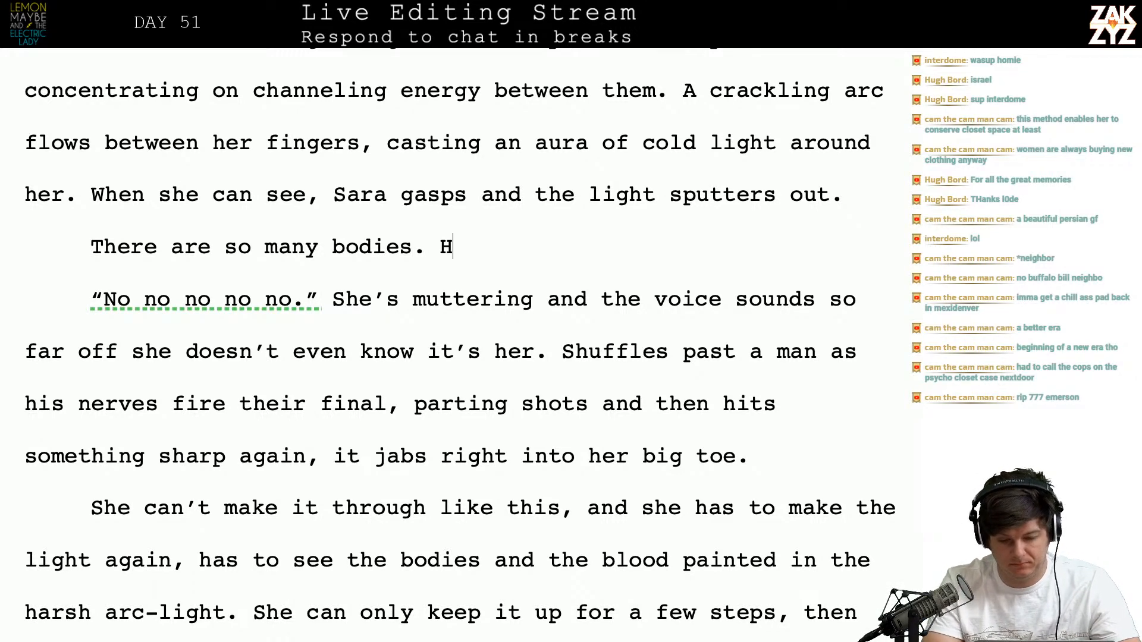
{"action": "type", "text": "undreds of "}
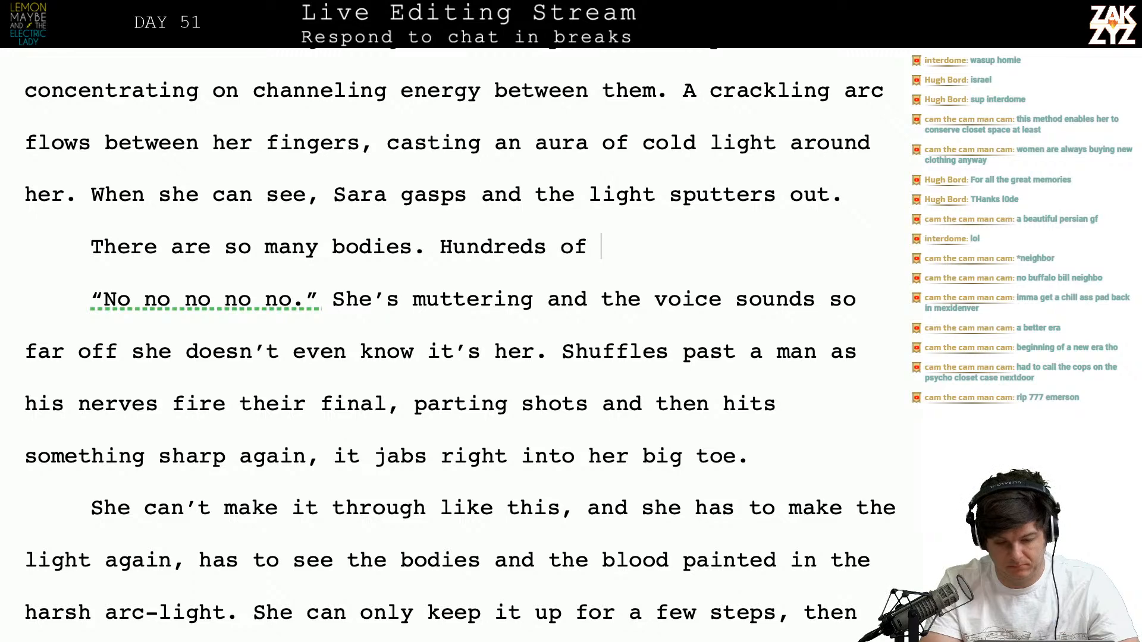
{"action": "type", "text": "people died here."}
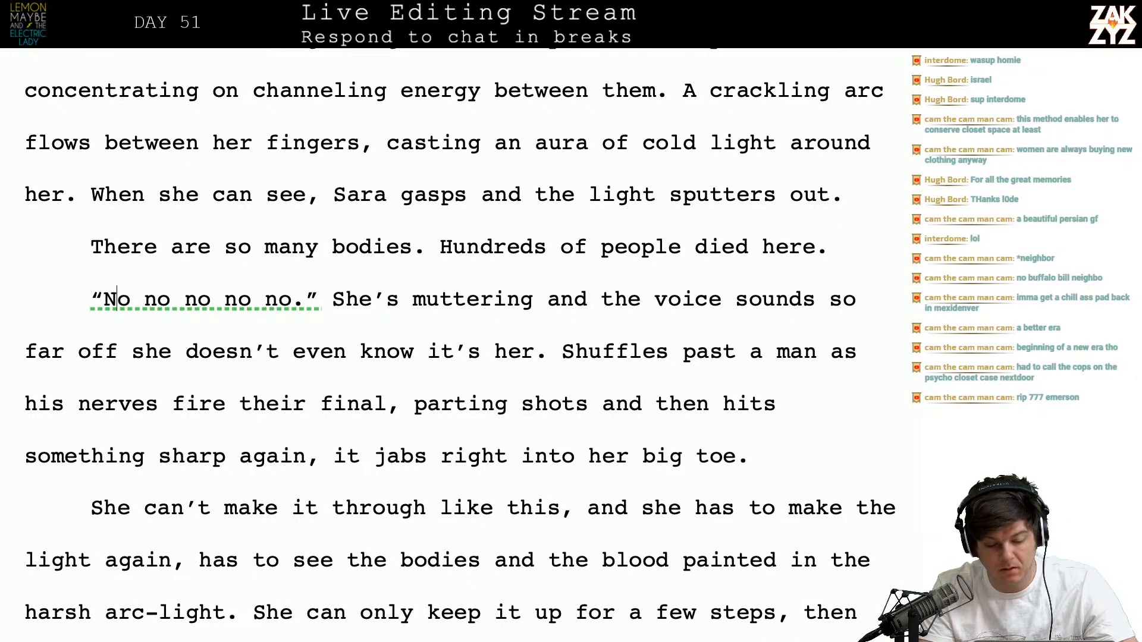
End the "No no no no no" quote with a comma, follow it with "Sara mutters. Her voice sounds so distant", and push the old text into a new paragraph
{"action": "key", "text": "BackSpace"}
{"action": "type", "text": ","}
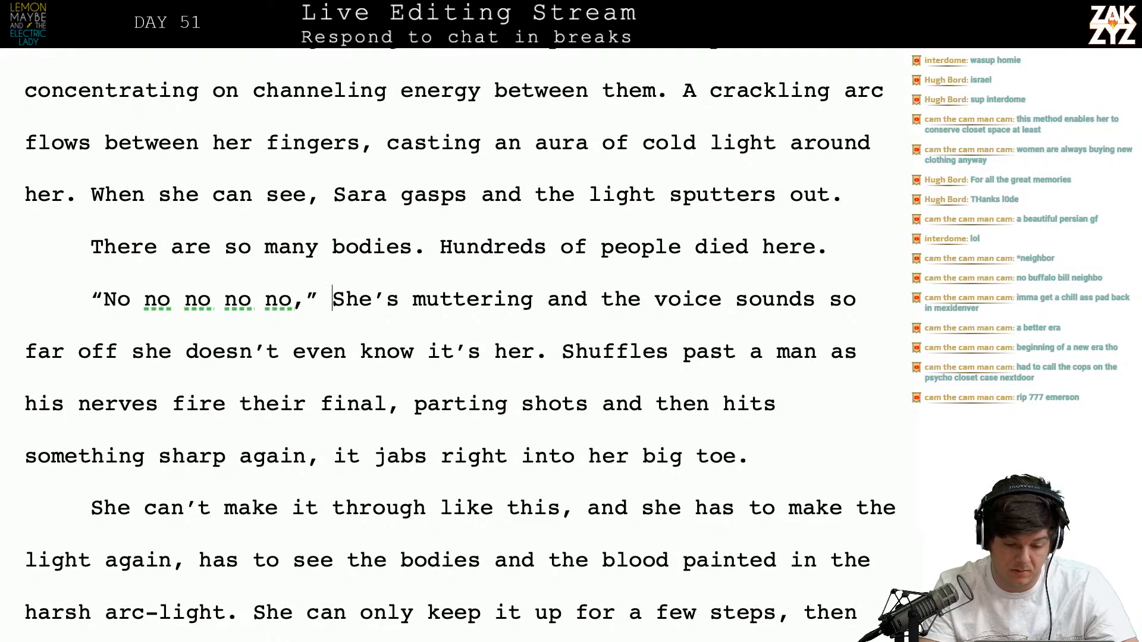
{"action": "key", "text": "Return"}
{"action": "type", "text": "Sar"}
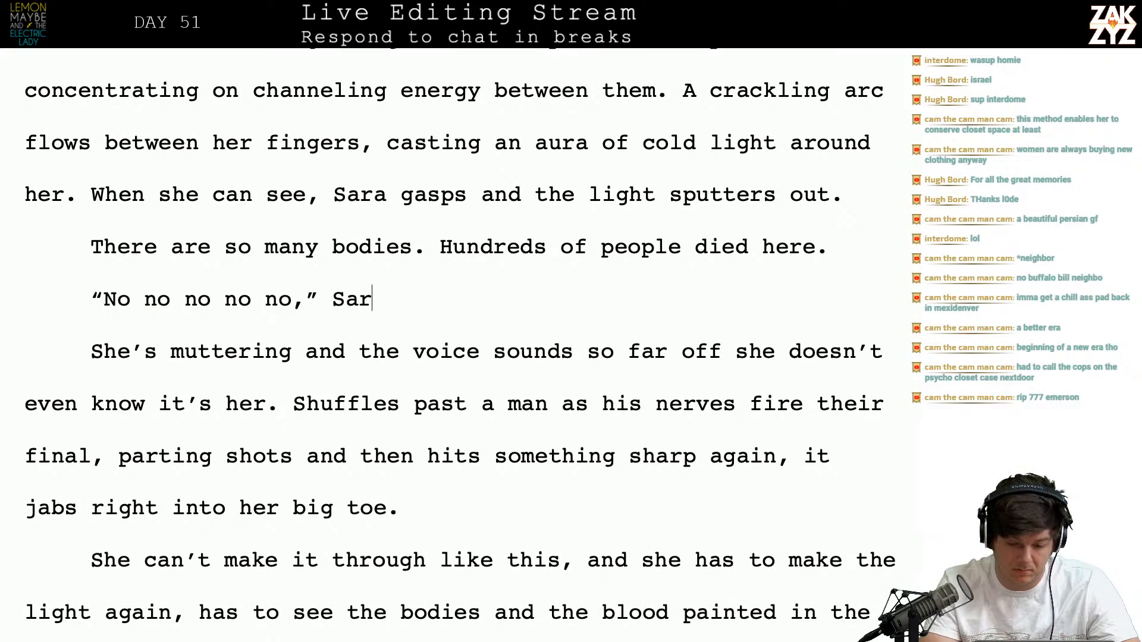
{"action": "type", "text": "a mutters. Her voice sound"}
{"action": "type", "text": "s so did"}
{"action": "type", "text": "tant"}
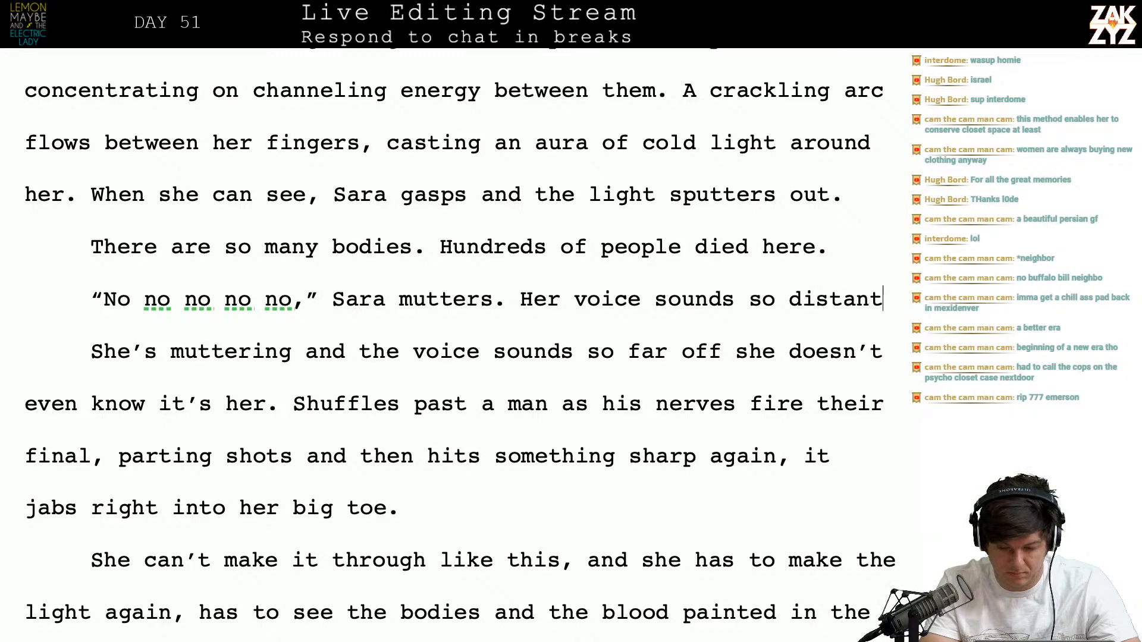
{"action": "type", "text": " it takes her a "}
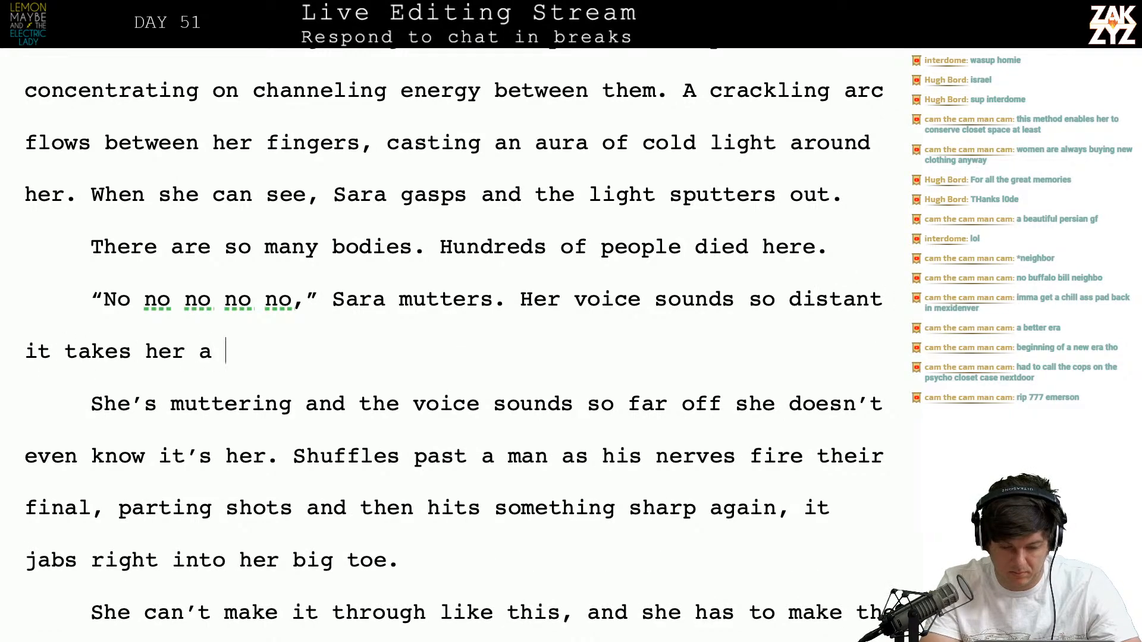
{"action": "type", "text": "moment to realize it's her"}
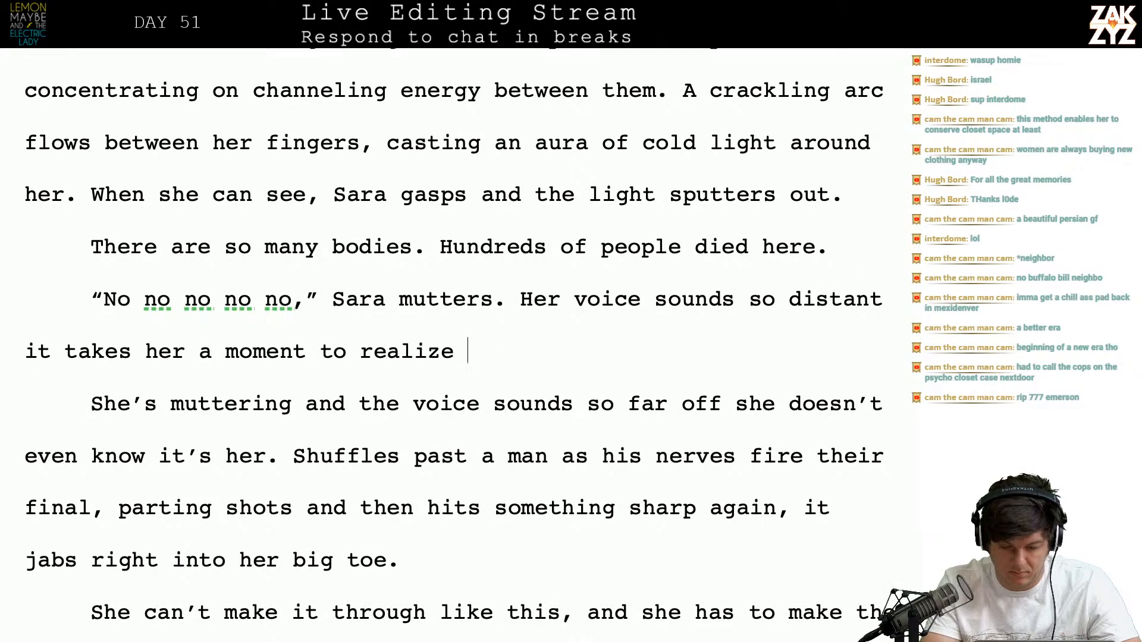
{"action": "key", "text": "BackSpace"}
{"action": "key", "text": "BackSpace"}
{"action": "key", "text": "BackSpace"}
{"action": "key", "text": "BackSpace"}
{"action": "key", "text": "BackSpace"}
{"action": "key", "text": "BackSpace"}
{"action": "key", "text": "BackSpace"}
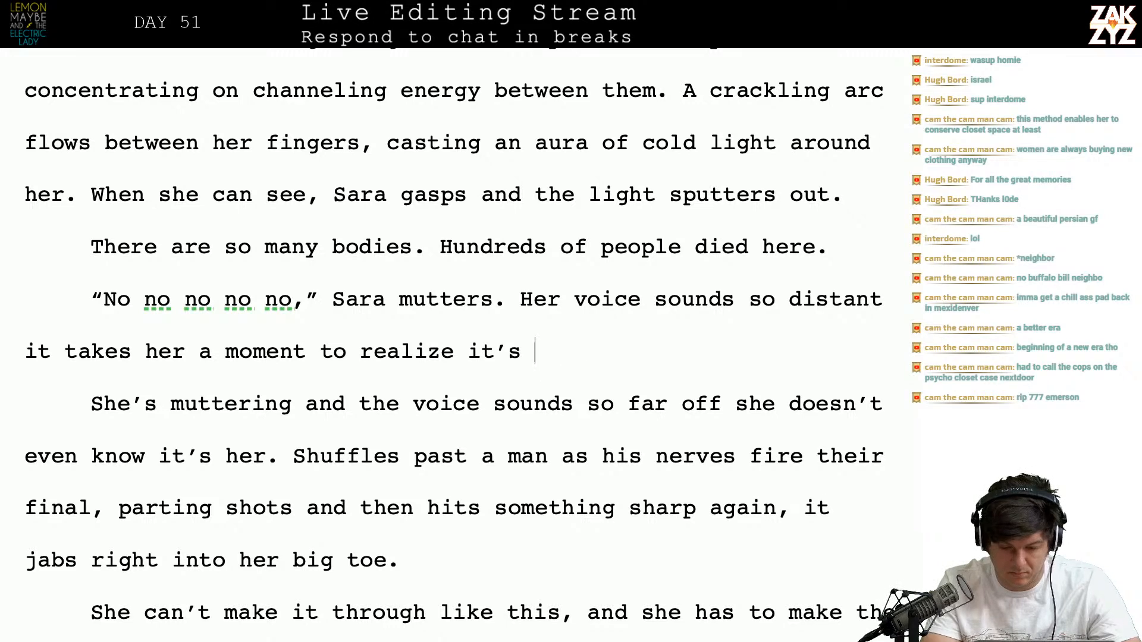
{"action": "type", "text": "she's the on"}
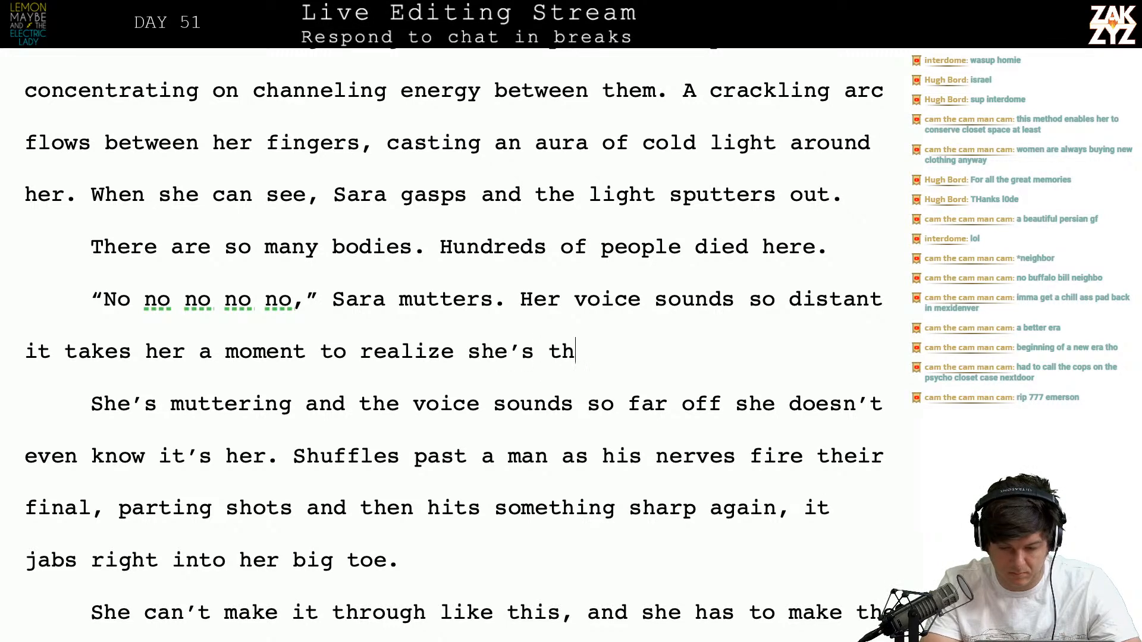
{"action": "key", "text": "BackSpace"}
{"action": "key", "text": "BackSpace"}
{"action": "key", "text": "BackSpace"}
{"action": "key", "text": "BackSpace"}
{"action": "key", "text": "BackSpace"}
{"action": "key", "text": "BackSpace"}
{"action": "key", "text": "BackSpace"}
{"action": "key", "text": "BackSpace"}
{"action": "key", "text": "BackSpace"}
{"action": "key", "text": "BackSpace"}
{"action": "key", "text": "BackSpace"}
{"action": "key", "text": "BackSpace"}
{"action": "key", "text": "BackSpace"}
{"action": "key", "text": "BackSpace"}
{"action": "key", "text": "BackSpace"}
{"action": "key", "text": "BackSpace"}
{"action": "key", "text": "BackSpace"}
{"action": "key", "text": "BackSpace"}
{"action": "key", "text": "BackSpace"}
{"action": "key", "text": "BackSpace"}
{"action": "key", "text": "BackSpace"}
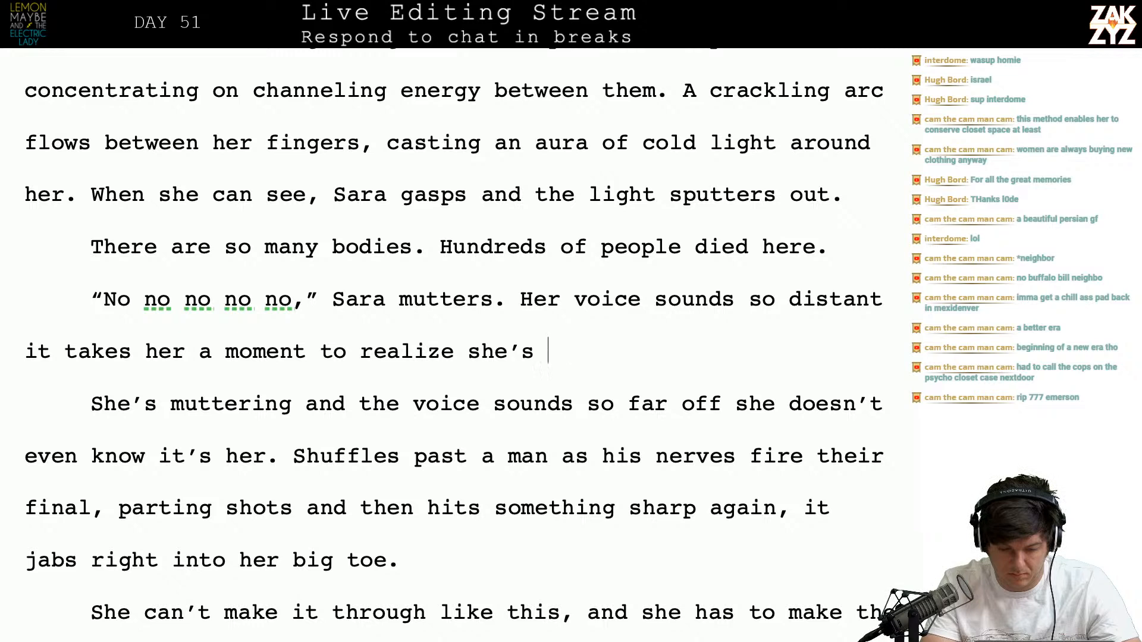
{"action": "key", "text": "BackSpace"}
{"action": "key", "text": "BackSpace"}
{"action": "key", "text": "BackSpace"}
{"action": "key", "text": "BackSpace"}
{"action": "key", "text": "BackSpace"}
{"action": "key", "text": "BackSpace"}
{"action": "key", "text": "BackSpace"}
{"action": "key", "text": "BackSpace"}
{"action": "key", "text": "BackSpace"}
{"action": "key", "text": "BackSpace"}
{"action": "key", "text": "BackSpace"}
{"action": "key", "text": "BackSpace"}
{"action": "key", "text": "BackSpace"}
{"action": "key", "text": "BackSpace"}
{"action": "key", "text": "BackSpace"}
{"action": "key", "text": "BackSpace"}
{"action": "key", "text": "BackSpace"}
{"action": "key", "text": "BackSpace"}
{"action": "key", "text": "BackSpace"}
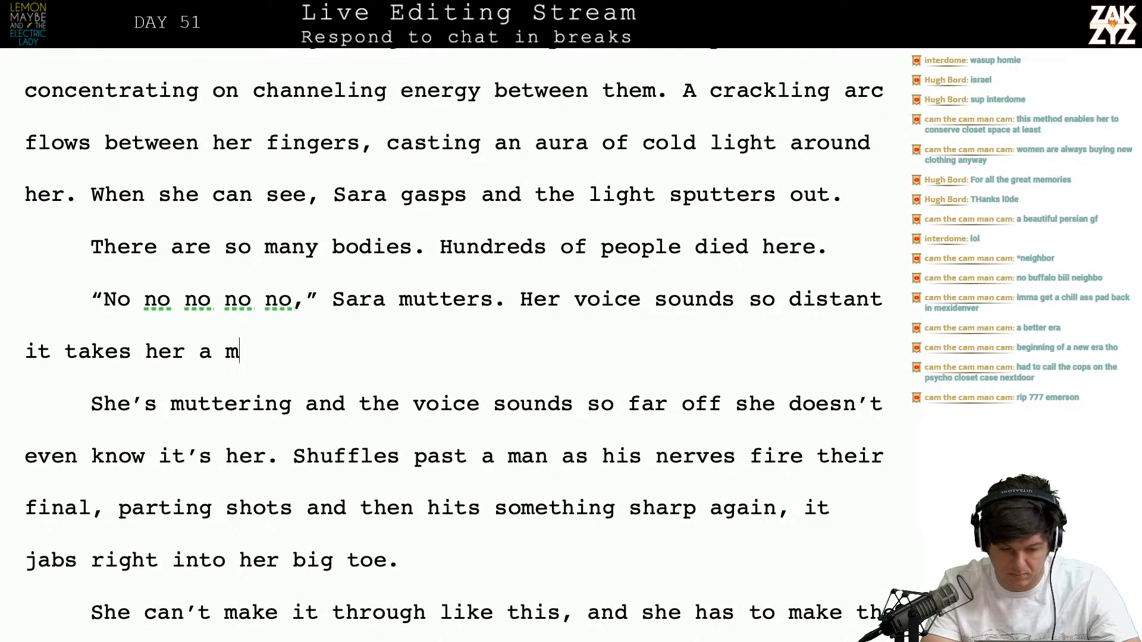
Complete the sentence about Sara's distant voice with "it sounds like someone else."
{"action": "type", "text": "sounds so distant "}
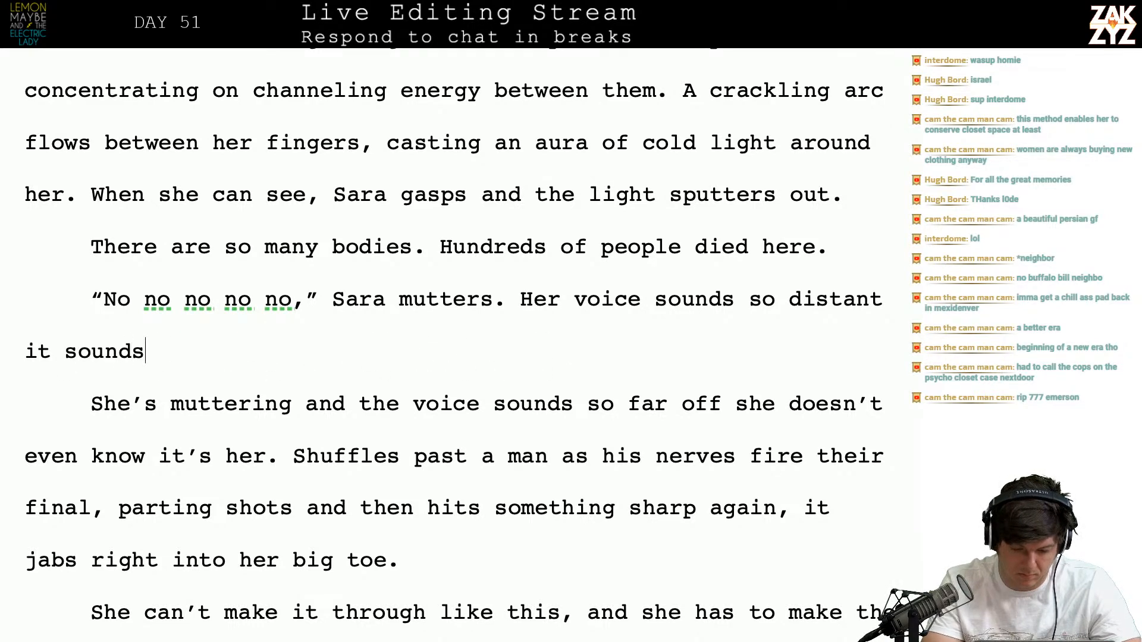
{"action": "type", "text": "it sounds like someone"}
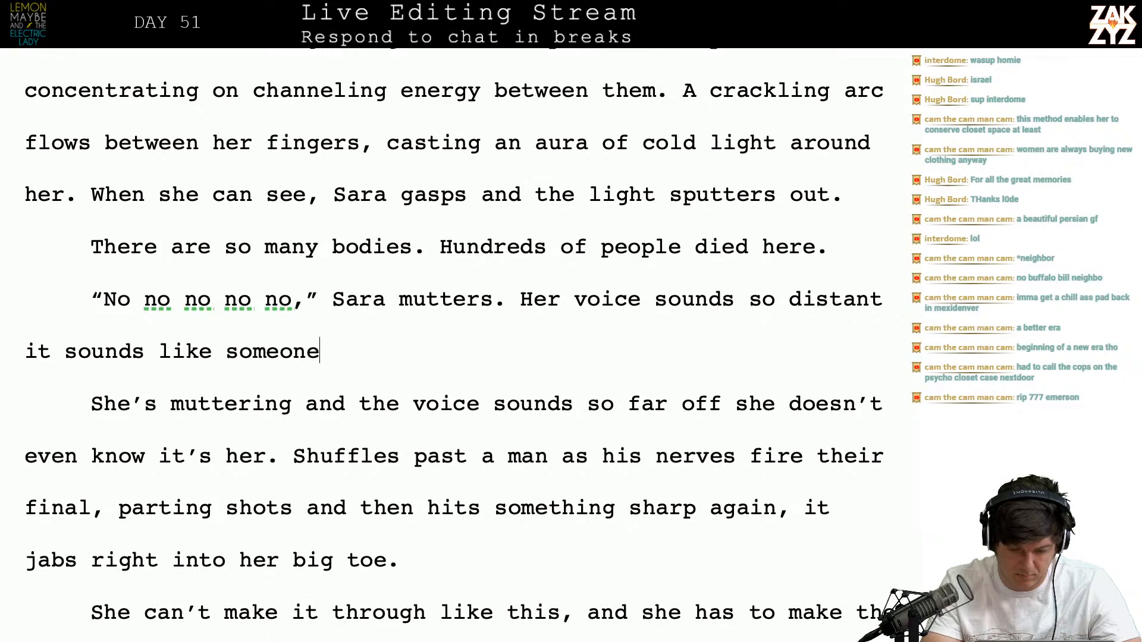
{"action": "type", "text": " else. She "}
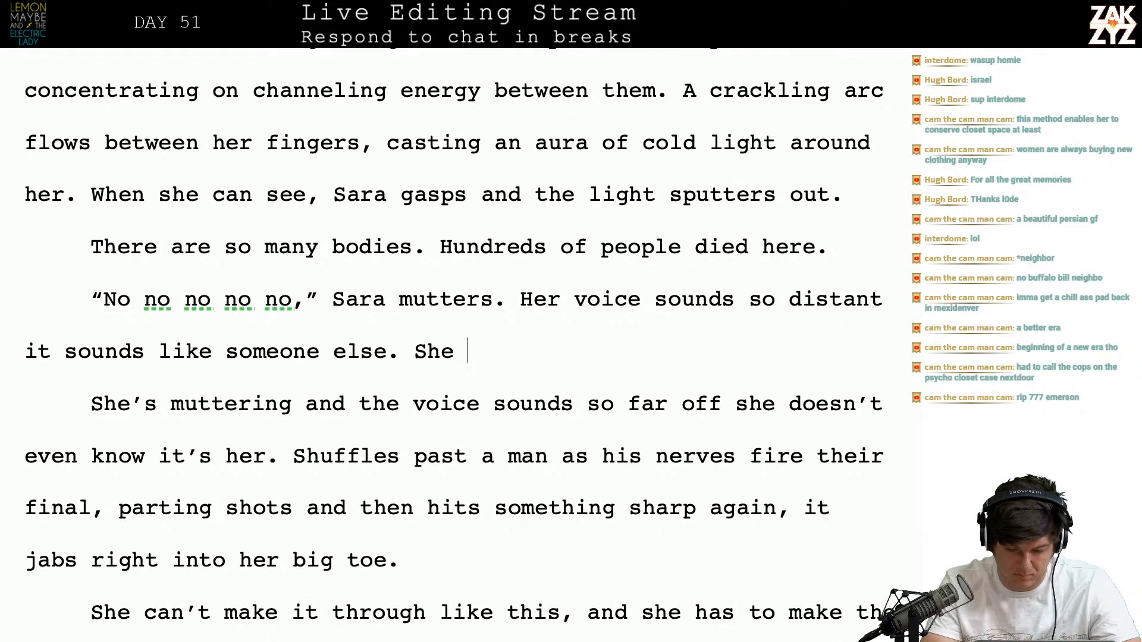
Add the sentence "She doesn't want to make that light again, doesn't want to see any of this."
{"action": "type", "text": "a"}
{"action": "scroll", "coordinate": [455, 350], "scroll_direction": "down", "scroll_amount": 7}
{"action": "scroll", "coordinate": [455, 350], "scroll_direction": "up", "scroll_amount": 5}
{"action": "key", "text": "BackSpace"}
{"action": "key", "text": "BackSpace"}
{"action": "key", "text": "BackSpace"}
{"action": "key", "text": "BackSpace"}
{"action": "type", "text": "She "}
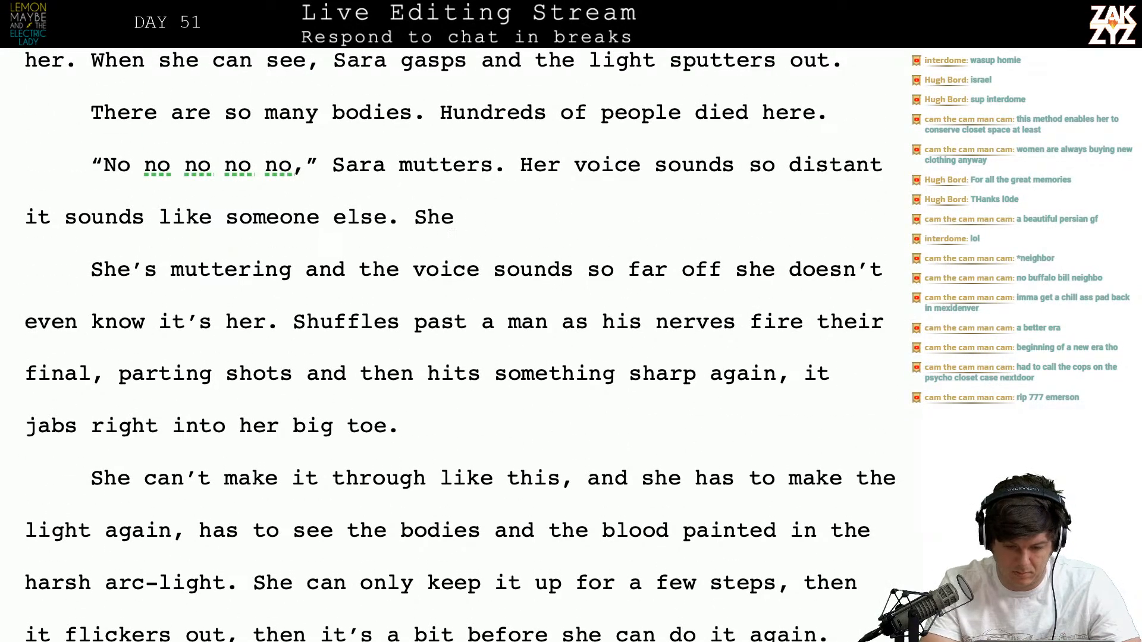
{"action": "type", "text": "doesn't want to "}
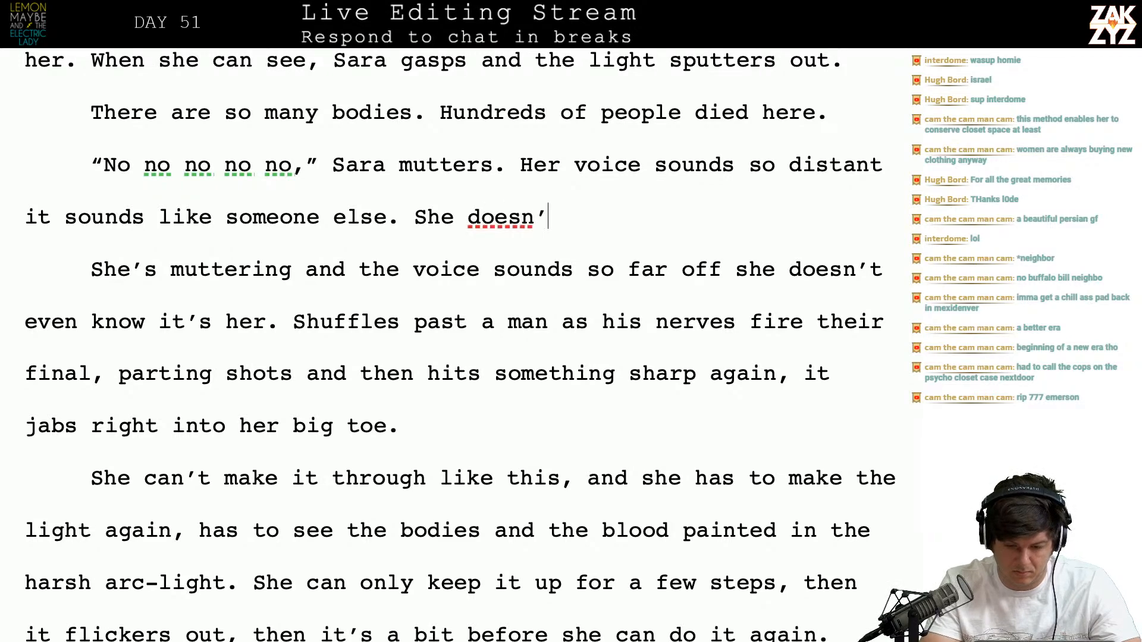
{"action": "type", "text": "make that "}
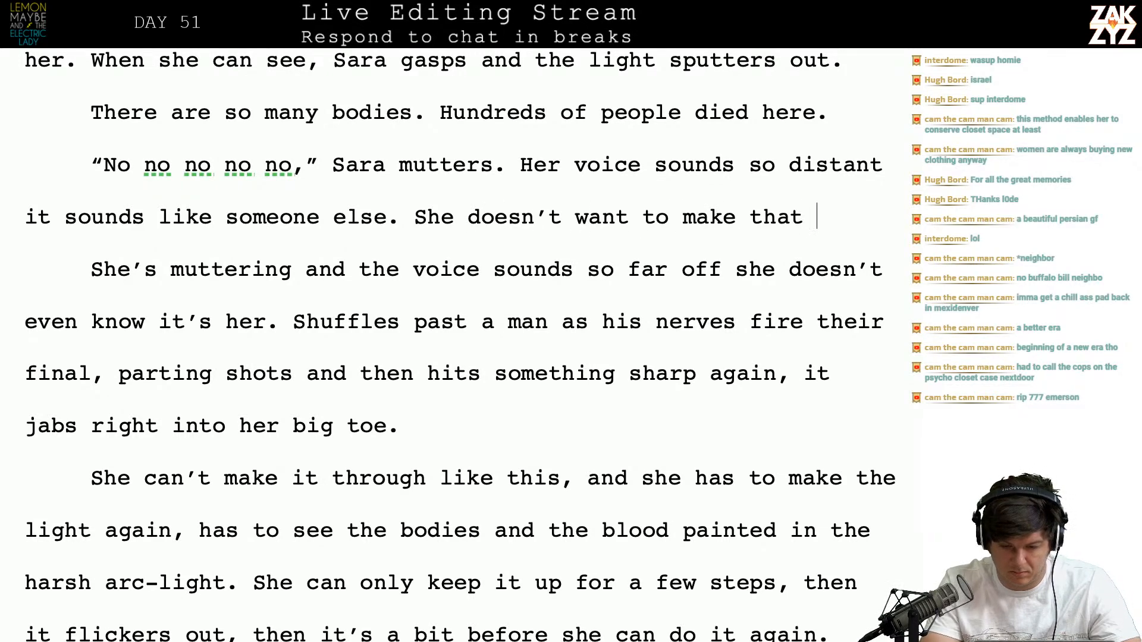
{"action": "type", "text": "light again, doesn't want to"}
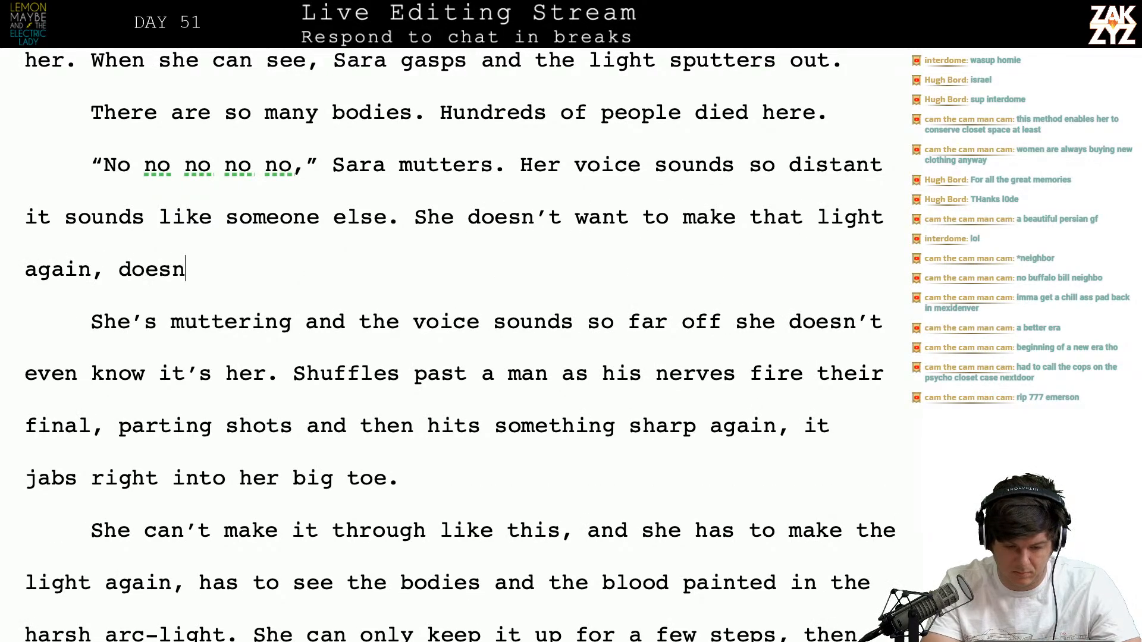
{"action": "type", "text": "any of this. She shuffles "}
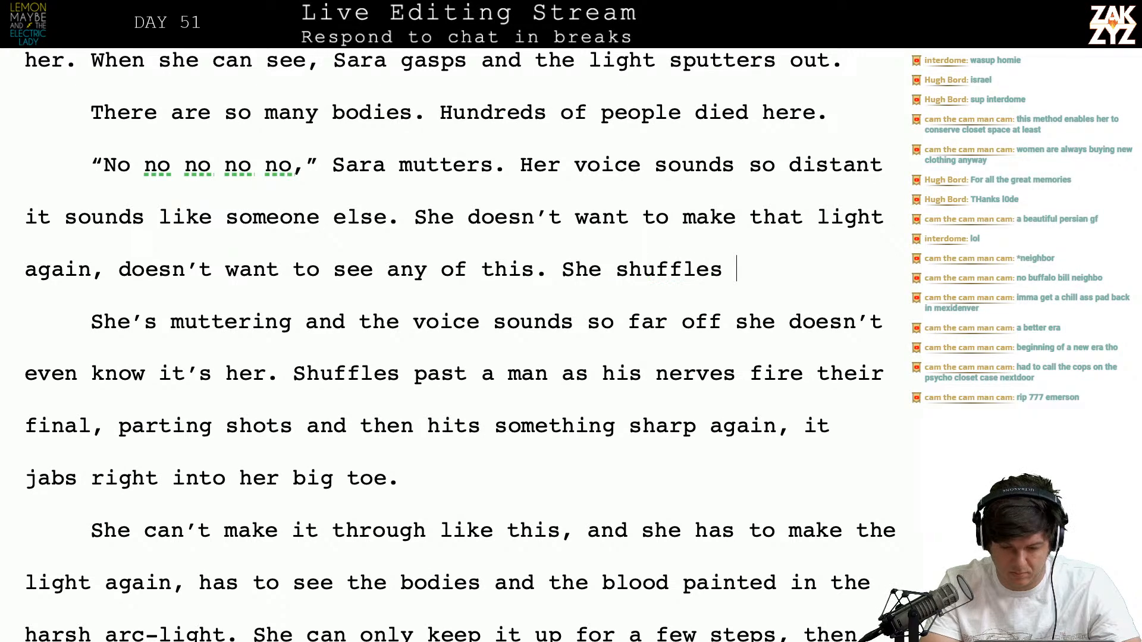
Continue the paragraph with "She shuffles forward, trying to remember where the wreckage was"
{"action": "type", "text": "forward, "}
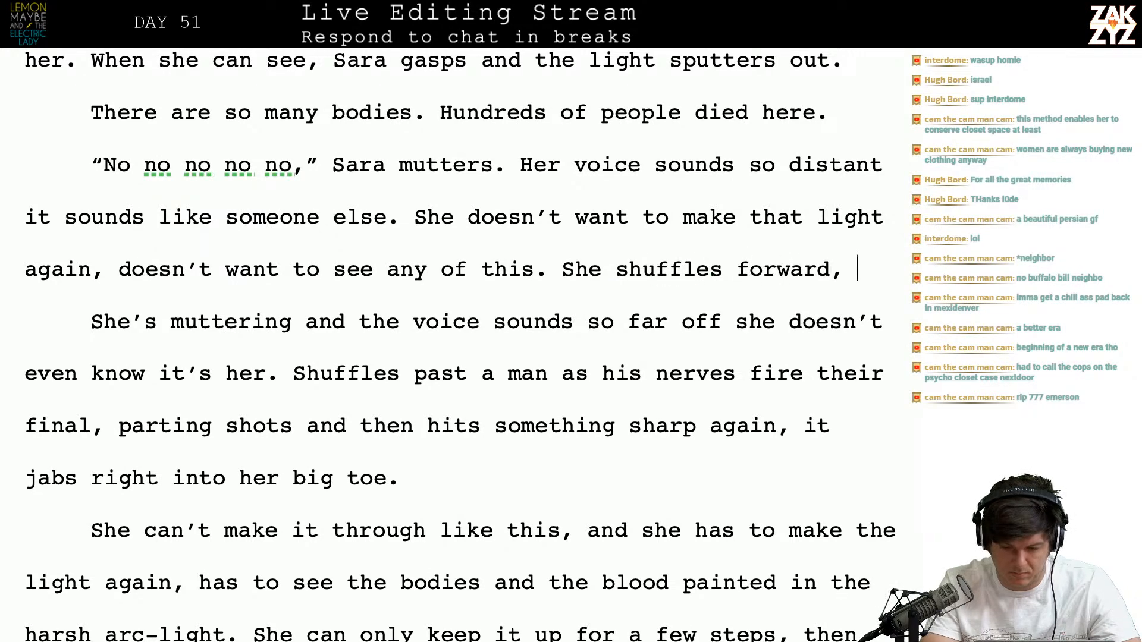
{"action": "type", "text": "past"}
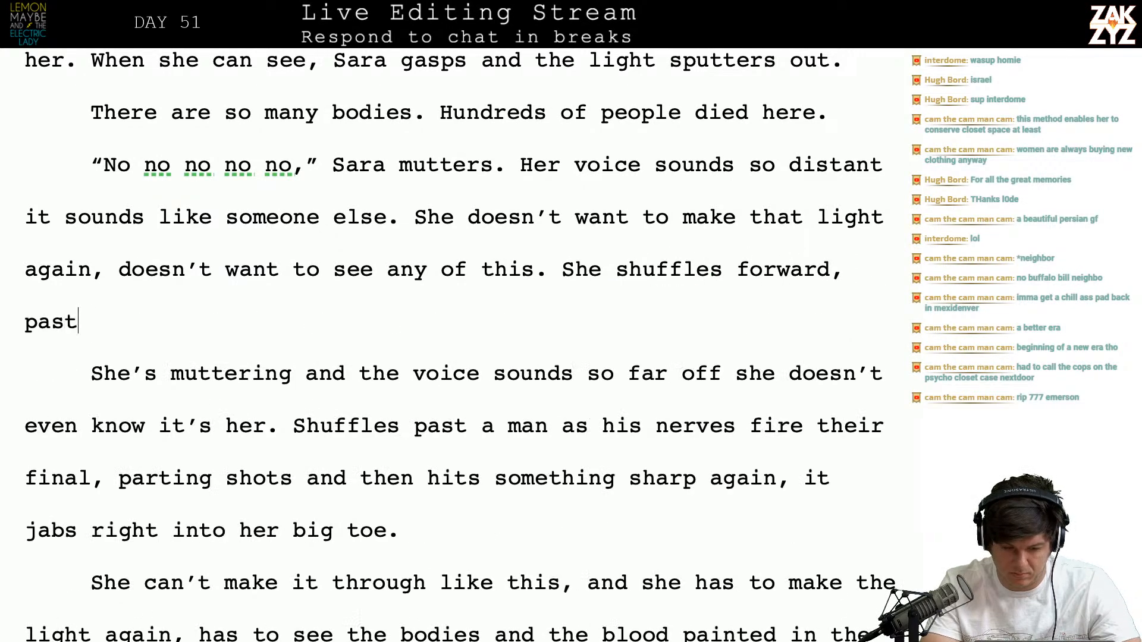
{"action": "type", "text": " a"}
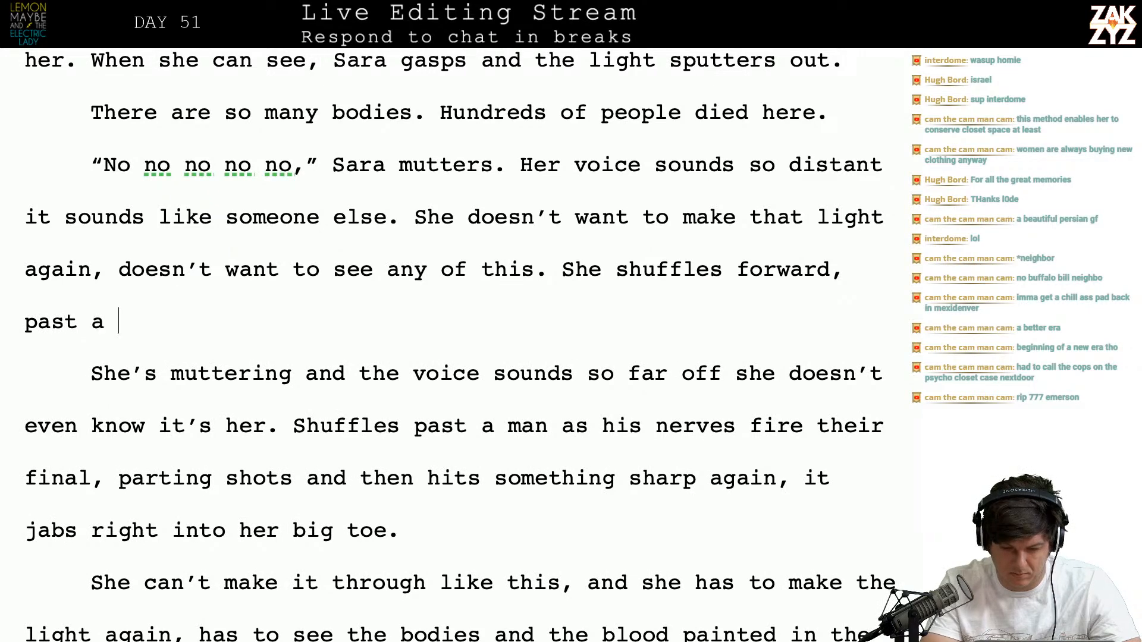
{"action": "key", "text": "BackSpace"}
{"action": "key", "text": "BackSpace"}
{"action": "key", "text": "BackSpace"}
{"action": "key", "text": "BackSpace"}
{"action": "key", "text": "BackSpace"}
{"action": "key", "text": "BackSpace"}
{"action": "type", "text": "tr"}
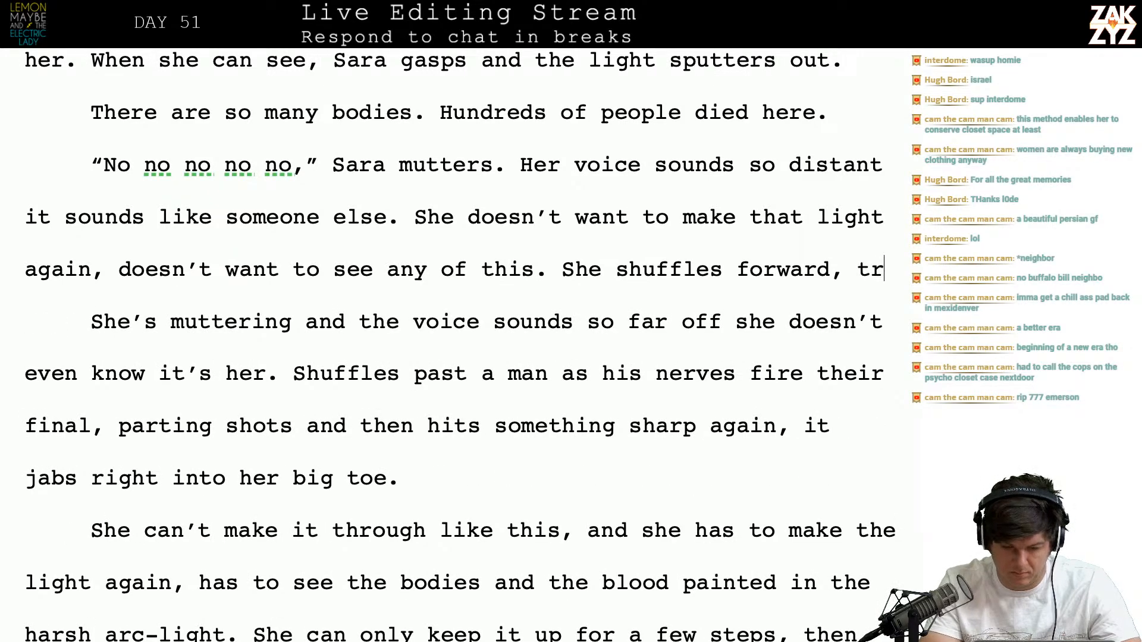
{"action": "type", "text": "ying to remember wher"}
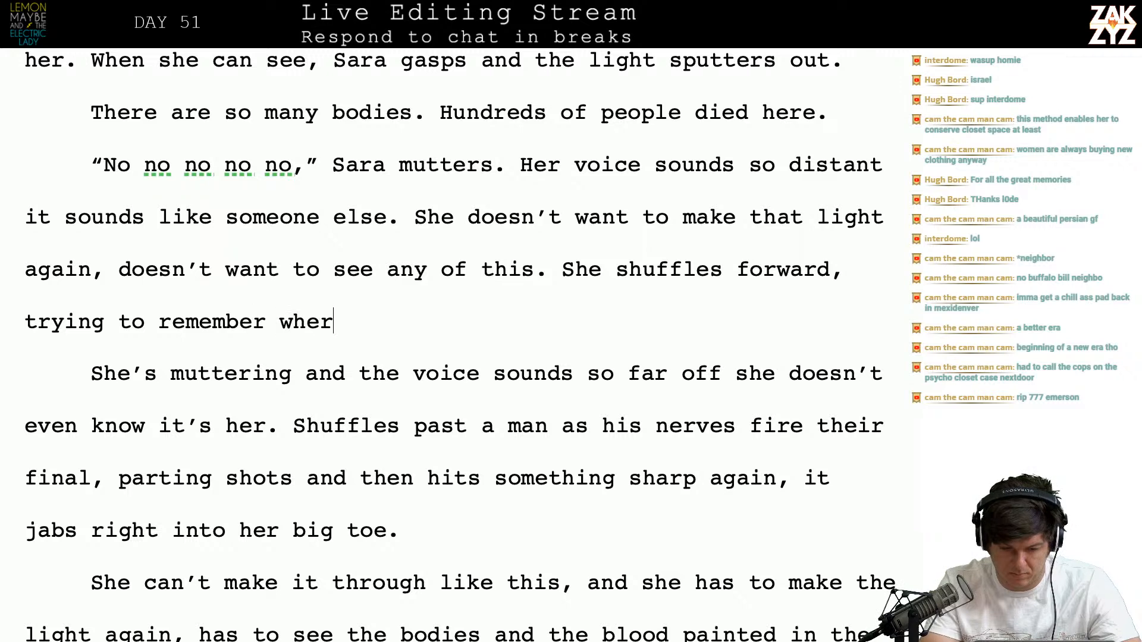
{"action": "type", "text": "e the wreckage was,"}
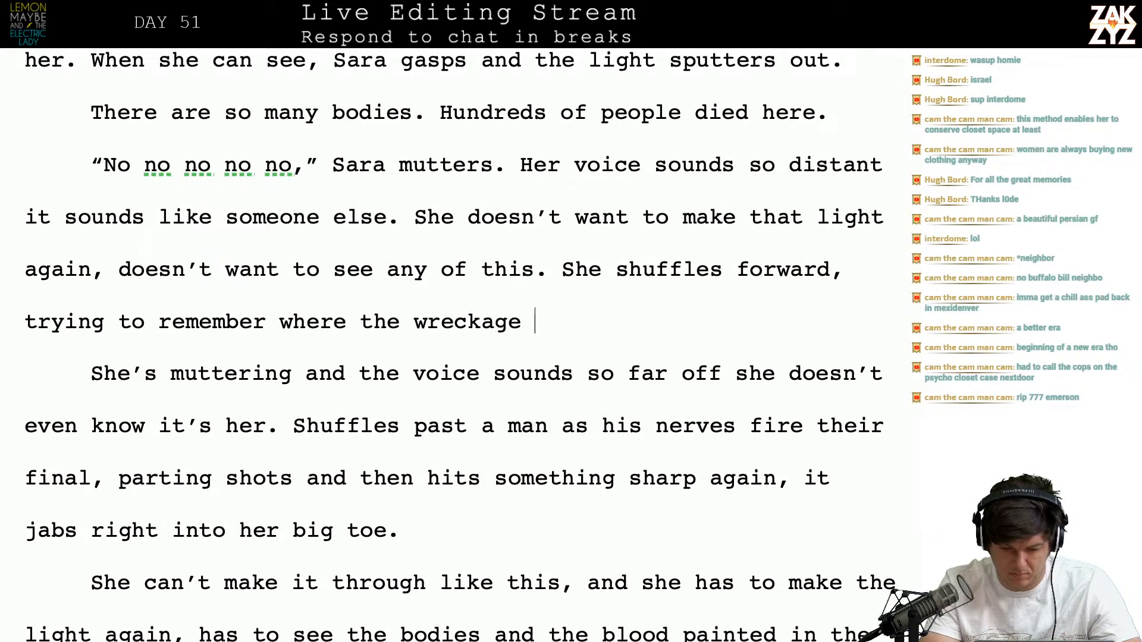
{"action": "key", "text": "BackSpace"}
{"action": "key", "text": "BackSpace"}
Add "She shuffles past a man as his nerves fire their final parting shots," to the same paragraph
{"action": "type", "text": ". She shuffles past"}
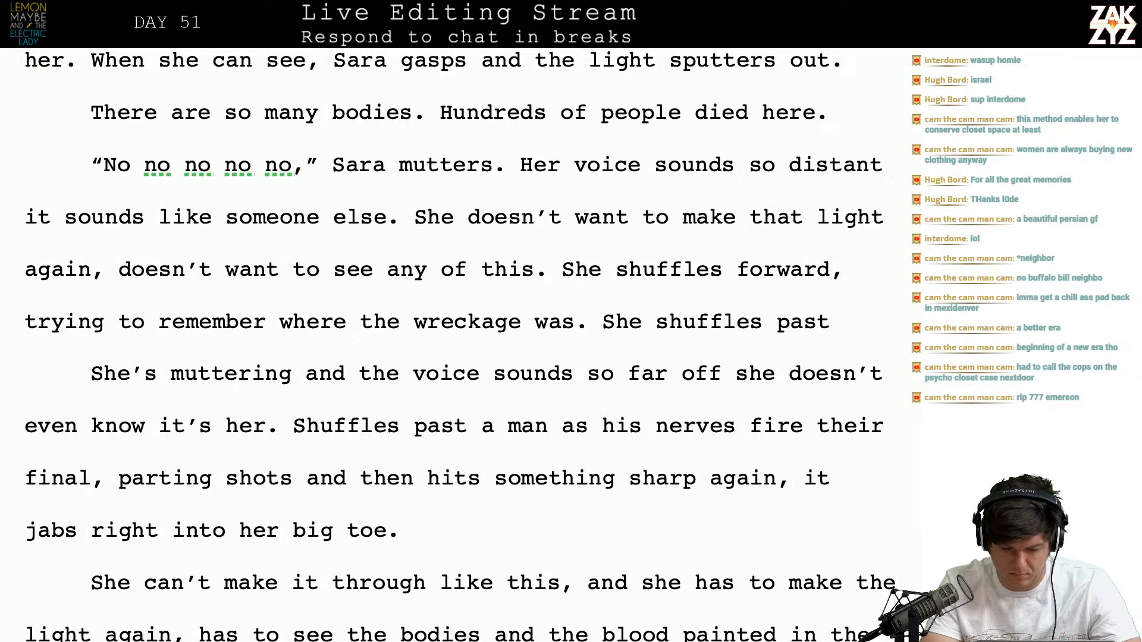
{"action": "type", "text": " a man as his l"}
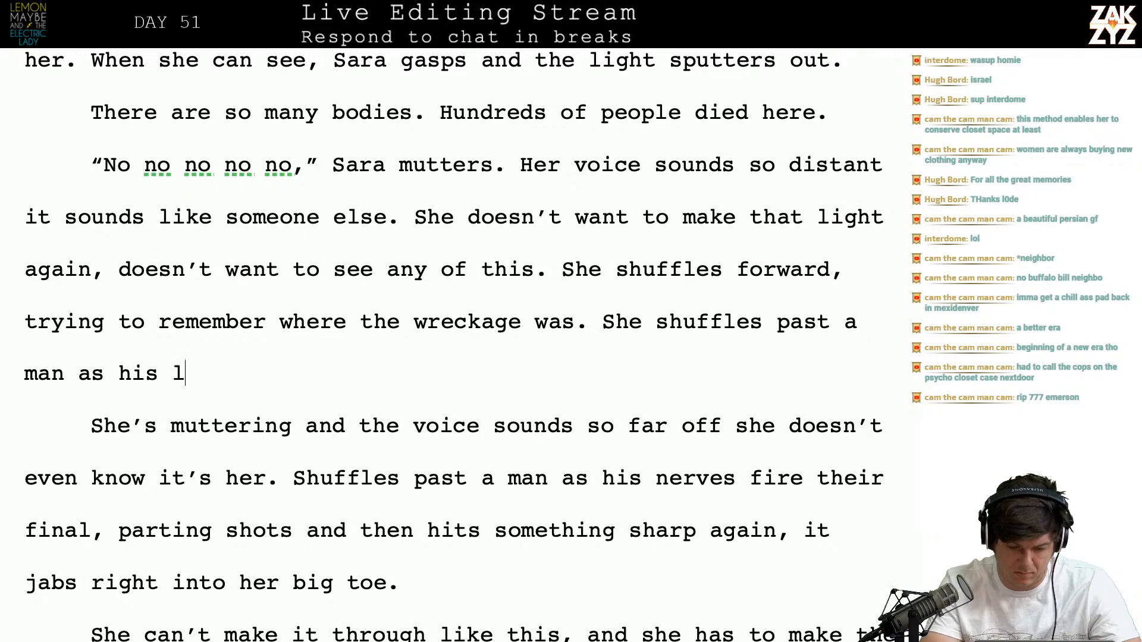
{"action": "key", "text": "BackSpace"}
{"action": "type", "text": "nerves fire their las"}
{"action": "key", "text": "BackSpace"}
{"action": "key", "text": "BackSpace"}
{"action": "key", "text": "BackSpace"}
{"action": "type", "text": "final parting shots, "}
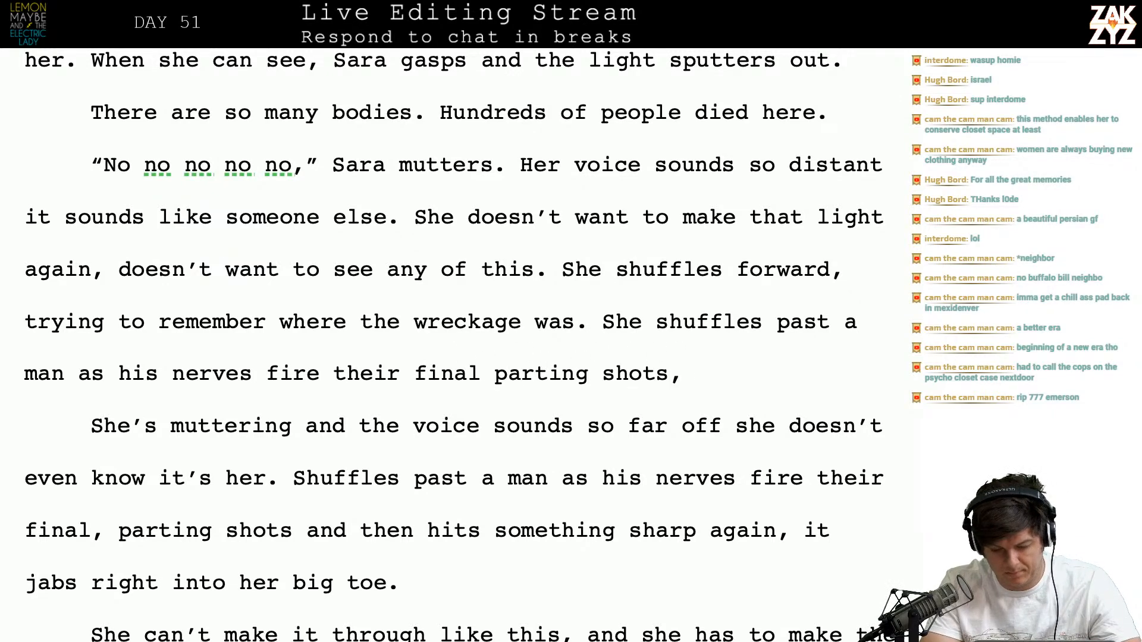
Finish the sentence after "parting shots," with "then something pointy sinks into her big toe."
{"action": "type", "text": "then h"}
{"action": "key", "text": "BackSpace"}
{"action": "type", "text": "som"}
{"action": "key", "text": "BackSpace"}
{"action": "type", "text": "ome"}
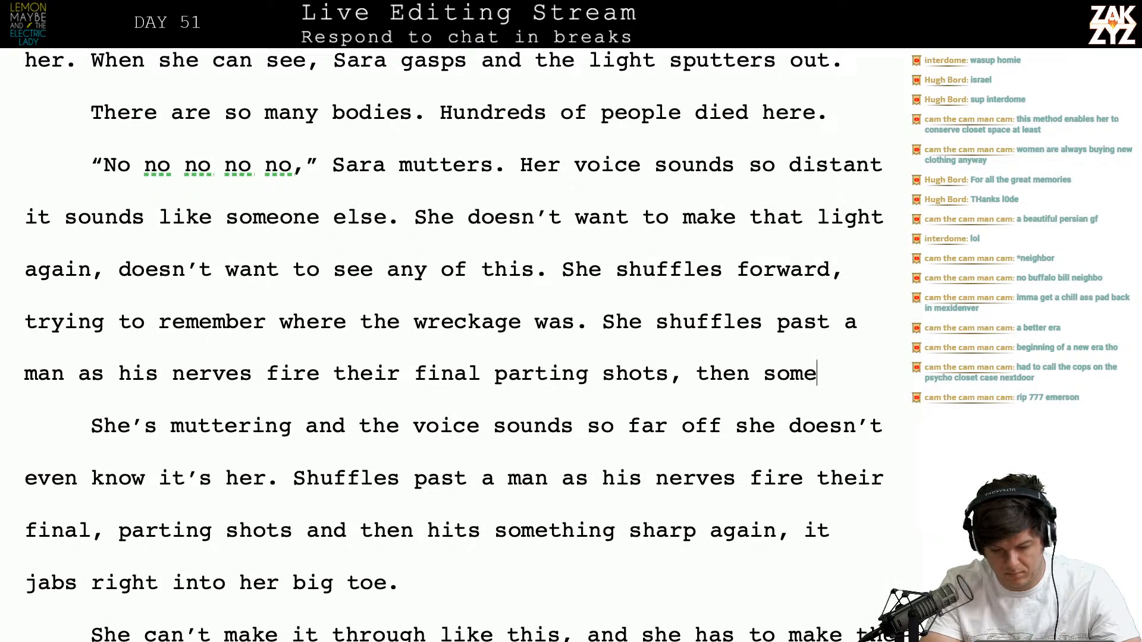
{"action": "type", "text": "thing pointy s"}
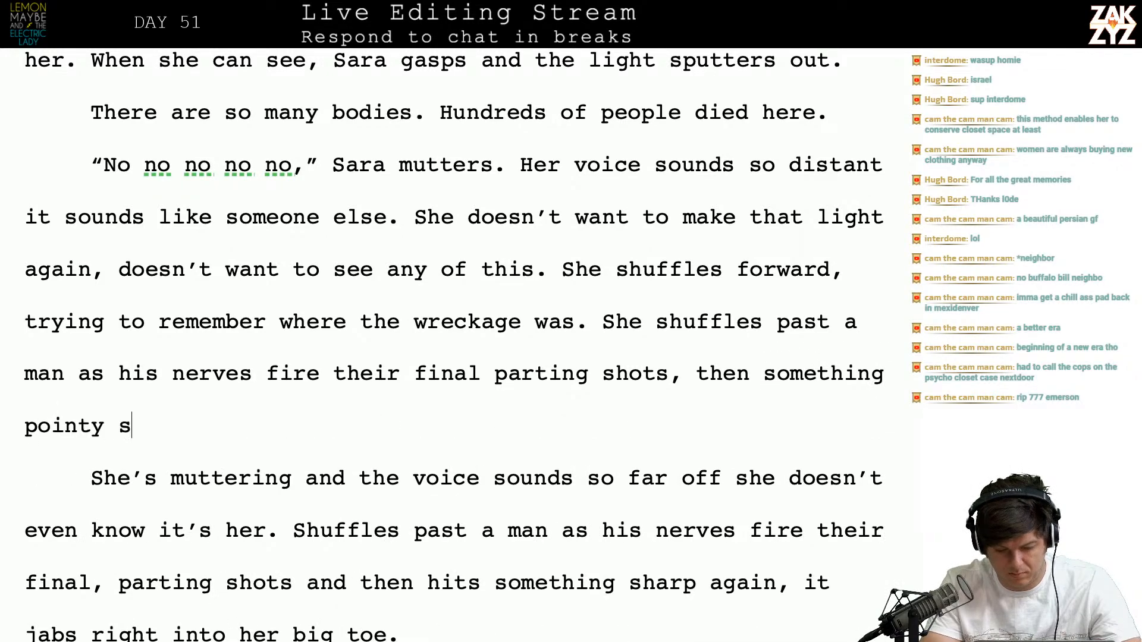
{"action": "type", "text": "inks into her big toe."}
Delete the old draft paragraph from "She's muttering and the voice" through "jabs right into her big toe."
{"action": "key", "text": "shift+Down"}
{"action": "key", "text": "shift+Down"}
{"action": "key", "text": "shift+Down"}
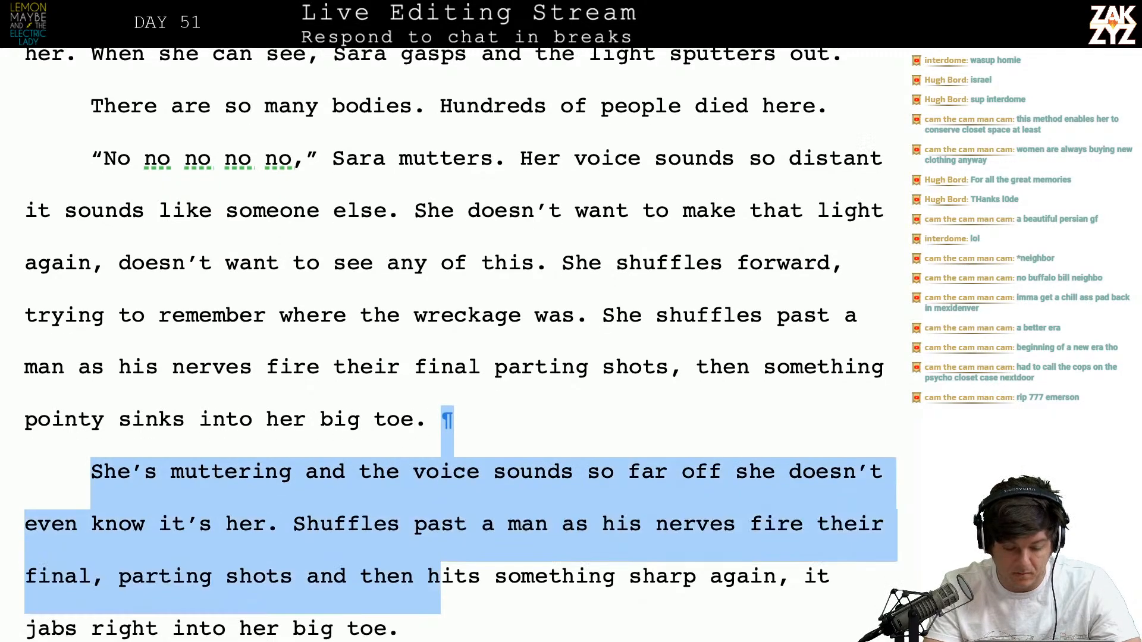
{"action": "key", "text": "shift+Down"}
{"action": "key", "text": "BackSpace"}
{"action": "key", "text": "BackSpace"}
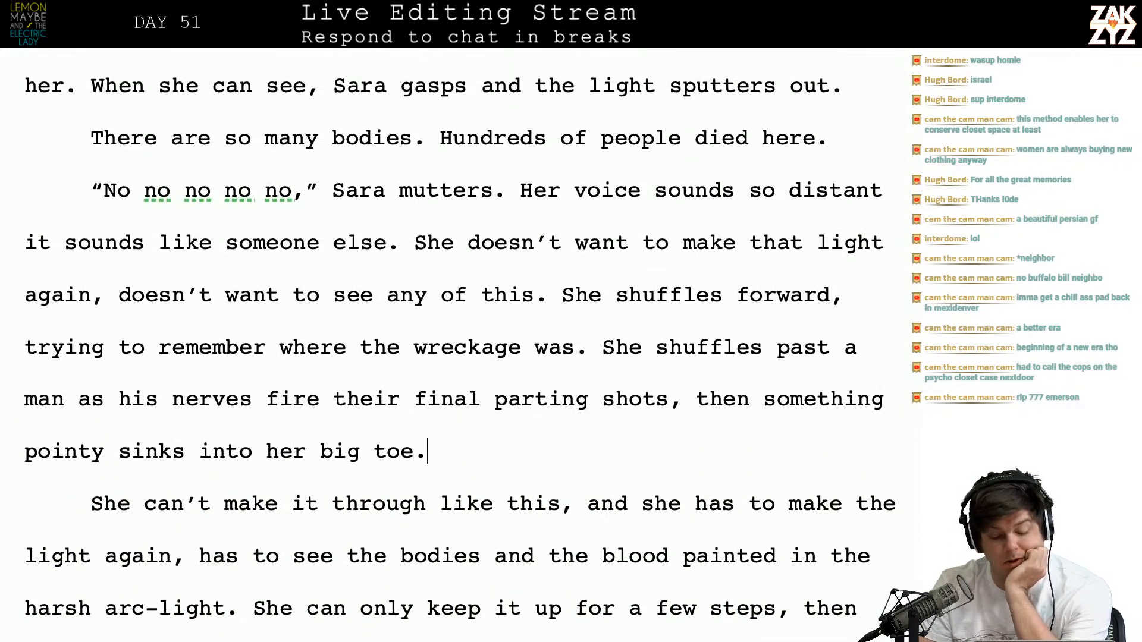
Reword "Her voice sounds so distant" as "Her voice is so distant"
{"action": "scroll", "coordinate": [443, 252], "scroll_direction": "down", "scroll_amount": 1}
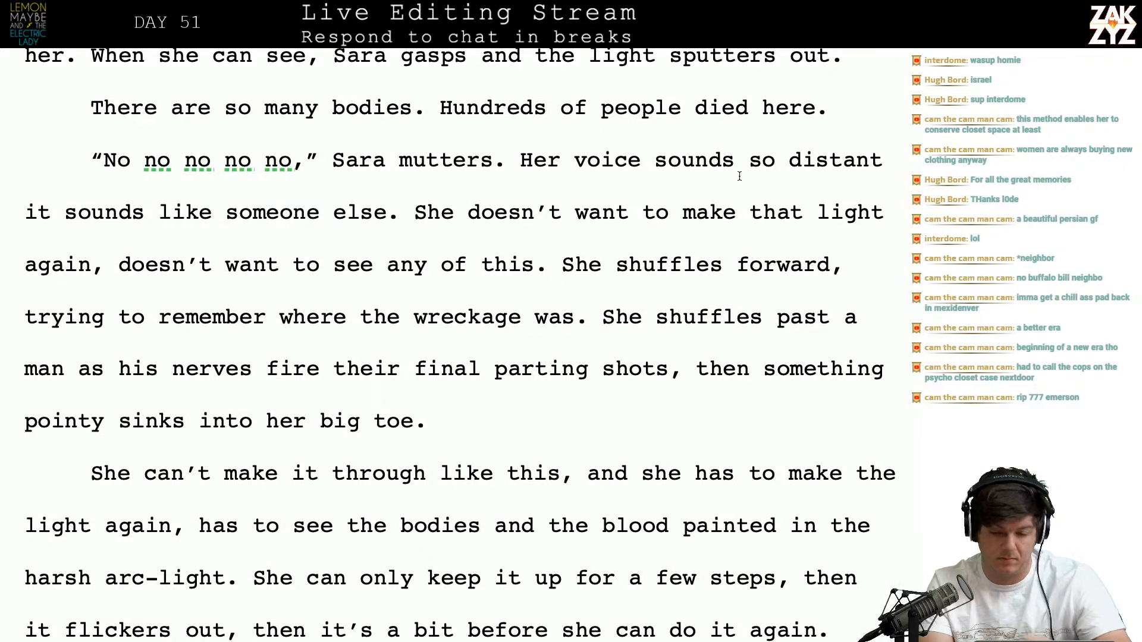
{"action": "key", "text": "BackSpace"}
{"action": "key", "text": "BackSpace"}
{"action": "key", "text": "BackSpace"}
{"action": "key", "text": "BackSpace"}
{"action": "key", "text": "BackSpace"}
{"action": "key", "text": "BackSpace"}
{"action": "type", "text": "is"}
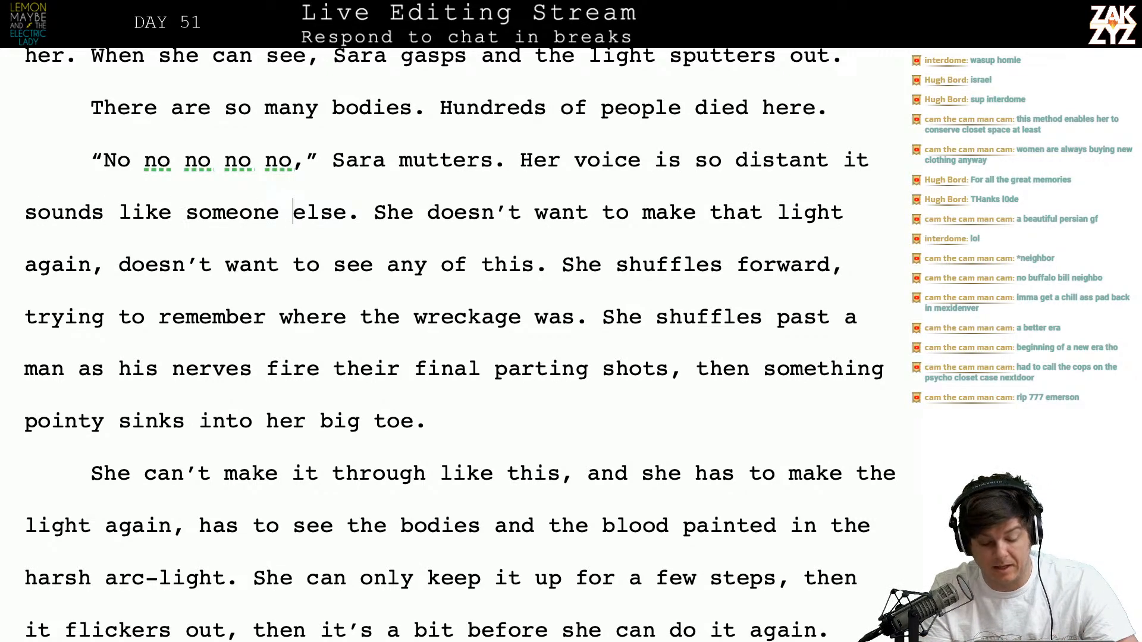
Replace "make that light again," with "create another light," in the sentence beginning "She doesn't want to"
{"action": "left_click", "coordinate": [708, 253]}
{"action": "key", "text": "Up"}
{"action": "key", "text": "Left"}
{"action": "key", "text": "BackSpace"}
{"action": "key", "text": "BackSpace"}
{"action": "key", "text": "BackSpace"}
{"action": "key", "text": "BackSpace"}
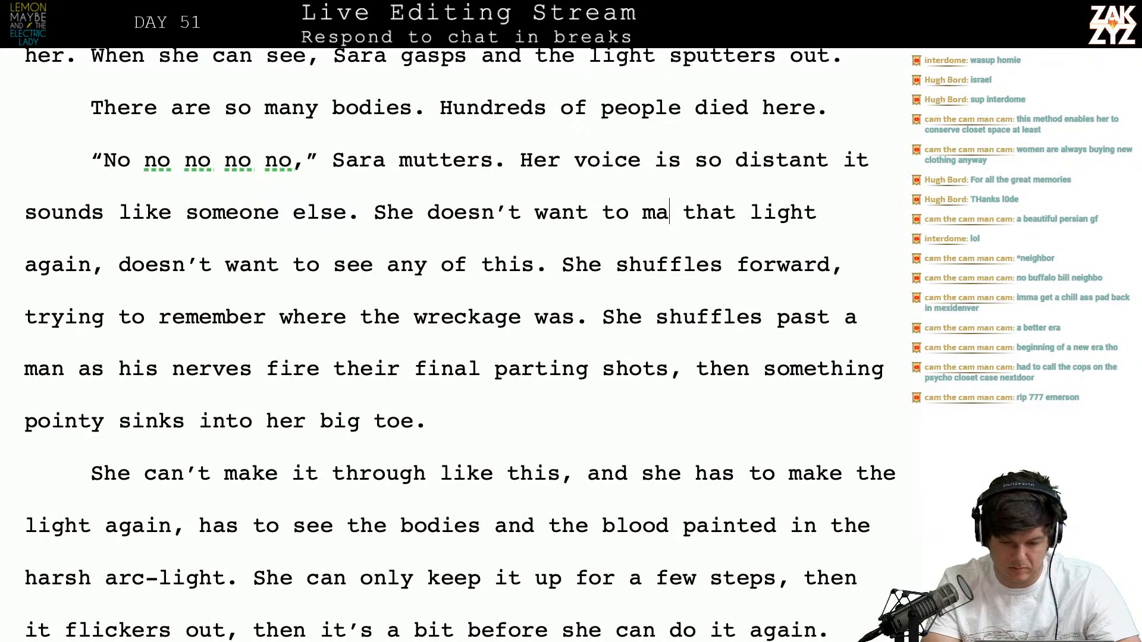
{"action": "type", "text": "create i"}
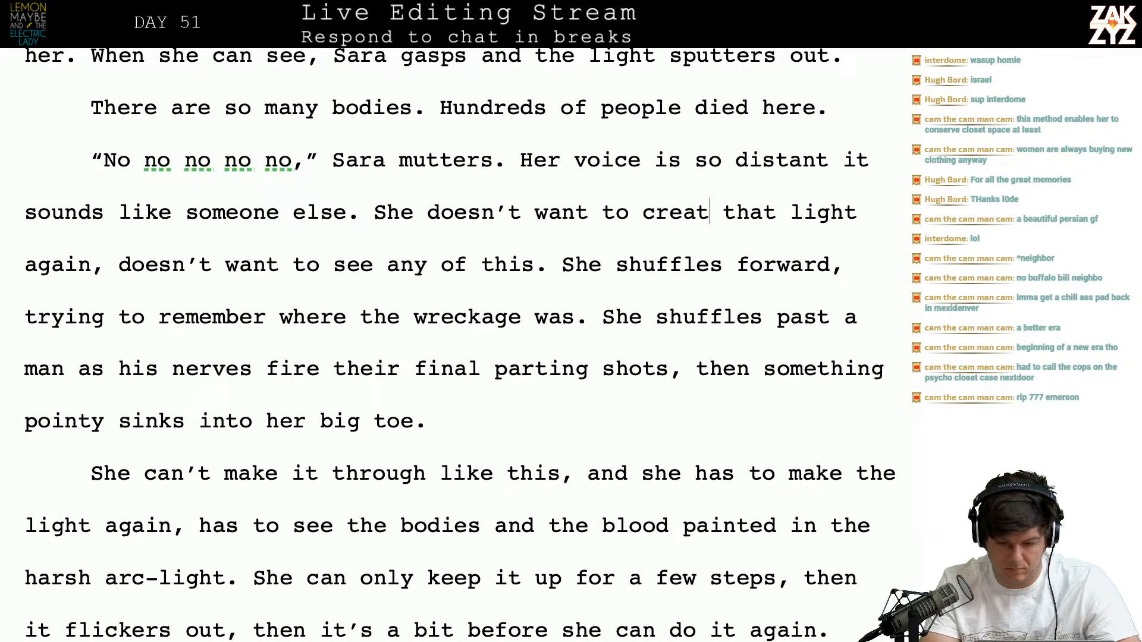
{"action": "key", "text": "BackSpace"}
{"action": "type", "text": "another li"}
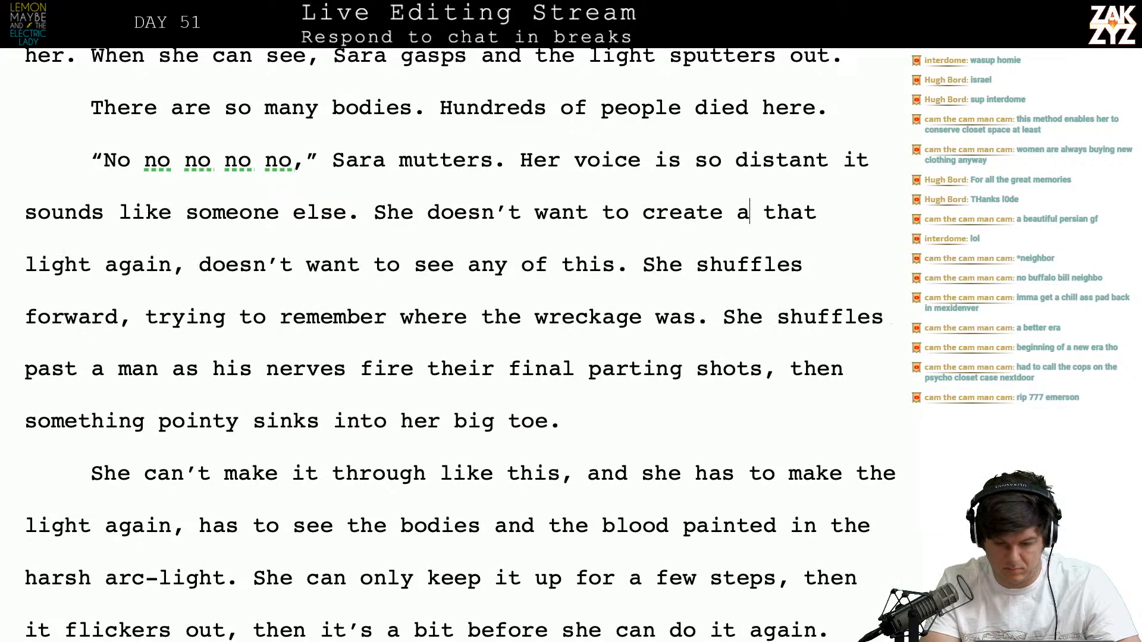
{"action": "type", "text": "ght,"}
{"action": "key", "text": "shift+Right"}
{"action": "key", "text": "shift+Right"}
{"action": "key", "text": "shift+Right"}
{"action": "key", "text": "shift+Right"}
{"action": "key", "text": "shift+Right"}
{"action": "key", "text": "shift+Right"}
{"action": "key", "text": "shift+Right"}
{"action": "key", "text": "shift+Right"}
{"action": "key", "text": "shift+Right"}
{"action": "key", "text": "shift+Right"}
{"action": "key", "text": "shift+Right"}
{"action": "key", "text": "shift+Right"}
{"action": "key", "text": "shift+Right"}
{"action": "key", "text": "shift+Right"}
{"action": "key", "text": "shift+Right"}
{"action": "key", "text": "shift+Right"}
{"action": "key", "text": "shift+Right"}
{"action": "key", "text": "shift+Right"}
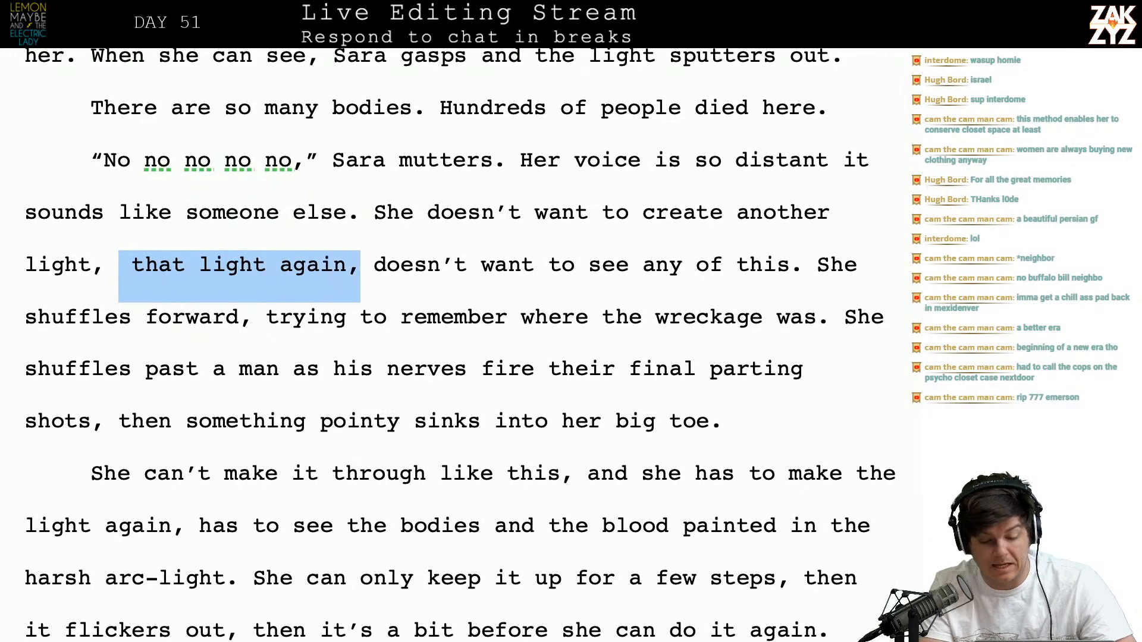
{"action": "key", "text": "Delete"}
{"action": "key", "text": "Delete"}
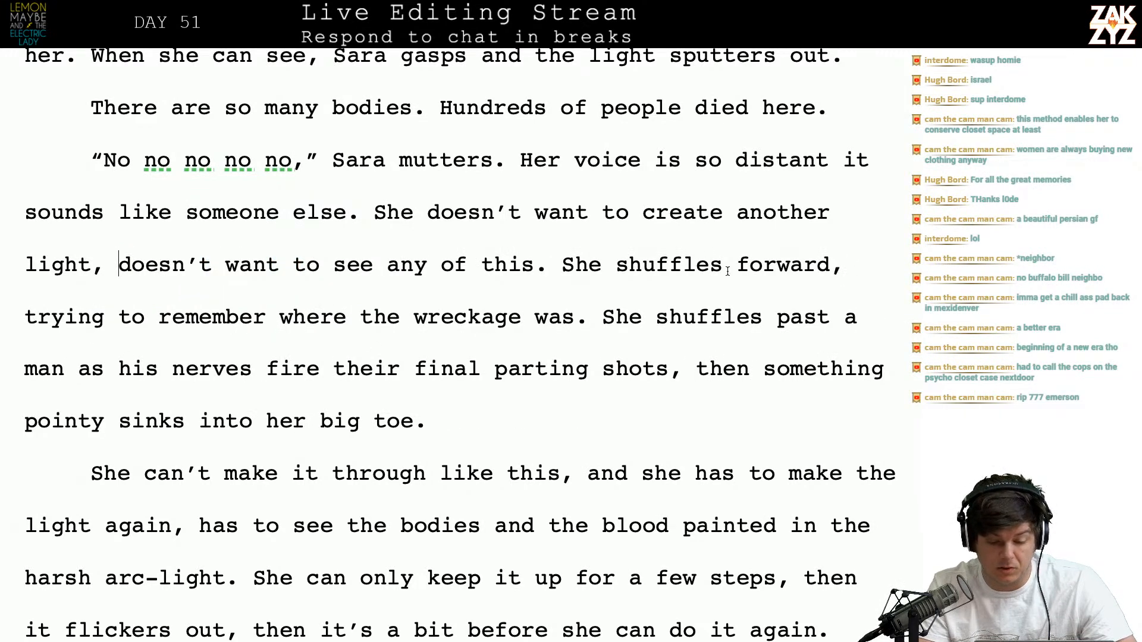
After "She" in "She shuffles forward," insert "scrapes her feet towards the train platforms, trying to remember"
{"action": "left_click", "coordinate": [603, 264]}
{"action": "key", "text": "BackSpace"}
{"action": "key", "text": "BackSpace"}
{"action": "type", "text": "he "}
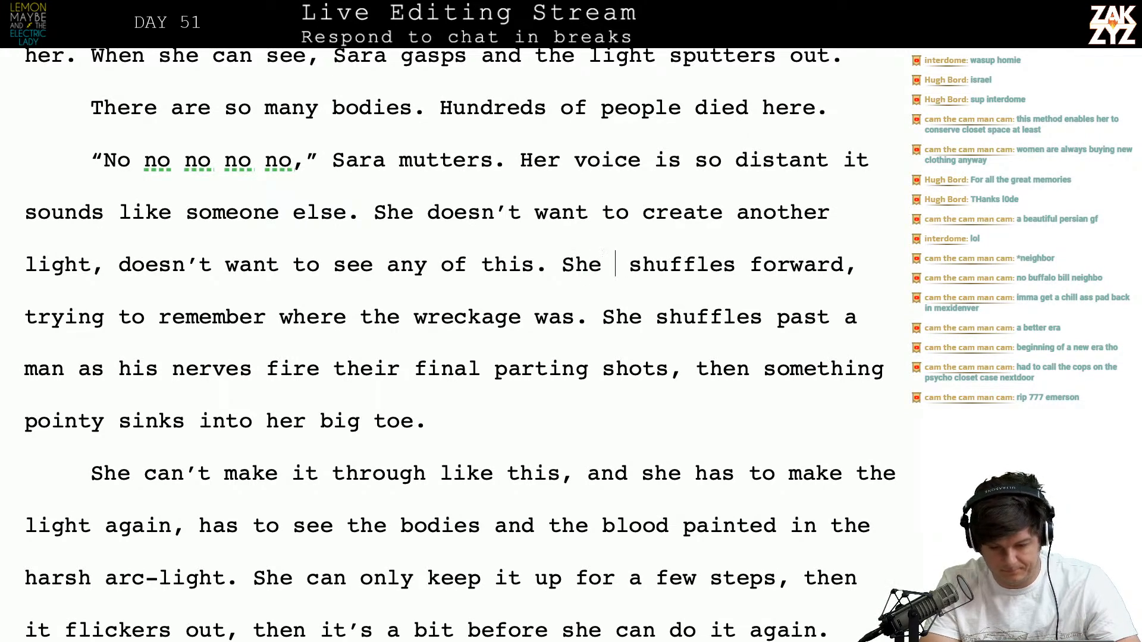
{"action": "type", "text": "paces"}
{"action": "key", "text": "BackSpace"}
{"action": "key", "text": "BackSpace"}
{"action": "key", "text": "BackSpace"}
{"action": "key", "text": "BackSpace"}
{"action": "key", "text": "BackSpace"}
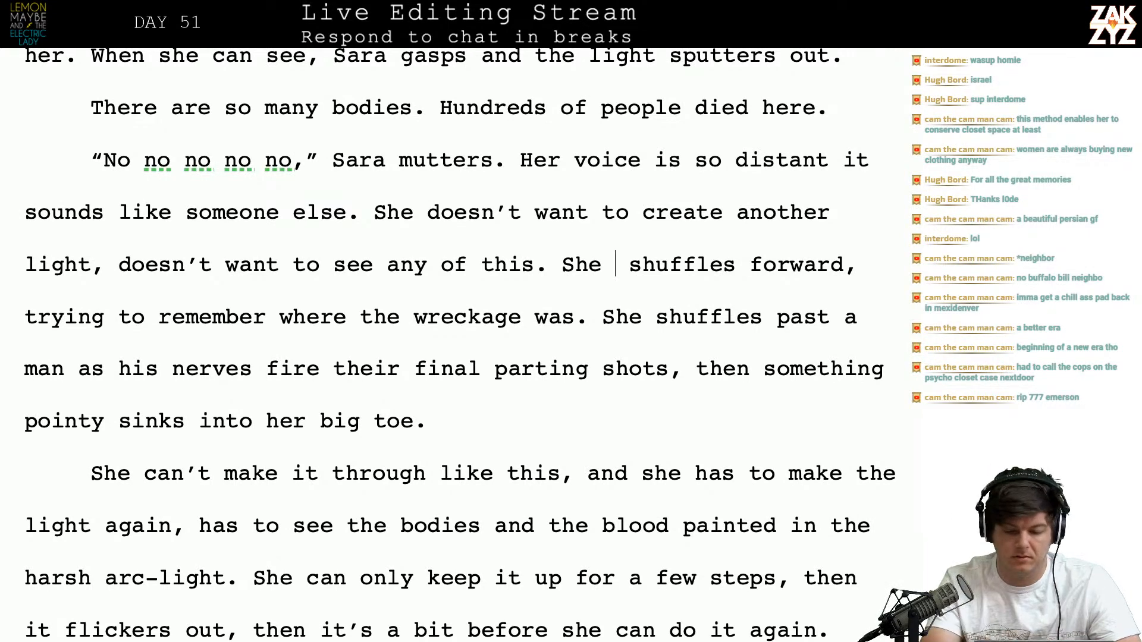
{"action": "type", "text": "scrapes her feet towards the "}
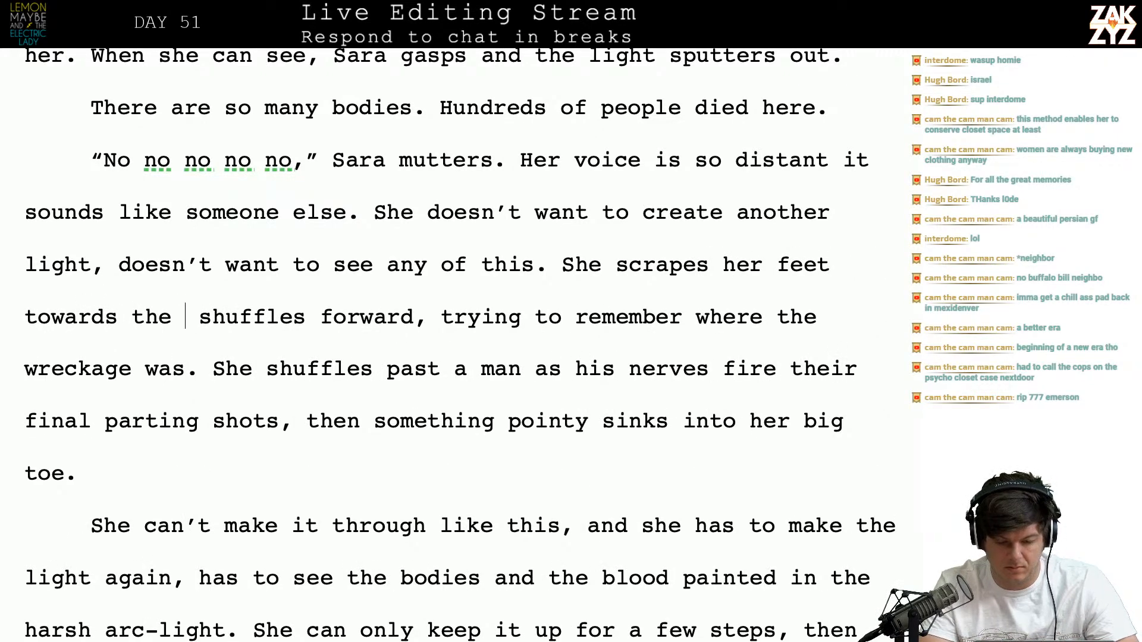
{"action": "type", "text": "train pla"}
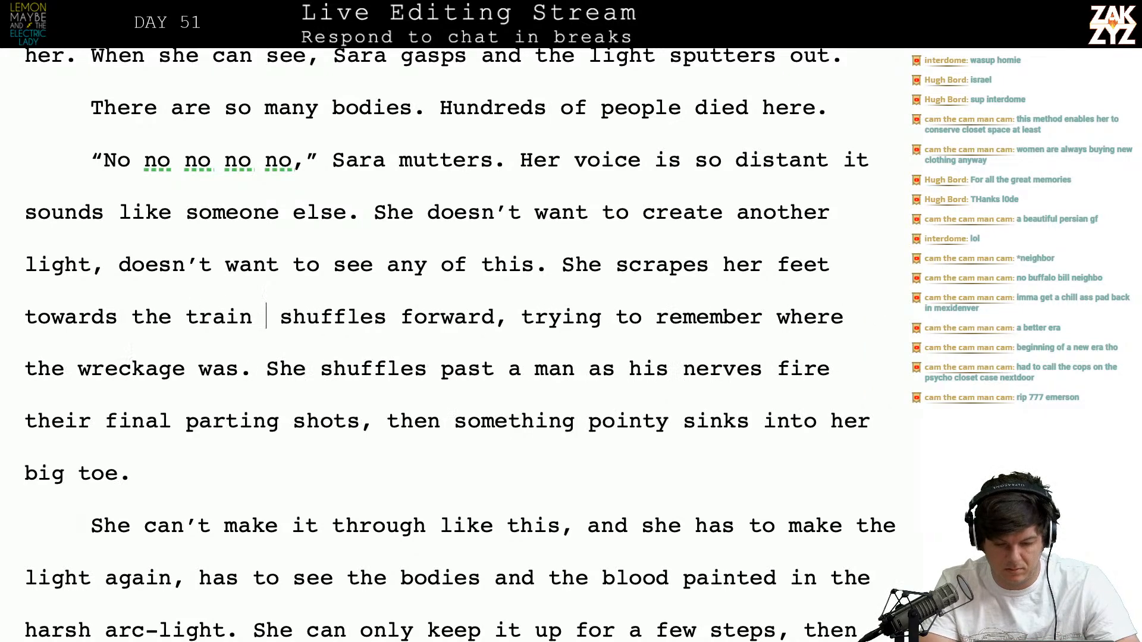
{"action": "type", "text": "tforms, trying "}
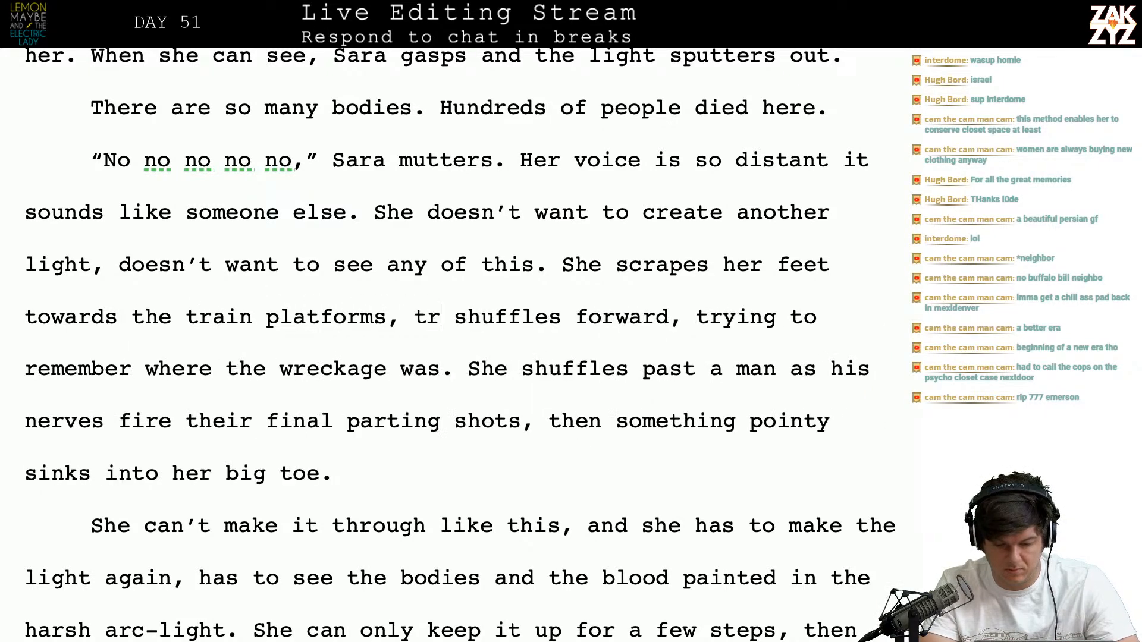
{"action": "type", "text": "to remember "}
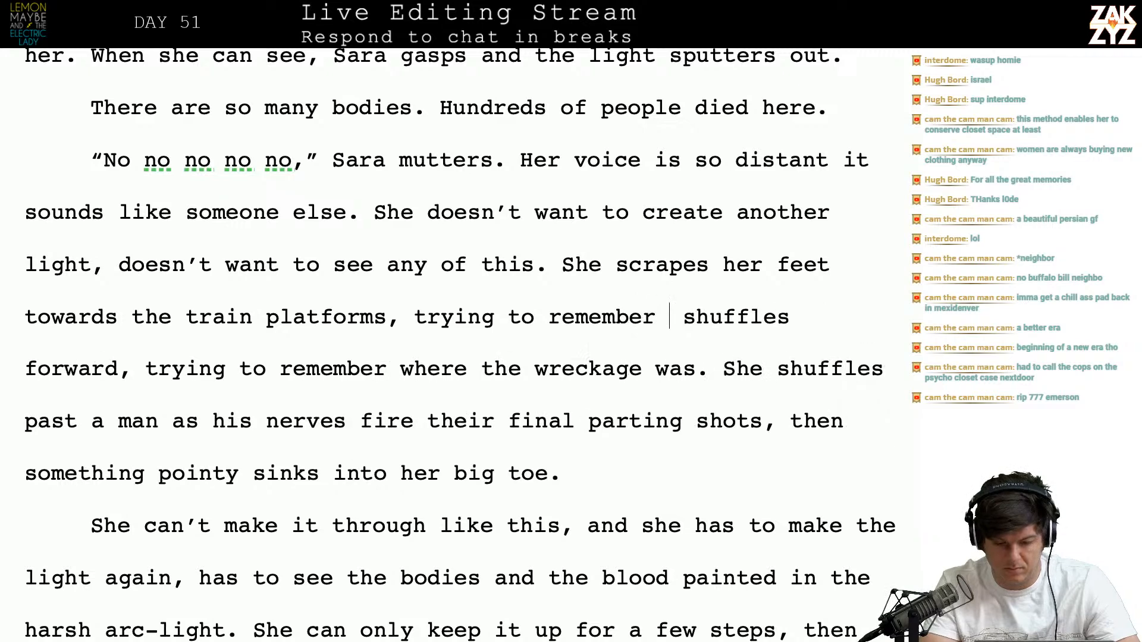
{"action": "type", "text": "where all the"}
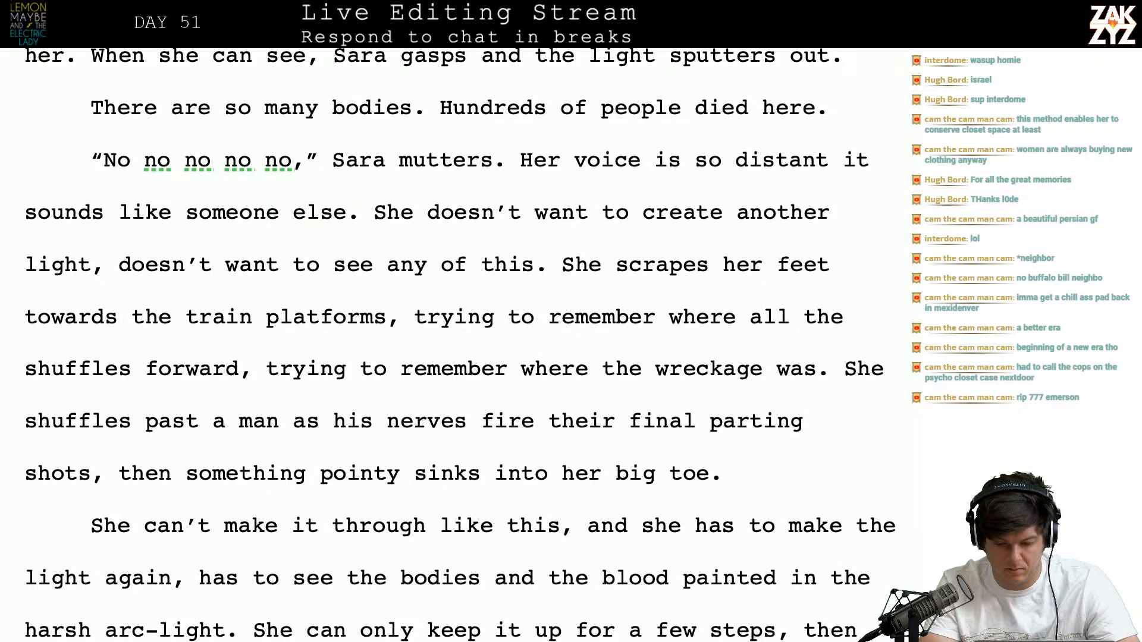
{"action": "key", "text": "BackSpace"}
{"action": "key", "text": "BackSpace"}
{"action": "key", "text": "BackSpace"}
{"action": "key", "text": "BackSpace"}
{"action": "key", "text": "BackSpace"}
{"action": "key", "text": "BackSpace"}
{"action": "key", "text": "BackSpace"}
{"action": "key", "text": "BackSpace"}
{"action": "key", "text": "BackSpace"}
{"action": "key", "text": "BackSpace"}
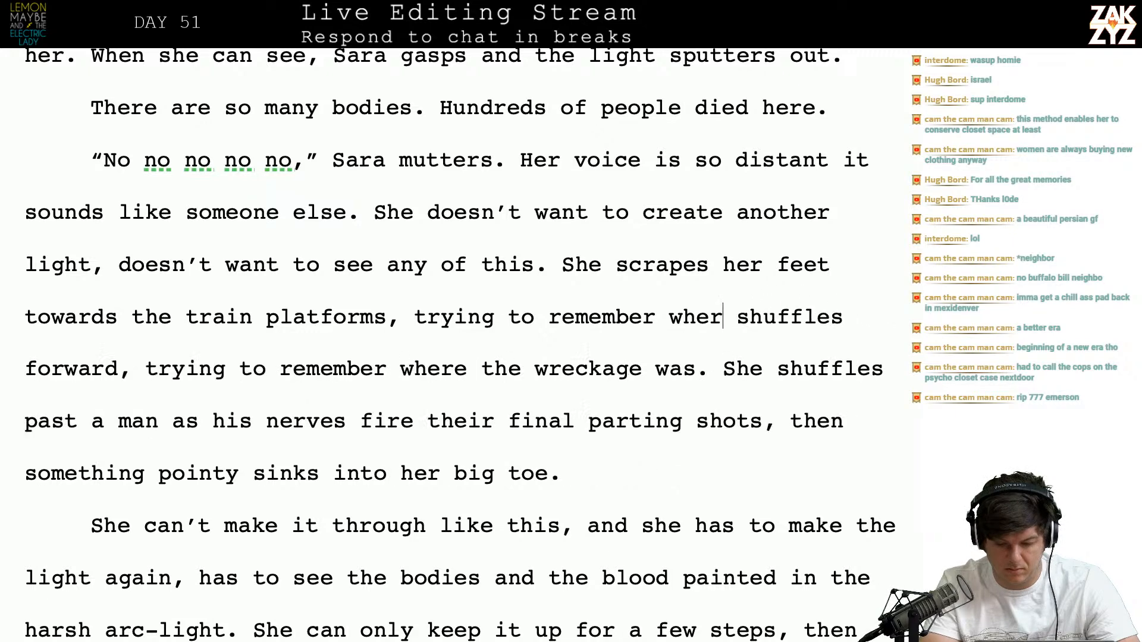
{"action": "key", "text": "BackSpace"}
{"action": "key", "text": "BackSpace"}
{"action": "key", "text": "BackSpace"}
End the new sentence with "the path." and delete the leftover "shuffles forward, trying to remember where the wreckage was."
{"action": "type", "text": "the path."}
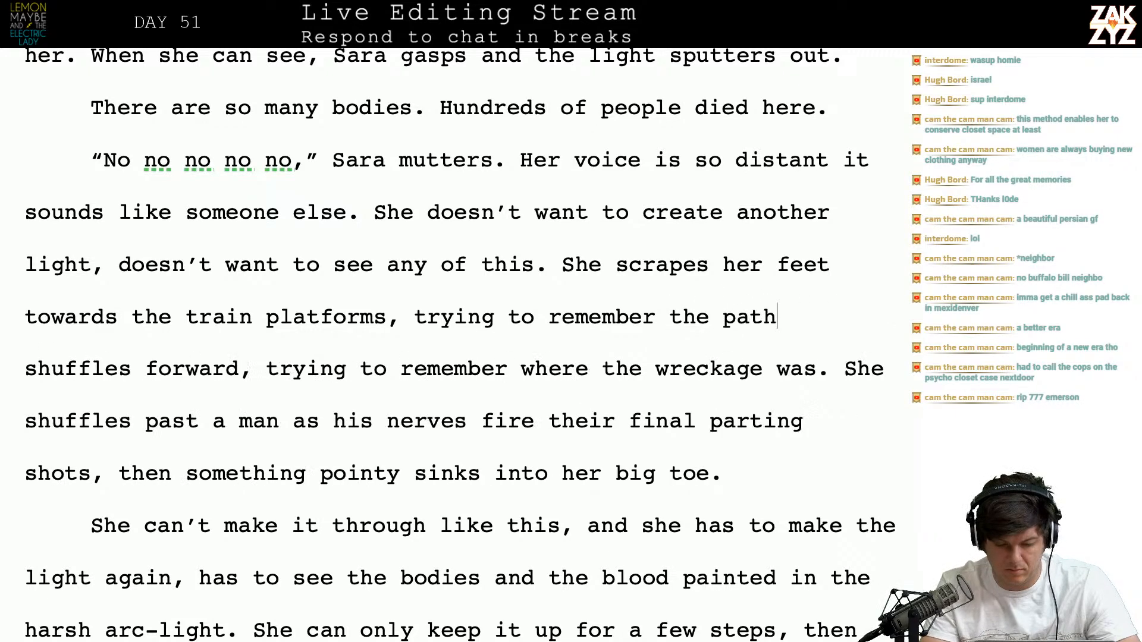
{"action": "key", "text": "shift+Down"}
{"action": "key", "text": "shift+Right"}
{"action": "key", "text": "shift+Right"}
{"action": "key", "text": "shift+Right"}
{"action": "key", "text": "BackSpace"}
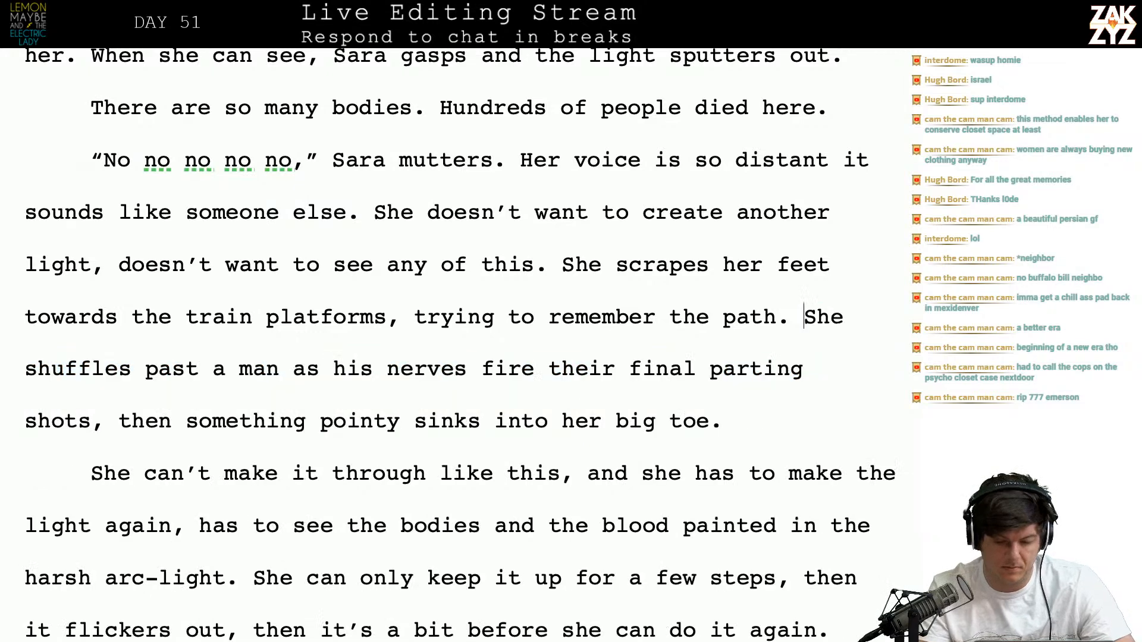
Remove "She" before "can't make it through like this" and add a separate paragraph above it reading "Fuck!"
{"action": "scroll", "coordinate": [461, 345], "scroll_direction": "down", "scroll_amount": 1}
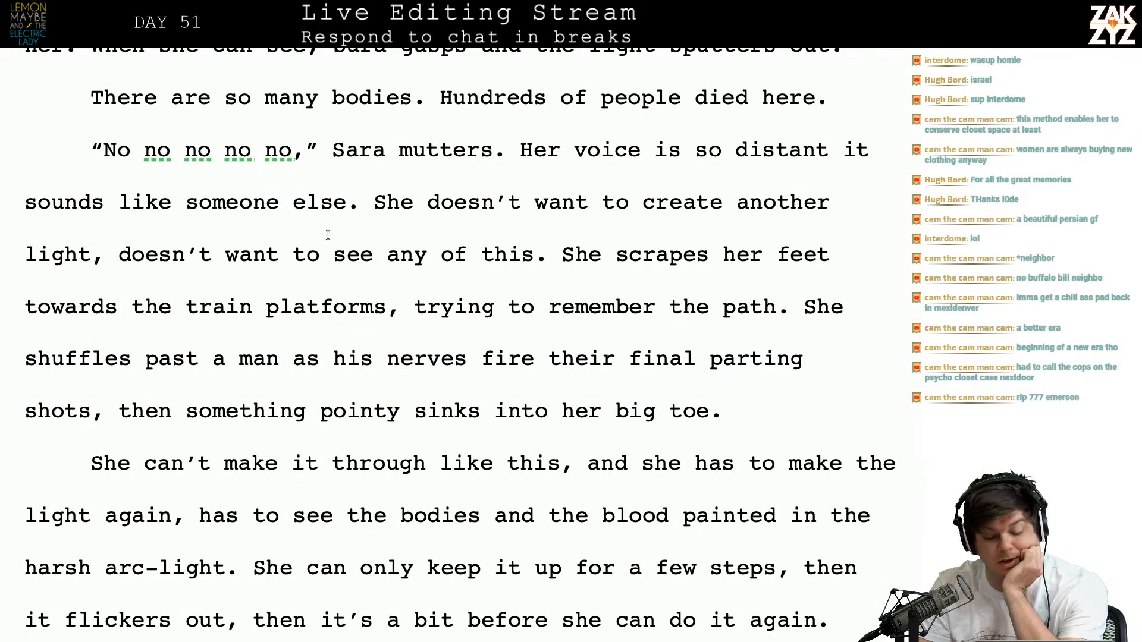
{"action": "scroll", "coordinate": [535, 267], "scroll_direction": "down", "scroll_amount": 2}
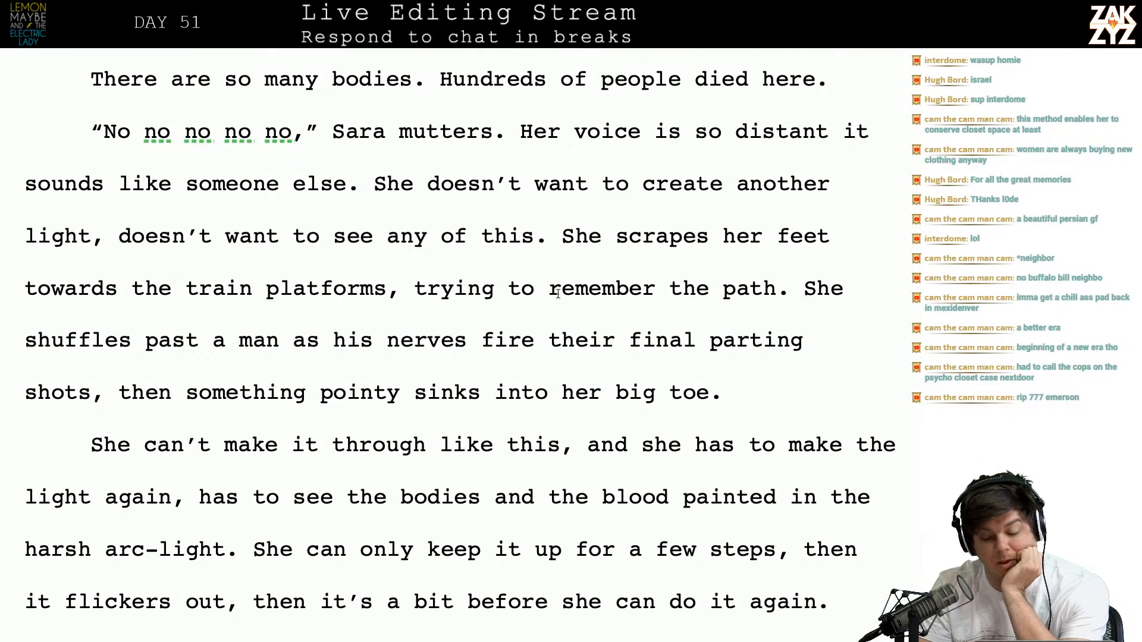
{"action": "scroll", "coordinate": [630, 292], "scroll_direction": "down", "scroll_amount": 3}
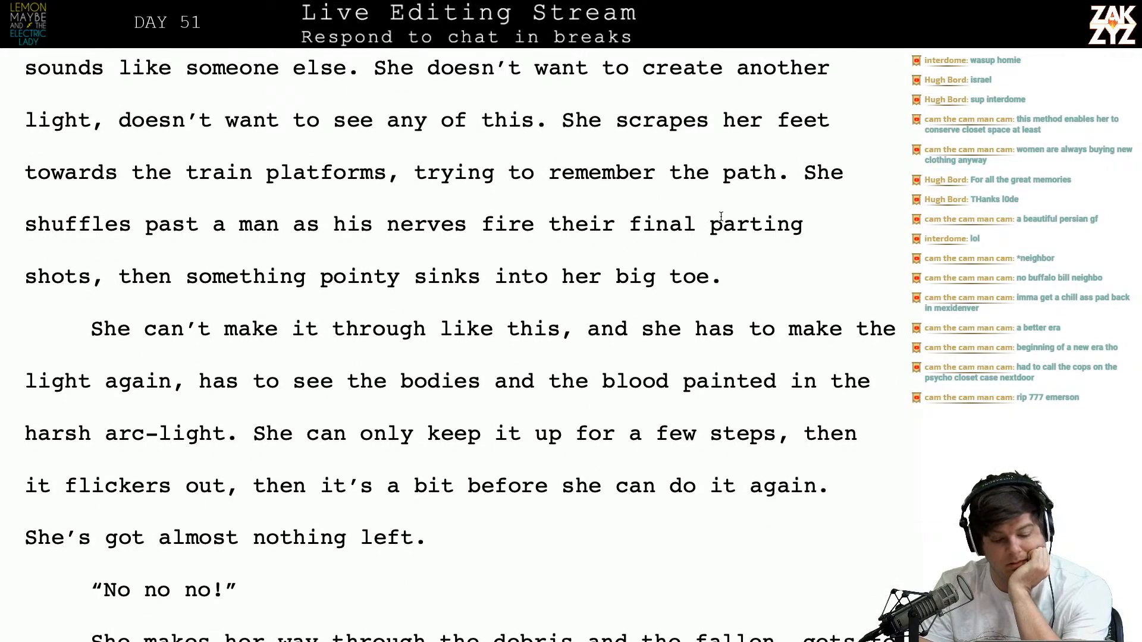
{"action": "scroll", "coordinate": [675, 178], "scroll_direction": "down", "scroll_amount": 1}
{"action": "left_click", "coordinate": [483, 198]}
{"action": "key", "text": "Right"}
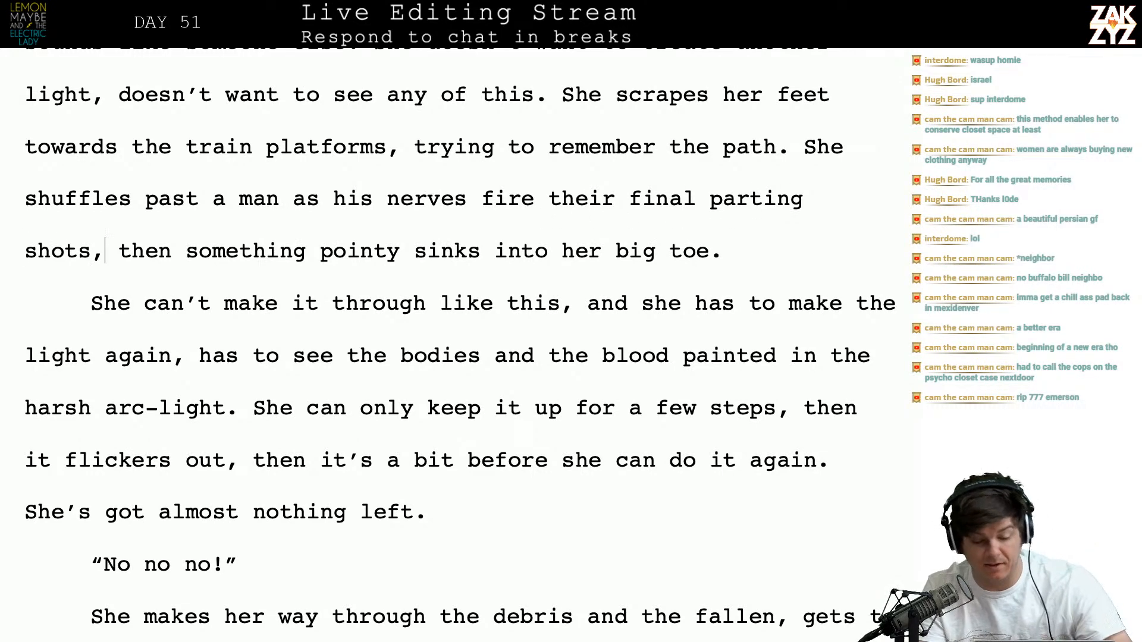
{"action": "scroll", "coordinate": [413, 190], "scroll_direction": "down", "scroll_amount": 4}
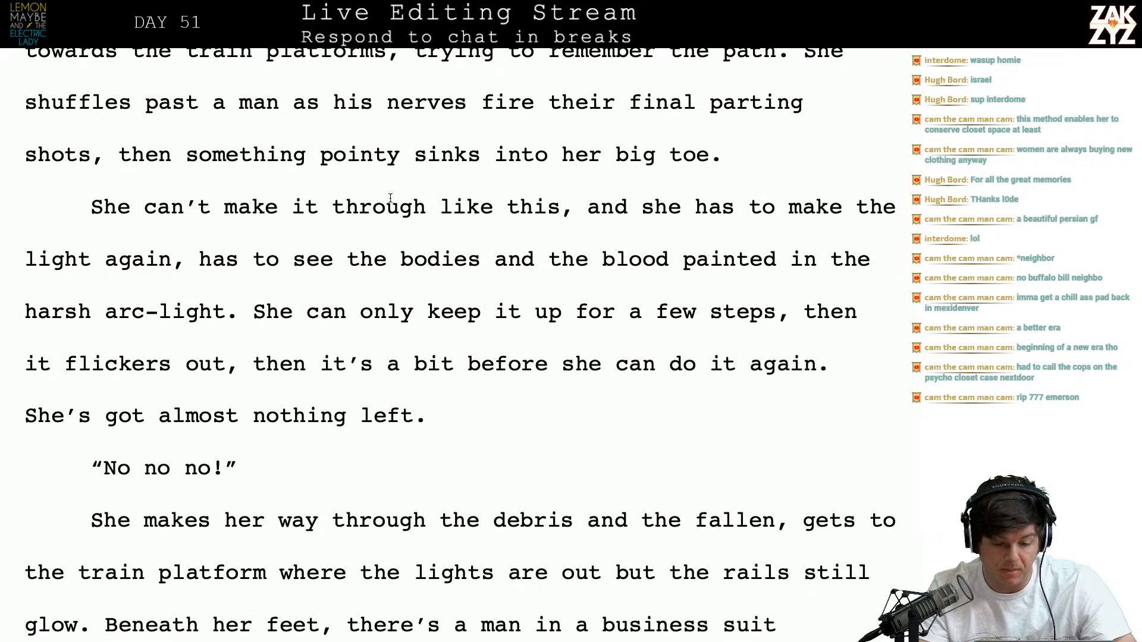
{"action": "left_click", "coordinate": [129, 207]}
{"action": "key", "text": "BackSpace"}
{"action": "key", "text": "BackSpace"}
{"action": "key", "text": "BackSpace"}
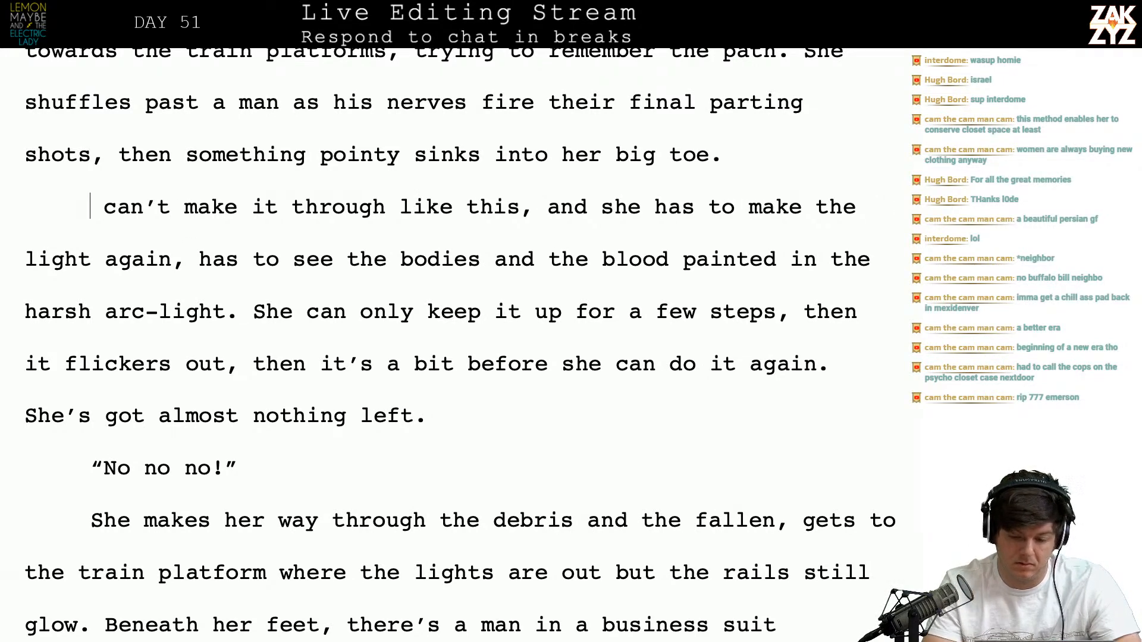
{"action": "key", "text": "Return"}
{"action": "type", "text": "Fuck!"}
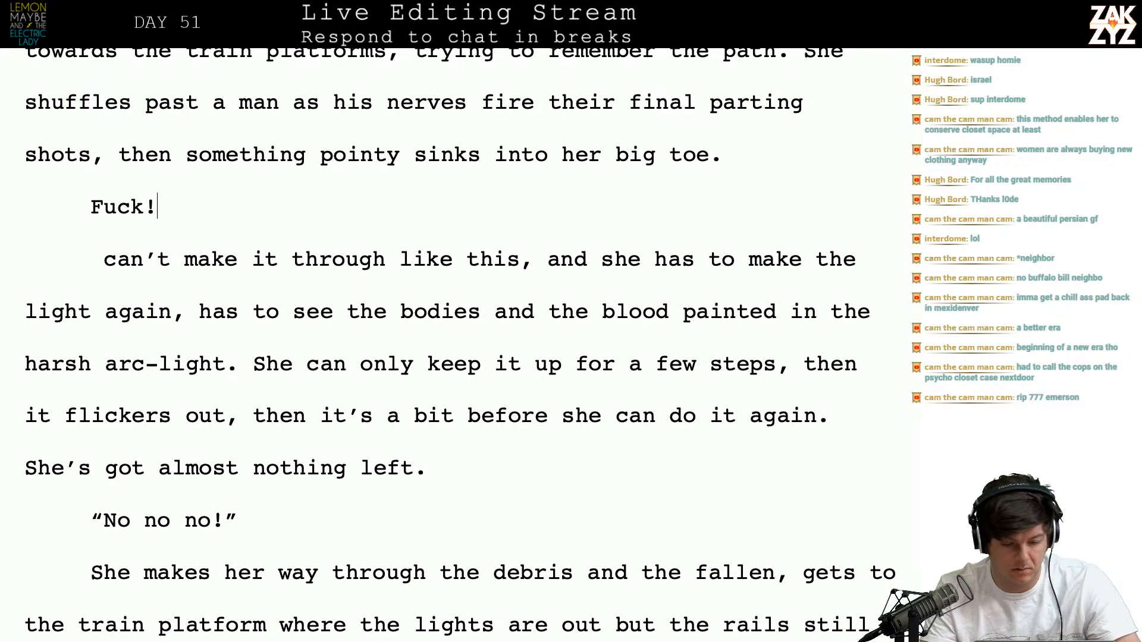
Italicize the new one-word paragraph "Fuck!"
{"action": "key", "text": "shift+Right"}
{"action": "key", "text": "shift+Right"}
{"action": "key", "text": "shift+Right"}
{"action": "key", "text": "shift+Right"}
{"action": "key", "text": "shift+Right"}
{"action": "key", "text": "ctrl+i"}
{"action": "key", "text": "Right"}
{"action": "key", "text": "Right"}
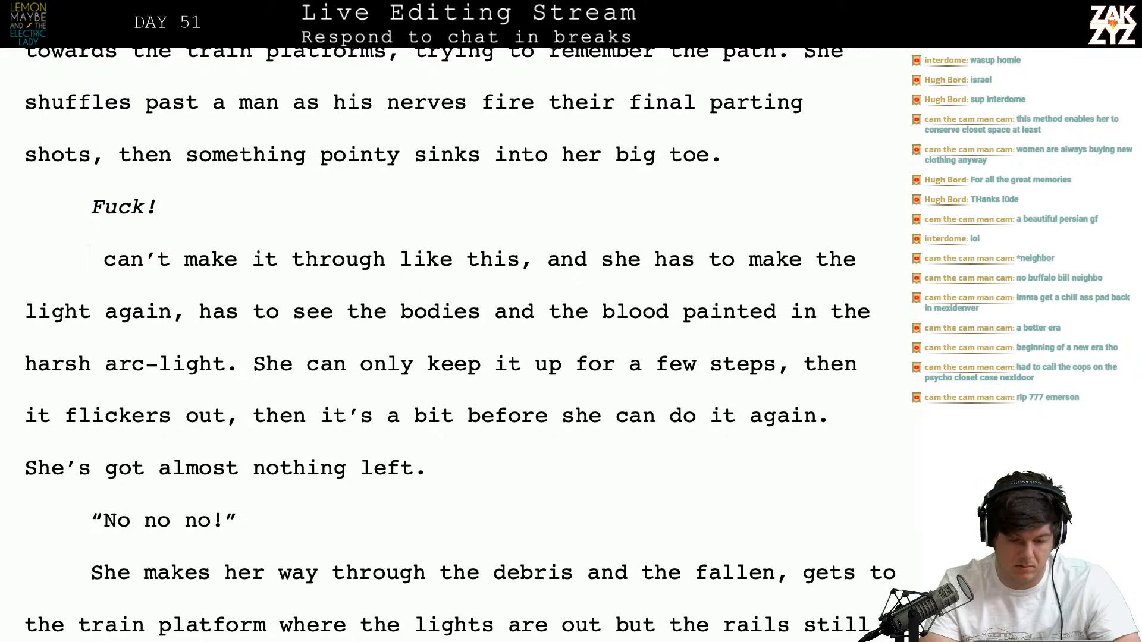
Begin the following paragraph with "Sara realizes she" ahead of "can't make it through like this"
{"action": "type", "text": "Sara reali"}
{"action": "type", "text": "zes she can't"}
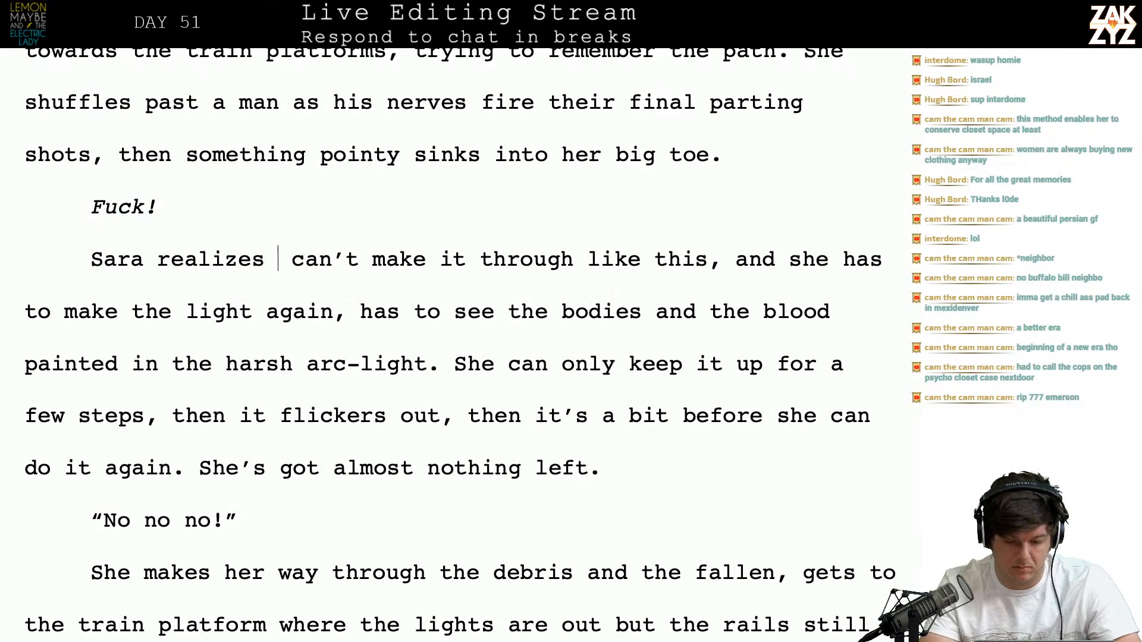
{"action": "key", "text": "BackSpace"}
{"action": "key", "text": "BackSpace"}
{"action": "key", "text": "BackSpace"}
{"action": "key", "text": "BackSpace"}
{"action": "key", "text": "BackSpace"}
{"action": "key", "text": "BackSpace"}
{"action": "key", "text": "BackSpace"}
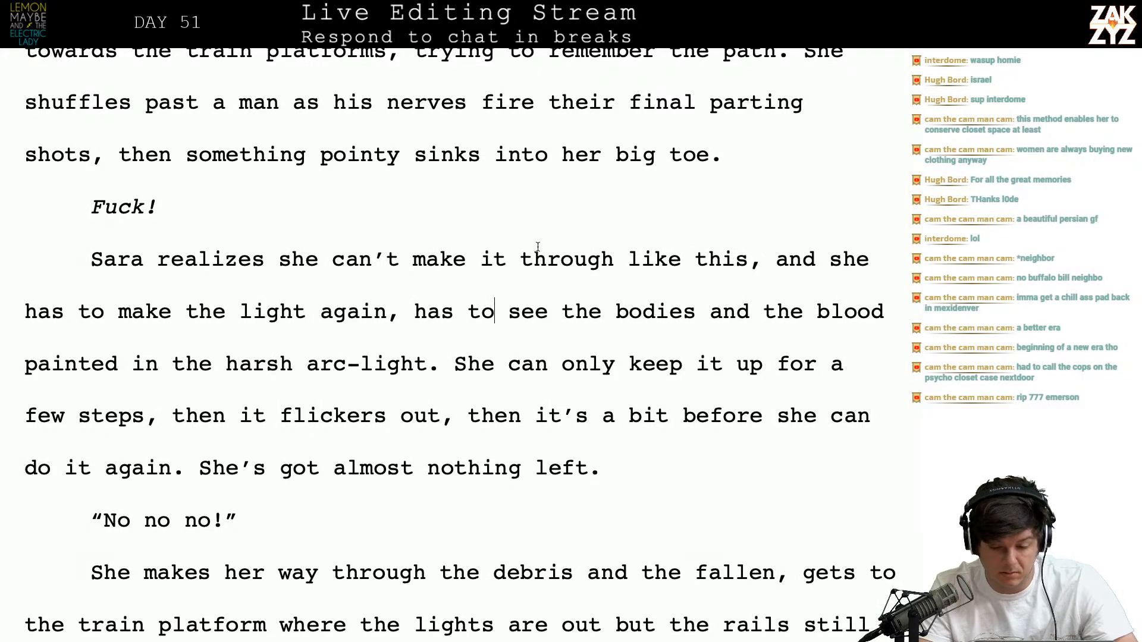
End the sentence after "like this" with a period and add "She has to make the light again."
{"action": "key", "text": "Delete"}
{"action": "type", "text": ". She has t"}
{"action": "type", "text": "o make the light"}
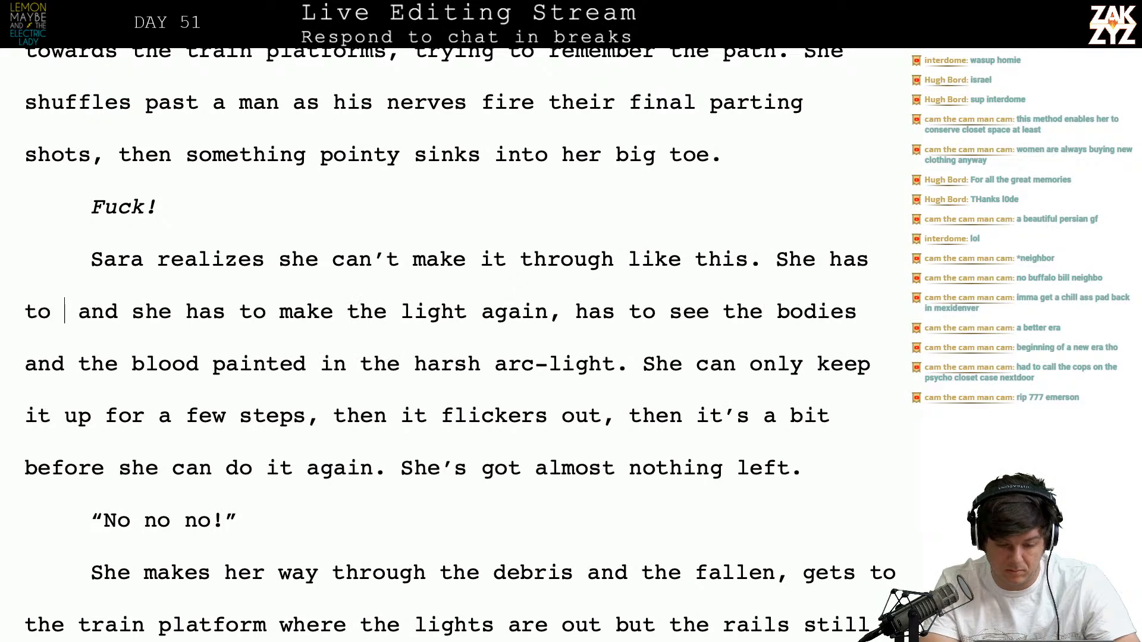
{"action": "type", "text": " again. "}
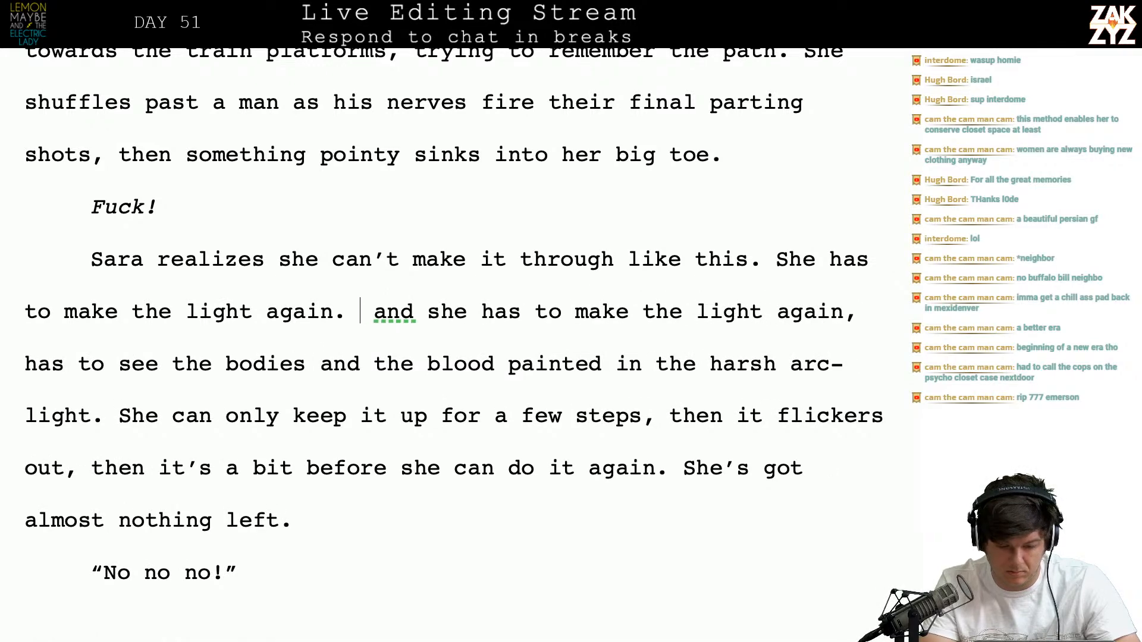
Replace "and she has to make the light again, has" with "She has" before "to see the bodies"
{"action": "type", "text": "She has"}
{"action": "key", "text": "shift+Down"}
{"action": "key", "text": "shift+Left"}
{"action": "key", "text": "shift+Left"}
{"action": "key", "text": "shift+Left"}
{"action": "key", "text": "shift+Left"}
{"action": "key", "text": "shift+Left"}
{"action": "key", "text": "shift+Left"}
{"action": "key", "text": "shift+Left"}
{"action": "key", "text": "shift+Left"}
{"action": "key", "text": "shift+Left"}
{"action": "key", "text": "shift+Left"}
{"action": "key", "text": "shift+Left"}
{"action": "key", "text": "shift+Left"}
{"action": "key", "text": "shift+Left"}
{"action": "key", "text": "shift+Left"}
{"action": "key", "text": "shift+Left"}
{"action": "key", "text": "shift+Left"}
{"action": "key", "text": "shift+Left"}
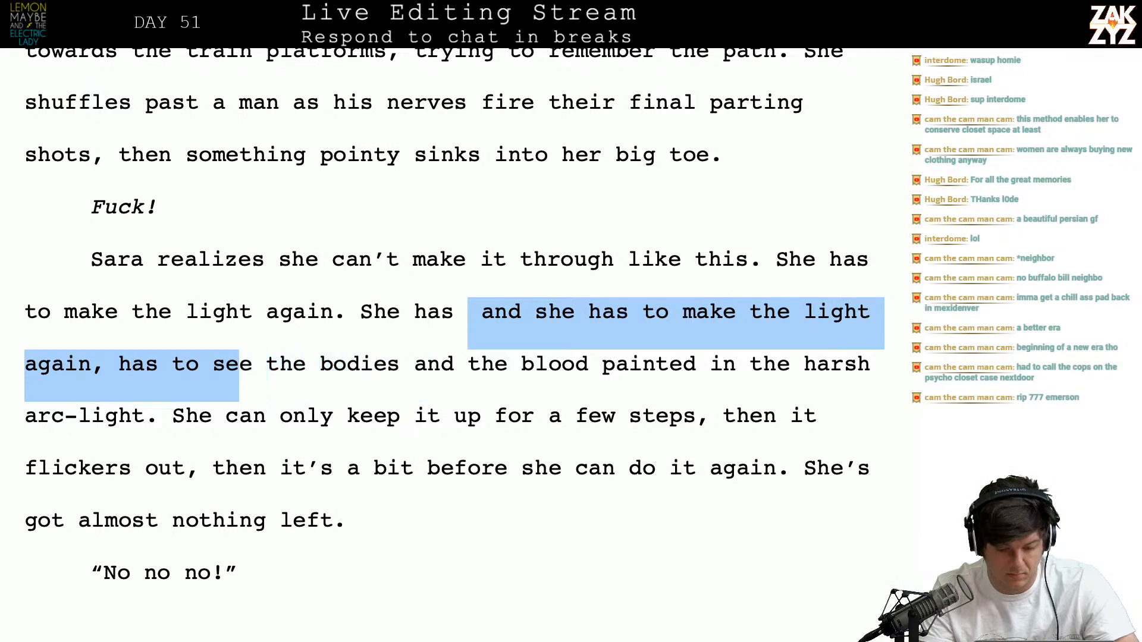
{"action": "key", "text": "shift+Left"}
{"action": "key", "text": "shift+Left"}
{"action": "key", "text": "shift+Left"}
{"action": "key", "text": "shift+Left"}
{"action": "key", "text": "shift+Left"}
{"action": "key", "text": "shift+Left"}
{"action": "key", "text": "shift+Left"}
{"action": "key", "text": "shift+Left"}
{"action": "key", "text": "shift+Left"}
{"action": "key", "text": "shift+Left"}
{"action": "key", "text": "BackSpace"}
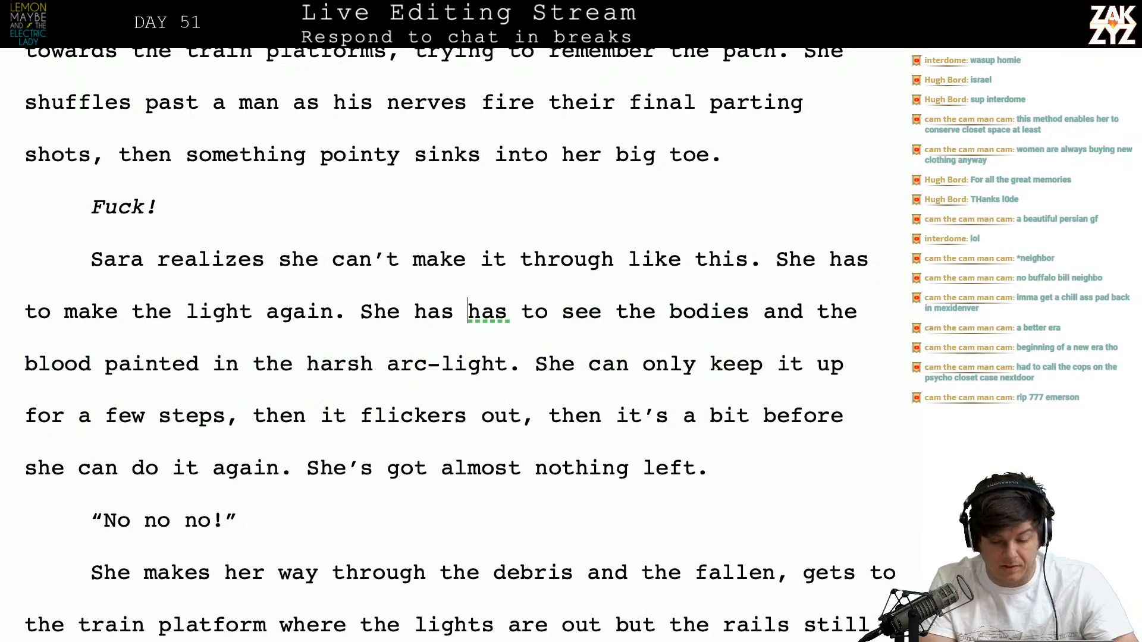
{"action": "key", "text": "BackSpace"}
{"action": "key", "text": "BackSpace"}
{"action": "key", "text": "BackSpace"}
{"action": "key", "text": "BackSpace"}
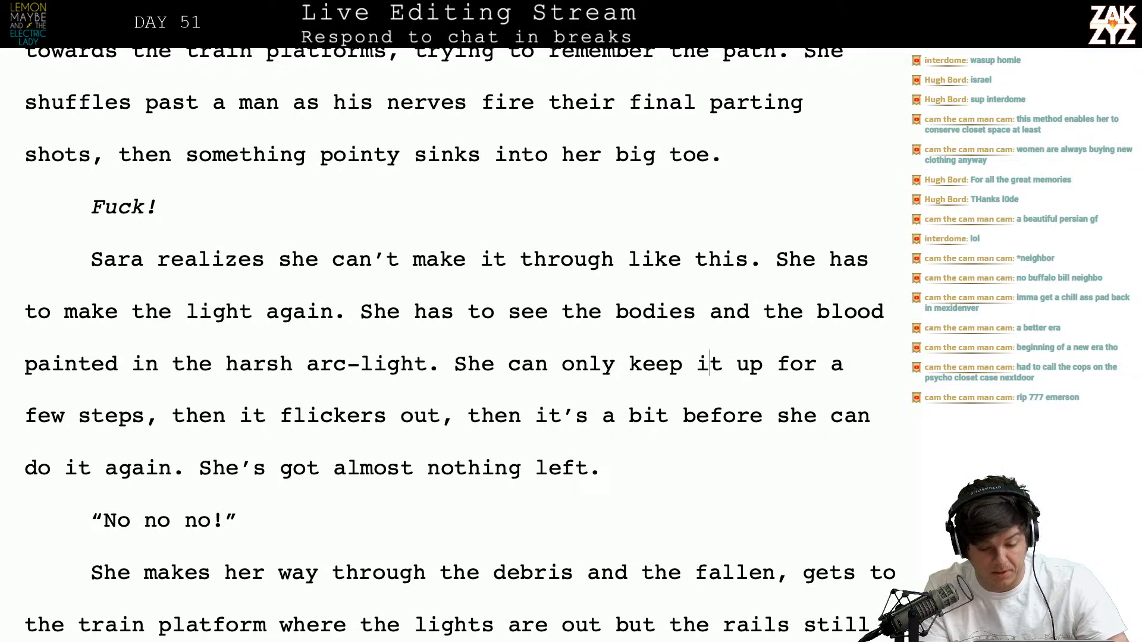
Split the paragraph after "harsh arc-light." so the old text from "She can only keep it up" stands on its own
{"action": "key", "text": "Right"}
{"action": "key", "text": "Right"}
{"action": "key", "text": "Right"}
{"action": "key", "text": "Right"}
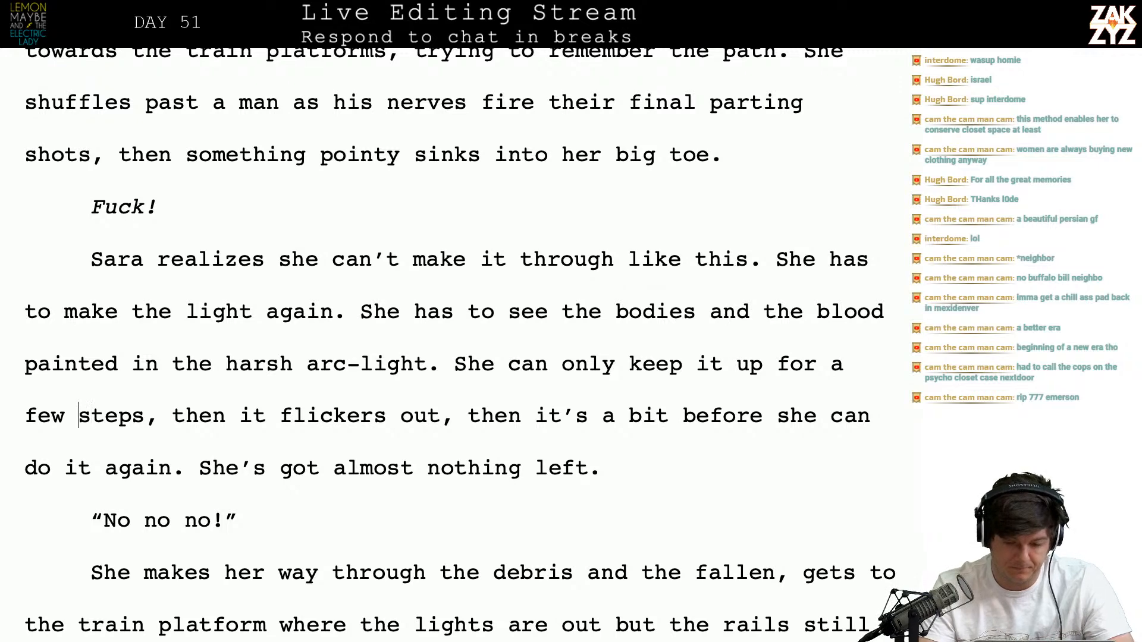
{"action": "left_click", "coordinate": [455, 364]}
{"action": "key", "text": "Return"}
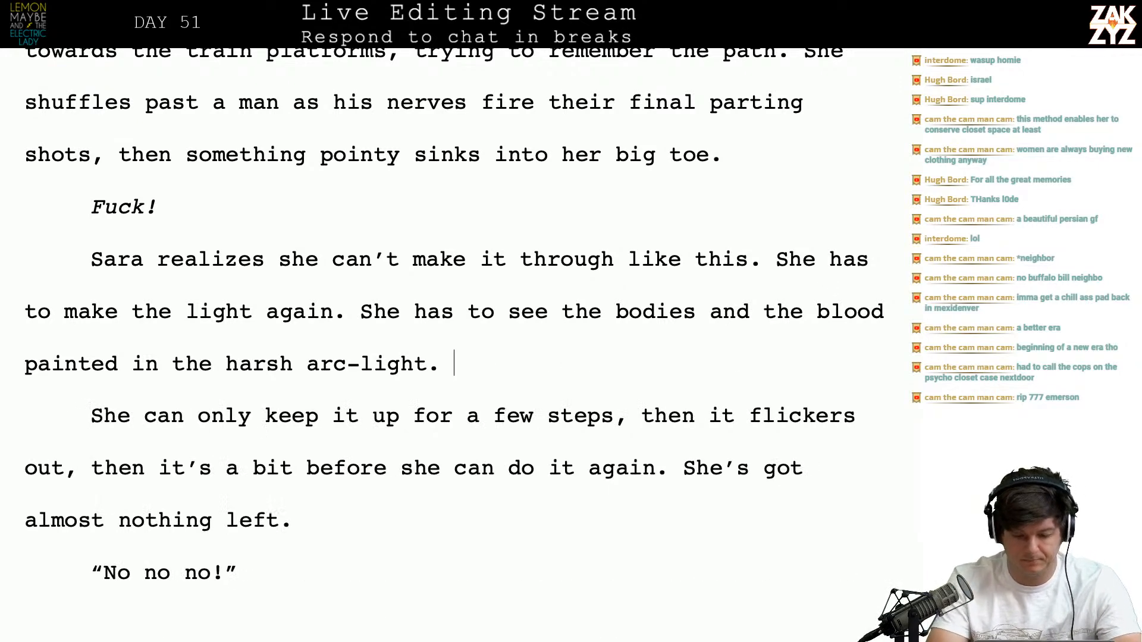
Write a new sentence after "harsh arc-light." starting "She can only maintain the spark for a"
{"action": "type", "text": "She can onl"}
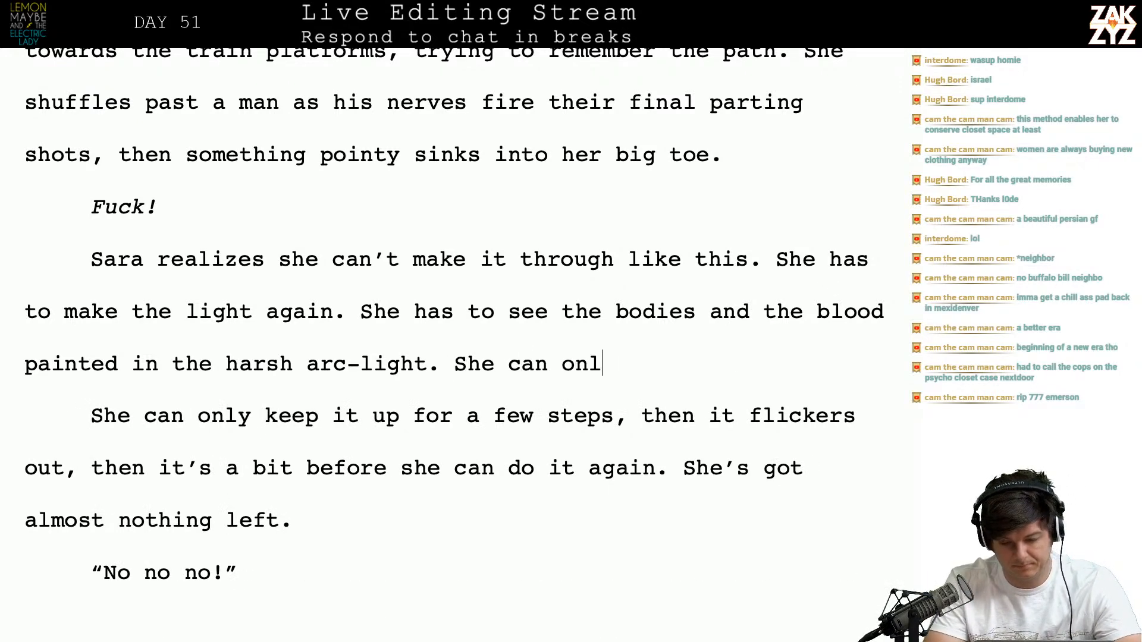
{"action": "type", "text": "y maintain the "}
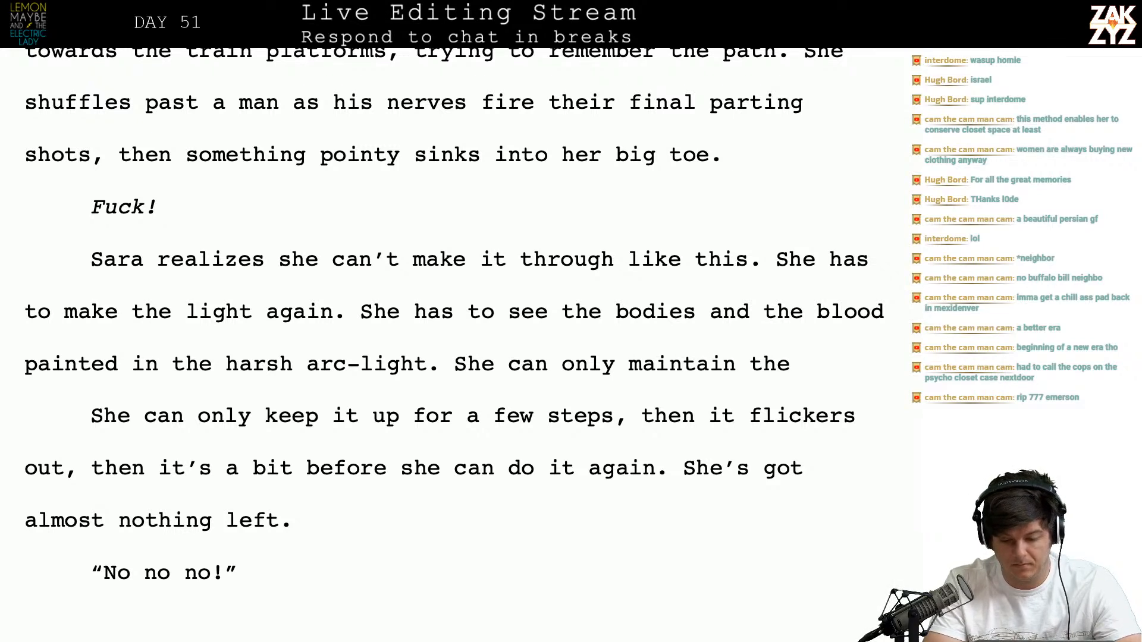
{"action": "type", "text": "spark for a "}
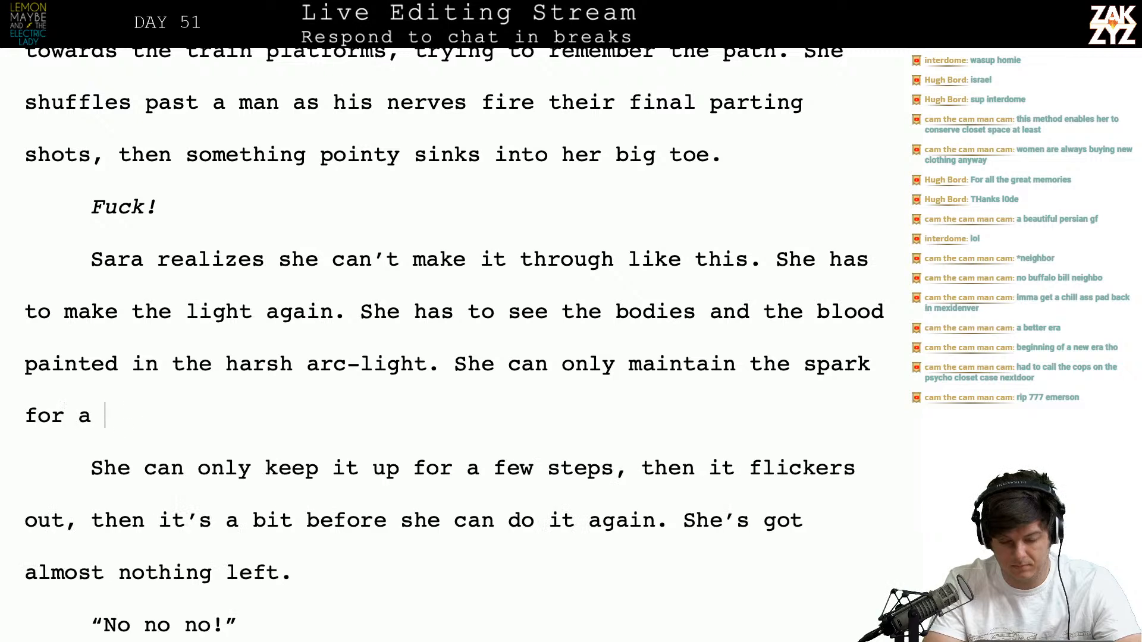
Complete the spark sentence with "few steps before it fizzles out, then she has to rest a few moments before she can generate another."
{"action": "type", "text": "few steps before ei"}
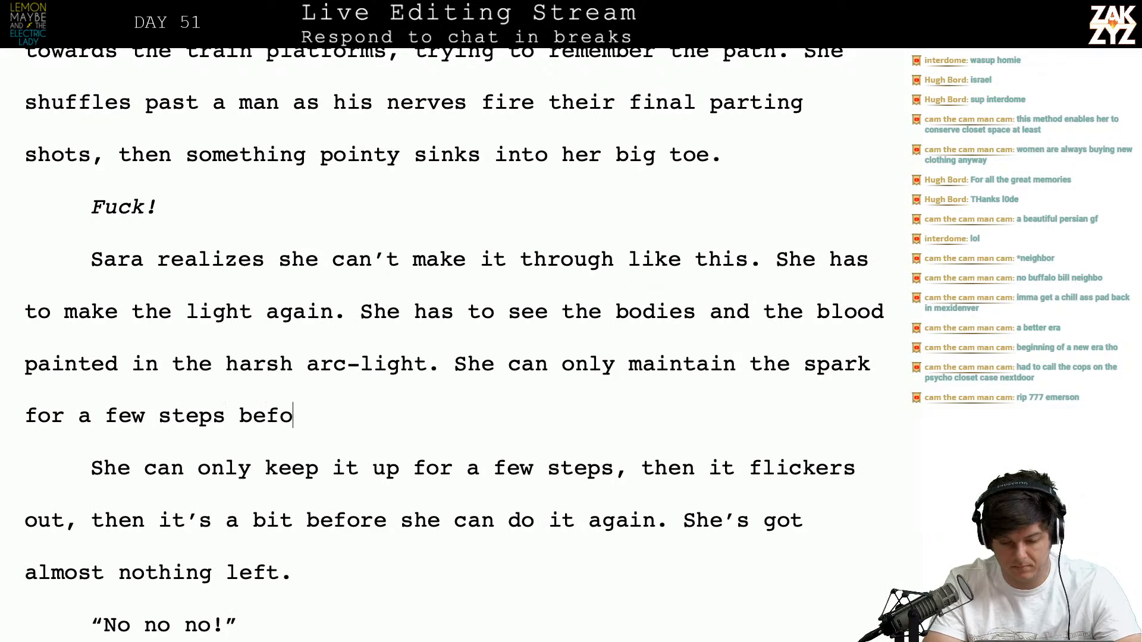
{"action": "key", "text": "BackSpace"}
{"action": "key", "text": "BackSpace"}
{"action": "type", "text": "it fizzles "}
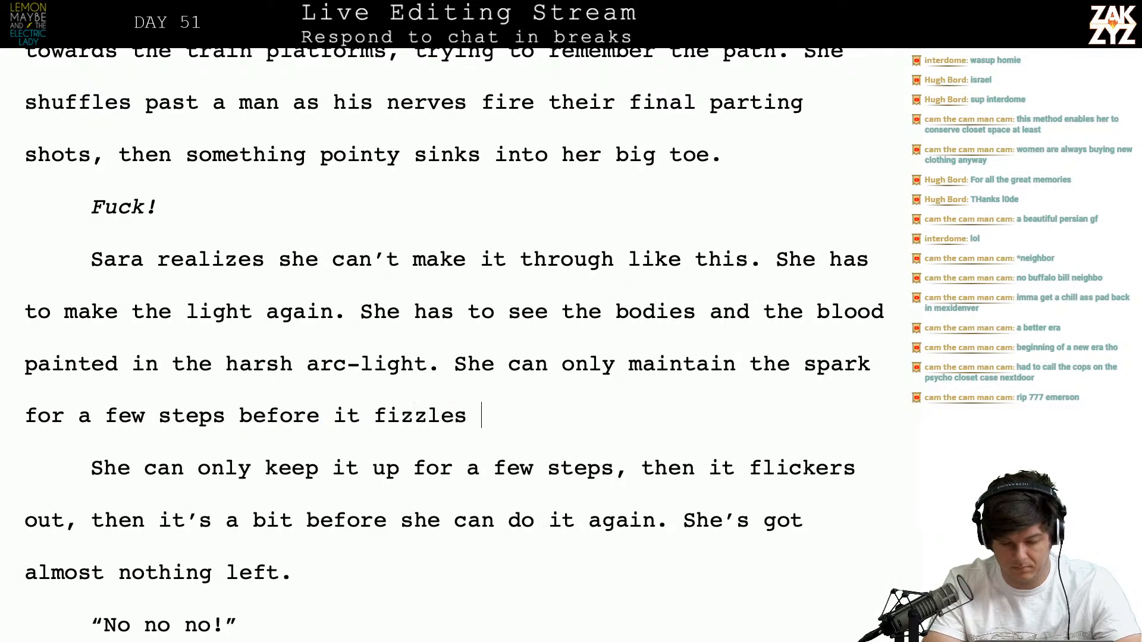
{"action": "type", "text": "out, then she has"}
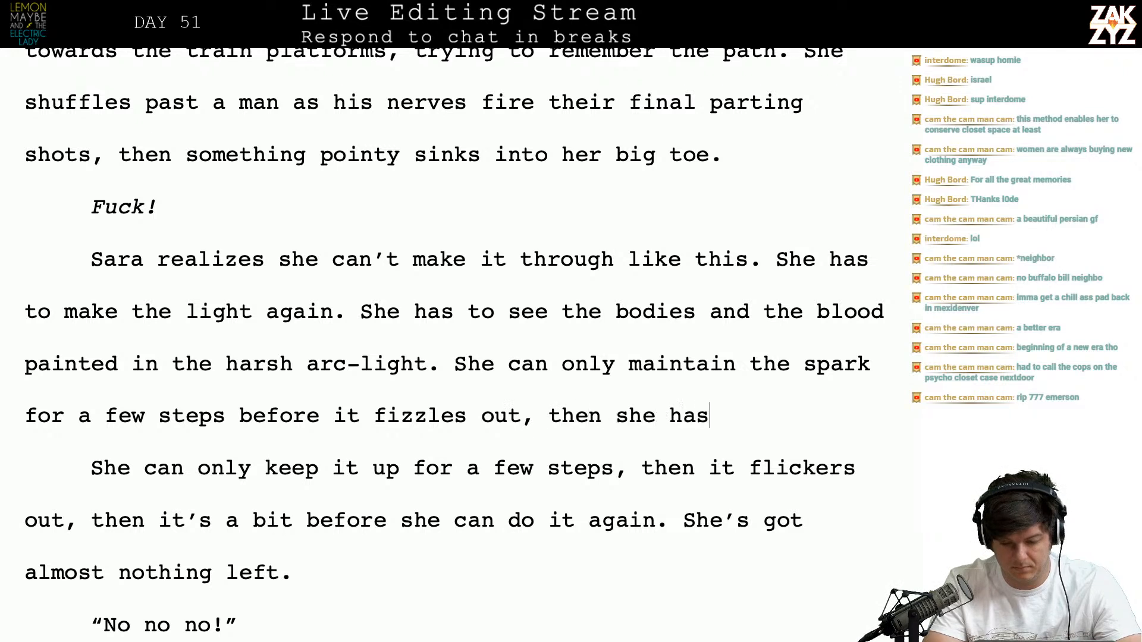
{"action": "type", "text": " to rest a few"}
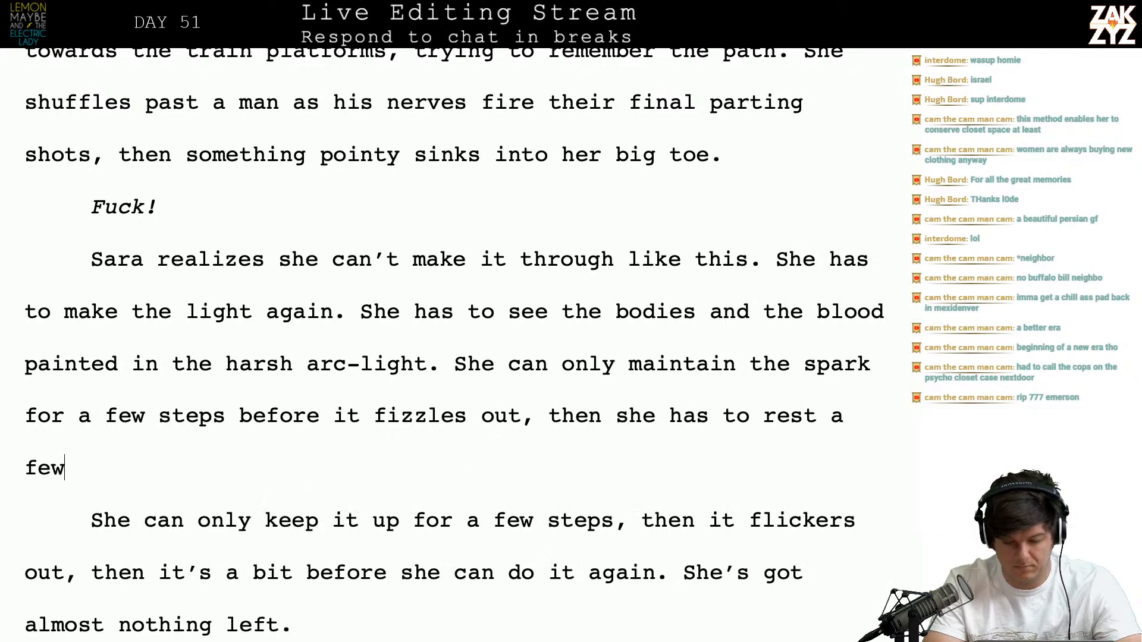
{"action": "type", "text": " moments befor"}
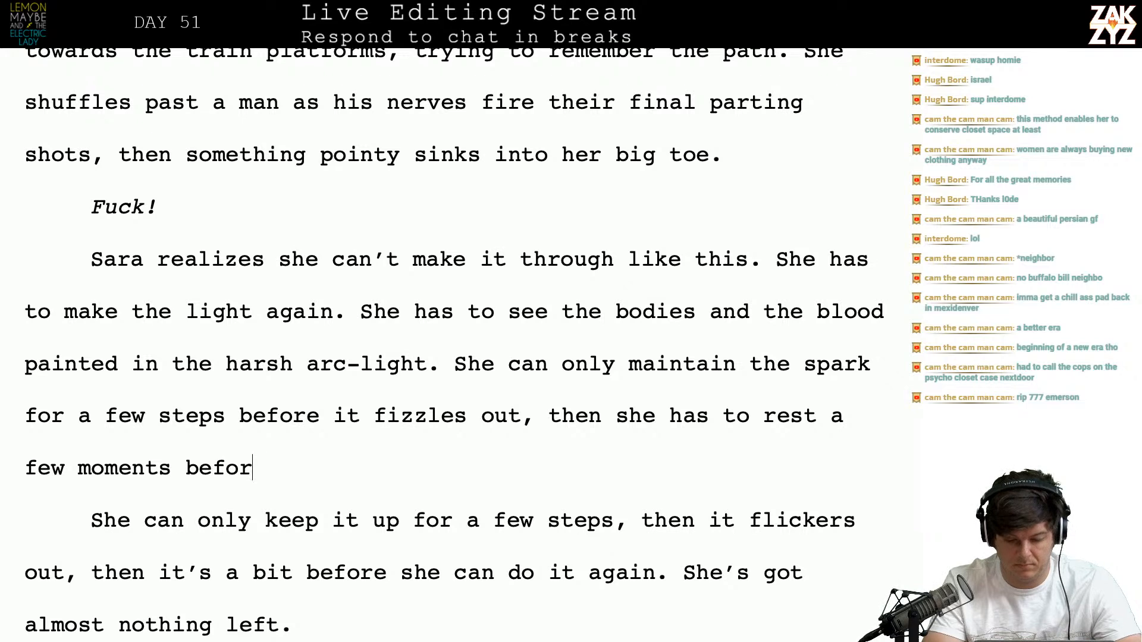
{"action": "type", "text": "e she can "}
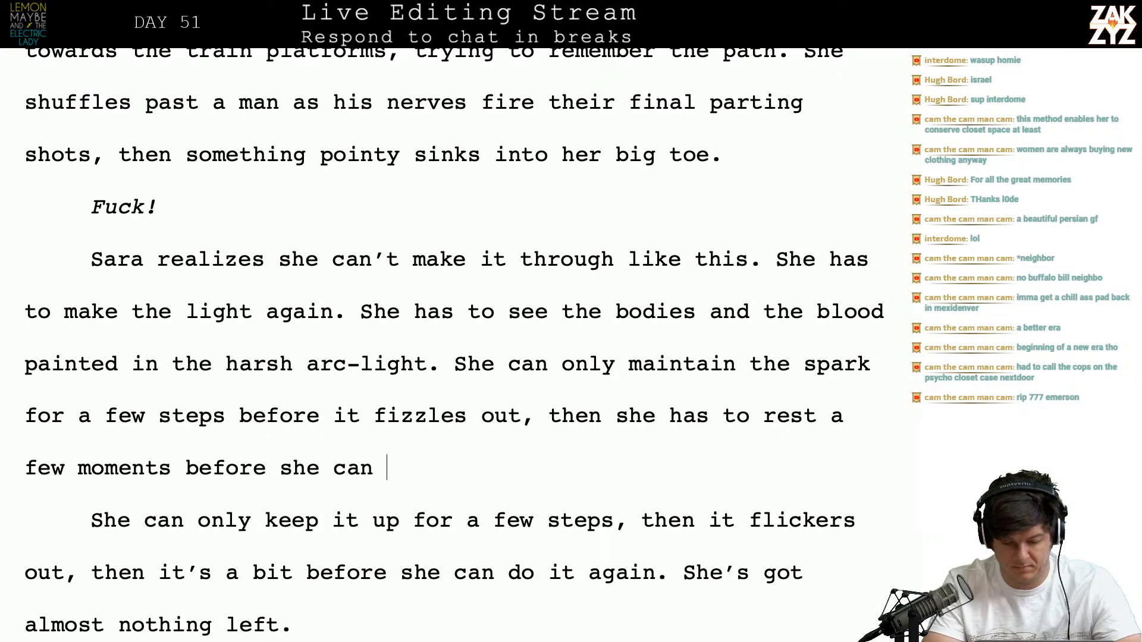
{"action": "type", "text": "generate another."}
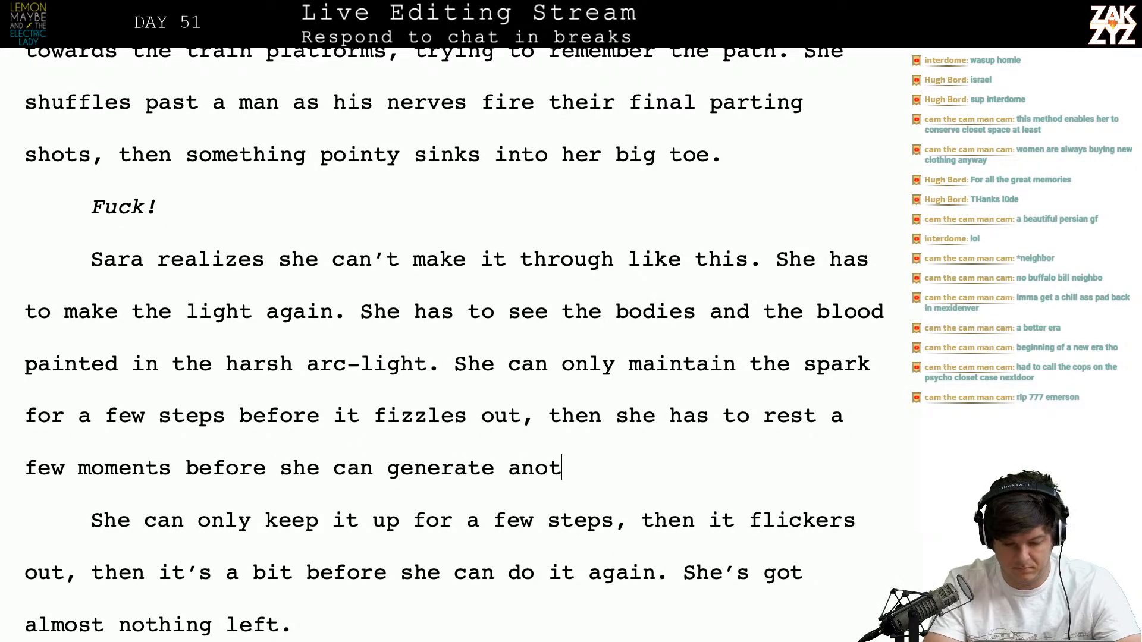
Delete the paragraph break and the sentence "She can only keep it up for a few steps, then it flickers out…" before "She's got almost nothing left."
{"action": "key", "text": "shift+Down"}
{"action": "key", "text": "shift+Down"}
{"action": "key", "text": "shift+Right"}
{"action": "key", "text": "shift+Right"}
{"action": "key", "text": "shift+Right"}
{"action": "key", "text": "shift+Right"}
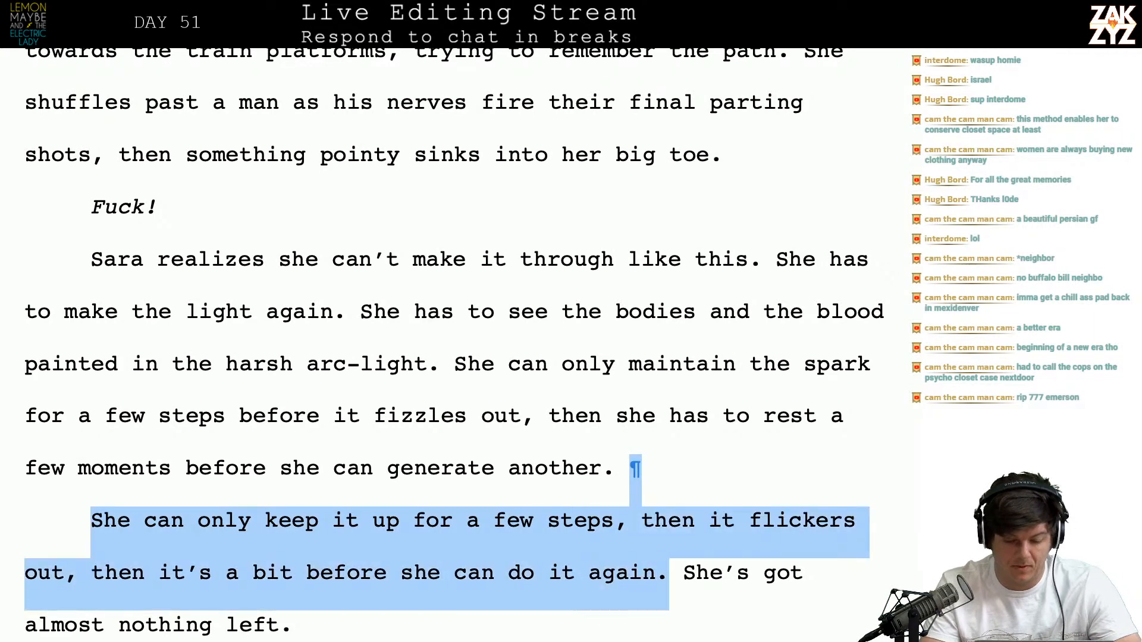
{"action": "key", "text": "BackSpace"}
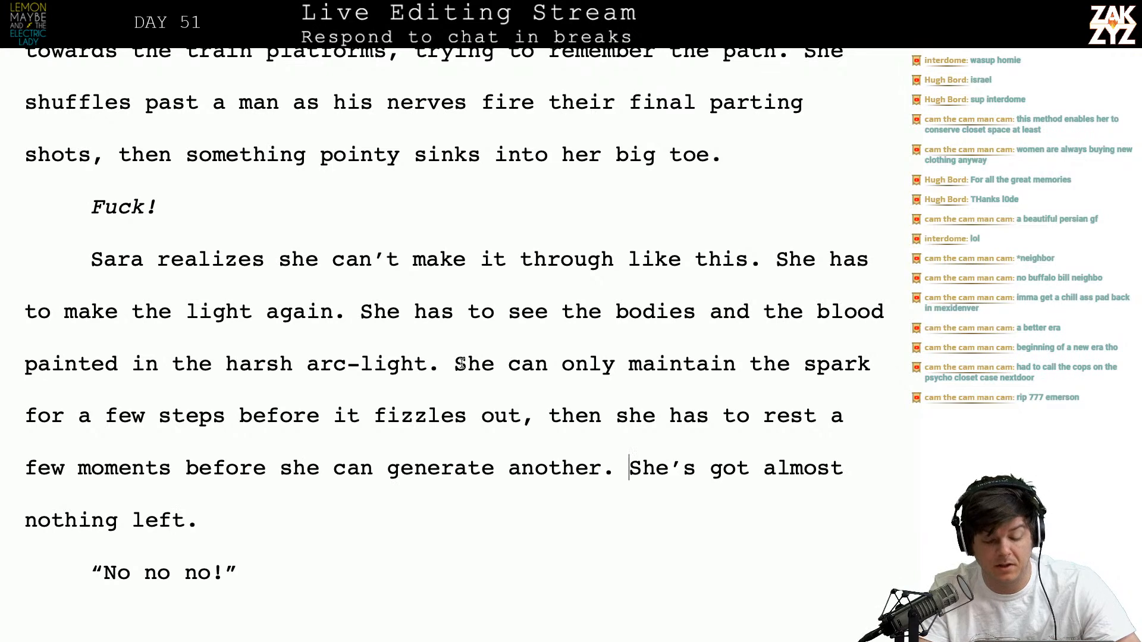
Change the dialogue line after "nothing left" to “No. No. No.”
{"action": "left_click", "coordinate": [196, 481]}
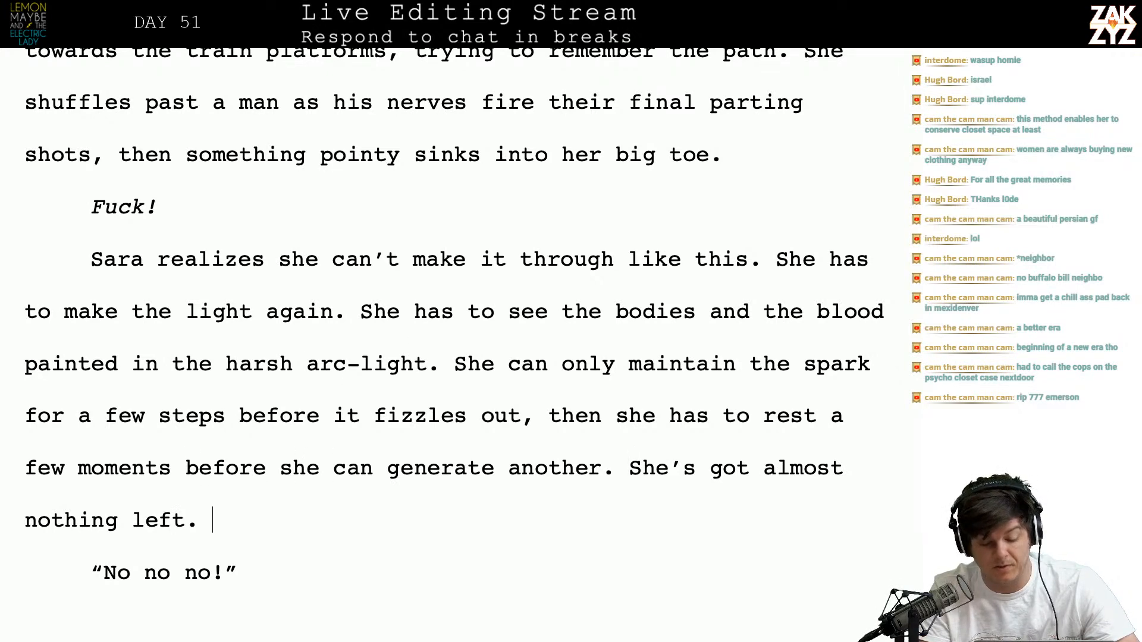
{"action": "key", "text": "Down"}
{"action": "key", "text": "Down"}
{"action": "key", "text": "Down"}
{"action": "key", "text": "Down"}
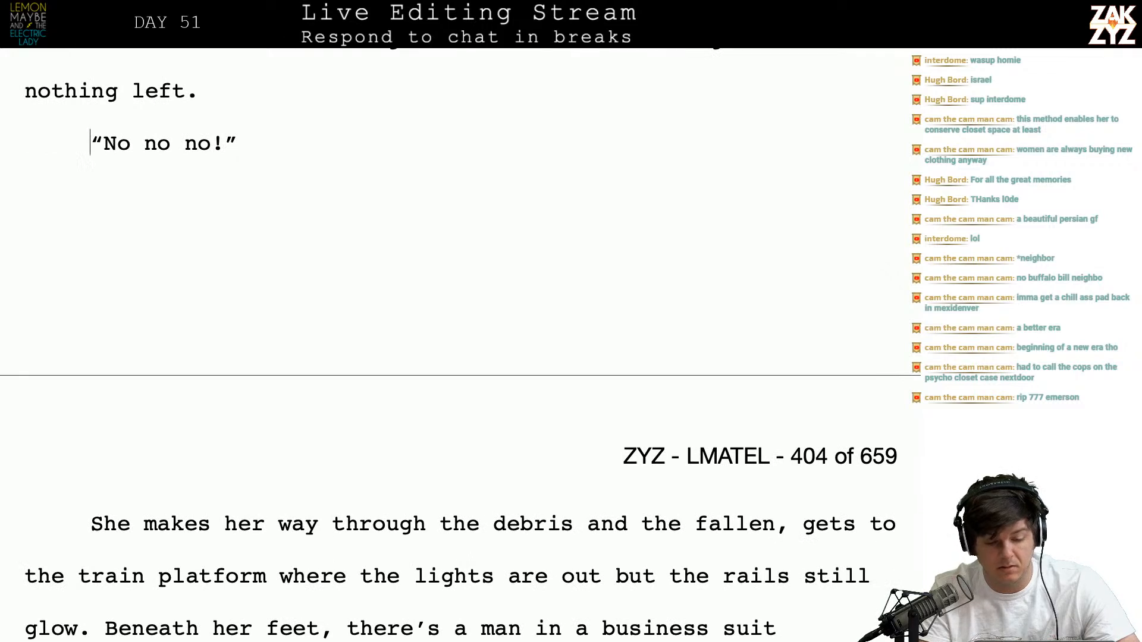
{"action": "key", "text": "Left"}
{"action": "key", "text": "Left"}
{"action": "key", "text": "BackSpace"}
{"action": "type", "text": "."}
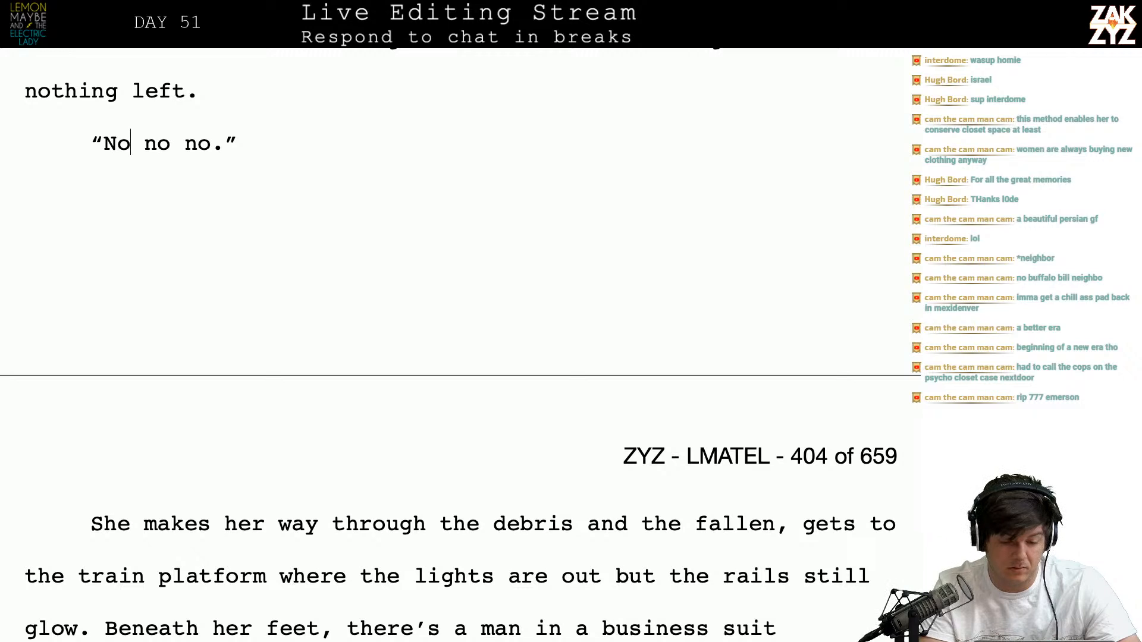
{"action": "type", "text": "."}
{"action": "key", "text": "BackSpace"}
{"action": "type", "text": "No"}
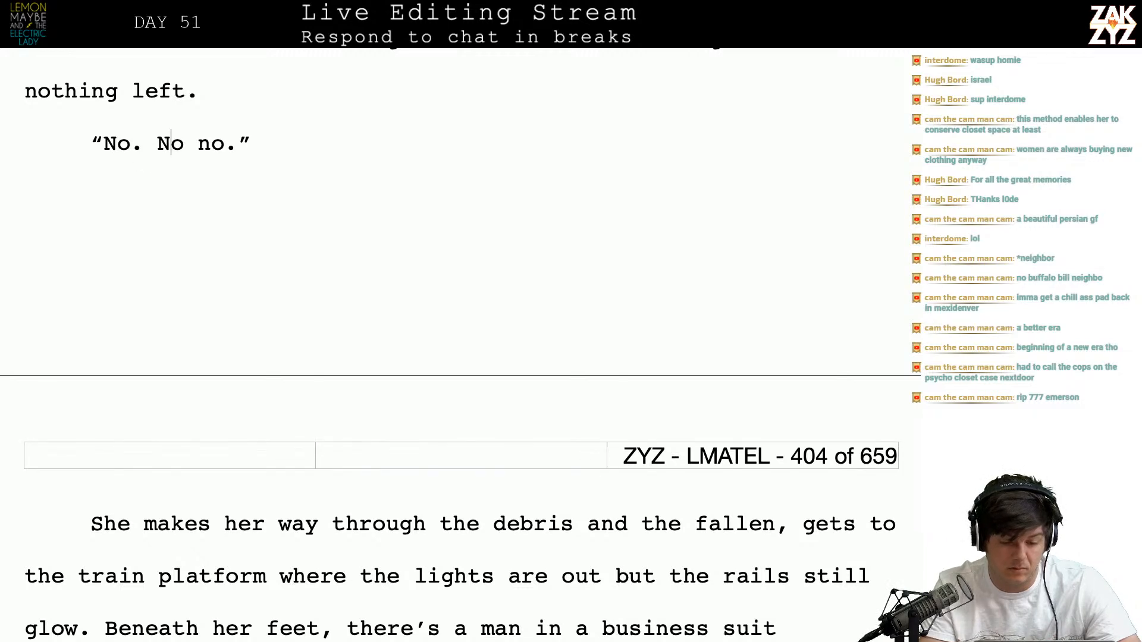
{"action": "type", "text": "."}
{"action": "key", "text": "BackSpace"}
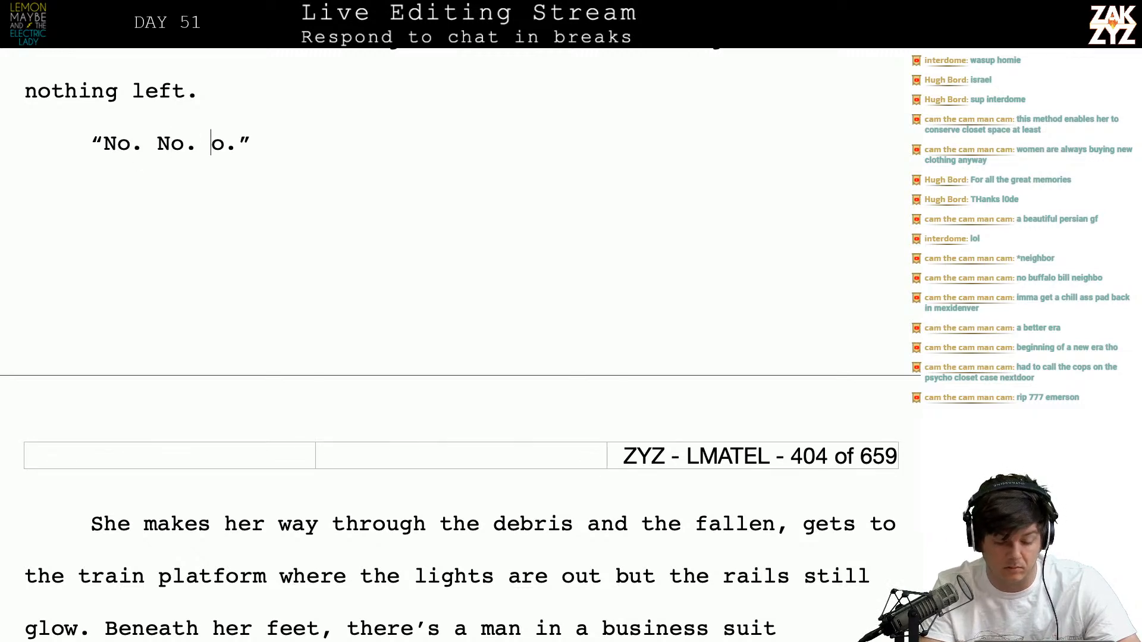
{"action": "type", "text": "N"}
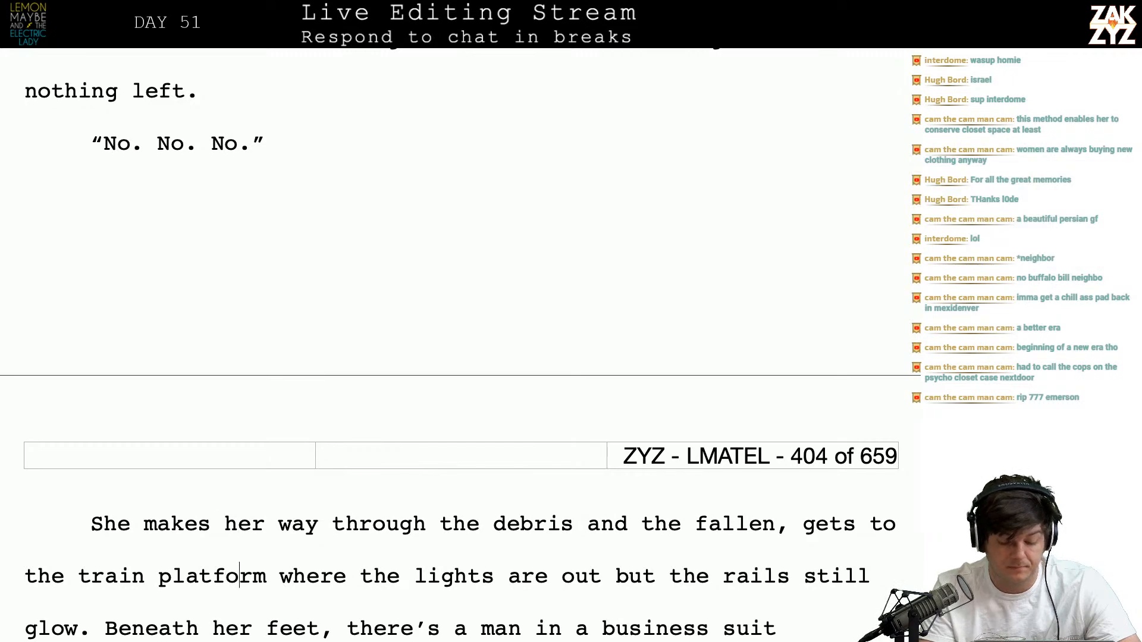
Add a new paragraph after the dialogue line: "It takes two minutes to make it to the platform but it feels like hours."
{"action": "key", "text": "Down"}
{"action": "key", "text": "Down"}
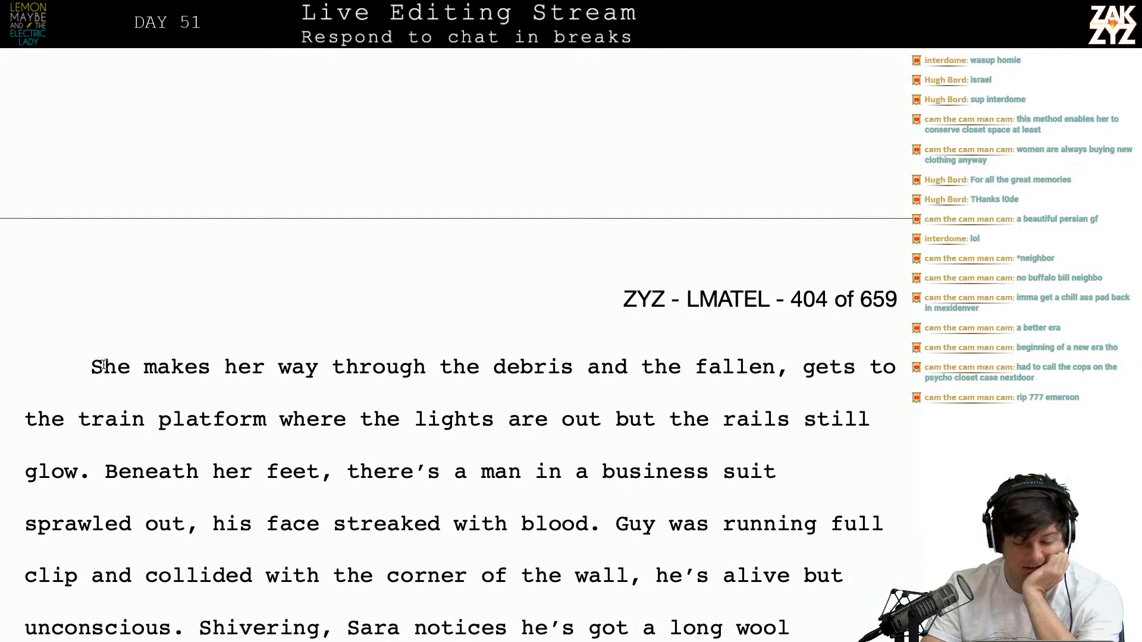
{"action": "scroll", "coordinate": [452, 357], "scroll_direction": "up", "scroll_amount": 2}
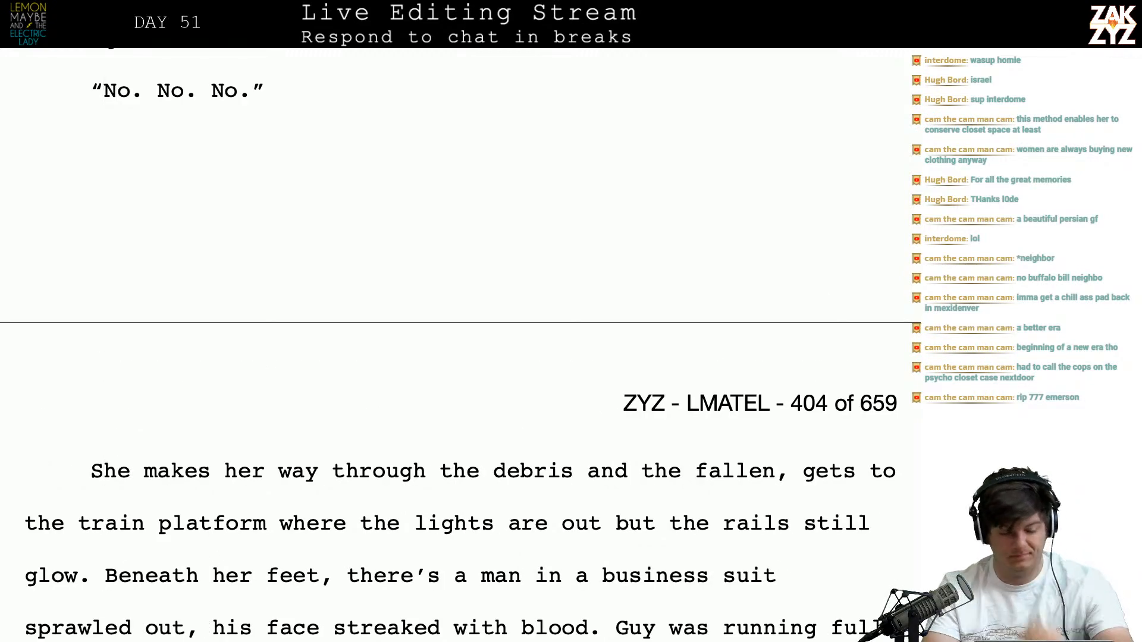
{"action": "type", "text": "It takes two"}
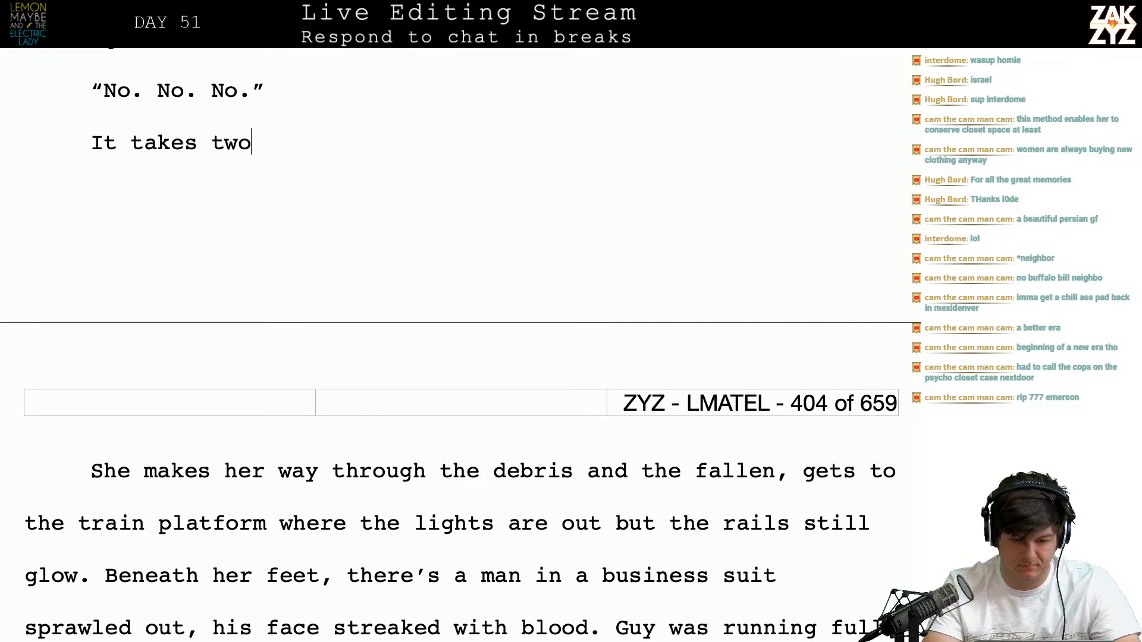
{"action": "type", "text": " minutes to make"}
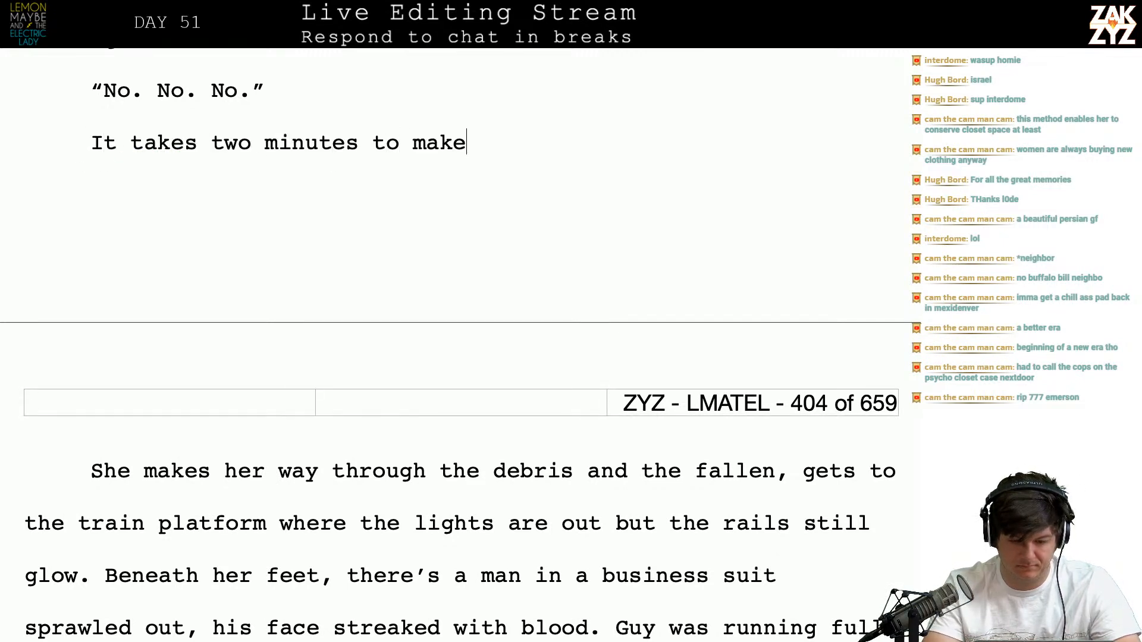
{"action": "type", "text": " it to the train pala"}
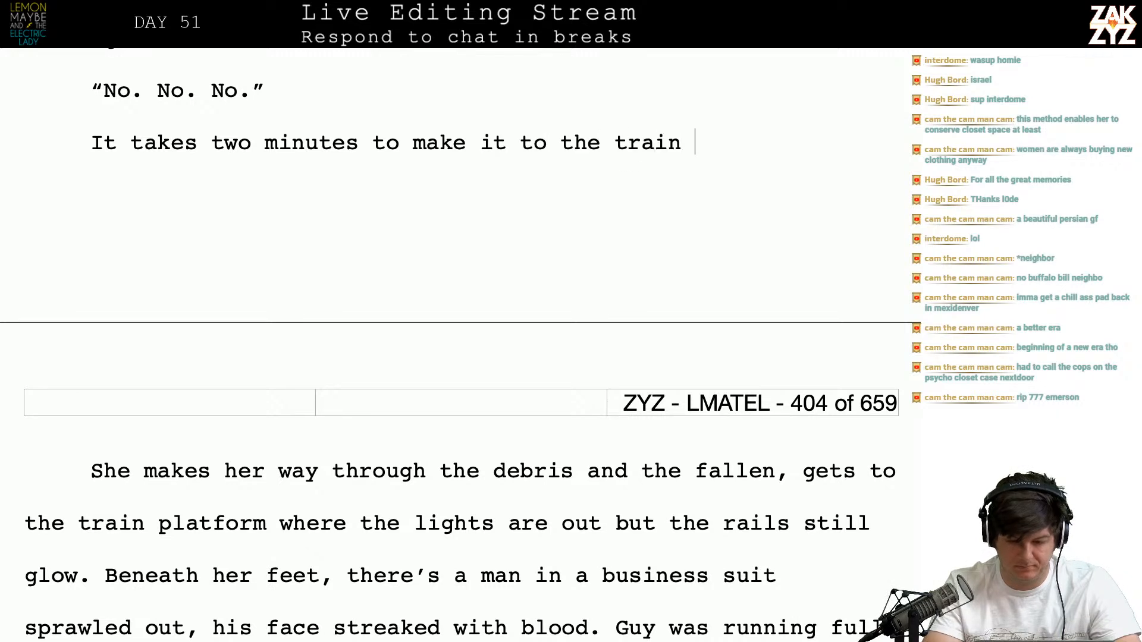
{"action": "key", "text": "BackSpace"}
{"action": "key", "text": "BackSpace"}
{"action": "key", "text": "BackSpace"}
{"action": "type", "text": "latofro"}
{"action": "key", "text": "BackSpace"}
{"action": "key", "text": "BackSpace"}
{"action": "key", "text": "BackSpace"}
{"action": "key", "text": "BackSpace"}
{"action": "key", "text": "BackSpace"}
{"action": "key", "text": "BackSpace"}
{"action": "key", "text": "BackSpace"}
{"action": "key", "text": "BackSpace"}
{"action": "key", "text": "BackSpace"}
{"action": "key", "text": "BackSpace"}
{"action": "key", "text": "BackSpace"}
{"action": "key", "text": "BackSpace"}
{"action": "key", "text": "BackSpace"}
{"action": "key", "text": "BackSpace"}
{"action": "key", "text": "BackSpace"}
{"action": "key", "text": "BackSpace"}
{"action": "key", "text": "BackSpace"}
{"action": "key", "text": "BackSpace"}
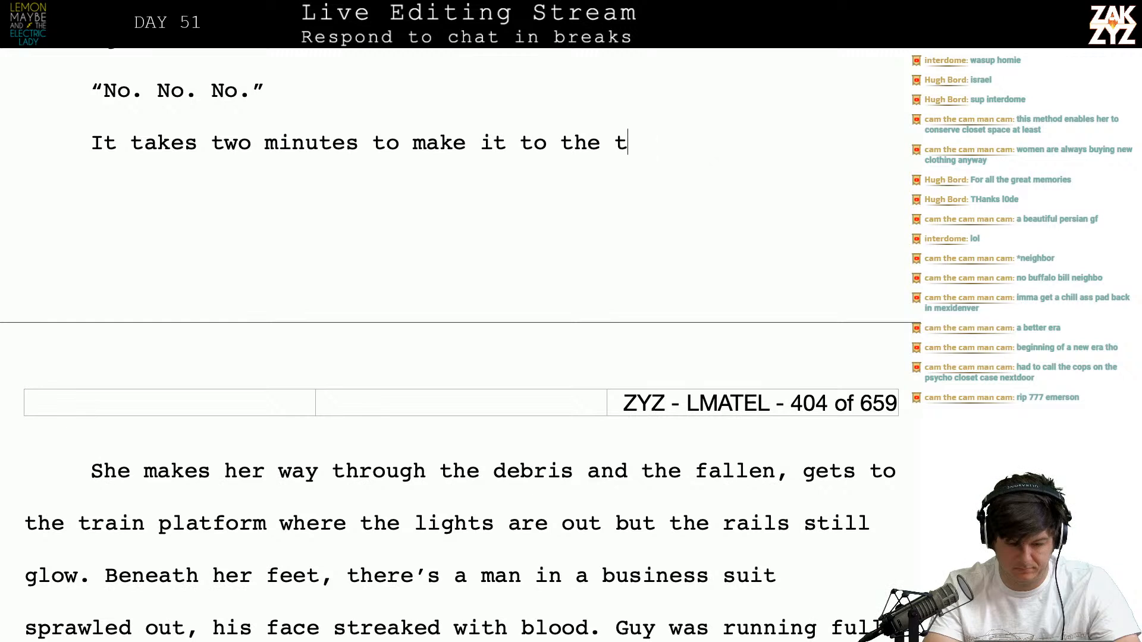
{"action": "type", "text": "the platform but it feels like hours."}
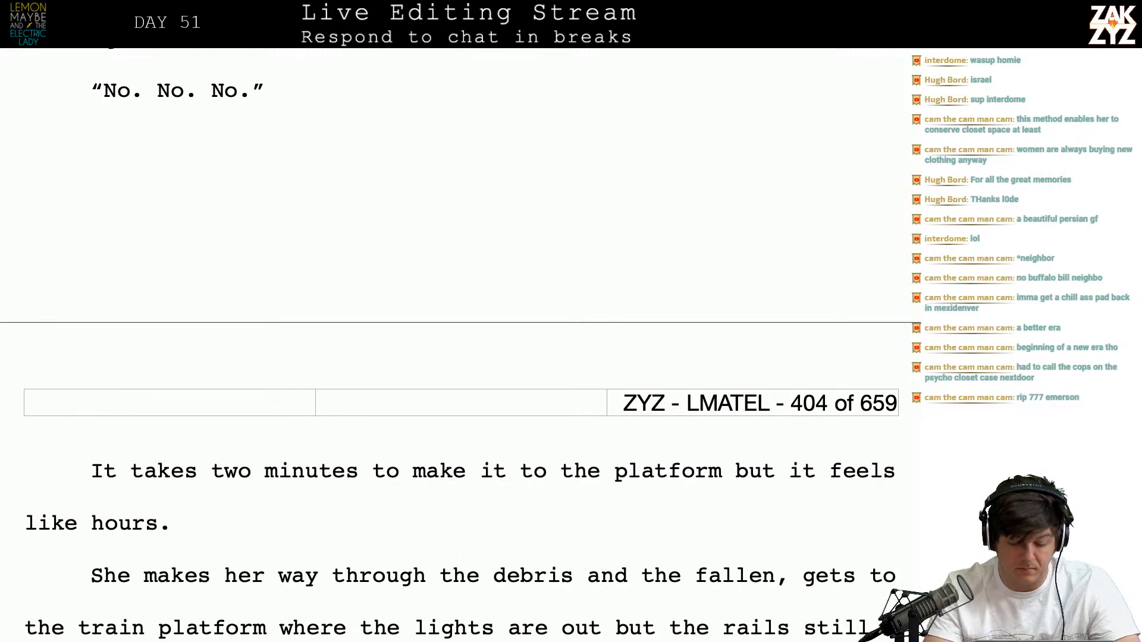
Delete the "She makes her way through the debris" sentence, joining the paragraphs, and insert "less than" before "two minutes"
{"action": "key", "text": "Down"}
{"action": "key", "text": "Down"}
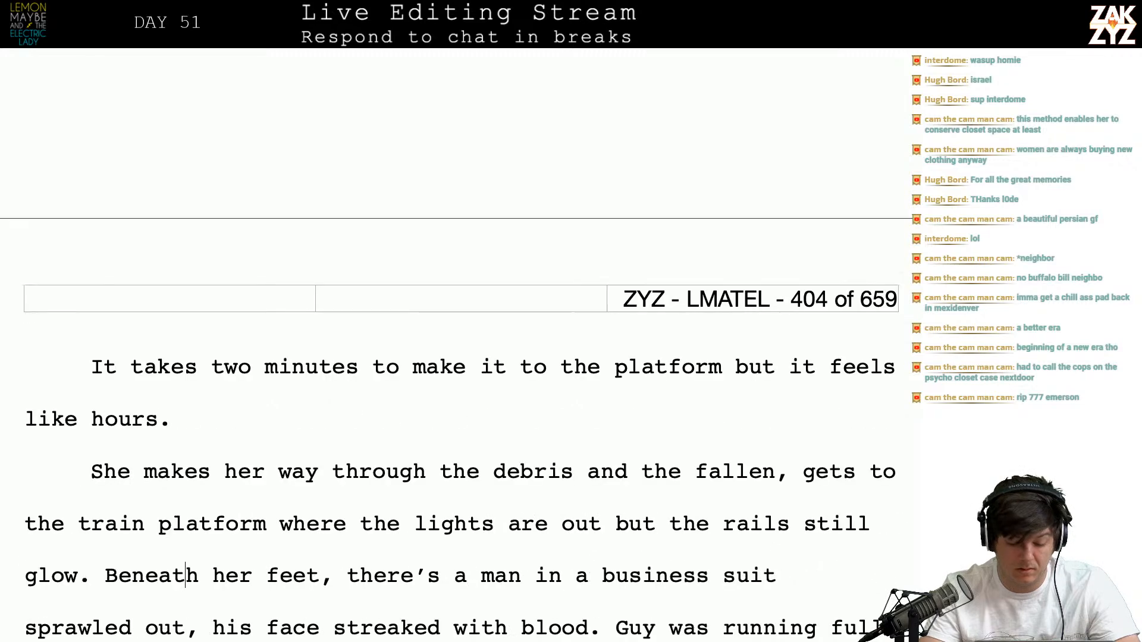
{"action": "left_click_drag", "start_coordinate": [97, 579], "coordinate": [78, 472]}
{"action": "key", "text": "BackSpace"}
{"action": "key", "text": "BackSpace"}
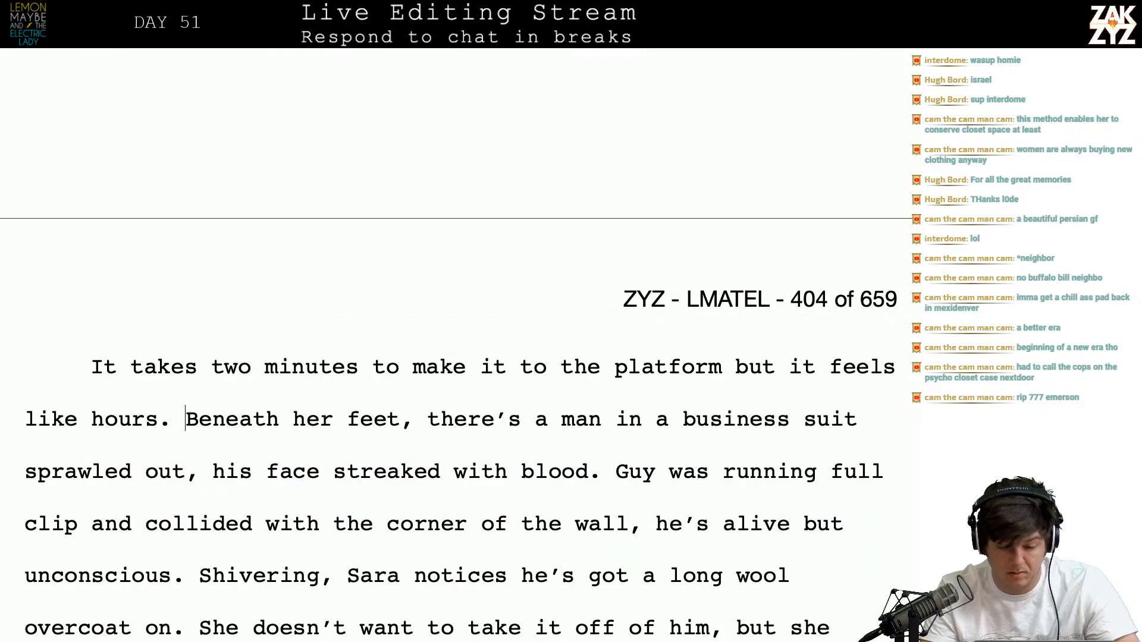
{"action": "type", "text": "less than"}
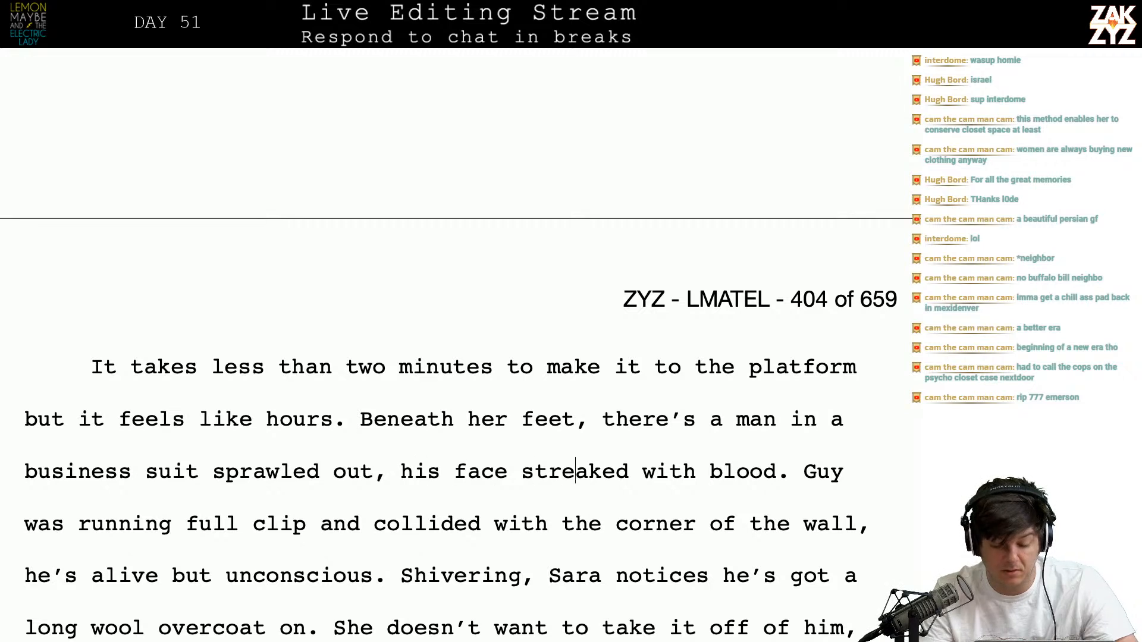
Insert "He was running full clip in the dark and collided with a pillar." after "his face streaked with blood."
{"action": "left_click", "coordinate": [803, 472]}
{"action": "type", "text": "He was runnin"}
{"action": "type", "text": "g full clip in"}
{"action": "type", "text": " the dark and r"}
{"action": "key", "text": "BackSpace"}
{"action": "type", "text": "collided with"}
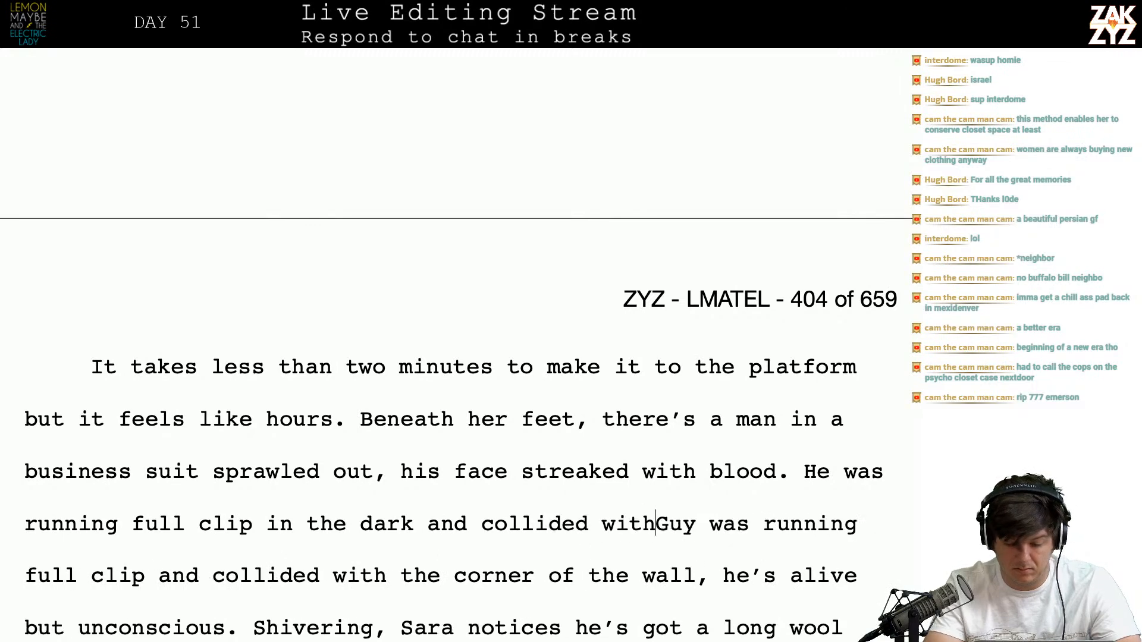
{"action": "type", "text": " a pillar."}
Delete the old clause "Guy was running full clip and collided with the corner of the wall," after the pillar sentence
{"action": "key", "text": "shift+Right"}
{"action": "key", "text": "shift+Right"}
{"action": "key", "text": "shift+Right"}
{"action": "key", "text": "shift+Right"}
{"action": "key", "text": "shift+Right"}
{"action": "key", "text": "shift+Right"}
{"action": "key", "text": "shift+Right"}
{"action": "key", "text": "shift+Right"}
{"action": "key", "text": "shift+Right"}
{"action": "key", "text": "shift+Right"}
{"action": "key", "text": "shift+Right"}
{"action": "key", "text": "shift+Right"}
{"action": "key", "text": "shift+Right"}
{"action": "key", "text": "shift+Right"}
{"action": "key", "text": "shift+Right"}
{"action": "key", "text": "shift+Right"}
{"action": "key", "text": "shift+Right"}
{"action": "key", "text": "shift+Right"}
{"action": "key", "text": "shift+Right"}
{"action": "key", "text": "shift+Right"}
{"action": "key", "text": "shift+Right"}
{"action": "key", "text": "shift+Right"}
{"action": "key", "text": "shift+Right"}
{"action": "key", "text": "shift+Right"}
{"action": "key", "text": "shift+Right"}
{"action": "key", "text": "shift+Right"}
{"action": "key", "text": "shift+Right"}
{"action": "key", "text": "shift+Right"}
{"action": "key", "text": "shift+Right"}
{"action": "key", "text": "shift+Right"}
{"action": "key", "text": "shift+Right"}
{"action": "key", "text": "shift+Right"}
{"action": "key", "text": "shift+Right"}
{"action": "key", "text": "shift+Right"}
{"action": "key", "text": "shift+Right"}
{"action": "key", "text": "shift+Right"}
{"action": "key", "text": "shift+Right"}
{"action": "key", "text": "shift+Right"}
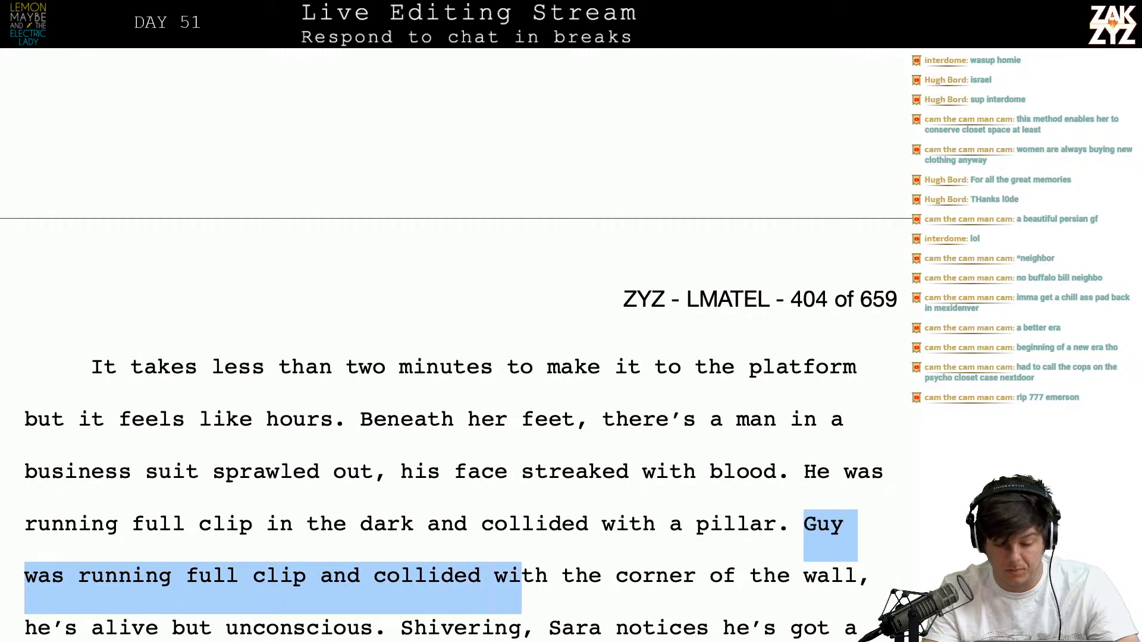
{"action": "key", "text": "shift+Right"}
{"action": "key", "text": "shift+Right"}
{"action": "key", "text": "shift+Right"}
{"action": "key", "text": "shift+Right"}
{"action": "key", "text": "shift+Right"}
{"action": "key", "text": "shift+Right"}
{"action": "key", "text": "shift+Right"}
{"action": "key", "text": "shift+Right"}
{"action": "key", "text": "shift+Right"}
{"action": "key", "text": "shift+Right"}
{"action": "key", "text": "shift+Right"}
{"action": "key", "text": "shift+Right"}
{"action": "key", "text": "shift+Right"}
{"action": "key", "text": "shift+Right"}
{"action": "key", "text": "shift+Right"}
{"action": "key", "text": "shift+Right"}
{"action": "key", "text": "shift+Right"}
{"action": "key", "text": "shift+Right"}
{"action": "key", "text": "shift+Right"}
{"action": "key", "text": "shift+Right"}
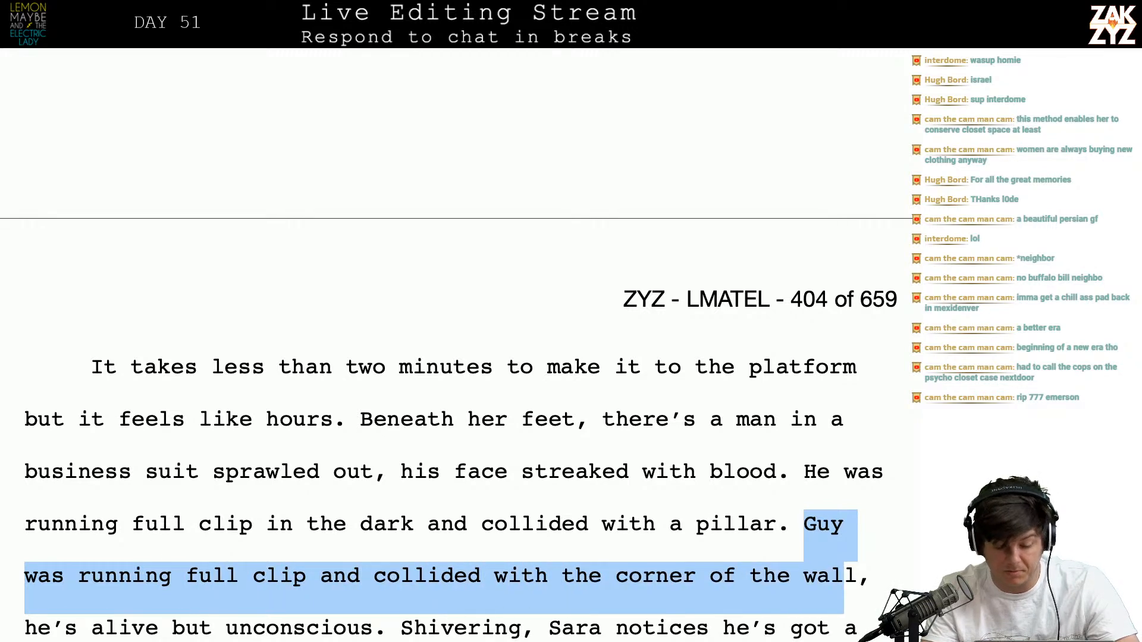
{"action": "key", "text": "shift+Right"}
{"action": "key", "text": "shift+Right"}
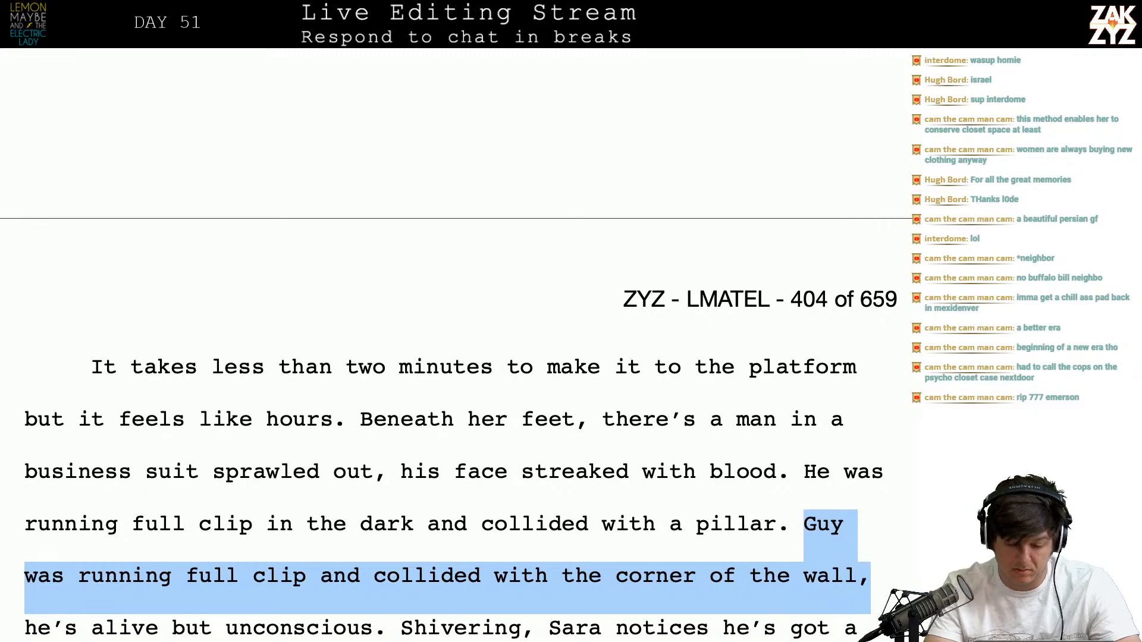
{"action": "key", "text": "BackSpace"}
Replace "he's alive" with "Alive," so the fragment reads "Alive, but unconscious."
{"action": "type", "text": "Alive,"}
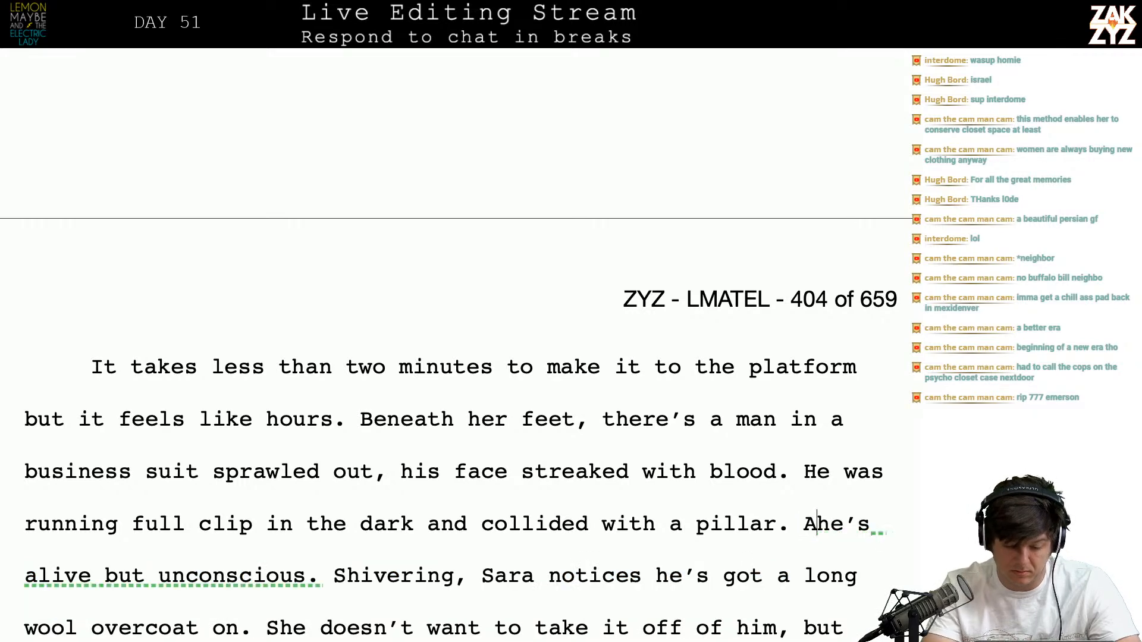
{"action": "key", "text": "shift+Right"}
{"action": "key", "text": "shift+Right"}
{"action": "key", "text": "shift+Right"}
{"action": "key", "text": "shift+Right"}
{"action": "key", "text": "shift+Right"}
{"action": "key", "text": "shift+Right"}
{"action": "key", "text": "shift+Right"}
{"action": "key", "text": "shift+Right"}
{"action": "key", "text": "shift+Right"}
{"action": "key", "text": "shift+Right"}
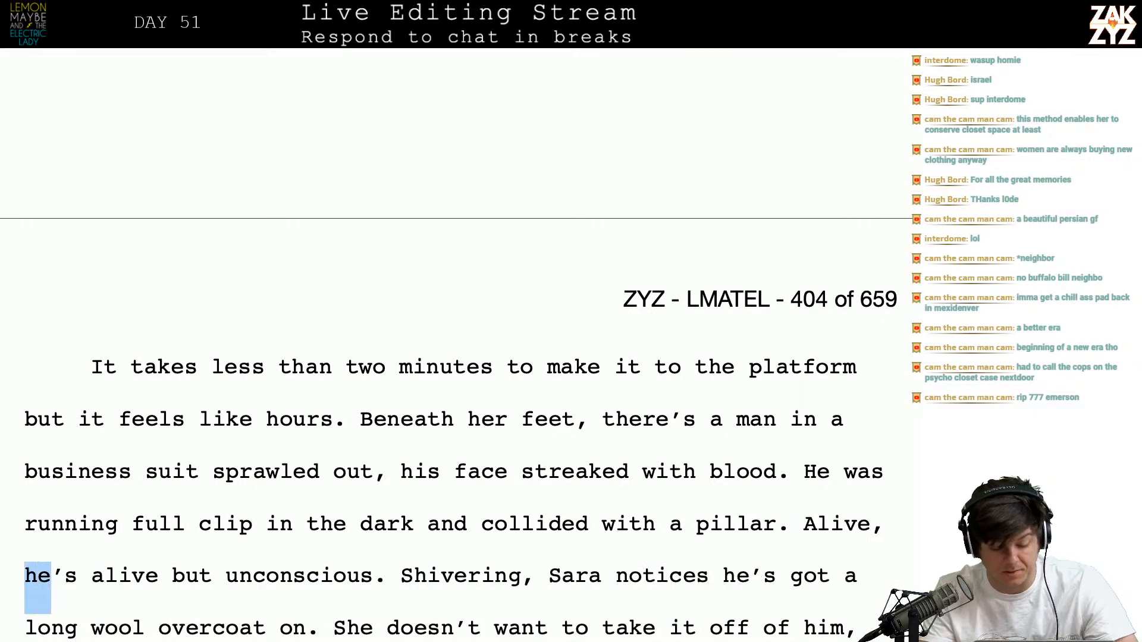
{"action": "key", "text": "BackSpace"}
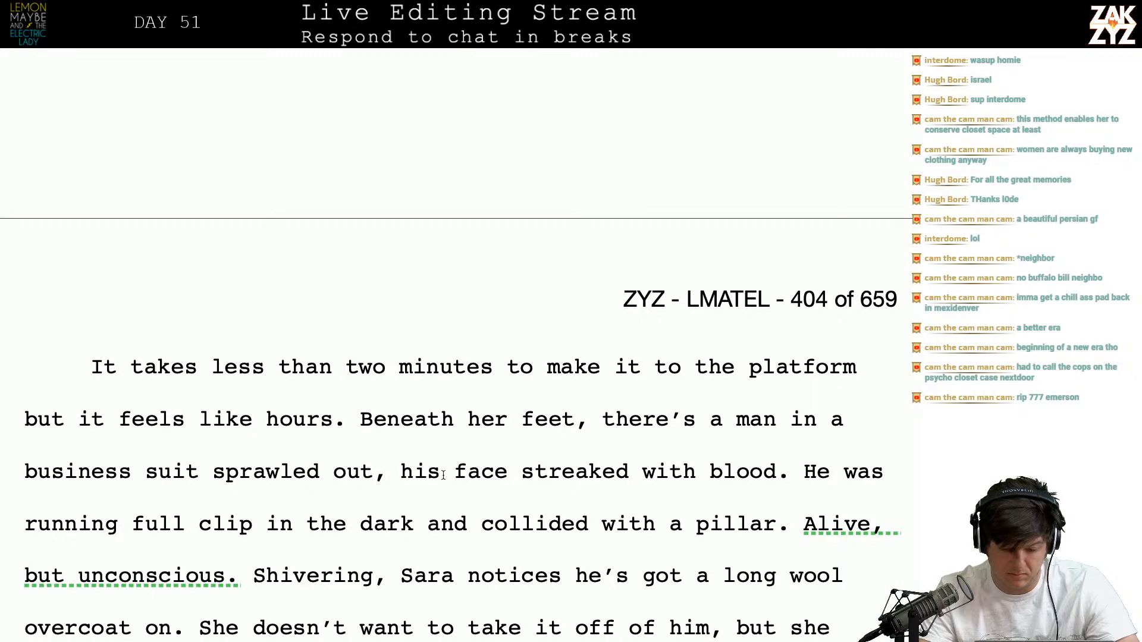
After "his face streaked with blood." begin a new sentence with "From the way he’s laid out, Sara"
{"action": "type", "text": "From the way "}
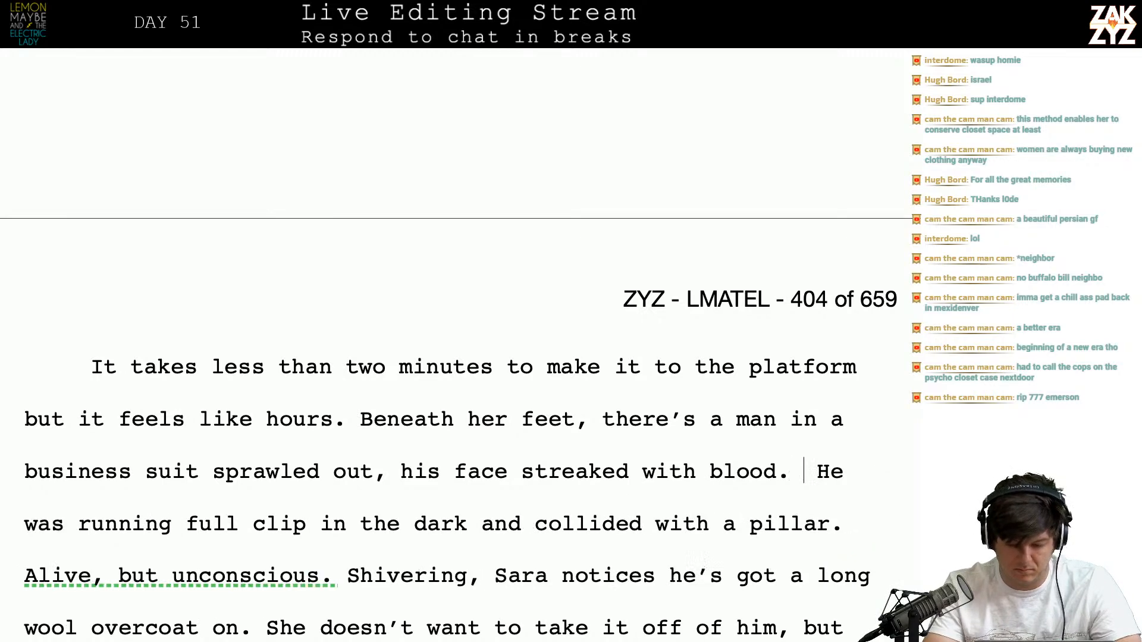
{"action": "type", "text": "he’s laid out"}
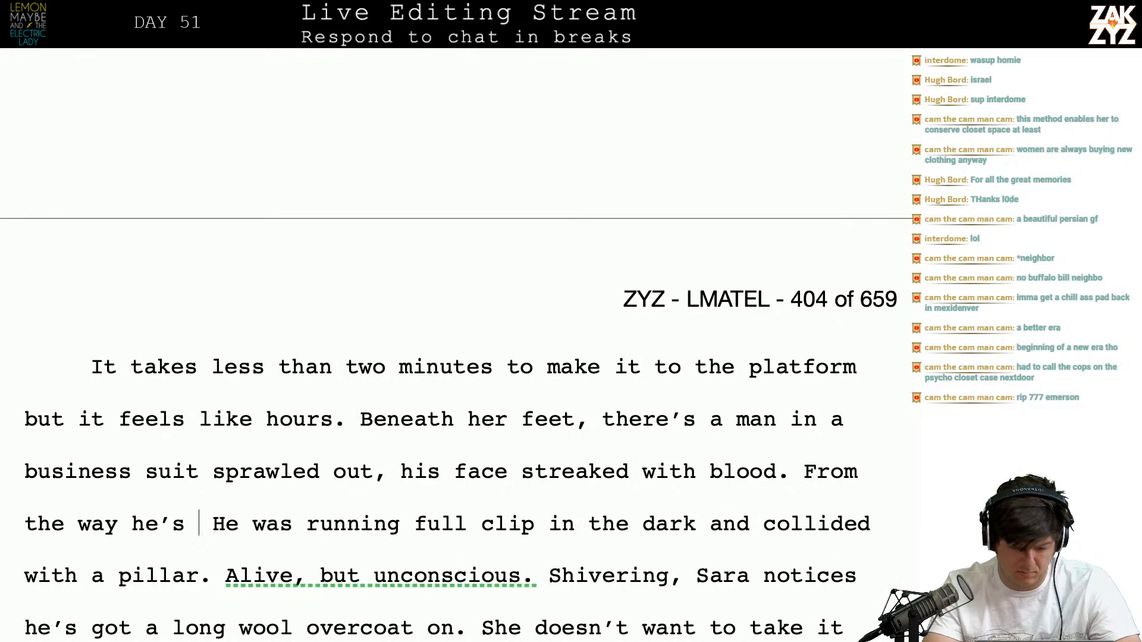
{"action": "type", "text": ", sara"}
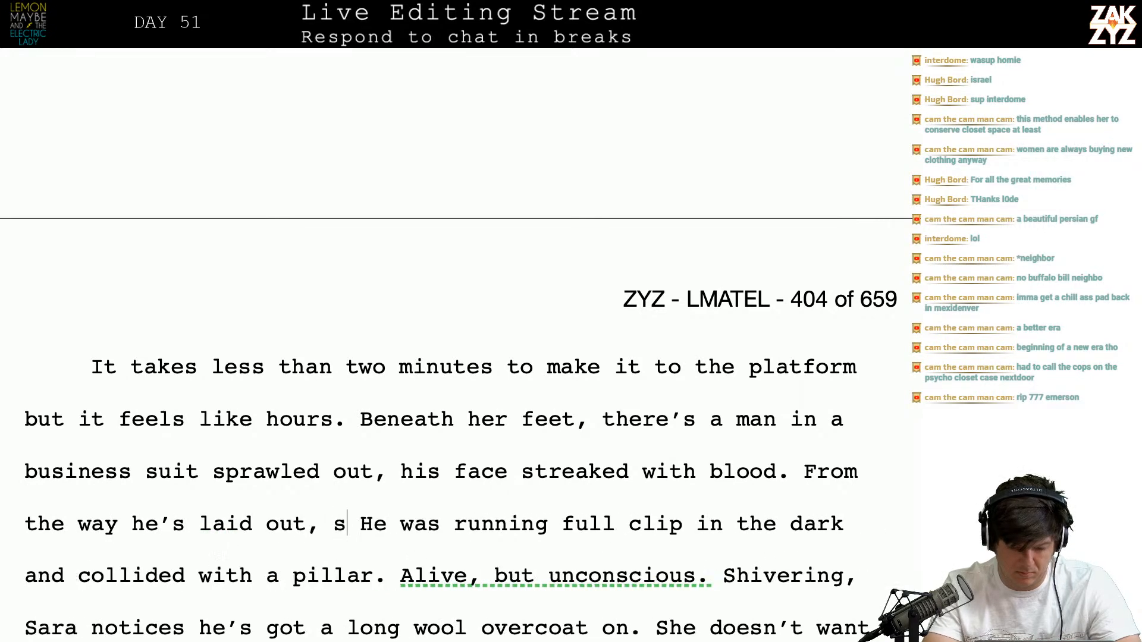
{"action": "key", "text": "BackSpace"}
{"action": "key", "text": "BackSpace"}
{"action": "key", "text": "BackSpace"}
{"action": "key", "text": "BackSpace"}
{"action": "type", "text": "Sara "}
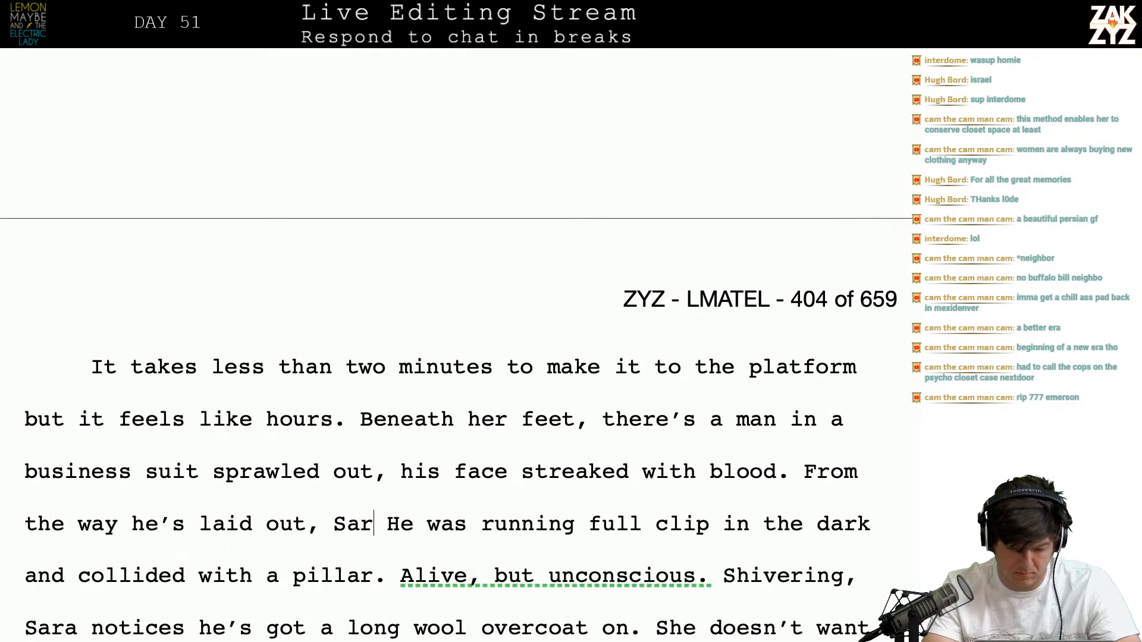
Complete the sentence with "deduces he must have been running full clip in the dark and crashed face first into a pillar."
{"action": "type", "text": "deduces he "}
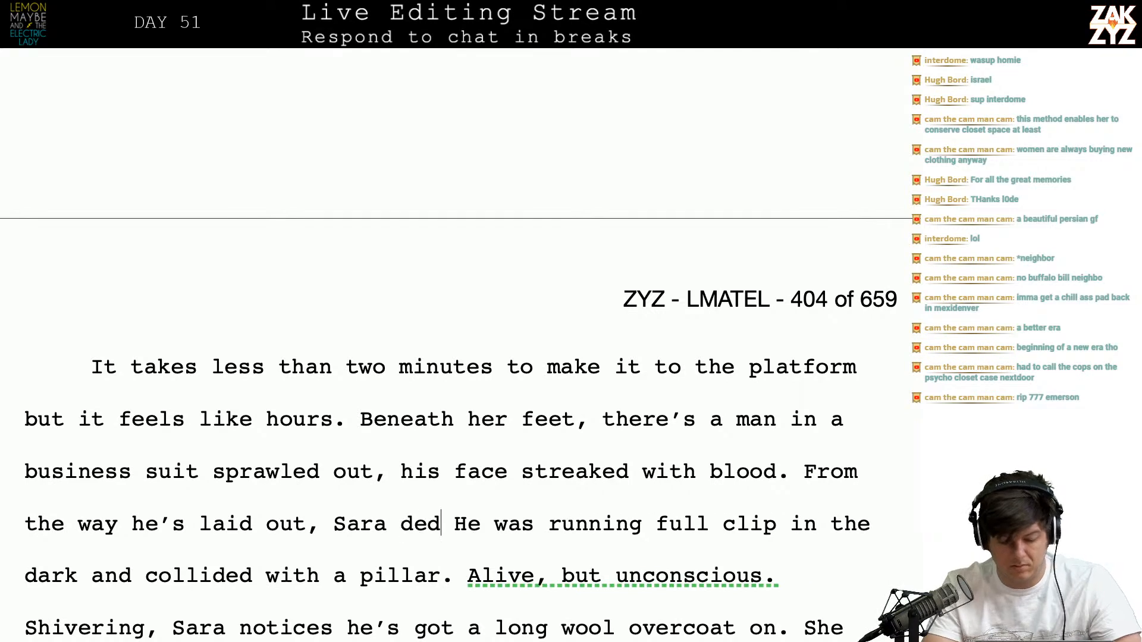
{"action": "type", "text": "must have b"}
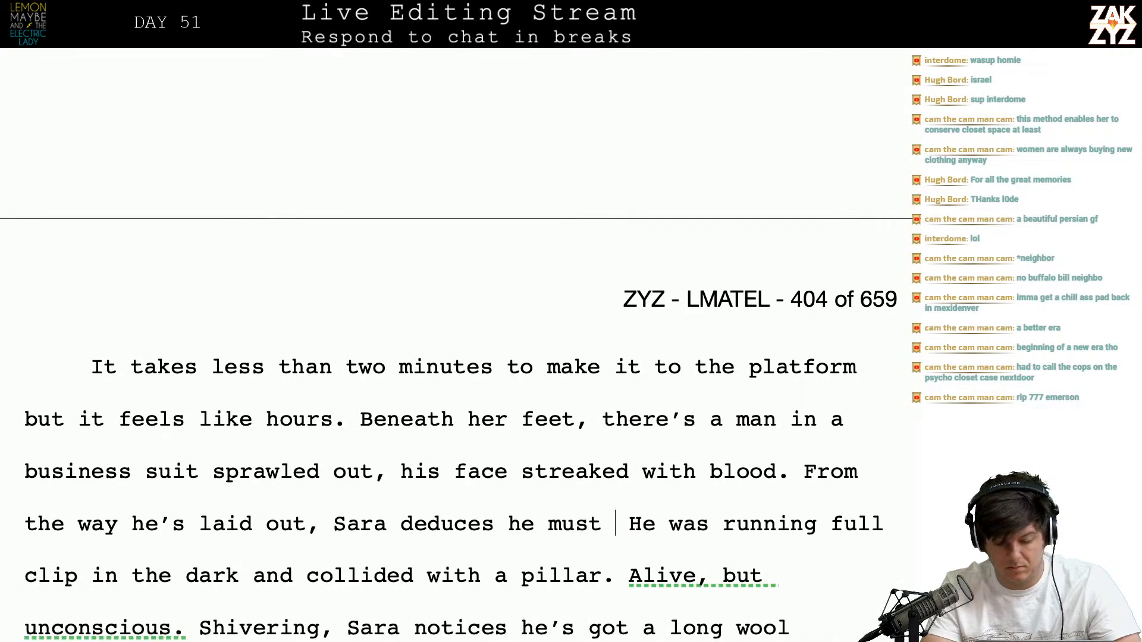
{"action": "type", "text": "een running fu"}
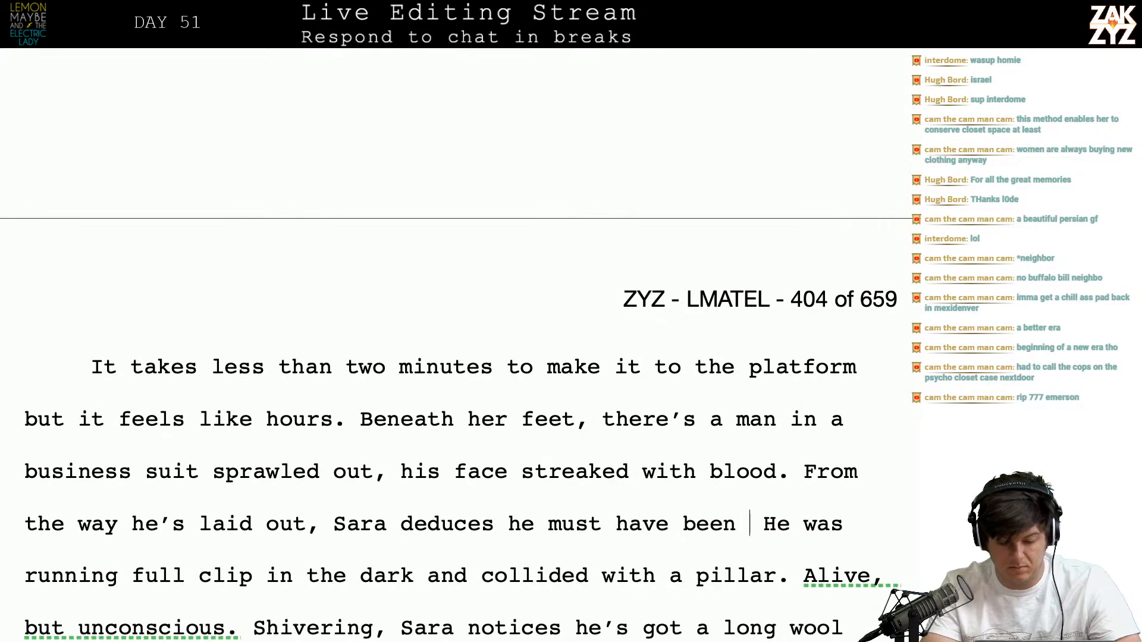
{"action": "type", "text": "ll clip in the d"}
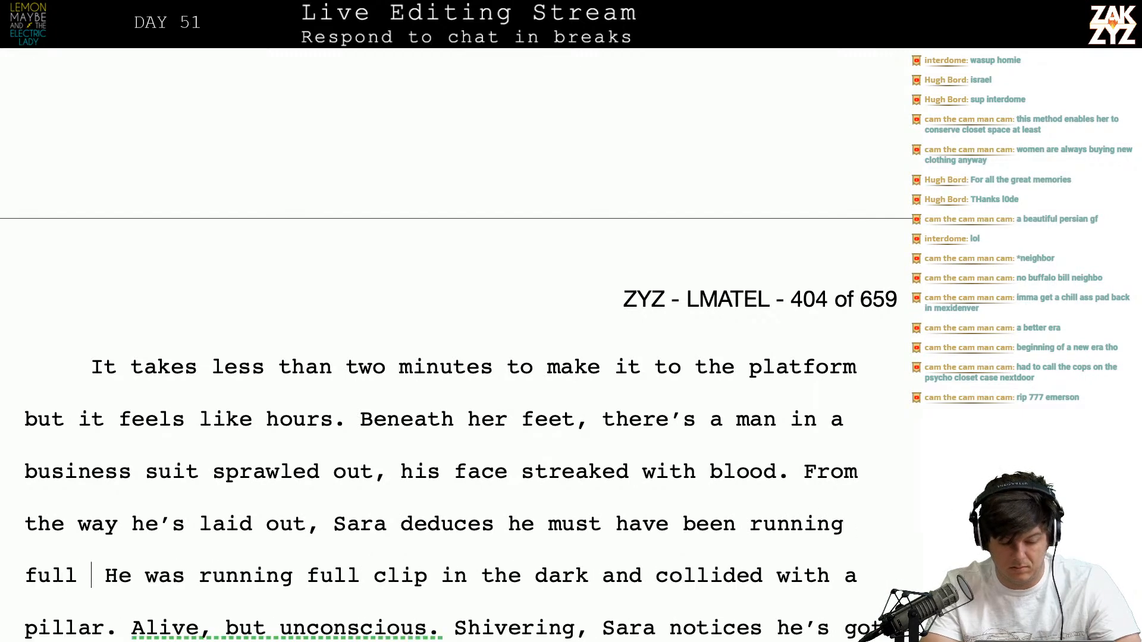
{"action": "type", "text": "ark and"}
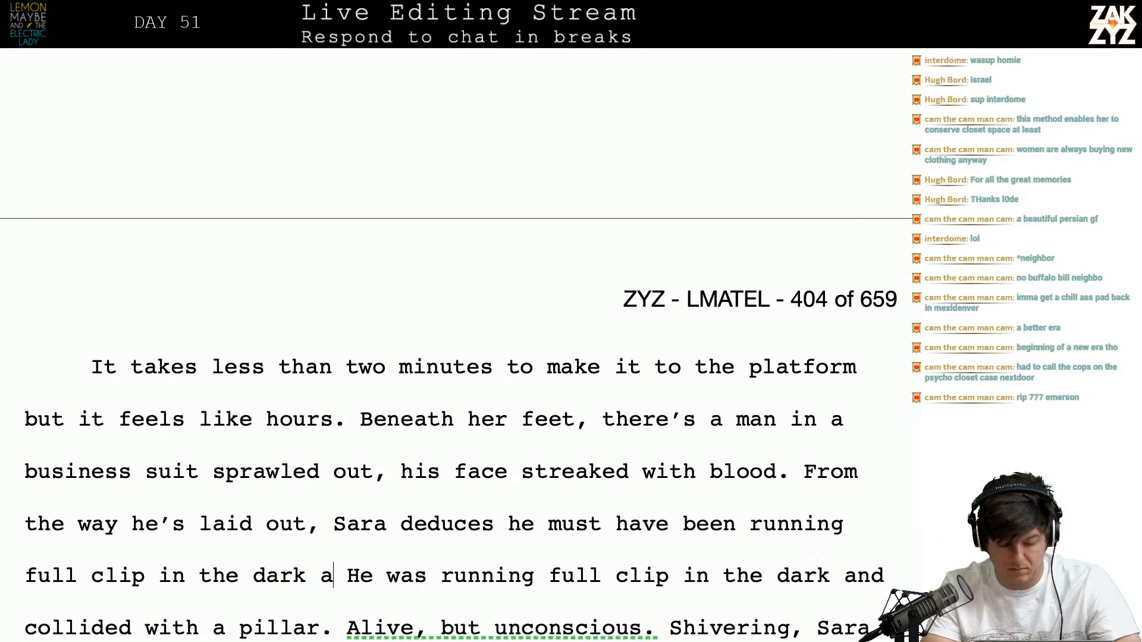
{"action": "type", "text": " crashed face first into "}
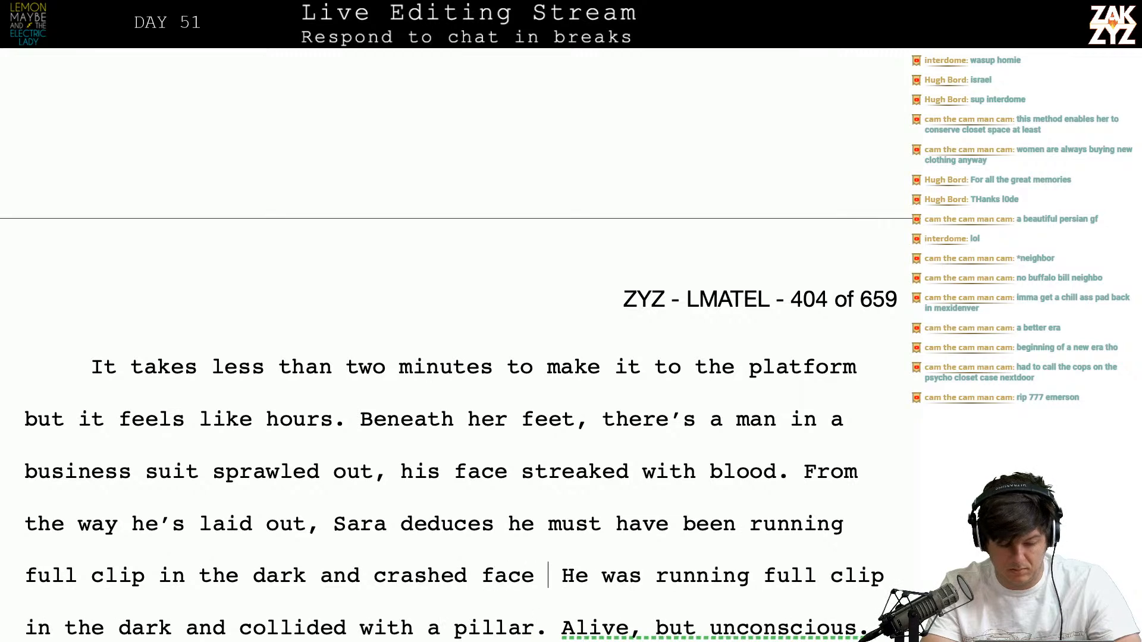
{"action": "type", "text": "a pillar."}
Replace the old sentence "He was running full clip in the dark and collided with a pillar." with "He’s alive, but unconscious."
{"action": "key", "text": "shift+Down"}
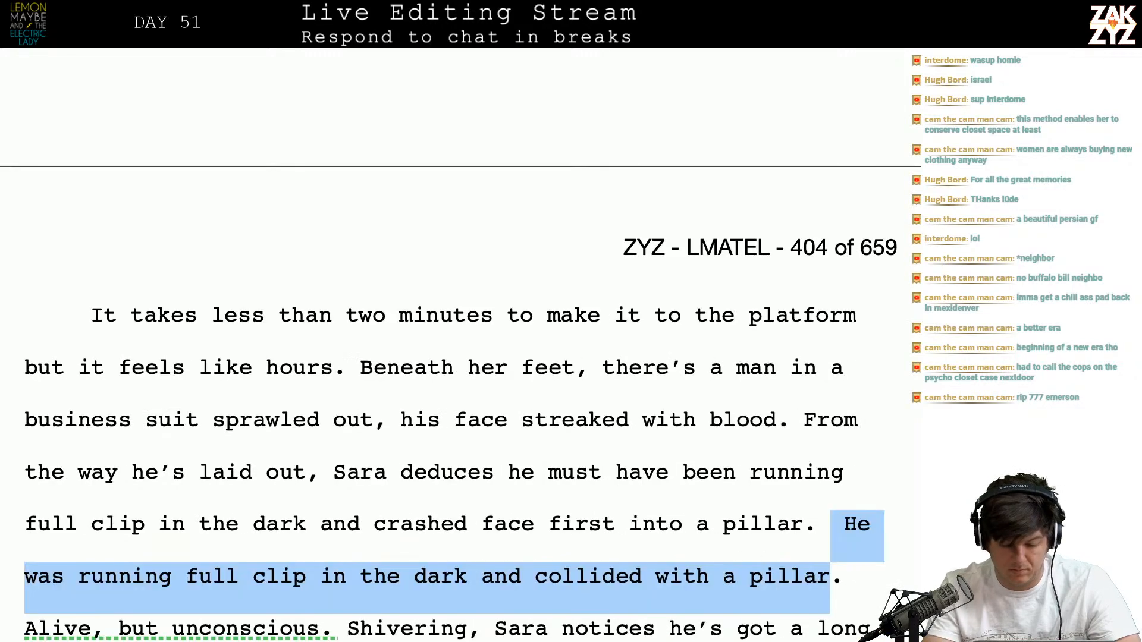
{"action": "type", "text": "He's alive"}
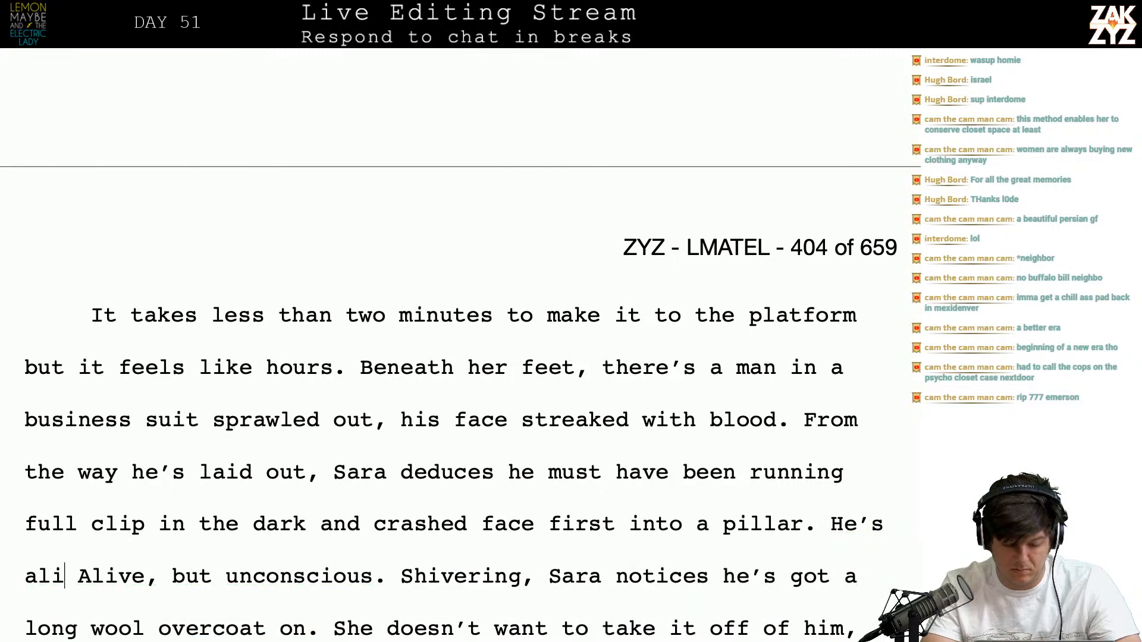
{"action": "type", "text": ", but uncons"}
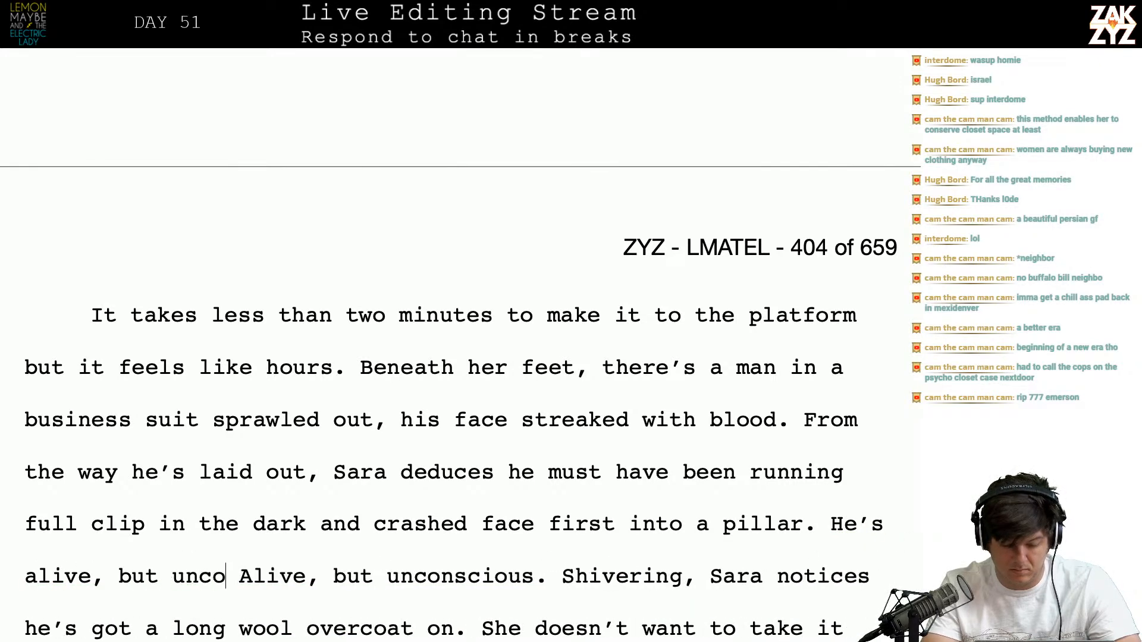
{"action": "type", "text": "cious."}
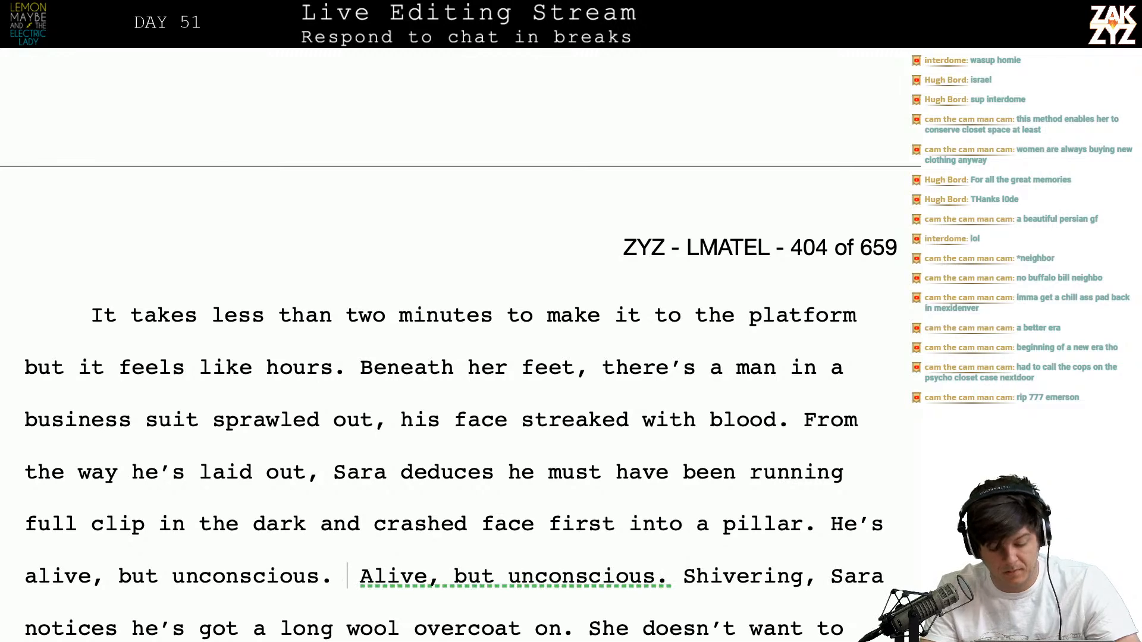
Delete the duplicate fragment "Alive, but unconscious." that precedes "Shivering, Sara notices"
{"action": "key", "text": "shift+Right"}
{"action": "key", "text": "shift+Right"}
{"action": "key", "text": "shift+Right"}
{"action": "key", "text": "shift+Right"}
{"action": "key", "text": "shift+Right"}
{"action": "key", "text": "shift+Right"}
{"action": "key", "text": "shift+Right"}
{"action": "key", "text": "shift+Right"}
{"action": "key", "text": "shift+Right"}
{"action": "key", "text": "shift+Right"}
{"action": "key", "text": "shift+Right"}
{"action": "key", "text": "shift+Right"}
{"action": "key", "text": "shift+Right"}
{"action": "key", "text": "shift+Right"}
{"action": "key", "text": "shift+Right"}
{"action": "key", "text": "shift+Right"}
{"action": "key", "text": "shift+Right"}
{"action": "key", "text": "shift+Right"}
{"action": "key", "text": "shift+Right"}
{"action": "key", "text": "shift+Right"}
{"action": "key", "text": "shift+Right"}
{"action": "key", "text": "shift+Right"}
{"action": "key", "text": "shift+Right"}
{"action": "key", "text": "shift+Right"}
{"action": "key", "text": "shift+Right"}
{"action": "key", "text": "BackSpace"}
Start a new paragraph at "Shivering, Sara notices he’s got a long wool overcoat on."
{"action": "key", "text": "Down"}
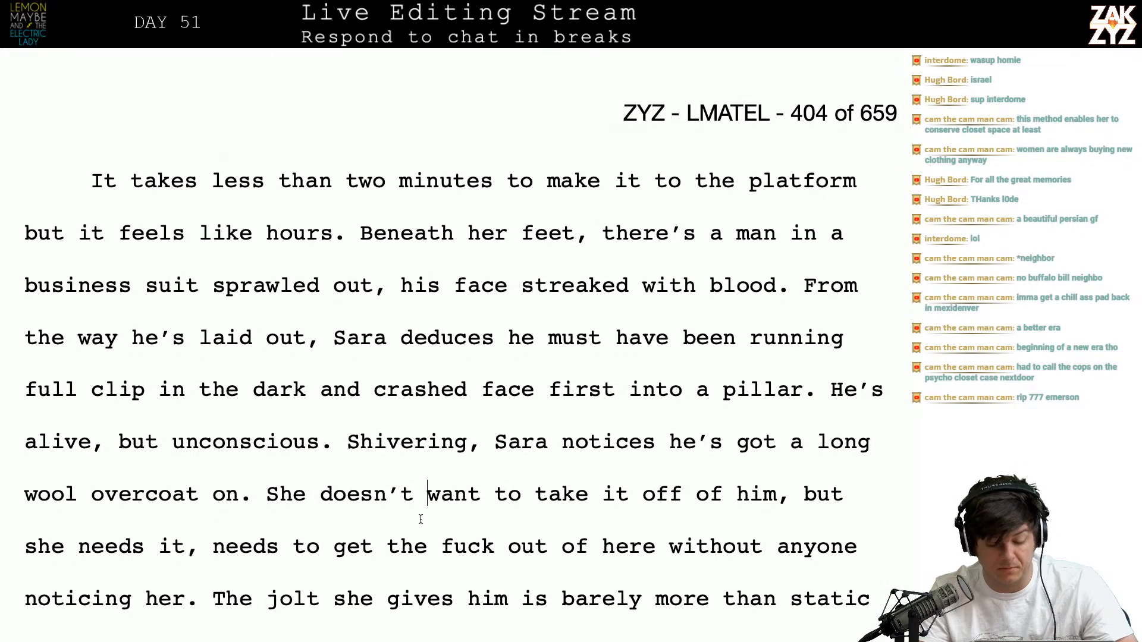
{"action": "scroll", "coordinate": [576, 552], "scroll_direction": "down", "scroll_amount": 1}
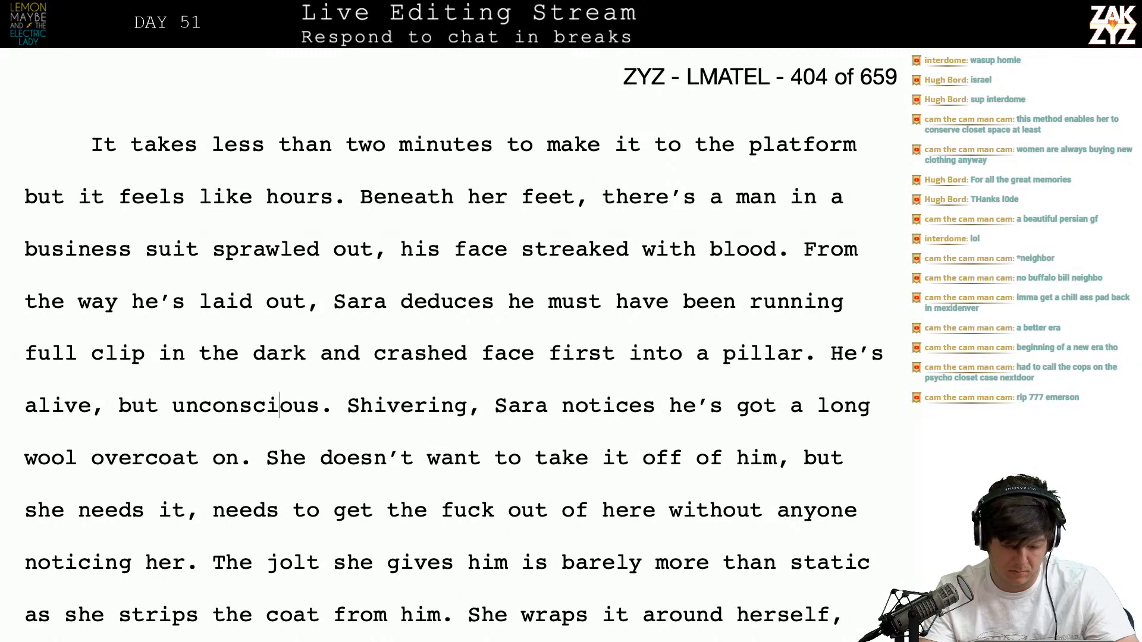
{"action": "key", "text": "Return"}
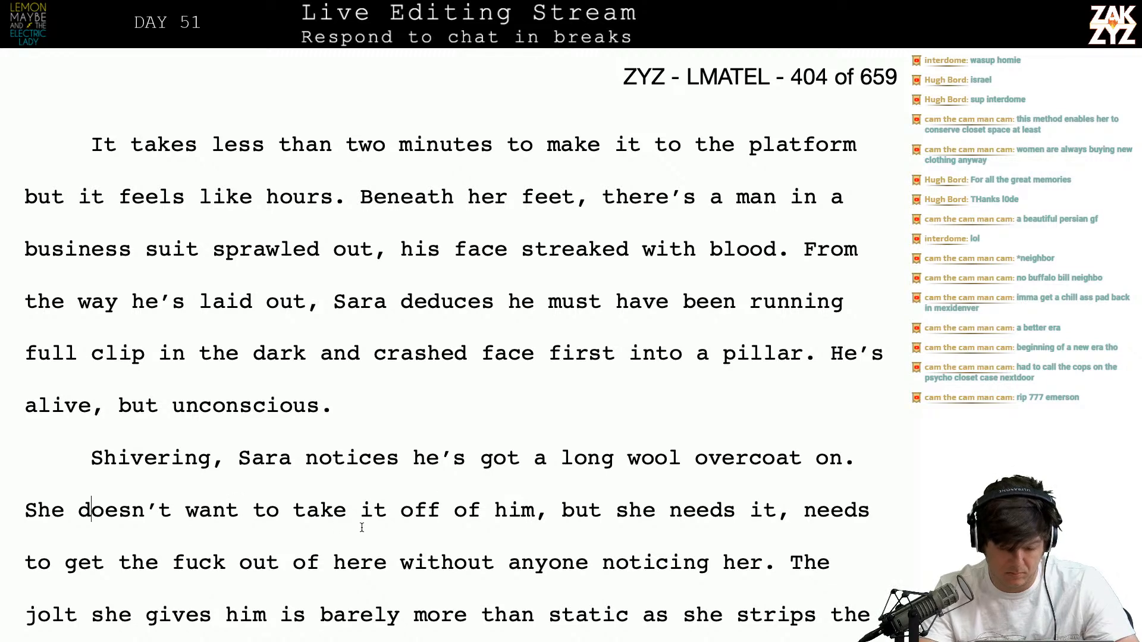
In "She doesn’t want to take", replace "take" with "strip it off this unconscious man, but she needs it."
{"action": "key", "text": "BackSpace"}
{"action": "key", "text": "BackSpace"}
{"action": "key", "text": "BackSpace"}
{"action": "key", "text": "BackSpace"}
{"action": "type", "text": "strip it "}
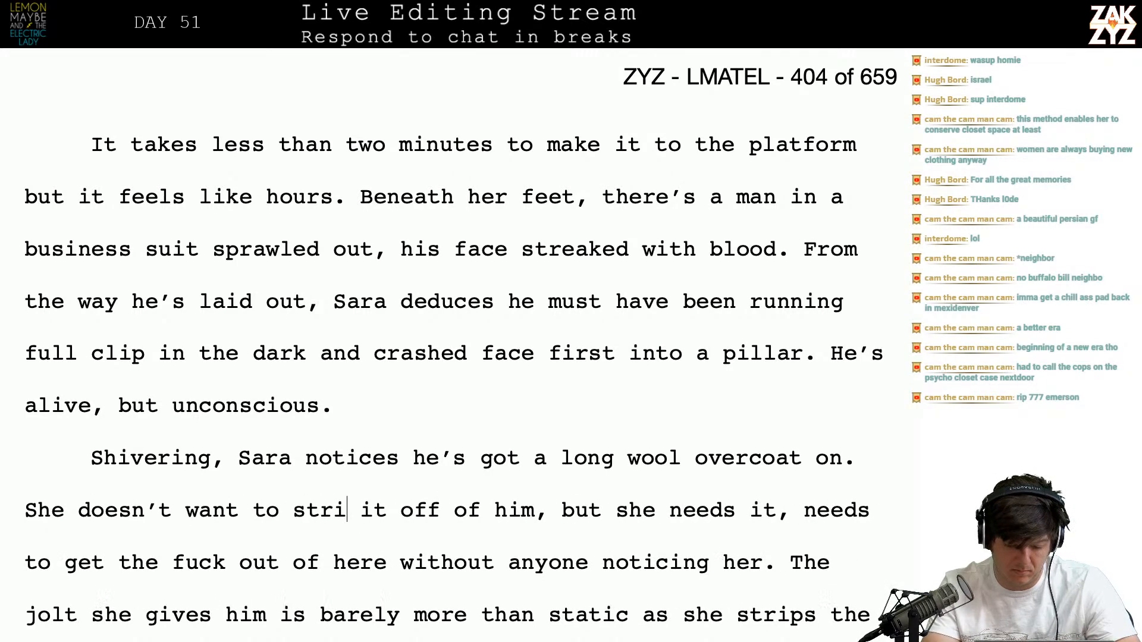
{"action": "type", "text": "off this unconsc"}
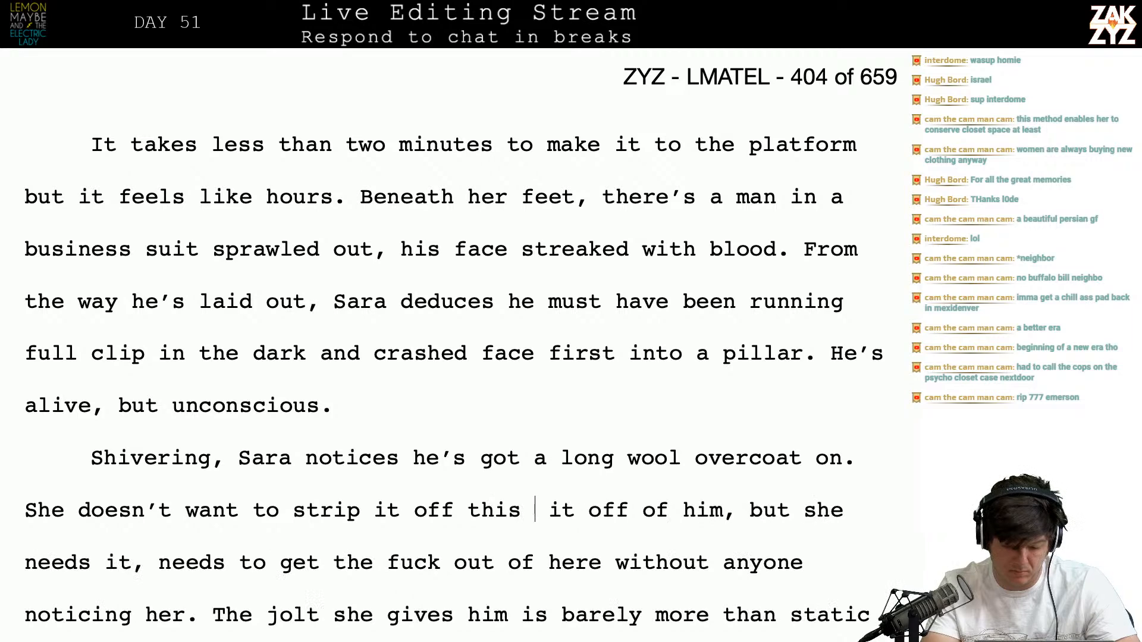
{"action": "type", "text": "io"}
{"action": "key", "text": "BackSpace"}
{"action": "key", "text": "BackSpace"}
{"action": "type", "text": "cious man, but she nee"}
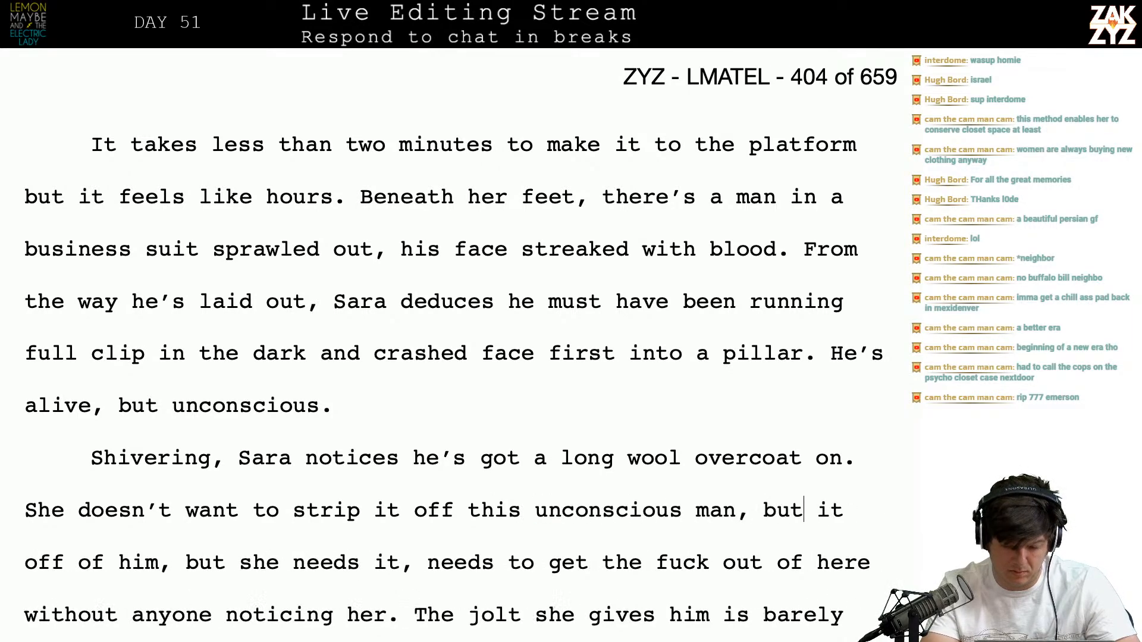
{"action": "type", "text": "ds it. it off of him,"}
{"action": "key", "text": "BackSpace"}
{"action": "key", "text": "BackSpace"}
{"action": "type", "text": "."}
Break the leftover old text "it off of him" into a separate paragraph and extend the new sentence with ", she’s naked."
{"action": "key", "text": "Return"}
{"action": "key", "text": "Return"}
{"action": "key", "text": "Left"}
{"action": "key", "text": "Left"}
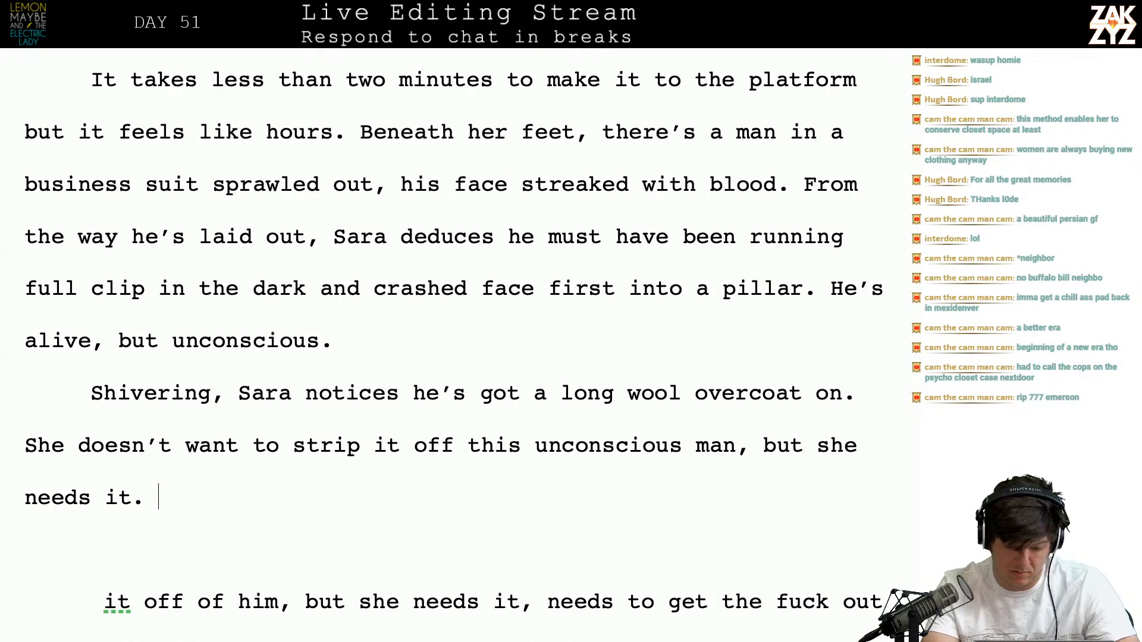
{"action": "type", "text": "she's naked "}
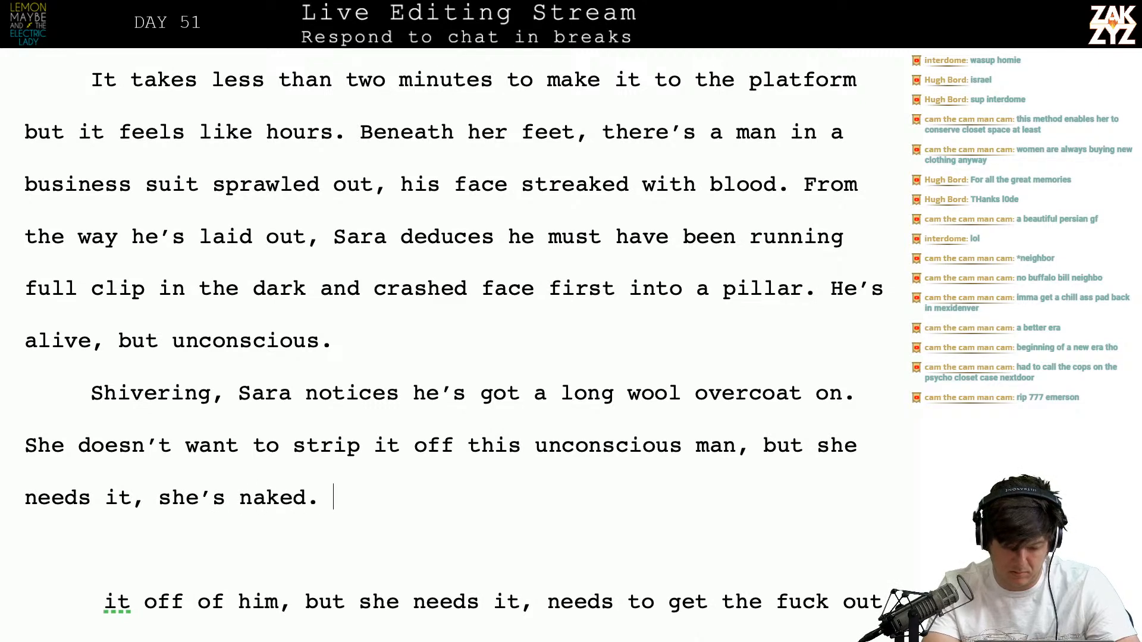
Continue the paragraph after "she’s naked." with "She has to get out of here fast, already she can see"
{"action": "type", "text": "She has to get out of her e"}
{"action": "key", "text": "BackSpace"}
{"action": "key", "text": "BackSpace"}
{"action": "type", "text": "e fast, already she "}
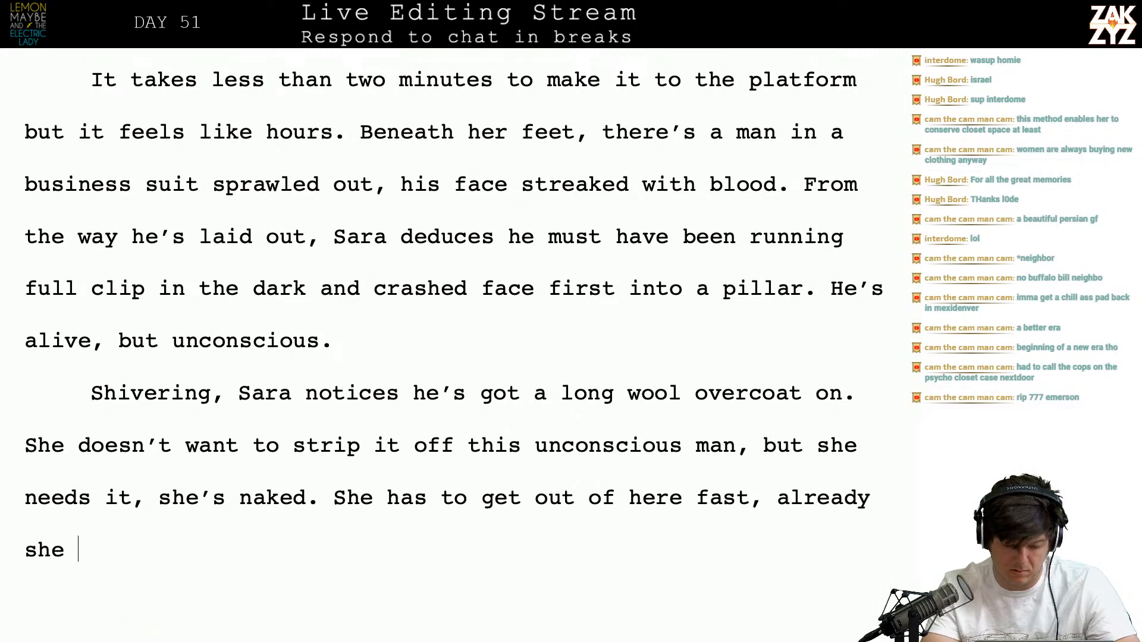
{"action": "type", "text": "can see "}
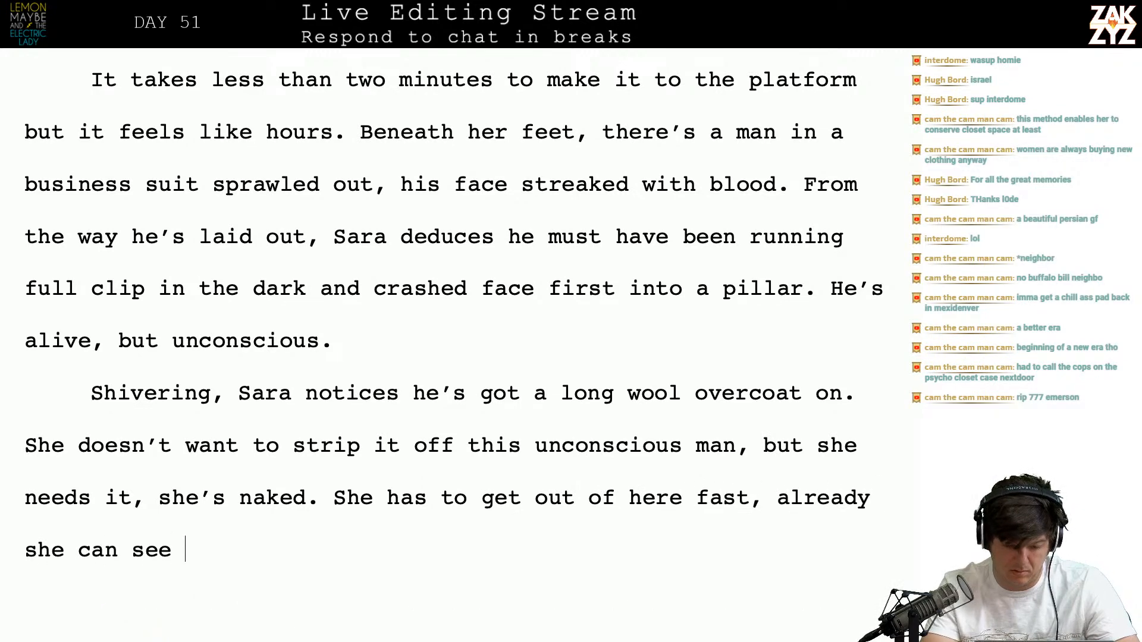
{"action": "type", "text": "lights"}
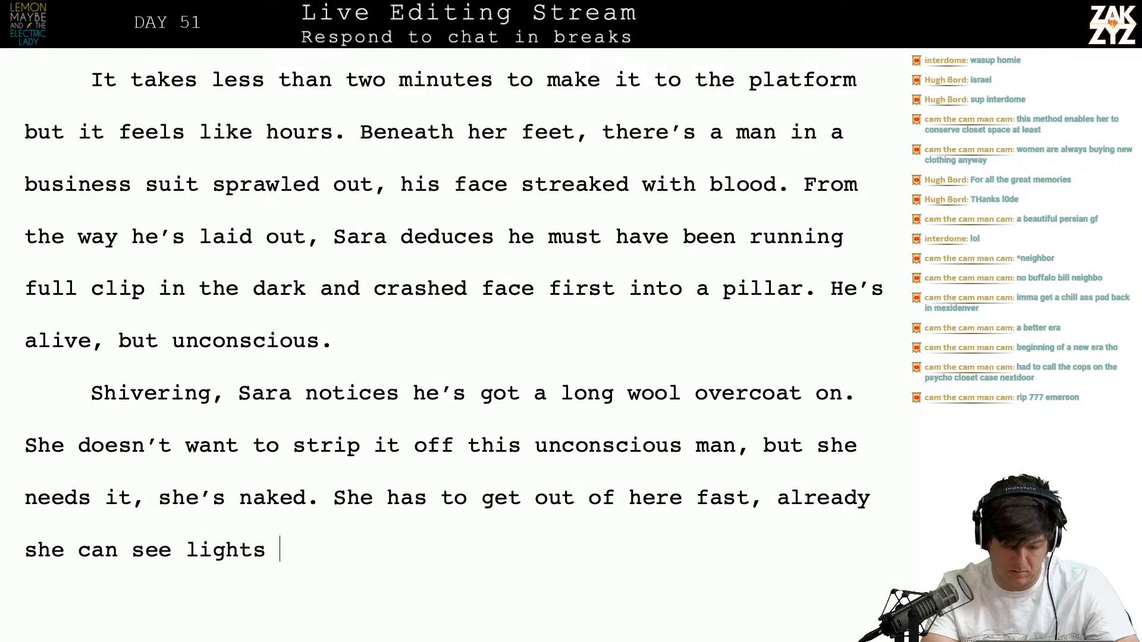
{"action": "key", "text": "BackSpace"}
{"action": "key", "text": "BackSpace"}
{"action": "key", "text": "BackSpace"}
{"action": "key", "text": "BackSpace"}
{"action": "key", "text": "BackSpace"}
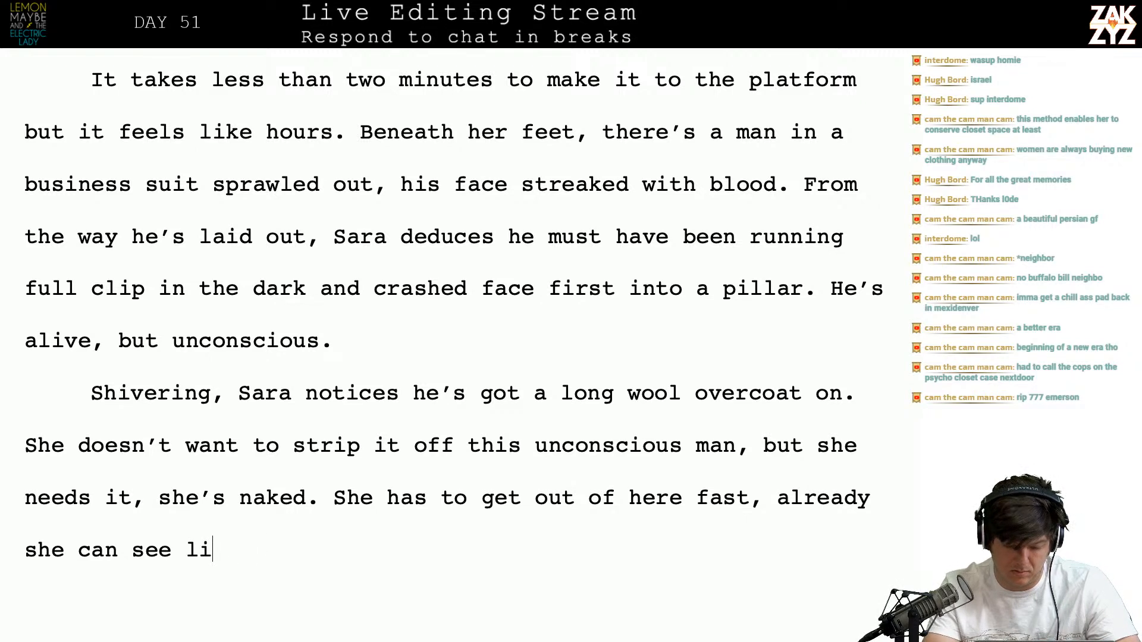
{"action": "type", "text": "lights"}
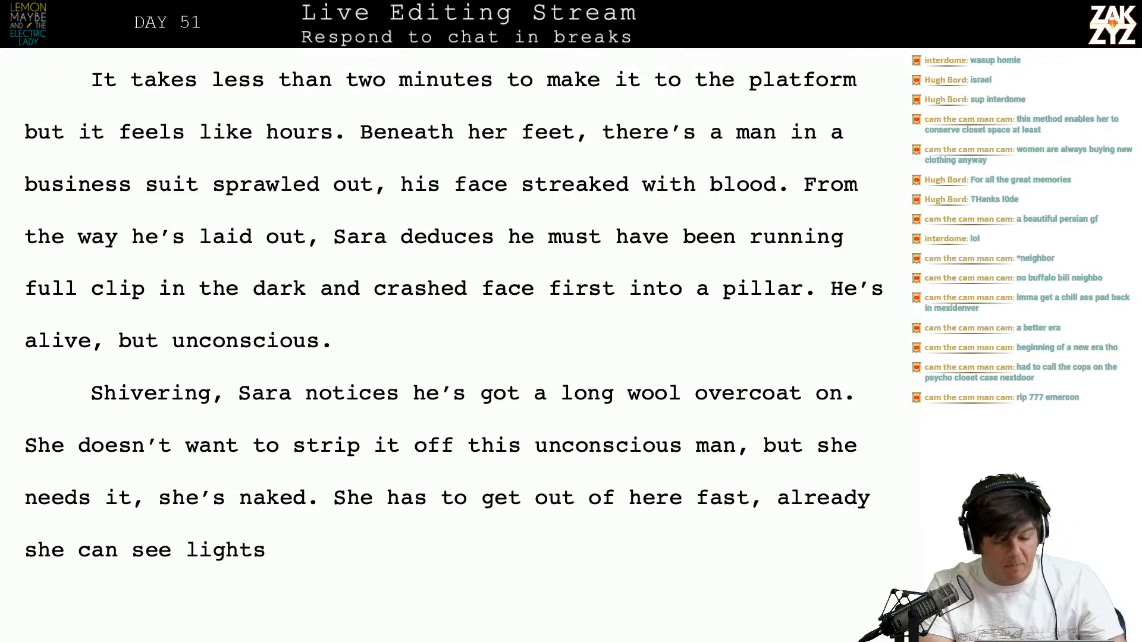
{"action": "key", "text": "BackSpace"}
{"action": "key", "text": "BackSpace"}
{"action": "key", "text": "BackSpace"}
{"action": "key", "text": "BackSpace"}
{"action": "key", "text": "BackSpace"}
{"action": "key", "text": "BackSpace"}
{"action": "key", "text": "BackSpace"}
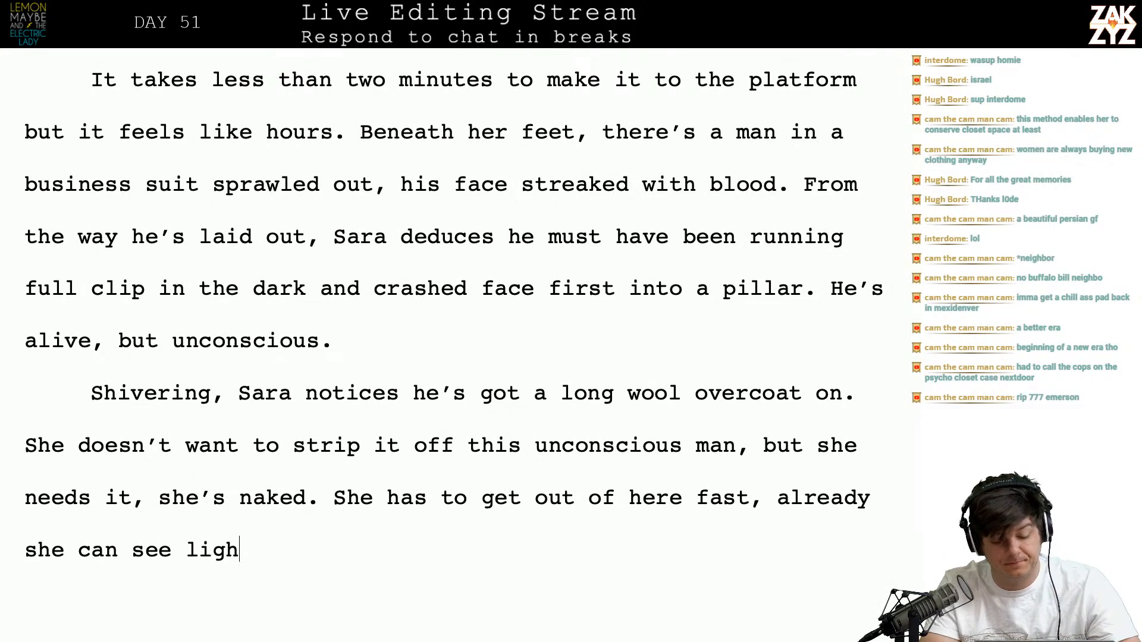
Add "charged figures moving" after "already she can see"
{"action": "type", "text": "th"}
{"action": "key", "text": "BackSpace"}
{"action": "key", "text": "BackSpace"}
{"action": "type", "text": "chra"}
{"action": "key", "text": "BackSpace"}
{"action": "key", "text": "BackSpace"}
{"action": "type", "text": "arged "}
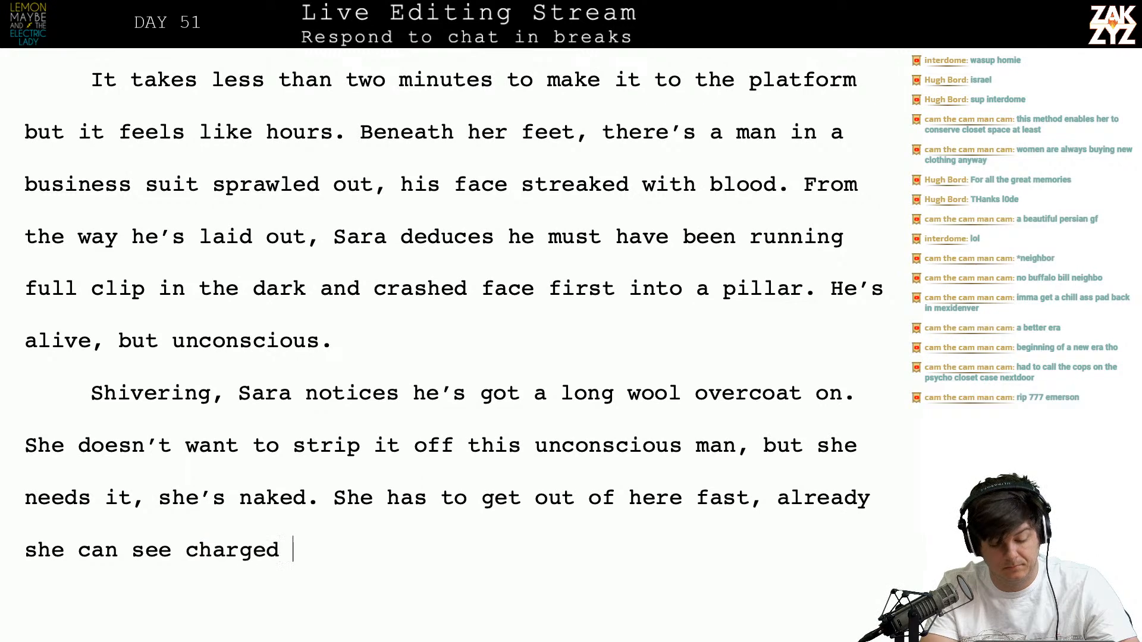
{"action": "type", "text": "figures m"}
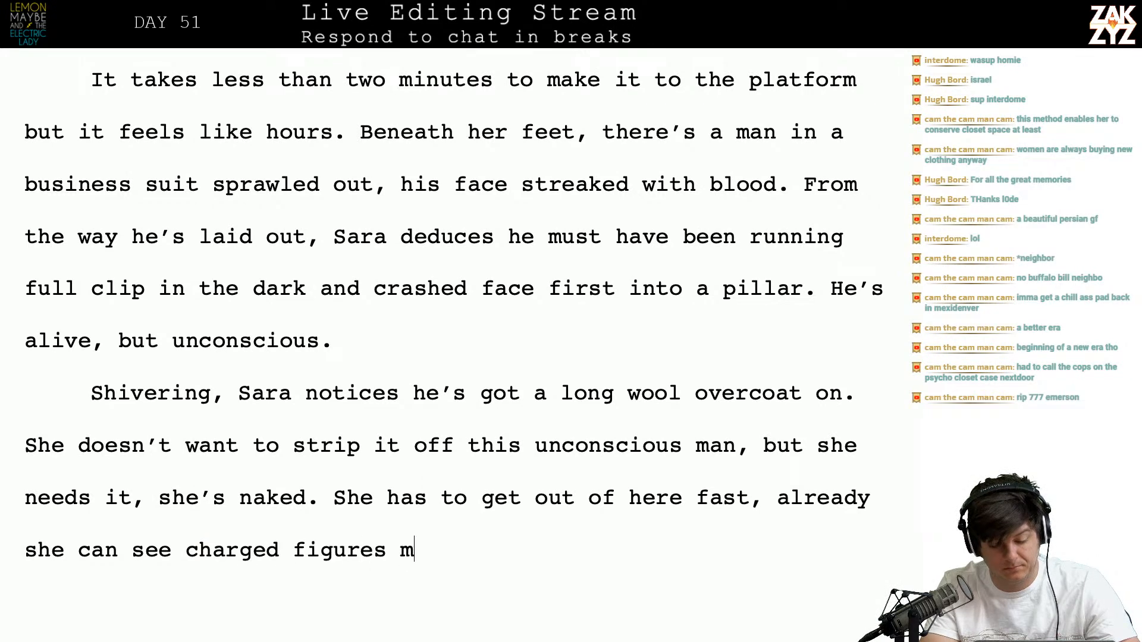
{"action": "type", "text": "oving on"}
{"action": "key", "text": "BackSpace"}
{"action": "key", "text": "BackSpace"}
Finish the sentence with "on the upper level, the first responders searching for survivors."
{"action": "type", "text": "on the upper level, the f"}
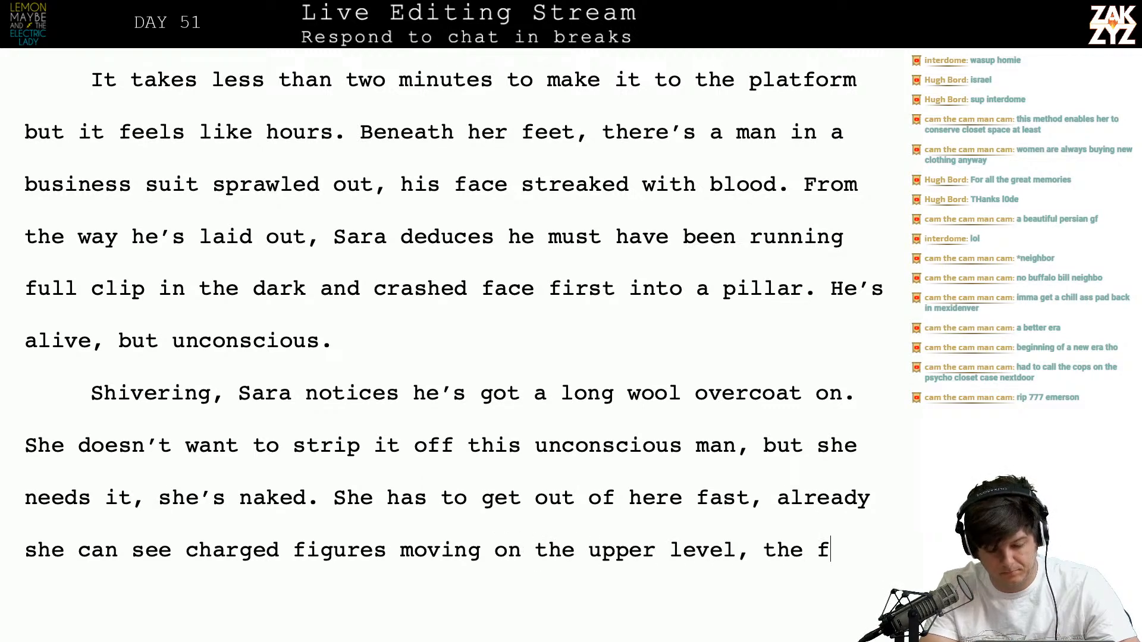
{"action": "type", "text": "irst res"}
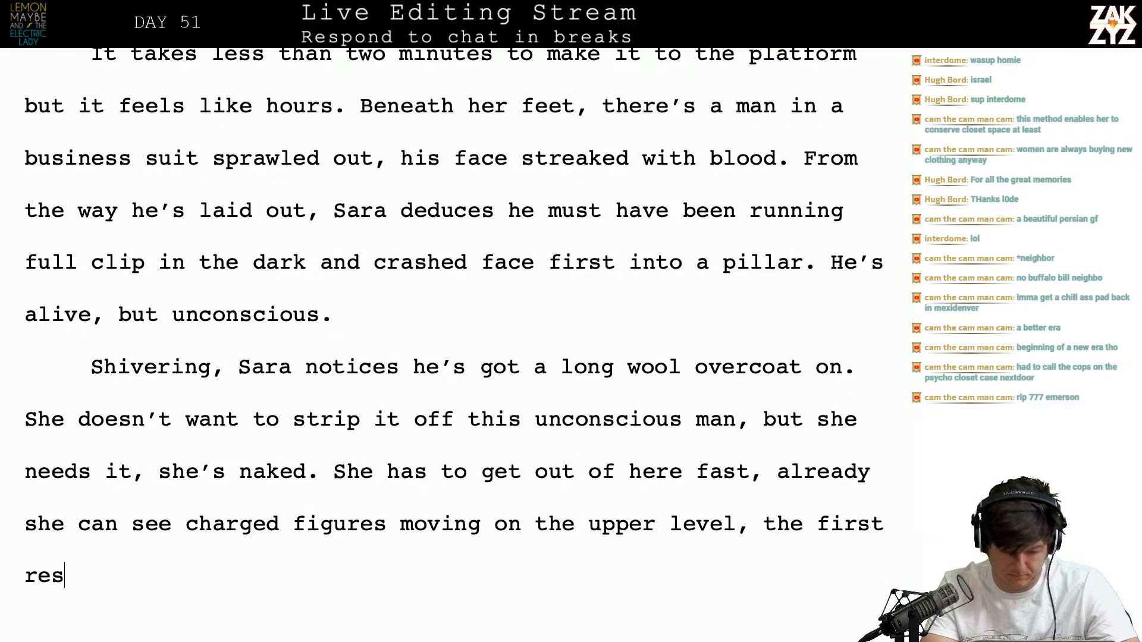
{"action": "type", "text": "ponders sea"}
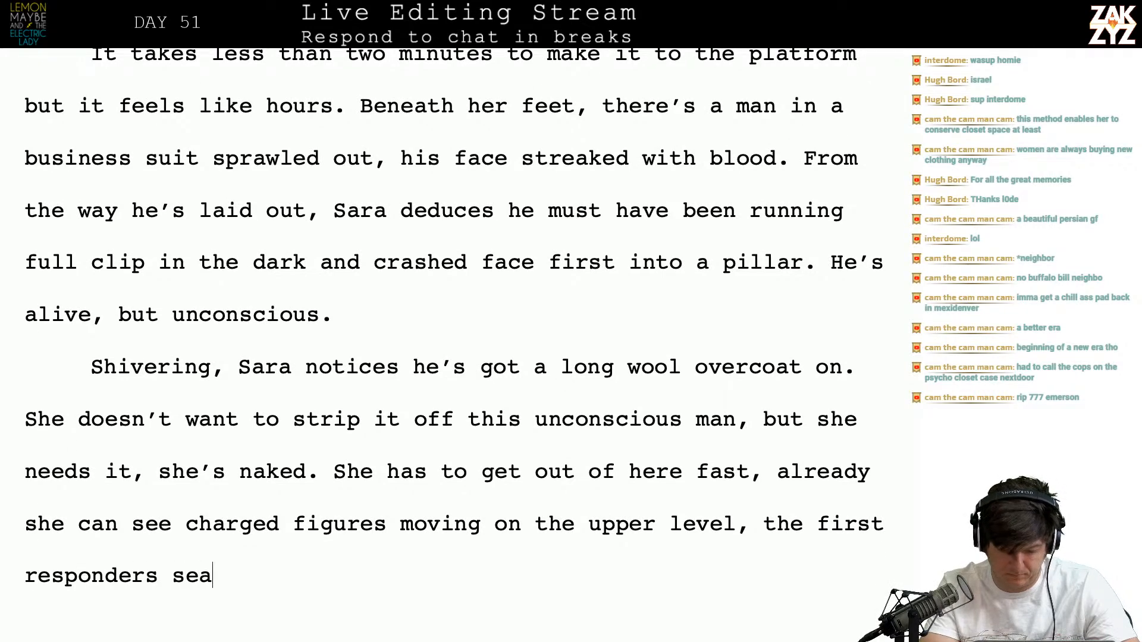
{"action": "type", "text": "rching for survivors."}
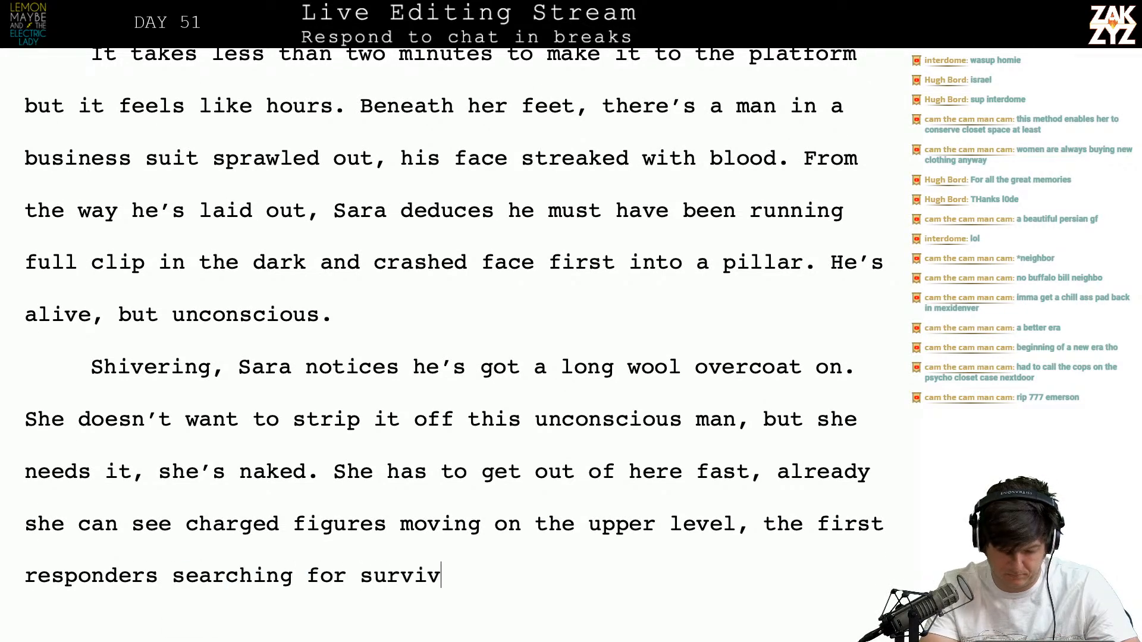
{"action": "key", "text": "Down"}
{"action": "key", "text": "Down"}
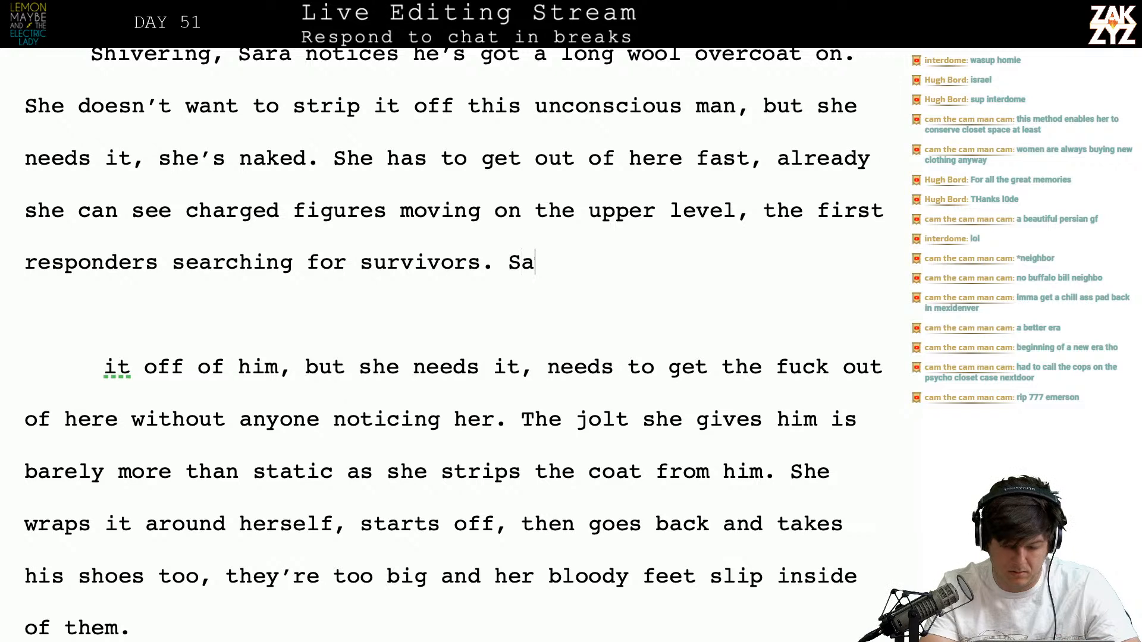
Begin the next sentence after "searching for survivors." with "Sara steals his coat, she can’t avoid"
{"action": "type", "text": "eals his"}
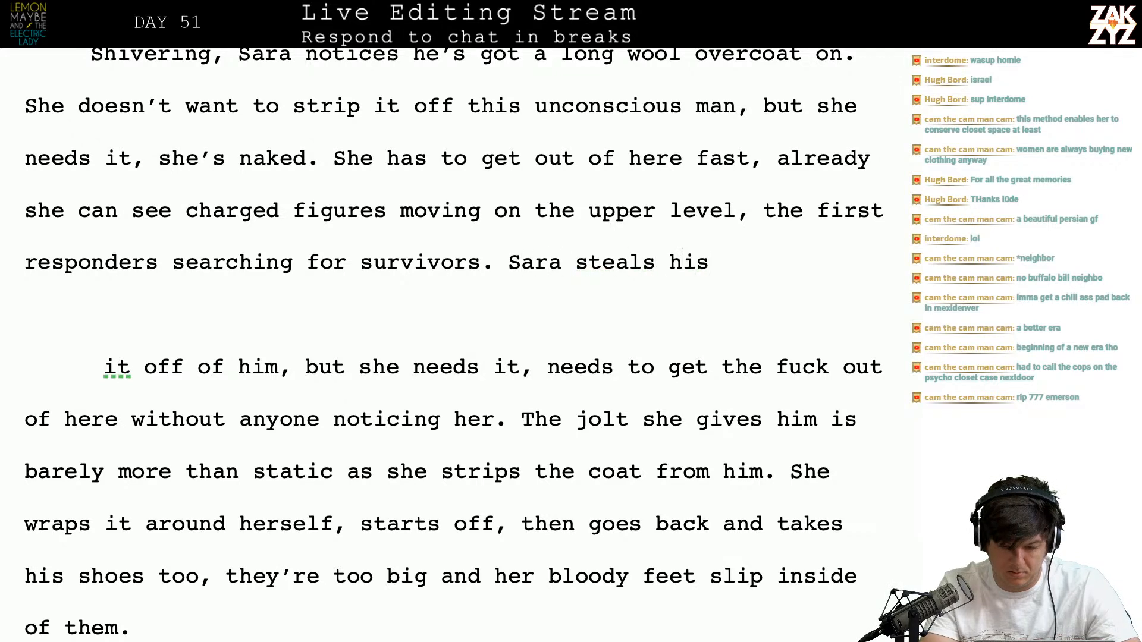
{"action": "type", "text": " coat, she"}
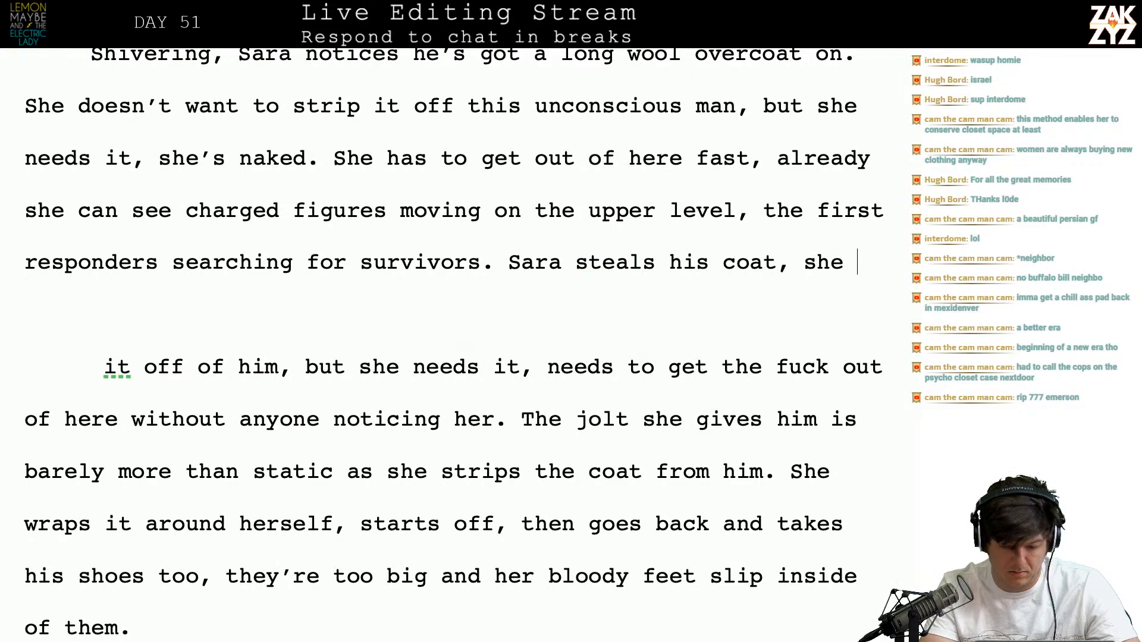
{"action": "type", "text": " zaps"}
{"action": "key", "text": "BackSpace"}
{"action": "key", "text": "BackSpace"}
{"action": "key", "text": "BackSpace"}
{"action": "key", "text": "BackSpace"}
{"action": "key", "text": "BackSpace"}
{"action": "type", "text": "can't avoid "}
{"action": "type", "text": "sta"}
{"action": "key", "text": "BackSpace"}
{"action": "key", "text": "BackSpace"}
{"action": "key", "text": "BackSpace"}
Finish the sentence with "zapping the man but the jolt she gives him is barely stronger than static."
{"action": "type", "text": "zapping the man but the jolt"}
{"action": "key", "text": "BackSpace"}
{"action": "type", "text": "lt she give"}
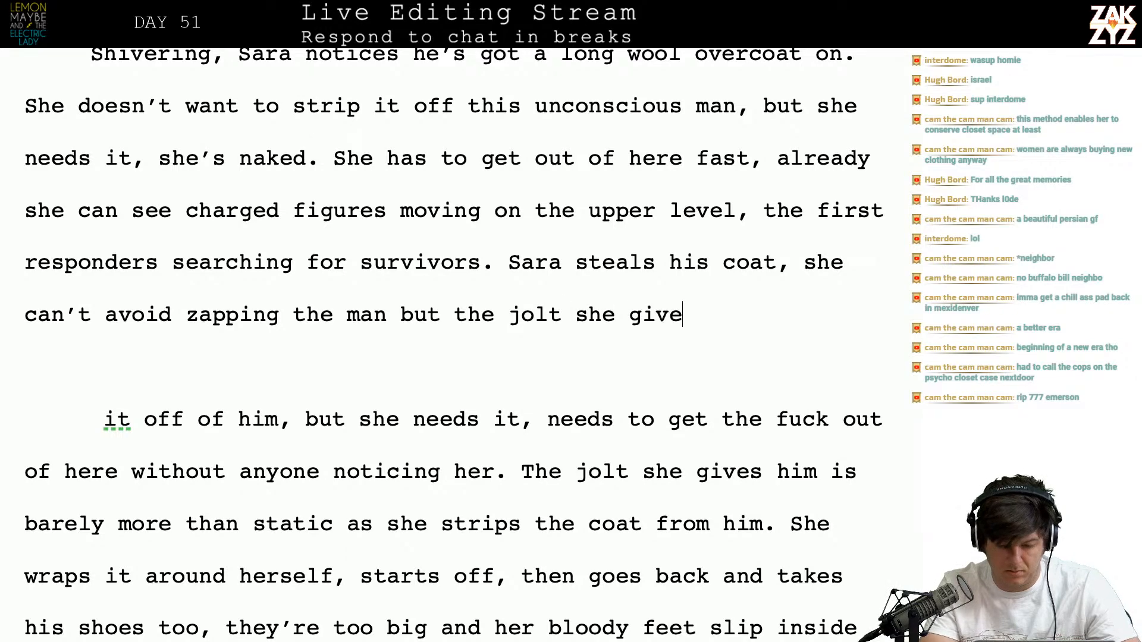
{"action": "type", "text": "s him is b"}
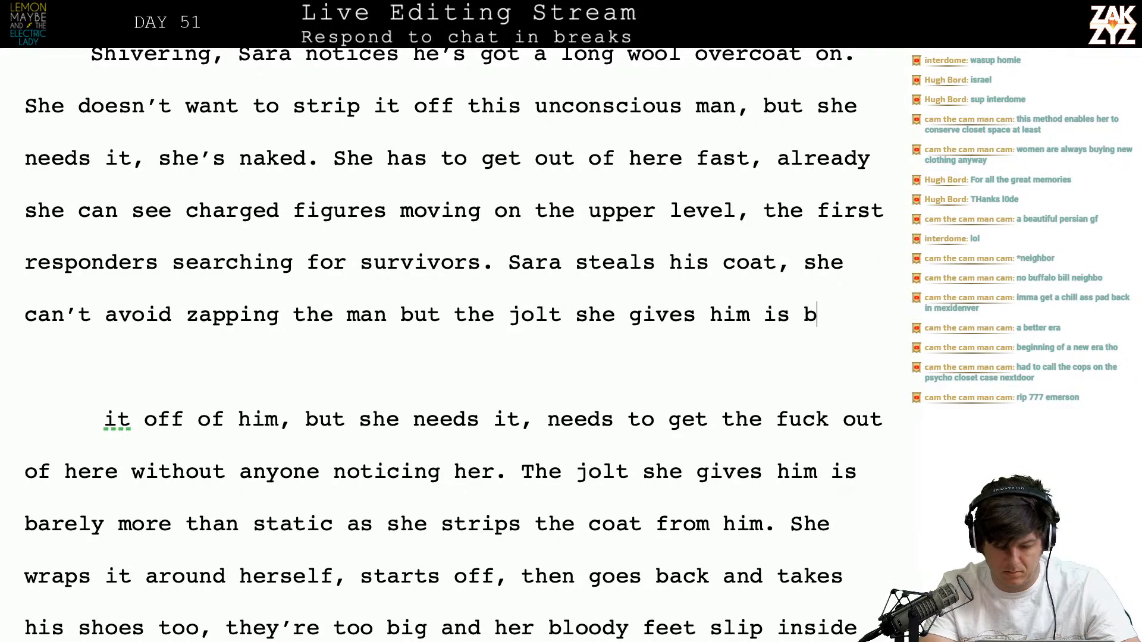
{"action": "type", "text": "arely stronger t"}
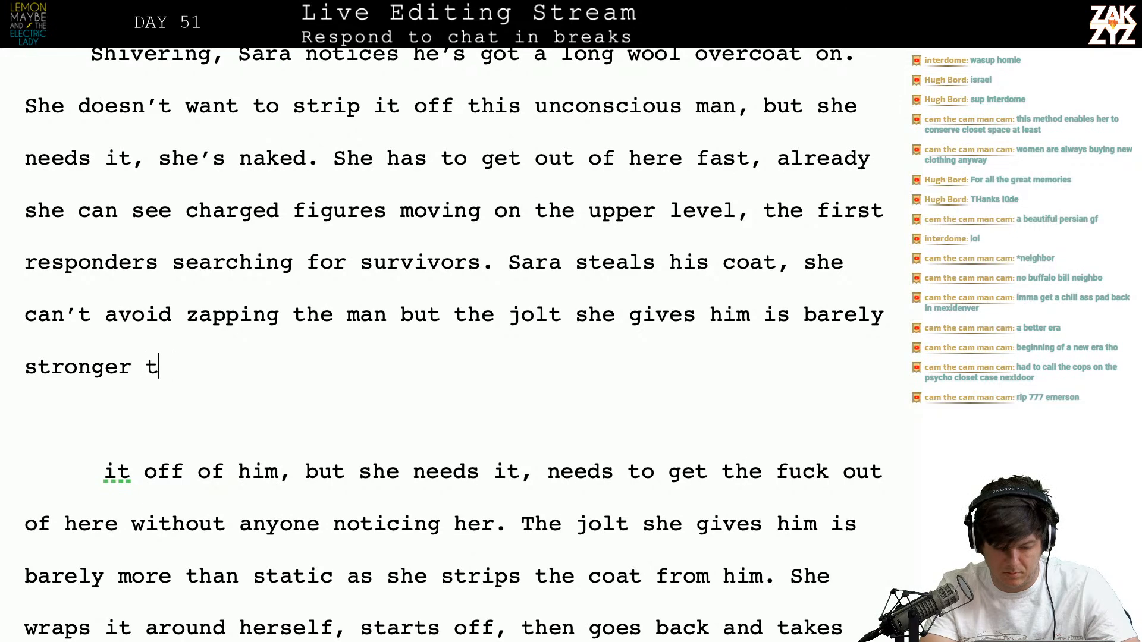
{"action": "type", "text": "han static."}
Delete the leftover old text from "it off of him" through "strips the coat from him.", joining "She wraps it around herself" to the new paragraph
{"action": "key", "text": "shift+Down"}
{"action": "key", "text": "shift+Down"}
{"action": "key", "text": "shift+Down"}
{"action": "key", "text": "shift+Down"}
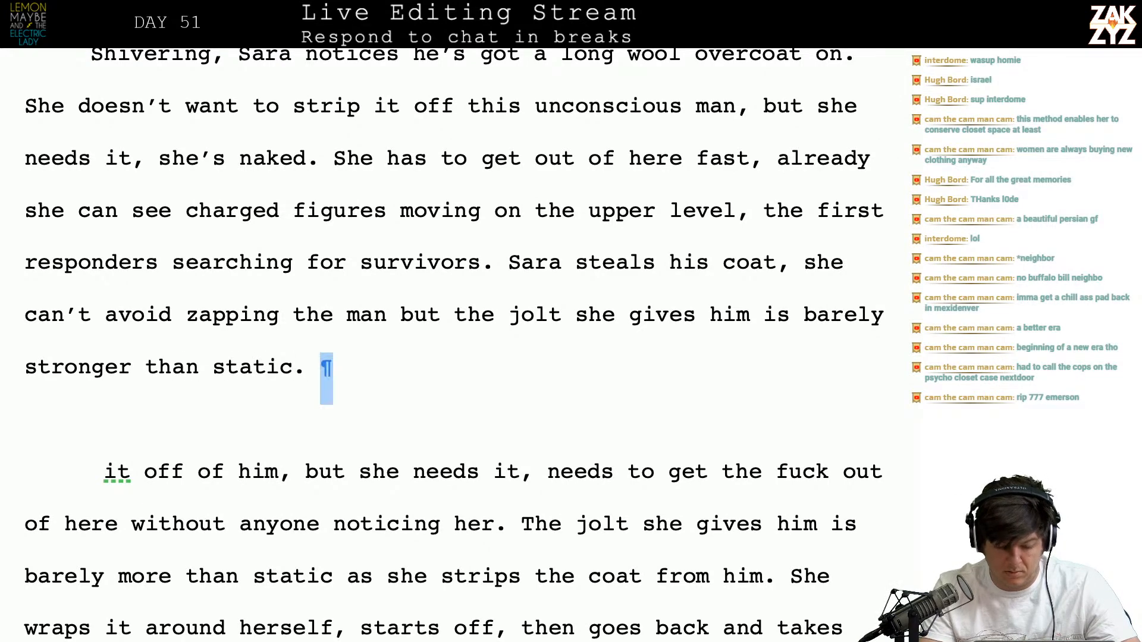
{"action": "key", "text": "shift+Right"}
{"action": "key", "text": "shift+Right"}
{"action": "key", "text": "shift+Right"}
{"action": "key", "text": "shift+Right"}
{"action": "key", "text": "shift+Right"}
{"action": "key", "text": "shift+Right"}
{"action": "key", "text": "shift+Right"}
{"action": "key", "text": "shift+Right"}
{"action": "key", "text": "shift+Right"}
{"action": "key", "text": "shift+Right"}
{"action": "key", "text": "shift+Right"}
{"action": "key", "text": "shift+Right"}
{"action": "key", "text": "shift+Right"}
{"action": "key", "text": "shift+Right"}
{"action": "key", "text": "shift+Right"}
{"action": "key", "text": "shift+Right"}
{"action": "key", "text": "shift+Right"}
{"action": "key", "text": "shift+Right"}
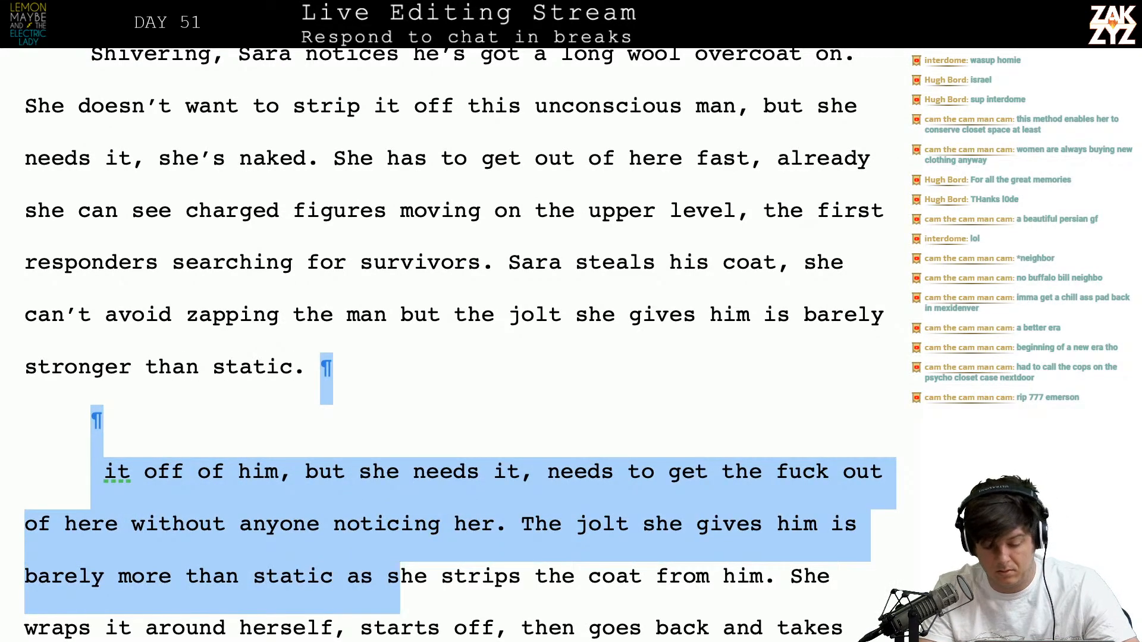
{"action": "key", "text": "shift+Right"}
{"action": "key", "text": "shift+Right"}
{"action": "key", "text": "shift+Right"}
{"action": "key", "text": "shift+Right"}
{"action": "key", "text": "shift+Right"}
{"action": "key", "text": "shift+Right"}
{"action": "key", "text": "shift+Right"}
{"action": "key", "text": "shift+Right"}
{"action": "key", "text": "shift+Right"}
{"action": "key", "text": "shift+Right"}
{"action": "key", "text": "shift+Right"}
{"action": "key", "text": "shift+Right"}
{"action": "key", "text": "shift+Right"}
{"action": "key", "text": "shift+Right"}
{"action": "key", "text": "shift+Right"}
{"action": "key", "text": "shift+Right"}
{"action": "key", "text": "shift+Right"}
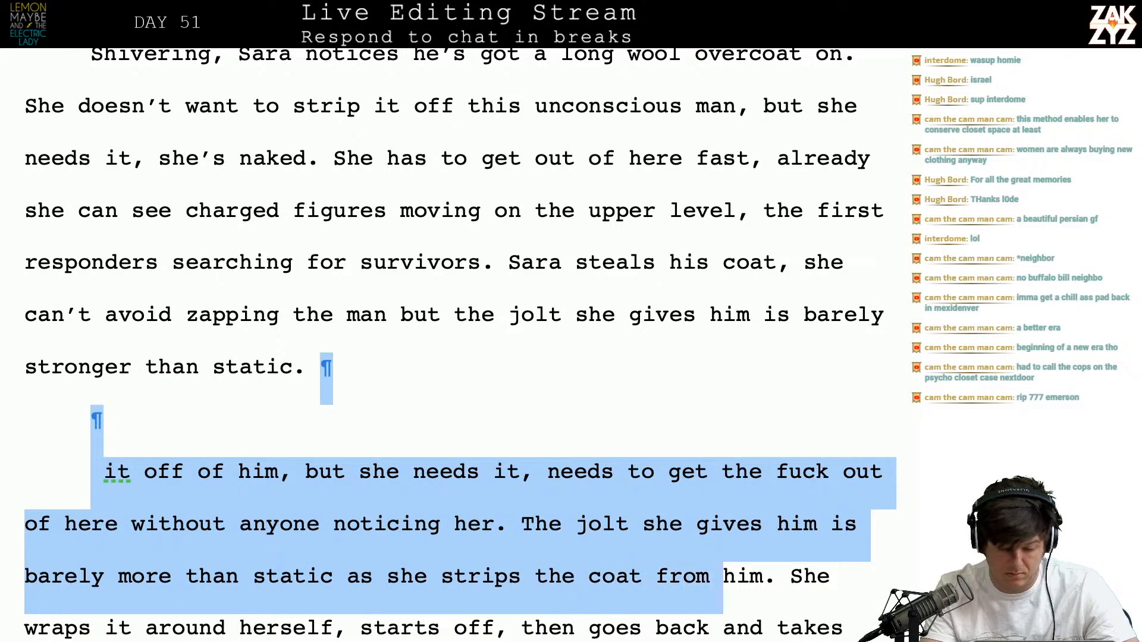
{"action": "key", "text": "BackSpace"}
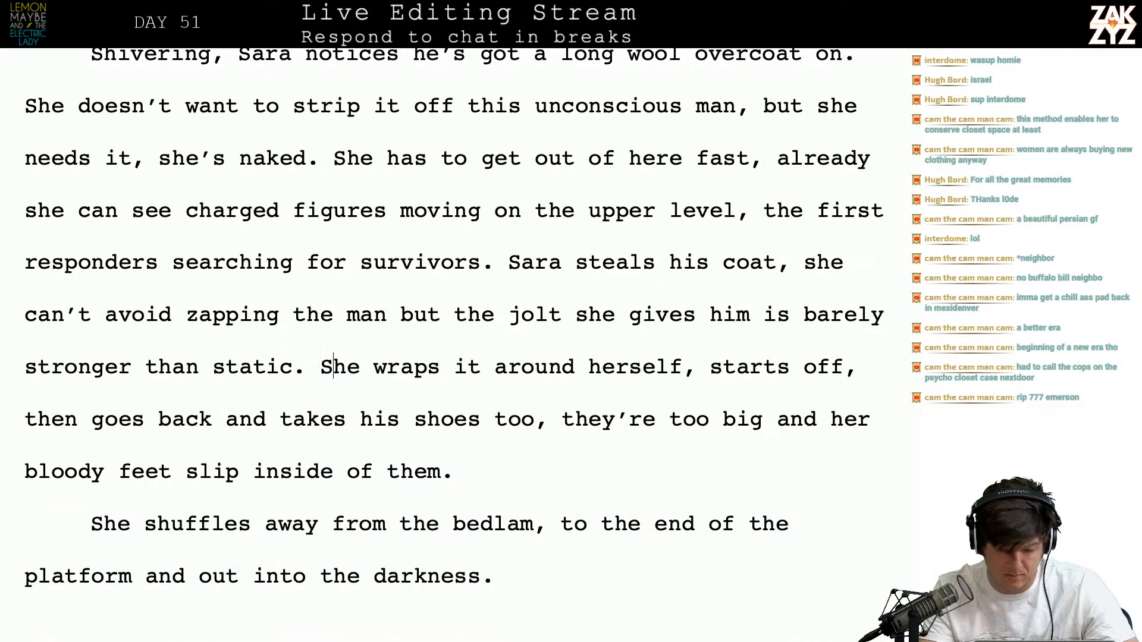
Insert "the overcoat around herself," after "She wraps", ahead of the old wording
{"action": "type", "text": "the overcoat "}
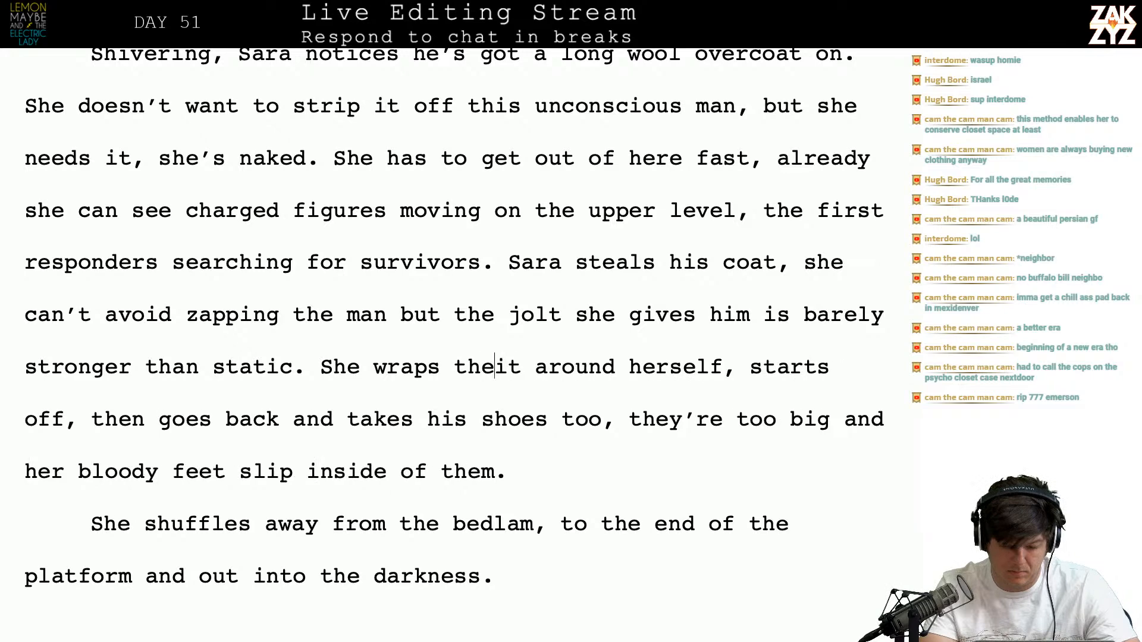
{"action": "type", "text": "around herself, "}
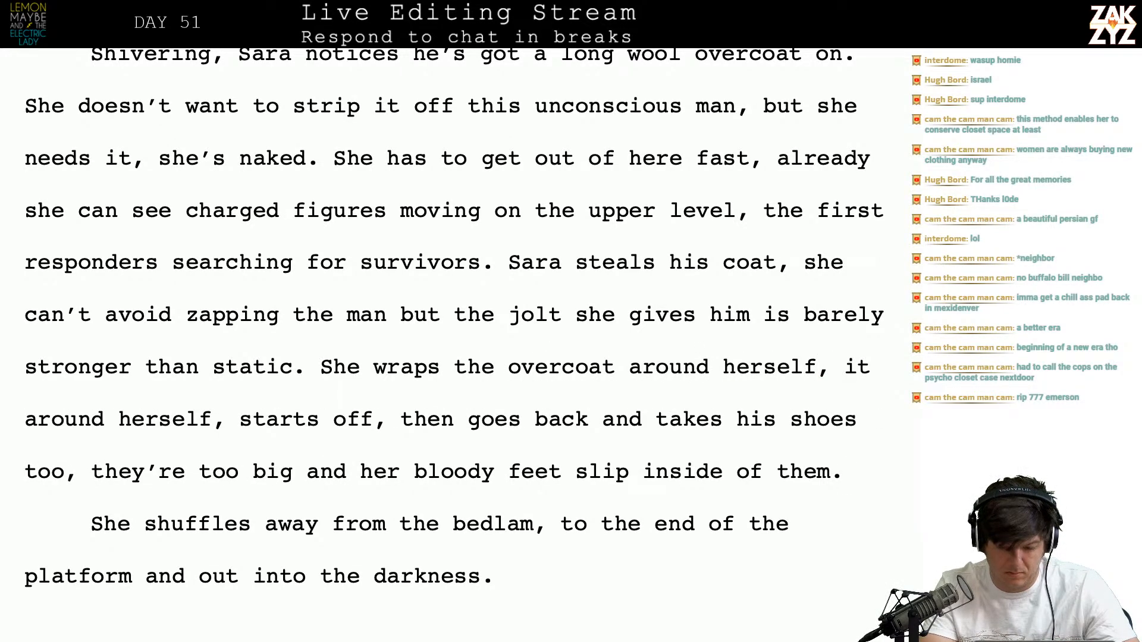
{"action": "type", "text": "starts to r"}
{"action": "type", "text": "un"}
{"action": "key", "text": "BackSpace"}
{"action": "key", "text": "BackSpace"}
{"action": "key", "text": "BackSpace"}
{"action": "key", "text": "BackSpace"}
{"action": "key", "text": "BackSpace"}
{"action": "key", "text": "BackSpace"}
{"action": "key", "text": "BackSpace"}
{"action": "key", "text": "BackSpace"}
{"action": "key", "text": "BackSpace"}
{"action": "key", "text": "BackSpace"}
{"action": "key", "text": "BackSpace"}
{"action": "key", "text": "BackSpace"}
{"action": "key", "text": "BackSpace"}
{"action": "type", "text": "begin"}
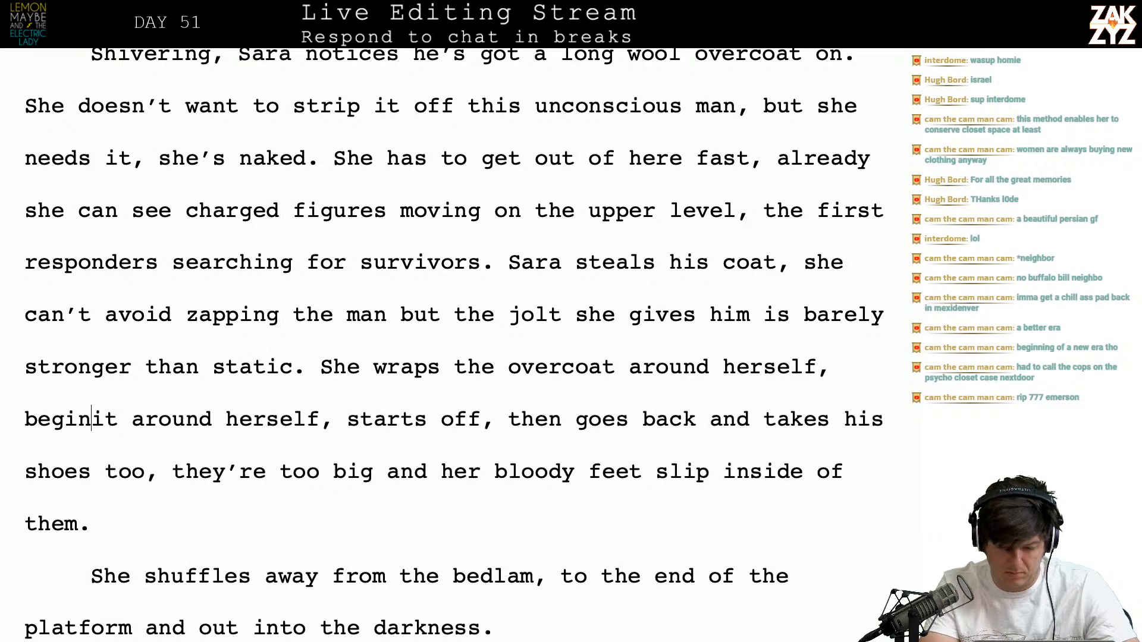
{"action": "key", "text": "BackSpace"}
{"action": "key", "text": "BackSpace"}
{"action": "key", "text": "BackSpace"}
{"action": "key", "text": "BackSpace"}
{"action": "key", "text": "BackSpace"}
Continue after "around herself," with "moves to leave him, then goes back and steals his shoes as well." and start a sentence with "They"
{"action": "type", "text": "moves to"}
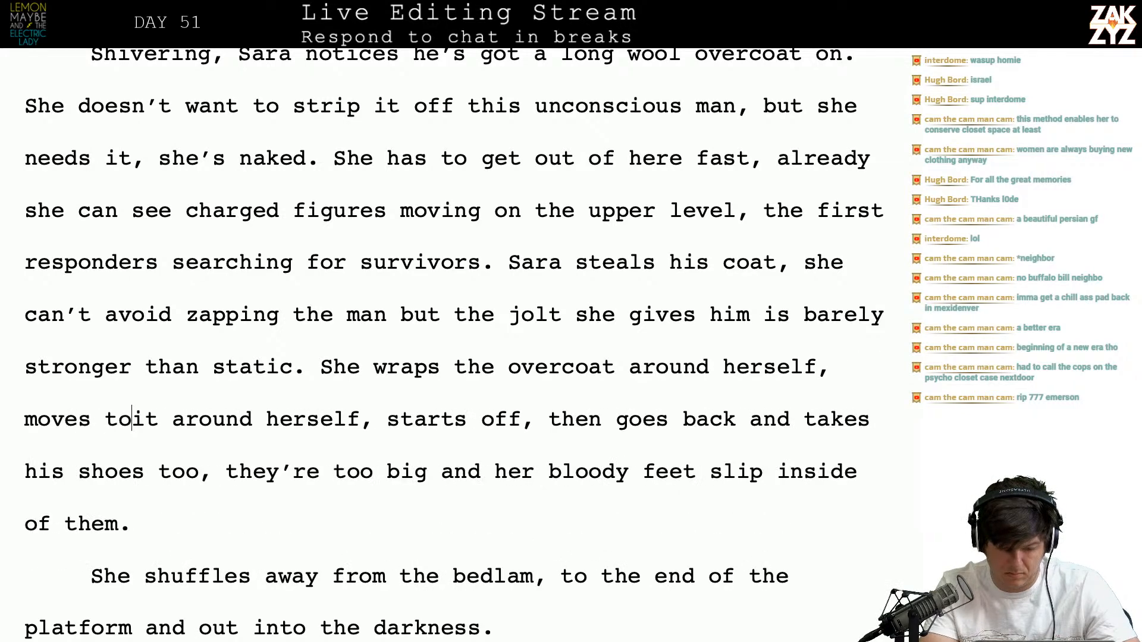
{"action": "type", "text": " leave him, then"}
{"action": "type", "text": " goes "}
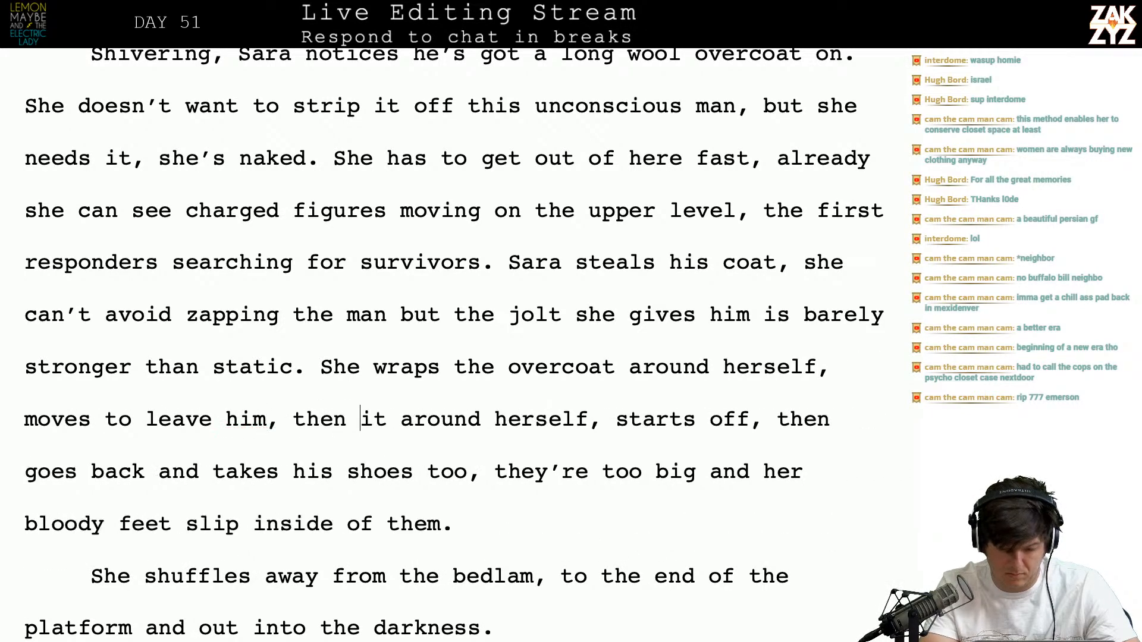
{"action": "type", "text": "b"}
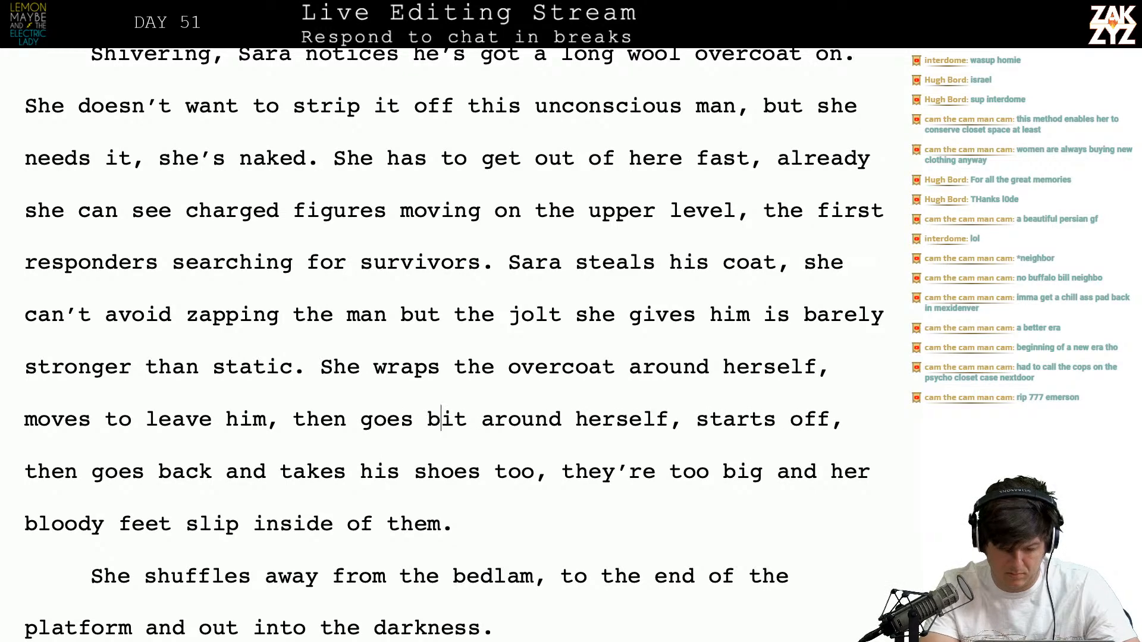
{"action": "key", "text": "BackSpace"}
{"action": "key", "text": "BackSpace"}
{"action": "type", "text": "back and steal"}
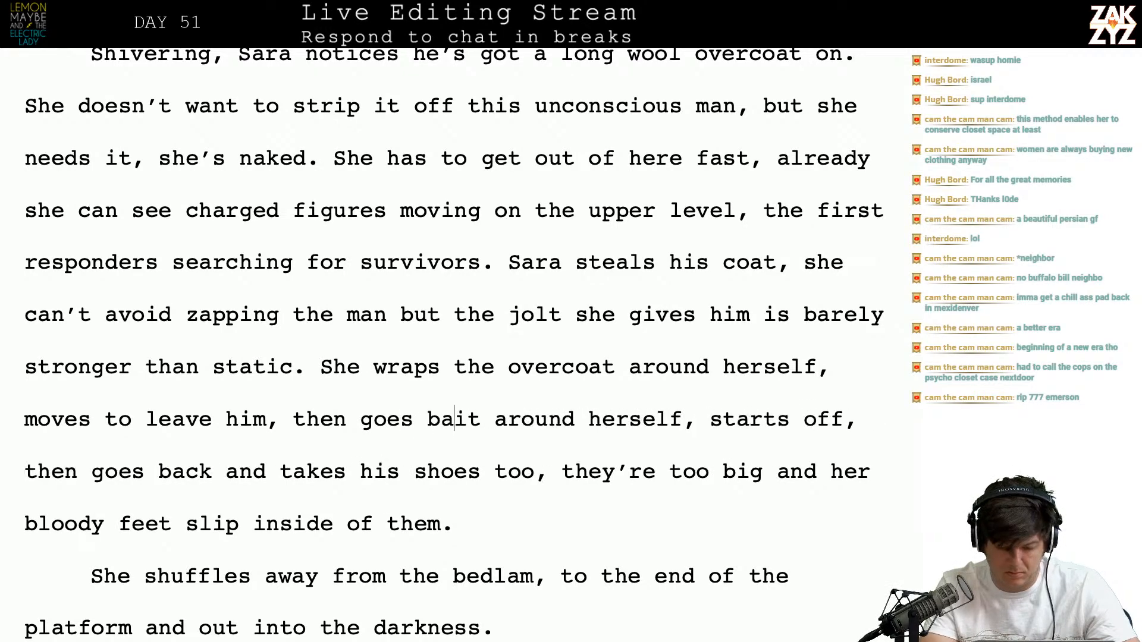
{"action": "type", "text": "s his shoe"}
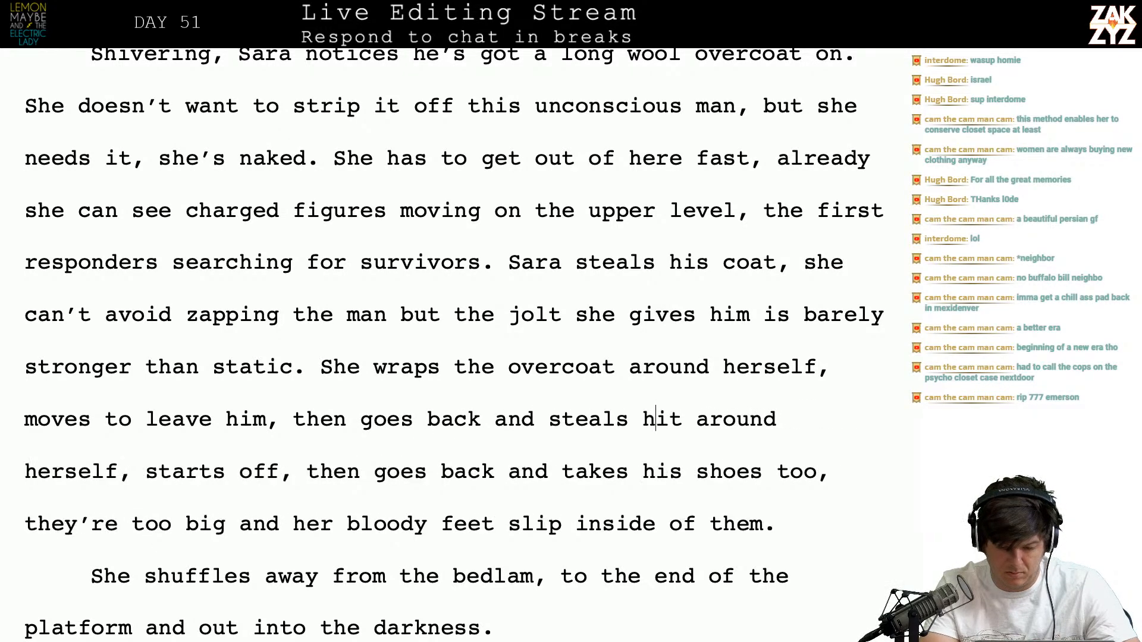
{"action": "type", "text": "s as well. They"}
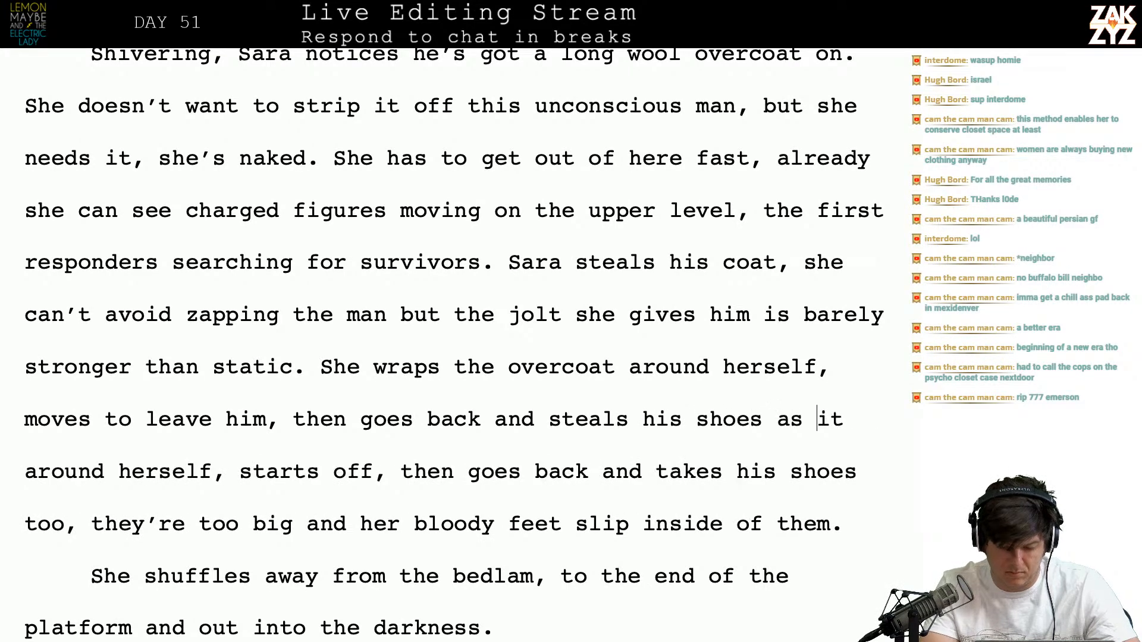
Complete the sentence as "They’re too big for her and her bloody feet slip around inside them." and remove the old duplicate text following it
{"action": "type", "text": "'re too big for "}
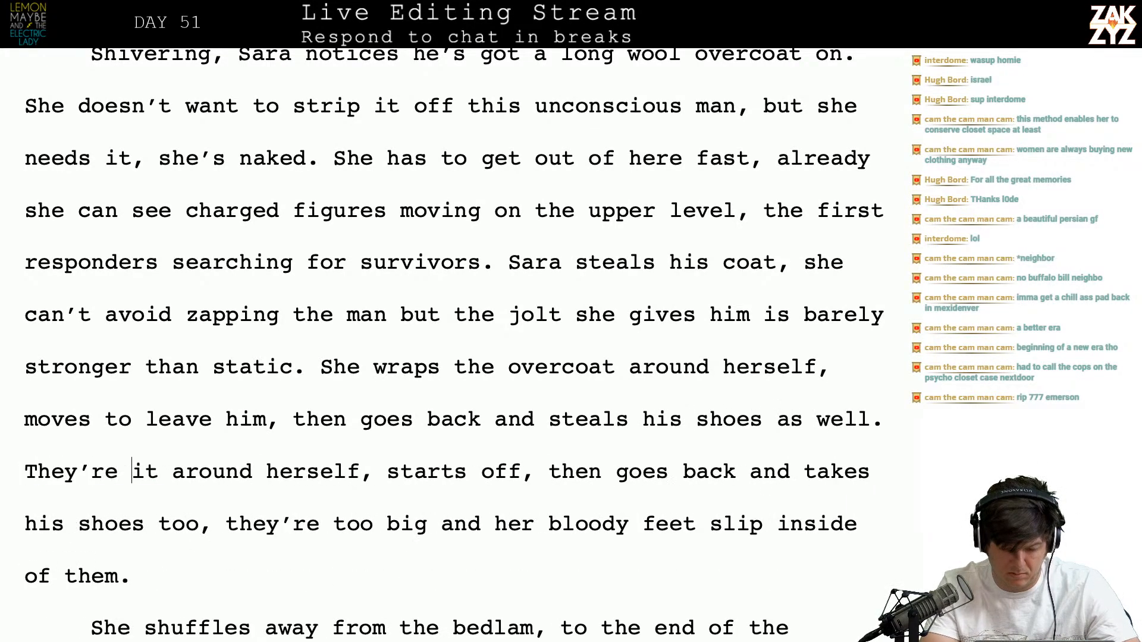
{"action": "type", "text": "her and her blood"}
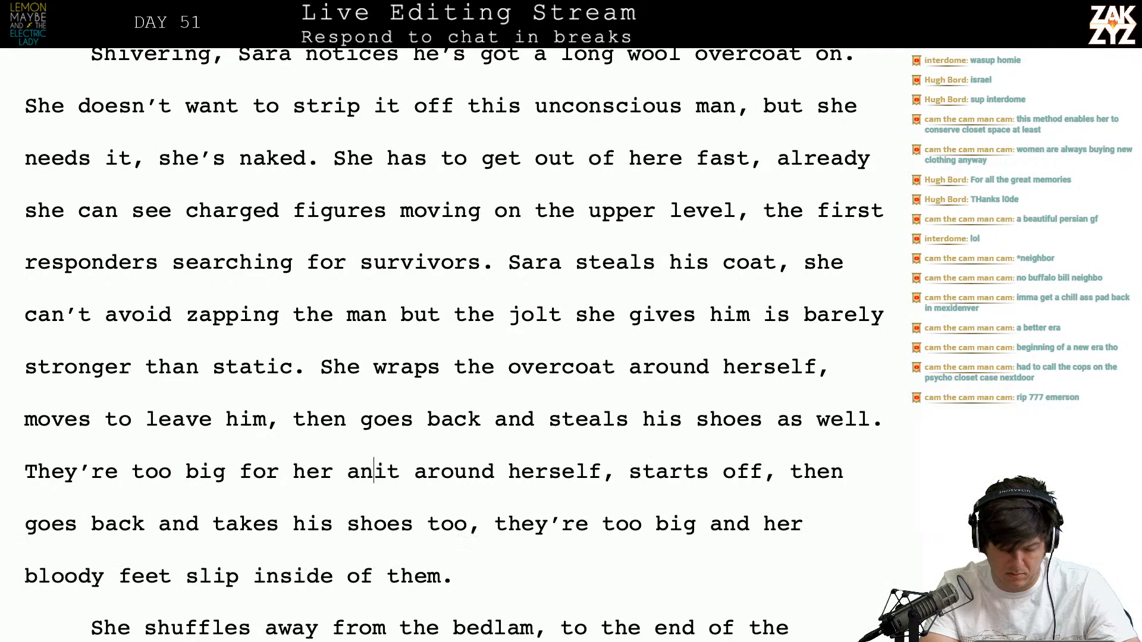
{"action": "type", "text": "y feet slip ar"}
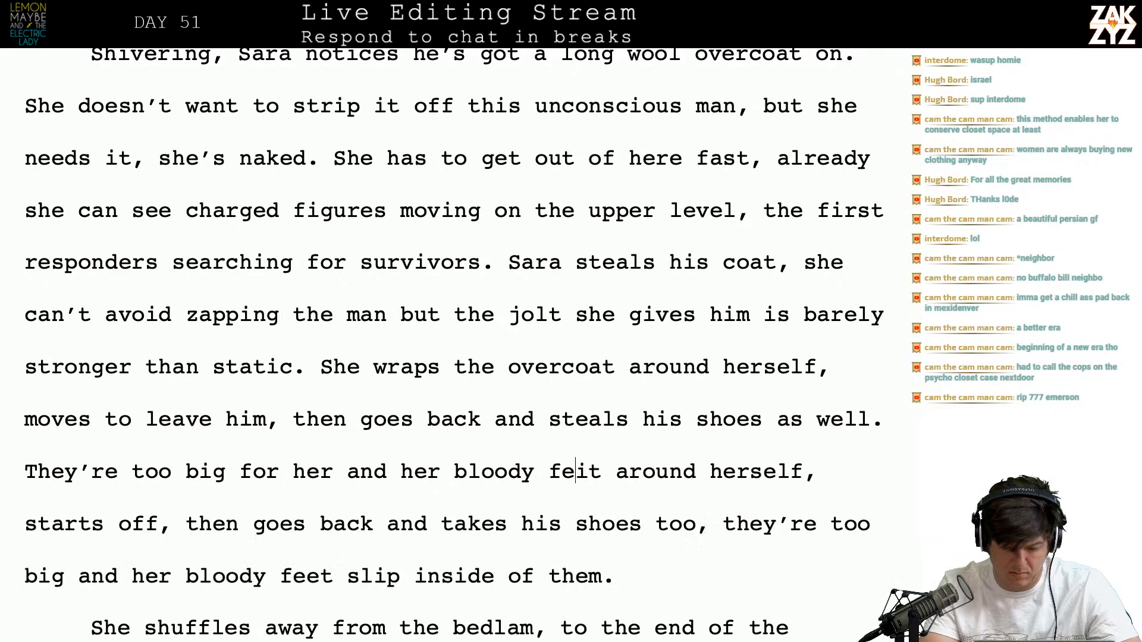
{"action": "type", "text": "ound inside them."}
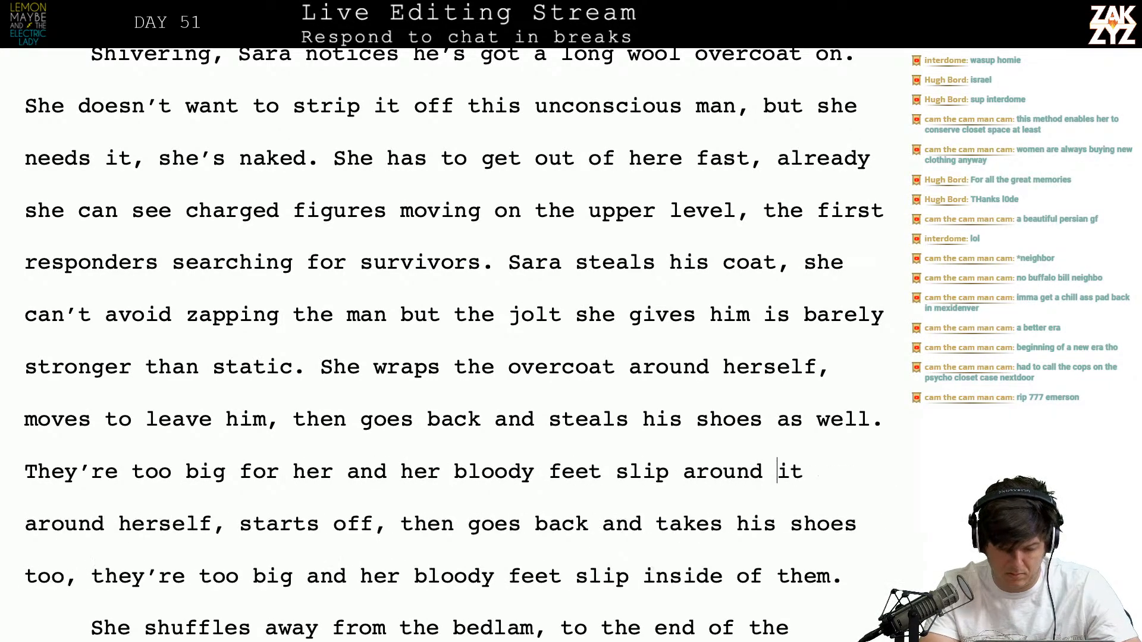
{"action": "key", "text": "shift+Down"}
{"action": "key", "text": "shift+Down"}
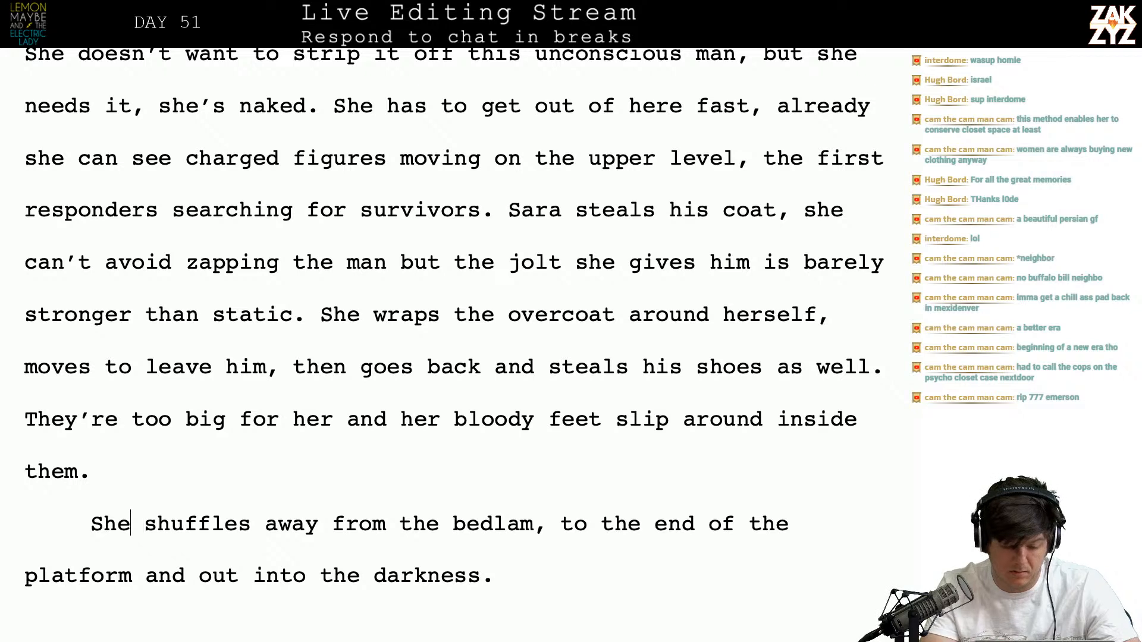
Delete the opening word "She" from the paragraph about shuffling away from the bedlam
{"action": "key", "text": "BackSpace"}
{"action": "key", "text": "BackSpace"}
{"action": "key", "text": "BackSpace"}
{"action": "type", "text": "Sara flops a"}
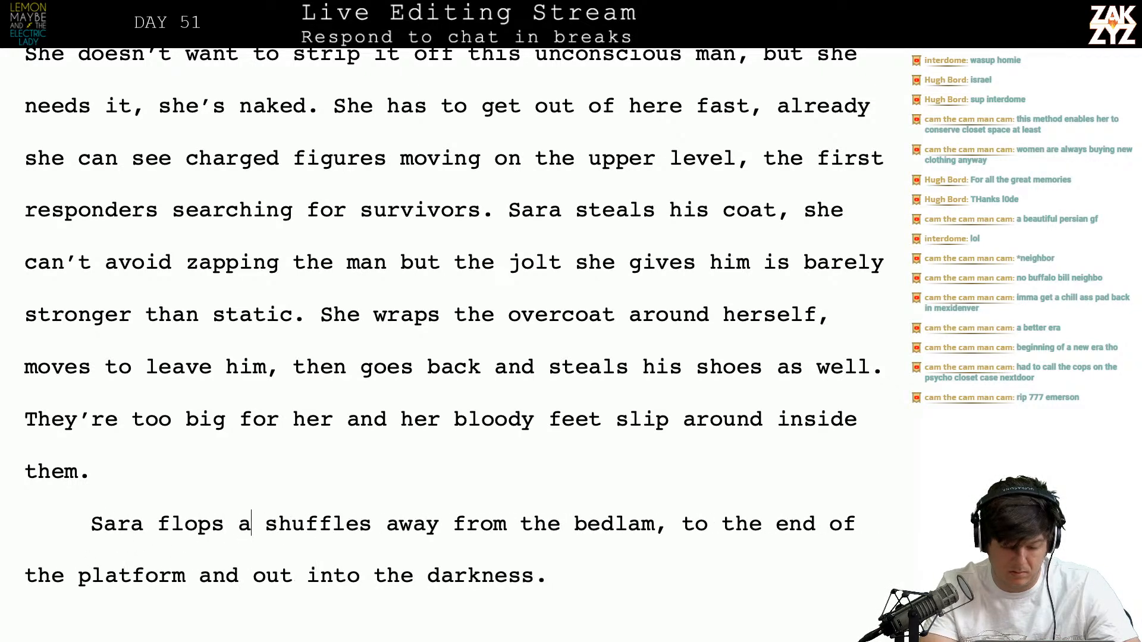
{"action": "key", "text": "BackSpace"}
{"action": "key", "text": "BackSpace"}
{"action": "key", "text": "BackSpace"}
{"action": "key", "text": "BackSpace"}
{"action": "key", "text": "BackSpace"}
{"action": "key", "text": "BackSpace"}
{"action": "key", "text": "BackSpace"}
{"action": "key", "text": "BackSpace"}
{"action": "key", "text": "BackSpace"}
{"action": "key", "text": "BackSpace"}
{"action": "key", "text": "BackSpace"}
{"action": "key", "text": "BackSpace"}
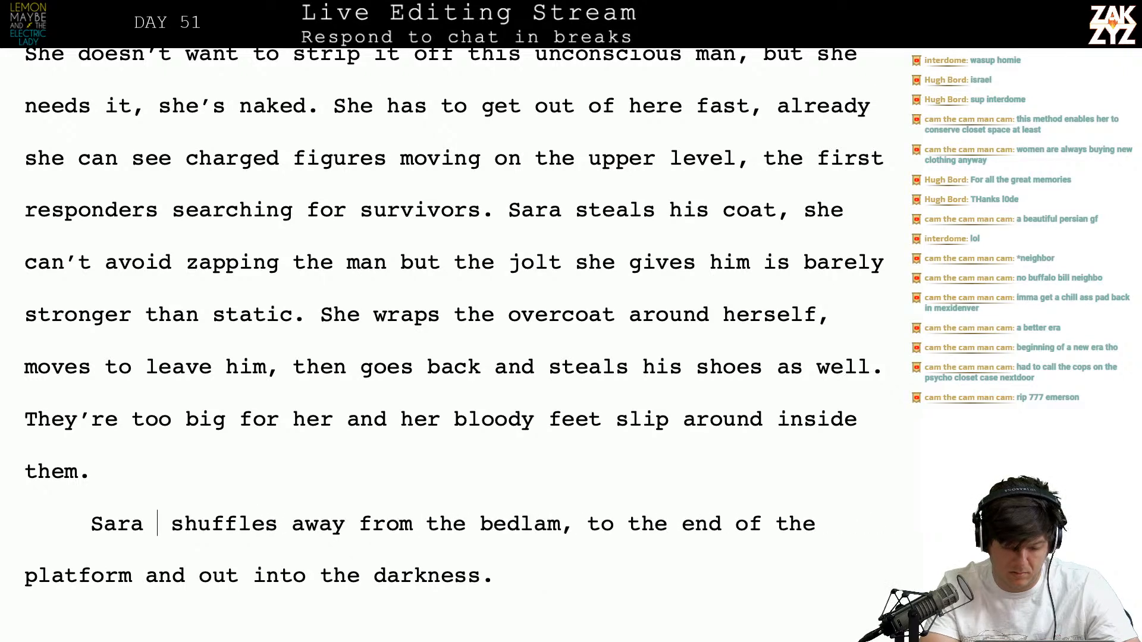
{"action": "type", "text": "With the over"}
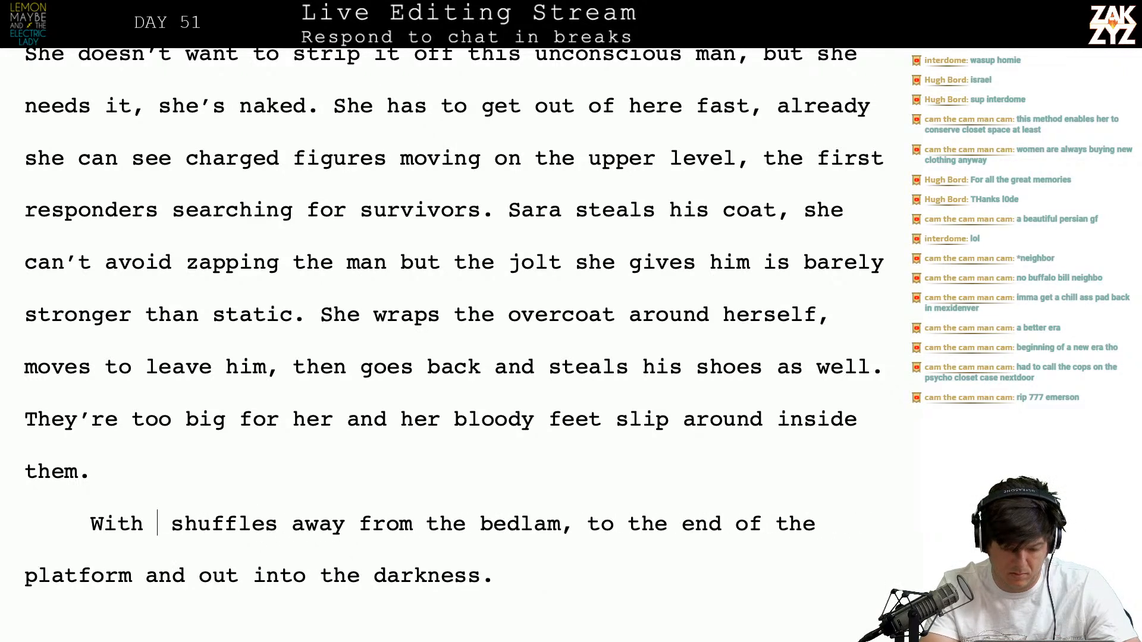
{"action": "key", "text": "BackSpace"}
{"action": "key", "text": "BackSpace"}
{"action": "key", "text": "BackSpace"}
{"action": "key", "text": "BackSpace"}
{"action": "key", "text": "BackSpace"}
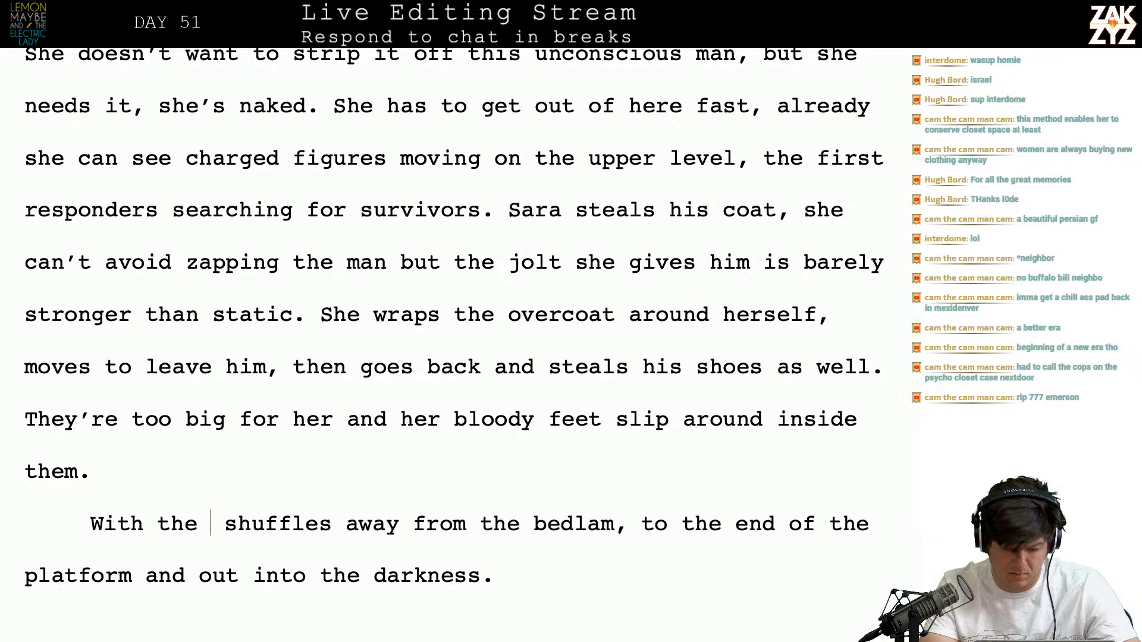
{"action": "type", "text": "ill-fitt"}
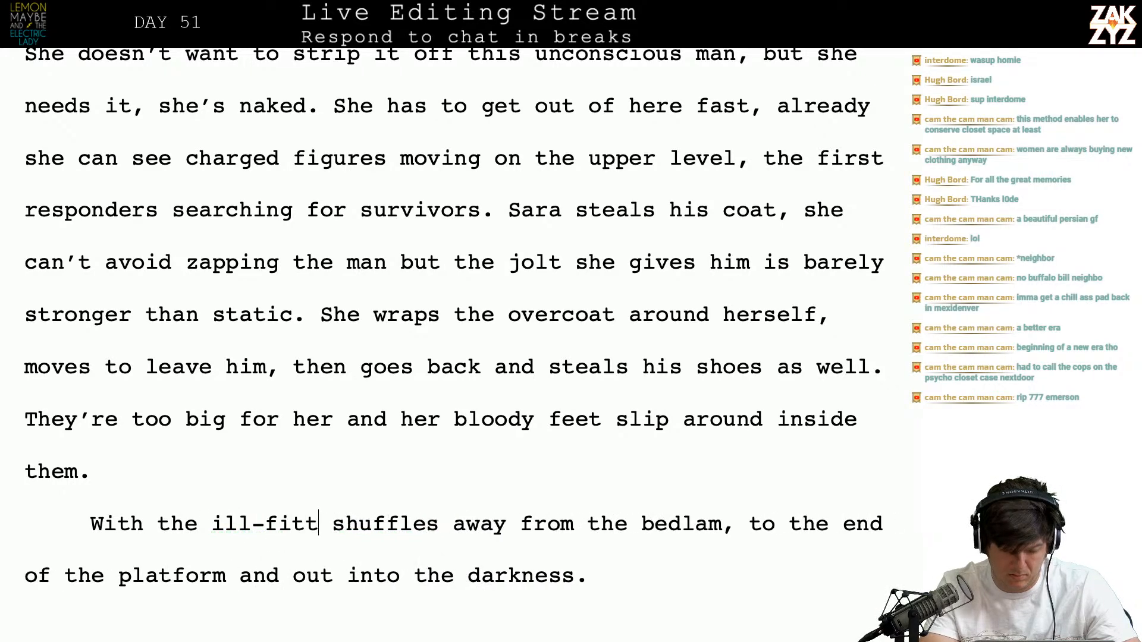
{"action": "key", "text": "BackSpace"}
{"action": "key", "text": "BackSpace"}
{"action": "key", "text": "BackSpace"}
{"action": "key", "text": "BackSpace"}
{"action": "key", "text": "BackSpace"}
{"action": "key", "text": "BackSpace"}
{"action": "key", "text": "BackSpace"}
{"action": "key", "text": "BackSpace"}
{"action": "key", "text": "BackSpace"}
{"action": "key", "text": "BackSpace"}
{"action": "key", "text": "BackSpace"}
{"action": "key", "text": "BackSpace"}
{"action": "key", "text": "BackSpace"}
{"action": "key", "text": "BackSpace"}
{"action": "key", "text": "BackSpace"}
{"action": "key", "text": "BackSpace"}
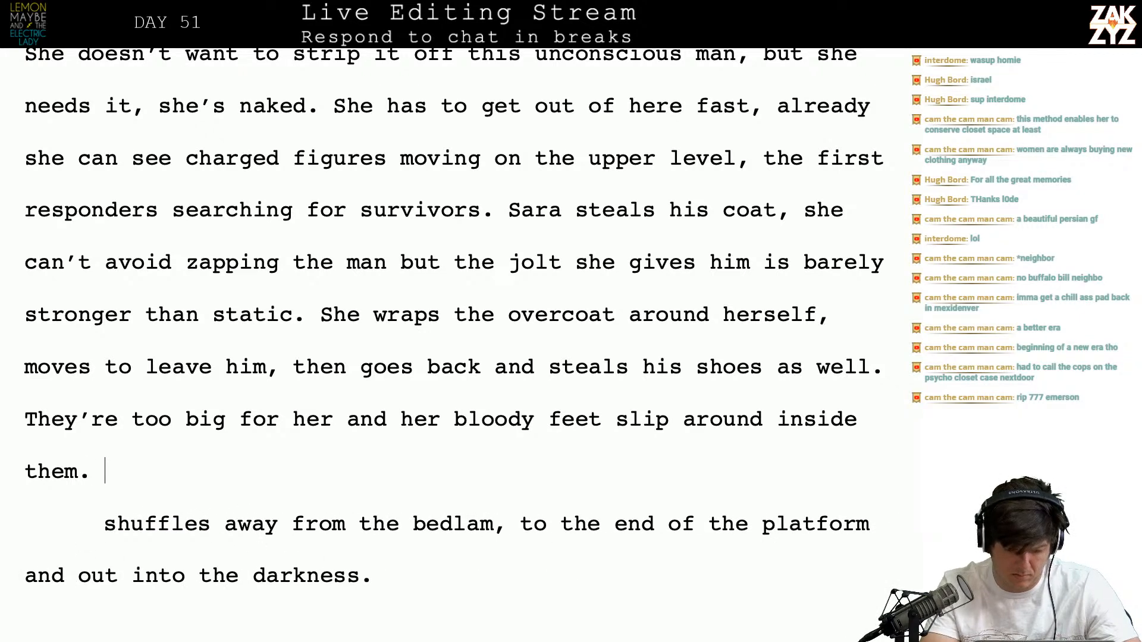
Add the phrase "Wearing a stranger’s ill-fitting" after "slip around inside them."
{"action": "type", "text": "Wearing a stran"}
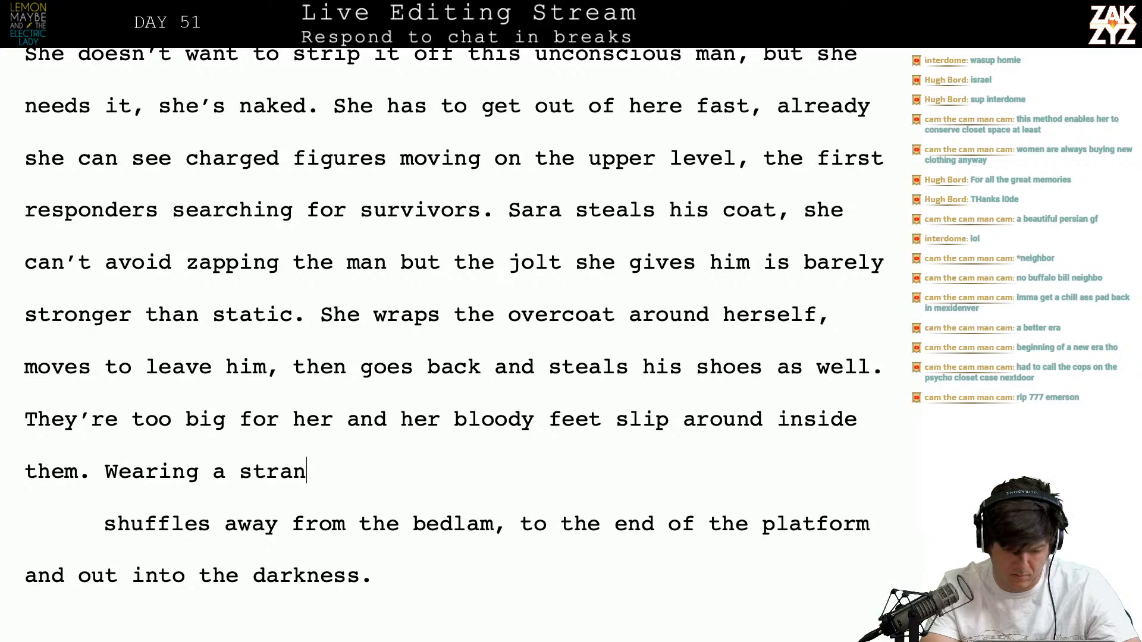
{"action": "type", "text": "ger's ill-f"}
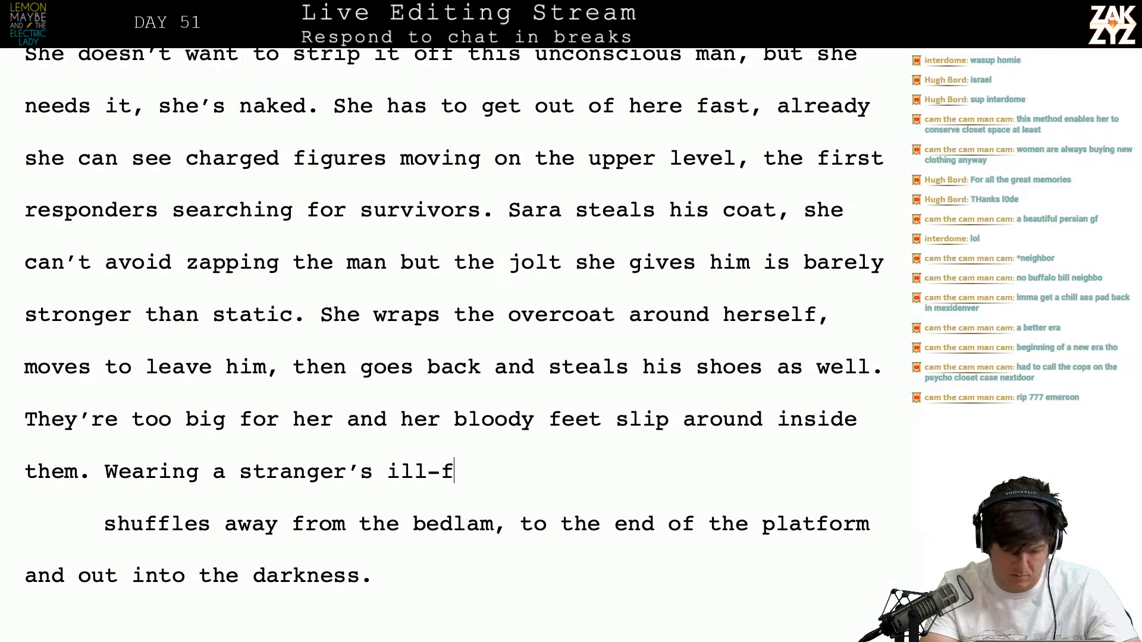
{"action": "type", "text": "itting"}
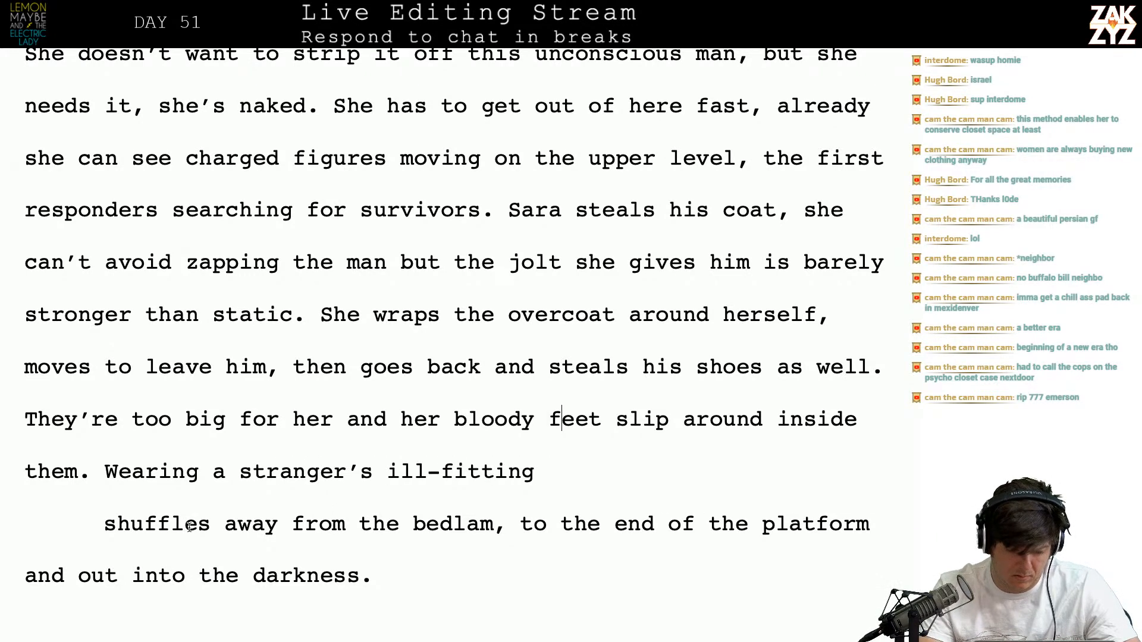
{"action": "key", "text": "Return"}
{"action": "key", "text": "Left"}
{"action": "type", "text": "Wit"}
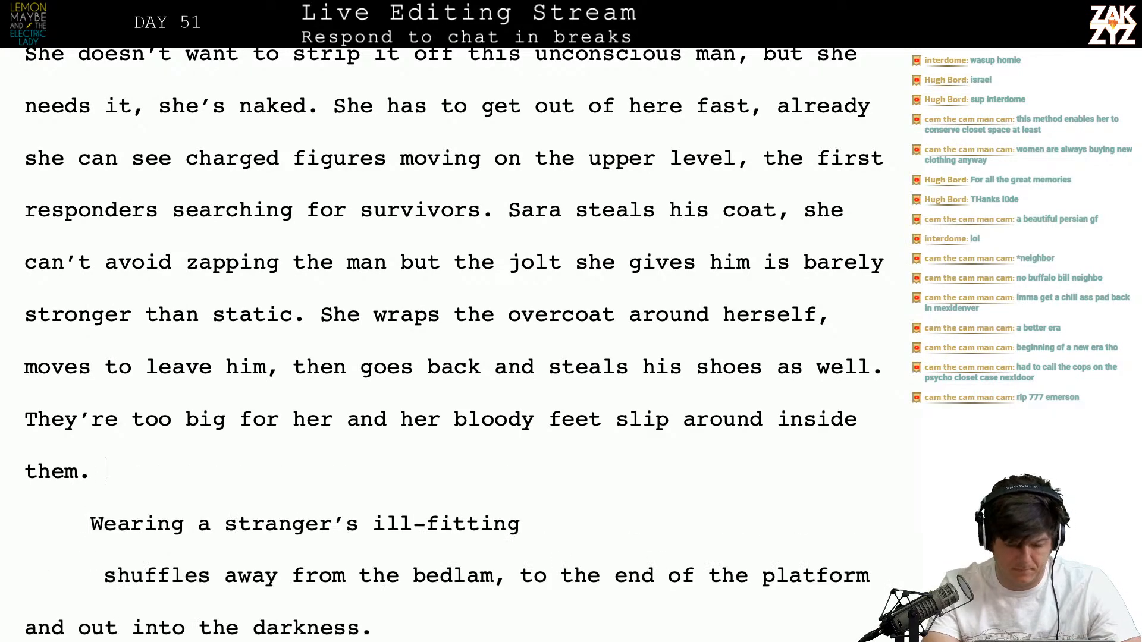
{"action": "type", "text": "h the ill"}
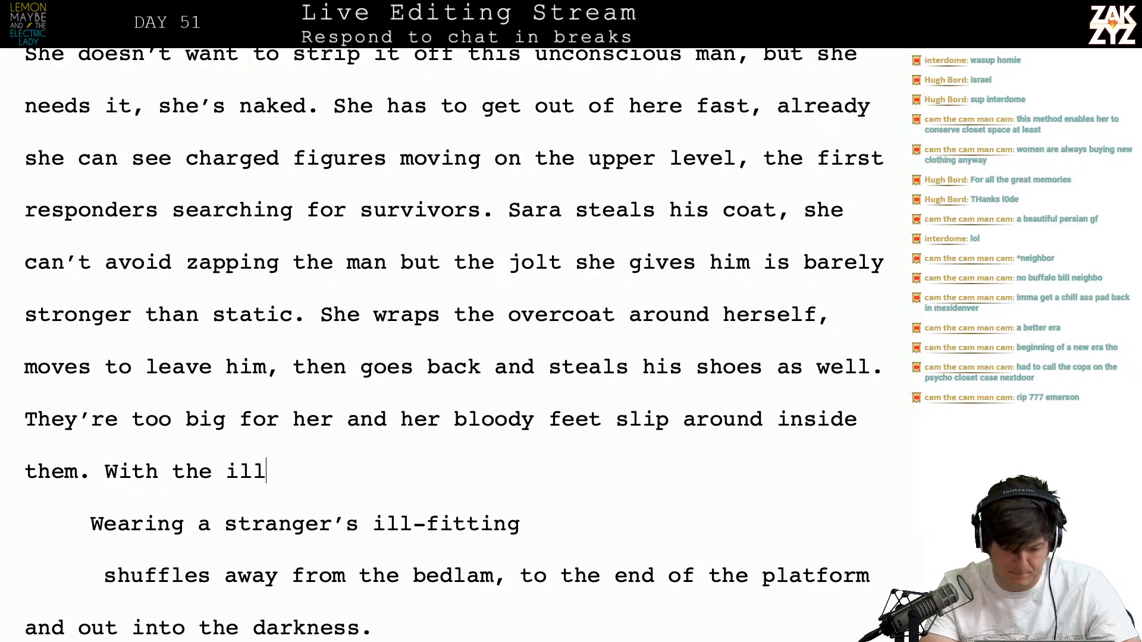
{"action": "type", "text": "-fitting s"}
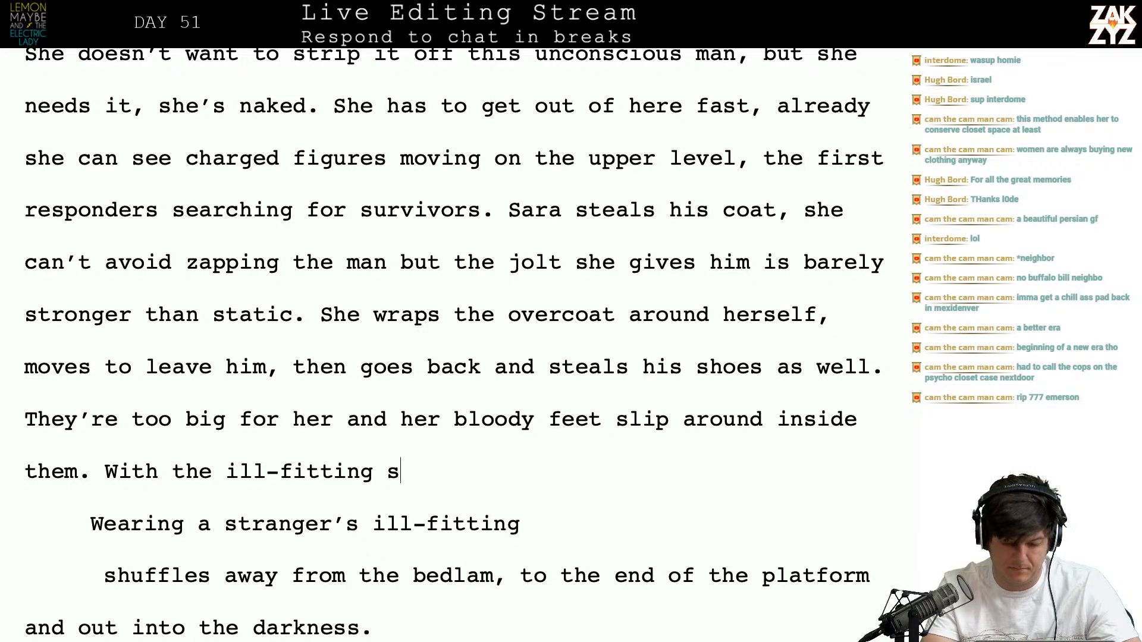
{"action": "key", "text": "BackSpace"}
{"action": "key", "text": "BackSpace"}
{"action": "key", "text": "BackSpace"}
{"action": "key", "text": "BackSpace"}
{"action": "key", "text": "BackSpace"}
{"action": "key", "text": "BackSpace"}
{"action": "key", "text": "BackSpace"}
{"action": "key", "text": "BackSpace"}
{"action": "key", "text": "BackSpace"}
{"action": "key", "text": "BackSpace"}
{"action": "key", "text": "BackSpace"}
{"action": "key", "text": "BackSpace"}
{"action": "key", "text": "BackSpace"}
{"action": "key", "text": "BackSpace"}
{"action": "key", "text": "BackSpace"}
{"action": "key", "text": "BackSpace"}
{"action": "key", "text": "BackSpace"}
{"action": "key", "text": "BackSpace"}
{"action": "key", "text": "BackSpace"}
{"action": "key", "text": "BackSpace"}
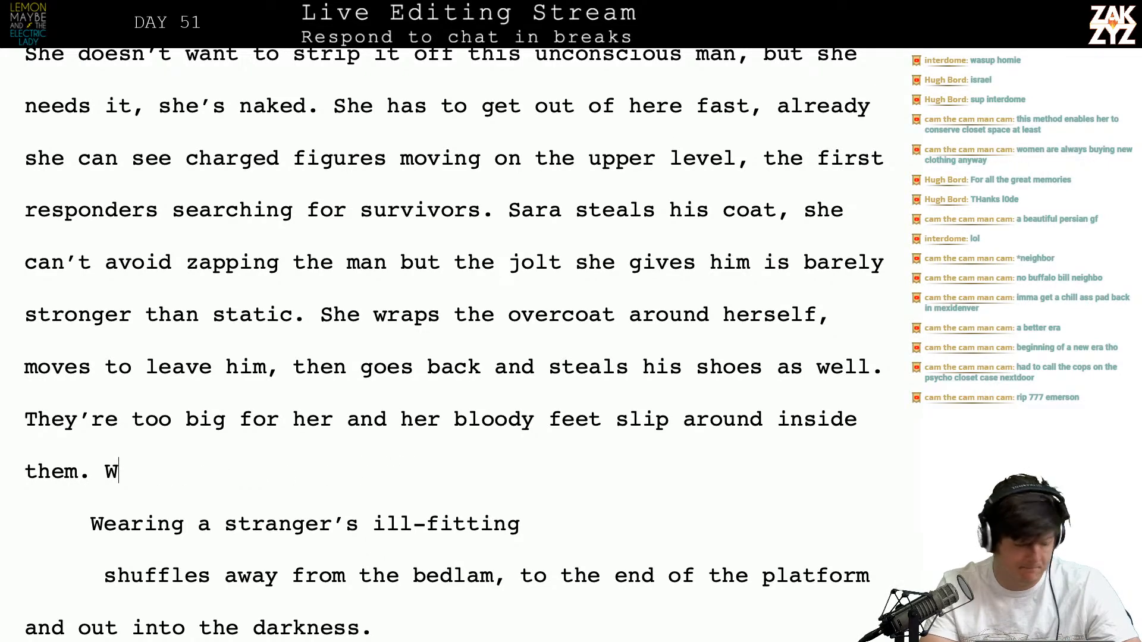
{"action": "key", "text": "BackSpace"}
{"action": "key", "text": "Return"}
{"action": "key", "text": "Return"}
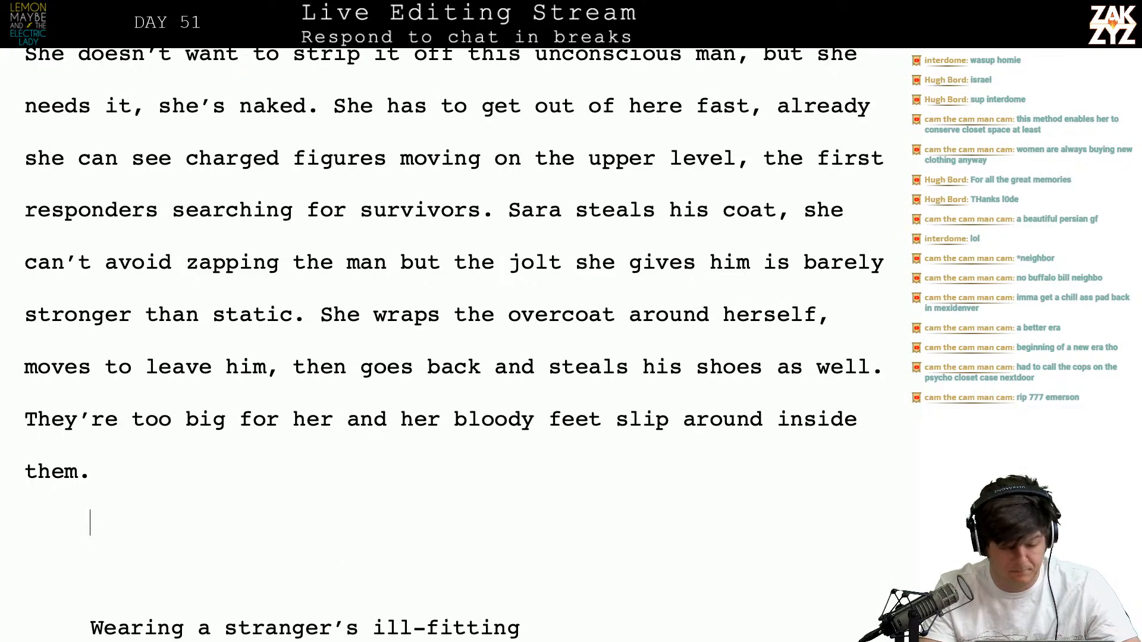
Replace "his coat" after "Sara steals" with "the unconscious man’s coat" and remove the leftover "coat,"
{"action": "scroll", "coordinate": [454, 345], "scroll_direction": "down", "scroll_amount": 1}
{"action": "scroll", "coordinate": [454, 345], "scroll_direction": "up", "scroll_amount": 1}
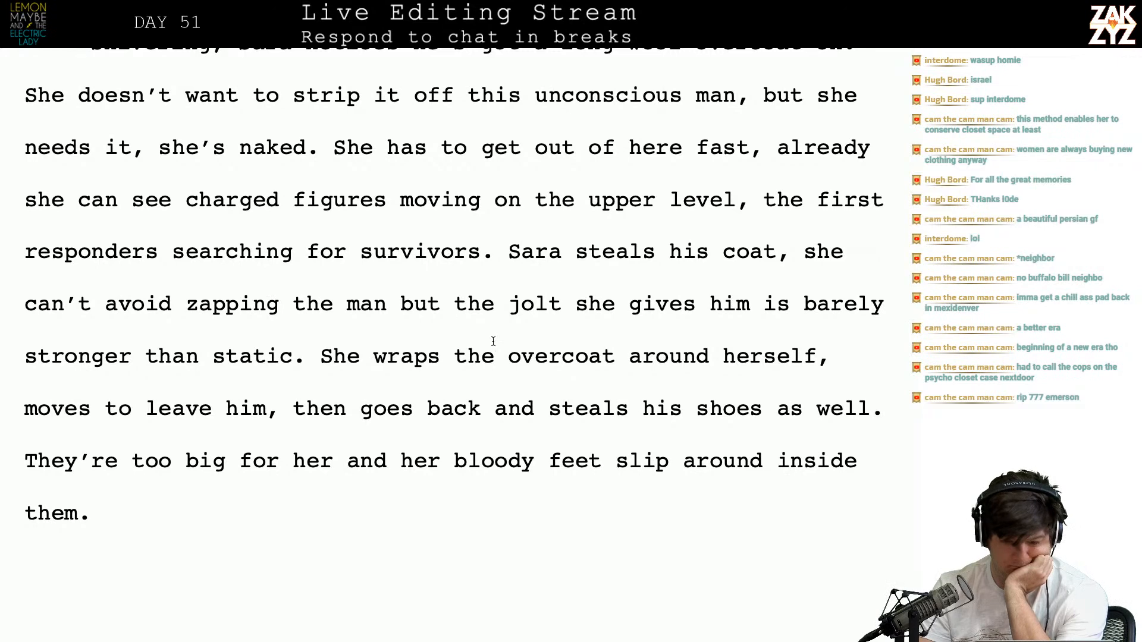
{"action": "scroll", "coordinate": [361, 307], "scroll_direction": "up", "scroll_amount": 2}
{"action": "scroll", "coordinate": [361, 307], "scroll_direction": "down", "scroll_amount": 1}
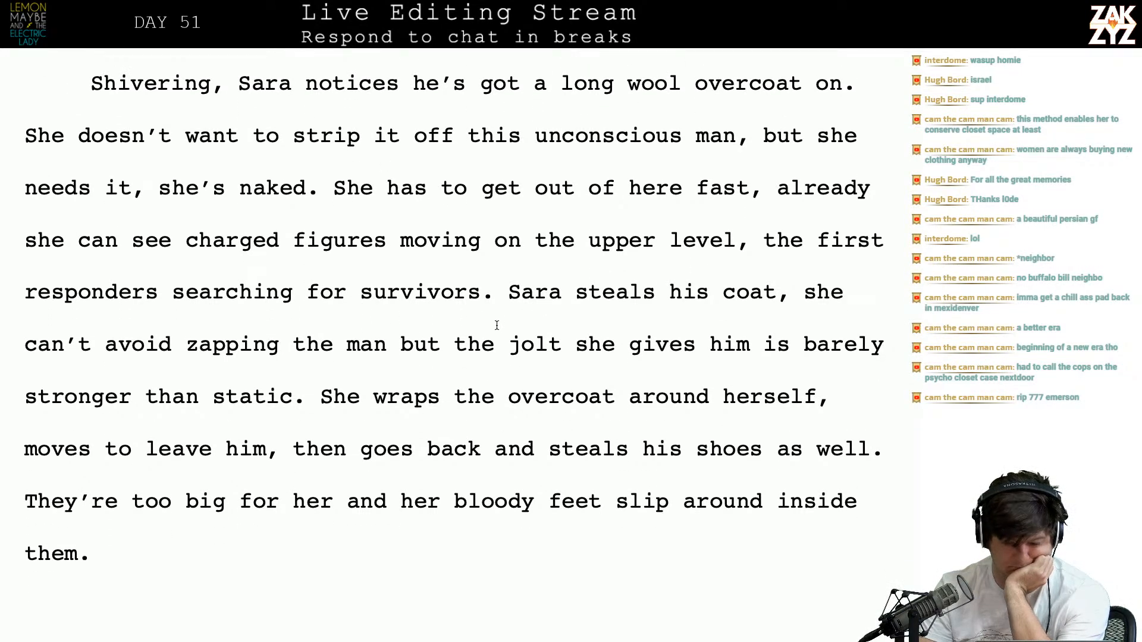
{"action": "key", "text": "BackSpace"}
{"action": "key", "text": "BackSpace"}
{"action": "key", "text": "BackSpace"}
{"action": "type", "text": "the unconscio"}
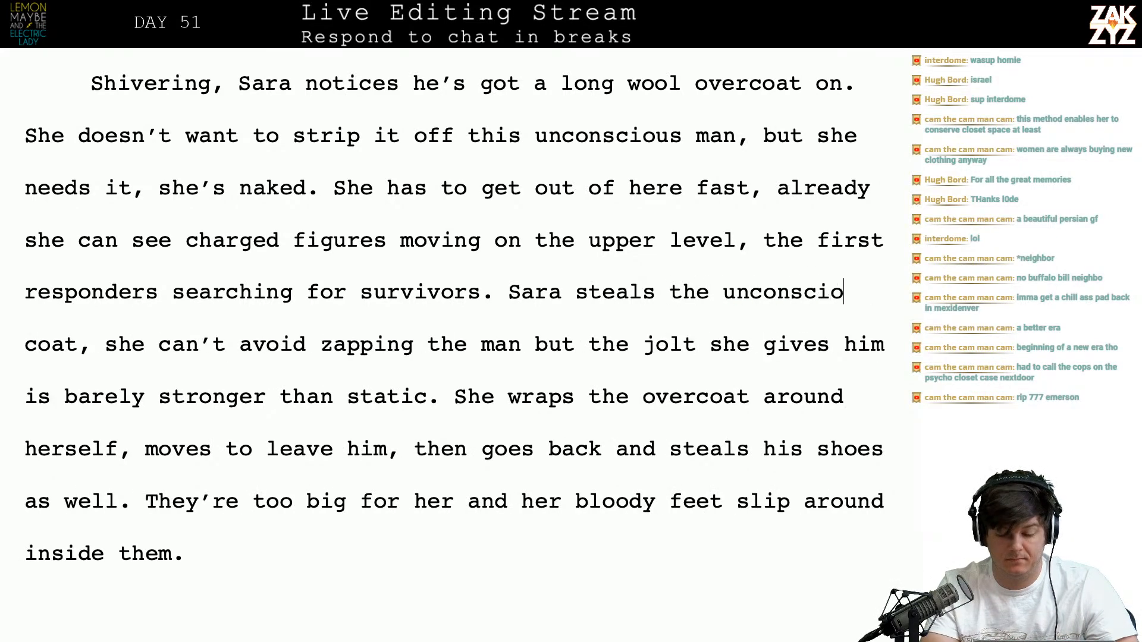
{"action": "type", "text": "us man's coat coat, she can’t avoid zapping the man but the jolt"}
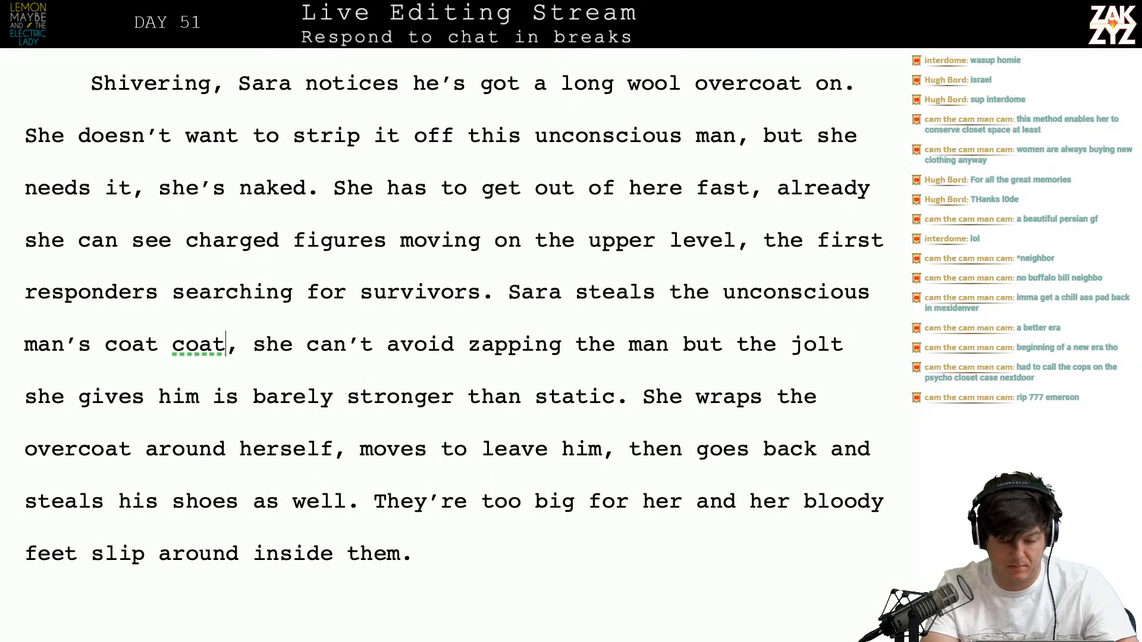
{"action": "key", "text": "Right"}
{"action": "key", "text": "Right"}
{"action": "key", "text": "BackSpace"}
{"action": "key", "text": "BackSpace"}
{"action": "key", "text": "BackSpace"}
{"action": "key", "text": "BackSpace"}
{"action": "key", "text": "BackSpace"}
{"action": "key", "text": "BackSpace"}
End the sentence after "the unconscious man’s coat" with a period and start the following one with "She can’t avoid zapping"
{"action": "type", "text": "."}
{"action": "key", "text": "shift+Right"}
{"action": "key", "text": "shift+Right"}
{"action": "key", "text": "shift+Right"}
{"action": "key", "text": "shift+Right"}
{"action": "key", "text": "shift+Right"}
{"action": "key", "text": "Delete"}
{"action": "type", "text": "She"}
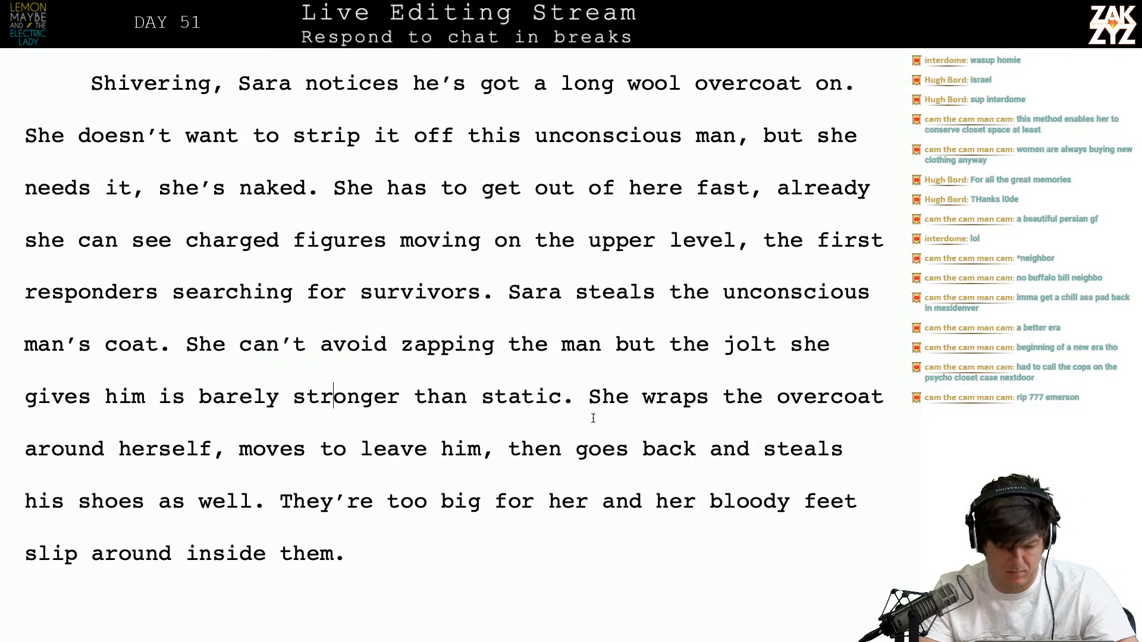
Split off the old "She wraps the overcoat" text below a blank line and write "She wraps it around herself and" after "static."
{"action": "key", "text": "Right"}
{"action": "key", "text": "Return"}
{"action": "key", "text": "Return"}
{"action": "key", "text": "Left"}
{"action": "key", "text": "Left"}
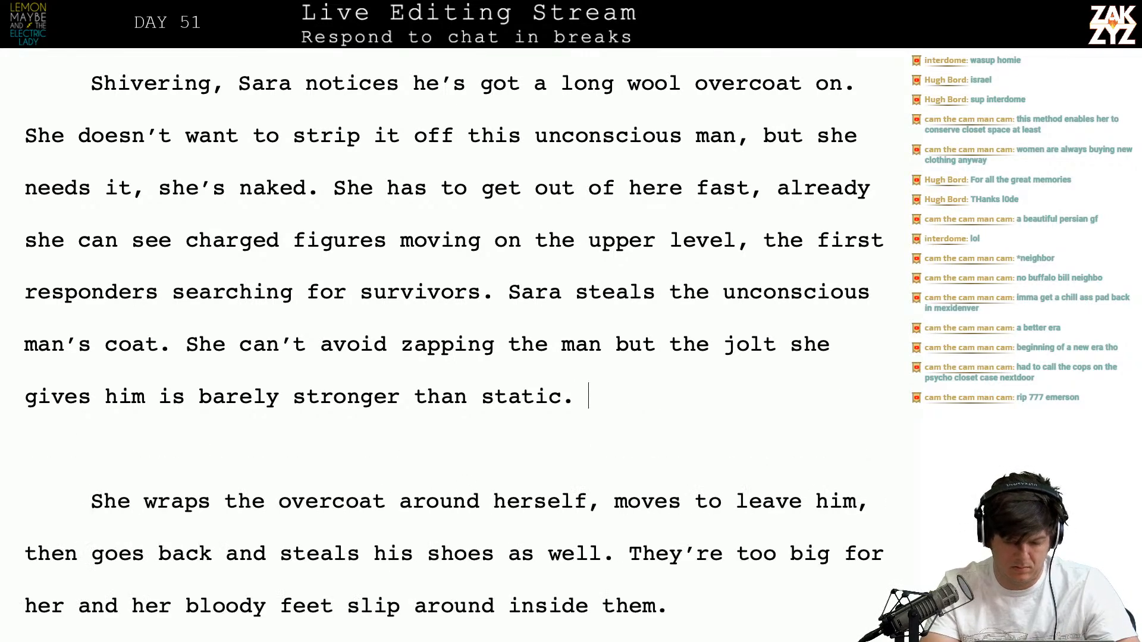
{"action": "type", "text": "She wraps it a"}
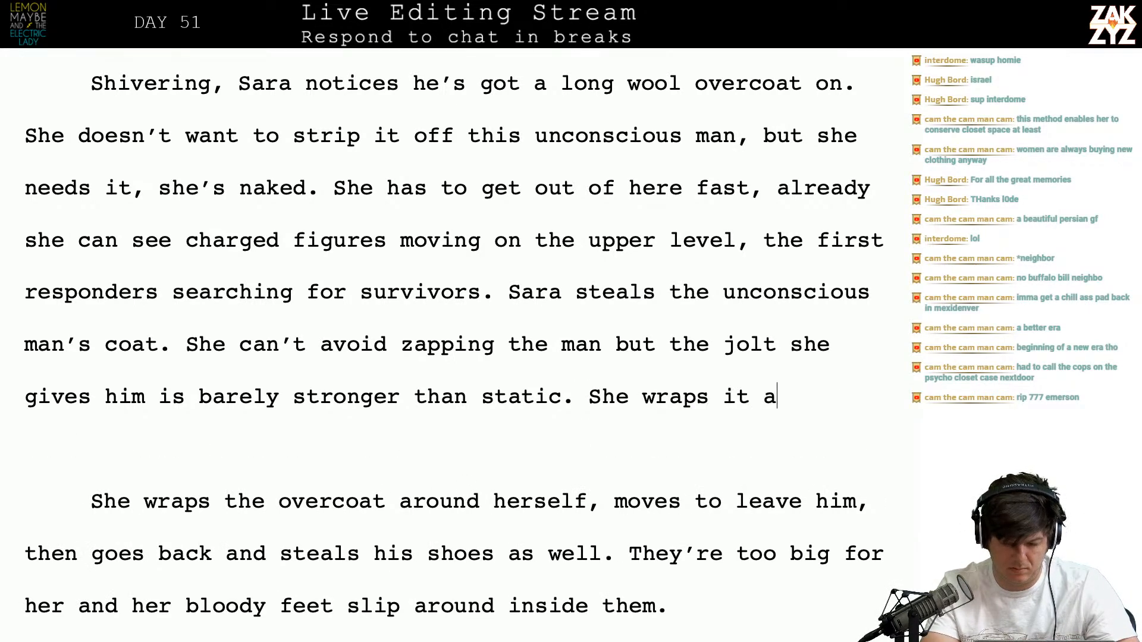
{"action": "type", "text": "round herself and "}
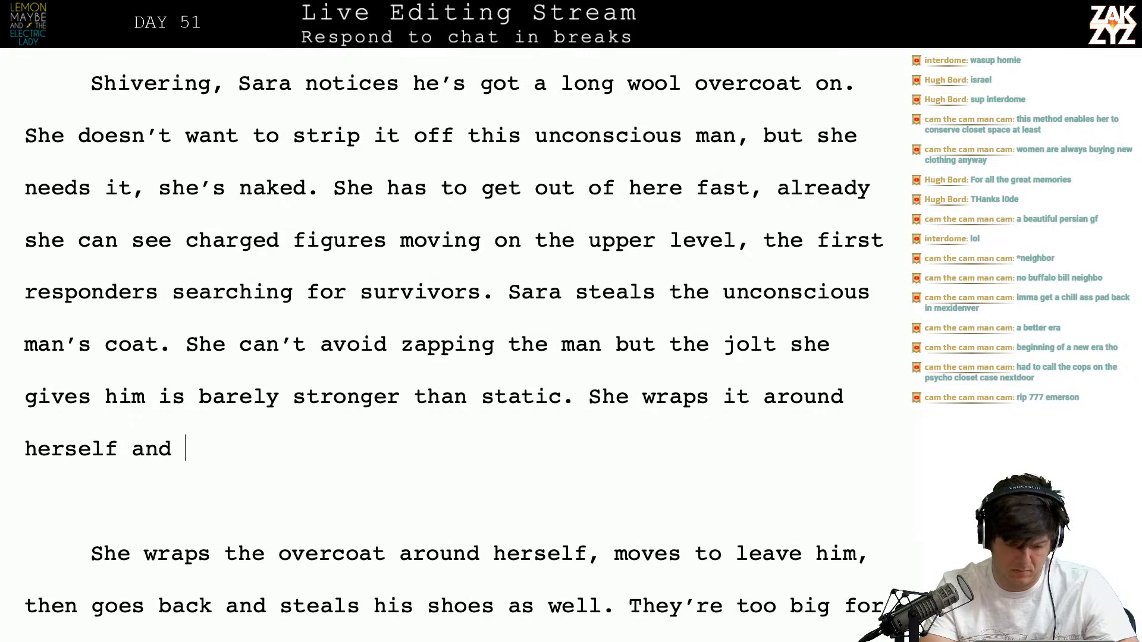
{"action": "type", "text": "starts to"}
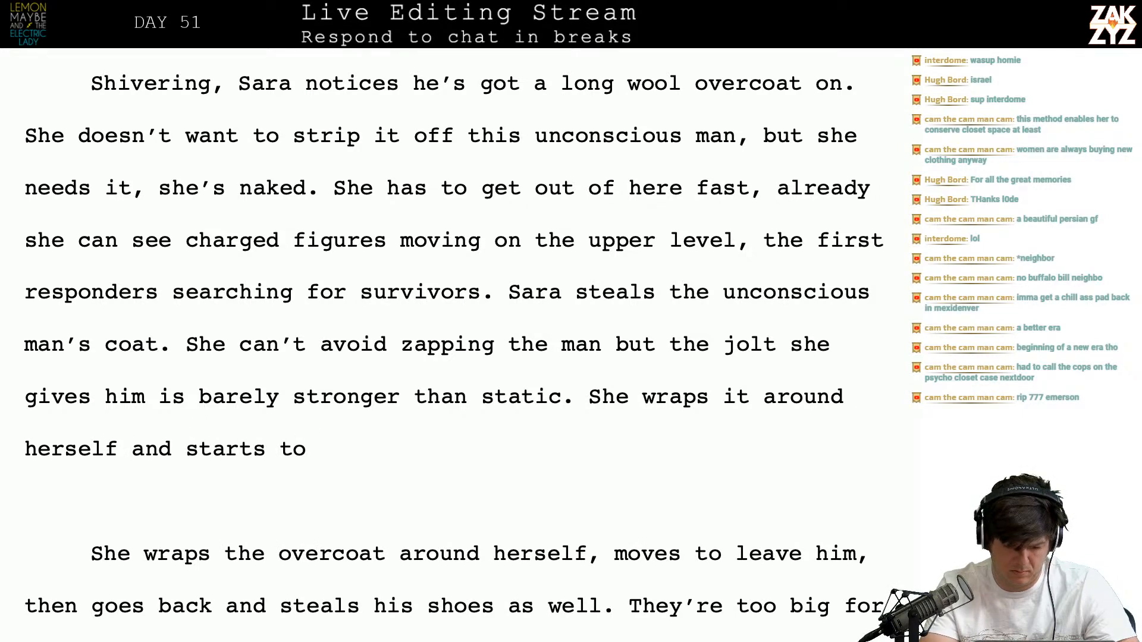
{"action": "type", "text": " run,"}
{"action": "key", "text": "BackSpace"}
{"action": "key", "text": "BackSpace"}
{"action": "key", "text": "BackSpace"}
{"action": "key", "text": "BackSpace"}
{"action": "key", "text": "BackSpace"}
{"action": "key", "text": "BackSpace"}
{"action": "key", "text": "BackSpace"}
{"action": "key", "text": "BackSpace"}
{"action": "key", "text": "BackSpace"}
{"action": "key", "text": "BackSpace"}
{"action": "key", "text": "BackSpace"}
{"action": "key", "text": "BackSpace"}
{"action": "key", "text": "BackSpace"}
{"action": "key", "text": "BackSpace"}
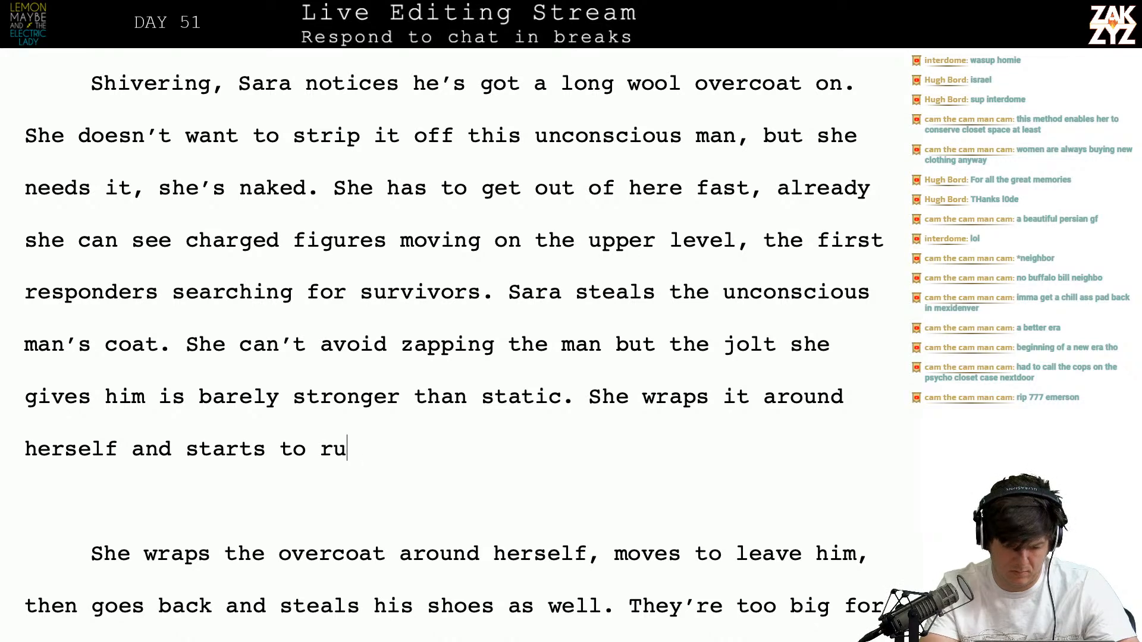
{"action": "type", "text": "pr"}
{"action": "key", "text": "BackSpace"}
{"action": "key", "text": "BackSpace"}
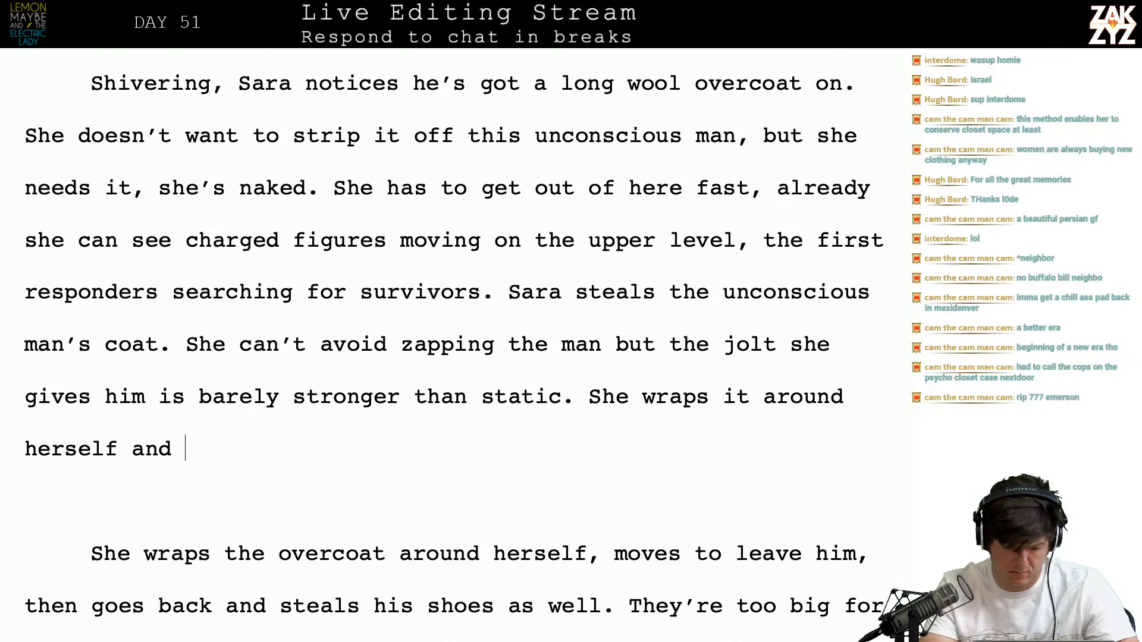
Continue the sentence after "around herself and" with "moves down the platform,"
{"action": "type", "text": "moves"}
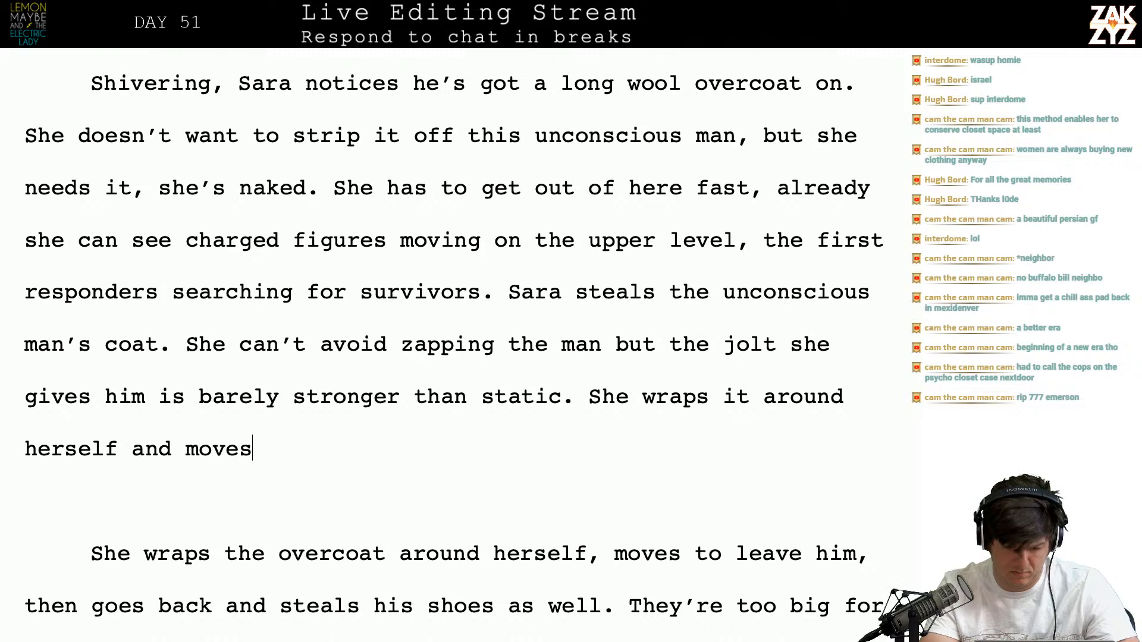
{"action": "type", "text": " down the platform, th"}
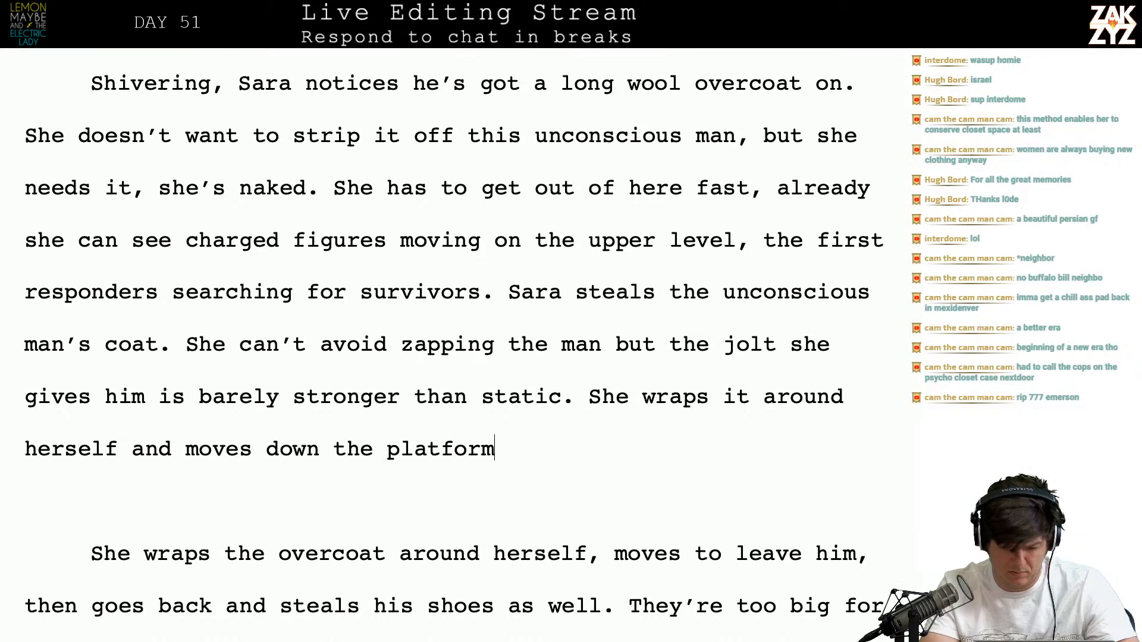
{"action": "key", "text": "BackSpace"}
{"action": "key", "text": "BackSpace"}
{"action": "key", "text": "BackSpace"}
{"action": "key", "text": "BackSpace"}
{"action": "key", "text": "BackSpace"}
{"action": "key", "text": "BackSpace"}
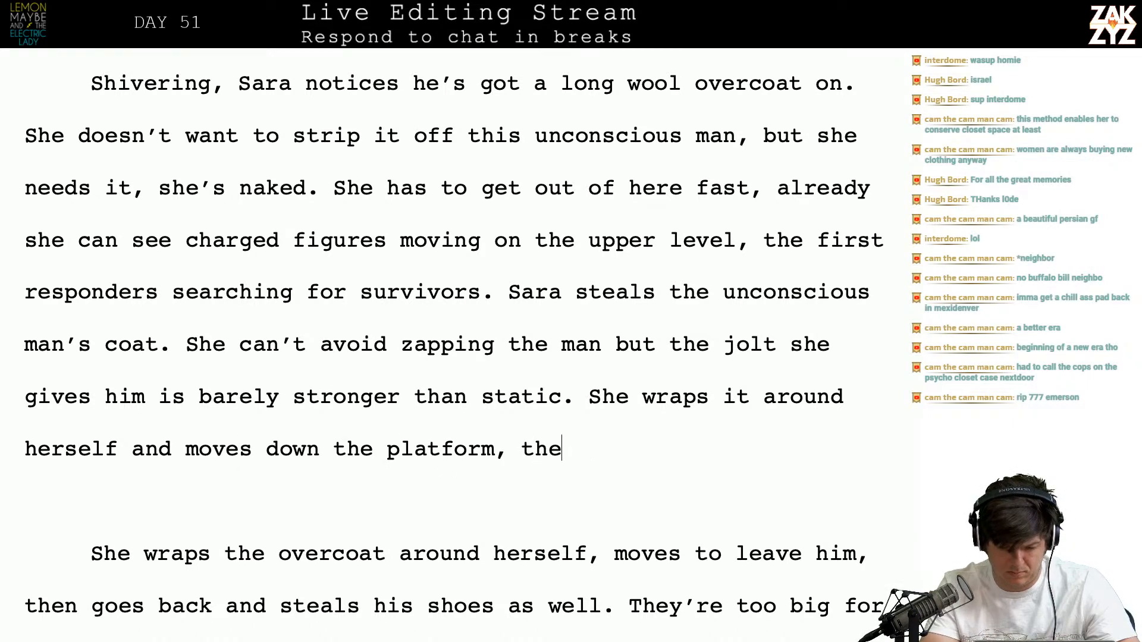
Finish the platform sentence with "but after five painful steps she returns back and steals his shoes too."
{"action": "type", "text": "but after "}
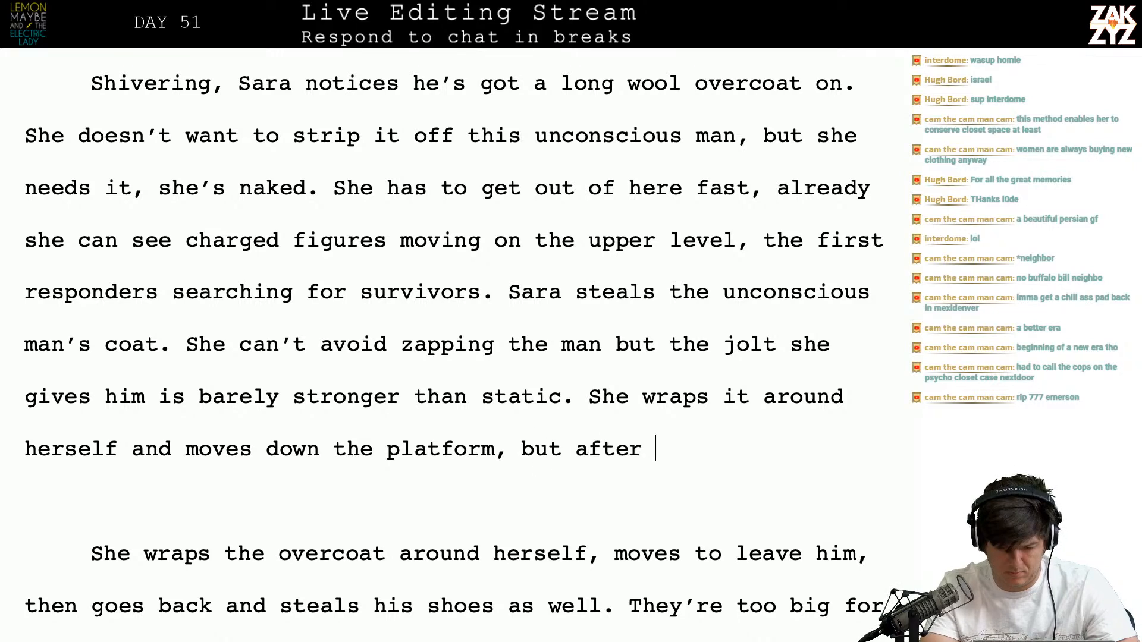
{"action": "type", "text": "five painful steps she"}
{"action": "type", "text": " returns back and st"}
{"action": "type", "text": "eals his hoes"}
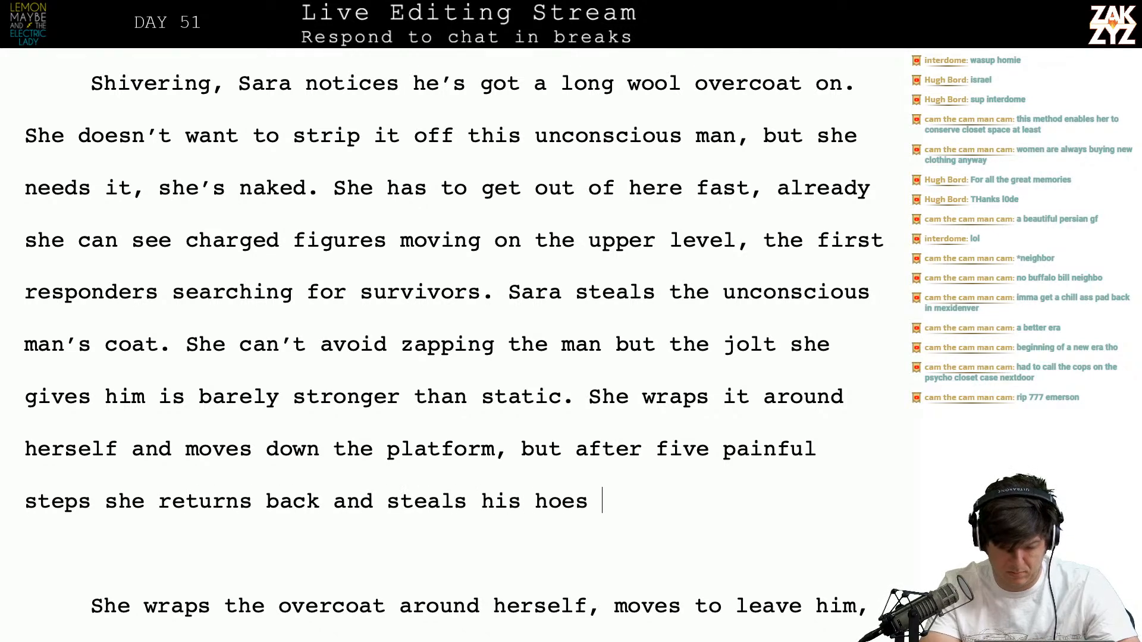
{"action": "key", "text": "BackSpace"}
{"action": "key", "text": "BackSpace"}
{"action": "type", "text": "she"}
{"action": "type", "text": "oes too. They'r "}
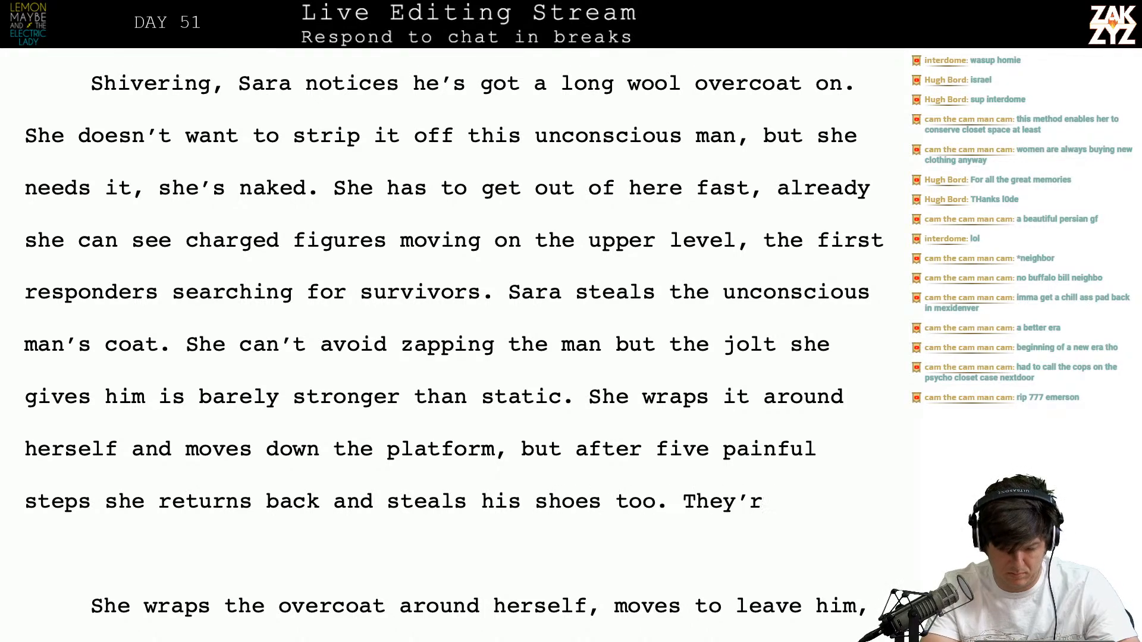
Write "They’re clown-sized on her, her bloody feet slip in them" following the stolen shoes sentence
{"action": "type", "text": "clown-siz"}
{"action": "key", "text": "BackSpace"}
{"action": "type", "text": "sed "}
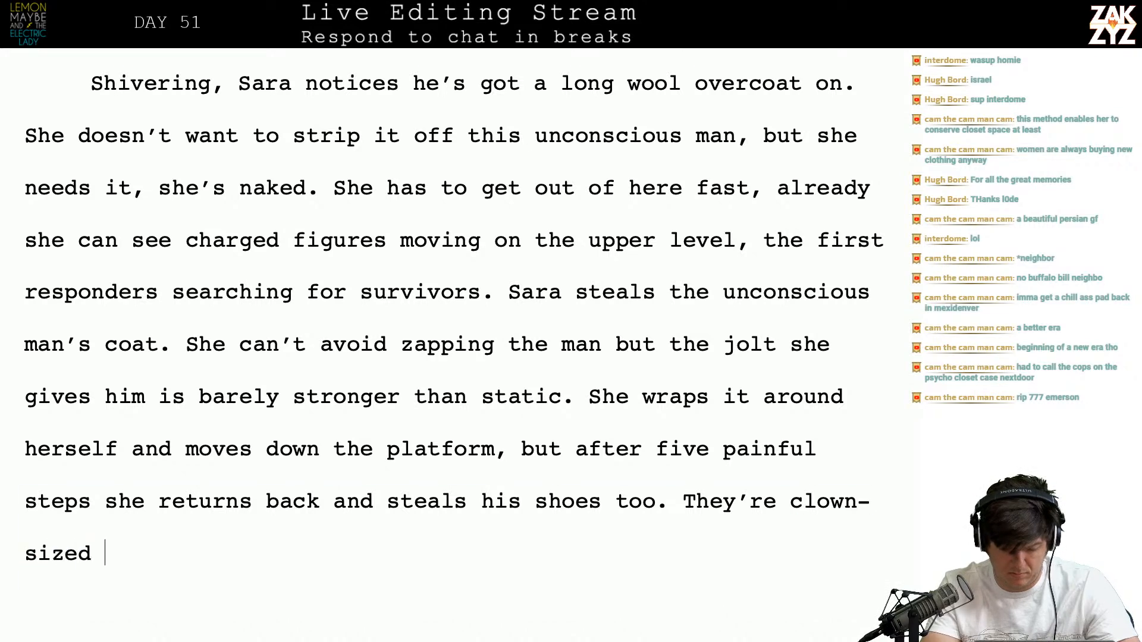
{"action": "type", "text": "on her, her blo"}
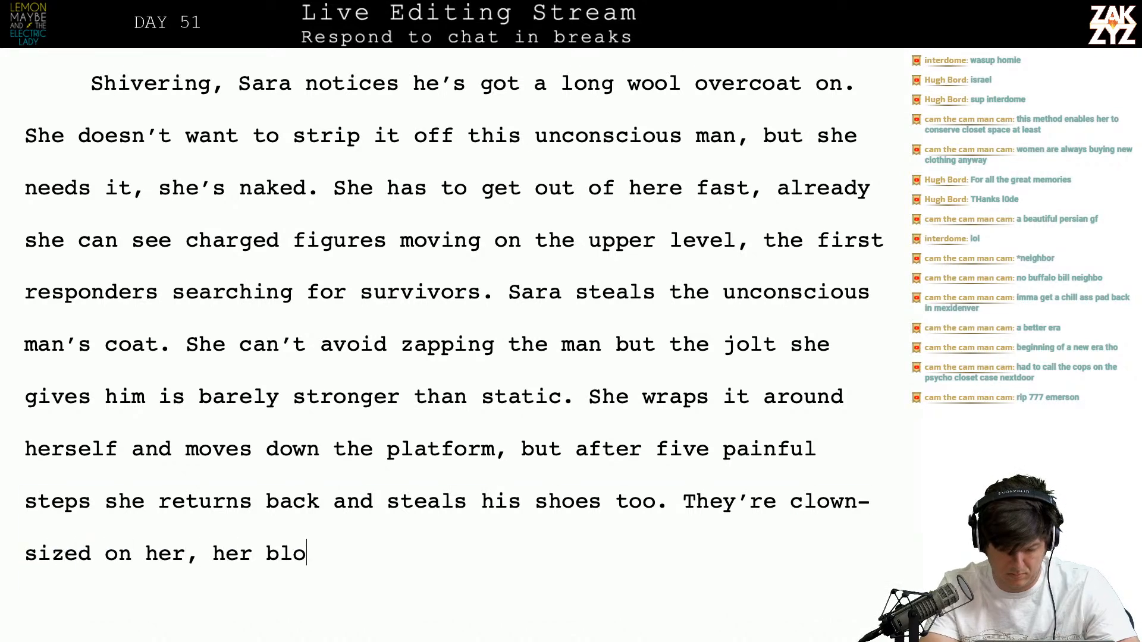
{"action": "type", "text": "odg feet sli"}
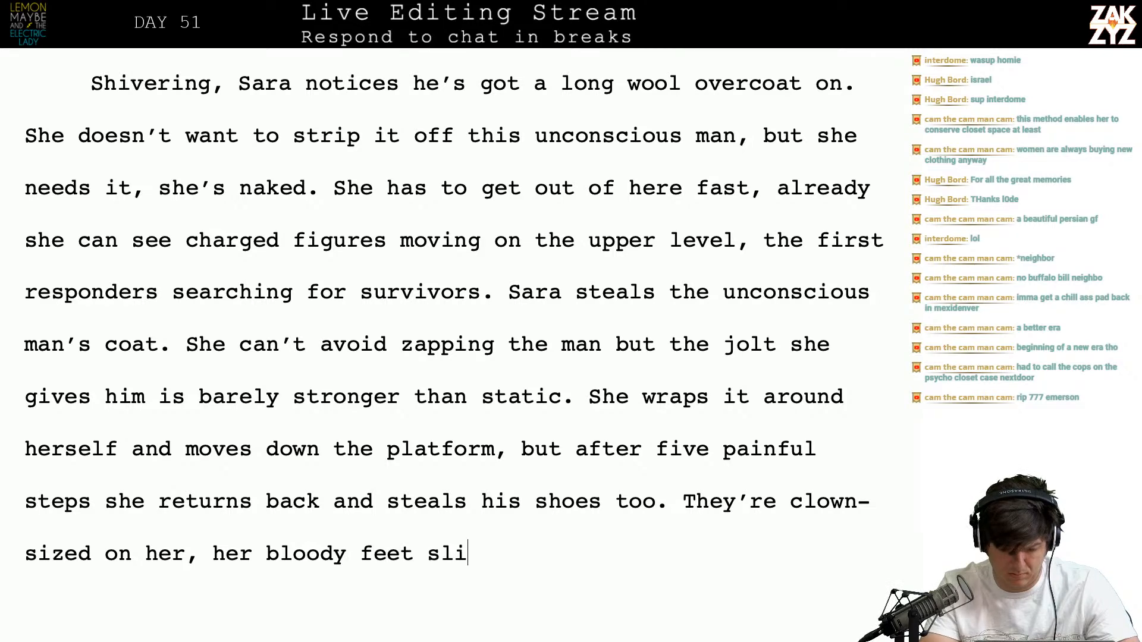
{"action": "type", "text": "p in them"}
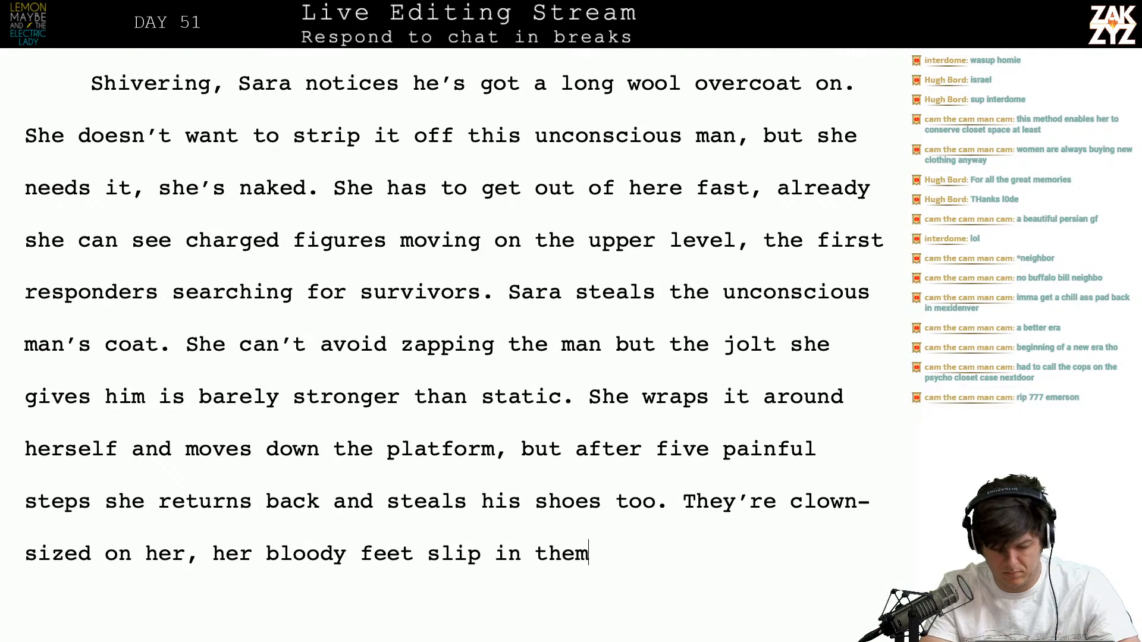
Start a new sentence after "slip in them." with "Flopping forward in ill-fitting stolen shoes"
{"action": "key", "text": "Down"}
{"action": "key", "text": "Down"}
{"action": "key", "text": "Down"}
{"action": "key", "text": "Up"}
{"action": "key", "text": "Up"}
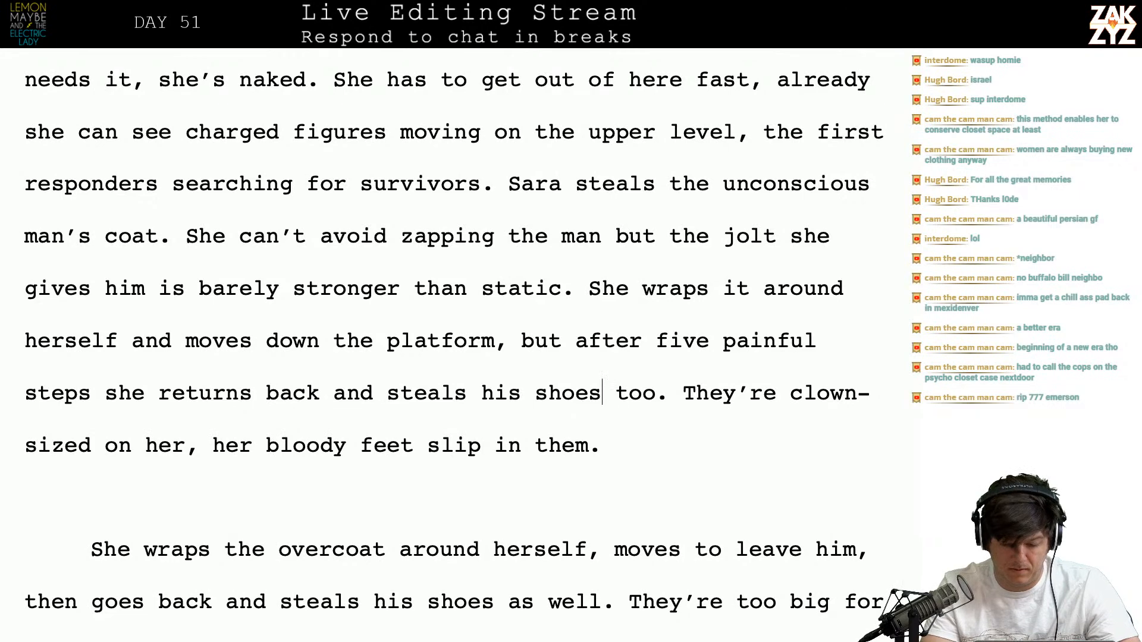
{"action": "type", "text": "Flopping "}
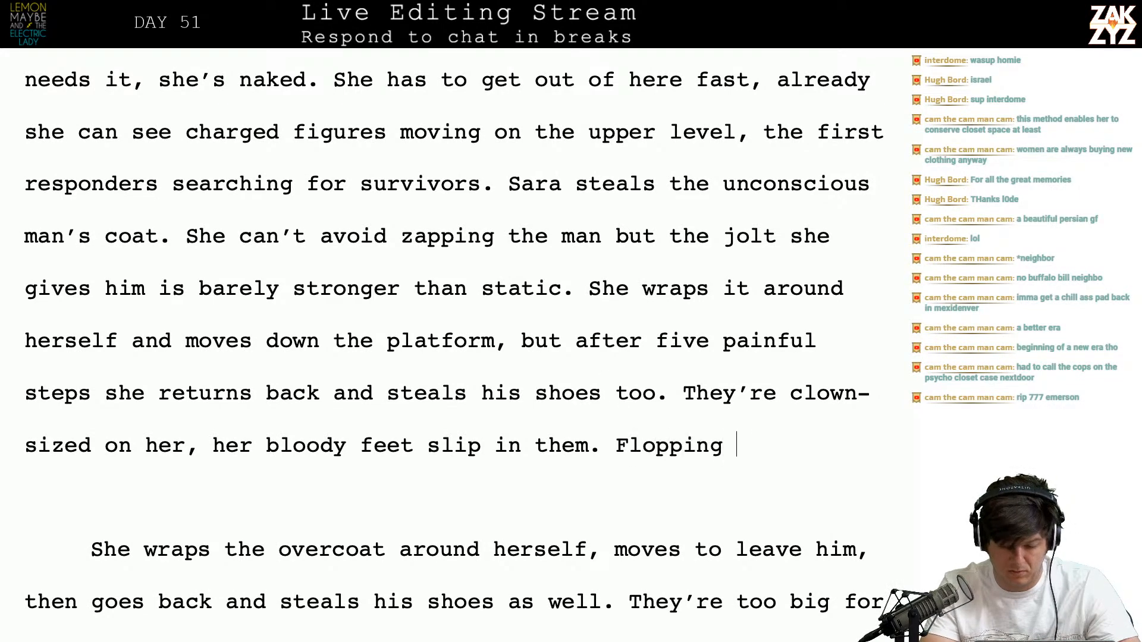
{"action": "type", "text": "forward in "}
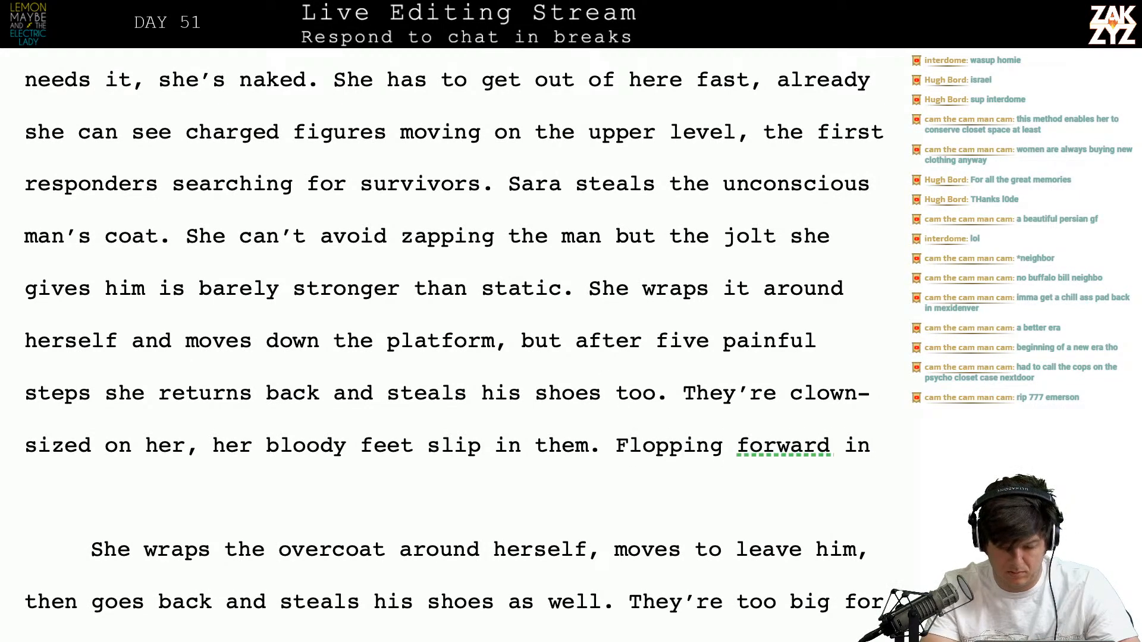
{"action": "type", "text": "ill-fitting stolen shoes"}
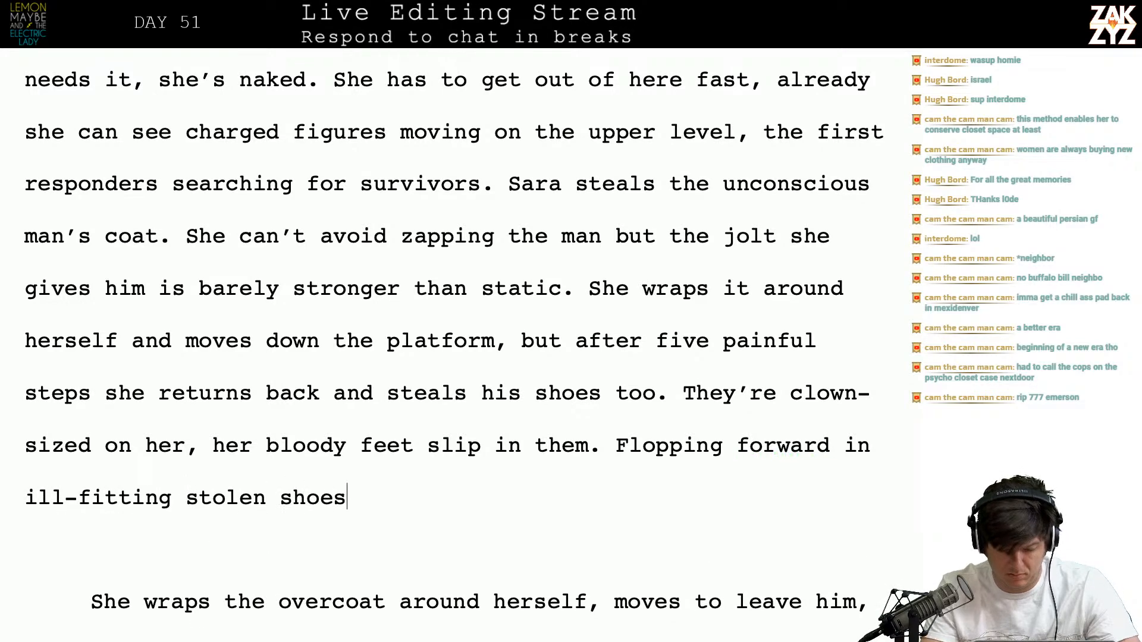
Replace the old text from "She wraps the overcoat" through "Wearing a stranger’s ill-fitting" with "Sara" after "stolen shoes,"
{"action": "key", "text": "shift+Down"}
{"action": "key", "text": "shift+Down"}
{"action": "key", "text": "shift+Down"}
{"action": "key", "text": "shift+Down"}
{"action": "key", "text": "shift+Down"}
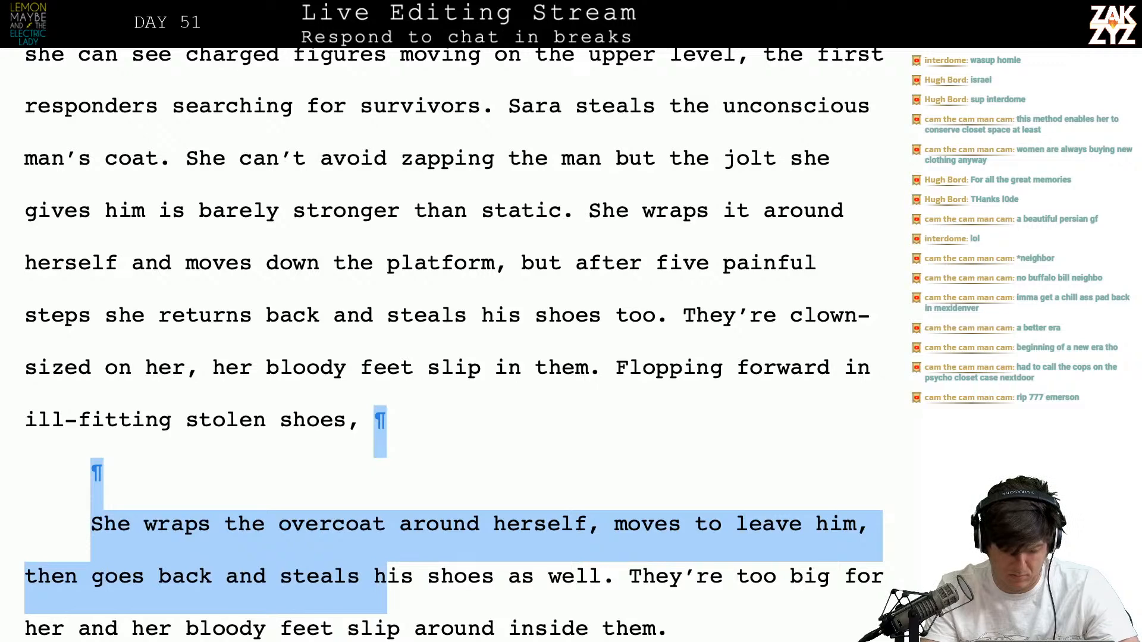
{"action": "key", "text": "shift+Down"}
{"action": "key", "text": "shift+Down"}
{"action": "key", "text": "shift+Down"}
{"action": "key", "text": "shift+Up"}
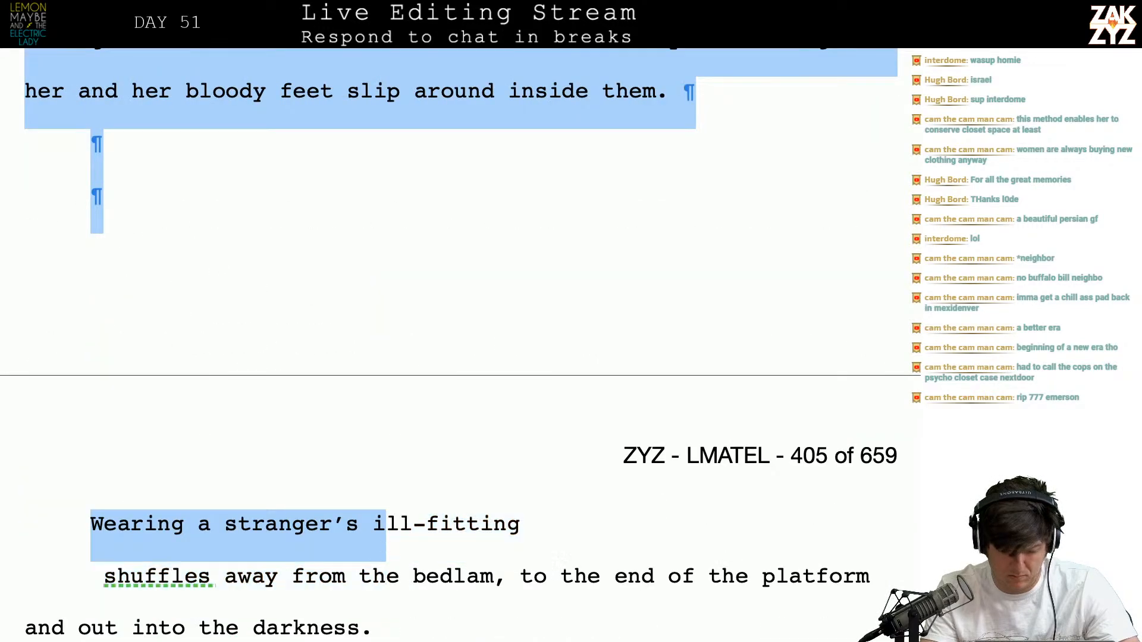
{"action": "key", "text": "shift+Right"}
{"action": "key", "text": "shift+Right"}
{"action": "key", "text": "shift+Right"}
{"action": "key", "text": "shift+Right"}
{"action": "key", "text": "shift+Right"}
{"action": "key", "text": "shift+Right"}
{"action": "key", "text": "shift+Right"}
{"action": "key", "text": "shift+Right"}
{"action": "key", "text": "shift+Right"}
{"action": "key", "text": "shift+Right"}
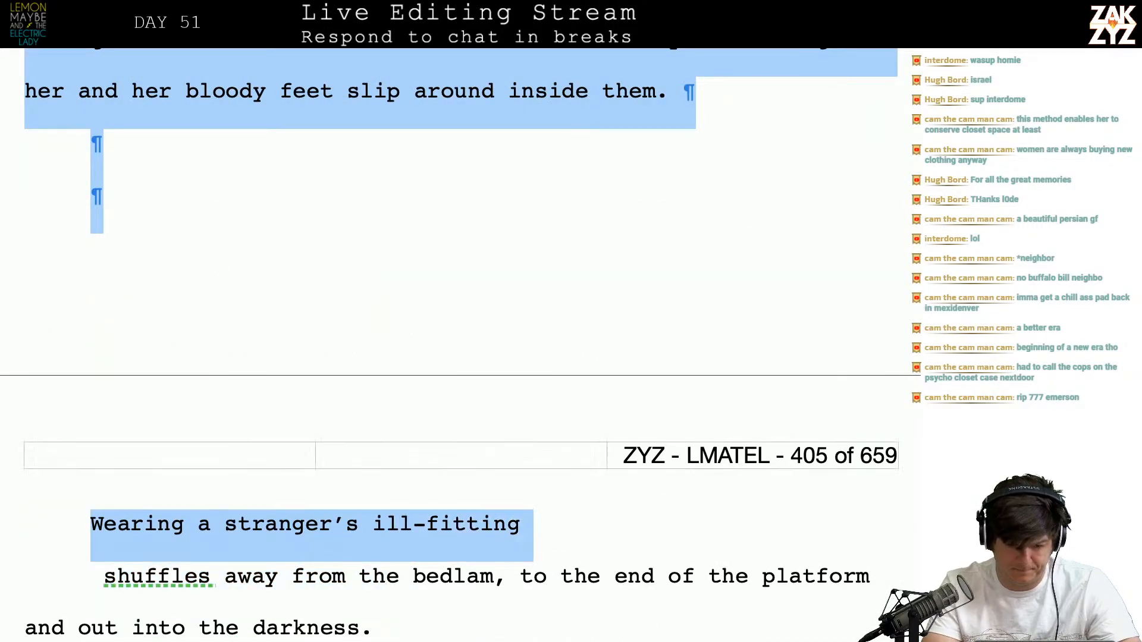
{"action": "type", "text": "Sar"}
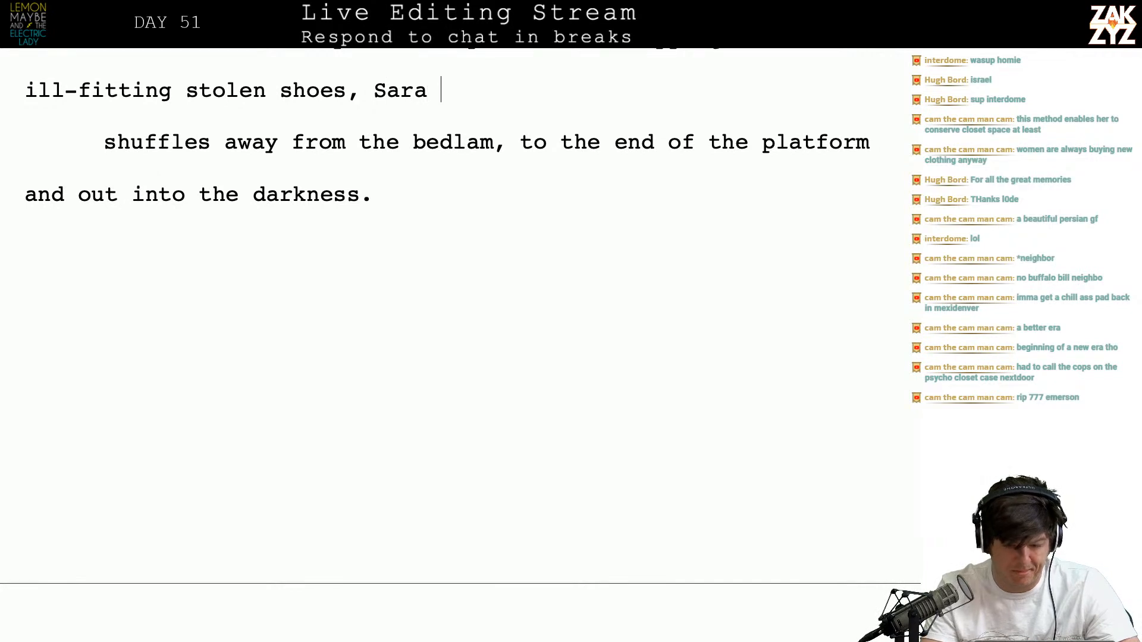
{"action": "type", "text": "a"}
{"action": "key", "text": "Right"}
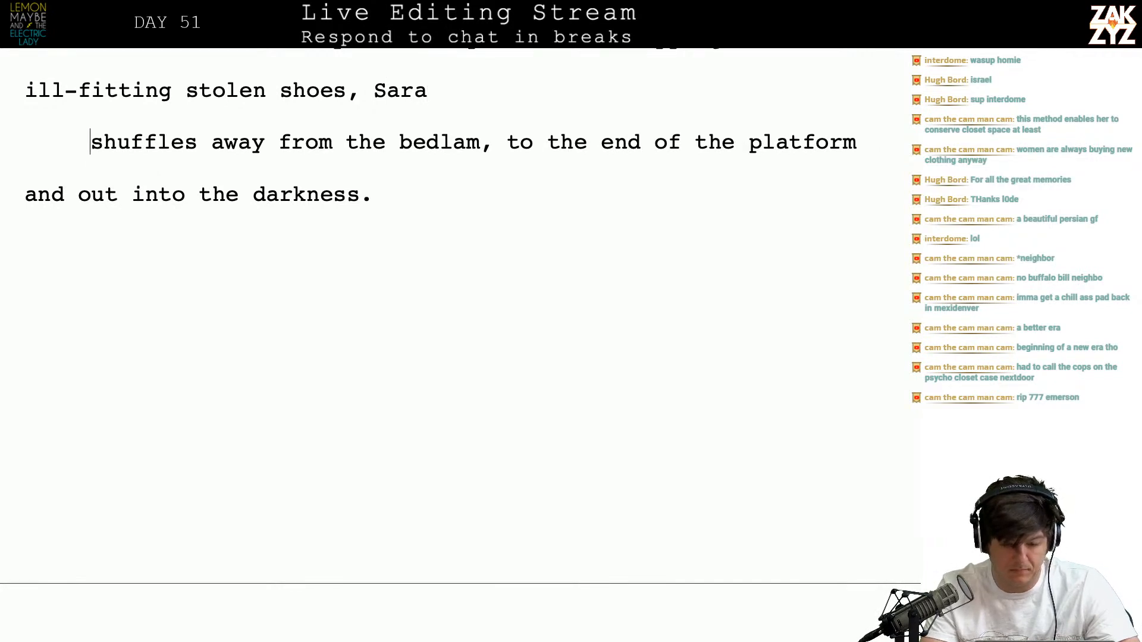
Join the line starting “shuffles away from the bedlam” to the preceding line, directly after “Sara”
{"action": "key", "text": "BackSpace"}
{"action": "key", "text": "BackSpace"}
{"action": "scroll", "coordinate": [537, 420], "scroll_direction": "up", "scroll_amount": 3}
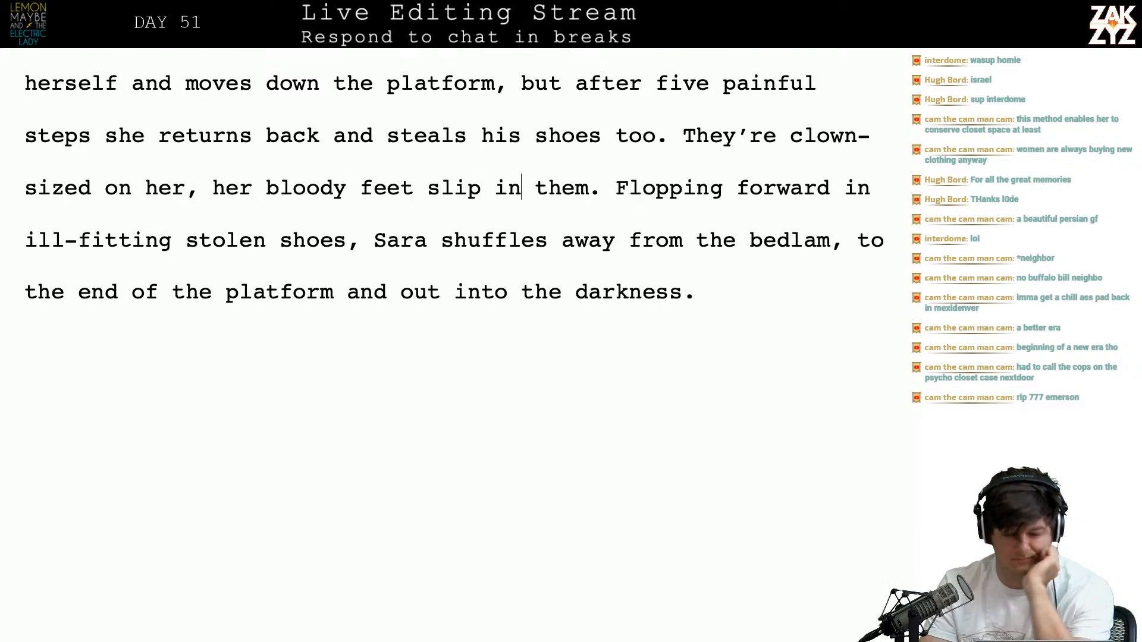
Replace “in them” after “her bloody feet slip” with “inside with every step”
{"action": "type", "text": "with e"}
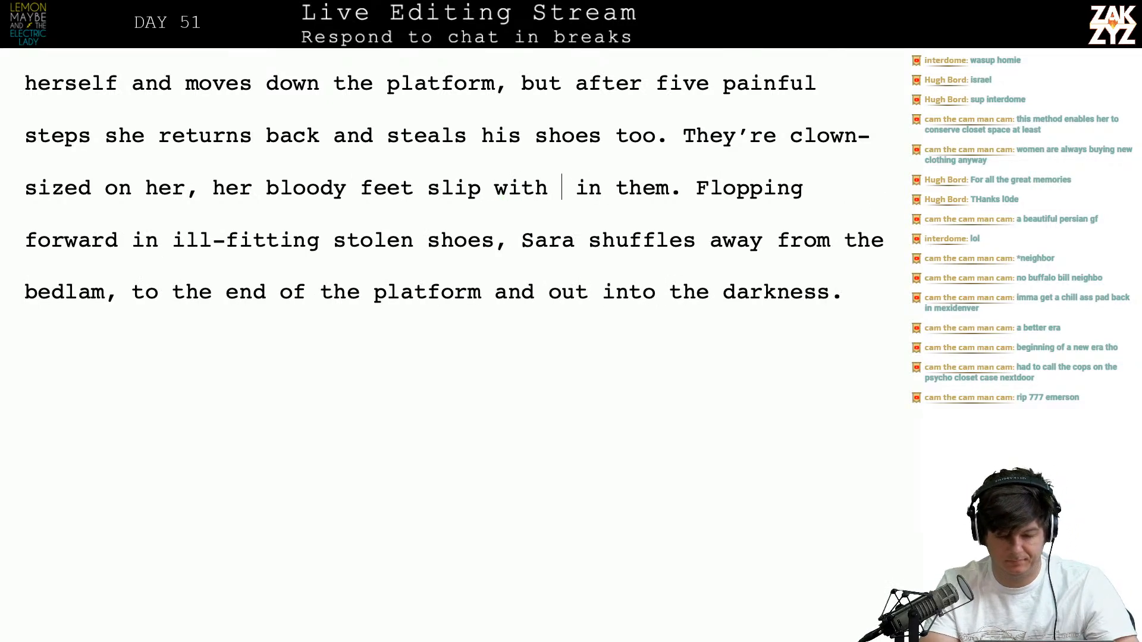
{"action": "key", "text": "BackSpace"}
{"action": "key", "text": "BackSpace"}
{"action": "key", "text": "BackSpace"}
{"action": "key", "text": "BackSpace"}
{"action": "key", "text": "BackSpace"}
{"action": "key", "text": "BackSpace"}
{"action": "type", "text": "inside with ev"}
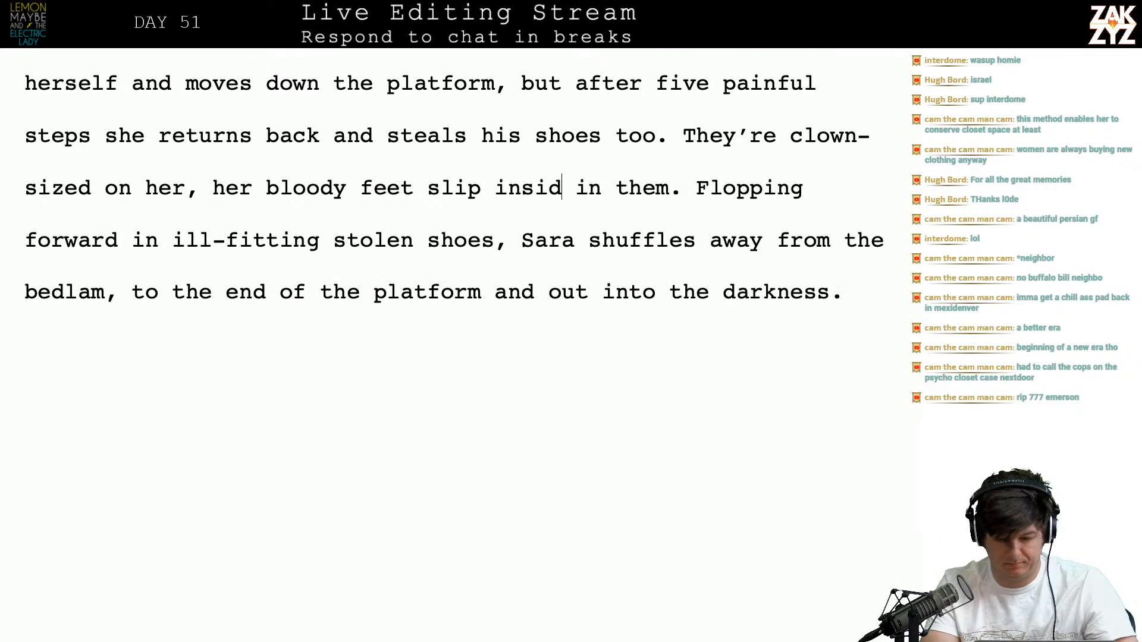
{"action": "type", "text": "ery step."}
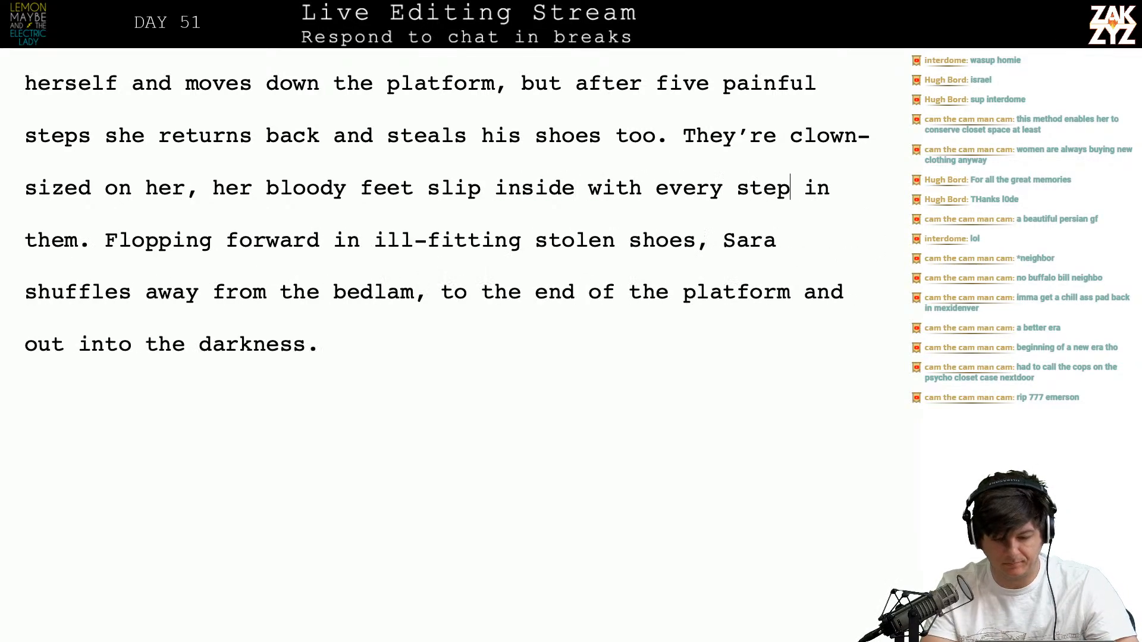
{"action": "key", "text": "shift+Right"}
{"action": "key", "text": "shift+Right"}
{"action": "key", "text": "shift+Right"}
{"action": "key", "text": "shift+Right"}
{"action": "key", "text": "shift+Right"}
{"action": "key", "text": "shift+Right"}
{"action": "key", "text": "shift+Right"}
{"action": "key", "text": "shift+Right"}
{"action": "key", "text": "shift+Right"}
{"action": "key", "text": "shift+Right"}
{"action": "key", "text": "shift+Right"}
{"action": "key", "text": "shift+Left"}
{"action": "key", "text": "shift+Left"}
{"action": "key", "text": "BackSpace"}
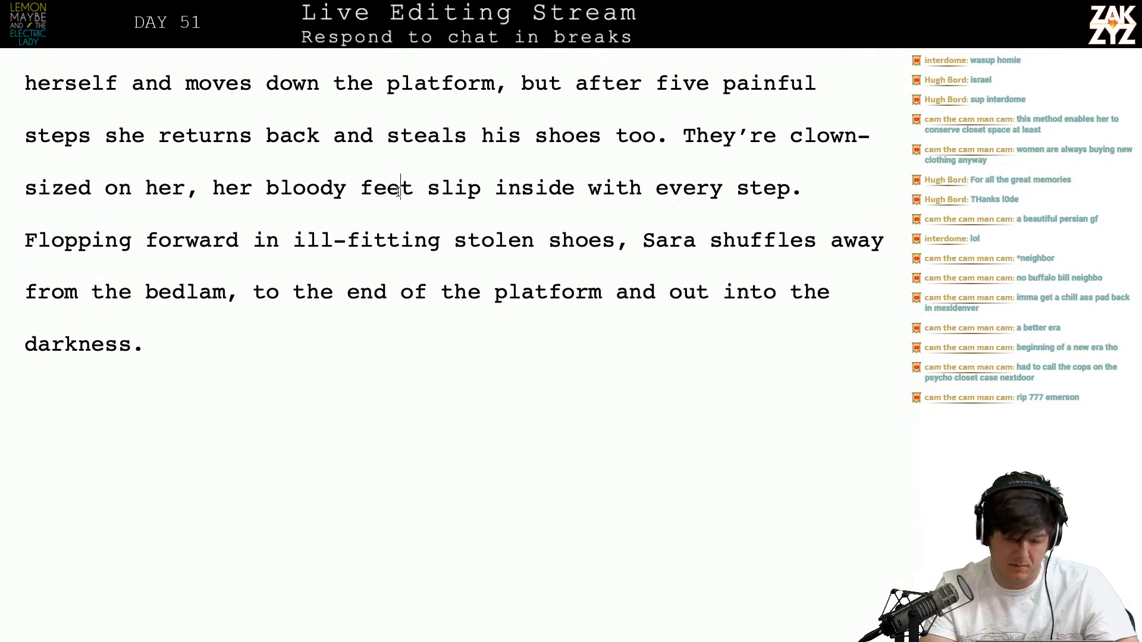
Reword the end of the bloody feet sentence to “slip with every step.”, removing the “slip inside with every step” version
{"action": "type", "text": "slip with ev"}
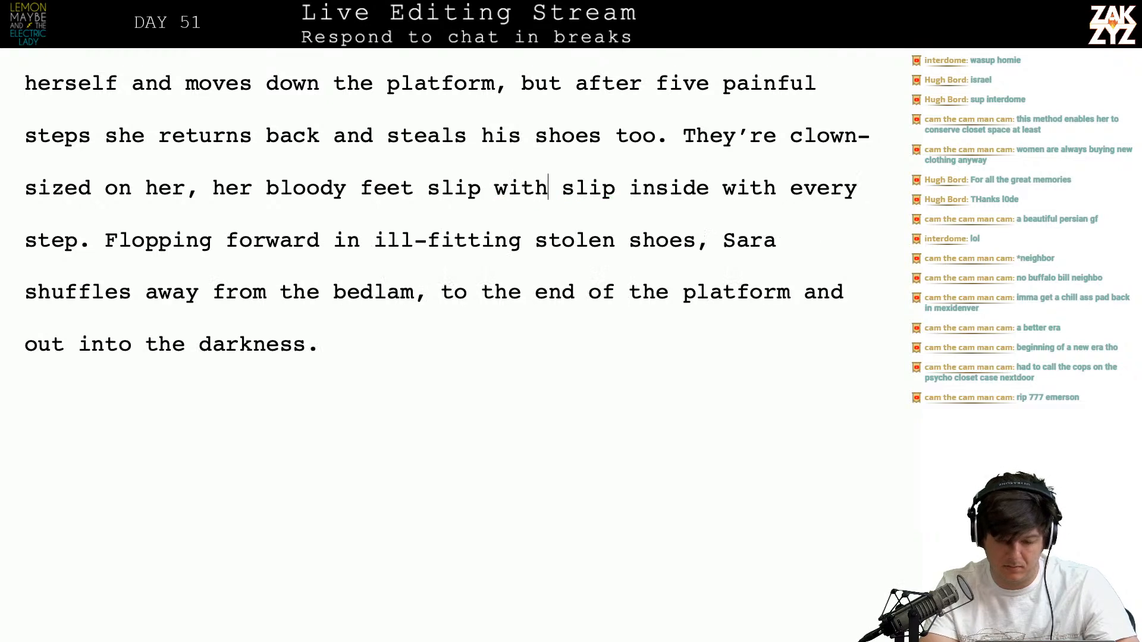
{"action": "type", "text": "ery step."}
{"action": "key", "text": "shift+Right"}
{"action": "key", "text": "shift+Right"}
{"action": "key", "text": "shift+Right"}
{"action": "key", "text": "shift+Right"}
{"action": "key", "text": "shift+Right"}
{"action": "key", "text": "shift+Right"}
{"action": "key", "text": "shift+Right"}
{"action": "key", "text": "shift+Right"}
{"action": "key", "text": "shift+Right"}
{"action": "key", "text": "shift+Right"}
{"action": "key", "text": "shift+Right"}
{"action": "key", "text": "shift+Right"}
{"action": "key", "text": "shift+Right"}
{"action": "key", "text": "shift+Right"}
{"action": "key", "text": "shift+Right"}
{"action": "key", "text": "shift+Right"}
{"action": "key", "text": "shift+Right"}
{"action": "key", "text": "shift+Right"}
{"action": "key", "text": "shift+Right"}
{"action": "key", "text": "shift+Right"}
{"action": "key", "text": "shift+Right"}
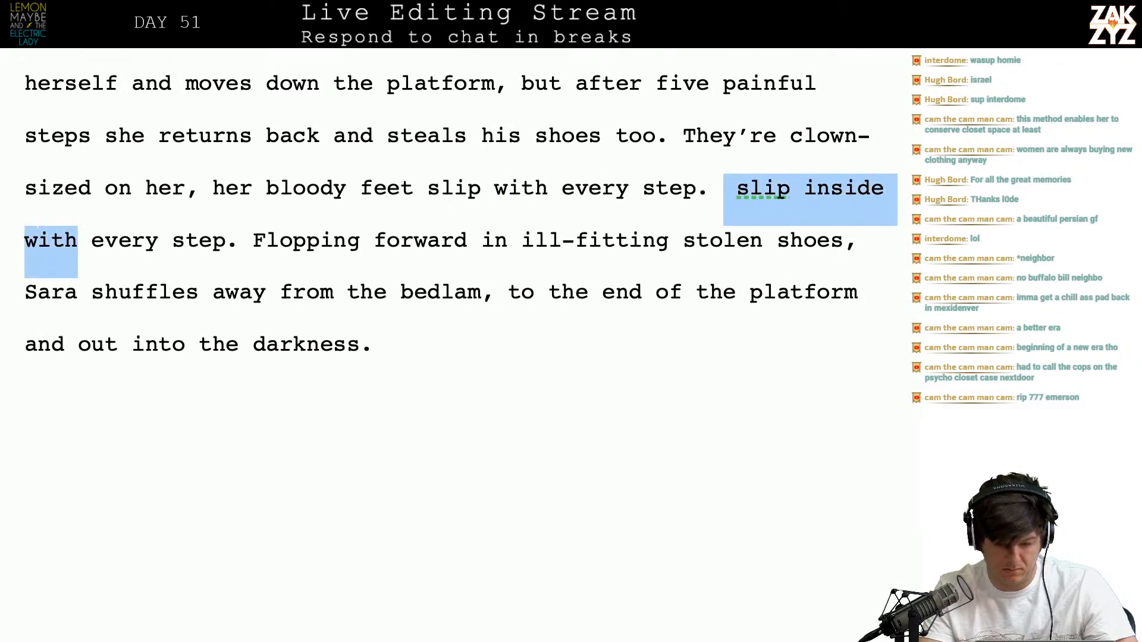
{"action": "key", "text": "shift+Right"}
{"action": "key", "text": "shift+Right"}
{"action": "key", "text": "shift+Right"}
{"action": "key", "text": "shift+Right"}
{"action": "key", "text": "shift+Right"}
{"action": "key", "text": "shift+Right"}
{"action": "key", "text": "shift+Right"}
{"action": "key", "text": "shift+Right"}
{"action": "key", "text": "BackSpace"}
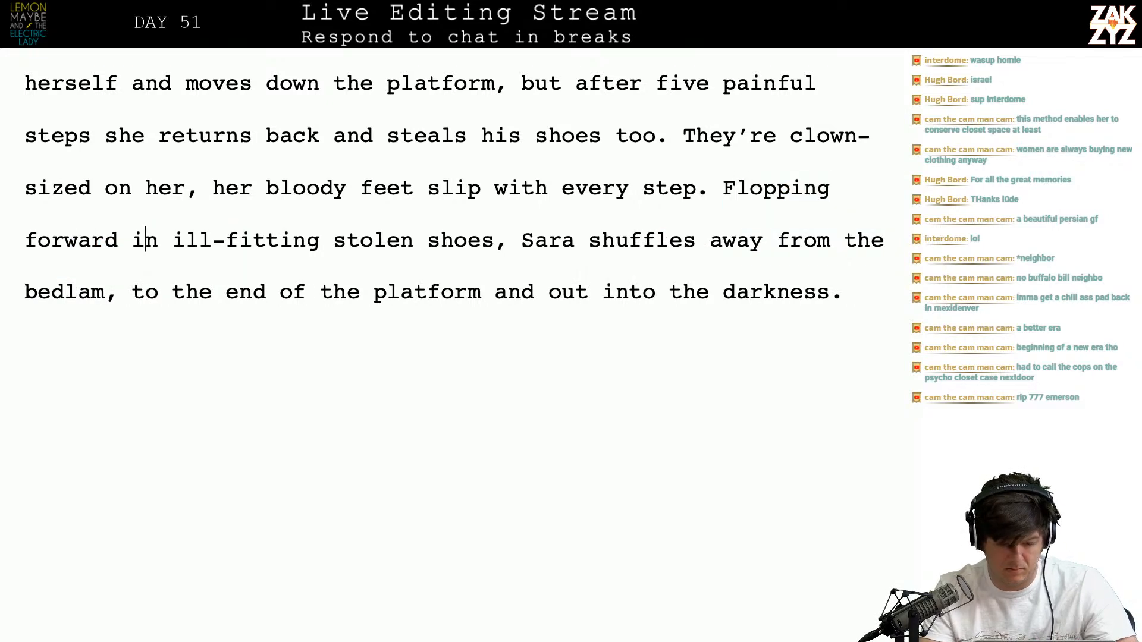
Delete “ill-fitting” before “stolen shoes”
{"action": "key", "text": "BackSpace"}
{"action": "key", "text": "BackSpace"}
{"action": "key", "text": "BackSpace"}
{"action": "key", "text": "BackSpace"}
{"action": "key", "text": "BackSpace"}
{"action": "key", "text": "BackSpace"}
{"action": "key", "text": "BackSpace"}
{"action": "key", "text": "BackSpace"}
{"action": "key", "text": "BackSpace"}
{"action": "key", "text": "BackSpace"}
{"action": "key", "text": "BackSpace"}
{"action": "key", "text": "BackSpace"}
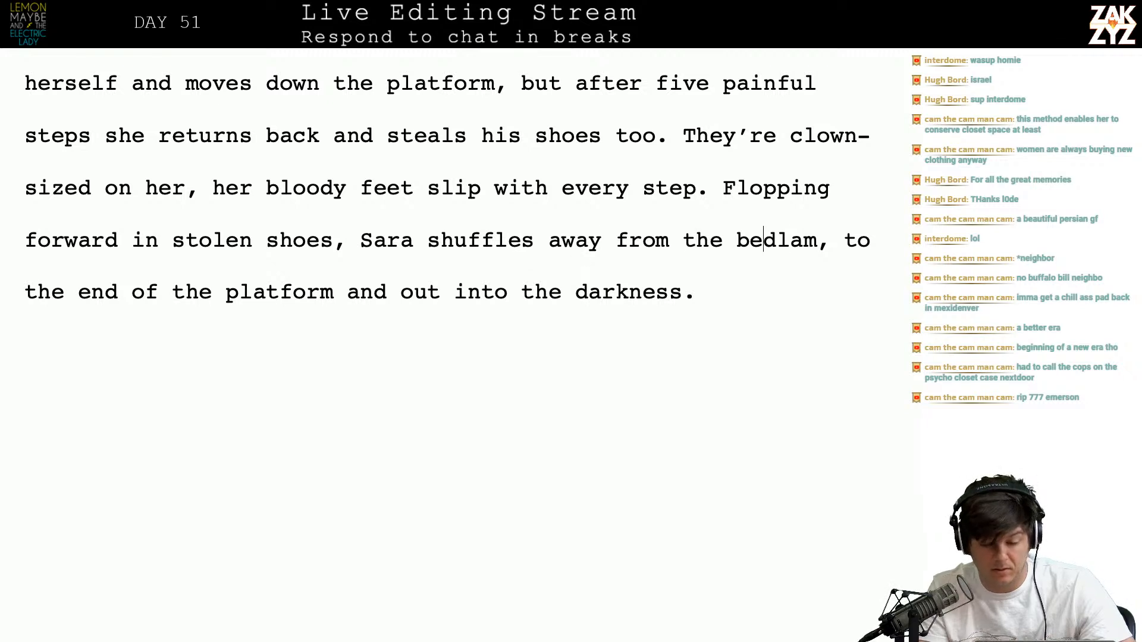
Delete “Flopping forward in stolen shoes,” so the last sentence begins with “Sara shuffles away”
{"action": "key", "text": "Right"}
{"action": "key", "text": "Right"}
{"action": "key", "text": "Right"}
{"action": "key", "text": "Right"}
{"action": "key", "text": "Right"}
{"action": "key", "text": "Left"}
{"action": "key", "text": "Right"}
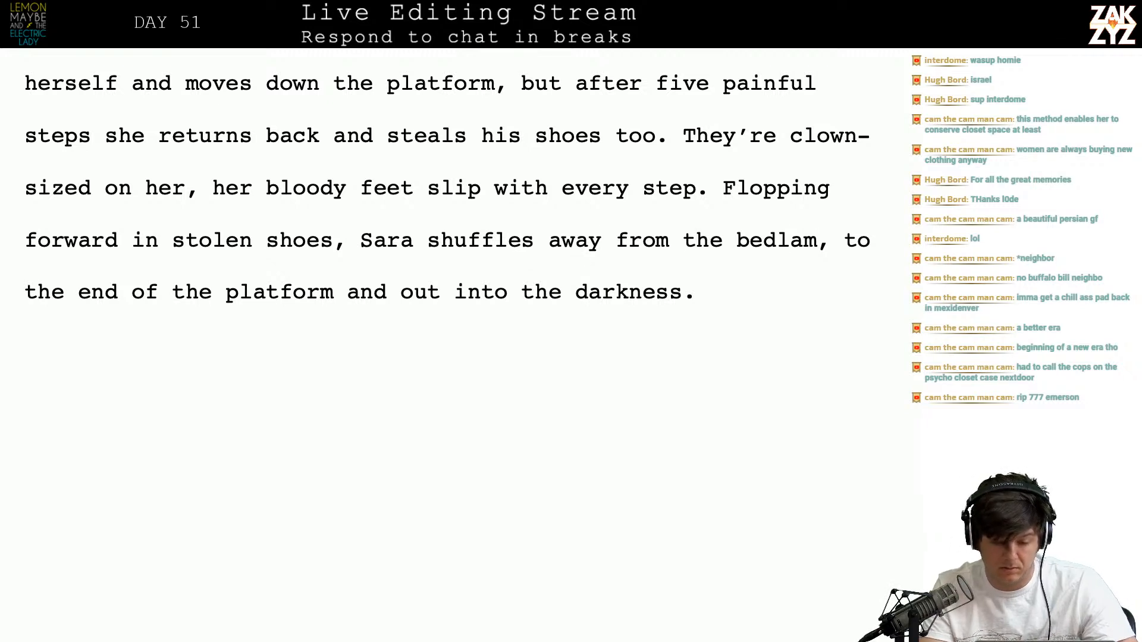
{"action": "key", "text": "Up"}
{"action": "key", "text": "Left"}
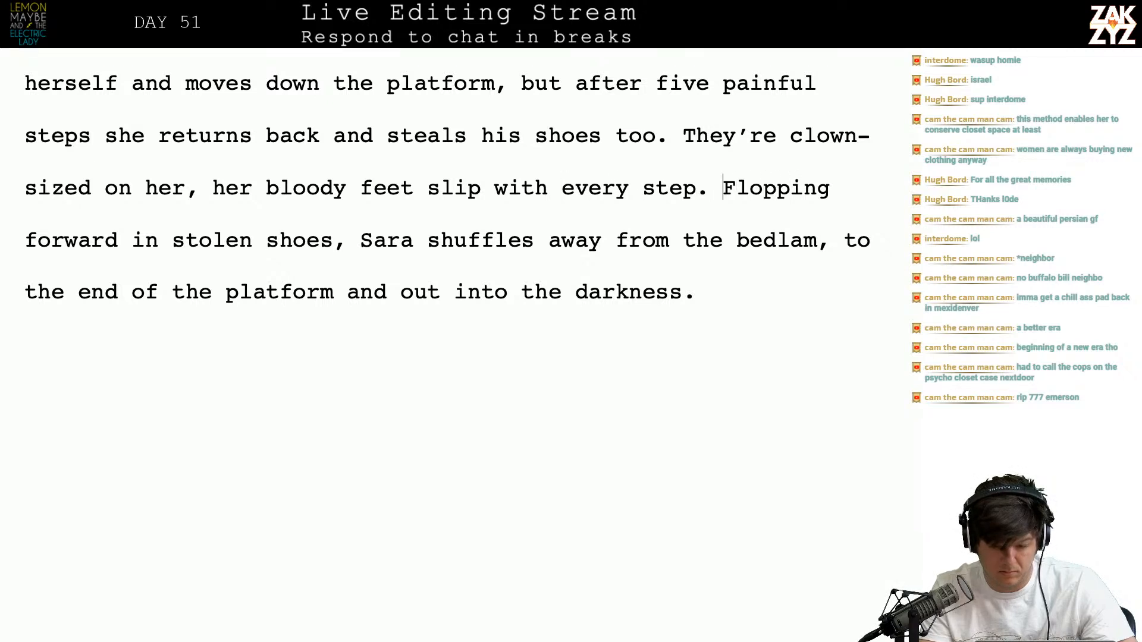
{"action": "key", "text": "shift+Right"}
{"action": "key", "text": "shift+Right"}
{"action": "key", "text": "shift+Right"}
{"action": "key", "text": "shift+Right"}
{"action": "key", "text": "shift+Right"}
{"action": "key", "text": "shift+Right"}
{"action": "key", "text": "shift+Right"}
{"action": "key", "text": "shift+Right"}
{"action": "key", "text": "shift+Right"}
{"action": "key", "text": "shift+Right"}
{"action": "key", "text": "shift+Right"}
{"action": "key", "text": "shift+Right"}
{"action": "key", "text": "shift+Right"}
{"action": "key", "text": "shift+Right"}
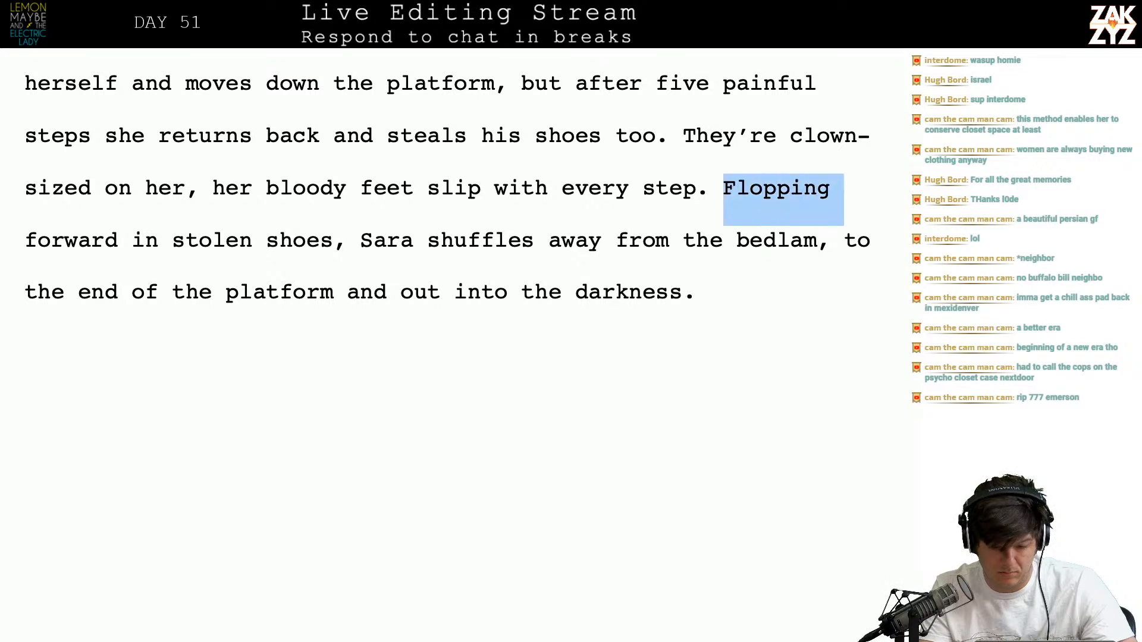
{"action": "key", "text": "shift+Right"}
{"action": "key", "text": "shift+Right"}
{"action": "key", "text": "shift+Right"}
{"action": "key", "text": "shift+Right"}
{"action": "key", "text": "shift+Right"}
{"action": "key", "text": "shift+Right"}
{"action": "key", "text": "shift+Right"}
{"action": "key", "text": "shift+Right"}
{"action": "key", "text": "shift+Right"}
{"action": "key", "text": "shift+Right"}
{"action": "key", "text": "shift+Right"}
{"action": "key", "text": "shift+Right"}
{"action": "key", "text": "shift+Right"}
{"action": "key", "text": "shift+Right"}
{"action": "key", "text": "shift+Right"}
{"action": "key", "text": "shift+Right"}
{"action": "key", "text": "shift+Right"}
{"action": "key", "text": "shift+Right"}
{"action": "key", "text": "shift+Right"}
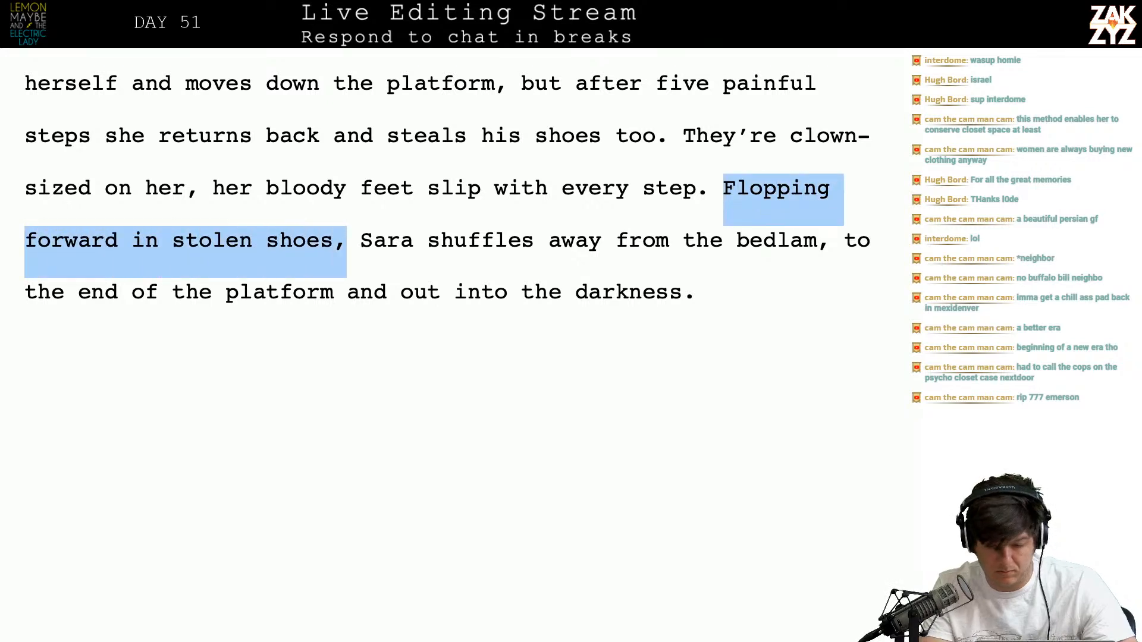
{"action": "key", "text": "BackSpace"}
{"action": "scroll", "coordinate": [446, 238], "scroll_direction": "up", "scroll_amount": 2}
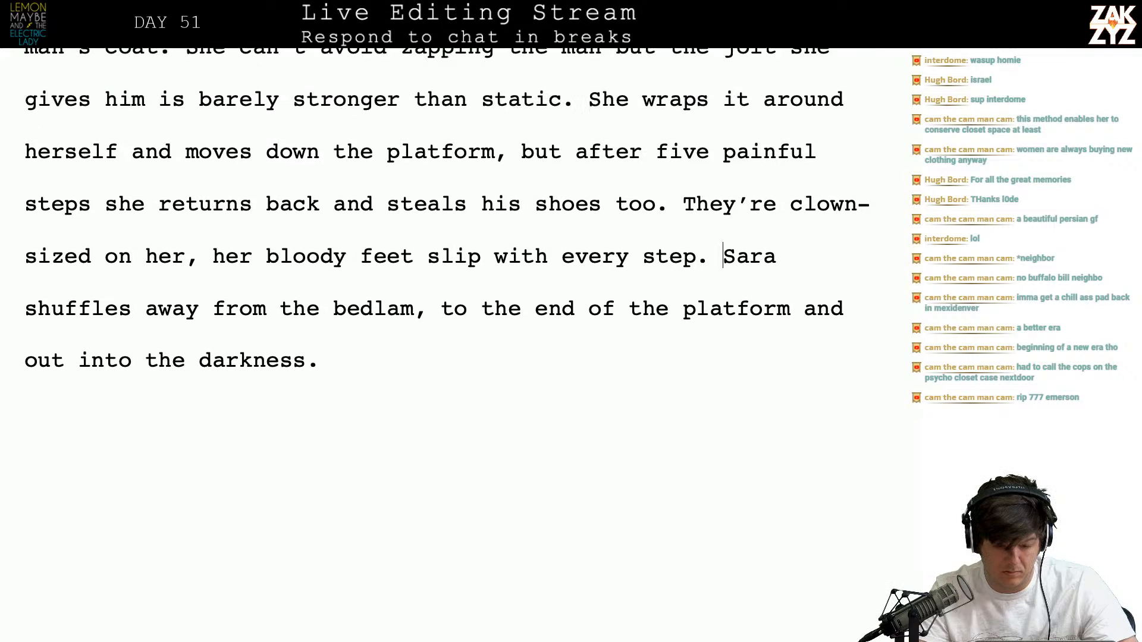
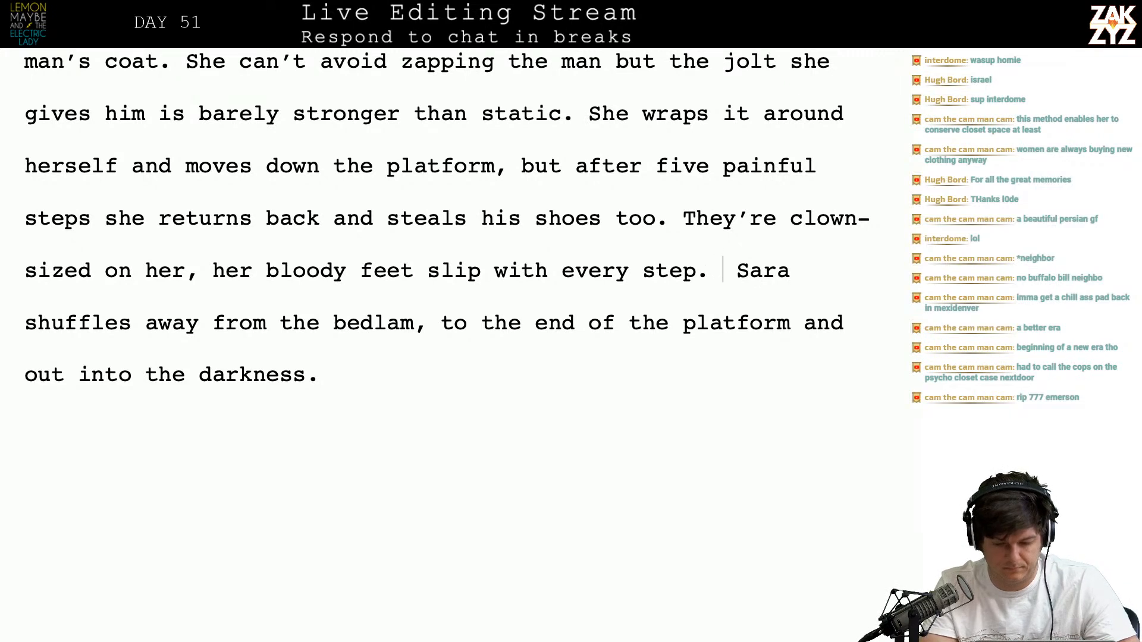
{"action": "type", "text": "She "}
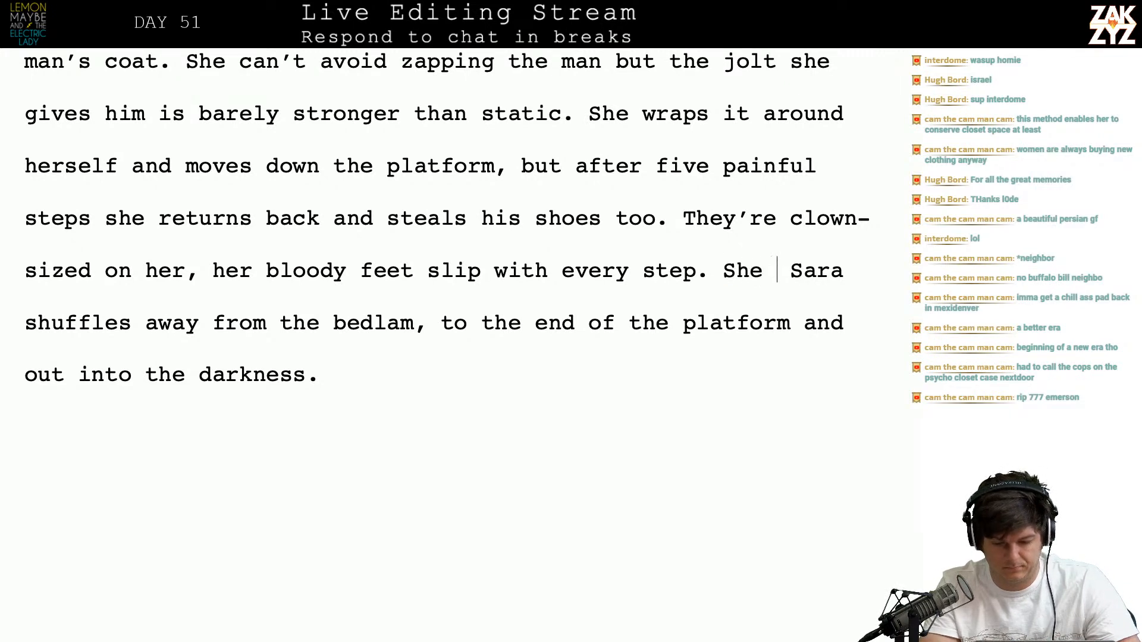
{"action": "type", "text": "wo"}
{"action": "key", "text": "BackSpace"}
{"action": "key", "text": "BackSpace"}
{"action": "key", "text": "BackSpace"}
{"action": "key", "text": "BackSpace"}
{"action": "key", "text": "BackSpace"}
{"action": "key", "text": "BackSpace"}
{"action": "type", "text": "the"}
{"action": "key", "text": "BackSpace"}
{"action": "key", "text": "BackSpace"}
{"action": "key", "text": "BackSpace"}
Start a new sentence after “with every step.” with “There’s no time to find another pair,”
{"action": "type", "text": "There's not"}
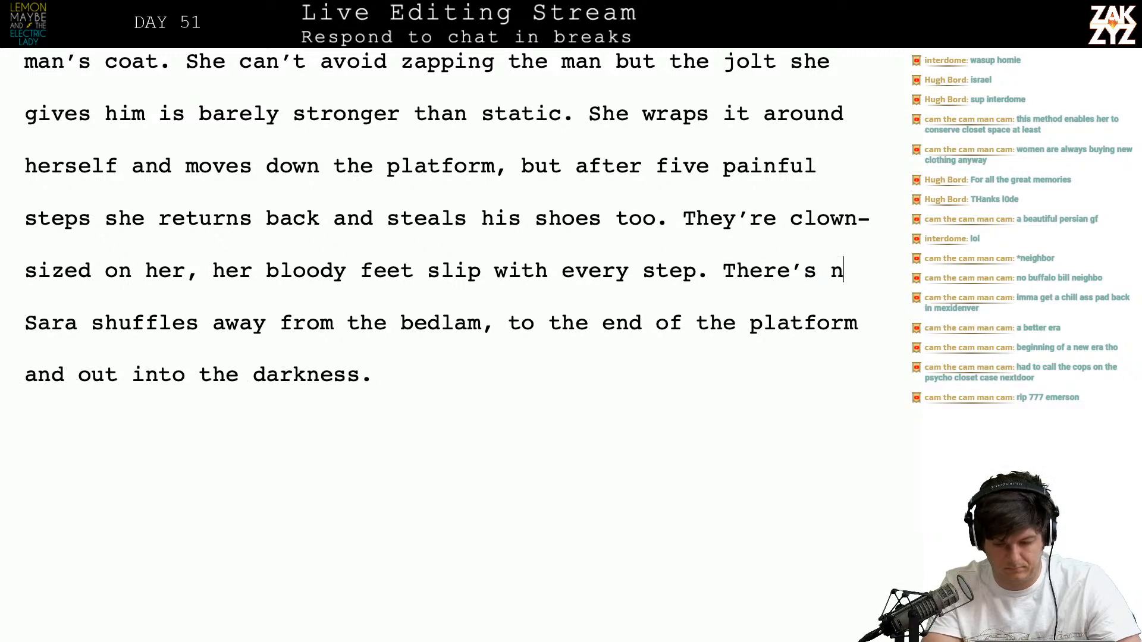
{"action": "key", "text": "BackSpace"}
{"action": "type", "text": "time to find anot"}
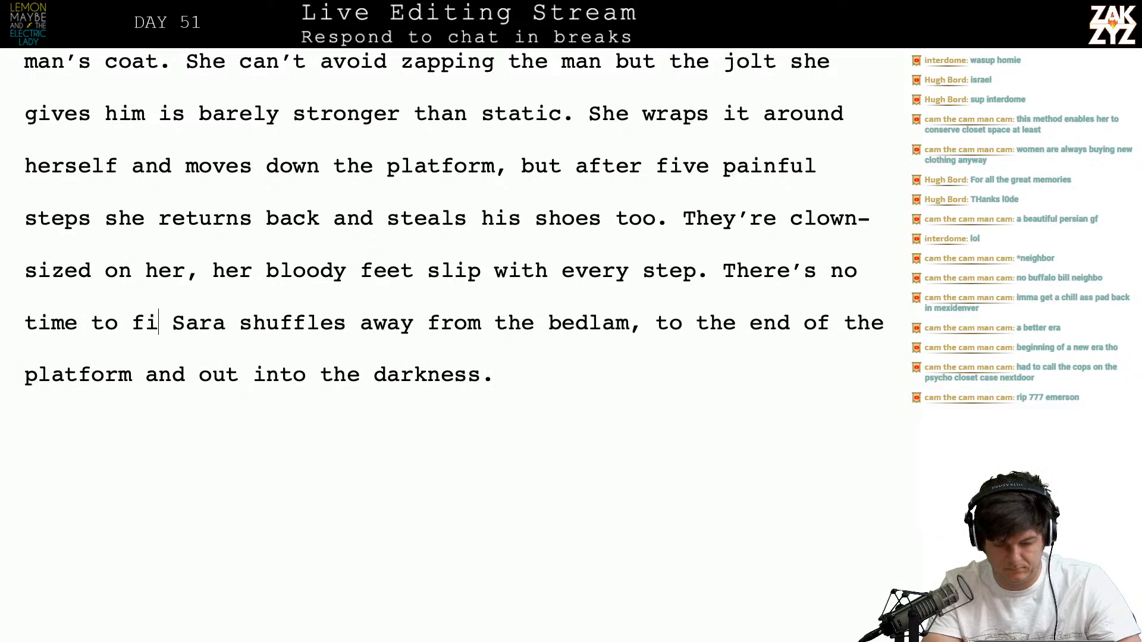
{"action": "type", "text": "her pair, "}
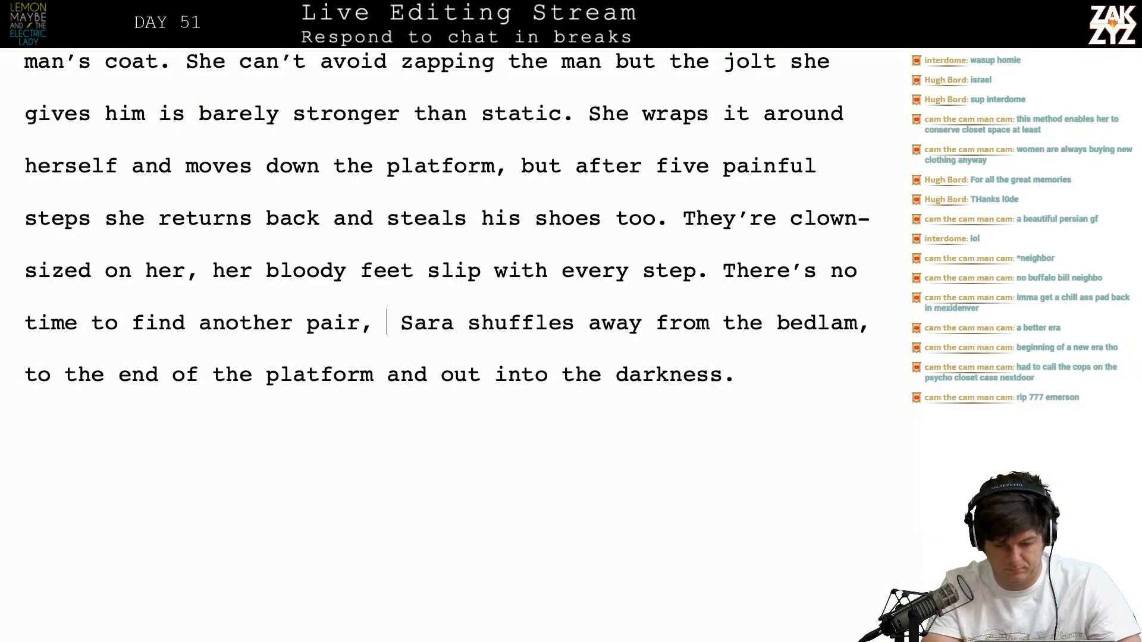
{"action": "type", "text": "p"}
{"action": "key", "text": "BackSpace"}
{"action": "key", "text": "BackSpace"}
{"action": "key", "text": "BackSpace"}
{"action": "key", "text": "BackSpace"}
{"action": "key", "text": "BackSpace"}
{"action": "key", "text": "BackSpace"}
{"action": "key", "text": "BackSpace"}
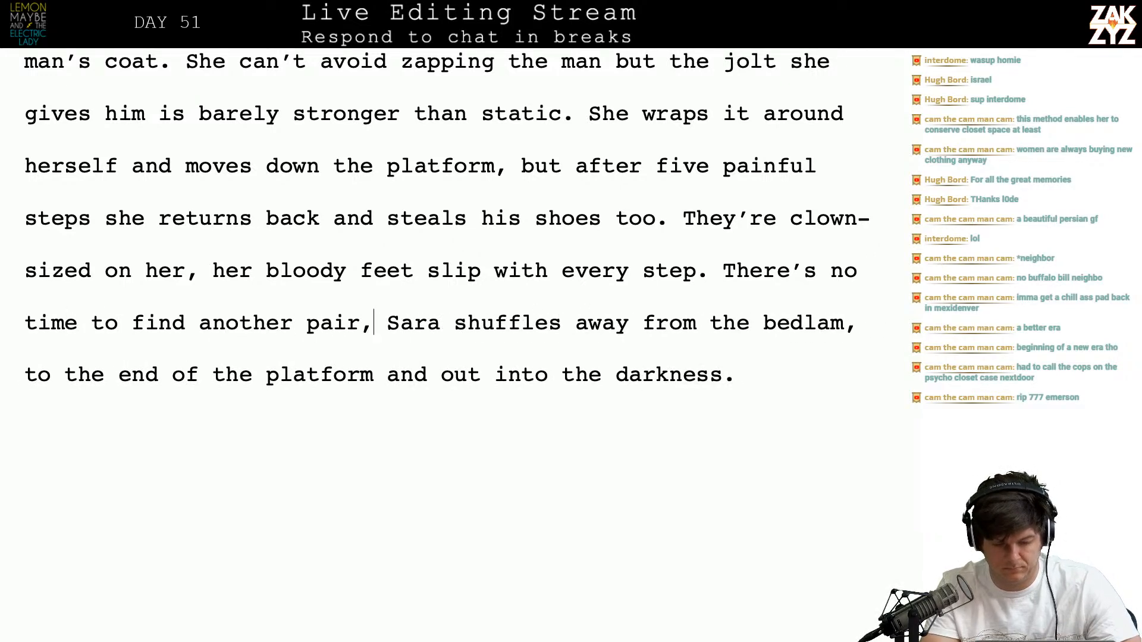
{"action": "type", "text": "pair,"}
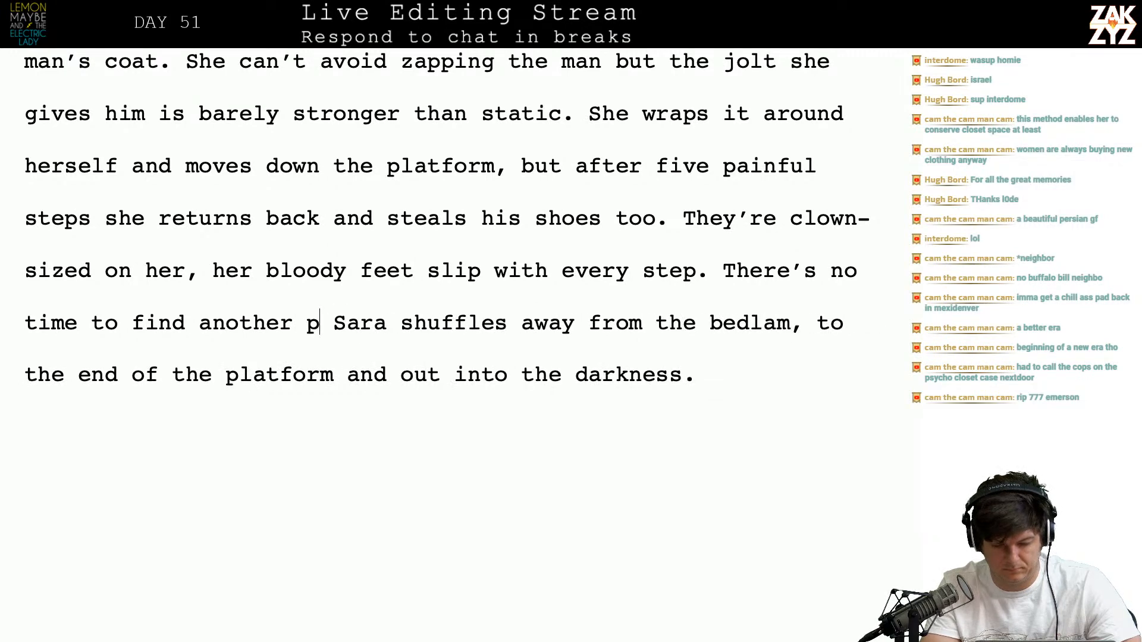
{"action": "type", "text": " the"}
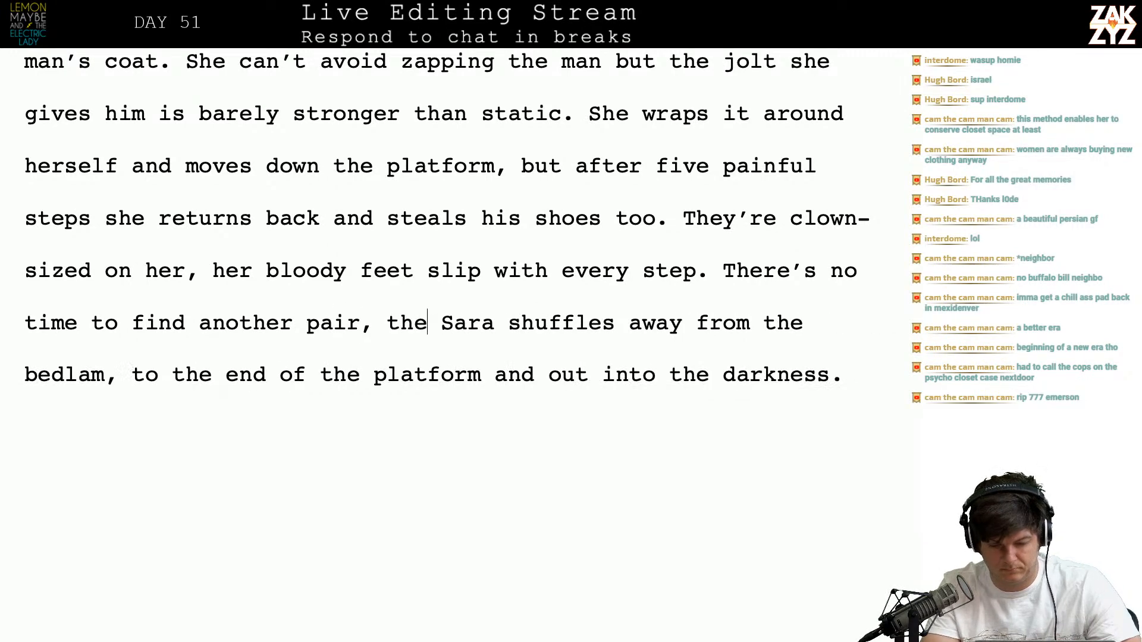
{"action": "key", "text": "BackSpace"}
{"action": "key", "text": "BackSpace"}
{"action": "key", "text": "BackSpace"}
{"action": "type", "text": "th"}
{"action": "key", "text": "BackSpace"}
{"action": "type", "text": "here are"}
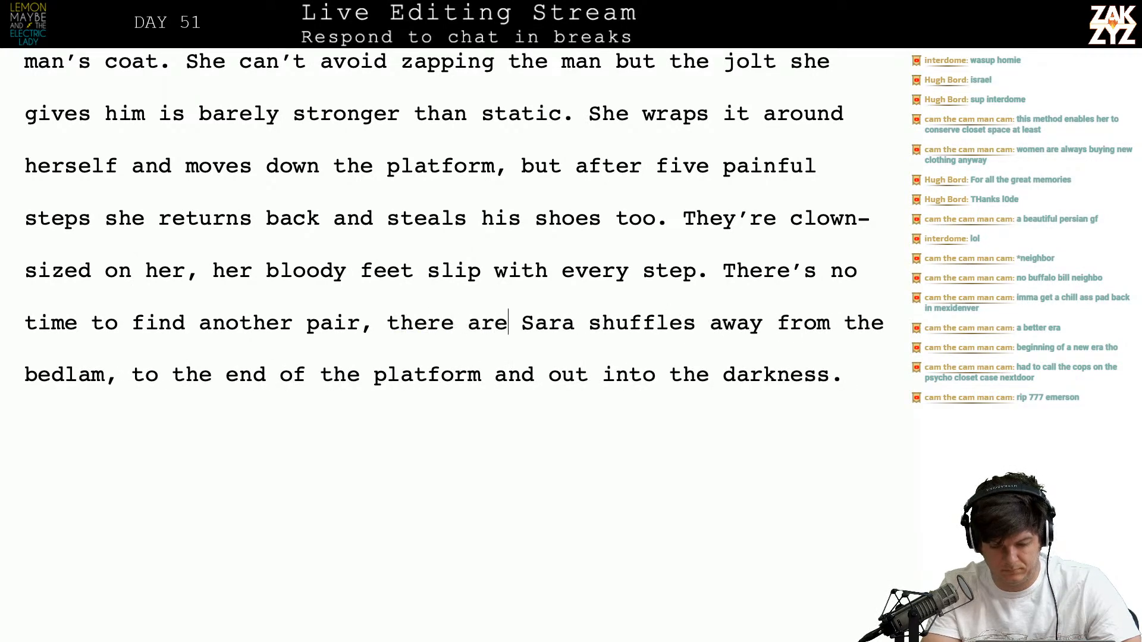
{"action": "type", "text": " already searchl"}
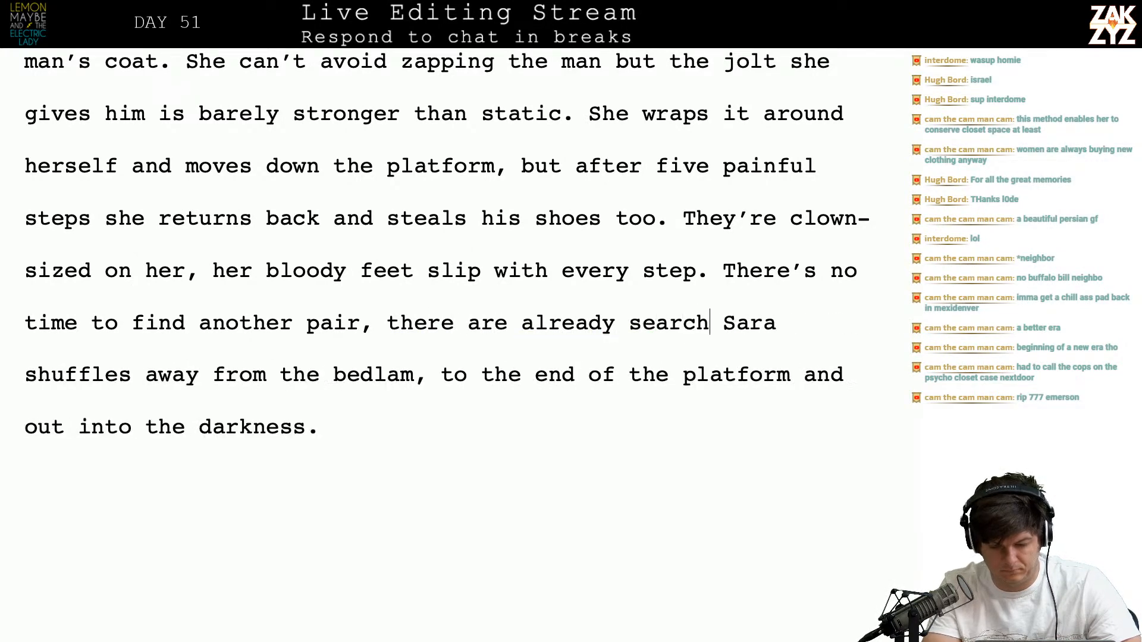
{"action": "type", "text": "ights "}
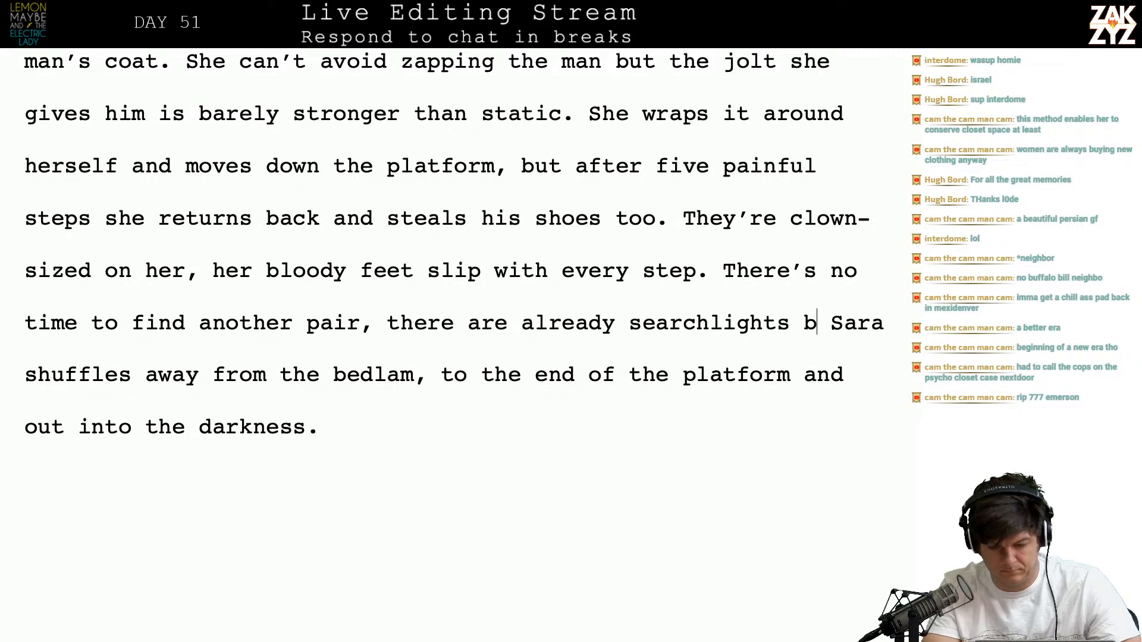
{"action": "type", "text": "beh"}
{"action": "key", "text": "BackSpace"}
{"action": "key", "text": "BackSpace"}
{"action": "key", "text": "BackSpace"}
{"action": "key", "text": "BackSpace"}
{"action": "key", "text": "BackSpace"}
{"action": "key", "text": "BackSpace"}
{"action": "key", "text": "BackSpace"}
{"action": "key", "text": "BackSpace"}
{"action": "key", "text": "BackSpace"}
{"action": "key", "text": "BackSpace"}
{"action": "key", "text": "BackSpace"}
{"action": "key", "text": "BackSpace"}
{"action": "key", "text": "BackSpace"}
{"action": "key", "text": "BackSpace"}
{"action": "key", "text": "BackSpace"}
{"action": "key", "text": "BackSpace"}
{"action": "key", "text": "BackSpace"}
{"action": "key", "text": "BackSpace"}
{"action": "key", "text": "BackSpace"}
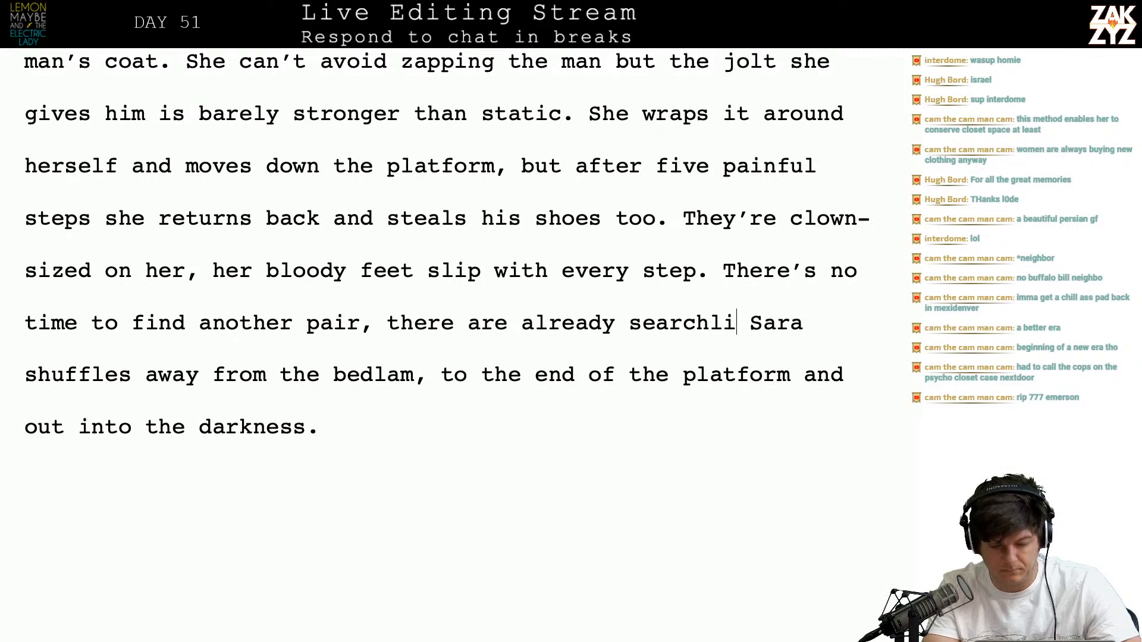
{"action": "key", "text": "BackSpace"}
{"action": "key", "text": "BackSpace"}
{"action": "key", "text": "BackSpace"}
{"action": "key", "text": "BackSpace"}
{"action": "key", "text": "BackSpace"}
{"action": "key", "text": "BackSpace"}
{"action": "key", "text": "BackSpace"}
{"action": "key", "text": "BackSpace"}
{"action": "key", "text": "BackSpace"}
{"action": "key", "text": "BackSpace"}
{"action": "key", "text": "BackSpace"}
{"action": "key", "text": "BackSpace"}
{"action": "key", "text": "BackSpace"}
{"action": "key", "text": "BackSpace"}
Finish the sentence after “another pair,” with “searchlights are already flashing behind her.” and split the old closing sentence into its own paragraph
{"action": "type", "text": "sear"}
{"action": "type", "text": "chlights ar"}
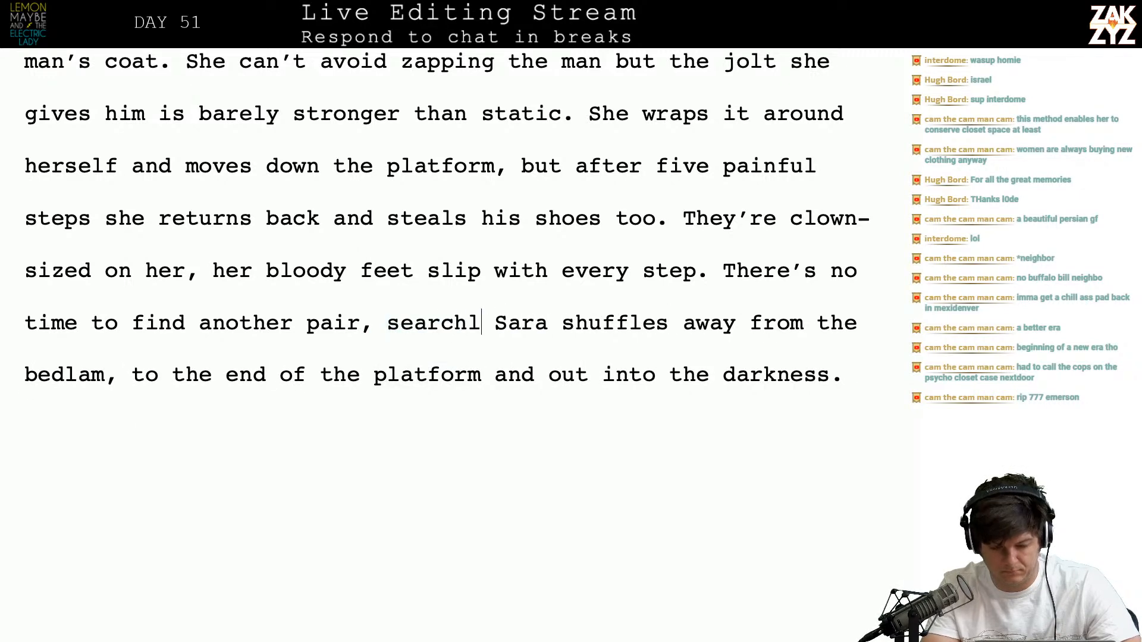
{"action": "type", "text": "e already flashing"}
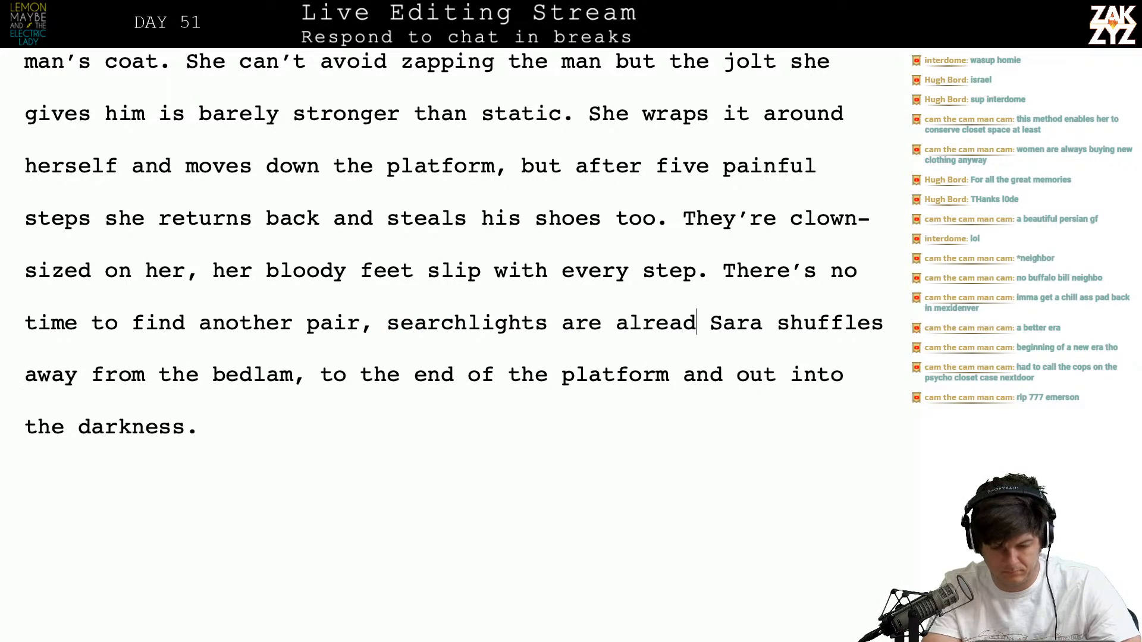
{"action": "type", "text": " behind "}
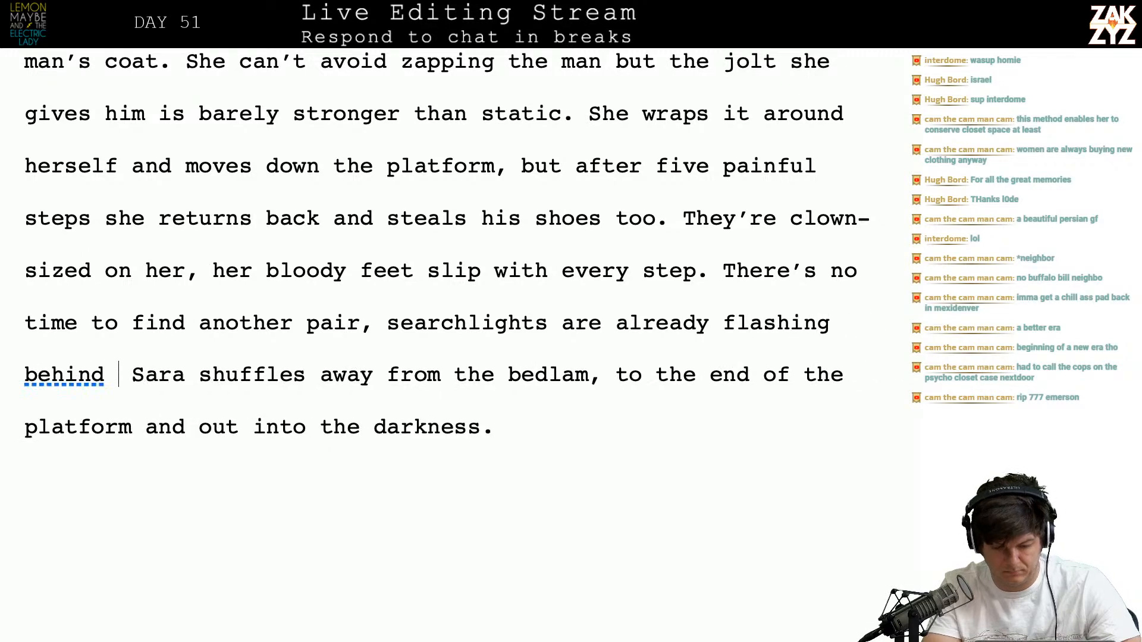
{"action": "type", "text": "her."}
{"action": "key", "text": "Return"}
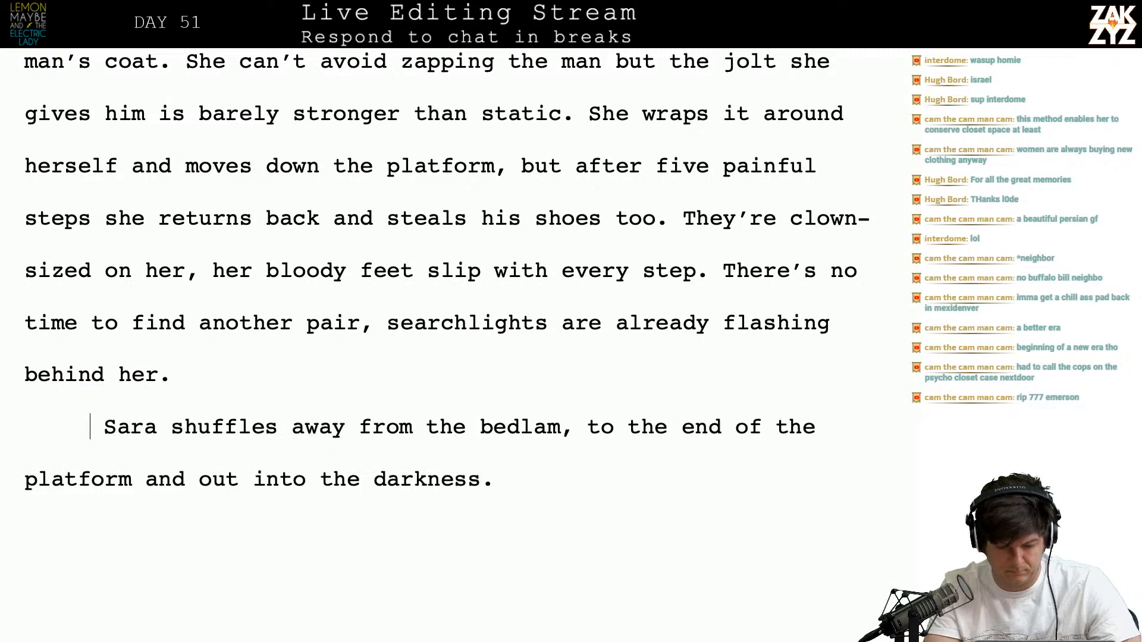
Add “Sara shuffles away from the bedlam, flopping forward in her stolen shoes.” after “flashing behind her.”
{"action": "type", "text": "Sara shuffle"}
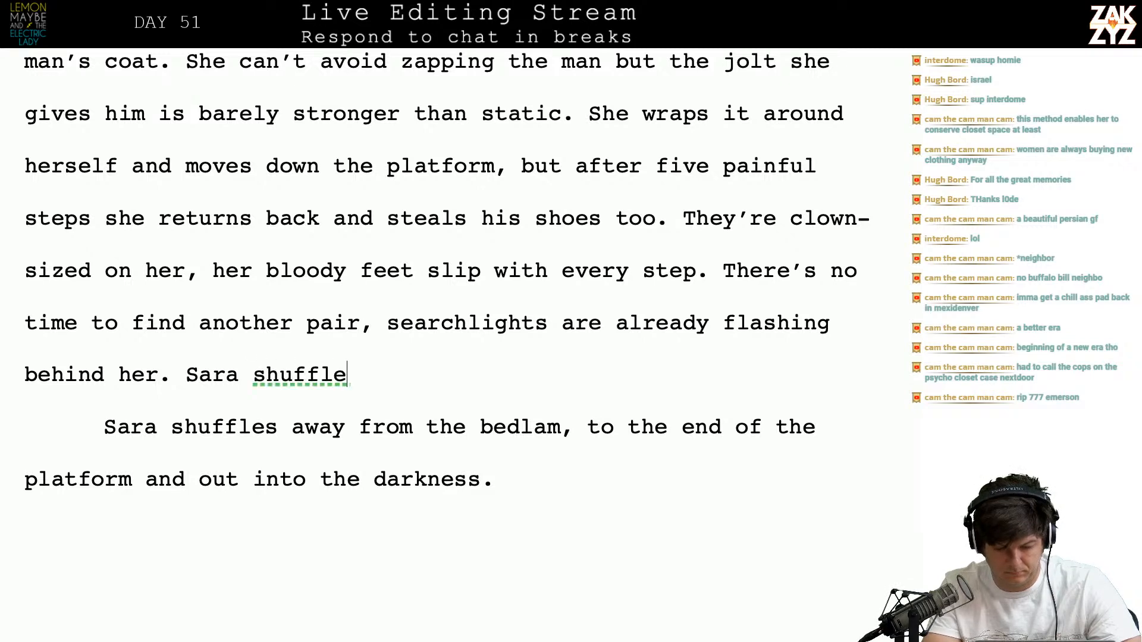
{"action": "type", "text": "s away from the b"}
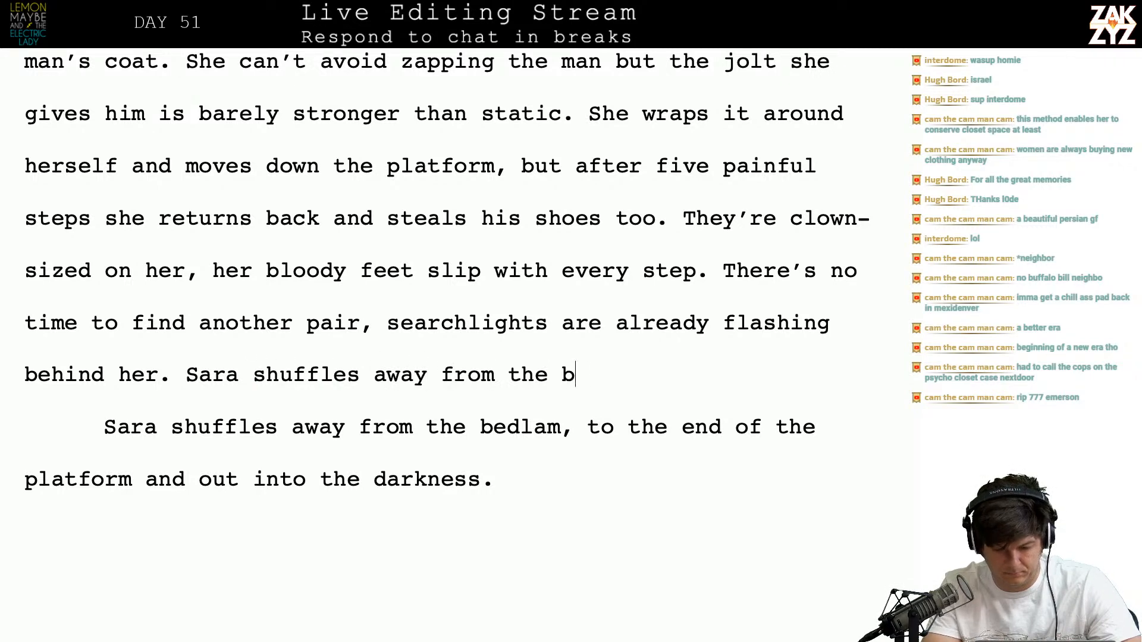
{"action": "type", "text": "edlam, flopp"}
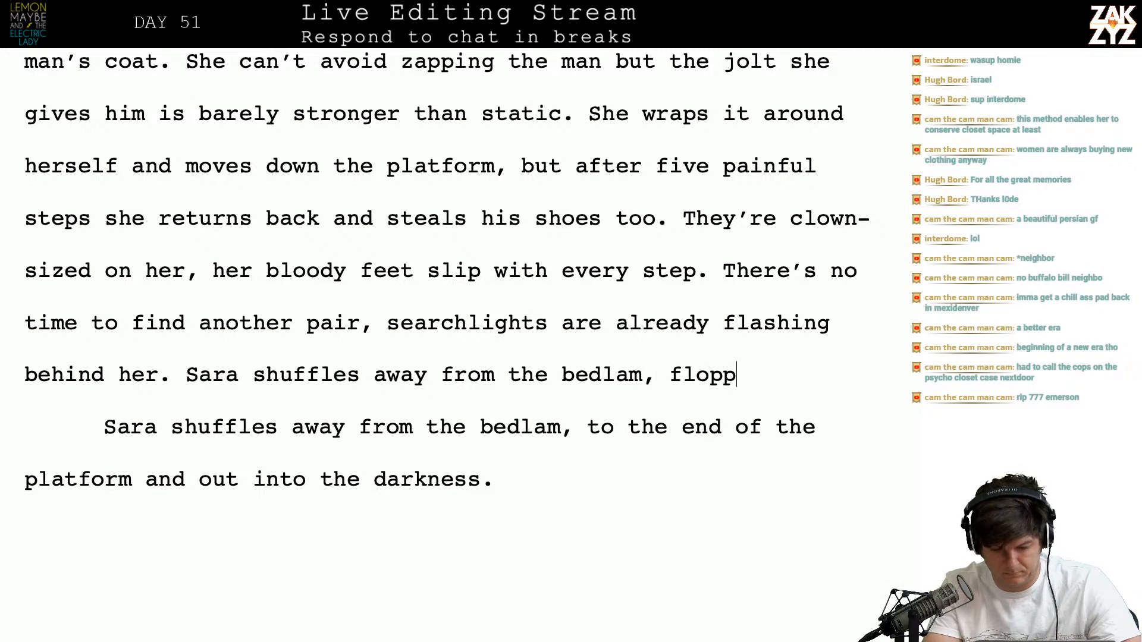
{"action": "type", "text": "ing forward in he"}
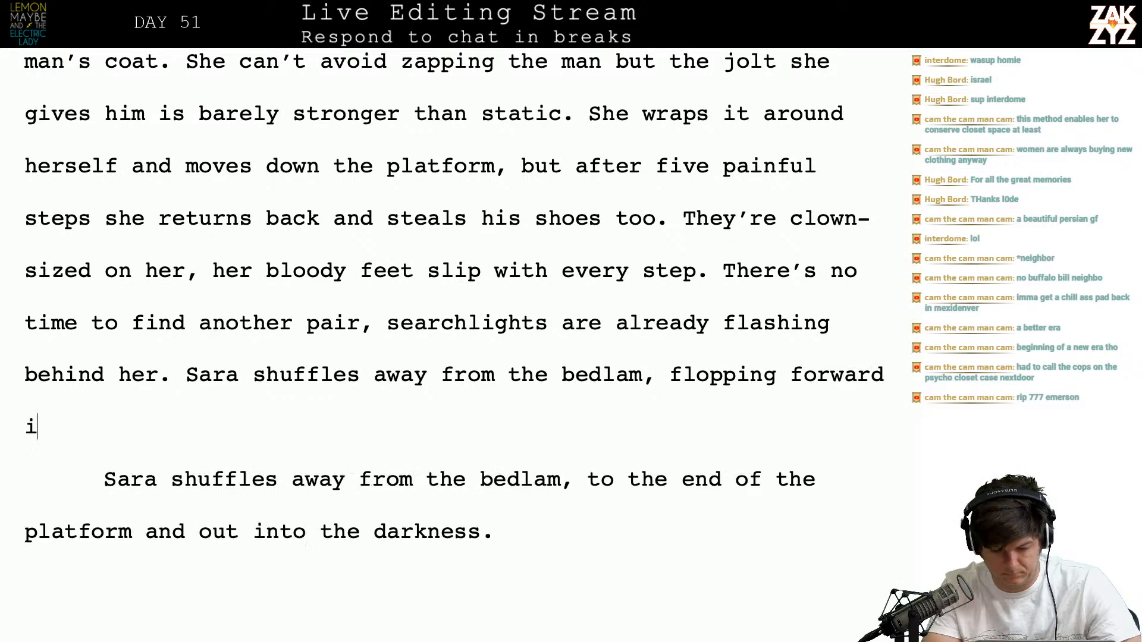
{"action": "type", "text": "r stolen shoe"}
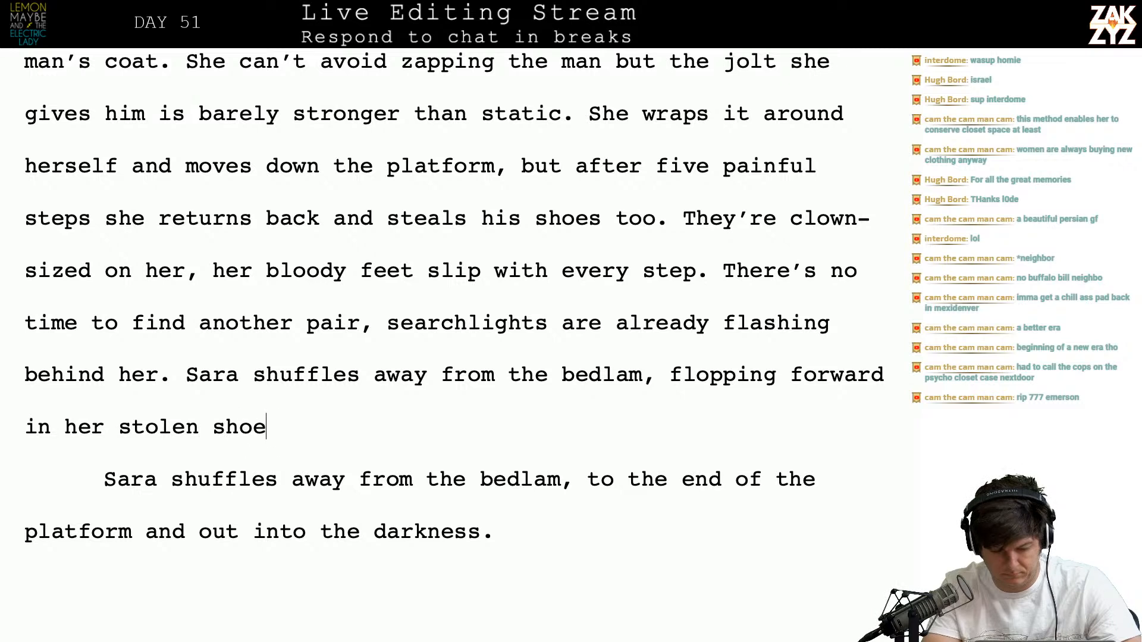
{"action": "type", "text": "s. She"}
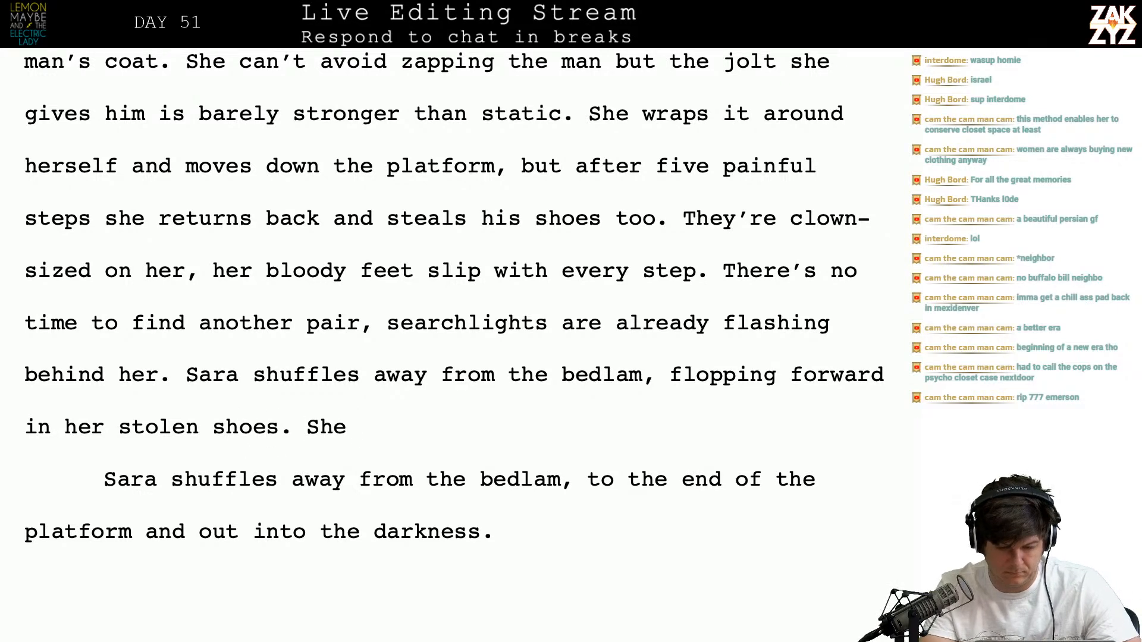
{"action": "key", "text": "BackSpace"}
{"action": "key", "text": "BackSpace"}
{"action": "key", "text": "BackSpace"}
{"action": "key", "text": "BackSpace"}
{"action": "type", "text": "She moves do"}
{"action": "key", "text": "BackSpace"}
{"action": "key", "text": "BackSpace"}
{"action": "type", "text": "to"}
{"action": "key", "text": "BackSpace"}
{"action": "key", "text": "BackSpace"}
{"action": "key", "text": "BackSpace"}
{"action": "key", "text": "BackSpace"}
{"action": "key", "text": "BackSpace"}
{"action": "key", "text": "BackSpace"}
{"action": "key", "text": "BackSpace"}
{"action": "key", "text": "BackSpace"}
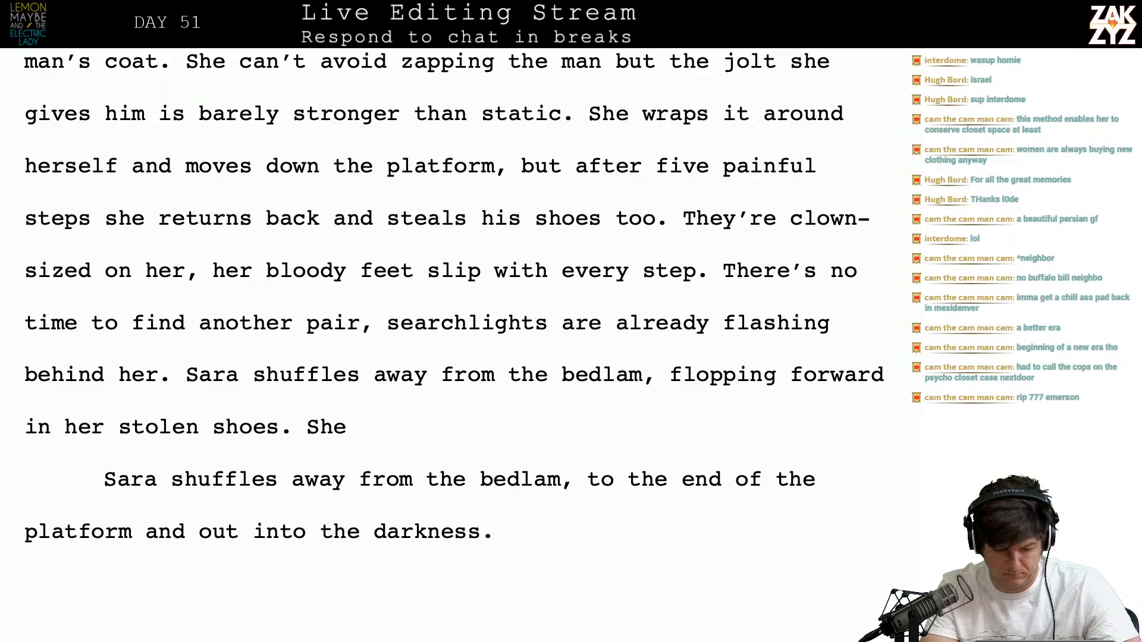
Replace everything after “flopping” with “to the end of the platform and out into the darkness.”
{"action": "key", "text": "BackSpace"}
{"action": "key", "text": "BackSpace"}
{"action": "key", "text": "BackSpace"}
{"action": "key", "text": "BackSpace"}
{"action": "key", "text": "BackSpace"}
{"action": "key", "text": "BackSpace"}
{"action": "key", "text": "BackSpace"}
{"action": "key", "text": "BackSpace"}
{"action": "key", "text": "BackSpace"}
{"action": "key", "text": "BackSpace"}
{"action": "key", "text": "BackSpace"}
{"action": "key", "text": "BackSpace"}
{"action": "key", "text": "BackSpace"}
{"action": "key", "text": "BackSpace"}
{"action": "key", "text": "BackSpace"}
{"action": "key", "text": "BackSpace"}
{"action": "key", "text": "BackSpace"}
{"action": "key", "text": "BackSpace"}
{"action": "key", "text": "BackSpace"}
{"action": "key", "text": "BackSpace"}
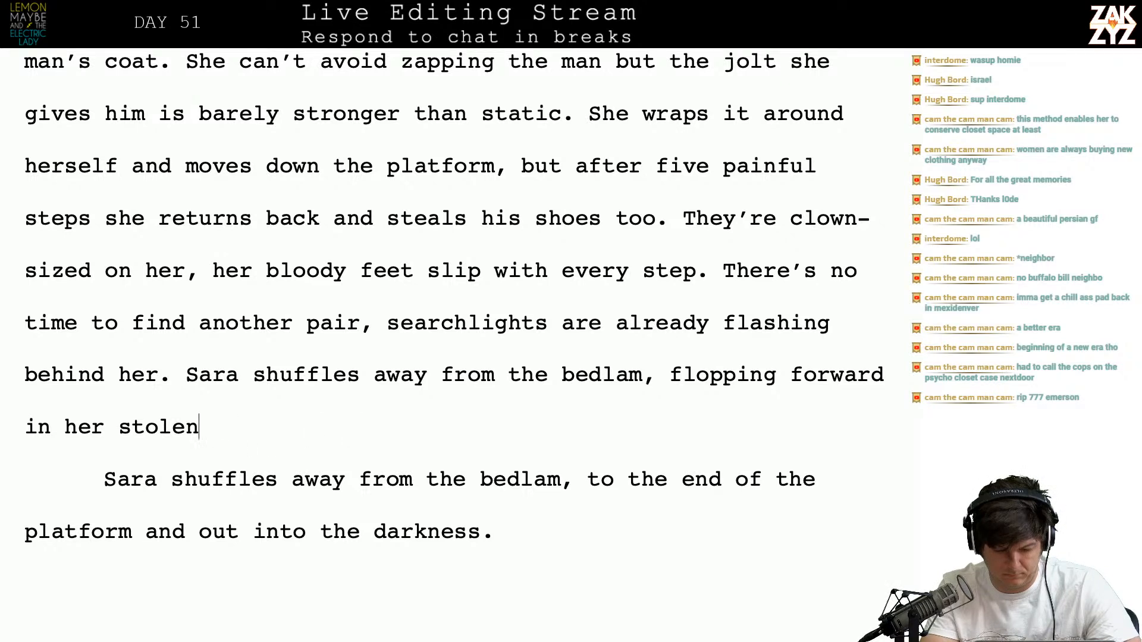
{"action": "key", "text": "BackSpace"}
{"action": "key", "text": "BackSpace"}
{"action": "key", "text": "BackSpace"}
{"action": "key", "text": "BackSpace"}
{"action": "key", "text": "BackSpace"}
{"action": "key", "text": "BackSpace"}
{"action": "key", "text": "BackSpace"}
{"action": "key", "text": "BackSpace"}
{"action": "key", "text": "BackSpace"}
{"action": "type", "text": "to the end of t"}
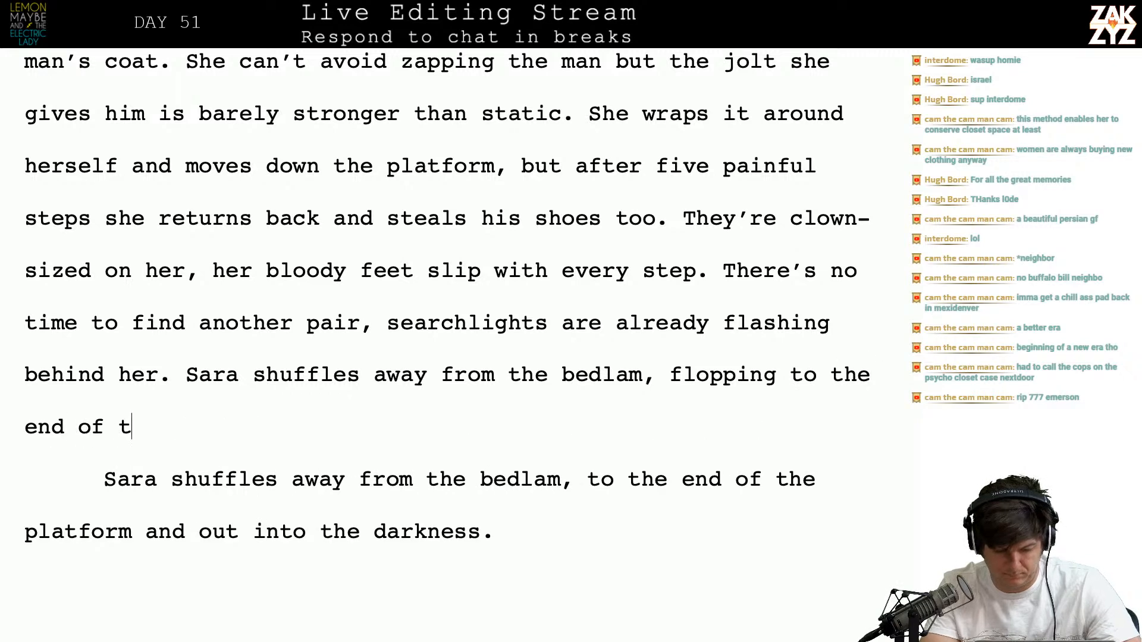
{"action": "type", "text": "he platform a"}
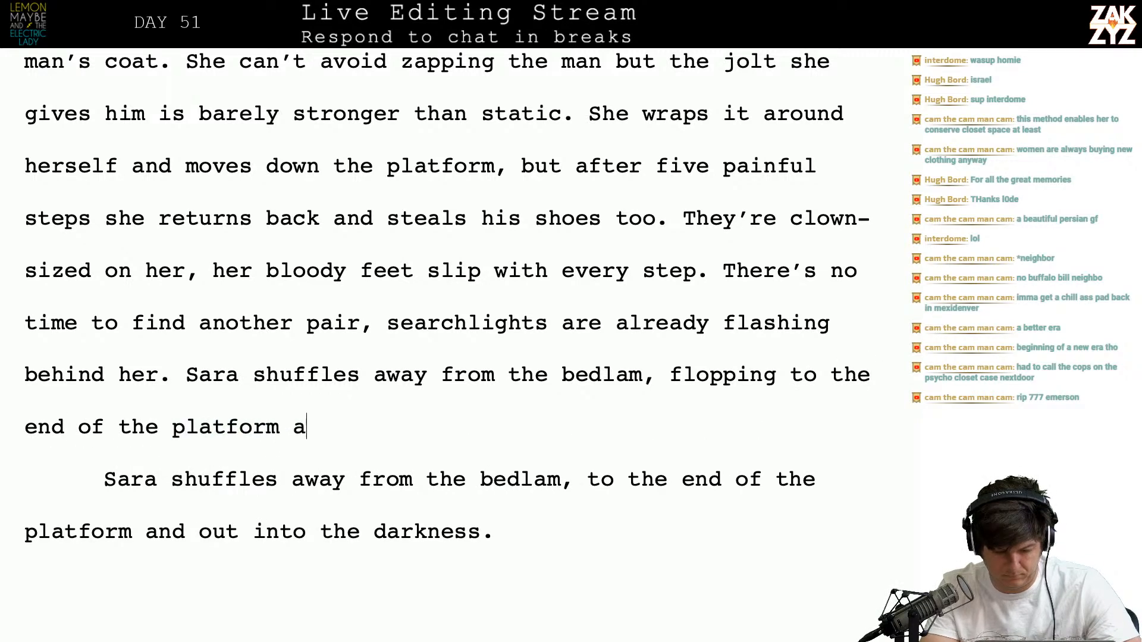
{"action": "type", "text": "nd out into the darkness."}
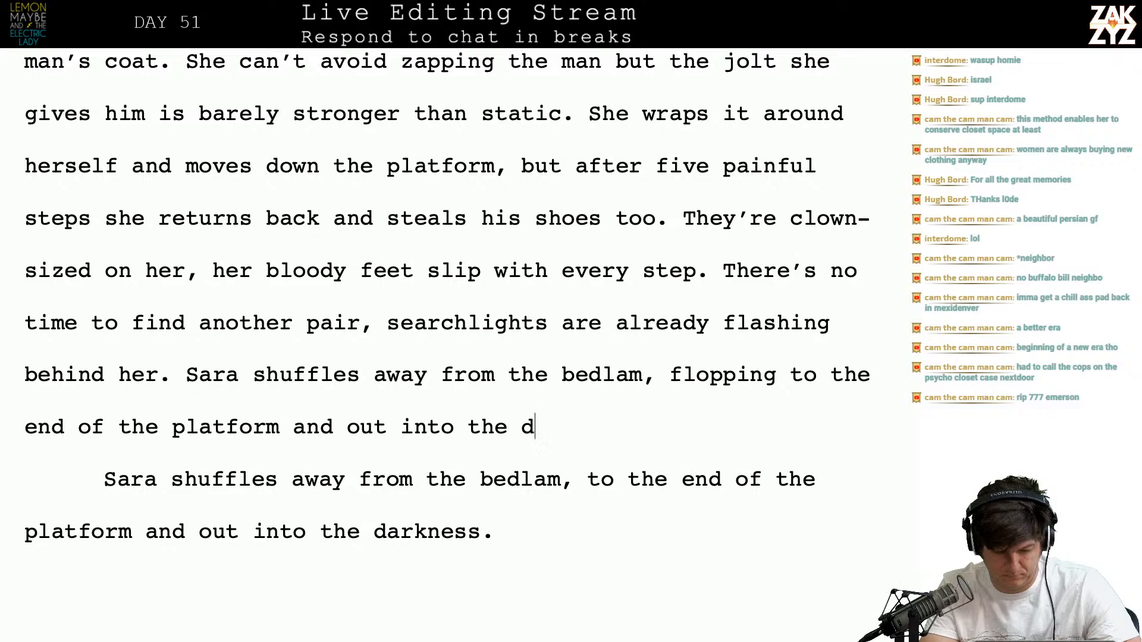
Delete the leftover duplicate paragraph beginning “Sara shuffles away from the bedlam, to the end of the platform”
{"action": "key", "text": "shift+Down"}
{"action": "key", "text": "shift+Down"}
{"action": "key", "text": "BackSpace"}
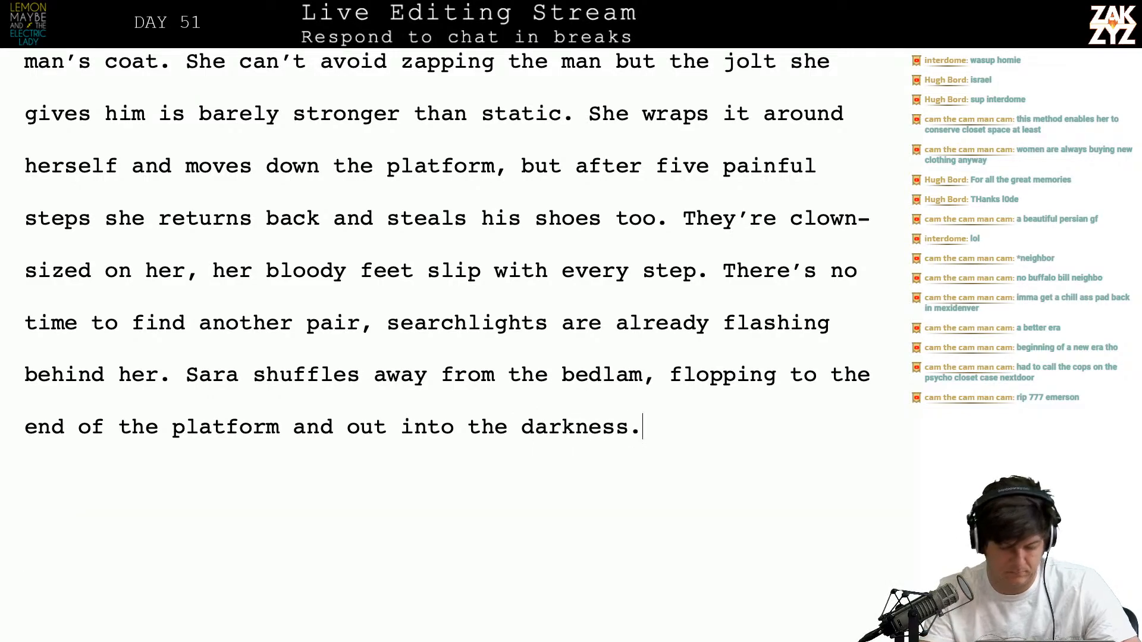
Reread the Abattoir chapter from its heading through the coat and shoe theft to the following chapter
{"action": "scroll", "coordinate": [446, 344], "scroll_direction": "up", "scroll_amount": 10}
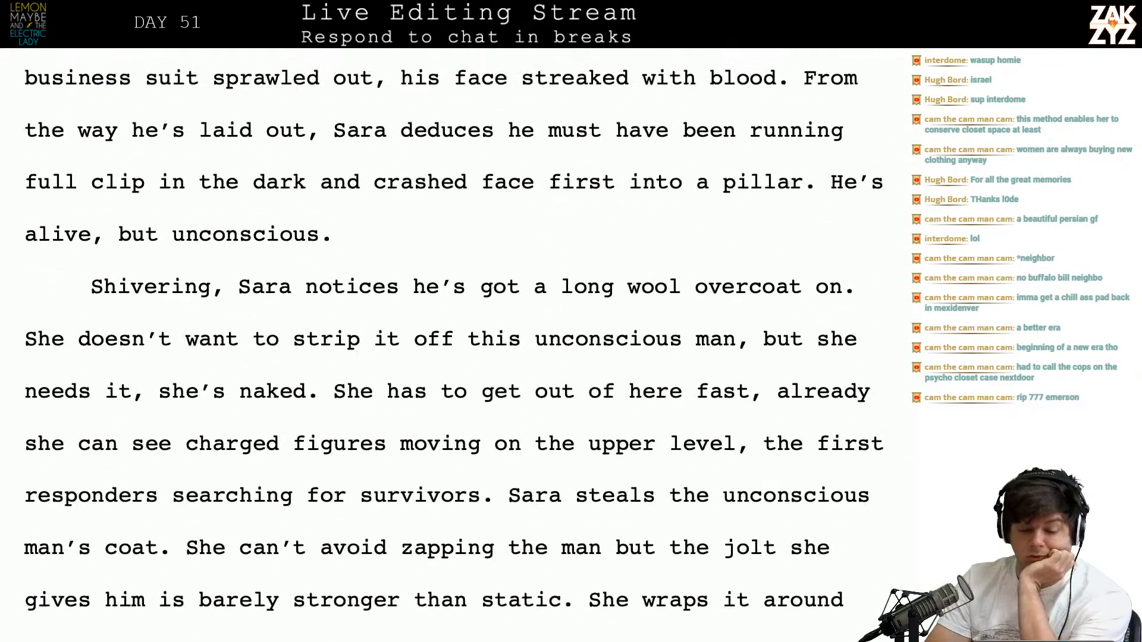
{"action": "scroll", "coordinate": [788, 336], "scroll_direction": "up", "scroll_amount": 12}
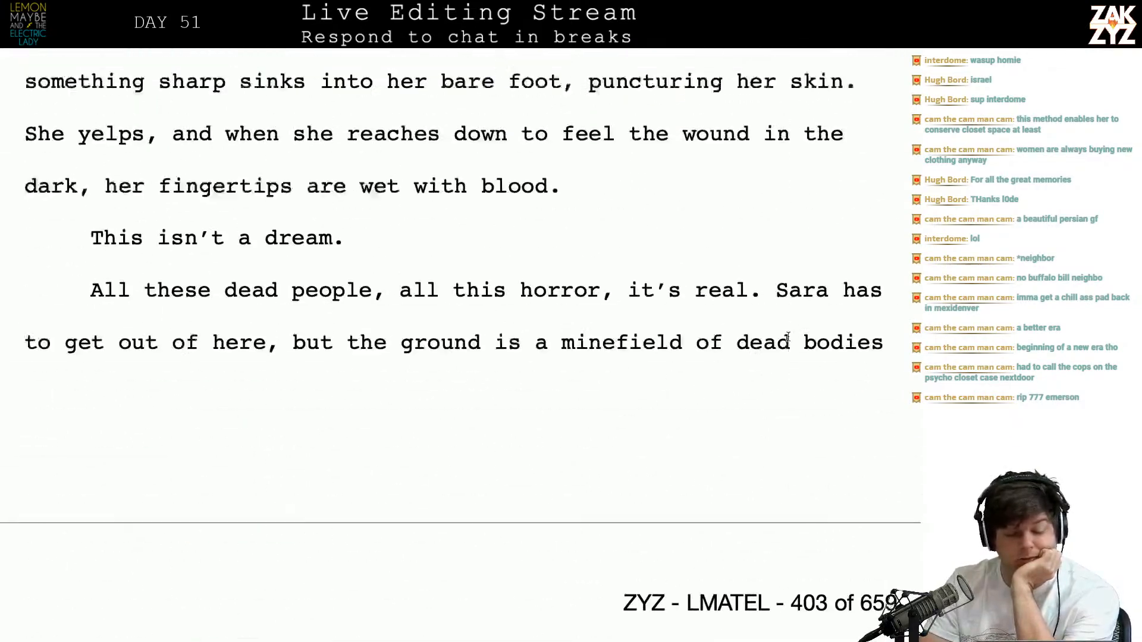
{"action": "scroll", "coordinate": [787, 336], "scroll_direction": "down", "scroll_amount": 2}
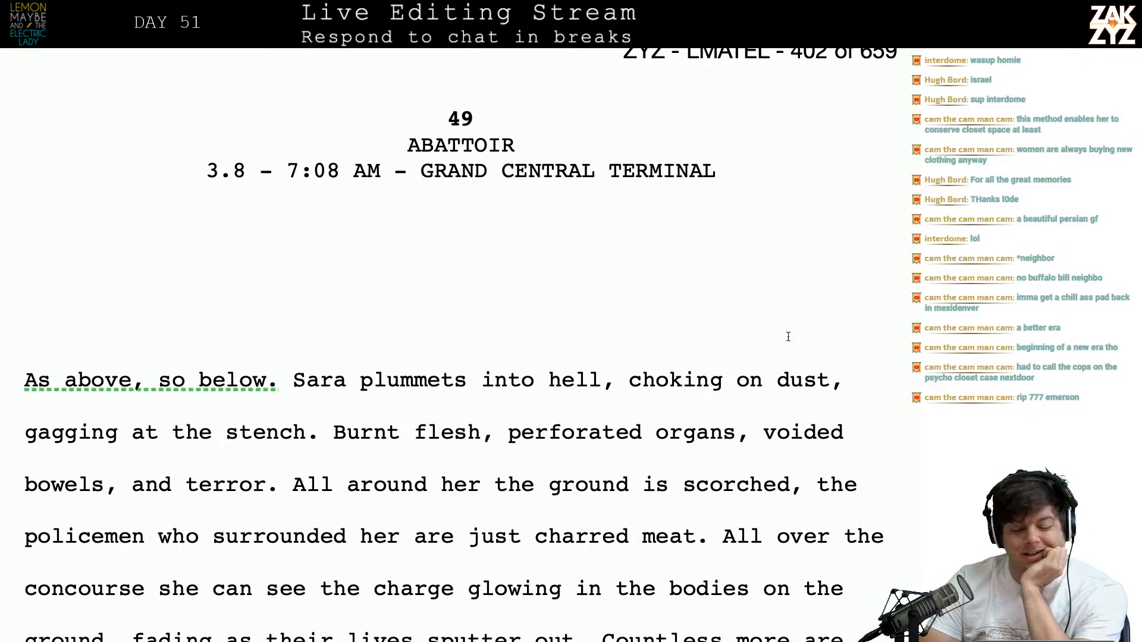
{"action": "scroll", "coordinate": [788, 336], "scroll_direction": "down", "scroll_amount": 3}
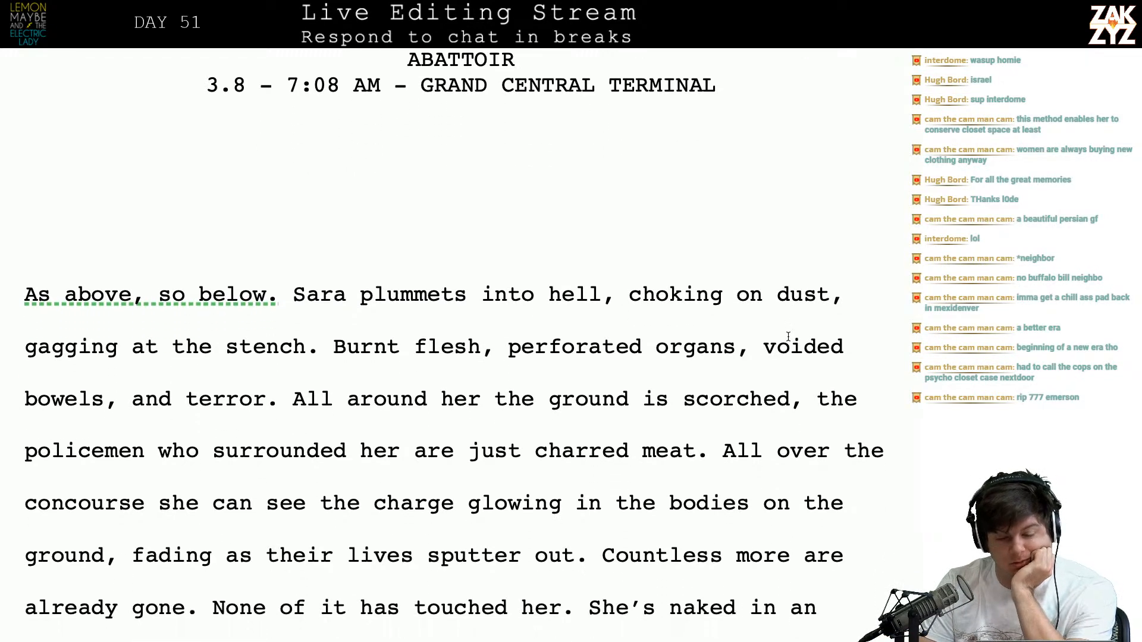
{"action": "scroll", "coordinate": [788, 337], "scroll_direction": "down", "scroll_amount": 14}
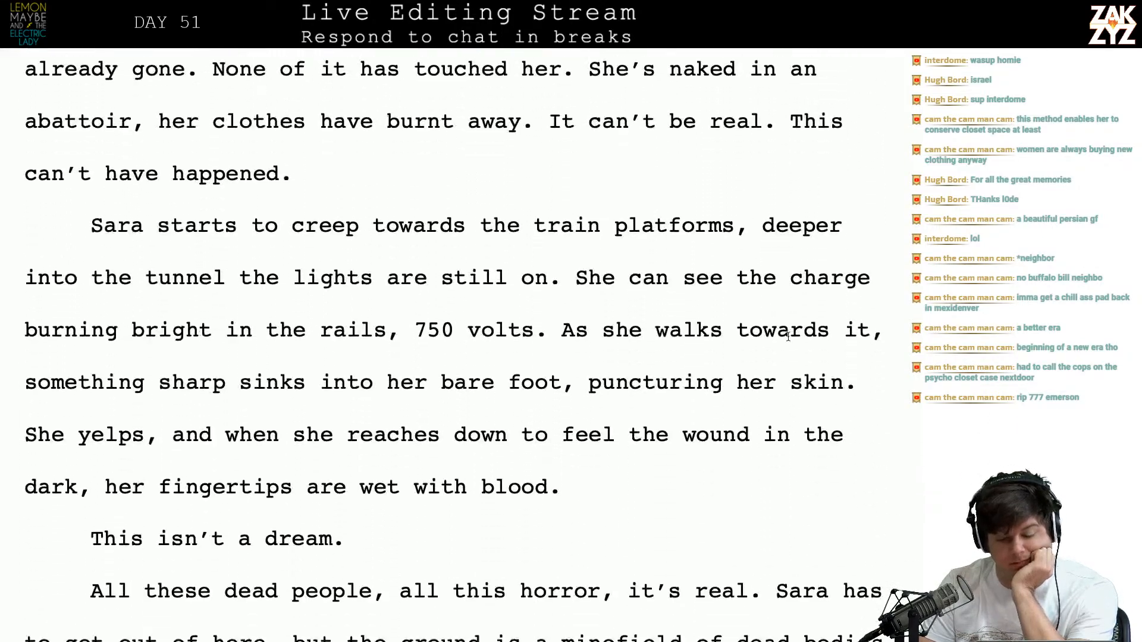
{"action": "scroll", "coordinate": [788, 337], "scroll_direction": "down", "scroll_amount": 5}
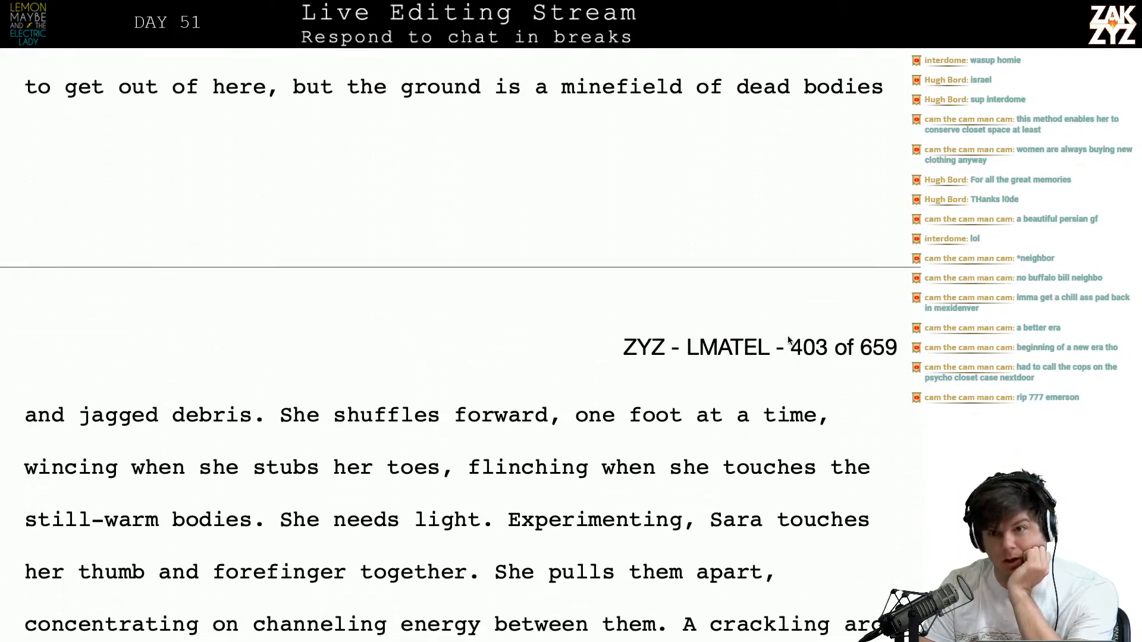
{"action": "scroll", "coordinate": [788, 336], "scroll_direction": "down", "scroll_amount": 11}
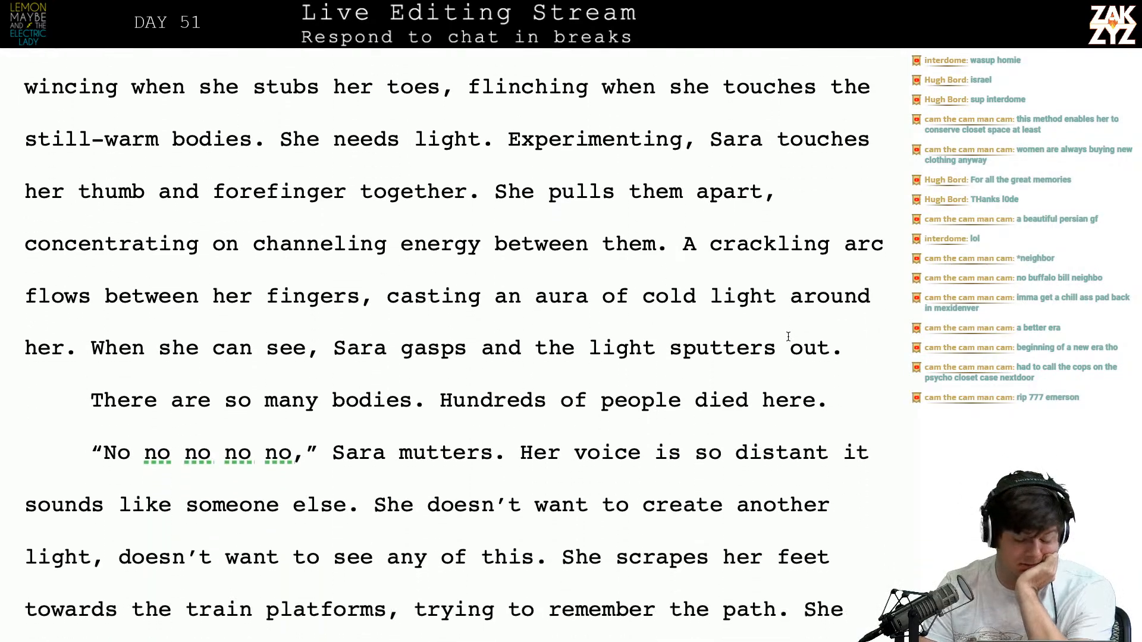
{"action": "scroll", "coordinate": [788, 337], "scroll_direction": "down", "scroll_amount": 20}
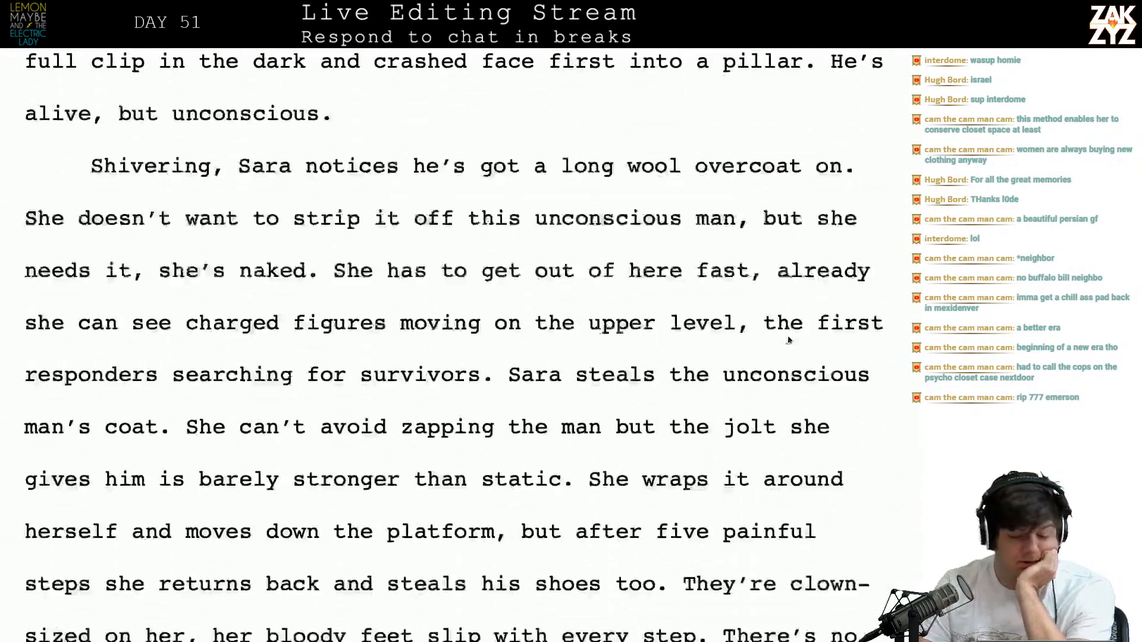
{"action": "scroll", "coordinate": [787, 336], "scroll_direction": "down", "scroll_amount": 2}
{"action": "scroll", "coordinate": [789, 334], "scroll_direction": "up", "scroll_amount": 5}
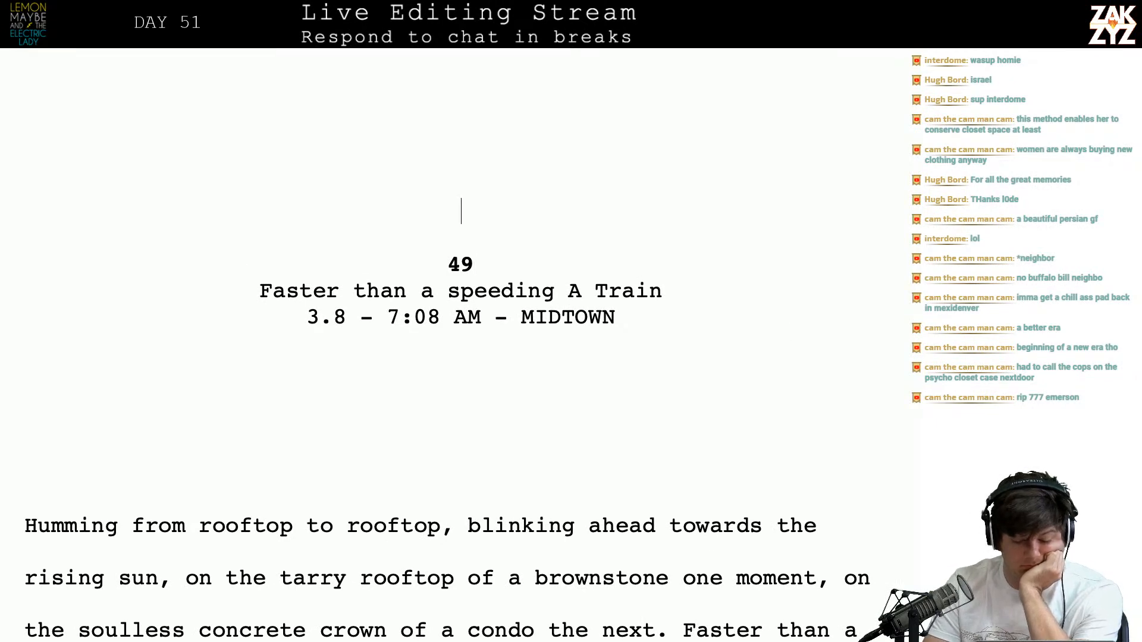
Retype the chapter number above the “Faster than a speeding A Train” title
{"action": "scroll", "coordinate": [461, 284], "scroll_direction": "down", "scroll_amount": 3}
{"action": "scroll", "coordinate": [461, 284], "scroll_direction": "up", "scroll_amount": 5}
{"action": "scroll", "coordinate": [461, 283], "scroll_direction": "down", "scroll_amount": 2}
{"action": "scroll", "coordinate": [460, 283], "scroll_direction": "up", "scroll_amount": 3}
{"action": "scroll", "coordinate": [461, 278], "scroll_direction": "down", "scroll_amount": 7}
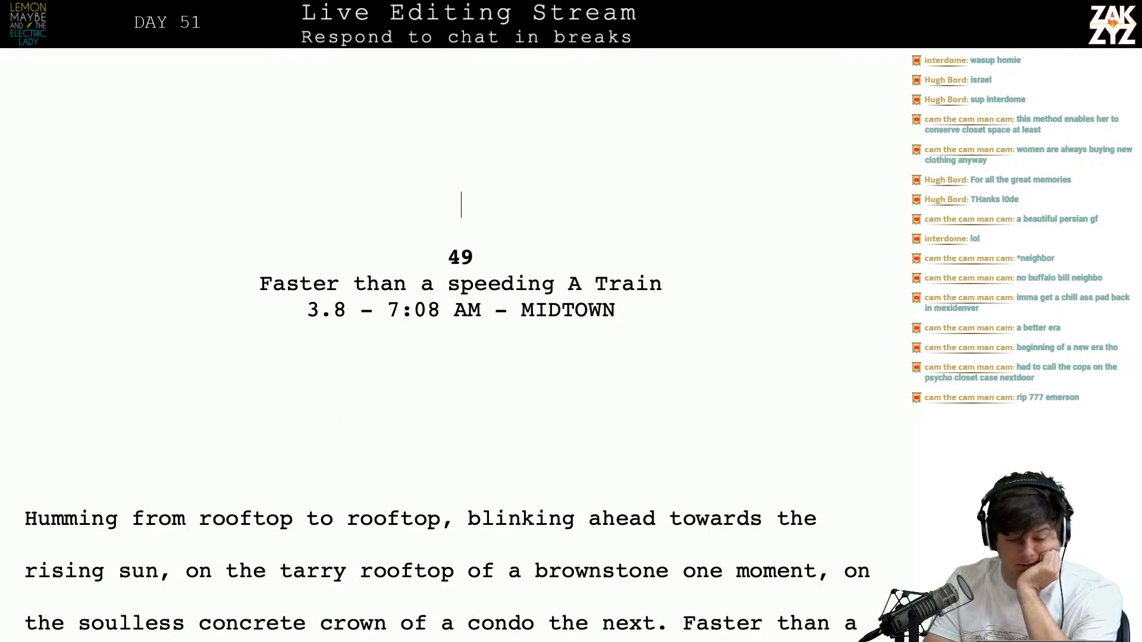
{"action": "scroll", "coordinate": [461, 99], "scroll_direction": "up", "scroll_amount": 5}
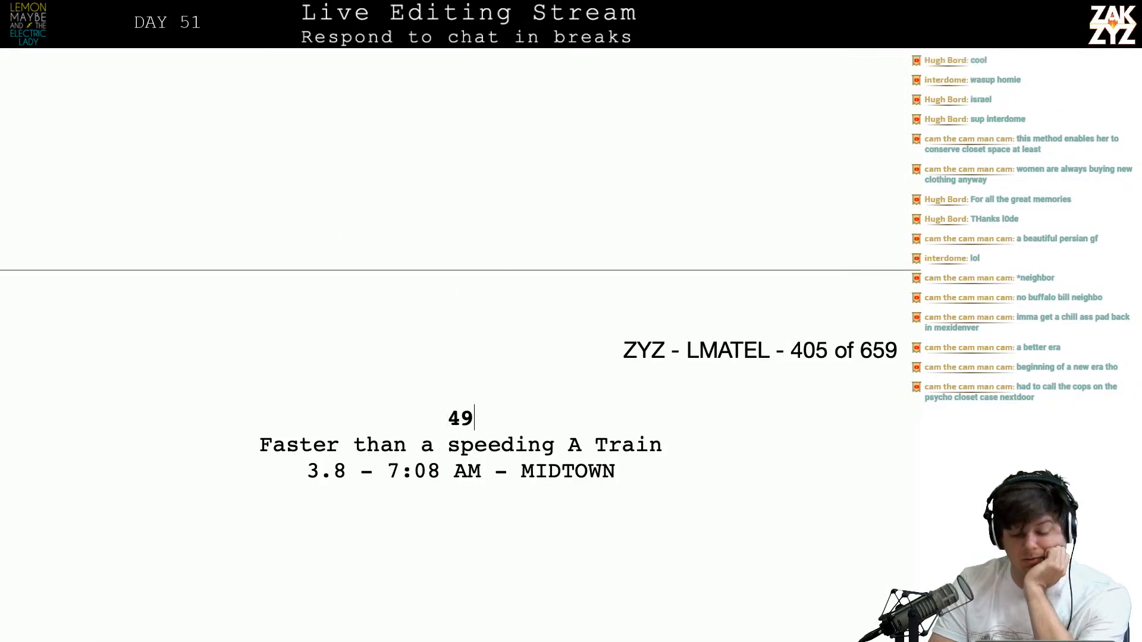
{"action": "key", "text": "BackSpace"}
{"action": "key", "text": "BackSpace"}
{"action": "type", "text": "50"}
{"action": "key", "text": "BackSpace"}
{"action": "type", "text": "9"}
Check the chapter number on the Abattoir heading and look over its passage about crossing the dark concourse
{"action": "scroll", "coordinate": [461, 339], "scroll_direction": "up", "scroll_amount": 20}
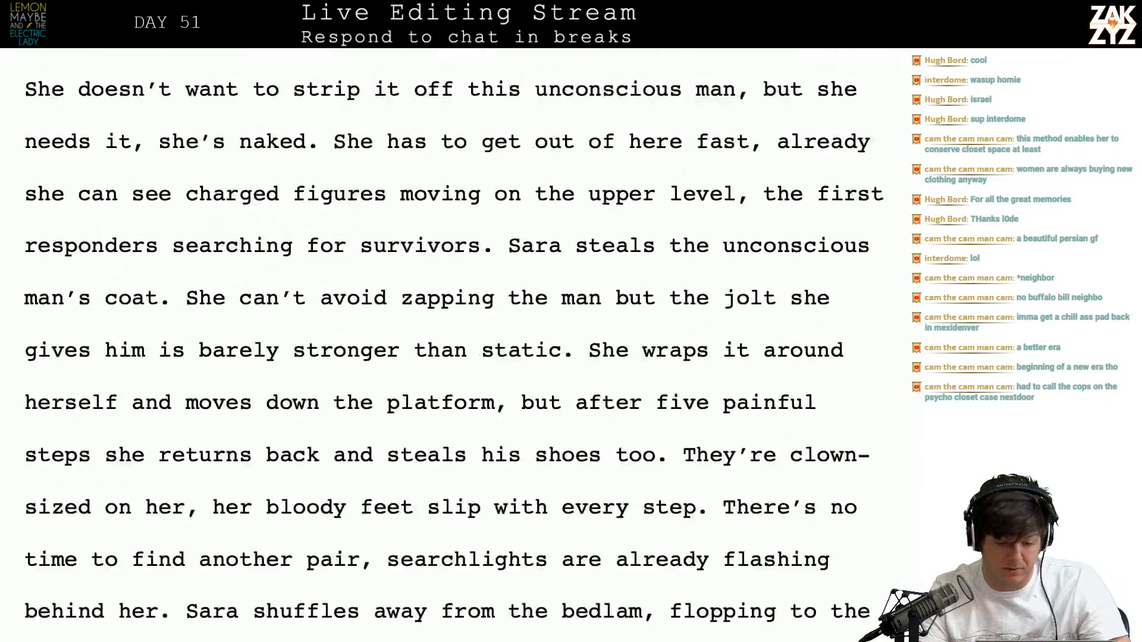
{"action": "scroll", "coordinate": [461, 339], "scroll_direction": "down", "scroll_amount": 15}
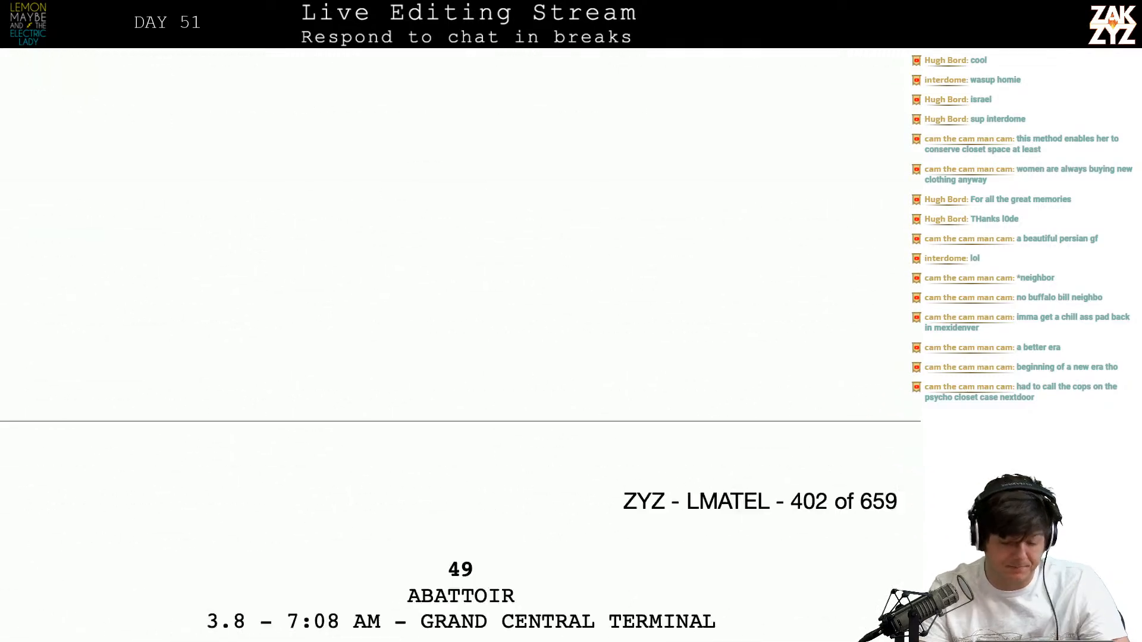
{"action": "scroll", "coordinate": [455, 350], "scroll_direction": "down", "scroll_amount": 1}
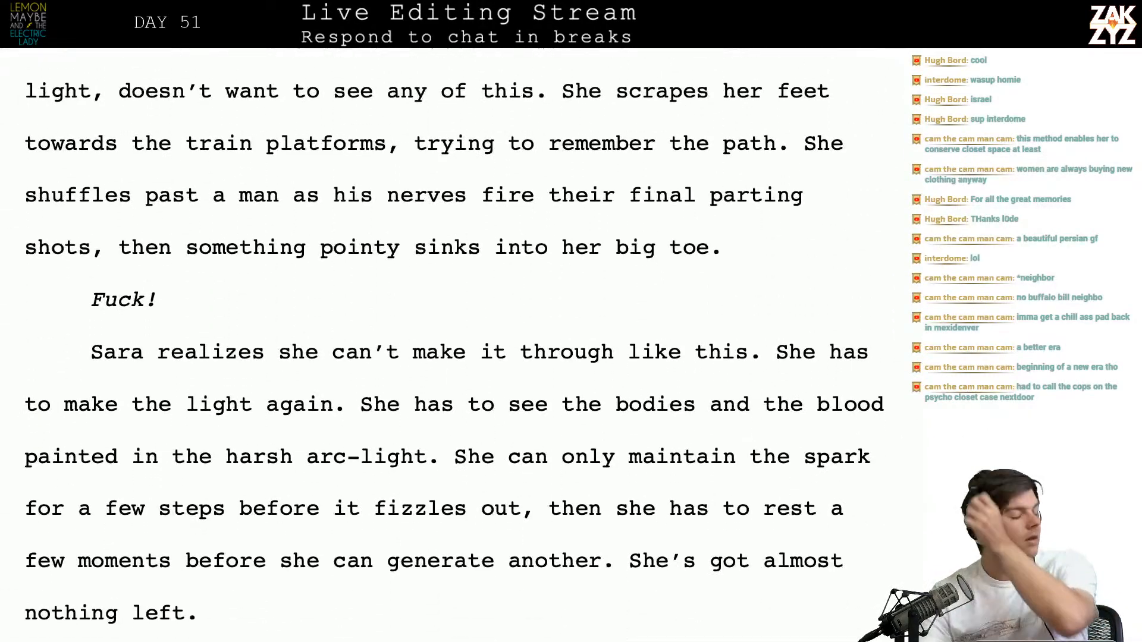
Read from the Abattoir passage about the fading spark through the chapter's end and into the opening of “Faster than a speeding A Train”
{"action": "scroll", "coordinate": [442, 342], "scroll_direction": "down", "scroll_amount": 6}
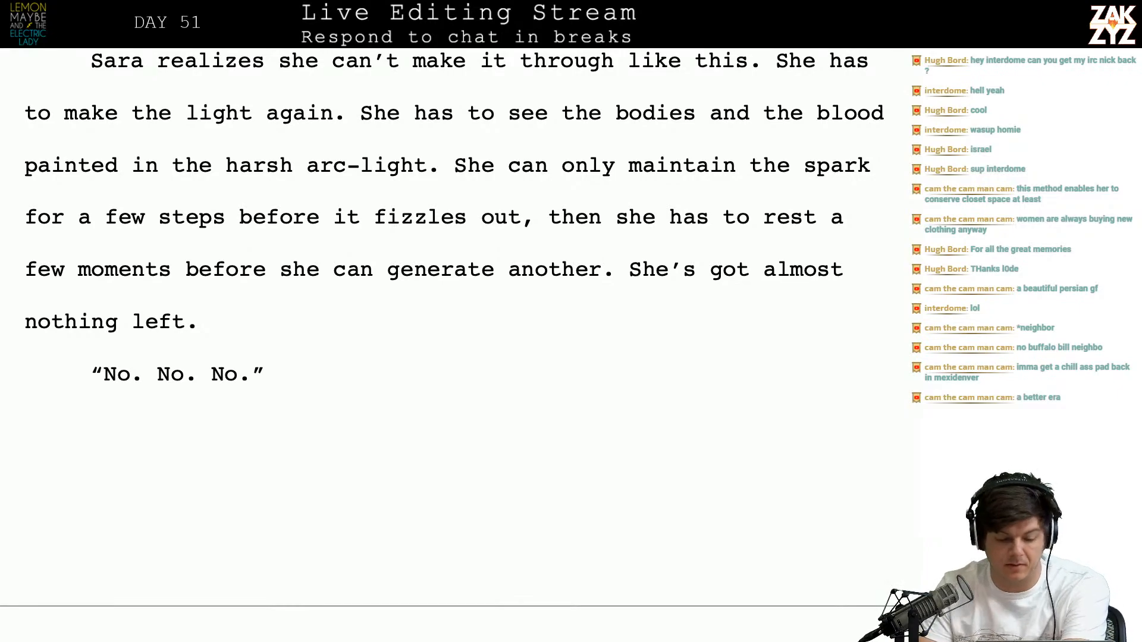
{"action": "scroll", "coordinate": [446, 297], "scroll_direction": "down", "scroll_amount": 15}
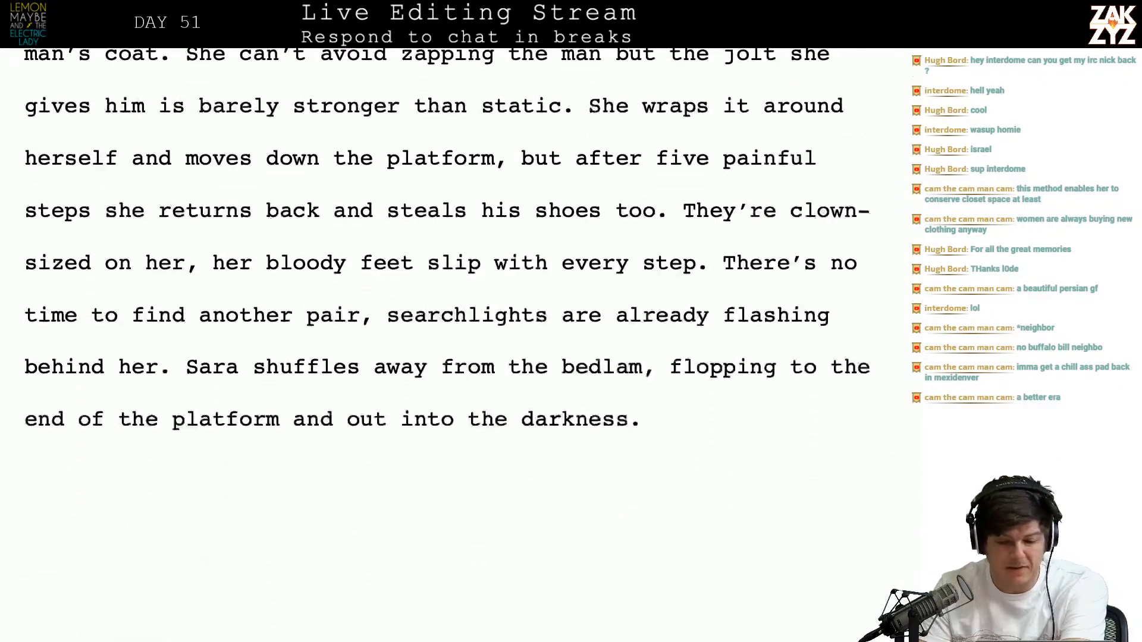
{"action": "scroll", "coordinate": [576, 206], "scroll_direction": "down", "scroll_amount": 10}
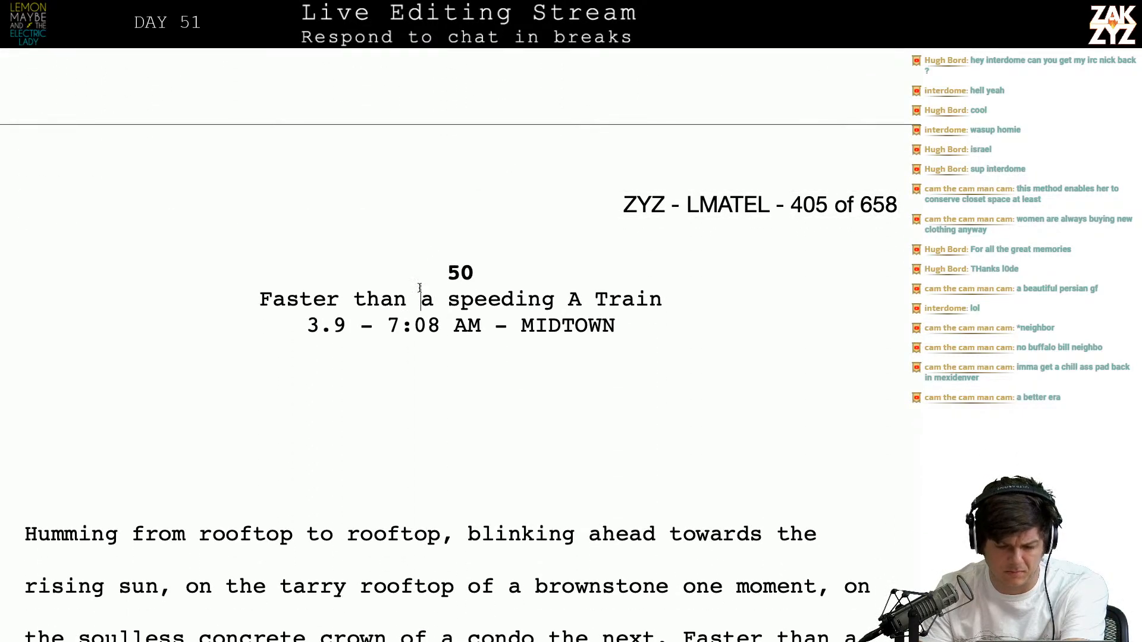
{"action": "key", "text": "End"}
{"action": "key", "text": "Down"}
{"action": "key", "text": "Down"}
{"action": "key", "text": "Down"}
{"action": "key", "text": "Down"}
{"action": "key", "text": "Down"}
{"action": "key", "text": "Down"}
{"action": "key", "text": "Down"}
{"action": "key", "text": "Down"}
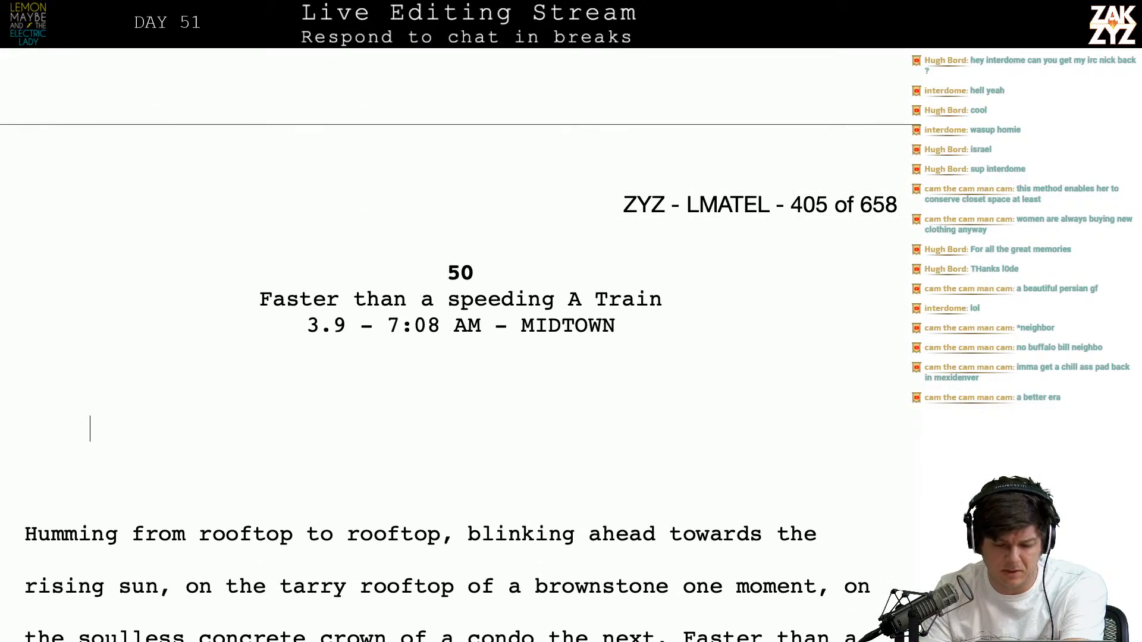
{"action": "key", "text": "Down"}
{"action": "key", "text": "Down"}
{"action": "key", "text": "Down"}
{"action": "key", "text": "Down"}
{"action": "key", "text": "Down"}
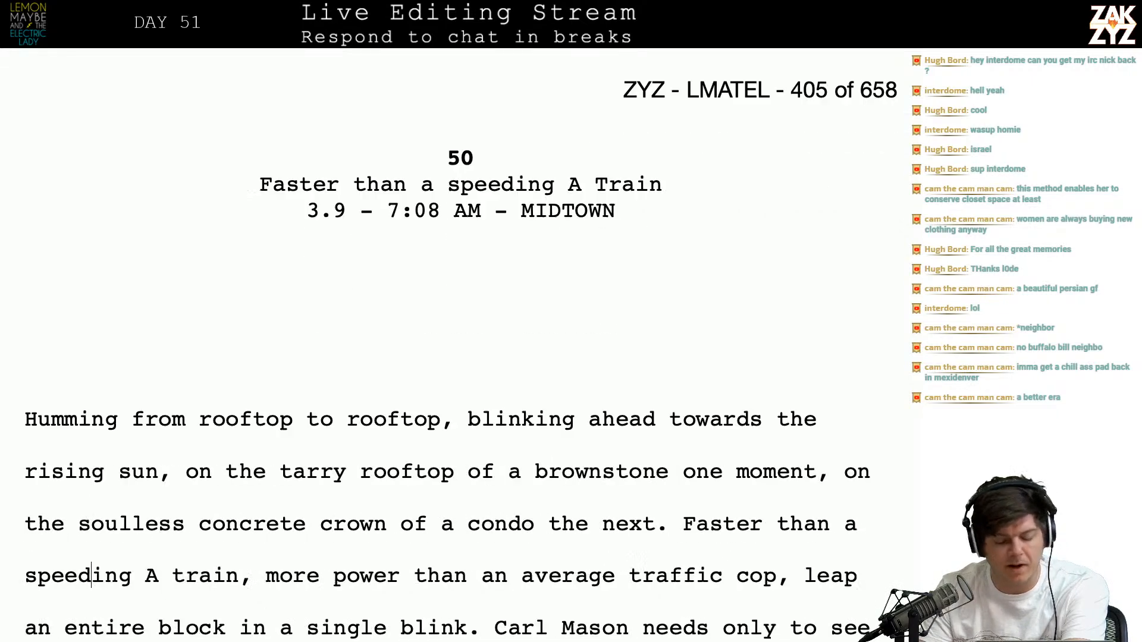
{"action": "scroll", "coordinate": [447, 353], "scroll_direction": "down", "scroll_amount": 5}
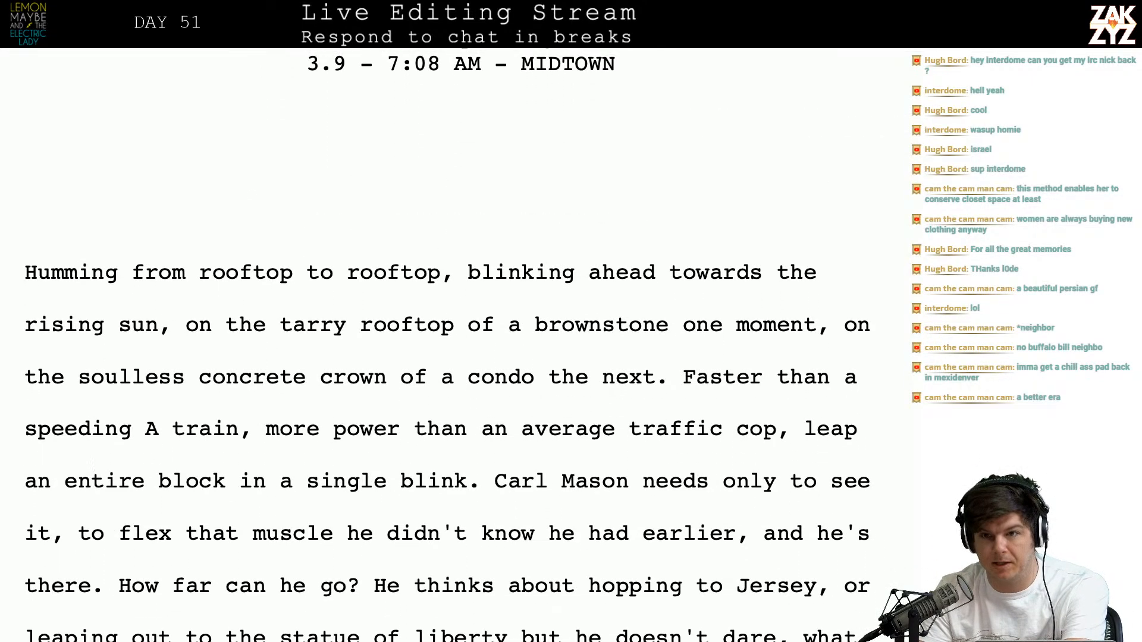
Reread the chapter 50 heading and its opening paragraph about moving from rooftop to rooftop
{"action": "scroll", "coordinate": [418, 286], "scroll_direction": "up", "scroll_amount": 7}
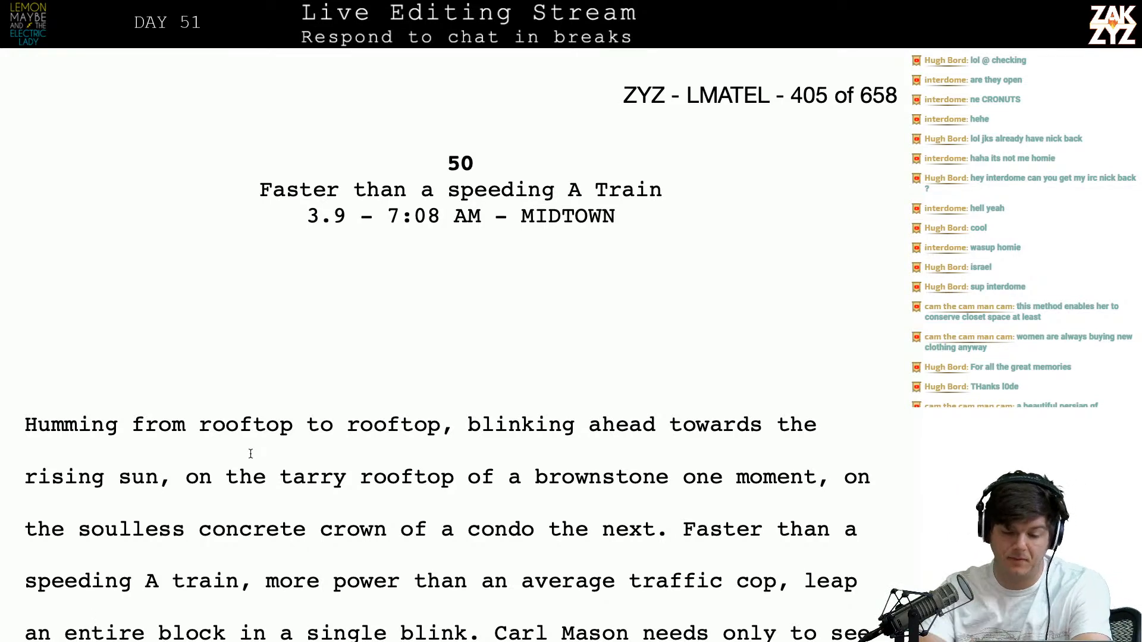
{"action": "scroll", "coordinate": [250, 453], "scroll_direction": "down", "scroll_amount": 2}
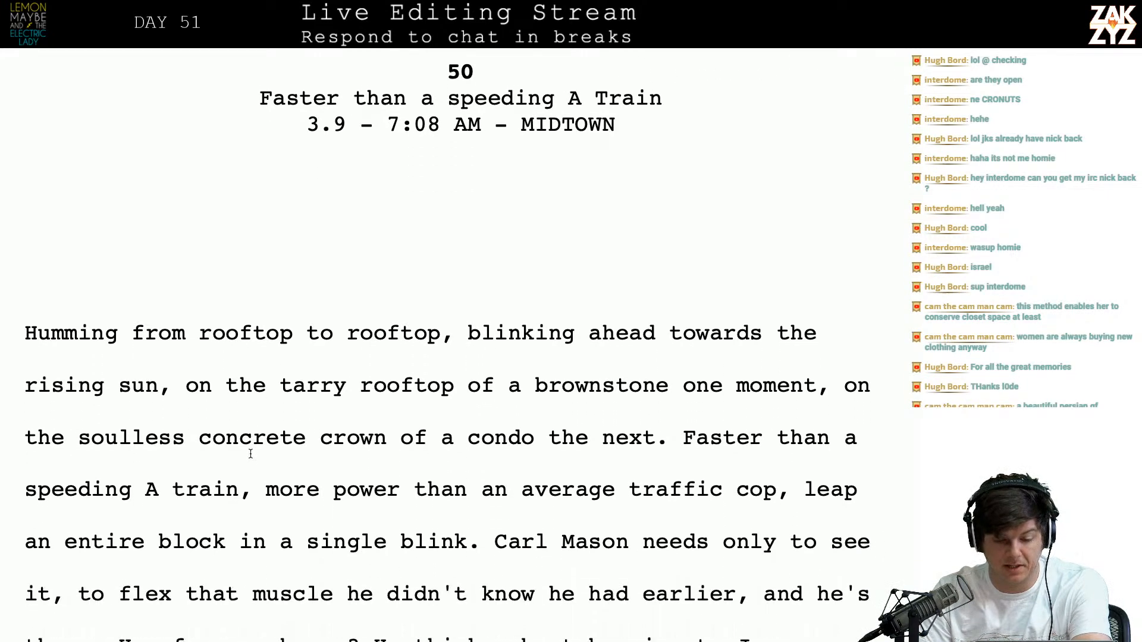
{"action": "scroll", "coordinate": [251, 454], "scroll_direction": "down", "scroll_amount": 2}
{"action": "scroll", "coordinate": [250, 454], "scroll_direction": "up", "scroll_amount": 6}
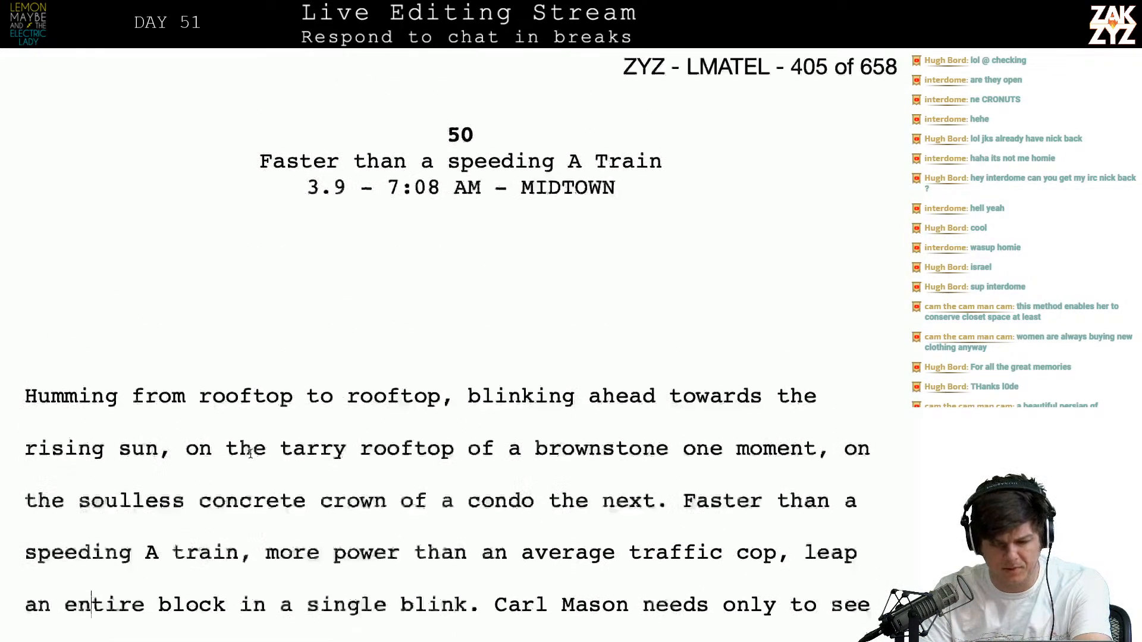
{"action": "left_click", "coordinate": [430, 277]}
{"action": "key", "text": "Up"}
{"action": "key", "text": "Down"}
{"action": "key", "text": "Left"}
{"action": "key", "text": "Left"}
{"action": "key", "text": "Left"}
{"action": "key", "text": "Left"}
{"action": "key", "text": "Left"}
{"action": "key", "text": "Left"}
{"action": "key", "text": "Left"}
{"action": "key", "text": "Down"}
{"action": "key", "text": "Right"}
{"action": "key", "text": "Right"}
{"action": "key", "text": "Right"}
{"action": "key", "text": "Right"}
{"action": "key", "text": "Right"}
{"action": "key", "text": "Right"}
{"action": "key", "text": "Right"}
{"action": "key", "text": "Right"}
{"action": "key", "text": "Right"}
{"action": "key", "text": "Right"}
{"action": "key", "text": "Right"}
{"action": "key", "text": "Right"}
{"action": "key", "text": "Right"}
{"action": "key", "text": "Right"}
{"action": "key", "text": "Right"}
{"action": "key", "text": "Right"}
{"action": "key", "text": "Right"}
{"action": "key", "text": "Down"}
{"action": "key", "text": "Down"}
{"action": "key", "text": "Down"}
{"action": "key", "text": "Right"}
{"action": "key", "text": "Down"}
{"action": "key", "text": "Down"}
{"action": "key", "text": "Down"}
{"action": "key", "text": "Down"}
{"action": "key", "text": "Down"}
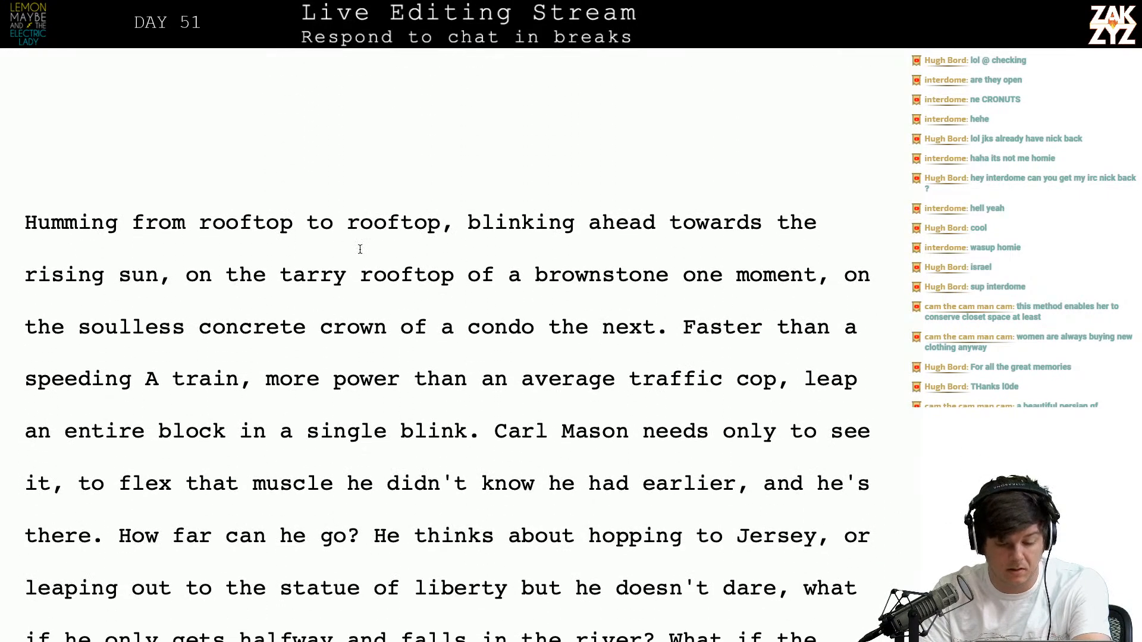
Replace the chapter's opening word “Humming” with “Blinking”
{"action": "left_click", "coordinate": [118, 236]}
{"action": "key", "text": "Left"}
{"action": "key", "text": "Left"}
{"action": "key", "text": "Left"}
{"action": "key", "text": "Left"}
{"action": "key", "text": "Left"}
{"action": "key", "text": "Left"}
{"action": "key", "text": "Left"}
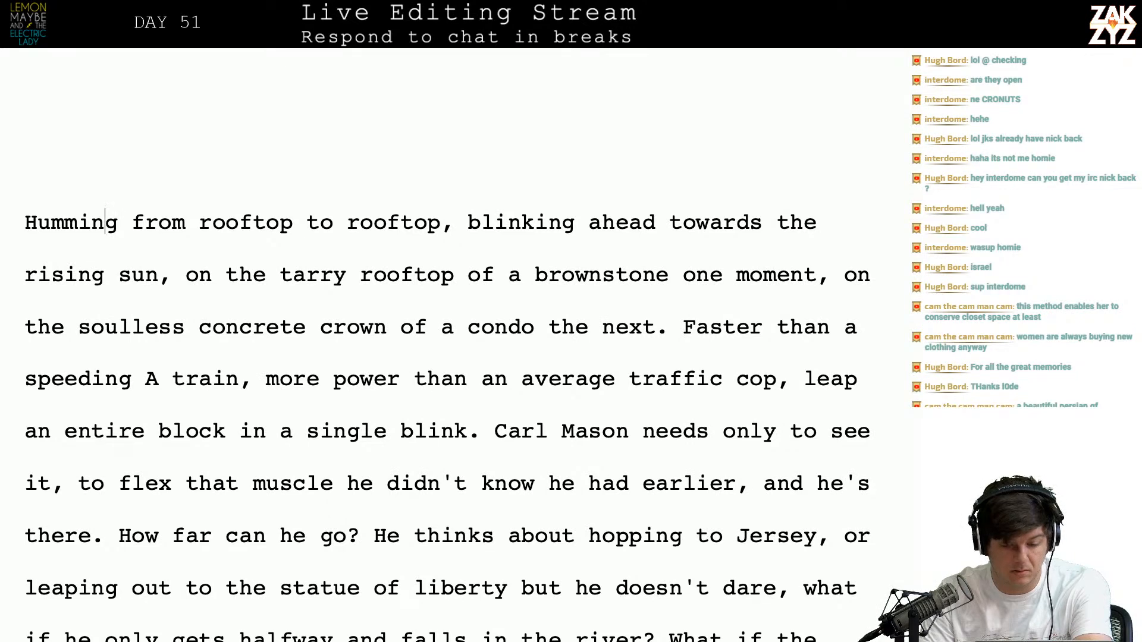
{"action": "key", "text": "Right"}
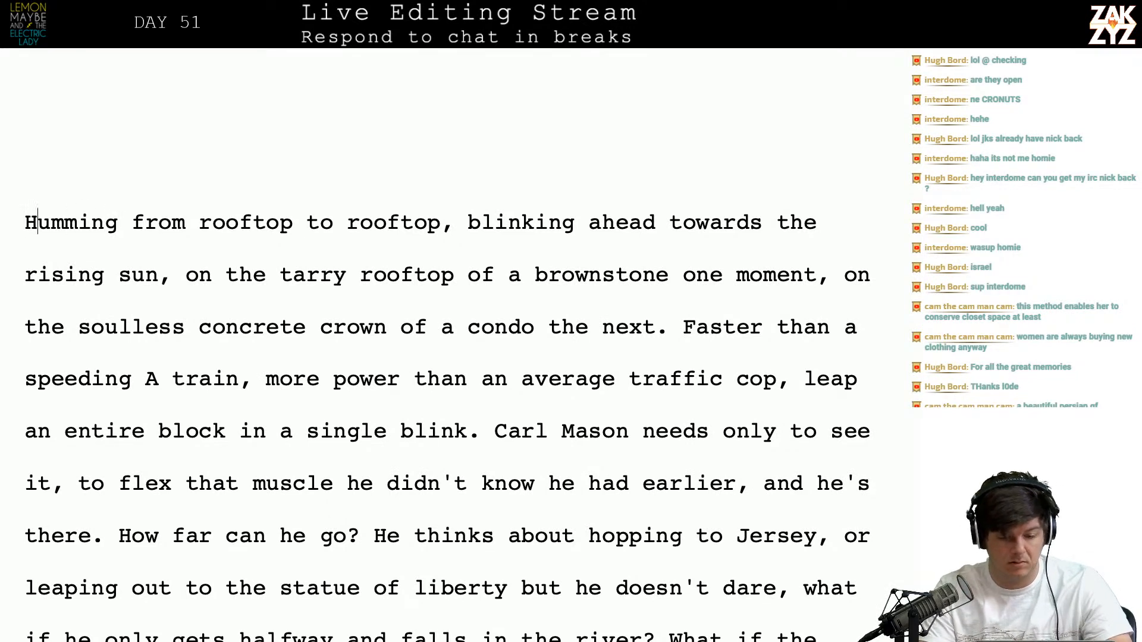
{"action": "key", "text": "Left"}
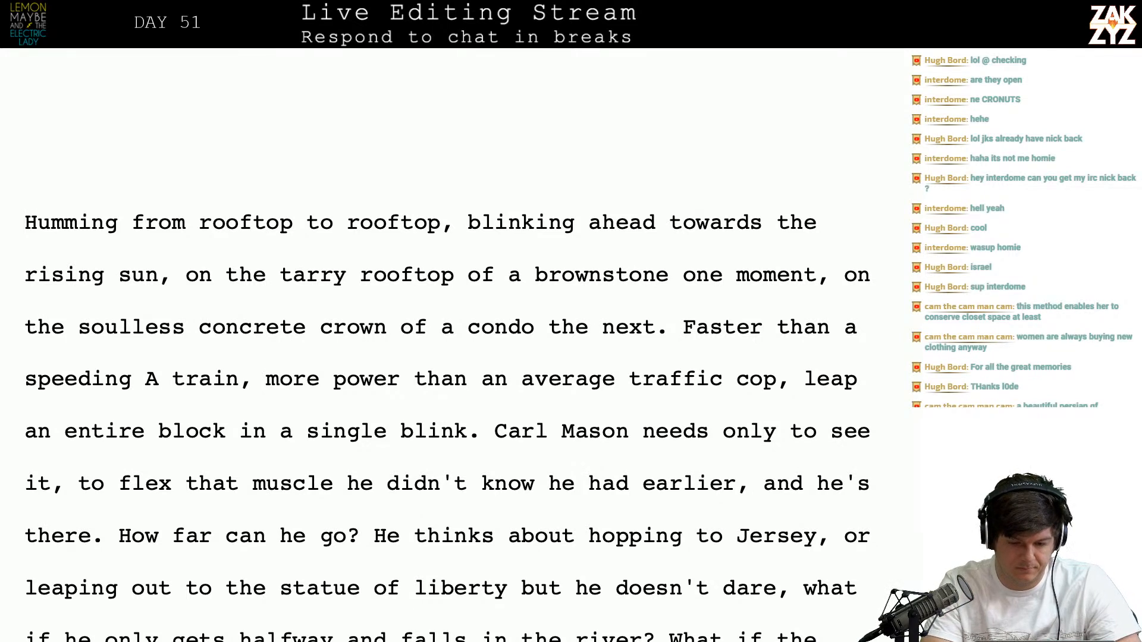
{"action": "type", "text": "Blinking"}
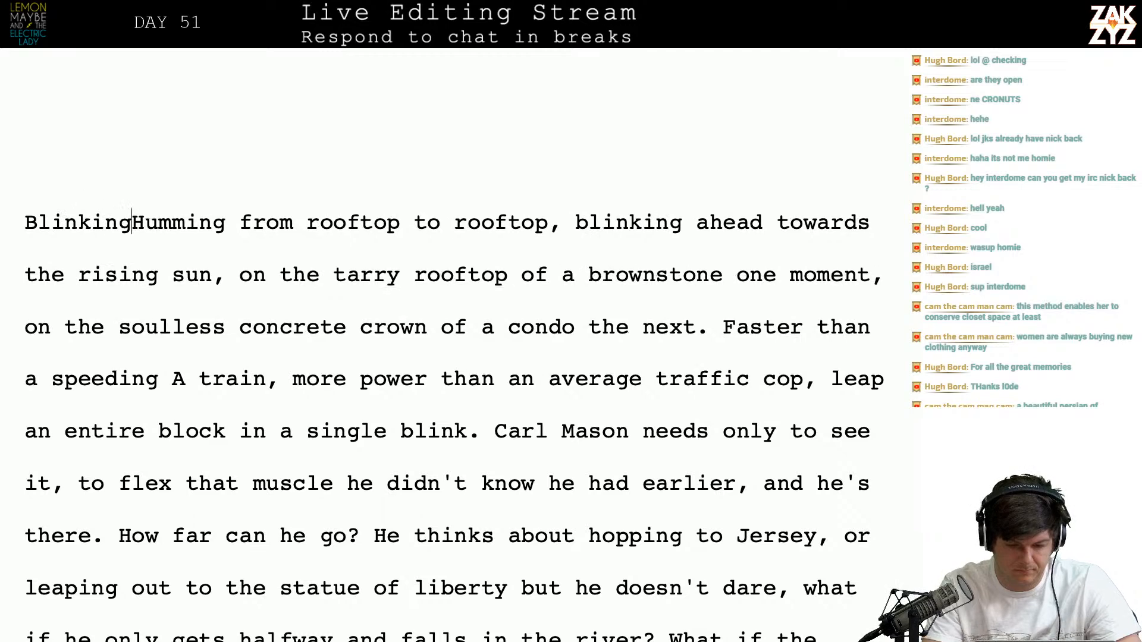
{"action": "key", "text": "shift+Right"}
{"action": "key", "text": "shift+Right"}
{"action": "key", "text": "shift+Right"}
{"action": "key", "text": "shift+Right"}
{"action": "key", "text": "shift+Right"}
{"action": "key", "text": "shift+Right"}
{"action": "key", "text": "shift+Right"}
{"action": "key", "text": "shift+Right"}
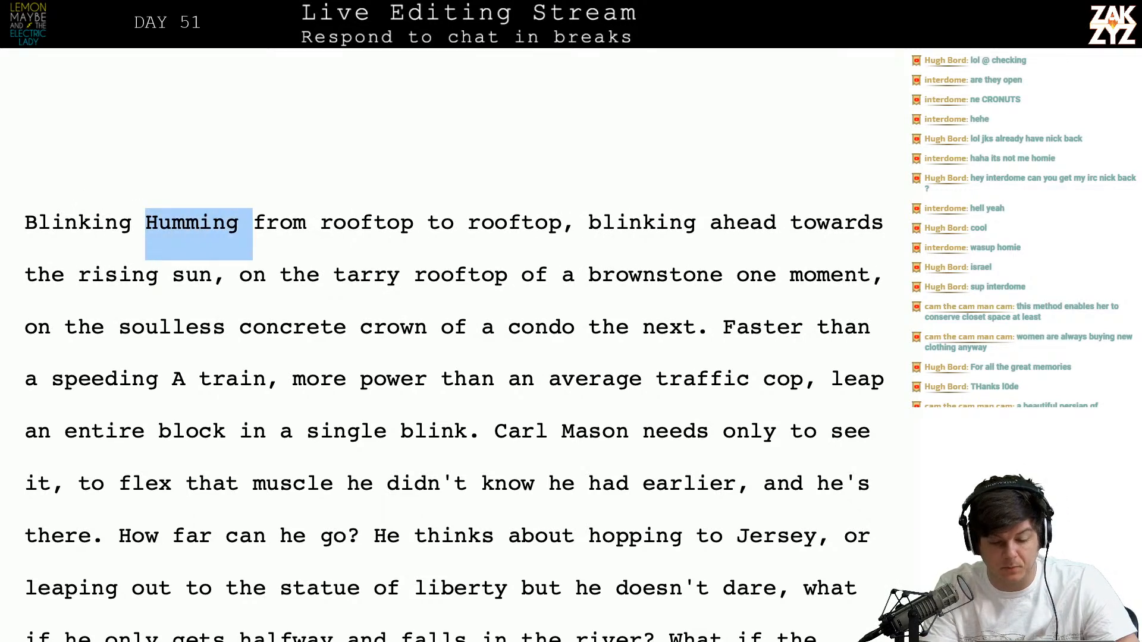
{"action": "key", "text": "BackSpace"}
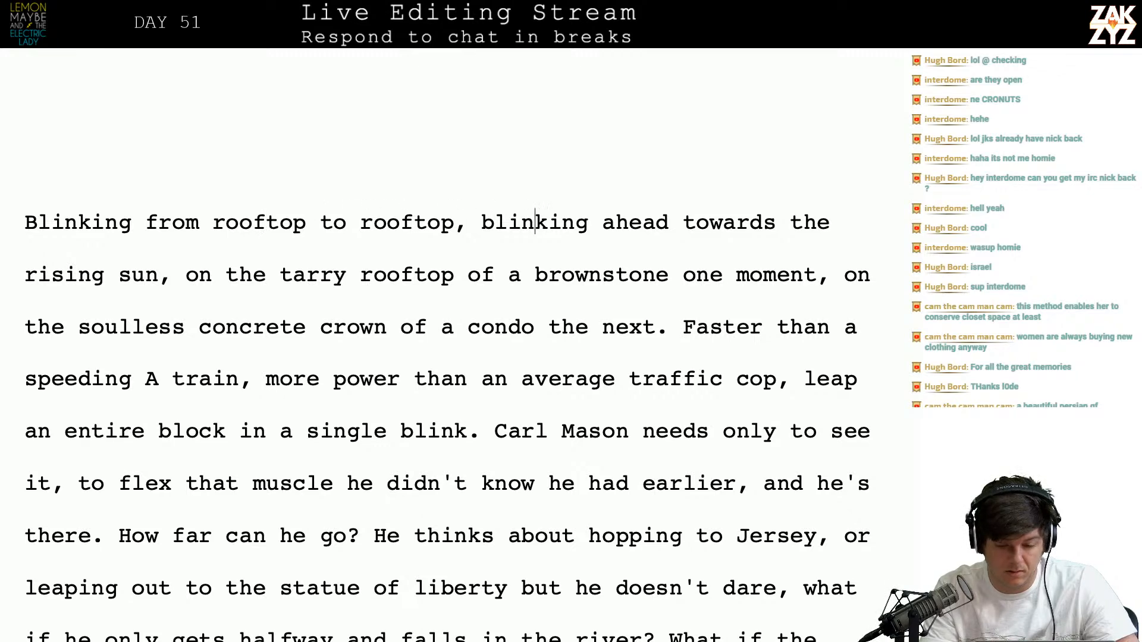
Delete the second “blinking” in the opening sentence, after “from rooftop to rooftop,”
{"action": "key", "text": "BackSpace"}
{"action": "key", "text": "BackSpace"}
{"action": "key", "text": "BackSpace"}
{"action": "key", "text": "BackSpace"}
{"action": "key", "text": "BackSpace"}
{"action": "key", "text": "BackSpace"}
{"action": "key", "text": "BackSpace"}
{"action": "key", "text": "BackSpace"}
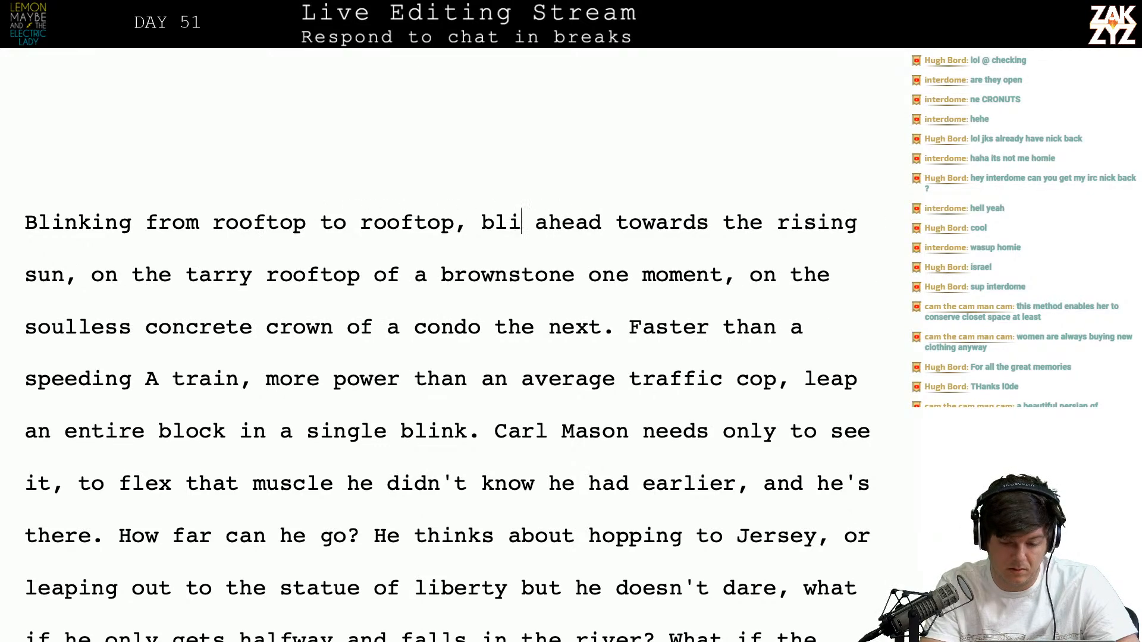
Switch to the web browser and look up synonyms for “teleport” on Thesaurus.com
{"action": "key", "text": "super+Tab"}
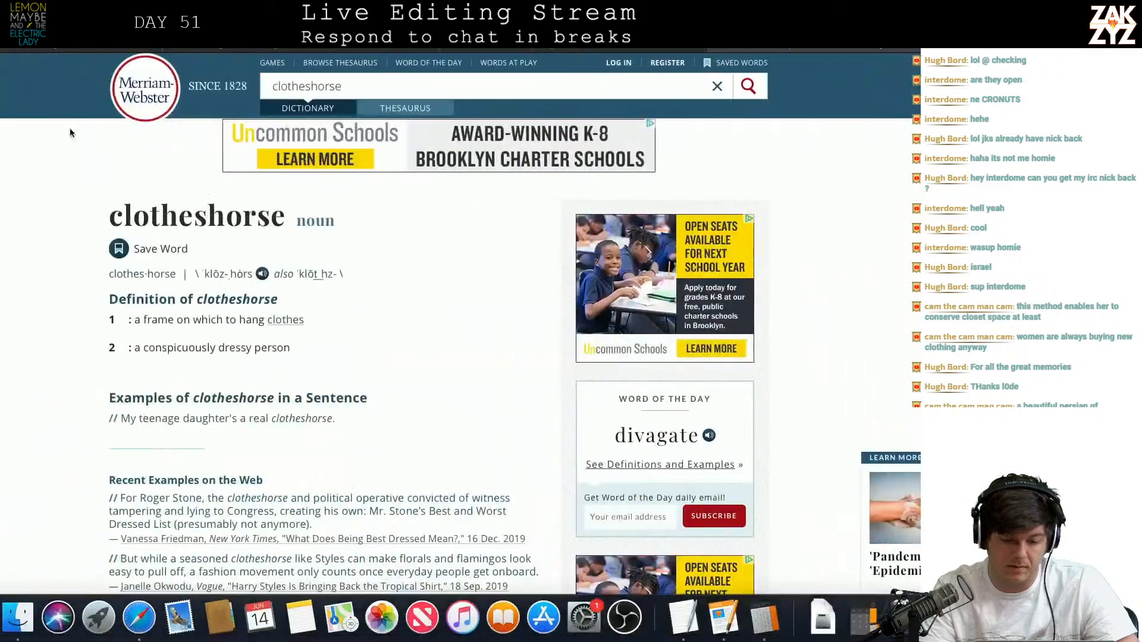
{"action": "key", "text": "super+l"}
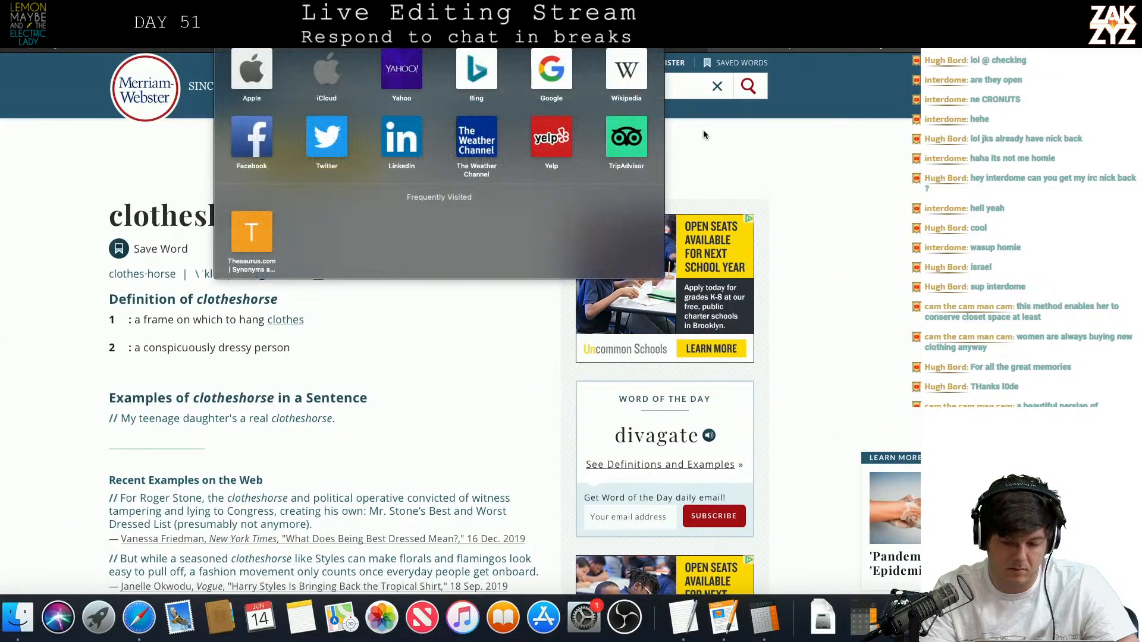
{"action": "left_click", "coordinate": [704, 99]}
{"action": "left_click", "coordinate": [666, 88]}
{"action": "type", "text": "telep"}
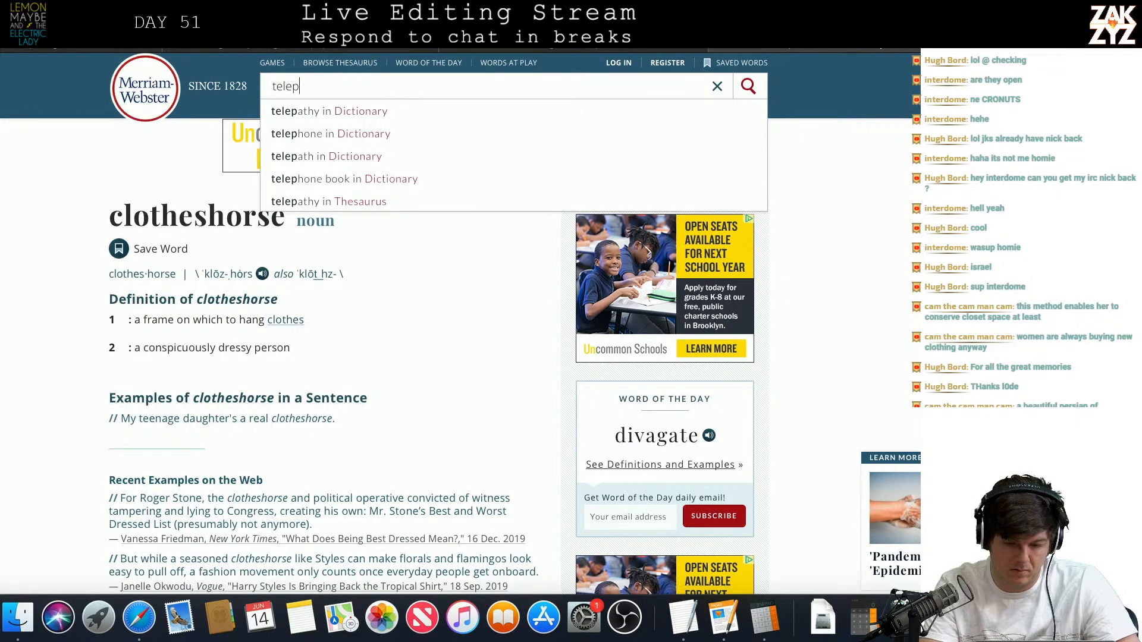
{"action": "key", "text": "super+l"}
{"action": "type", "text": "thesaurus"}
{"action": "key", "text": "Return"}
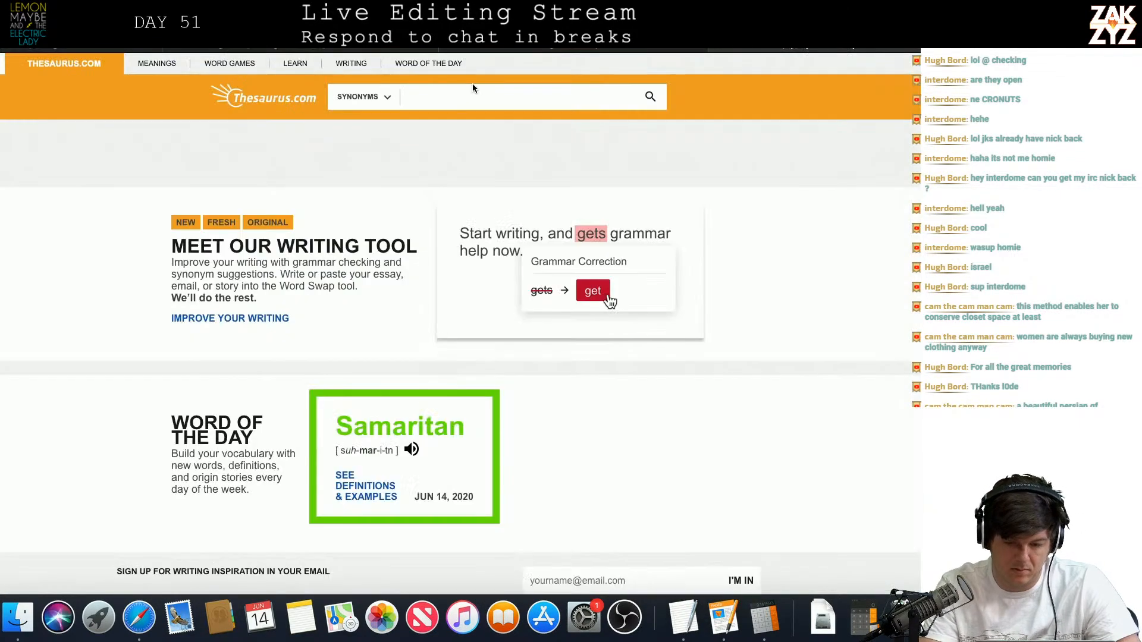
{"action": "type", "text": "teleporting"}
{"action": "key", "text": "Return"}
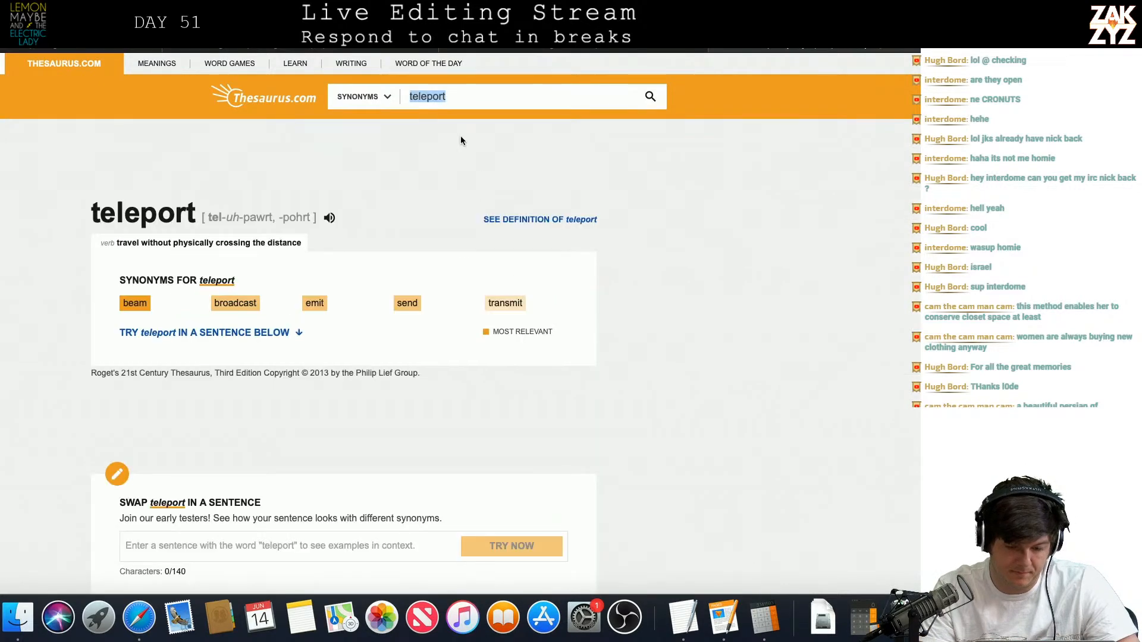
Switch back to the manuscript, write “beaming” before “ahead towards the rising sun,” and insert “Carl stands” before “on the tarry rooftop”
{"action": "key", "text": "super+Tab"}
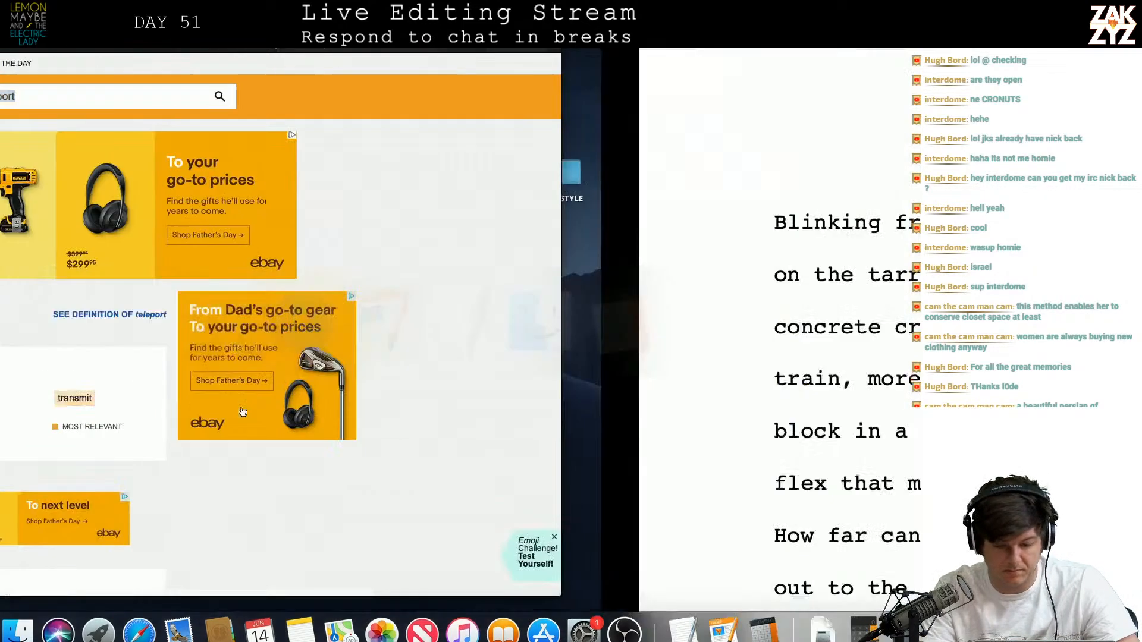
{"action": "type", "text": "beaming ahead towards the"}
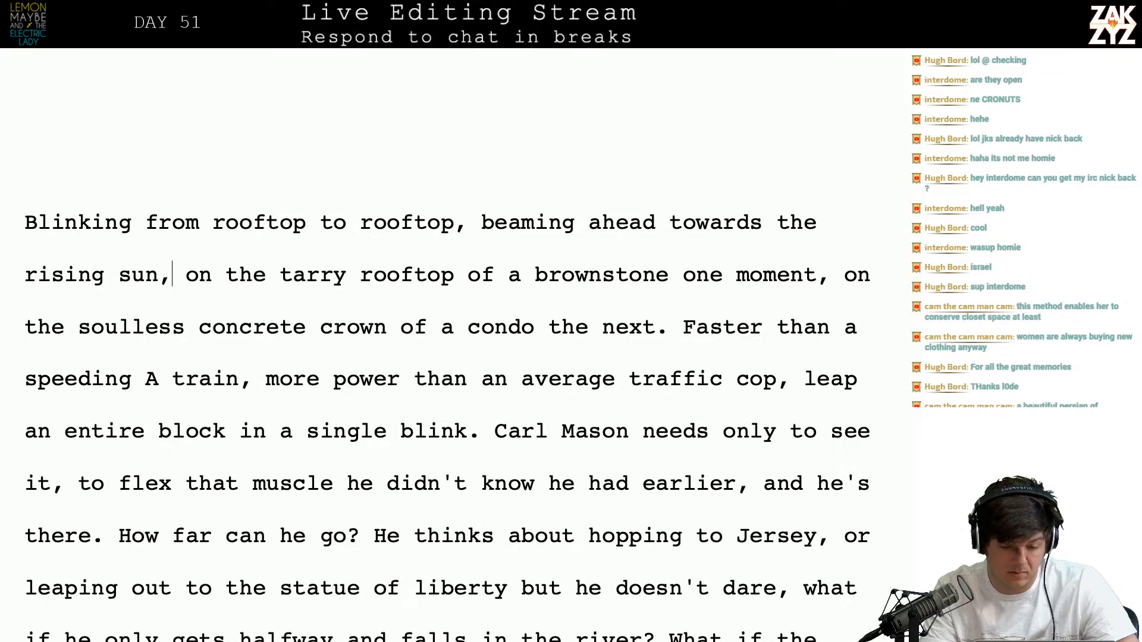
{"action": "type", "text": "Carl stans"}
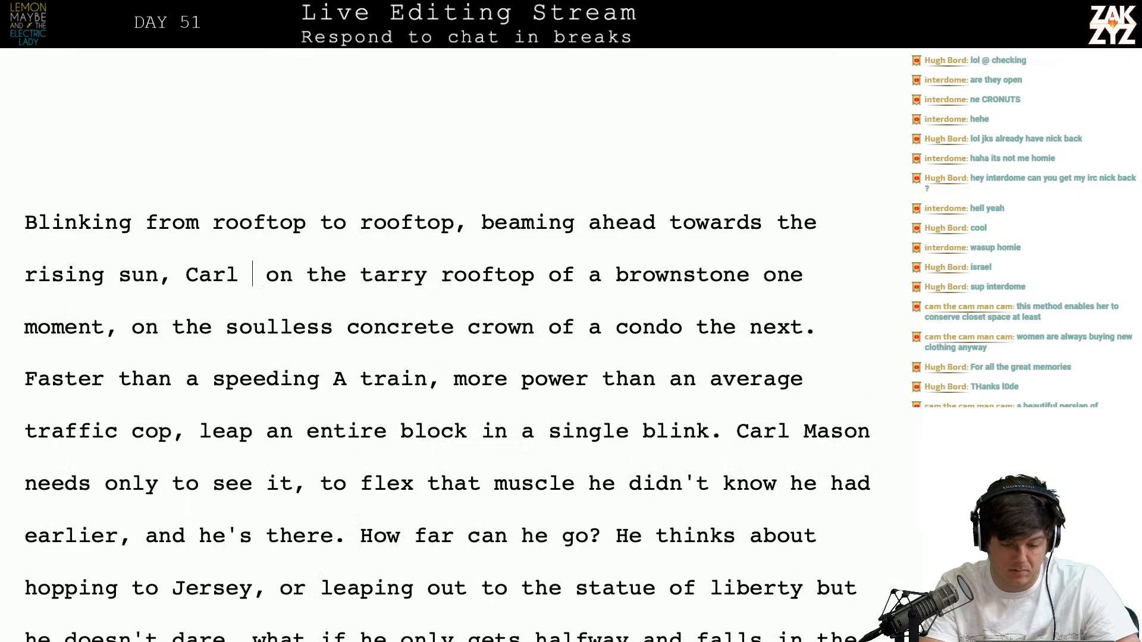
{"action": "key", "text": "BackSpace"}
{"action": "type", "text": "ds"}
{"action": "key", "text": "BackSpace"}
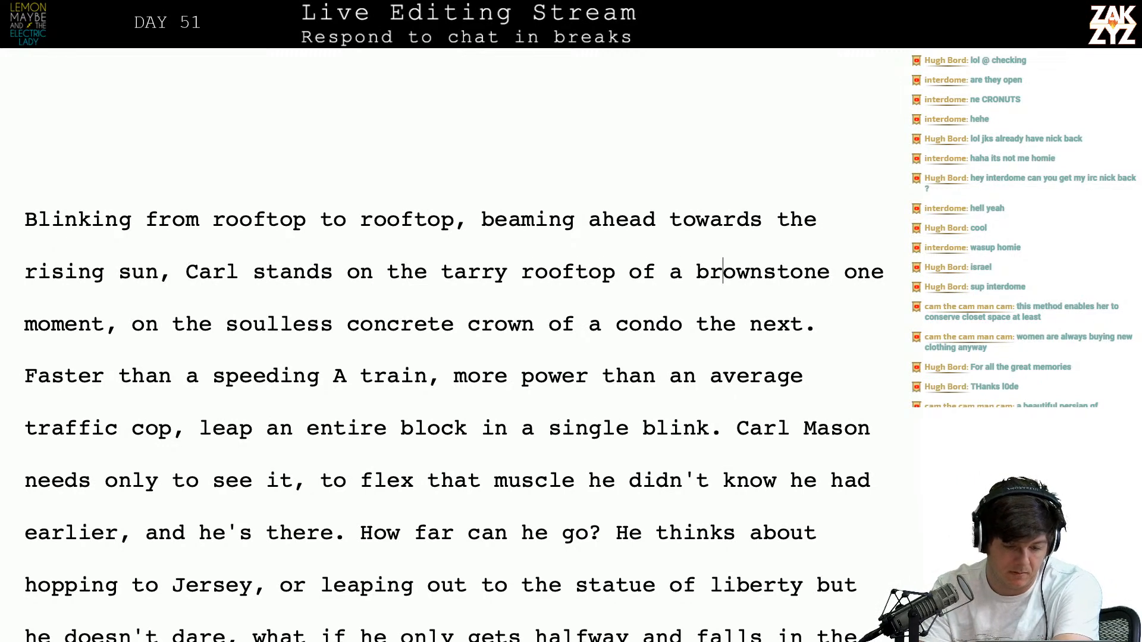
Insert “Carl beams ahead towards the rising sun.” right after “Blinking from rooftop to rooftop,”
{"action": "key", "text": "Up"}
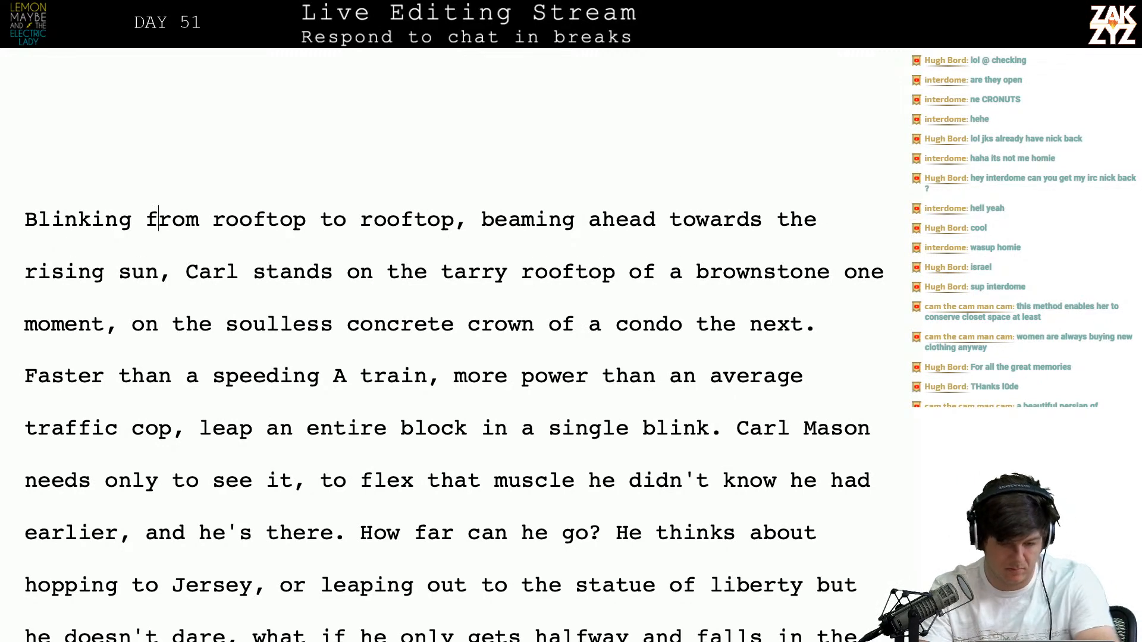
{"action": "left_click", "coordinate": [470, 219]}
{"action": "type", "text": "Carl "}
{"action": "type", "text": "beams ahea"}
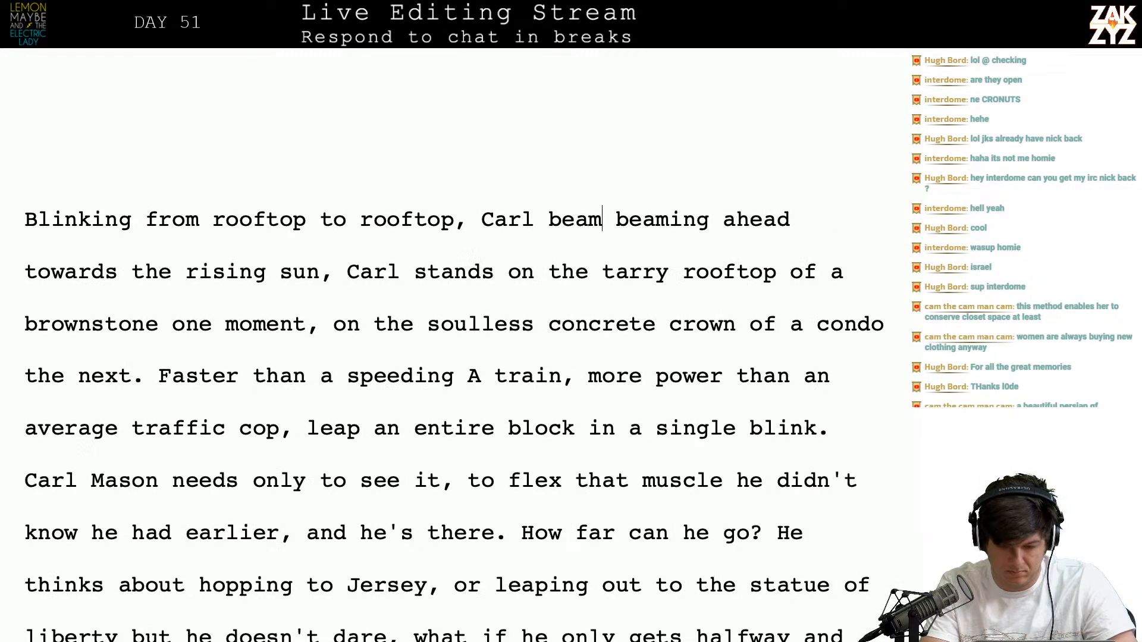
{"action": "type", "text": "d towards the ri"}
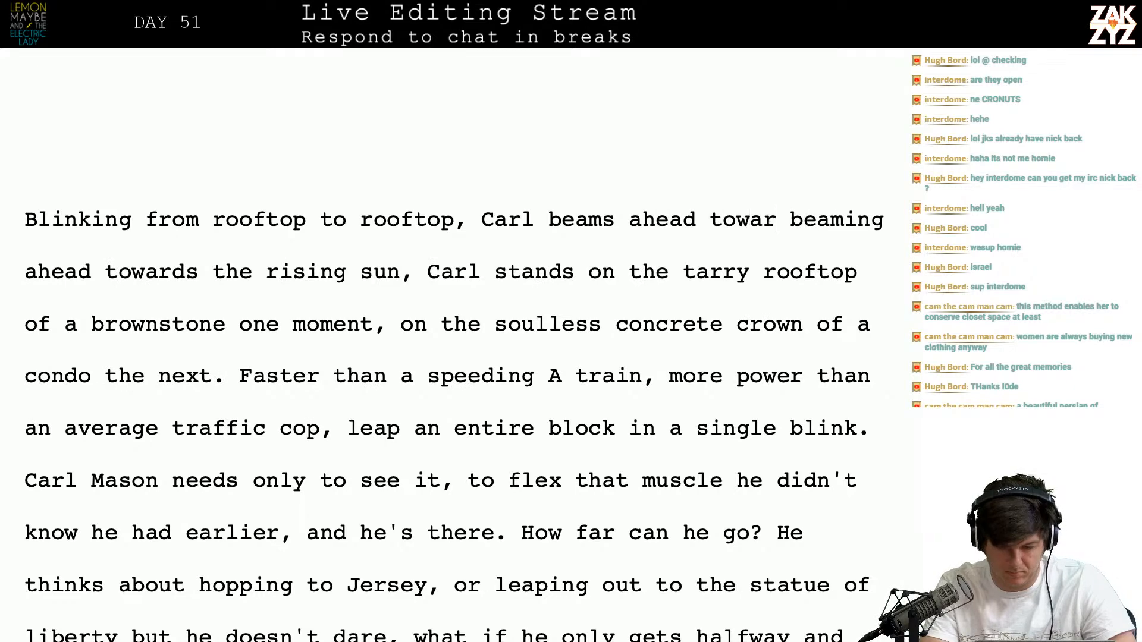
{"action": "type", "text": "sing sun."}
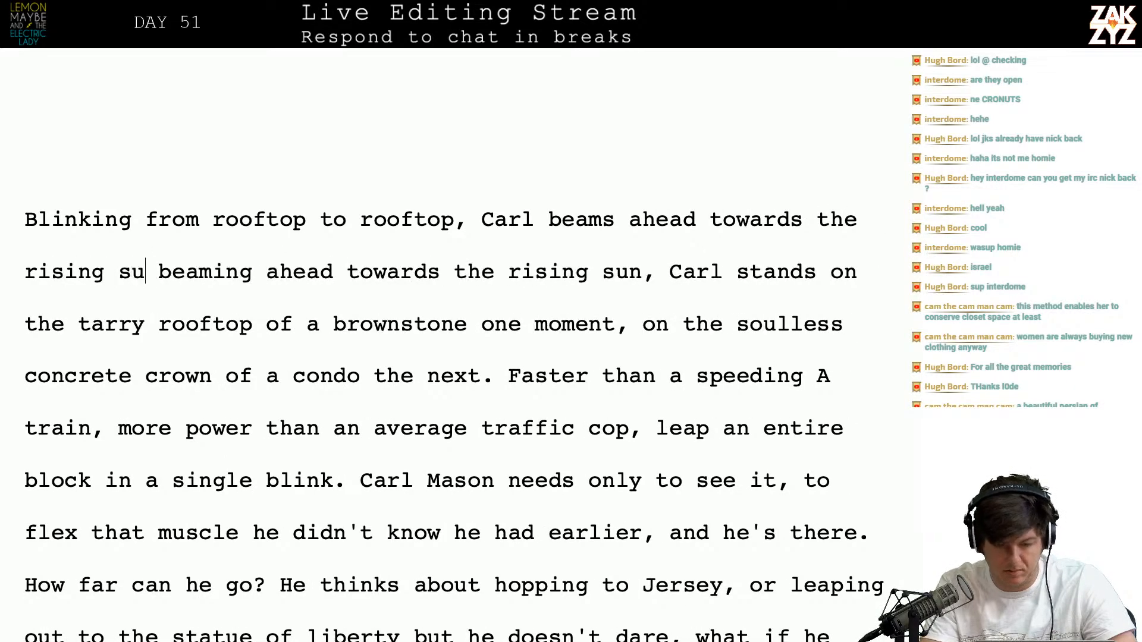
Replace the leftover “beaming ahead towards the rising sun, Carl” with “He” so the second sentence begins “He stands on the tarry rooftop”
{"action": "key", "text": "shift+Right"}
{"action": "key", "text": "shift+Right"}
{"action": "key", "text": "shift+Right"}
{"action": "key", "text": "shift+Right"}
{"action": "key", "text": "shift+Right"}
{"action": "key", "text": "shift+Right"}
{"action": "key", "text": "shift+Right"}
{"action": "key", "text": "shift+Right"}
{"action": "key", "text": "shift+Right"}
{"action": "key", "text": "shift+Right"}
{"action": "key", "text": "shift+Right"}
{"action": "key", "text": "shift+Right"}
{"action": "key", "text": "shift+Right"}
{"action": "key", "text": "shift+Right"}
{"action": "key", "text": "shift+Right"}
{"action": "key", "text": "shift+Right"}
{"action": "key", "text": "shift+Right"}
{"action": "key", "text": "shift+Right"}
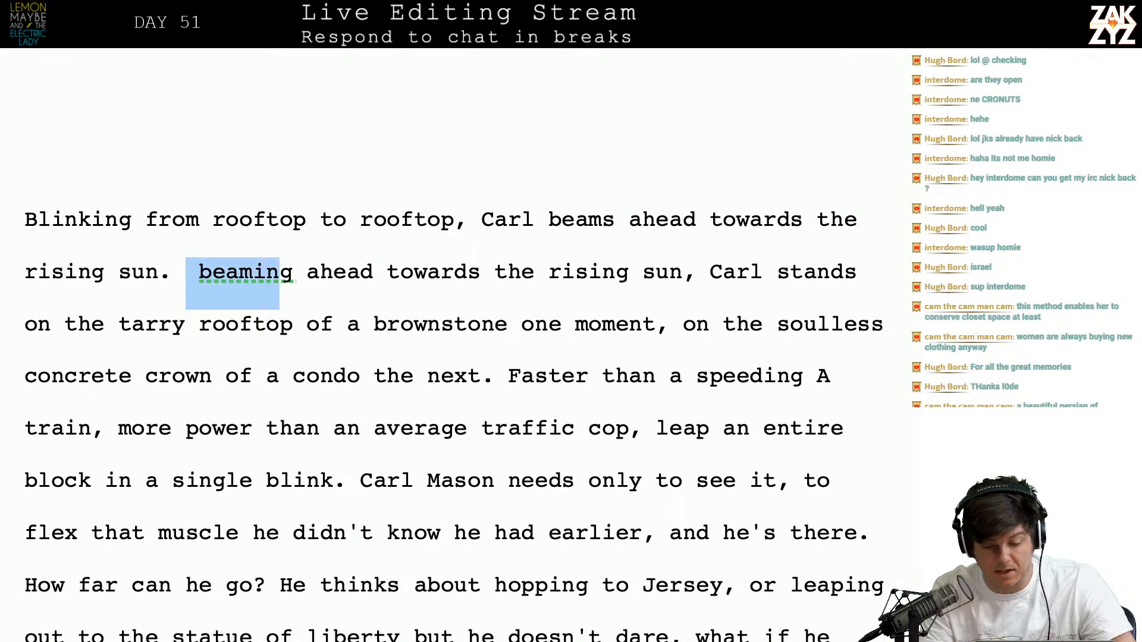
{"action": "key", "text": "shift+Right"}
{"action": "key", "text": "shift+Right"}
{"action": "key", "text": "shift+Right"}
{"action": "key", "text": "shift+Right"}
{"action": "key", "text": "shift+Right"}
{"action": "key", "text": "shift+Right"}
{"action": "key", "text": "shift+Right"}
{"action": "key", "text": "shift+Right"}
{"action": "key", "text": "shift+Right"}
{"action": "key", "text": "shift+Right"}
{"action": "key", "text": "shift+Right"}
{"action": "key", "text": "shift+Right"}
{"action": "key", "text": "shift+Right"}
{"action": "key", "text": "shift+Right"}
{"action": "key", "text": "shift+Right"}
{"action": "key", "text": "shift+Right"}
{"action": "key", "text": "shift+Right"}
{"action": "key", "text": "shift+Right"}
{"action": "key", "text": "shift+Right"}
{"action": "key", "text": "shift+Right"}
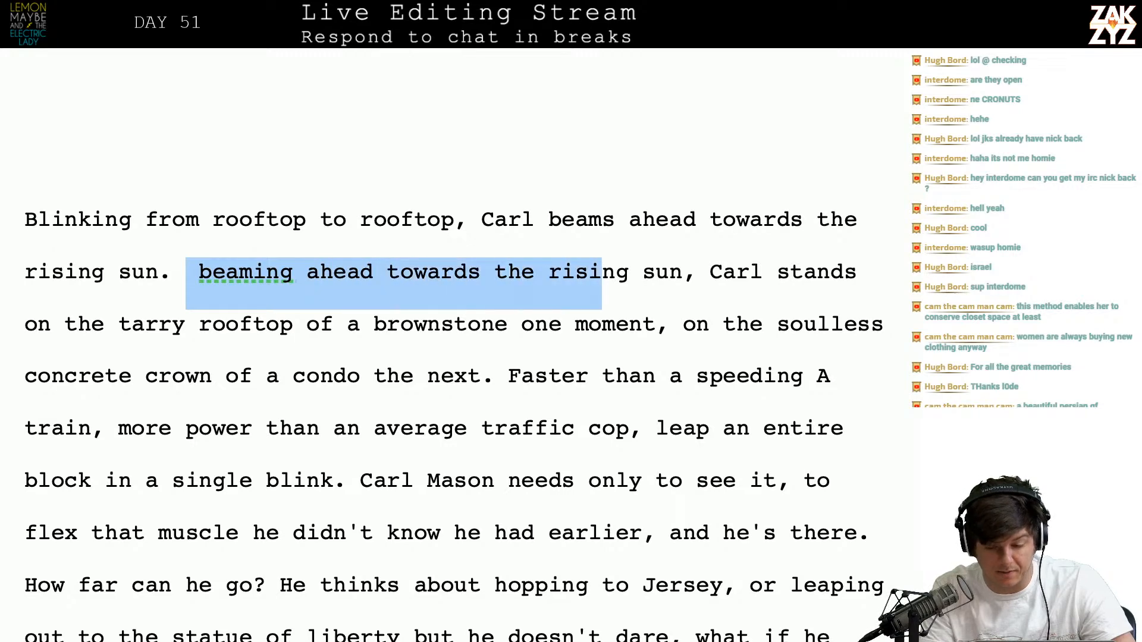
{"action": "key", "text": "shift+Right"}
{"action": "type", "text": "He"}
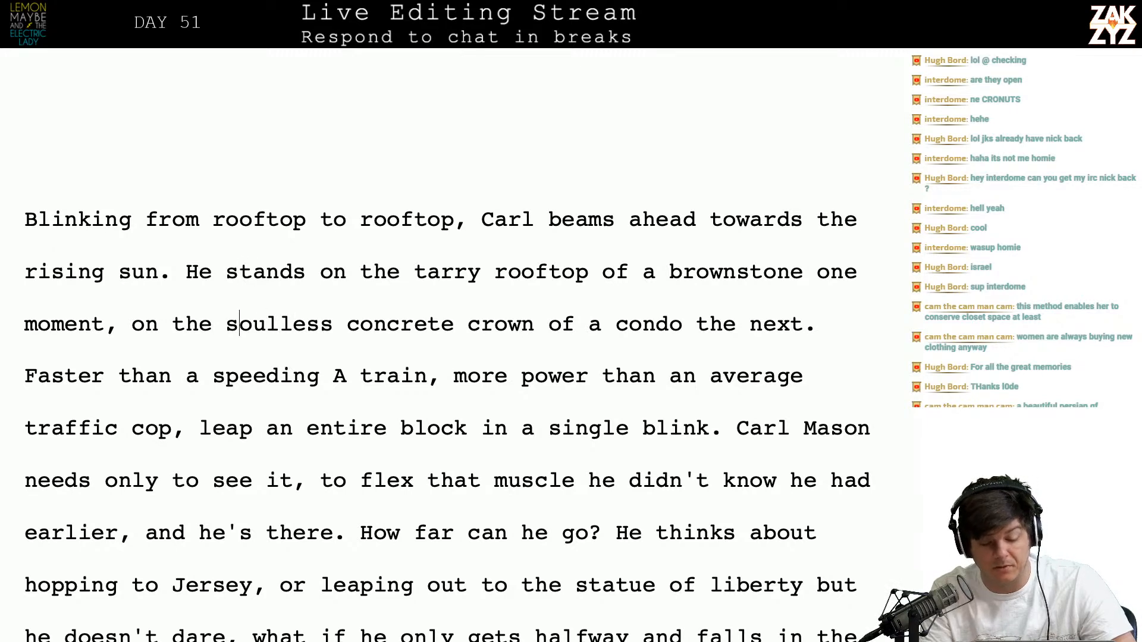
Read on through the opening paragraph, from the soulless concrete crown of the condo to Carl's thoughts about how far he can go
{"action": "key", "text": "Right"}
{"action": "key", "text": "Right"}
{"action": "key", "text": "Right"}
{"action": "key", "text": "Right"}
{"action": "key", "text": "Right"}
{"action": "key", "text": "Right"}
{"action": "key", "text": "Right"}
{"action": "key", "text": "Right"}
{"action": "key", "text": "Right"}
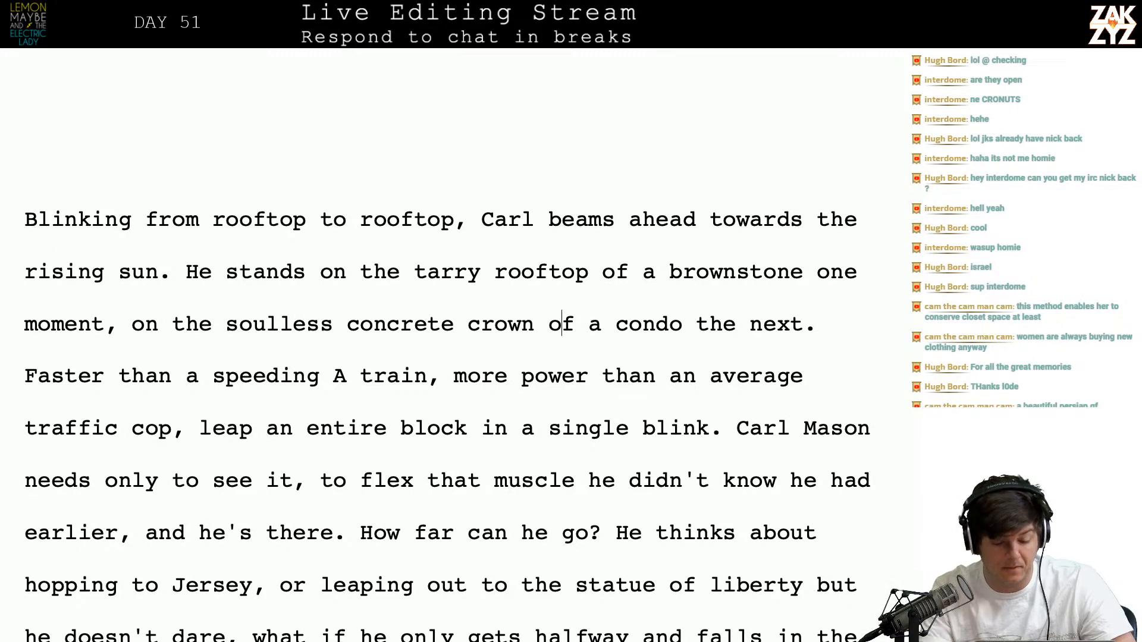
{"action": "key", "text": "Down"}
{"action": "scroll", "coordinate": [446, 380], "scroll_direction": "down", "scroll_amount": 2}
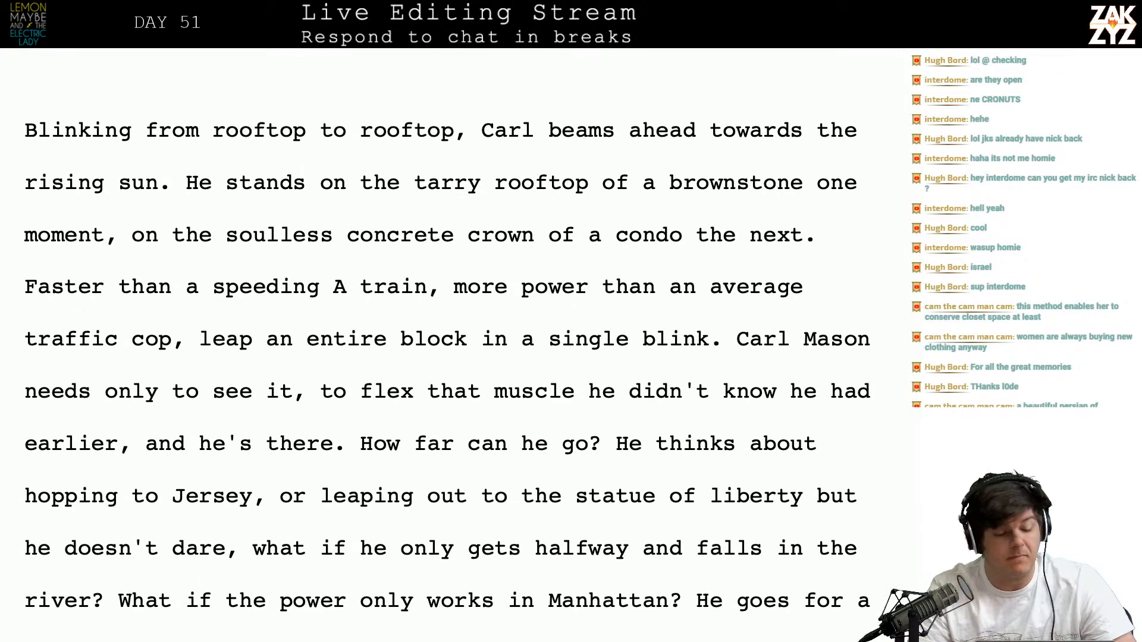
In the sentence about what Carl Mason needs only to do, replace “see it” with “visualize his target”
{"action": "left_click", "coordinate": [60, 285]}
{"action": "key", "text": "Right"}
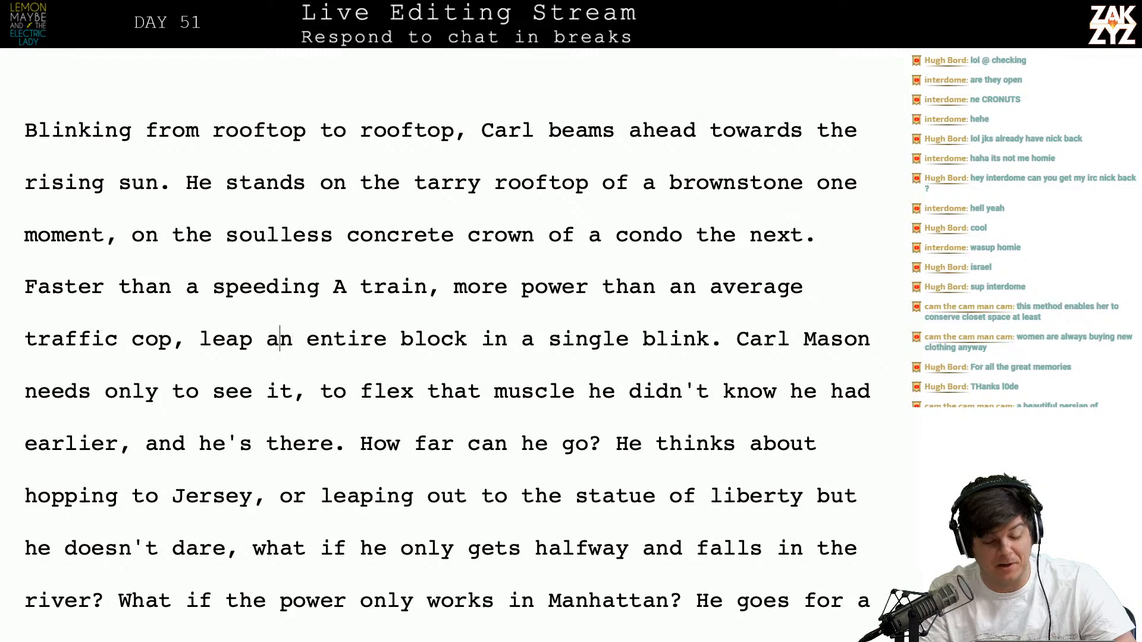
{"action": "key", "text": "Right"}
{"action": "key", "text": "Right"}
{"action": "key", "text": "Right"}
{"action": "key", "text": "Right"}
{"action": "key", "text": "Right"}
{"action": "key", "text": "Right"}
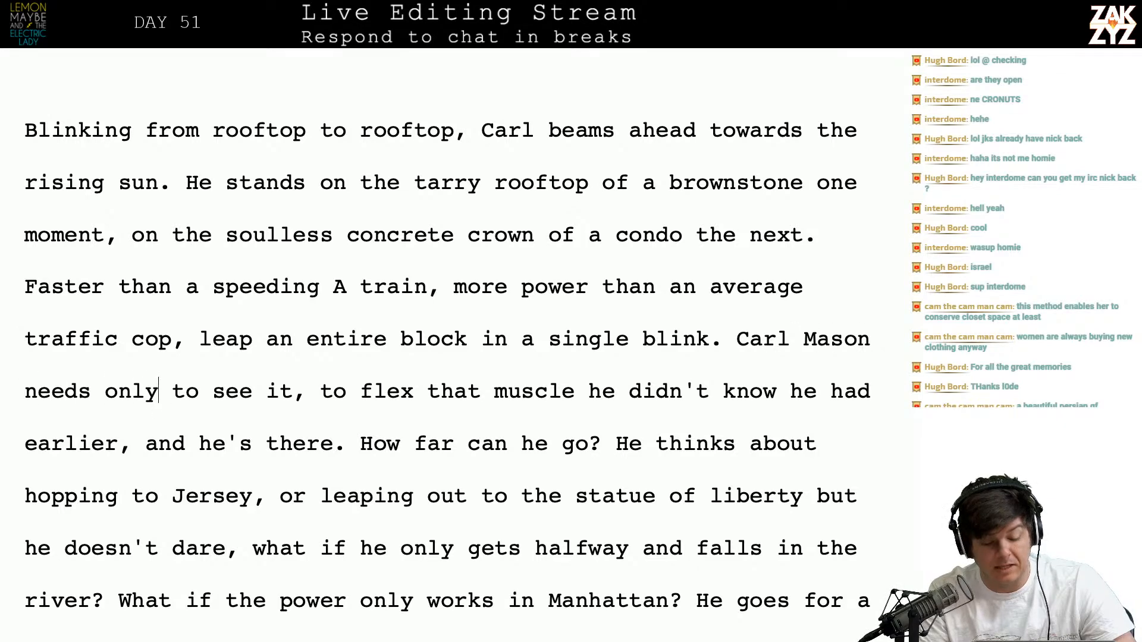
{"action": "key", "text": "Right"}
{"action": "key", "text": "Right"}
{"action": "key", "text": "Right"}
{"action": "key", "text": "Right"}
{"action": "key", "text": "Right"}
{"action": "key", "text": "Right"}
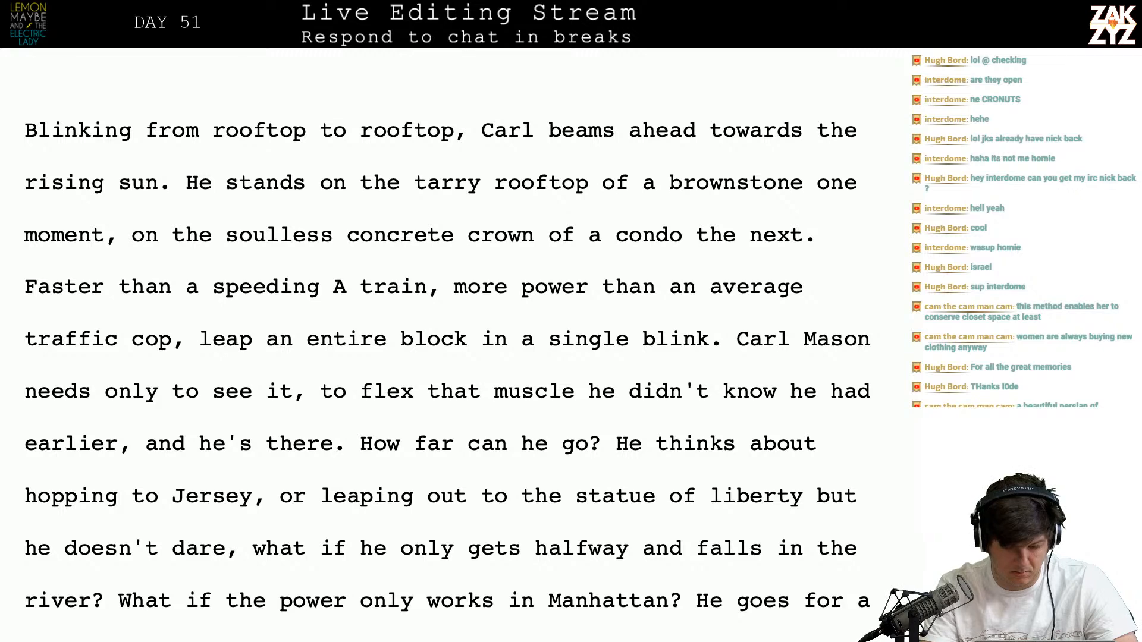
{"action": "key", "text": "BackSpace"}
{"action": "key", "text": "BackSpace"}
{"action": "key", "text": "BackSpace"}
{"action": "key", "text": "BackSpace"}
{"action": "key", "text": "BackSpace"}
{"action": "key", "text": "BackSpace"}
{"action": "key", "text": "BackSpace"}
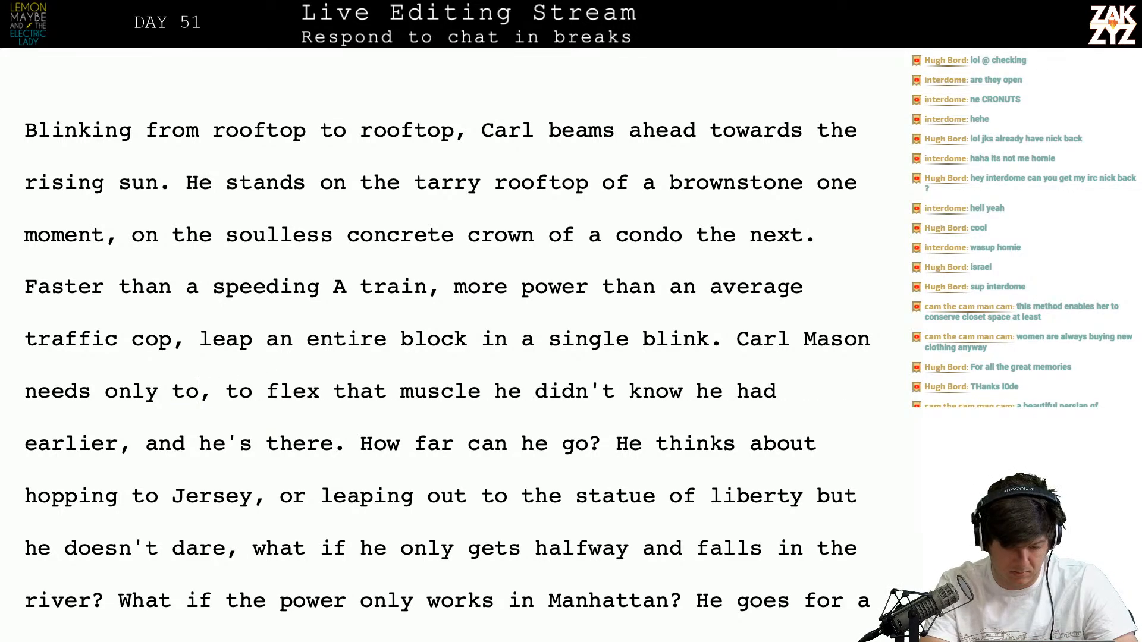
{"action": "key", "text": "BackSpace"}
{"action": "key", "text": "BackSpace"}
{"action": "key", "text": "BackSpace"}
{"action": "type", "text": "to visualize "}
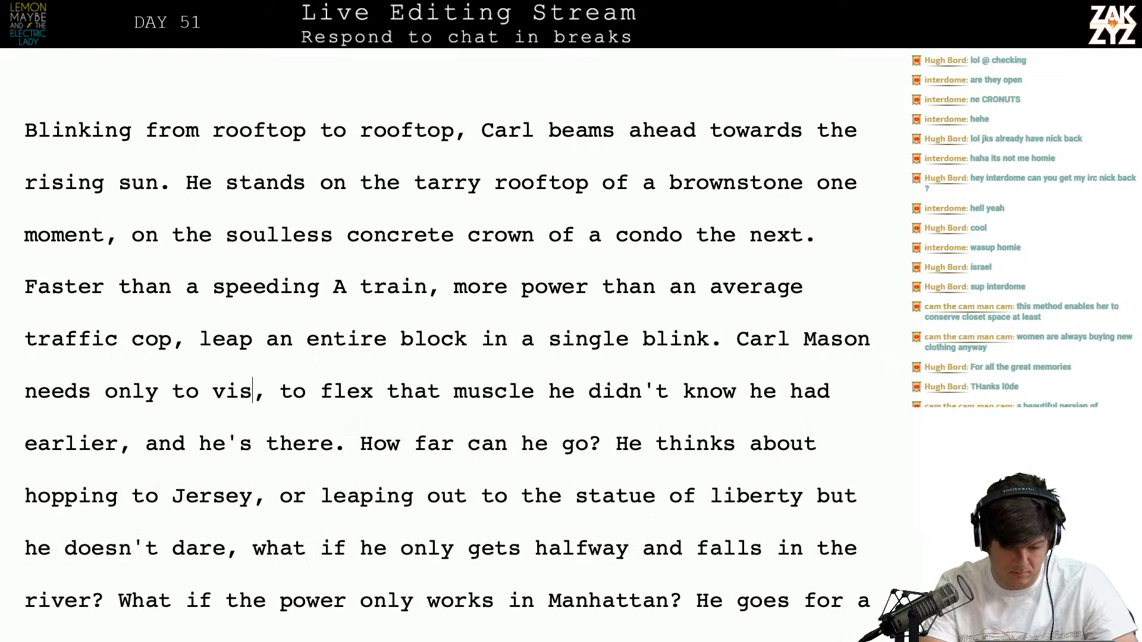
{"action": "type", "text": "his target"}
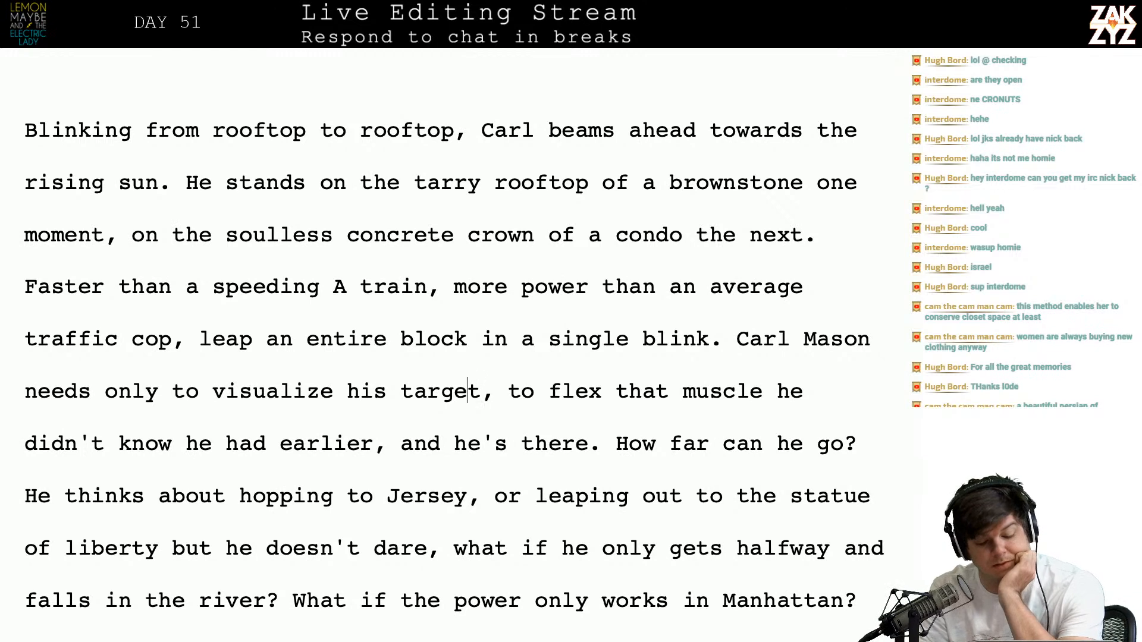
Insert “the muscle he didn’t even know he had yesterday, and he’s there.” right after “to flex”
{"action": "key", "text": "Right"}
{"action": "key", "text": "Right"}
{"action": "key", "text": "Right"}
{"action": "key", "text": "Right"}
{"action": "key", "text": "Right"}
{"action": "key", "text": "Right"}
{"action": "key", "text": "Right"}
{"action": "key", "text": "Right"}
{"action": "key", "text": "Right"}
{"action": "key", "text": "Right"}
{"action": "key", "text": "Right"}
{"action": "key", "text": "Right"}
{"action": "key", "text": "Right"}
{"action": "key", "text": "Right"}
{"action": "key", "text": "Right"}
{"action": "key", "text": "Right"}
{"action": "key", "text": "Right"}
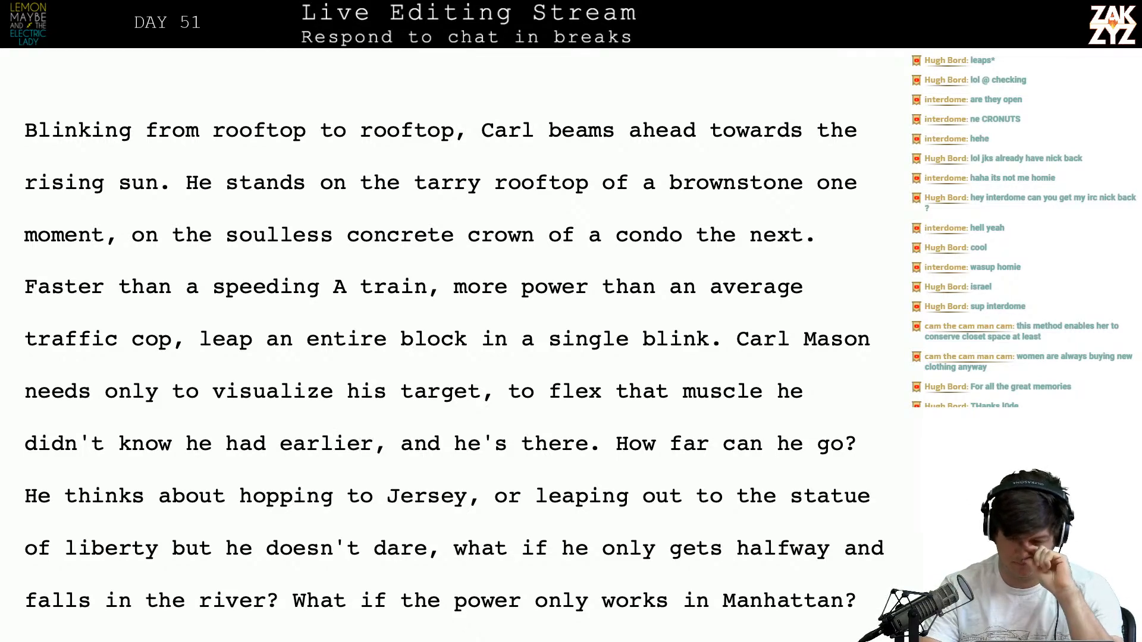
{"action": "left_click", "coordinate": [629, 373]}
{"action": "type", "text": "the musc"}
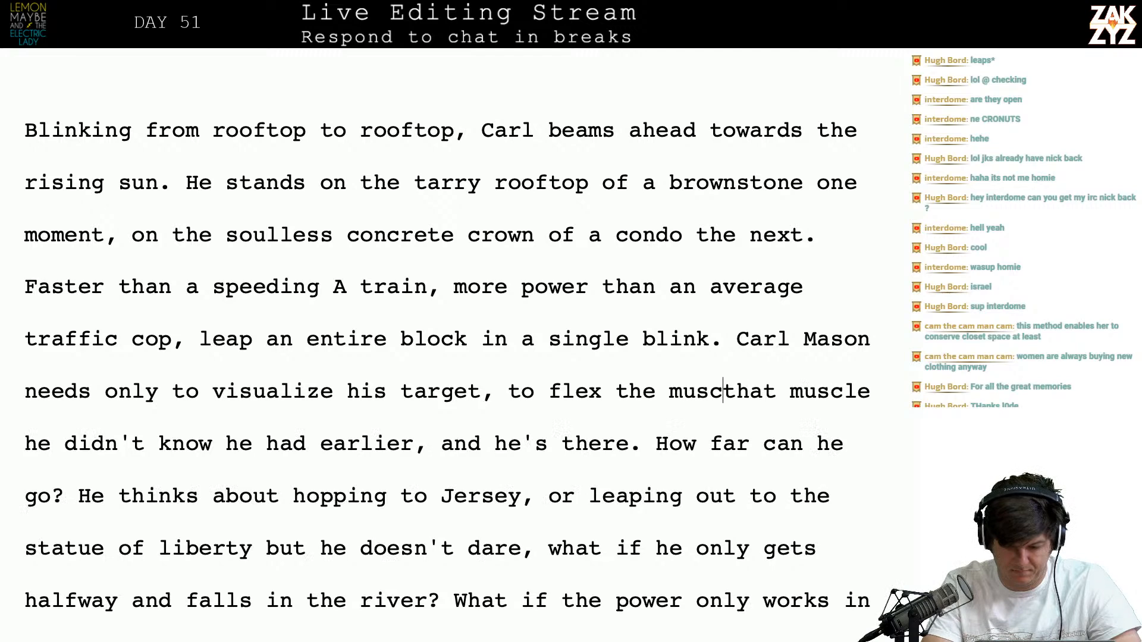
{"action": "type", "text": "le he didn't e"}
{"action": "type", "text": "ven know he had "}
{"action": "type", "text": "yesterday, a"}
{"action": "type", "text": "nd he's there."}
Delete the leftover “that muscle he didn't know he had earlier, and he's there.” before “How far can he go?”
{"action": "key", "text": "shift+Down"}
{"action": "key", "text": "shift+Left"}
{"action": "key", "text": "shift+Left"}
{"action": "key", "text": "shift+Left"}
{"action": "key", "text": "shift+Right"}
{"action": "key", "text": "shift+Right"}
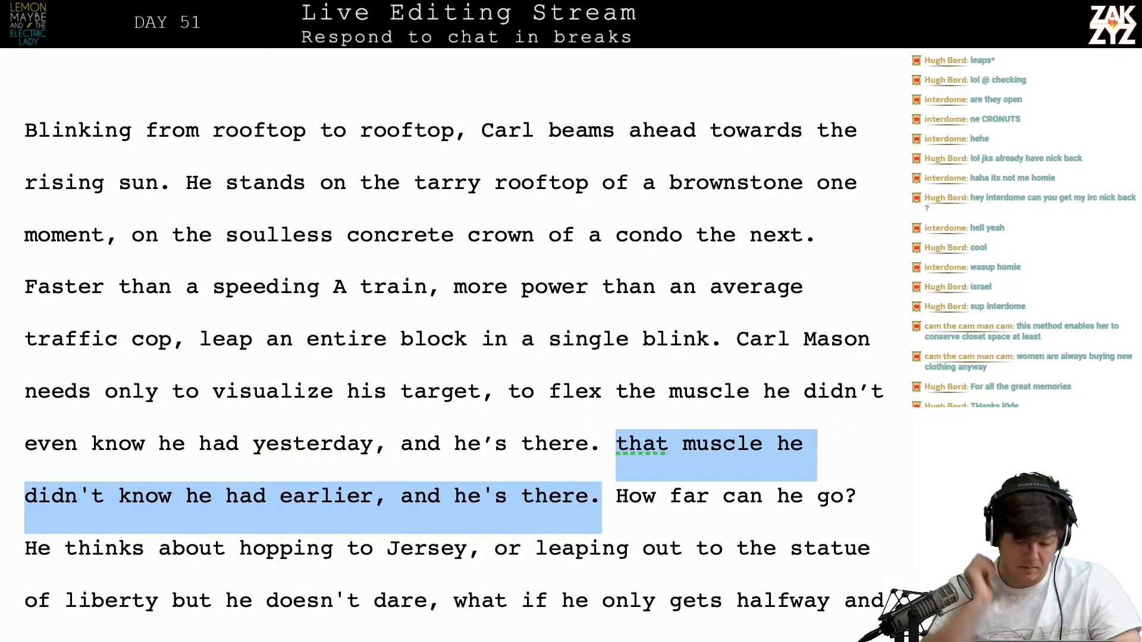
{"action": "key", "text": "BackSpace"}
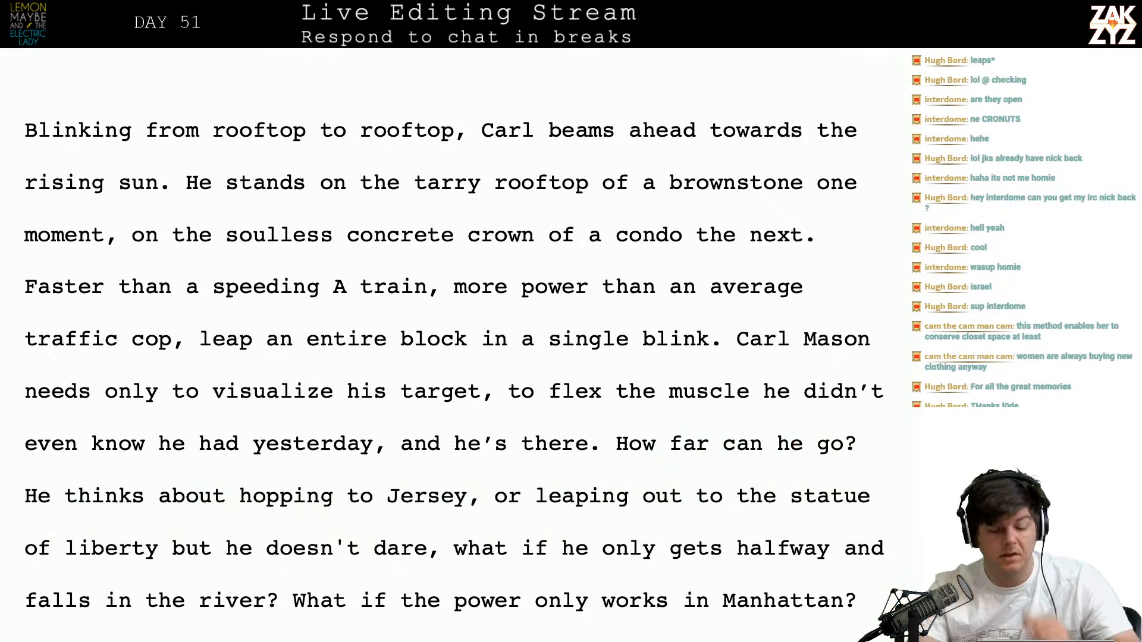
Write “popping up at the Statue of Liberty, but he doesn’t dare.” after “He thinks about hopping to Jersey, or”
{"action": "scroll", "coordinate": [396, 503], "scroll_direction": "down", "scroll_amount": 1}
{"action": "left_click", "coordinate": [804, 489]}
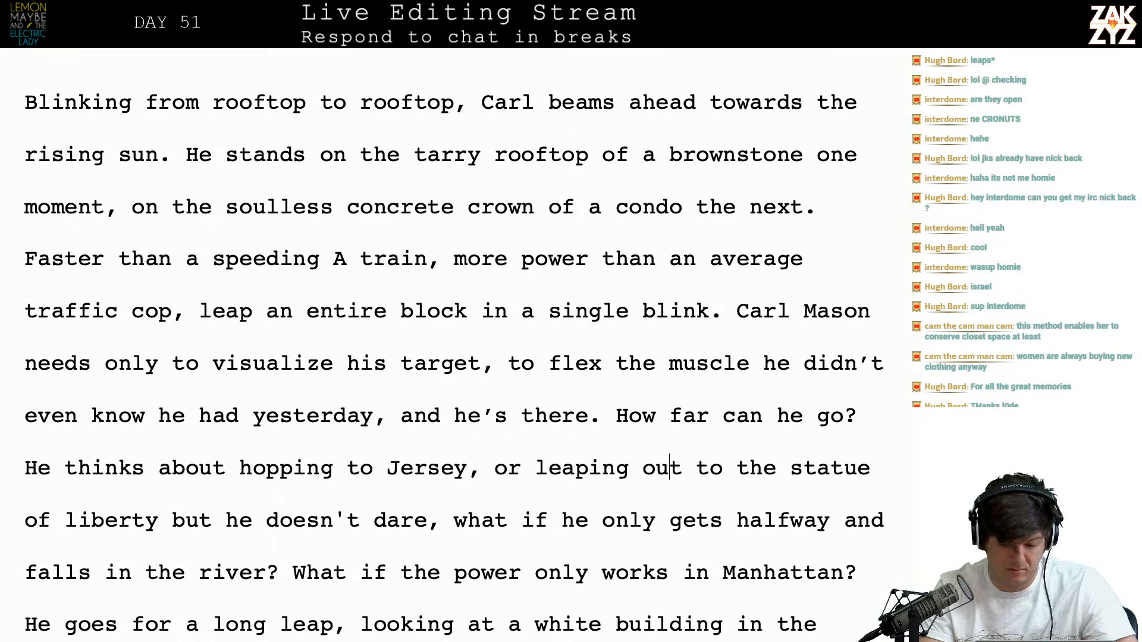
{"action": "key", "text": "Return"}
{"action": "type", "text": "Pope"}
{"action": "key", "text": "BackSpace"}
{"action": "key", "text": "BackSpace"}
{"action": "key", "text": "BackSpace"}
{"action": "key", "text": "BackSpace"}
{"action": "type", "text": "popping up at"}
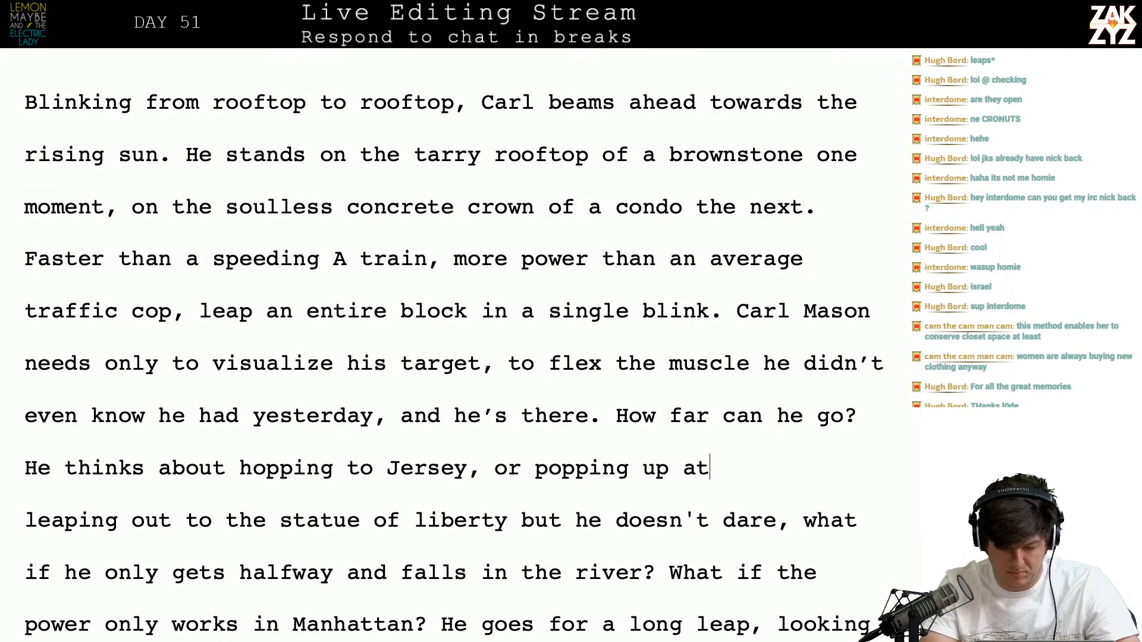
{"action": "type", "text": " the Statue of Liberty"}
{"action": "key", "text": "BackSpace"}
{"action": "type", "text": "ty"}
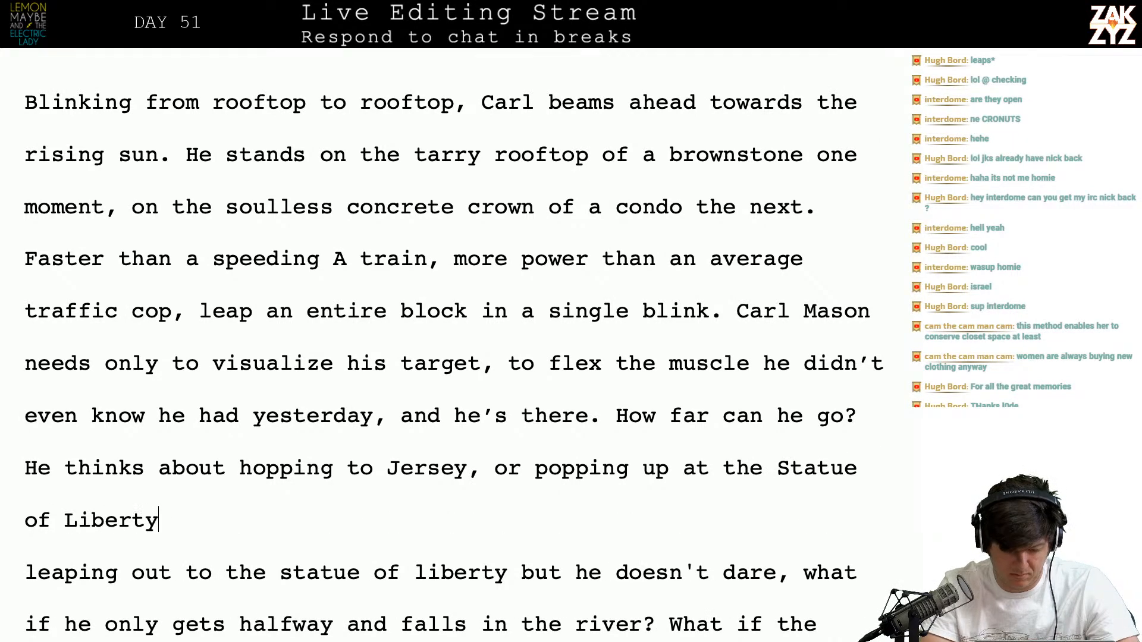
{"action": "type", "text": ", but he"}
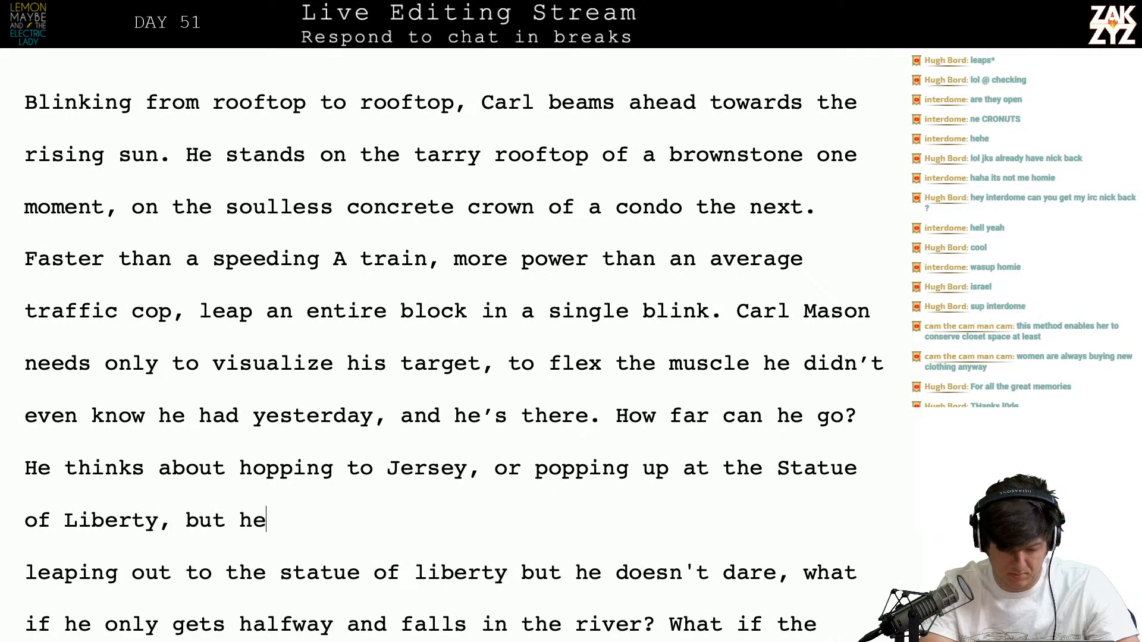
{"action": "type", "text": " doesn't dare."}
Replace the leftover text from “leaping out to the statue of liberty” through “what if he only gets halfway” with “What if he only gets halfway”
{"action": "key", "text": "shift+Down"}
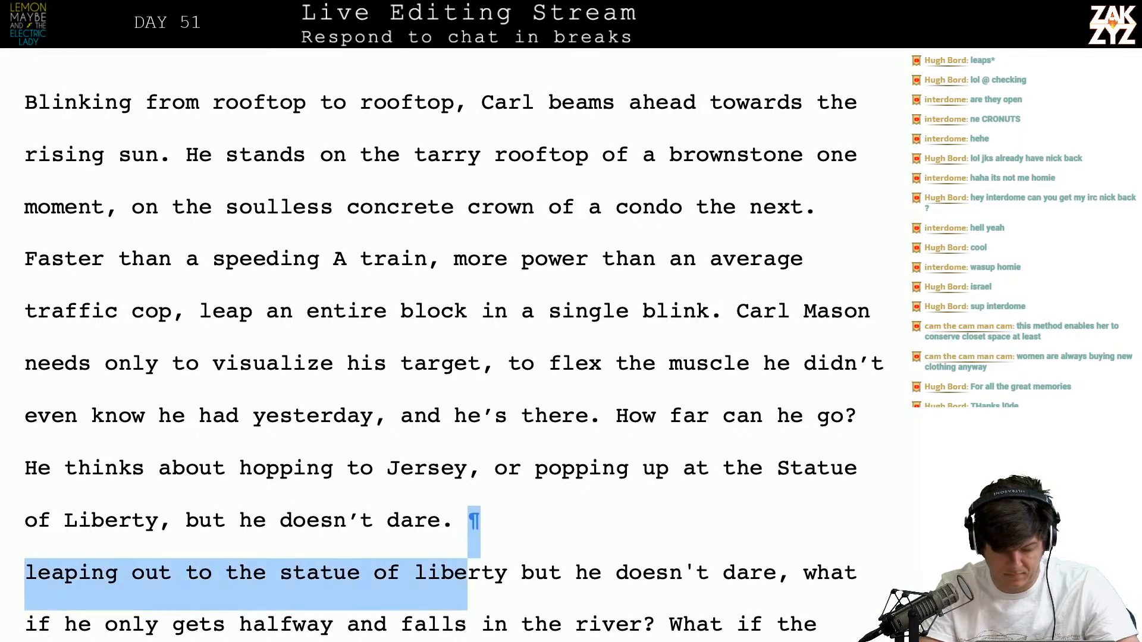
{"action": "key", "text": "shift+Right"}
{"action": "key", "text": "shift+Right"}
{"action": "key", "text": "shift+Right"}
{"action": "key", "text": "shift+Right"}
{"action": "key", "text": "shift+Right"}
{"action": "key", "text": "shift+Right"}
{"action": "key", "text": "shift+Right"}
{"action": "key", "text": "shift+Right"}
{"action": "key", "text": "shift+Right"}
{"action": "key", "text": "shift+Right"}
{"action": "key", "text": "shift+Right"}
{"action": "key", "text": "shift+Right"}
{"action": "key", "text": "shift+Right"}
{"action": "key", "text": "shift+Right"}
{"action": "key", "text": "shift+Right"}
{"action": "key", "text": "shift+Right"}
{"action": "key", "text": "shift+Right"}
{"action": "key", "text": "shift+Right"}
{"action": "key", "text": "shift+Right"}
{"action": "key", "text": "shift+Right"}
{"action": "key", "text": "shift+Right"}
{"action": "key", "text": "shift+Right"}
{"action": "key", "text": "shift+Right"}
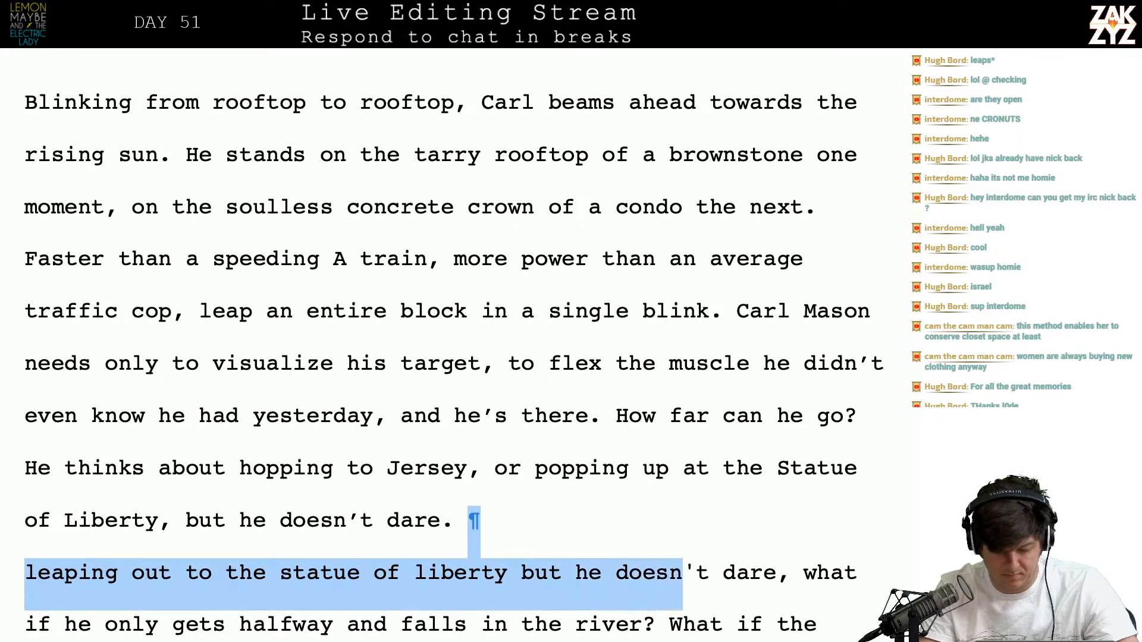
{"action": "type", "text": "What if he only gets halfway"}
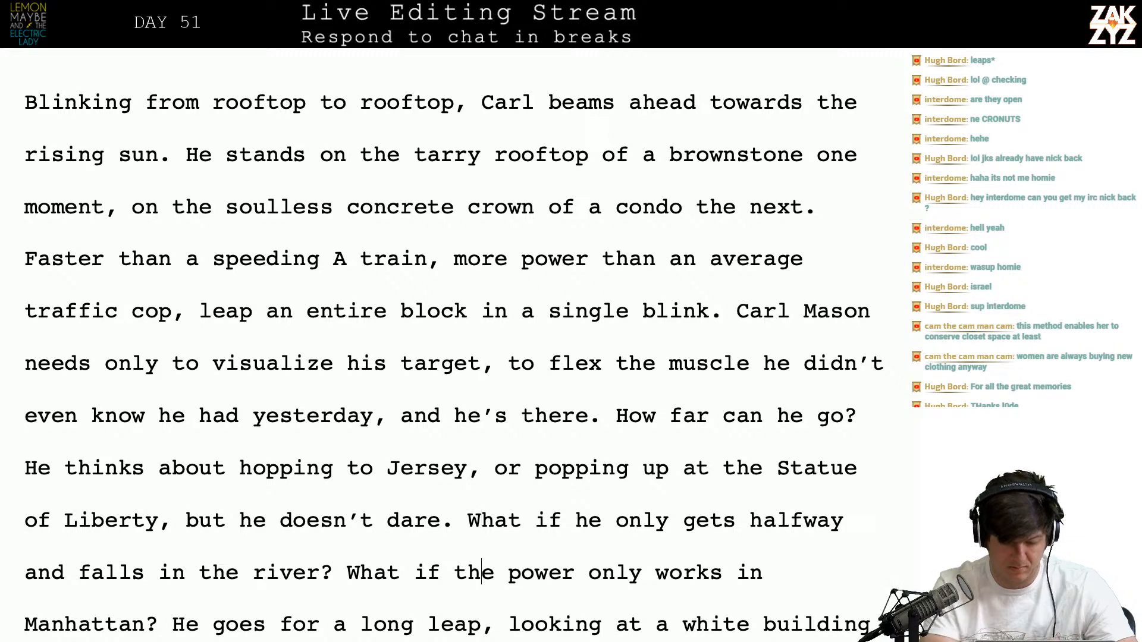
Reread the revised opening paragraph, from Carl blinking between rooftops to his long leap towards the white building
{"action": "key", "text": "Down"}
{"action": "key", "text": "Down"}
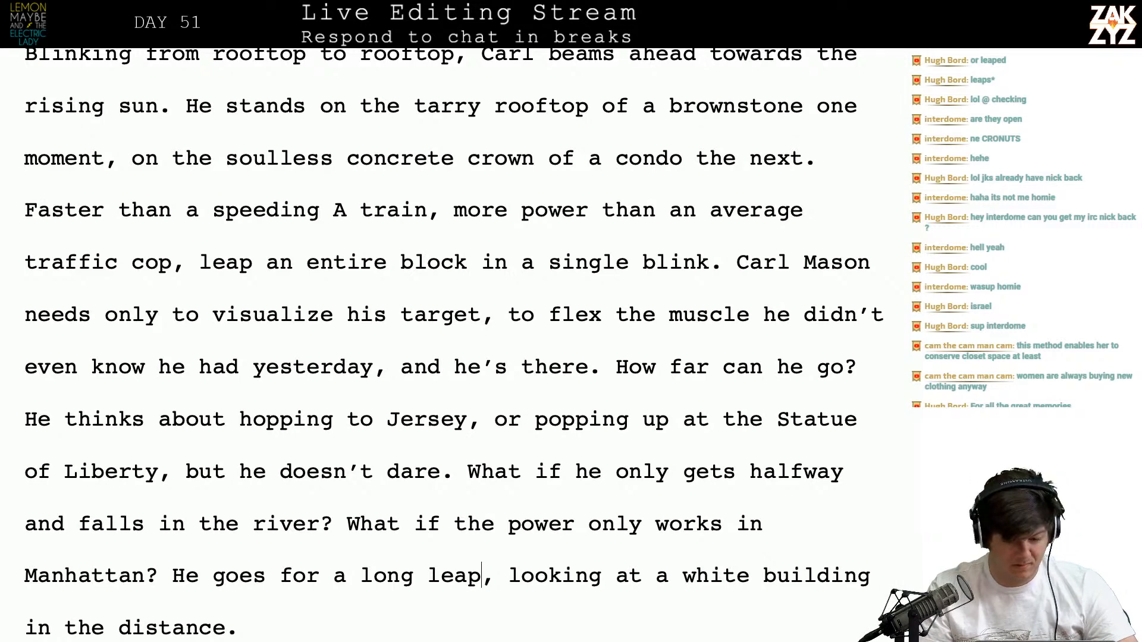
{"action": "scroll", "coordinate": [807, 498], "scroll_direction": "up", "scroll_amount": 3}
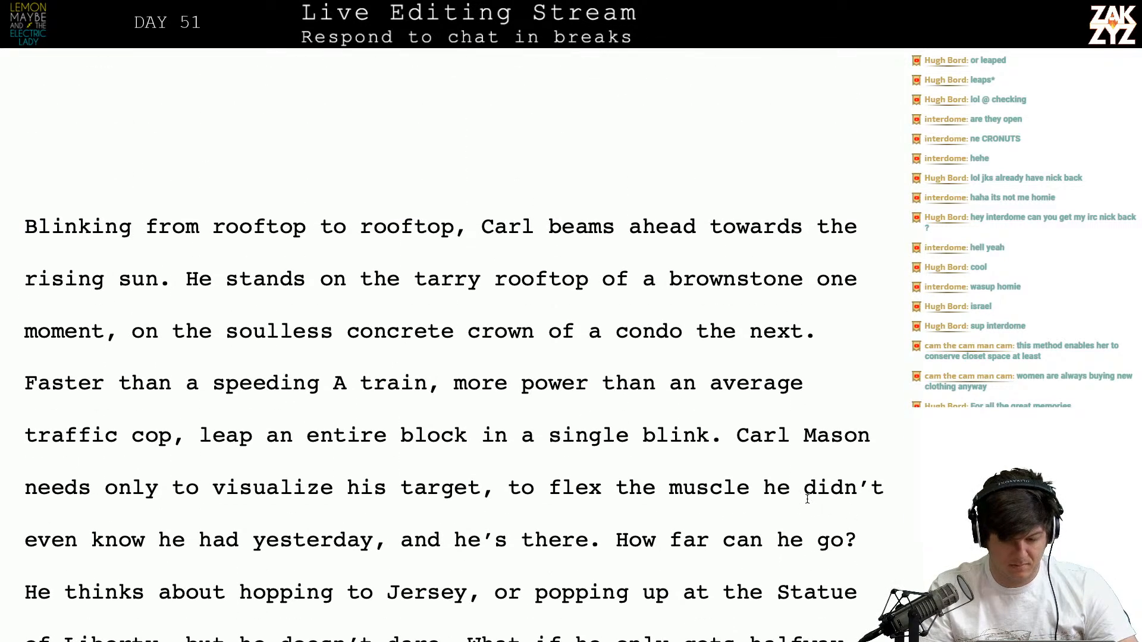
{"action": "scroll", "coordinate": [807, 499], "scroll_direction": "down", "scroll_amount": 2}
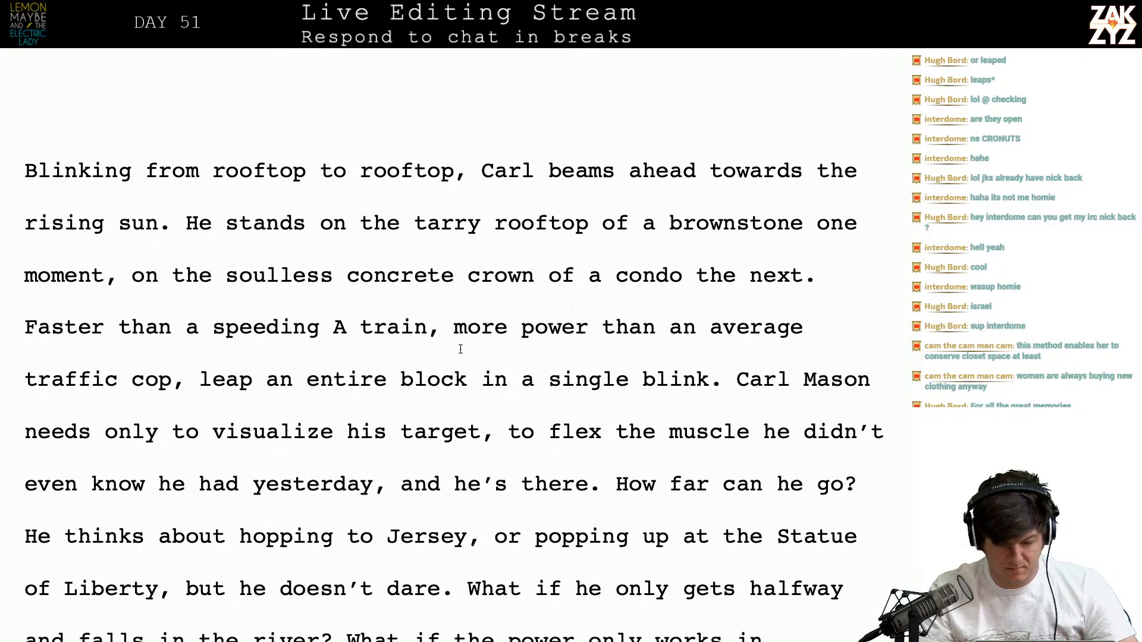
{"action": "scroll", "coordinate": [485, 418], "scroll_direction": "down", "scroll_amount": 3}
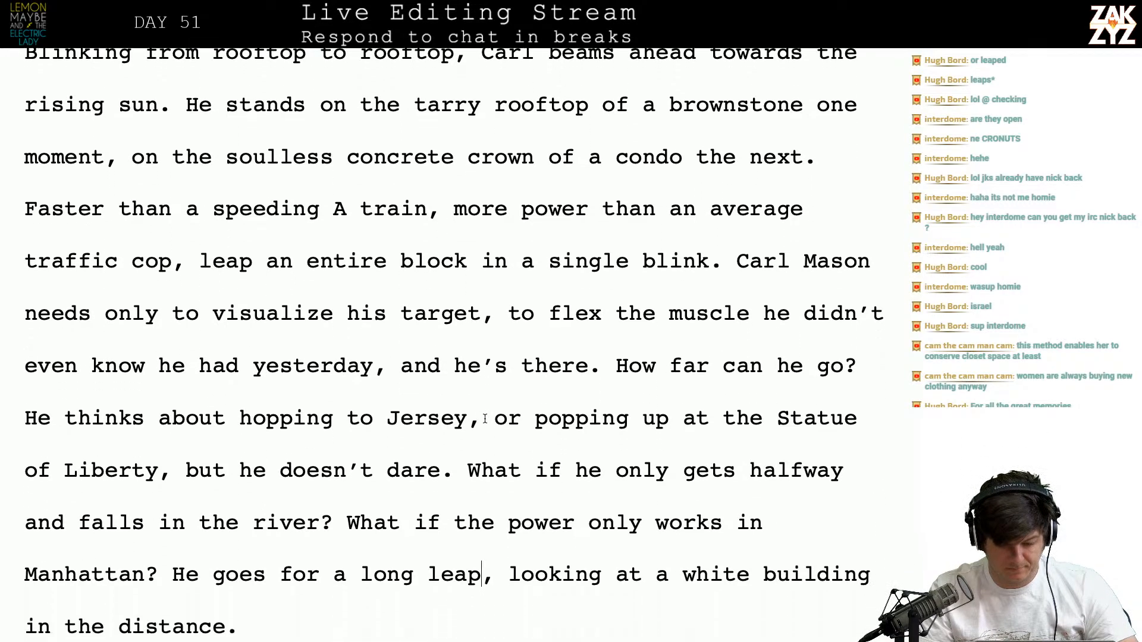
{"action": "scroll", "coordinate": [485, 419], "scroll_direction": "up", "scroll_amount": 1}
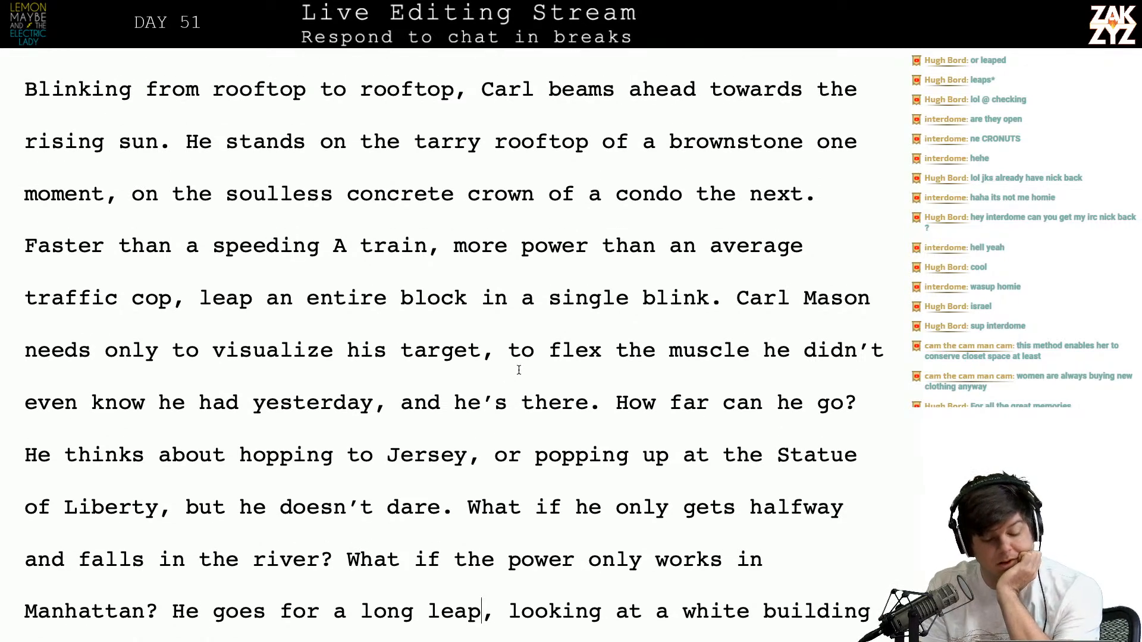
{"action": "scroll", "coordinate": [591, 543], "scroll_direction": "down", "scroll_amount": 4}
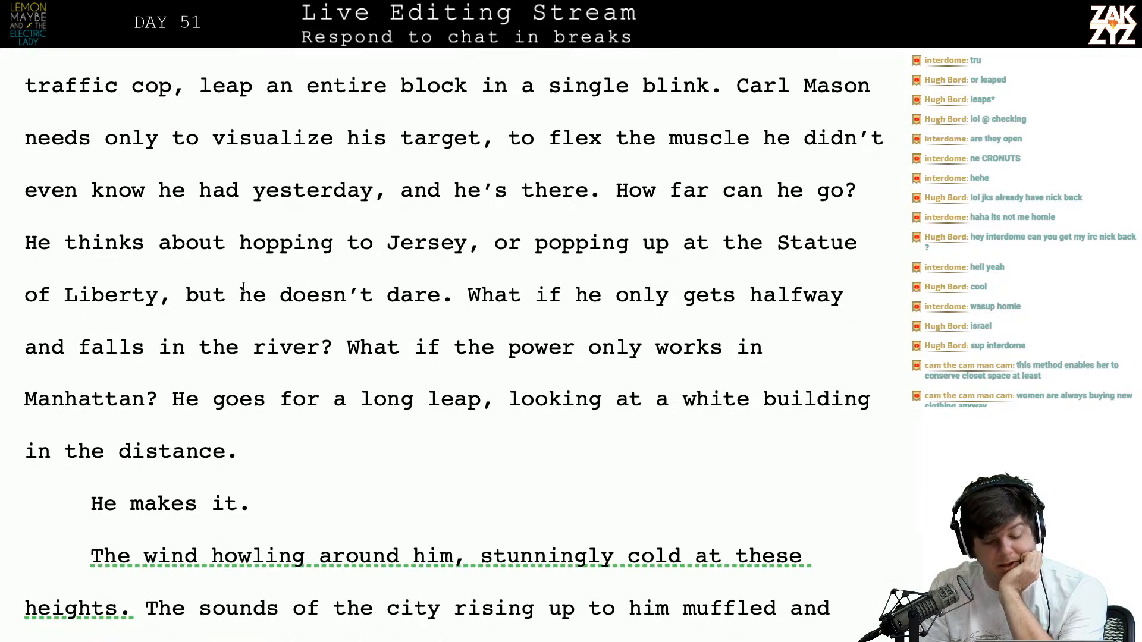
{"action": "scroll", "coordinate": [429, 323], "scroll_direction": "down", "scroll_amount": 1}
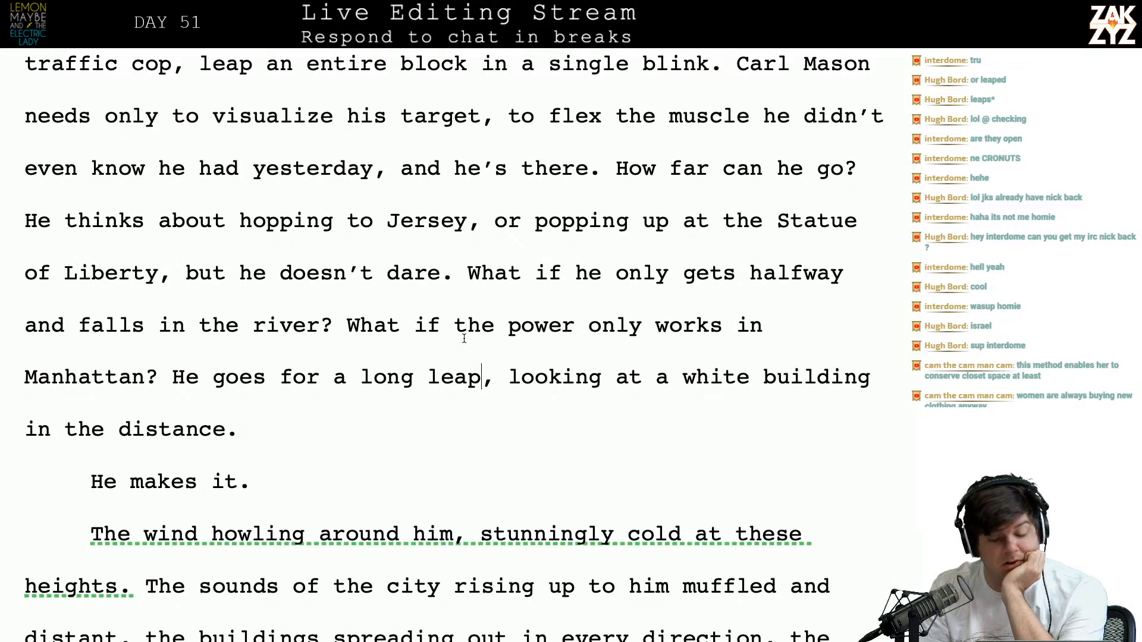
{"action": "scroll", "coordinate": [535, 335], "scroll_direction": "down", "scroll_amount": 1}
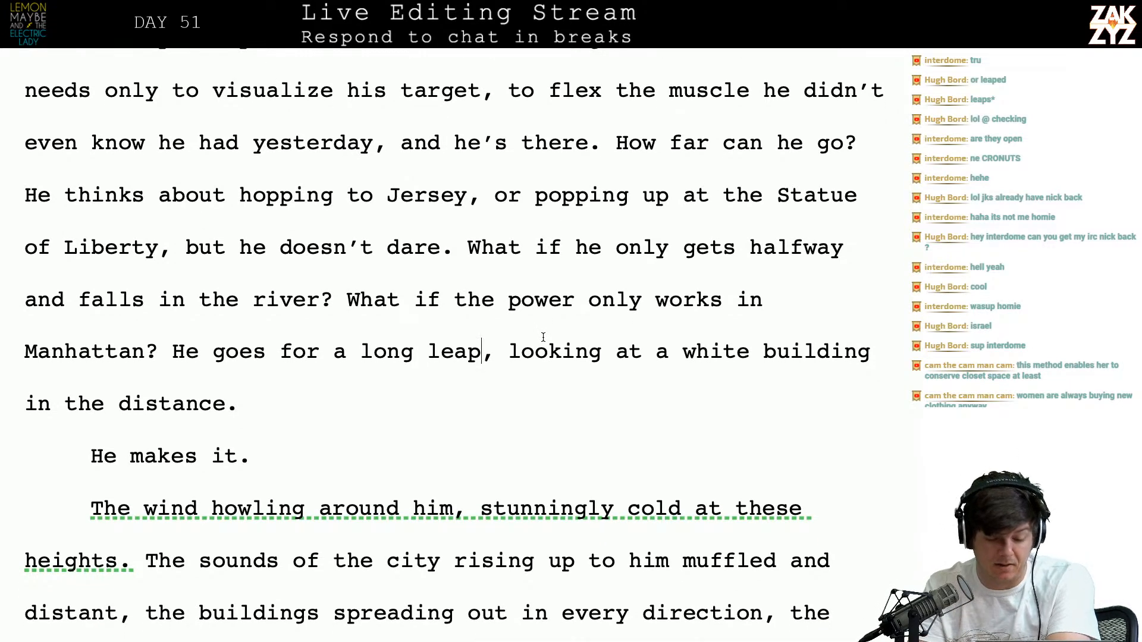
{"action": "scroll", "coordinate": [543, 337], "scroll_direction": "down", "scroll_amount": 1}
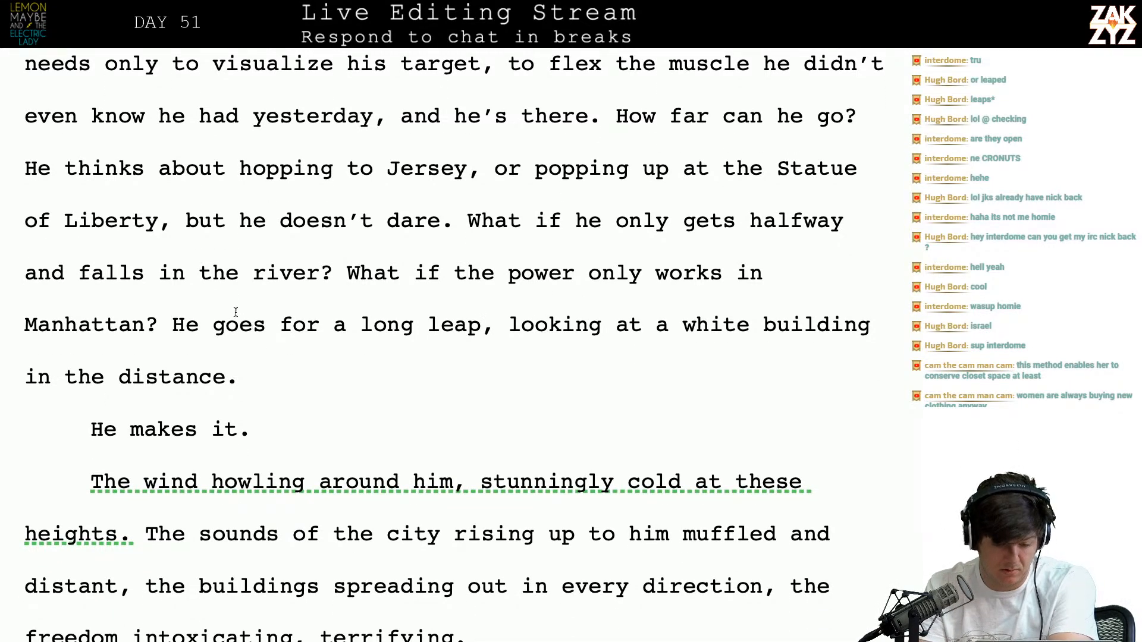
After “Manhattan?”, replace “He” with “Carl tests a long leap, looking at a tapering white building in the distance.”
{"action": "left_click", "coordinate": [205, 321]}
{"action": "key", "text": "BackSpace"}
{"action": "key", "text": "BackSpace"}
{"action": "type", "text": "Carl te"}
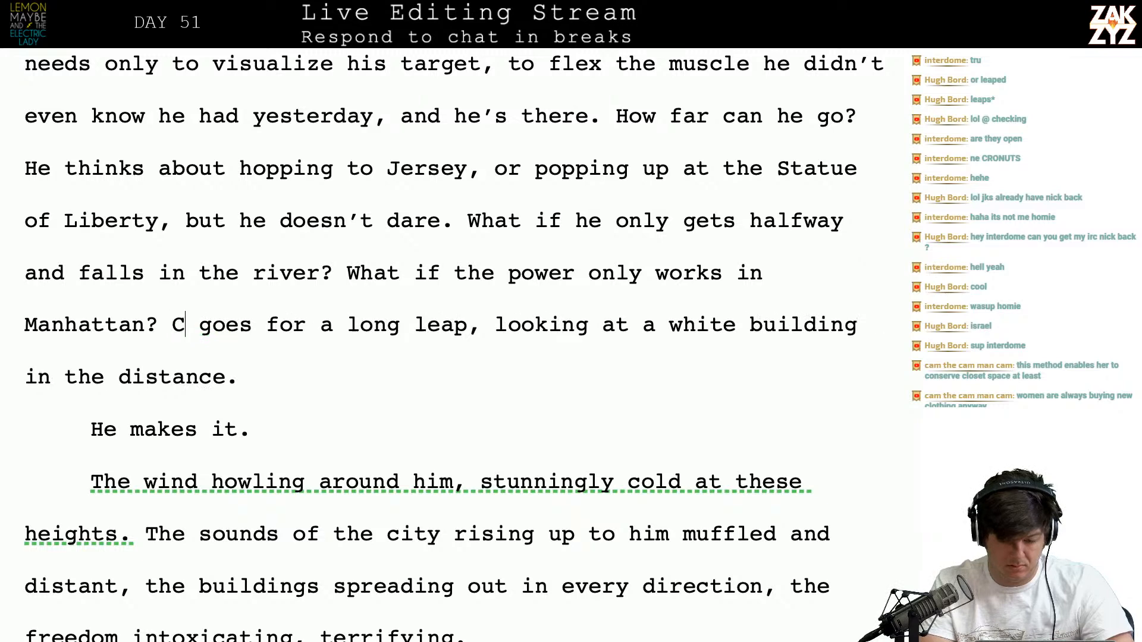
{"action": "type", "text": "sts a long le"}
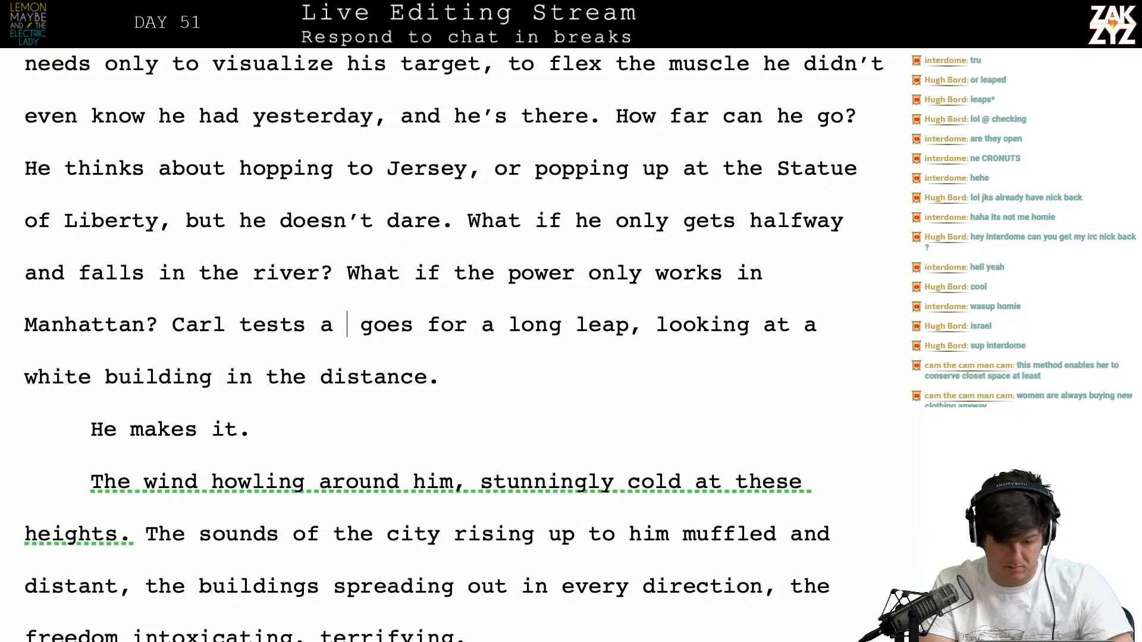
{"action": "type", "text": "ap,"}
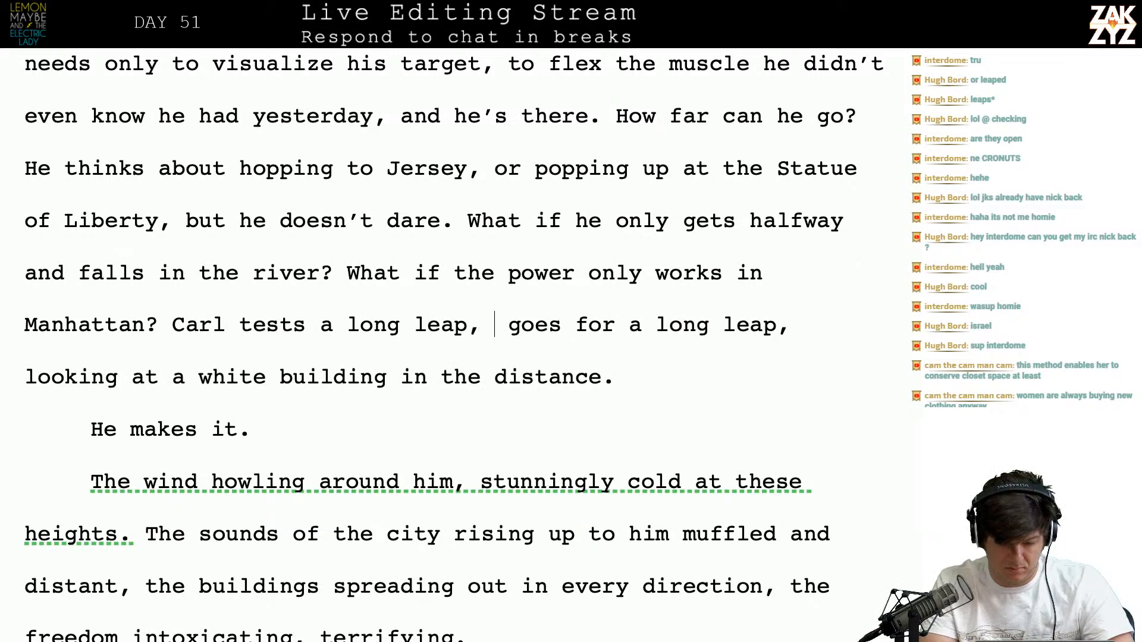
{"action": "type", "text": " looking at a"}
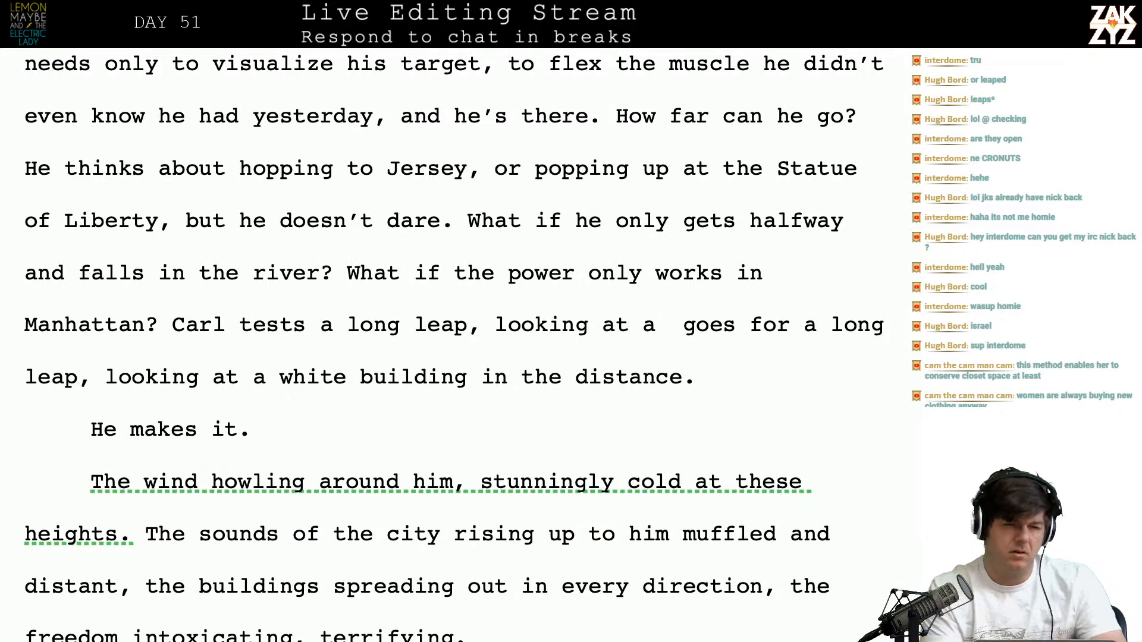
{"action": "type", "text": "taper"}
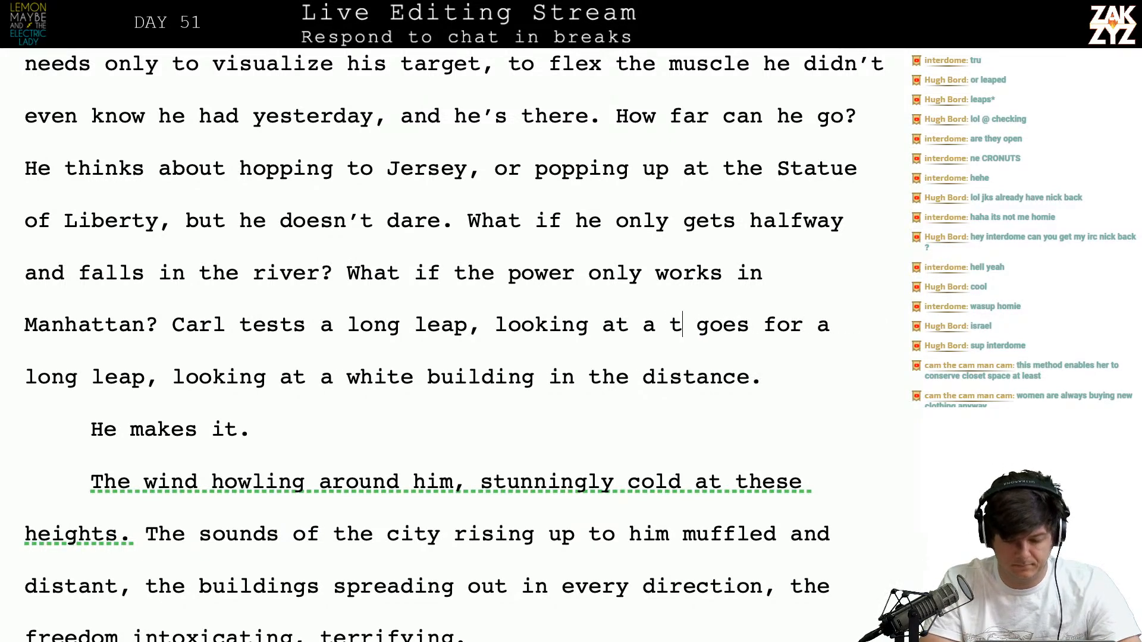
{"action": "type", "text": "hite buo"}
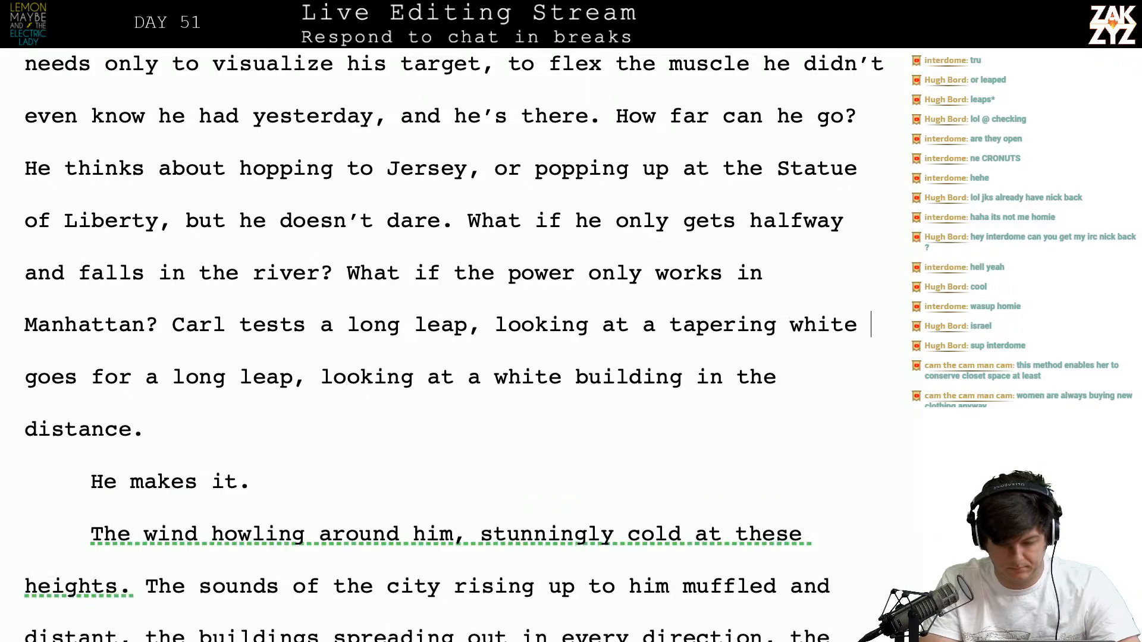
{"action": "key", "text": "BackSpace"}
{"action": "type", "text": "ilding in"}
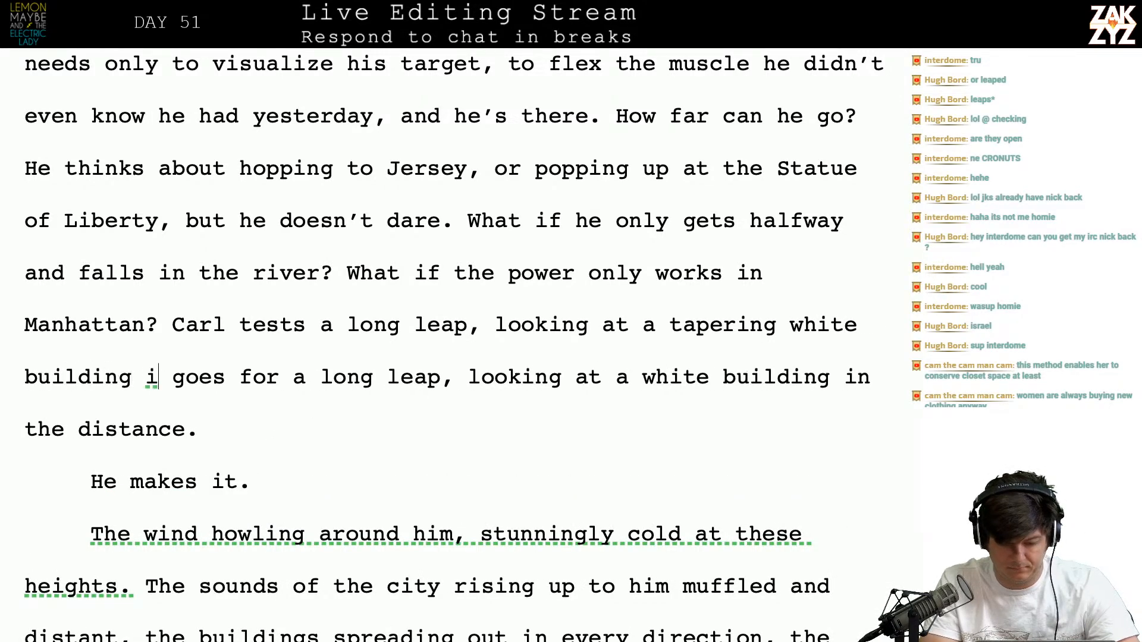
{"action": "type", "text": " the distance. "}
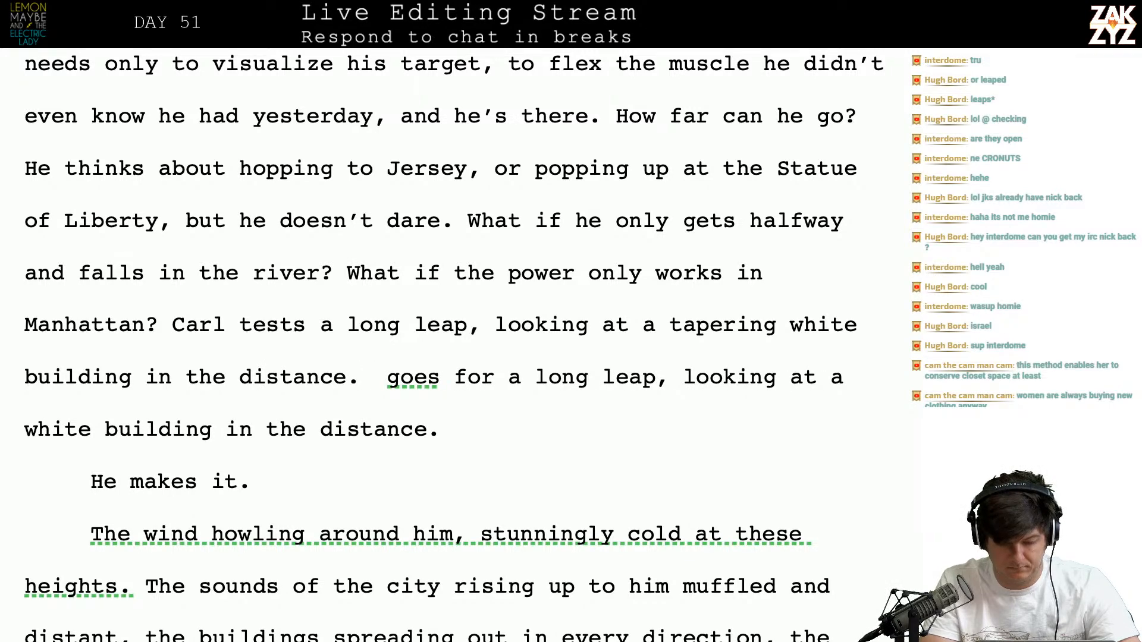
{"action": "type", "text": "He maes"}
{"action": "key", "text": "BackSpace"}
{"action": "key", "text": "BackSpace"}
{"action": "key", "text": "BackSpace"}
{"action": "key", "text": "BackSpace"}
{"action": "key", "text": "BackSpace"}
{"action": "key", "text": "BackSpace"}
{"action": "key", "text": "BackSpace"}
{"action": "key", "text": "BackSpace"}
Delete the leftover text “goes for a long leap, looking at a white building in the distance.” before “He makes it.”
{"action": "key", "text": "shift+Down"}
{"action": "key", "text": "shift+Right"}
{"action": "key", "text": "shift+Right"}
{"action": "key", "text": "shift+Right"}
{"action": "key", "text": "shift+Right"}
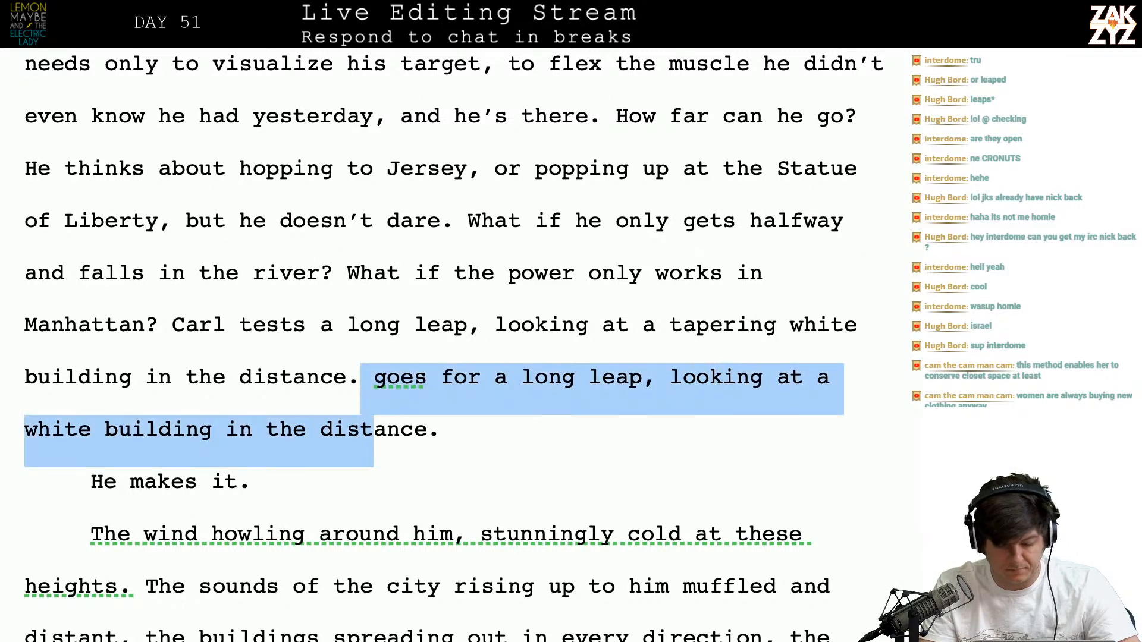
{"action": "key", "text": "shift+Right"}
{"action": "key", "text": "shift+Right"}
{"action": "key", "text": "BackSpace"}
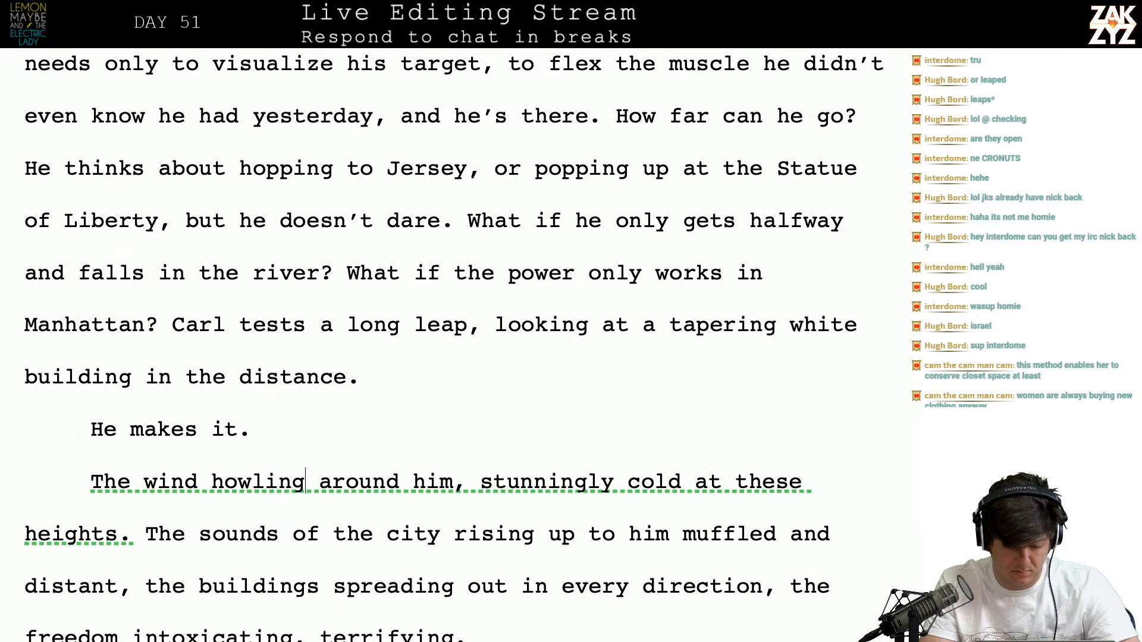
Change “howling” to “howls” in the sentence about the wind around him
{"action": "key", "text": "BackSpace"}
{"action": "key", "text": "BackSpace"}
{"action": "key", "text": "BackSpace"}
{"action": "type", "text": "s"}
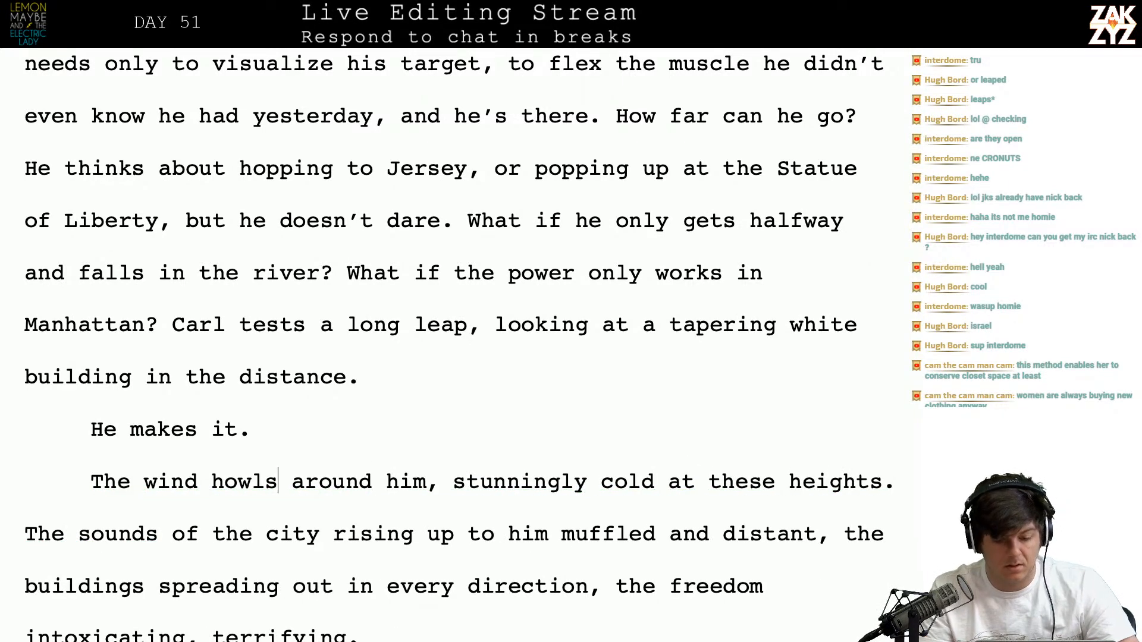
Replace “building” with “skyscraper” in “a tapering white building in the distance”
{"action": "scroll", "coordinate": [451, 344], "scroll_direction": "down", "scroll_amount": 2}
{"action": "scroll", "coordinate": [230, 248], "scroll_direction": "down", "scroll_amount": 1}
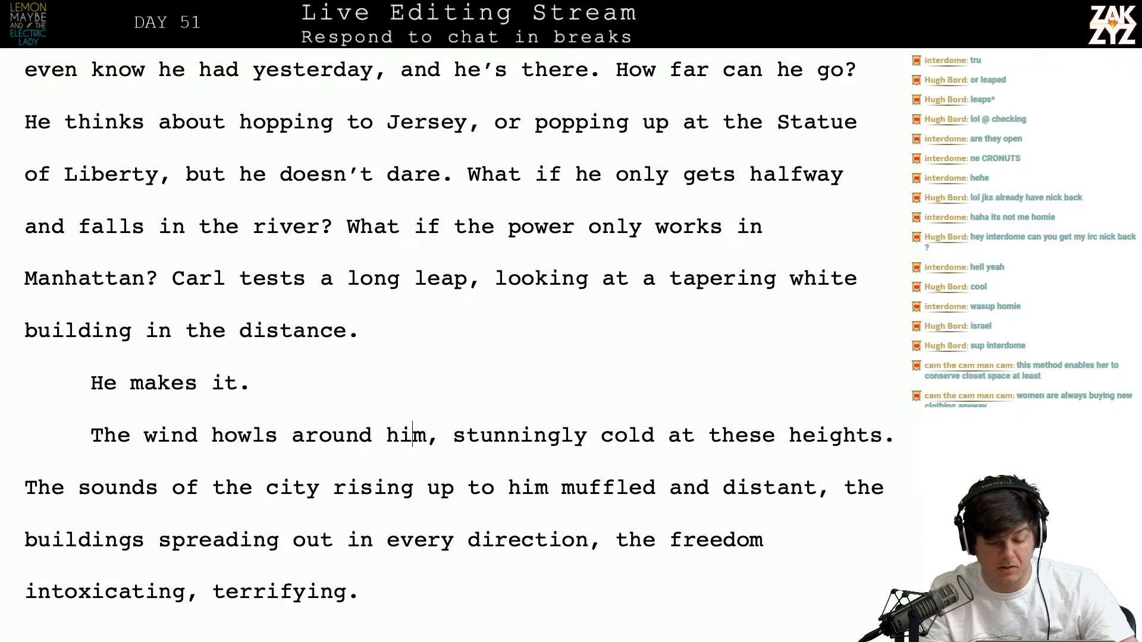
{"action": "scroll", "coordinate": [466, 329], "scroll_direction": "down", "scroll_amount": 3}
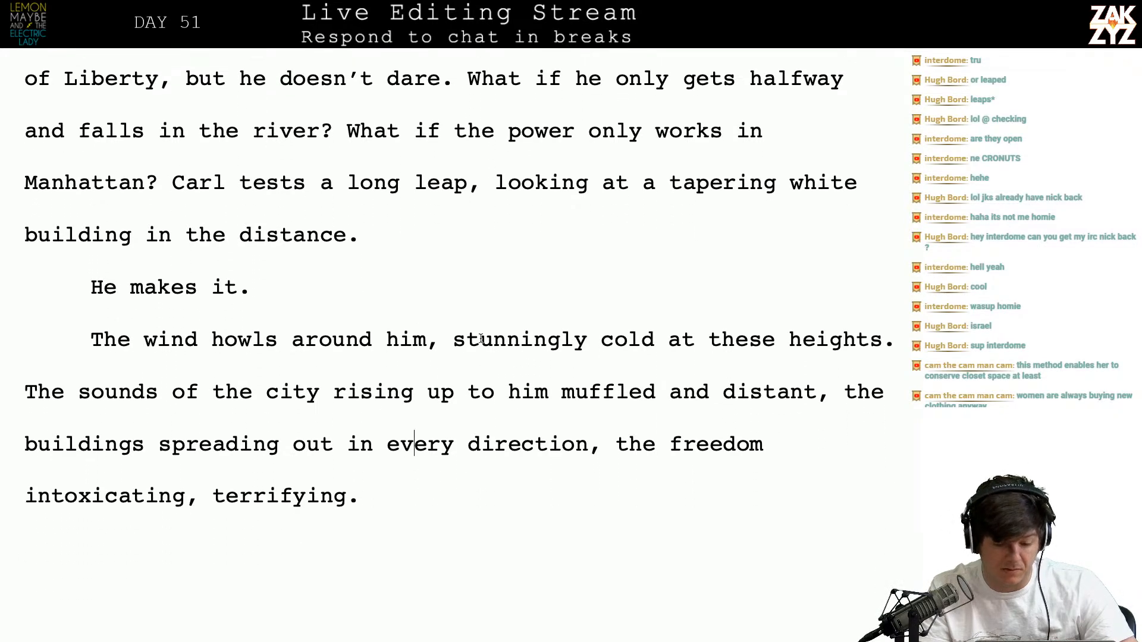
{"action": "scroll", "coordinate": [387, 399], "scroll_direction": "up", "scroll_amount": 3}
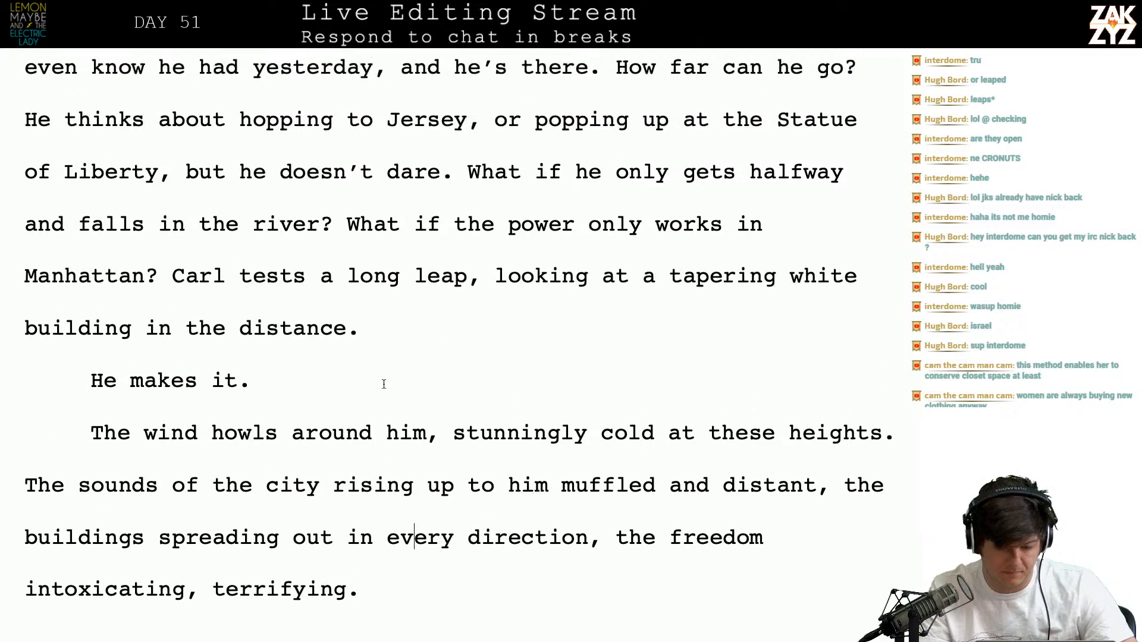
{"action": "left_click", "coordinate": [126, 340]}
{"action": "key", "text": "BackSpace"}
{"action": "key", "text": "BackSpace"}
{"action": "key", "text": "BackSpace"}
{"action": "key", "text": "BackSpace"}
{"action": "key", "text": "BackSpace"}
{"action": "key", "text": "BackSpace"}
{"action": "key", "text": "BackSpace"}
{"action": "key", "text": "BackSpace"}
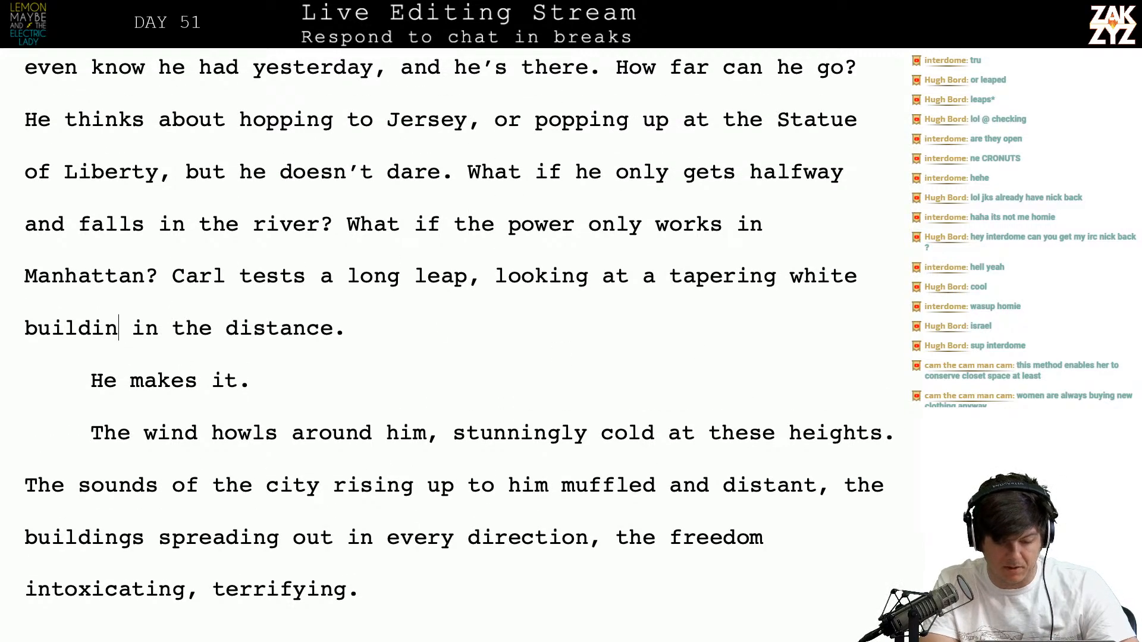
{"action": "type", "text": "skyst"}
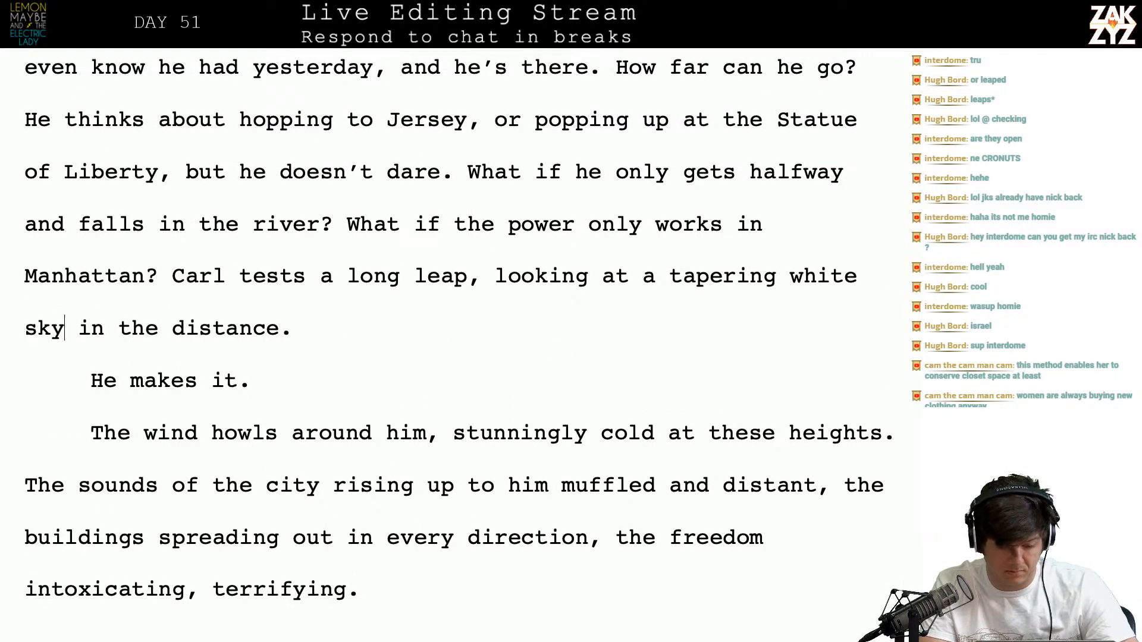
{"action": "key", "text": "BackSpace"}
{"action": "type", "text": "craper"}
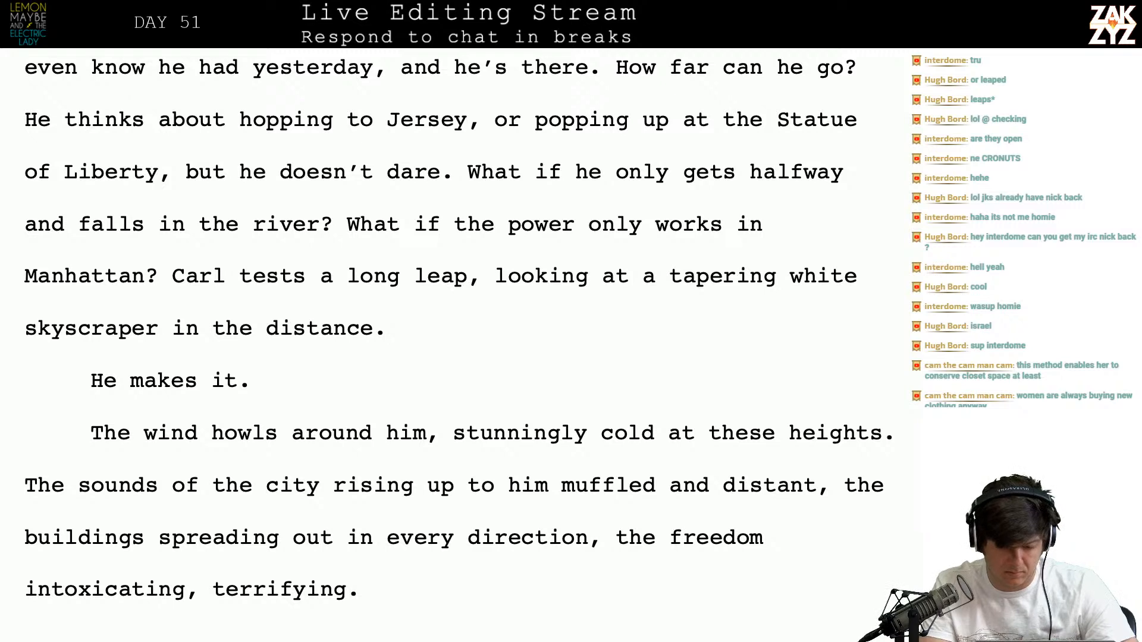
Extend the skyscraper sentence after “in the distance” with “and visualizing himself standing on the corner of the roof.”
{"action": "key", "text": "BackSpace"}
{"action": "type", "text": "and di"}
{"action": "key", "text": "BackSpace"}
{"action": "key", "text": "BackSpace"}
{"action": "type", "text": "ivi"}
{"action": "key", "text": "BackSpace"}
{"action": "key", "text": "BackSpace"}
{"action": "key", "text": "BackSpace"}
{"action": "type", "text": "vis"}
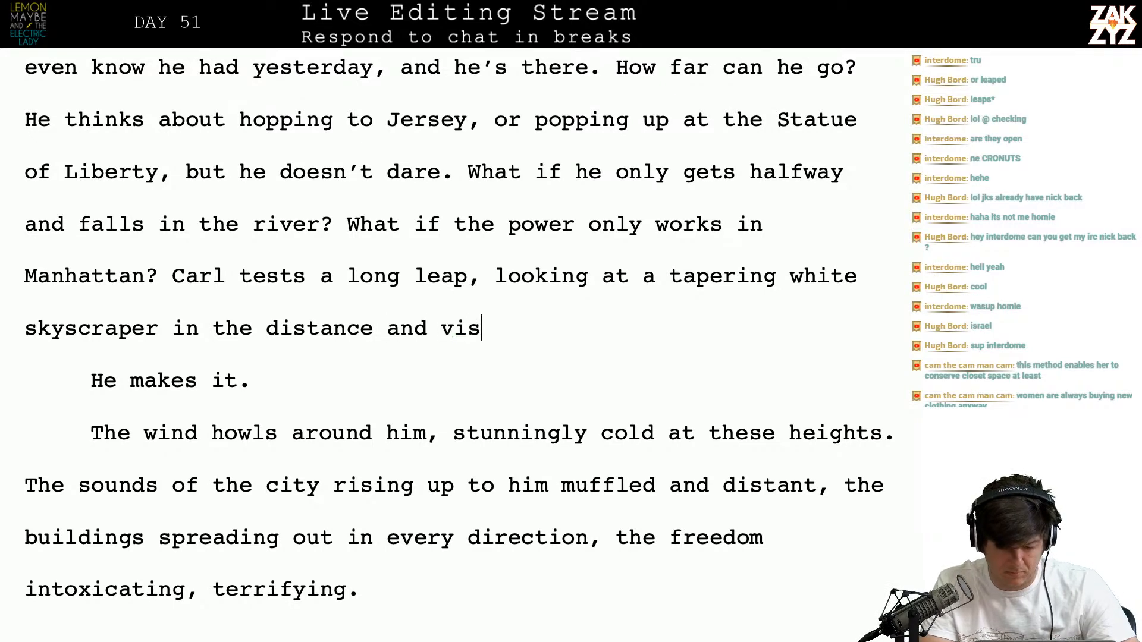
{"action": "type", "text": "ualizing himself "}
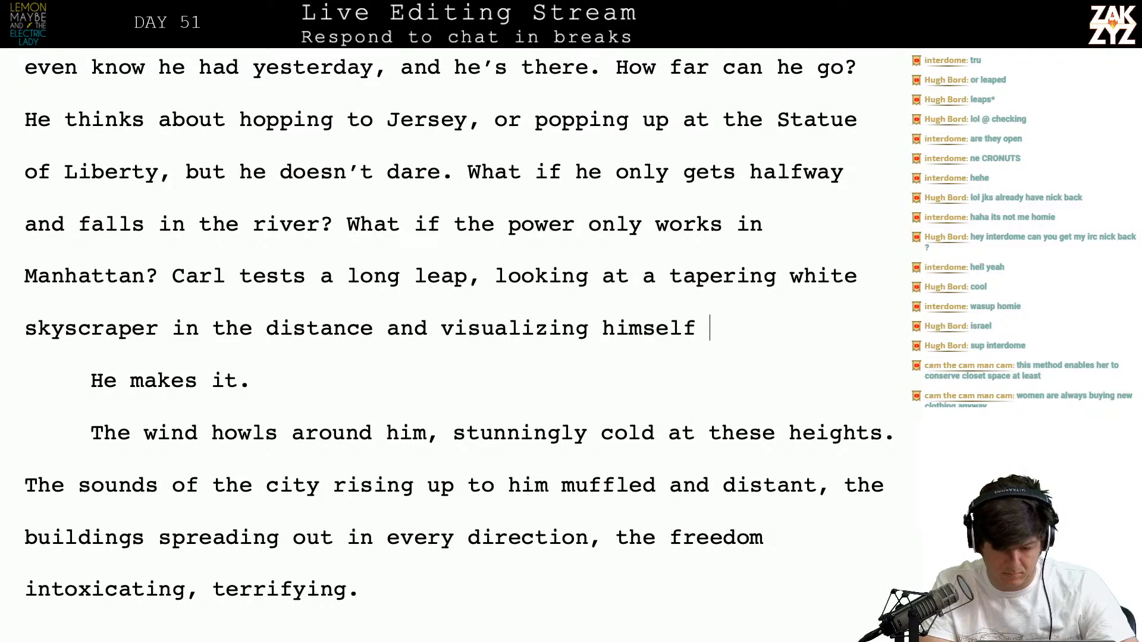
{"action": "type", "text": "standing on the"}
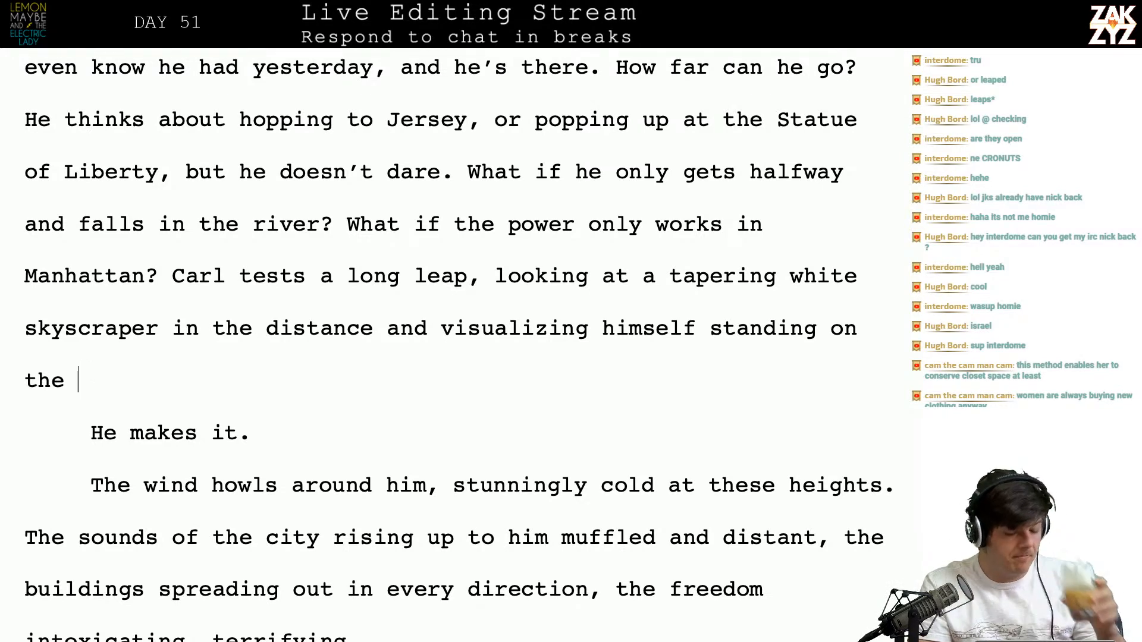
{"action": "type", "text": "corner of the roof."}
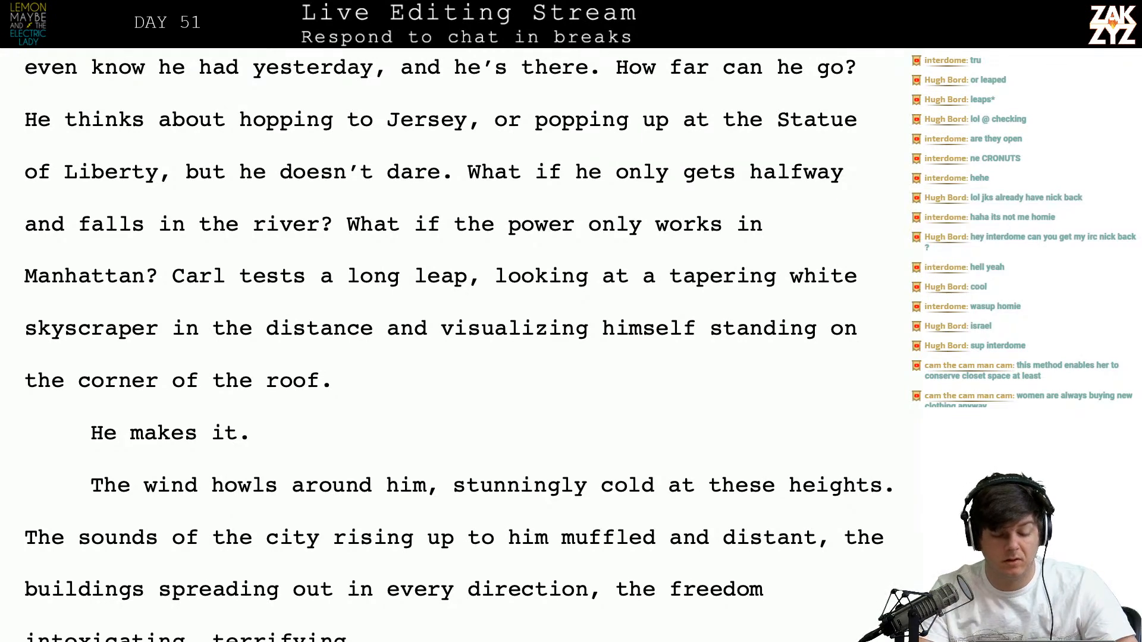
Change “these heights” to “this height” in the sentence about the stunningly cold wind
{"action": "scroll", "coordinate": [382, 369], "scroll_direction": "down", "scroll_amount": 2}
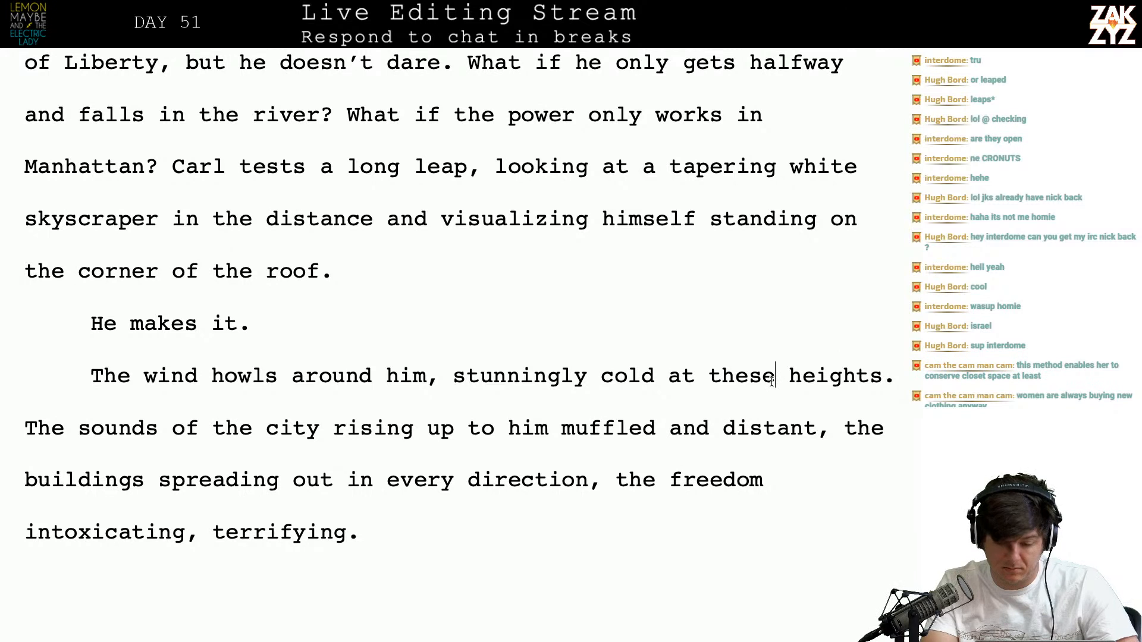
{"action": "key", "text": "BackSpace"}
{"action": "key", "text": "BackSpace"}
{"action": "key", "text": "BackSpace"}
{"action": "type", "text": "is height."}
{"action": "key", "text": "shift+Right"}
{"action": "key", "text": "shift+Right"}
{"action": "key", "text": "shift+Right"}
{"action": "key", "text": "shift+Right"}
{"action": "key", "text": "shift+Right"}
{"action": "key", "text": "shift+Right"}
{"action": "key", "text": "shift+Right"}
{"action": "key", "text": "shift+Right"}
{"action": "key", "text": "shift+Right"}
{"action": "key", "text": "BackSpace"}
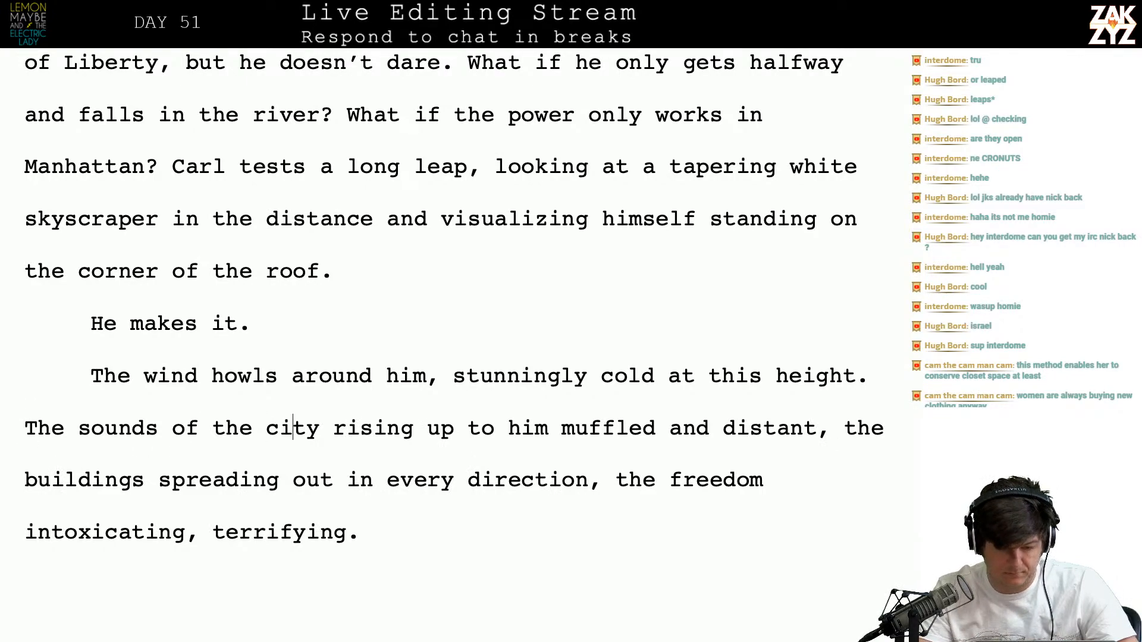
Before the old city sounds sentence, write “The sounds of the city that rise up to him are muffled and distant”
{"action": "scroll", "coordinate": [452, 297], "scroll_direction": "up", "scroll_amount": 15}
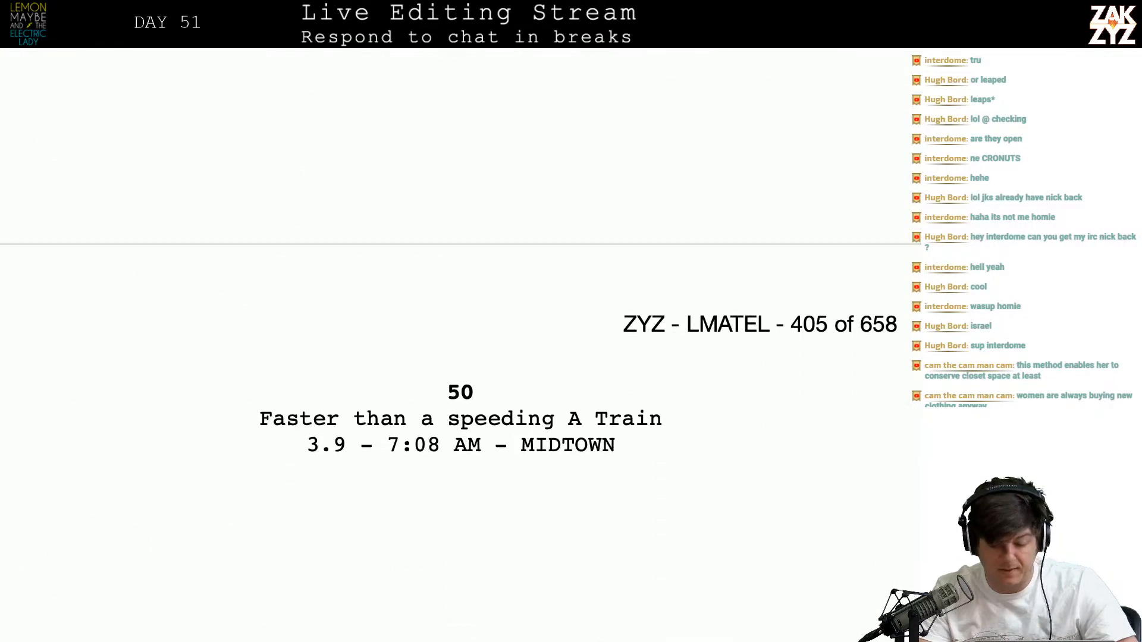
{"action": "scroll", "coordinate": [452, 345], "scroll_direction": "down", "scroll_amount": 5}
{"action": "scroll", "coordinate": [451, 344], "scroll_direction": "down", "scroll_amount": 20}
{"action": "scroll", "coordinate": [451, 345], "scroll_direction": "up", "scroll_amount": 4}
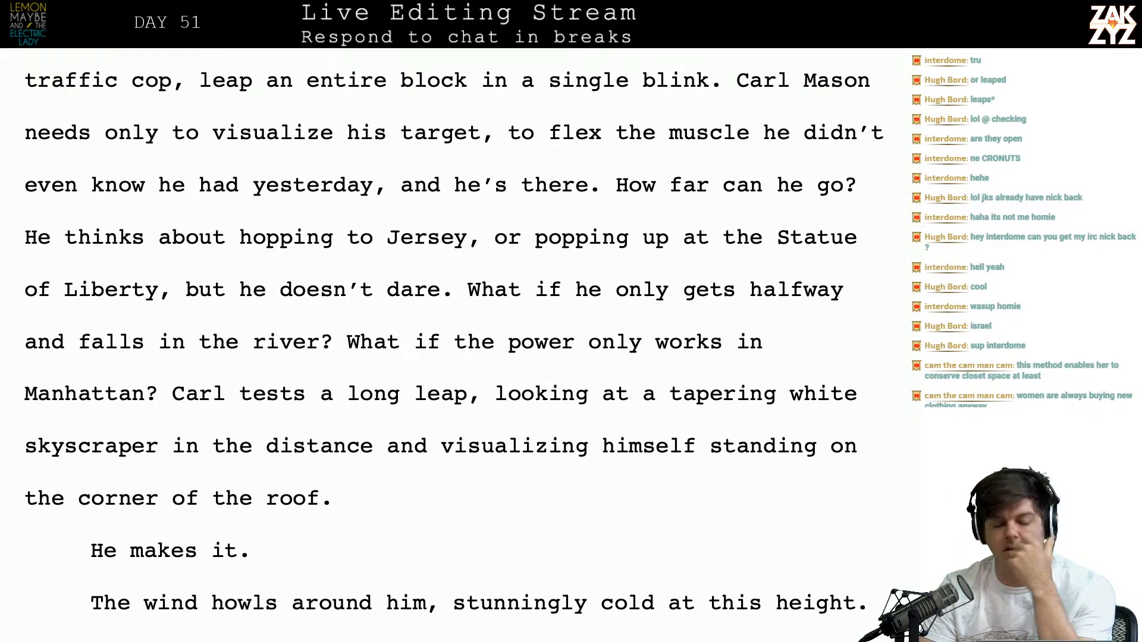
{"action": "scroll", "coordinate": [452, 345], "scroll_direction": "down", "scroll_amount": 9}
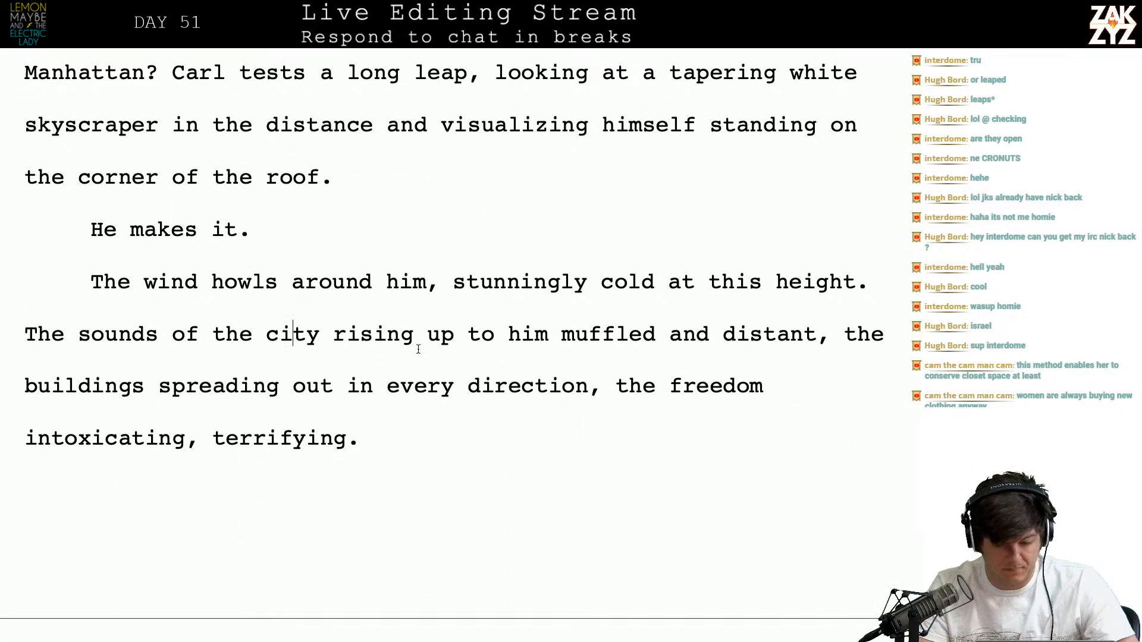
{"action": "type", "text": "The sounds of the ci "}
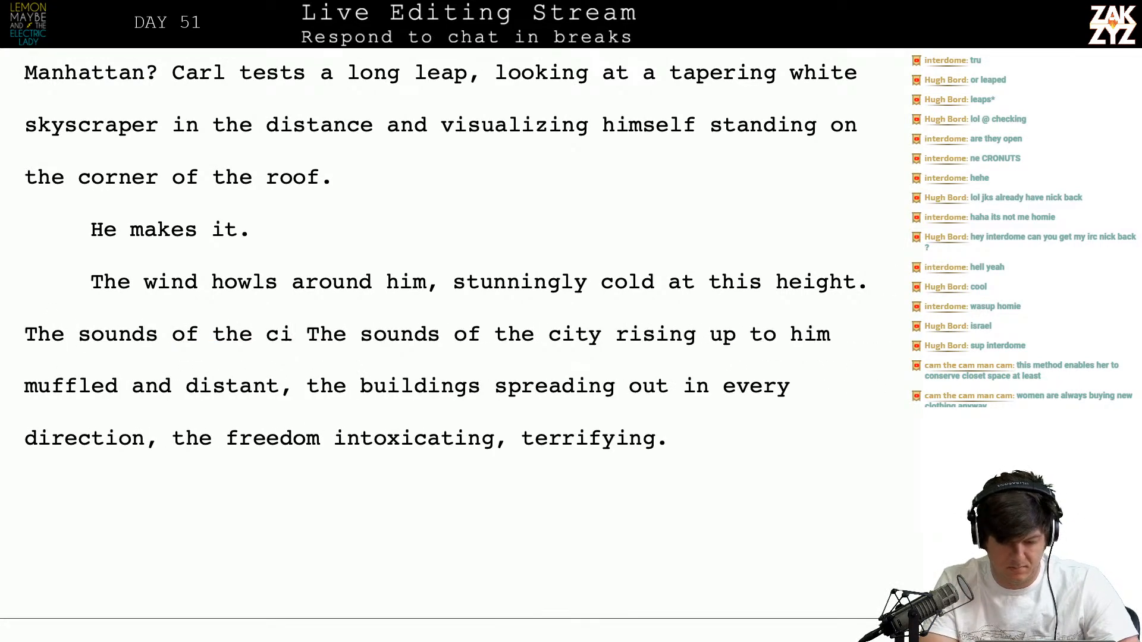
{"action": "type", "text": "ty rising up to him muffled a"}
{"action": "key", "text": "BackSpace"}
{"action": "key", "text": "BackSpace"}
{"action": "key", "text": "BackSpace"}
{"action": "key", "text": "BackSpace"}
{"action": "key", "text": "BackSpace"}
{"action": "key", "text": "BackSpace"}
{"action": "key", "text": "BackSpace"}
{"action": "type", "text": "ity that rise up to him are muf"}
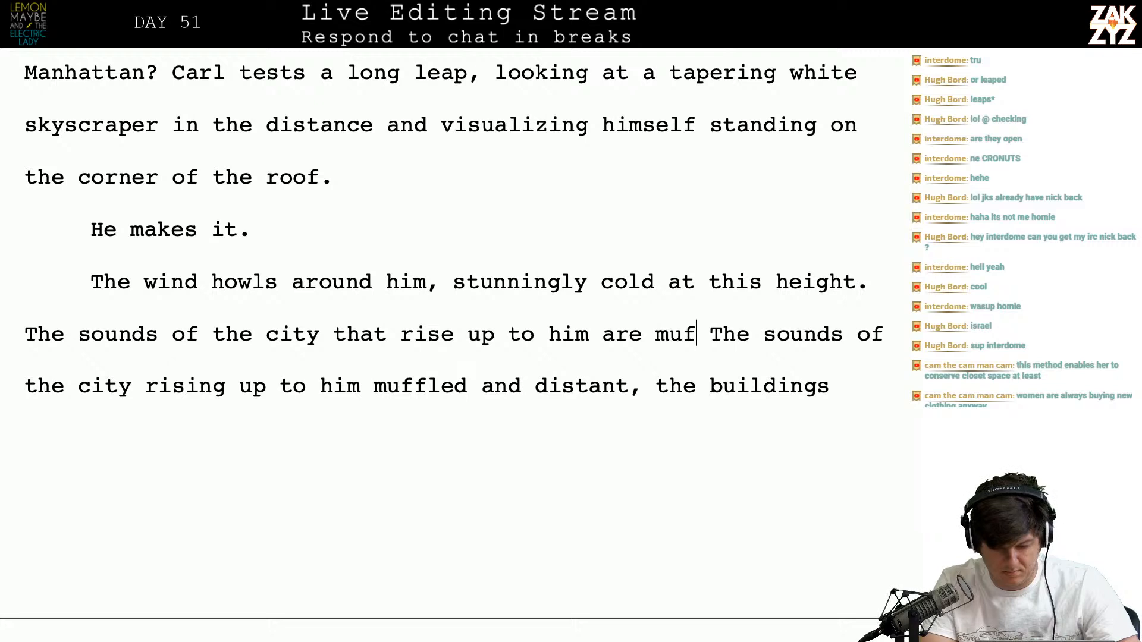
{"action": "type", "text": "fled and distant"}
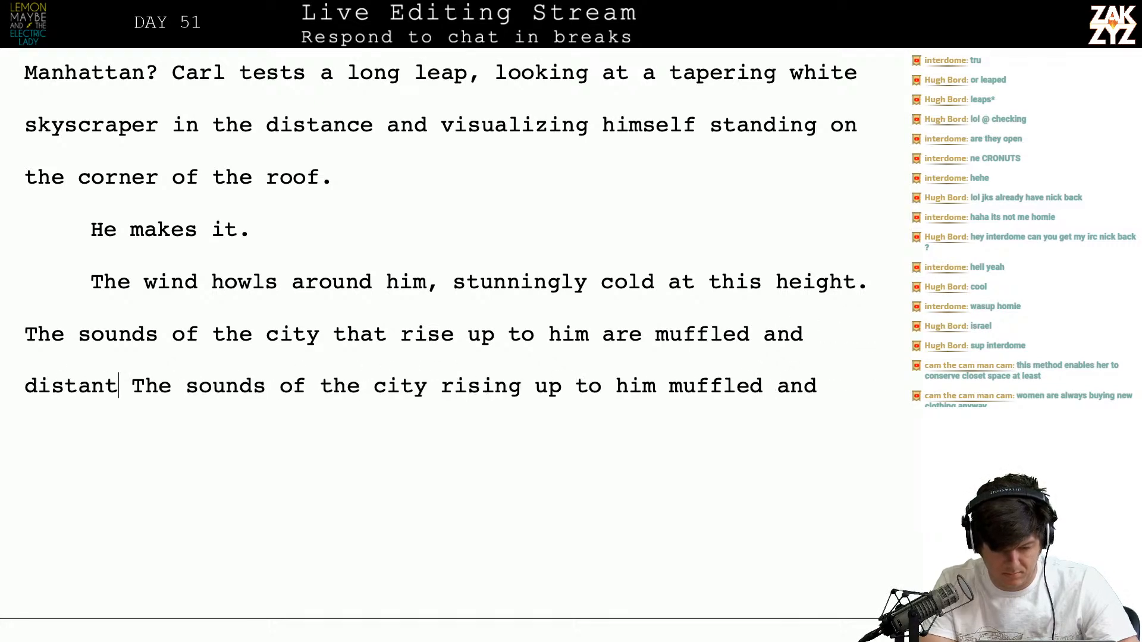
Move the old city sounds sentence into its own paragraph and continue the new one with “, he can see a vast”
{"action": "type", "text": ","}
{"action": "key", "text": "Return"}
{"action": "type", "text": "he can see the"}
{"action": "key", "text": "BackSpace"}
{"action": "key", "text": "BackSpace"}
{"action": "key", "text": "BackSpace"}
{"action": "type", "text": "a vast"}
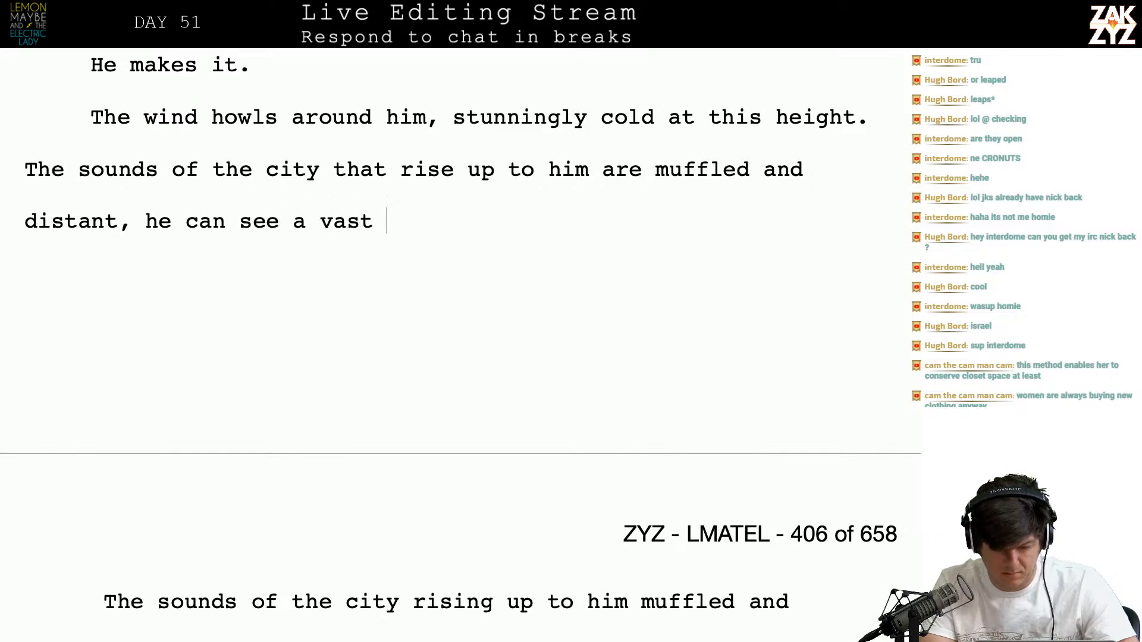
{"action": "type", "text": " spread of roft"}
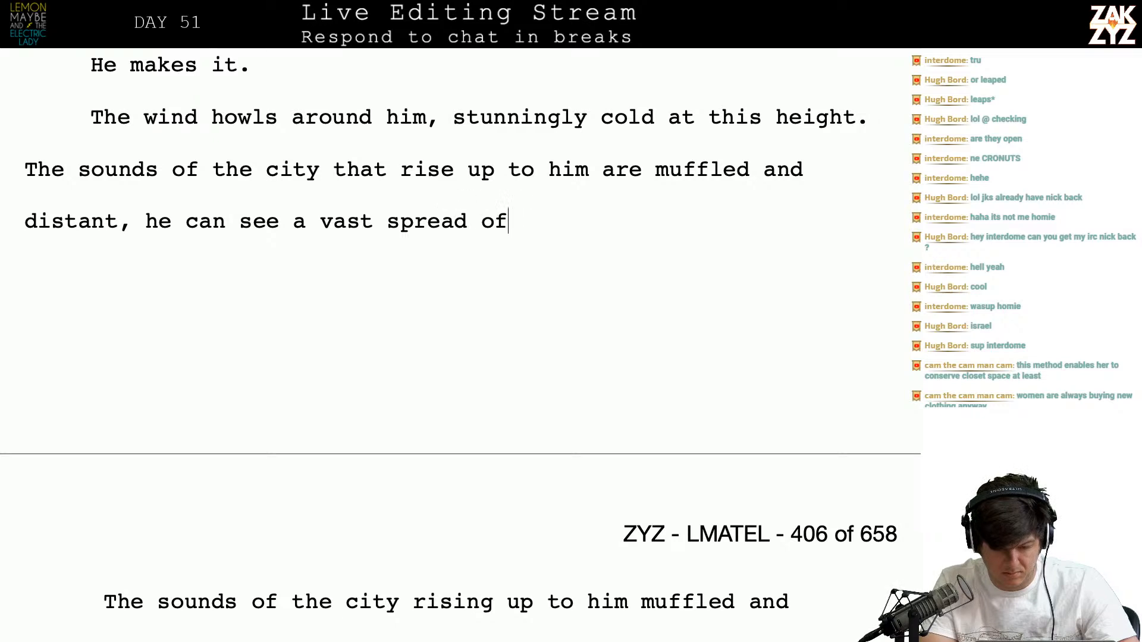
{"action": "key", "text": "BackSpace"}
{"action": "key", "text": "BackSpace"}
{"action": "type", "text": "oftops"}
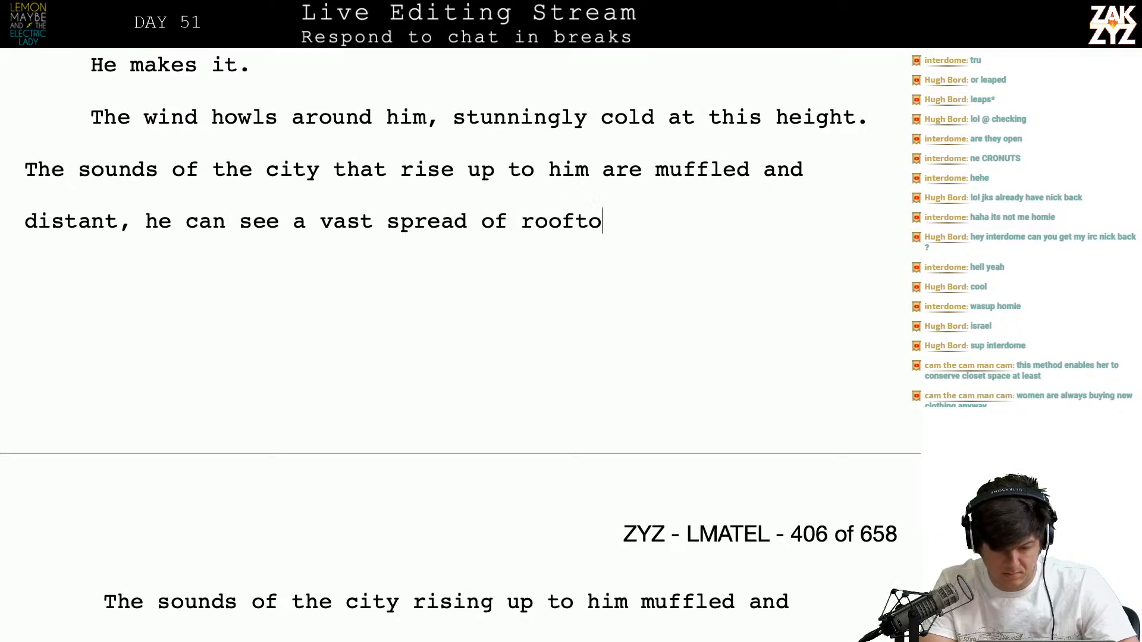
{"action": "key", "text": "BackSpace"}
{"action": "key", "text": "BackSpace"}
{"action": "key", "text": "BackSpace"}
{"action": "key", "text": "BackSpace"}
{"action": "key", "text": "BackSpace"}
{"action": "key", "text": "BackSpace"}
{"action": "key", "text": "BackSpace"}
{"action": "key", "text": "BackSpace"}
{"action": "key", "text": "BackSpace"}
{"action": "key", "text": "BackSpace"}
{"action": "key", "text": "BackSpace"}
{"action": "key", "text": "BackSpace"}
{"action": "key", "text": "BackSpace"}
{"action": "key", "text": "BackSpace"}
{"action": "key", "text": "BackSpace"}
{"action": "key", "text": "BackSpace"}
{"action": "key", "text": "BackSpace"}
{"action": "key", "text": "BackSpace"}
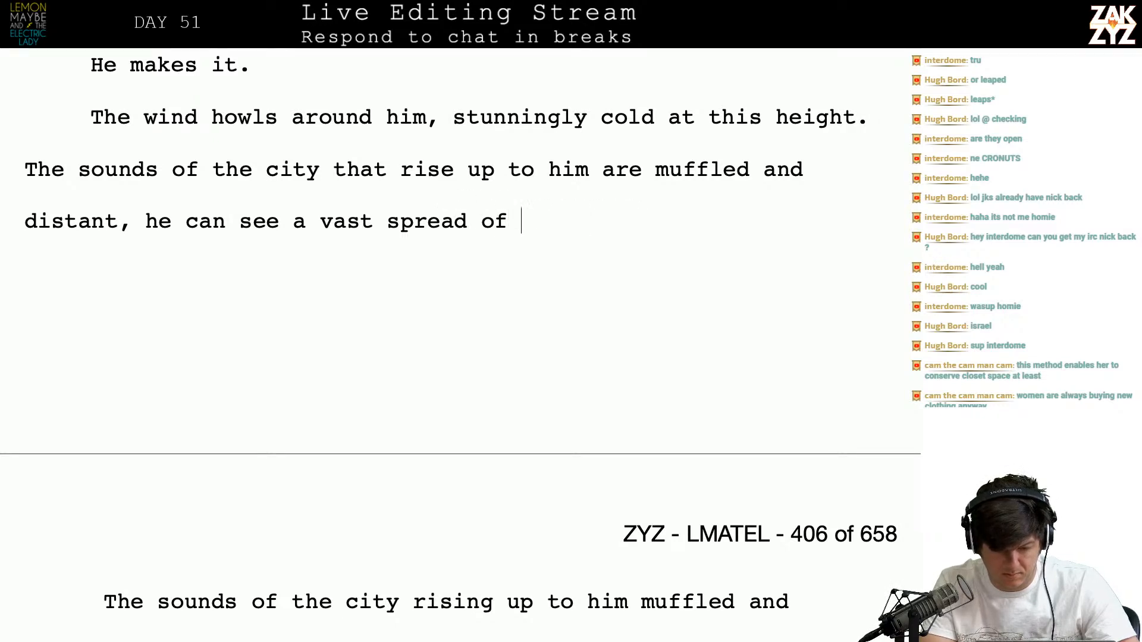
Complete the sentence after “he can see a vast” with “array of rooftops spreading out in front of him.”
{"action": "type", "text": "array o"}
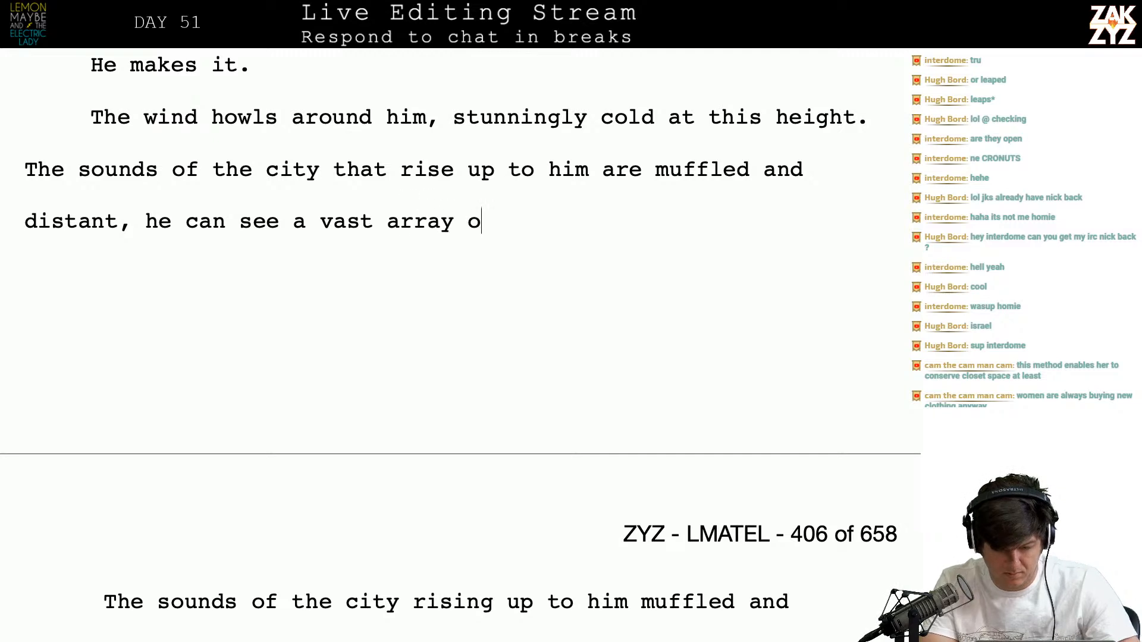
{"action": "type", "text": "f rootftops "}
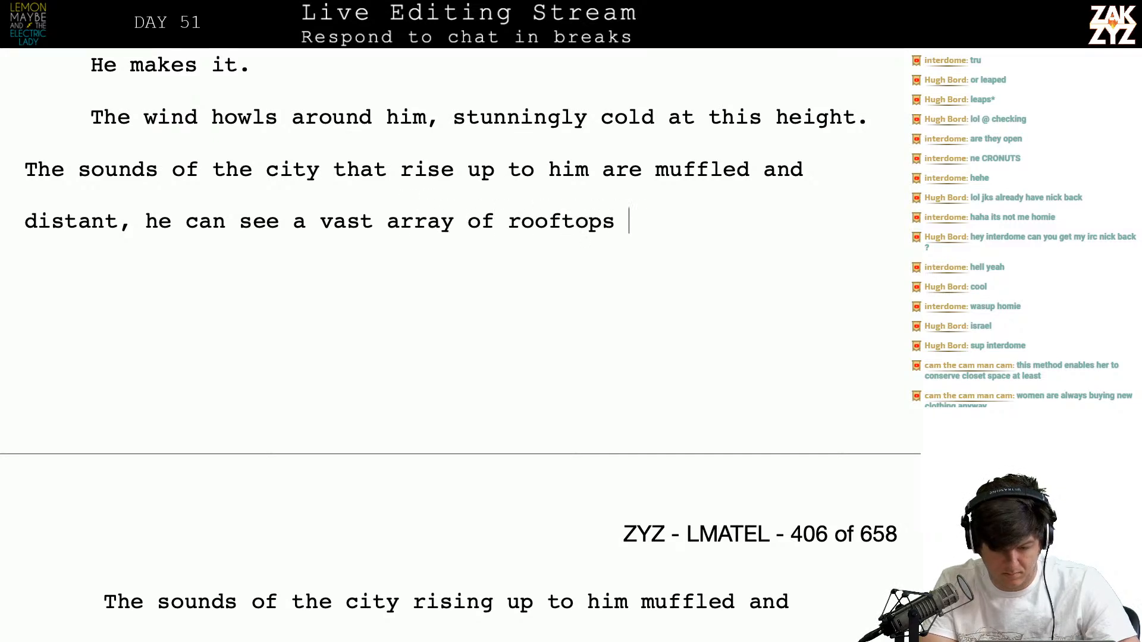
{"action": "type", "text": "spreading out in f"}
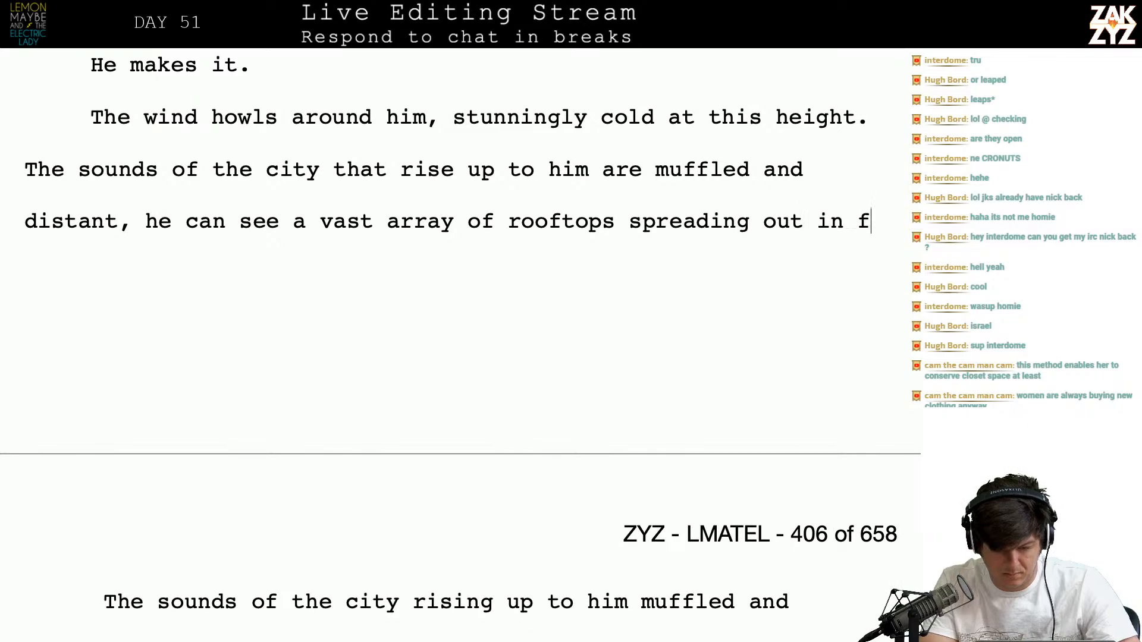
{"action": "type", "text": "ront of him."}
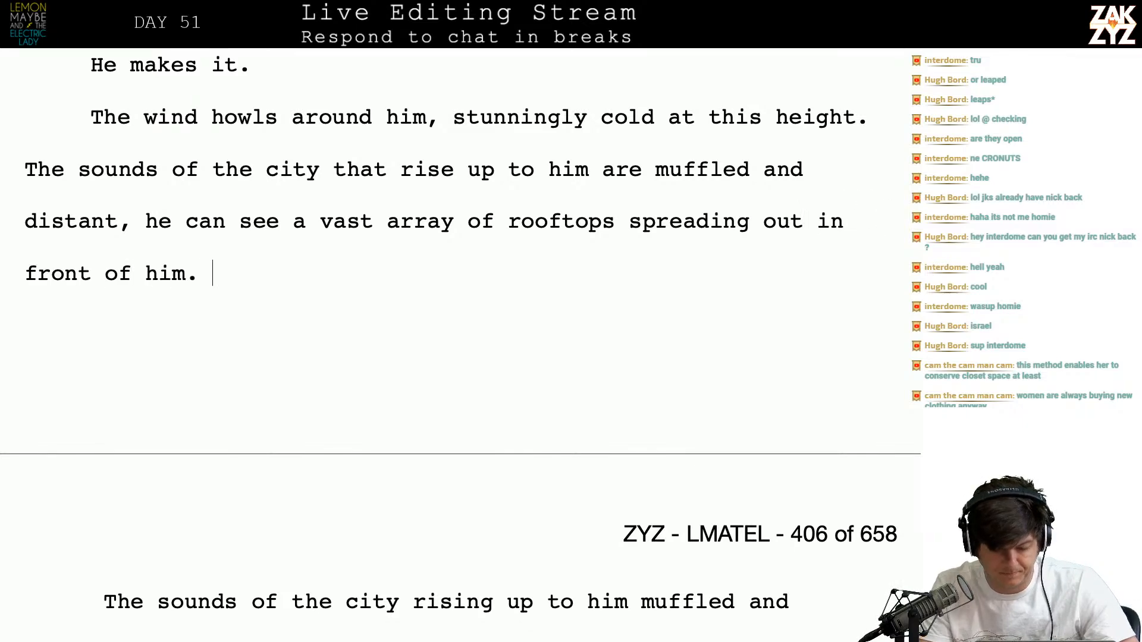
After “spreading out in front of him.”, start a new sentence with “In the blink of an eye he”
{"action": "key", "text": "Down"}
{"action": "key", "text": "Up"}
{"action": "key", "text": "Down"}
{"action": "key", "text": "Down"}
{"action": "key", "text": "Down"}
{"action": "key", "text": "Down"}
{"action": "key", "text": "Down"}
{"action": "key", "text": "Down"}
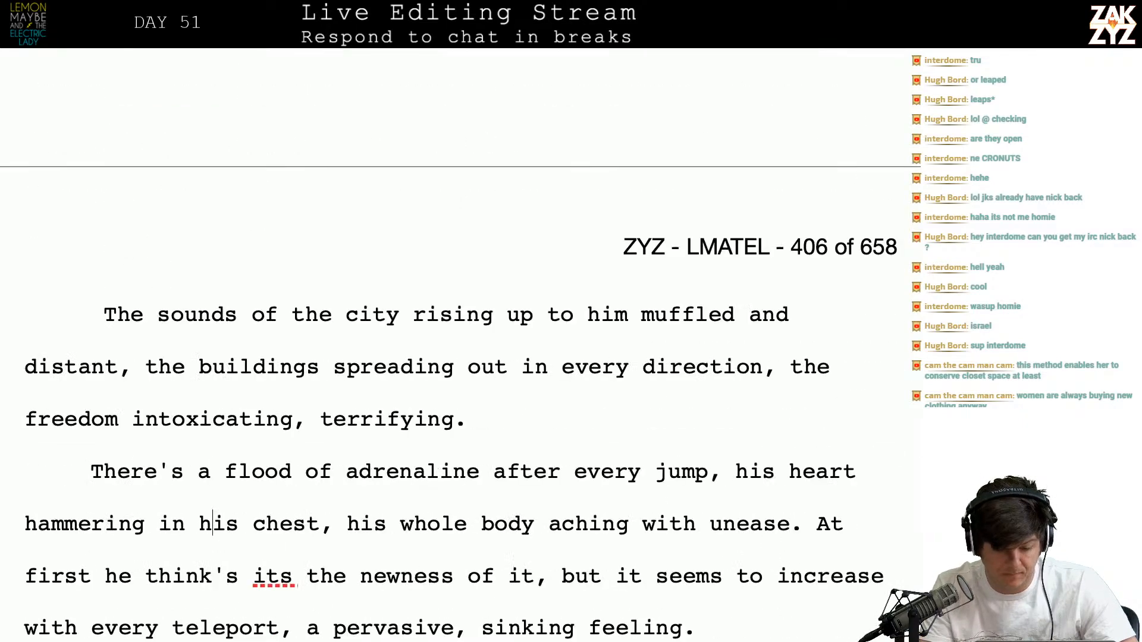
{"action": "key", "text": "Up"}
{"action": "key", "text": "Up"}
{"action": "key", "text": "Up"}
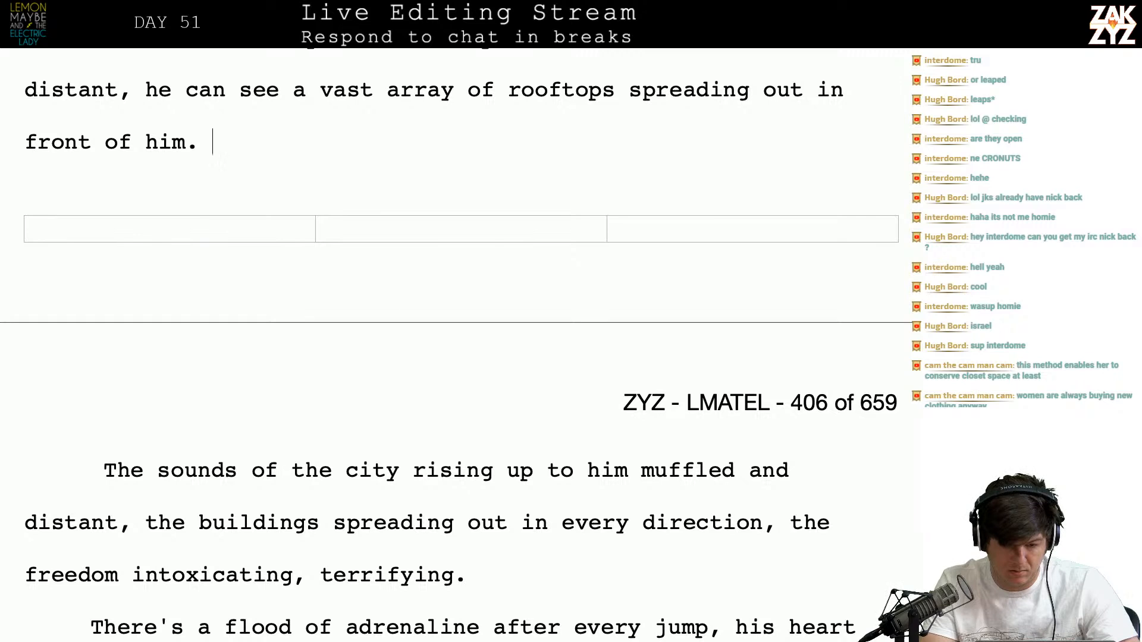
{"action": "type", "text": "In the blink of "}
{"action": "type", "text": "an eye he can "}
{"action": "type", "text": "be on e"}
{"action": "key", "text": "BackSpace"}
{"action": "type", "text": "any he wants."}
{"action": "key", "text": "BackSpace"}
{"action": "key", "text": "BackSpace"}
{"action": "key", "text": "BackSpace"}
{"action": "key", "text": "BackSpace"}
{"action": "key", "text": "BackSpace"}
{"action": "key", "text": "BackSpace"}
{"action": "key", "text": "BackSpace"}
{"action": "key", "text": "BackSpace"}
{"action": "key", "text": "BackSpace"}
{"action": "key", "text": "BackSpace"}
{"action": "key", "text": "BackSpace"}
{"action": "key", "text": "BackSpace"}
{"action": "key", "text": "BackSpace"}
{"action": "key", "text": "BackSpace"}
{"action": "key", "text": "BackSpace"}
{"action": "key", "text": "BackSpace"}
{"action": "key", "text": "BackSpace"}
{"action": "key", "text": "BackSpace"}
{"action": "key", "text": "BackSpace"}
{"action": "key", "text": "BackSpace"}
{"action": "key", "text": "BackSpace"}
{"action": "key", "text": "BackSpace"}
{"action": "key", "text": "BackSpace"}
{"action": "type", "text": "can appe"}
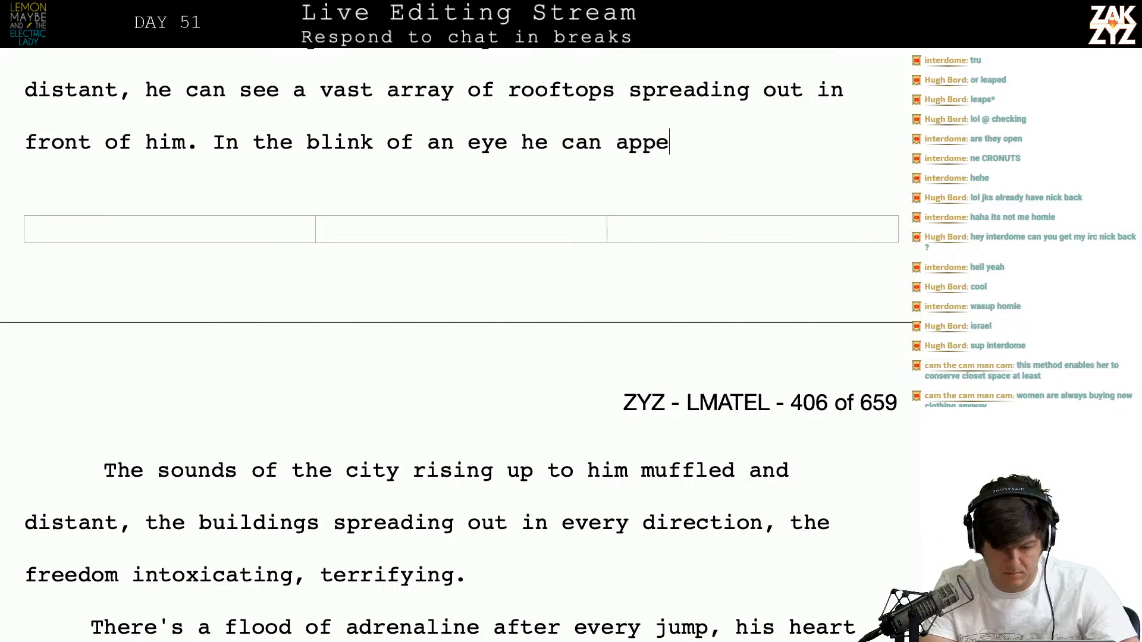
{"action": "type", "text": "ar on any of them"}
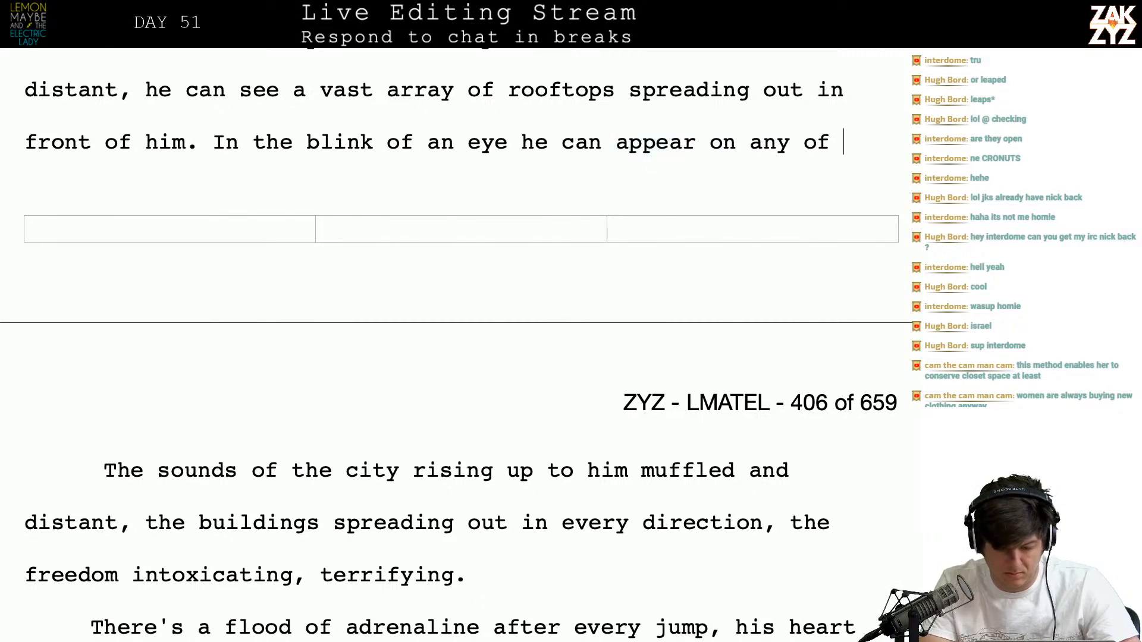
{"action": "key", "text": "BackSpace"}
{"action": "type", "text": "."}
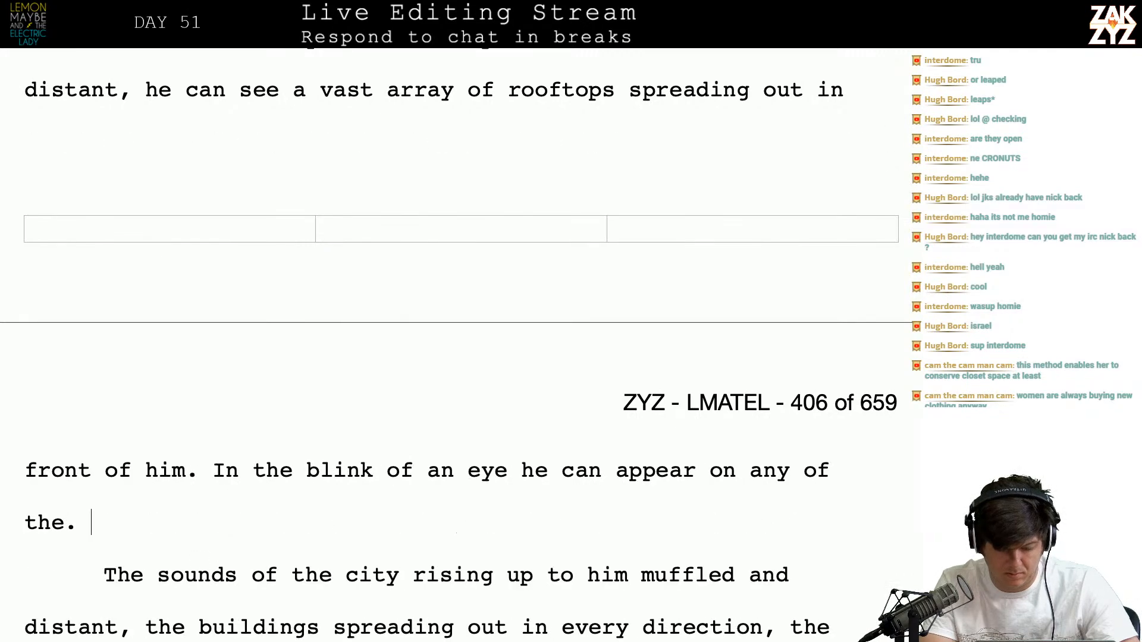
{"action": "key", "text": "BackSpace"}
{"action": "type", "text": "m"}
{"action": "key", "text": "BackSpace"}
{"action": "key", "text": "BackSpace"}
{"action": "key", "text": "BackSpace"}
{"action": "key", "text": "BackSpace"}
{"action": "key", "text": "BackSpace"}
{"action": "key", "text": "BackSpace"}
{"action": "key", "text": "BackSpace"}
{"action": "key", "text": "BackSpace"}
{"action": "key", "text": "BackSpace"}
{"action": "key", "text": "BackSpace"}
{"action": "key", "text": "BackSpace"}
{"action": "key", "text": "BackSpace"}
{"action": "key", "text": "BackSpace"}
{"action": "key", "text": "BackSpace"}
{"action": "key", "text": "BackSpace"}
{"action": "key", "text": "BackSpace"}
{"action": "key", "text": "BackSpace"}
{"action": "key", "text": "BackSpace"}
{"action": "key", "text": "BackSpace"}
{"action": "key", "text": "BackSpace"}
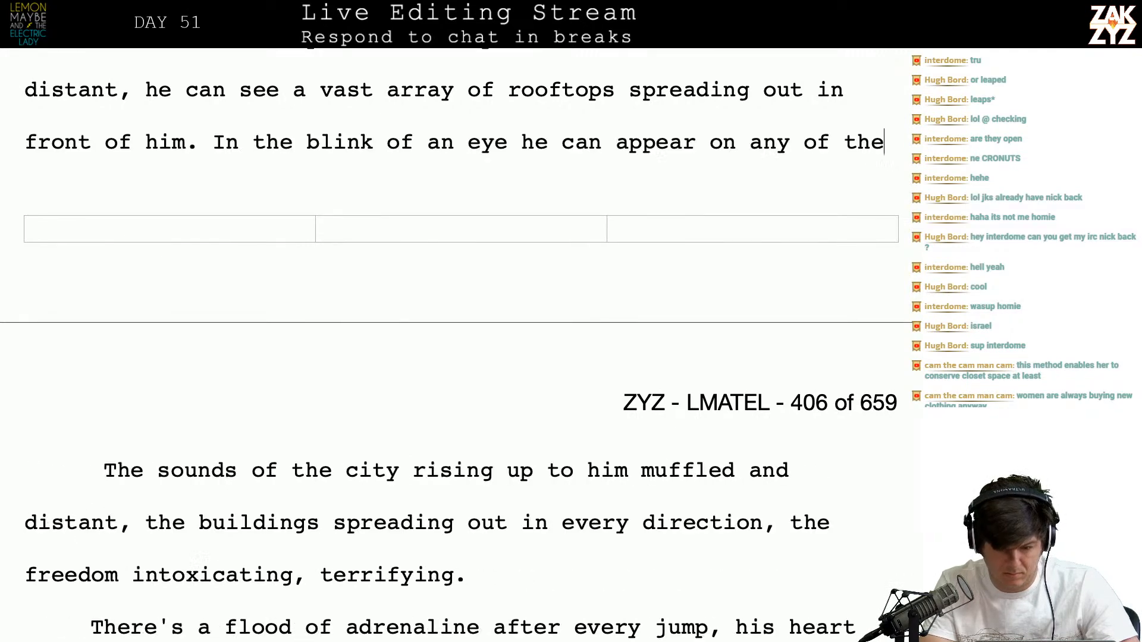
{"action": "key", "text": "BackSpace"}
{"action": "key", "text": "BackSpace"}
{"action": "key", "text": "BackSpace"}
Complete the sentence beginning “In the blink of an eye he” with “could appear on any of them.”
{"action": "type", "text": "e could"}
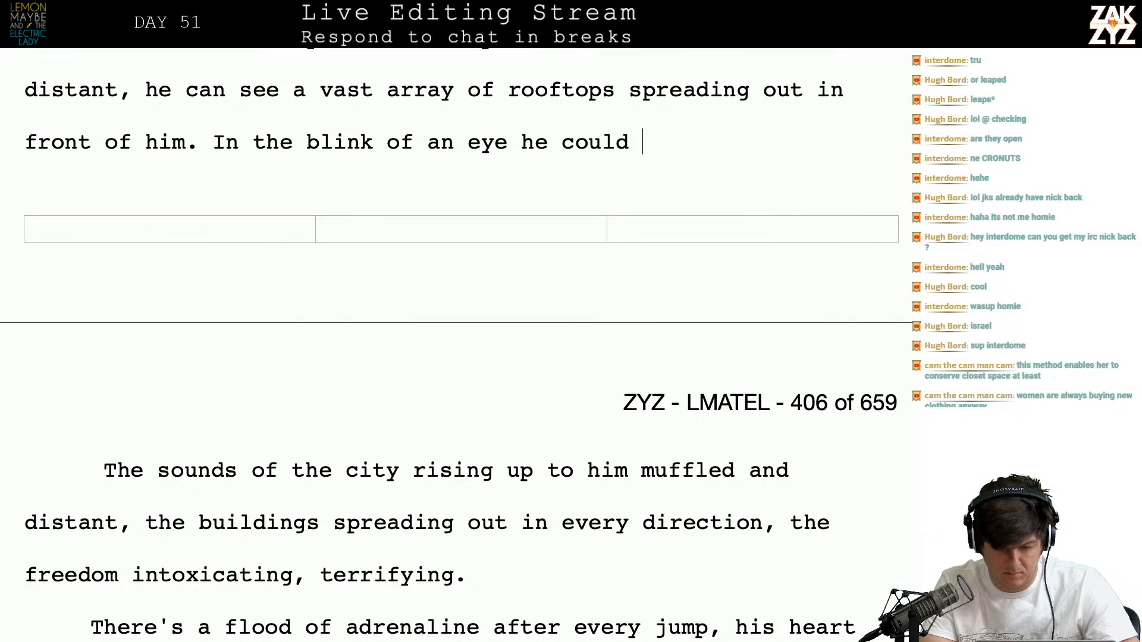
{"action": "type", "text": " appe"}
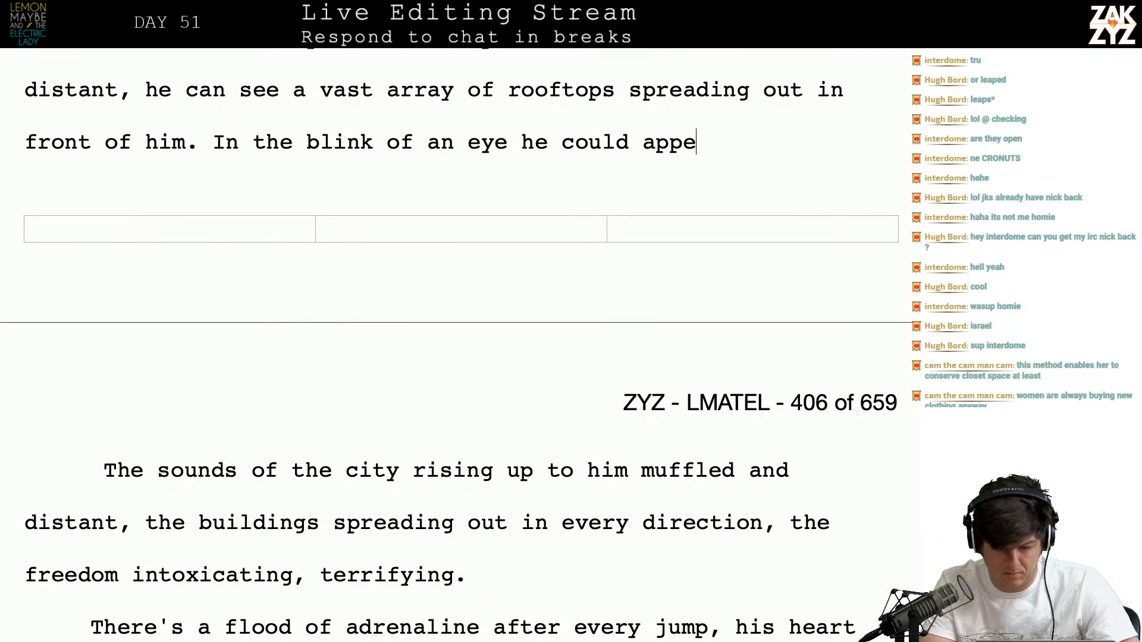
{"action": "type", "text": "ar on any of them. Te f"}
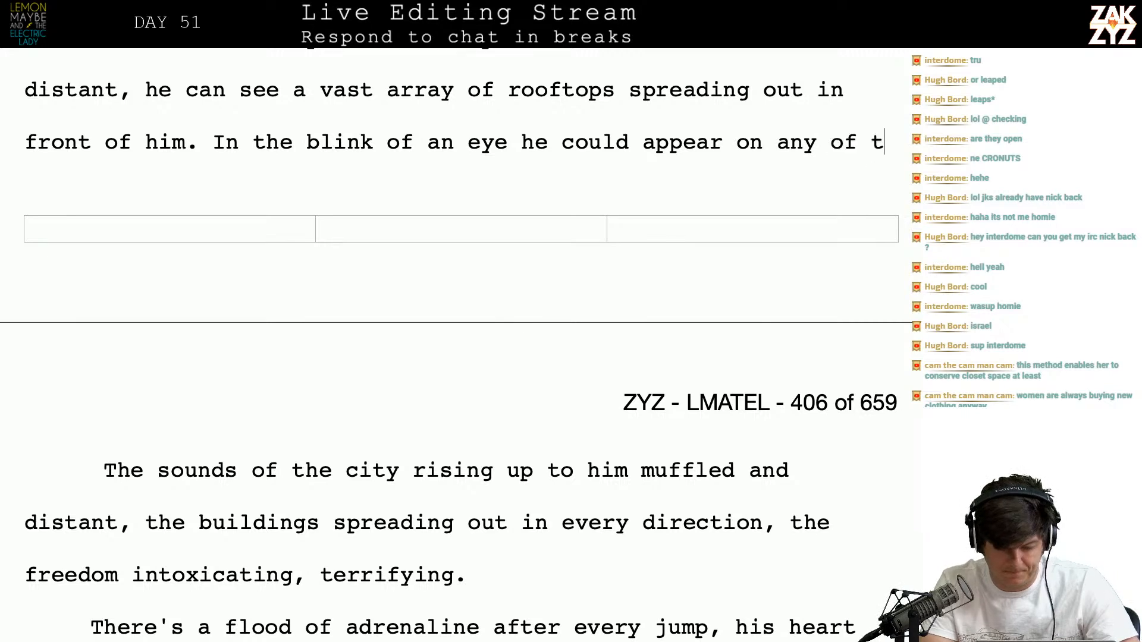
After “any of them.”, add the sentence “The freedom is intoxicating, terrifying.”
{"action": "key", "text": "BackSpace"}
{"action": "key", "text": "BackSpace"}
{"action": "key", "text": "BackSpace"}
{"action": "type", "text": "her"}
{"action": "key", "text": "BackSpace"}
{"action": "key", "text": "BackSpace"}
{"action": "type", "text": "freedome"}
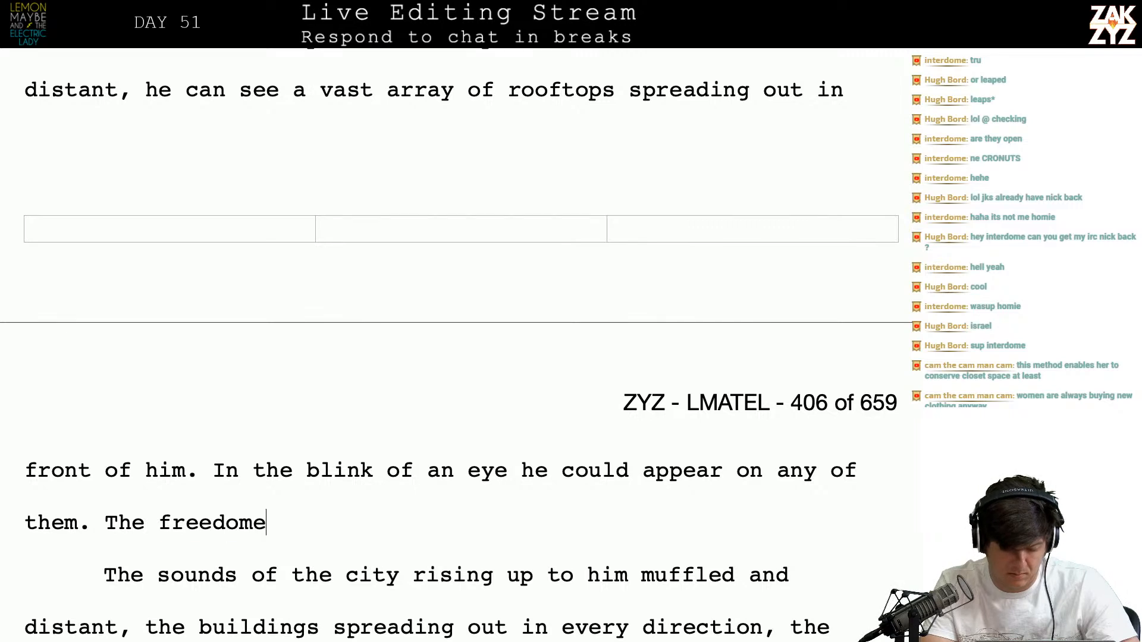
{"action": "key", "text": "BackSpace"}
{"action": "type", "text": "is int"}
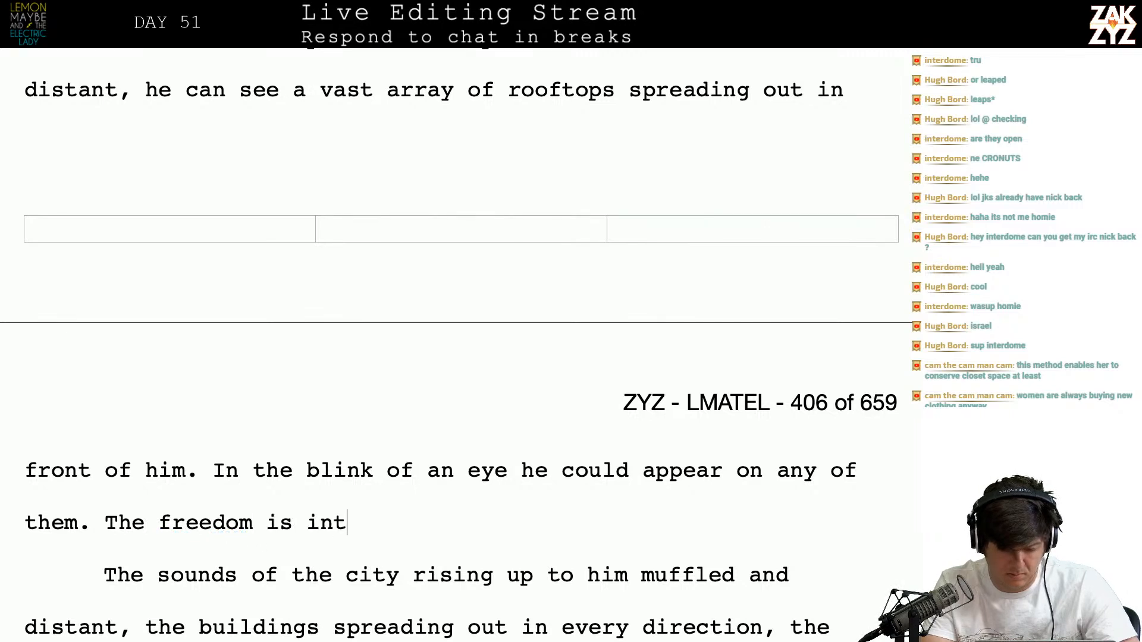
{"action": "type", "text": "oxicating, terrifying."}
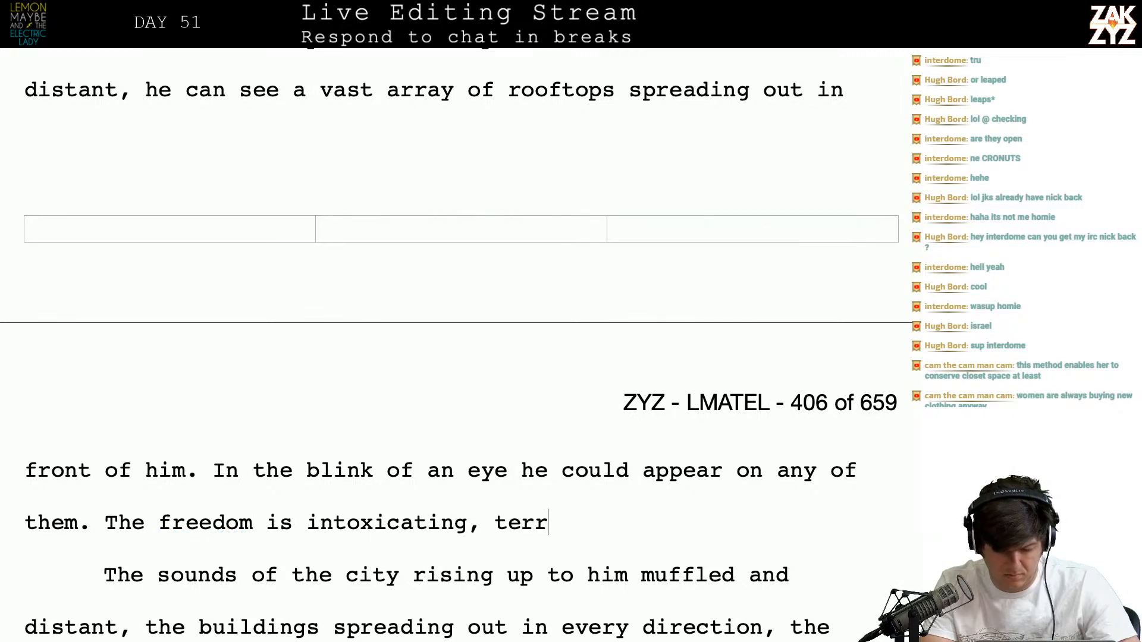
Delete the old paragraph that begins “The sounds of the city rising up to him”
{"action": "key", "text": "shift+Down"}
{"action": "key", "text": "shift+Down"}
{"action": "key", "text": "shift+Down"}
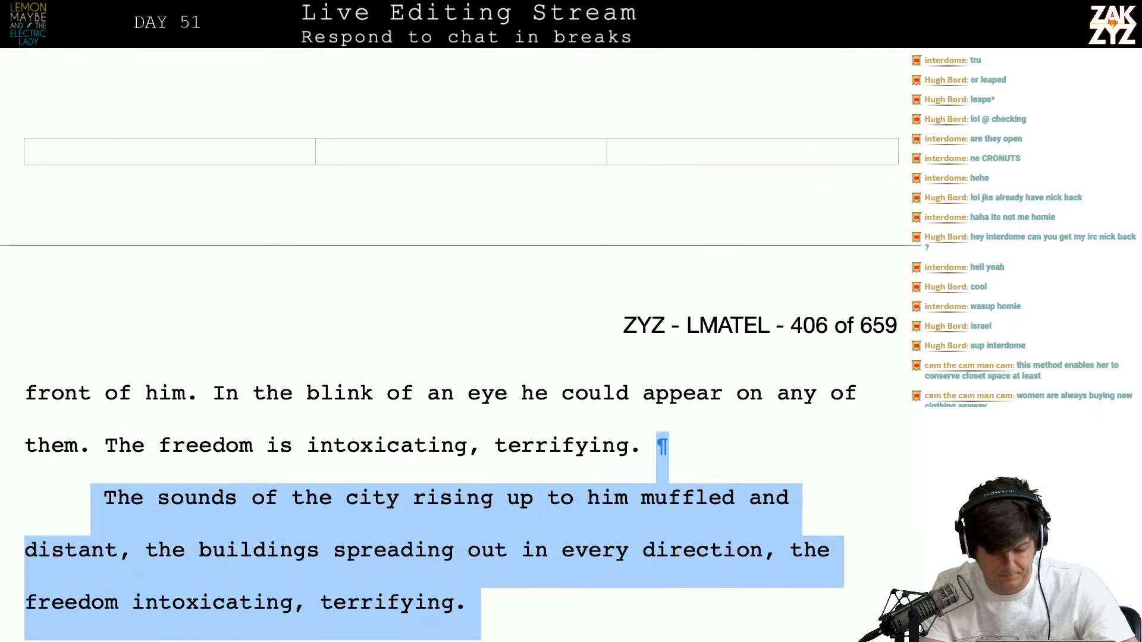
{"action": "key", "text": "Delete"}
{"action": "key", "text": "Right"}
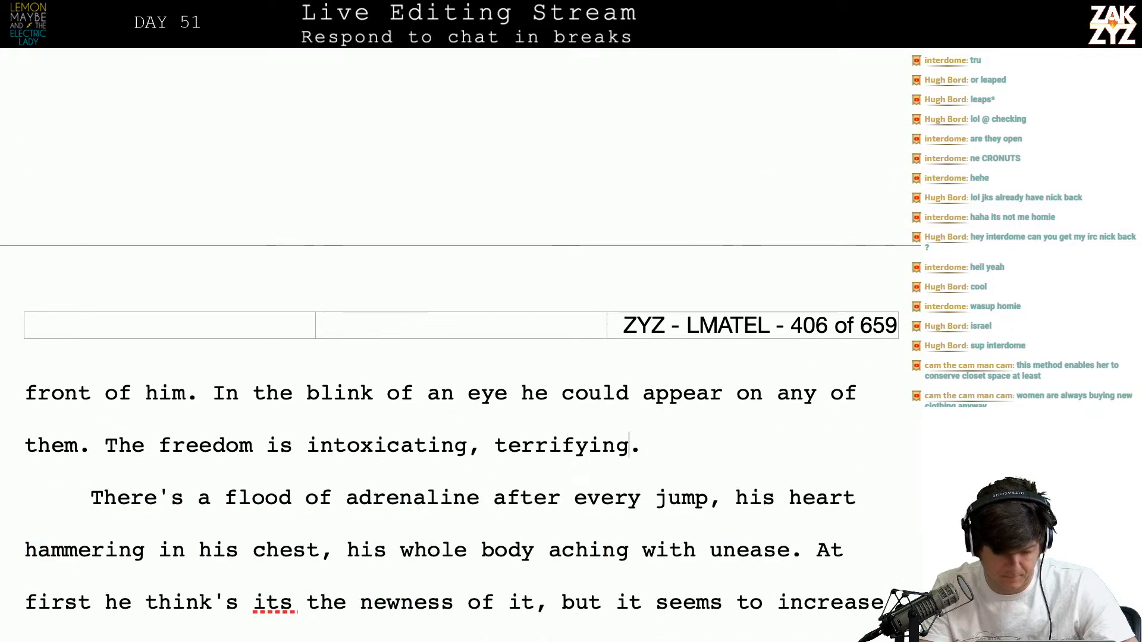
Replace the comma between “intoxicating” and “terrifying” with “and”
{"action": "key", "text": "BackSpace"}
{"action": "key", "text": "BackSpace"}
{"action": "type", "text": "and"}
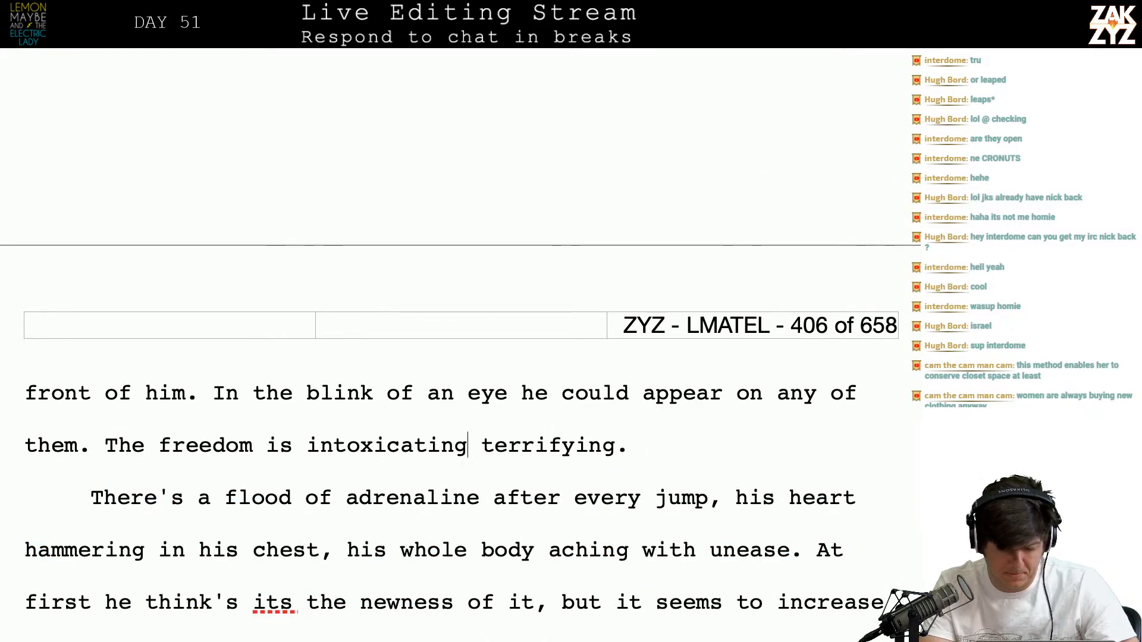
{"action": "key", "text": "Right"}
Start a new paragraph before the flood of adrenaline one with “After every jump, Carl feels a surge of adrenaline.”
{"action": "scroll", "coordinate": [744, 283], "scroll_direction": "down", "scroll_amount": 2}
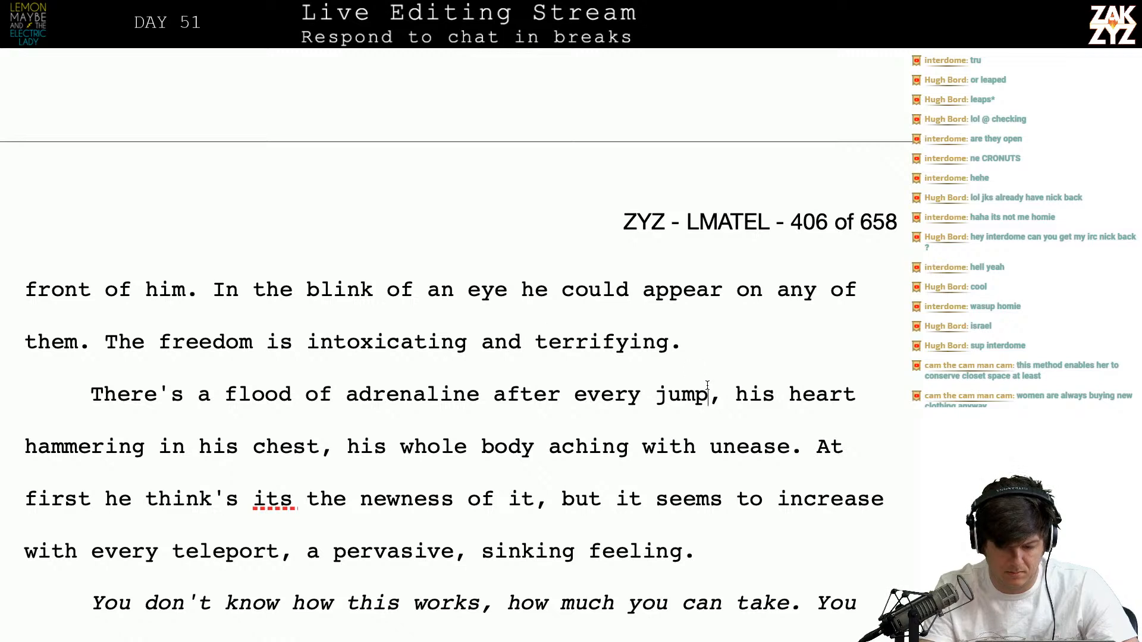
{"action": "key", "text": "Return"}
{"action": "type", "text": "After e"}
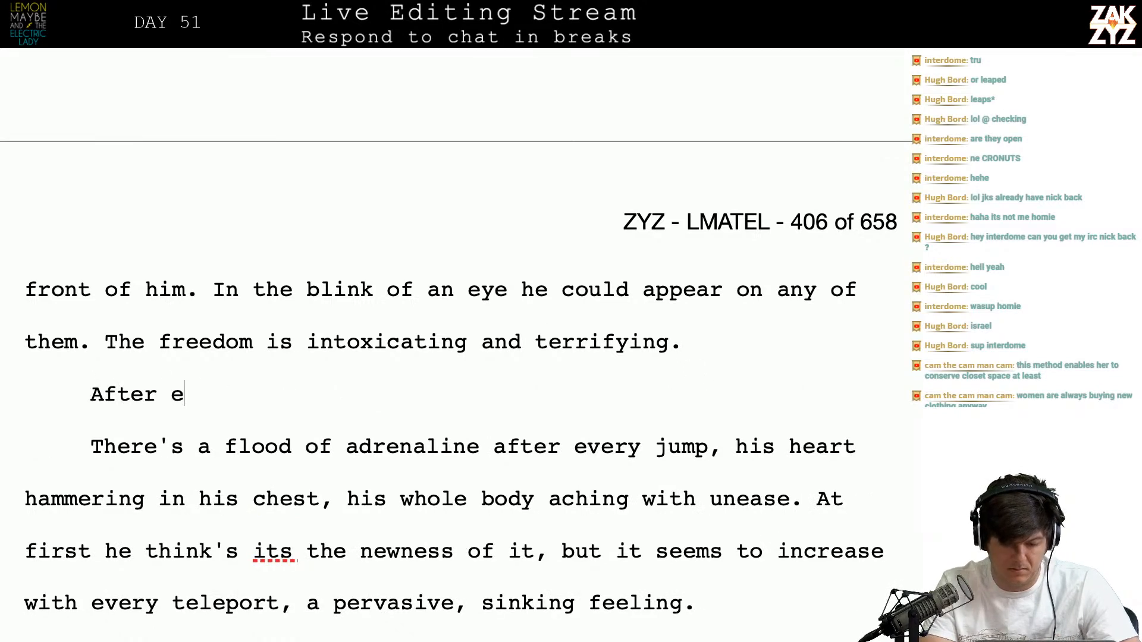
{"action": "type", "text": "very "}
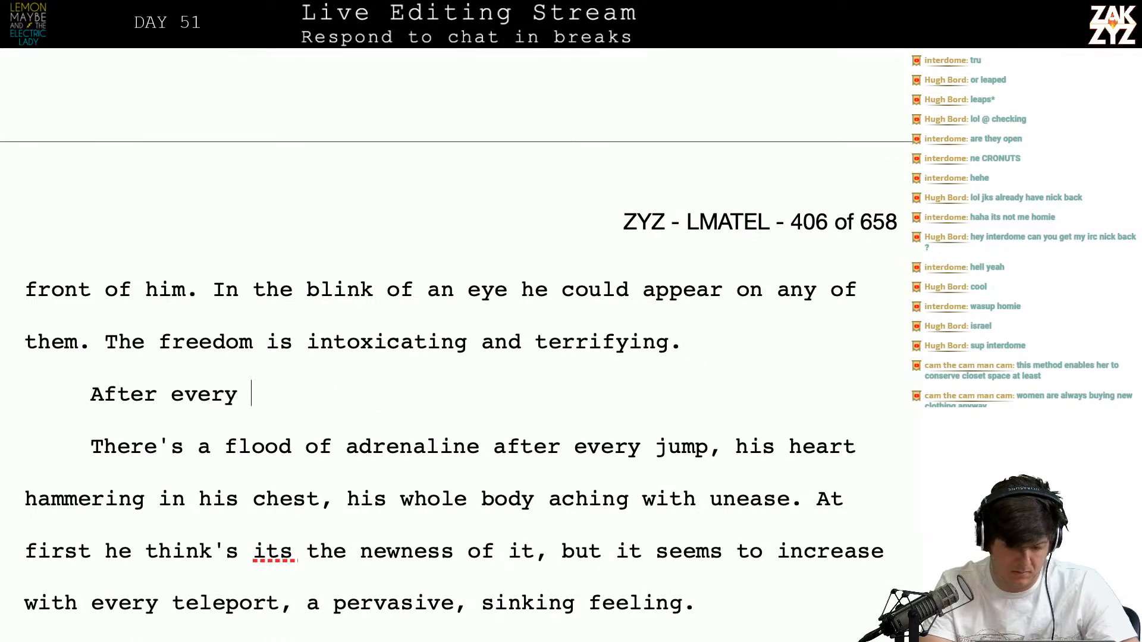
{"action": "type", "text": "jump, Carl fe"}
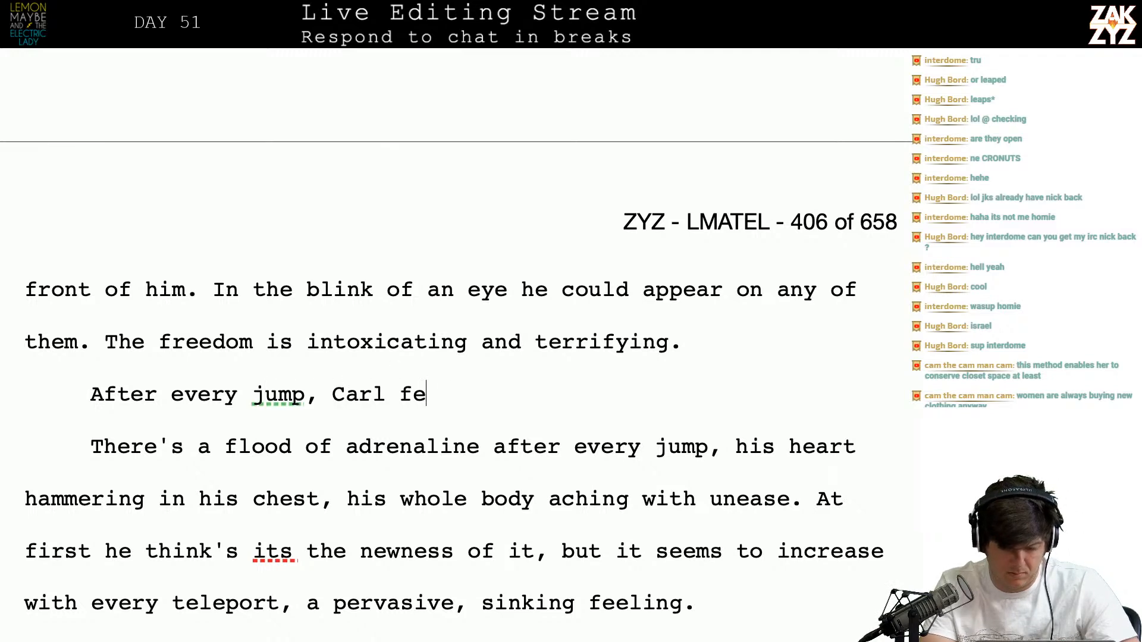
{"action": "type", "text": "els a surge of a"}
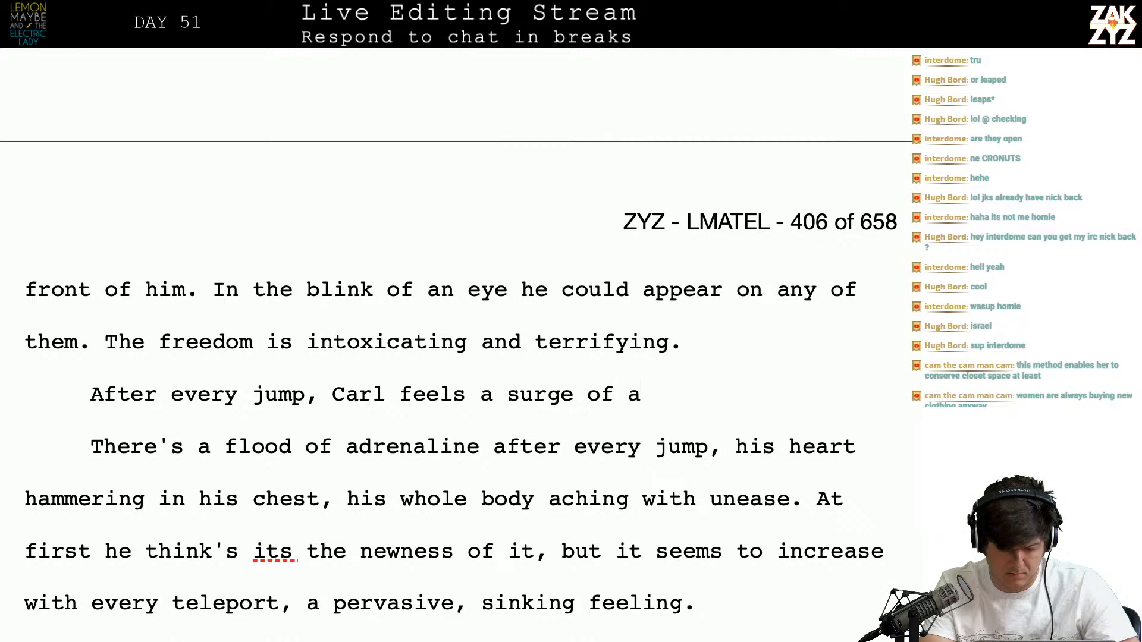
{"action": "type", "text": "drenaline."}
Continue the new paragraph with “His heart pounds, his whole body aches with unease.”
{"action": "type", "text": " His heart"}
{"action": "type", "text": " pounds, his wh"}
{"action": "type", "text": "ole body"}
{"action": "type", "text": "ach"}
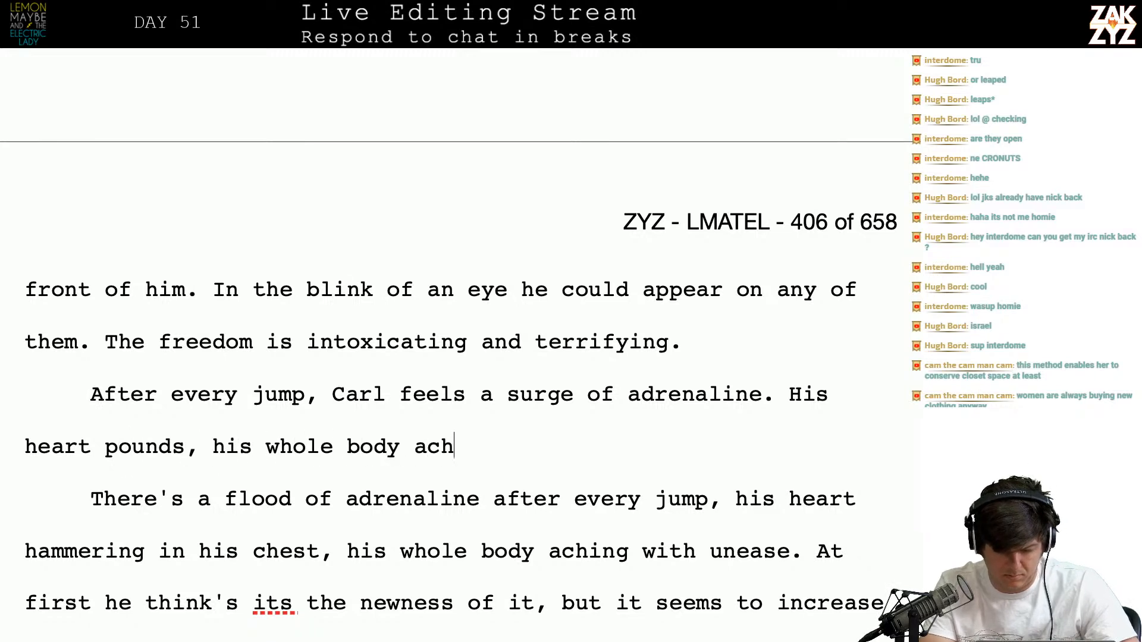
{"action": "type", "text": "es with unease."}
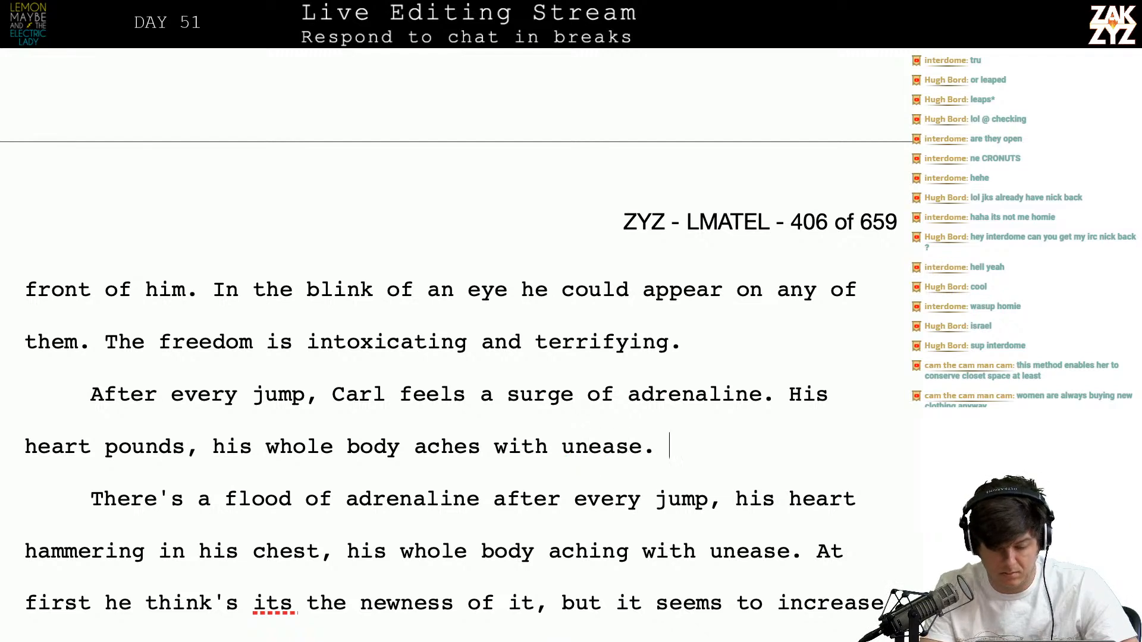
Delete the old sentence from “There's a flood of adrenaline” through “aching with unease.” and join its remaining text to the new paragraph
{"action": "key", "text": "shift+Down"}
{"action": "key", "text": "shift+Down"}
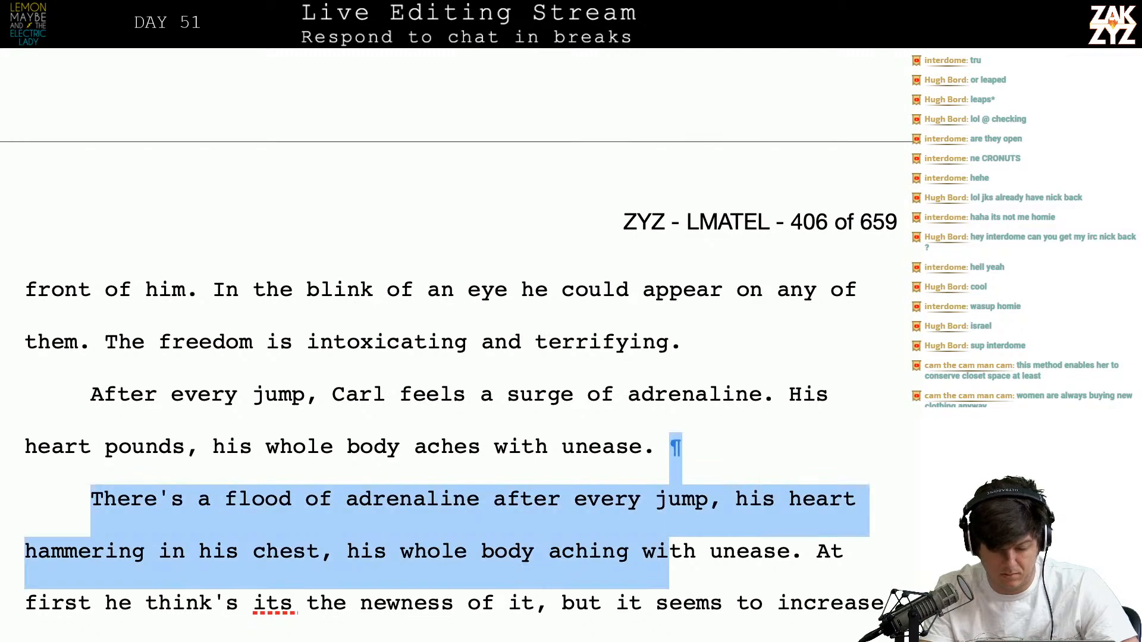
{"action": "key", "text": "shift+Right"}
{"action": "key", "text": "shift+Right"}
{"action": "key", "text": "shift+Right"}
{"action": "key", "text": "shift+Right"}
{"action": "key", "text": "shift+Right"}
{"action": "key", "text": "shift+Right"}
{"action": "key", "text": "shift+Right"}
{"action": "key", "text": "shift+Right"}
{"action": "key", "text": "shift+Right"}
{"action": "key", "text": "shift+Right"}
{"action": "key", "text": "shift+Right"}
{"action": "key", "text": "BackSpace"}
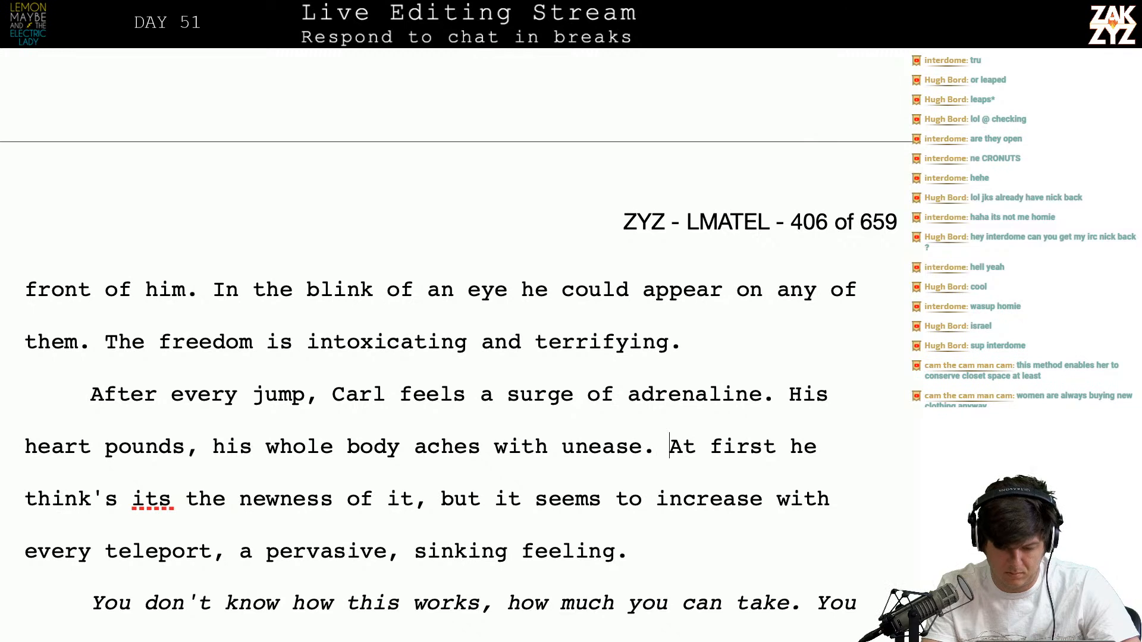
Move the old “At first he think's” sentence into its own paragraph and write “At first he thought it was just” before it
{"action": "key", "text": "Right"}
{"action": "key", "text": "Return"}
{"action": "key", "text": "Left"}
{"action": "type", "text": "At fir"}
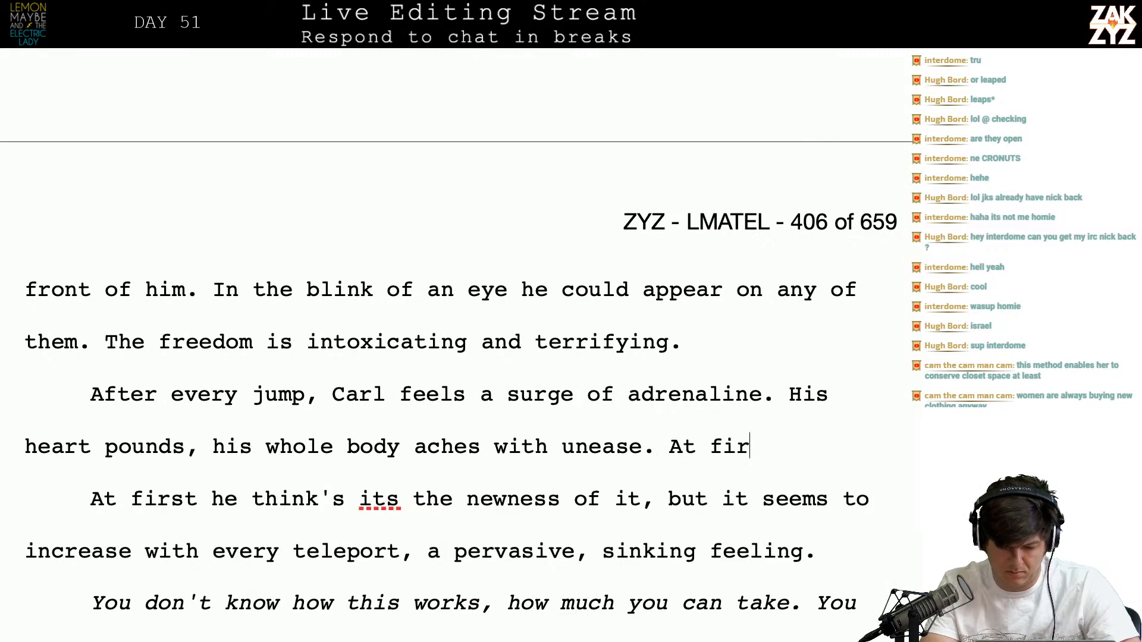
{"action": "type", "text": "st he ht"}
{"action": "key", "text": "BackSpace"}
{"action": "key", "text": "BackSpace"}
{"action": "type", "text": "thought it was just "}
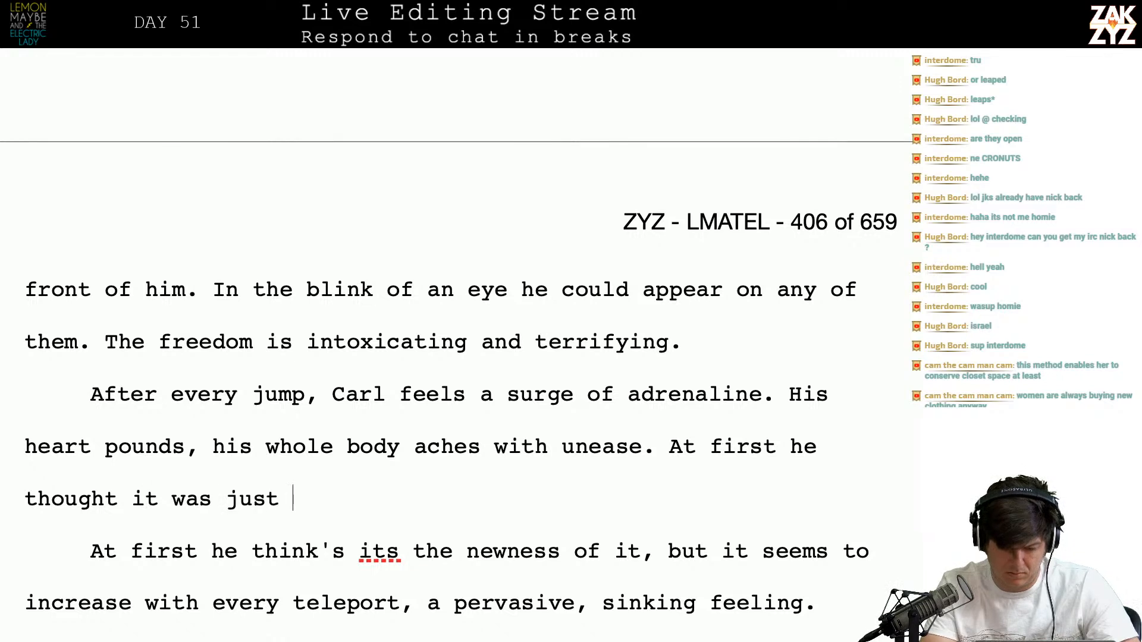
{"action": "type", "text": "the un"}
{"action": "key", "text": "BackSpace"}
{"action": "key", "text": "BackSpace"}
{"action": "key", "text": "BackSpace"}
{"action": "key", "text": "BackSpace"}
{"action": "key", "text": "BackSpace"}
{"action": "key", "text": "BackSpace"}
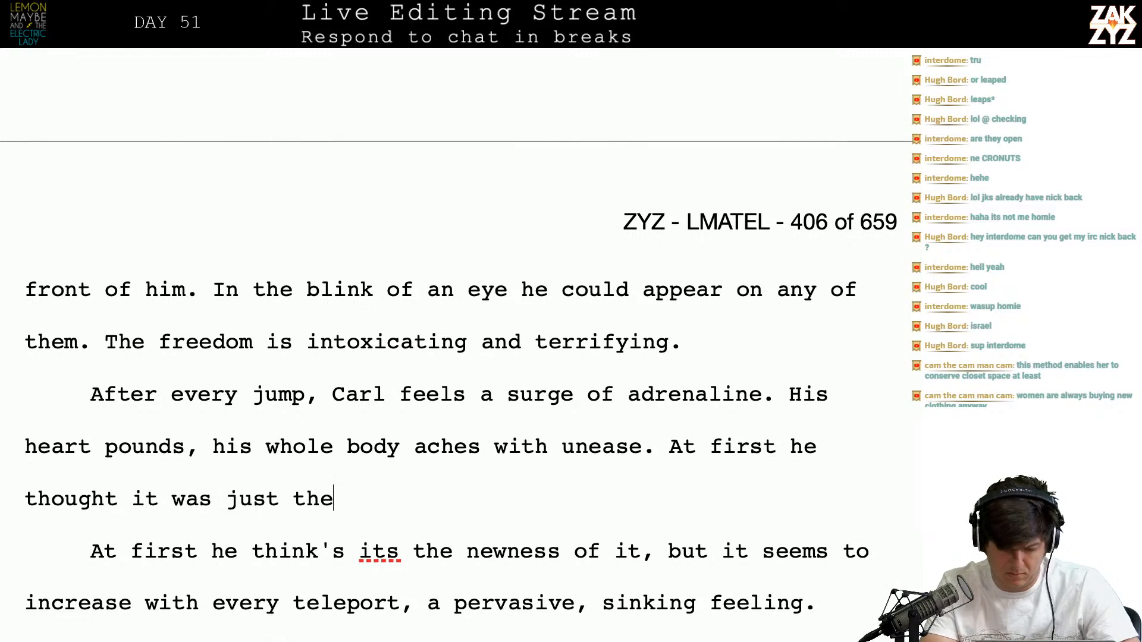
{"action": "type", "text": "b"}
{"action": "key", "text": "BackSpace"}
{"action": "type", "text": "hi"}
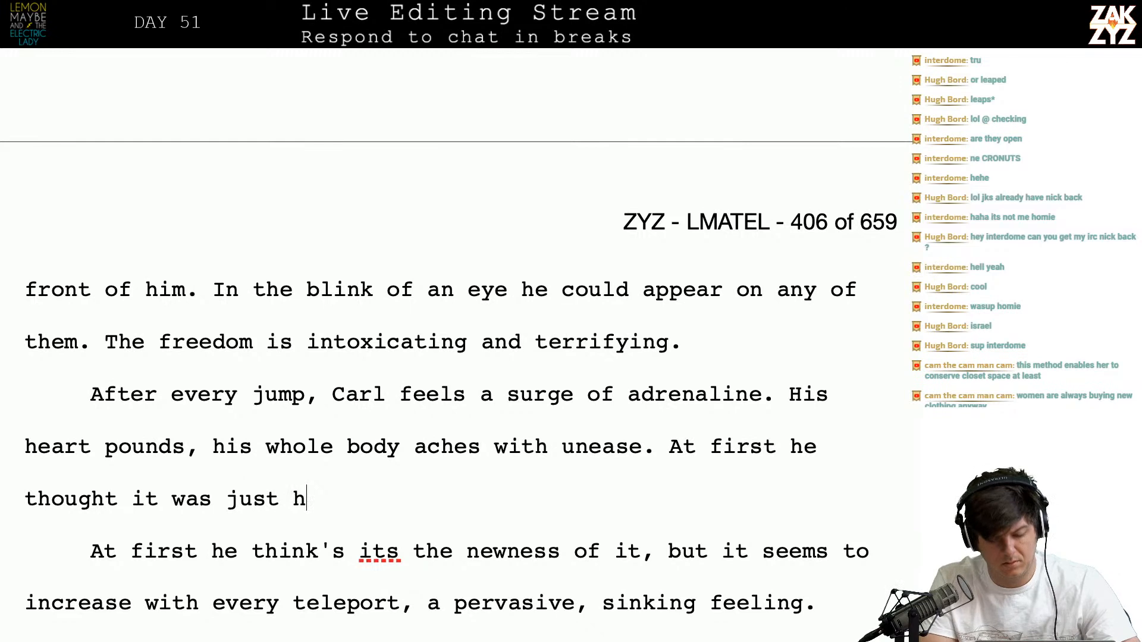
{"action": "key", "text": "BackSpace"}
{"action": "key", "text": "BackSpace"}
{"action": "type", "text": "anxiet"}
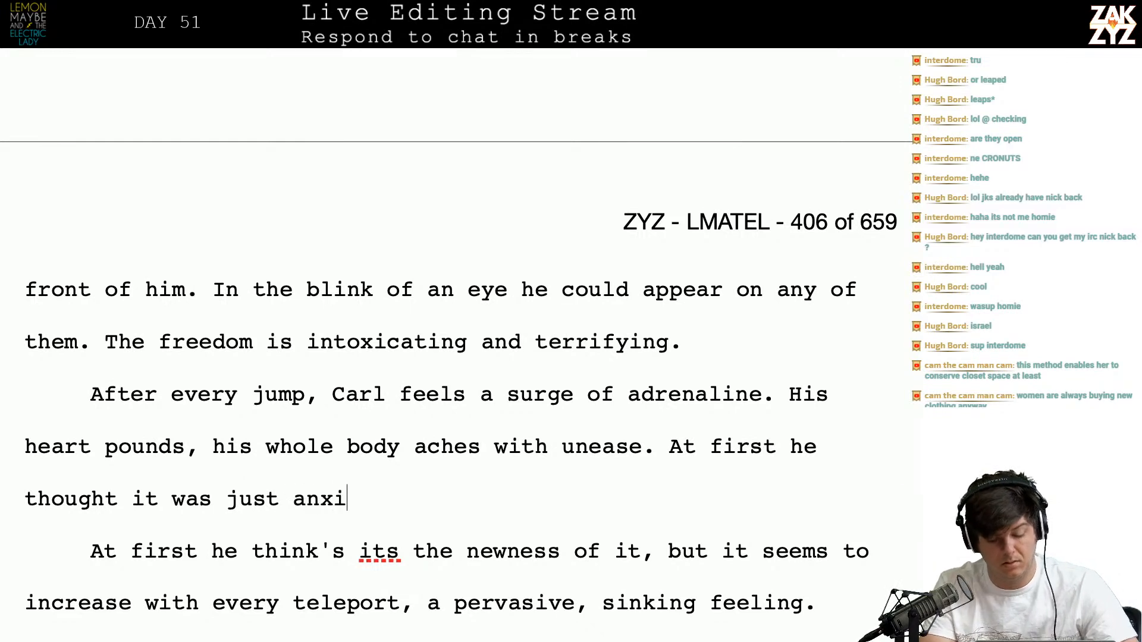
{"action": "key", "text": "BackSpace"}
{"action": "key", "text": "BackSpace"}
{"action": "key", "text": "BackSpace"}
{"action": "key", "text": "BackSpace"}
{"action": "key", "text": "BackSpace"}
{"action": "key", "text": "BackSpace"}
Continue the “At first he thought it was just” sentence with “nerves, but the feeling seems to increase every time he”
{"action": "type", "text": "ner"}
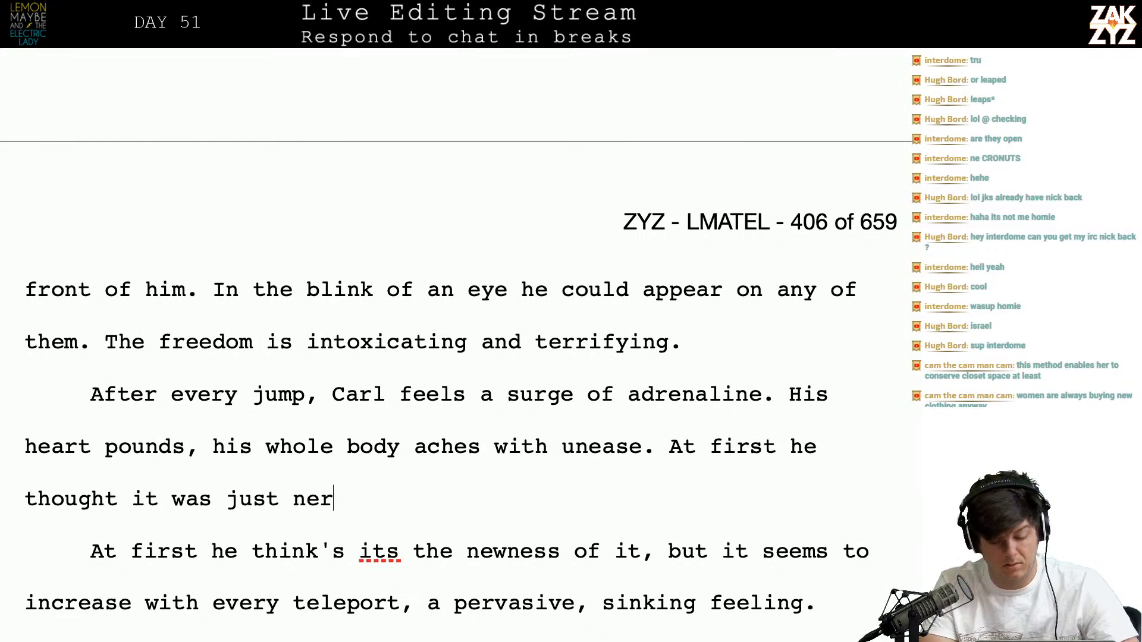
{"action": "type", "text": "ves, but th"}
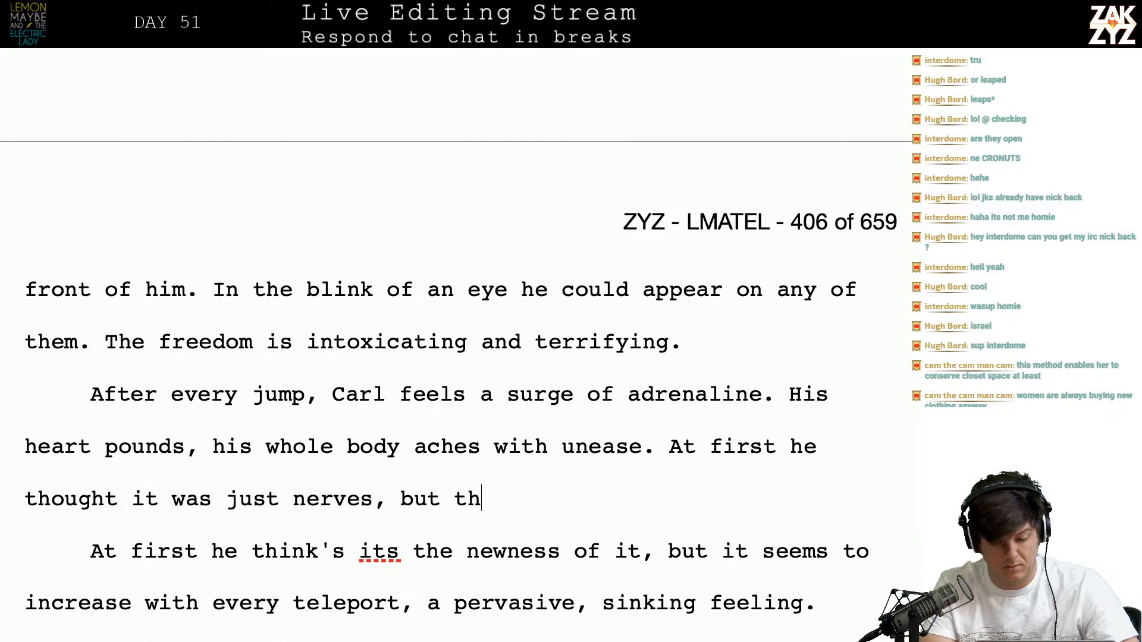
{"action": "type", "text": "e f"}
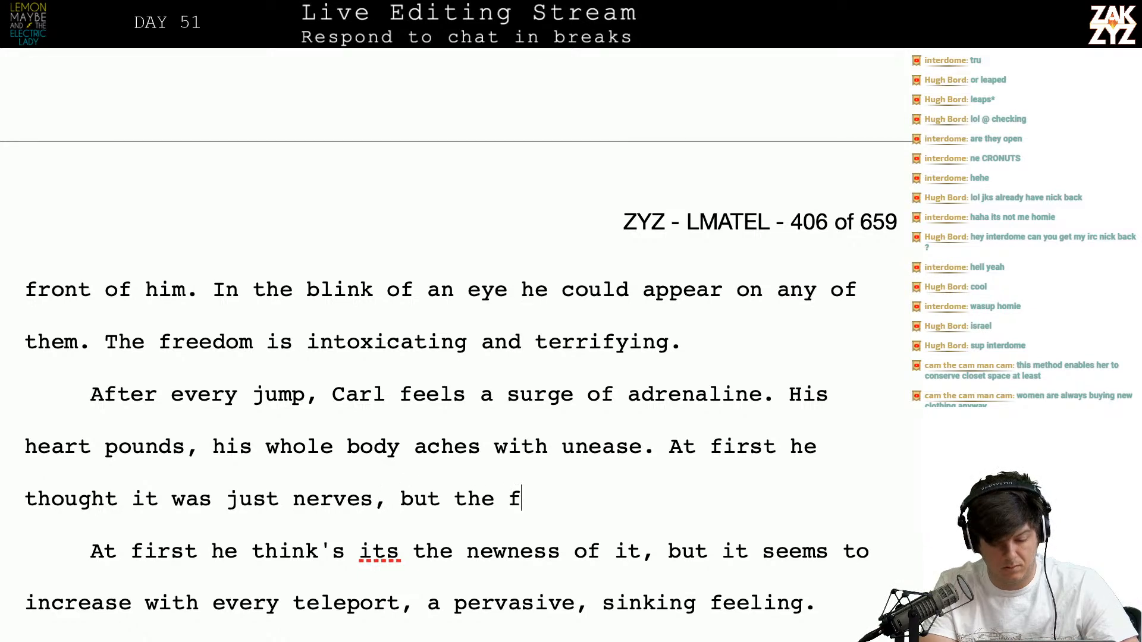
{"action": "type", "text": "eeling seems t"}
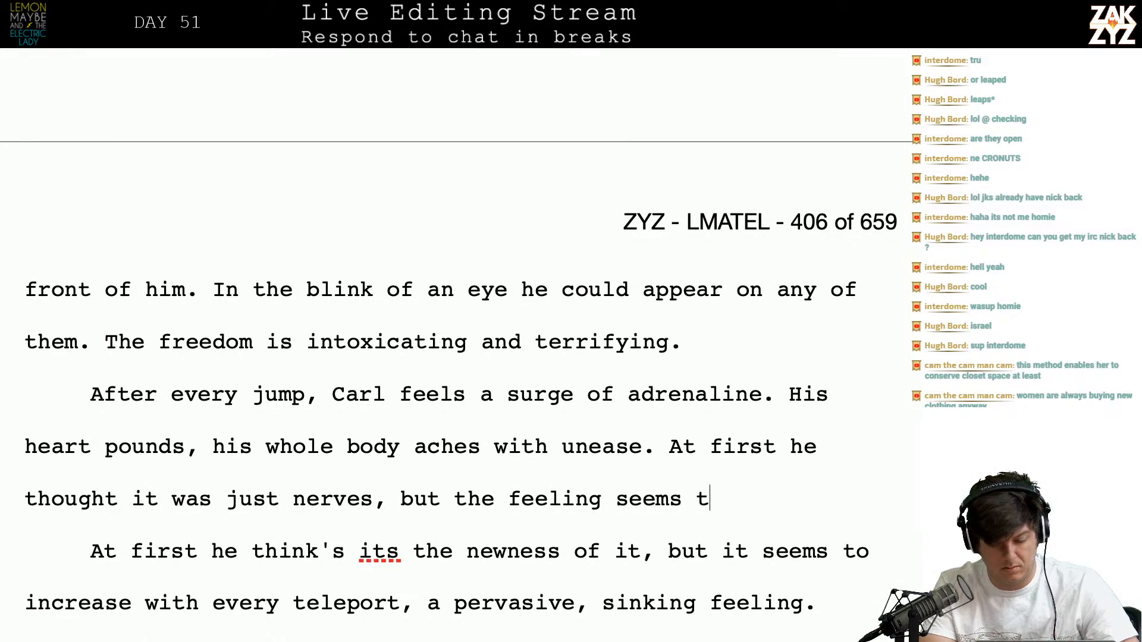
{"action": "type", "text": "o increase ev"}
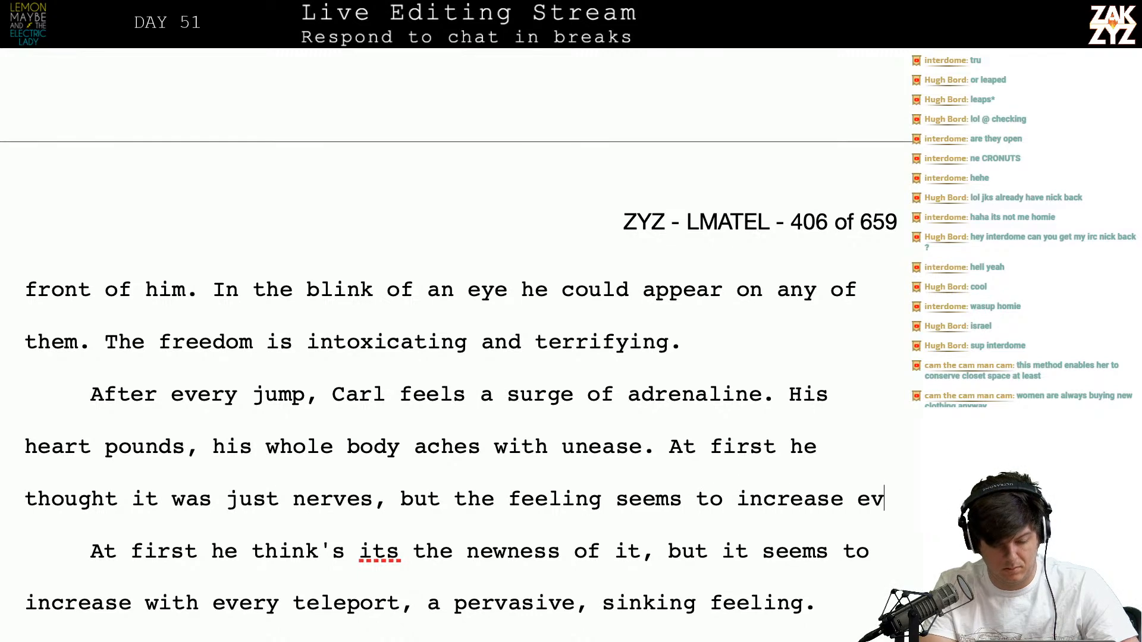
{"action": "type", "text": "ery time he t"}
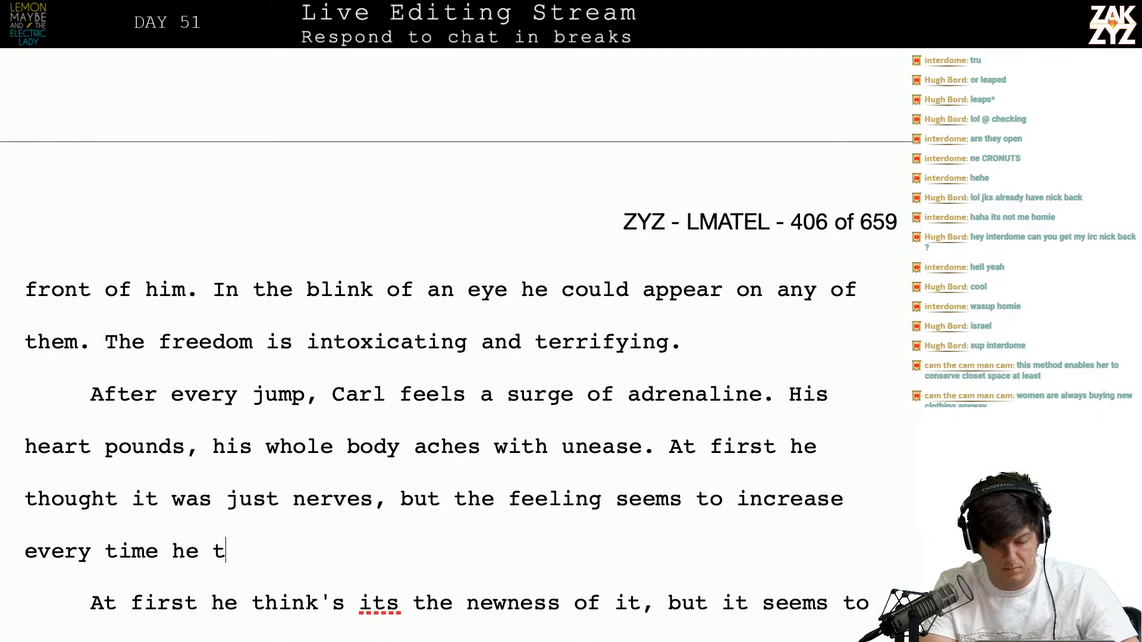
Finish the sentence with “teleports.” and add “It’s a pervasive, sinking feeling.” to the end of the new paragraph
{"action": "type", "text": "eleports. It's a pervas"}
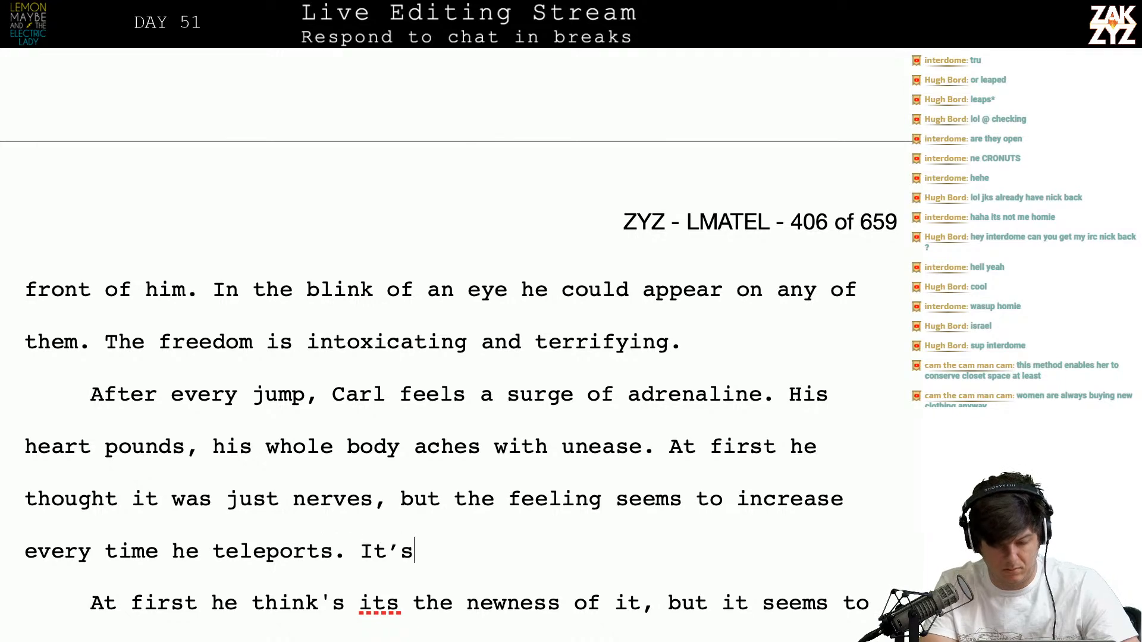
{"action": "type", "text": "ive,"}
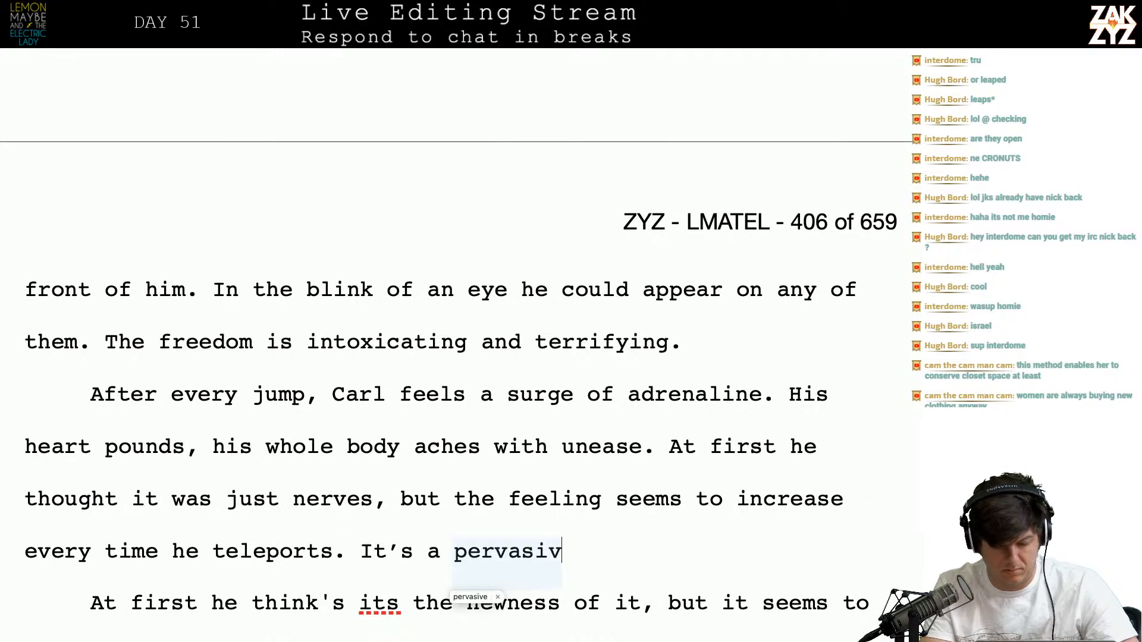
{"action": "key", "text": "Down"}
{"action": "key", "text": "Down"}
{"action": "type", "text": "sinking feeling."}
Delete the old paragraph beginning “At first he think's its the newness of it”, keeping the italic line as its own paragraph
{"action": "key", "text": "shift+Down"}
{"action": "key", "text": "shift+Down"}
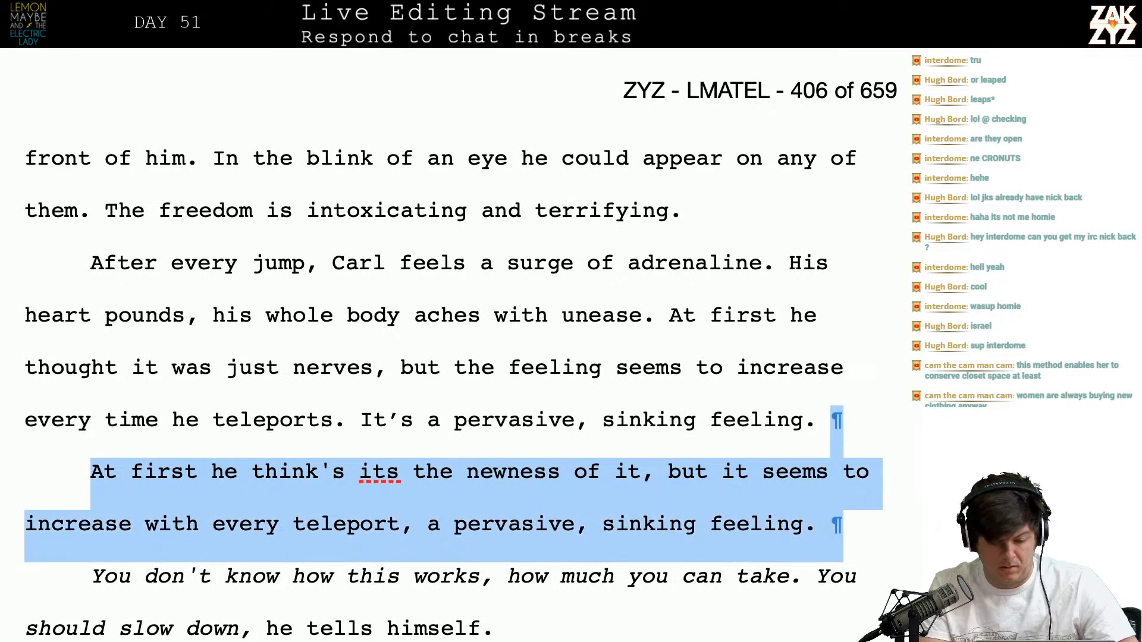
{"action": "key", "text": "BackSpace"}
{"action": "key", "text": "Return"}
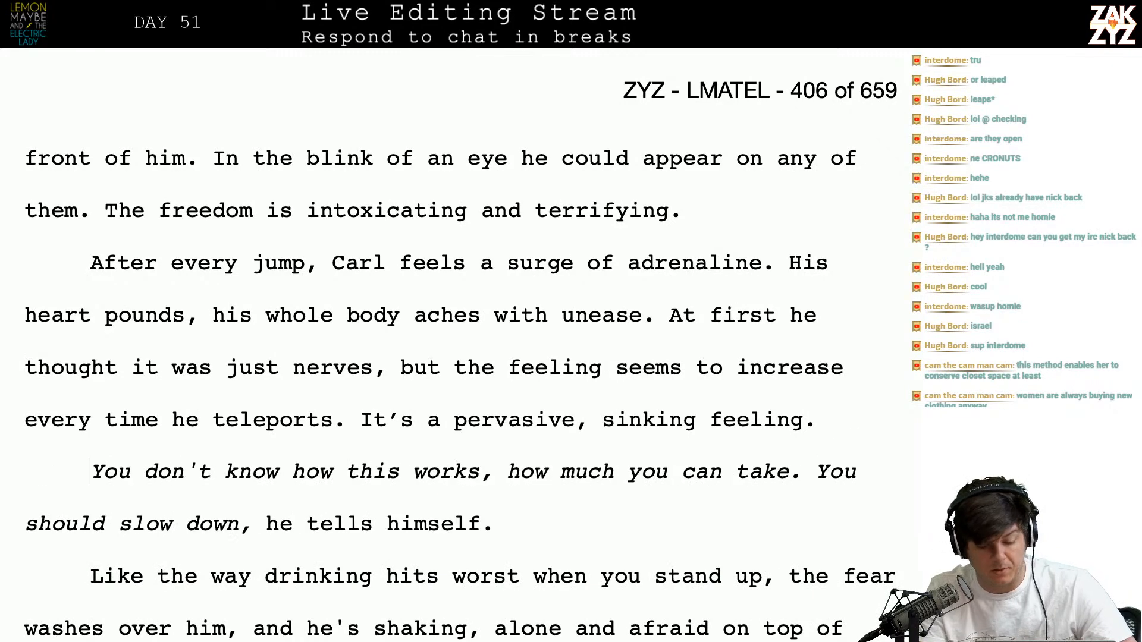
Switch to the Safari browser and search the web for “grace building”
{"action": "scroll", "coordinate": [460, 350], "scroll_direction": "up", "scroll_amount": 3}
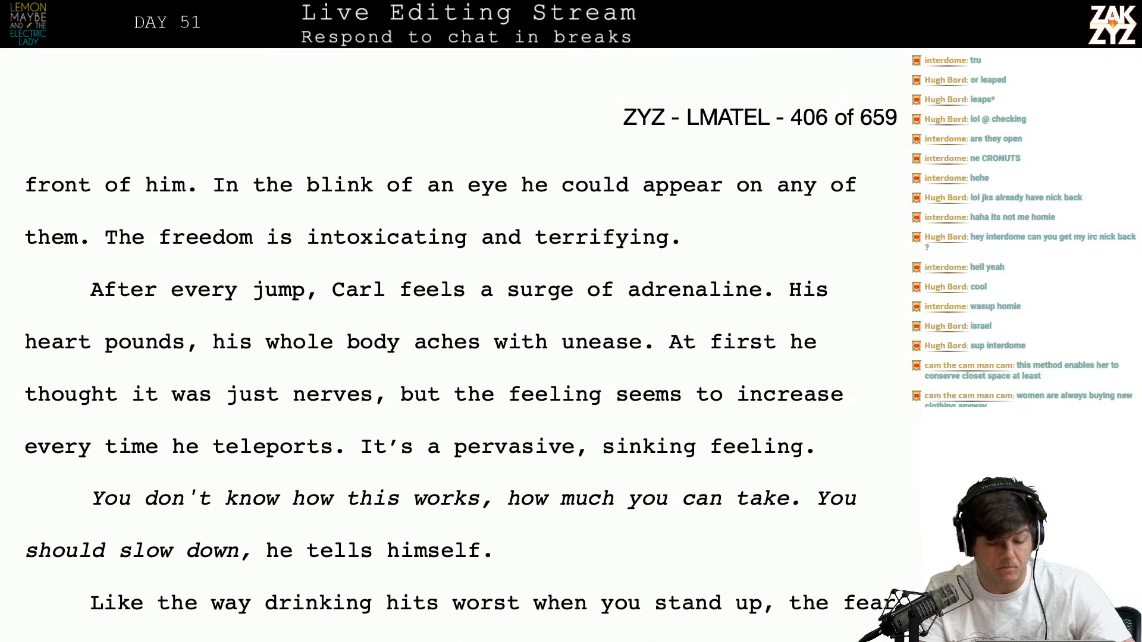
{"action": "scroll", "coordinate": [460, 350], "scroll_direction": "up", "scroll_amount": 10}
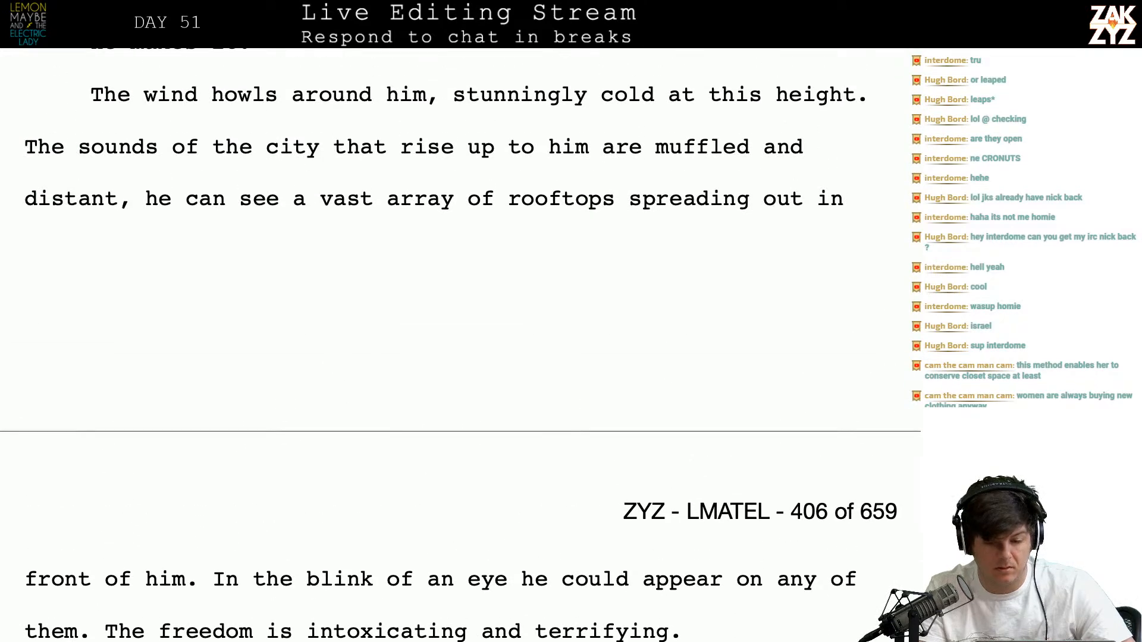
{"action": "key", "text": "super+Tab"}
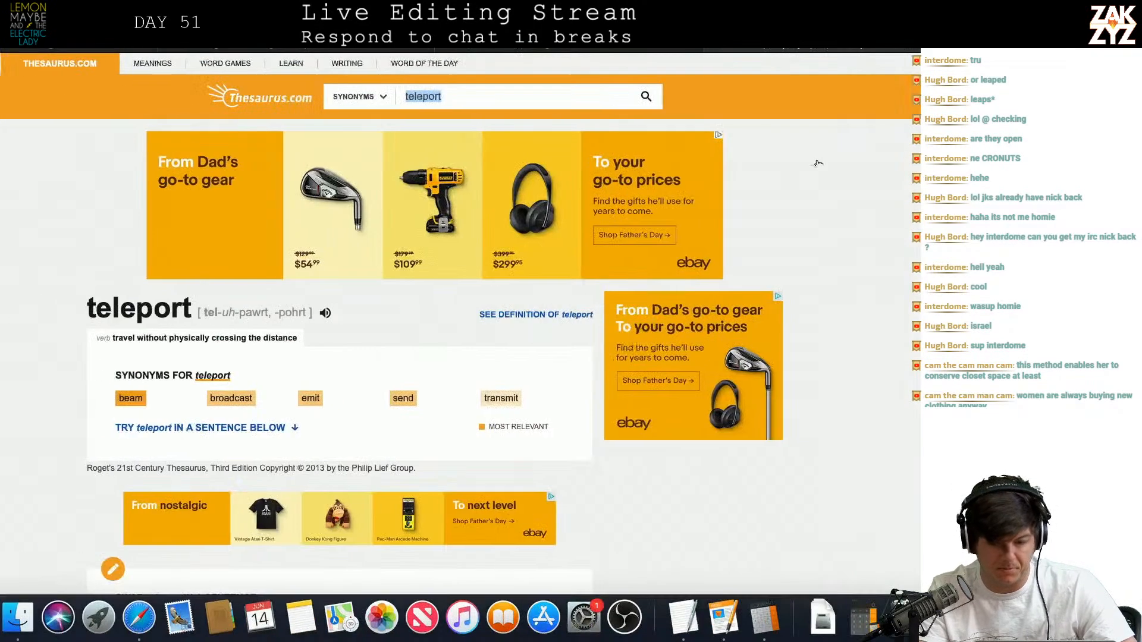
{"action": "key", "text": "super+l"}
{"action": "type", "text": "gravely"}
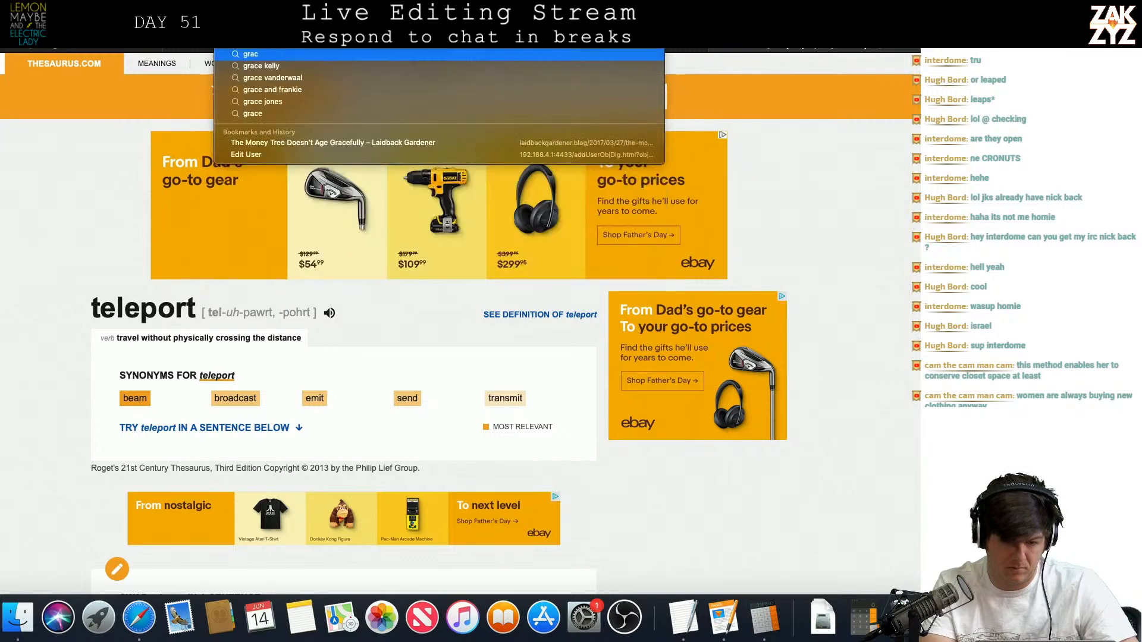
{"action": "key", "text": "Return"}
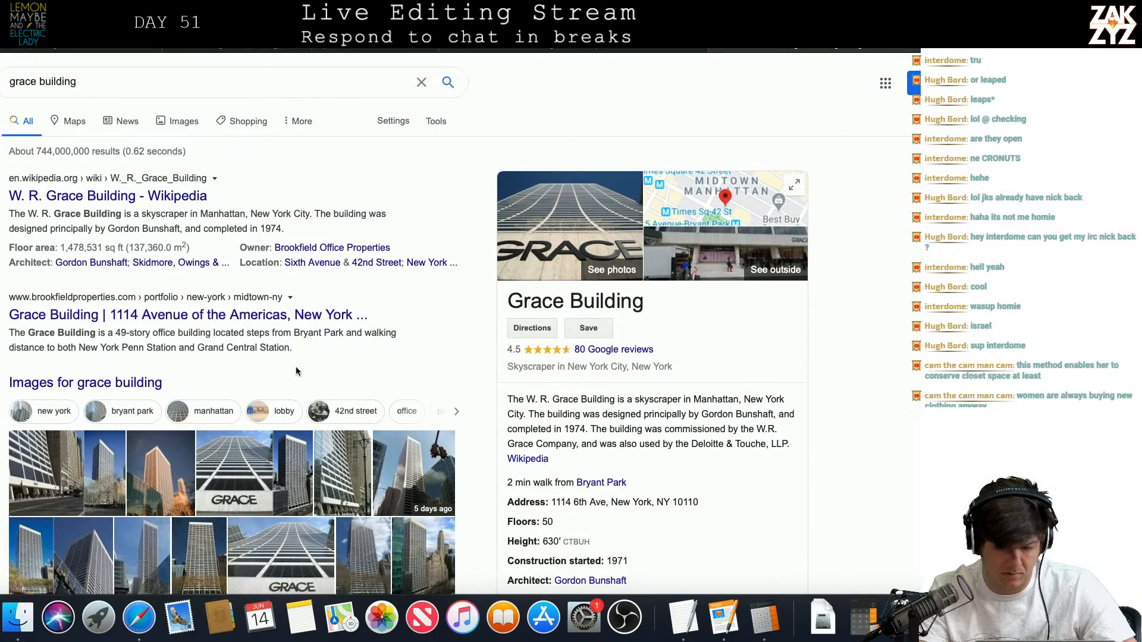
Open the upward facade photo with the GRACE sign from the image results to examine the building's height
{"action": "scroll", "coordinate": [272, 377], "scroll_direction": "down", "scroll_amount": 3}
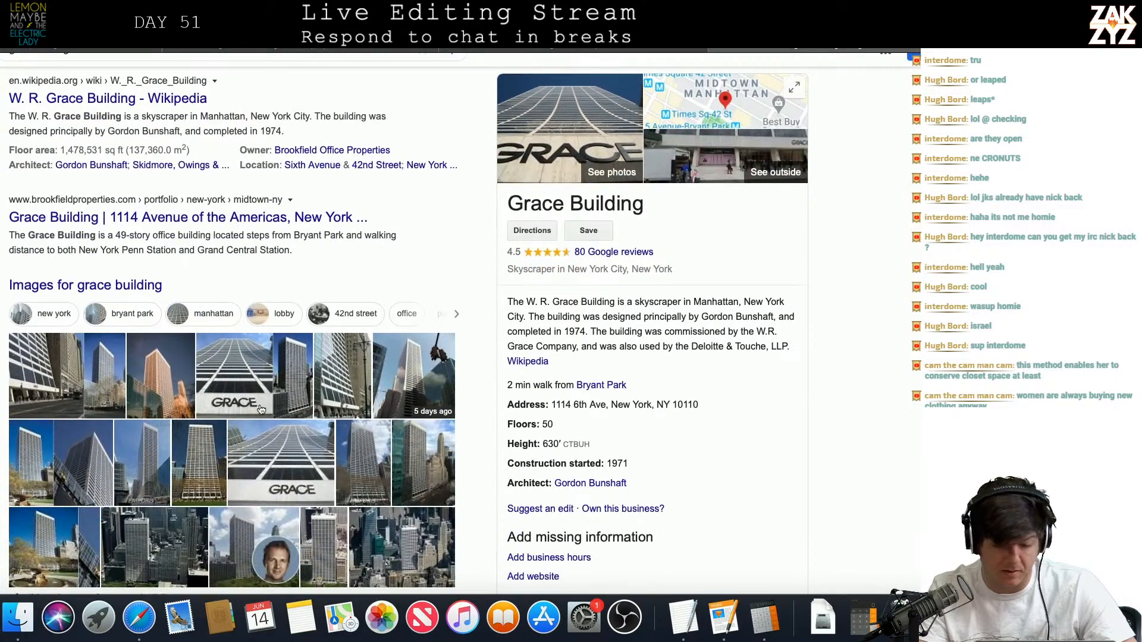
{"action": "left_click", "coordinate": [234, 362]}
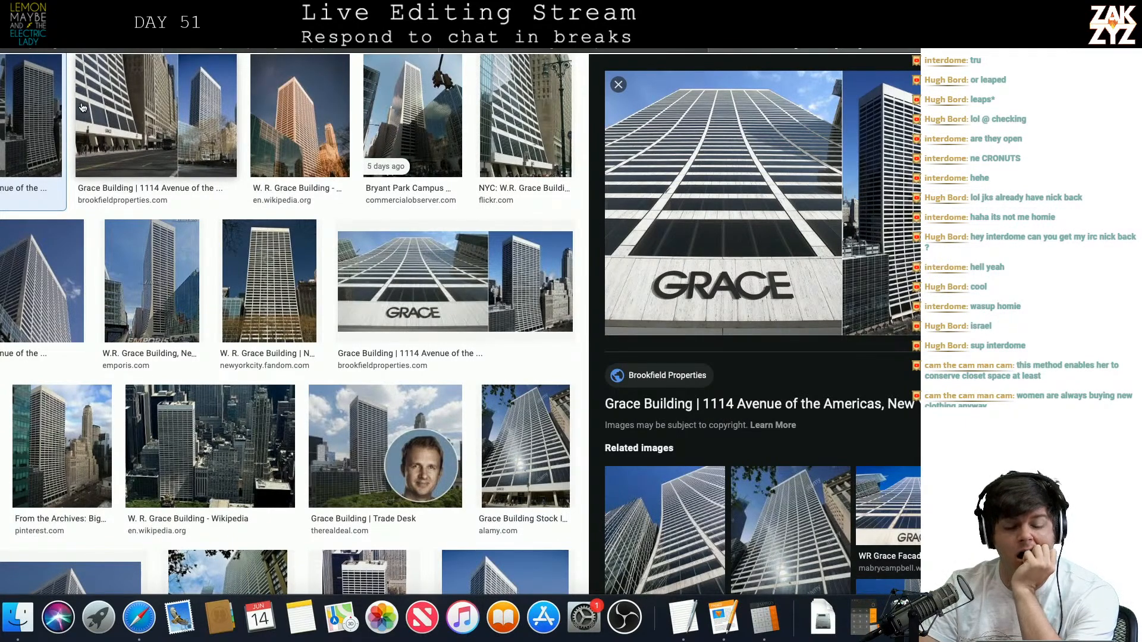
{"action": "left_click_drag", "start_coordinate": [684, 21], "coordinate": [752, 25]}
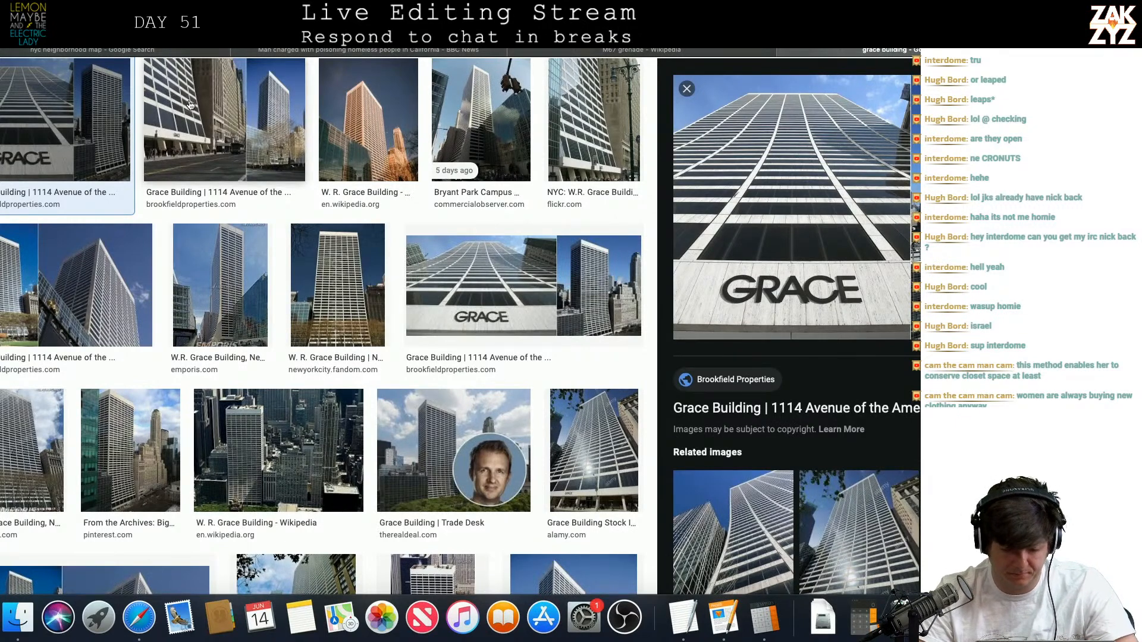
Return to the manuscript and insert “He’s forty nine stories off the ground,” before “The sounds of the city”
{"action": "key", "text": "ctrl+Right"}
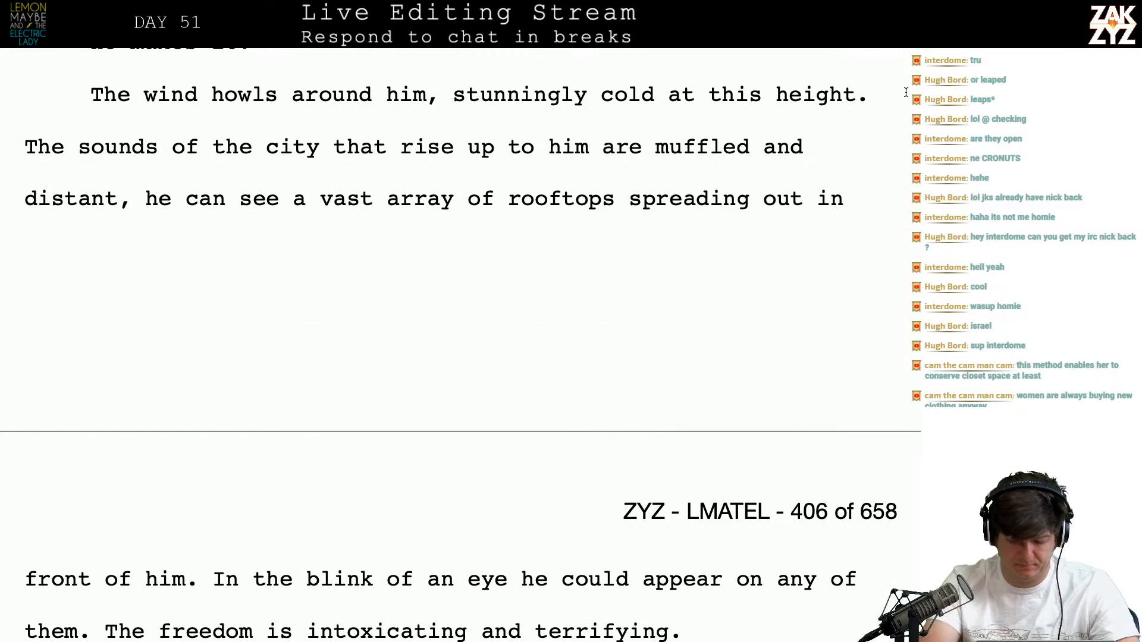
{"action": "type", "text": "He's forty nn"}
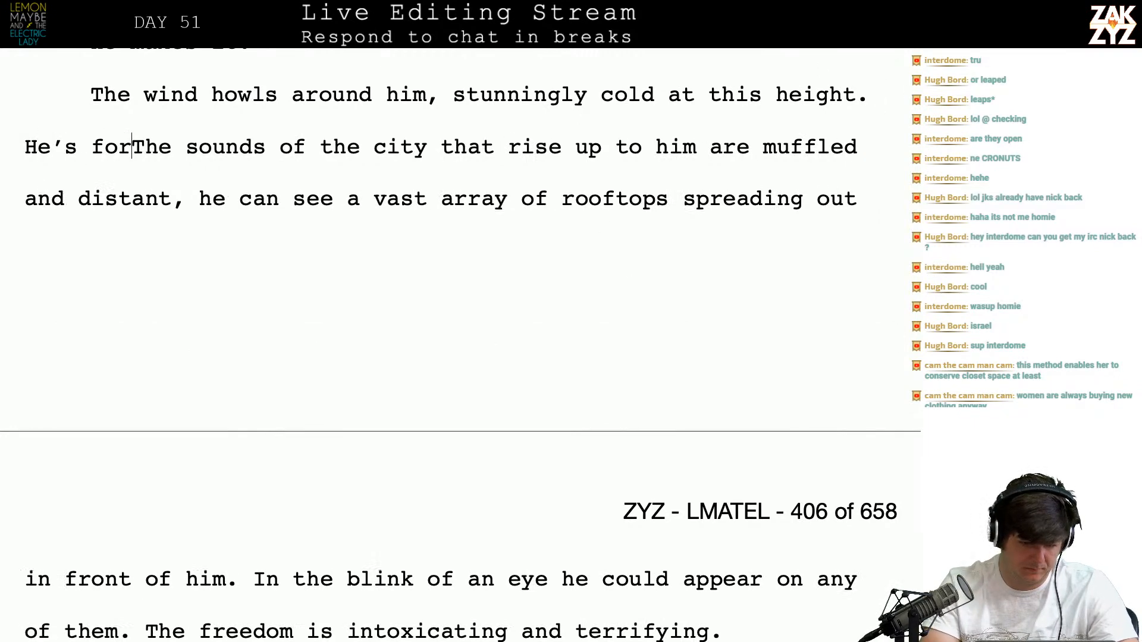
{"action": "key", "text": "BackSpace"}
{"action": "type", "text": "ine storie"}
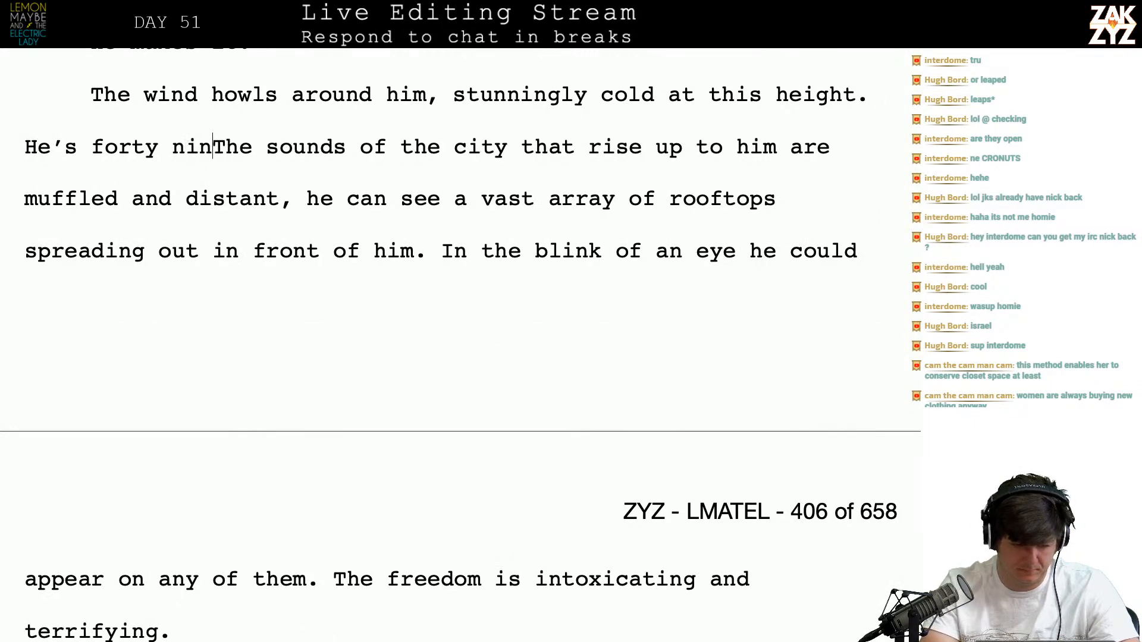
{"action": "type", "text": "s off the ground,"}
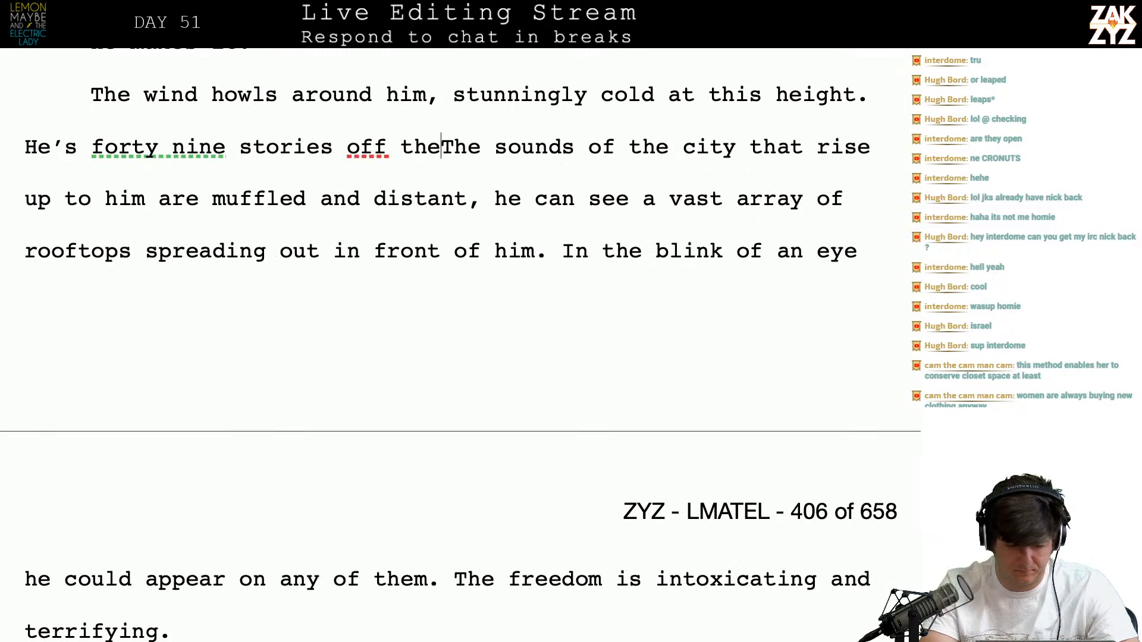
{"action": "type", "text": " he can see"}
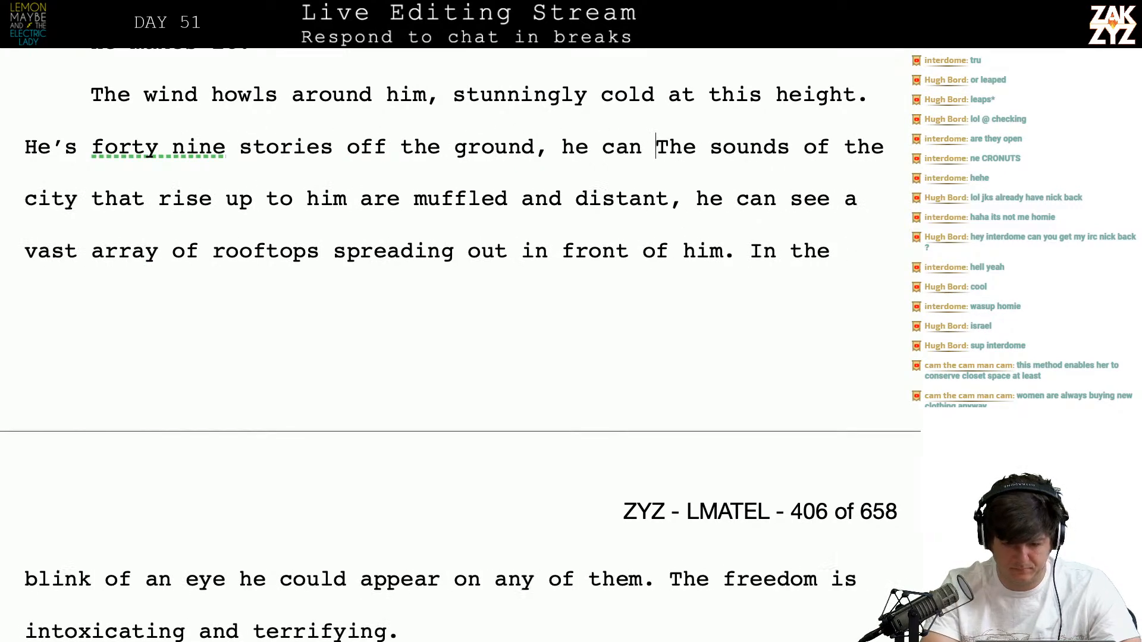
{"action": "key", "text": "BackSpace"}
{"action": "key", "text": "BackSpace"}
{"action": "key", "text": "BackSpace"}
{"action": "key", "text": "BackSpace"}
{"action": "key", "text": "BackSpace"}
{"action": "key", "text": "BackSpace"}
{"action": "key", "text": "BackSpace"}
{"action": "key", "text": "BackSpace"}
{"action": "key", "text": "BackSpace"}
{"action": "key", "text": "BackSpace"}
{"action": "key", "text": "BackSpace"}
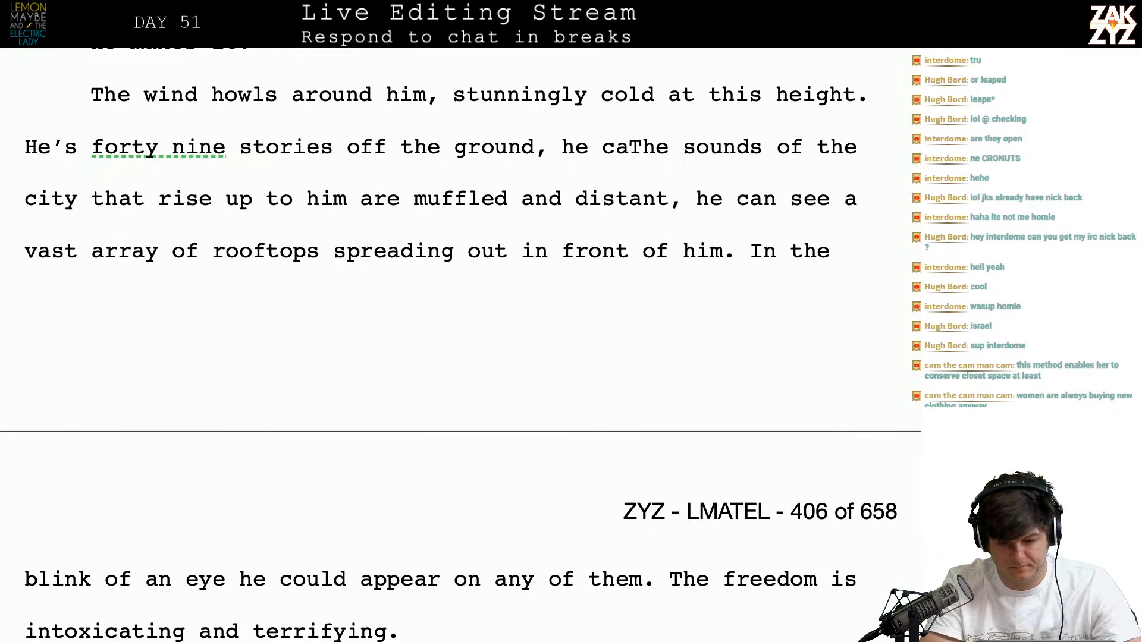
Continue the “forty nine stories off the ground” sentence with “the taxicabs honking below look like toys.”
{"action": "type", "text": "the people"}
{"action": "key", "text": "BackSpace"}
{"action": "key", "text": "BackSpace"}
{"action": "key", "text": "BackSpace"}
{"action": "key", "text": "BackSpace"}
{"action": "key", "text": "BackSpace"}
{"action": "key", "text": "BackSpace"}
{"action": "key", "text": "BackSpace"}
{"action": "type", "text": "taxi"}
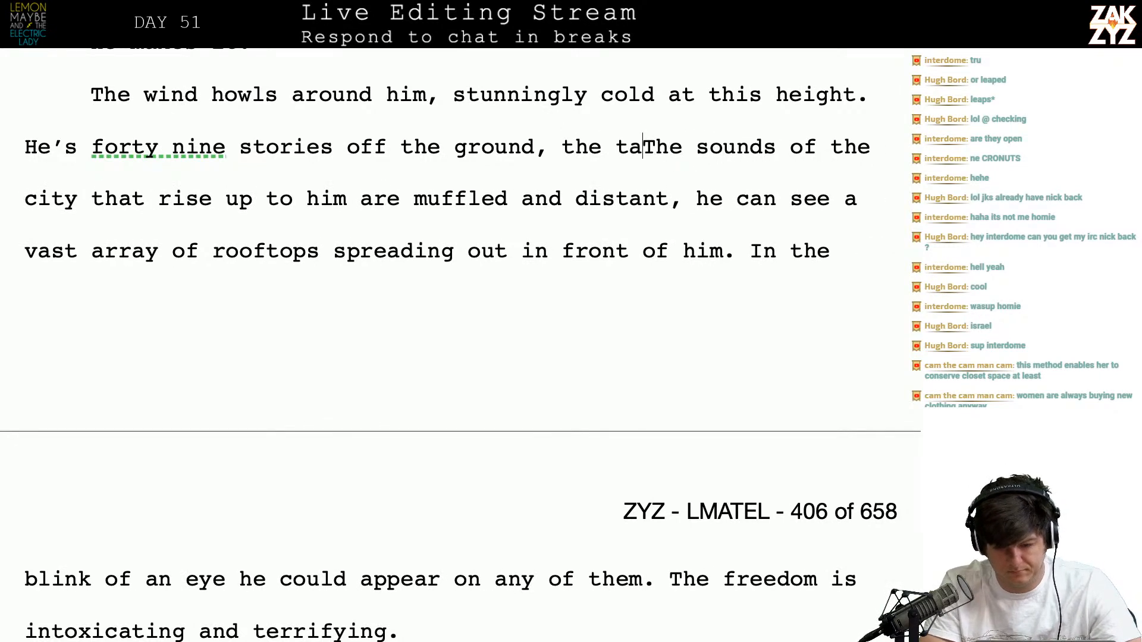
{"action": "type", "text": "cabs honking b"}
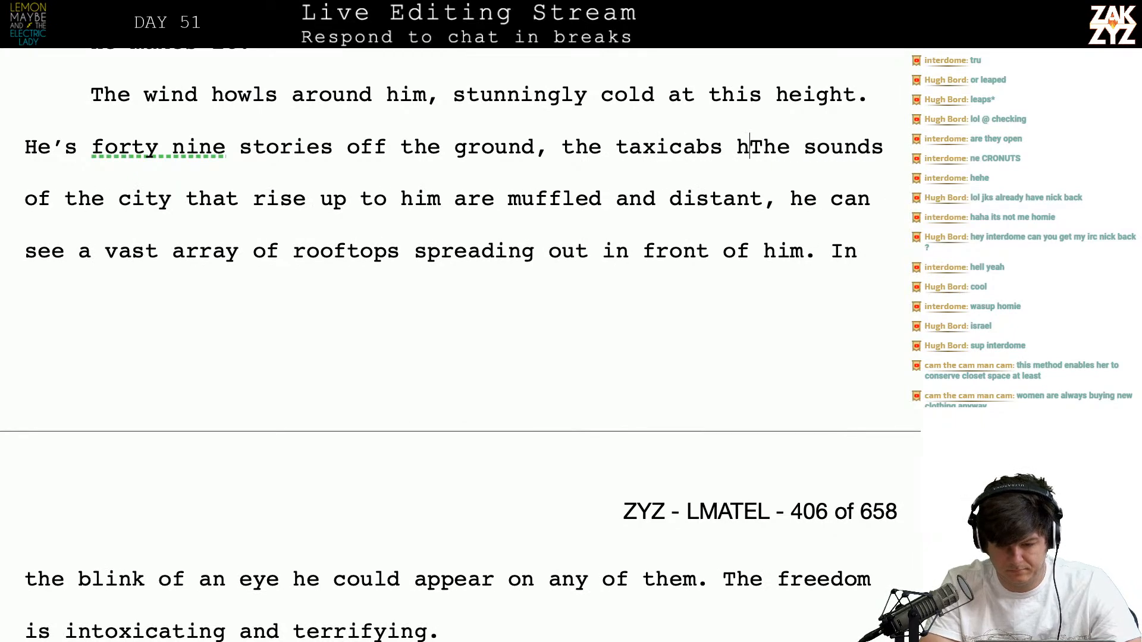
{"action": "type", "text": "elow look "}
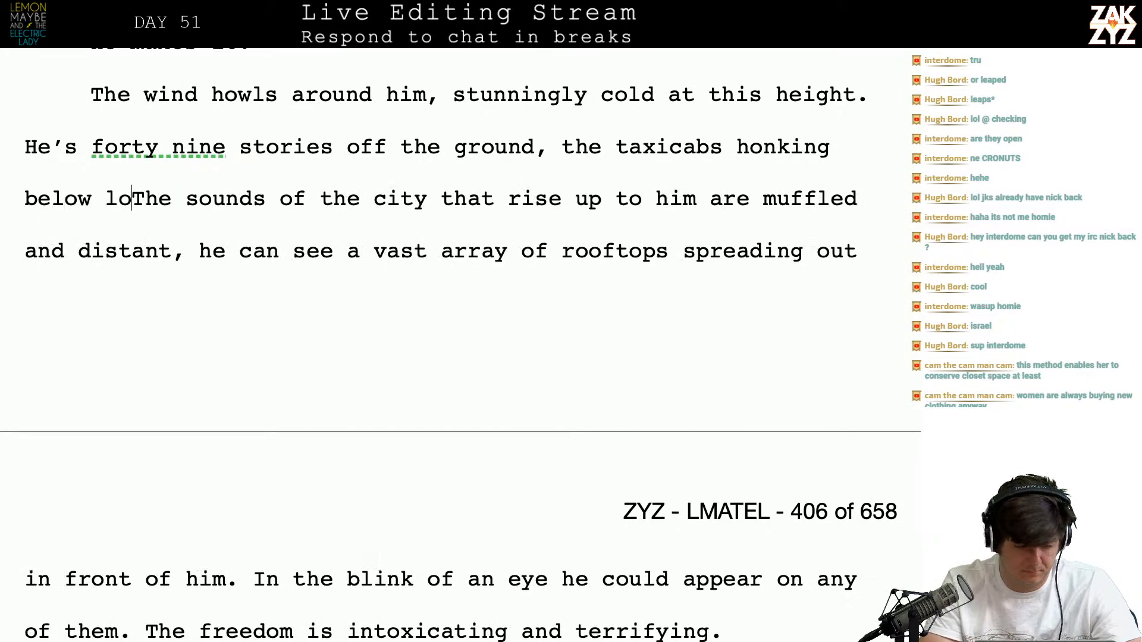
{"action": "type", "text": "like toys"}
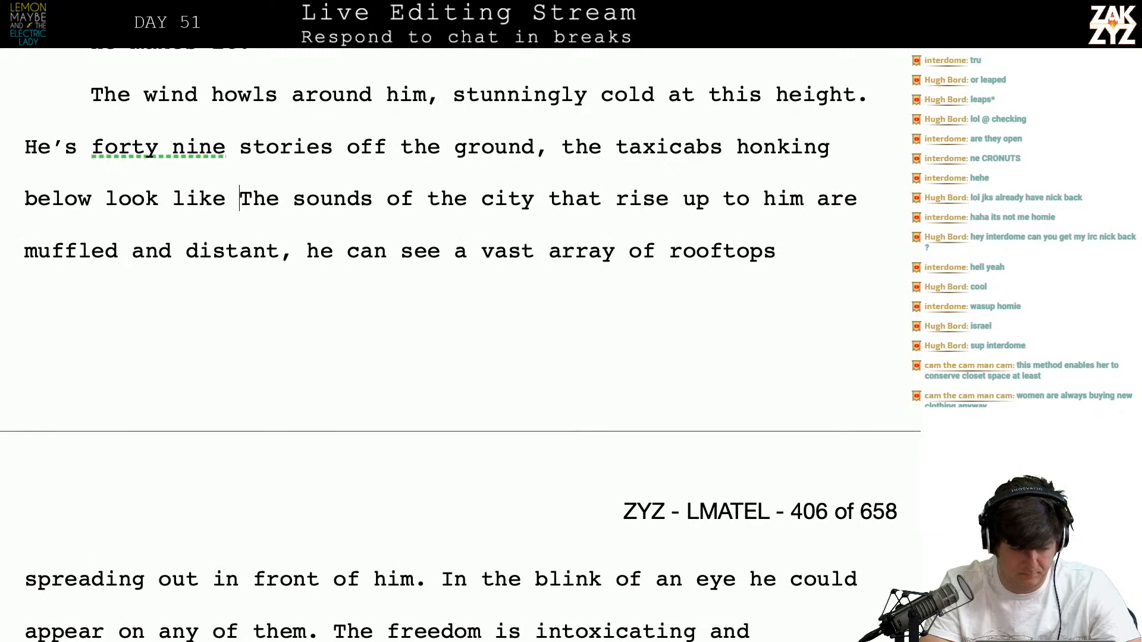
{"action": "key", "text": "BackSpace"}
{"action": "type", "text": "."}
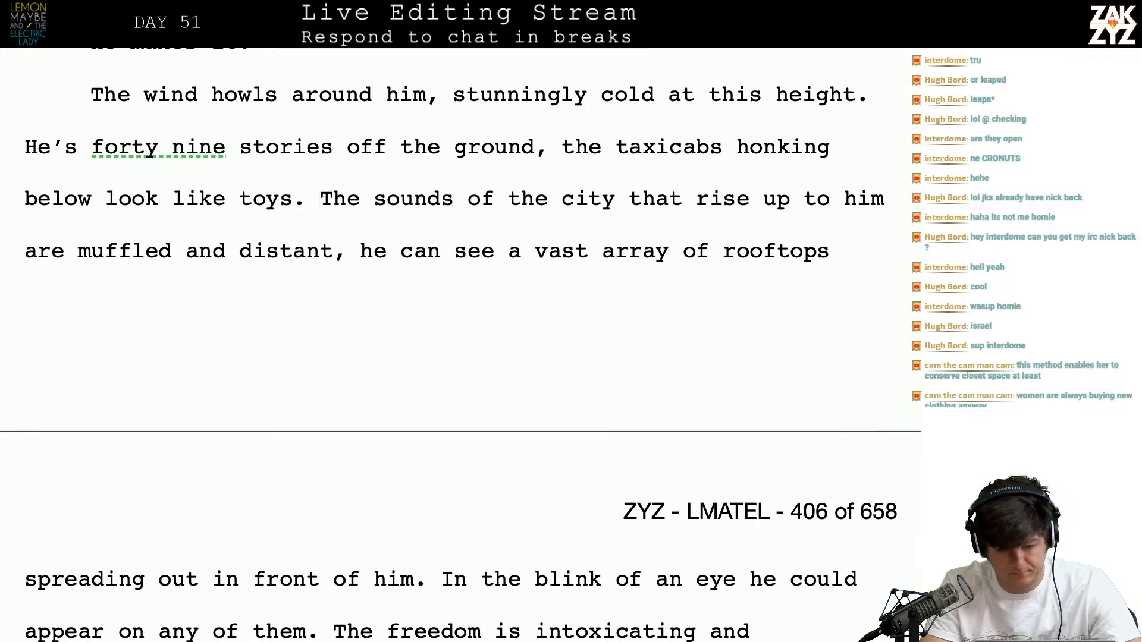
Replace the period after “toys” with a comma and extend the sentence with “the people are just colorful dots.”
{"action": "key", "text": "BackSpace"}
{"action": "key", "text": "BackSpace"}
{"action": "type", "text": ", the people ar"}
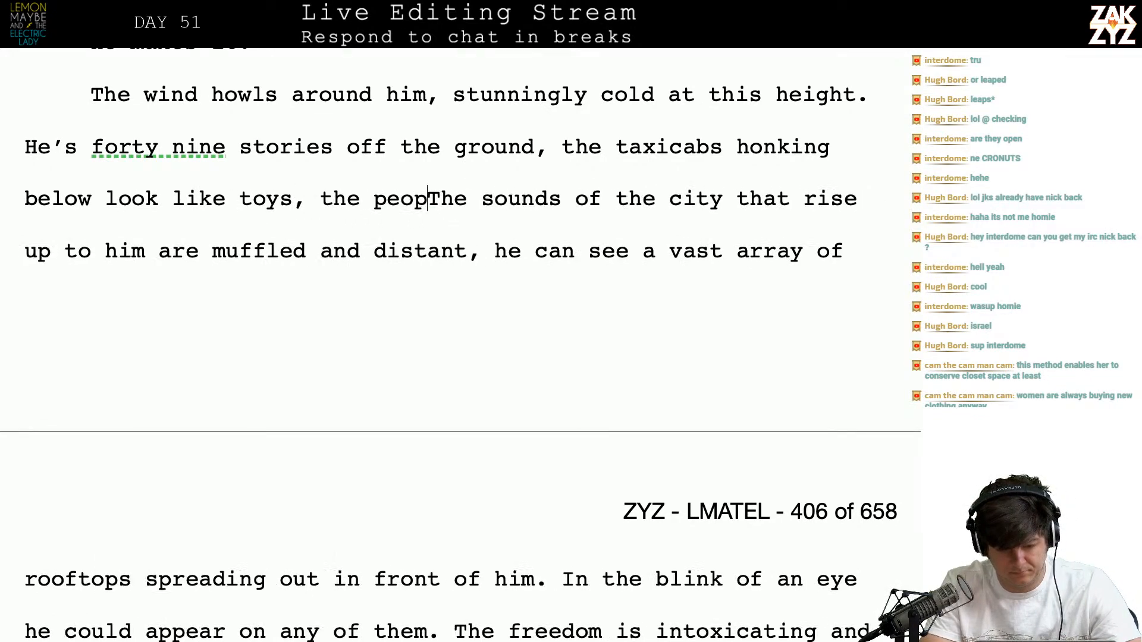
{"action": "type", "text": "e"}
{"action": "key", "text": "BackSpace"}
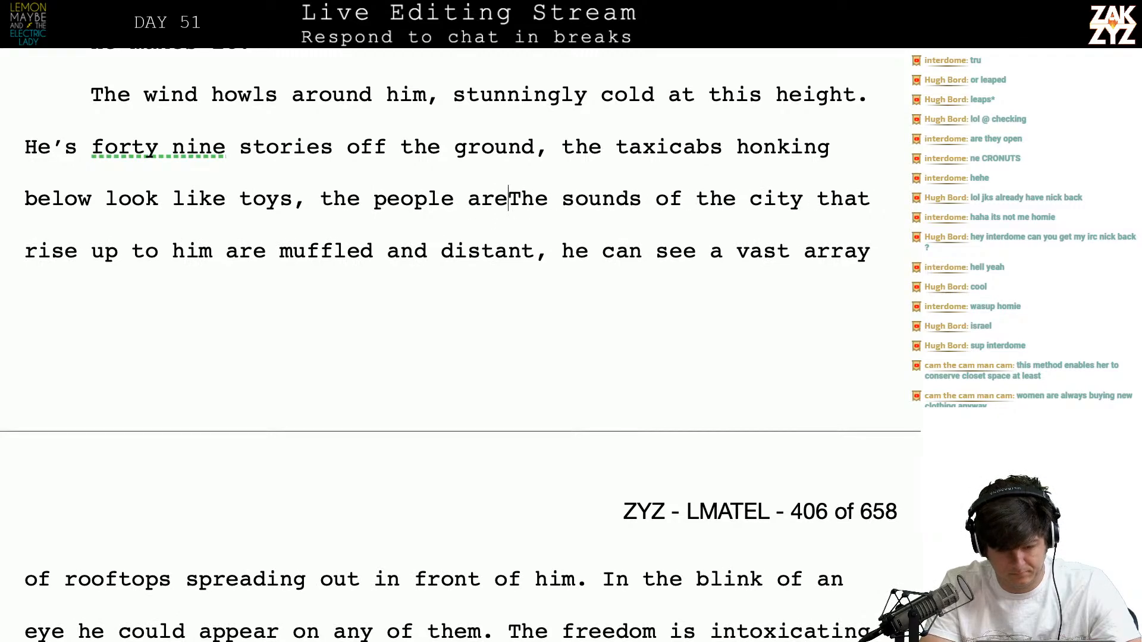
{"action": "type", "text": "just T"}
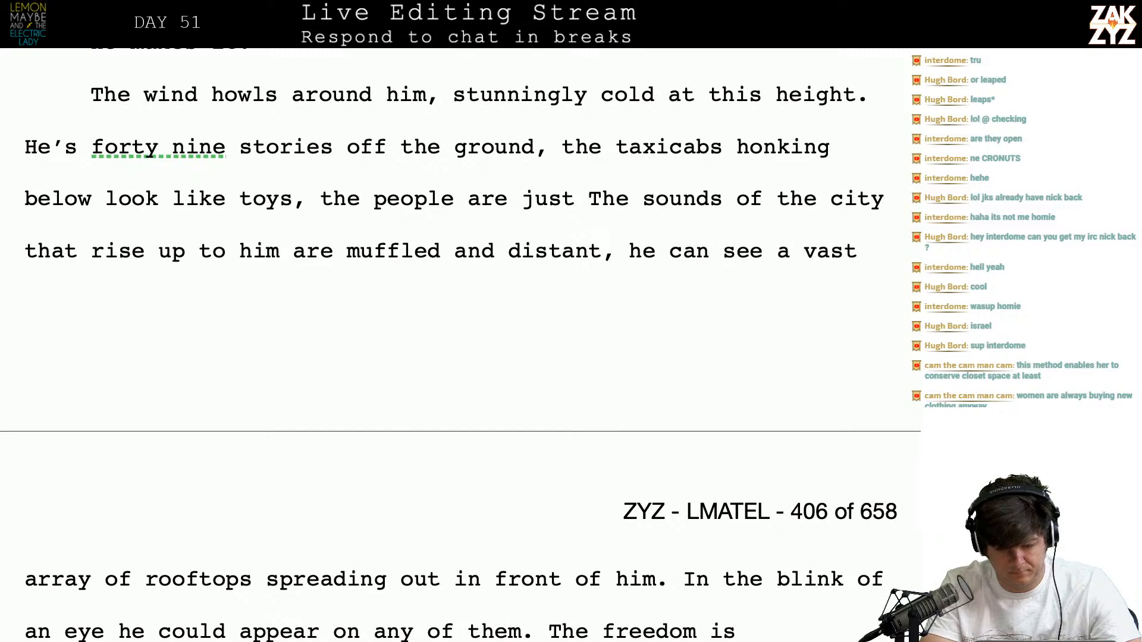
{"action": "type", "text": "he sounds"}
{"action": "key", "text": "BackSpace"}
{"action": "key", "text": "BackSpace"}
{"action": "key", "text": "BackSpace"}
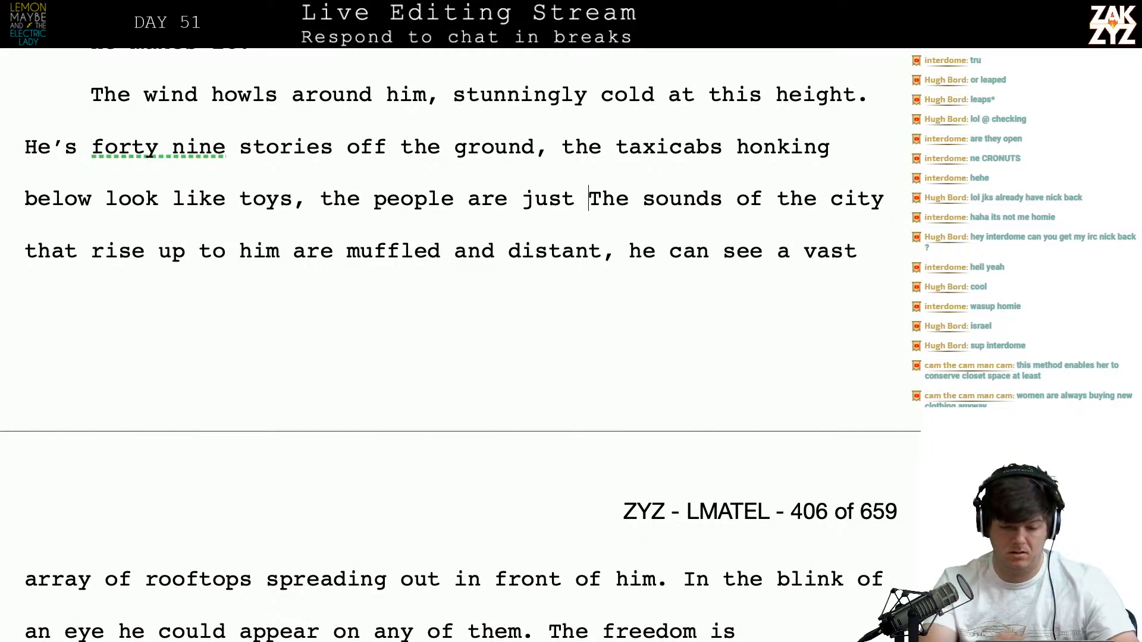
{"action": "type", "text": "colorful "}
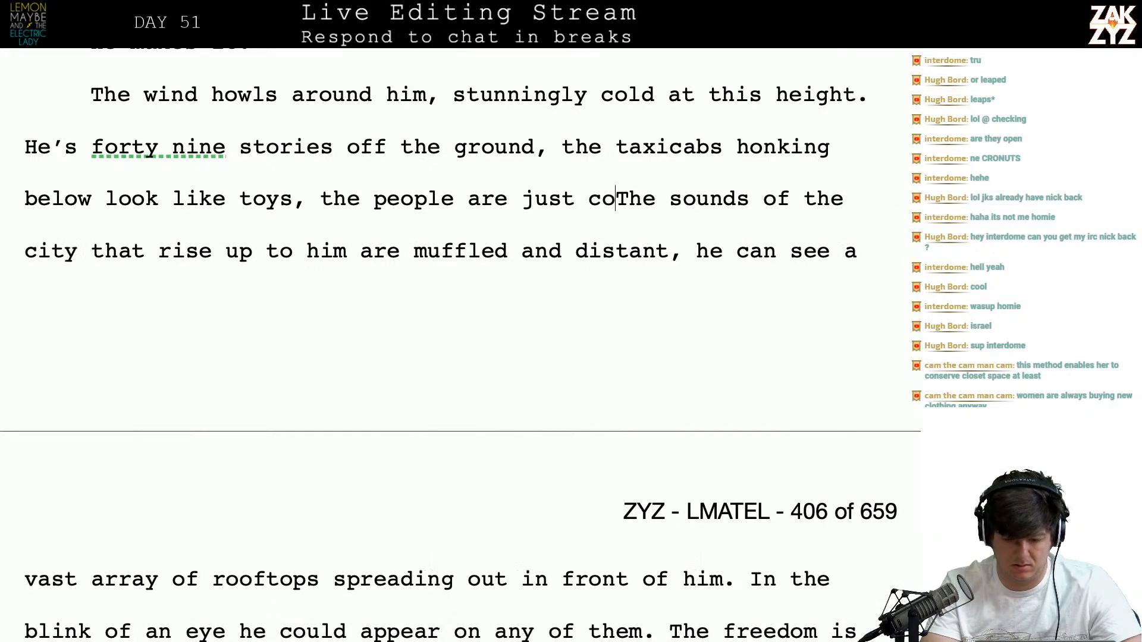
{"action": "type", "text": "dots."}
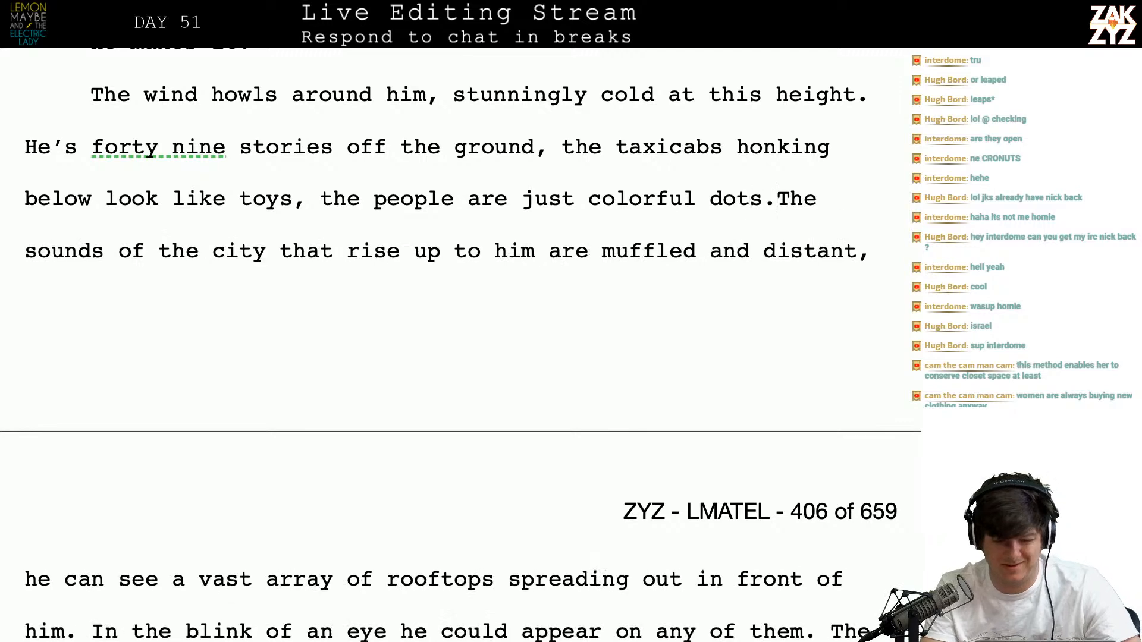
Try a paragraph break before “The sounds of the city”, and rejoin that sentence to “colorful dots.” with a single space
{"action": "key", "text": "Return"}
{"action": "left_click", "coordinate": [789, 143]}
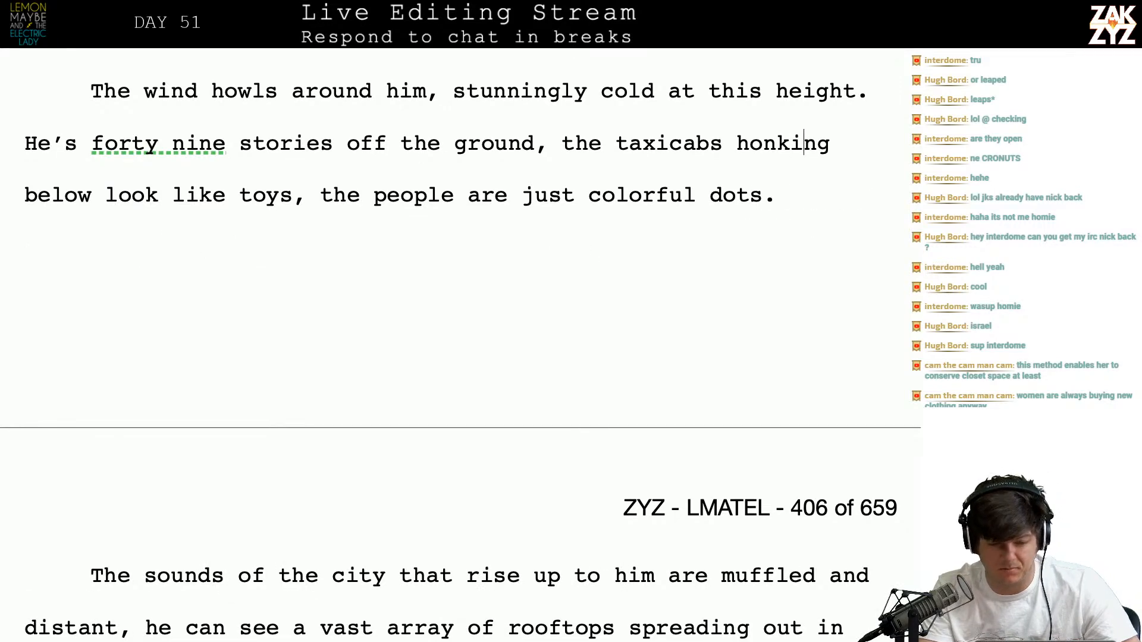
{"action": "key", "text": "Left"}
{"action": "key", "text": "Down"}
{"action": "key", "text": "Right"}
{"action": "key", "text": "Right"}
{"action": "key", "text": "Right"}
{"action": "key", "text": "Right"}
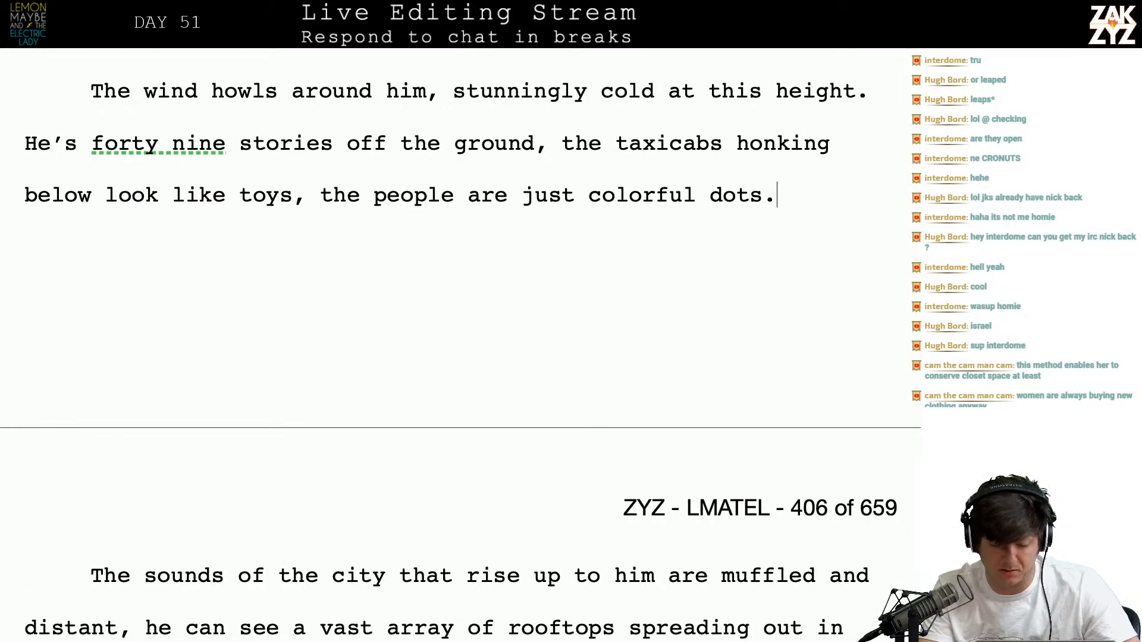
{"action": "key", "text": "Down"}
{"action": "key", "text": "Up"}
{"action": "key", "text": "Left"}
{"action": "key", "text": "BackSpace"}
Insert “distant and” before “muffled” in the sentence about the sounds of the city
{"action": "key", "text": "Down"}
{"action": "key", "text": "Down"}
{"action": "key", "text": "Down"}
{"action": "key", "text": "Down"}
{"action": "key", "text": "Down"}
{"action": "key", "text": "Down"}
{"action": "key", "text": "Down"}
{"action": "key", "text": "Up"}
{"action": "key", "text": "Up"}
{"action": "key", "text": "Up"}
{"action": "key", "text": "Up"}
{"action": "key", "text": "Up"}
{"action": "key", "text": "Up"}
{"action": "key", "text": "Up"}
{"action": "key", "text": "Up"}
{"action": "key", "text": "Down"}
{"action": "key", "text": "Down"}
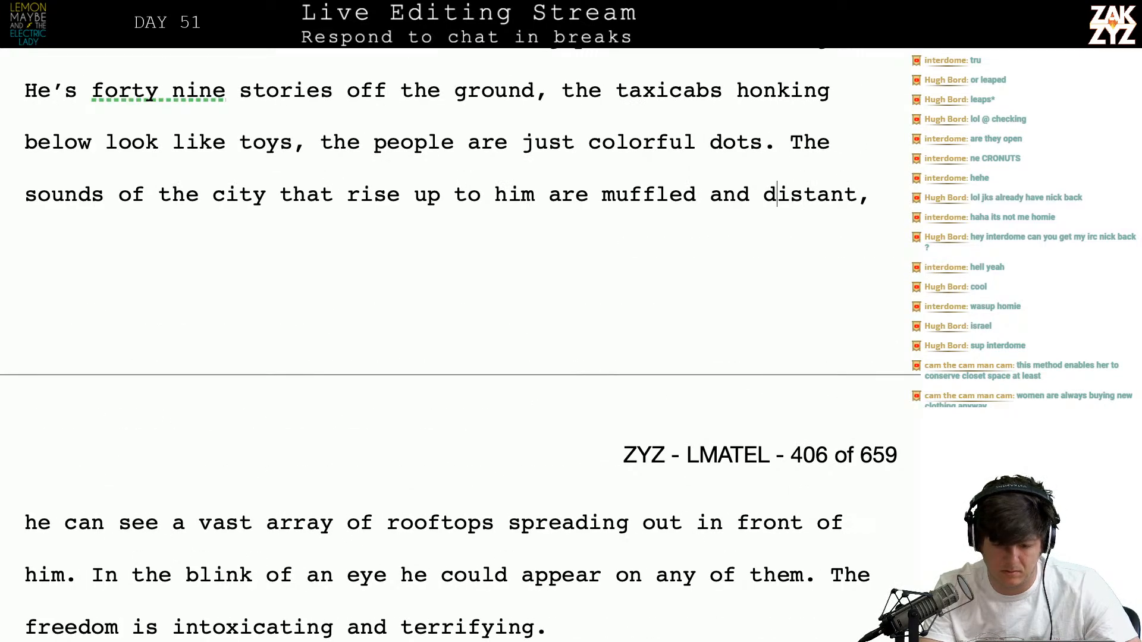
{"action": "key", "text": "Left"}
{"action": "key", "text": "Left"}
{"action": "key", "text": "Left"}
{"action": "key", "text": "Left"}
{"action": "key", "text": "Left"}
{"action": "key", "text": "Left"}
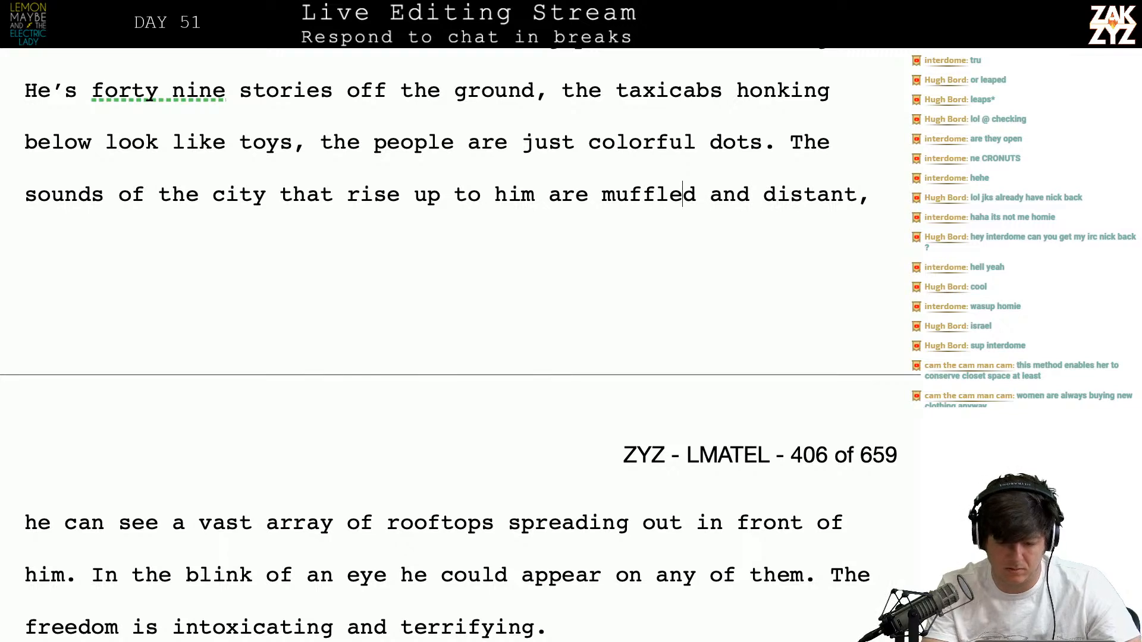
{"action": "type", "text": "ar d"}
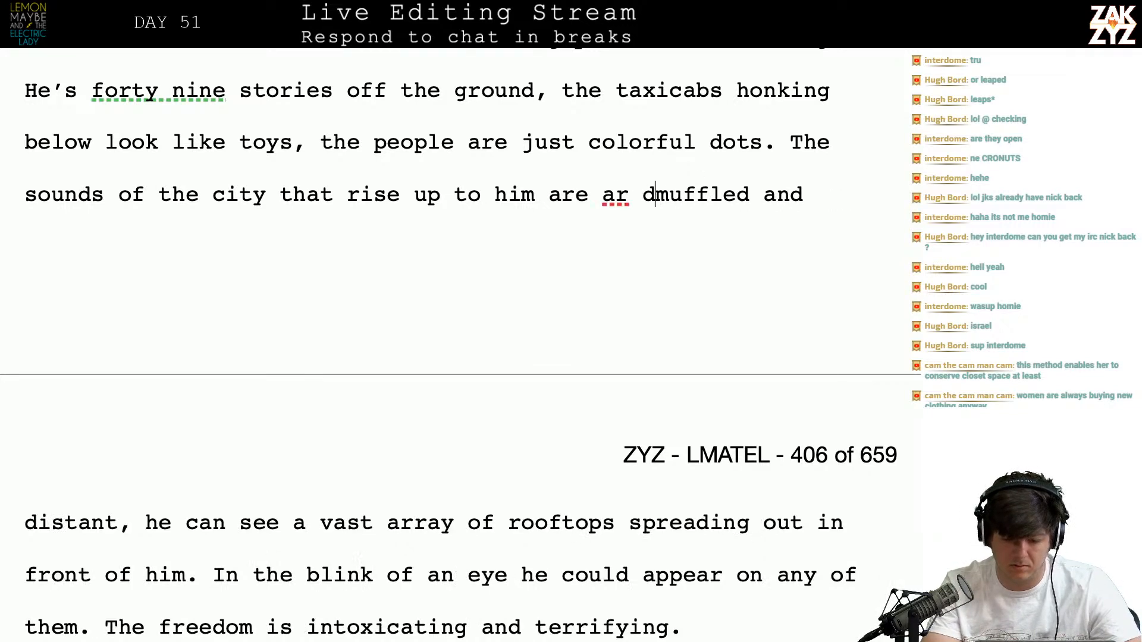
{"action": "key", "text": "BackSpace"}
{"action": "key", "text": "BackSpace"}
{"action": "type", "text": "e distant,"}
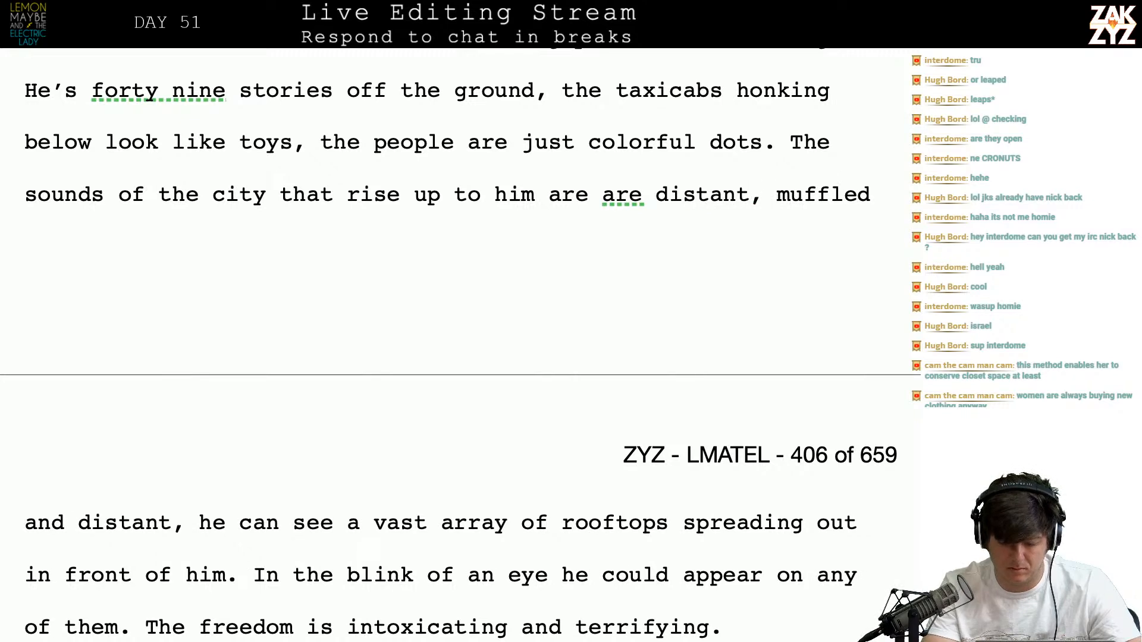
{"action": "key", "text": "BackSpace"}
{"action": "key", "text": "BackSpace"}
{"action": "key", "text": "BackSpace"}
{"action": "key", "text": "BackSpace"}
{"action": "key", "text": "BackSpace"}
{"action": "key", "text": "BackSpace"}
{"action": "key", "text": "BackSpace"}
{"action": "key", "text": "BackSpace"}
{"action": "key", "text": "BackSpace"}
{"action": "key", "text": "BackSpace"}
{"action": "key", "text": "BackSpace"}
{"action": "key", "text": "BackSpace"}
{"action": "key", "text": "BackSpace"}
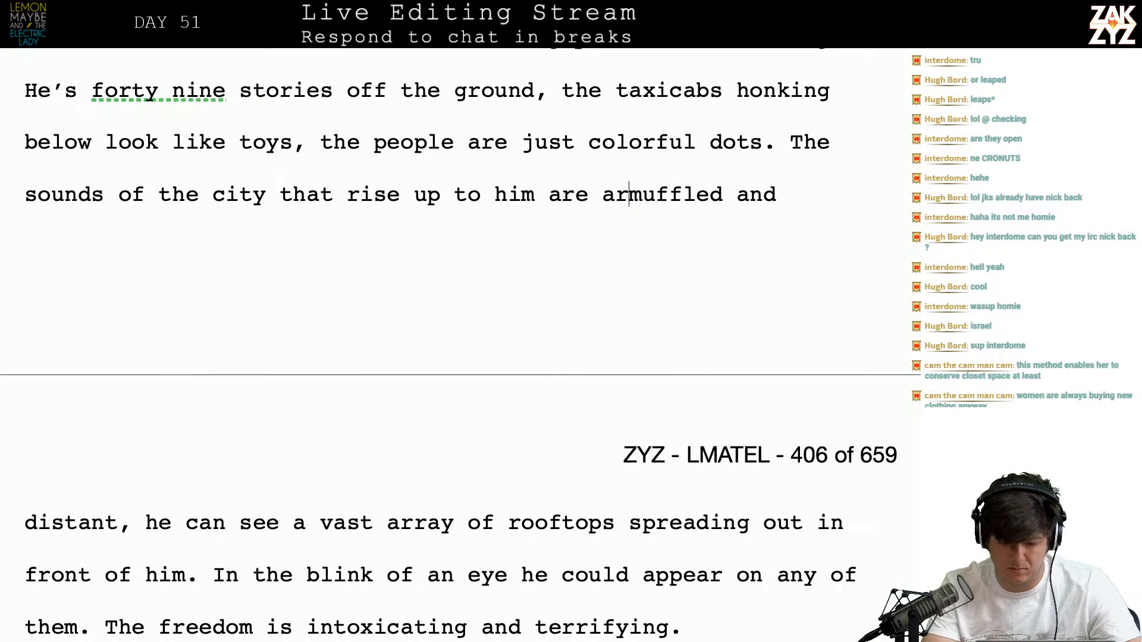
{"action": "type", "text": "distant and"}
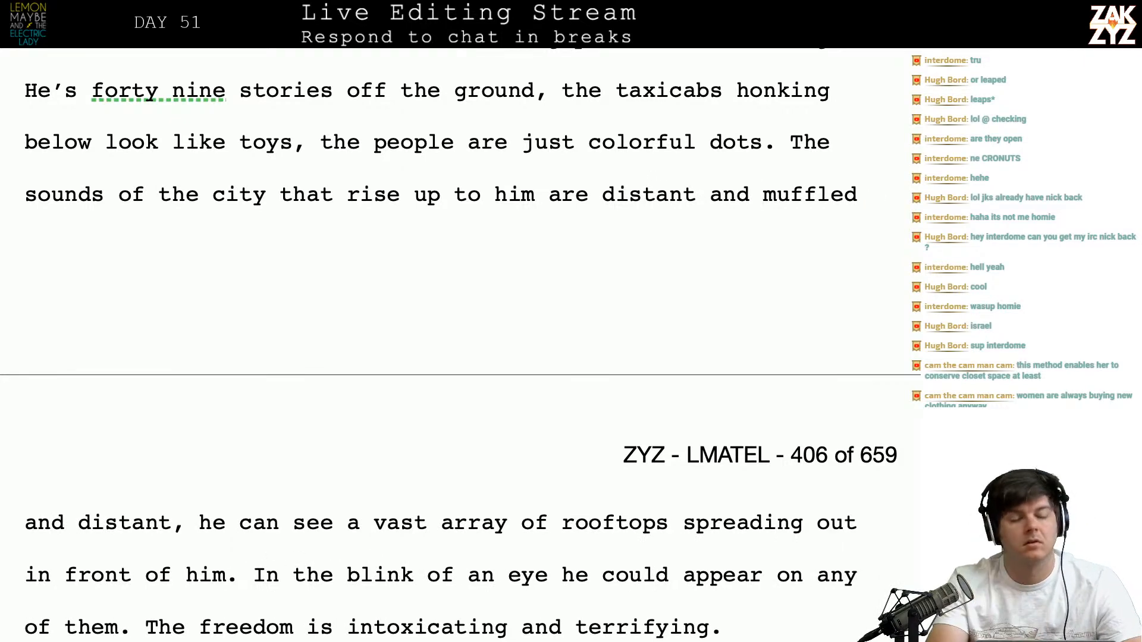
Reword the end of the city sounds sentence after “rise up to him” as “sound strangely distant and peaceful.”
{"action": "key", "text": "Return"}
{"action": "key", "text": "BackSpace"}
{"action": "key", "text": "BackSpace"}
{"action": "key", "text": "BackSpace"}
{"action": "key", "text": "BackSpace"}
{"action": "key", "text": "BackSpace"}
{"action": "key", "text": "BackSpace"}
{"action": "key", "text": "BackSpace"}
{"action": "key", "text": "BackSpace"}
{"action": "key", "text": "BackSpace"}
{"action": "key", "text": "BackSpace"}
{"action": "key", "text": "BackSpace"}
{"action": "key", "text": "BackSpace"}
{"action": "key", "text": "BackSpace"}
{"action": "key", "text": "BackSpace"}
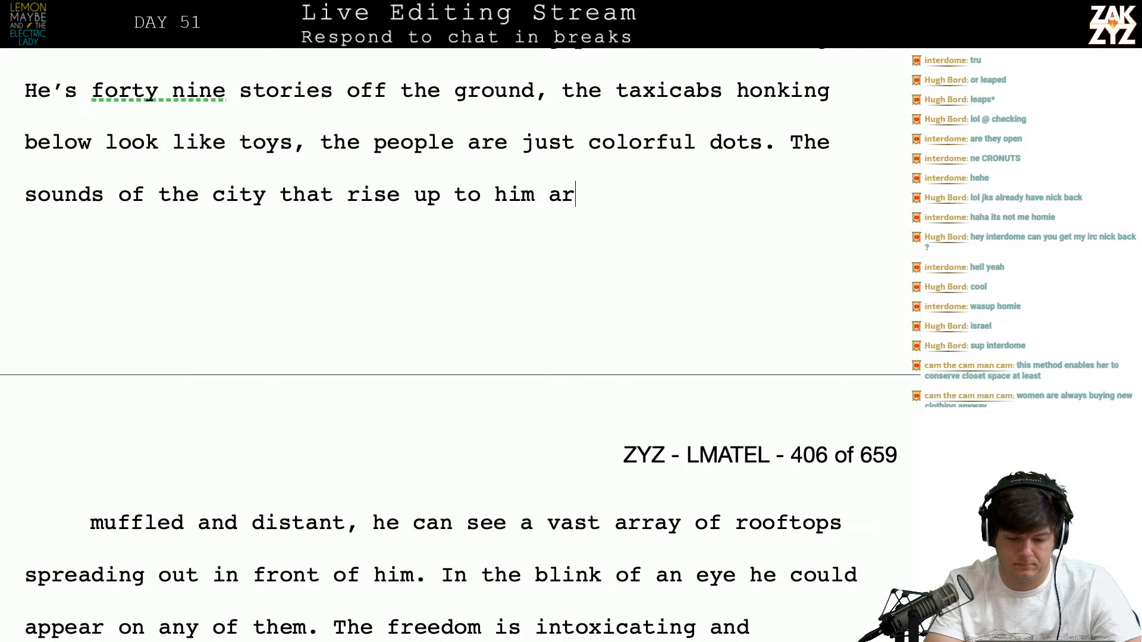
{"action": "key", "text": "BackSpace"}
{"action": "key", "text": "BackSpace"}
{"action": "type", "text": "sound stra"}
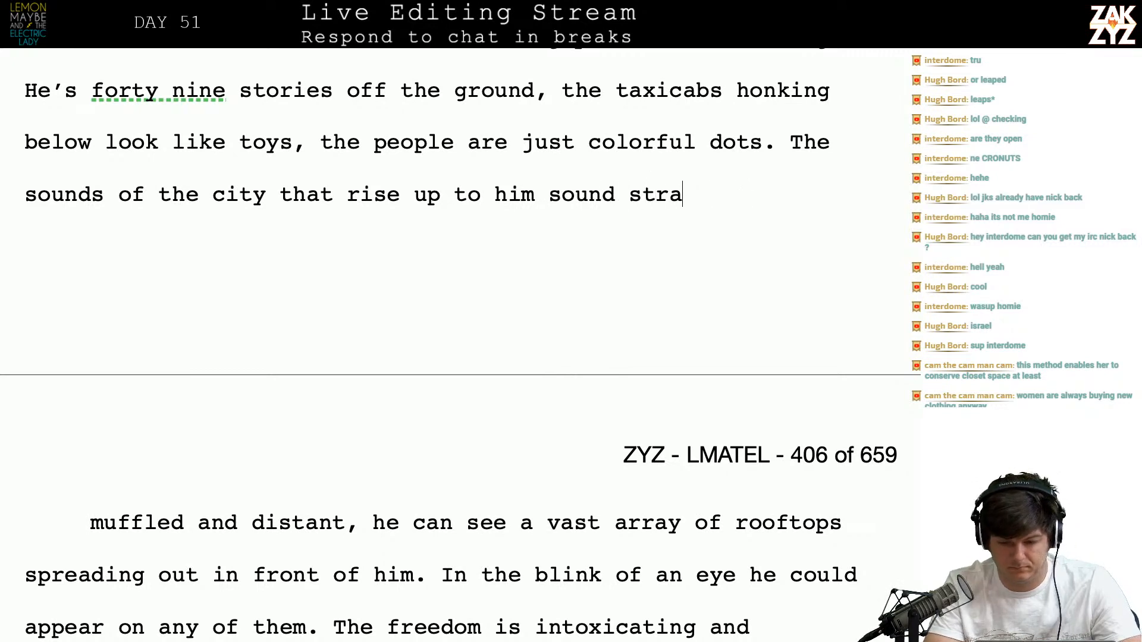
{"action": "type", "text": "ngely distant."}
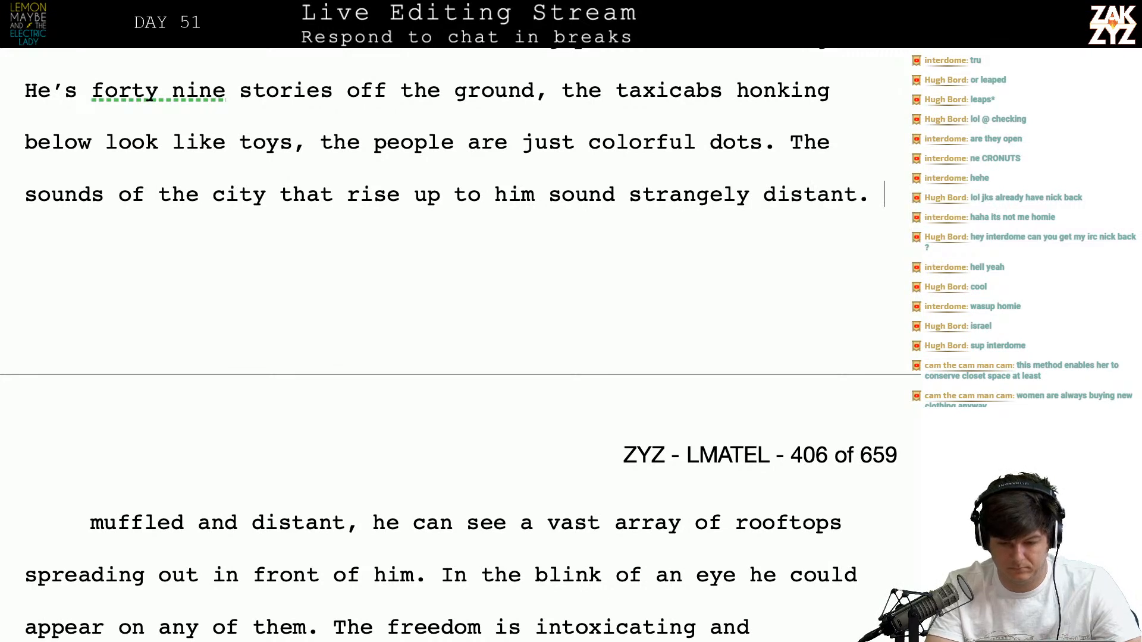
{"action": "key", "text": "BackSpace"}
{"action": "type", "text": ", "}
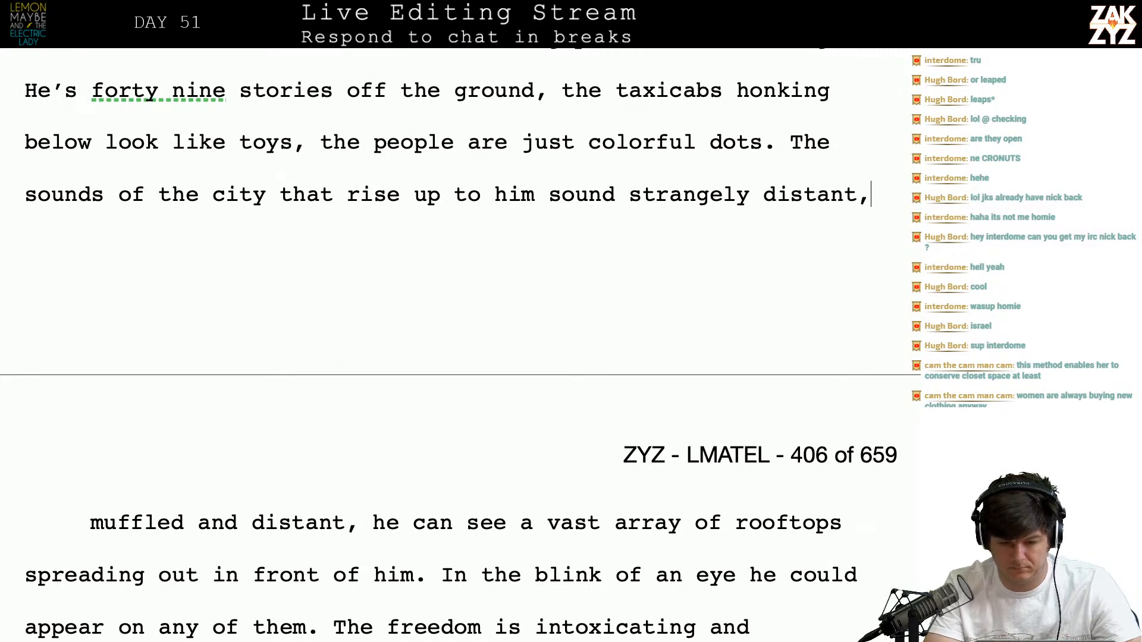
{"action": "key", "text": "BackSpace"}
{"action": "key", "text": "BackSpace"}
{"action": "type", "text": " and pe"}
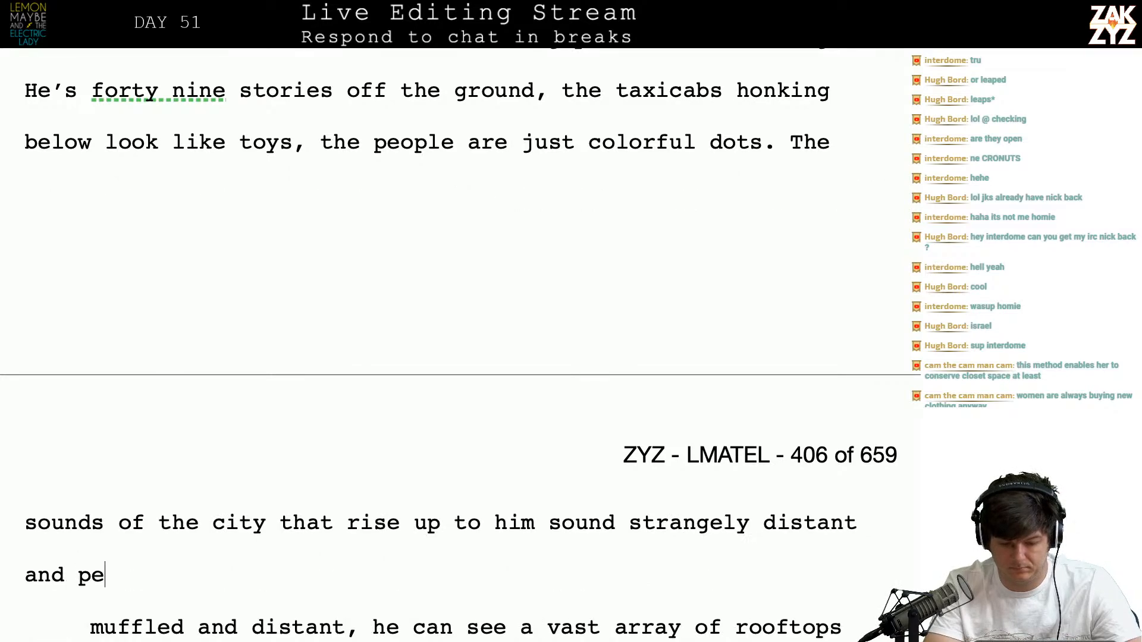
{"action": "type", "text": "aceful."}
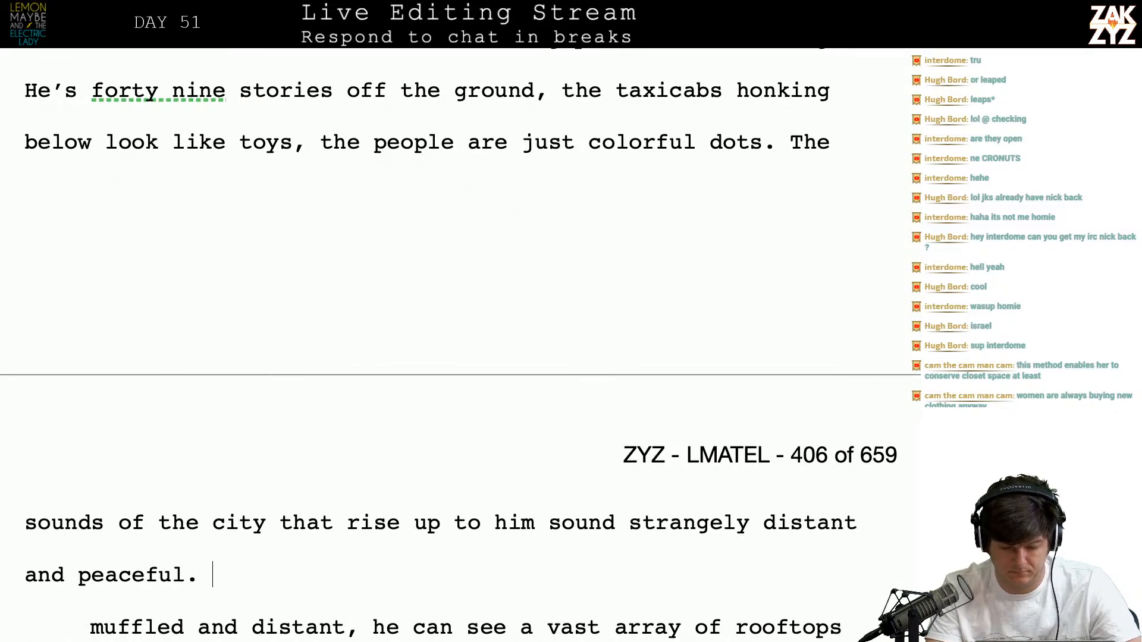
Delete the paragraph break and the leftover words “muffled and distant, he” before “can see a vast array of rooftops”
{"action": "key", "text": "shift+Down"}
{"action": "key", "text": "shift+Right"}
{"action": "key", "text": "shift+Right"}
{"action": "key", "text": "shift+Right"}
{"action": "key", "text": "shift+Right"}
{"action": "key", "text": "shift+Right"}
{"action": "key", "text": "shift+Right"}
{"action": "key", "text": "shift+Right"}
{"action": "key", "text": "shift+Right"}
{"action": "key", "text": "shift+Right"}
{"action": "key", "text": "shift+Right"}
{"action": "key", "text": "shift+Right"}
{"action": "key", "text": "shift+Right"}
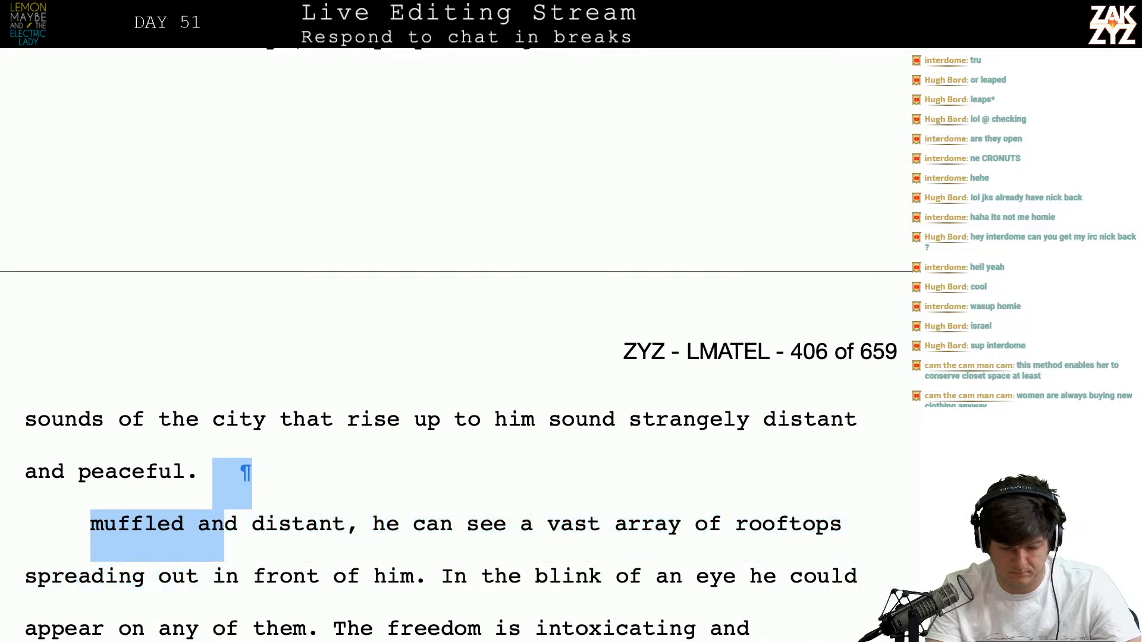
{"action": "key", "text": "shift+Right"}
{"action": "key", "text": "shift+Right"}
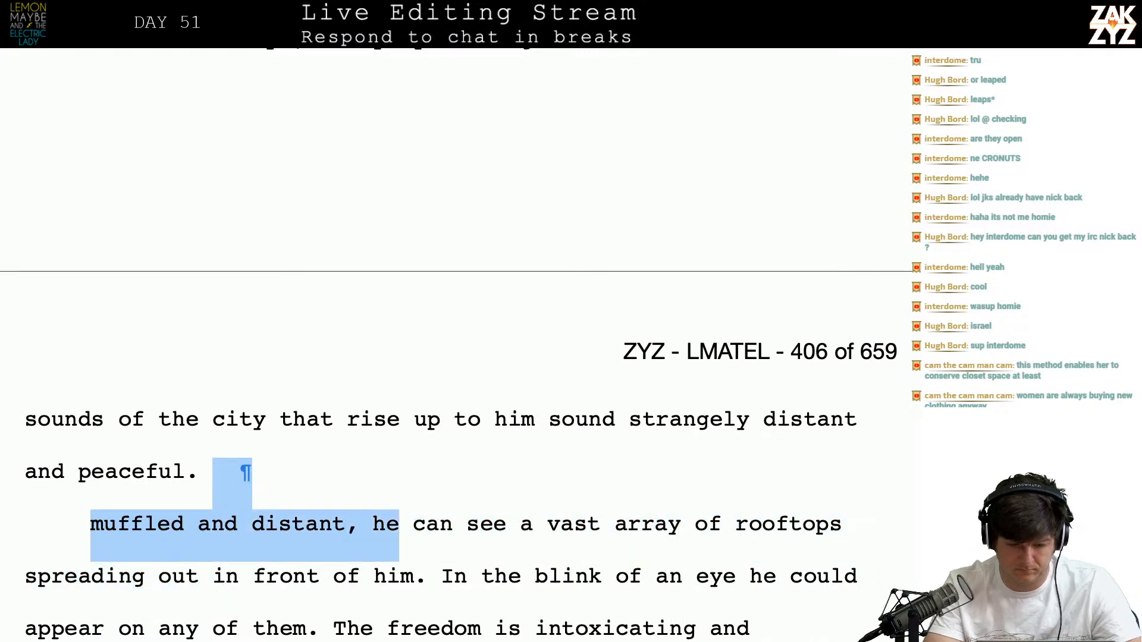
{"action": "key", "text": "shift+Right"}
{"action": "key", "text": "BackSpace"}
{"action": "type", "text": "C"}
{"action": "key", "text": "BackSpace"}
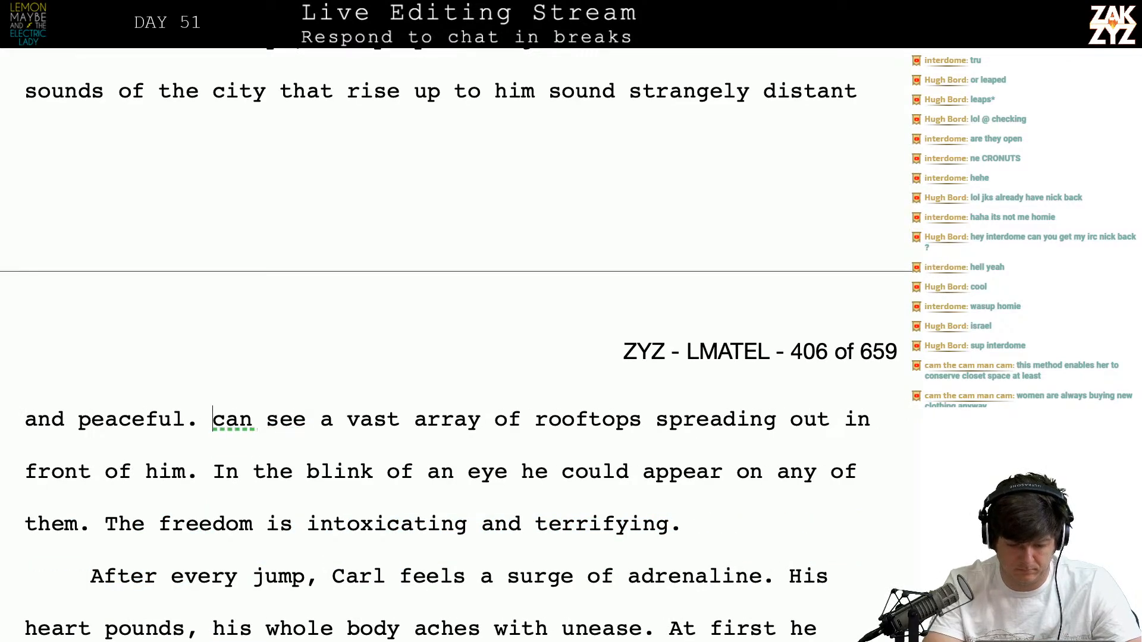
{"action": "type", "text": "Looking "}
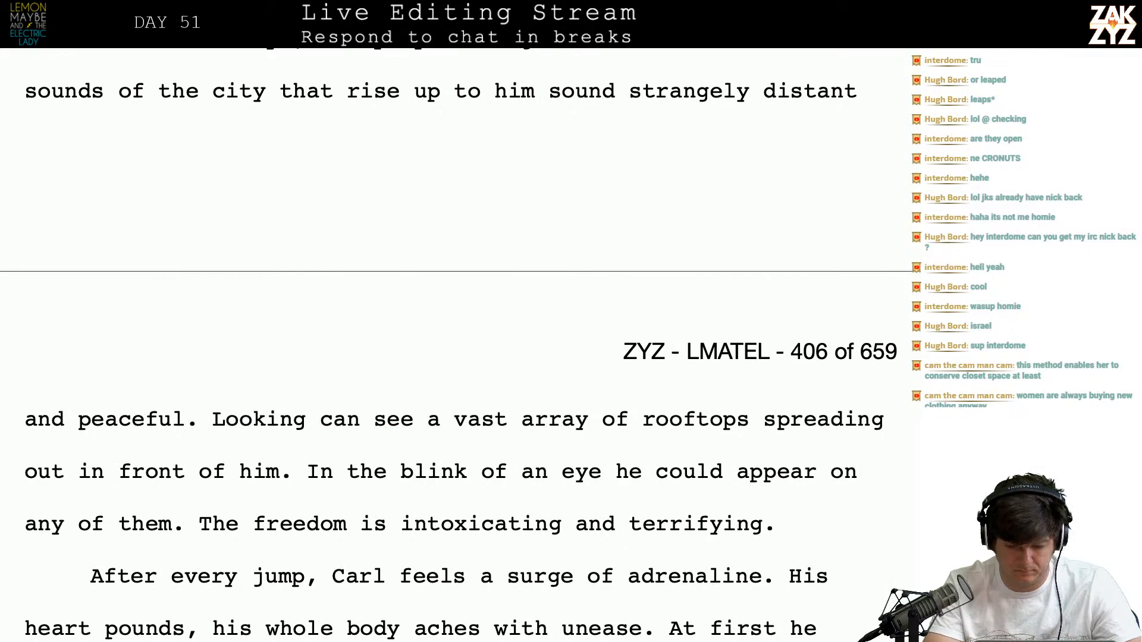
{"action": "type", "text": "out"}
{"action": "key", "text": "BackSpace"}
{"action": "key", "text": "BackSpace"}
{"action": "key", "text": "BackSpace"}
{"action": "key", "text": "BackSpace"}
{"action": "key", "text": "BackSpace"}
{"action": "key", "text": "BackSpace"}
{"action": "key", "text": "BackSpace"}
{"action": "key", "text": "BackSpace"}
{"action": "key", "text": "BackSpace"}
{"action": "key", "text": "BackSpace"}
{"action": "key", "text": "BackSpace"}
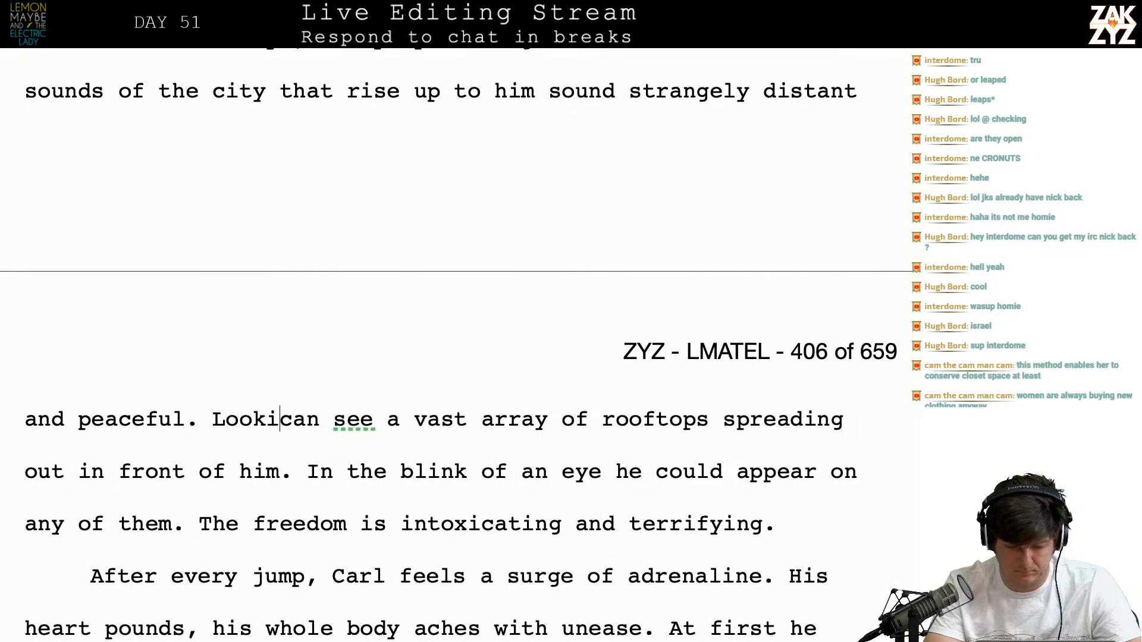
Insert “Carl walks along the edge to the south face of the building, looking down at Vanderbilt Park” before “can see”
{"action": "type", "text": "Carl walks a"}
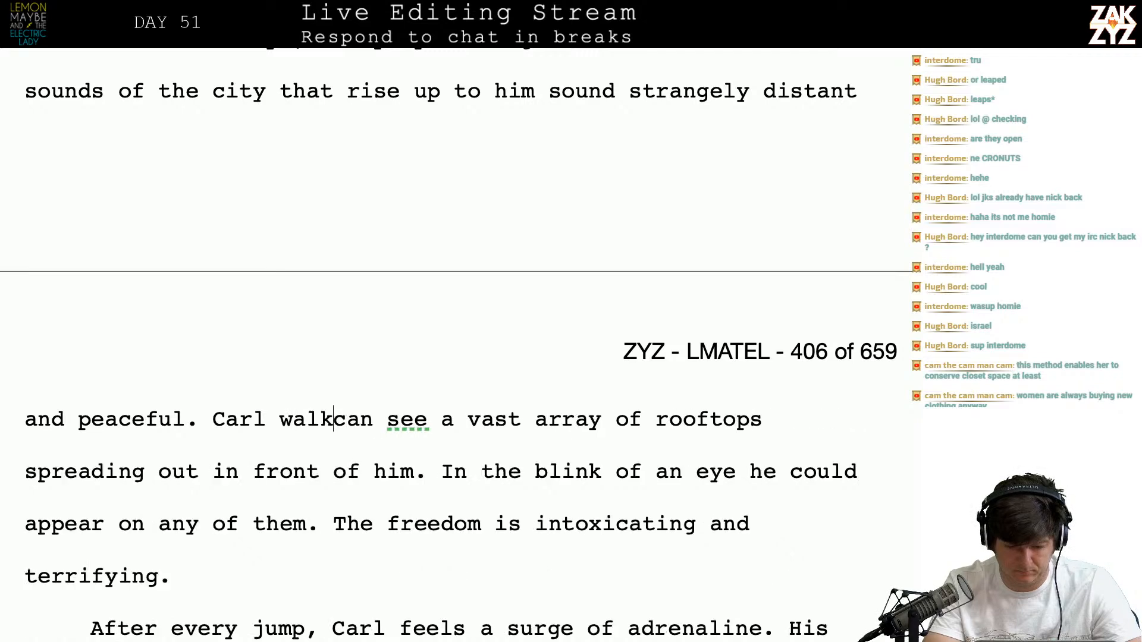
{"action": "type", "text": "long the "}
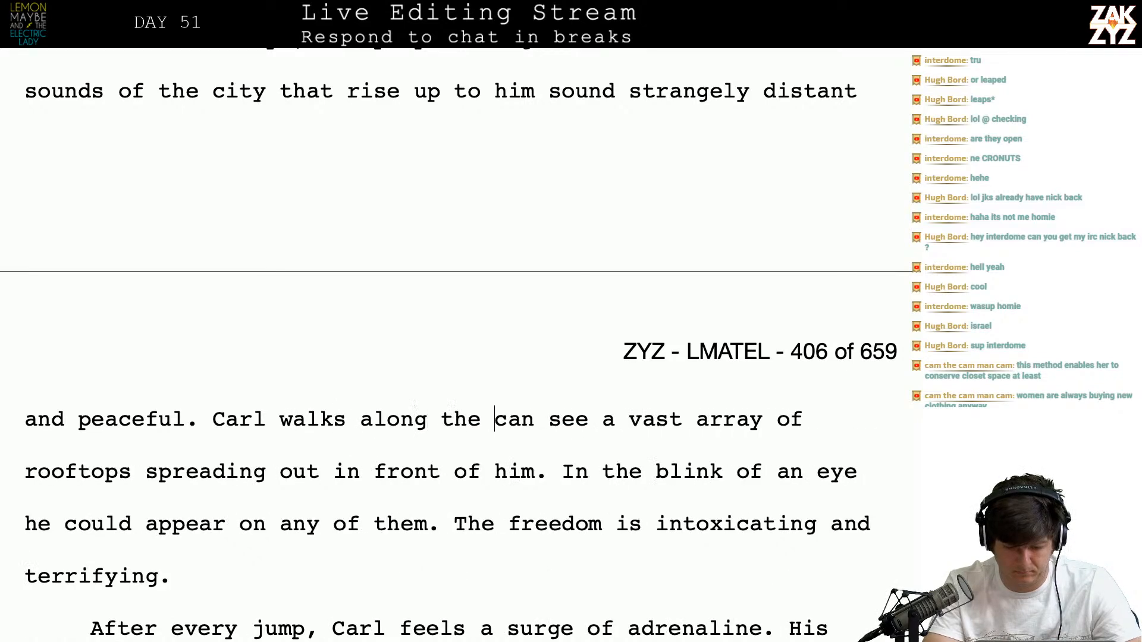
{"action": "type", "text": "edge "}
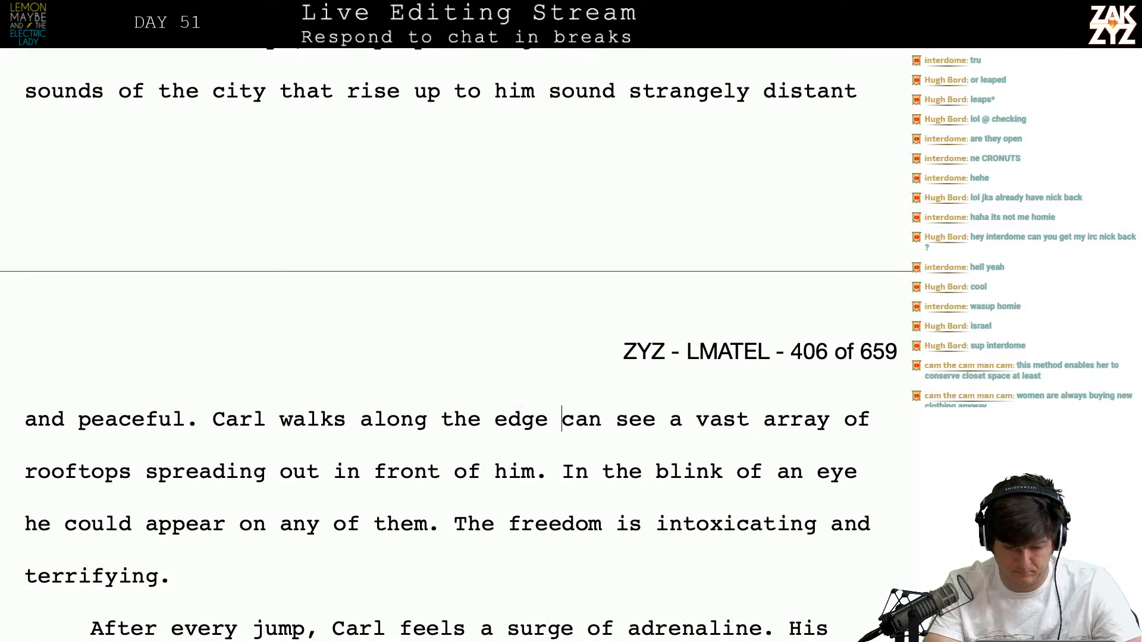
{"action": "type", "text": "to the south"}
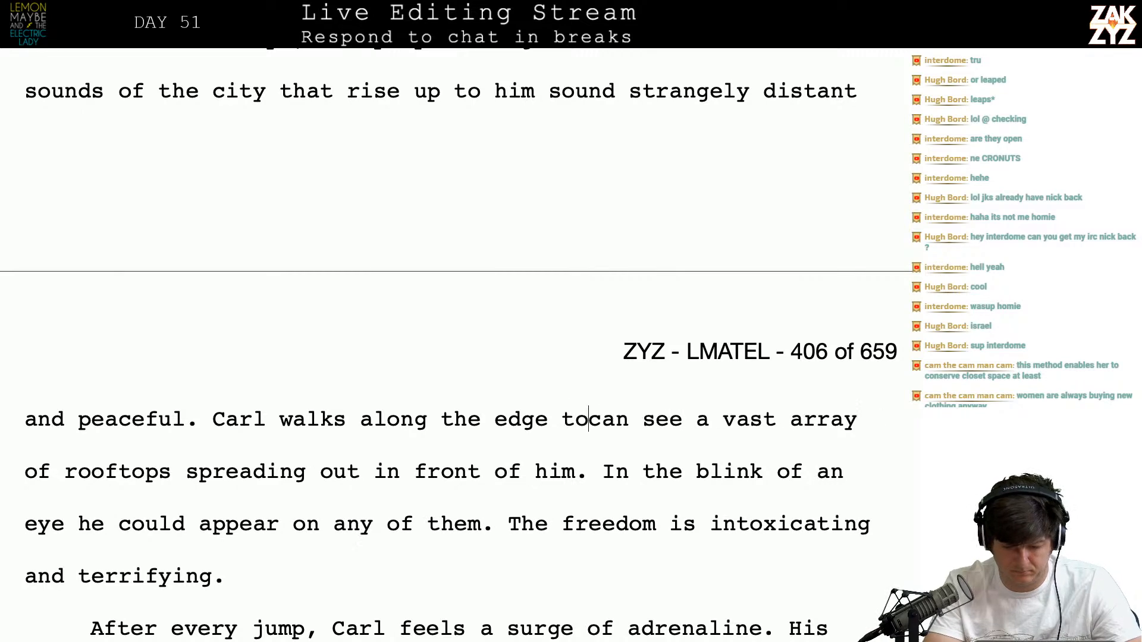
{"action": "type", "text": " face of thcan s"}
{"action": "key", "text": "BackSpace"}
{"action": "type", "text": "face of the building, l"}
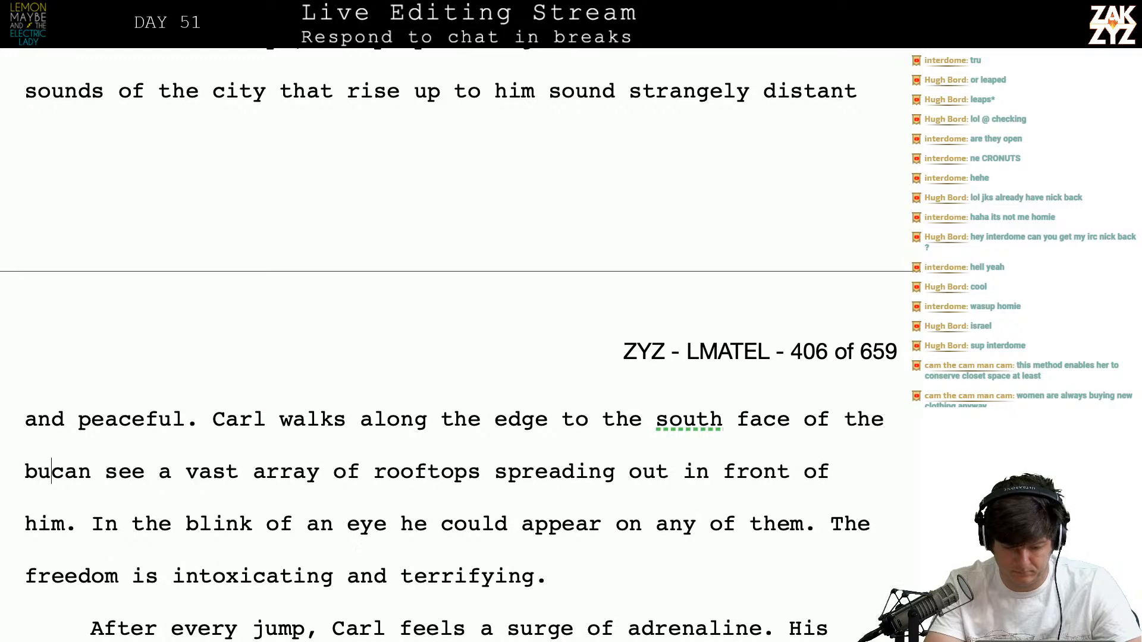
{"action": "type", "text": "ooking down at "}
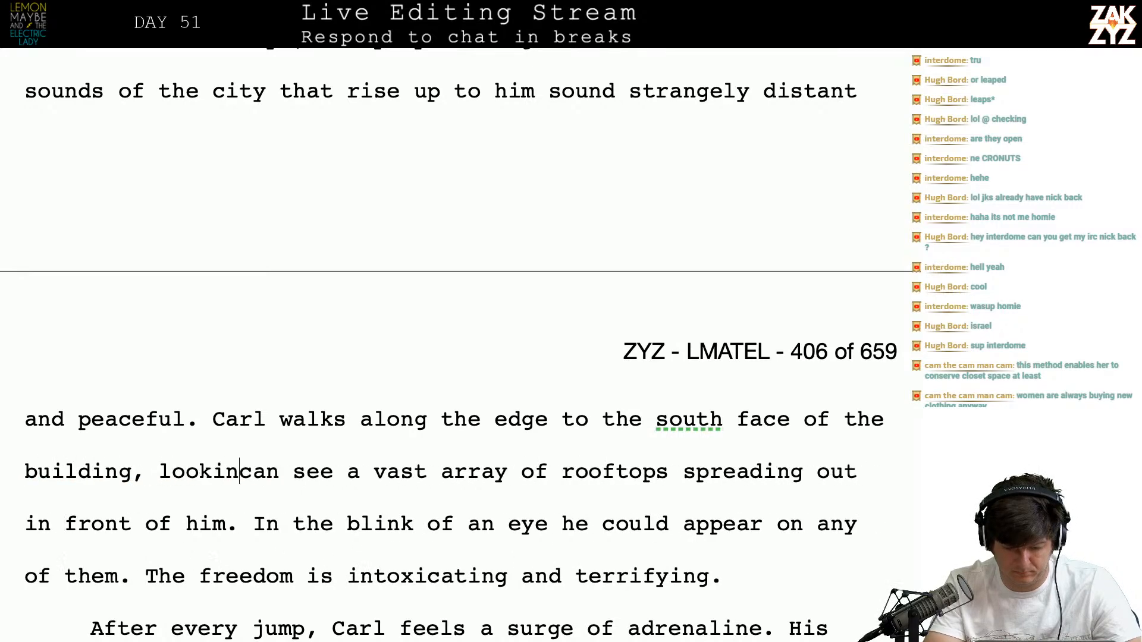
{"action": "type", "text": "Vanderbilt "}
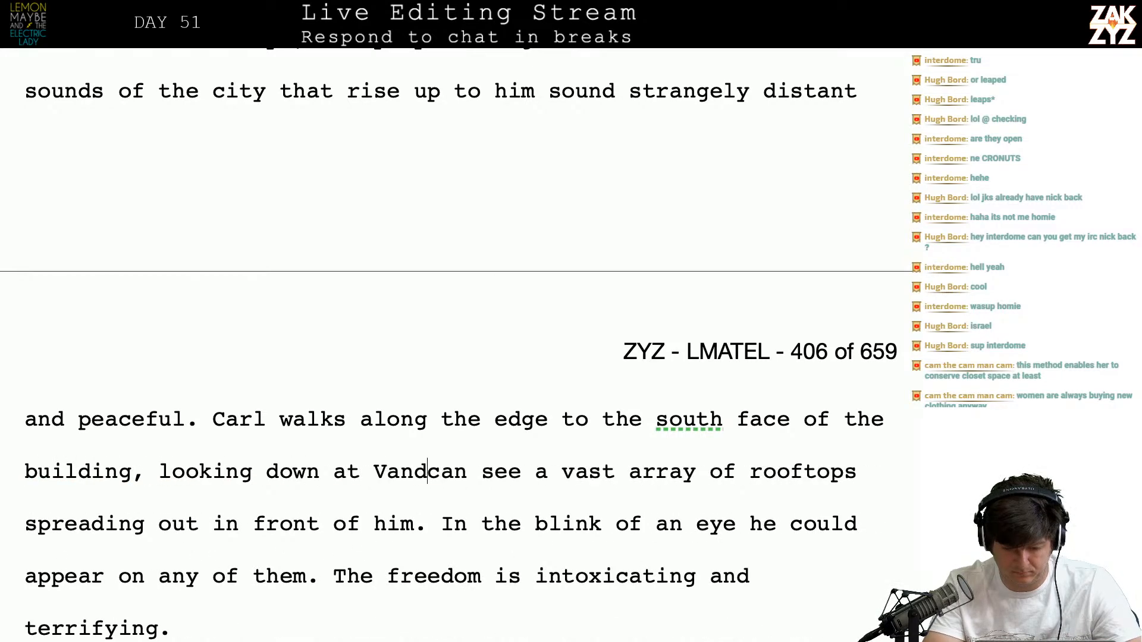
{"action": "type", "text": "Park"}
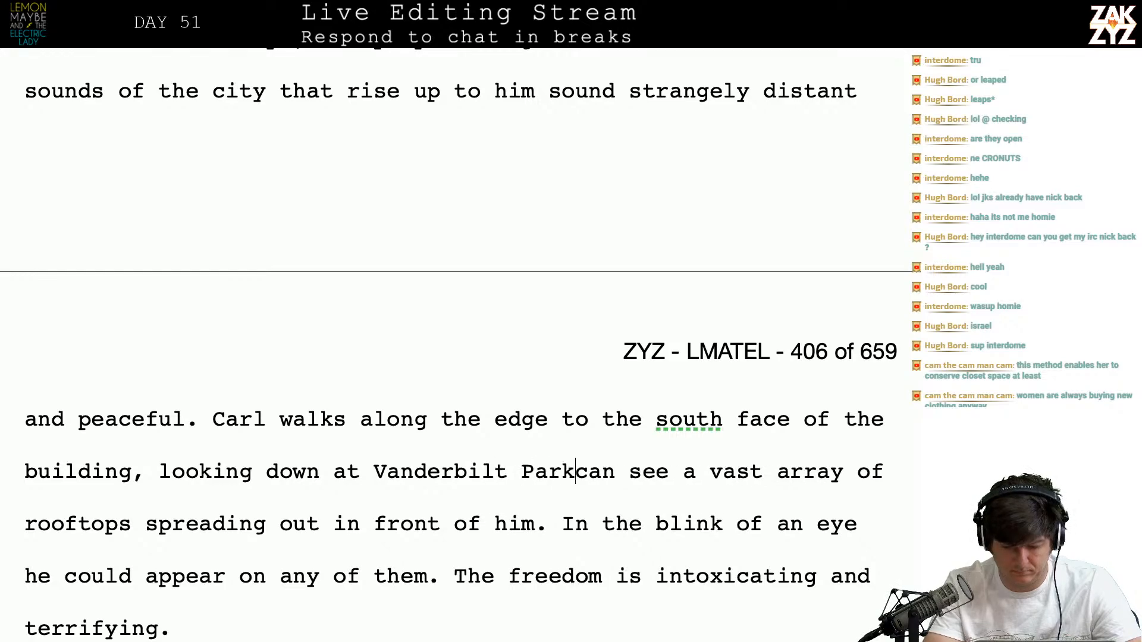
Switch to Safari and open Google Maps to check the park's name
{"action": "key", "text": "super+Tab"}
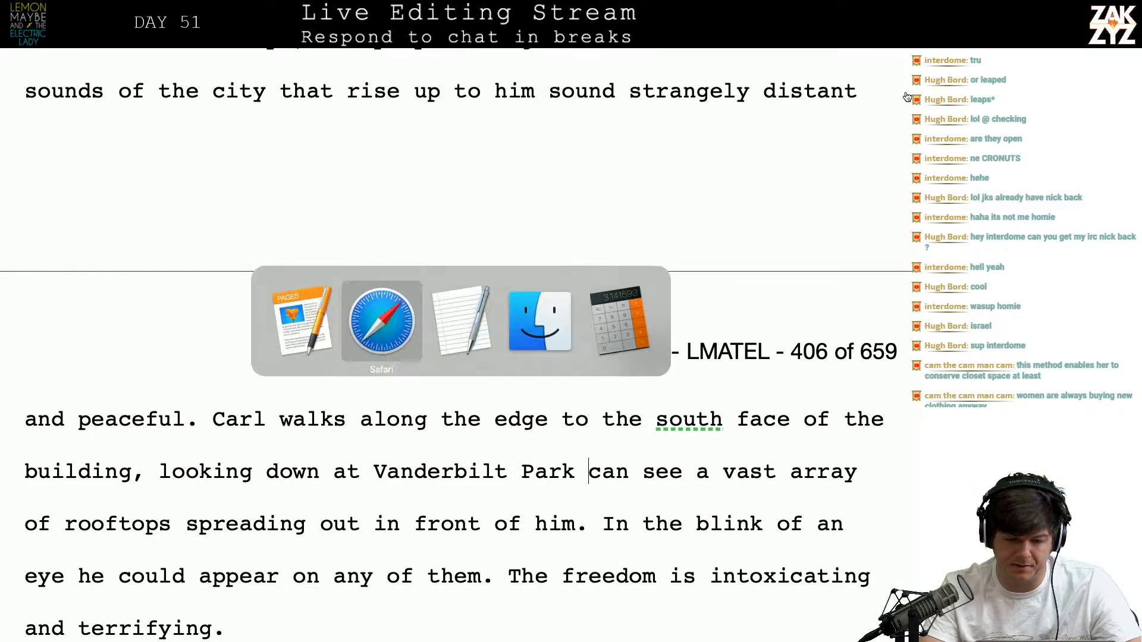
{"action": "key", "text": "super+l"}
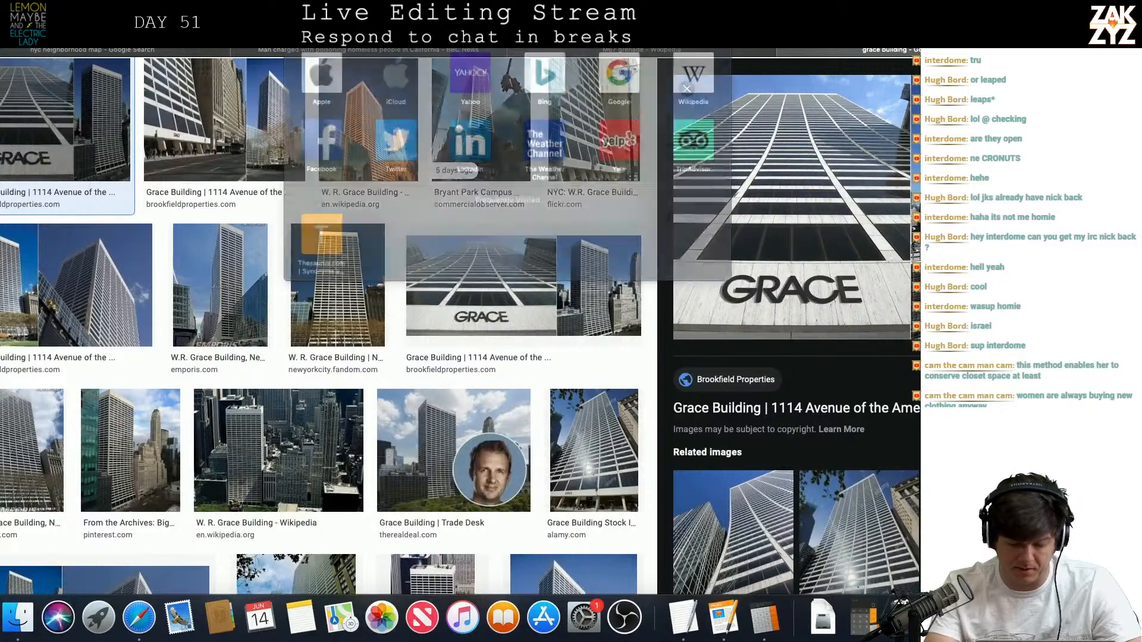
{"action": "type", "text": "maps"}
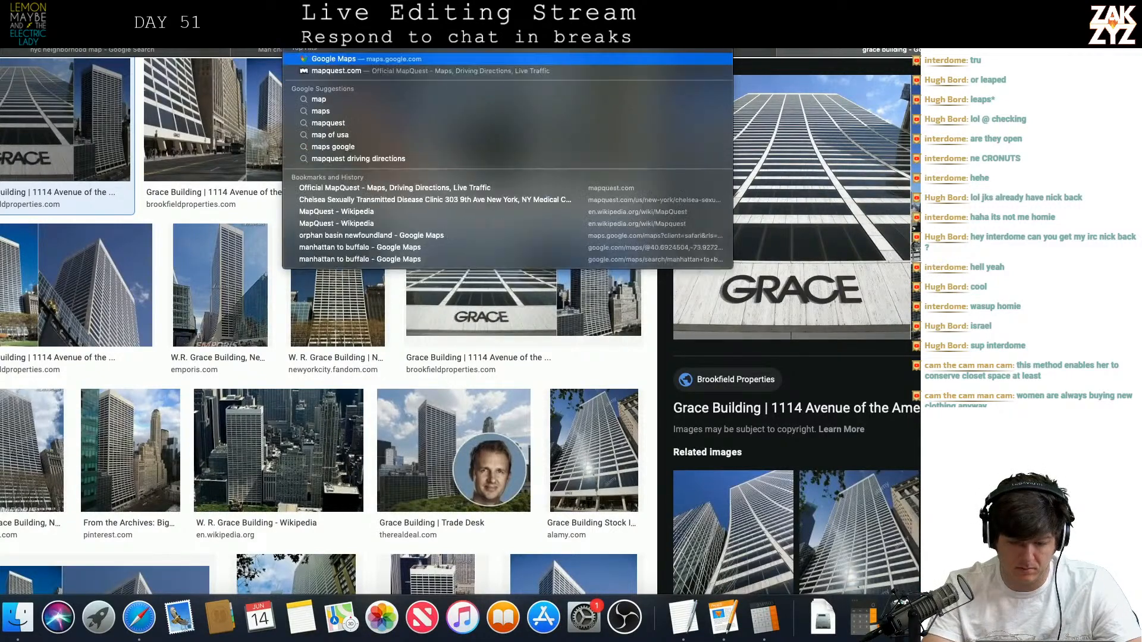
{"action": "key", "text": "Return"}
Search for “42nd and 5th avenue” and open its map to examine the park beside the intersection
{"action": "key", "text": "super+l"}
{"action": "type", "text": "42nd and 6th"}
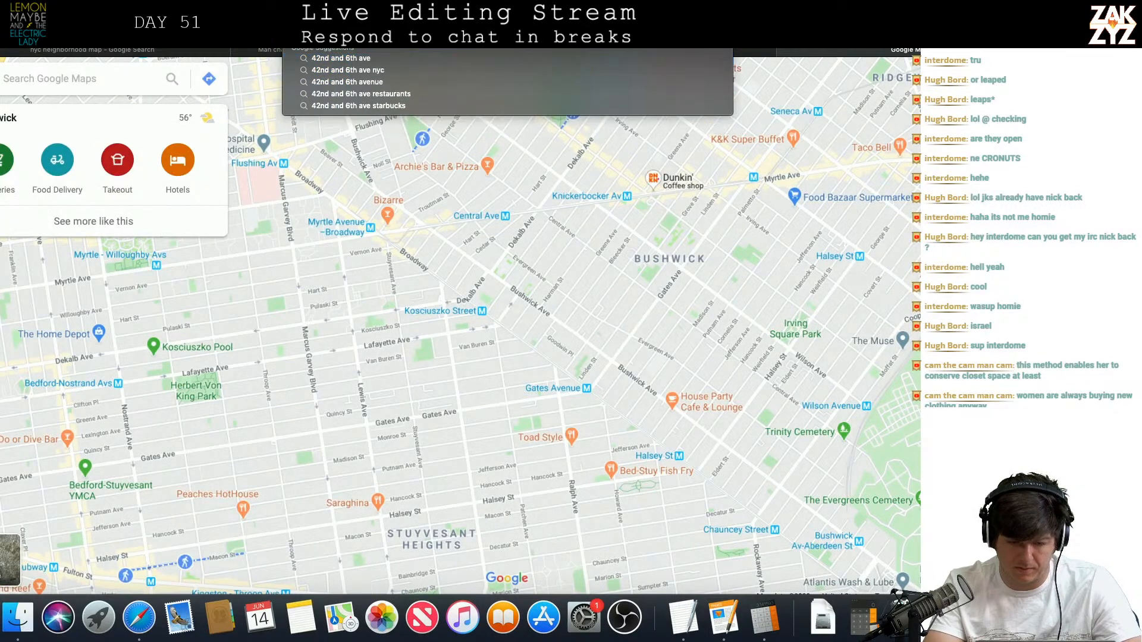
{"action": "key", "text": "BackSpace"}
{"action": "key", "text": "BackSpace"}
{"action": "key", "text": "BackSpace"}
{"action": "type", "text": "5th"}
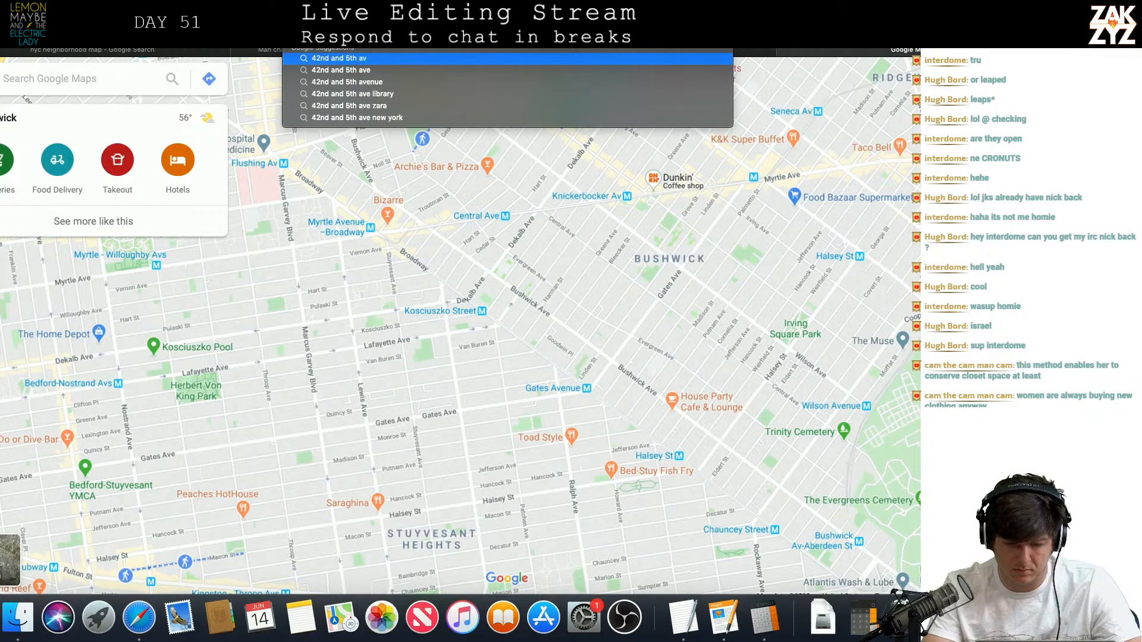
{"action": "key", "text": "Return"}
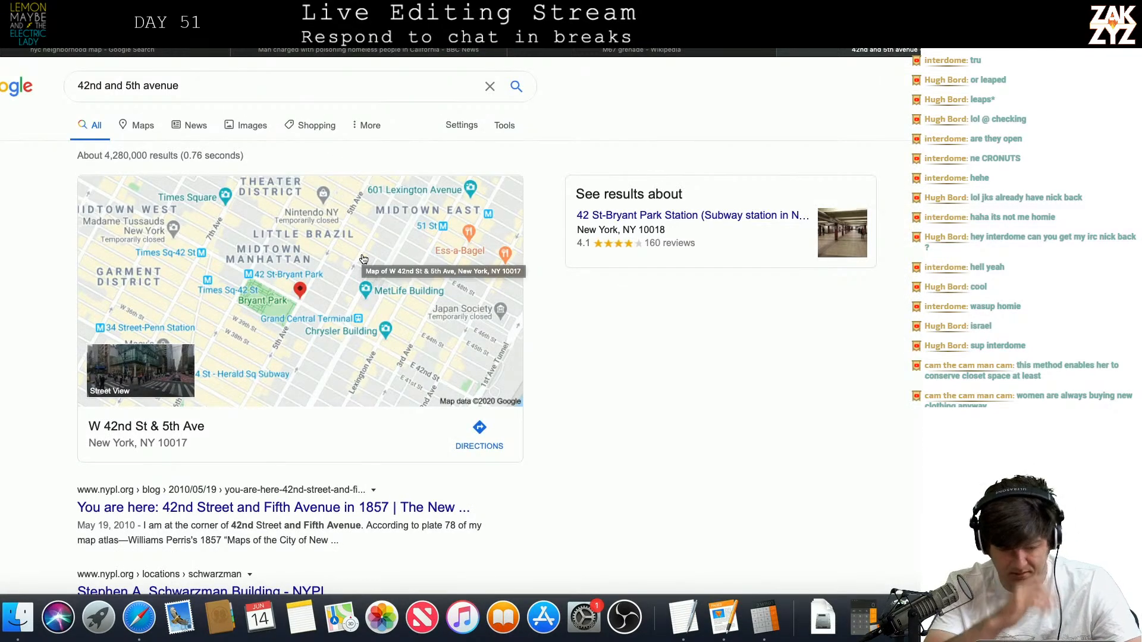
{"action": "left_click", "coordinate": [271, 303]}
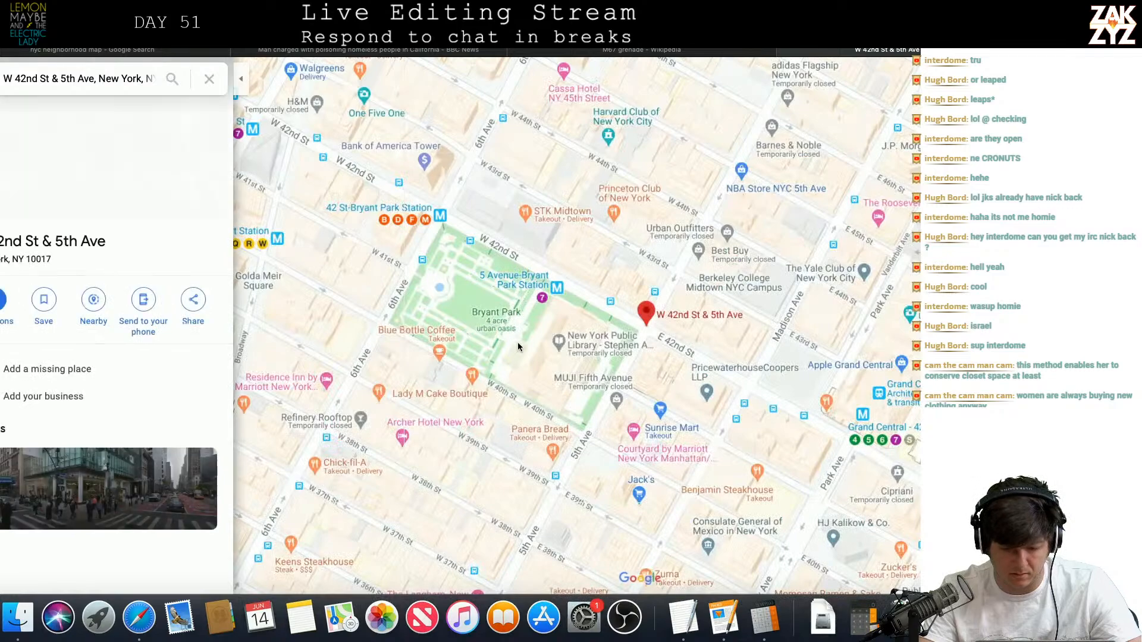
{"action": "key", "text": "super+Tab"}
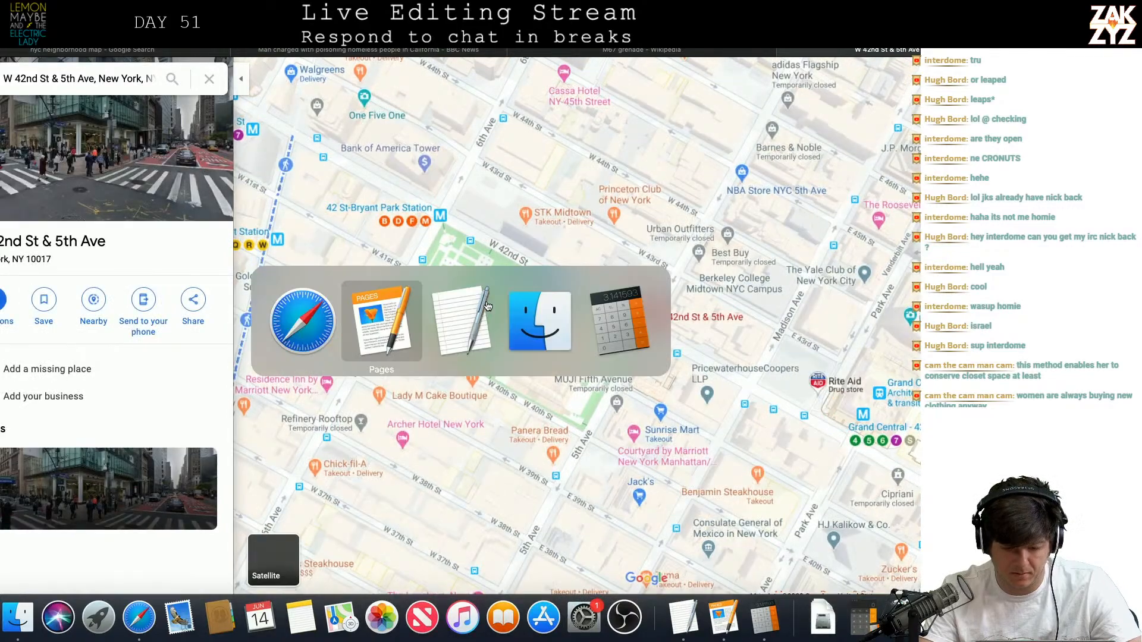
{"action": "key", "text": "super+Tab"}
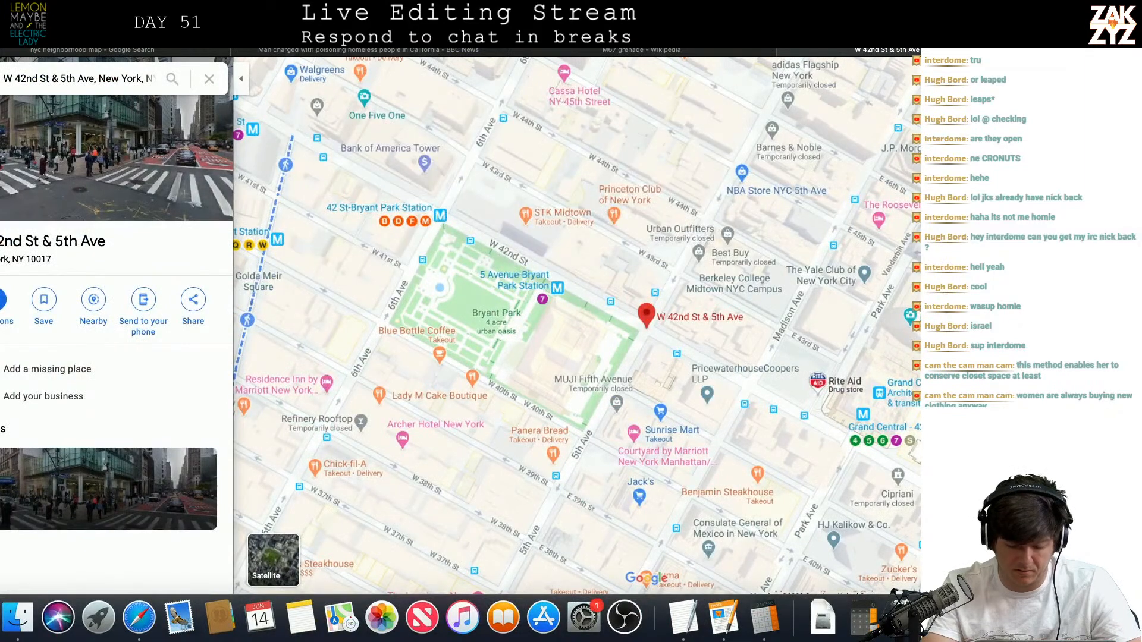
Search the web for “bryant park ice scating schedule”
{"action": "key", "text": "super+l"}
{"action": "type", "text": "bryant p"}
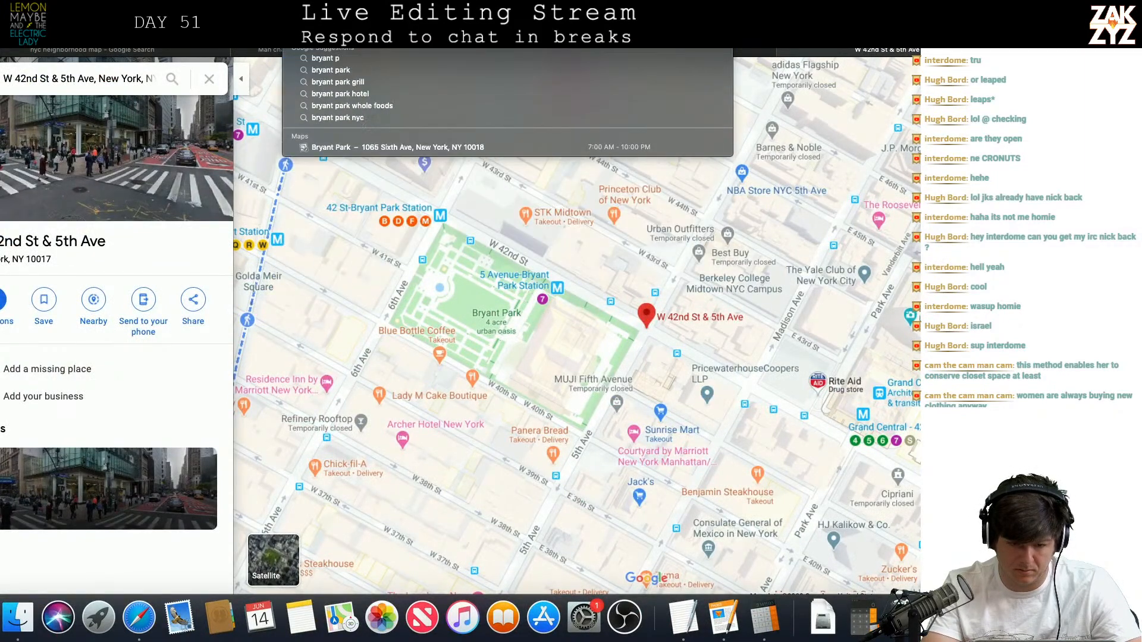
{"action": "type", "text": "ark ice scating scheud"}
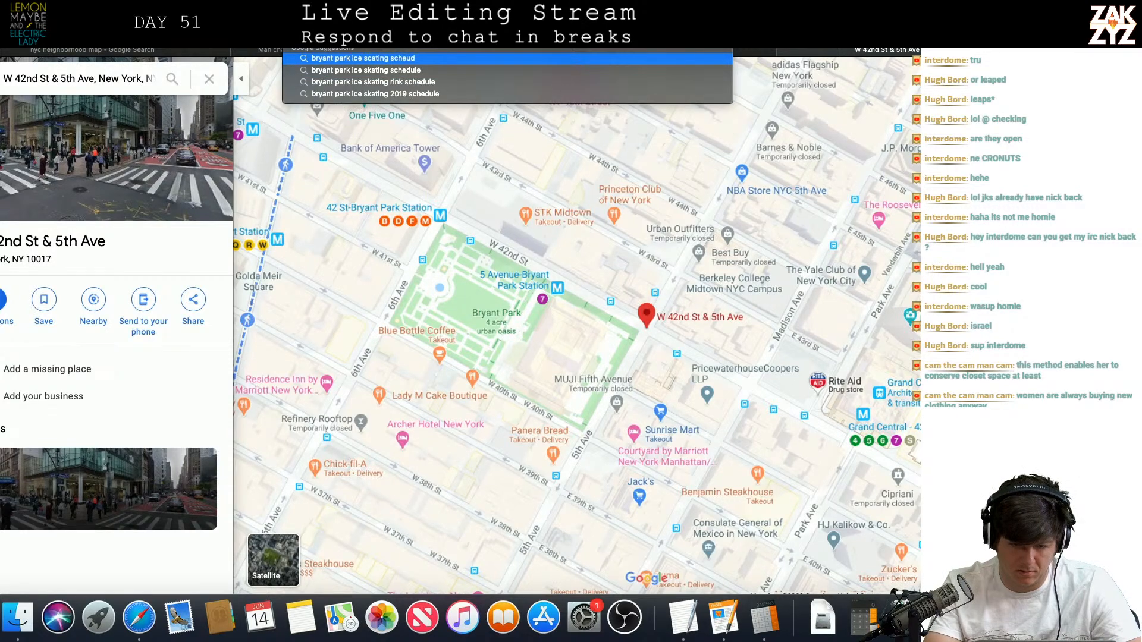
{"action": "key", "text": "BackSpace"}
{"action": "key", "text": "BackSpace"}
{"action": "type", "text": "dule"}
{"action": "key", "text": "Return"}
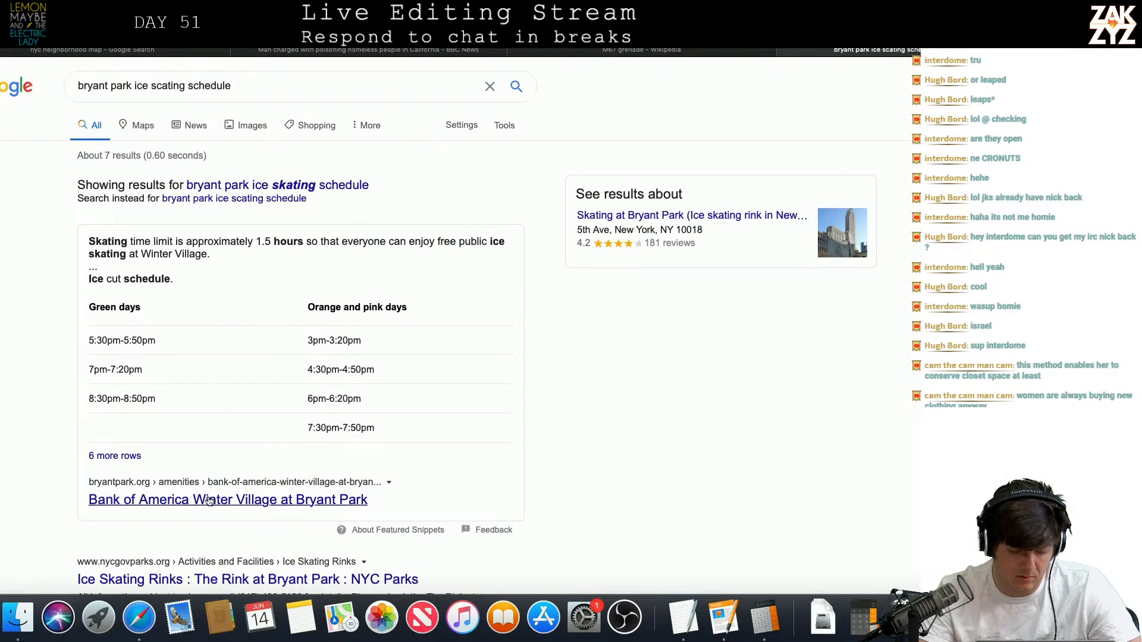
Open the Bank of America Winter Village result and examine The Rink section's dates and the online skate reservation page
{"action": "scroll", "coordinate": [210, 502], "scroll_direction": "down", "scroll_amount": 4}
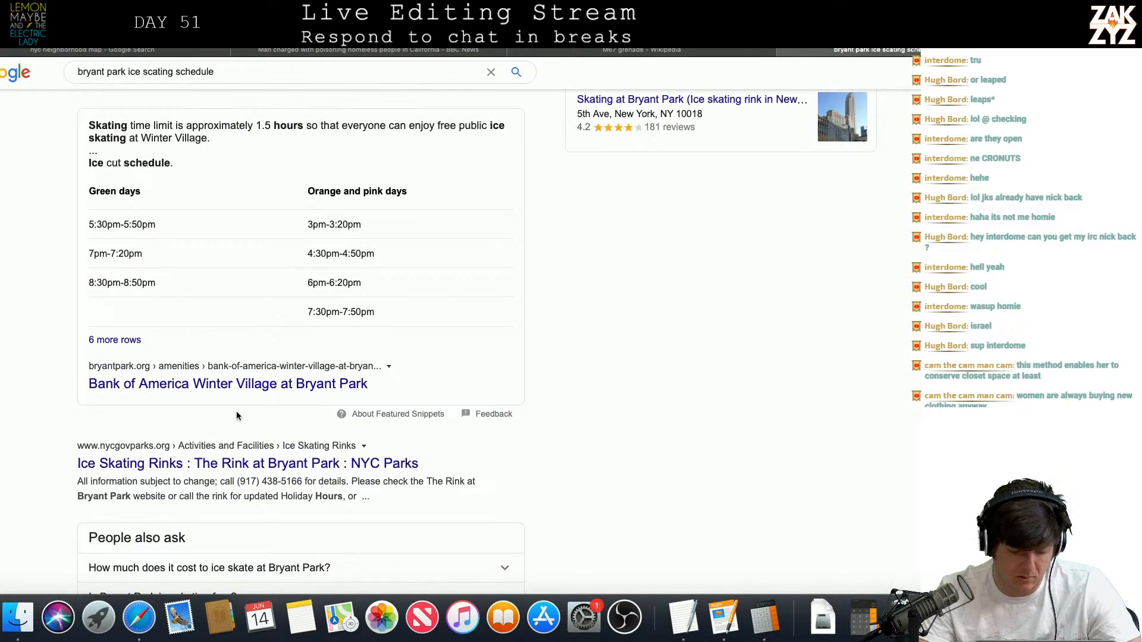
{"action": "left_click", "coordinate": [261, 385]}
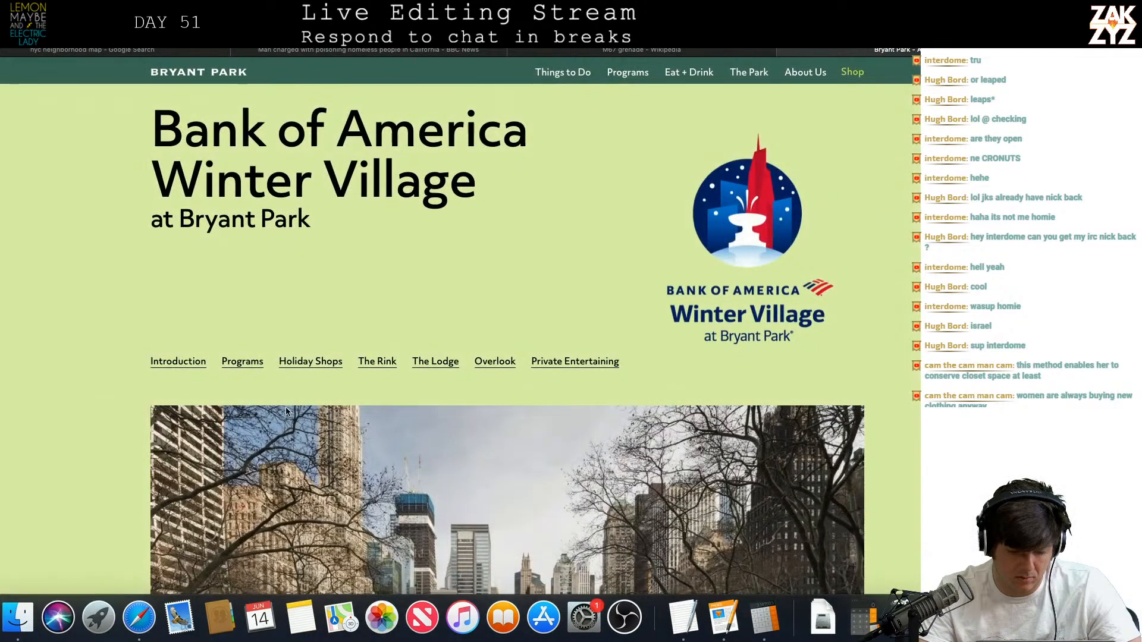
{"action": "left_click", "coordinate": [375, 360]}
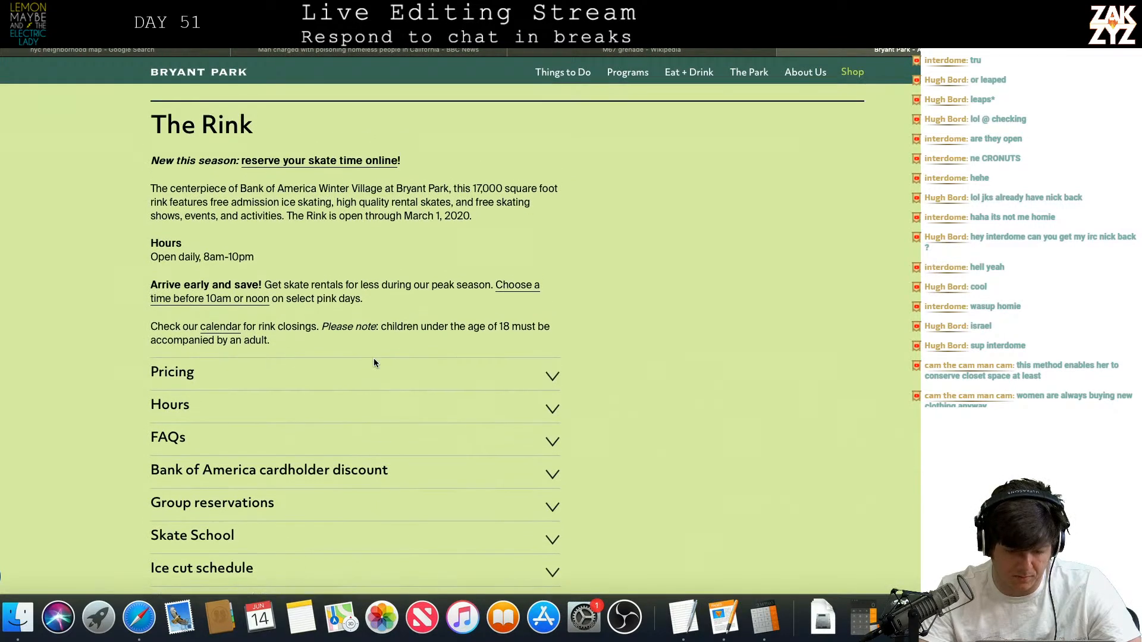
{"action": "scroll", "coordinate": [374, 361], "scroll_direction": "down", "scroll_amount": 10}
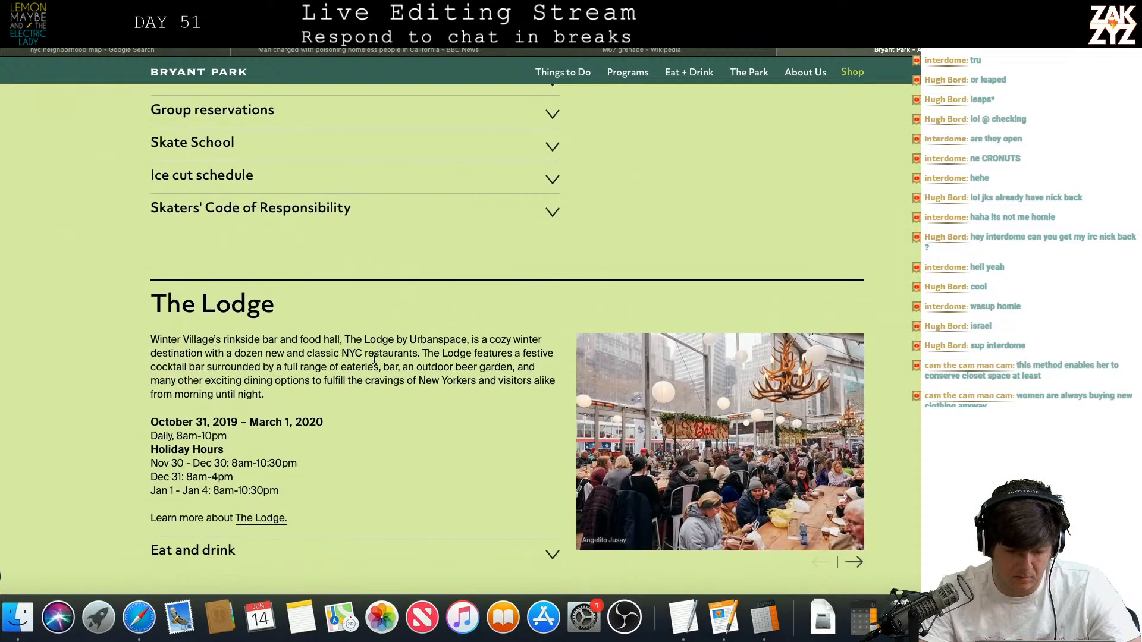
{"action": "scroll", "coordinate": [374, 359], "scroll_direction": "up", "scroll_amount": 6}
{"action": "scroll", "coordinate": [374, 359], "scroll_direction": "up", "scroll_amount": 3}
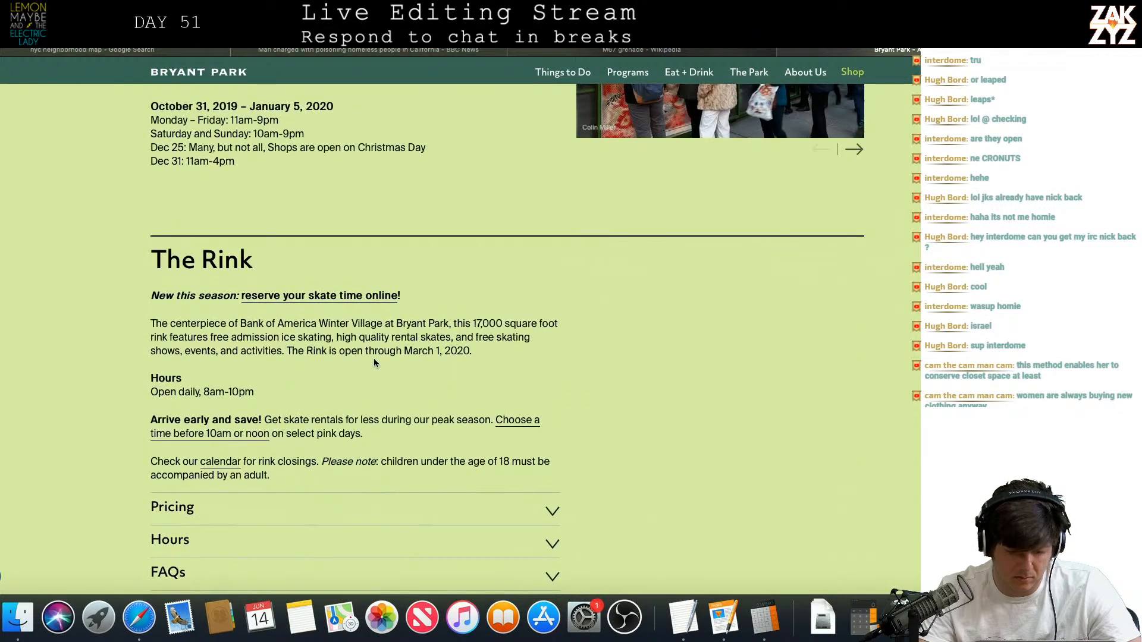
{"action": "left_click", "coordinate": [275, 302]}
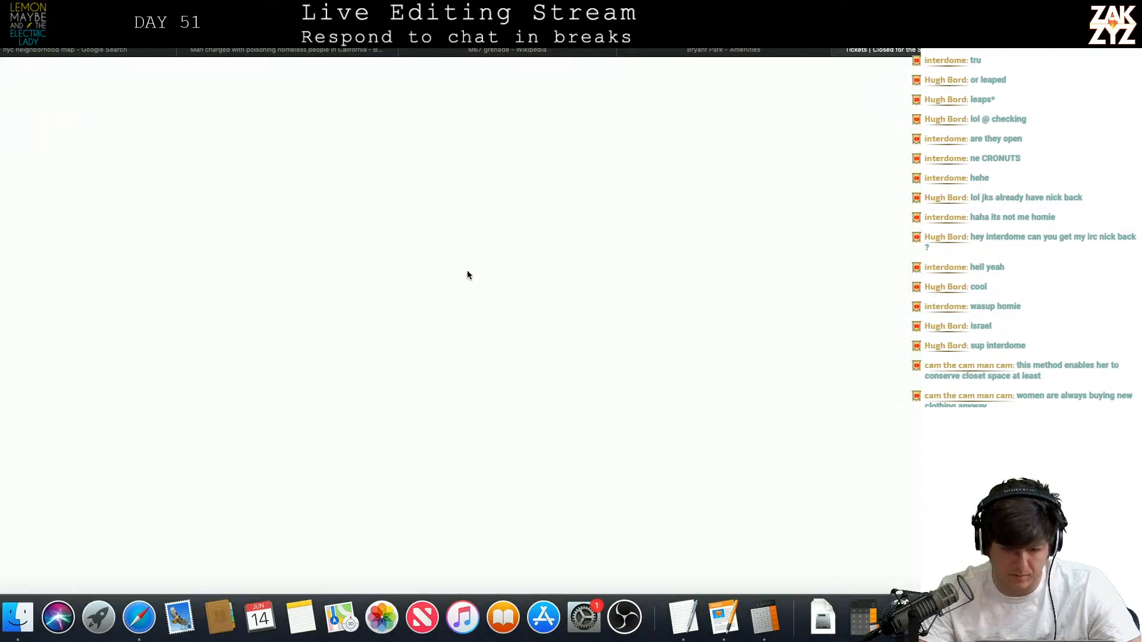
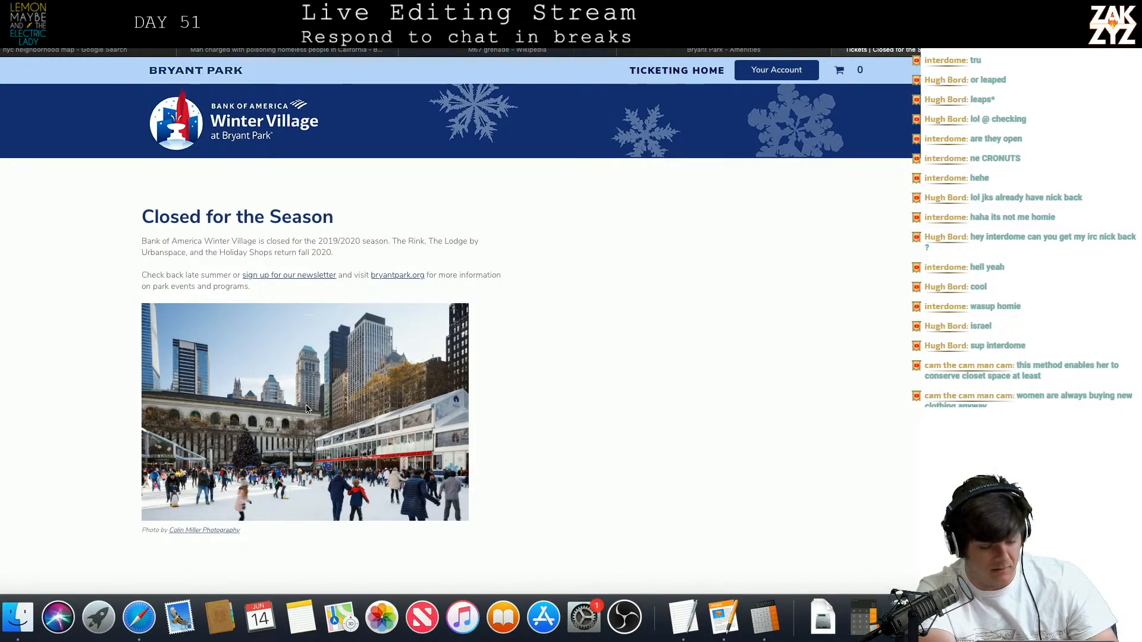
Switch to the manuscript in Pages and replace "Vanderbilt" with "Bryant" before "Park" on page 406
{"action": "key", "text": "super+Tab"}
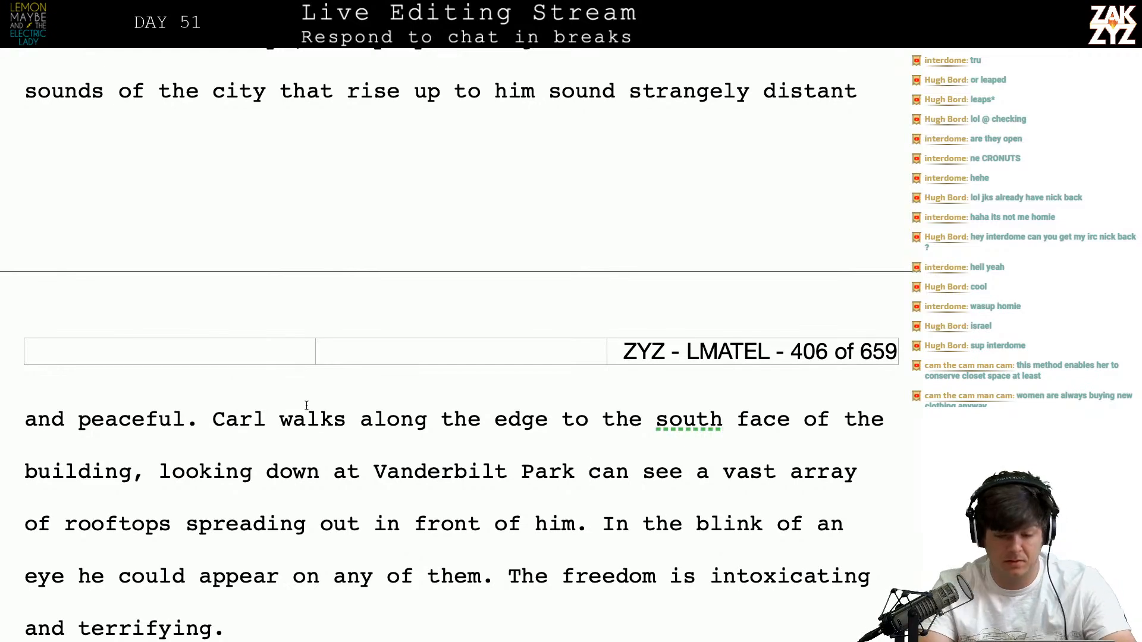
{"action": "scroll", "coordinate": [306, 405], "scroll_direction": "up", "scroll_amount": 1}
{"action": "scroll", "coordinate": [306, 357], "scroll_direction": "down", "scroll_amount": 2}
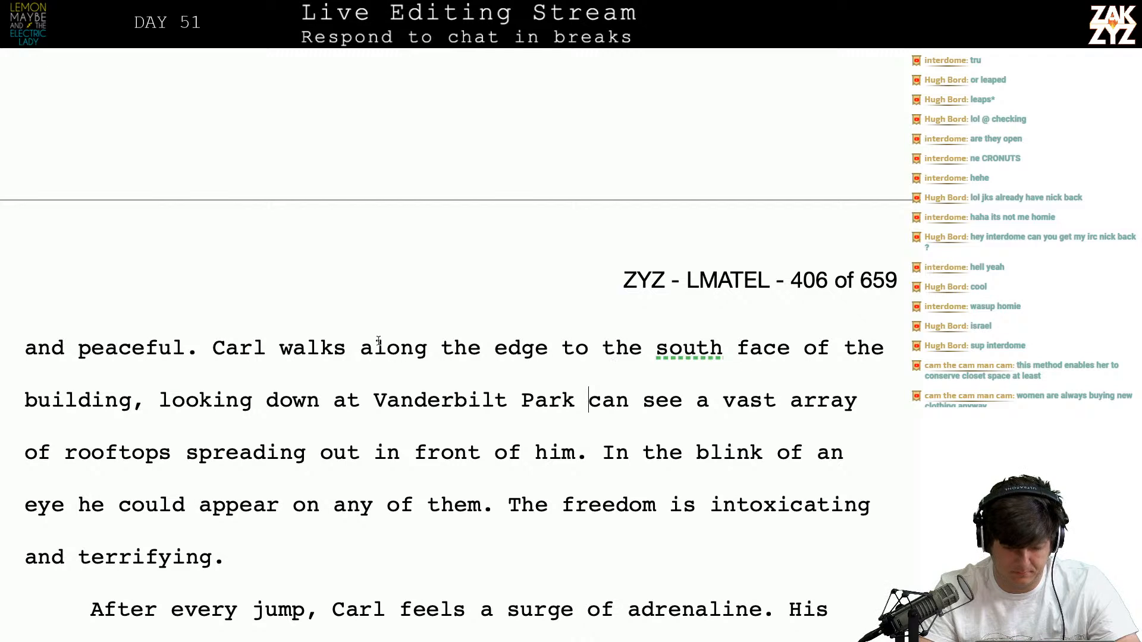
{"action": "key", "text": "Right"}
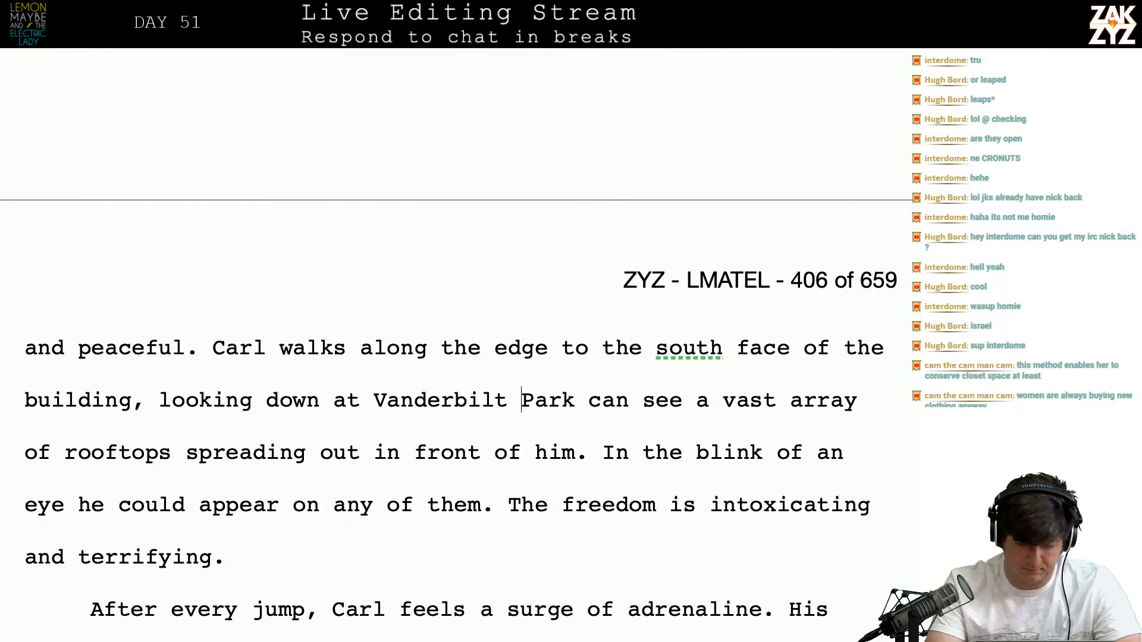
{"action": "key", "text": "BackSpace"}
{"action": "key", "text": "BackSpace"}
{"action": "key", "text": "BackSpace"}
{"action": "key", "text": "BackSpace"}
{"action": "key", "text": "BackSpace"}
{"action": "key", "text": "BackSpace"}
{"action": "key", "text": "BackSpace"}
{"action": "key", "text": "BackSpace"}
{"action": "key", "text": "BackSpace"}
{"action": "key", "text": "BackSpace"}
{"action": "type", "text": "Brayn"}
{"action": "key", "text": "BackSpace"}
{"action": "key", "text": "BackSpace"}
{"action": "key", "text": "BackSpace"}
{"action": "type", "text": "yant"}
{"action": "key", "text": "BackSpace"}
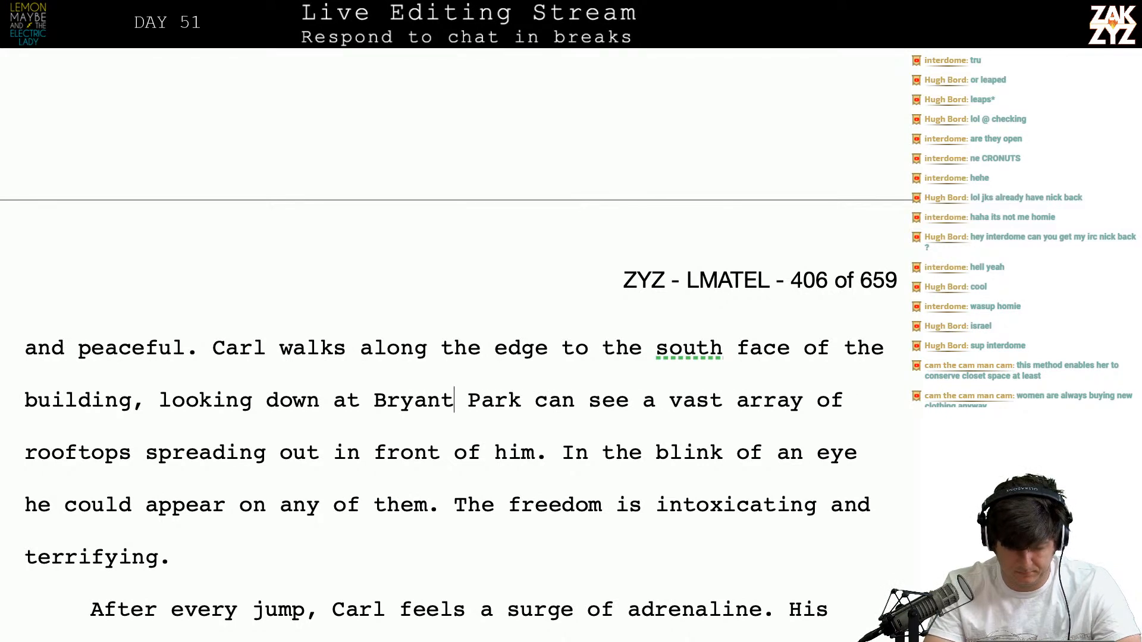
After "looking down at Bryant Park", end the sentence and add "They've already got the ice skating rink up"
{"action": "type", "text": ". They've alr"}
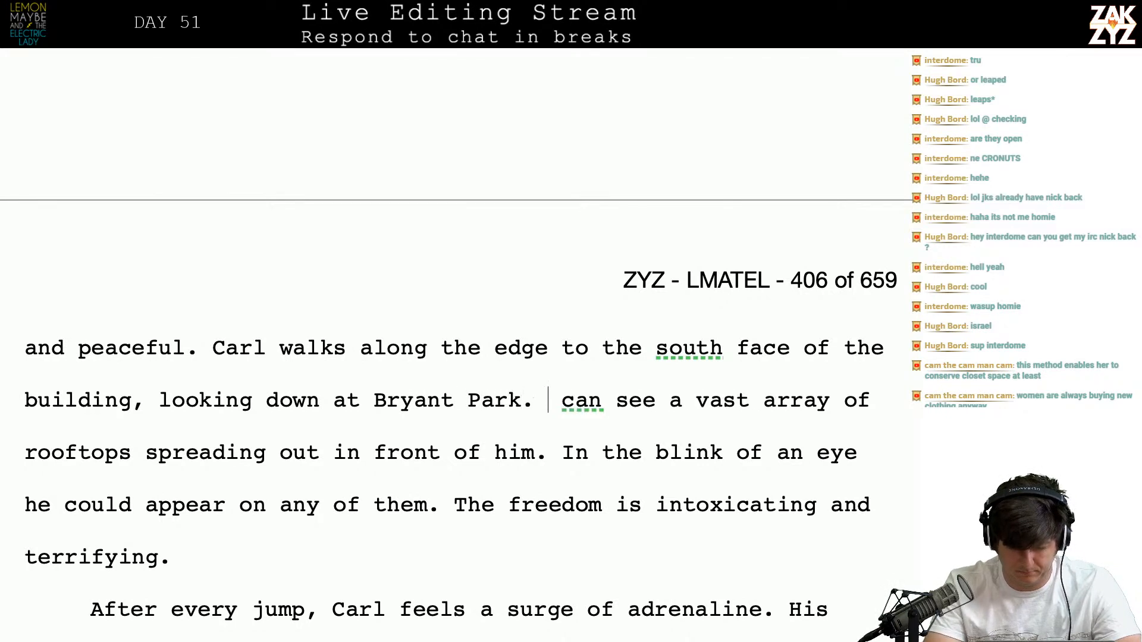
{"action": "type", "text": "eady got the ice s"}
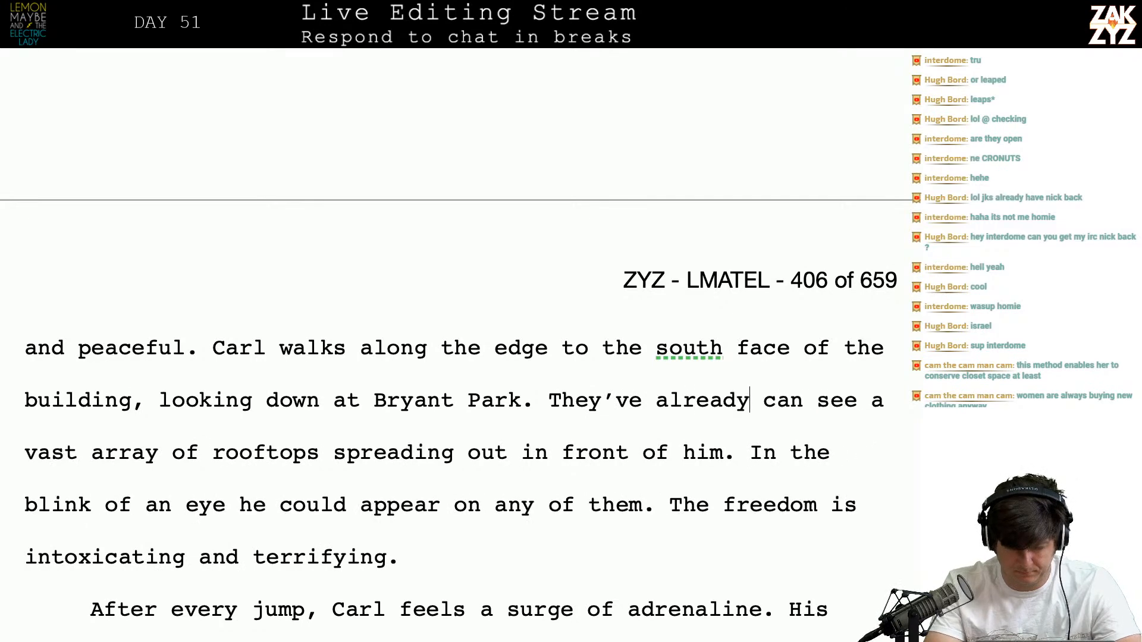
{"action": "type", "text": "kating rink "}
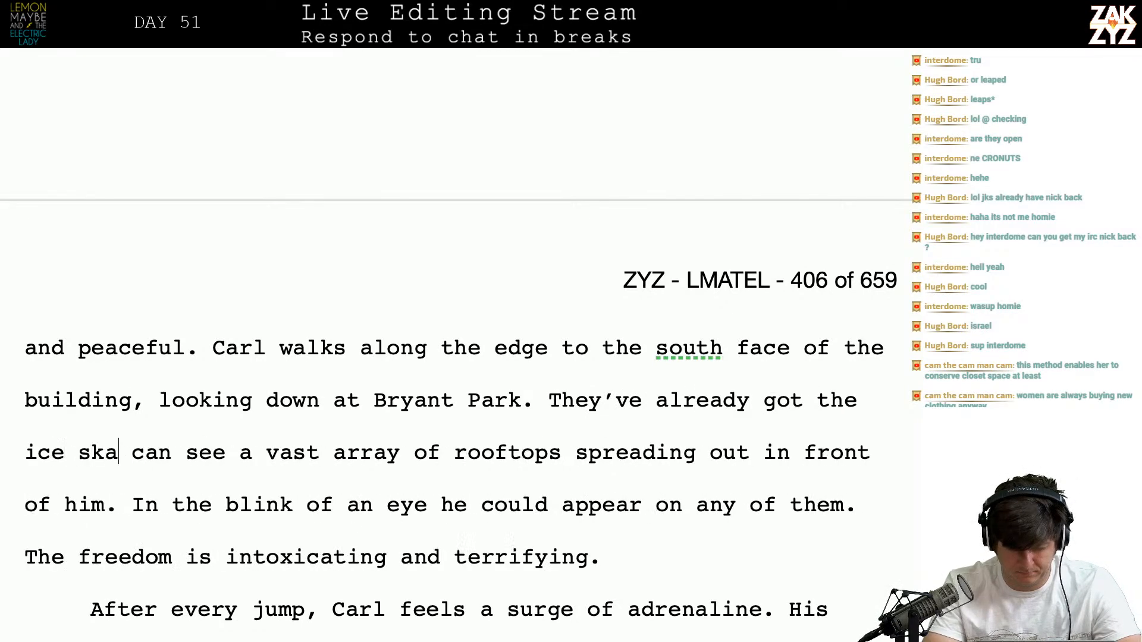
{"action": "type", "text": "up, he c"}
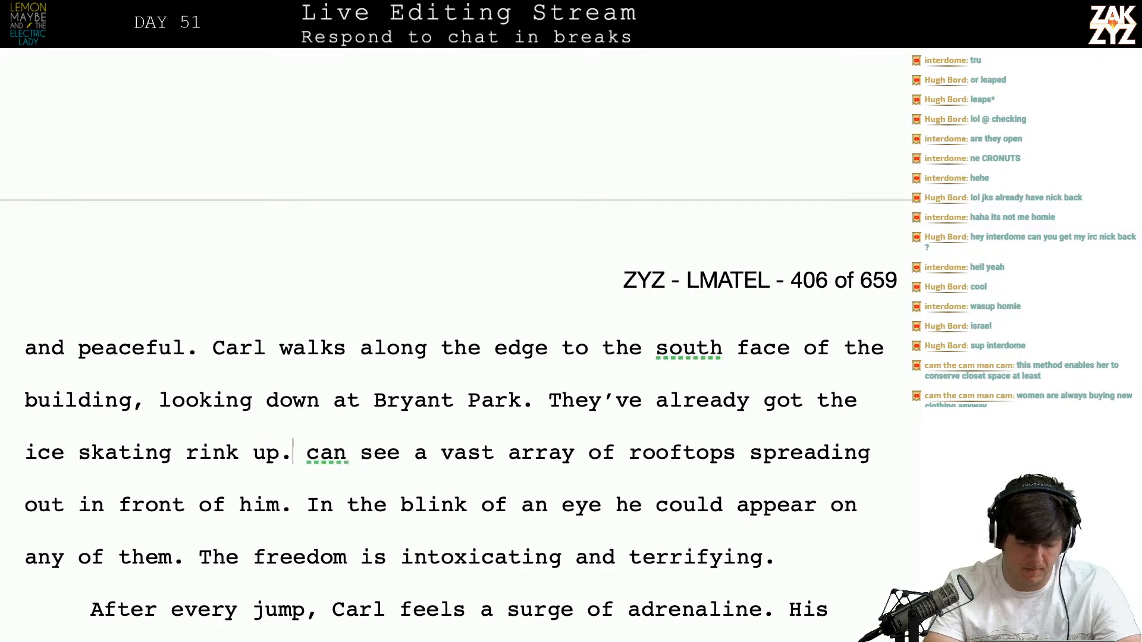
{"action": "type", "text": "an see "}
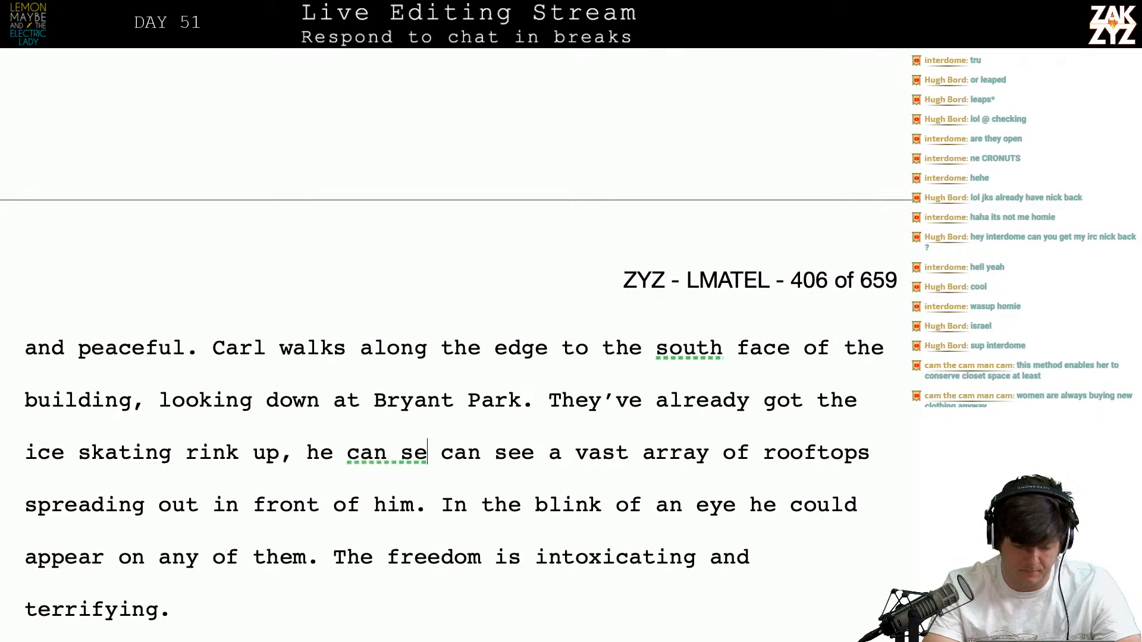
{"action": "type", "text": "blurs of color a"}
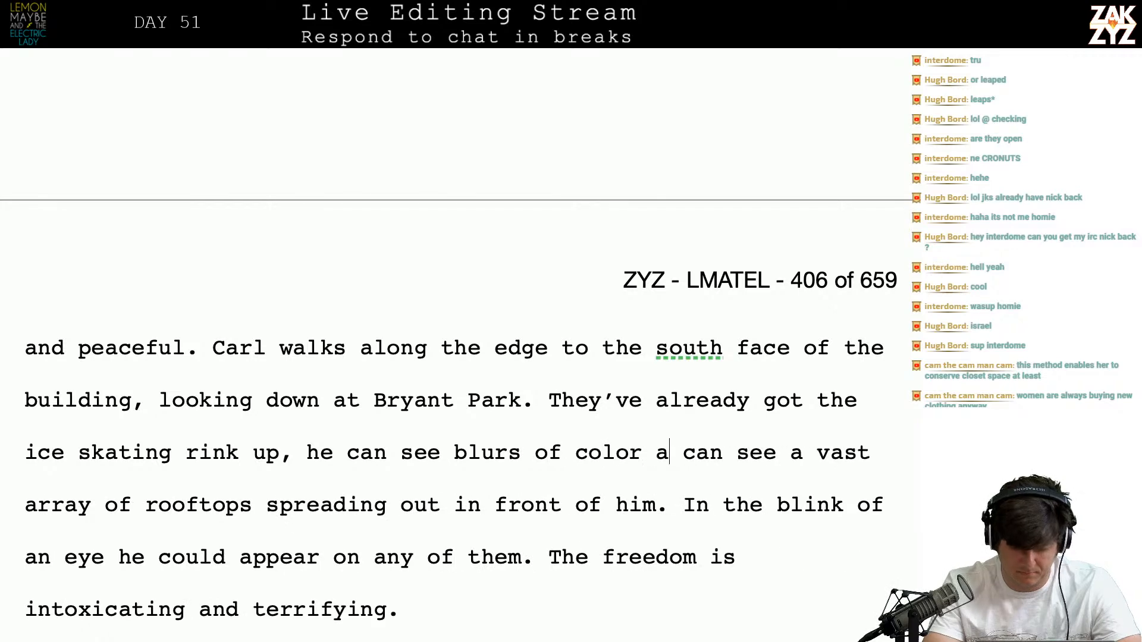
{"action": "type", "text": "s th"}
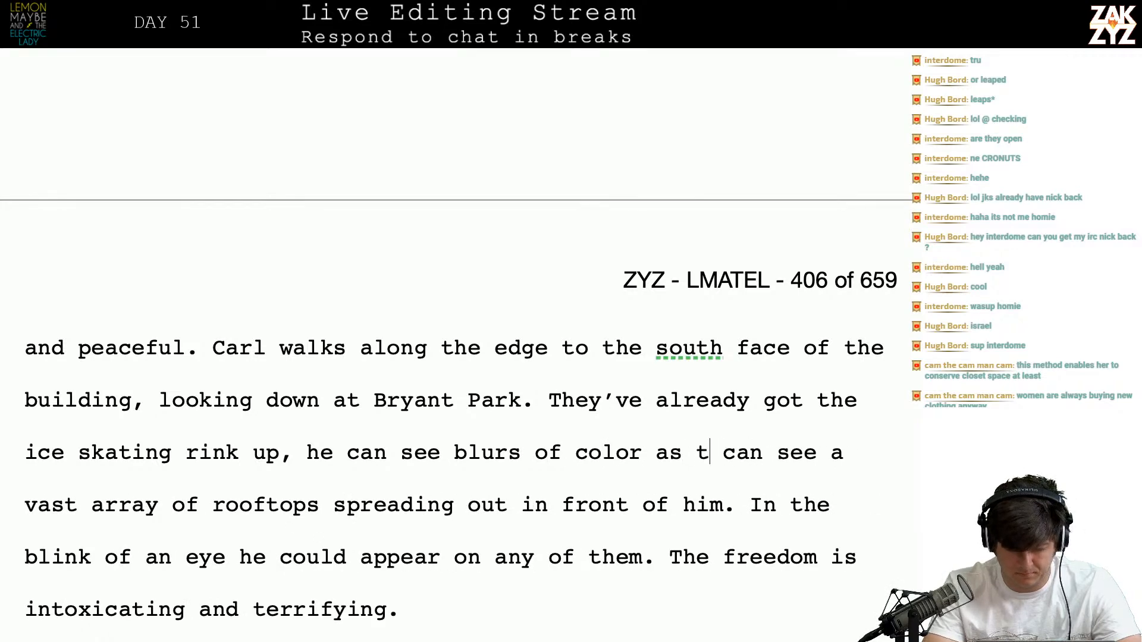
{"action": "key", "text": "BackSpace"}
{"action": "key", "text": "BackSpace"}
{"action": "key", "text": "BackSpace"}
{"action": "key", "text": "BackSpace"}
{"action": "key", "text": "BackSpace"}
{"action": "key", "text": "BackSpace"}
{"action": "key", "text": "BackSpace"}
{"action": "key", "text": "BackSpace"}
{"action": "key", "text": "BackSpace"}
{"action": "key", "text": "BackSpace"}
{"action": "key", "text": "BackSpace"}
{"action": "key", "text": "BackSpace"}
{"action": "key", "text": "BackSpace"}
{"action": "key", "text": "BackSpace"}
{"action": "key", "text": "BackSpace"}
{"action": "key", "text": "BackSpace"}
{"action": "key", "text": "BackSpace"}
{"action": "key", "text": "BackSpace"}
{"action": "key", "text": "BackSpace"}
{"action": "key", "text": "BackSpace"}
{"action": "key", "text": "BackSpace"}
{"action": "key", "text": "BackSpace"}
{"action": "key", "text": "BackSpace"}
{"action": "key", "text": "BackSpace"}
{"action": "key", "text": "BackSpace"}
{"action": "key", "text": "BackSpace"}
{"action": "key", "text": "BackSpace"}
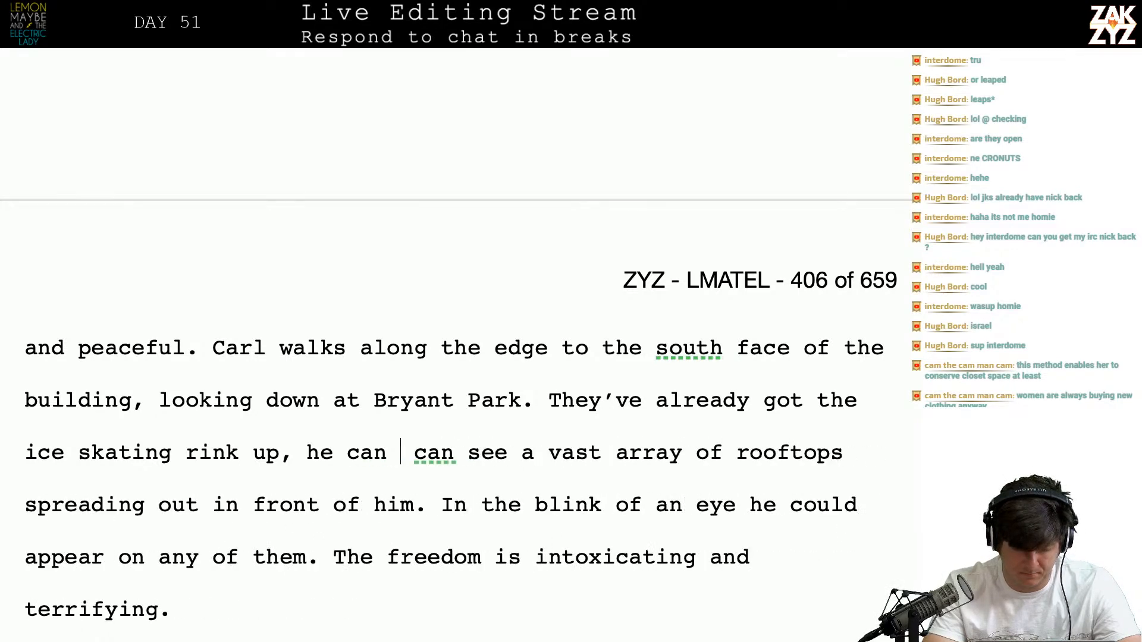
End the ice skating rink sentence with a period and start the next sentence with "Gazing downtown he can"
{"action": "type", "text": ". "}
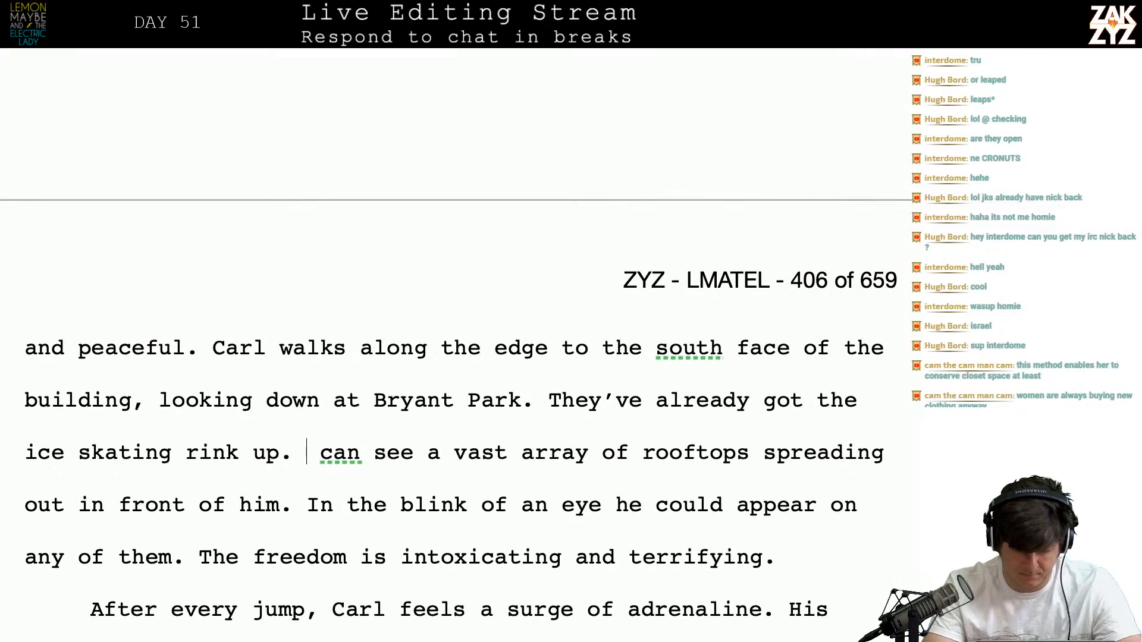
{"action": "type", "text": "Downtown he"}
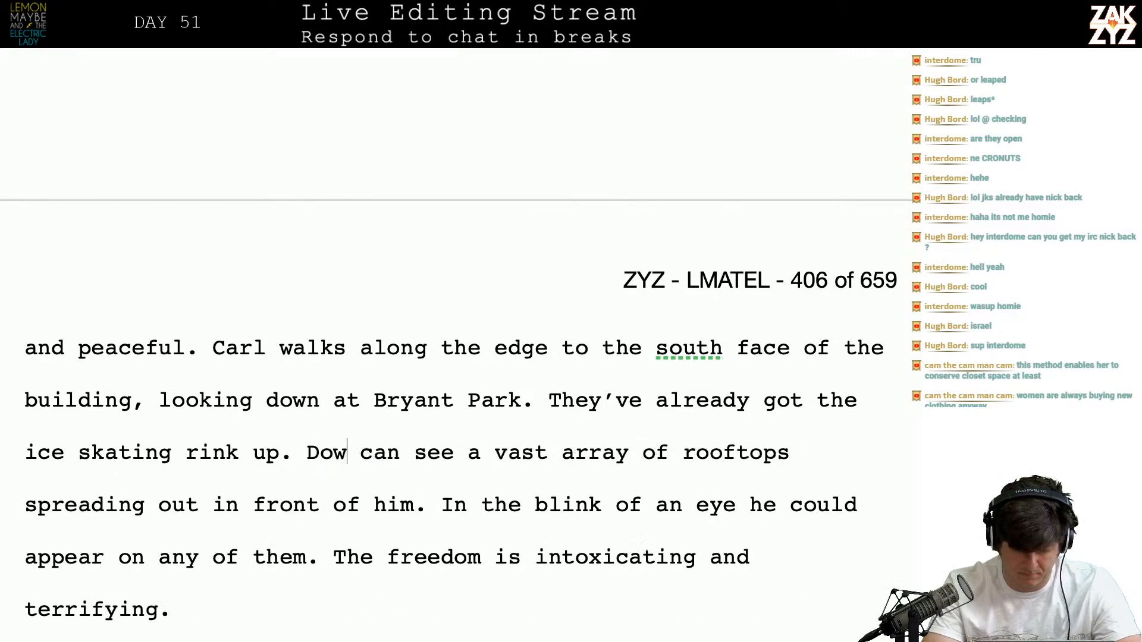
{"action": "type", "text": " can"}
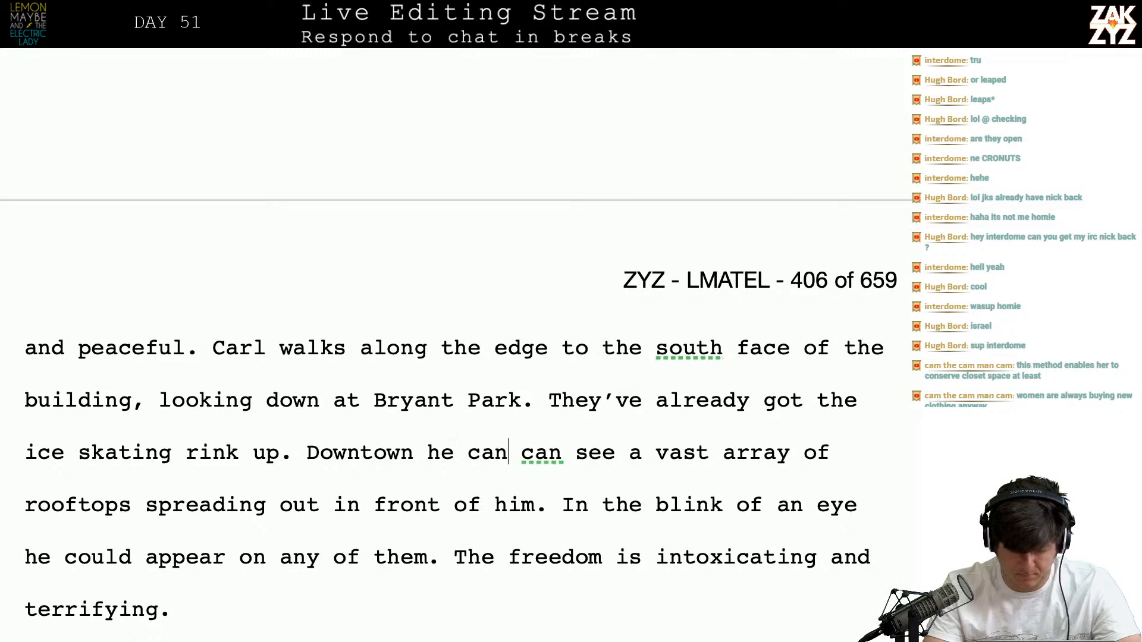
{"action": "key", "text": "BackSpace"}
{"action": "key", "text": "BackSpace"}
{"action": "key", "text": "BackSpace"}
{"action": "key", "text": "BackSpace"}
{"action": "key", "text": "BackSpace"}
{"action": "key", "text": "BackSpace"}
{"action": "key", "text": "BackSpace"}
{"action": "key", "text": "BackSpace"}
{"action": "key", "text": "BackSpace"}
{"action": "key", "text": "BackSpace"}
{"action": "key", "text": "BackSpace"}
{"action": "key", "text": "BackSpace"}
{"action": "key", "text": "BackSpace"}
{"action": "key", "text": "BackSpace"}
{"action": "key", "text": "BackSpace"}
{"action": "key", "text": "BackSpace"}
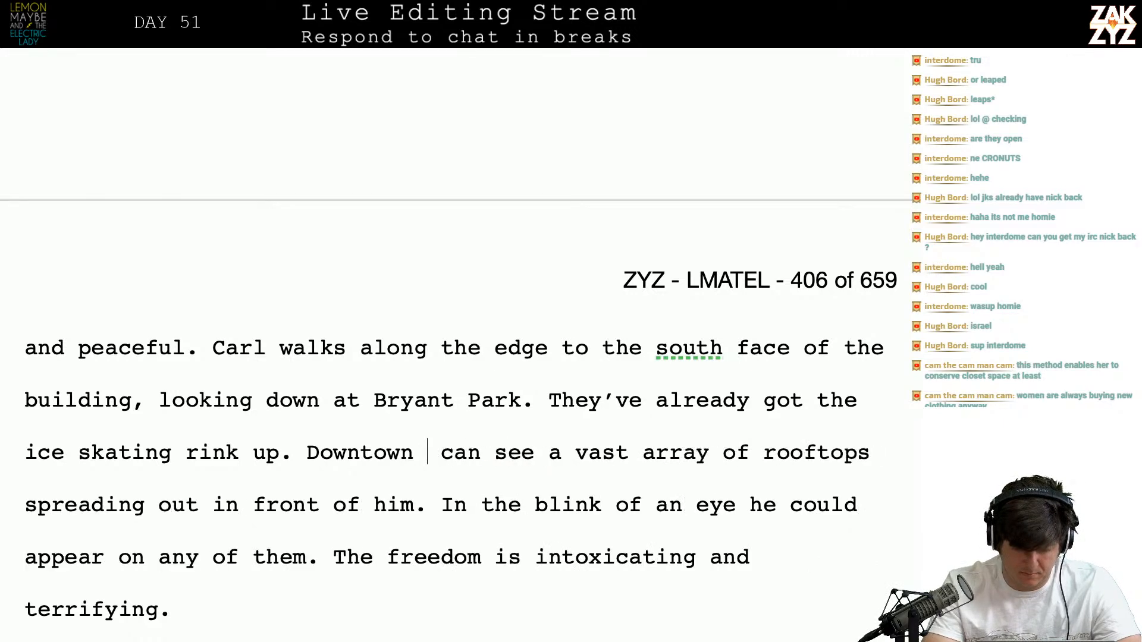
{"action": "type", "text": "Gazing "}
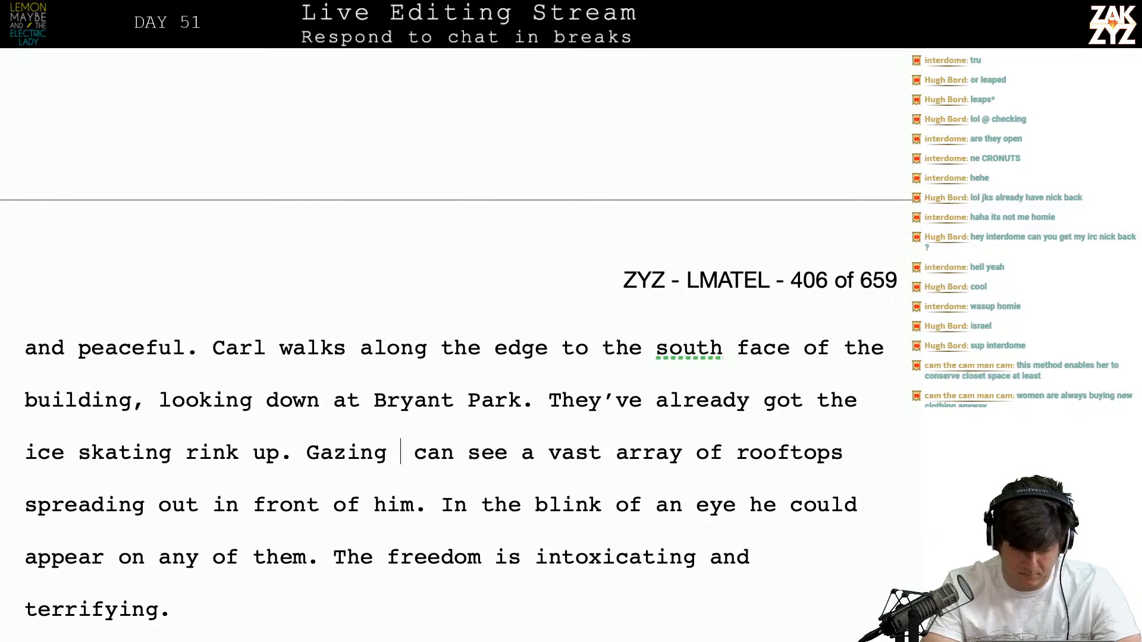
{"action": "type", "text": "downtown he can"}
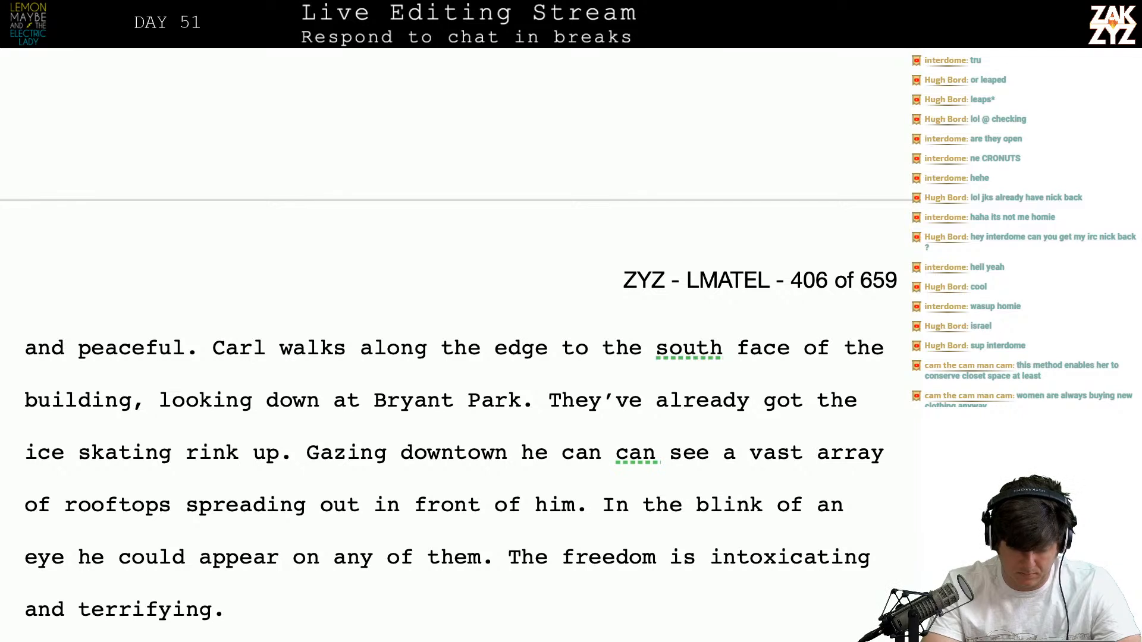
Delete the added "can" after "Gazing downtown he" and push the text starting "can see a vast array" down by two paragraph breaks
{"action": "key", "text": "BackSpace"}
{"action": "key", "text": "BackSpace"}
{"action": "key", "text": "BackSpace"}
{"action": "key", "text": "Return"}
{"action": "key", "text": "Return"}
Reword "looking down at Bryant Park" to "looking down at the bare trees in Bryant Park"
{"action": "key", "text": "Up"}
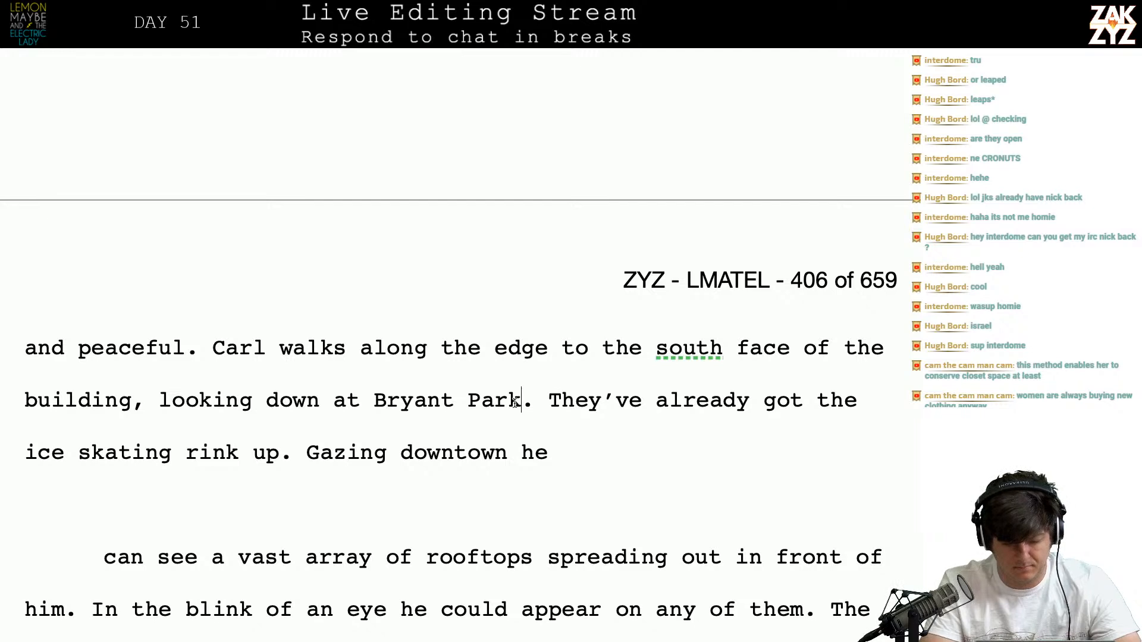
{"action": "key", "text": "BackSpace"}
{"action": "key", "text": "BackSpace"}
{"action": "key", "text": "BackSpace"}
{"action": "key", "text": "BackSpace"}
{"action": "key", "text": "BackSpace"}
{"action": "key", "text": "BackSpace"}
{"action": "key", "text": "BackSpace"}
{"action": "key", "text": "BackSpace"}
{"action": "key", "text": "BackSpace"}
{"action": "key", "text": "BackSpace"}
{"action": "key", "text": "BackSpace"}
{"action": "type", "text": "the bare trees "}
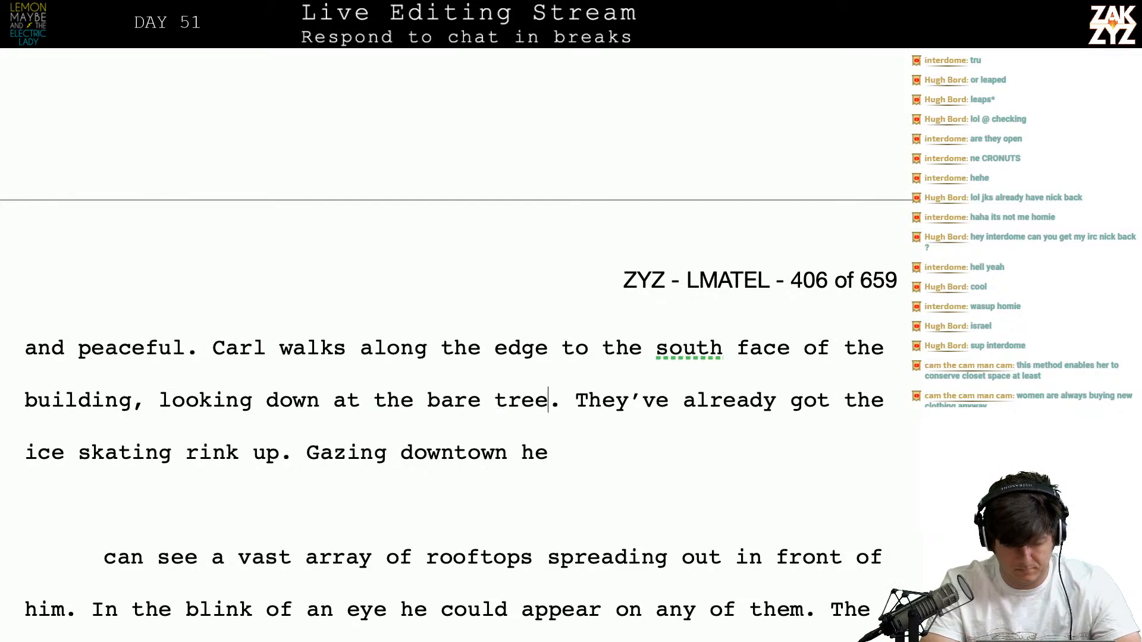
{"action": "type", "text": "in bryant "}
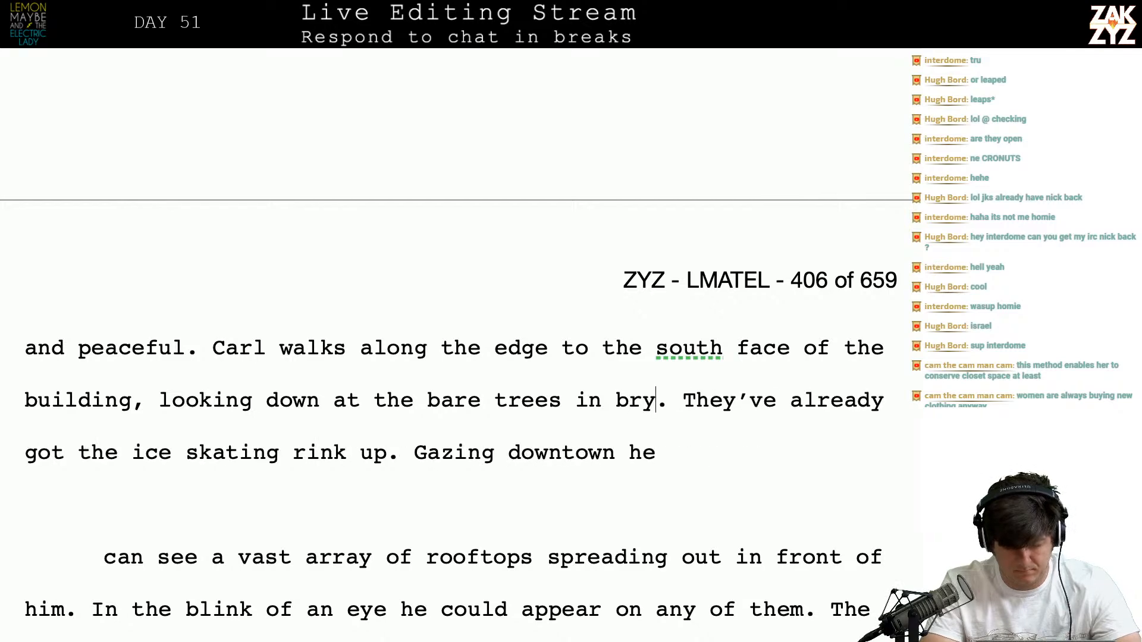
{"action": "type", "text": "Park"}
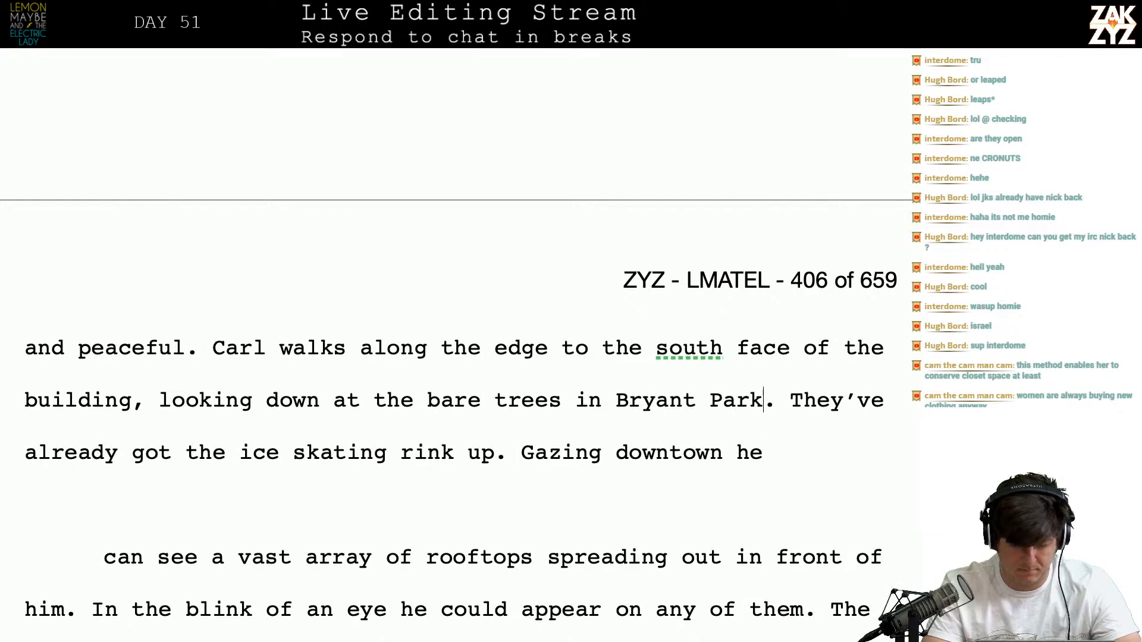
Hyphenate "forty-nine" in the sentence about the number of stories off the ground, in the paragraph beginning "The wind howls"
{"action": "key", "text": "Up"}
{"action": "key", "text": "Up"}
{"action": "key", "text": "Up"}
{"action": "key", "text": "Up"}
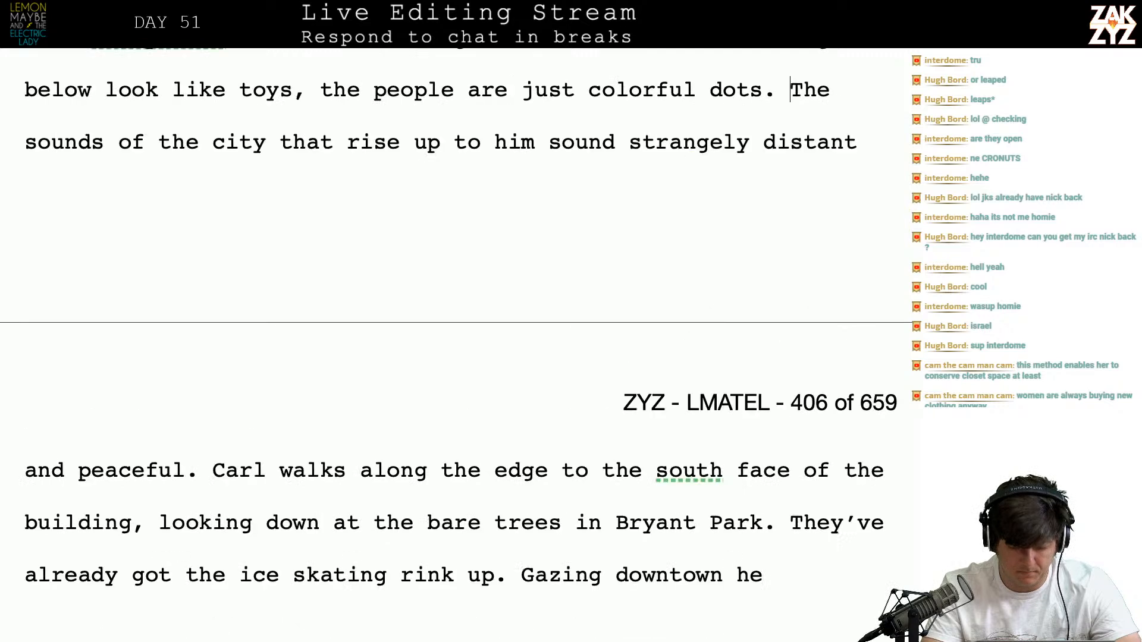
{"action": "key", "text": "Up"}
{"action": "key", "text": "Up"}
{"action": "key", "text": "Up"}
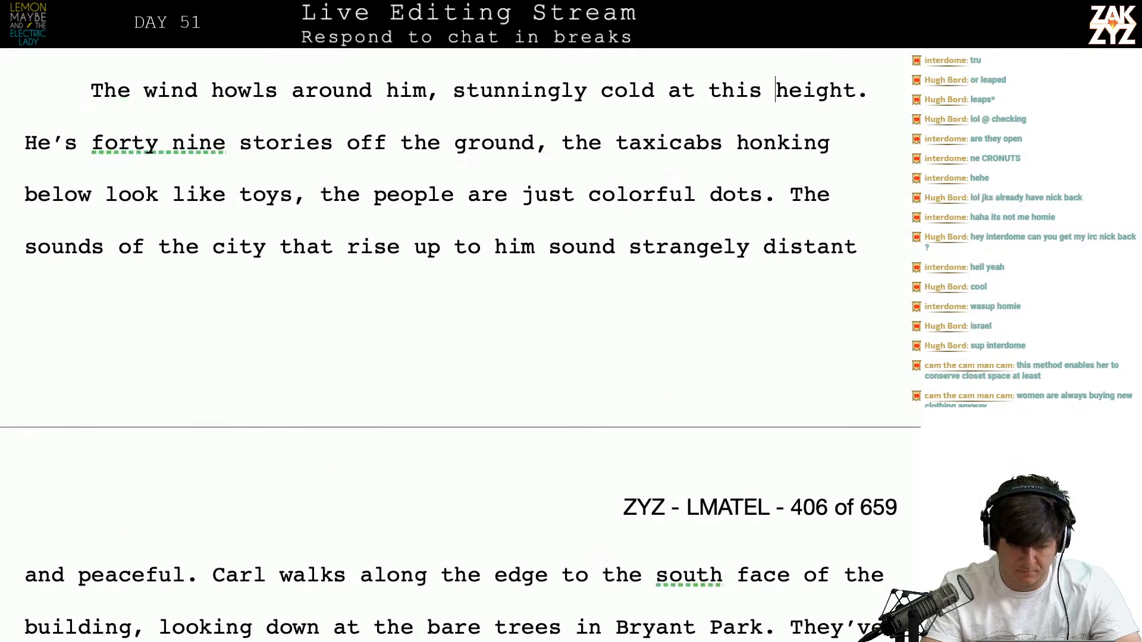
{"action": "key", "text": "Up"}
{"action": "key", "text": "Up"}
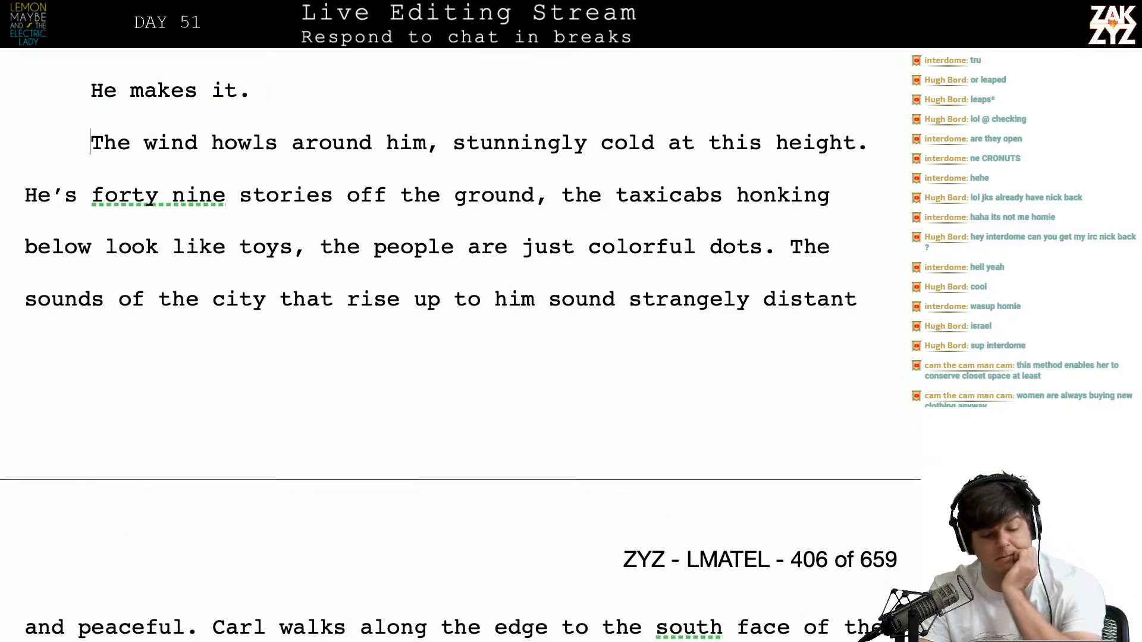
{"action": "key", "text": "Right"}
{"action": "scroll", "coordinate": [494, 401], "scroll_direction": "down", "scroll_amount": 1}
{"action": "left_click", "coordinate": [161, 136]}
{"action": "key", "text": "Right"}
{"action": "key", "text": "BackSpace"}
{"action": "type", "text": "0"}
{"action": "key", "text": "BackSpace"}
{"action": "type", "text": "-"}
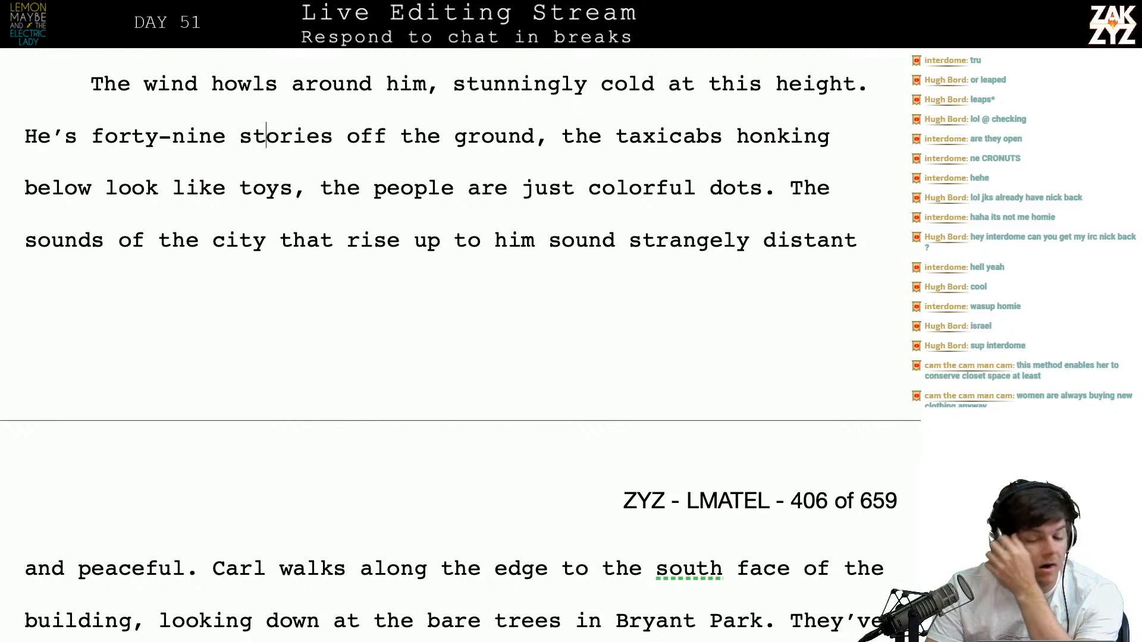
{"action": "scroll", "coordinate": [158, 123], "scroll_direction": "down", "scroll_amount": 1}
{"action": "scroll", "coordinate": [158, 123], "scroll_direction": "up", "scroll_amount": 4}
{"action": "scroll", "coordinate": [161, 131], "scroll_direction": "down", "scroll_amount": 3}
{"action": "scroll", "coordinate": [161, 130], "scroll_direction": "down", "scroll_amount": 2}
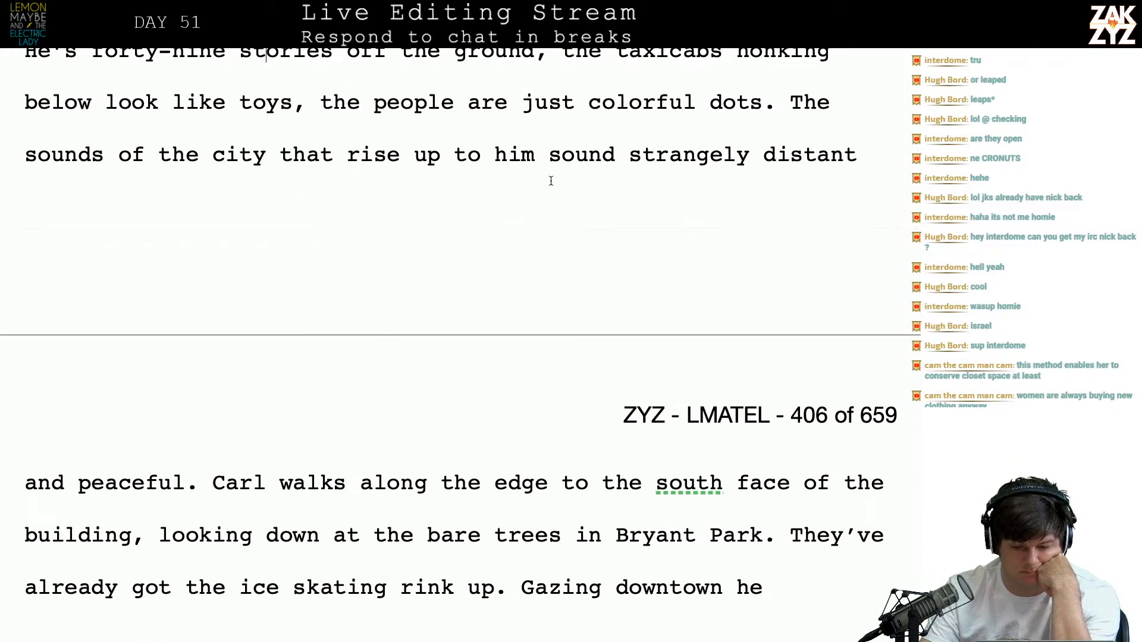
{"action": "scroll", "coordinate": [550, 182], "scroll_direction": "down", "scroll_amount": 3}
{"action": "scroll", "coordinate": [551, 182], "scroll_direction": "up", "scroll_amount": 2}
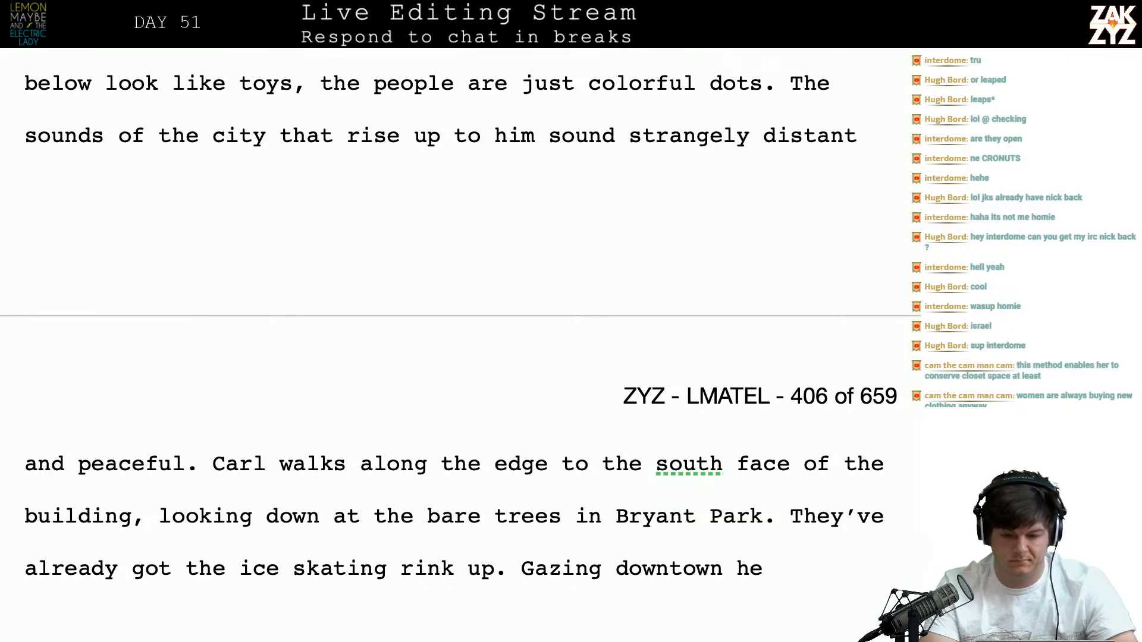
Change the end of the city sounds sentence to "strangely distant and irrelevant.", removing the leftover "and peaceful."
{"action": "key", "text": "BackSpace"}
{"action": "key", "text": "BackSpace"}
{"action": "key", "text": "BackSpace"}
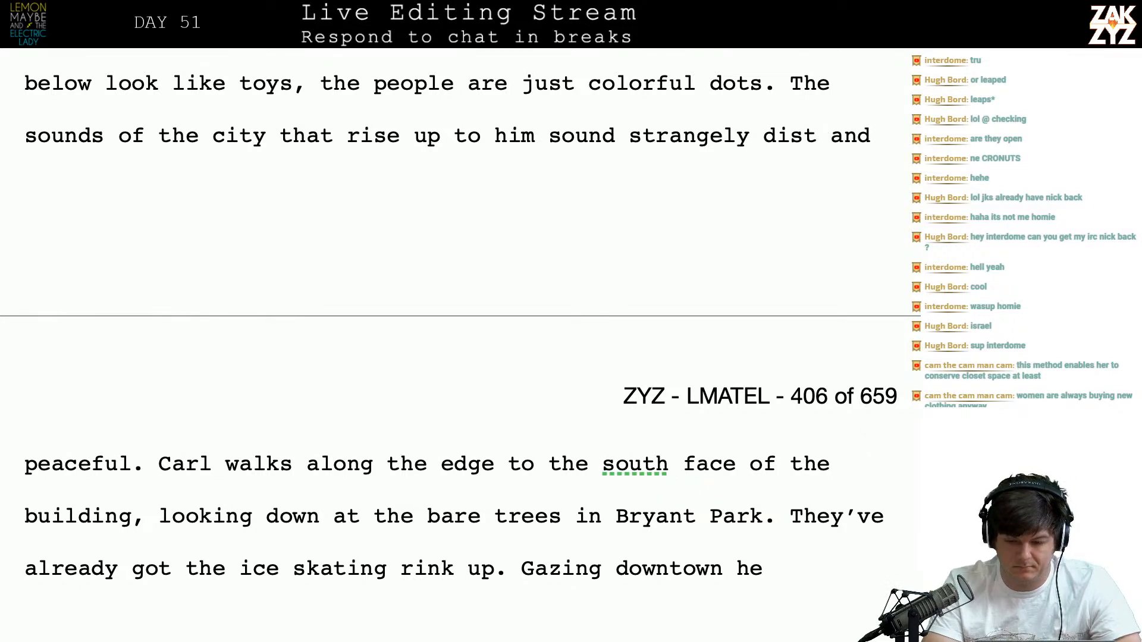
{"action": "type", "text": "ant and irrele"}
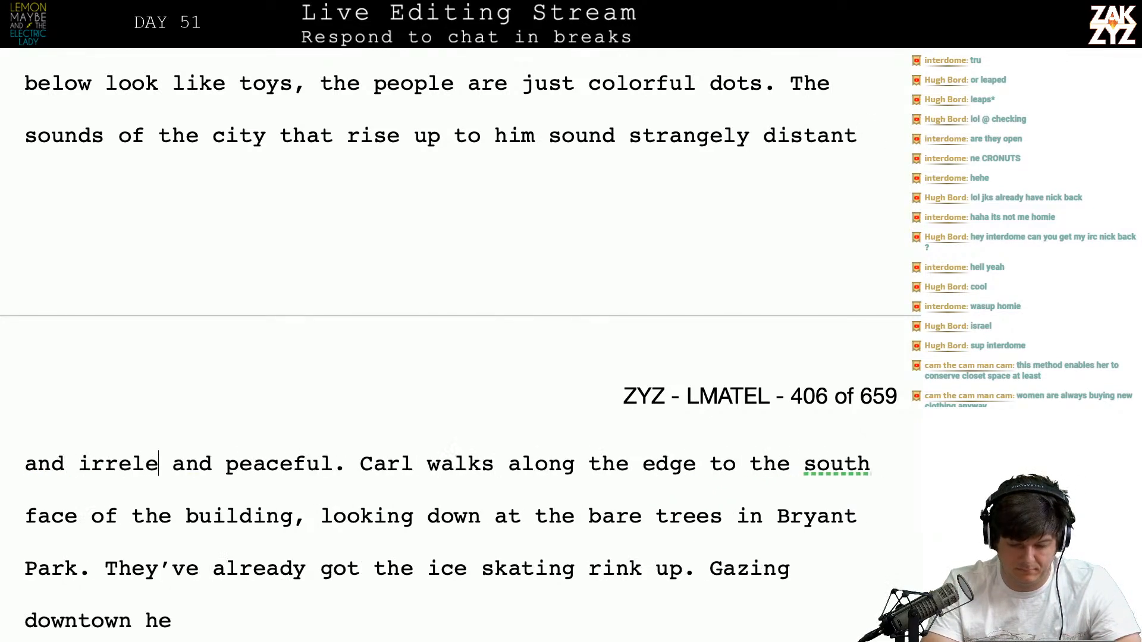
{"action": "type", "text": "vant."}
{"action": "key", "text": "shift+Right"}
{"action": "key", "text": "shift+Right"}
{"action": "key", "text": "shift+Right"}
{"action": "key", "text": "shift+Right"}
{"action": "key", "text": "shift+Right"}
{"action": "key", "text": "shift+Right"}
{"action": "key", "text": "shift+Right"}
{"action": "key", "text": "shift+Right"}
{"action": "key", "text": "shift+Right"}
{"action": "key", "text": "shift+Right"}
{"action": "key", "text": "shift+Right"}
{"action": "key", "text": "shift+Right"}
{"action": "key", "text": "shift+Right"}
{"action": "key", "text": "shift+Right"}
{"action": "key", "text": "shift+Right"}
{"action": "key", "text": "BackSpace"}
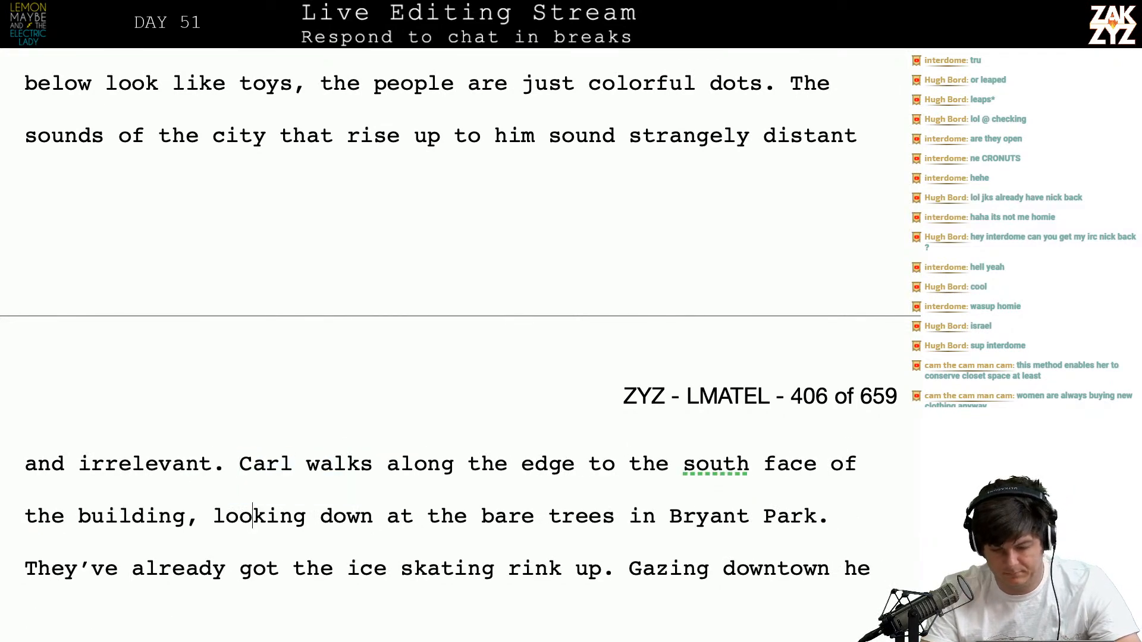
Capitalize "South" in the phrase about the south face of the building
{"action": "key", "text": "Down"}
{"action": "key", "text": "Down"}
{"action": "scroll", "coordinate": [747, 145], "scroll_direction": "down", "scroll_amount": 3}
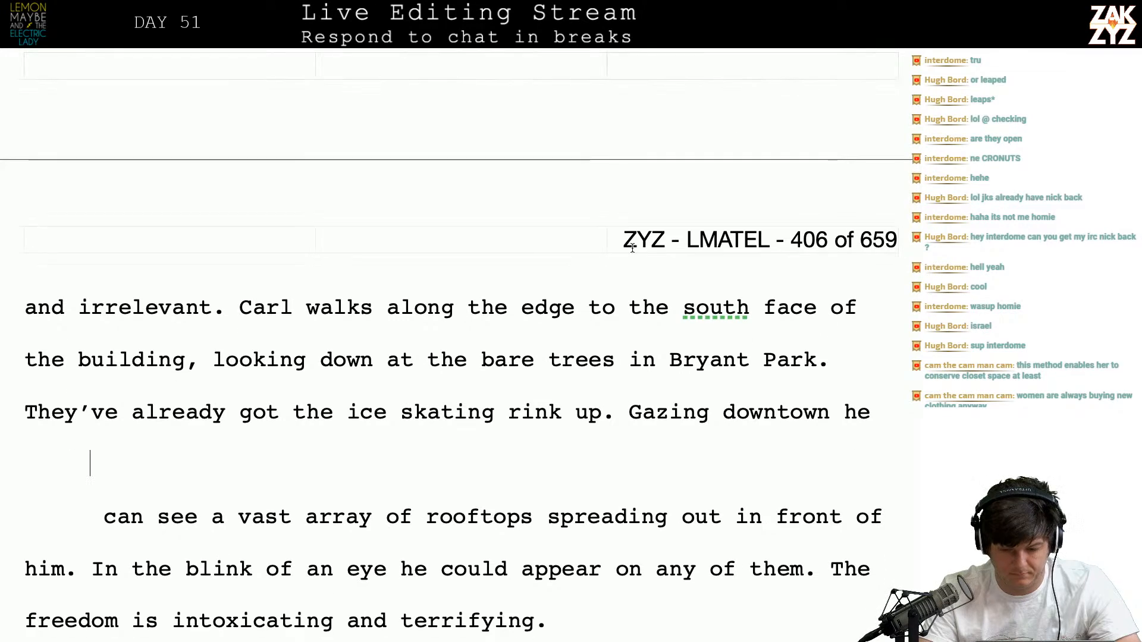
{"action": "left_click", "coordinate": [695, 307]}
{"action": "key", "text": "BackSpace"}
{"action": "type", "text": "S"}
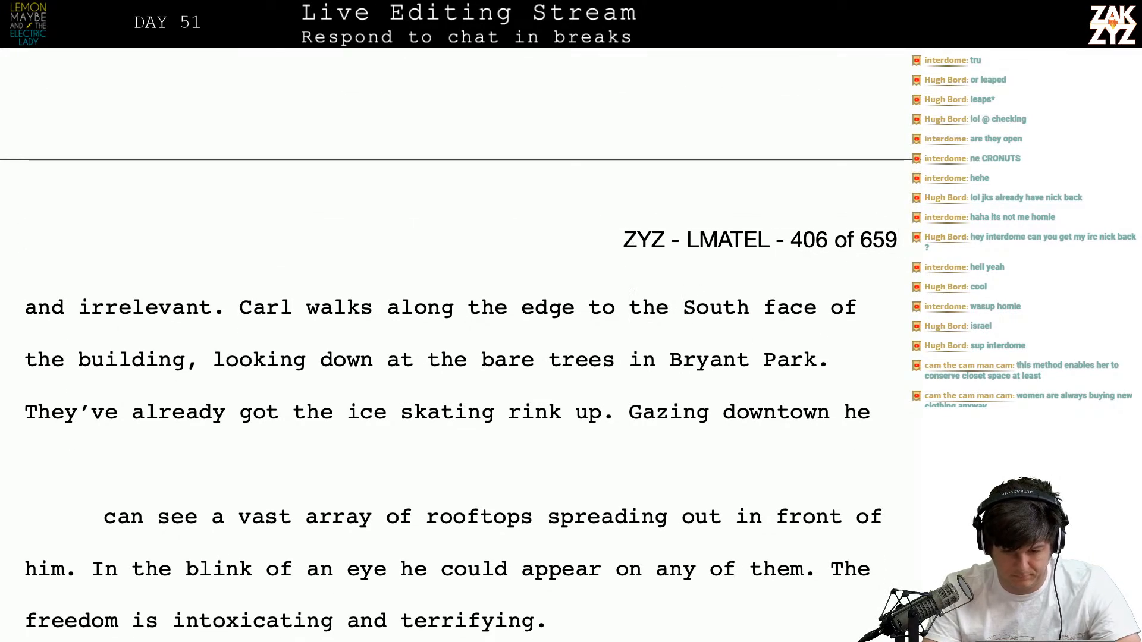
Break the paragraph after "Carl walks along the edge to" and continue that sentence with "peer down at 42nd Street and Bryant Park"
{"action": "key", "text": "Return"}
{"action": "type", "text": "p"}
{"action": "key", "text": "BackSpace"}
{"action": "type", "text": "peer down at"}
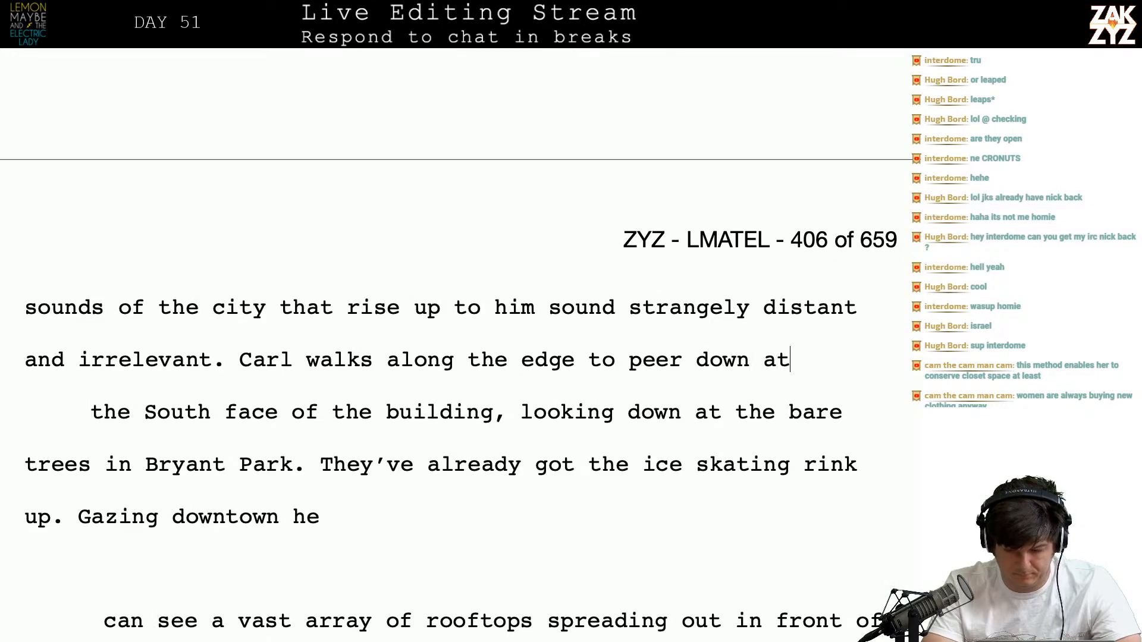
{"action": "type", "text": " 42nd street"}
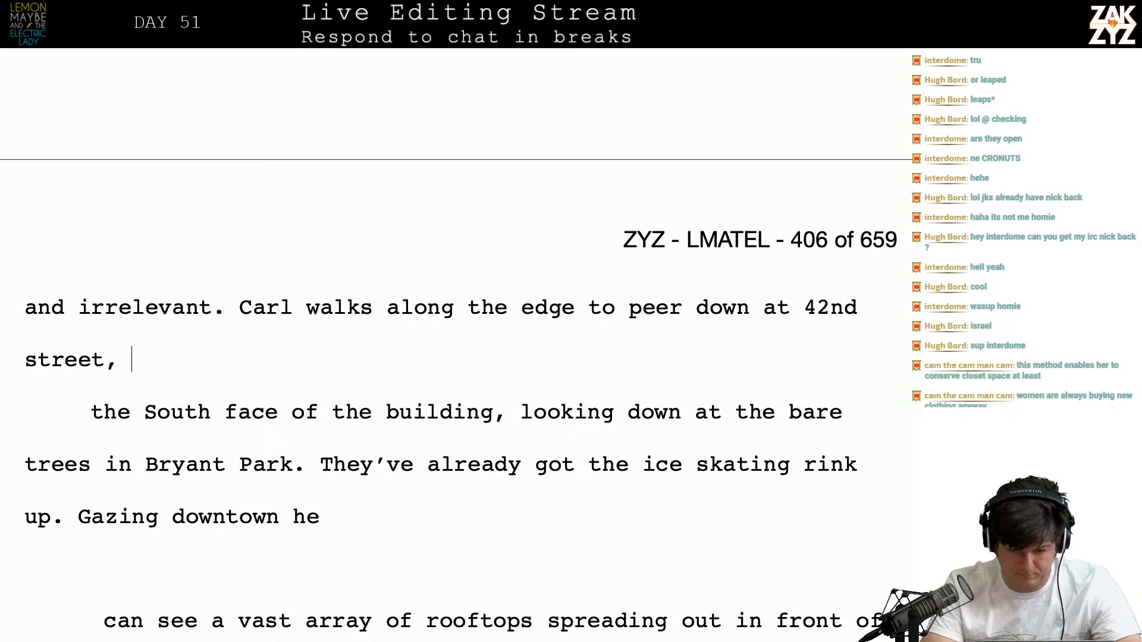
{"action": "type", "text": ", gazing"}
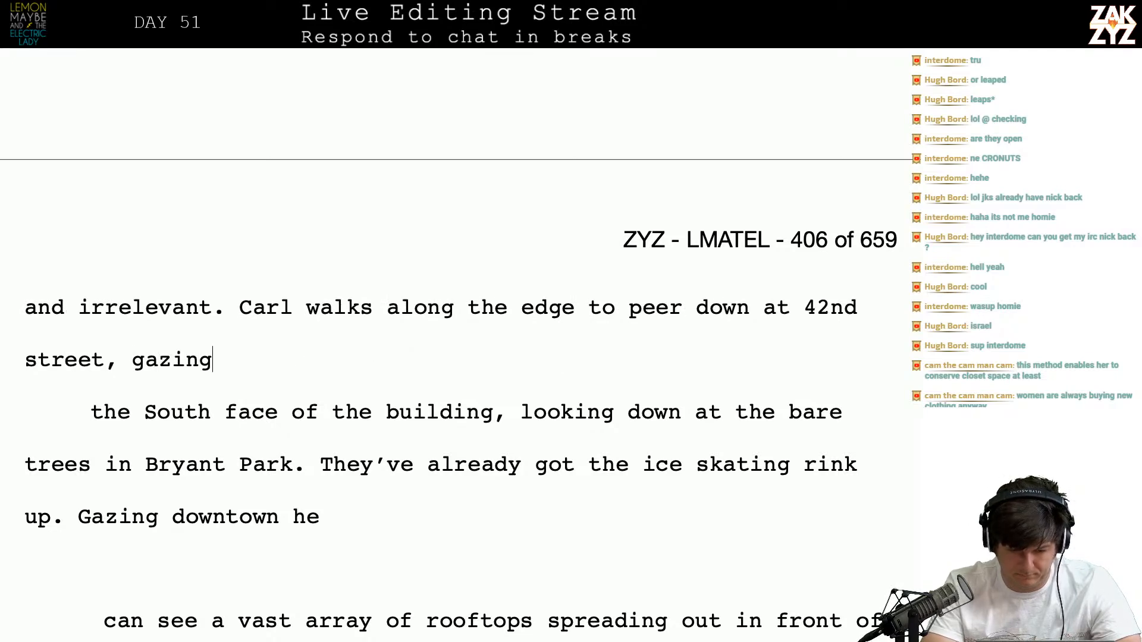
{"action": "key", "text": "BackSpace"}
{"action": "key", "text": "BackSpace"}
{"action": "key", "text": "BackSpace"}
{"action": "key", "text": "BackSpace"}
{"action": "key", "text": "BackSpace"}
{"action": "type", "text": "and Brya"}
{"action": "key", "text": "BackSpace"}
{"action": "type", "text": "yant Par"}
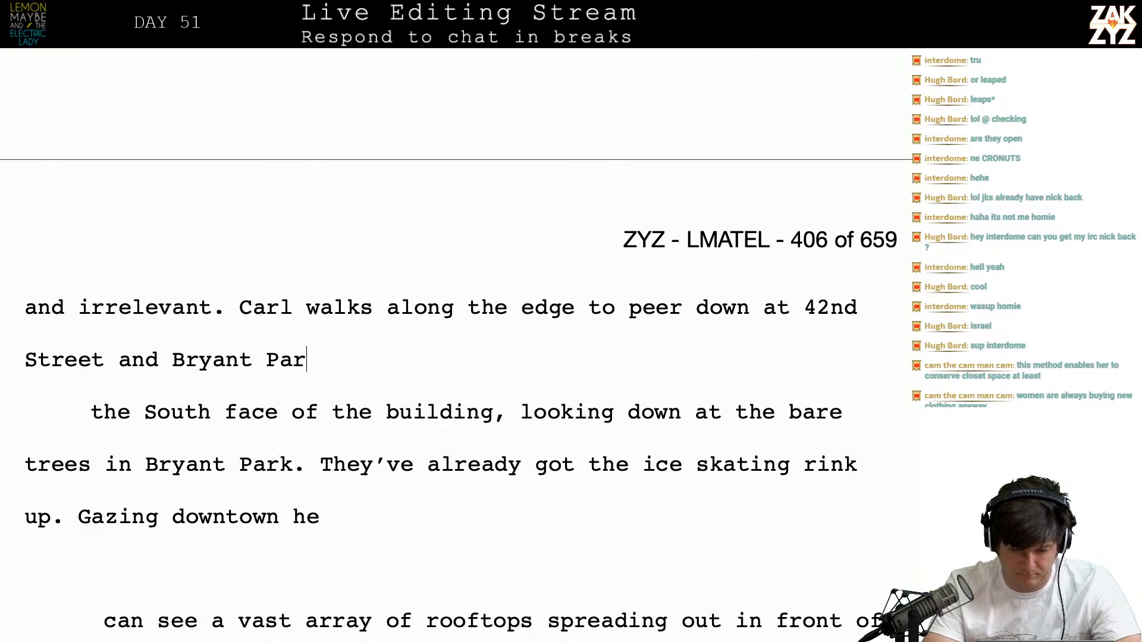
End the Bryant Park sentence with a period and add the sentence "They've already got the ice skating rink set up."
{"action": "type", "text": "k. They've already g"}
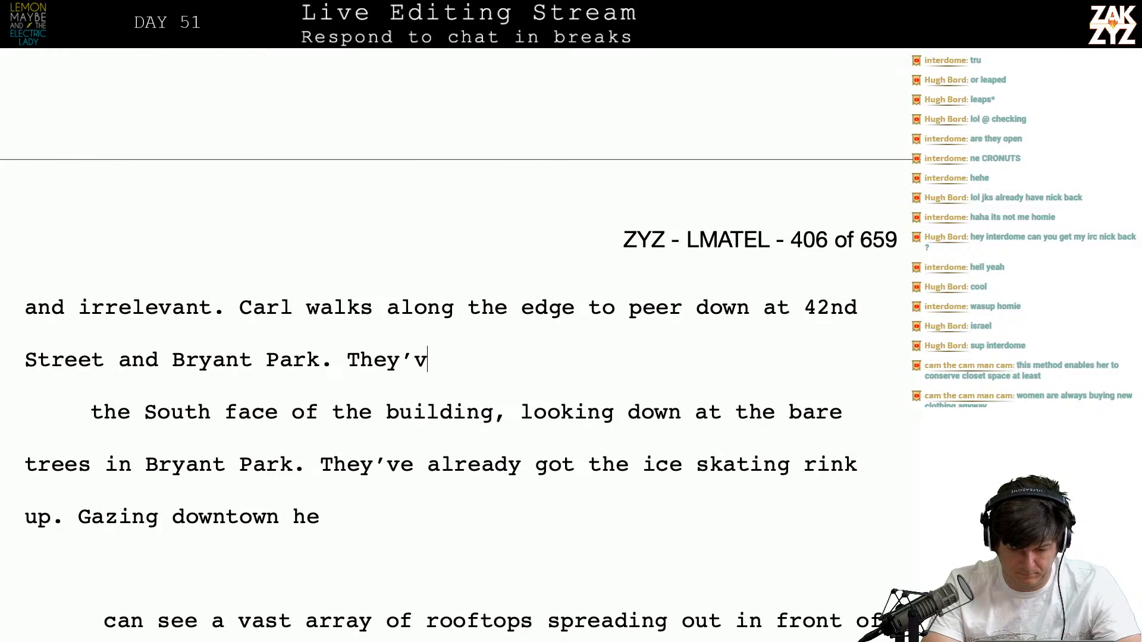
{"action": "type", "text": "it the ice skating rin"}
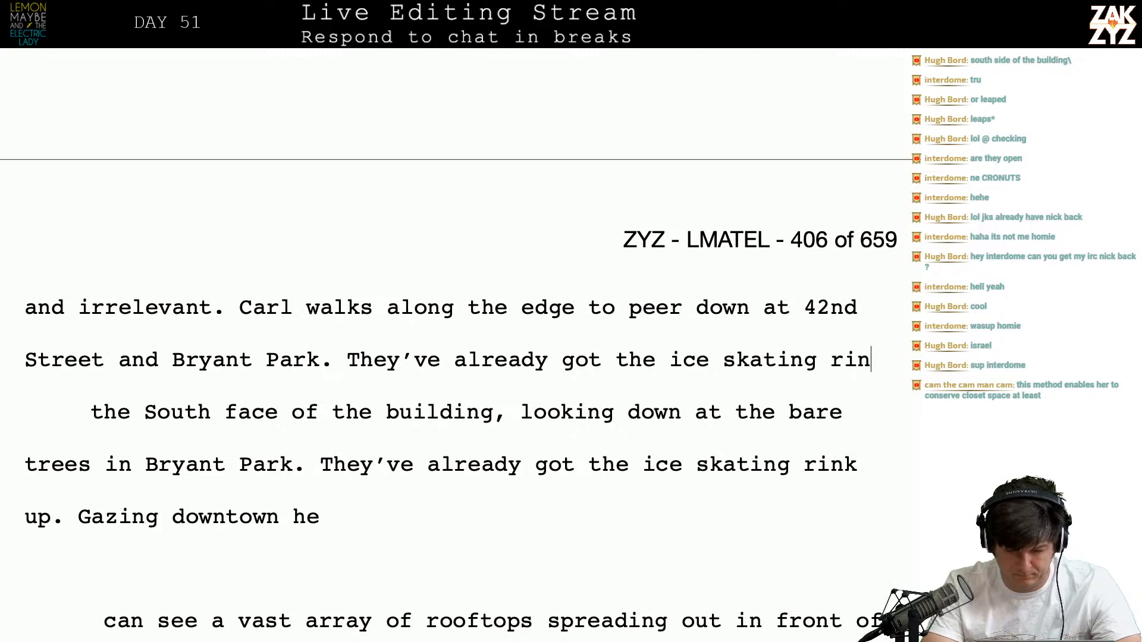
{"action": "type", "text": "k set up."}
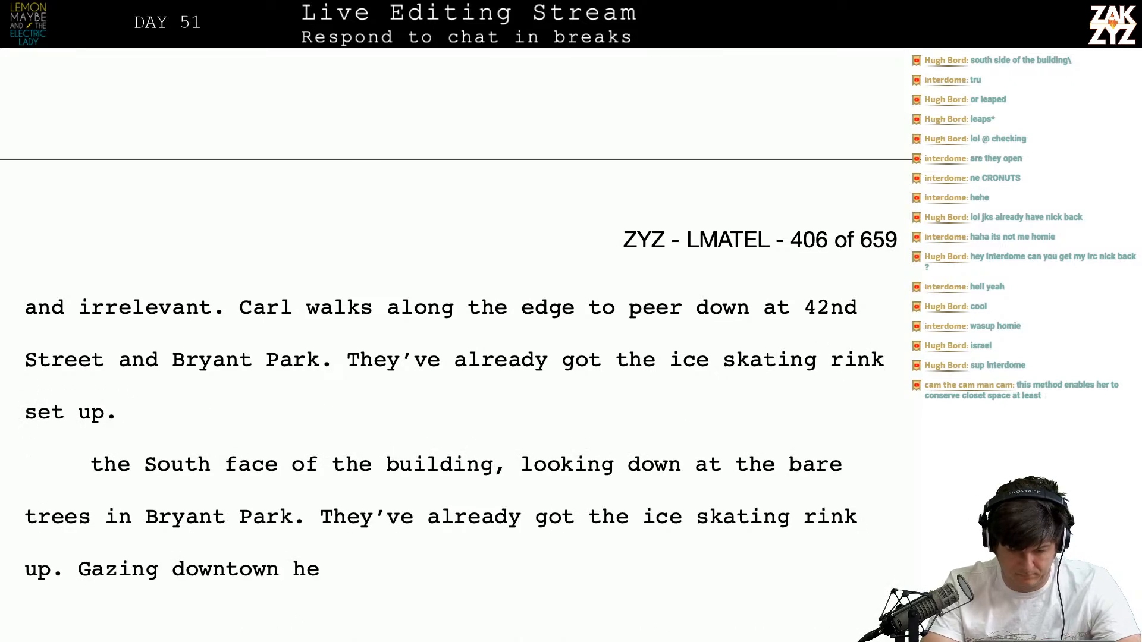
Start a new sentence after the ice rink one: "Spreading out before him is a vast array of buildings, rooftop after rooftop,"
{"action": "type", "text": " Spreading out beof"}
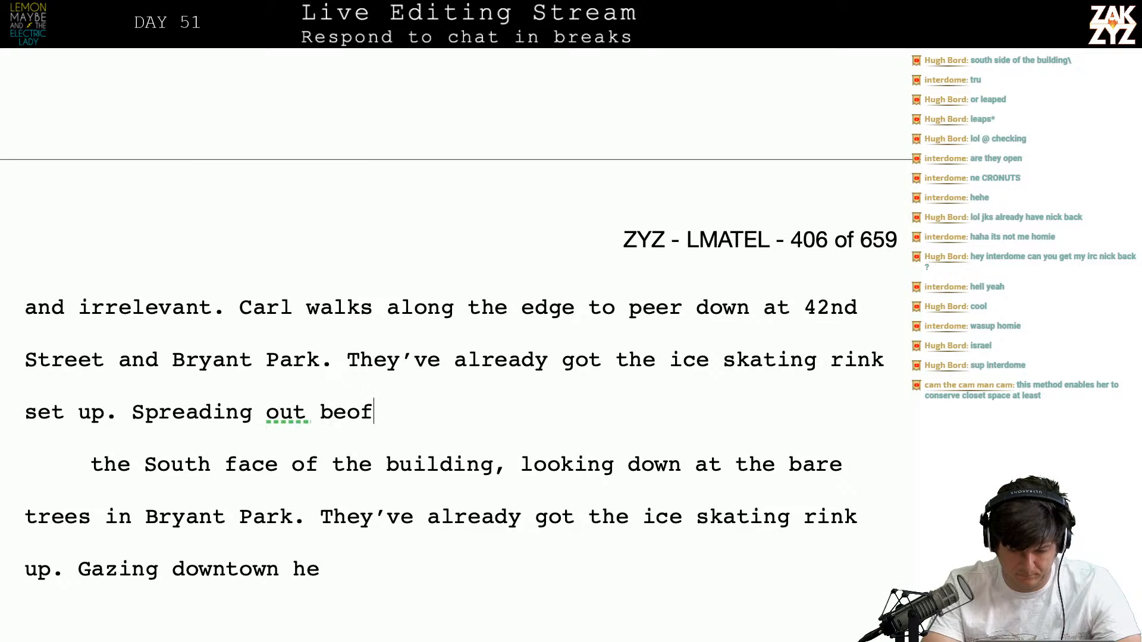
{"action": "key", "text": "BackSpace"}
{"action": "key", "text": "BackSpace"}
{"action": "type", "text": "fore him is a "}
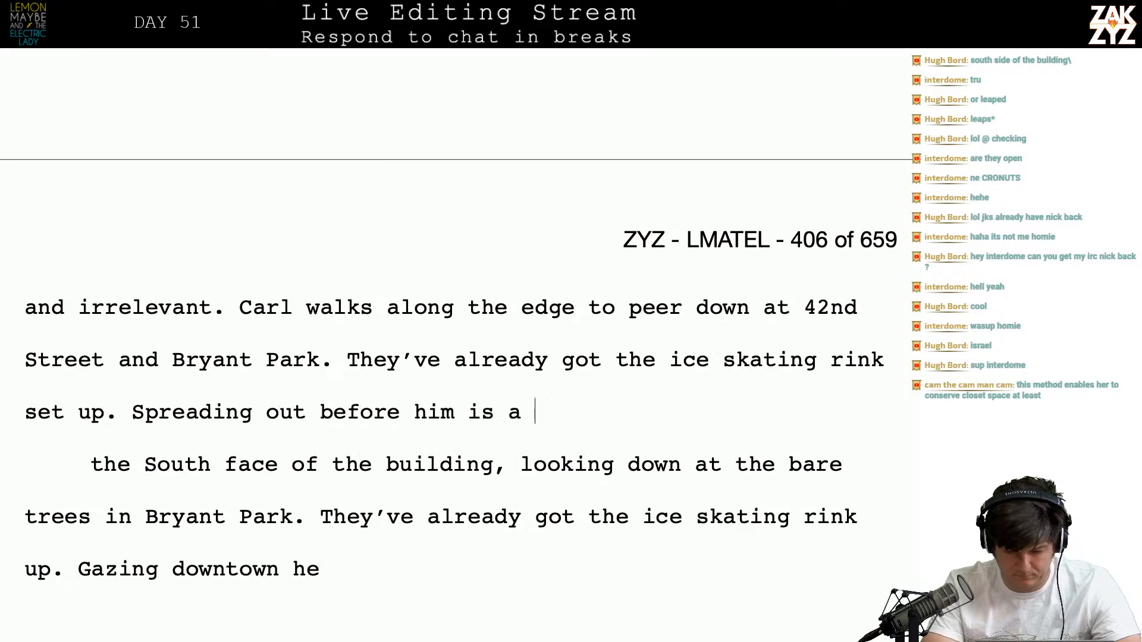
{"action": "type", "text": "vast array of buildings, rooft"}
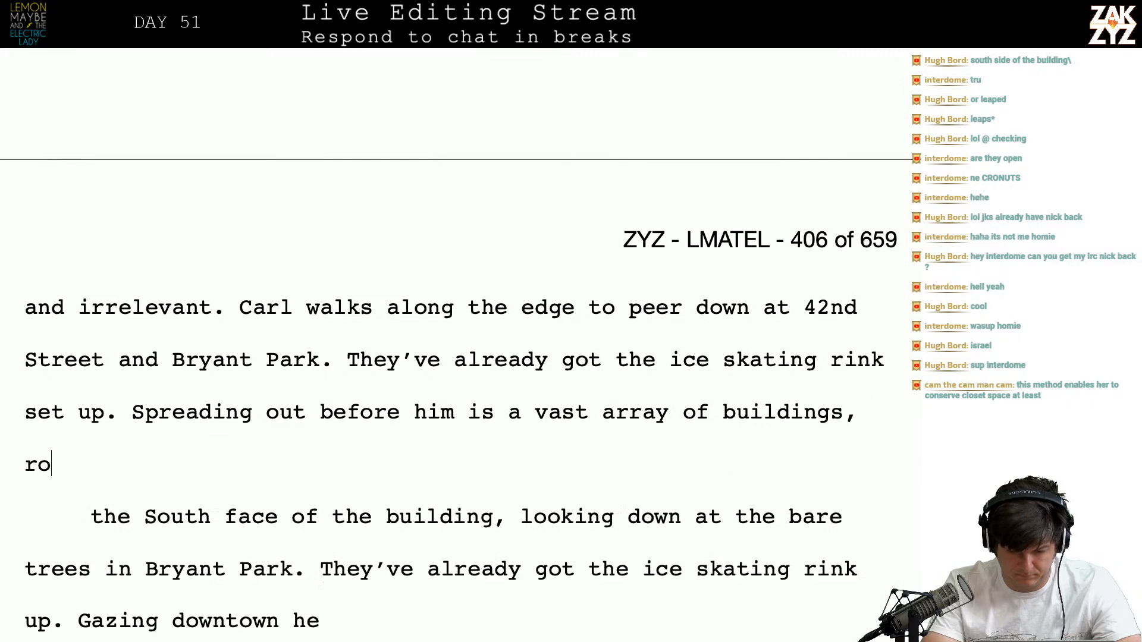
{"action": "type", "text": "op after rooftop,"}
{"action": "key", "text": "Return"}
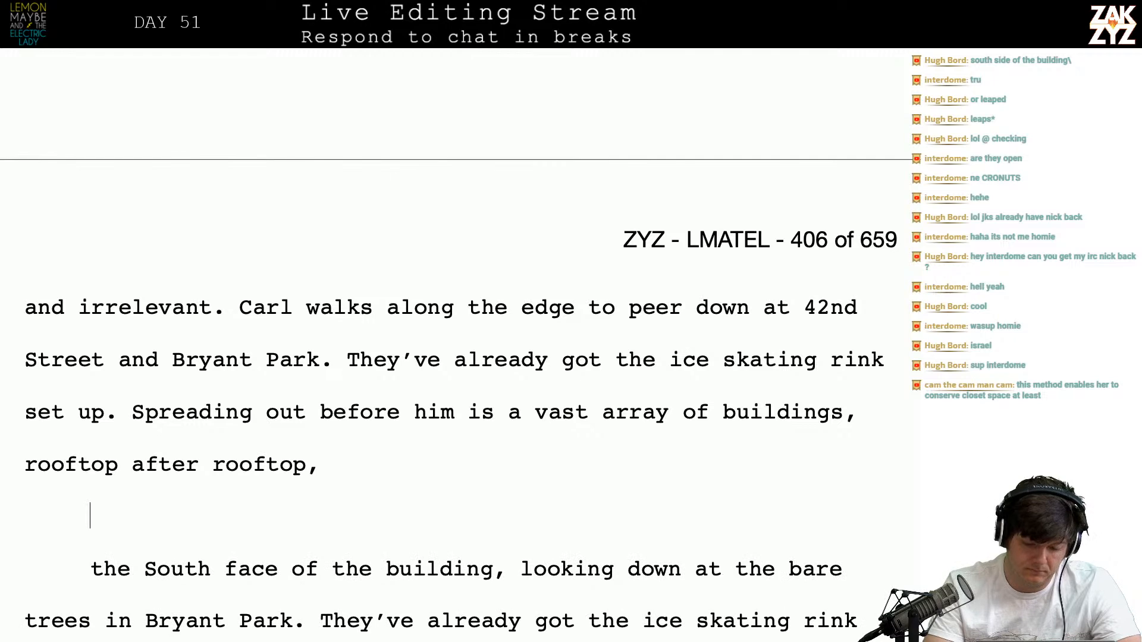
Complete the rooftop sentence with "with a thought he can appear on any of them."
{"action": "type", "text": "with a tho"}
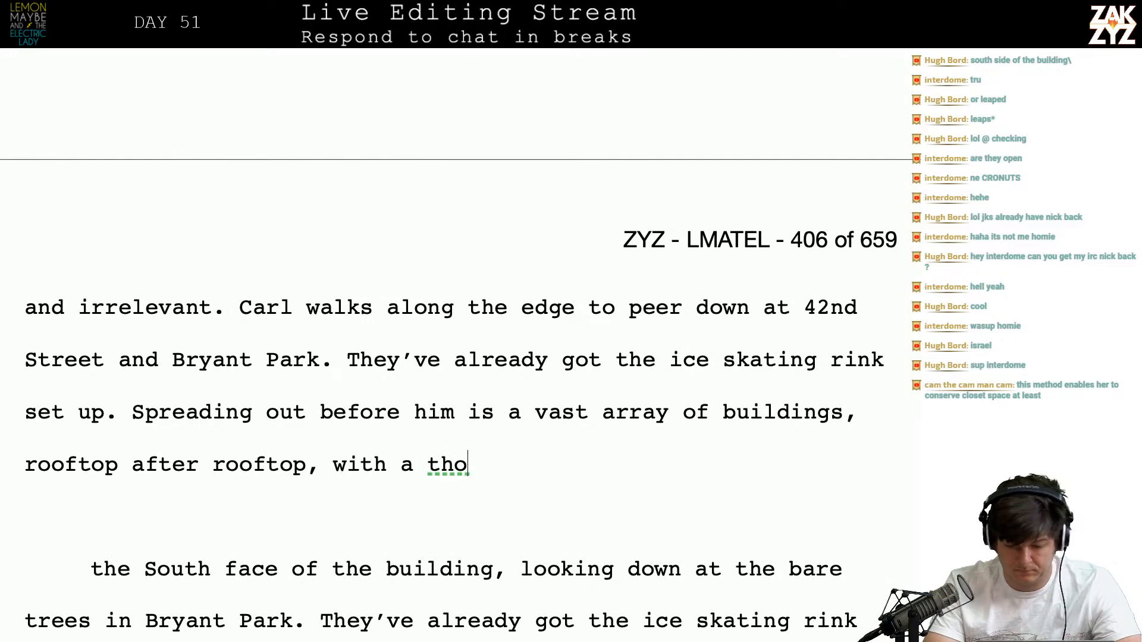
{"action": "type", "text": "ught he can ap"}
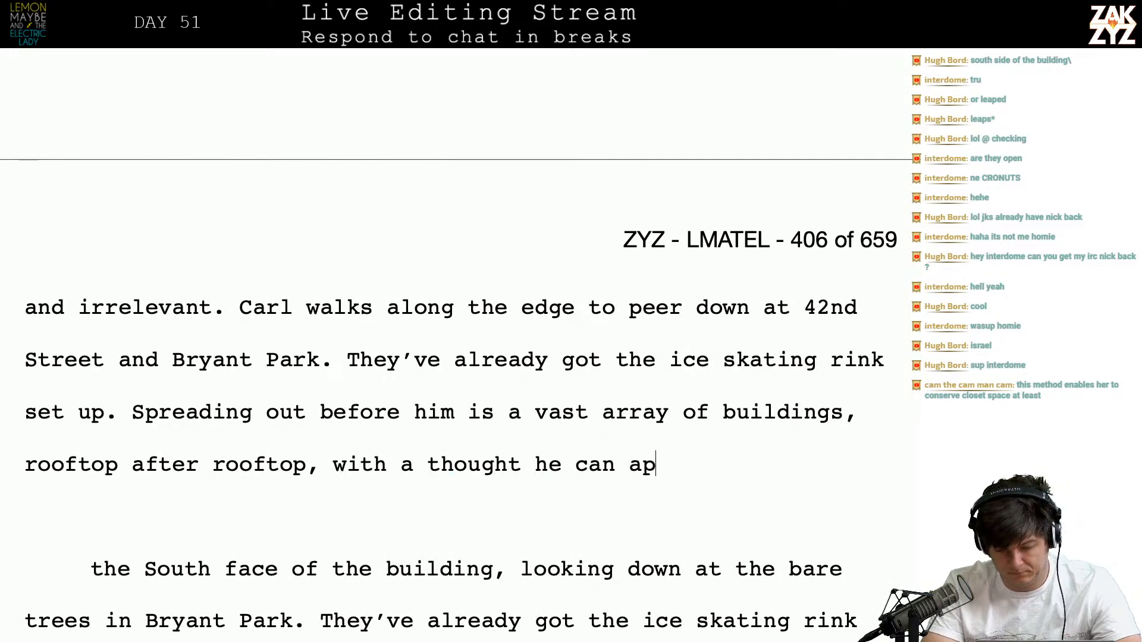
{"action": "type", "text": "paar on any of them. The fr"}
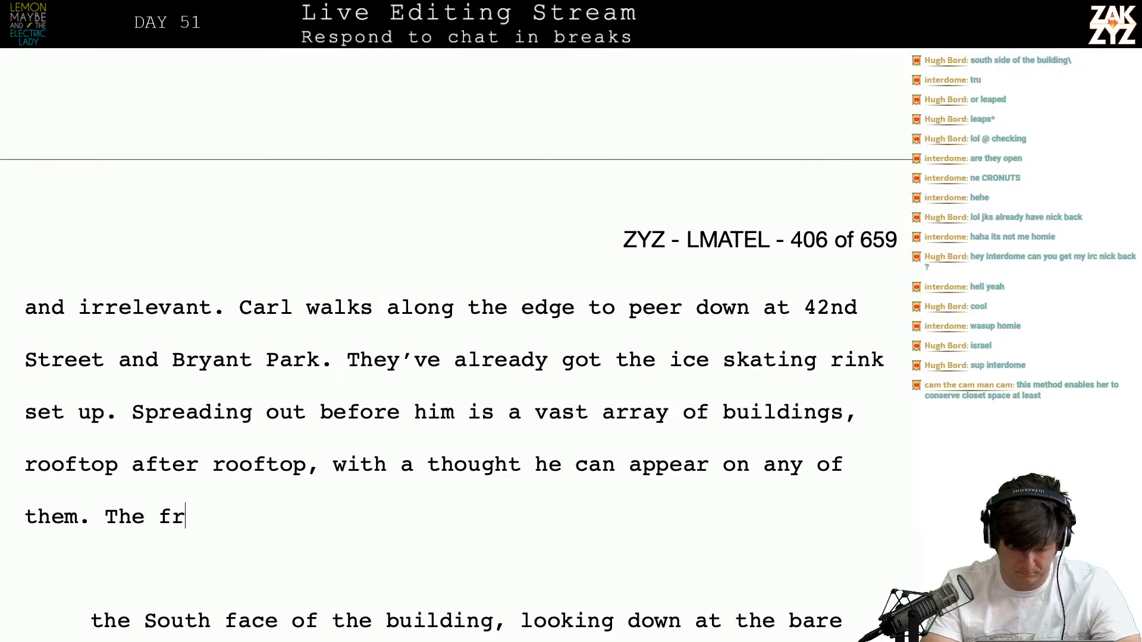
Finish the paragraph with the sentence "The freedom is exhilarating and terrifying."
{"action": "type", "text": "eedom is exhi"}
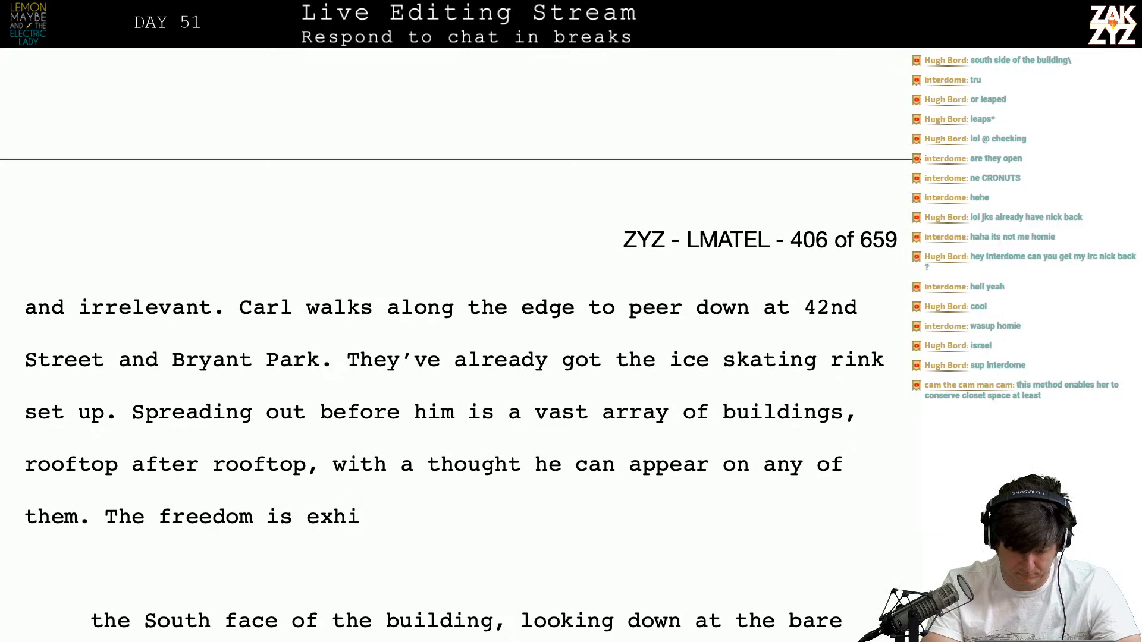
{"action": "type", "text": "larating and terri"}
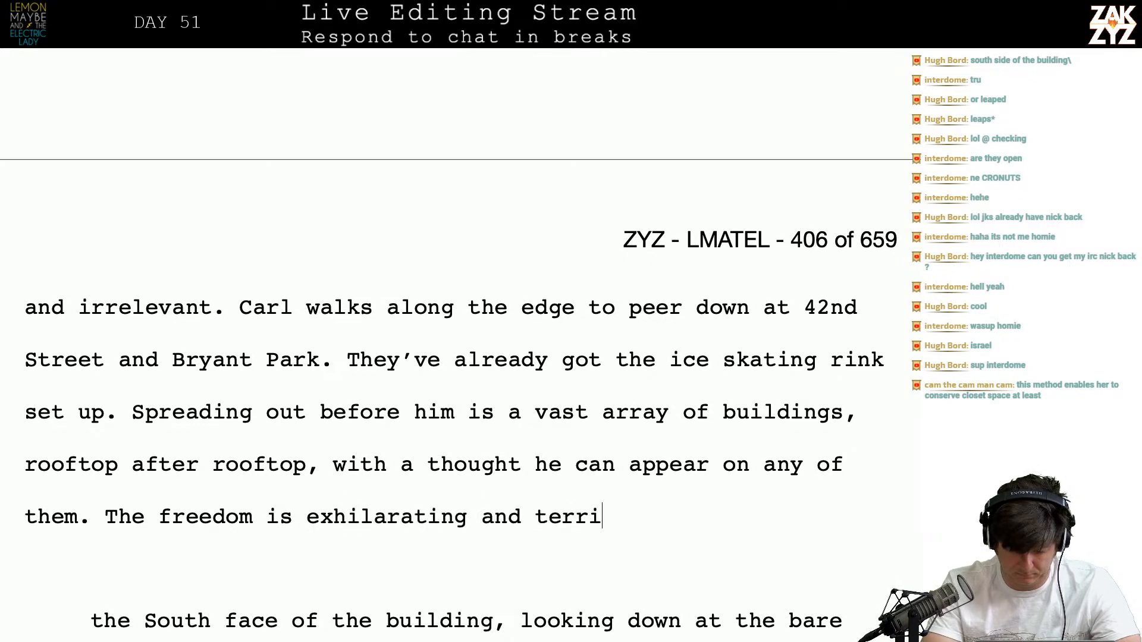
{"action": "type", "text": "fylng."}
Delete the superseded text from "the South face of the building" through "The freedom is intoxicating and terrifying.", including the empty paragraphs
{"action": "key", "text": "shift+Down"}
{"action": "key", "text": "shift+Down"}
{"action": "key", "text": "shift+Down"}
{"action": "key", "text": "shift+Down"}
{"action": "key", "text": "shift+Down"}
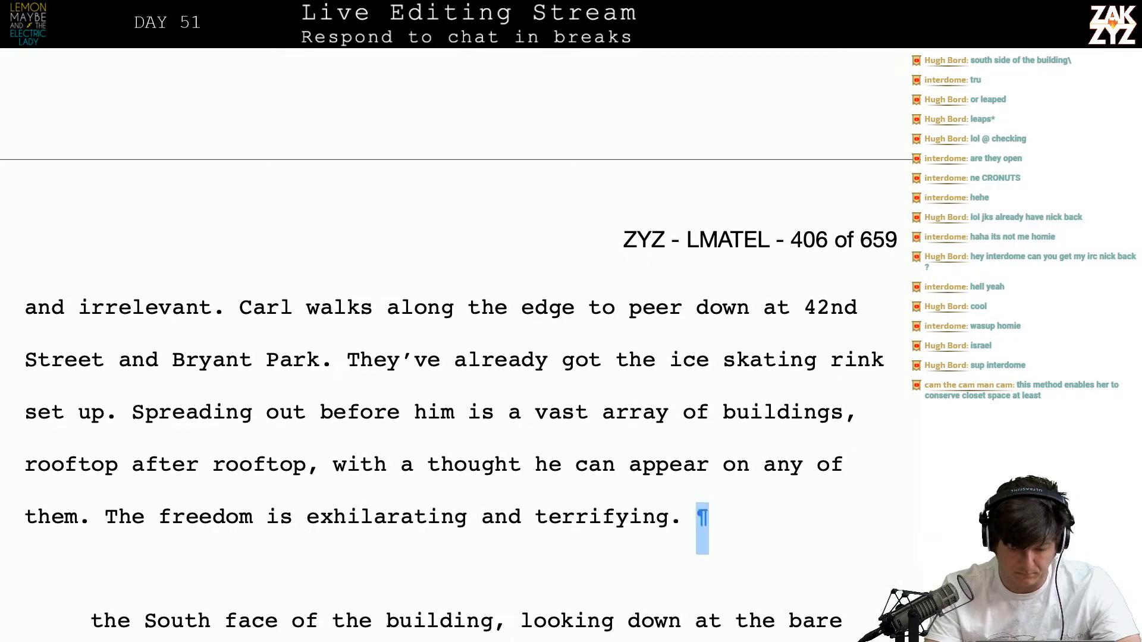
{"action": "key", "text": "shift+Down"}
{"action": "key", "text": "shift+Down"}
{"action": "key", "text": "shift+Down"}
{"action": "key", "text": "shift+Down"}
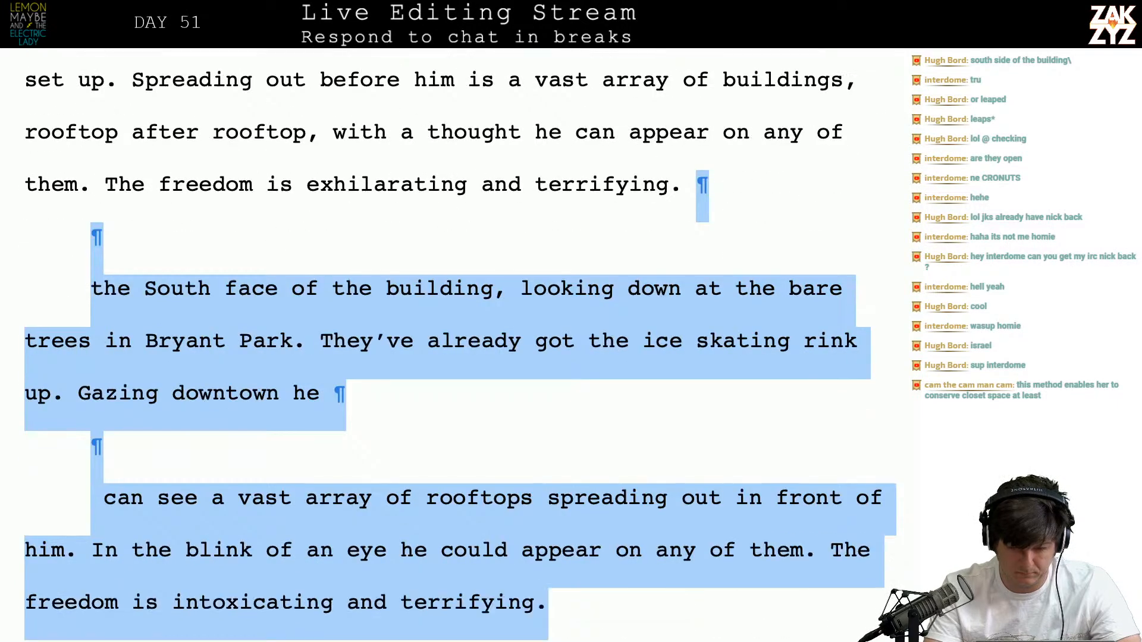
{"action": "key", "text": "BackSpace"}
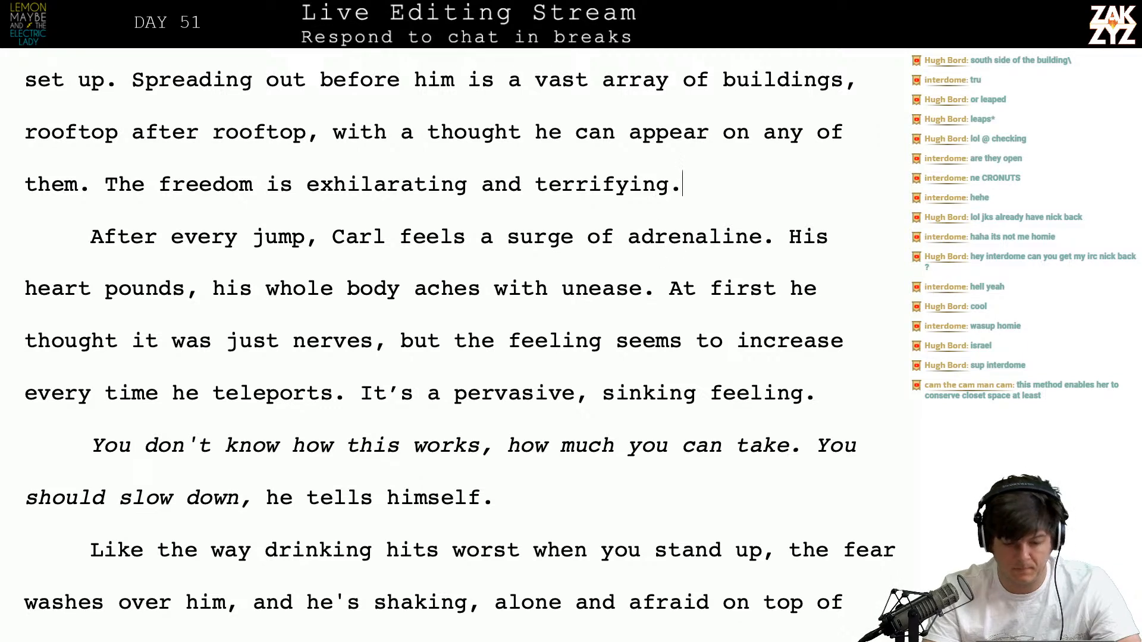
In the paragraph beginning "After every jump", reword the sentence after "His heart pounds" to continue "and his whole body is tense."
{"action": "key", "text": "Right"}
{"action": "key", "text": "Down"}
{"action": "scroll", "coordinate": [452, 345], "scroll_direction": "down", "scroll_amount": 1}
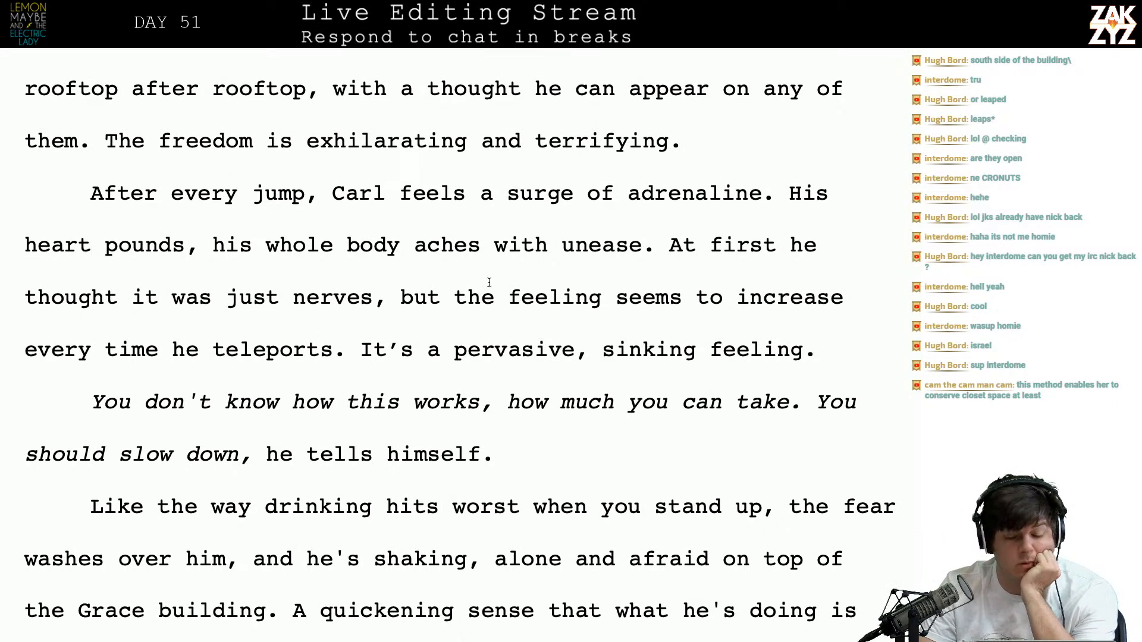
{"action": "scroll", "coordinate": [357, 223], "scroll_direction": "down", "scroll_amount": 1}
{"action": "left_click", "coordinate": [226, 228]}
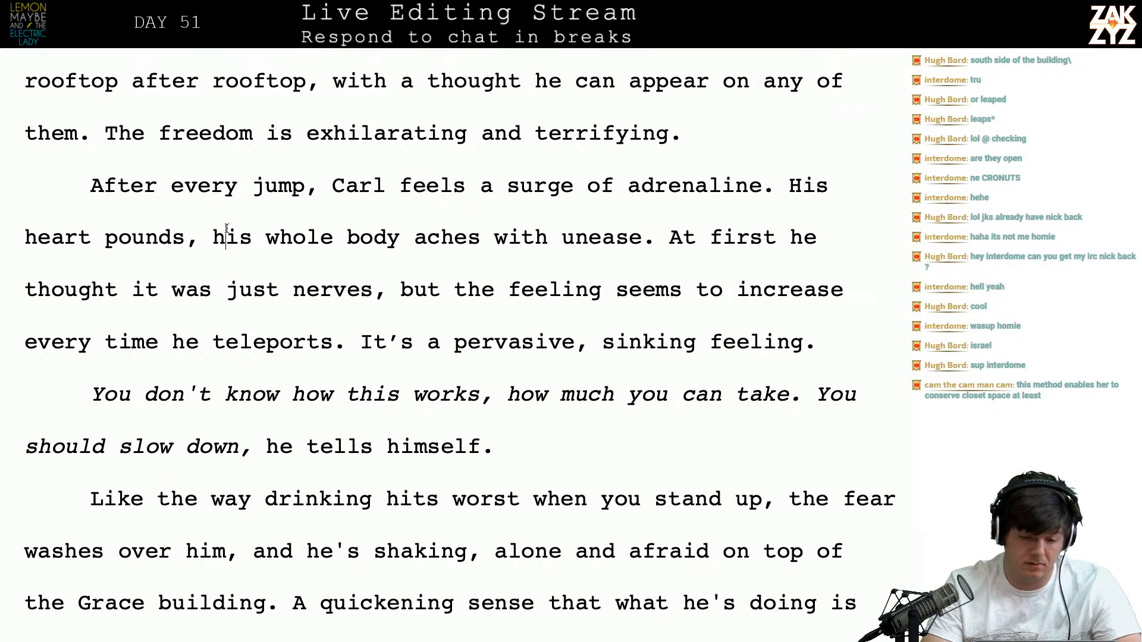
{"action": "key", "text": "Left"}
{"action": "key", "text": "BackSpace"}
{"action": "type", "text": "and hsi"}
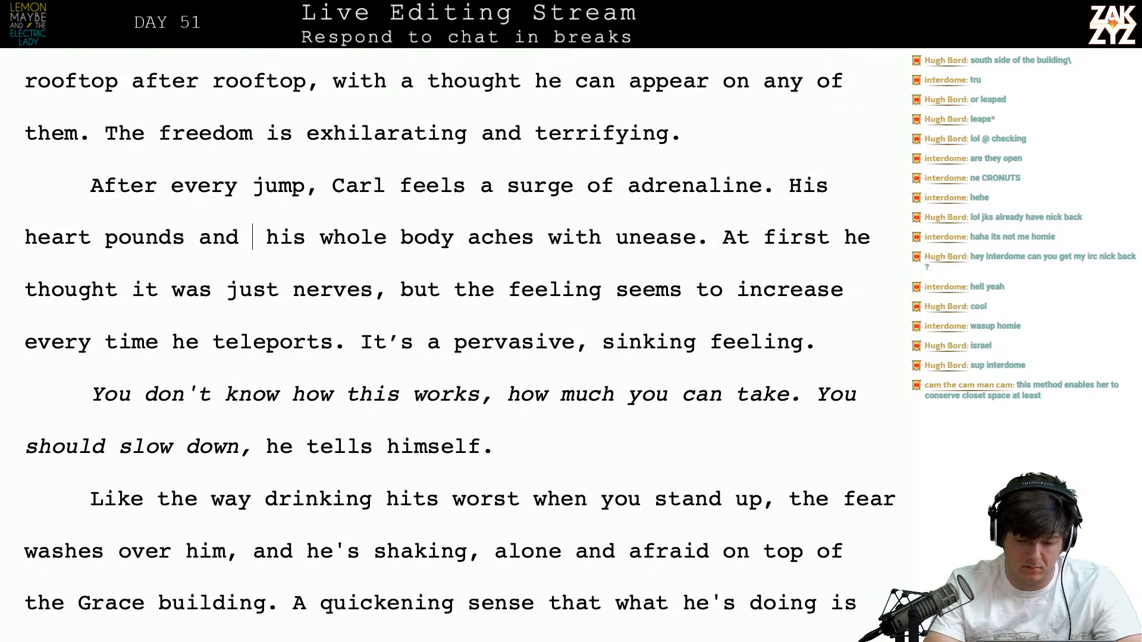
{"action": "key", "text": "BackSpace"}
{"action": "key", "text": "BackSpace"}
{"action": "key", "text": "BackSpace"}
{"action": "type", "text": "iss"}
{"action": "key", "text": "BackSpace"}
{"action": "key", "text": "BackSpace"}
{"action": "type", "text": "whole body "}
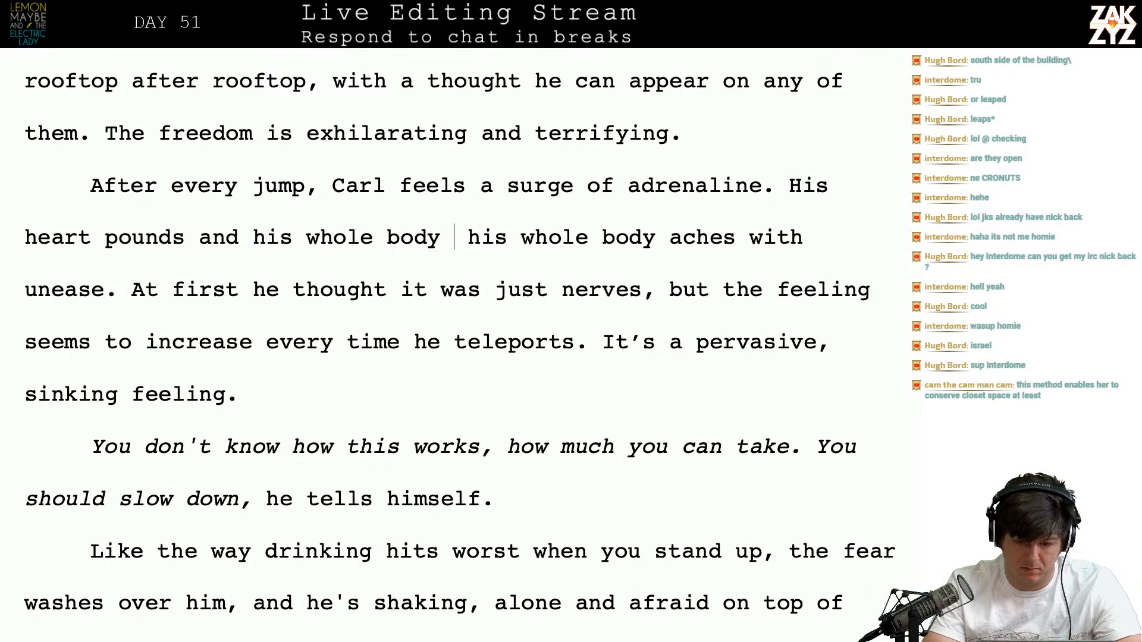
{"action": "type", "text": "is tense."}
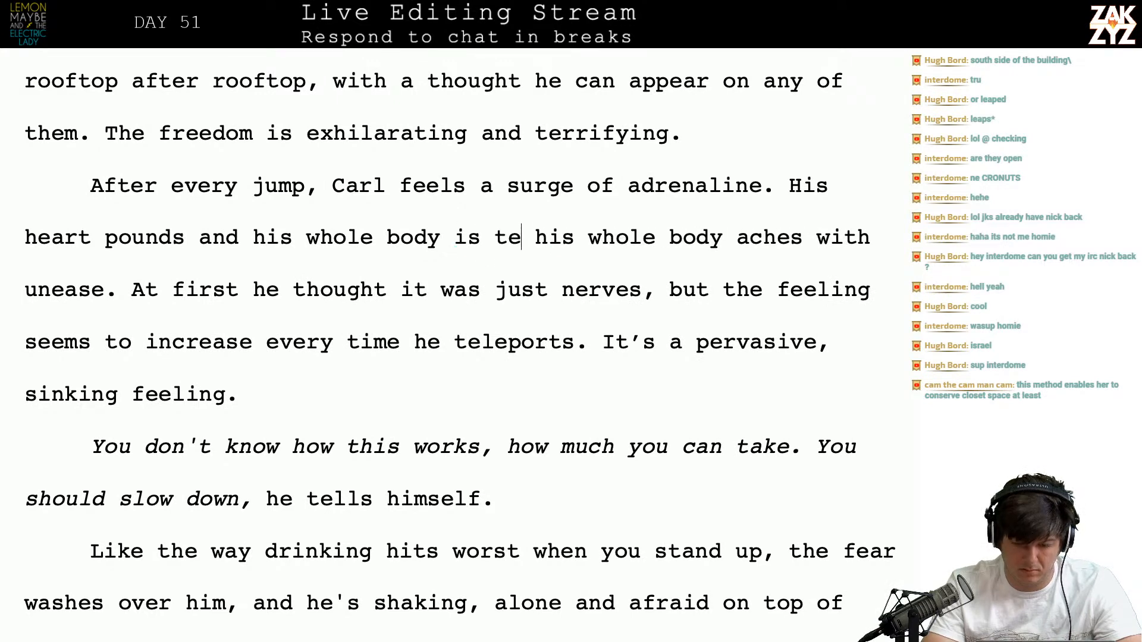
Replace the leftover "his whole body aches with unease. At first" with "At first he thought it was just nervousness and the new sensation,"
{"action": "key", "text": "shift+Right"}
{"action": "key", "text": "shift+Right"}
{"action": "key", "text": "shift+Right"}
{"action": "key", "text": "shift+Right"}
{"action": "key", "text": "shift+Right"}
{"action": "key", "text": "shift+Right"}
{"action": "key", "text": "shift+Right"}
{"action": "key", "text": "shift+Right"}
{"action": "key", "text": "shift+Right"}
{"action": "key", "text": "shift+Right"}
{"action": "key", "text": "shift+Right"}
{"action": "key", "text": "shift+Right"}
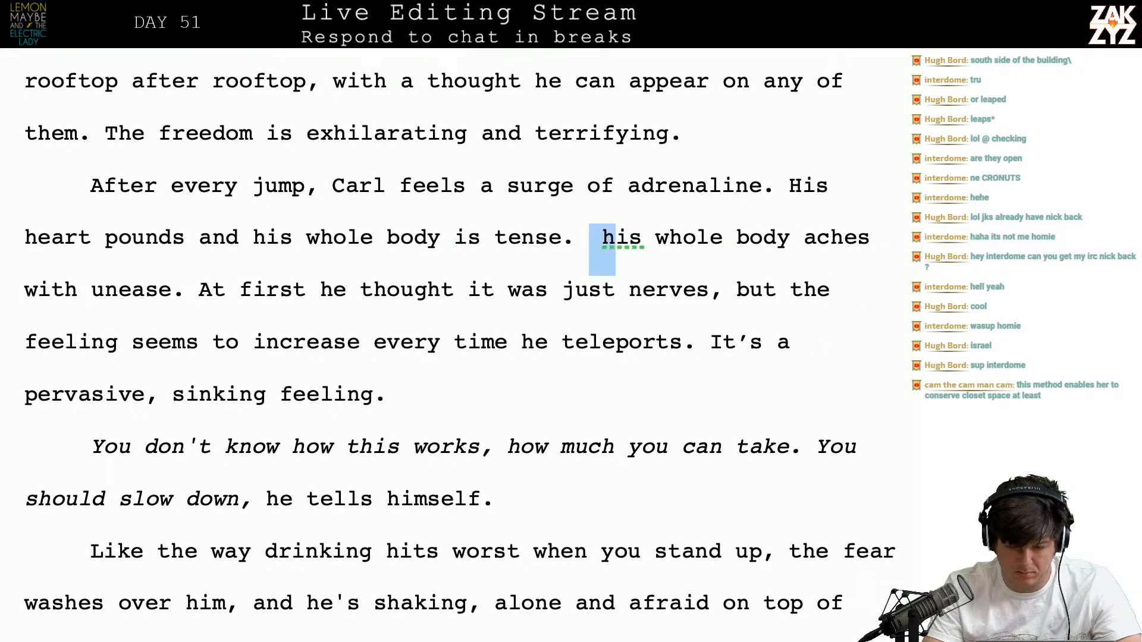
{"action": "key", "text": "shift+Right"}
{"action": "key", "text": "shift+Right"}
{"action": "key", "text": "shift+Right"}
{"action": "key", "text": "shift+Right"}
{"action": "key", "text": "shift+Right"}
{"action": "key", "text": "shift+Right"}
{"action": "key", "text": "shift+Right"}
{"action": "key", "text": "shift+Right"}
{"action": "key", "text": "shift+Right"}
{"action": "key", "text": "shift+Right"}
{"action": "key", "text": "shift+Right"}
{"action": "key", "text": "shift+Right"}
{"action": "key", "text": "shift+Right"}
{"action": "key", "text": "shift+Right"}
{"action": "key", "text": "shift+Right"}
{"action": "key", "text": "shift+Right"}
{"action": "key", "text": "shift+Right"}
{"action": "key", "text": "shift+Right"}
{"action": "key", "text": "shift+Right"}
{"action": "key", "text": "shift+Right"}
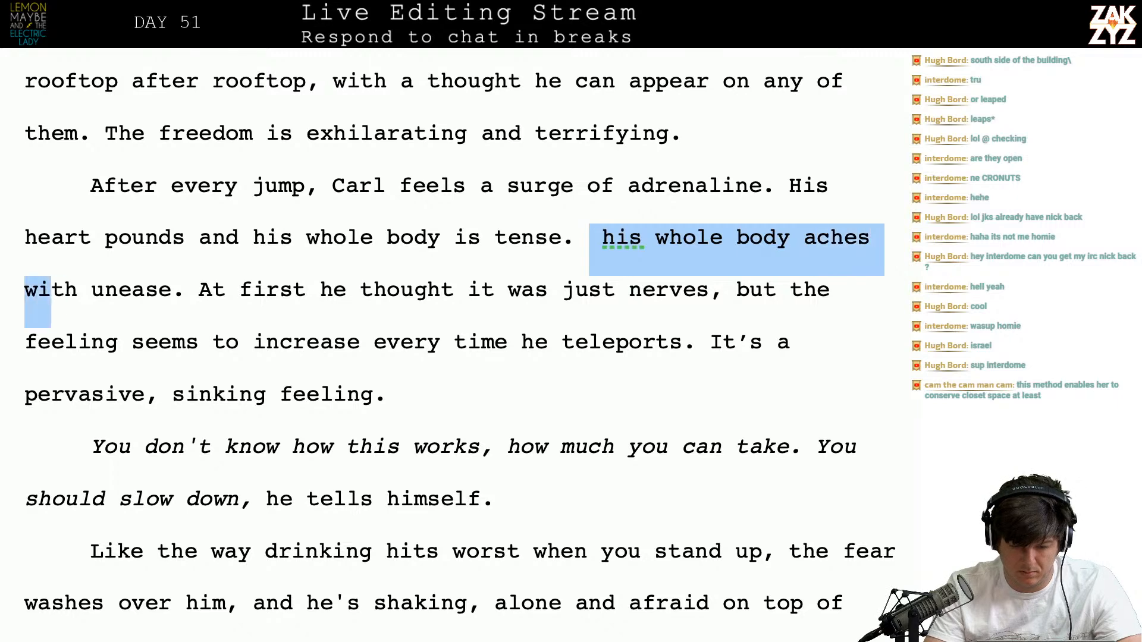
{"action": "key", "text": "shift+Right"}
{"action": "key", "text": "shift+Right"}
{"action": "key", "text": "shift+Right"}
{"action": "key", "text": "shift+Right"}
{"action": "key", "text": "shift+Right"}
{"action": "key", "text": "shift+Right"}
{"action": "key", "text": "shift+Right"}
{"action": "key", "text": "shift+Right"}
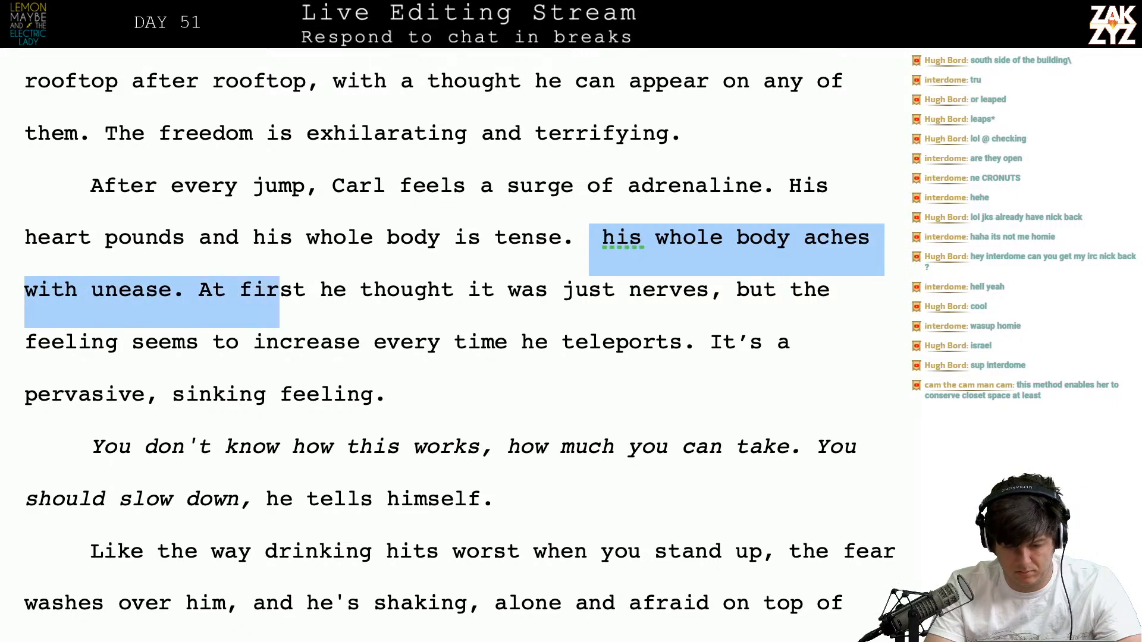
{"action": "type", "text": "At firs"}
{"action": "key", "text": "BackSpace"}
{"action": "key", "text": "BackSpace"}
{"action": "type", "text": "irst he t"}
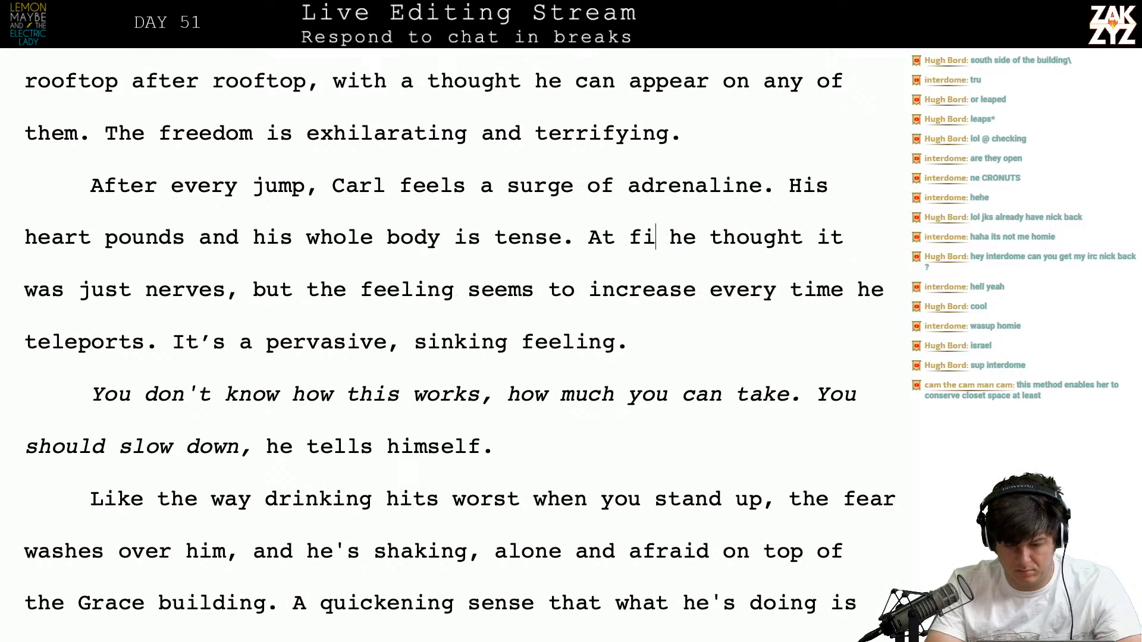
{"action": "type", "text": "hought it was just "}
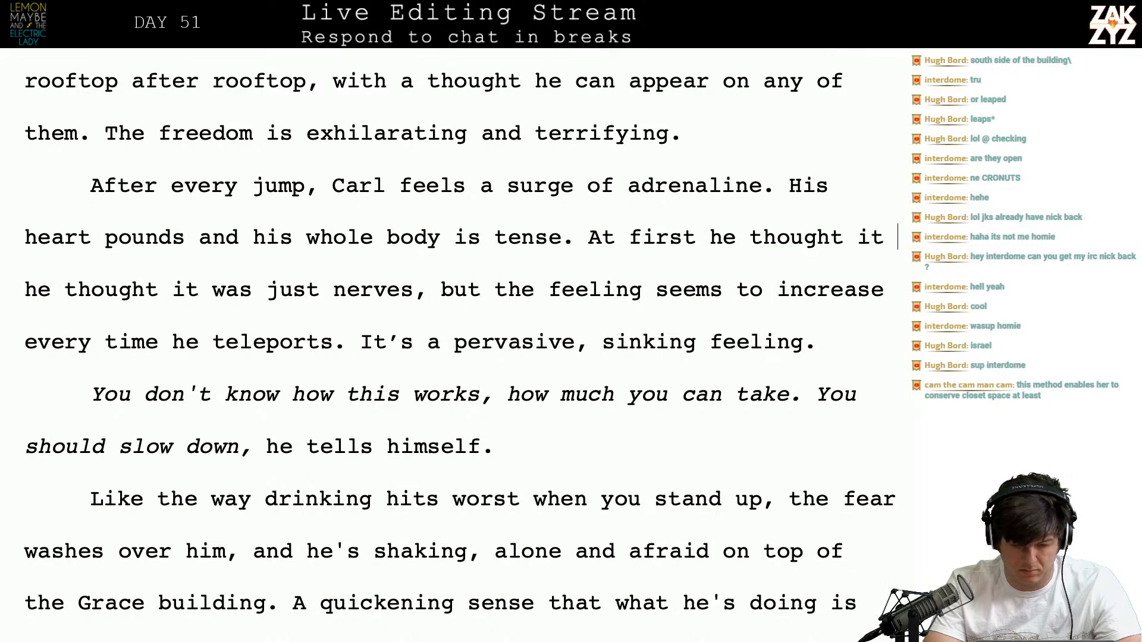
{"action": "type", "text": "nervousness a"}
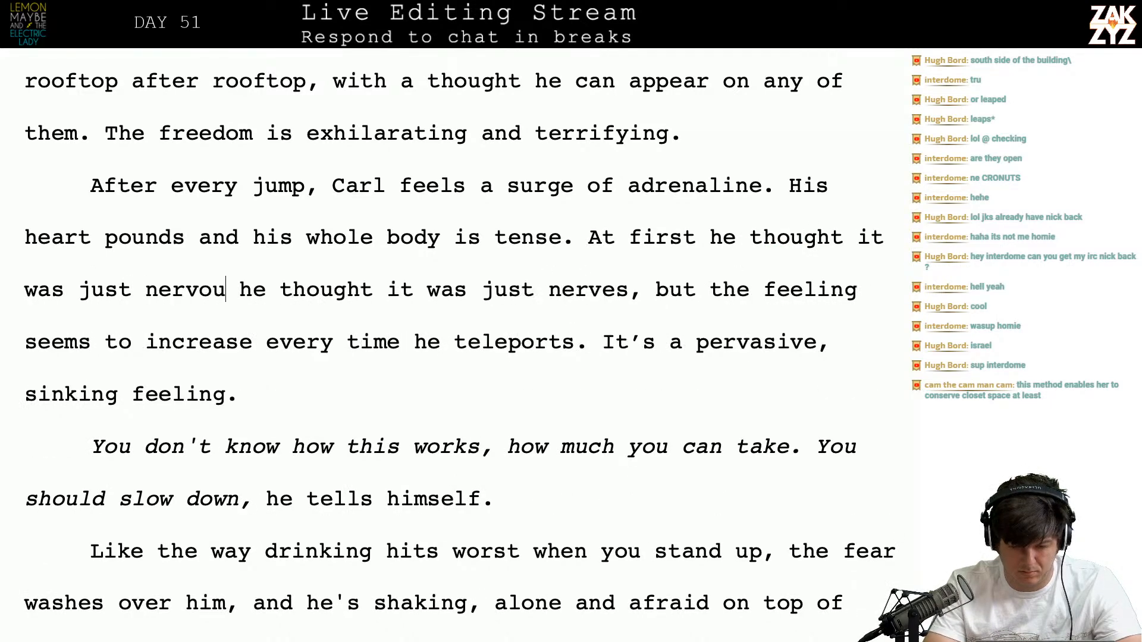
{"action": "type", "text": "nd the new s"}
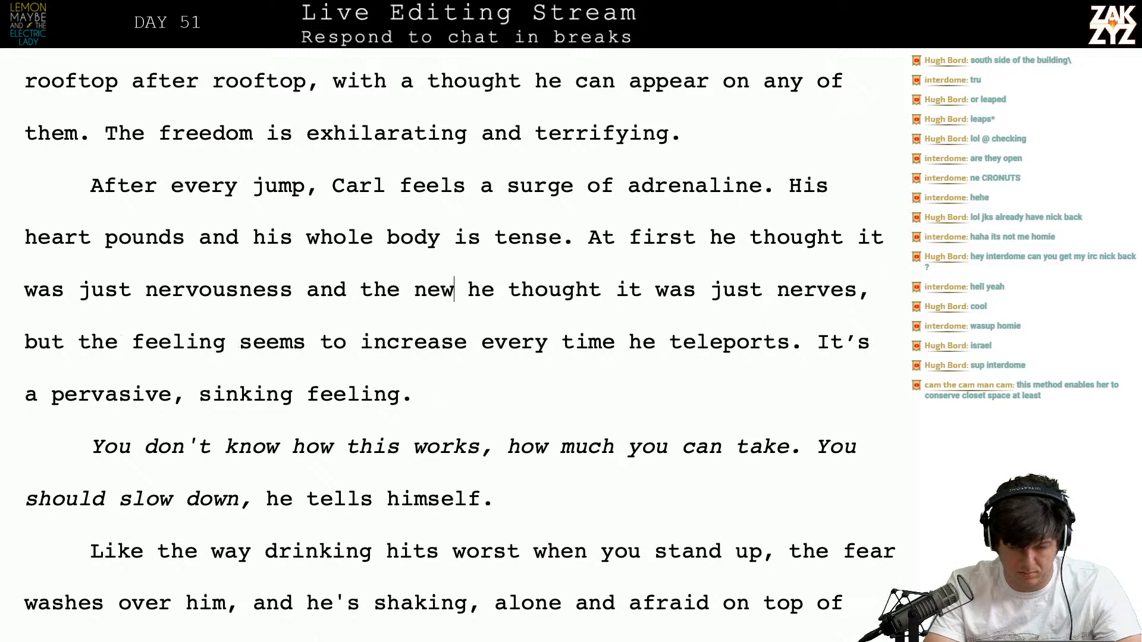
{"action": "type", "text": "ensation, but i"}
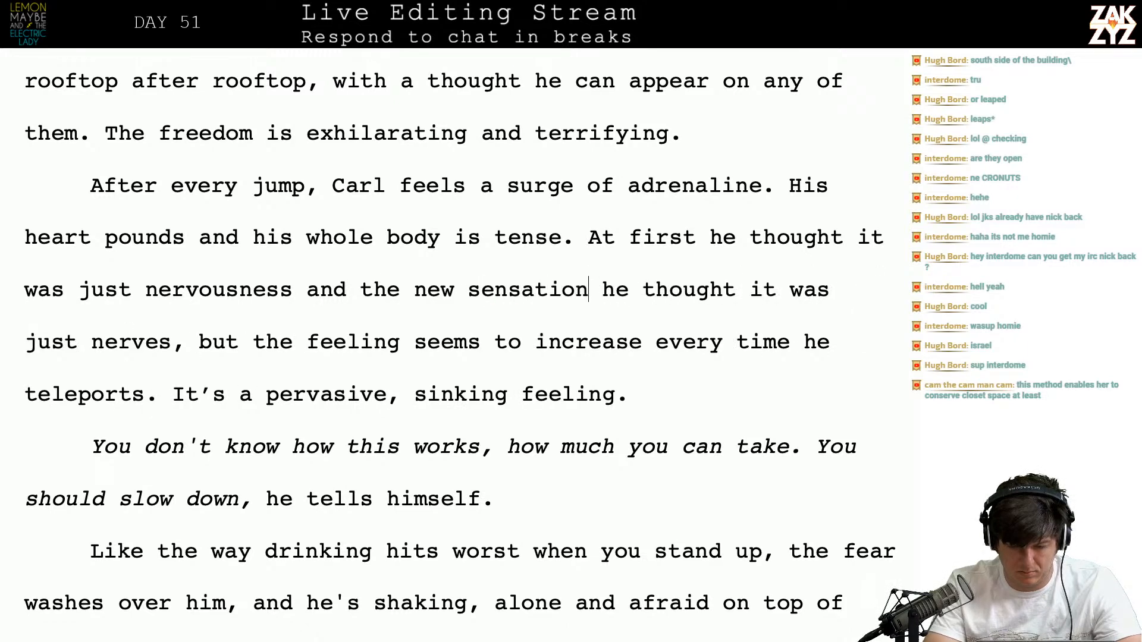
Complete the sentence after "the new sensation," with "but the feeling increases every time he teleports."
{"action": "key", "text": "BackSpace"}
{"action": "type", "text": "t"}
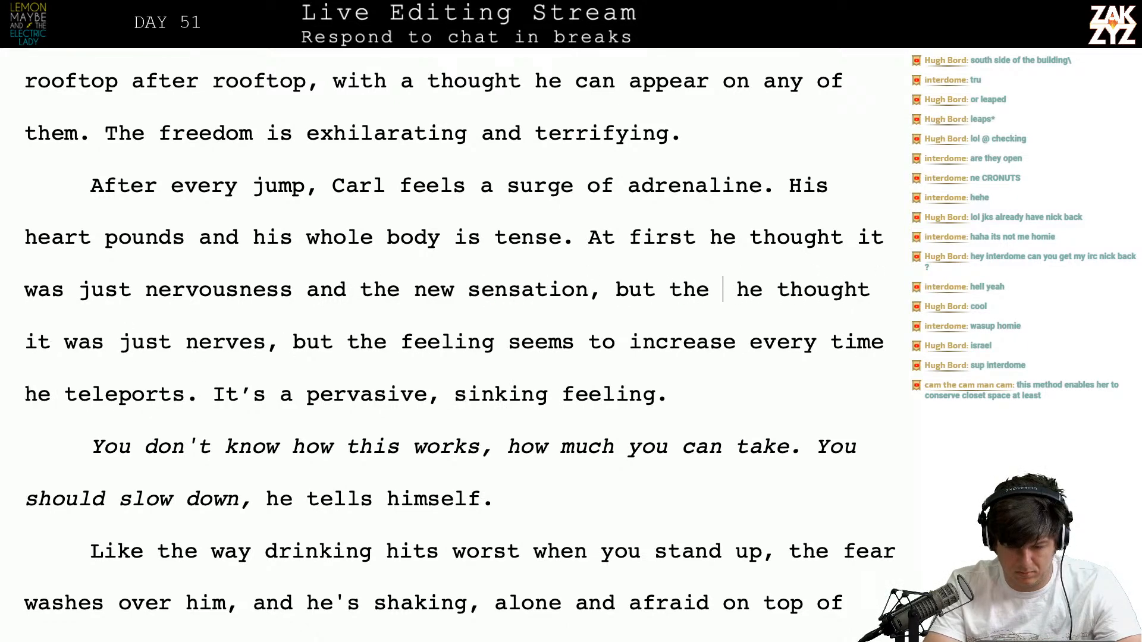
{"action": "type", "text": "he feeling inc"}
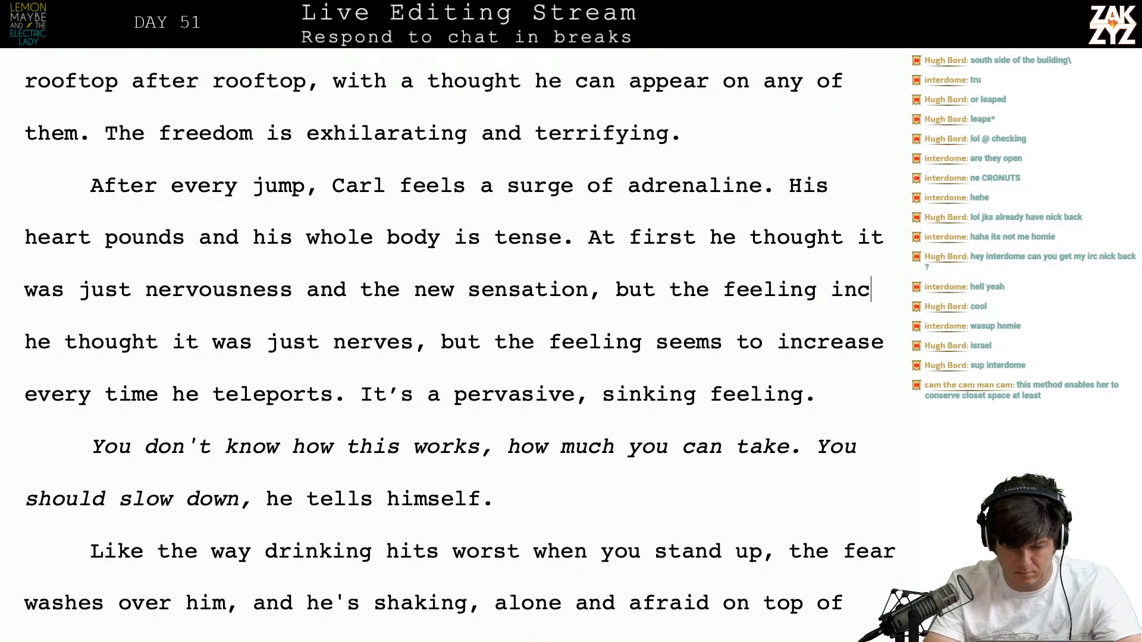
{"action": "type", "text": "reases with every tee"}
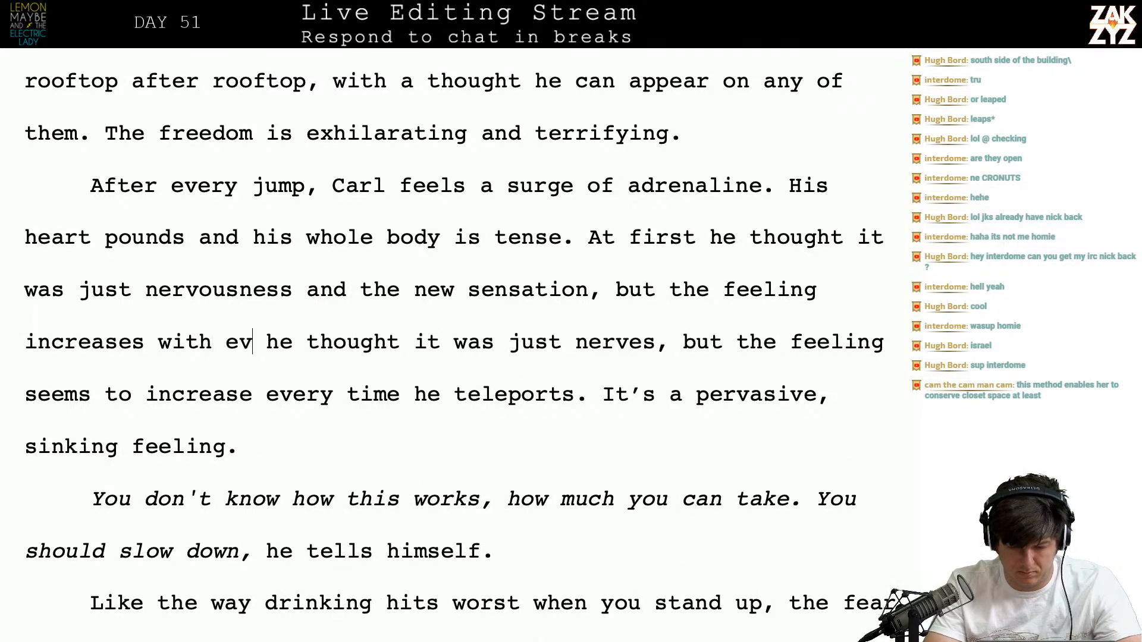
{"action": "key", "text": "BackSpace"}
{"action": "key", "text": "BackSpace"}
{"action": "key", "text": "BackSpace"}
{"action": "key", "text": "BackSpace"}
{"action": "key", "text": "BackSpace"}
{"action": "key", "text": "BackSpace"}
{"action": "key", "text": "BackSpace"}
{"action": "key", "text": "BackSpace"}
{"action": "key", "text": "BackSpace"}
{"action": "key", "text": "BackSpace"}
{"action": "key", "text": "BackSpace"}
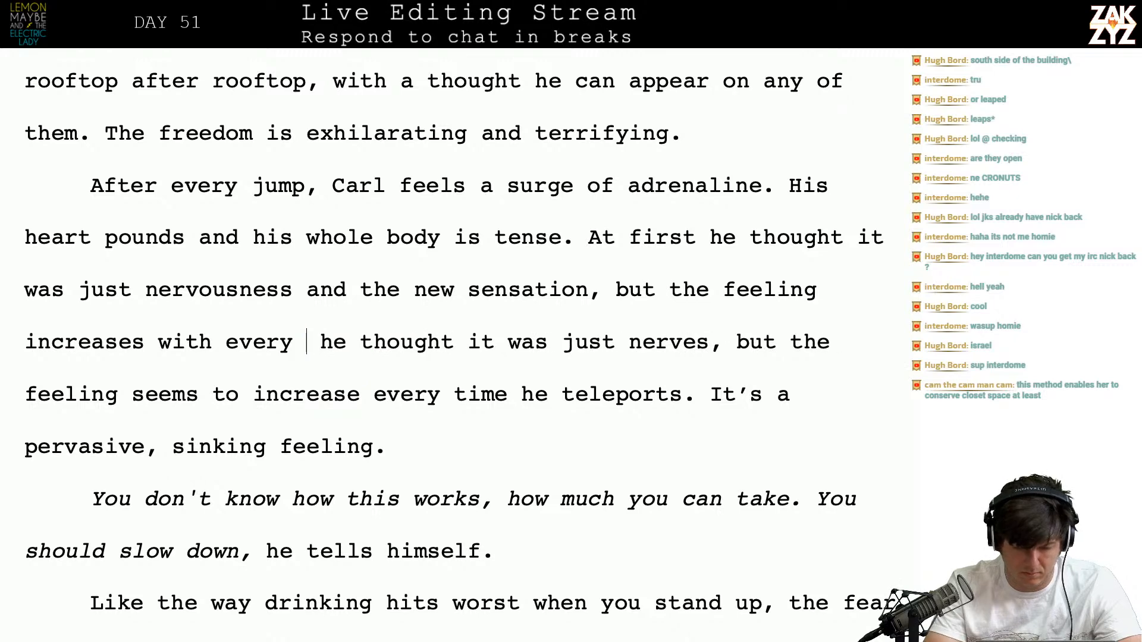
{"action": "key", "text": "BackSpace"}
{"action": "key", "text": "BackSpace"}
{"action": "key", "text": "BackSpace"}
{"action": "type", "text": "every time he t"}
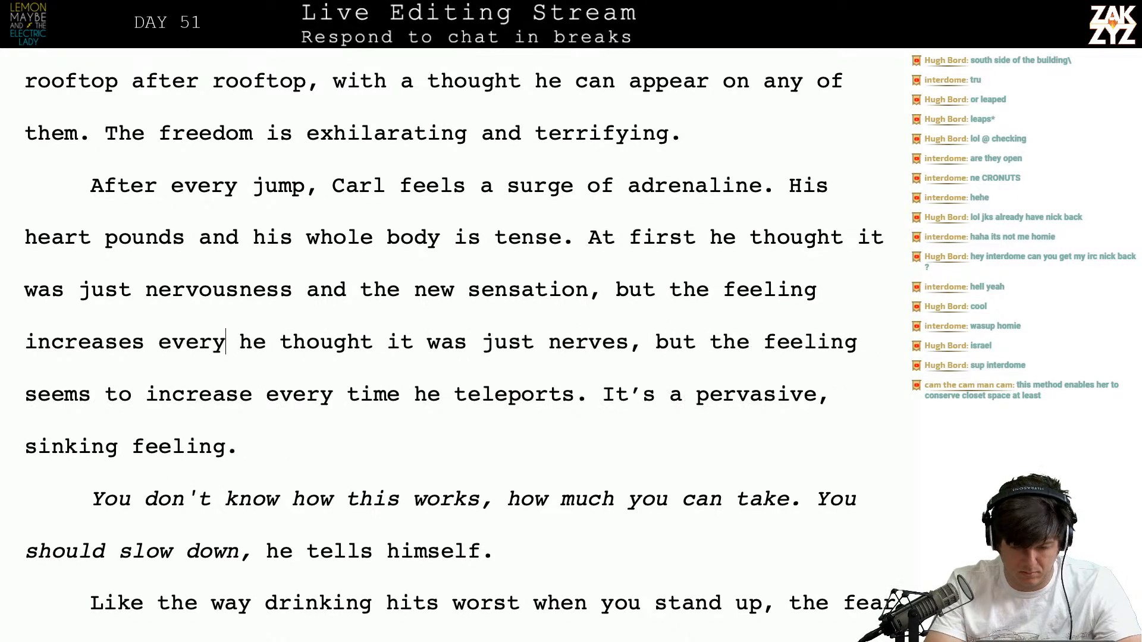
{"action": "type", "text": "eleporte"}
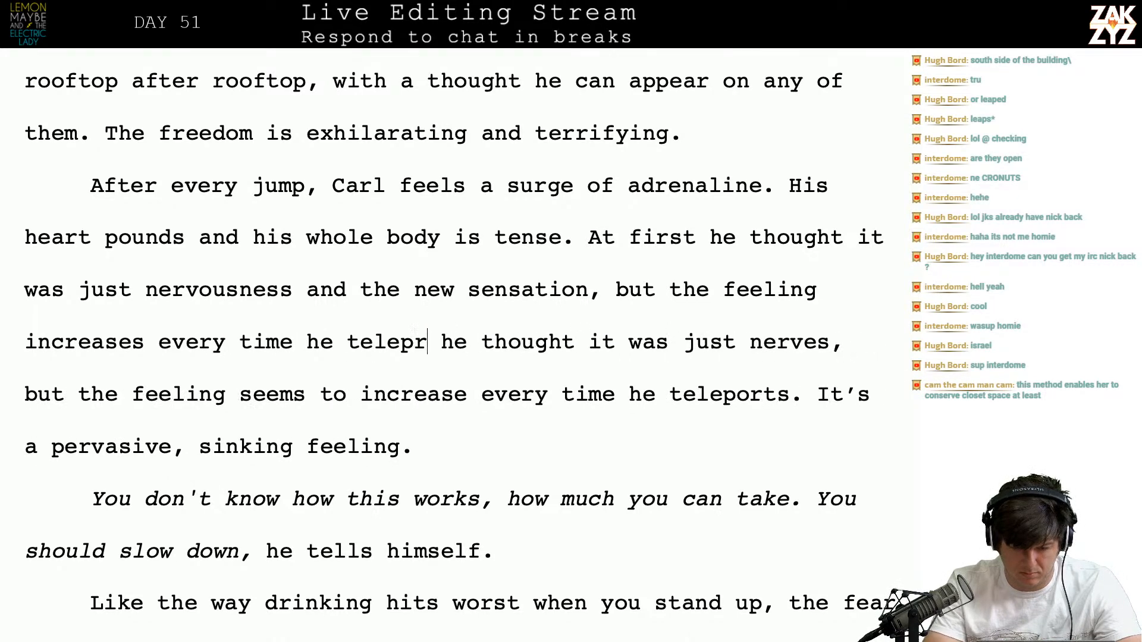
{"action": "type", "text": "s."}
Delete the superseded text "he thought it was just nerves, but the feeling seems to increase every time he teleports."
{"action": "key", "text": "shift+Down"}
{"action": "key", "text": "shift+Right"}
{"action": "key", "text": "shift+Right"}
{"action": "key", "text": "shift+Right"}
{"action": "key", "text": "shift+Right"}
{"action": "key", "text": "shift+Right"}
{"action": "key", "text": "shift+Right"}
{"action": "key", "text": "shift+Right"}
{"action": "key", "text": "shift+Right"}
{"action": "key", "text": "shift+Right"}
{"action": "key", "text": "shift+Right"}
{"action": "key", "text": "shift+Right"}
{"action": "key", "text": "shift+Right"}
{"action": "key", "text": "shift+Right"}
{"action": "key", "text": "shift+Right"}
{"action": "key", "text": "shift+Right"}
{"action": "key", "text": "shift+Right"}
{"action": "key", "text": "shift+Right"}
{"action": "key", "text": "shift+Right"}
{"action": "key", "text": "shift+Right"}
{"action": "key", "text": "shift+Right"}
{"action": "key", "text": "shift+Right"}
{"action": "key", "text": "shift+Right"}
{"action": "key", "text": "shift+Right"}
{"action": "key", "text": "shift+Right"}
{"action": "key", "text": "shift+Right"}
{"action": "key", "text": "shift+Right"}
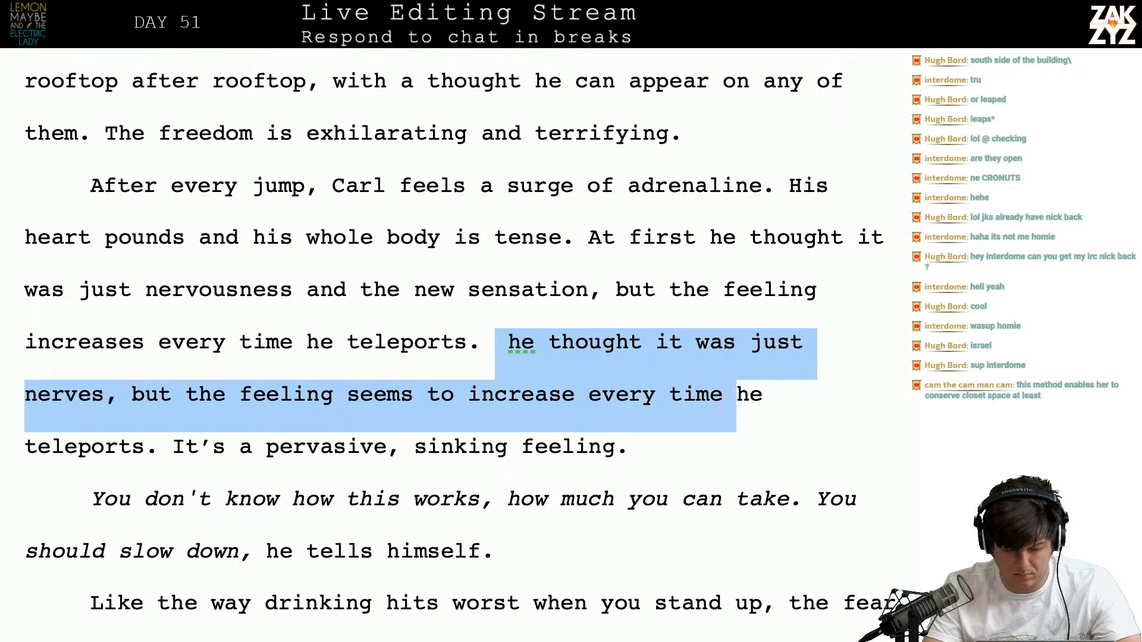
{"action": "key", "text": "shift+Right"}
{"action": "key", "text": "shift+Right"}
{"action": "key", "text": "BackSpace"}
Replace the word "feeling" at the end of the "pervasive, sinking" sentence with "unease"
{"action": "key", "text": "Right"}
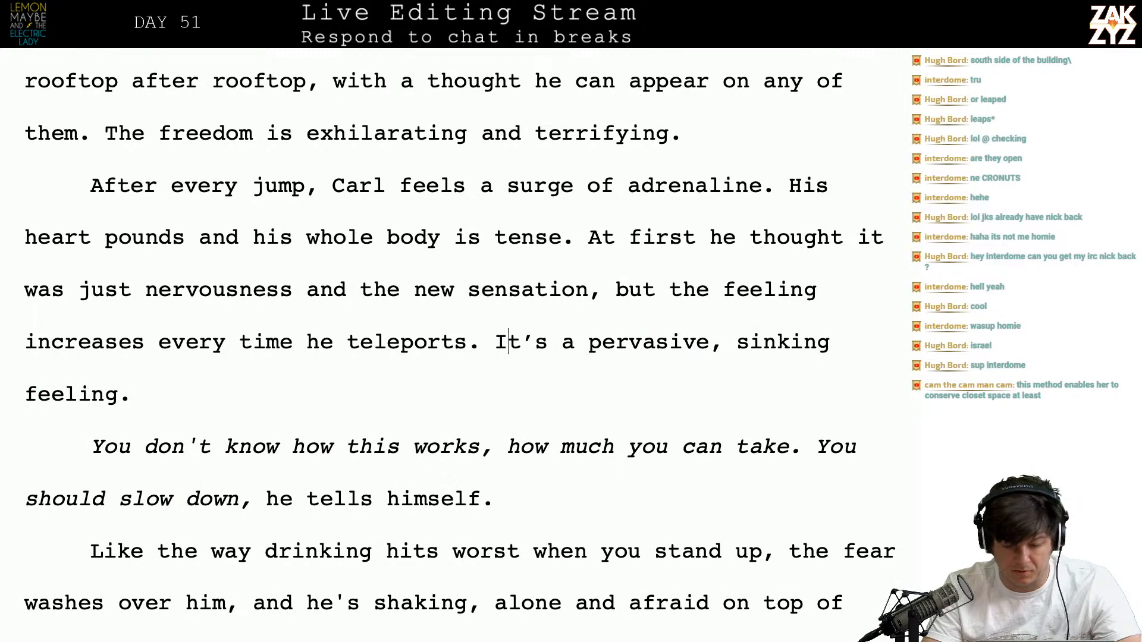
{"action": "key", "text": "BackSpace"}
{"action": "key", "text": "BackSpace"}
{"action": "key", "text": "BackSpace"}
{"action": "key", "text": "BackSpace"}
{"action": "key", "text": "BackSpace"}
{"action": "key", "text": "BackSpace"}
{"action": "key", "text": "BackSpace"}
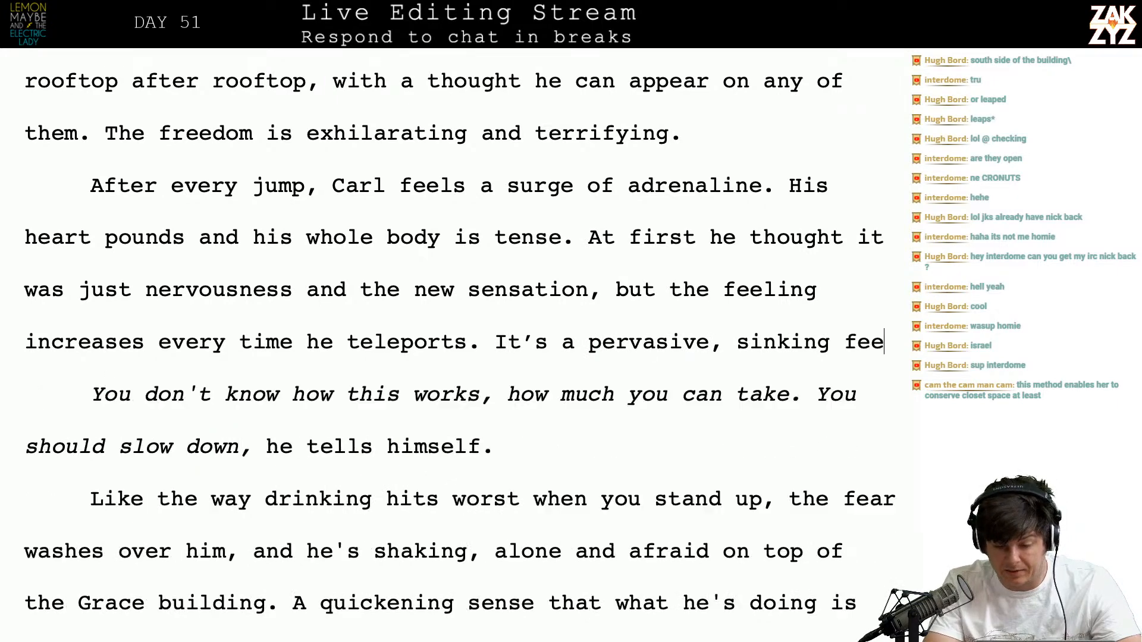
{"action": "type", "text": "e"}
{"action": "type", "text": "une"}
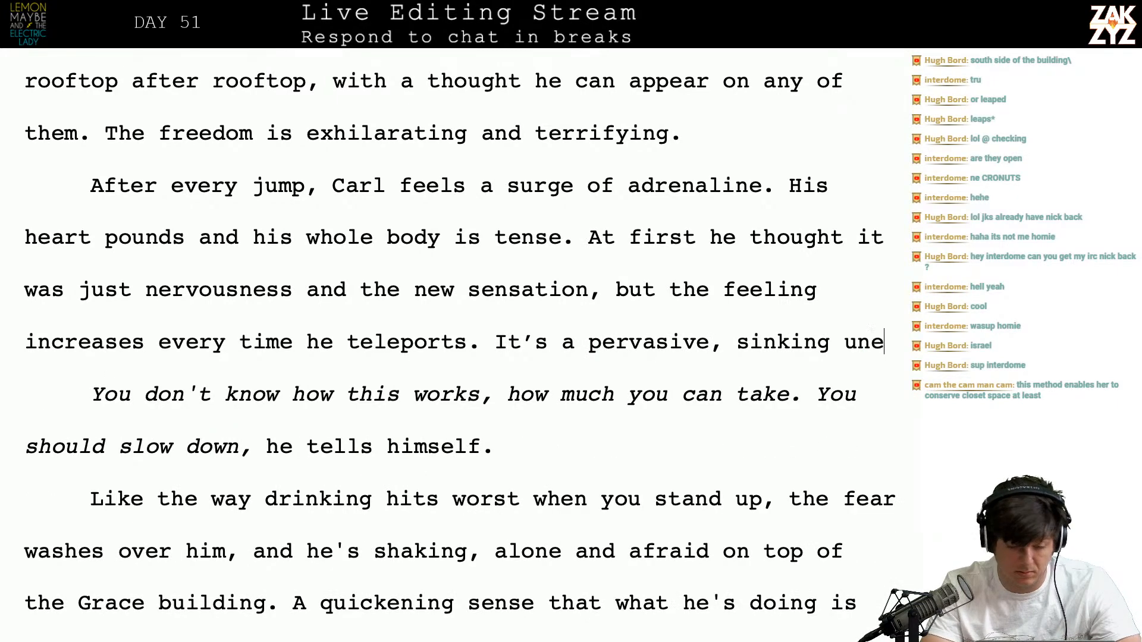
{"action": "type", "text": "sas"}
{"action": "key", "text": "BackSpace"}
{"action": "key", "text": "BackSpace"}
{"action": "key", "text": "BackSpace"}
{"action": "type", "text": "ase."}
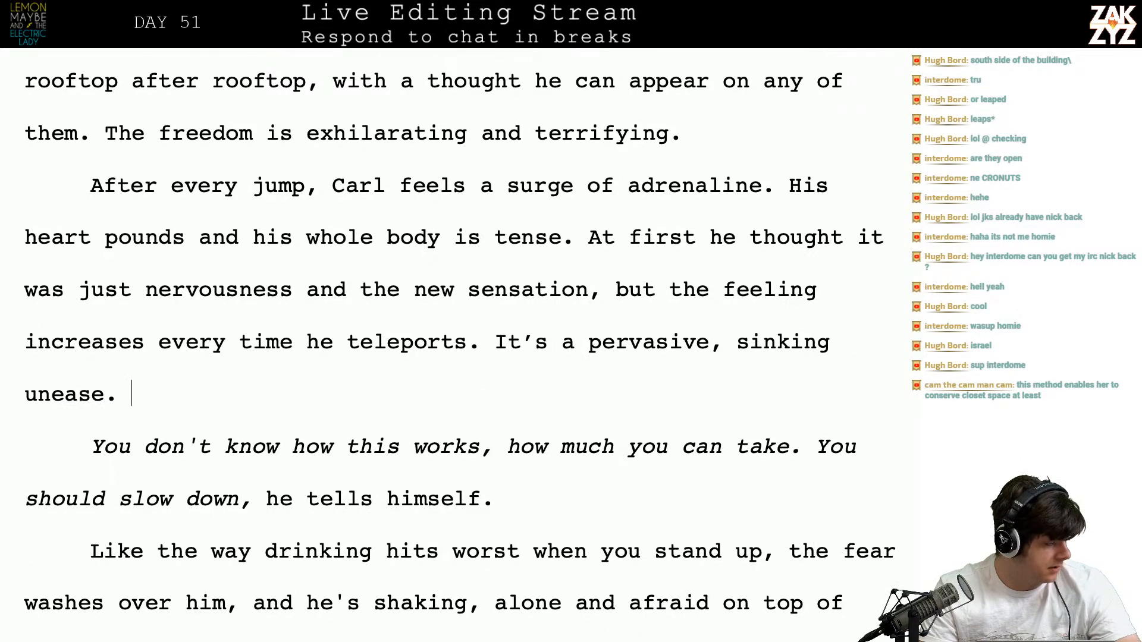
After "Street and Bryant Park.", insert the sentence "He's surprised they've already got the ice skating rink set up."
{"action": "scroll", "coordinate": [452, 339], "scroll_direction": "up", "scroll_amount": 2}
{"action": "scroll", "coordinate": [452, 339], "scroll_direction": "up", "scroll_amount": 2}
{"action": "scroll", "coordinate": [452, 339], "scroll_direction": "up", "scroll_amount": 3}
{"action": "scroll", "coordinate": [452, 339], "scroll_direction": "up", "scroll_amount": 3}
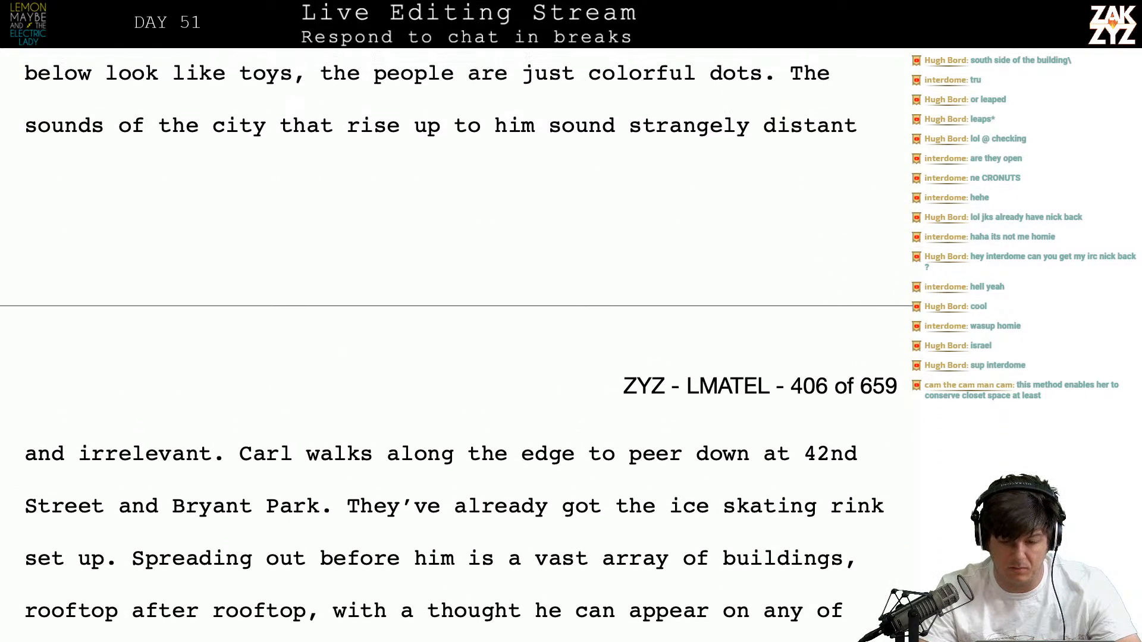
{"action": "scroll", "coordinate": [452, 339], "scroll_direction": "down", "scroll_amount": 5}
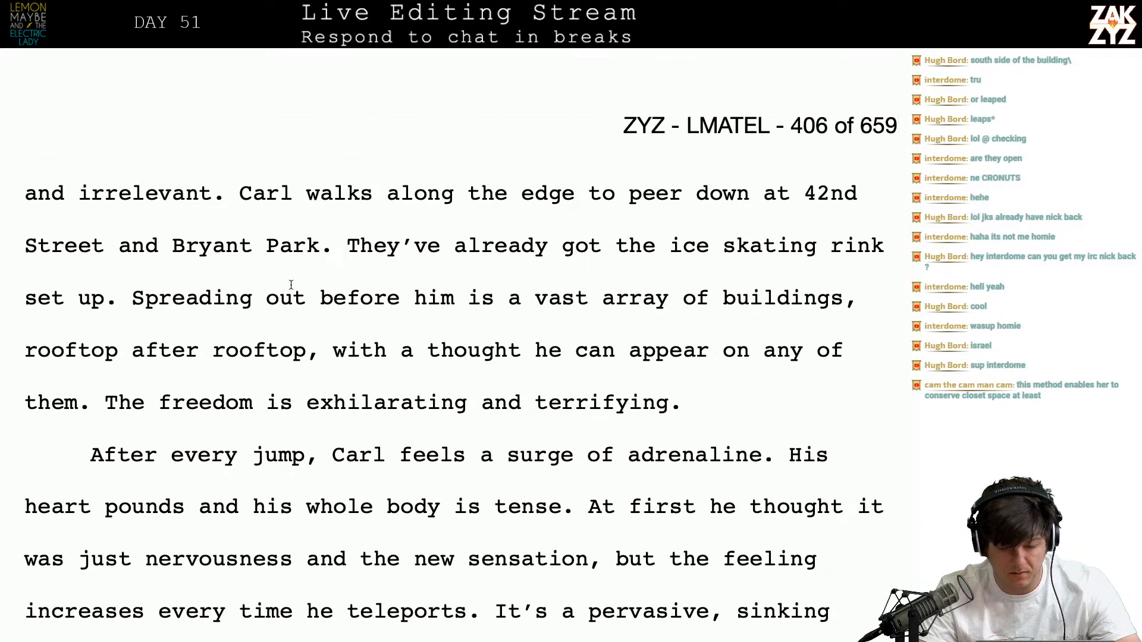
{"action": "scroll", "coordinate": [479, 291], "scroll_direction": "down", "scroll_amount": 1}
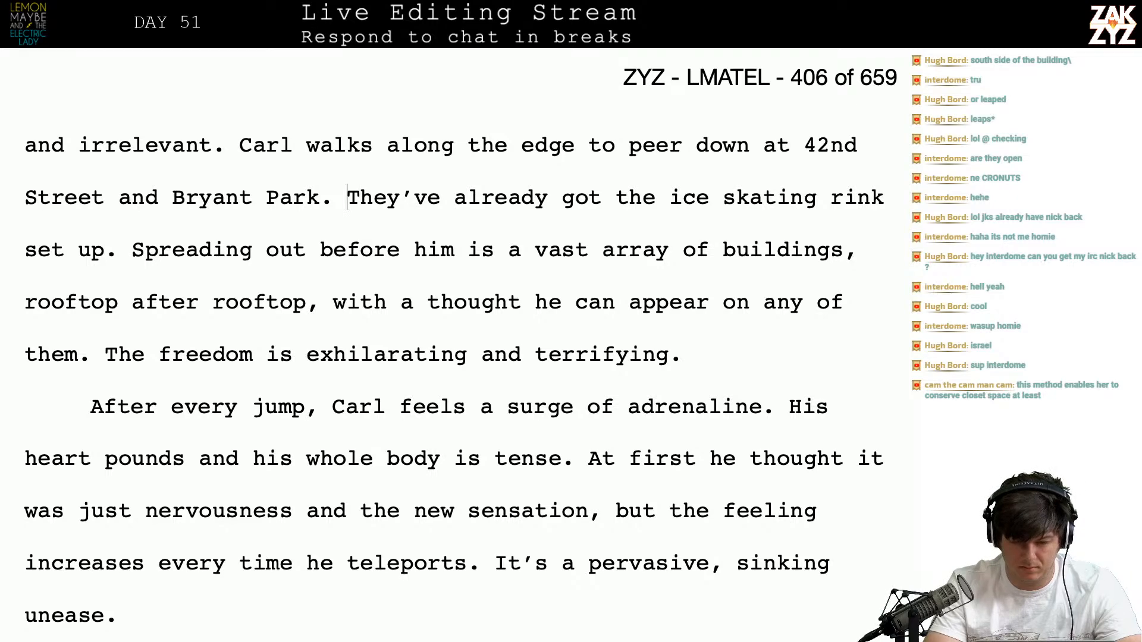
{"action": "type", "text": "He's "}
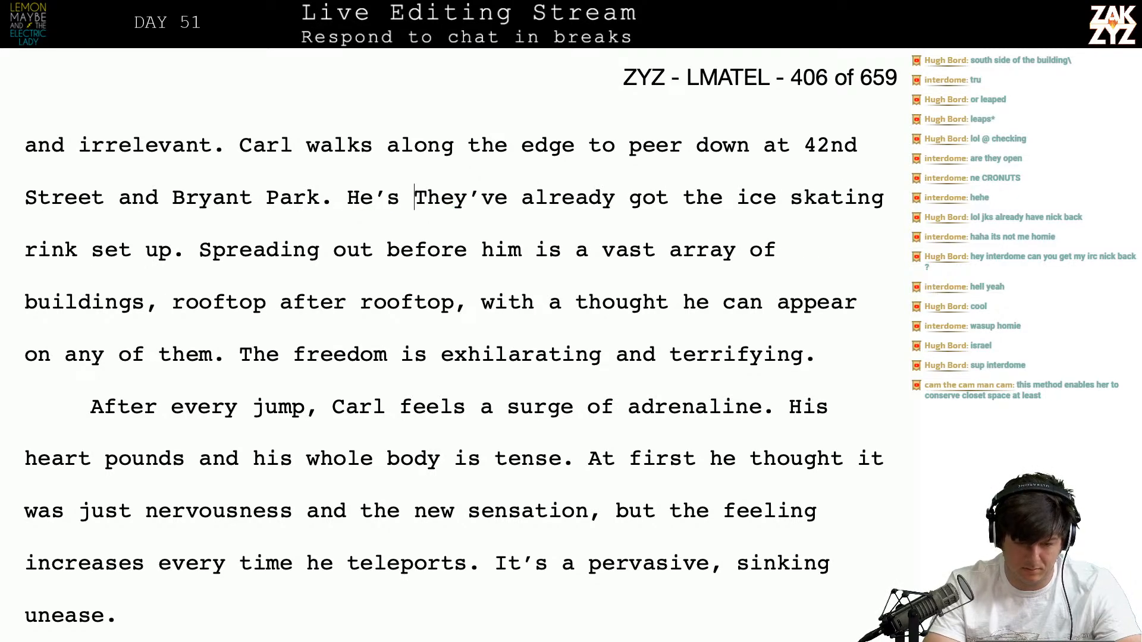
{"action": "type", "text": "surprised t"}
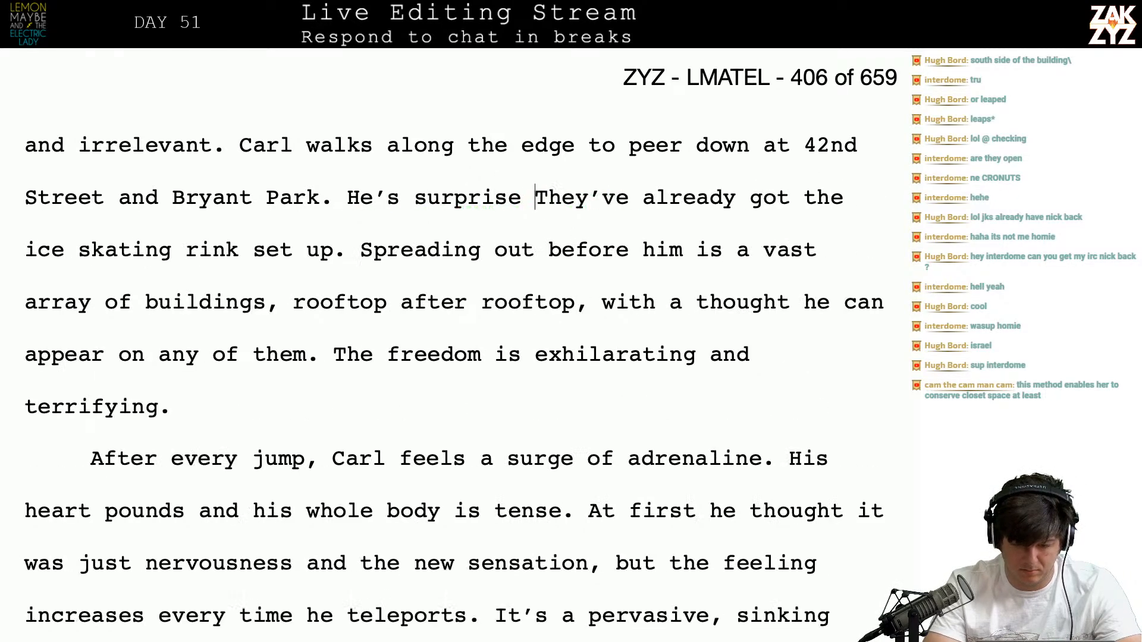
{"action": "type", "text": "hey've al"}
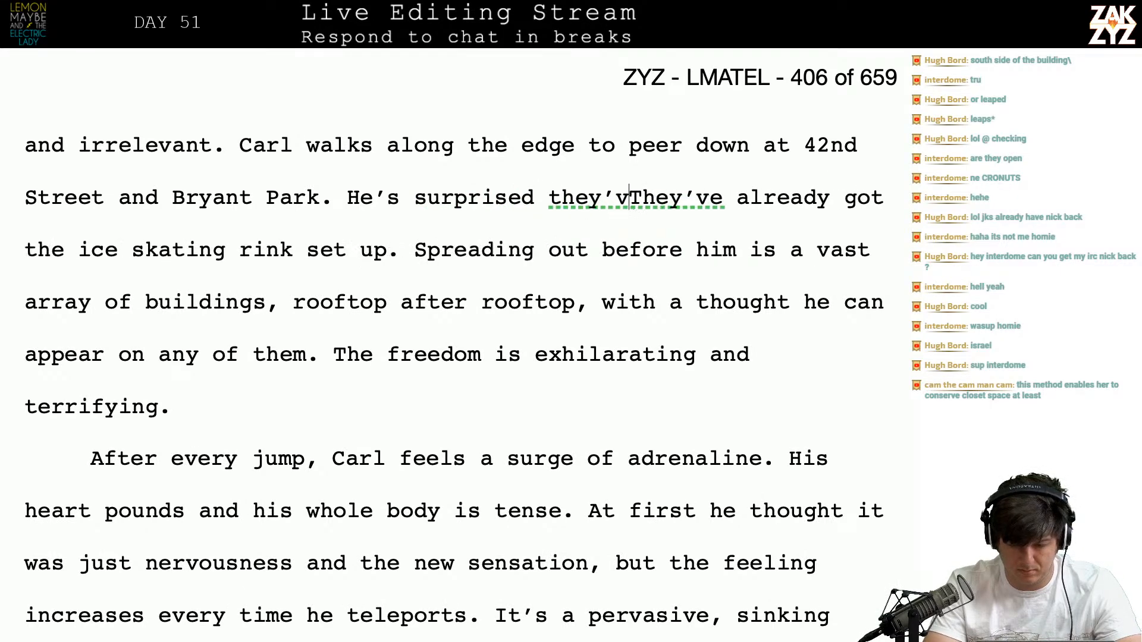
{"action": "type", "text": "ready got the ice"}
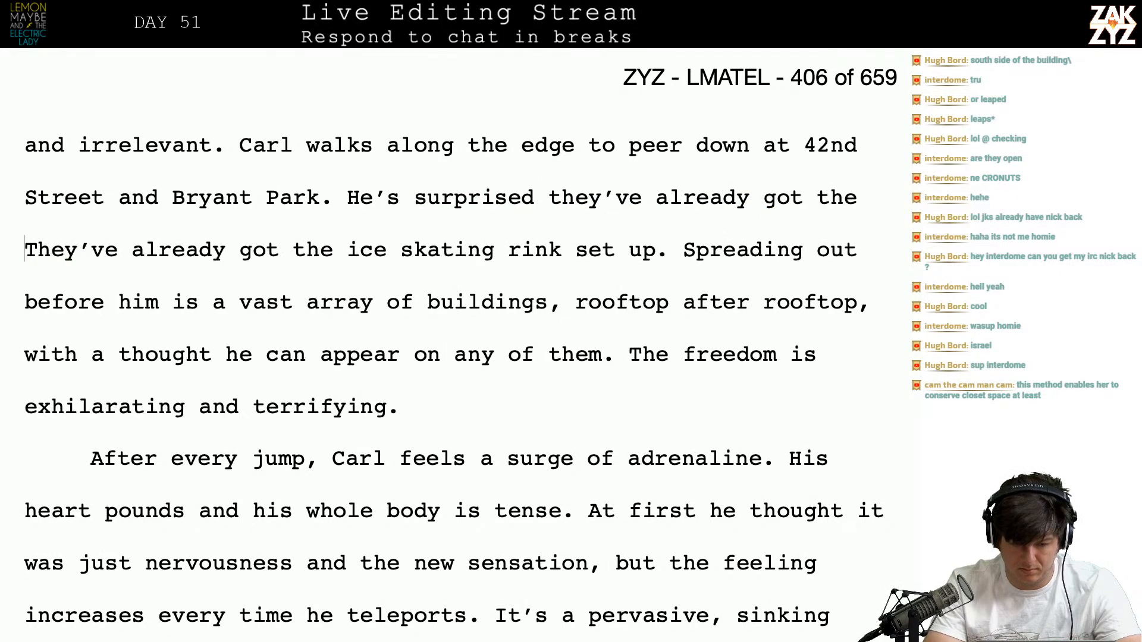
{"action": "type", "text": " skating rink s"}
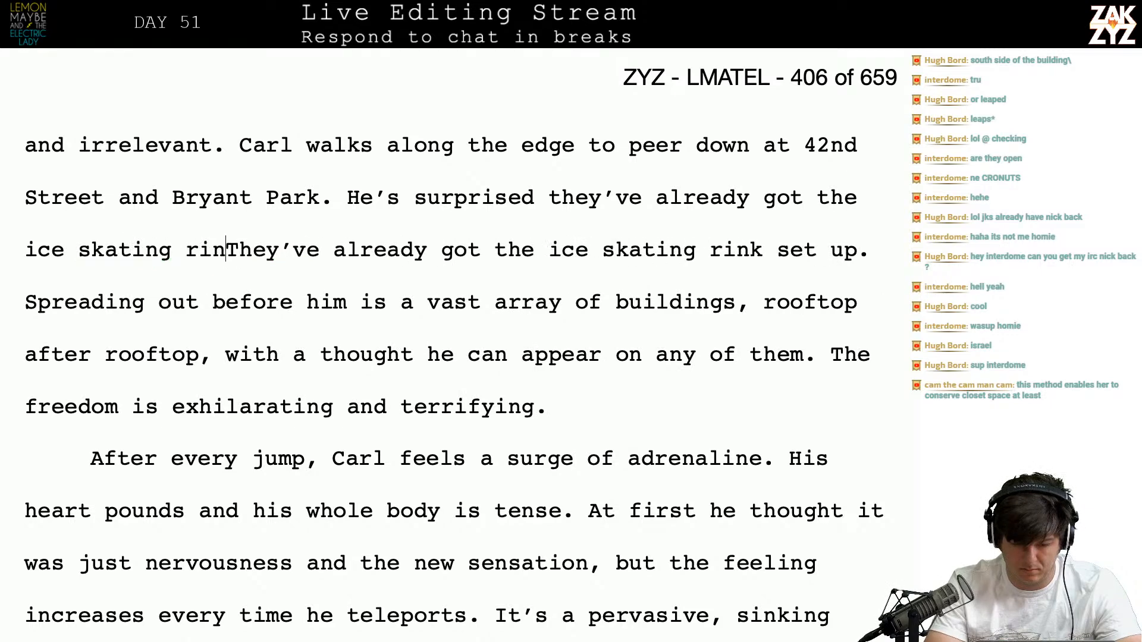
{"action": "type", "text": "et up."}
Delete the old wording "They've already got the ice skating rink set up" that follows the new sentence
{"action": "key", "text": "shift+Down"}
{"action": "key", "text": "shift+Left"}
{"action": "key", "text": "shift+Left"}
{"action": "key", "text": "shift+Left"}
{"action": "key", "text": "shift+Left"}
{"action": "key", "text": "shift+Left"}
{"action": "key", "text": "shift+Left"}
{"action": "key", "text": "shift+Left"}
{"action": "key", "text": "shift+Left"}
{"action": "key", "text": "shift+Left"}
{"action": "key", "text": "shift+Left"}
{"action": "key", "text": "shift+Left"}
{"action": "key", "text": "shift+Left"}
{"action": "key", "text": "shift+Left"}
{"action": "key", "text": "shift+Left"}
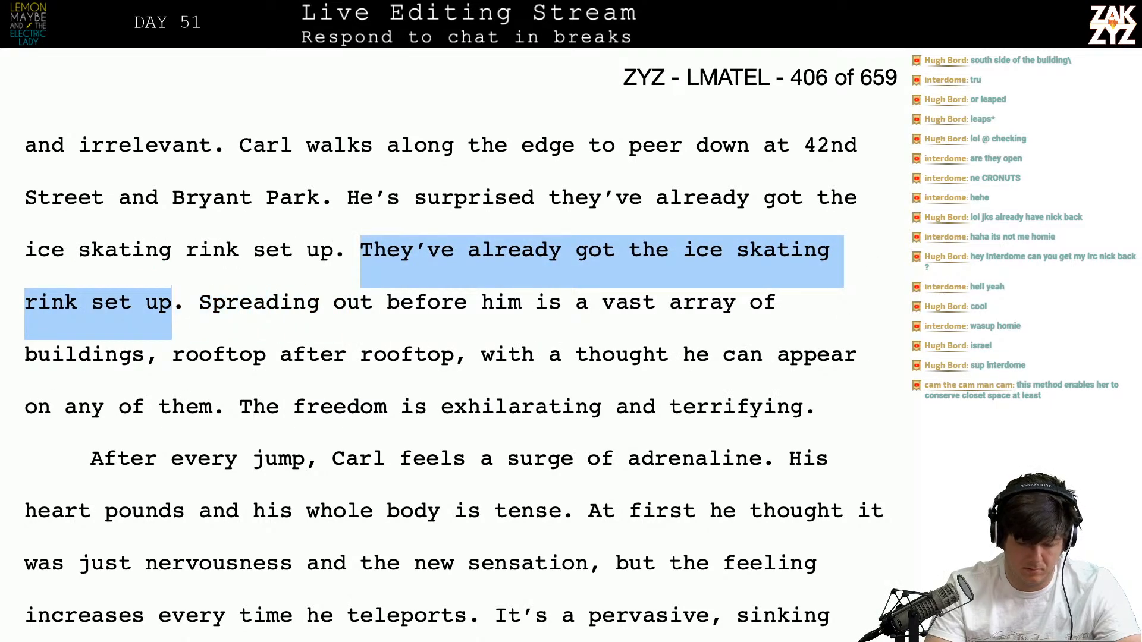
{"action": "key", "text": "BackSpace"}
Remove the selected duplicate sentence about the ice skating rink and change the period after "set up" to a comma
{"action": "key", "text": "BackSpace"}
{"action": "key", "text": "BackSpace"}
{"action": "type", "text": ", but"}
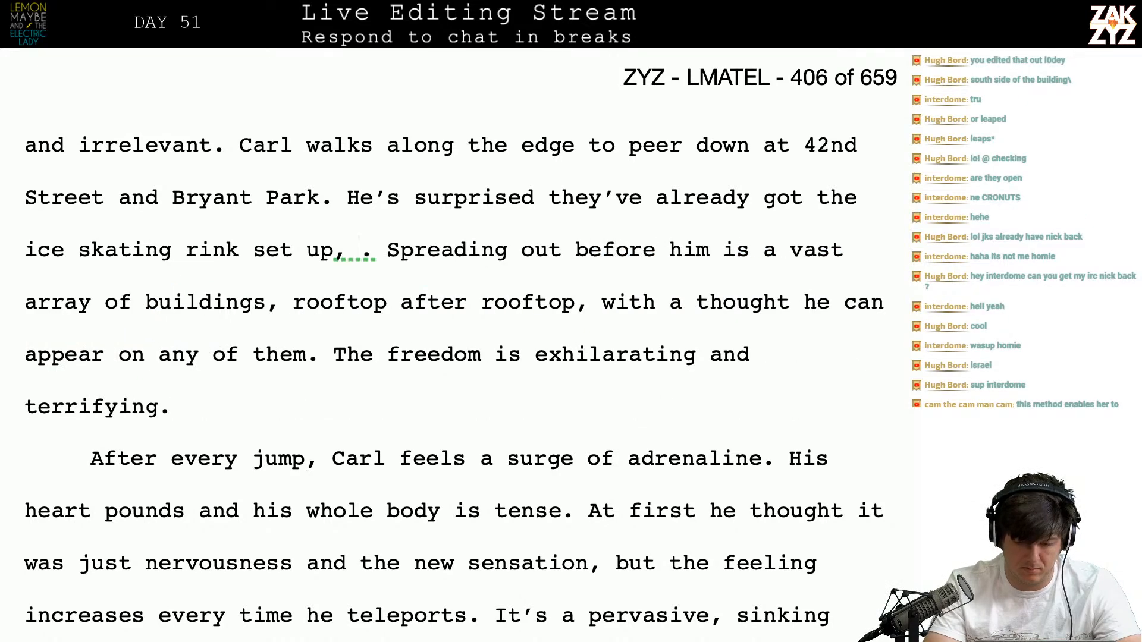
{"action": "type", "text": " the feeli"}
{"action": "key", "text": "BackSpace"}
{"action": "key", "text": "BackSpace"}
{"action": "key", "text": "BackSpace"}
{"action": "key", "text": "BackSpace"}
{"action": "key", "text": "BackSpace"}
{"action": "key", "text": "BackSpace"}
{"action": "type", "text": "it's too a"}
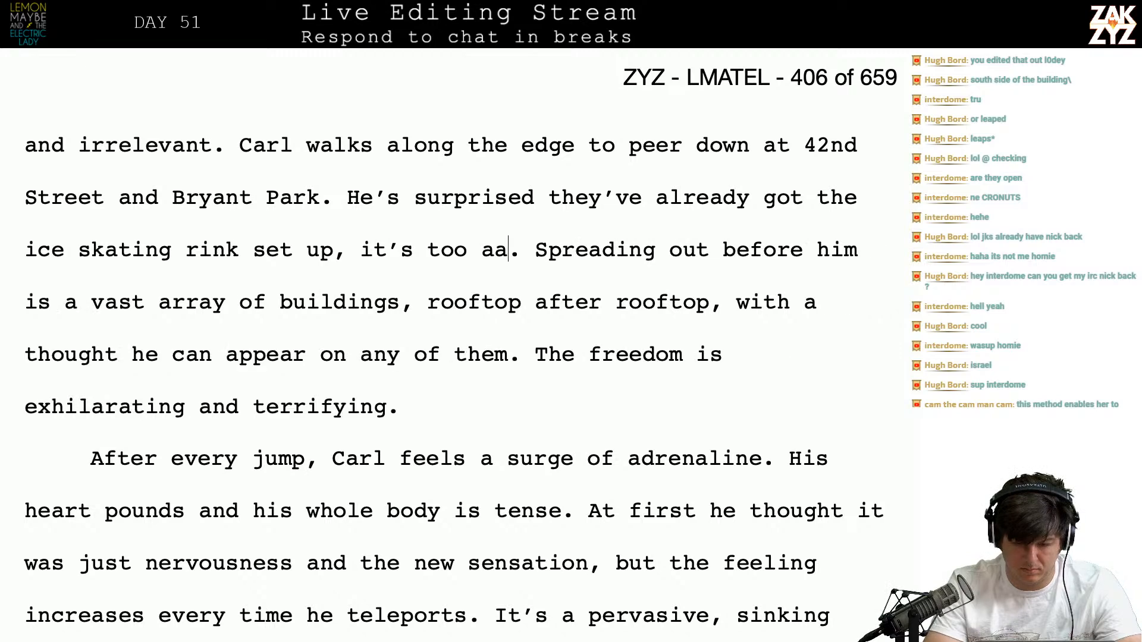
{"action": "type", "text": "arly for anyot"}
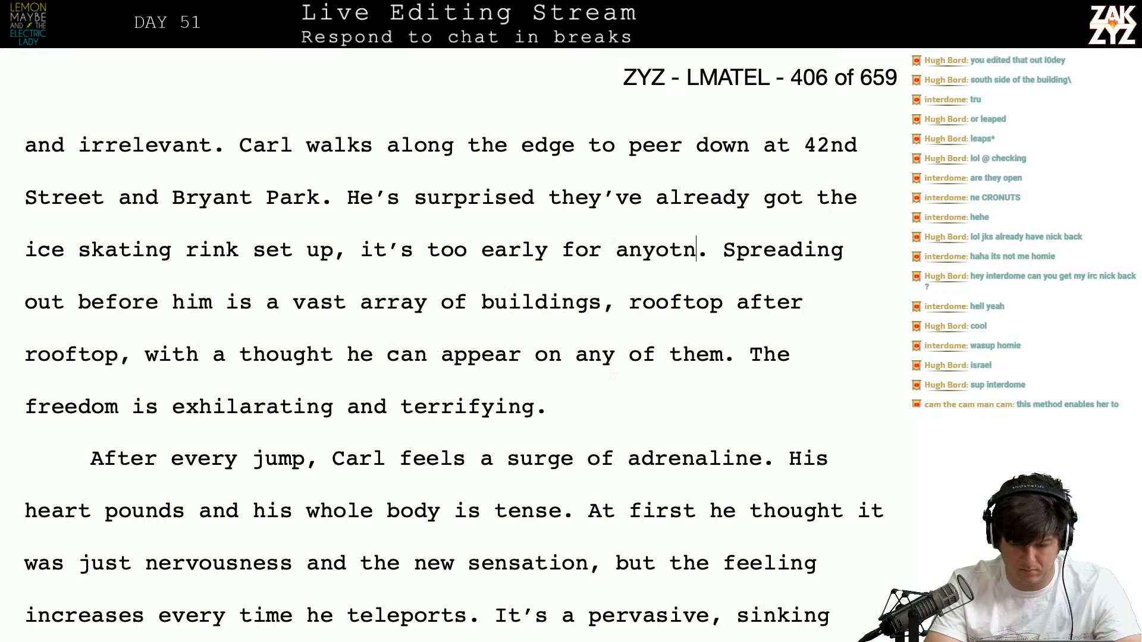
{"action": "key", "text": "BackSpace"}
{"action": "type", "text": "ne to be"}
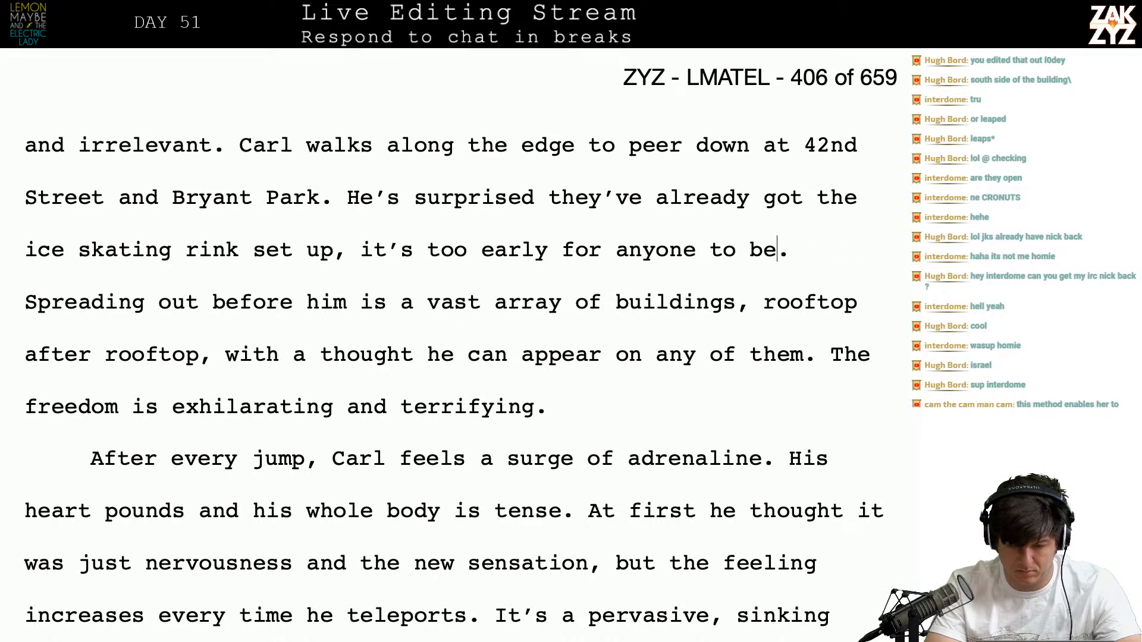
{"action": "key", "text": "BackSpace"}
{"action": "key", "text": "BackSpace"}
{"action": "key", "text": "BackSpace"}
{"action": "key", "text": "BackSpace"}
{"action": "key", "text": "BackSpace"}
{"action": "key", "text": "BackSpace"}
{"action": "key", "text": "BackSpace"}
{"action": "key", "text": "BackSpace"}
{"action": "key", "text": "BackSpace"}
{"action": "key", "text": "BackSpace"}
{"action": "key", "text": "BackSpace"}
{"action": "key", "text": "BackSpace"}
{"action": "key", "text": "BackSpace"}
{"action": "key", "text": "BackSpace"}
{"action": "key", "text": "BackSpace"}
{"action": "key", "text": "BackSpace"}
{"action": "key", "text": "BackSpace"}
{"action": "key", "text": "BackSpace"}
{"action": "key", "text": "BackSpace"}
{"action": "key", "text": "BackSpace"}
{"action": "key", "text": "BackSpace"}
{"action": "key", "text": "BackSpace"}
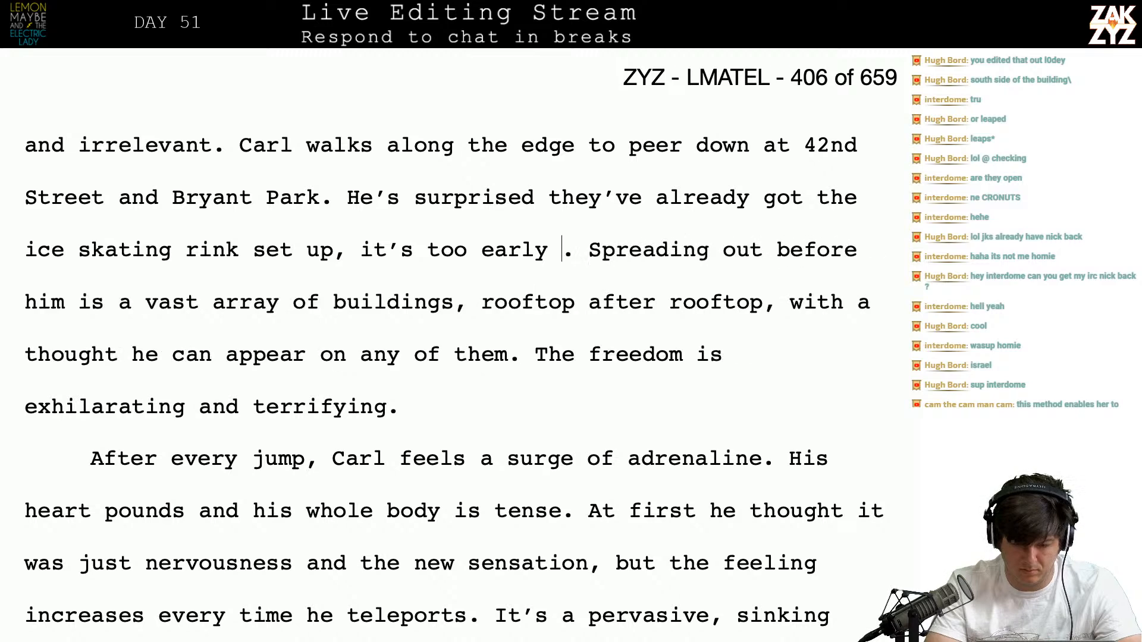
Continue the ice skating rink sentence after "set up," with "he looks for skaters but it's too early"
{"action": "type", "text": "he looks for s"}
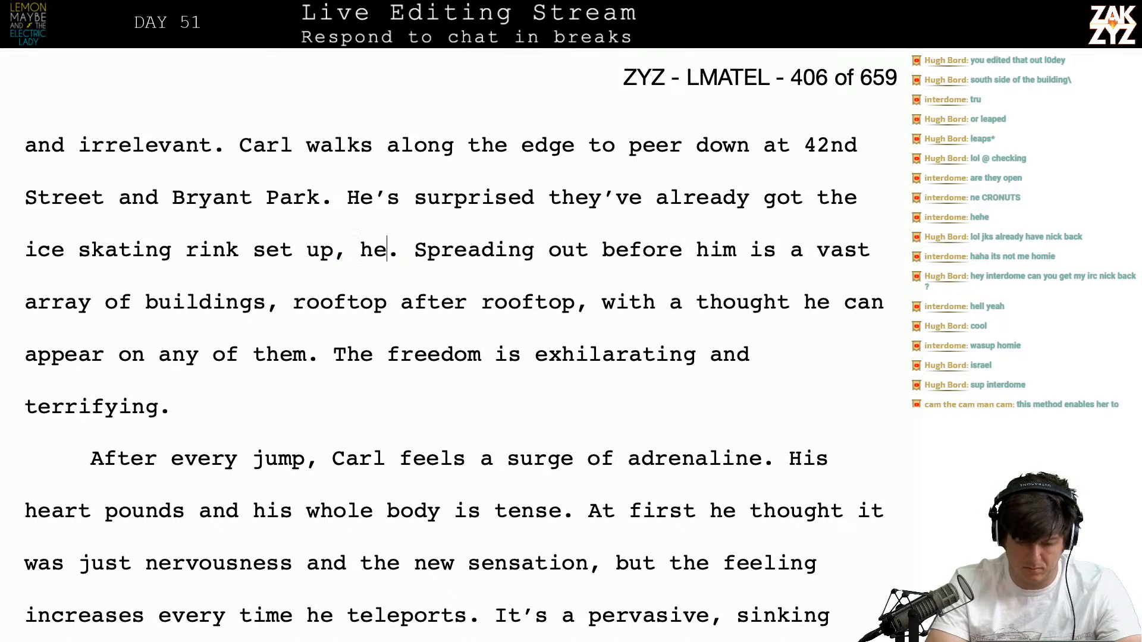
{"action": "type", "text": "katers but it's "}
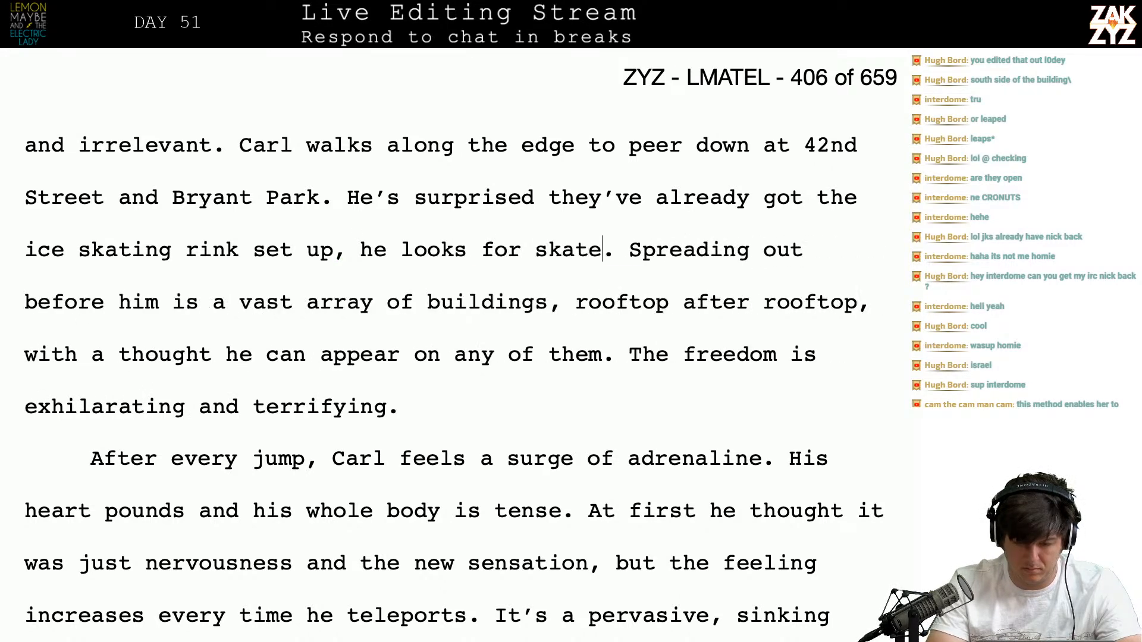
{"action": "type", "text": "too early"}
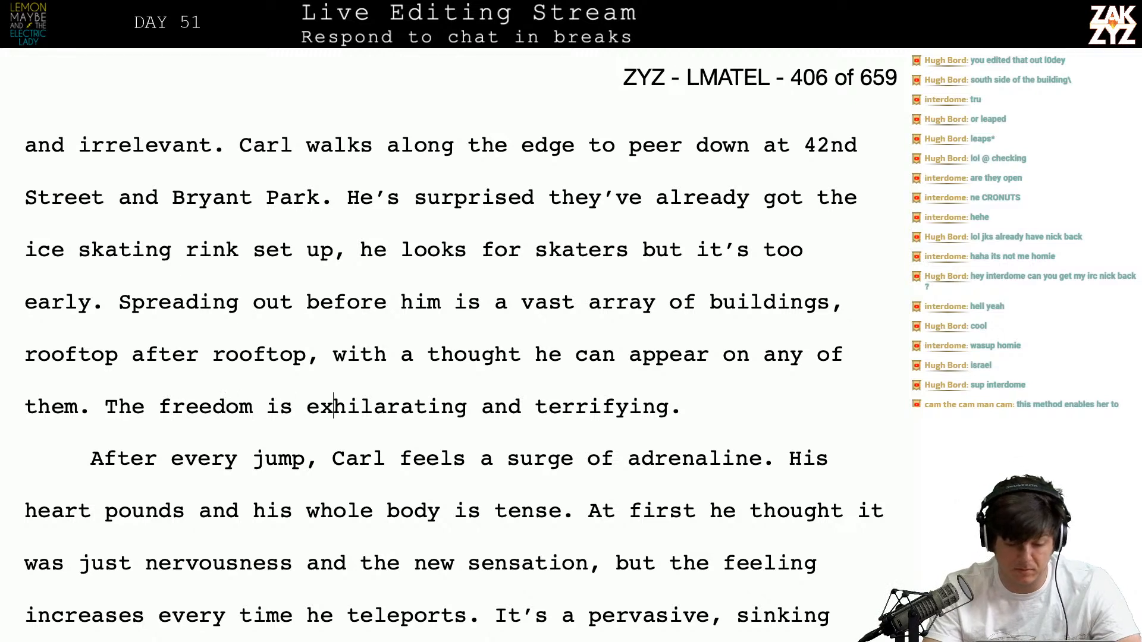
Replace "rooftop after rooftop, with" after "a vast array of buildings," with "thousands of rooftops. With"
{"action": "key", "text": "BackSpace"}
{"action": "key", "text": "BackSpace"}
{"action": "key", "text": "BackSpace"}
{"action": "key", "text": "BackSpace"}
{"action": "key", "text": "BackSpace"}
{"action": "key", "text": "BackSpace"}
{"action": "key", "text": "BackSpace"}
{"action": "key", "text": "BackSpace"}
{"action": "key", "text": "BackSpace"}
{"action": "key", "text": "BackSpace"}
{"action": "key", "text": "BackSpace"}
{"action": "key", "text": "BackSpace"}
{"action": "key", "text": "BackSpace"}
{"action": "key", "text": "BackSpace"}
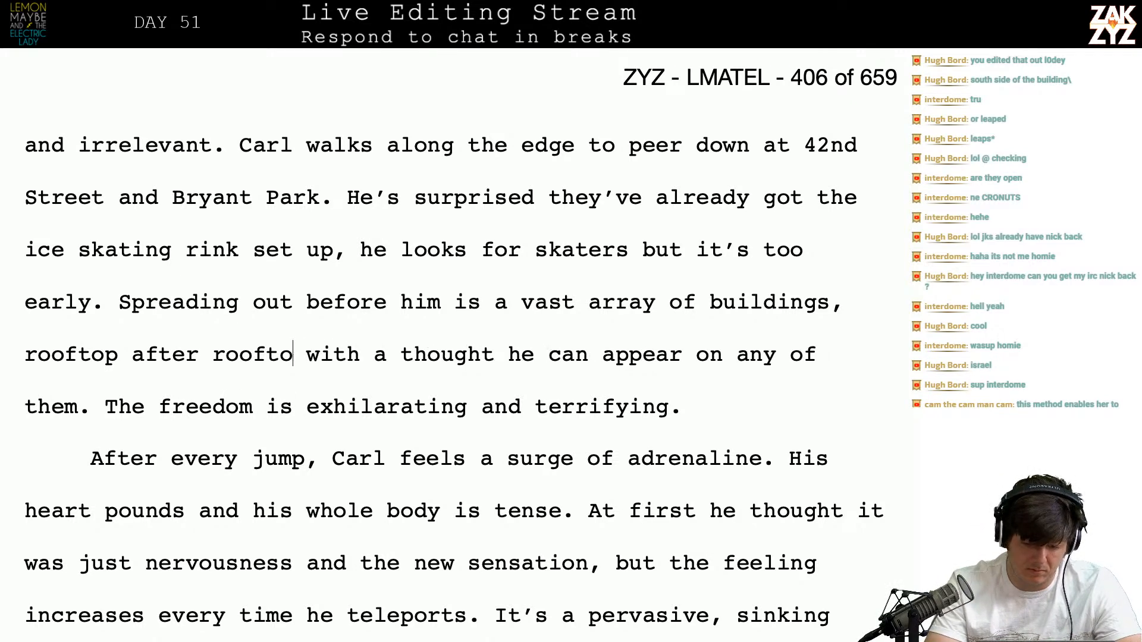
{"action": "key", "text": "BackSpace"}
{"action": "key", "text": "BackSpace"}
{"action": "key", "text": "BackSpace"}
{"action": "key", "text": "BackSpace"}
{"action": "key", "text": "BackSpace"}
{"action": "key", "text": "BackSpace"}
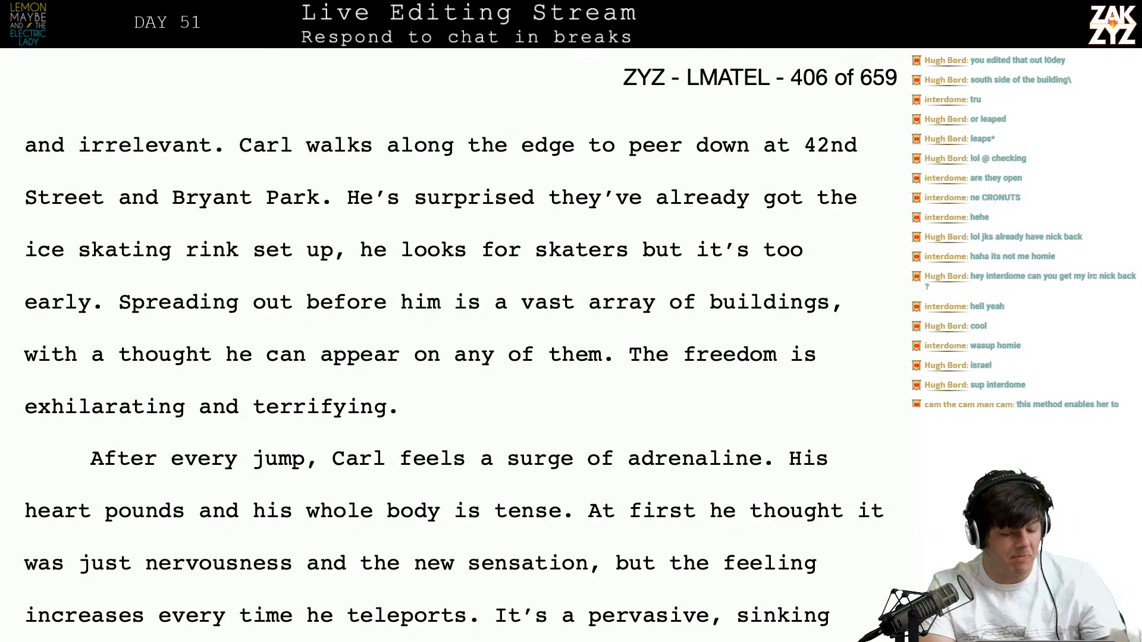
{"action": "type", "text": "th"}
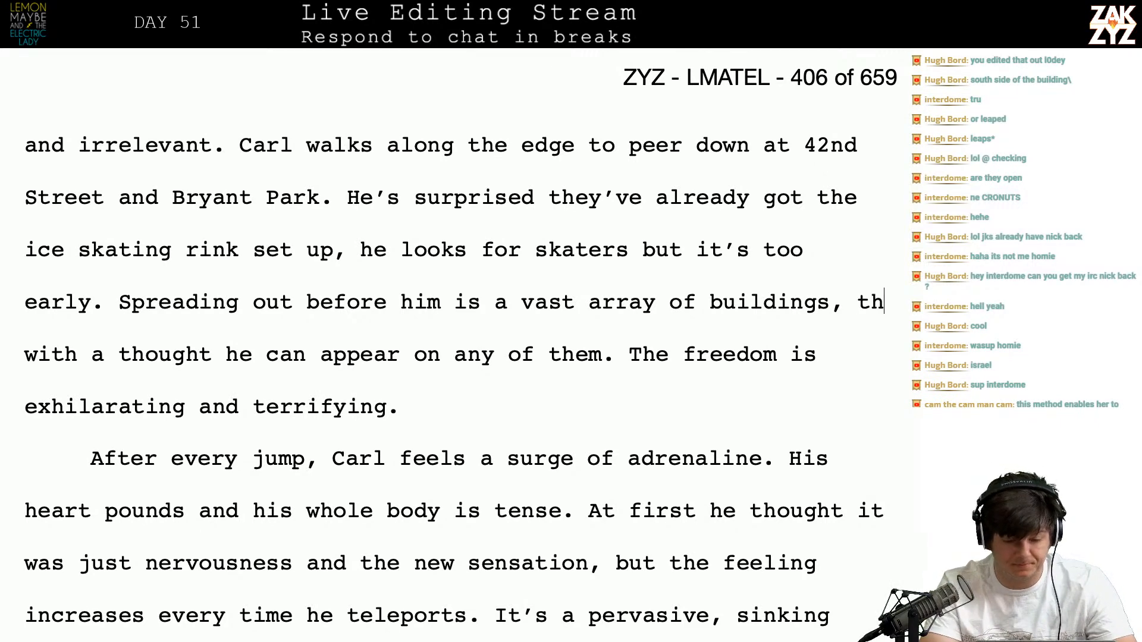
{"action": "type", "text": "ousands of roop with a thought he can appear on any of them."}
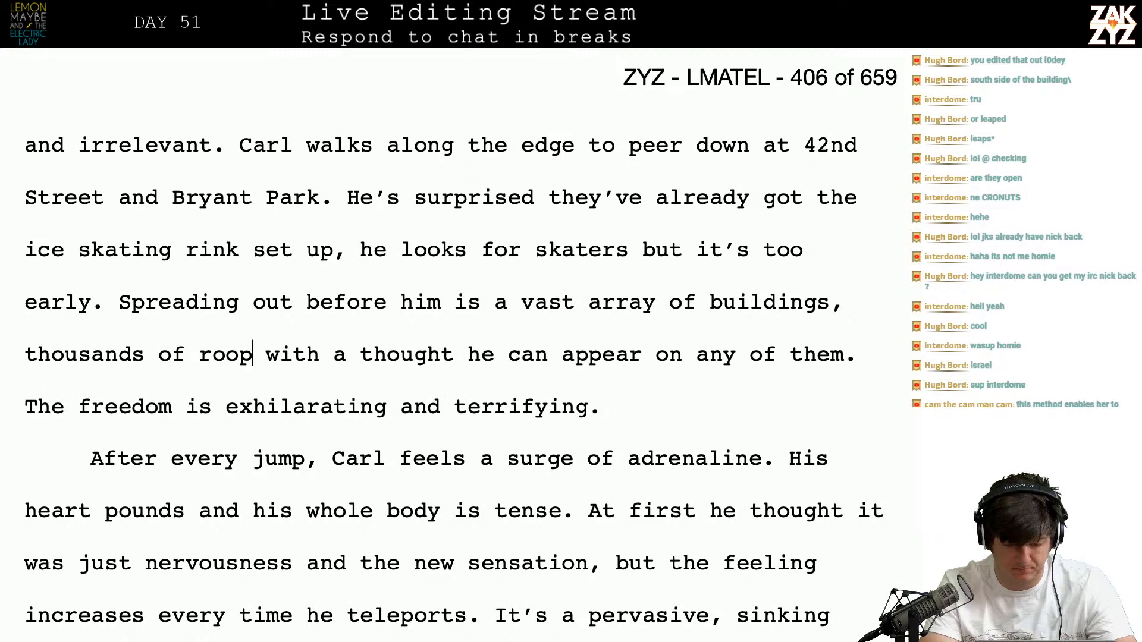
{"action": "key", "text": "BackSpace"}
{"action": "type", "text": "ftops."}
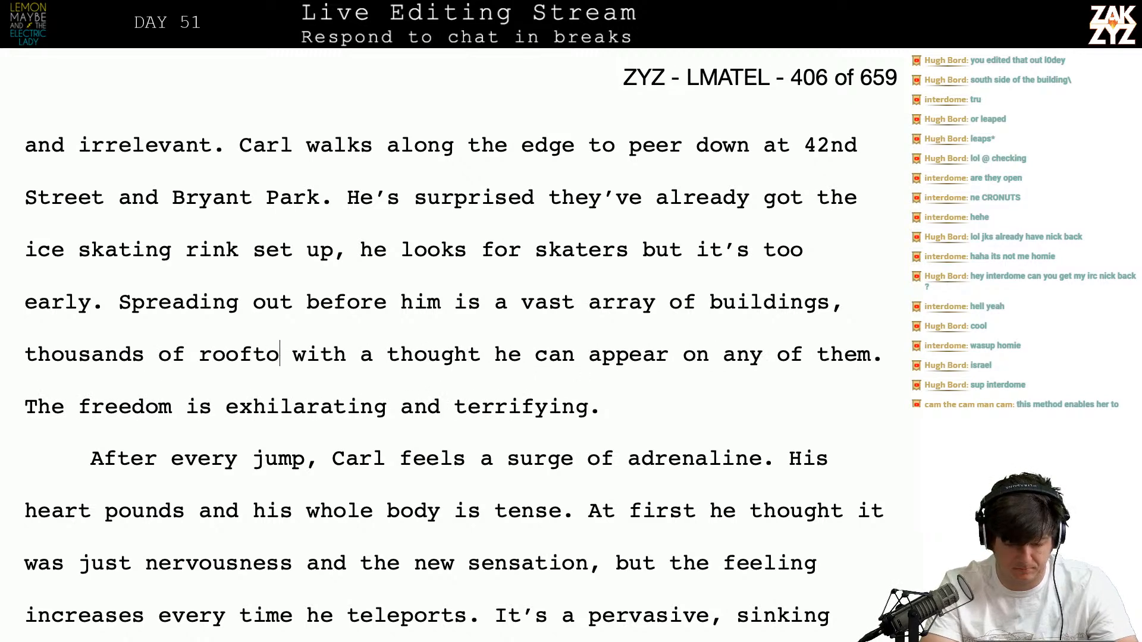
{"action": "key", "text": "shift+Right"}
{"action": "key", "text": "shift+Right"}
{"action": "type", "text": "W"}
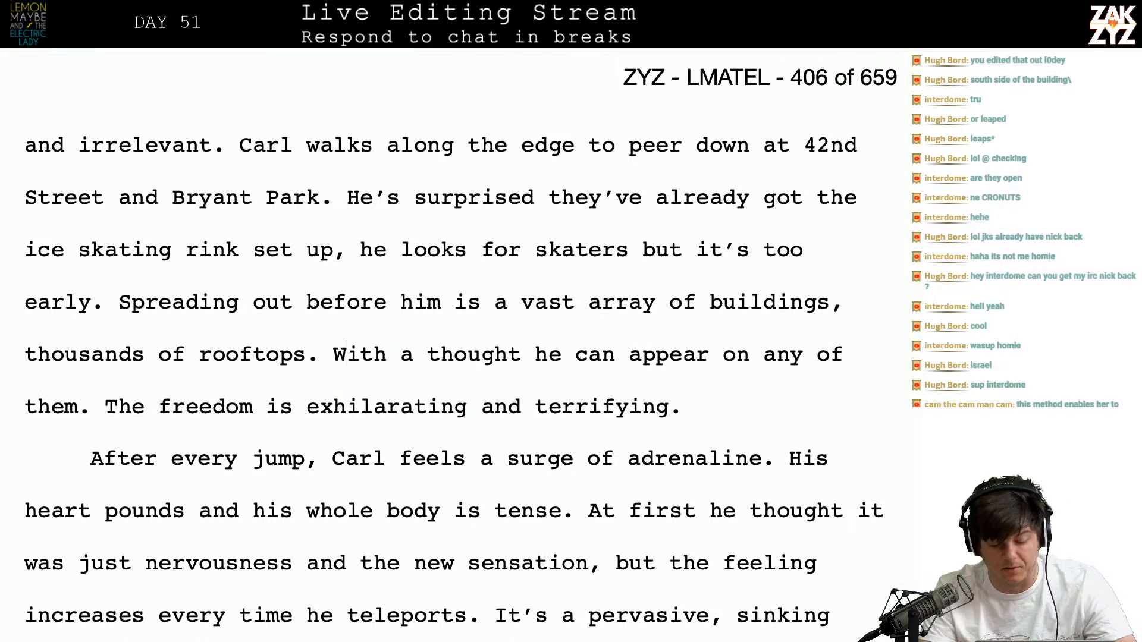
Replace "he" before "tells himself" with "Carl" in the line following "You should slow down"
{"action": "scroll", "coordinate": [338, 187], "scroll_direction": "down", "scroll_amount": 1}
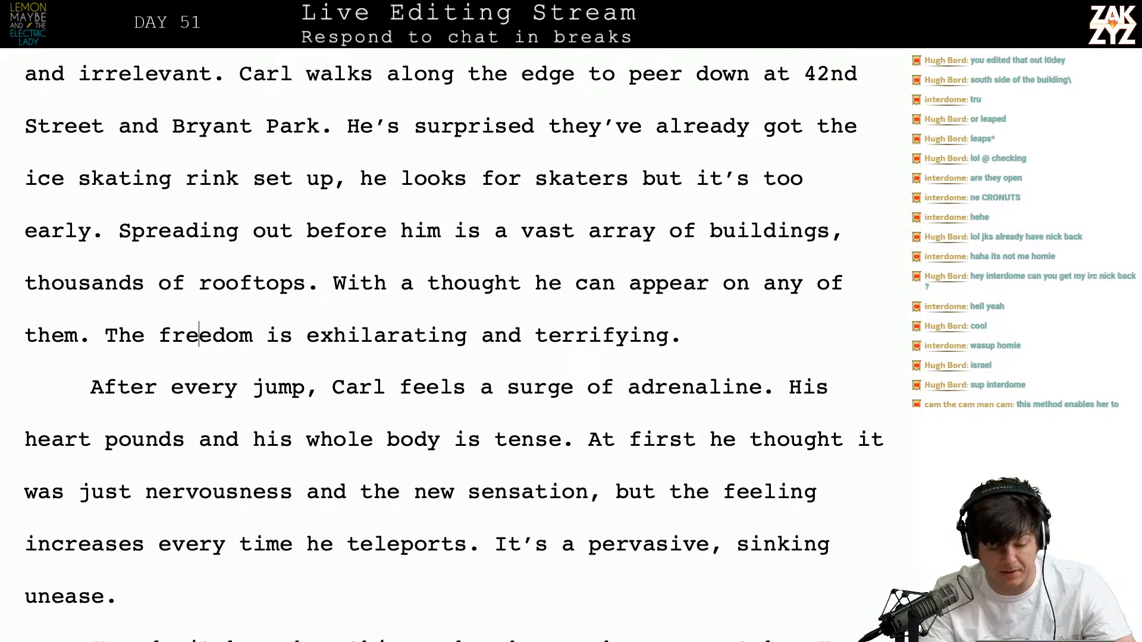
{"action": "key", "text": "Down"}
{"action": "key", "text": "Down"}
{"action": "key", "text": "Down"}
{"action": "key", "text": "Down"}
{"action": "key", "text": "Down"}
{"action": "key", "text": "Down"}
{"action": "key", "text": "Down"}
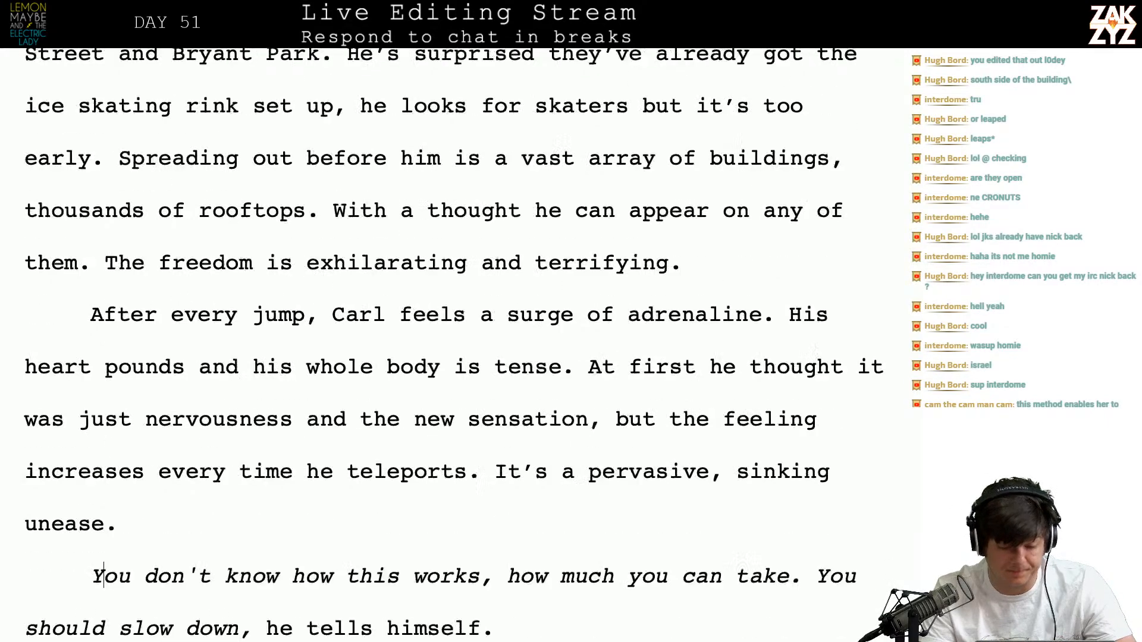
{"action": "scroll", "coordinate": [524, 204], "scroll_direction": "down", "scroll_amount": 4}
{"action": "scroll", "coordinate": [523, 204], "scroll_direction": "up", "scroll_amount": 2}
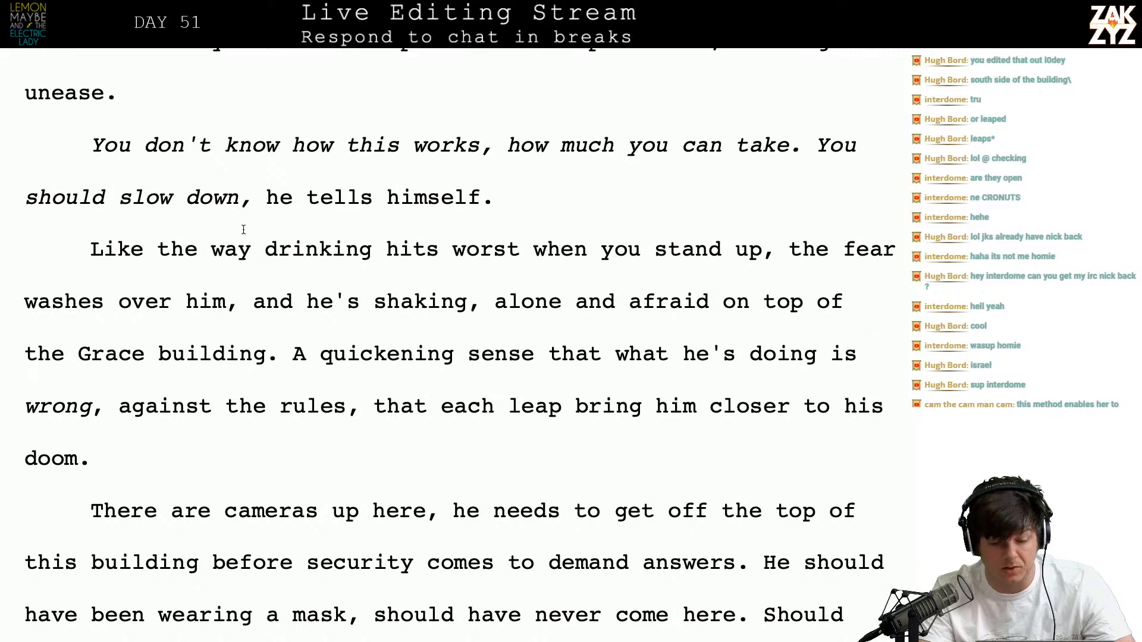
{"action": "key", "text": "BackSpace"}
{"action": "key", "text": "BackSpace"}
{"action": "type", "text": "Carl"}
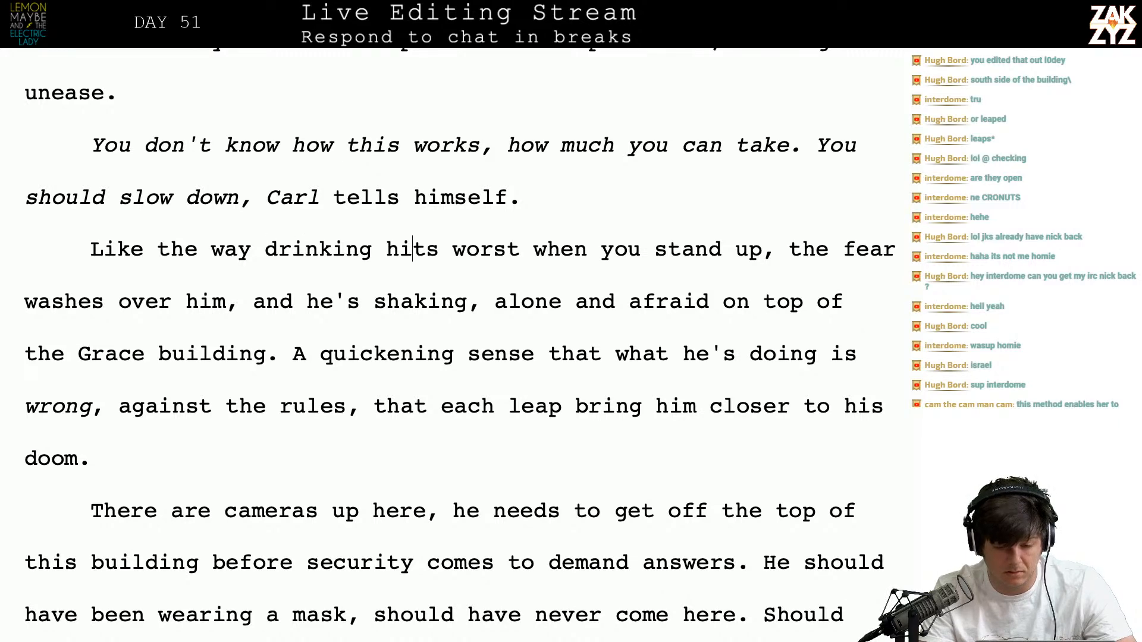
After "tells himself." begin a paragraph: "Like the way a night of drinking only catches up to you when you stand up, the fear hits him all at"
{"action": "key", "text": "Return"}
{"action": "key", "text": "BackSpace"}
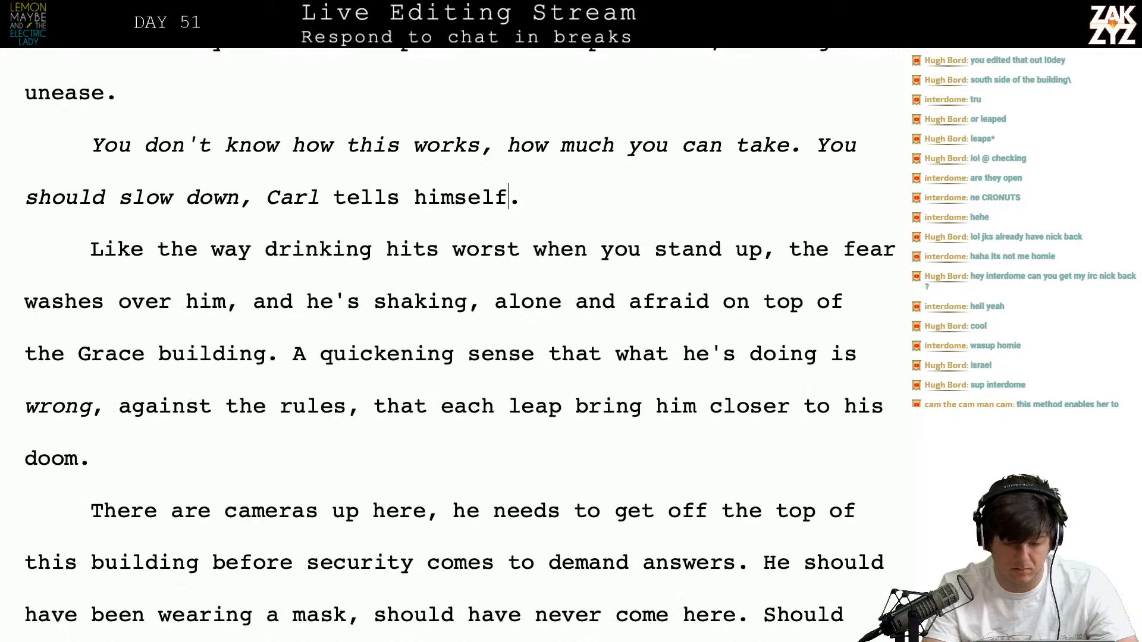
{"action": "key", "text": "Return"}
{"action": "type", "text": "Like the"}
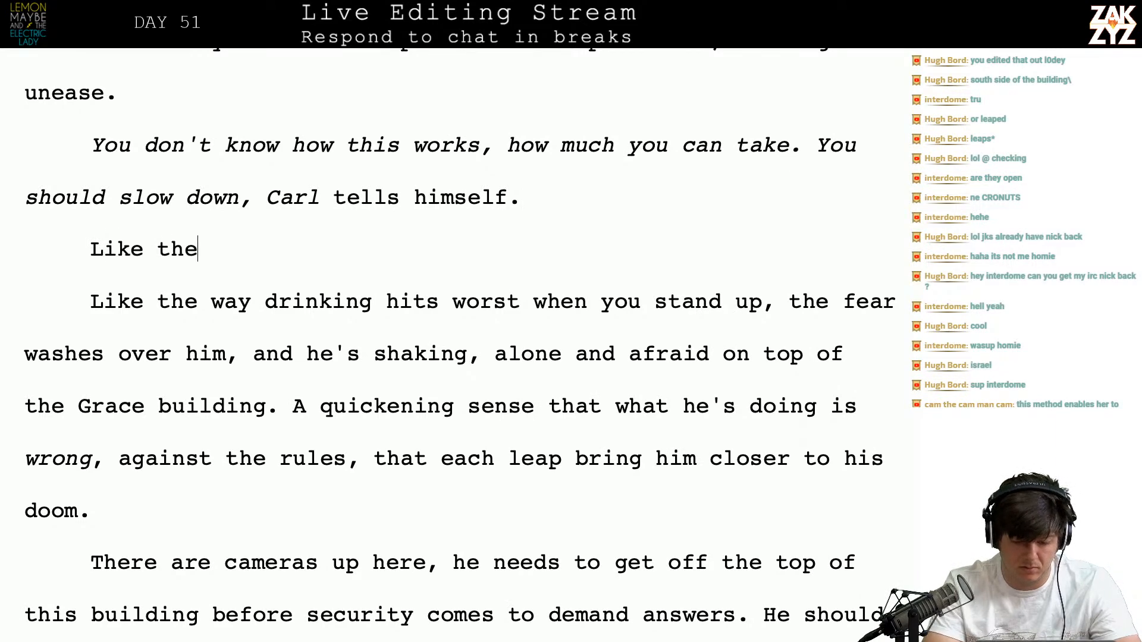
{"action": "type", "text": " way a night of "}
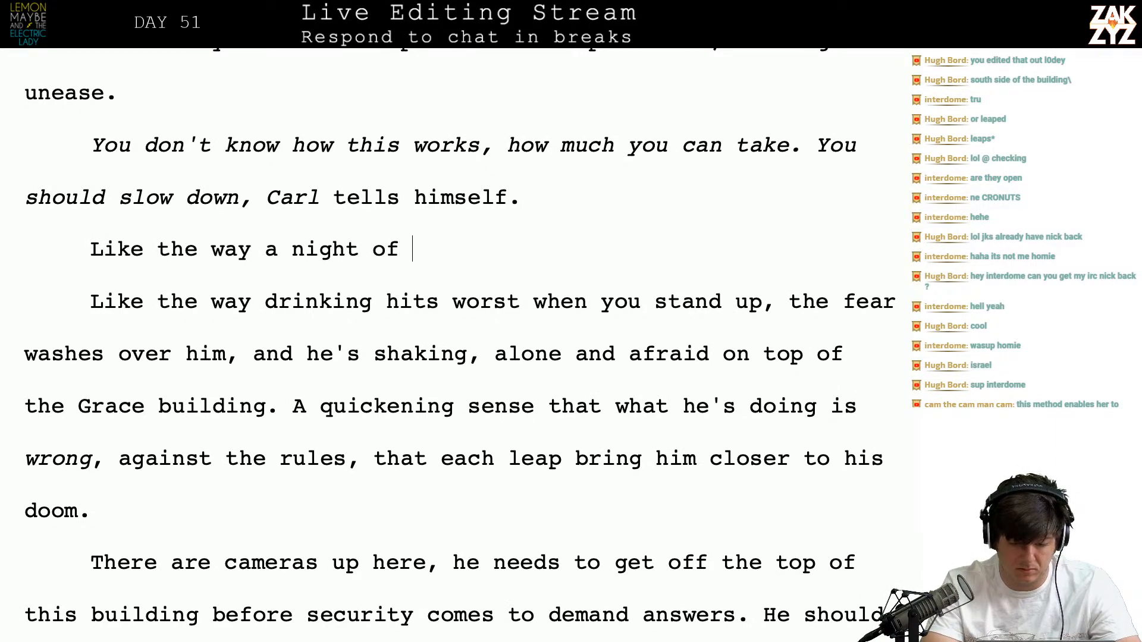
{"action": "type", "text": "drinking catches"}
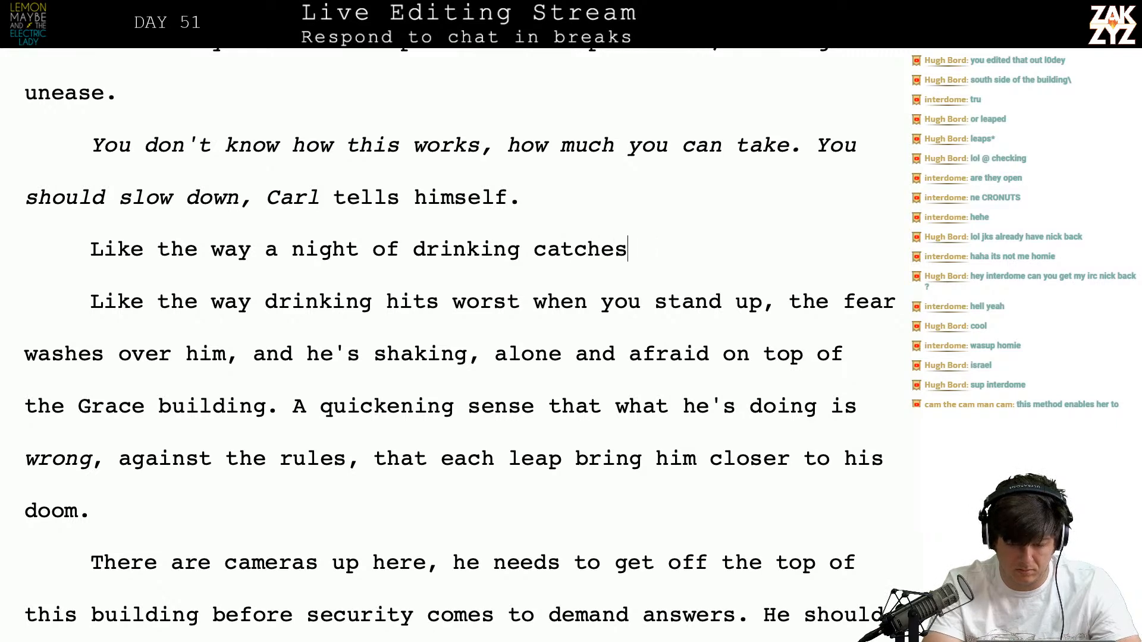
{"action": "key", "text": "BackSpace"}
{"action": "key", "text": "BackSpace"}
{"action": "key", "text": "BackSpace"}
{"action": "key", "text": "BackSpace"}
{"action": "key", "text": "BackSpace"}
{"action": "key", "text": "BackSpace"}
{"action": "key", "text": "BackSpace"}
{"action": "type", "text": "only "}
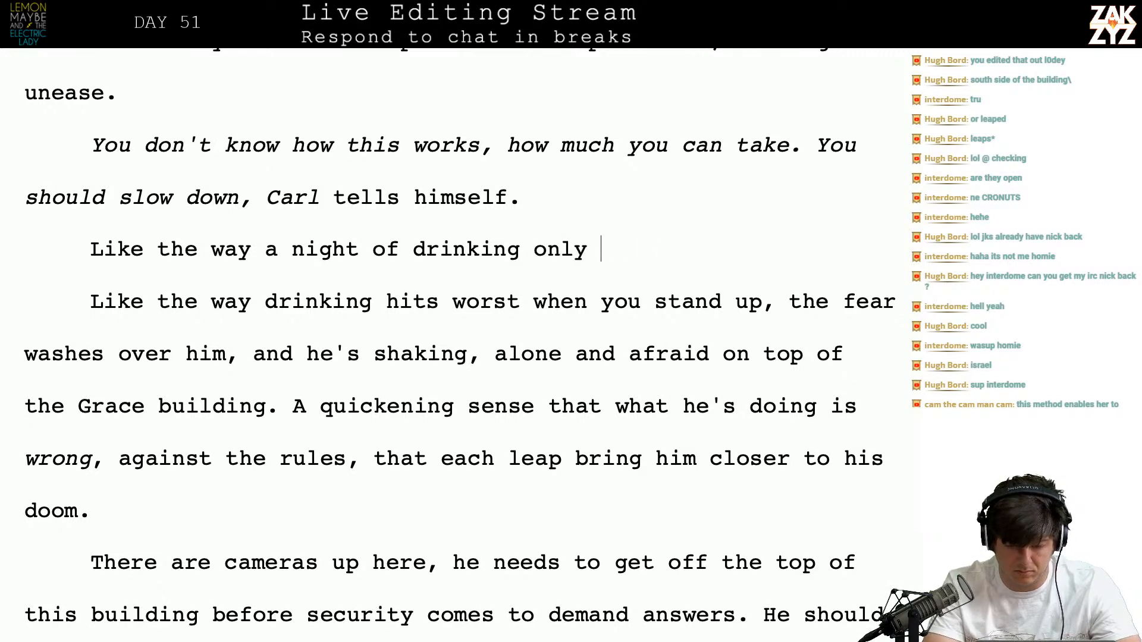
{"action": "type", "text": "catches up to"}
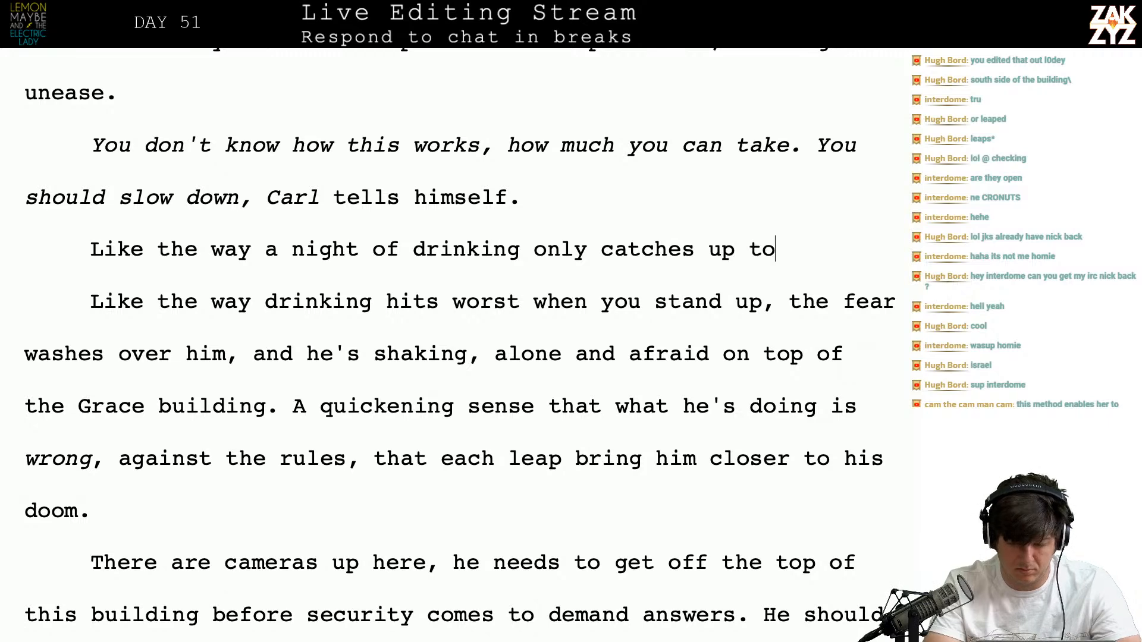
{"action": "type", "text": " you when you stan"}
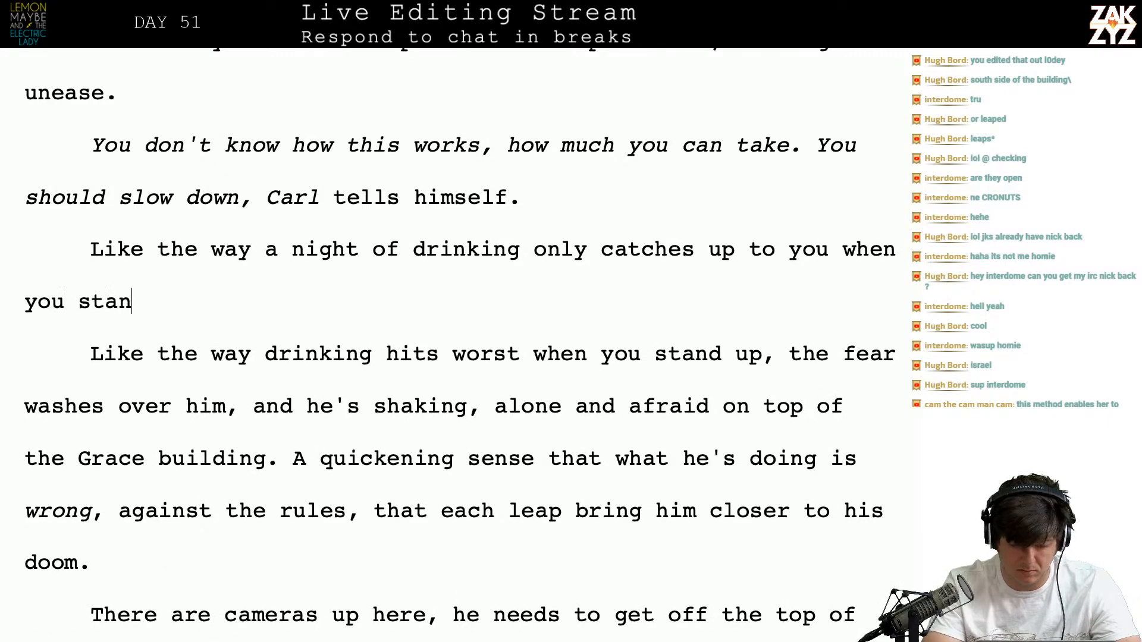
{"action": "type", "text": "d up, the fear "}
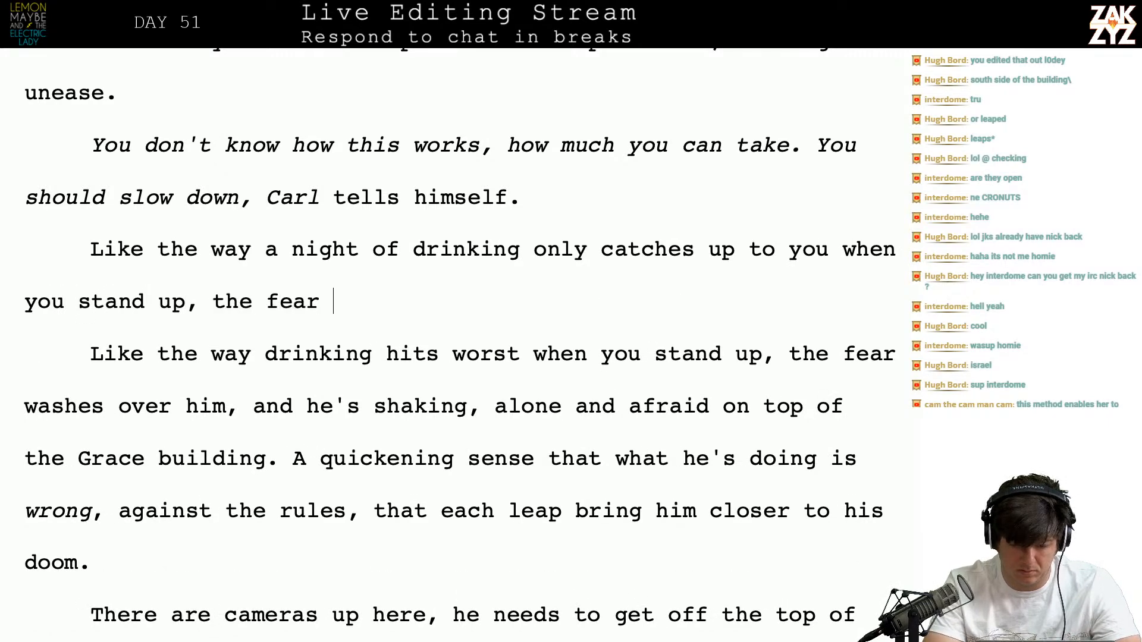
{"action": "type", "text": "hits him all at "}
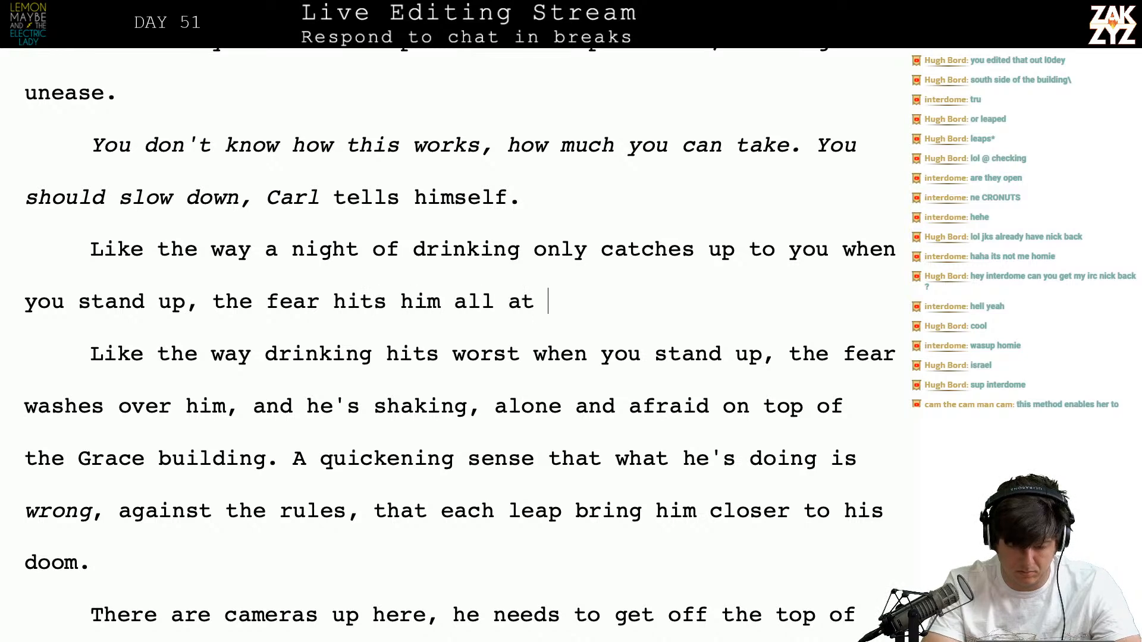
Finish the new paragraph's first sentence with "once." and add "Carl is trembling, alone and afraid on top of the Grace building."
{"action": "type", "text": "once. Carl is shake"}
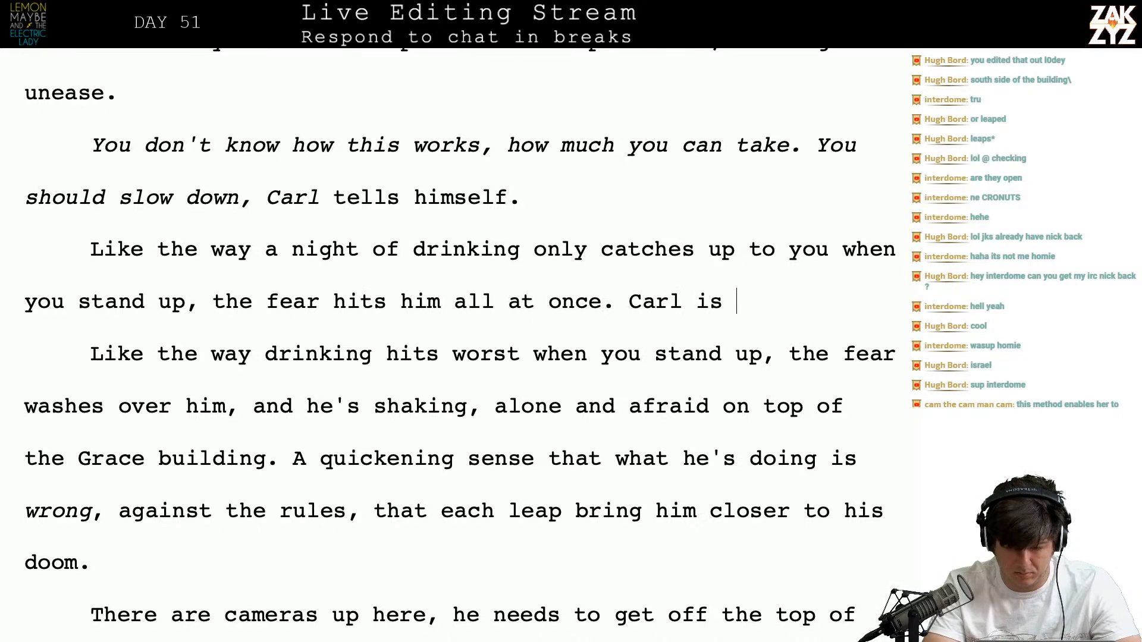
{"action": "key", "text": "BackSpace"}
{"action": "type", "text": "ing"}
{"action": "key", "text": "BackSpace"}
{"action": "key", "text": "BackSpace"}
{"action": "key", "text": "BackSpace"}
{"action": "key", "text": "BackSpace"}
{"action": "key", "text": "BackSpace"}
{"action": "key", "text": "BackSpace"}
{"action": "key", "text": "BackSpace"}
{"action": "type", "text": "trembling, "}
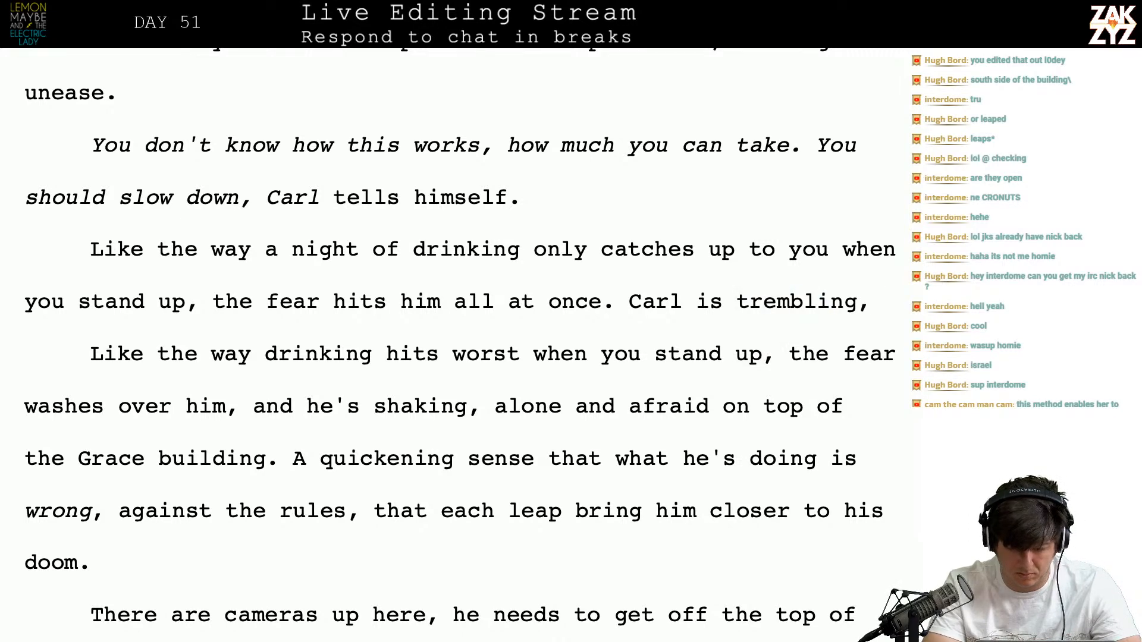
{"action": "type", "text": "alond"}
{"action": "type", "text": " and afa"}
{"action": "key", "text": "BackSpace"}
{"action": "type", "text": "raid on to"}
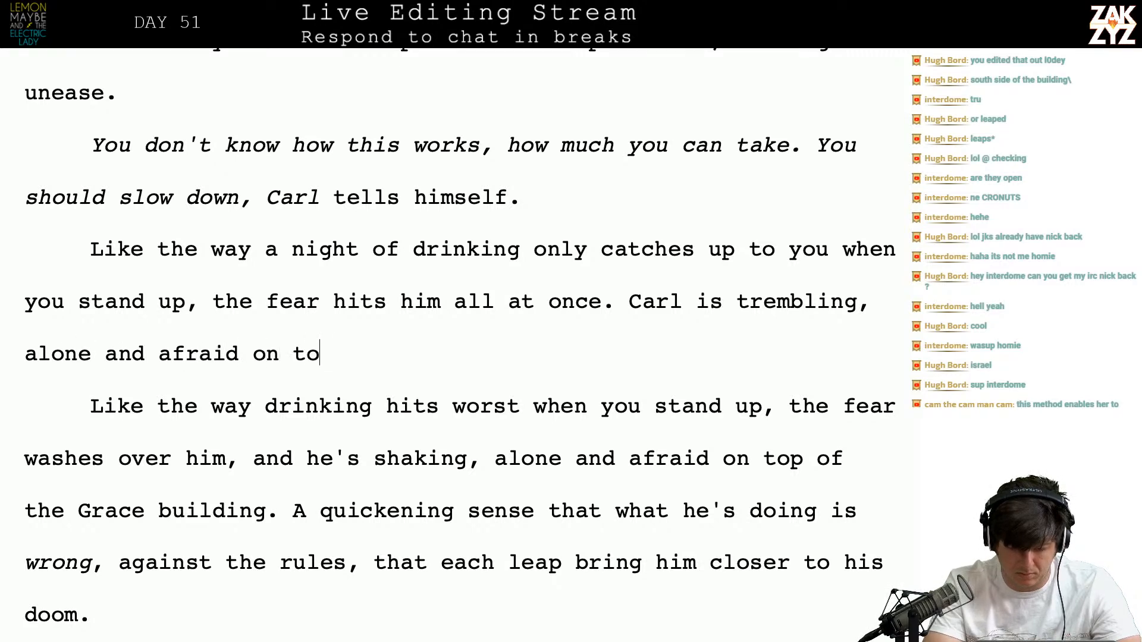
{"action": "type", "text": "p of the "}
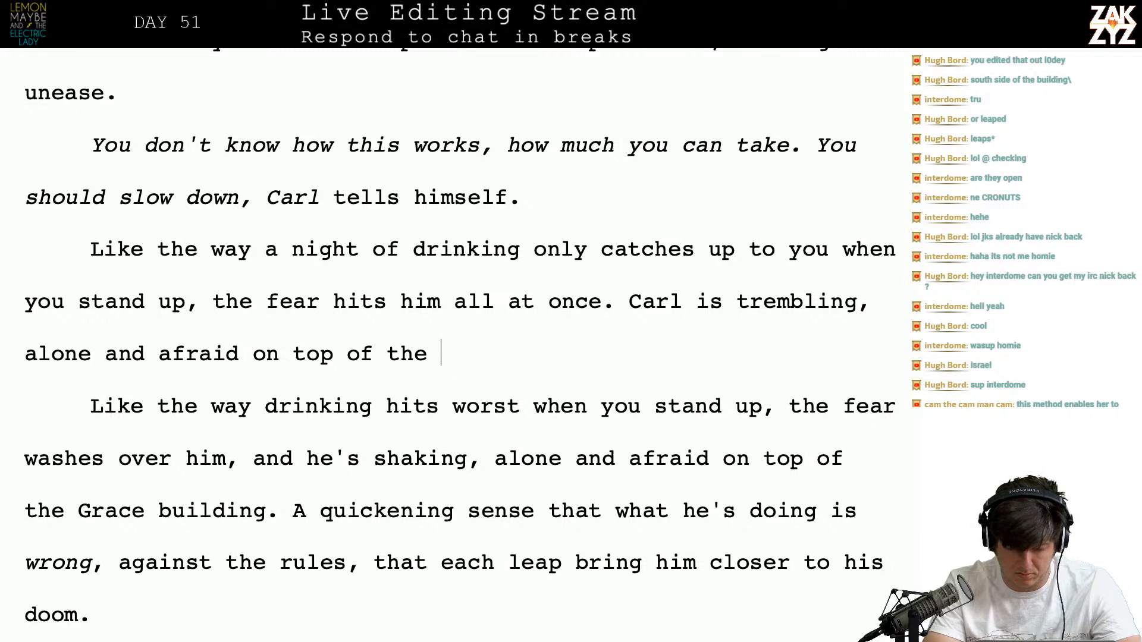
{"action": "type", "text": "grace building."}
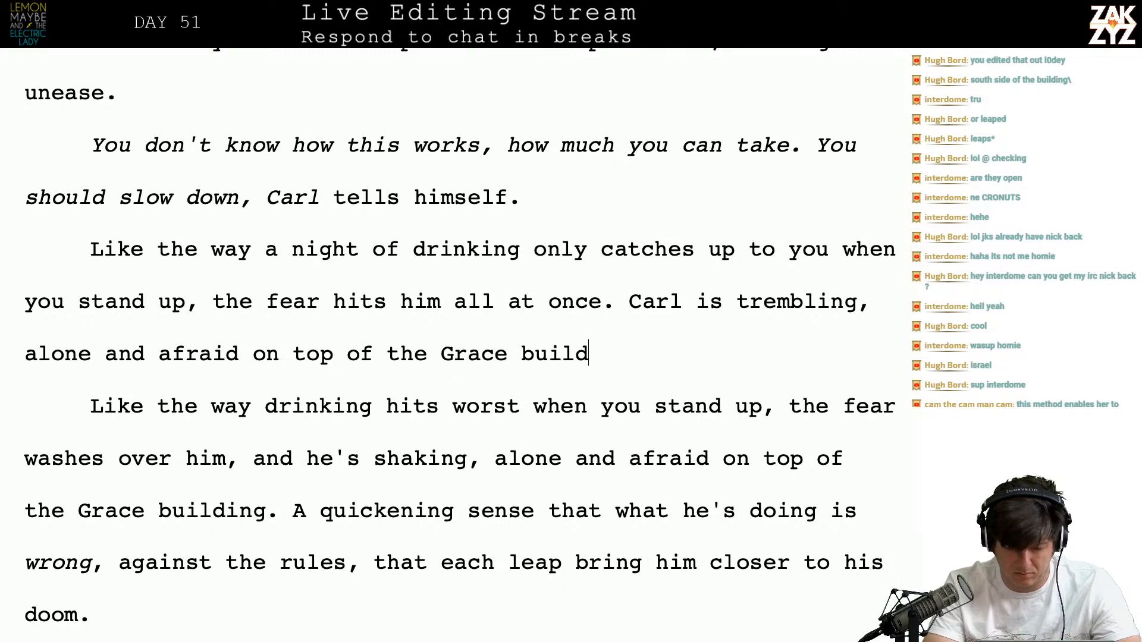
Delete the old sentence "Like the way drinking hits worst when you stand up," through "on top of the Grace building." along with its paragraph break
{"action": "key", "text": "shift+Down"}
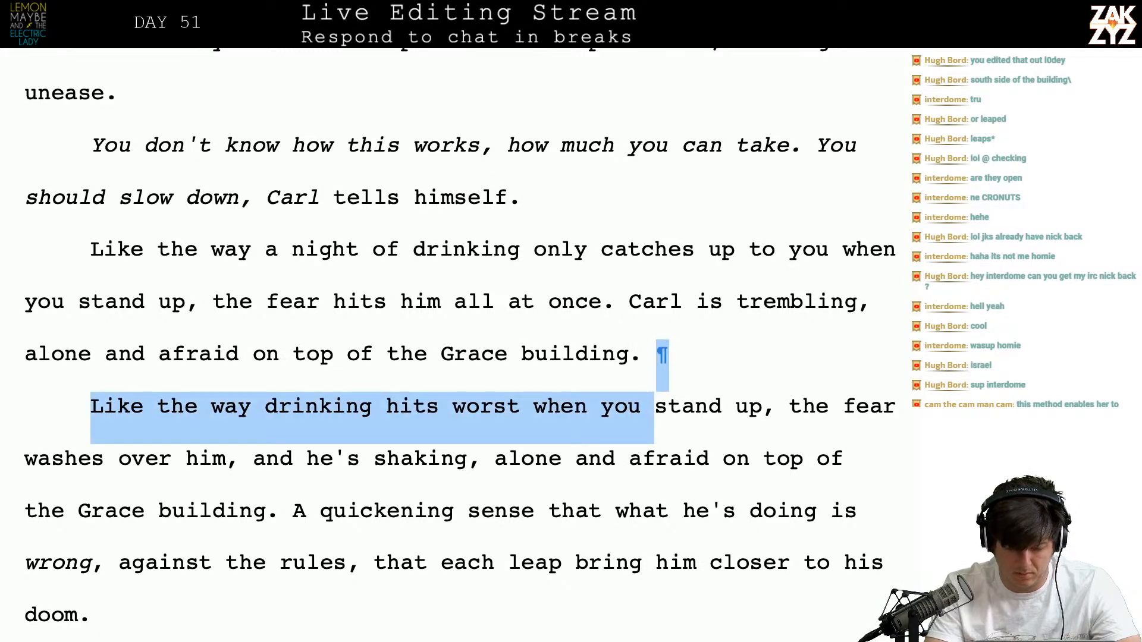
{"action": "key", "text": "shift+Down"}
{"action": "key", "text": "shift+Down"}
{"action": "key", "text": "shift+Left"}
{"action": "key", "text": "shift+Left"}
{"action": "key", "text": "shift+Left"}
{"action": "key", "text": "shift+Left"}
{"action": "key", "text": "shift+Left"}
{"action": "key", "text": "shift+Left"}
{"action": "key", "text": "shift+Left"}
{"action": "key", "text": "shift+Left"}
{"action": "key", "text": "shift+Left"}
{"action": "key", "text": "shift+Left"}
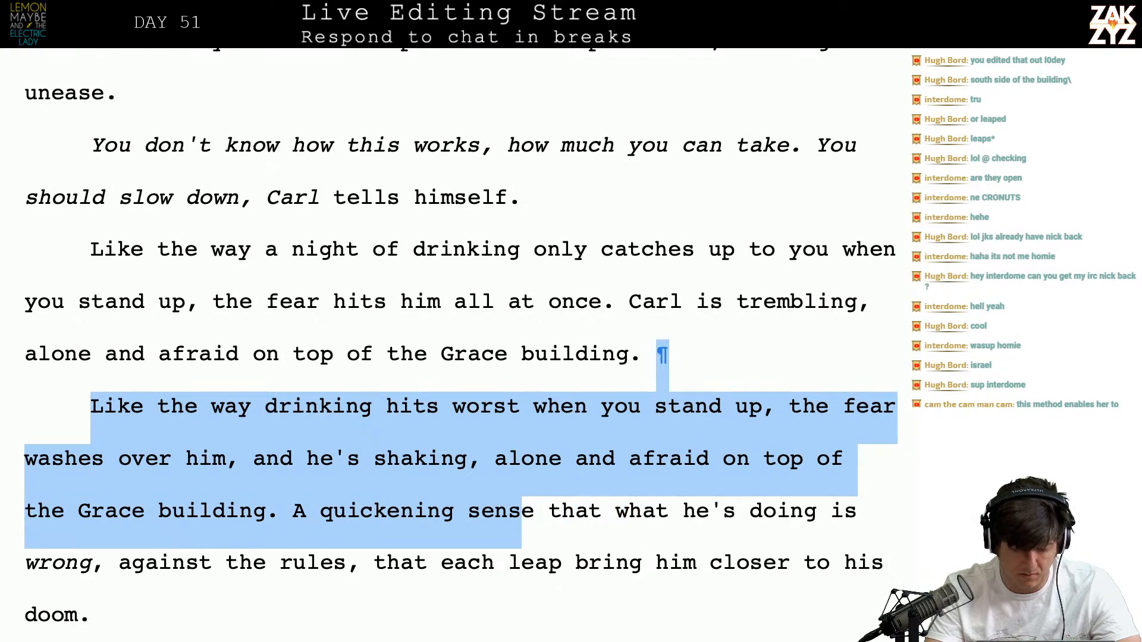
{"action": "key", "text": "shift+Left"}
{"action": "key", "text": "shift+Left"}
{"action": "key", "text": "shift+Left"}
{"action": "key", "text": "shift+Left"}
{"action": "key", "text": "shift+Left"}
{"action": "key", "text": "shift+Left"}
{"action": "key", "text": "shift+Left"}
{"action": "key", "text": "shift+Left"}
{"action": "key", "text": "shift+Left"}
{"action": "key", "text": "shift+Left"}
{"action": "key", "text": "shift+Left"}
{"action": "key", "text": "shift+Left"}
{"action": "key", "text": "shift+Left"}
{"action": "key", "text": "shift+Left"}
{"action": "key", "text": "shift+Left"}
{"action": "key", "text": "shift+Left"}
{"action": "key", "text": "shift+Left"}
{"action": "key", "text": "shift+Left"}
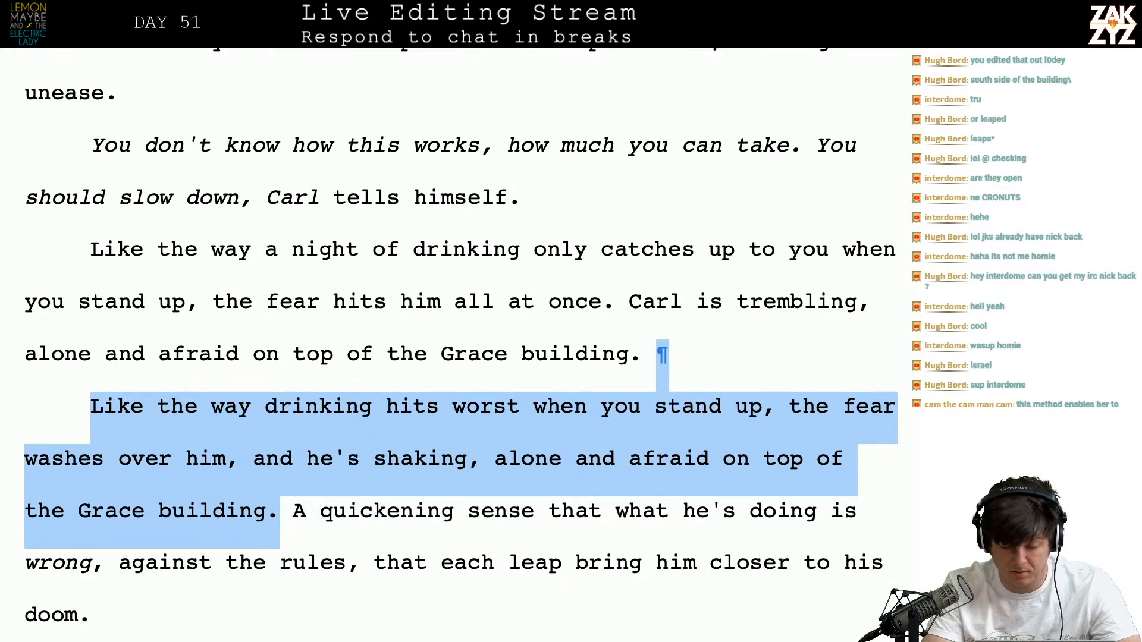
{"action": "key", "text": "Delete"}
Replace "A quickening sense" before "that what he's doing is wrong" with "He has a quickening certainty"
{"action": "type", "text": "He has a q"}
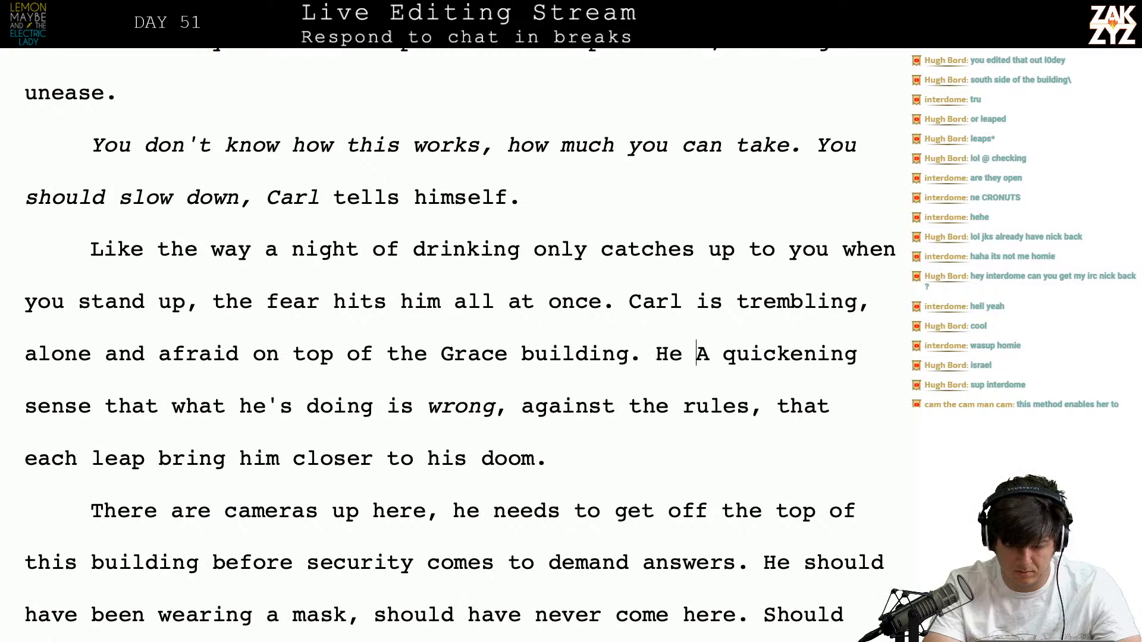
{"action": "type", "text": "uickening "}
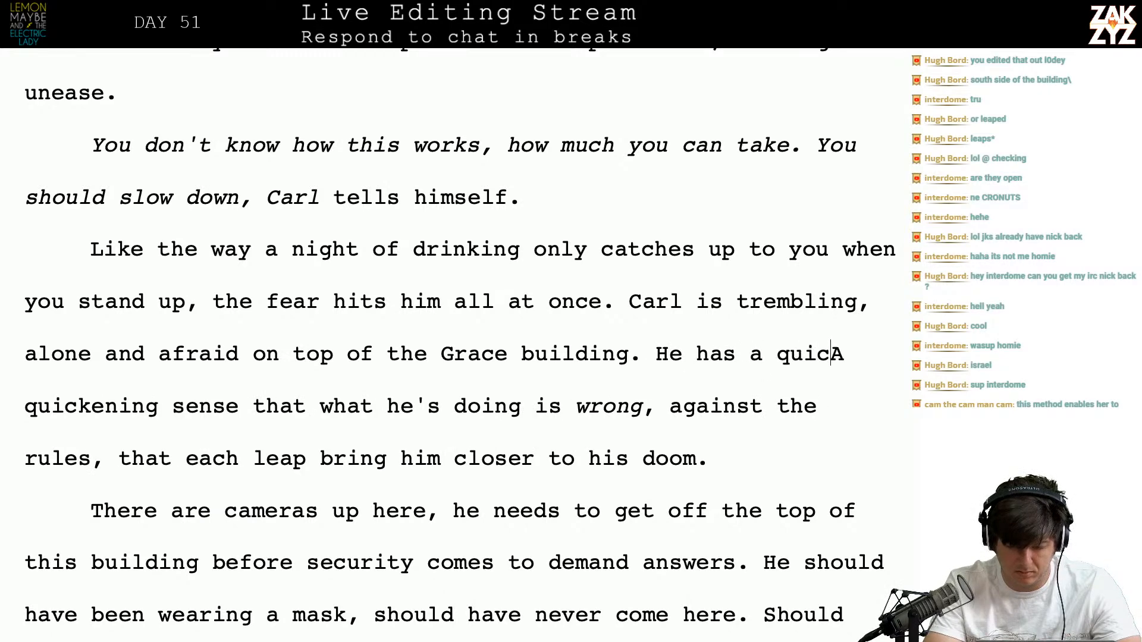
{"action": "type", "text": "certainty A quickening sense that what he's doing is"}
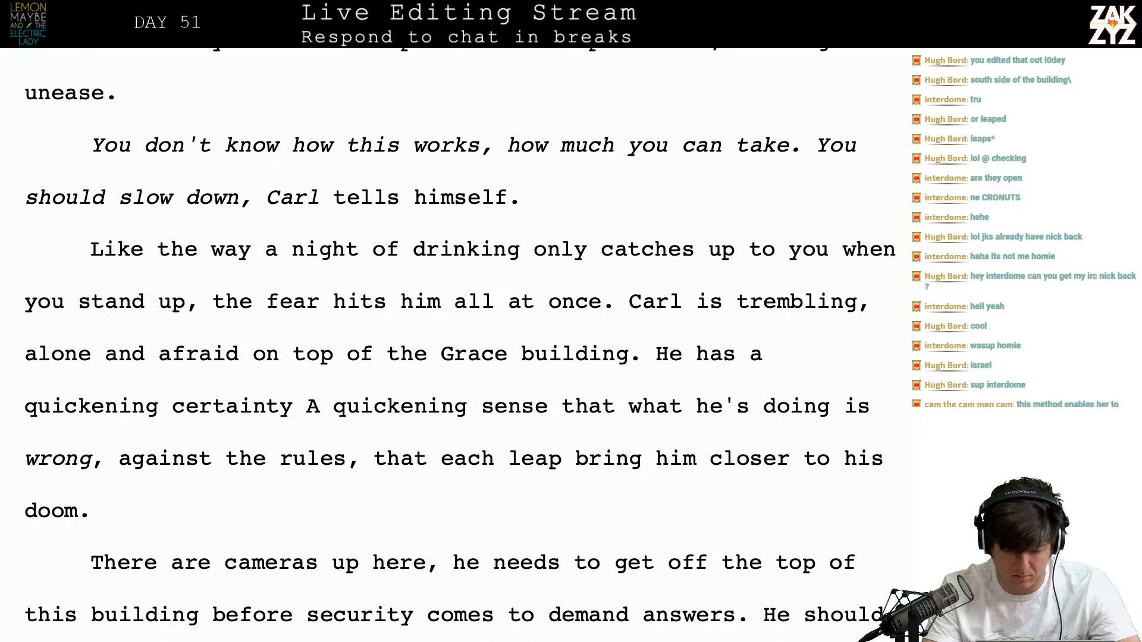
{"action": "key", "text": "shift+Right"}
{"action": "key", "text": "shift+Right"}
{"action": "key", "text": "shift+Right"}
{"action": "key", "text": "shift+Right"}
{"action": "key", "text": "shift+Right"}
{"action": "key", "text": "shift+Right"}
{"action": "key", "text": "shift+Right"}
{"action": "key", "text": "shift+Right"}
{"action": "key", "text": "shift+Right"}
{"action": "key", "text": "shift+Right"}
{"action": "key", "text": "shift+Right"}
{"action": "key", "text": "shift+Right"}
{"action": "key", "text": "shift+Right"}
{"action": "key", "text": "shift+Right"}
{"action": "key", "text": "shift+Right"}
{"action": "key", "text": "shift+Right"}
{"action": "key", "text": "shift+Right"}
{"action": "key", "text": "shift+Right"}
{"action": "key", "text": "shift+Right"}
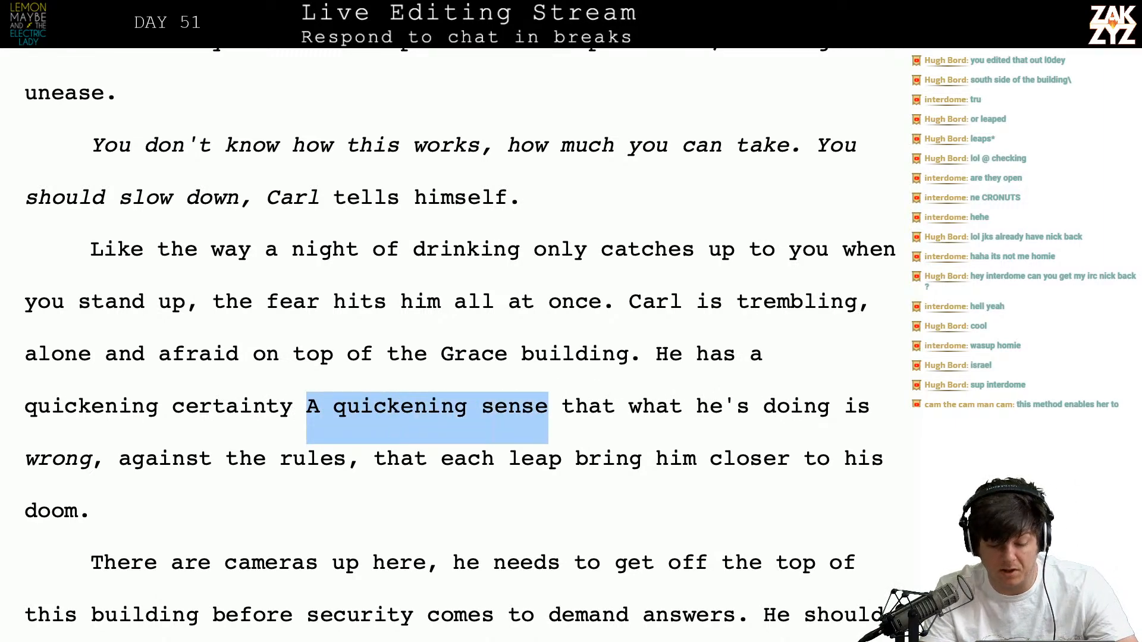
{"action": "key", "text": "shift+Left"}
{"action": "key", "text": "BackSpace"}
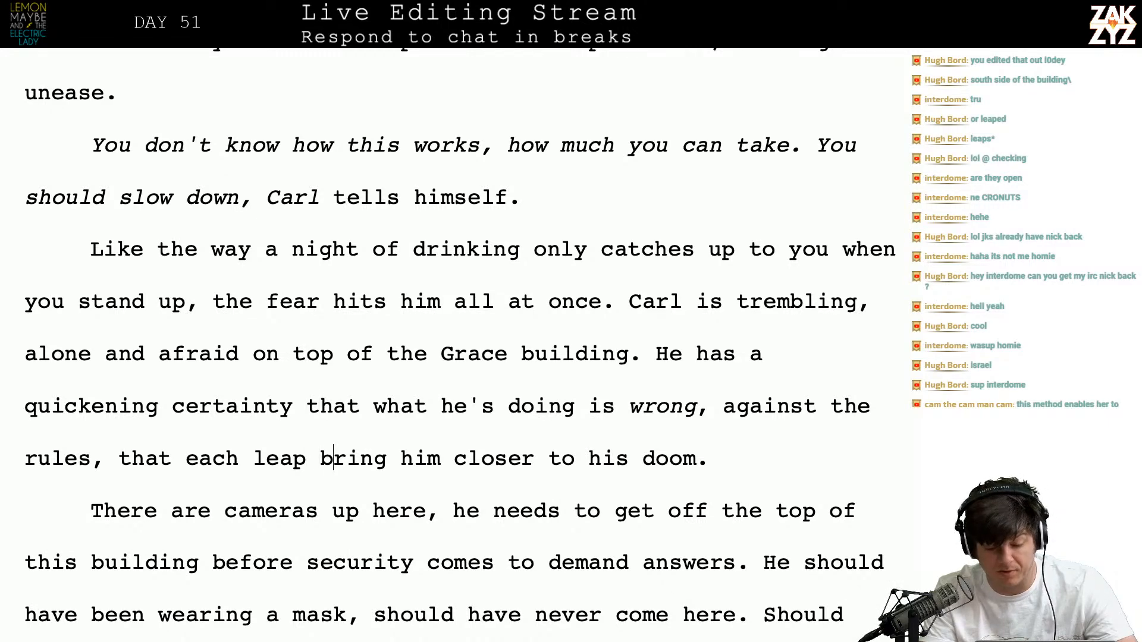
After "doom." begin a paragraph: "Carl realizes there are cameras up here. He needs to get off the roof before security notices him and comes up to demand answers."
{"action": "scroll", "coordinate": [562, 139], "scroll_direction": "down", "scroll_amount": 5}
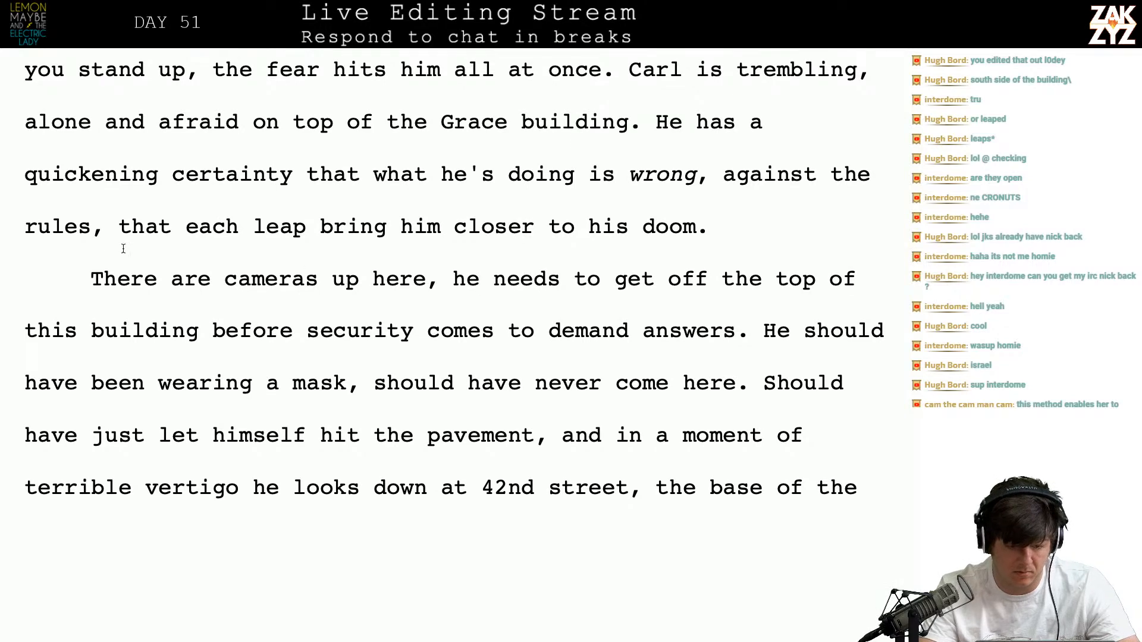
{"action": "key", "text": "Return"}
{"action": "type", "text": "Carl realizes there are c"}
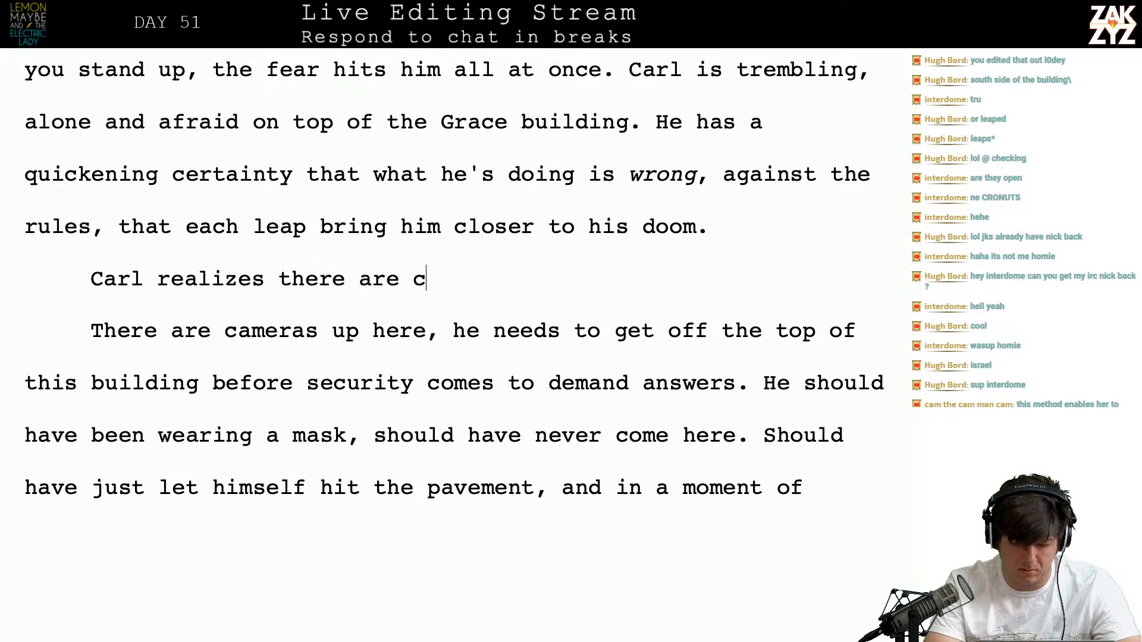
{"action": "type", "text": "ameras up here. "}
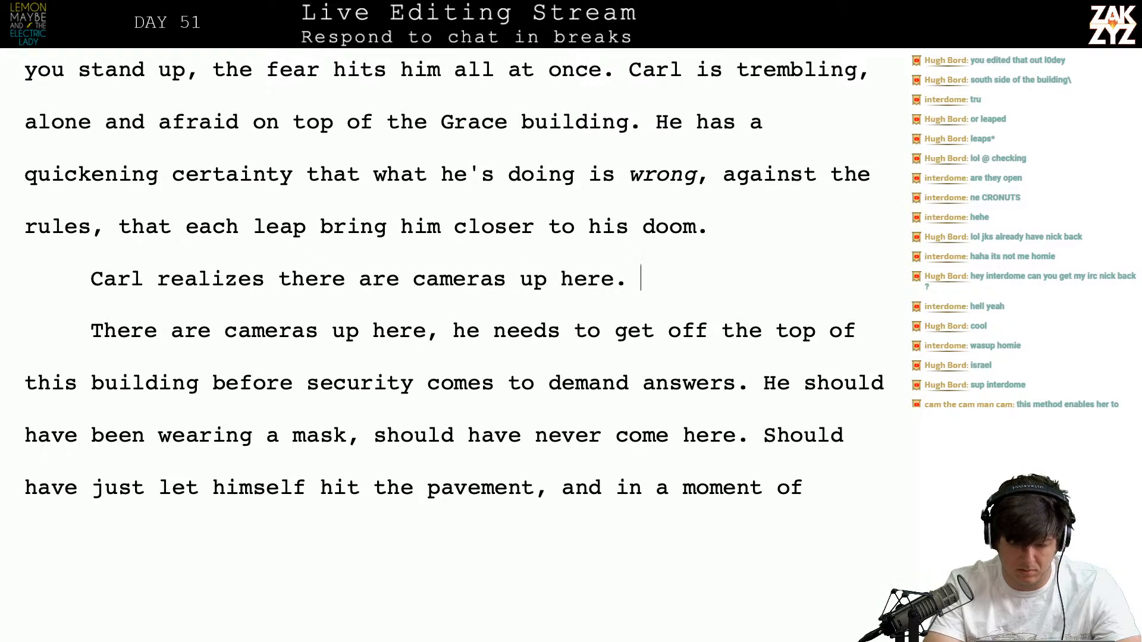
{"action": "type", "text": "He needs to get off the b"}
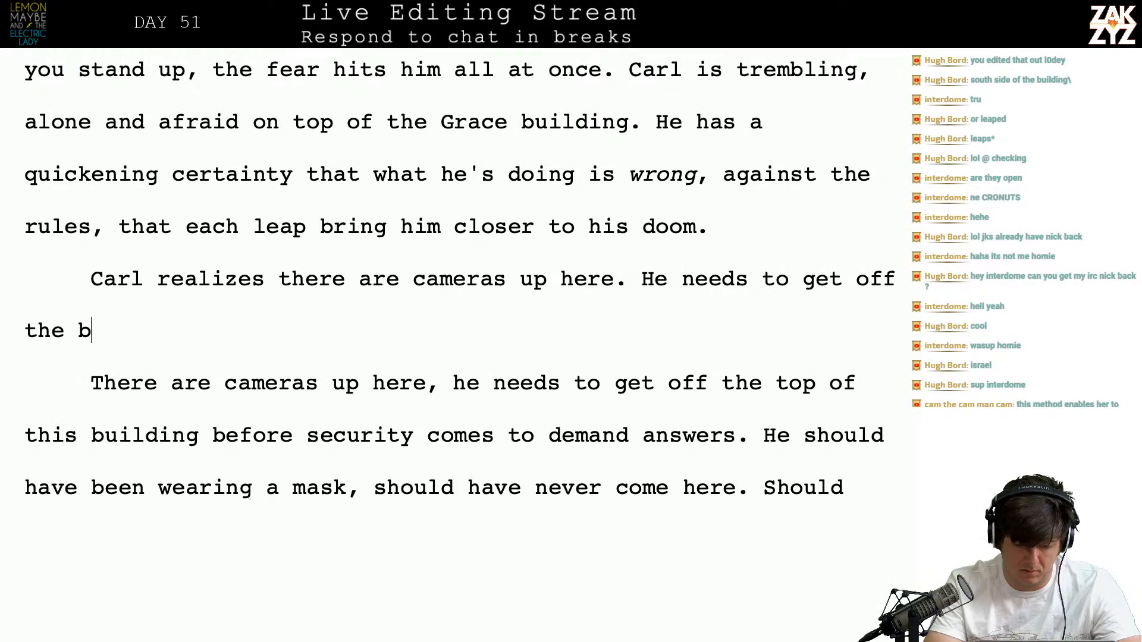
{"action": "key", "text": "BackSpace"}
{"action": "type", "text": "roof before securi"}
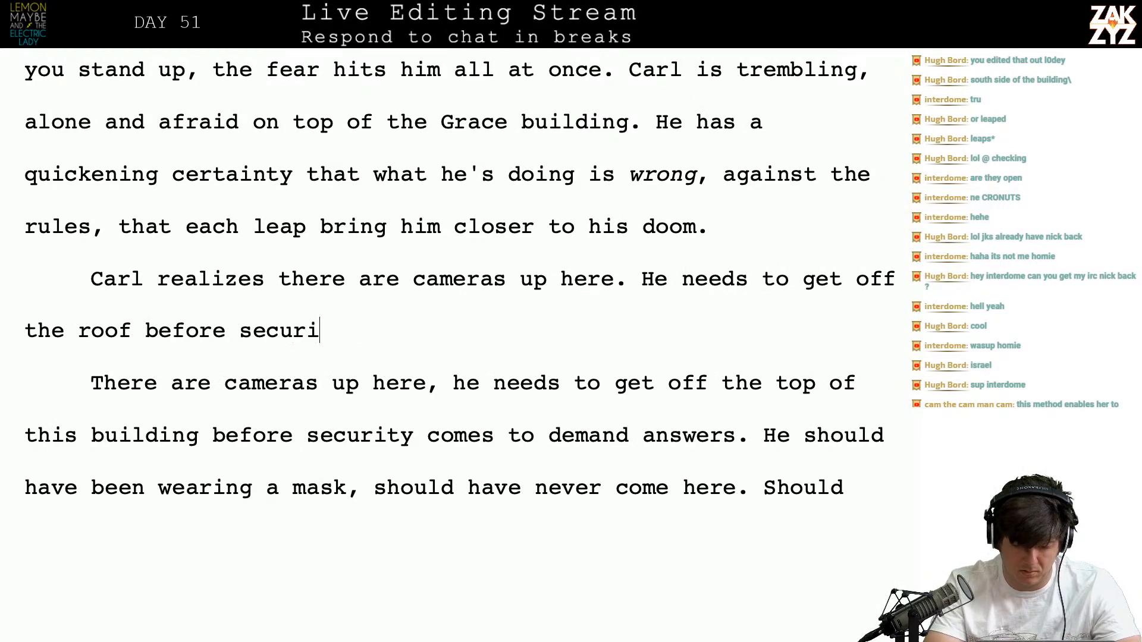
{"action": "type", "text": "ty notices him and comes up to dem"}
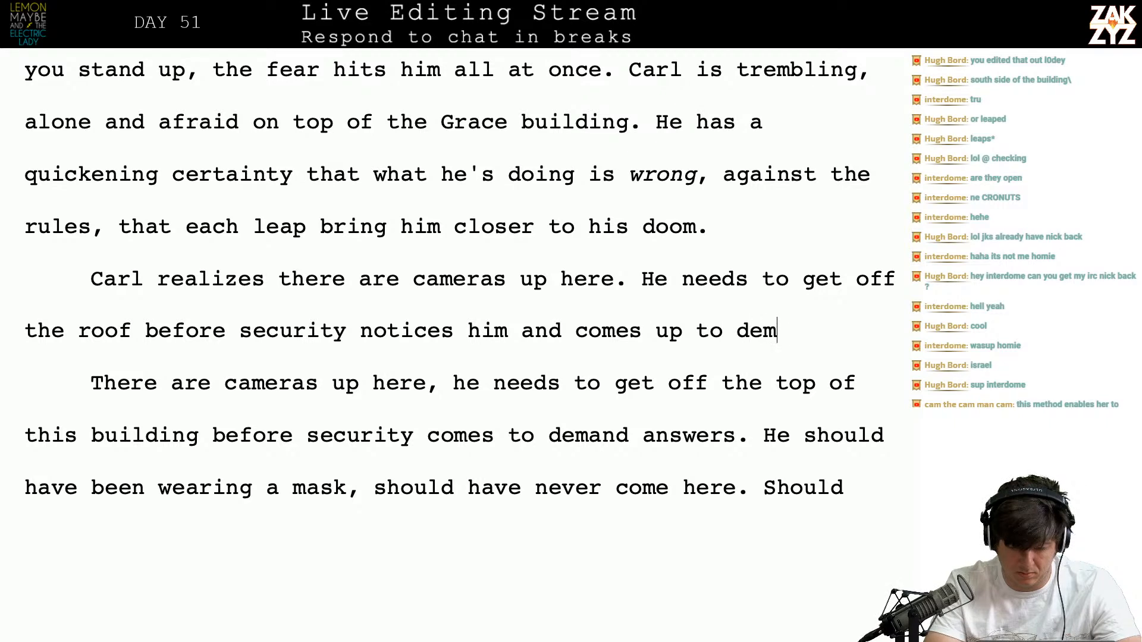
{"action": "type", "text": "and answers. "}
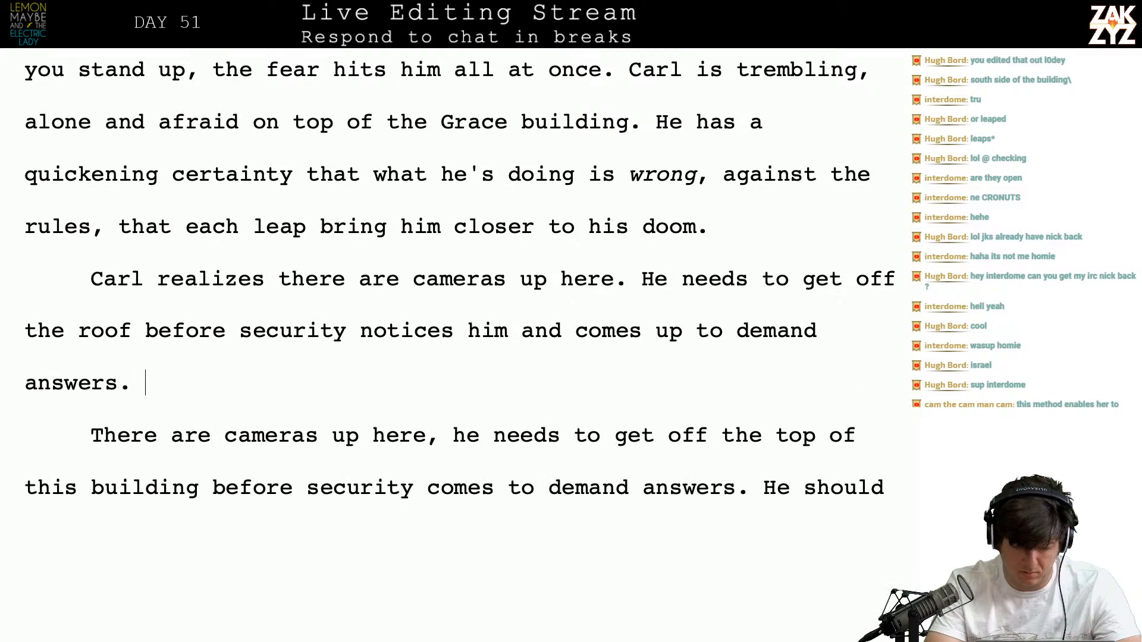
Add the sentence "He realizes he should have been wearing a mask." after "demand answers." in the new paragraph
{"action": "type", "text": "He realizes "}
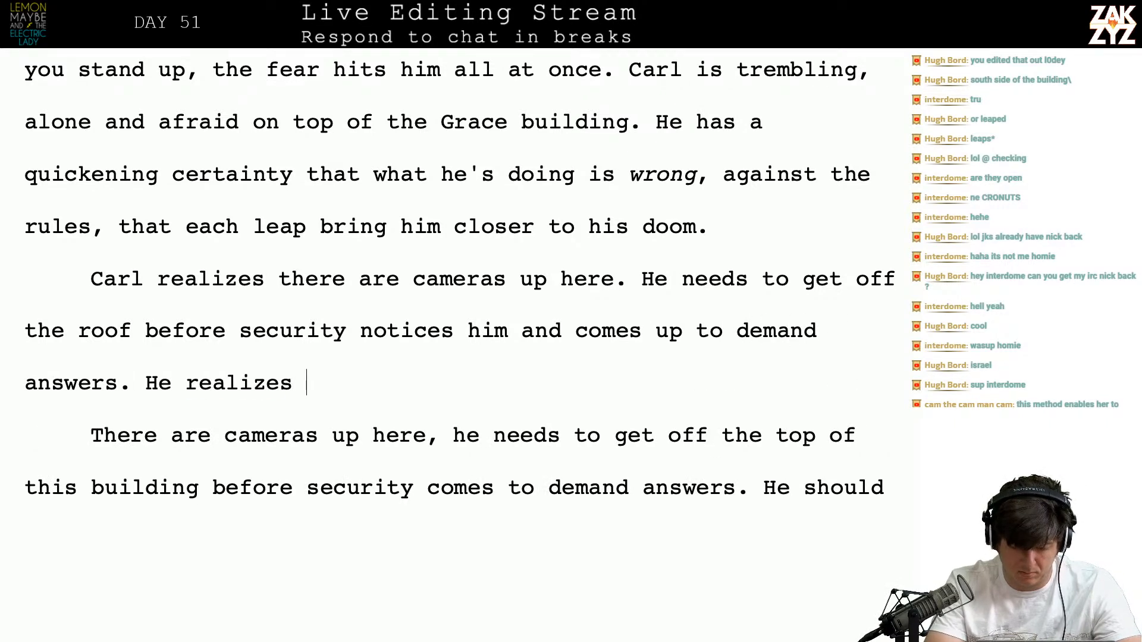
{"action": "type", "text": "he should have "}
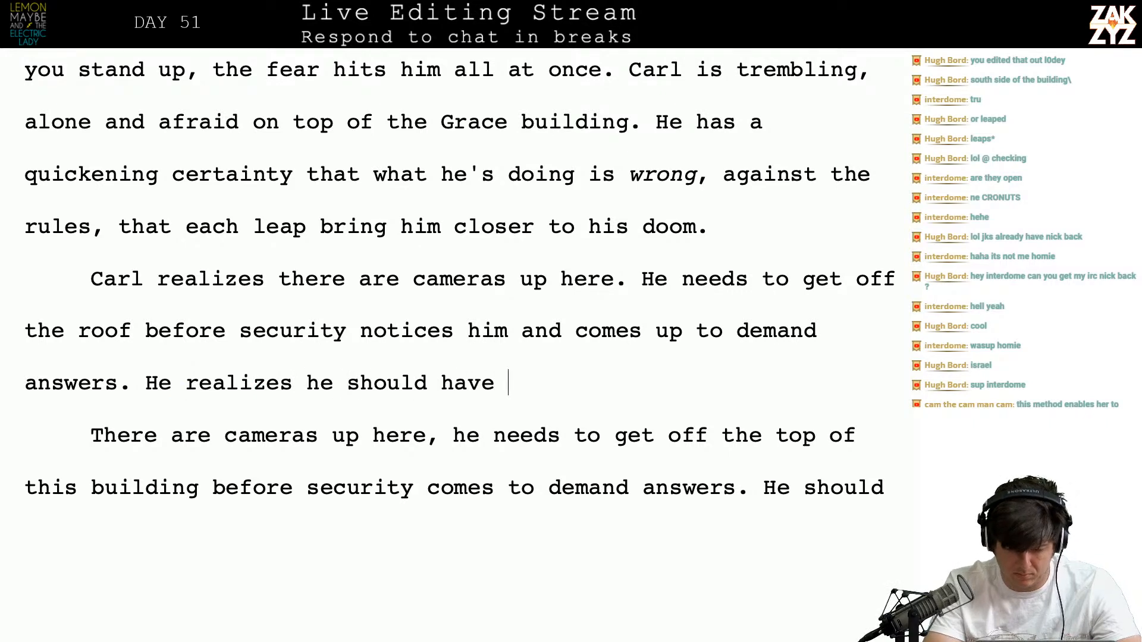
{"action": "type", "text": "been wearing a mask"}
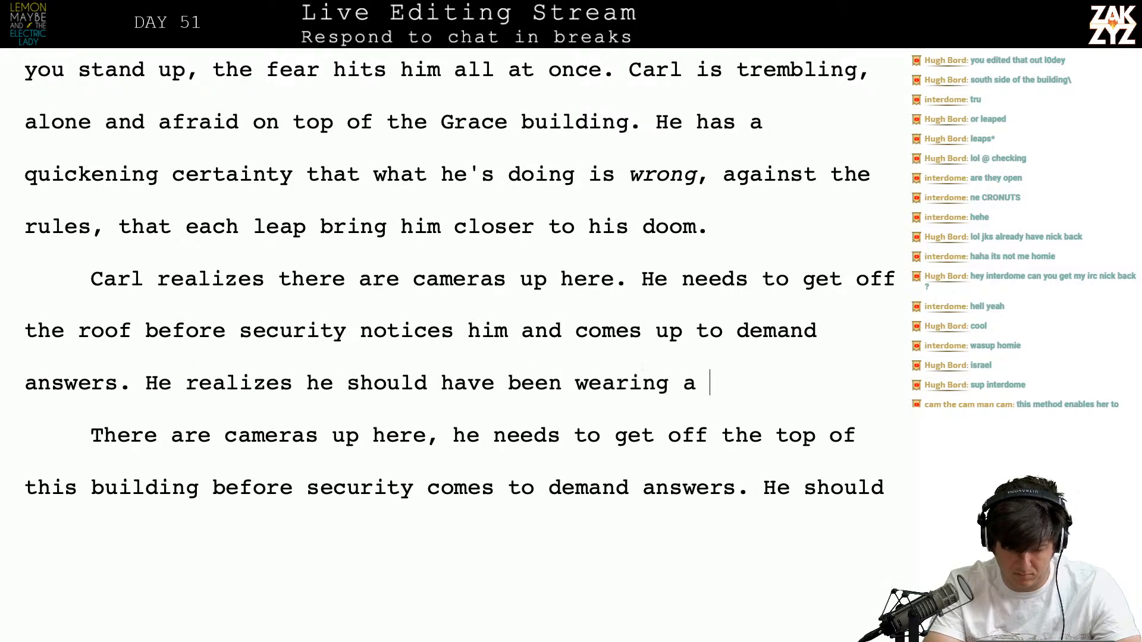
Delete the old text from "There are cameras up here" through "have been wearing a mask," including the paragraph break before it
{"action": "key", "text": "shift+Down"}
{"action": "key", "text": "shift+Down"}
{"action": "key", "text": "shift+Down"}
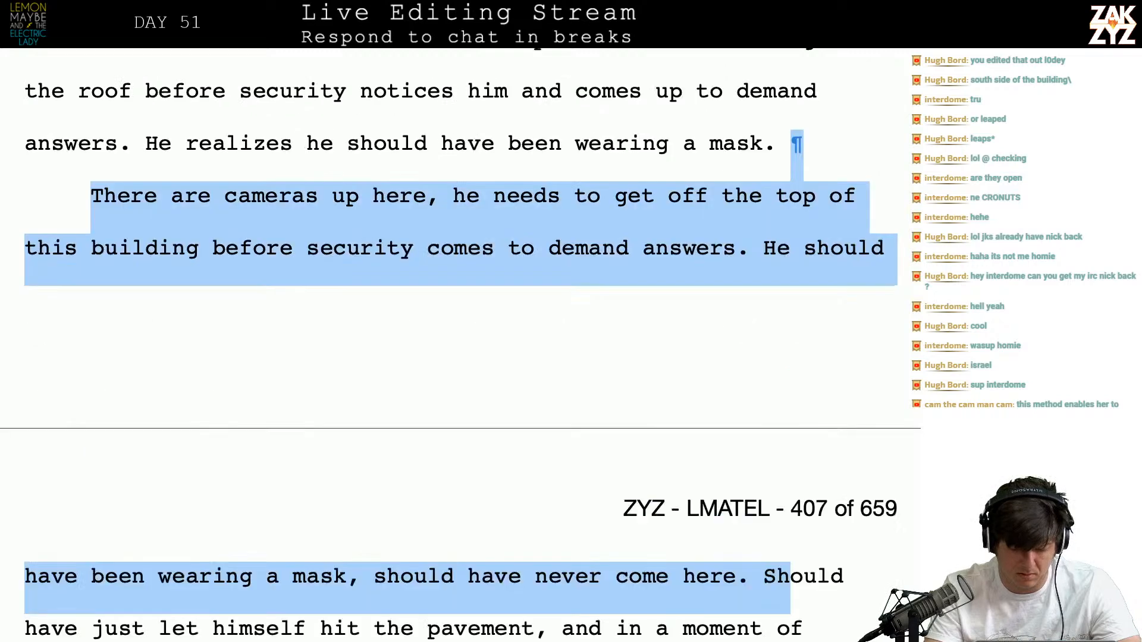
{"action": "key", "text": "shift+Left"}
{"action": "key", "text": "shift+Left"}
{"action": "key", "text": "shift+Left"}
{"action": "key", "text": "shift+Left"}
{"action": "key", "text": "shift+Left"}
{"action": "key", "text": "shift+Right"}
{"action": "key", "text": "shift+Left"}
{"action": "key", "text": "shift+Left"}
{"action": "key", "text": "shift+Left"}
{"action": "key", "text": "shift+Left"}
{"action": "key", "text": "shift+Left"}
{"action": "key", "text": "shift+Left"}
{"action": "key", "text": "shift+Left"}
{"action": "key", "text": "shift+Left"}
{"action": "key", "text": "shift+Left"}
{"action": "key", "text": "shift+Left"}
{"action": "key", "text": "shift+Left"}
{"action": "key", "text": "shift+Left"}
{"action": "key", "text": "shift+Left"}
{"action": "key", "text": "shift+Left"}
{"action": "key", "text": "shift+Left"}
{"action": "key", "text": "shift+Left"}
{"action": "key", "text": "shift+Left"}
{"action": "key", "text": "shift+Left"}
{"action": "key", "text": "shift+Left"}
{"action": "key", "text": "shift+Left"}
{"action": "key", "text": "shift+Left"}
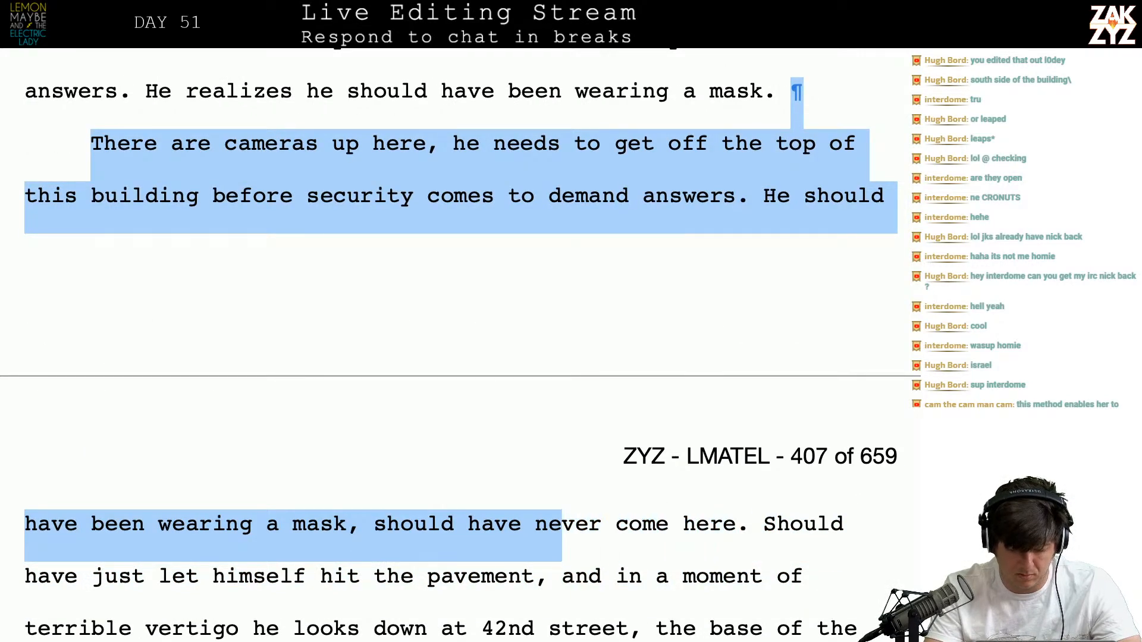
{"action": "key", "text": "shift+Left"}
{"action": "key", "text": "shift+Left"}
{"action": "type", "text": "S"}
{"action": "key", "text": "BackSpace"}
Insert the sentence "He shouldn't be here." after "wearing a mask."
{"action": "type", "text": "He"}
{"action": "key", "text": "BackSpace"}
{"action": "key", "text": "BackSpace"}
{"action": "type", "text": "He shou"}
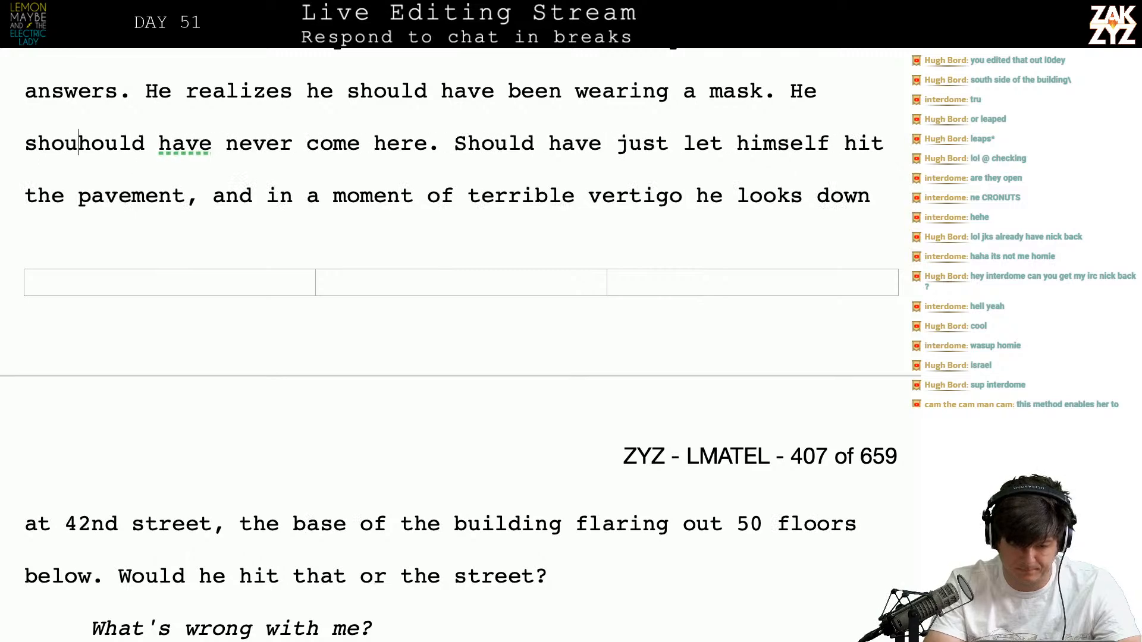
{"action": "type", "text": "ldn't be here."}
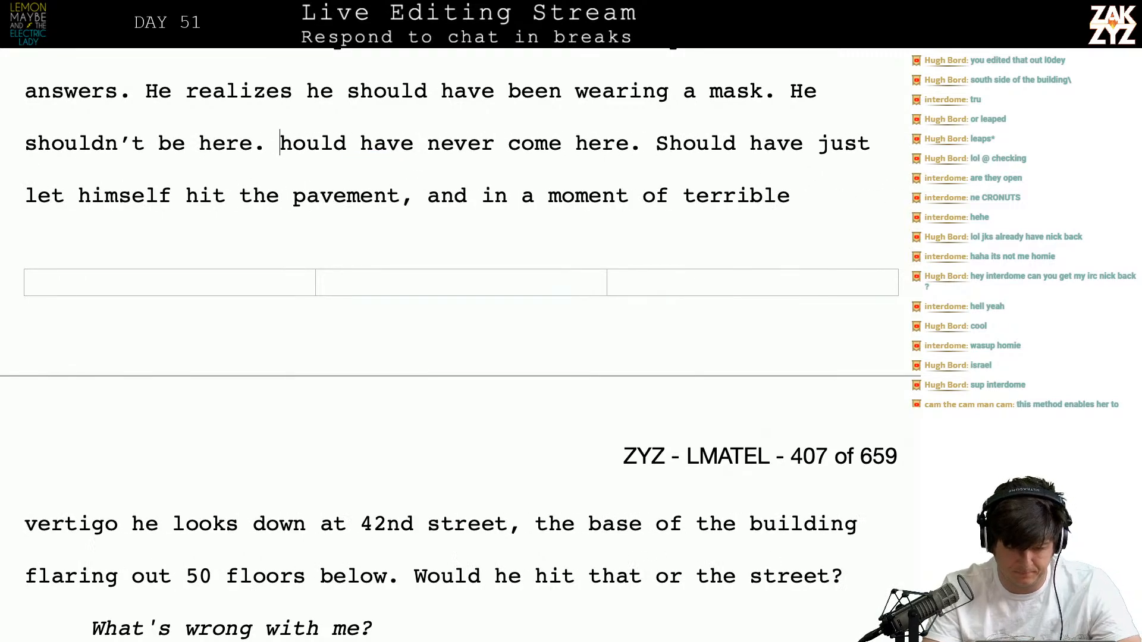
Delete the leftover fragment "hould have never come here." and keep the following text in the same paragraph
{"action": "key", "text": "Return"}
{"action": "key", "text": "shift+Right"}
{"action": "key", "text": "shift+Right"}
{"action": "key", "text": "shift+Right"}
{"action": "key", "text": "shift+Right"}
{"action": "key", "text": "shift+Right"}
{"action": "key", "text": "shift+Right"}
{"action": "key", "text": "shift+Right"}
{"action": "key", "text": "shift+Right"}
{"action": "key", "text": "shift+Right"}
{"action": "key", "text": "shift+Right"}
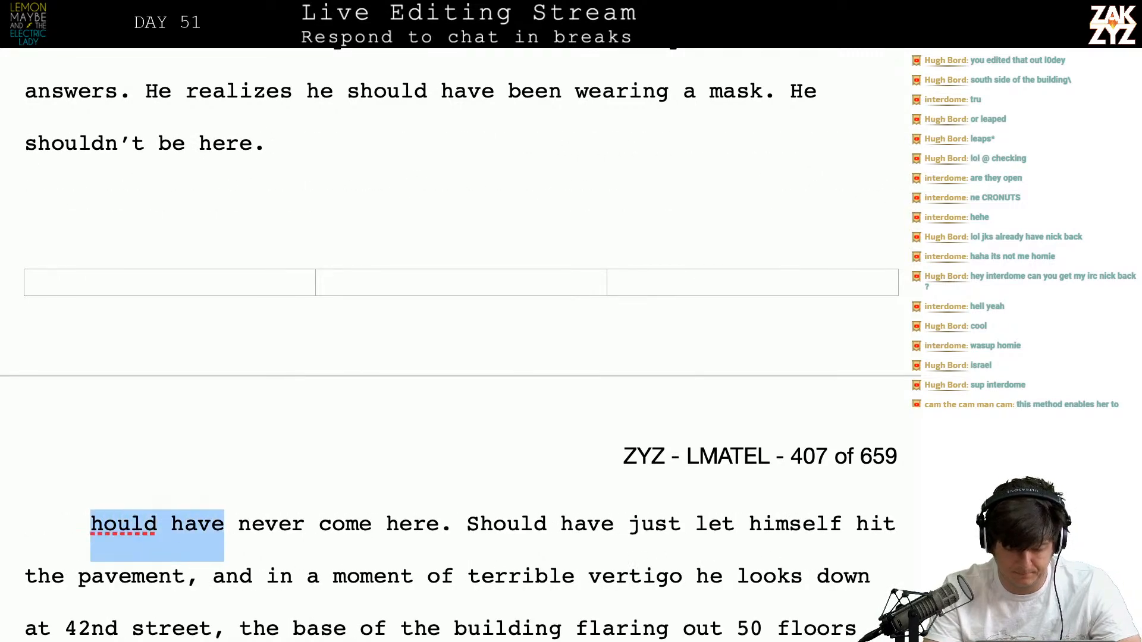
{"action": "key", "text": "shift+Right"}
{"action": "key", "text": "shift+Right"}
{"action": "key", "text": "shift+Right"}
{"action": "key", "text": "shift+Right"}
{"action": "key", "text": "shift+Right"}
{"action": "key", "text": "shift+Right"}
{"action": "key", "text": "shift+Right"}
{"action": "key", "text": "shift+Right"}
{"action": "key", "text": "shift+Right"}
{"action": "key", "text": "shift+Right"}
{"action": "key", "text": "shift+Right"}
{"action": "key", "text": "shift+Right"}
{"action": "key", "text": "shift+Right"}
{"action": "key", "text": "shift+Right"}
{"action": "key", "text": "shift+Right"}
{"action": "key", "text": "shift+Right"}
{"action": "key", "text": "shift+Right"}
{"action": "key", "text": "shift+Right"}
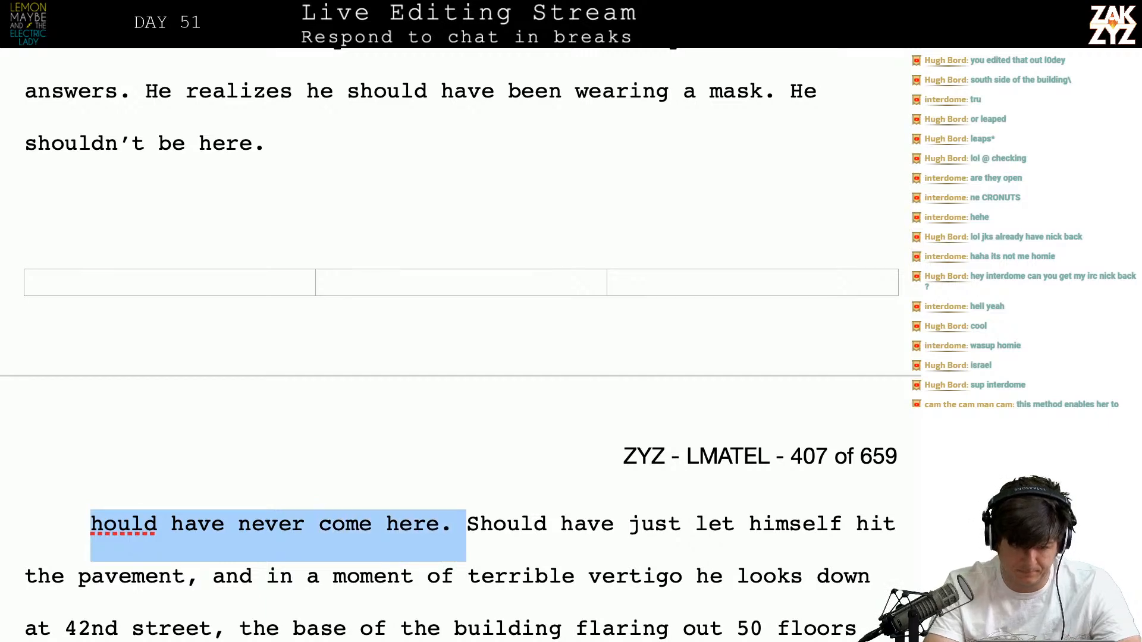
{"action": "key", "text": "BackSpace"}
{"action": "key", "text": "BackSpace"}
Extend "He shouldn't be here" with ", he should have just let himself hit the pavement when he jumped off his apartment building."
{"action": "key", "text": "BackSpace"}
{"action": "type", "text": ", he s"}
{"action": "type", "text": "hould have just "}
{"action": "type", "text": "let himself hit th"}
{"action": "type", "text": "e pavement when he "}
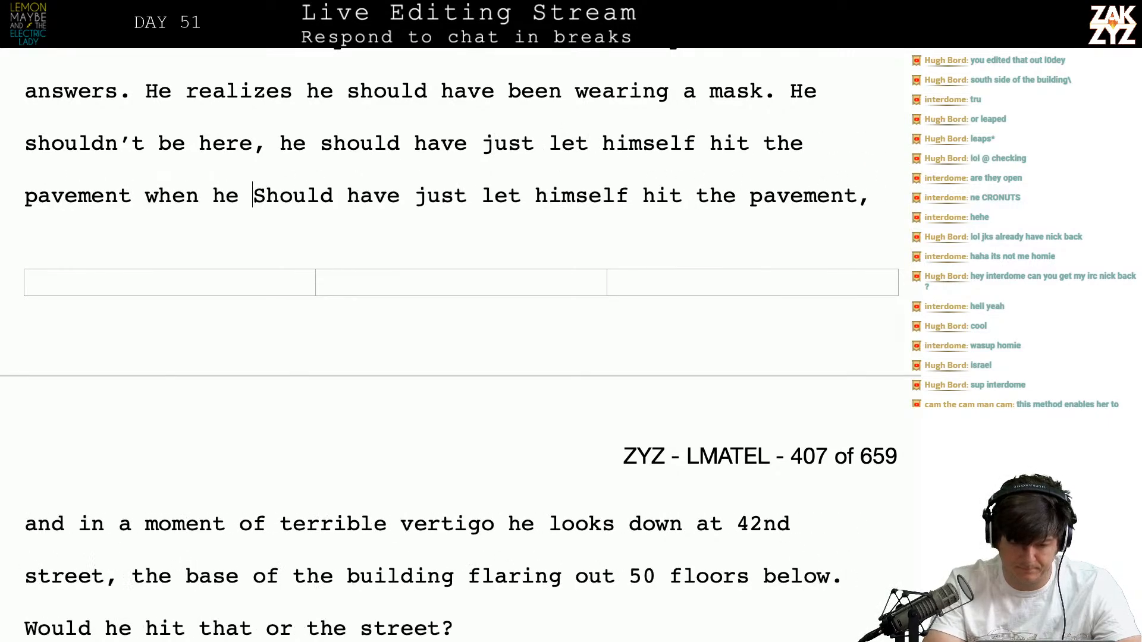
{"action": "type", "text": "jumped off th"}
{"action": "type", "text": "e roof of his"}
{"action": "key", "text": "BackSpace"}
{"action": "key", "text": "BackSpace"}
{"action": "key", "text": "BackSpace"}
{"action": "key", "text": "BackSpace"}
{"action": "key", "text": "BackSpace"}
{"action": "key", "text": "BackSpace"}
{"action": "key", "text": "BackSpace"}
{"action": "key", "text": "BackSpace"}
{"action": "key", "text": "BackSpace"}
{"action": "key", "text": "BackSpace"}
{"action": "key", "text": "BackSpace"}
{"action": "key", "text": "BackSpace"}
{"action": "key", "text": "BackSpace"}
{"action": "key", "text": "BackSpace"}
{"action": "key", "text": "BackSpace"}
{"action": "key", "text": "BackSpace"}
{"action": "type", "text": "his appar"}
{"action": "key", "text": "BackSpace"}
{"action": "key", "text": "BackSpace"}
{"action": "key", "text": "BackSpace"}
{"action": "type", "text": "artment bui"}
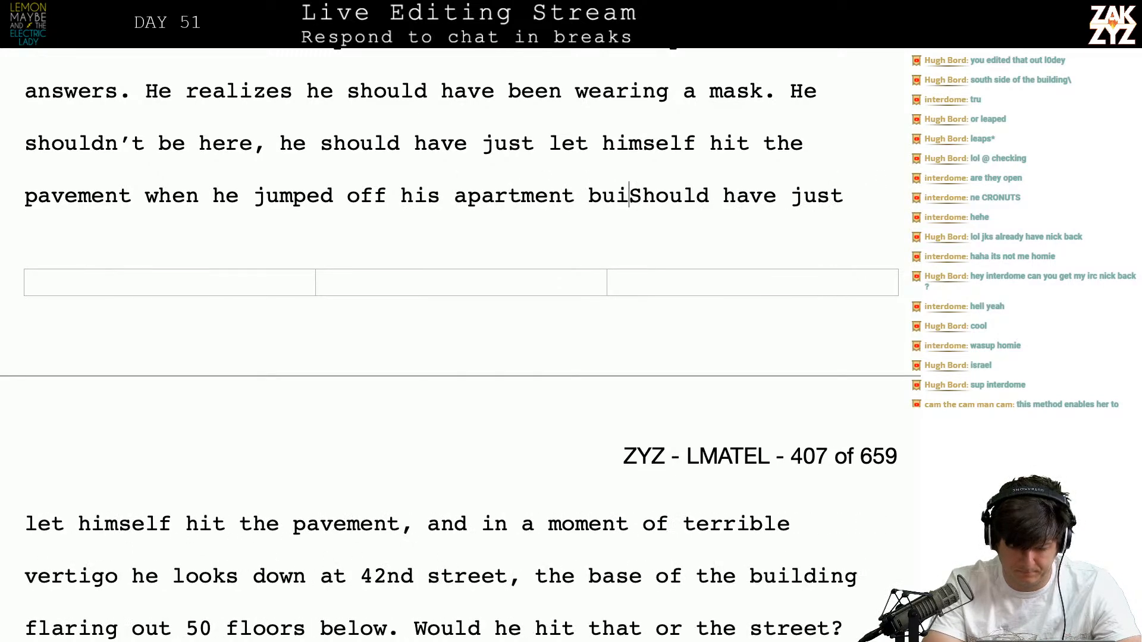
{"action": "type", "text": "lding."}
Remove the leftover "Should have just let himself hit the pavement, and" so the next sentence begins "In a moment"
{"action": "key", "text": "shift+Down"}
{"action": "key", "text": "shift+Left"}
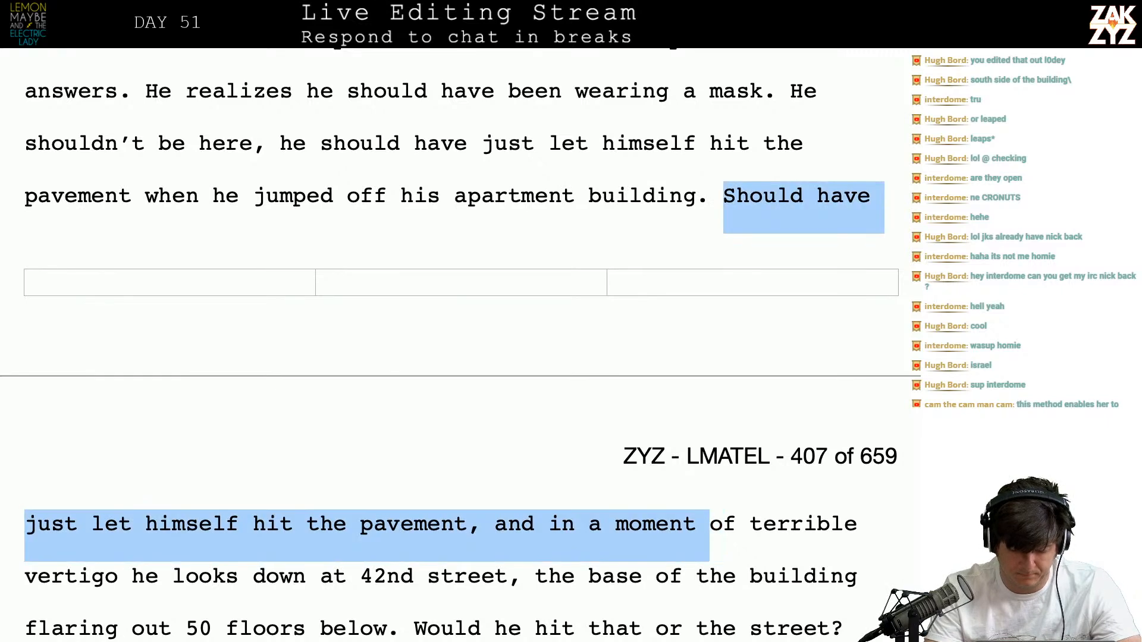
{"action": "key", "text": "shift+Left"}
{"action": "key", "text": "shift+Left"}
{"action": "key", "text": "shift+Left"}
{"action": "key", "text": "shift+Left"}
{"action": "key", "text": "shift+Left"}
{"action": "key", "text": "shift+Left"}
{"action": "key", "text": "shift+Left"}
{"action": "key", "text": "shift+Left"}
{"action": "key", "text": "shift+Left"}
{"action": "key", "text": "shift+Left"}
{"action": "key", "text": "shift+Left"}
{"action": "key", "text": "shift+Left"}
{"action": "key", "text": "shift+Left"}
{"action": "key", "text": "shift+Left"}
{"action": "key", "text": "shift+Right"}
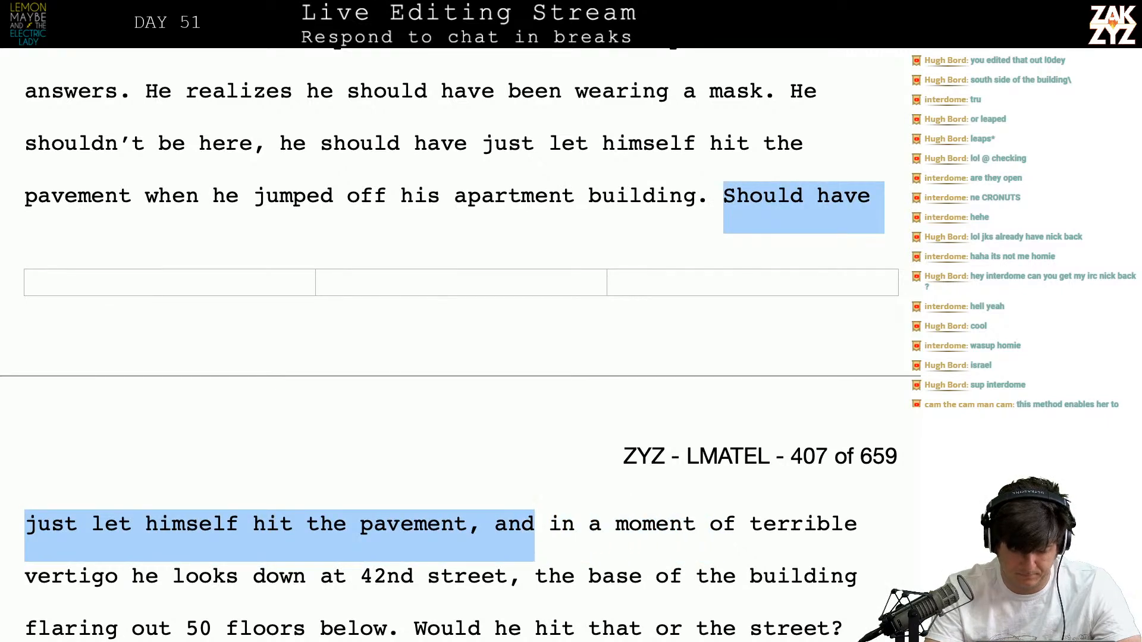
{"action": "key", "text": "shift+Right"}
{"action": "key", "text": "shift+Right"}
{"action": "type", "text": "I"}
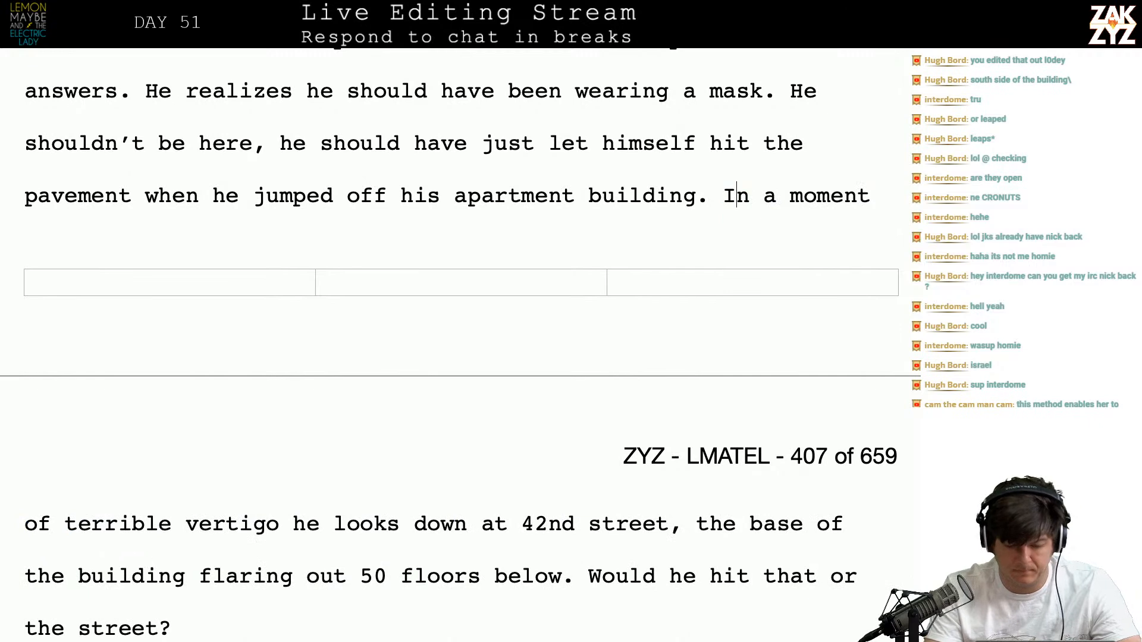
Replace "looks" with "peers" in "he looks down at 42nd street"
{"action": "key", "text": "Right"}
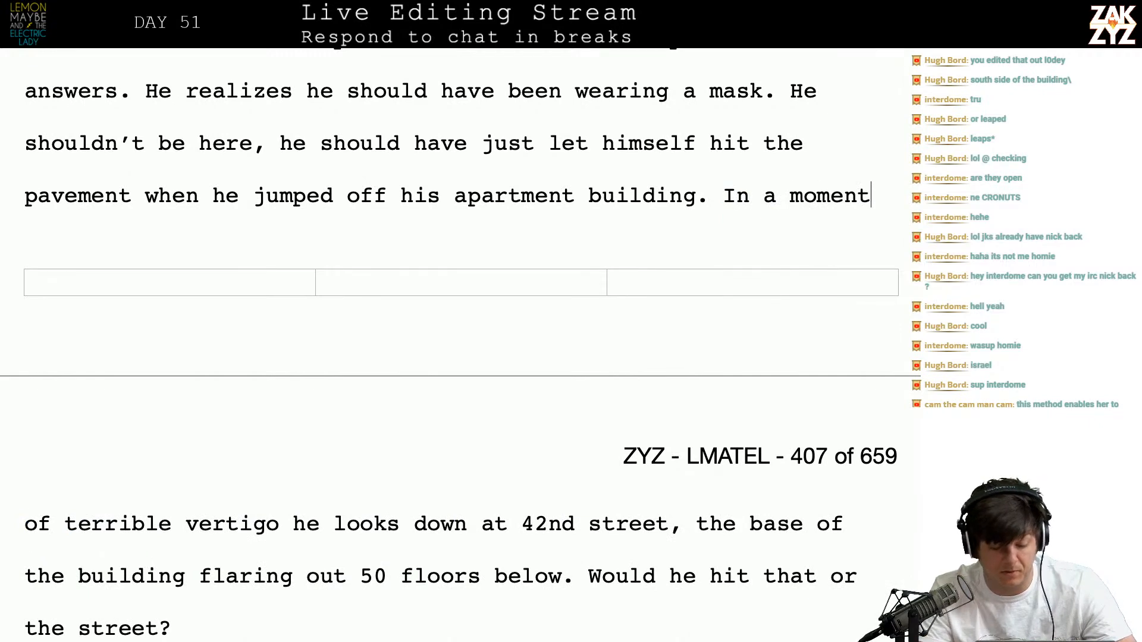
{"action": "left_click", "coordinate": [304, 549]}
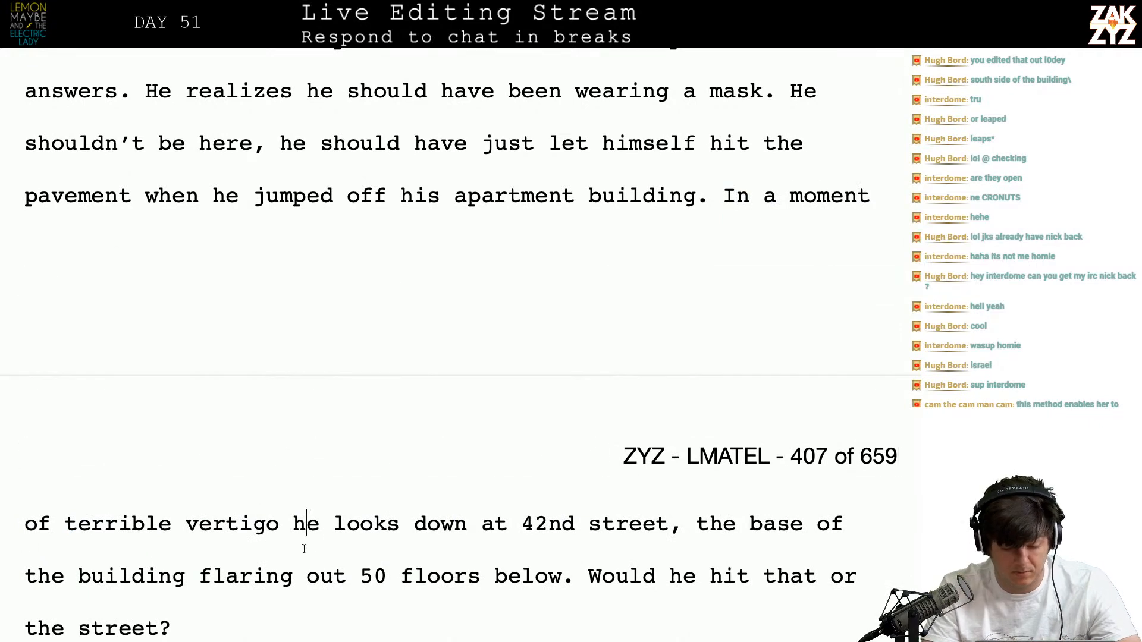
{"action": "left_click", "coordinate": [400, 523]}
{"action": "key", "text": "BackSpace"}
{"action": "key", "text": "BackSpace"}
{"action": "key", "text": "BackSpace"}
{"action": "key", "text": "BackSpace"}
{"action": "key", "text": "BackSpace"}
{"action": "type", "text": "peers down at 42nd street"}
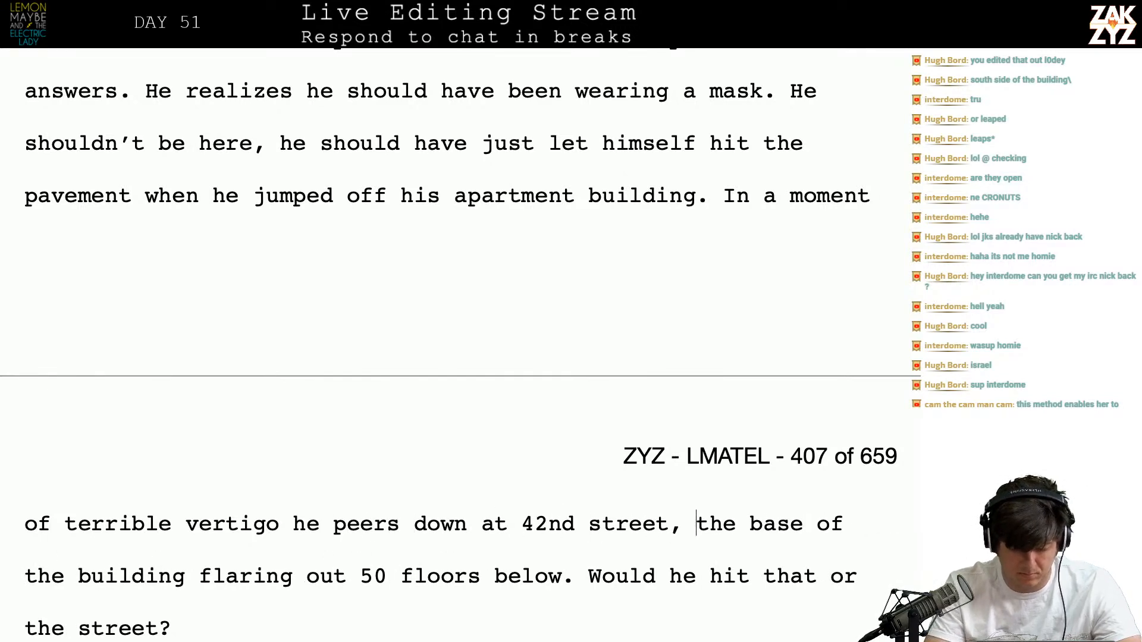
End the sentence after "42nd street" and add "The base of the building flares outward, like a giant slide."
{"action": "type", "text": ". "}
{"action": "type", "text": "The base of the"}
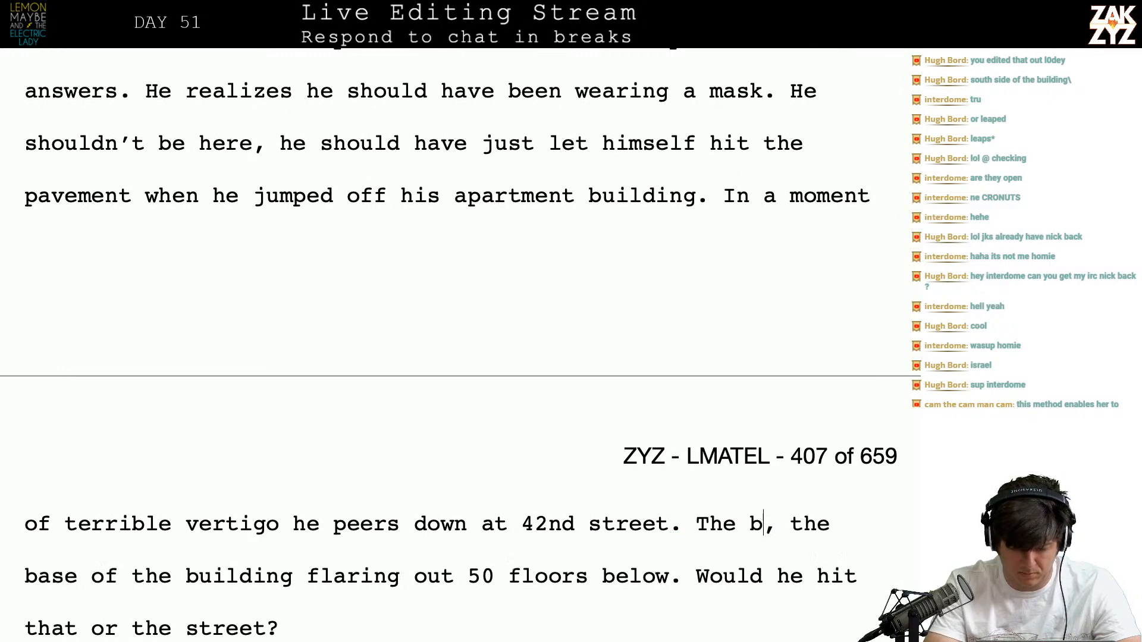
{"action": "type", "text": " building "}
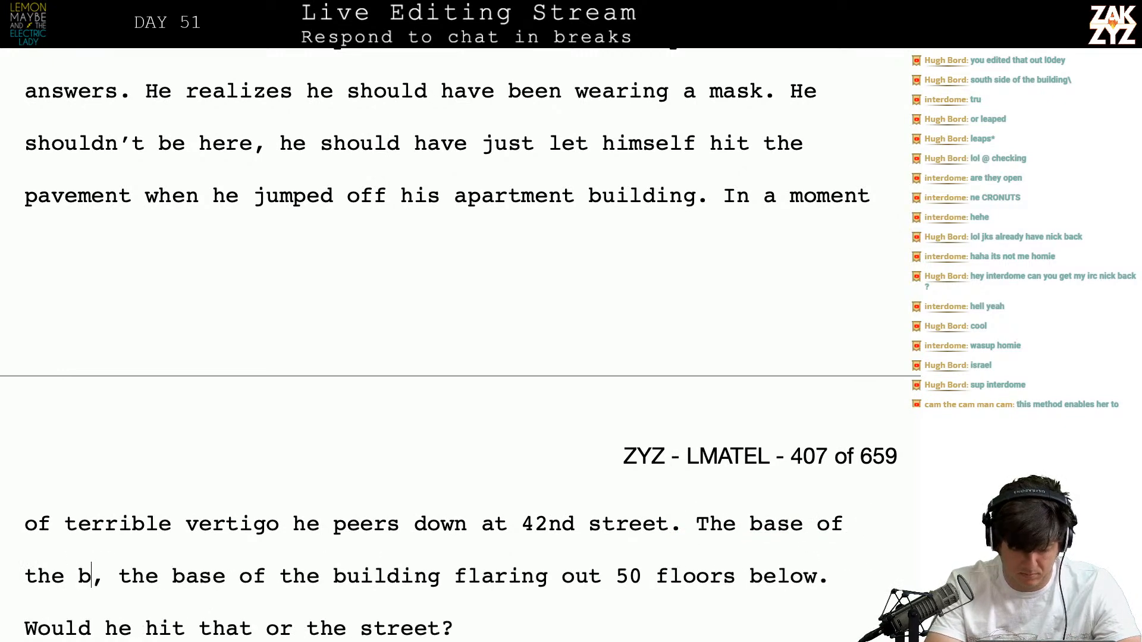
{"action": "type", "text": "flares outward"}
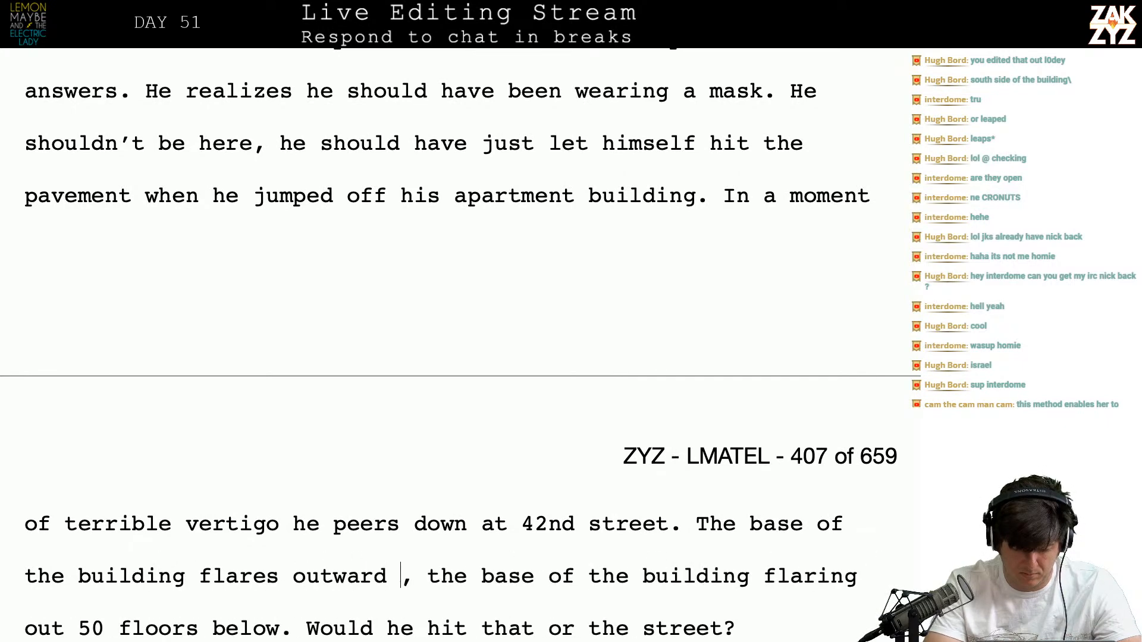
{"action": "key", "text": "BackSpace"}
{"action": "type", "text": ", "}
{"action": "type", "text": "like a giant sl"}
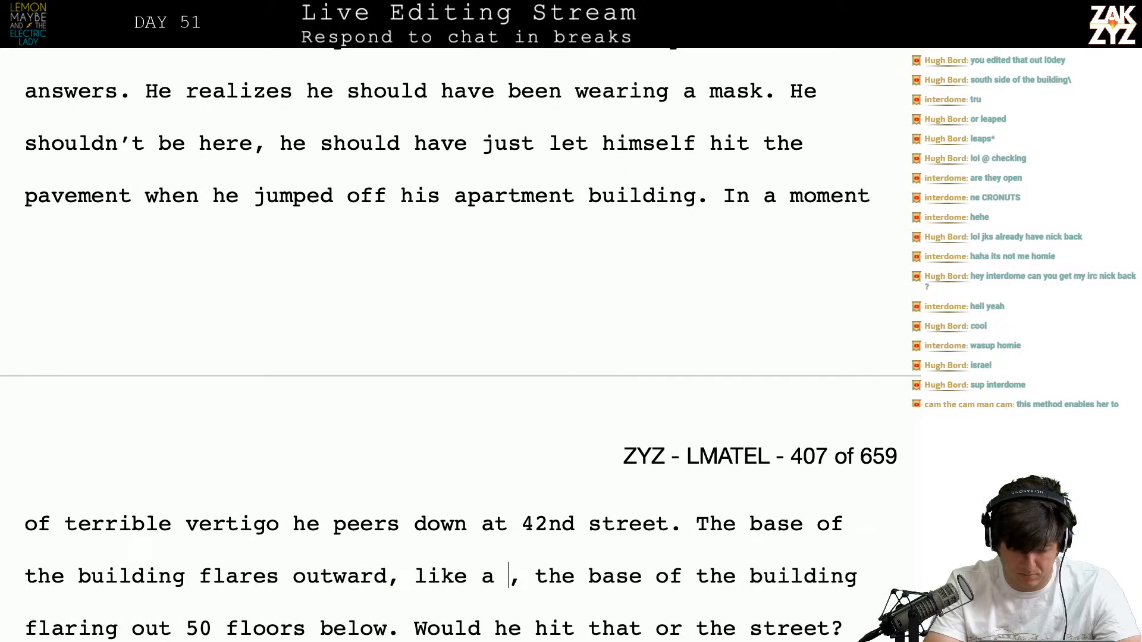
{"action": "type", "text": "ide. Wo"}
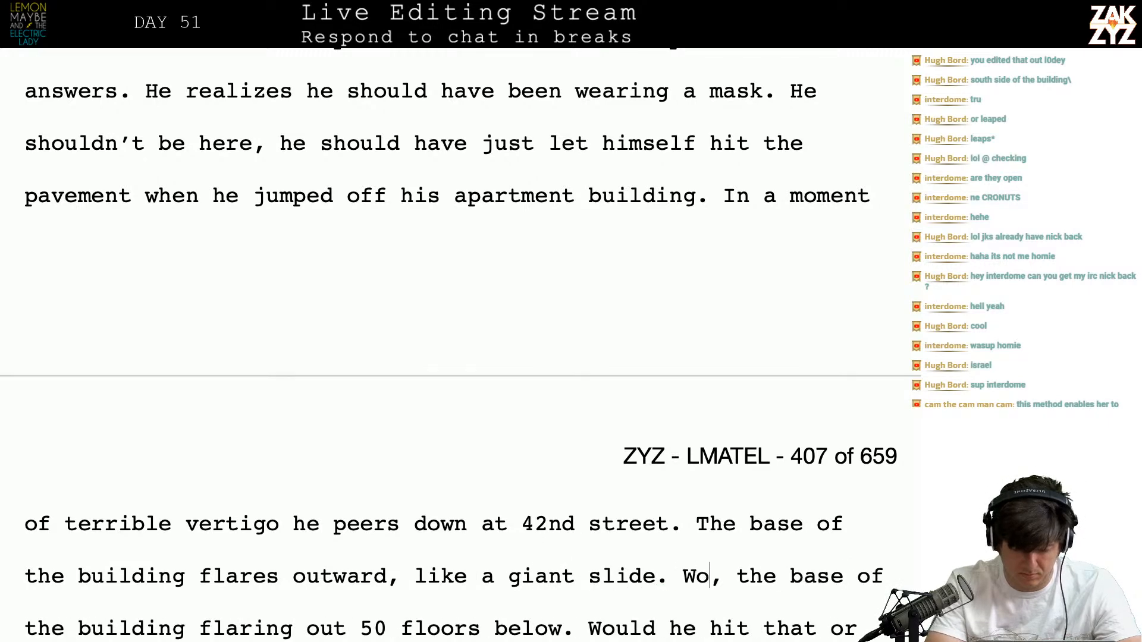
Complete the question "Would he hit that or the street if he jumped?" after "giant slide."
{"action": "type", "text": "uld he "}
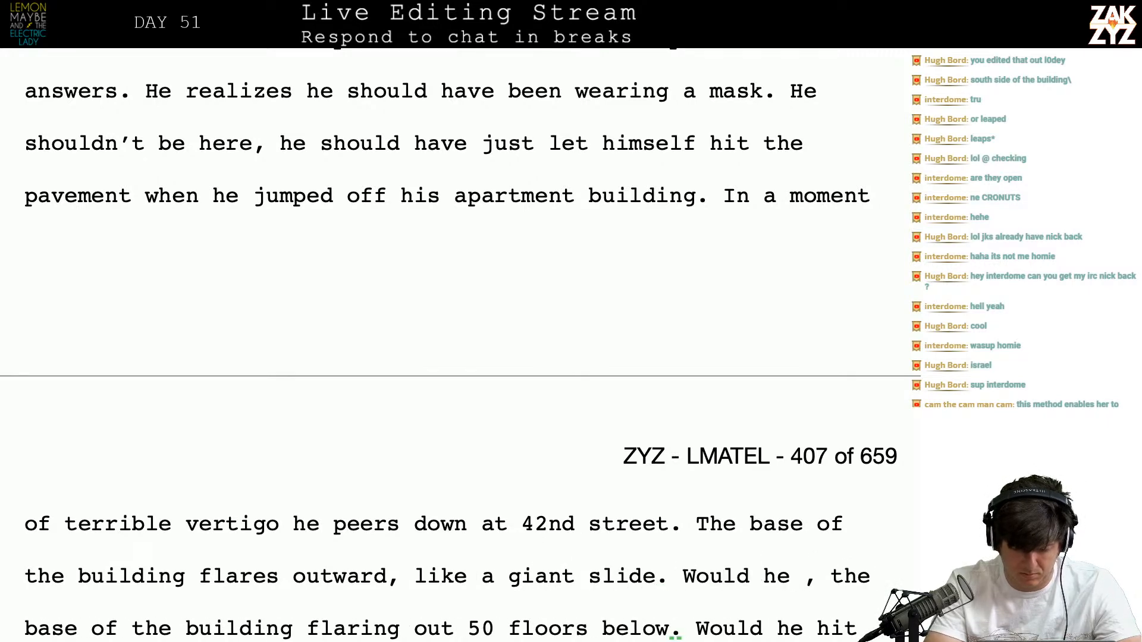
{"action": "type", "text": "hit that or "}
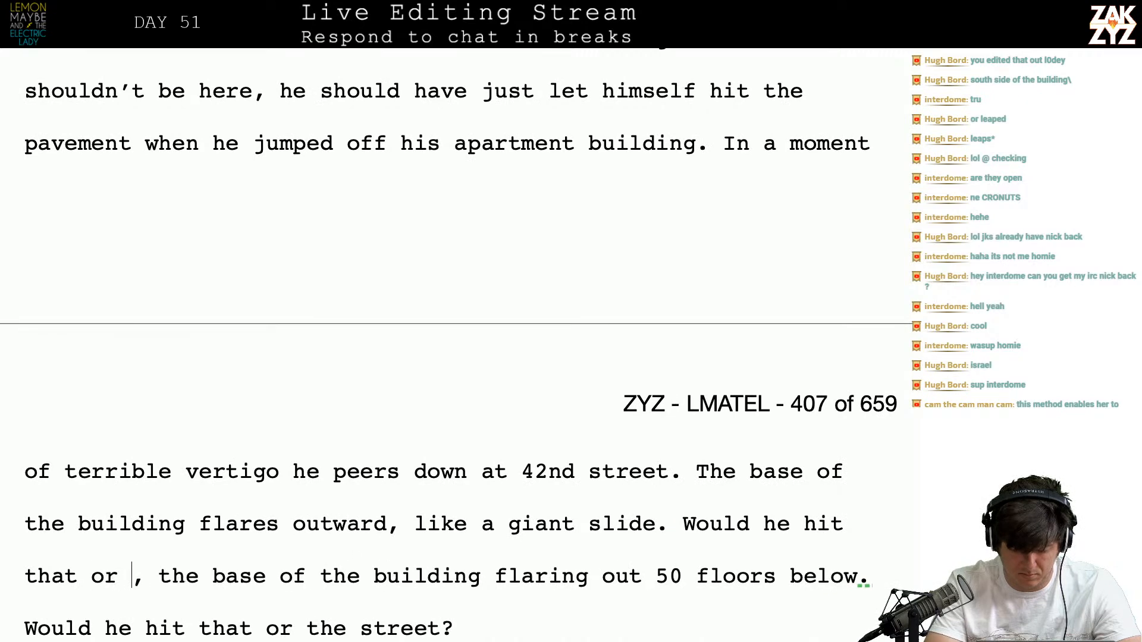
{"action": "type", "text": "the street if"}
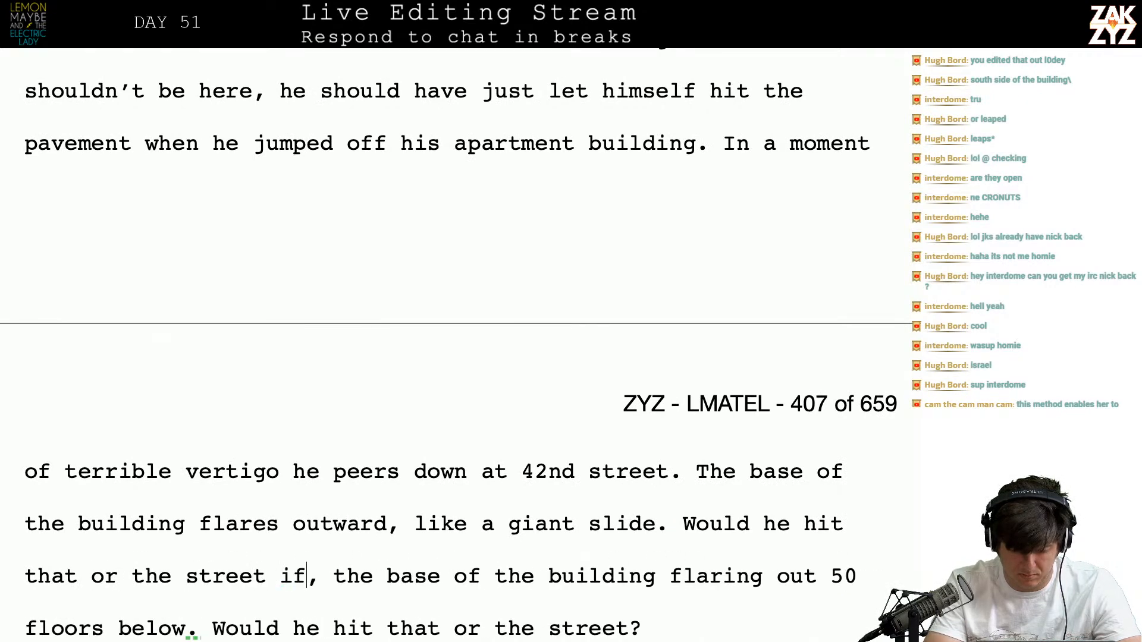
{"action": "type", "text": " he jumped?"}
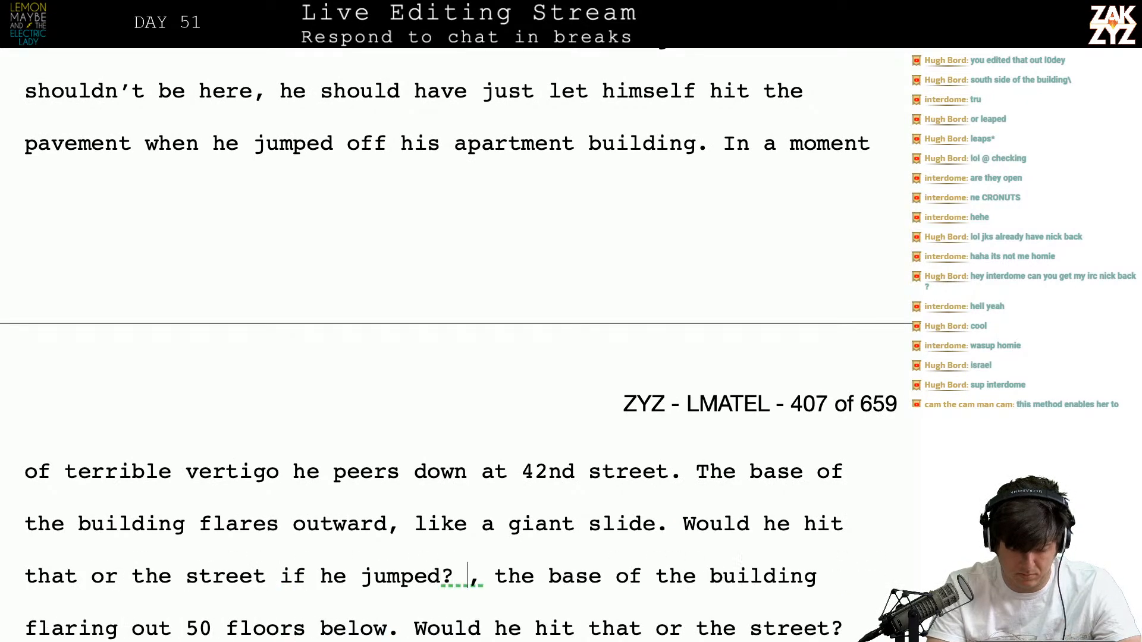
Delete the old text from ", the base of the building flaring out" through "Would he hit that or the street?"
{"action": "key", "text": "shift+Down"}
{"action": "key", "text": "shift+Down"}
{"action": "key", "text": "shift+Up"}
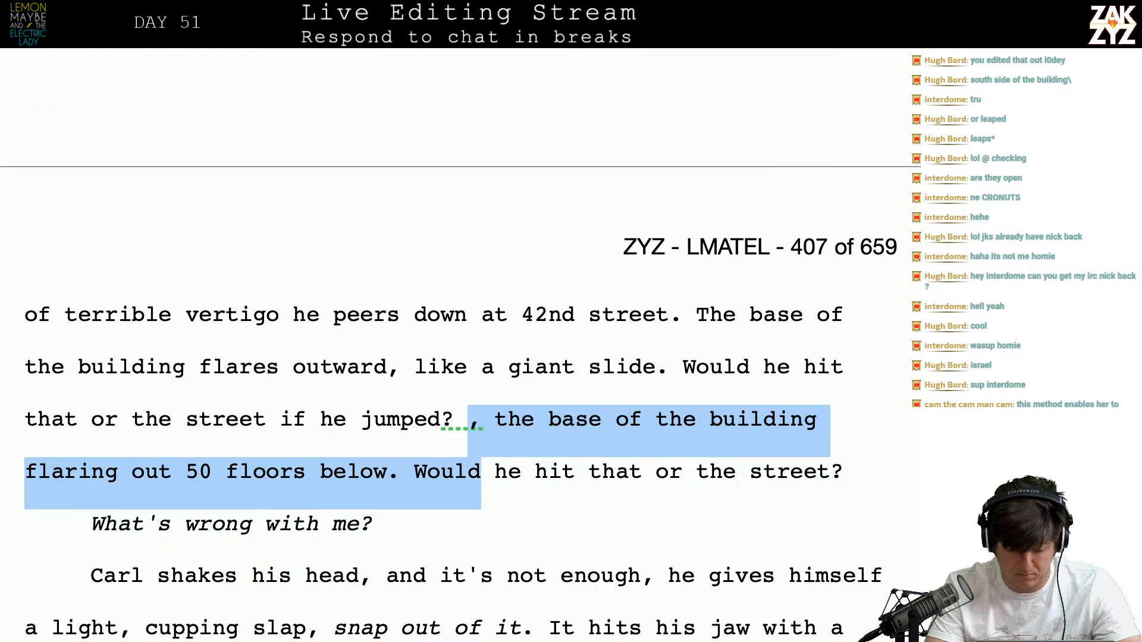
{"action": "key", "text": "shift+Right"}
{"action": "key", "text": "shift+Right"}
{"action": "key", "text": "shift+Right"}
{"action": "key", "text": "shift+Right"}
{"action": "key", "text": "shift+Right"}
{"action": "key", "text": "shift+Right"}
{"action": "key", "text": "shift+Right"}
{"action": "key", "text": "shift+Right"}
{"action": "key", "text": "shift+Right"}
{"action": "key", "text": "shift+Right"}
{"action": "key", "text": "shift+Right"}
{"action": "key", "text": "shift+Right"}
{"action": "key", "text": "shift+Right"}
{"action": "key", "text": "shift+Right"}
{"action": "key", "text": "shift+Right"}
{"action": "key", "text": "shift+Right"}
{"action": "key", "text": "shift+Right"}
{"action": "key", "text": "shift+Right"}
{"action": "key", "text": "shift+Right"}
{"action": "key", "text": "shift+Right"}
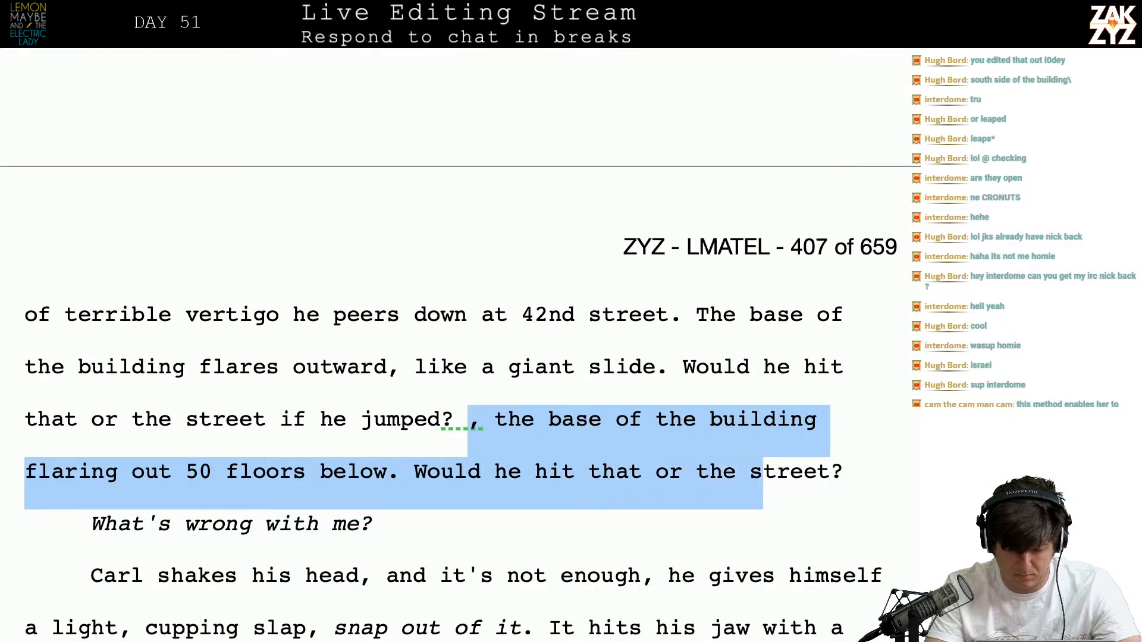
{"action": "key", "text": "shift+Right"}
{"action": "key", "text": "shift+Right"}
{"action": "key", "text": "shift+Right"}
{"action": "key", "text": "shift+Right"}
{"action": "key", "text": "shift+Right"}
{"action": "key", "text": "shift+Right"}
{"action": "key", "text": "BackSpace"}
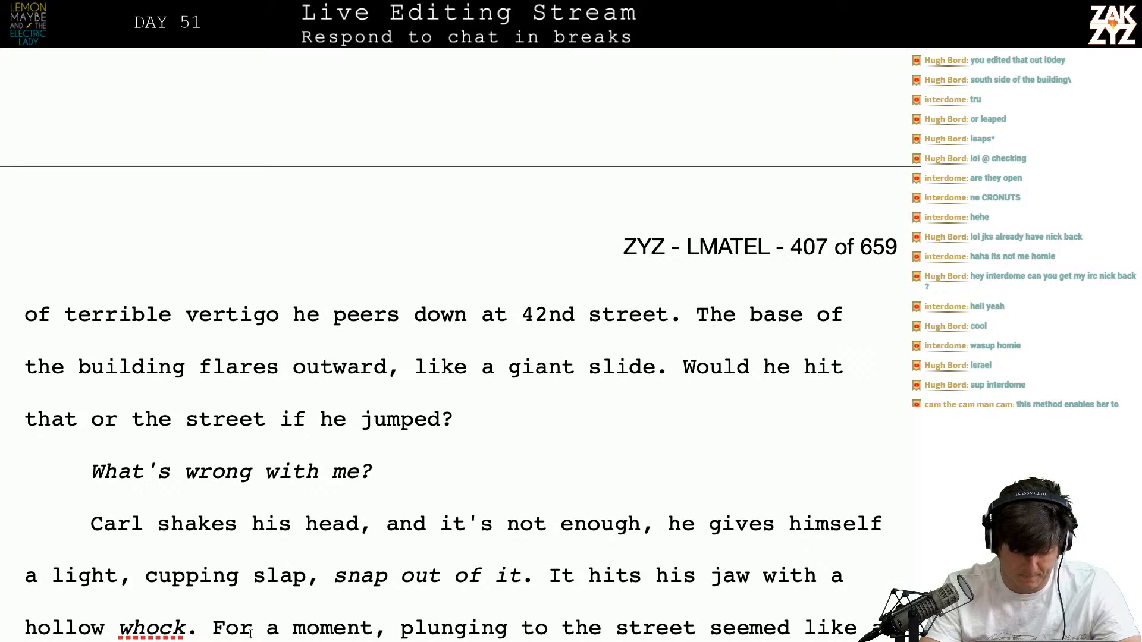
Add "on the side of his jaw." after "a light, cupping slap" in Carl's paragraph
{"action": "left_click", "coordinate": [319, 573]}
{"action": "type", "text": "on the side of "}
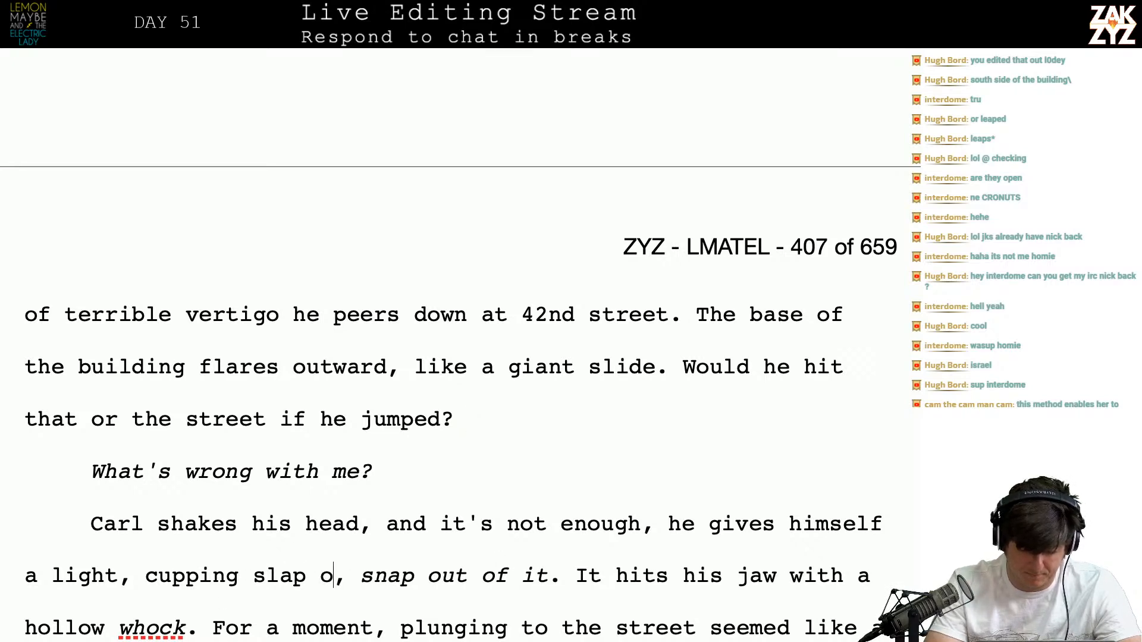
{"action": "type", "text": "his jaw."}
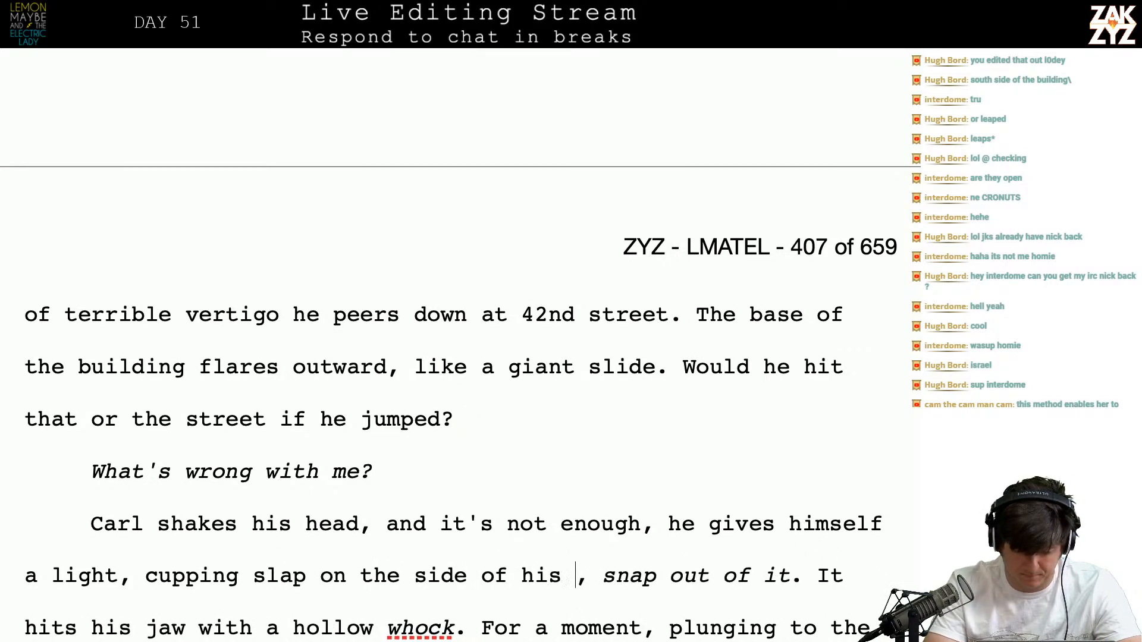
Remove the stray comma after "his jaw." and turn the italic phrase into its own exclamation, "Snap out of it!"
{"action": "key", "text": "shift+Right"}
{"action": "key", "text": "shift+Right"}
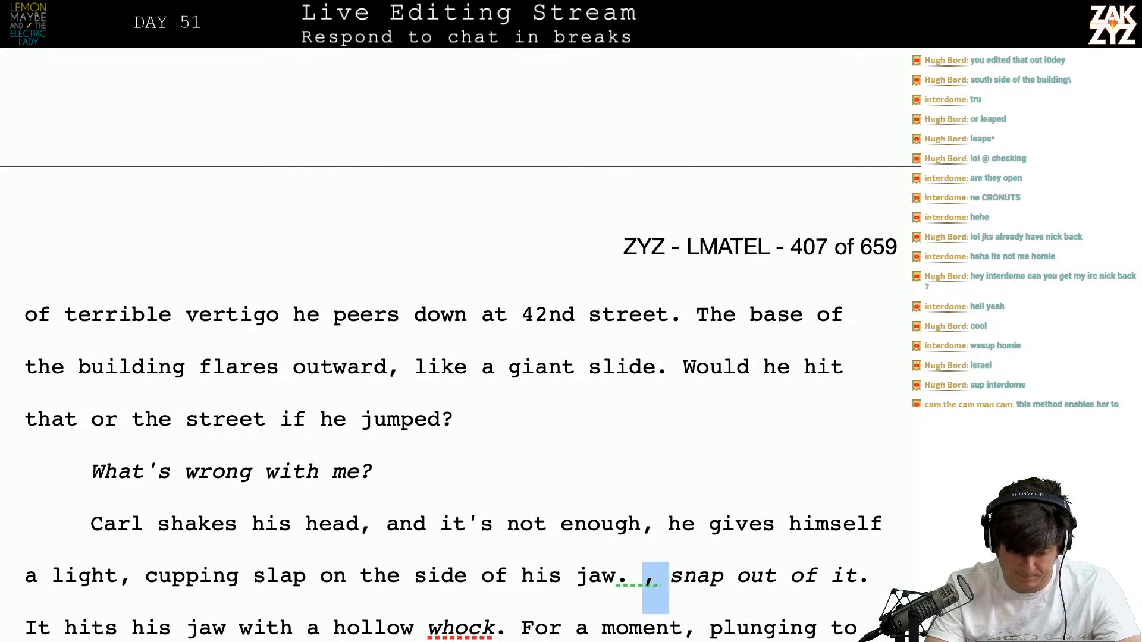
{"action": "key", "text": "shift+Right"}
{"action": "type", "text": "Ssn"}
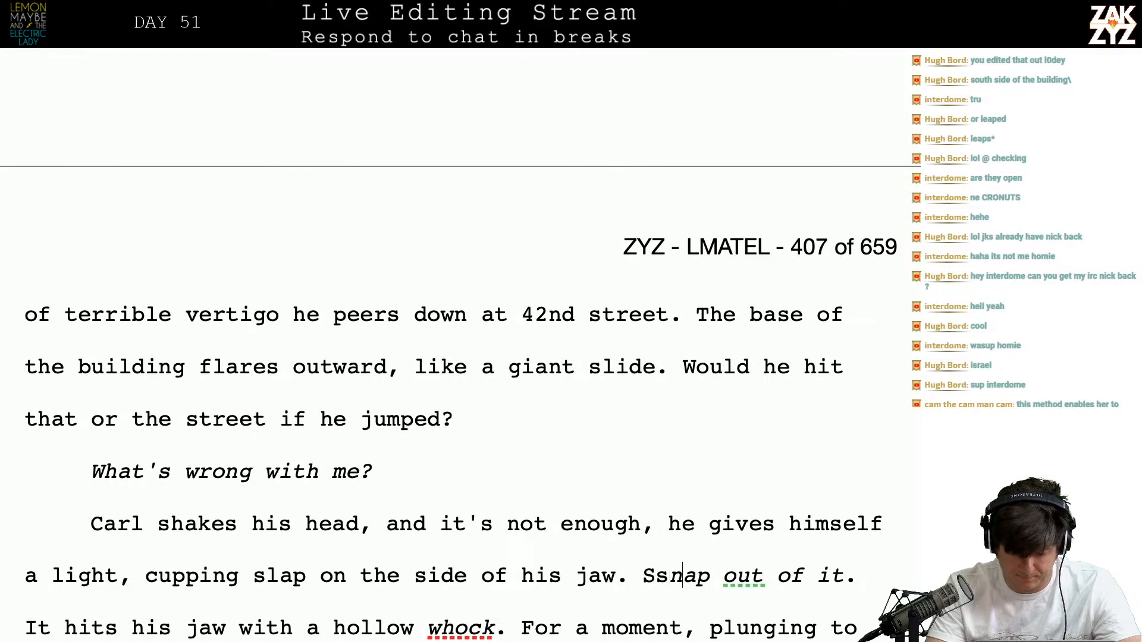
{"action": "type", "text": "S"}
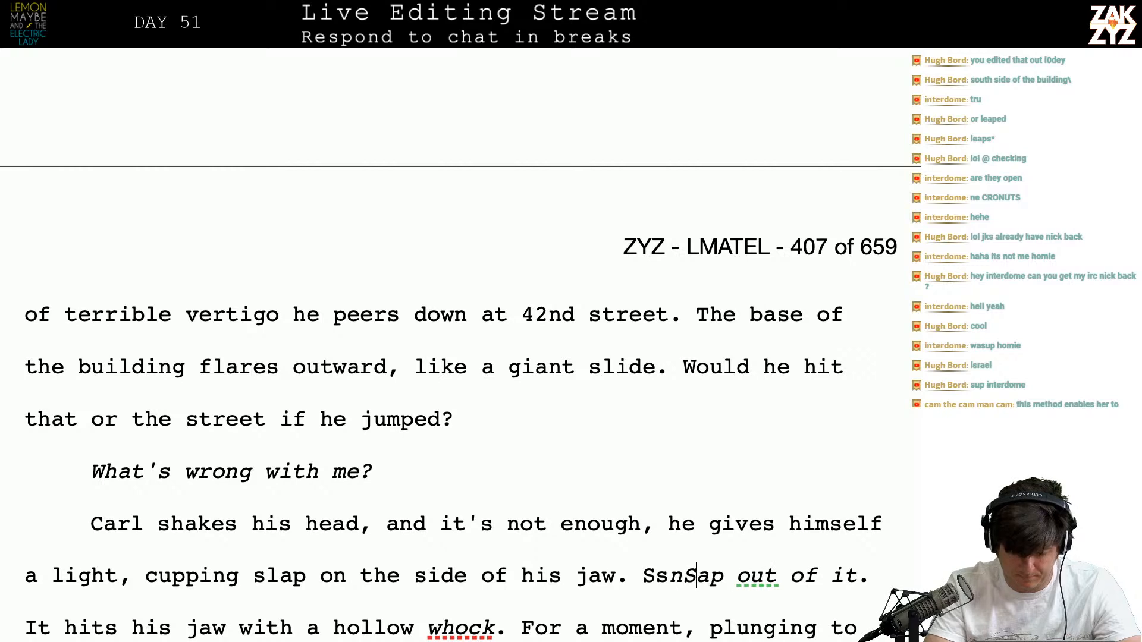
{"action": "type", "text": "n"}
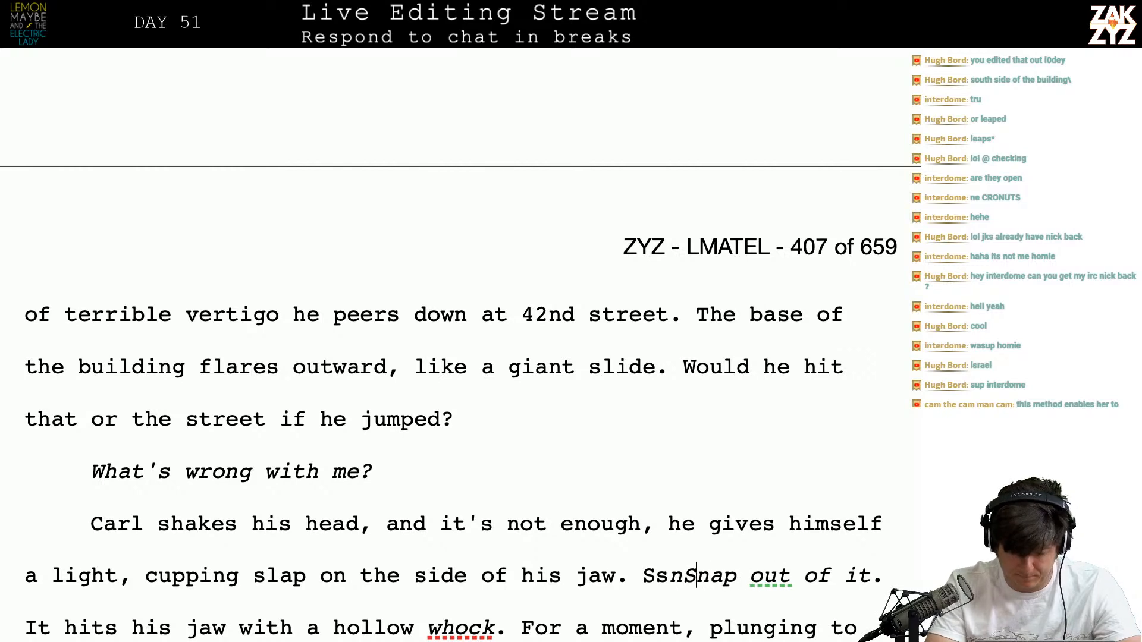
{"action": "key", "text": "BackSpace"}
{"action": "key", "text": "BackSpace"}
{"action": "key", "text": "BackSpace"}
{"action": "key", "text": "Right"}
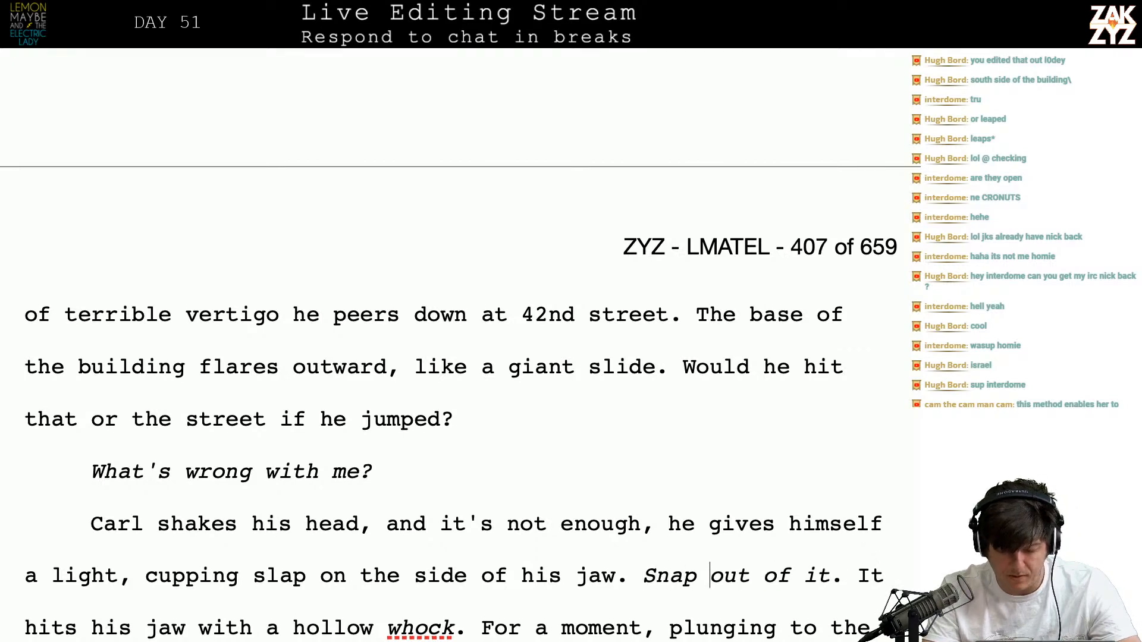
{"action": "type", "text": "!"}
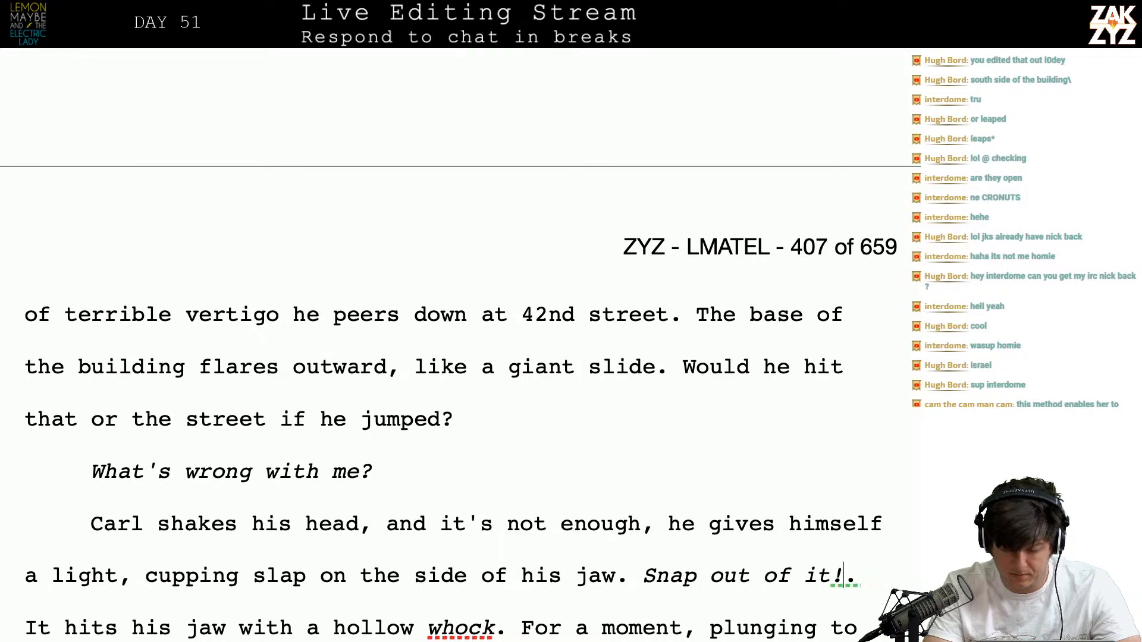
{"action": "key", "text": "Delete"}
Reword "It hits his jaw with a hollow whock" as "It makes a hollow whock"
{"action": "scroll", "coordinate": [319, 572], "scroll_direction": "up", "scroll_amount": 2}
{"action": "scroll", "coordinate": [319, 572], "scroll_direction": "down", "scroll_amount": 4}
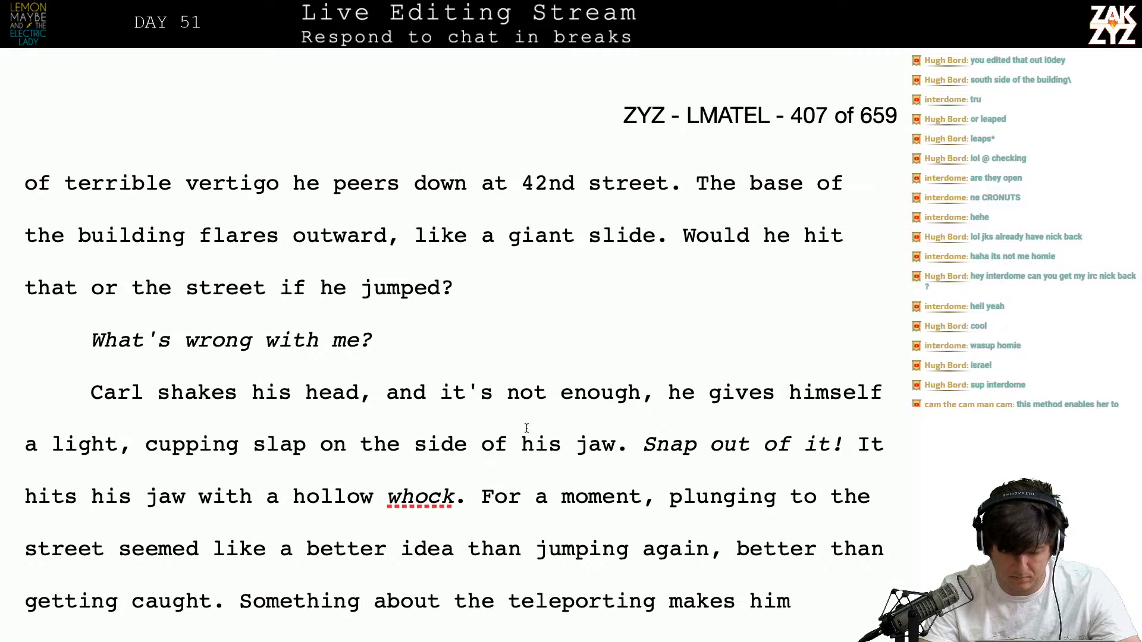
{"action": "left_click", "coordinate": [891, 455]}
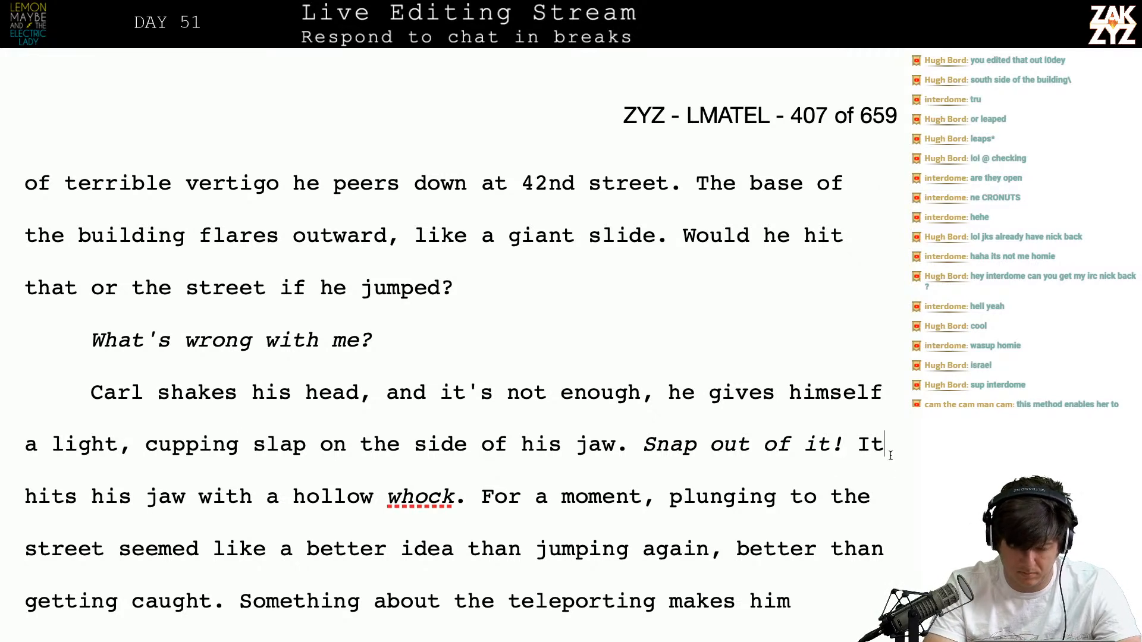
{"action": "type", "text": "makes a"}
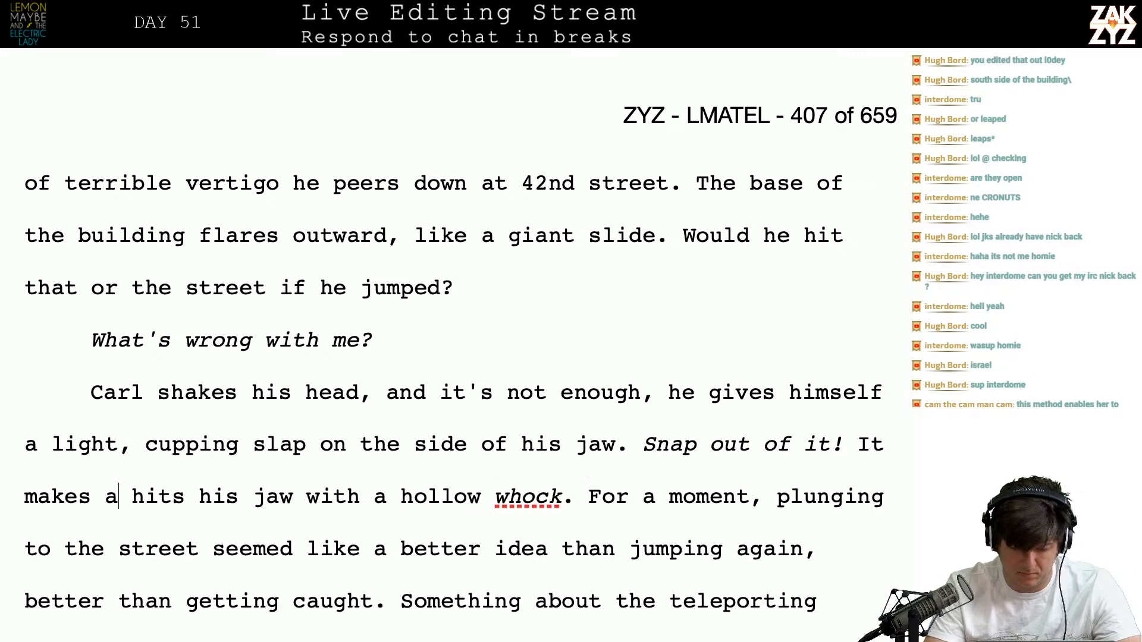
{"action": "key", "text": "shift+Left"}
{"action": "key", "text": "shift+Right"}
{"action": "key", "text": "shift+Right"}
{"action": "key", "text": "shift+Right"}
{"action": "key", "text": "shift+Right"}
{"action": "key", "text": "shift+Right"}
{"action": "key", "text": "shift+Right"}
{"action": "key", "text": "shift+Right"}
{"action": "key", "text": "shift+Right"}
{"action": "key", "text": "shift+Right"}
{"action": "key", "text": "shift+Right"}
{"action": "key", "text": "shift+Right"}
{"action": "key", "text": "shift+Right"}
{"action": "key", "text": "shift+Right"}
{"action": "key", "text": "shift+Right"}
{"action": "key", "text": "shift+Right"}
{"action": "key", "text": "shift+Right"}
{"action": "key", "text": "shift+Right"}
{"action": "key", "text": "shift+Right"}
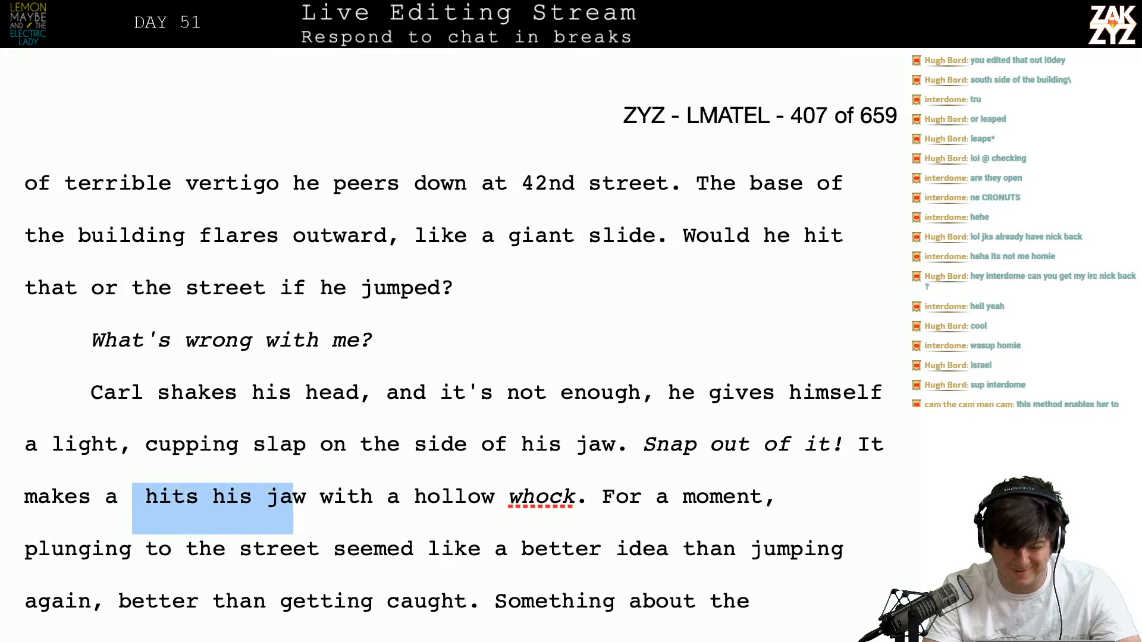
{"action": "key", "text": "shift+Right"}
{"action": "key", "text": "shift+Right"}
{"action": "key", "text": "BackSpace"}
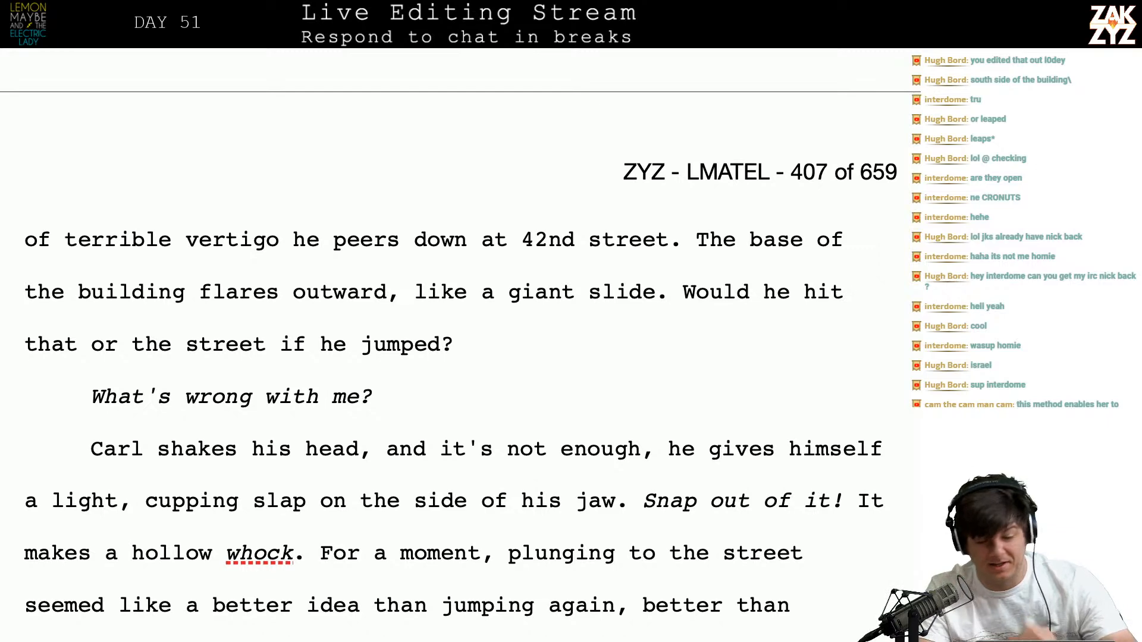
{"action": "scroll", "coordinate": [460, 367], "scroll_direction": "up", "scroll_amount": 3}
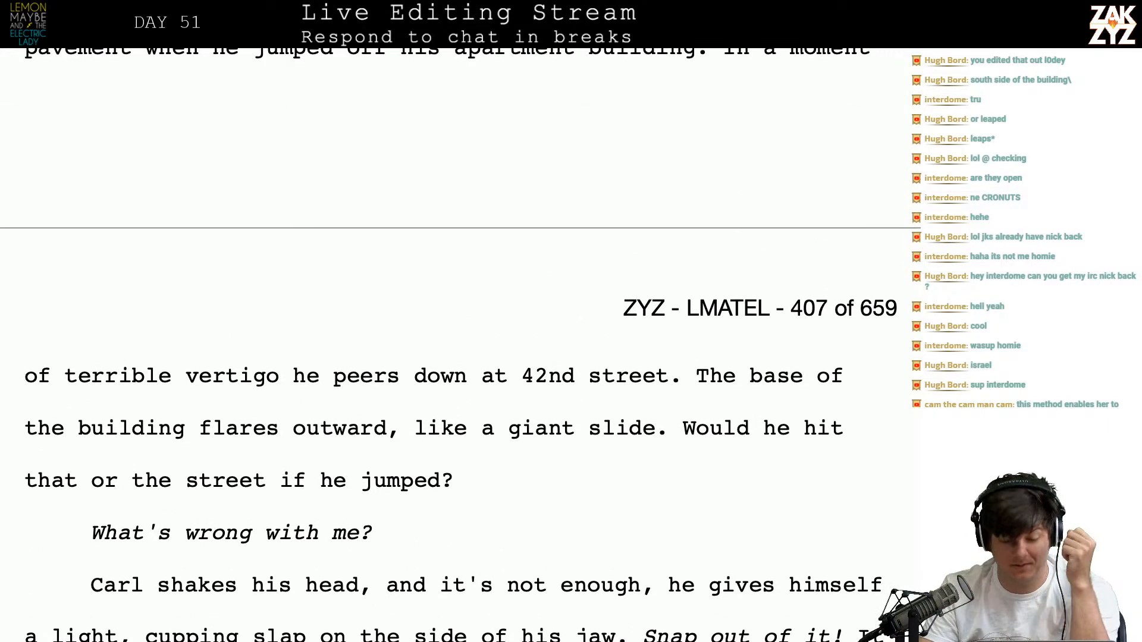
{"action": "scroll", "coordinate": [889, 456], "scroll_direction": "down", "scroll_amount": 1}
{"action": "scroll", "coordinate": [890, 455], "scroll_direction": "down", "scroll_amount": 3}
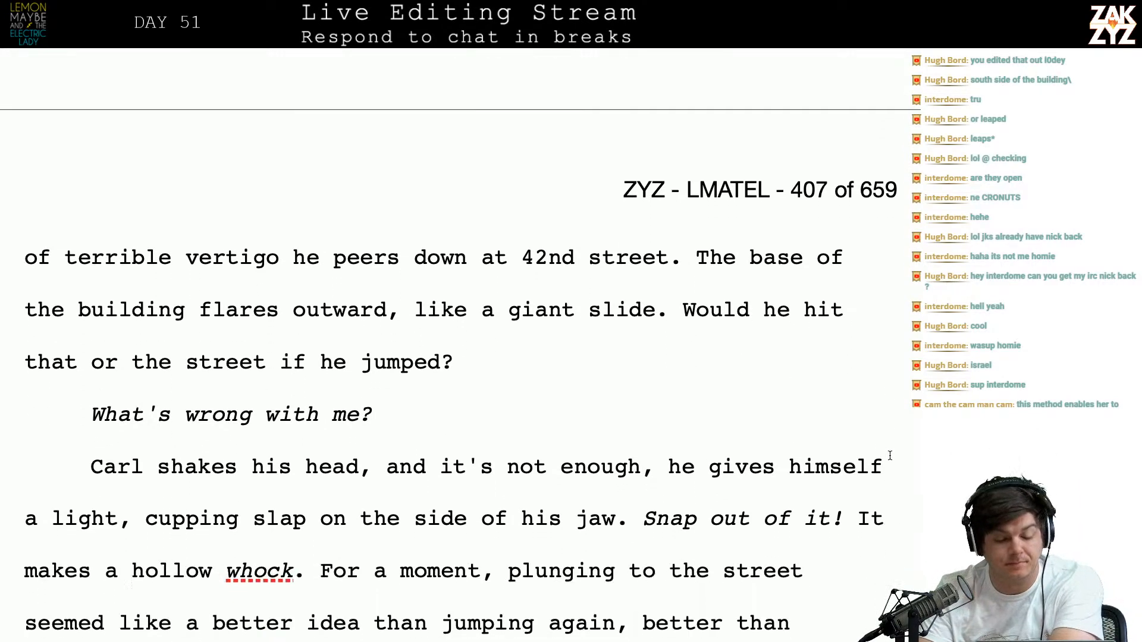
Insert a comma after "before security notices" in the paragraph about cameras on the roof
{"action": "scroll", "coordinate": [805, 394], "scroll_direction": "up", "scroll_amount": 10}
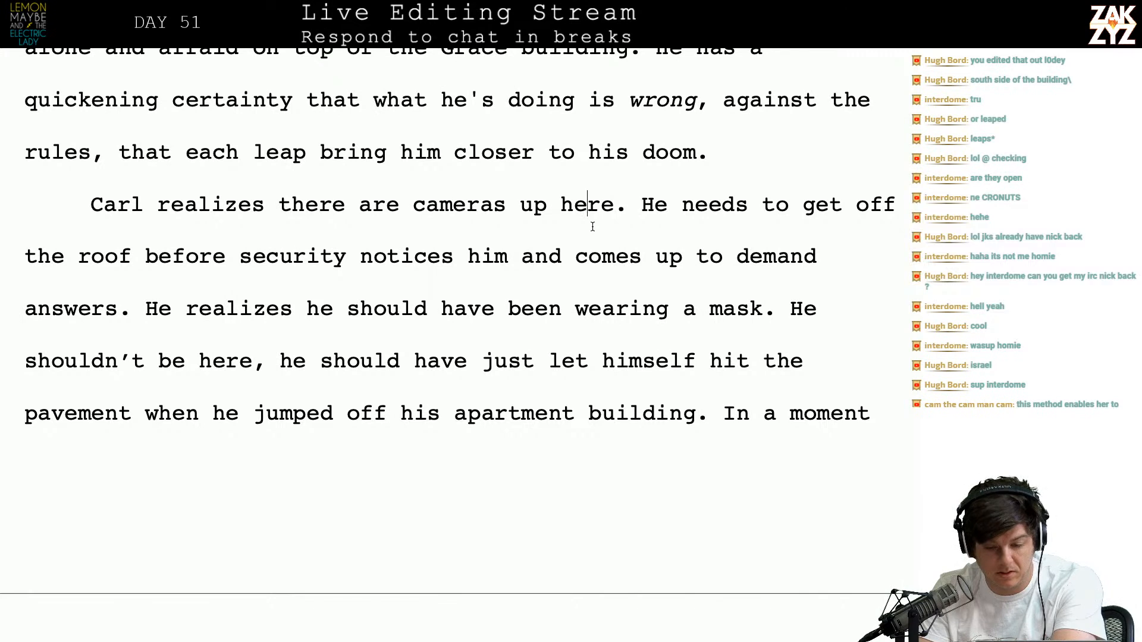
{"action": "scroll", "coordinate": [700, 225], "scroll_direction": "down", "scroll_amount": 3}
{"action": "left_click", "coordinate": [457, 177]}
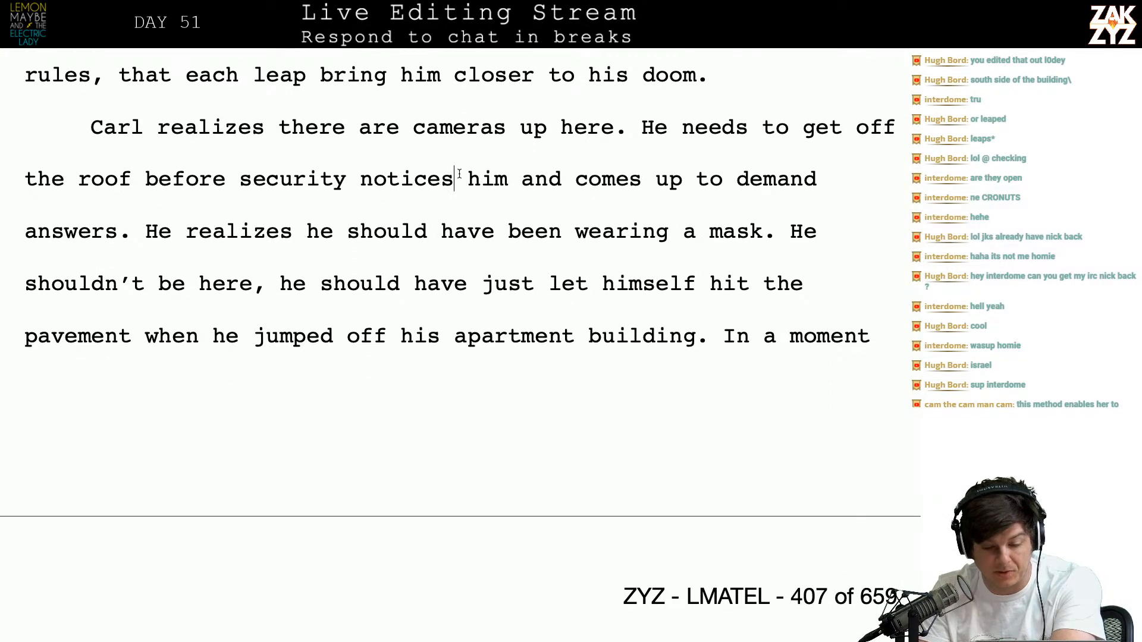
{"action": "key", "text": "Right"}
{"action": "key", "text": "Right"}
{"action": "key", "text": "Right"}
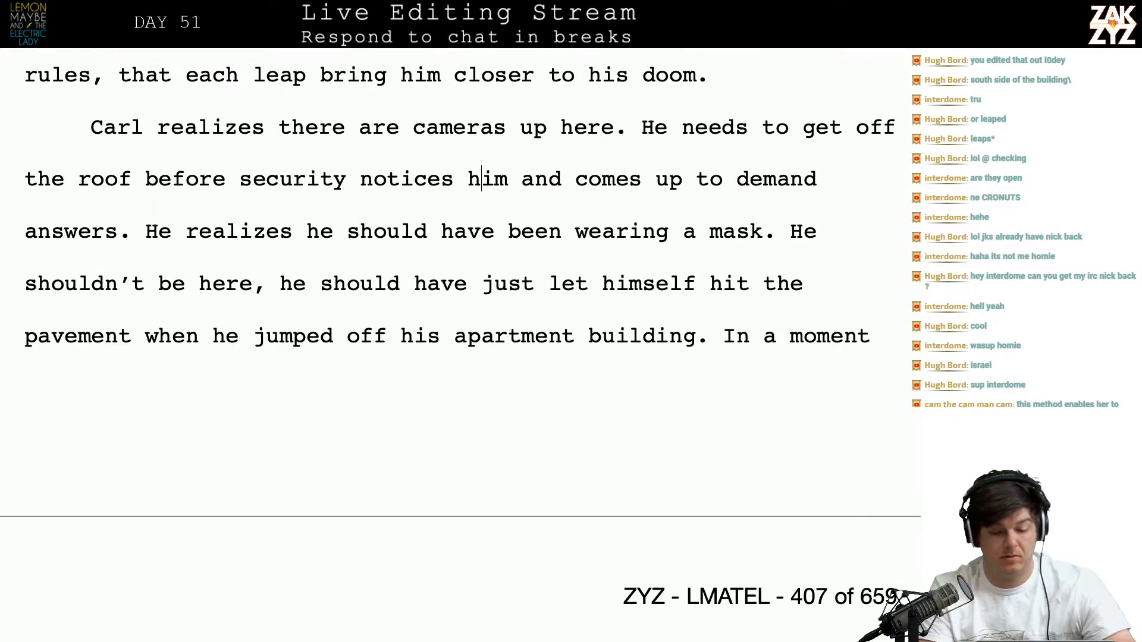
{"action": "key", "text": "Right"}
{"action": "key", "text": "Left"}
{"action": "key", "text": "Left"}
{"action": "key", "text": "Left"}
{"action": "key", "text": "Left"}
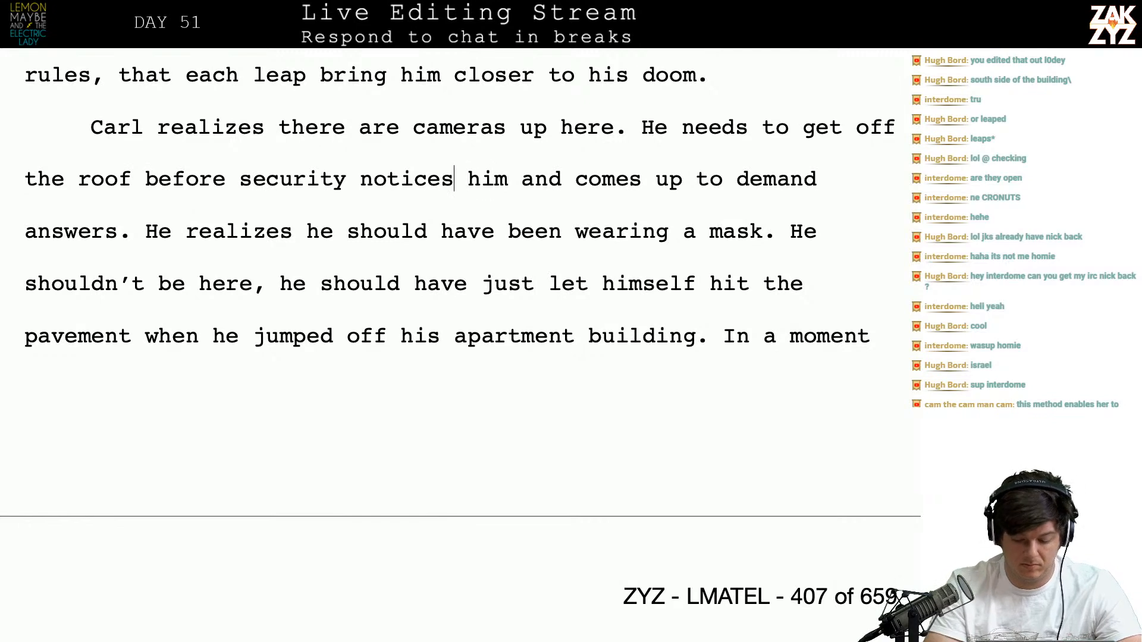
{"action": "type", "text": ",  hi"}
{"action": "key", "text": "BackSpace"}
{"action": "type", "text": "he has no wa"}
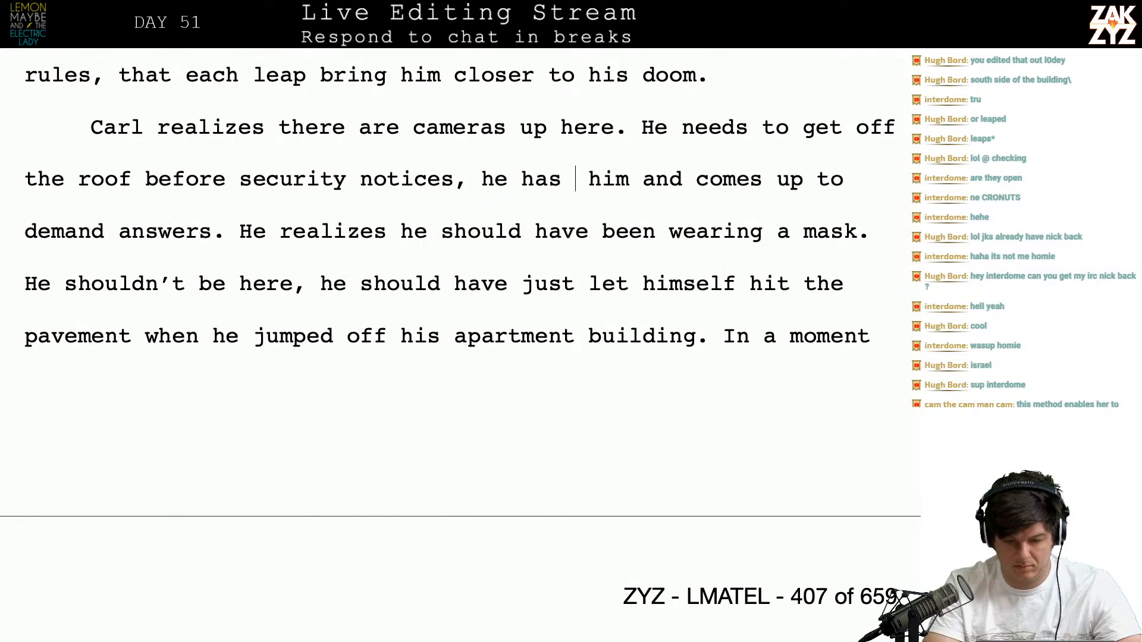
{"action": "type", "text": "y to and were t"}
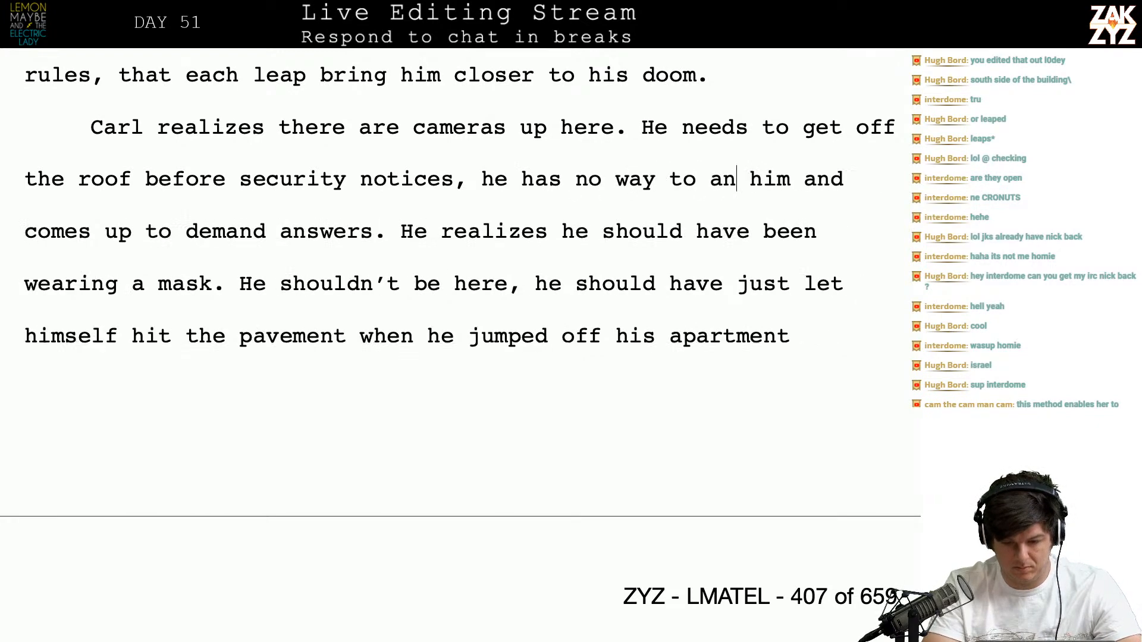
{"action": "key", "text": "BackSpace"}
{"action": "key", "text": "BackSpace"}
{"action": "key", "text": "BackSpace"}
{"action": "key", "text": "BackSpace"}
{"action": "key", "text": "BackSpace"}
{"action": "key", "text": "BackSpace"}
{"action": "key", "text": "BackSpace"}
{"action": "key", "text": "BackSpace"}
{"action": "key", "text": "BackSpace"}
{"action": "key", "text": "BackSpace"}
{"action": "key", "text": "BackSpace"}
{"action": "key", "text": "BackSpace"}
{"action": "key", "text": "BackSpace"}
{"action": "key", "text": "BackSpace"}
{"action": "key", "text": "BackSpace"}
{"action": "key", "text": "BackSpace"}
{"action": "key", "text": "BackSpace"}
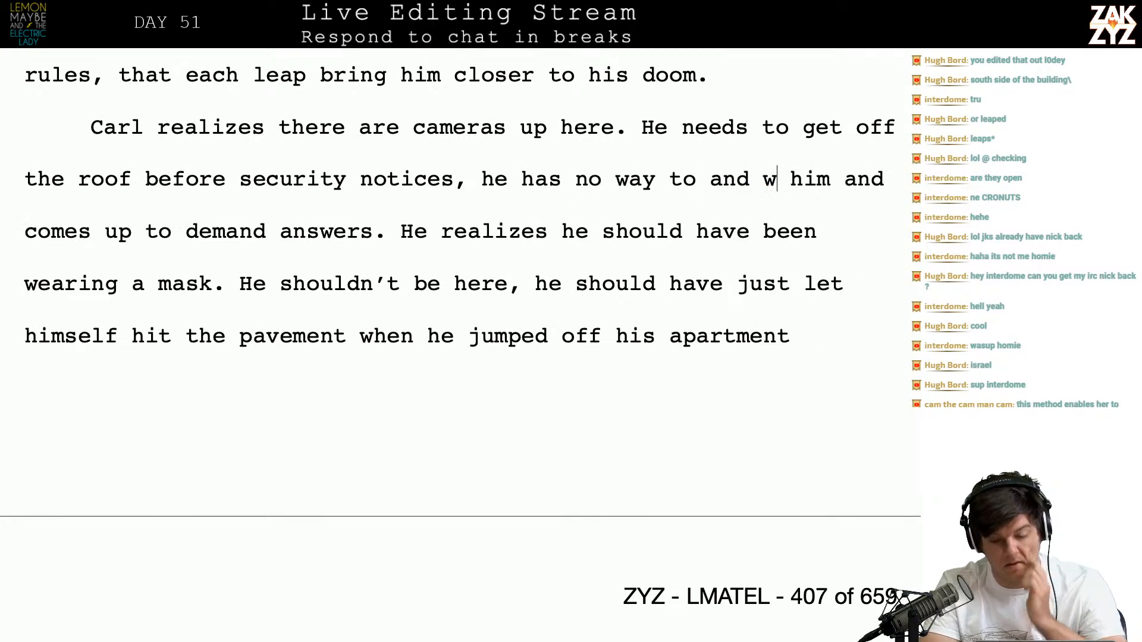
{"action": "key", "text": "BackSpace"}
{"action": "key", "text": "BackSpace"}
{"action": "key", "text": "BackSpace"}
{"action": "key", "text": "BackSpace"}
{"action": "key", "text": "BackSpace"}
{"action": "key", "text": "BackSpace"}
{"action": "key", "text": "BackSpace"}
{"action": "key", "text": "BackSpace"}
{"action": "key", "text": "BackSpace"}
{"action": "key", "text": "BackSpace"}
Continue the sentence after "before security notices," with "they'll have questions he can't answer."
{"action": "type", "text": "they'e"}
{"action": "key", "text": "BackSpace"}
{"action": "type", "text": "ll have questi"}
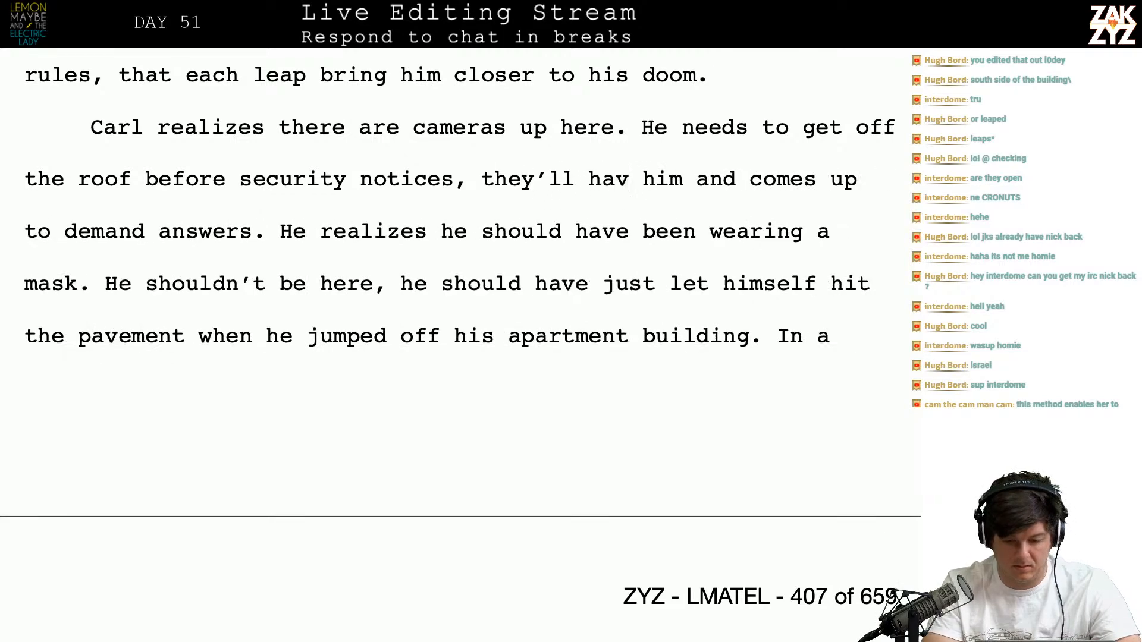
{"action": "type", "text": "ons he can't an"}
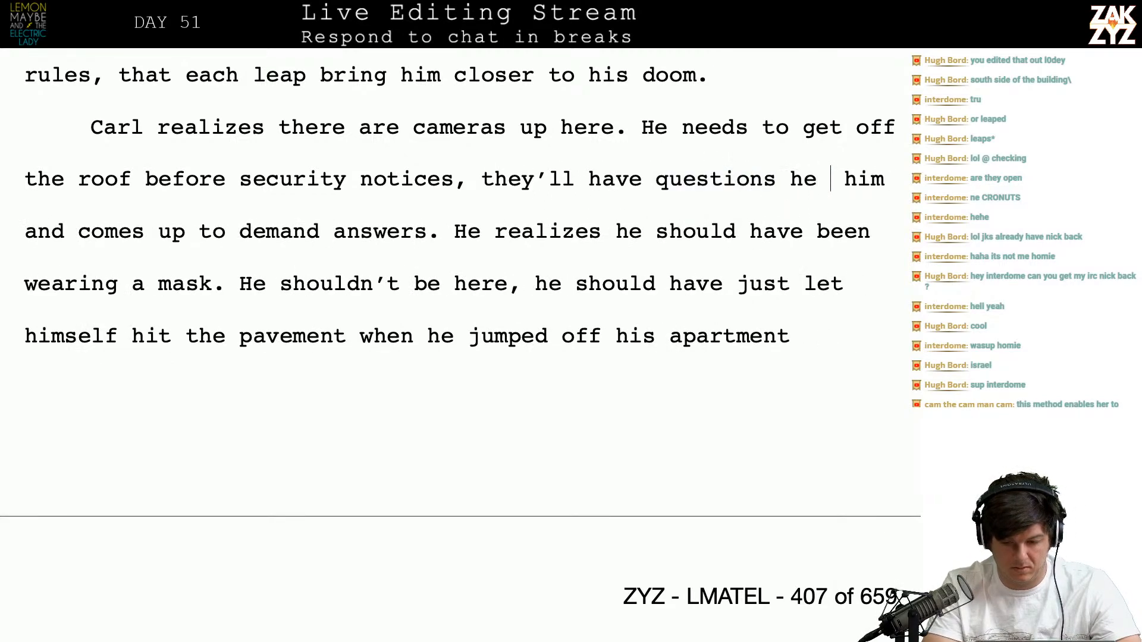
{"action": "type", "text": "ser."}
{"action": "key", "text": "BackSpace"}
{"action": "key", "text": "BackSpace"}
{"action": "key", "text": "BackSpace"}
{"action": "type", "text": "wer."}
Replace the leftover "him and comes up to demand answers. He" with "Carl" before "realizes he should have been wearing a mask."
{"action": "key", "text": "shift+Right"}
{"action": "key", "text": "shift+Right"}
{"action": "key", "text": "shift+Right"}
{"action": "key", "text": "shift+Right"}
{"action": "key", "text": "shift+Right"}
{"action": "key", "text": "shift+Right"}
{"action": "key", "text": "shift+Right"}
{"action": "key", "text": "shift+Right"}
{"action": "key", "text": "shift+Right"}
{"action": "key", "text": "shift+Right"}
{"action": "key", "text": "shift+Right"}
{"action": "key", "text": "shift+Right"}
{"action": "key", "text": "shift+Right"}
{"action": "key", "text": "shift+Right"}
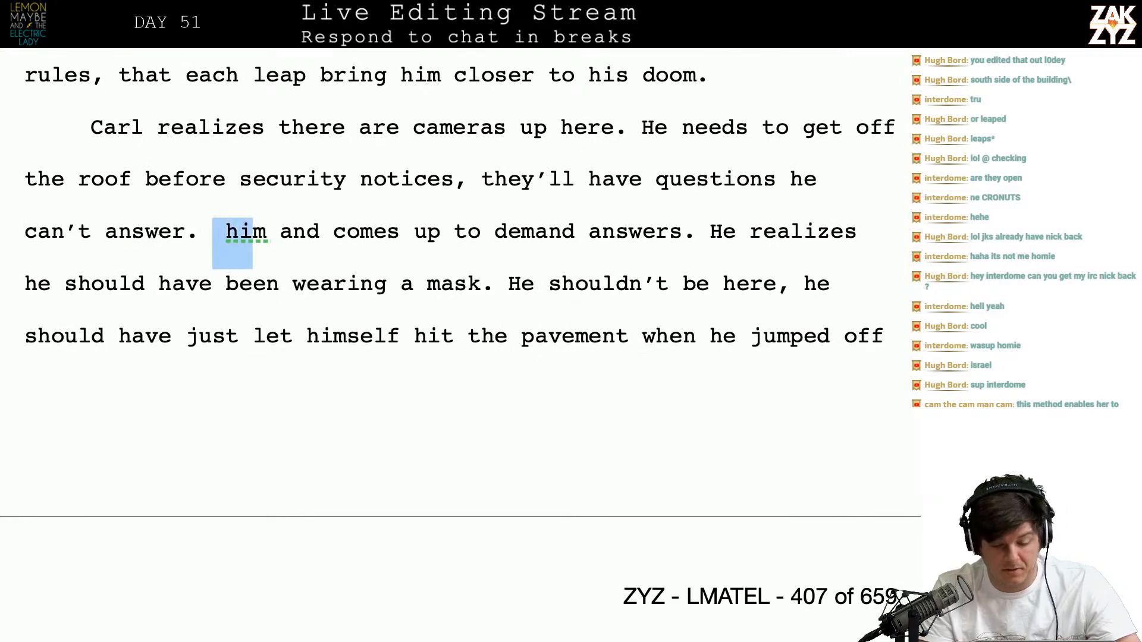
{"action": "key", "text": "shift+Right"}
{"action": "key", "text": "shift+Right"}
{"action": "key", "text": "shift+Right"}
{"action": "key", "text": "shift+Right"}
{"action": "key", "text": "shift+Right"}
{"action": "key", "text": "shift+Right"}
{"action": "key", "text": "shift+Right"}
{"action": "key", "text": "shift+Right"}
{"action": "key", "text": "shift+Right"}
{"action": "key", "text": "shift+Right"}
{"action": "key", "text": "shift+Right"}
{"action": "key", "text": "shift+Right"}
{"action": "key", "text": "shift+Right"}
{"action": "key", "text": "shift+Right"}
{"action": "key", "text": "shift+Right"}
{"action": "key", "text": "shift+Right"}
{"action": "key", "text": "shift+Right"}
{"action": "key", "text": "shift+Right"}
{"action": "key", "text": "shift+Right"}
{"action": "key", "text": "shift+Right"}
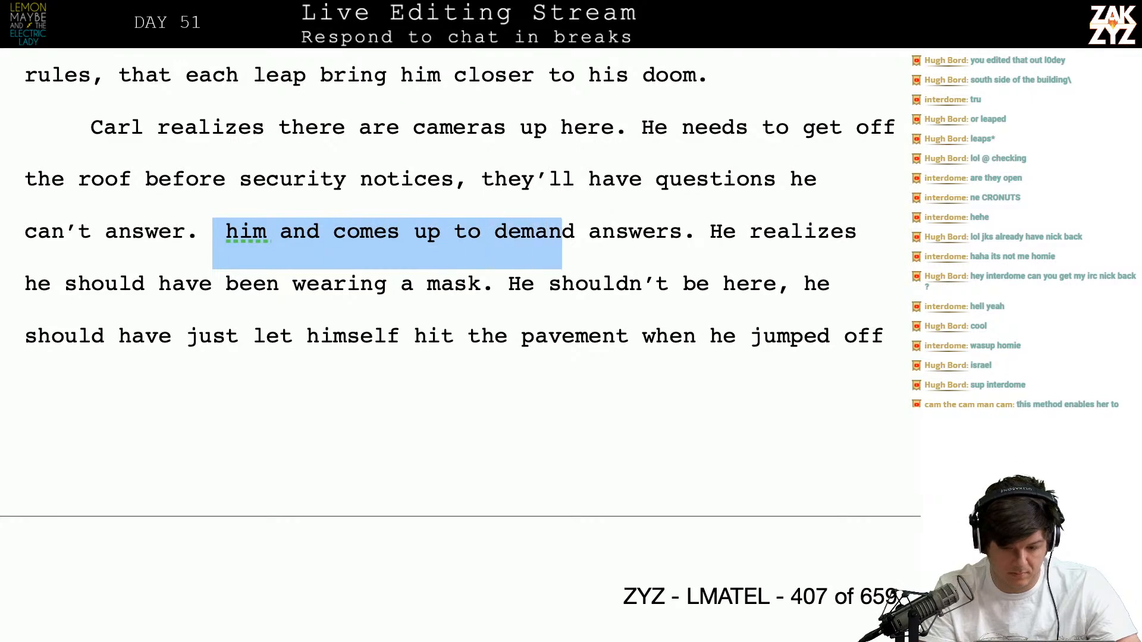
{"action": "key", "text": "shift+Right"}
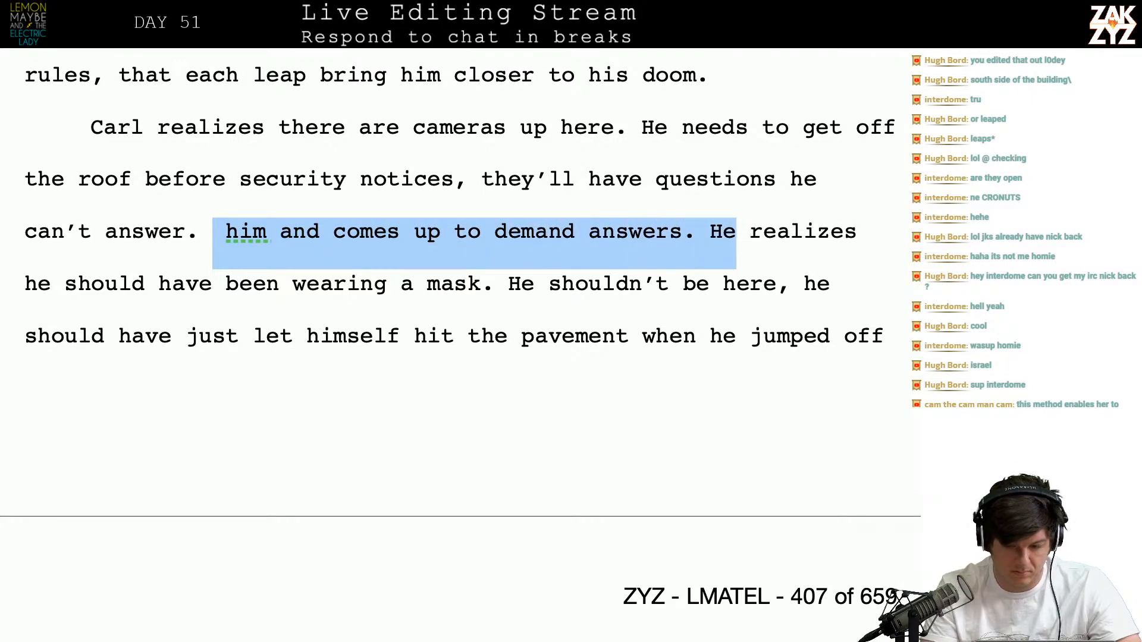
{"action": "type", "text": "Carl r realizes he should have been wearing a"}
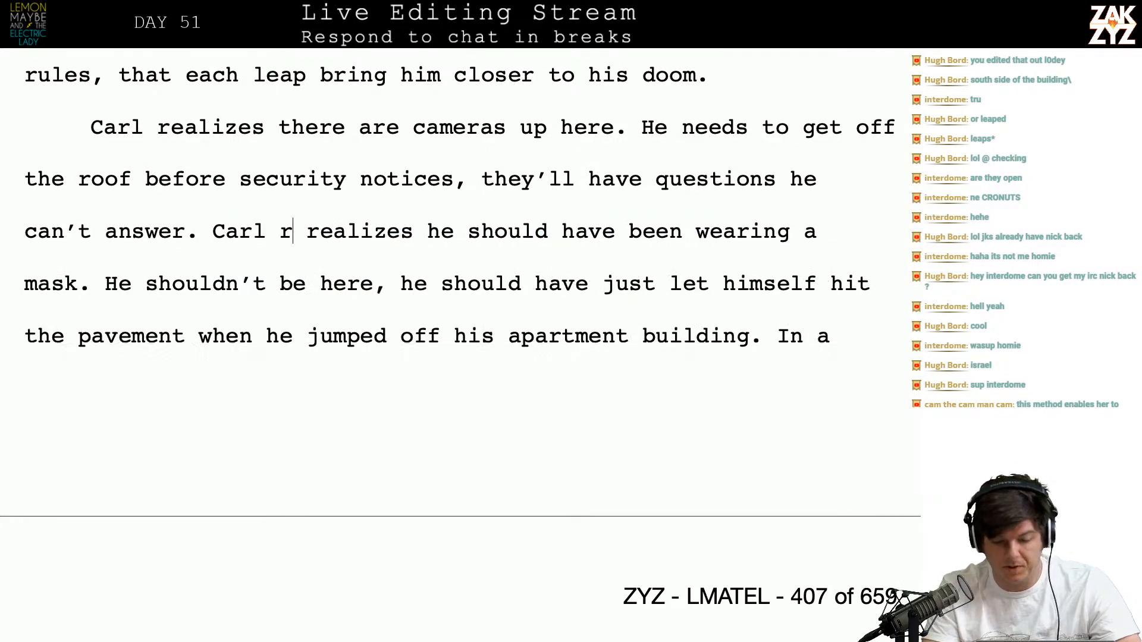
{"action": "key", "text": "BackSpace"}
{"action": "key", "text": "BackSpace"}
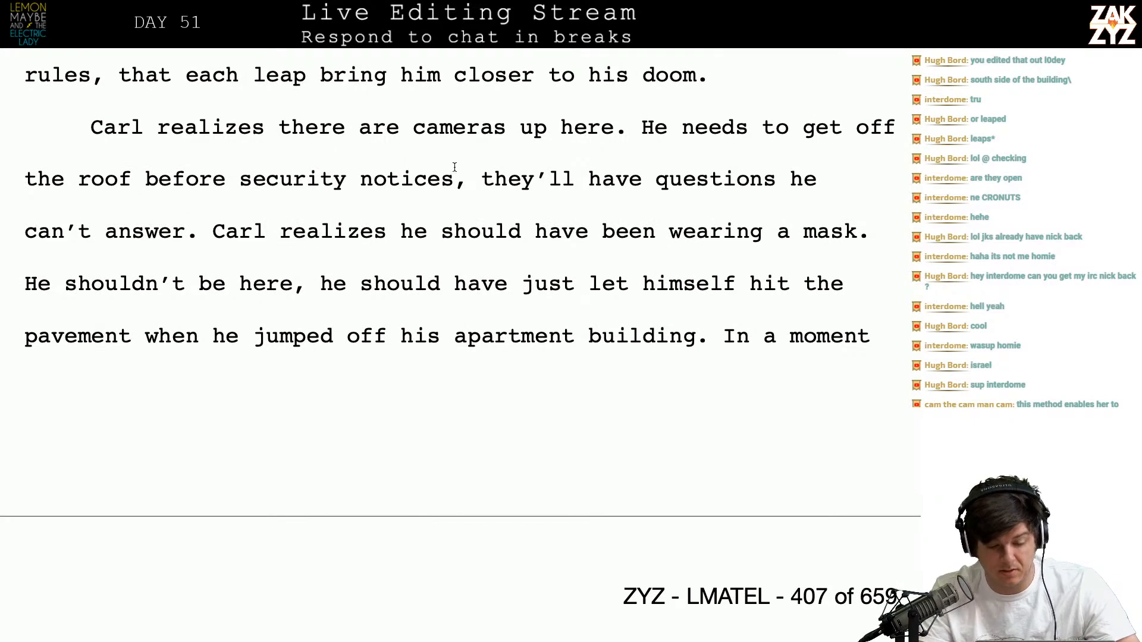
Reread the passage from "pavement when he jumped off his apartment building" through the description of the building's flaring base
{"action": "left_click", "coordinate": [364, 301]}
{"action": "key", "text": "Right"}
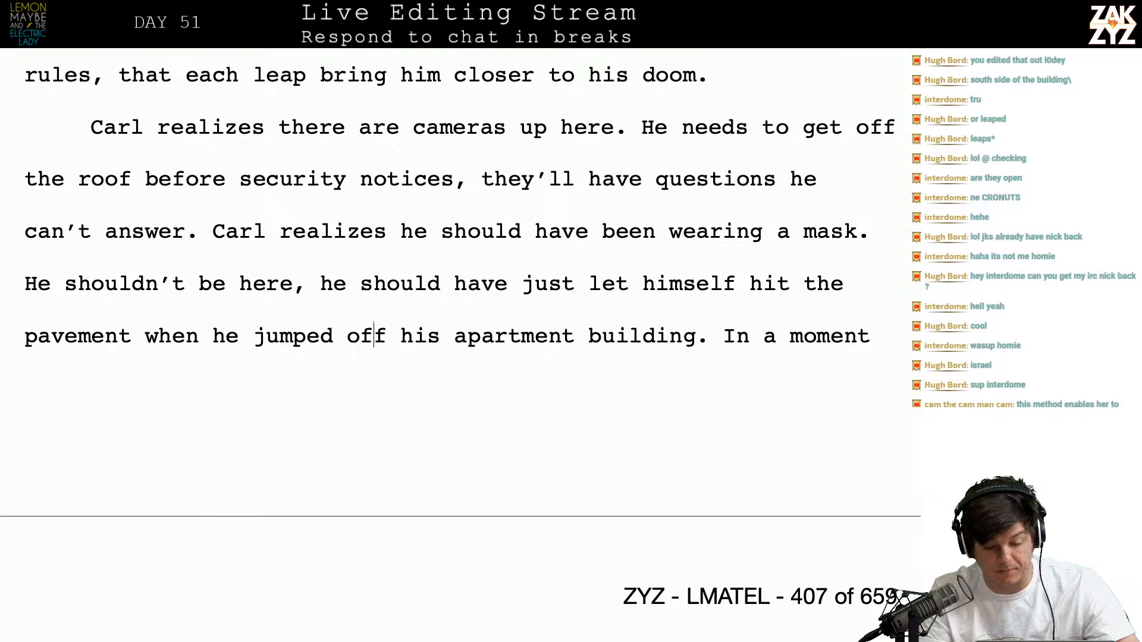
{"action": "key", "text": "Right"}
{"action": "key", "text": "Right"}
{"action": "key", "text": "Right"}
{"action": "key", "text": "Right"}
{"action": "key", "text": "Right"}
{"action": "key", "text": "Right"}
{"action": "key", "text": "Right"}
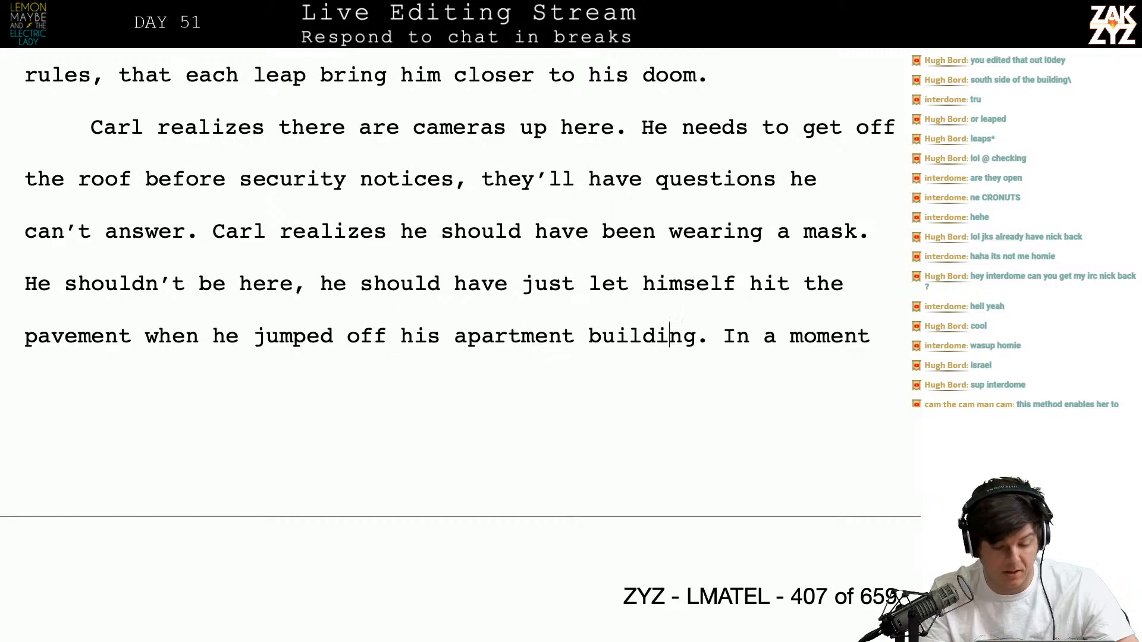
{"action": "key", "text": "Down"}
{"action": "key", "text": "Down"}
{"action": "key", "text": "Up"}
{"action": "key", "text": "Right"}
{"action": "key", "text": "Down"}
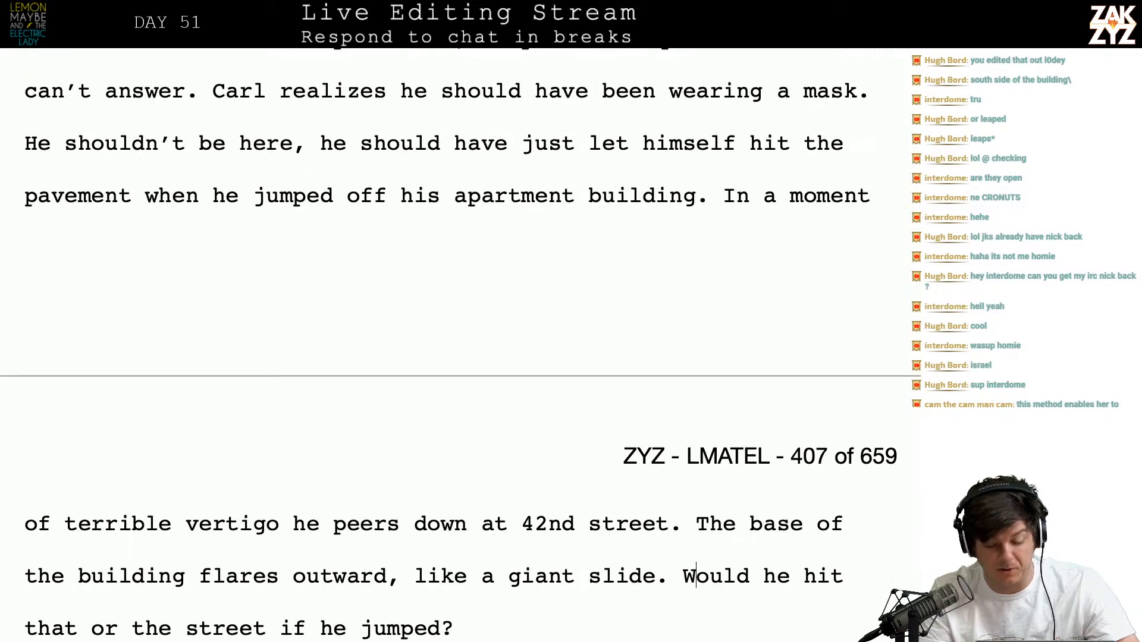
{"action": "key", "text": "Right"}
{"action": "key", "text": "Right"}
{"action": "key", "text": "Right"}
{"action": "key", "text": "Right"}
{"action": "key", "text": "Right"}
{"action": "key", "text": "Right"}
{"action": "key", "text": "Right"}
{"action": "key", "text": "Right"}
{"action": "key", "text": "Right"}
{"action": "key", "text": "Right"}
{"action": "key", "text": "Right"}
{"action": "key", "text": "Right"}
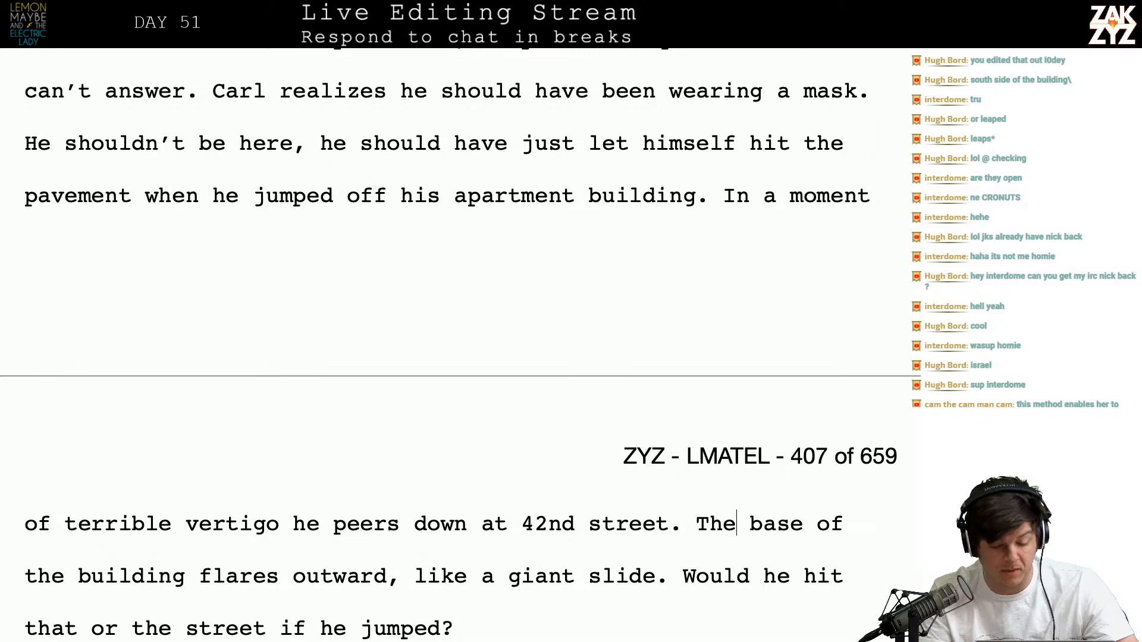
{"action": "key", "text": "Right"}
{"action": "key", "text": "Right"}
{"action": "key", "text": "Right"}
{"action": "key", "text": "Right"}
{"action": "key", "text": "Right"}
{"action": "key", "text": "Right"}
{"action": "key", "text": "Right"}
{"action": "key", "text": "Right"}
{"action": "key", "text": "Right"}
{"action": "key", "text": "Right"}
{"action": "key", "text": "Right"}
{"action": "key", "text": "Right"}
{"action": "key", "text": "Right"}
{"action": "key", "text": "Right"}
{"action": "key", "text": "Right"}
{"action": "key", "text": "Right"}
{"action": "key", "text": "Right"}
{"action": "key", "text": "Right"}
{"action": "key", "text": "Right"}
{"action": "key", "text": "Right"}
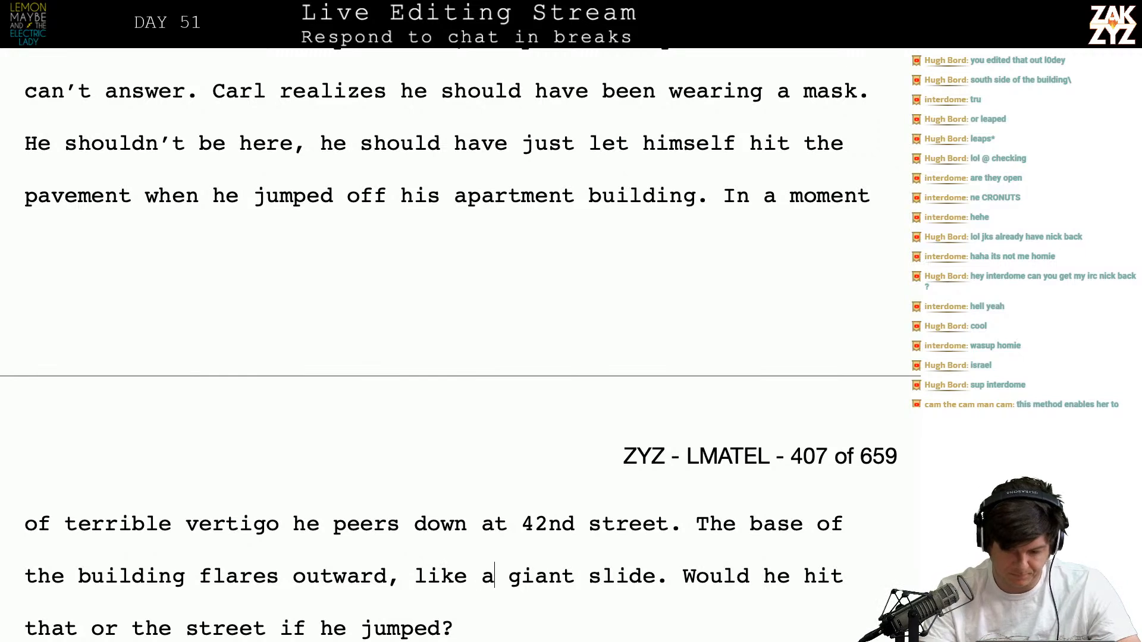
After "42nd street. The", insert "lower floors flare outward like a giant slide." ahead of the old wording
{"action": "left_click", "coordinate": [737, 526]}
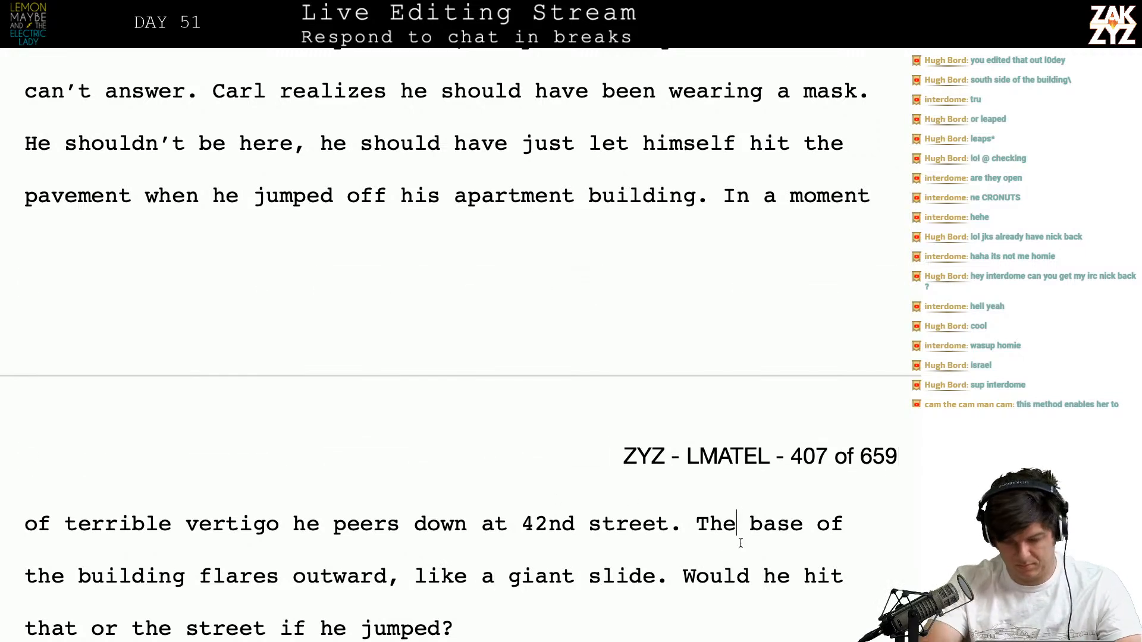
{"action": "type", "text": "lower floors fla"}
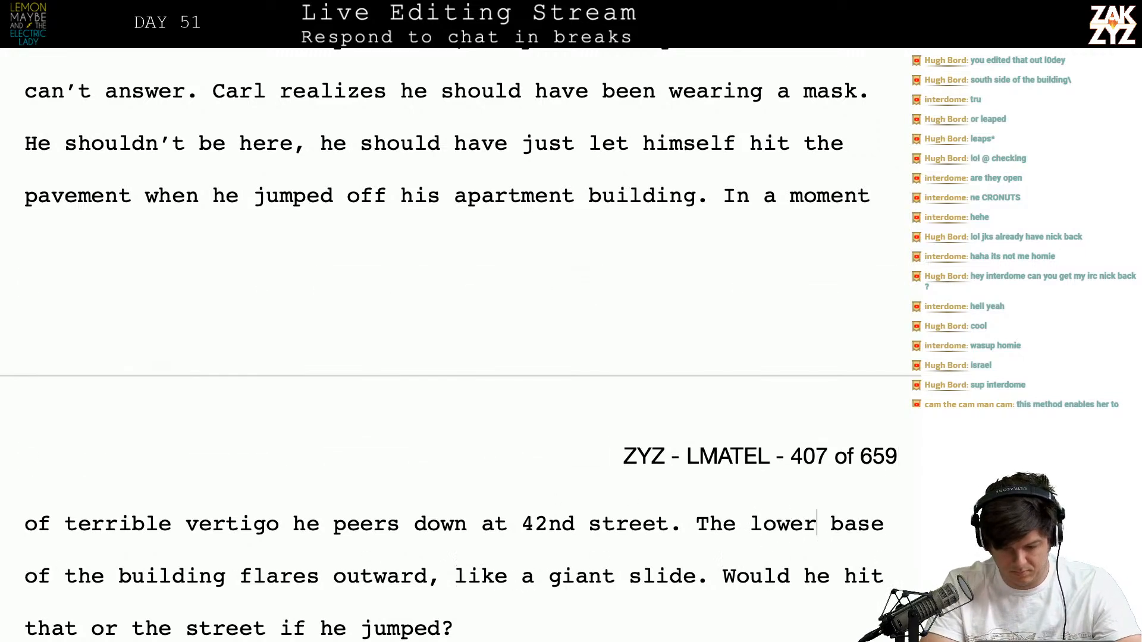
{"action": "type", "text": "re outward, "}
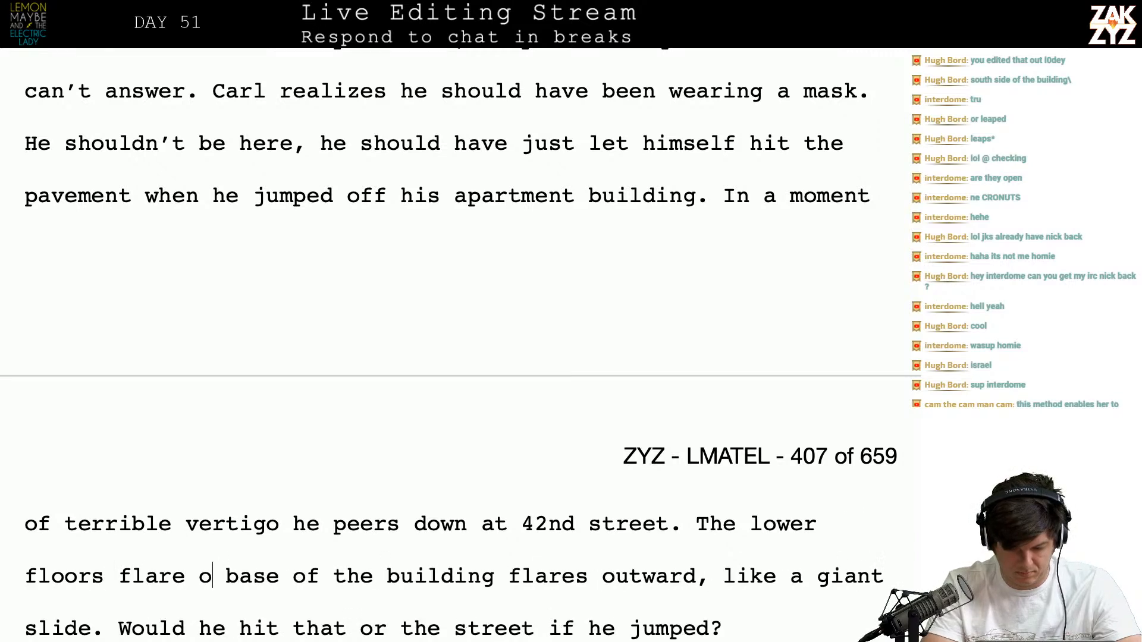
{"action": "type", "text": "like"}
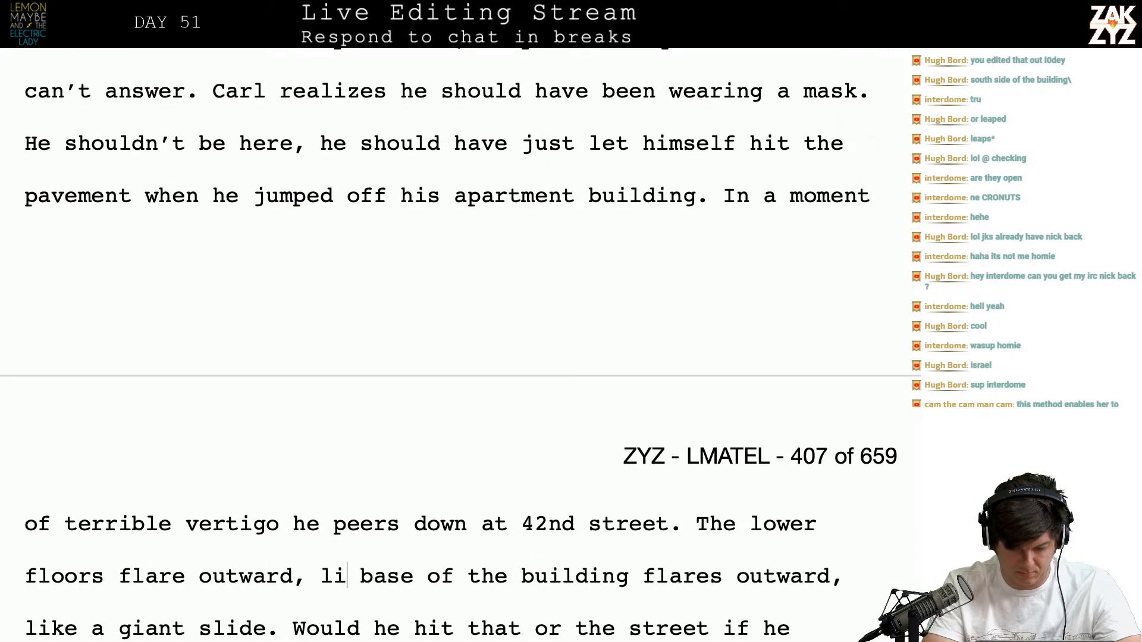
{"action": "key", "text": "BackSpace"}
{"action": "key", "text": "BackSpace"}
{"action": "key", "text": "BackSpace"}
{"action": "key", "text": "BackSpace"}
{"action": "key", "text": "BackSpace"}
{"action": "key", "text": "BackSpace"}
{"action": "type", "text": "like a "}
{"action": "type", "text": "giant slide. "}
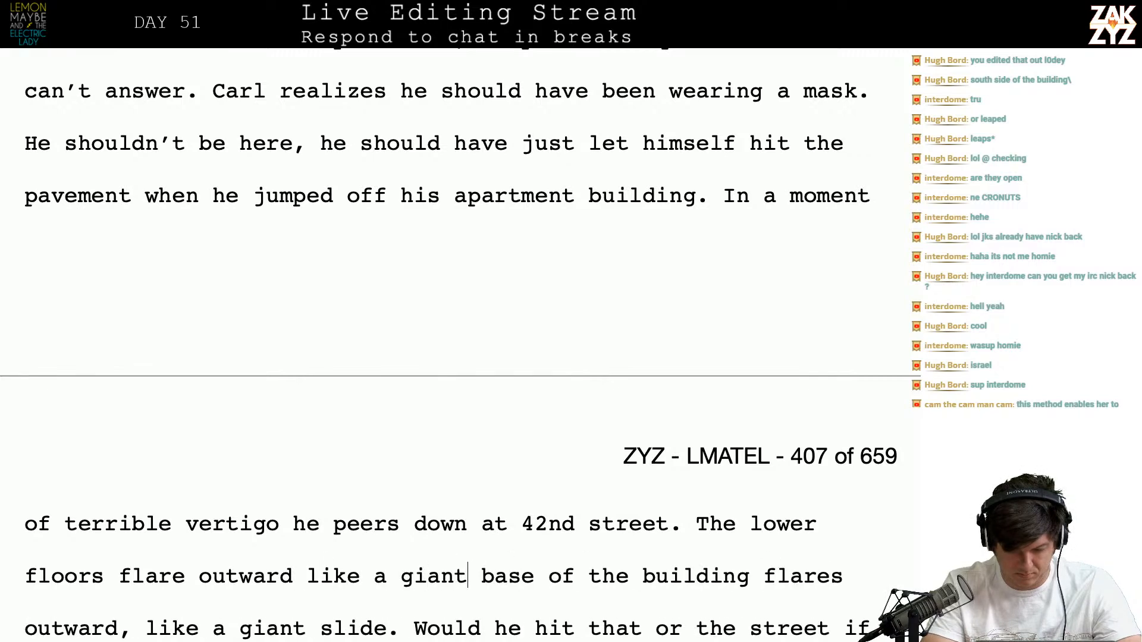
Add the sentence "He wonders if he'd hit that and rocket across the street or just slam into the pavement." after "giant slide."
{"action": "type", "text": "He wonders if he'd "}
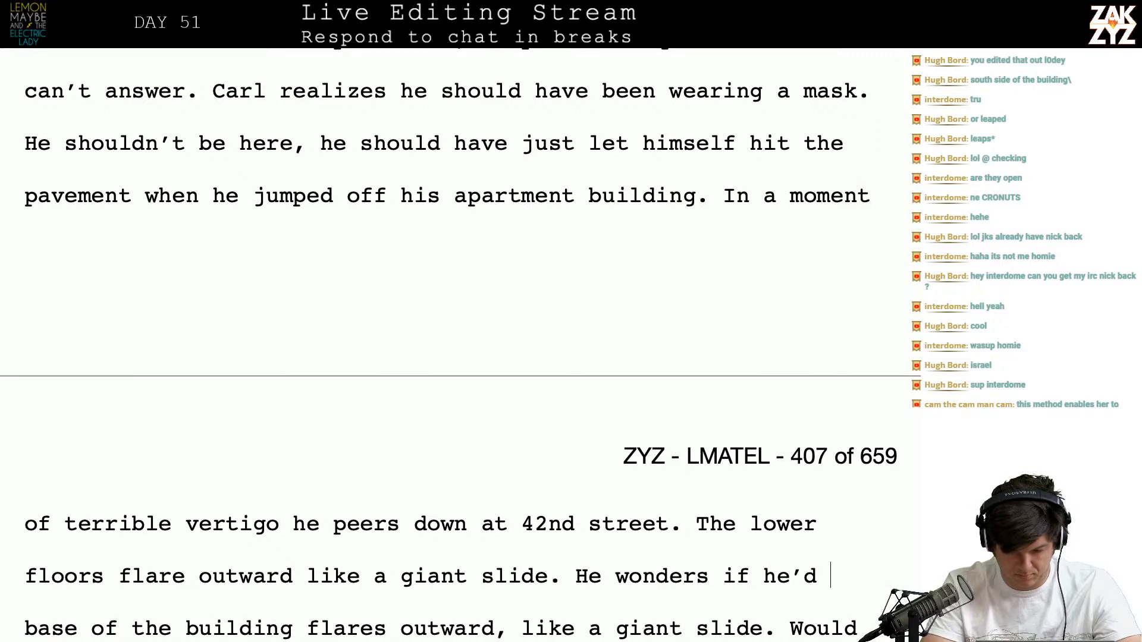
{"action": "type", "text": "hit that and rocket "}
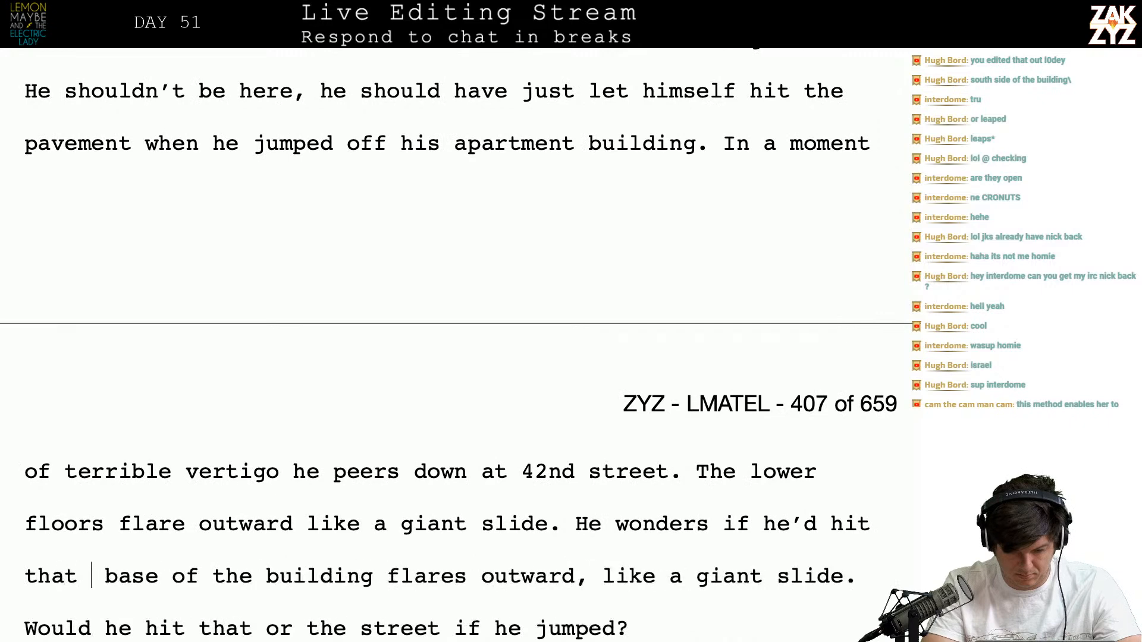
{"action": "type", "text": "a"}
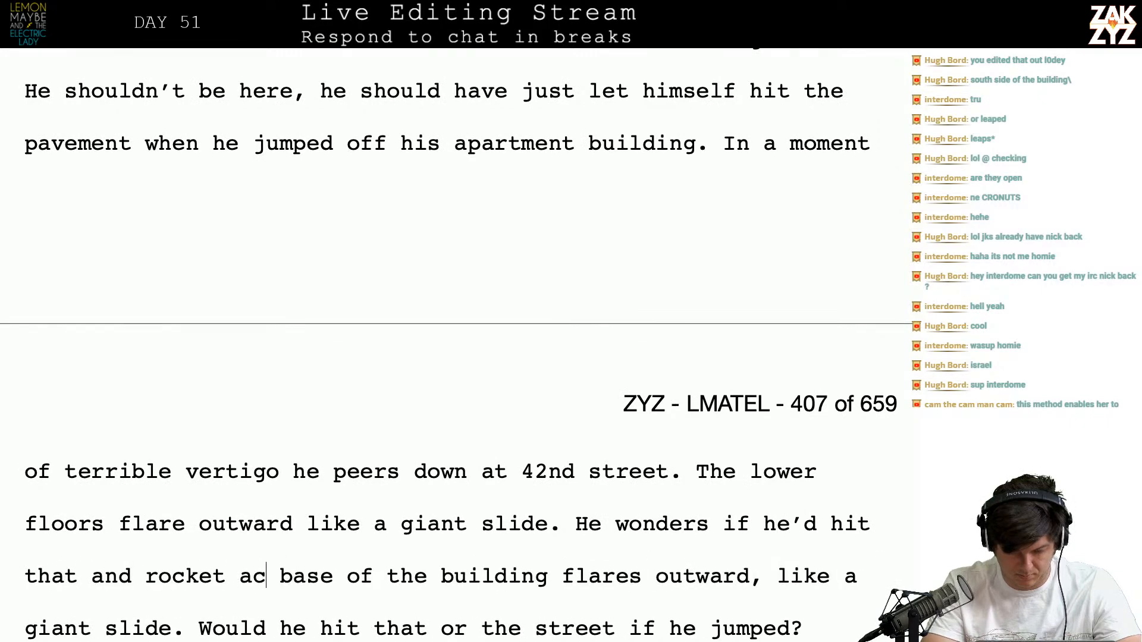
{"action": "type", "text": "cross the street or just "}
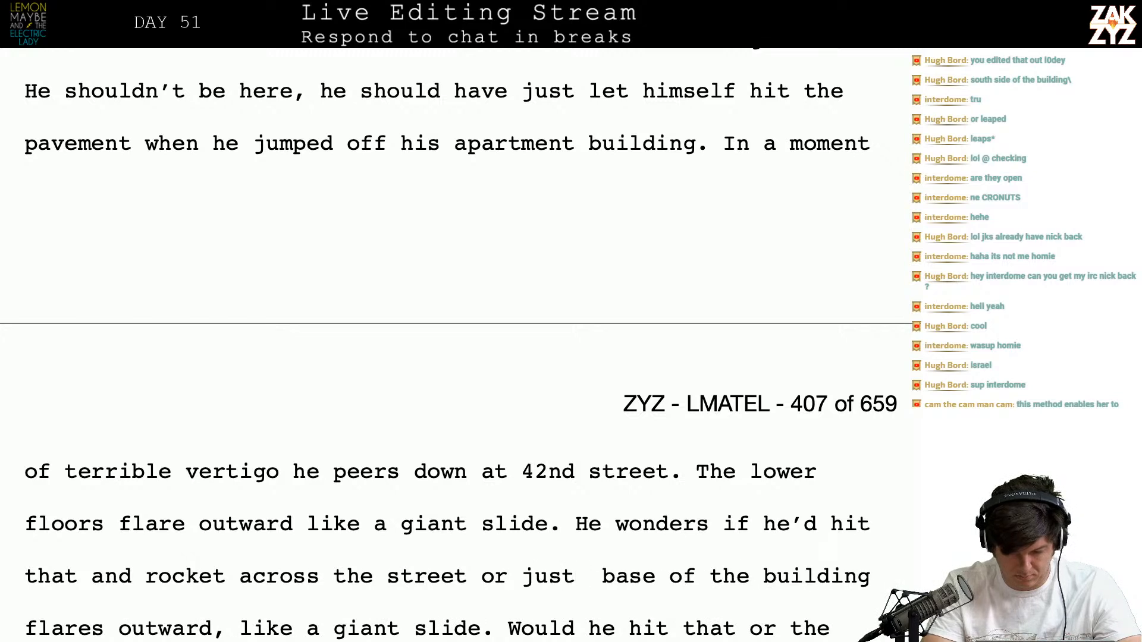
{"action": "type", "text": "slam into the pa"}
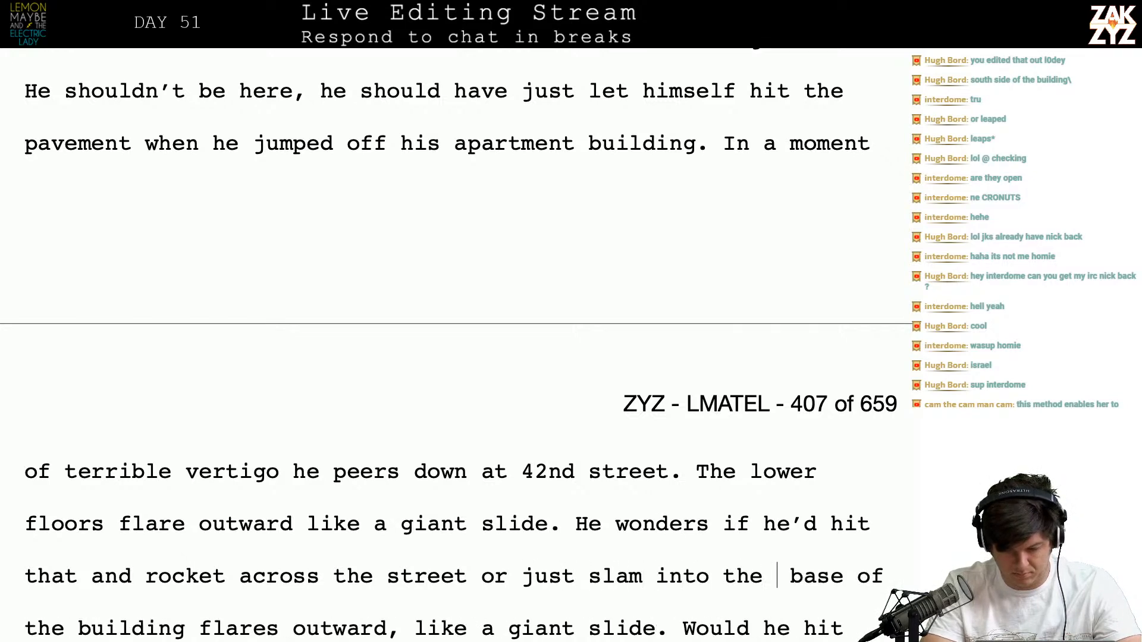
{"action": "type", "text": "vement.  base of the building flares outward, like a giant"}
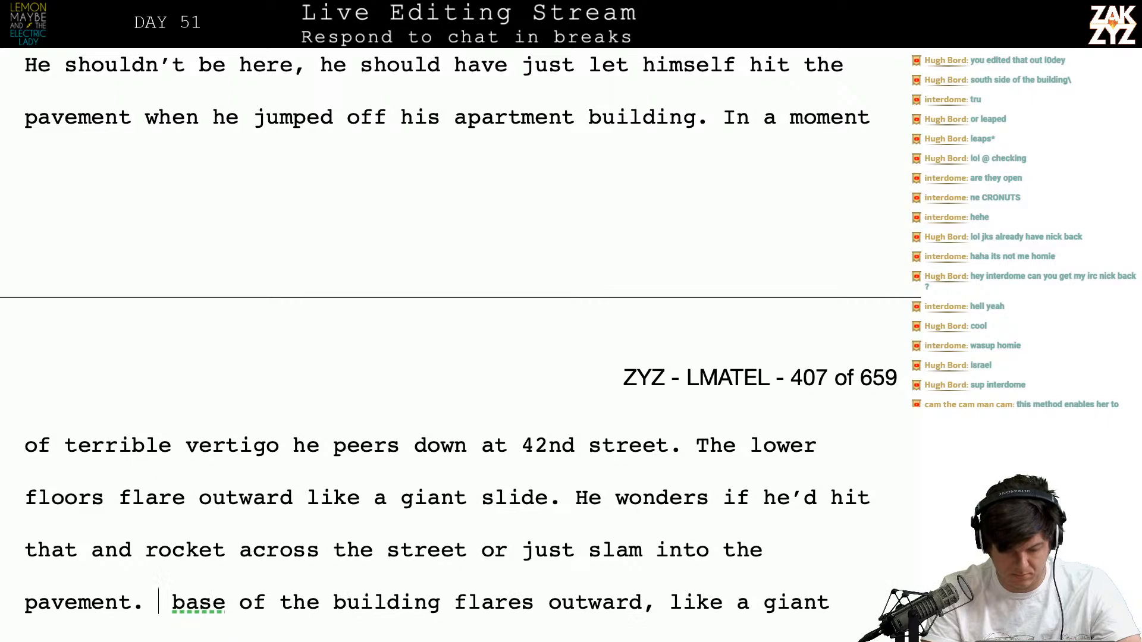
Delete the leftover sentences from "base of the building flares outward" to "if he jumped?" and insert "bounce off" before "slam into the pavement."
{"action": "key", "text": "shift+Down"}
{"action": "key", "text": "shift+Down"}
{"action": "key", "text": "shift+Down"}
{"action": "key", "text": "shift+Left"}
{"action": "key", "text": "shift+Left"}
{"action": "key", "text": "shift+Left"}
{"action": "key", "text": "shift+Left"}
{"action": "key", "text": "shift+Left"}
{"action": "key", "text": "shift+Left"}
{"action": "key", "text": "shift+Left"}
{"action": "key", "text": "shift+Left"}
{"action": "key", "text": "shift+Up"}
{"action": "key", "text": "shift+Right"}
{"action": "key", "text": "shift+Right"}
{"action": "key", "text": "shift+Right"}
{"action": "key", "text": "shift+Right"}
{"action": "key", "text": "shift+Right"}
{"action": "key", "text": "shift+Right"}
{"action": "key", "text": "shift+Right"}
{"action": "key", "text": "shift+Right"}
{"action": "key", "text": "shift+Right"}
{"action": "key", "text": "shift+Right"}
{"action": "key", "text": "shift+Right"}
{"action": "key", "text": "shift+Right"}
{"action": "key", "text": "shift+Right"}
{"action": "key", "text": "shift+Right"}
{"action": "key", "text": "shift+Right"}
{"action": "key", "text": "shift+Right"}
{"action": "key", "text": "shift+Right"}
{"action": "key", "text": "shift+Right"}
{"action": "key", "text": "shift+Right"}
{"action": "key", "text": "shift+Right"}
{"action": "key", "text": "shift+Right"}
{"action": "key", "text": "shift+Right"}
{"action": "key", "text": "shift+Right"}
{"action": "key", "text": "shift+Right"}
{"action": "key", "text": "shift+Right"}
{"action": "key", "text": "shift+Right"}
{"action": "key", "text": "shift+Right"}
{"action": "key", "text": "shift+Right"}
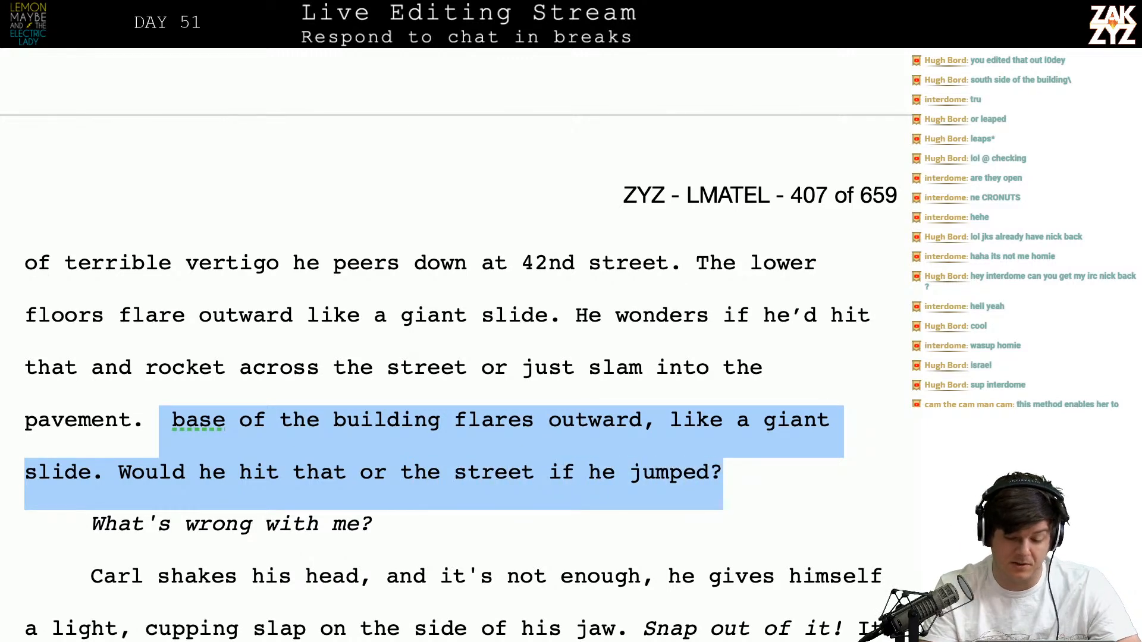
{"action": "key", "text": "BackSpace"}
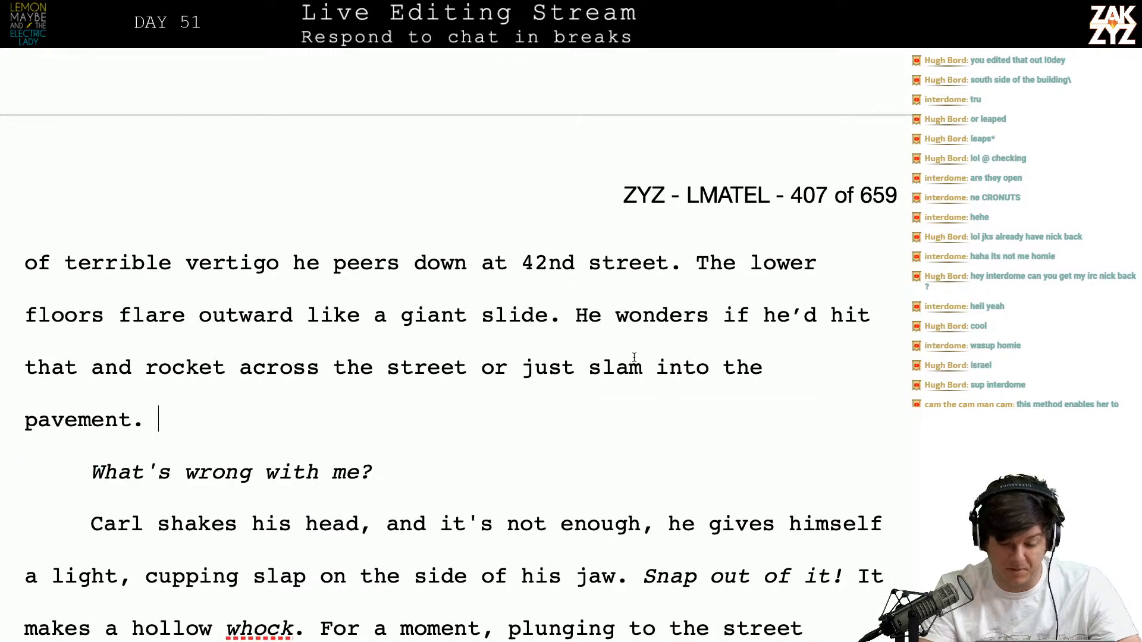
{"action": "type", "text": "bounce off"}
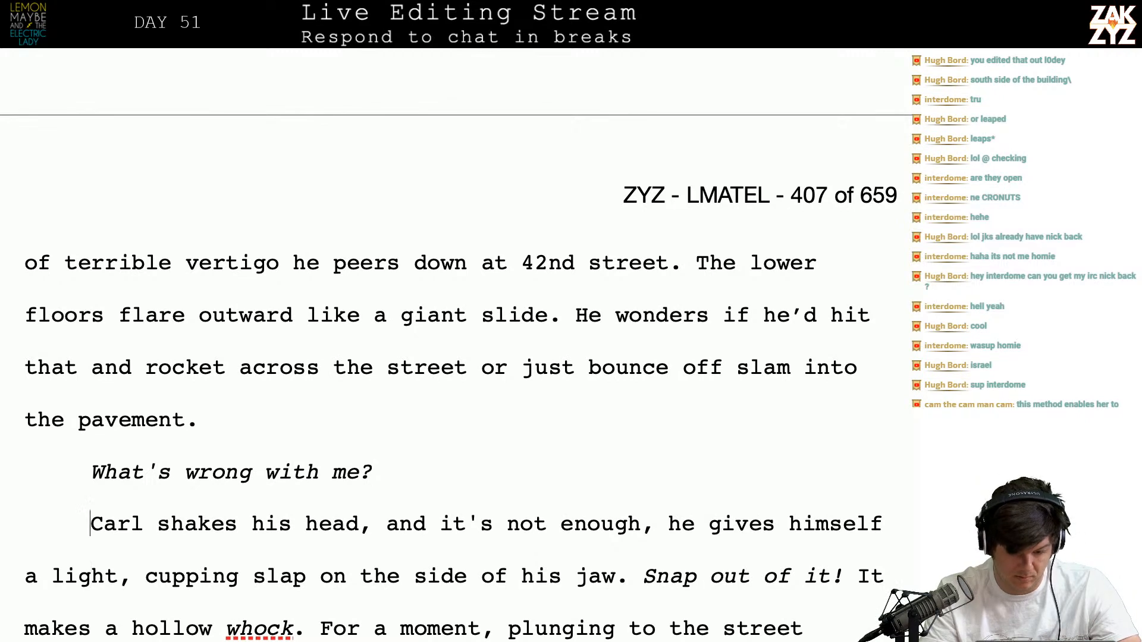
Begin the paragraph after "What's wrong with me?" with the sentence "That kind of ideation isn't like him."
{"action": "key", "text": "Right"}
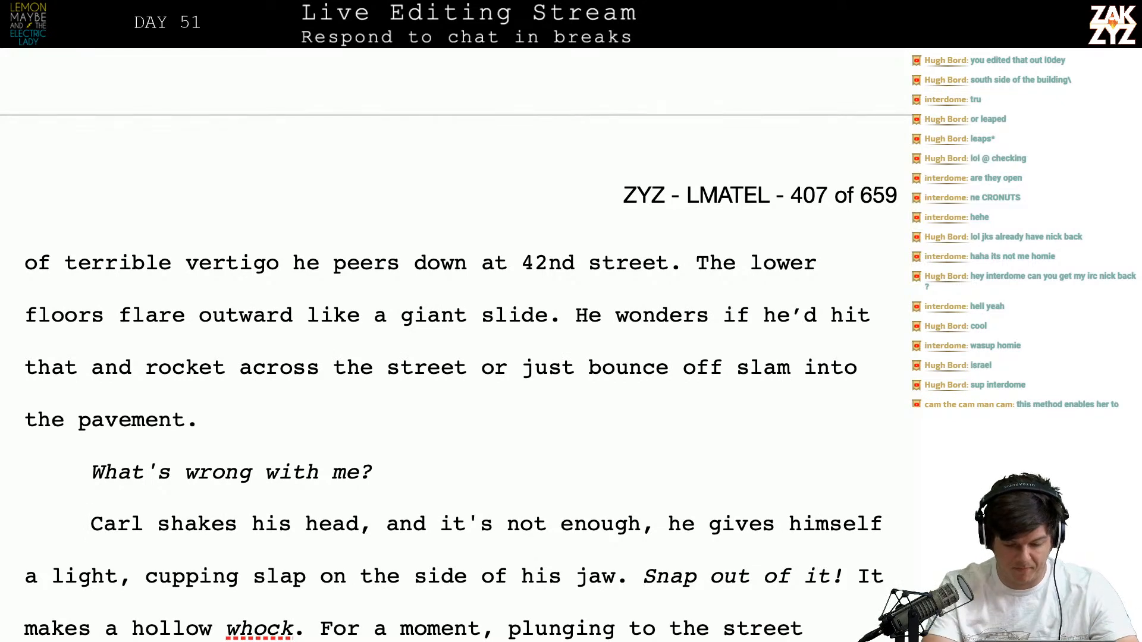
{"action": "type", "text": "That kind of id"}
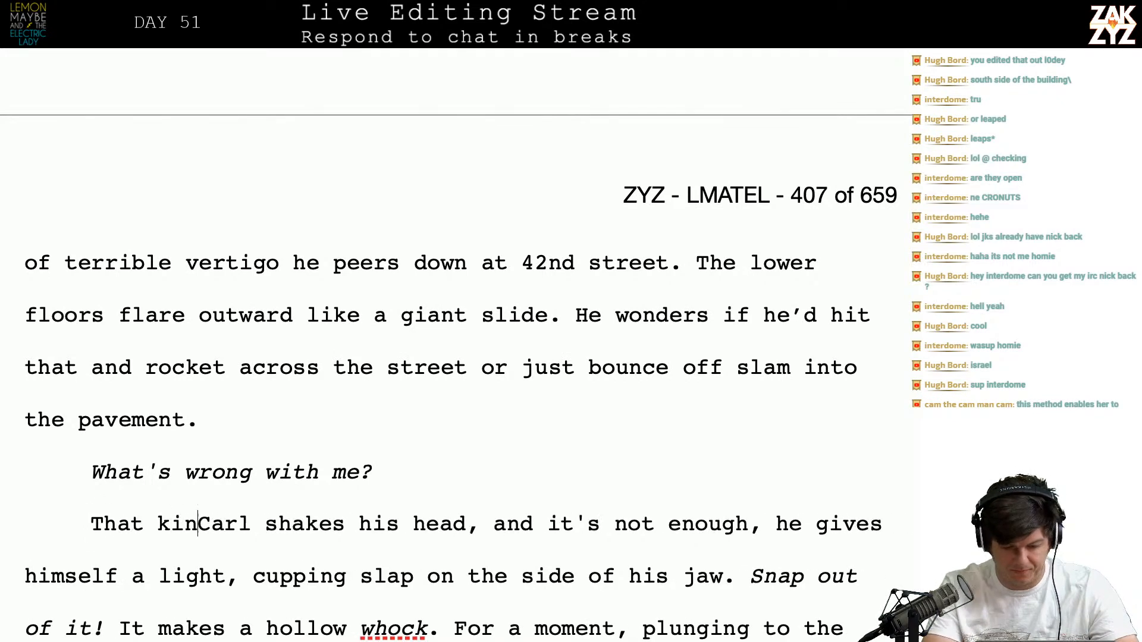
{"action": "type", "text": "eation isn't l"}
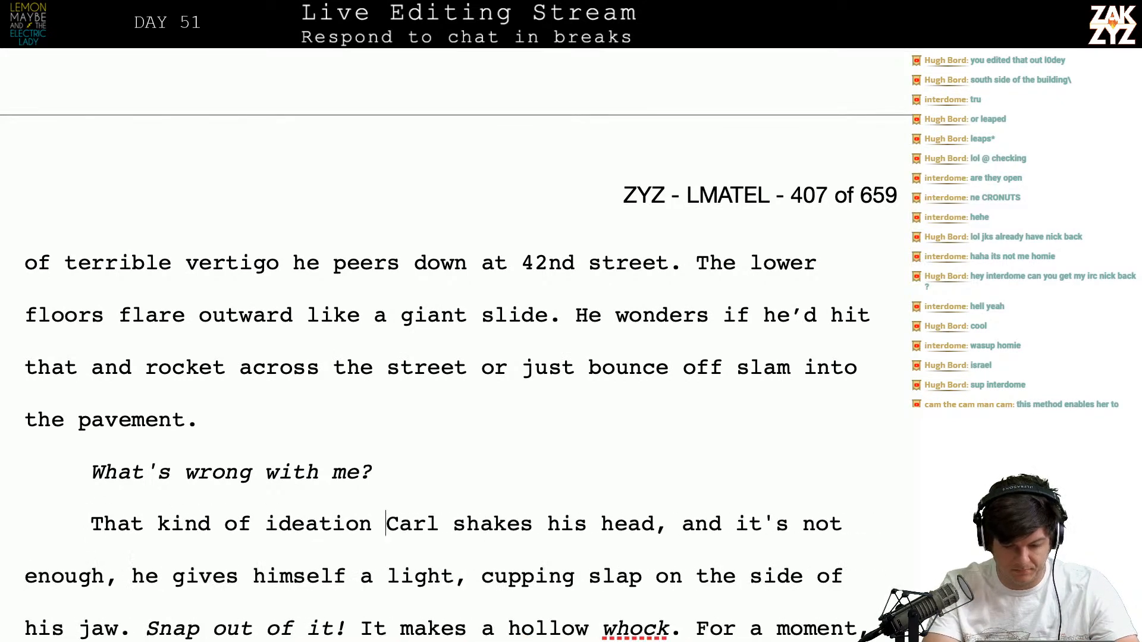
{"action": "type", "text": "ike him."}
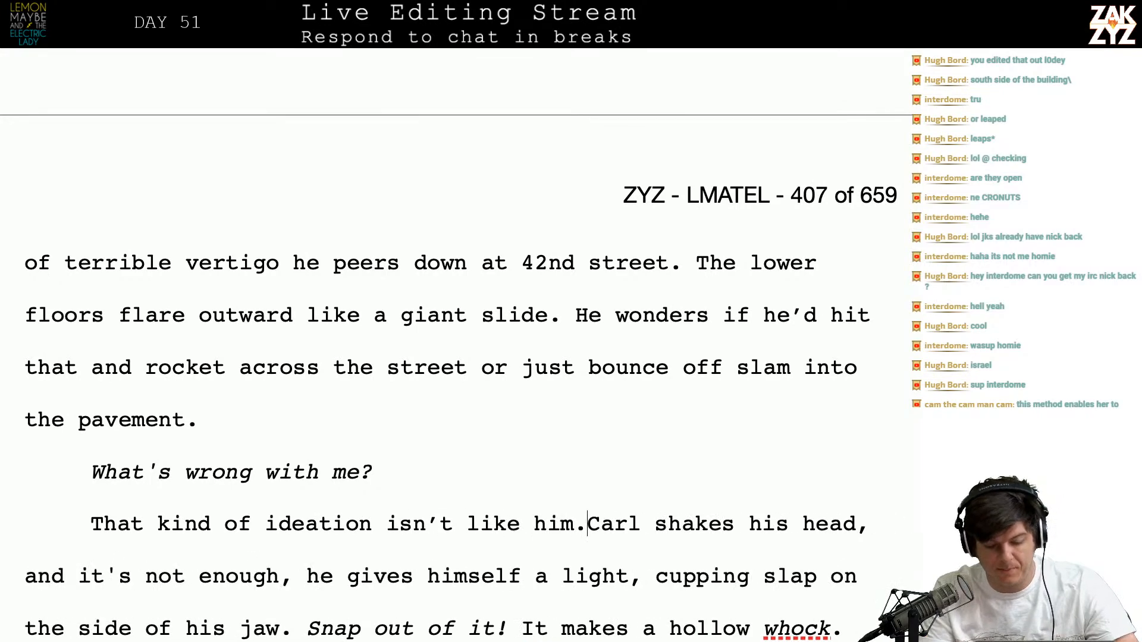
Split the paragraph before "gives himself a light, cupping slap" and complete the preceding sentence as "he slaps himself with a cupped palm."
{"action": "key", "text": "Right"}
{"action": "key", "text": "Right"}
{"action": "key", "text": "Right"}
{"action": "key", "text": "Right"}
{"action": "key", "text": "Right"}
{"action": "key", "text": "Right"}
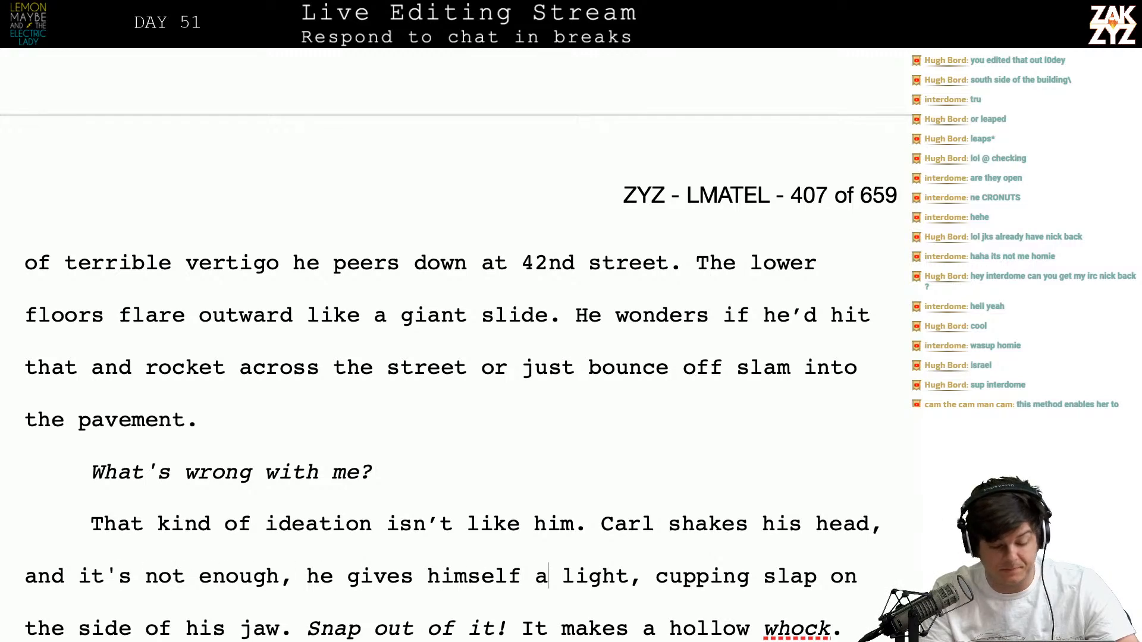
{"action": "key", "text": "Right"}
{"action": "key", "text": "Right"}
{"action": "key", "text": "Right"}
{"action": "key", "text": "Down"}
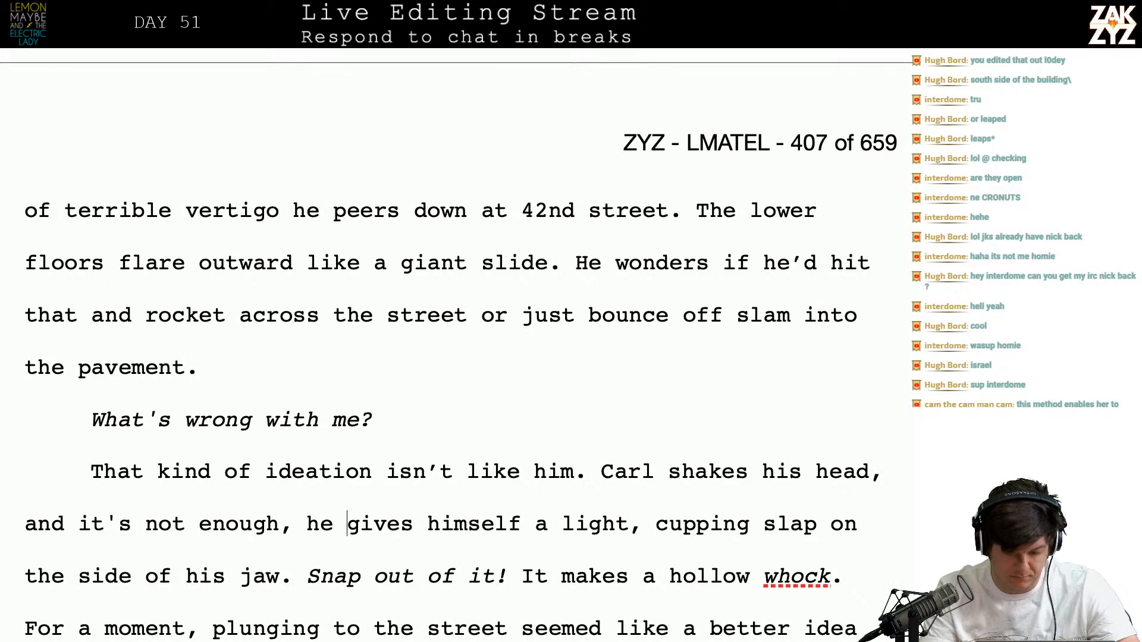
{"action": "key", "text": "Return"}
{"action": "type", "text": "he "}
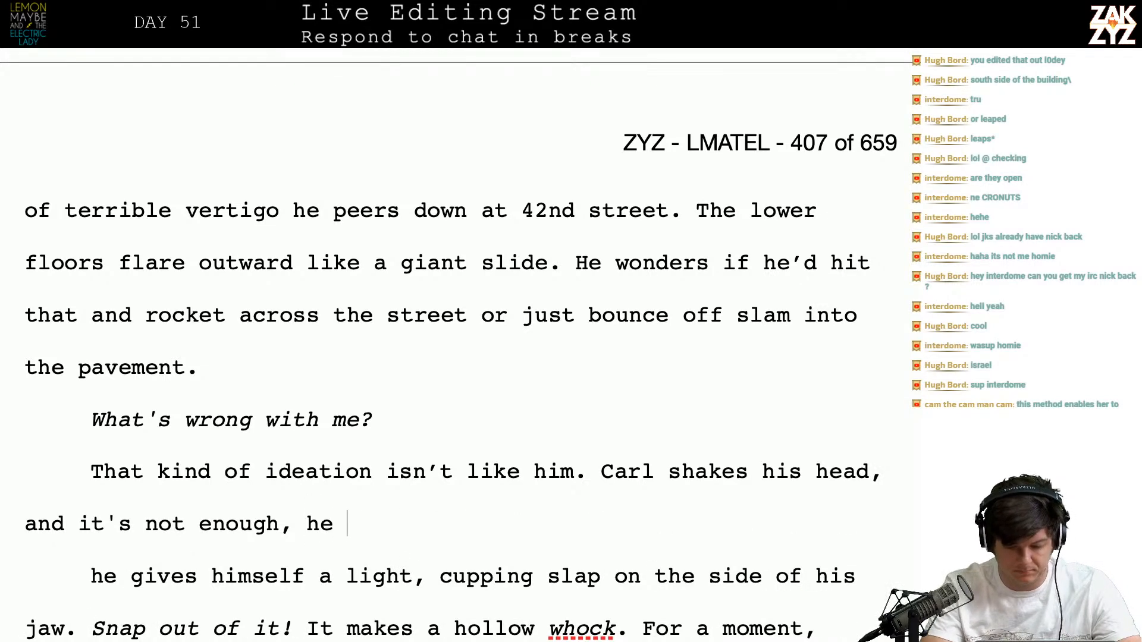
{"action": "type", "text": "slacps the"}
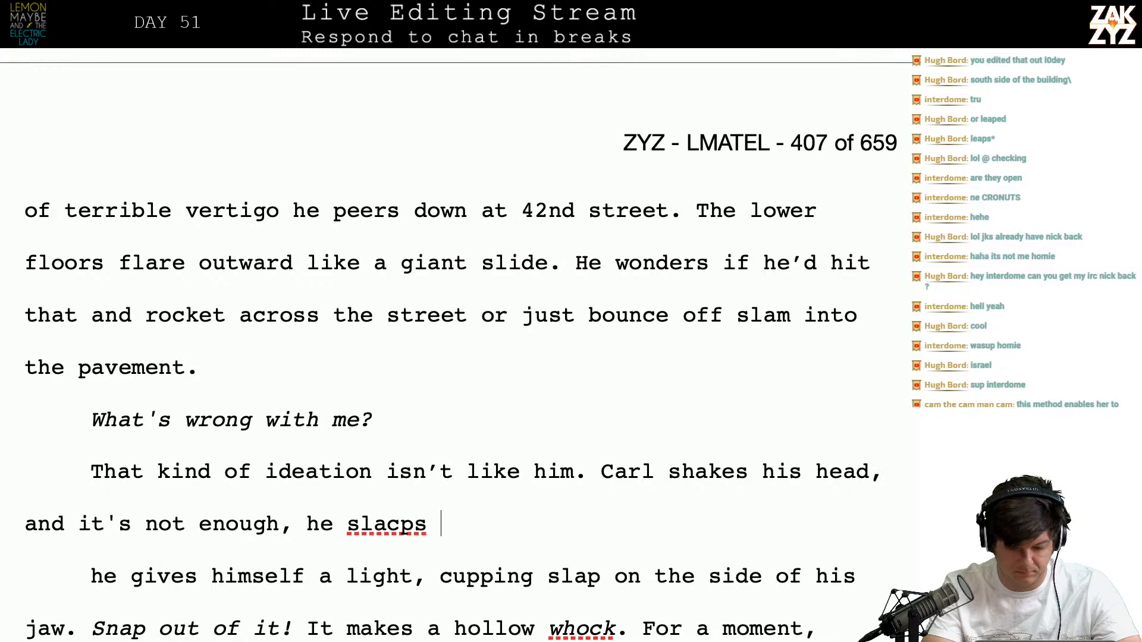
{"action": "key", "text": "BackSpace"}
{"action": "key", "text": "BackSpace"}
{"action": "key", "text": "BackSpace"}
{"action": "key", "text": "BackSpace"}
{"action": "key", "text": "BackSpace"}
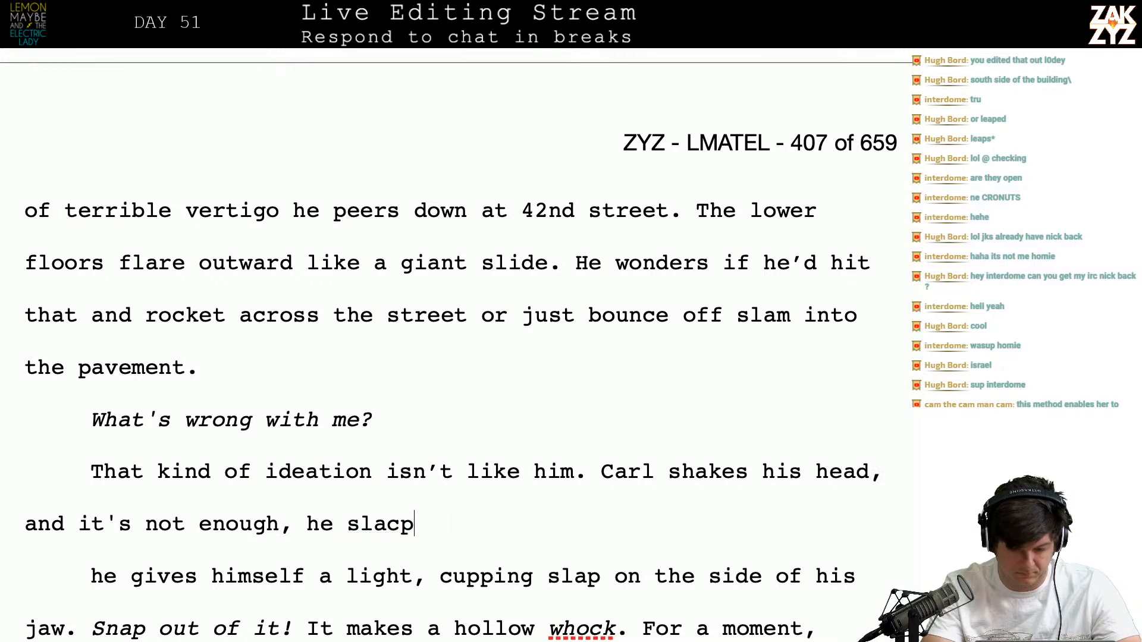
{"action": "key", "text": "BackSpace"}
{"action": "key", "text": "BackSpace"}
{"action": "type", "text": "ps hi"}
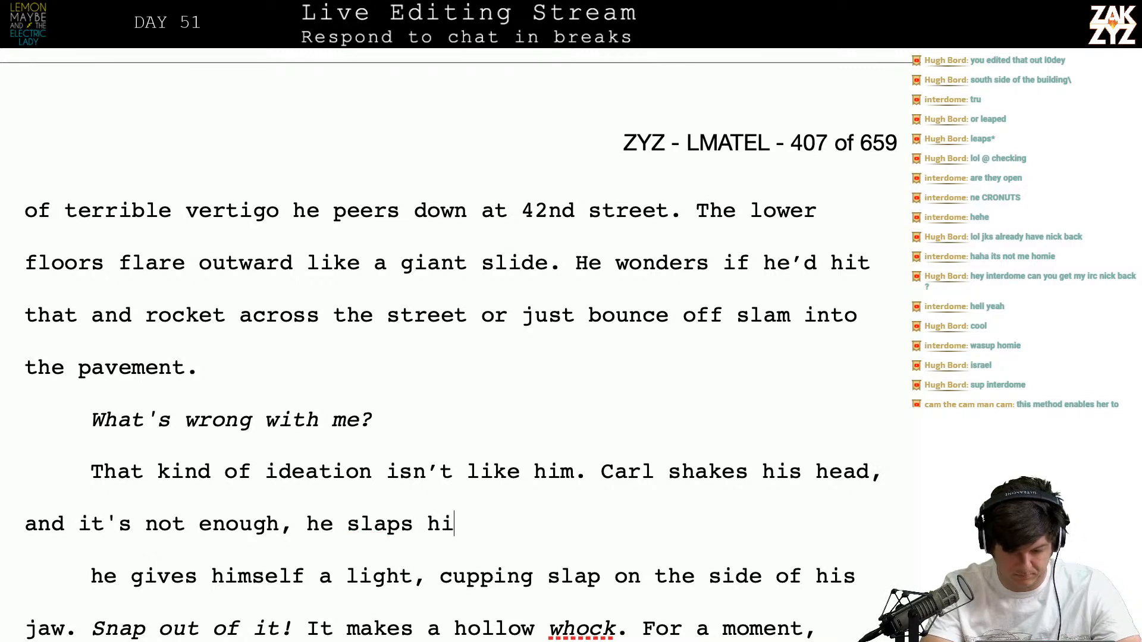
{"action": "type", "text": "mself with a c"}
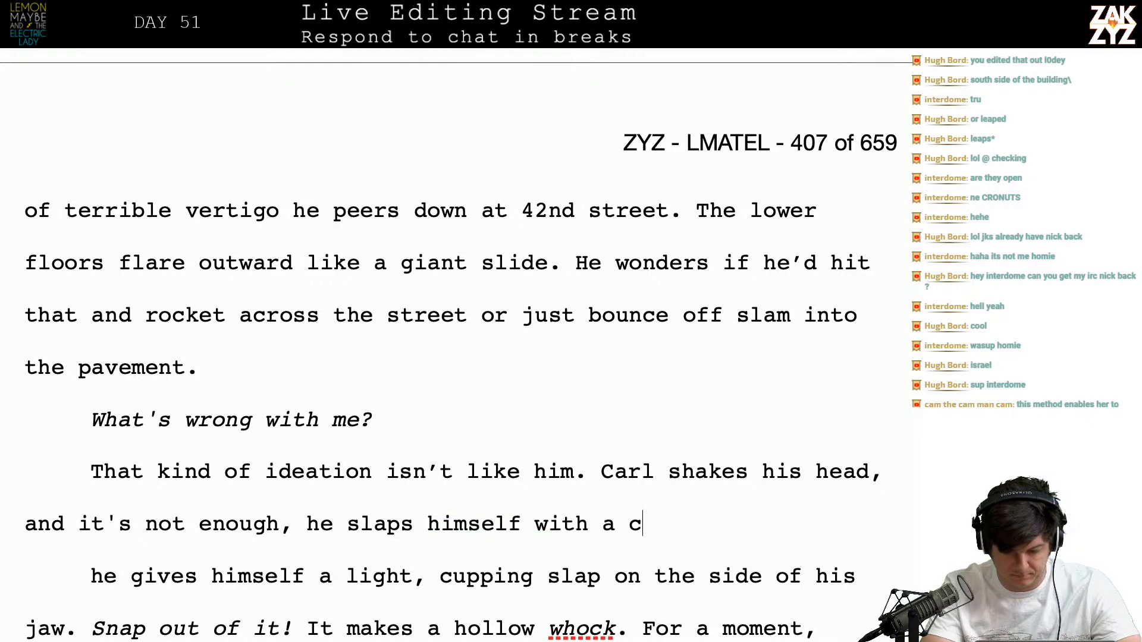
{"action": "type", "text": "upped palm. I"}
{"action": "key", "text": "BackSpace"}
{"action": "key", "text": "BackSpace"}
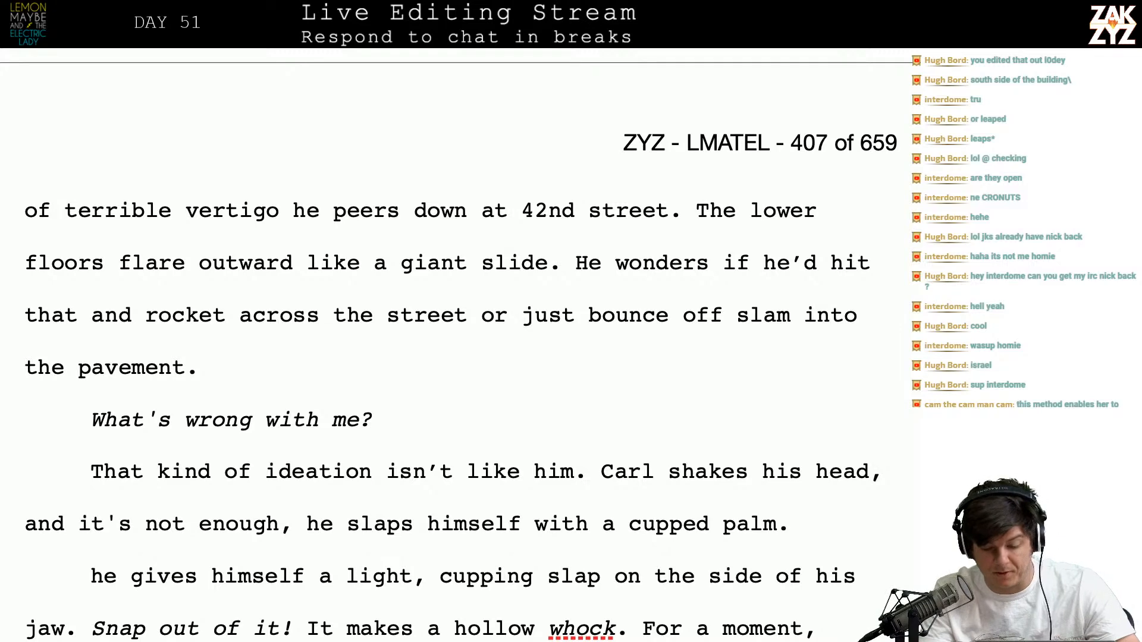
{"action": "key", "text": "shift+Right"}
{"action": "key", "text": "shift+Down"}
{"action": "key", "text": "shift+Right"}
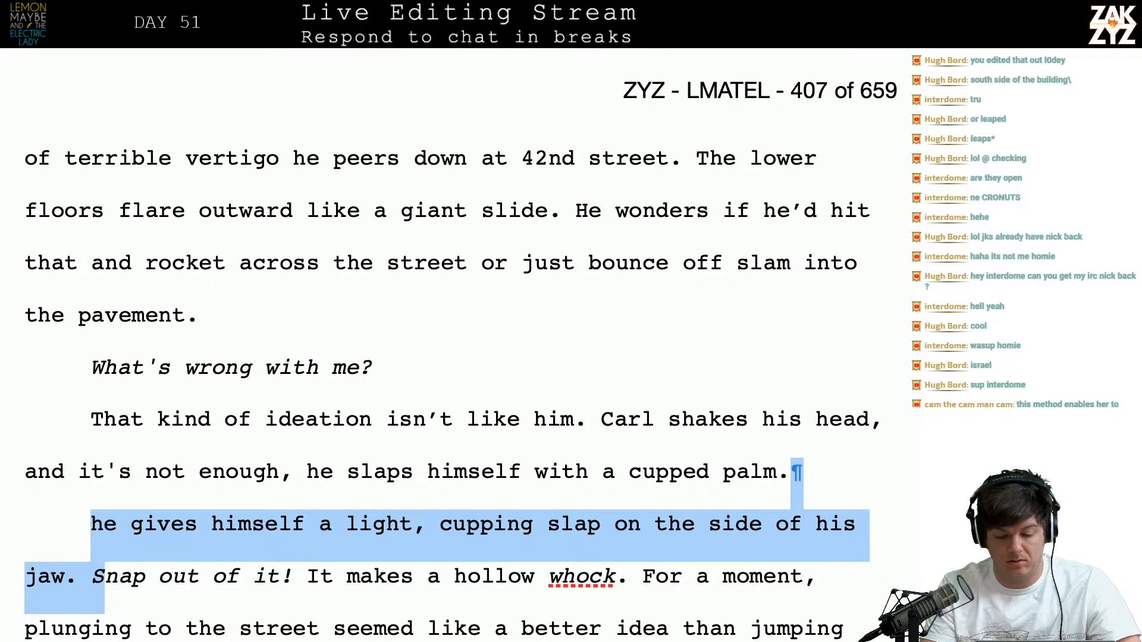
{"action": "key", "text": "Left"}
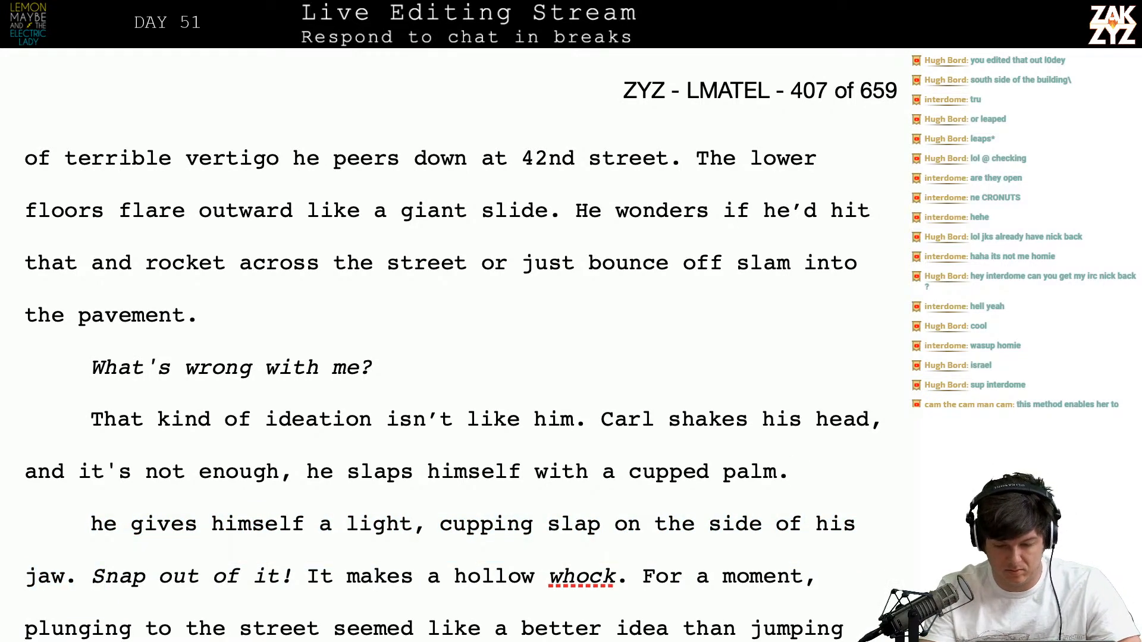
{"action": "type", "text": ", hard e"}
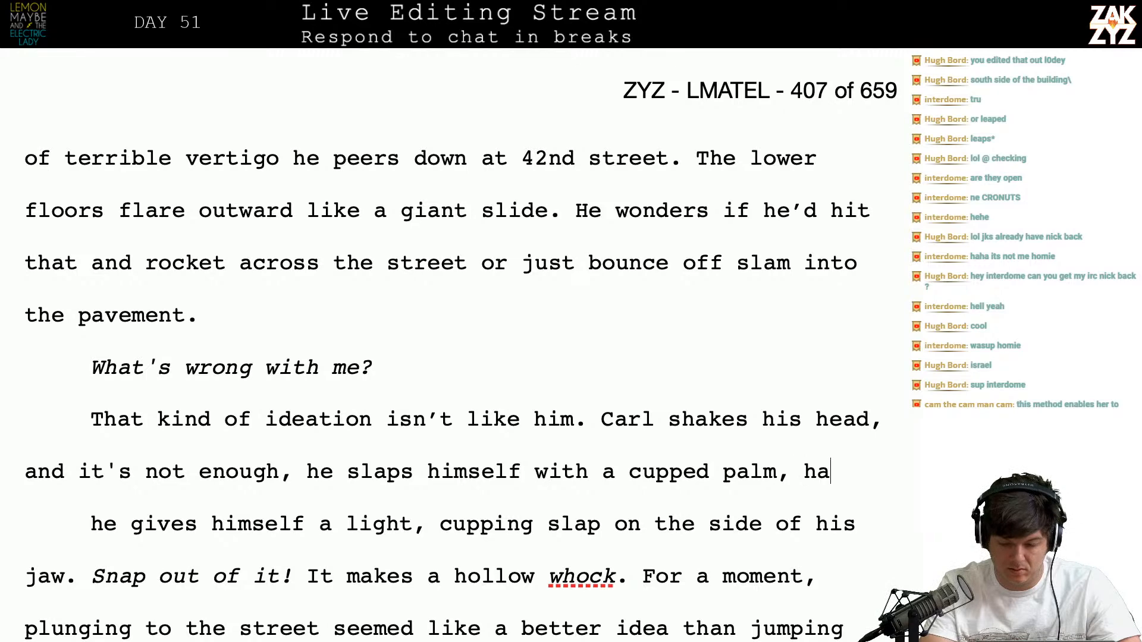
{"action": "key", "text": "BackSpace"}
{"action": "key", "text": "BackSpace"}
{"action": "key", "text": "BackSpace"}
{"action": "key", "text": "BackSpace"}
{"action": "key", "text": "BackSpace"}
{"action": "key", "text": "BackSpace"}
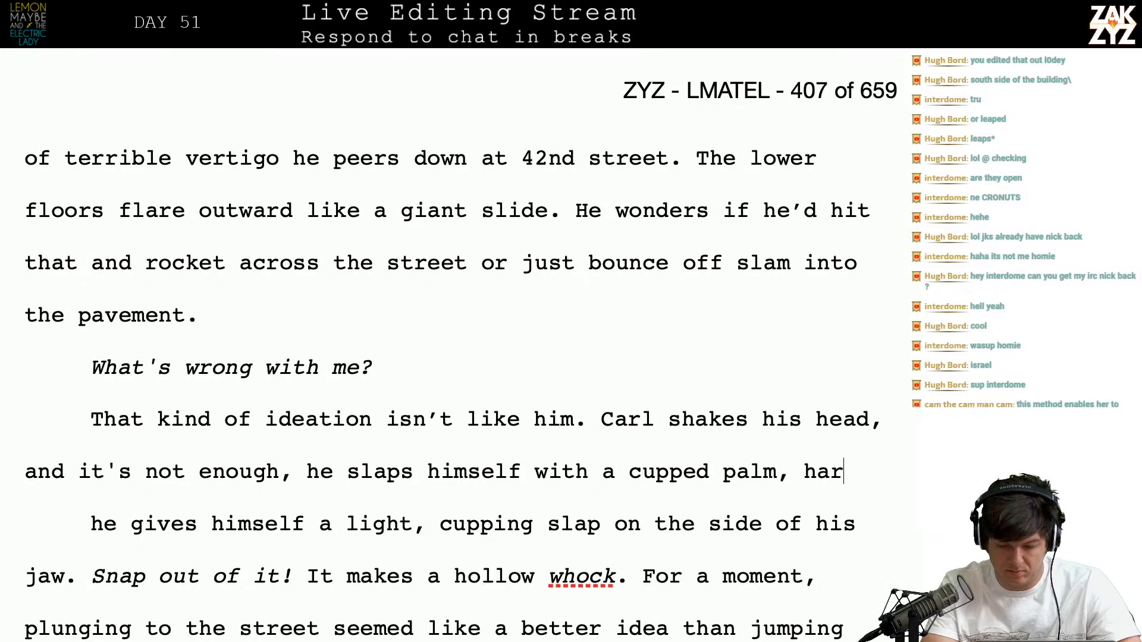
{"action": "type", "text": "it"}
{"action": "key", "text": "BackSpace"}
{"action": "key", "text": "BackSpace"}
Replace "with a cupped palm," after "he slaps himself" with ", it stings in the cold."
{"action": "key", "text": "BackSpace"}
{"action": "key", "text": "BackSpace"}
{"action": "key", "text": "BackSpace"}
{"action": "key", "text": "BackSpace"}
{"action": "key", "text": "BackSpace"}
{"action": "key", "text": "BackSpace"}
{"action": "key", "text": "BackSpace"}
{"action": "key", "text": "BackSpace"}
{"action": "key", "text": "BackSpace"}
{"action": "key", "text": "BackSpace"}
{"action": "key", "text": "BackSpace"}
{"action": "key", "text": "BackSpace"}
{"action": "key", "text": "BackSpace"}
{"action": "key", "text": "BackSpace"}
{"action": "key", "text": "BackSpace"}
{"action": "key", "text": "BackSpace"}
{"action": "key", "text": "BackSpace"}
{"action": "key", "text": "BackSpace"}
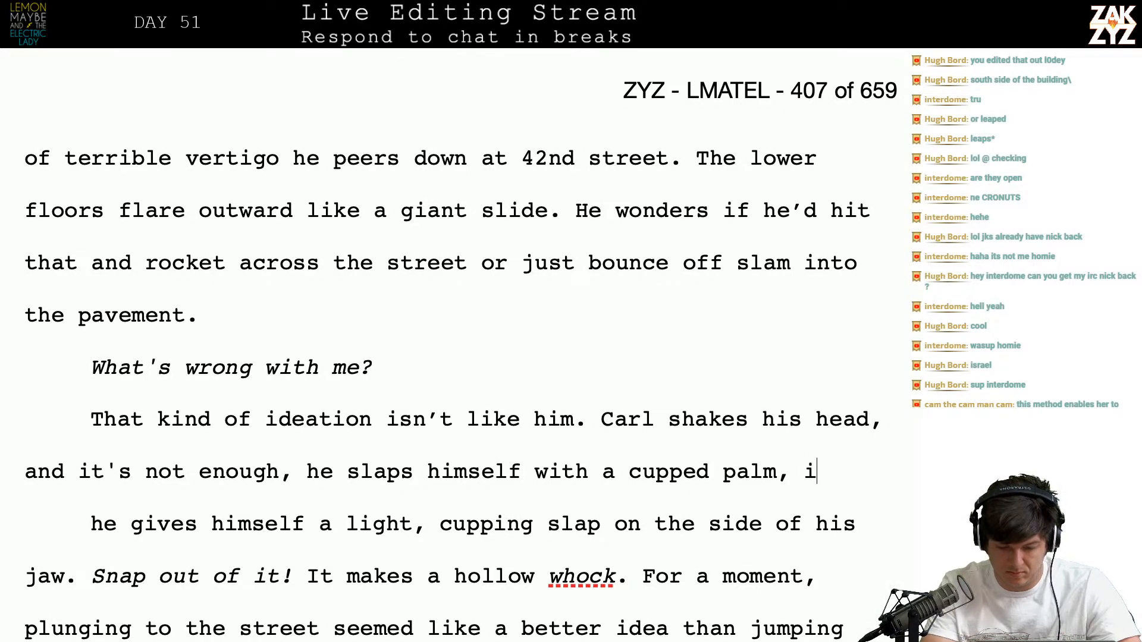
{"action": "key", "text": "BackSpace"}
{"action": "key", "text": "BackSpace"}
{"action": "key", "text": "BackSpace"}
{"action": "key", "text": "BackSpace"}
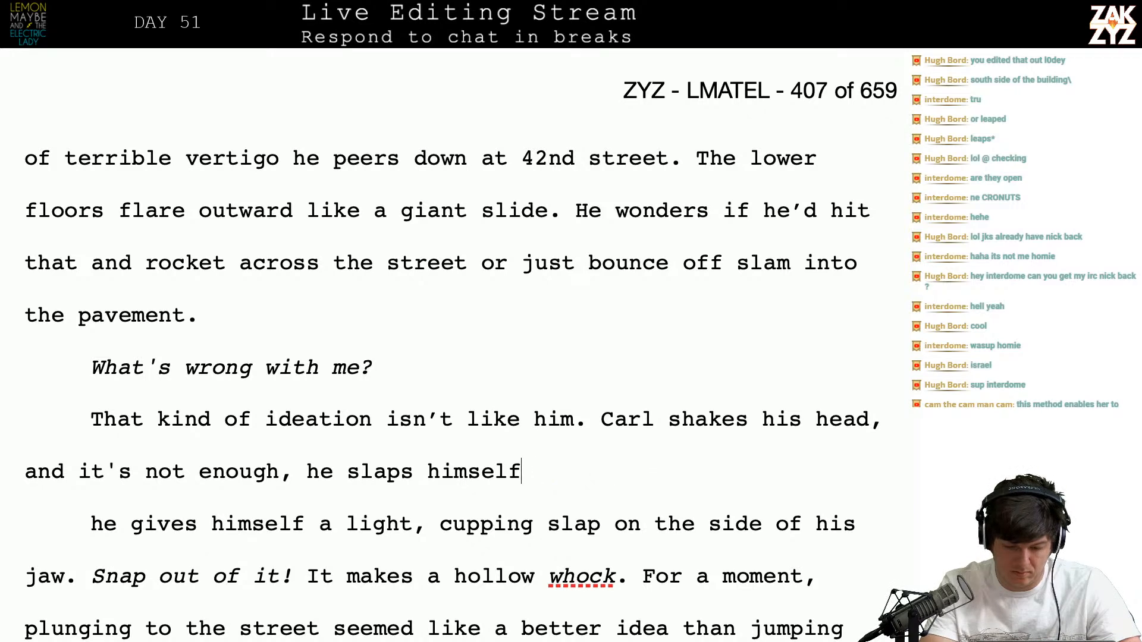
{"action": "type", "text": ", it sti"}
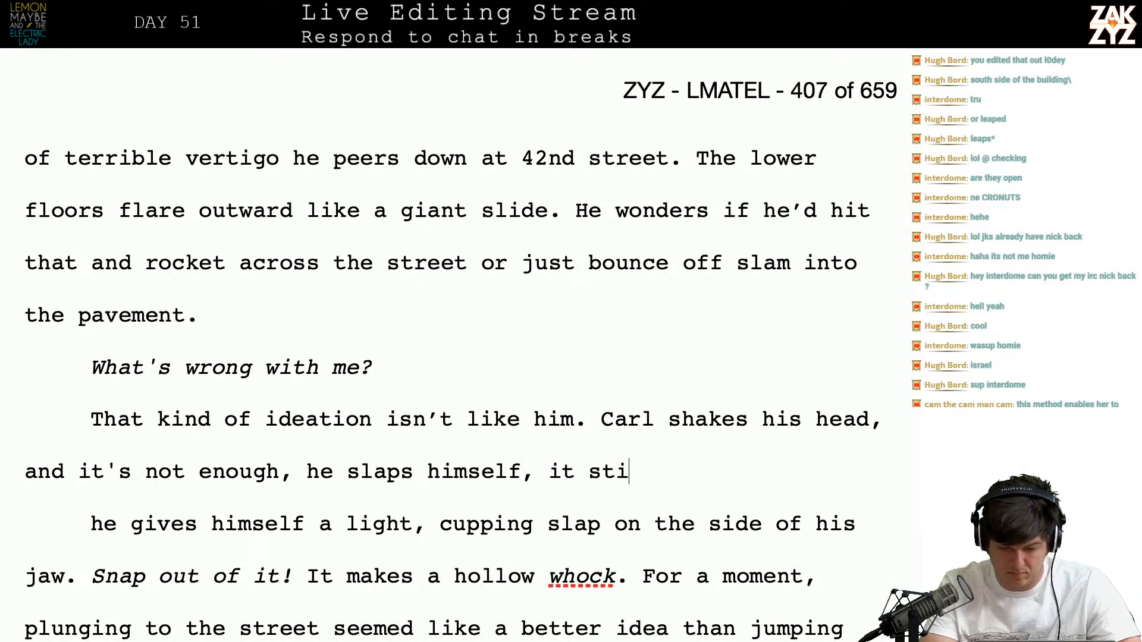
{"action": "type", "text": "ngs in the cold."}
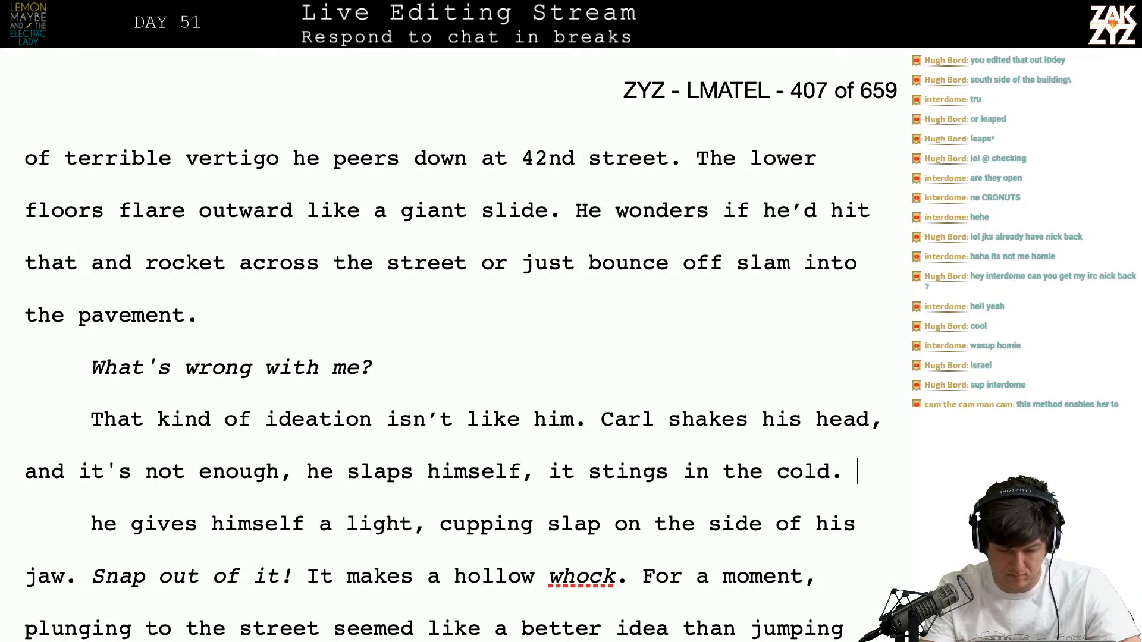
Delete the leftover "he gives himself a light, cupping slap on the side of his jaw." together with its paragraph break
{"action": "key", "text": "shift+Down"}
{"action": "key", "text": "shift+Right"}
{"action": "key", "text": "shift+Right"}
{"action": "key", "text": "shift+Right"}
{"action": "key", "text": "shift+Right"}
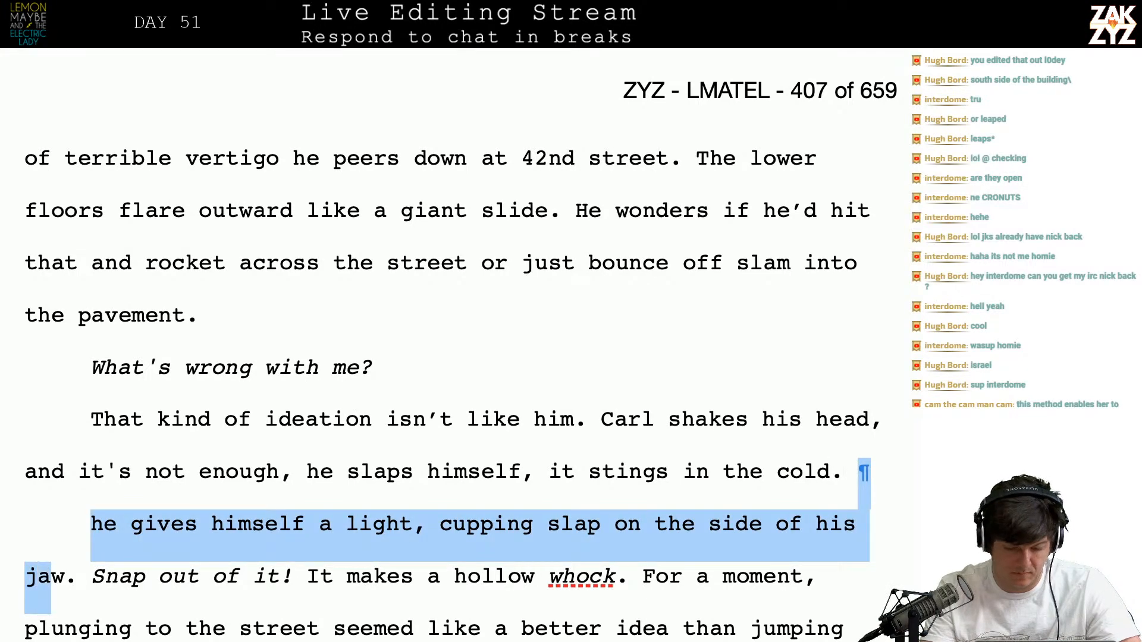
{"action": "key", "text": "BackSpace"}
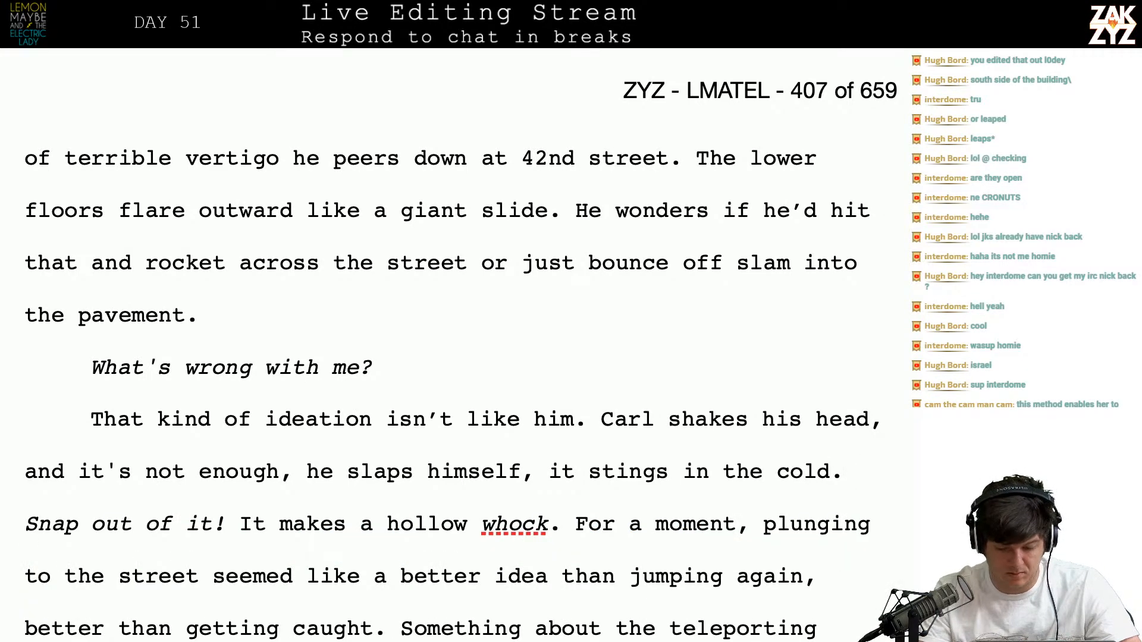
Delete the sentence "It makes a hollow whock." and start a new paragraph at "For a moment, plunging to the street"
{"action": "scroll", "coordinate": [739, 464], "scroll_direction": "down", "scroll_amount": 3}
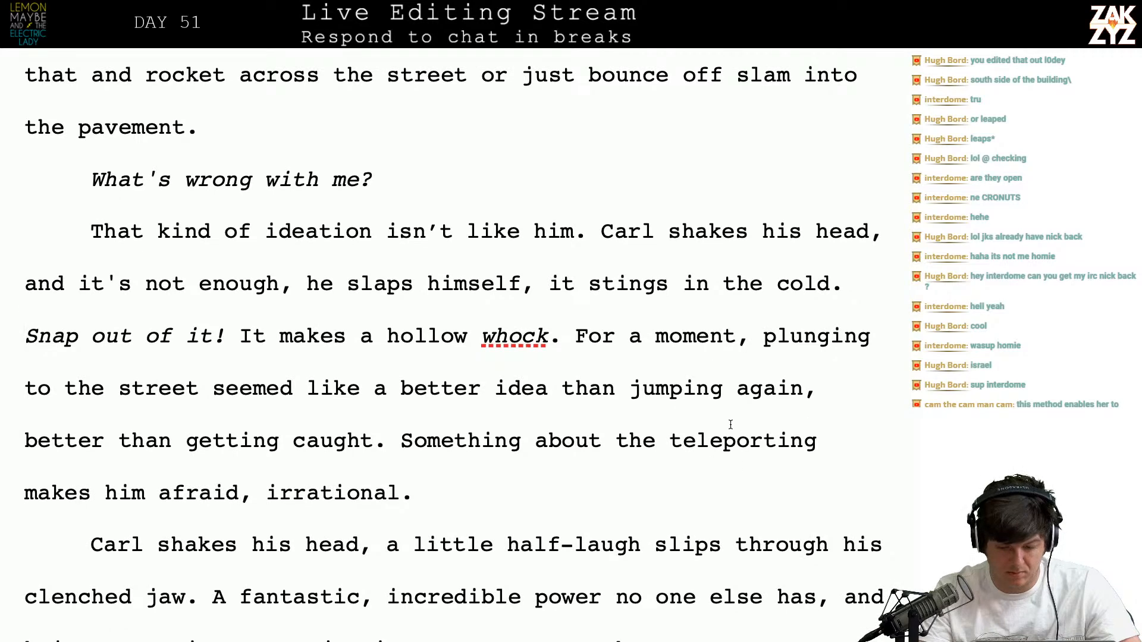
{"action": "left_click", "coordinate": [696, 336]}
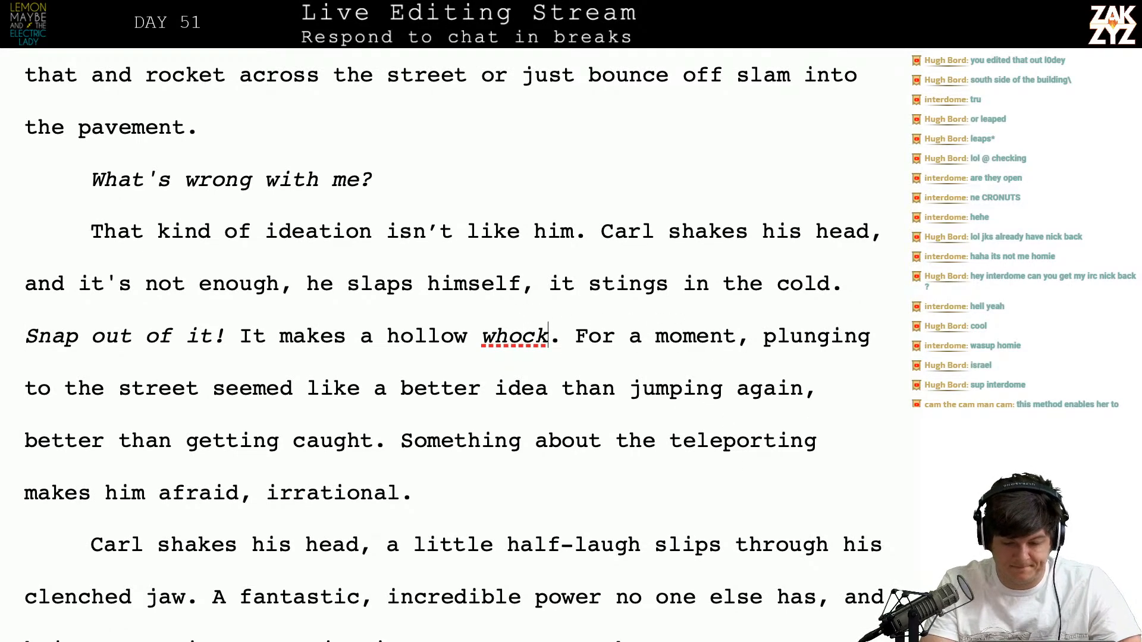
{"action": "key", "text": "Delete"}
{"action": "key", "text": "BackSpace"}
{"action": "key", "text": "BackSpace"}
{"action": "key", "text": "BackSpace"}
{"action": "key", "text": "BackSpace"}
{"action": "key", "text": "BackSpace"}
{"action": "key", "text": "BackSpace"}
{"action": "key", "text": "BackSpace"}
{"action": "key", "text": "BackSpace"}
{"action": "key", "text": "BackSpace"}
{"action": "key", "text": "BackSpace"}
{"action": "key", "text": "BackSpace"}
{"action": "key", "text": "BackSpace"}
{"action": "key", "text": "BackSpace"}
{"action": "key", "text": "BackSpace"}
{"action": "key", "text": "BackSpace"}
{"action": "key", "text": "BackSpace"}
{"action": "key", "text": "BackSpace"}
{"action": "key", "text": "BackSpace"}
{"action": "key", "text": "BackSpace"}
{"action": "key", "text": "BackSpace"}
{"action": "key", "text": "BackSpace"}
{"action": "key", "text": "BackSpace"}
{"action": "key", "text": "BackSpace"}
{"action": "key", "text": "BackSpace"}
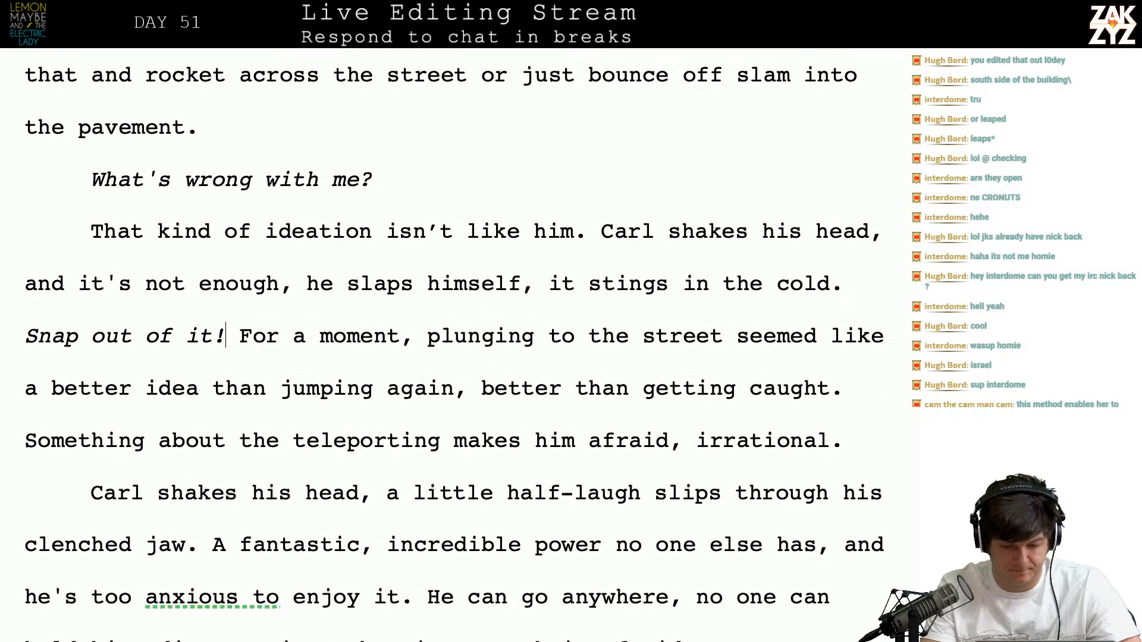
{"action": "key", "text": "Return"}
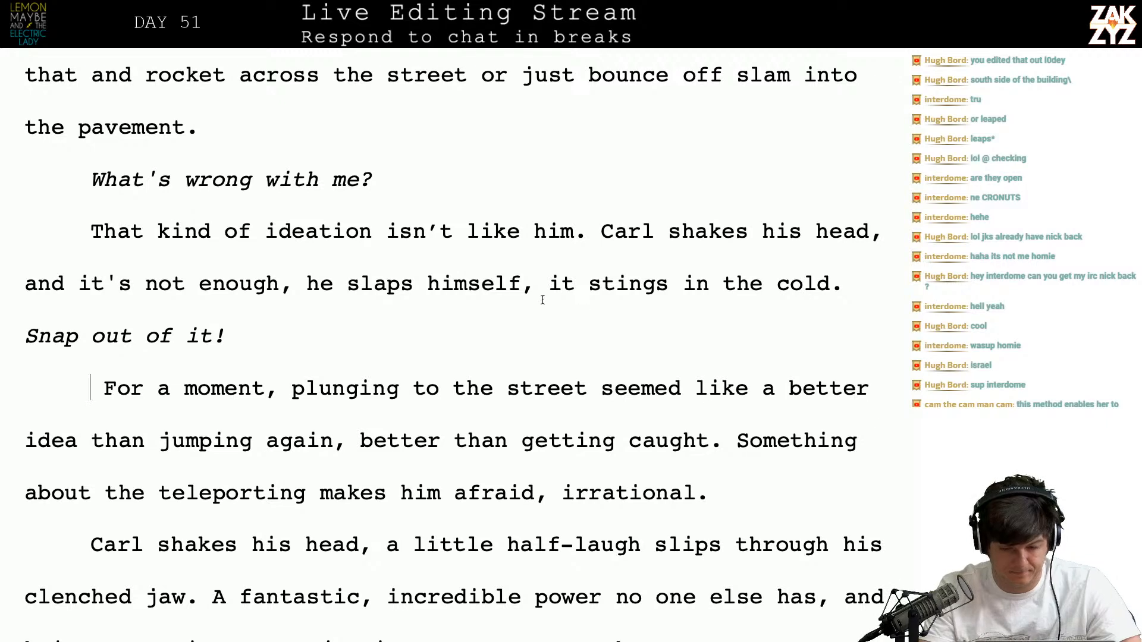
Insert ", hard." after "he slaps himself" in the paragraph about Carl shaking his head
{"action": "left_click", "coordinate": [535, 283]}
{"action": "key", "text": "Left"}
{"action": "type", "text": ", hard."}
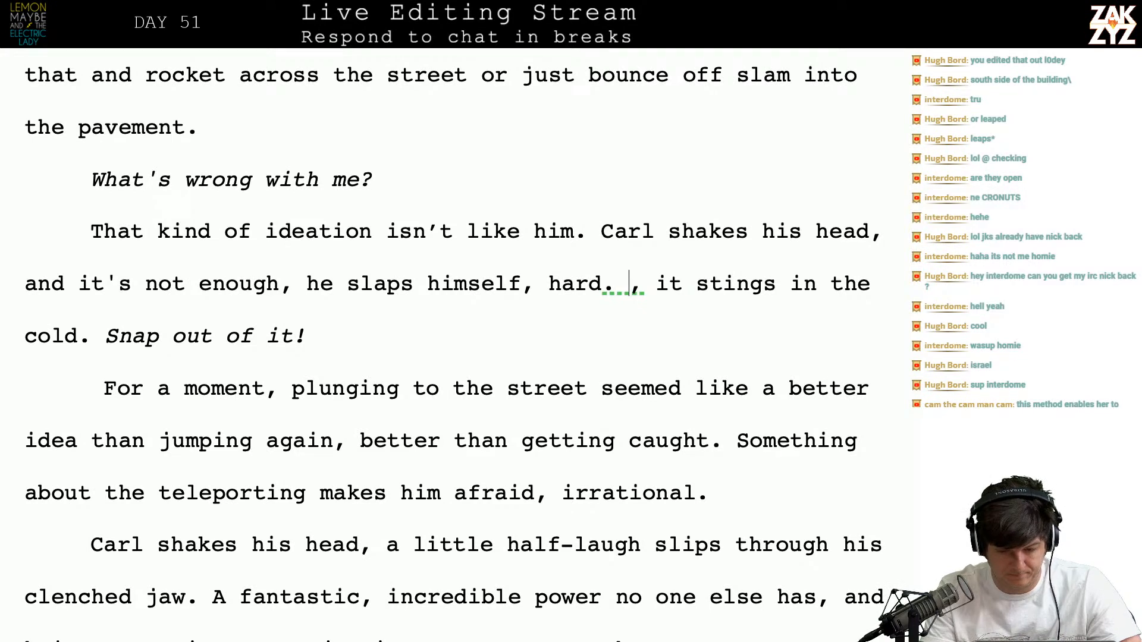
End the sentence at "he slaps himself.", delete the leftover "hard. , it stings in the cold." and start a new paragraph at "Snap out of it!"
{"action": "key", "text": "BackSpace"}
{"action": "type", "text": "."}
{"action": "key", "text": "shift+Right"}
{"action": "key", "text": "shift+Right"}
{"action": "key", "text": "shift+Right"}
{"action": "key", "text": "shift+Right"}
{"action": "key", "text": "shift+Right"}
{"action": "key", "text": "shift+Right"}
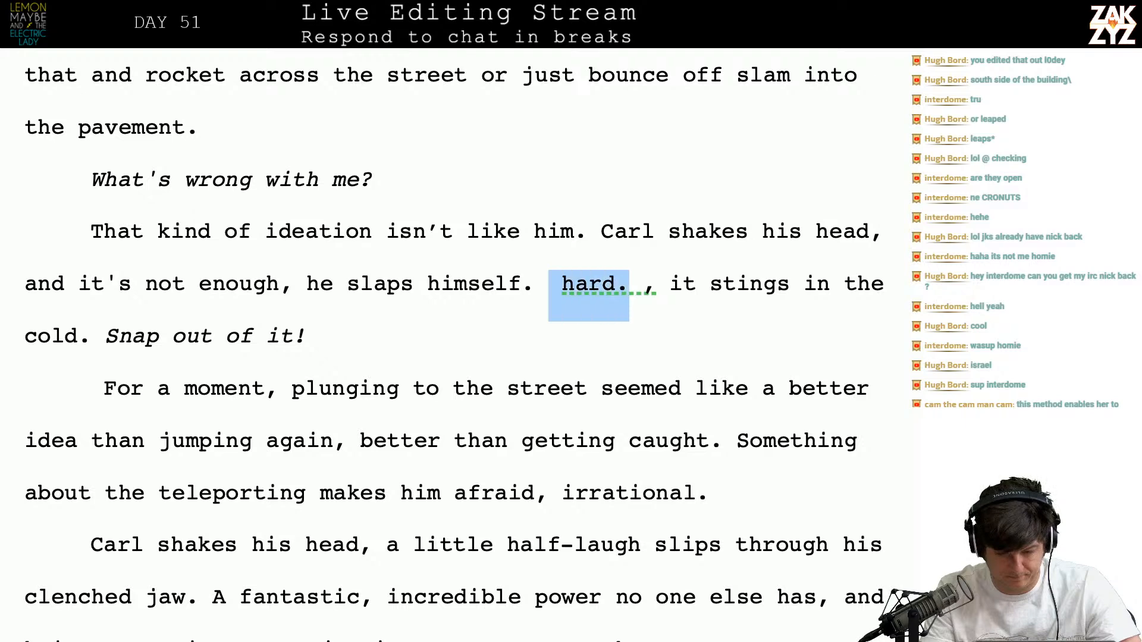
{"action": "key", "text": "shift+Right"}
{"action": "key", "text": "shift+Right"}
{"action": "key", "text": "shift+Right"}
{"action": "key", "text": "shift+Right"}
{"action": "key", "text": "shift+Right"}
{"action": "key", "text": "shift+Right"}
{"action": "key", "text": "shift+Right"}
{"action": "key", "text": "shift+Right"}
{"action": "key", "text": "shift+Right"}
{"action": "key", "text": "shift+Right"}
{"action": "key", "text": "shift+Right"}
{"action": "key", "text": "shift+Right"}
{"action": "key", "text": "shift+Right"}
{"action": "key", "text": "shift+Right"}
{"action": "key", "text": "shift+Right"}
{"action": "key", "text": "shift+Right"}
{"action": "key", "text": "shift+Right"}
{"action": "key", "text": "shift+Right"}
{"action": "key", "text": "shift+Right"}
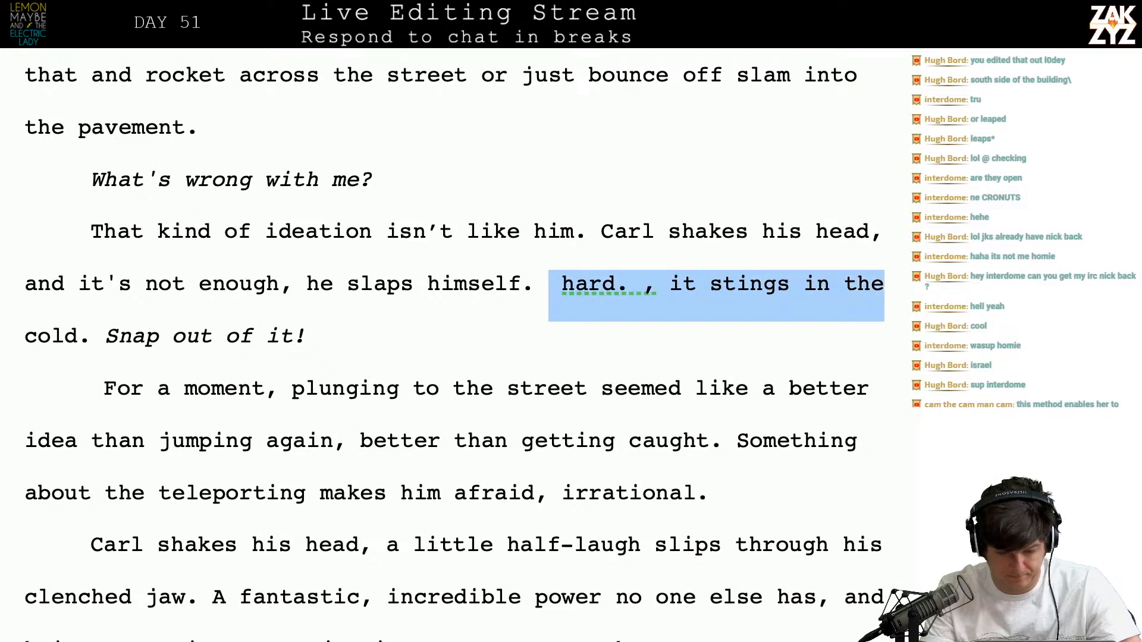
{"action": "key", "text": "shift+Right"}
{"action": "key", "text": "shift+Right"}
{"action": "key", "text": "shift+Right"}
{"action": "key", "text": "shift+Right"}
{"action": "key", "text": "shift+Right"}
{"action": "key", "text": "shift+Right"}
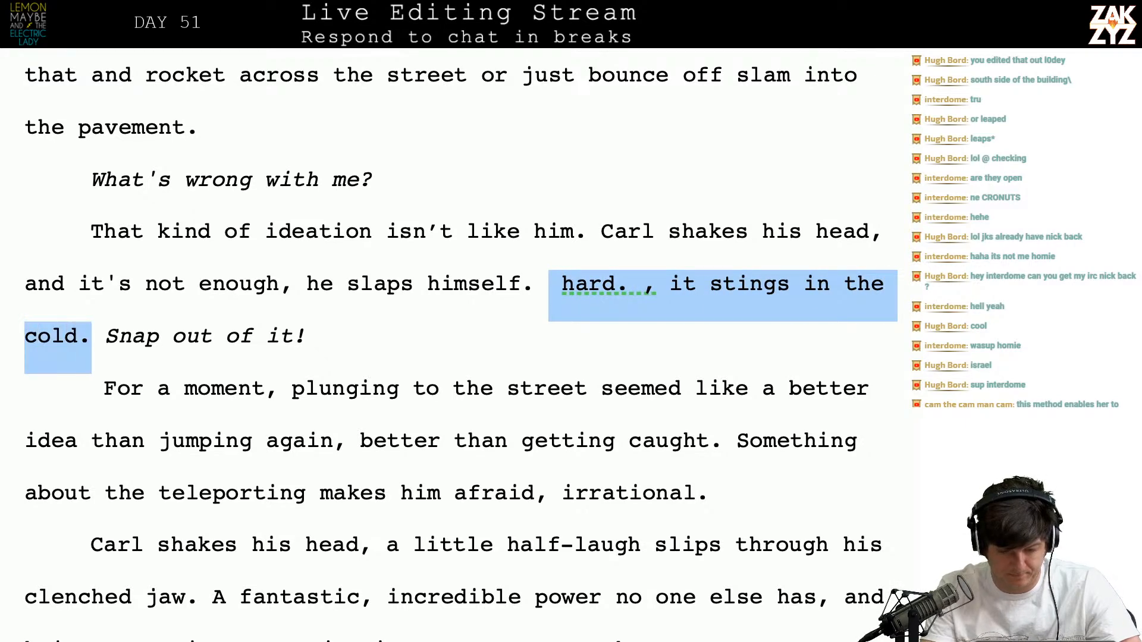
{"action": "key", "text": "BackSpace"}
{"action": "key", "text": "Return"}
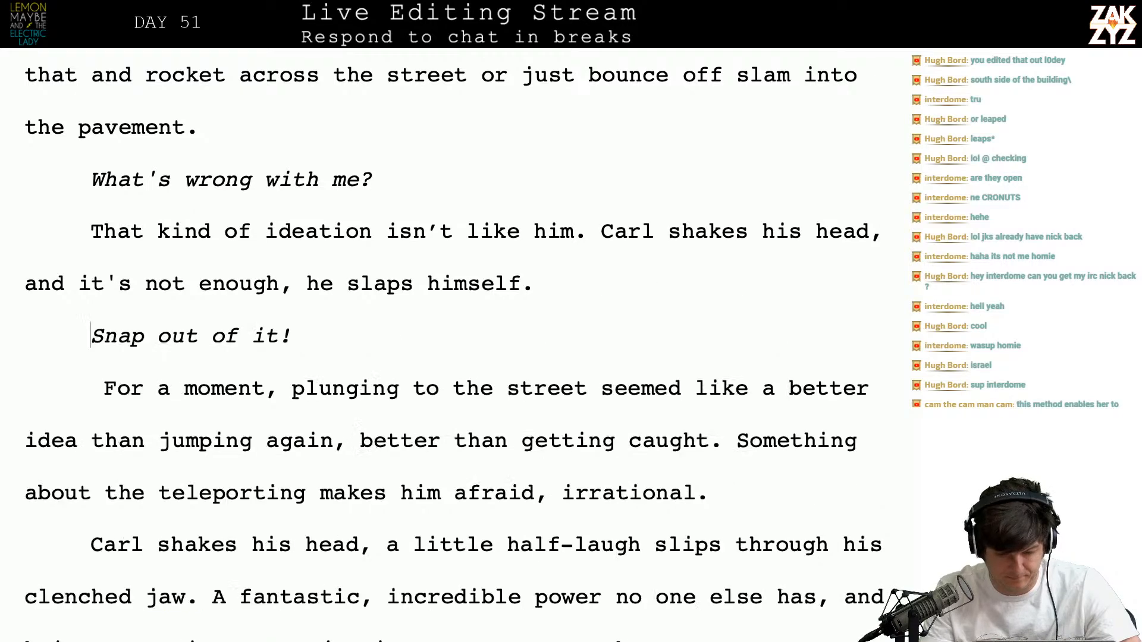
{"action": "key", "text": "Down"}
{"action": "key", "text": "Left"}
{"action": "type", "text": "His"}
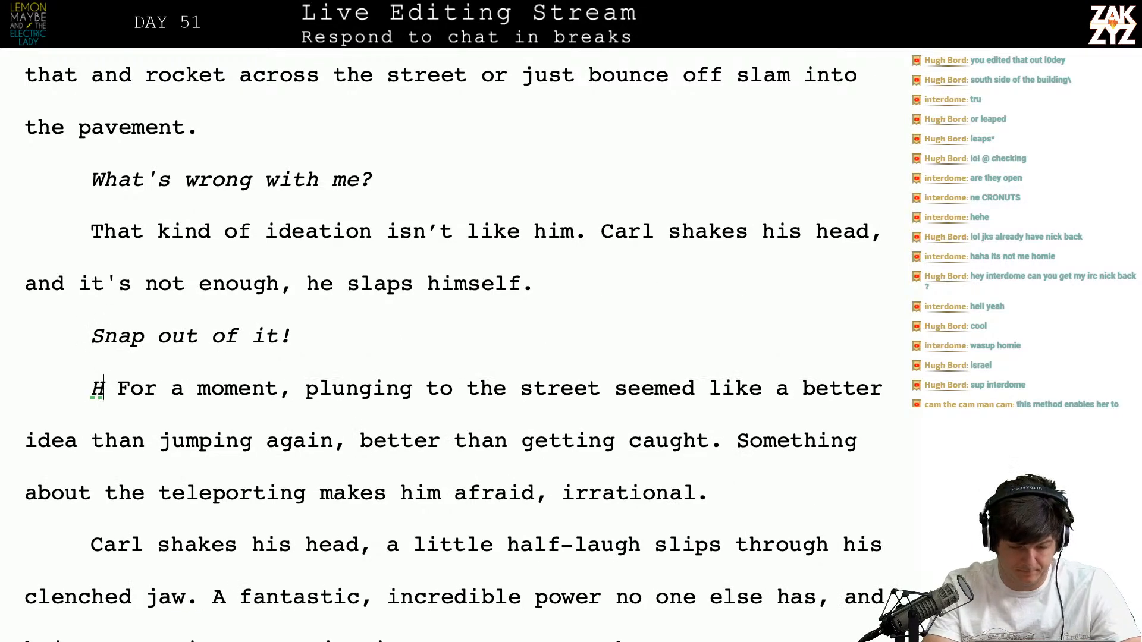
{"action": "key", "text": "BackSpace"}
{"action": "key", "text": "BackSpace"}
{"action": "key", "text": "BackSpace"}
{"action": "key", "text": "BackSpace"}
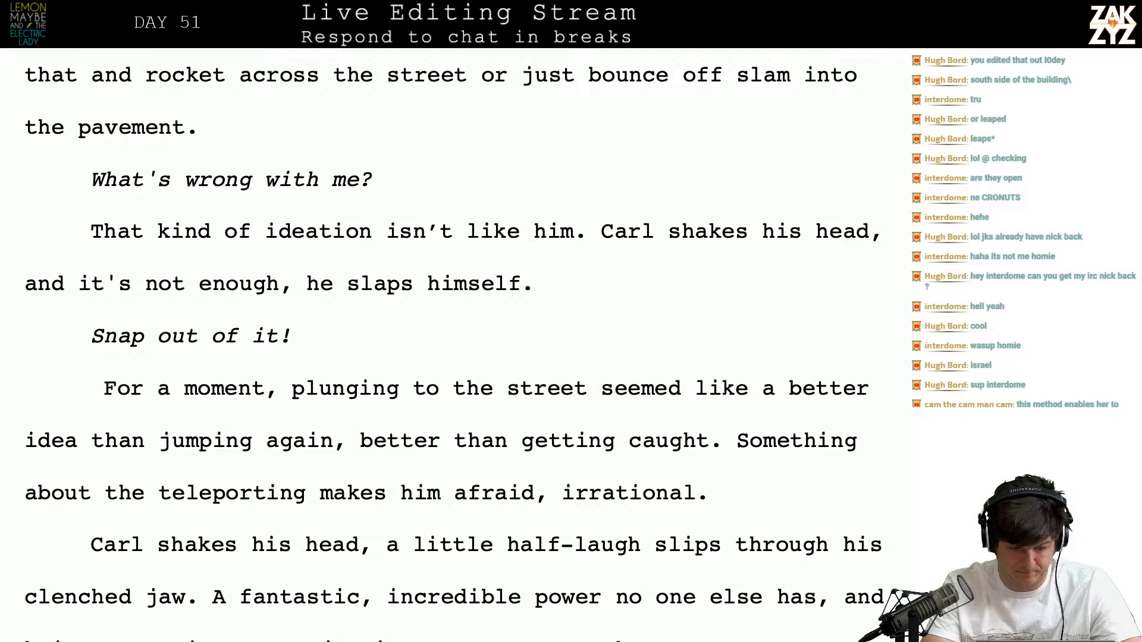
Before "For a moment, plunging", write "His cheek stings in the cold, but it seems to work. For a moment there, jumping"
{"action": "type", "text": "His cheeks  "}
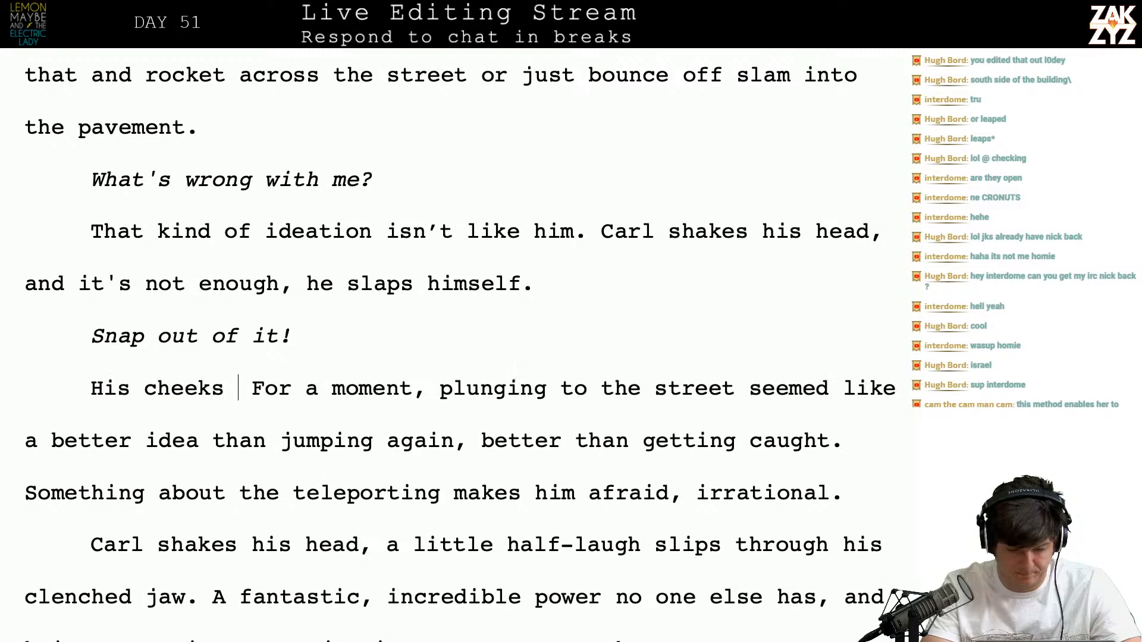
{"action": "type", "text": "s"}
{"action": "key", "text": "BackSpace"}
{"action": "key", "text": "BackSpace"}
{"action": "key", "text": "BackSpace"}
{"action": "type", "text": "stings in the cold, b"}
{"action": "type", "text": "ut it seems to w"}
{"action": "type", "text": "rok"}
{"action": "key", "text": "BackSpace"}
{"action": "key", "text": "BackSpace"}
{"action": "type", "text": "ork. For a moment there, jumping "}
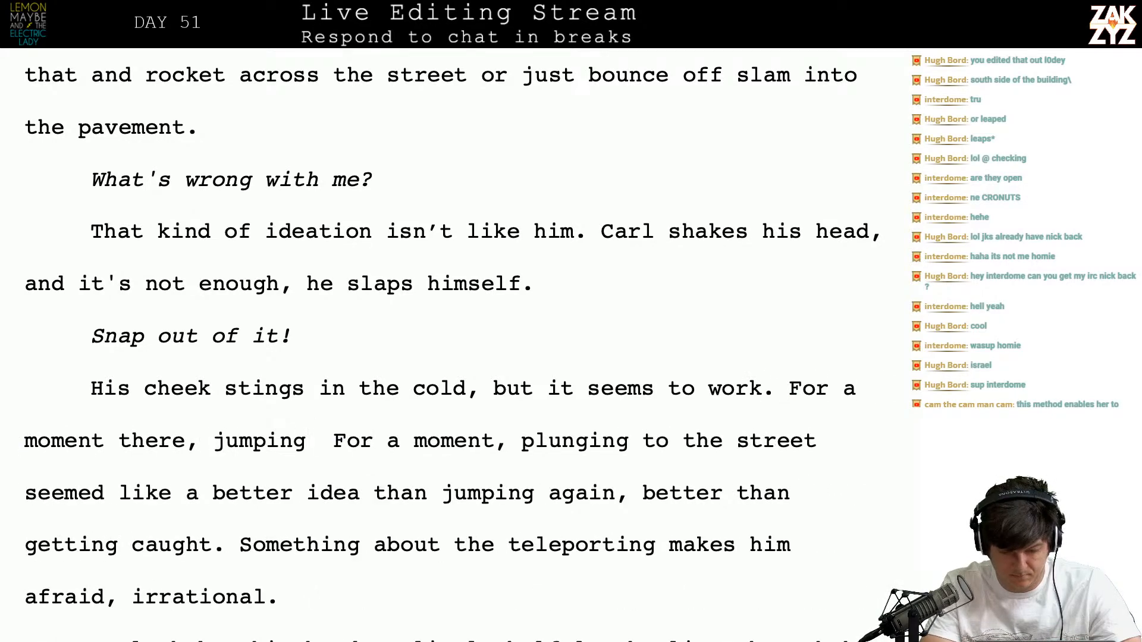
Continue the new sentence with "off the building and falling to his death seemed like a more logical idea than teleporting again."
{"action": "type", "text": "into the ss"}
{"action": "key", "text": "BackSpace"}
{"action": "key", "text": "BackSpace"}
{"action": "key", "text": "BackSpace"}
{"action": "key", "text": "BackSpace"}
{"action": "key", "text": "BackSpace"}
{"action": "key", "text": "BackSpace"}
{"action": "key", "text": "BackSpace"}
{"action": "key", "text": "BackSpace"}
{"action": "key", "text": "BackSpace"}
{"action": "key", "text": "BackSpace"}
{"action": "key", "text": "BackSpace"}
{"action": "type", "text": "off the building and fall"}
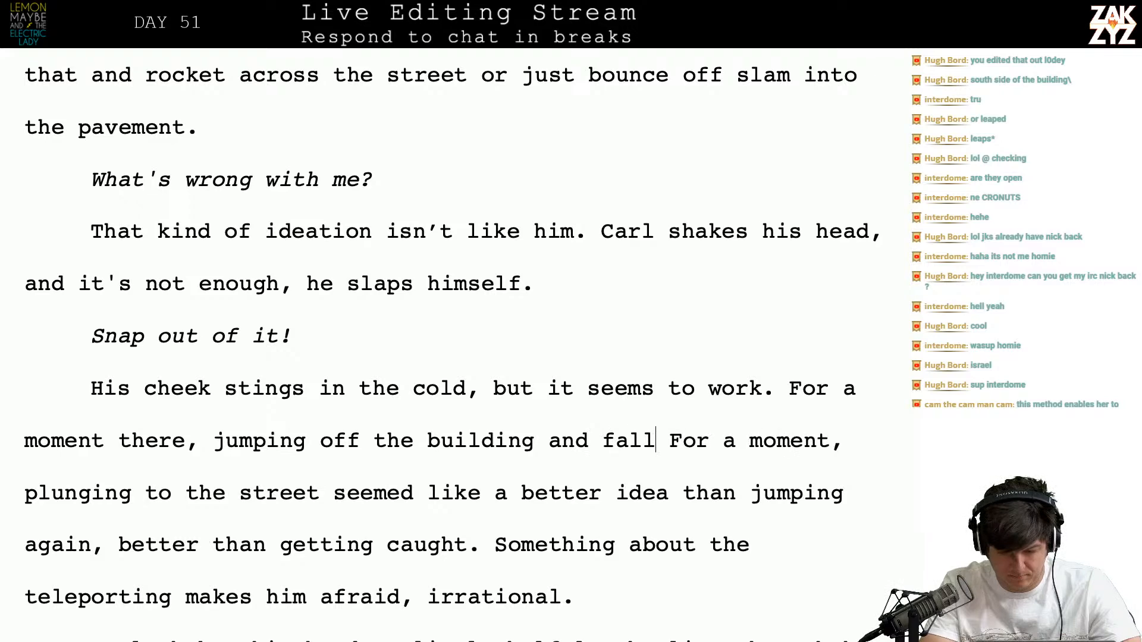
{"action": "type", "text": "ing to For a moment, plunging to th"}
{"action": "key", "text": "BackSpace"}
{"action": "key", "text": "BackSpace"}
{"action": "key", "text": "BackSpace"}
{"action": "type", "text": "his death se"}
{"action": "type", "text": "emed "}
{"action": "type", "text": "like a"}
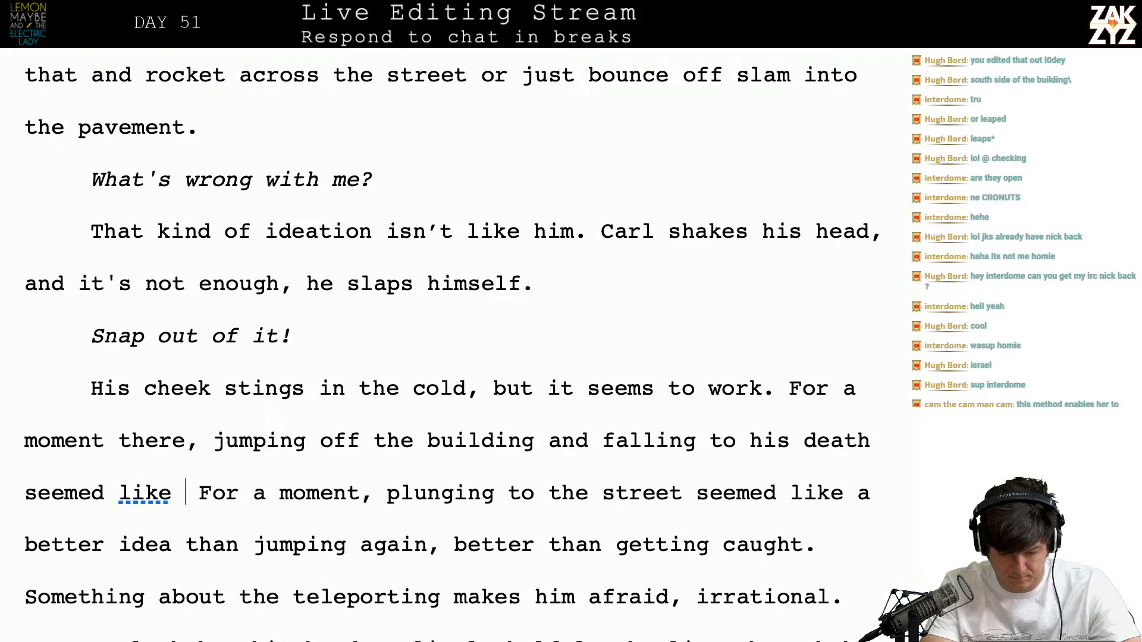
{"action": "type", "text": " more logical idea tha"}
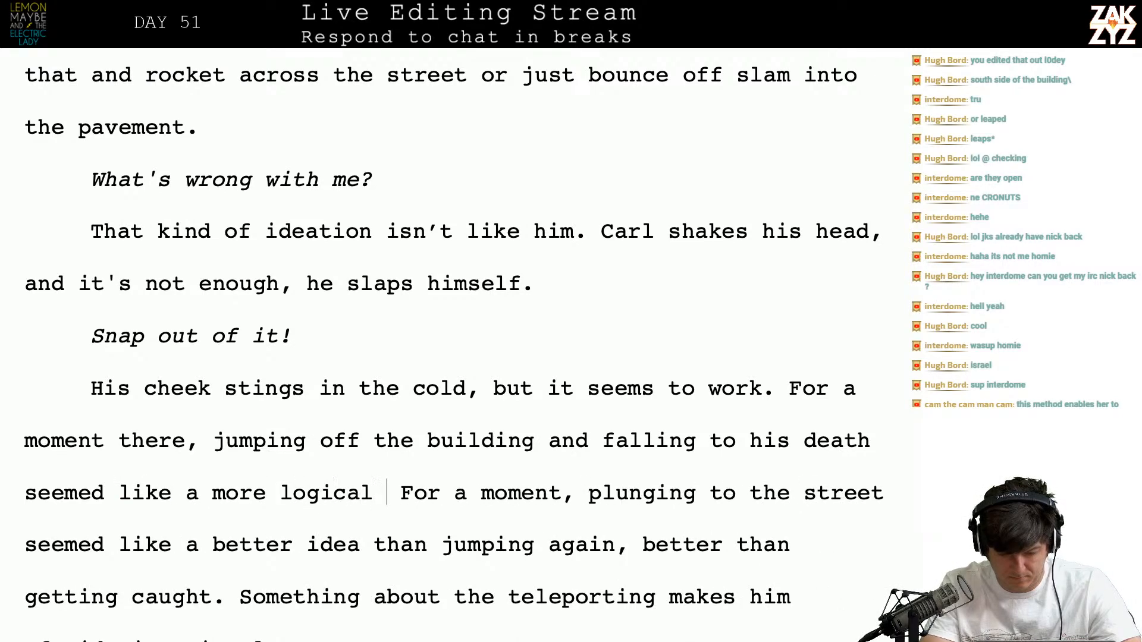
{"action": "type", "text": "n teleprt"}
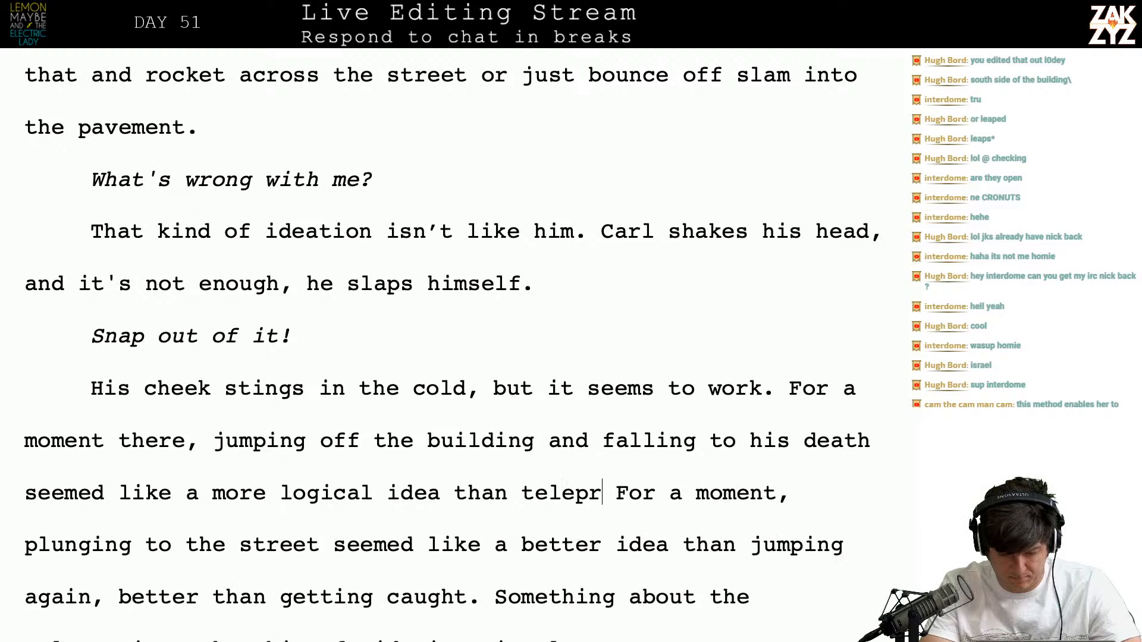
{"action": "key", "text": "BackSpace"}
{"action": "key", "text": "BackSpace"}
{"action": "type", "text": "orting again"}
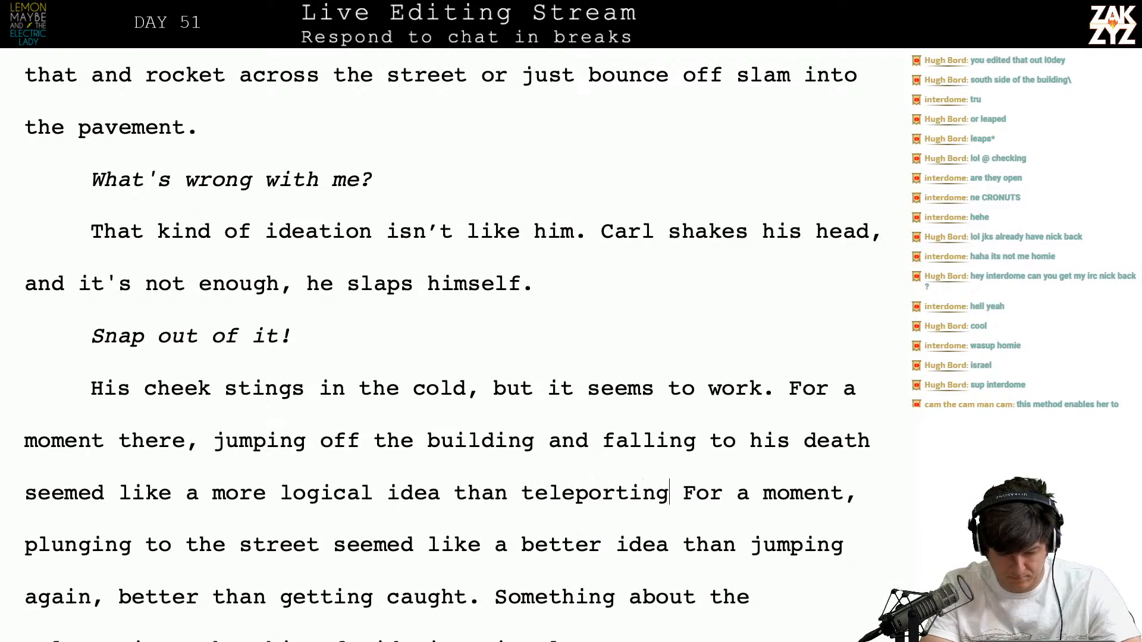
{"action": "type", "text": "."}
Delete the old sentence "For a moment, plunging to the street seemed like a better idea than jumping again, better than getting caught."
{"action": "key", "text": "shift+Down"}
{"action": "key", "text": "shift+Down"}
{"action": "key", "text": "shift+Down"}
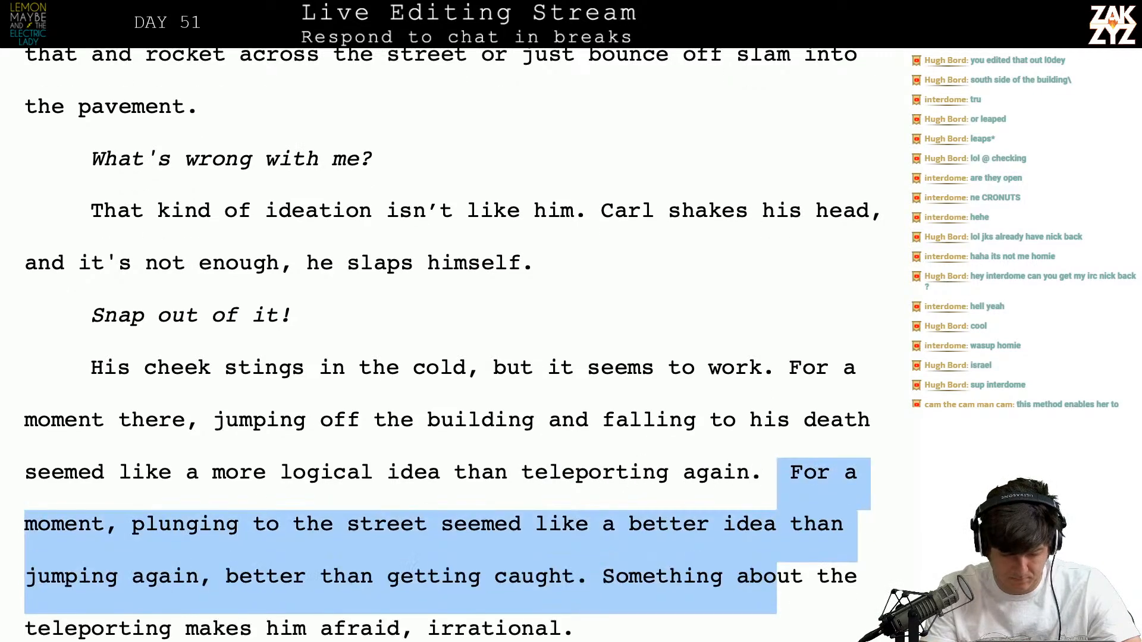
{"action": "key", "text": "shift+Up"}
{"action": "key", "text": "shift+Left"}
{"action": "key", "text": "shift+Left"}
{"action": "key", "text": "shift+Left"}
{"action": "key", "text": "shift+Left"}
{"action": "key", "text": "shift+Left"}
{"action": "key", "text": "shift+Left"}
{"action": "key", "text": "shift+Left"}
{"action": "key", "text": "shift+Left"}
{"action": "key", "text": "shift+Left"}
{"action": "key", "text": "shift+Left"}
{"action": "key", "text": "shift+Left"}
{"action": "key", "text": "shift+Left"}
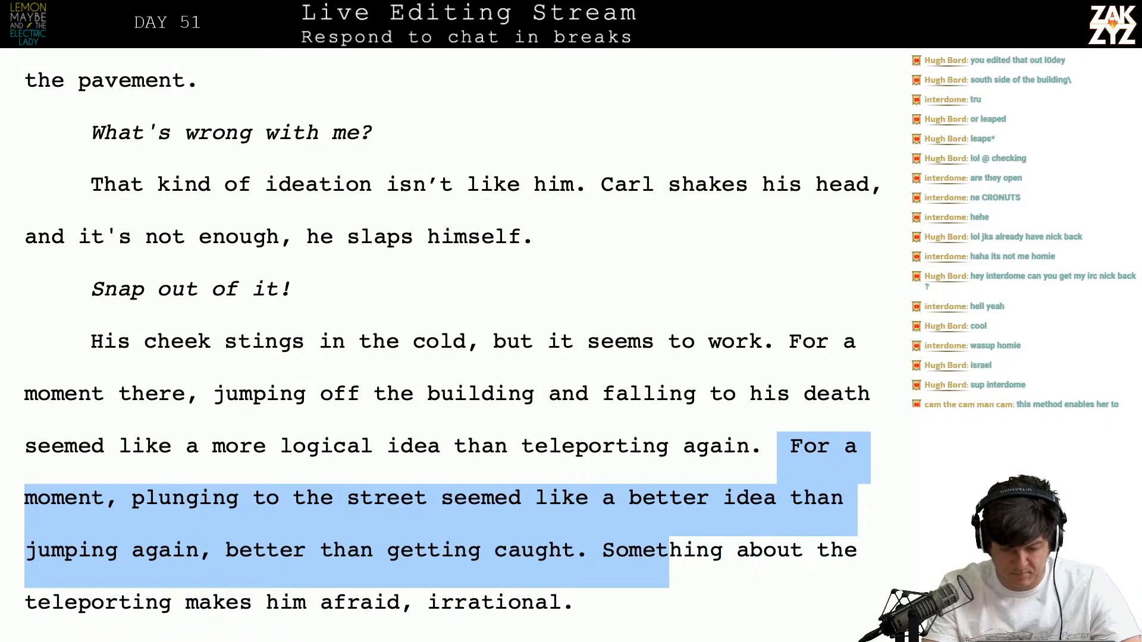
{"action": "key", "text": "BackSpace"}
Replace "the teleporting makes" with "teleportation" in the sentence beginning "Something about"
{"action": "key", "text": "Right"}
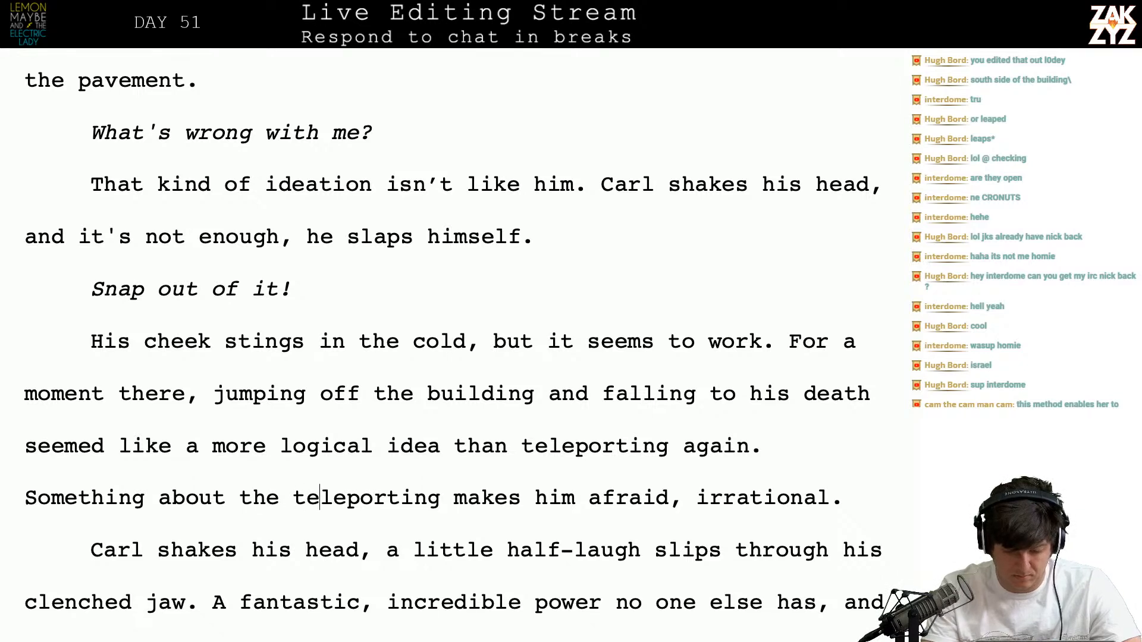
{"action": "key", "text": "BackSpace"}
{"action": "key", "text": "BackSpace"}
{"action": "key", "text": "BackSpace"}
{"action": "key", "text": "BackSpace"}
{"action": "type", "text": "teleportation"}
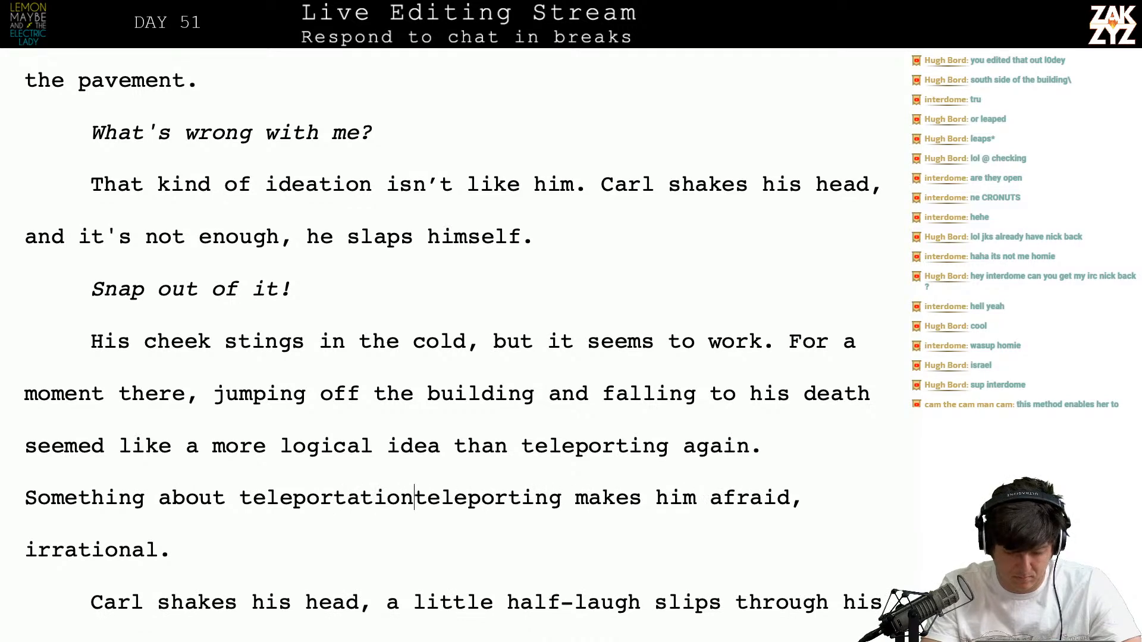
{"action": "key", "text": "shift+Down"}
{"action": "key", "text": "shift+Up"}
{"action": "key", "text": "shift+Up"}
{"action": "key", "text": "shift+Right"}
{"action": "key", "text": "shift+Right"}
{"action": "key", "text": "shift+Right"}
{"action": "key", "text": "shift+Right"}
{"action": "key", "text": "shift+Right"}
{"action": "key", "text": "shift+Down"}
{"action": "key", "text": "shift+Right"}
{"action": "key", "text": "shift+Right"}
{"action": "key", "text": "shift+Right"}
{"action": "key", "text": "shift+Right"}
{"action": "key", "text": "shift+Right"}
{"action": "key", "text": "shift+Right"}
{"action": "key", "text": "shift+Right"}
{"action": "key", "text": "shift+Right"}
{"action": "key", "text": "shift+Right"}
{"action": "key", "text": "shift+Right"}
{"action": "key", "text": "shift+Right"}
{"action": "key", "text": "shift+Right"}
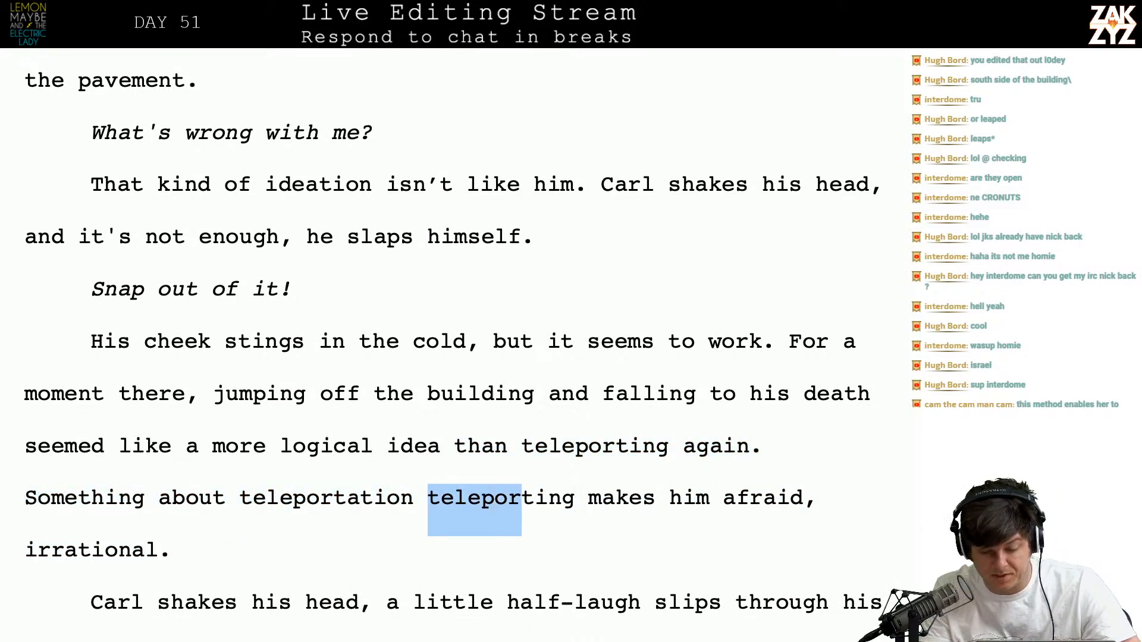
{"action": "key", "text": "shift+Right"}
{"action": "key", "text": "Delete"}
{"action": "key", "text": "Right"}
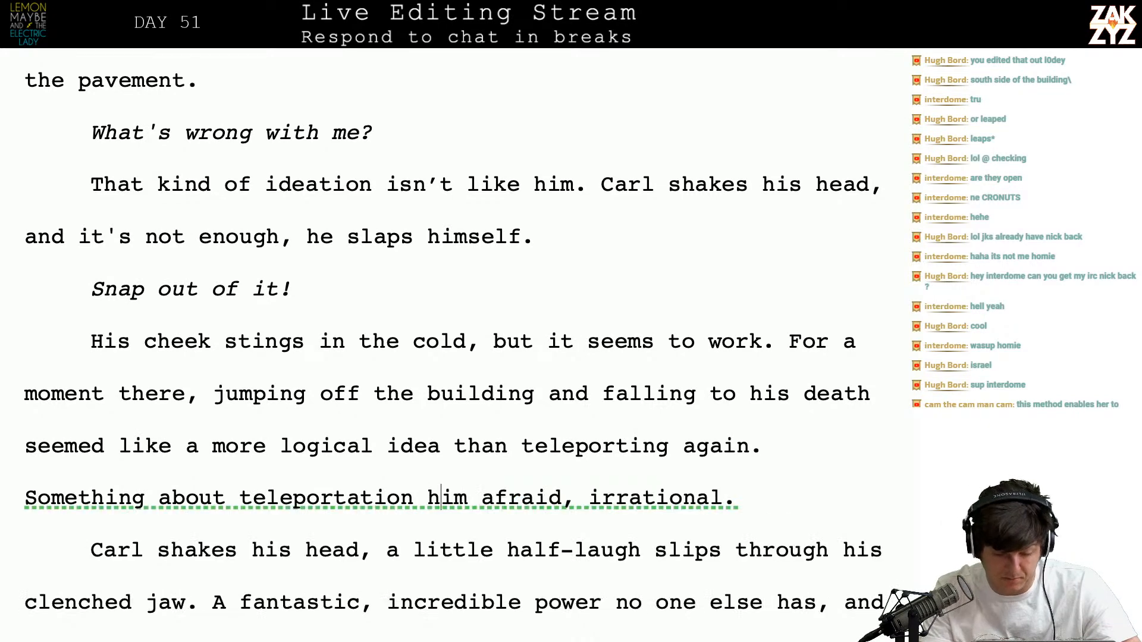
Change "afraid, irrational" to "afraid and irrational" and insert "makes" after "teleportation"
{"action": "key", "text": "BackSpace"}
{"action": "key", "text": "BackSpace"}
{"action": "type", "text": "and"}
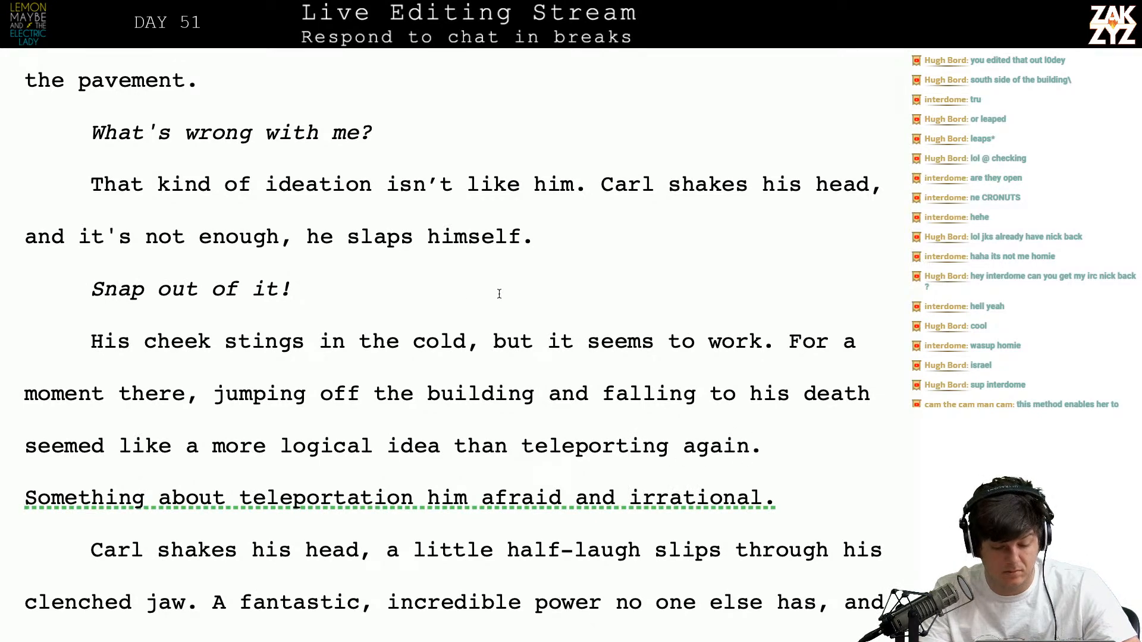
{"action": "left_click", "coordinate": [414, 498]}
{"action": "type", "text": "makes"}
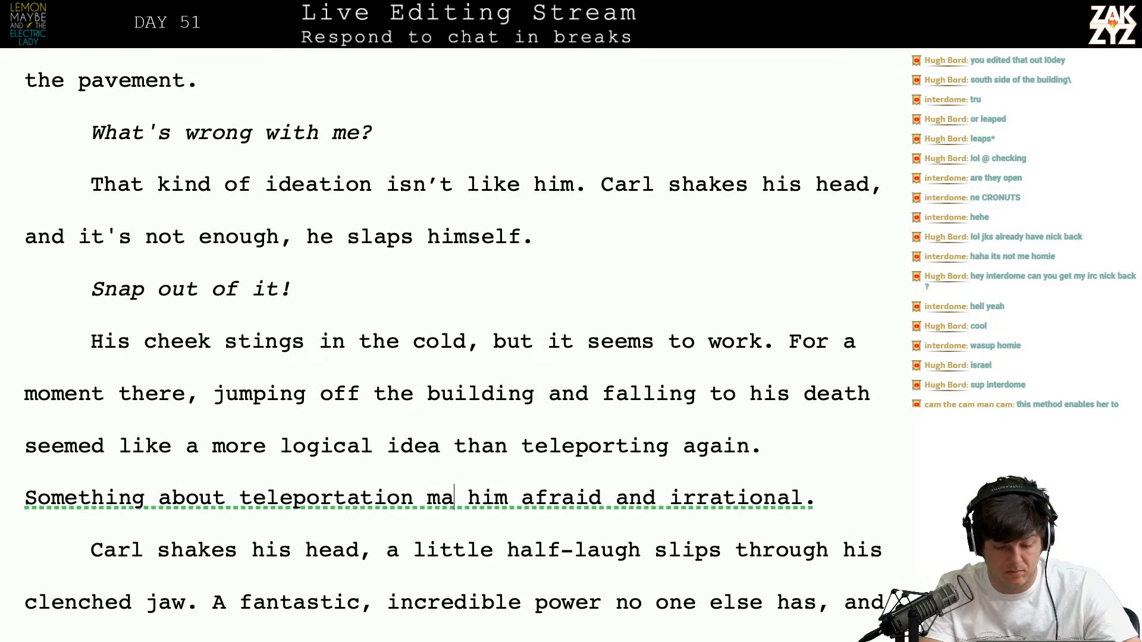
After "Carl shakes his head," write "huffing in self-reproach through his teeth." and push the old "a little half-laugh" text into its own paragraph
{"action": "key", "text": "Down"}
{"action": "key", "text": "Down"}
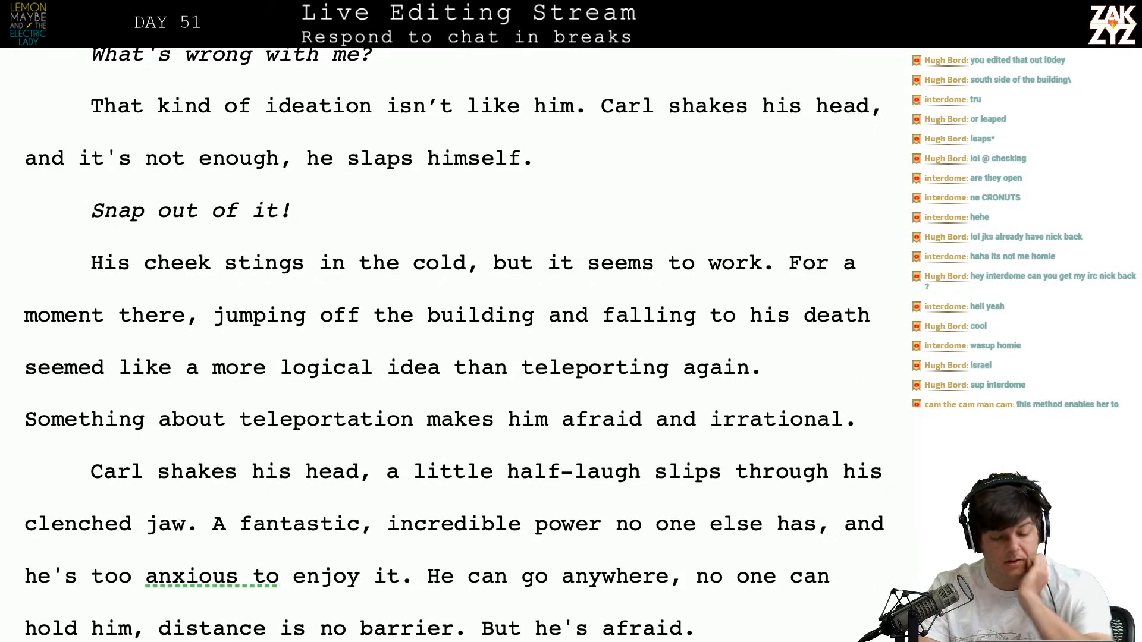
{"action": "scroll", "coordinate": [415, 532], "scroll_direction": "down", "scroll_amount": 1}
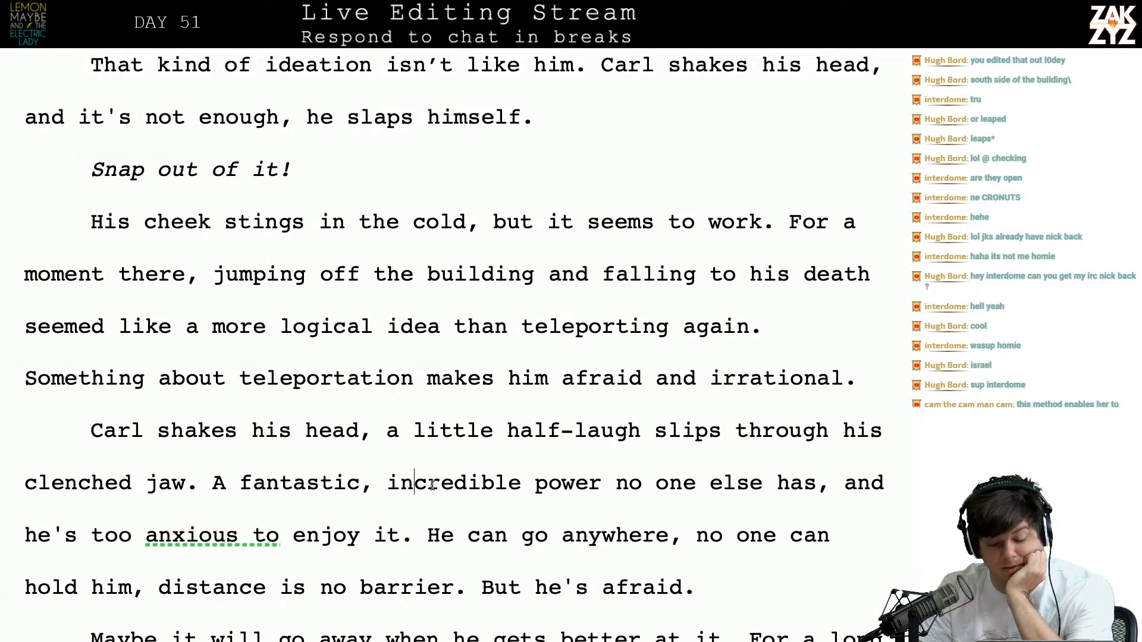
{"action": "scroll", "coordinate": [559, 443], "scroll_direction": "down", "scroll_amount": 2}
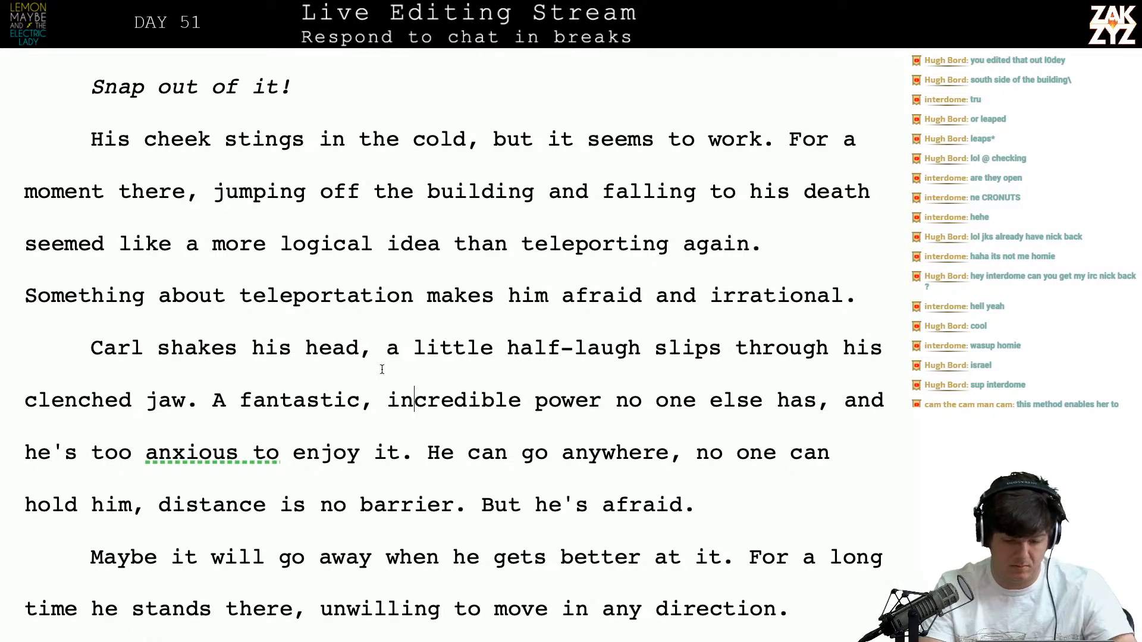
{"action": "key", "text": "Return"}
{"action": "type", "text": "m"}
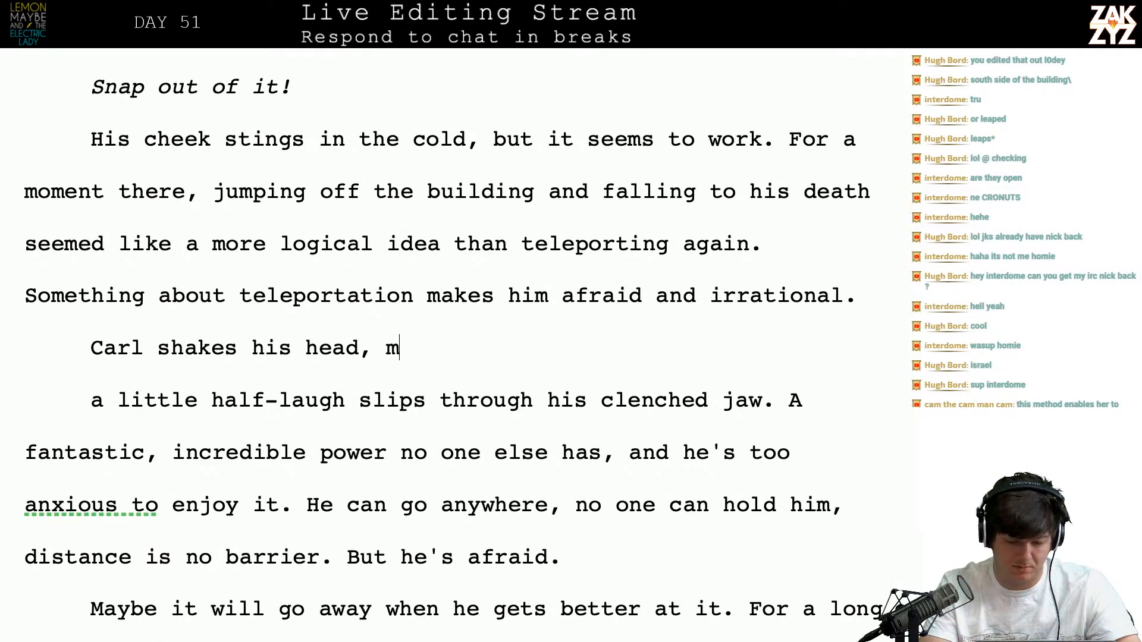
{"action": "key", "text": "BackSpace"}
{"action": "type", "text": "h"}
{"action": "key", "text": "BackSpace"}
{"action": "type", "text": "huffin"}
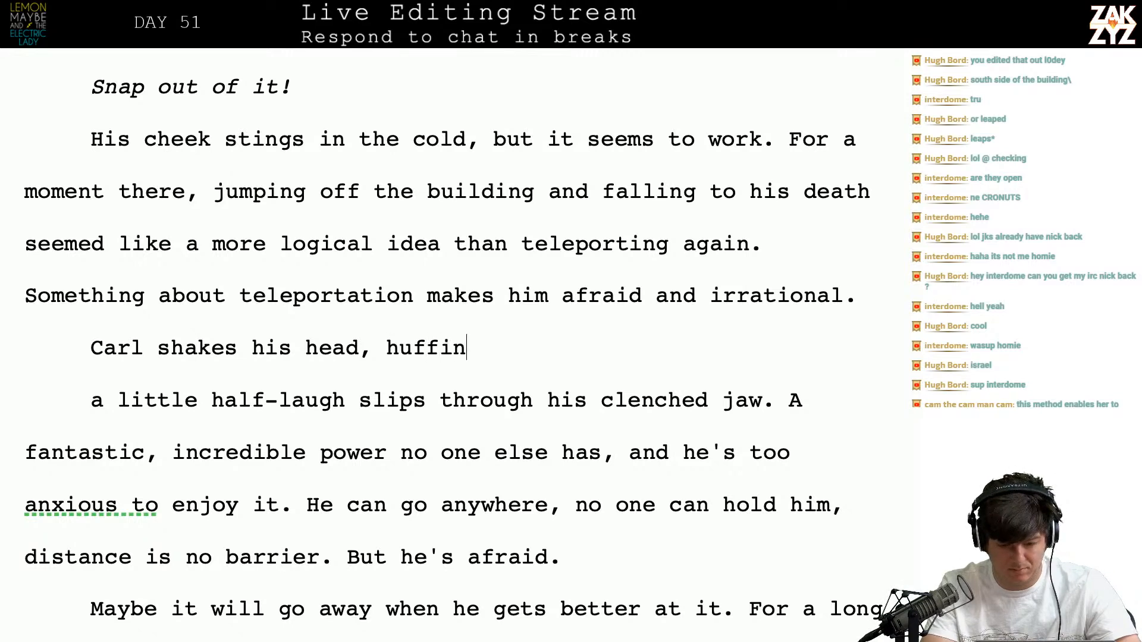
{"action": "type", "text": "g in self-repo"}
{"action": "key", "text": "BackSpace"}
{"action": "type", "text": "roach through his teeth."}
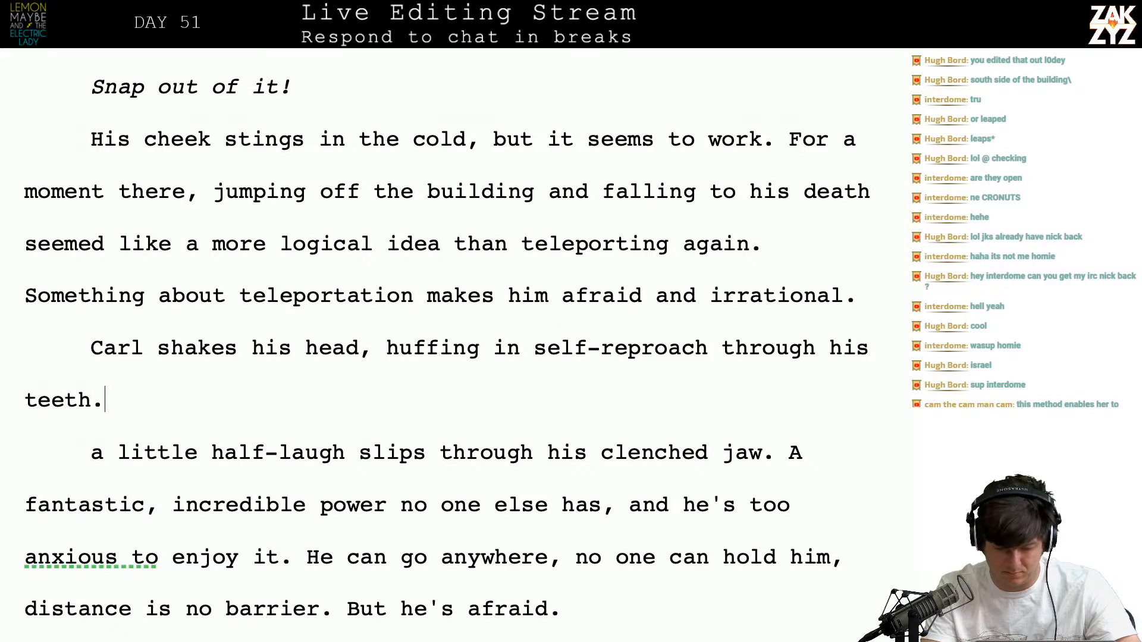
After "teeth." add the sentence "He has this fantastic, incredible power no one else has, and he's too anxious to enjoy it."
{"action": "key", "text": "shift+Down"}
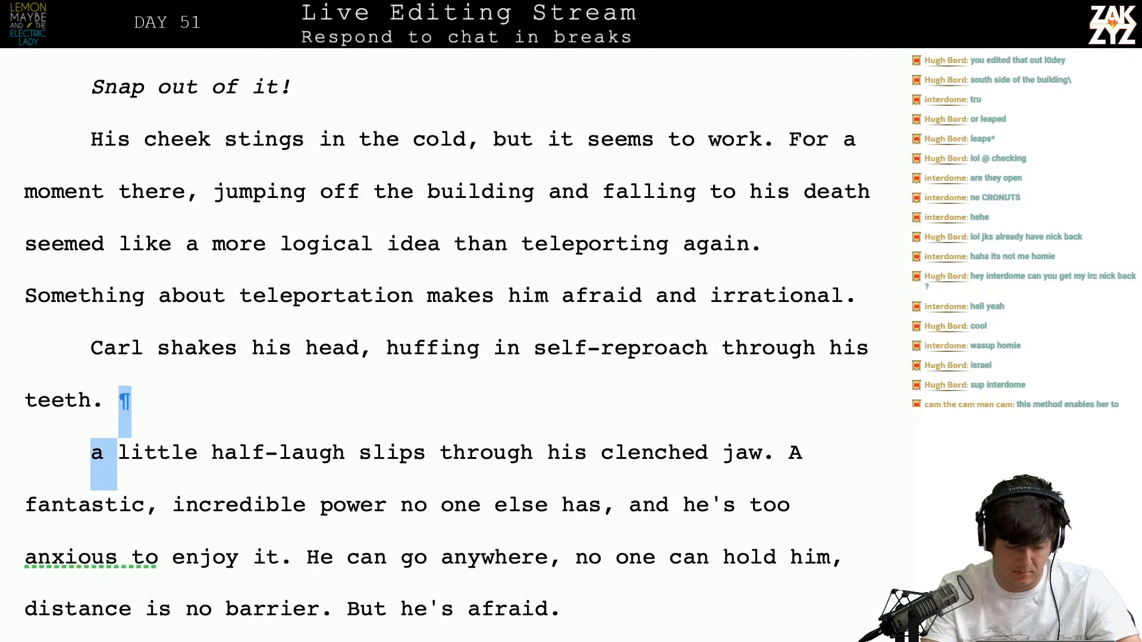
{"action": "key", "text": "Up"}
{"action": "key", "text": "Down"}
{"action": "type", "text": "He has "}
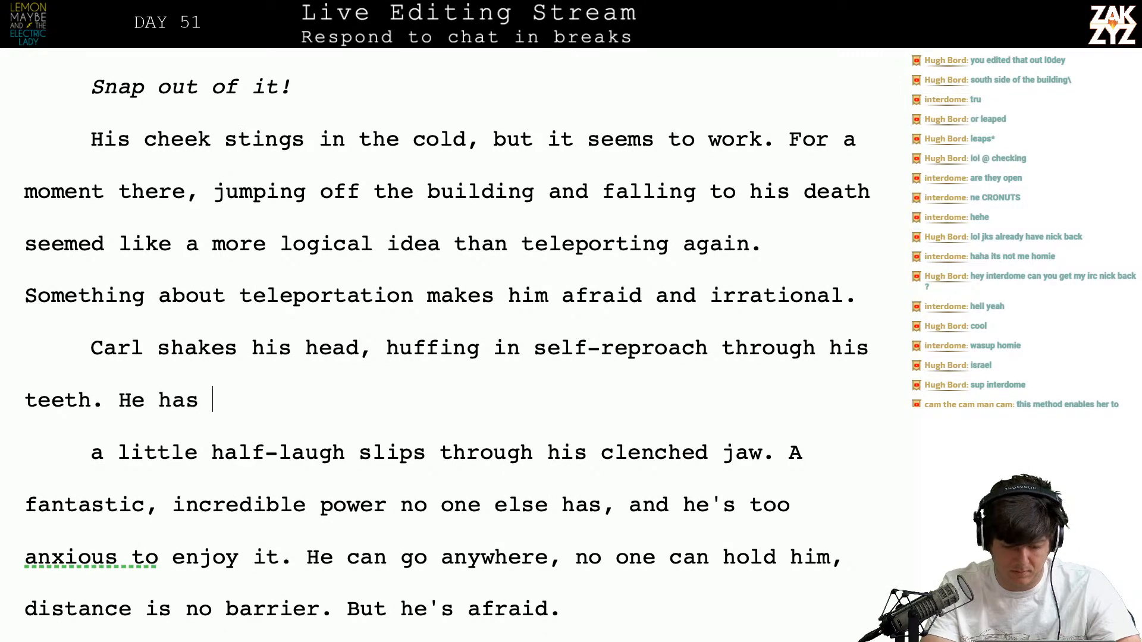
{"action": "type", "text": "this fantastic, "}
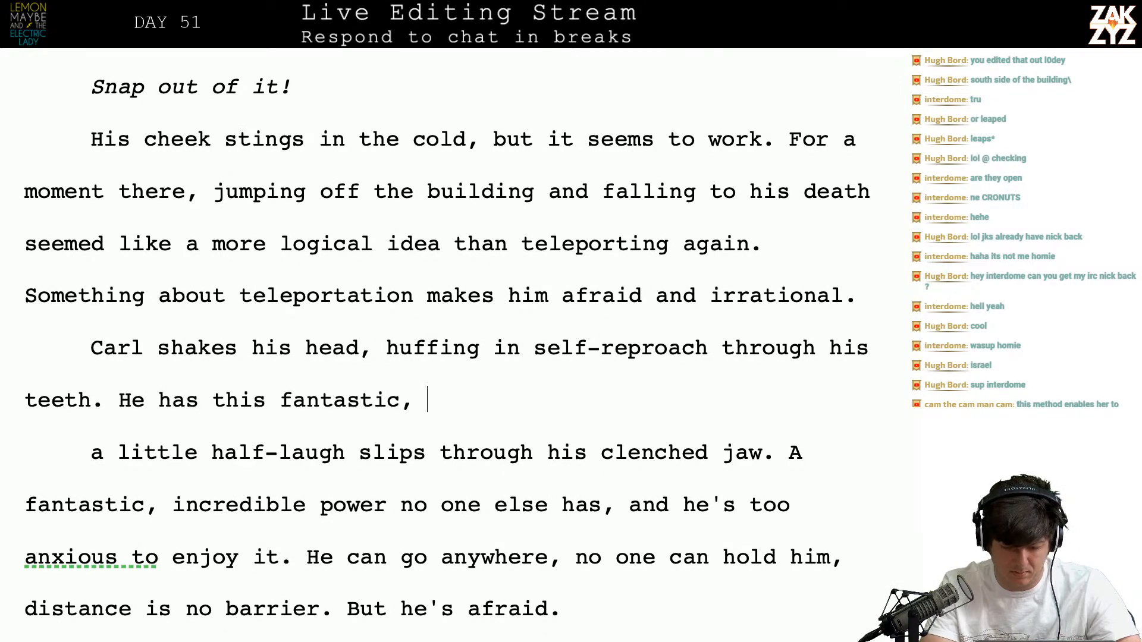
{"action": "type", "text": "incredible power "}
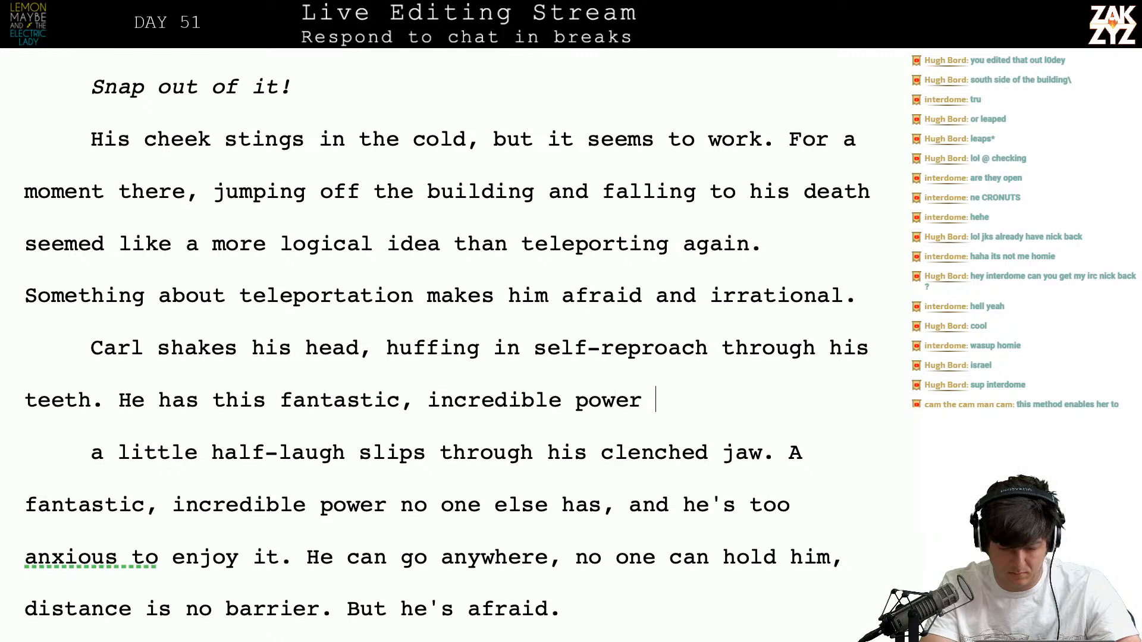
{"action": "type", "text": "no one else"}
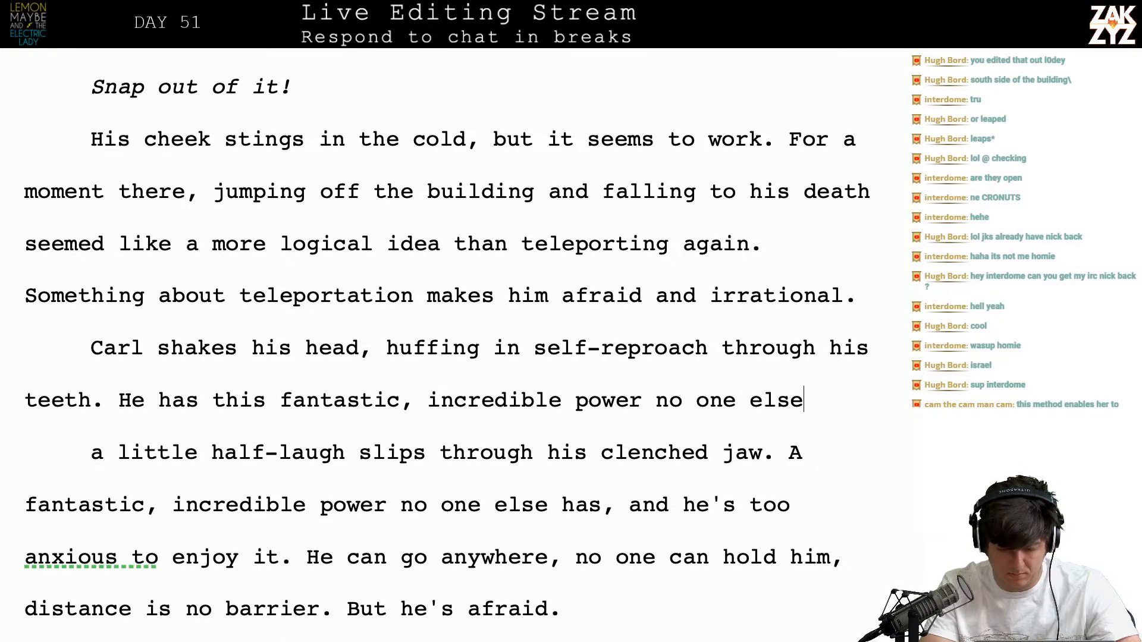
{"action": "type", "text": " has, and he's too anxious "}
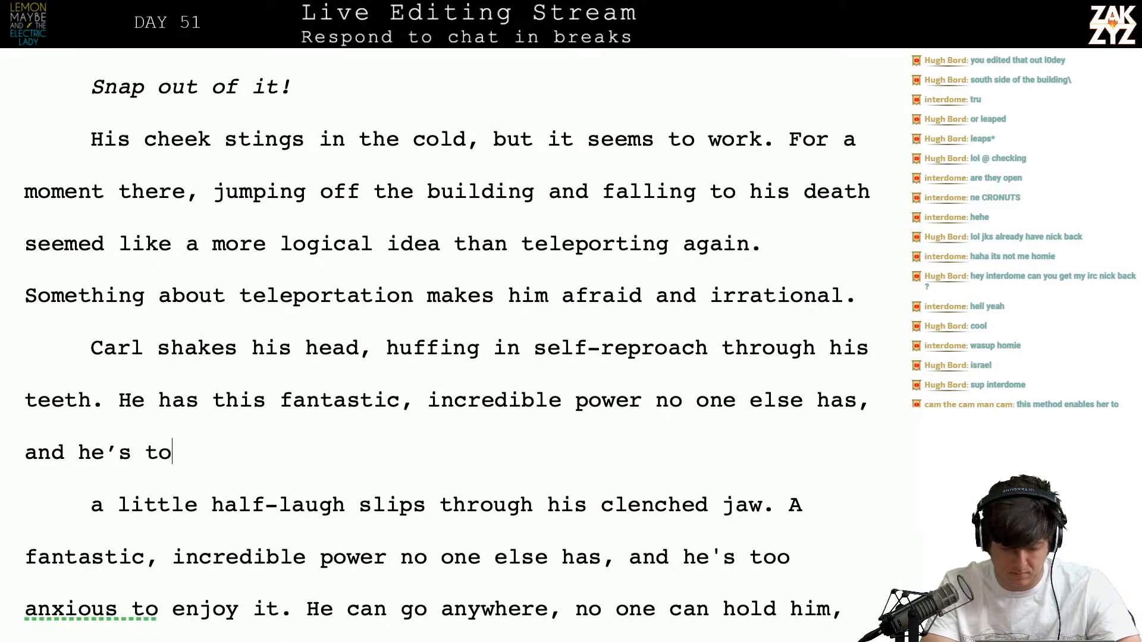
{"action": "type", "text": "to enjoy it."}
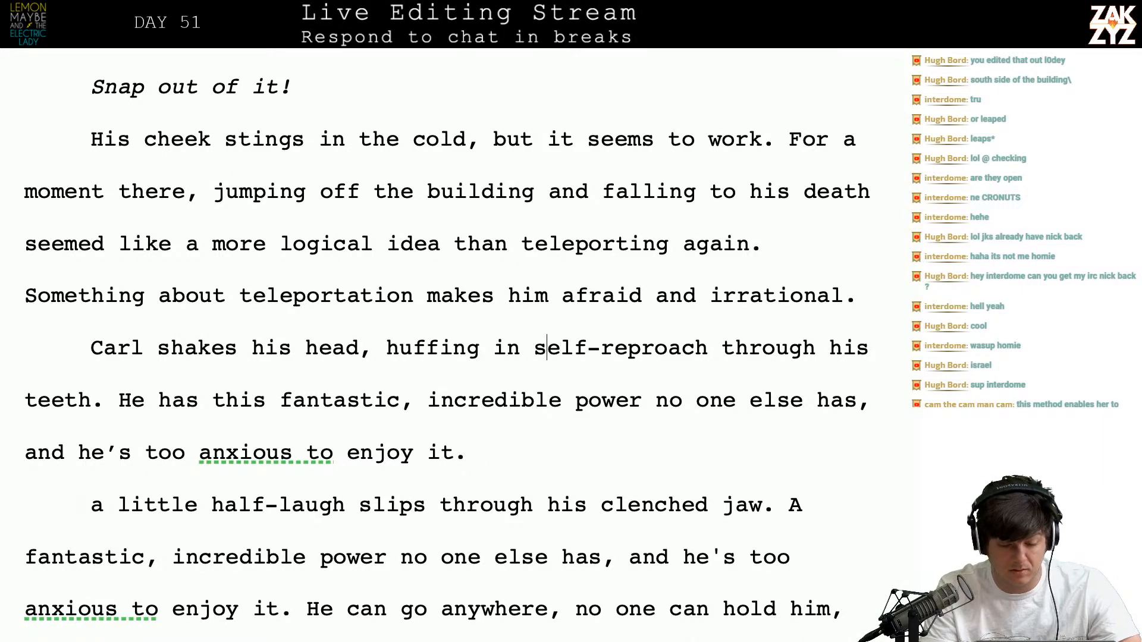
Move "through his teeth" ahead of "in self-reproach" in the sentence beginning "Carl shakes his head"
{"action": "type", "text": "through his t"}
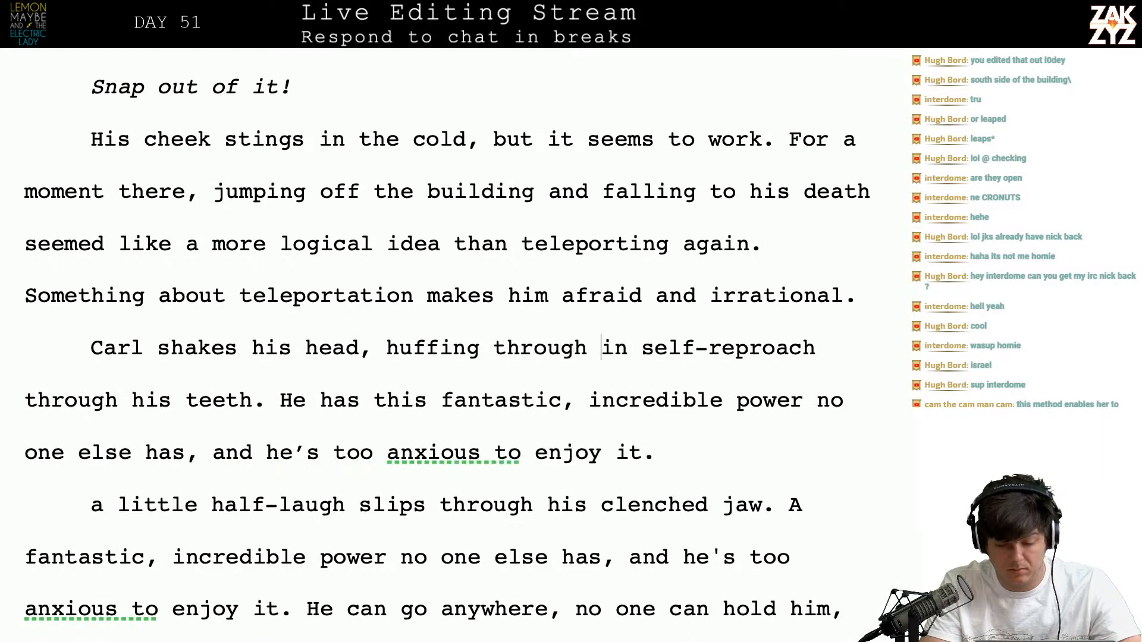
{"action": "type", "text": "eeth"}
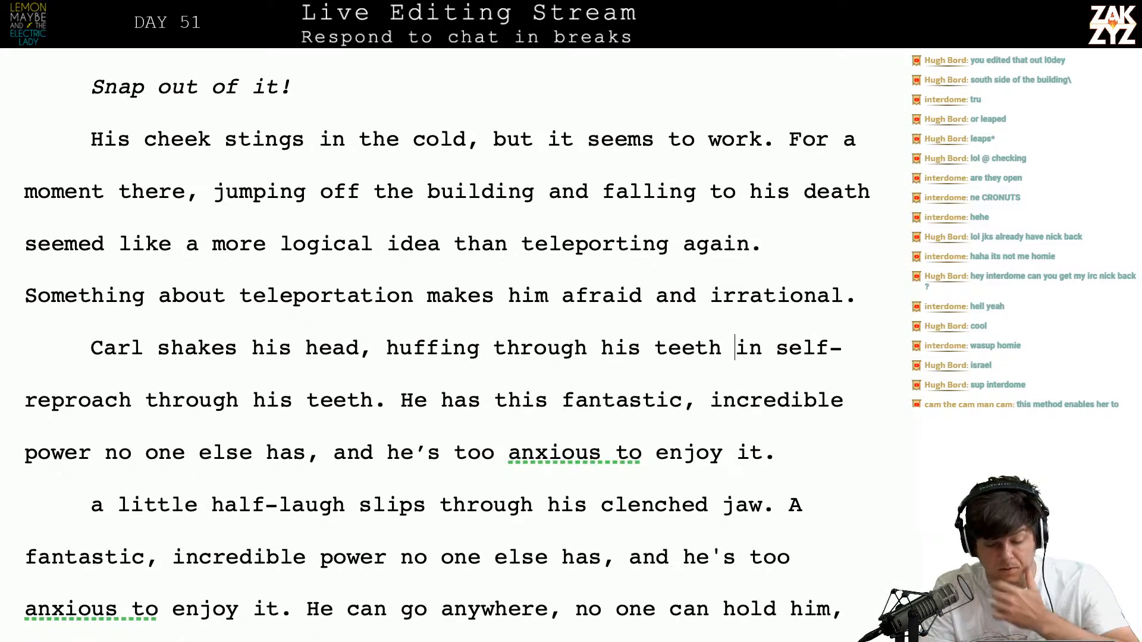
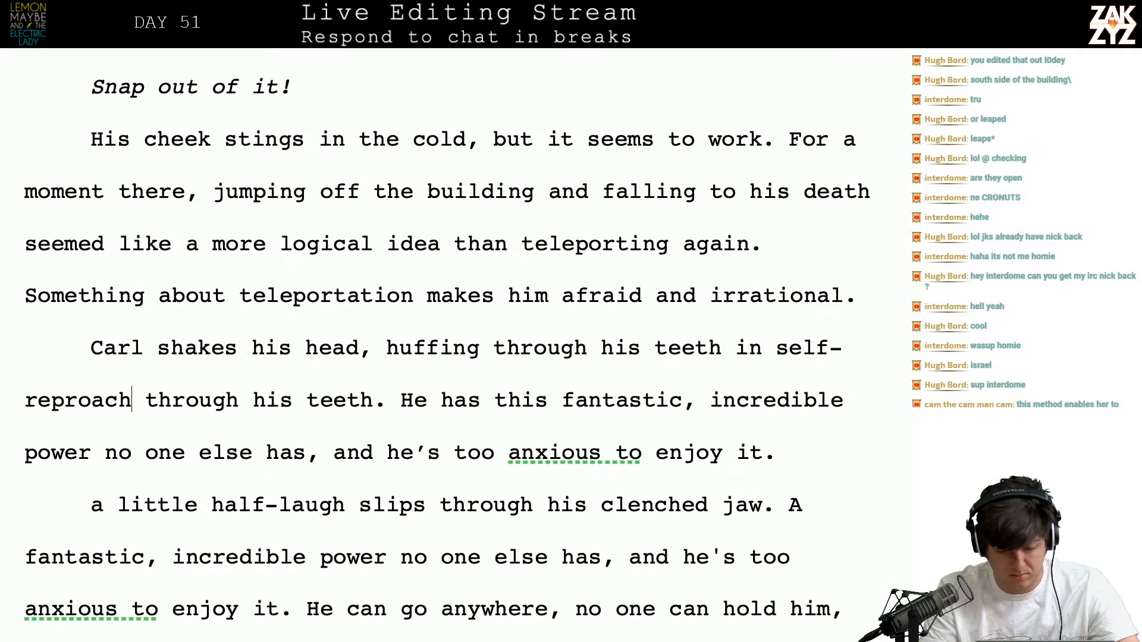
{"action": "key", "text": "shift+Right"}
{"action": "key", "text": "shift+Right"}
{"action": "key", "text": "shift+Right"}
{"action": "key", "text": "shift+Right"}
{"action": "key", "text": "shift+Right"}
{"action": "key", "text": "shift+Right"}
{"action": "key", "text": "shift+Right"}
{"action": "key", "text": "shift+Right"}
{"action": "key", "text": "shift+Right"}
{"action": "key", "text": "shift+Right"}
{"action": "key", "text": "shift+Right"}
{"action": "key", "text": "shift+Right"}
{"action": "key", "text": "shift+Right"}
{"action": "key", "text": "shift+Right"}
{"action": "key", "text": "shift+Right"}
{"action": "key", "text": "shift+Right"}
{"action": "key", "text": "shift+Right"}
{"action": "key", "text": "shift+Right"}
{"action": "key", "text": "BackSpace"}
Change "He has this" to "He's been given this" in the sentence following "self-reproach."
{"action": "key", "text": "Right"}
{"action": "type", "text": "'s be"}
{"action": "key", "text": "BackSpace"}
{"action": "type", "text": "e"}
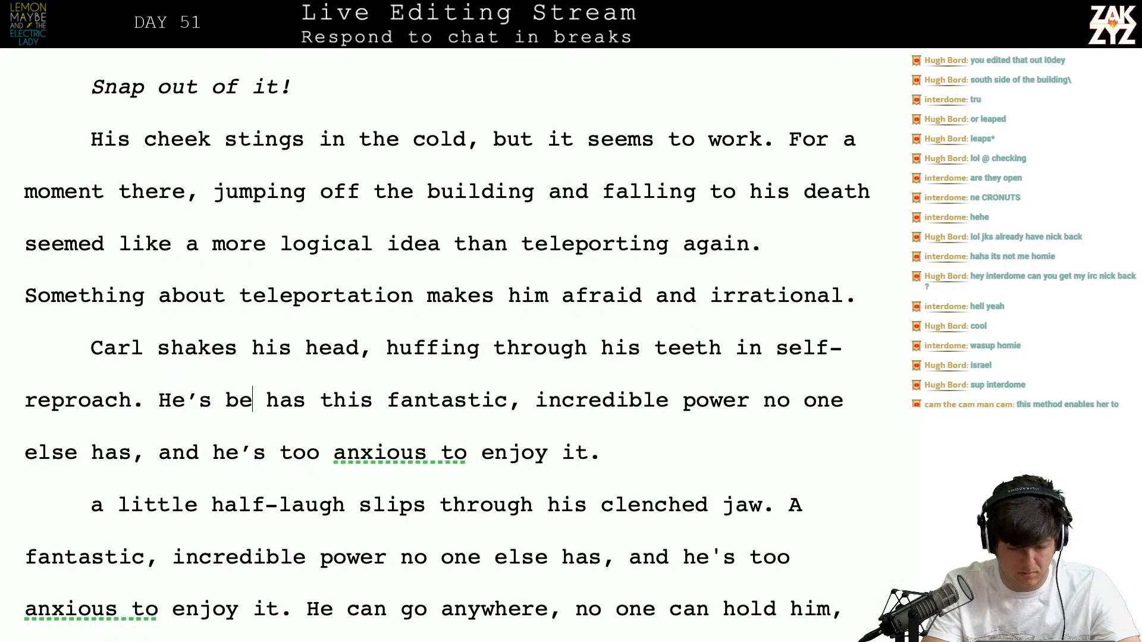
{"action": "type", "text": "en given"}
{"action": "key", "text": "shift+Right"}
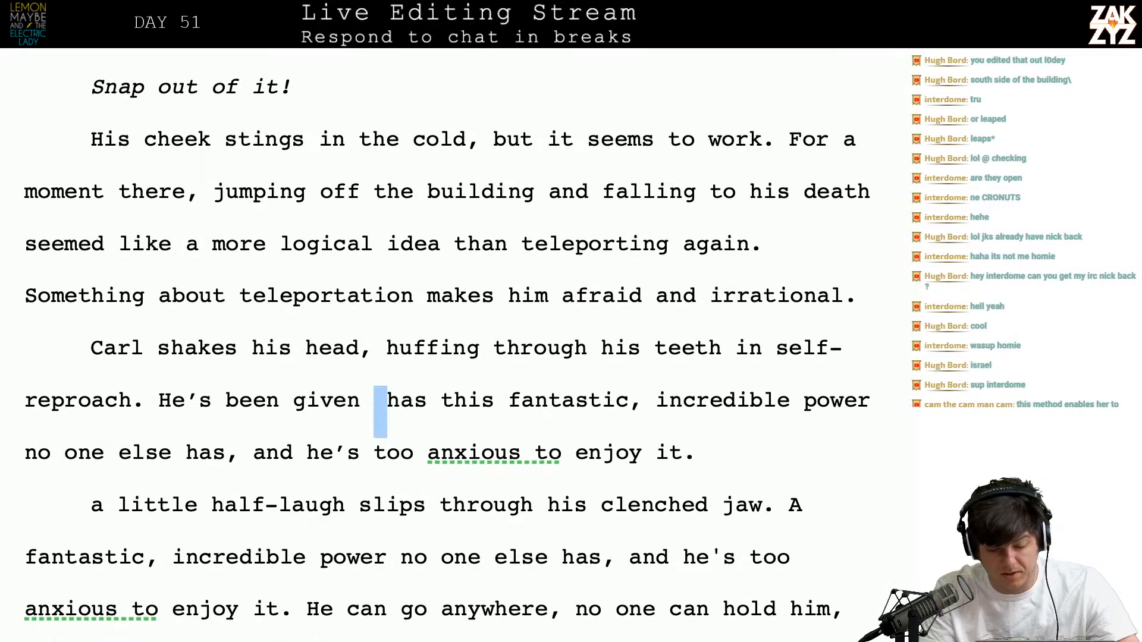
{"action": "key", "text": "shift+Right"}
{"action": "key", "text": "shift+Right"}
{"action": "key", "text": "shift+Right"}
{"action": "key", "text": "shift+Right"}
{"action": "key", "text": "BackSpace"}
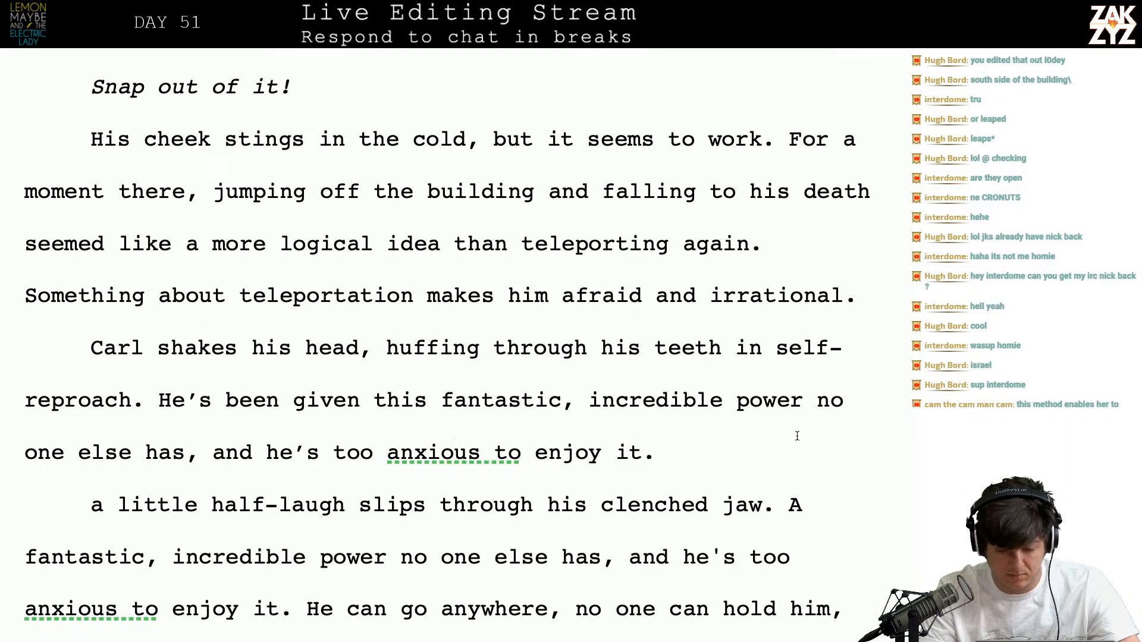
Insert a comma after "incredible power" in the sentence beginning "He's been given this"
{"action": "left_click", "coordinate": [802, 413]}
{"action": "type", "text": ","}
{"action": "key", "text": "BackSpace"}
{"action": "type", "text": ". No one e n"}
{"action": "key", "text": "BackSpace"}
{"action": "key", "text": "BackSpace"}
{"action": "type", "text": "ne el"}
{"action": "key", "text": "BackSpace"}
{"action": "key", "text": "BackSpace"}
{"action": "key", "text": "BackSpace"}
{"action": "key", "text": "BackSpace"}
{"action": "key", "text": "BackSpace"}
{"action": "key", "text": "BackSpace"}
{"action": "key", "text": "BackSpace"}
{"action": "key", "text": "BackSpace"}
{"action": "key", "text": "BackSpace"}
{"action": "key", "text": "BackSpace"}
{"action": "key", "text": "BackSpace"}
{"action": "key", "text": "BackSpace"}
{"action": "key", "text": "BackSpace"}
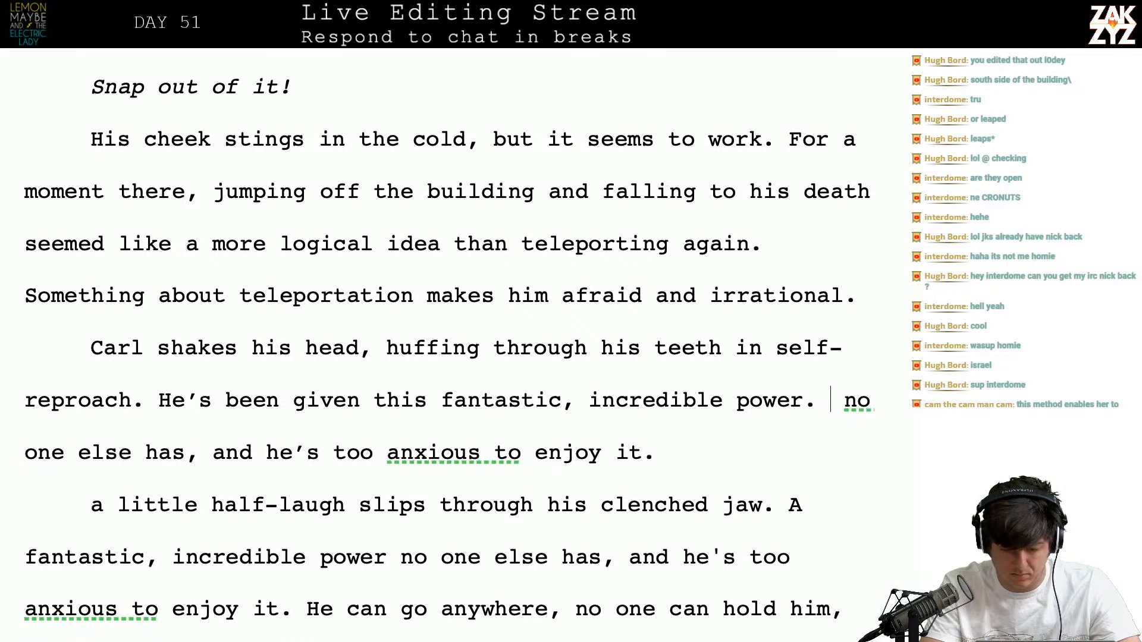
{"action": "type", "text": "er,"}
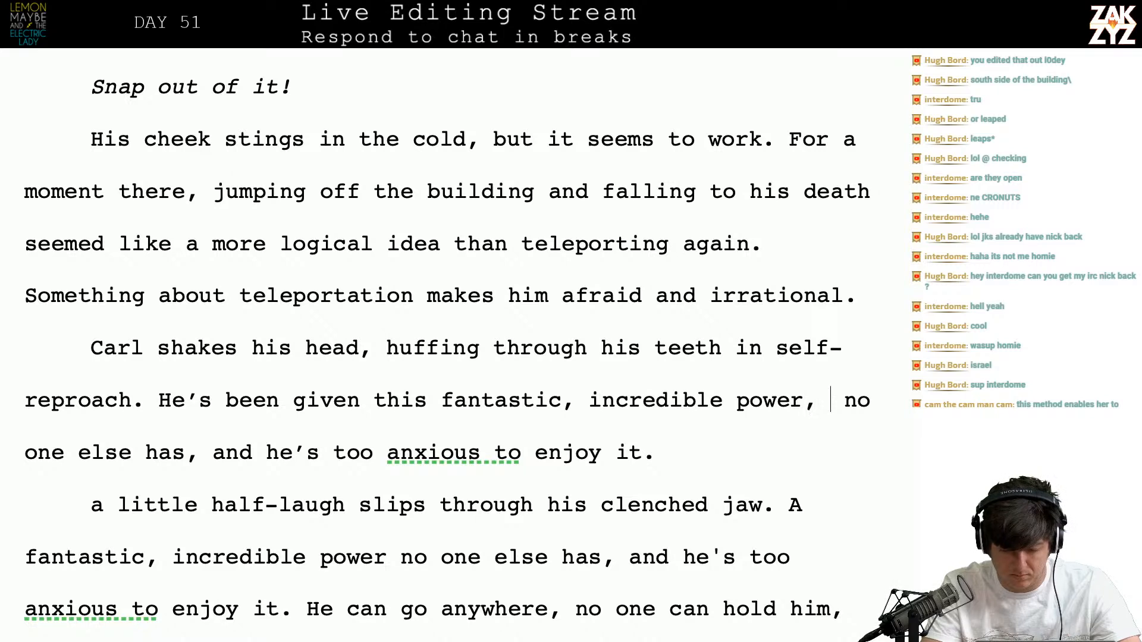
{"action": "key", "text": "BackSpace"}
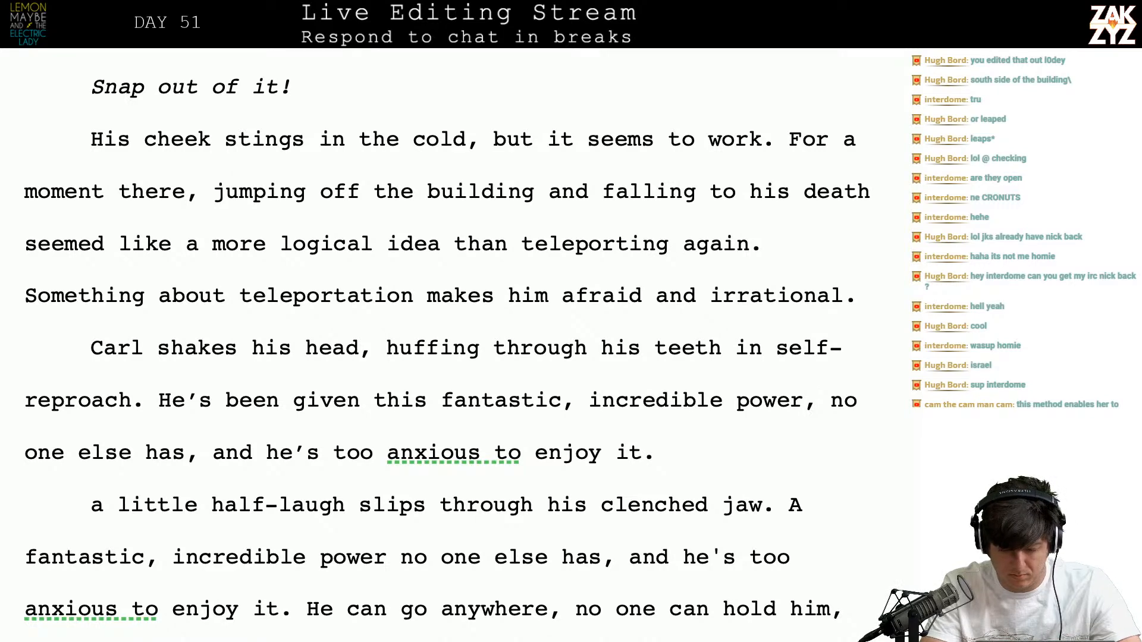
{"action": "type", "text": "that no other human"}
{"action": "key", "text": "BackSpace"}
{"action": "key", "text": "BackSpace"}
{"action": "key", "text": "BackSpace"}
{"action": "key", "text": "BackSpace"}
{"action": "key", "text": "BackSpace"}
{"action": "key", "text": "BackSpace"}
{"action": "key", "text": "BackSpace"}
{"action": "key", "text": "BackSpace"}
{"action": "key", "text": "BackSpace"}
{"action": "key", "text": "BackSpace"}
{"action": "key", "text": "BackSpace"}
{"action": "key", "text": "BackSpace"}
{"action": "key", "text": "BackSpace"}
{"action": "key", "text": "BackSpace"}
{"action": "key", "text": "BackSpace"}
{"action": "key", "text": "BackSpace"}
{"action": "key", "text": "BackSpace"}
{"action": "key", "text": "BackSpace"}
{"action": "key", "text": "BackSpace"}
{"action": "key", "text": "BackSpace"}
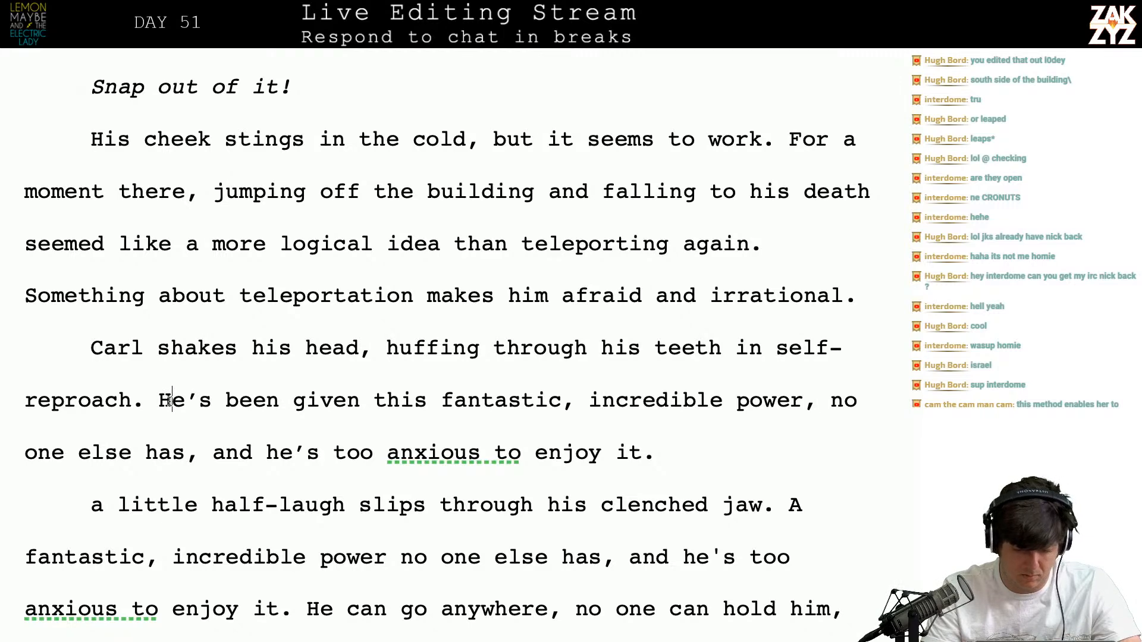
After "self-reproach." write "He has this fantastic, incredible power, something no one else on earth can do. Of course, he's too anxious to enjoy it."
{"action": "key", "text": "Return"}
{"action": "type", "text": "e has"}
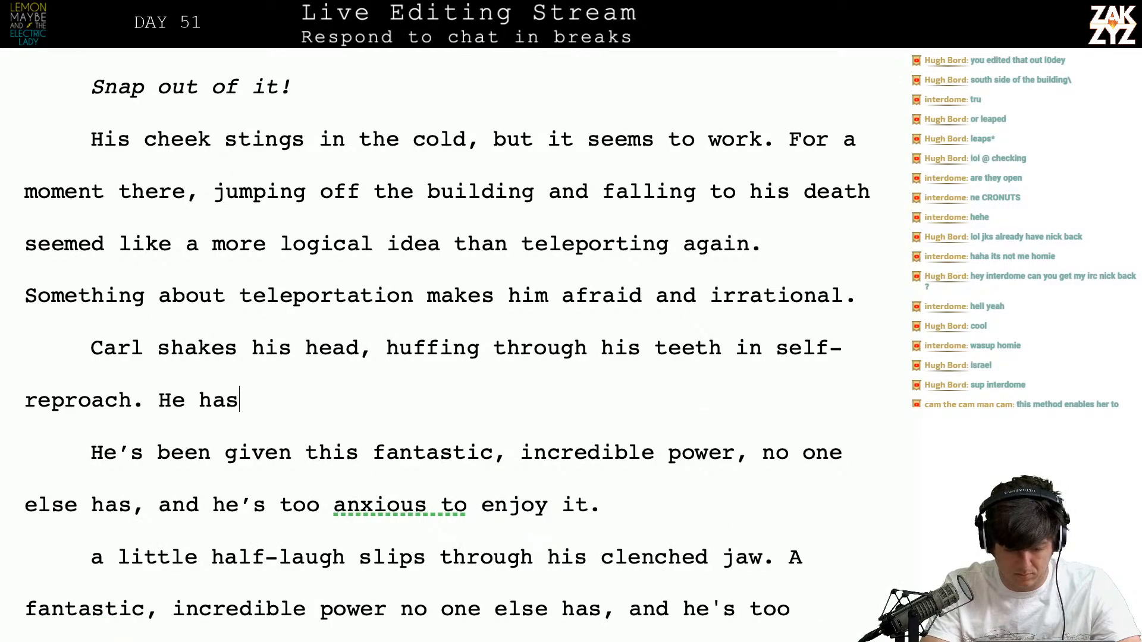
{"action": "type", "text": " this fantastic,"}
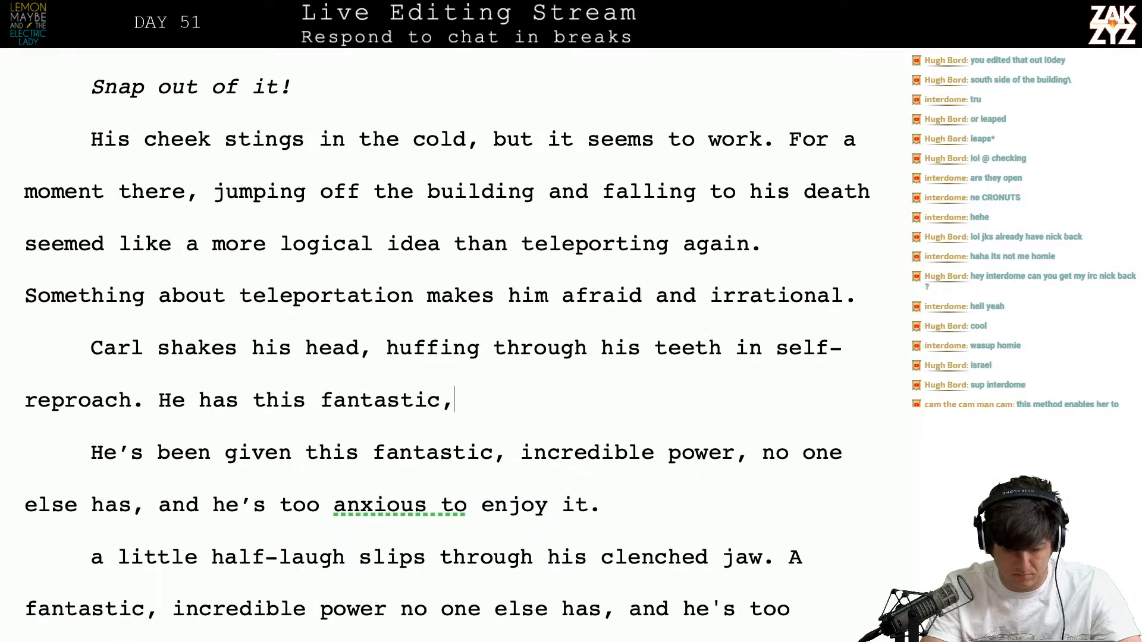
{"action": "type", "text": " inceredible power"}
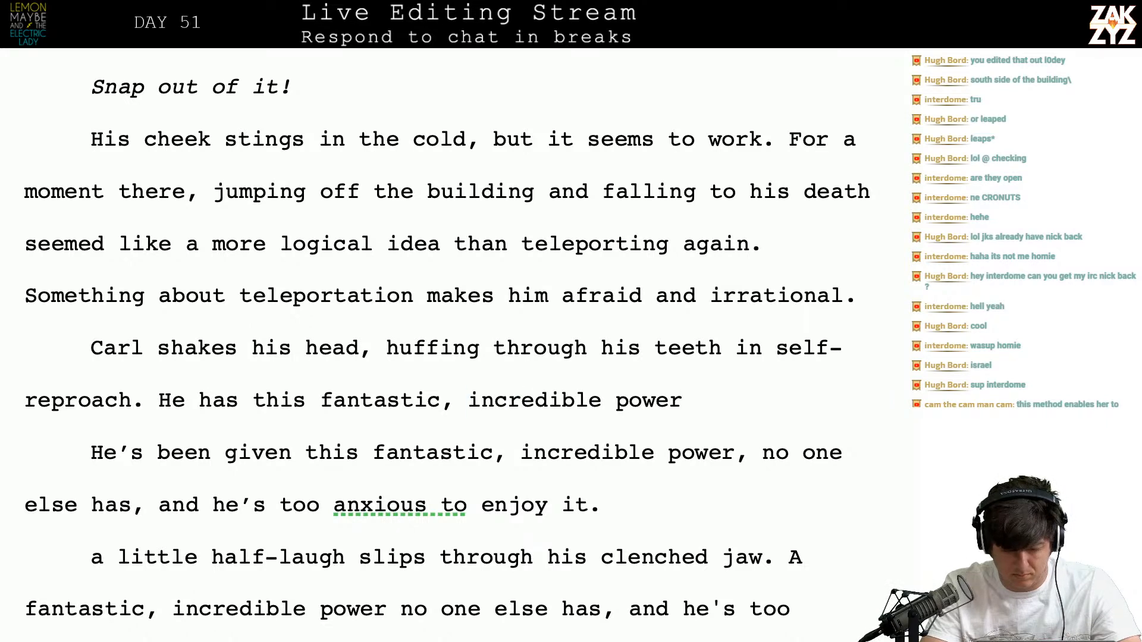
{"action": "type", "text": ", something no"}
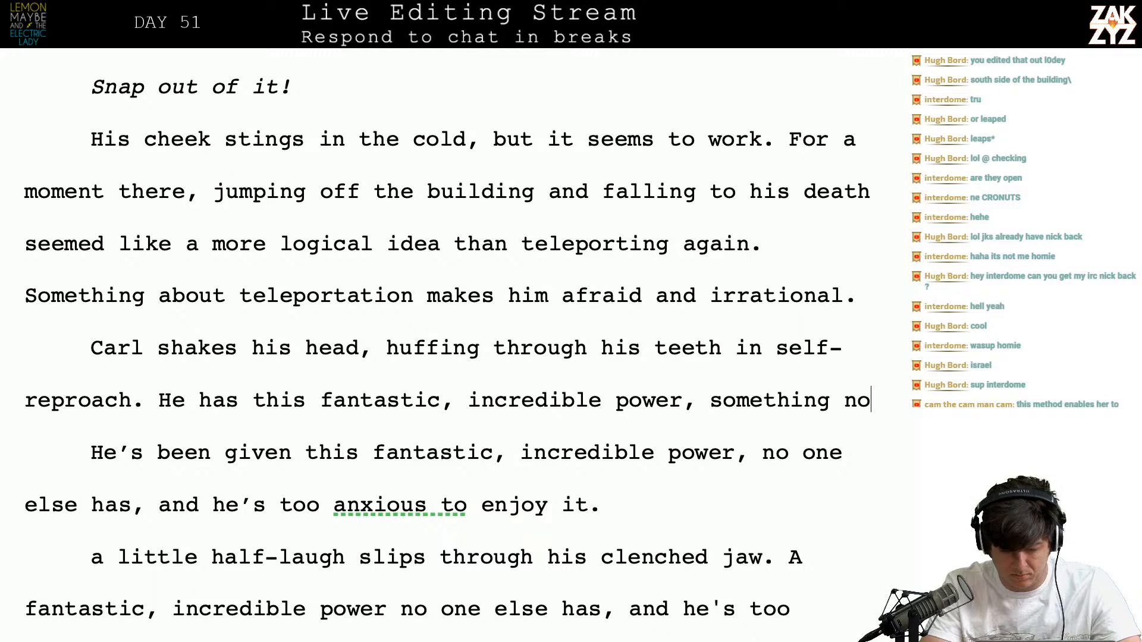
{"action": "type", "text": " one else on earth can do. Of"}
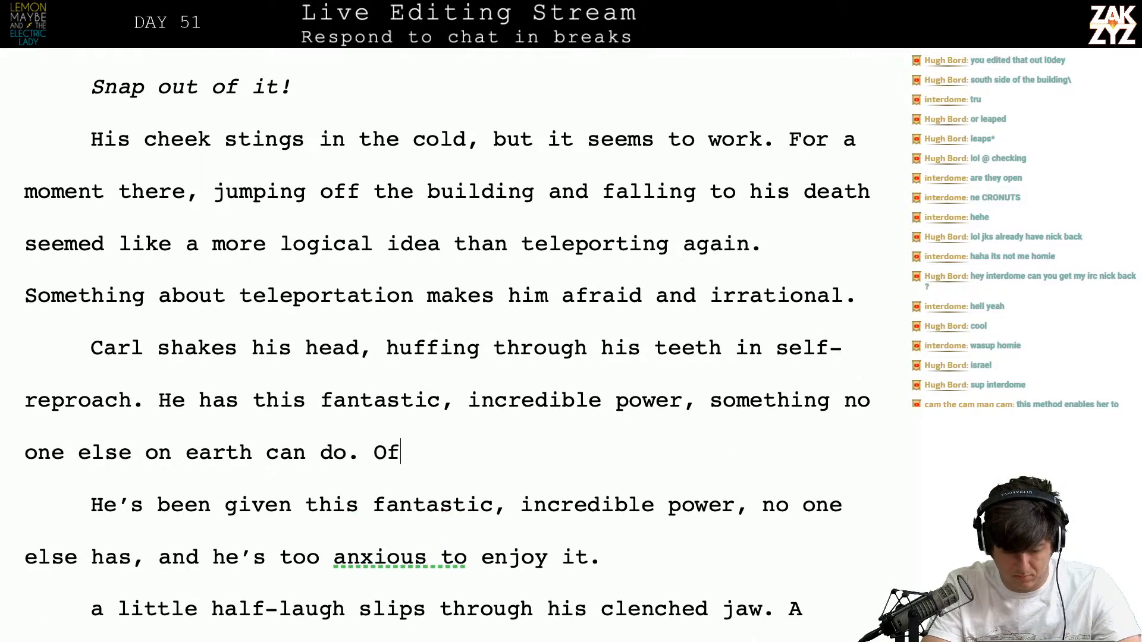
{"action": "type", "text": " course, "}
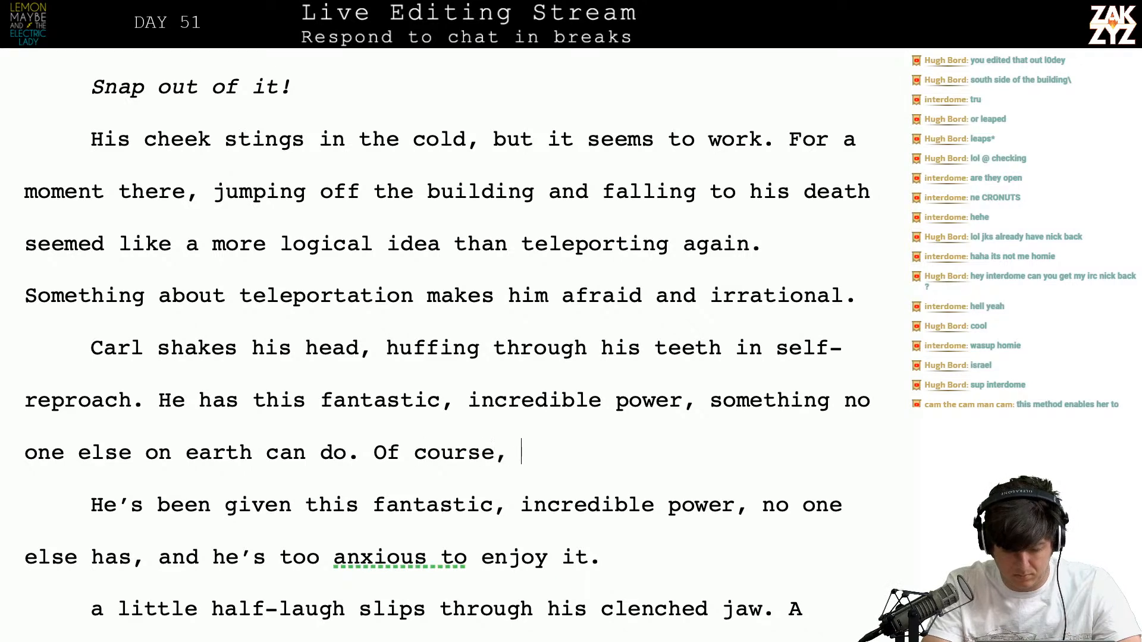
{"action": "type", "text": "he's too anxious"}
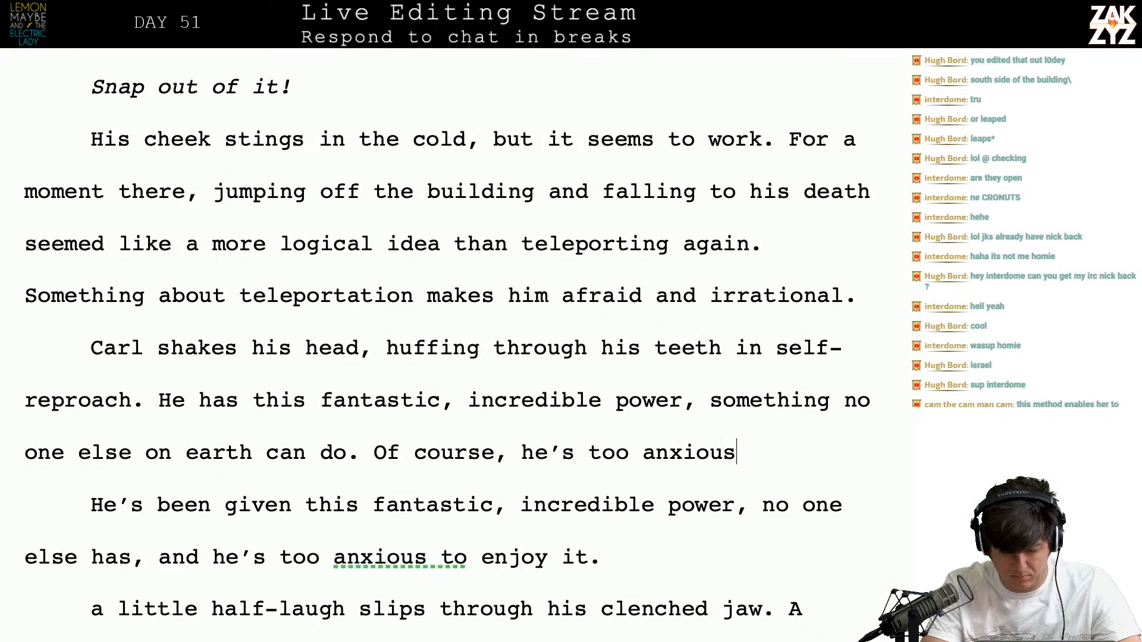
{"action": "type", "text": " to enjoy it."}
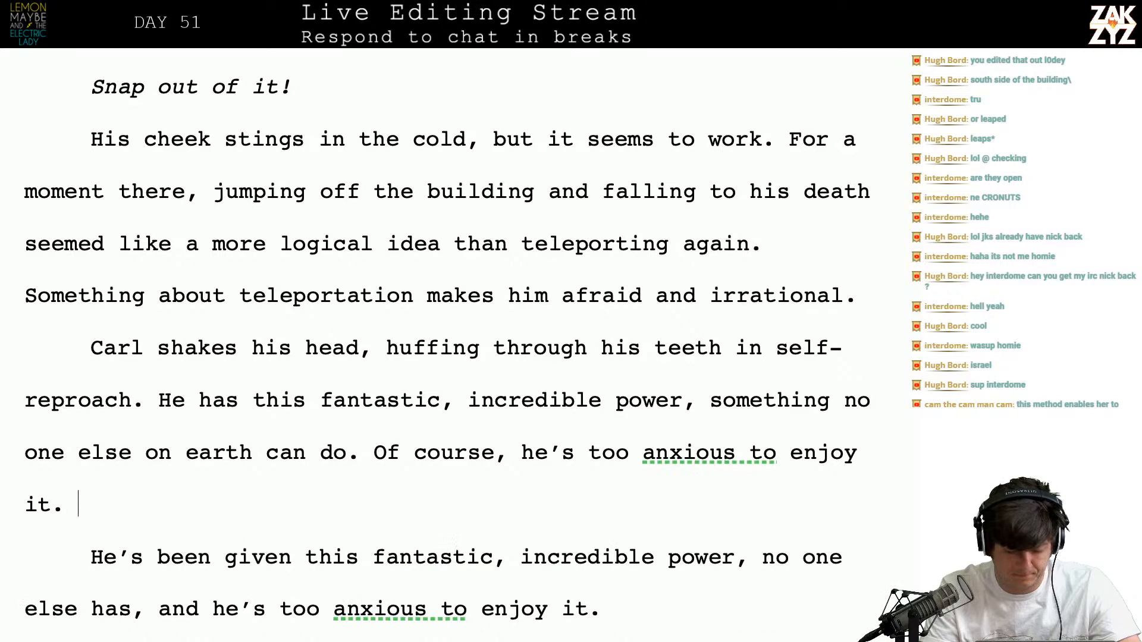
Delete the old text from "He's been given this" through "enjoy it." so "He can go anywhere" joins Carl's paragraph
{"action": "key", "text": "shift+Down"}
{"action": "key", "text": "shift+Down"}
{"action": "key", "text": "shift+Down"}
{"action": "key", "text": "shift+Down"}
{"action": "key", "text": "shift+Down"}
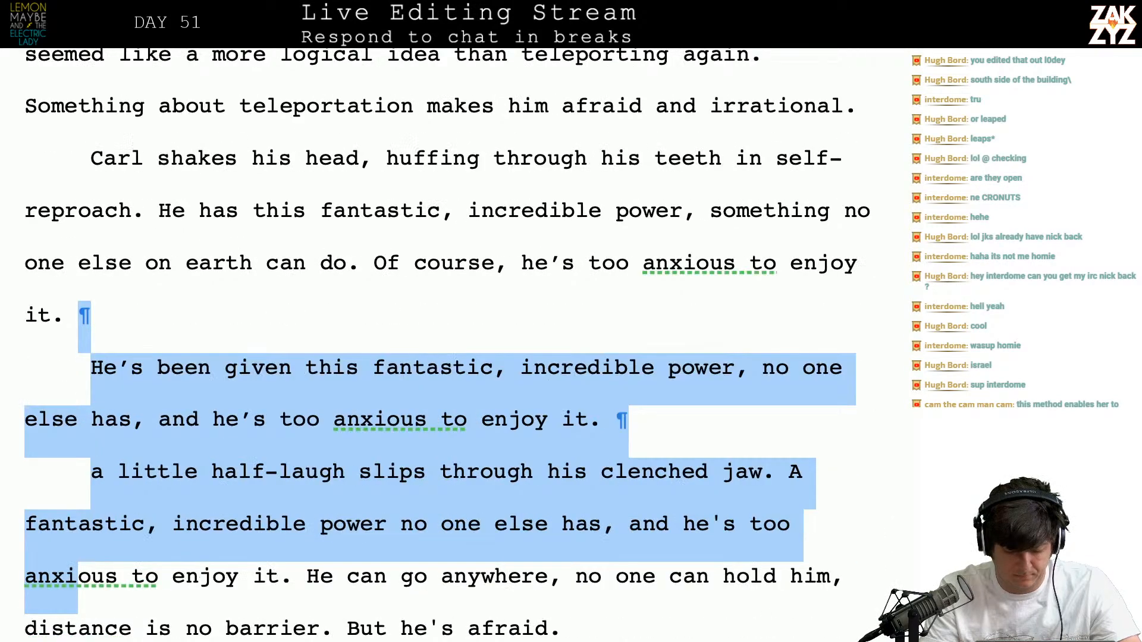
{"action": "key", "text": "shift+Right"}
{"action": "key", "text": "shift+Right"}
{"action": "key", "text": "shift+Right"}
{"action": "key", "text": "shift+Right"}
{"action": "key", "text": "shift+Right"}
{"action": "key", "text": "shift+Right"}
{"action": "key", "text": "shift+Right"}
{"action": "key", "text": "shift+Right"}
{"action": "key", "text": "shift+Right"}
{"action": "key", "text": "shift+Right"}
{"action": "key", "text": "shift+Right"}
{"action": "key", "text": "shift+Right"}
{"action": "key", "text": "shift+Right"}
{"action": "key", "text": "shift+Right"}
{"action": "key", "text": "shift+Right"}
{"action": "key", "text": "shift+Right"}
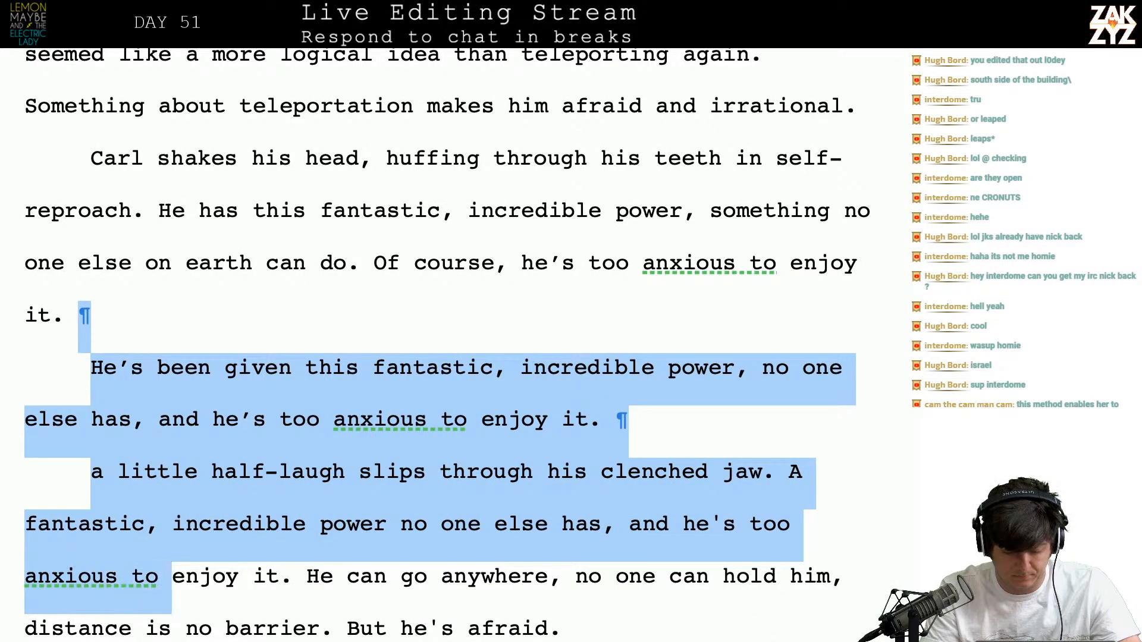
{"action": "key", "text": "Delete"}
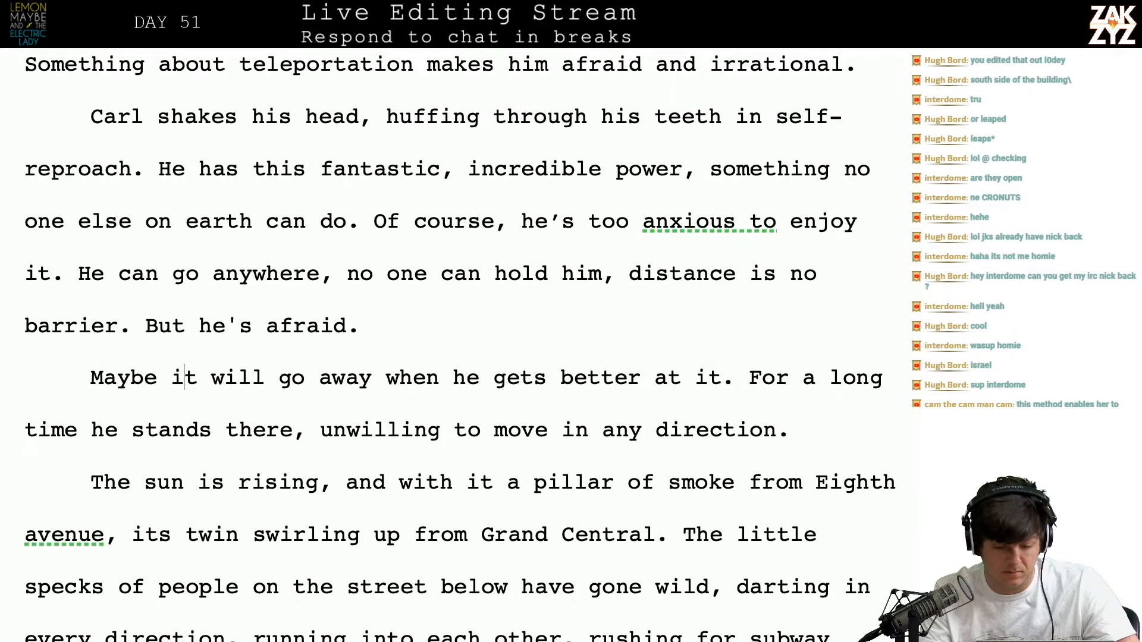
Replace "Maybe" at the start of the next paragraph with "He tells himself it's temporary, he'll get used to it."
{"action": "key", "text": "BackSpace"}
{"action": "key", "text": "BackSpace"}
{"action": "key", "text": "BackSpace"}
{"action": "key", "text": "BackSpace"}
{"action": "type", "text": "aybe"}
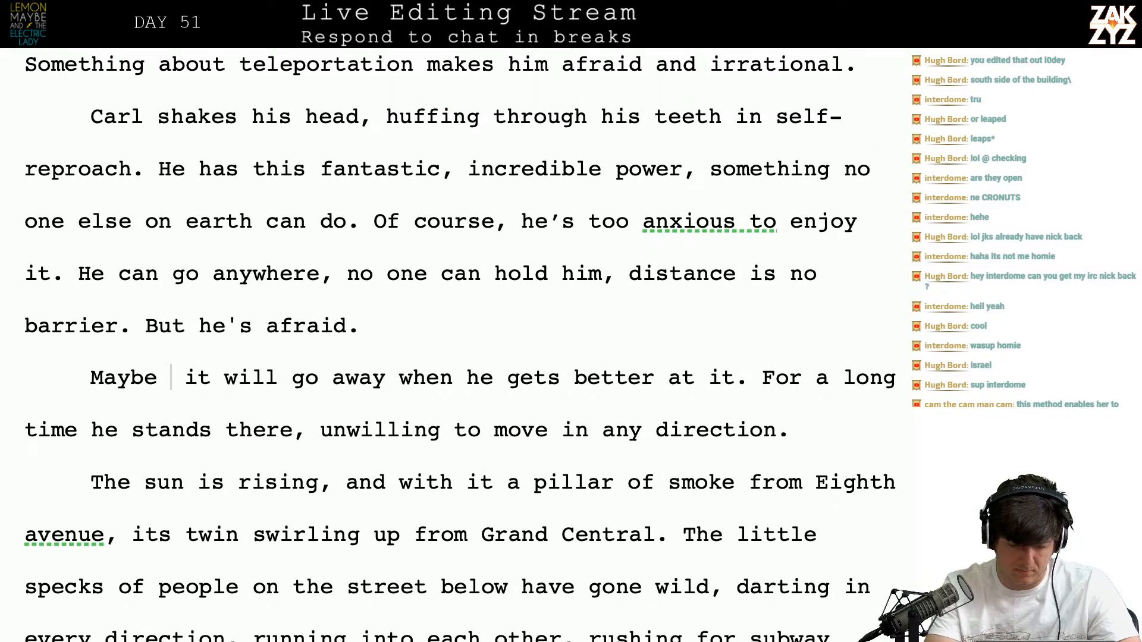
{"action": "key", "text": "BackSpace"}
{"action": "key", "text": "BackSpace"}
{"action": "key", "text": "BackSpace"}
{"action": "key", "text": "BackSpace"}
{"action": "key", "text": "BackSpace"}
{"action": "key", "text": "BackSpace"}
{"action": "type", "text": "He tells himself it's temporary, he'll get used to it."}
Delete the leftover "it will go away when he gets better at it." before "For a long time"
{"action": "key", "text": "shift+Right"}
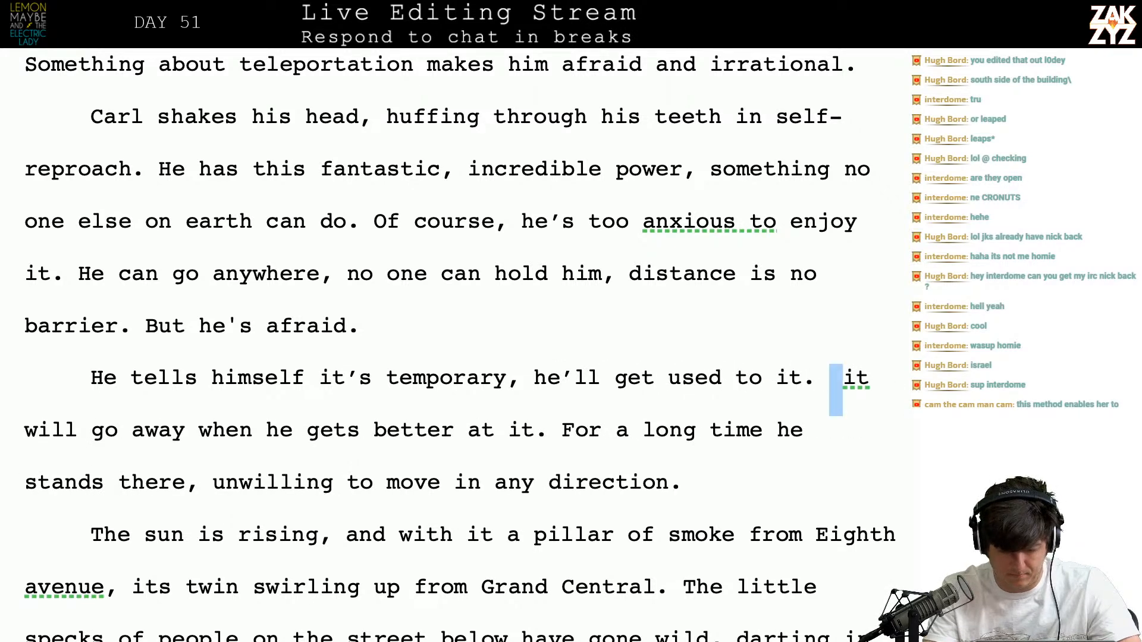
{"action": "key", "text": "shift+Right"}
{"action": "key", "text": "shift+Right"}
{"action": "key", "text": "shift+Right"}
{"action": "key", "text": "shift+Right"}
{"action": "key", "text": "shift+Right"}
{"action": "key", "text": "shift+Right"}
{"action": "key", "text": "shift+Right"}
{"action": "key", "text": "shift+Right"}
{"action": "key", "text": "shift+Right"}
{"action": "key", "text": "shift+Right"}
{"action": "key", "text": "shift+Right"}
{"action": "key", "text": "shift+Right"}
{"action": "key", "text": "shift+Right"}
{"action": "key", "text": "shift+Right"}
{"action": "key", "text": "shift+Right"}
{"action": "key", "text": "shift+Right"}
{"action": "key", "text": "shift+Right"}
{"action": "key", "text": "shift+Right"}
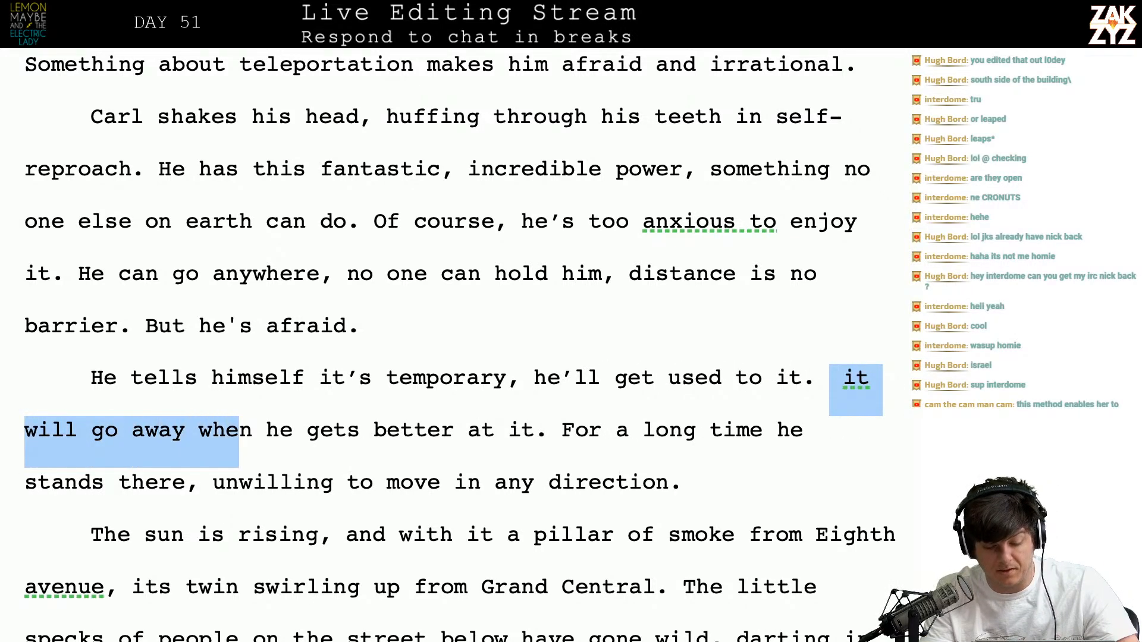
{"action": "key", "text": "shift+Right"}
{"action": "key", "text": "shift+Right"}
{"action": "key", "text": "shift+Right"}
{"action": "key", "text": "shift+Right"}
{"action": "key", "text": "shift+Right"}
{"action": "key", "text": "shift+Right"}
{"action": "key", "text": "shift+Right"}
{"action": "key", "text": "shift+Right"}
{"action": "key", "text": "shift+Right"}
{"action": "key", "text": "shift+Right"}
{"action": "key", "text": "shift+Right"}
{"action": "key", "text": "shift+Right"}
{"action": "key", "text": "shift+Right"}
{"action": "key", "text": "shift+Right"}
{"action": "key", "text": "shift+Right"}
{"action": "key", "text": "shift+Right"}
{"action": "key", "text": "shift+Right"}
{"action": "key", "text": "shift+Right"}
{"action": "key", "text": "shift+Right"}
{"action": "key", "text": "shift+Right"}
{"action": "key", "text": "shift+Right"}
{"action": "key", "text": "BackSpace"}
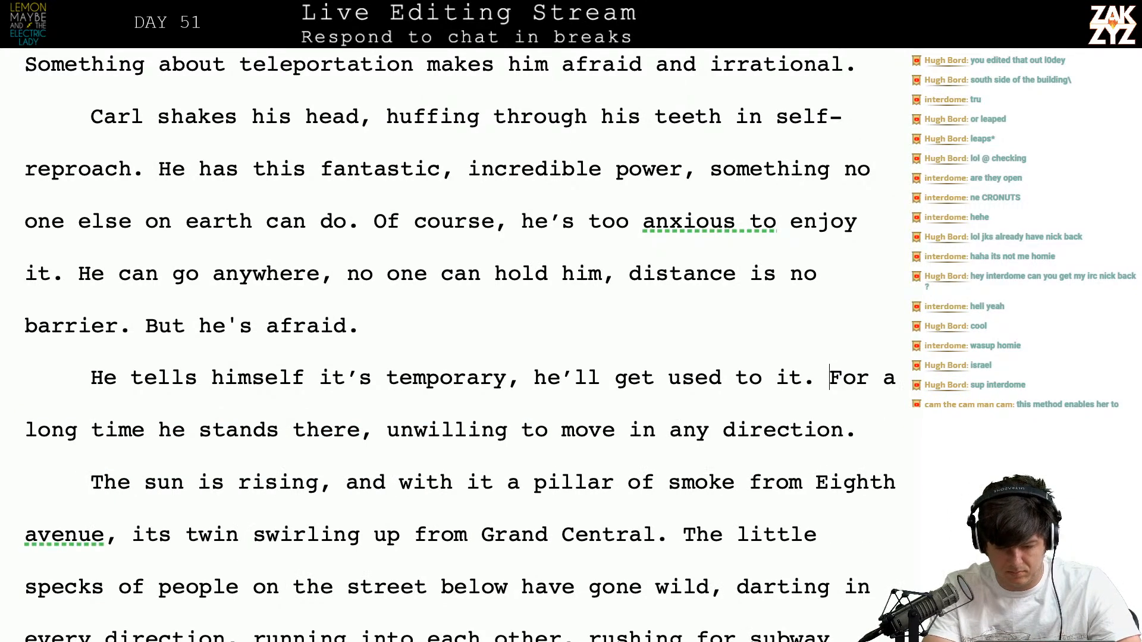
After "he'll get used to it." write "He stands on the edge of the building, unwilling to move in any direction."
{"action": "type", "text": "He stands on th"}
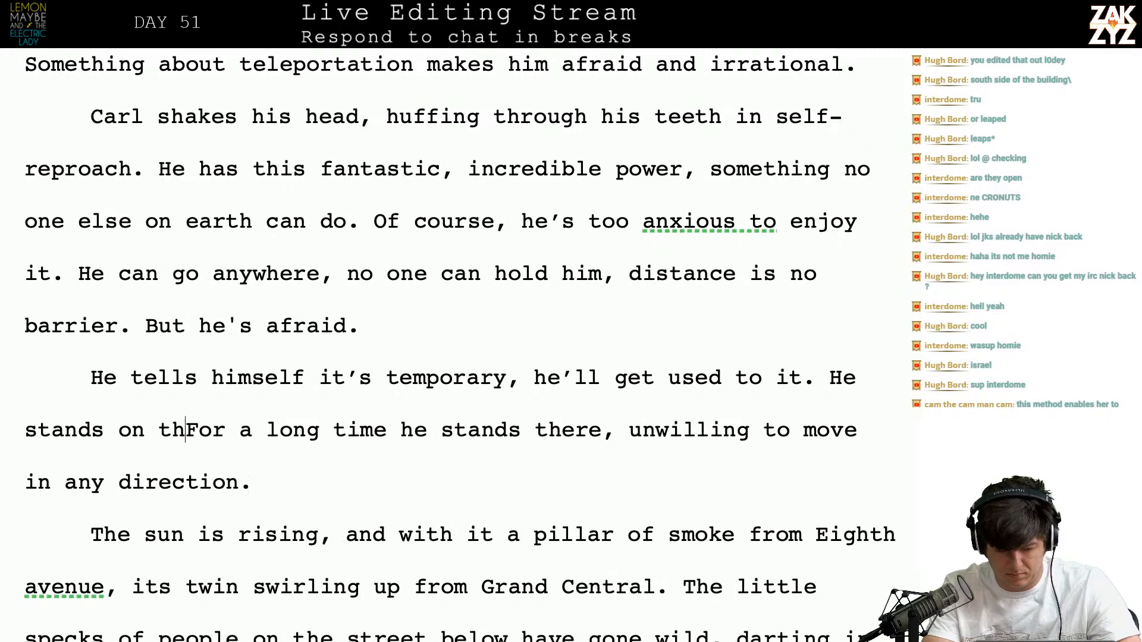
{"action": "type", "text": "e edge of the building, unwilling to mo"}
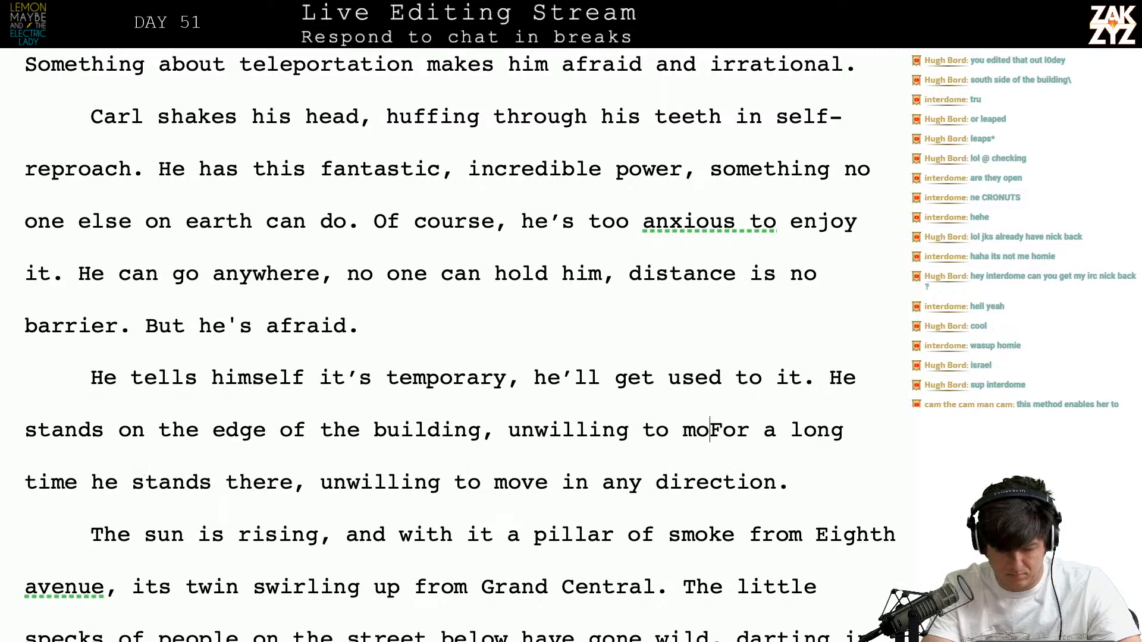
{"action": "type", "text": "ve in any dir"}
{"action": "type", "text": "ection."}
Delete the old sentence "For a long time he stands there, unwilling to move in any direction."
{"action": "key", "text": "shift+Down"}
{"action": "key", "text": "shift+Right"}
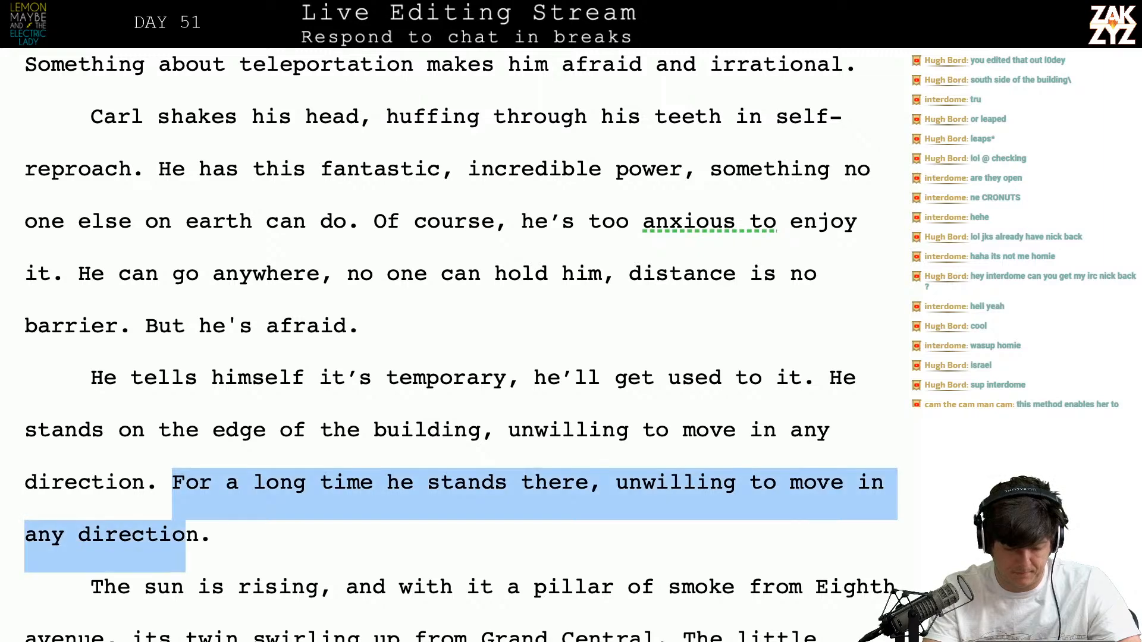
{"action": "key", "text": "shift+Right"}
{"action": "key", "text": "shift+Right"}
{"action": "key", "text": "BackSpace"}
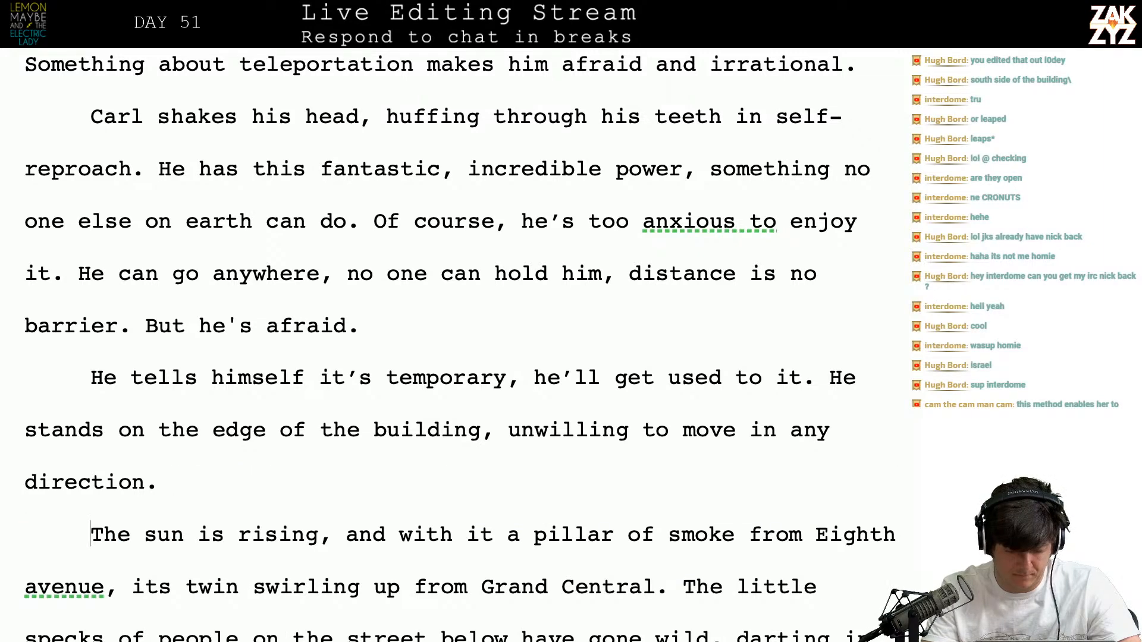
After "The sun is rising" in the next paragraph, start a new clause reading ", and from Eight"
{"action": "key", "text": "Down"}
{"action": "scroll", "coordinate": [493, 160], "scroll_direction": "down", "scroll_amount": 2}
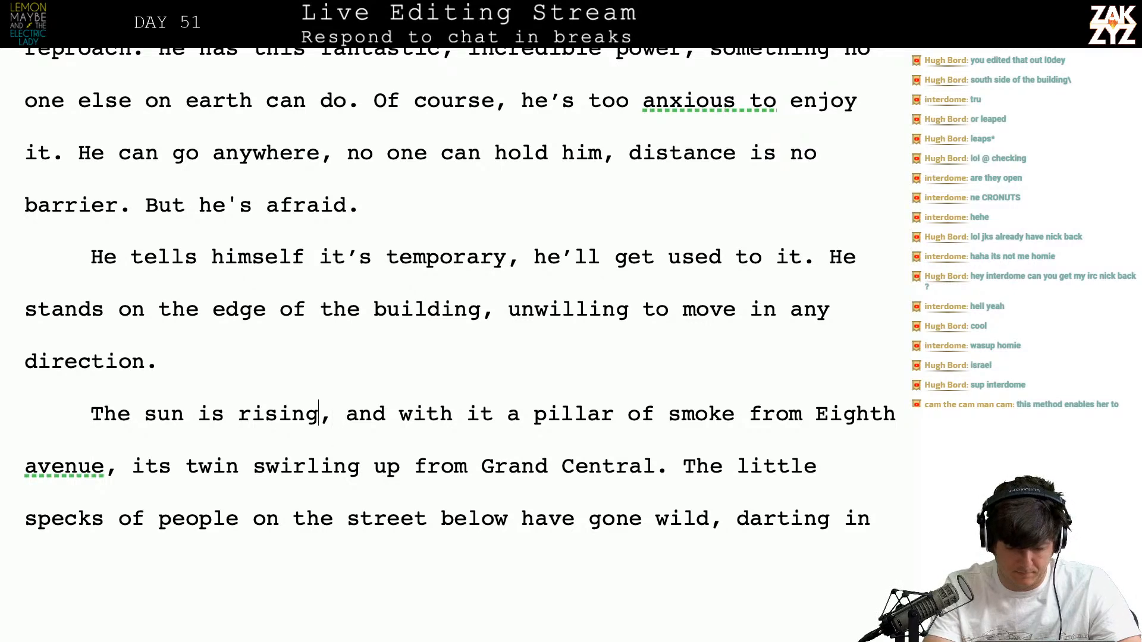
{"action": "type", "text": "and a p"}
{"action": "key", "text": "BackSpace"}
{"action": "key", "text": "BackSpace"}
{"action": "key", "text": "BackSpace"}
{"action": "key", "text": "BackSpace"}
{"action": "key", "text": "BackSpace"}
{"action": "key", "text": "BackSpace"}
{"action": "key", "text": "BackSpace"}
{"action": "key", "text": "BackSpace"}
{"action": "type", "text": ", and u"}
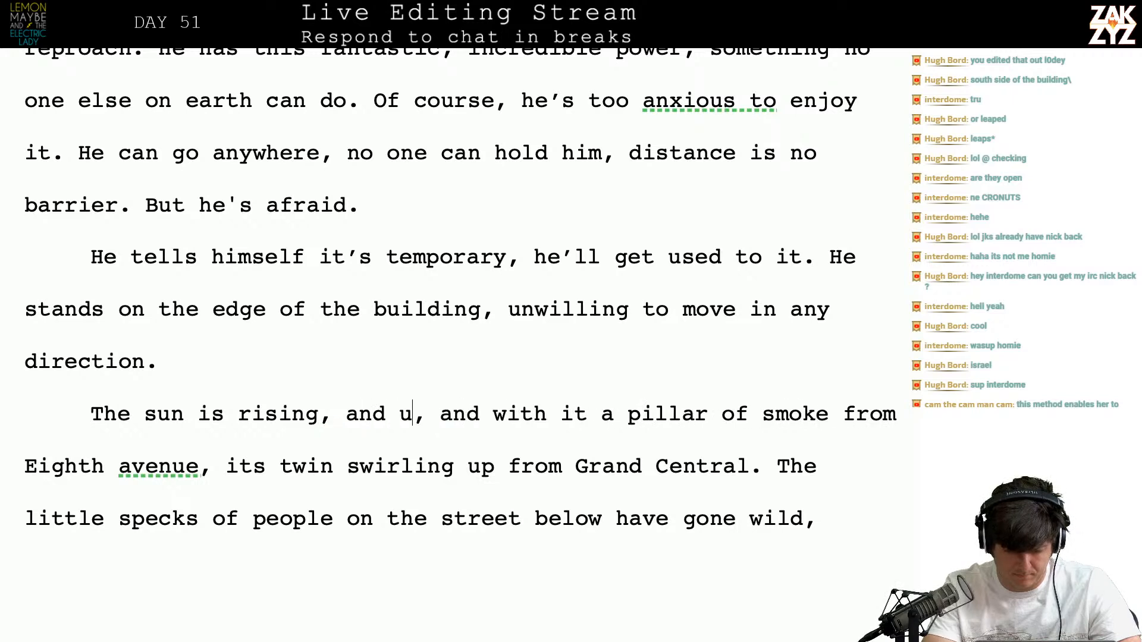
{"action": "type", "text": "p eight , a"}
{"action": "key", "text": "BackSpace"}
{"action": "type", "text": "eight"}
{"action": "key", "text": "BackSpace"}
{"action": "key", "text": "BackSpace"}
{"action": "key", "text": "BackSpace"}
{"action": "key", "text": "BackSpace"}
{"action": "key", "text": "BackSpace"}
{"action": "key", "text": "BackSpace"}
{"action": "key", "text": "BackSpace"}
{"action": "key", "text": "BackSpace"}
{"action": "key", "text": "BackSpace"}
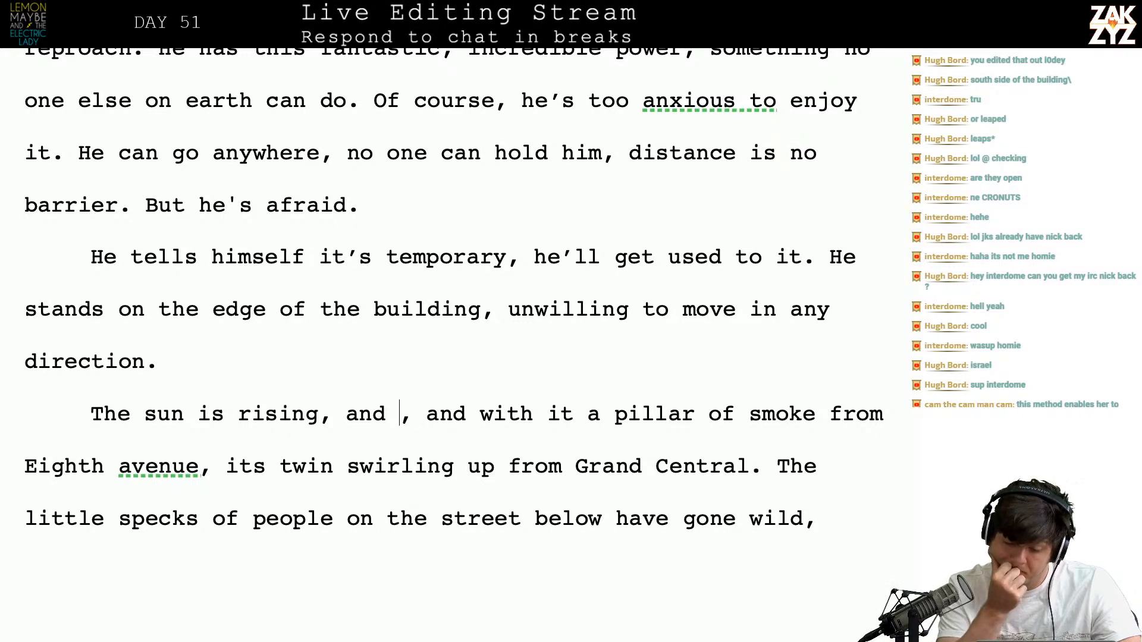
{"action": "type", "text": "from eigth"}
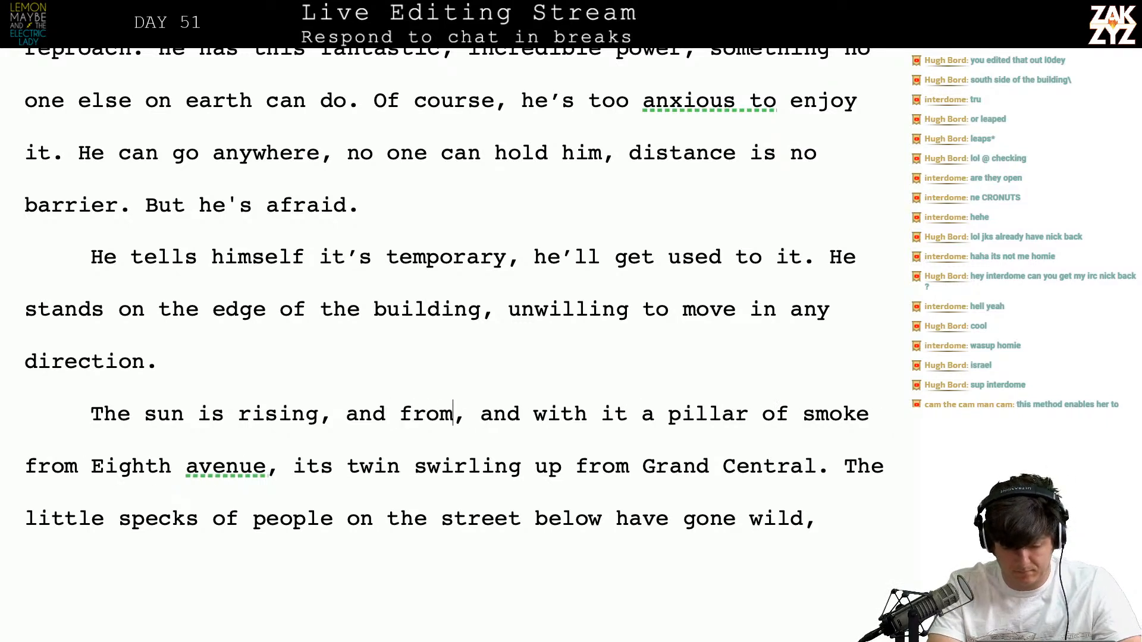
{"action": "key", "text": "BackSpace"}
{"action": "key", "text": "BackSpace"}
{"action": "key", "text": "BackSpace"}
{"action": "key", "text": "BackSpace"}
{"action": "key", "text": "BackSpace"}
{"action": "type", "text": "Eigth a"}
{"action": "key", "text": "BackSpace"}
{"action": "key", "text": "BackSpace"}
{"action": "key", "text": "BackSpace"}
{"action": "key", "text": "BackSpace"}
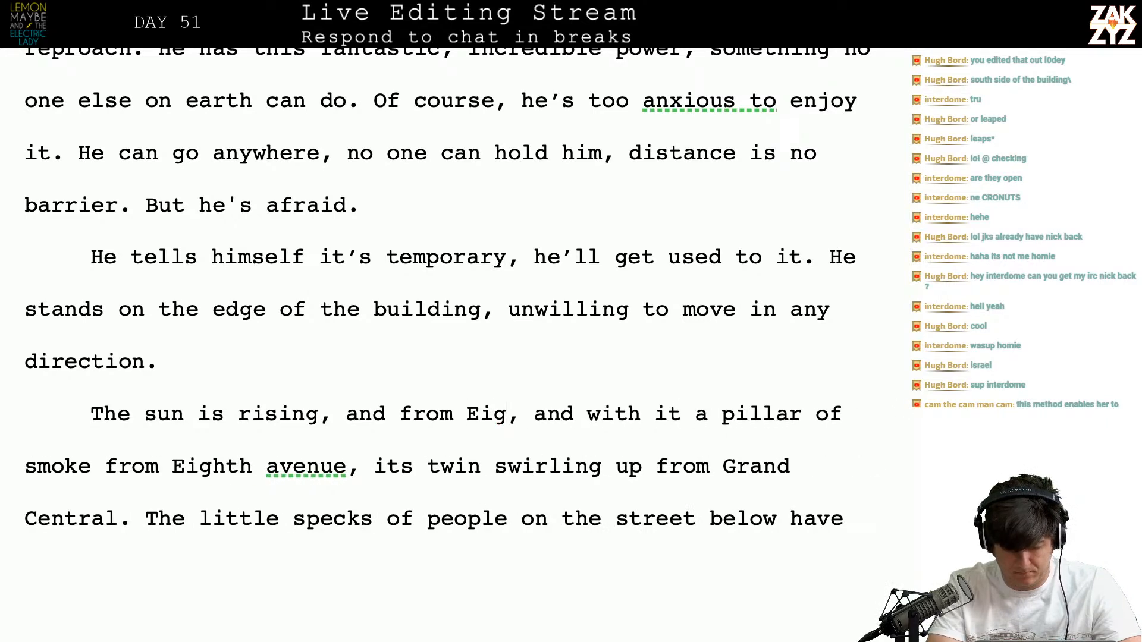
{"action": "type", "text": "ht"}
Add "Then he notices the sirens." to the end of the paragraph above the sunrise
{"action": "type", "text": " Then he notice"}
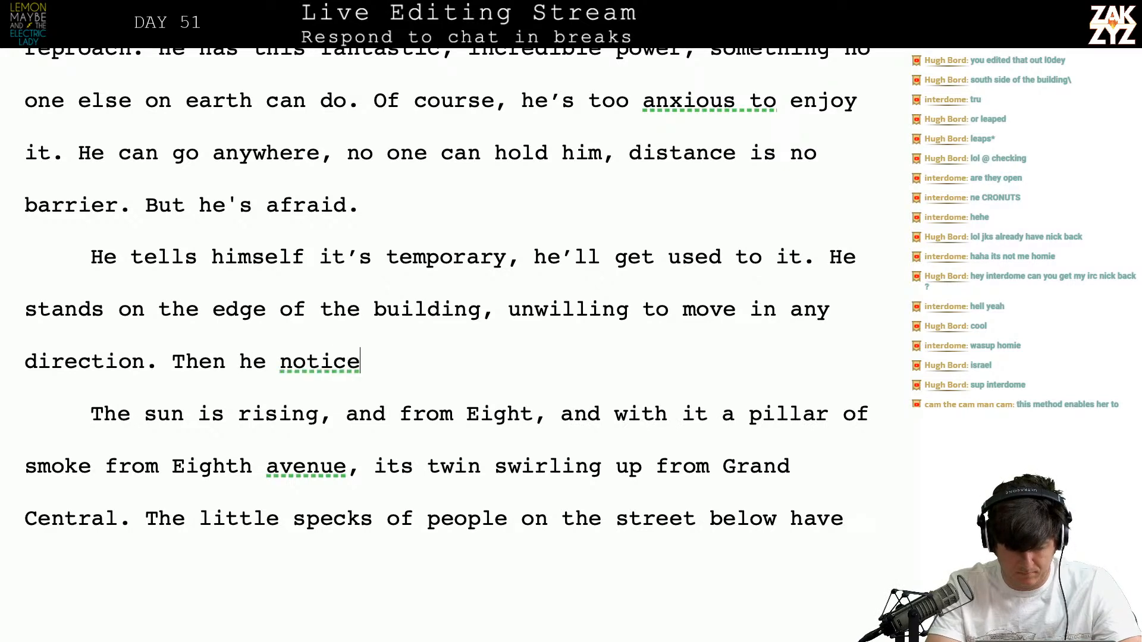
{"action": "type", "text": "s the sirens."}
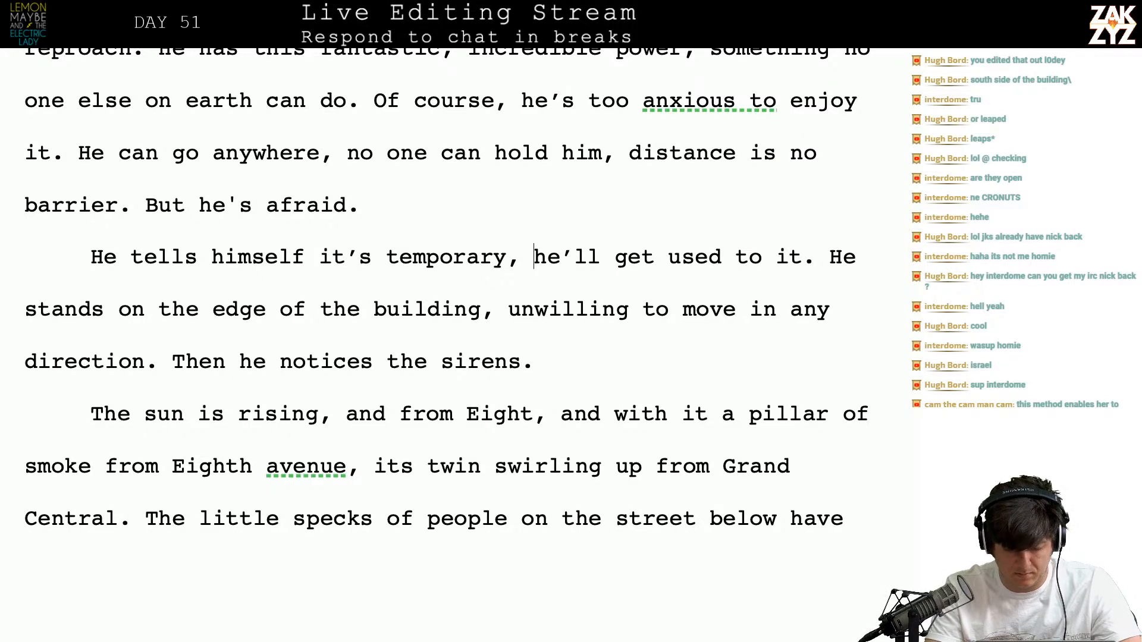
Complete the new sunrise clause so it reads "from Eighth Avenue a pillar of smoke is rising to meet it." and start the following sentence with "Behind"
{"action": "key", "text": "BackSpace"}
{"action": "type", "text": "h "}
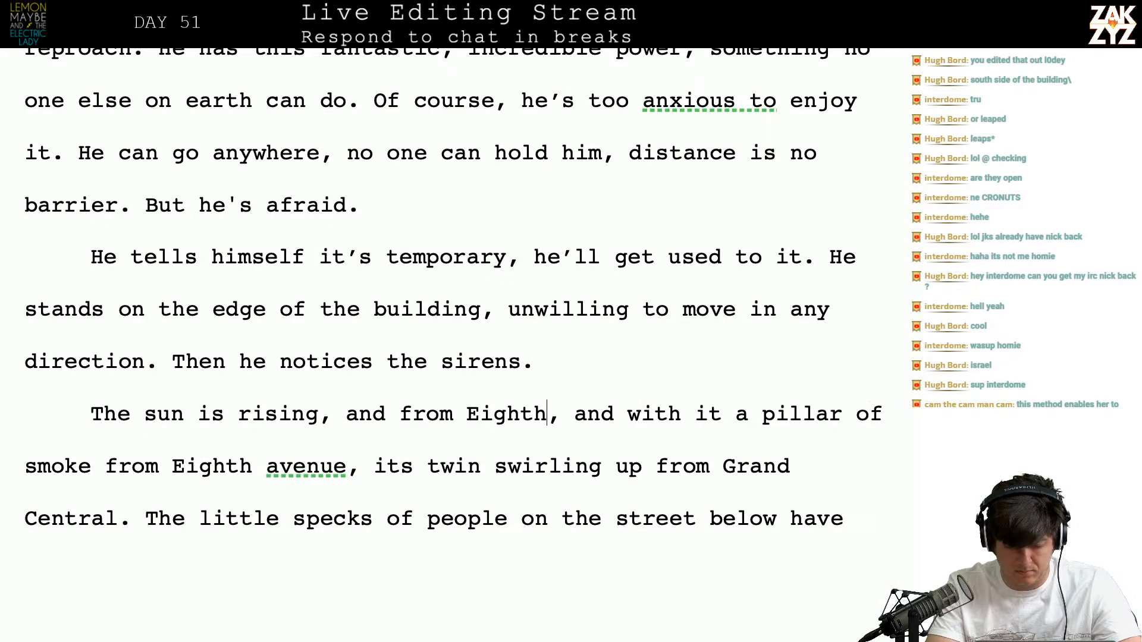
{"action": "type", "text": "Avenue a "}
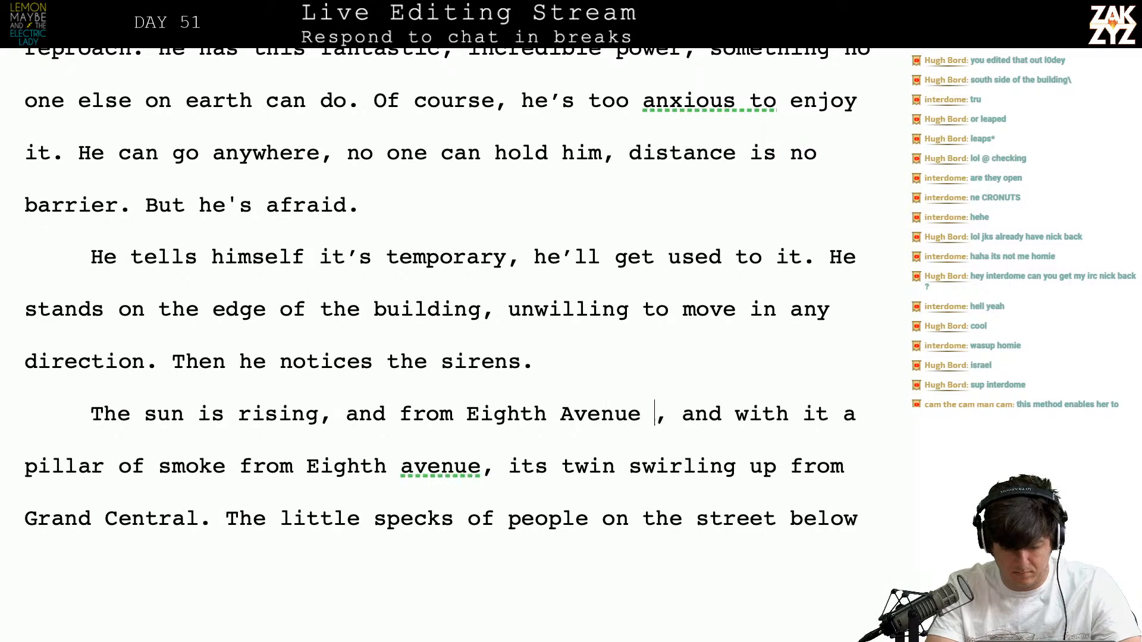
{"action": "type", "text": "pillar of smoe"}
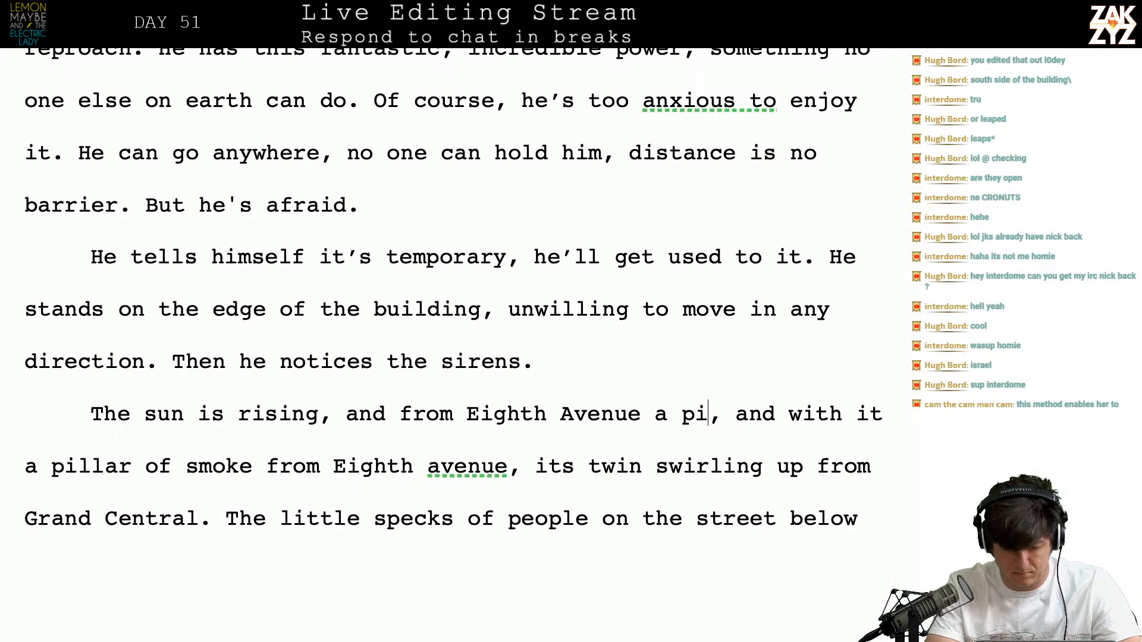
{"action": "key", "text": "BackSpace"}
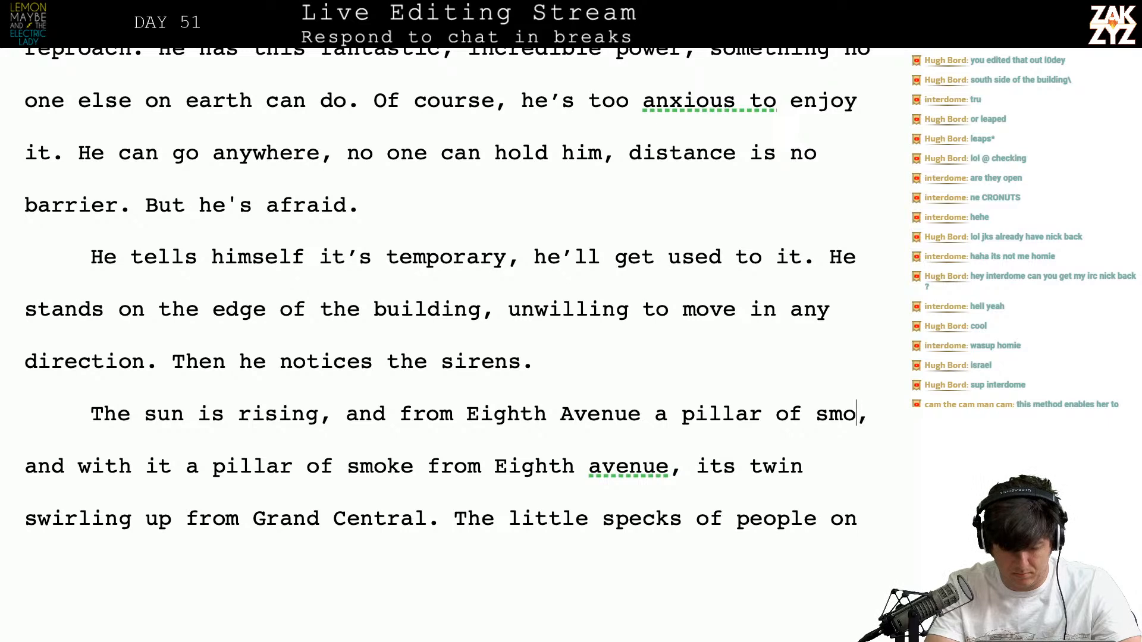
{"action": "type", "text": "ke is rig"}
{"action": "key", "text": "BackSpace"}
{"action": "type", "text": "s"}
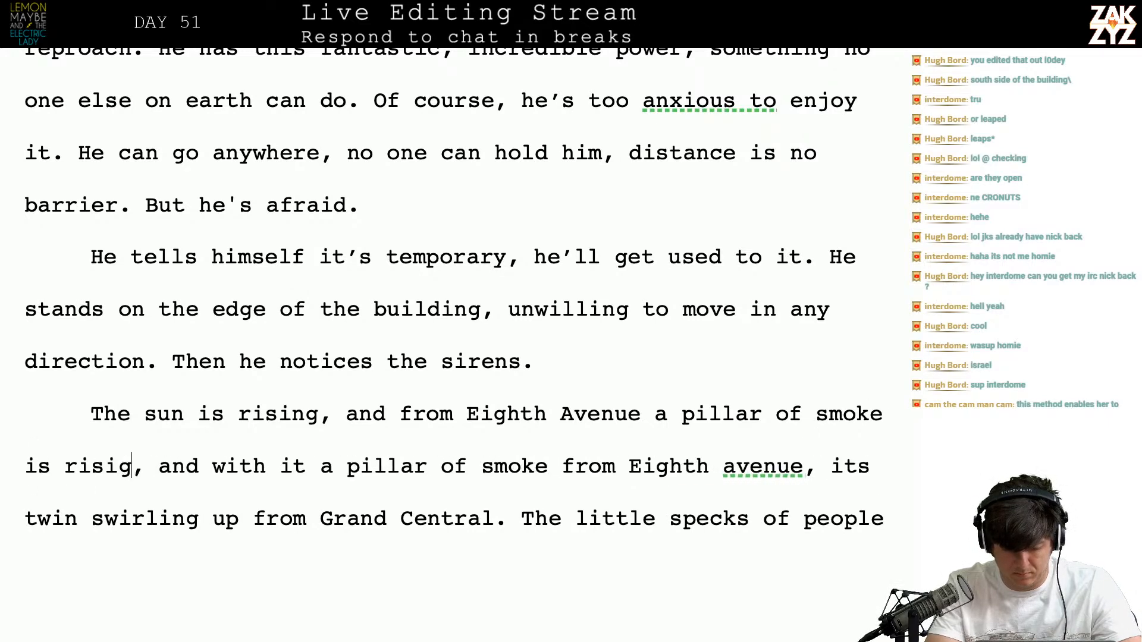
{"action": "type", "text": "ing to meet it. Behind"}
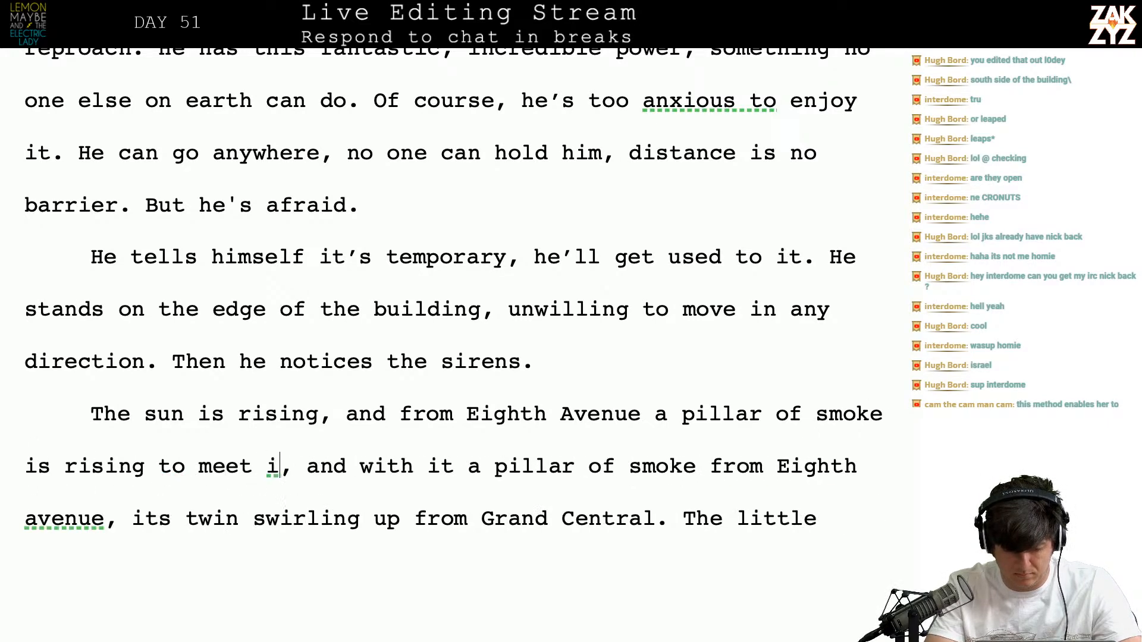
Finish the sentence as "Behind him, its twin is swirling up from Grand Central."
{"action": "type", "text": " him"}
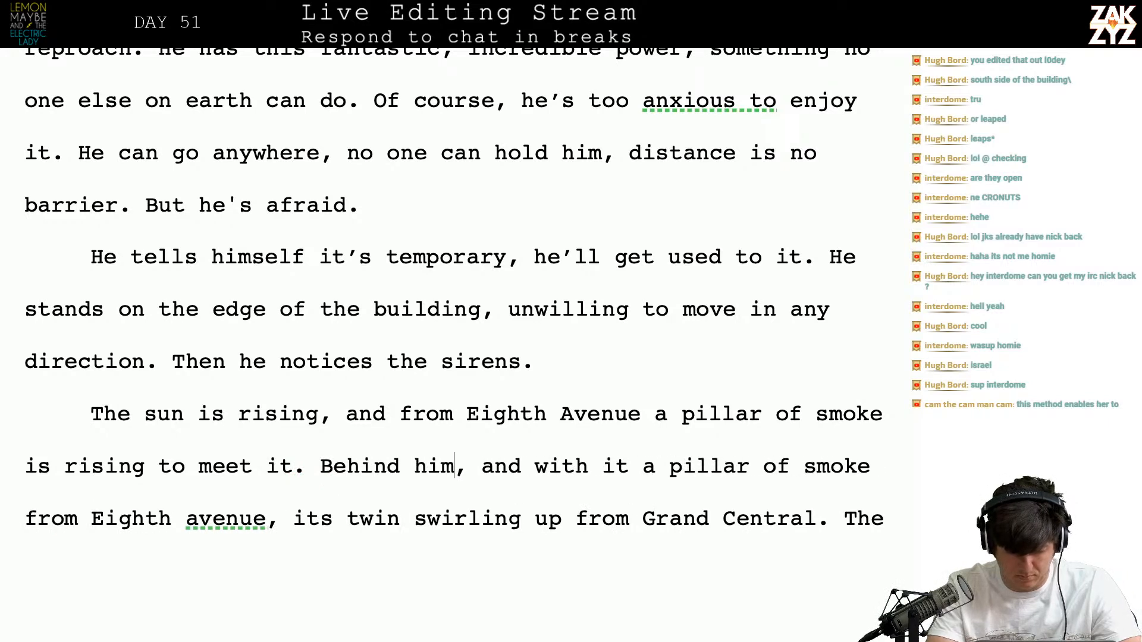
{"action": "key", "text": "BackSpace"}
{"action": "type", "text": ", its twi"}
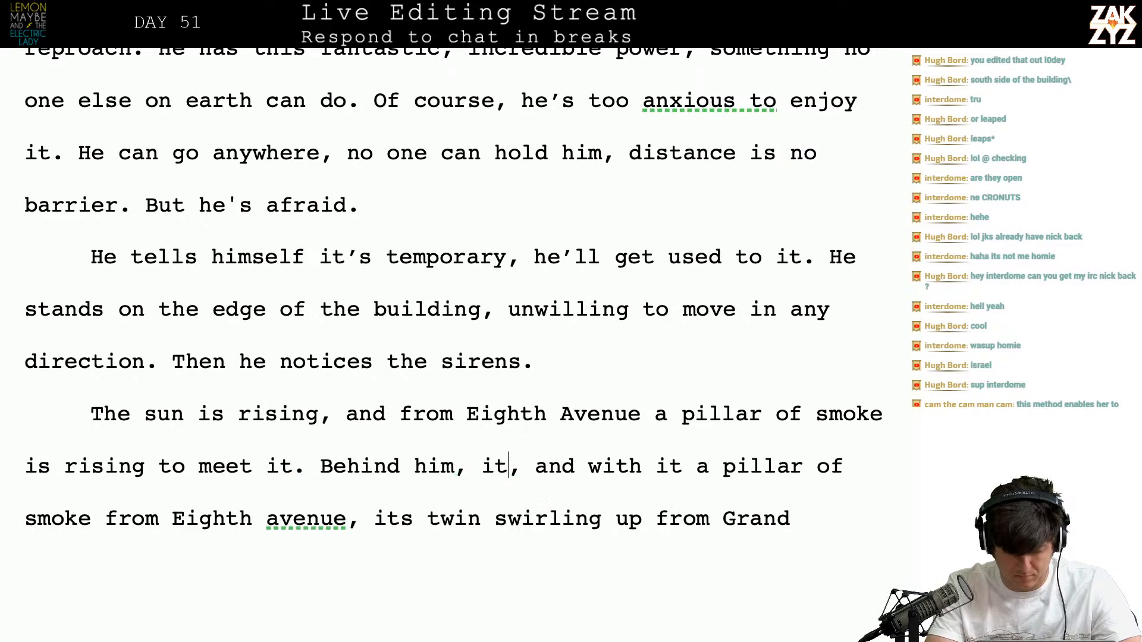
{"action": "type", "text": "n is swirling u"}
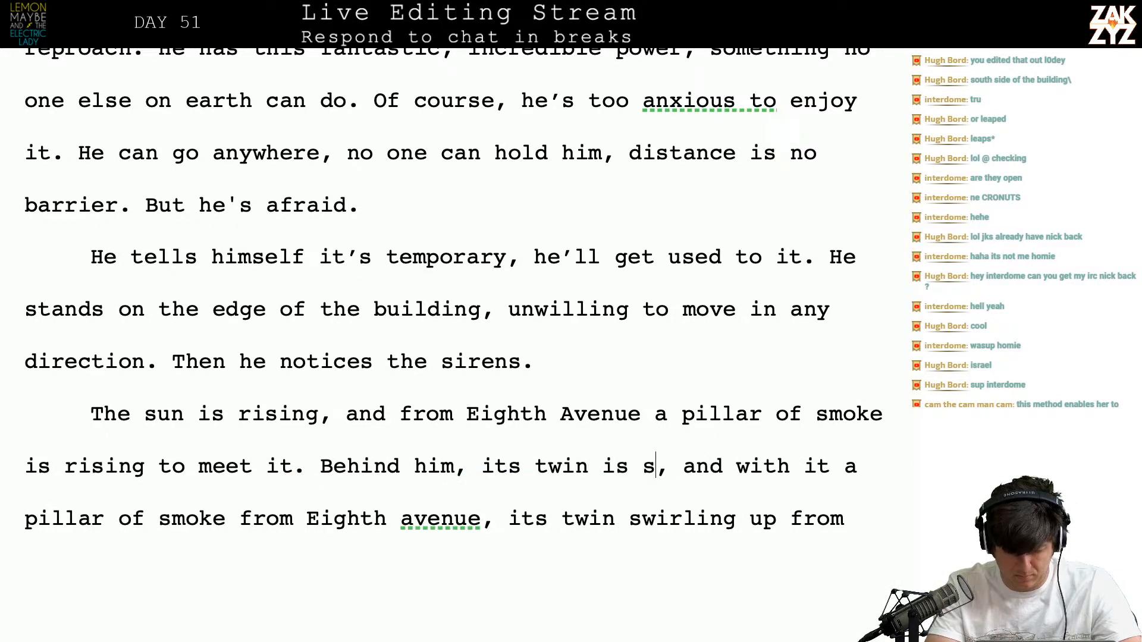
{"action": "type", "text": "p from grand c"}
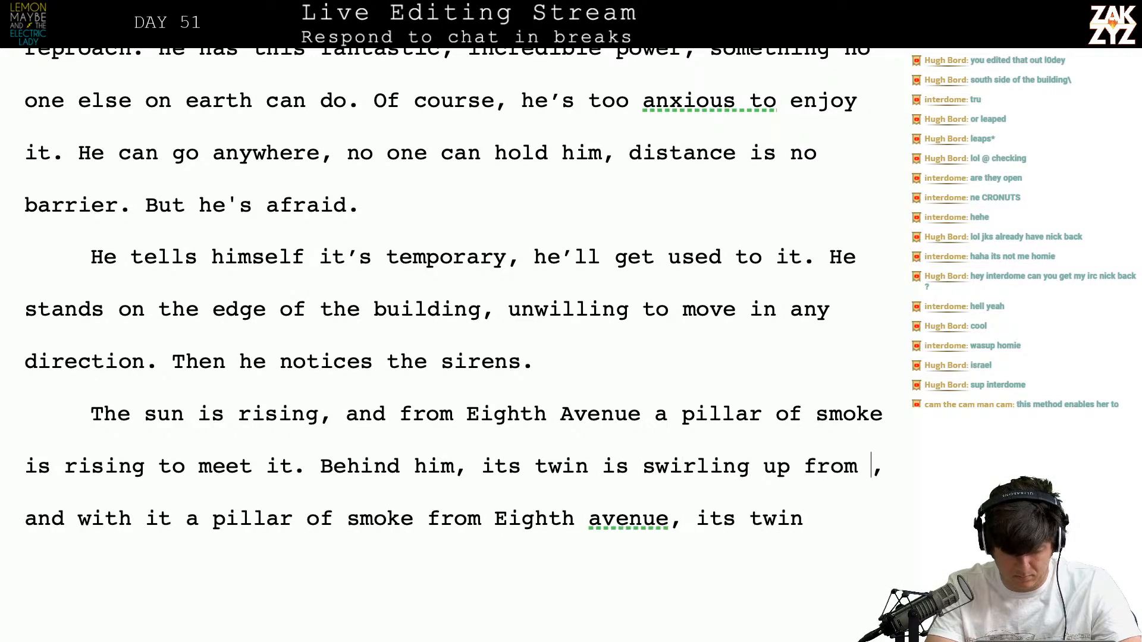
{"action": "type", "text": "ent"}
{"action": "key", "text": "BackSpace"}
{"action": "key", "text": "BackSpace"}
{"action": "key", "text": "BackSpace"}
{"action": "key", "text": "BackSpace"}
{"action": "key", "text": "BackSpace"}
{"action": "key", "text": "BackSpace"}
{"action": "key", "text": "BackSpace"}
{"action": "key", "text": "BackSpace"}
{"action": "key", "text": "BackSpace"}
{"action": "key", "text": "BackSpace"}
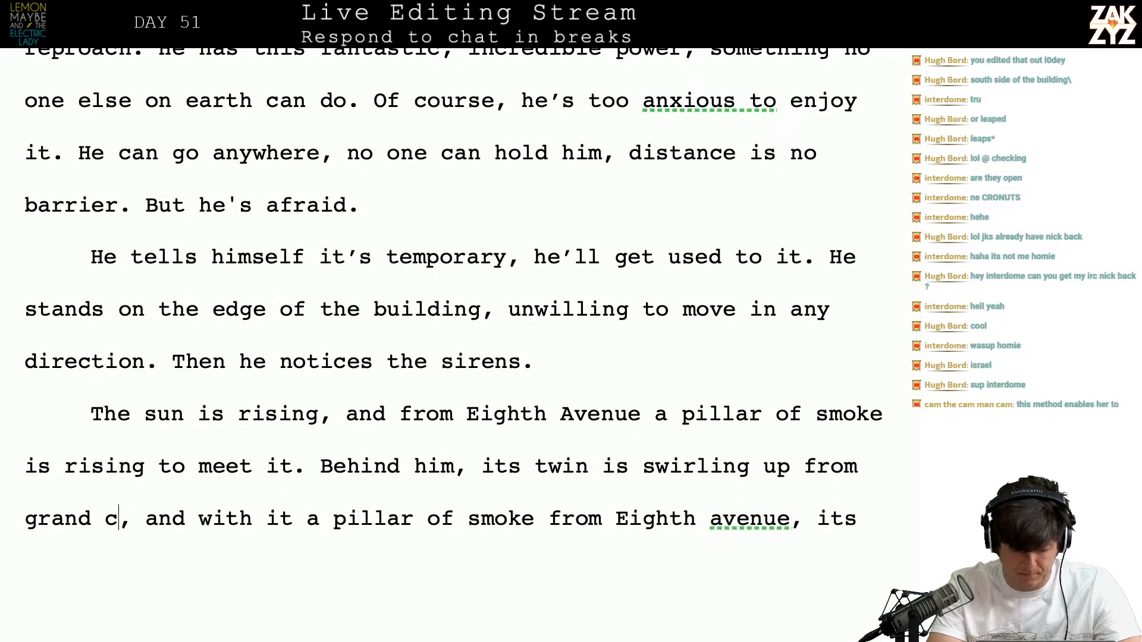
{"action": "type", "text": "Grand Central"}
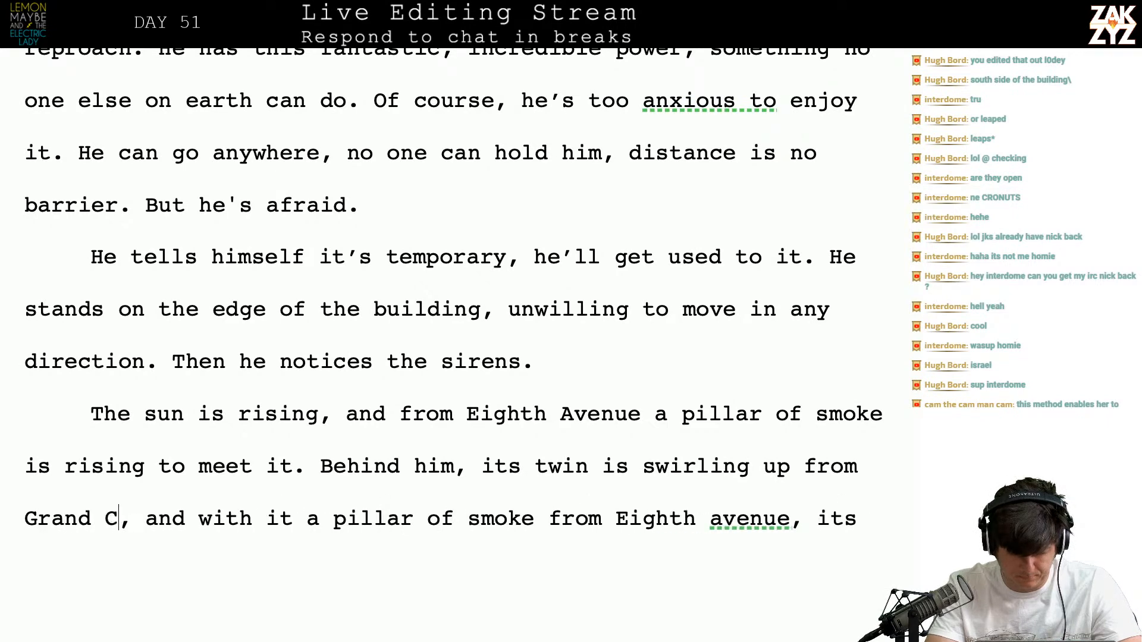
{"action": "type", "text": "."}
Delete the old text from ", and with it a pillar of smoke" through "its twin swirling up from Grand Central."
{"action": "key", "text": "shift+Down"}
{"action": "key", "text": "shift+Down"}
{"action": "key", "text": "shift+Up"}
{"action": "key", "text": "shift+Right"}
{"action": "key", "text": "shift+Right"}
{"action": "key", "text": "shift+Right"}
{"action": "key", "text": "shift+Right"}
{"action": "key", "text": "shift+Right"}
{"action": "key", "text": "shift+Right"}
{"action": "key", "text": "shift+Right"}
{"action": "key", "text": "shift+Right"}
{"action": "key", "text": "shift+Right"}
{"action": "key", "text": "shift+Right"}
{"action": "key", "text": "shift+Right"}
{"action": "key", "text": "shift+Right"}
{"action": "key", "text": "shift+Right"}
{"action": "key", "text": "shift+Right"}
{"action": "key", "text": "shift+Right"}
{"action": "key", "text": "shift+Right"}
{"action": "key", "text": "shift+Right"}
{"action": "key", "text": "shift+Right"}
{"action": "key", "text": "shift+Right"}
{"action": "key", "text": "shift+Right"}
{"action": "key", "text": "shift+Right"}
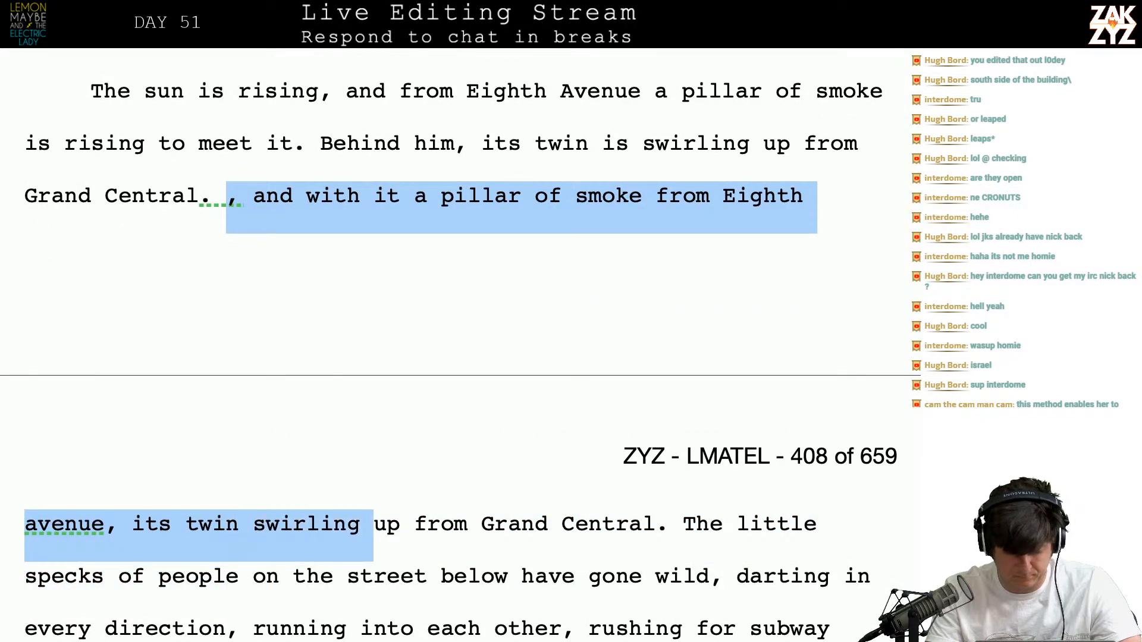
{"action": "key", "text": "shift+Right"}
{"action": "key", "text": "shift+Right"}
{"action": "key", "text": "shift+Right"}
{"action": "key", "text": "shift+Right"}
{"action": "key", "text": "shift+Right"}
{"action": "key", "text": "shift+Right"}
{"action": "key", "text": "shift+Right"}
{"action": "key", "text": "shift+Right"}
{"action": "key", "text": "shift+Right"}
{"action": "key", "text": "shift+Right"}
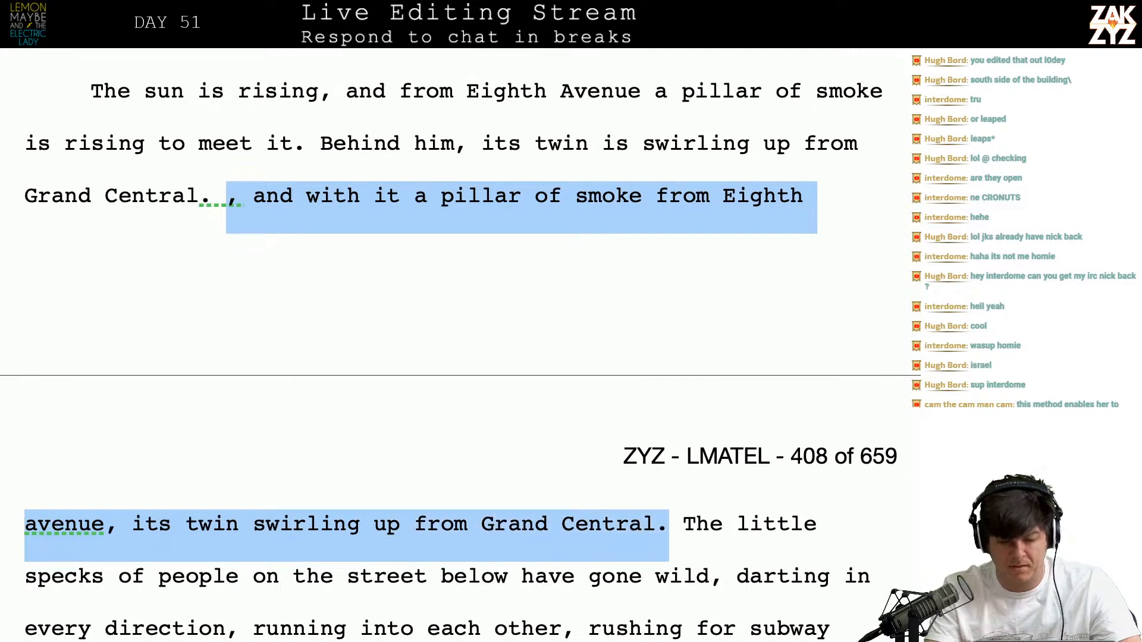
{"action": "key", "text": "BackSpace"}
{"action": "scroll", "coordinate": [380, 313], "scroll_direction": "up", "scroll_amount": 2}
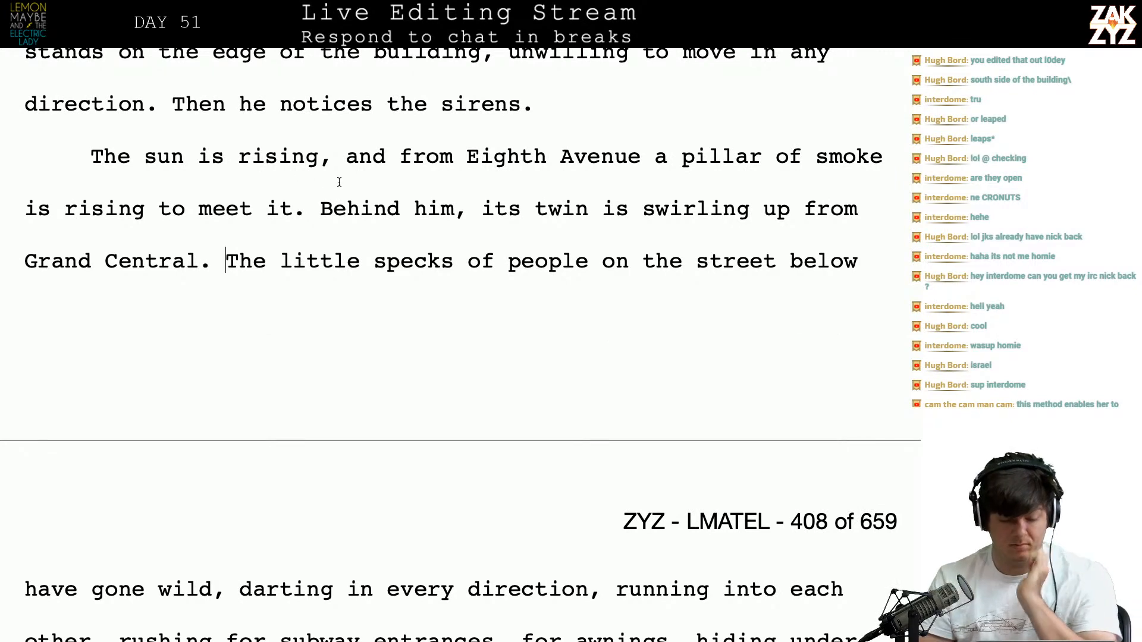
{"action": "key", "text": "BackSpace"}
{"action": "key", "text": "BackSpace"}
{"action": "type", "text": ", and f"}
{"action": "key", "text": "BackSpace"}
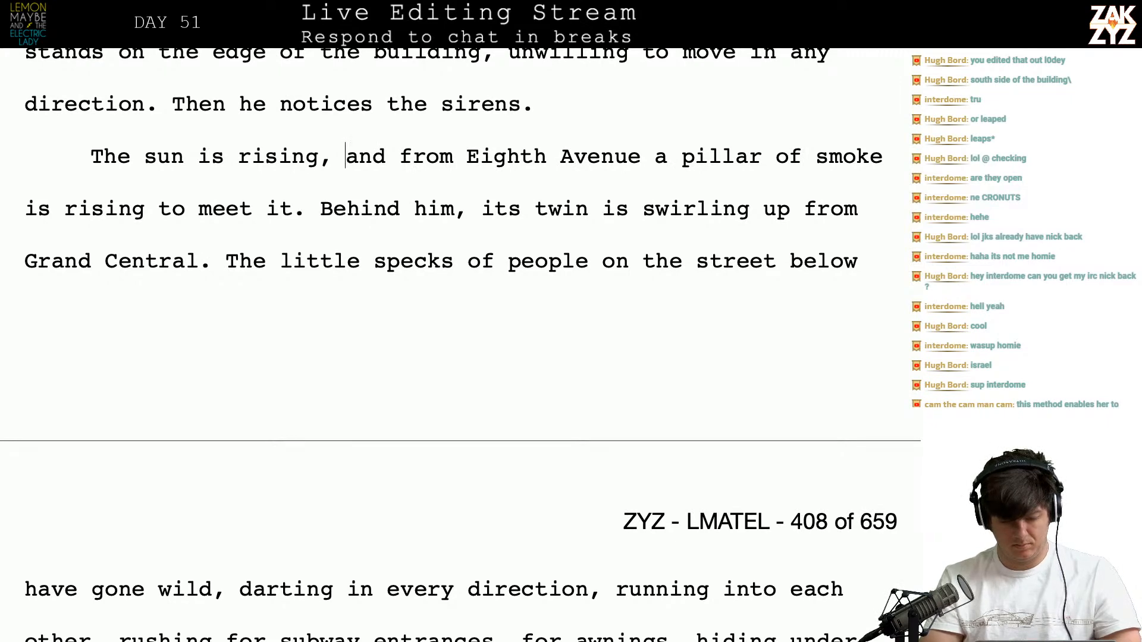
{"action": "type", "text": "all the w"}
{"action": "key", "text": "BackSpace"}
{"action": "key", "text": "BackSpace"}
{"action": "key", "text": "BackSpace"}
{"action": "key", "text": "BackSpace"}
{"action": "key", "text": "BackSpace"}
{"action": "key", "text": "BackSpace"}
{"action": "key", "text": "BackSpace"}
{"action": "key", "text": "BackSpace"}
{"action": "key", "text": "BackSpace"}
Replace "and from" with "over on" before "Eighth Avenue" and insert "black" before "pillar of smoke"
{"action": "type", "text": "over on"}
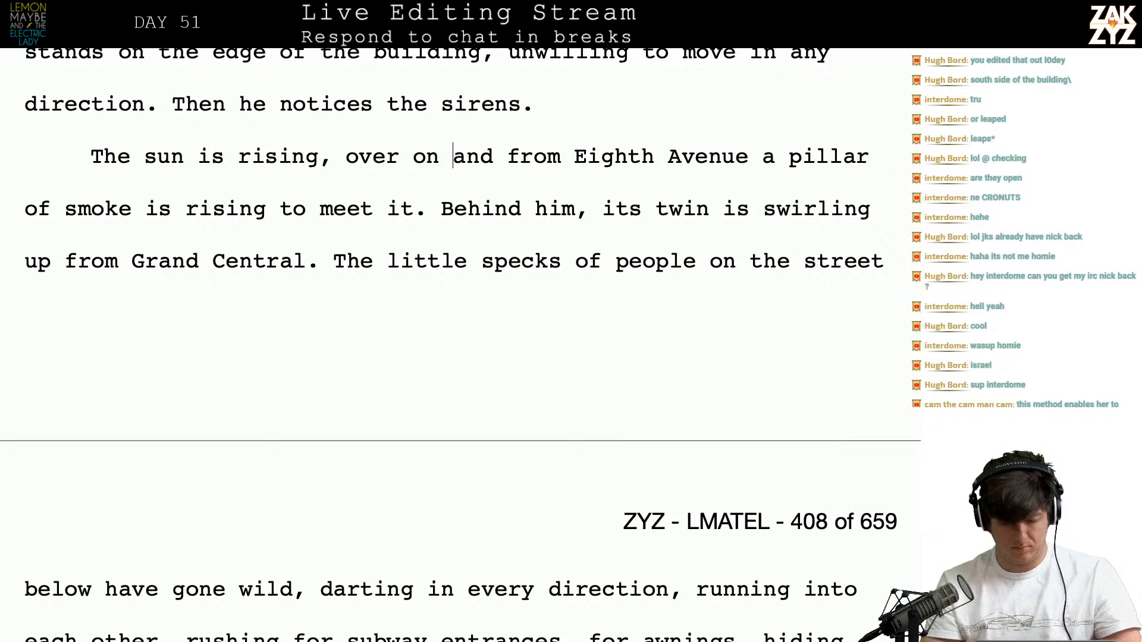
{"action": "key", "text": "shift+Right"}
{"action": "key", "text": "shift+Right"}
{"action": "key", "text": "shift+Right"}
{"action": "key", "text": "shift+Right"}
{"action": "key", "text": "shift+Right"}
{"action": "key", "text": "shift+Right"}
{"action": "key", "text": "shift+Right"}
{"action": "key", "text": "shift+Right"}
{"action": "key", "text": "shift+Right"}
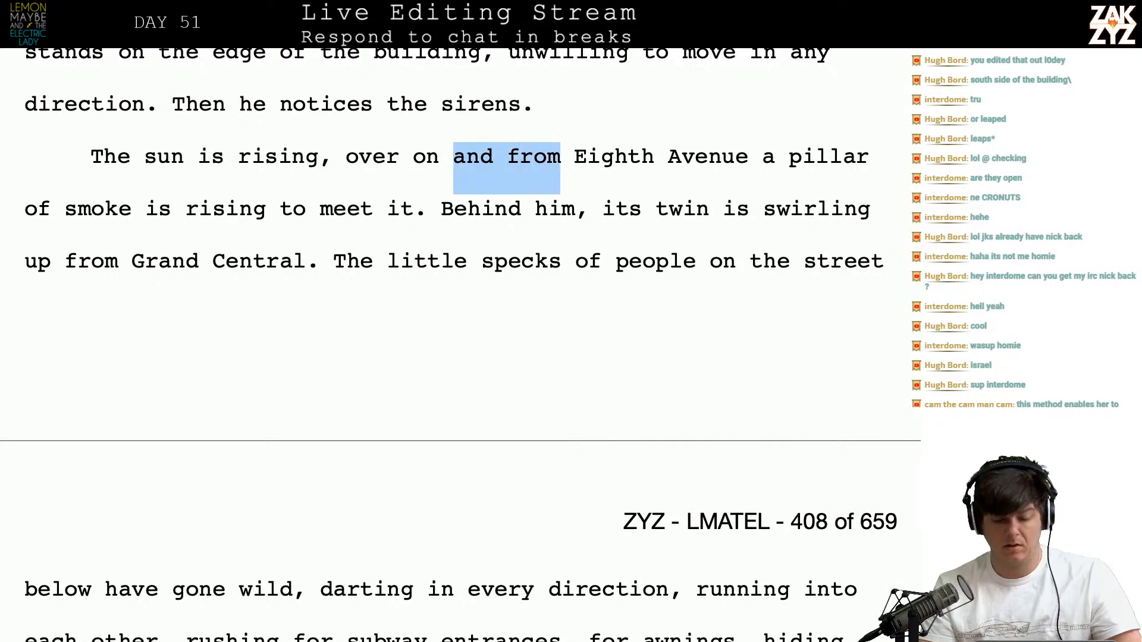
{"action": "key", "text": "BackSpace"}
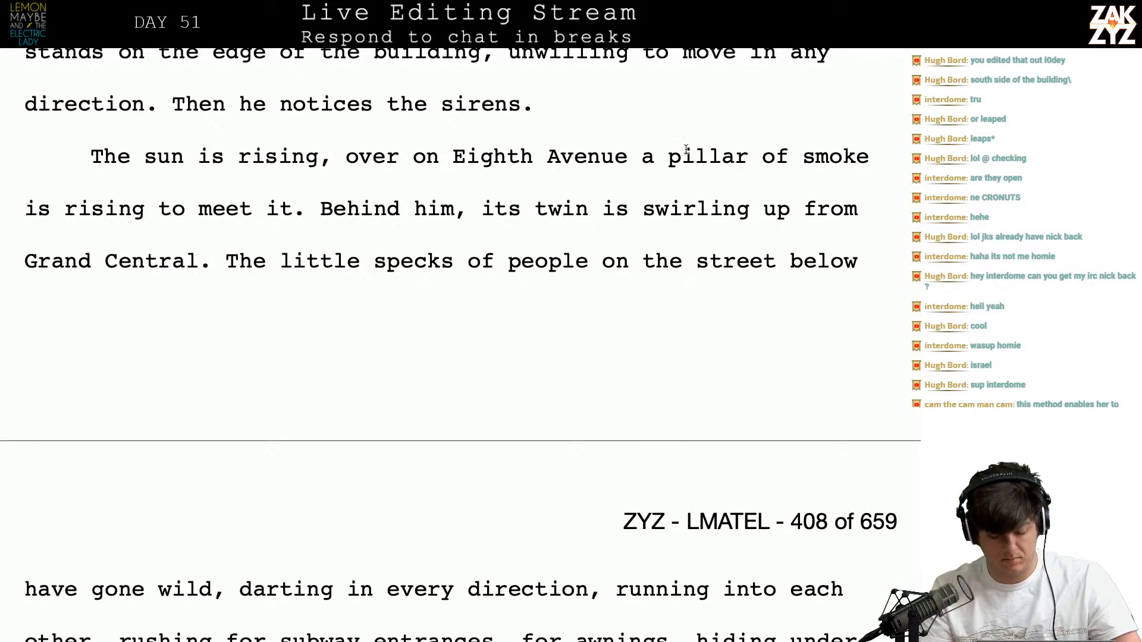
{"action": "type", "text": "black"}
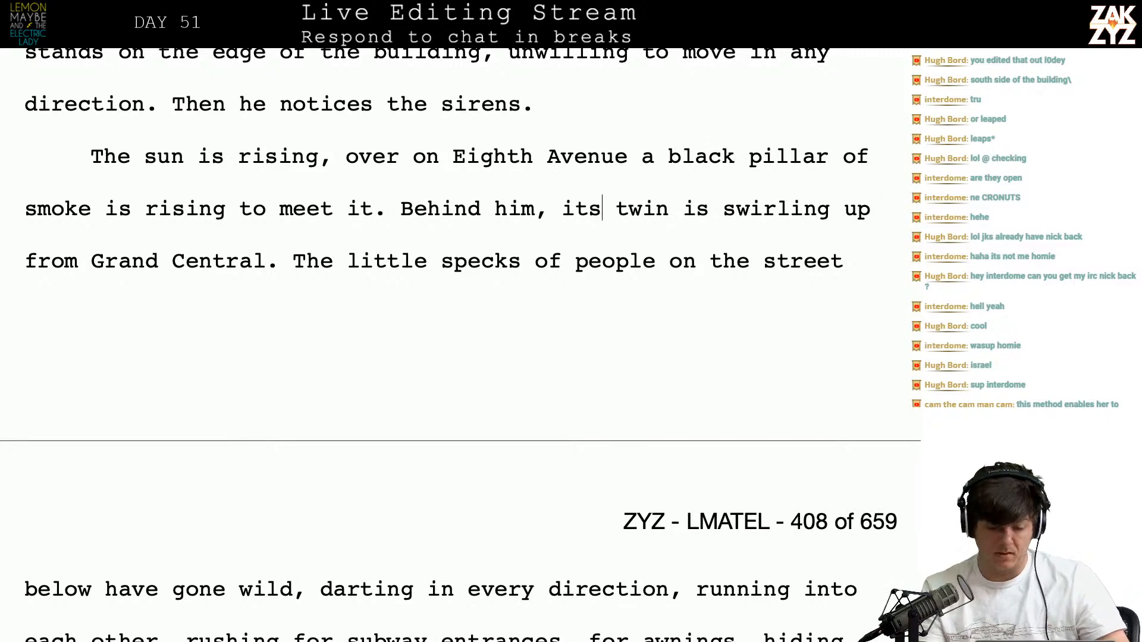
Break the paragraph before "its twin is swirling" and delete "Behind him," after "rising to meet it."
{"action": "key", "text": "Return"}
{"action": "key", "text": "Left"}
{"action": "type", "text": "a tw"}
{"action": "key", "text": "BackSpace"}
{"action": "key", "text": "BackSpace"}
{"action": "key", "text": "BackSpace"}
{"action": "key", "text": "BackSpace"}
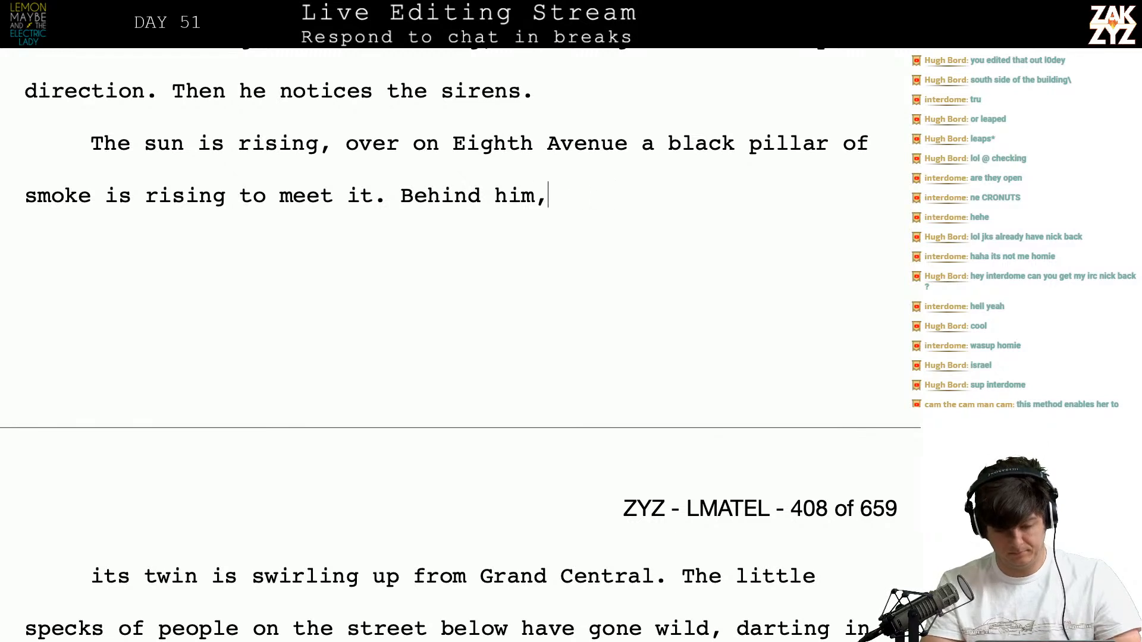
{"action": "key", "text": "BackSpace"}
{"action": "key", "text": "BackSpace"}
{"action": "key", "text": "BackSpace"}
{"action": "key", "text": "BackSpace"}
{"action": "key", "text": "BackSpace"}
{"action": "key", "text": "BackSpace"}
{"action": "key", "text": "BackSpace"}
{"action": "key", "text": "BackSpace"}
{"action": "key", "text": "BackSpace"}
{"action": "key", "text": "BackSpace"}
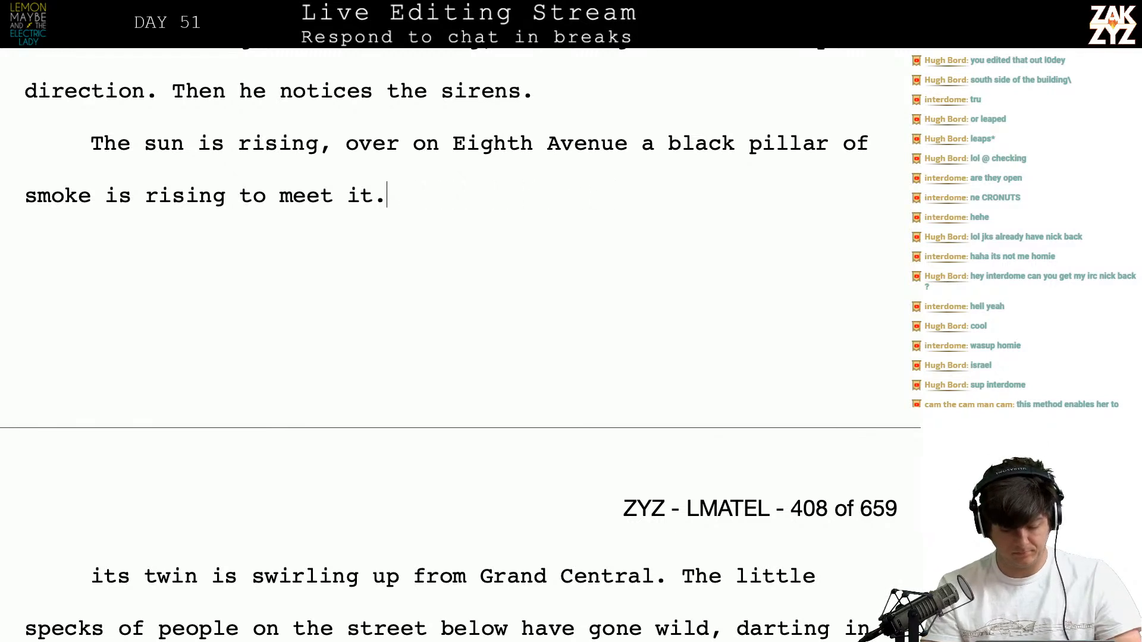
Delete "its twin is swirling up from Grand Central." and join "The little specks of people" to the paragraph ending "rising to meet it."
{"action": "key", "text": "shift+Down"}
{"action": "key", "text": "shift+Right"}
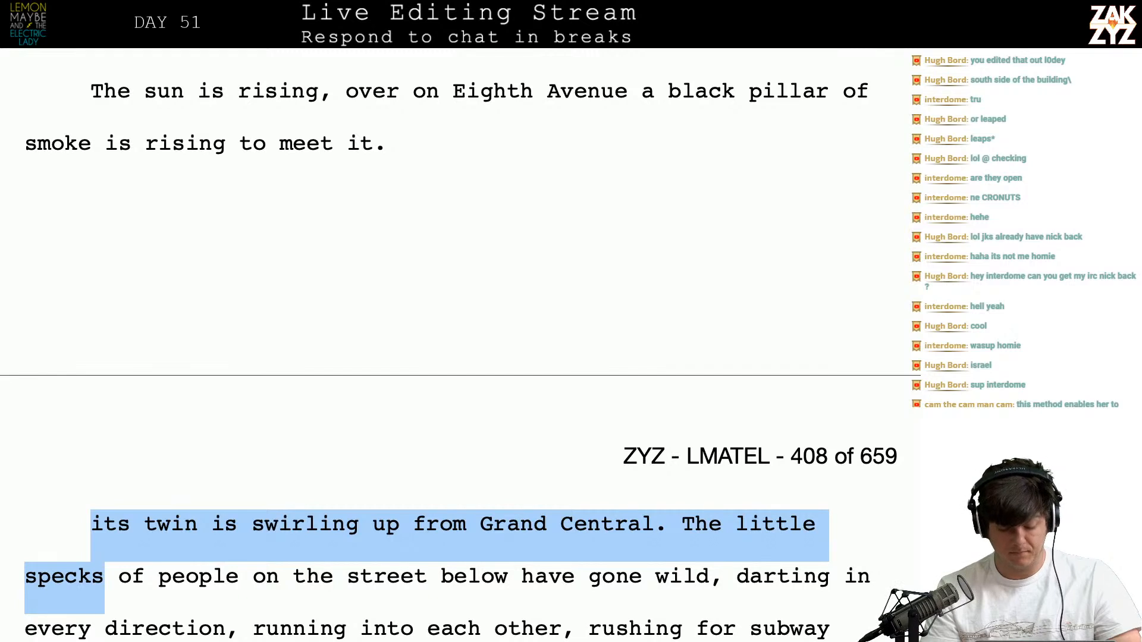
{"action": "key", "text": "shift+Up"}
{"action": "key", "text": "shift+Right"}
{"action": "key", "text": "shift+Right"}
{"action": "key", "text": "shift+Right"}
{"action": "key", "text": "shift+Right"}
{"action": "key", "text": "shift+Right"}
{"action": "key", "text": "shift+Right"}
{"action": "key", "text": "shift+Right"}
{"action": "key", "text": "shift+Right"}
{"action": "key", "text": "shift+Right"}
{"action": "key", "text": "shift+Right"}
{"action": "key", "text": "shift+Right"}
{"action": "key", "text": "shift+Right"}
{"action": "key", "text": "shift+Right"}
{"action": "key", "text": "shift+Right"}
{"action": "key", "text": "shift+Right"}
{"action": "key", "text": "shift+Right"}
{"action": "key", "text": "shift+Right"}
{"action": "key", "text": "shift+Right"}
{"action": "key", "text": "shift+Right"}
{"action": "key", "text": "shift+Right"}
{"action": "key", "text": "shift+Right"}
{"action": "key", "text": "shift+Right"}
{"action": "key", "text": "shift+Right"}
{"action": "key", "text": "shift+Right"}
{"action": "key", "text": "shift+Right"}
{"action": "key", "text": "shift+Right"}
{"action": "key", "text": "shift+Right"}
{"action": "key", "text": "shift+Right"}
{"action": "key", "text": "shift+Right"}
{"action": "key", "text": "shift+Right"}
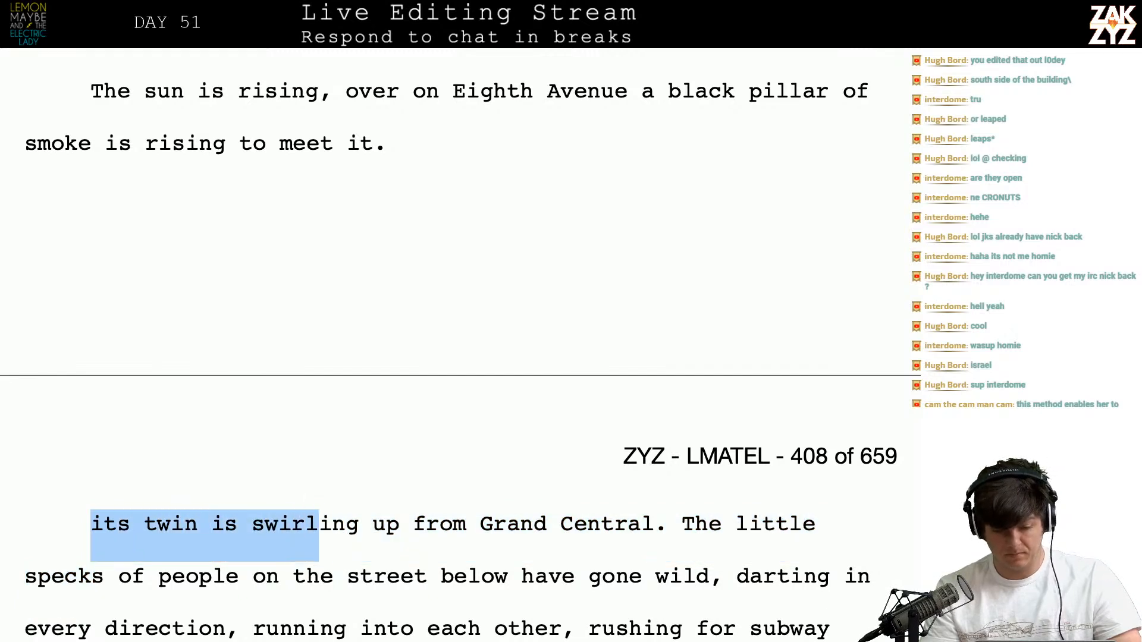
{"action": "key", "text": "shift+Right"}
{"action": "key", "text": "shift+Right"}
{"action": "key", "text": "shift+Right"}
{"action": "key", "text": "shift+Right"}
{"action": "key", "text": "shift+Right"}
{"action": "key", "text": "shift+Right"}
{"action": "key", "text": "shift+Right"}
{"action": "key", "text": "shift+Right"}
{"action": "key", "text": "shift+Right"}
{"action": "key", "text": "shift+Right"}
{"action": "key", "text": "BackSpace"}
{"action": "key", "text": "BackSpace"}
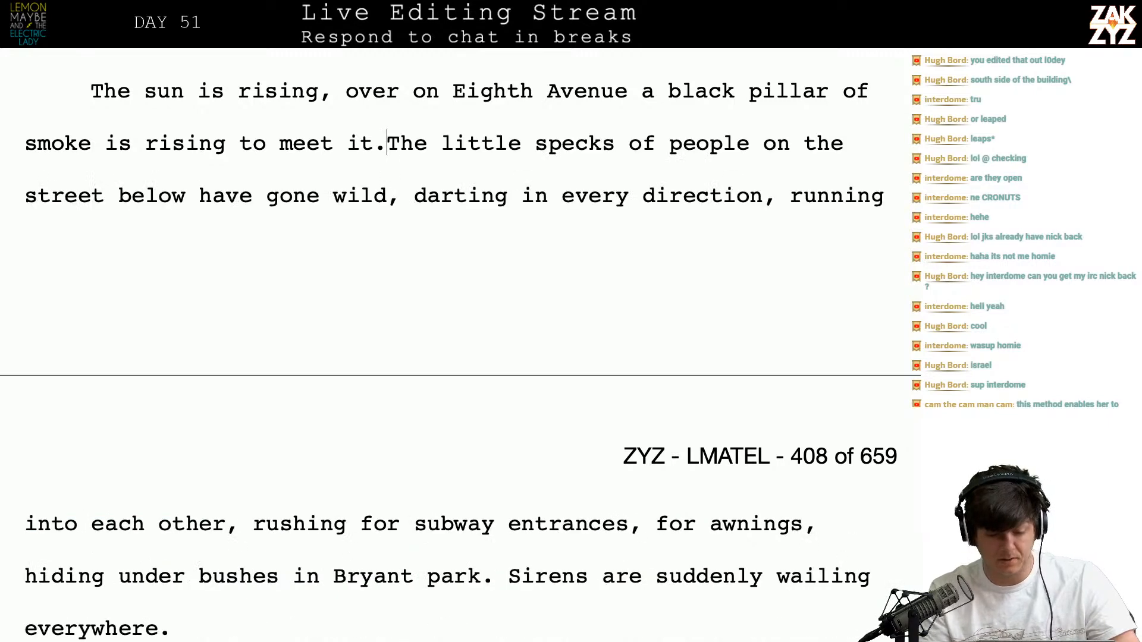
{"action": "key", "text": "Down"}
{"action": "key", "text": "Down"}
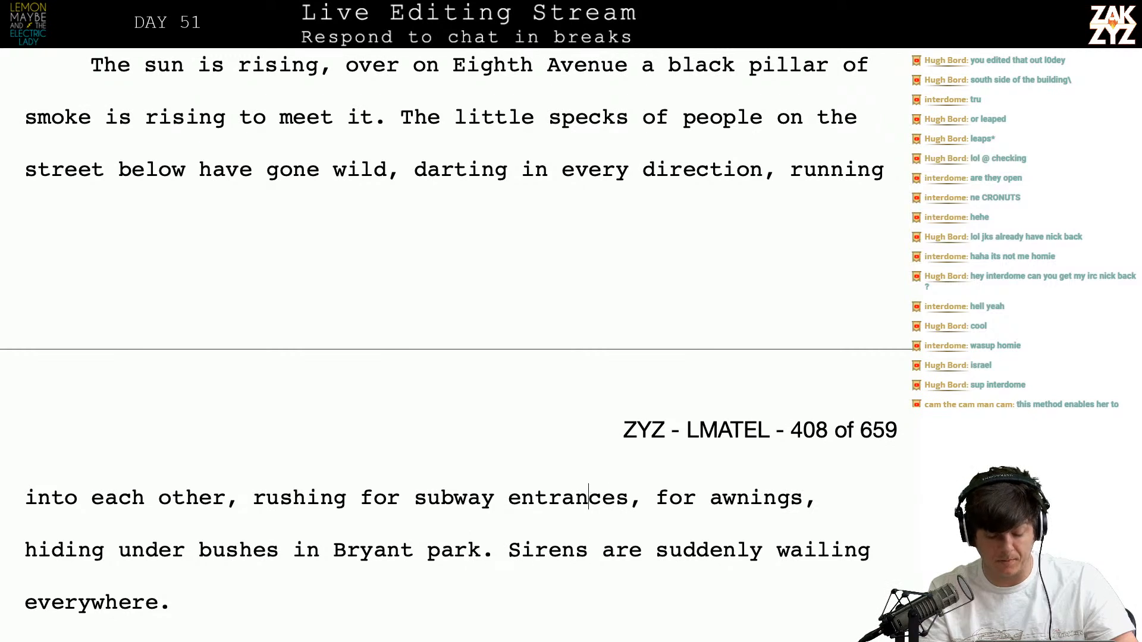
{"action": "key", "text": "Left"}
{"action": "key", "text": "Left"}
{"action": "type", "text": "Sier"}
{"action": "key", "text": "BackSpace"}
{"action": "key", "text": "BackSpace"}
{"action": "key", "text": "BackSpace"}
{"action": "key", "text": "BackSpace"}
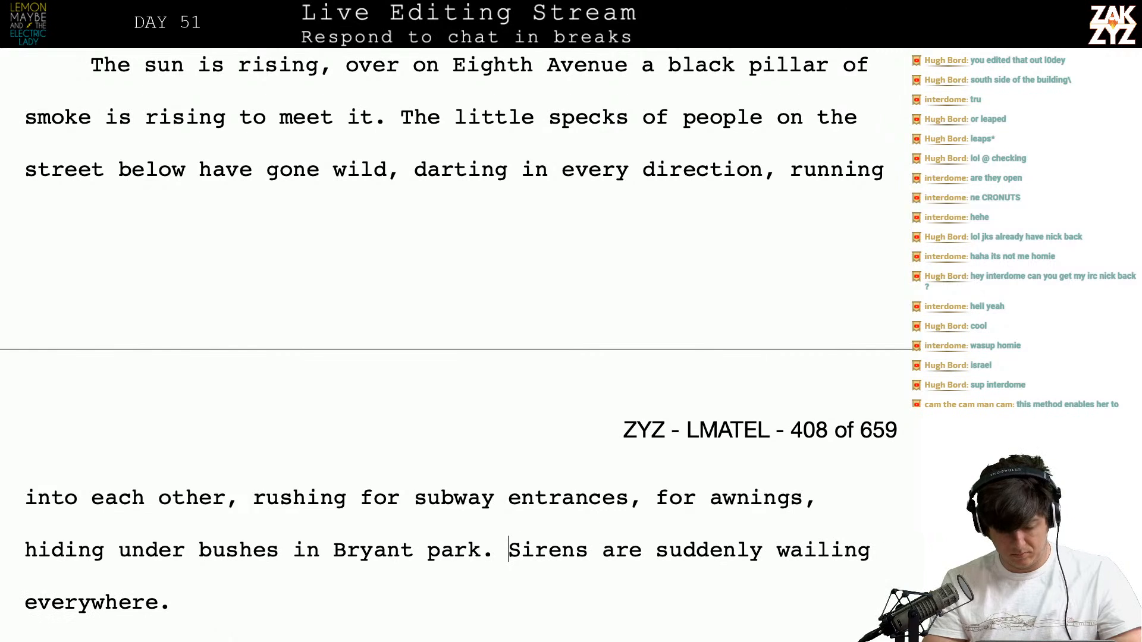
{"action": "type", "text": "More siren"}
{"action": "key", "text": "BackSpace"}
{"action": "key", "text": "BackSpace"}
{"action": "key", "text": "BackSpace"}
{"action": "key", "text": "BackSpace"}
{"action": "key", "text": "BackSpace"}
{"action": "key", "text": "BackSpace"}
{"action": "key", "text": "BackSpace"}
{"action": "key", "text": "BackSpace"}
{"action": "key", "text": "BackSpace"}
{"action": "key", "text": "BackSpace"}
{"action": "key", "text": "BackSpace"}
{"action": "type", "text": "The"}
{"action": "key", "text": "BackSpace"}
{"action": "key", "text": "BackSpace"}
{"action": "key", "text": "BackSpace"}
{"action": "key", "text": "BackSpace"}
Replace "Sirens are suddenly wailing everywhere." with "More sirens are starting up, coming from every direction."
{"action": "type", "text": "More siren"}
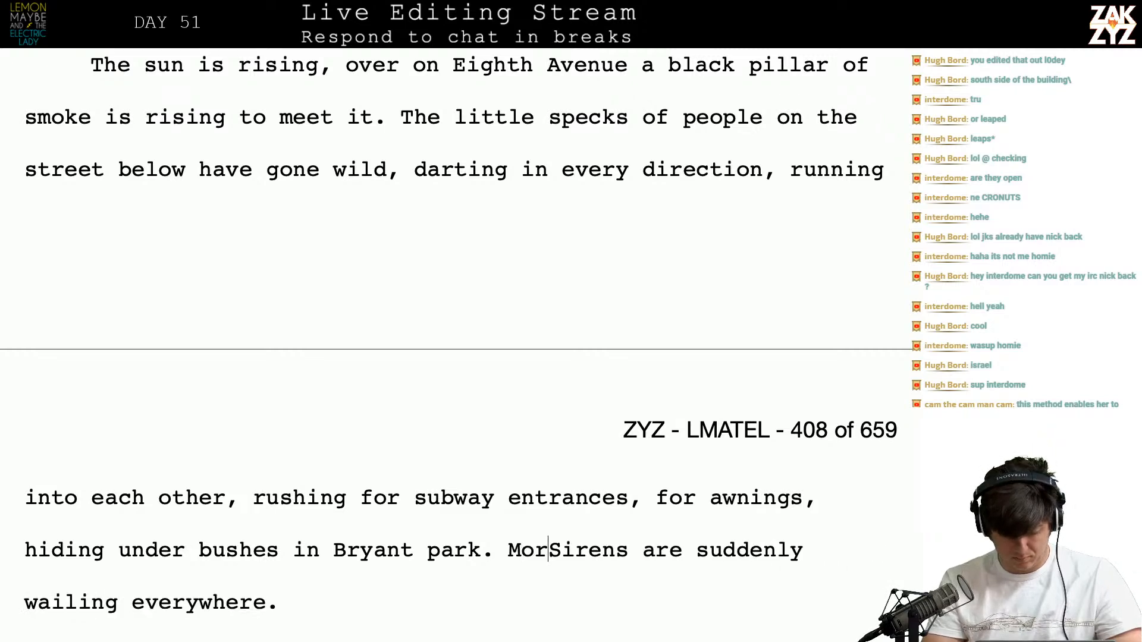
{"action": "type", "text": "e"}
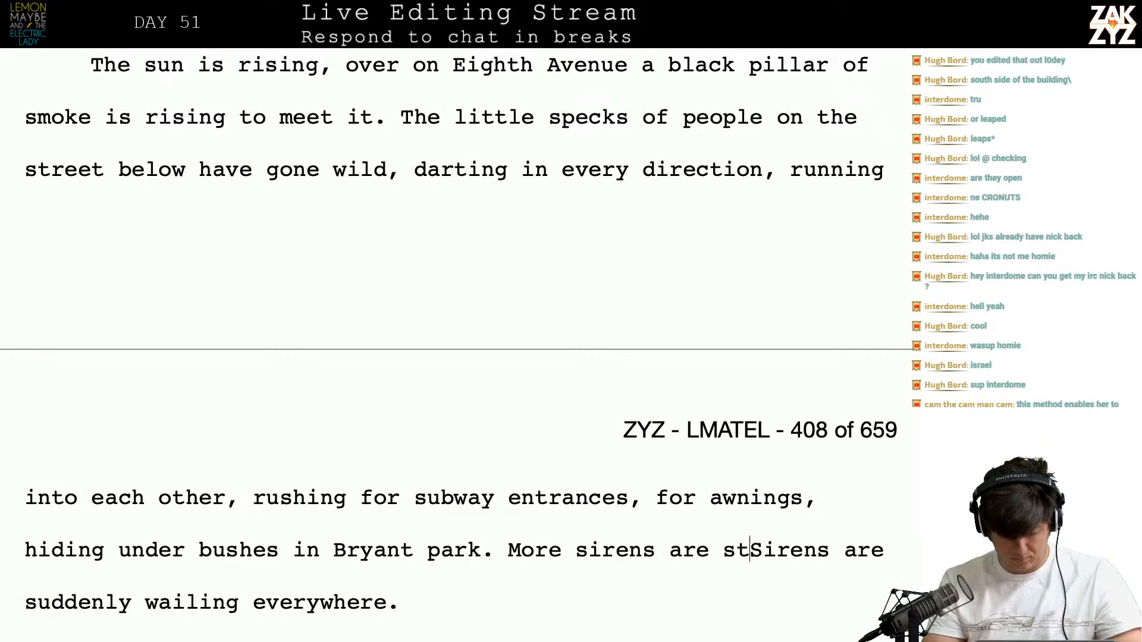
{"action": "type", "text": " starting up, coming from e"}
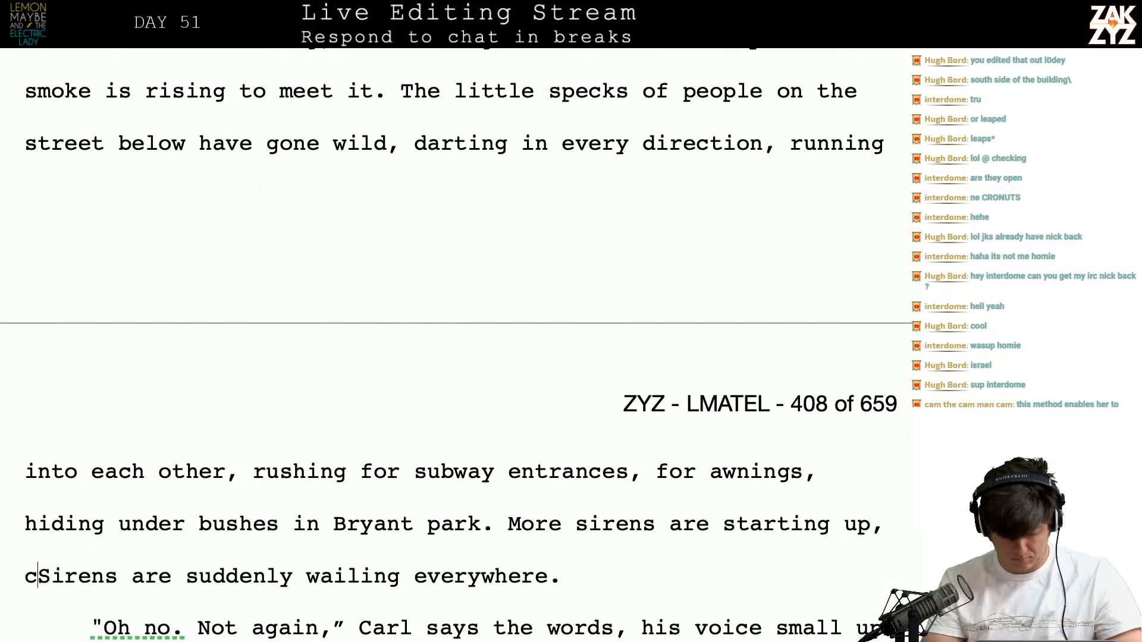
{"action": "type", "text": "very direction."}
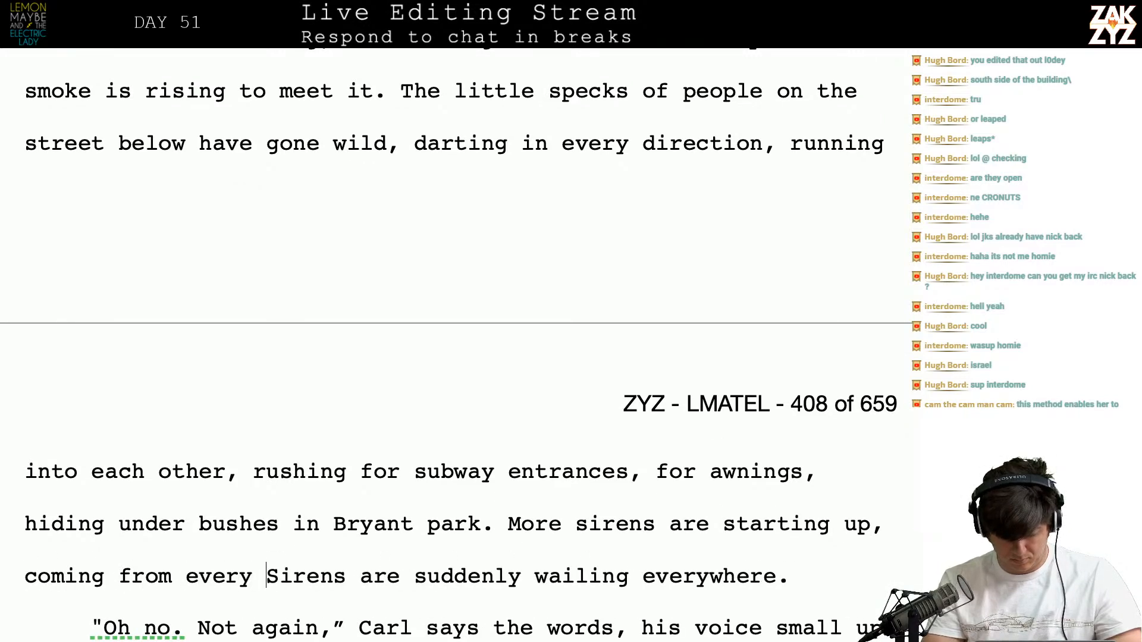
{"action": "key", "text": "ctrl+shift+Down"}
{"action": "key", "text": "Delete"}
Break the paragraph before "says the words" and finish the dialogue tag as "Carl groans."
{"action": "key", "text": "Right"}
{"action": "key", "text": "Down"}
{"action": "key", "text": "Down"}
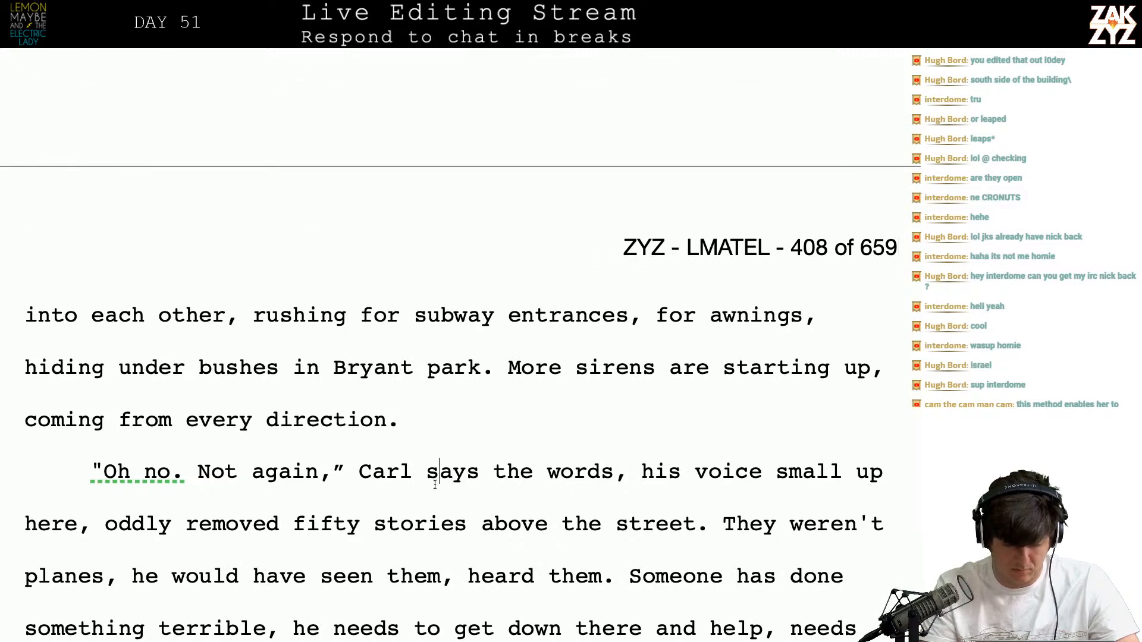
{"action": "key", "text": "Return"}
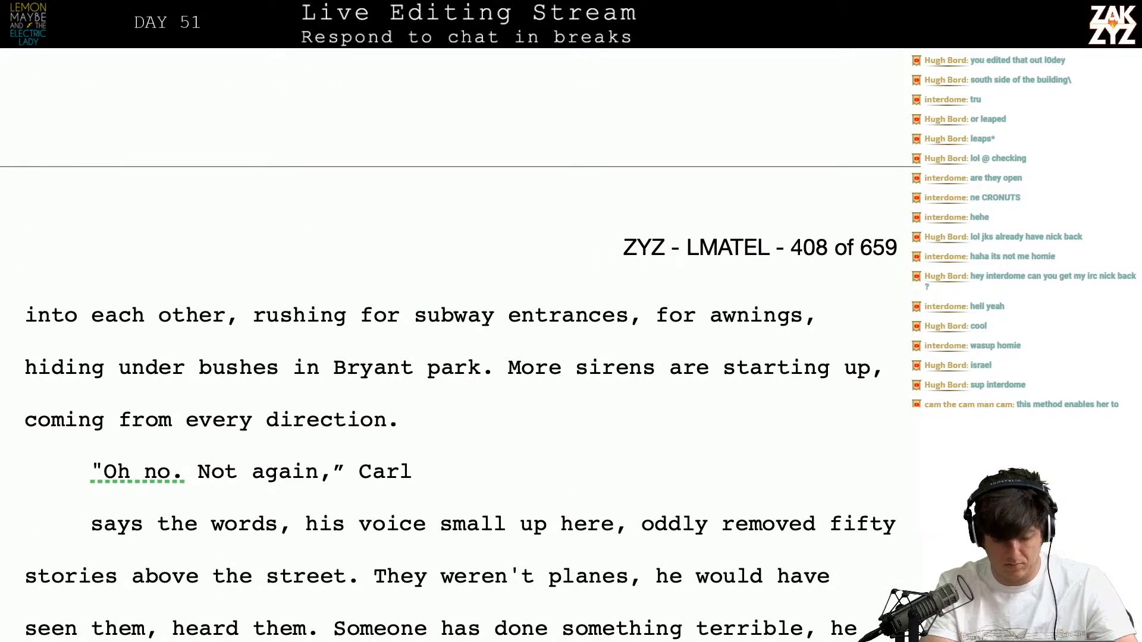
{"action": "key", "text": "BackSpace"}
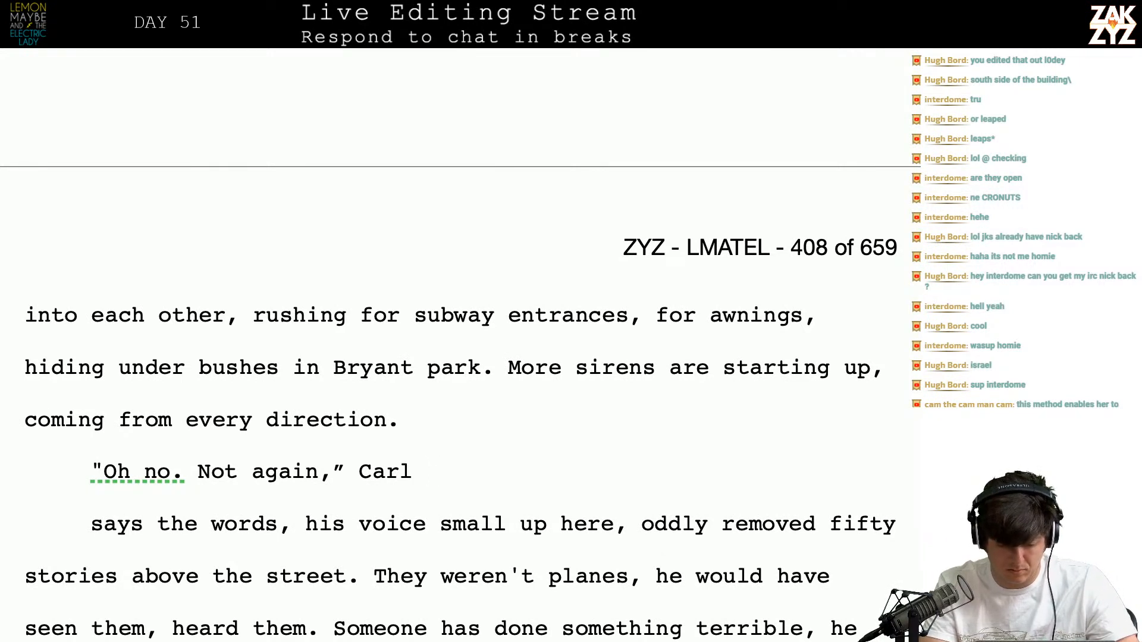
{"action": "type", "text": "m"}
{"action": "key", "text": "BackSpace"}
{"action": "type", "text": "groans."}
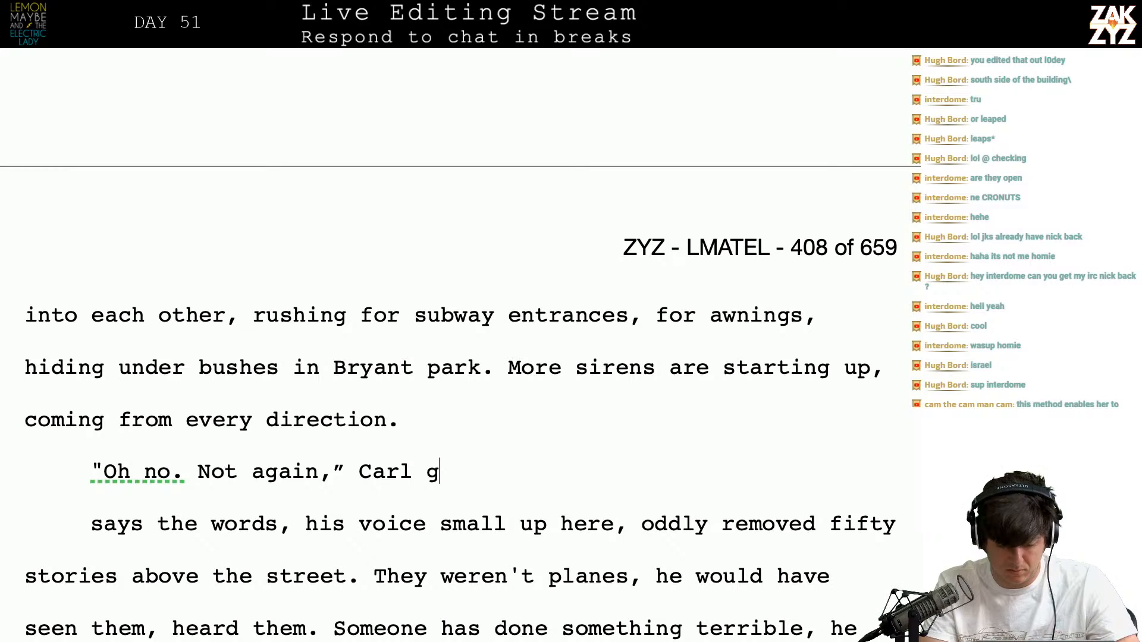
Delete the old text from "says the words" through "above the street." and rejoin "They weren't planes" to the line ending "Carl groans."
{"action": "key", "text": "shift+Down"}
{"action": "key", "text": "shift+Right"}
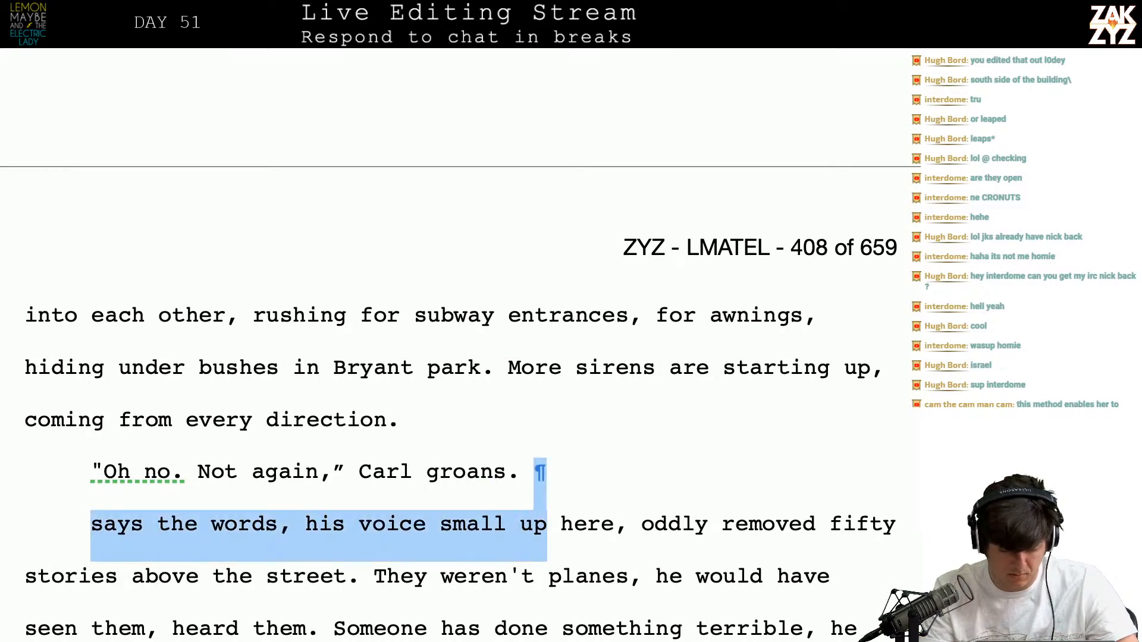
{"action": "key", "text": "shift+Down"}
{"action": "key", "text": "shift+Left"}
{"action": "key", "text": "shift+Left"}
{"action": "key", "text": "shift+Left"}
{"action": "key", "text": "shift+Left"}
{"action": "key", "text": "shift+Left"}
{"action": "key", "text": "shift+Left"}
{"action": "key", "text": "shift+Left"}
{"action": "key", "text": "shift+Left"}
{"action": "key", "text": "shift+Left"}
{"action": "key", "text": "shift+Left"}
{"action": "key", "text": "shift+Left"}
{"action": "key", "text": "shift+Left"}
{"action": "key", "text": "shift+Left"}
{"action": "key", "text": "shift+Left"}
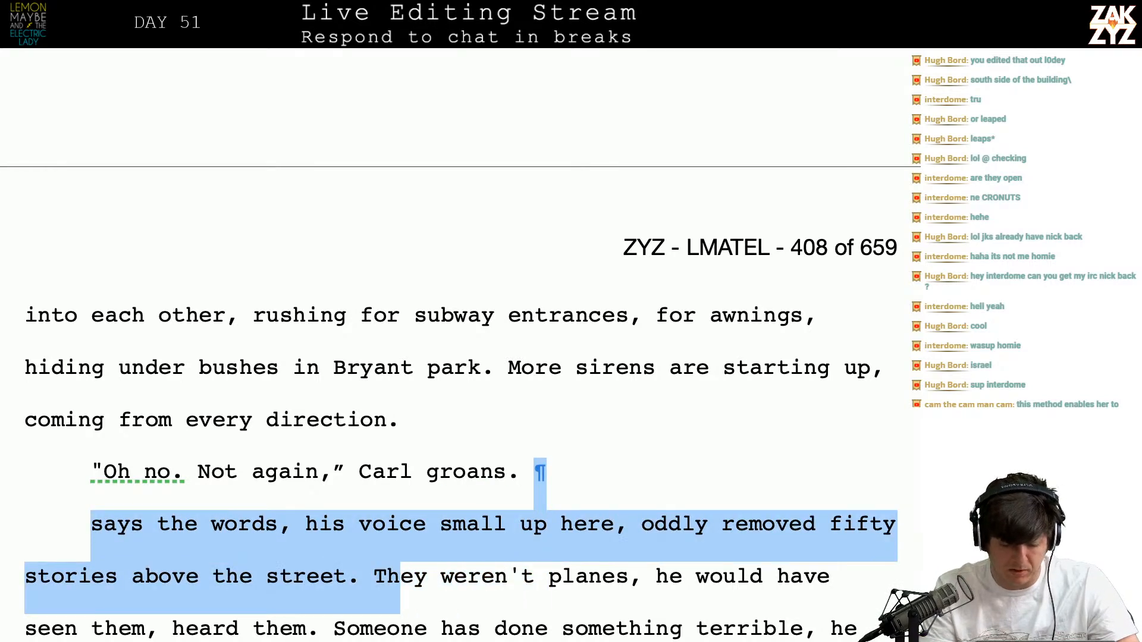
{"action": "key", "text": "BackSpace"}
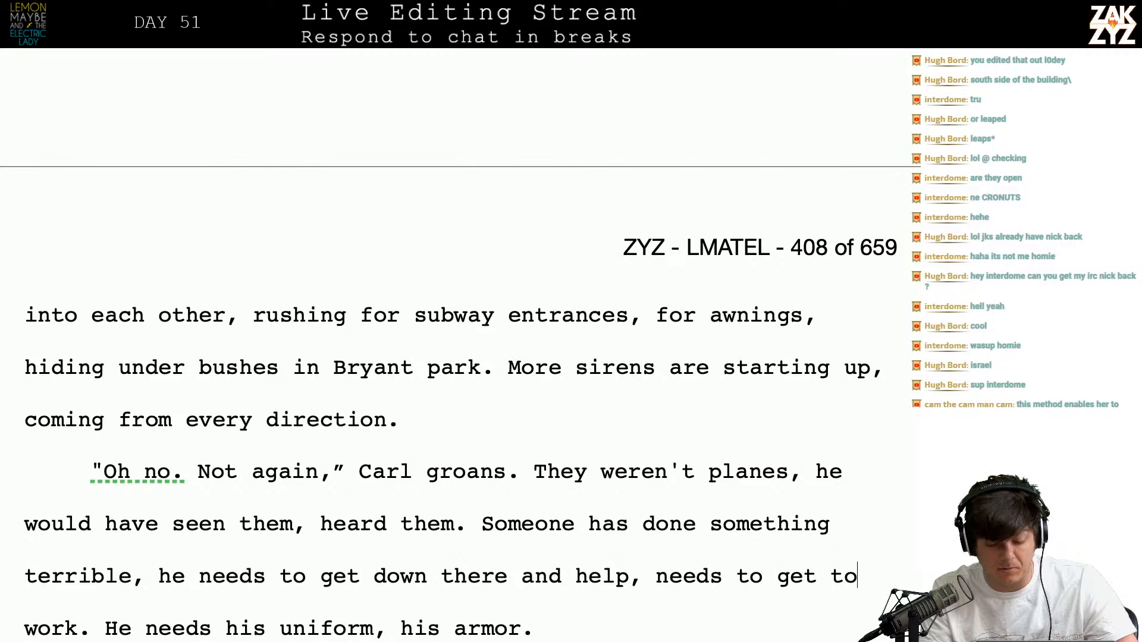
Break the paragraph before "Someone has done something terrible" and add "It's something else. He can feel" after "heard them."
{"action": "left_click", "coordinate": [78, 628]}
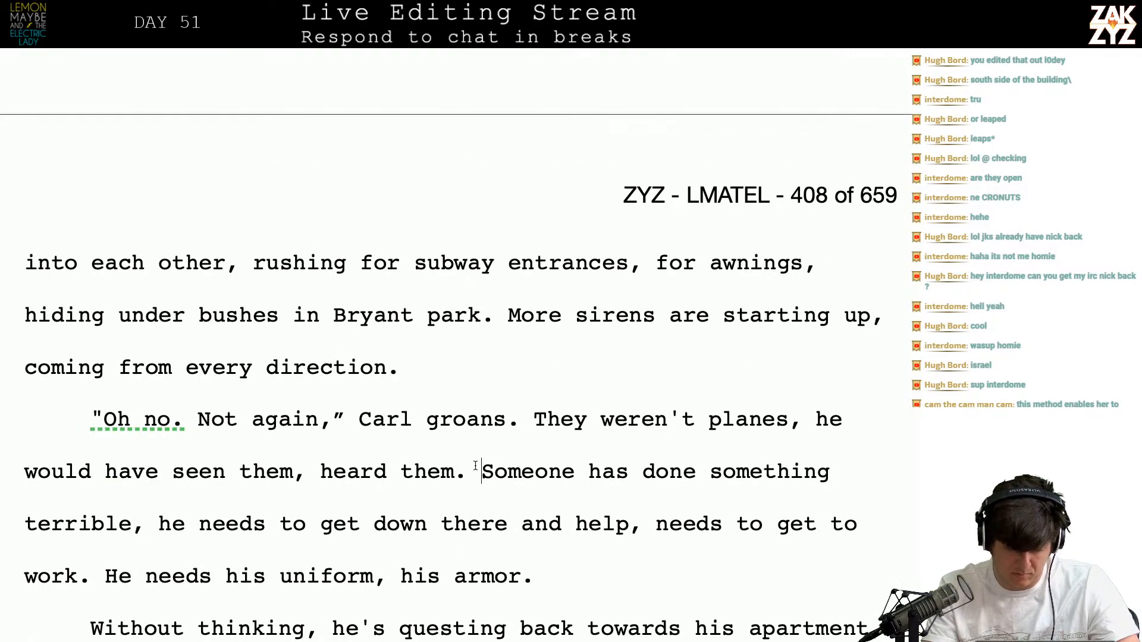
{"action": "key", "text": "Return"}
{"action": "key", "text": "Left"}
{"action": "key", "text": "BackSpace"}
{"action": "type", "text": "It's something ese"}
{"action": "key", "text": "BackSpace"}
{"action": "type", "text": "le."}
{"action": "key", "text": "BackSpace"}
{"action": "key", "text": "BackSpace"}
{"action": "key", "text": "BackSpace"}
{"action": "key", "text": "BackSpace"}
{"action": "type", "text": "lse. He can feel "}
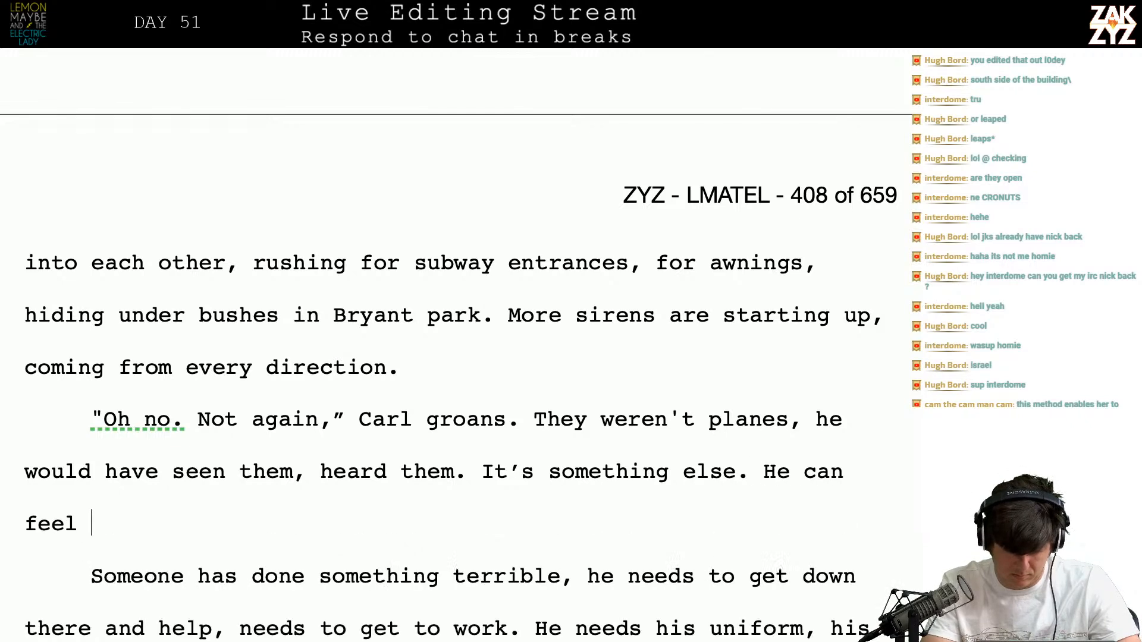
Delete the unfinished sentence starting "He can feel" after "It's something else."
{"action": "type", "text": "his s"}
{"action": "key", "text": "BackSpace"}
{"action": "key", "text": "BackSpace"}
{"action": "key", "text": "BackSpace"}
{"action": "key", "text": "BackSpace"}
{"action": "key", "text": "BackSpace"}
{"action": "key", "text": "BackSpace"}
{"action": "key", "text": "BackSpace"}
{"action": "key", "text": "BackSpace"}
{"action": "key", "text": "BackSpace"}
{"action": "key", "text": "BackSpace"}
{"action": "key", "text": "BackSpace"}
{"action": "key", "text": "BackSpace"}
{"action": "key", "text": "BackSpace"}
{"action": "key", "text": "BackSpace"}
{"action": "key", "text": "BackSpace"}
{"action": "key", "text": "BackSpace"}
{"action": "key", "text": "BackSpace"}
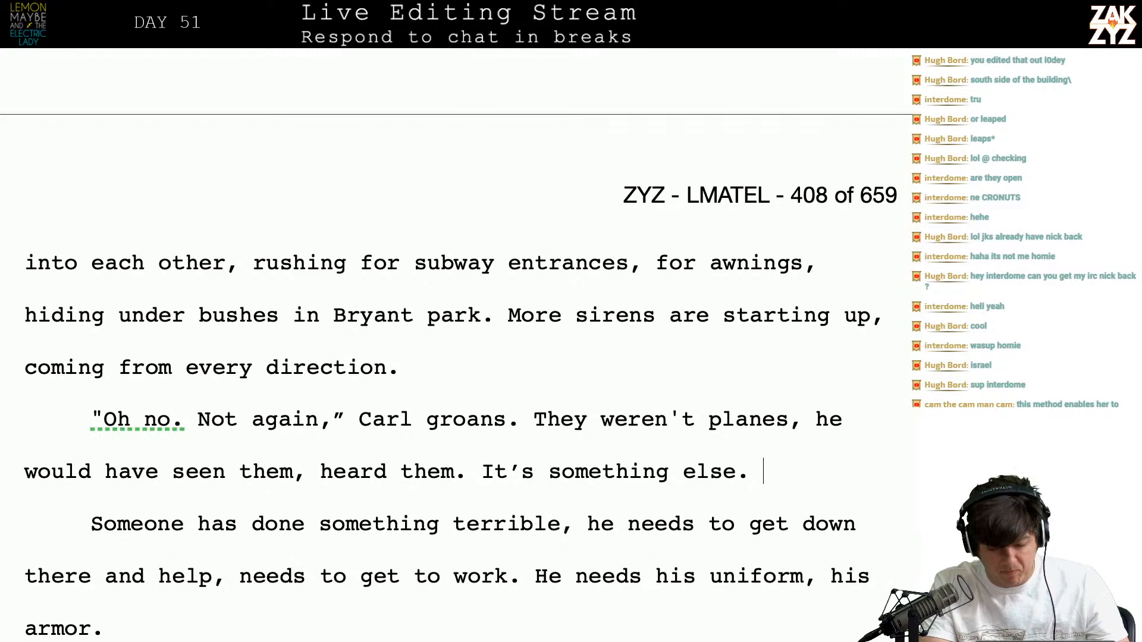
Change the full stop after "It's something else" to a comma and continue with "he has a terrible, shrinking"
{"action": "key", "text": "BackSpace"}
{"action": "type", "text": ", "}
{"action": "type", "text": "he has a terribl"}
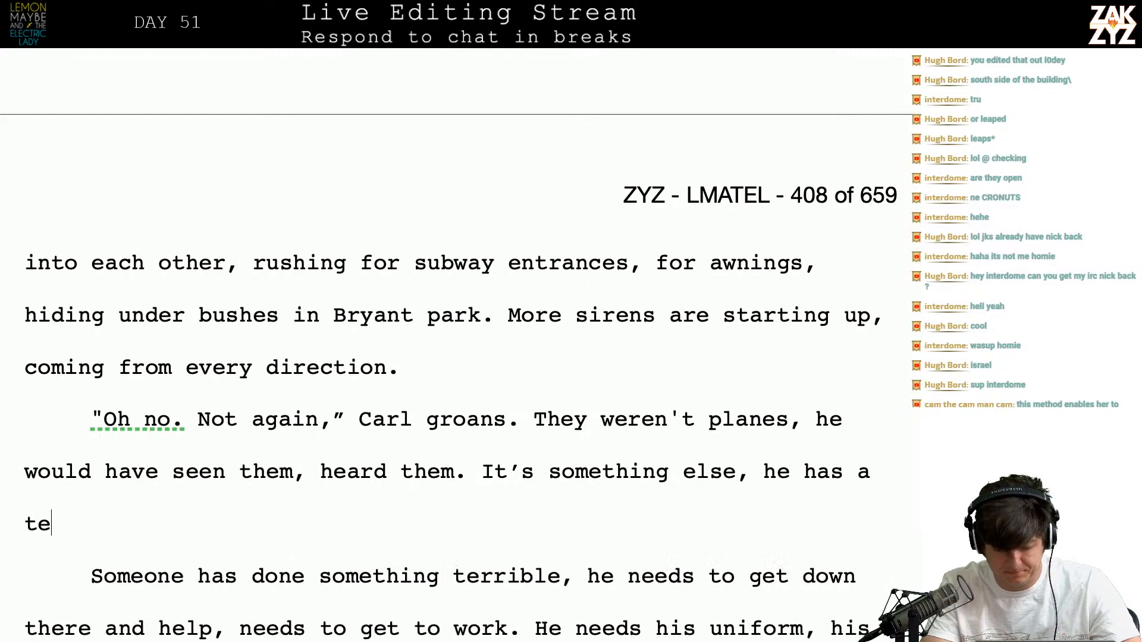
{"action": "type", "text": "e, shrin"}
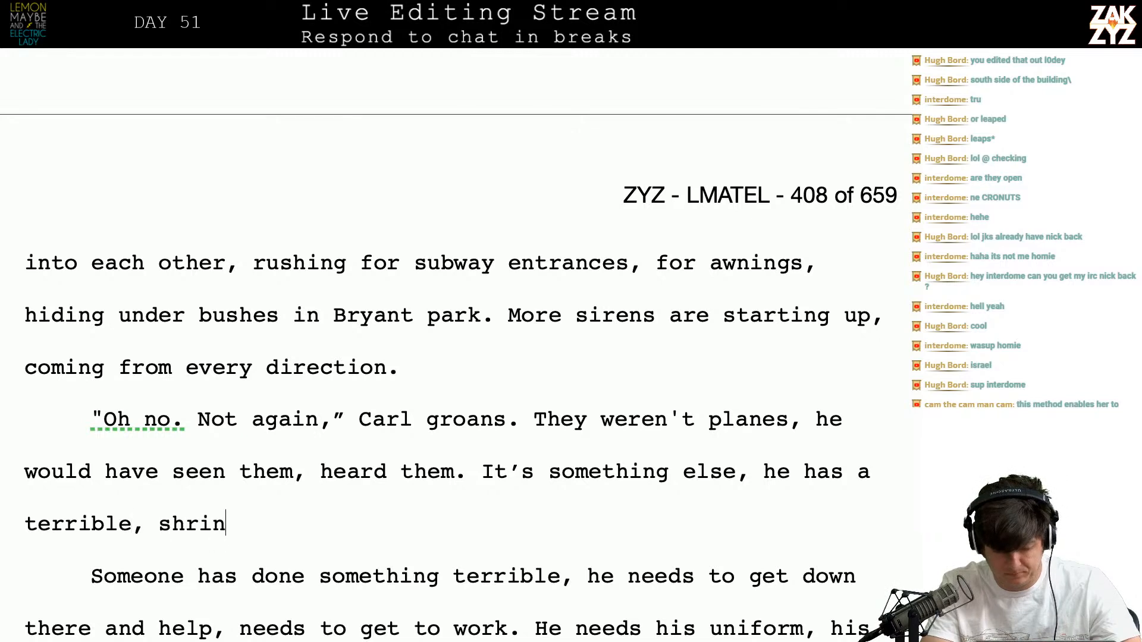
{"action": "type", "text": "king"}
Delete the unfinished sentence starting "It's something else" after "heard them." and open blank paragraphs before "Someone has done something terrible, he needs"
{"action": "key", "text": "BackSpace"}
{"action": "key", "text": "BackSpace"}
{"action": "key", "text": "BackSpace"}
{"action": "key", "text": "BackSpace"}
{"action": "key", "text": "BackSpace"}
{"action": "key", "text": "BackSpace"}
{"action": "key", "text": "BackSpace"}
{"action": "key", "text": "BackSpace"}
{"action": "key", "text": "BackSpace"}
{"action": "key", "text": "BackSpace"}
{"action": "key", "text": "BackSpace"}
{"action": "key", "text": "BackSpace"}
{"action": "key", "text": "BackSpace"}
{"action": "key", "text": "BackSpace"}
{"action": "key", "text": "BackSpace"}
{"action": "key", "text": "BackSpace"}
{"action": "key", "text": "BackSpace"}
{"action": "key", "text": "BackSpace"}
{"action": "key", "text": "BackSpace"}
{"action": "key", "text": "BackSpace"}
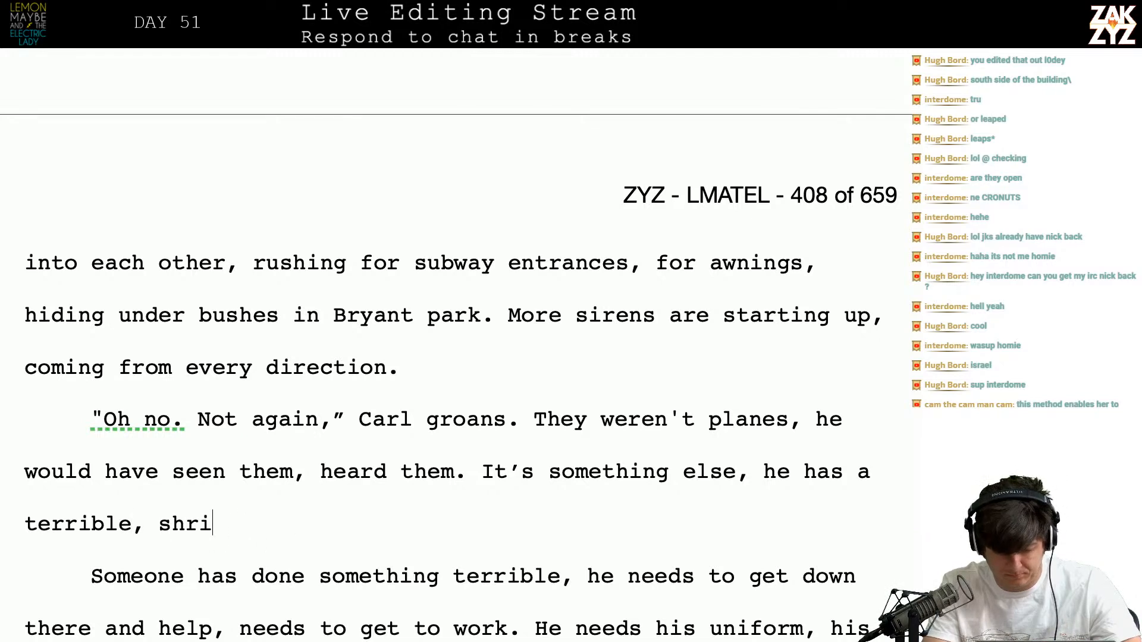
{"action": "key", "text": "BackSpace"}
{"action": "key", "text": "BackSpace"}
{"action": "key", "text": "BackSpace"}
{"action": "key", "text": "BackSpace"}
{"action": "key", "text": "BackSpace"}
{"action": "key", "text": "BackSpace"}
{"action": "key", "text": "BackSpace"}
{"action": "key", "text": "BackSpace"}
{"action": "key", "text": "BackSpace"}
{"action": "key", "text": "BackSpace"}
{"action": "key", "text": "BackSpace"}
{"action": "key", "text": "BackSpace"}
{"action": "key", "text": "BackSpace"}
{"action": "key", "text": "BackSpace"}
{"action": "key", "text": "BackSpace"}
{"action": "key", "text": "BackSpace"}
{"action": "key", "text": "BackSpace"}
{"action": "key", "text": "BackSpace"}
{"action": "key", "text": "BackSpace"}
{"action": "key", "text": "BackSpace"}
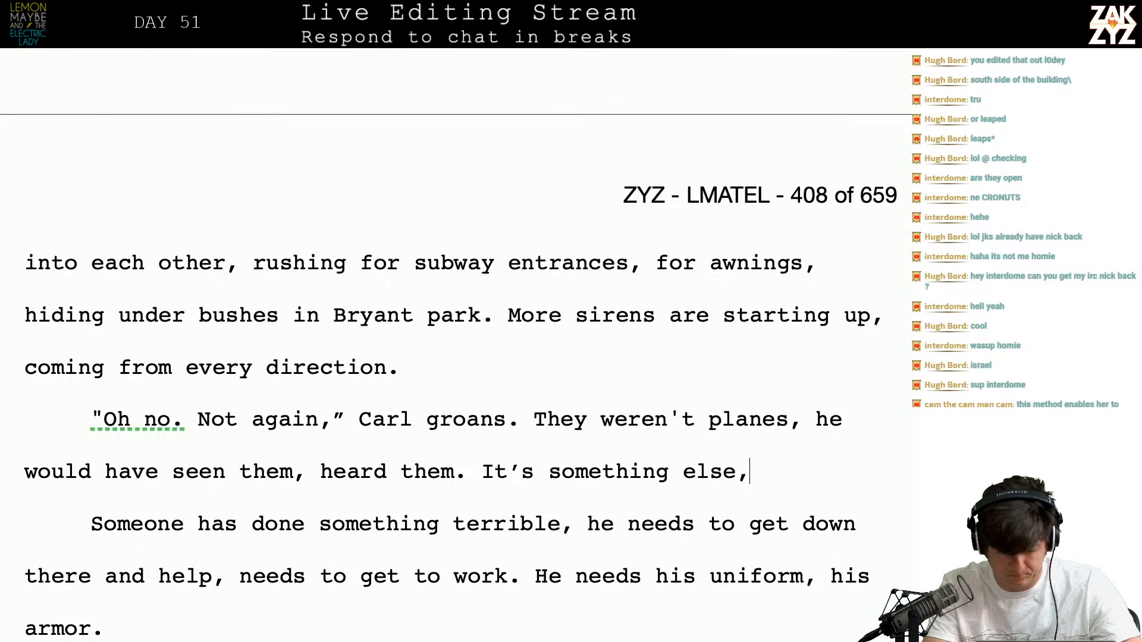
{"action": "key", "text": "BackSpace"}
{"action": "key", "text": "BackSpace"}
{"action": "key", "text": "BackSpace"}
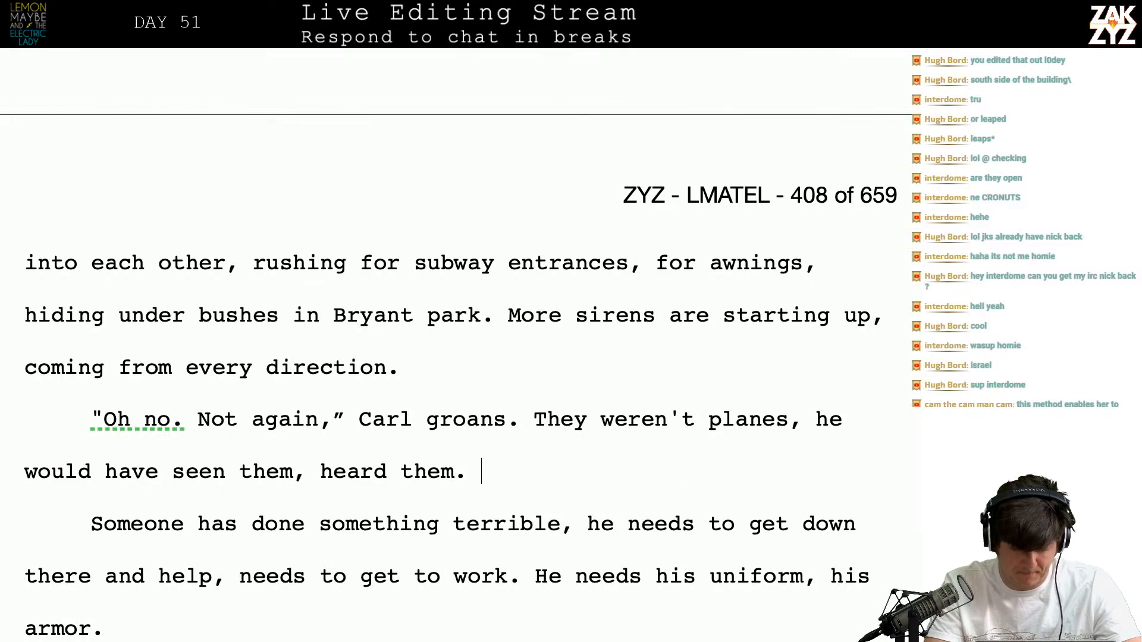
{"action": "key", "text": "Return"}
{"action": "key", "text": "Return"}
{"action": "key", "text": "Up"}
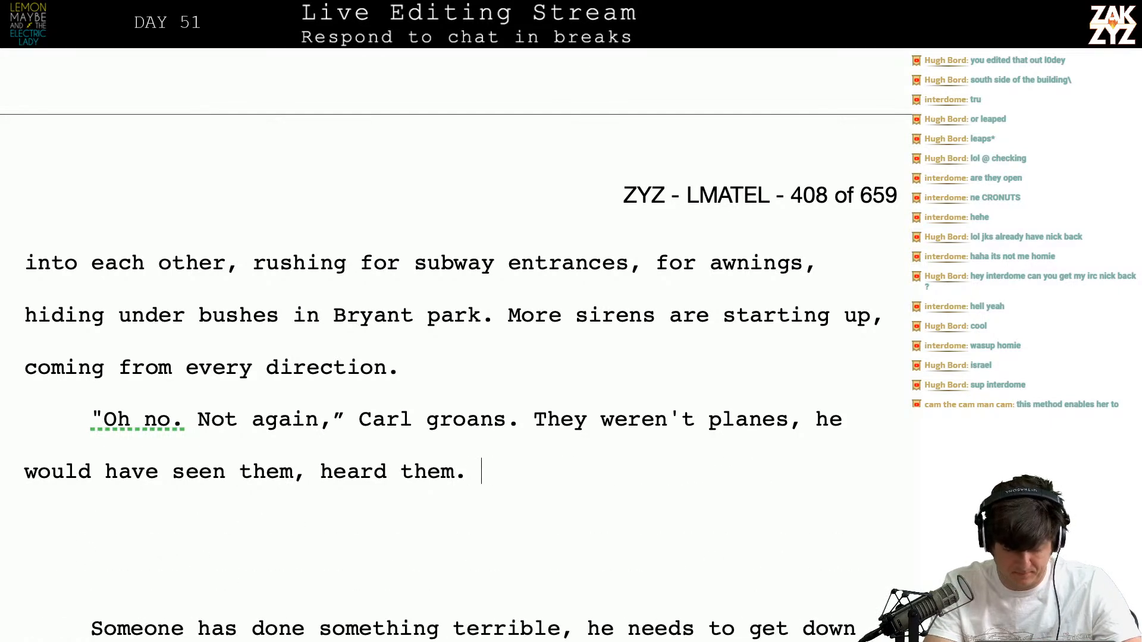
{"action": "type", "text": "He has a shrinking"}
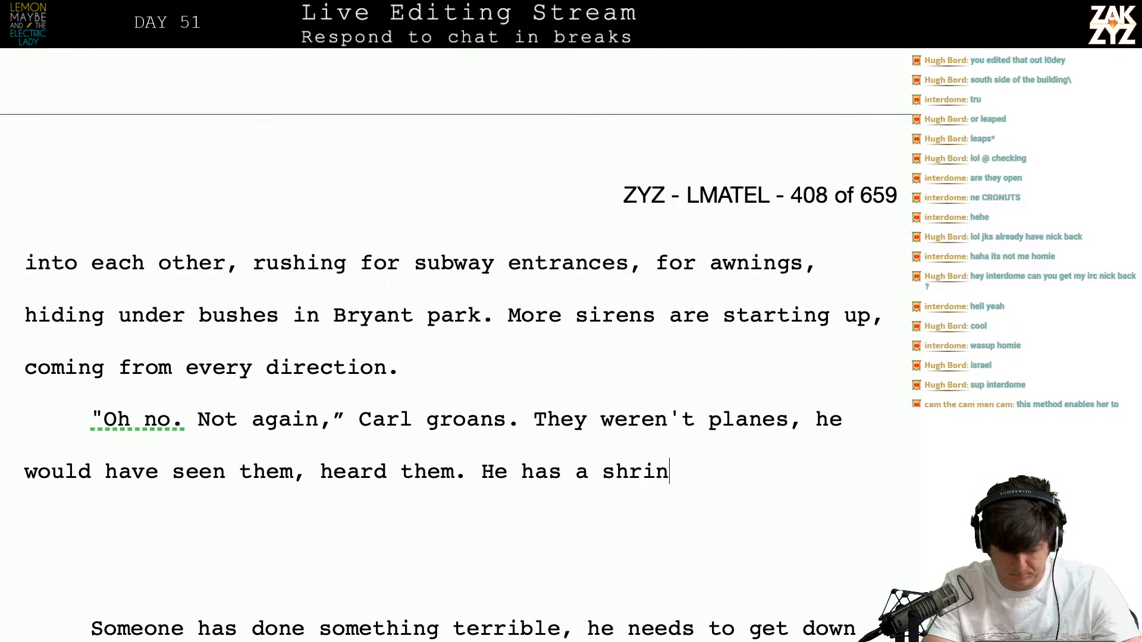
{"action": "key", "text": "BackSpace"}
{"action": "key", "text": "BackSpace"}
{"action": "key", "text": "BackSpace"}
{"action": "key", "text": "BackSpace"}
{"action": "key", "text": "BackSpace"}
{"action": "key", "text": "BackSpace"}
{"action": "key", "text": "BackSpace"}
{"action": "key", "text": "BackSpace"}
{"action": "key", "text": "BackSpace"}
{"action": "key", "text": "BackSpace"}
{"action": "key", "text": "BackSpace"}
{"action": "key", "text": "BackSpace"}
{"action": "key", "text": "BackSpace"}
{"action": "key", "text": "BackSpace"}
{"action": "key", "text": "BackSpace"}
{"action": "key", "text": "BackSpace"}
{"action": "key", "text": "BackSpace"}
{"action": "key", "text": "BackSpace"}
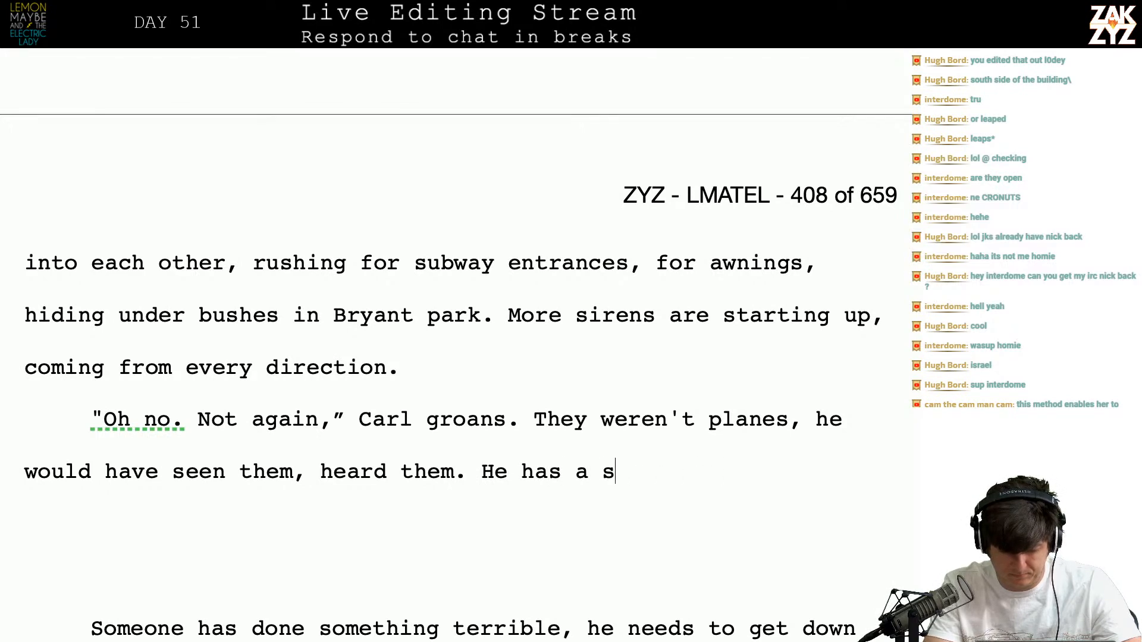
Add the sentence "Someone has done something terrible." after "heard them."
{"action": "type", "text": "Somet"}
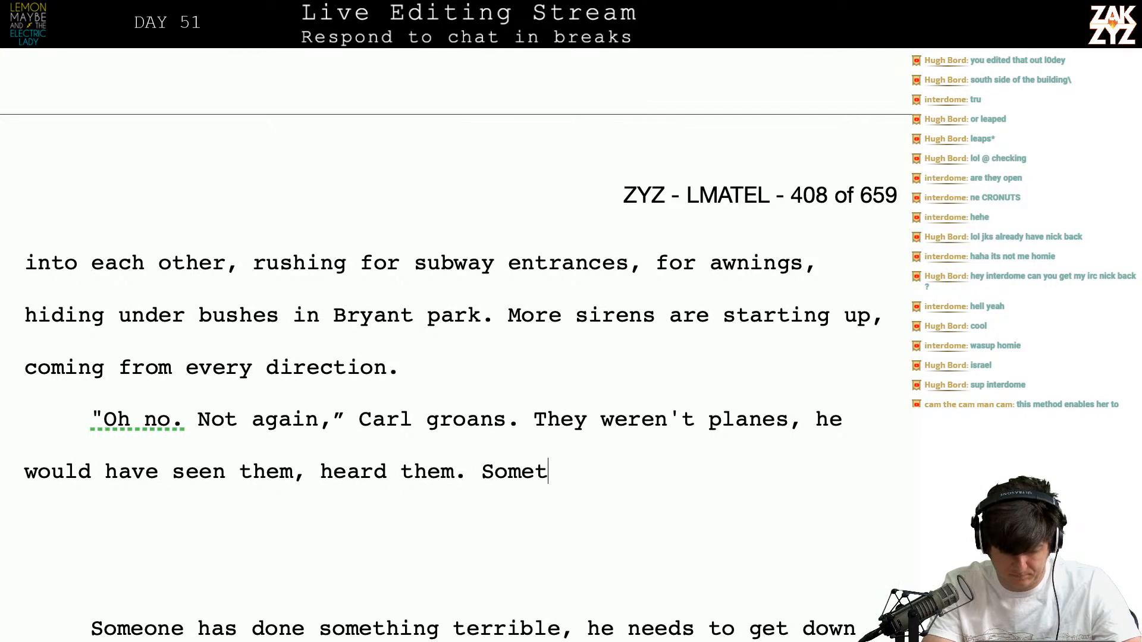
{"action": "key", "text": "BackSpace"}
{"action": "type", "text": "one has "}
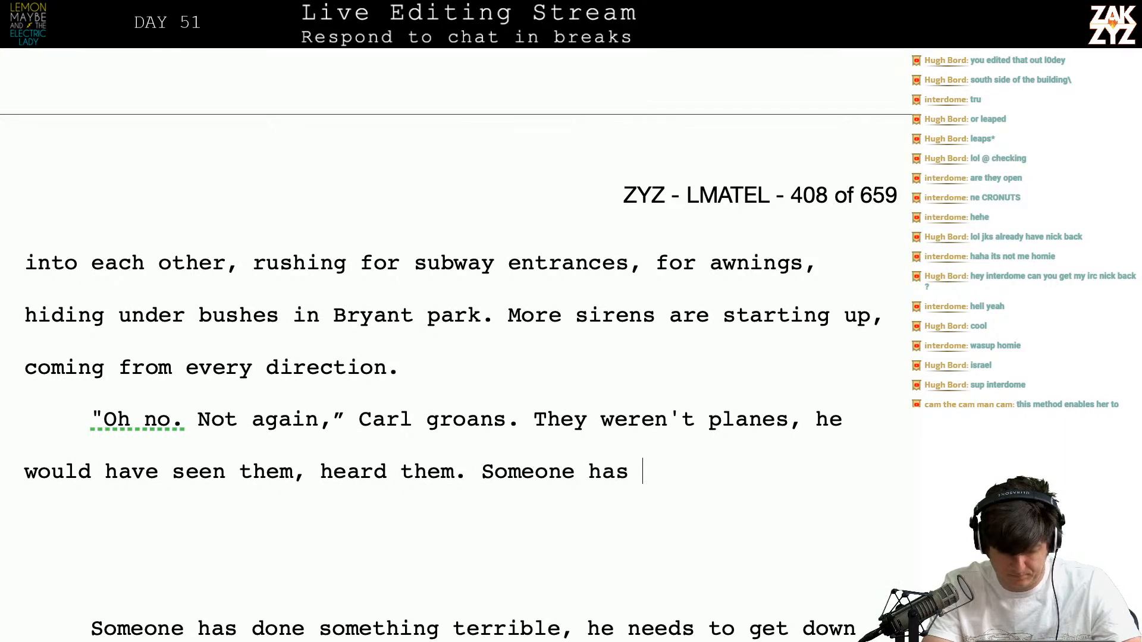
{"action": "type", "text": "done something terrible."}
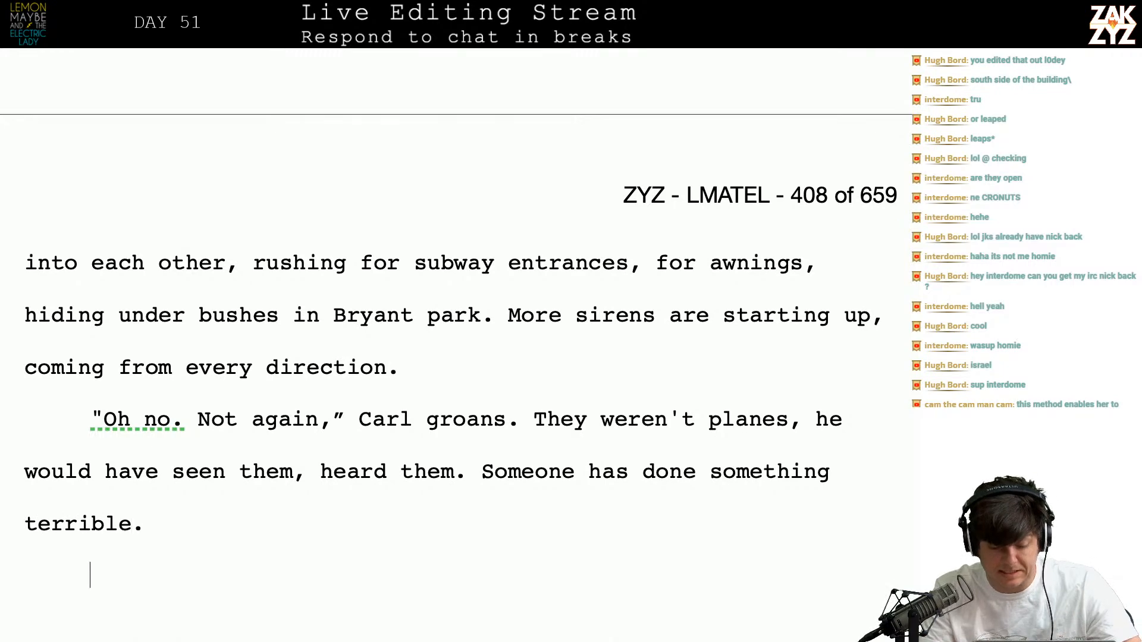
{"action": "key", "text": "Down"}
{"action": "key", "text": "Down"}
{"action": "key", "text": "Down"}
{"action": "key", "text": "Down"}
{"action": "key", "text": "End"}
{"action": "key", "text": "Down"}
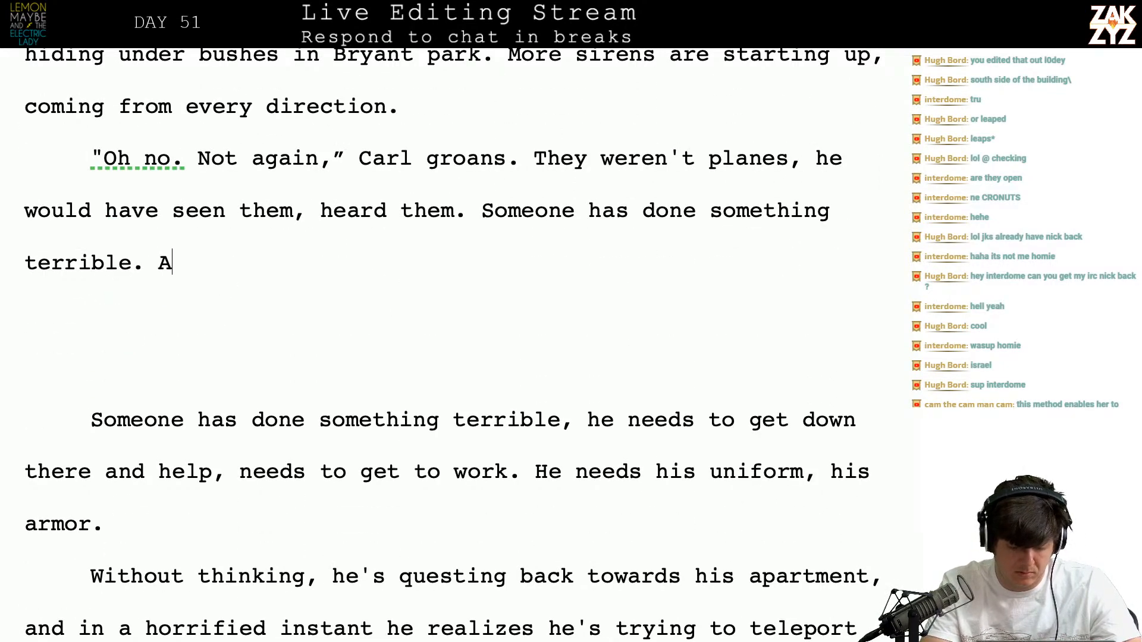
{"action": "type", "text": ". At once he’s"}
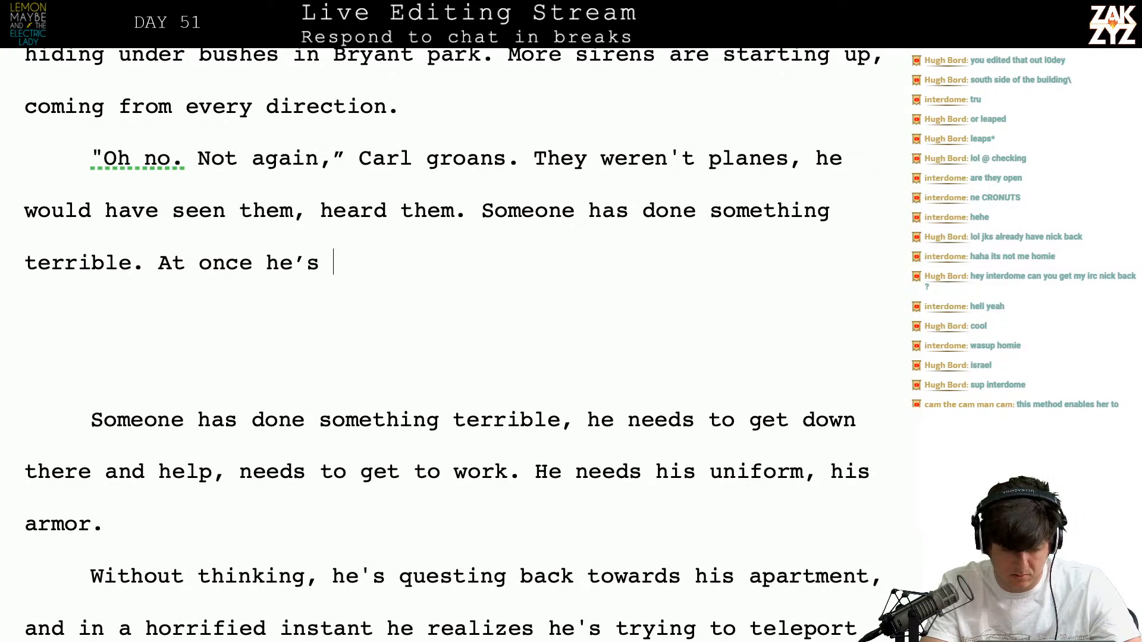
{"action": "key", "text": "BackSpace"}
{"action": "key", "text": "BackSpace"}
{"action": "key", "text": "BackSpace"}
{"action": "key", "text": "BackSpace"}
{"action": "key", "text": "BackSpace"}
{"action": "type", "text": "he r"}
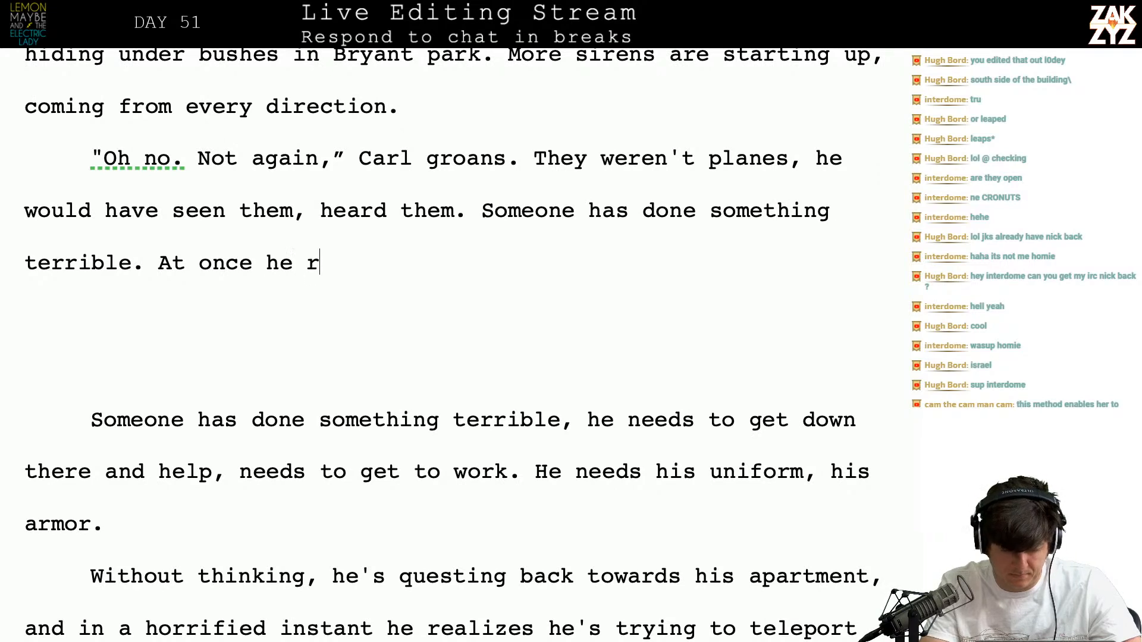
{"action": "type", "text": "ealiz"}
{"action": "key", "text": "BackSpace"}
{"action": "key", "text": "BackSpace"}
{"action": "key", "text": "BackSpace"}
{"action": "key", "text": "BackSpace"}
{"action": "key", "text": "BackSpace"}
{"action": "key", "text": "BackSpace"}
{"action": "key", "text": "BackSpace"}
{"action": "key", "text": "BackSpace"}
{"action": "key", "text": "BackSpace"}
{"action": "key", "text": "BackSpace"}
{"action": "key", "text": "BackSpace"}
{"action": "key", "text": "BackSpace"}
{"action": "key", "text": "BackSpace"}
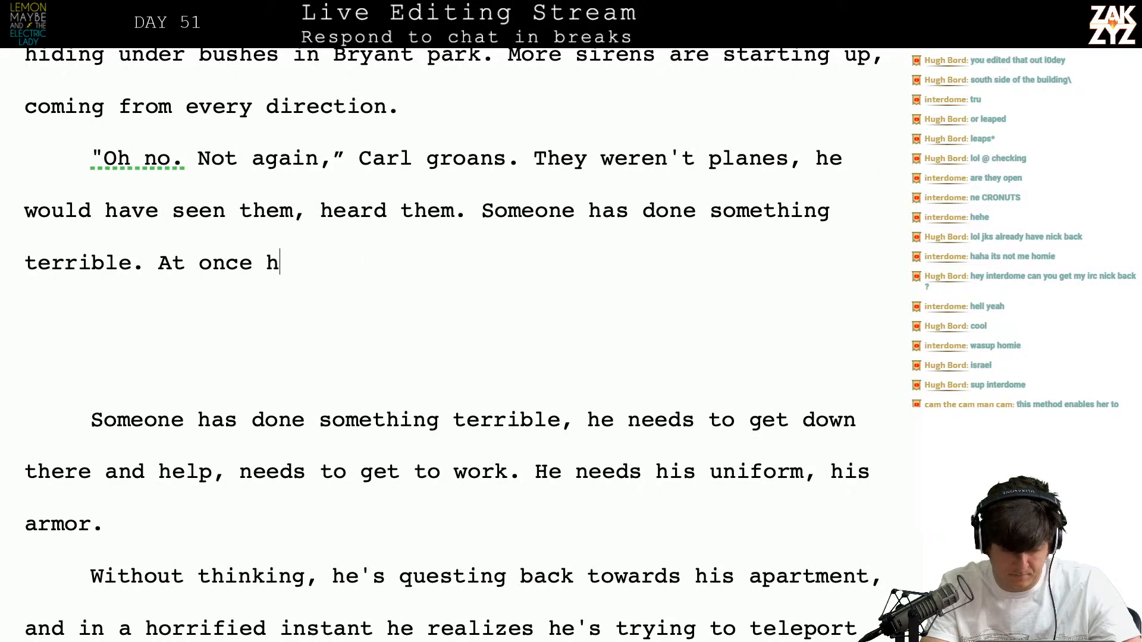
{"action": "key", "text": "BackSpace"}
{"action": "key", "text": "BackSpace"}
{"action": "key", "text": "BackSpace"}
{"action": "key", "text": "BackSpace"}
Continue the new text after "terrible." with "He needs his gun, needs to get in uniform and help."
{"action": "type", "text": "He nee"}
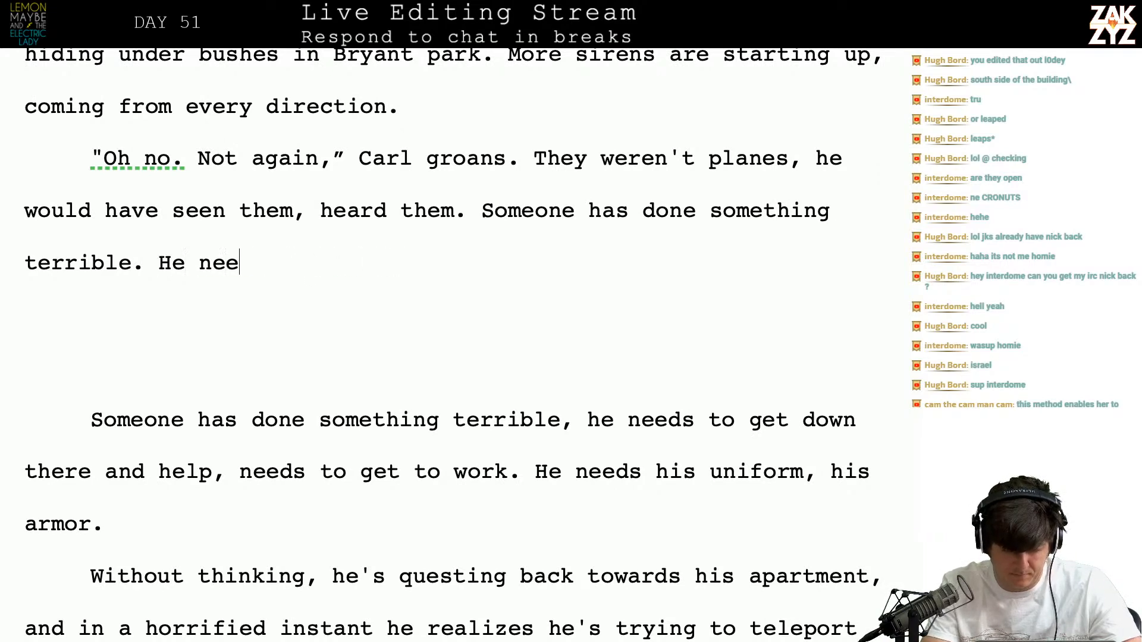
{"action": "type", "text": "ds his gun, ne"}
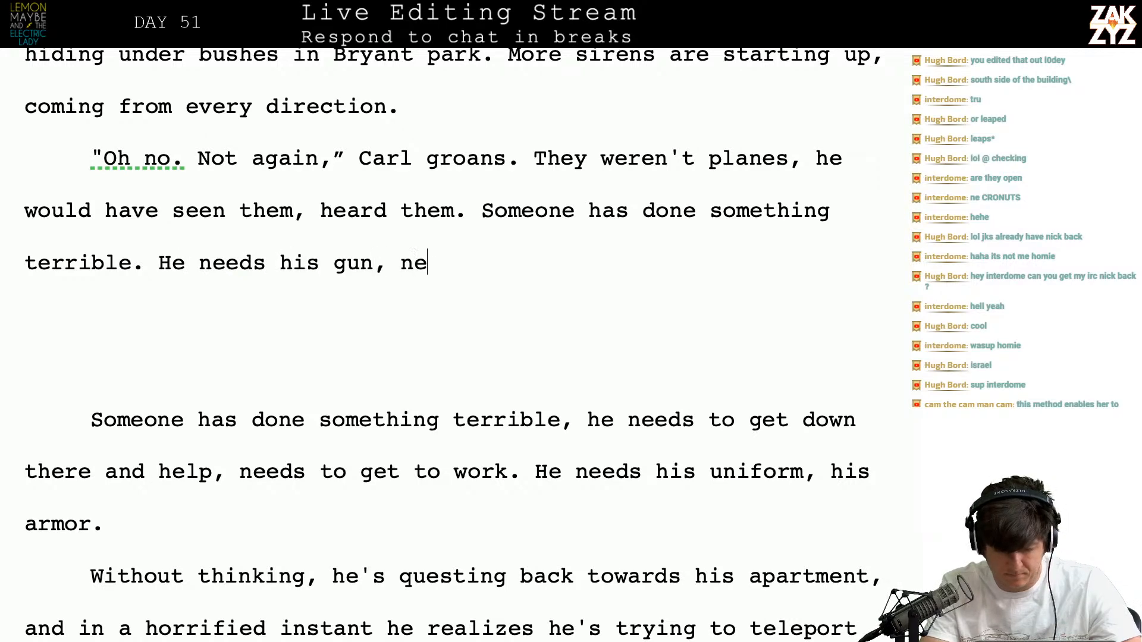
{"action": "type", "text": "eds to get in unif"}
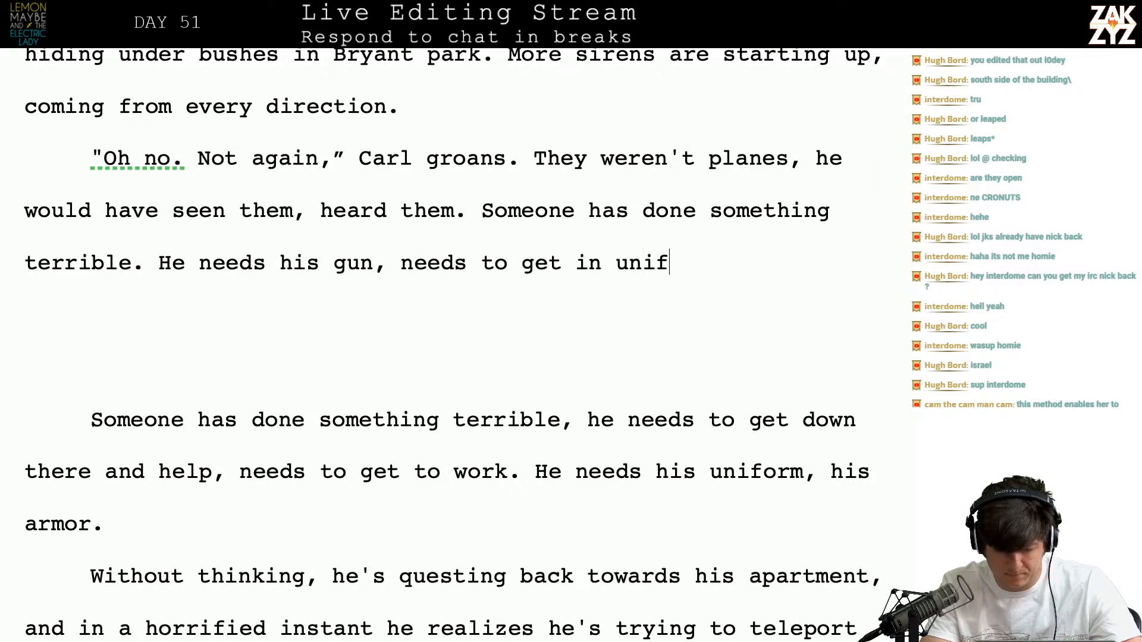
{"action": "type", "text": "orm and help."}
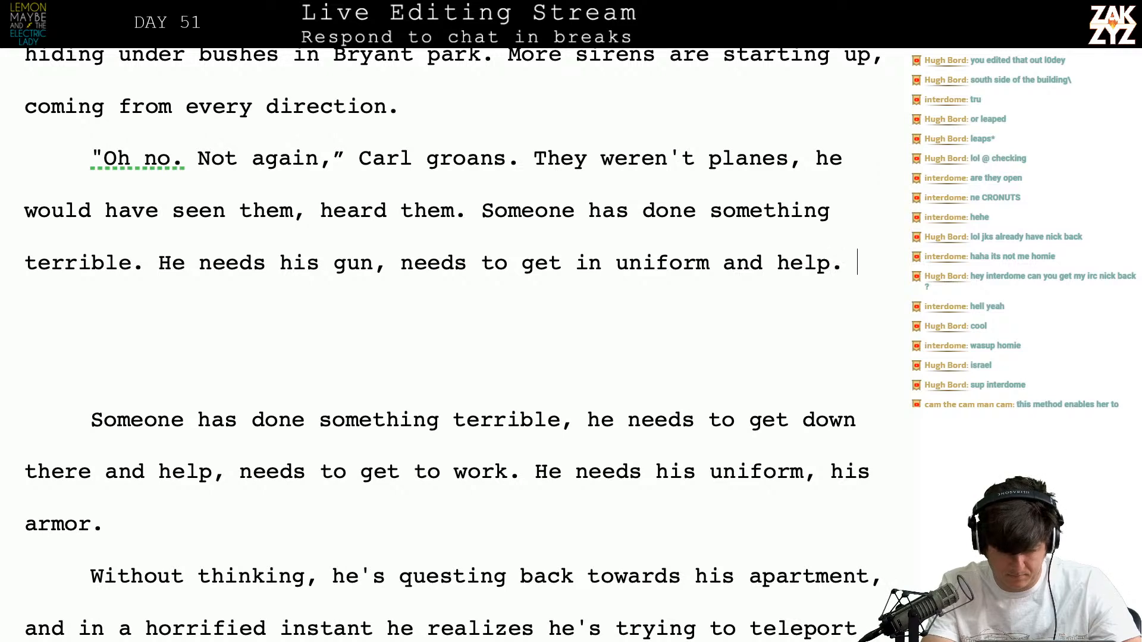
Add the sentence "Without thinking, Carl tries to teleport back to his bathroom." after "in uniform and help."
{"action": "key", "text": "Return"}
{"action": "type", "text": "Without thinking, ca"}
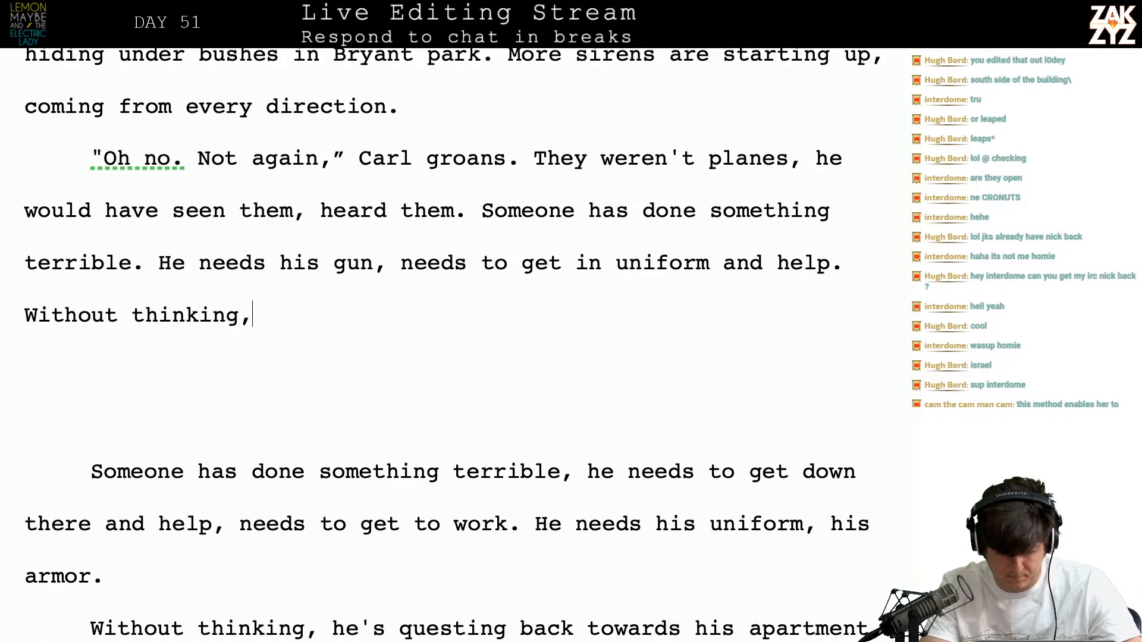
{"action": "key", "text": "BackSpace"}
{"action": "key", "text": "BackSpace"}
{"action": "type", "text": "Carl t"}
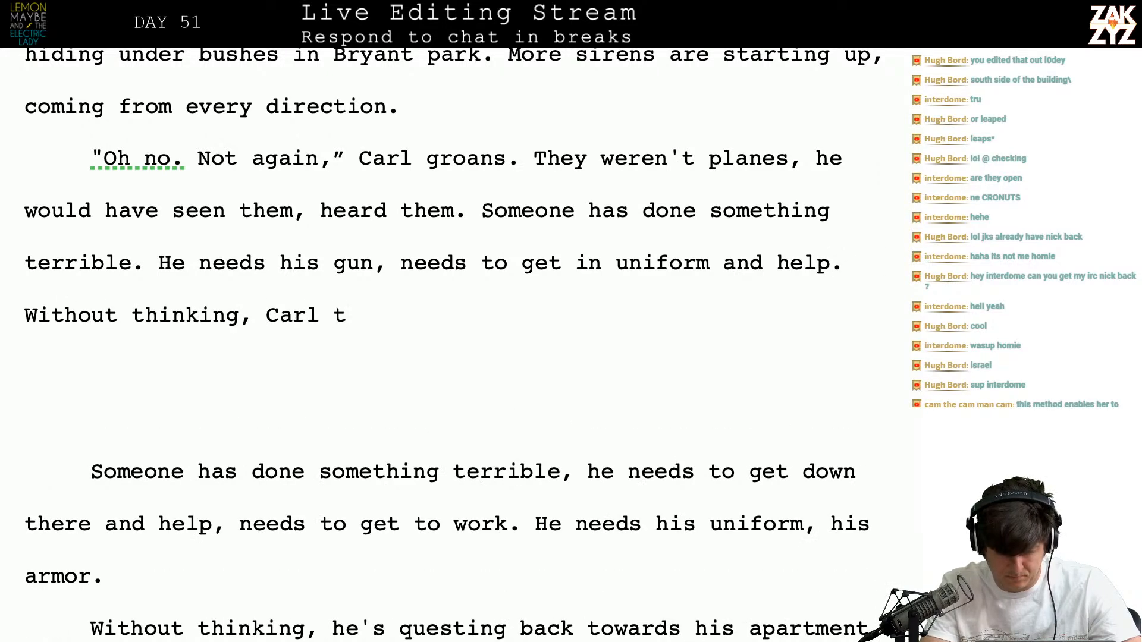
{"action": "type", "text": "ries to teleport "}
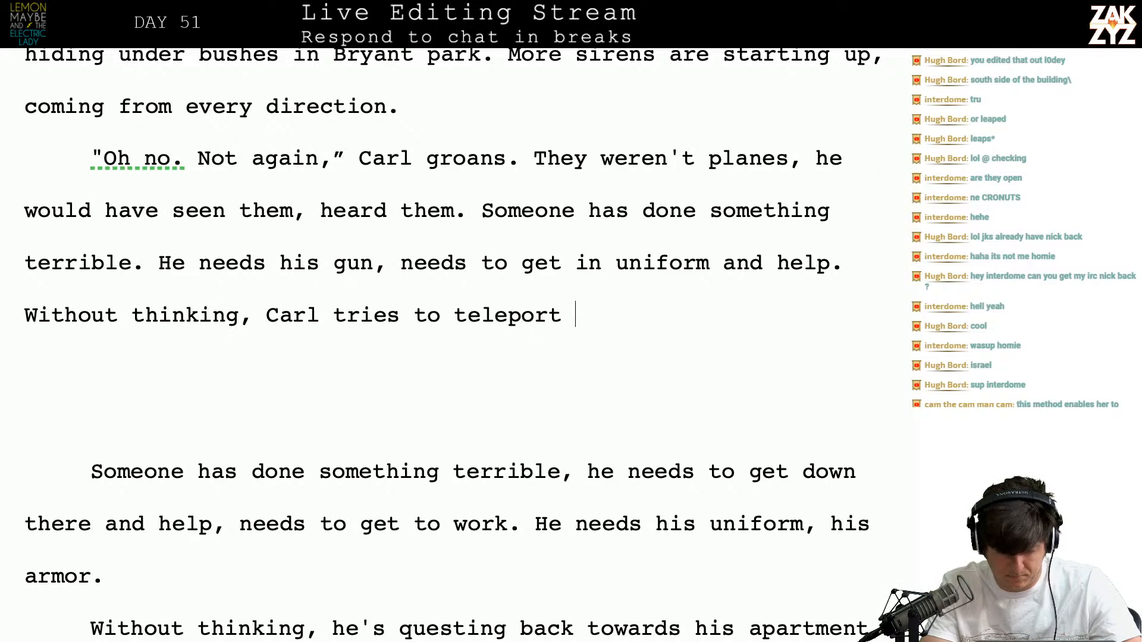
{"action": "type", "text": "back to his appa"}
{"action": "key", "text": "BackSpace"}
{"action": "type", "text": "partment."}
{"action": "key", "text": "BackSpace"}
{"action": "key", "text": "BackSpace"}
{"action": "key", "text": "BackSpace"}
{"action": "key", "text": "BackSpace"}
{"action": "key", "text": "BackSpace"}
{"action": "key", "text": "BackSpace"}
{"action": "key", "text": "BackSpace"}
{"action": "key", "text": "BackSpace"}
{"action": "key", "text": "BackSpace"}
{"action": "key", "text": "BackSpace"}
{"action": "key", "text": "BackSpace"}
{"action": "type", "text": "bathroom"}
Delete the blank paragraphs and old text from "Someone has done something terrible, he needs" through "questing back towards his apartment"
{"action": "key", "text": "shift+Down"}
{"action": "key", "text": "shift+Down"}
{"action": "key", "text": "shift+Down"}
{"action": "key", "text": "shift+Down"}
{"action": "key", "text": "shift+Down"}
{"action": "key", "text": "shift+Down"}
{"action": "key", "text": "shift+Down"}
{"action": "key", "text": "shift+Down"}
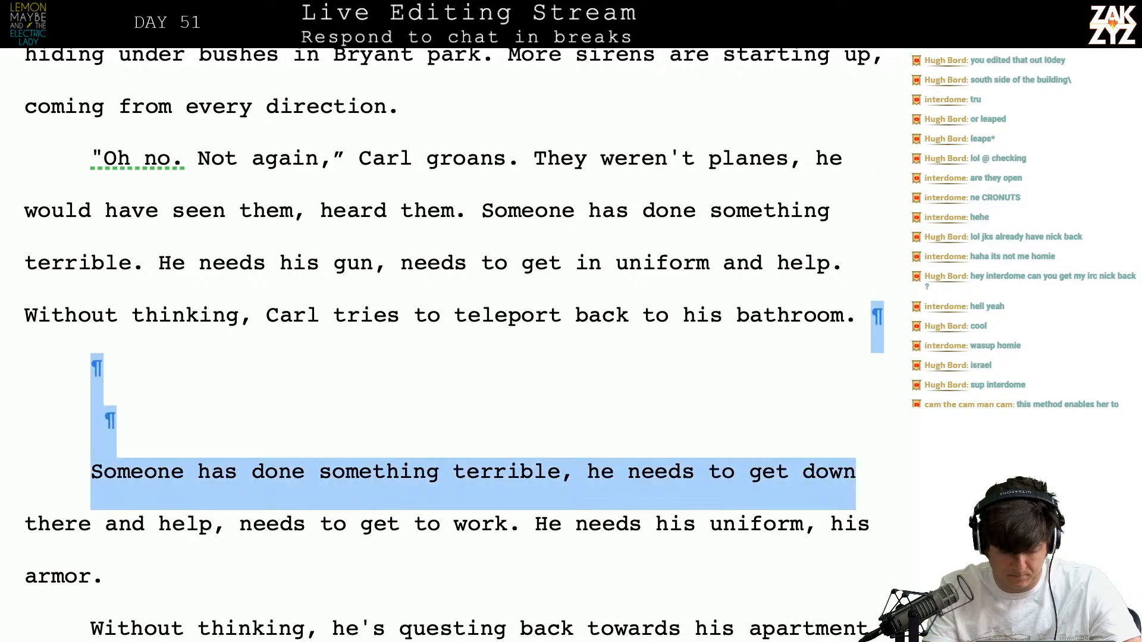
{"action": "key", "text": "shift+Up"}
{"action": "key", "text": "shift+Up"}
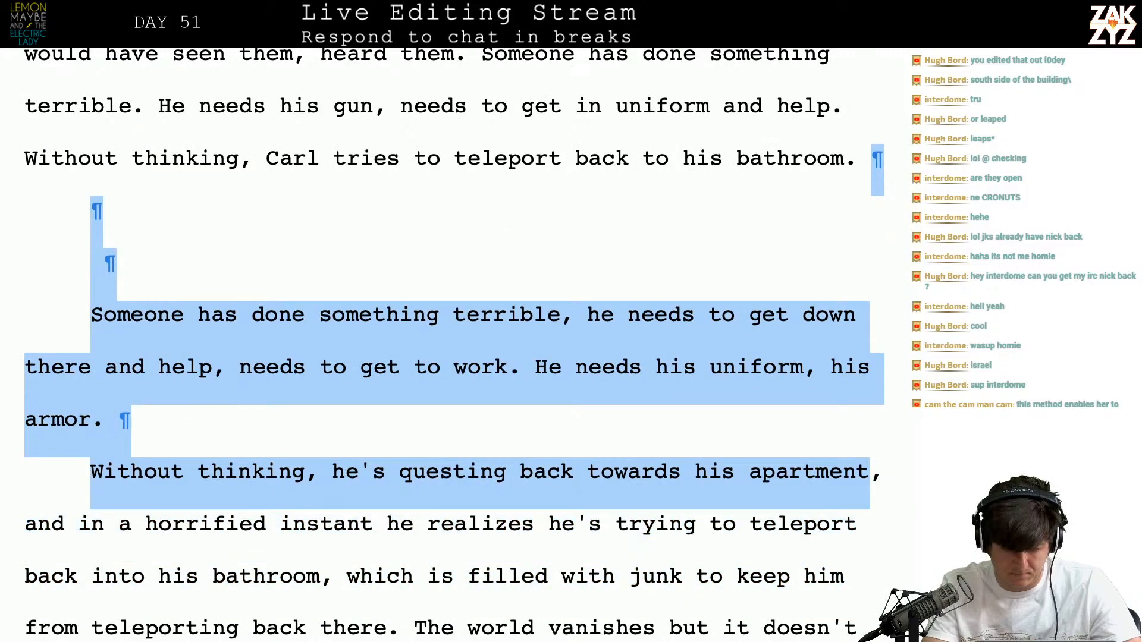
{"action": "key", "text": "Delete"}
Start a new paragraph after "his bathroom." with "Too late he realizes it's still stuffed full of junk."
{"action": "key", "text": "Return"}
{"action": "key", "text": "Return"}
{"action": "type", "text": "Too"}
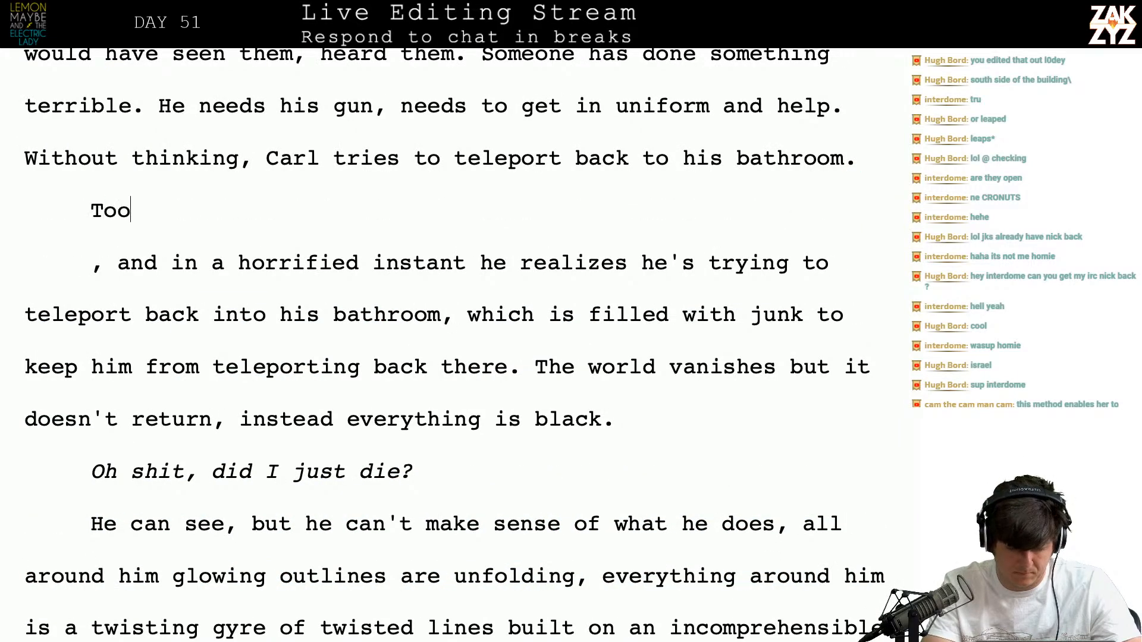
{"action": "type", "text": " late he r"}
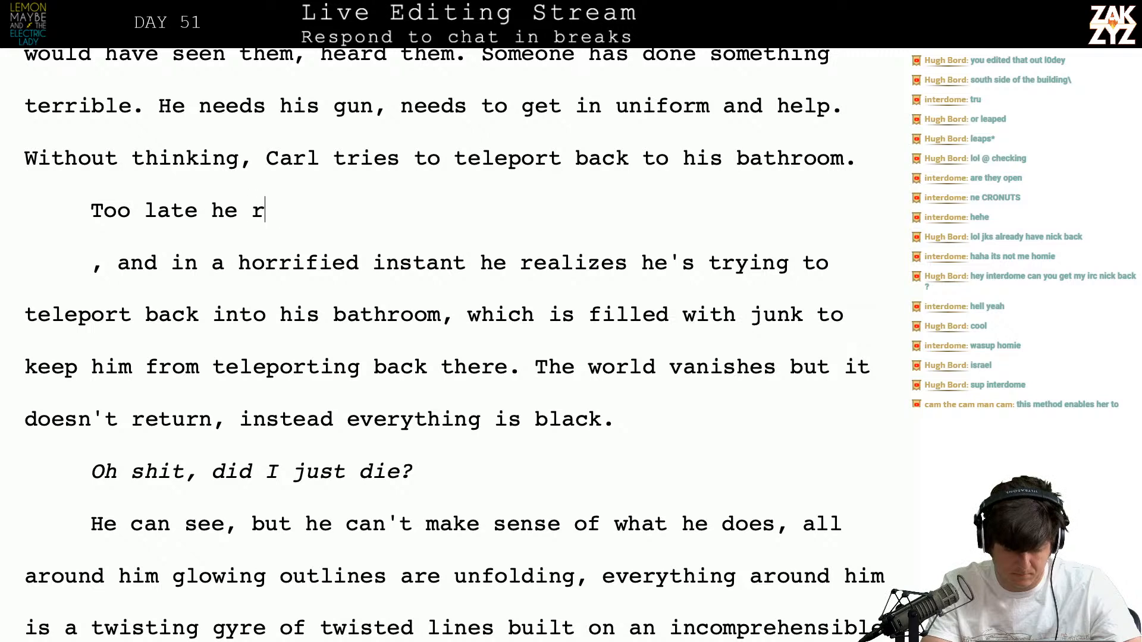
{"action": "type", "text": "ealizes "}
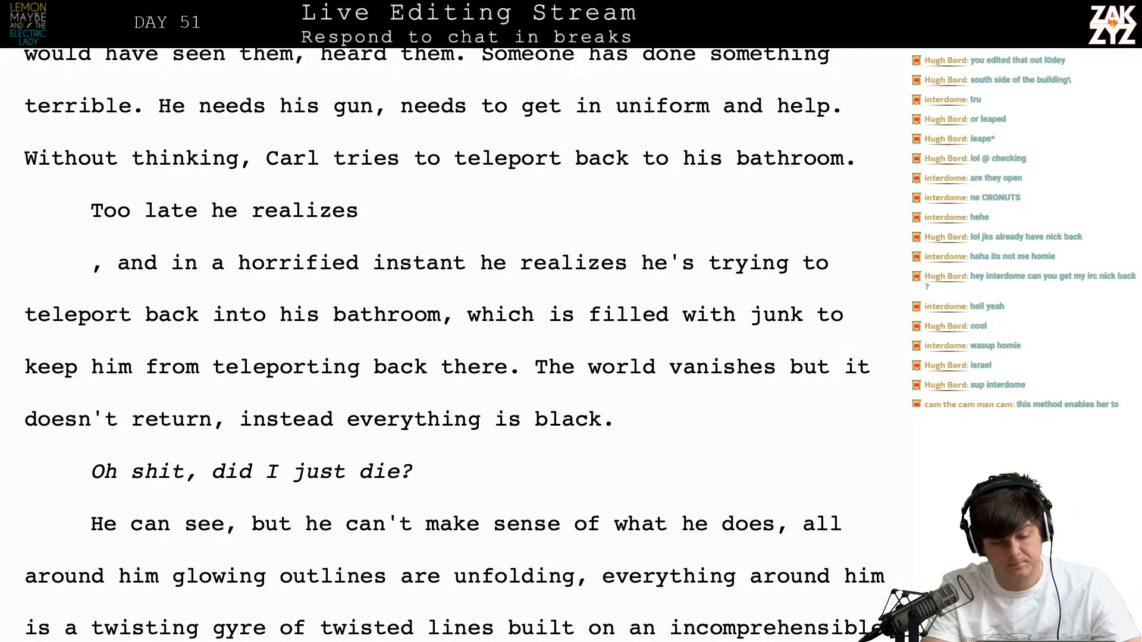
{"action": "type", "text": "he"}
{"action": "key", "text": "BackSpace"}
{"action": "key", "text": "BackSpace"}
{"action": "type", "text": "it's still stuffed full fo"}
{"action": "key", "text": "BackSpace"}
{"action": "key", "text": "BackSpace"}
{"action": "type", "text": "of sj"}
{"action": "key", "text": "BackSpace"}
{"action": "key", "text": "BackSpace"}
{"action": "type", "text": "junk."}
Separate the old text below with blank paragraphs and continue after "junk." with "The world vanishes, but it doesn't return, everything is black."
{"action": "key", "text": "Return"}
{"action": "key", "text": "Return"}
{"action": "key", "text": "Up"}
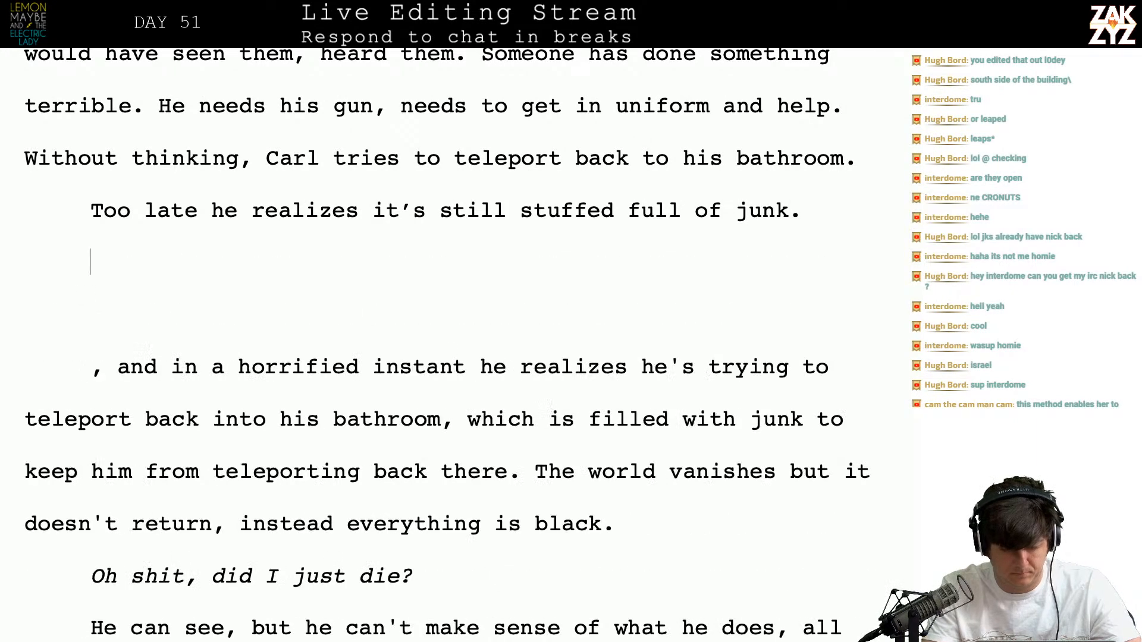
{"action": "type", "text": "The worl"}
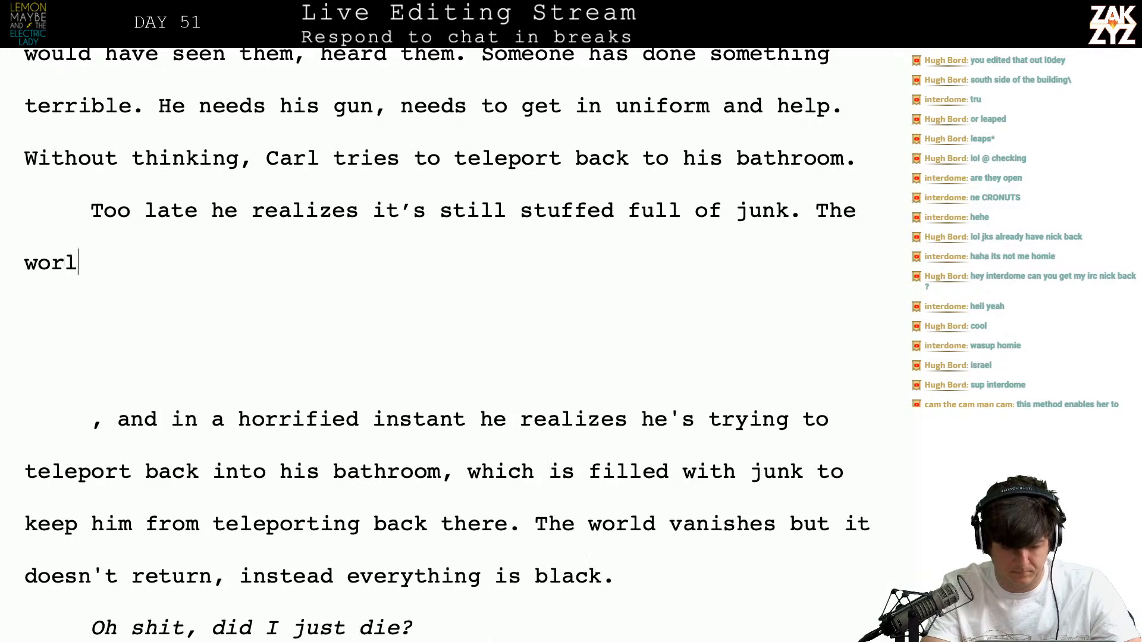
{"action": "type", "text": "d vanishes, b"}
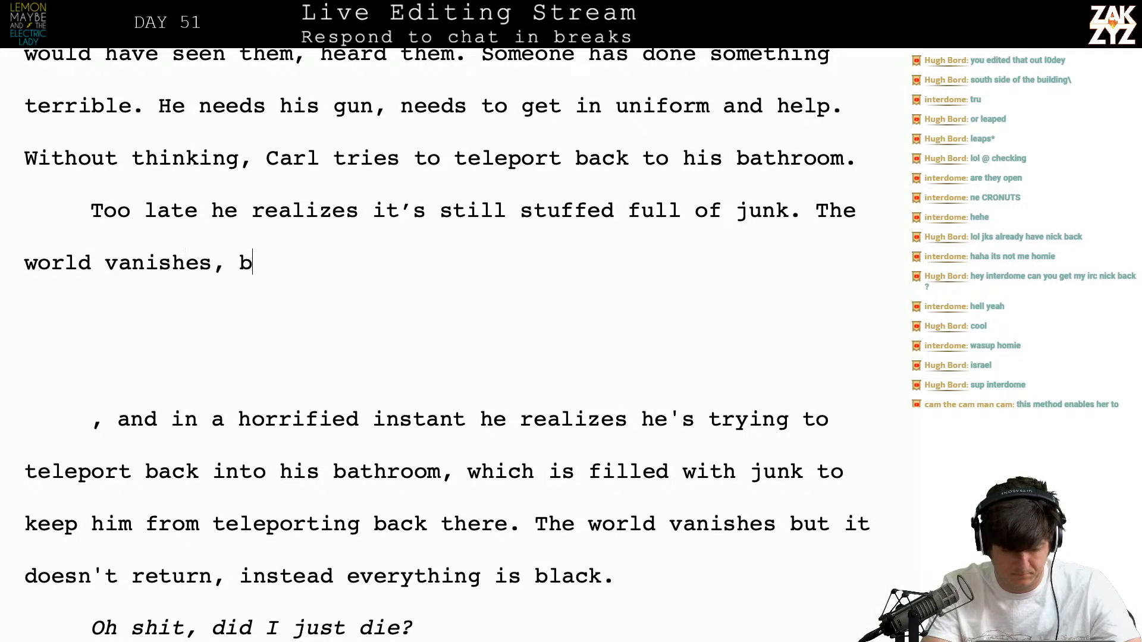
{"action": "type", "text": "ut it doe"}
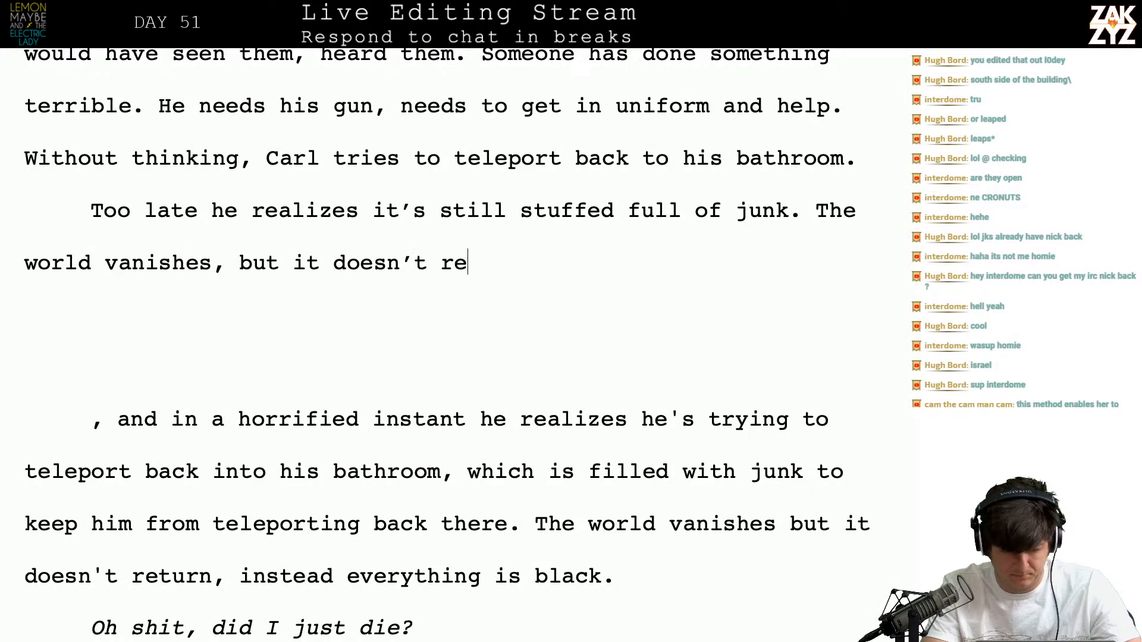
{"action": "type", "text": "sn't return, everyth"}
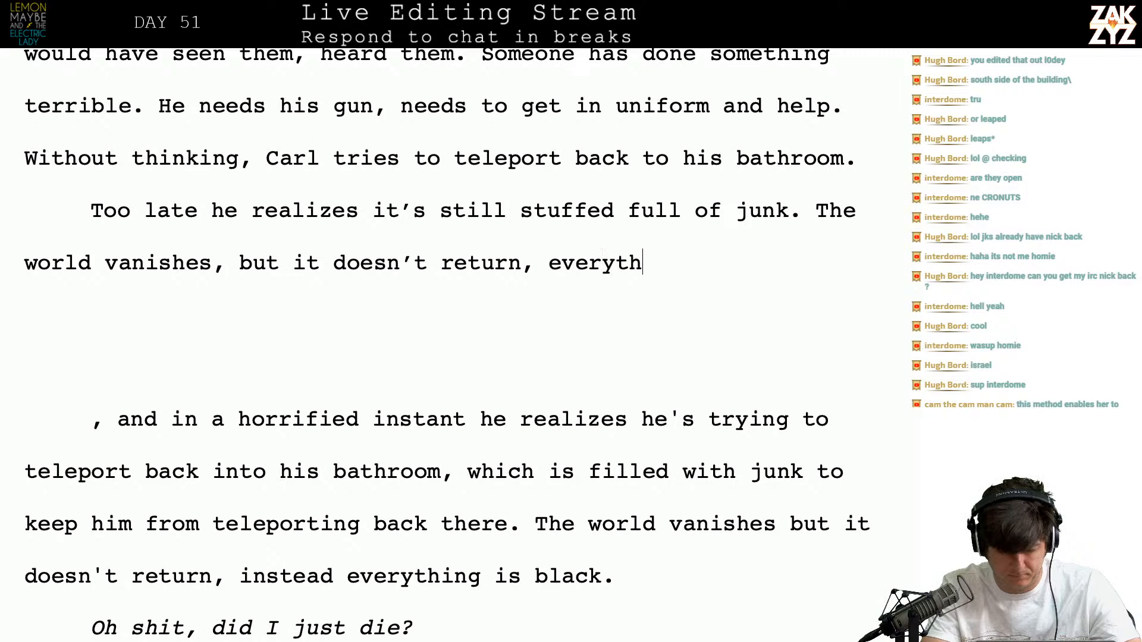
{"action": "type", "text": "ing is black"}
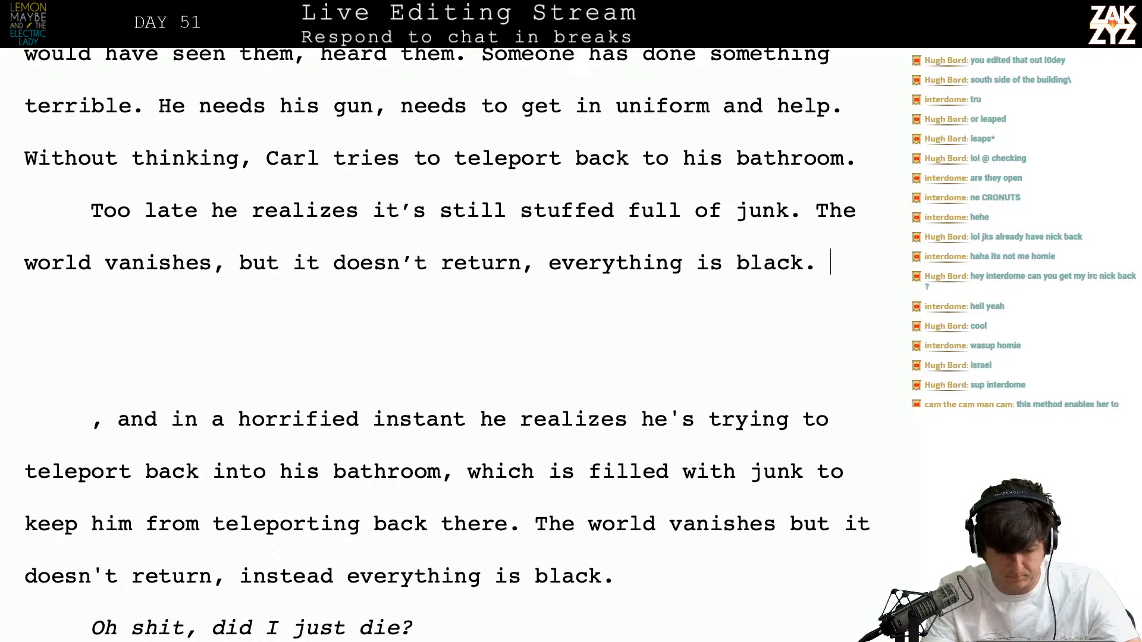
Delete the blank paragraphs and the old text from ", and in a horrified instant" through "instead everything is black."
{"action": "type", "text": "."}
{"action": "key", "text": "shift+Down"}
{"action": "key", "text": "shift+Down"}
{"action": "key", "text": "shift+Down"}
{"action": "key", "text": "shift+Down"}
{"action": "key", "text": "shift+Down"}
{"action": "key", "text": "shift+Down"}
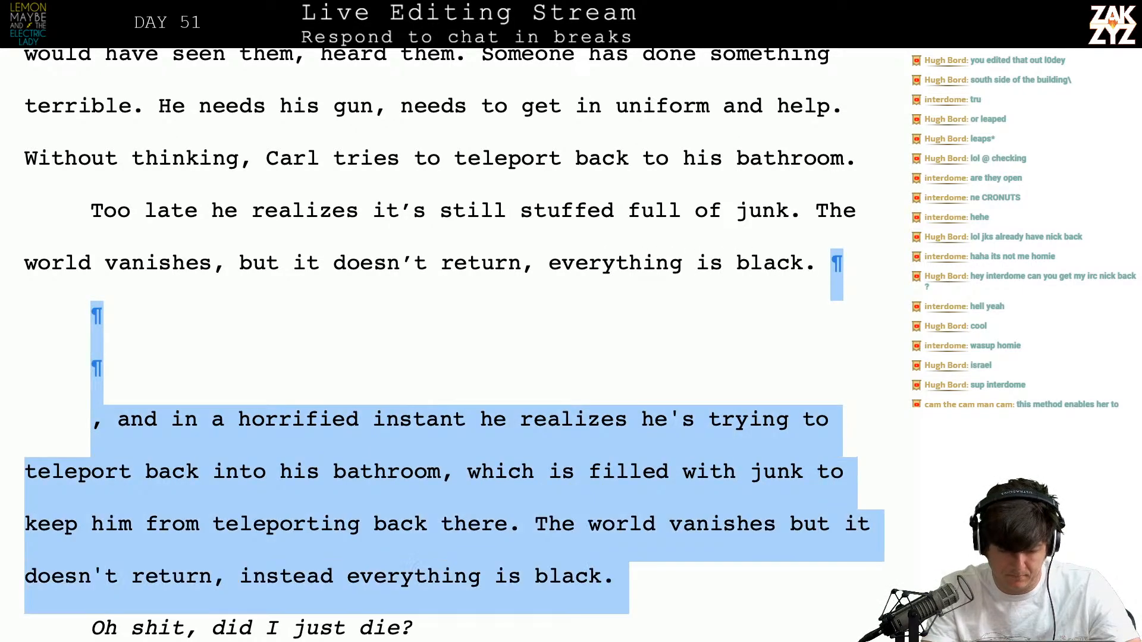
{"action": "key", "text": "BackSpace"}
{"action": "key", "text": "BackSpace"}
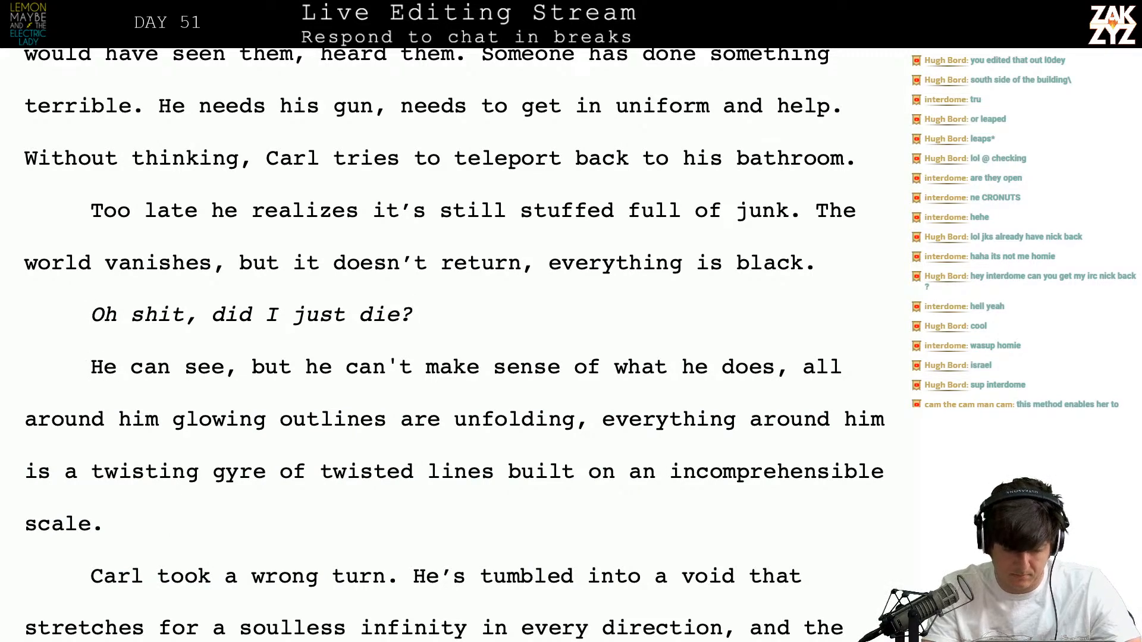
Start a new paragraph beginning with "Carl" after the italic line "Oh shit, did I just die?"
{"action": "key", "text": "Return"}
{"action": "type", "text": "Carl "}
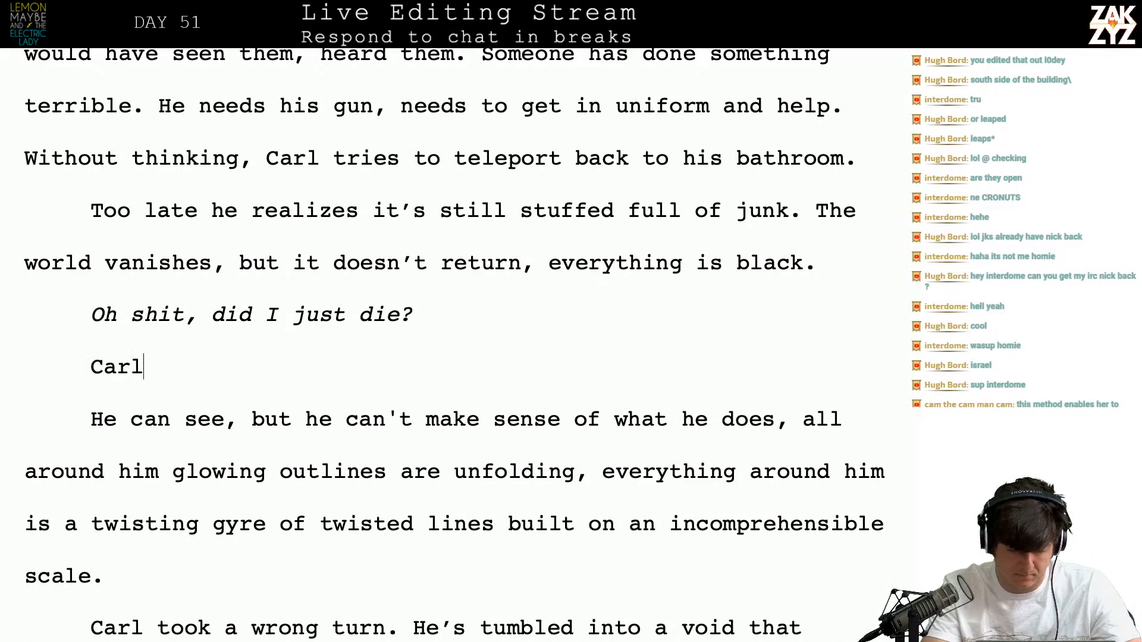
{"action": "type", "text": "begins to "}
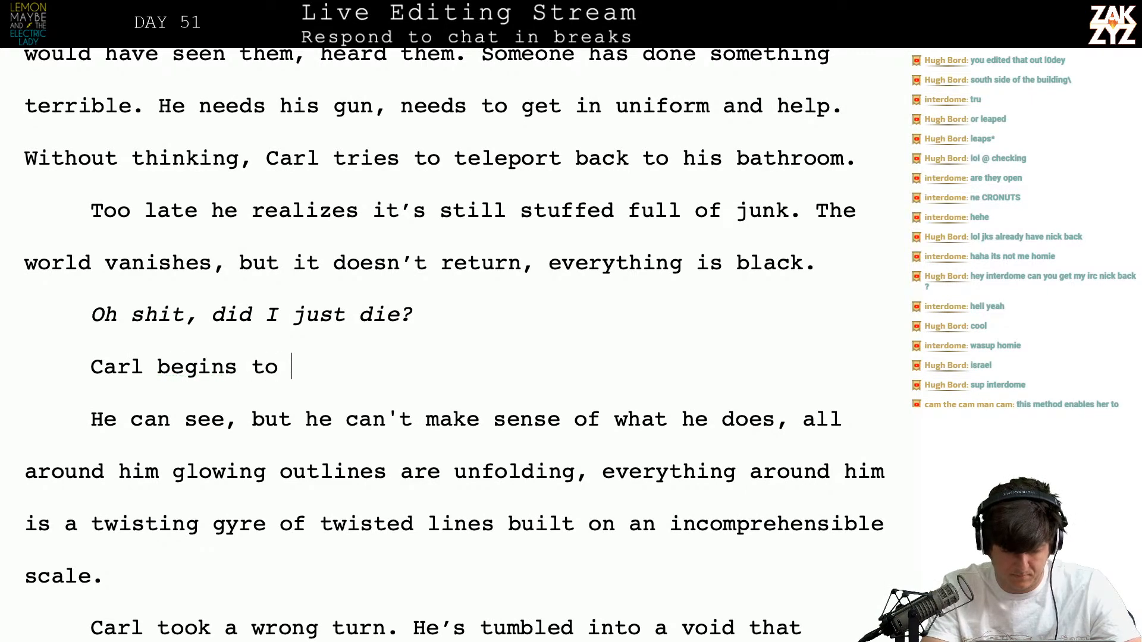
{"action": "type", "text": "see agai"}
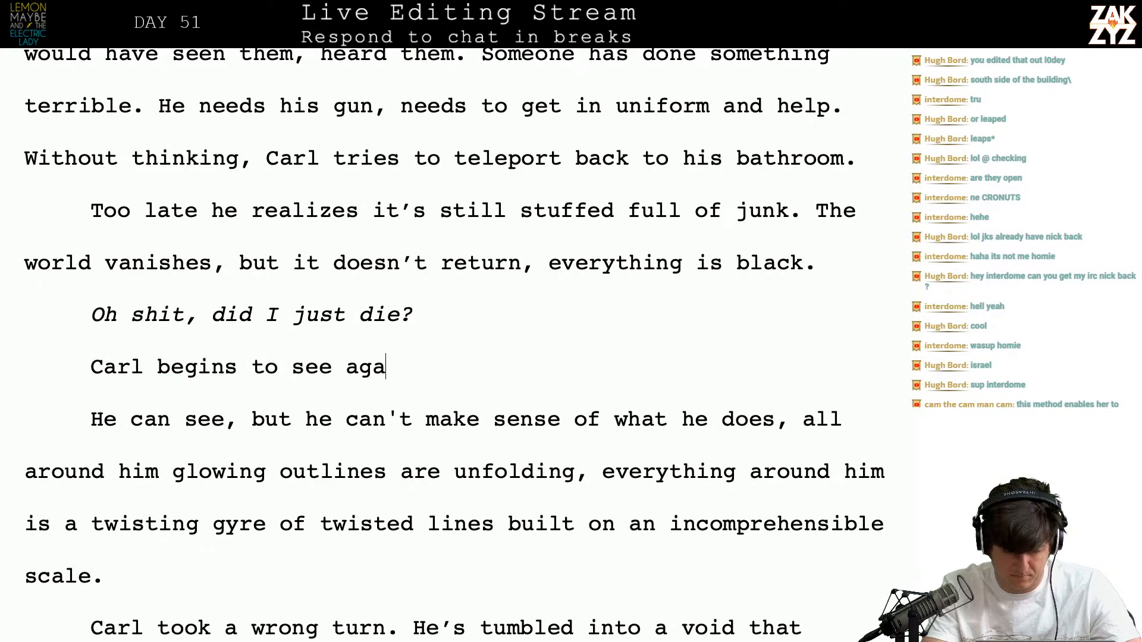
{"action": "key", "text": "BackSpace"}
{"action": "key", "text": "BackSpace"}
{"action": "key", "text": "BackSpace"}
{"action": "key", "text": "BackSpace"}
{"action": "key", "text": "BackSpace"}
{"action": "key", "text": "BackSpace"}
{"action": "key", "text": "BackSpace"}
{"action": "key", "text": "BackSpace"}
{"action": "key", "text": "BackSpace"}
{"action": "key", "text": "BackSpace"}
{"action": "key", "text": "BackSpace"}
{"action": "key", "text": "BackSpace"}
{"action": "key", "text": "BackSpace"}
{"action": "key", "text": "BackSpace"}
{"action": "key", "text": "BackSpace"}
{"action": "key", "text": "BackSpace"}
{"action": "key", "text": "BackSpace"}
Continue the new paragraph with "'s eyes start to adjust, he can see again but he can't make sense of what he's seeing."
{"action": "type", "text": "'s eyes adj"}
{"action": "key", "text": "BackSpace"}
{"action": "key", "text": "BackSpace"}
{"action": "key", "text": "BackSpace"}
{"action": "type", "text": "start to ad"}
{"action": "type", "text": "just, he can see "}
{"action": "type", "text": "again but he"}
{"action": "type", "text": " has"}
{"action": "key", "text": "BackSpace"}
{"action": "key", "text": "BackSpace"}
{"action": "key", "text": "BackSpace"}
{"action": "type", "text": "can't make sense "}
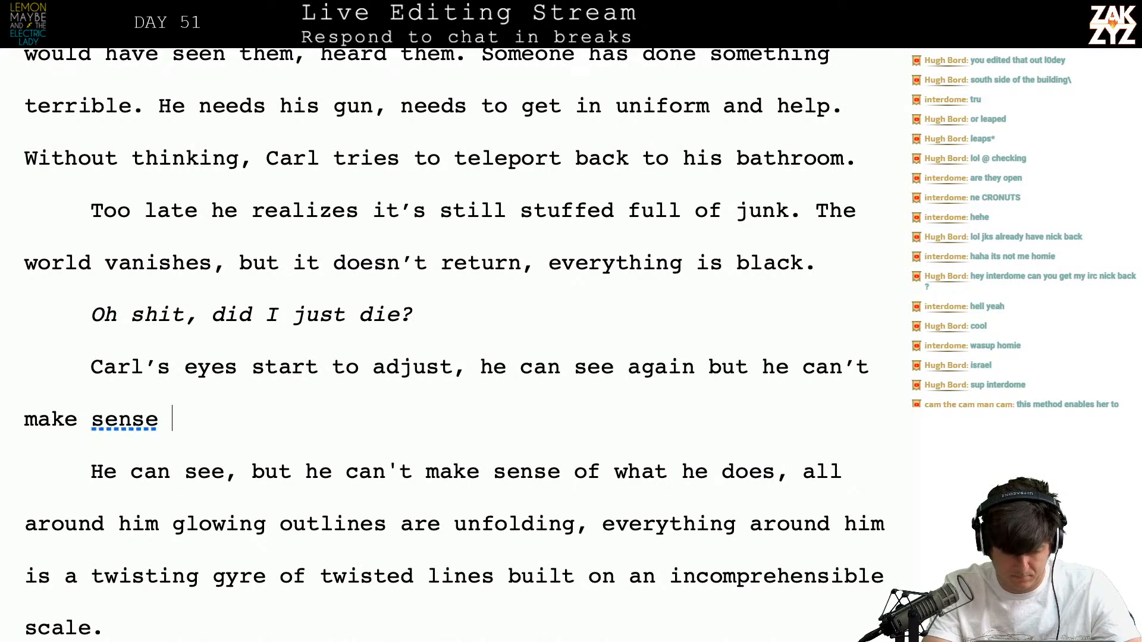
{"action": "type", "text": "of what he's s"}
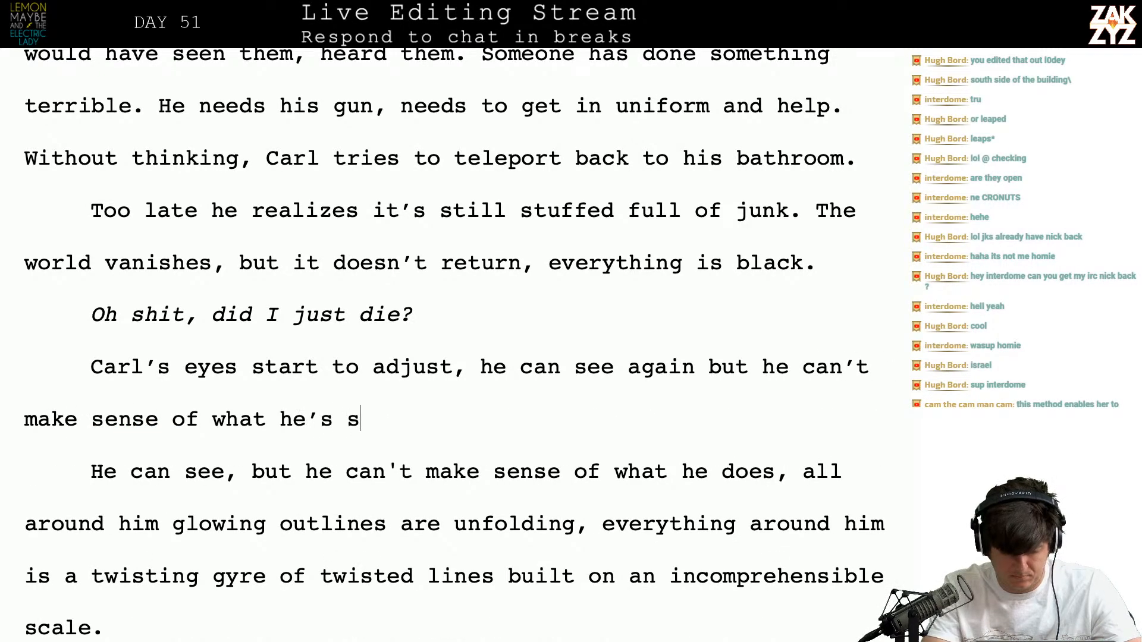
{"action": "type", "text": "eeing."}
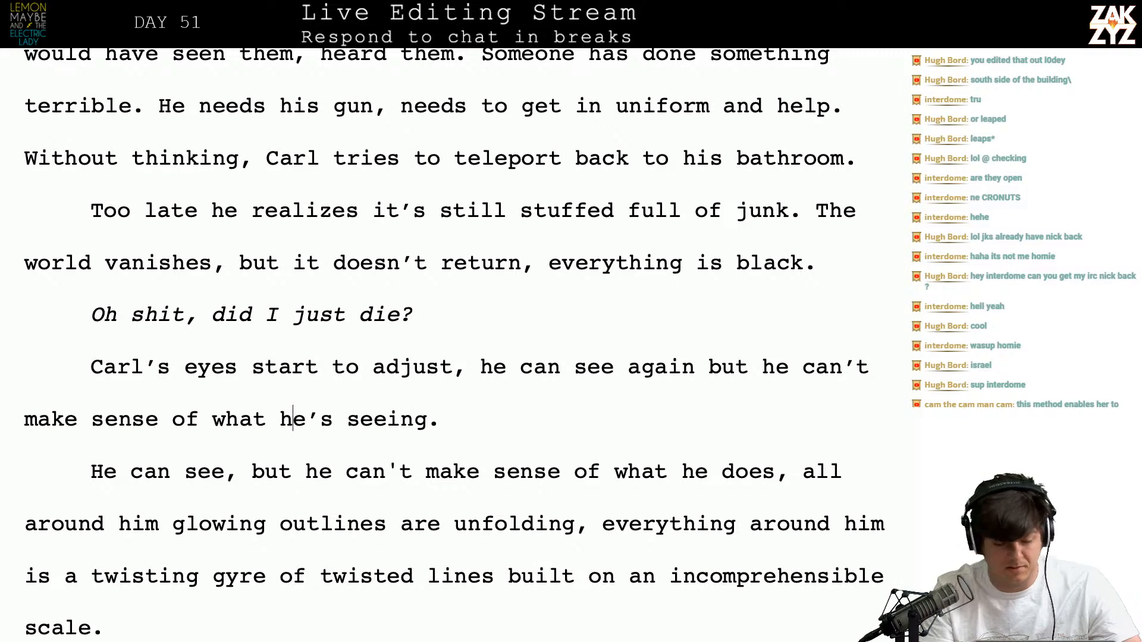
Replace the comma after "adjust" with ". After a few moments he can see again, but he doesn't understand what he's looking at."
{"action": "scroll", "coordinate": [239, 384], "scroll_direction": "down", "scroll_amount": 1}
{"action": "left_click", "coordinate": [239, 383]}
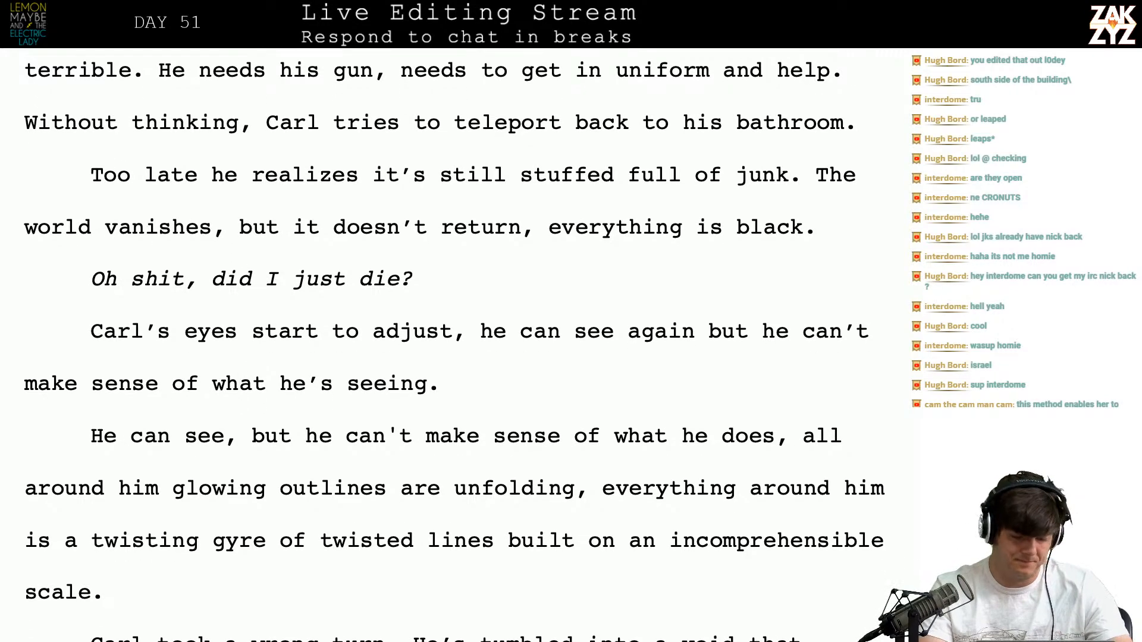
{"action": "scroll", "coordinate": [502, 430], "scroll_direction": "up", "scroll_amount": 1}
{"action": "key", "text": "BackSpace"}
{"action": "type", "text": ". After a fewm"}
{"action": "key", "text": "BackSpace"}
{"action": "key", "text": "BackSpace"}
{"action": "type", "text": "w moments he can "}
{"action": "type", "text": "see again, but he"}
{"action": "type", "text": " doesn't underst"}
{"action": "type", "text": "and what he's look"}
{"action": "type", "text": "ing at,"}
{"action": "key", "text": "BackSpace"}
{"action": "type", "text": ". he can"}
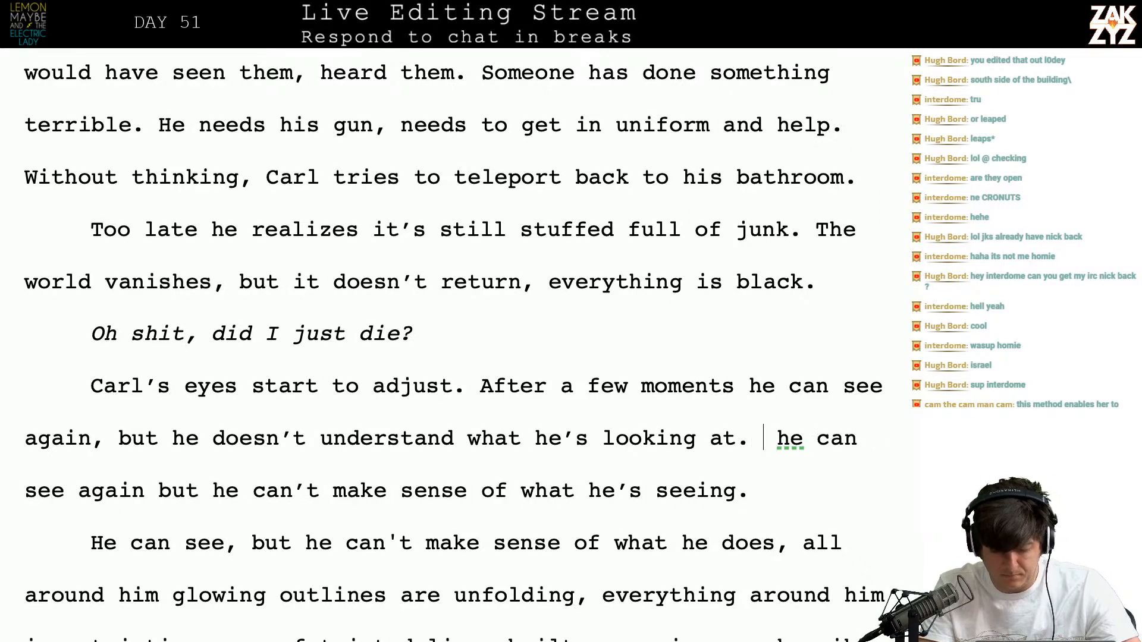
Replace the redundant text between "looking at." and "around him glowing outlines" with "All", merging the two paragraphs
{"action": "key", "text": "shift+Down"}
{"action": "key", "text": "shift+Down"}
{"action": "key", "text": "shift+Right"}
{"action": "key", "text": "shift+Right"}
{"action": "key", "text": "shift+Right"}
{"action": "key", "text": "shift+Right"}
{"action": "type", "text": "A"}
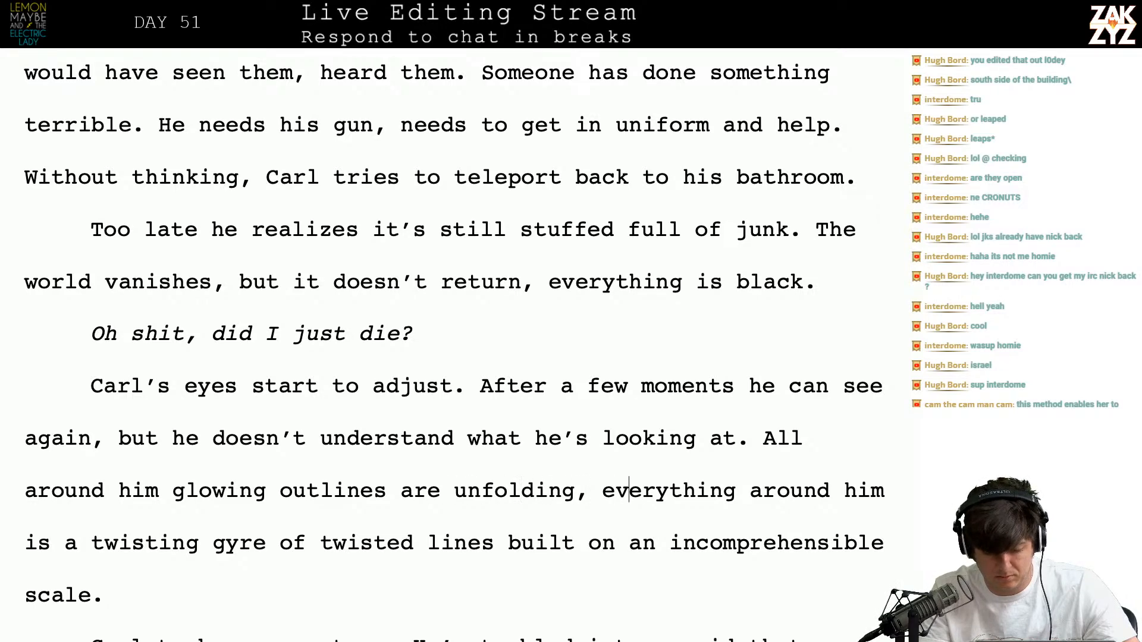
Insert "He's lost in total darkness, like he's floating in outer space, but" before "All around him"
{"action": "type", "text": "He's"}
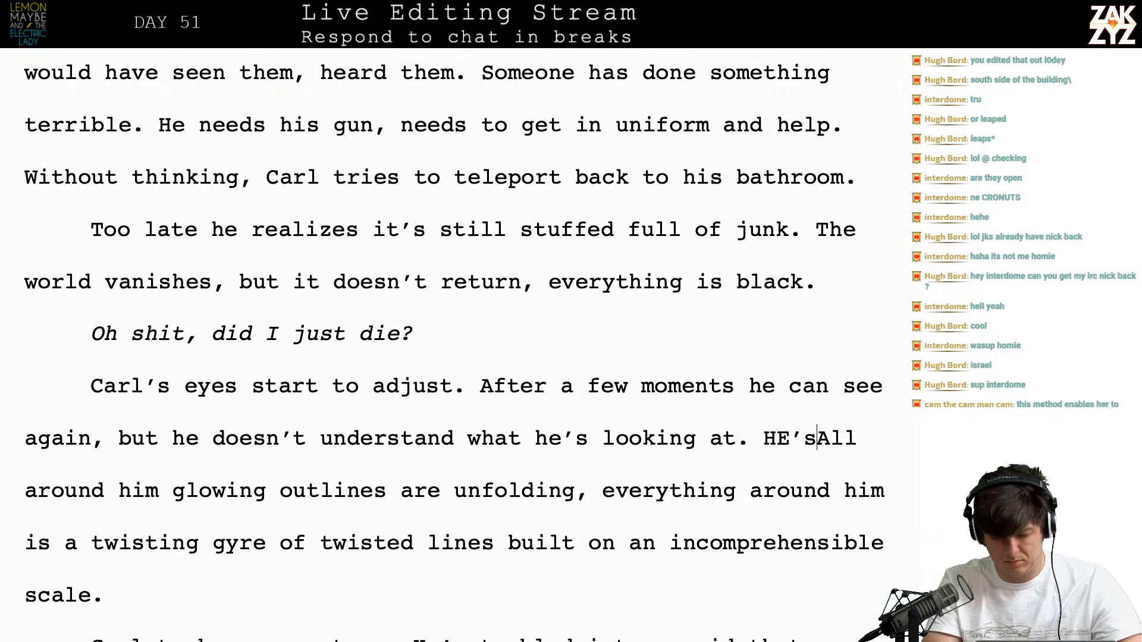
{"action": "key", "text": "BackSpace"}
{"action": "key", "text": "BackSpace"}
{"action": "key", "text": "BackSpace"}
{"action": "key", "text": "BackSpace"}
{"action": "type", "text": "He's "}
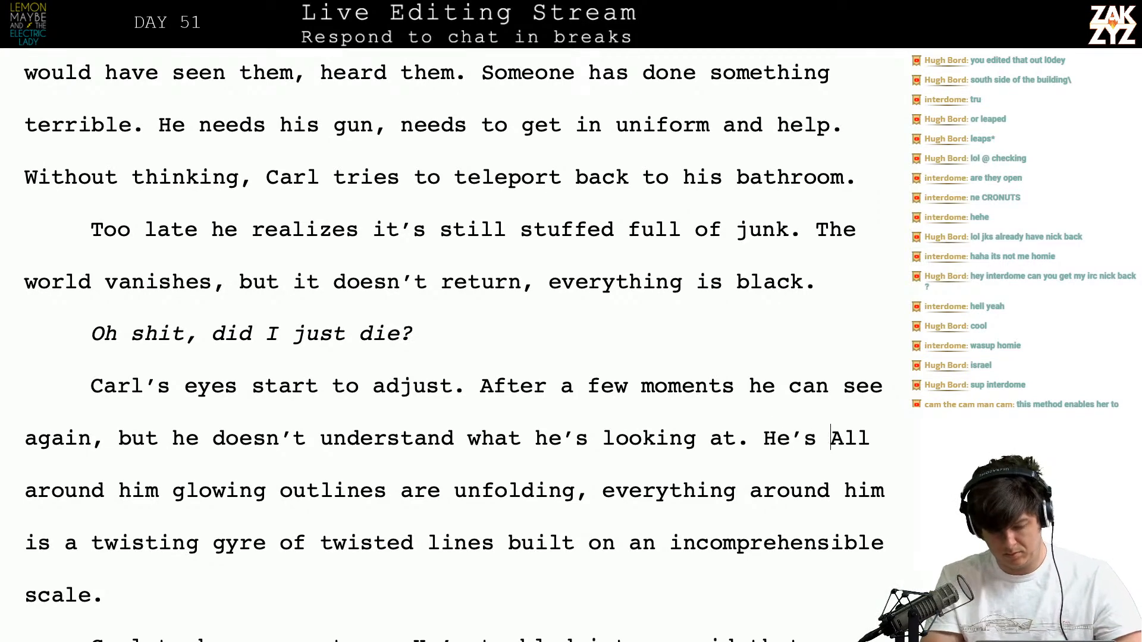
{"action": "type", "text": "lost in "}
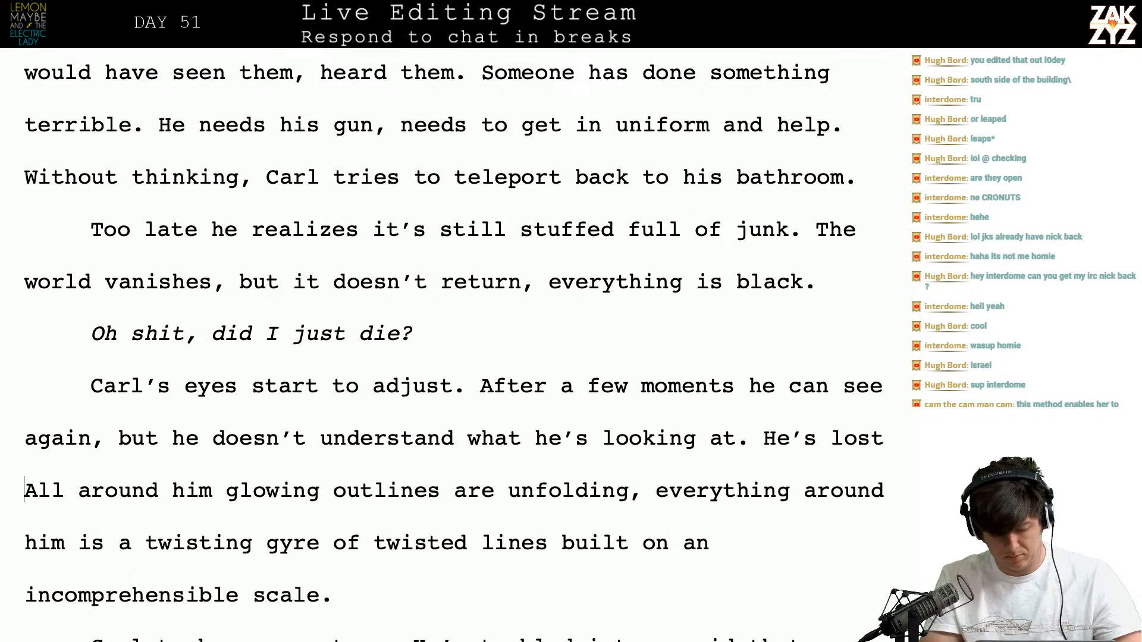
{"action": "type", "text": "total ta"}
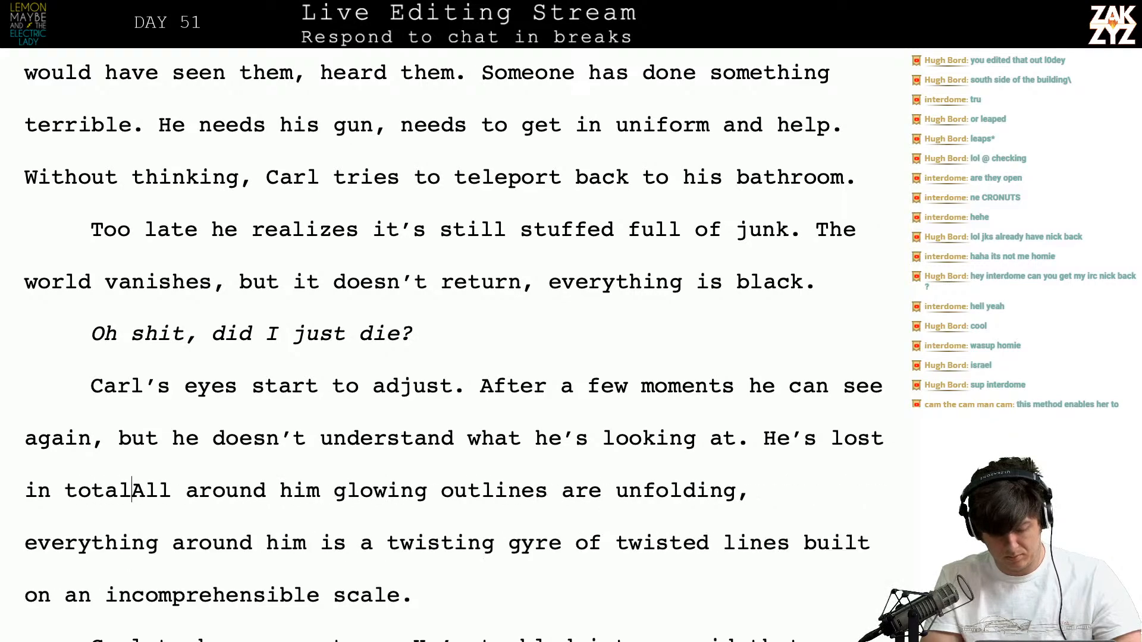
{"action": "key", "text": "BackSpace"}
{"action": "key", "text": "BackSpace"}
{"action": "type", "text": "darrk"}
{"action": "key", "text": "BackSpace"}
{"action": "key", "text": "BackSpace"}
{"action": "type", "text": "kness, like he's f"}
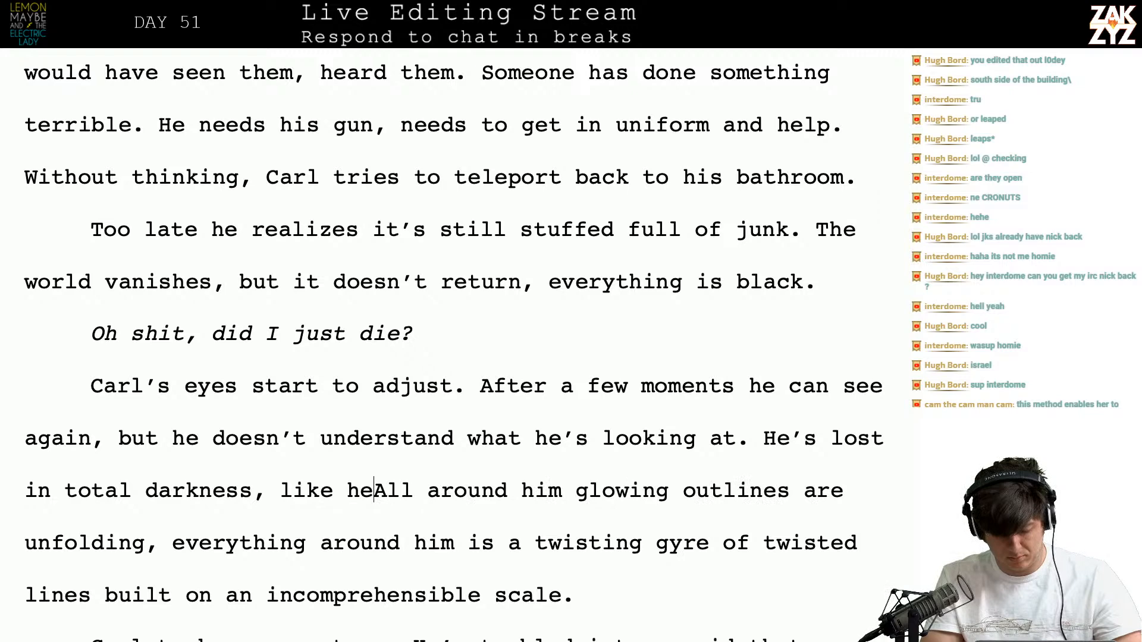
{"action": "type", "text": "loating in outer "}
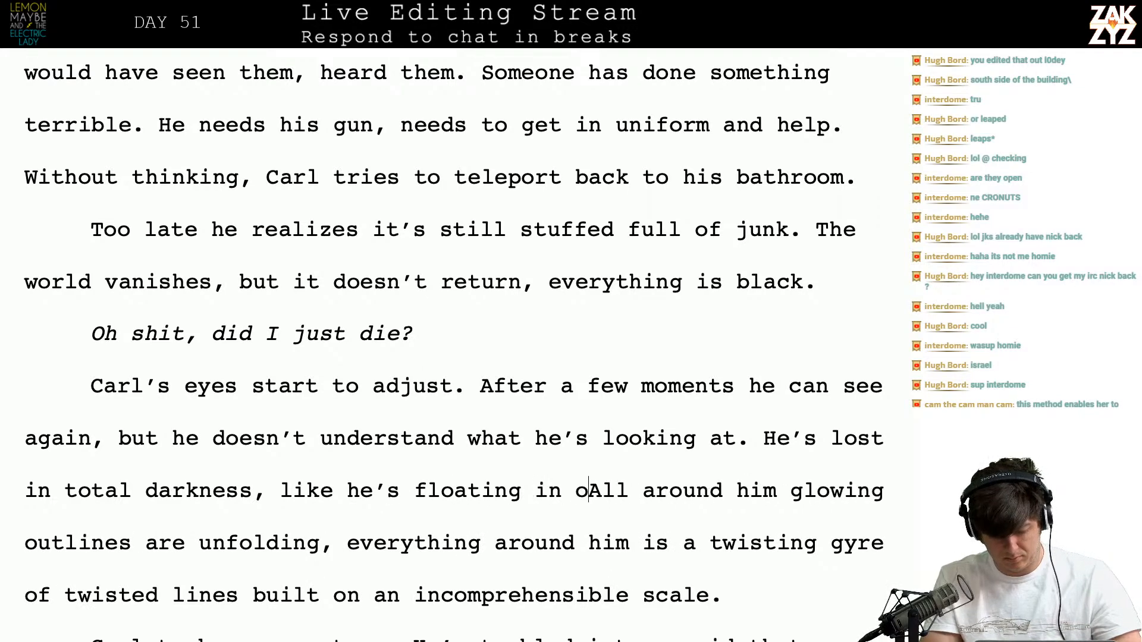
{"action": "type", "text": "space, but o"}
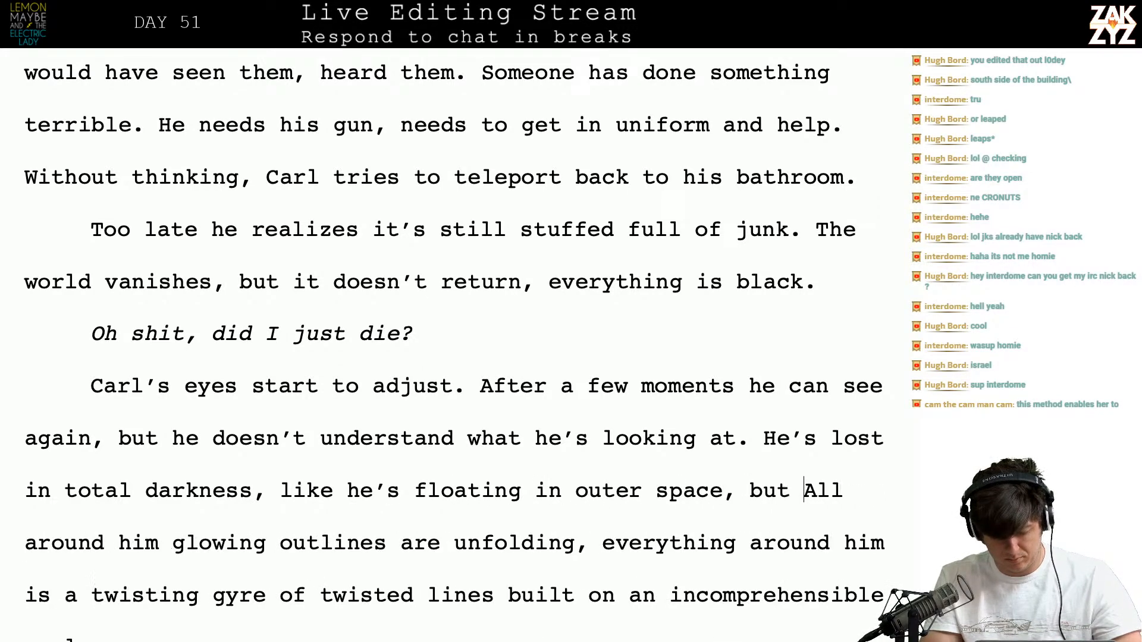
{"action": "type", "text": "utlines are All around him glowing outlines are unfolding,"}
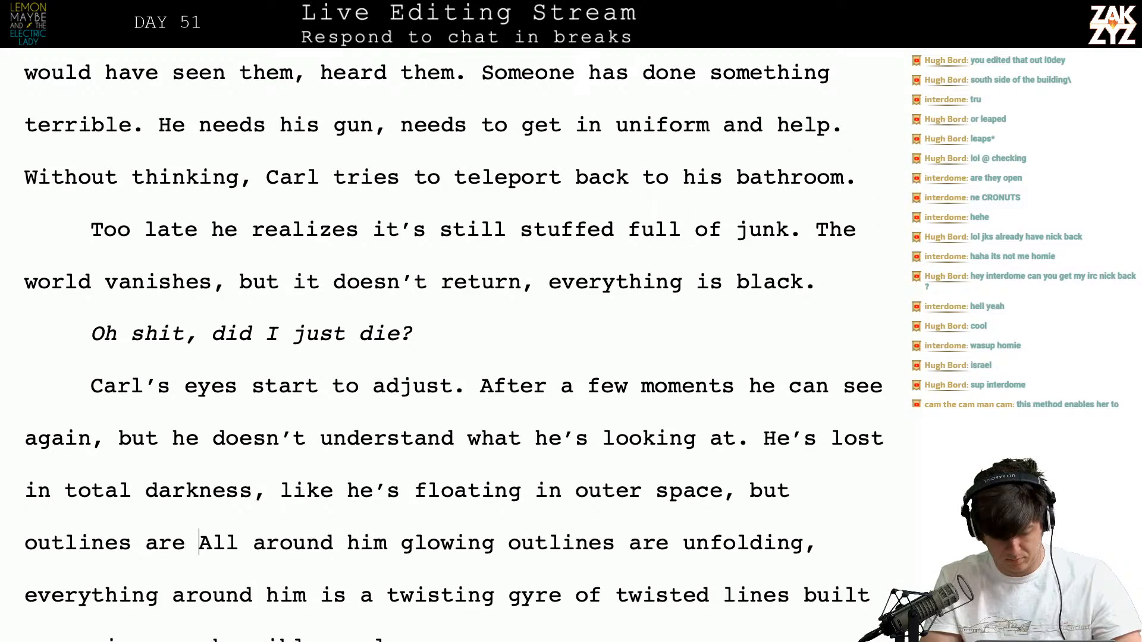
{"action": "key", "text": "BackSpace"}
{"action": "key", "text": "BackSpace"}
{"action": "key", "text": "BackSpace"}
{"action": "key", "text": "BackSpace"}
{"action": "key", "text": "BackSpace"}
{"action": "key", "text": "BackSpace"}
{"action": "key", "text": "BackSpace"}
{"action": "key", "text": "BackSpace"}
{"action": "key", "text": "BackSpace"}
{"action": "key", "text": "BackSpace"}
{"action": "key", "text": "BackSpace"}
{"action": "key", "text": "BackSpace"}
{"action": "key", "text": "BackSpace"}
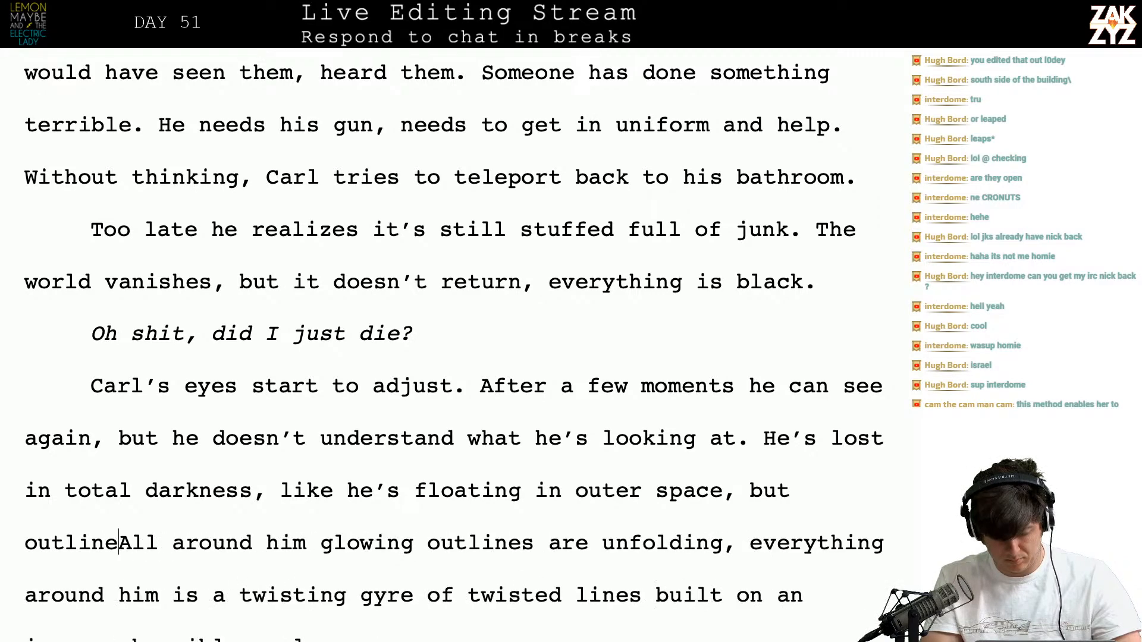
Continue after "outer space, but" with "glowing outlines are forming around him. They're echoing, unfolding,"
{"action": "type", "text": "glowing outlines"}
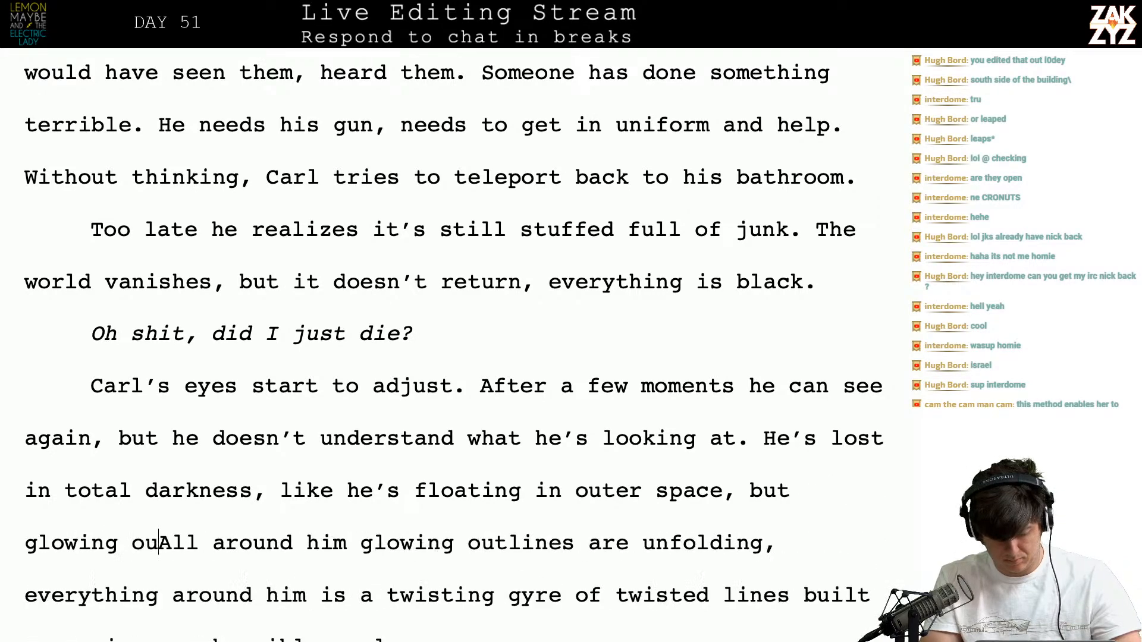
{"action": "type", "text": " are "}
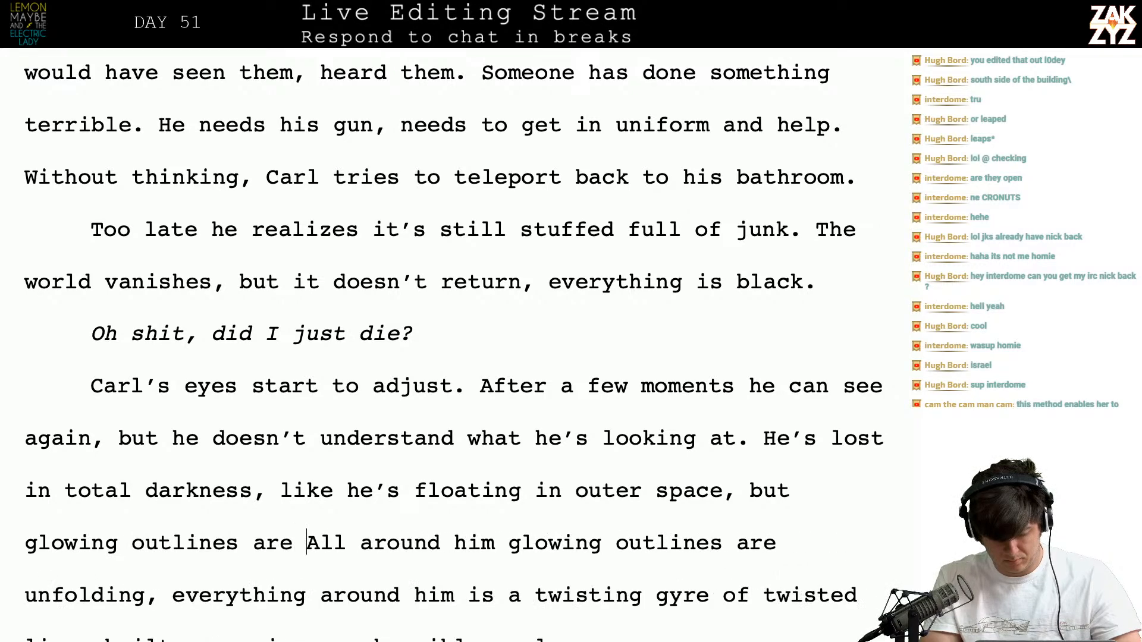
{"action": "type", "text": "forming around him"}
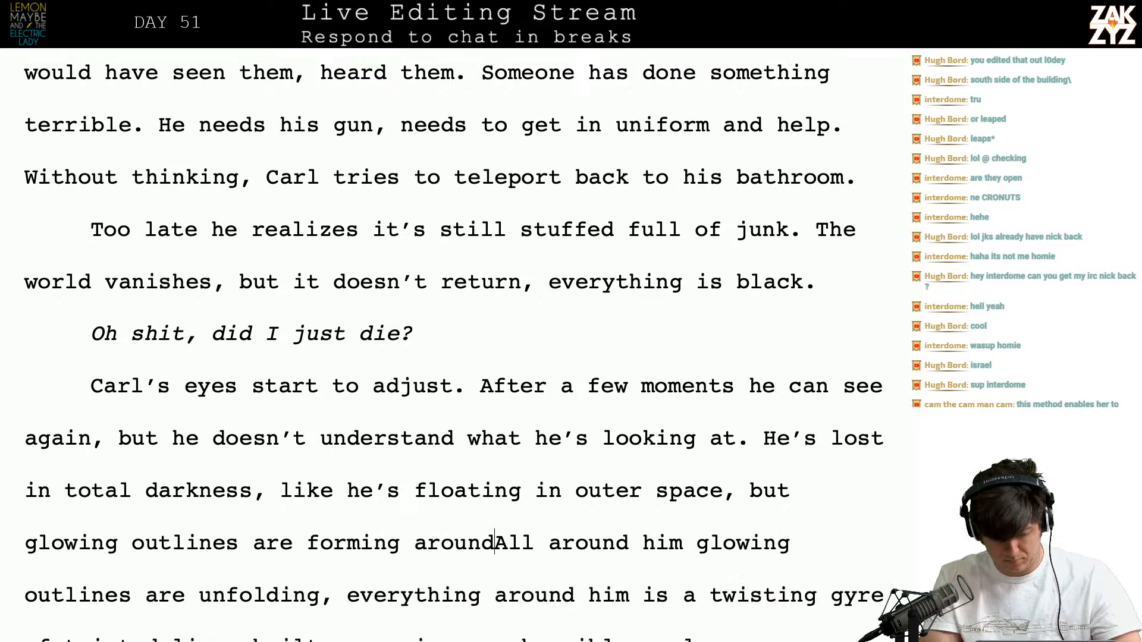
{"action": "type", "text": ". They'r"}
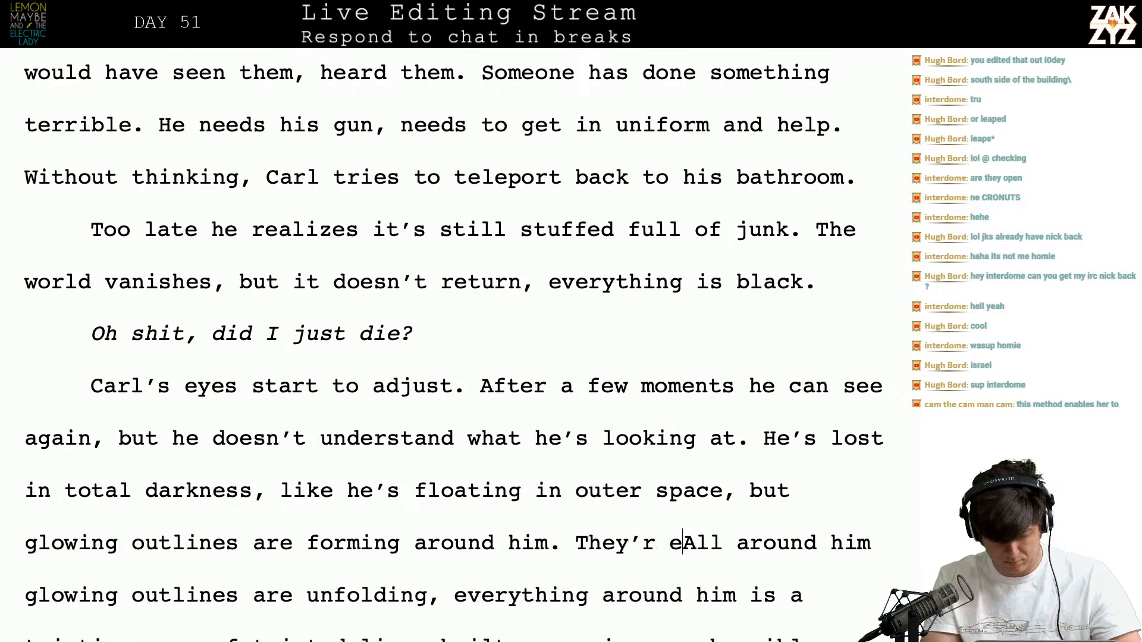
{"action": "key", "text": "BackSpace"}
{"action": "type", "text": "e "}
{"action": "type", "text": "echoing, unfol"}
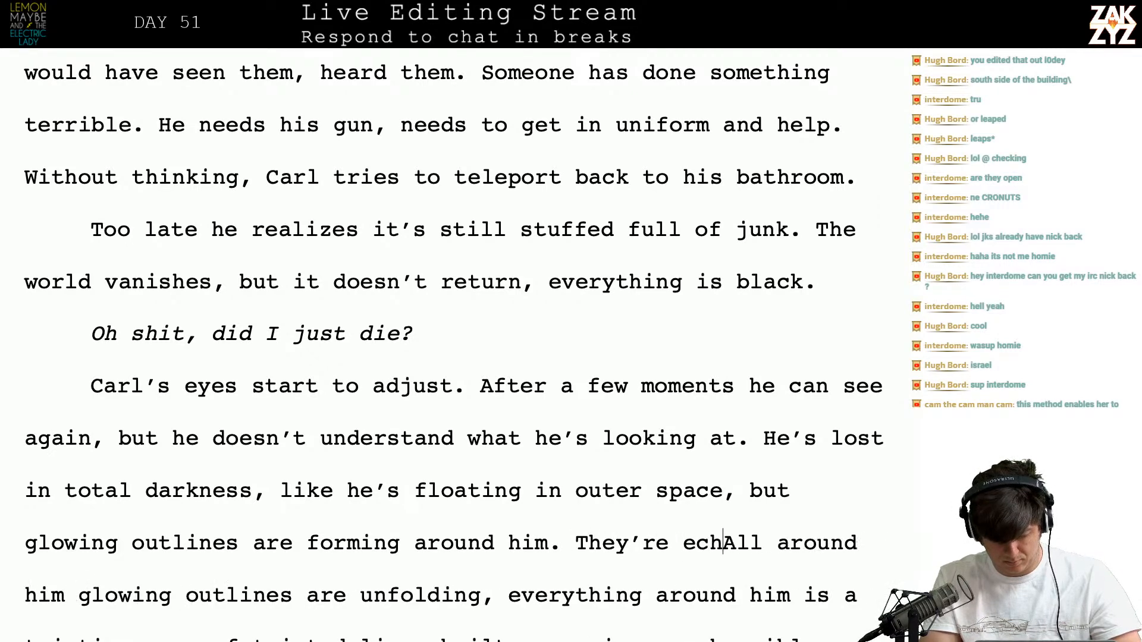
{"action": "type", "text": "ding,"}
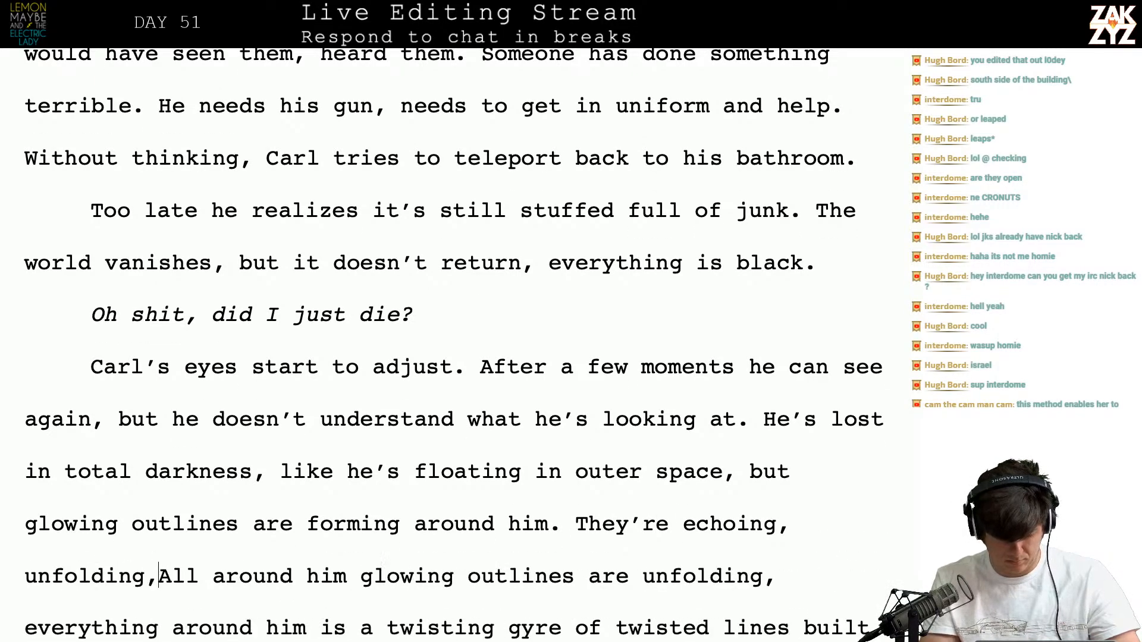
Split the old text starting "All around him" into its own paragraph, leaving a blank line above it
{"action": "key", "text": "Return"}
{"action": "key", "text": "Return"}
{"action": "key", "text": "Up"}
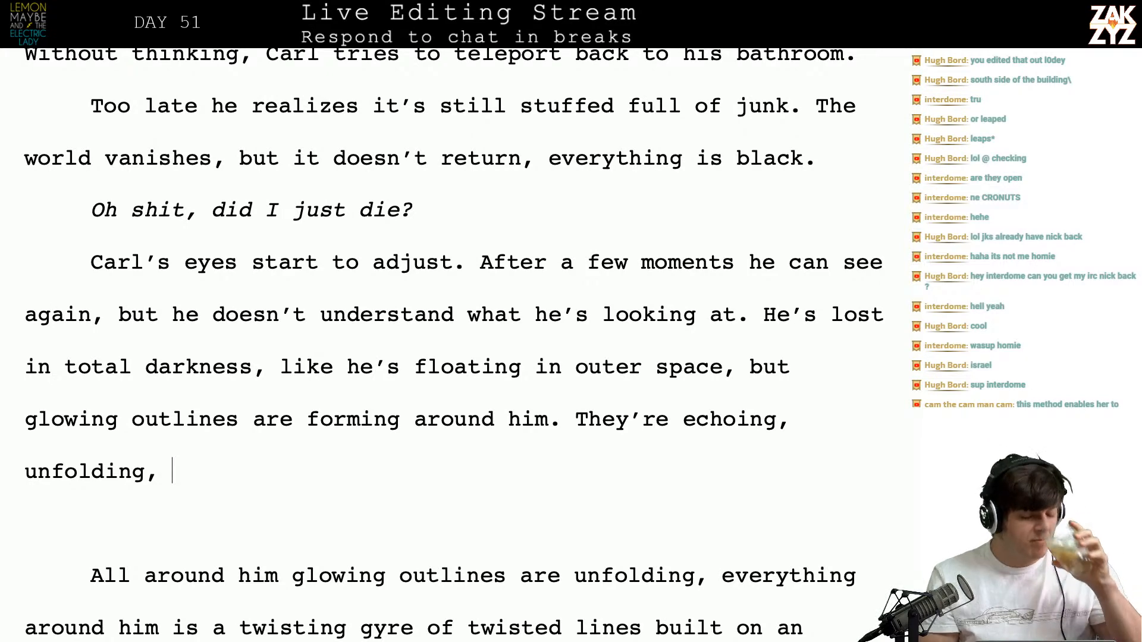
Delete "echoing, unfolding," after "They're"
{"action": "key", "text": "BackSpace"}
{"action": "key", "text": "BackSpace"}
{"action": "key", "text": "BackSpace"}
{"action": "key", "text": "BackSpace"}
{"action": "key", "text": "BackSpace"}
{"action": "key", "text": "BackSpace"}
{"action": "key", "text": "BackSpace"}
{"action": "key", "text": "BackSpace"}
{"action": "key", "text": "BackSpace"}
{"action": "key", "text": "BackSpace"}
{"action": "key", "text": "BackSpace"}
{"action": "key", "text": "BackSpace"}
{"action": "key", "text": "BackSpace"}
{"action": "key", "text": "BackSpace"}
{"action": "key", "text": "BackSpace"}
{"action": "key", "text": "BackSpace"}
{"action": "key", "text": "BackSpace"}
{"action": "key", "text": "BackSpace"}
{"action": "key", "text": "BackSpace"}
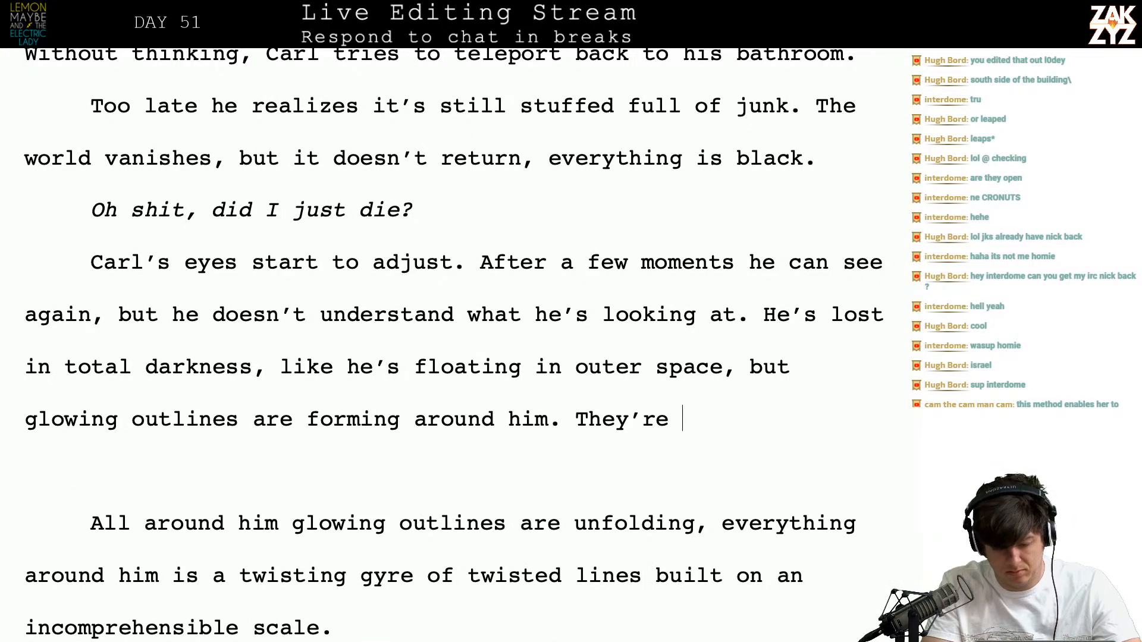
Continue after "They're" with "unfolding, fractals blooming in shuddering outlines until he's surrounded by a twisting gyre of"
{"action": "type", "text": "s"}
{"action": "key", "text": "BackSpace"}
{"action": "type", "text": "unfolding, e"}
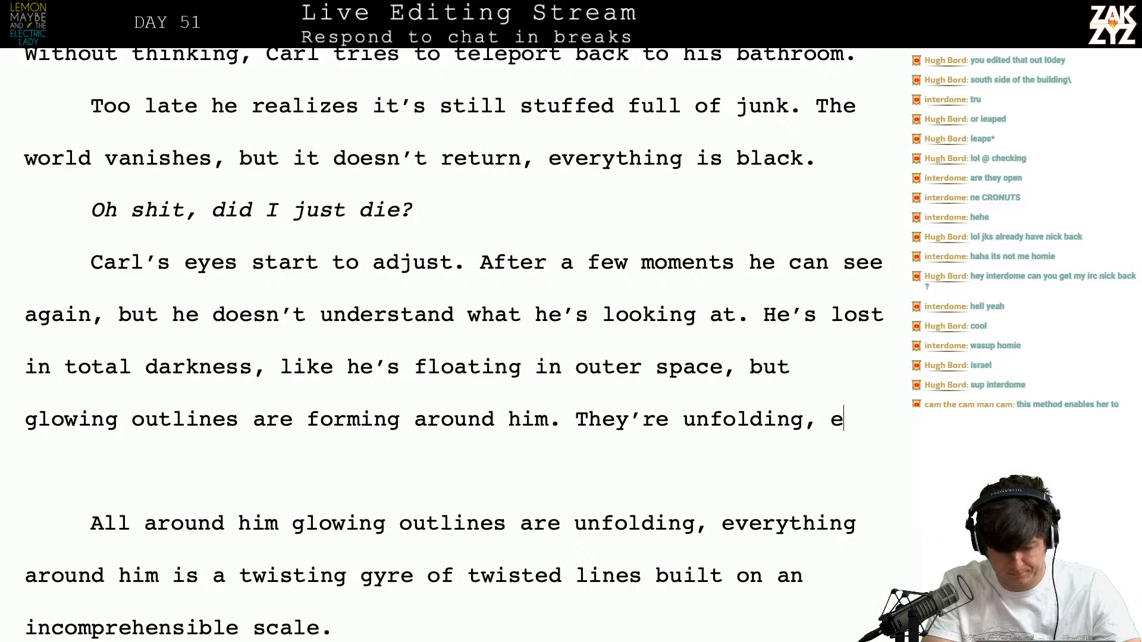
{"action": "key", "text": "BackSpace"}
{"action": "type", "text": "fra"}
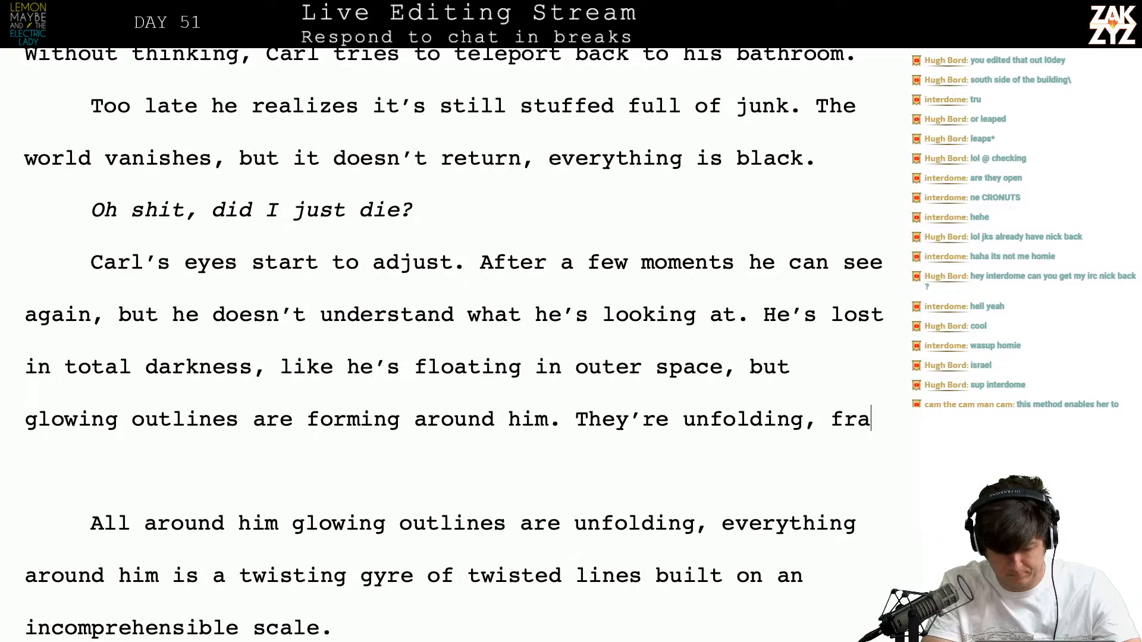
{"action": "type", "text": "ctals bloo"}
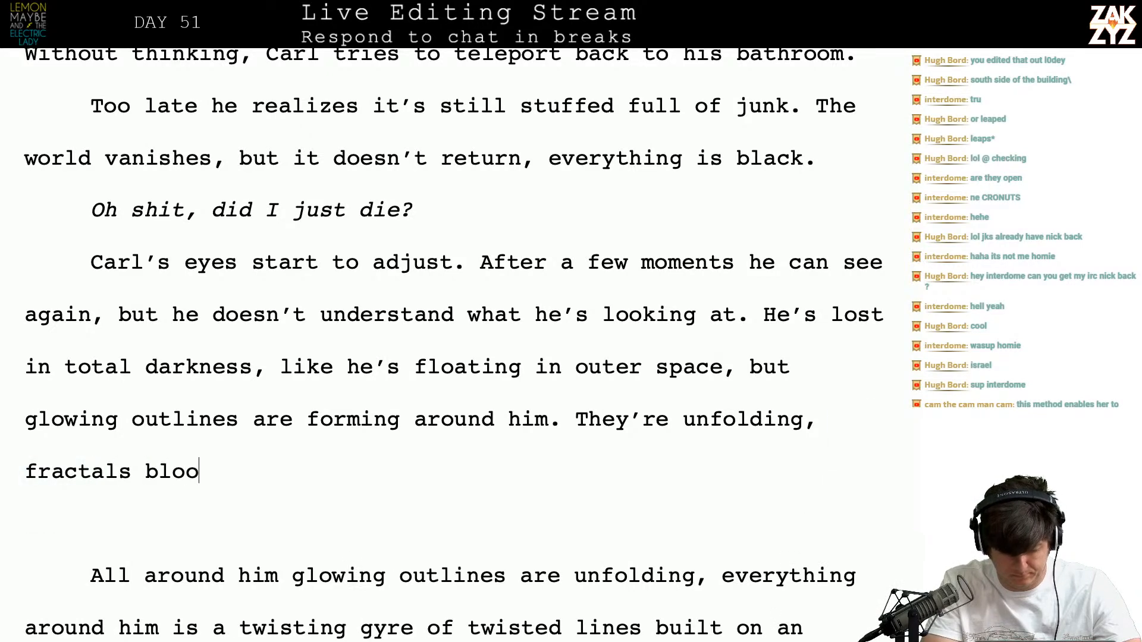
{"action": "type", "text": "ming in shuddering "}
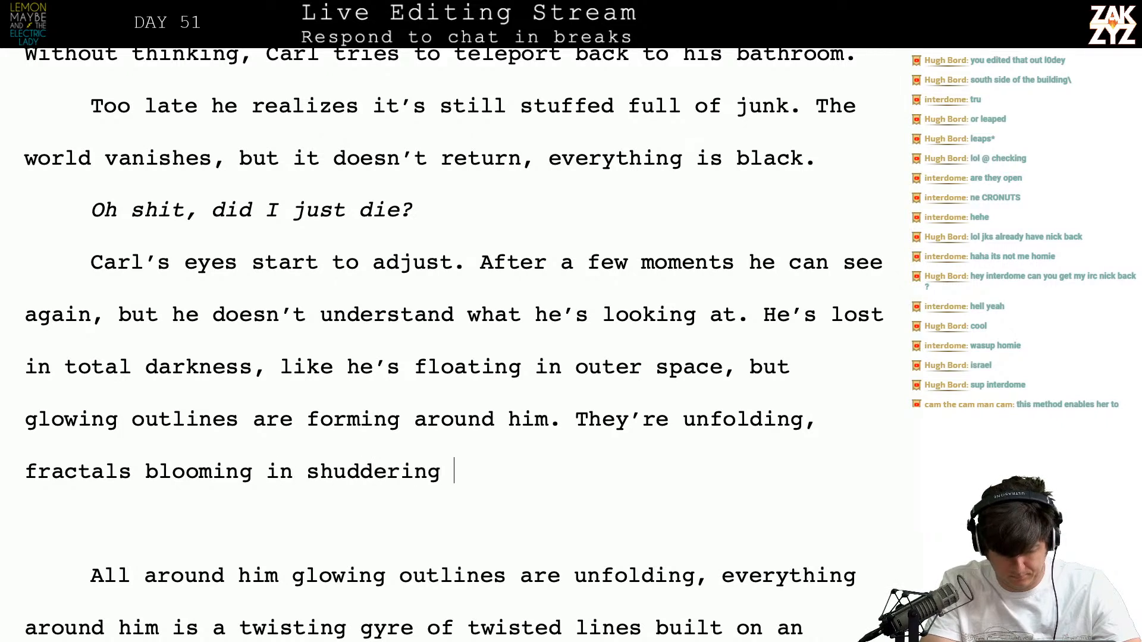
{"action": "type", "text": "outlines until"}
{"action": "type", "text": " he's surrounded "}
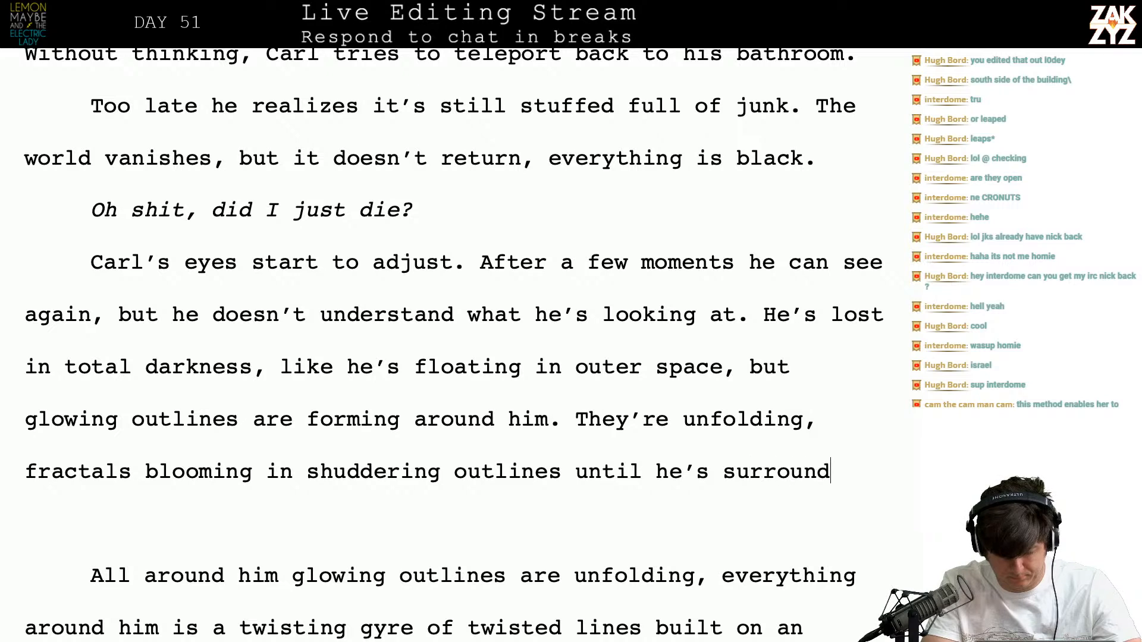
{"action": "type", "text": "by a "}
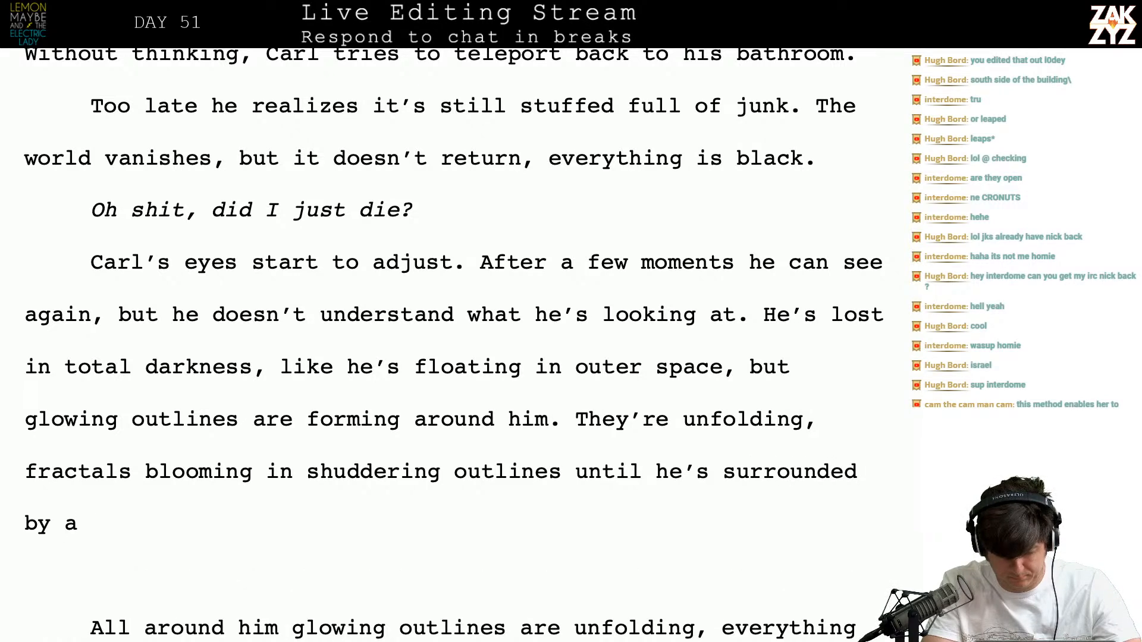
{"action": "type", "text": "twisting y"}
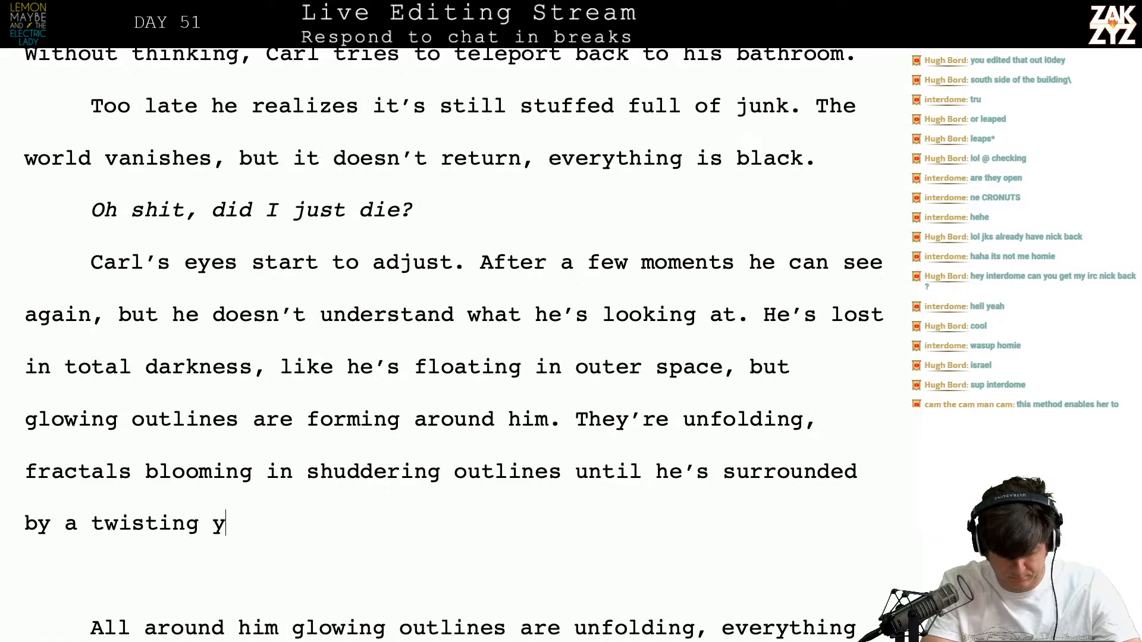
{"action": "key", "text": "BackSpace"}
{"action": "type", "text": "gyre of"}
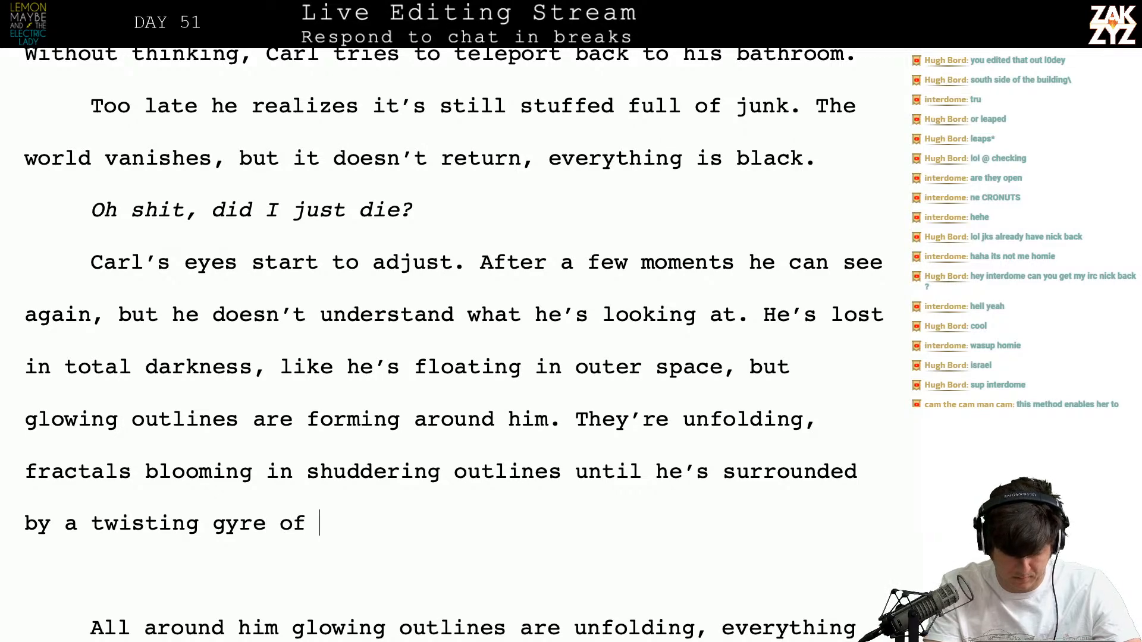
Insert "He's surrounded by total darkness, like he's floating in outer space," after "what he's looking at."
{"action": "key", "text": "Down"}
{"action": "key", "text": "Down"}
{"action": "key", "text": "Down"}
{"action": "key", "text": "Up"}
{"action": "key", "text": "Up"}
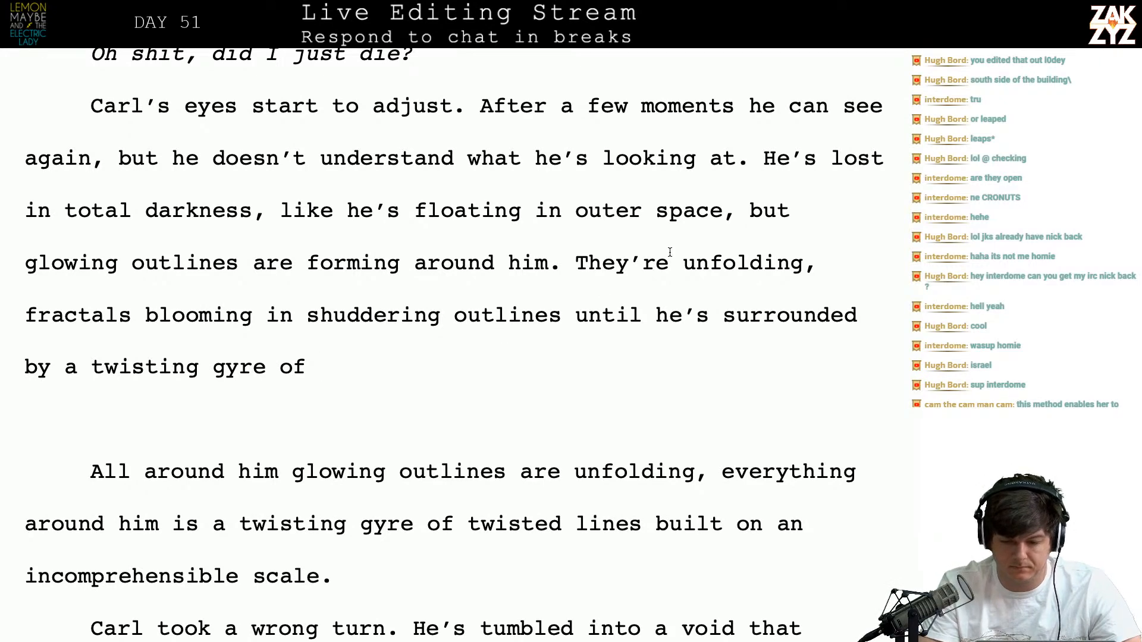
{"action": "type", "text": "He's surr"}
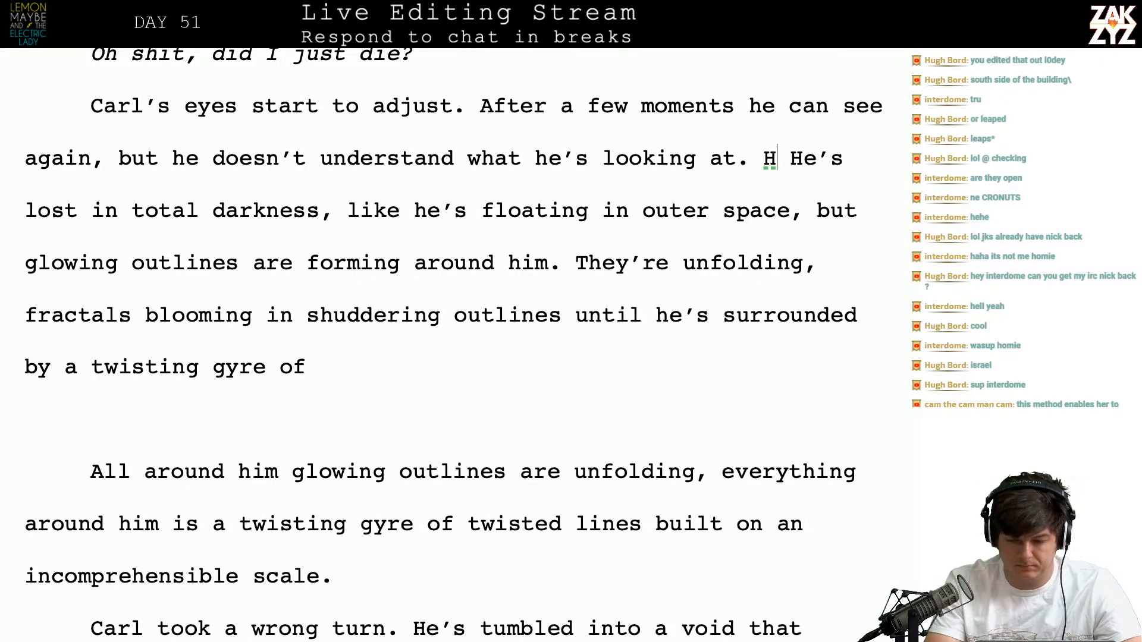
{"action": "type", "text": "ounded by total"}
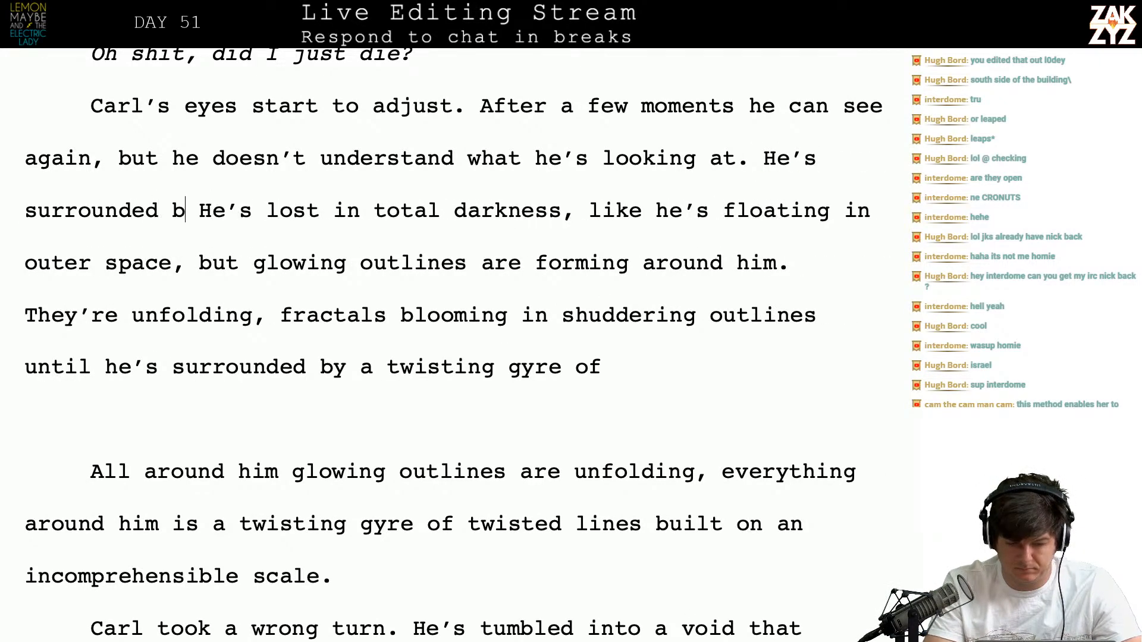
{"action": "type", "text": " darkness, like"}
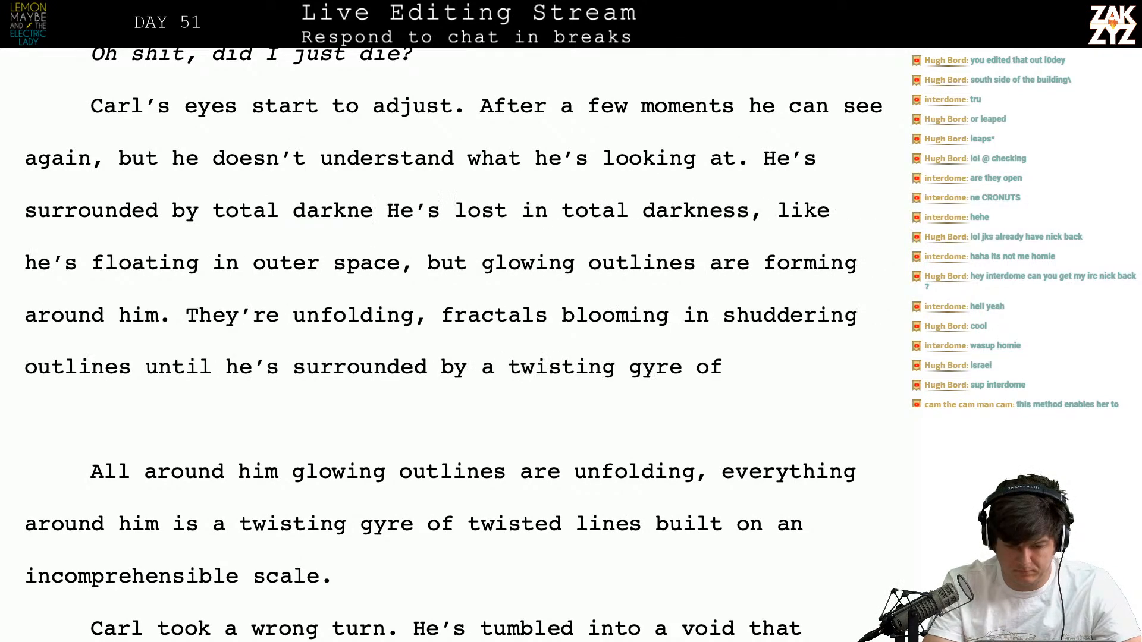
{"action": "type", "text": " he's flo"}
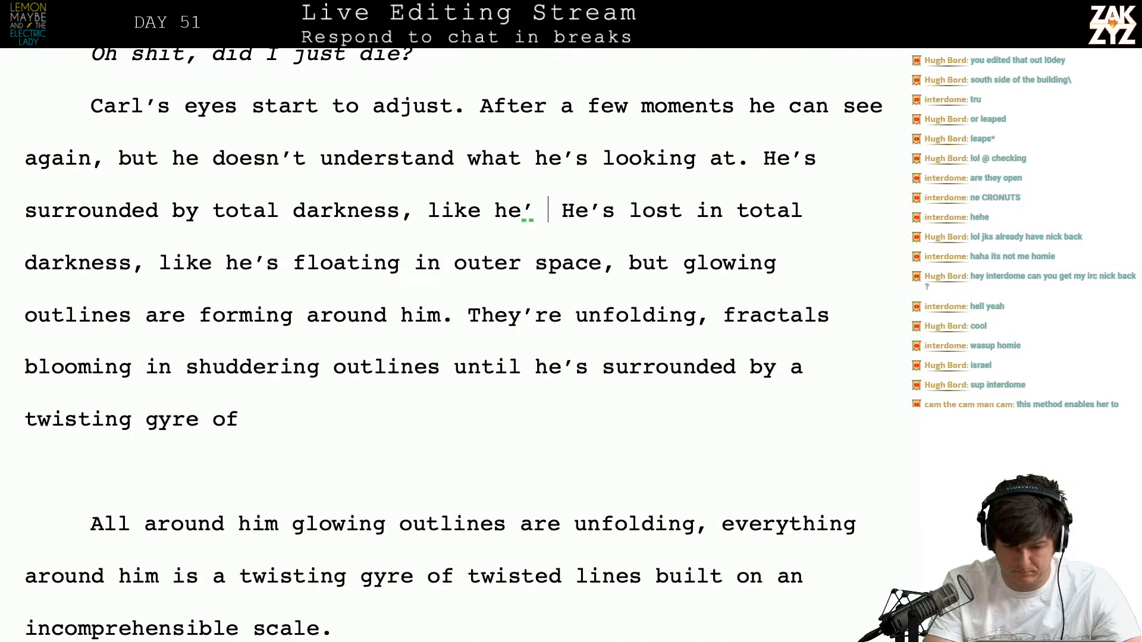
{"action": "type", "text": "ating in out"}
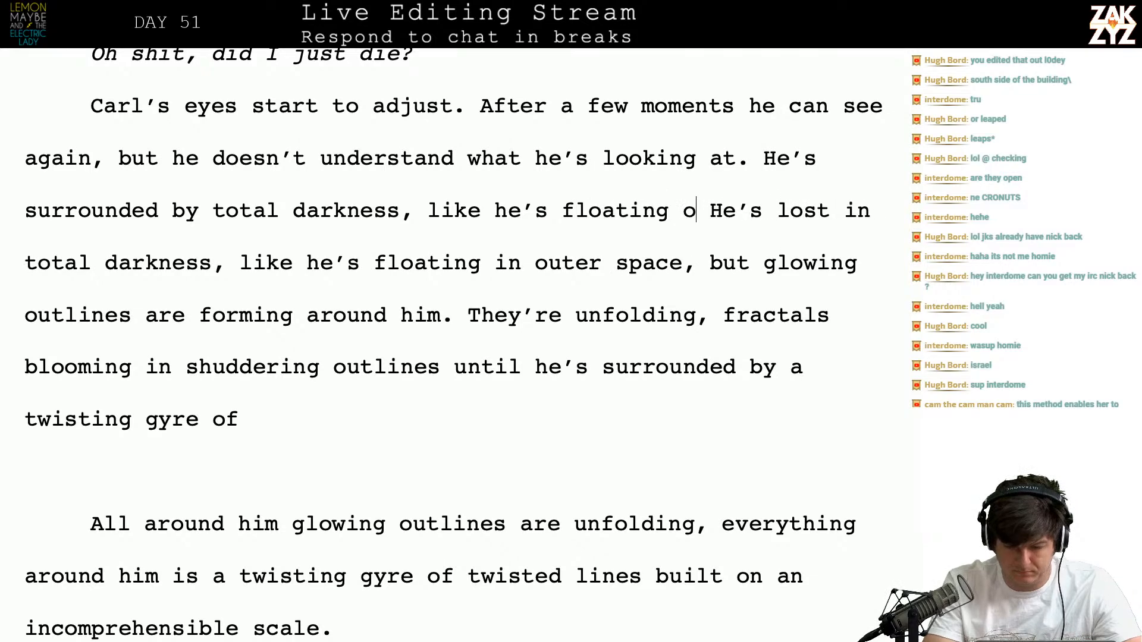
{"action": "type", "text": "er space, b ut g"}
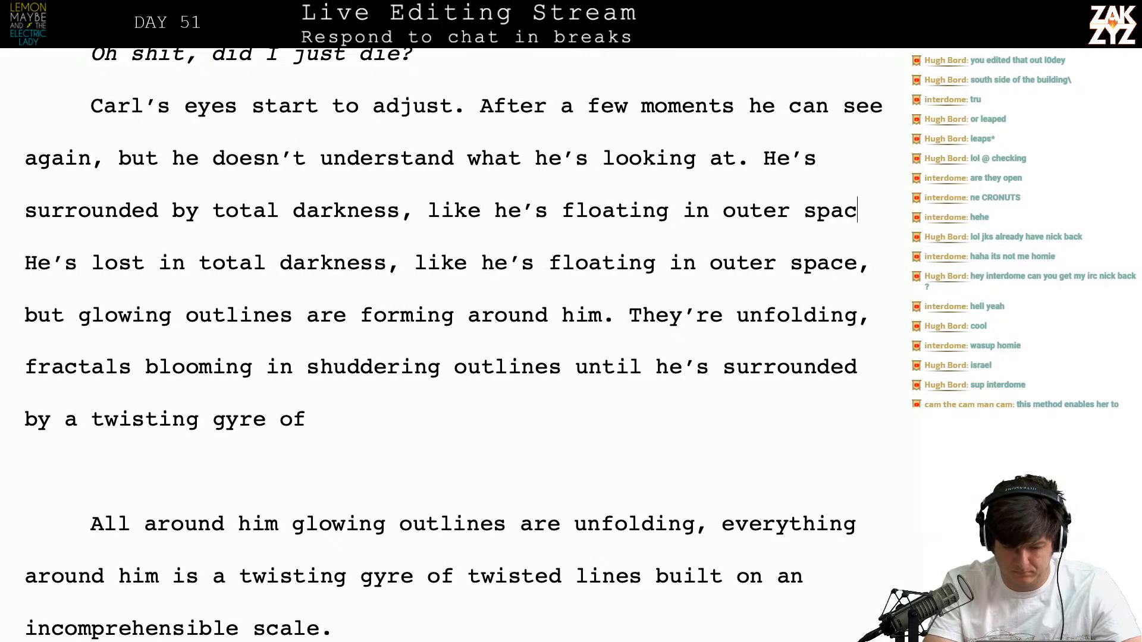
{"action": "key", "text": "BackSpace"}
{"action": "key", "text": "BackSpace"}
{"action": "key", "text": "BackSpace"}
{"action": "key", "text": "BackSpace"}
{"action": "key", "text": "BackSpace"}
{"action": "key", "text": "BackSpace"}
{"action": "type", "text": "ut"}
{"action": "key", "text": "BackSpace"}
{"action": "key", "text": "BackSpace"}
Continue the new sentence with "but glowing lines are forming around him." and split the old text starting "He's lost" into its own paragraph
{"action": "type", "text": "but glowing l"}
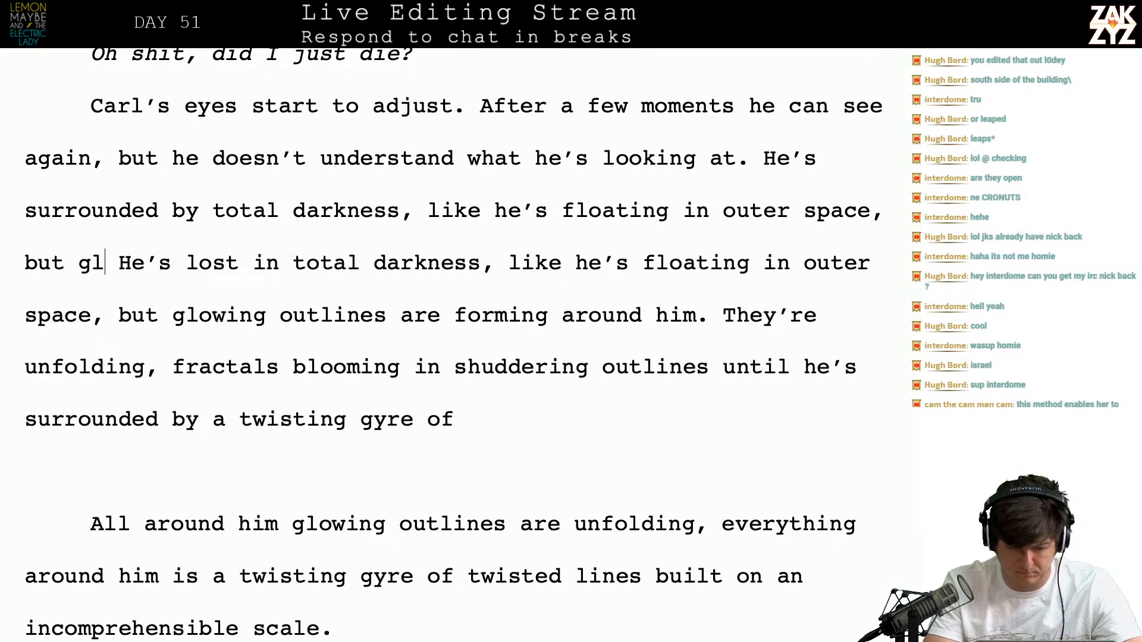
{"action": "type", "text": "ines are forming"}
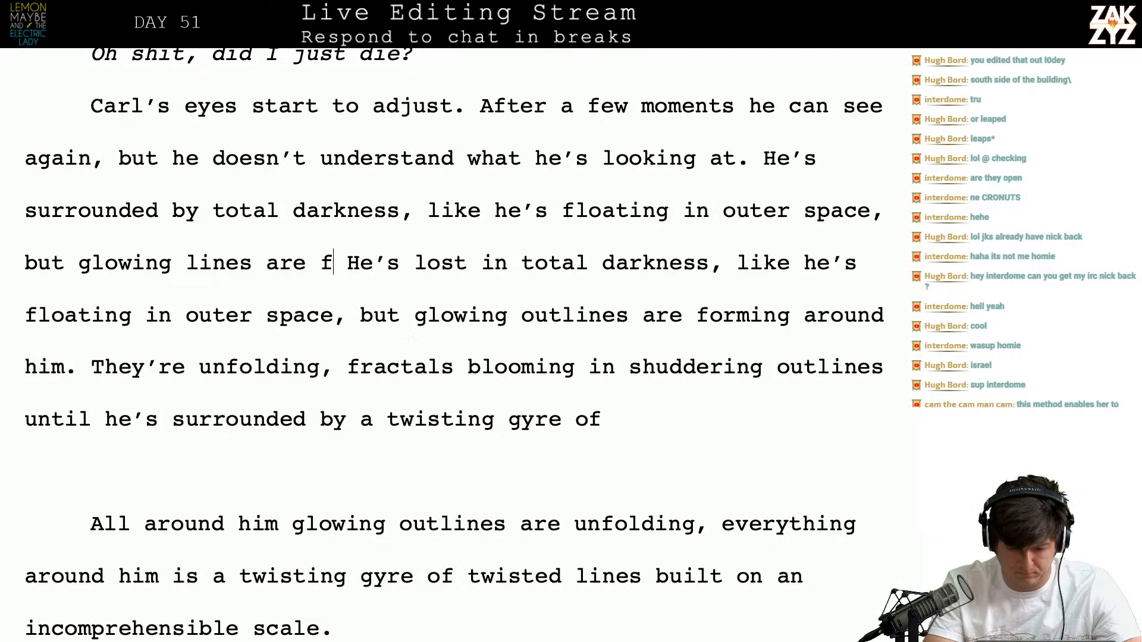
{"action": "type", "text": " around him"}
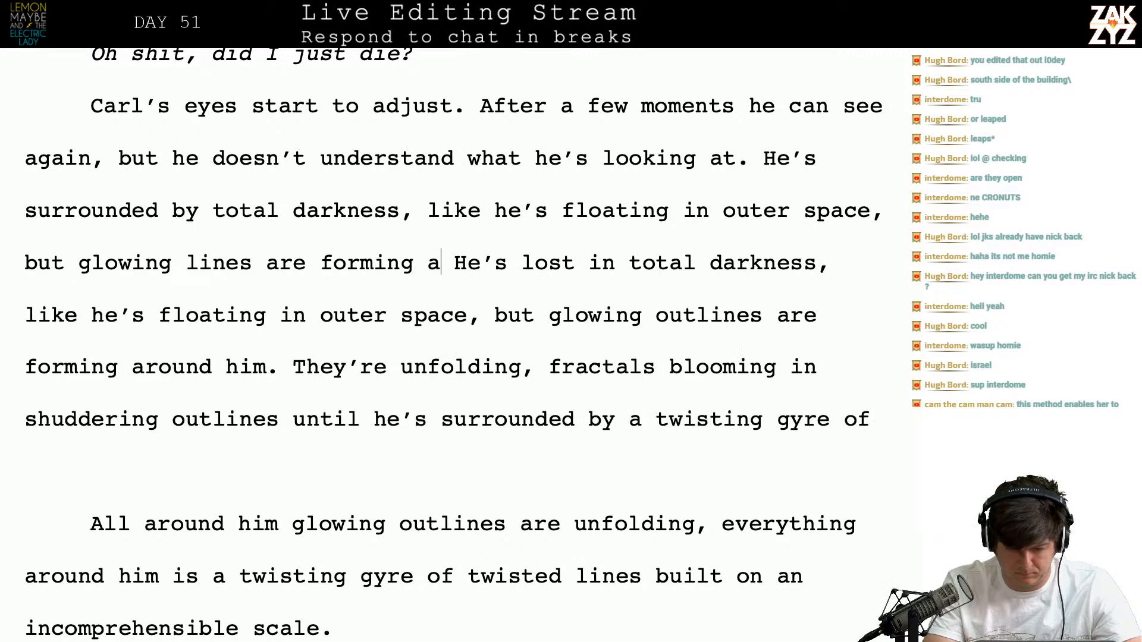
{"action": "type", "text": "."}
{"action": "key", "text": "Return"}
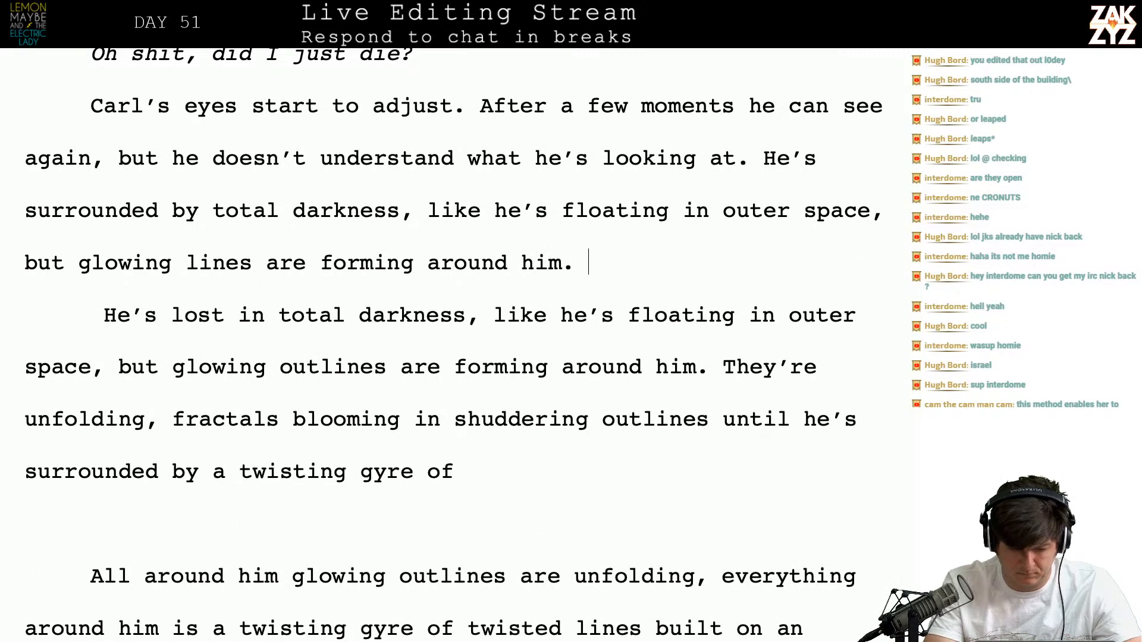
Replace "forming around him." after "but glowing lines are" with "running through it, like"
{"action": "key", "text": "BackSpace"}
{"action": "key", "text": "BackSpace"}
{"action": "key", "text": "BackSpace"}
{"action": "key", "text": "BackSpace"}
{"action": "key", "text": "BackSpace"}
{"action": "key", "text": "BackSpace"}
{"action": "key", "text": "BackSpace"}
{"action": "key", "text": "BackSpace"}
{"action": "key", "text": "BackSpace"}
{"action": "key", "text": "BackSpace"}
{"action": "key", "text": "BackSpace"}
{"action": "key", "text": "BackSpace"}
{"action": "key", "text": "BackSpace"}
{"action": "key", "text": "BackSpace"}
{"action": "key", "text": "BackSpace"}
{"action": "key", "text": "BackSpace"}
{"action": "key", "text": "BackSpace"}
{"action": "key", "text": "BackSpace"}
{"action": "key", "text": "BackSpace"}
{"action": "key", "text": "BackSpace"}
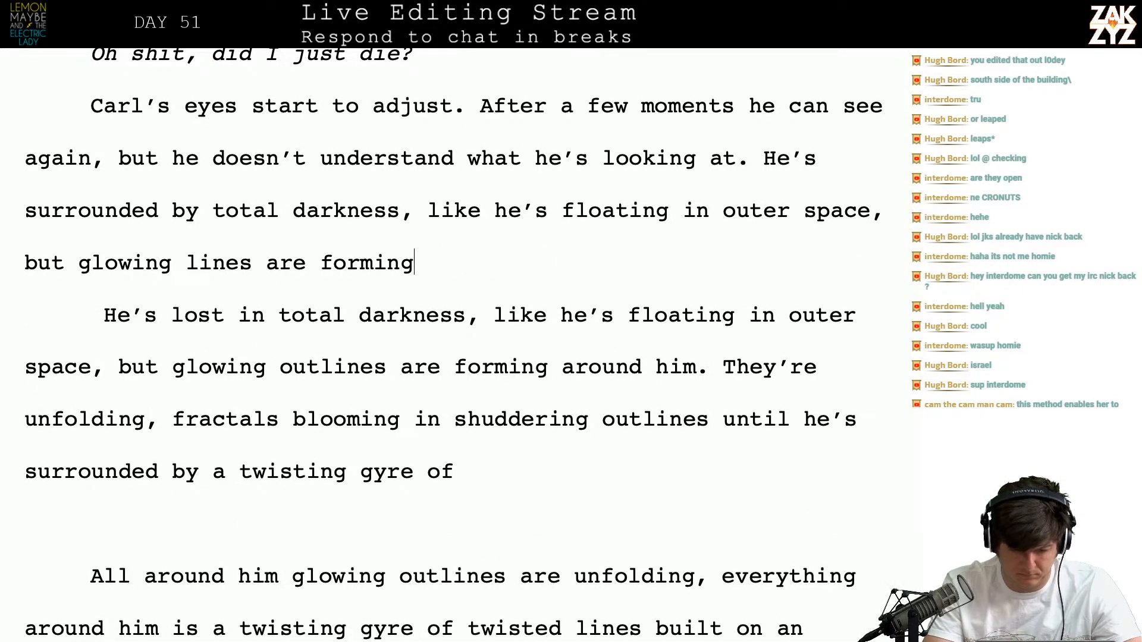
{"action": "type", "text": "e running throu"}
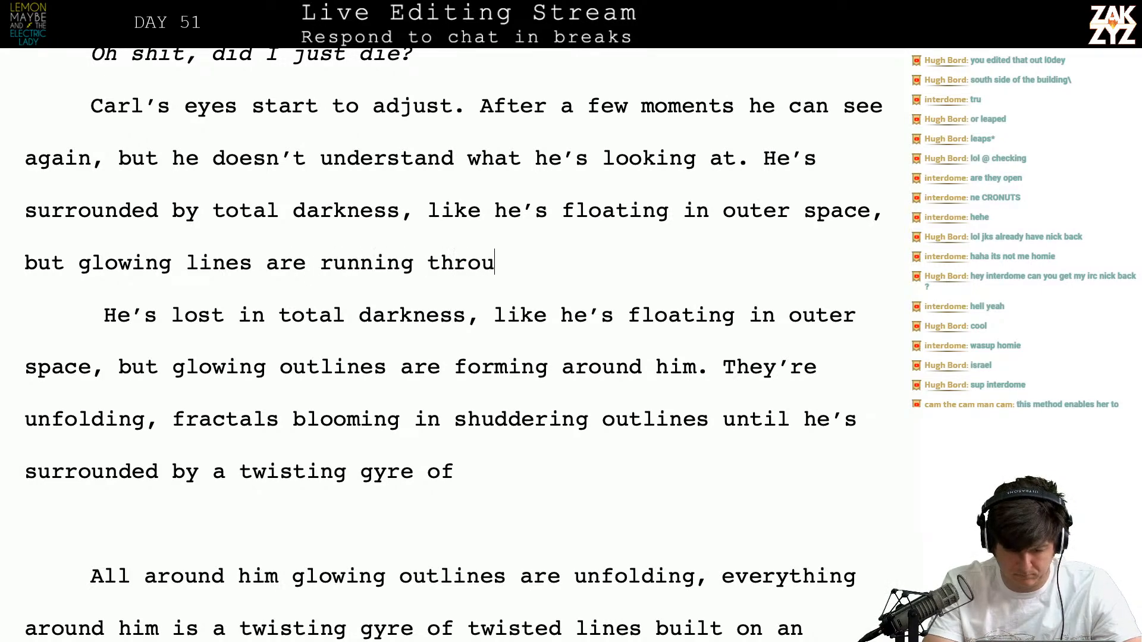
{"action": "key", "text": "BackSpace"}
{"action": "type", "text": "ugh "}
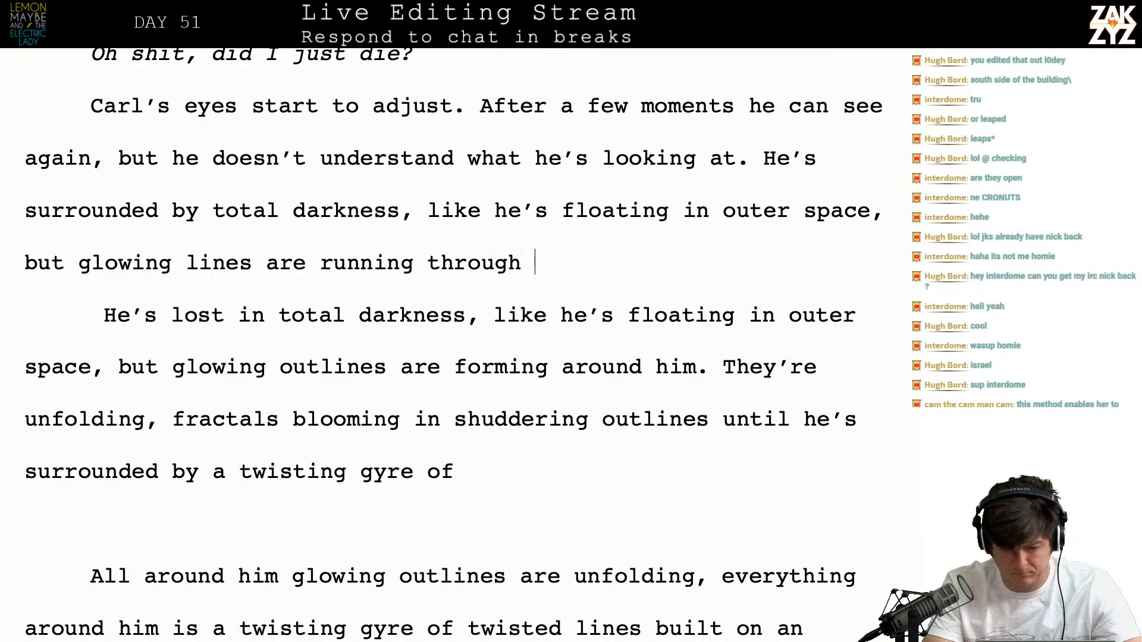
{"action": "type", "text": "it, like "}
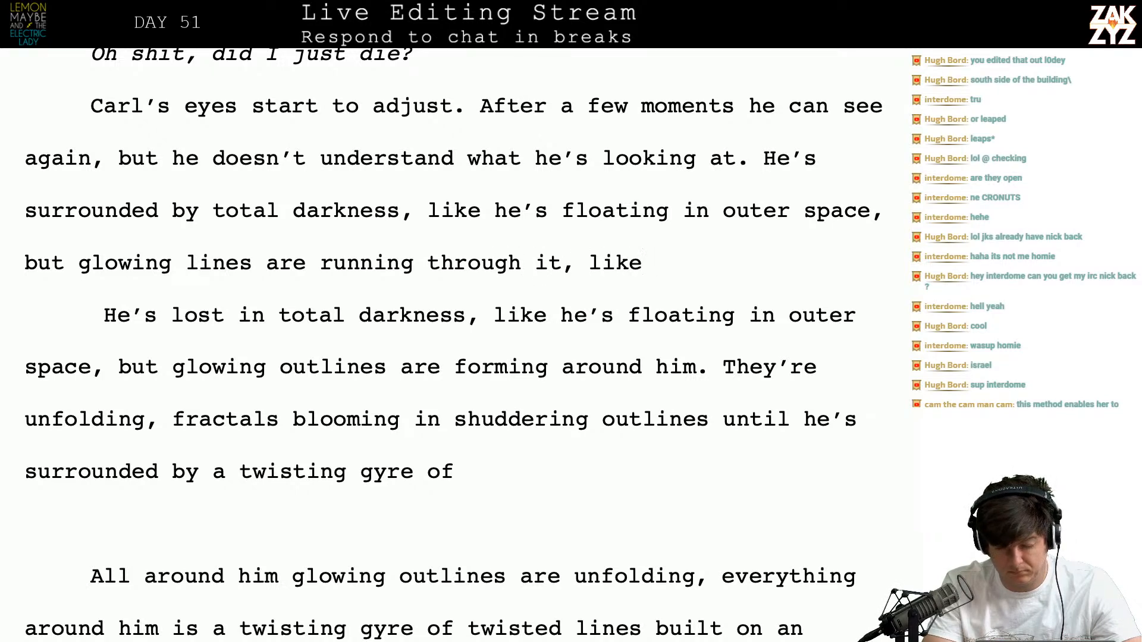
Try "the flashes he" after "running through it, like" and remove it again
{"action": "type", "text": "the flashes he s"}
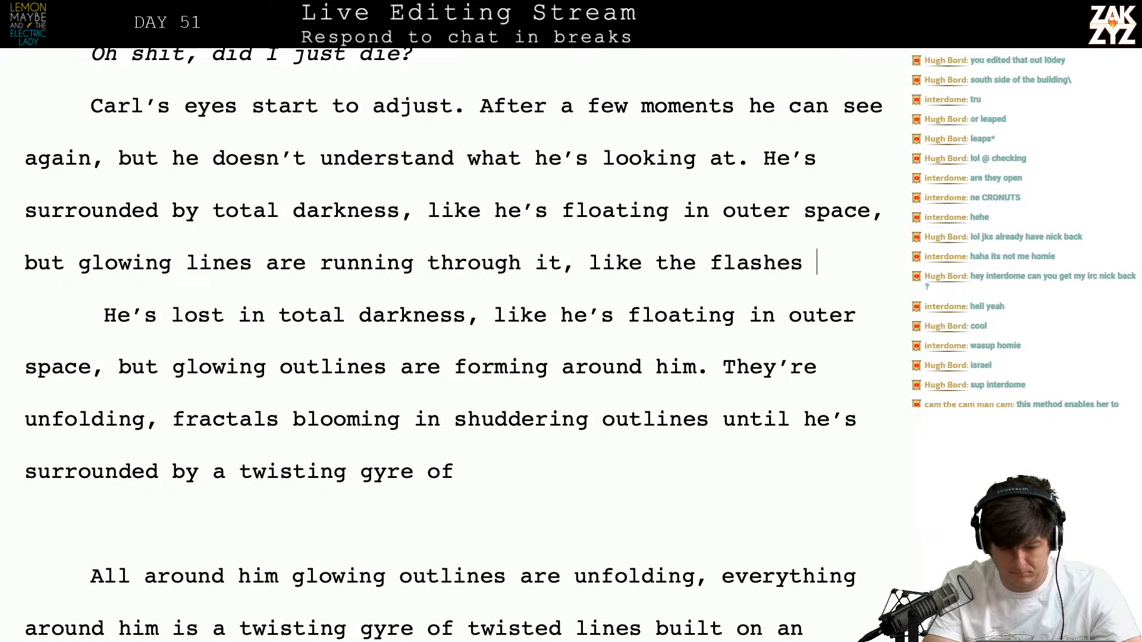
{"action": "key", "text": "BackSpace"}
{"action": "key", "text": "BackSpace"}
{"action": "key", "text": "BackSpace"}
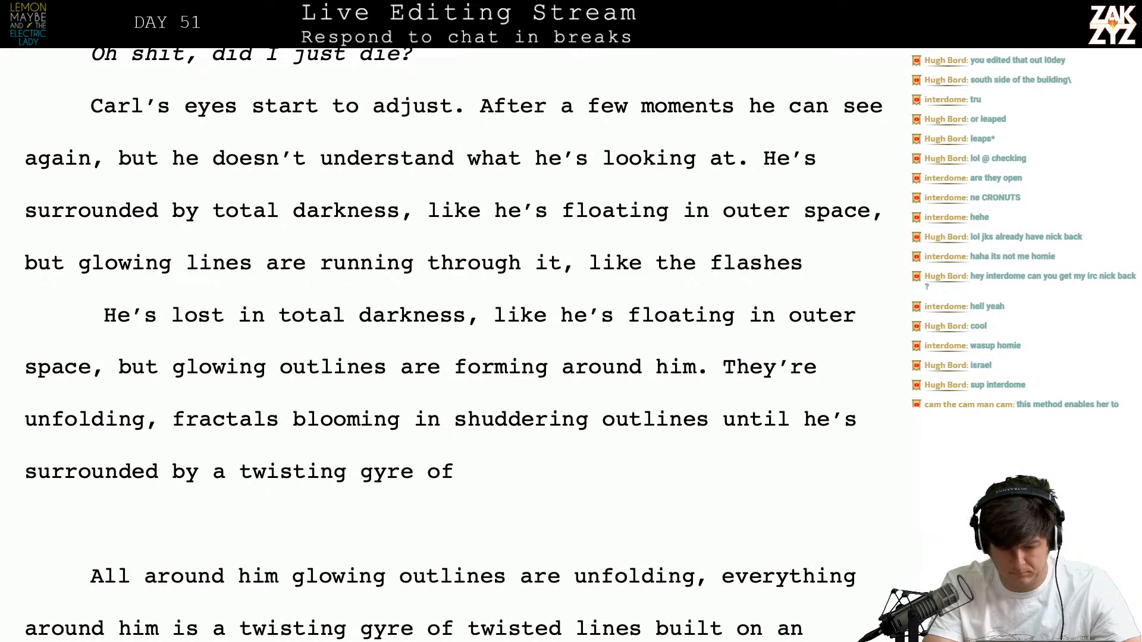
{"action": "key", "text": "BackSpace"}
{"action": "key", "text": "BackSpace"}
{"action": "key", "text": "BackSpace"}
{"action": "key", "text": "BackSpace"}
{"action": "key", "text": "BackSpace"}
{"action": "key", "text": "BackSpace"}
{"action": "key", "text": "BackSpace"}
{"action": "key", "text": "BackSpace"}
{"action": "key", "text": "BackSpace"}
{"action": "key", "text": "BackSpace"}
{"action": "key", "text": "BackSpace"}
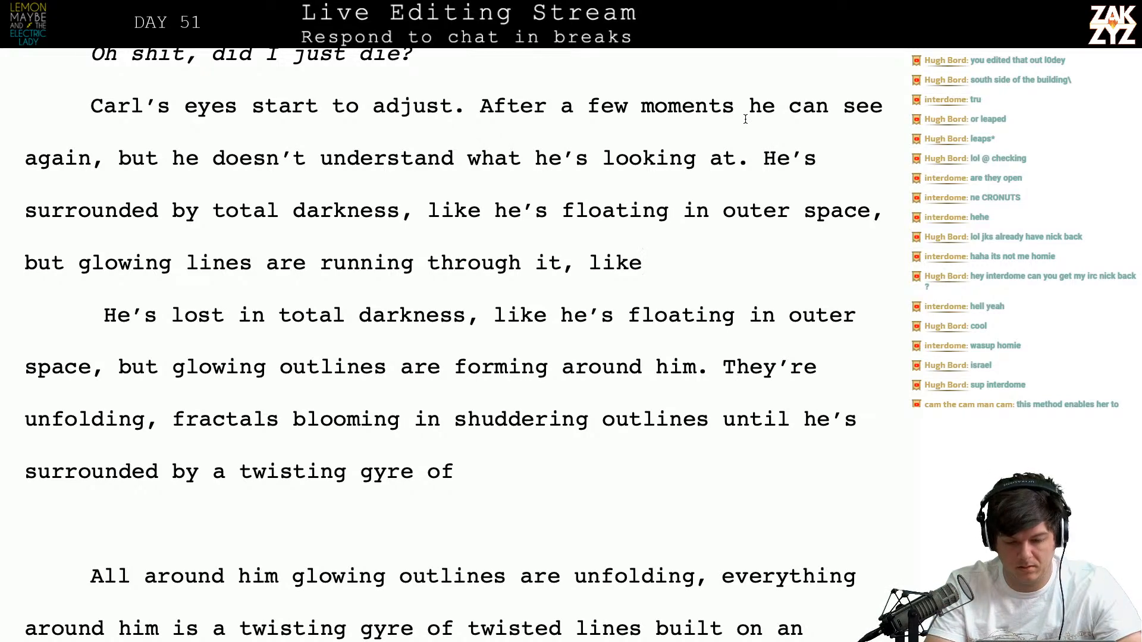
Continue after "running through it, like" with "the flashes he sees when he rubs his yes"
{"action": "type", "text": "he flashes"}
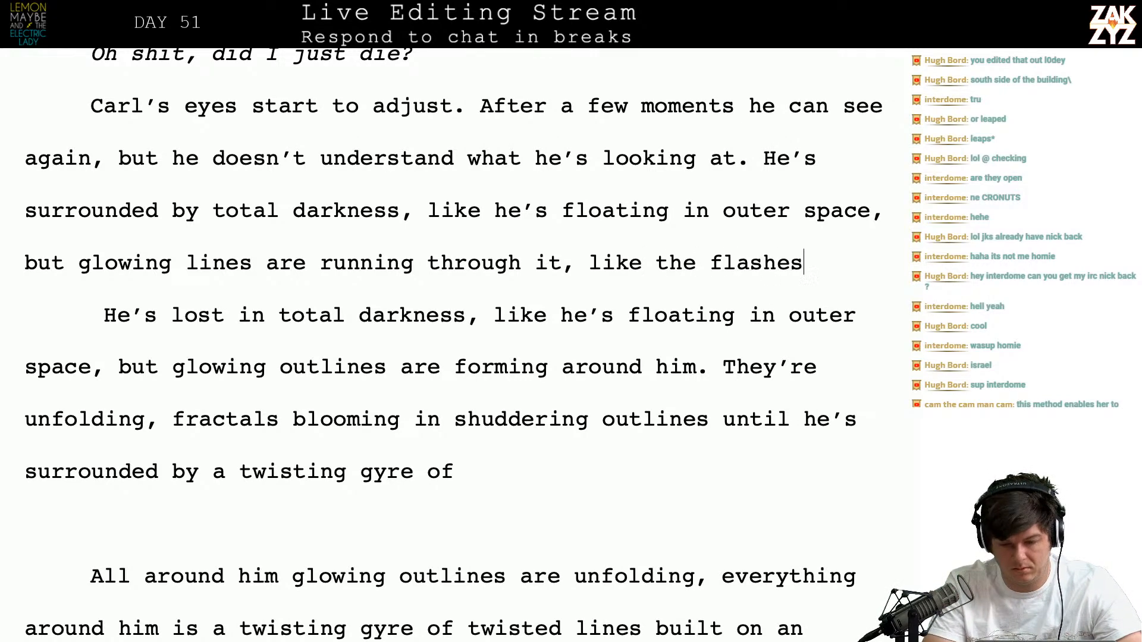
{"action": "type", "text": " he sees when h"}
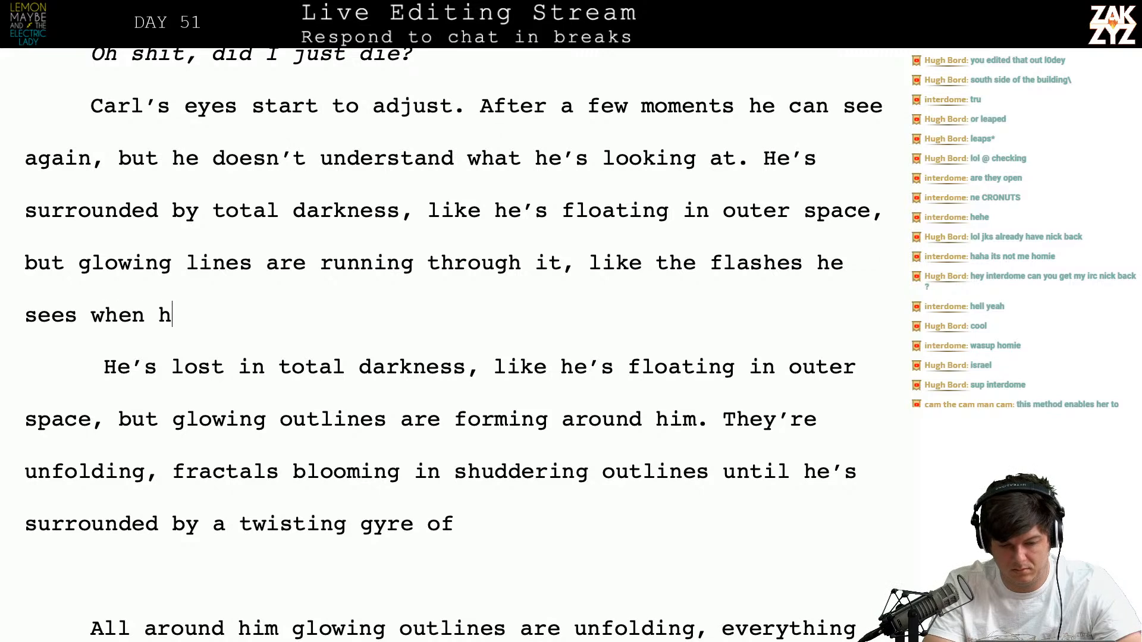
{"action": "type", "text": "e rubs his yes"}
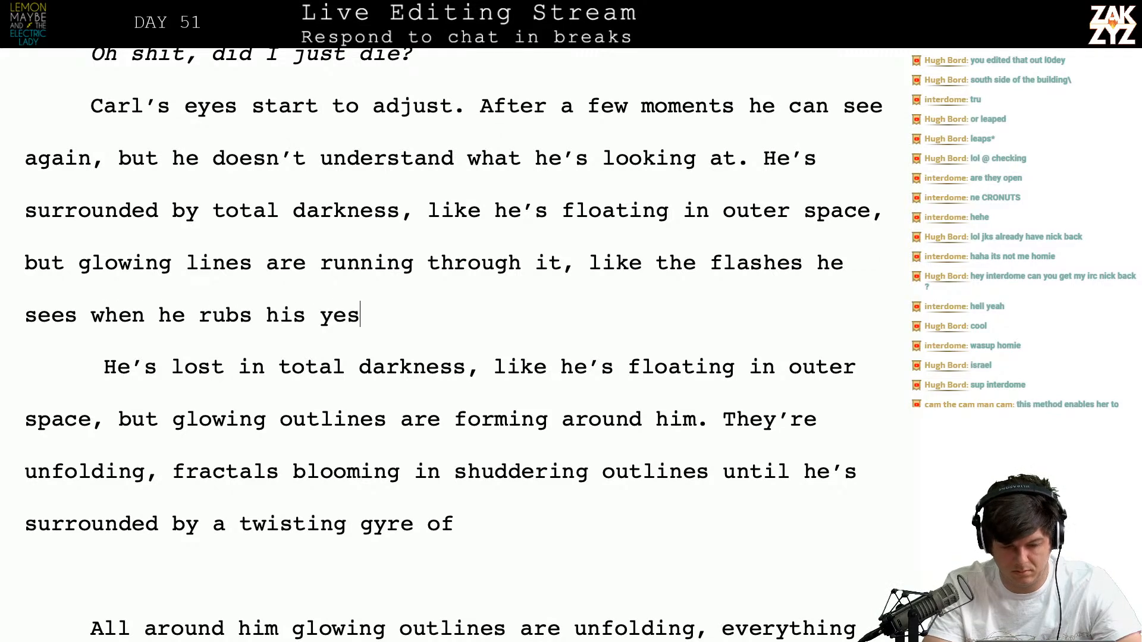
Delete everything after "running through it," in the new sentence, including the comparison to flashes
{"action": "key", "text": "BackSpace"}
{"action": "key", "text": "BackSpace"}
{"action": "key", "text": "BackSpace"}
{"action": "key", "text": "BackSpace"}
{"action": "key", "text": "BackSpace"}
{"action": "key", "text": "BackSpace"}
{"action": "key", "text": "BackSpace"}
{"action": "key", "text": "BackSpace"}
{"action": "key", "text": "BackSpace"}
{"action": "key", "text": "BackSpace"}
{"action": "key", "text": "BackSpace"}
{"action": "key", "text": "BackSpace"}
{"action": "key", "text": "BackSpace"}
{"action": "key", "text": "BackSpace"}
{"action": "key", "text": "BackSpace"}
{"action": "key", "text": "BackSpace"}
{"action": "key", "text": "BackSpace"}
{"action": "key", "text": "BackSpace"}
{"action": "key", "text": "BackSpace"}
{"action": "key", "text": "BackSpace"}
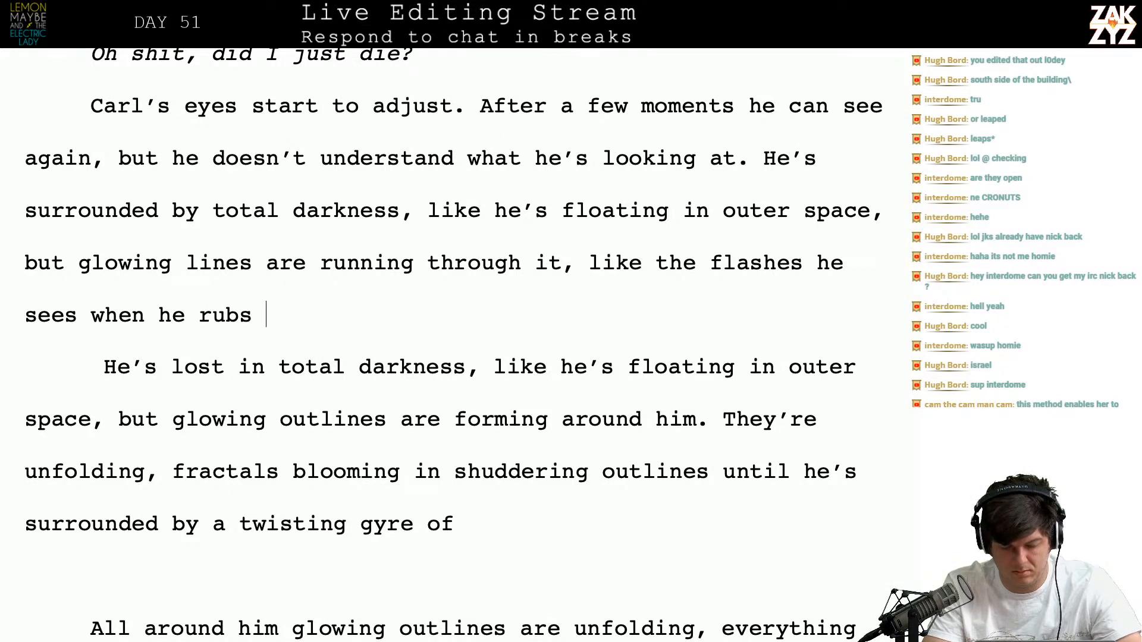
{"action": "key", "text": "BackSpace"}
{"action": "key", "text": "BackSpace"}
{"action": "key", "text": "BackSpace"}
{"action": "key", "text": "BackSpace"}
{"action": "key", "text": "BackSpace"}
{"action": "key", "text": "BackSpace"}
{"action": "key", "text": "BackSpace"}
{"action": "key", "text": "BackSpace"}
{"action": "key", "text": "BackSpace"}
{"action": "key", "text": "BackSpace"}
{"action": "key", "text": "BackSpace"}
{"action": "key", "text": "BackSpace"}
{"action": "key", "text": "BackSpace"}
{"action": "key", "text": "BackSpace"}
{"action": "key", "text": "BackSpace"}
{"action": "key", "text": "BackSpace"}
{"action": "key", "text": "BackSpace"}
{"action": "key", "text": "BackSpace"}
{"action": "key", "text": "BackSpace"}
{"action": "key", "text": "BackSpace"}
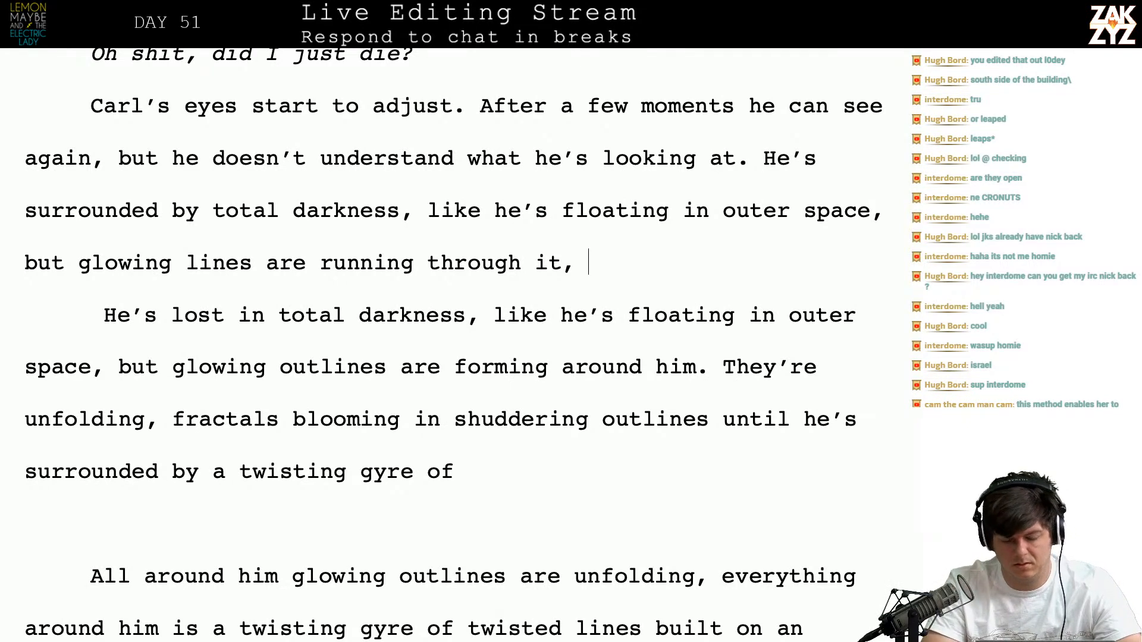
Continue after "running through it," with "like the afterglow when he shuts his eyes"
{"action": "type", "text": "ie"}
{"action": "key", "text": "BackSpace"}
{"action": "type", "text": "ke the aftergl"}
{"action": "type", "text": "ow when he sh"}
{"action": "type", "text": "uts his eyes"}
Replace everything after "floating in outer space, but" in the new sentence with "lines of afterglow are running through"
{"action": "key", "text": "BackSpace"}
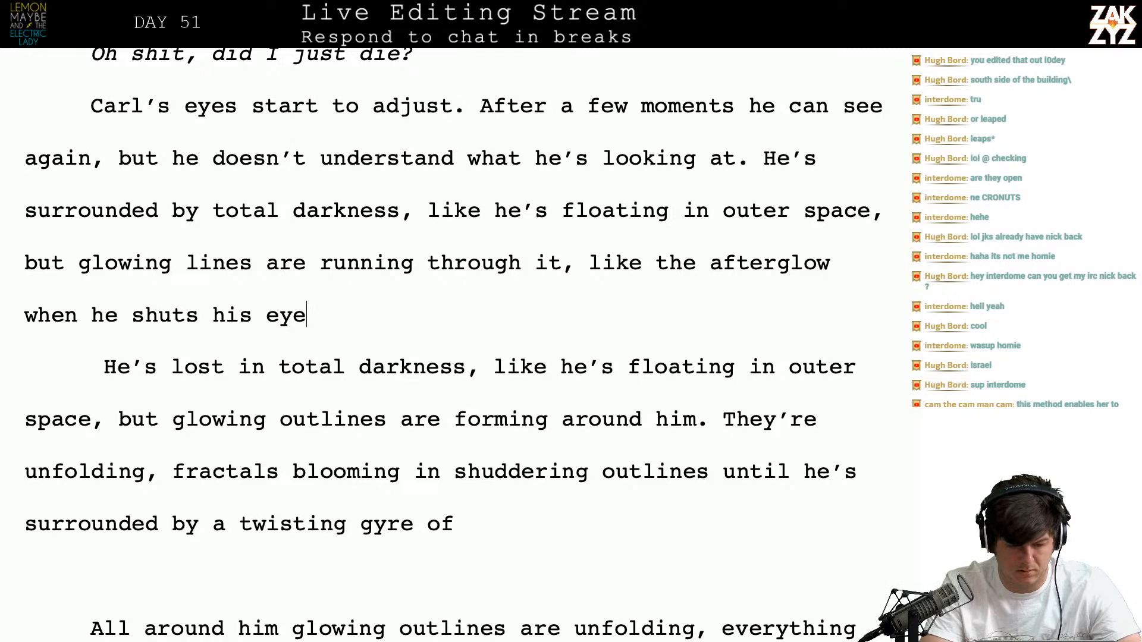
{"action": "key", "text": "BackSpace"}
{"action": "key", "text": "BackSpace"}
{"action": "key", "text": "BackSpace"}
{"action": "key", "text": "BackSpace"}
{"action": "key", "text": "BackSpace"}
{"action": "key", "text": "BackSpace"}
{"action": "key", "text": "BackSpace"}
{"action": "key", "text": "BackSpace"}
{"action": "key", "text": "BackSpace"}
{"action": "key", "text": "BackSpace"}
{"action": "key", "text": "BackSpace"}
{"action": "key", "text": "BackSpace"}
{"action": "key", "text": "BackSpace"}
{"action": "key", "text": "BackSpace"}
{"action": "key", "text": "BackSpace"}
{"action": "key", "text": "BackSpace"}
{"action": "key", "text": "BackSpace"}
{"action": "key", "text": "BackSpace"}
{"action": "key", "text": "BackSpace"}
{"action": "key", "text": "BackSpace"}
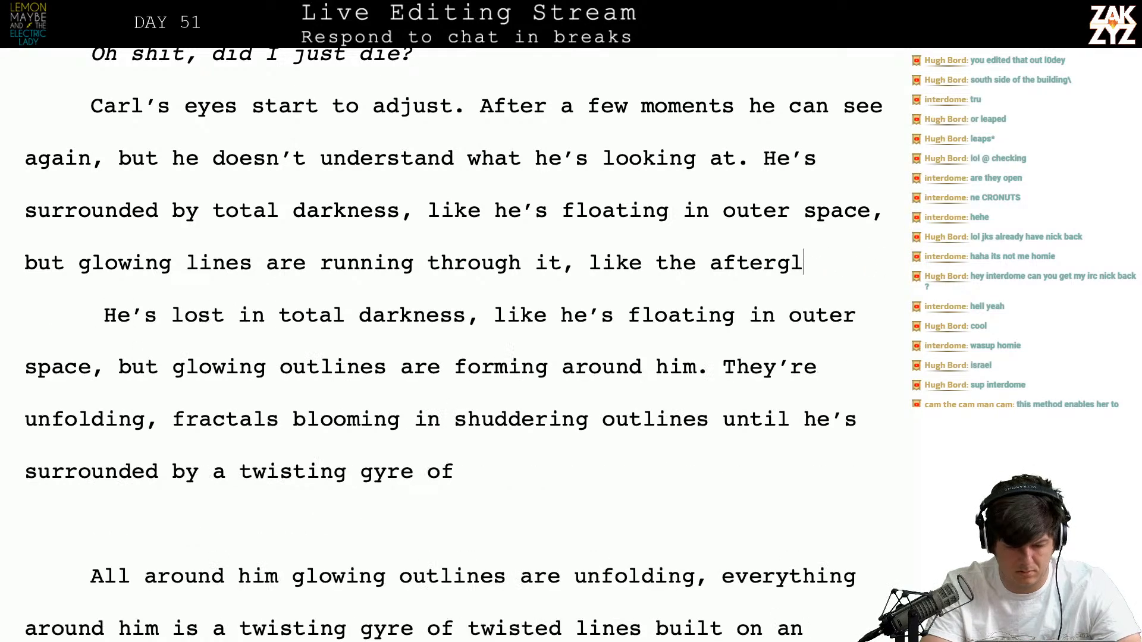
{"action": "key", "text": "BackSpace"}
{"action": "key", "text": "BackSpace"}
{"action": "key", "text": "BackSpace"}
{"action": "key", "text": "BackSpace"}
{"action": "key", "text": "BackSpace"}
{"action": "key", "text": "BackSpace"}
{"action": "key", "text": "BackSpace"}
{"action": "key", "text": "BackSpace"}
{"action": "key", "text": "BackSpace"}
{"action": "key", "text": "BackSpace"}
{"action": "key", "text": "BackSpace"}
{"action": "key", "text": "BackSpace"}
{"action": "key", "text": "BackSpace"}
{"action": "key", "text": "BackSpace"}
{"action": "key", "text": "BackSpace"}
{"action": "key", "text": "BackSpace"}
{"action": "key", "text": "BackSpace"}
{"action": "key", "text": "BackSpace"}
{"action": "key", "text": "BackSpace"}
{"action": "key", "text": "BackSpace"}
{"action": "key", "text": "BackSpace"}
{"action": "key", "text": "BackSpace"}
{"action": "key", "text": "BackSpace"}
{"action": "key", "text": "BackSpace"}
{"action": "key", "text": "BackSpace"}
{"action": "key", "text": "BackSpace"}
{"action": "key", "text": "BackSpace"}
{"action": "key", "text": "BackSpace"}
{"action": "key", "text": "BackSpace"}
{"action": "key", "text": "BackSpace"}
{"action": "key", "text": "BackSpace"}
{"action": "key", "text": "BackSpace"}
{"action": "key", "text": "BackSpace"}
{"action": "key", "text": "BackSpace"}
{"action": "key", "text": "BackSpace"}
{"action": "key", "text": "BackSpace"}
{"action": "key", "text": "BackSpace"}
{"action": "key", "text": "BackSpace"}
{"action": "key", "text": "BackSpace"}
{"action": "key", "text": "BackSpace"}
{"action": "key", "text": "BackSpace"}
{"action": "key", "text": "BackSpace"}
{"action": "key", "text": "BackSpace"}
{"action": "key", "text": "BackSpace"}
{"action": "key", "text": "BackSpace"}
{"action": "key", "text": "BackSpace"}
{"action": "key", "text": "BackSpace"}
{"action": "type", "text": "lines of afterglow are running through"}
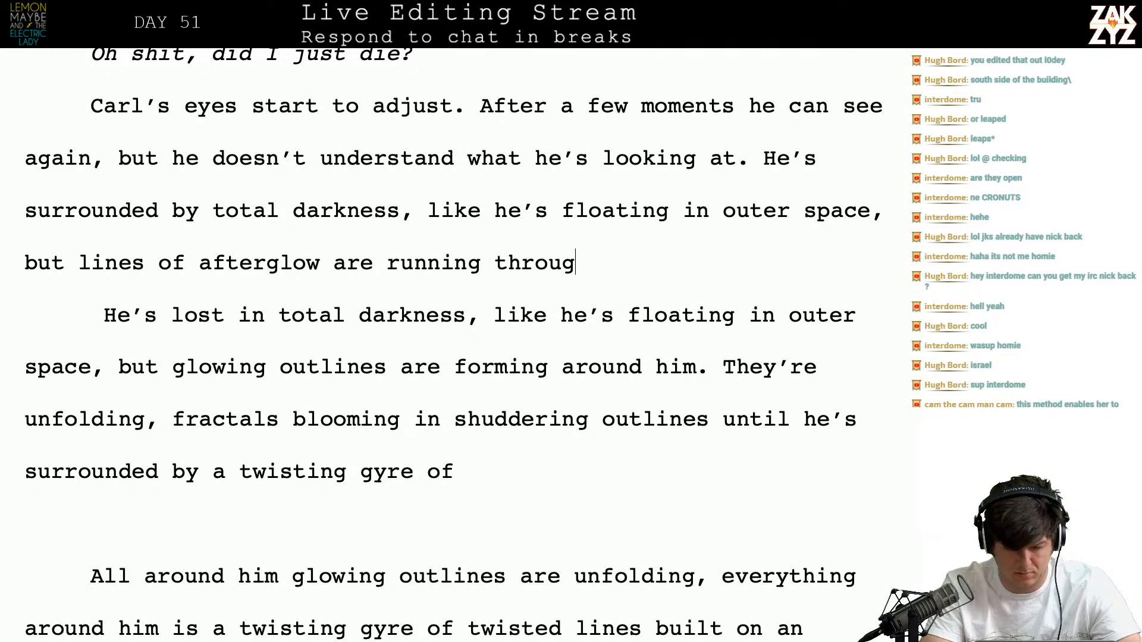
Change "running through" after "lines of afterglow are" to "threading through the space,"
{"action": "key", "text": "BackSpace"}
{"action": "key", "text": "BackSpace"}
{"action": "key", "text": "BackSpace"}
{"action": "key", "text": "BackSpace"}
{"action": "key", "text": "BackSpace"}
{"action": "key", "text": "BackSpace"}
{"action": "key", "text": "BackSpace"}
{"action": "key", "text": "BackSpace"}
{"action": "key", "text": "BackSpace"}
{"action": "key", "text": "BackSpace"}
{"action": "key", "text": "BackSpace"}
{"action": "key", "text": "BackSpace"}
{"action": "type", "text": "trhe"}
{"action": "key", "text": "BackSpace"}
{"action": "key", "text": "BackSpace"}
{"action": "key", "text": "BackSpace"}
{"action": "type", "text": "hreading thr"}
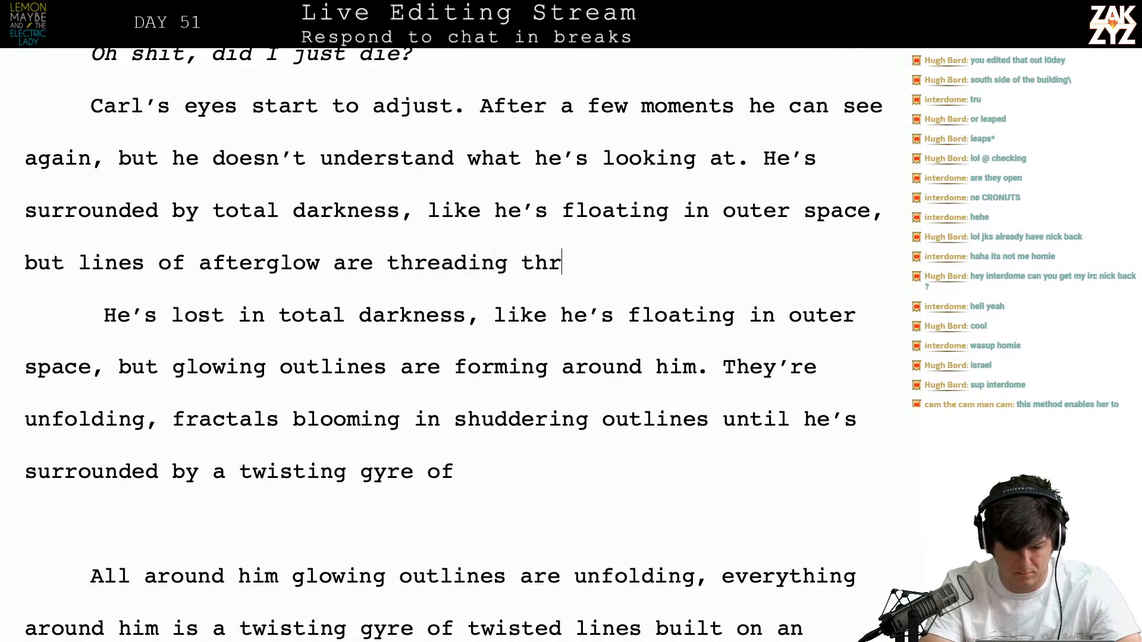
{"action": "type", "text": "ough the space, "}
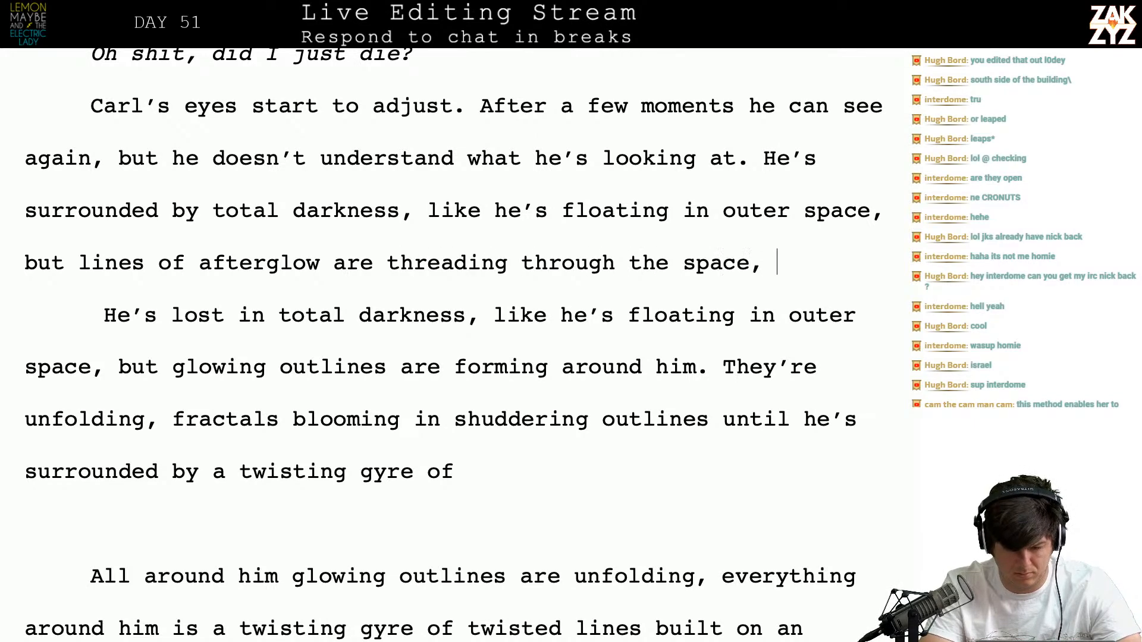
Finish the afterglow sentence with "like the squiggles after he rubs his eyes."
{"action": "type", "text": "li"}
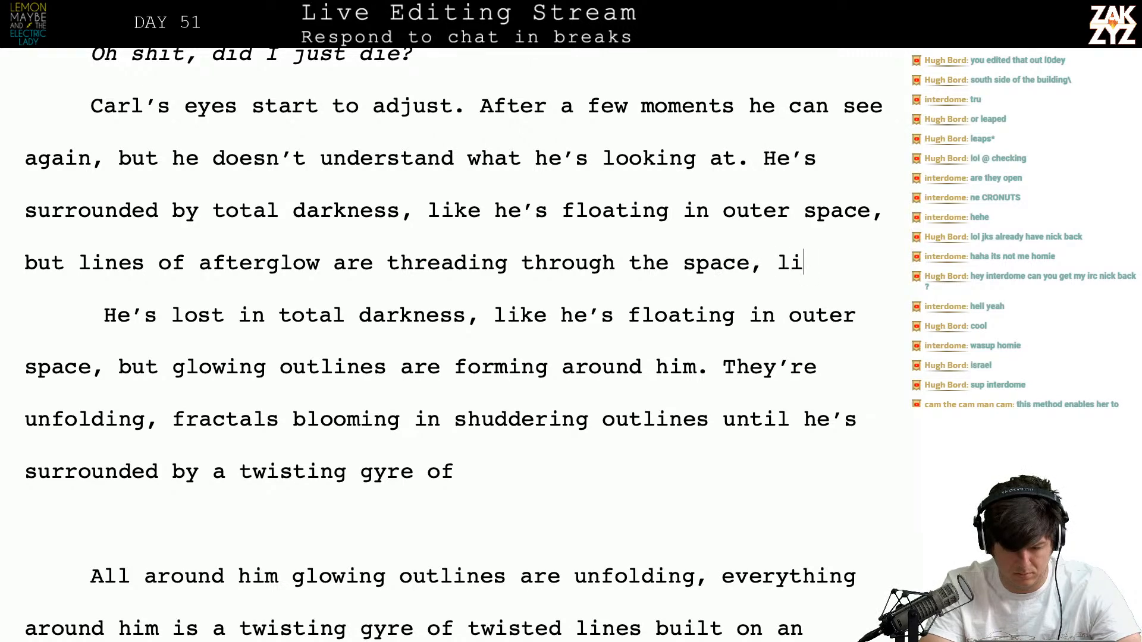
{"action": "type", "text": "ke the squiggles "}
{"action": "type", "text": "after he rbu"}
{"action": "type", "text": "s"}
{"action": "key", "text": "BackSpace"}
{"action": "key", "text": "BackSpace"}
{"action": "key", "text": "BackSpace"}
{"action": "type", "text": "ubs his "}
{"action": "type", "text": "eyes."}
Start a new sentence with "The lines are unfolding, fractals blooming in shuddering outlines until he's"
{"action": "type", "text": "he "}
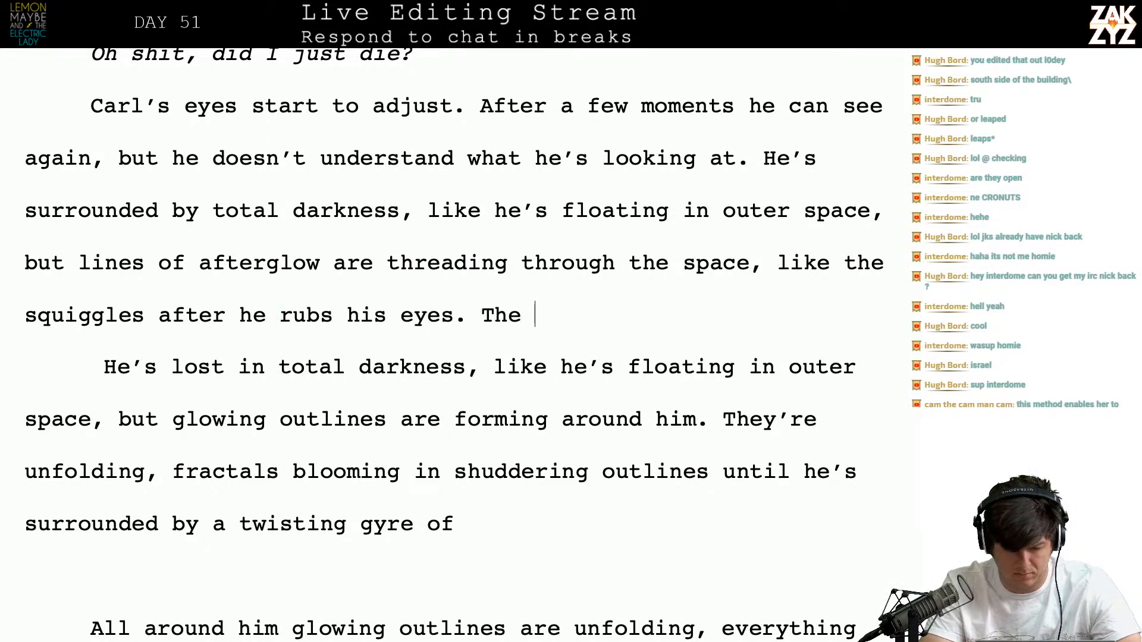
{"action": "type", "text": "lines are"}
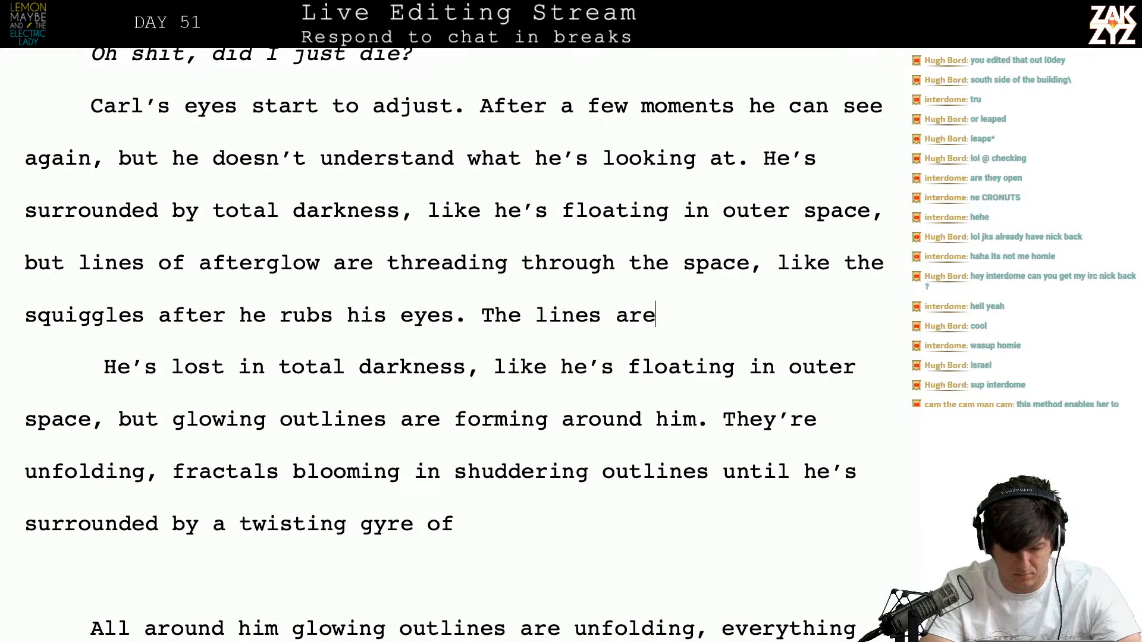
{"action": "type", "text": " unfolding, "}
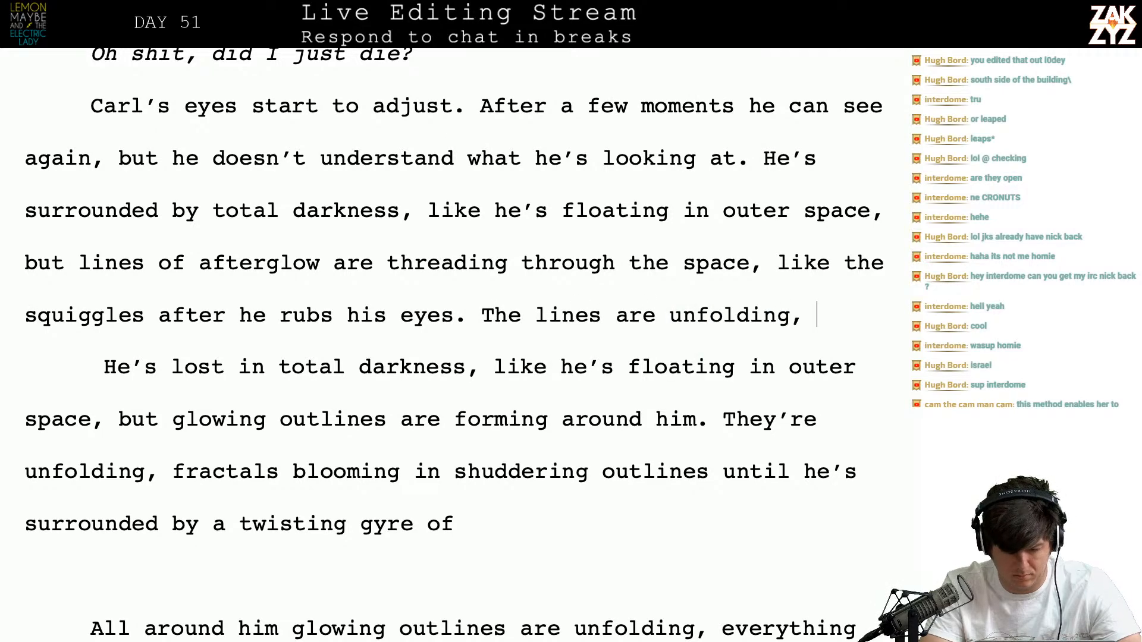
{"action": "type", "text": "fractals booming in shud"}
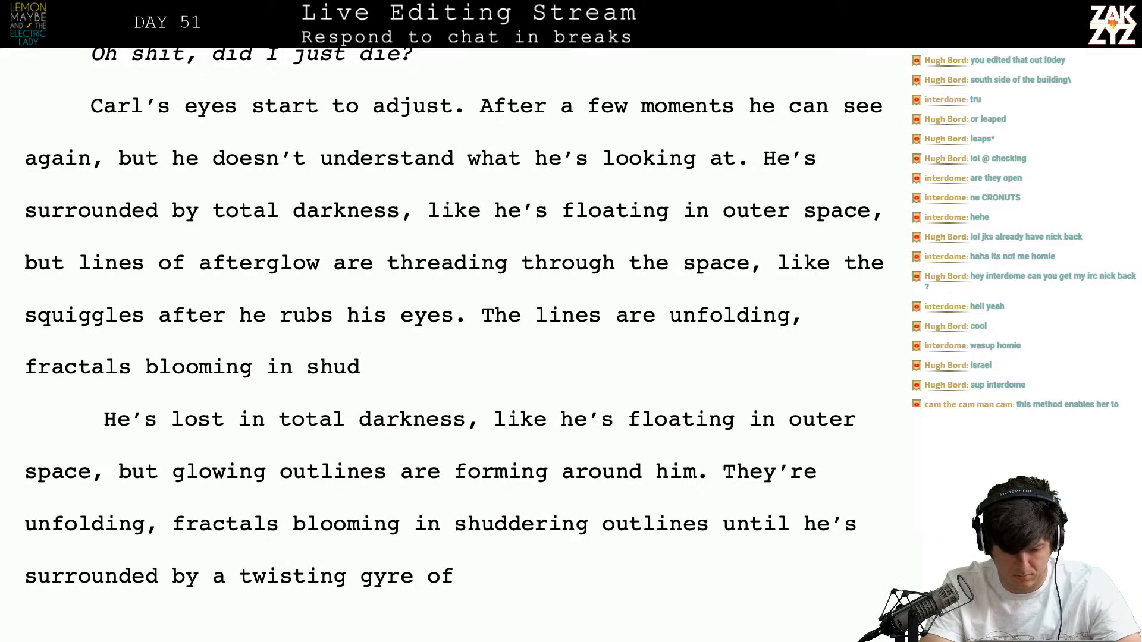
{"action": "type", "text": "dering outlines until he's "}
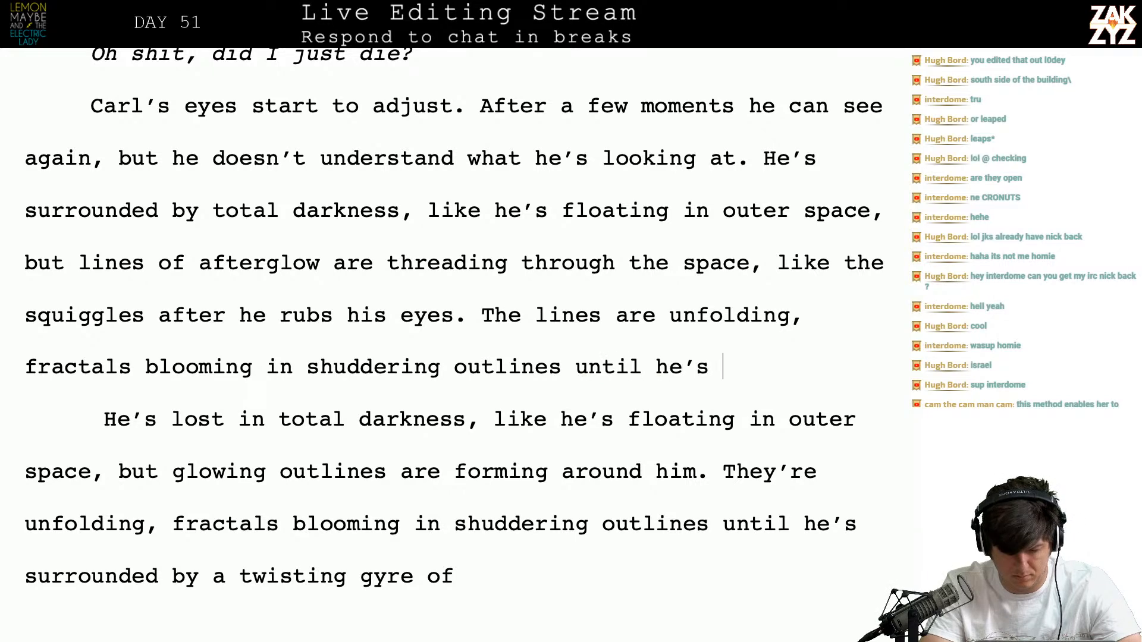
Continue the sentence after "until he's" with "drowning in them, lost in a twisting gyre of incomprehensible"
{"action": "type", "text": "drowning in "}
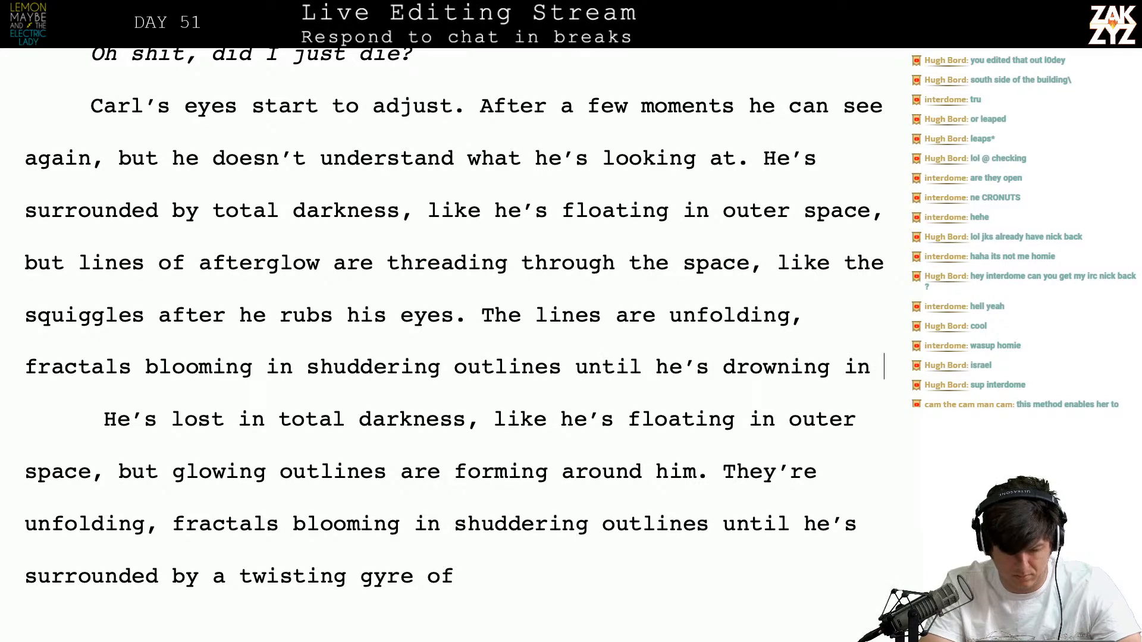
{"action": "type", "text": "them, lsot"}
{"action": "key", "text": "BackSpace"}
{"action": "key", "text": "BackSpace"}
{"action": "key", "text": "BackSpace"}
{"action": "type", "text": "o"}
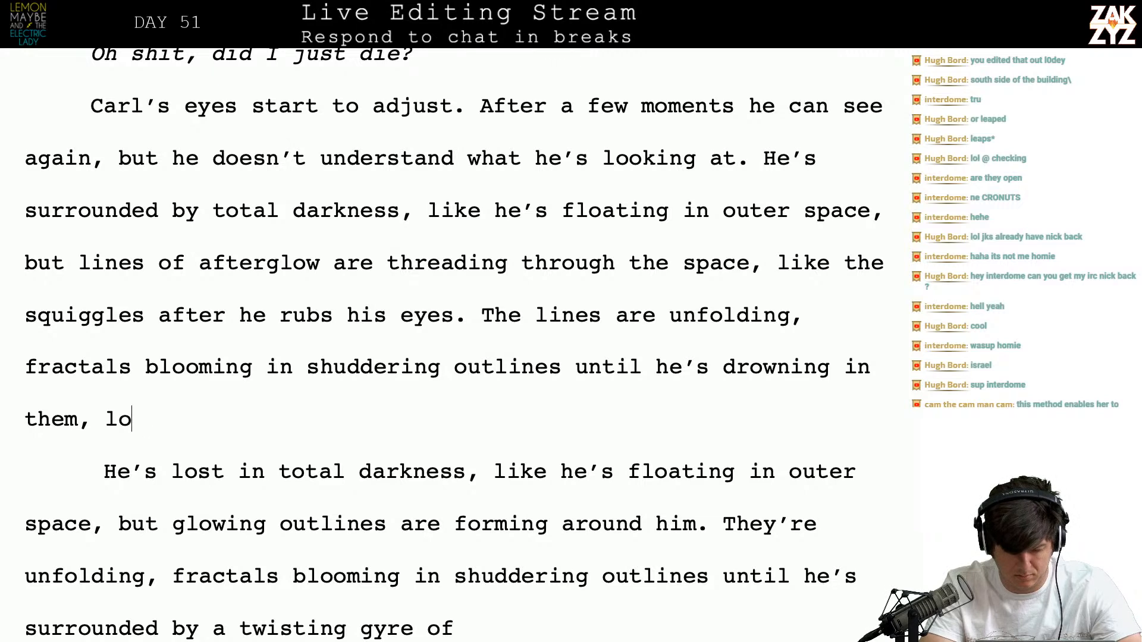
{"action": "type", "text": "st in a "}
{"action": "type", "text": "tiw"}
{"action": "key", "text": "BackSpace"}
{"action": "key", "text": "BackSpace"}
{"action": "type", "text": "wisting gyre of "}
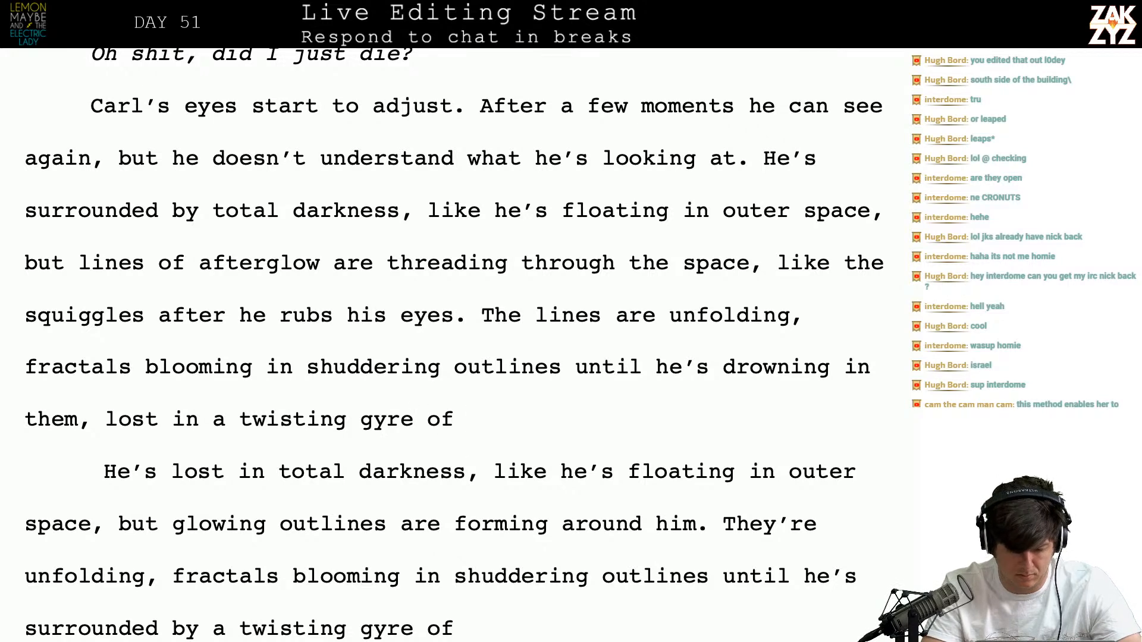
{"action": "type", "text": "incomprehensible"}
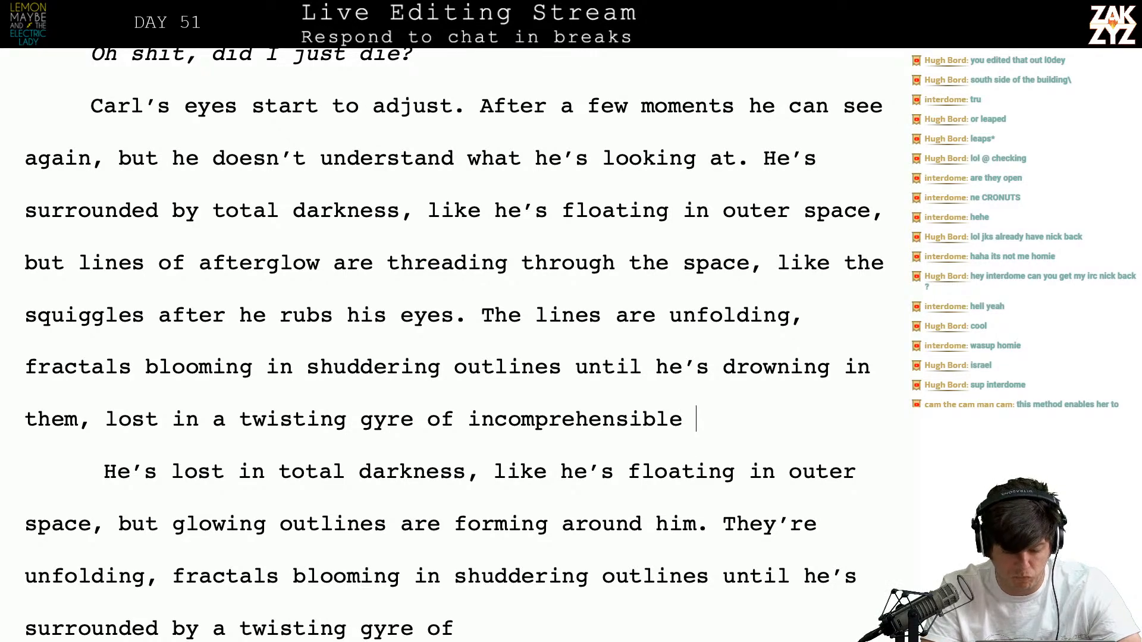
Review the old description of the glowing outlines below and return to the end of the new paragraph
{"action": "key", "text": "Down"}
{"action": "key", "text": "Down"}
{"action": "key", "text": "Down"}
{"action": "key", "text": "Down"}
{"action": "key", "text": "Down"}
{"action": "key", "text": "Down"}
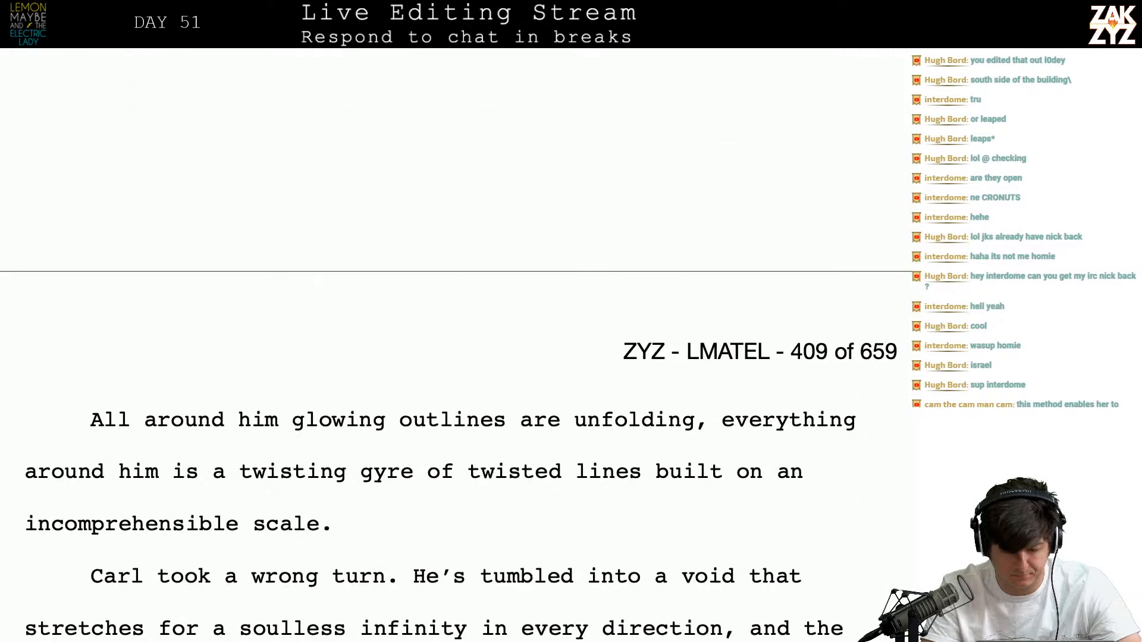
{"action": "key", "text": "Up"}
{"action": "key", "text": "Up"}
{"action": "key", "text": "Up"}
{"action": "key", "text": "Up"}
{"action": "key", "text": "Up"}
{"action": "key", "text": "Up"}
{"action": "key", "text": "Up"}
{"action": "key", "text": "Up"}
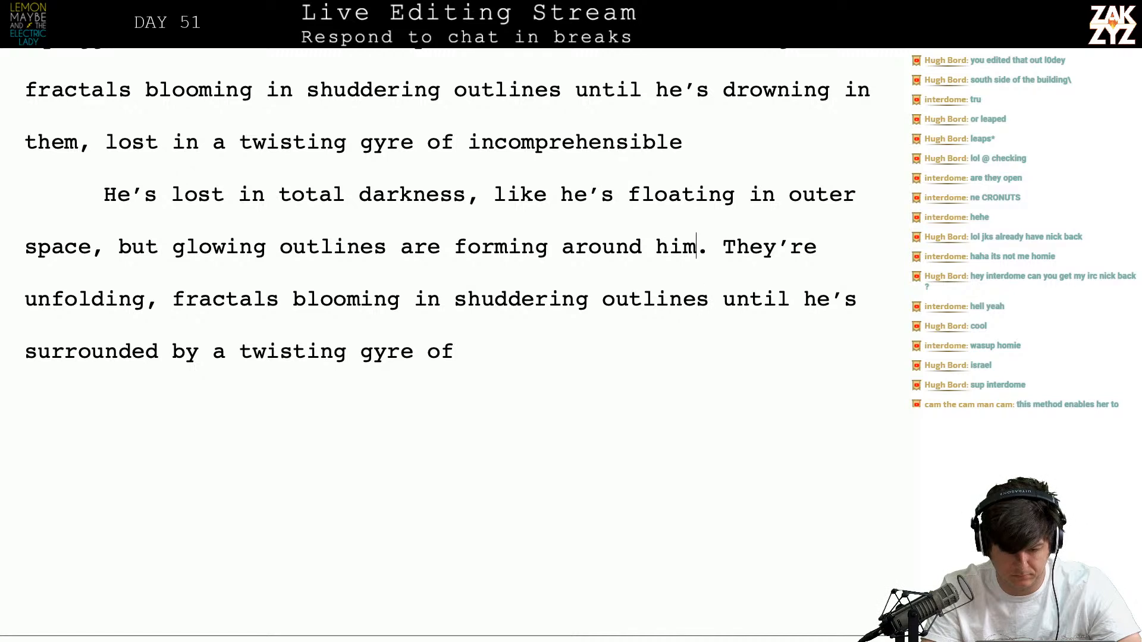
{"action": "key", "text": "Up"}
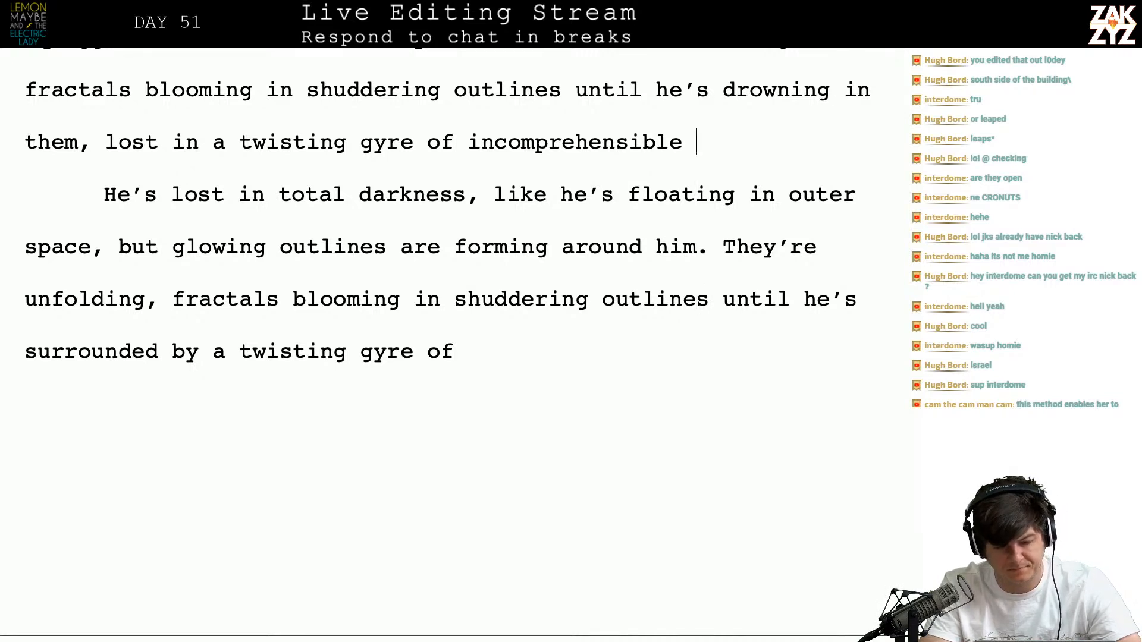
Replace "incomprehensible" after "a twisting gyre of" with "outlines." to end the sentence
{"action": "key", "text": "BackSpace"}
{"action": "key", "text": "BackSpace"}
{"action": "key", "text": "BackSpace"}
{"action": "key", "text": "BackSpace"}
{"action": "key", "text": "BackSpace"}
{"action": "key", "text": "BackSpace"}
{"action": "key", "text": "BackSpace"}
{"action": "key", "text": "BackSpace"}
{"action": "key", "text": "BackSpace"}
{"action": "key", "text": "BackSpace"}
{"action": "key", "text": "BackSpace"}
{"action": "key", "text": "BackSpace"}
{"action": "key", "text": "BackSpace"}
{"action": "key", "text": "BackSpace"}
{"action": "key", "text": "BackSpace"}
{"action": "key", "text": "BackSpace"}
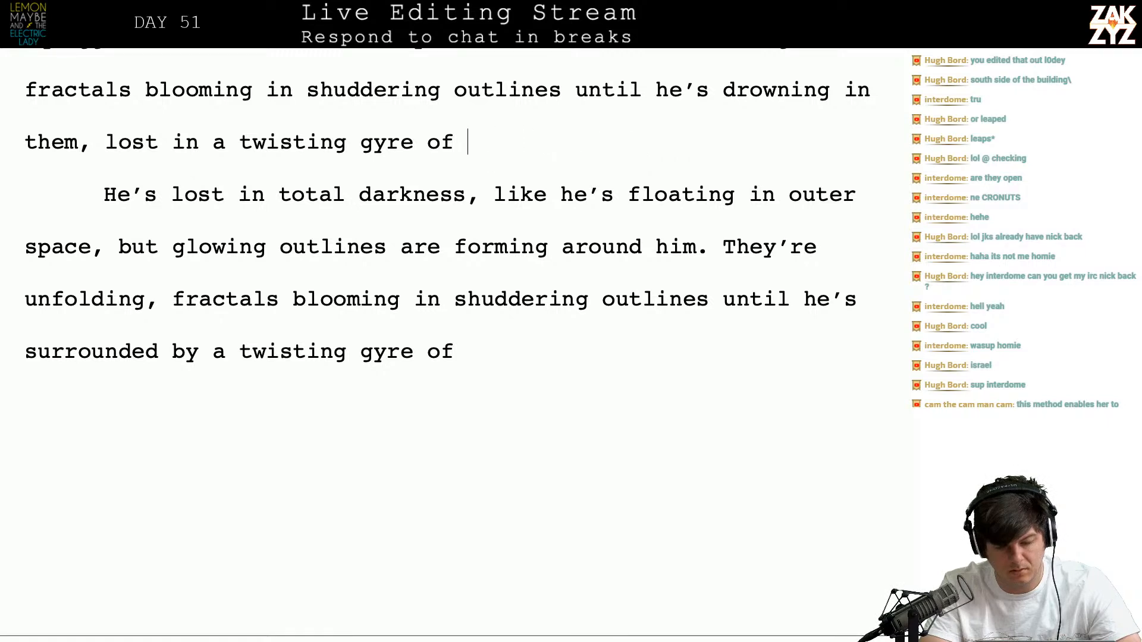
{"action": "type", "text": "outlines."}
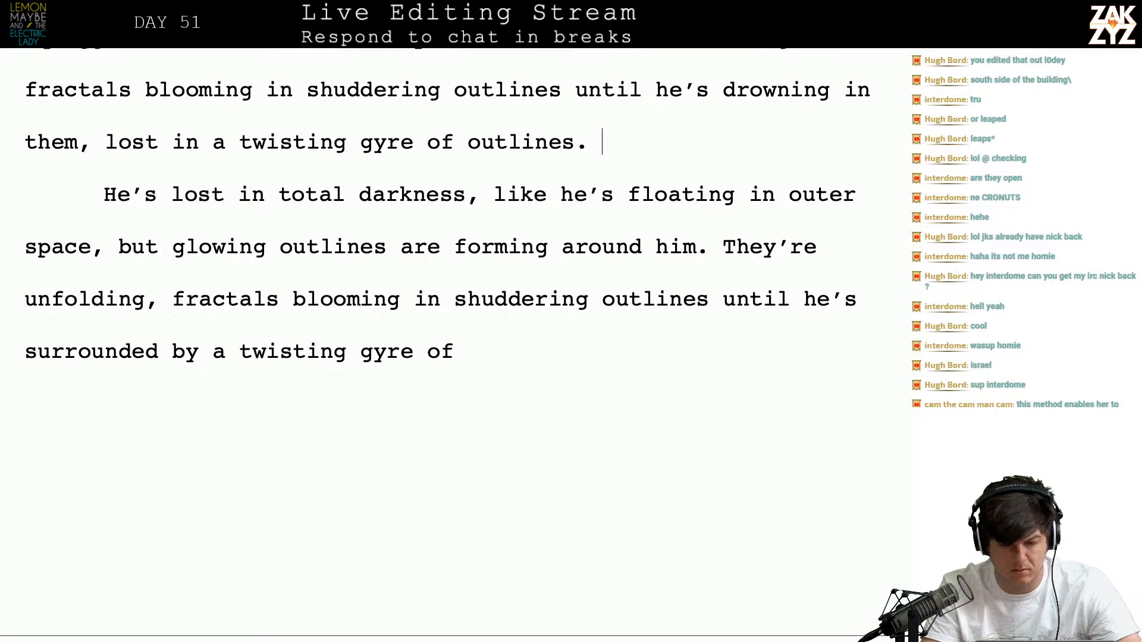
{"action": "key", "text": "Up"}
{"action": "key", "text": "Up"}
{"action": "key", "text": "Up"}
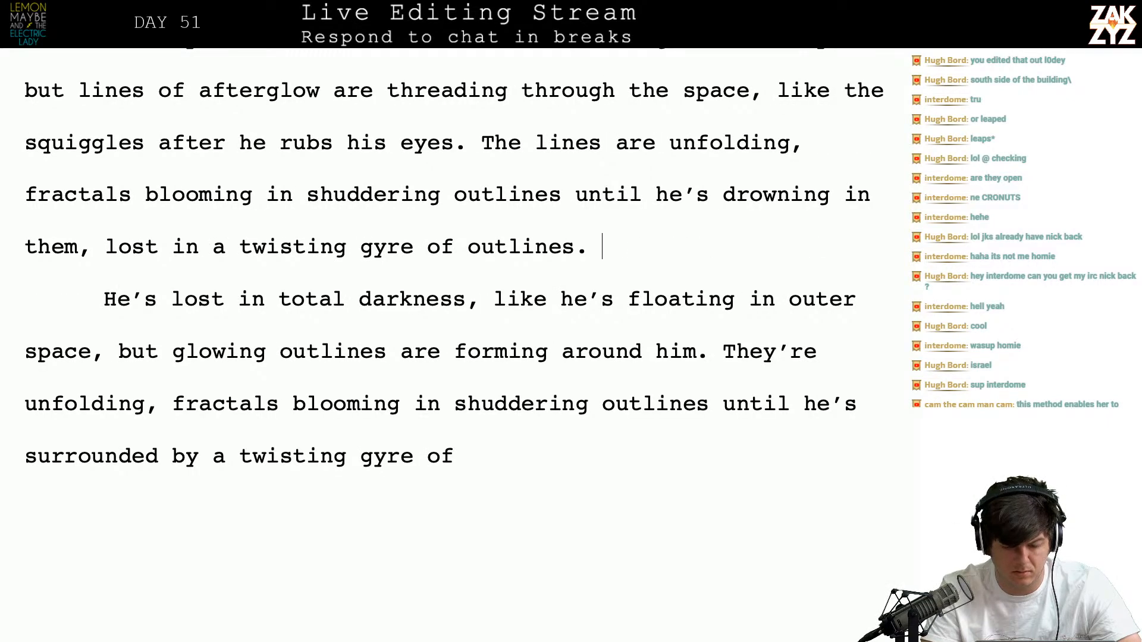
Delete the old description from "He's lost in total darkness" through "built on an incomprehensible scale." below the new paragraph
{"action": "key", "text": "shift+Down"}
{"action": "key", "text": "shift+Down"}
{"action": "key", "text": "shift+Down"}
{"action": "key", "text": "shift+Down"}
{"action": "key", "text": "shift+Down"}
{"action": "key", "text": "shift+Down"}
{"action": "key", "text": "shift+Down"}
{"action": "key", "text": "shift+Down"}
{"action": "key", "text": "shift+Down"}
{"action": "key", "text": "shift+Down"}
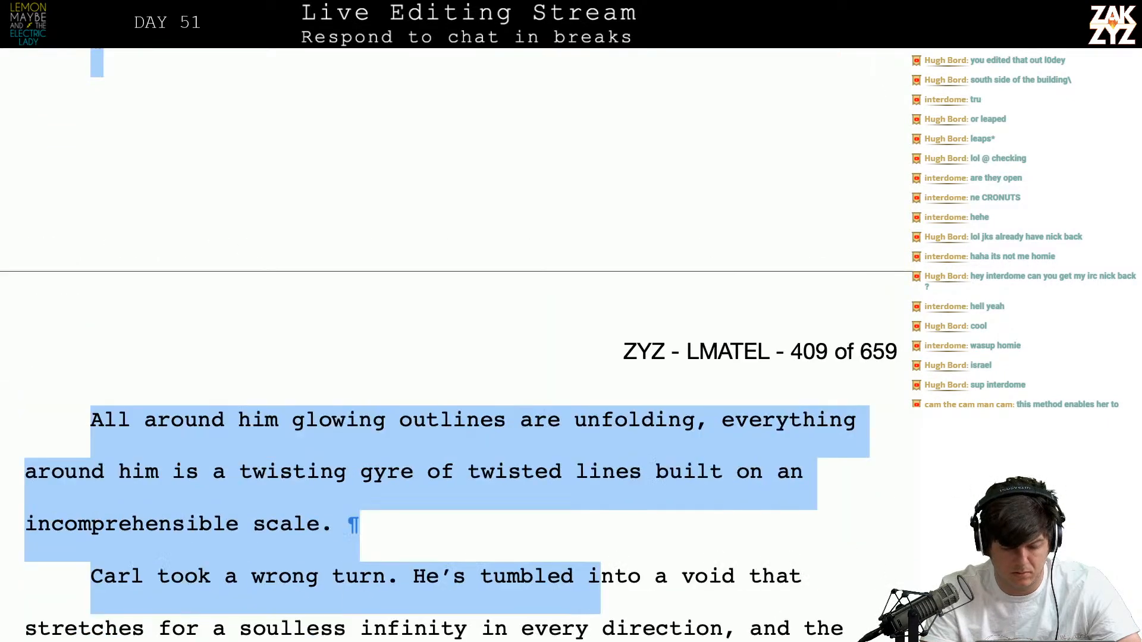
{"action": "key", "text": "shift+Up"}
{"action": "key", "text": "BackSpace"}
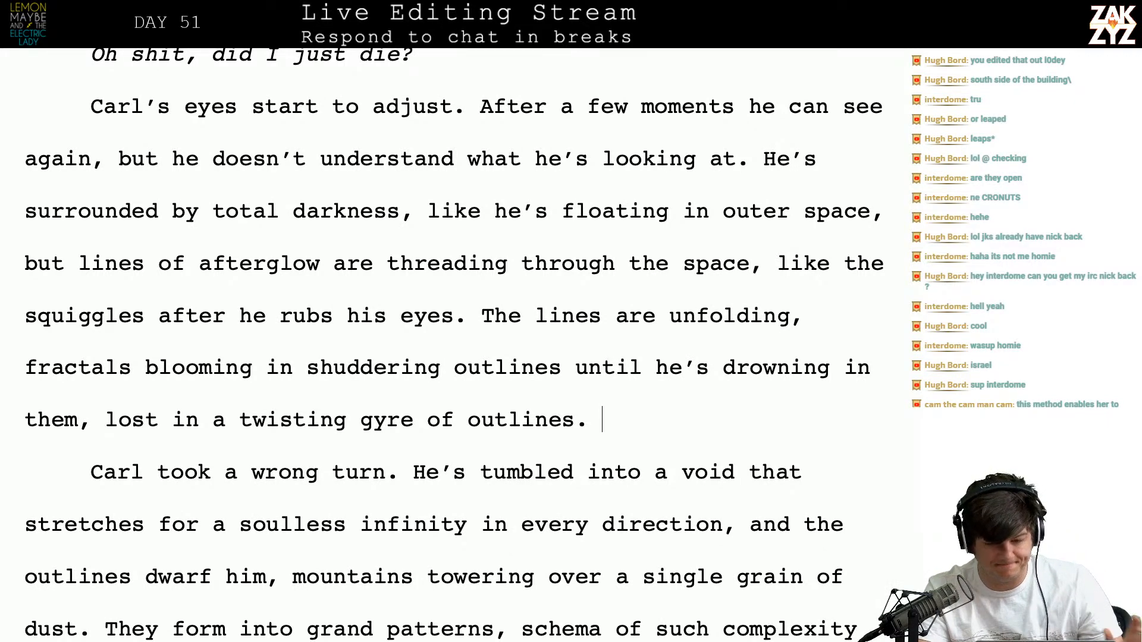
{"action": "scroll", "coordinate": [703, 321], "scroll_direction": "down", "scroll_amount": 1}
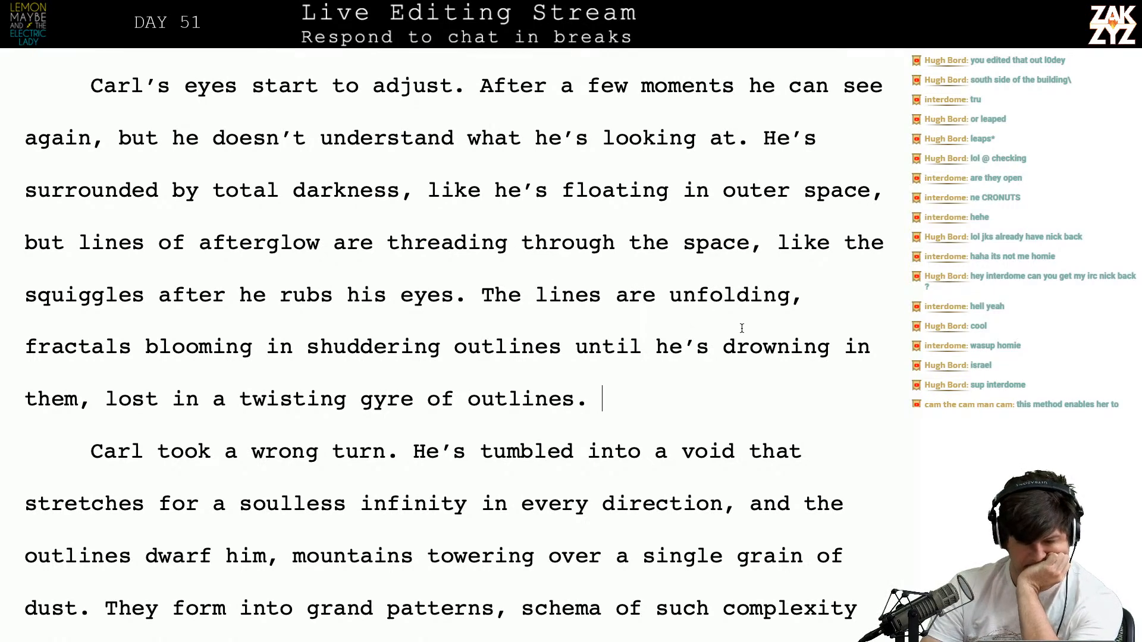
{"action": "scroll", "coordinate": [585, 292], "scroll_direction": "down", "scroll_amount": 2}
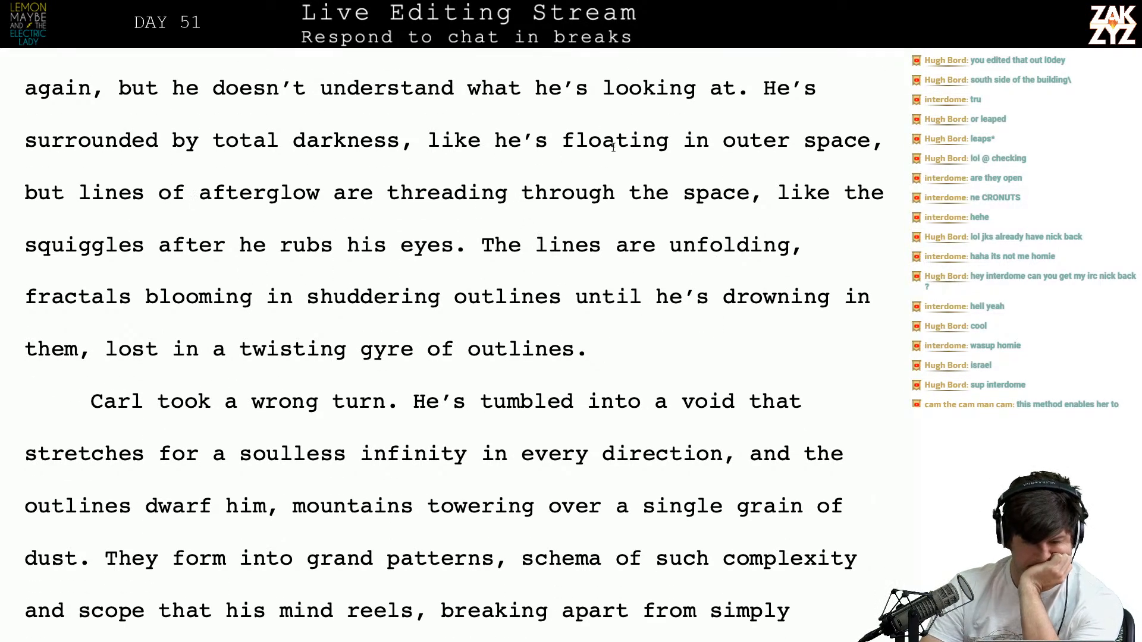
{"action": "left_click", "coordinate": [66, 192]}
{"action": "key", "text": "Left"}
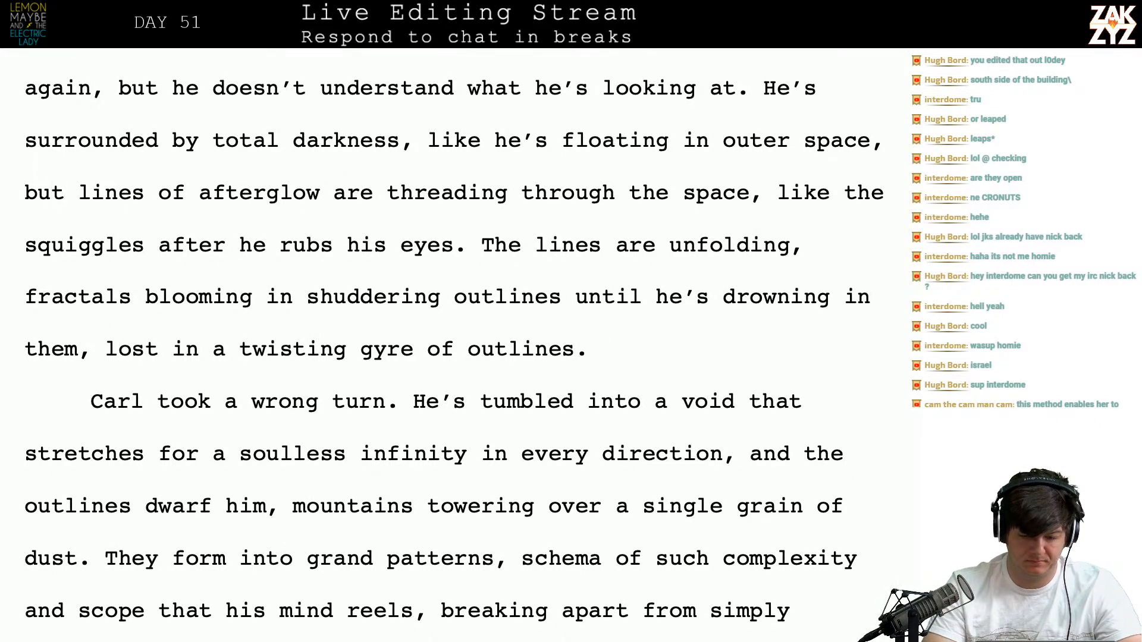
{"action": "type", "text": "edges of"}
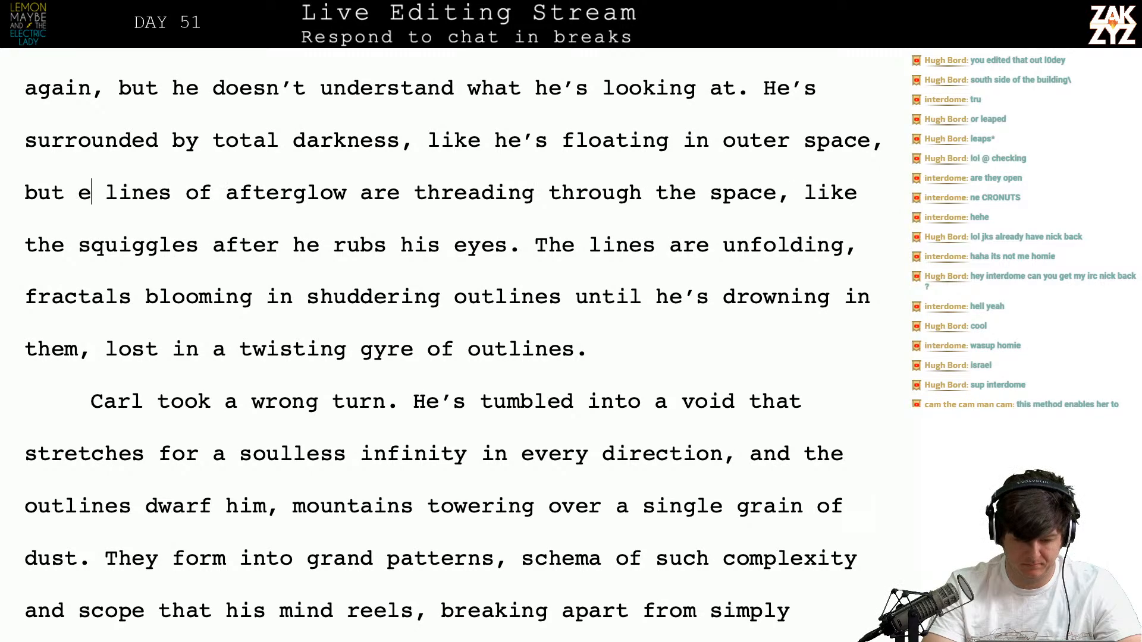
{"action": "type", "text": " afterclog"}
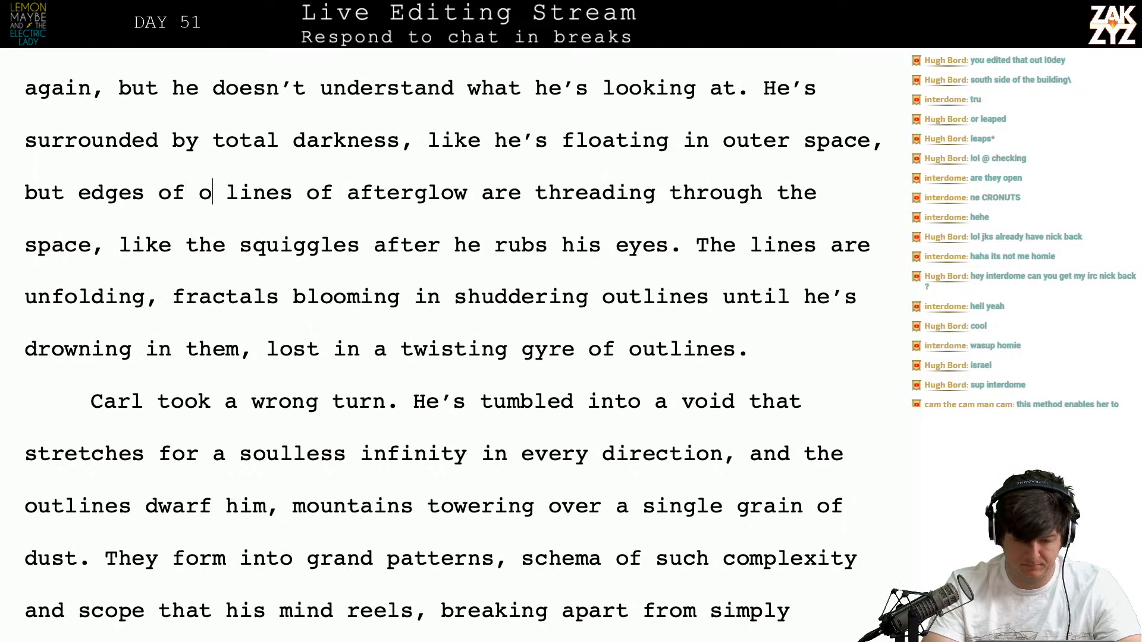
{"action": "key", "text": "BackSpace"}
{"action": "key", "text": "BackSpace"}
{"action": "key", "text": "BackSpace"}
{"action": "type", "text": "glow shint"}
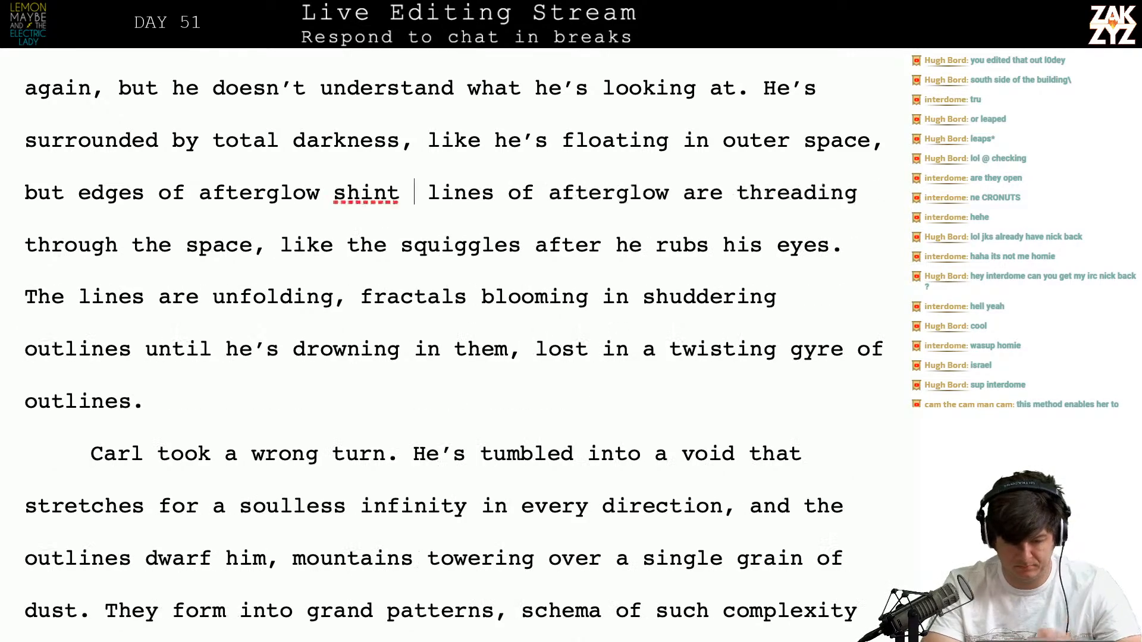
{"action": "key", "text": "BackSpace"}
{"action": "key", "text": "BackSpace"}
{"action": "key", "text": "BackSpace"}
{"action": "key", "text": "BackSpace"}
{"action": "key", "text": "BackSpace"}
{"action": "key", "text": "BackSpace"}
{"action": "key", "text": "BackSpace"}
{"action": "key", "text": "BackSpace"}
{"action": "key", "text": "BackSpace"}
{"action": "key", "text": "BackSpace"}
{"action": "key", "text": "BackSpace"}
{"action": "key", "text": "BackSpace"}
{"action": "key", "text": "BackSpace"}
{"action": "key", "text": "BackSpace"}
{"action": "key", "text": "BackSpace"}
{"action": "key", "text": "BackSpace"}
{"action": "key", "text": "BackSpace"}
{"action": "key", "text": "BackSpace"}
{"action": "key", "text": "BackSpace"}
{"action": "key", "text": "BackSpace"}
{"action": "key", "text": "BackSpace"}
{"action": "key", "text": "BackSpace"}
{"action": "key", "text": "BackSpace"}
{"action": "key", "text": "BackSpace"}
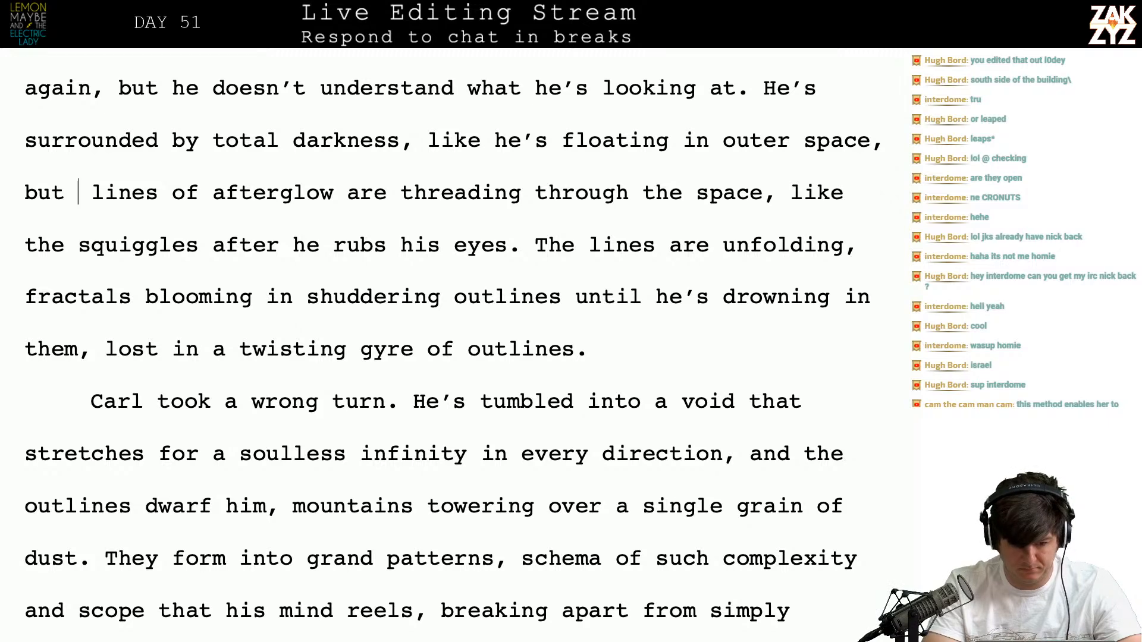
Insert "it's beginning to crack, showing lines of afterglow" after "like he's floating in outer space, but"
{"action": "type", "text": "it's begin"}
{"action": "type", "text": "ning to cra"}
{"action": "type", "text": "ck, "}
{"action": "type", "text": "showing lines "}
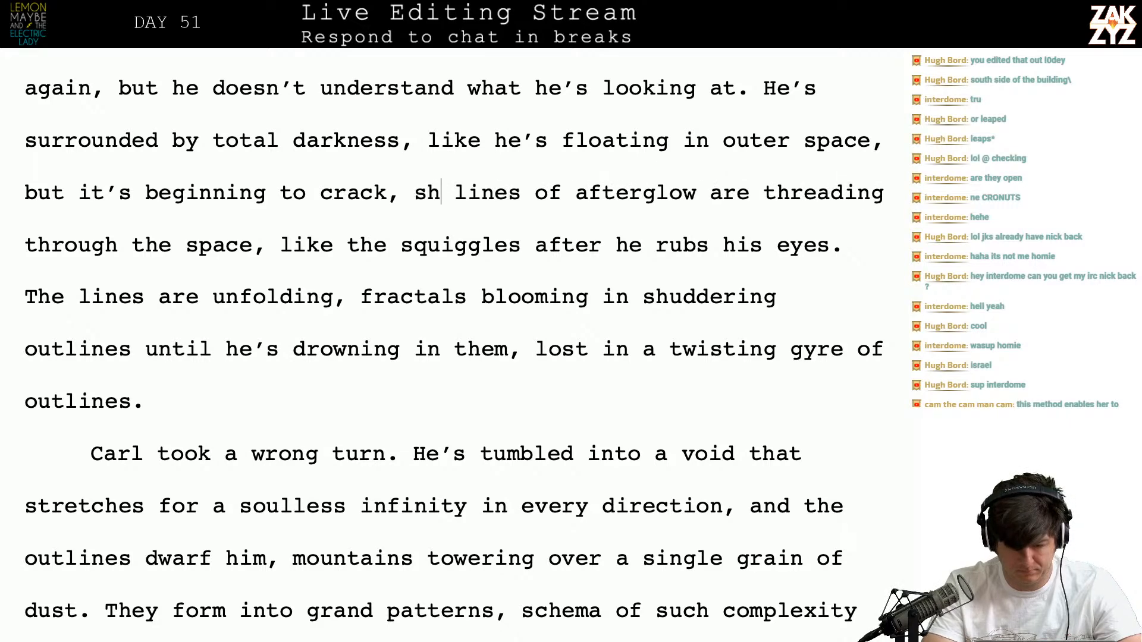
{"action": "type", "text": "of"}
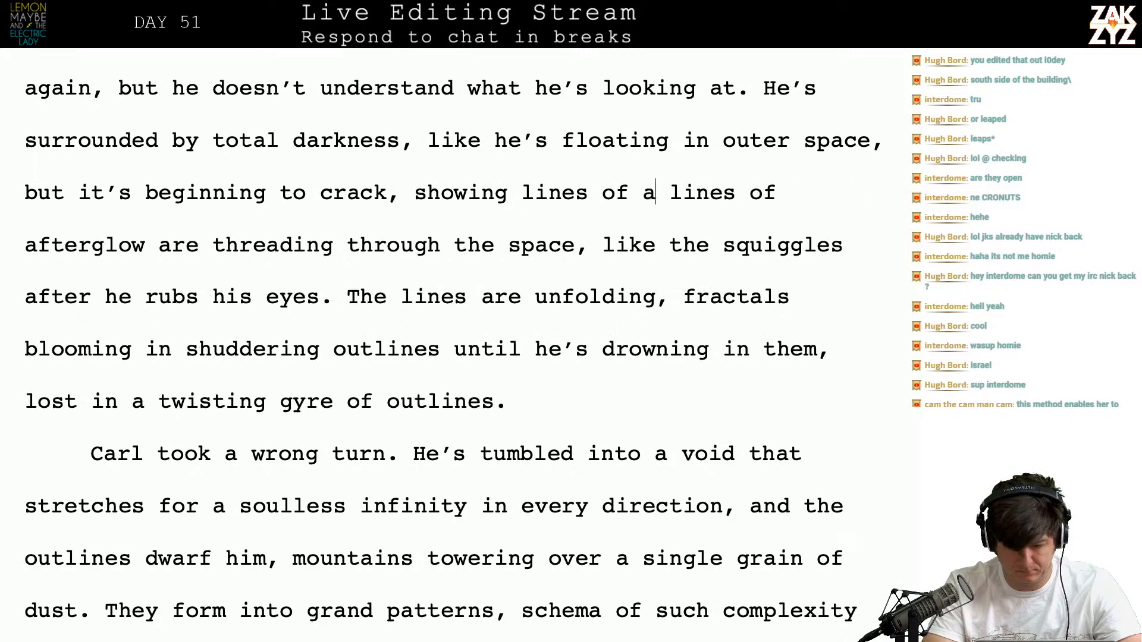
{"action": "type", "text": " afterglow like he"}
{"action": "key", "text": "BackSpace"}
{"action": "key", "text": "BackSpace"}
{"action": "type", "text": "after"}
{"action": "key", "text": "BackSpace"}
{"action": "key", "text": "BackSpace"}
{"action": "key", "text": "BackSpace"}
{"action": "key", "text": "BackSpace"}
{"action": "key", "text": "BackSpace"}
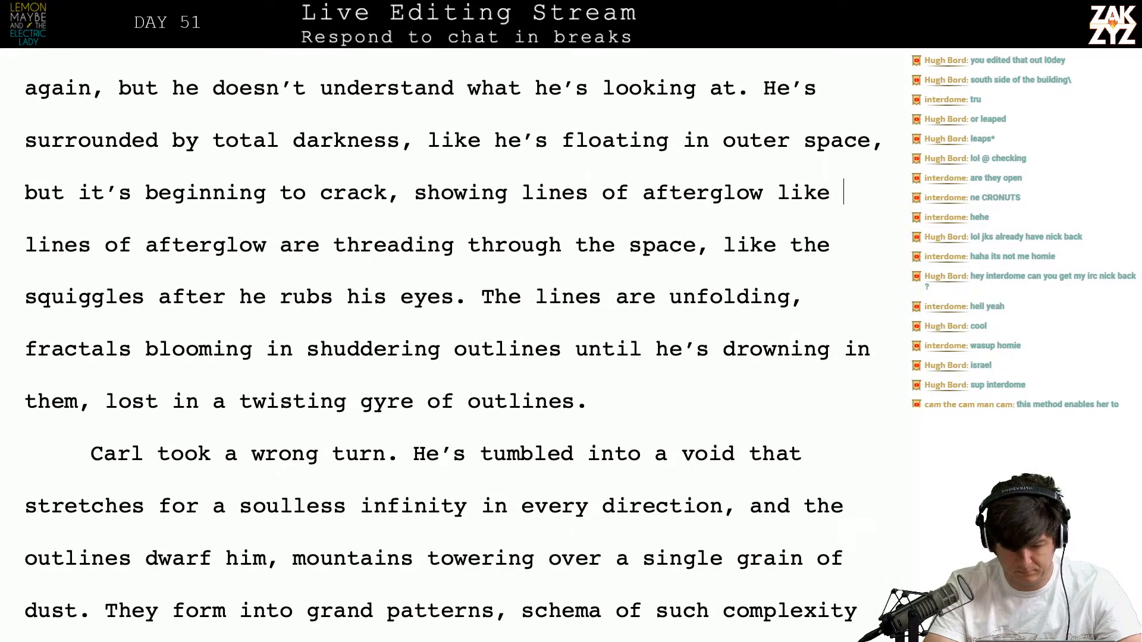
{"action": "key", "text": "BackSpace"}
{"action": "key", "text": "BackSpace"}
{"action": "key", "text": "BackSpace"}
{"action": "key", "text": "BackSpace"}
{"action": "key", "text": "BackSpace"}
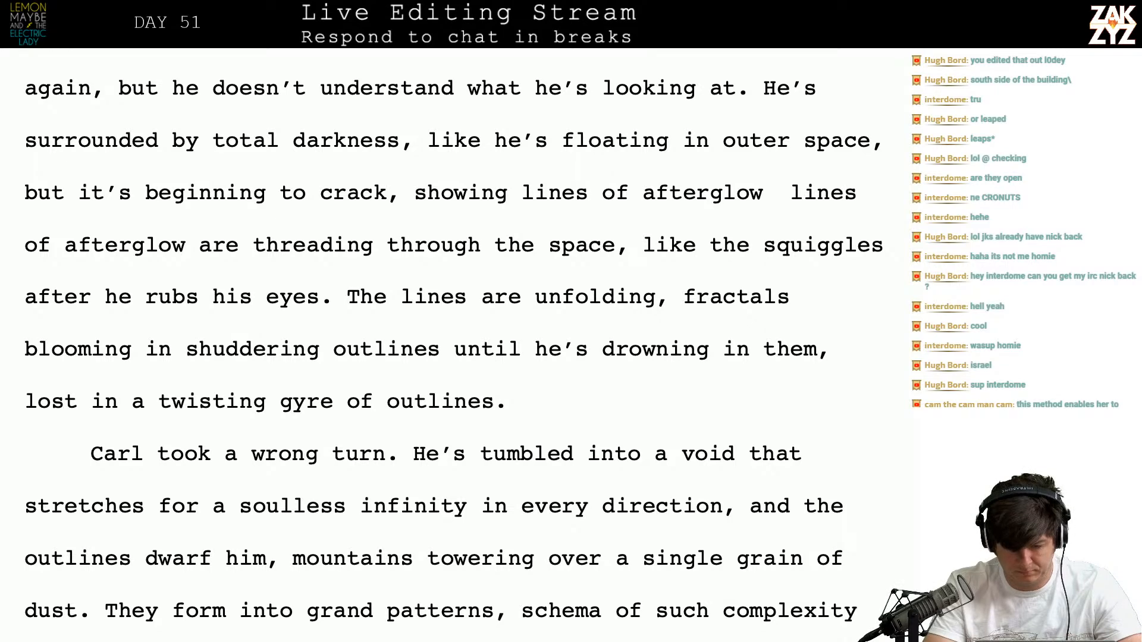
{"action": "key", "text": "BackSpace"}
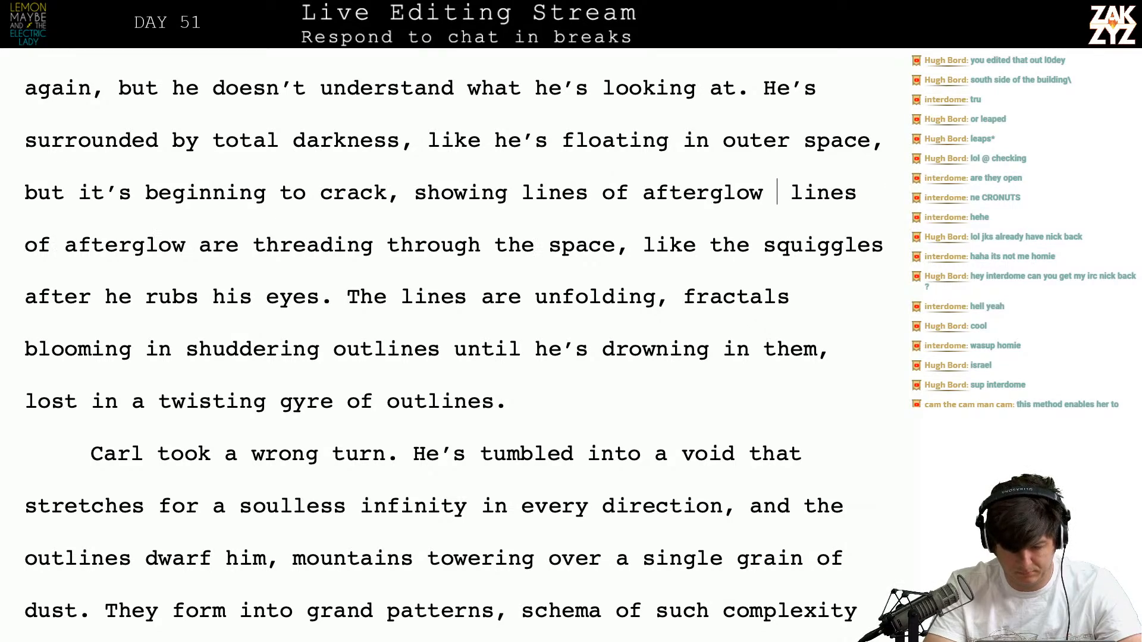
Finish the new sentence with "like he'd just rubbed his eyes." and push the old text into its own paragraph
{"action": "type", "text": "like he'd just"}
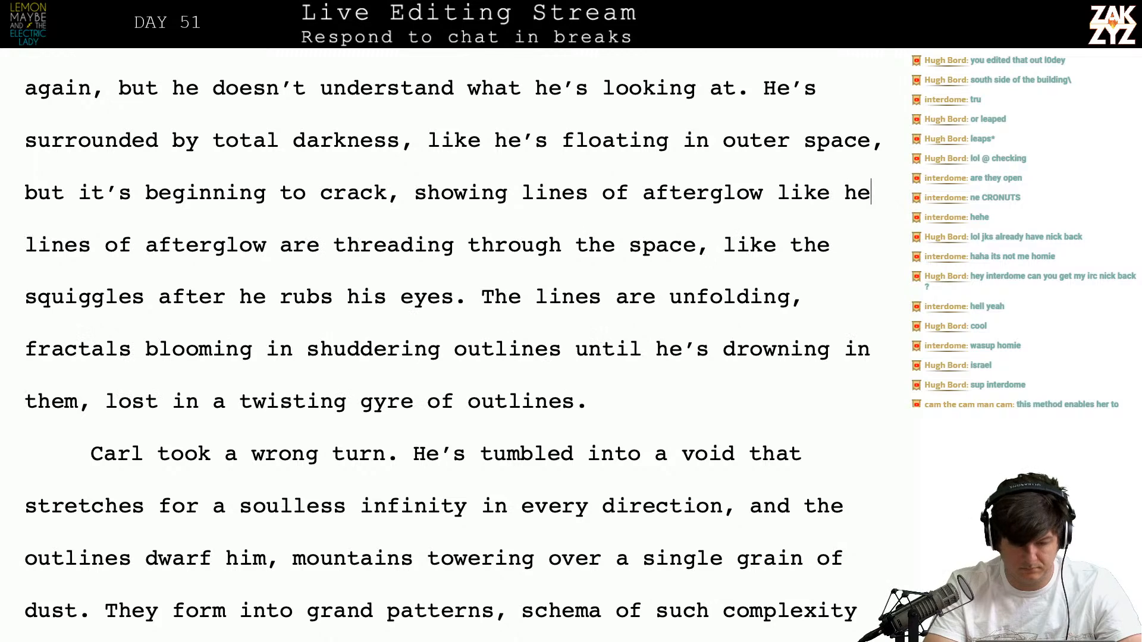
{"action": "type", "text": " rubbed his "}
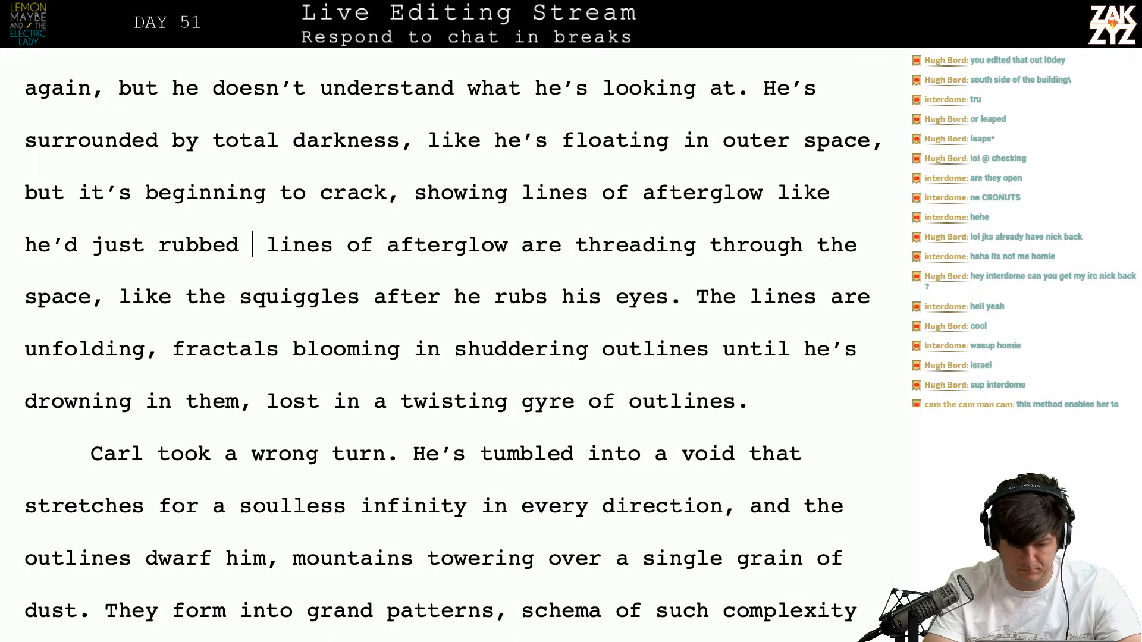
{"action": "type", "text": "eyes."}
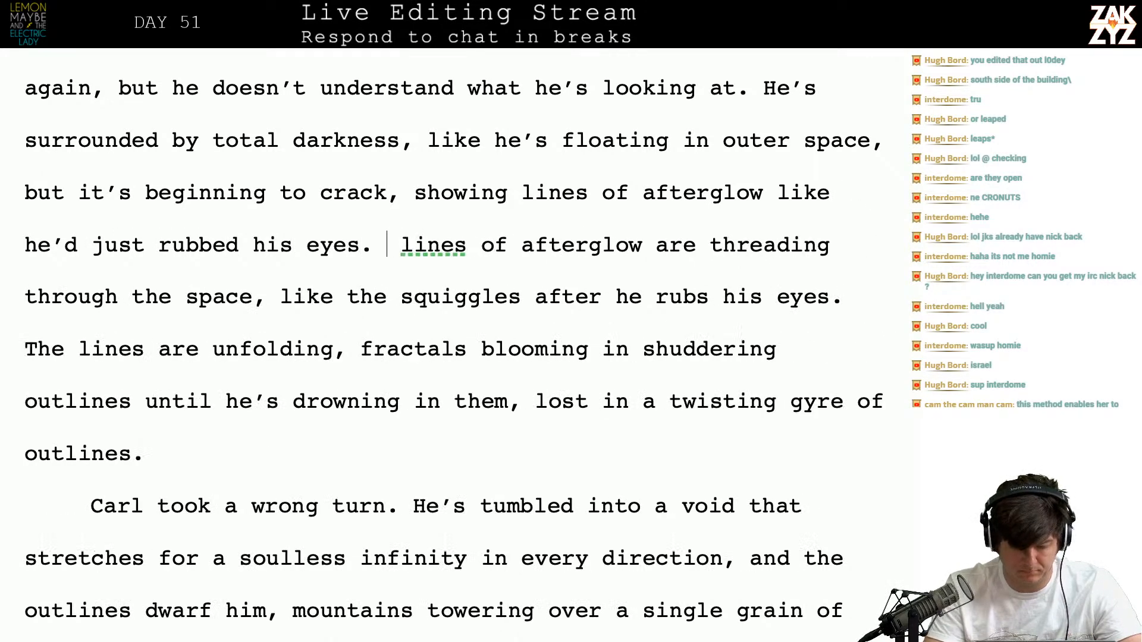
{"action": "key", "text": "Return"}
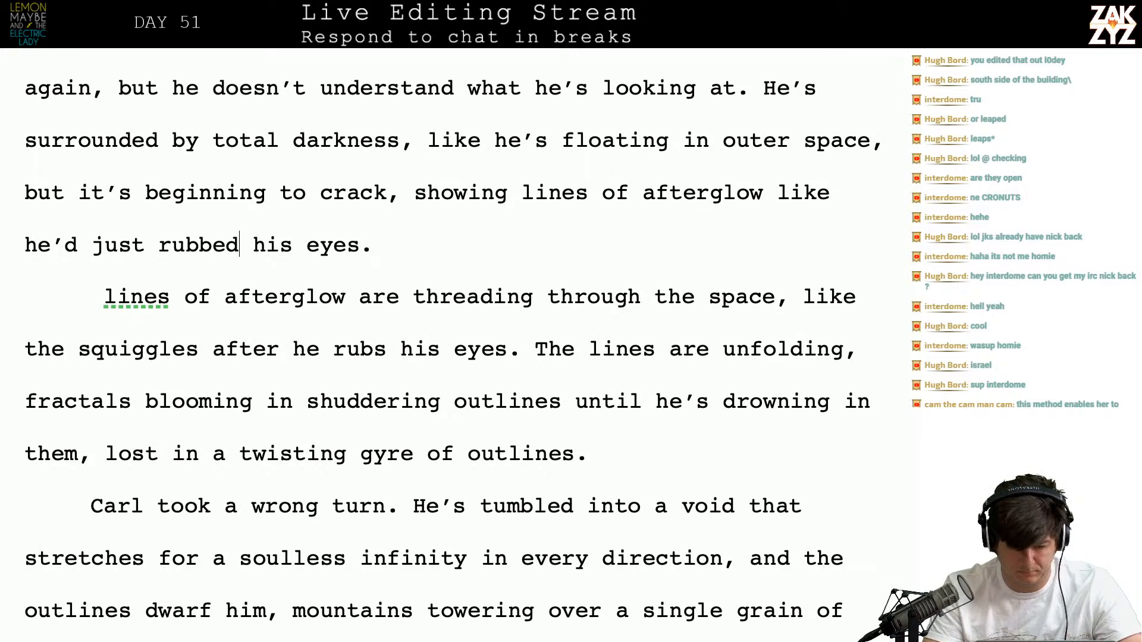
Insert "the backs of his lids after rubbing his eyes." after "showing lines of afterglow like"
{"action": "type", "text": "the backs of his"}
{"action": "type", "text": " lids after ru"}
{"action": "type", "text": "bbing his eyes."}
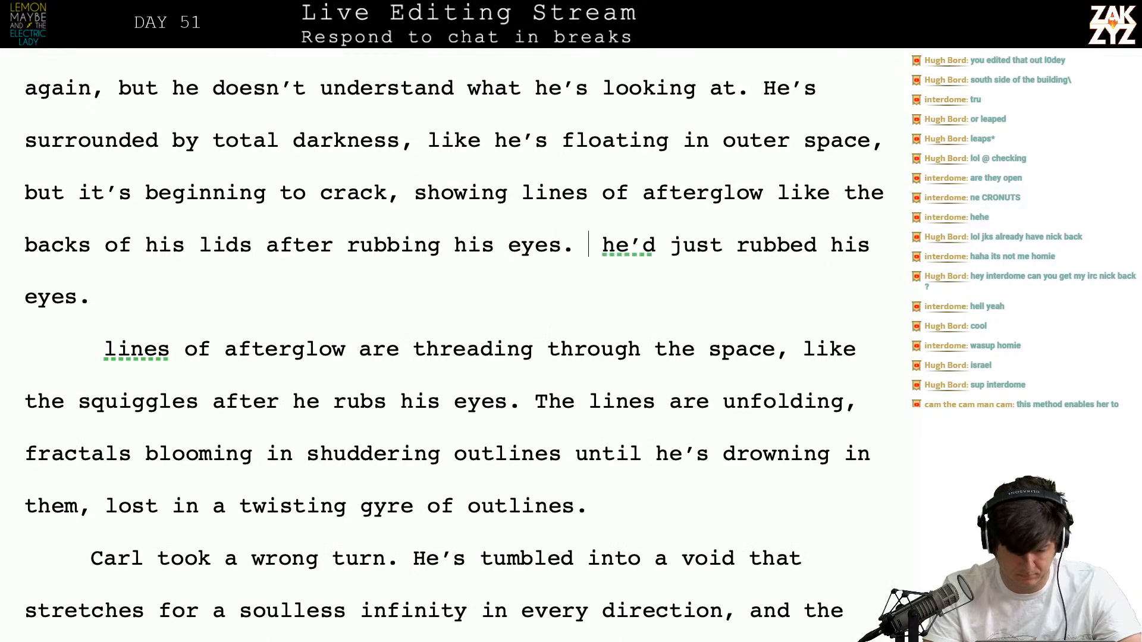
Delete the leftover text from "he'd just rubbed his eyes" through "like the squiggles after he rubs his eyes."
{"action": "key", "text": "shift+Down"}
{"action": "key", "text": "shift+Down"}
{"action": "key", "text": "shift+Down"}
{"action": "key", "text": "shift+Left"}
{"action": "key", "text": "shift+Left"}
{"action": "key", "text": "shift+Left"}
{"action": "key", "text": "shift+Left"}
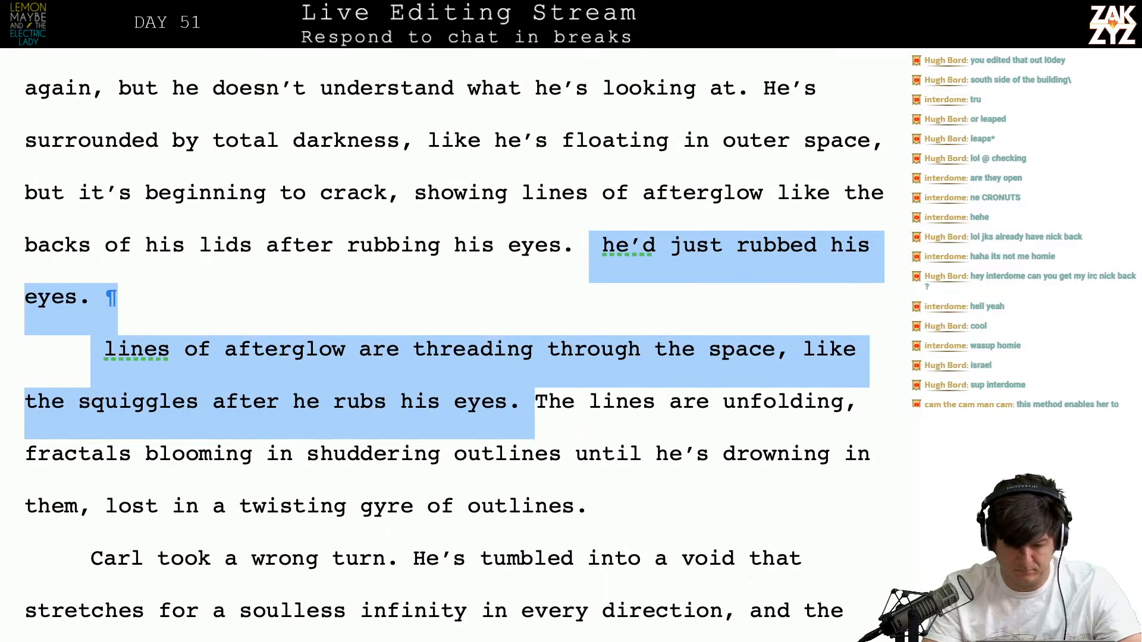
{"action": "key", "text": "BackSpace"}
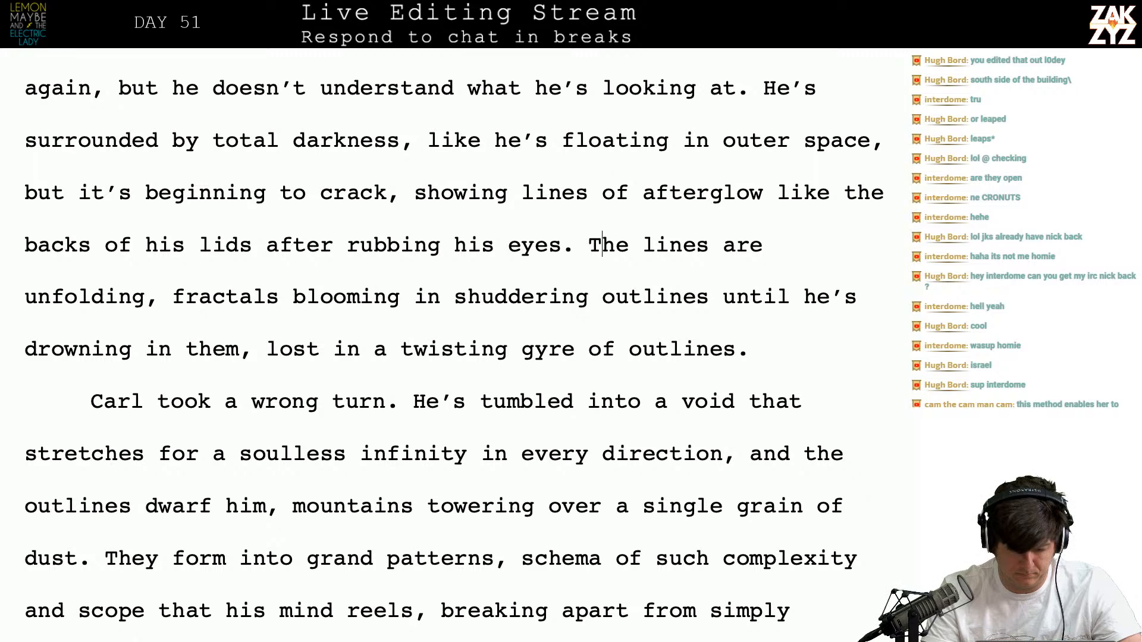
Split "The lines are unfolding" into its own paragraph and write "The cracks begin to unfold, blooming into fractals of shuddering echoes until he" before it
{"action": "key", "text": "Left"}
{"action": "key", "text": "Return"}
{"action": "type", "text": "The c"}
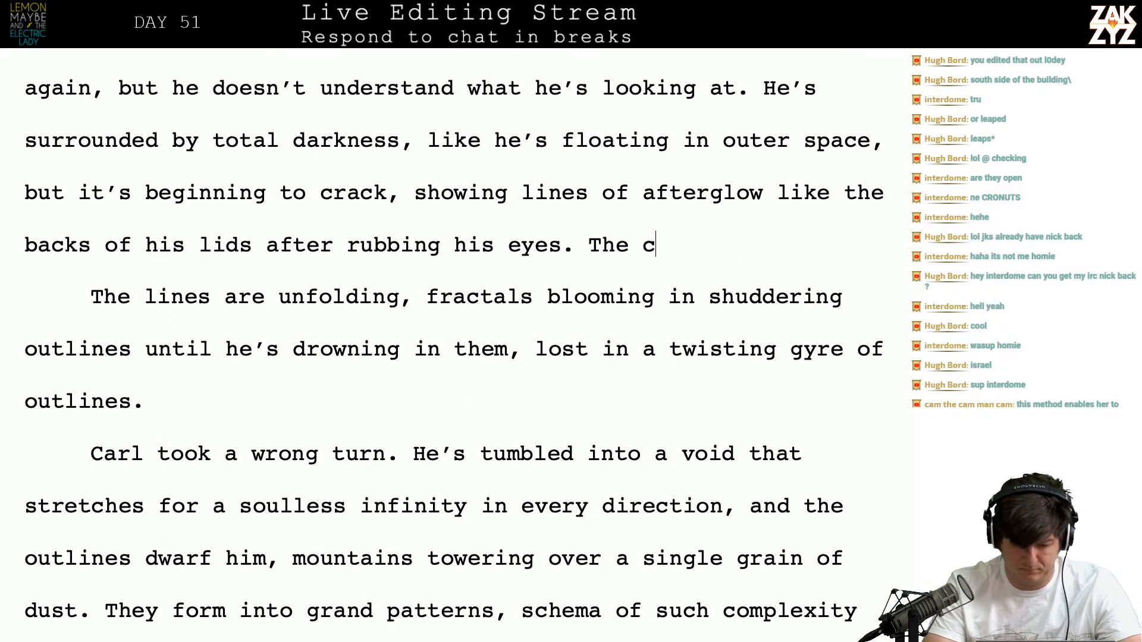
{"action": "type", "text": "racks begin to unfold, "}
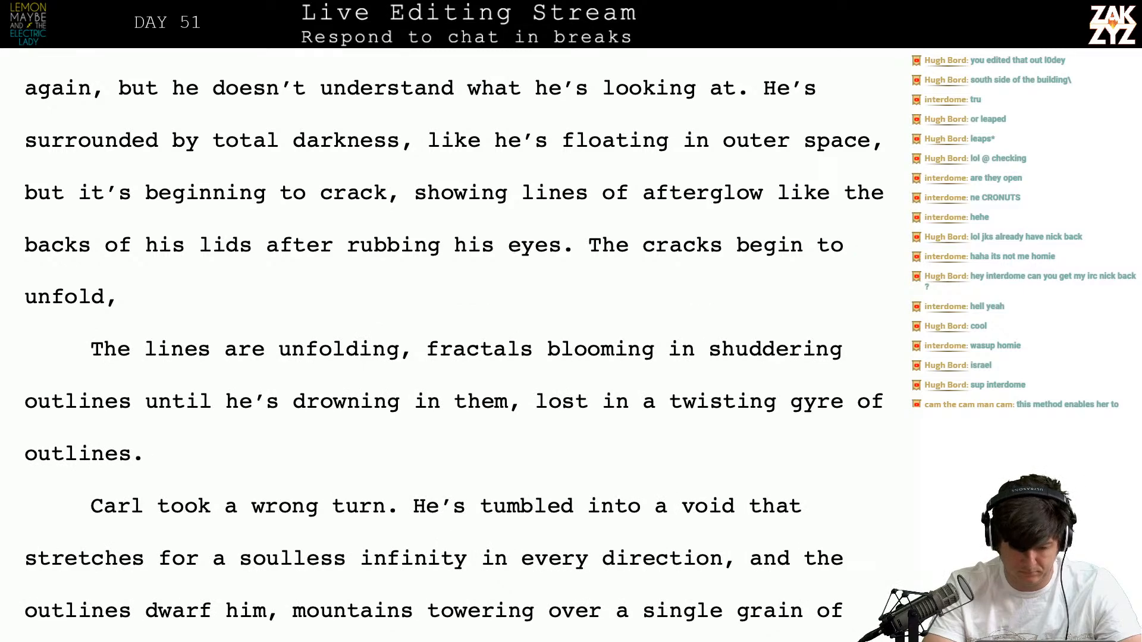
{"action": "type", "text": "blooming "}
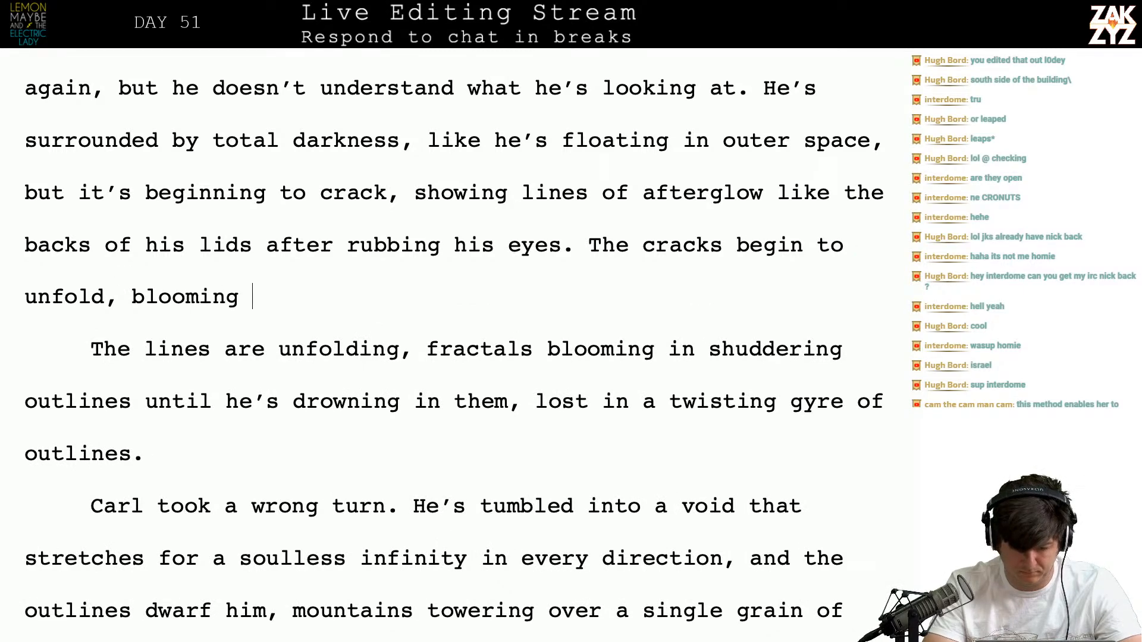
{"action": "type", "text": "into fractals o"}
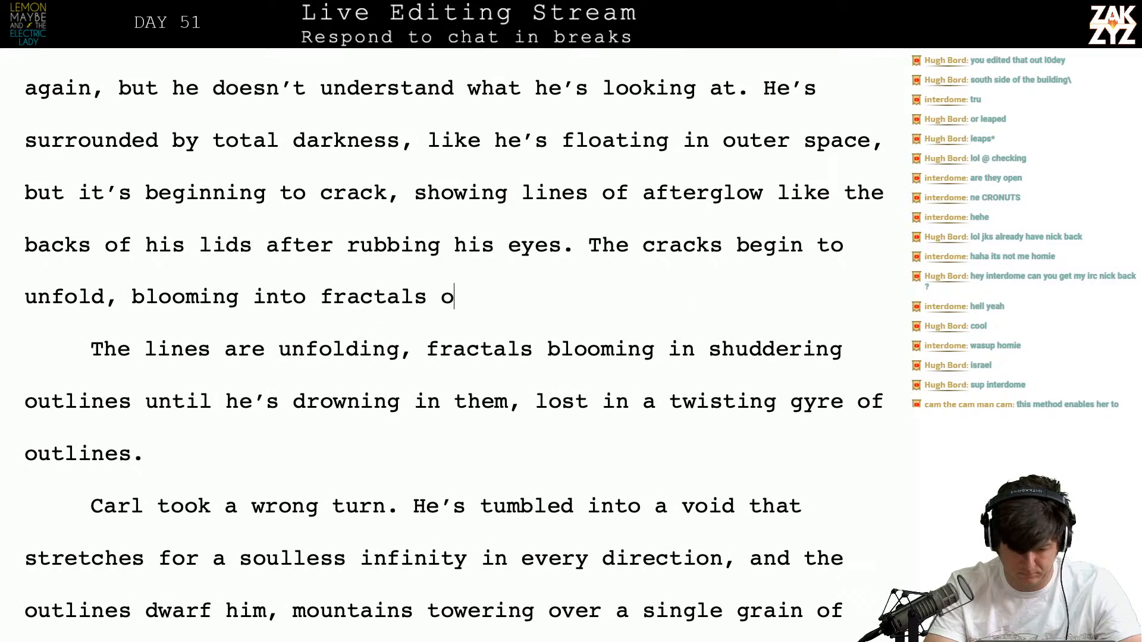
{"action": "type", "text": "f shuddering ec"}
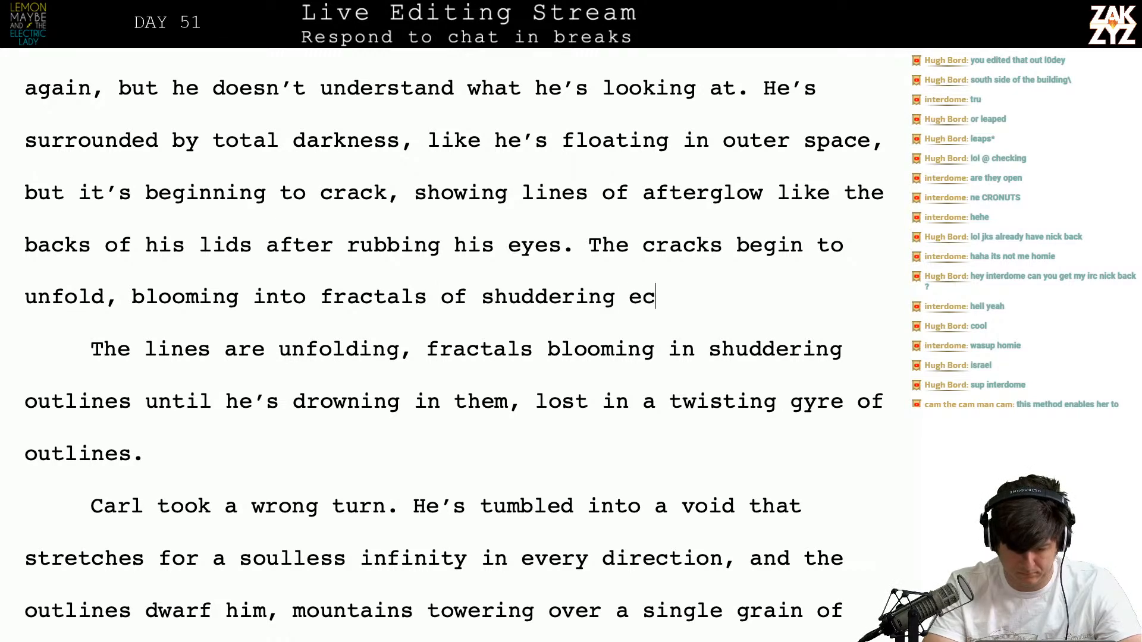
{"action": "type", "text": "hoes until he "}
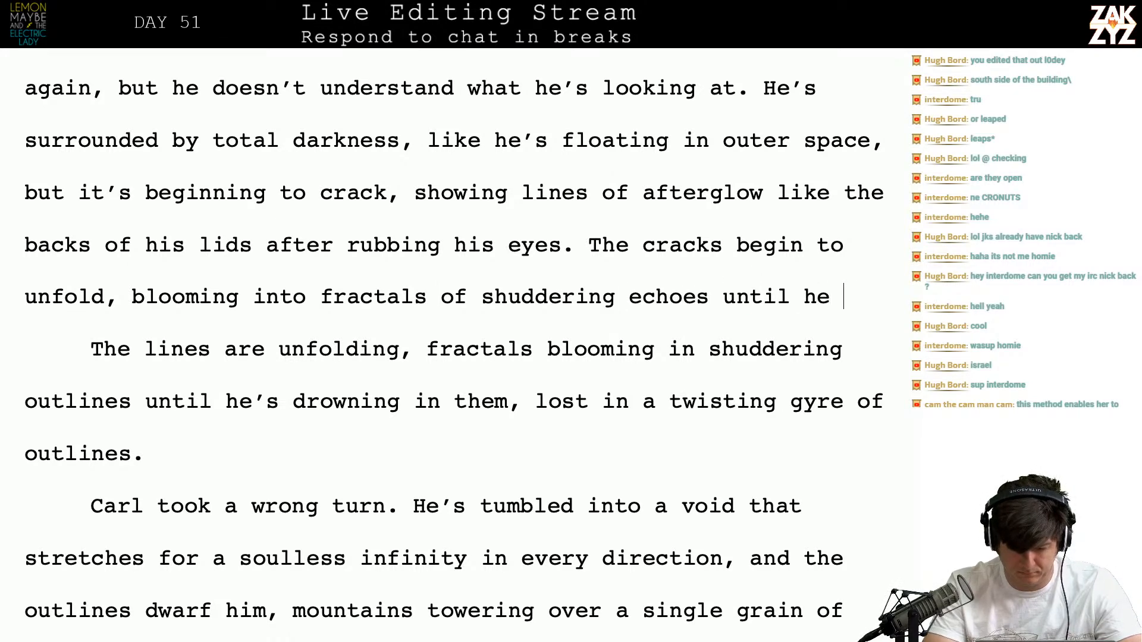
Continue the sentence after "until he" with "feels like he's drowning in them, caught in a twisting gyre of"
{"action": "type", "text": "feels like he's dr"}
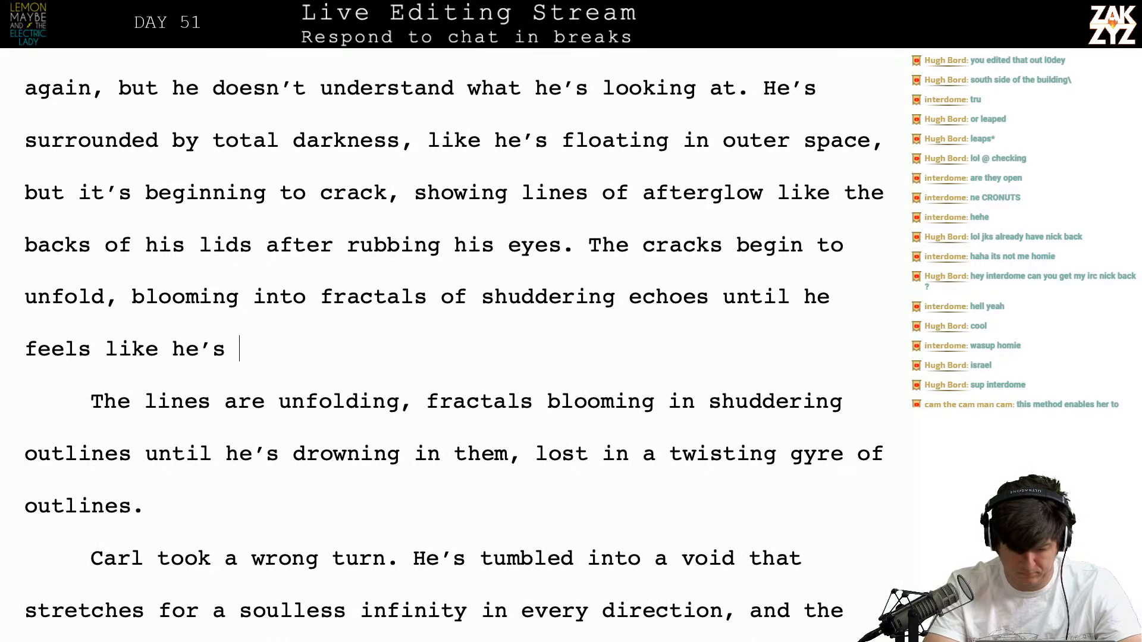
{"action": "type", "text": "ownn"}
{"action": "key", "text": "BackSpace"}
{"action": "type", "text": "in"}
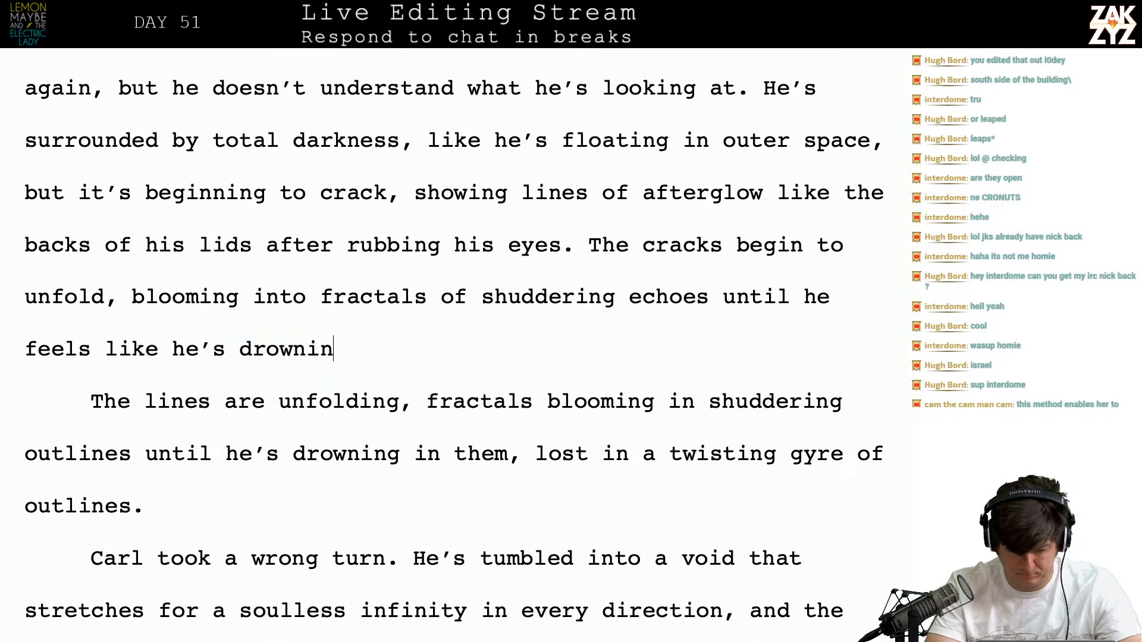
{"action": "type", "text": "g in them, caughit"}
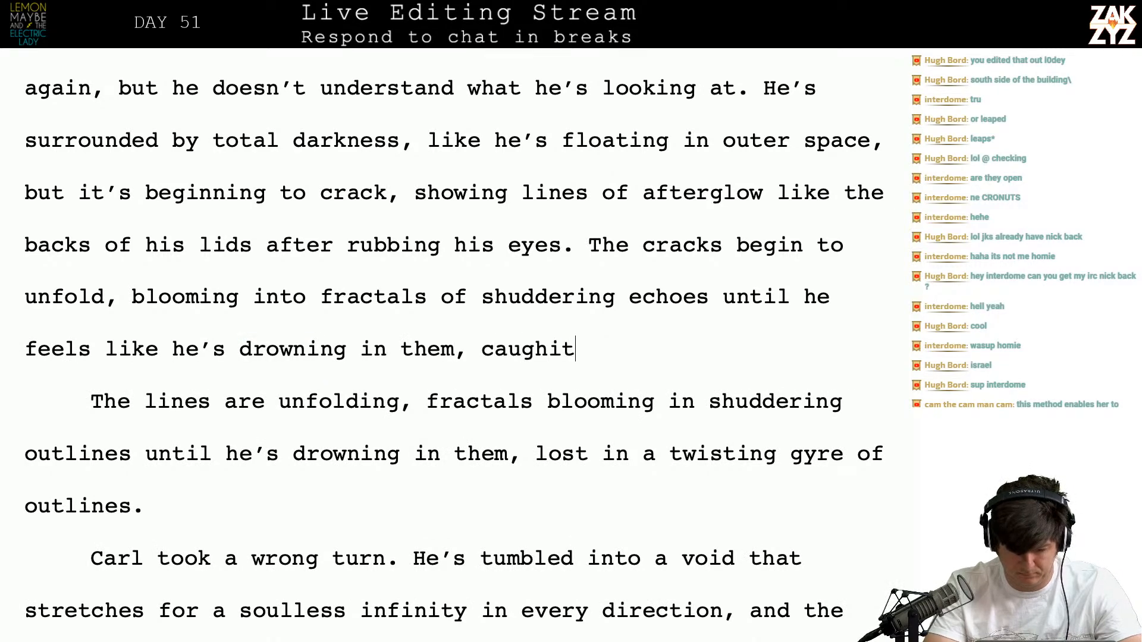
{"action": "key", "text": "BackSpace"}
{"action": "key", "text": "BackSpace"}
{"action": "type", "text": "t hi"}
{"action": "key", "text": "BackSpace"}
{"action": "key", "text": "BackSpace"}
{"action": "type", "text": "in a ch"}
{"action": "key", "text": "BackSpace"}
{"action": "key", "text": "BackSpace"}
{"action": "type", "text": "twisting gyre of "}
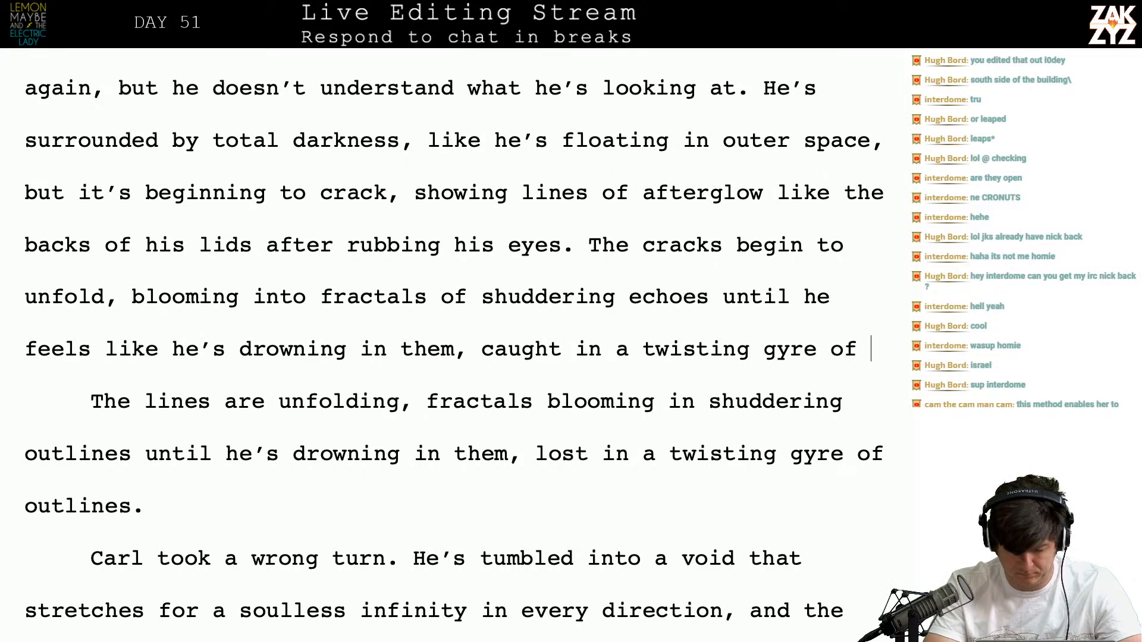
{"action": "type", "text": "un"}
{"action": "key", "text": "BackSpace"}
{"action": "key", "text": "BackSpace"}
{"action": "type", "text": "incomprehens"}
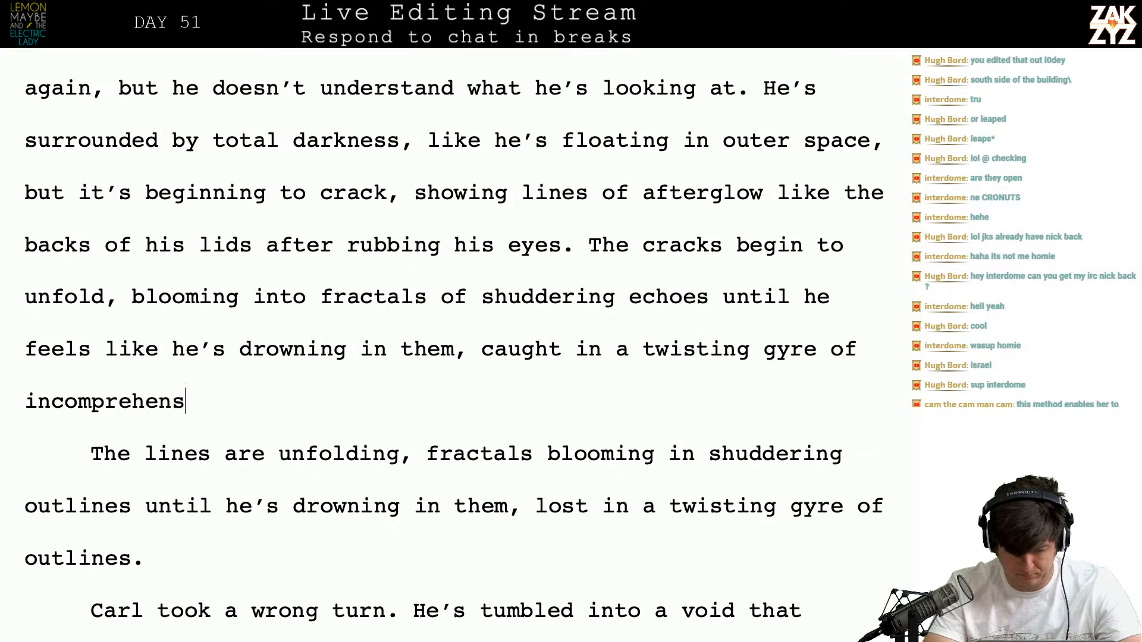
{"action": "type", "text": "ible en"}
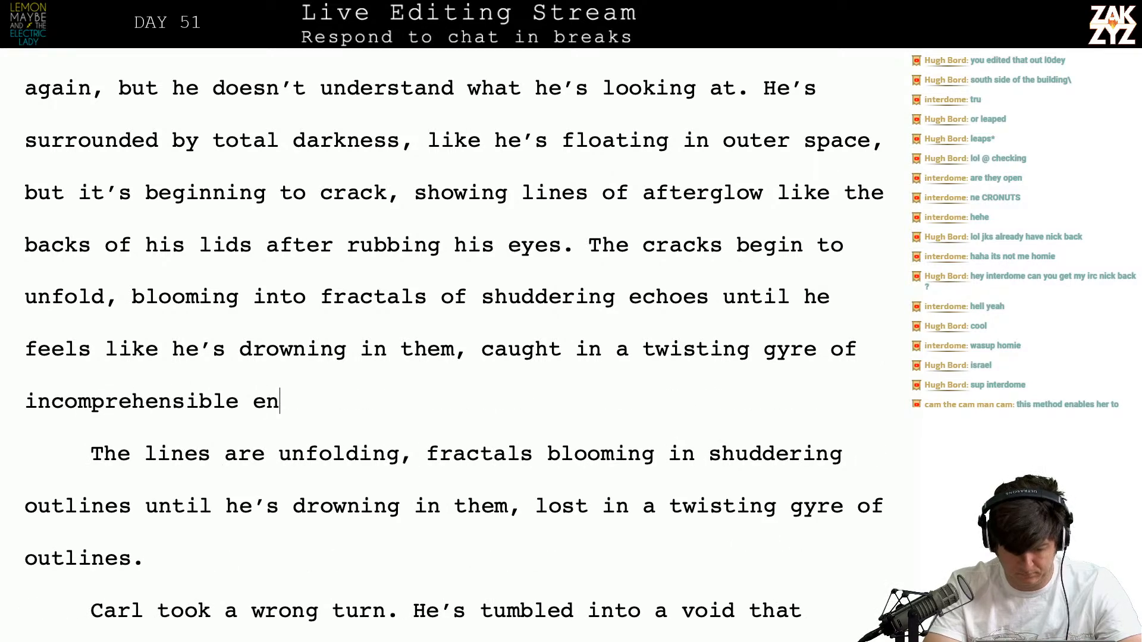
{"action": "key", "text": "BackSpace"}
{"action": "key", "text": "BackSpace"}
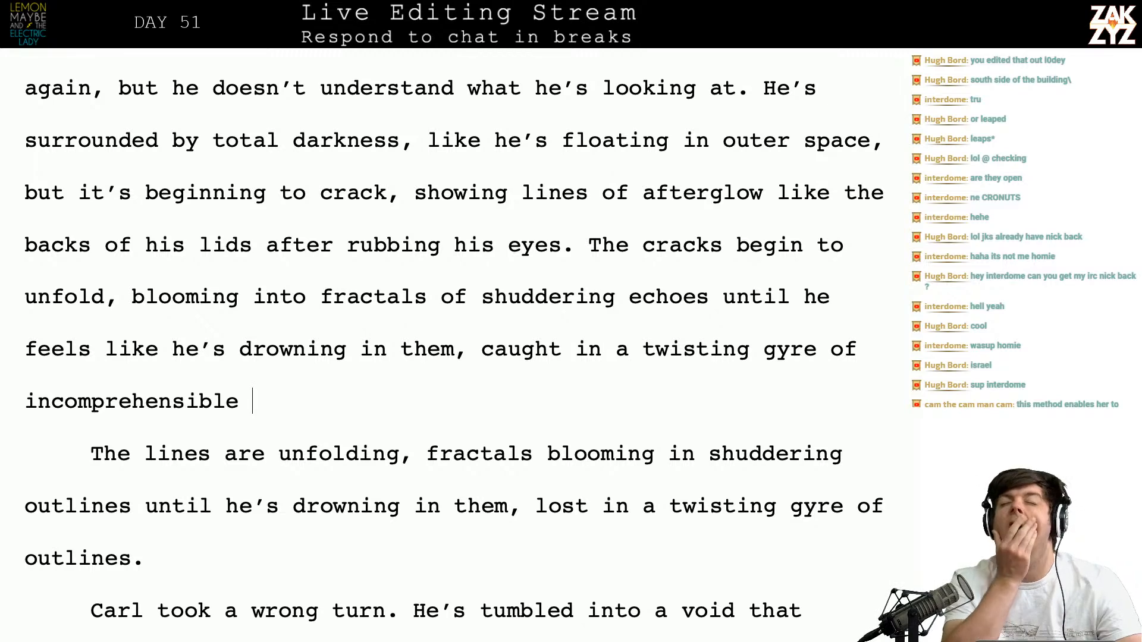
{"action": "key", "text": "BackSpace"}
{"action": "key", "text": "BackSpace"}
{"action": "key", "text": "BackSpace"}
{"action": "key", "text": "BackSpace"}
{"action": "key", "text": "BackSpace"}
{"action": "key", "text": "BackSpace"}
{"action": "key", "text": "BackSpace"}
{"action": "key", "text": "BackSpace"}
{"action": "key", "text": "BackSpace"}
{"action": "key", "text": "BackSpace"}
{"action": "key", "text": "BackSpace"}
{"action": "key", "text": "BackSpace"}
{"action": "key", "text": "BackSpace"}
{"action": "key", "text": "BackSpace"}
{"action": "key", "text": "BackSpace"}
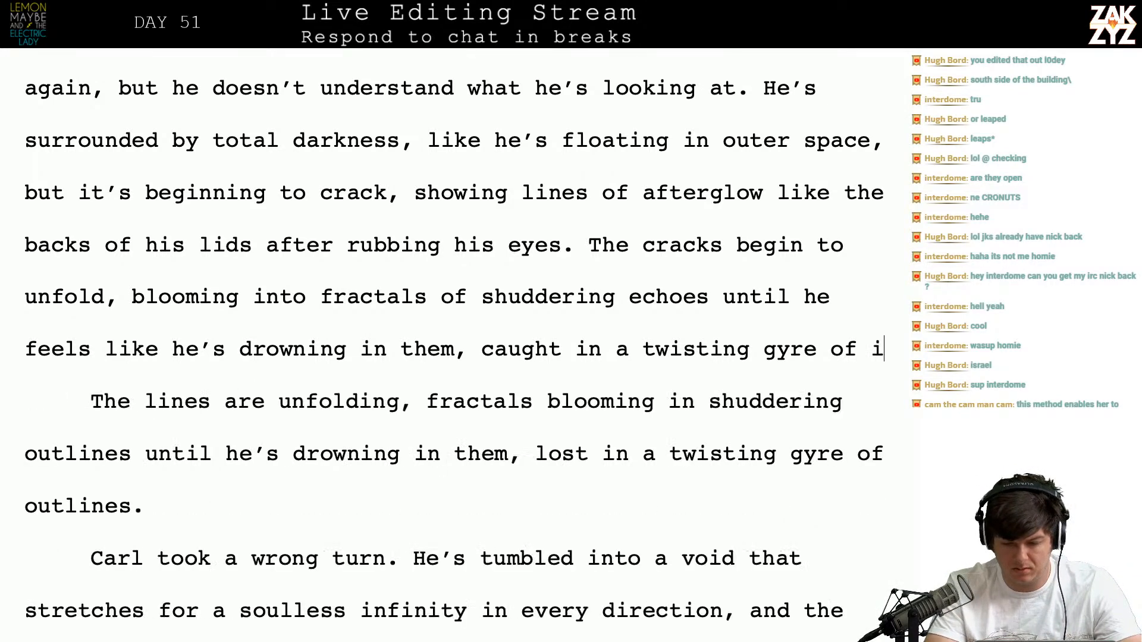
{"action": "key", "text": "BackSpace"}
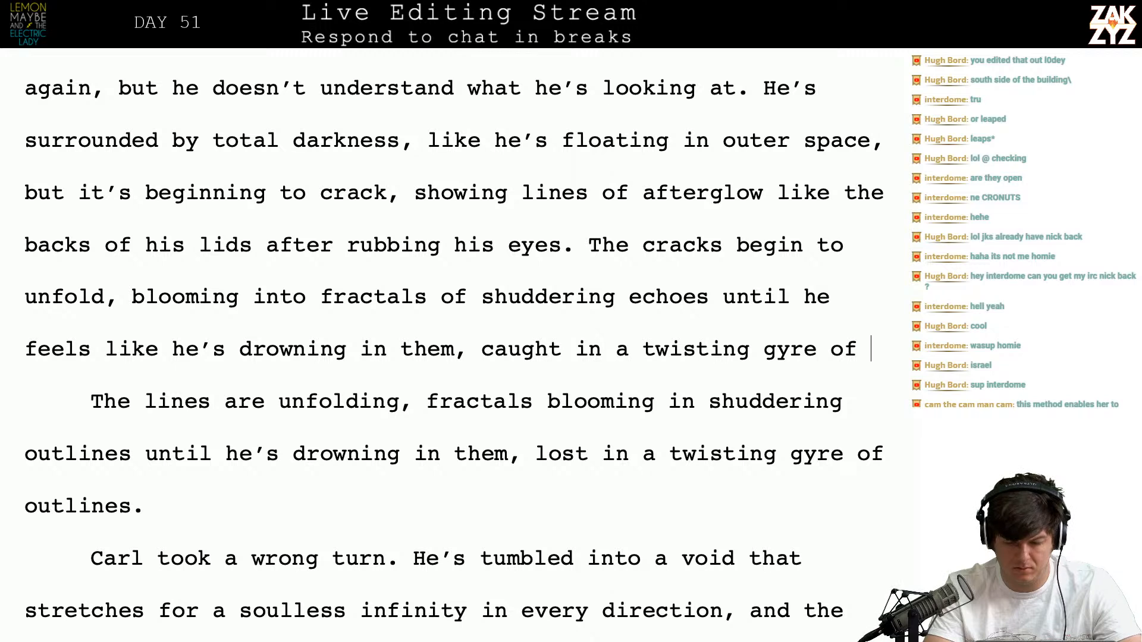
{"action": "type", "text": "r"}
{"action": "key", "text": "BackSpace"}
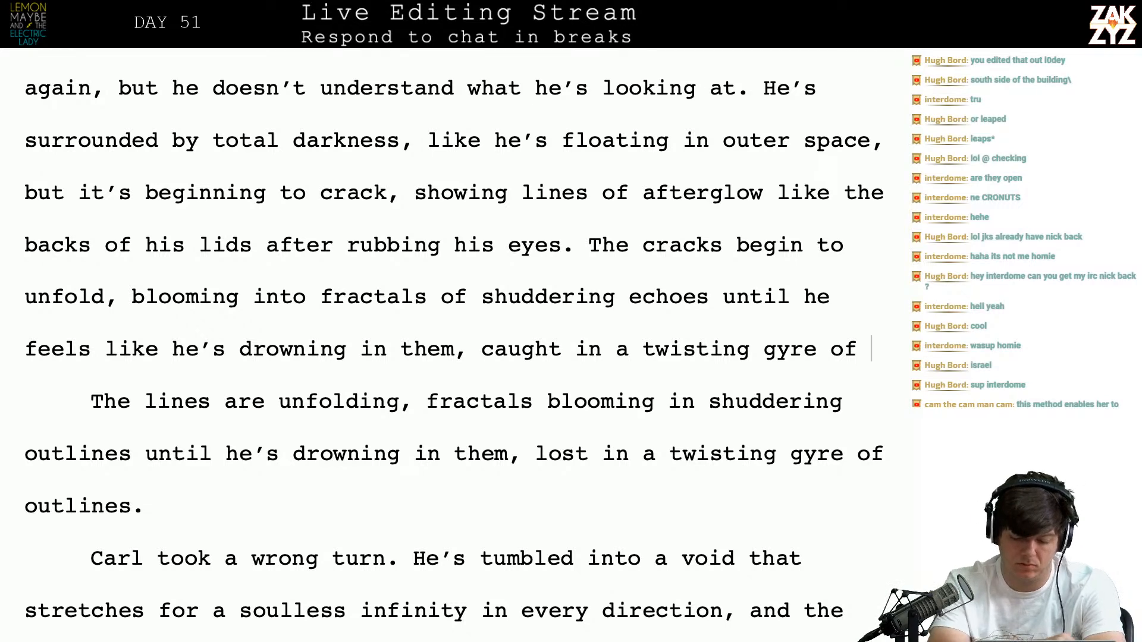
{"action": "type", "text": "meaningf"}
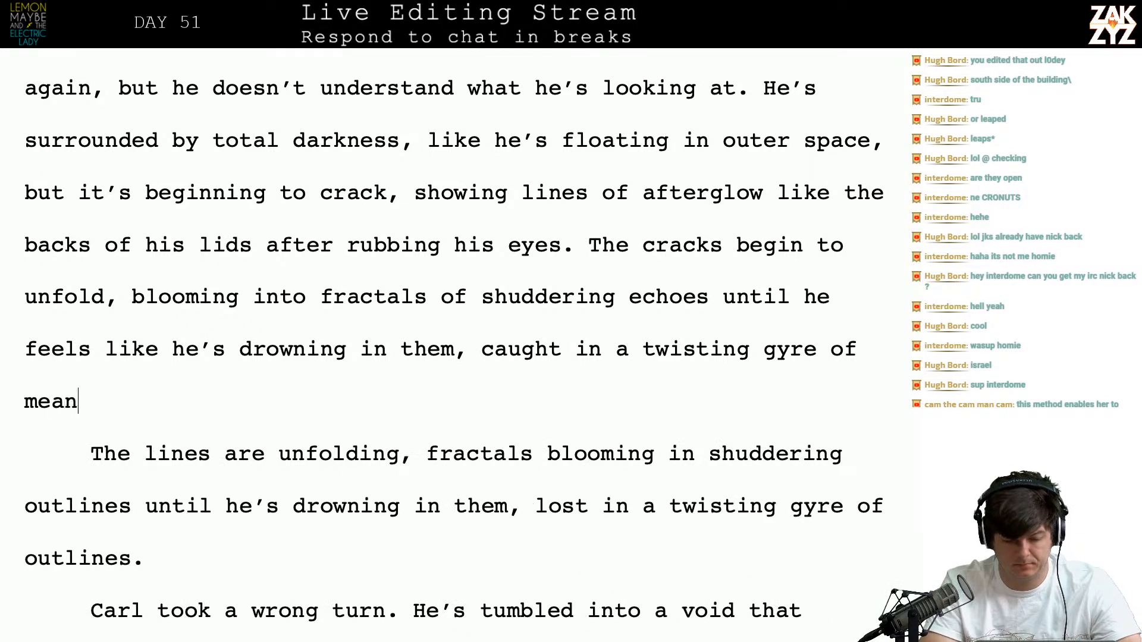
{"action": "key", "text": "BackSpace"}
{"action": "key", "text": "BackSpace"}
{"action": "key", "text": "BackSpace"}
{"action": "key", "text": "BackSpace"}
{"action": "key", "text": "BackSpace"}
{"action": "key", "text": "BackSpace"}
{"action": "key", "text": "BackSpace"}
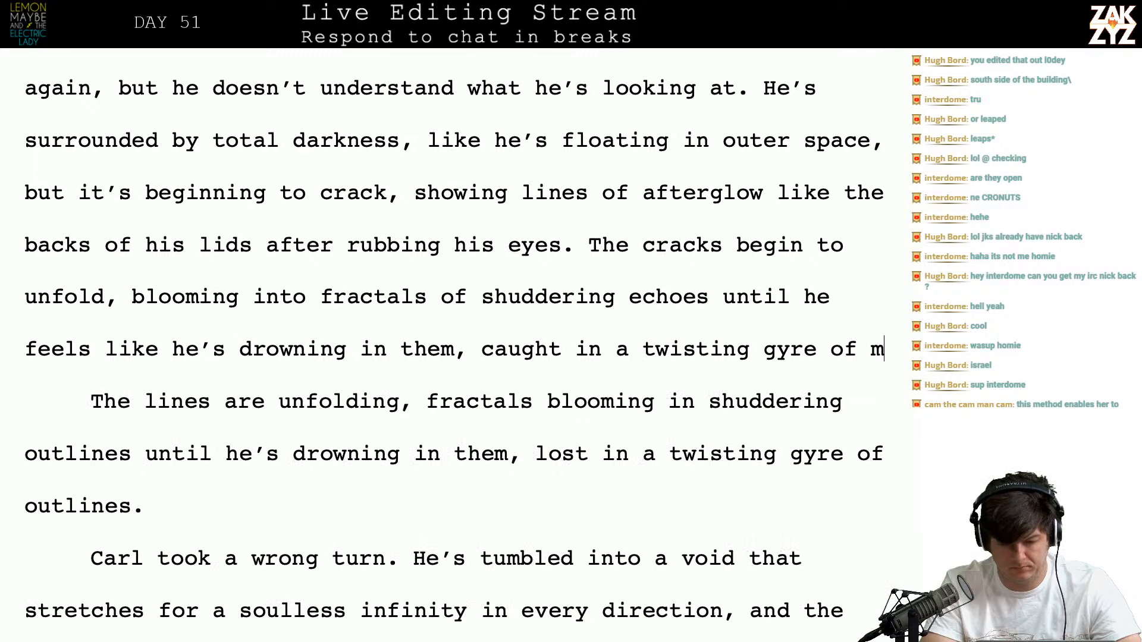
{"action": "key", "text": "BackSpace"}
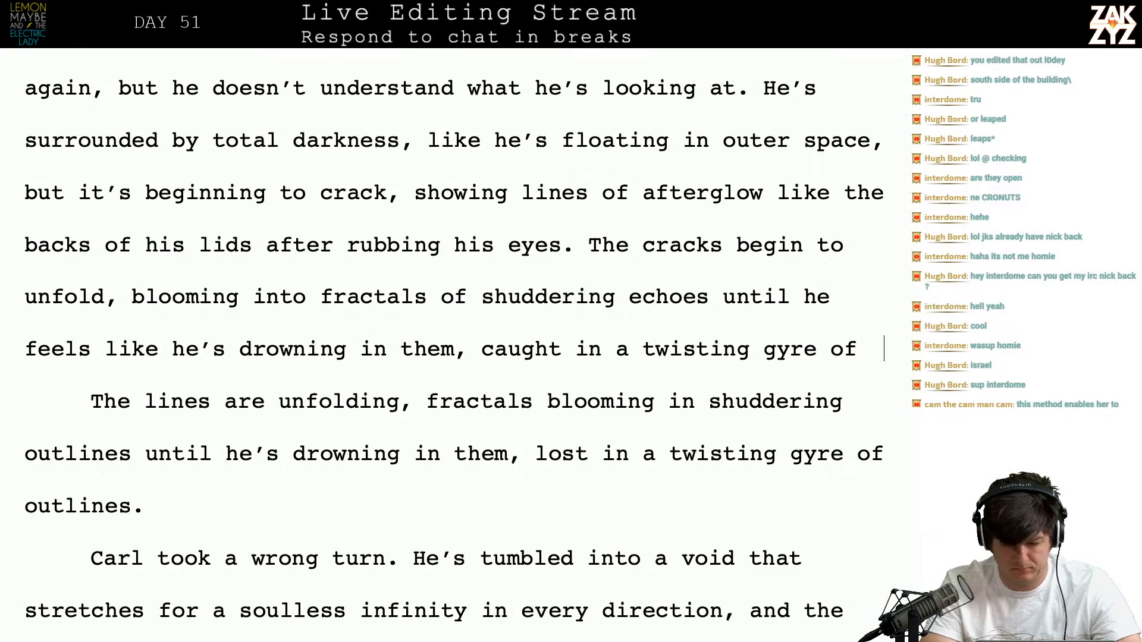
{"action": "type", "text": "light."}
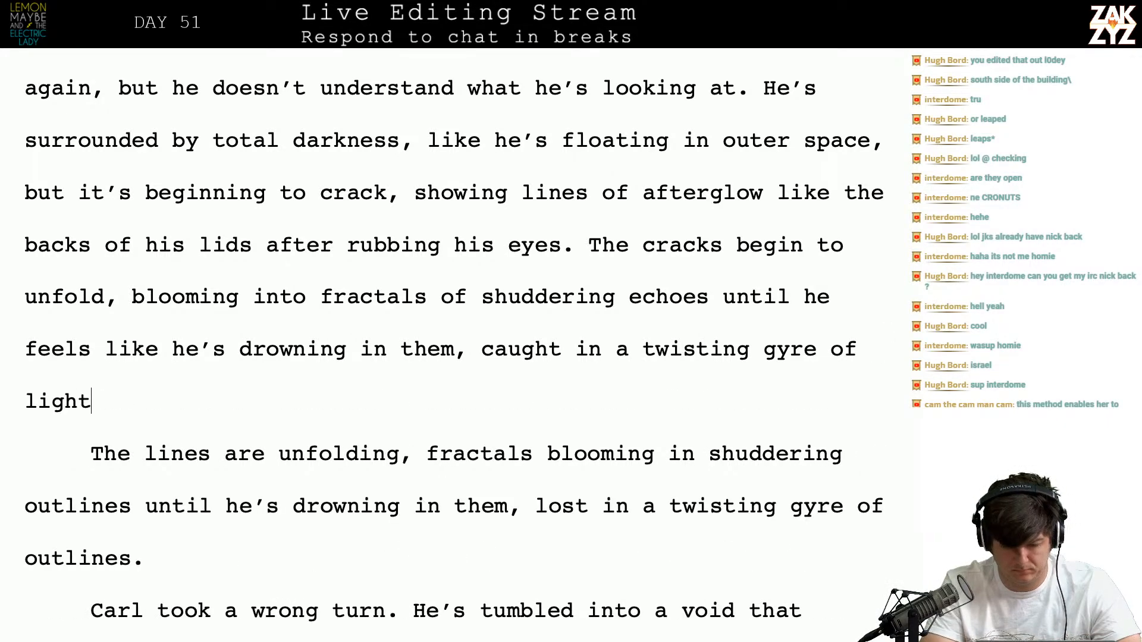
{"action": "key", "text": "BackSpace"}
{"action": "key", "text": "BackSpace"}
{"action": "key", "text": "BackSpace"}
{"action": "key", "text": "BackSpace"}
{"action": "key", "text": "BackSpace"}
{"action": "key", "text": "BackSpace"}
{"action": "key", "text": "BackSpace"}
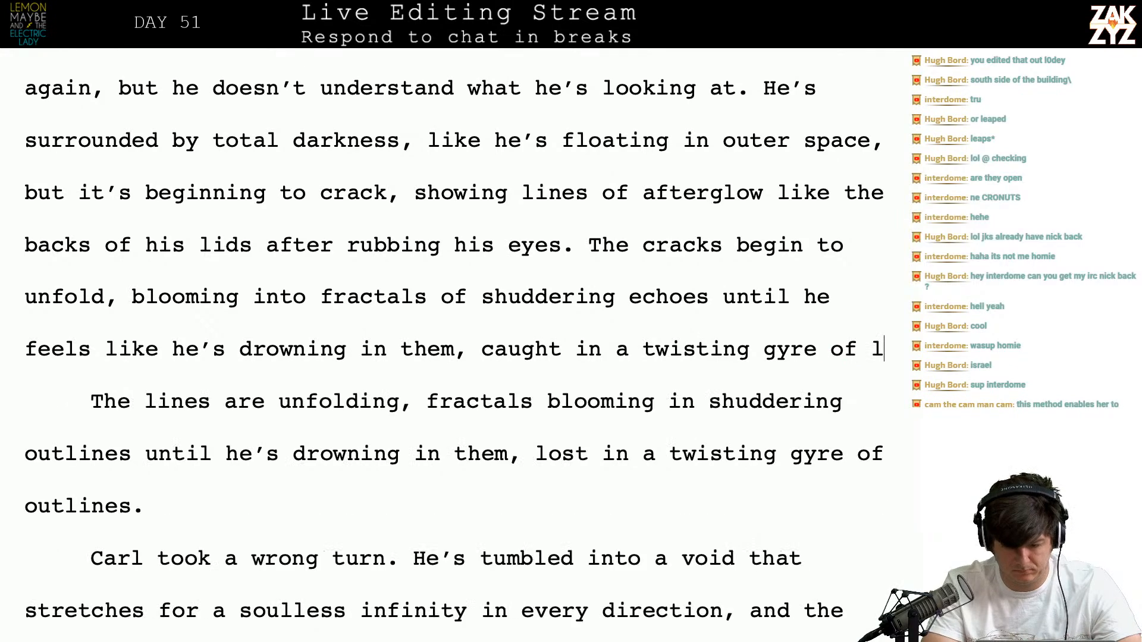
Insert two blank lines above "The lines are unfolding" and end the new sentence at "caught in a twisting gyre.", removing the trailing "of"
{"action": "key", "text": "Return"}
{"action": "key", "text": "Return"}
{"action": "type", "text": "afterglo"}
{"action": "key", "text": "BackSpace"}
{"action": "key", "text": "BackSpace"}
{"action": "key", "text": "BackSpace"}
{"action": "key", "text": "BackSpace"}
{"action": "key", "text": "BackSpace"}
{"action": "key", "text": "BackSpace"}
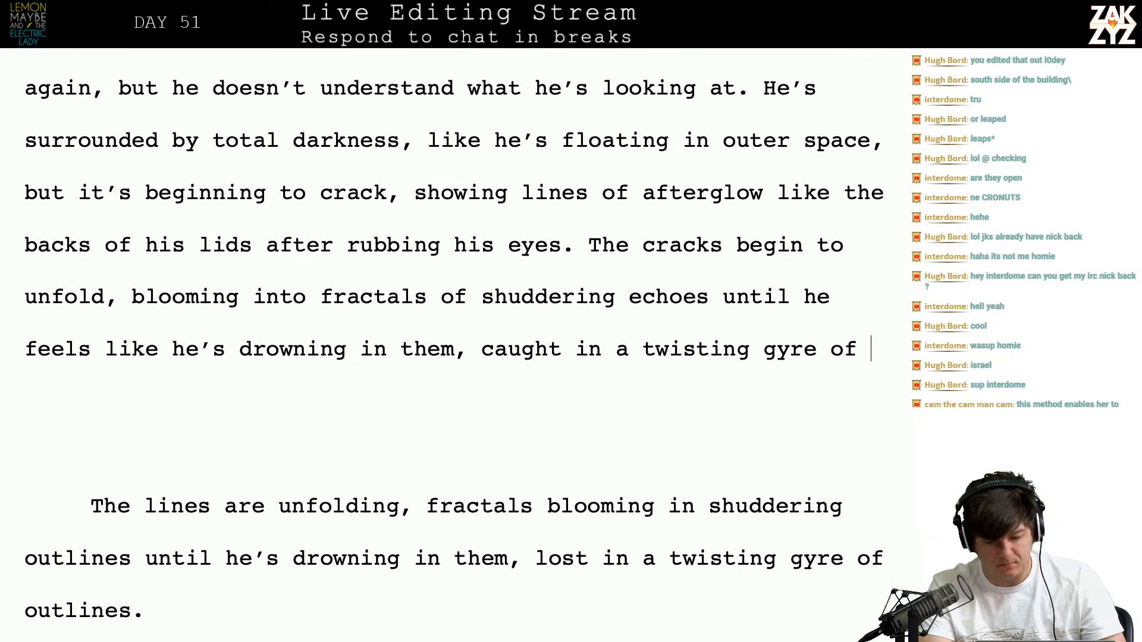
{"action": "key", "text": "BackSpace"}
{"action": "key", "text": "BackSpace"}
{"action": "key", "text": "BackSpace"}
{"action": "key", "text": "BackSpace"}
{"action": "type", "text": ". It fe"}
{"action": "type", "text": "els"}
{"action": "key", "text": "BackSpace"}
{"action": "key", "text": "BackSpace"}
{"action": "key", "text": "BackSpace"}
{"action": "key", "text": "BackSpace"}
{"action": "key", "text": "BackSpace"}
{"action": "key", "text": "BackSpace"}
{"action": "key", "text": "BackSpace"}
{"action": "key", "text": "BackSpace"}
{"action": "type", "text": "The light"}
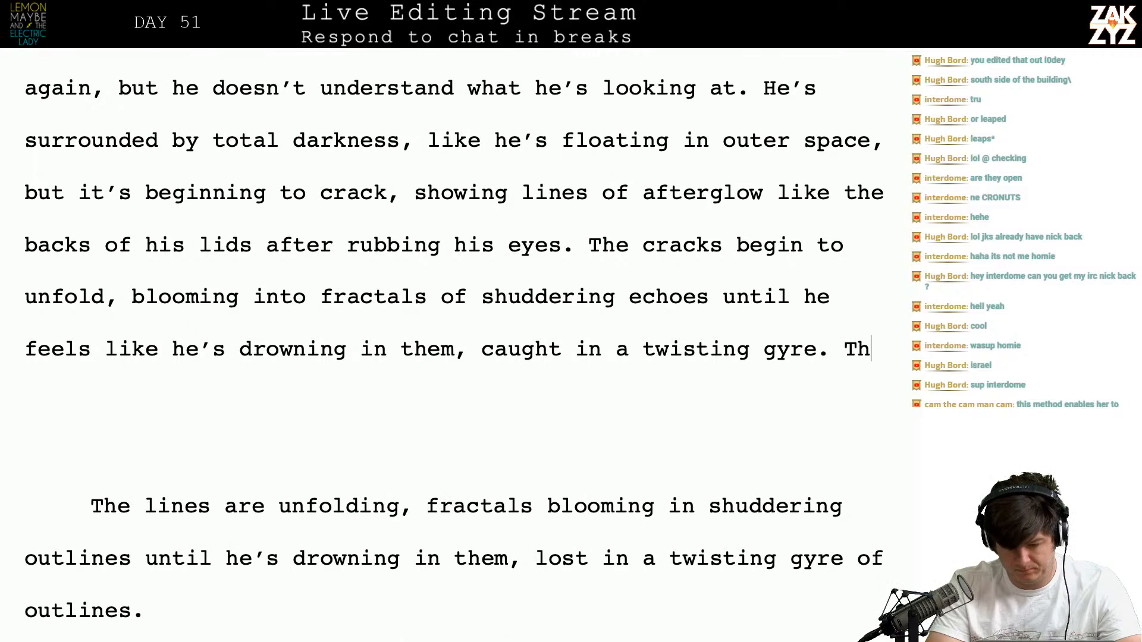
{"action": "key", "text": "BackSpace"}
{"action": "key", "text": "BackSpace"}
{"action": "type", "text": "nes"}
{"action": "key", "text": "BackSpace"}
{"action": "key", "text": "BackSpace"}
{"action": "key", "text": "BackSpace"}
{"action": "key", "text": "BackSpace"}
{"action": "type", "text": "nes feel "}
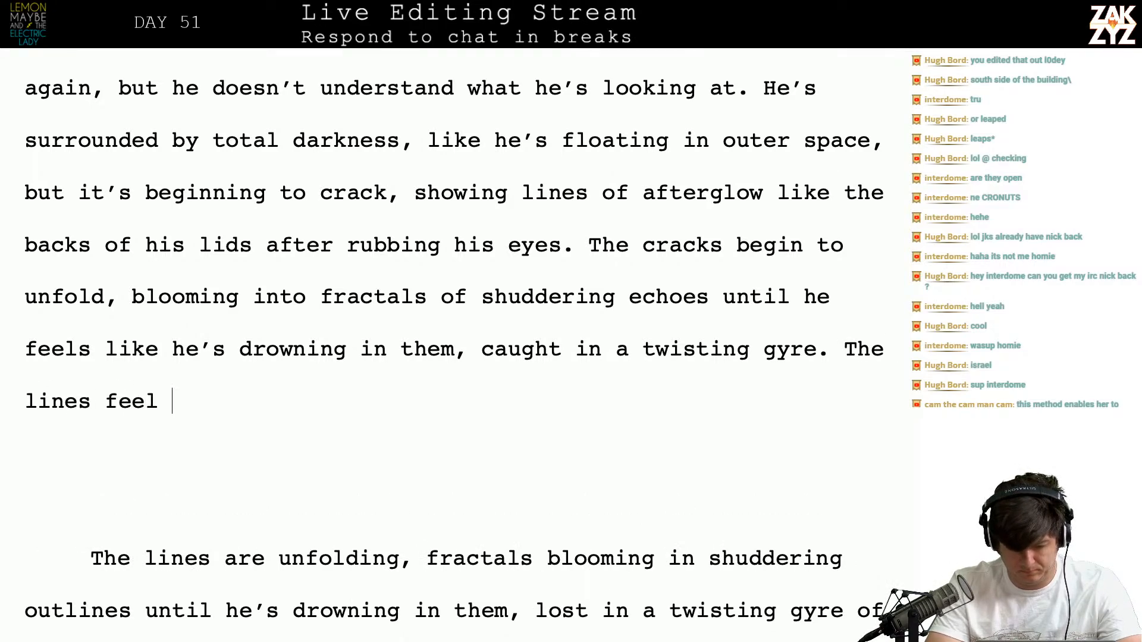
{"action": "type", "text": "significant, like th"}
{"action": "key", "text": "BackSpace"}
{"action": "key", "text": "BackSpace"}
{"action": "key", "text": "BackSpace"}
{"action": "key", "text": "BackSpace"}
{"action": "key", "text": "BackSpace"}
{"action": "key", "text": "BackSpace"}
{"action": "key", "text": "BackSpace"}
{"action": "key", "text": "BackSpace"}
{"action": "key", "text": "BackSpace"}
{"action": "key", "text": "BackSpace"}
{"action": "key", "text": "BackSpace"}
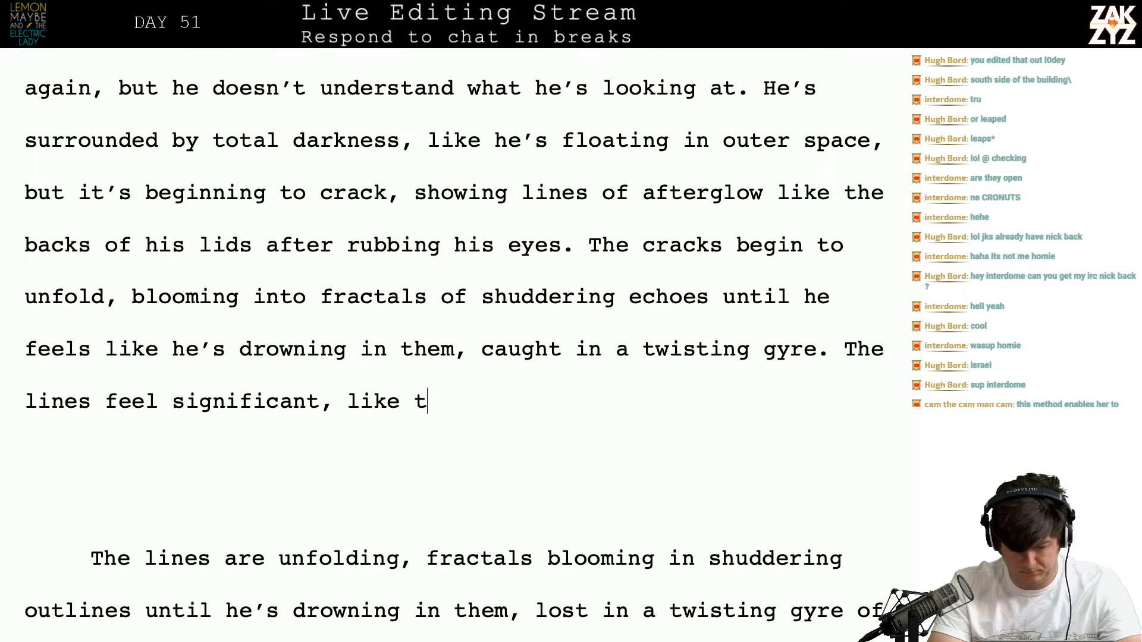
{"action": "key", "text": "BackSpace"}
{"action": "key", "text": "BackSpace"}
{"action": "key", "text": "BackSpace"}
{"action": "key", "text": "BackSpace"}
{"action": "key", "text": "BackSpace"}
{"action": "key", "text": "BackSpace"}
{"action": "key", "text": "BackSpace"}
{"action": "key", "text": "BackSpace"}
{"action": "key", "text": "BackSpace"}
{"action": "key", "text": "BackSpace"}
{"action": "key", "text": "BackSpace"}
{"action": "key", "text": "BackSpace"}
{"action": "key", "text": "BackSpace"}
{"action": "key", "text": "BackSpace"}
{"action": "key", "text": "BackSpace"}
{"action": "key", "text": "BackSpace"}
{"action": "key", "text": "BackSpace"}
{"action": "key", "text": "BackSpace"}
{"action": "key", "text": "BackSpace"}
{"action": "key", "text": "BackSpace"}
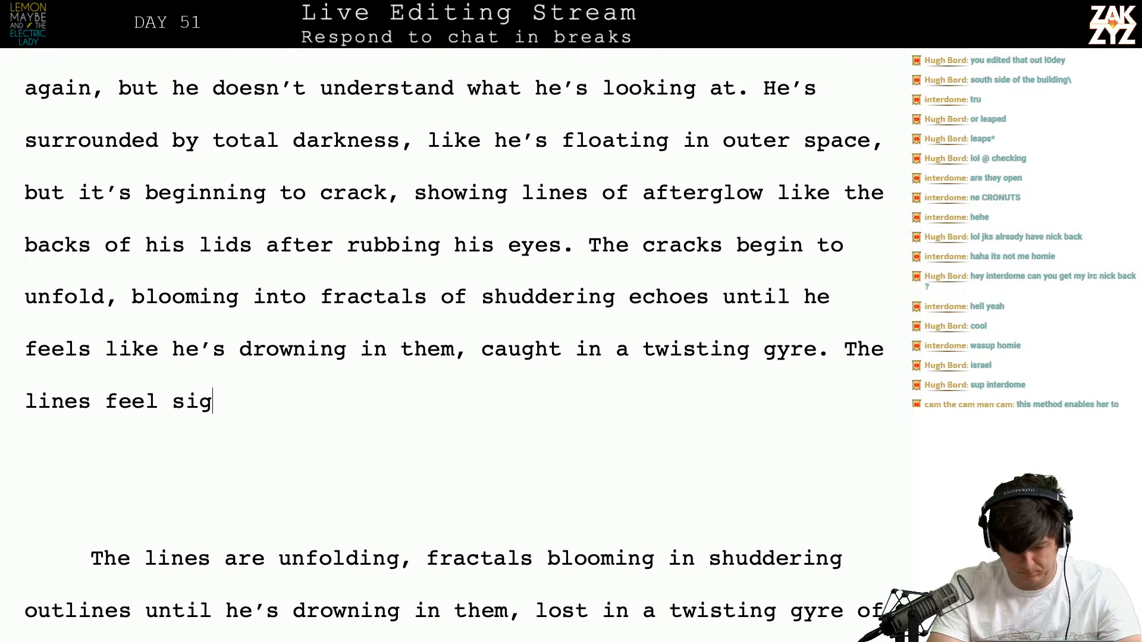
{"action": "type", "text": "The"}
{"action": "key", "text": "BackSpace"}
{"action": "key", "text": "BackSpace"}
{"action": "key", "text": "BackSpace"}
Begin a new sentence after "caught in a twisting gyre." with "He's struck by"
{"action": "type", "text": "He"}
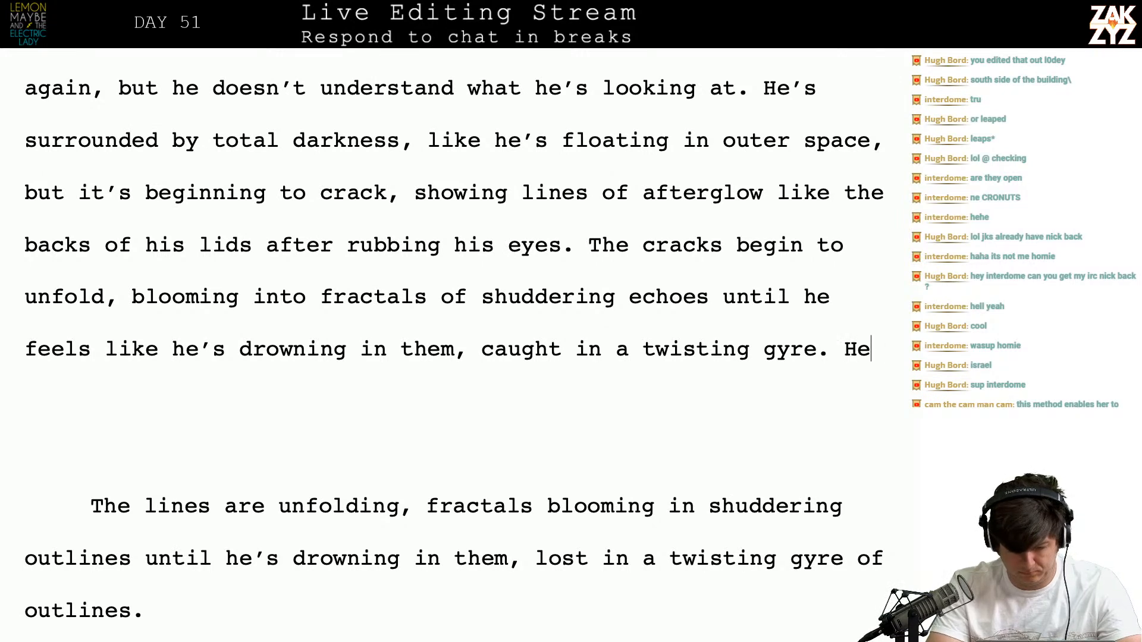
{"action": "type", "text": "'s struck by "}
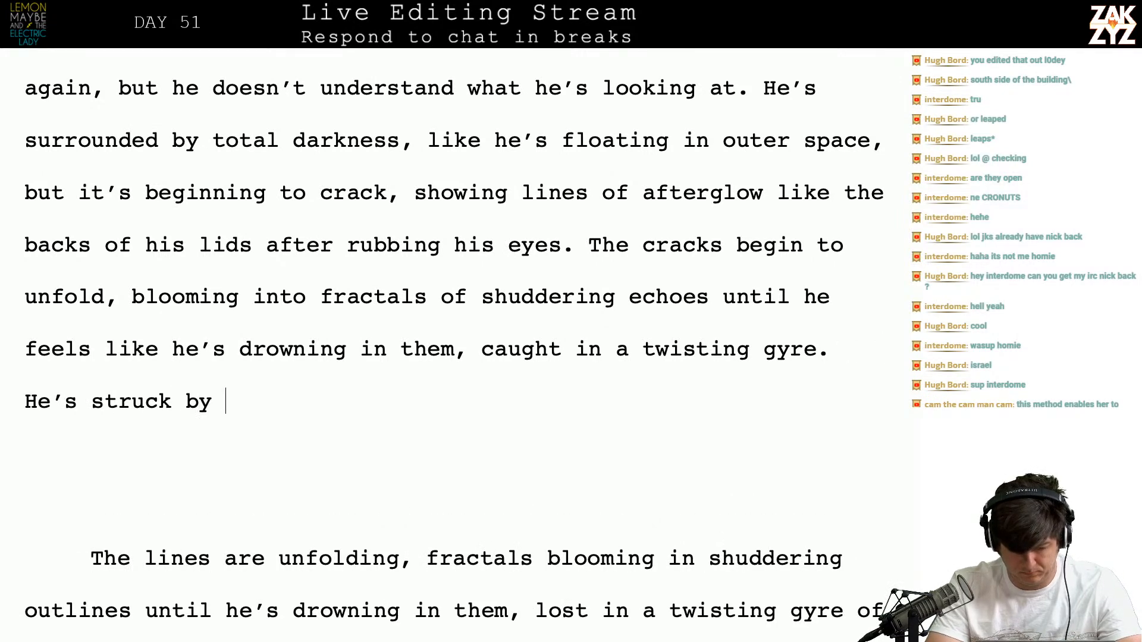
{"action": "type", "text": "the sen"}
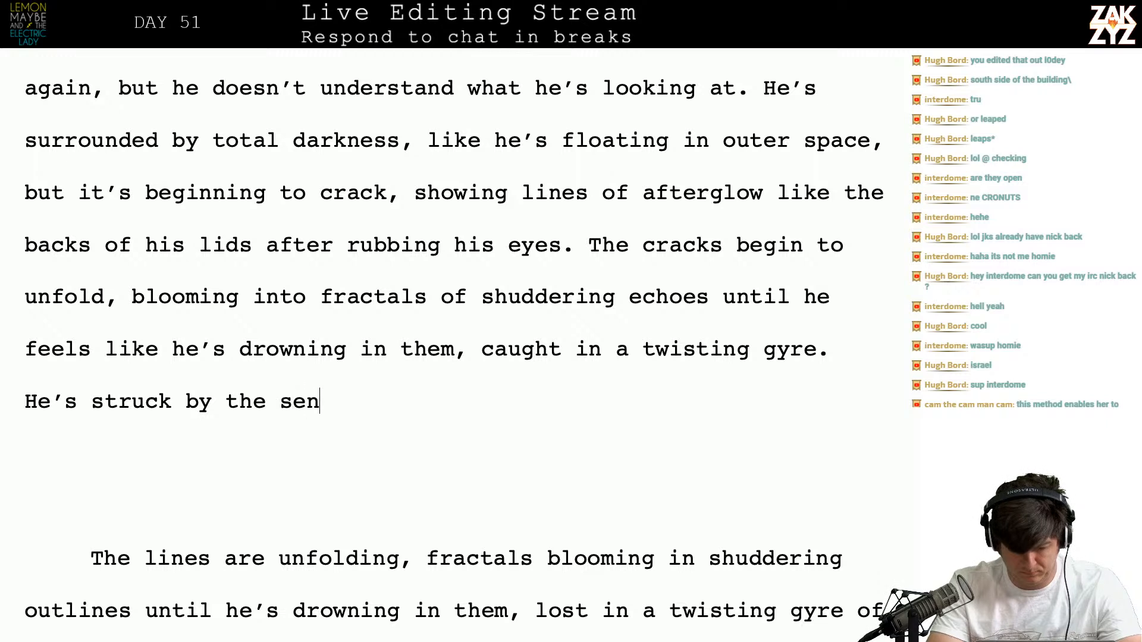
{"action": "type", "text": "se that they me"}
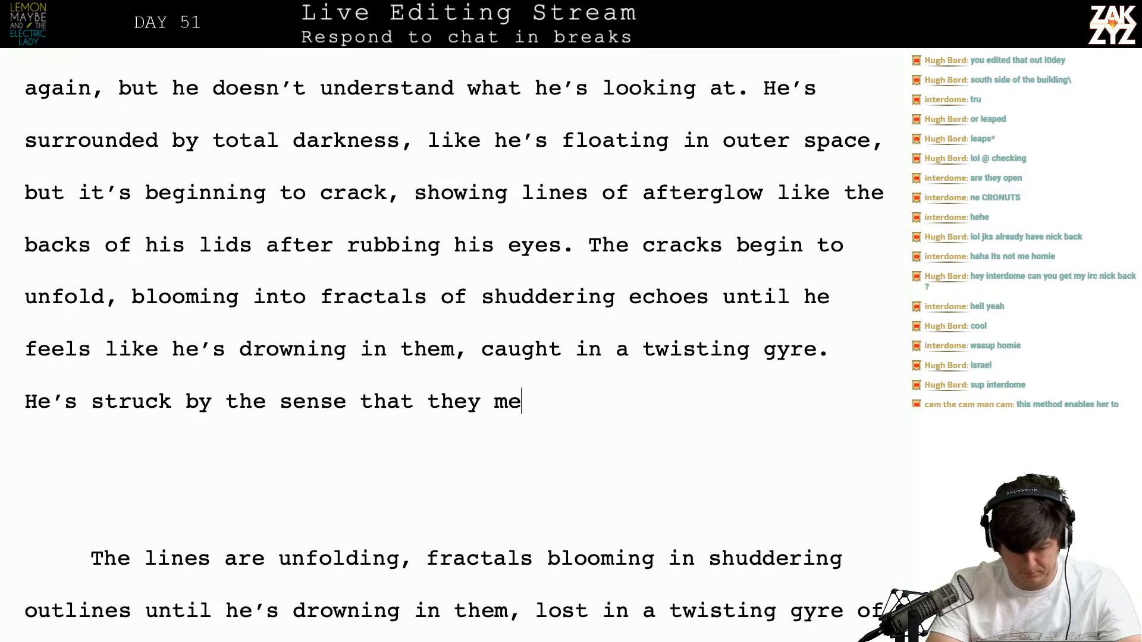
{"action": "type", "text": "an something, that"}
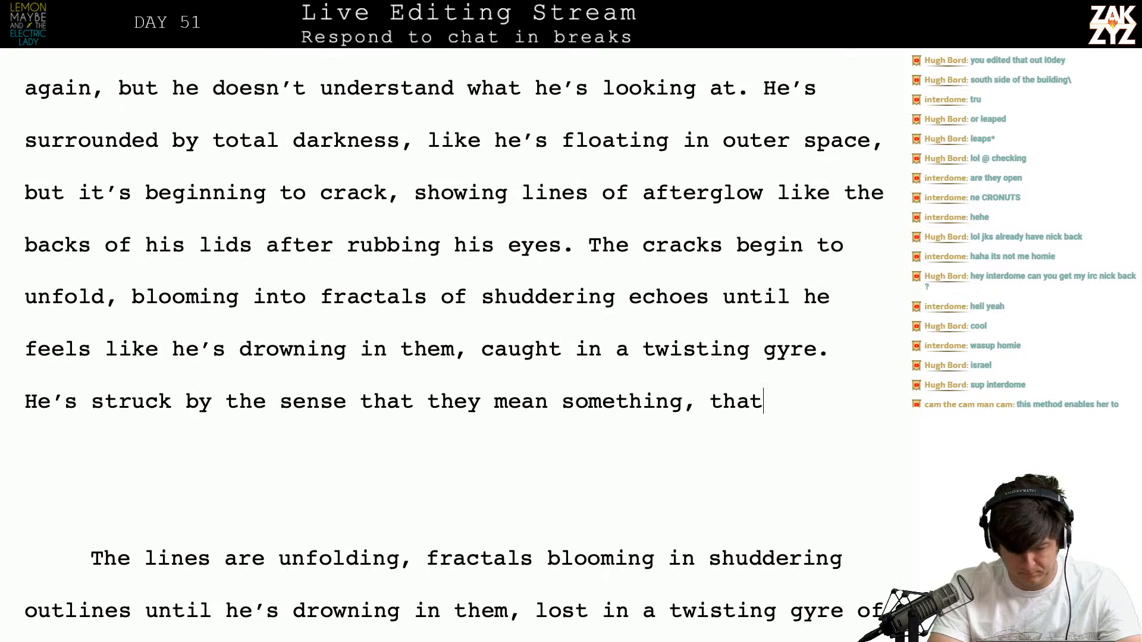
{"action": "key", "text": "BackSpace"}
{"action": "key", "text": "BackSpace"}
{"action": "key", "text": "BackSpace"}
{"action": "key", "text": "BackSpace"}
{"action": "key", "text": "BackSpace"}
{"action": "key", "text": "BackSpace"}
{"action": "key", "text": "BackSpace"}
{"action": "key", "text": "BackSpace"}
{"action": "key", "text": "BackSpace"}
{"action": "key", "text": "BackSpace"}
{"action": "key", "text": "BackSpace"}
{"action": "key", "text": "BackSpace"}
{"action": "key", "text": "BackSpace"}
{"action": "key", "text": "BackSpace"}
{"action": "key", "text": "BackSpace"}
{"action": "key", "text": "BackSpace"}
{"action": "key", "text": "BackSpace"}
{"action": "key", "text": "BackSpace"}
{"action": "key", "text": "BackSpace"}
{"action": "key", "text": "BackSpace"}
{"action": "key", "text": "BackSpace"}
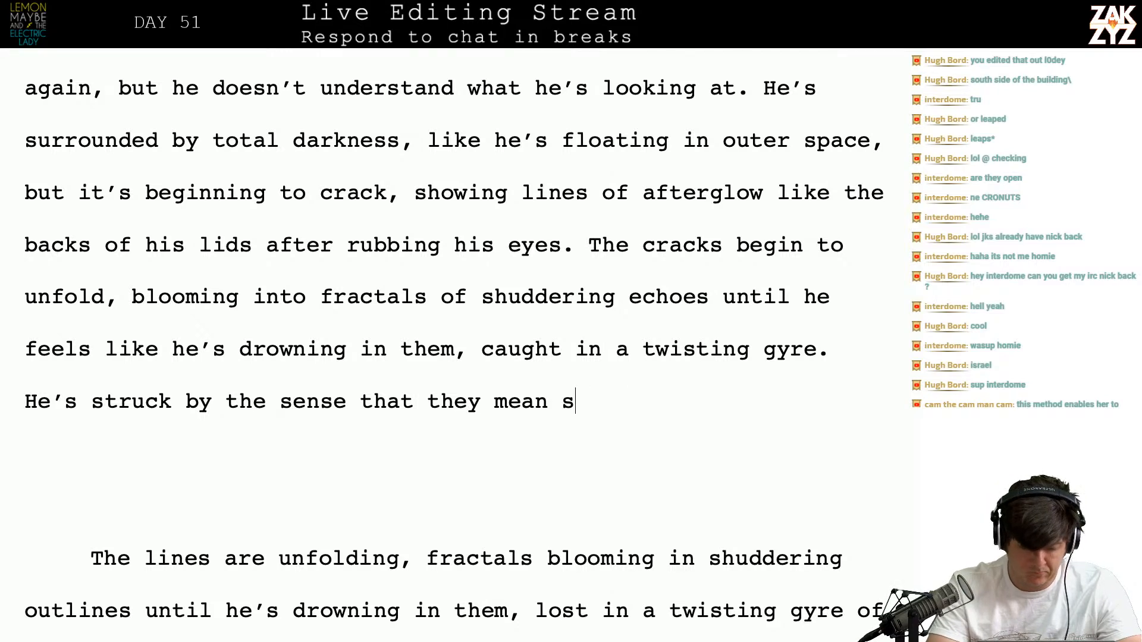
{"action": "key", "text": "BackSpace"}
{"action": "key", "text": "BackSpace"}
{"action": "key", "text": "BackSpace"}
{"action": "key", "text": "BackSpace"}
{"action": "key", "text": "BackSpace"}
{"action": "key", "text": "BackSpace"}
{"action": "key", "text": "BackSpace"}
{"action": "key", "text": "BackSpace"}
{"action": "key", "text": "BackSpace"}
{"action": "key", "text": "BackSpace"}
{"action": "key", "text": "BackSpace"}
{"action": "key", "text": "BackSpace"}
{"action": "key", "text": "BackSpace"}
{"action": "key", "text": "BackSpace"}
{"action": "key", "text": "BackSpace"}
{"action": "key", "text": "BackSpace"}
{"action": "key", "text": "BackSpace"}
{"action": "key", "text": "BackSpace"}
{"action": "key", "text": "BackSpace"}
{"action": "key", "text": "BackSpace"}
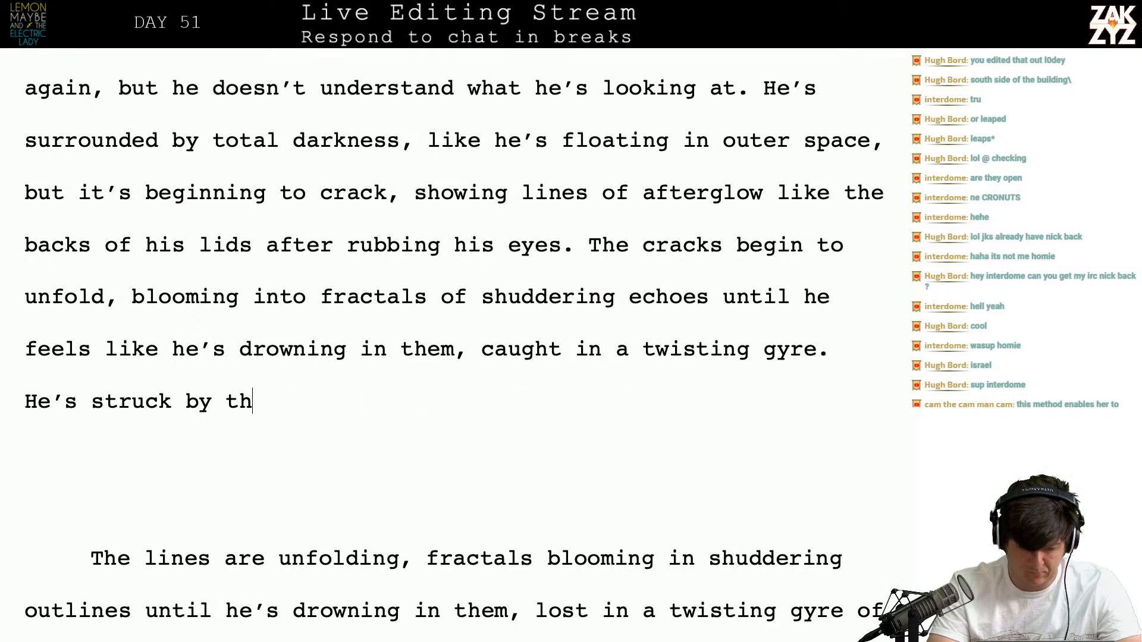
Delete the unfinished "He's struck by" together with the blank lines and the old "The lines are unfolding" paragraph through "outlines."
{"action": "key", "text": "BackSpace"}
{"action": "key", "text": "BackSpace"}
{"action": "key", "text": "BackSpace"}
{"action": "key", "text": "BackSpace"}
{"action": "key", "text": "BackSpace"}
{"action": "key", "text": "BackSpace"}
{"action": "key", "text": "shift+Down"}
{"action": "key", "text": "shift+Down"}
{"action": "key", "text": "shift+Down"}
{"action": "key", "text": "shift+Down"}
{"action": "key", "text": "shift+Down"}
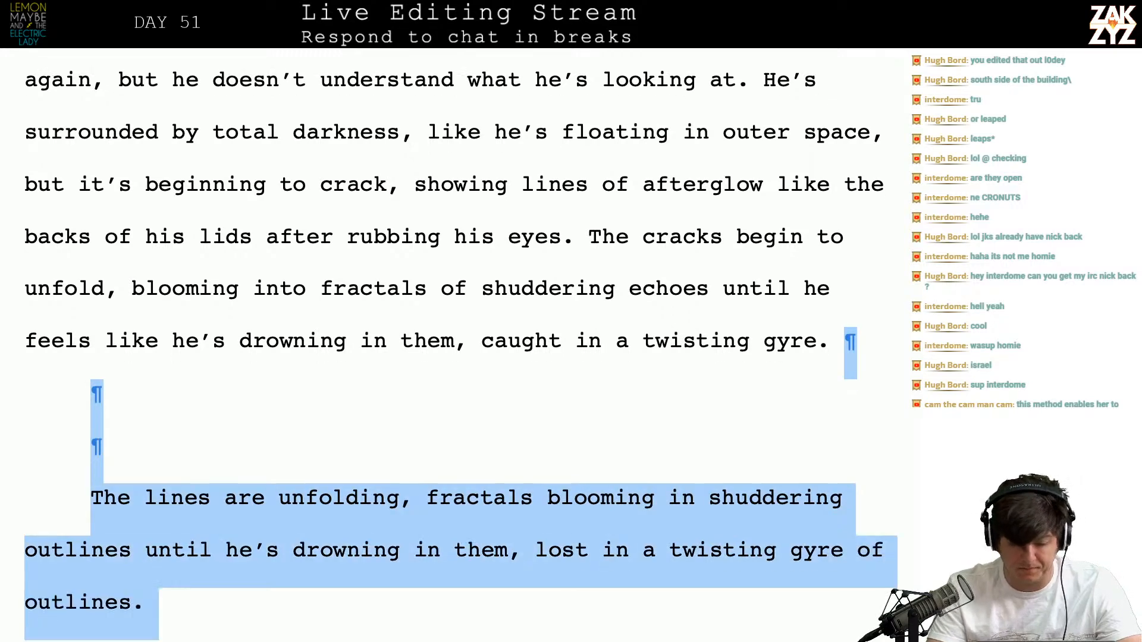
{"action": "key", "text": "BackSpace"}
Split the "Carl took a wrong turn" paragraph after "stretches" and write "into a senseless infinity in every direction. The" there
{"action": "key", "text": "ctrl+Right"}
{"action": "key", "text": "ctrl+Right"}
{"action": "key", "text": "ctrl+Right"}
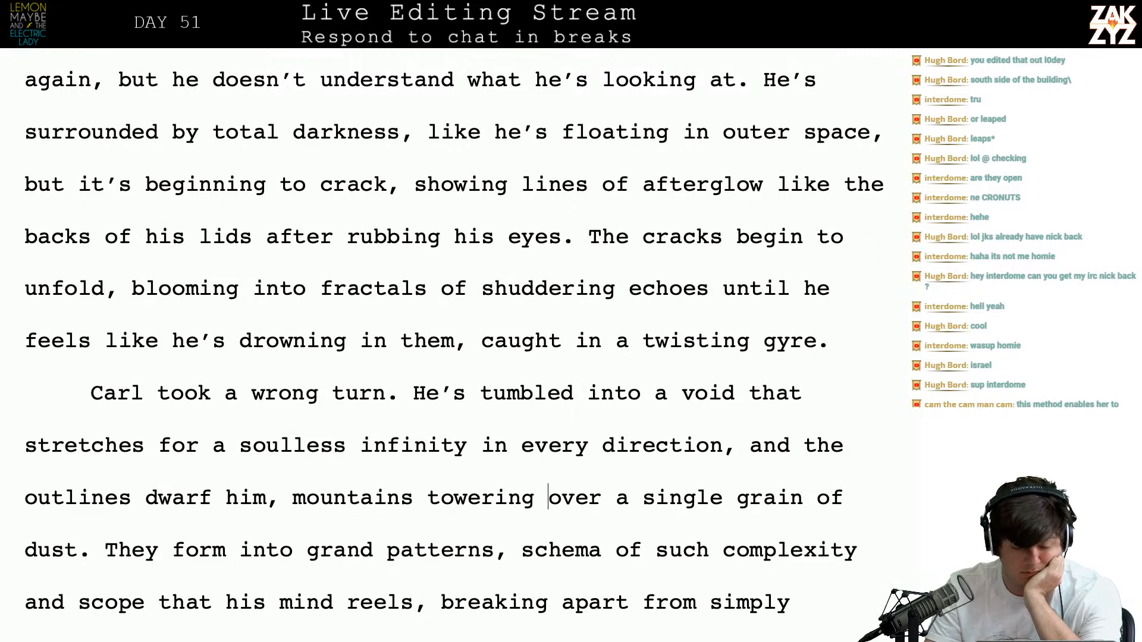
{"action": "left_click", "coordinate": [481, 445]}
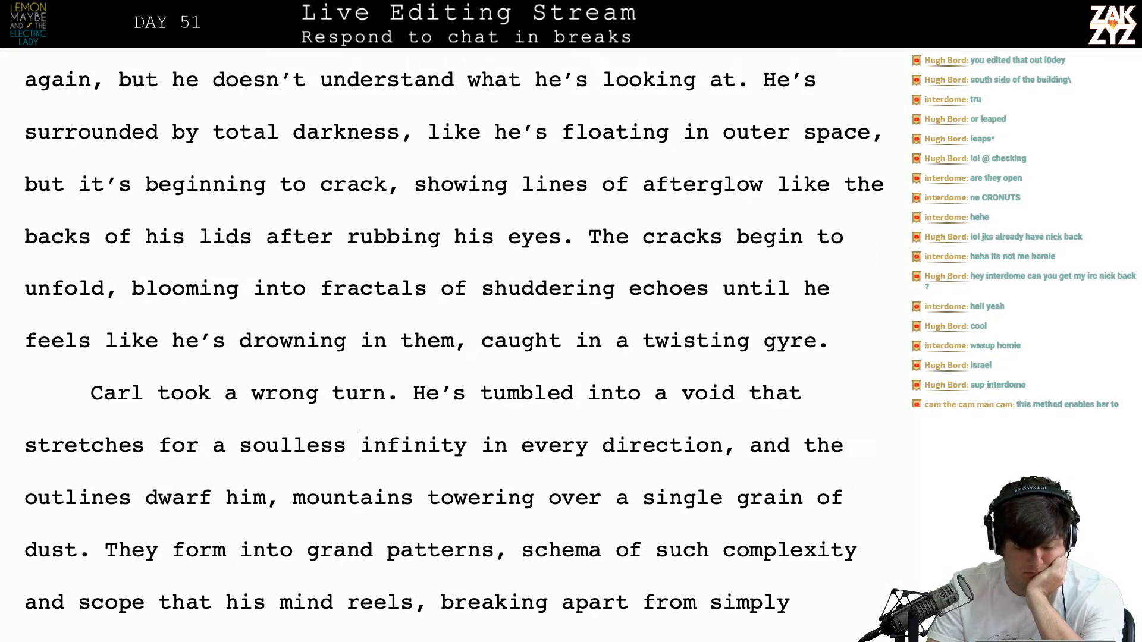
{"action": "key", "text": "Left"}
{"action": "key", "text": "Left"}
{"action": "key", "text": "Left"}
{"action": "key", "text": "Left"}
{"action": "key", "text": "Left"}
{"action": "key", "text": "Left"}
{"action": "key", "text": "Left"}
{"action": "key", "text": "Left"}
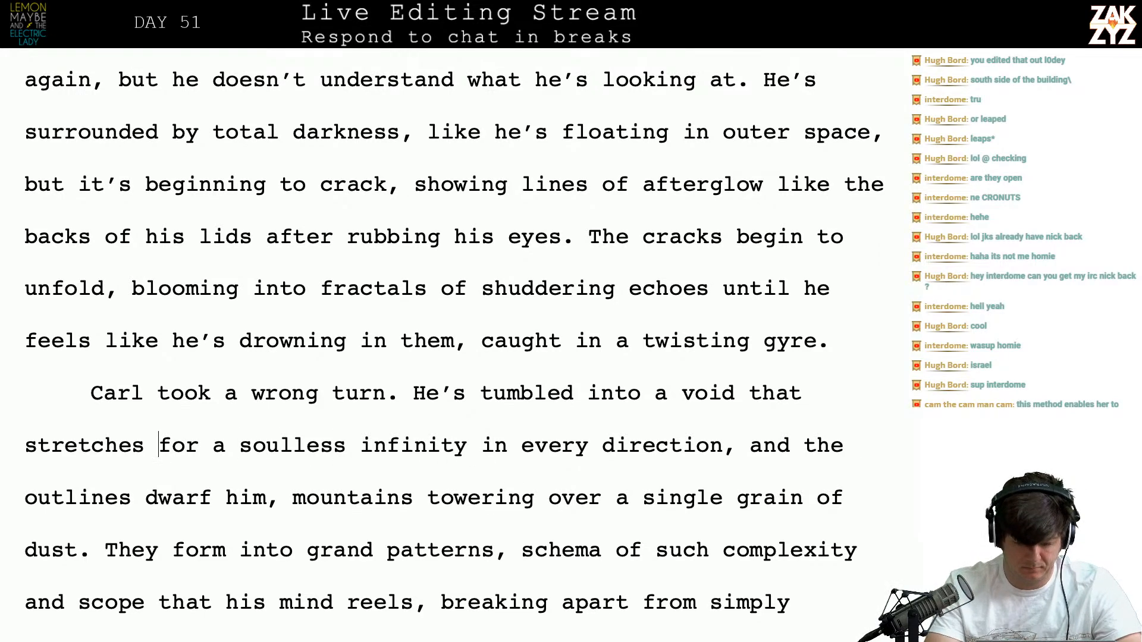
{"action": "type", "text": "in"}
{"action": "key", "text": "BackSpace"}
{"action": "key", "text": "BackSpace"}
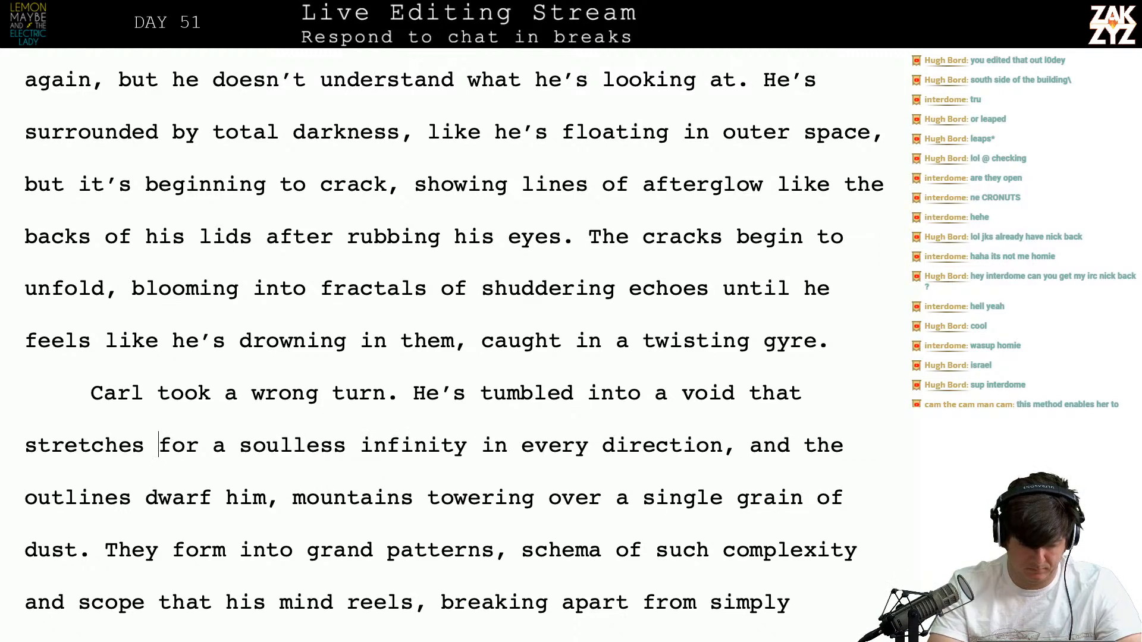
{"action": "key", "text": "Return"}
{"action": "type", "text": "into a s"}
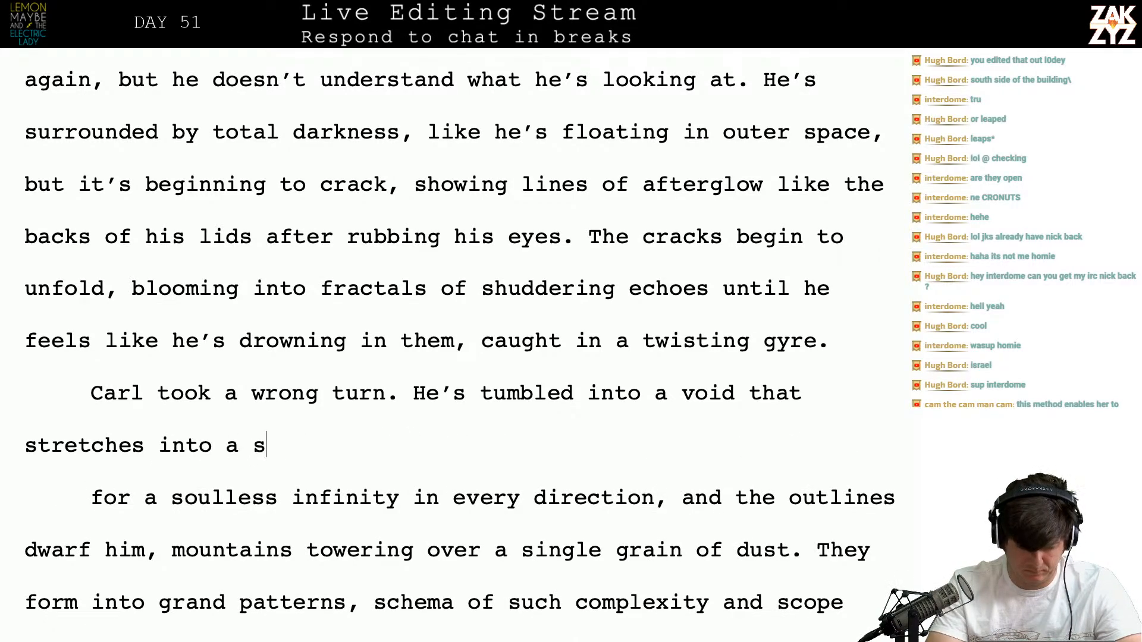
{"action": "type", "text": "enseless inf"}
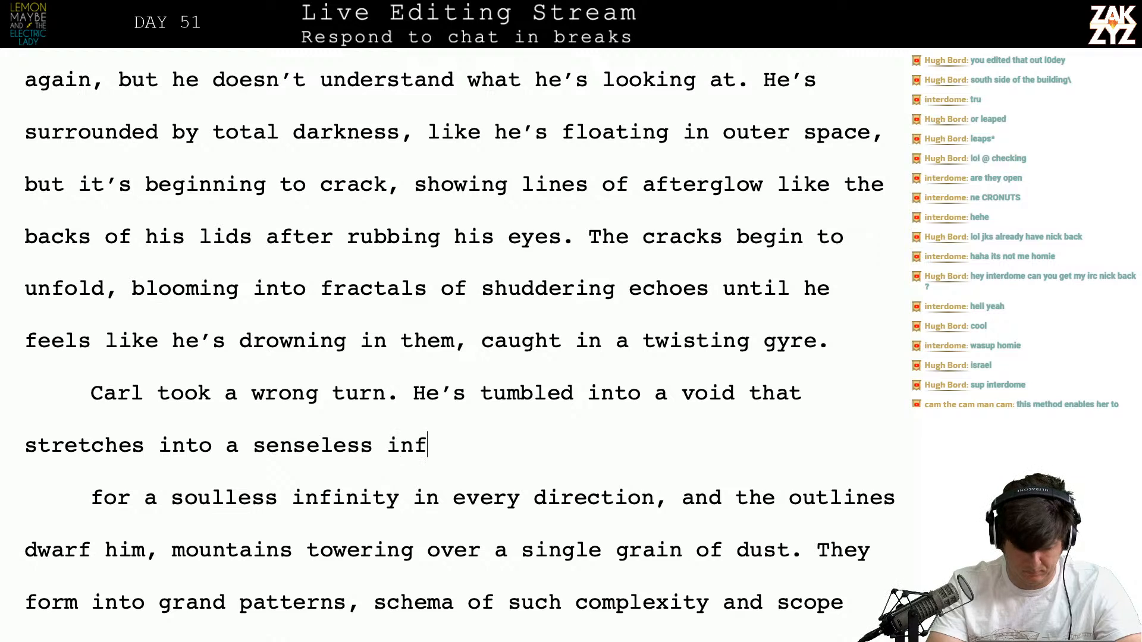
{"action": "type", "text": "inity in e"}
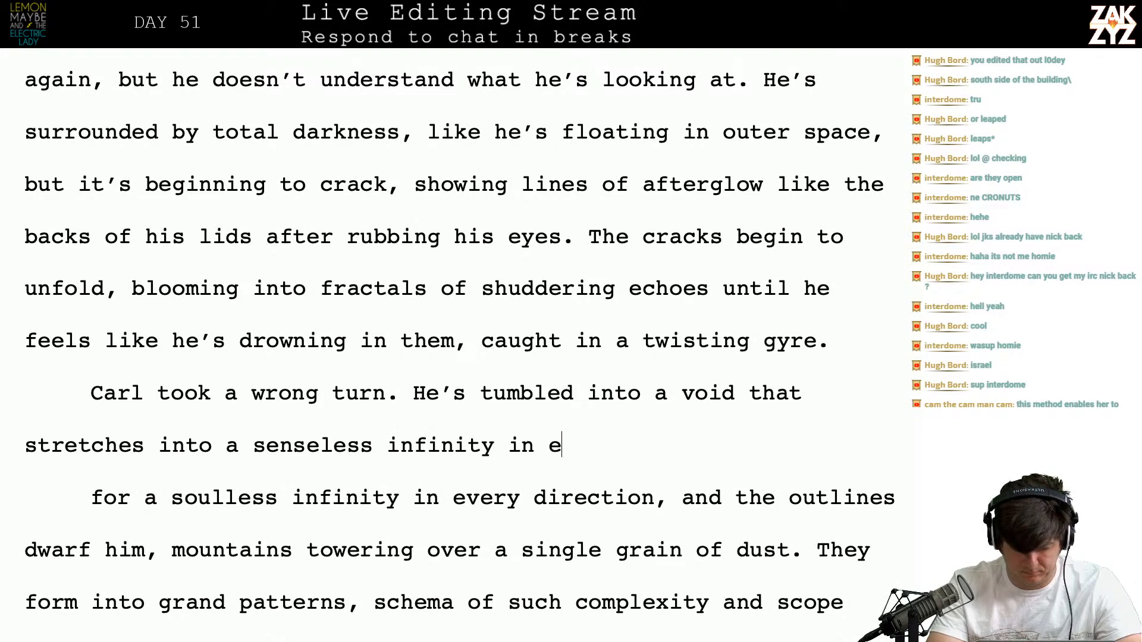
{"action": "type", "text": "very direc"}
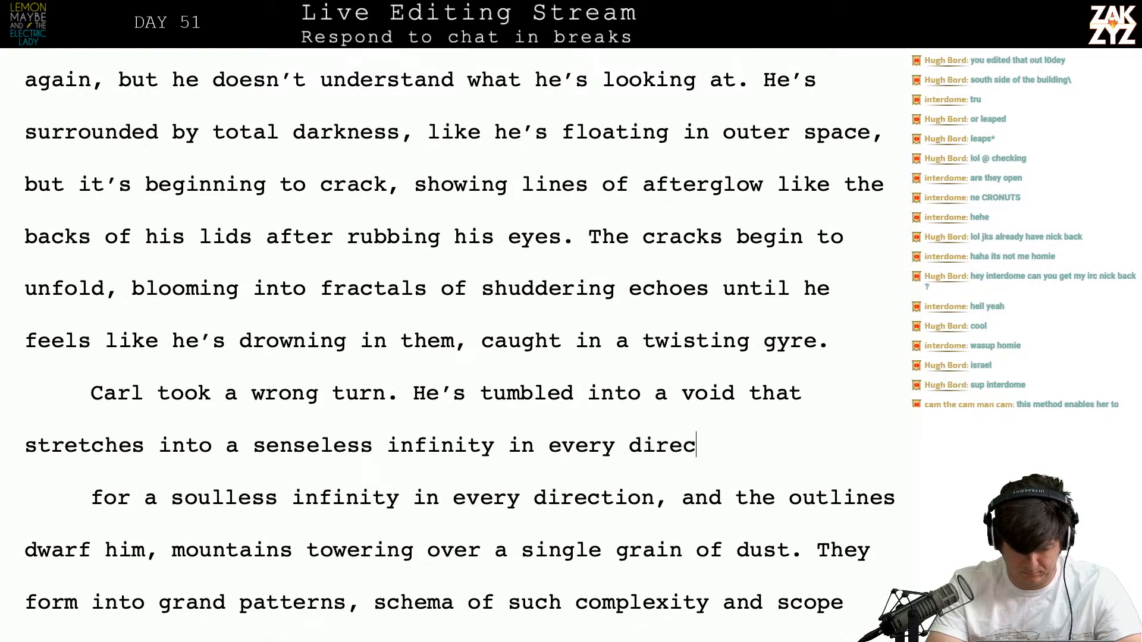
{"action": "type", "text": "tion. The outl"}
{"action": "key", "text": "BackSpace"}
{"action": "key", "text": "BackSpace"}
{"action": "key", "text": "BackSpace"}
{"action": "key", "text": "BackSpace"}
Continue the new sentence after "The" with "writhing lines dwarf him, mountains towering over a mote of dust."
{"action": "type", "text": "shud"}
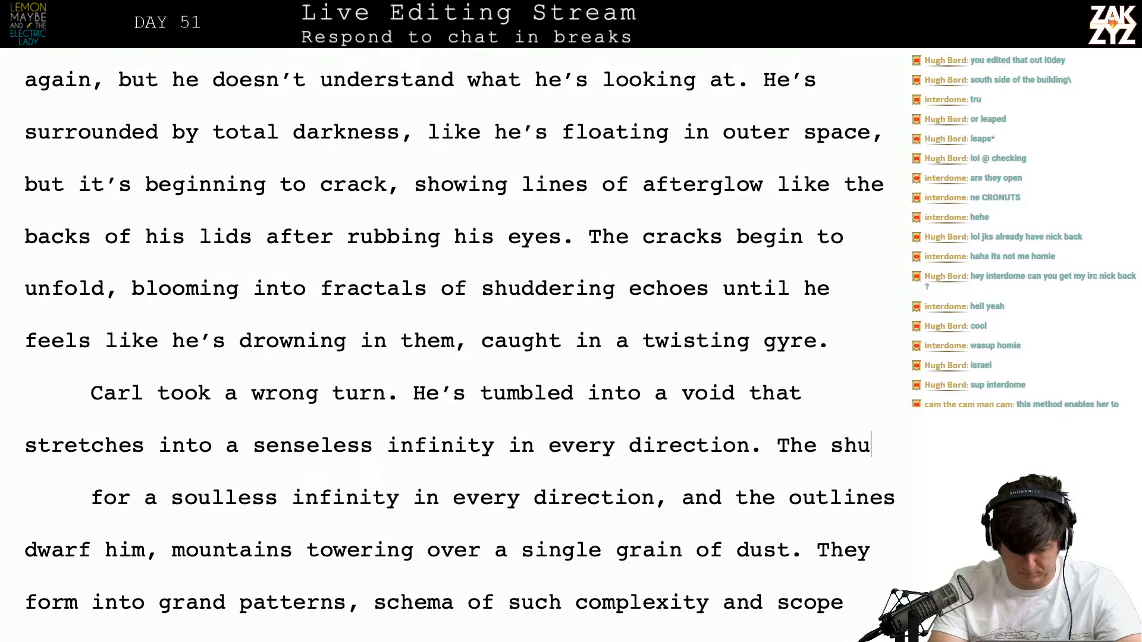
{"action": "key", "text": "BackSpace"}
{"action": "key", "text": "BackSpace"}
{"action": "key", "text": "BackSpace"}
{"action": "key", "text": "BackSpace"}
{"action": "type", "text": "wri"}
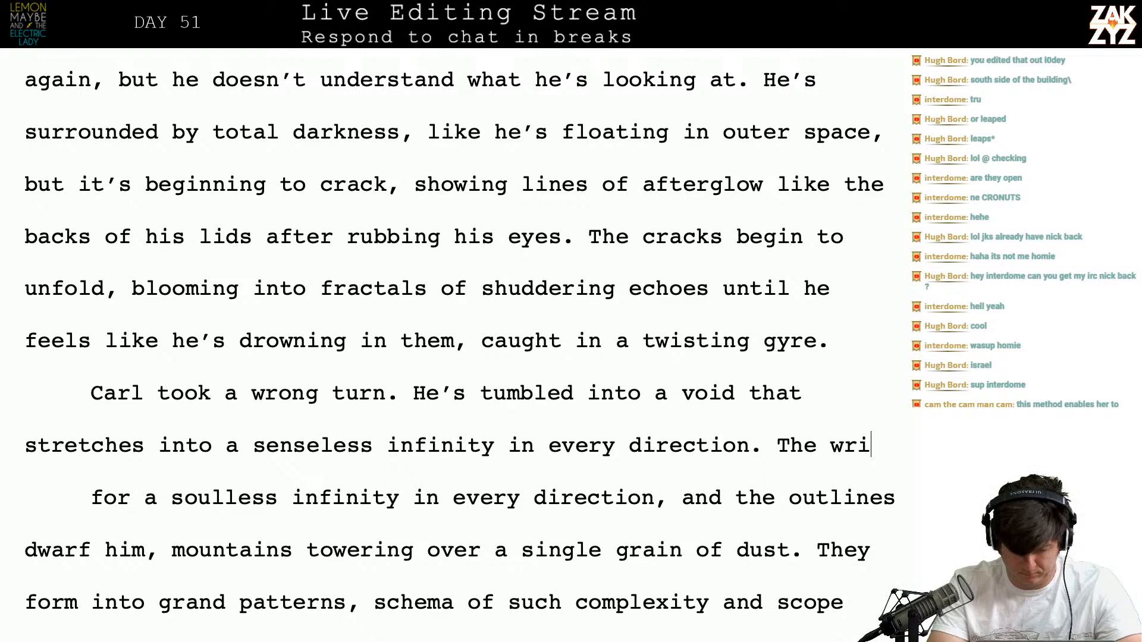
{"action": "type", "text": "thing lines dwa"}
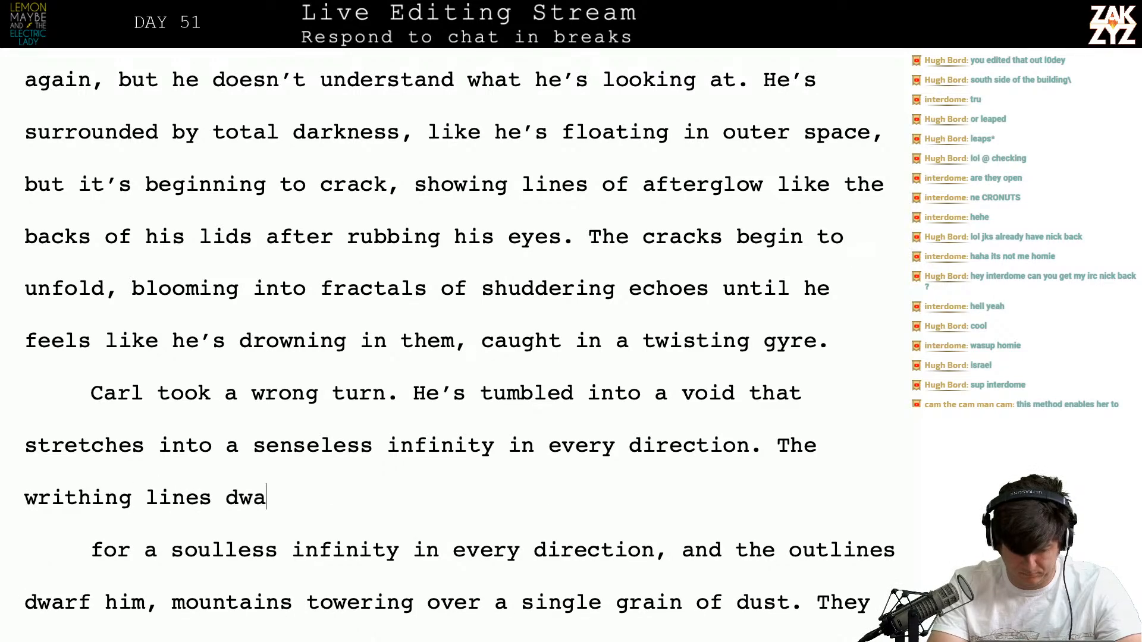
{"action": "type", "text": "rf him, mountai"}
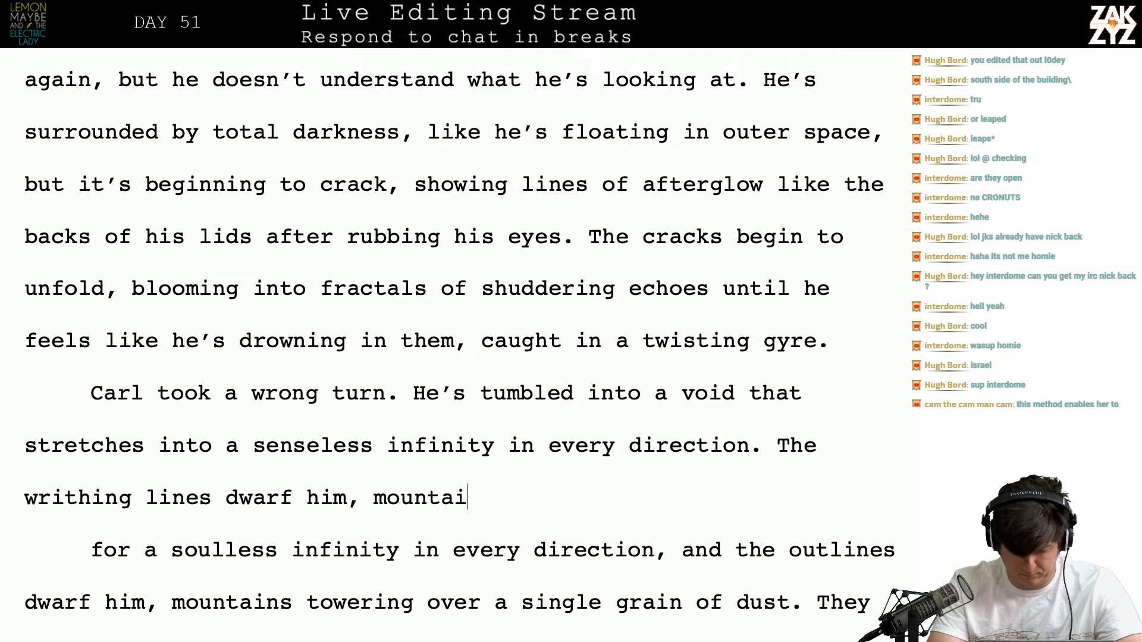
{"action": "type", "text": "ns towerin"}
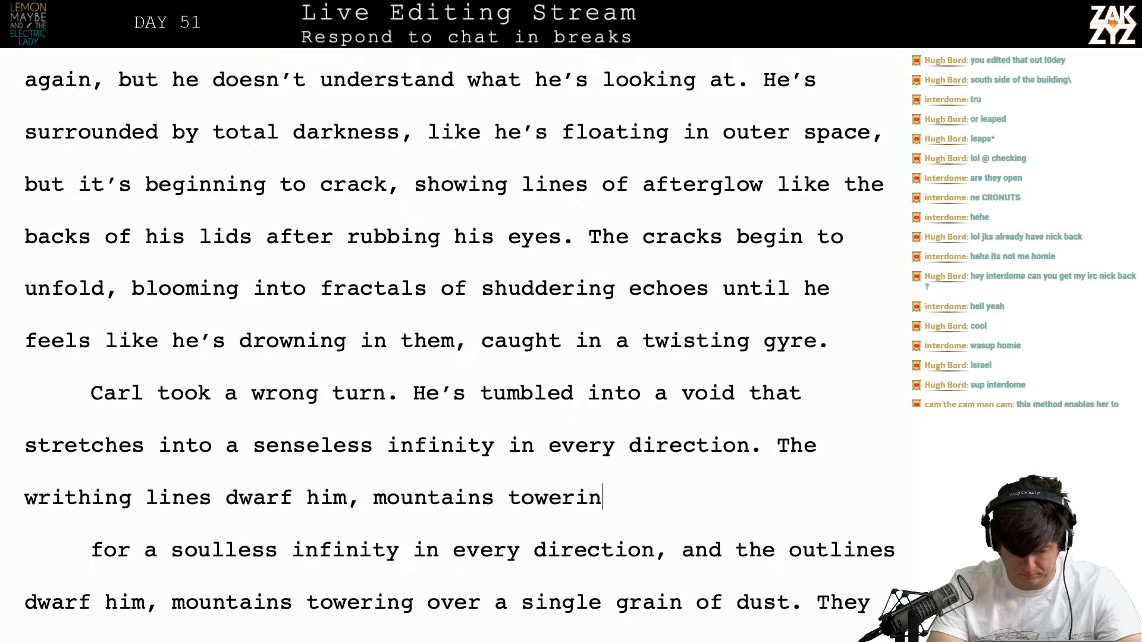
{"action": "type", "text": "g over a grain o"}
{"action": "key", "text": "BackSpace"}
{"action": "key", "text": "BackSpace"}
{"action": "key", "text": "BackSpace"}
{"action": "key", "text": "BackSpace"}
{"action": "key", "text": "BackSpace"}
{"action": "key", "text": "BackSpace"}
{"action": "key", "text": "BackSpace"}
{"action": "type", "text": "mote of dusk"}
{"action": "key", "text": "BackSpace"}
{"action": "type", "text": "t."}
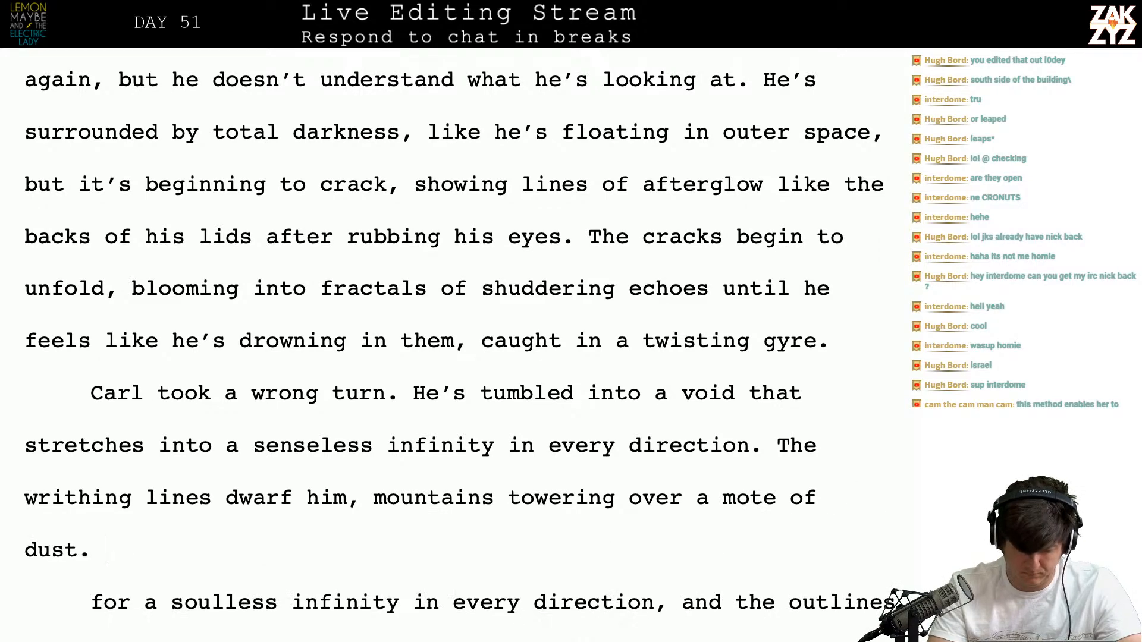
Delete the old text from "for a soulless infinity" through "grain of dust.", joining "They form into grand patterns" to the new sentence
{"action": "key", "text": "shift+Down"}
{"action": "key", "text": "shift+Down"}
{"action": "key", "text": "shift+Down"}
{"action": "key", "text": "shift+Down"}
{"action": "key", "text": "shift+Down"}
{"action": "key", "text": "shift+Up"}
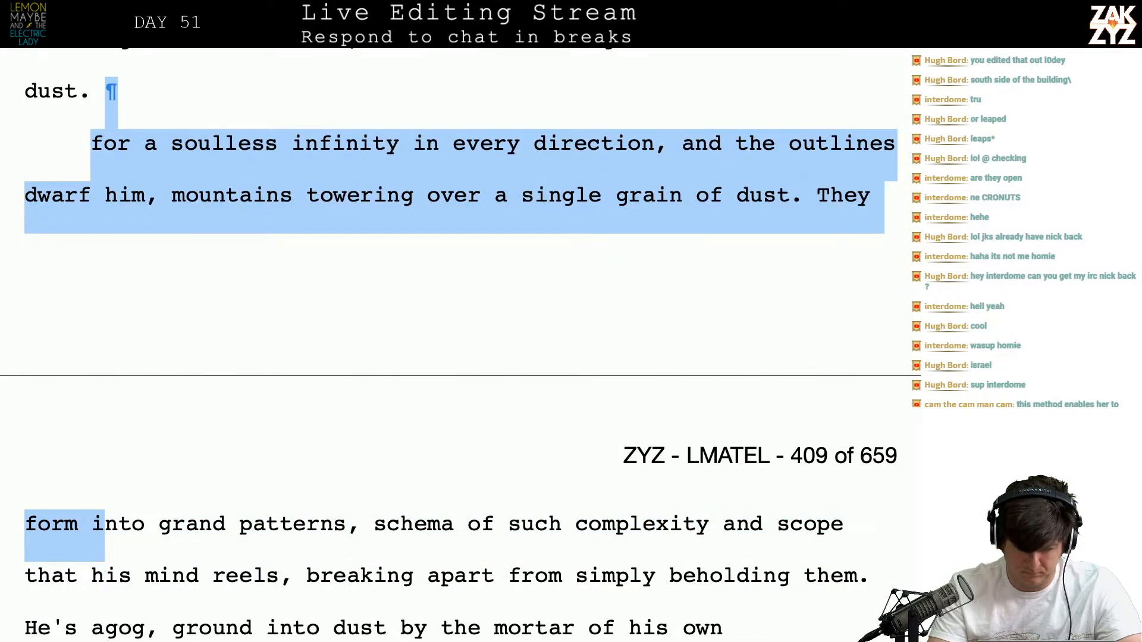
{"action": "key", "text": "shift+Left"}
{"action": "key", "text": "shift+Left"}
{"action": "key", "text": "shift+Left"}
{"action": "key", "text": "shift+Left"}
{"action": "key", "text": "shift+Left"}
{"action": "key", "text": "shift+Left"}
{"action": "key", "text": "shift+Left"}
{"action": "key", "text": "shift+Left"}
{"action": "key", "text": "shift+Left"}
{"action": "key", "text": "shift+Left"}
{"action": "key", "text": "shift+Left"}
{"action": "key", "text": "BackSpace"}
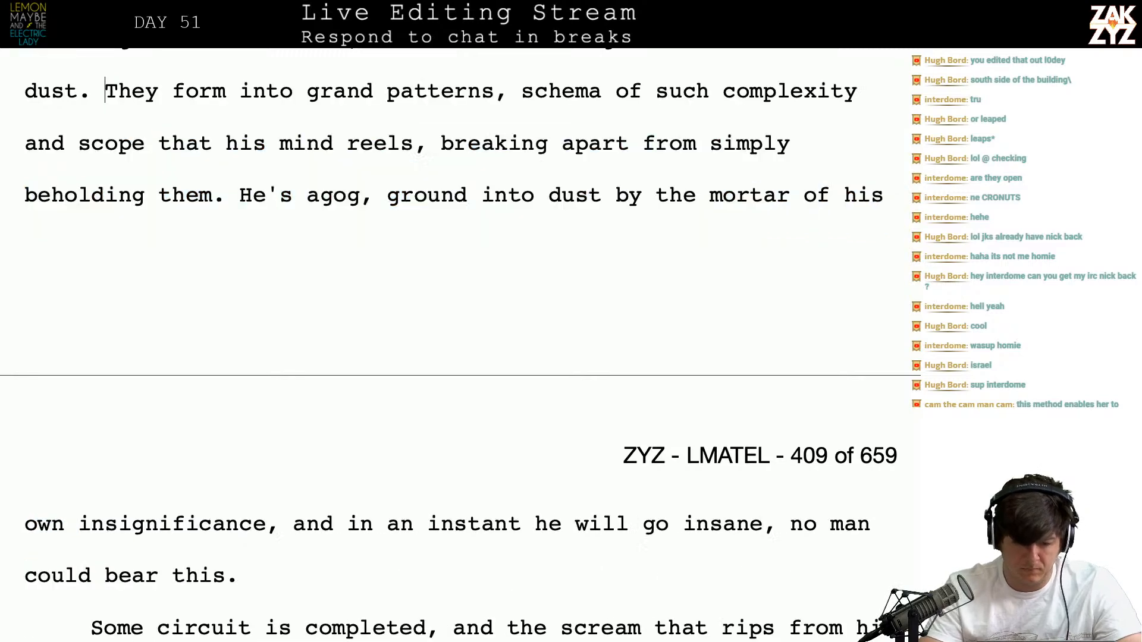
Replace "They" with "The lines" at the start of the sentence about forming into grand patterns
{"action": "scroll", "coordinate": [452, 322], "scroll_direction": "up", "scroll_amount": 3}
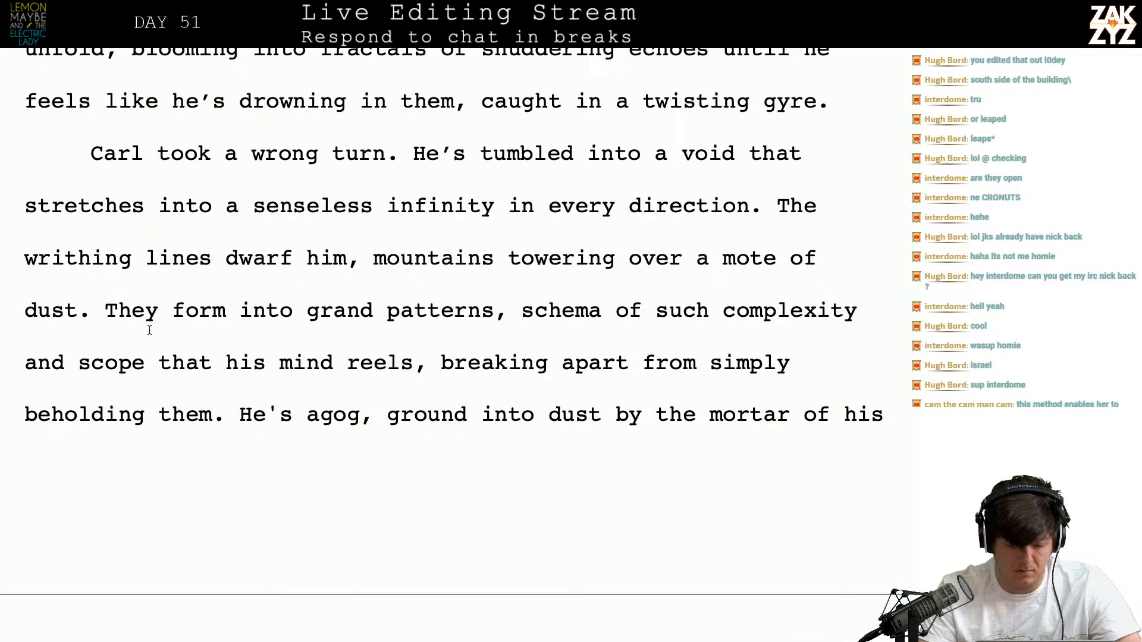
{"action": "scroll", "coordinate": [245, 332], "scroll_direction": "down", "scroll_amount": 1}
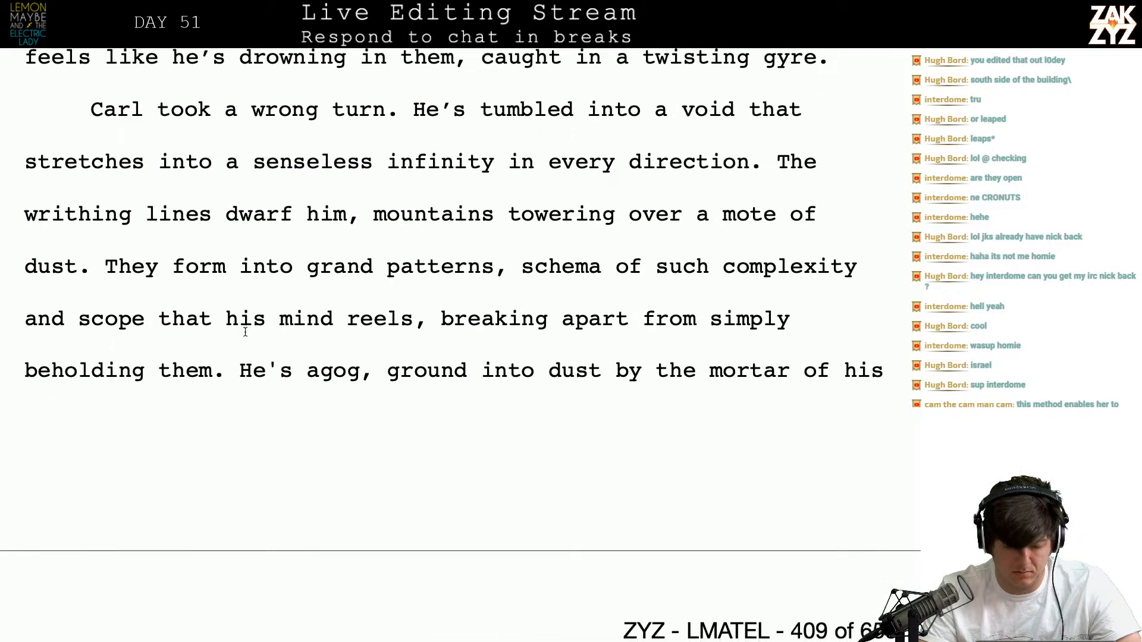
{"action": "scroll", "coordinate": [245, 331], "scroll_direction": "down", "scroll_amount": 1}
{"action": "scroll", "coordinate": [185, 312], "scroll_direction": "down", "scroll_amount": 3}
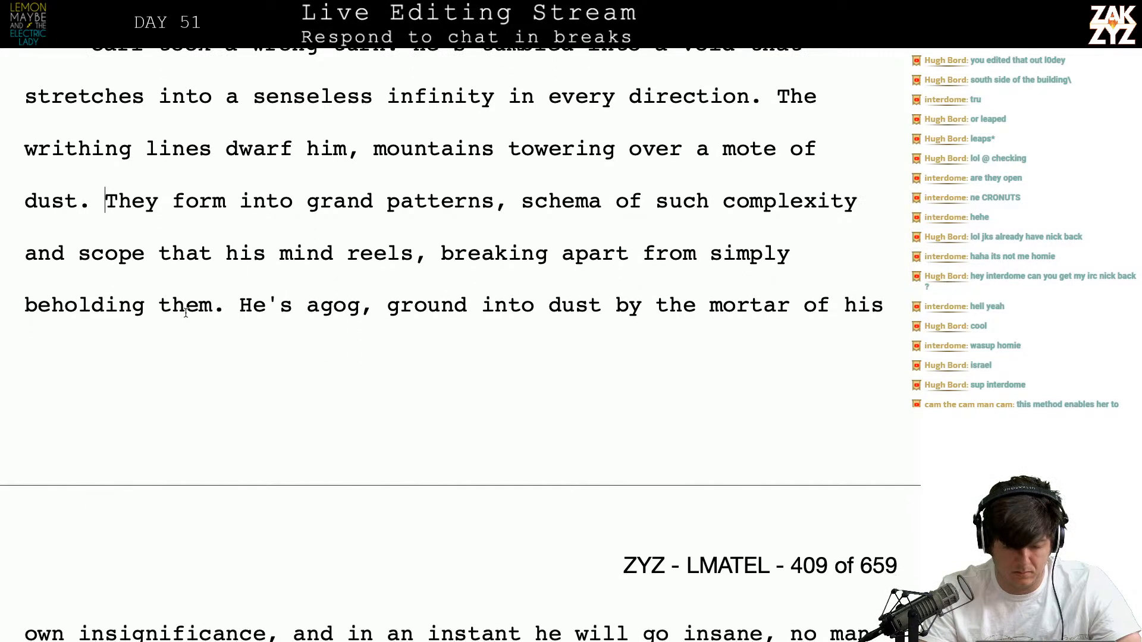
{"action": "scroll", "coordinate": [185, 312], "scroll_direction": "down", "scroll_amount": 1}
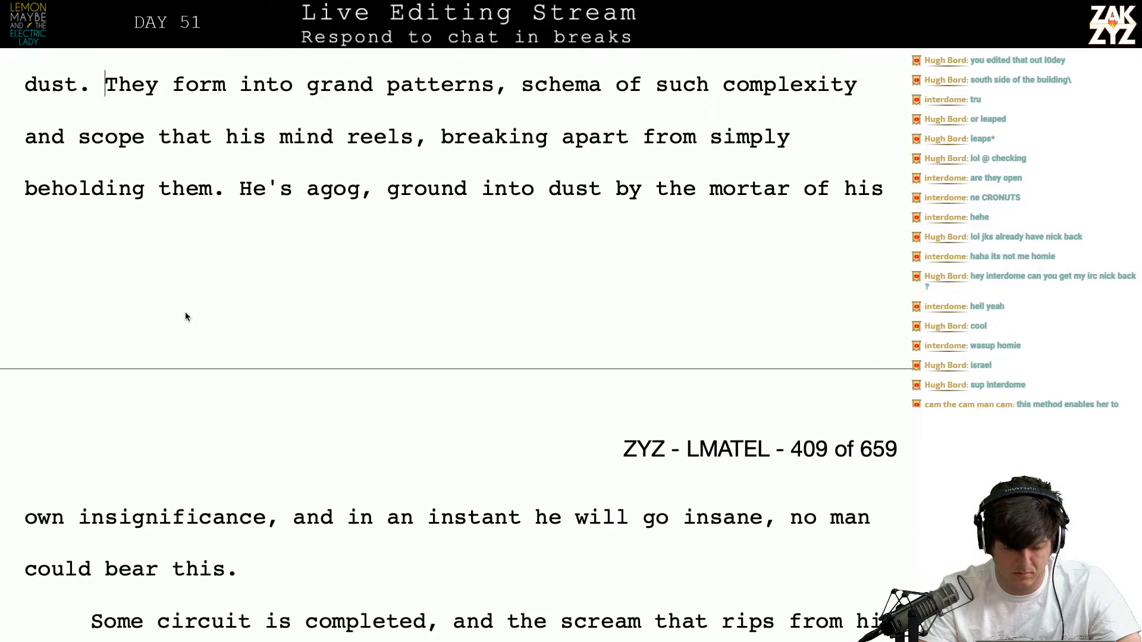
{"action": "scroll", "coordinate": [185, 316], "scroll_direction": "up", "scroll_amount": 5}
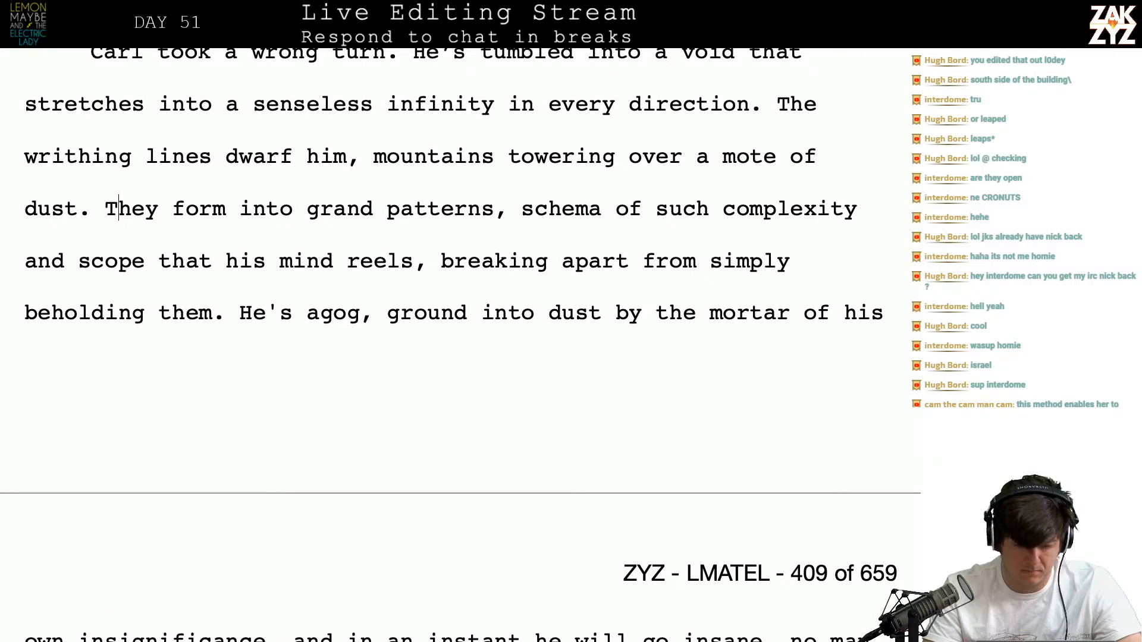
{"action": "key", "text": "BackSpace"}
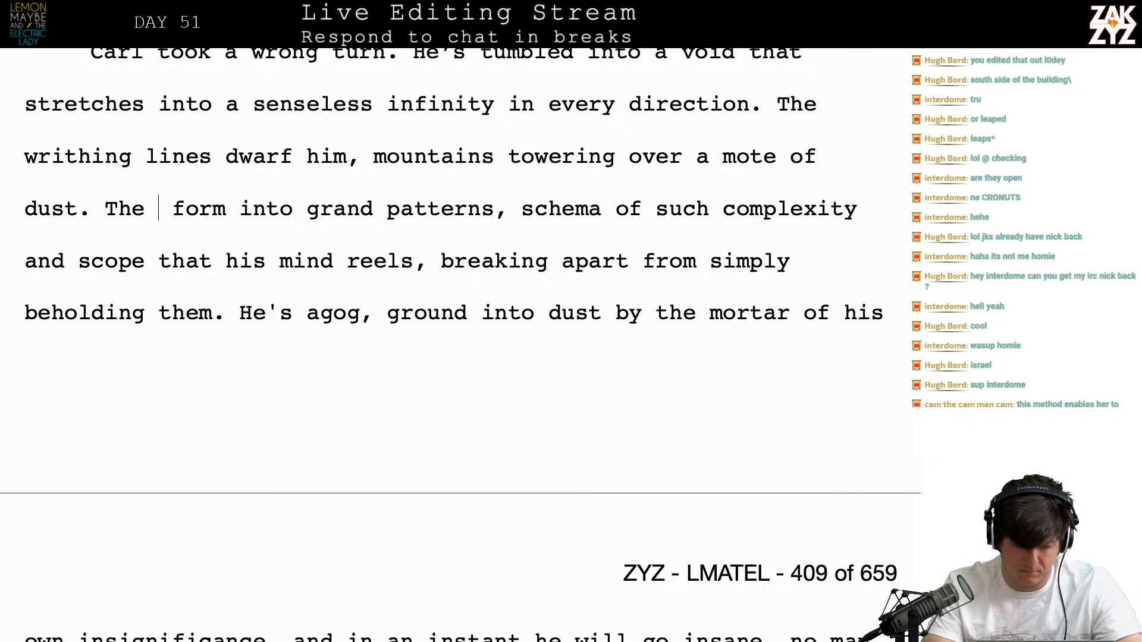
{"action": "type", "text": "lines"}
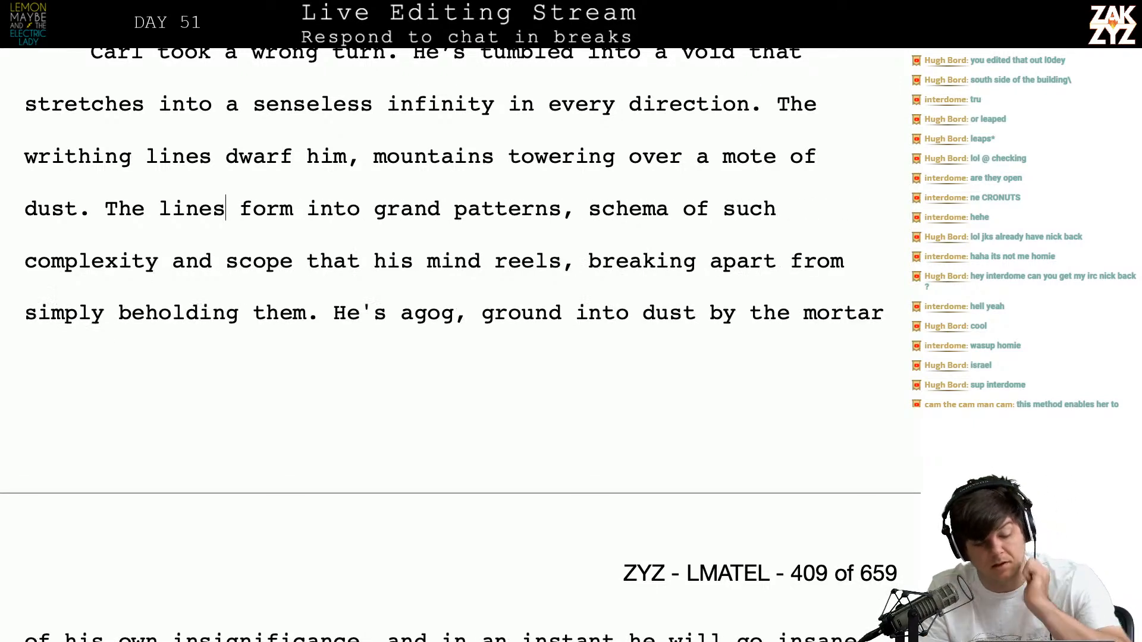
Review the wording of the sentence from "form into grand patterns" to "complexity and scope that his mind reels"
{"action": "key", "text": "Right"}
{"action": "key", "text": "Right"}
{"action": "key", "text": "Right"}
{"action": "key", "text": "Right"}
{"action": "key", "text": "Right"}
{"action": "key", "text": "Right"}
{"action": "key", "text": "Right"}
{"action": "key", "text": "Right"}
{"action": "key", "text": "Right"}
{"action": "key", "text": "Right"}
{"action": "key", "text": "Right"}
{"action": "key", "text": "Right"}
{"action": "key", "text": "Right"}
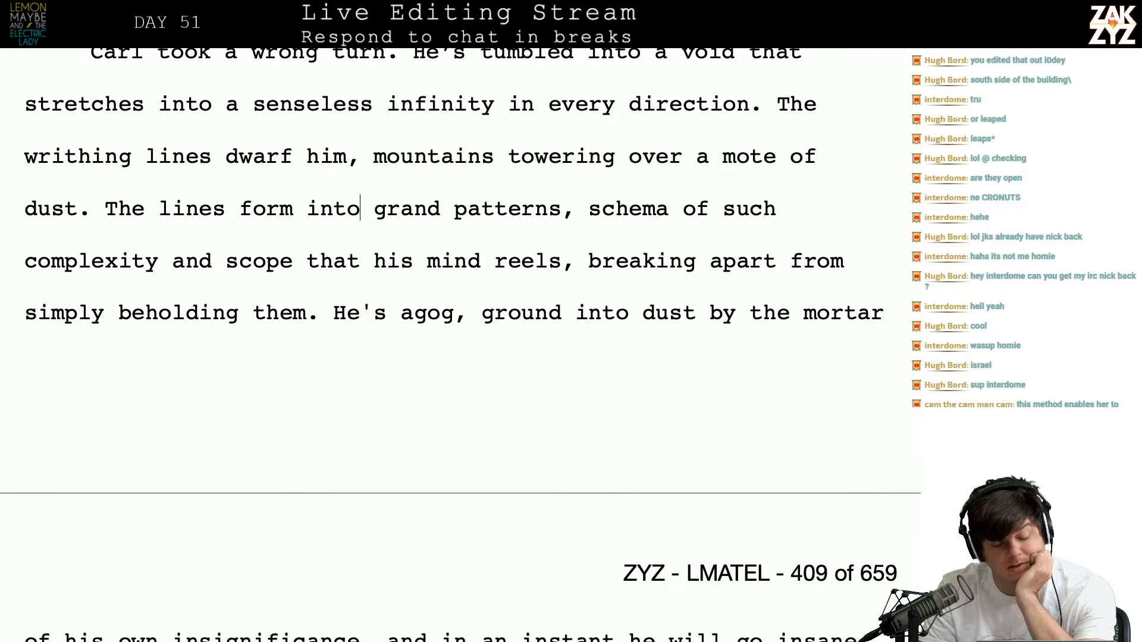
{"action": "key", "text": "Down"}
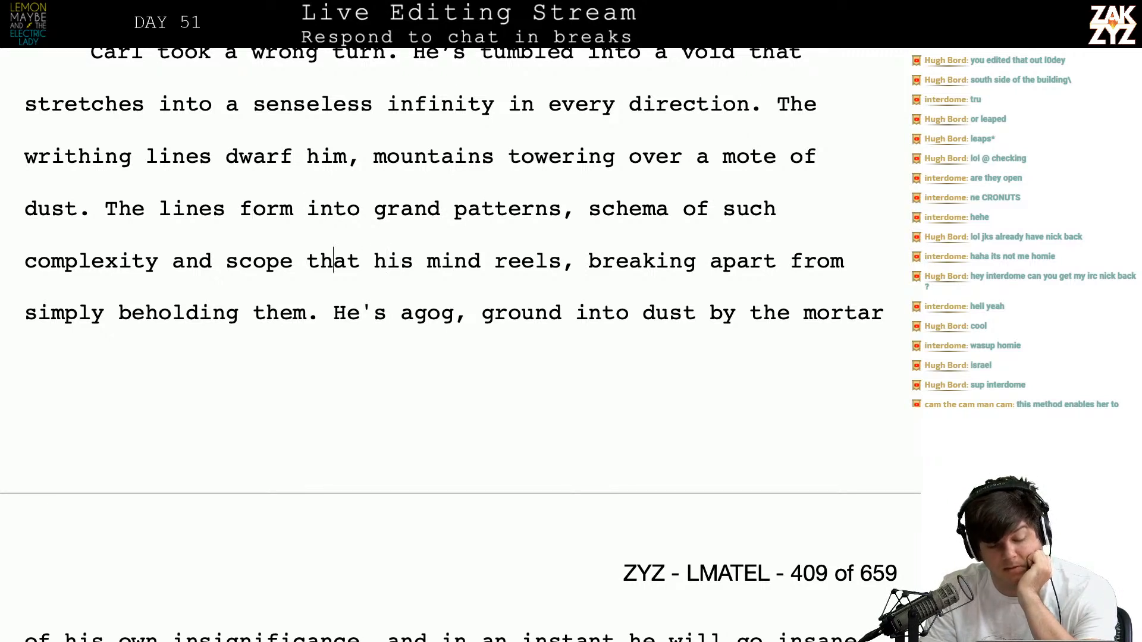
Replace "He's" with "Carl is" at the start of the sentence about being agog and ground into dust
{"action": "key", "text": "Right"}
{"action": "key", "text": "Right"}
{"action": "key", "text": "Right"}
{"action": "key", "text": "Right"}
{"action": "key", "text": "Right"}
{"action": "key", "text": "Right"}
{"action": "key", "text": "Right"}
{"action": "key", "text": "Right"}
{"action": "key", "text": "Right"}
{"action": "key", "text": "Right"}
{"action": "key", "text": "Right"}
{"action": "key", "text": "Right"}
{"action": "key", "text": "Right"}
{"action": "key", "text": "Right"}
{"action": "key", "text": "Right"}
{"action": "key", "text": "Right"}
{"action": "key", "text": "Right"}
{"action": "key", "text": "Right"}
{"action": "key", "text": "Right"}
{"action": "key", "text": "Right"}
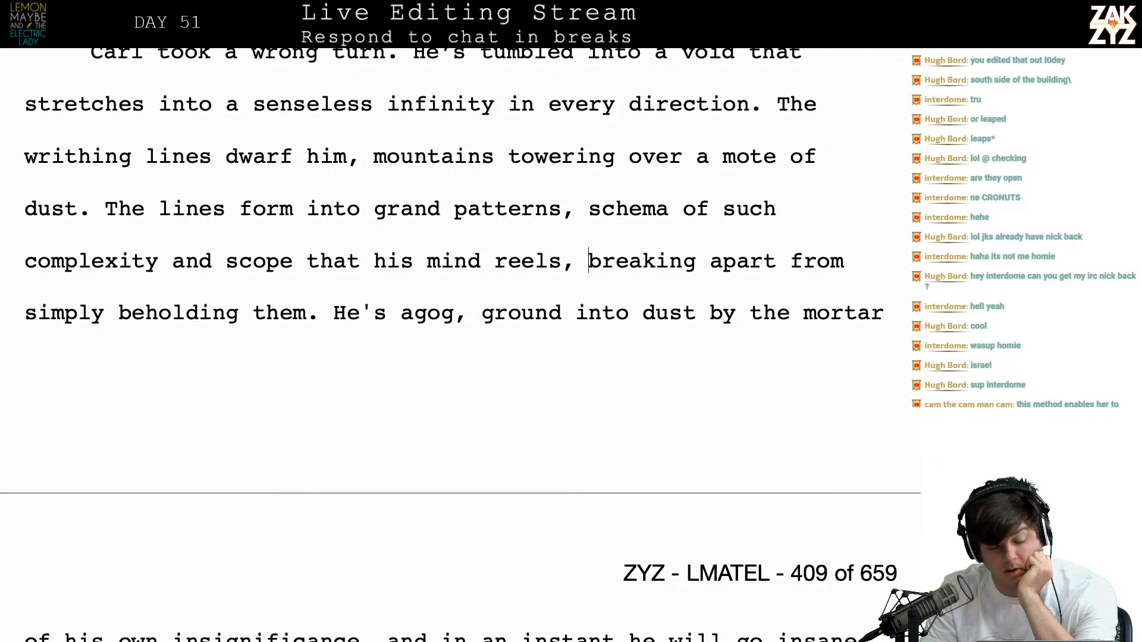
{"action": "key", "text": "Down"}
{"action": "key", "text": "Left"}
{"action": "key", "text": "Left"}
{"action": "key", "text": "Left"}
{"action": "key", "text": "Left"}
{"action": "key", "text": "Left"}
{"action": "key", "text": "Left"}
{"action": "key", "text": "Left"}
{"action": "key", "text": "Left"}
{"action": "key", "text": "Left"}
{"action": "key", "text": "Left"}
{"action": "key", "text": "Left"}
{"action": "key", "text": "Left"}
{"action": "key", "text": "Left"}
{"action": "key", "text": "Left"}
{"action": "key", "text": "Left"}
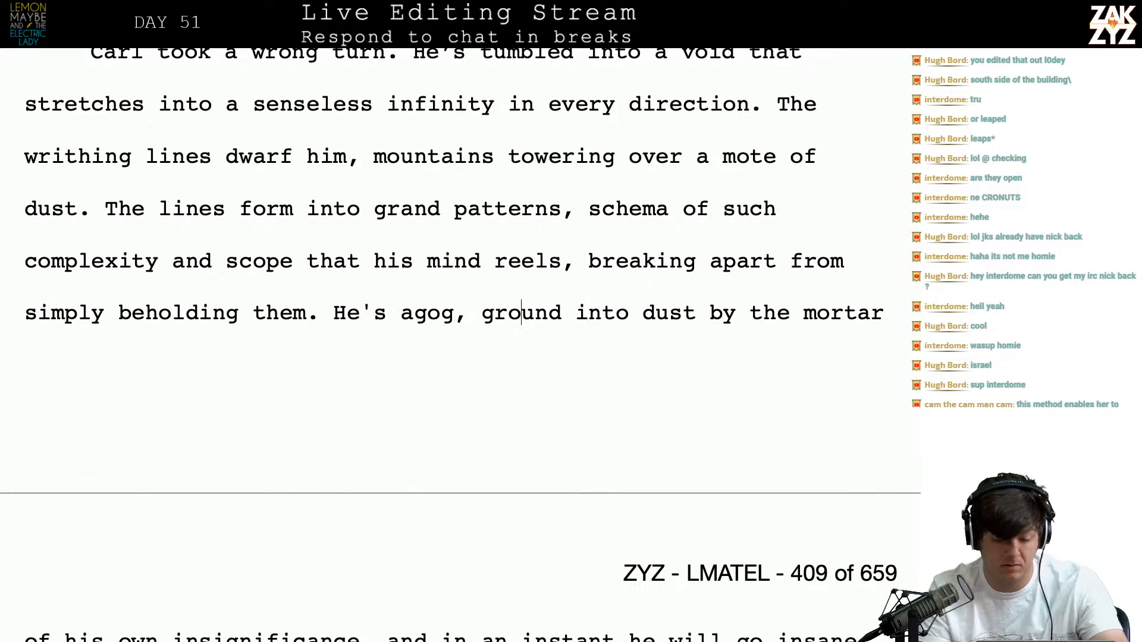
{"action": "key", "text": "Left"}
{"action": "key", "text": "Left"}
{"action": "key", "text": "Left"}
{"action": "key", "text": "Left"}
{"action": "key", "text": "Left"}
{"action": "key", "text": "Left"}
{"action": "key", "text": "BackSpace"}
{"action": "key", "text": "BackSpace"}
{"action": "key", "text": "BackSpace"}
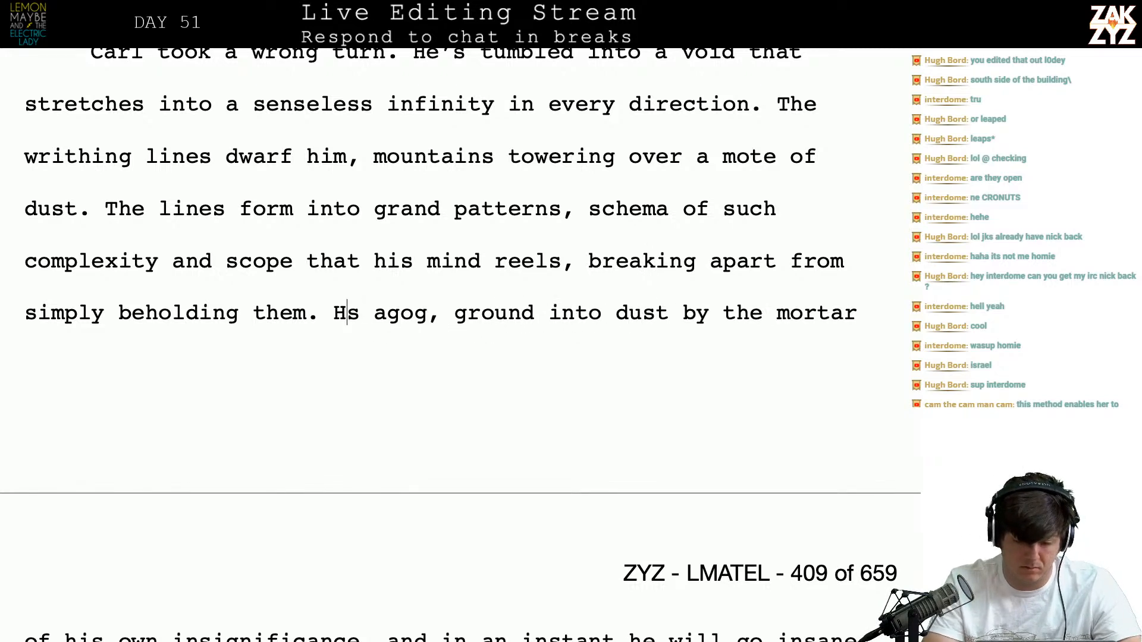
{"action": "type", "text": "Carl "}
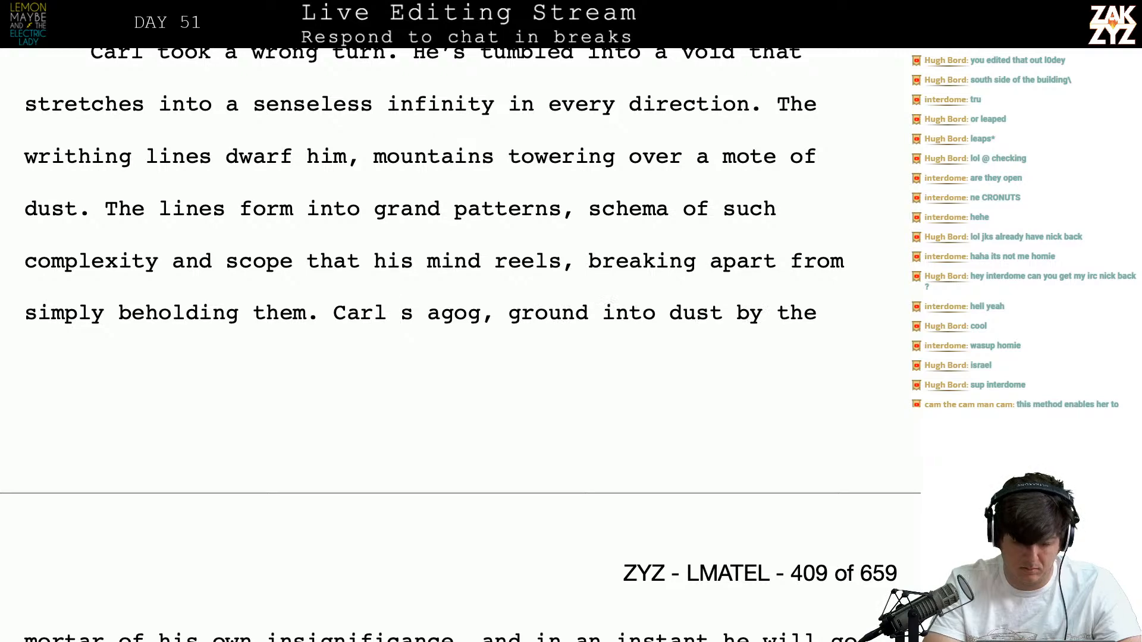
{"action": "type", "text": "i"}
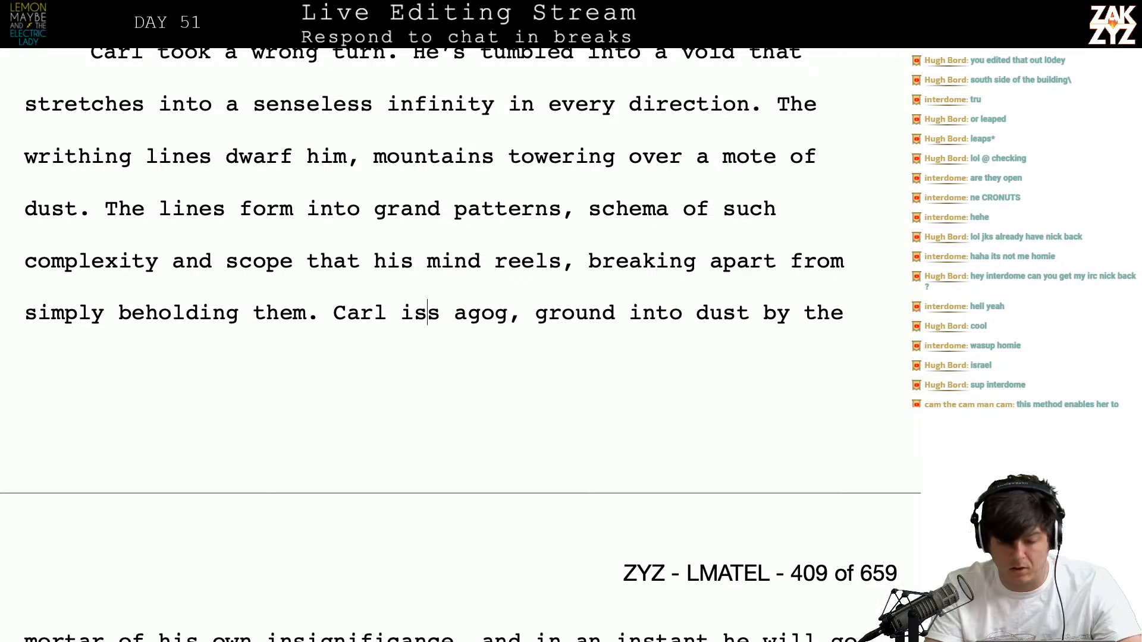
End the sentence about being ground into dust with a period after "insignificance"
{"action": "key", "text": "Down"}
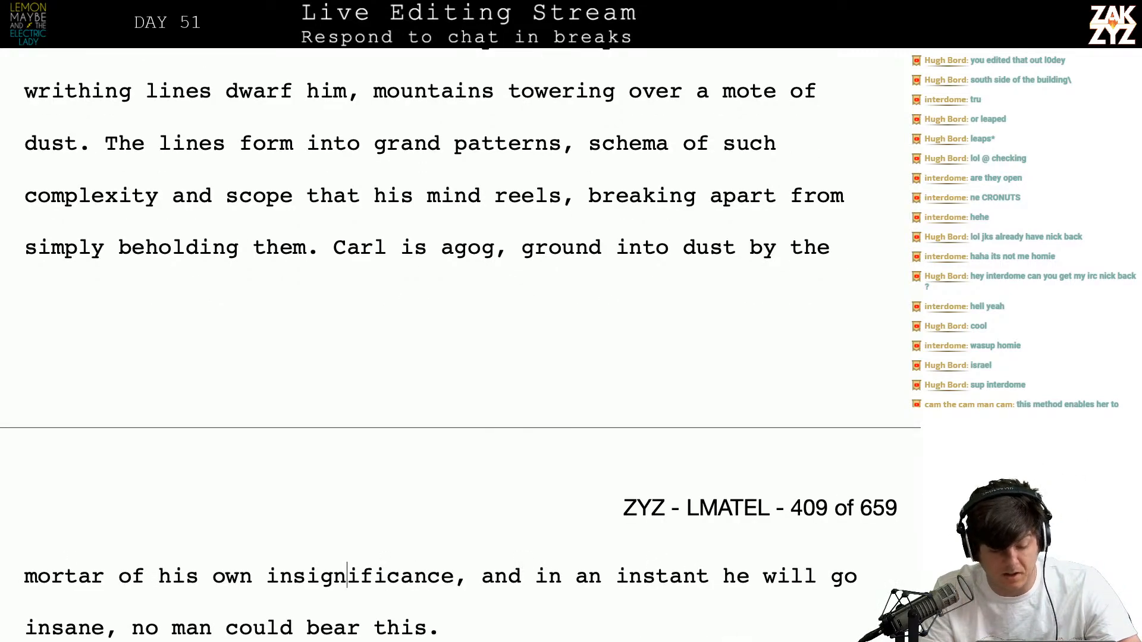
{"action": "key", "text": "Right"}
{"action": "key", "text": "Right"}
{"action": "key", "text": "Right"}
{"action": "key", "text": "Right"}
{"action": "key", "text": "Right"}
{"action": "key", "text": "Right"}
{"action": "key", "text": "Right"}
{"action": "key", "text": "Right"}
{"action": "key", "text": "Right"}
{"action": "key", "text": "Right"}
{"action": "key", "text": "Right"}
{"action": "key", "text": "Right"}
{"action": "key", "text": "Right"}
{"action": "key", "text": "Right"}
{"action": "key", "text": "Right"}
{"action": "key", "text": "BackSpace"}
{"action": "key", "text": "BackSpace"}
{"action": "type", "text": ". "}
{"action": "type", "text": "In another "}
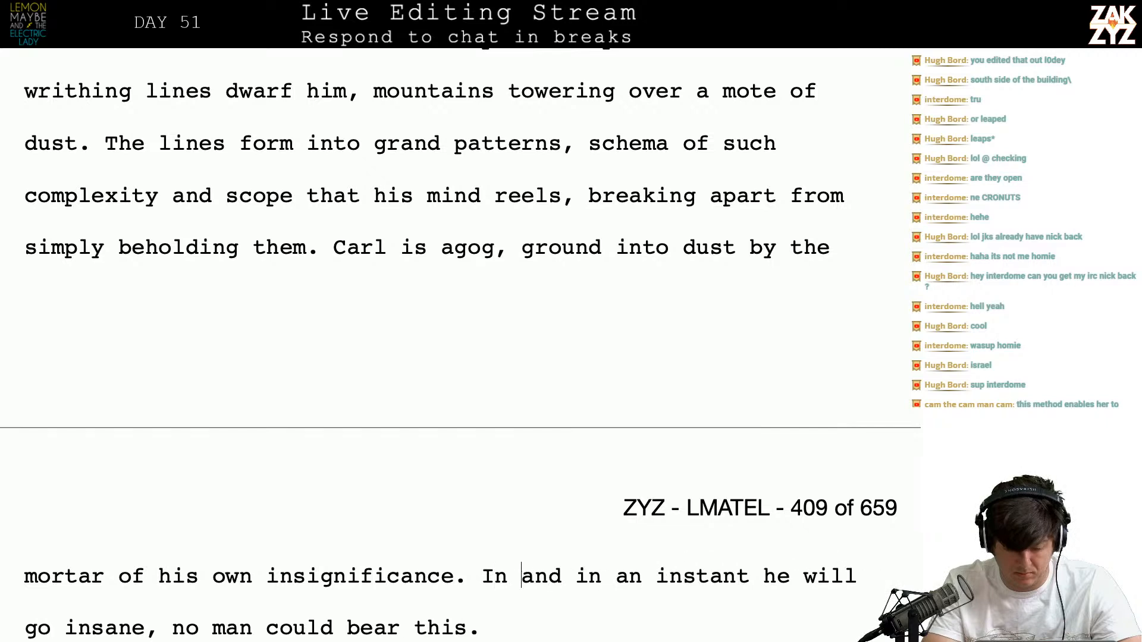
{"action": "type", "text": "instant he w"}
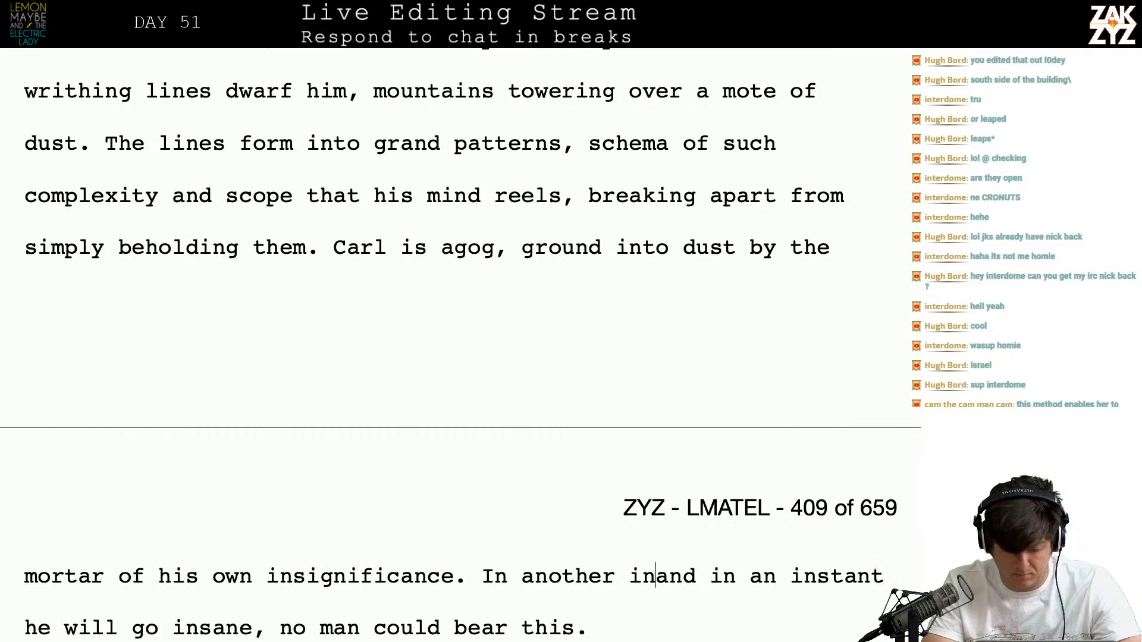
{"action": "key", "text": "BackSpace"}
{"action": "key", "text": "BackSpace"}
{"action": "key", "text": "BackSpace"}
{"action": "key", "text": "BackSpace"}
{"action": "key", "text": "BackSpace"}
{"action": "key", "text": "BackSpace"}
{"action": "key", "text": "BackSpace"}
{"action": "key", "text": "BackSpace"}
{"action": "key", "text": "BackSpace"}
{"action": "key", "text": "BackSpace"}
{"action": "key", "text": "BackSpace"}
{"action": "key", "text": "BackSpace"}
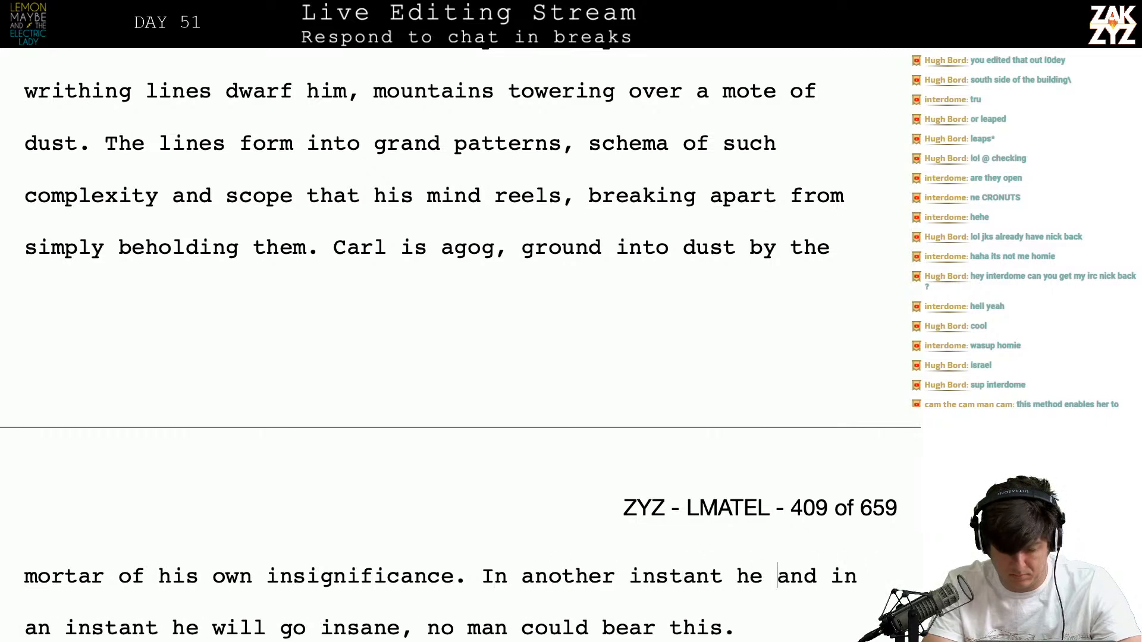
{"action": "key", "text": "BackSpace"}
{"action": "key", "text": "BackSpace"}
{"action": "key", "text": "BackSpace"}
{"action": "key", "text": "BackSpace"}
{"action": "key", "text": "BackSpace"}
{"action": "key", "text": "BackSpace"}
{"action": "key", "text": "BackSpace"}
{"action": "key", "text": "BackSpace"}
{"action": "key", "text": "BackSpace"}
{"action": "key", "text": "BackSpace"}
{"action": "key", "text": "BackSpace"}
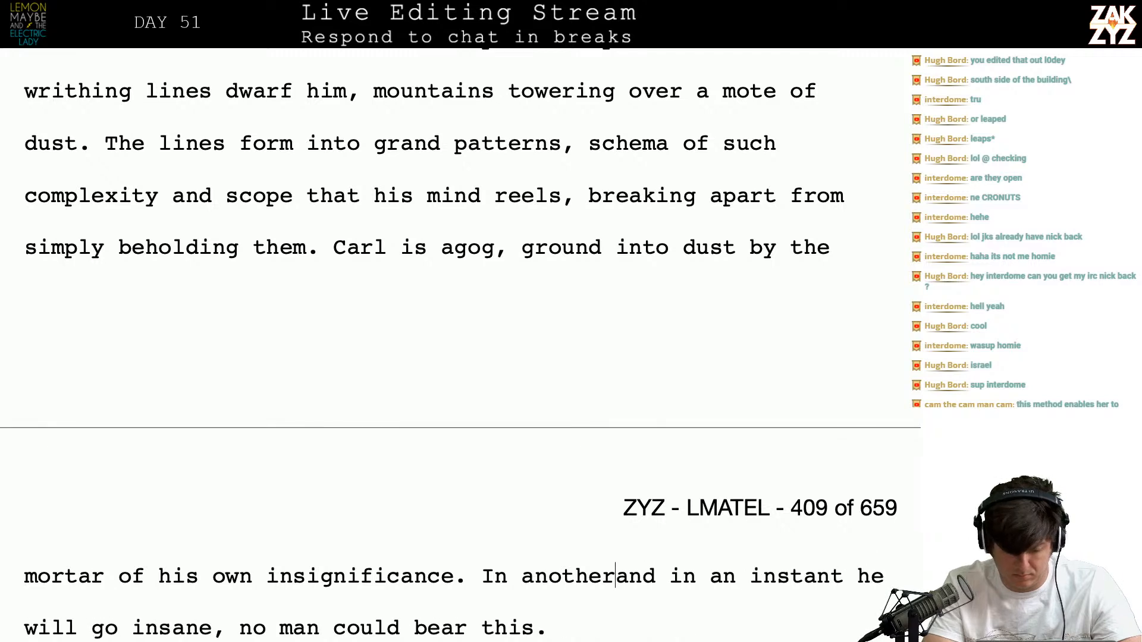
Replace "and in an instant he will go insane, no man could bear this." with "He's about to go insane, no finite mind can bear this."
{"action": "type", "text": "He's about to g"}
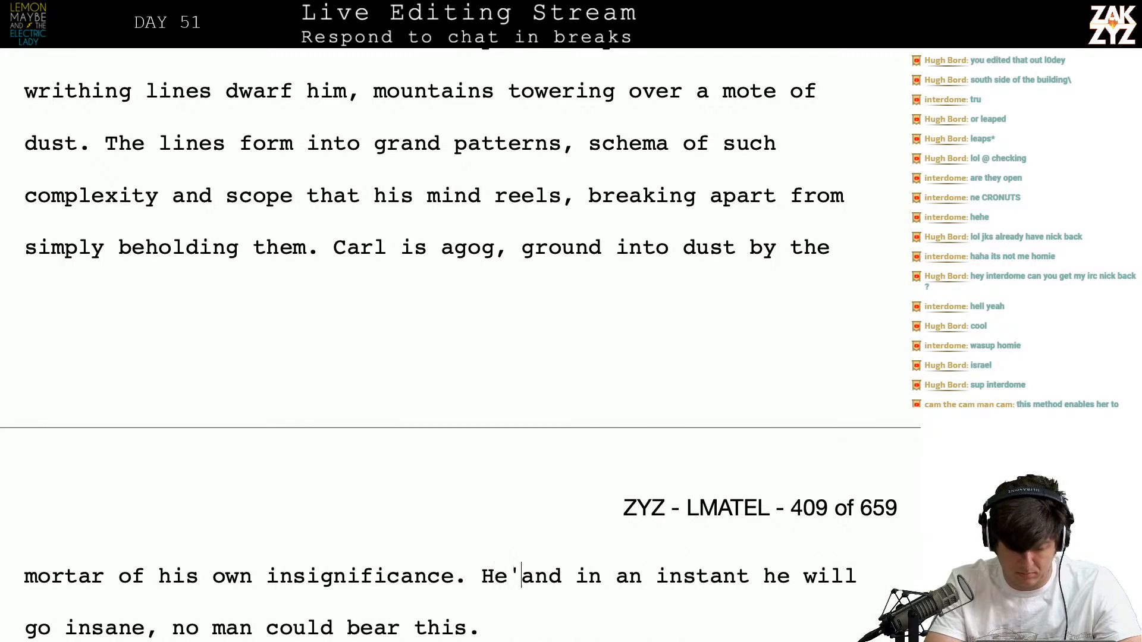
{"action": "type", "text": "o ins"}
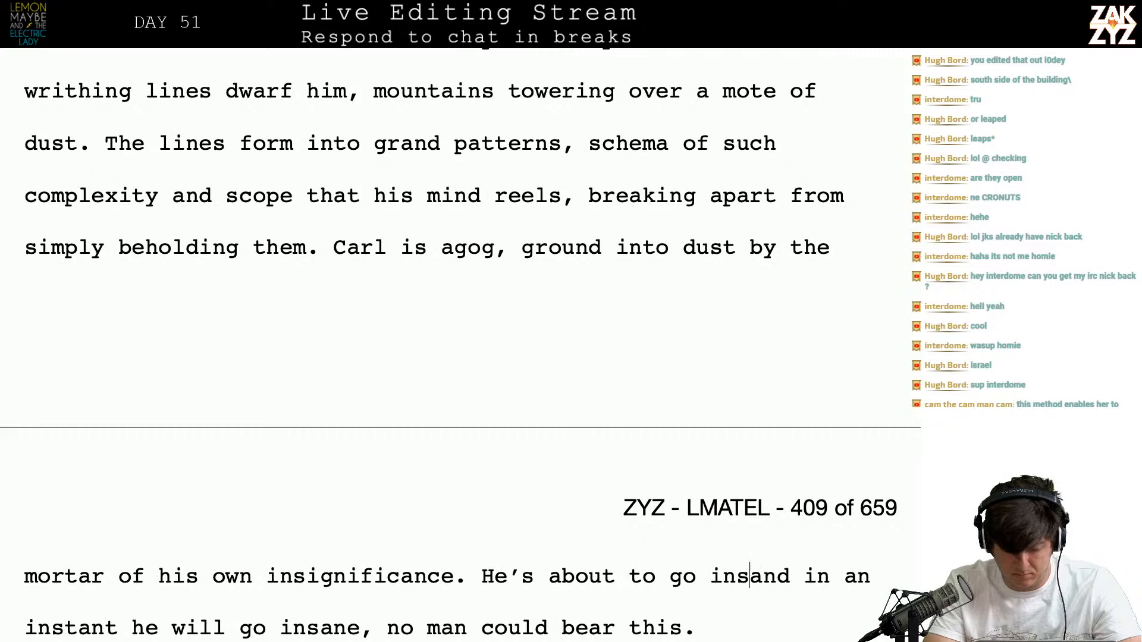
{"action": "type", "text": "ane, no m"}
{"action": "type", "text": "an can "}
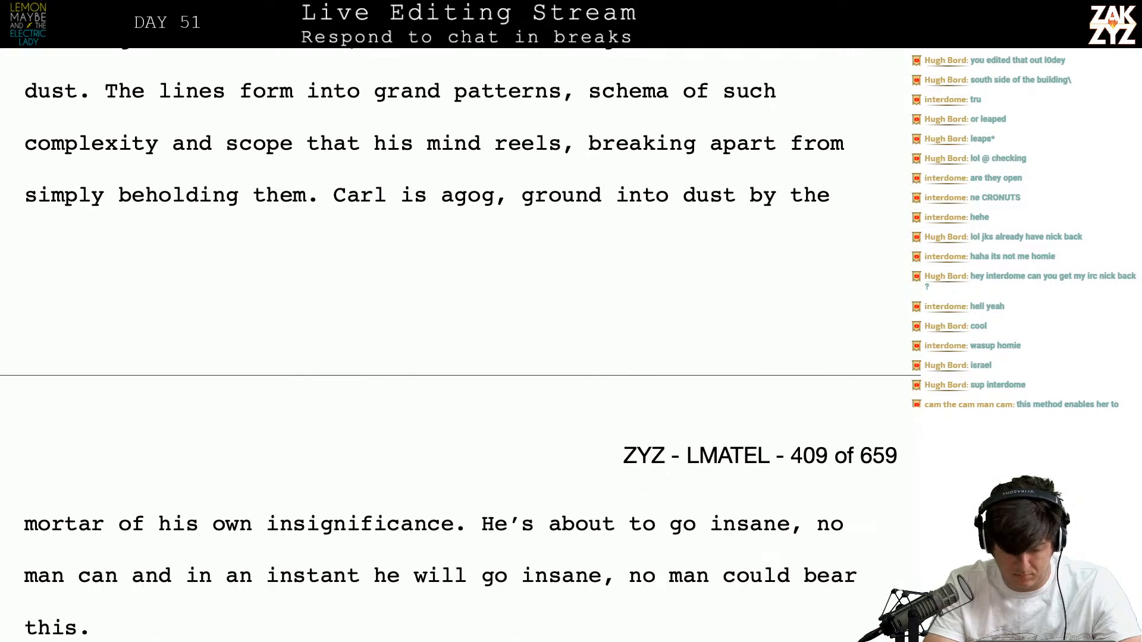
{"action": "type", "text": "bea"}
{"action": "key", "text": "BackSpace"}
{"action": "key", "text": "BackSpace"}
{"action": "key", "text": "BackSpace"}
{"action": "key", "text": "BackSpace"}
{"action": "key", "text": "BackSpace"}
{"action": "key", "text": "BackSpace"}
{"action": "key", "text": "BackSpace"}
{"action": "key", "text": "BackSpace"}
{"action": "key", "text": "BackSpace"}
{"action": "key", "text": "BackSpace"}
{"action": "key", "text": "BackSpace"}
{"action": "type", "text": "finin"}
{"action": "key", "text": "BackSpace"}
{"action": "type", "text": "te mind can bear this."}
{"action": "key", "text": "ctrl+shift+End"}
{"action": "key", "text": "BackSpace"}
Shorten "Carl's eyes start to adjust" to "Carl's eyes adjust" in the paragraph after "Oh shit, did I just die?"
{"action": "scroll", "coordinate": [199, 131], "scroll_direction": "down", "scroll_amount": 5}
{"action": "scroll", "coordinate": [197, 172], "scroll_direction": "down", "scroll_amount": 3}
{"action": "scroll", "coordinate": [180, 229], "scroll_direction": "up", "scroll_amount": 20}
{"action": "scroll", "coordinate": [180, 228], "scroll_direction": "down", "scroll_amount": 1}
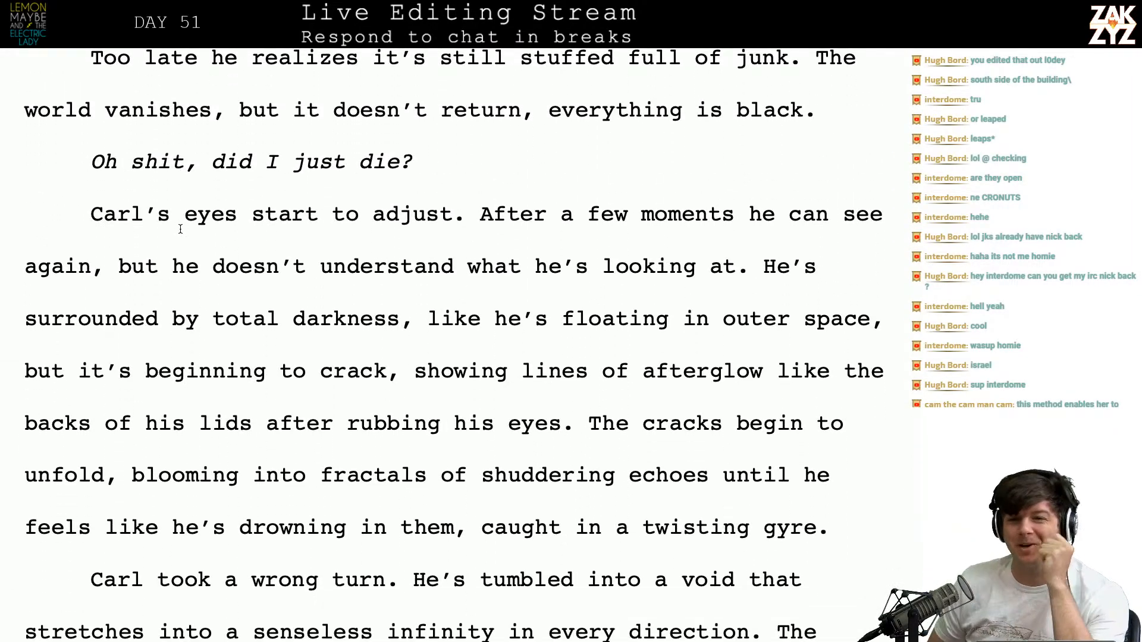
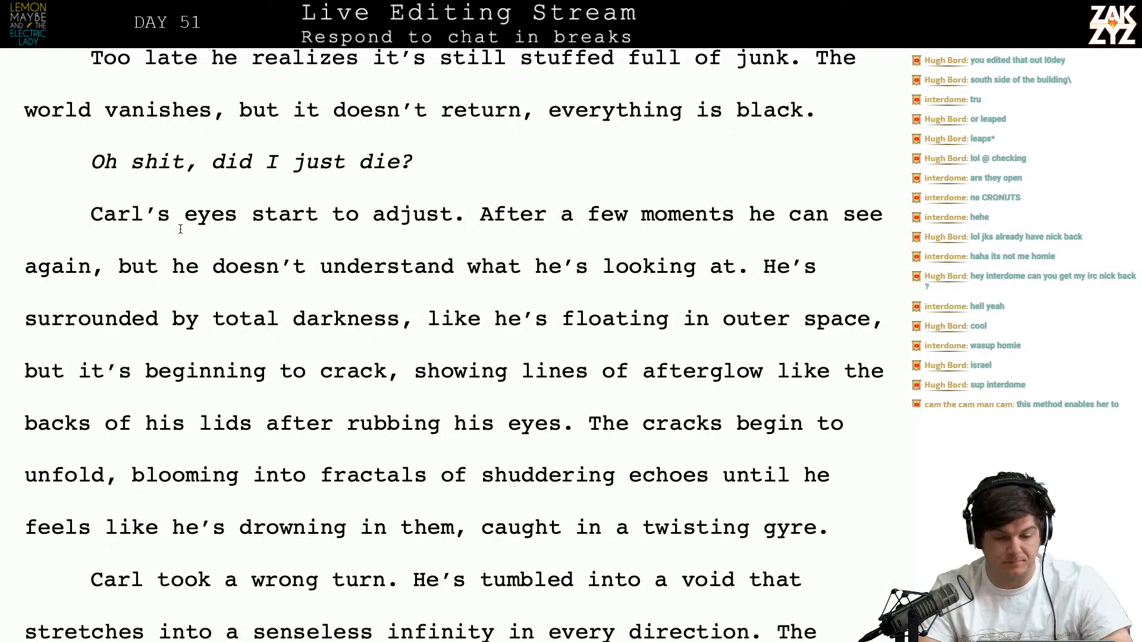
{"action": "key", "text": "Right"}
{"action": "key", "text": "Right"}
{"action": "key", "text": "Right"}
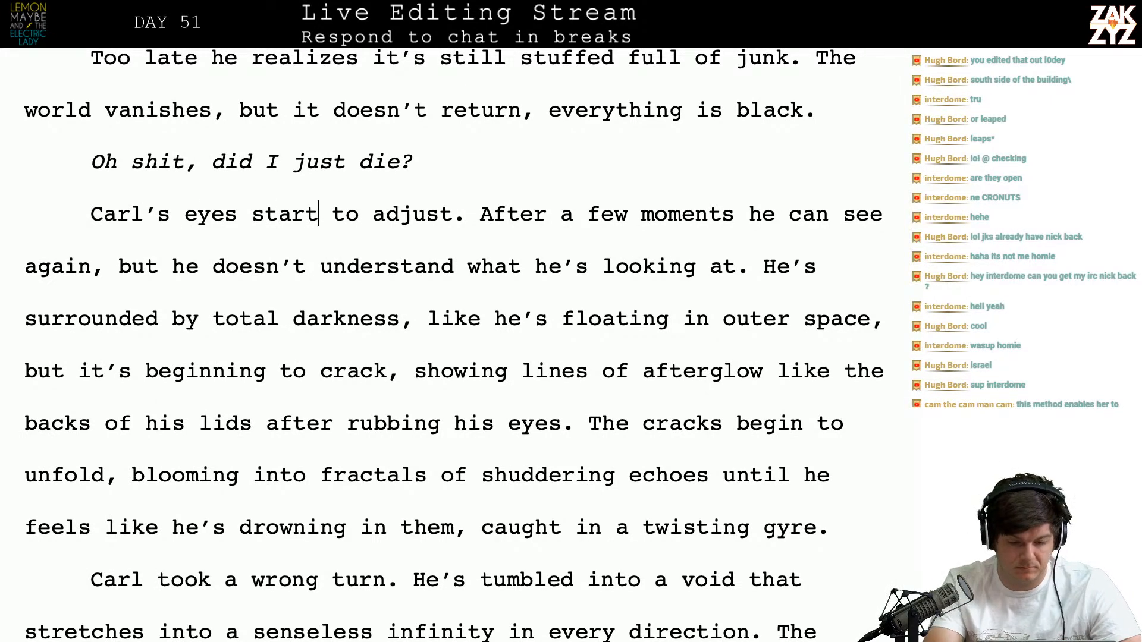
{"action": "key", "text": "BackSpace"}
{"action": "key", "text": "BackSpace"}
{"action": "key", "text": "BackSpace"}
{"action": "key", "text": "BackSpace"}
{"action": "key", "text": "BackSpace"}
{"action": "key", "text": "BackSpace"}
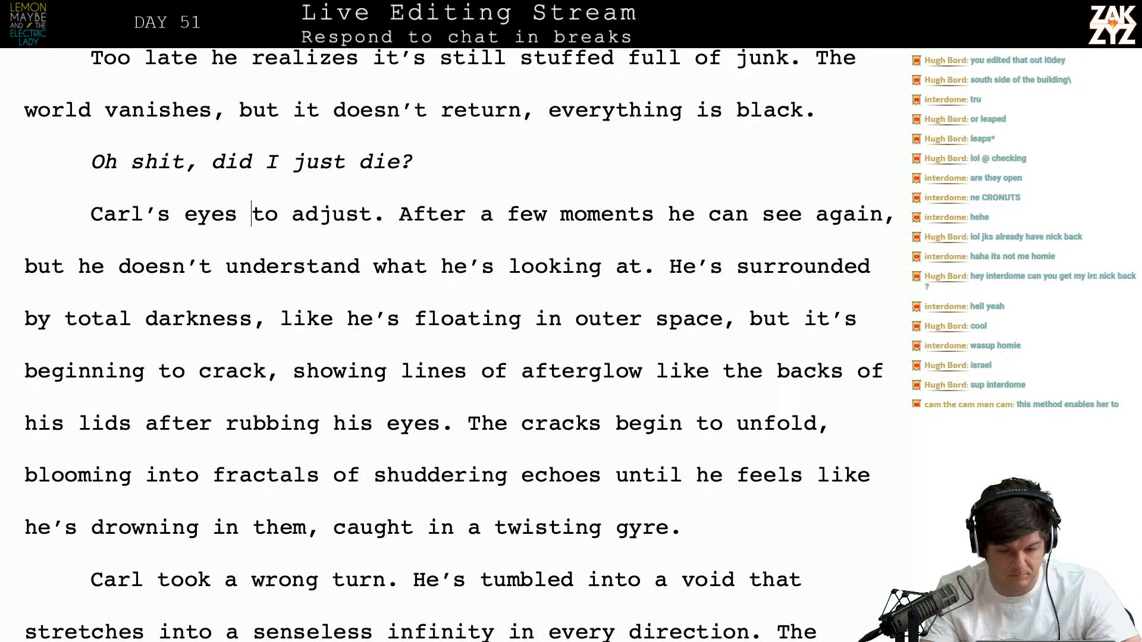
{"action": "key", "text": "BackSpace"}
{"action": "key", "text": "BackSpace"}
{"action": "key", "text": "BackSpace"}
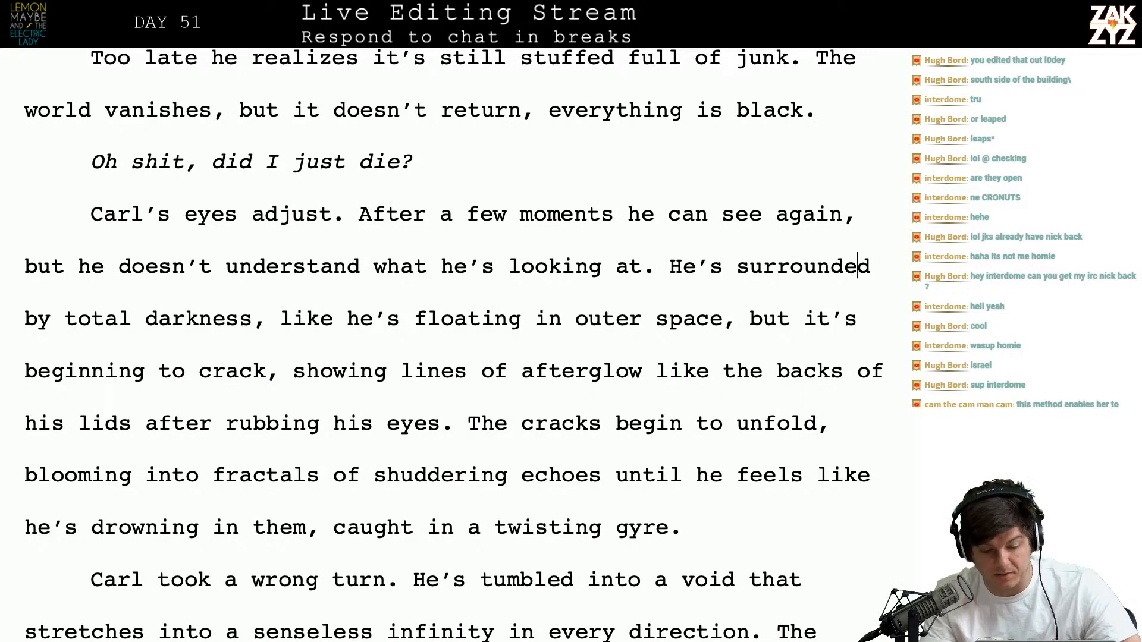
End the darkness sentence with a period after "beginning to crack" and start a new sentence with "Lines of afterglow,"
{"action": "key", "text": "Right"}
{"action": "key", "text": "Right"}
{"action": "key", "text": "Right"}
{"action": "key", "text": "Down"}
{"action": "key", "text": "Left"}
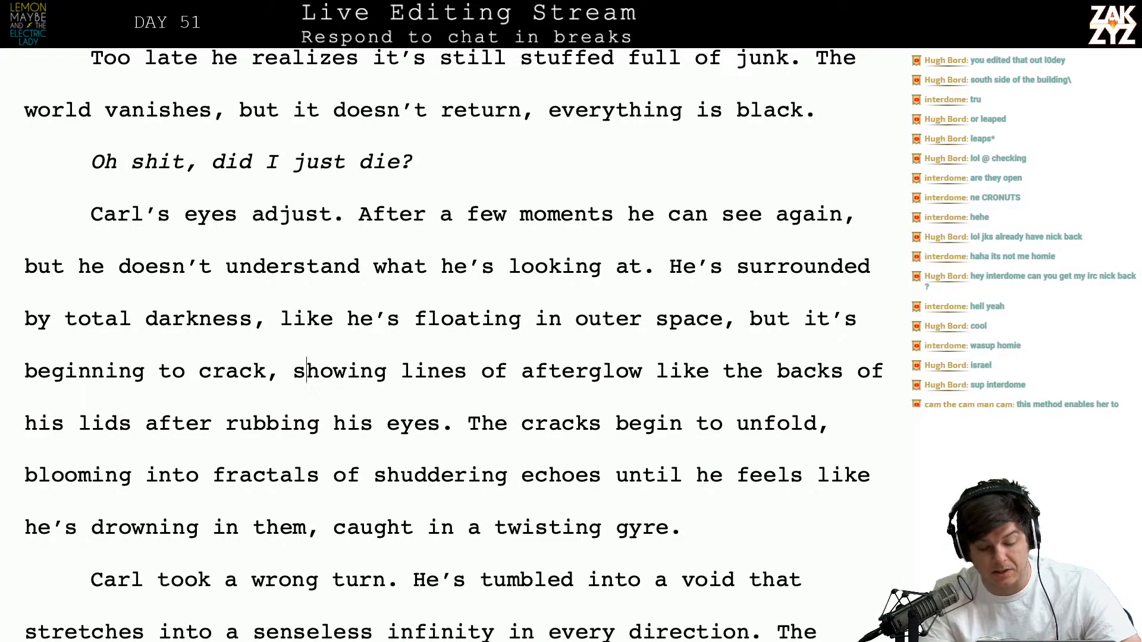
{"action": "key", "text": "Left"}
{"action": "key", "text": "Left"}
{"action": "key", "text": "Left"}
{"action": "key", "text": "Left"}
{"action": "key", "text": "Left"}
{"action": "key", "text": "Left"}
{"action": "key", "text": "Left"}
{"action": "key", "text": "Left"}
{"action": "key", "text": "Left"}
{"action": "key", "text": "Left"}
{"action": "key", "text": "Left"}
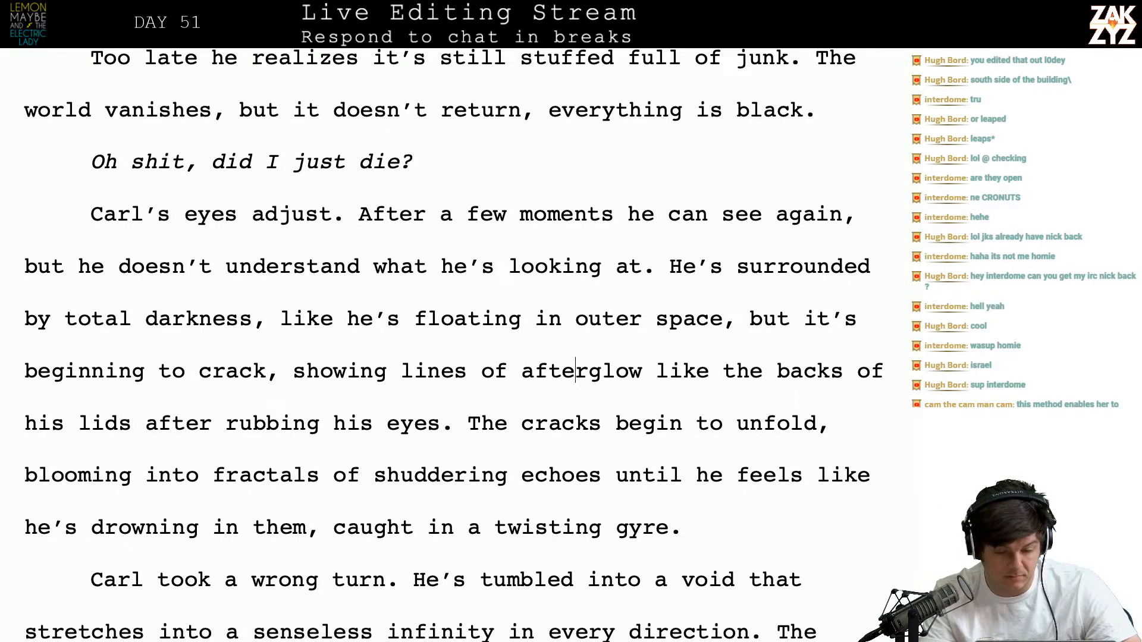
{"action": "key", "text": "Left"}
{"action": "key", "text": "Left"}
{"action": "key", "text": "Left"}
{"action": "key", "text": "Left"}
{"action": "key", "text": "Left"}
{"action": "key", "text": "Left"}
{"action": "key", "text": "Left"}
{"action": "key", "text": "Left"}
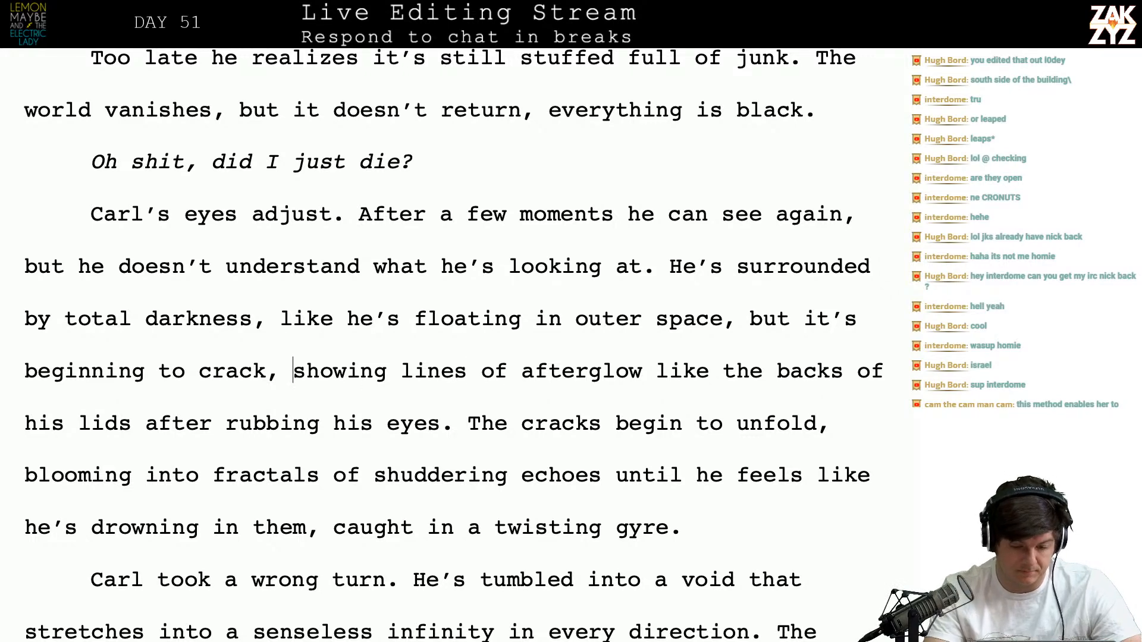
{"action": "key", "text": "BackSpace"}
{"action": "type", "text": ". Lines of a"}
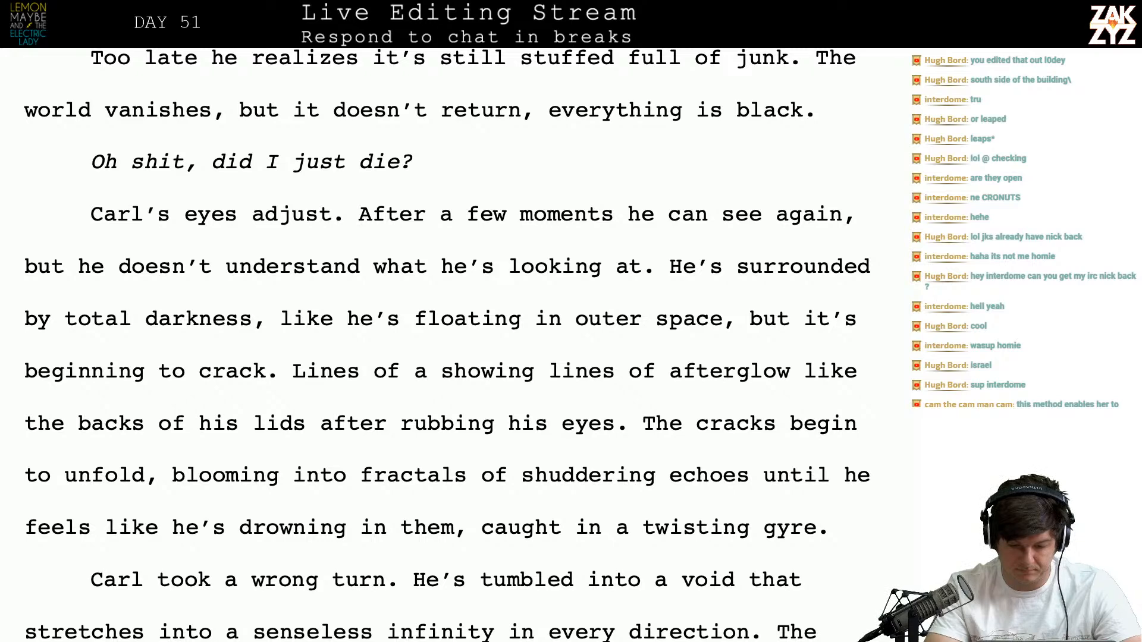
{"action": "type", "text": "fterglow,"}
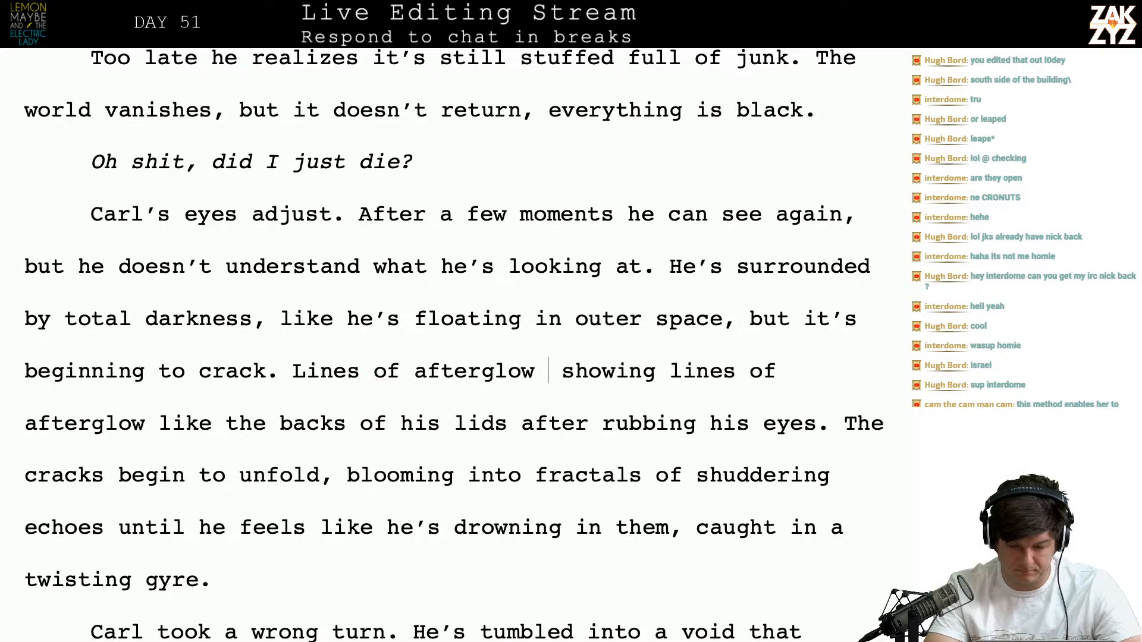
Try continuing the new sentence after "Lines of afterglow," with "like he's been rubbing"
{"action": "type", "text": " like he's b"}
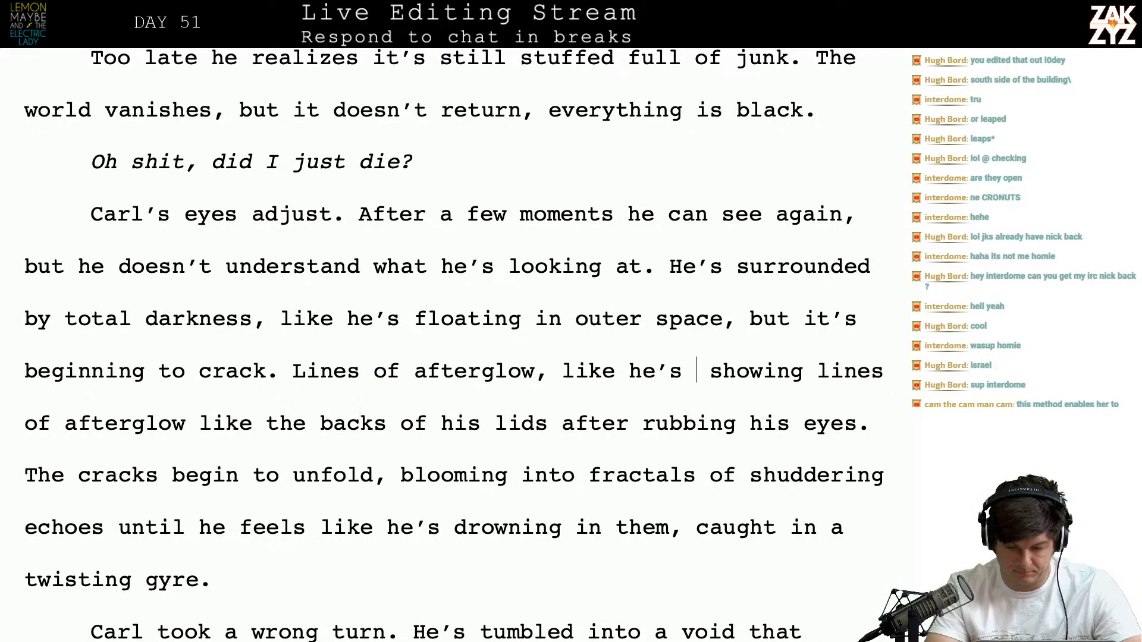
{"action": "type", "text": "een rubb"}
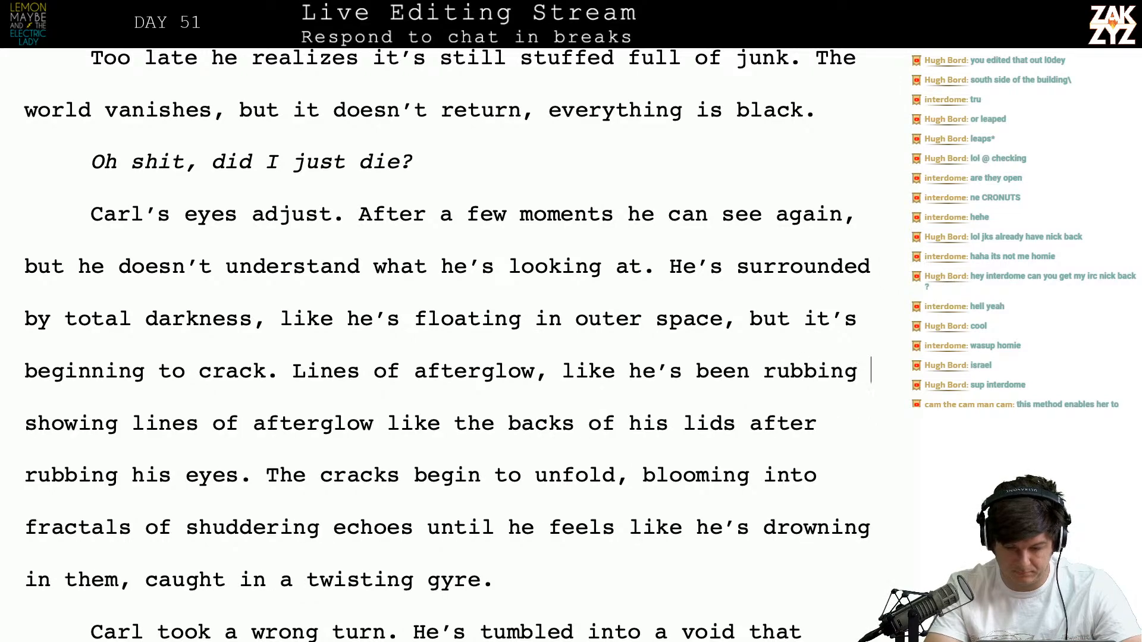
{"action": "type", "text": "in"}
{"action": "key", "text": "BackSpace"}
{"action": "key", "text": "BackSpace"}
{"action": "key", "text": "BackSpace"}
{"action": "key", "text": "BackSpace"}
{"action": "key", "text": "BackSpace"}
{"action": "key", "text": "BackSpace"}
{"action": "key", "text": "BackSpace"}
{"action": "key", "text": "BackSpace"}
{"action": "key", "text": "BackSpace"}
{"action": "key", "text": "BackSpace"}
{"action": "key", "text": "BackSpace"}
{"action": "key", "text": "BackSpace"}
{"action": "key", "text": "BackSpace"}
{"action": "key", "text": "BackSpace"}
{"action": "key", "text": "BackSpace"}
{"action": "key", "text": "BackSpace"}
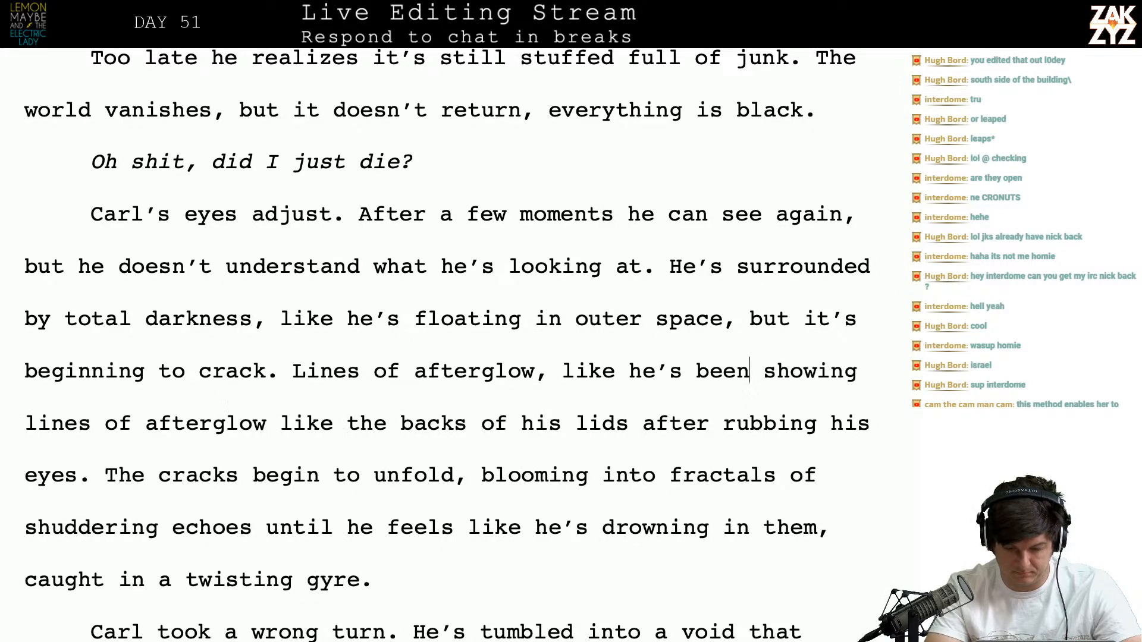
Try comparing the lines of afterglow to "the backs of his" eyes
{"action": "type", "text": "the backs of "}
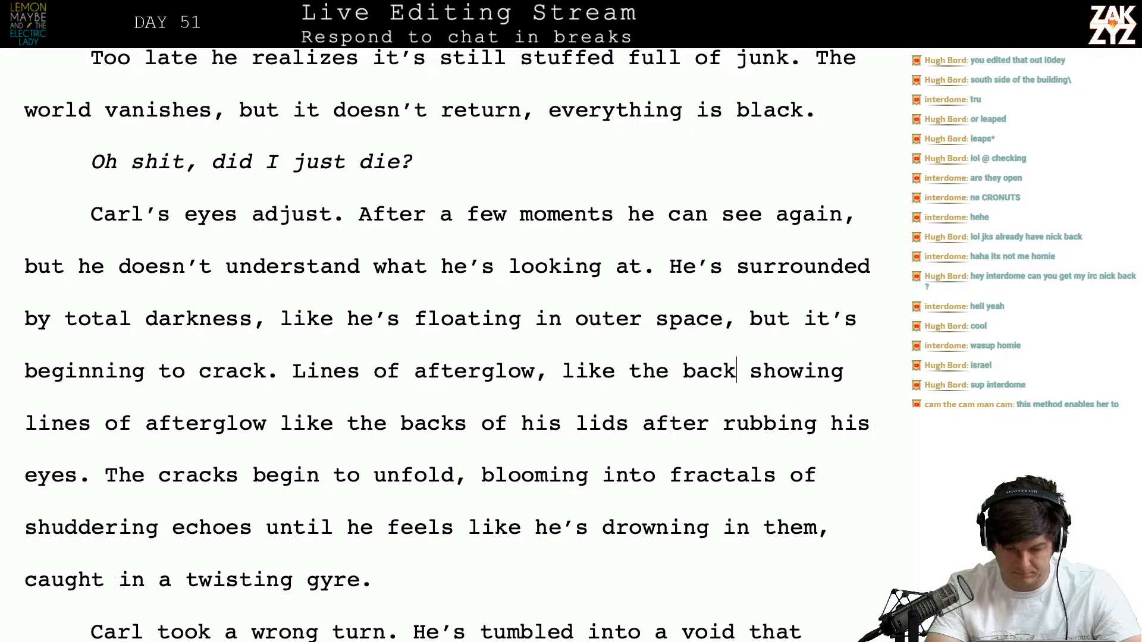
{"action": "type", "text": "his ey"}
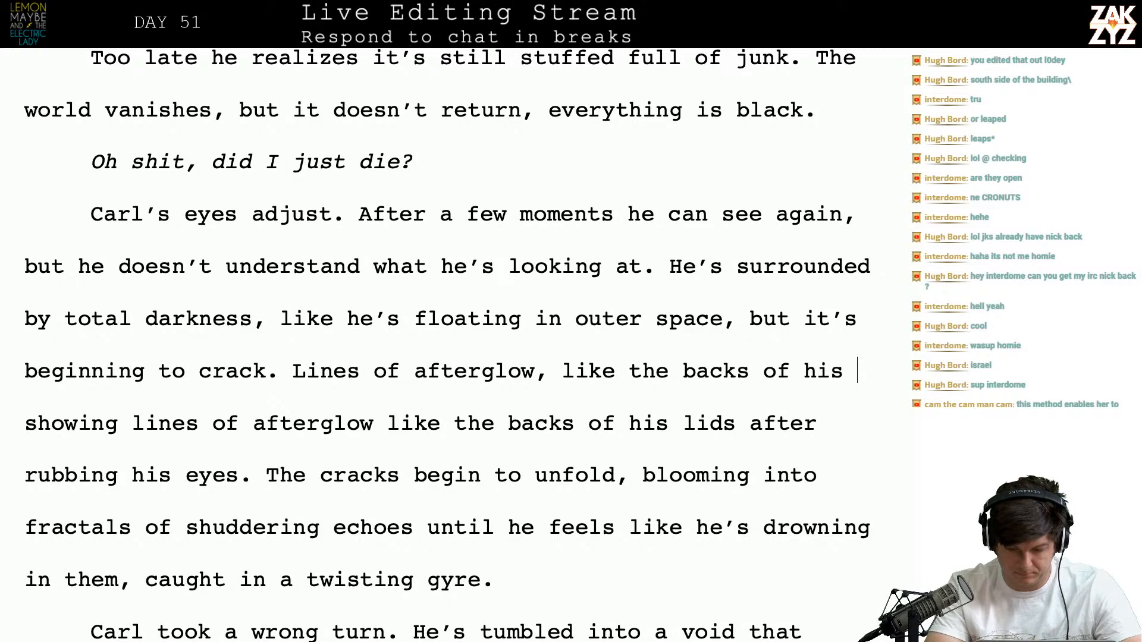
{"action": "key", "text": "BackSpace"}
{"action": "key", "text": "BackSpace"}
{"action": "key", "text": "BackSpace"}
{"action": "key", "text": "BackSpace"}
{"action": "key", "text": "BackSpace"}
{"action": "key", "text": "BackSpace"}
{"action": "key", "text": "BackSpace"}
{"action": "key", "text": "BackSpace"}
{"action": "key", "text": "BackSpace"}
{"action": "key", "text": "BackSpace"}
{"action": "key", "text": "BackSpace"}
{"action": "key", "text": "BackSpace"}
{"action": "key", "text": "BackSpace"}
{"action": "key", "text": "BackSpace"}
{"action": "key", "text": "BackSpace"}
{"action": "key", "text": "BackSpace"}
{"action": "key", "text": "BackSpace"}
{"action": "key", "text": "BackSpace"}
{"action": "key", "text": "BackSpace"}
{"action": "key", "text": "BackSpace"}
{"action": "key", "text": "BackSpace"}
{"action": "key", "text": "BackSpace"}
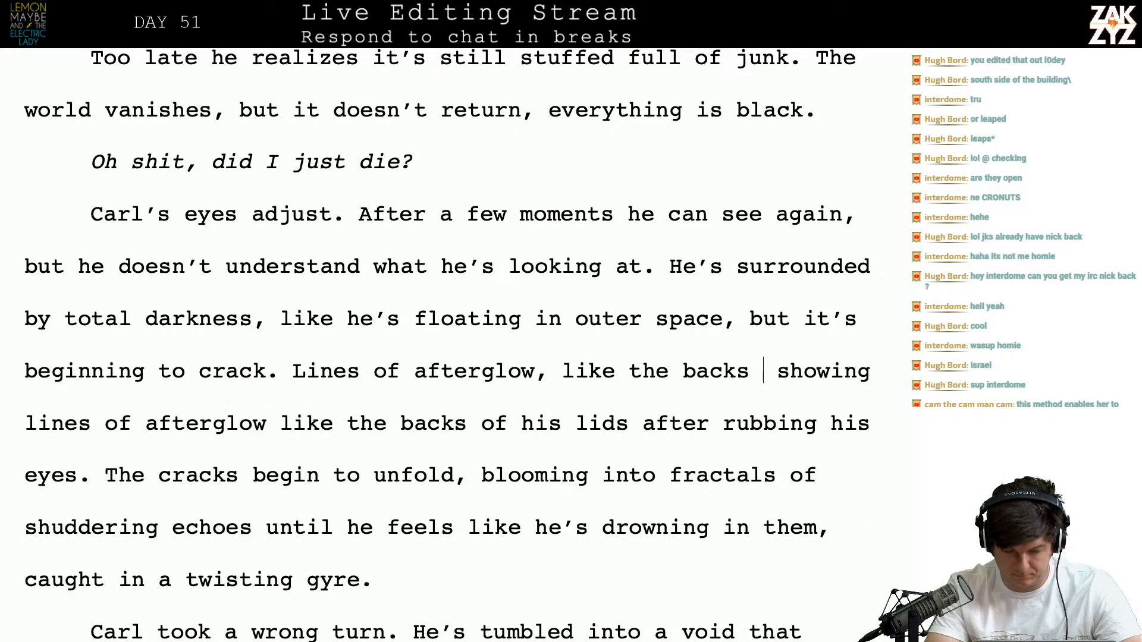
{"action": "key", "text": "BackSpace"}
Try the comparison "like the flash after he close" following "Lines of afterglow,"
{"action": "type", "text": "like the flash "}
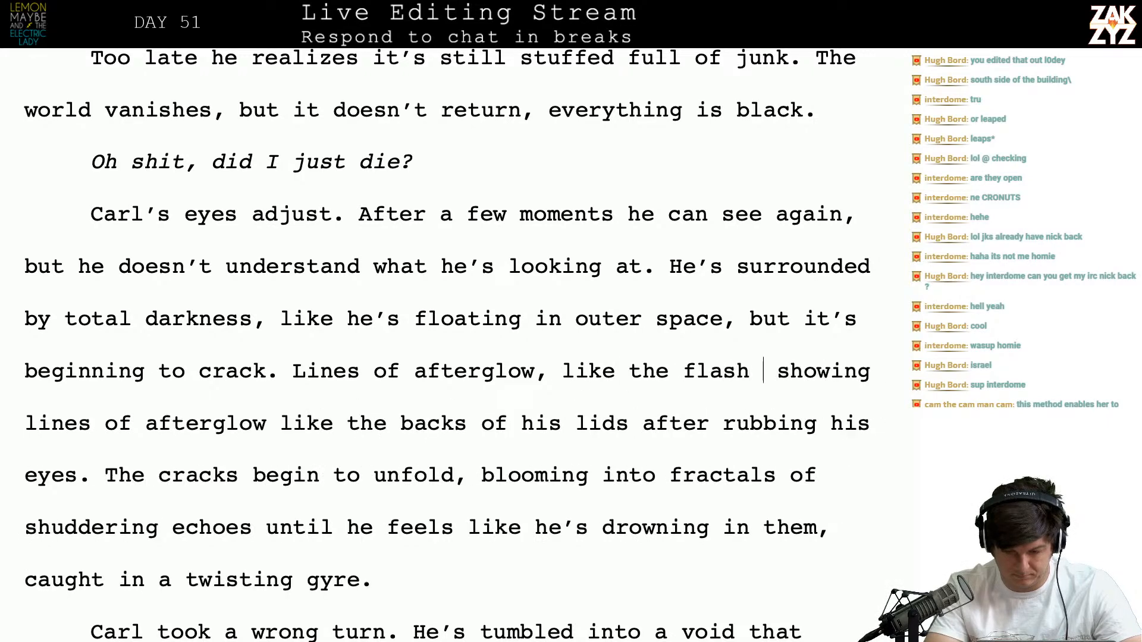
{"action": "type", "text": "after he close"}
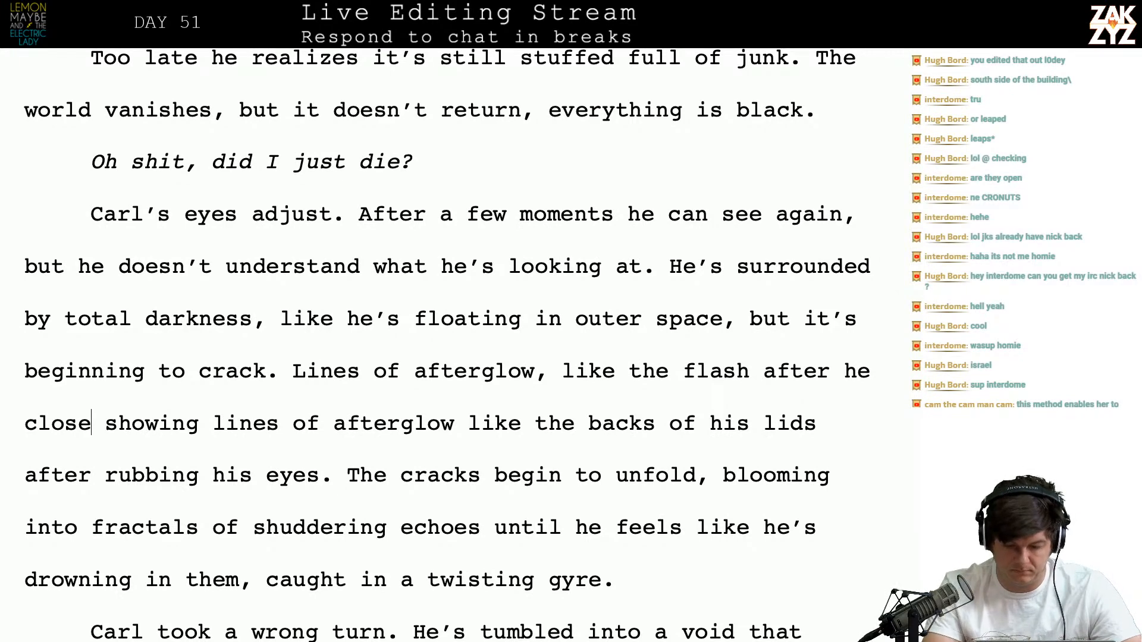
{"action": "key", "text": "BackSpace"}
{"action": "key", "text": "BackSpace"}
{"action": "key", "text": "BackSpace"}
{"action": "key", "text": "BackSpace"}
{"action": "key", "text": "BackSpace"}
{"action": "key", "text": "BackSpace"}
{"action": "key", "text": "BackSpace"}
{"action": "key", "text": "BackSpace"}
{"action": "key", "text": "BackSpace"}
{"action": "key", "text": "BackSpace"}
{"action": "key", "text": "BackSpace"}
{"action": "key", "text": "BackSpace"}
{"action": "key", "text": "BackSpace"}
{"action": "key", "text": "BackSpace"}
{"action": "key", "text": "BackSpace"}
{"action": "key", "text": "BackSpace"}
{"action": "key", "text": "BackSpace"}
{"action": "key", "text": "BackSpace"}
{"action": "key", "text": "BackSpace"}
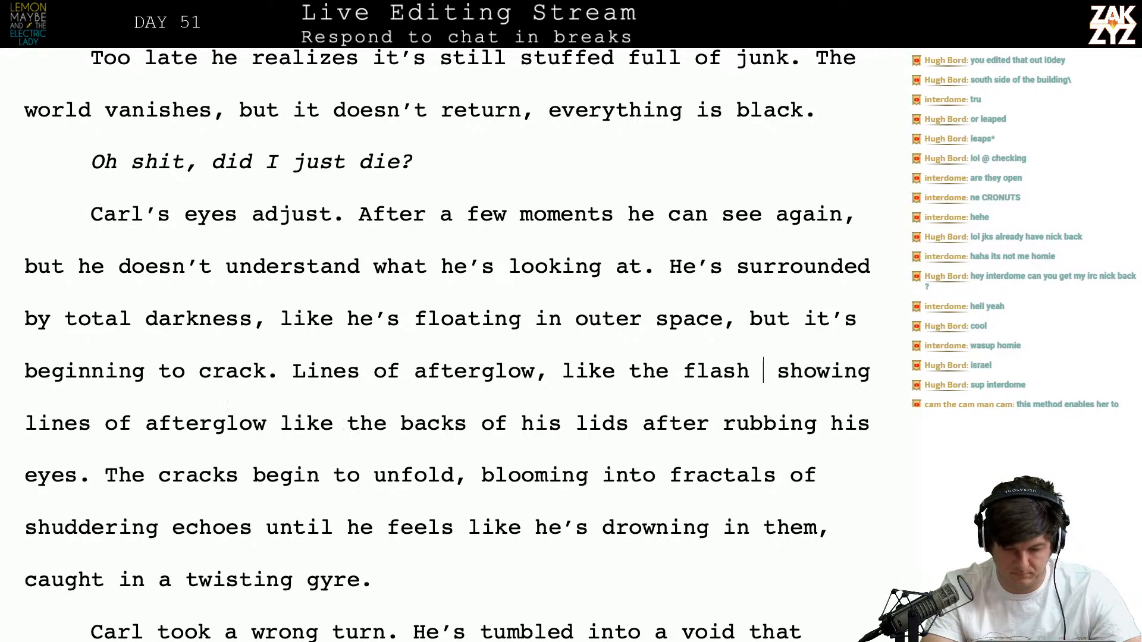
{"action": "key", "text": "BackSpace"}
{"action": "key", "text": "BackSpace"}
{"action": "key", "text": "BackSpace"}
{"action": "key", "text": "BackSpace"}
{"action": "key", "text": "BackSpace"}
{"action": "key", "text": "BackSpace"}
{"action": "key", "text": "BackSpace"}
{"action": "key", "text": "BackSpace"}
{"action": "key", "text": "BackSpace"}
{"action": "key", "text": "BackSpace"}
{"action": "key", "text": "BackSpace"}
{"action": "key", "text": "BackSpace"}
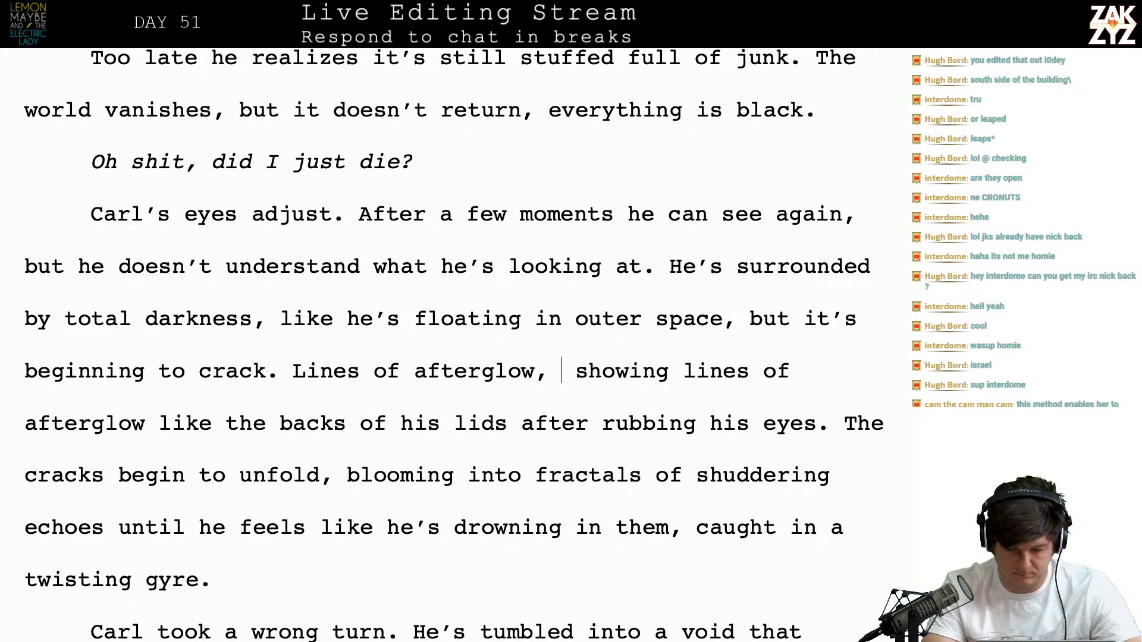
Replace "afterglow" following "Lines of" with "afterburn, like the glow after he's shut his eyes,"
{"action": "key", "text": "BackSpace"}
{"action": "key", "text": "BackSpace"}
{"action": "key", "text": "BackSpace"}
{"action": "key", "text": "BackSpace"}
{"action": "key", "text": "BackSpace"}
{"action": "key", "text": "BackSpace"}
{"action": "key", "text": "BackSpace"}
{"action": "key", "text": "BackSpace"}
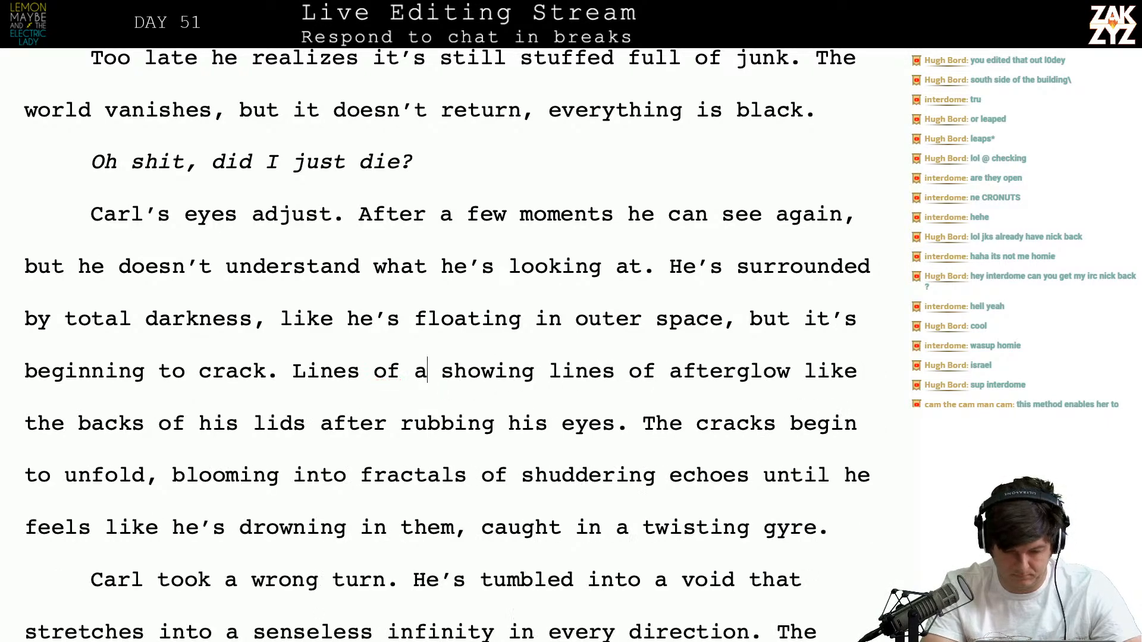
{"action": "type", "text": "f"}
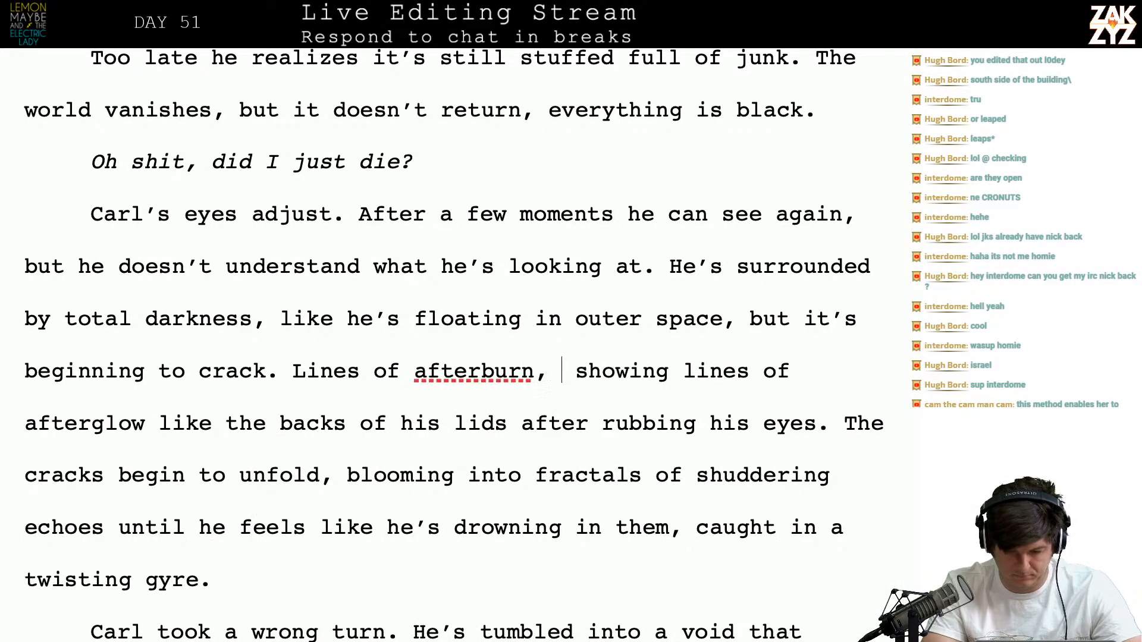
{"action": "type", "text": "terburn, like the glow after"}
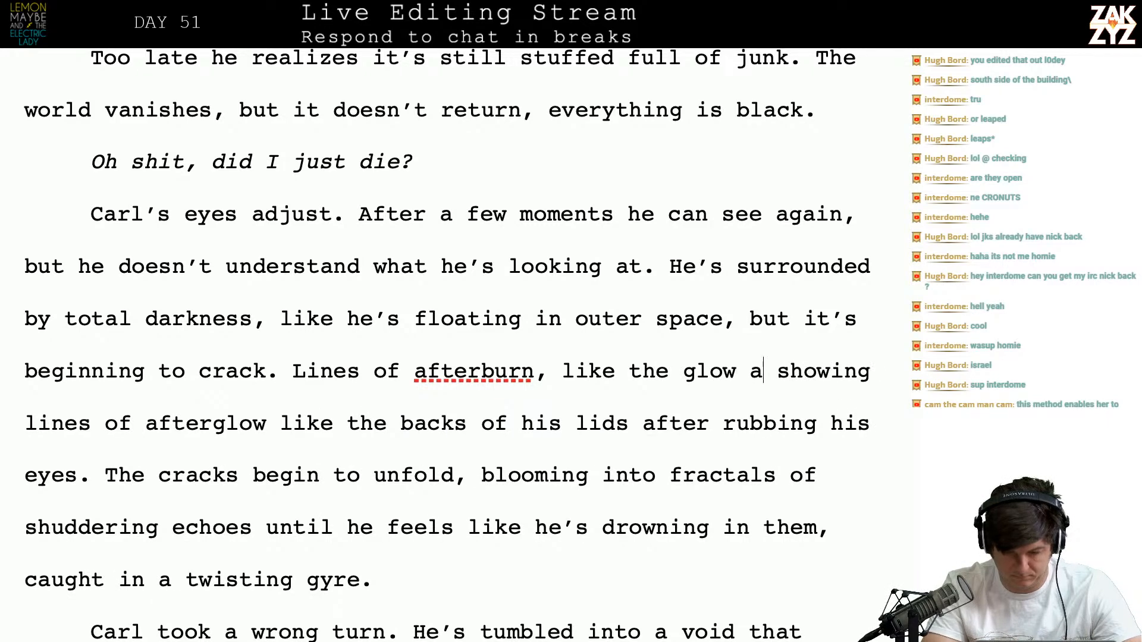
{"action": "type", "text": " h"}
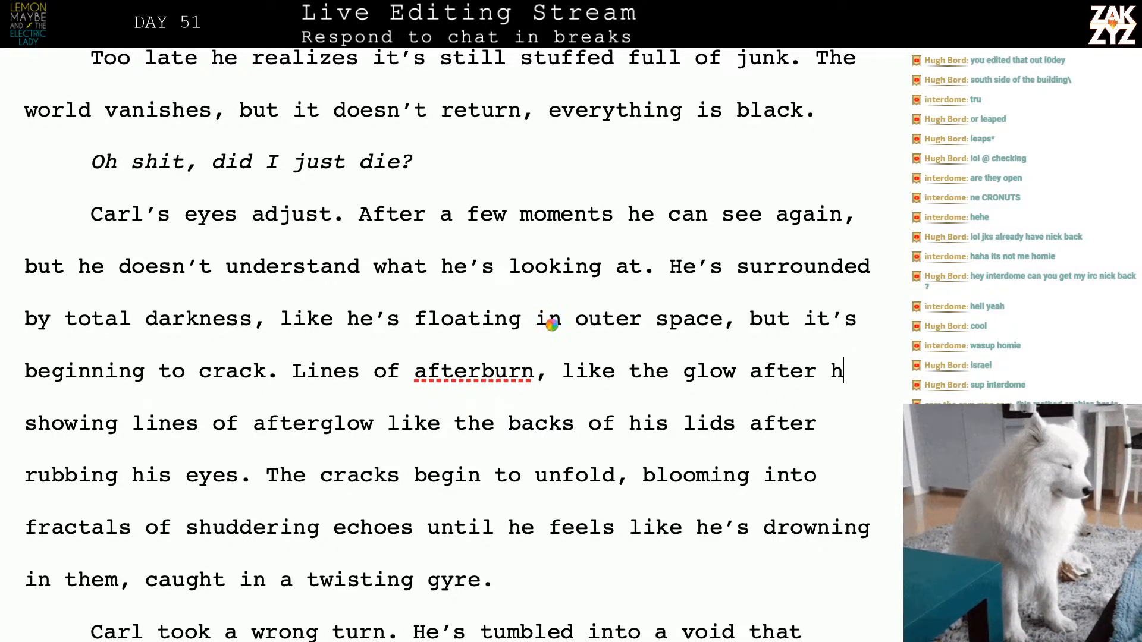
{"action": "type", "text": "e's shut his eyes,"}
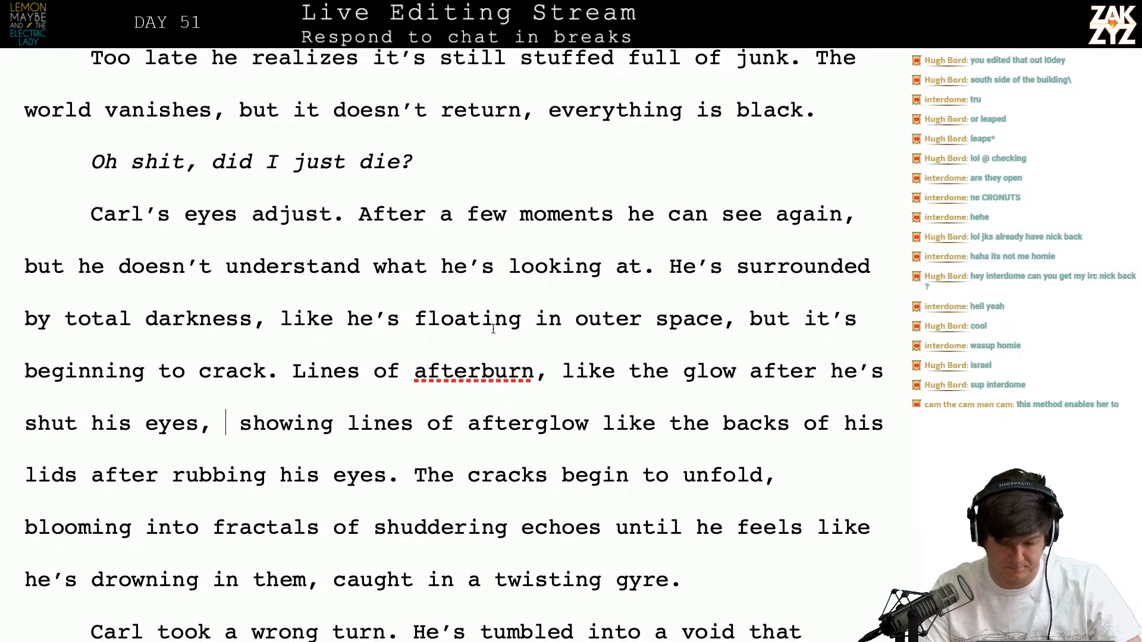
Rewrite the comparison after "Lines of afterburn," as "like the fleeting glow after he's shut his eyes, but building instead of fading."
{"action": "left_click", "coordinate": [627, 378]}
{"action": "key", "text": "Return"}
{"action": "key", "text": "Left"}
{"action": "type", "text": "the fleeting"}
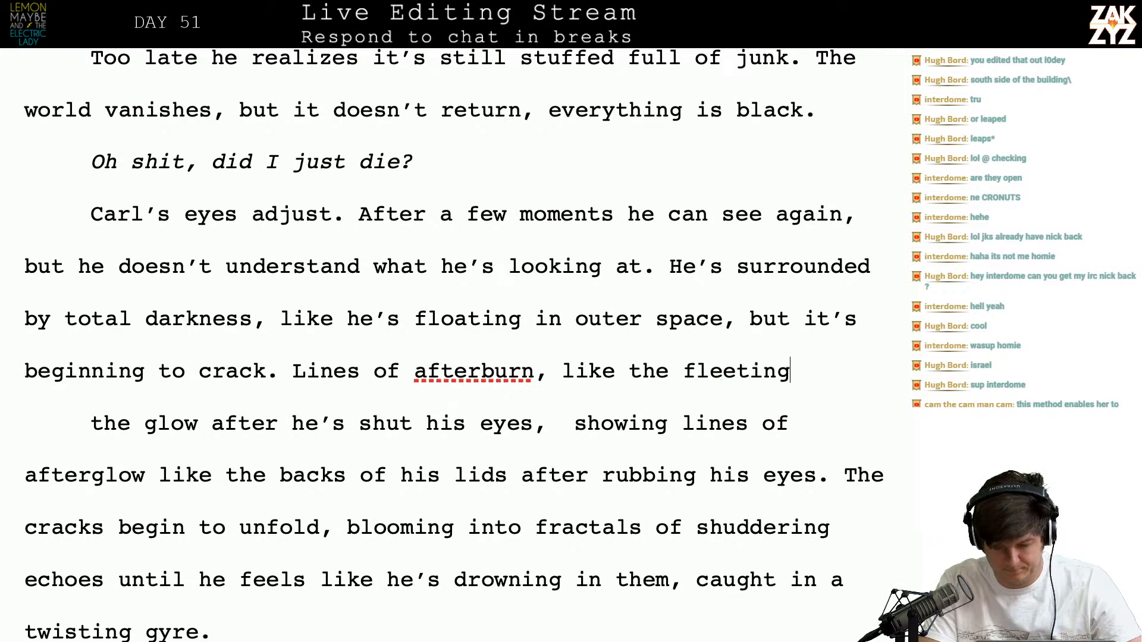
{"action": "type", "text": " glow after "}
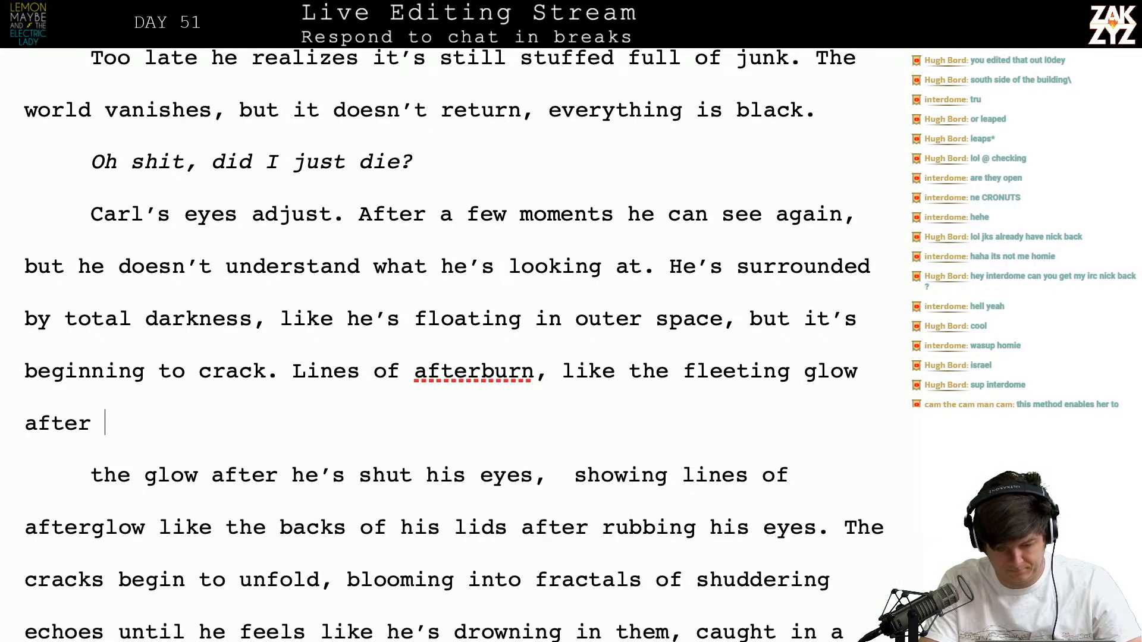
{"action": "type", "text": "he's shut his eye,"}
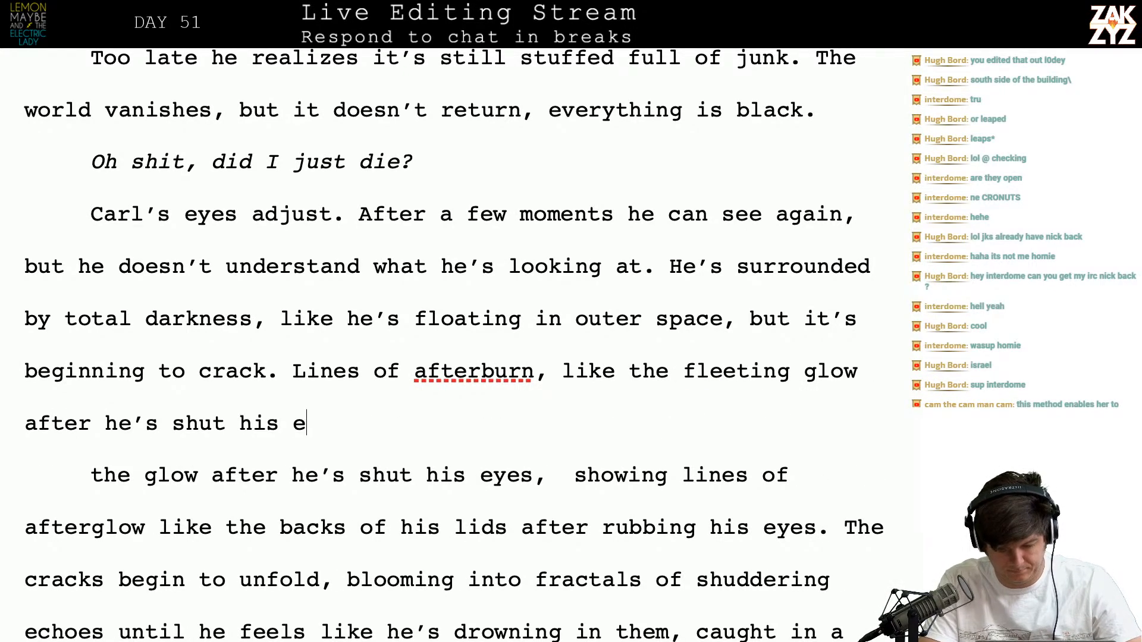
{"action": "type", "text": "s, but "}
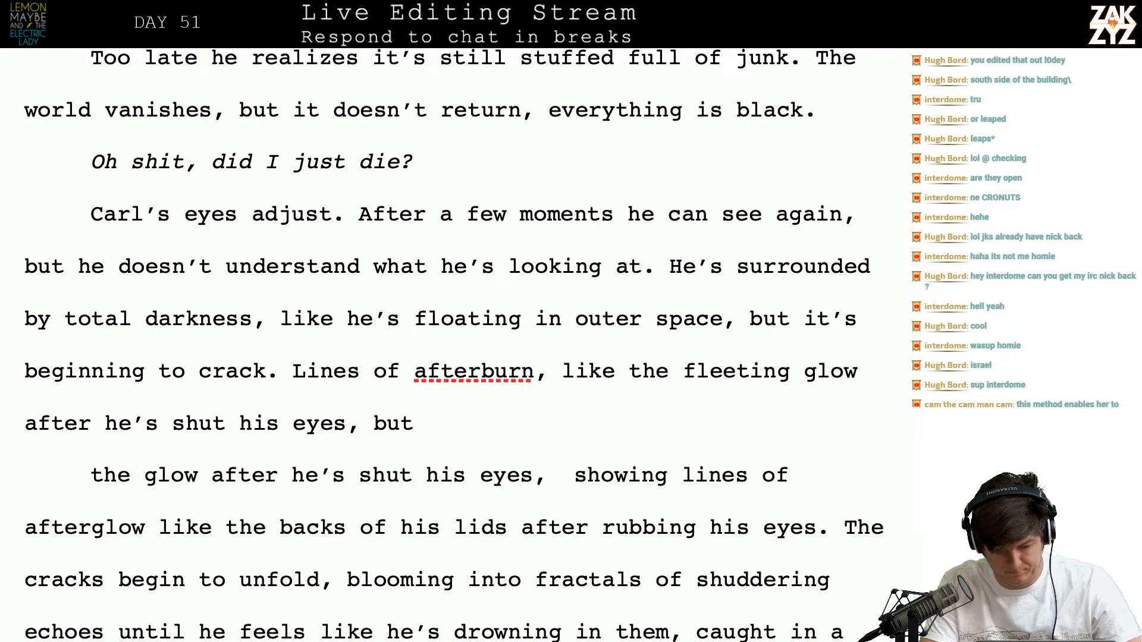
{"action": "type", "text": "buidl"}
{"action": "key", "text": "BackSpace"}
{"action": "key", "text": "BackSpace"}
{"action": "type", "text": "lding instead of"}
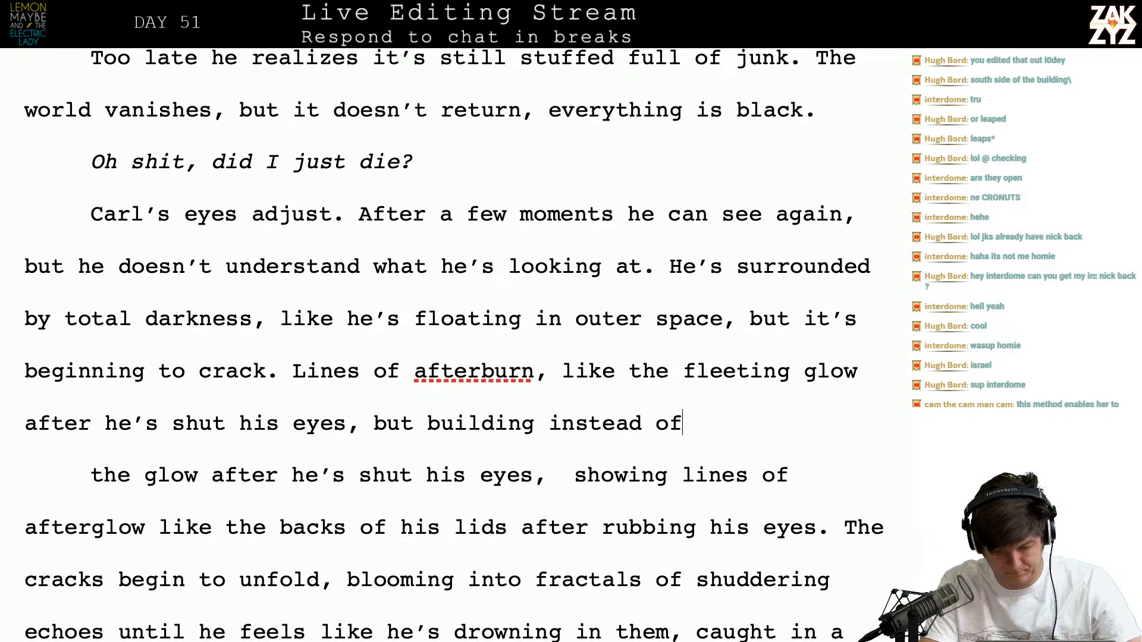
{"action": "type", "text": " fading."}
Delete the leftover draft from "the glow after he's shut his eyes," through "rubbing his eyes.", including the paragraph break before it
{"action": "key", "text": "shift+Down"}
{"action": "key", "text": "shift+Down"}
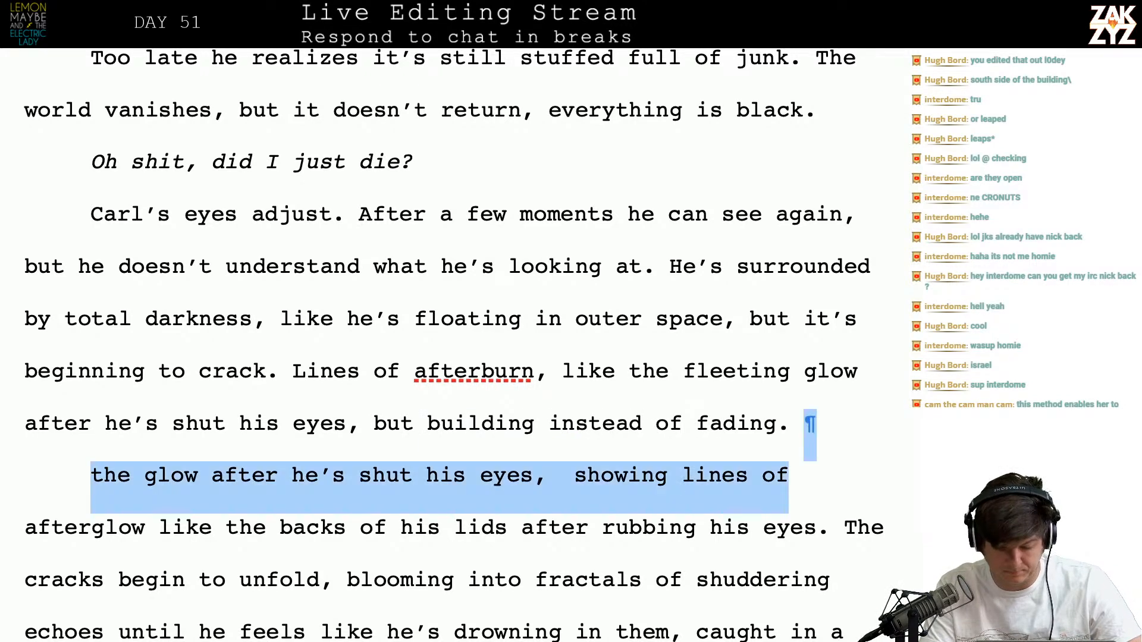
{"action": "key", "text": "shift+Left"}
{"action": "key", "text": "shift+Left"}
{"action": "key", "text": "shift+Left"}
{"action": "key", "text": "shift+Left"}
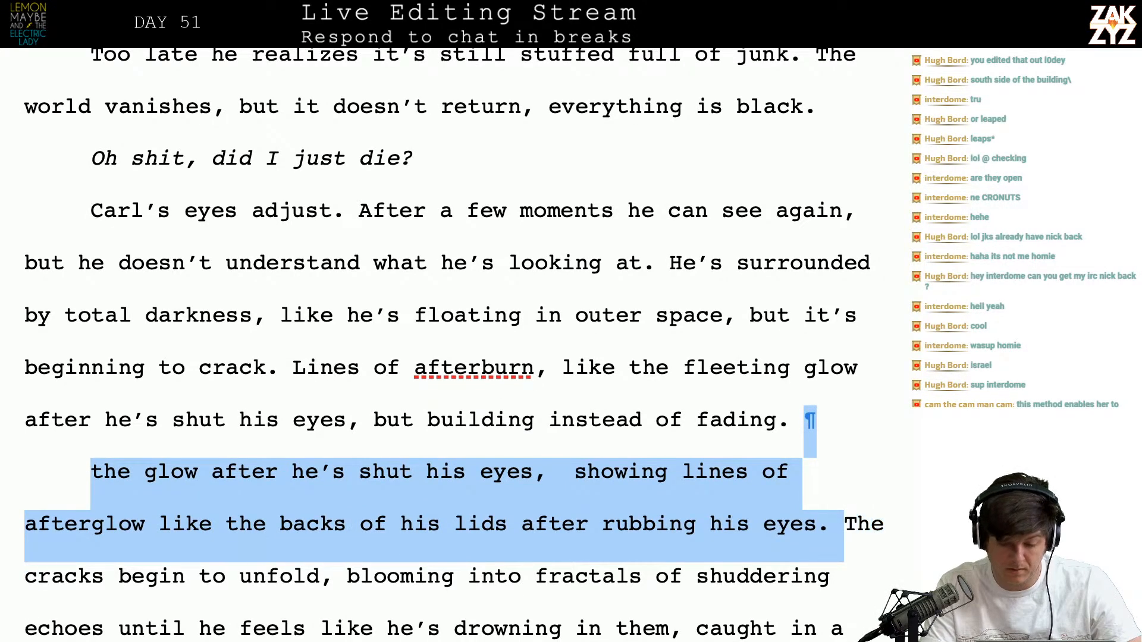
{"action": "key", "text": "BackSpace"}
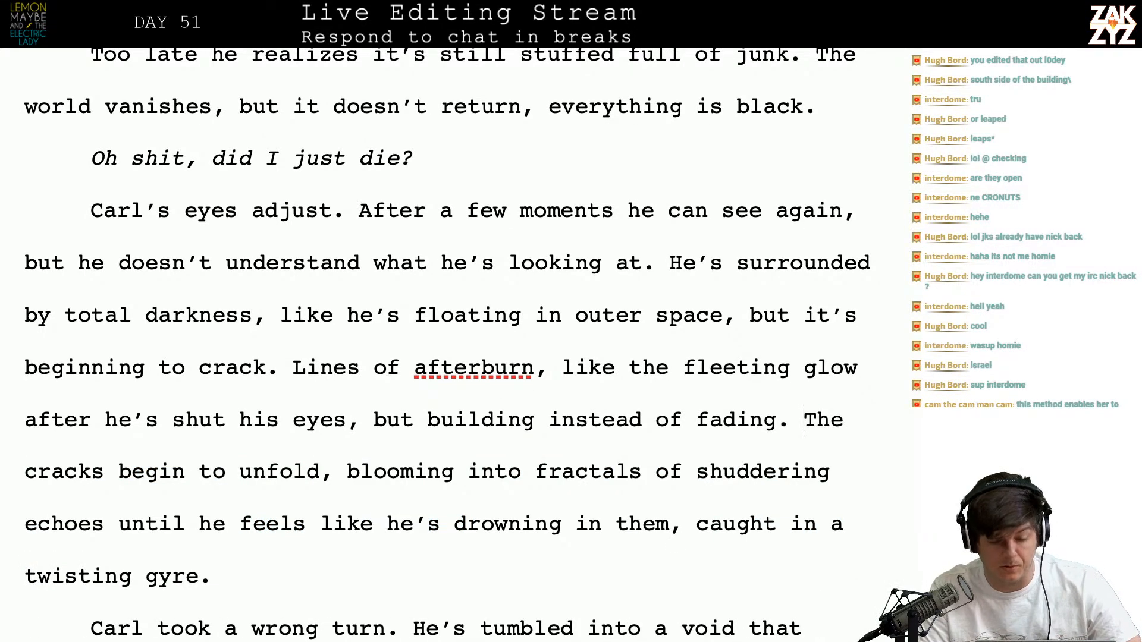
Remove "After a few moments" following "Carl's eyes adjust." and begin that sentence with "He can see again"
{"action": "key", "text": "Right"}
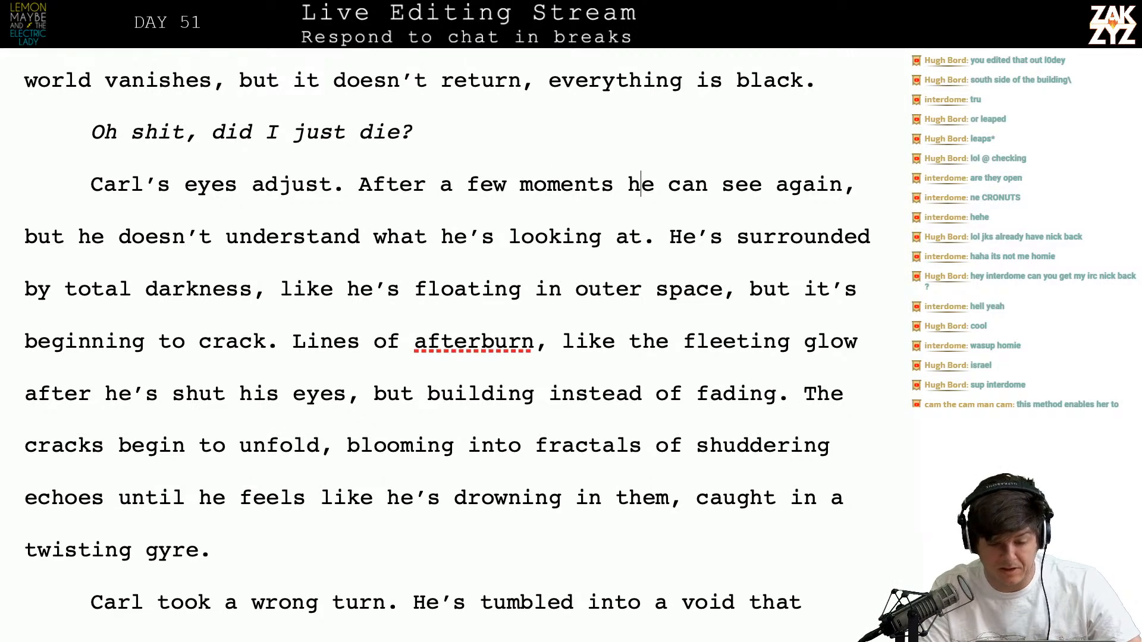
{"action": "key", "text": "BackSpace"}
{"action": "key", "text": "BackSpace"}
{"action": "key", "text": "BackSpace"}
{"action": "key", "text": "BackSpace"}
{"action": "key", "text": "BackSpace"}
{"action": "key", "text": "BackSpace"}
{"action": "key", "text": "BackSpace"}
{"action": "key", "text": "BackSpace"}
{"action": "key", "text": "BackSpace"}
{"action": "key", "text": "BackSpace"}
{"action": "key", "text": "BackSpace"}
{"action": "key", "text": "BackSpace"}
{"action": "key", "text": "BackSpace"}
{"action": "key", "text": "BackSpace"}
{"action": "key", "text": "BackSpace"}
{"action": "key", "text": "BackSpace"}
{"action": "key", "text": "BackSpace"}
{"action": "key", "text": "BackSpace"}
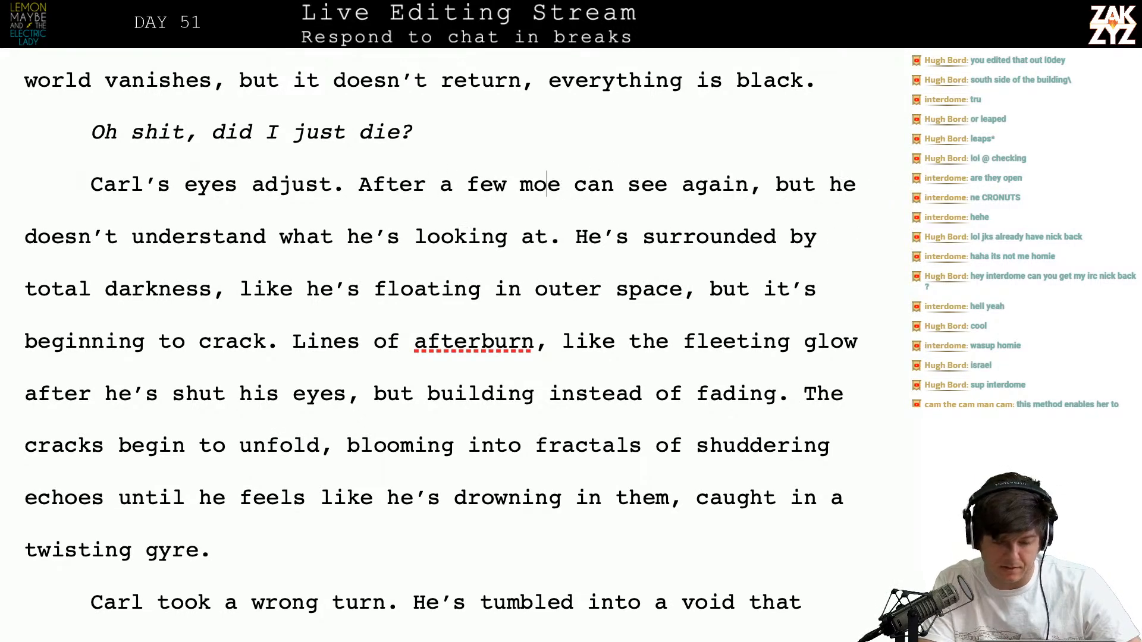
{"action": "key", "text": "Left"}
{"action": "key", "text": "BackSpace"}
{"action": "key", "text": "BackSpace"}
{"action": "key", "text": "BackSpace"}
{"action": "type", "text": "H"}
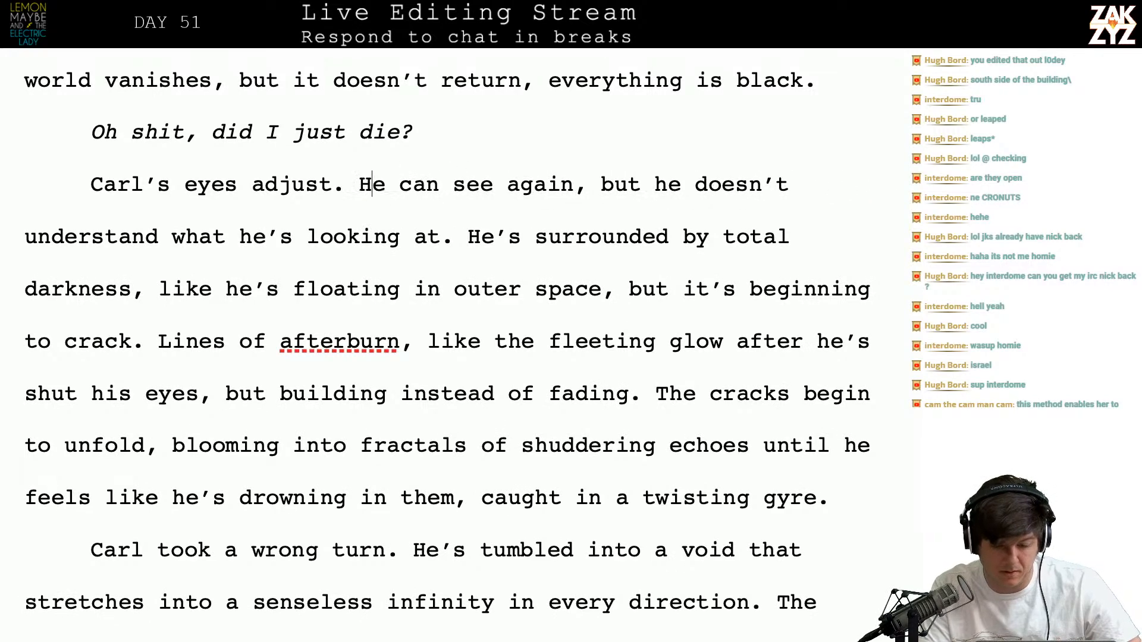
Write "He's lost in total darkness, as if he's floating in outer space, but it's begun to crack." after "what he's looking at."
{"action": "key", "text": "Left"}
{"action": "key", "text": "Return"}
{"action": "type", "text": "He's lost in d"}
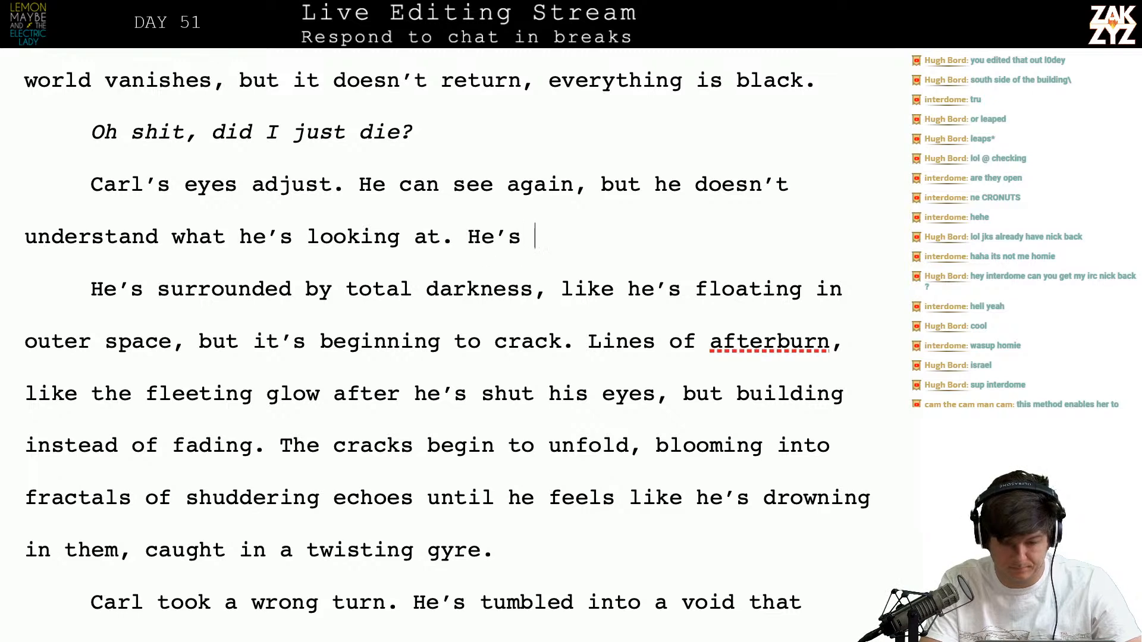
{"action": "key", "text": "BackSpace"}
{"action": "type", "text": "a"}
{"action": "key", "text": "BackSpace"}
{"action": "type", "text": "total darkne"}
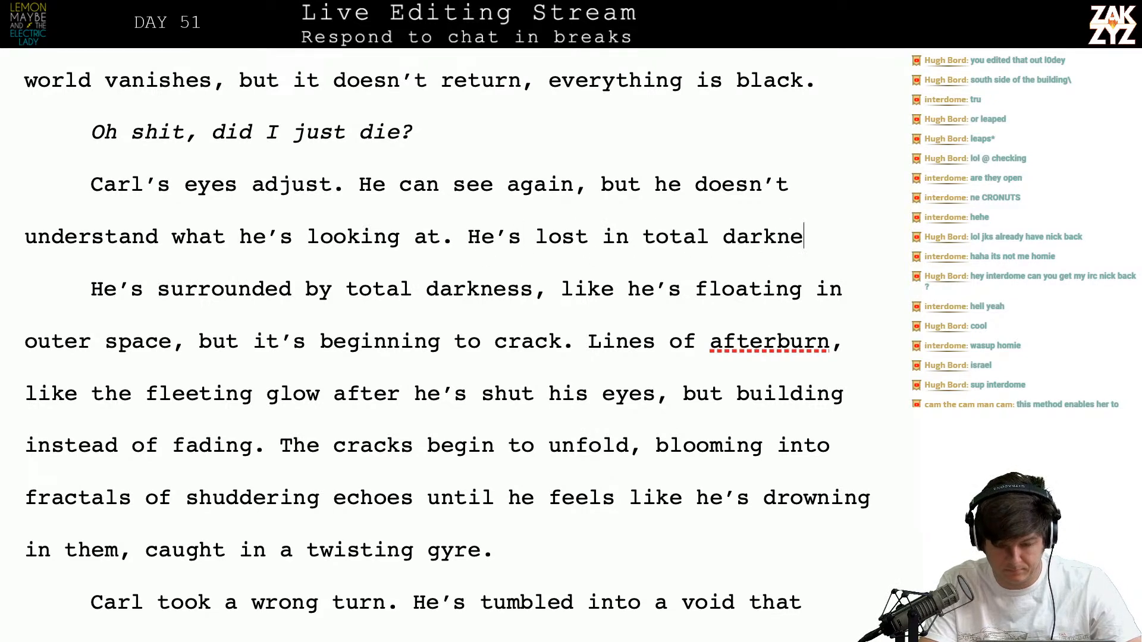
{"action": "type", "text": "ss, as if he's flo"}
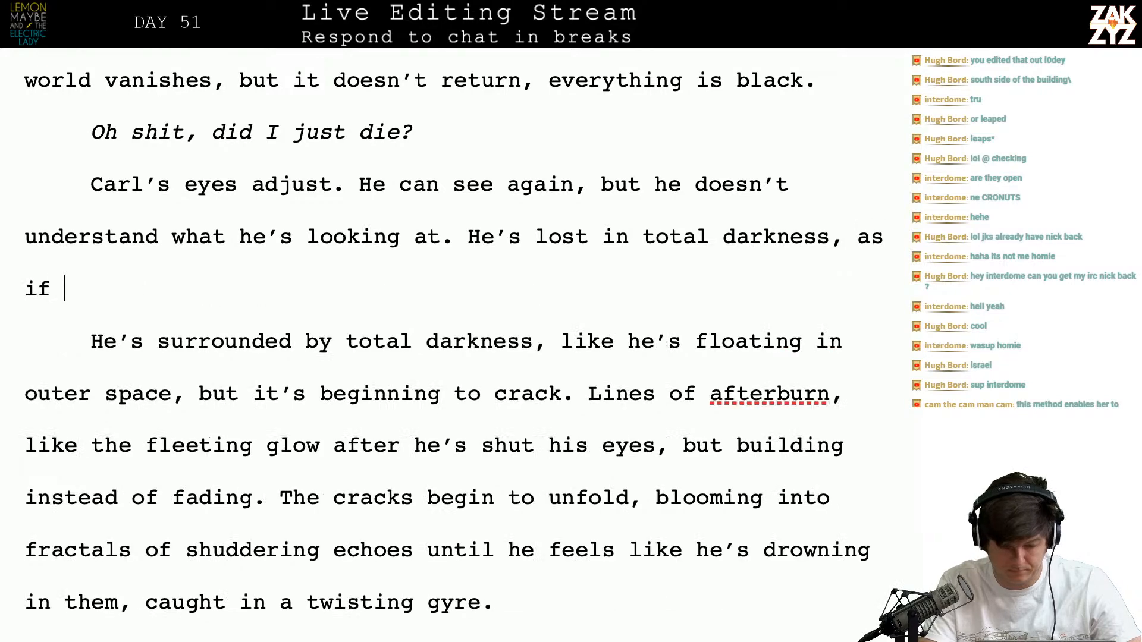
{"action": "type", "text": "ating in"}
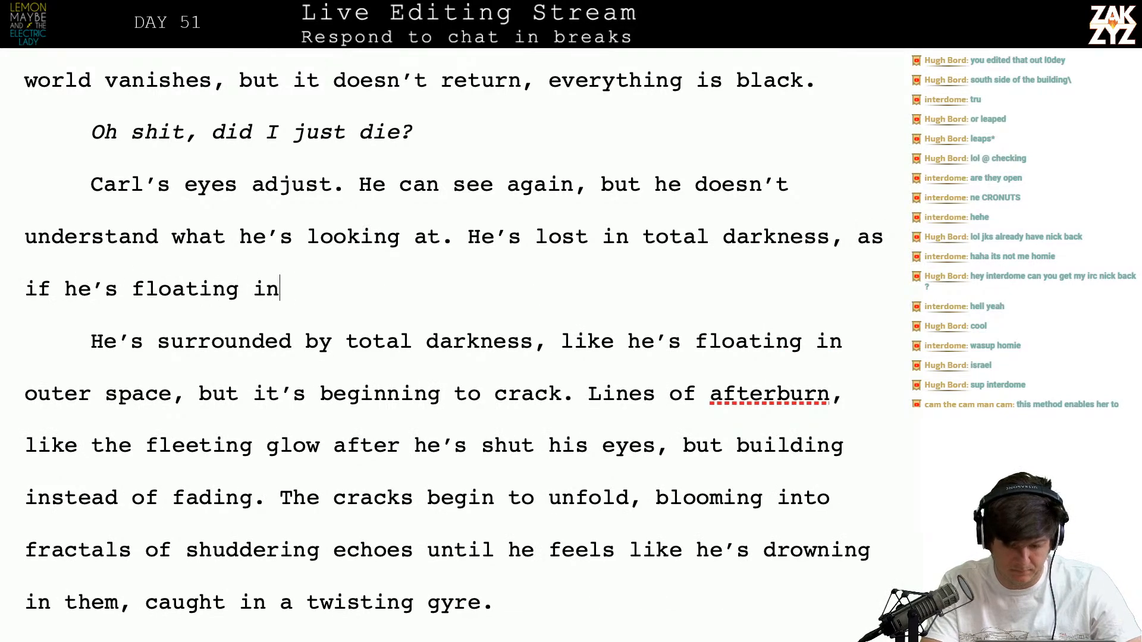
{"action": "type", "text": " outer spa"}
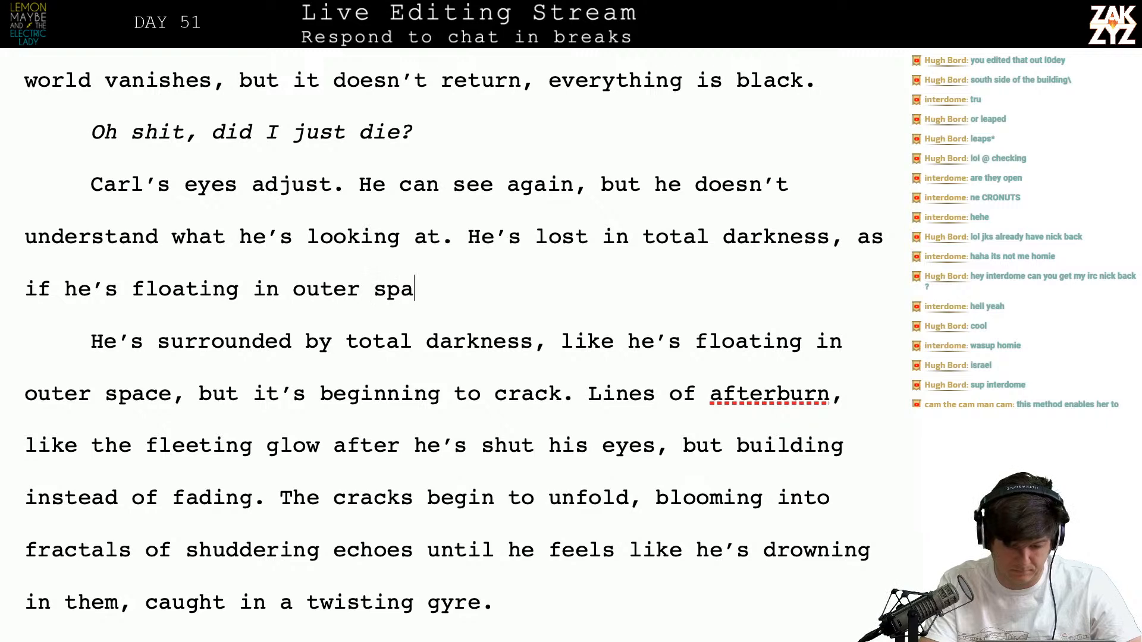
{"action": "type", "text": "ce, but it"}
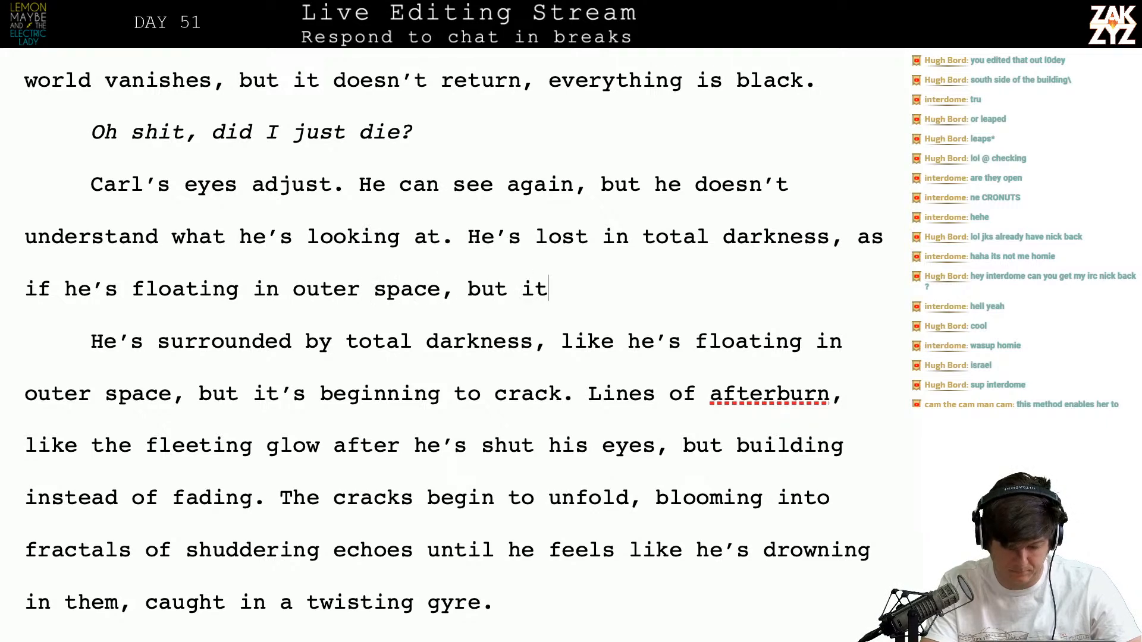
{"action": "type", "text": "'s begun to c"}
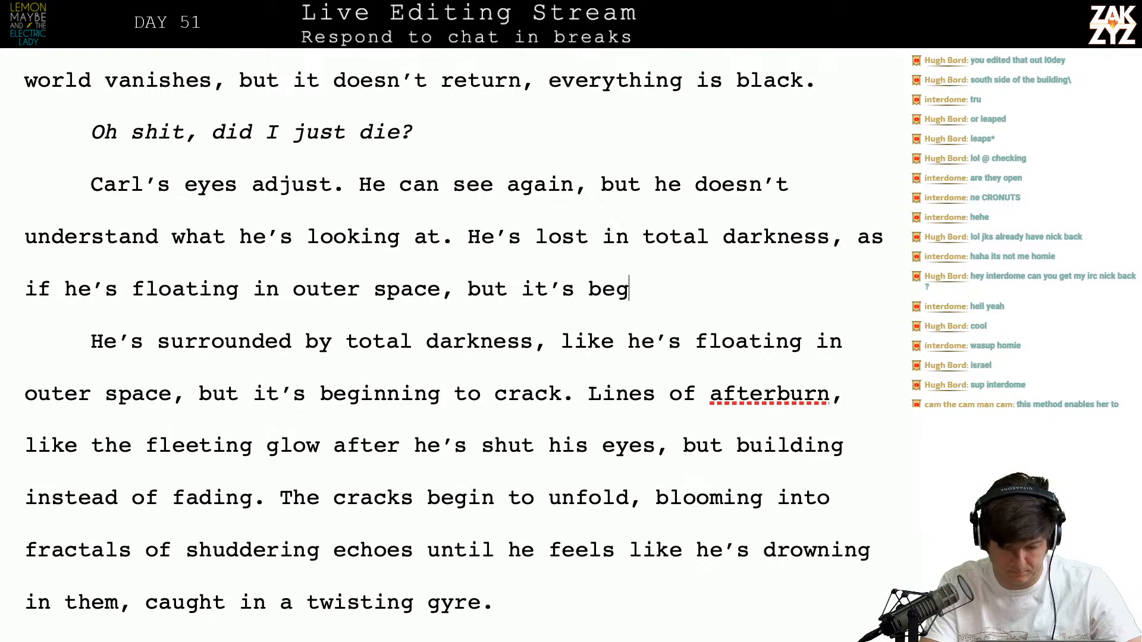
{"action": "type", "text": "rack."}
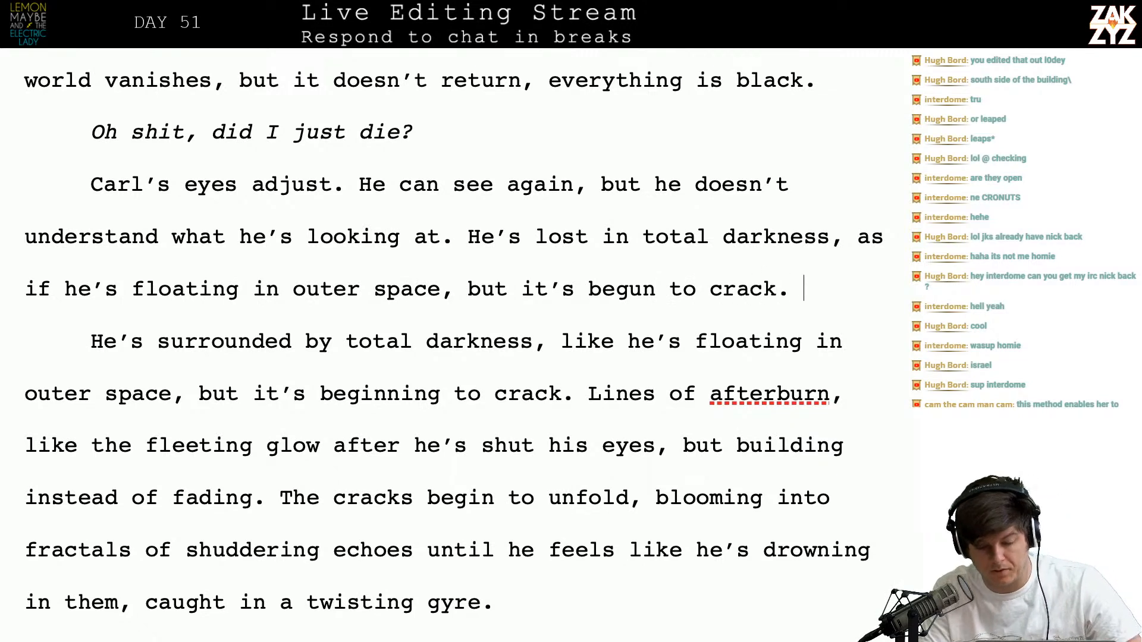
Delete the old wording from "He's surrounded by total darkness" through "beginning to crack", including the paragraph break before it
{"action": "left_click", "coordinate": [91, 341]}
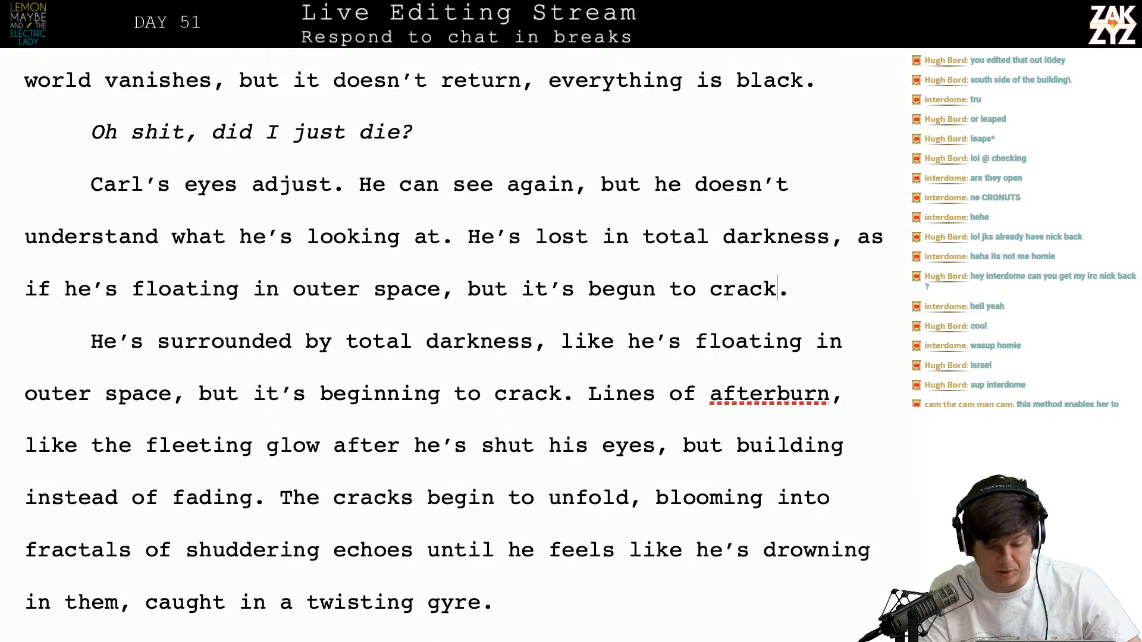
{"action": "key", "text": "shift+Down"}
{"action": "key", "text": "shift+Right"}
{"action": "key", "text": "shift+Right"}
{"action": "key", "text": "shift+Right"}
{"action": "key", "text": "shift+Right"}
{"action": "key", "text": "shift+Right"}
{"action": "key", "text": "shift+Right"}
{"action": "key", "text": "shift+Right"}
{"action": "key", "text": "shift+Right"}
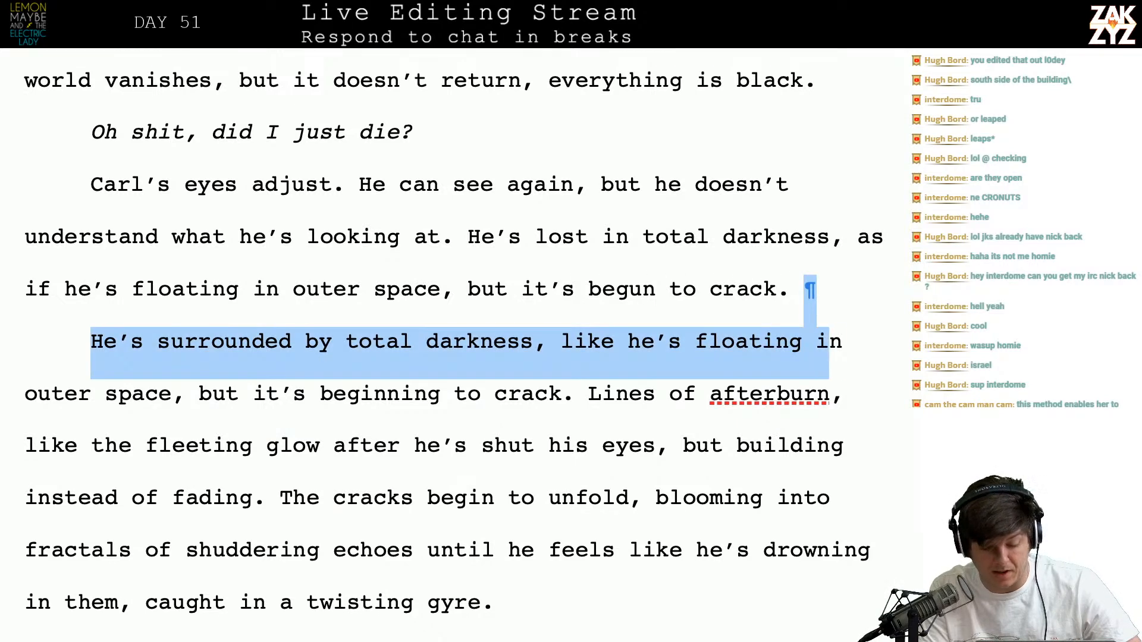
{"action": "key", "text": "shift+Right"}
{"action": "key", "text": "shift+Right"}
{"action": "key", "text": "shift+Right"}
{"action": "key", "text": "shift+Right"}
{"action": "key", "text": "shift+Right"}
{"action": "key", "text": "shift+Right"}
{"action": "key", "text": "shift+Right"}
{"action": "key", "text": "shift+Right"}
{"action": "key", "text": "shift+Right"}
{"action": "key", "text": "shift+Right"}
{"action": "key", "text": "shift+Right"}
{"action": "key", "text": "shift+Right"}
{"action": "key", "text": "shift+Right"}
{"action": "key", "text": "shift+Right"}
{"action": "key", "text": "shift+Right"}
{"action": "key", "text": "shift+Right"}
{"action": "key", "text": "shift+Right"}
{"action": "key", "text": "shift+Right"}
{"action": "key", "text": "shift+Right"}
{"action": "key", "text": "shift+Right"}
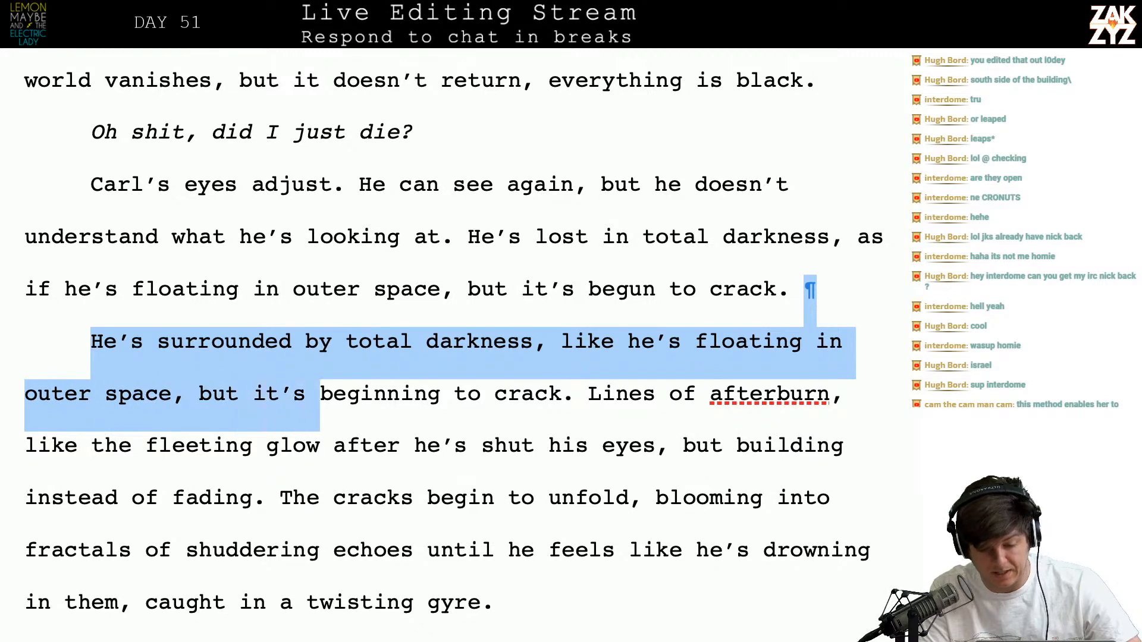
{"action": "key", "text": "shift+Right"}
{"action": "key", "text": "shift+Right"}
{"action": "key", "text": "shift+Right"}
{"action": "key", "text": "shift+Right"}
{"action": "key", "text": "shift+Right"}
{"action": "key", "text": "shift+Right"}
{"action": "key", "text": "shift+Right"}
{"action": "key", "text": "shift+Right"}
{"action": "key", "text": "shift+Right"}
{"action": "key", "text": "shift+Right"}
{"action": "key", "text": "shift+Right"}
{"action": "key", "text": "shift+Right"}
{"action": "key", "text": "shift+Right"}
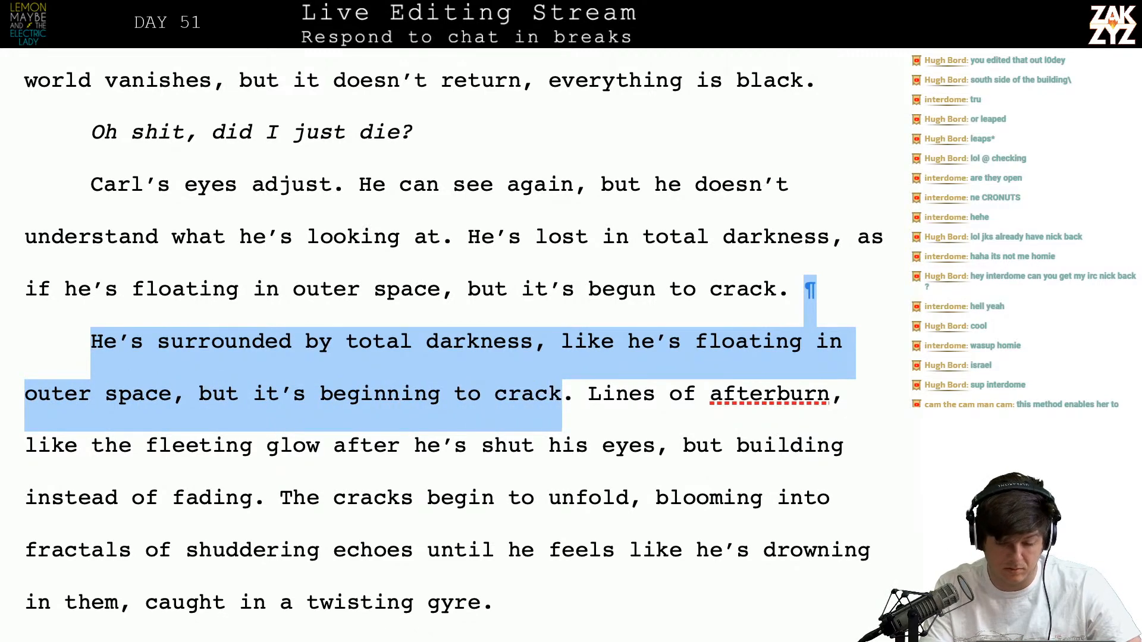
{"action": "key", "text": "BackSpace"}
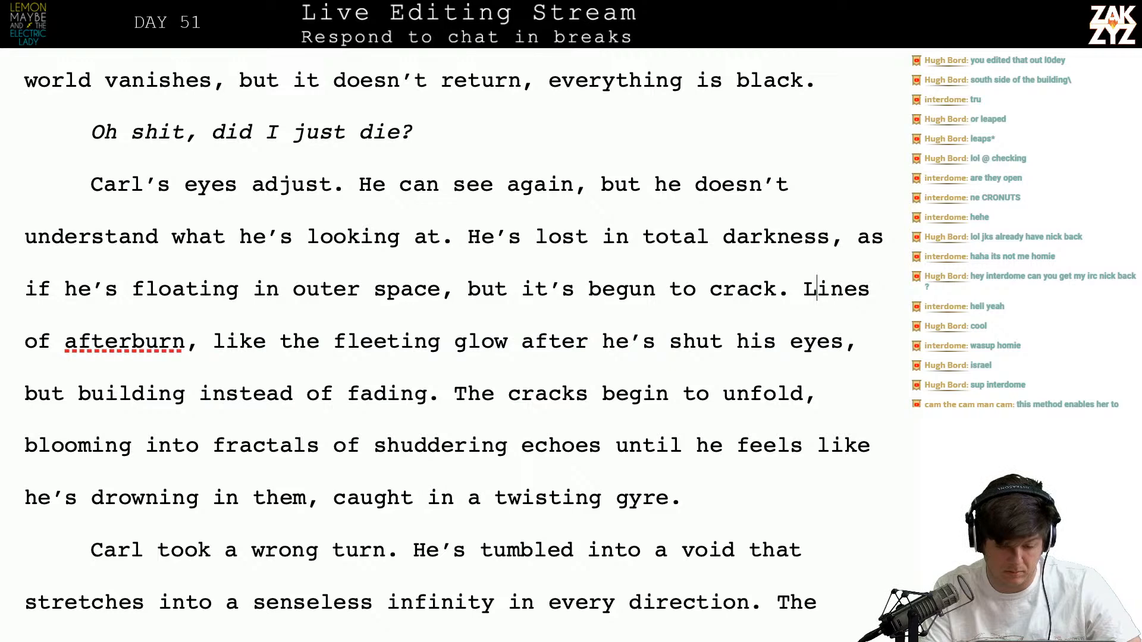
Insert "that dances behind his lids after he shuts his eyes, but it's building instead of fading." after "like the fleeting glow"
{"action": "left_click", "coordinate": [522, 350]}
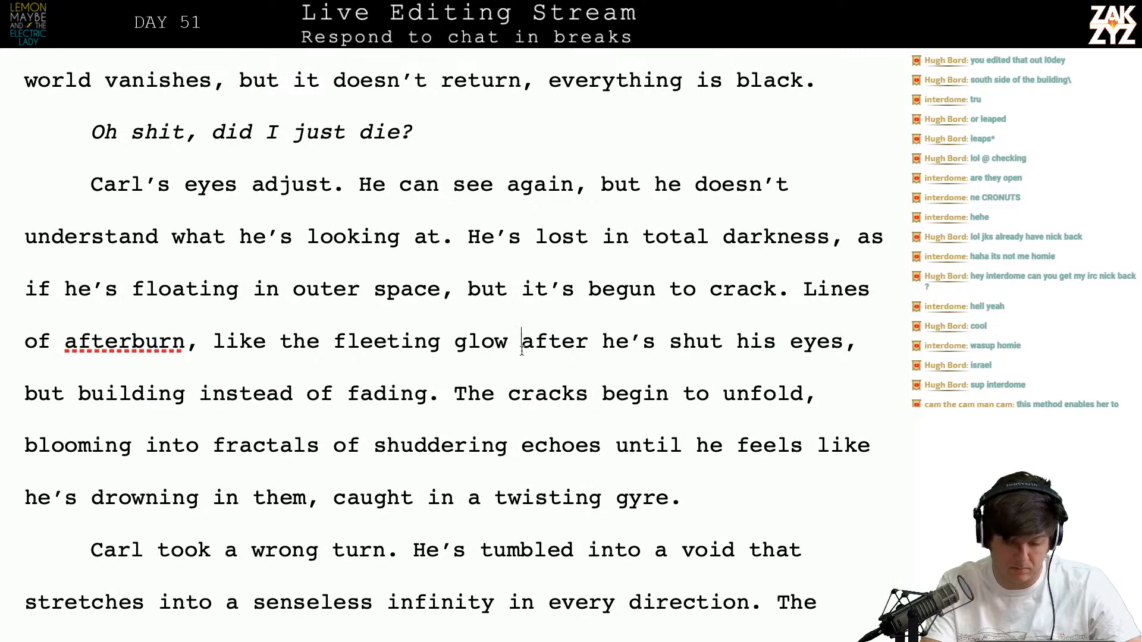
{"action": "type", "text": "t"}
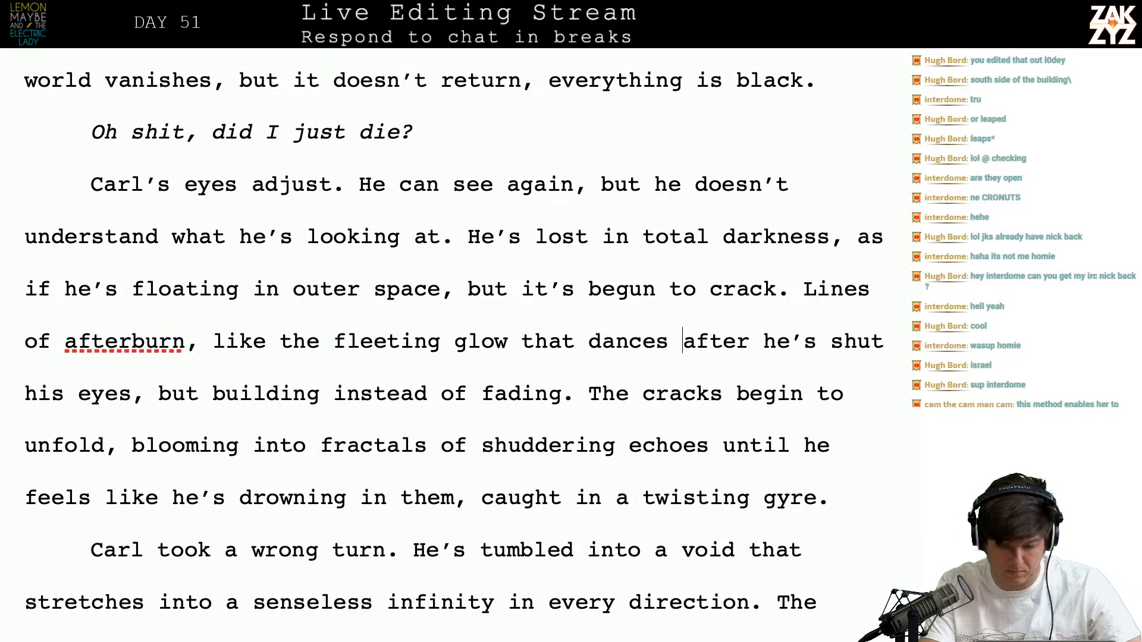
{"action": "type", "text": "hat dances behind his li"}
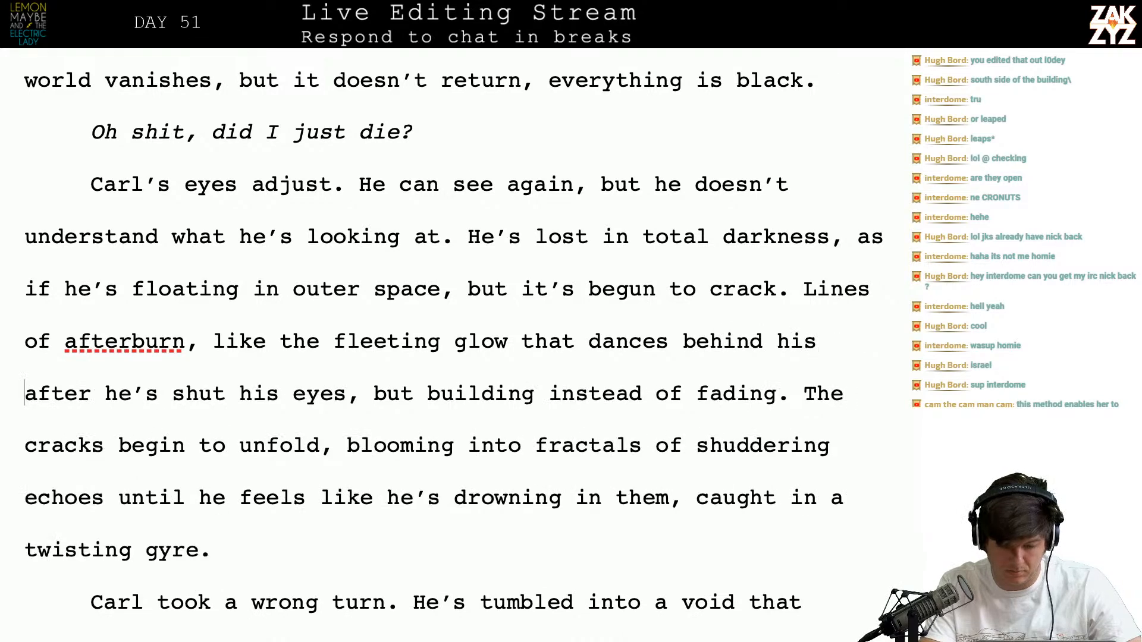
{"action": "type", "text": "ds after he shut"}
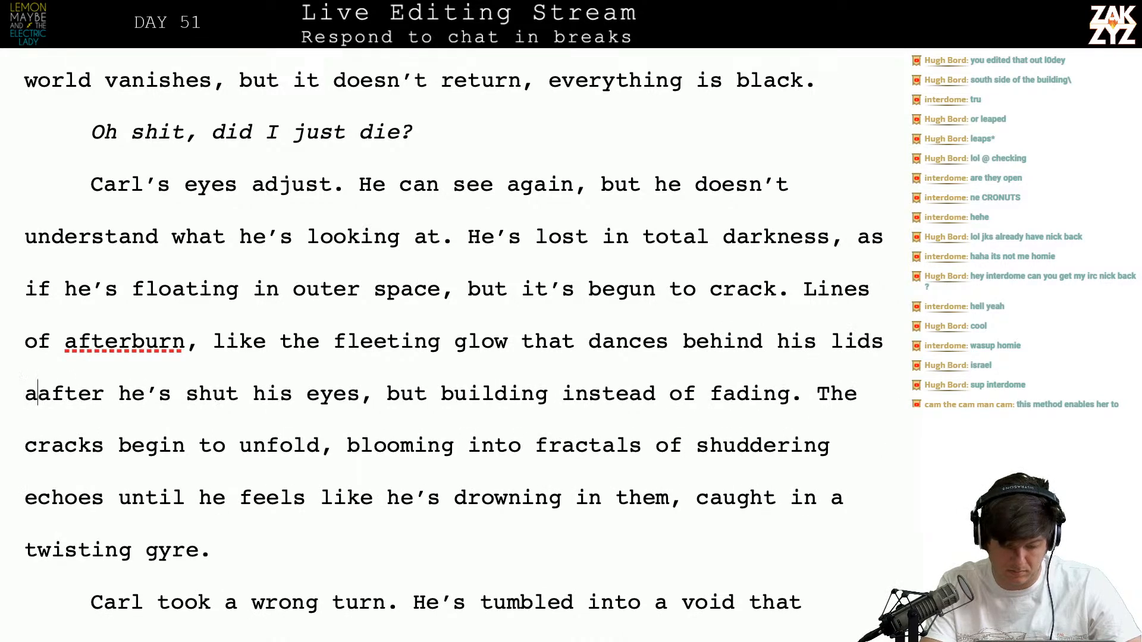
{"action": "type", "text": "s his "}
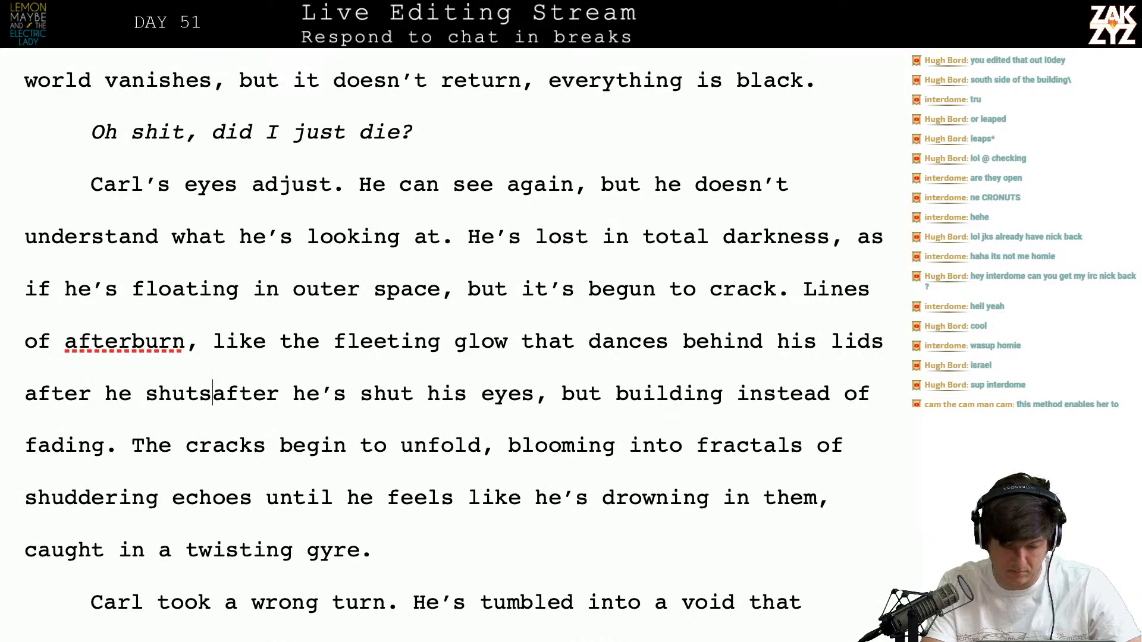
{"action": "type", "text": "eyes, but th"}
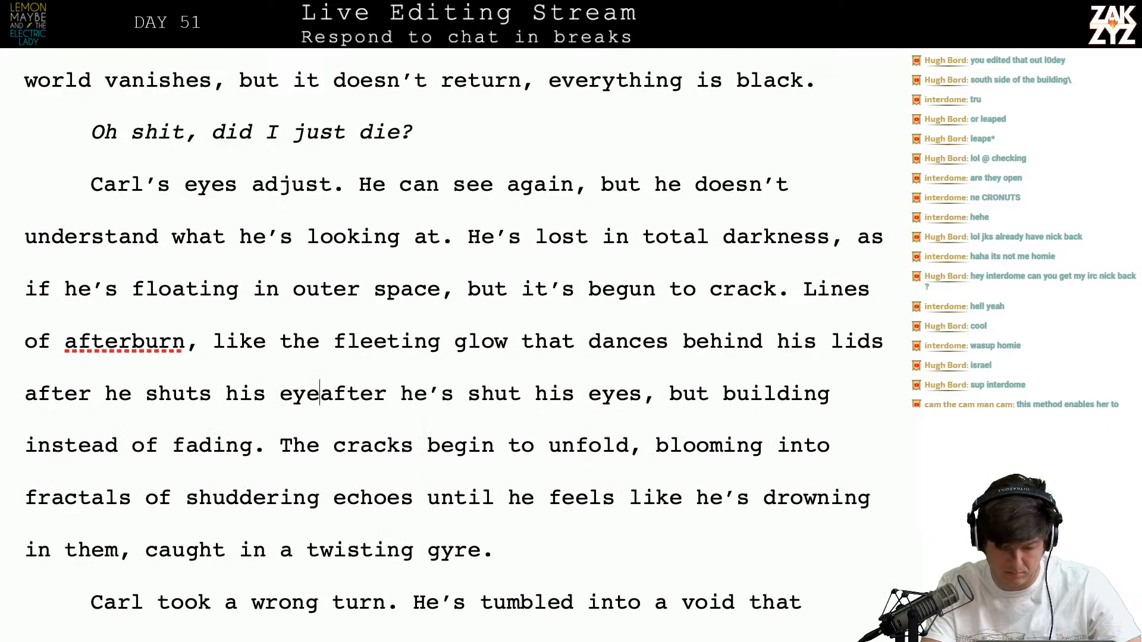
{"action": "key", "text": "BackSpace"}
{"action": "key", "text": "BackSpace"}
{"action": "type", "text": "it's buil"}
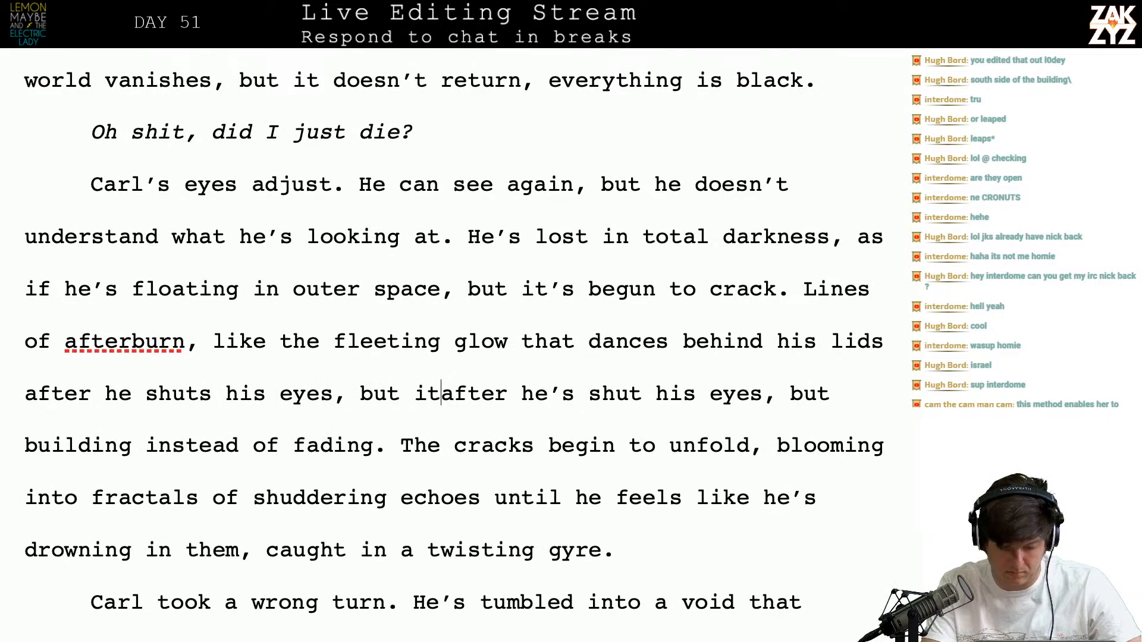
{"action": "type", "text": "ding instead of "}
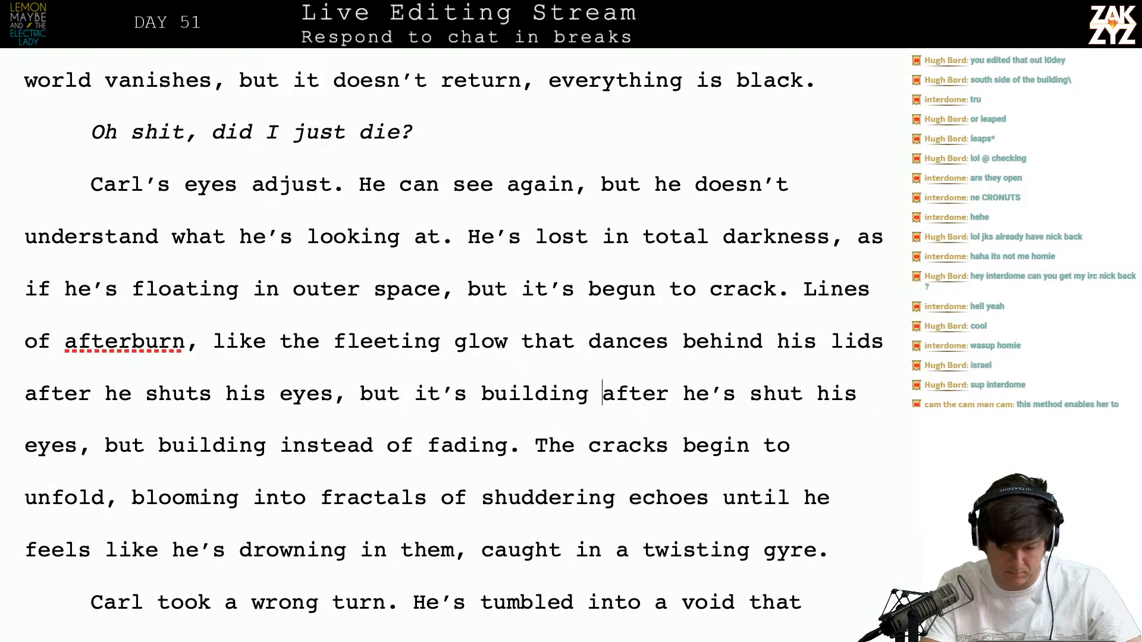
{"action": "type", "text": "fading."}
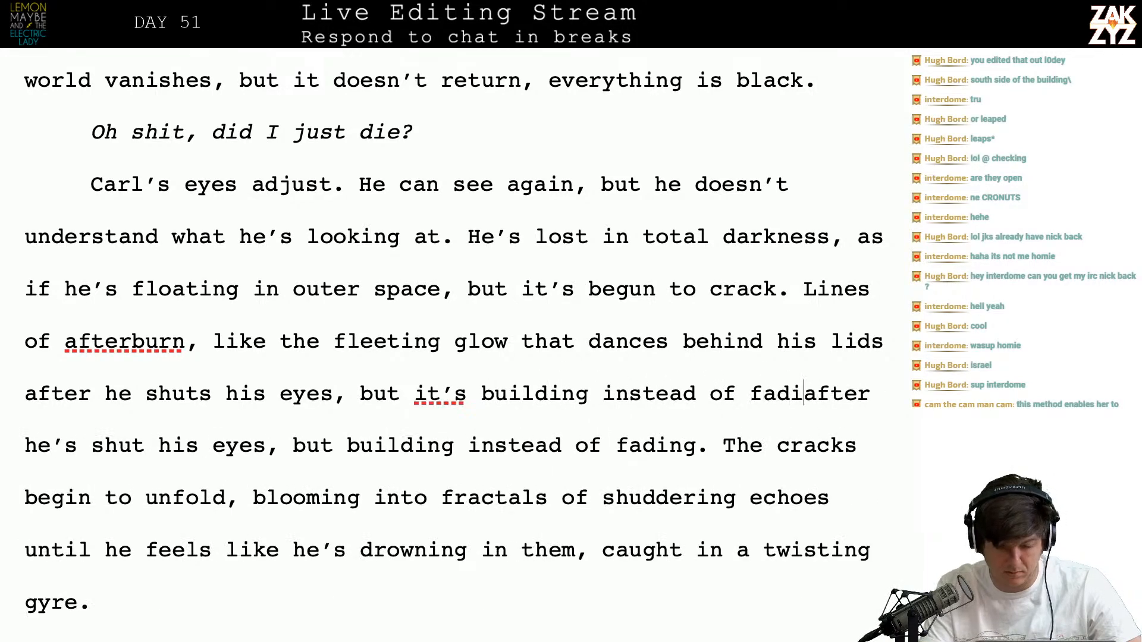
{"action": "key", "text": "Return"}
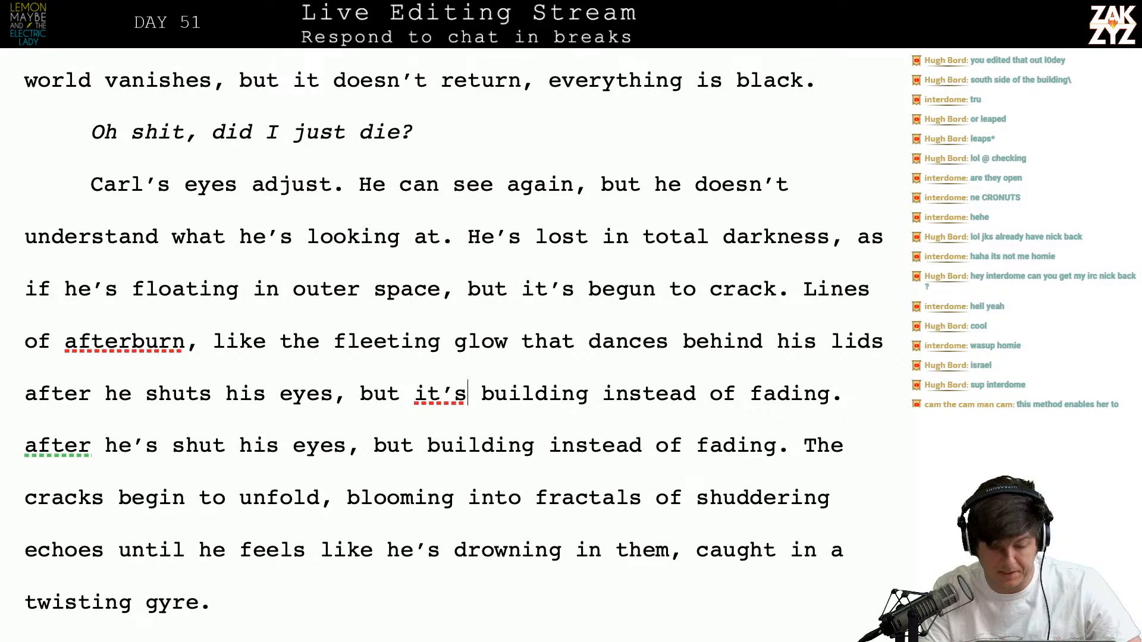
Add the new ending "only this is building instead of fading." directly after "after he shuts his eyes,"
{"action": "left_click", "coordinate": [467, 394]}
{"action": "key", "text": "Left"}
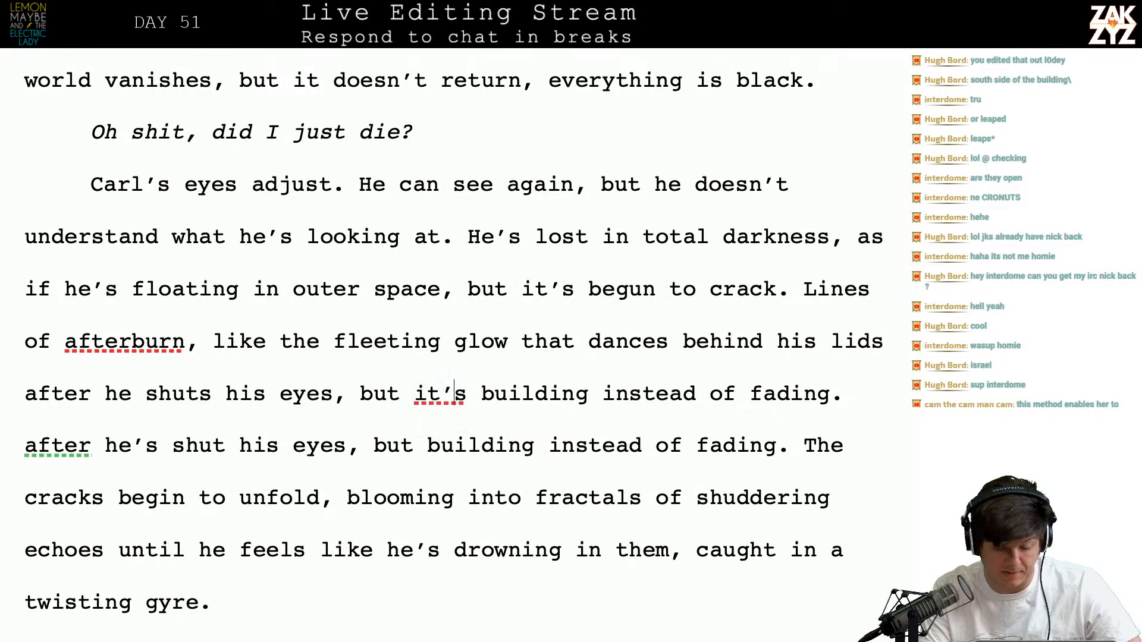
{"action": "key", "text": "Left"}
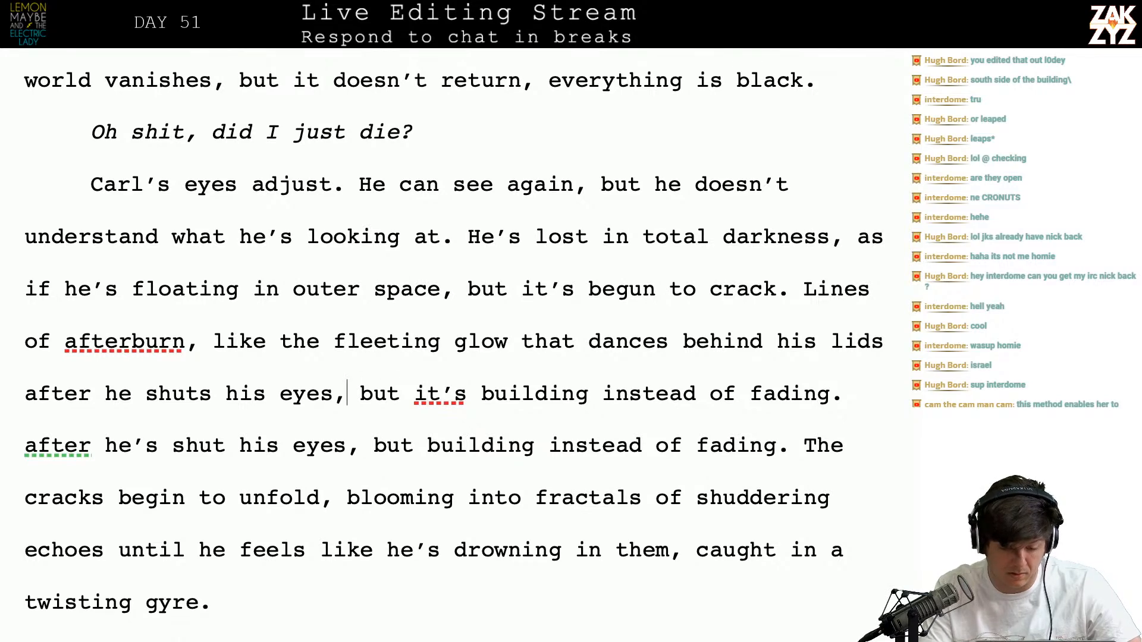
{"action": "key", "text": "BackSpace"}
{"action": "type", "text": ", only this i"}
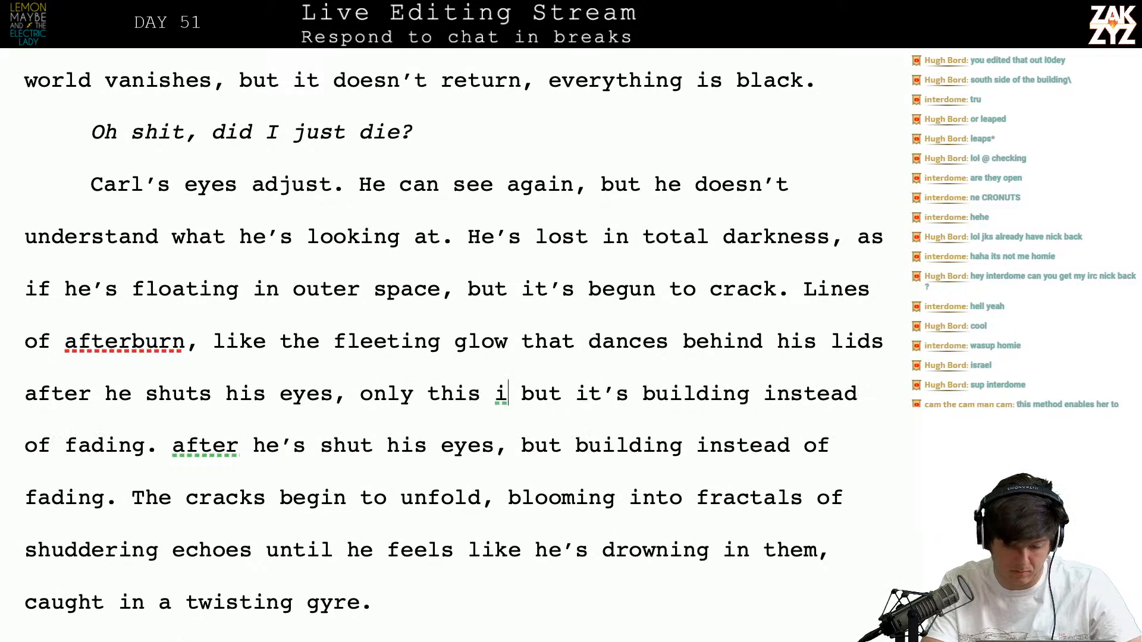
{"action": "type", "text": "s building instead of fading."}
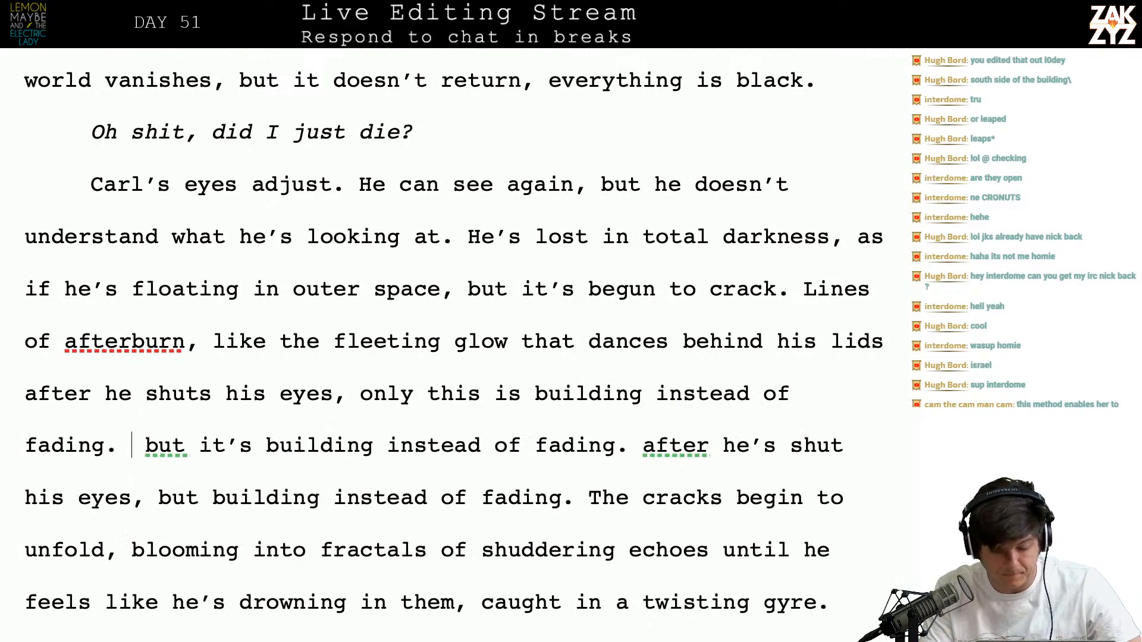
Delete the leftover drafts from "but it's building instead of fading." through the second "but building instead of fading."
{"action": "key", "text": "shift+Down"}
{"action": "key", "text": "shift+Right"}
{"action": "key", "text": "shift+Right"}
{"action": "key", "text": "shift+Right"}
{"action": "key", "text": "shift+Right"}
{"action": "key", "text": "shift+Right"}
{"action": "key", "text": "shift+Right"}
{"action": "key", "text": "shift+Right"}
{"action": "key", "text": "shift+Right"}
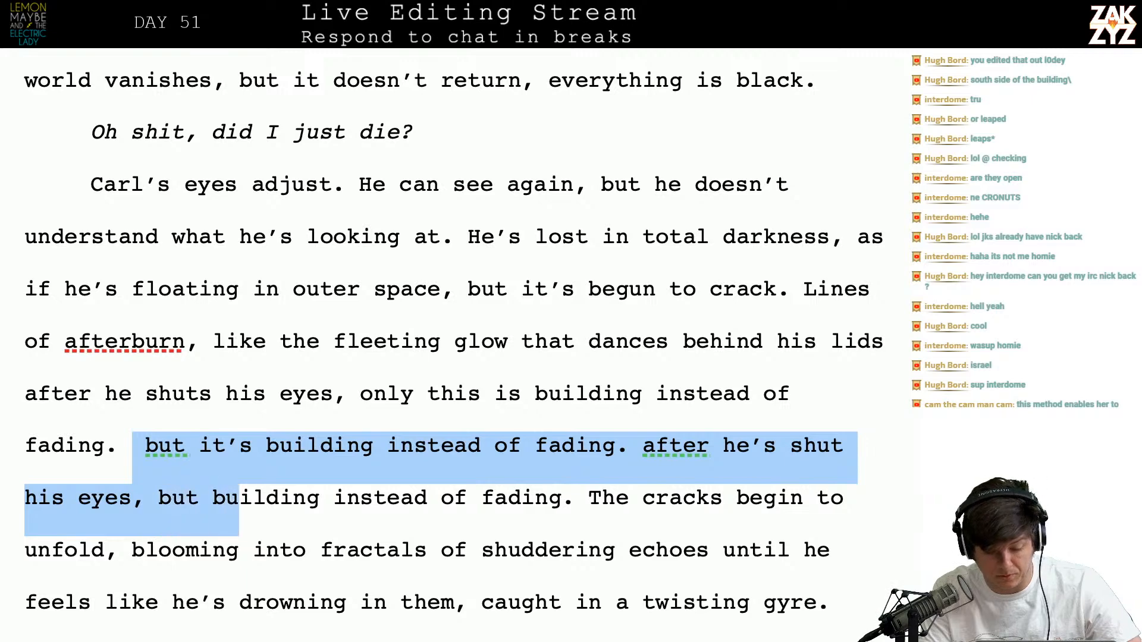
{"action": "key", "text": "shift+Right"}
{"action": "key", "text": "shift+Right"}
{"action": "key", "text": "shift+Right"}
{"action": "key", "text": "shift+Right"}
{"action": "key", "text": "shift+Right"}
{"action": "key", "text": "shift+Right"}
{"action": "key", "text": "shift+Right"}
{"action": "key", "text": "shift+Right"}
{"action": "key", "text": "shift+Right"}
{"action": "key", "text": "shift+Right"}
{"action": "key", "text": "shift+Right"}
{"action": "key", "text": "shift+Right"}
{"action": "key", "text": "shift+Right"}
{"action": "key", "text": "shift+Right"}
{"action": "key", "text": "shift+Right"}
{"action": "key", "text": "shift+Right"}
{"action": "key", "text": "shift+Right"}
{"action": "key", "text": "shift+Right"}
{"action": "key", "text": "shift+Right"}
{"action": "key", "text": "shift+Right"}
{"action": "key", "text": "shift+Right"}
{"action": "key", "text": "shift+Right"}
{"action": "key", "text": "BackSpace"}
Insert "shimmering" before "cracks begin to unfold"
{"action": "key", "text": "Right"}
{"action": "key", "text": "Right"}
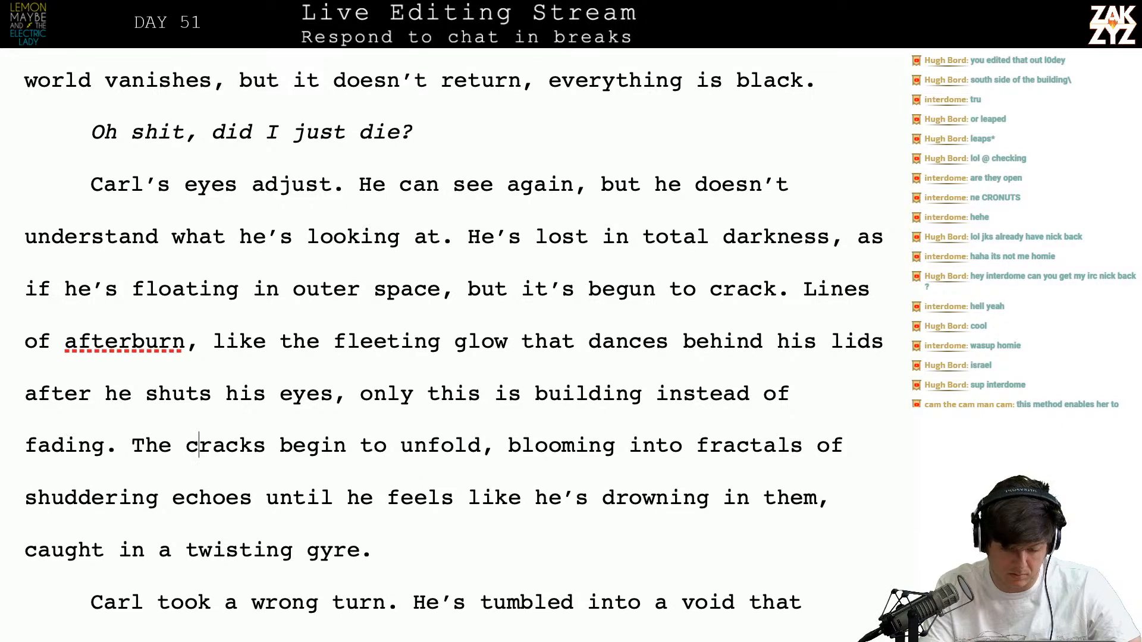
{"action": "type", "text": "shimmering"}
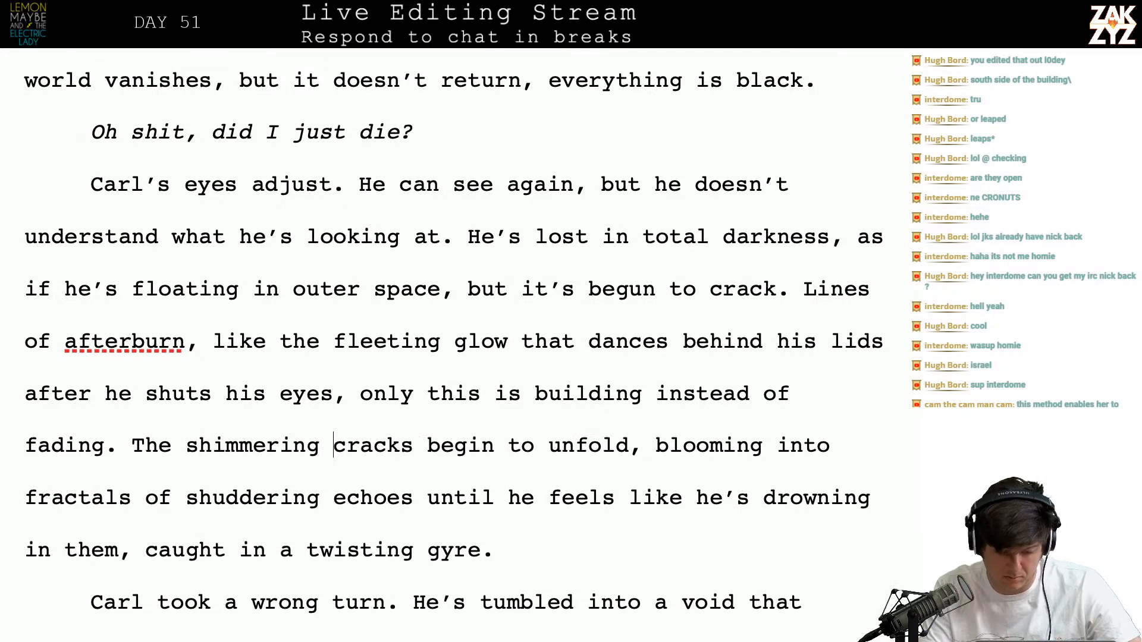
Remove "in them" after "he's drowning" and extend the sentence's ending to "a twisting gyre of light."
{"action": "key", "text": "Right"}
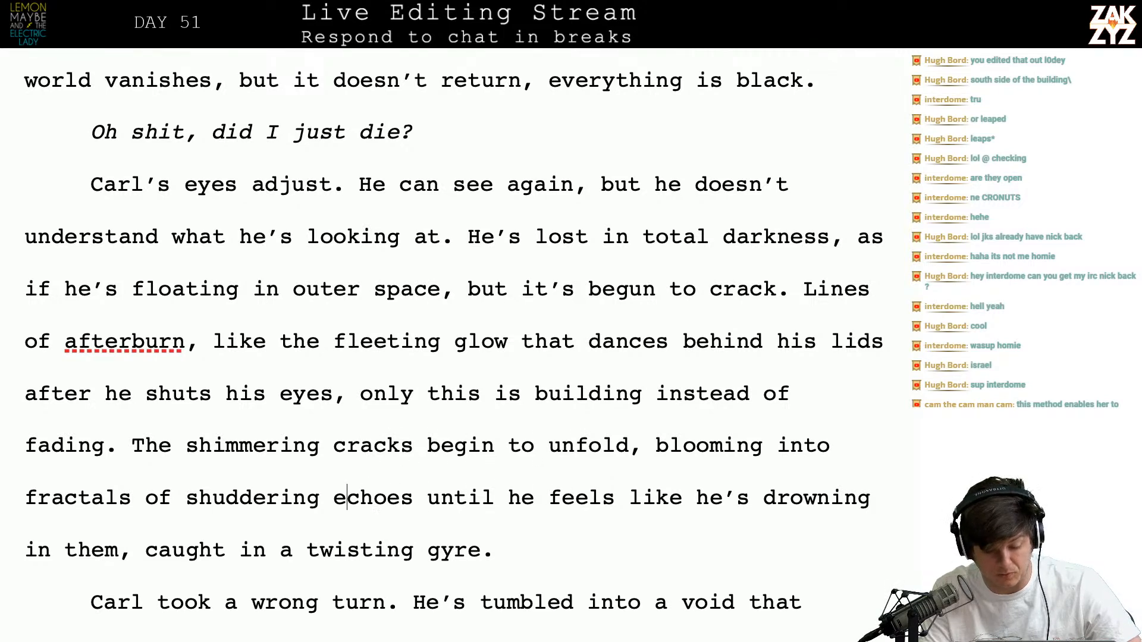
{"action": "key", "text": "Down"}
{"action": "key", "text": "Down"}
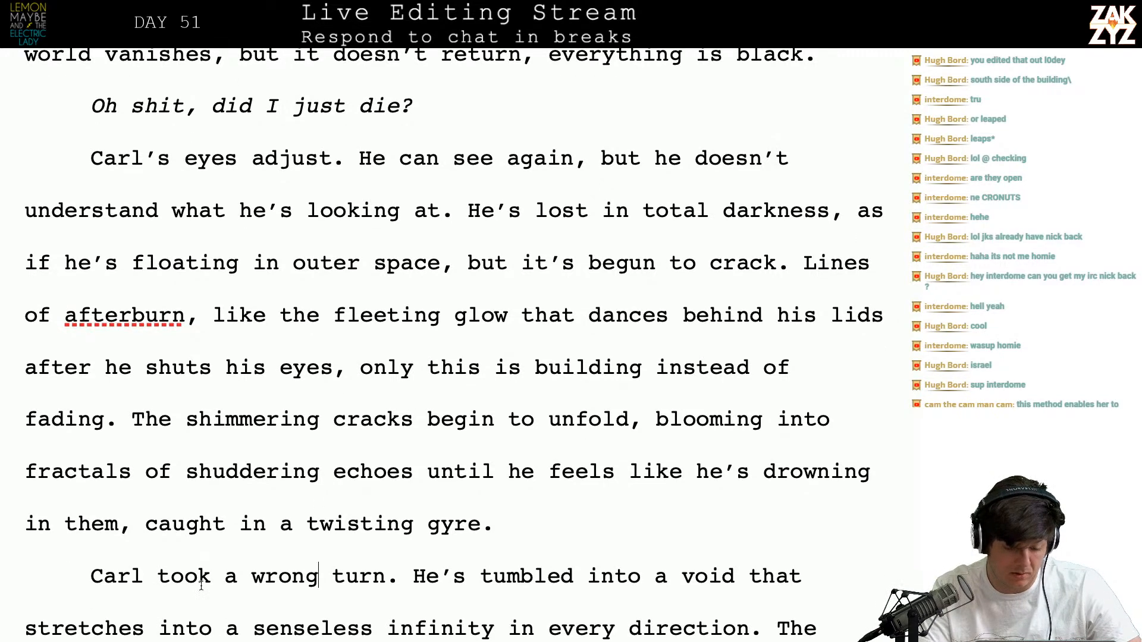
{"action": "key", "text": "Right"}
{"action": "key", "text": "BackSpace"}
{"action": "key", "text": "BackSpace"}
{"action": "key", "text": "BackSpace"}
{"action": "key", "text": "BackSpace"}
{"action": "key", "text": "BackSpace"}
{"action": "key", "text": "BackSpace"}
{"action": "key", "text": "BackSpace"}
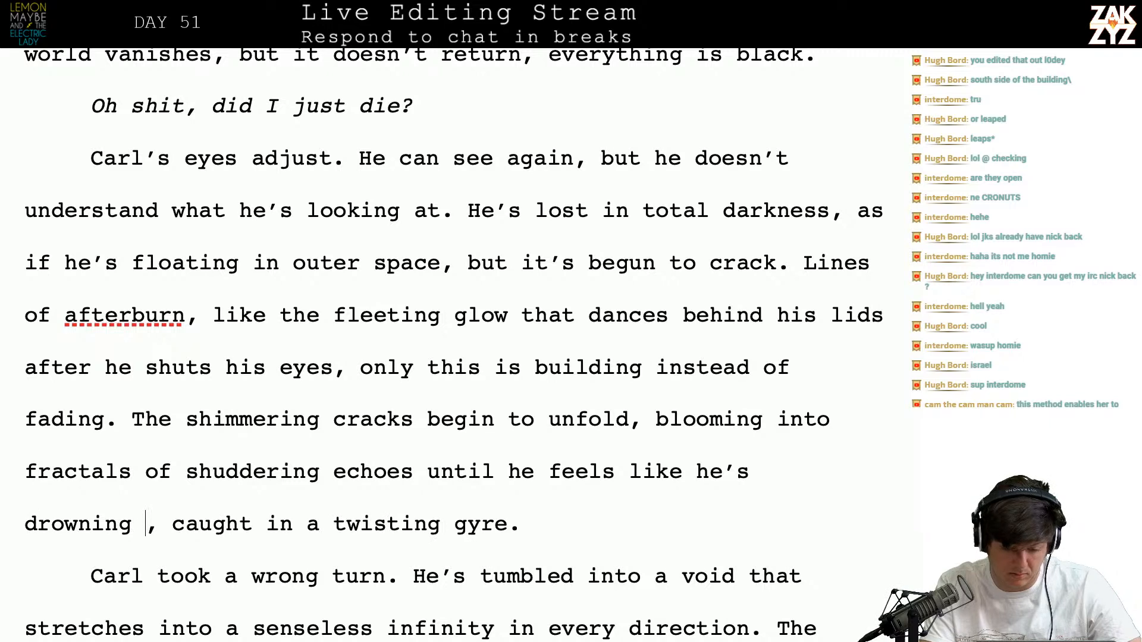
{"action": "key", "text": "BackSpace"}
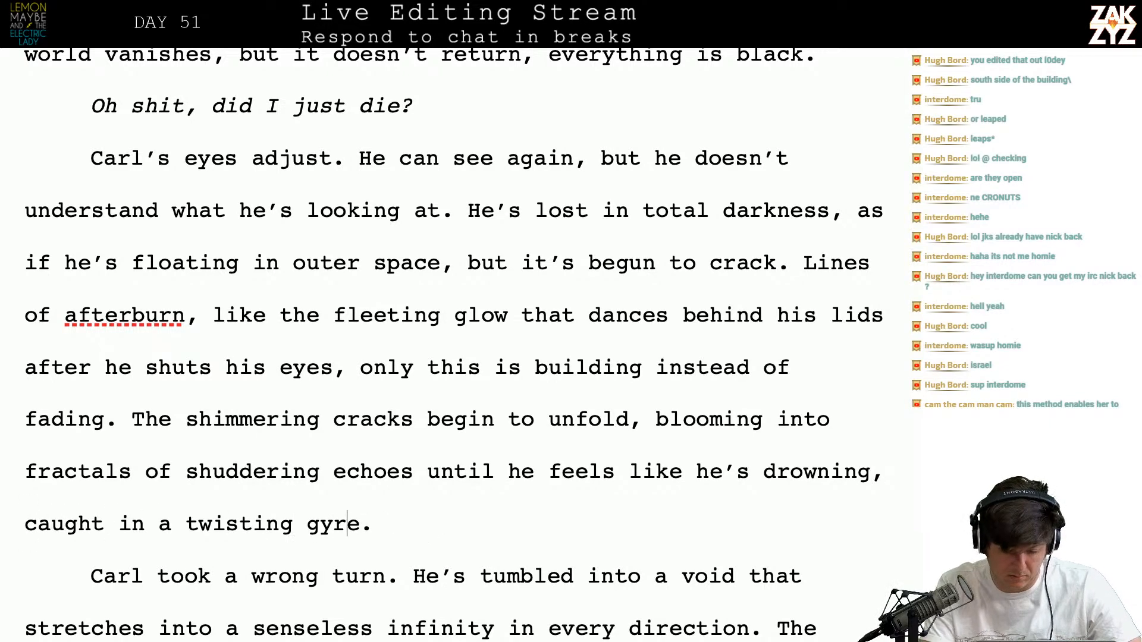
{"action": "type", "text": "of light"}
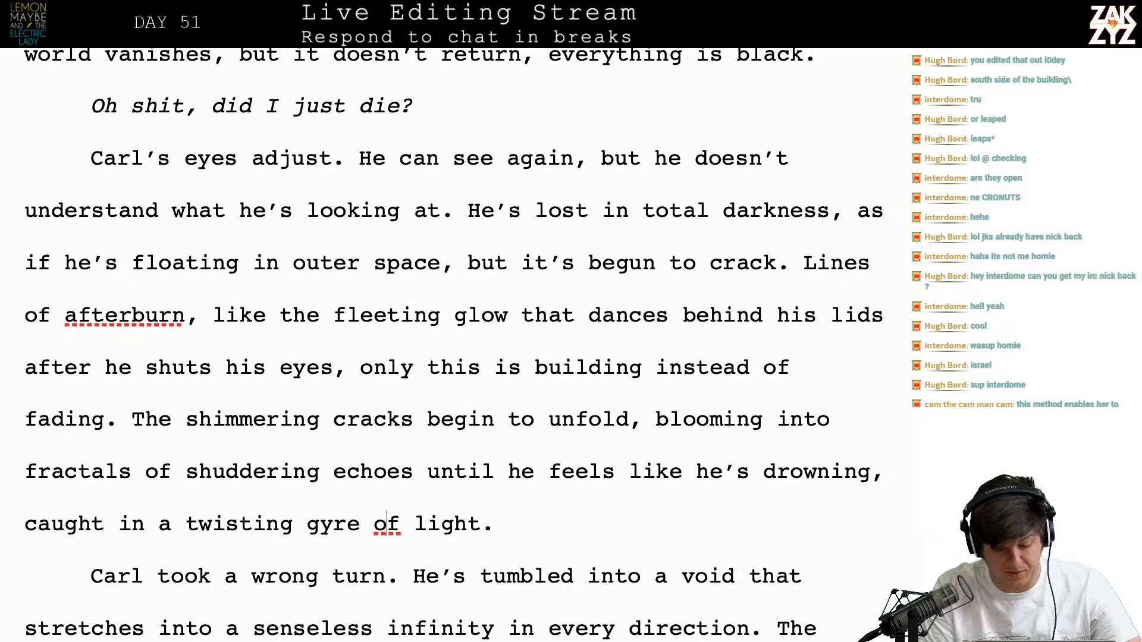
Replace "void" with "pandemonium" in the sentence beginning "He's tumbled into a"
{"action": "scroll", "coordinate": [386, 576], "scroll_direction": "down", "scroll_amount": 2}
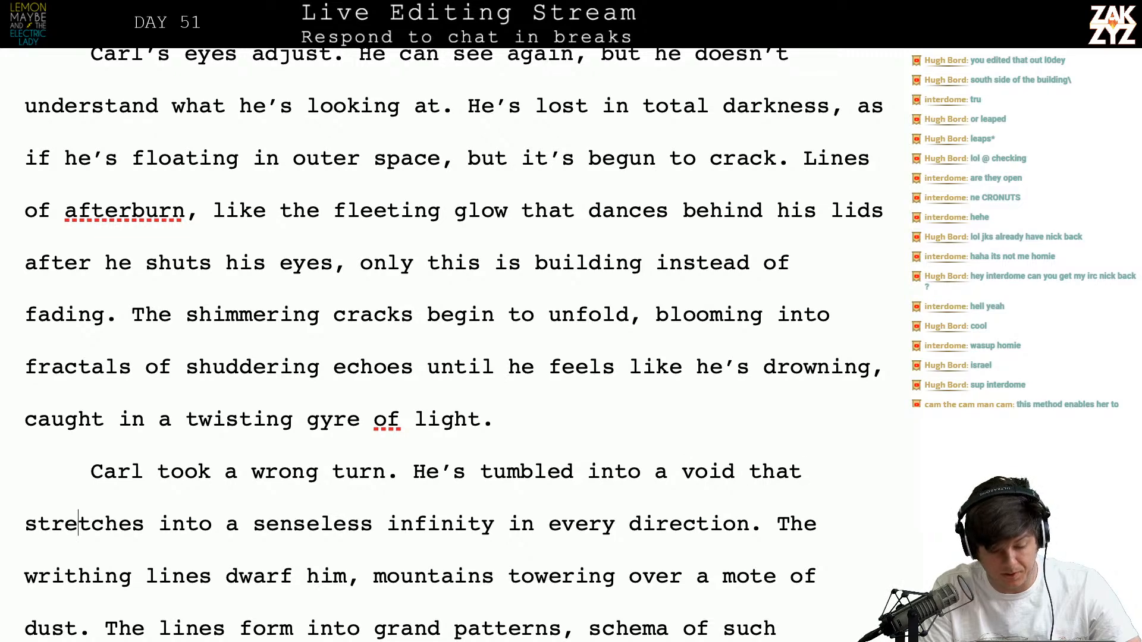
{"action": "key", "text": "Right"}
{"action": "key", "text": "Right"}
{"action": "key", "text": "Right"}
{"action": "key", "text": "Right"}
{"action": "key", "text": "Right"}
{"action": "scroll", "coordinate": [106, 505], "scroll_direction": "down", "scroll_amount": 1}
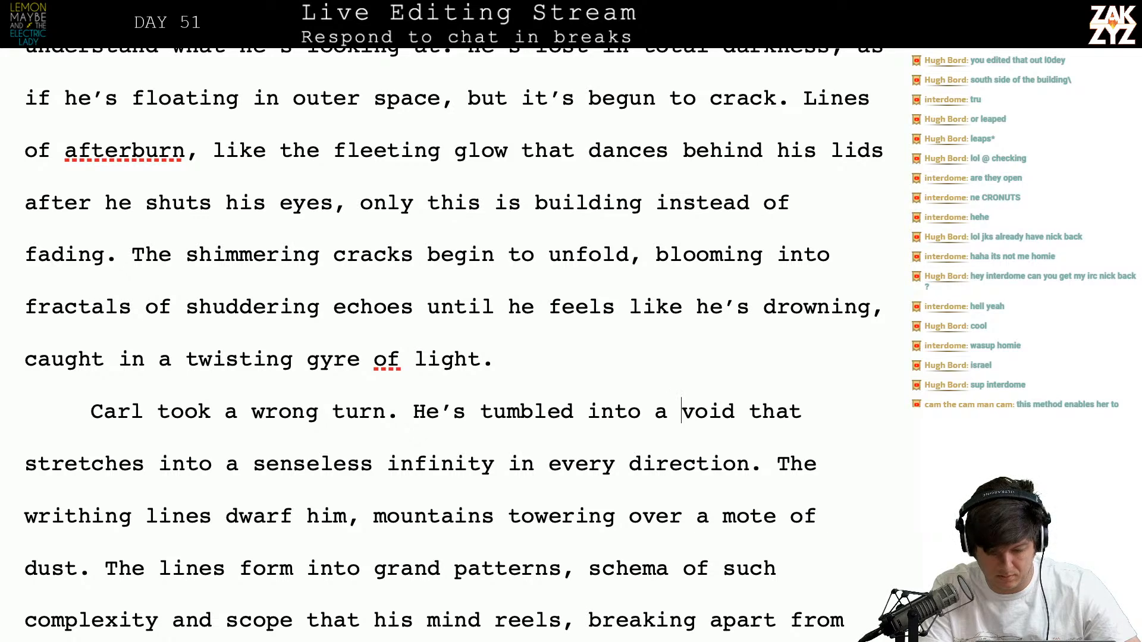
{"action": "key", "text": "BackSpace"}
{"action": "key", "text": "BackSpace"}
{"action": "key", "text": "BackSpace"}
{"action": "key", "text": "BackSpace"}
{"action": "key", "text": "BackSpace"}
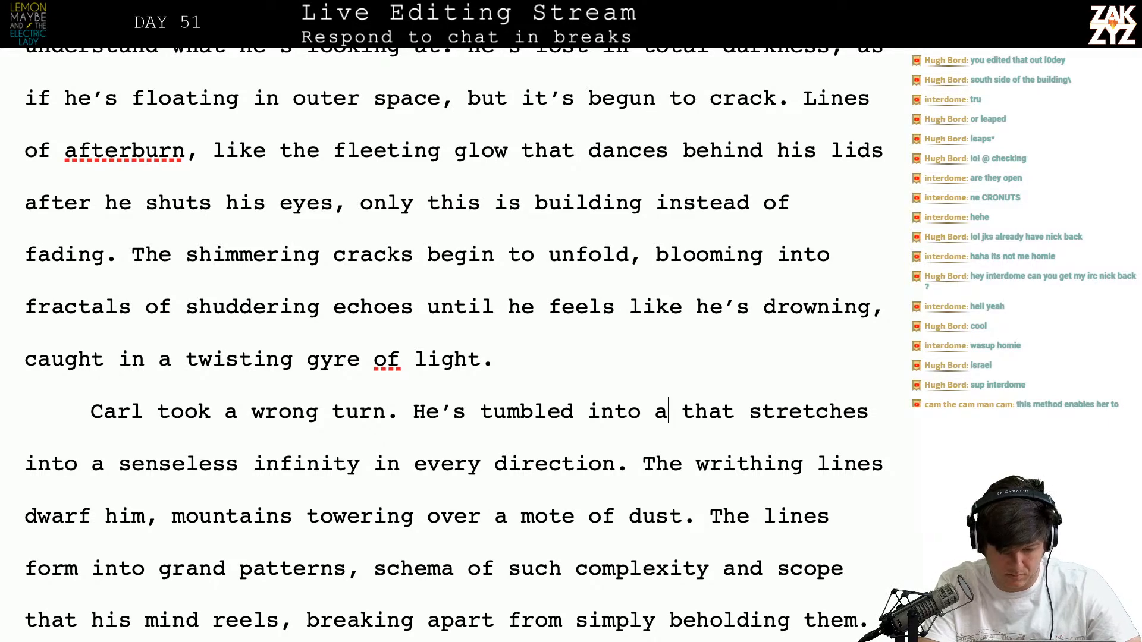
{"action": "type", "text": "pandemonium"}
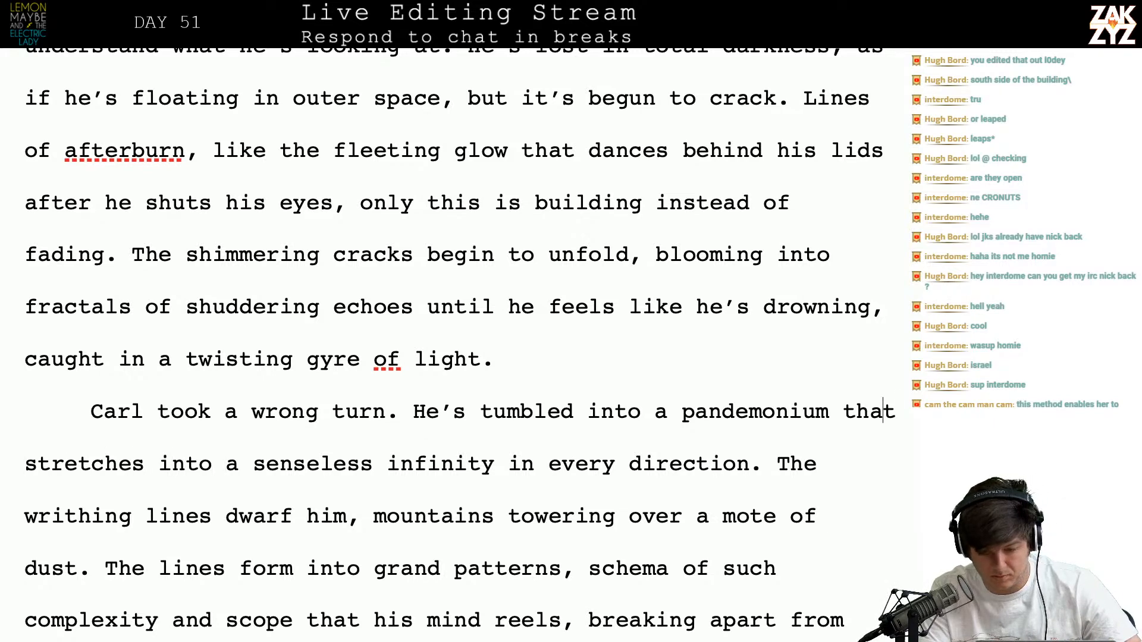
Try adding ", an infinite trap" directly after "pandemonium"
{"action": "key", "text": "Left"}
{"action": "key", "text": "Left"}
{"action": "type", "text": ", a"}
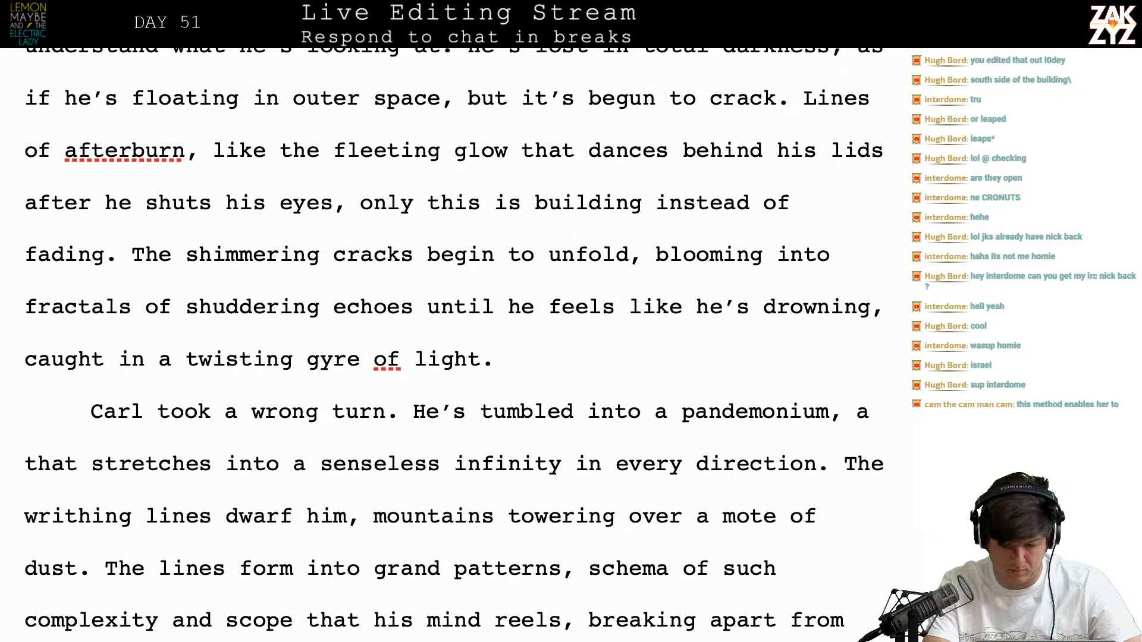
{"action": "key", "text": "BackSpace"}
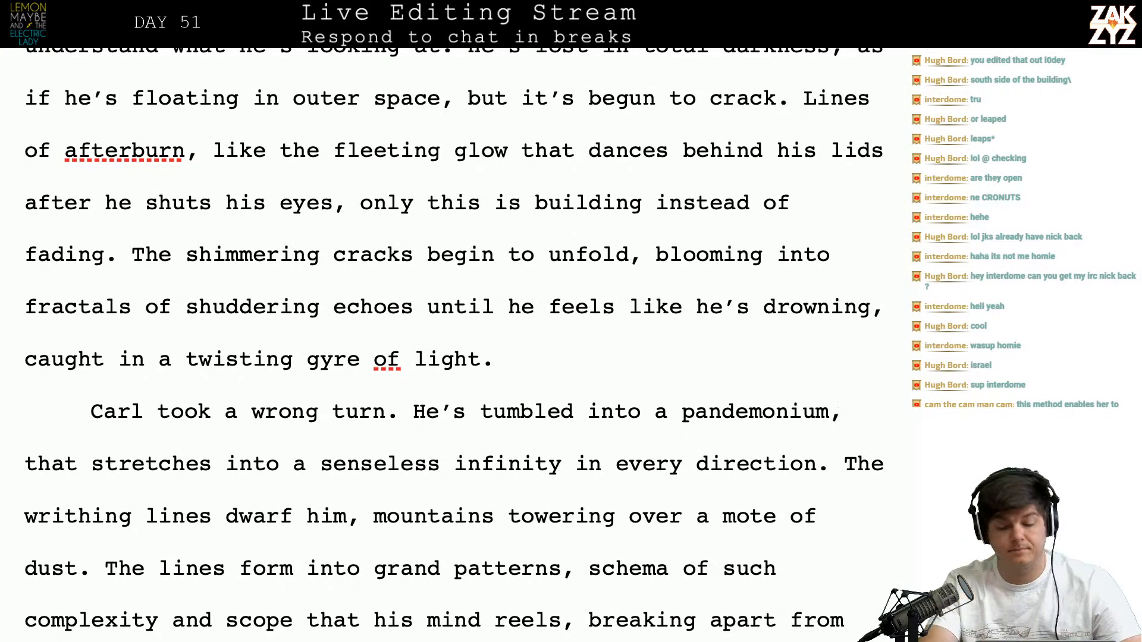
{"action": "type", "text": "an infi"}
{"action": "type", "text": "nite trap"}
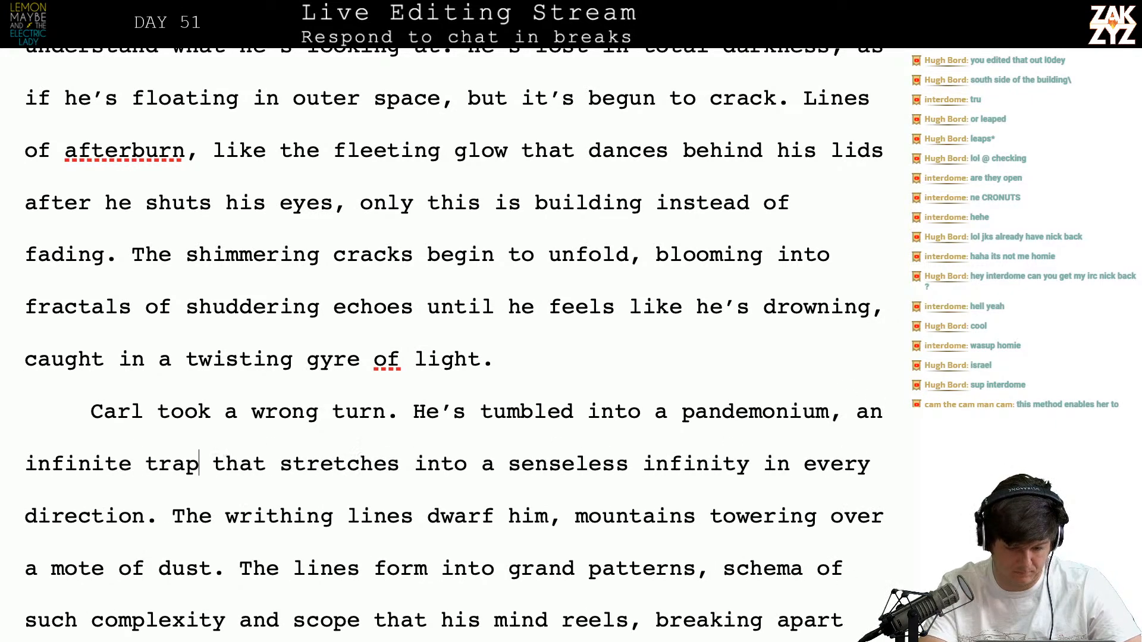
Cut the "infinite trap" phrase after "pandemonium" back to just ", a"
{"action": "type", "text": " lol"}
{"action": "key", "text": "BackSpace"}
{"action": "key", "text": "BackSpace"}
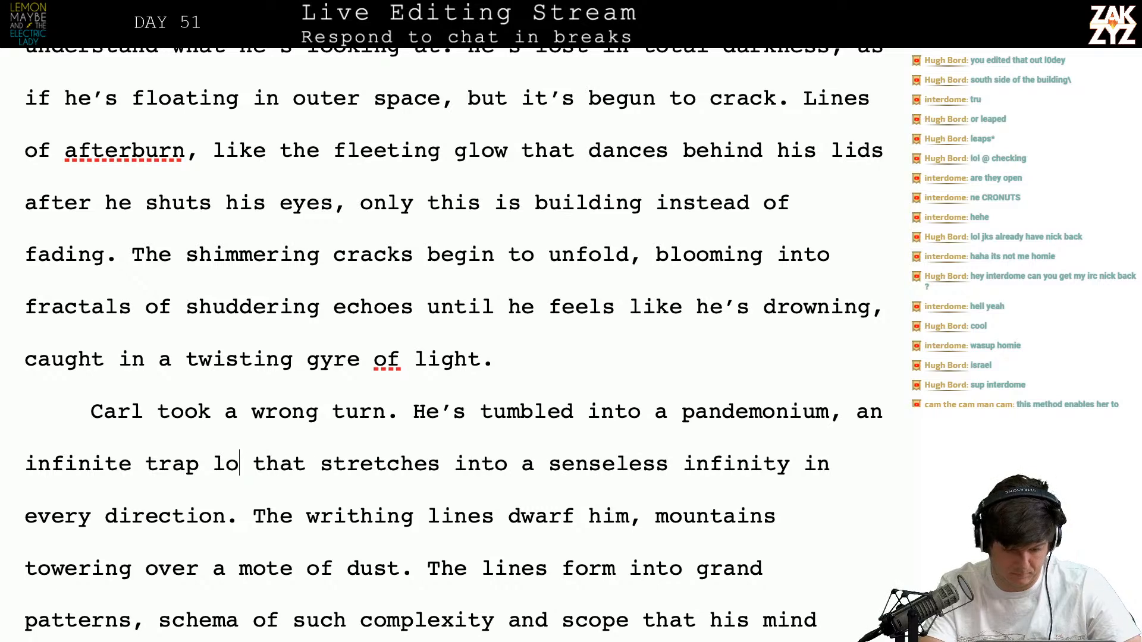
{"action": "key", "text": "BackSpace"}
{"action": "key", "text": "BackSpace"}
{"action": "key", "text": "BackSpace"}
{"action": "key", "text": "BackSpace"}
{"action": "key", "text": "BackSpace"}
{"action": "key", "text": "BackSpace"}
{"action": "key", "text": "BackSpace"}
{"action": "key", "text": "BackSpace"}
{"action": "key", "text": "BackSpace"}
{"action": "key", "text": "BackSpace"}
{"action": "key", "text": "BackSpace"}
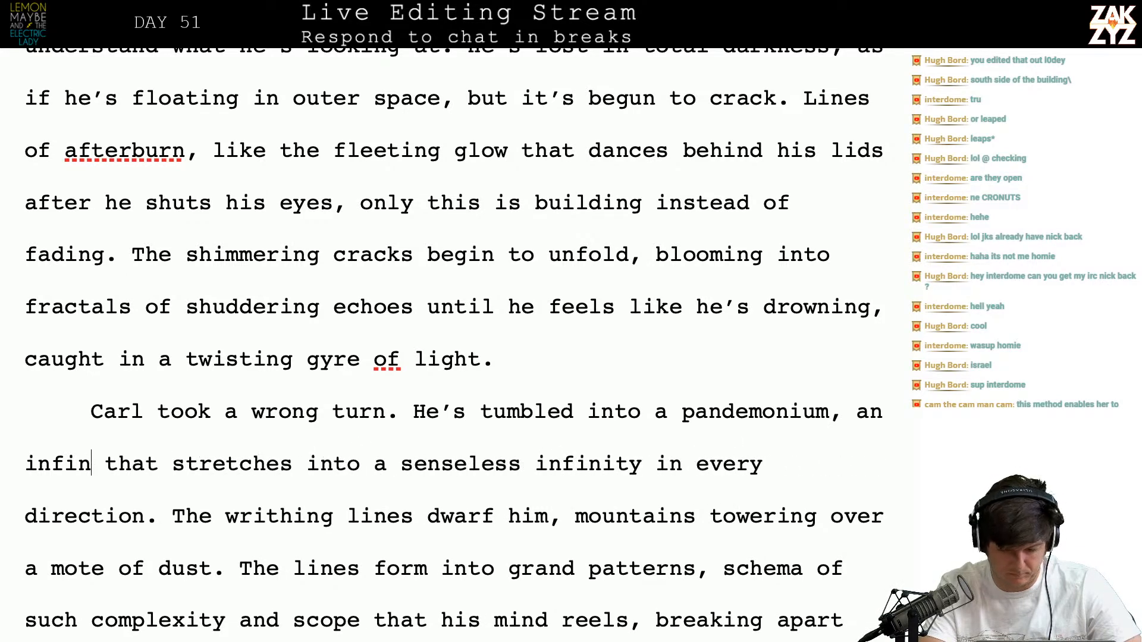
{"action": "key", "text": "BackSpace"}
{"action": "key", "text": "BackSpace"}
{"action": "key", "text": "BackSpace"}
{"action": "key", "text": "BackSpace"}
{"action": "key", "text": "BackSpace"}
{"action": "key", "text": "BackSpace"}
{"action": "key", "text": "BackSpace"}
{"action": "key", "text": "BackSpace"}
{"action": "key", "text": "BackSpace"}
{"action": "key", "text": "BackSpace"}
{"action": "type", "text": ", a"}
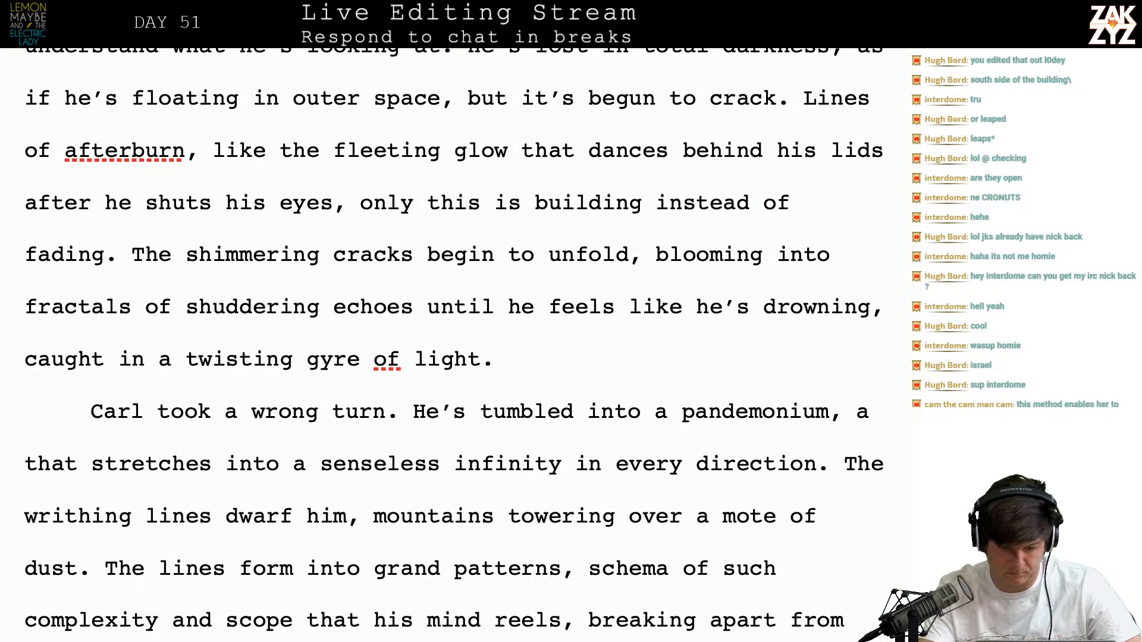
Start a new sentence after "a twisting gyre of light." with "There's a low, rumbling roar"
{"action": "scroll", "coordinate": [649, 332], "scroll_direction": "up", "scroll_amount": 1}
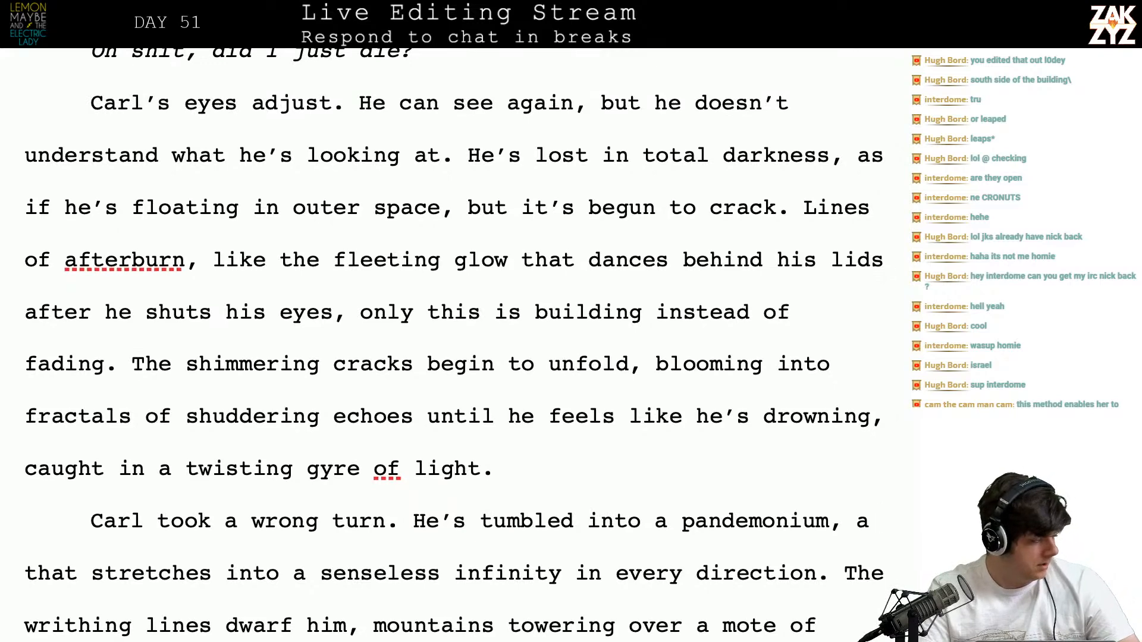
{"action": "scroll", "coordinate": [751, 333], "scroll_direction": "down", "scroll_amount": 1}
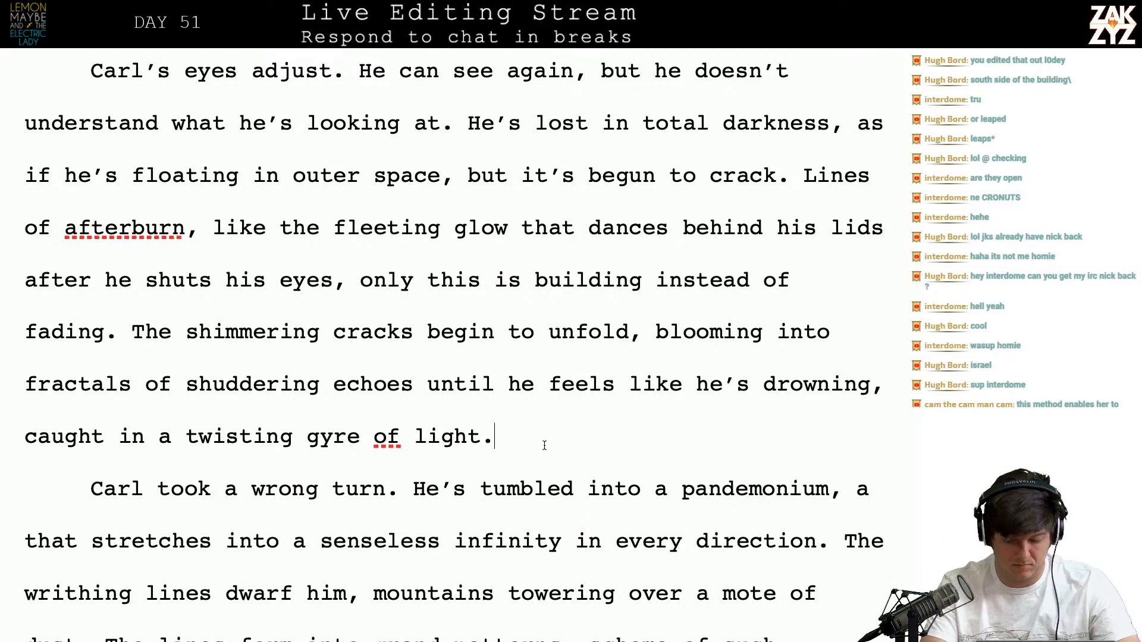
{"action": "type", "text": "There's a low"}
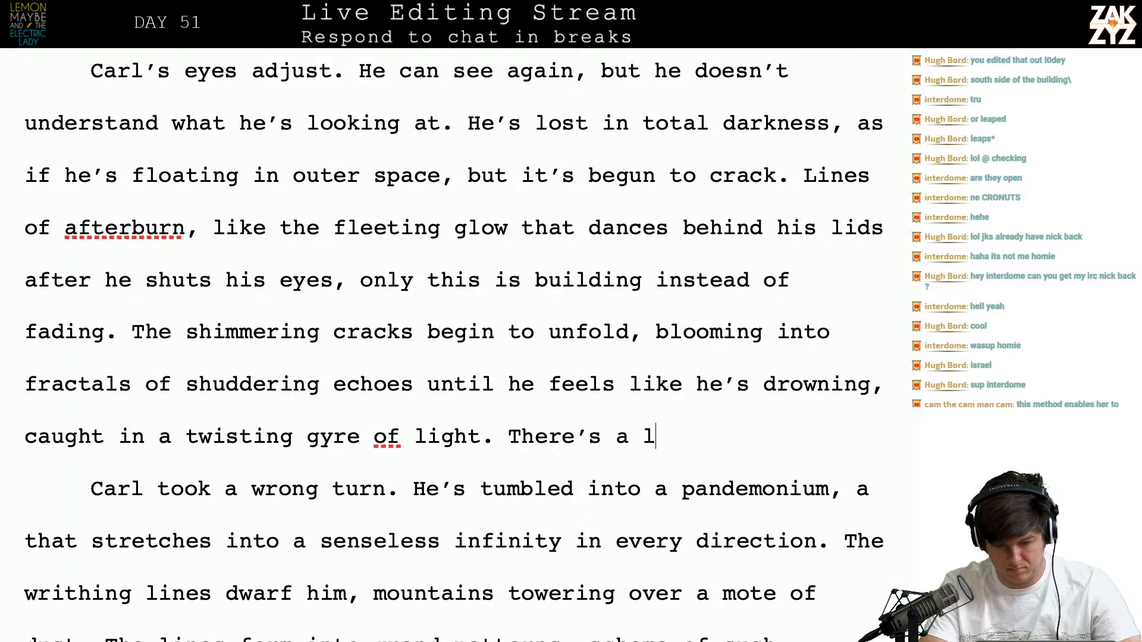
{"action": "type", "text": ","}
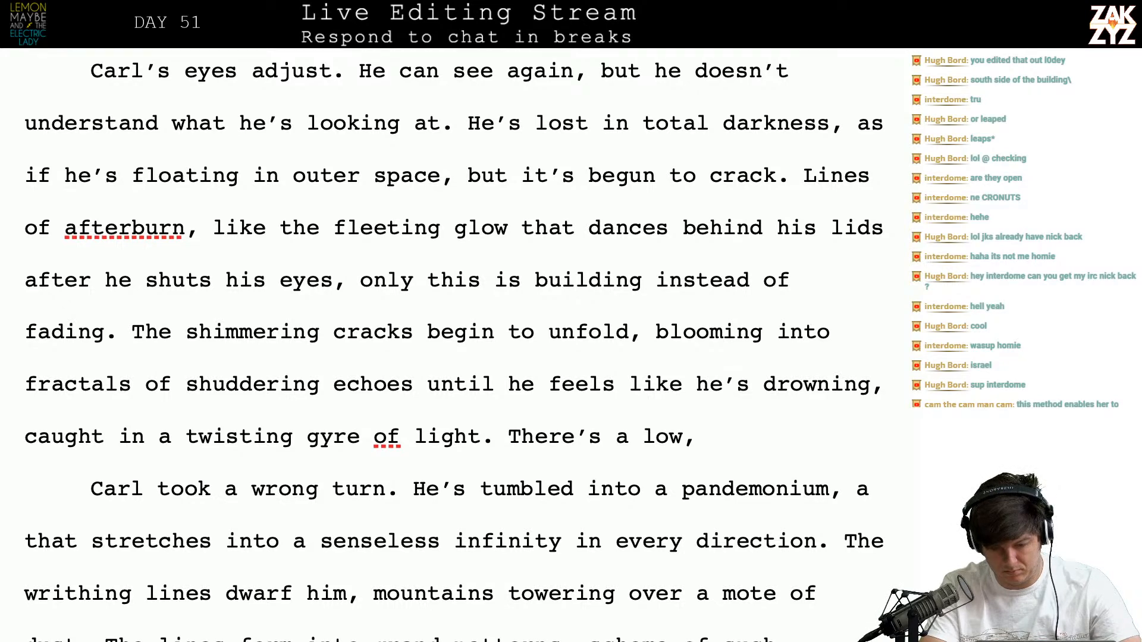
{"action": "key", "text": "BackSpace"}
{"action": "key", "text": "BackSpace"}
{"action": "key", "text": "BackSpace"}
{"action": "key", "text": "BackSpace"}
{"action": "type", "text": "w"}
{"action": "key", "text": "BackSpace"}
{"action": "type", "text": "low,"}
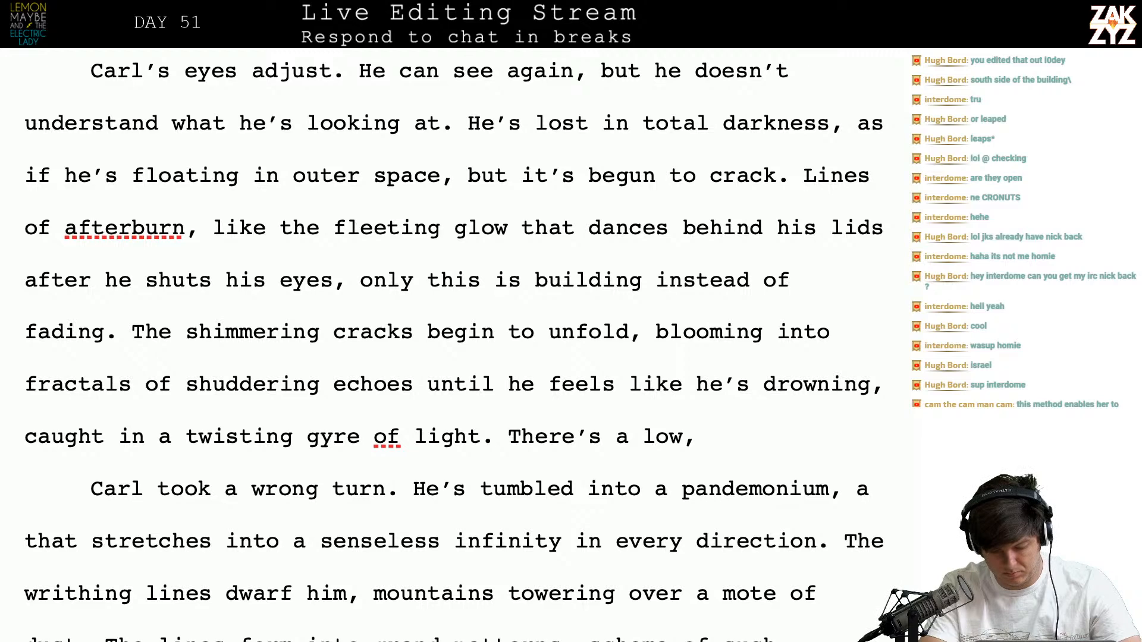
{"action": "type", "text": " mou"}
{"action": "key", "text": "BackSpace"}
{"action": "key", "text": "BackSpace"}
{"action": "key", "text": "BackSpace"}
{"action": "key", "text": "BackSpace"}
{"action": "type", "text": ","}
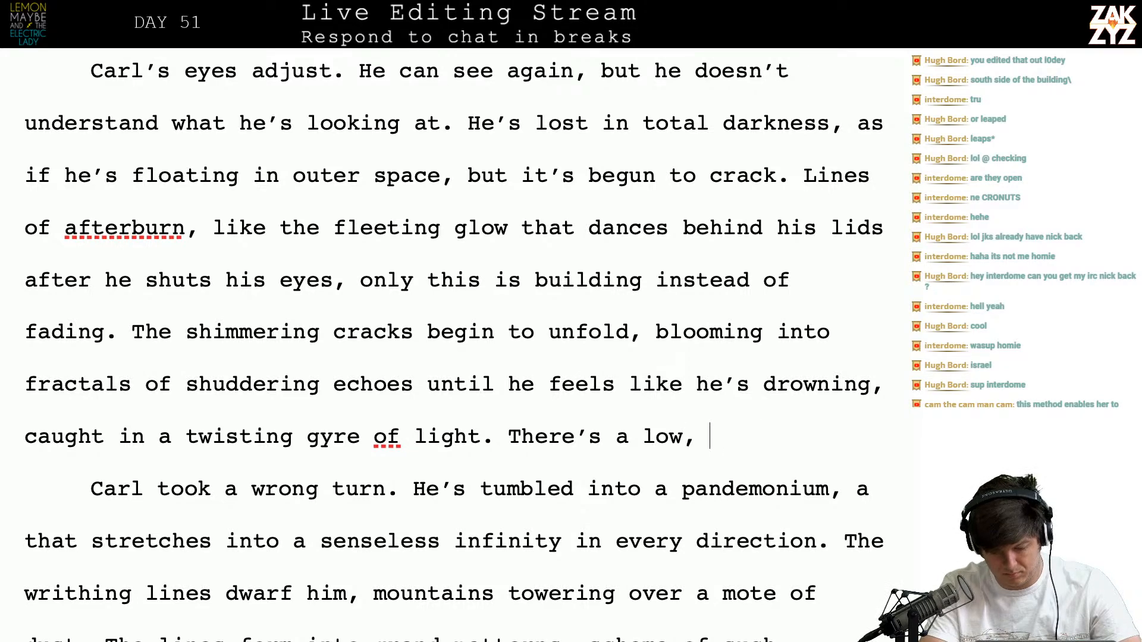
{"action": "key", "text": "BackSpace"}
{"action": "key", "text": "BackSpace"}
{"action": "key", "text": "BackSpace"}
{"action": "key", "text": "BackSpace"}
{"action": "key", "text": "BackSpace"}
{"action": "key", "text": "BackSpace"}
{"action": "type", "text": "a low, rumbling roar "}
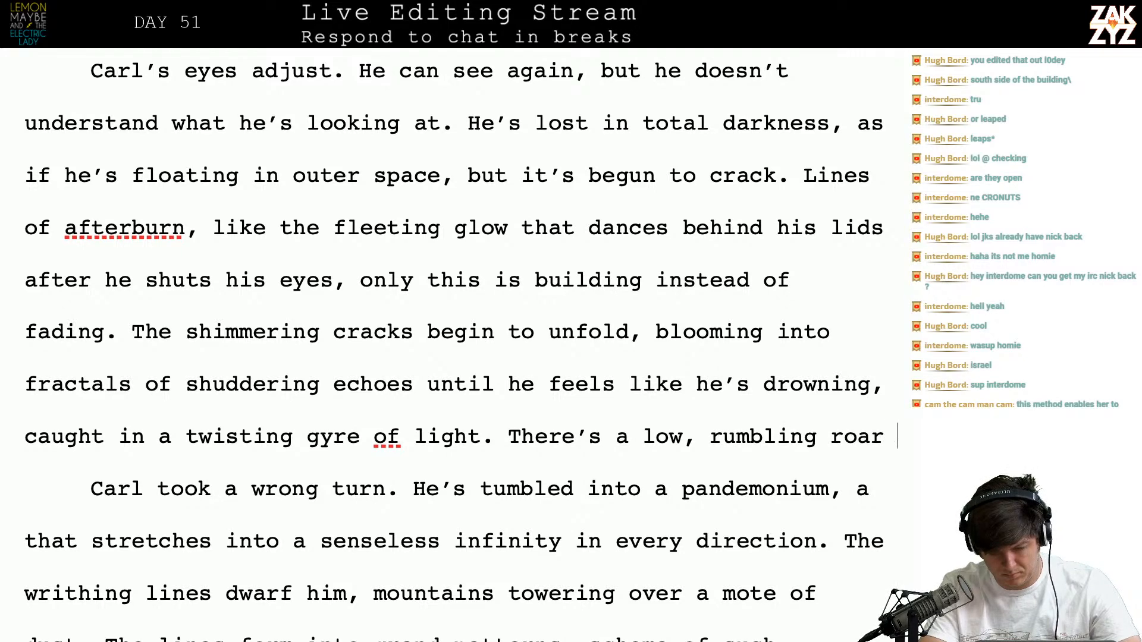
{"action": "type", "text": "building in the"}
{"action": "key", "text": "BackSpace"}
{"action": "key", "text": "BackSpace"}
{"action": "key", "text": "BackSpace"}
{"action": "key", "text": "BackSpace"}
{"action": "key", "text": "BackSpace"}
{"action": "key", "text": "BackSpace"}
{"action": "key", "text": "BackSpace"}
{"action": "key", "text": "BackSpace"}
{"action": "key", "text": "BackSpace"}
{"action": "key", "text": "BackSpace"}
{"action": "key", "text": "BackSpace"}
{"action": "key", "text": "BackSpace"}
{"action": "key", "text": "BackSpace"}
{"action": "key", "text": "BackSpace"}
{"action": "key", "text": "BackSpace"}
{"action": "key", "text": "BackSpace"}
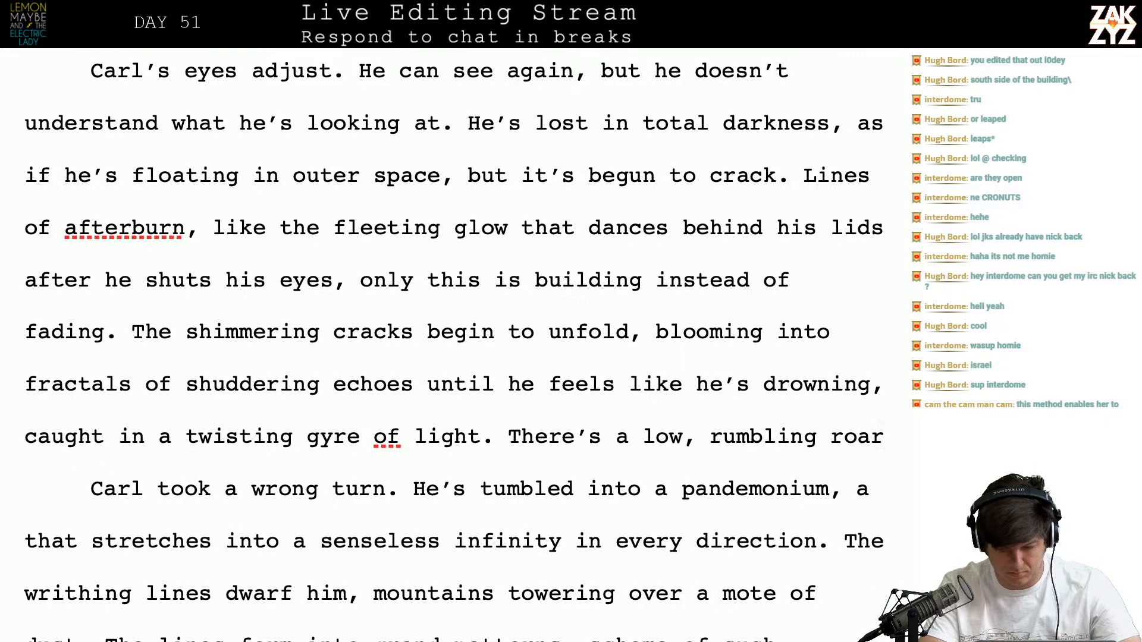
Continue the rumbling roar sentence with "ramping in the distance, like thunder rolling over and over,"
{"action": "type", "text": "ram"}
{"action": "key", "text": "BackSpace"}
{"action": "key", "text": "BackSpace"}
{"action": "key", "text": "BackSpace"}
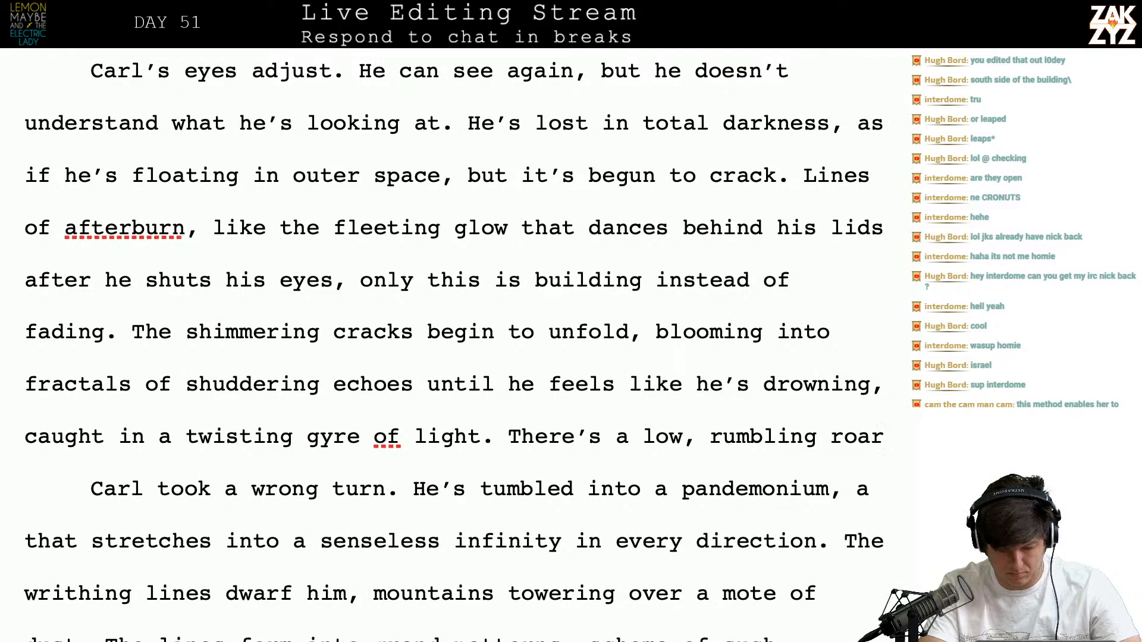
{"action": "type", "text": "ramping in the distance, like thunder r"}
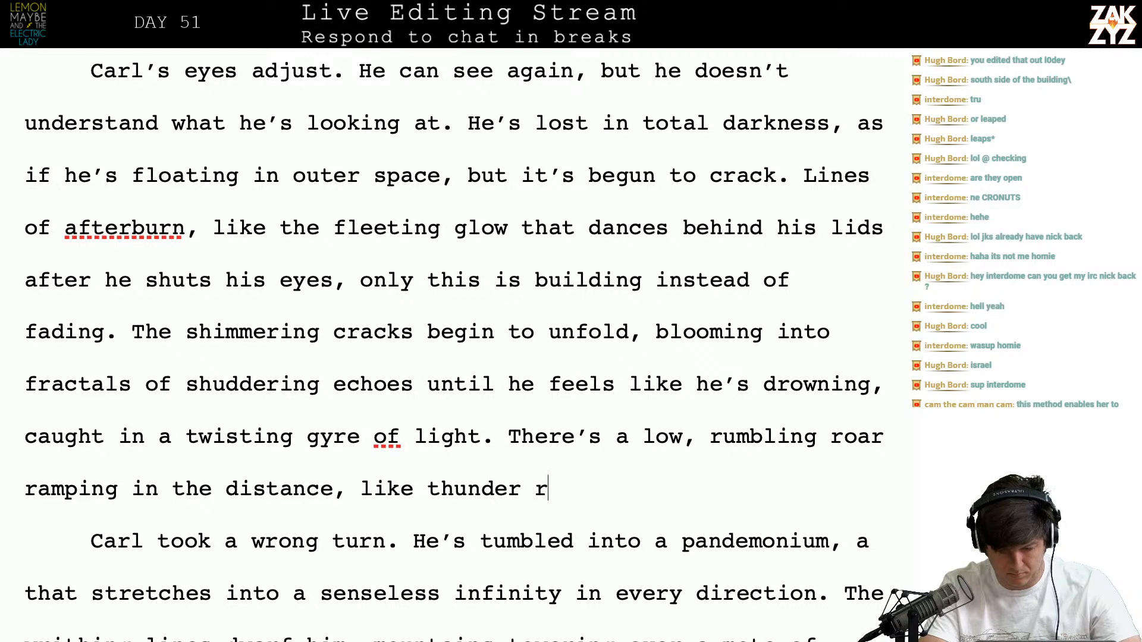
{"action": "type", "text": "olling over and over,"}
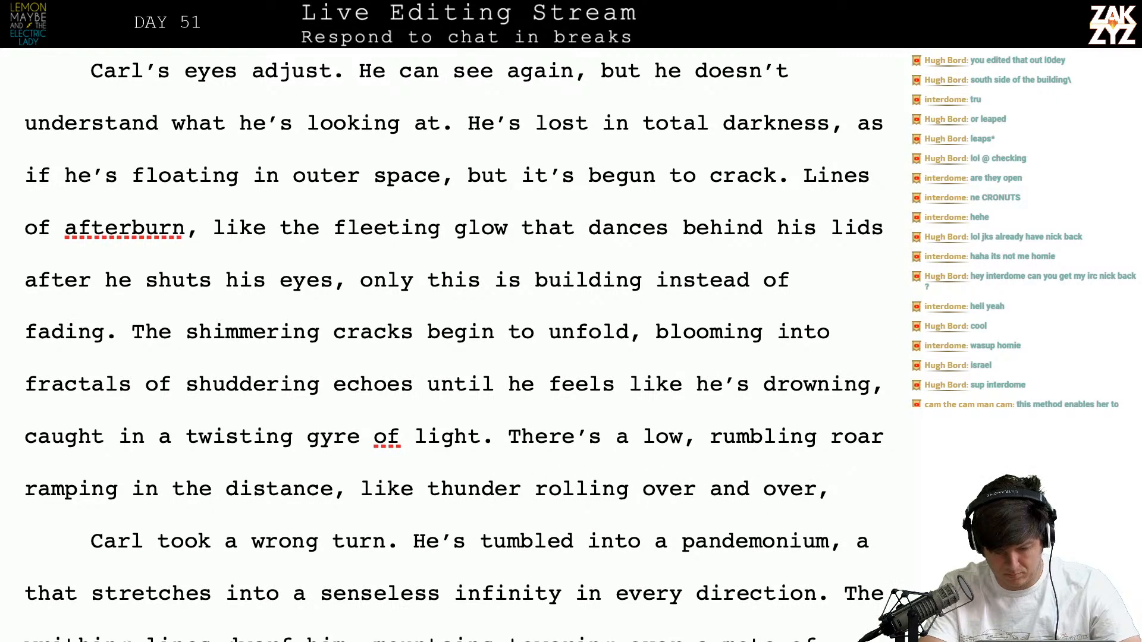
Replace "like thunder rolling over and over," after "ramping in the distance," with "thunder rolling into"
{"action": "key", "text": "BackSpace"}
{"action": "key", "text": "BackSpace"}
{"action": "key", "text": "BackSpace"}
{"action": "key", "text": "BackSpace"}
{"action": "key", "text": "BackSpace"}
{"action": "key", "text": "BackSpace"}
{"action": "key", "text": "BackSpace"}
{"action": "key", "text": "BackSpace"}
{"action": "key", "text": "BackSpace"}
{"action": "key", "text": "BackSpace"}
{"action": "key", "text": "BackSpace"}
{"action": "key", "text": "BackSpace"}
{"action": "key", "text": "BackSpace"}
{"action": "key", "text": "BackSpace"}
{"action": "key", "text": "BackSpace"}
{"action": "key", "text": "BackSpace"}
{"action": "key", "text": "BackSpace"}
{"action": "key", "text": "BackSpace"}
{"action": "key", "text": "BackSpace"}
{"action": "key", "text": "BackSpace"}
{"action": "key", "text": "BackSpace"}
{"action": "key", "text": "BackSpace"}
{"action": "key", "text": "BackSpace"}
{"action": "key", "text": "BackSpace"}
{"action": "key", "text": "BackSpace"}
{"action": "key", "text": "BackSpace"}
{"action": "key", "text": "BackSpace"}
{"action": "key", "text": "BackSpace"}
{"action": "key", "text": "BackSpace"}
{"action": "key", "text": "BackSpace"}
{"action": "key", "text": "BackSpace"}
{"action": "key", "text": "BackSpace"}
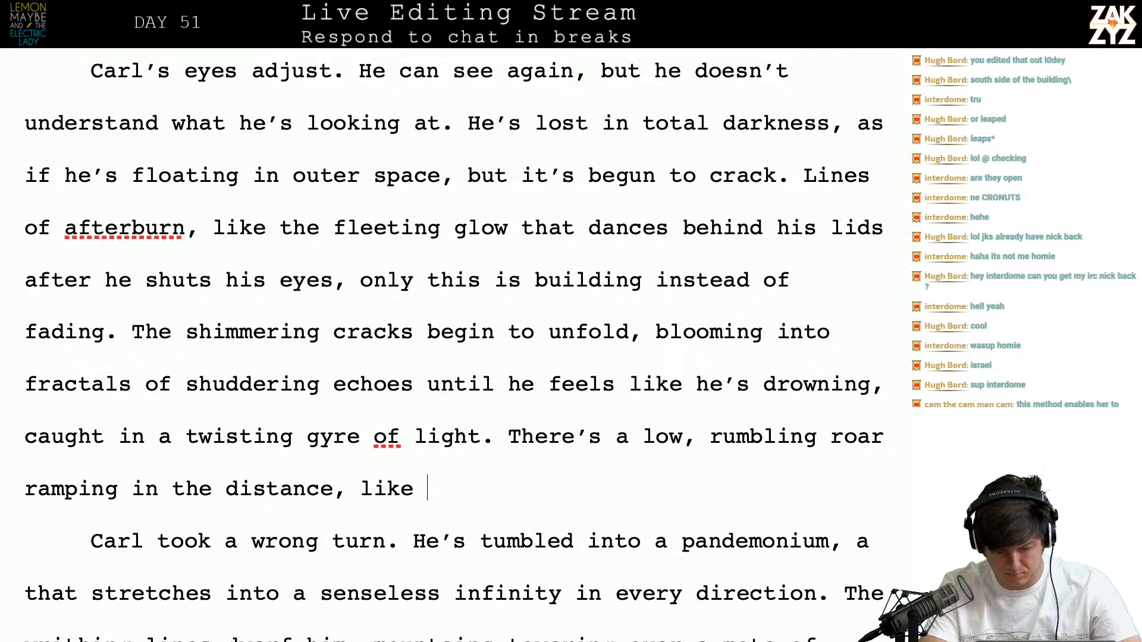
{"action": "type", "text": "thunder orl"}
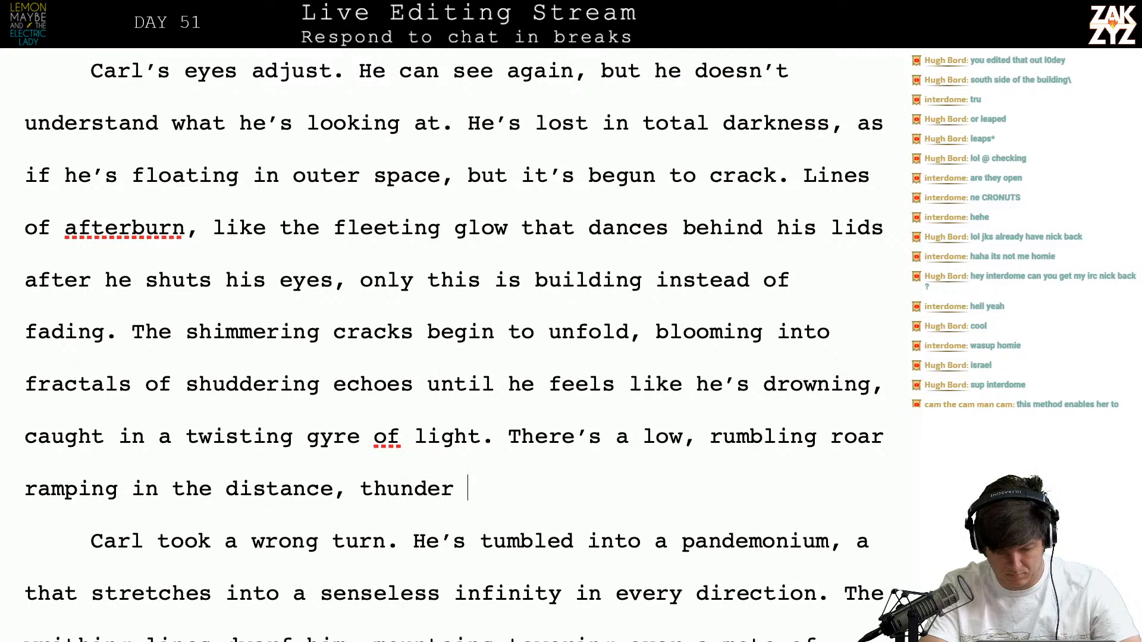
{"action": "key", "text": "BackSpace"}
{"action": "key", "text": "BackSpace"}
{"action": "key", "text": "BackSpace"}
{"action": "type", "text": "rolling into"}
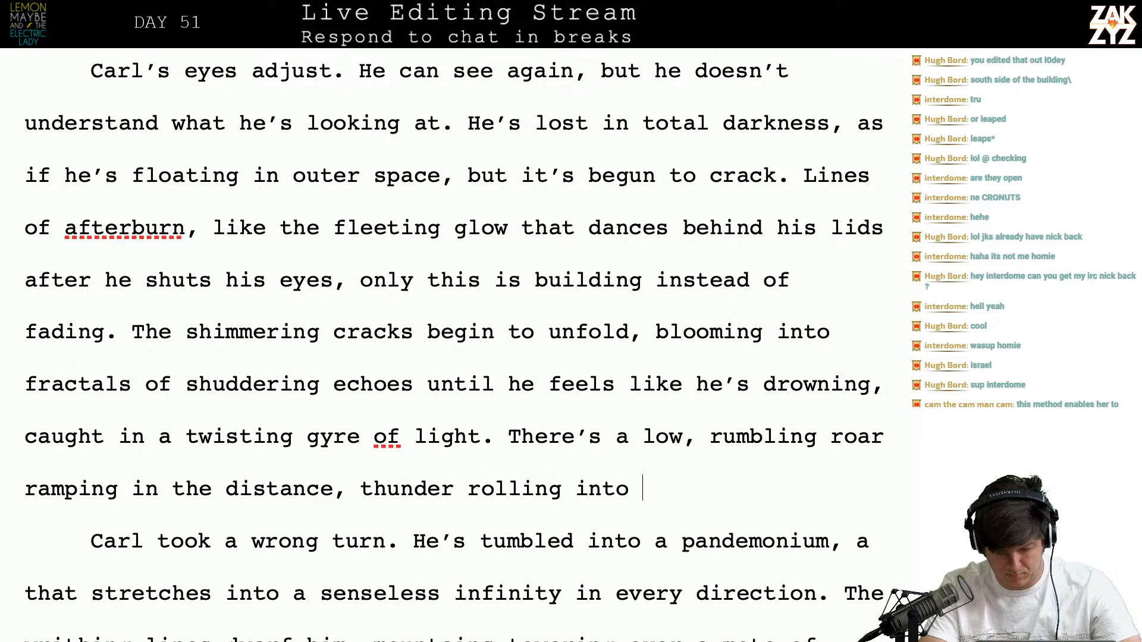
Replace "rolling into" after "thunder" with "building like a drumroll." to end the sentence
{"action": "key", "text": "BackSpace"}
{"action": "key", "text": "BackSpace"}
{"action": "key", "text": "BackSpace"}
{"action": "key", "text": "BackSpace"}
{"action": "key", "text": "BackSpace"}
{"action": "key", "text": "BackSpace"}
{"action": "key", "text": "BackSpace"}
{"action": "key", "text": "BackSpace"}
{"action": "key", "text": "BackSpace"}
{"action": "key", "text": "BackSpace"}
{"action": "key", "text": "BackSpace"}
{"action": "key", "text": "BackSpace"}
{"action": "key", "text": "BackSpace"}
{"action": "key", "text": "BackSpace"}
{"action": "type", "text": "mui"}
{"action": "key", "text": "BackSpace"}
{"action": "key", "text": "BackSpace"}
{"action": "type", "text": "b"}
{"action": "key", "text": "BackSpace"}
{"action": "key", "text": "BackSpace"}
{"action": "type", "text": "building like a dur"}
{"action": "key", "text": "BackSpace"}
{"action": "key", "text": "BackSpace"}
{"action": "type", "text": "rumroll."}
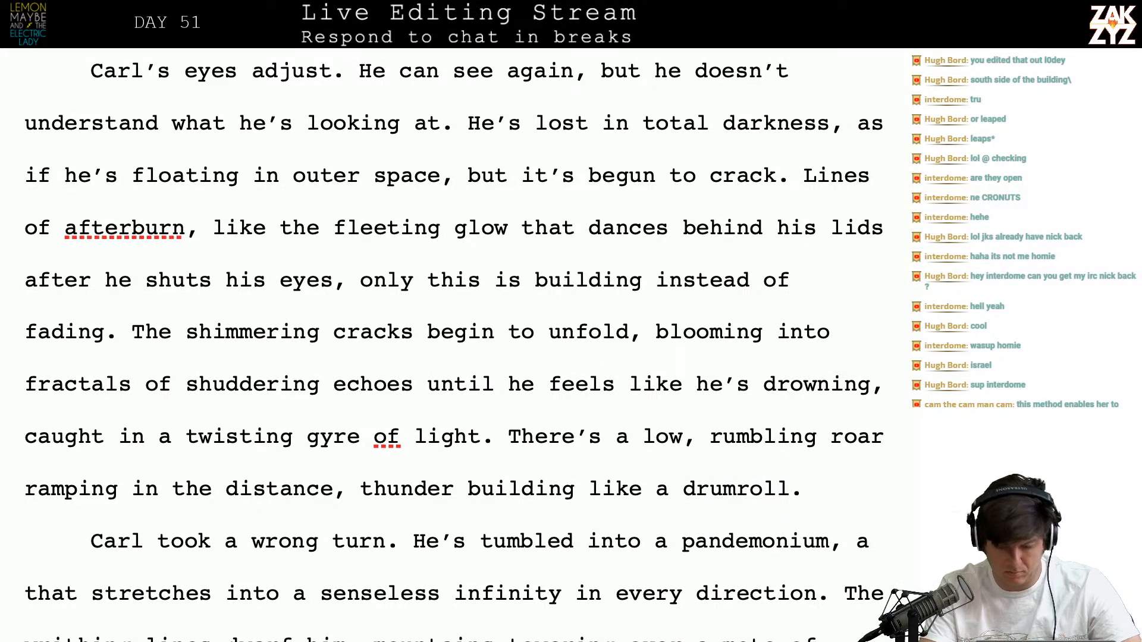
Split the paragraph after "Carl took a wrong turn." so "He's tumbled" begins a new paragraph
{"action": "key", "text": "Down"}
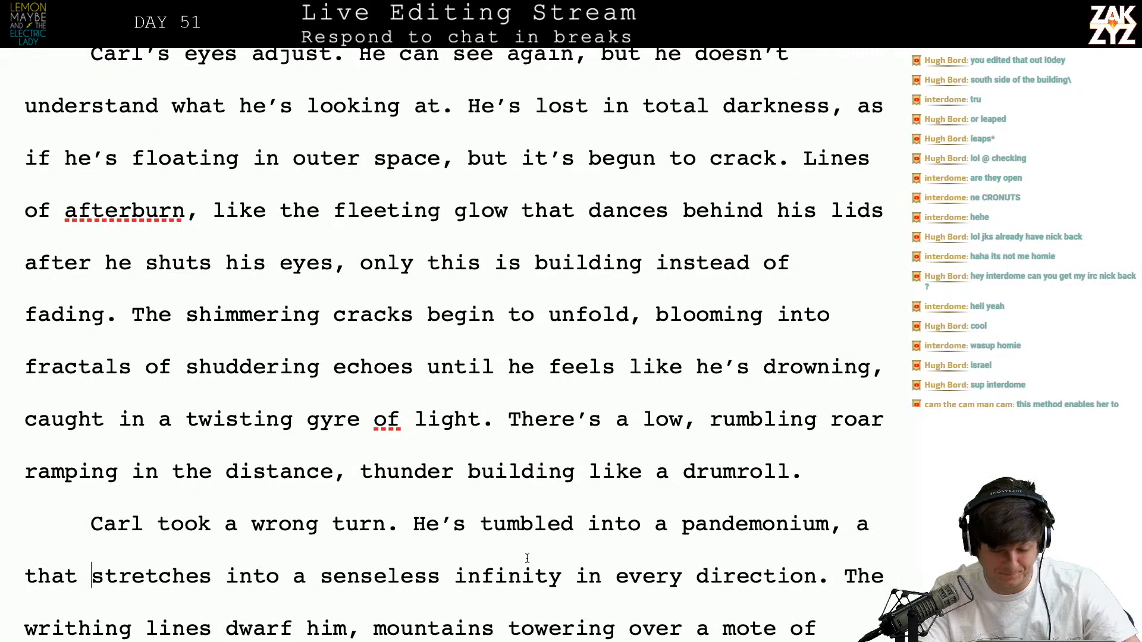
{"action": "left_click", "coordinate": [413, 524]}
{"action": "key", "text": "Return"}
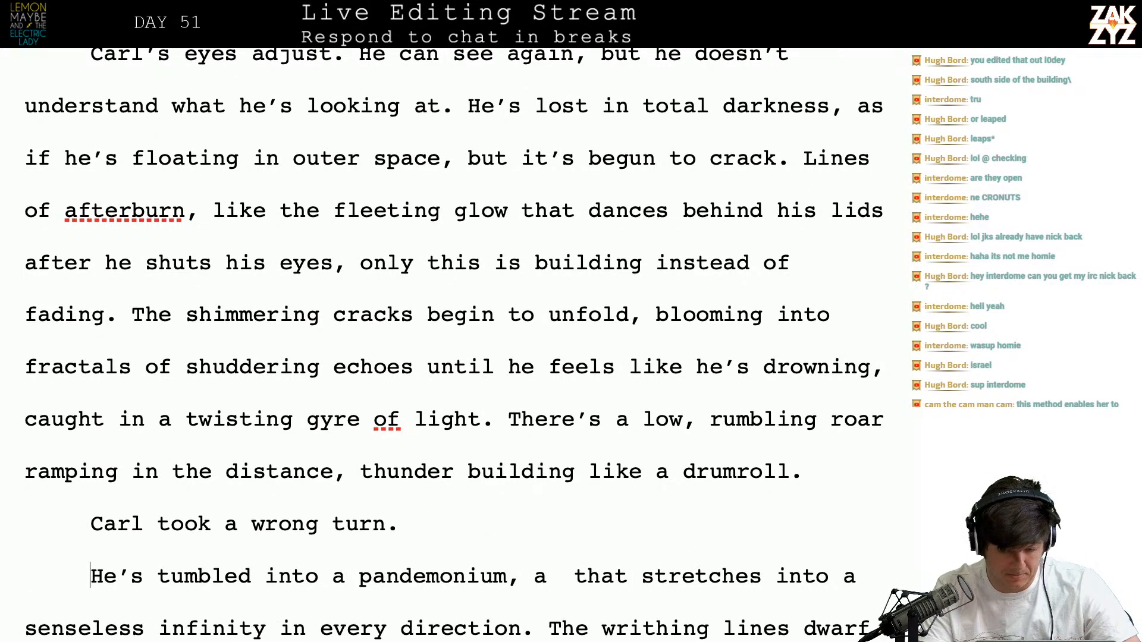
Begin a fresh draft with "He's tumbled into pandemonium," and break the old "He's tumbled" version into its own paragraph below
{"action": "type", "text": "He's "}
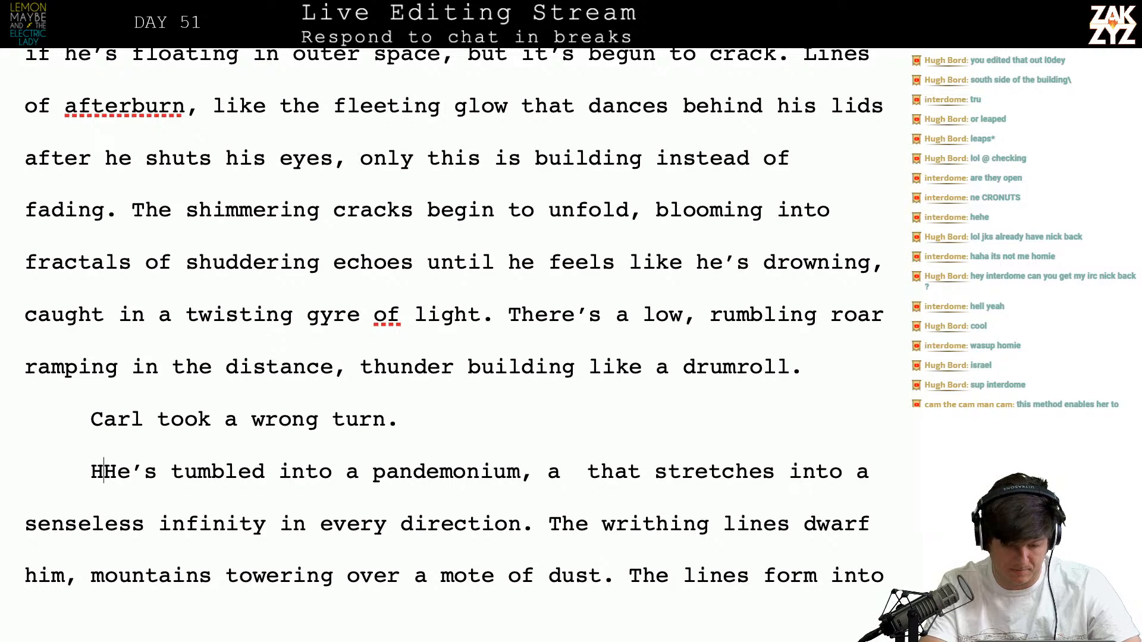
{"action": "type", "text": "tumbled into pan"}
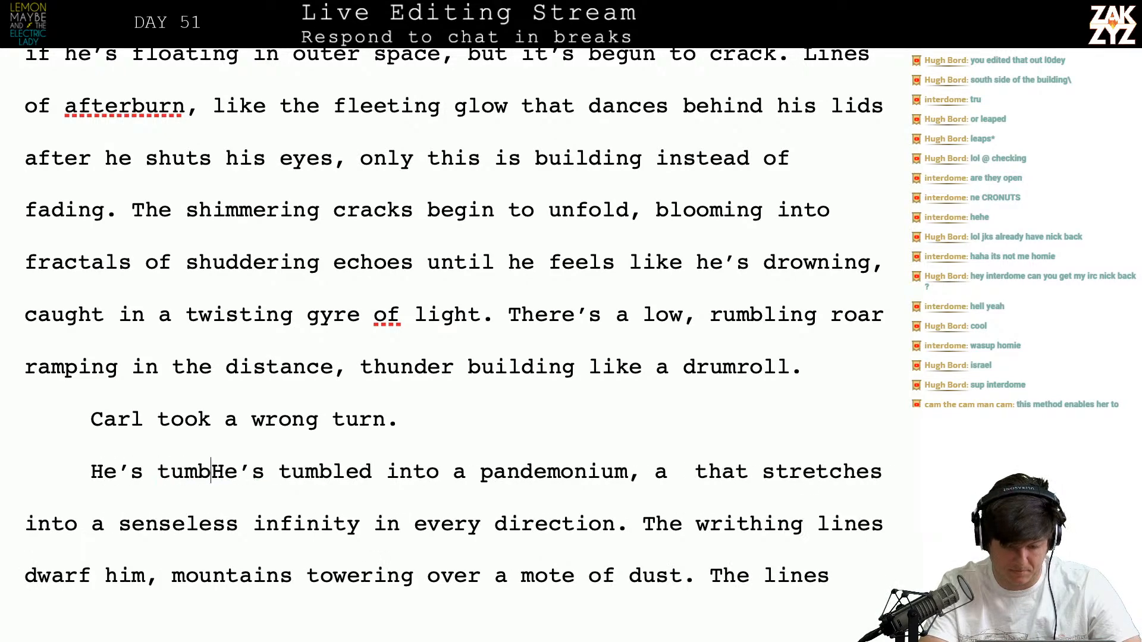
{"action": "type", "text": "demonium, He’s tumbled into a"}
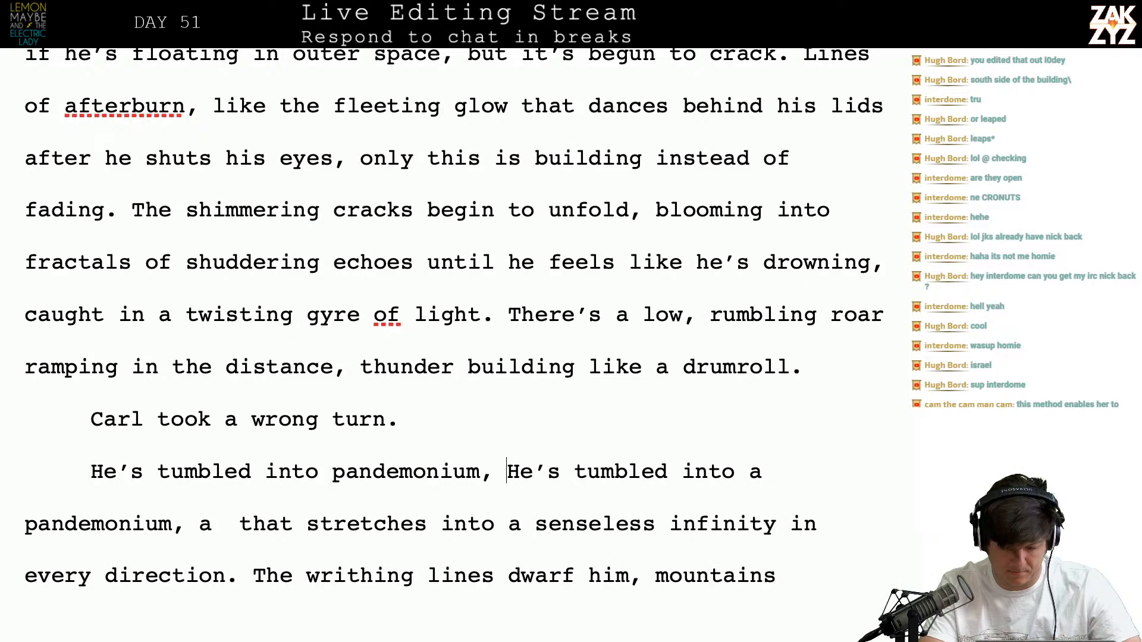
{"action": "key", "text": "ctrl+k"}
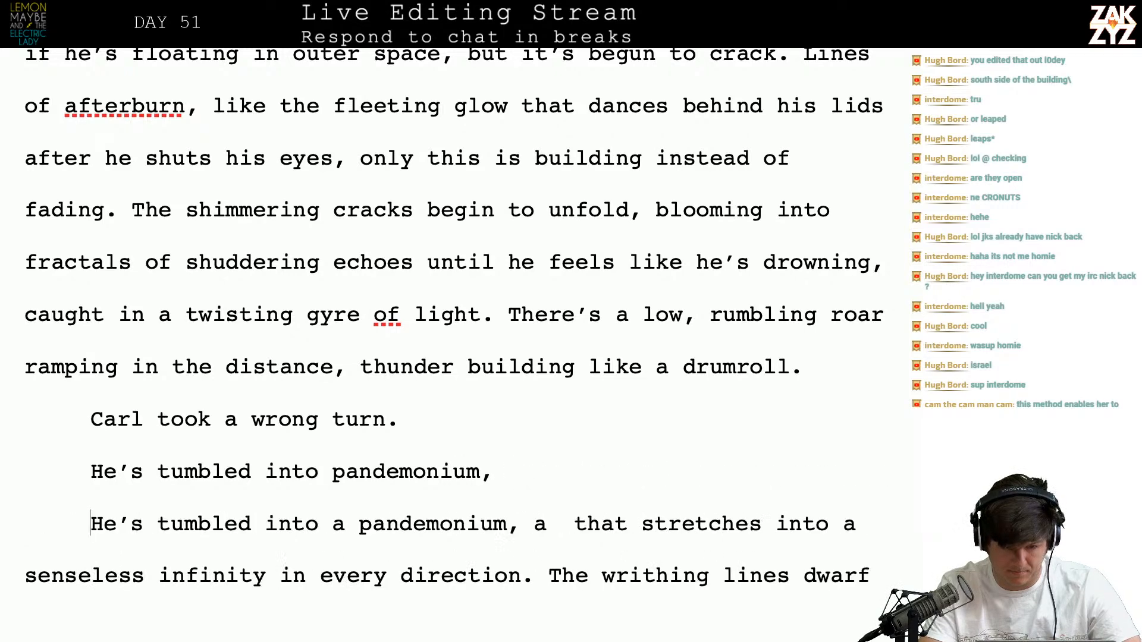
Complete the new sentence after "He's tumbled into pandemonium," with "a senseless infinity between worlds."
{"action": "type", "text": "a s"}
{"action": "key", "text": "BackSpace"}
{"action": "key", "text": "BackSpace"}
{"action": "key", "text": "BackSpace"}
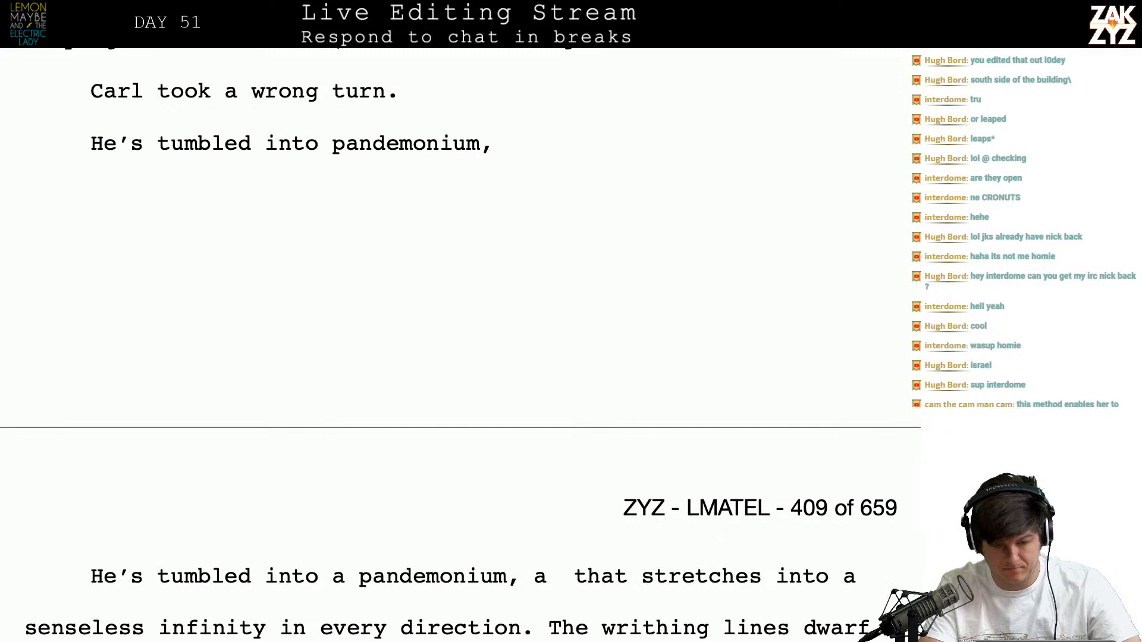
{"action": "type", "text": "a"}
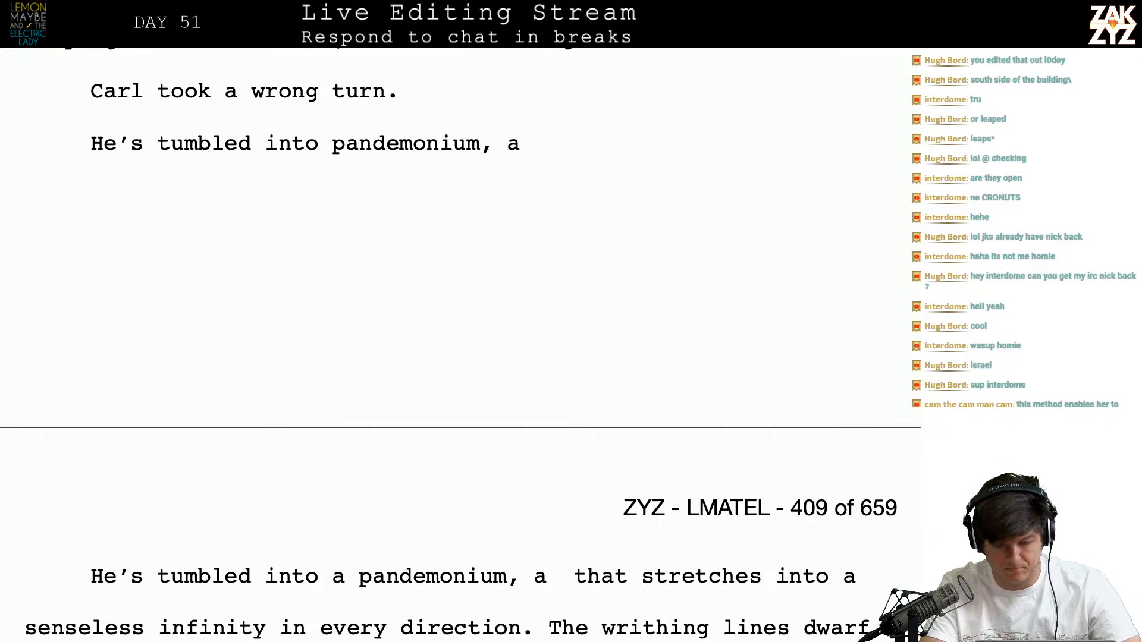
{"action": "type", "text": " sen"}
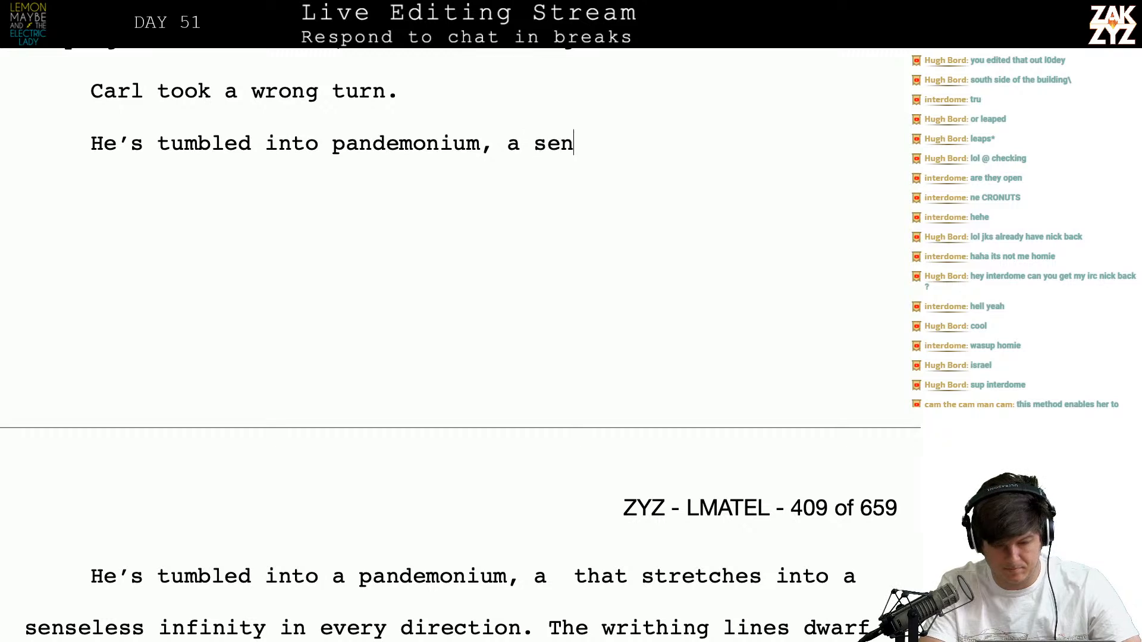
{"action": "type", "text": "seless i"}
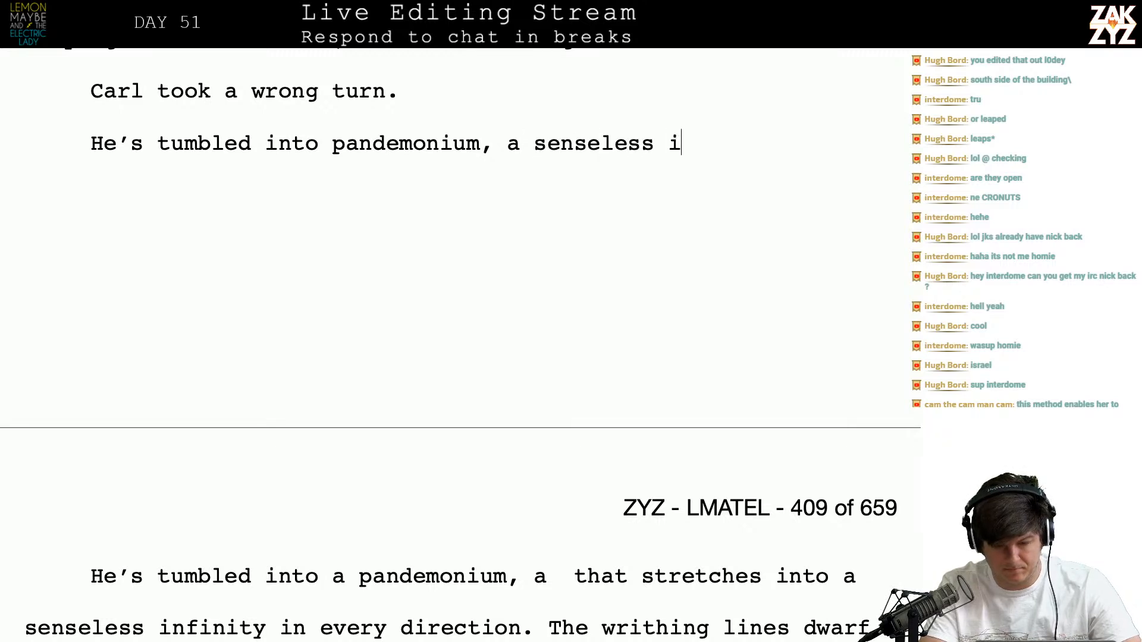
{"action": "type", "text": "nfinity betw"}
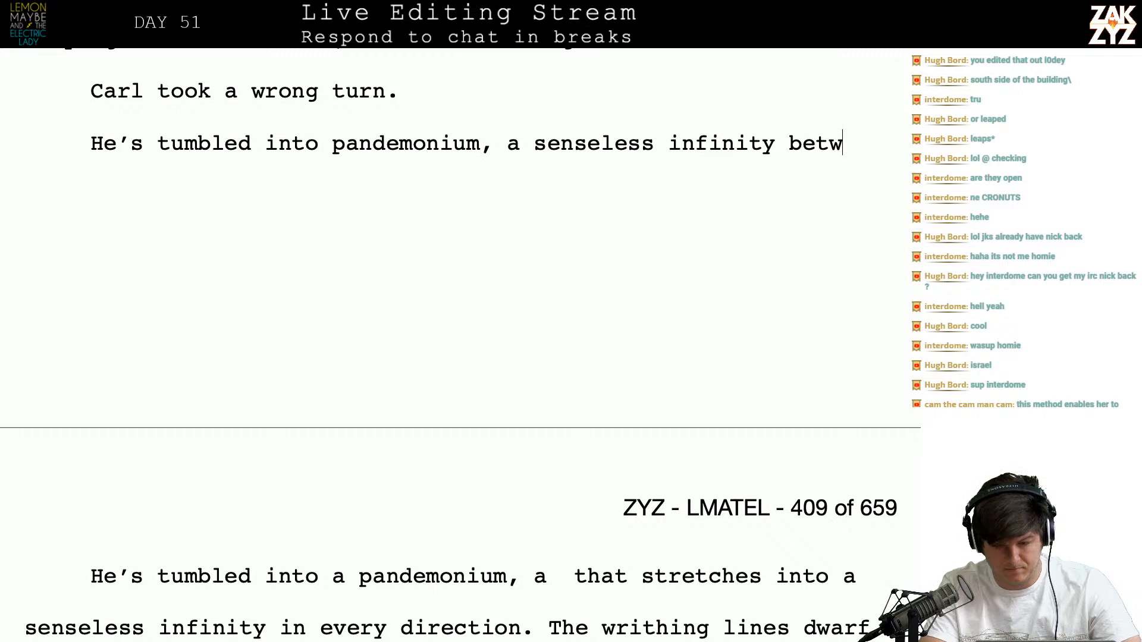
{"action": "type", "text": "een worlds."}
Delete the old "He's tumbled into a pandemonium" sentence through "in every direction." so "The writhing lines" follows "between worlds."
{"action": "key", "text": "shift+Down"}
{"action": "key", "text": "shift+Down"}
{"action": "key", "text": "shift+Down"}
{"action": "key", "text": "shift+Right"}
{"action": "key", "text": "shift+Right"}
{"action": "key", "text": "shift+Right"}
{"action": "key", "text": "shift+Right"}
{"action": "key", "text": "shift+Right"}
{"action": "key", "text": "shift+Right"}
{"action": "key", "text": "shift+Right"}
{"action": "key", "text": "shift+Right"}
{"action": "key", "text": "shift+Right"}
{"action": "key", "text": "shift+Right"}
{"action": "key", "text": "shift+Right"}
{"action": "key", "text": "shift+Right"}
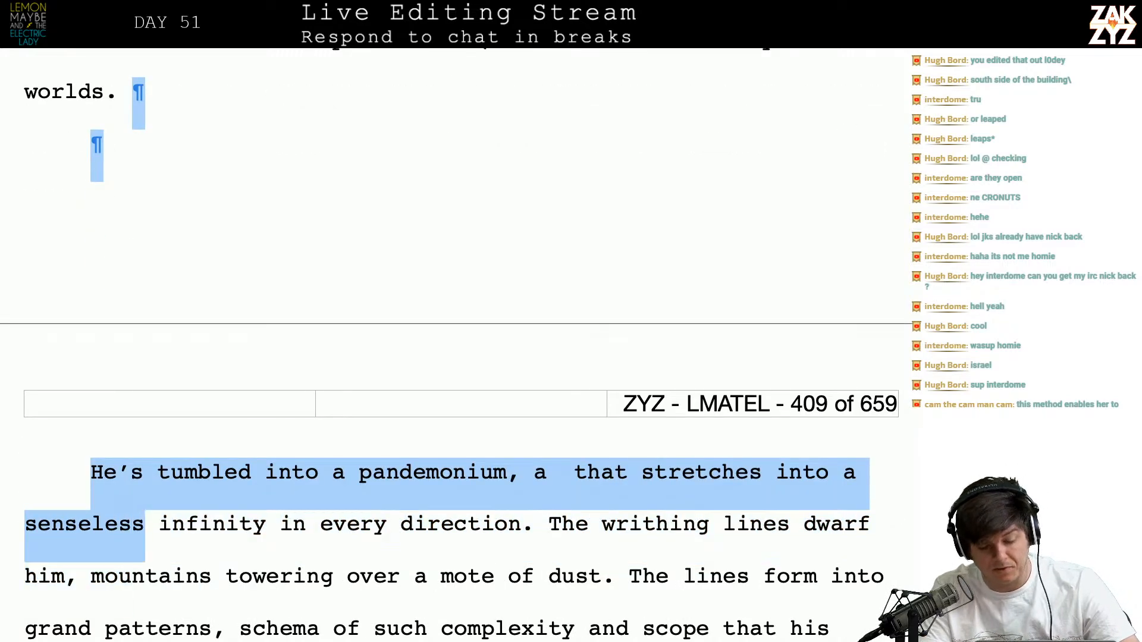
{"action": "key", "text": "shift+Right"}
{"action": "key", "text": "shift+Right"}
{"action": "key", "text": "shift+Right"}
{"action": "key", "text": "shift+Right"}
{"action": "key", "text": "shift+Right"}
{"action": "key", "text": "shift+Right"}
{"action": "key", "text": "shift+Right"}
{"action": "key", "text": "shift+Right"}
{"action": "key", "text": "shift+Right"}
{"action": "key", "text": "shift+Right"}
{"action": "key", "text": "shift+Right"}
{"action": "key", "text": "shift+Right"}
{"action": "key", "text": "shift+Right"}
{"action": "key", "text": "shift+Right"}
{"action": "key", "text": "shift+Right"}
{"action": "key", "text": "shift+Right"}
{"action": "key", "text": "shift+Right"}
{"action": "key", "text": "shift+Right"}
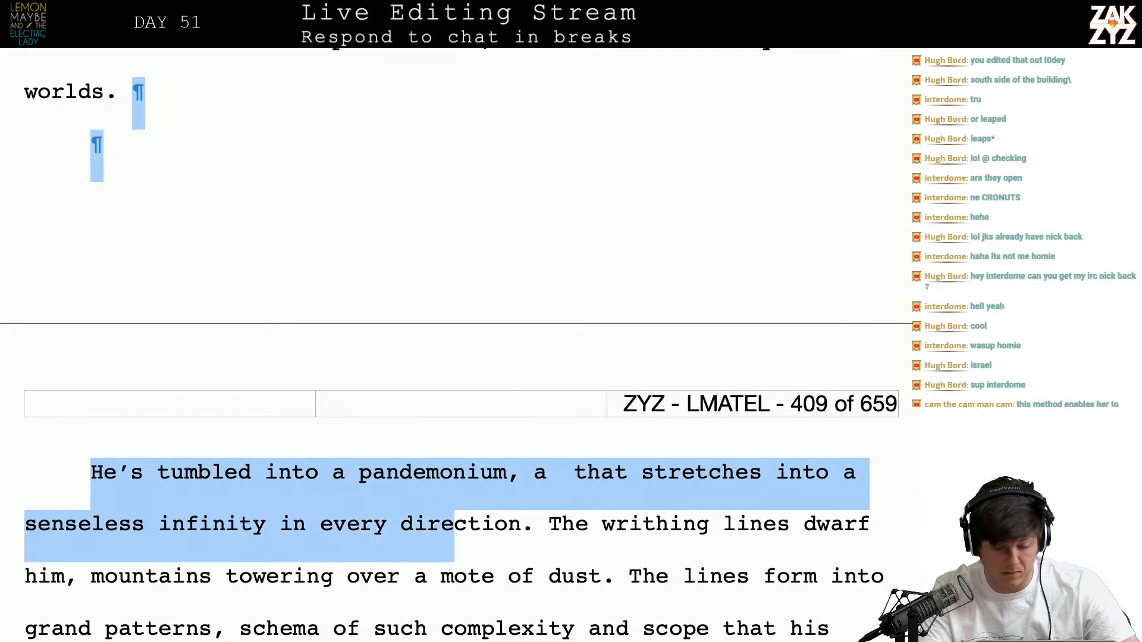
{"action": "key", "text": "BackSpace"}
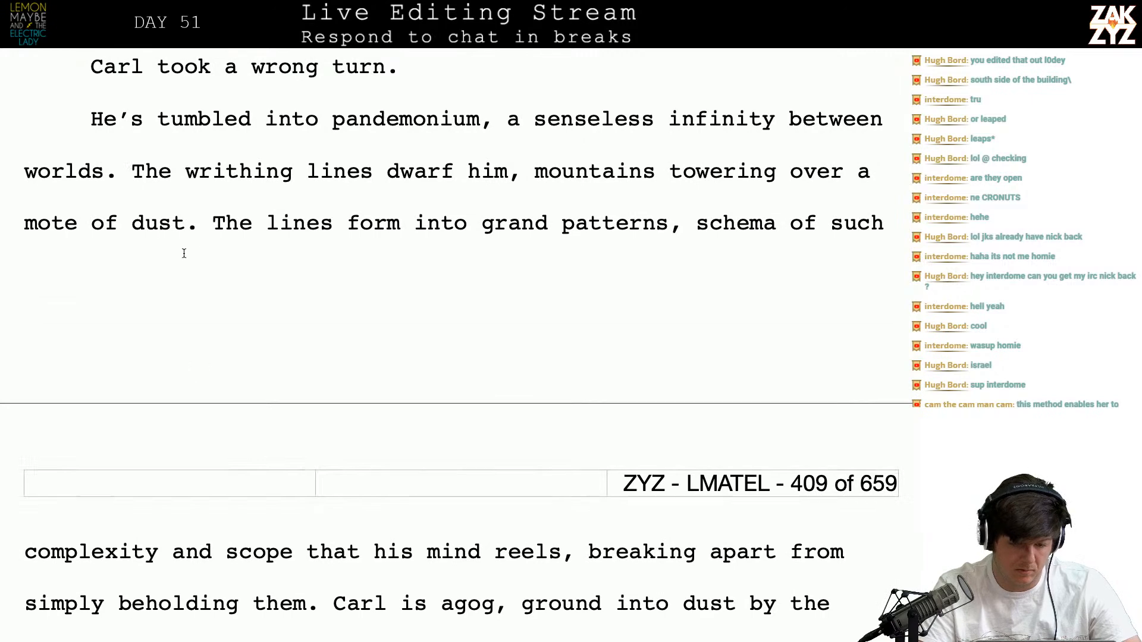
Replace "writhing lines" with "patterns" before "dwarf him, mountains towering over a mote of dust."
{"action": "left_click", "coordinate": [163, 178]}
{"action": "key", "text": "Right"}
{"action": "key", "text": "Right"}
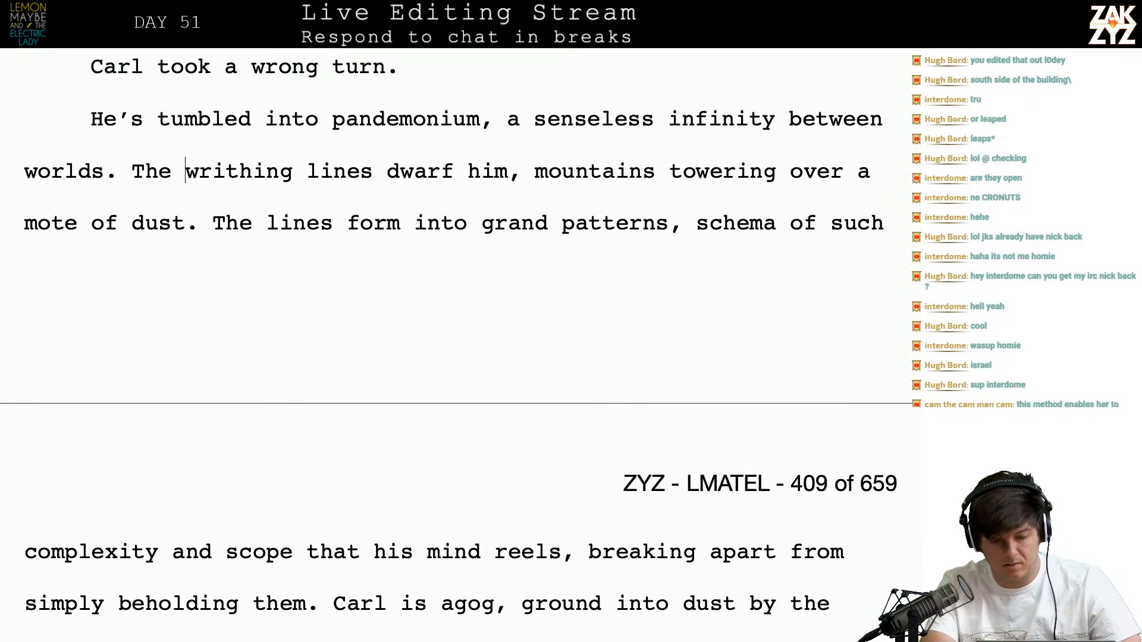
{"action": "type", "text": "patterns"}
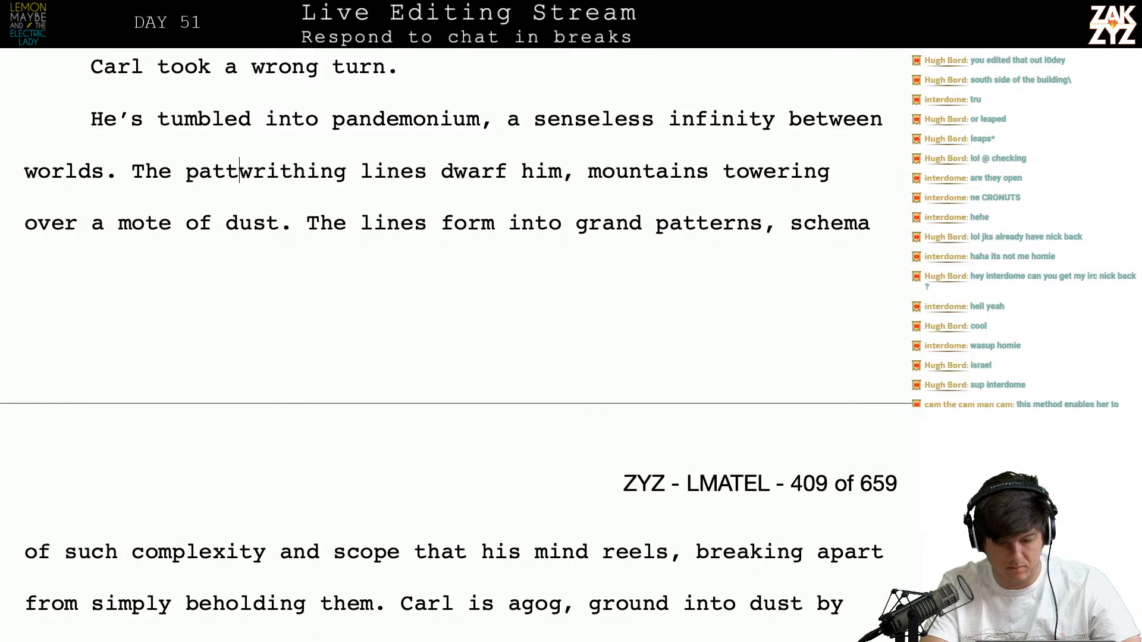
{"action": "key", "text": "shift+Right"}
{"action": "key", "text": "shift+Right"}
{"action": "key", "text": "shift+Right"}
{"action": "key", "text": "shift+Right"}
{"action": "key", "text": "shift+Right"}
{"action": "key", "text": "shift+Right"}
{"action": "key", "text": "shift+Right"}
{"action": "key", "text": "shift+Right"}
{"action": "key", "text": "shift+Right"}
{"action": "key", "text": "shift+Right"}
{"action": "key", "text": "shift+Right"}
{"action": "key", "text": "shift+Right"}
{"action": "key", "text": "shift+Right"}
{"action": "key", "text": "shift+Right"}
{"action": "key", "text": "shift+Right"}
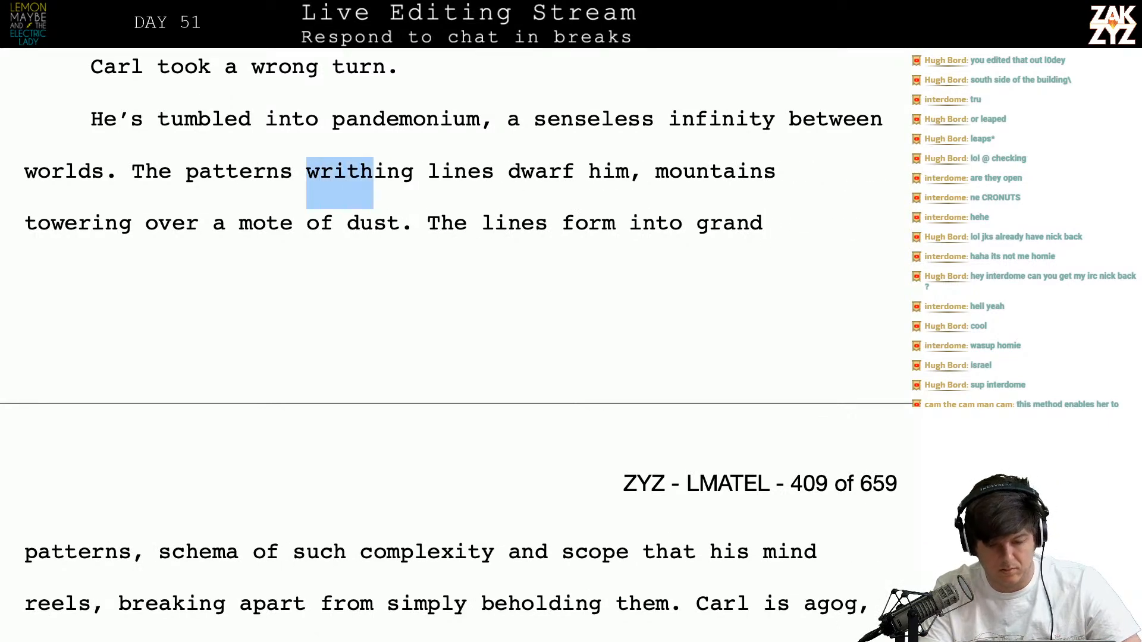
{"action": "key", "text": "BackSpace"}
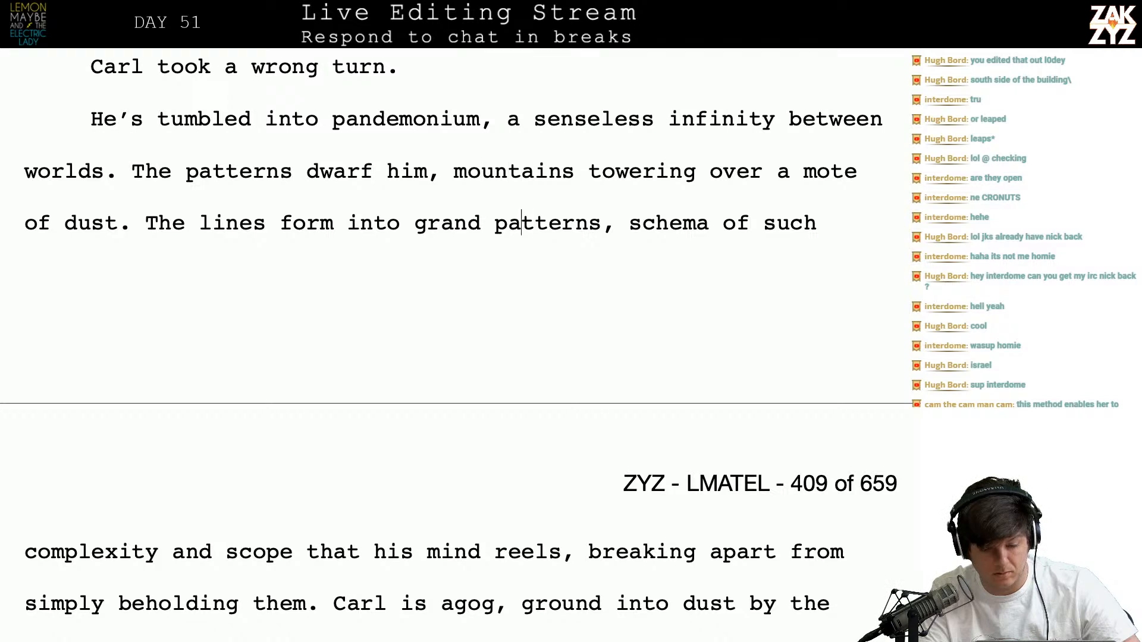
Replace "patterns" with "designs" in "The lines form into grand patterns, schema of such complexity."
{"action": "type", "text": "designs"}
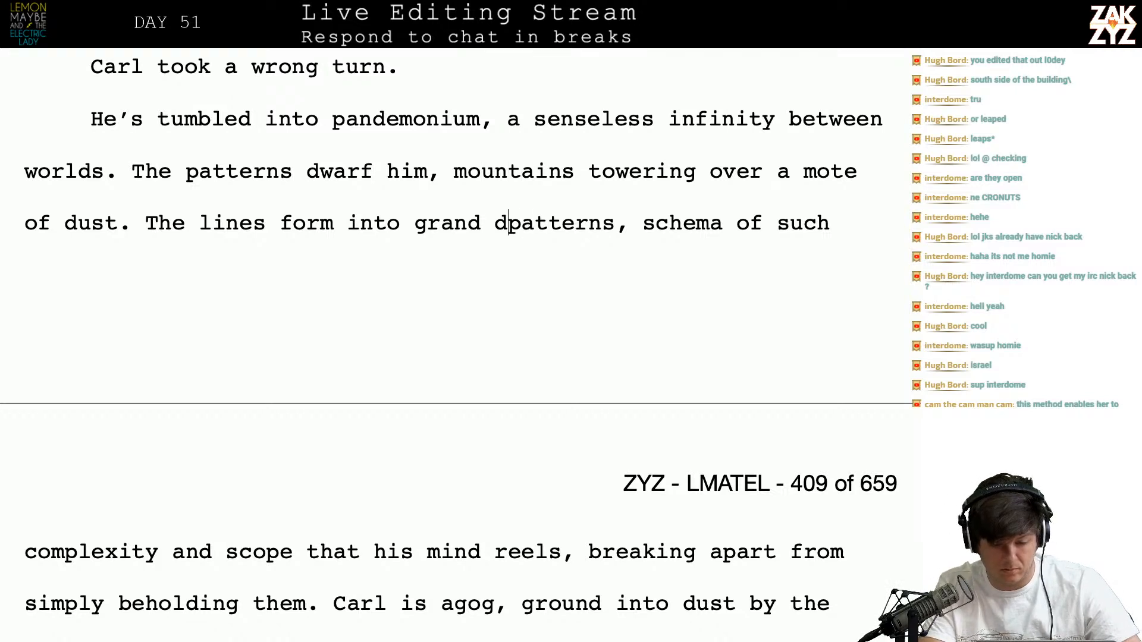
{"action": "key", "text": "shift+Right"}
{"action": "key", "text": "shift+Right"}
{"action": "key", "text": "shift+Right"}
{"action": "key", "text": "shift+Right"}
{"action": "key", "text": "shift+Right"}
{"action": "key", "text": "shift+Right"}
{"action": "key", "text": "shift+Right"}
{"action": "key", "text": "shift+Right"}
{"action": "key", "text": "shift+Right"}
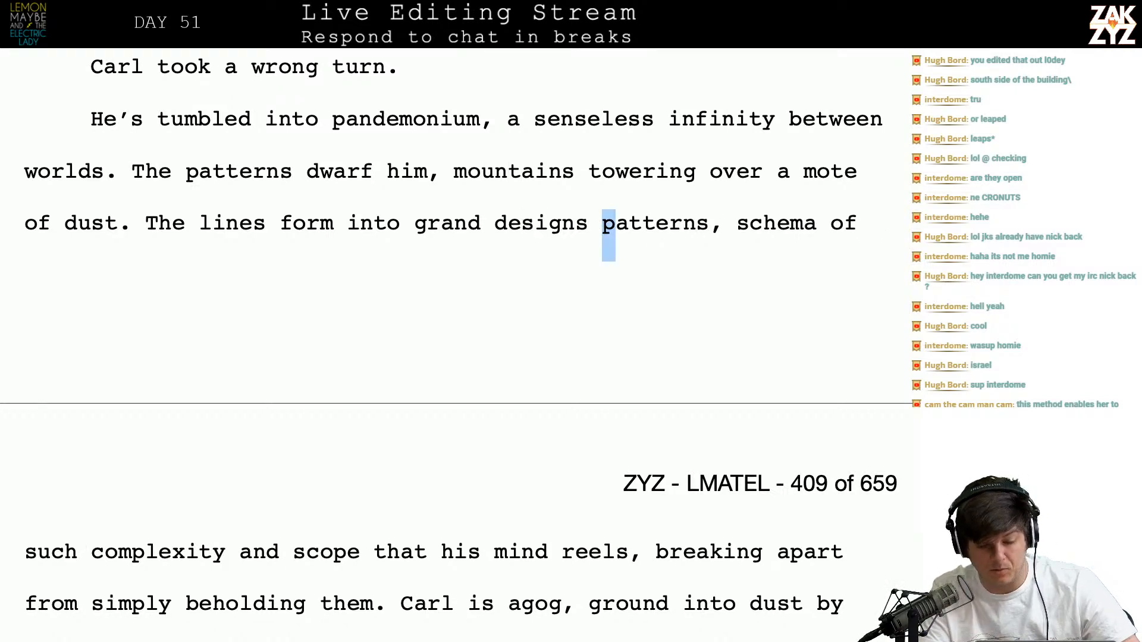
{"action": "key", "text": "shift+Left"}
{"action": "key", "text": "BackSpace"}
{"action": "key", "text": "BackSpace"}
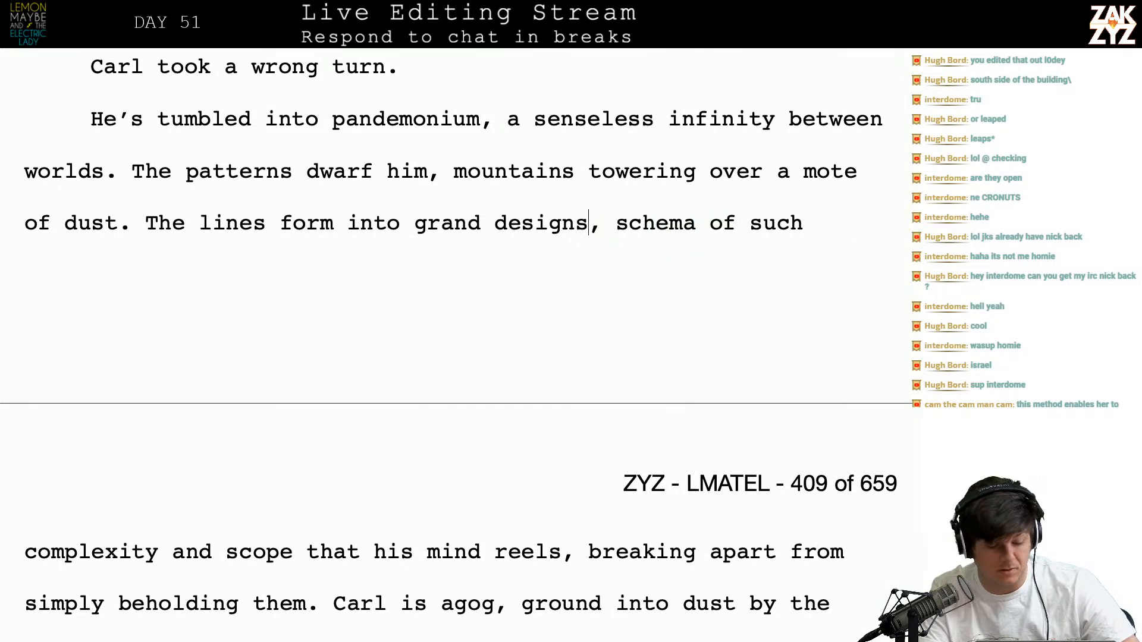
Try adding "in danger of" before "breaking apart" in the sentence about Carl's reeling mind
{"action": "key", "text": "Down"}
{"action": "key", "text": "Left"}
{"action": "key", "text": "Left"}
{"action": "key", "text": "Left"}
{"action": "key", "text": "Up"}
{"action": "key", "text": "Right"}
{"action": "key", "text": "Right"}
{"action": "key", "text": "Right"}
{"action": "key", "text": "Right"}
{"action": "key", "text": "Right"}
{"action": "key", "text": "Left"}
{"action": "key", "text": "Right"}
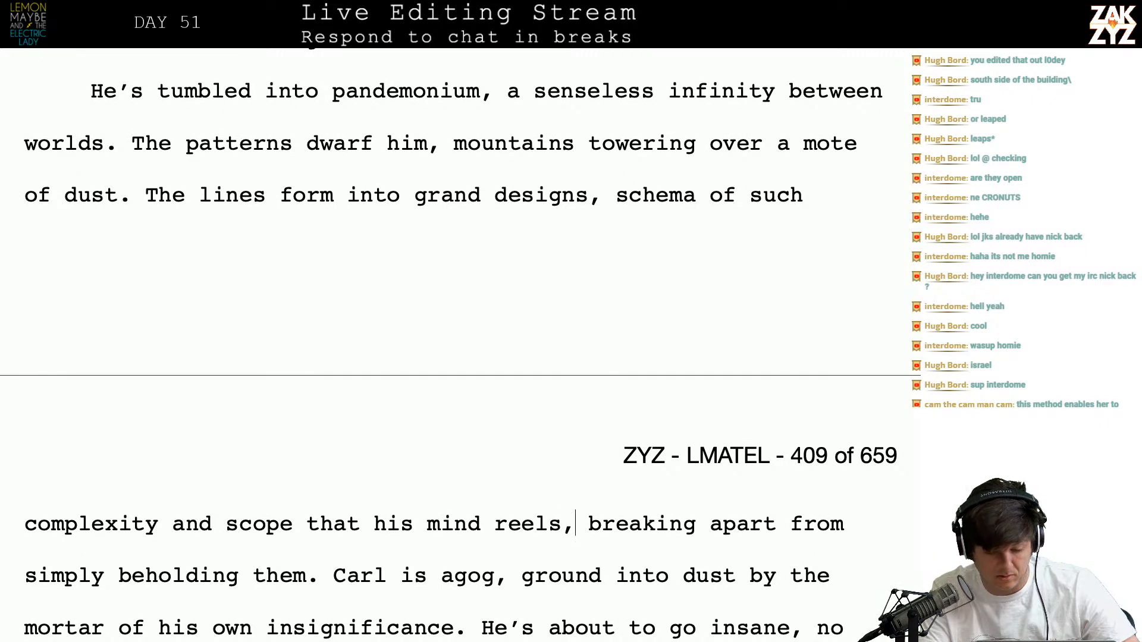
{"action": "type", "text": "in danger of"}
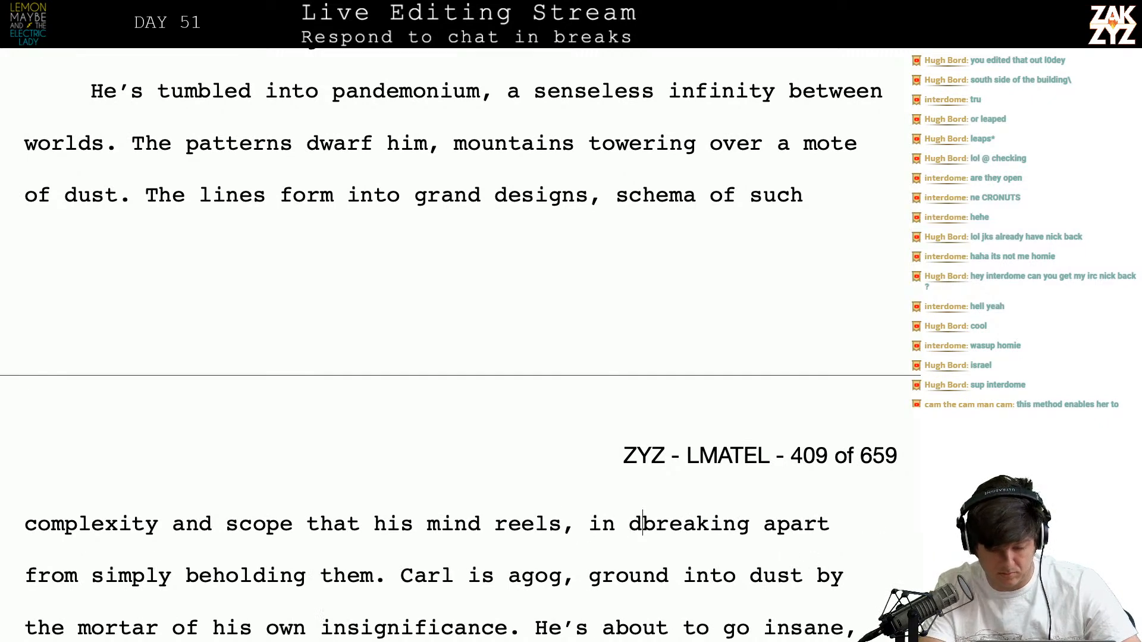
{"action": "key", "text": "BackSpace"}
{"action": "key", "text": "BackSpace"}
{"action": "key", "text": "BackSpace"}
{"action": "key", "text": "BackSpace"}
{"action": "key", "text": "BackSpace"}
{"action": "key", "text": "BackSpace"}
{"action": "key", "text": "BackSpace"}
{"action": "key", "text": "BackSpace"}
{"action": "key", "text": "BackSpace"}
{"action": "key", "text": "BackSpace"}
{"action": "key", "text": "BackSpace"}
{"action": "key", "text": "BackSpace"}
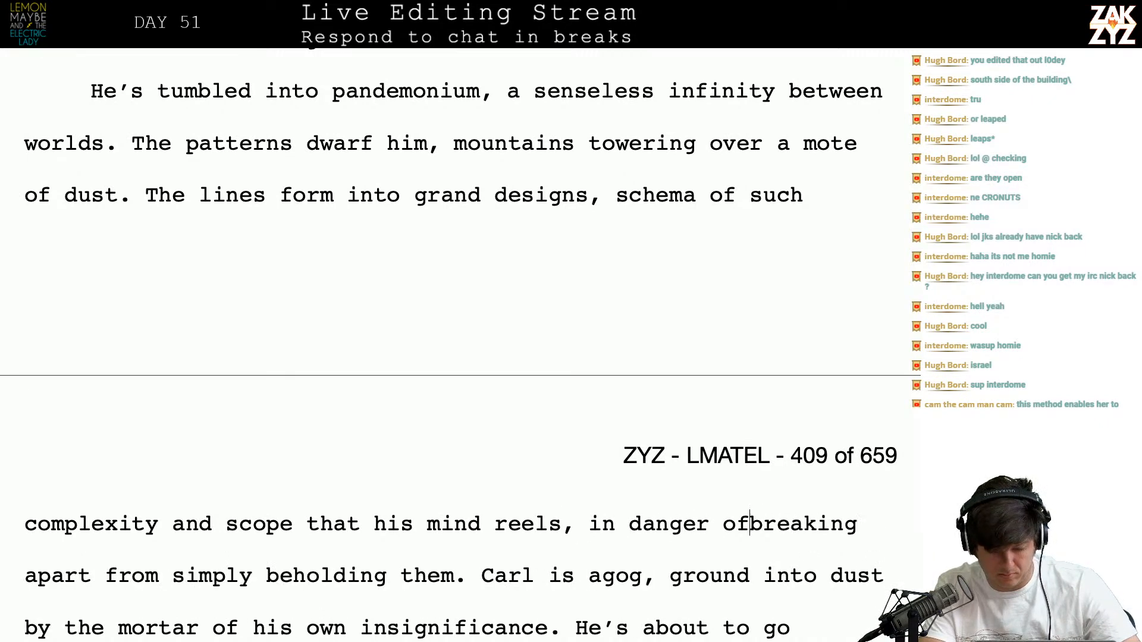
{"action": "key", "text": "BackSpace"}
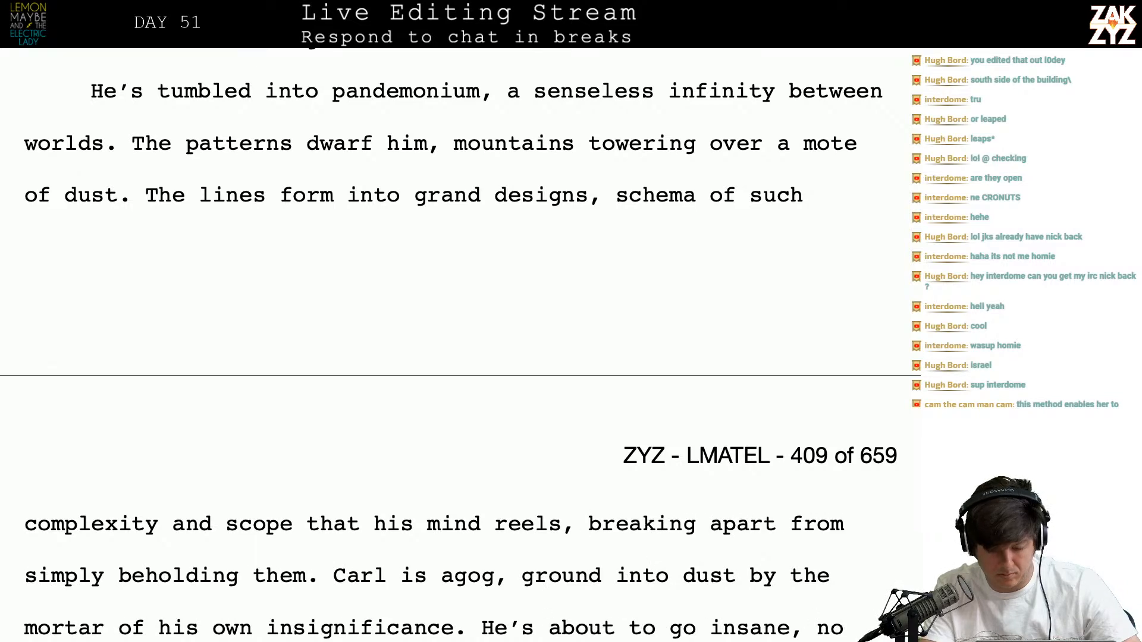
Replace "simply" with "merely" before "beholding them."
{"action": "key", "text": "Right"}
{"action": "key", "text": "Down"}
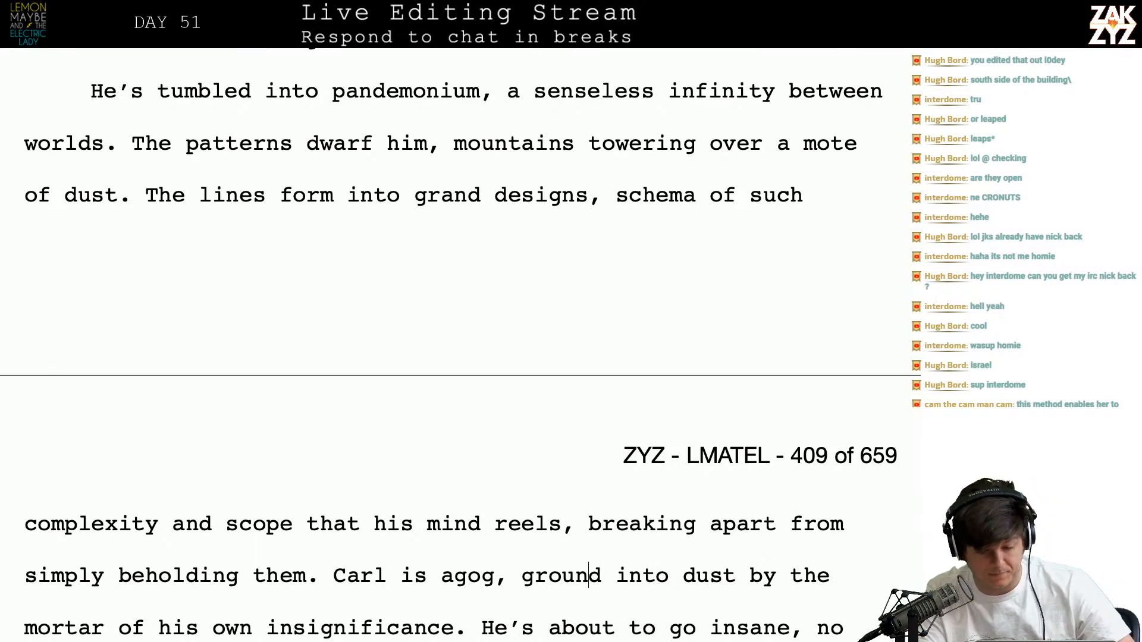
{"action": "key", "text": "Up"}
{"action": "key", "text": "Up"}
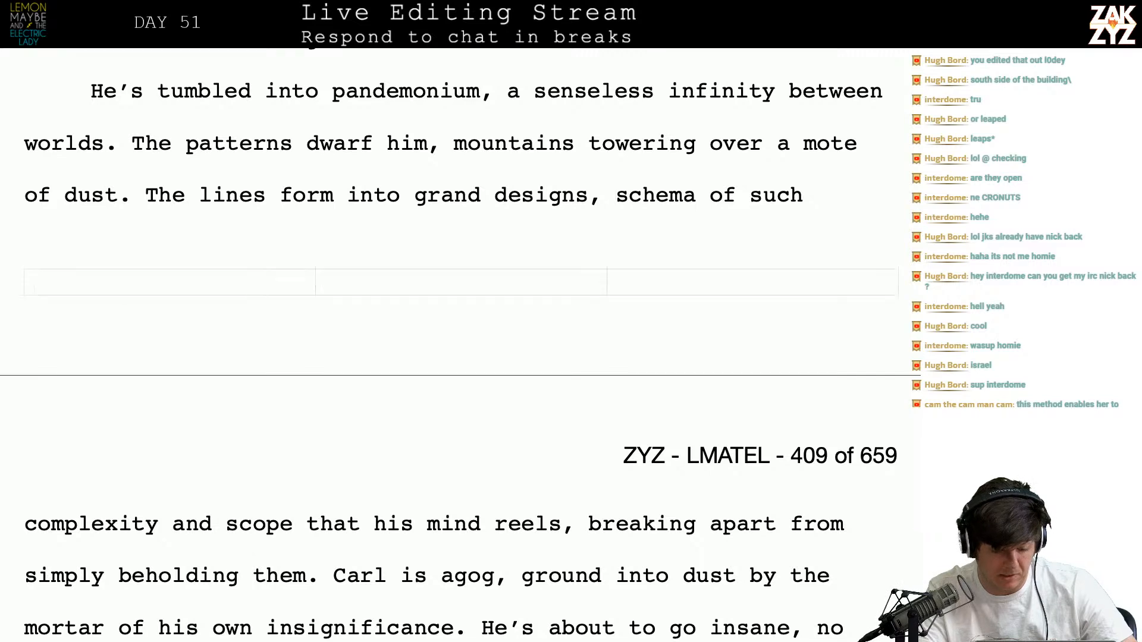
{"action": "key", "text": "BackSpace"}
{"action": "key", "text": "BackSpace"}
{"action": "key", "text": "BackSpace"}
{"action": "key", "text": "BackSpace"}
{"action": "key", "text": "BackSpace"}
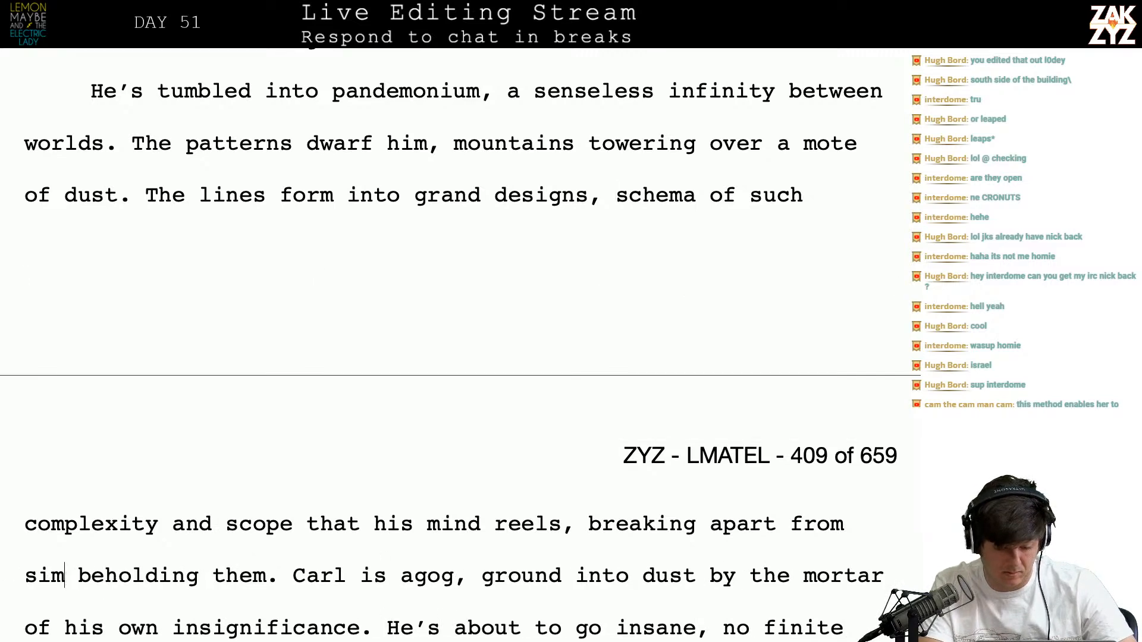
{"action": "type", "text": "mere"}
{"action": "key", "text": "BackSpace"}
{"action": "key", "text": "BackSpace"}
{"action": "key", "text": "BackSpace"}
{"action": "key", "text": "BackSpace"}
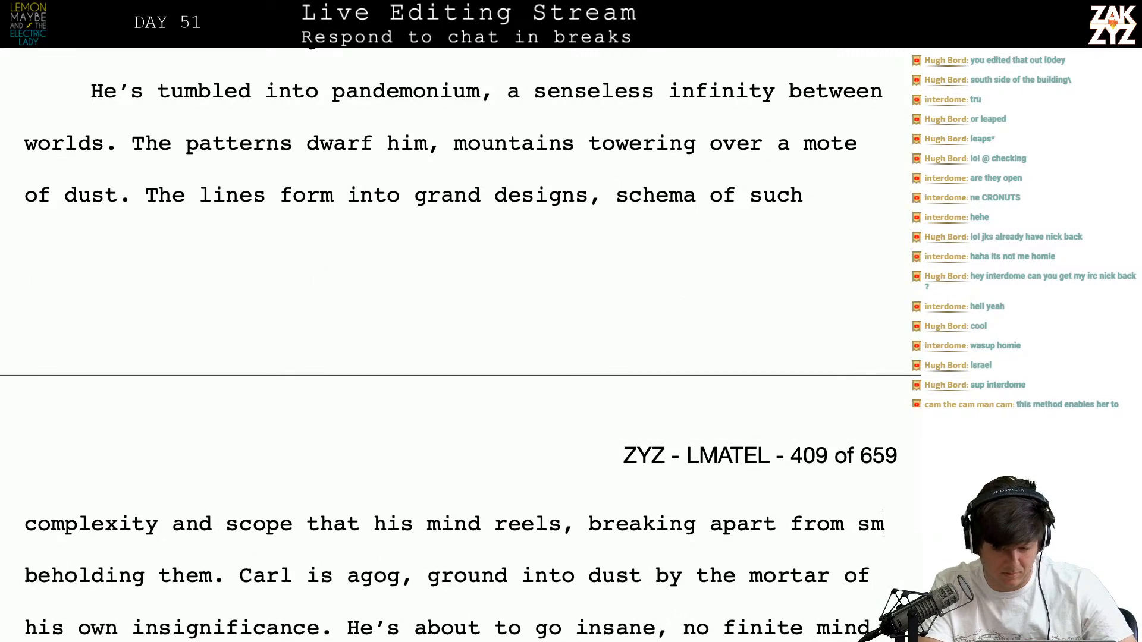
{"action": "type", "text": "m"}
{"action": "key", "text": "BackSpace"}
{"action": "key", "text": "BackSpace"}
{"action": "type", "text": "merely"}
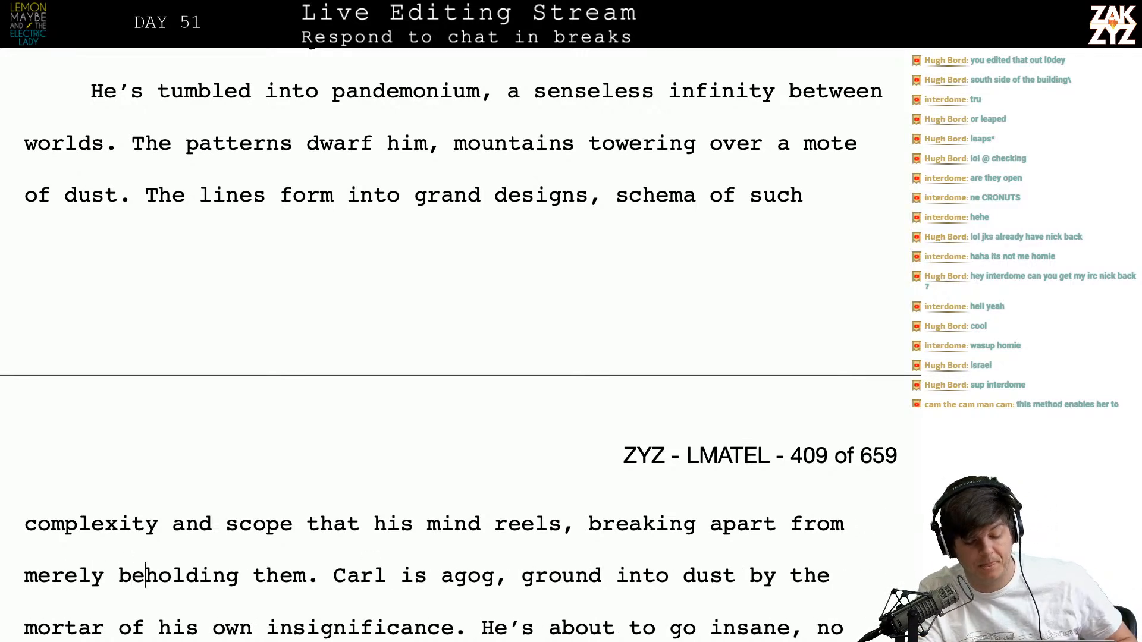
Read over the paragraph's closing sentences, from "Carl is agog" to the end
{"action": "key", "text": "Down"}
{"action": "key", "text": "Right"}
{"action": "key", "text": "Right"}
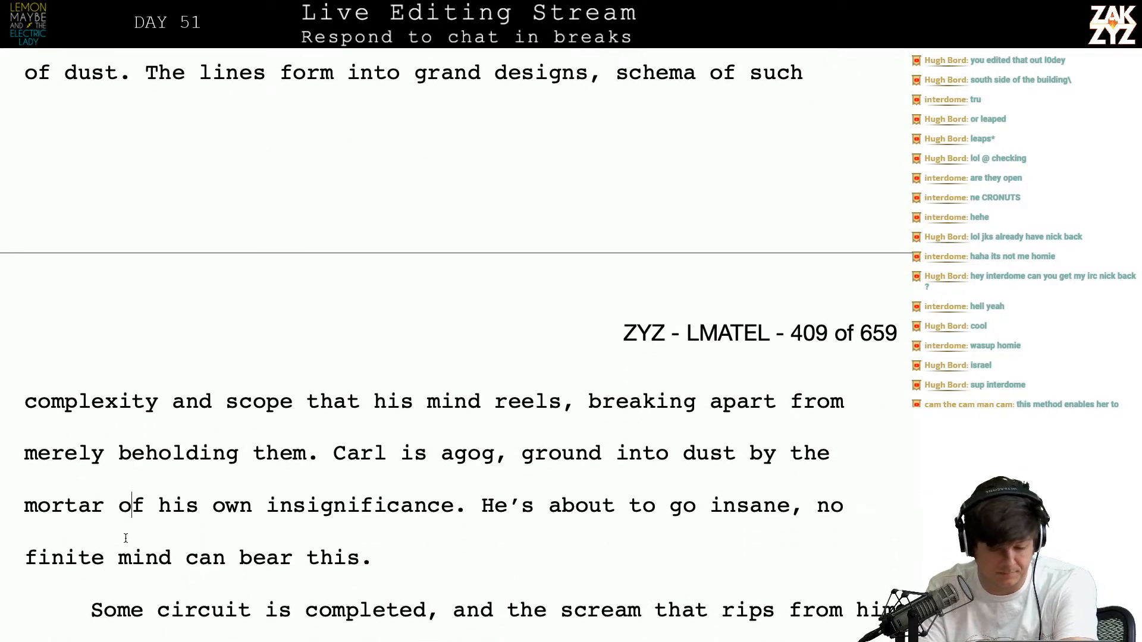
{"action": "left_click", "coordinate": [549, 455]}
{"action": "key", "text": "Left"}
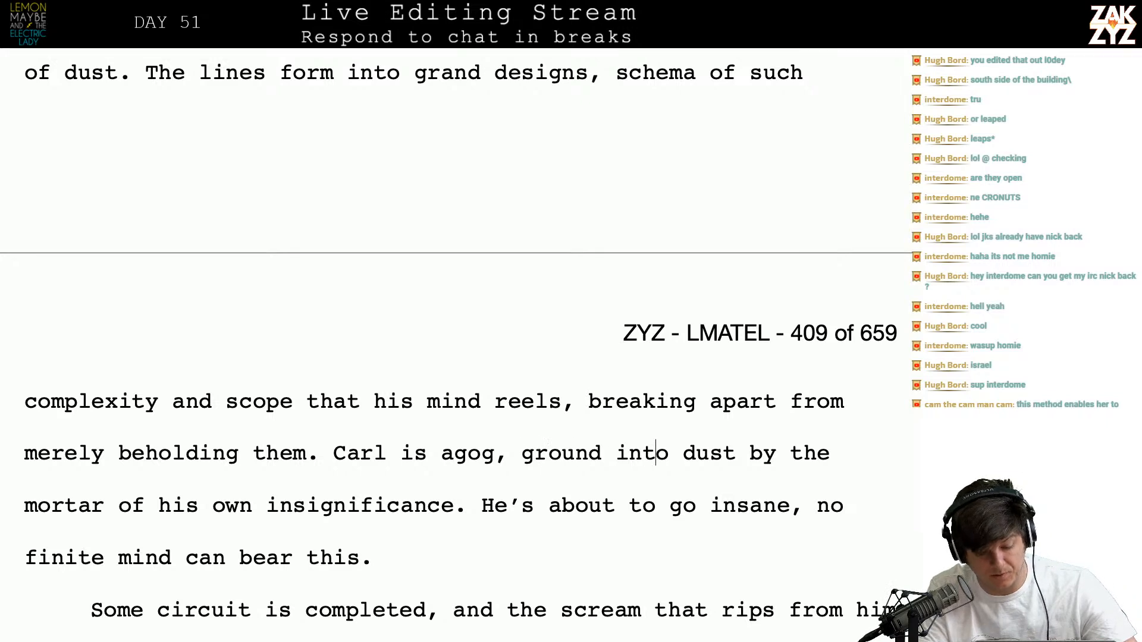
{"action": "key", "text": "Right"}
{"action": "key", "text": "Right"}
{"action": "key", "text": "Right"}
{"action": "key", "text": "Right"}
{"action": "key", "text": "Right"}
{"action": "key", "text": "Right"}
{"action": "key", "text": "Right"}
{"action": "key", "text": "Right"}
{"action": "key", "text": "Right"}
{"action": "key", "text": "Right"}
{"action": "key", "text": "Right"}
{"action": "key", "text": "Right"}
{"action": "key", "text": "Right"}
{"action": "key", "text": "Right"}
{"action": "key", "text": "Right"}
{"action": "key", "text": "Right"}
{"action": "key", "text": "Right"}
{"action": "key", "text": "Right"}
{"action": "key", "text": "Right"}
{"action": "key", "text": "Right"}
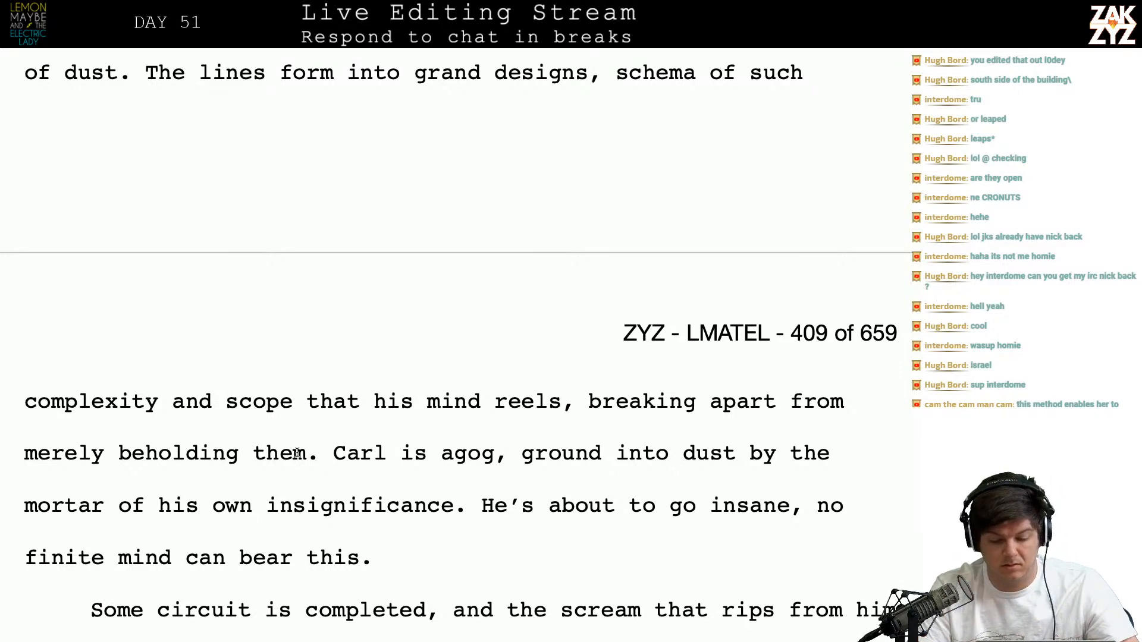
Replace "dust" with "powder" after "ground into" in the "Carl is agog" sentence
{"action": "left_click", "coordinate": [732, 453]}
{"action": "key", "text": "Left"}
{"action": "key", "text": "BackSpace"}
{"action": "key", "text": "BackSpace"}
{"action": "key", "text": "BackSpace"}
{"action": "key", "text": "BackSpace"}
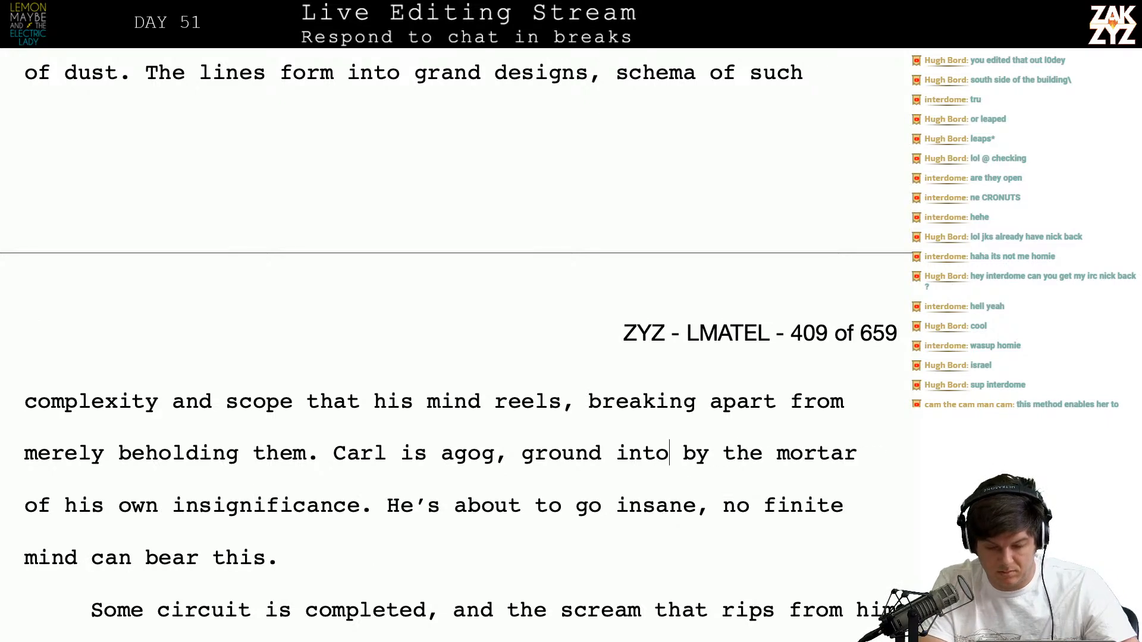
{"action": "type", "text": "powder"}
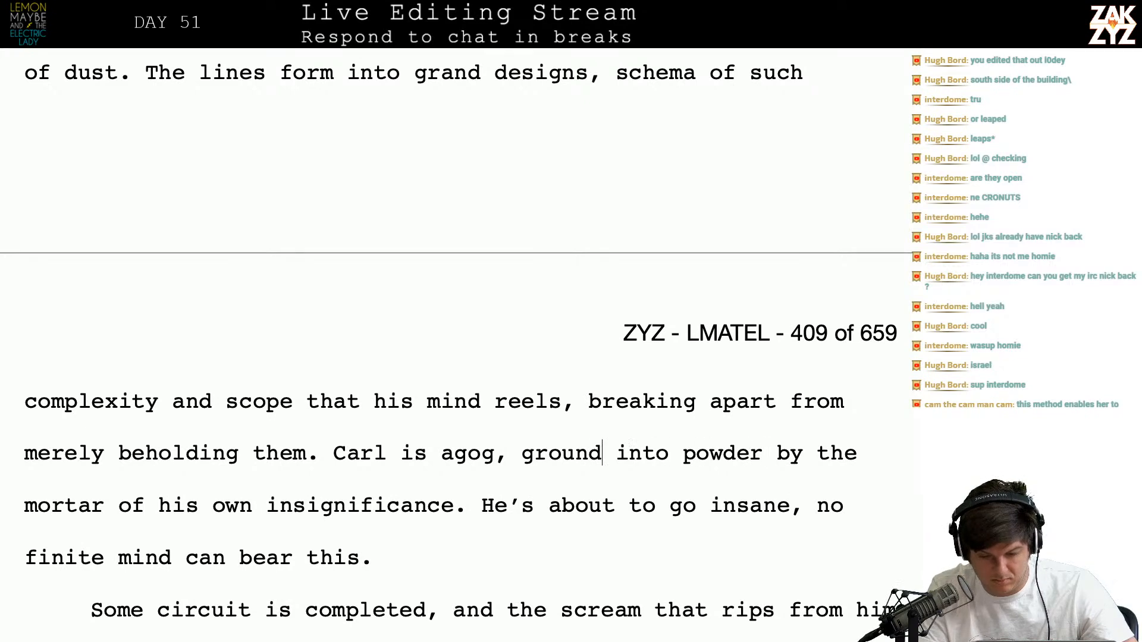
Replace "powder" with "dust" after "ground into" in the "Carl is agog" sentence
{"action": "key", "text": "Right"}
{"action": "key", "text": "Right"}
{"action": "key", "text": "Right"}
{"action": "key", "text": "Right"}
{"action": "key", "text": "Right"}
{"action": "key", "text": "Right"}
{"action": "key", "text": "Right"}
{"action": "key", "text": "Right"}
{"action": "key", "text": "Right"}
{"action": "key", "text": "Right"}
{"action": "key", "text": "Right"}
{"action": "key", "text": "Right"}
{"action": "key", "text": "Right"}
{"action": "key", "text": "Right"}
{"action": "key", "text": "Right"}
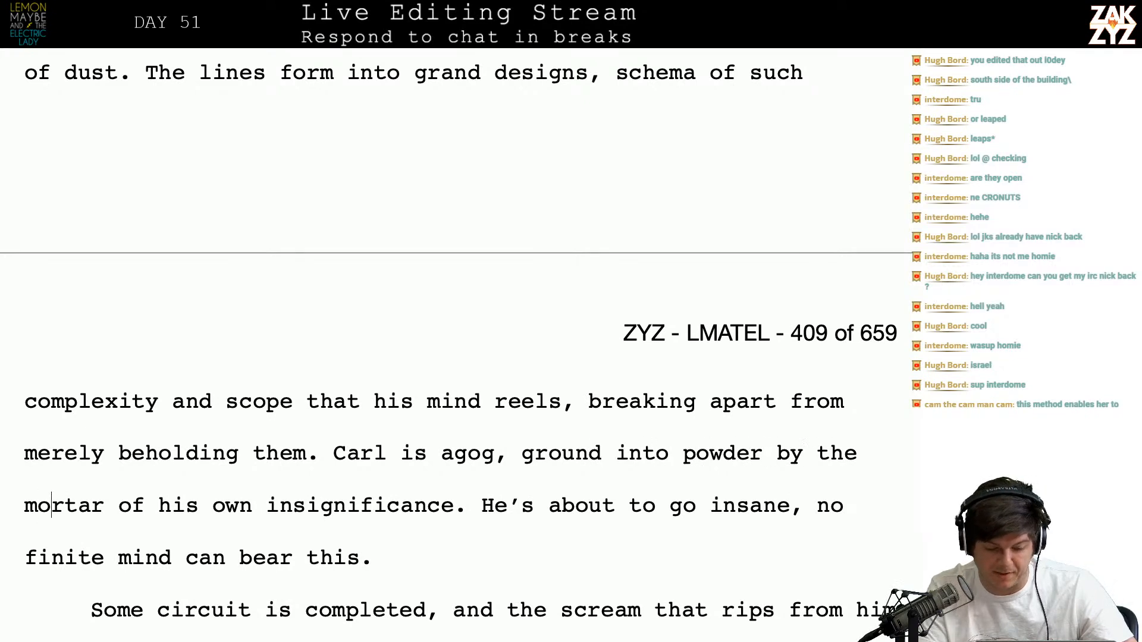
{"action": "key", "text": "Left"}
{"action": "key", "text": "Left"}
{"action": "key", "text": "Left"}
{"action": "key", "text": "Left"}
{"action": "key", "text": "Left"}
{"action": "key", "text": "Left"}
{"action": "key", "text": "Left"}
{"action": "key", "text": "Left"}
{"action": "key", "text": "Left"}
{"action": "key", "text": "Left"}
{"action": "key", "text": "Left"}
{"action": "key", "text": "Left"}
{"action": "key", "text": "Left"}
{"action": "key", "text": "Left"}
{"action": "key", "text": "Left"}
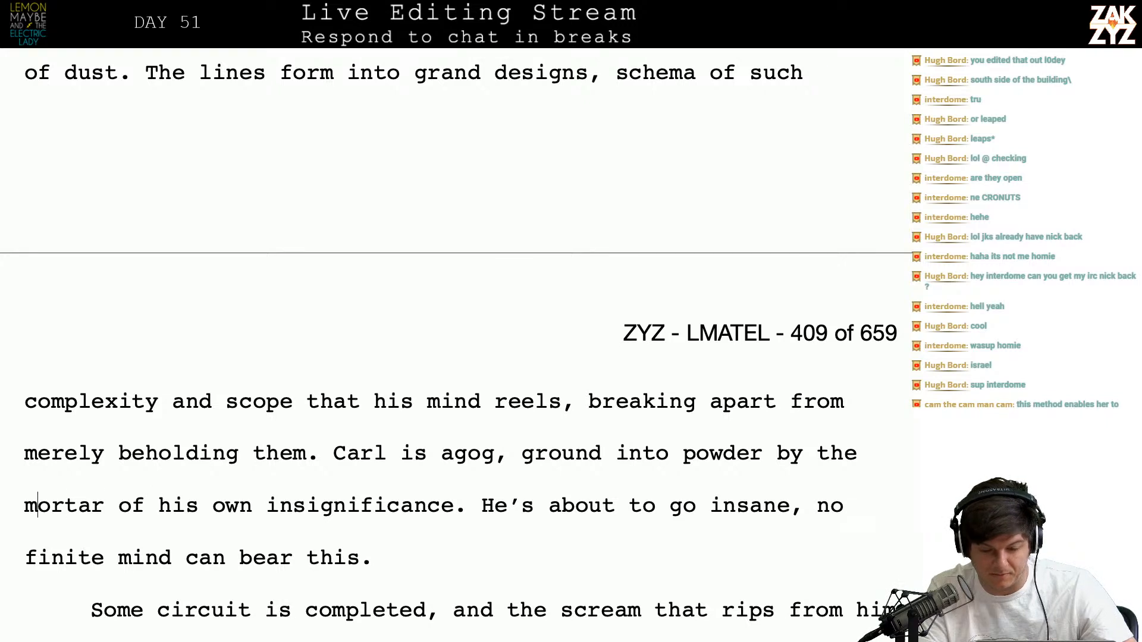
{"action": "key", "text": "Right"}
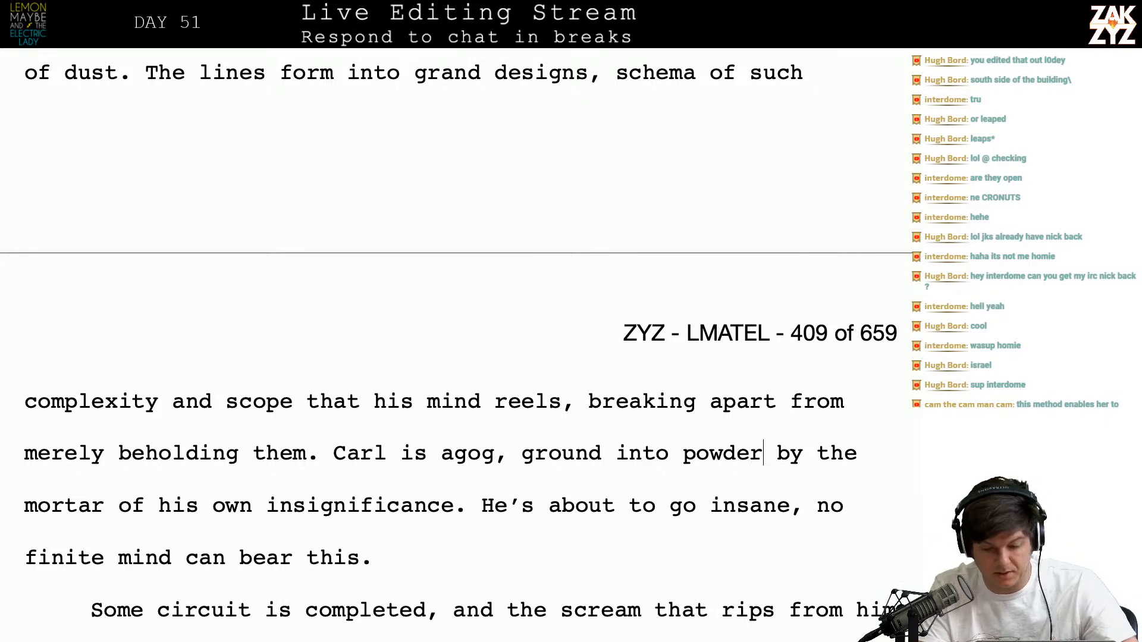
{"action": "key", "text": "BackSpace"}
{"action": "key", "text": "BackSpace"}
{"action": "key", "text": "BackSpace"}
{"action": "key", "text": "BackSpace"}
{"action": "key", "text": "BackSpace"}
{"action": "key", "text": "BackSpace"}
{"action": "key", "text": "BackSpace"}
{"action": "type", "text": "dust"}
Start a new paragraph after "no finite mind can bear this." with "Just before he can, the circuit is completed."
{"action": "key", "text": "ctrl+Left"}
{"action": "key", "text": "ctrl+Left"}
{"action": "key", "text": "ctrl+Left"}
{"action": "key", "text": "Down"}
{"action": "key", "text": "Left"}
{"action": "key", "text": "Left"}
{"action": "key", "text": "Down"}
{"action": "key", "text": "Down"}
{"action": "key", "text": "Down"}
{"action": "key", "text": "Down"}
{"action": "key", "text": "Down"}
{"action": "key", "text": "Up"}
{"action": "key", "text": "Up"}
{"action": "key", "text": "Up"}
{"action": "key", "text": "Up"}
{"action": "key", "text": "Up"}
{"action": "key", "text": "Right"}
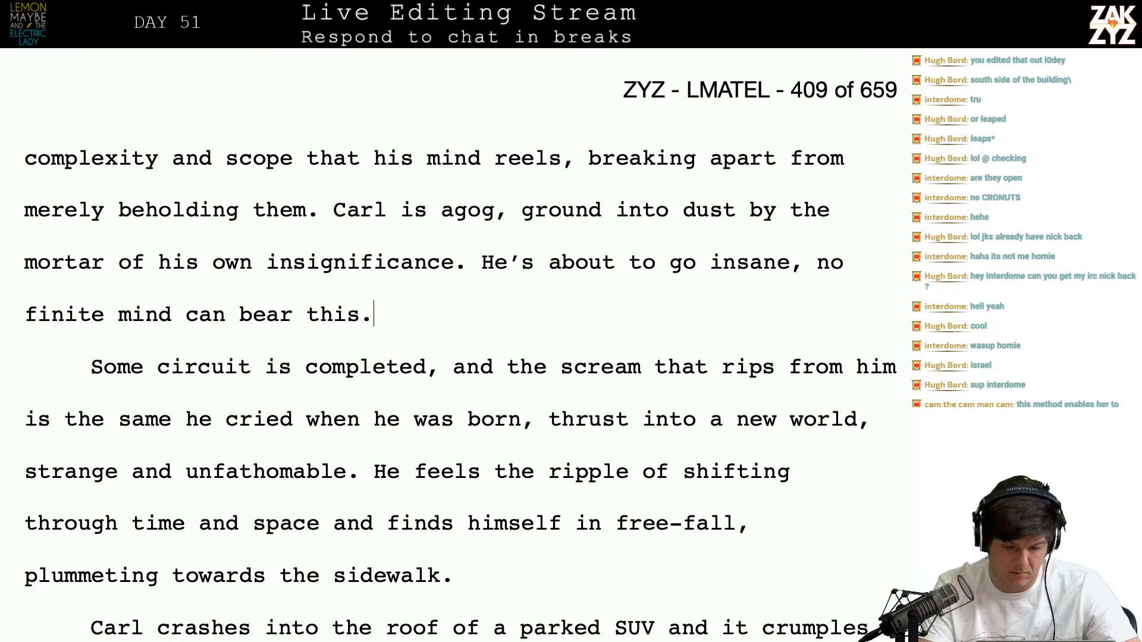
{"action": "key", "text": "End"}
{"action": "key", "text": "Return"}
{"action": "type", "text": "Just "}
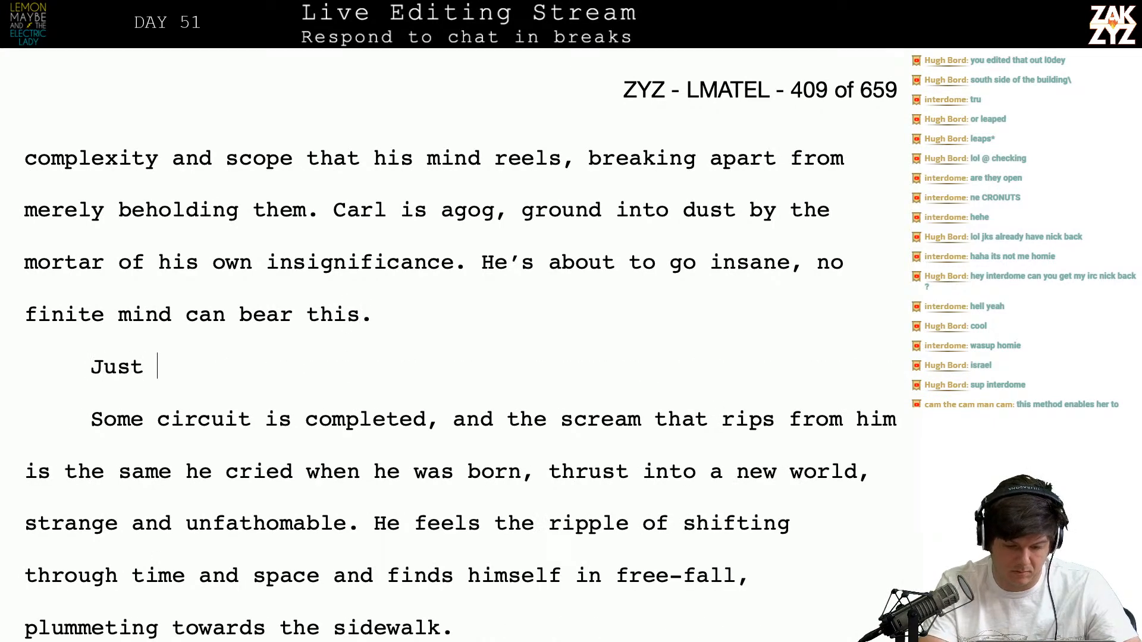
{"action": "type", "text": "before he can, the"}
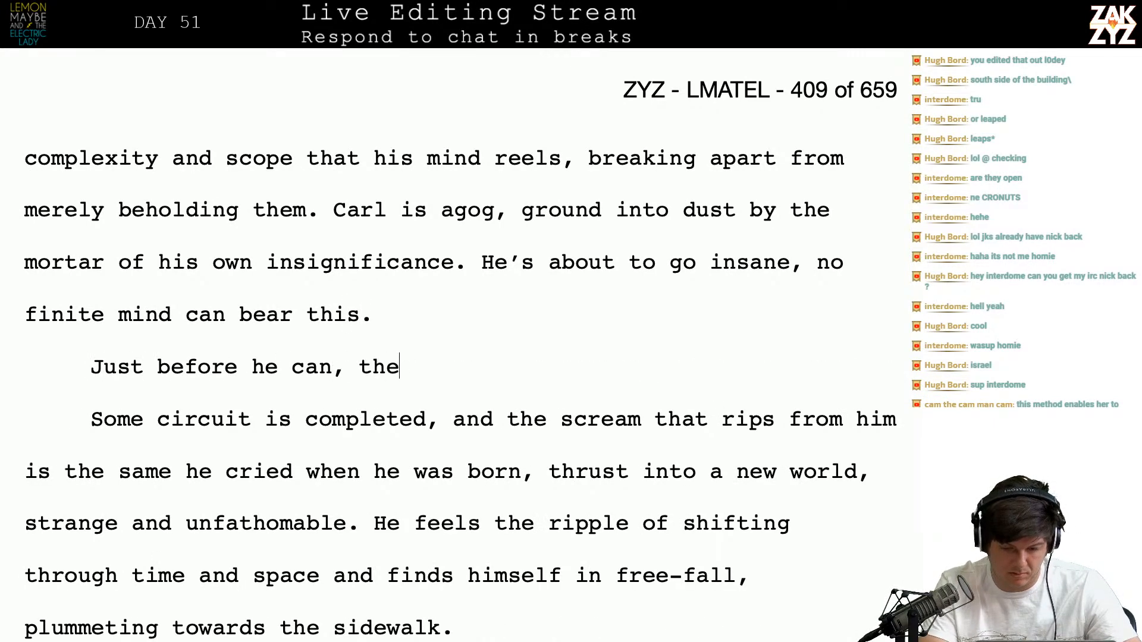
{"action": "type", "text": " circuit si"}
{"action": "key", "text": "BackSpace"}
{"action": "key", "text": "BackSpace"}
{"action": "type", "text": "is"}
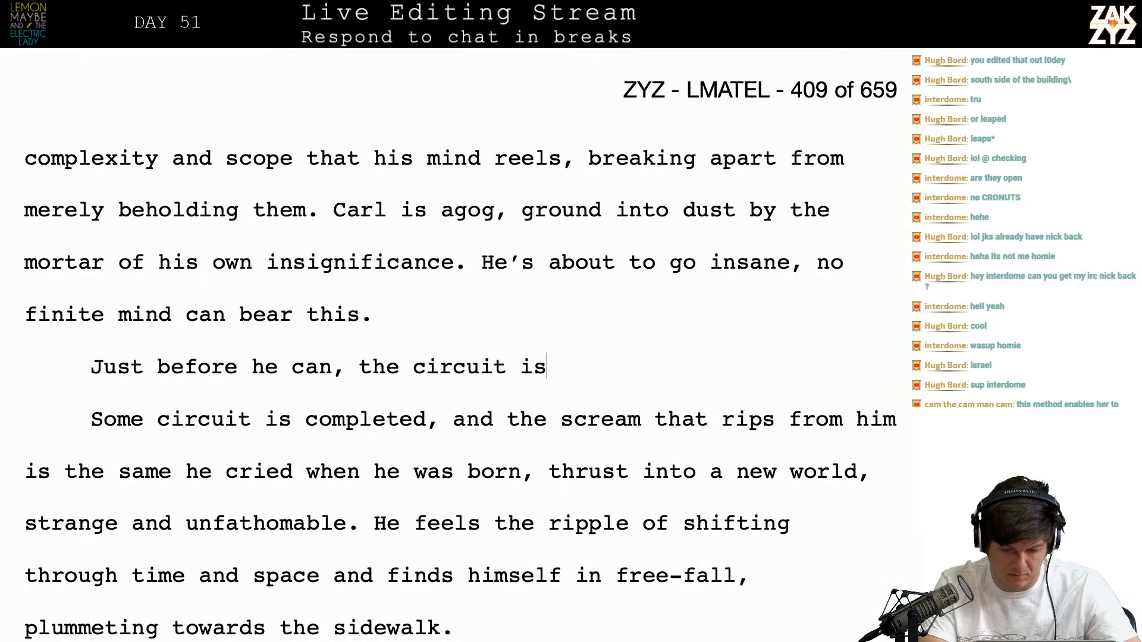
{"action": "type", "text": " completed."}
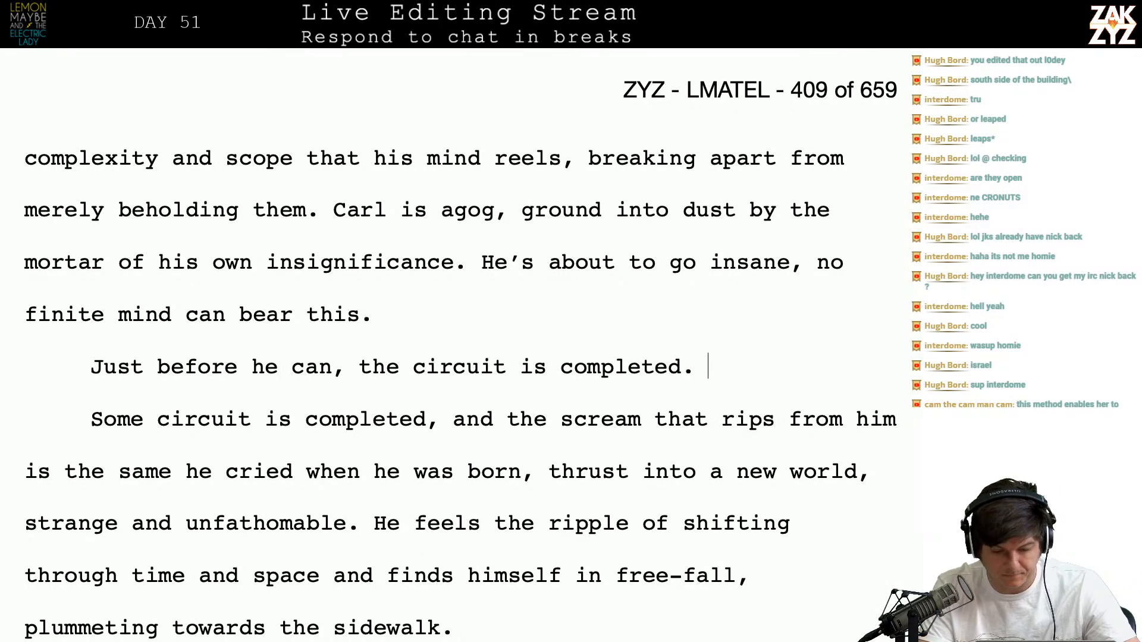
Remove the paragraph break and "Some circuit is completed, and" so the new paragraph continues with "The scream"
{"action": "key", "text": "shift+Right"}
{"action": "key", "text": "shift+Right"}
{"action": "key", "text": "shift+Right"}
{"action": "key", "text": "shift+Right"}
{"action": "key", "text": "shift+Right"}
{"action": "key", "text": "shift+Right"}
{"action": "key", "text": "shift+Right"}
{"action": "key", "text": "shift+Right"}
{"action": "key", "text": "shift+Right"}
{"action": "key", "text": "shift+Right"}
{"action": "key", "text": "shift+Right"}
{"action": "key", "text": "shift+Right"}
{"action": "key", "text": "shift+Right"}
{"action": "key", "text": "shift+Right"}
{"action": "key", "text": "shift+Right"}
{"action": "key", "text": "shift+Right"}
{"action": "key", "text": "shift+Right"}
{"action": "key", "text": "shift+Right"}
{"action": "key", "text": "shift+Right"}
{"action": "key", "text": "shift+Right"}
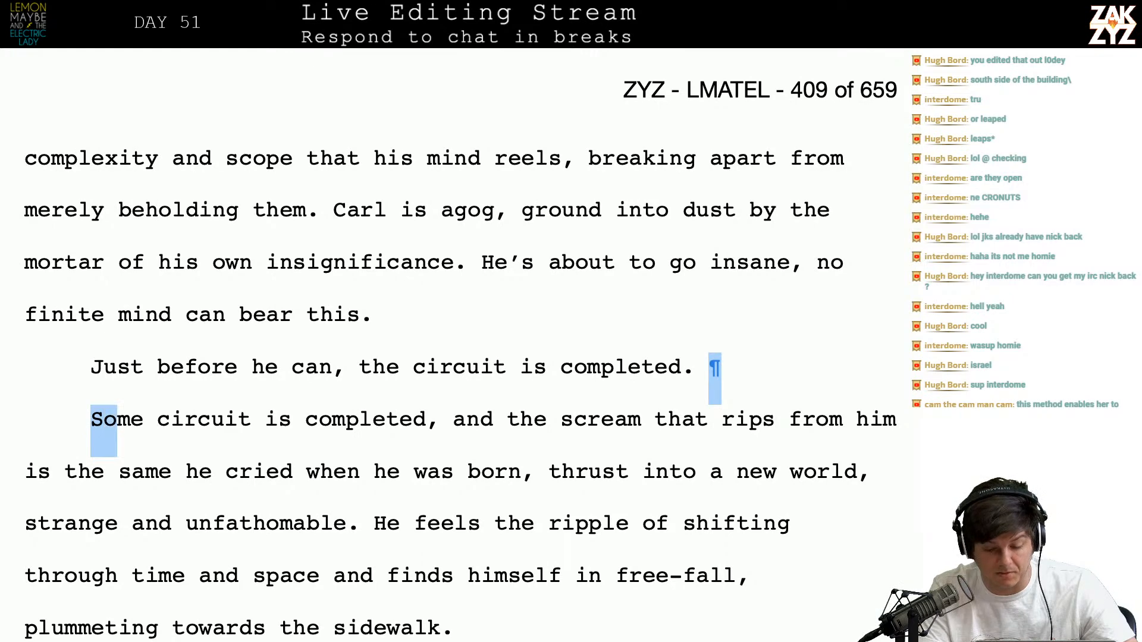
{"action": "key", "text": "shift+Right"}
{"action": "key", "text": "shift+Right"}
{"action": "key", "text": "shift+Right"}
{"action": "key", "text": "shift+Right"}
{"action": "key", "text": "shift+Right"}
{"action": "key", "text": "shift+Right"}
{"action": "key", "text": "shift+Right"}
{"action": "key", "text": "shift+Right"}
{"action": "key", "text": "shift+Right"}
{"action": "key", "text": "shift+Right"}
{"action": "key", "text": "shift+Right"}
{"action": "key", "text": "shift+Right"}
{"action": "key", "text": "shift+Right"}
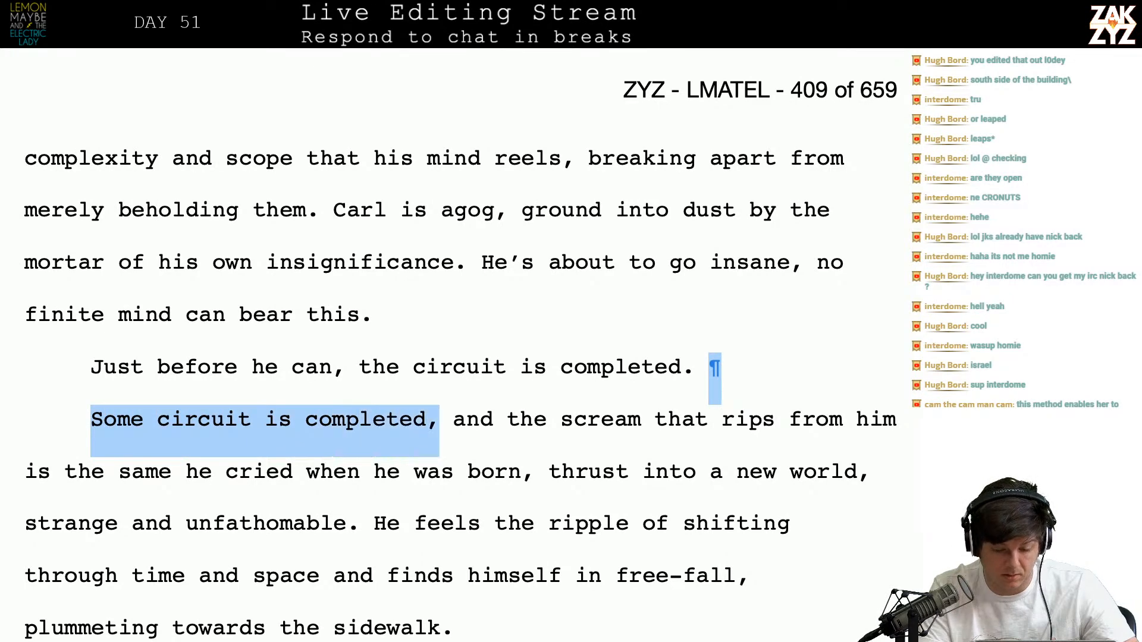
{"action": "type", "text": "T"}
Change "rips from him" to "rips from his mouth" in the scream sentence
{"action": "key", "text": "Right"}
{"action": "key", "text": "Right"}
{"action": "key", "text": "Right"}
{"action": "key", "text": "Right"}
{"action": "key", "text": "Right"}
{"action": "key", "text": "Right"}
{"action": "key", "text": "Right"}
{"action": "key", "text": "Right"}
{"action": "key", "text": "Right"}
{"action": "key", "text": "Right"}
{"action": "key", "text": "Right"}
{"action": "key", "text": "Right"}
{"action": "key", "text": "Right"}
{"action": "key", "text": "Right"}
{"action": "key", "text": "Right"}
{"action": "key", "text": "Right"}
{"action": "key", "text": "Right"}
{"action": "key", "text": "Right"}
{"action": "key", "text": "Right"}
{"action": "key", "text": "Right"}
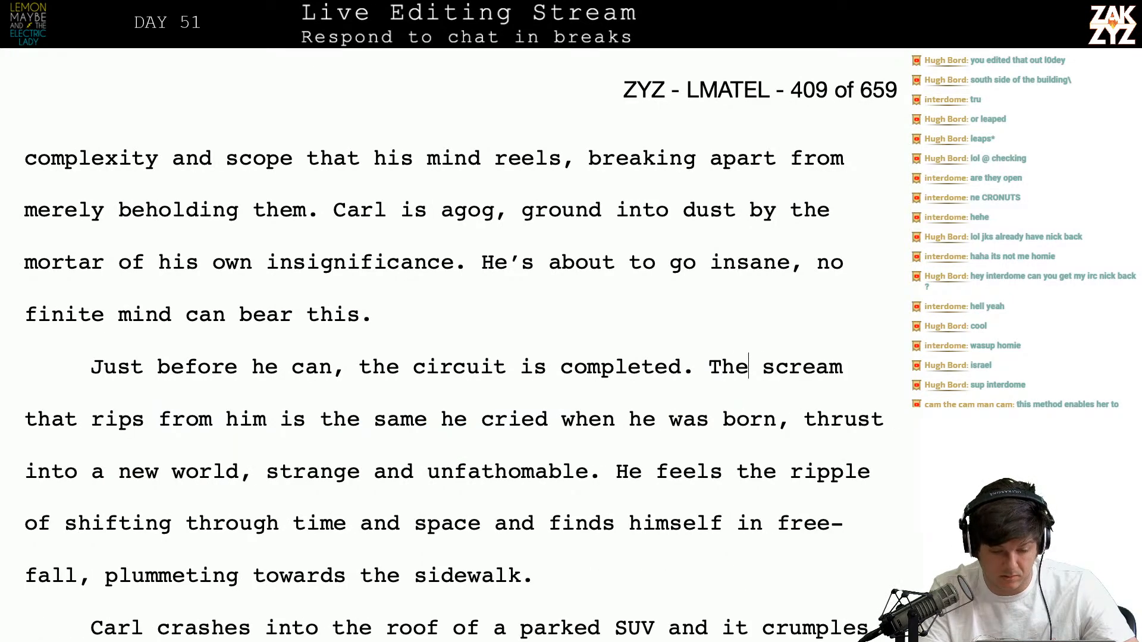
{"action": "key", "text": "Right"}
{"action": "key", "text": "Right"}
{"action": "key", "text": "Right"}
{"action": "type", "text": "s mouth"}
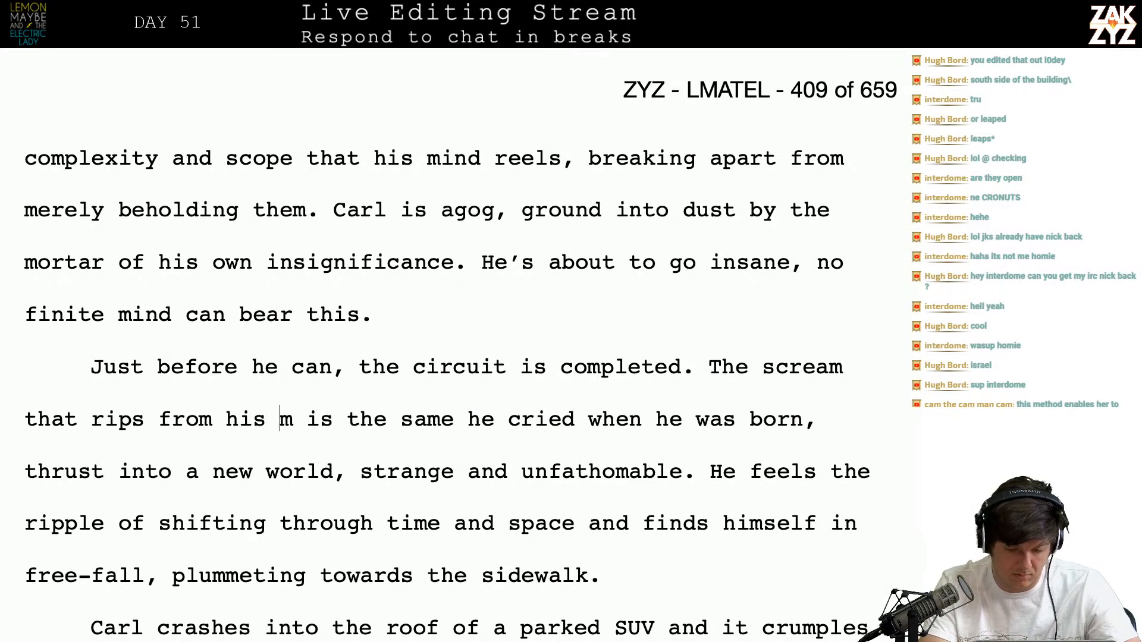
{"action": "key", "text": "shift+Right"}
{"action": "key", "text": "shift+Right"}
{"action": "key", "text": "shift+Left"}
{"action": "key", "text": "shift+Right"}
{"action": "key", "text": "BackSpace"}
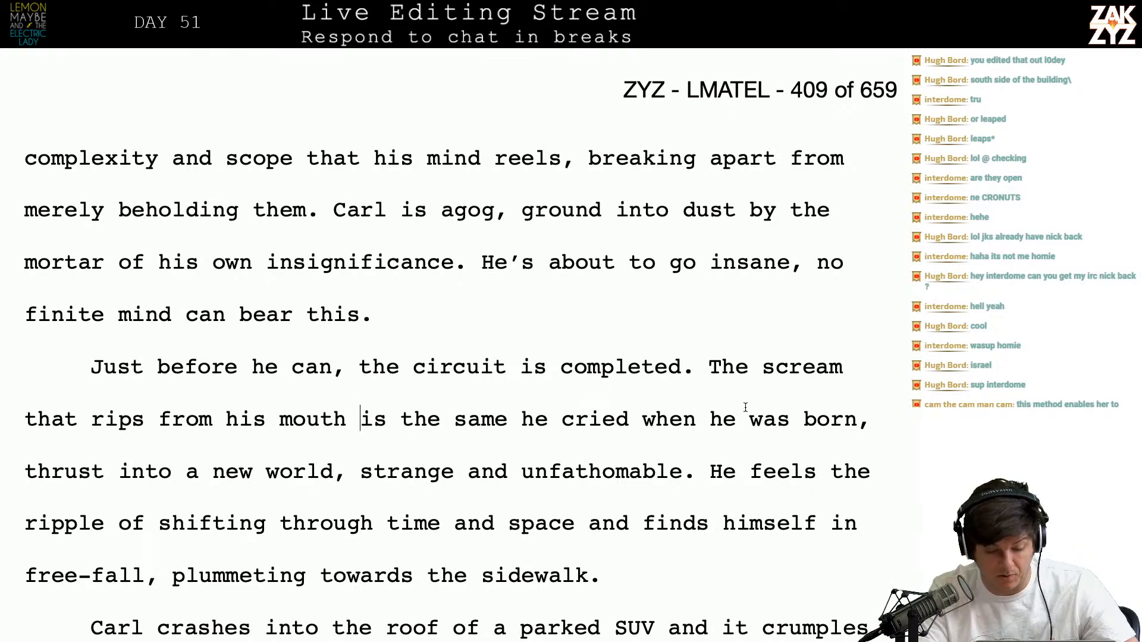
End the scream sentence after "born" and add "He's thrust into a strange new world," with the old wording moved to a separate paragraph
{"action": "key", "text": "BackSpace"}
{"action": "type", "text": "."}
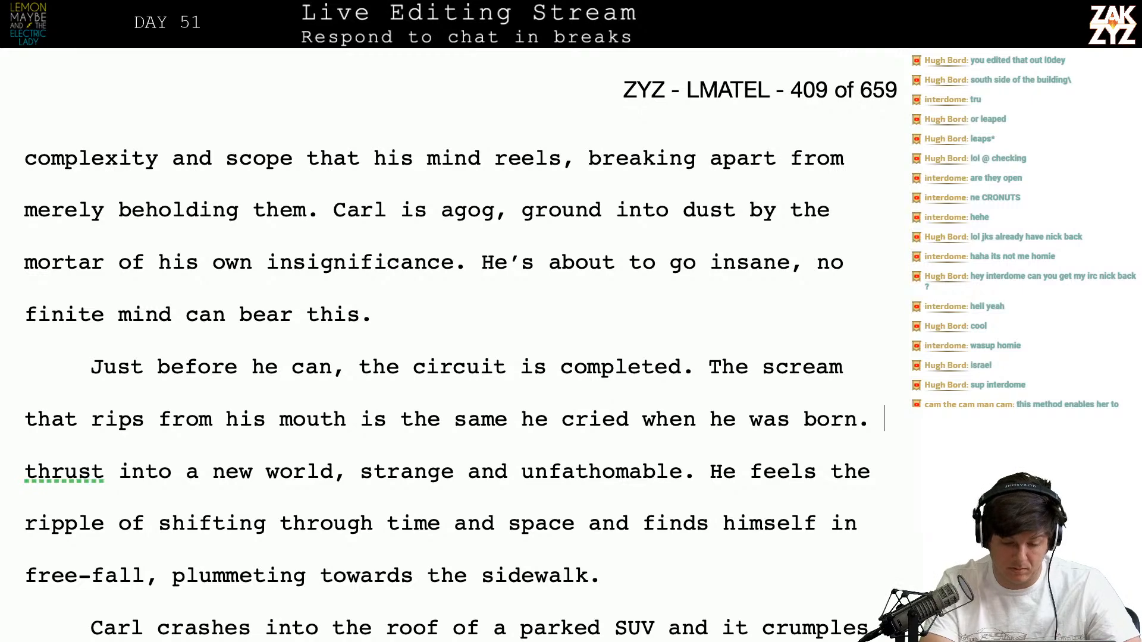
{"action": "type", "text": " He's thrust into a new"}
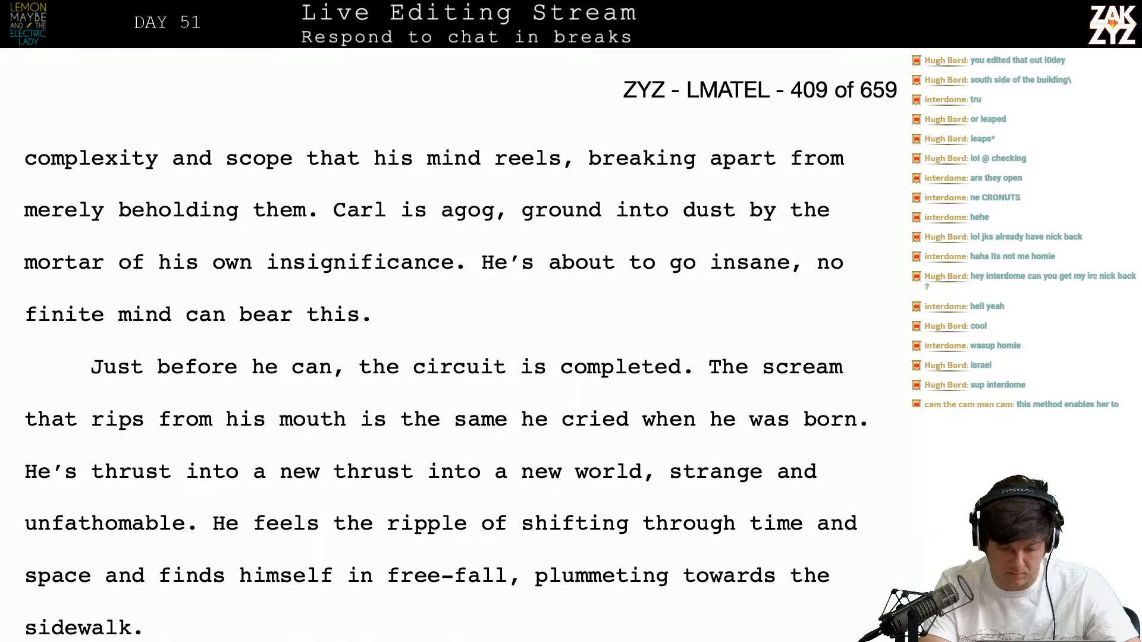
{"action": "key", "text": "BackSpace"}
{"action": "key", "text": "BackSpace"}
{"action": "key", "text": "BackSpace"}
{"action": "type", "text": "strange new"}
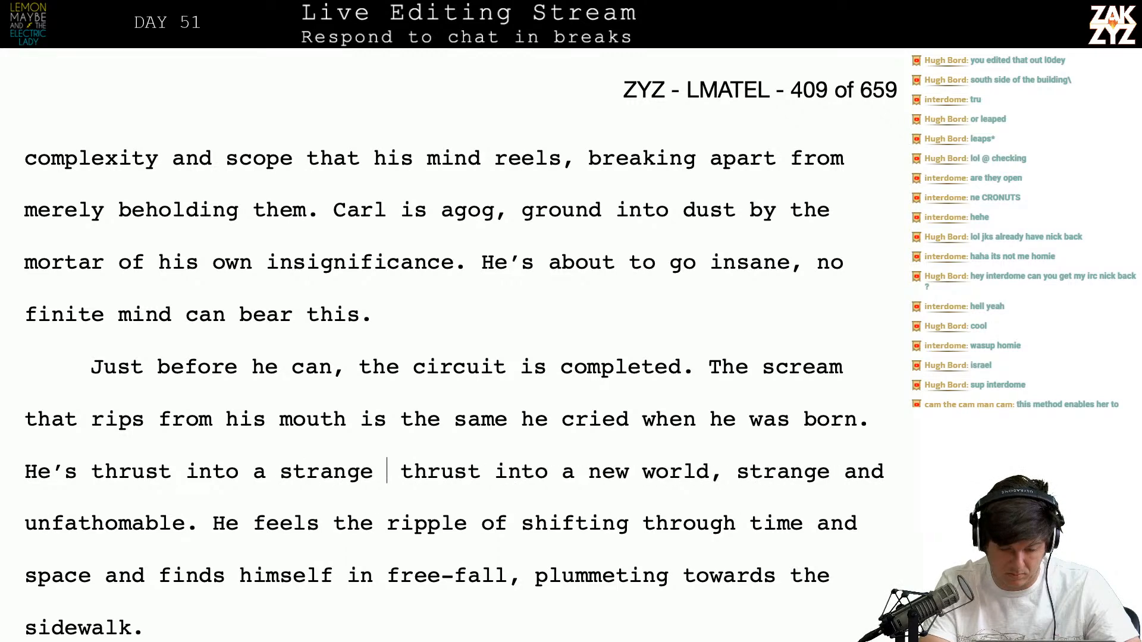
{"action": "type", "text": " rorld"}
{"action": "key", "text": "BackSpace"}
{"action": "key", "text": "BackSpace"}
{"action": "key", "text": "BackSpace"}
{"action": "key", "text": "BackSpace"}
{"action": "key", "text": "BackSpace"}
{"action": "type", "text": "world,"}
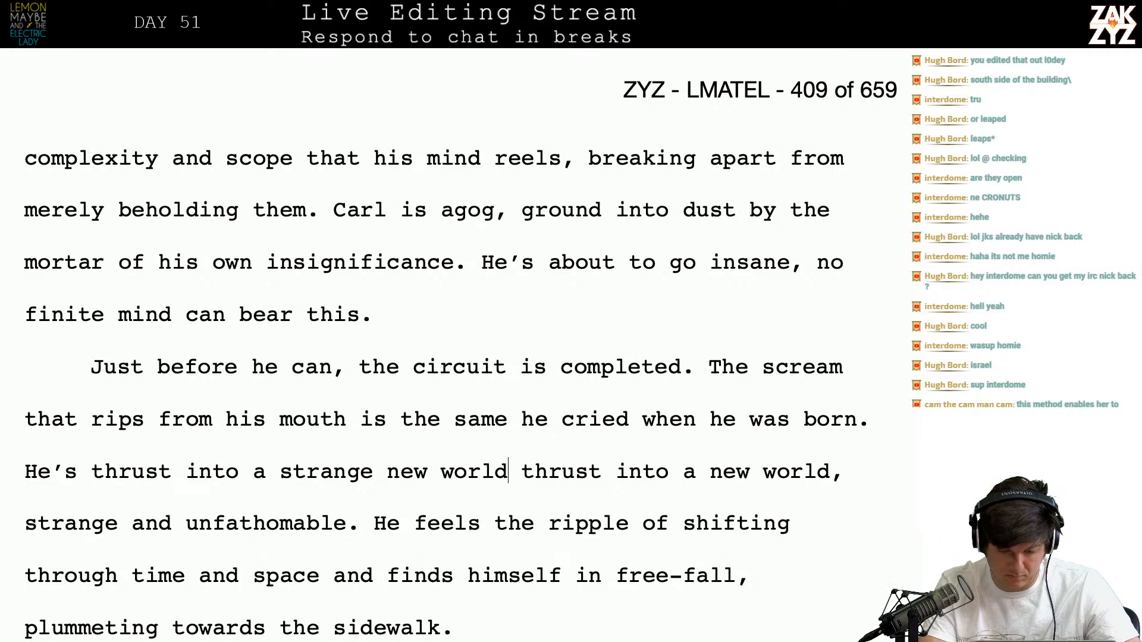
{"action": "key", "text": "Return"}
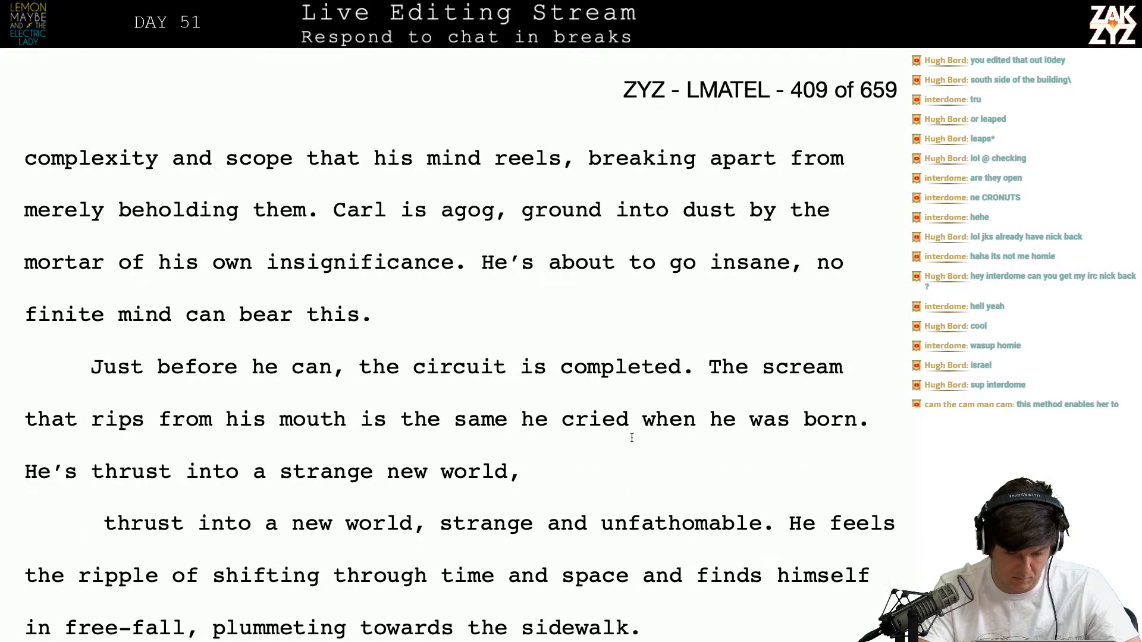
Insert ", unwilling and terrified," after "He's thrust" and end that sentence with a period after "world"
{"action": "key", "text": "BackSpace"}
{"action": "type", "text": ", unwill"}
{"action": "type", "text": "ing and terrif"}
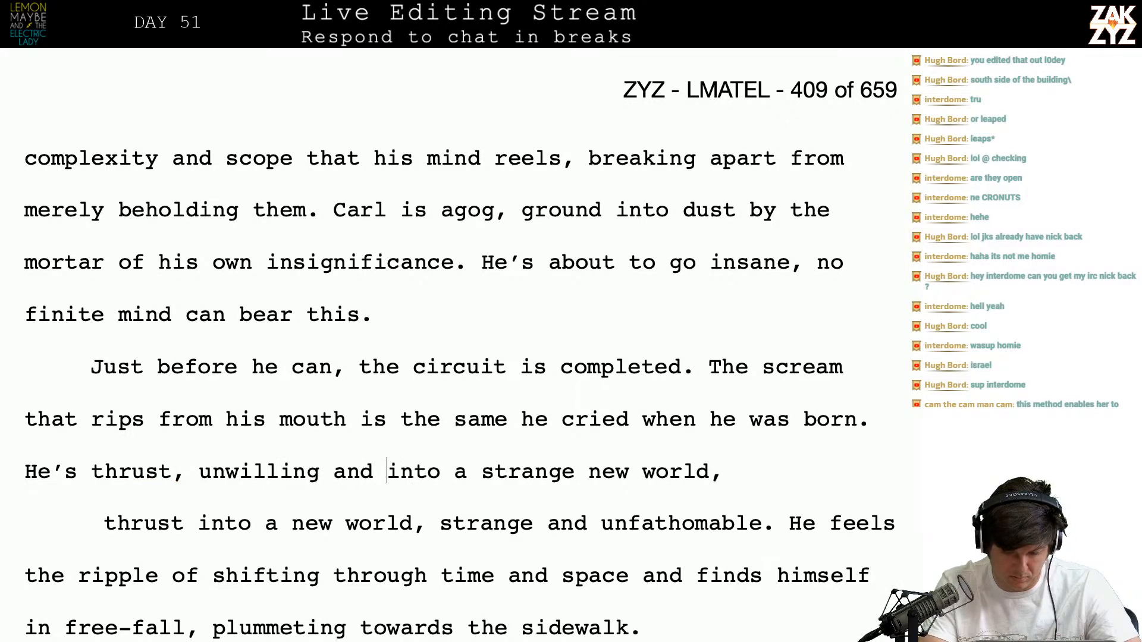
{"action": "type", "text": "ied,"}
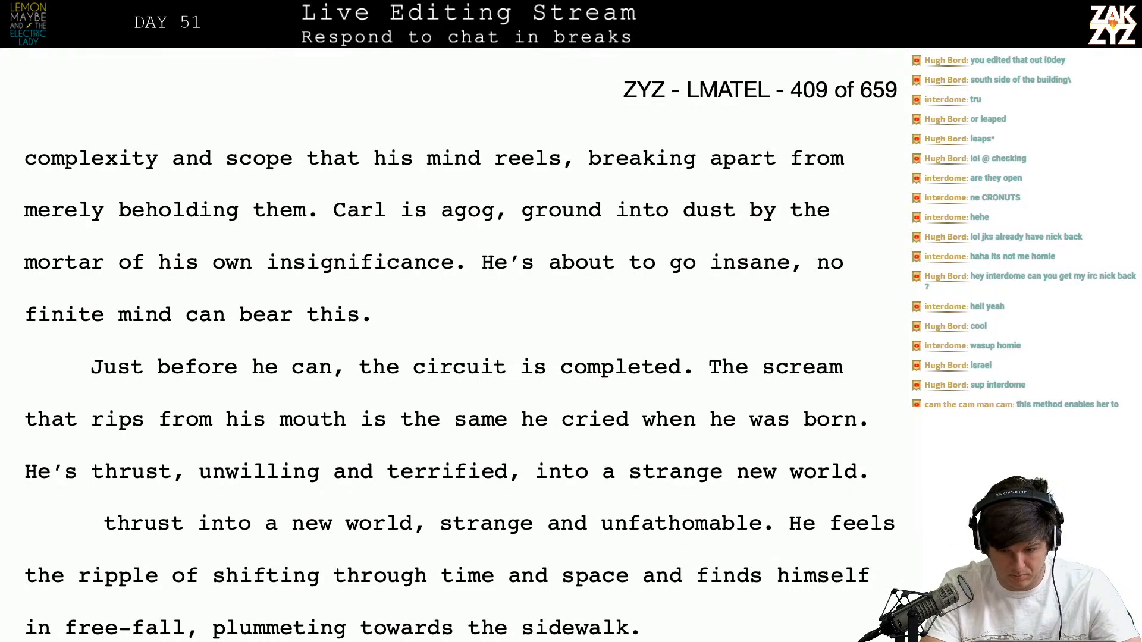
Begin a new sentence after "strange new world." reading "Time and space are rippling around him,"
{"action": "key", "text": "Return"}
{"action": "type", "text": "T"}
{"action": "key", "text": "BackSpace"}
{"action": "key", "text": "BackSpace"}
{"action": "key", "text": "Return"}
{"action": "type", "text": "The"}
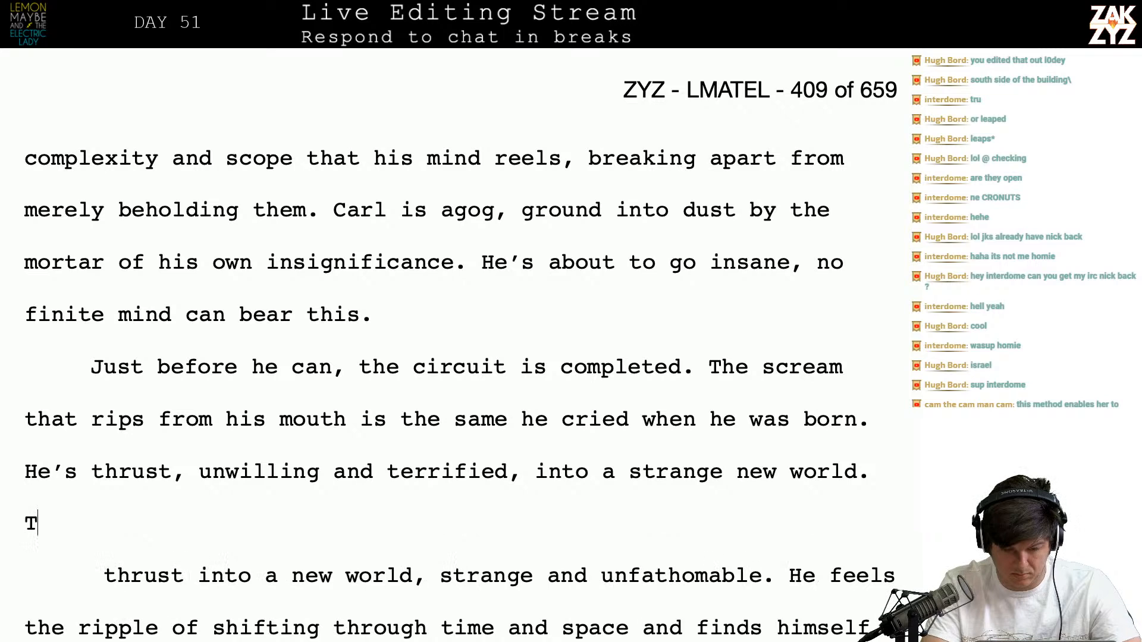
{"action": "key", "text": "BackSpace"}
{"action": "key", "text": "BackSpace"}
{"action": "type", "text": "ime and s"}
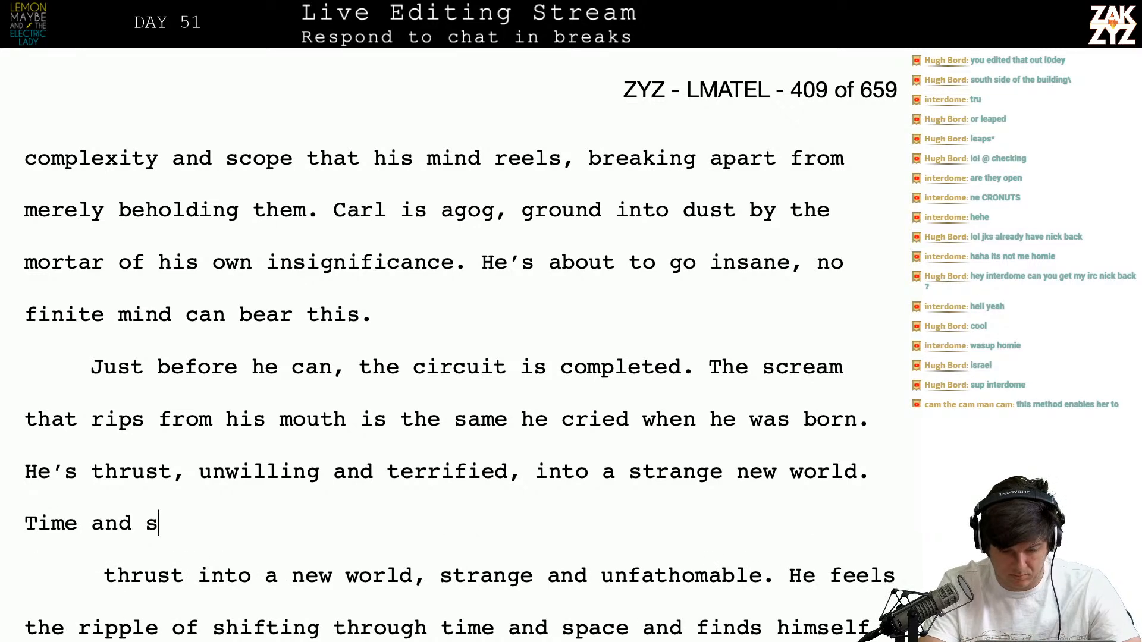
{"action": "type", "text": "pace are "}
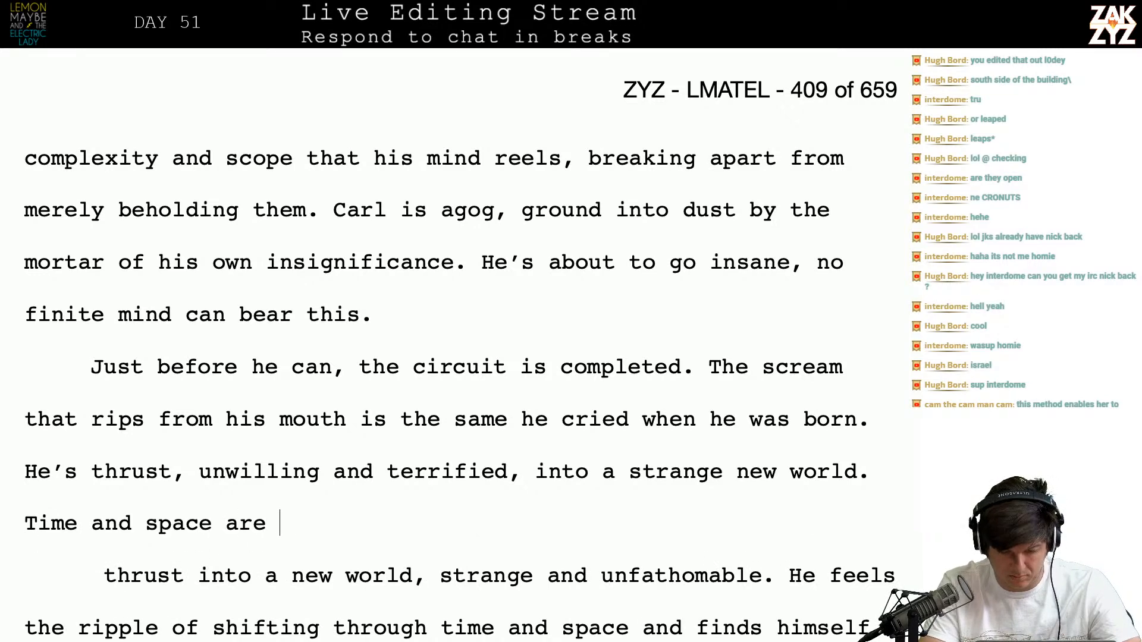
{"action": "type", "text": "fripp"}
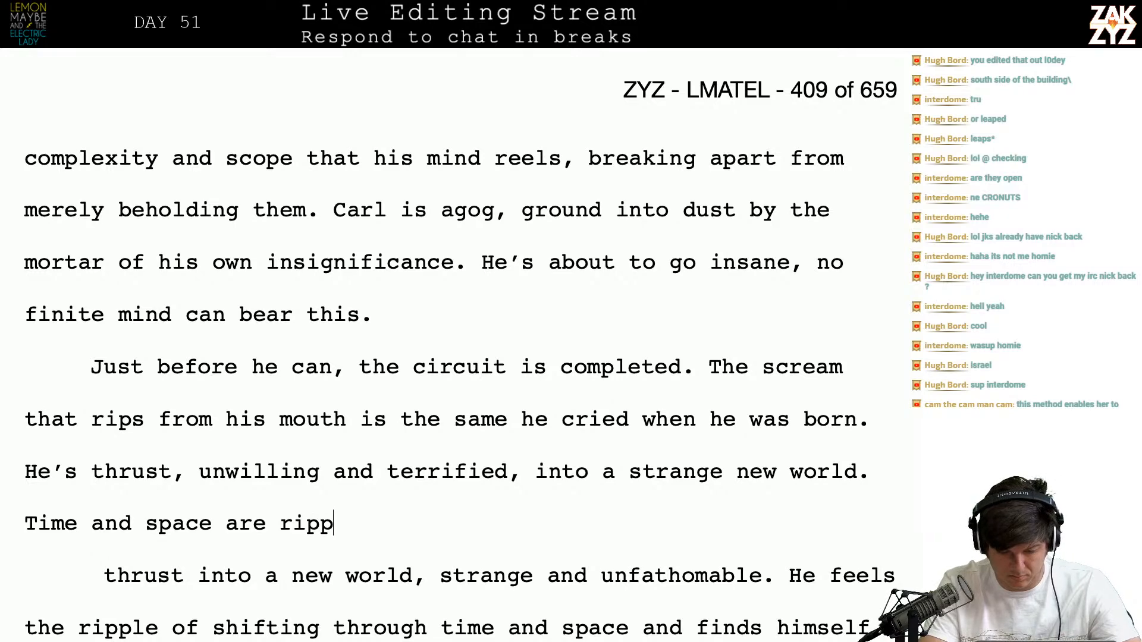
{"action": "type", "text": "ling around him,"}
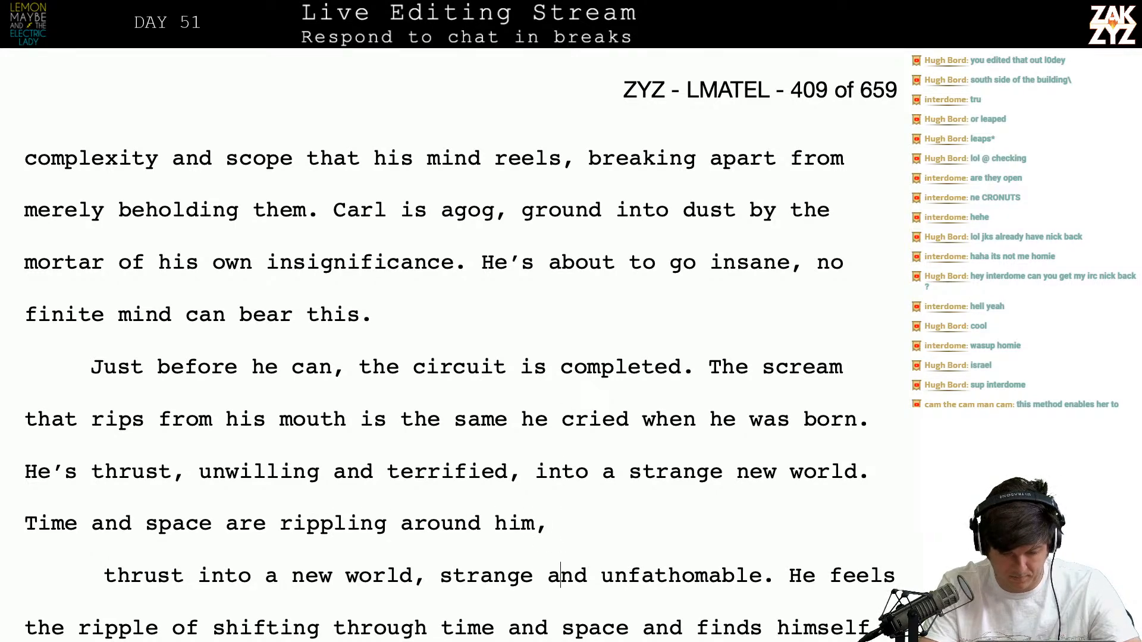
Continue the "Time and space" sentence with "he's in free-fall,", dropping the trial word "plummeting"
{"action": "scroll", "coordinate": [560, 576], "scroll_direction": "down", "scroll_amount": 1}
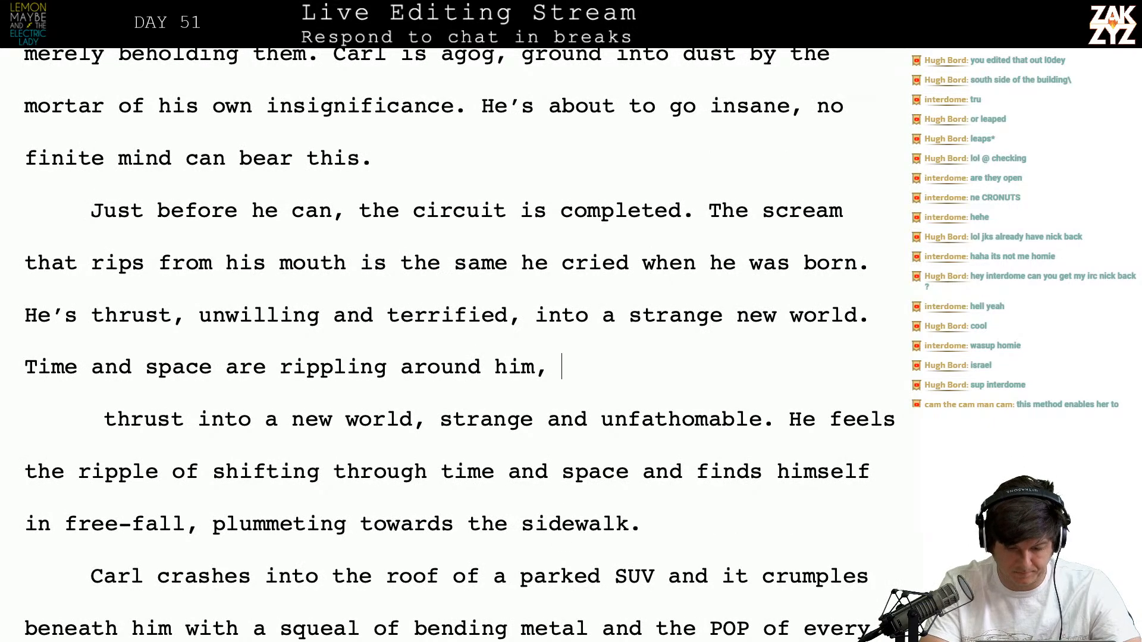
{"action": "type", "text": ", he's plummeting"}
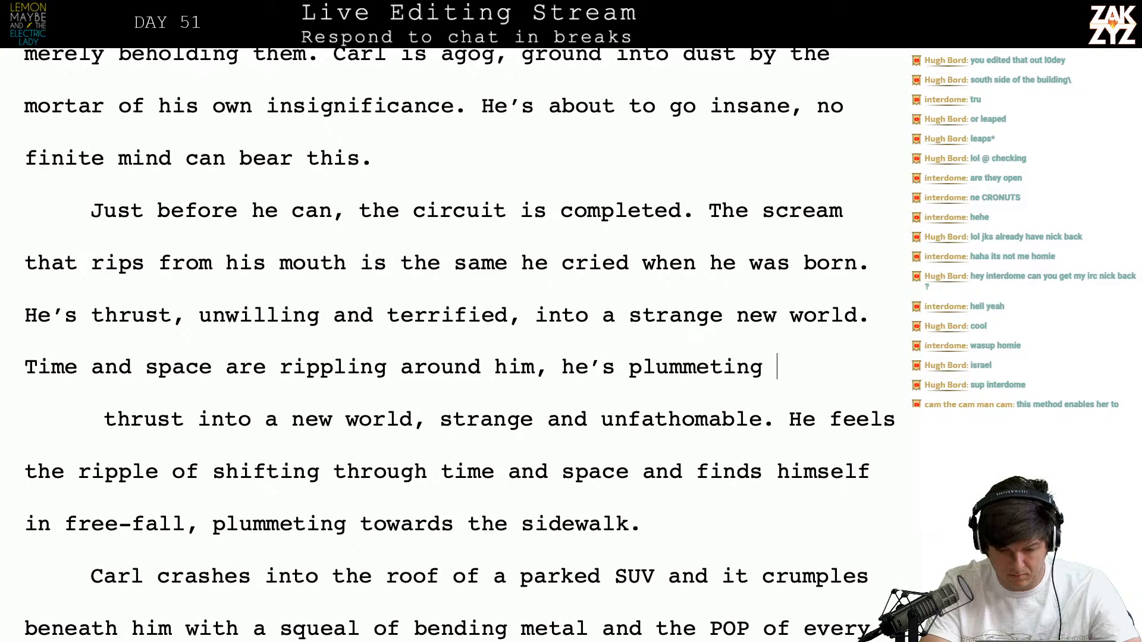
{"action": "key", "text": "BackSpace"}
{"action": "key", "text": "BackSpace"}
{"action": "key", "text": "BackSpace"}
{"action": "key", "text": "BackSpace"}
{"action": "key", "text": "BackSpace"}
{"action": "key", "text": "BackSpace"}
{"action": "key", "text": "BackSpace"}
{"action": "key", "text": "BackSpace"}
{"action": "key", "text": "BackSpace"}
{"action": "key", "text": "BackSpace"}
{"action": "type", "text": "in"}
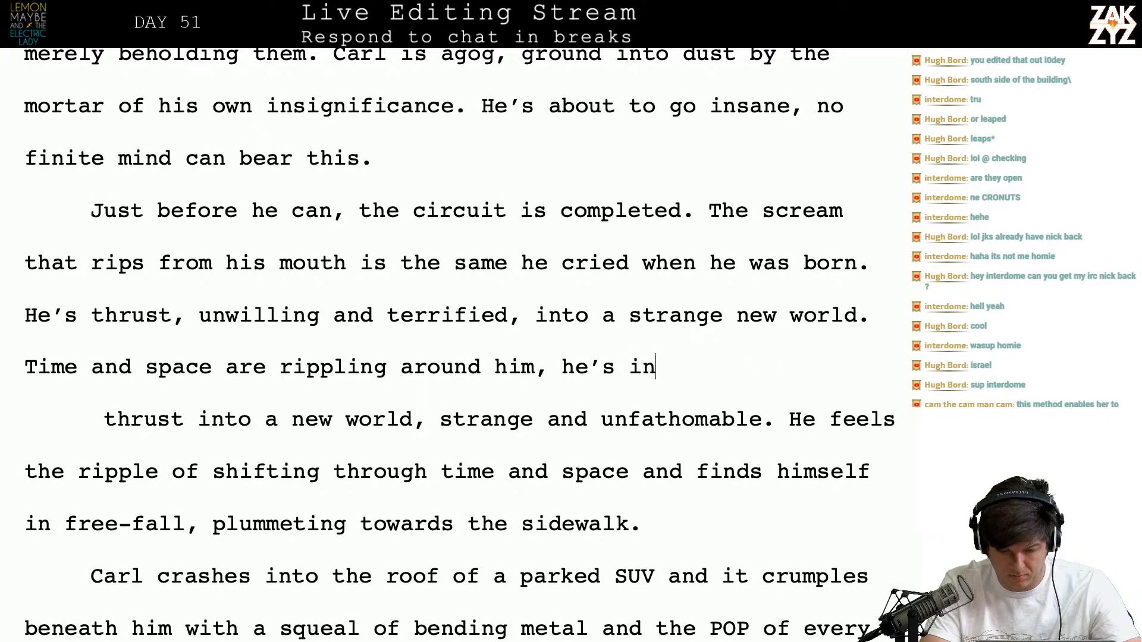
{"action": "type", "text": " free-fall."}
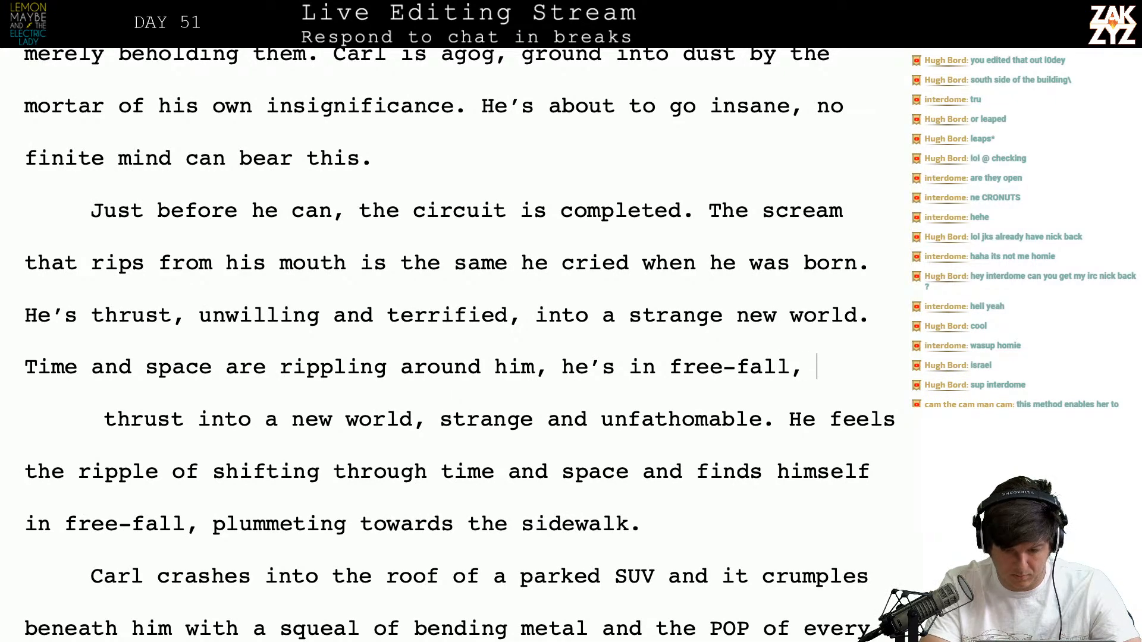
Rewrite the clause following "rippling around him," as "and he's in free-fall,"
{"action": "key", "text": "BackSpace"}
{"action": "key", "text": "BackSpace"}
{"action": "key", "text": "BackSpace"}
{"action": "key", "text": "BackSpace"}
{"action": "key", "text": "BackSpace"}
{"action": "key", "text": "BackSpace"}
{"action": "key", "text": "BackSpace"}
{"action": "key", "text": "BackSpace"}
{"action": "key", "text": "BackSpace"}
{"action": "key", "text": "BackSpace"}
{"action": "key", "text": "BackSpace"}
{"action": "key", "text": "BackSpace"}
{"action": "key", "text": "BackSpace"}
{"action": "key", "text": "BackSpace"}
{"action": "key", "text": "BackSpace"}
{"action": "key", "text": "BackSpace"}
{"action": "key", "text": "BackSpace"}
{"action": "key", "text": "BackSpace"}
{"action": "key", "text": "BackSpace"}
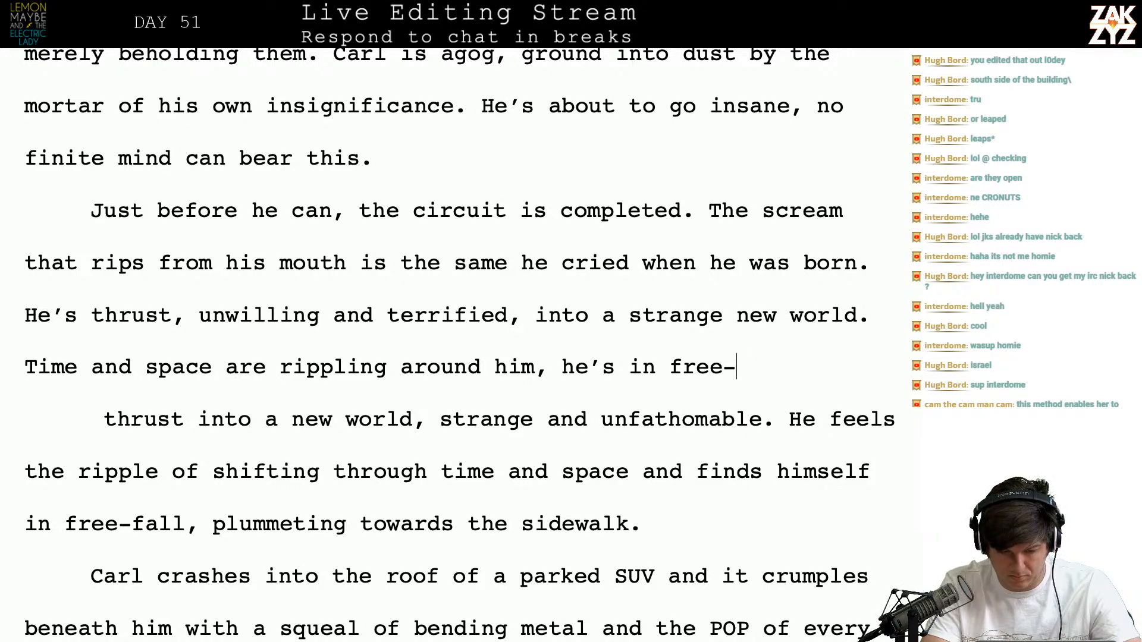
{"action": "type", "text": "and h"}
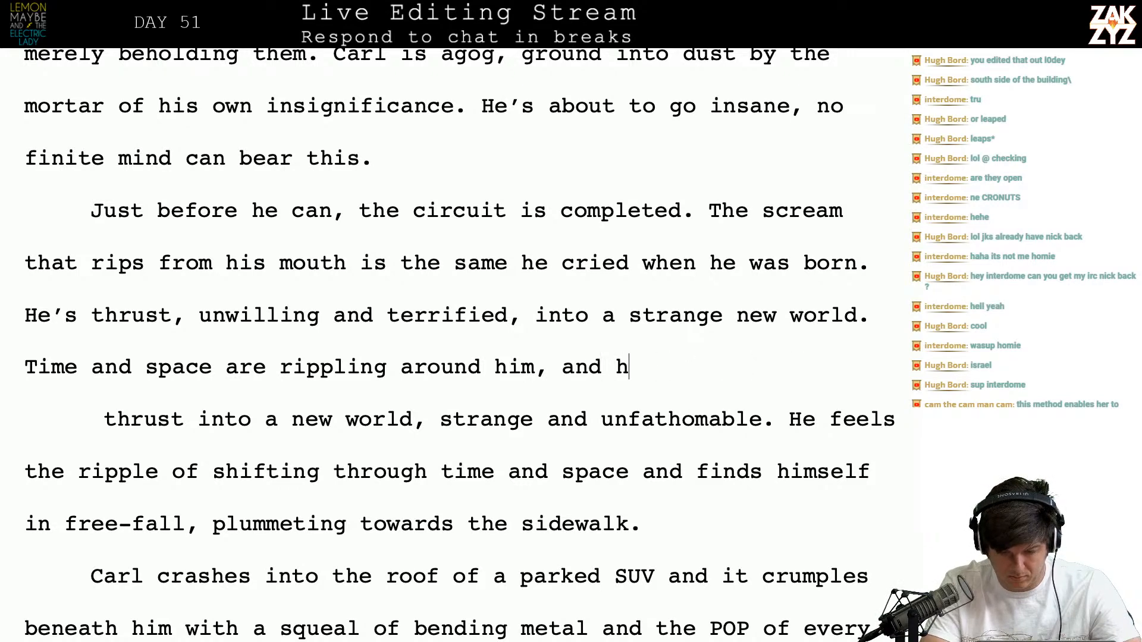
{"action": "type", "text": "e's"}
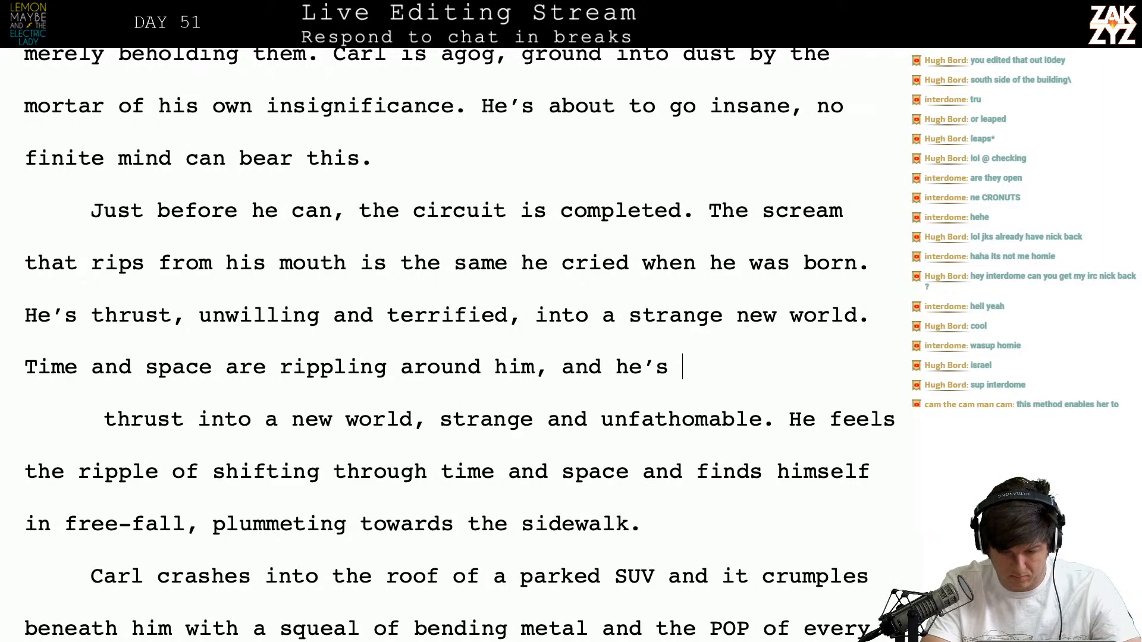
{"action": "key", "text": "BackSpace"}
{"action": "key", "text": "BackSpace"}
{"action": "key", "text": "BackSpace"}
{"action": "key", "text": "BackSpace"}
{"action": "type", "text": "he's"}
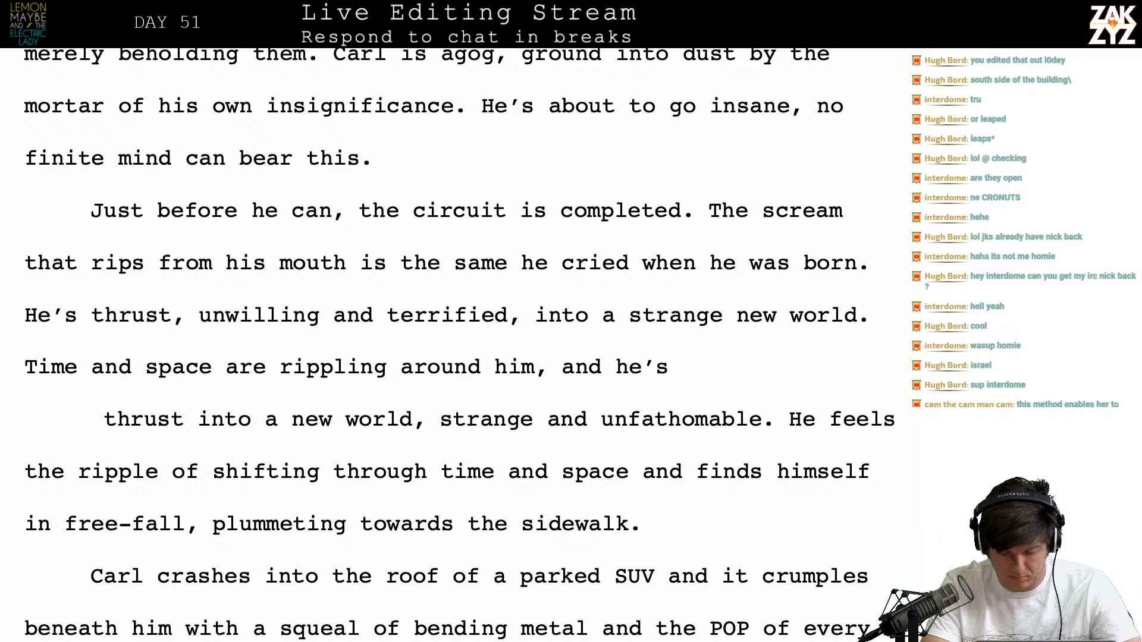
{"action": "key", "text": "BackSpace"}
{"action": "key", "text": "BackSpace"}
{"action": "type", "text": "'s "}
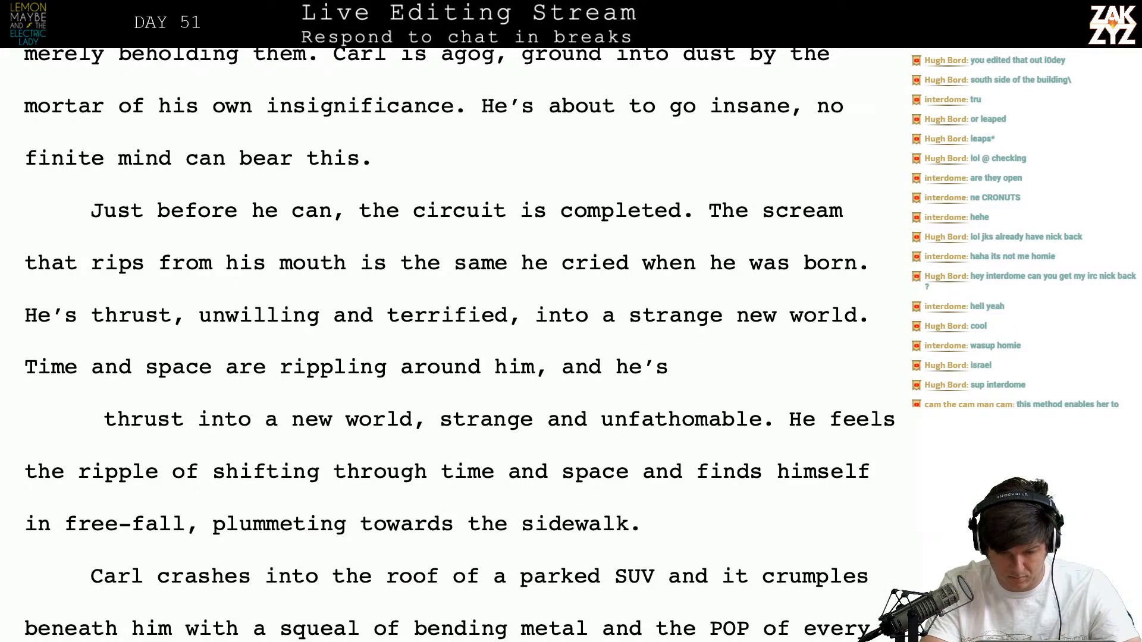
{"action": "type", "text": "in free-"}
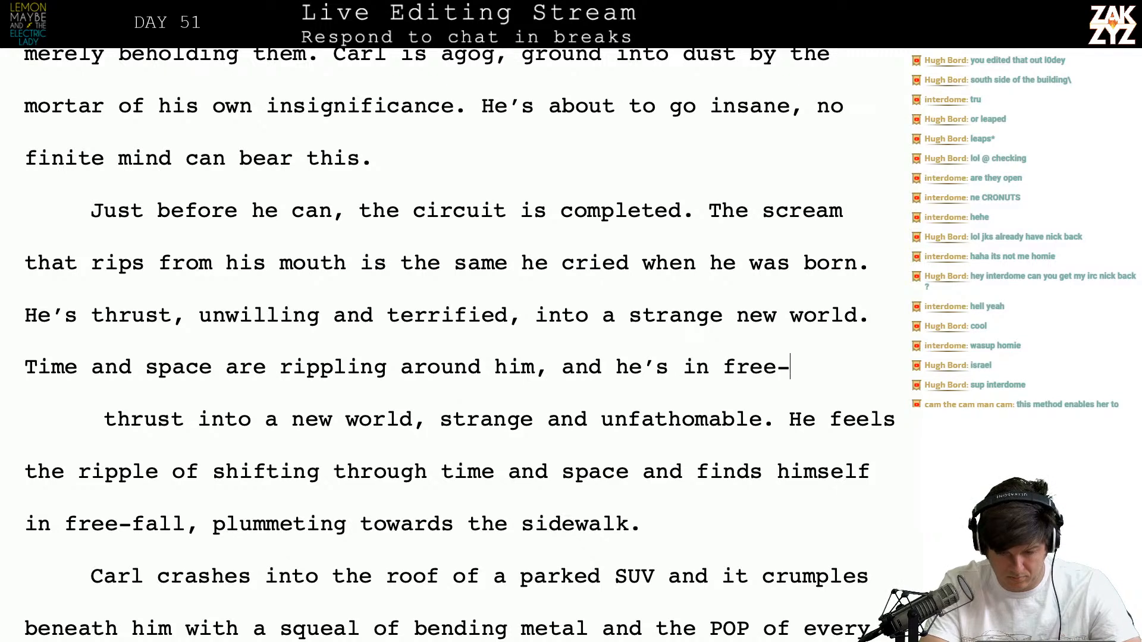
{"action": "type", "text": "fall,"}
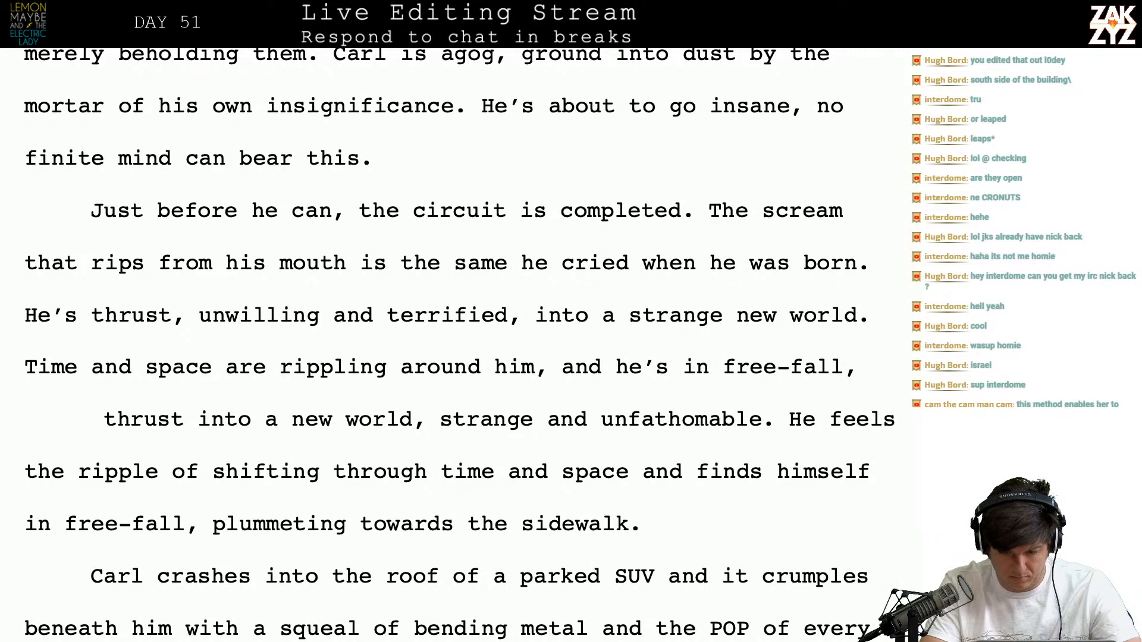
Try extending the free-fall clause with the comparison "like the moment in a dream where"
{"action": "type", "text": " like the mom"}
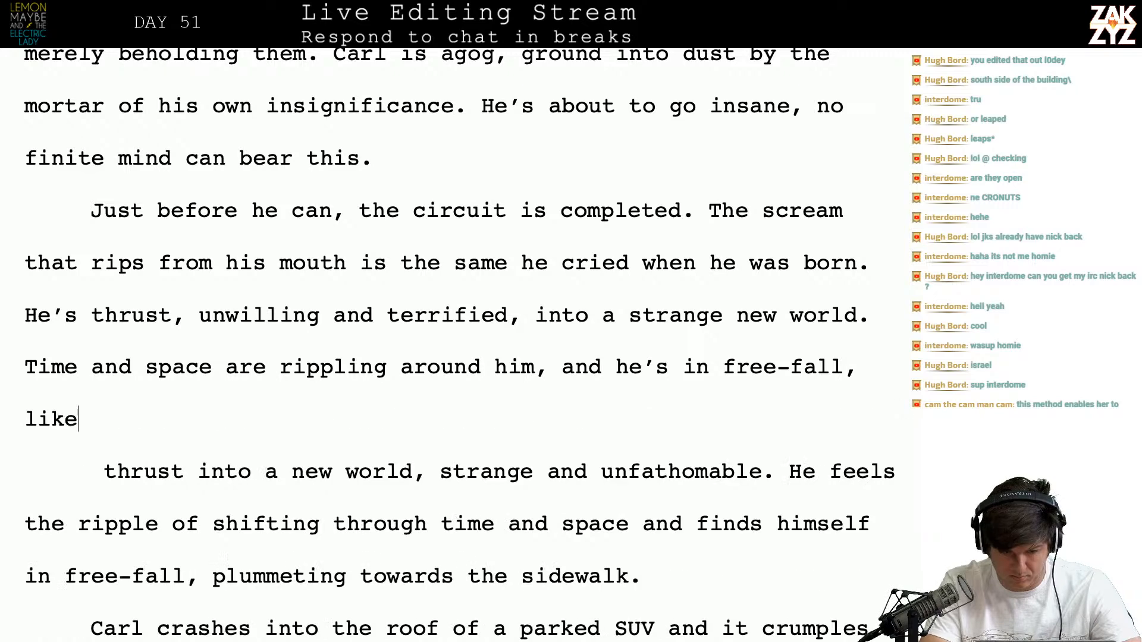
{"action": "key", "text": "BackSpace"}
{"action": "key", "text": "BackSpace"}
{"action": "key", "text": "BackSpace"}
{"action": "key", "text": "BackSpace"}
{"action": "key", "text": "BackSpace"}
{"action": "key", "text": "BackSpace"}
{"action": "key", "text": "BackSpace"}
{"action": "key", "text": "BackSpace"}
{"action": "key", "text": "BackSpace"}
{"action": "key", "text": "BackSpace"}
{"action": "key", "text": "BackSpace"}
{"action": "key", "text": "BackSpace"}
{"action": "key", "text": "BackSpace"}
{"action": "key", "text": "BackSpace"}
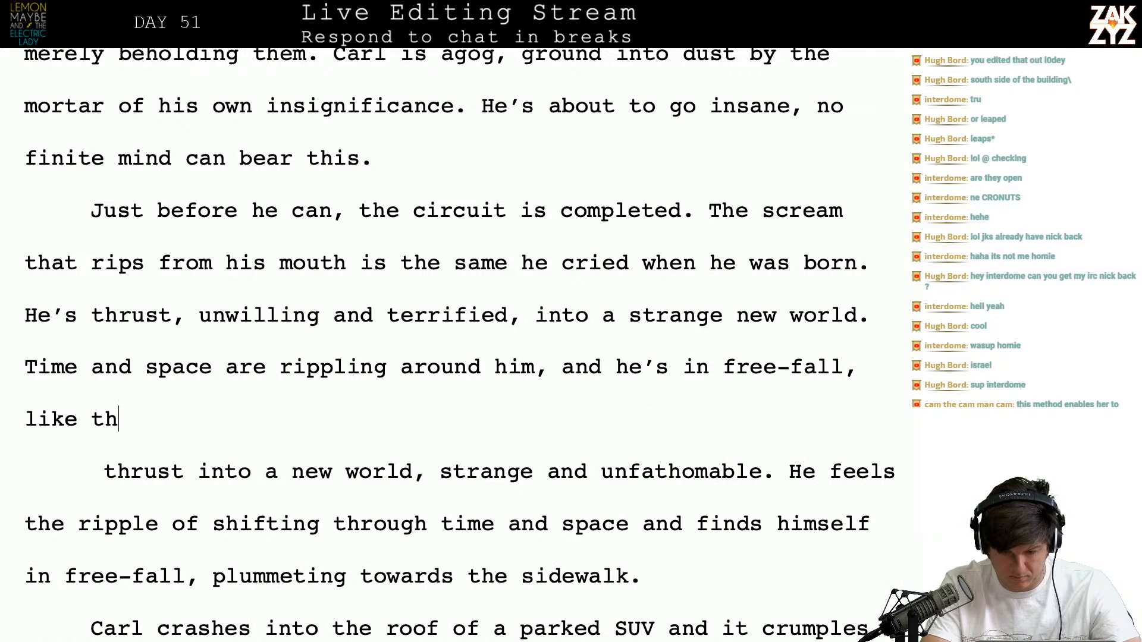
{"action": "type", "text": ", "}
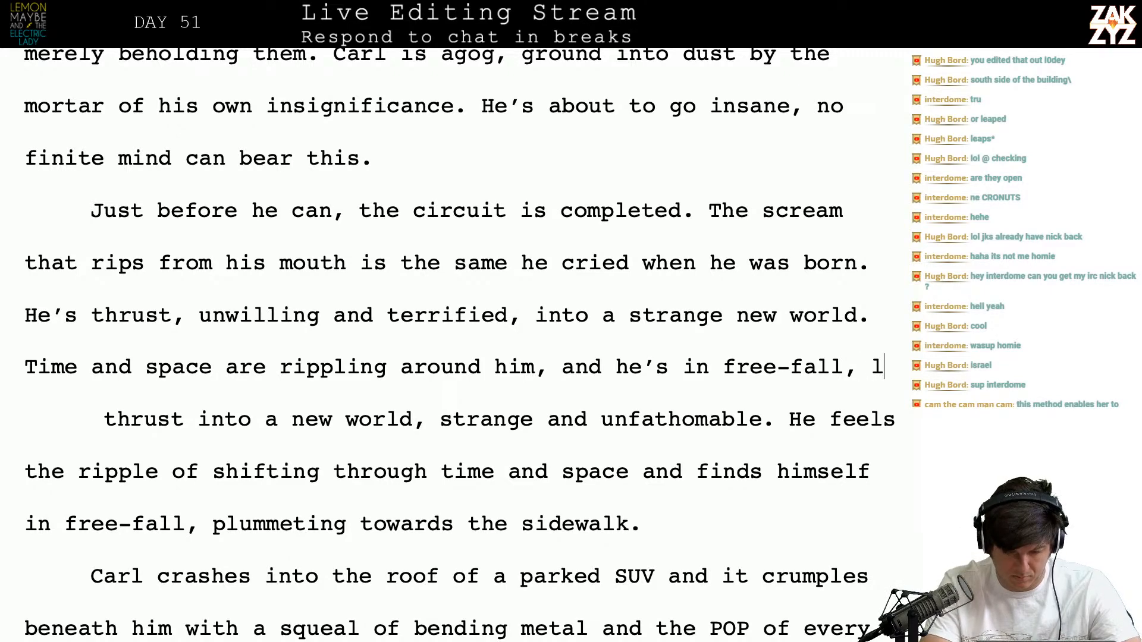
{"action": "type", "text": "like the moment b"}
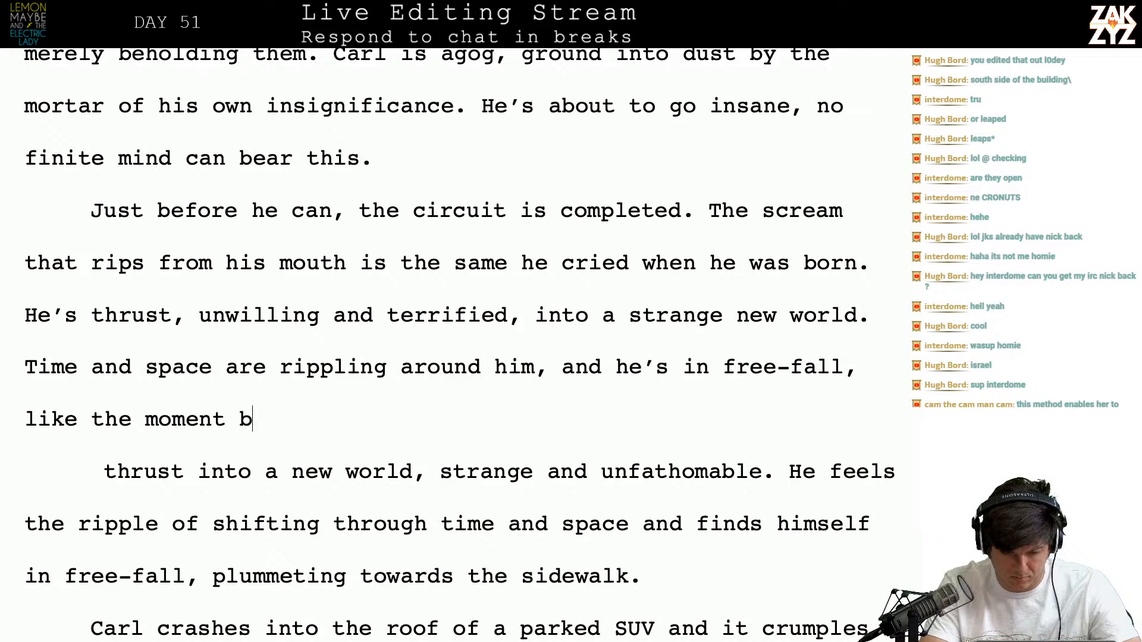
{"action": "type", "text": "efore y"}
{"action": "key", "text": "BackSpace"}
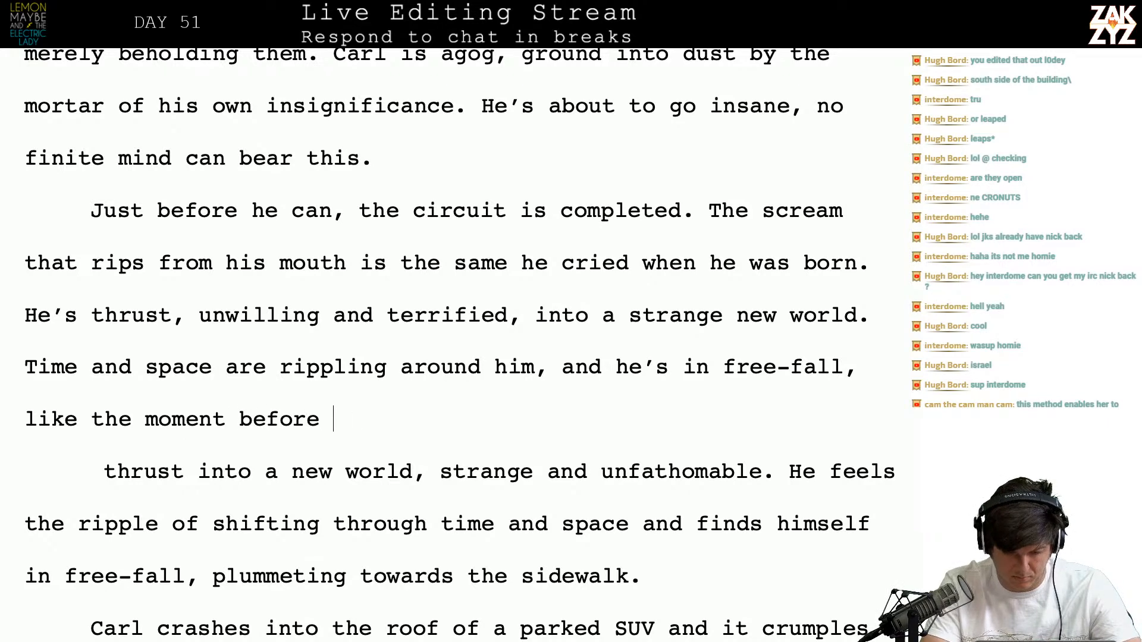
{"action": "key", "text": "BackSpace"}
{"action": "key", "text": "BackSpace"}
{"action": "key", "text": "BackSpace"}
{"action": "key", "text": "BackSpace"}
{"action": "key", "text": "BackSpace"}
{"action": "key", "text": "BackSpace"}
{"action": "type", "text": "in a d"}
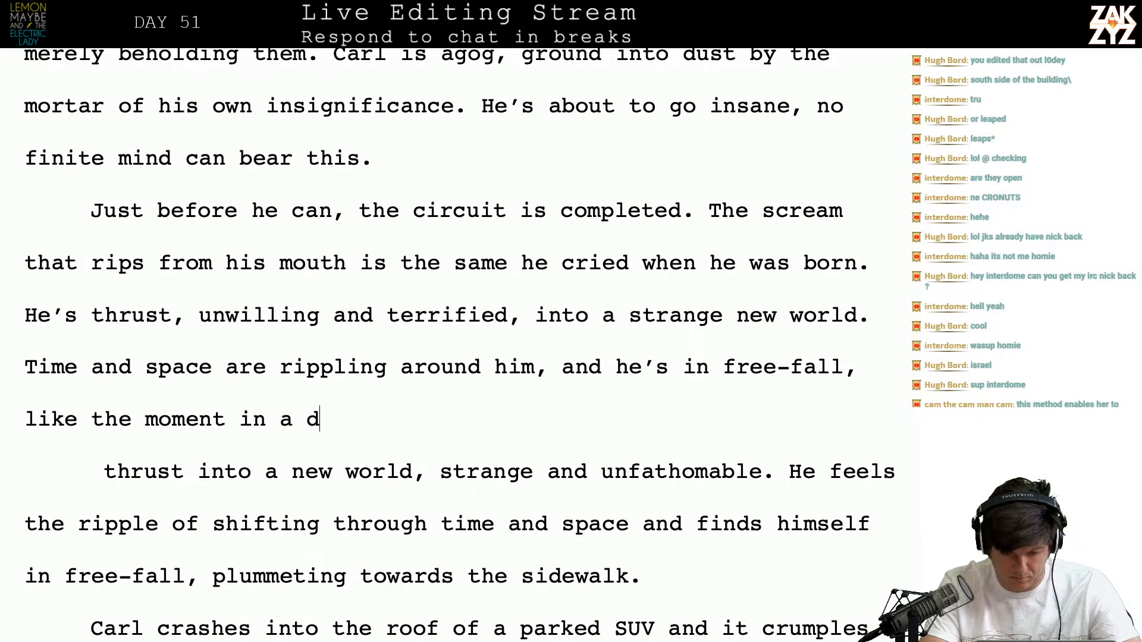
{"action": "type", "text": "ream where"}
Replace the free-fall clause and its comparison with "and he's plunging, like the moment in a dream of falling"
{"action": "key", "text": "BackSpace"}
{"action": "key", "text": "BackSpace"}
{"action": "key", "text": "BackSpace"}
{"action": "key", "text": "BackSpace"}
{"action": "key", "text": "BackSpace"}
{"action": "key", "text": "BackSpace"}
{"action": "key", "text": "BackSpace"}
{"action": "key", "text": "BackSpace"}
{"action": "key", "text": "BackSpace"}
{"action": "key", "text": "BackSpace"}
{"action": "key", "text": "BackSpace"}
{"action": "key", "text": "BackSpace"}
{"action": "key", "text": "BackSpace"}
{"action": "key", "text": "BackSpace"}
{"action": "key", "text": "BackSpace"}
{"action": "key", "text": "BackSpace"}
{"action": "key", "text": "BackSpace"}
{"action": "key", "text": "BackSpace"}
{"action": "key", "text": "BackSpace"}
{"action": "key", "text": "BackSpace"}
{"action": "key", "text": "BackSpace"}
{"action": "key", "text": "BackSpace"}
{"action": "key", "text": "BackSpace"}
{"action": "key", "text": "BackSpace"}
{"action": "key", "text": "BackSpace"}
{"action": "key", "text": "BackSpace"}
{"action": "key", "text": "BackSpace"}
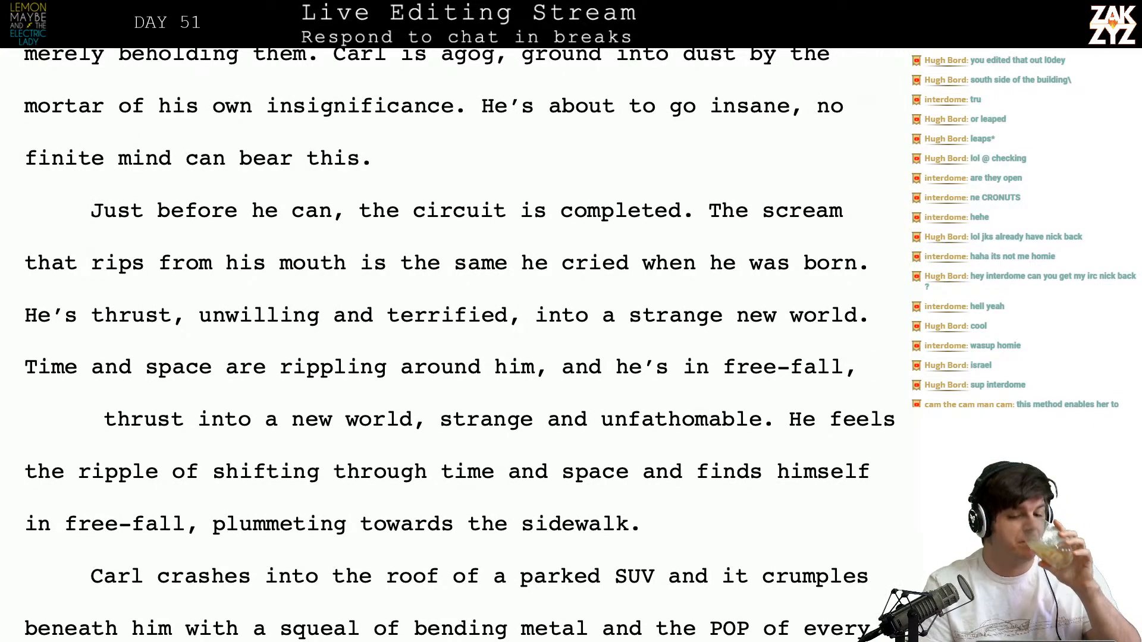
{"action": "key", "text": "BackSpace"}
{"action": "key", "text": "BackSpace"}
{"action": "key", "text": "BackSpace"}
{"action": "key", "text": "BackSpace"}
{"action": "key", "text": "BackSpace"}
{"action": "key", "text": "BackSpace"}
{"action": "key", "text": "BackSpace"}
{"action": "key", "text": "BackSpace"}
{"action": "key", "text": "BackSpace"}
{"action": "key", "text": "BackSpace"}
{"action": "key", "text": "BackSpace"}
{"action": "key", "text": "BackSpace"}
{"action": "key", "text": "BackSpace"}
{"action": "key", "text": "BackSpace"}
{"action": "key", "text": "BackSpace"}
{"action": "key", "text": "BackSpace"}
{"action": "key", "text": "BackSpace"}
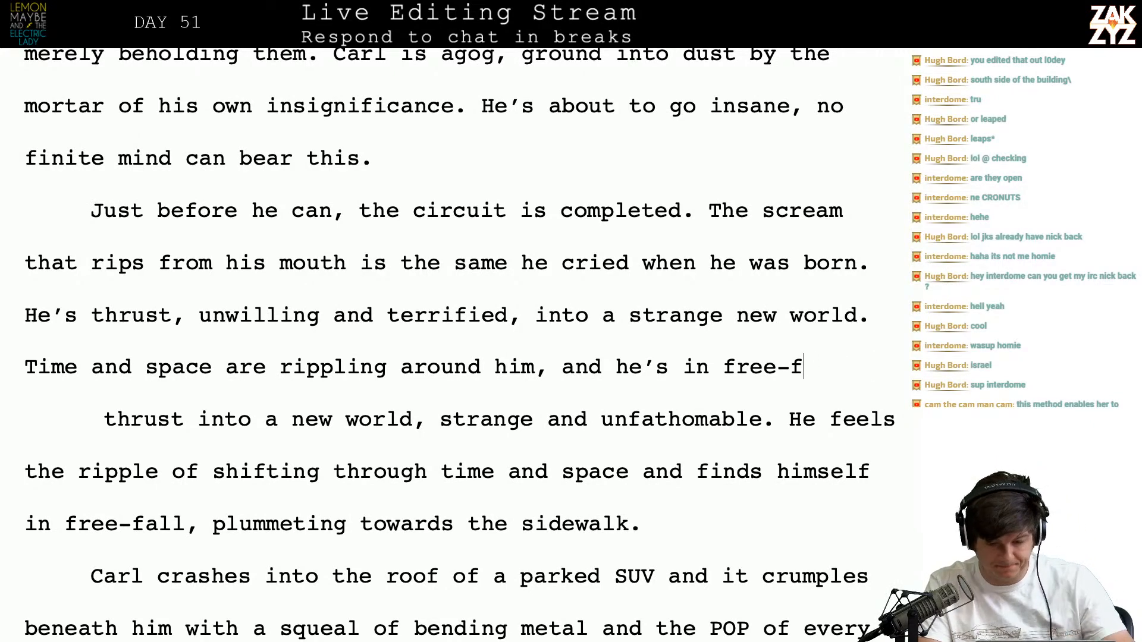
{"action": "key", "text": "BackSpace"}
{"action": "key", "text": "BackSpace"}
{"action": "key", "text": "BackSpace"}
{"action": "key", "text": "BackSpace"}
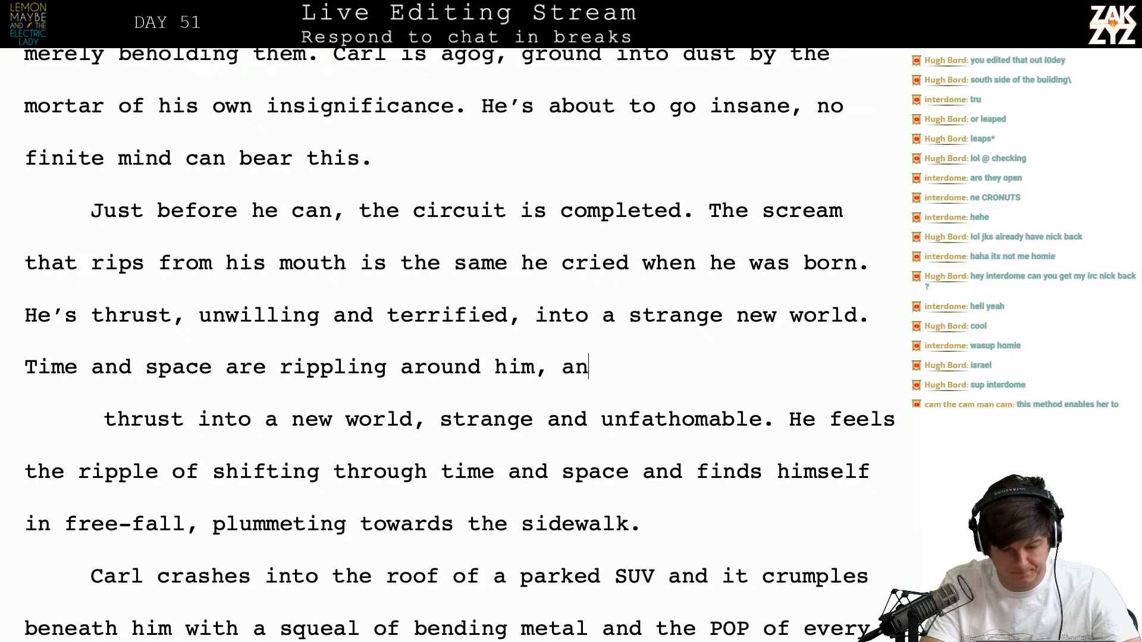
{"action": "type", "text": "nd he's plun"}
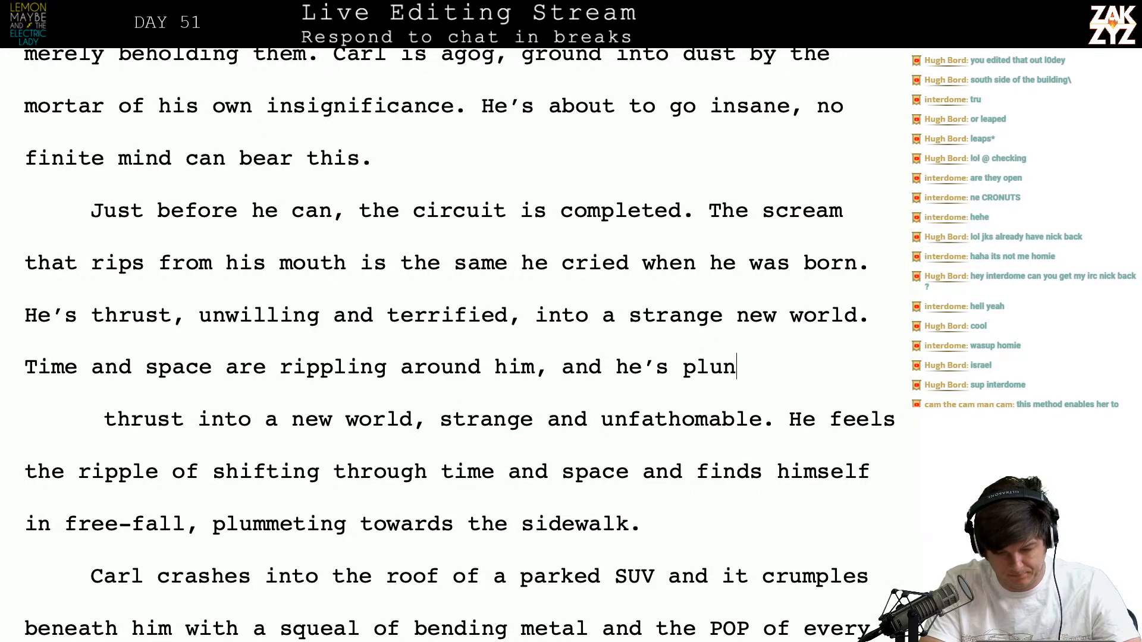
{"action": "type", "text": "ging, like the moment in a "}
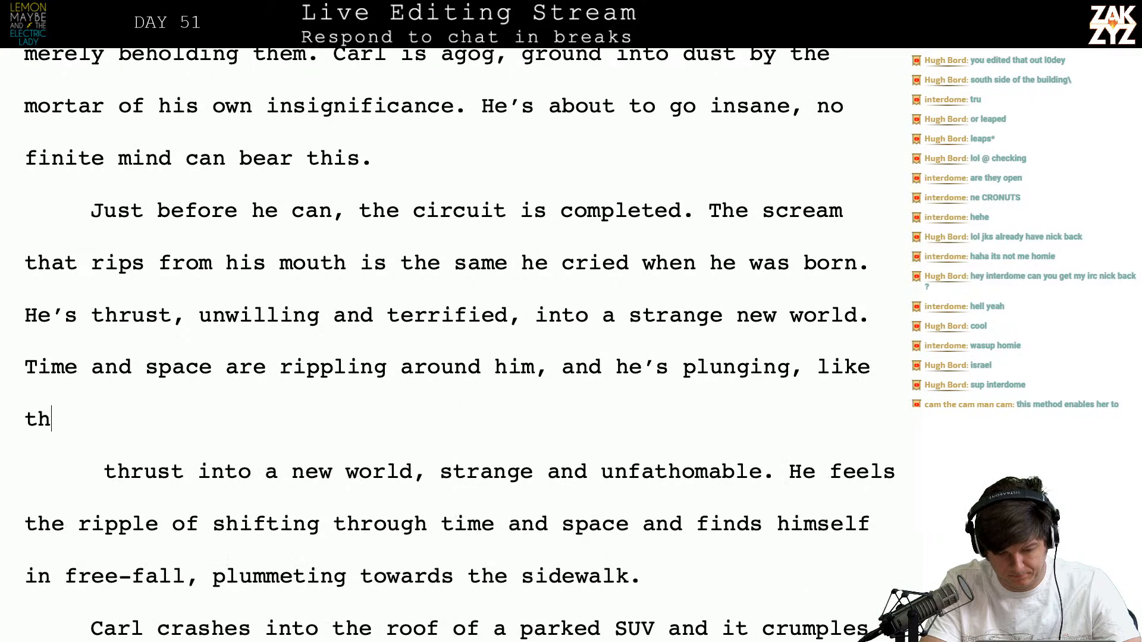
{"action": "type", "text": "dre"}
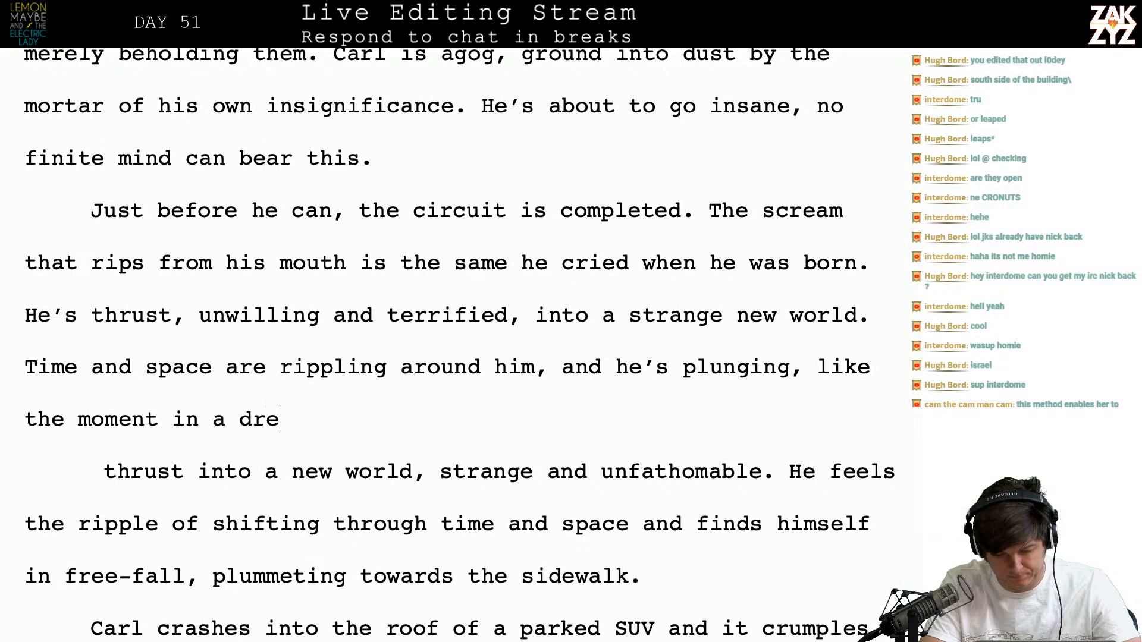
{"action": "type", "text": "am of falling"}
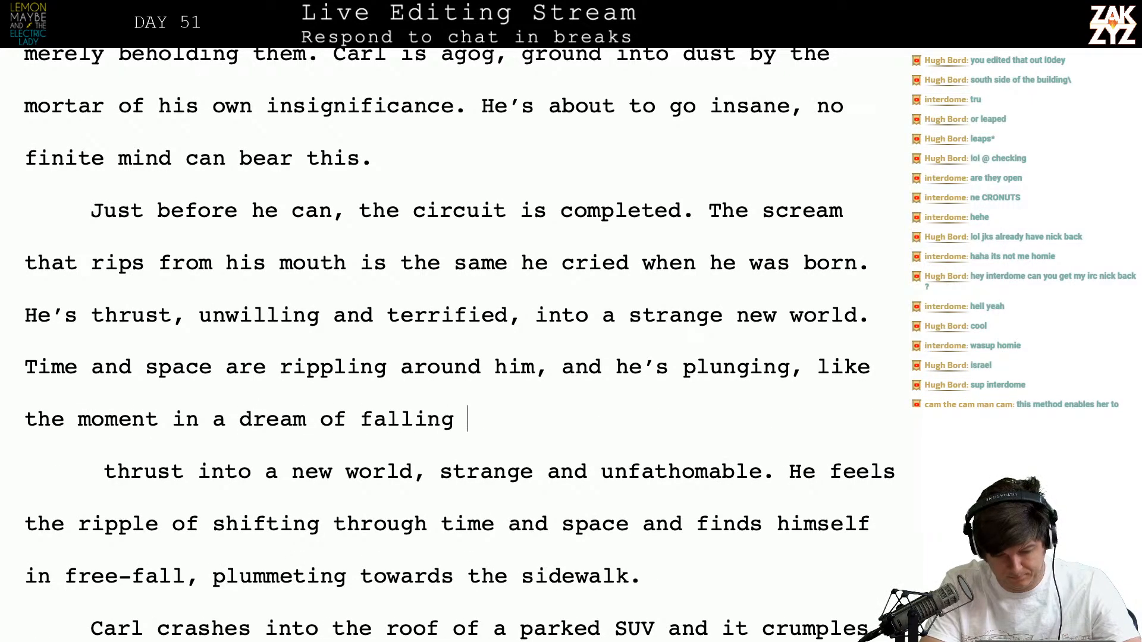
Shorten the comparison following "he's plunging, like" to "a dream of falling"
{"action": "key", "text": "BackSpace"}
{"action": "key", "text": "BackSpace"}
{"action": "key", "text": "BackSpace"}
{"action": "key", "text": "BackSpace"}
{"action": "key", "text": "BackSpace"}
{"action": "key", "text": "BackSpace"}
{"action": "key", "text": "BackSpace"}
{"action": "key", "text": "BackSpace"}
{"action": "key", "text": "BackSpace"}
{"action": "key", "text": "BackSpace"}
{"action": "key", "text": "BackSpace"}
{"action": "key", "text": "BackSpace"}
{"action": "key", "text": "BackSpace"}
{"action": "key", "text": "BackSpace"}
{"action": "key", "text": "BackSpace"}
{"action": "key", "text": "BackSpace"}
{"action": "key", "text": "BackSpace"}
{"action": "key", "text": "BackSpace"}
{"action": "key", "text": "BackSpace"}
{"action": "key", "text": "BackSpace"}
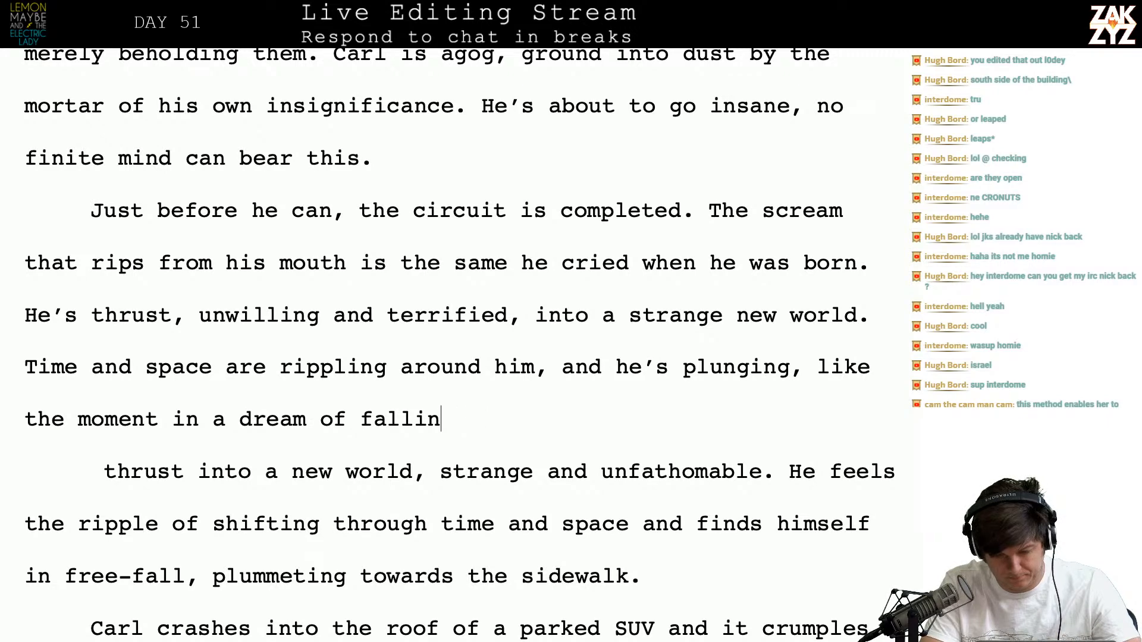
{"action": "key", "text": "BackSpace"}
{"action": "key", "text": "BackSpace"}
{"action": "key", "text": "BackSpace"}
{"action": "key", "text": "BackSpace"}
{"action": "key", "text": "BackSpace"}
{"action": "key", "text": "BackSpace"}
{"action": "key", "text": "BackSpace"}
{"action": "key", "text": "BackSpace"}
{"action": "key", "text": "BackSpace"}
{"action": "key", "text": "BackSpace"}
{"action": "key", "text": "BackSpace"}
{"action": "key", "text": "BackSpace"}
{"action": "key", "text": "BackSpace"}
{"action": "key", "text": "BackSpace"}
{"action": "key", "text": "BackSpace"}
{"action": "key", "text": "BackSpace"}
{"action": "key", "text": "BackSpace"}
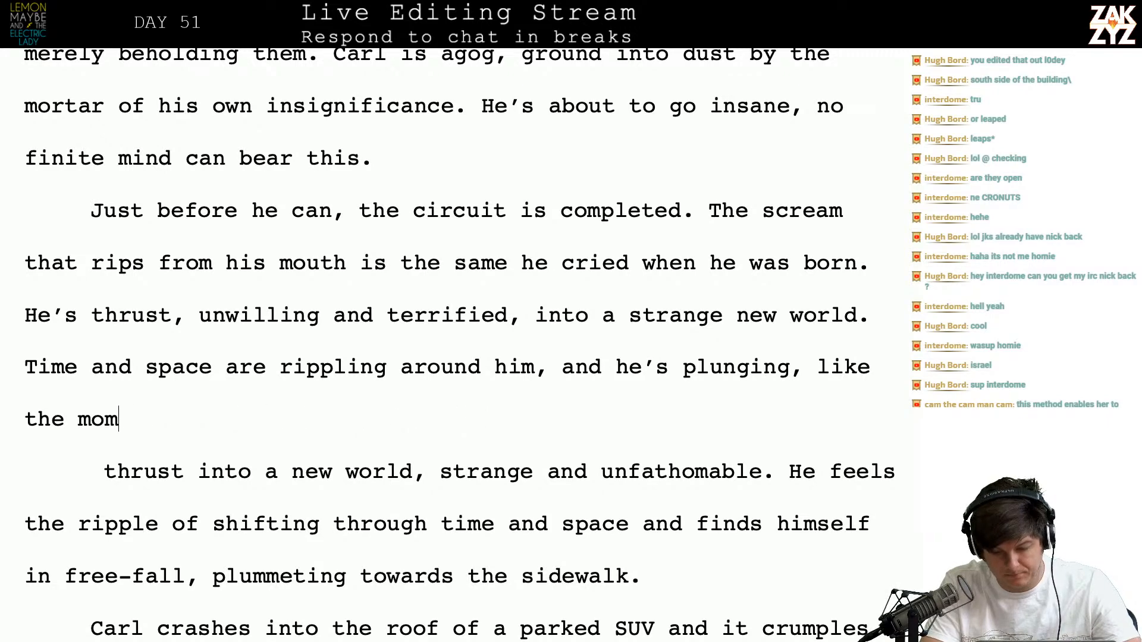
{"action": "type", "text": "ike a dream of fal"}
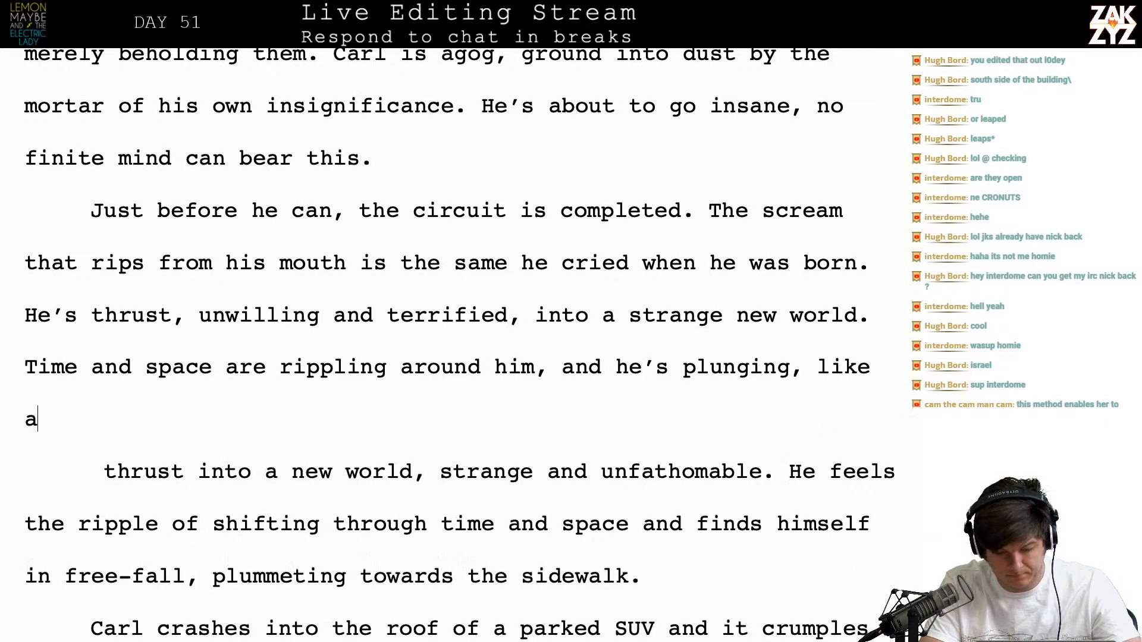
{"action": "type", "text": "ling"}
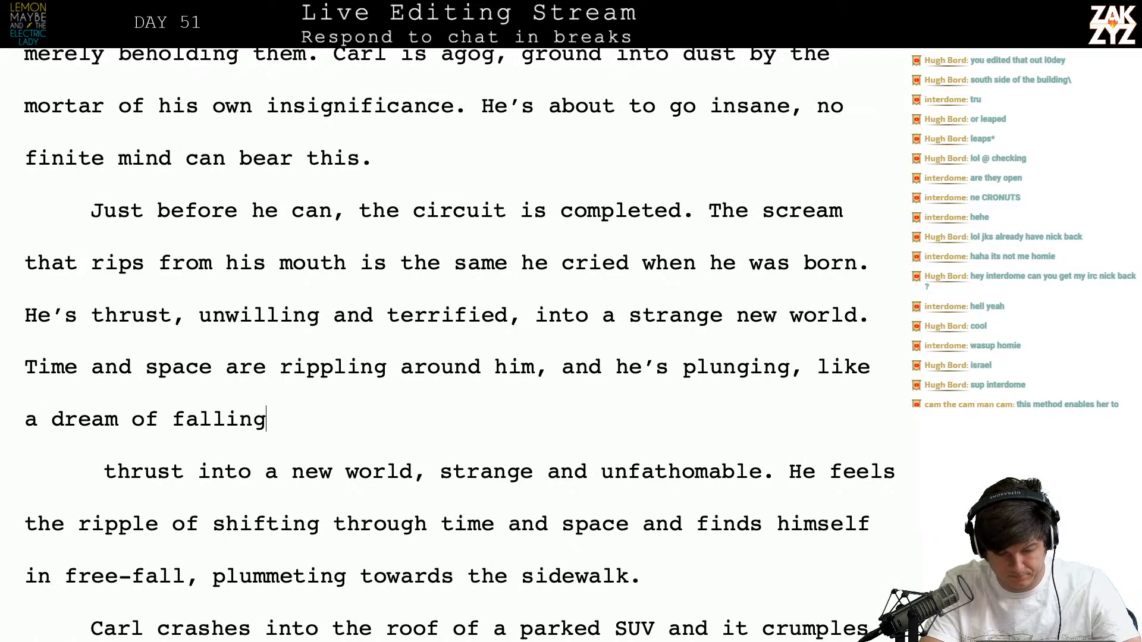
Finish the dream comparison with "where he'd wake the moment before he hit the ground." and start a new paragraph
{"action": "type", "text": " where he'd wake the moment befro"}
{"action": "key", "text": "BackSpace"}
{"action": "key", "text": "BackSpace"}
{"action": "type", "text": "ore he hit the ground"}
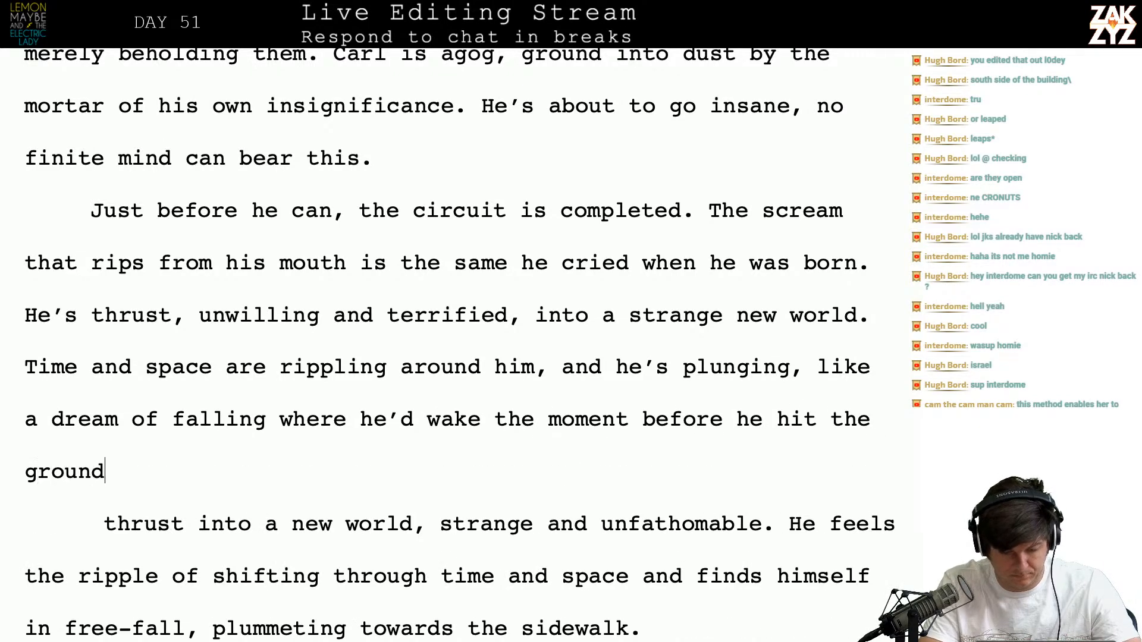
{"action": "type", "text": "."}
{"action": "key", "text": "Return"}
{"action": "type", "text": "When Carl wa"}
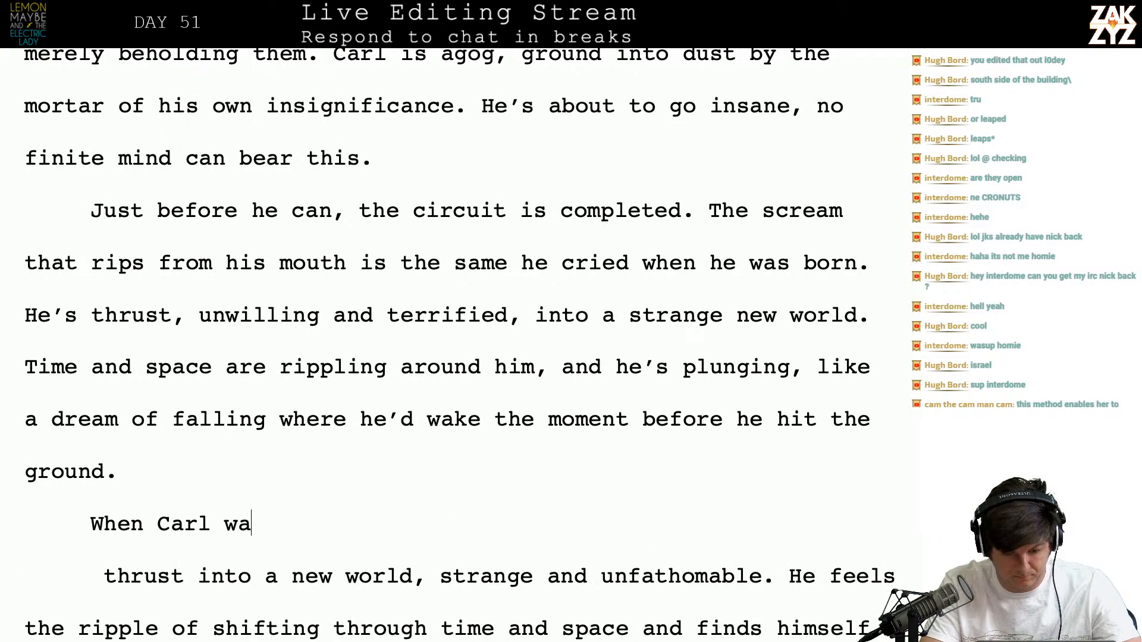
{"action": "type", "text": "kes"}
{"action": "key", "text": "BackSpace"}
{"action": "key", "text": "BackSpace"}
{"action": "key", "text": "BackSpace"}
{"action": "key", "text": "BackSpace"}
{"action": "key", "text": "BackSpace"}
{"action": "key", "text": "BackSpace"}
{"action": "key", "text": "BackSpace"}
{"action": "key", "text": "BackSpace"}
{"action": "key", "text": "BackSpace"}
{"action": "key", "text": "BackSpace"}
{"action": "key", "text": "BackSpace"}
{"action": "key", "text": "BackSpace"}
{"action": "key", "text": "BackSpace"}
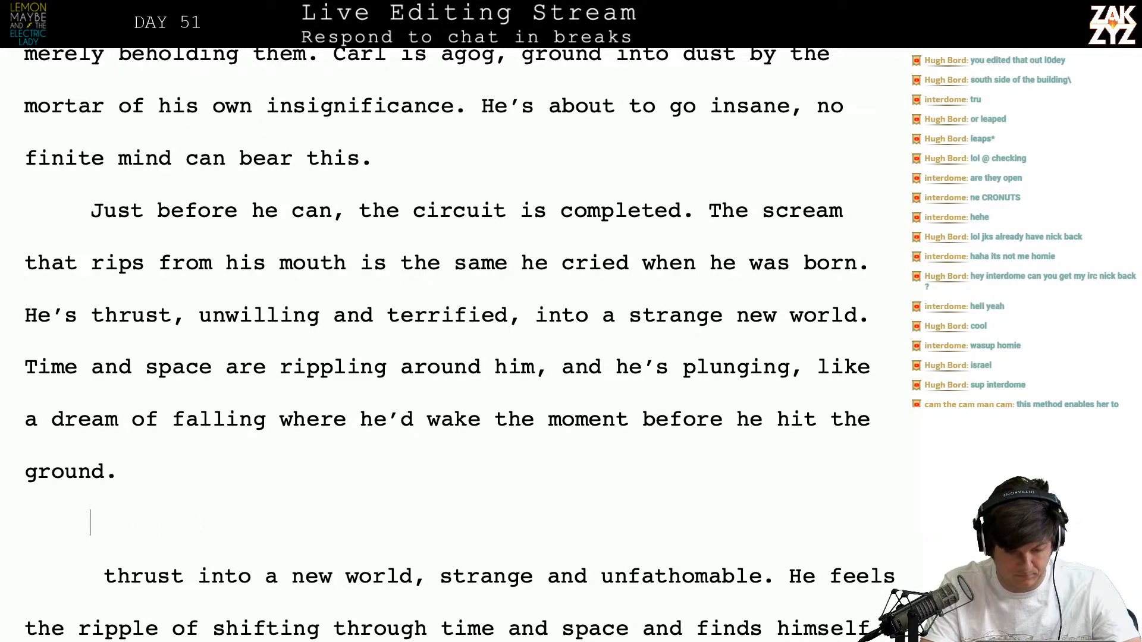
Open the new paragraph with "Carl blinks out of the dream but he keeps falling.", set apart from the old draft by an empty line
{"action": "key", "text": "Return"}
{"action": "key", "text": "Down"}
{"action": "key", "text": "Down"}
{"action": "key", "text": "Down"}
{"action": "key", "text": "Down"}
{"action": "key", "text": "Down"}
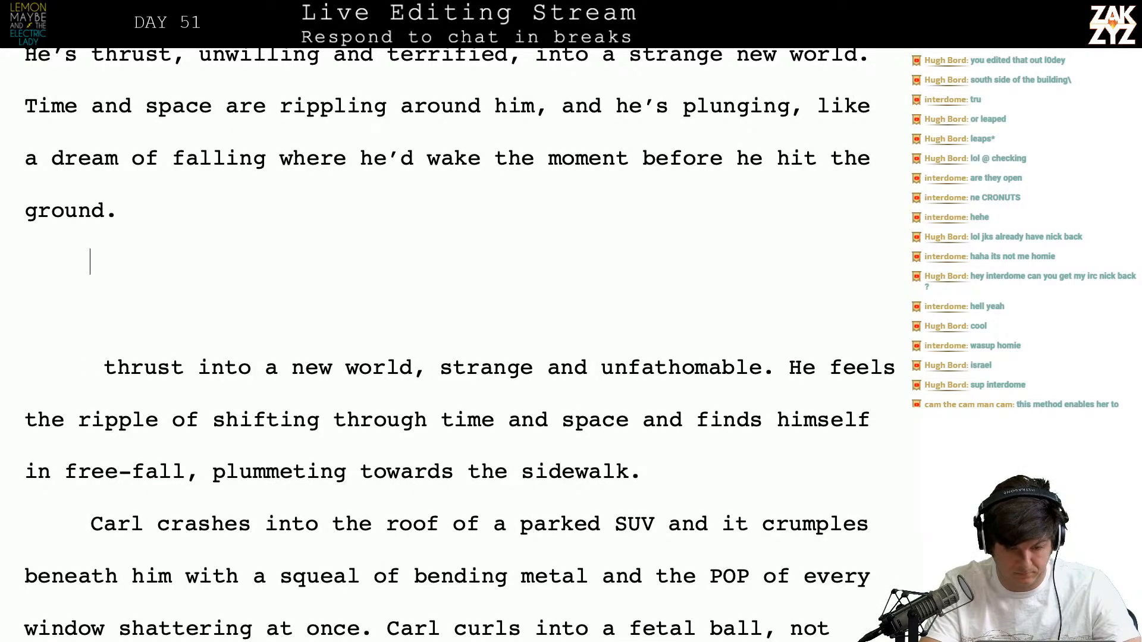
{"action": "type", "text": "arl"}
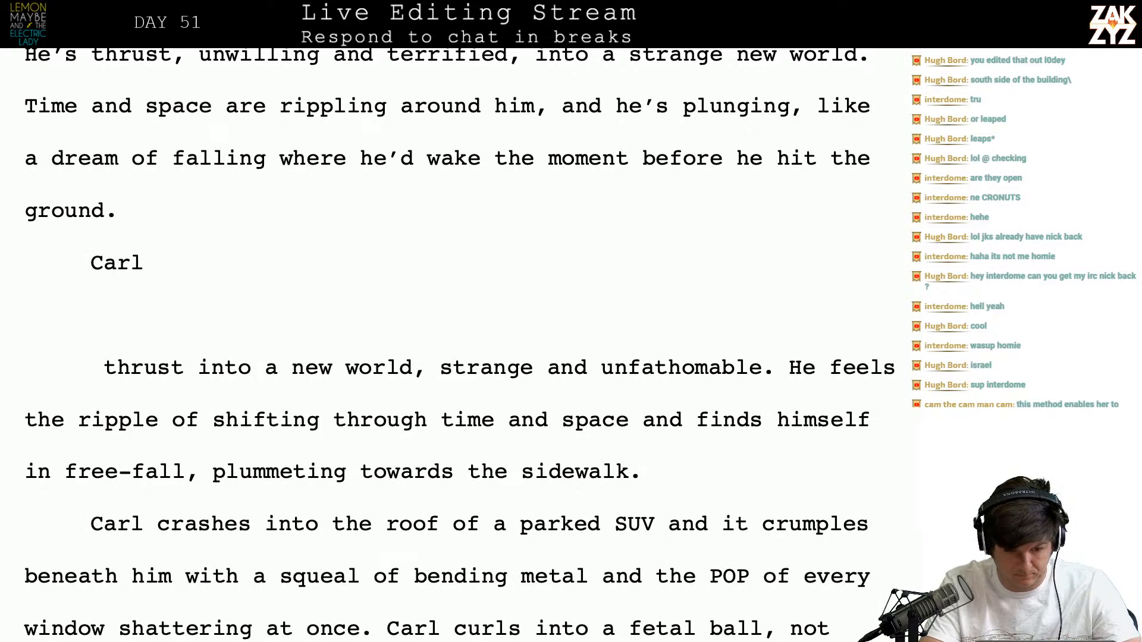
{"action": "key", "text": "BackSpace"}
{"action": "key", "text": "BackSpace"}
{"action": "key", "text": "BackSpace"}
{"action": "key", "text": "BackSpace"}
{"action": "type", "text": "C"}
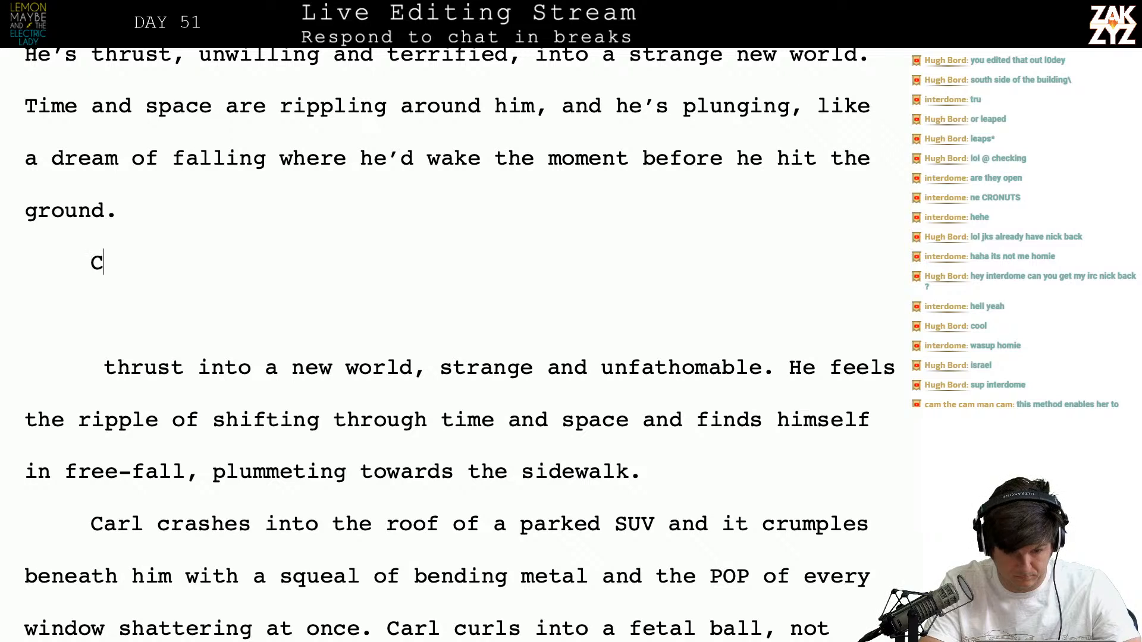
{"action": "type", "text": "arl blinks out fo the"}
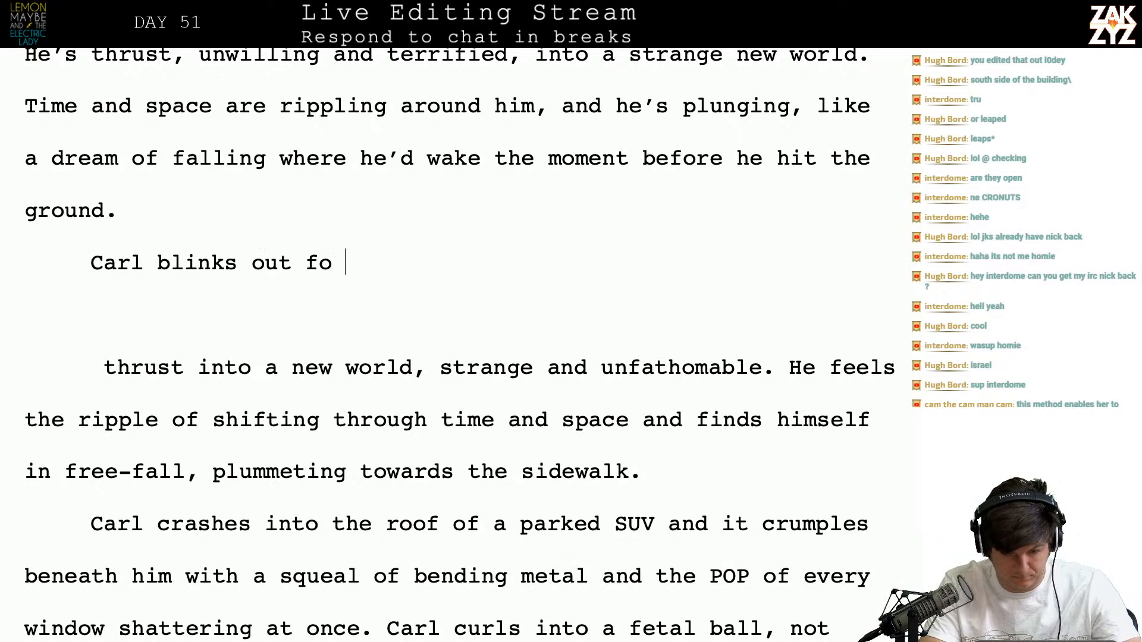
{"action": "key", "text": "BackSpace"}
{"action": "key", "text": "BackSpace"}
{"action": "key", "text": "BackSpace"}
{"action": "key", "text": "BackSpace"}
{"action": "key", "text": "BackSpace"}
{"action": "key", "text": "BackSpace"}
{"action": "type", "text": "of the "}
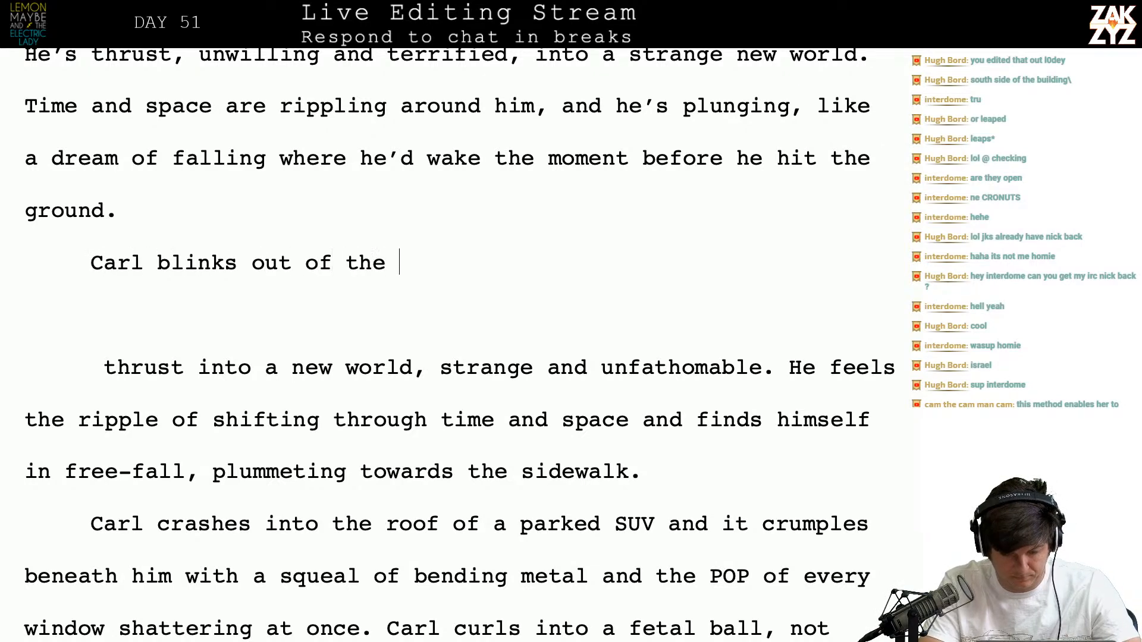
{"action": "type", "text": "dream but he ek"}
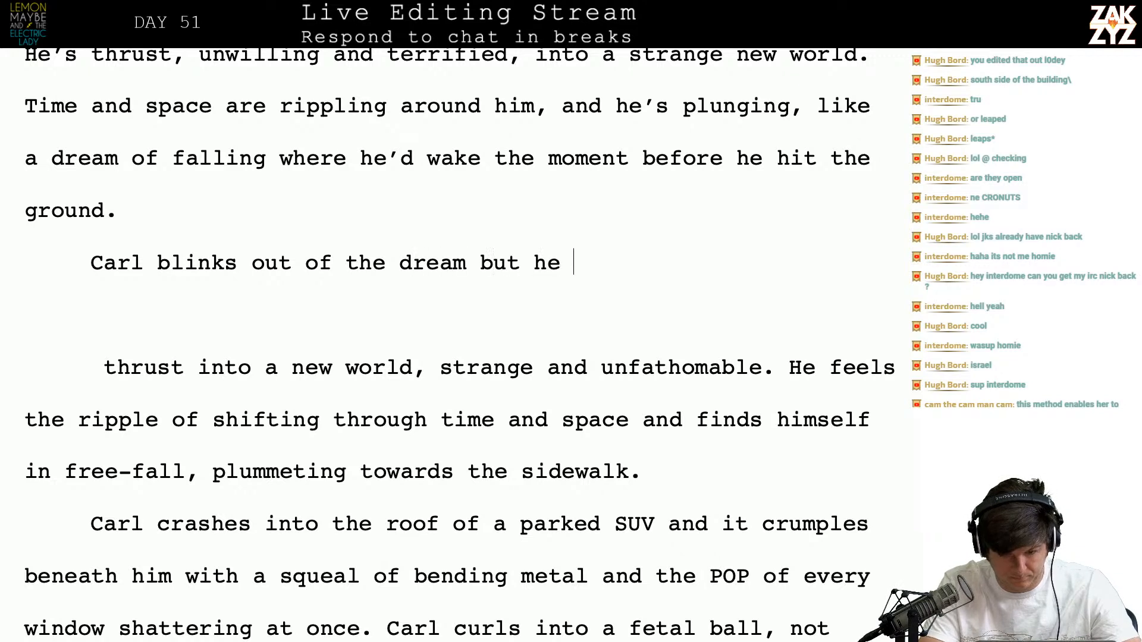
{"action": "key", "text": "BackSpace"}
{"action": "key", "text": "BackSpace"}
{"action": "type", "text": "keeps fall"}
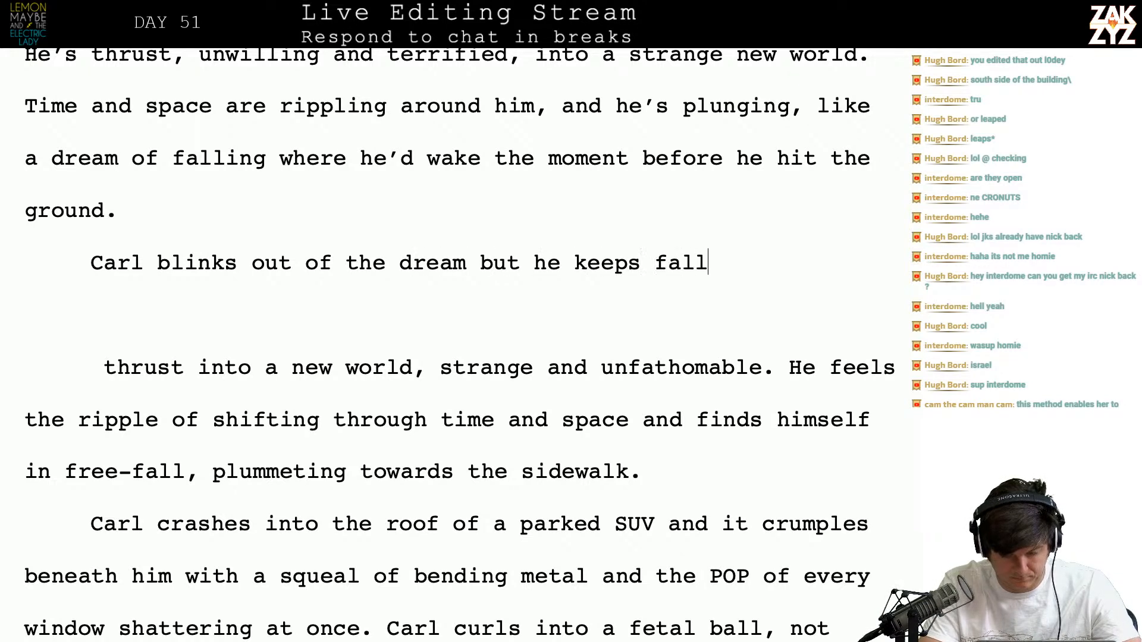
{"action": "type", "text": "ing. From eig"}
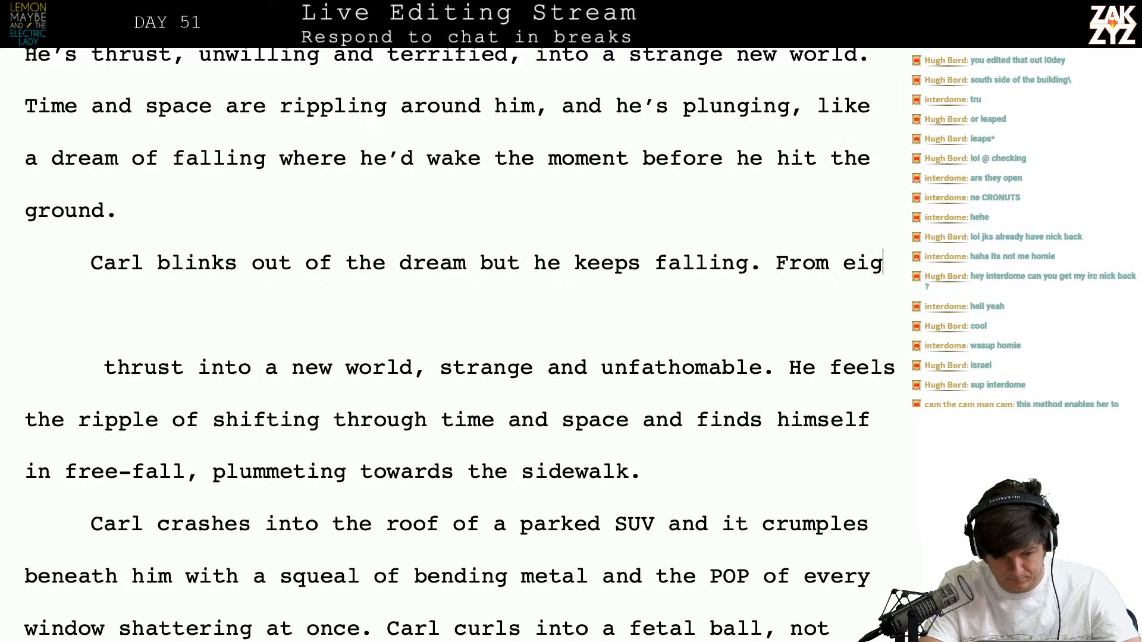
Add the sentence "From fifteen feet in the air he crashes into the roof of a parked SUV.", dropping the trial wording "eight feet"
{"action": "type", "text": "ht feet in the a"}
{"action": "key", "text": "BackSpace"}
{"action": "key", "text": "BackSpace"}
{"action": "key", "text": "BackSpace"}
{"action": "key", "text": "BackSpace"}
{"action": "key", "text": "BackSpace"}
{"action": "key", "text": "BackSpace"}
{"action": "key", "text": "BackSpace"}
{"action": "key", "text": "BackSpace"}
{"action": "key", "text": "BackSpace"}
{"action": "key", "text": "BackSpace"}
{"action": "key", "text": "BackSpace"}
{"action": "key", "text": "BackSpace"}
{"action": "key", "text": "BackSpace"}
{"action": "key", "text": "BackSpace"}
{"action": "key", "text": "BackSpace"}
{"action": "key", "text": "BackSpace"}
{"action": "key", "text": "BackSpace"}
{"action": "key", "text": "BackSpace"}
{"action": "key", "text": "BackSpace"}
{"action": "type", "text": "fifteen fee"}
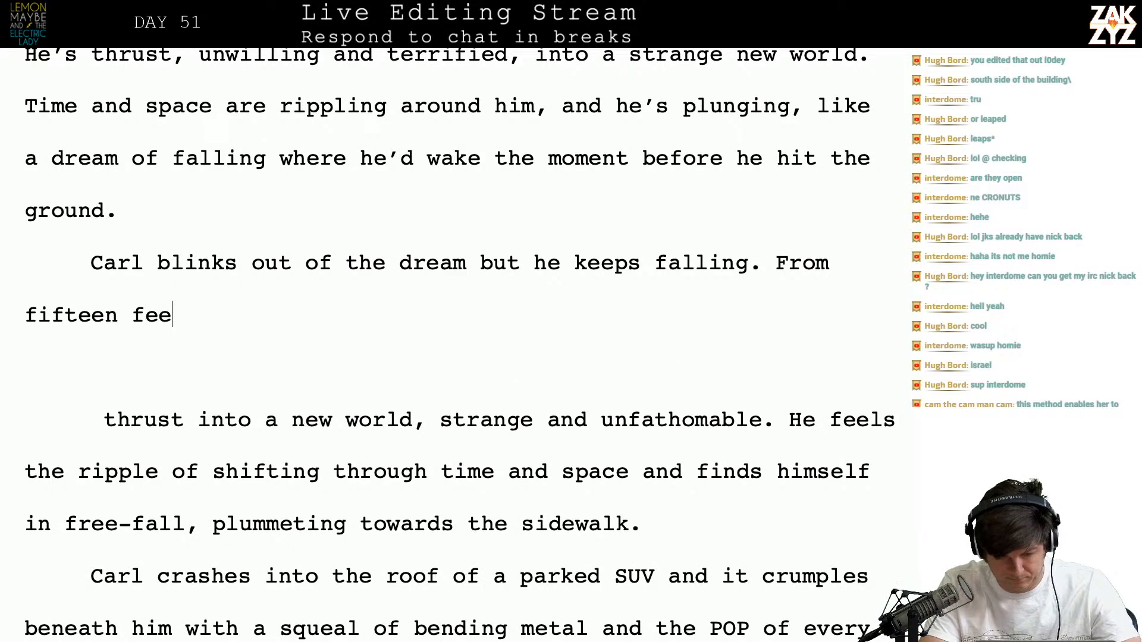
{"action": "type", "text": "t in the air he cr"}
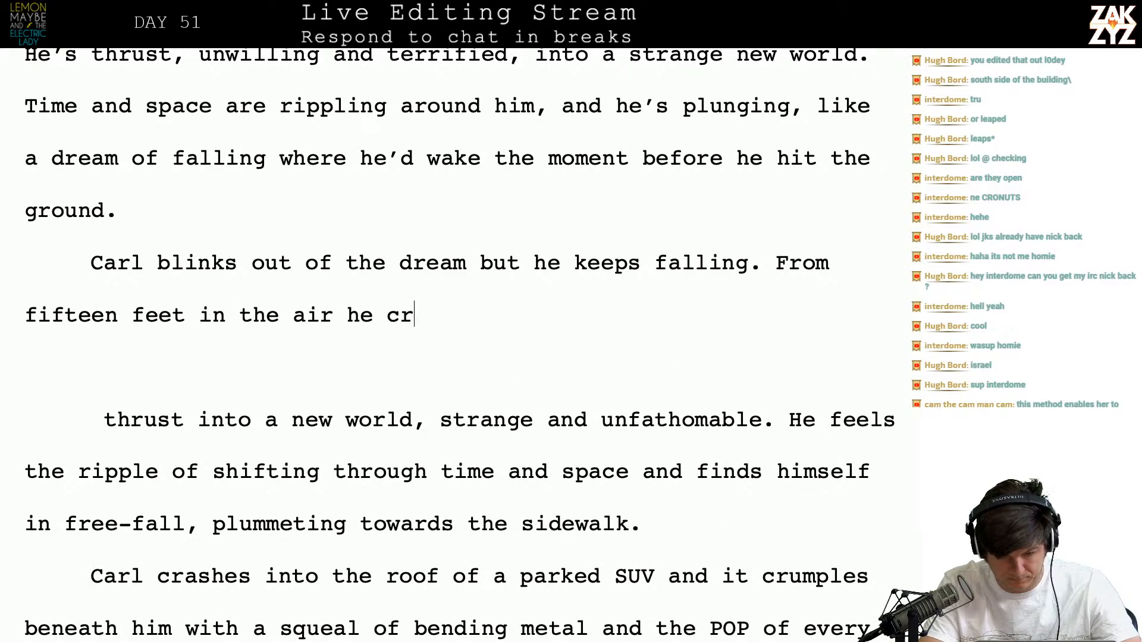
{"action": "type", "text": "ashes into the roof or"}
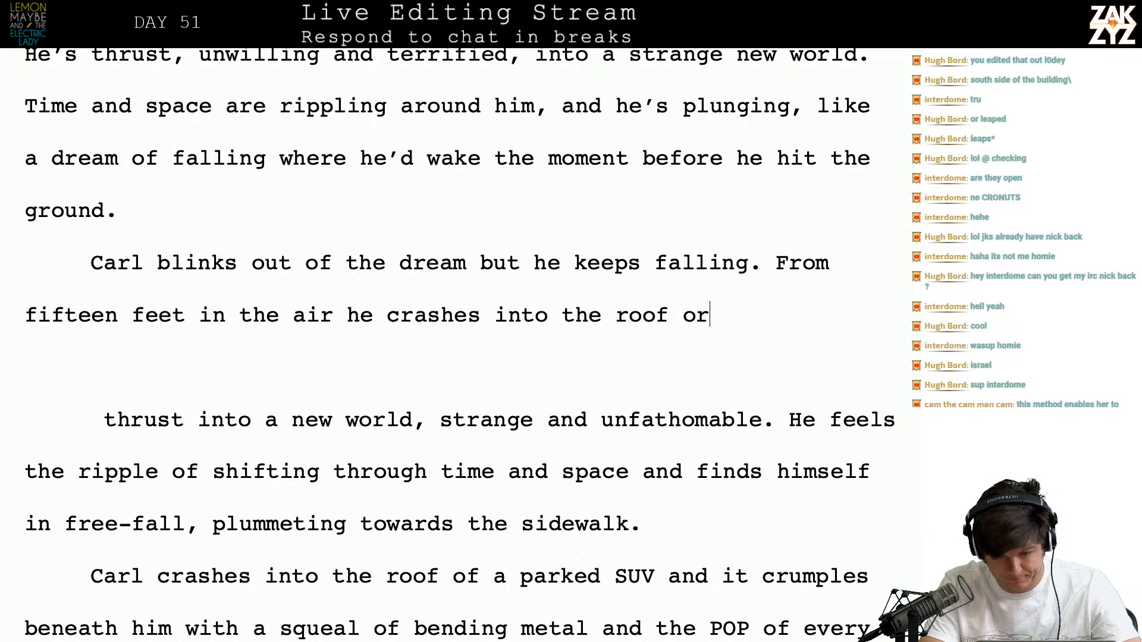
{"action": "key", "text": "BackSpace"}
{"action": "type", "text": "f a "}
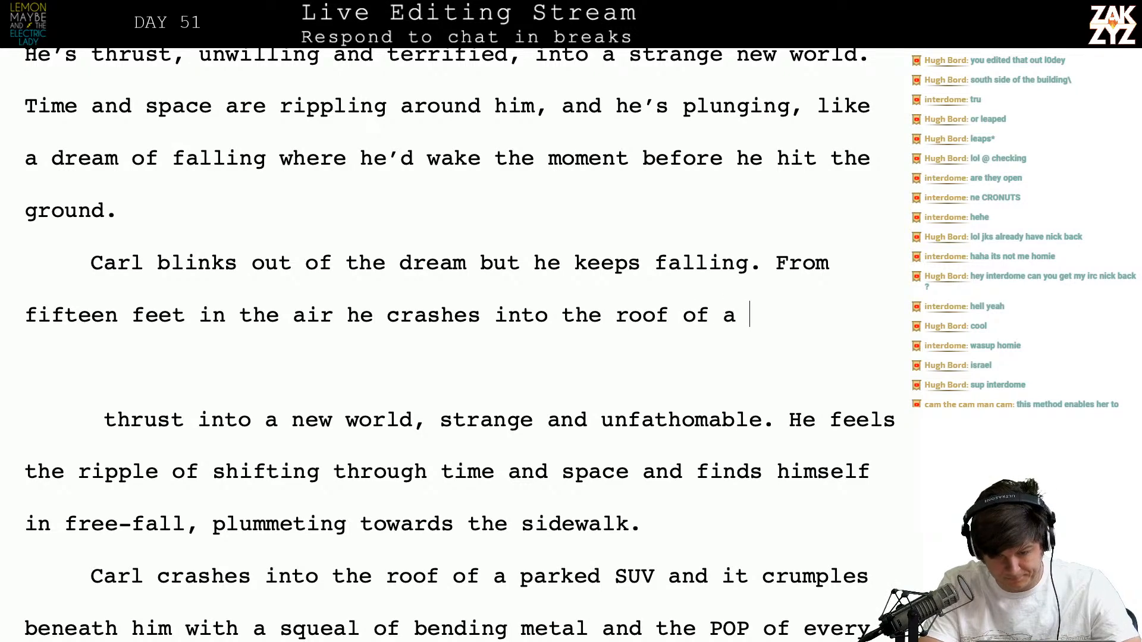
{"action": "type", "text": "parked SUV."}
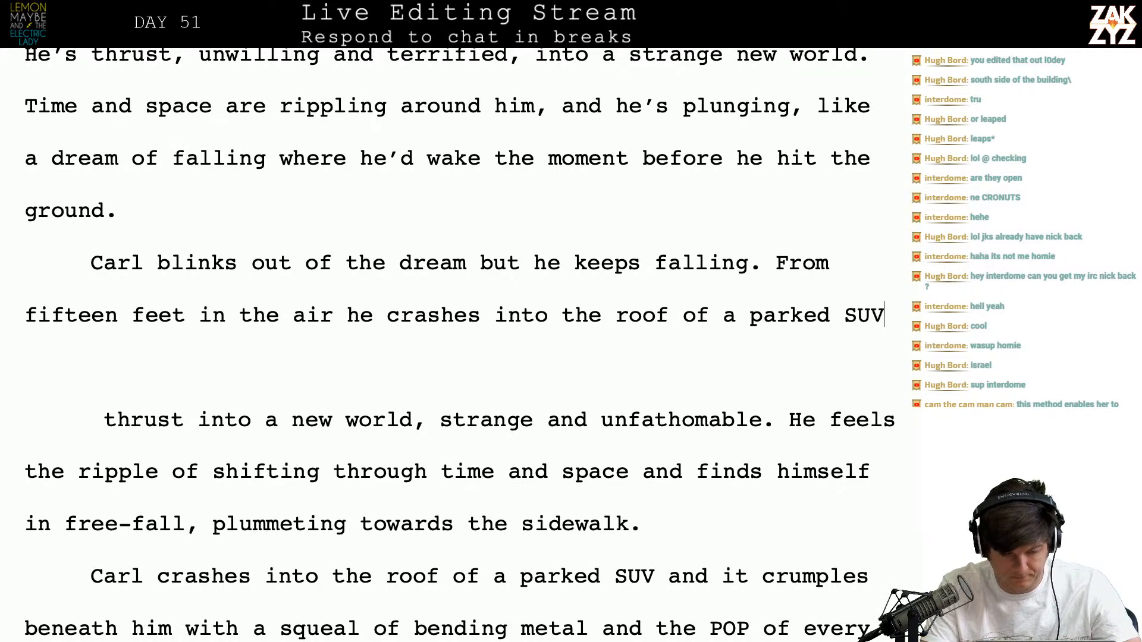
Delete the old draft from the empty line through "parked SUV and", and capitalize "It" to begin the crumpling sentence
{"action": "key", "text": "shift+Right"}
{"action": "key", "text": "shift+Down"}
{"action": "key", "text": "shift+Down"}
{"action": "key", "text": "shift+Down"}
{"action": "key", "text": "shift+Down"}
{"action": "key", "text": "shift+Up"}
{"action": "key", "text": "shift+Down"}
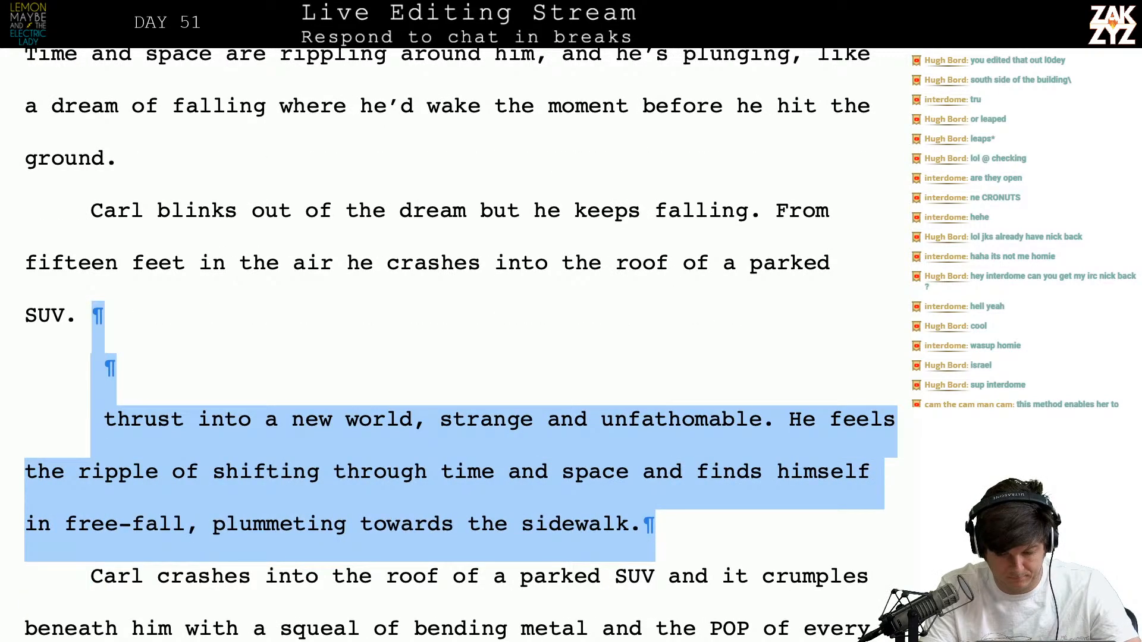
{"action": "key", "text": "shift+Down"}
{"action": "key", "text": "shift+Up"}
{"action": "key", "text": "shift+Down"}
{"action": "key", "text": "shift+Left"}
{"action": "key", "text": "shift+Left"}
{"action": "key", "text": "shift+Left"}
{"action": "key", "text": "shift+Left"}
{"action": "key", "text": "shift+Left"}
{"action": "key", "text": "shift+Left"}
{"action": "key", "text": "shift+Left"}
{"action": "key", "text": "shift+Left"}
{"action": "key", "text": "shift+Left"}
{"action": "key", "text": "shift+Left"}
{"action": "key", "text": "shift+Left"}
{"action": "key", "text": "shift+Left"}
{"action": "key", "text": "shift+Left"}
{"action": "key", "text": "shift+Left"}
{"action": "key", "text": "shift+Left"}
{"action": "key", "text": "shift+Left"}
{"action": "key", "text": "shift+Left"}
{"action": "key", "text": "shift+Left"}
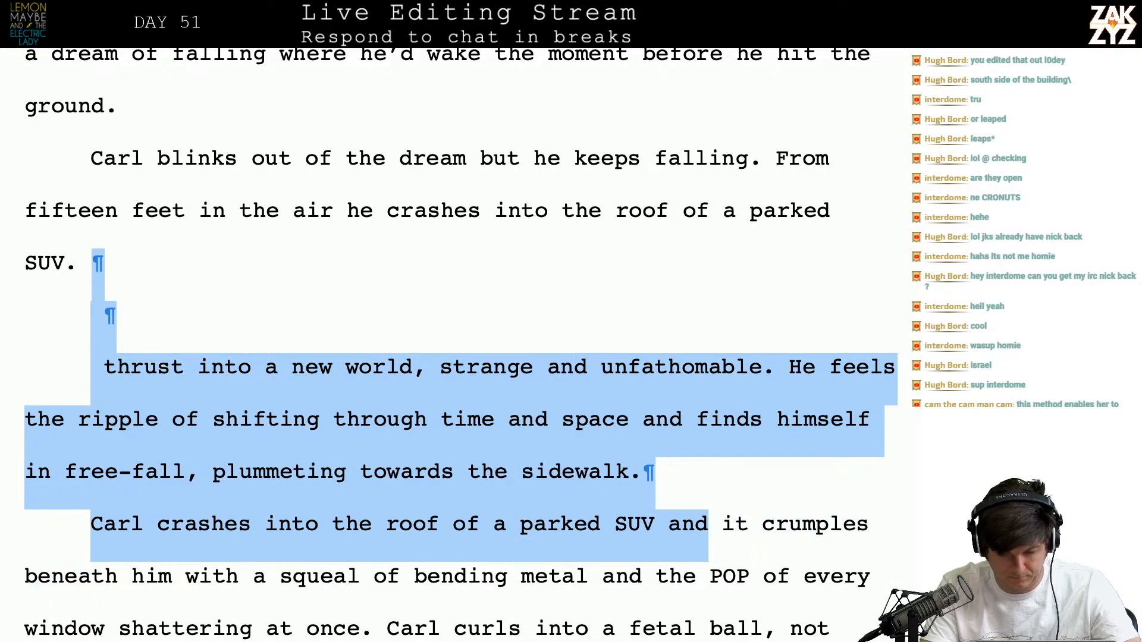
{"action": "key", "text": "shift+Right"}
{"action": "key", "text": "Delete"}
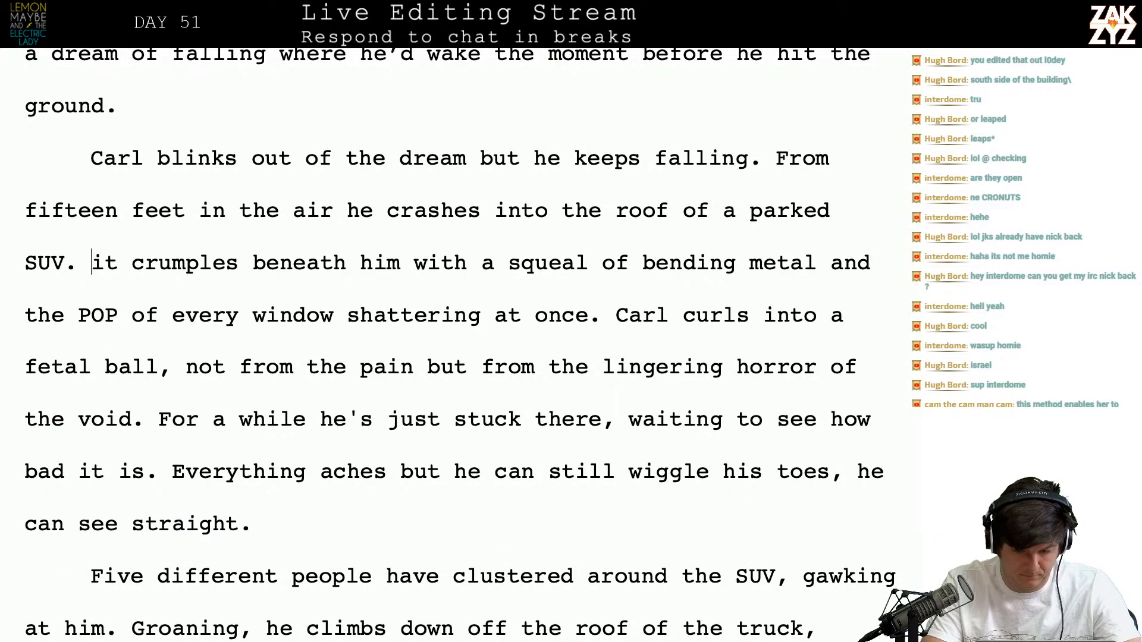
{"action": "key", "text": "BackSpace"}
{"action": "type", "text": "I"}
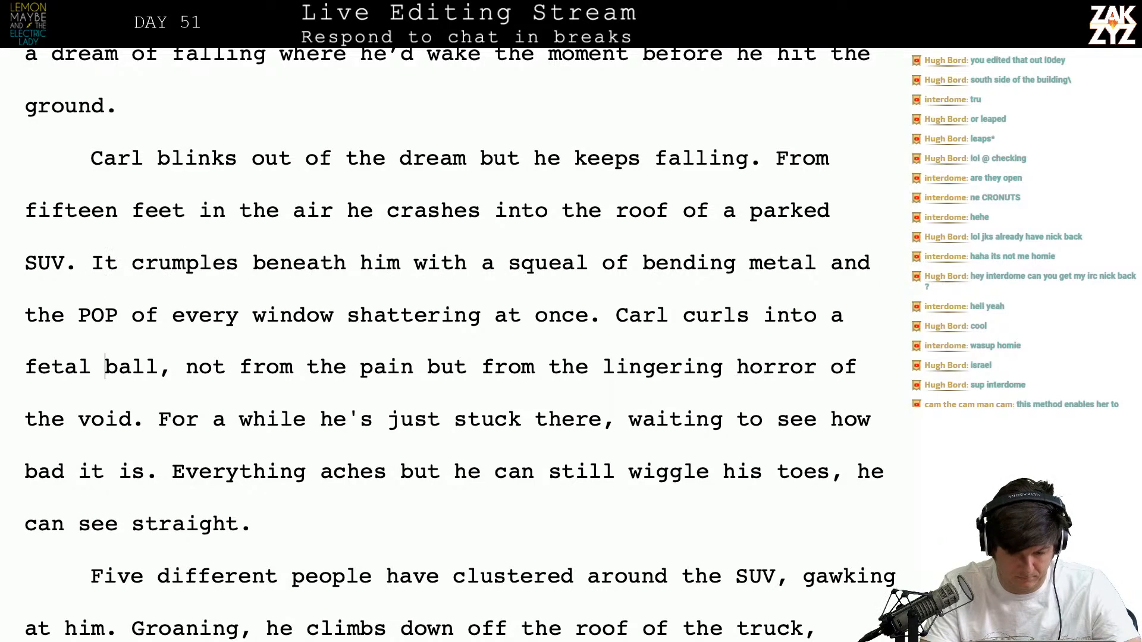
Break the paragraph before "he keeps falling" and continue its opening line with "he doesn't stop falling. He appears in the air"
{"action": "scroll", "coordinate": [459, 343], "scroll_direction": "down", "scroll_amount": 3}
{"action": "scroll", "coordinate": [459, 343], "scroll_direction": "up", "scroll_amount": 2}
{"action": "scroll", "coordinate": [180, 468], "scroll_direction": "up", "scroll_amount": 2}
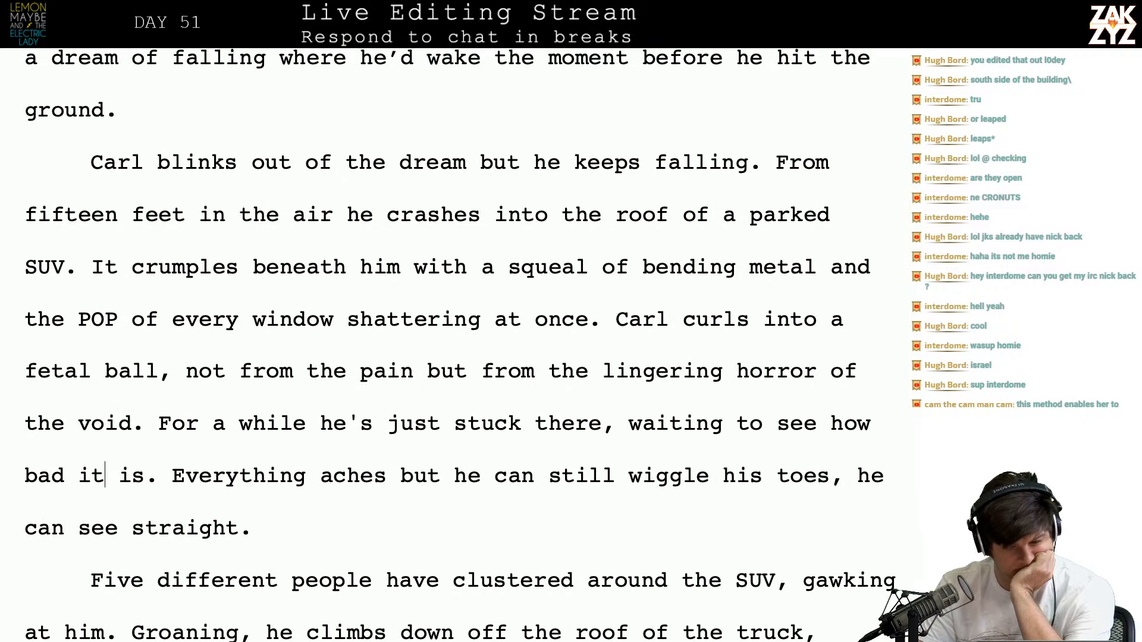
{"action": "left_click", "coordinate": [535, 183]}
{"action": "key", "text": "Return"}
{"action": "type", "text": "he doesn't stop"}
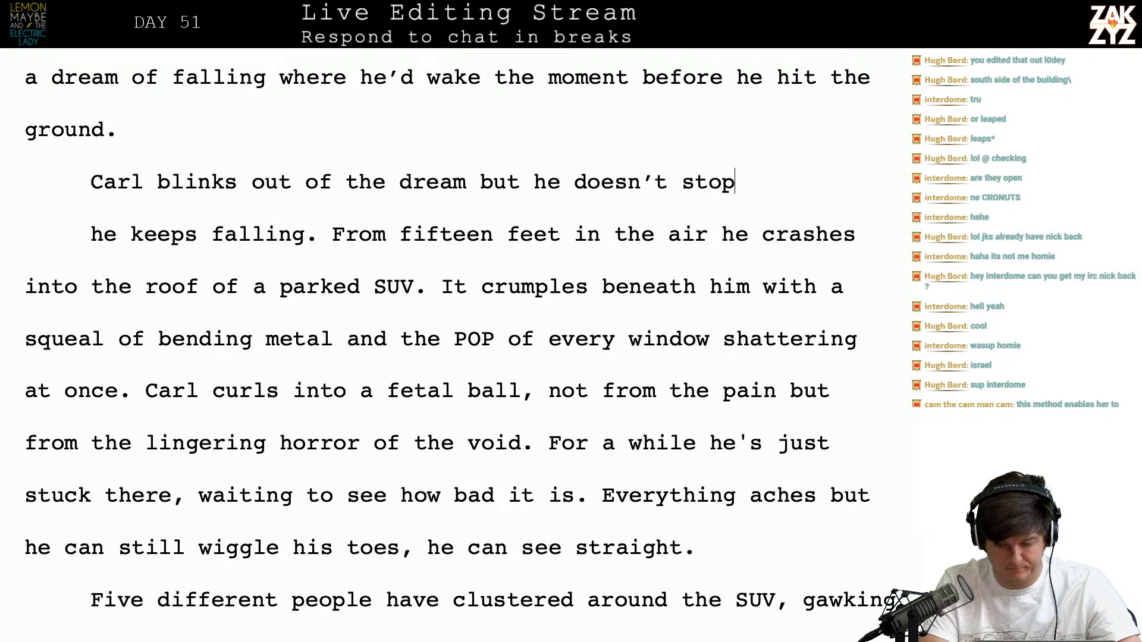
{"action": "type", "text": " falling. He appears in the air"}
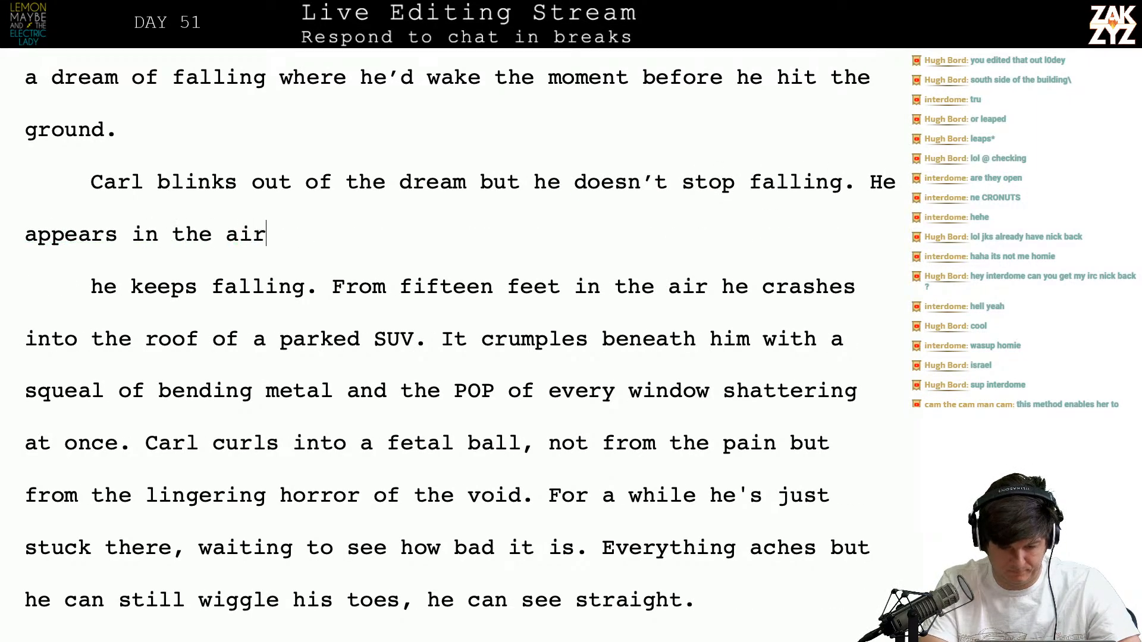
Continue the sentence after "He appears in the air" with ", fifteen feet above the ground and crashes into the roof of a"
{"action": "type", "text": ", fiftee"}
{"action": "key", "text": "BackSpace"}
{"action": "type", "text": "en"}
{"action": "type", "text": "t abo"}
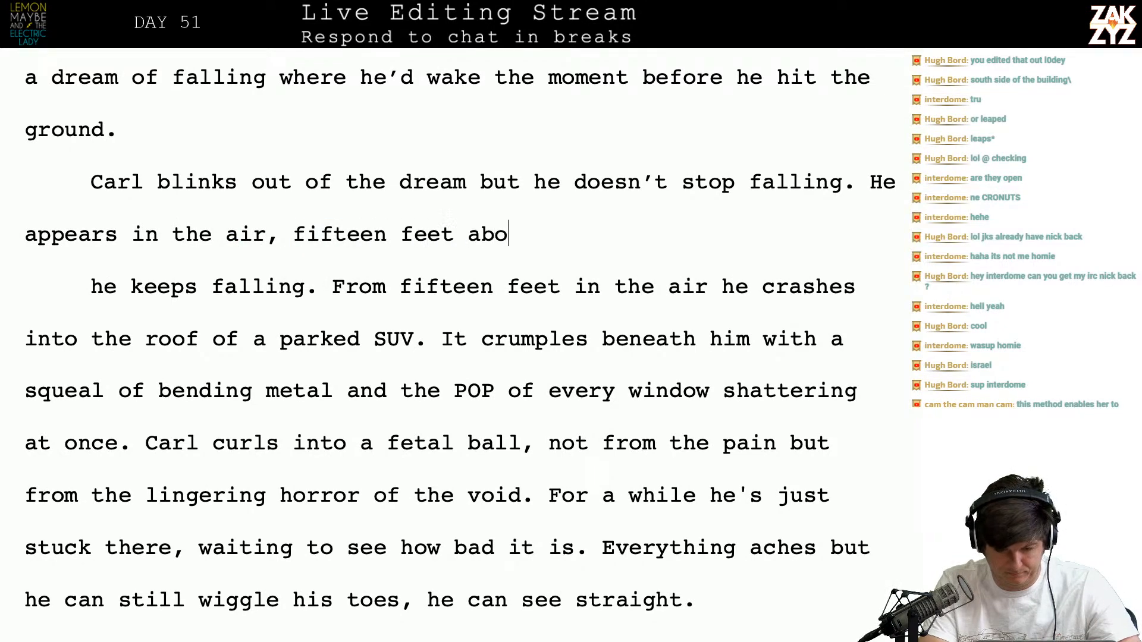
{"action": "type", "text": "ve the ground and crashes int"}
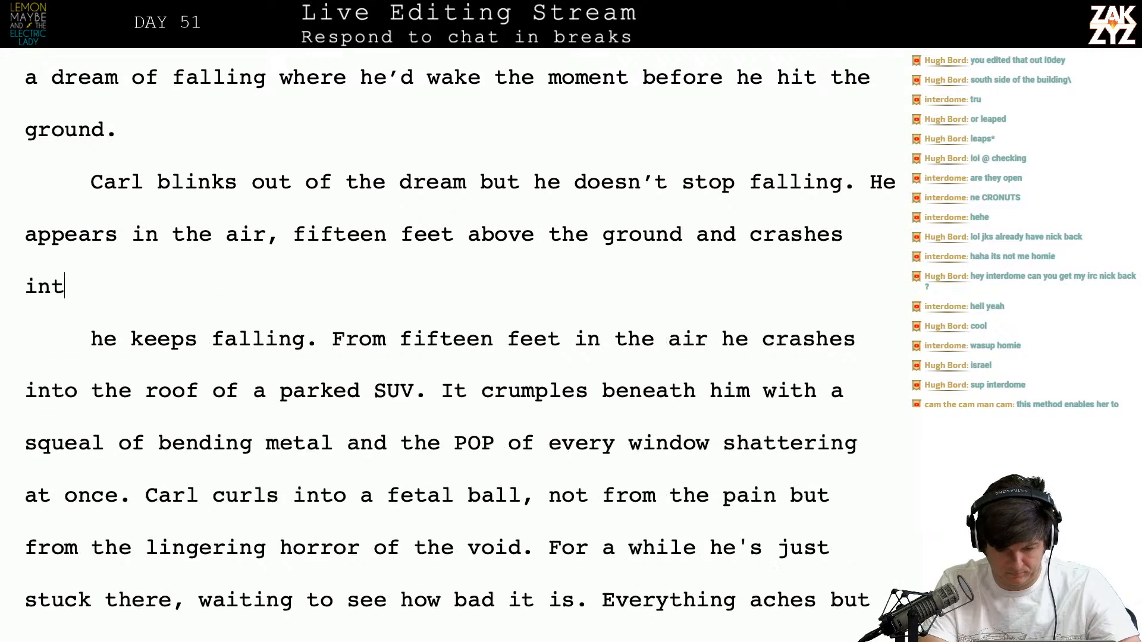
{"action": "type", "text": "o the roof of a"}
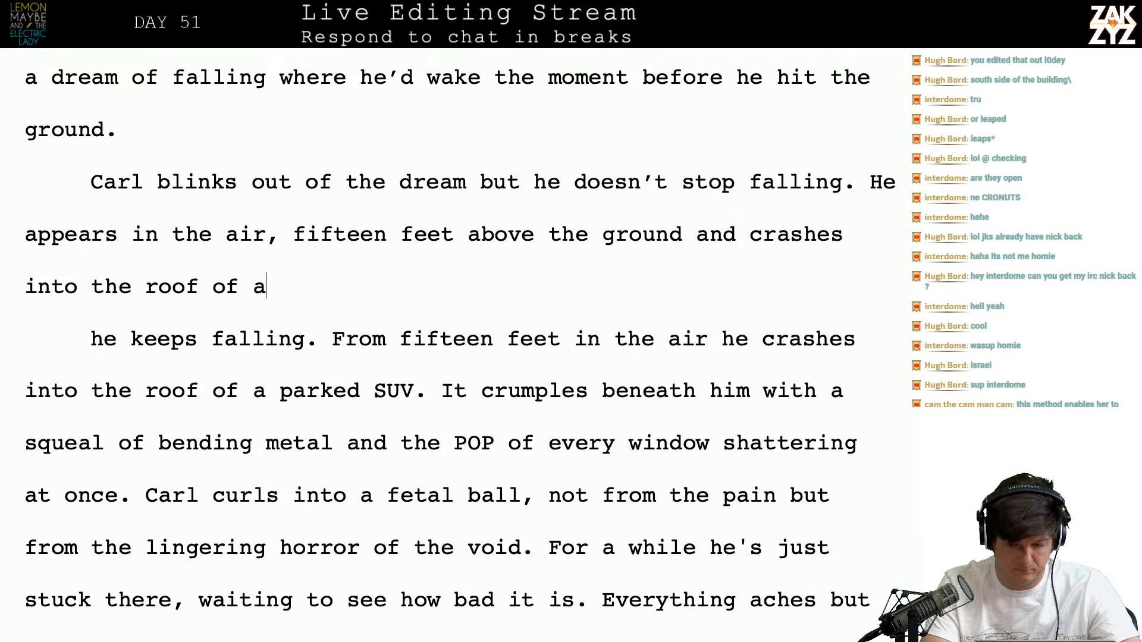
Rewrite the end of the unfinished sentence as "the roof of a parked Chevy", ready for a model name
{"action": "key", "text": "BackSpace"}
{"action": "key", "text": "BackSpace"}
{"action": "key", "text": "BackSpace"}
{"action": "key", "text": "BackSpace"}
{"action": "key", "text": "BackSpace"}
{"action": "key", "text": "BackSpace"}
{"action": "key", "text": "BackSpace"}
{"action": "key", "text": "BackSpace"}
{"action": "key", "text": "BackSpace"}
{"action": "key", "text": "BackSpace"}
{"action": "key", "text": "BackSpace"}
{"action": "key", "text": "BackSpace"}
{"action": "type", "text": "he roof of a parked Chevy"}
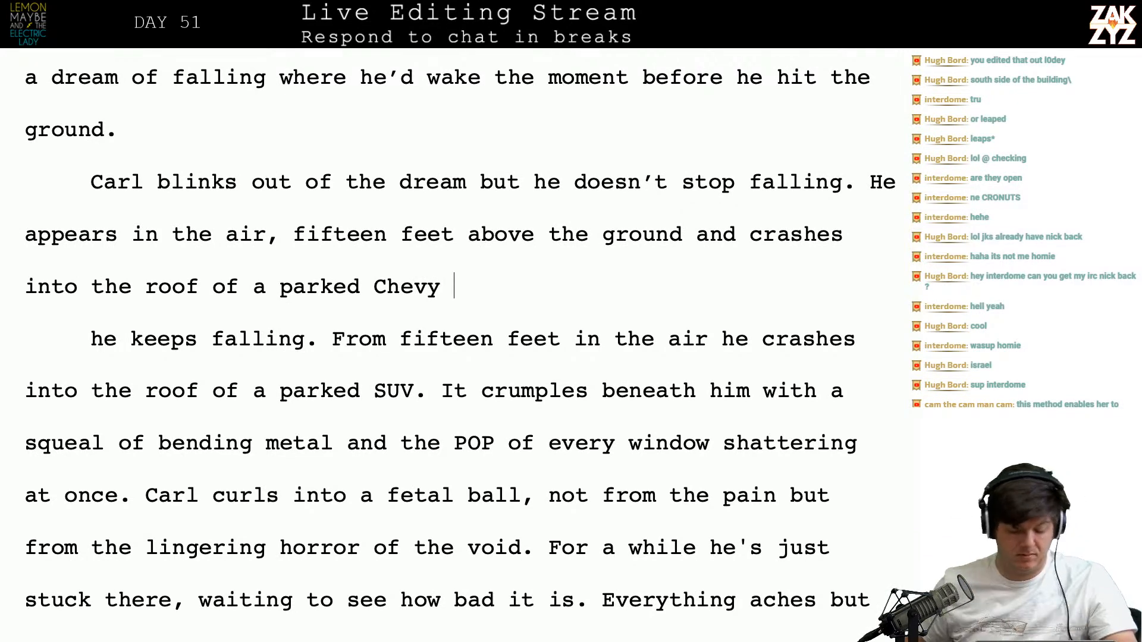
Switch to Safari and search the web for "best SUV 2006"
{"action": "key", "text": "super+Tab"}
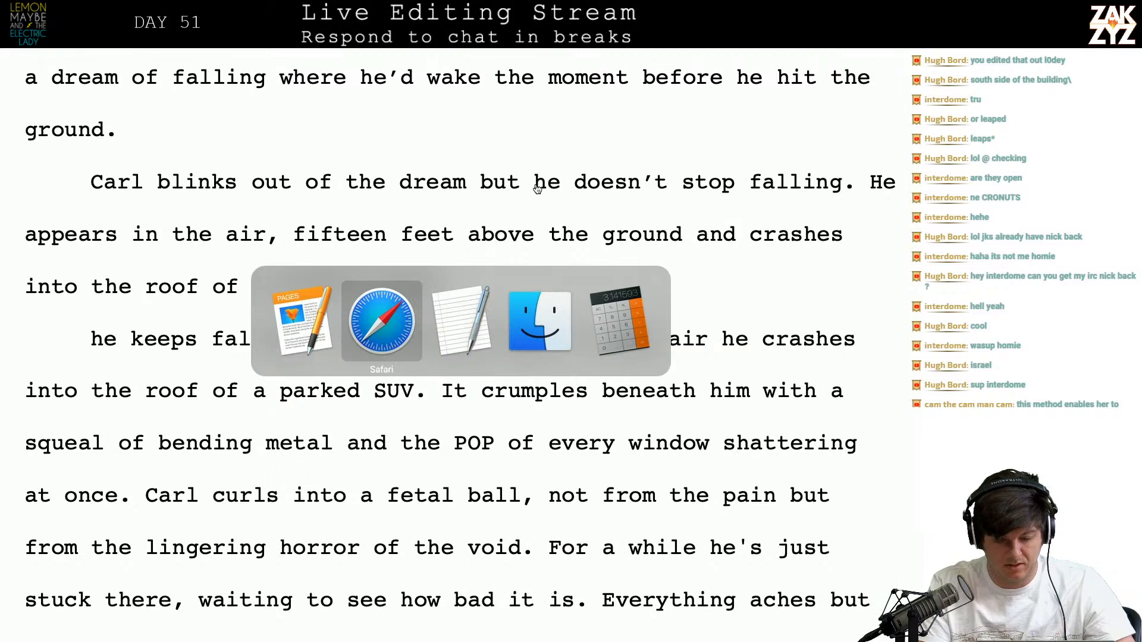
{"action": "key", "text": "super+Tab"}
{"action": "key", "text": "super+Tab"}
{"action": "key", "text": "super+Tab"}
{"action": "key", "text": "super+Tab"}
{"action": "key", "text": "super+Tab"}
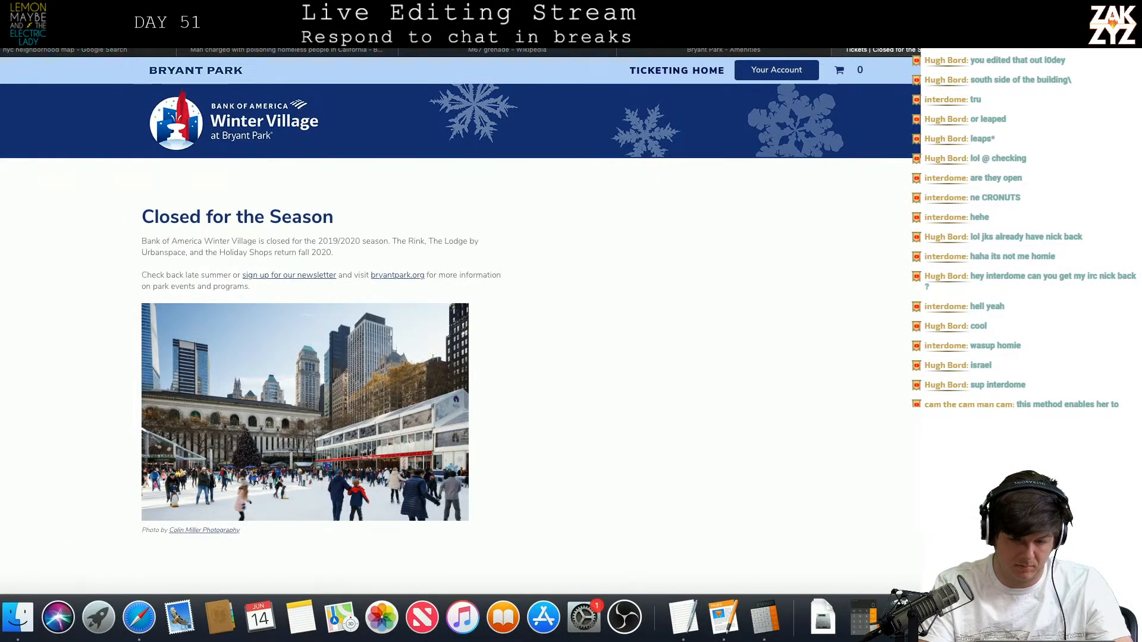
{"action": "key", "text": "super+l"}
{"action": "type", "text": "best"}
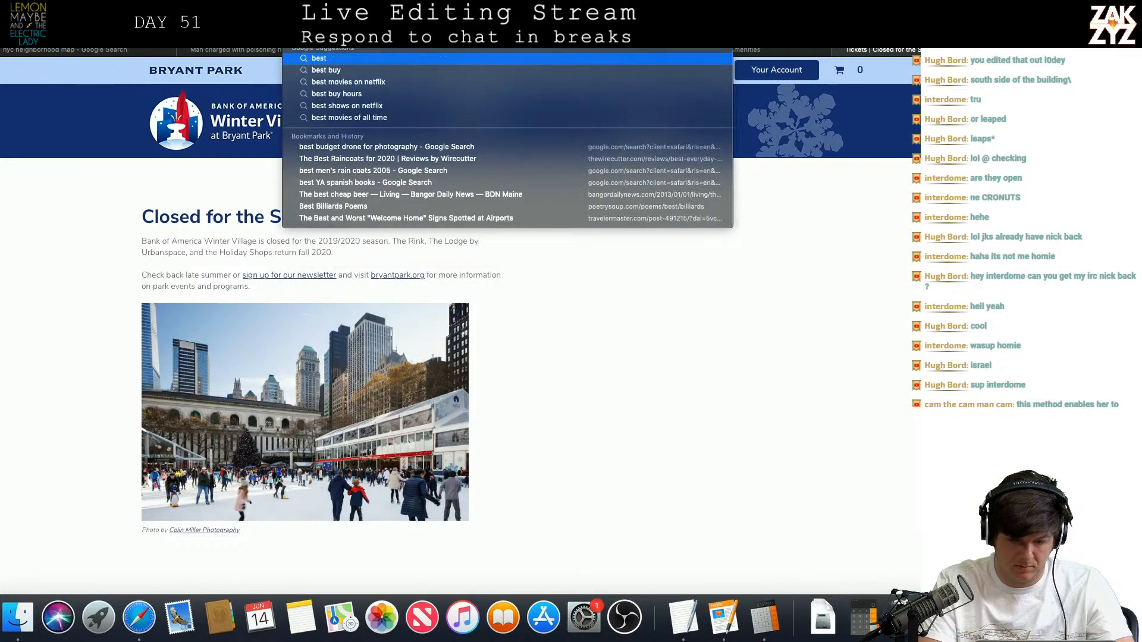
{"action": "type", "text": " SUV 2006"}
{"action": "key", "text": "Return"}
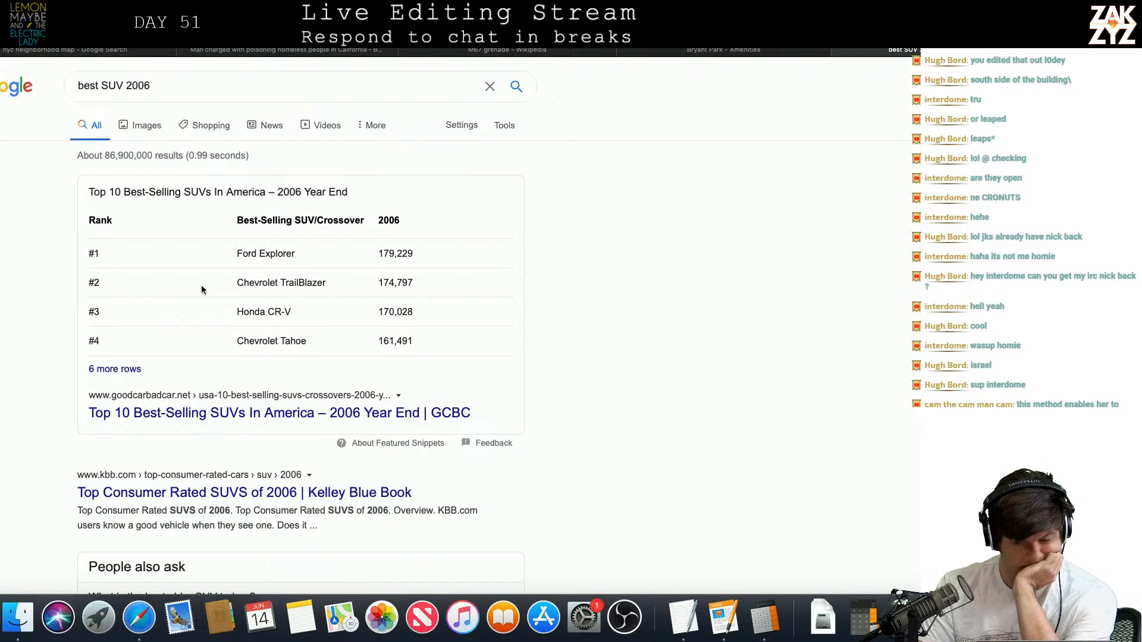
Open the full list of the top 10 best-selling SUVs in America for 2006 and look through the ranking table
{"action": "scroll", "coordinate": [291, 337], "scroll_direction": "down", "scroll_amount": 1}
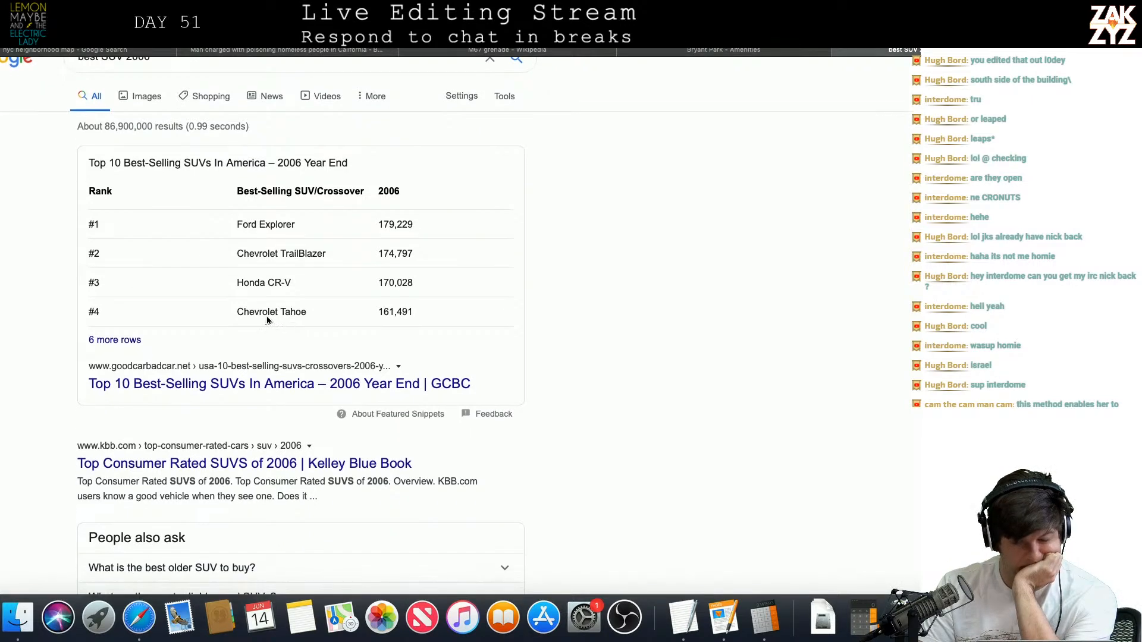
{"action": "left_click", "coordinate": [133, 344]}
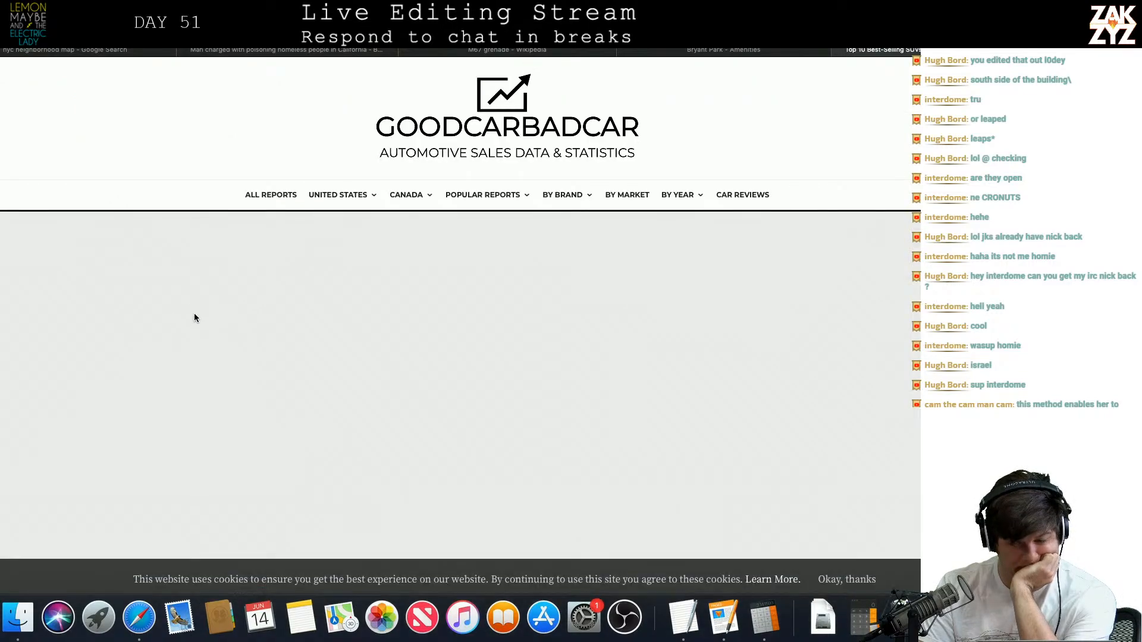
{"action": "scroll", "coordinate": [195, 326], "scroll_direction": "down", "scroll_amount": 15}
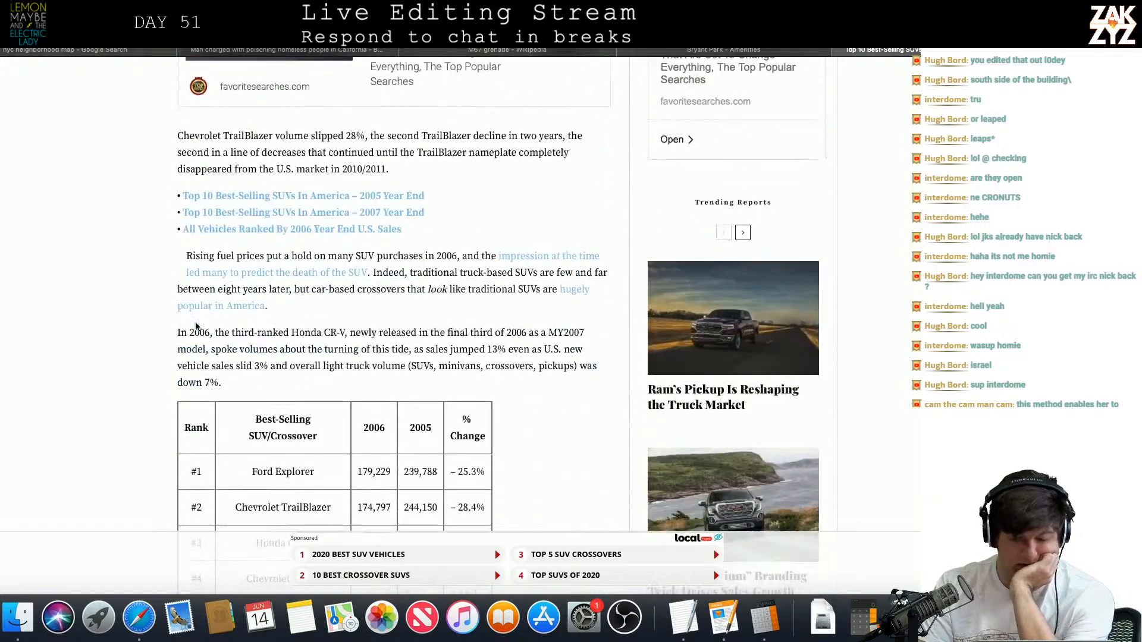
{"action": "scroll", "coordinate": [195, 325], "scroll_direction": "down", "scroll_amount": 6}
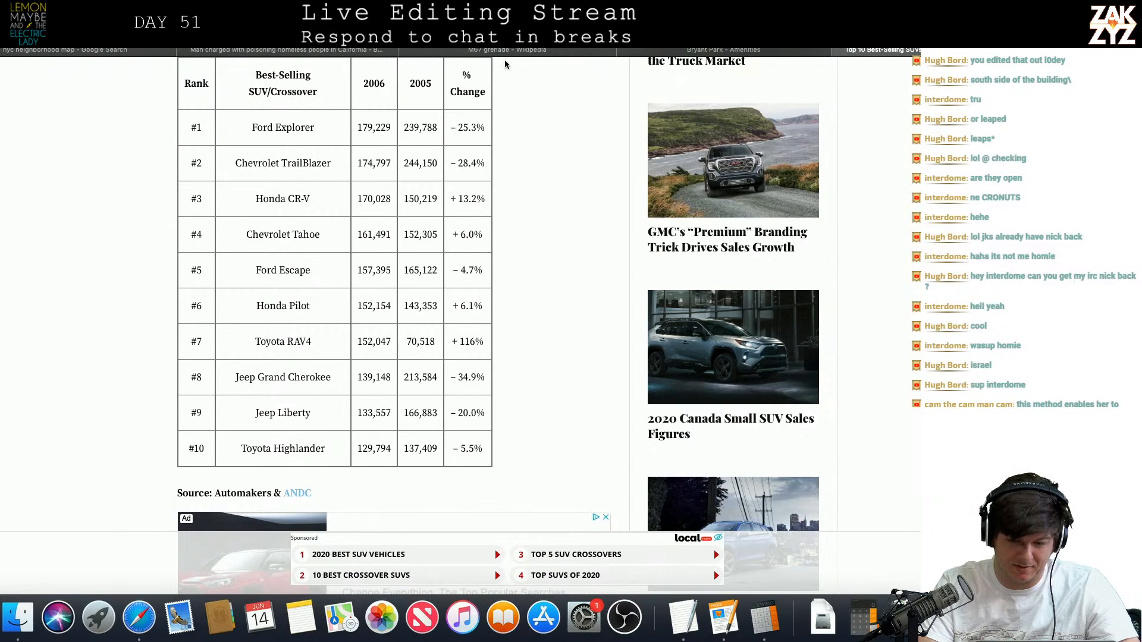
Search the web for "2006 toyota highlander"
{"action": "key", "text": "super+l"}
{"action": "type", "text": "2006 tot"}
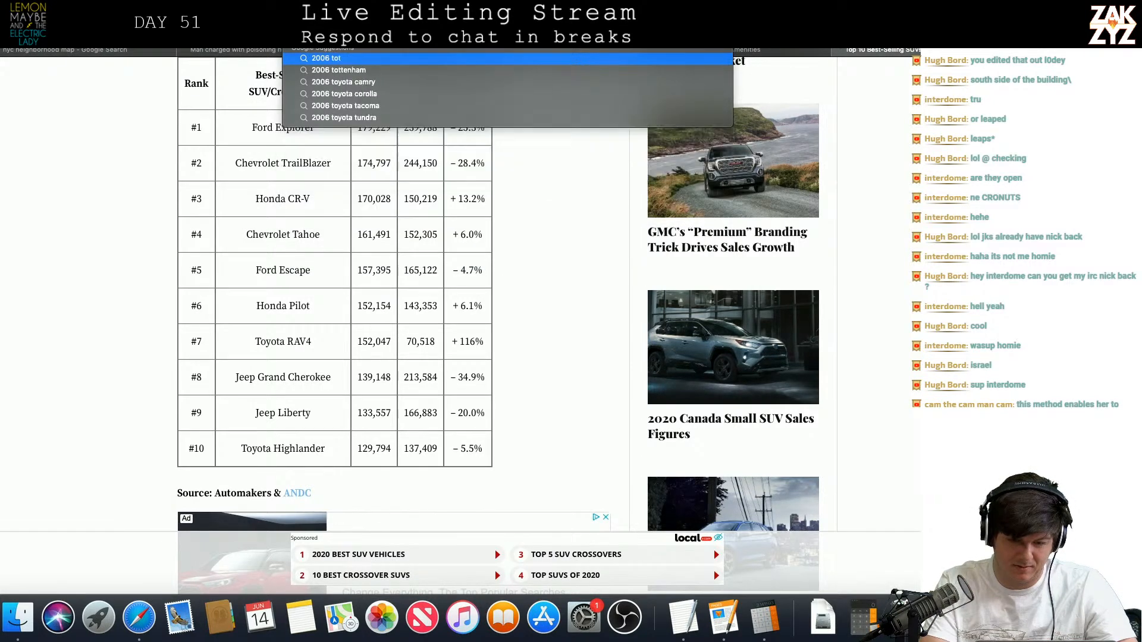
{"action": "key", "text": "BackSpace"}
{"action": "type", "text": "yota highlander"}
{"action": "key", "text": "Return"}
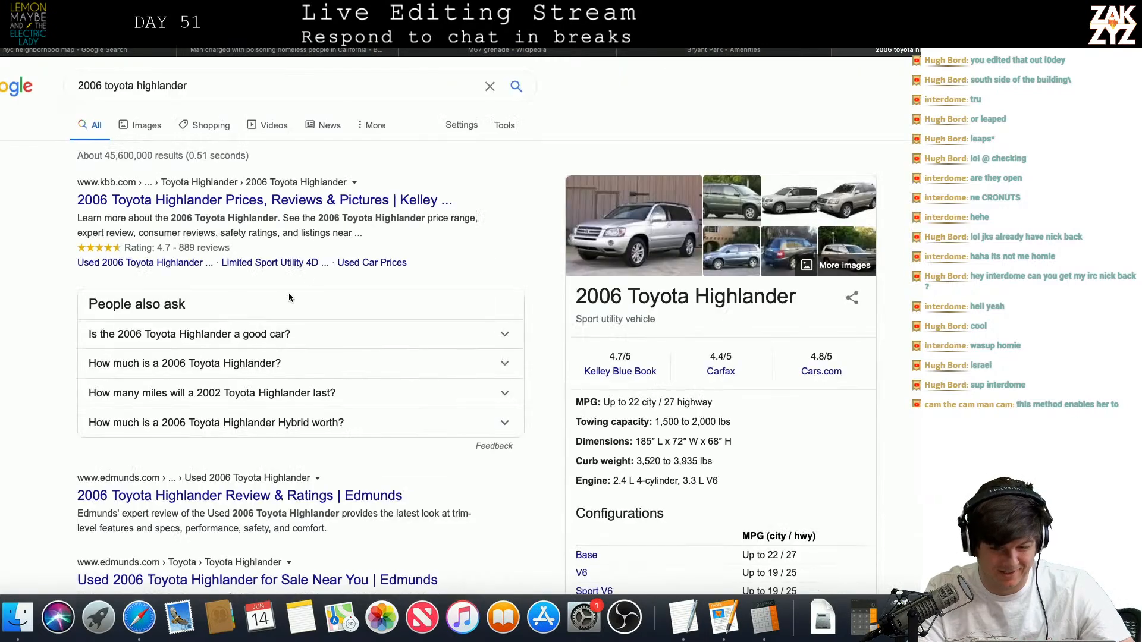
View a photo of the 2006 Toyota Highlander, switch to the Pages manuscript and replace "Chevy" with "Toyota Highlander."
{"action": "left_click", "coordinate": [641, 218]}
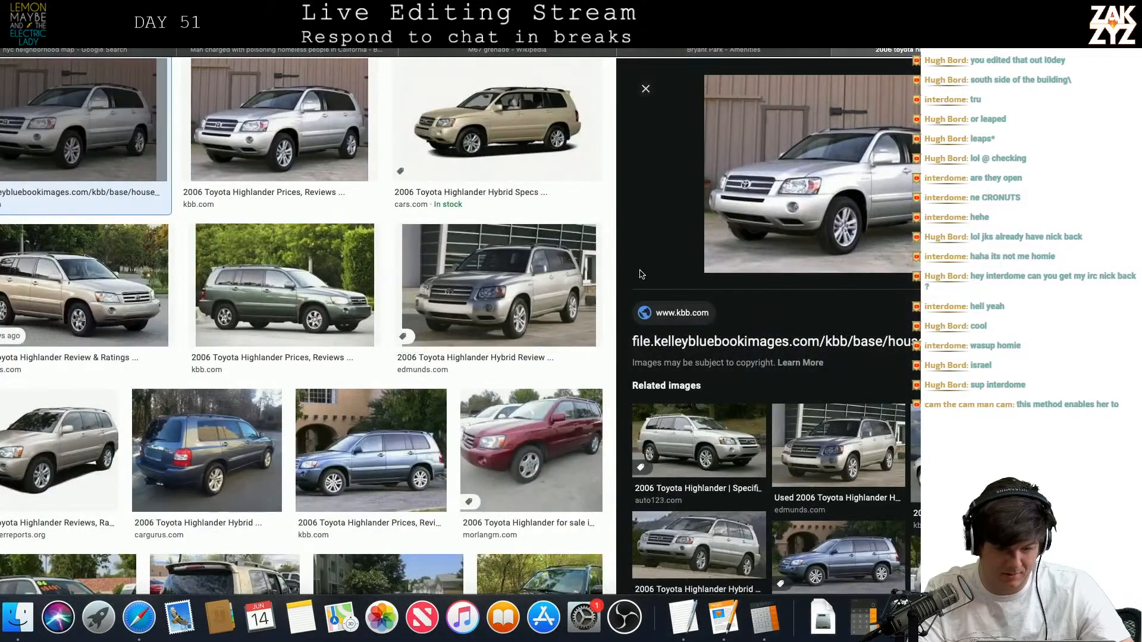
{"action": "key", "text": "super+Tab"}
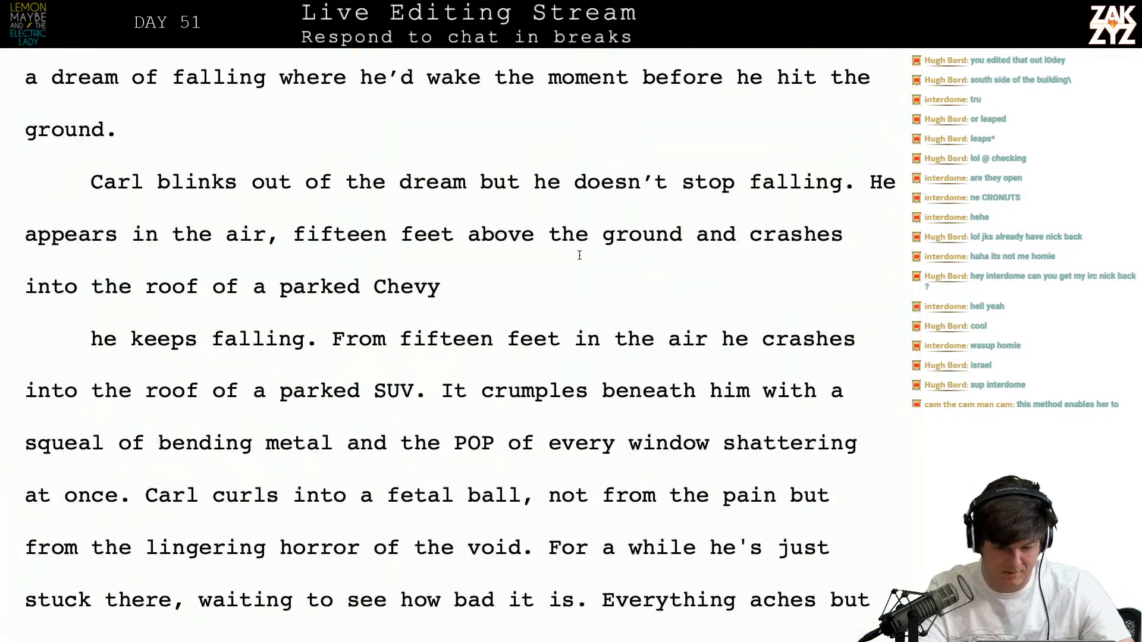
{"action": "key", "text": "BackSpace"}
{"action": "key", "text": "BackSpace"}
{"action": "key", "text": "BackSpace"}
{"action": "key", "text": "BackSpace"}
{"action": "key", "text": "BackSpace"}
{"action": "type", "text": "Toyota Highlander."}
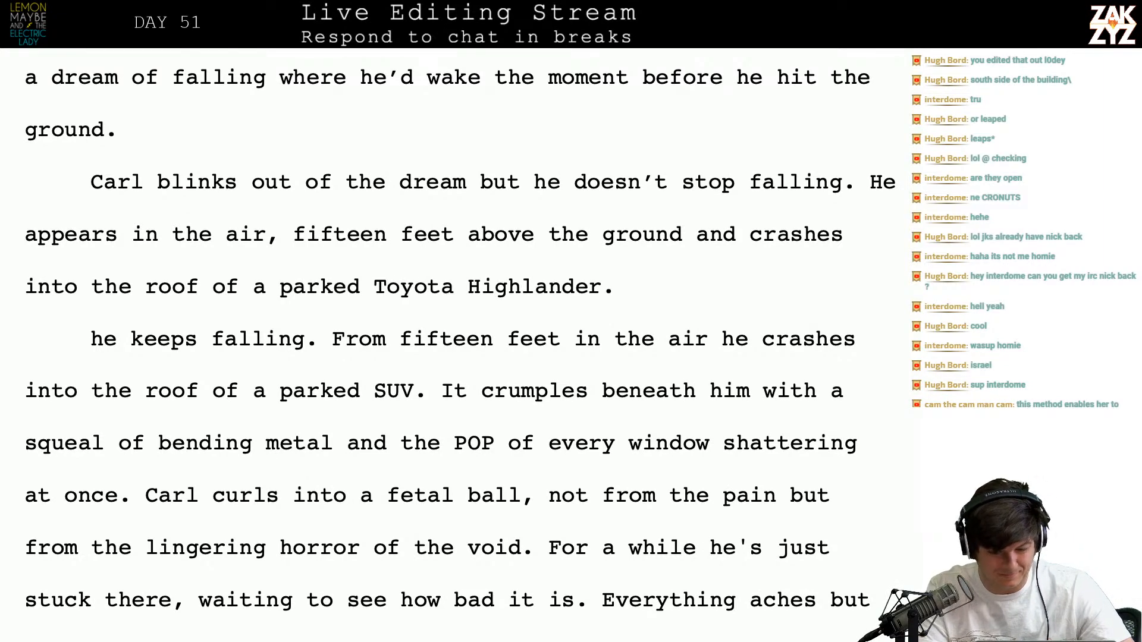
{"action": "type", "text": " The"}
{"action": "key", "text": "BackSpace"}
{"action": "type", "text": "e roof"}
{"action": "key", "text": "BackSpace"}
{"action": "key", "text": "BackSpace"}
{"action": "key", "text": "BackSpace"}
{"action": "key", "text": "BackSpace"}
{"action": "key", "text": "BackSpace"}
{"action": "key", "text": "BackSpace"}
{"action": "key", "text": "BackSpace"}
{"action": "key", "text": "BackSpace"}
{"action": "key", "text": "BackSpace"}
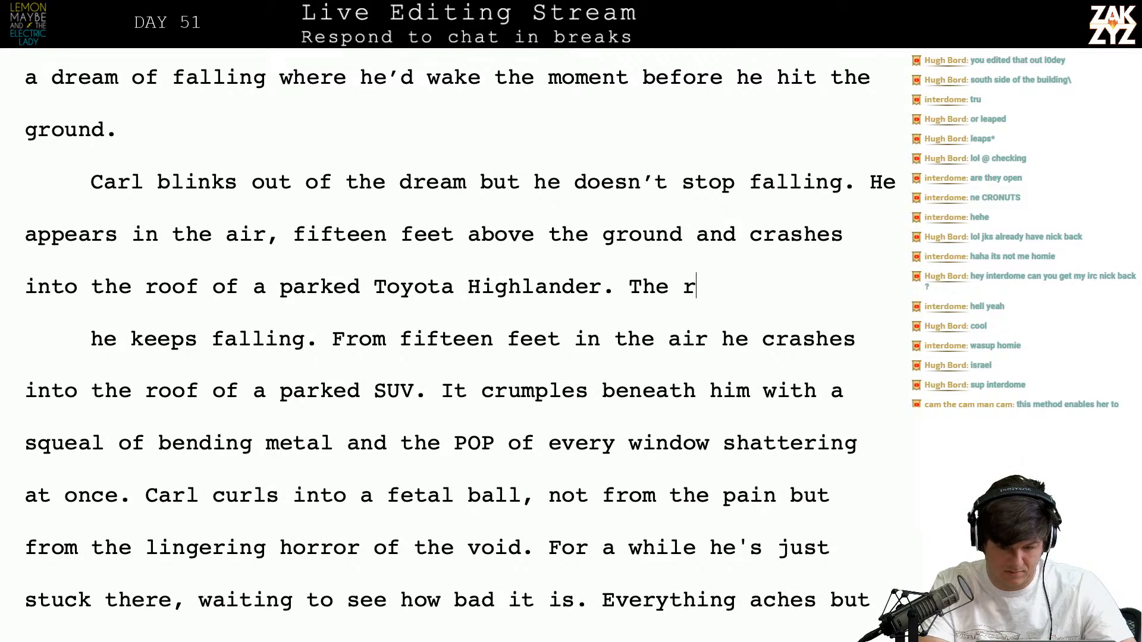
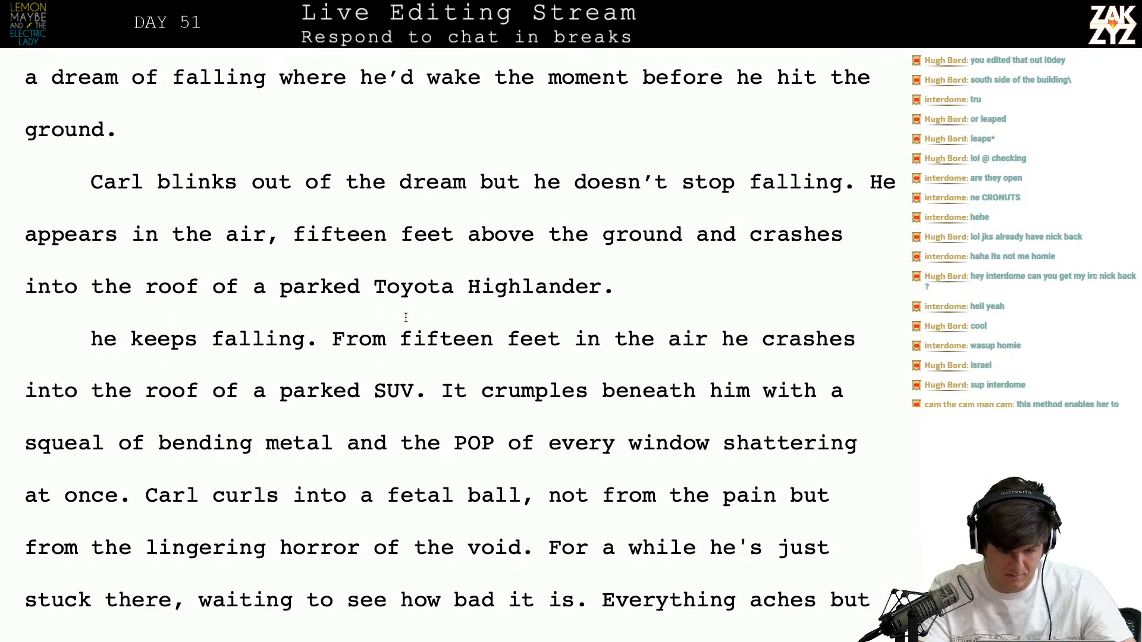
{"action": "type", "text": "Cark"}
{"action": "key", "text": "BackSpace"}
{"action": "type", "text": "l"}
{"action": "key", "text": "BackSpace"}
{"action": "key", "text": "BackSpace"}
{"action": "key", "text": "BackSpace"}
{"action": "key", "text": "BackSpace"}
Continue the paragraph after "Toyota Highlander." with "The roof crumples beneath his weight with a squeal off breaking window and the"
{"action": "type", "text": "The f"}
{"action": "key", "text": "BackSpace"}
{"action": "type", "text": "roof crumples beneath his weight with a squea"}
{"action": "key", "text": "BackSpace"}
{"action": "type", "text": "eal off"}
{"action": "key", "text": "BackSpace"}
{"action": "key", "text": "BackSpace"}
{"action": "type", "text": "break"}
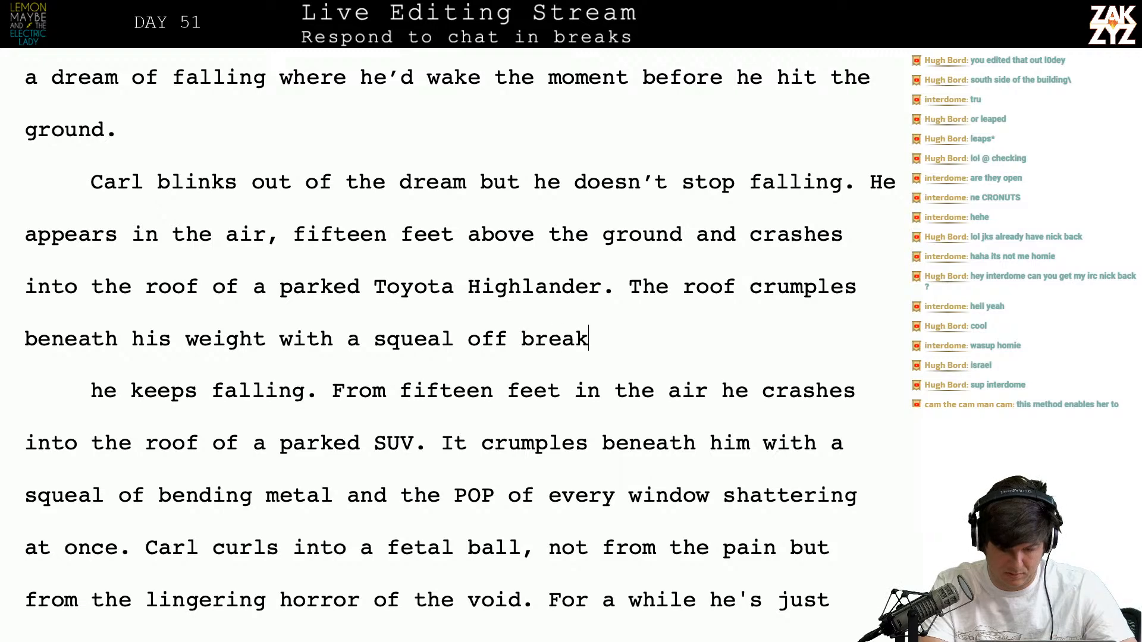
{"action": "type", "text": "ing window and the P"}
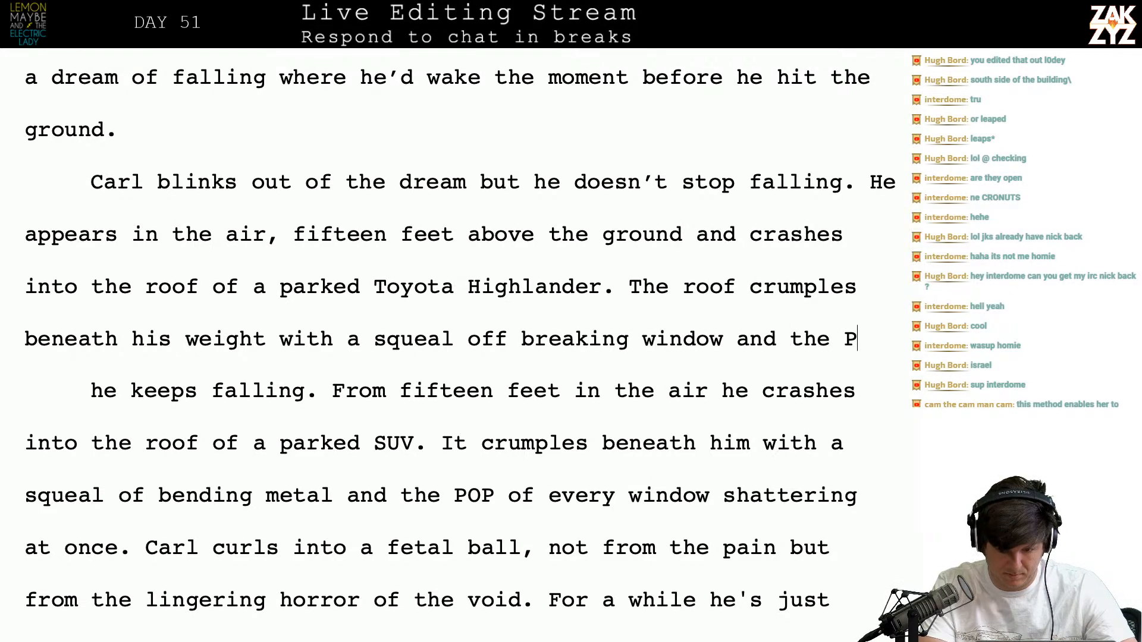
{"action": "type", "text": "OP! Of al"}
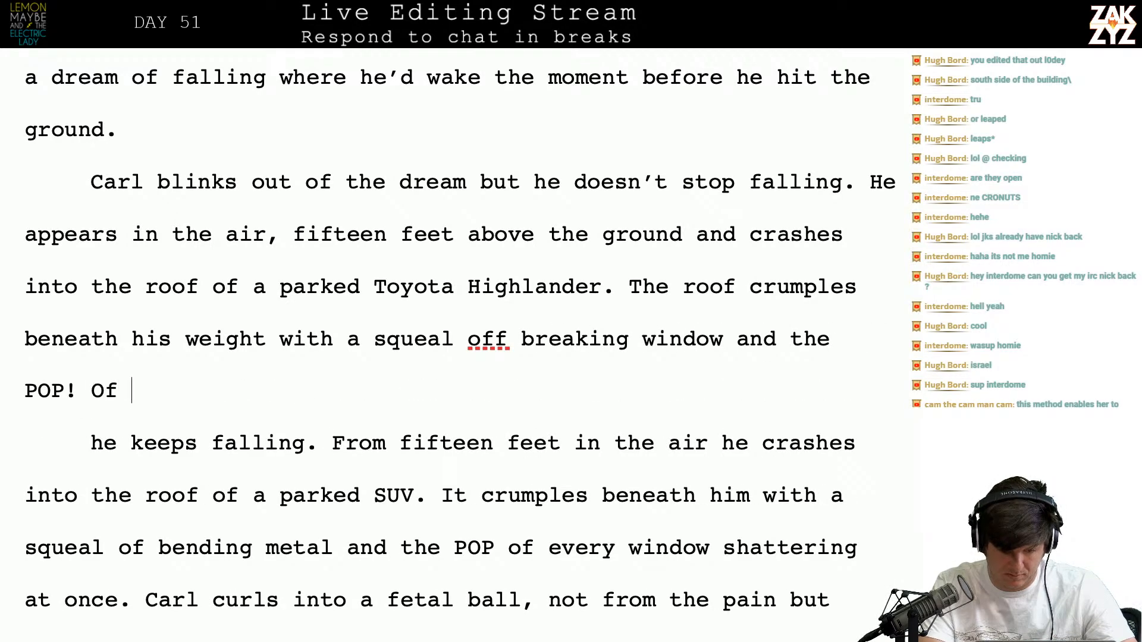
{"action": "key", "text": "BackSpace"}
{"action": "key", "text": "BackSpace"}
{"action": "key", "text": "BackSpace"}
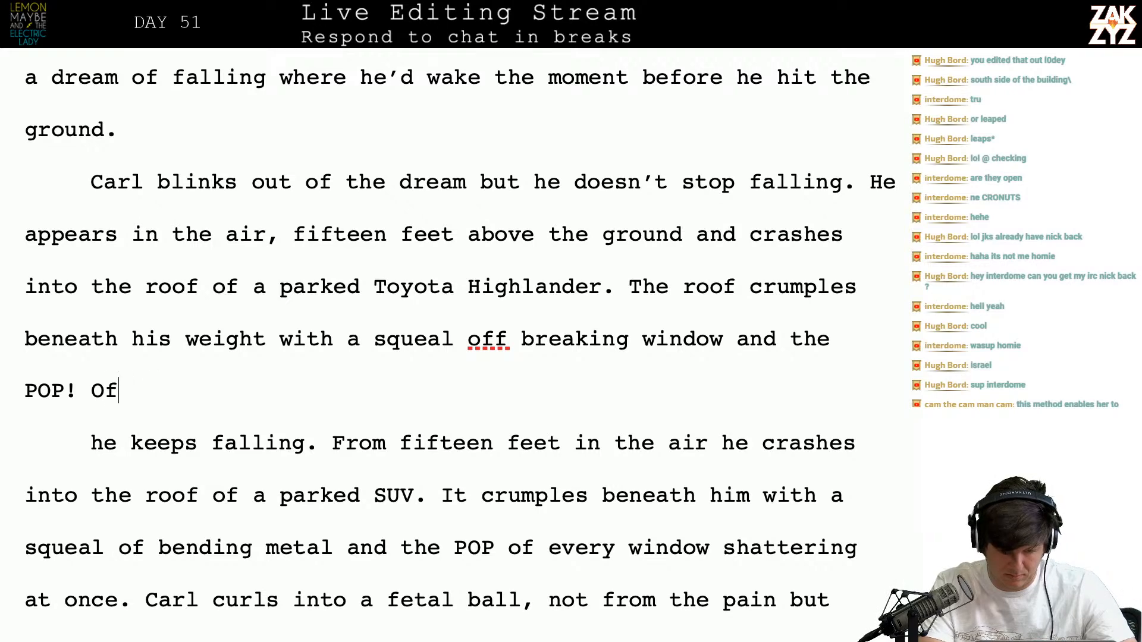
{"action": "type", "text": "f e"}
{"action": "key", "text": "BackSpace"}
{"action": "key", "text": "BackSpace"}
{"action": "key", "text": "BackSpace"}
{"action": "key", "text": "BackSpace"}
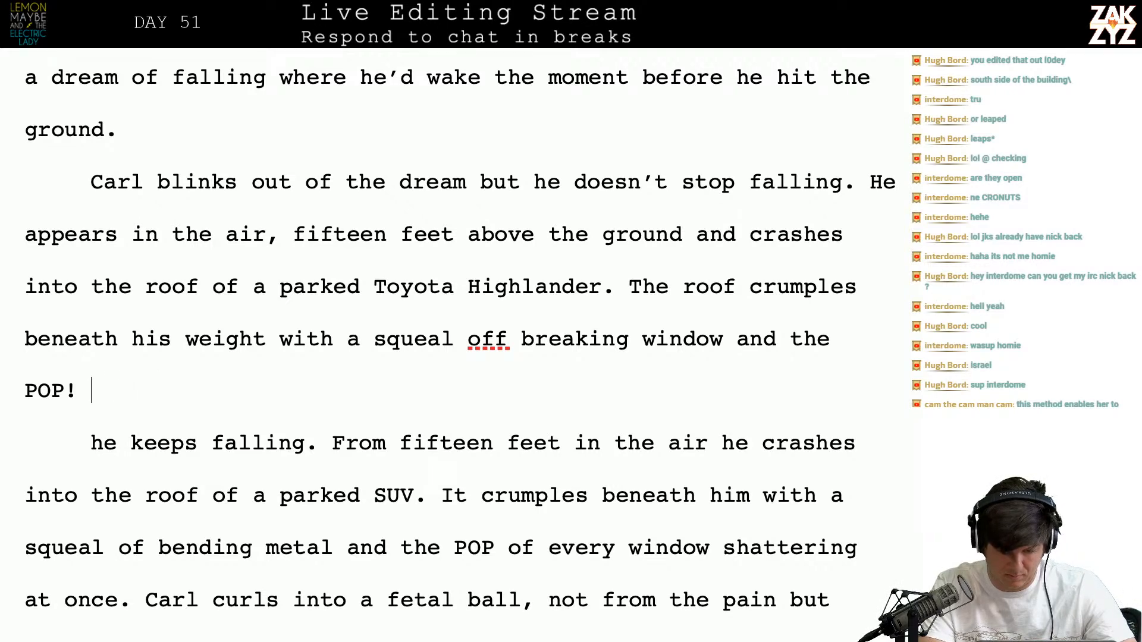
{"action": "key", "text": "BackSpace"}
{"action": "key", "text": "BackSpace"}
{"action": "key", "text": "BackSpace"}
{"action": "key", "text": "BackSpace"}
{"action": "key", "text": "BackSpace"}
Finish the crumpling roof sentence with "explosive pop of every window shattering at once."
{"action": "type", "text": "explosive po"}
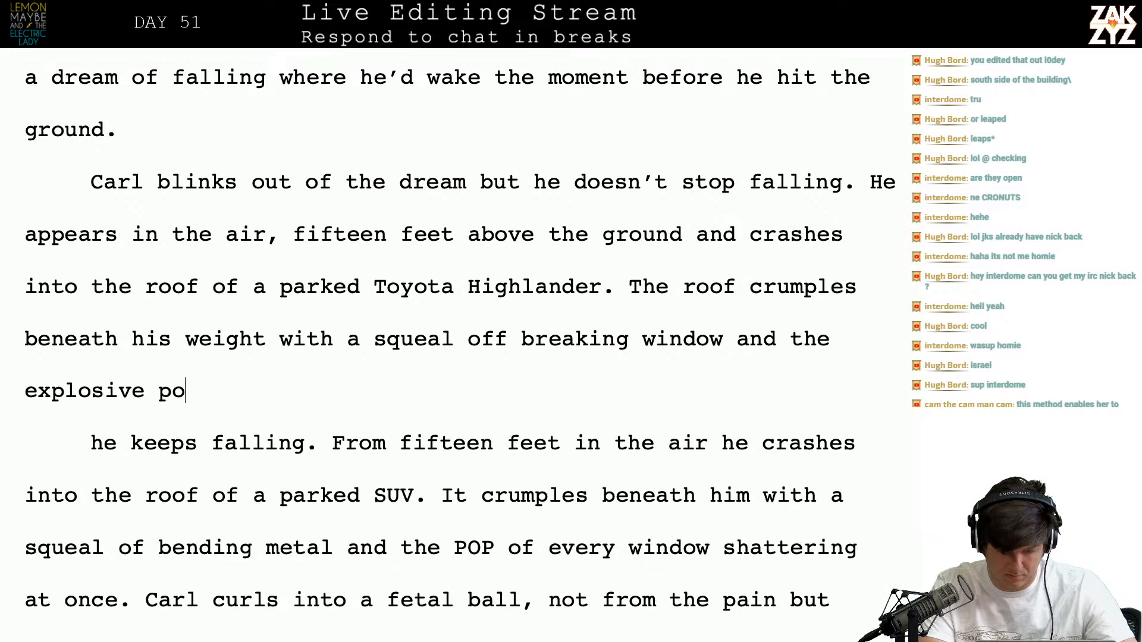
{"action": "type", "text": "p of eve"}
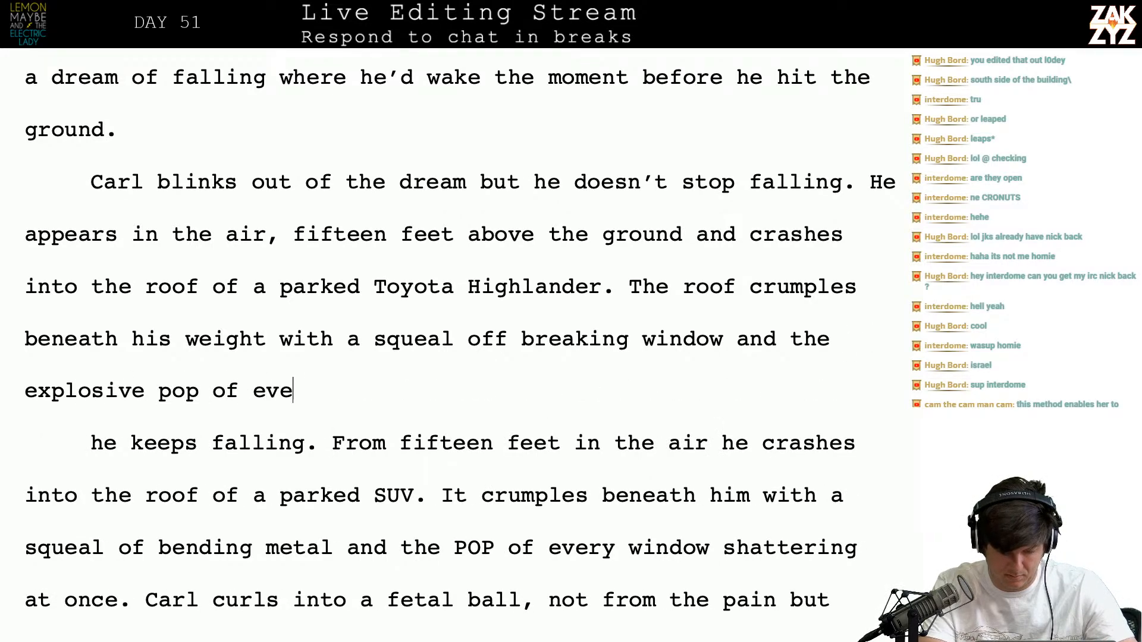
{"action": "type", "text": "ry window wha"}
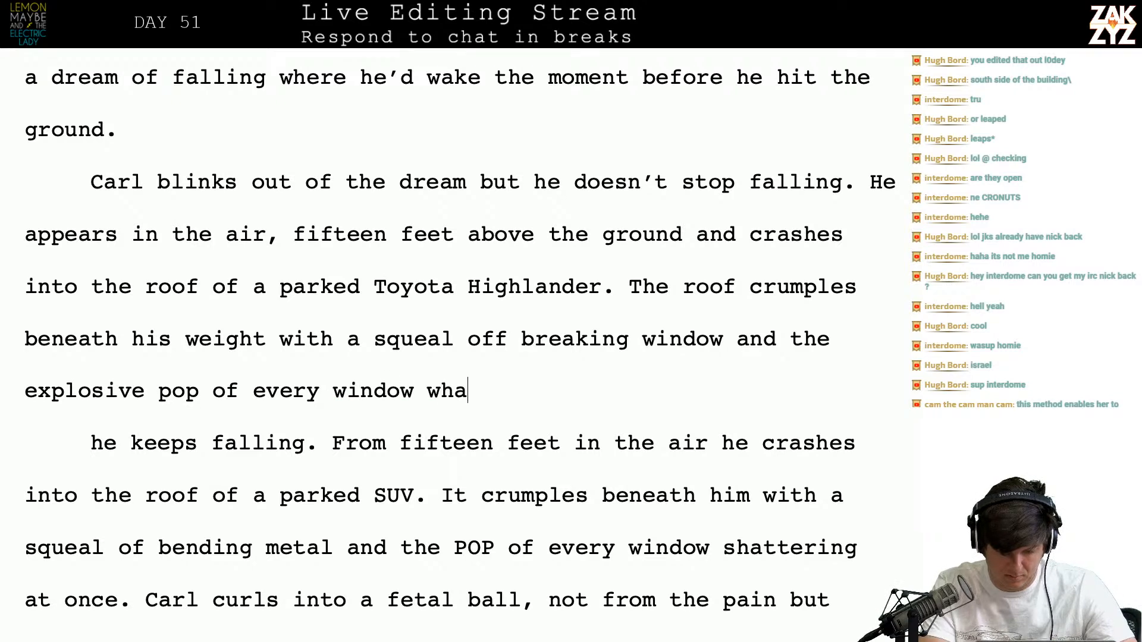
{"action": "key", "text": "BackSpace"}
{"action": "key", "text": "BackSpace"}
{"action": "key", "text": "BackSpace"}
{"action": "type", "text": "shattering "}
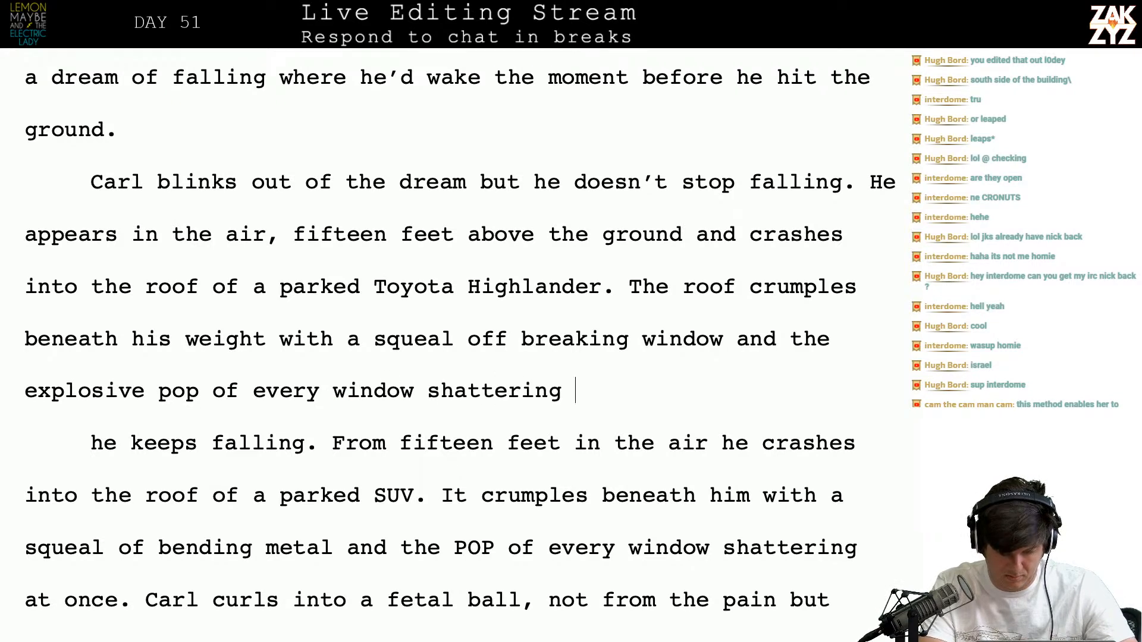
{"action": "type", "text": "at once. Car"}
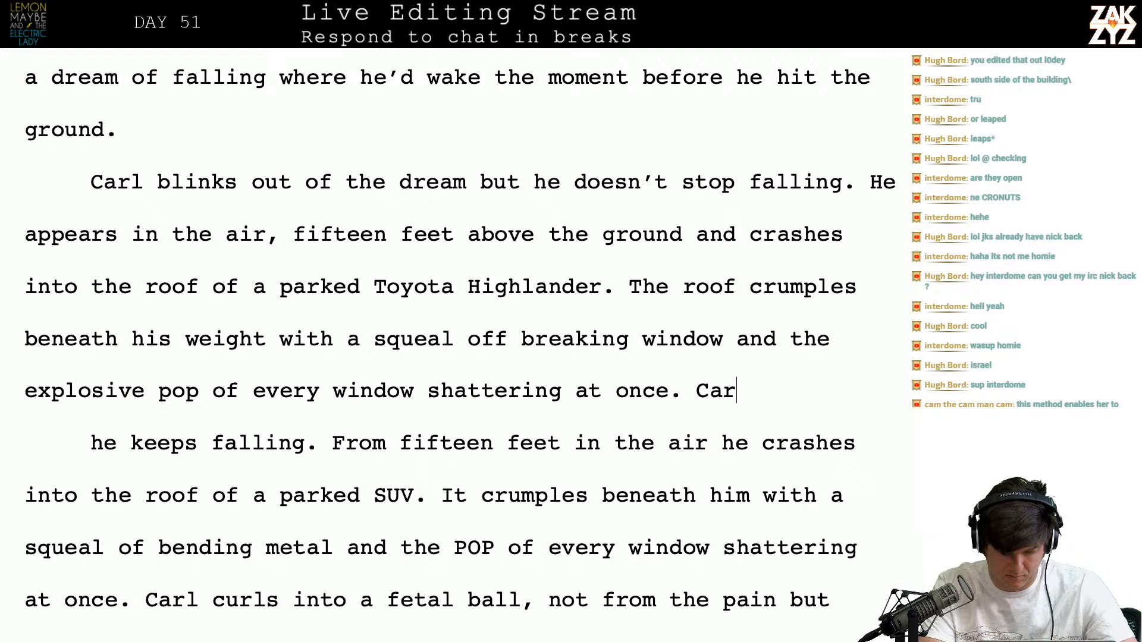
{"action": "type", "text": "l slam"}
{"action": "key", "text": "BackSpace"}
{"action": "key", "text": "BackSpace"}
{"action": "key", "text": "BackSpace"}
{"action": "key", "text": "BackSpace"}
{"action": "type", "text": "lands"}
{"action": "key", "text": "BackSpace"}
{"action": "key", "text": "BackSpace"}
{"action": "key", "text": "BackSpace"}
{"action": "key", "text": "BackSpace"}
{"action": "key", "text": "BackSpace"}
{"action": "key", "text": "BackSpace"}
{"action": "key", "text": "BackSpace"}
{"action": "key", "text": "BackSpace"}
{"action": "key", "text": "BackSpace"}
{"action": "key", "text": "BackSpace"}
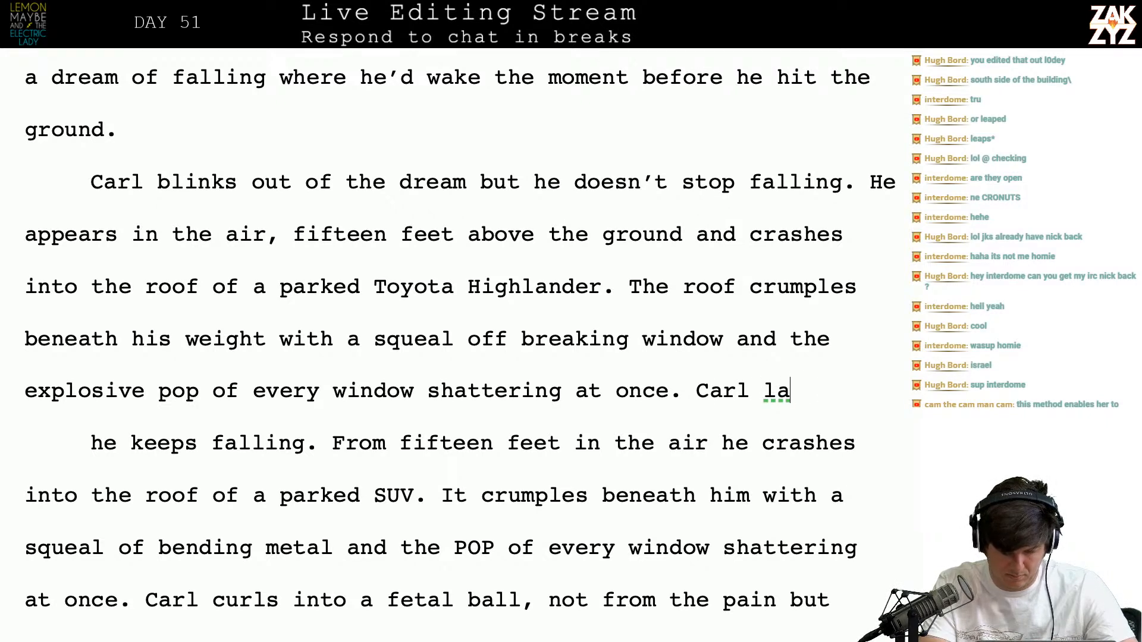
Add the sentence "The roof breaks his fall slightly, but the impact knocks the wind out of him."
{"action": "type", "text": "The impa"}
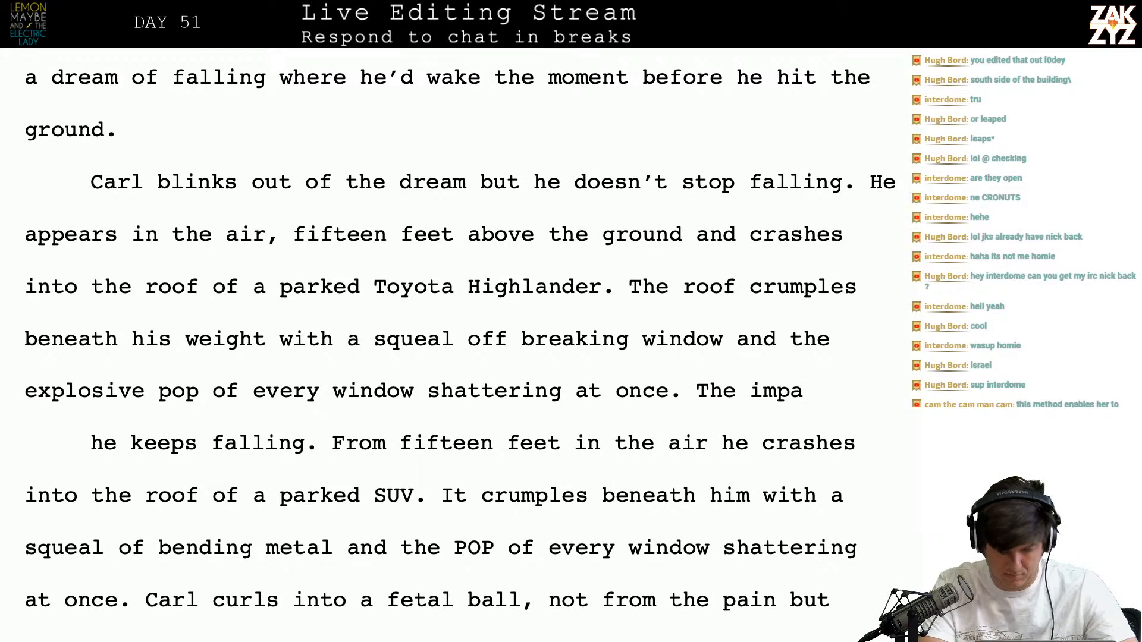
{"action": "type", "text": "ct knocks the wind"}
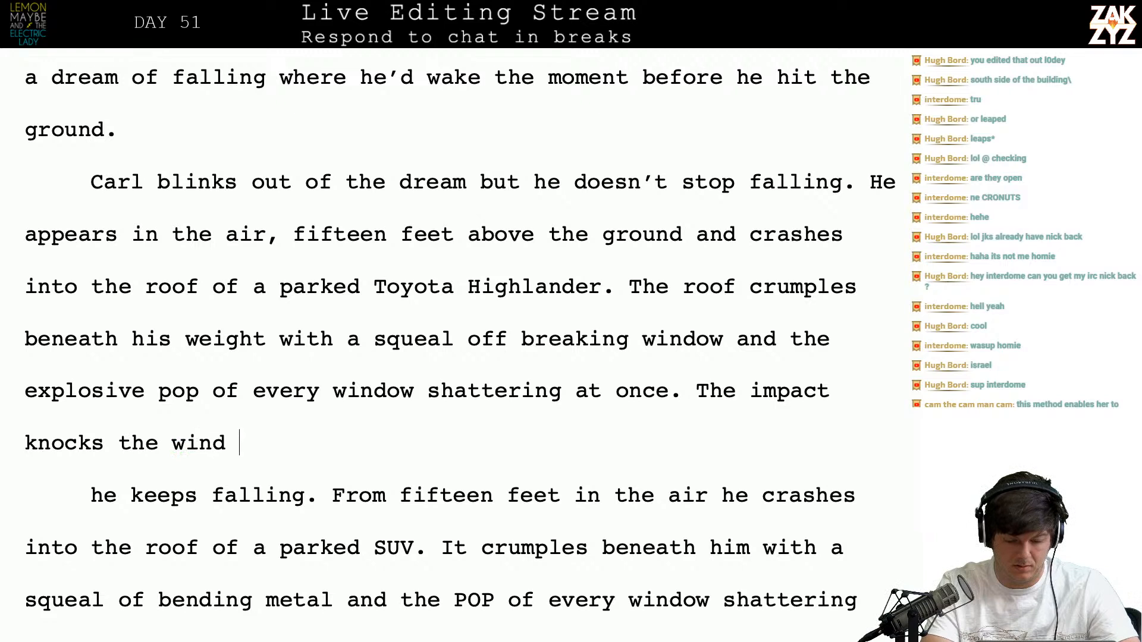
{"action": "type", "text": " out of him"}
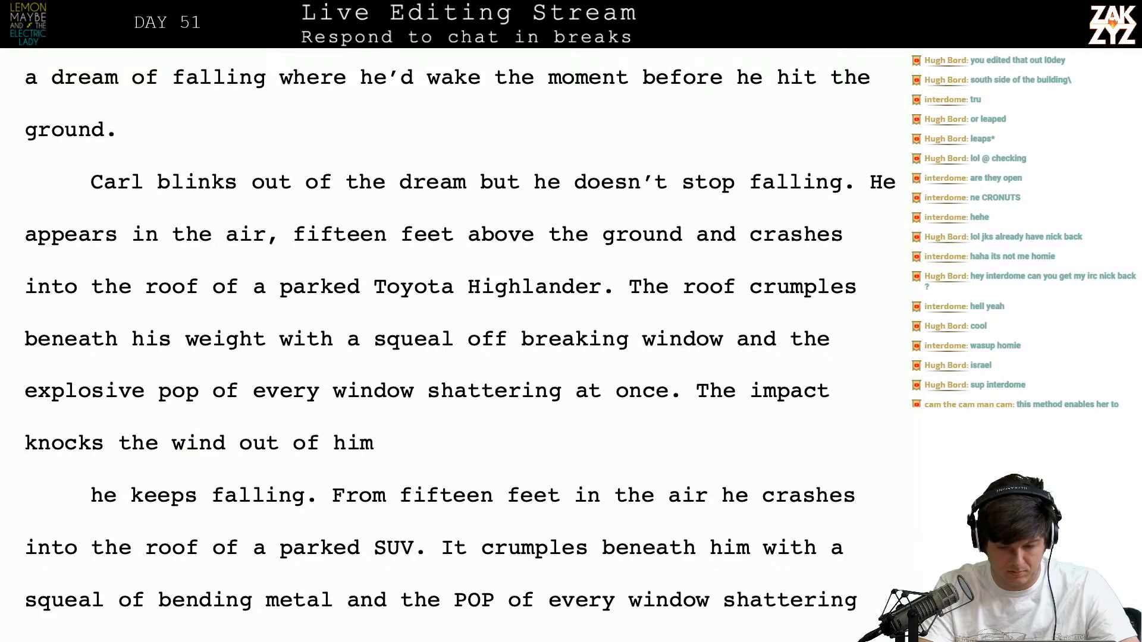
{"action": "type", "text": " roof breaks his fall slightly, but the impact knocks the wind out of h "}
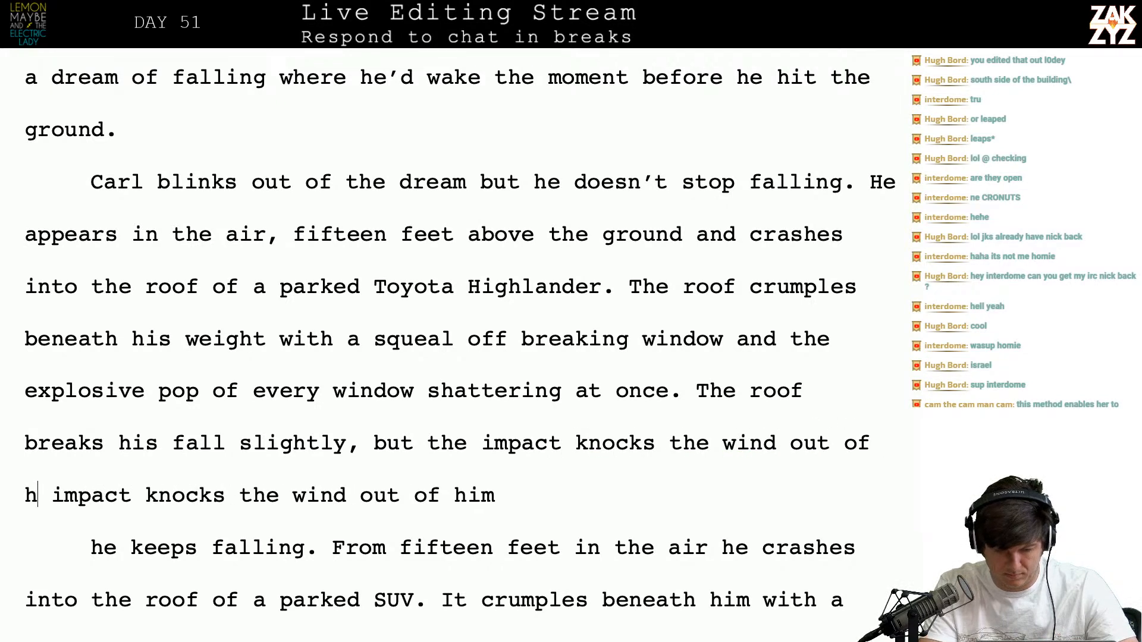
{"action": "type", "text": "im."}
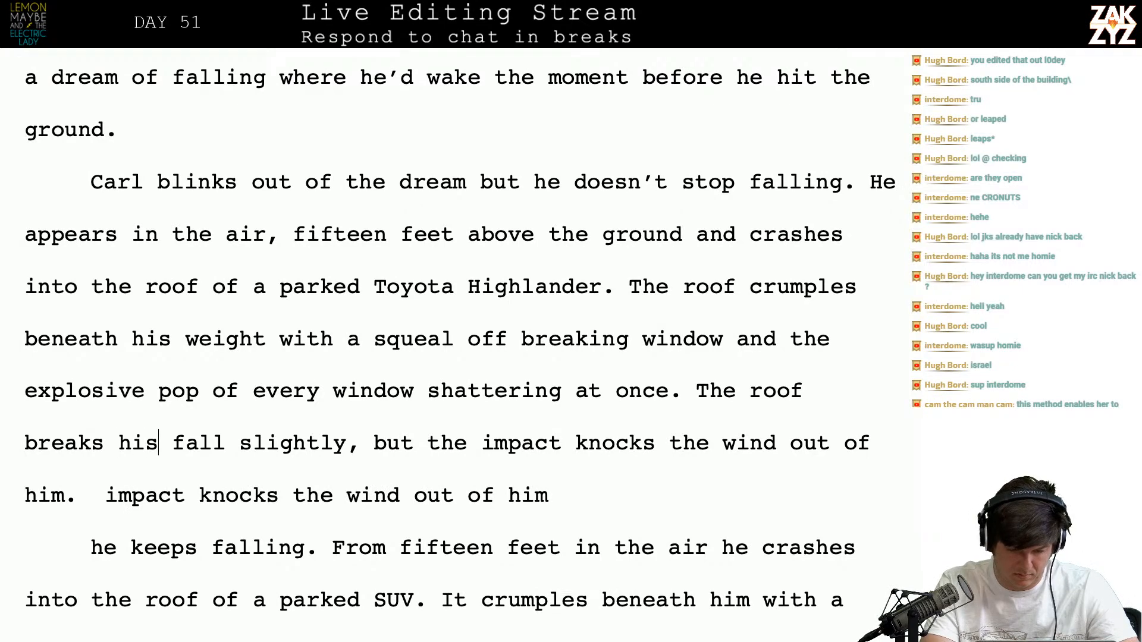
Replace "his" with "Carl's" before "fall slightly" and split the leftover "impact knocks the wind out of him" into its own paragraph
{"action": "key", "text": "BackSpace"}
{"action": "key", "text": "BackSpace"}
{"action": "key", "text": "BackSpace"}
{"action": "type", "text": "Carl's"}
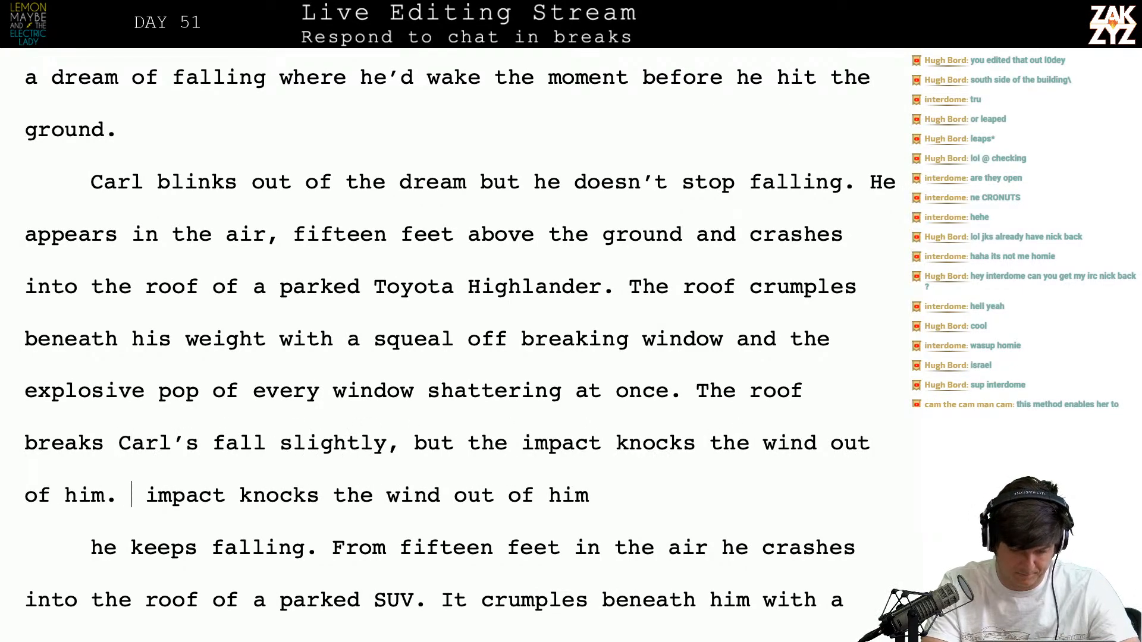
{"action": "key", "text": "Return"}
{"action": "key", "text": "Left"}
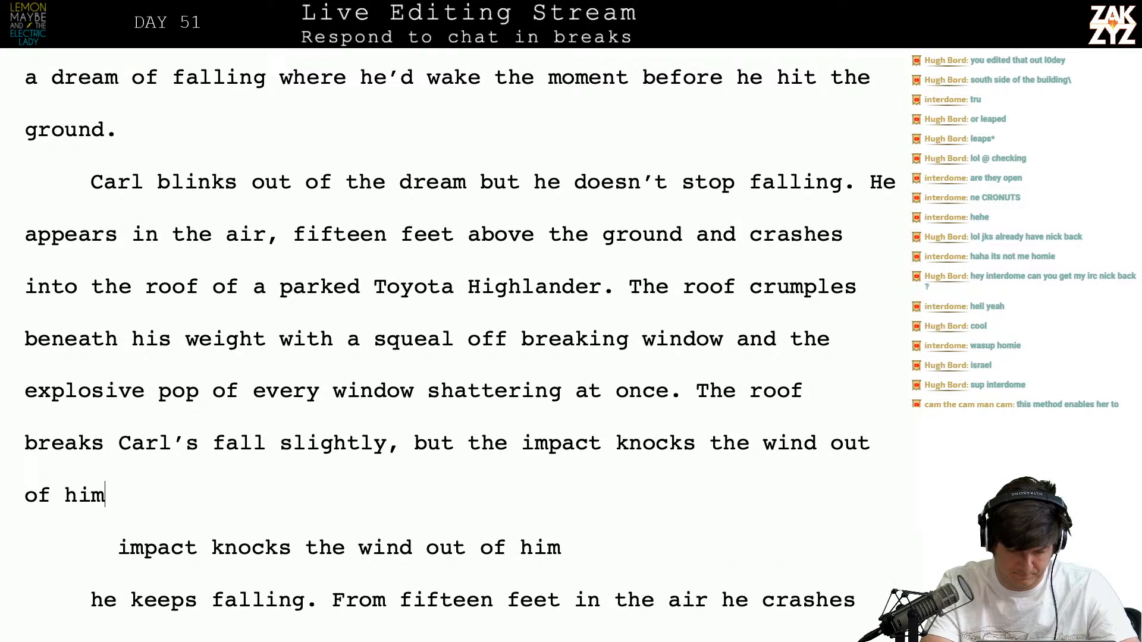
Begin the next sentence after "out of him." with "He curls into a fetal ball and sobs for air, his mind reeling from"
{"action": "type", "text": "He curls int"}
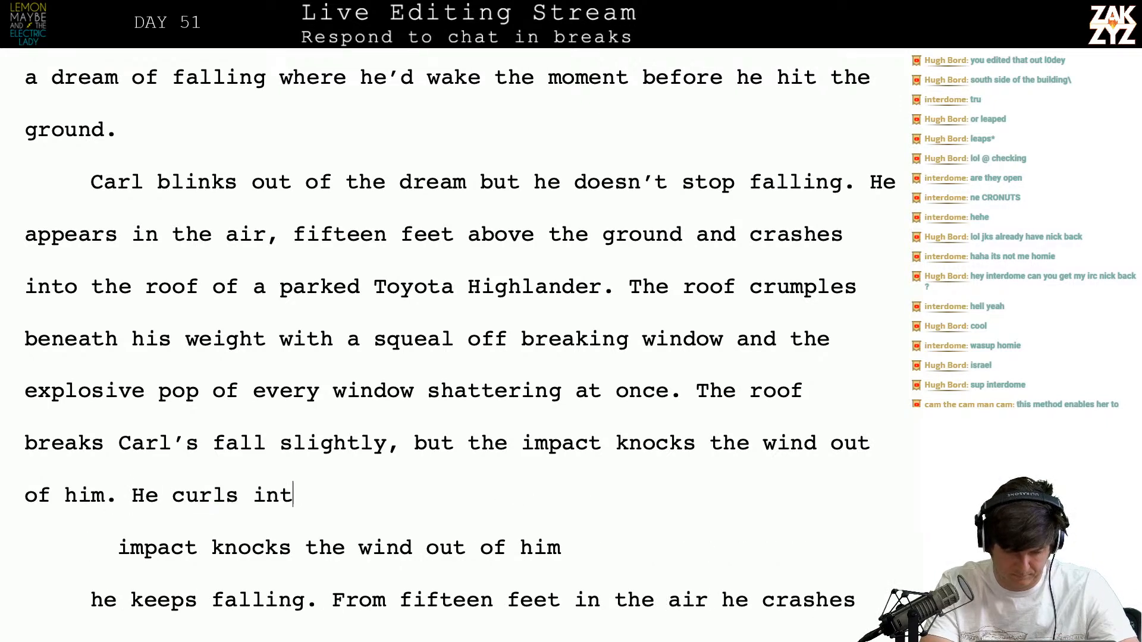
{"action": "type", "text": "o a fetal ba"}
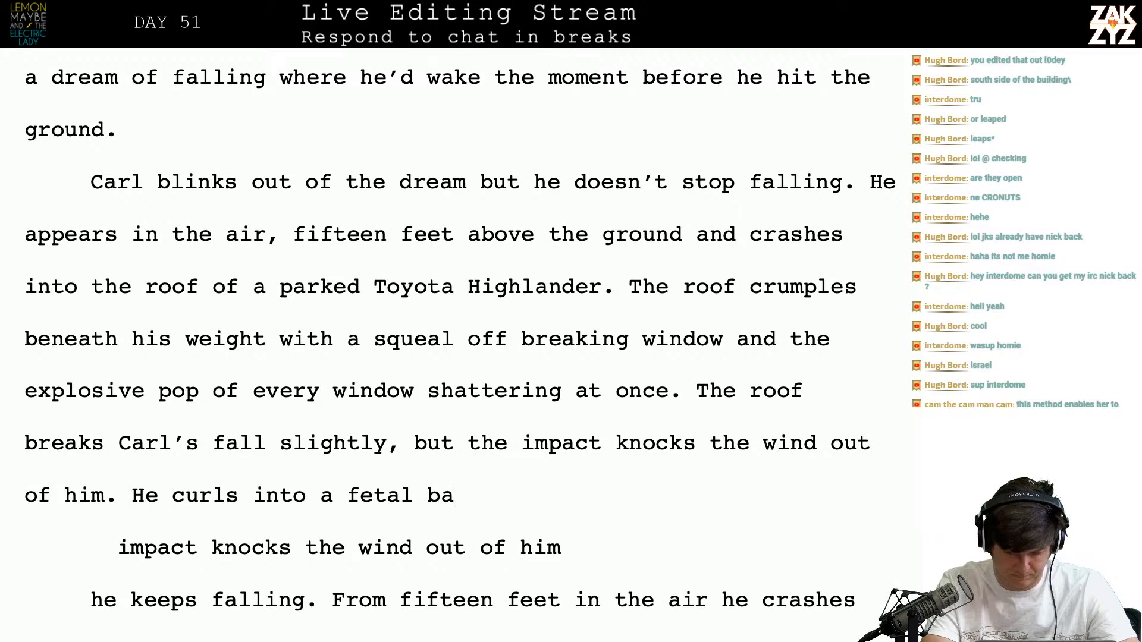
{"action": "type", "text": "ll and sobs f"}
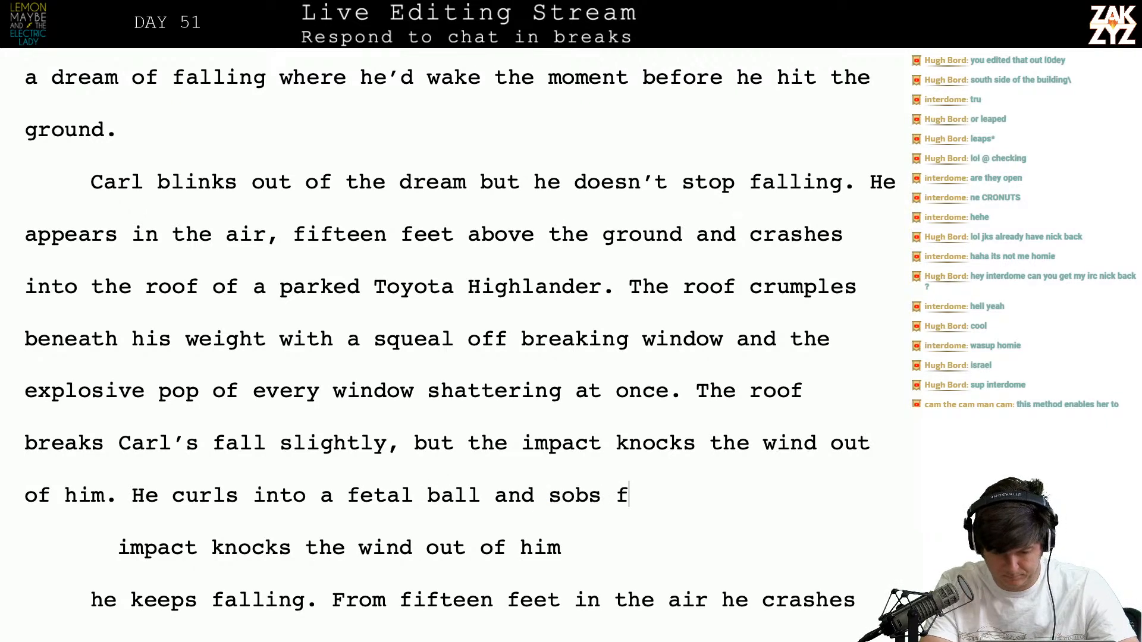
{"action": "type", "text": "or air, his mind reeling from"}
Check the old draft's wording below and complete the fetal ball sentence with "the lingering horror of the void."
{"action": "key", "text": "Down"}
{"action": "key", "text": "Down"}
{"action": "key", "text": "Down"}
{"action": "key", "text": "Down"}
{"action": "key", "text": "Down"}
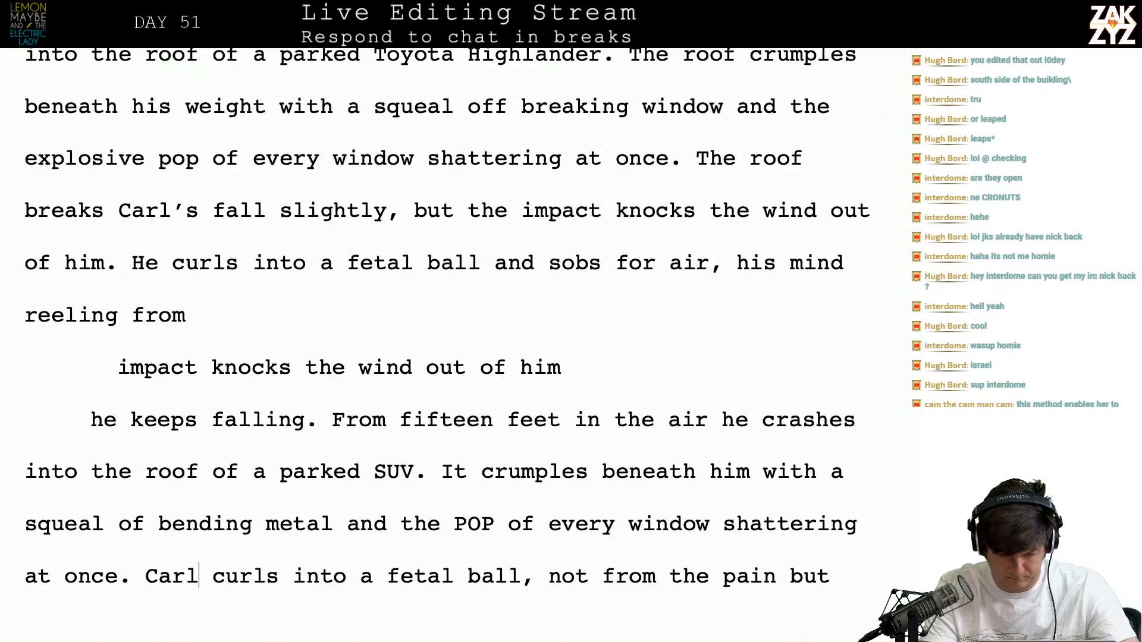
{"action": "key", "text": "Down"}
{"action": "key", "text": "Down"}
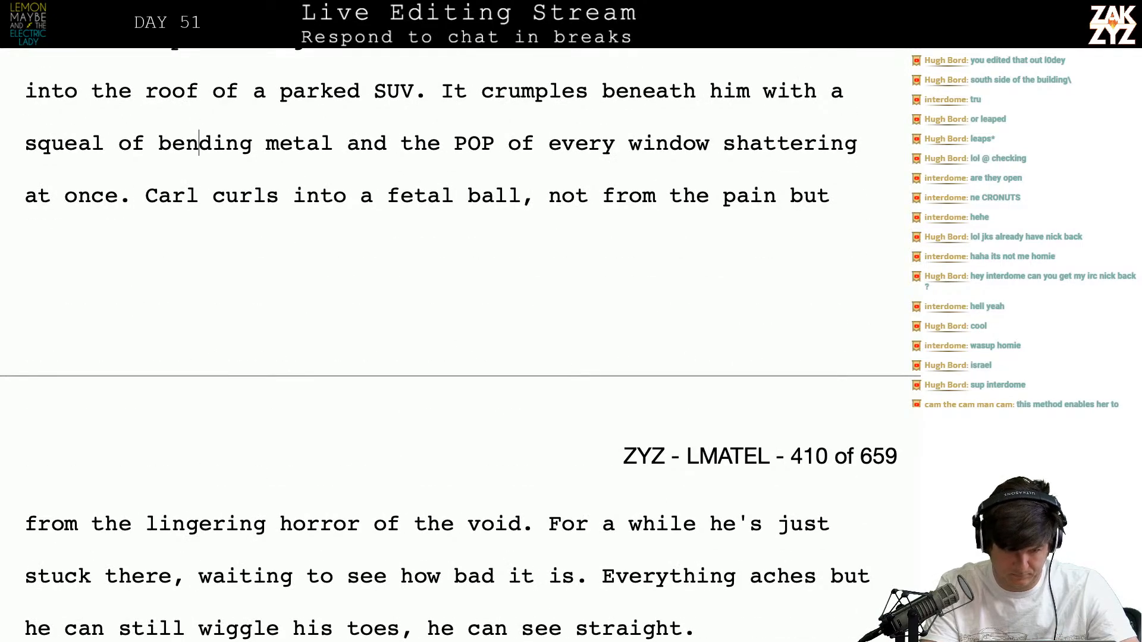
{"action": "key", "text": "Up"}
{"action": "key", "text": "Up"}
{"action": "key", "text": "Up"}
{"action": "key", "text": "Up"}
{"action": "key", "text": "Up"}
{"action": "key", "text": "Up"}
{"action": "type", "text": "th"}
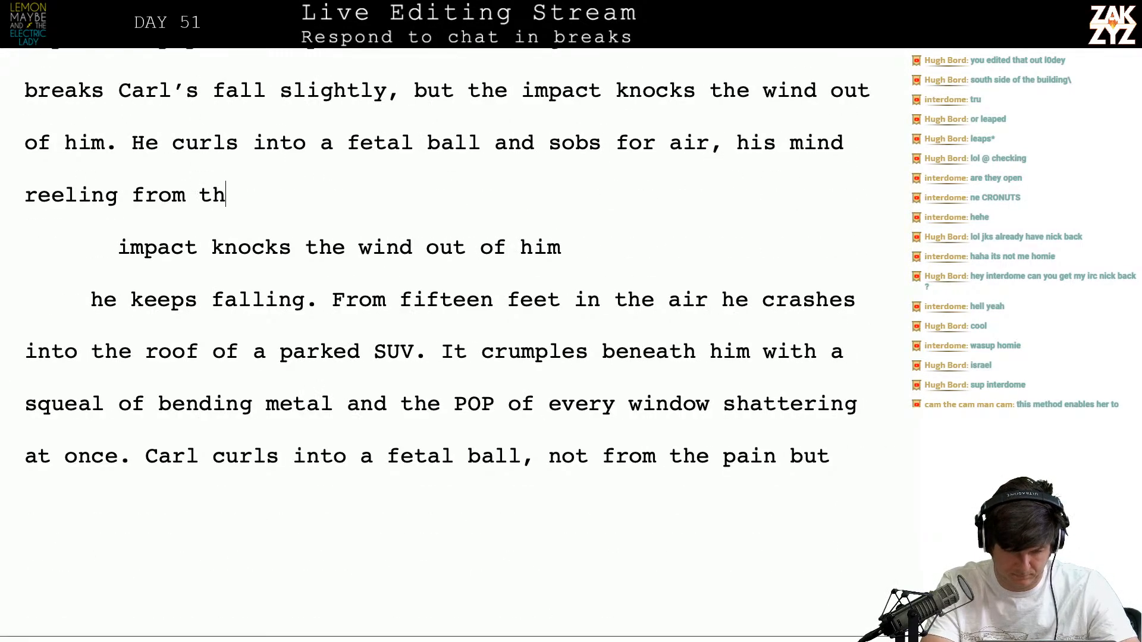
{"action": "type", "text": "e lingering horror of the void."}
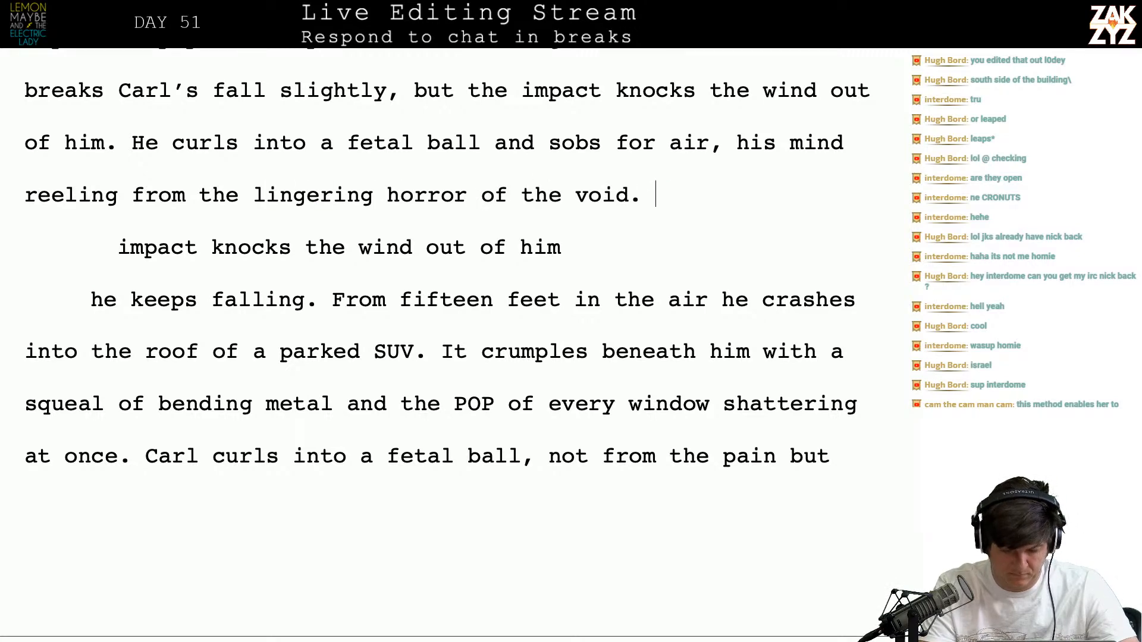
Delete the leftover fragment and old draft through its "horror of the void.", starting a new paragraph at "For a while he's just stuck there"
{"action": "key", "text": "shift+Down"}
{"action": "key", "text": "shift+Down"}
{"action": "key", "text": "shift+Down"}
{"action": "key", "text": "shift+Down"}
{"action": "key", "text": "shift+Down"}
{"action": "key", "text": "shift+Down"}
{"action": "key", "text": "shift+Down"}
{"action": "key", "text": "shift+Down"}
{"action": "key", "text": "shift+Down"}
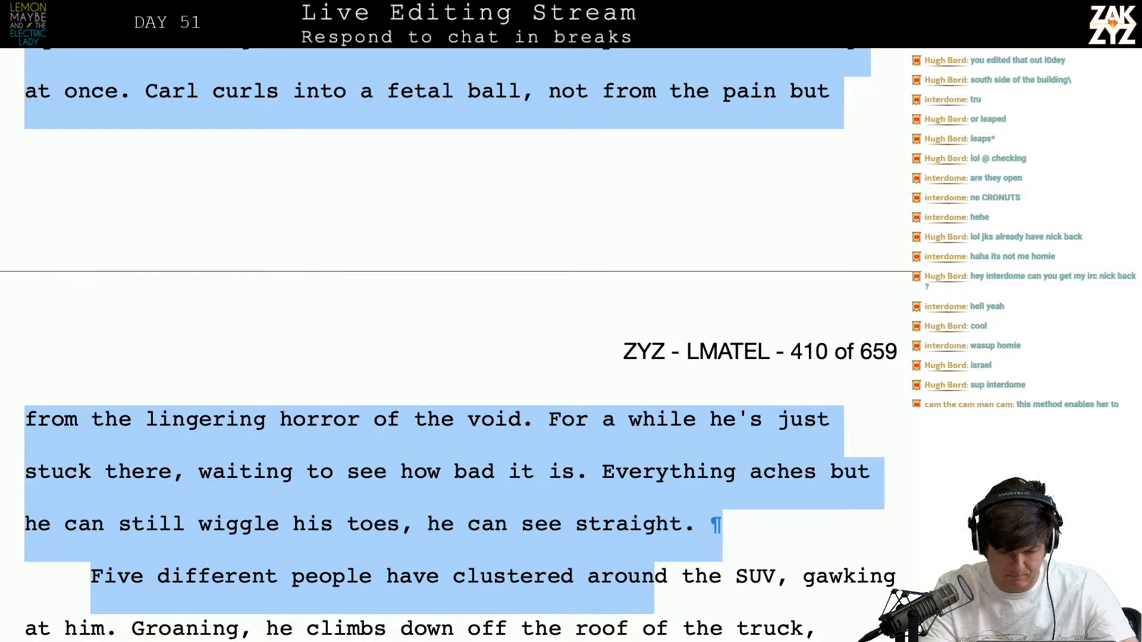
{"action": "key", "text": "shift+Up"}
{"action": "key", "text": "shift+Up"}
{"action": "key", "text": "shift+Left"}
{"action": "key", "text": "shift+Left"}
{"action": "key", "text": "shift+Left"}
{"action": "key", "text": "shift+Left"}
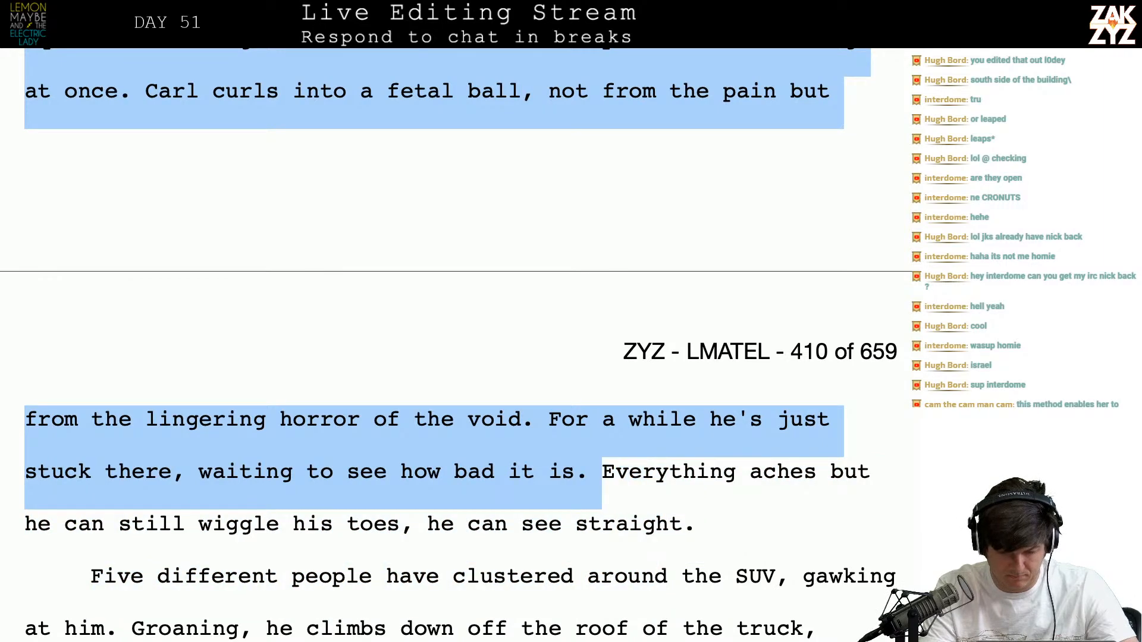
{"action": "key", "text": "shift+Up"}
{"action": "key", "text": "shift+Left"}
{"action": "key", "text": "shift+Left"}
{"action": "key", "text": "shift+Left"}
{"action": "key", "text": "shift+Left"}
{"action": "key", "text": "Right"}
{"action": "key", "text": "Return"}
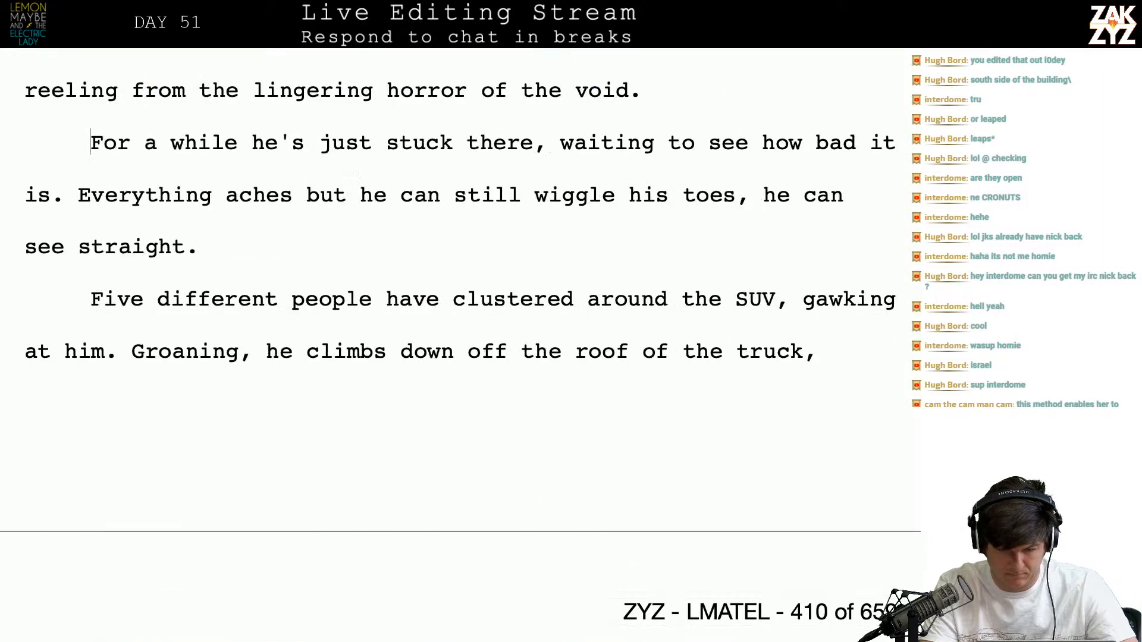
{"action": "key", "text": "Up"}
{"action": "key", "text": "Up"}
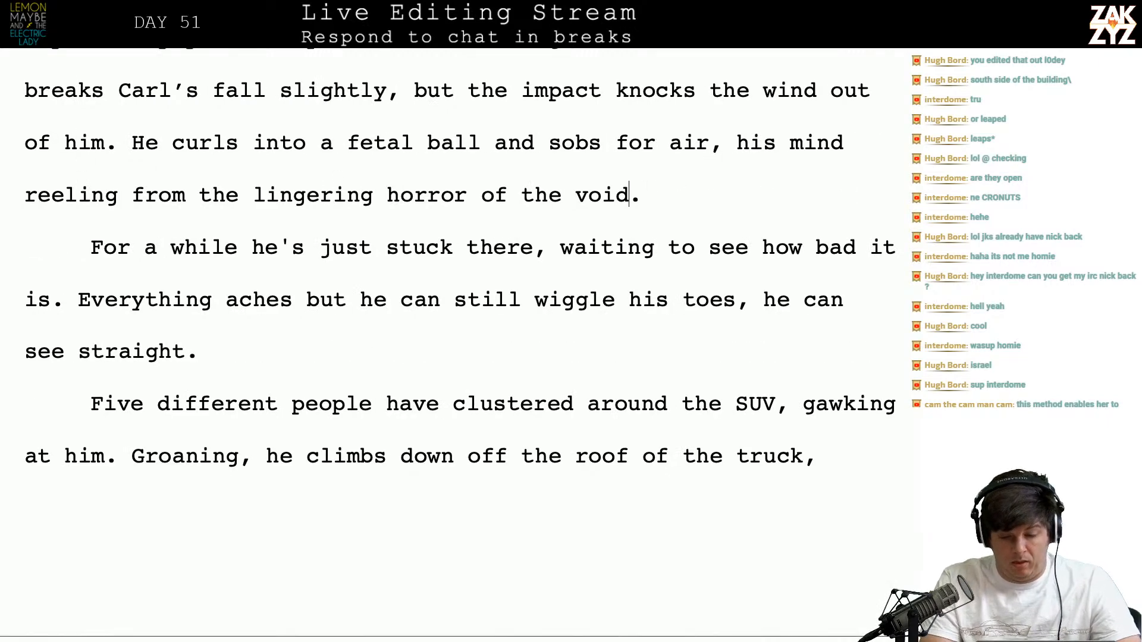
{"action": "type", "text": "For se"}
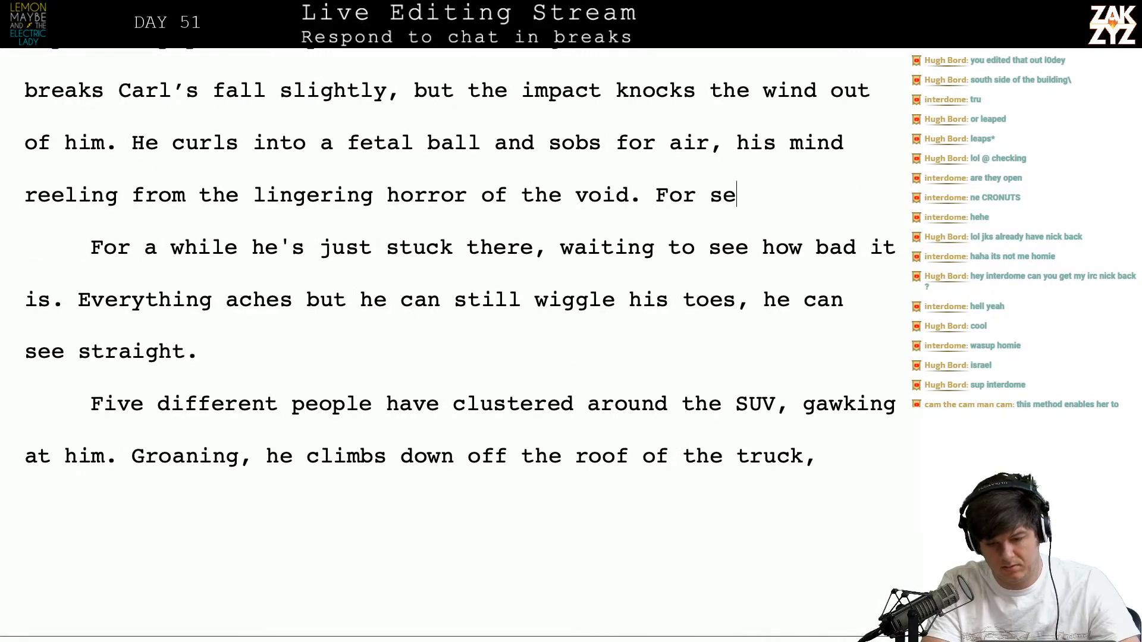
{"action": "type", "text": "ve"}
{"action": "key", "text": "BackSpace"}
{"action": "key", "text": "BackSpace"}
{"action": "key", "text": "BackSpace"}
{"action": "key", "text": "BackSpace"}
{"action": "key", "text": "BackSpace"}
{"action": "key", "text": "BackSpace"}
{"action": "key", "text": "BackSpace"}
{"action": "key", "text": "BackSpace"}
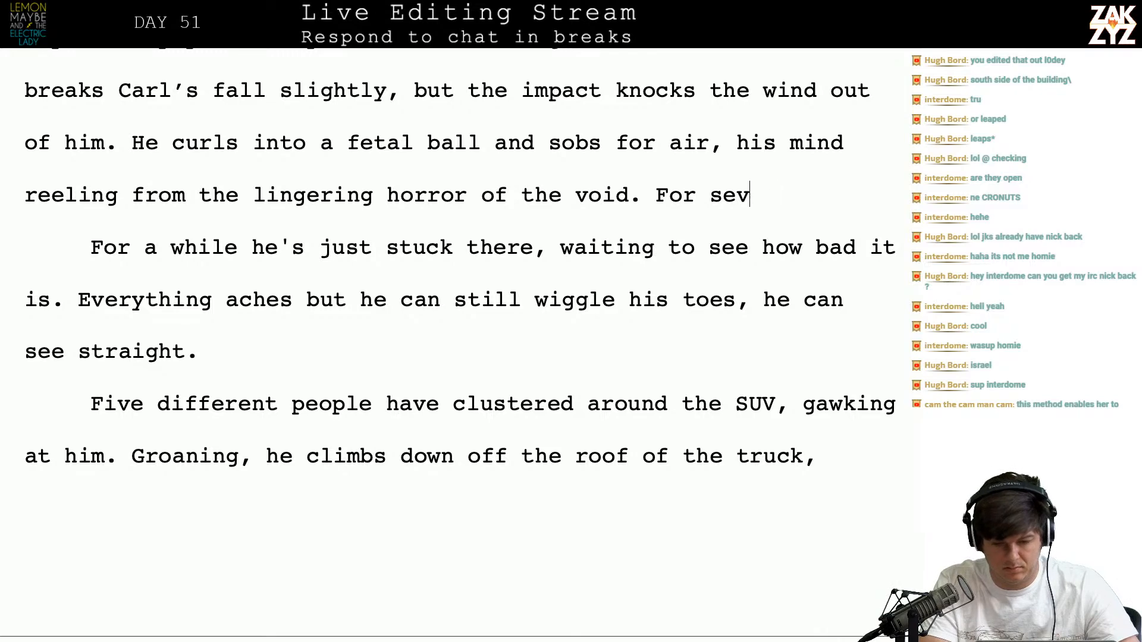
After "horror of the void.", add the sentence "He's still in shock, waiting to see how bad it hurts."
{"action": "type", "text": "He"}
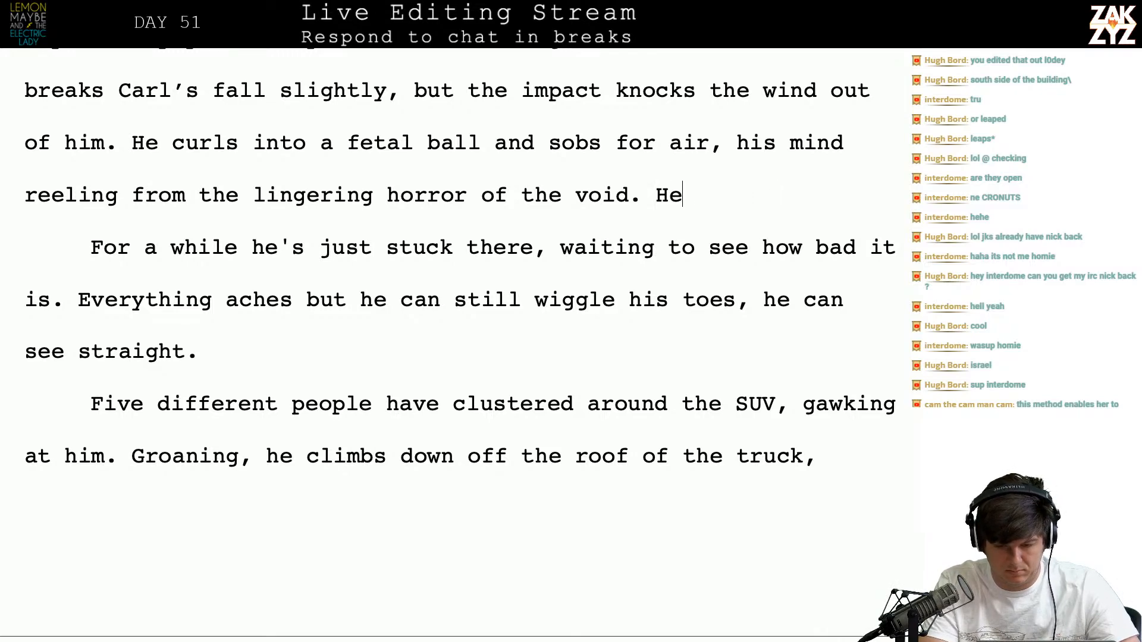
{"action": "type", "text": "'s still in shoc"}
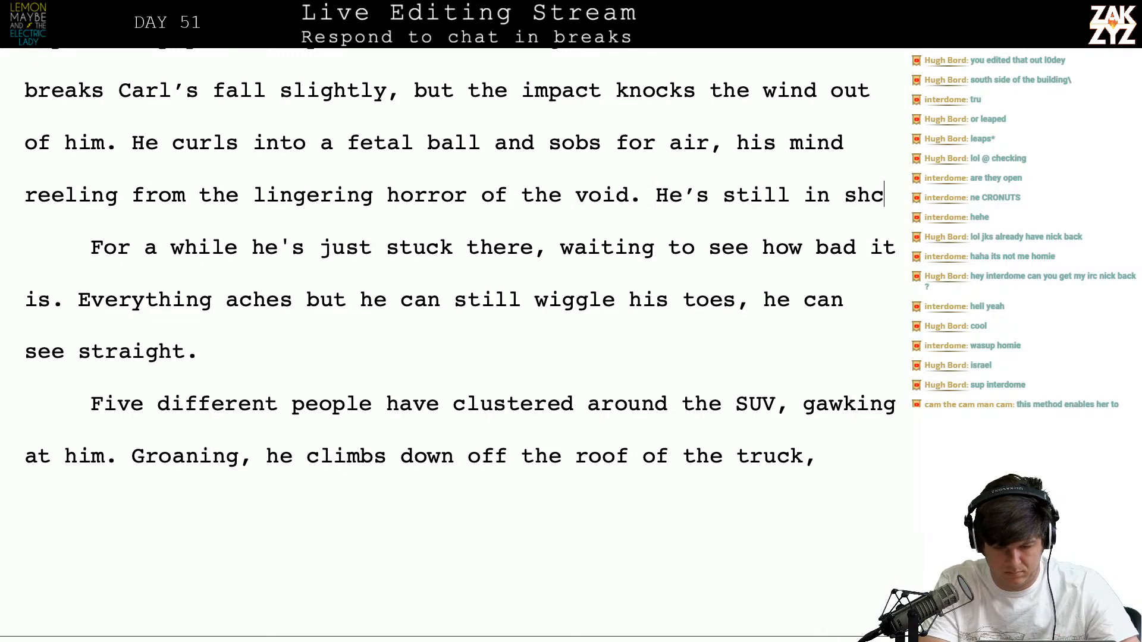
{"action": "type", "text": "wait"}
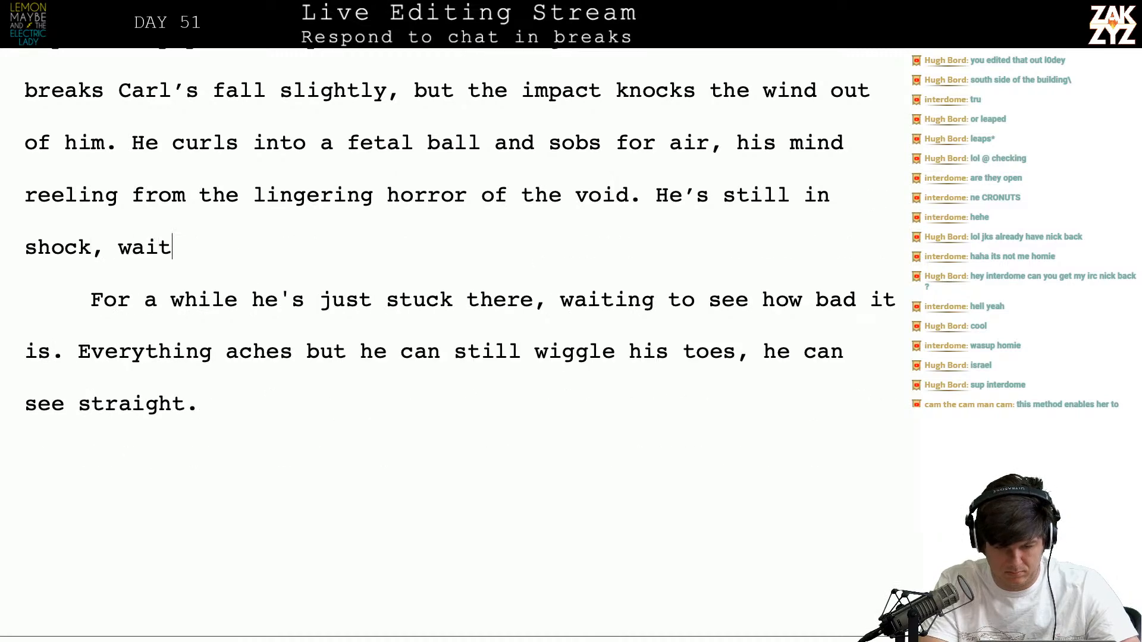
{"action": "type", "text": "ing to see how bad it hurts."}
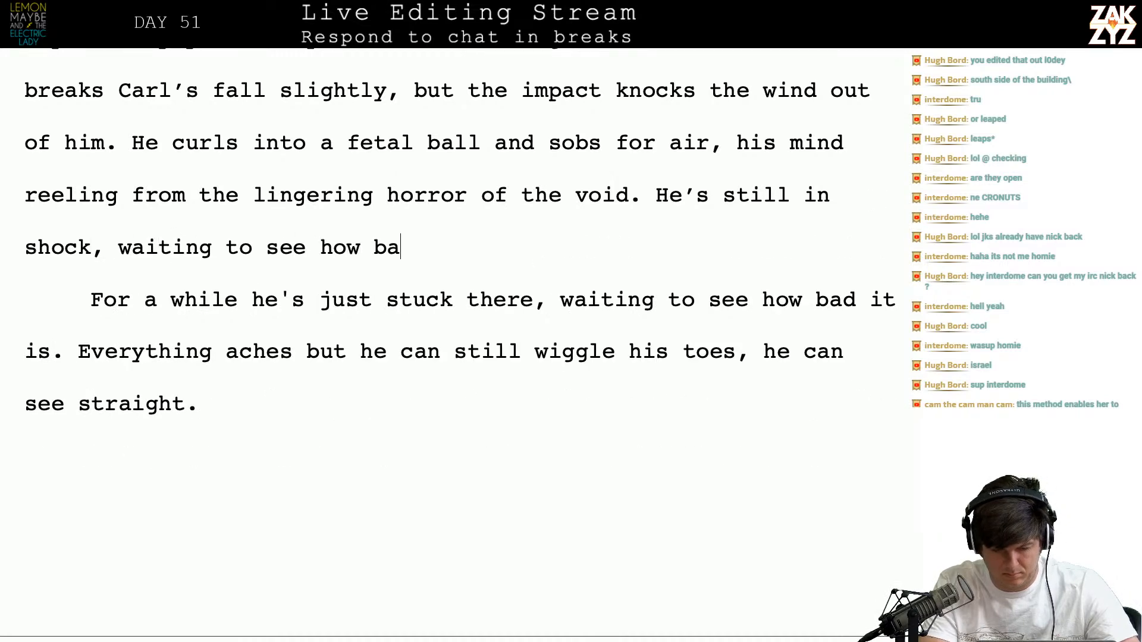
{"action": "key", "text": "Return"}
{"action": "type", "text": "Bad."}
{"action": "key", "text": "BackSpace"}
{"action": "key", "text": "BackSpace"}
{"action": "key", "text": "BackSpace"}
{"action": "key", "text": "BackSpace"}
{"action": "key", "text": "BackSpace"}
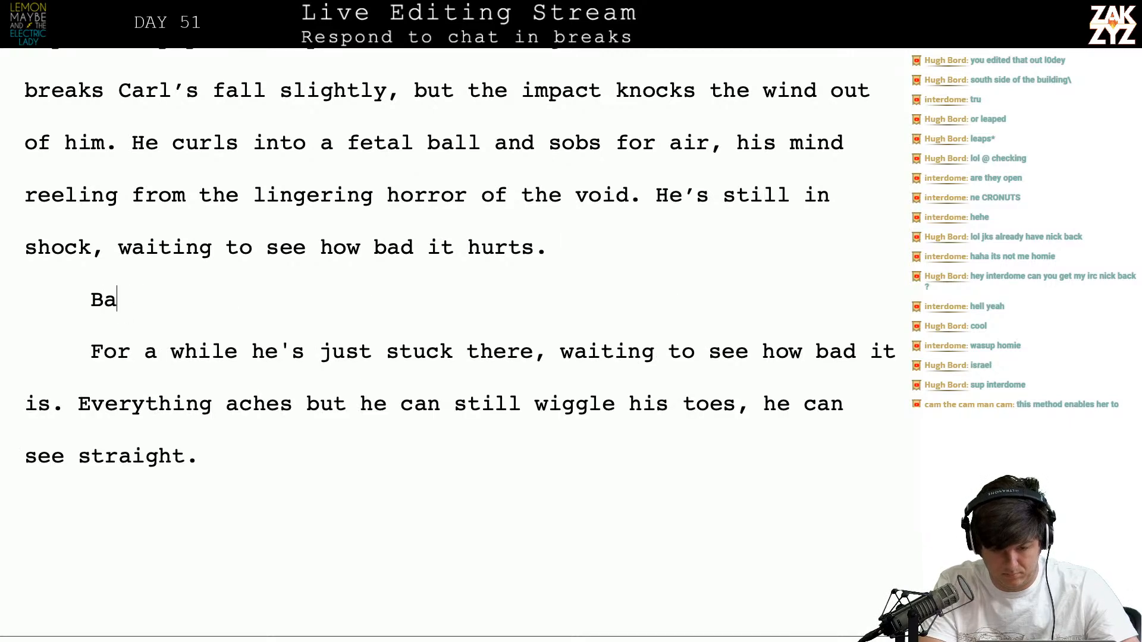
{"action": "key", "text": "BackSpace"}
Start a new paragraph after "how bad it hurts." with "Very bad."
{"action": "key", "text": "Return"}
{"action": "type", "text": "Very bad."}
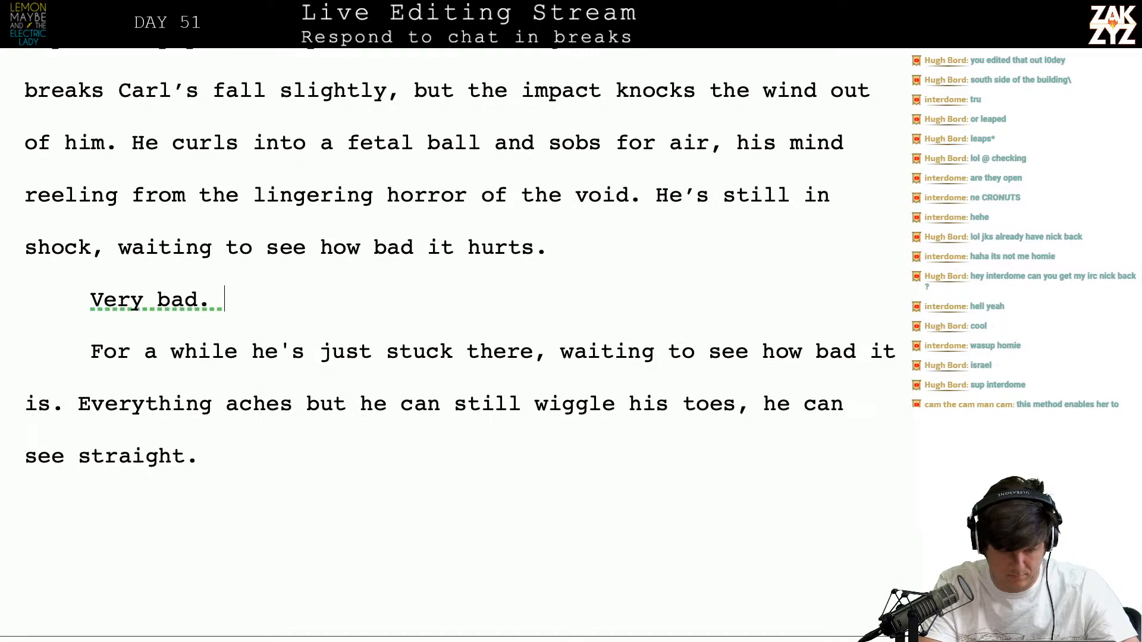
{"action": "key", "text": "BackSpace"}
{"action": "key", "text": "BackSpace"}
{"action": "key", "text": "BackSpace"}
{"action": "key", "text": "BackSpace"}
{"action": "key", "text": "BackSpace"}
{"action": "key", "text": "BackSpace"}
{"action": "key", "text": "BackSpace"}
{"action": "key", "text": "BackSpace"}
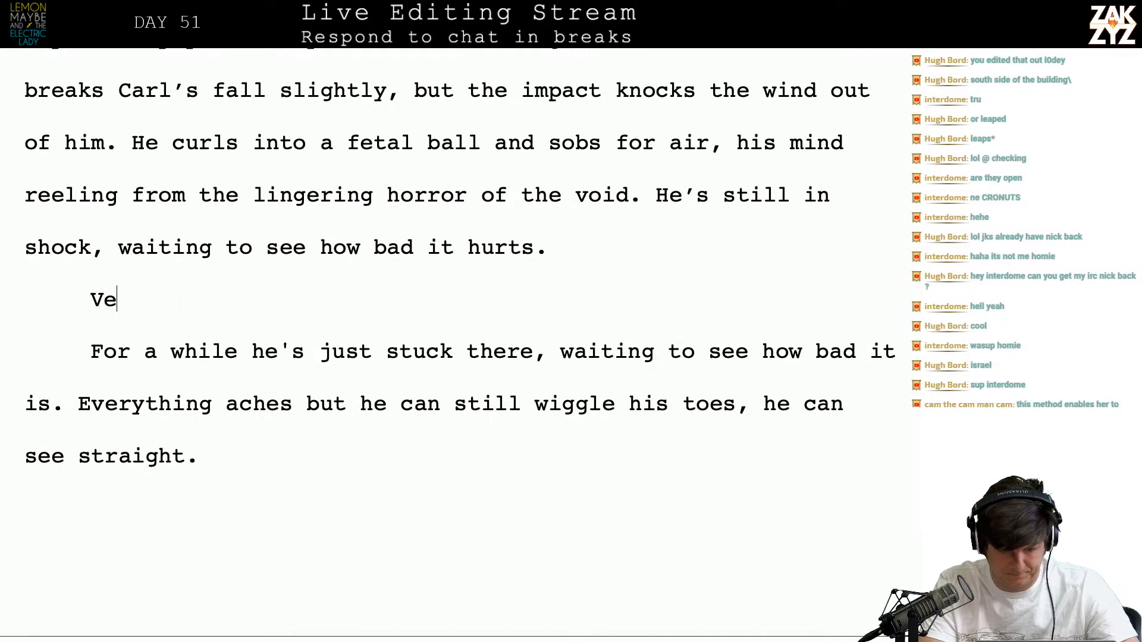
{"action": "type", "text": "ery bad. "}
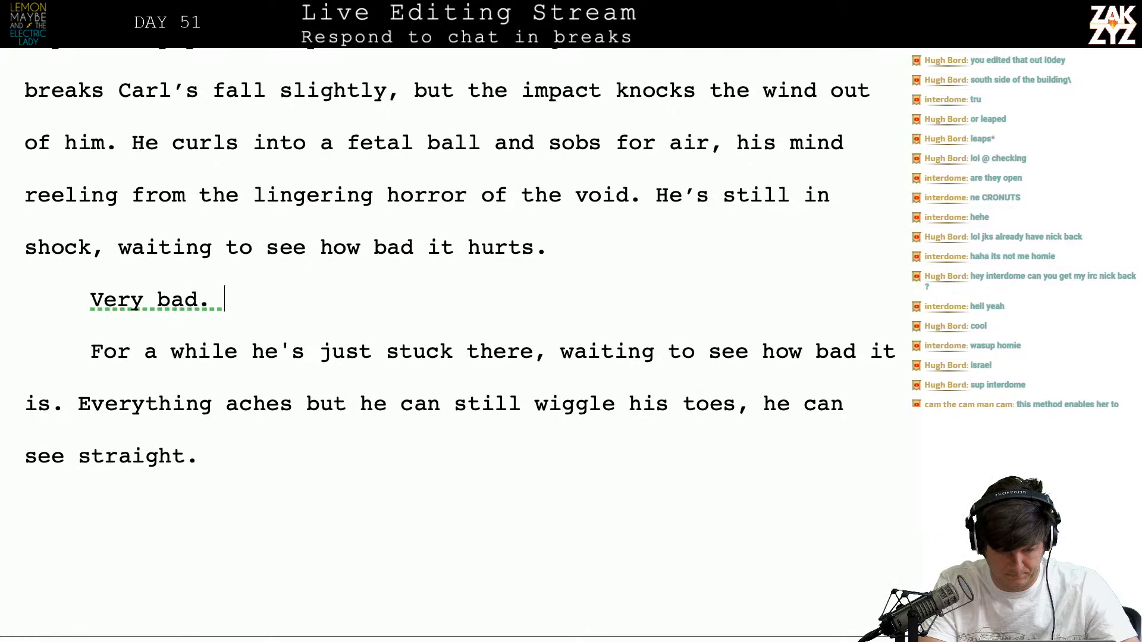
Continue the "Very bad." paragraph with "His whole body aches, but he can still wiggle his toes."
{"action": "type", "text": "His whole body"}
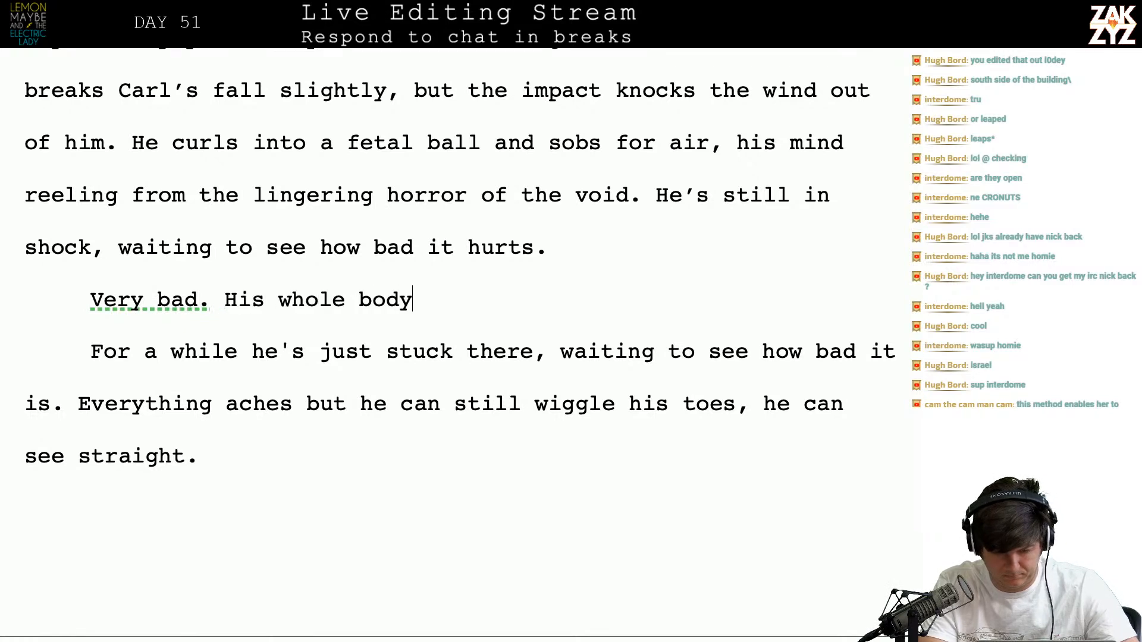
{"action": "type", "text": " hiurt"}
{"action": "key", "text": "BackSpace"}
{"action": "key", "text": "BackSpace"}
{"action": "key", "text": "BackSpace"}
{"action": "key", "text": "BackSpace"}
{"action": "type", "text": "aches, but "}
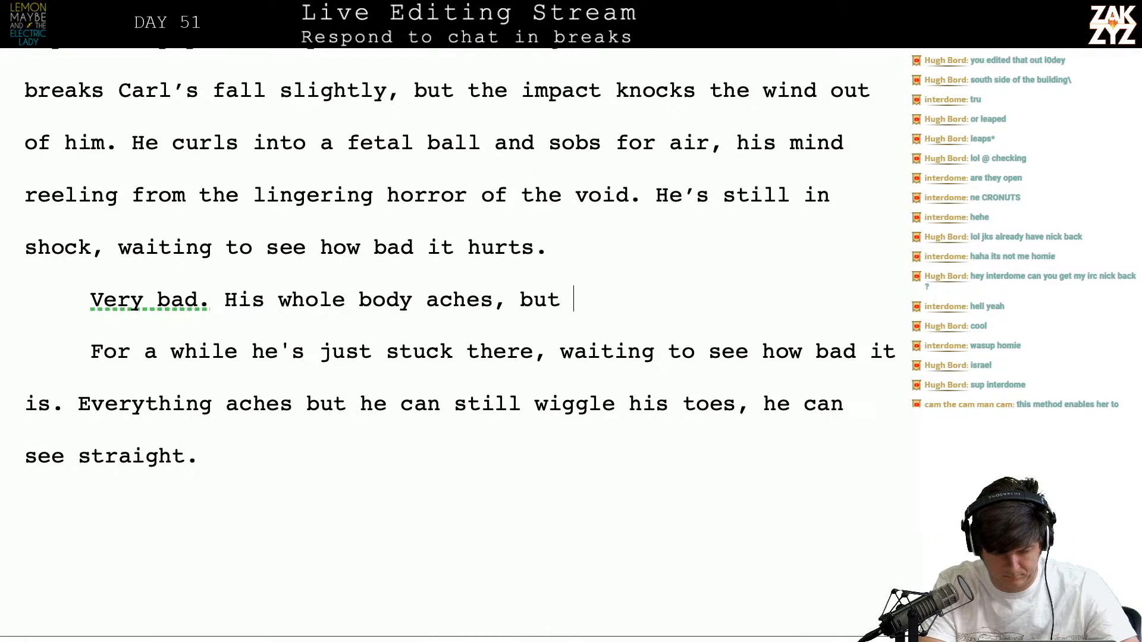
{"action": "type", "text": "he can still wigg"}
{"action": "key", "text": "BackSpace"}
{"action": "type", "text": "gle "}
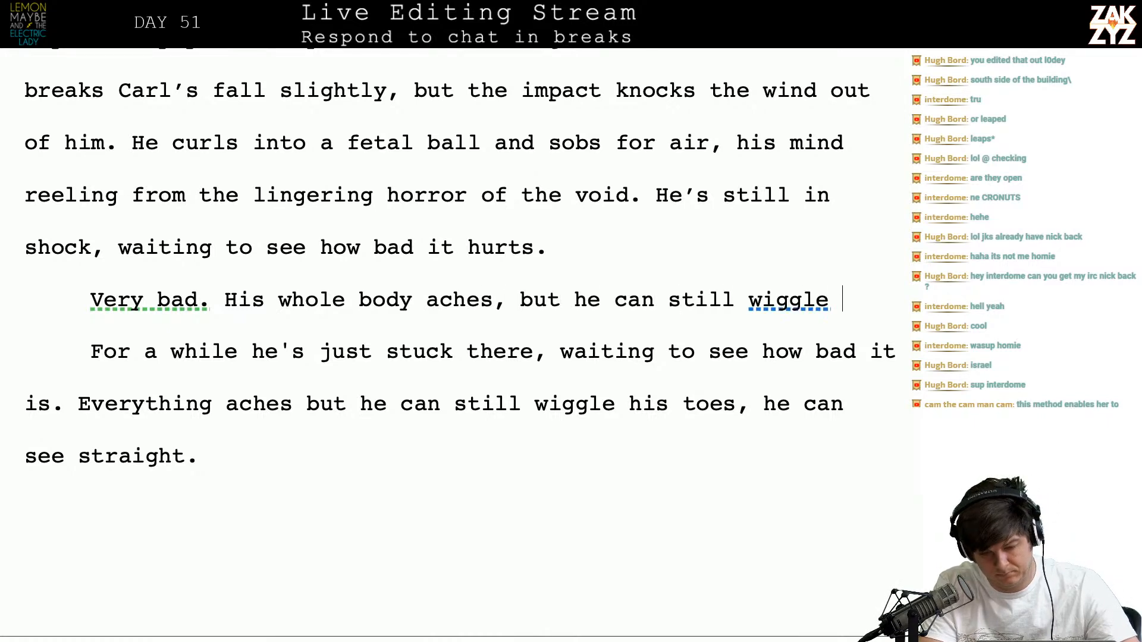
{"action": "type", "text": "his toes,"}
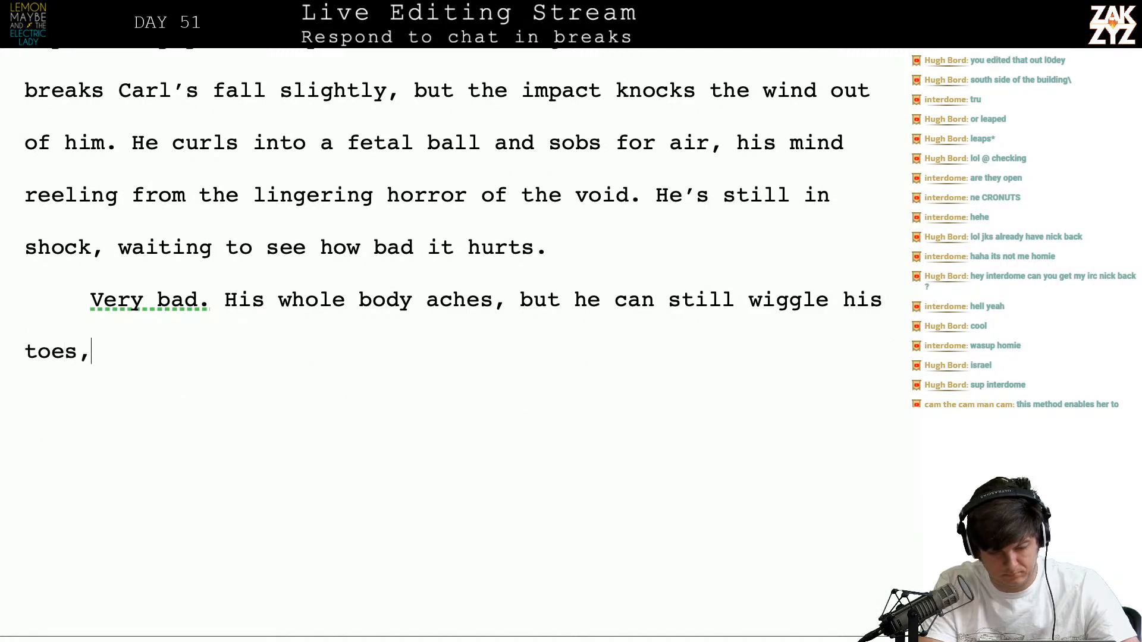
{"action": "type", "text": " H"}
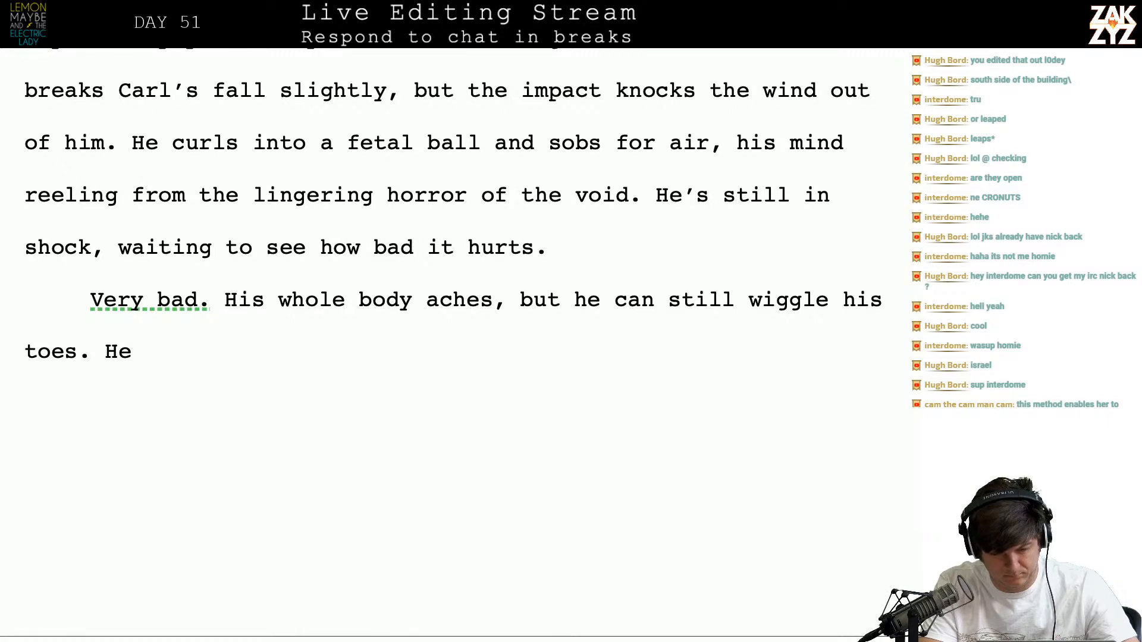
{"action": "type", "text": "e didn"}
{"action": "key", "text": "BackSpace"}
{"action": "key", "text": "BackSpace"}
{"action": "key", "text": "BackSpace"}
{"action": "key", "text": "BackSpace"}
{"action": "type", "text": "can se"}
{"action": "type", "text": "ill"}
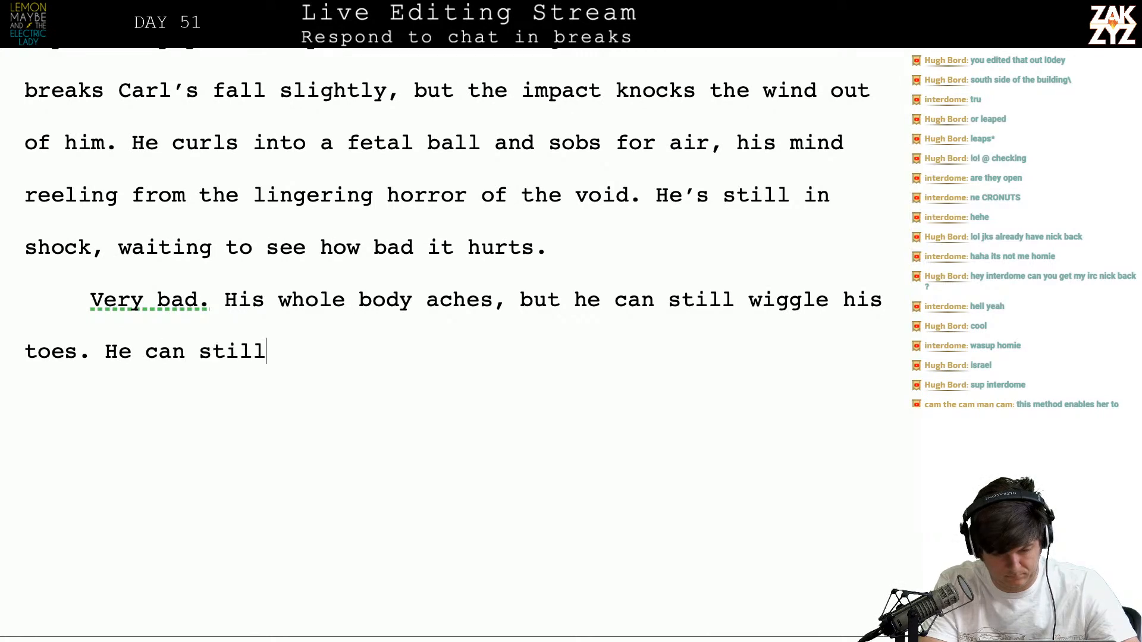
{"action": "key", "text": "BackSpace"}
{"action": "key", "text": "BackSpace"}
{"action": "key", "text": "BackSpace"}
{"action": "key", "text": "BackSpace"}
{"action": "key", "text": "BackSpace"}
{"action": "key", "text": "BackSpace"}
{"action": "key", "text": "BackSpace"}
{"action": "key", "text": "BackSpace"}
{"action": "key", "text": "BackSpace"}
{"action": "key", "text": "BackSpace"}
{"action": "key", "text": "BackSpace"}
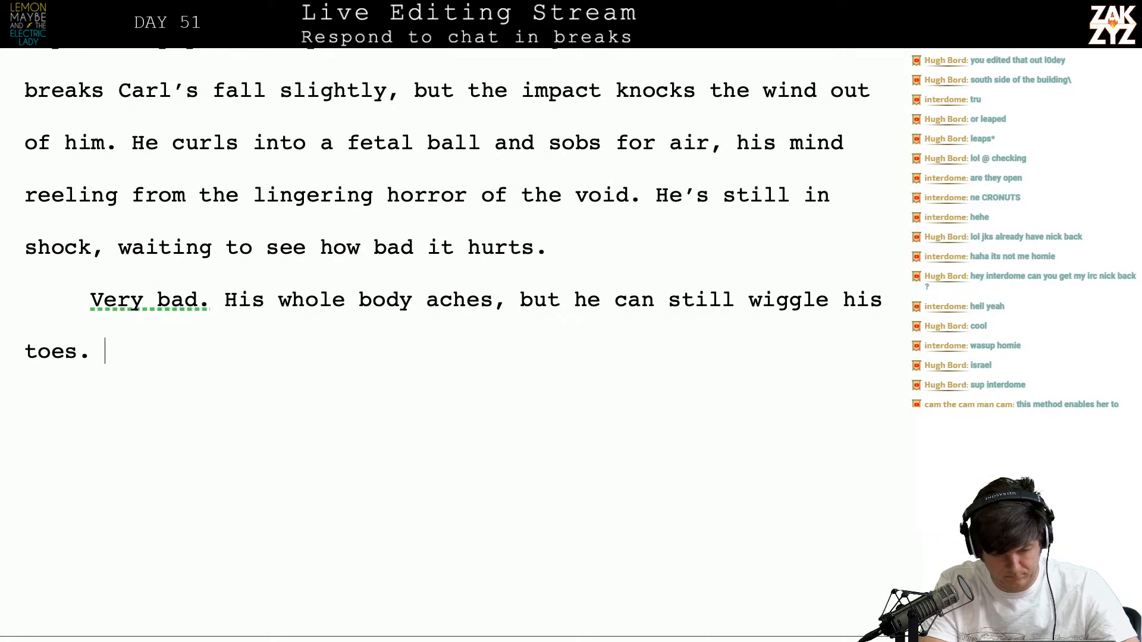
Add the sentence "After a few moments his eyes can focus again." after "wiggle his toes."
{"action": "type", "text": "After a few moments his"}
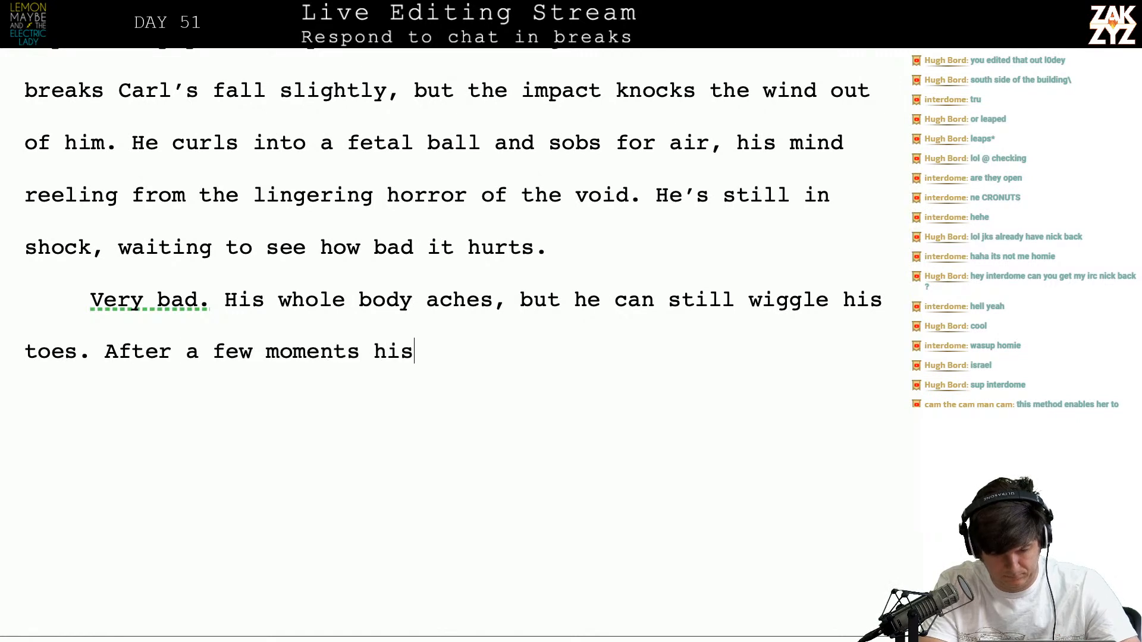
{"action": "type", "text": " eyes can focus "}
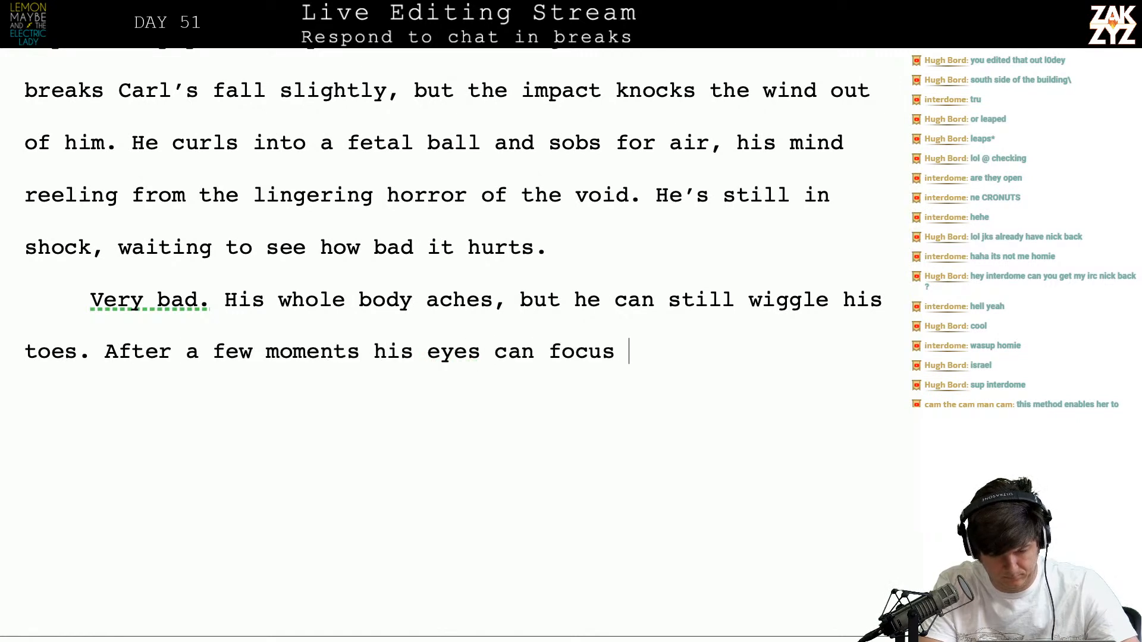
{"action": "type", "text": "again."}
{"action": "key", "text": "shift+Down"}
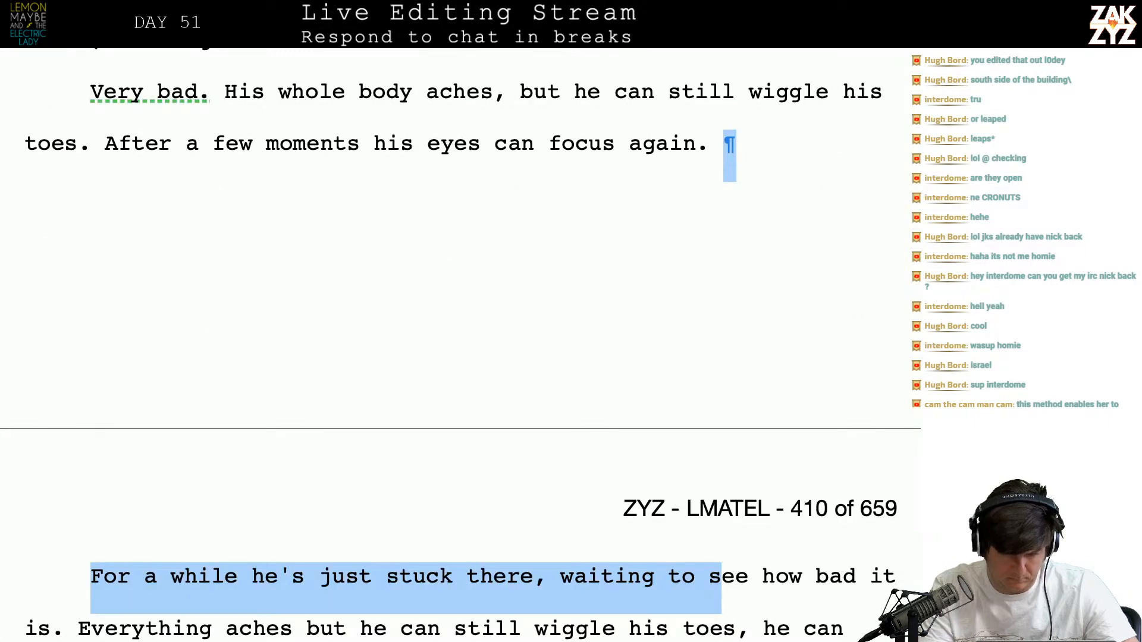
{"action": "left_click", "coordinate": [721, 92]}
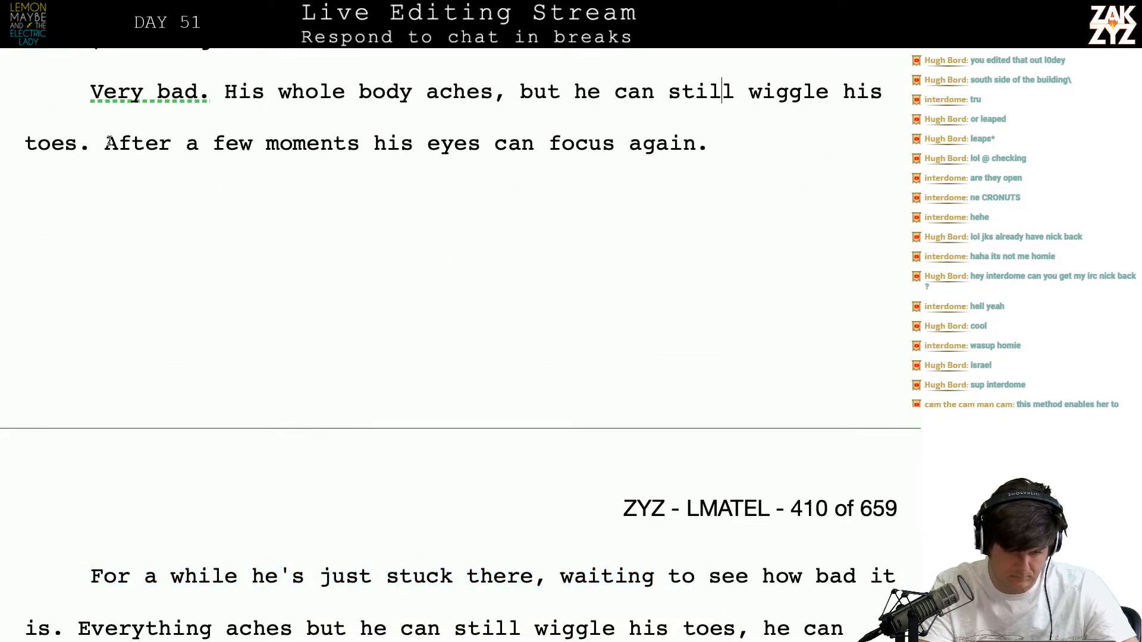
After "toes.", insert "His vision is blurry at first, but his eyes begin to focus.", splitting the "After a few moments" sentence into its own paragraph
{"action": "key", "text": "Return"}
{"action": "type", "text": "His vision i"}
{"action": "type", "text": "s blurry at first,"}
{"action": "type", "text": " but his eyes "}
{"action": "type", "text": "beg"}
{"action": "key", "text": "BackSpace"}
{"action": "type", "text": "egin "}
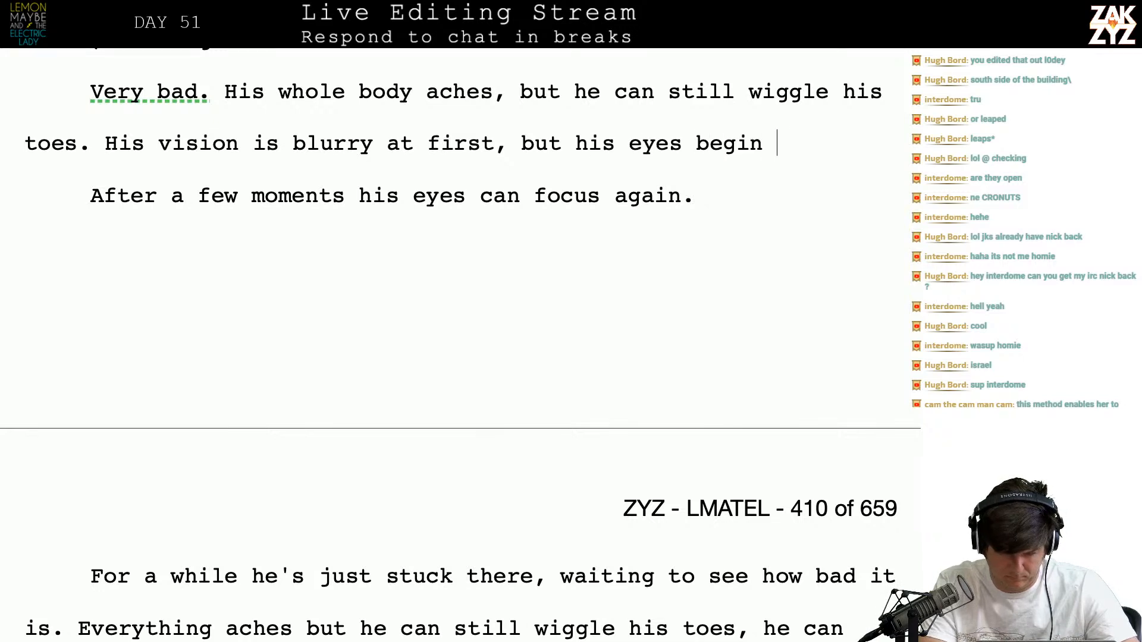
{"action": "type", "text": "to focus."}
Delete the "After a few moments" sentence together with the old draft paragraph from "For a while he's just stuck there" through "see straight."
{"action": "key", "text": "shift+Down"}
{"action": "key", "text": "shift+Down"}
{"action": "key", "text": "shift+Down"}
{"action": "key", "text": "shift+Down"}
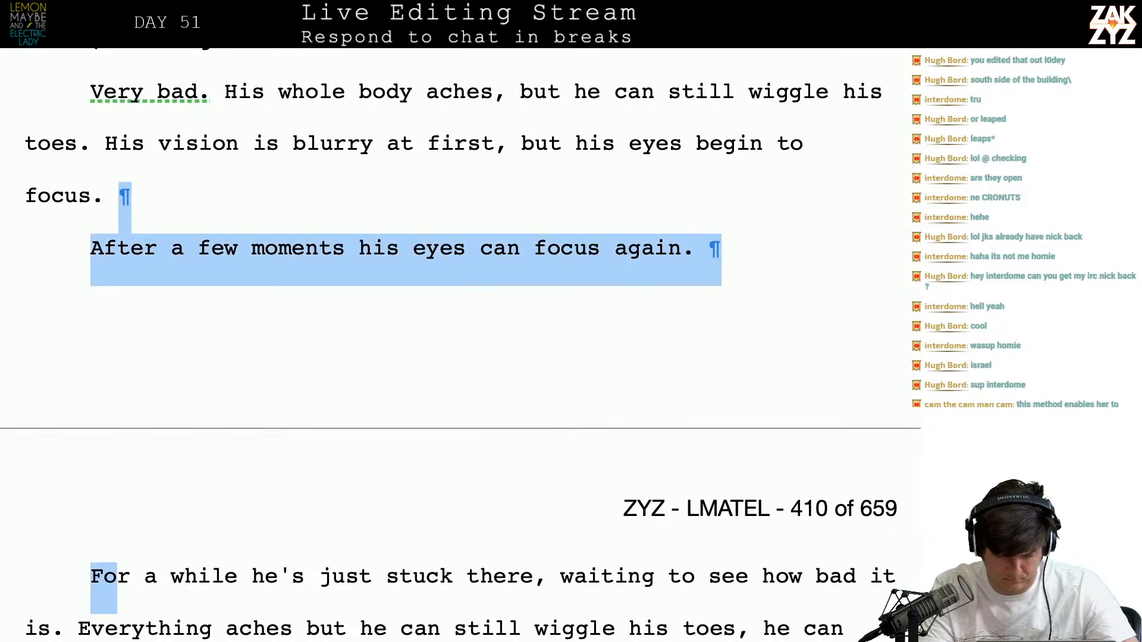
{"action": "key", "text": "shift+Down"}
{"action": "key", "text": "shift+Up"}
{"action": "key", "text": "shift+Right"}
{"action": "key", "text": "shift+Right"}
{"action": "key", "text": "shift+Right"}
{"action": "key", "text": "shift+Right"}
{"action": "key", "text": "shift+Right"}
{"action": "key", "text": "shift+Right"}
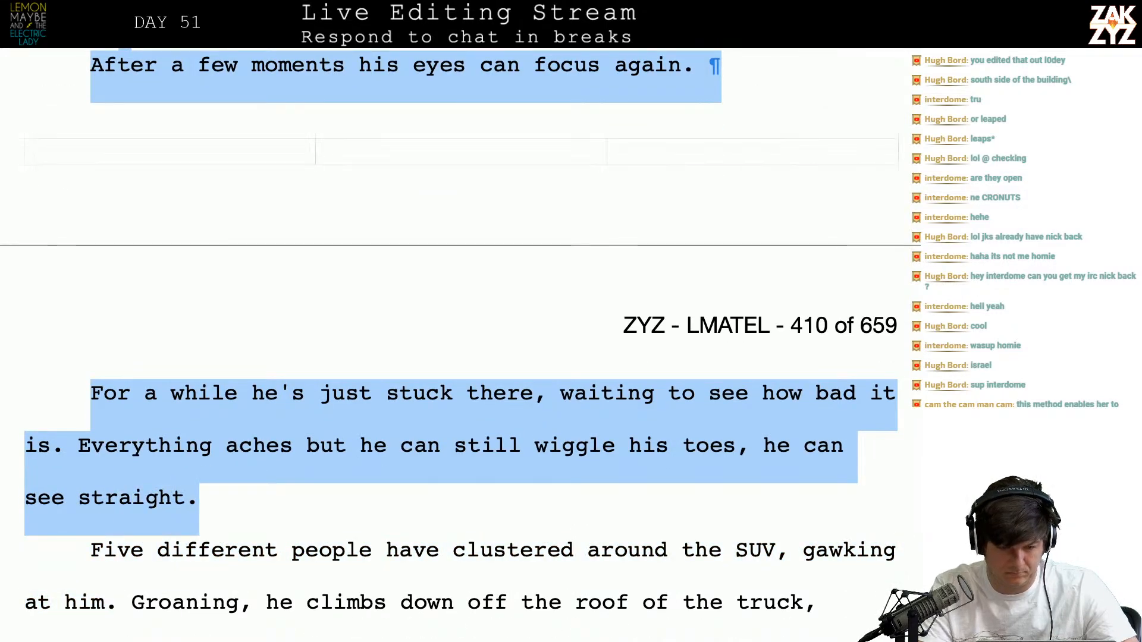
{"action": "key", "text": "BackSpace"}
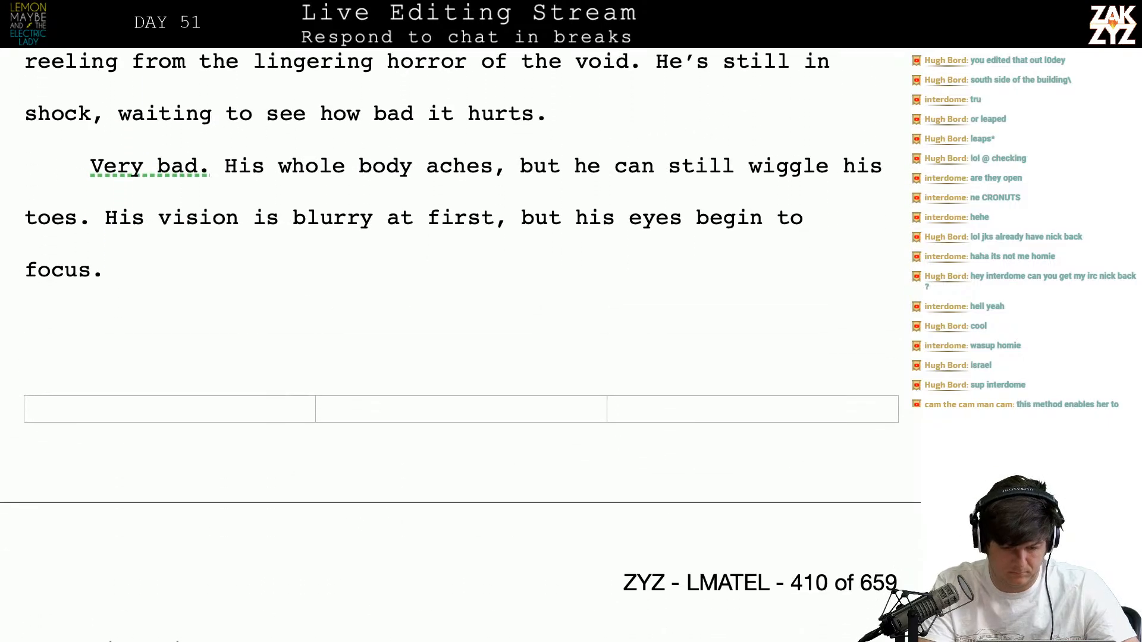
Start a new paragraph with "There's a small crowd gathered around the SUV, gawking at him", checking the old draft's wording below
{"action": "key", "text": "Return"}
{"action": "type", "text": "There's a small "}
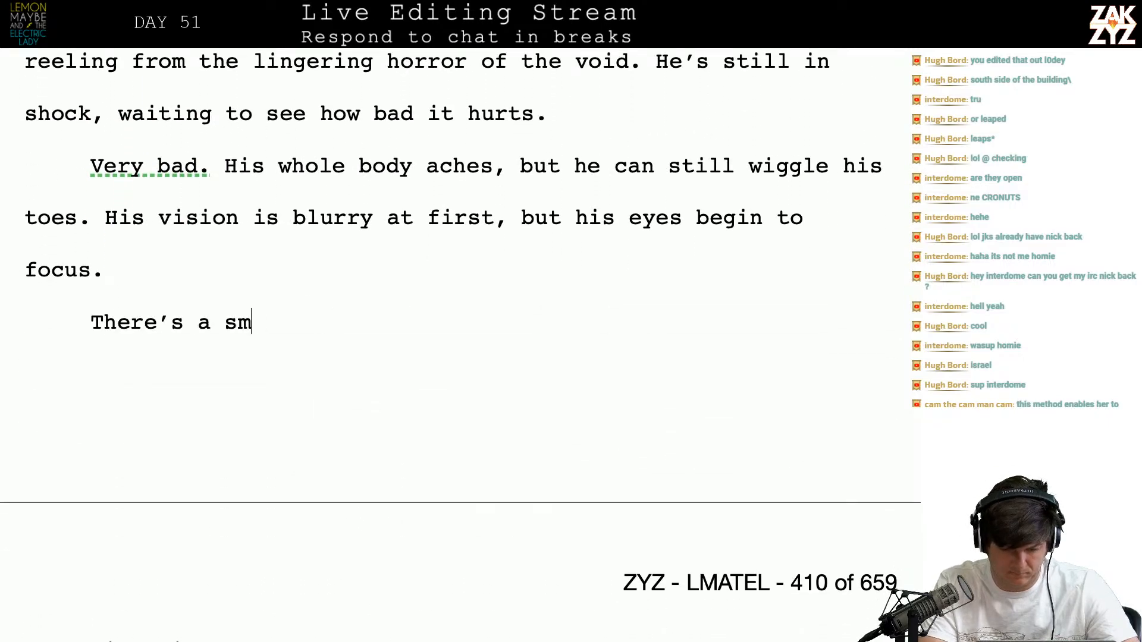
{"action": "type", "text": "crowd gather"}
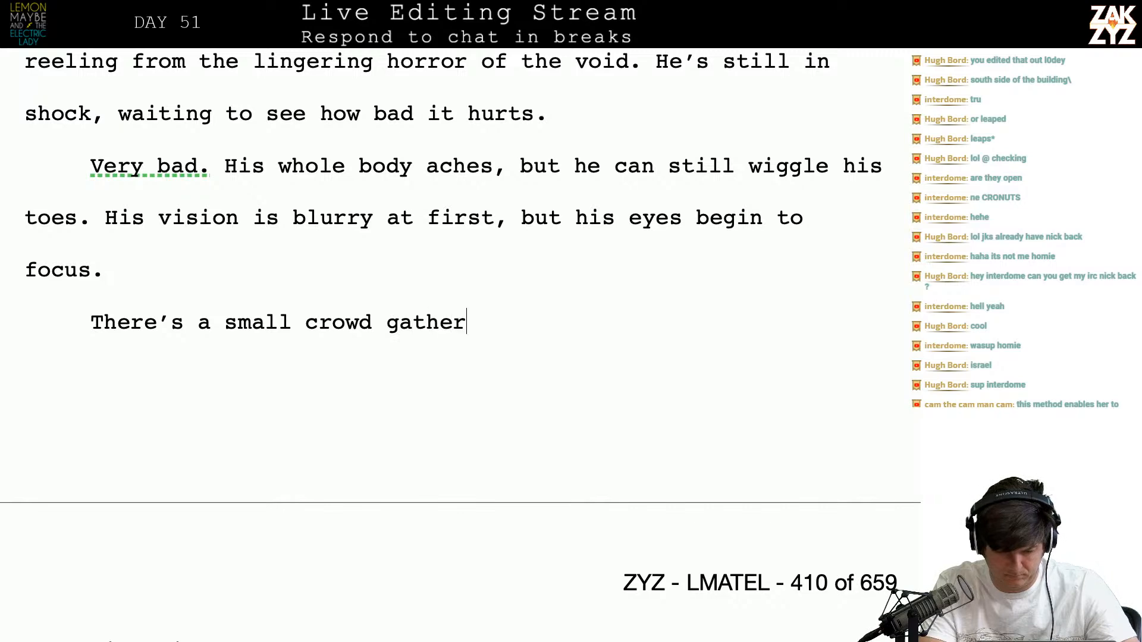
{"action": "type", "text": "ed around the SU"}
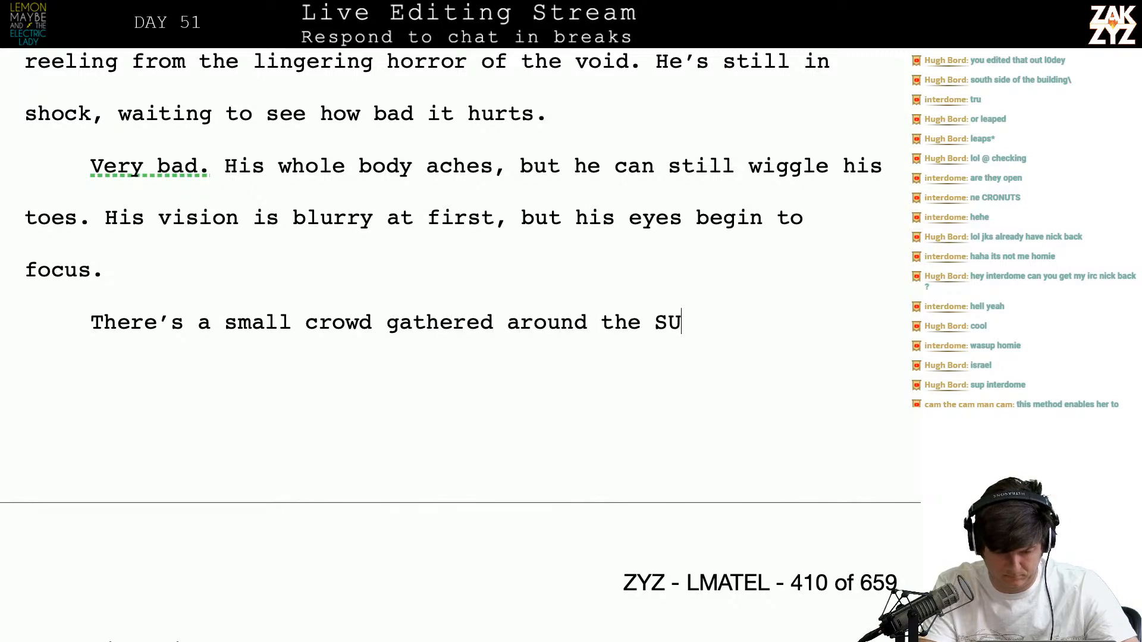
{"action": "key", "text": "Down"}
{"action": "key", "text": "Down"}
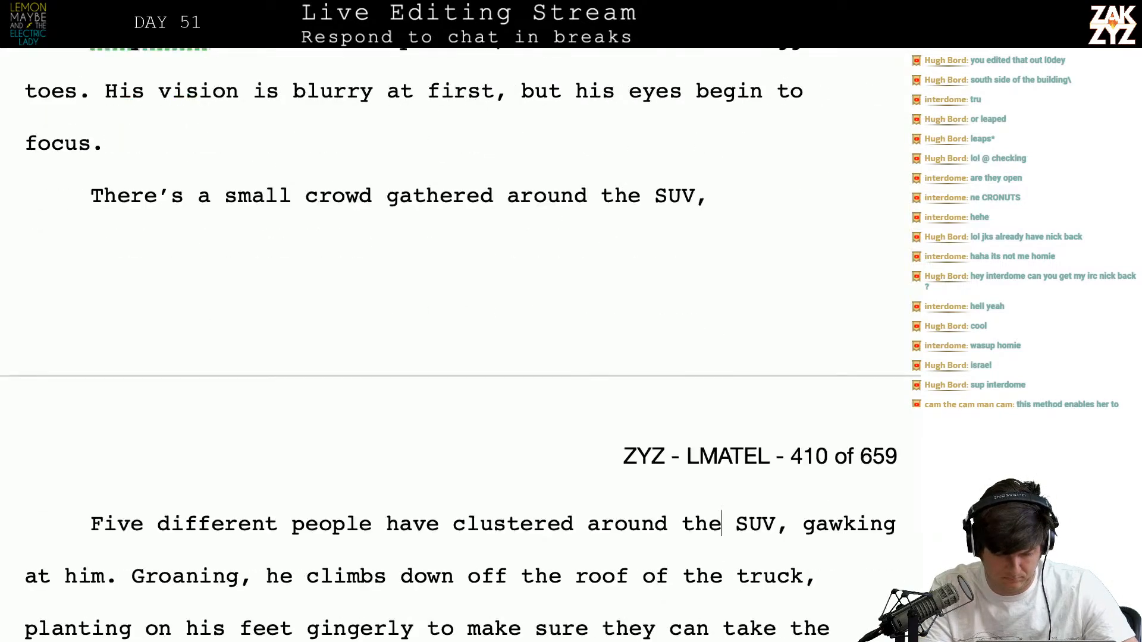
{"action": "type", "text": "V, gawwk"}
{"action": "key", "text": "BackSpace"}
{"action": "key", "text": "BackSpace"}
{"action": "type", "text": "king at him"}
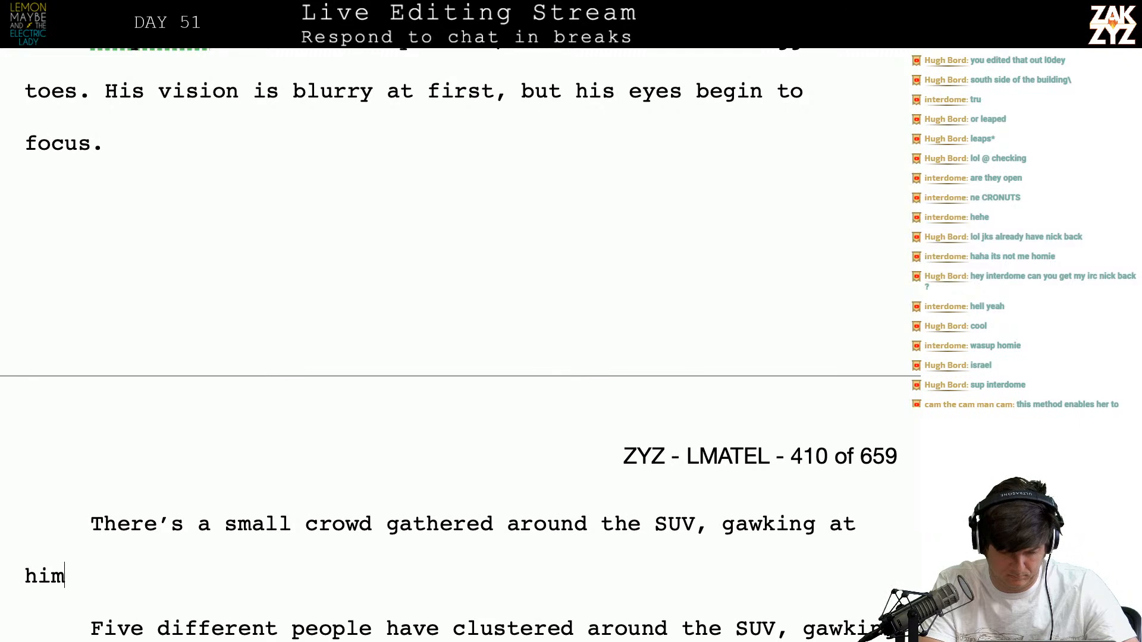
{"action": "type", "text": ". He hears someo"}
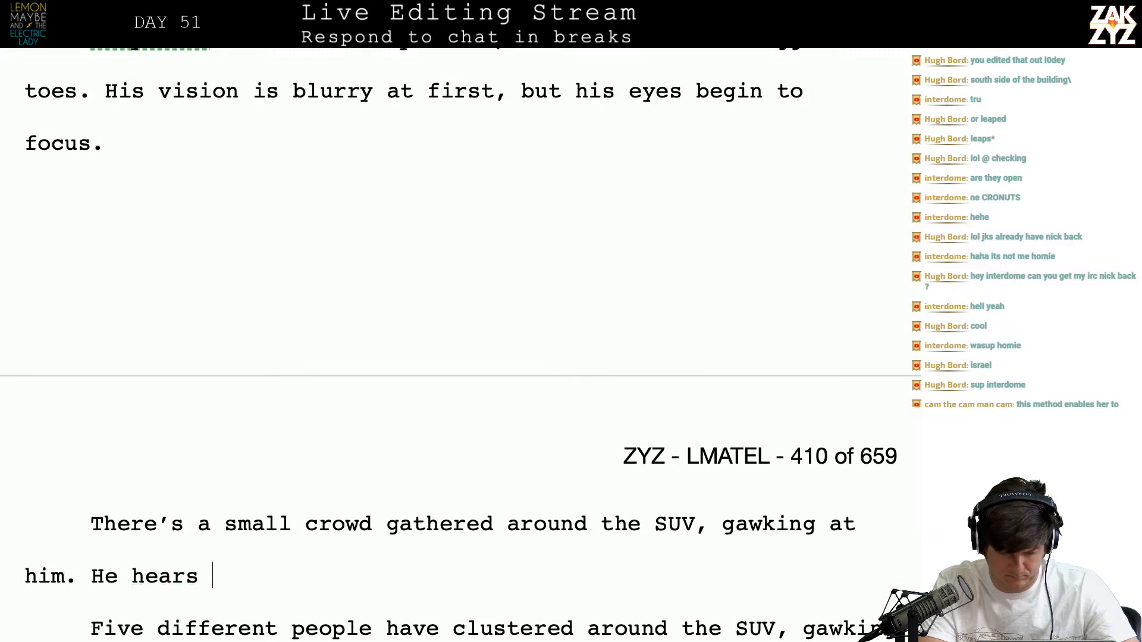
{"action": "key", "text": "BackSpace"}
{"action": "key", "text": "BackSpace"}
{"action": "key", "text": "BackSpace"}
{"action": "key", "text": "BackSpace"}
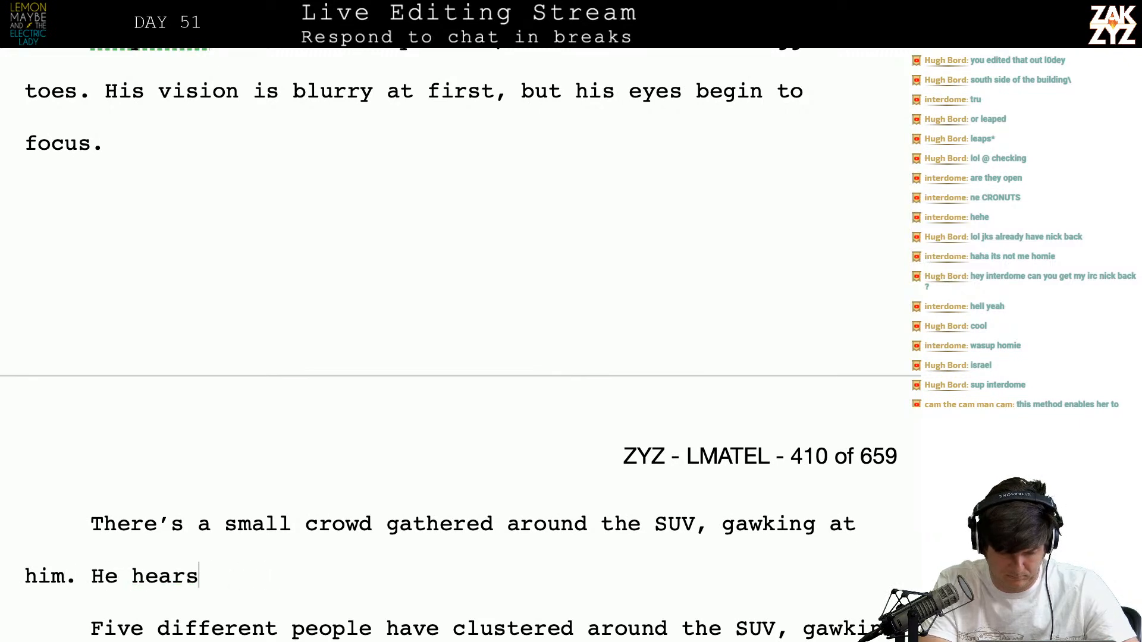
{"action": "key", "text": "BackSpace"}
{"action": "key", "text": "BackSpace"}
{"action": "key", "text": "BackSpace"}
{"action": "key", "text": "BackSpace"}
{"action": "key", "text": "BackSpace"}
{"action": "key", "text": "BackSpace"}
{"action": "key", "text": "BackSpace"}
{"action": "key", "text": "BackSpace"}
Replace "He hears" after "gawking at him." with "No one can make sense of what's happened, they think he jumped off a building."
{"action": "type", "text": "No one can make sense "}
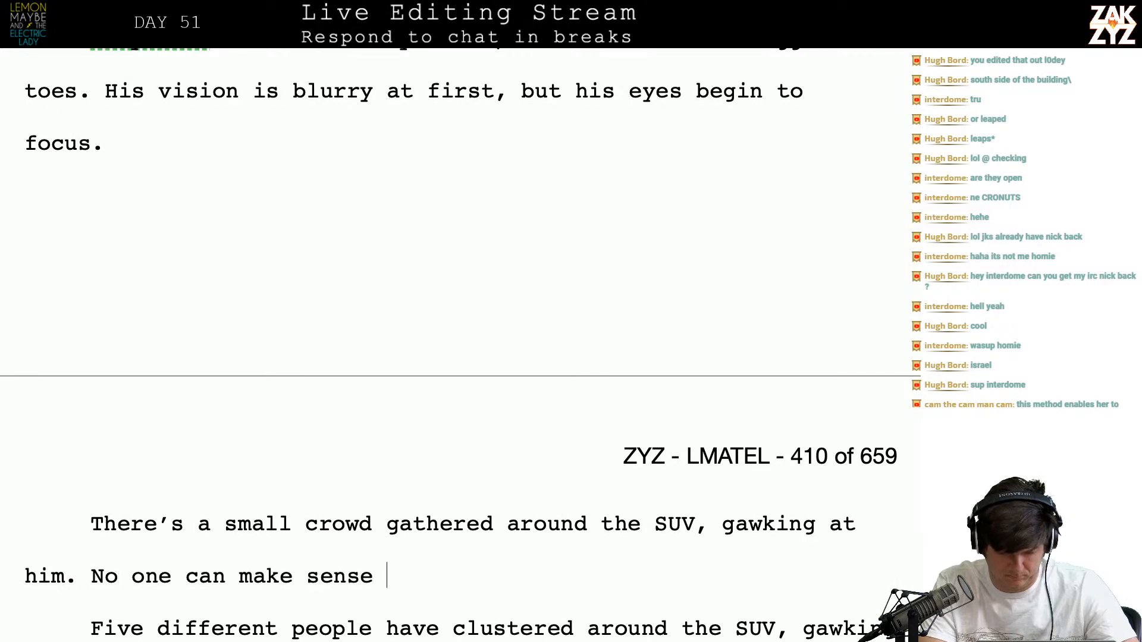
{"action": "type", "text": "of what' s"}
{"action": "key", "text": "BackSpace"}
{"action": "key", "text": "BackSpace"}
{"action": "key", "text": "BackSpace"}
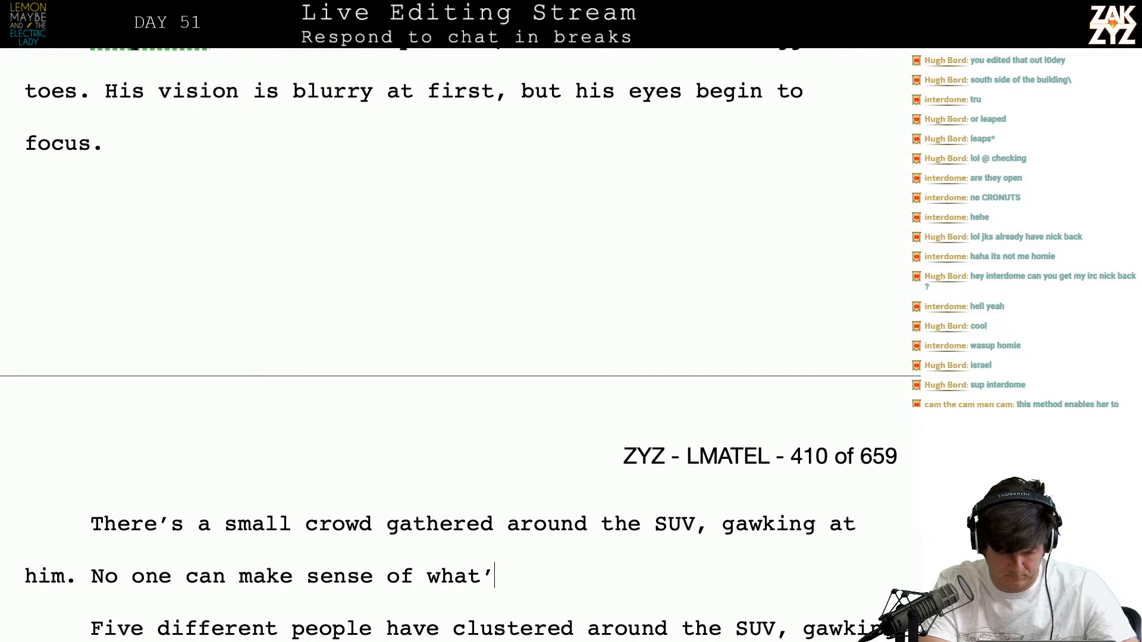
{"action": "type", "text": "happened, the"}
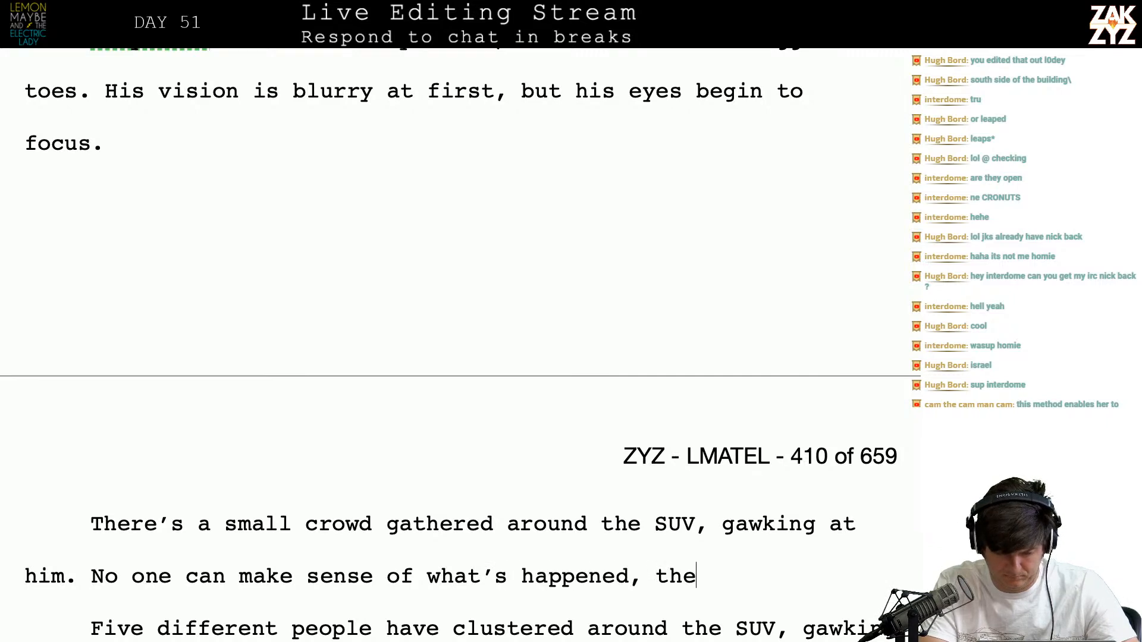
{"action": "type", "text": "y think he jumped off a building."}
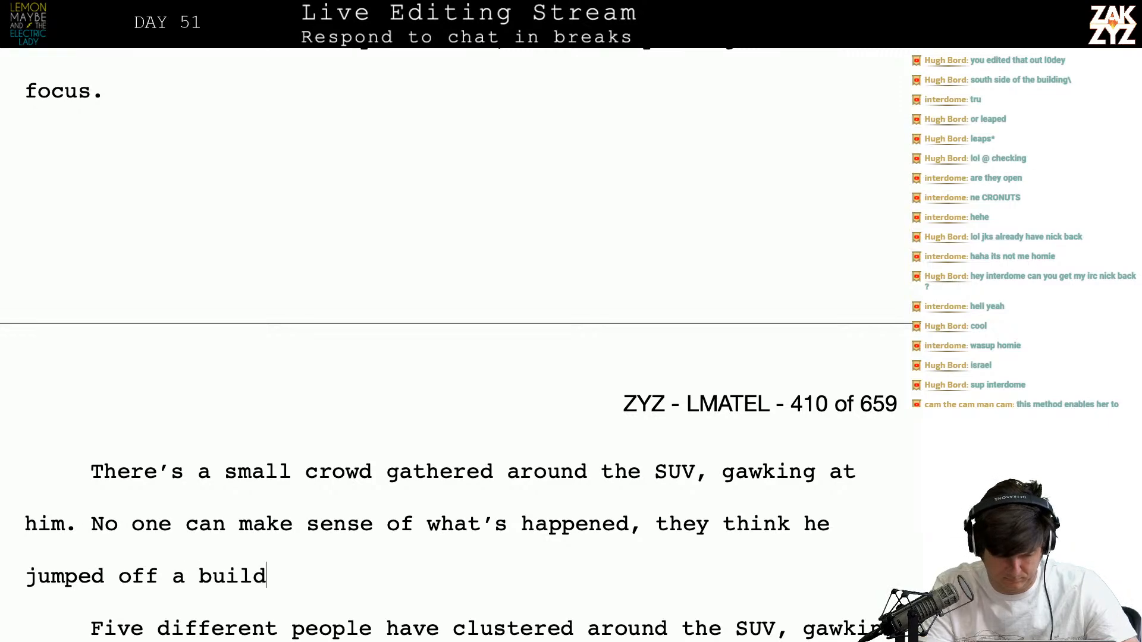
Delete the old sentence "Five different people have clustered around the SUV, gawking at him." and its paragraph break, joining "Groaning" to the new paragraph
{"action": "key", "text": "shift+Down"}
{"action": "key", "text": "shift+Down"}
{"action": "key", "text": "shift+Down"}
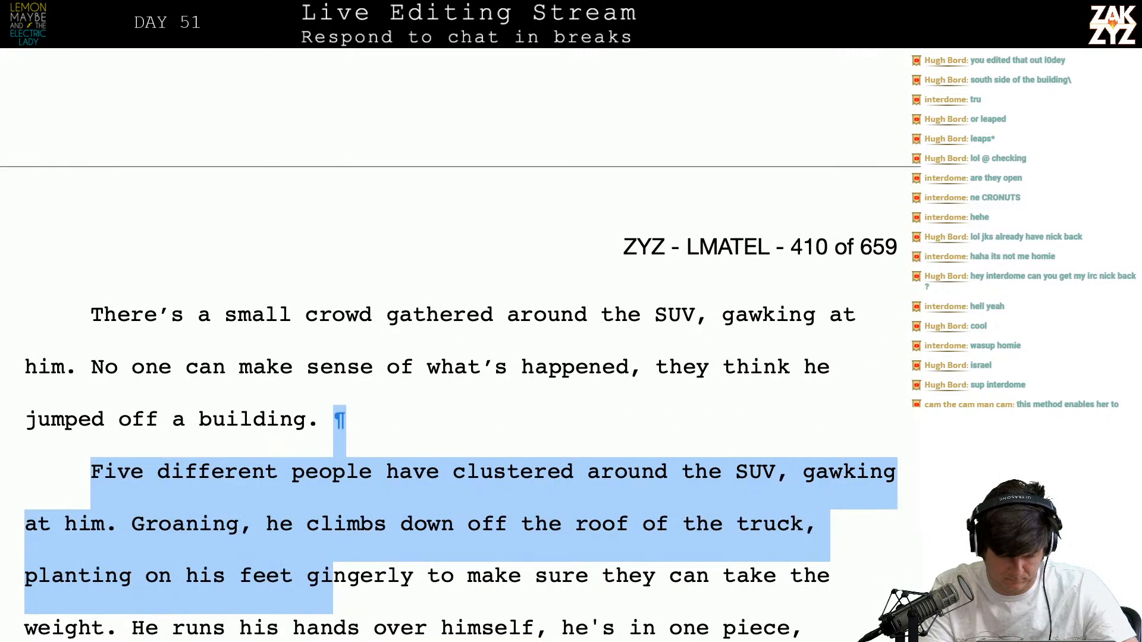
{"action": "key", "text": "shift+Up"}
{"action": "key", "text": "shift+Left"}
{"action": "key", "text": "shift+Left"}
{"action": "key", "text": "shift+Left"}
{"action": "key", "text": "shift+Left"}
{"action": "key", "text": "shift+Left"}
{"action": "key", "text": "shift+Left"}
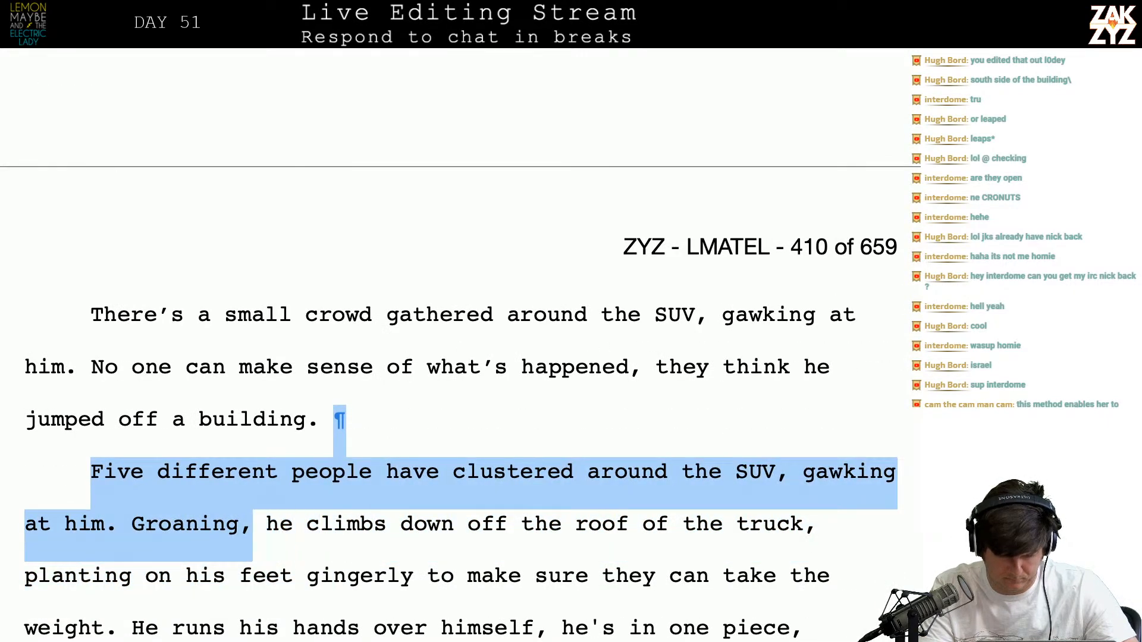
{"action": "key", "text": "shift+Left"}
{"action": "key", "text": "shift+Left"}
{"action": "key", "text": "shift+Left"}
{"action": "key", "text": "shift+Left"}
{"action": "key", "text": "shift+Left"}
{"action": "key", "text": "shift+Left"}
{"action": "key", "text": "shift+Left"}
{"action": "key", "text": "shift+Left"}
{"action": "key", "text": "shift+Left"}
{"action": "key", "text": "shift+Left"}
{"action": "key", "text": "BackSpace"}
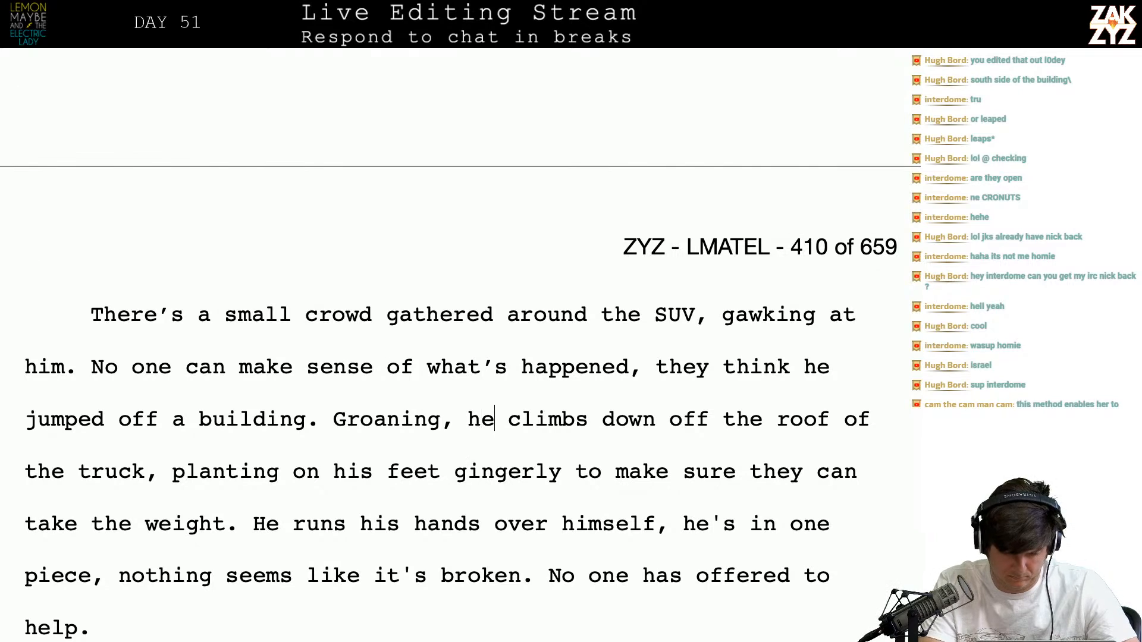
In the "Groaning" sentence, replace "he" with "Carl" and "truck" with "Toyota"
{"action": "key", "text": "BackSpace"}
{"action": "key", "text": "BackSpace"}
{"action": "type", "text": "Carl"}
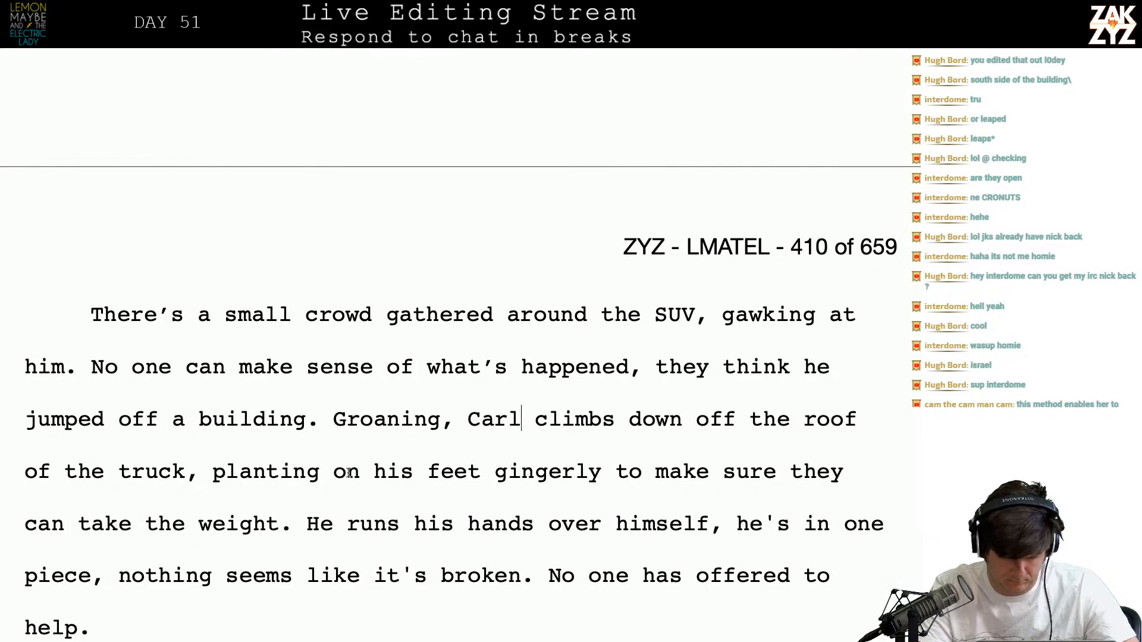
{"action": "key", "text": "BackSpace"}
{"action": "key", "text": "BackSpace"}
{"action": "key", "text": "BackSpace"}
{"action": "key", "text": "BackSpace"}
{"action": "key", "text": "BackSpace"}
{"action": "type", "text": "Toyota"}
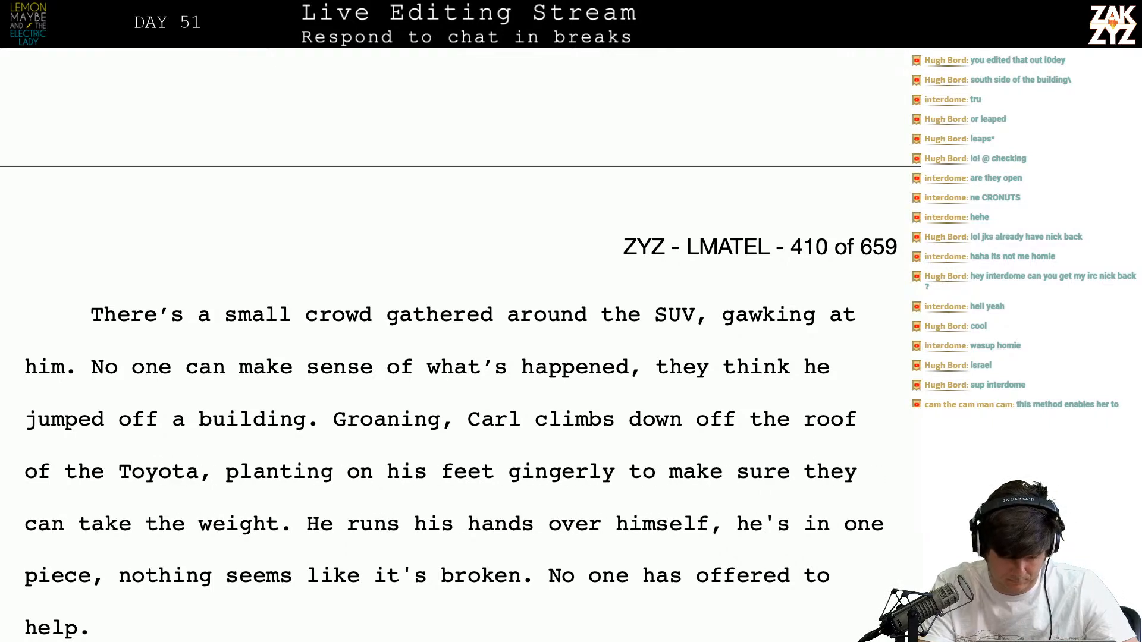
After "Toyota", end the sentence and insert "He stands gingerly, unsure if his feet can hold his weight at first."
{"action": "type", "text": ". He"}
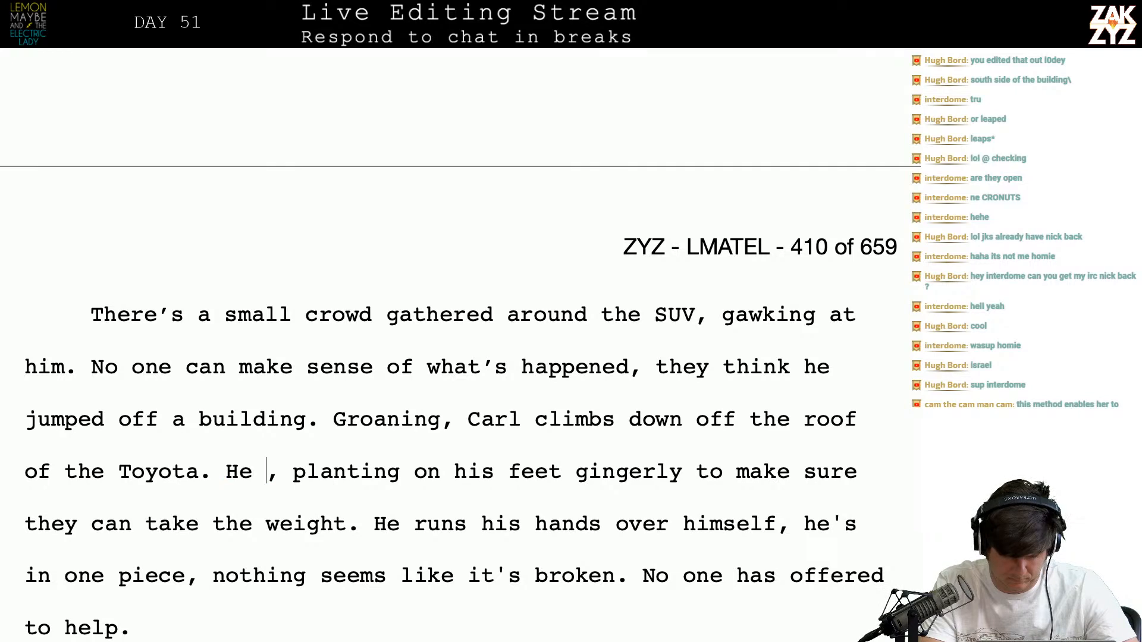
{"action": "key", "text": "BackSpace"}
{"action": "key", "text": "BackSpace"}
{"action": "key", "text": "BackSpace"}
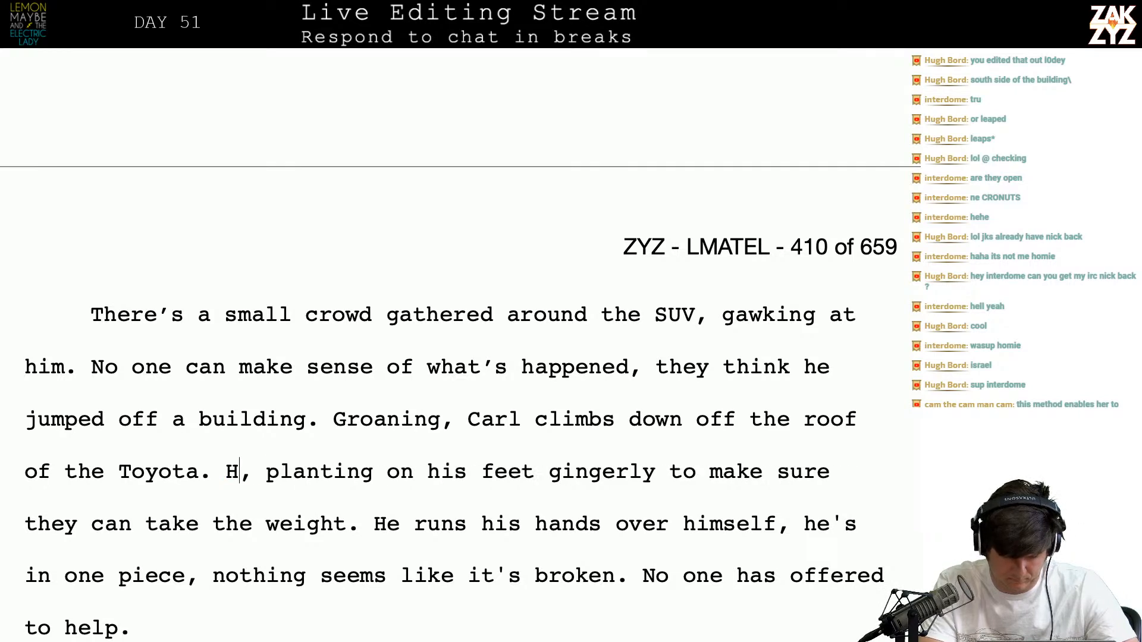
{"action": "type", "text": "He steps"}
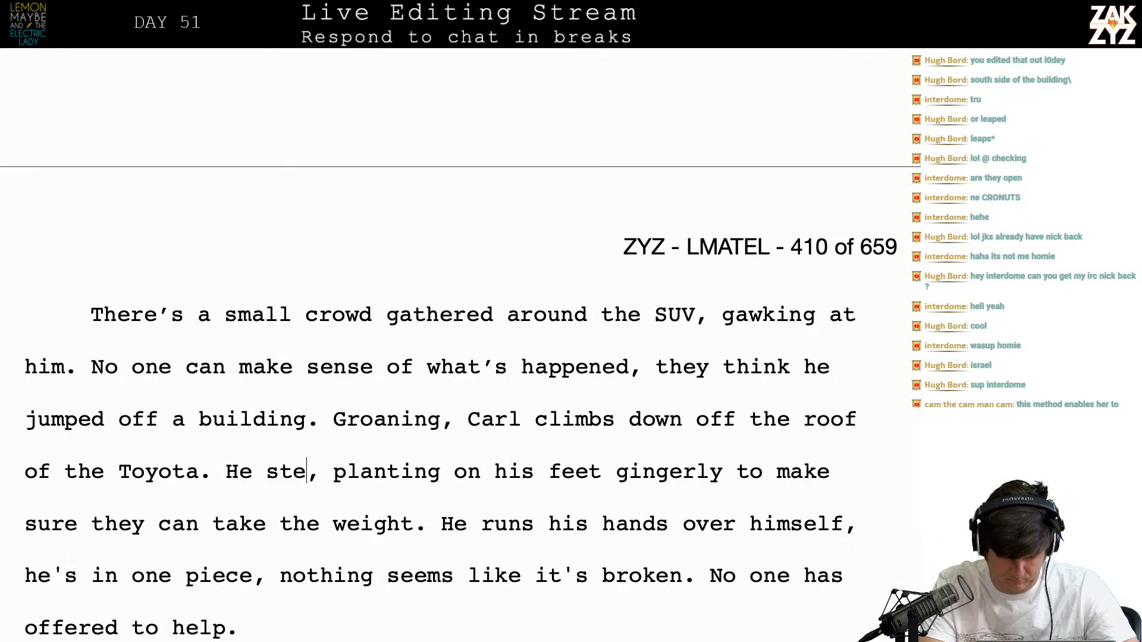
{"action": "key", "text": "BackSpace"}
{"action": "key", "text": "BackSpace"}
{"action": "key", "text": "BackSpace"}
{"action": "key", "text": "BackSpace"}
{"action": "type", "text": "ands "}
{"action": "type", "text": "gingerly, un"}
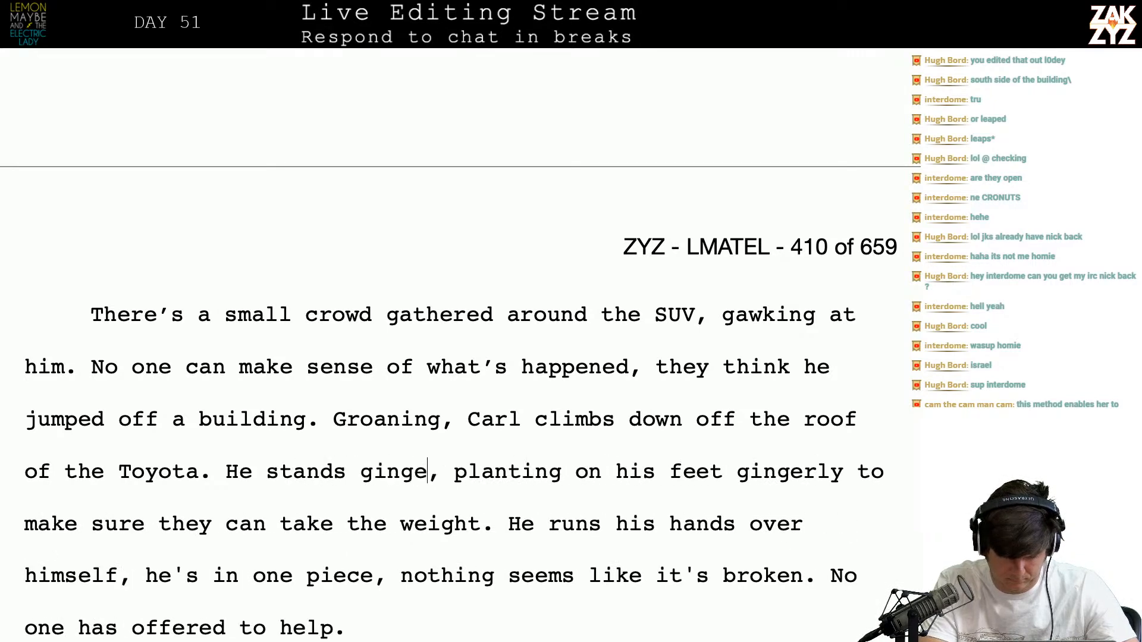
{"action": "type", "text": "sure if his feet "}
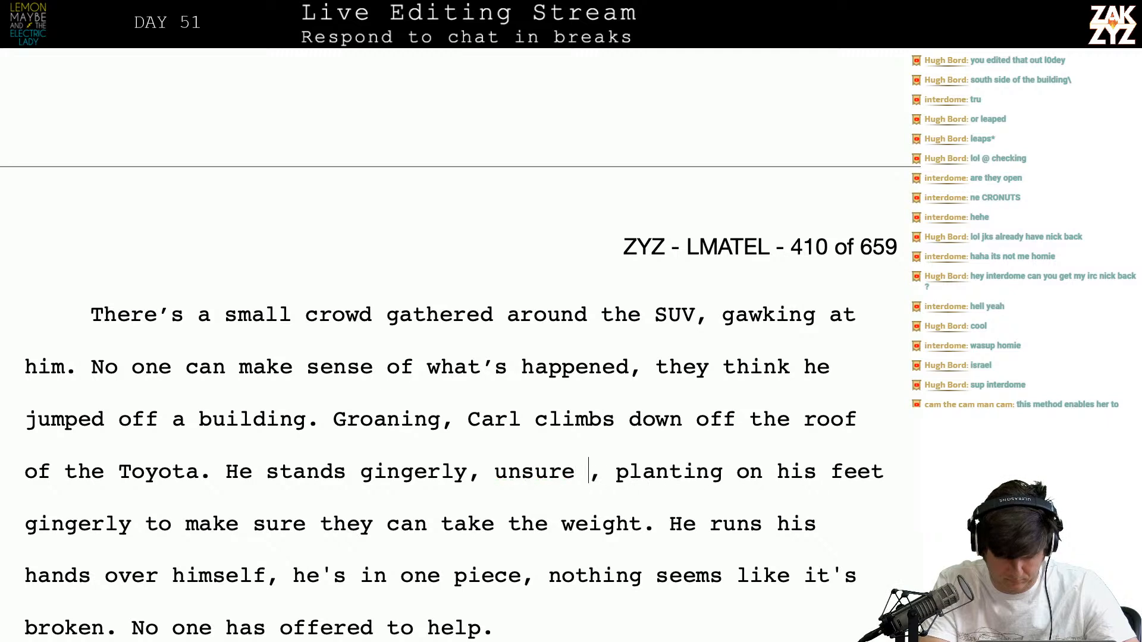
{"action": "type", "text": "can hold his w"}
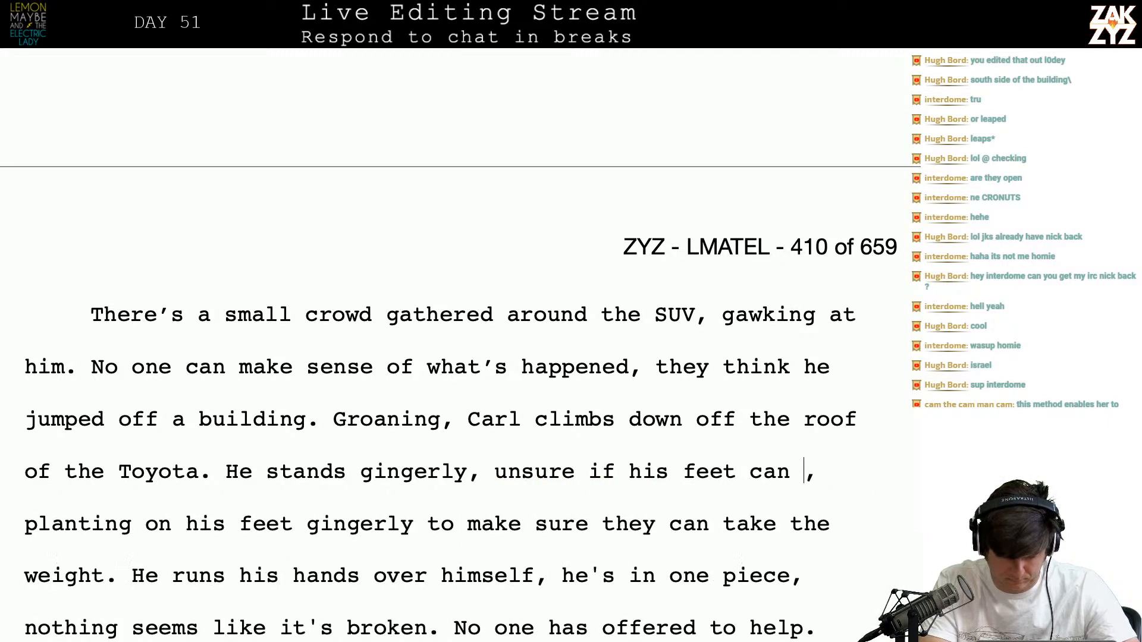
{"action": "type", "text": "e"}
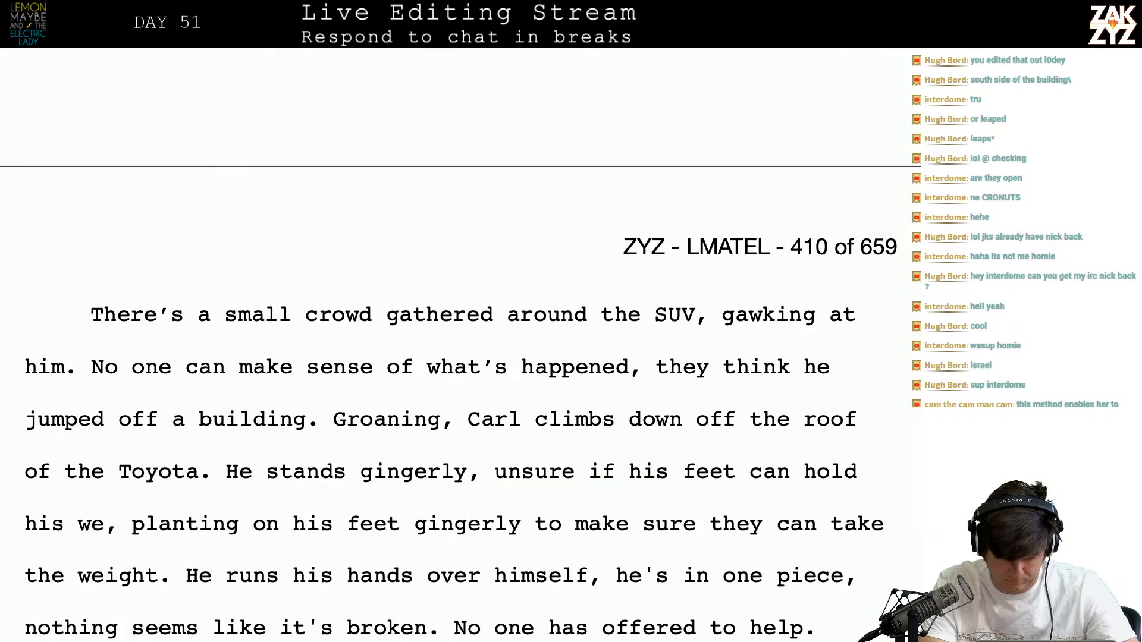
{"action": "type", "text": "ight at first."}
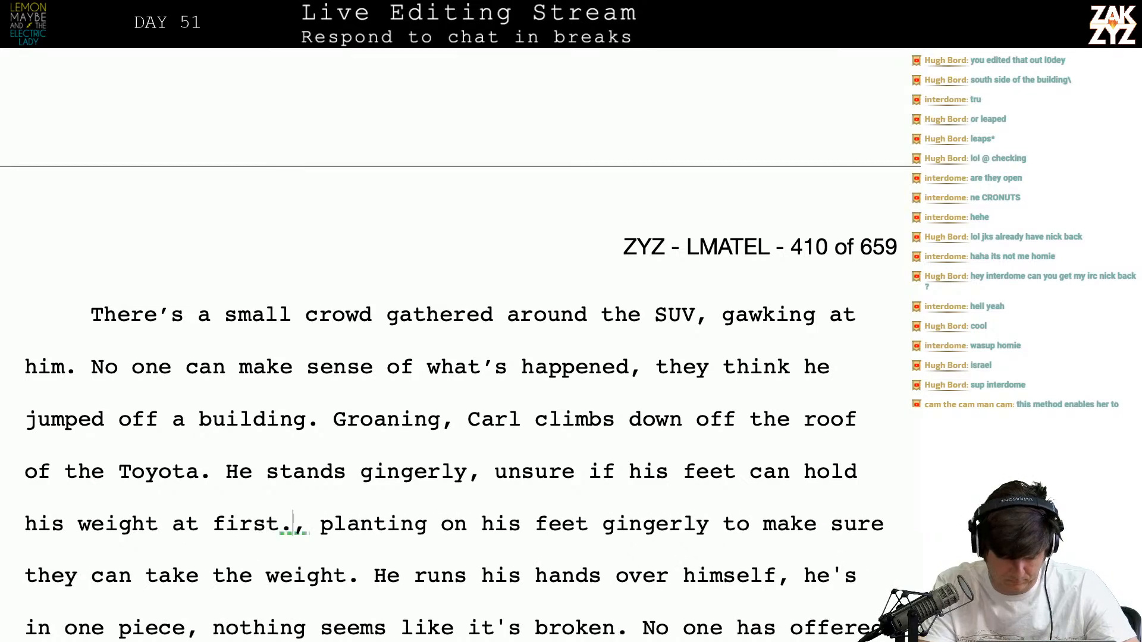
Delete the leftover old wording from ", planting on his feet gingerly" through "take the weight."
{"action": "key", "text": "shift+Down"}
{"action": "key", "text": "shift+Right"}
{"action": "key", "text": "shift+Right"}
{"action": "key", "text": "shift+Right"}
{"action": "key", "text": "shift+Right"}
{"action": "key", "text": "shift+Right"}
{"action": "key", "text": "shift+Right"}
{"action": "key", "text": "shift+Right"}
{"action": "key", "text": "shift+Right"}
{"action": "key", "text": "shift+Right"}
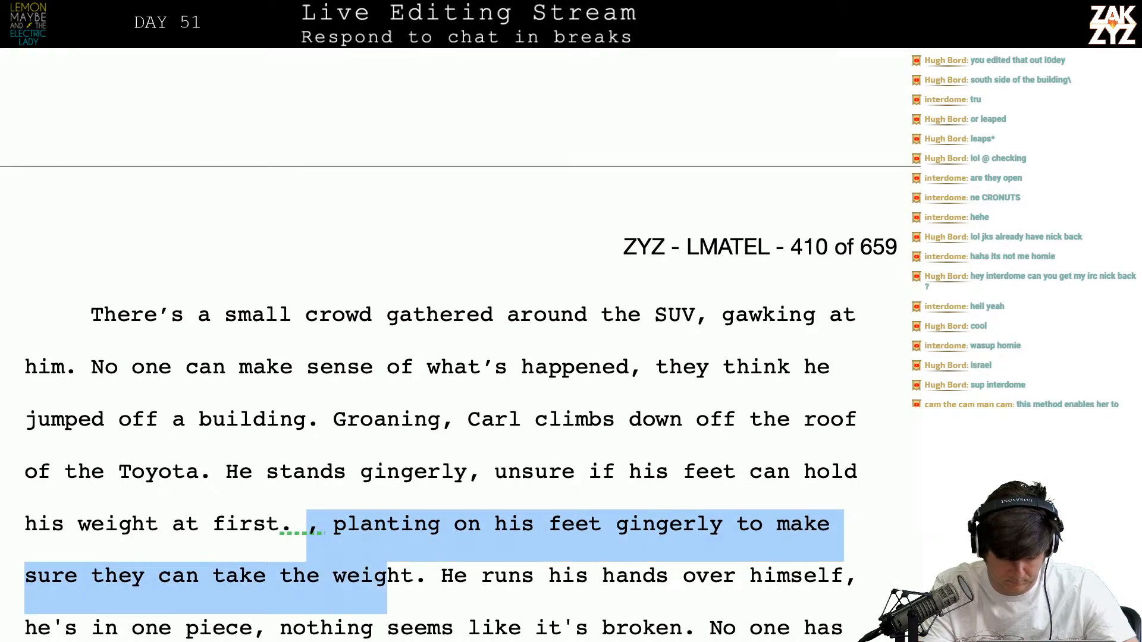
{"action": "key", "text": "BackSpace"}
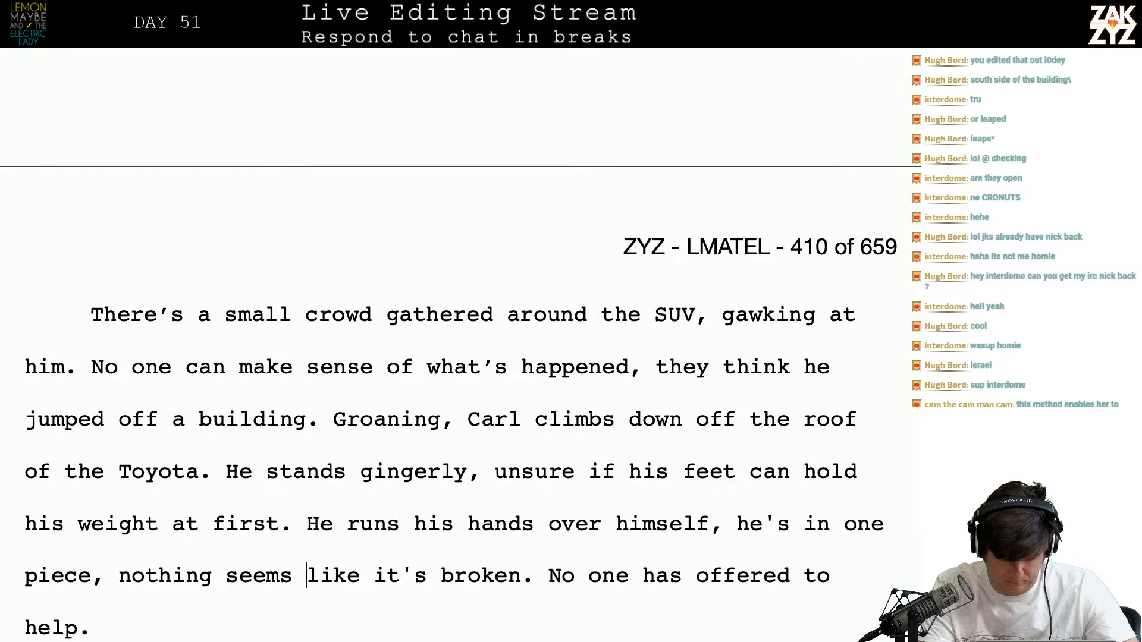
Add "him" after "No one has offered to help" and remove the duplicated "the" before "spectators"
{"action": "key", "text": "Down"}
{"action": "key", "text": "Down"}
{"action": "key", "text": "Down"}
{"action": "key", "text": "Down"}
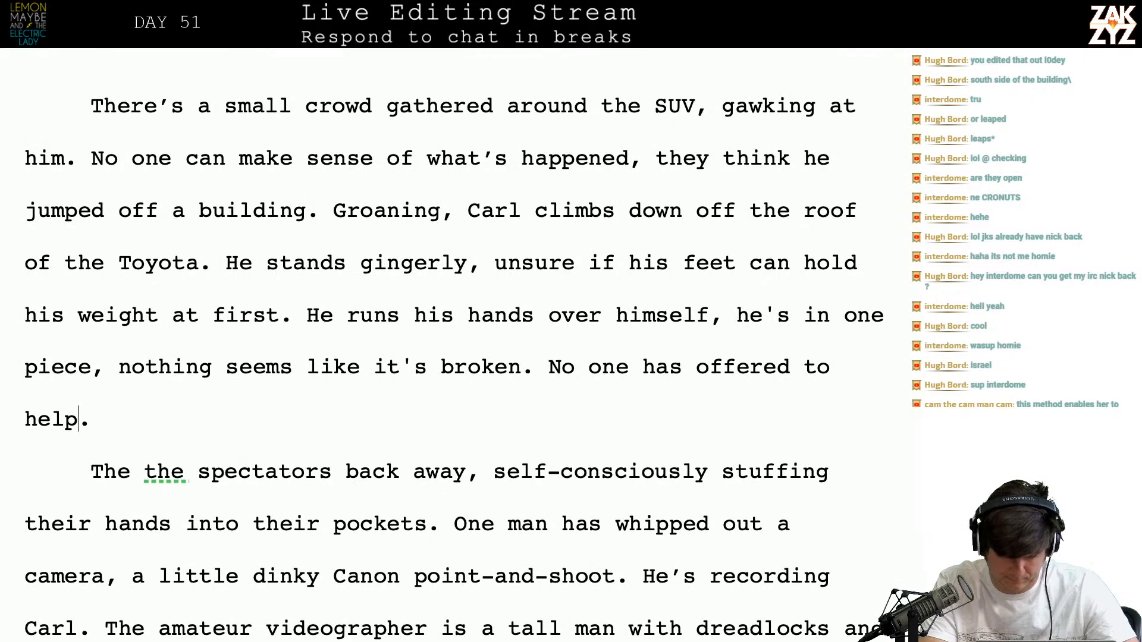
{"action": "type", "text": "im"}
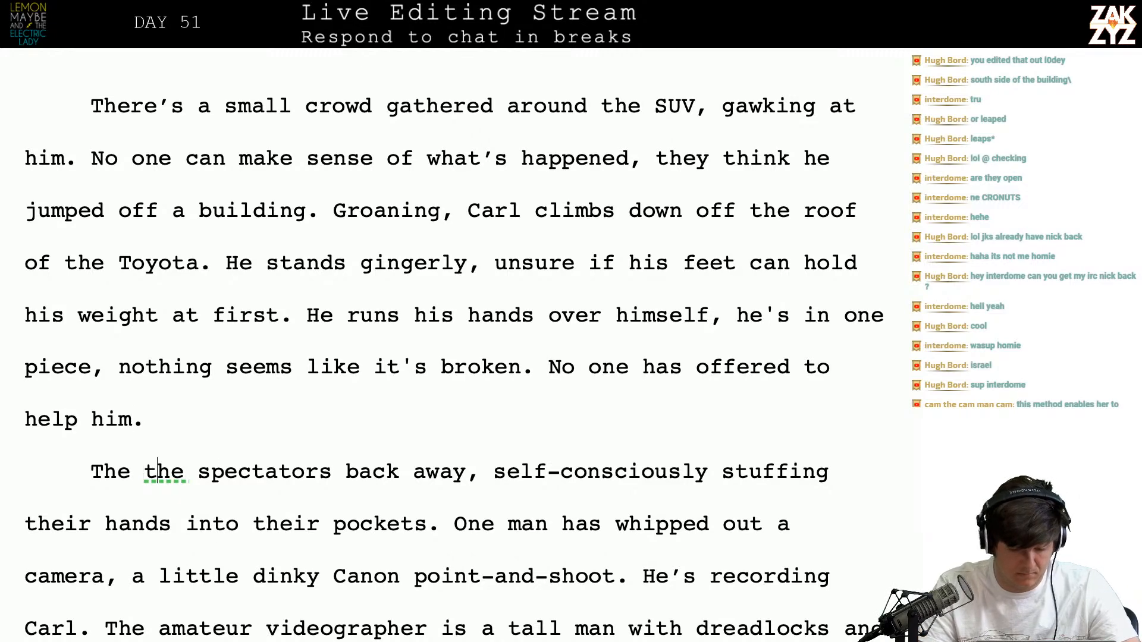
{"action": "key", "text": "BackSpace"}
{"action": "key", "text": "BackSpace"}
{"action": "key", "text": "BackSpace"}
{"action": "key", "text": "BackSpace"}
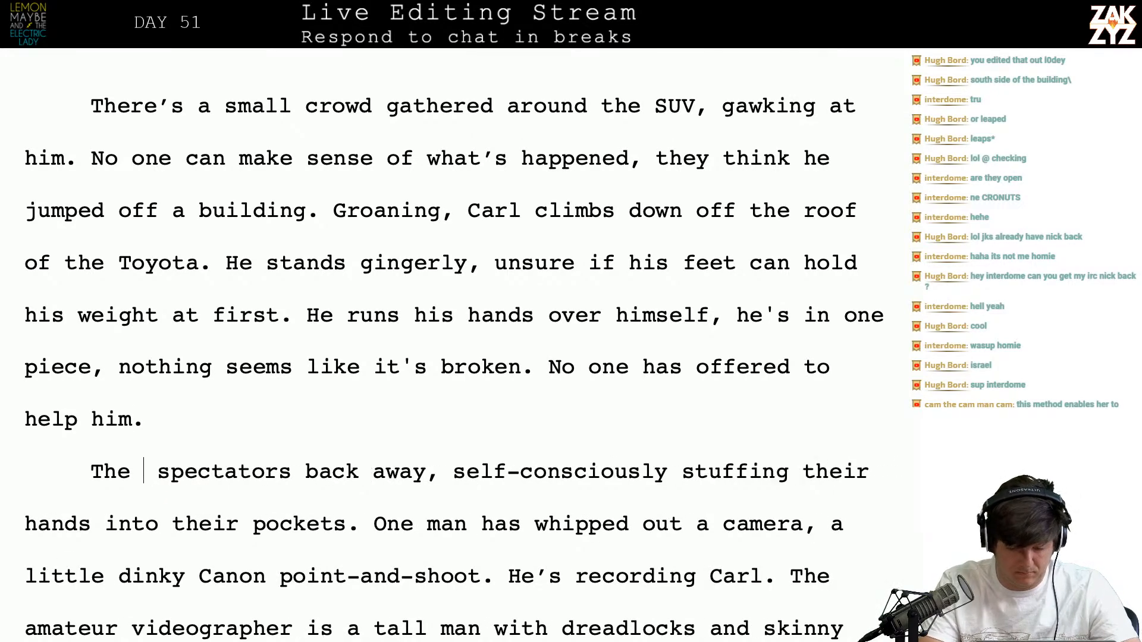
Review the passage that follows, and start a new paragraph at "He stands gingerly"
{"action": "scroll", "coordinate": [455, 337], "scroll_direction": "down", "scroll_amount": 4}
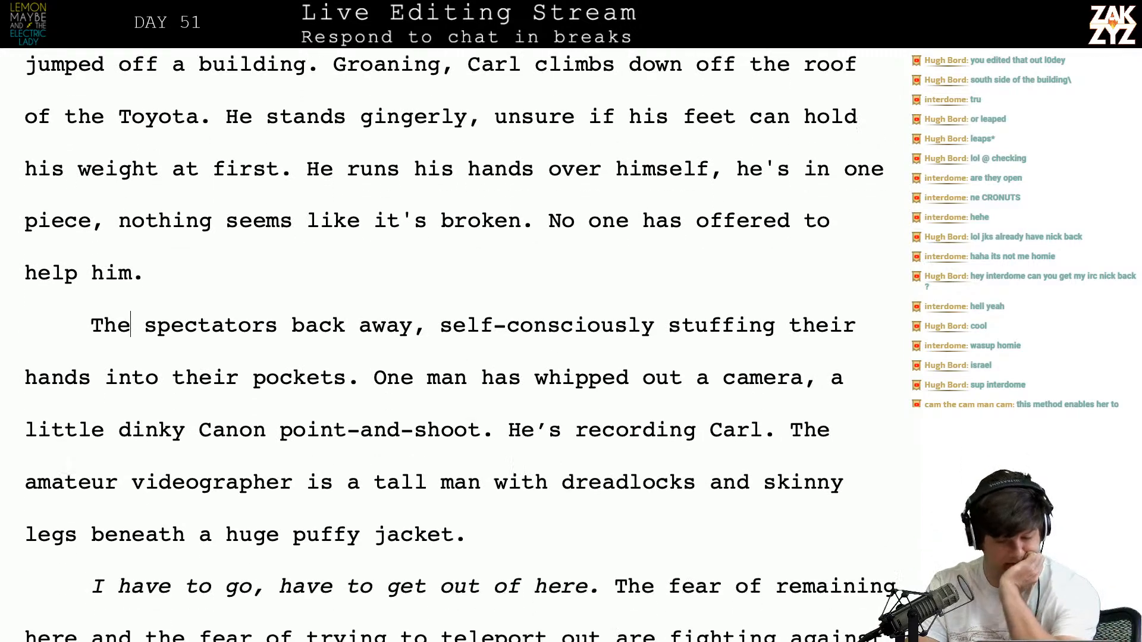
{"action": "scroll", "coordinate": [455, 337], "scroll_direction": "down", "scroll_amount": 3}
{"action": "scroll", "coordinate": [455, 337], "scroll_direction": "down", "scroll_amount": 3}
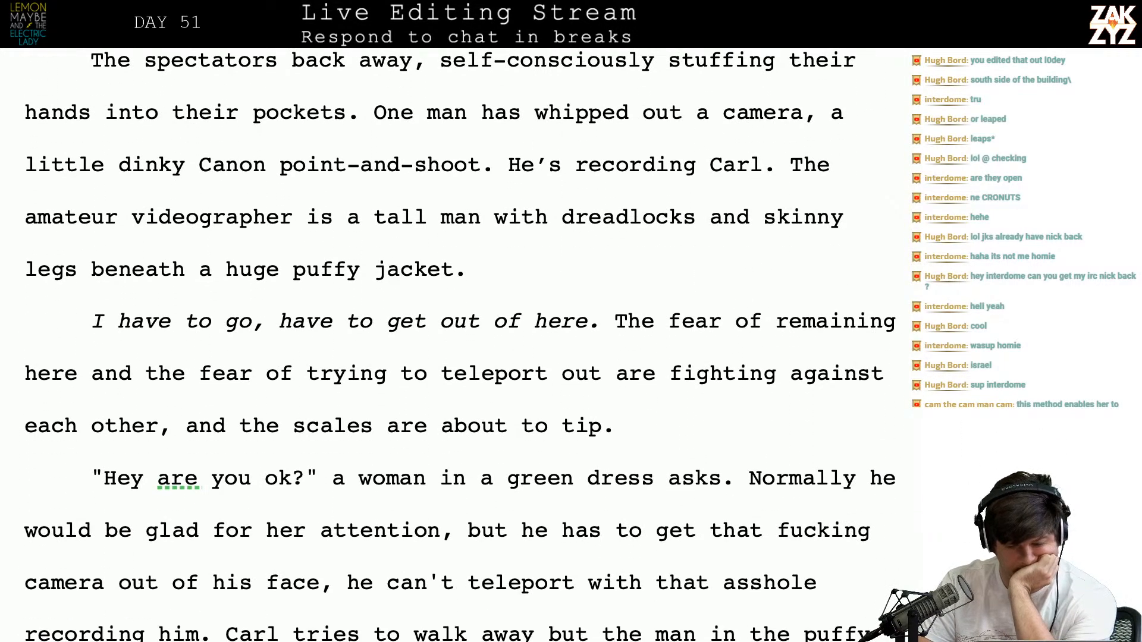
{"action": "scroll", "coordinate": [455, 337], "scroll_direction": "up", "scroll_amount": 6}
{"action": "scroll", "coordinate": [455, 337], "scroll_direction": "up", "scroll_amount": 4}
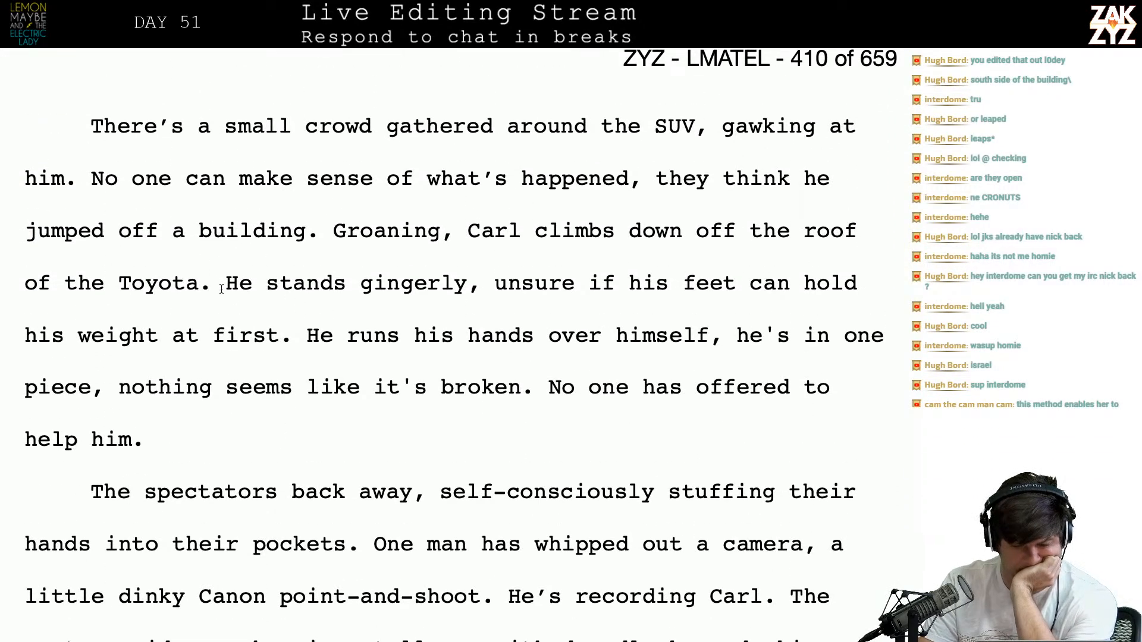
{"action": "key", "text": "Return"}
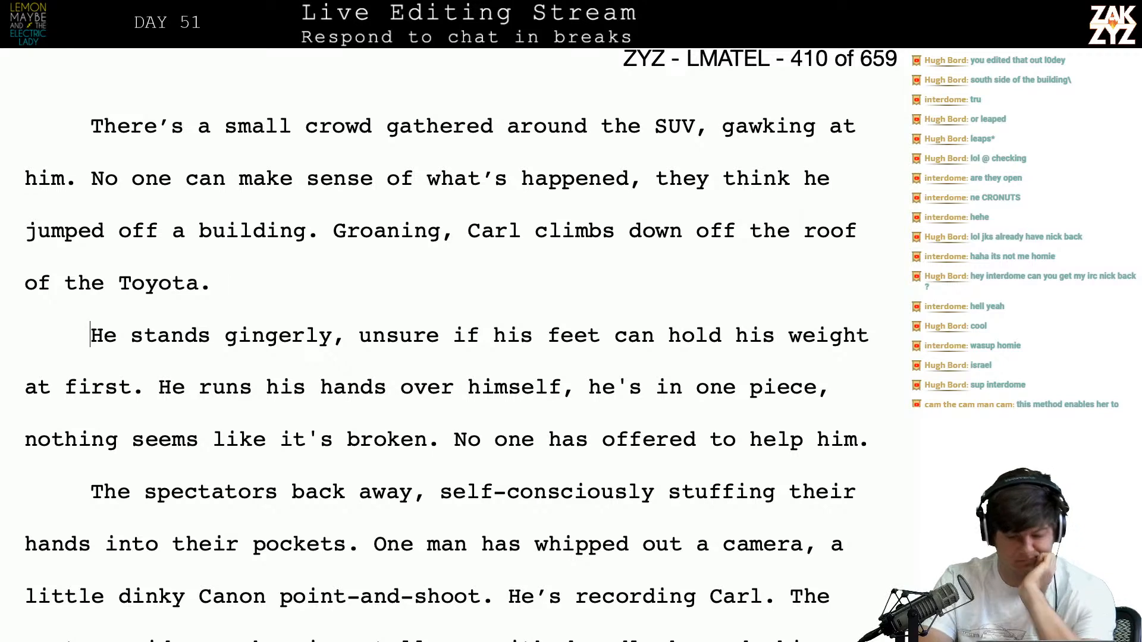
{"action": "key", "text": "BackSpace"}
{"action": "type", "text": "He's"}
{"action": "type", "text": " unsure if he"}
{"action": "key", "text": "BackSpace"}
{"action": "type", "text": "is legs will"}
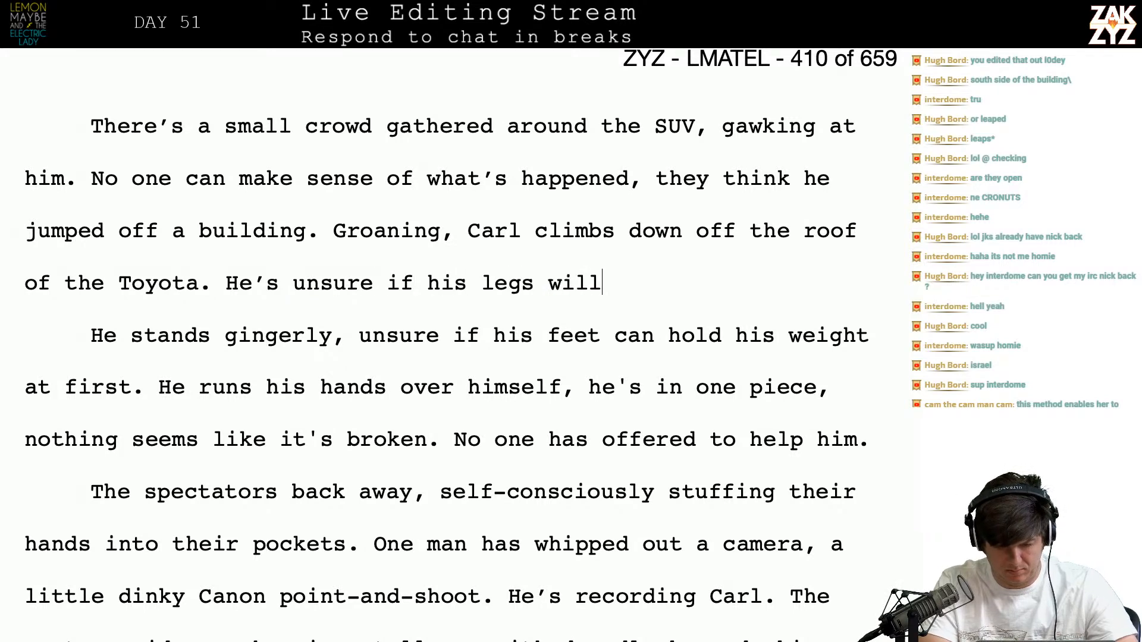
{"action": "type", "text": " hold him, and surpir"}
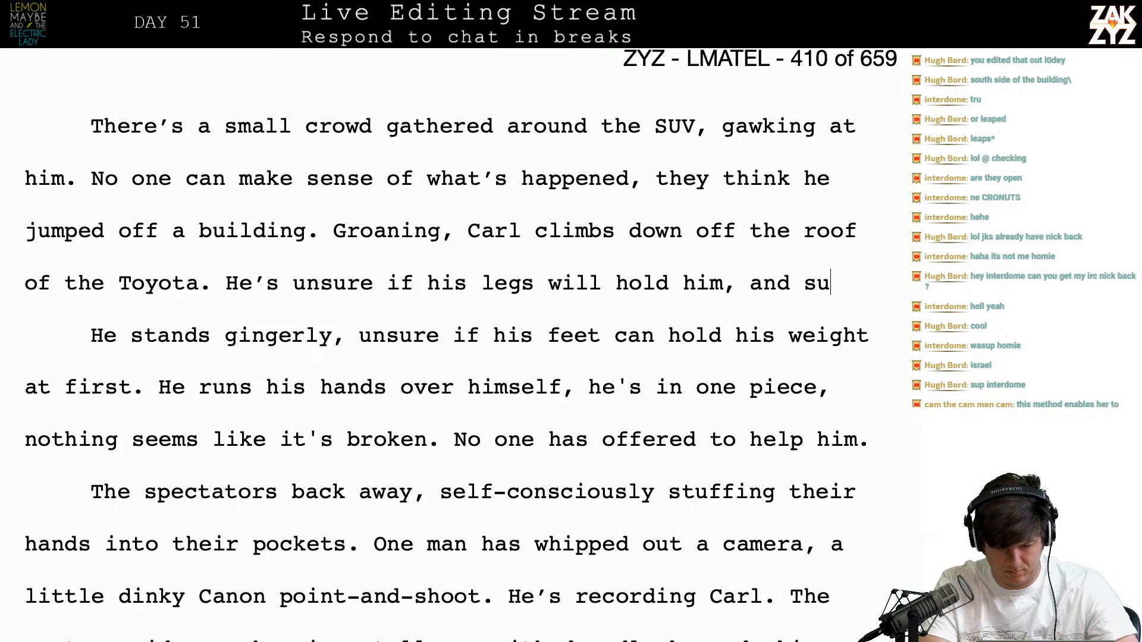
{"action": "key", "text": "BackSpace"}
{"action": "key", "text": "BackSpace"}
{"action": "type", "text": "rised wh"}
{"action": "key", "text": "BackSpace"}
{"action": "key", "text": "BackSpace"}
{"action": "key", "text": "BackSpace"}
{"action": "key", "text": "BackSpace"}
{"action": "key", "text": "BackSpace"}
{"action": "key", "text": "BackSpace"}
{"action": "key", "text": "BackSpace"}
{"action": "key", "text": "BackSpace"}
{"action": "key", "text": "BackSpace"}
{"action": "key", "text": "BackSpace"}
{"action": "key", "text": "BackSpace"}
{"action": "key", "text": "BackSpace"}
{"action": "key", "text": "BackSpace"}
{"action": "key", "text": "BackSpace"}
{"action": "key", "text": "BackSpace"}
{"action": "key", "text": "BackSpace"}
{"action": "key", "text": "BackSpace"}
{"action": "key", "text": "BackSpace"}
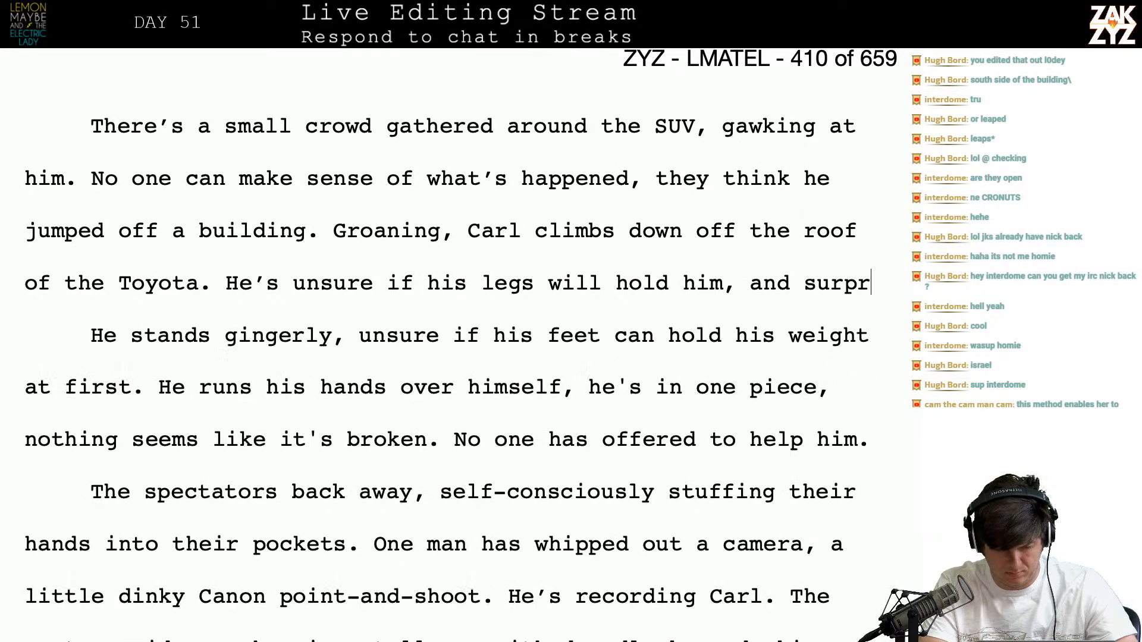
{"action": "key", "text": "BackSpace"}
{"action": "key", "text": "BackSpace"}
{"action": "key", "text": "BackSpace"}
{"action": "key", "text": "BackSpace"}
{"action": "key", "text": "BackSpace"}
{"action": "key", "text": "BackSpace"}
{"action": "key", "text": "BackSpace"}
{"action": "key", "text": "BackSpace"}
{"action": "key", "text": "BackSpace"}
{"action": "key", "text": "BackSpace"}
{"action": "key", "text": "BackSpace"}
{"action": "key", "text": "BackSpace"}
{"action": "key", "text": "BackSpace"}
{"action": "key", "text": "BackSpace"}
{"action": "key", "text": "BackSpace"}
{"action": "key", "text": "BackSpace"}
{"action": "key", "text": "BackSpace"}
{"action": "key", "text": "BackSpace"}
{"action": "key", "text": "BackSpace"}
{"action": "key", "text": "BackSpace"}
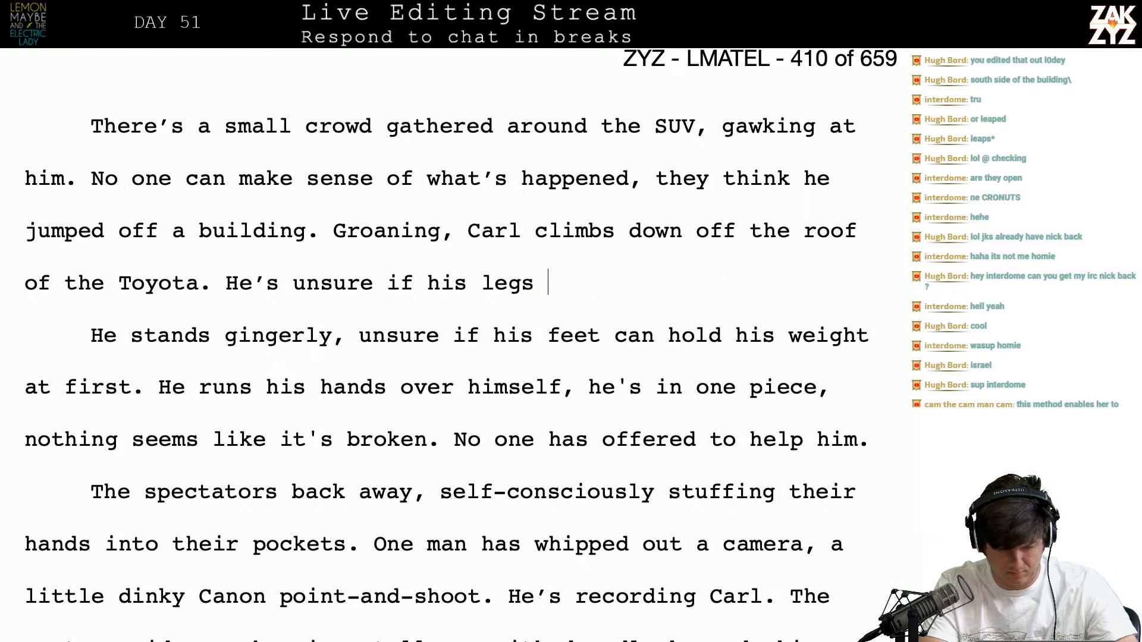
{"action": "key", "text": "BackSpace"}
{"action": "key", "text": "BackSpace"}
{"action": "key", "text": "BackSpace"}
{"action": "key", "text": "BackSpace"}
{"action": "key", "text": "BackSpace"}
{"action": "key", "text": "BackSpace"}
{"action": "key", "text": "BackSpace"}
{"action": "key", "text": "BackSpace"}
{"action": "key", "text": "BackSpace"}
{"action": "key", "text": "BackSpace"}
{"action": "key", "text": "BackSpace"}
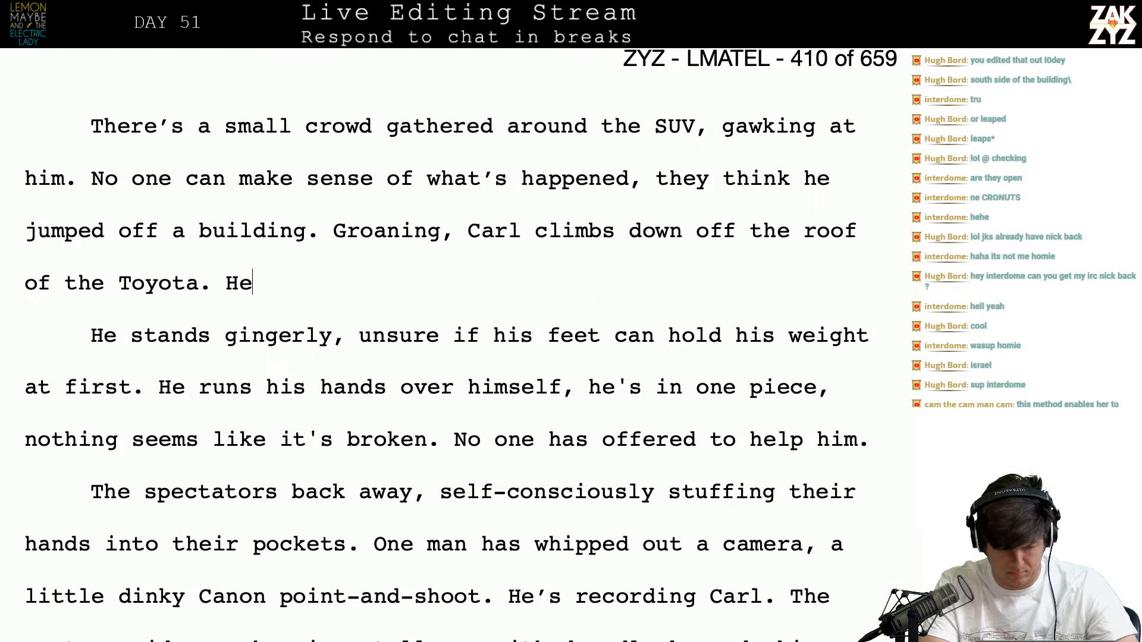
After "of the Toyota.", begin a sentence with "His feet touch the street,"
{"action": "type", "text": "is feet to"}
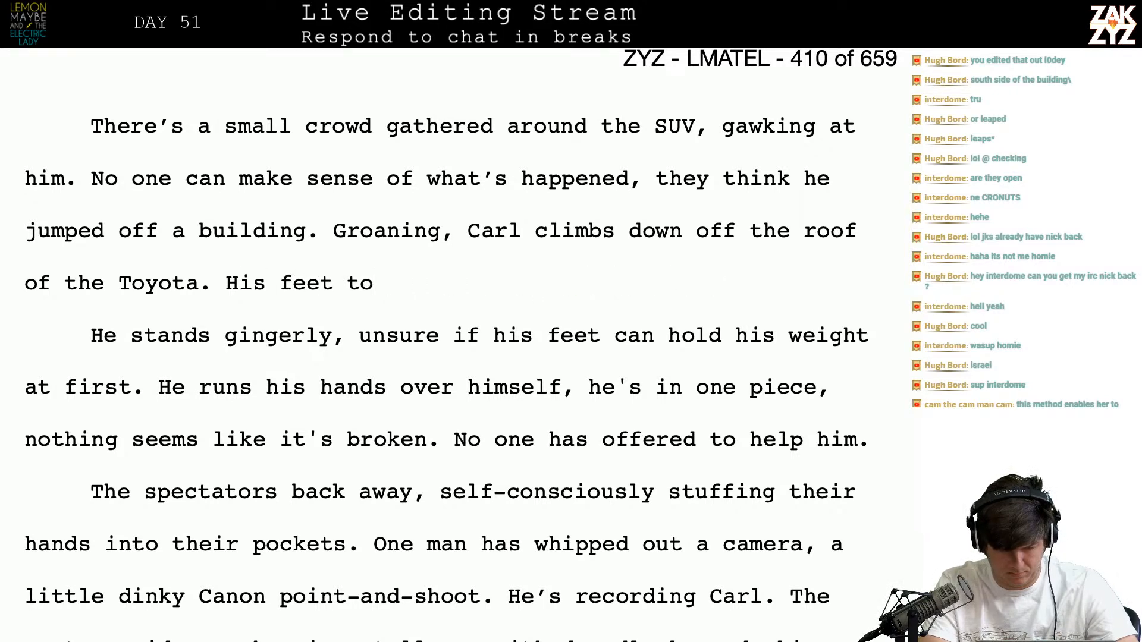
{"action": "type", "text": "uch the pavement"}
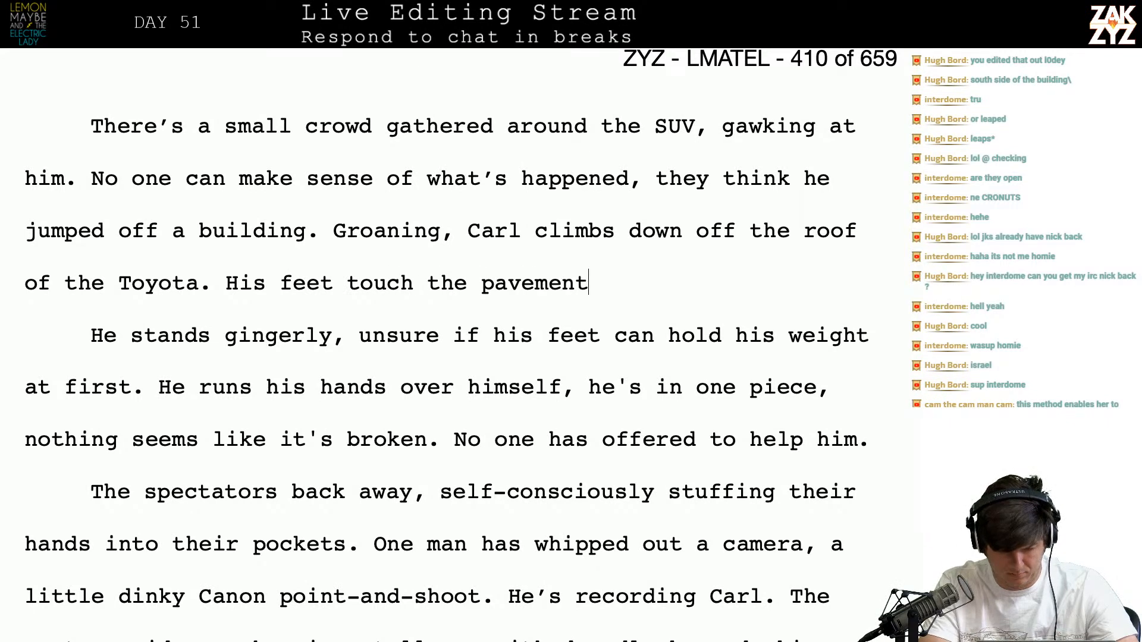
{"action": "key", "text": "BackSpace"}
{"action": "key", "text": "BackSpace"}
{"action": "key", "text": "BackSpace"}
{"action": "key", "text": "BackSpace"}
{"action": "key", "text": "BackSpace"}
{"action": "key", "text": "BackSpace"}
{"action": "key", "text": "BackSpace"}
{"action": "type", "text": "street, he's a"}
{"action": "type", "text": " little sur"}
{"action": "type", "text": "prised when they'e"}
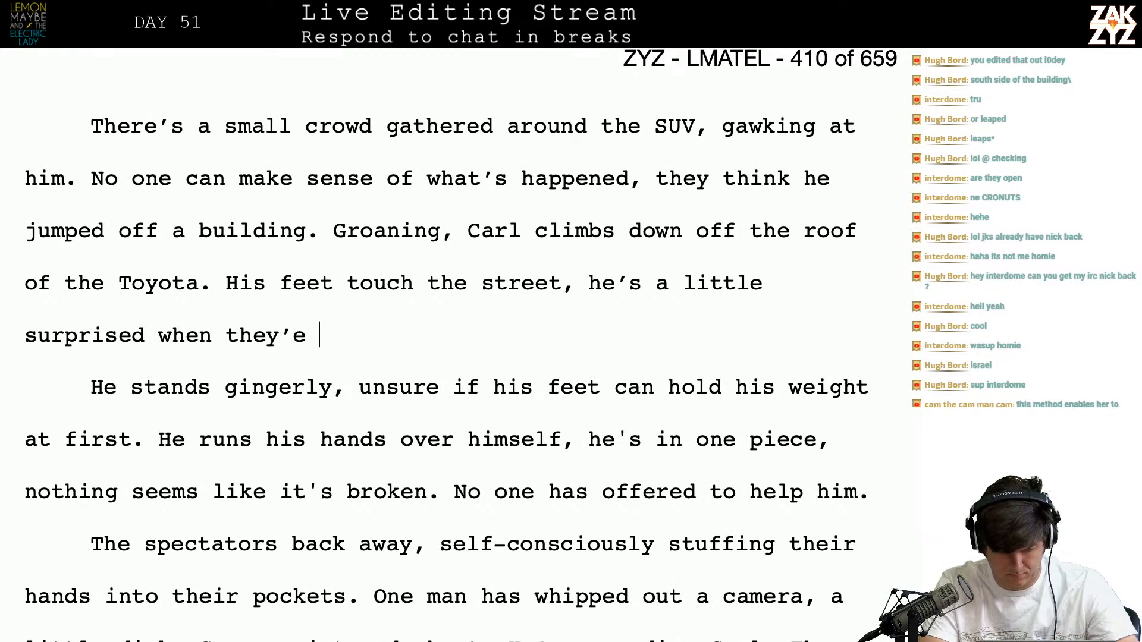
{"action": "key", "text": "BackSpace"}
{"action": "key", "text": "BackSpace"}
{"action": "key", "text": "BackSpace"}
{"action": "type", "text": "his legs can"}
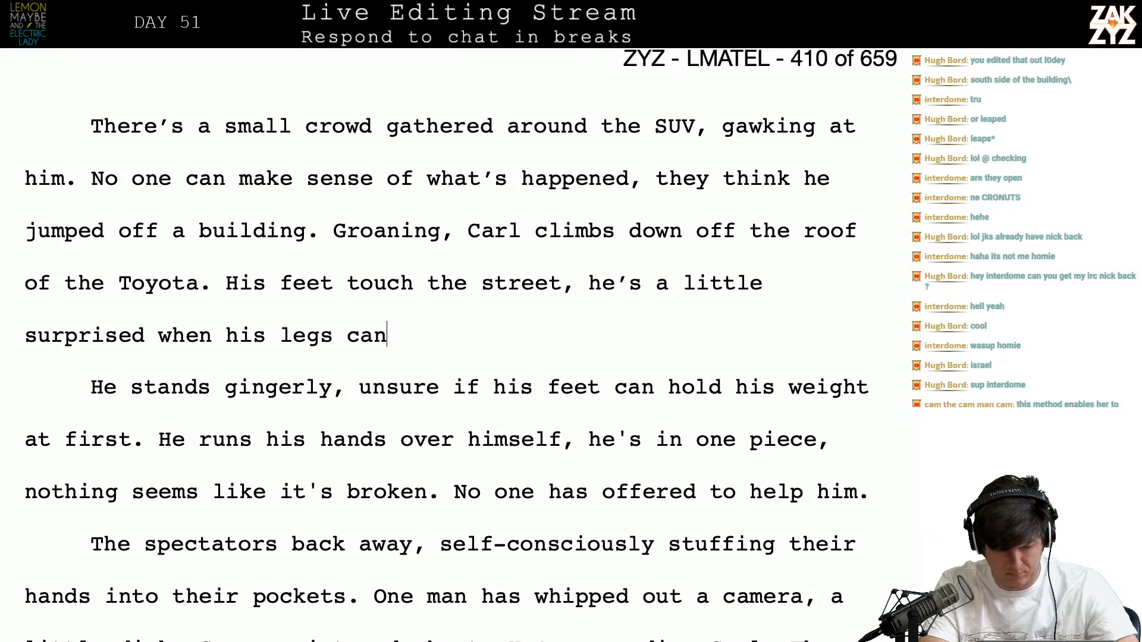
{"action": "key", "text": "BackSpace"}
{"action": "key", "text": "BackSpace"}
{"action": "key", "text": "BackSpace"}
{"action": "key", "text": "BackSpace"}
{"action": "key", "text": "BackSpace"}
{"action": "key", "text": "BackSpace"}
{"action": "key", "text": "BackSpace"}
{"action": "key", "text": "BackSpace"}
{"action": "key", "text": "BackSpace"}
{"action": "key", "text": "BackSpace"}
{"action": "key", "text": "BackSpace"}
{"action": "key", "text": "BackSpace"}
{"action": "key", "text": "BackSpace"}
{"action": "key", "text": "BackSpace"}
{"action": "key", "text": "BackSpace"}
{"action": "key", "text": "BackSpace"}
{"action": "key", "text": "BackSpace"}
{"action": "key", "text": "BackSpace"}
{"action": "key", "text": "BackSpace"}
{"action": "key", "text": "BackSpace"}
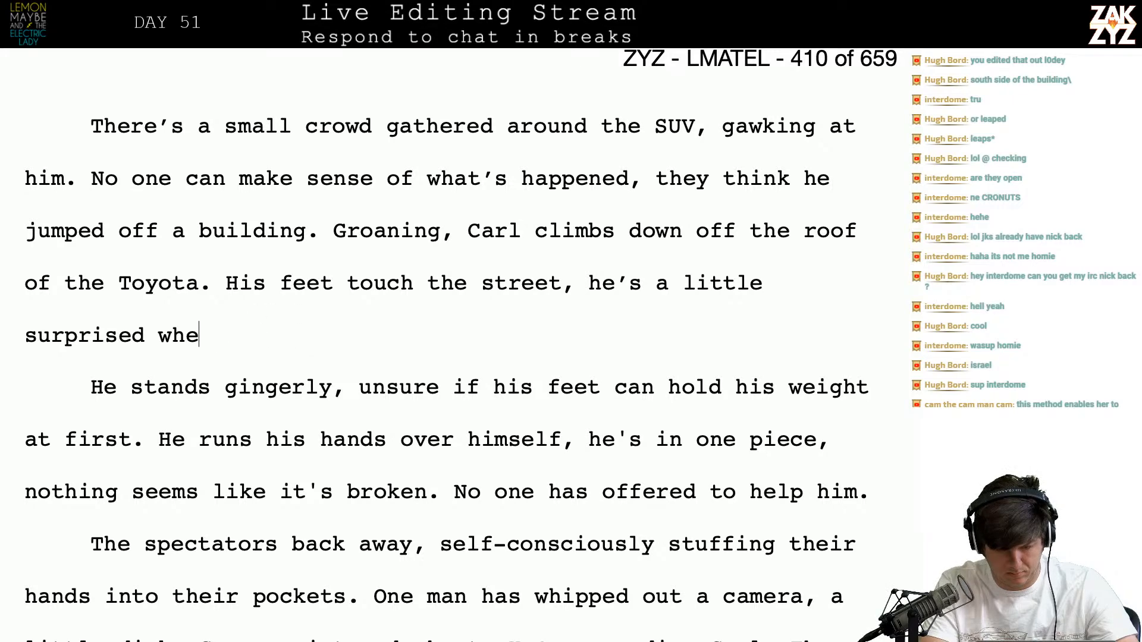
{"action": "key", "text": "BackSpace"}
{"action": "key", "text": "BackSpace"}
{"action": "key", "text": "BackSpace"}
{"action": "key", "text": "BackSpace"}
{"action": "key", "text": "BackSpace"}
{"action": "key", "text": "BackSpace"}
{"action": "key", "text": "BackSpace"}
{"action": "key", "text": "BackSpace"}
{"action": "key", "text": "BackSpace"}
{"action": "key", "text": "BackSpace"}
{"action": "key", "text": "BackSpace"}
{"action": "key", "text": "BackSpace"}
{"action": "key", "text": "BackSpace"}
{"action": "key", "text": "BackSpace"}
{"action": "key", "text": "BackSpace"}
{"action": "key", "text": "BackSpace"}
{"action": "key", "text": "BackSpace"}
{"action": "key", "text": "BackSpace"}
{"action": "key", "text": "BackSpace"}
{"action": "key", "text": "BackSpace"}
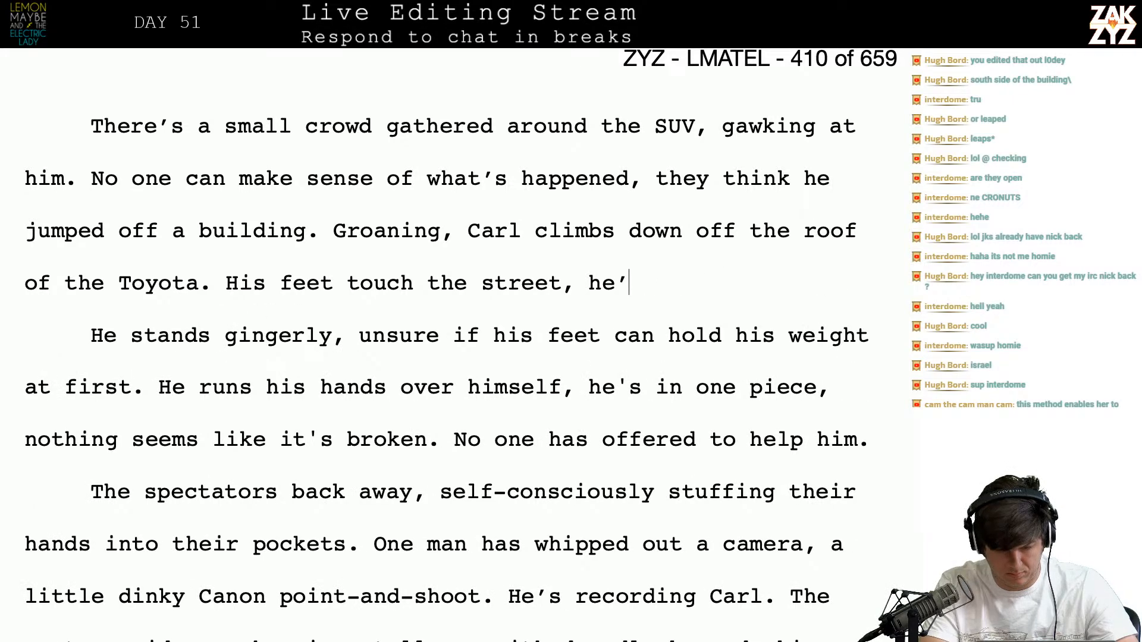
Finish the sentence after "street," with "and he's a little surprised to find he can stand."
{"action": "type", "text": "and he's a litte"}
{"action": "key", "text": "BackSpace"}
{"action": "type", "text": "le surprised to"}
{"action": "type", "text": "find "}
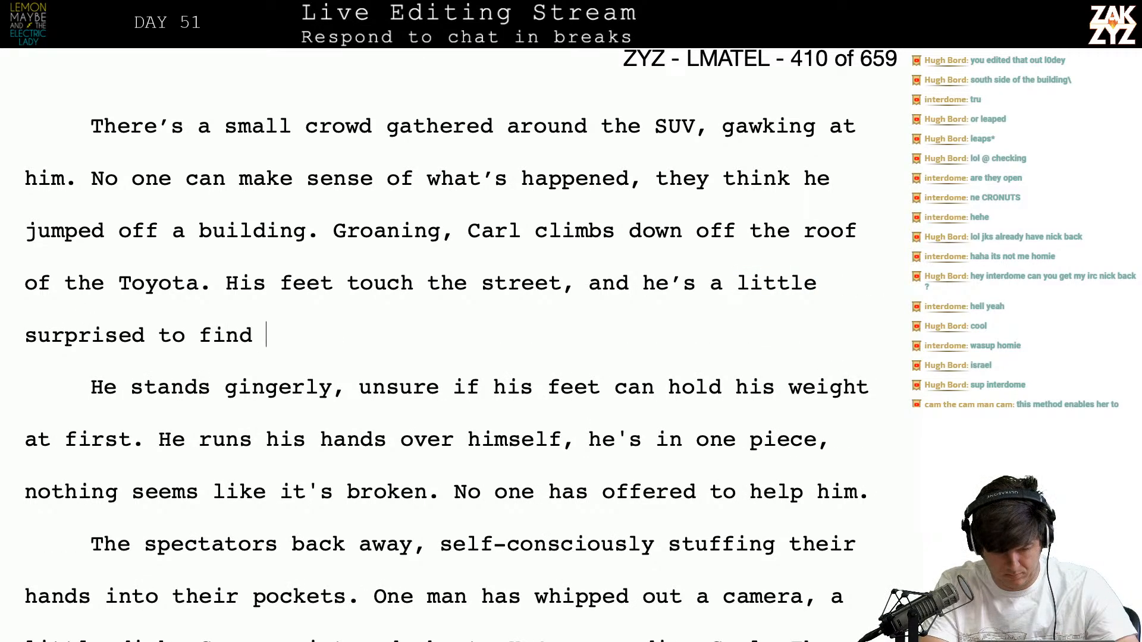
{"action": "type", "text": "he can stand. Carl’s"}
{"action": "key", "text": "BackSpace"}
{"action": "type", "text": "'s hands are "}
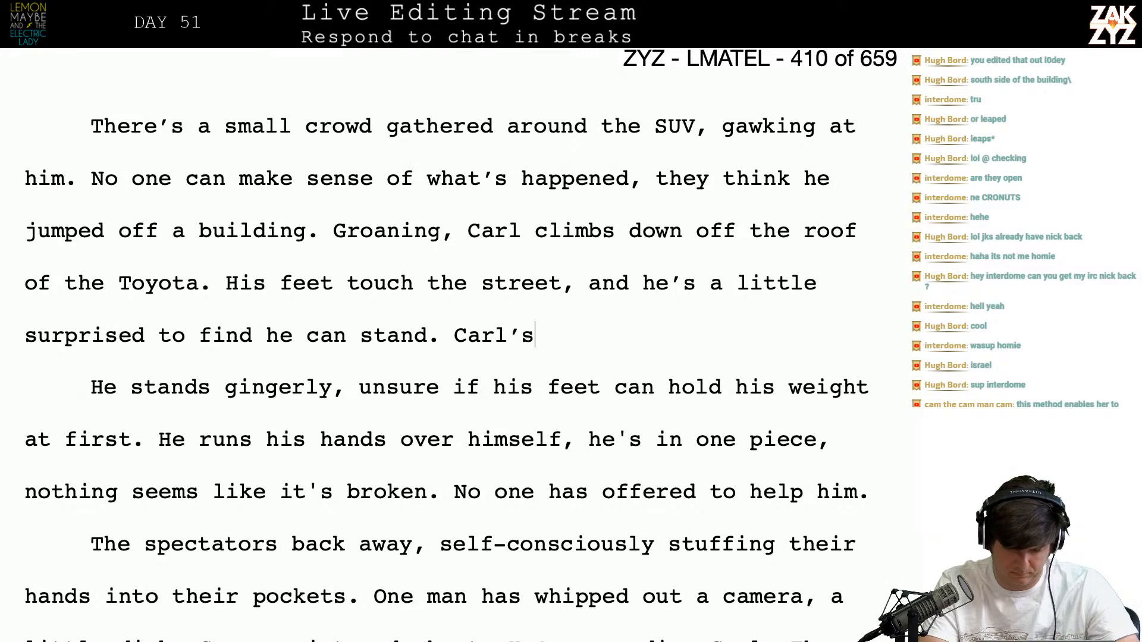
{"action": "type", "text": "urn"}
{"action": "key", "text": "BackSpace"}
{"action": "key", "text": "BackSpace"}
{"action": "key", "text": "BackSpace"}
{"action": "type", "text": "running"}
{"action": "key", "text": "BackSpace"}
{"action": "key", "text": "BackSpace"}
{"action": "key", "text": "BackSpace"}
{"action": "key", "text": "BackSpace"}
{"action": "key", "text": "BackSpace"}
{"action": "key", "text": "BackSpace"}
{"action": "key", "text": "BackSpace"}
{"action": "key", "text": "BackSpace"}
{"action": "key", "text": "BackSpace"}
{"action": "key", "text": "BackSpace"}
{"action": "key", "text": "BackSpace"}
{"action": "key", "text": "BackSpace"}
{"action": "key", "text": "BackSpace"}
{"action": "key", "text": "BackSpace"}
{"action": "key", "text": "BackSpace"}
{"action": "key", "text": "BackSpace"}
{"action": "key", "text": "BackSpace"}
{"action": "key", "text": "BackSpace"}
{"action": "key", "text": "BackSpace"}
{"action": "key", "text": "BackSpace"}
{"action": "key", "text": "BackSpace"}
{"action": "key", "text": "BackSpace"}
{"action": "key", "text": "BackSpace"}
{"action": "type", "text": "Carl"}
{"action": "key", "text": "BackSpace"}
{"action": "key", "text": "BackSpace"}
{"action": "key", "text": "BackSpace"}
{"action": "key", "text": "BackSpace"}
{"action": "key", "text": "BackSpace"}
Add the sentence "He runs his hands over himself, wondering if anything's broken, but it seems like he's in one piece."
{"action": "type", "text": "He runs his"}
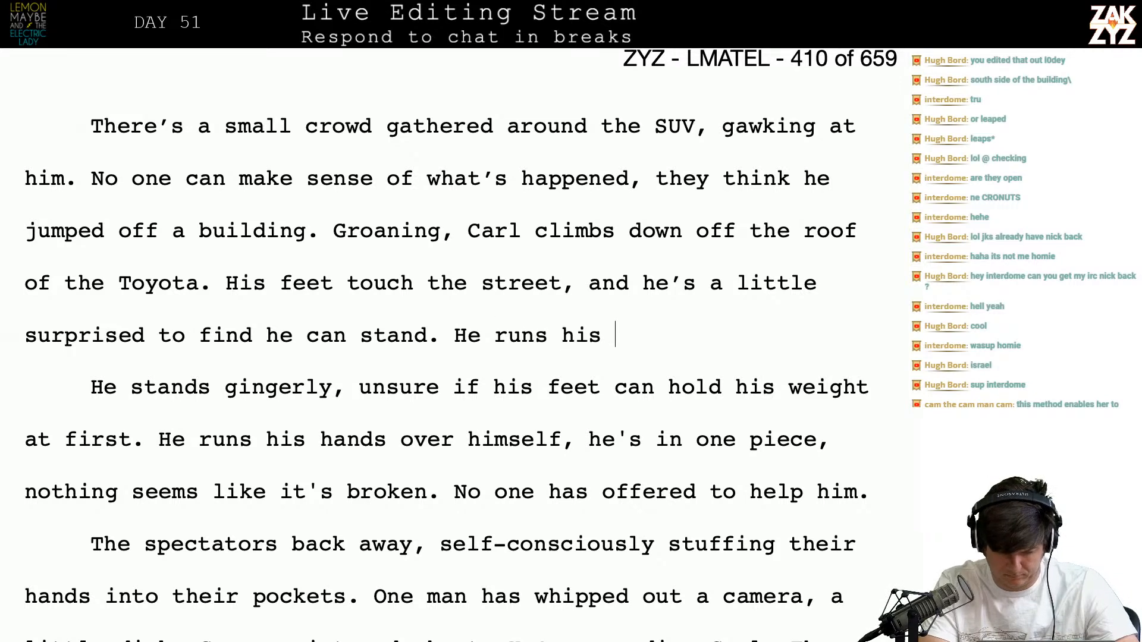
{"action": "type", "text": " hands over himself"}
{"action": "key", "text": "BackSpace"}
{"action": "type", "text": "f, won"}
{"action": "type", "text": "dering if anything'"}
{"action": "type", "text": "s broken, but ti"}
{"action": "type", "text": " se"}
{"action": "key", "text": "BackSpace"}
{"action": "key", "text": "BackSpace"}
{"action": "key", "text": "BackSpace"}
{"action": "key", "text": "BackSpace"}
{"action": "type", "text": "it "}
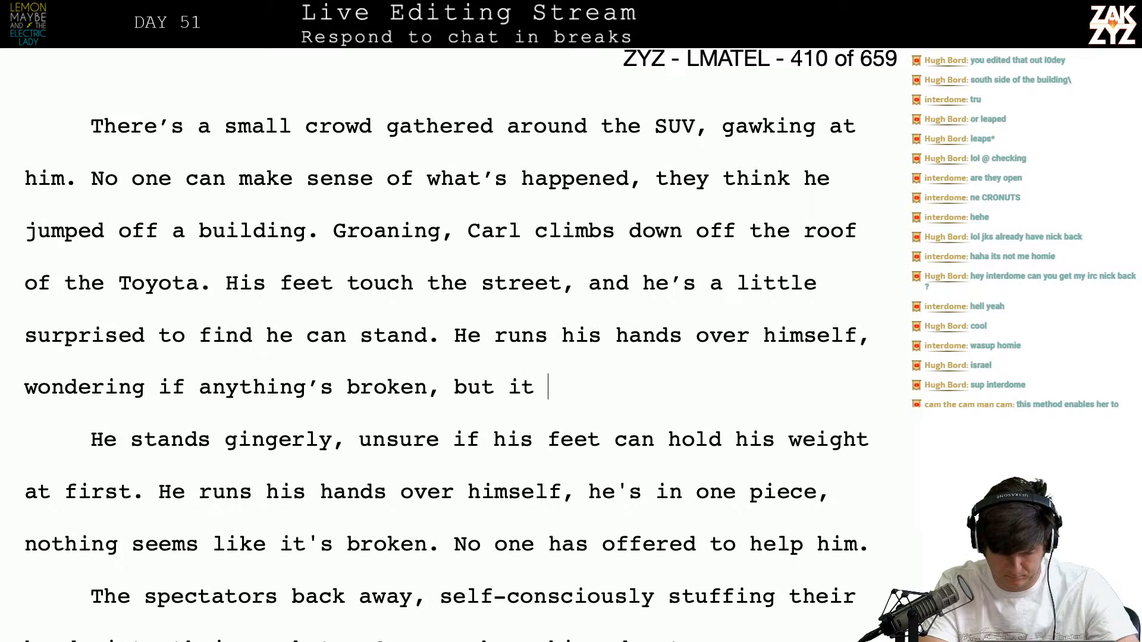
{"action": "type", "text": "seems like he's in one p"}
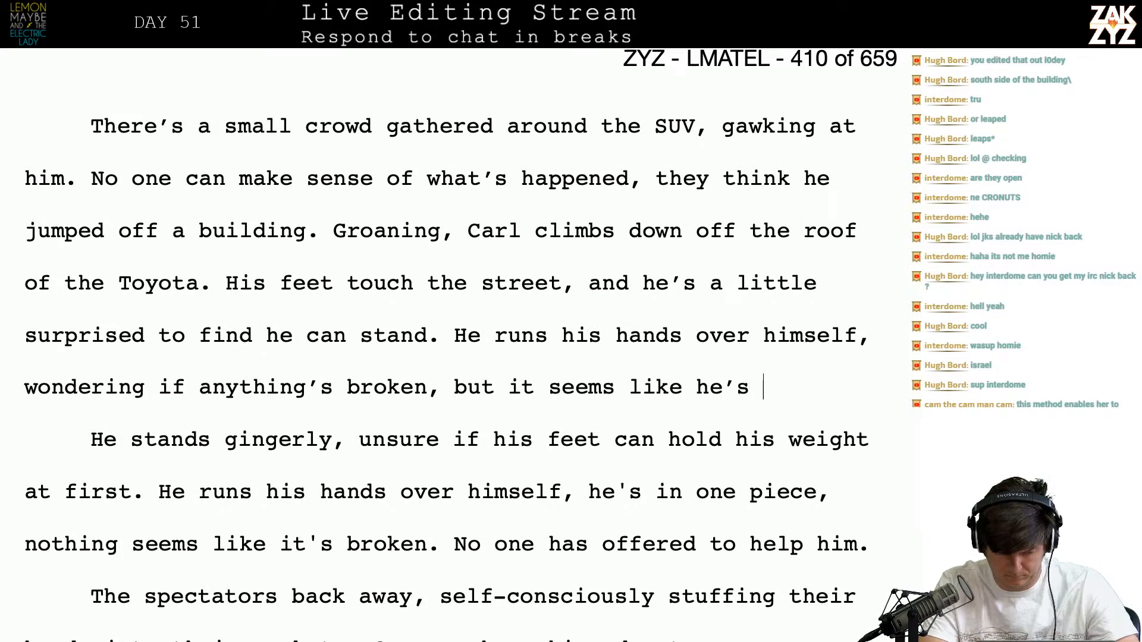
{"action": "type", "text": "iece"}
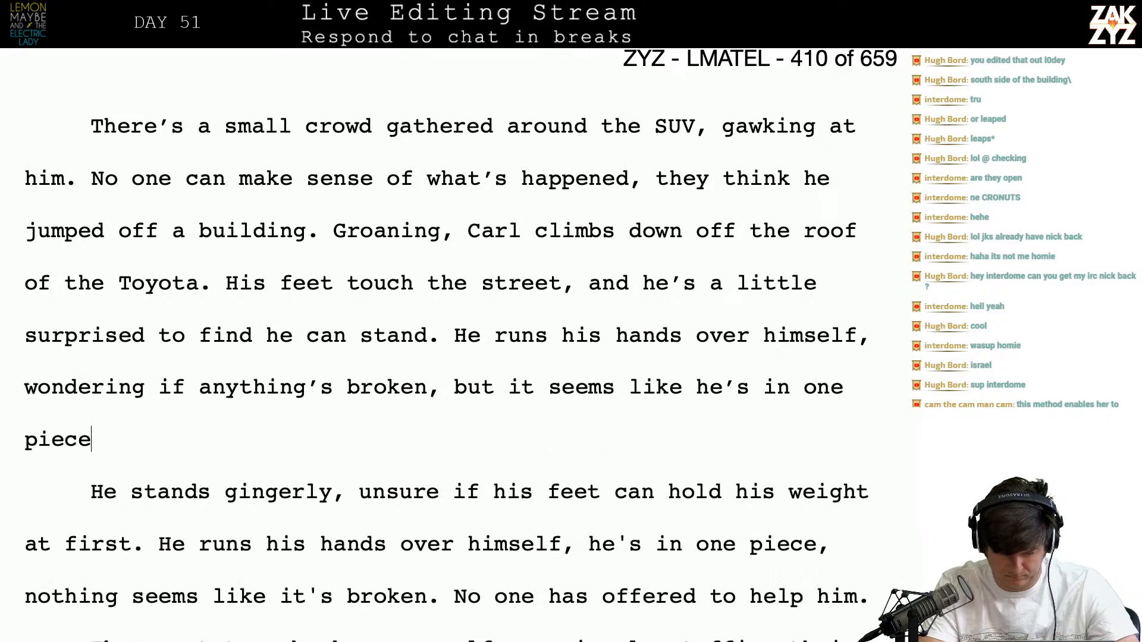
Delete the old wording from "He stands gingerly" through "it's broken.", joining "No one has offered to help him." to the new paragraph
{"action": "key", "text": "shift+Down"}
{"action": "key", "text": "shift+Down"}
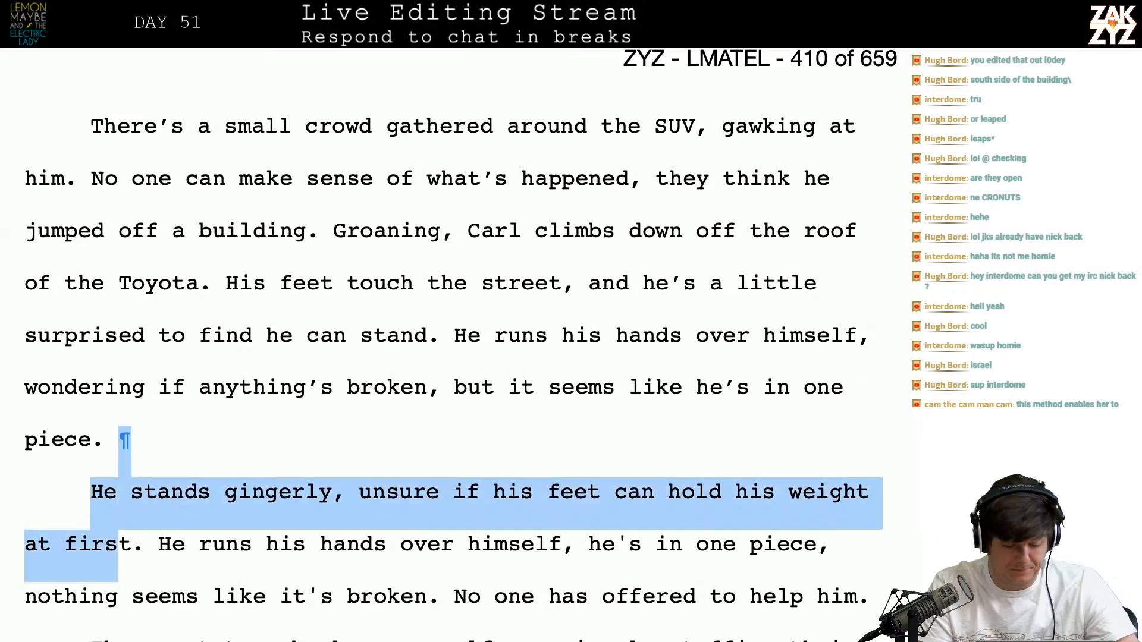
{"action": "key", "text": "shift+Down"}
{"action": "key", "text": "shift+Right"}
{"action": "key", "text": "shift+Right"}
{"action": "key", "text": "shift+Right"}
{"action": "key", "text": "shift+Right"}
{"action": "key", "text": "shift+Right"}
{"action": "key", "text": "shift+Right"}
{"action": "key", "text": "shift+Right"}
{"action": "key", "text": "shift+Right"}
{"action": "key", "text": "shift+Right"}
{"action": "key", "text": "shift+Right"}
{"action": "key", "text": "shift+Right"}
{"action": "key", "text": "shift+Right"}
{"action": "key", "text": "shift+Right"}
{"action": "key", "text": "shift+Right"}
{"action": "key", "text": "shift+Right"}
{"action": "key", "text": "shift+Right"}
{"action": "key", "text": "shift+Right"}
{"action": "key", "text": "shift+Right"}
{"action": "key", "text": "shift+Right"}
{"action": "key", "text": "shift+Right"}
{"action": "key", "text": "shift+Right"}
{"action": "key", "text": "shift+Right"}
{"action": "key", "text": "shift+Right"}
{"action": "key", "text": "shift+Right"}
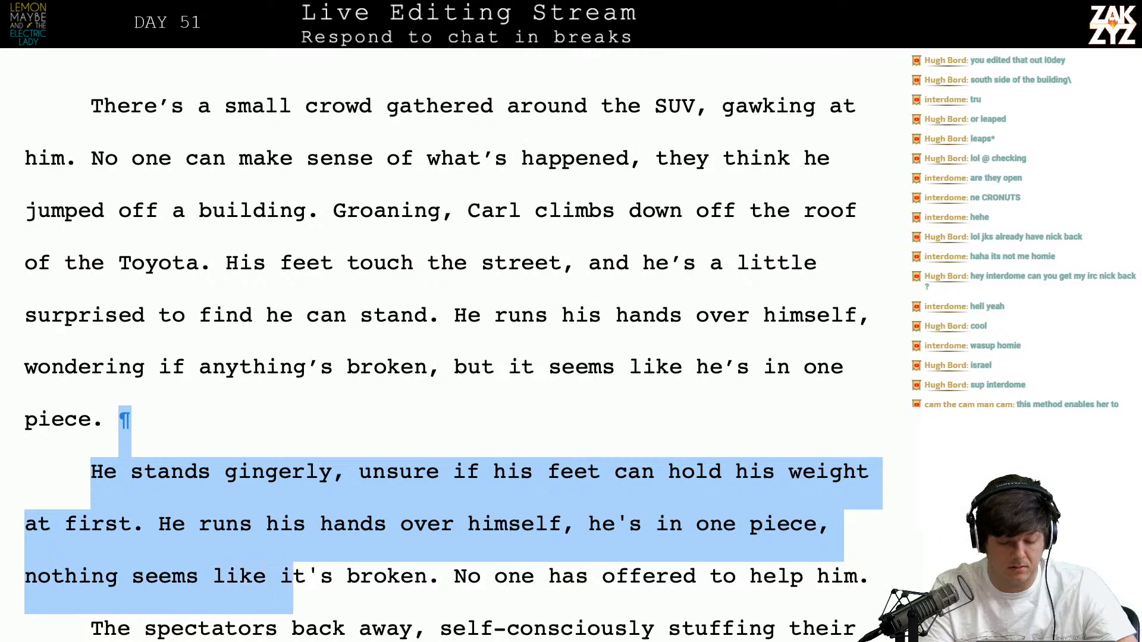
{"action": "key", "text": "Delete"}
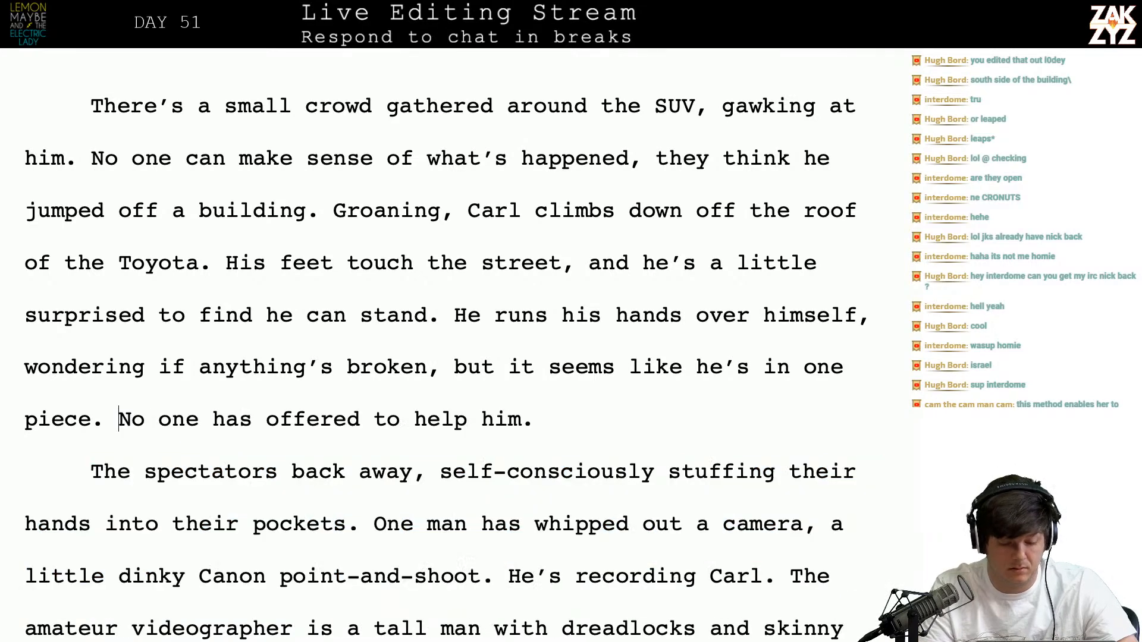
In the sentence about the crumpling roof, replace "off breaking window" with "of bending metal"
{"action": "scroll", "coordinate": [445, 357], "scroll_direction": "down", "scroll_amount": 2}
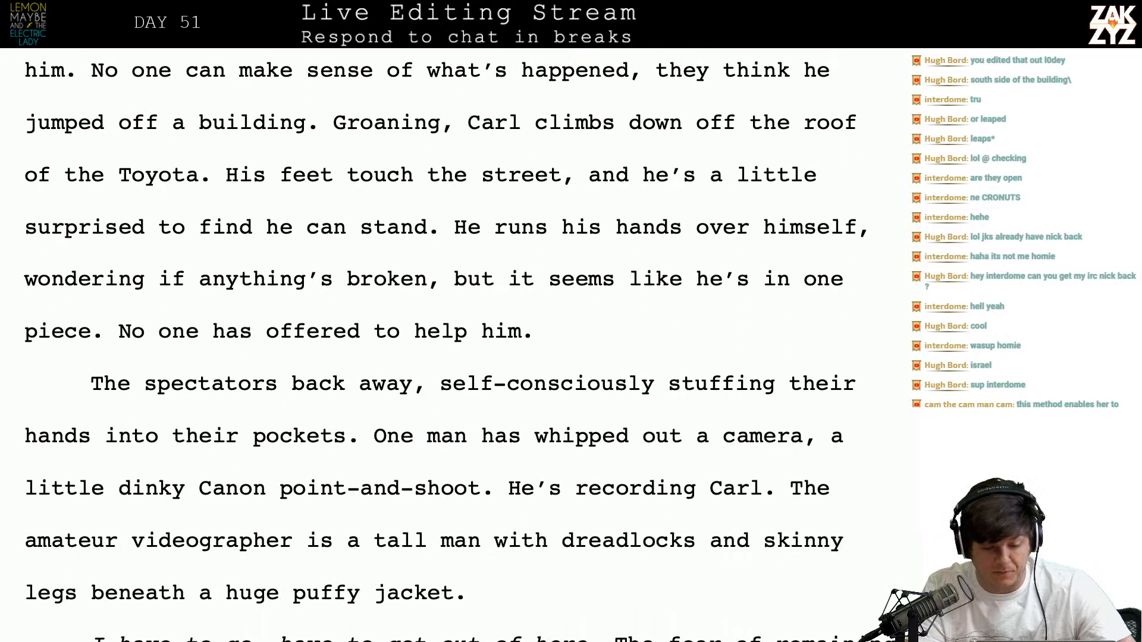
{"action": "scroll", "coordinate": [315, 143], "scroll_direction": "up", "scroll_amount": 5}
{"action": "scroll", "coordinate": [429, 260], "scroll_direction": "down", "scroll_amount": 1}
{"action": "scroll", "coordinate": [430, 260], "scroll_direction": "up", "scroll_amount": 8}
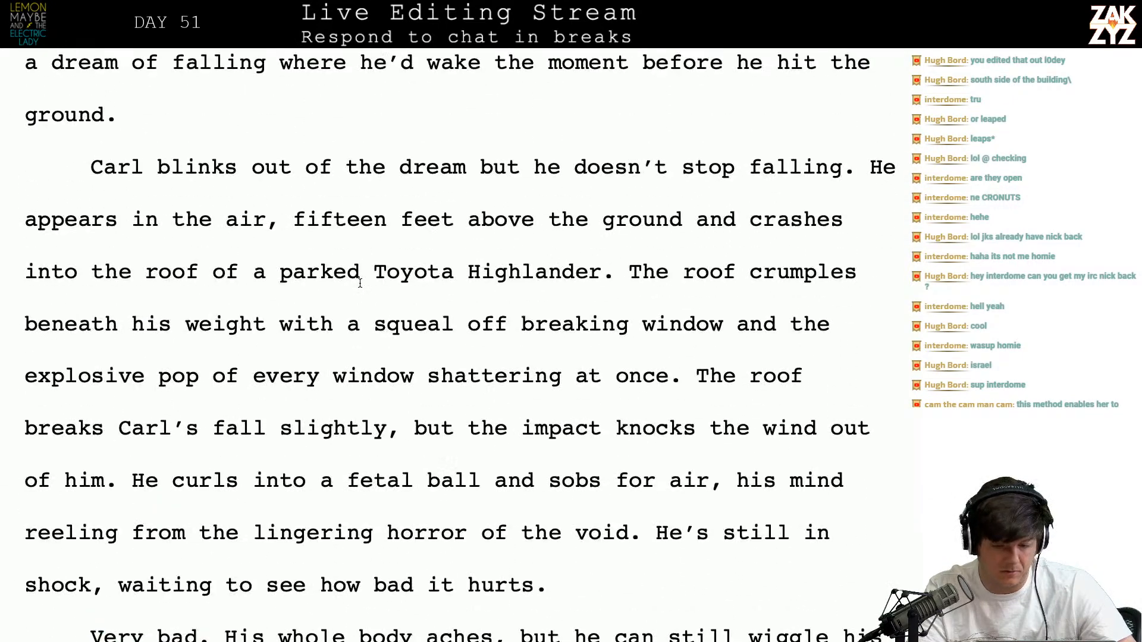
{"action": "scroll", "coordinate": [360, 283], "scroll_direction": "down", "scroll_amount": 1}
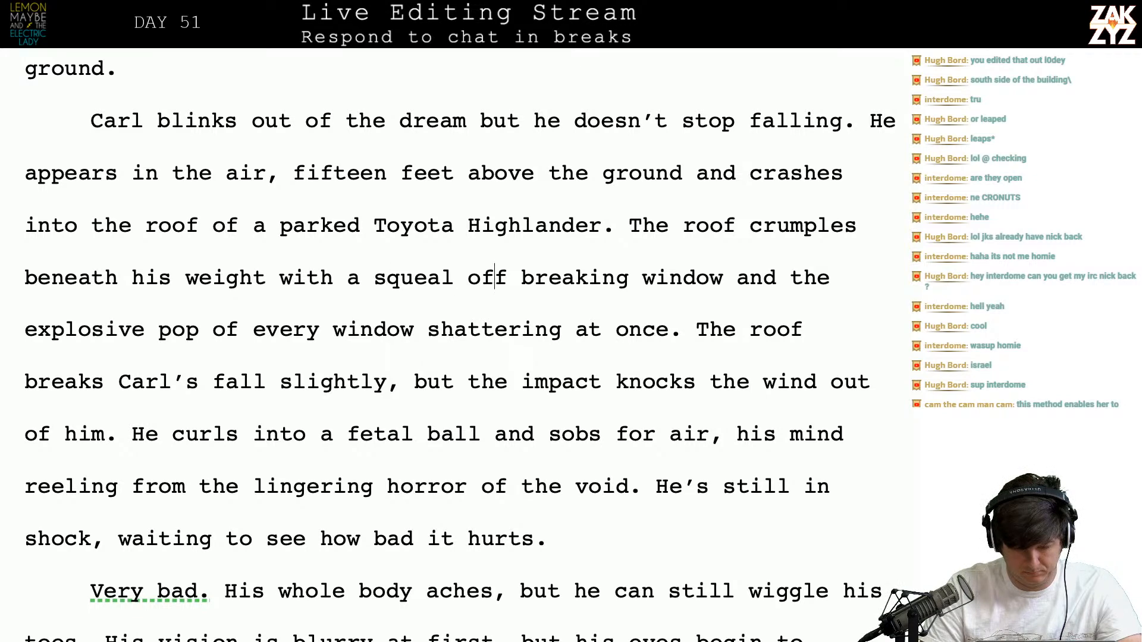
{"action": "key", "text": "BackSpace"}
{"action": "key", "text": "BackSpace"}
{"action": "key", "text": "BackSpace"}
{"action": "key", "text": "BackSpace"}
{"action": "key", "text": "BackSpace"}
{"action": "key", "text": "BackSpace"}
{"action": "key", "text": "BackSpace"}
{"action": "key", "text": "BackSpace"}
{"action": "key", "text": "BackSpace"}
{"action": "key", "text": "BackSpace"}
{"action": "key", "text": "BackSpace"}
{"action": "key", "text": "BackSpace"}
{"action": "key", "text": "BackSpace"}
{"action": "key", "text": "BackSpace"}
{"action": "key", "text": "BackSpace"}
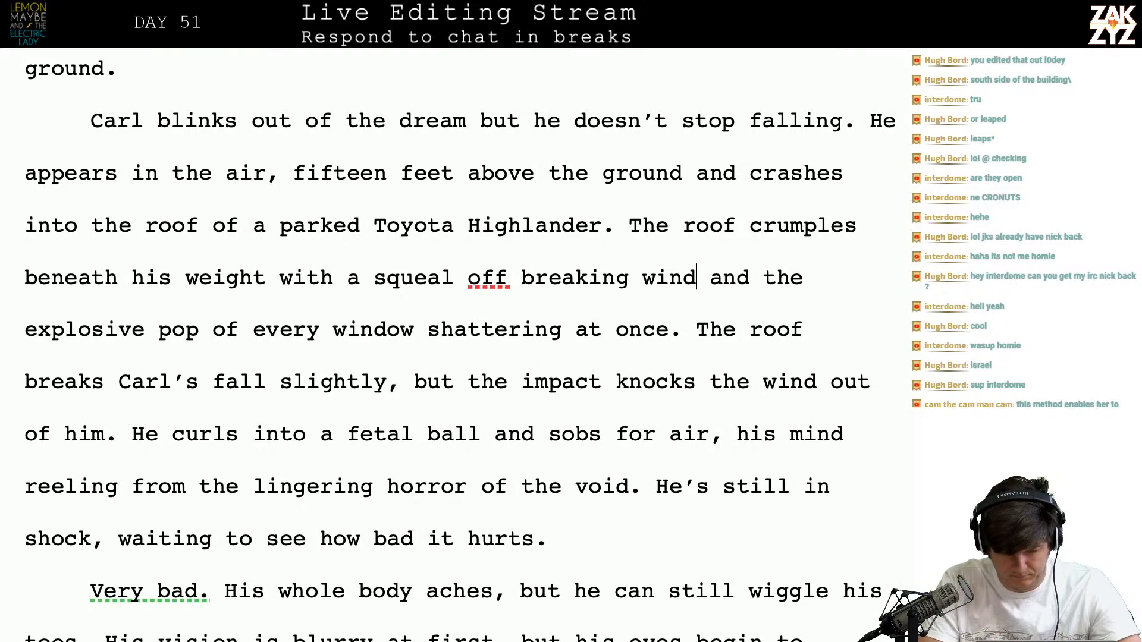
{"action": "key", "text": "BackSpace"}
{"action": "key", "text": "BackSpace"}
{"action": "key", "text": "BackSpace"}
{"action": "type", "text": "f bending metal"}
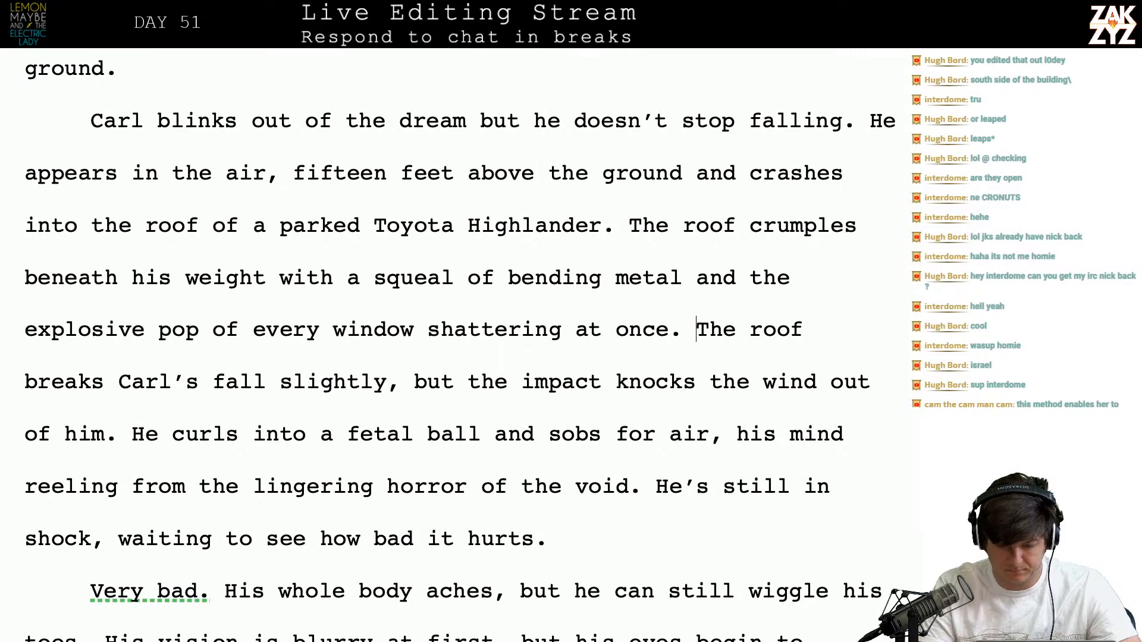
Split the paragraph before "The roof breaks Carl's fall" and begin a replacement sentence after "at once." with "The"
{"action": "key", "text": "Return"}
{"action": "type", "text": "The"}
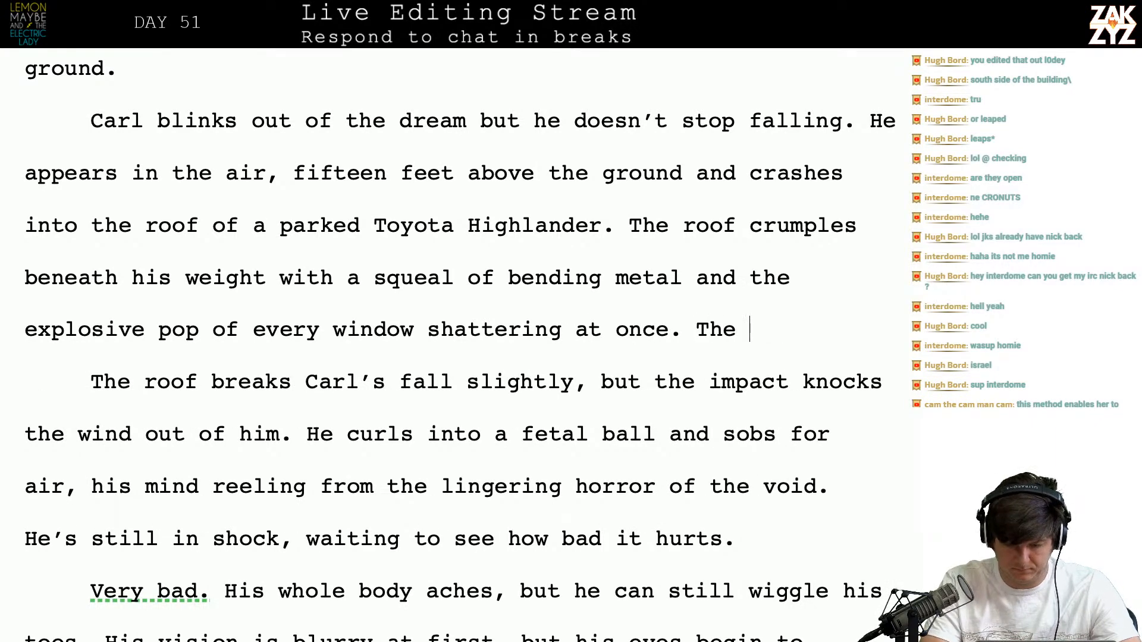
{"action": "key", "text": "BackSpace"}
{"action": "key", "text": "BackSpace"}
{"action": "key", "text": "BackSpace"}
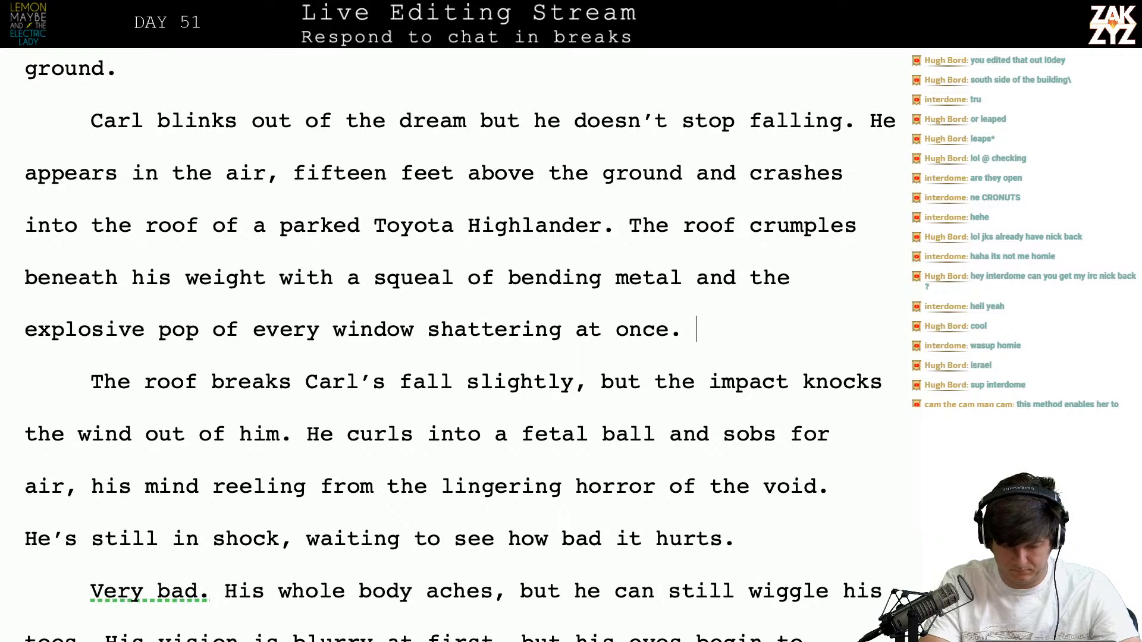
{"action": "type", "text": "It"}
{"action": "key", "text": "BackSpace"}
{"action": "key", "text": "BackSpace"}
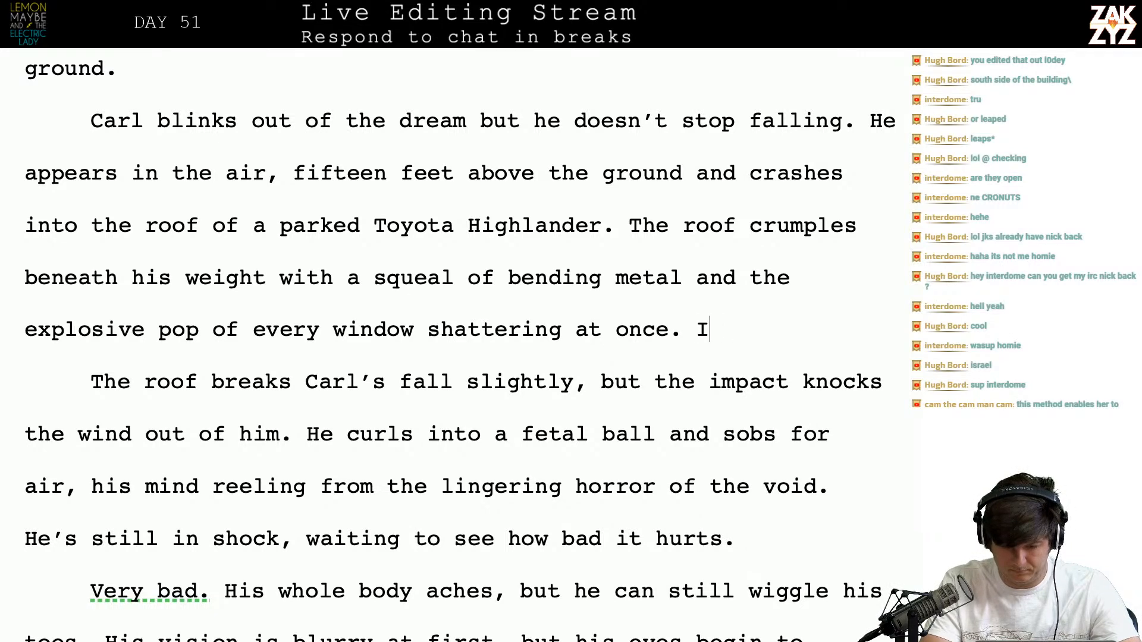
{"action": "type", "text": "The broof"}
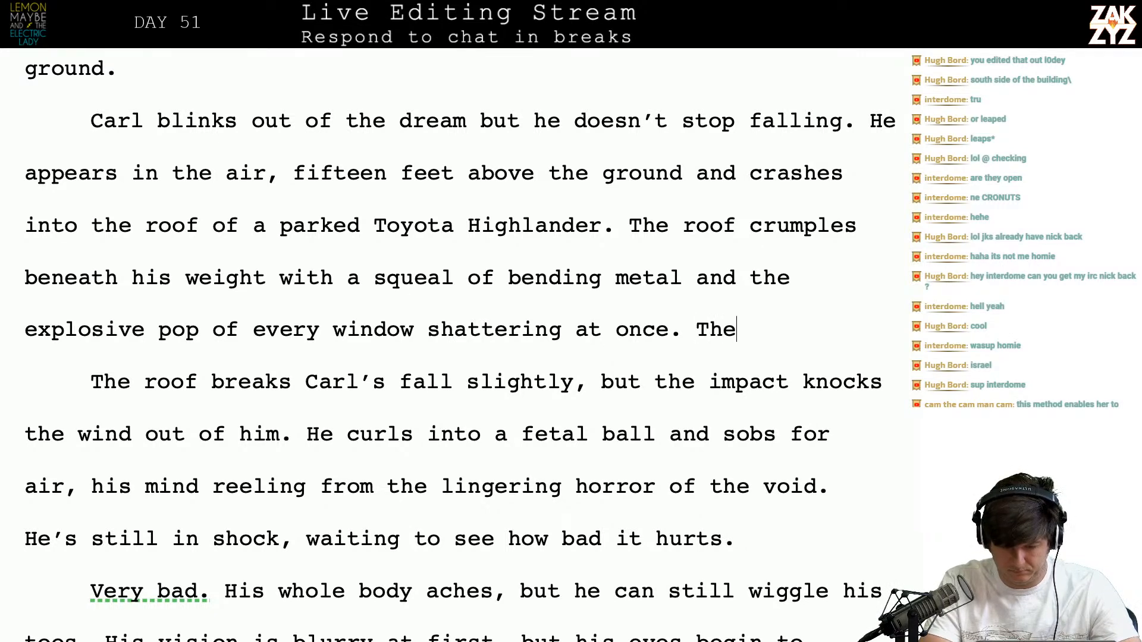
{"action": "key", "text": "BackSpace"}
{"action": "key", "text": "BackSpace"}
{"action": "key", "text": "BackSpace"}
{"action": "key", "text": "BackSpace"}
{"action": "key", "text": "BackSpace"}
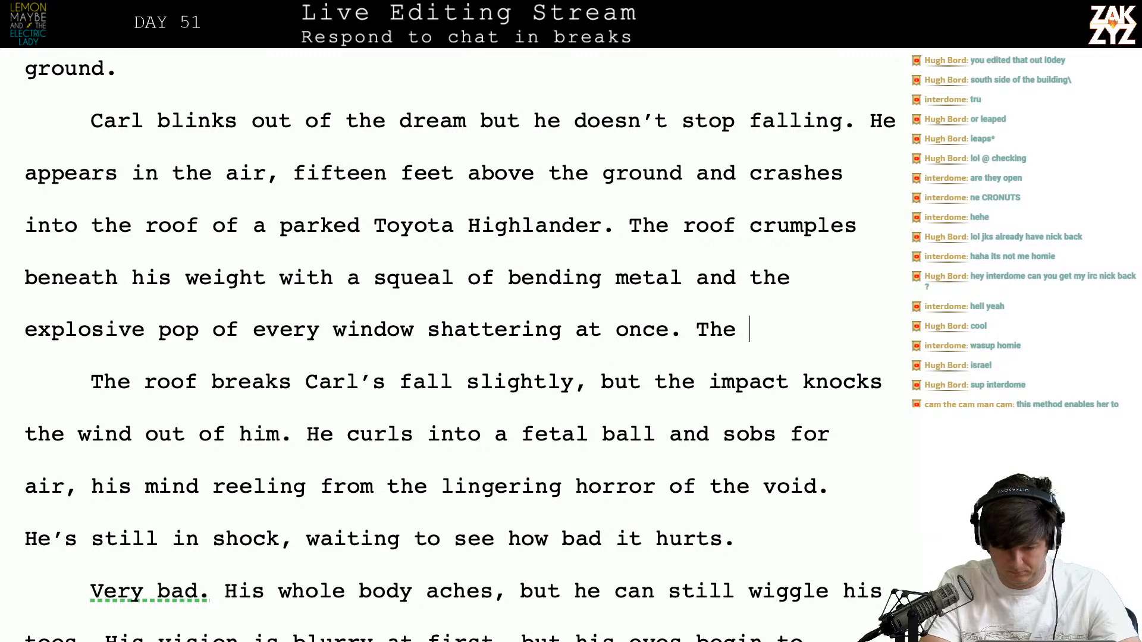
Complete the new sentence after "The" with "SUV breaks his fall slightly, but the impact knocks the wind out of him."
{"action": "type", "text": "SUV br"}
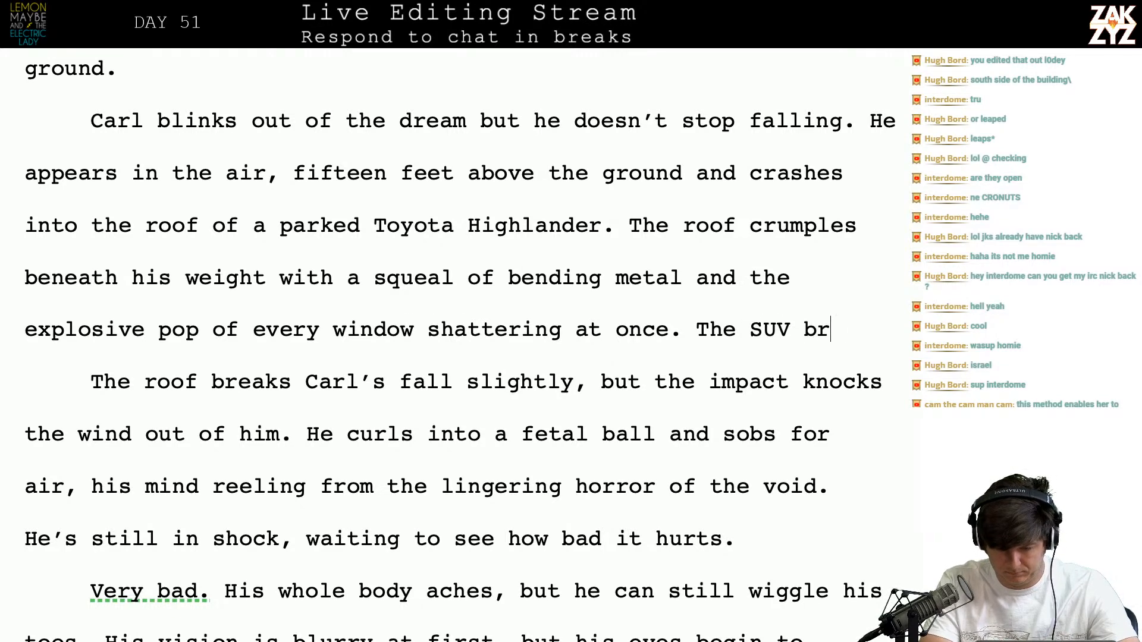
{"action": "type", "text": "eaks his fall, but"}
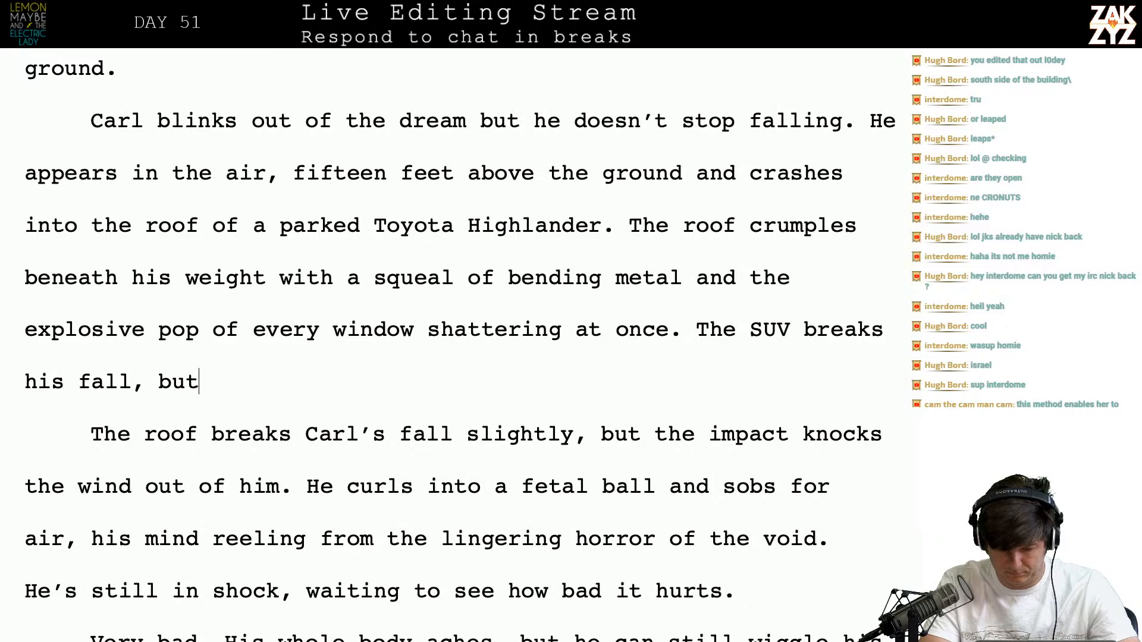
{"action": "key", "text": "BackSpace"}
{"action": "key", "text": "BackSpace"}
{"action": "type", "text": "slig"}
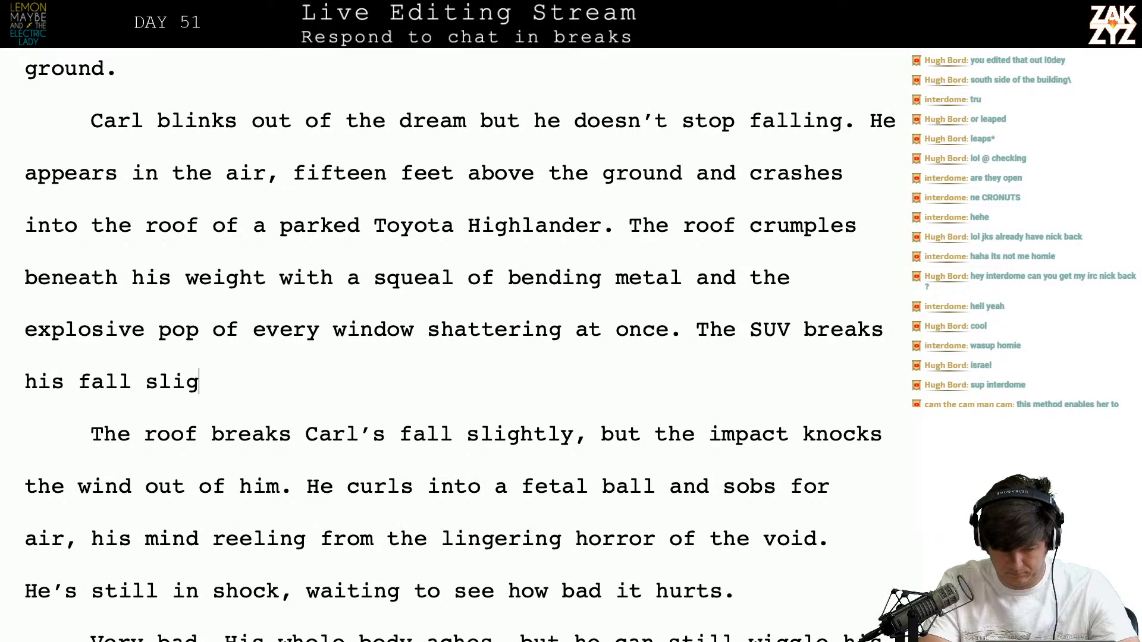
{"action": "type", "text": "htly, but the imp"}
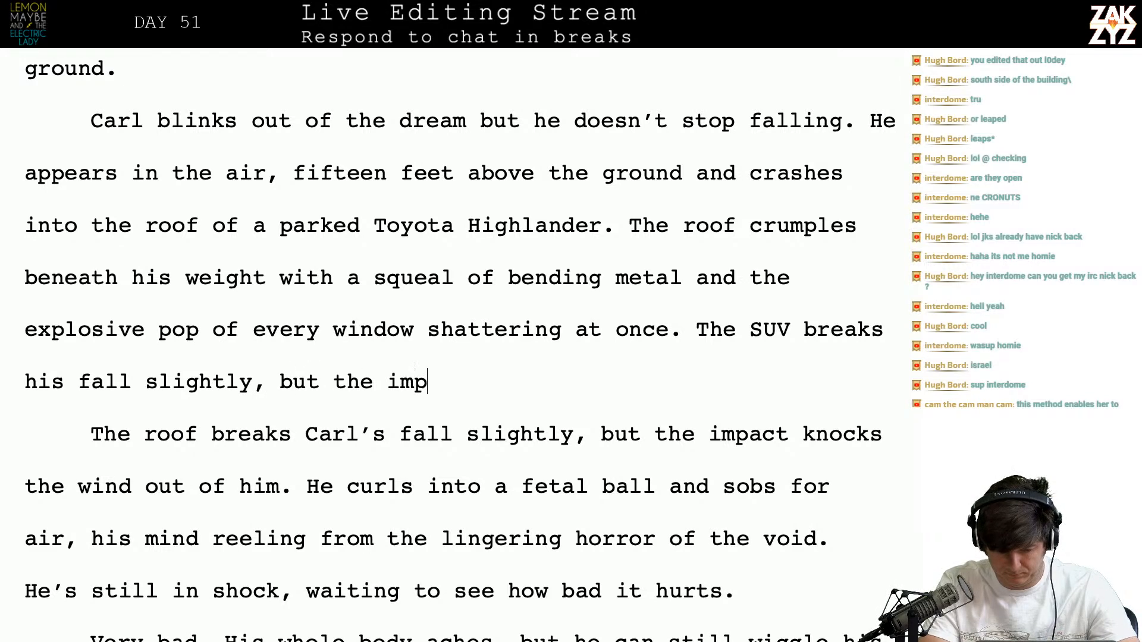
{"action": "type", "text": "act knocks the win"}
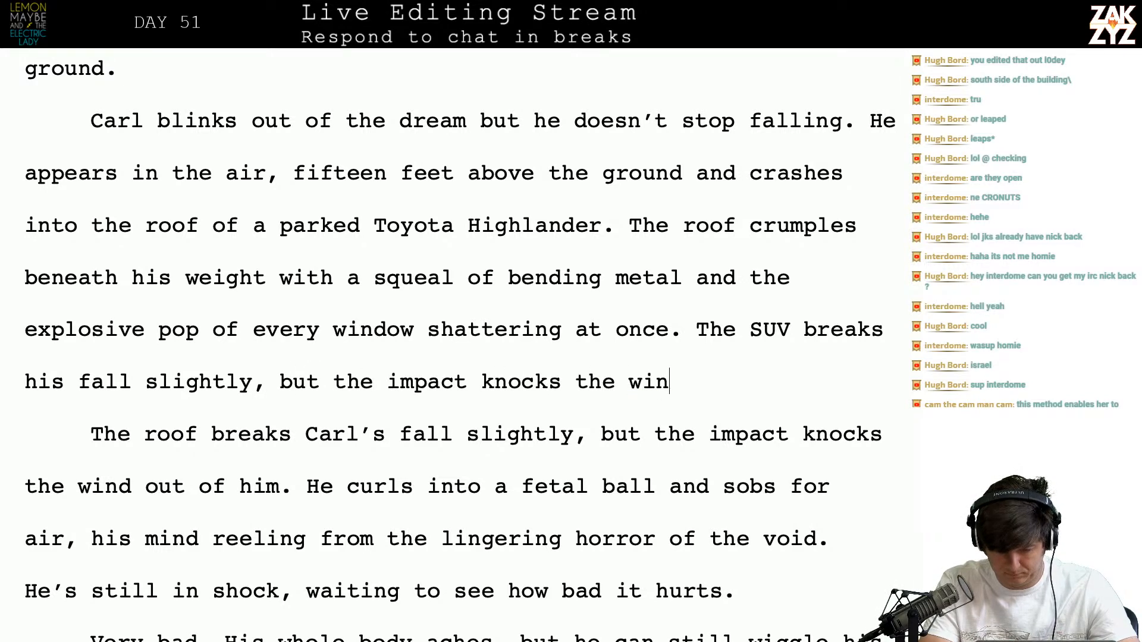
{"action": "type", "text": "d out of him."}
Delete the old sentence about the roof breaking Carl's fall and start the following sentence with "Carl" instead of "He"
{"action": "left_click_drag", "start_coordinate": [859, 383], "coordinate": [333, 494]}
{"action": "type", "text": "Carl"}
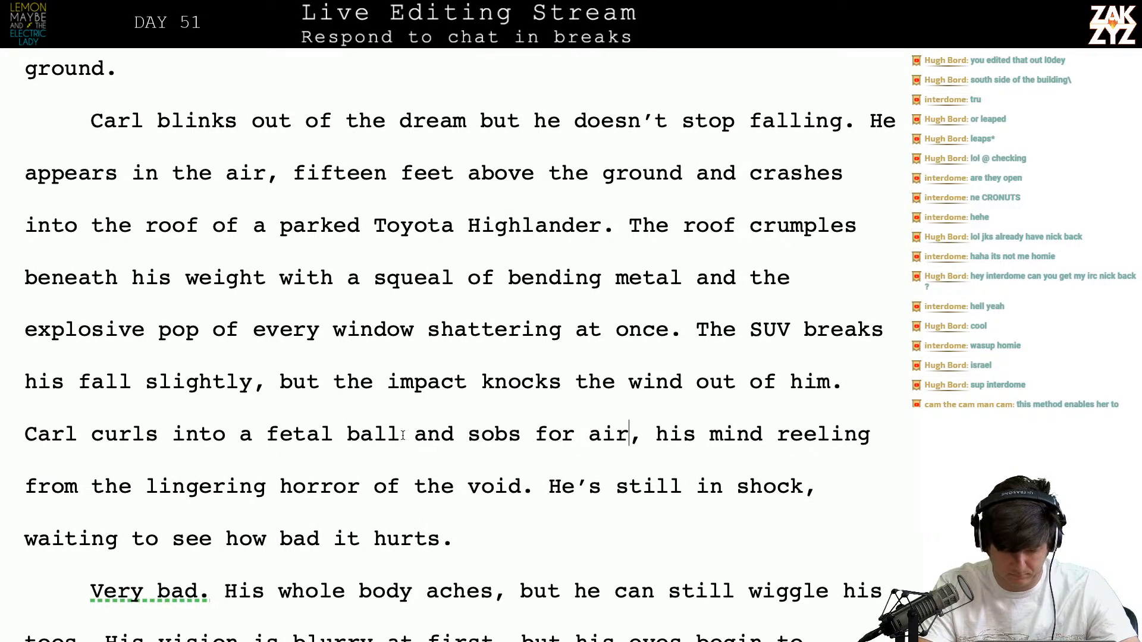
End the crumpling-roof sentence after "metal" and add "There's an explosive pop as every window shatters at once"
{"action": "scroll", "coordinate": [524, 492], "scroll_direction": "down", "scroll_amount": 2}
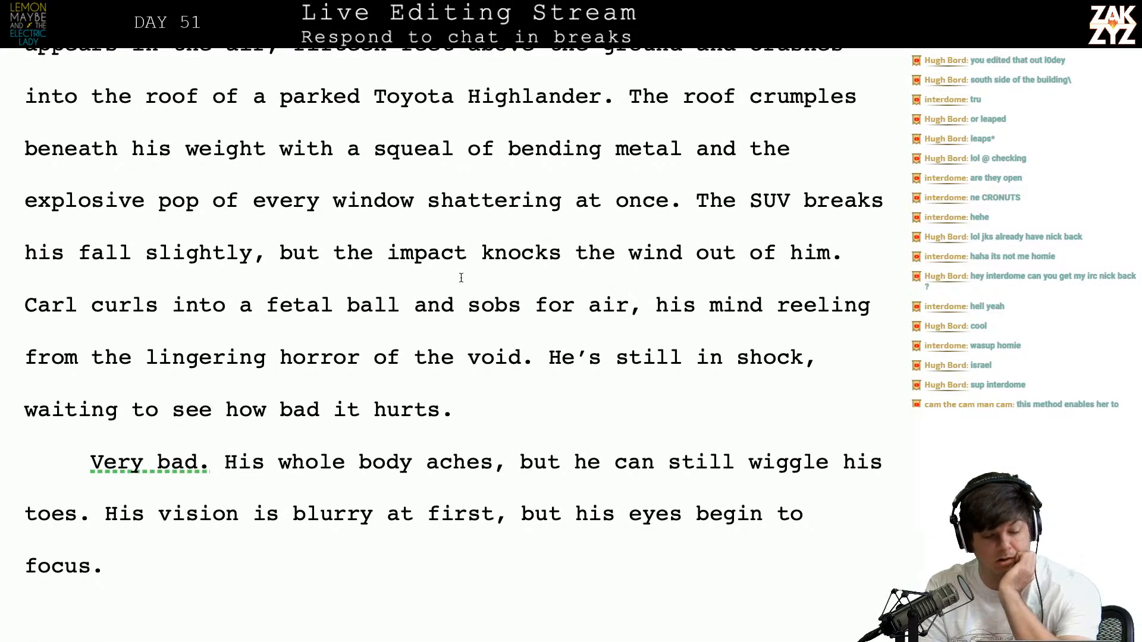
{"action": "scroll", "coordinate": [461, 278], "scroll_direction": "up", "scroll_amount": 1}
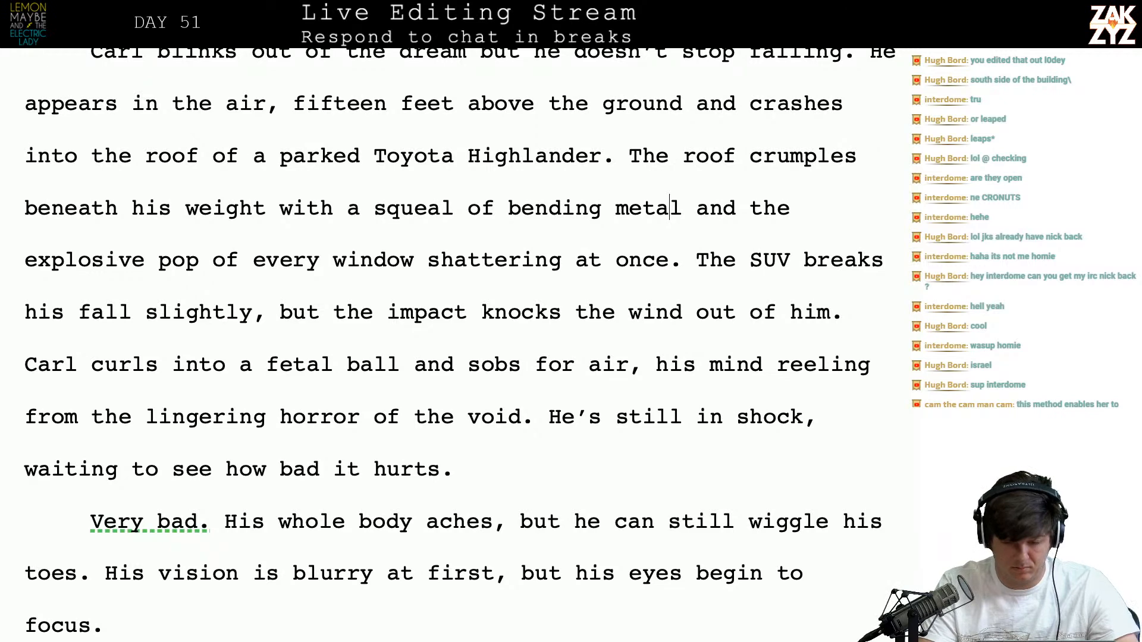
{"action": "type", "text": ". There's an e"}
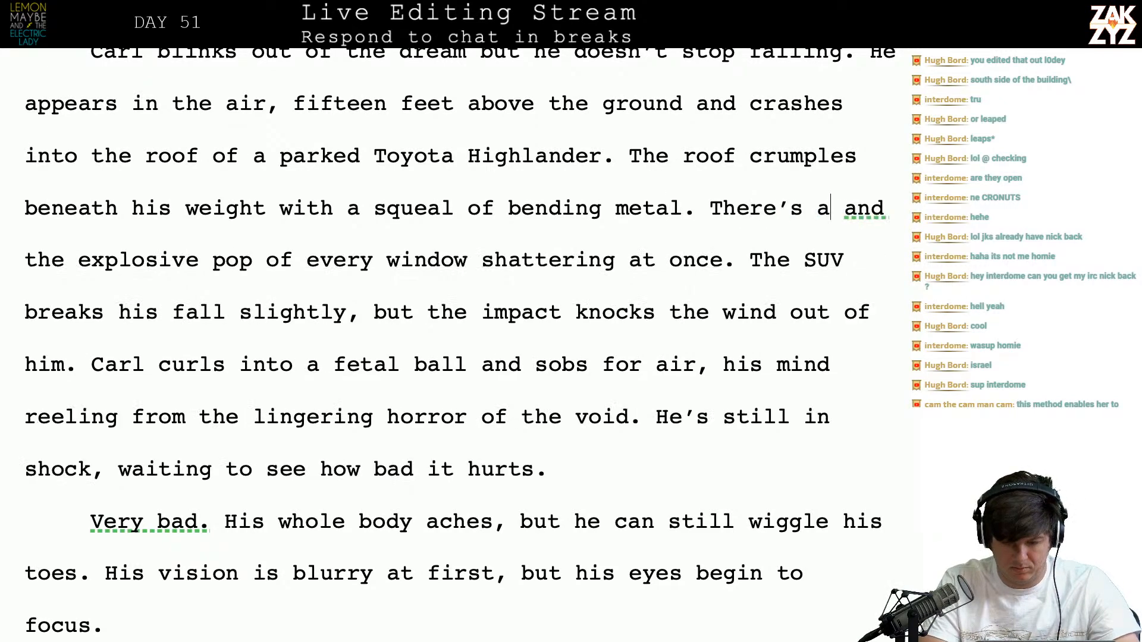
{"action": "type", "text": "xplosive pop "}
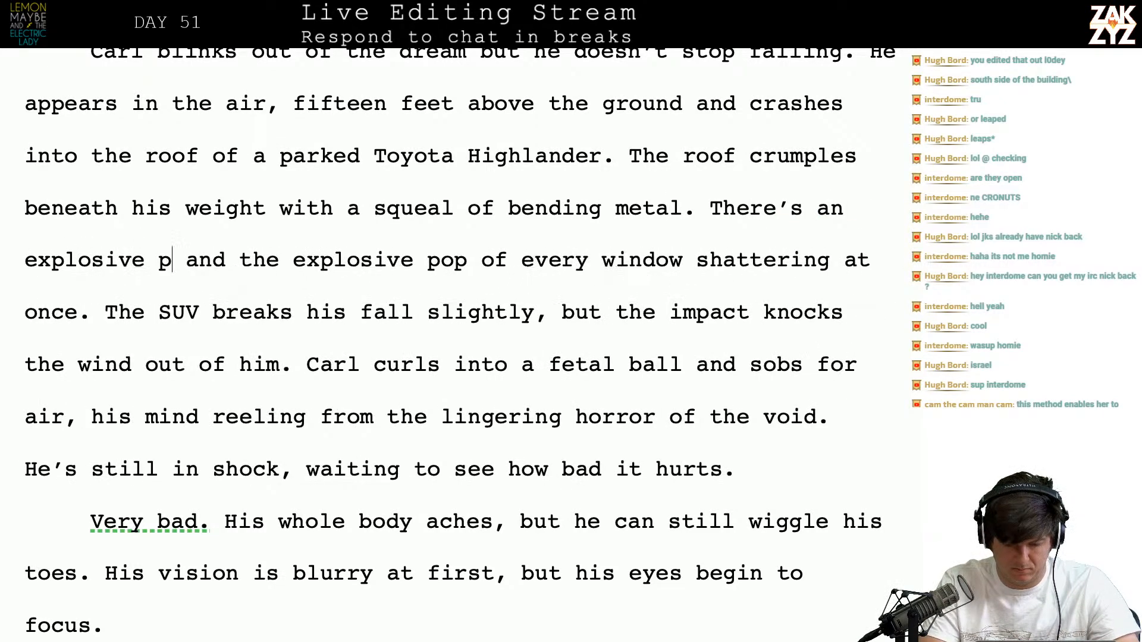
{"action": "type", "text": "as every on"}
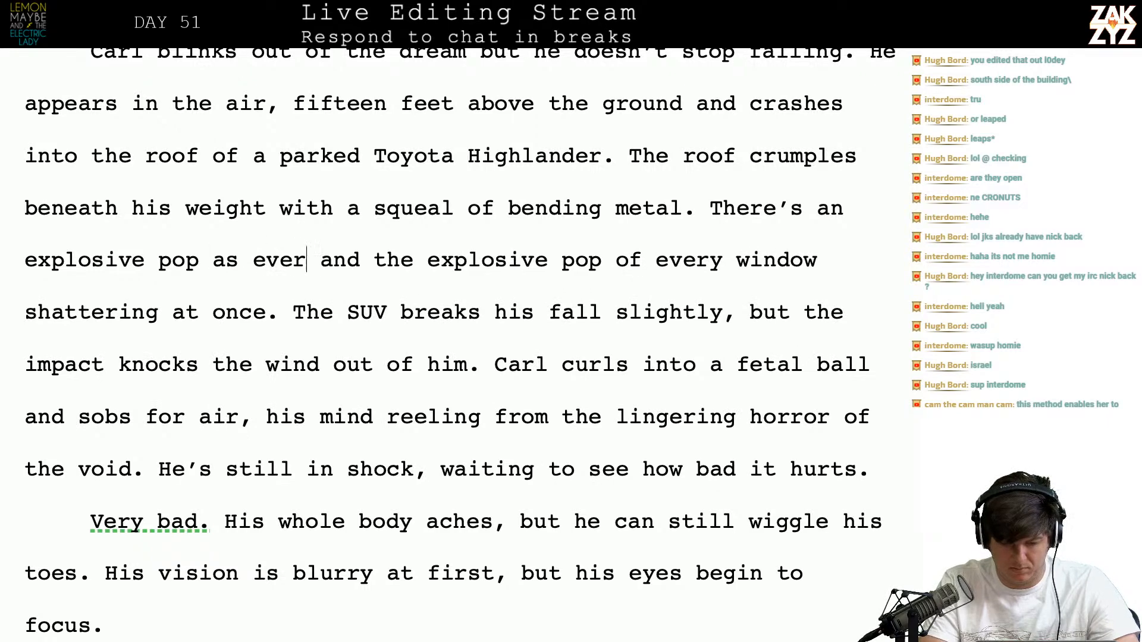
{"action": "key", "text": "BackSpace"}
{"action": "key", "text": "BackSpace"}
{"action": "type", "text": "wond"}
{"action": "key", "text": "BackSpace"}
{"action": "key", "text": "BackSpace"}
{"action": "key", "text": "BackSpace"}
{"action": "type", "text": "indow "}
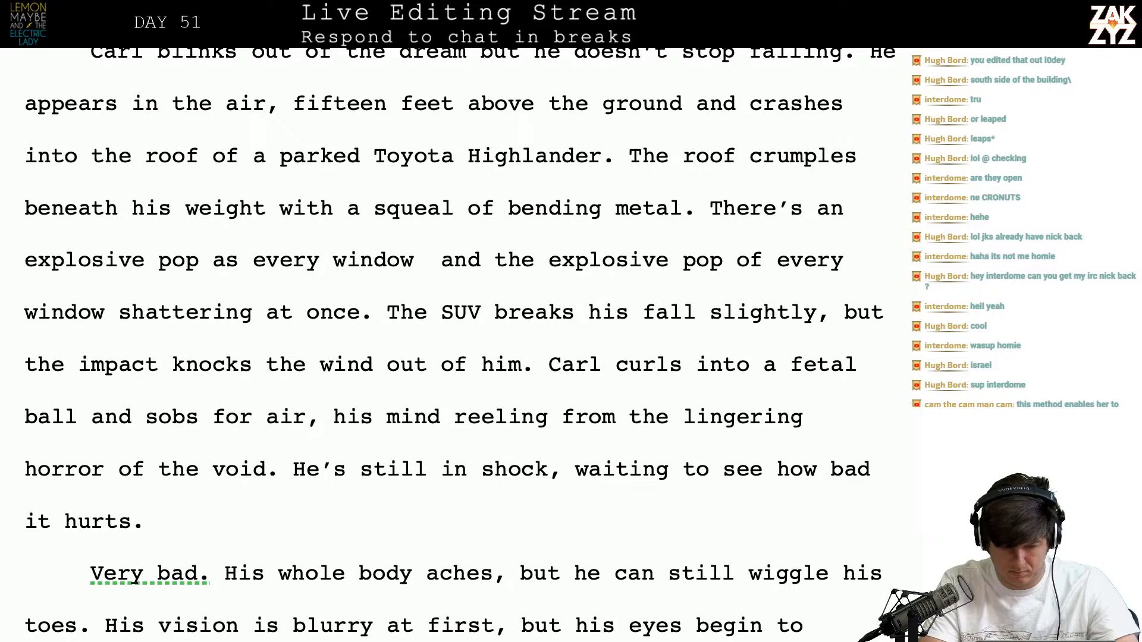
{"action": "type", "text": "shatters at onc"}
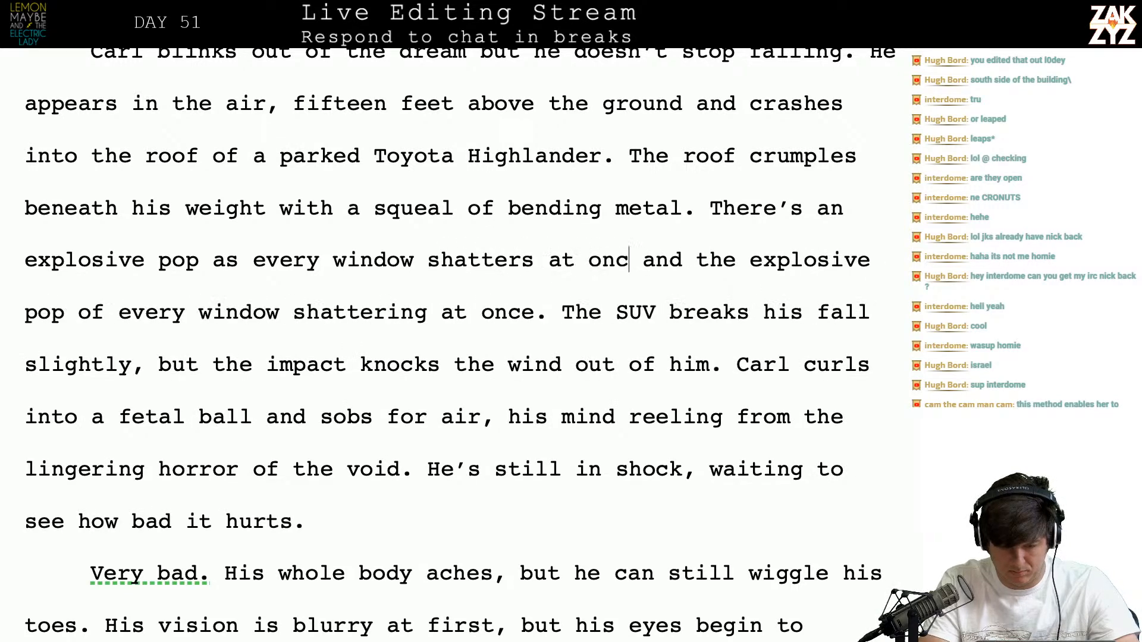
Finish the shattering-window sentence with ", showering the street with cubes of blue-green auto glass."
{"action": "type", "text": "e, showering"}
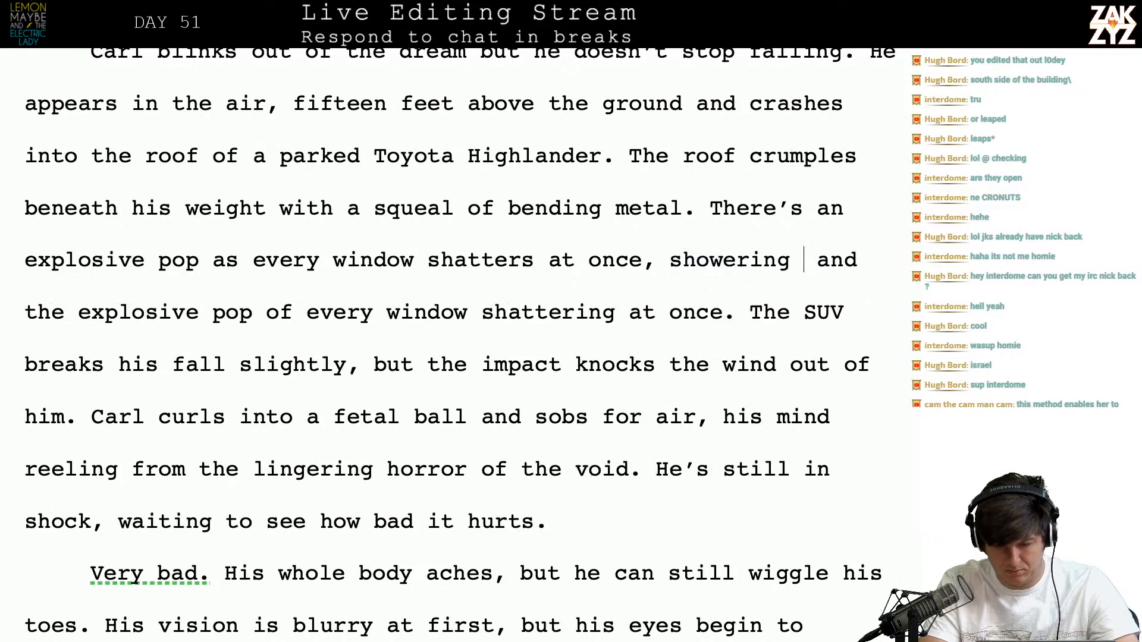
{"action": "type", "text": " the street "}
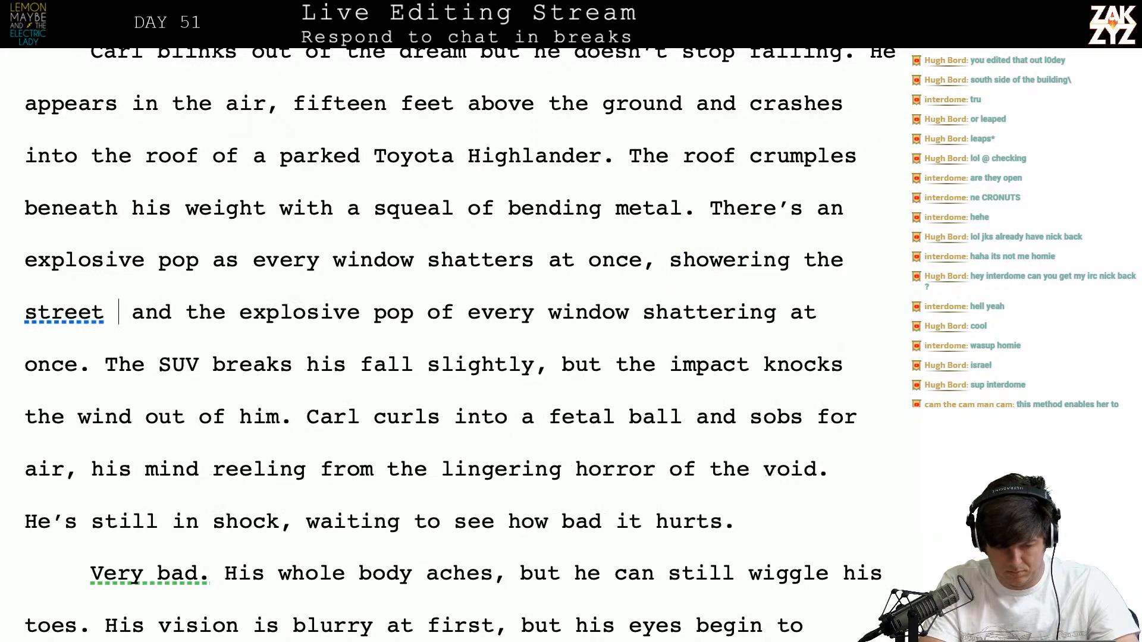
{"action": "type", "text": "with cubes of blue-green"}
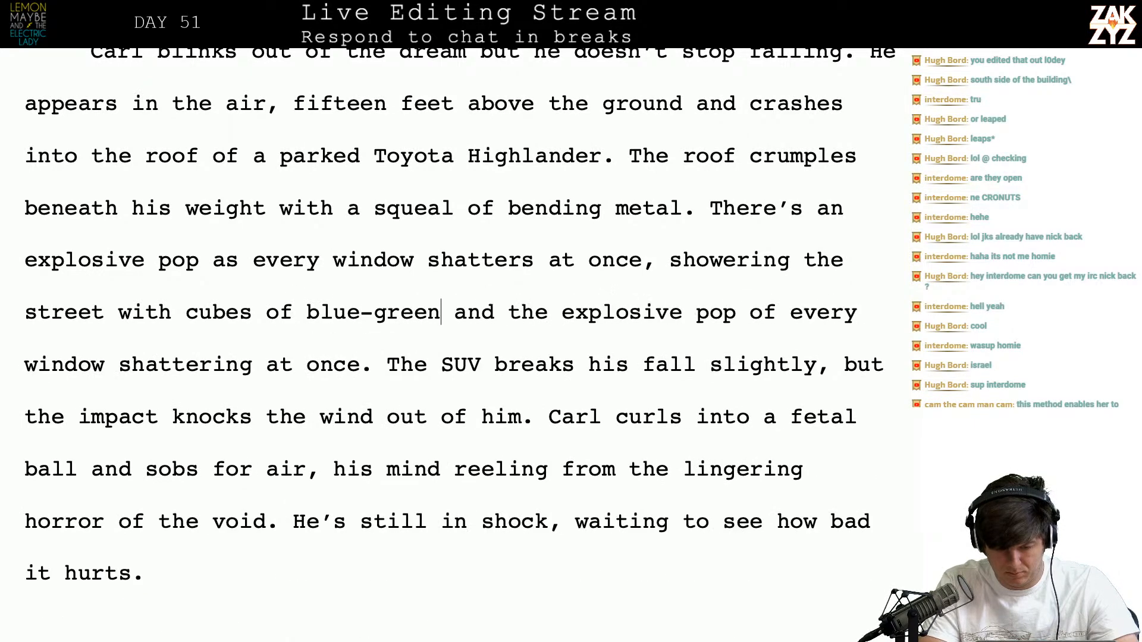
{"action": "type", "text": " auto glass.  a"}
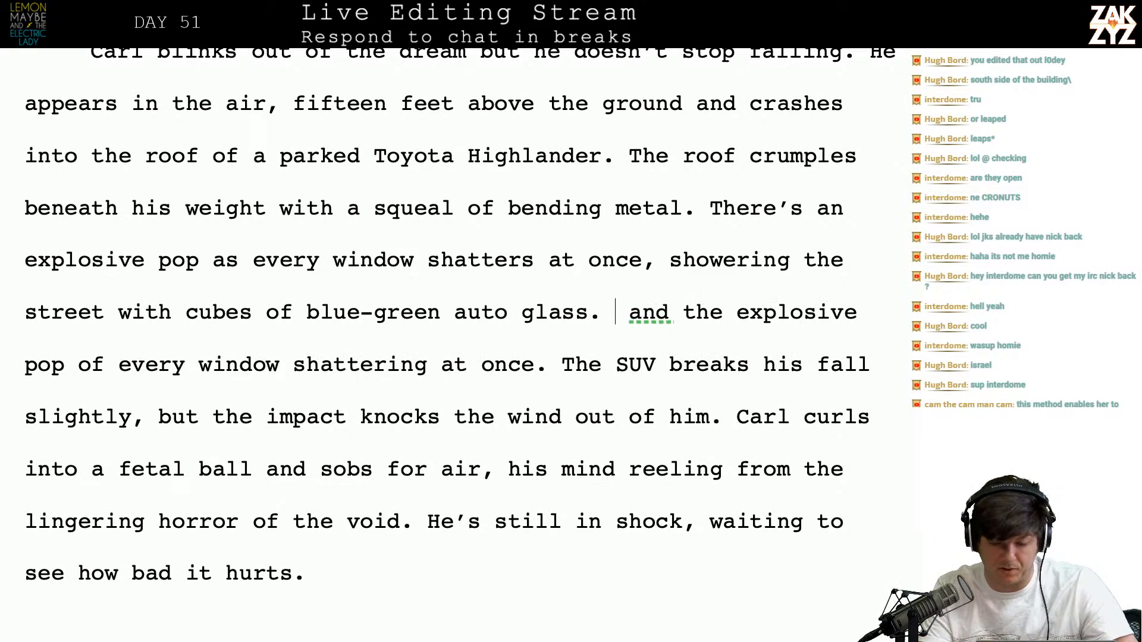
Delete the leftover "and the explosive pop of every window shattering at once." and move the SUV sentence into a new paragraph
{"action": "left_click_drag", "start_coordinate": [615, 312], "coordinate": [548, 363]}
{"action": "key", "text": "Return"}
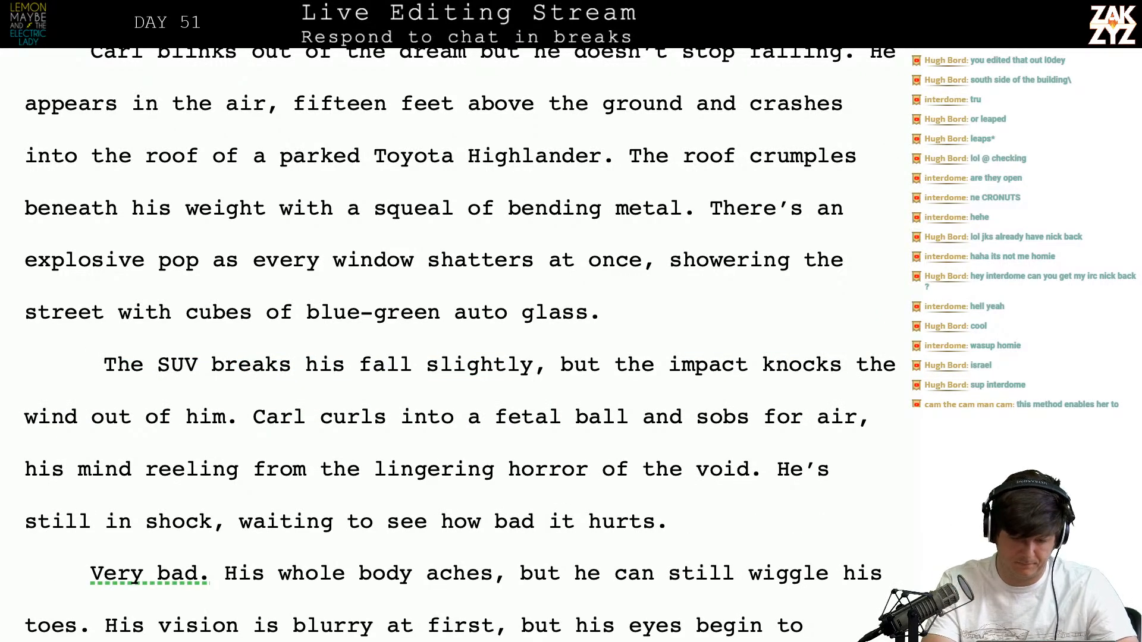
Insert a new paragraph above the SUV sentence starting with "Carl's lucky the SUV was here to break his fall."
{"action": "key", "text": "Return"}
{"action": "type", "text": "HE's"}
{"action": "key", "text": "BackSpace"}
{"action": "key", "text": "BackSpace"}
{"action": "key", "text": "BackSpace"}
{"action": "key", "text": "BackSpace"}
{"action": "type", "text": "Carl's luck"}
{"action": "type", "text": "y this"}
{"action": "key", "text": "BackSpace"}
{"action": "key", "text": "BackSpace"}
{"action": "key", "text": "BackSpace"}
{"action": "key", "text": "BackSpace"}
{"action": "type", "text": "t"}
{"action": "type", "text": "the US"}
{"action": "key", "text": "BackSpace"}
{"action": "type", "text": "U"}
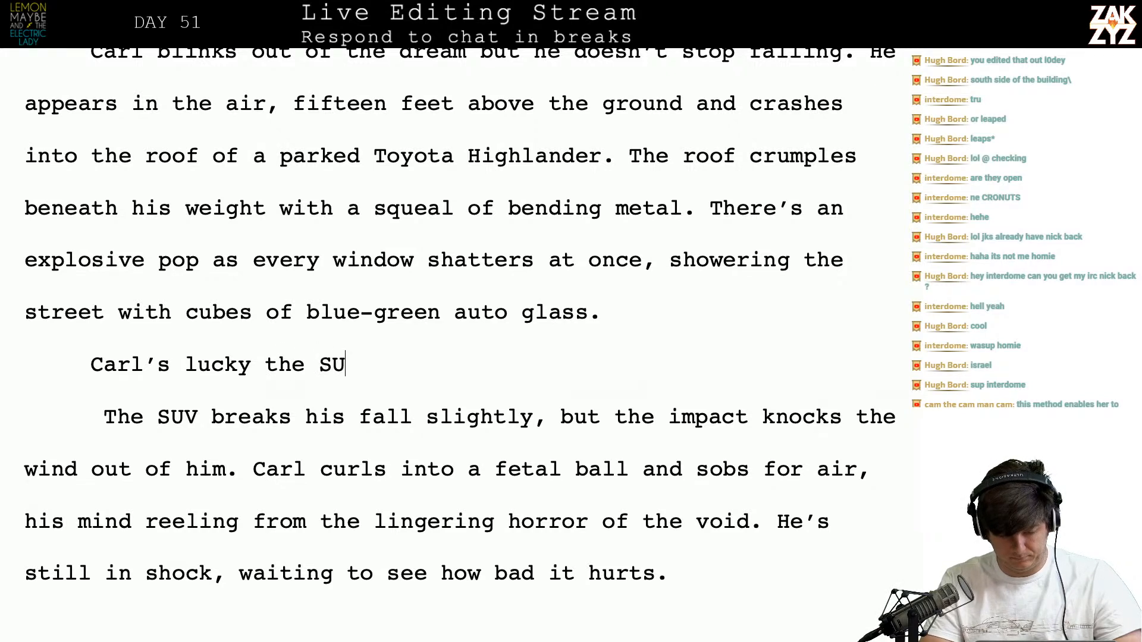
{"action": "type", "text": "V was here to b"}
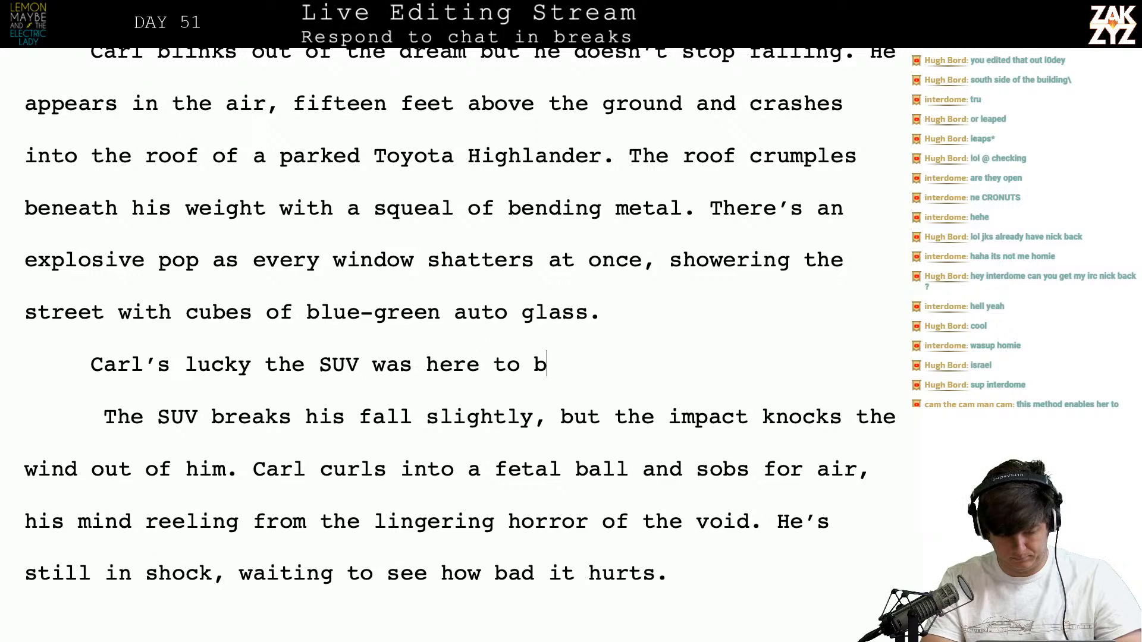
{"action": "type", "text": "reak his fall. T"}
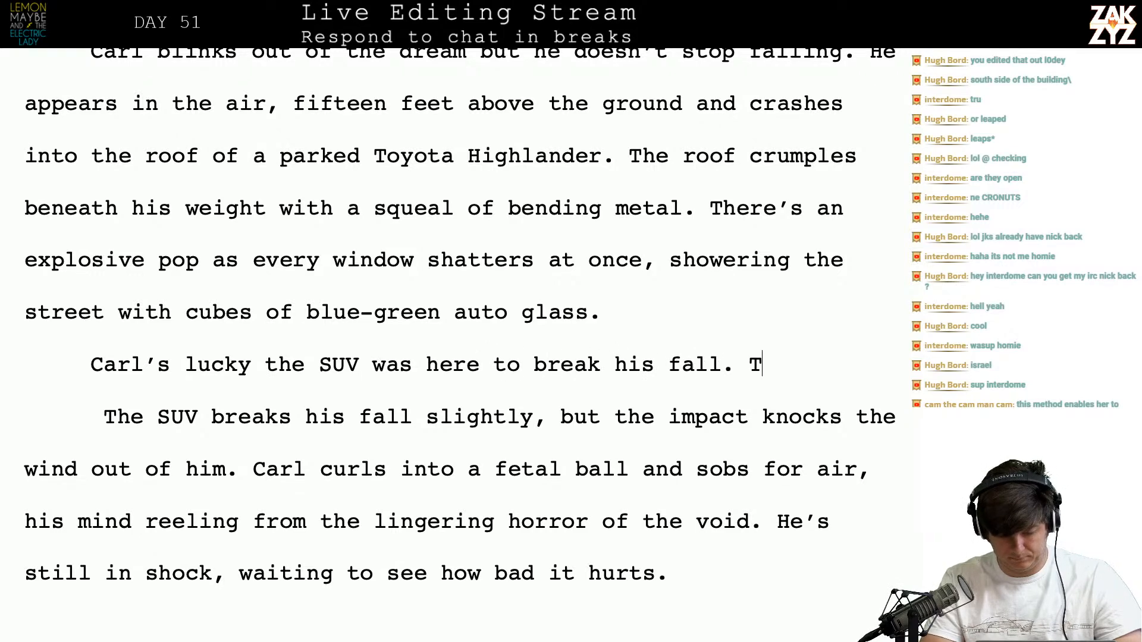
Continue the paragraph with "The impact knocks the wind out of him, and he curls into a fetal ball on top of the destroyed"
{"action": "type", "text": "he impact knock"}
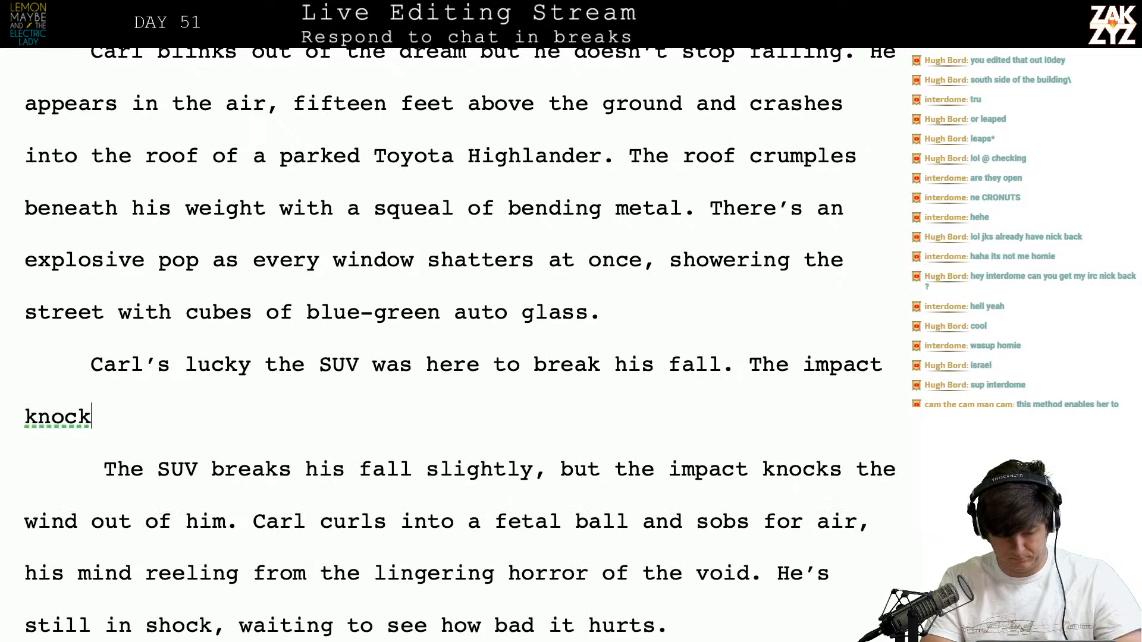
{"action": "type", "text": "s the wind out o"}
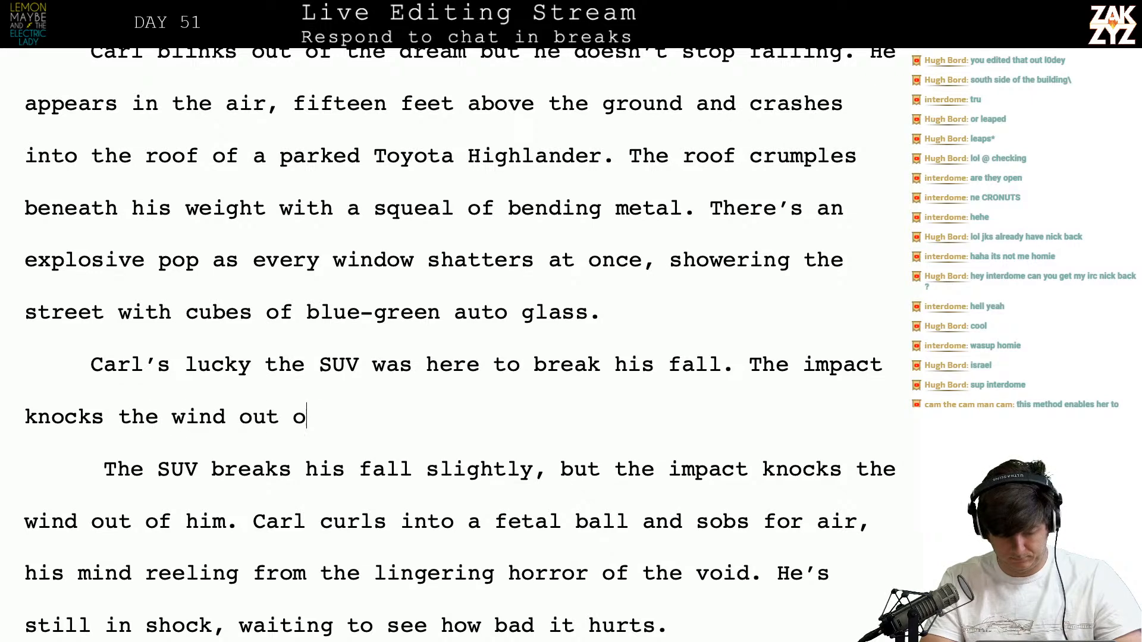
{"action": "type", "text": "f him, and he cu"}
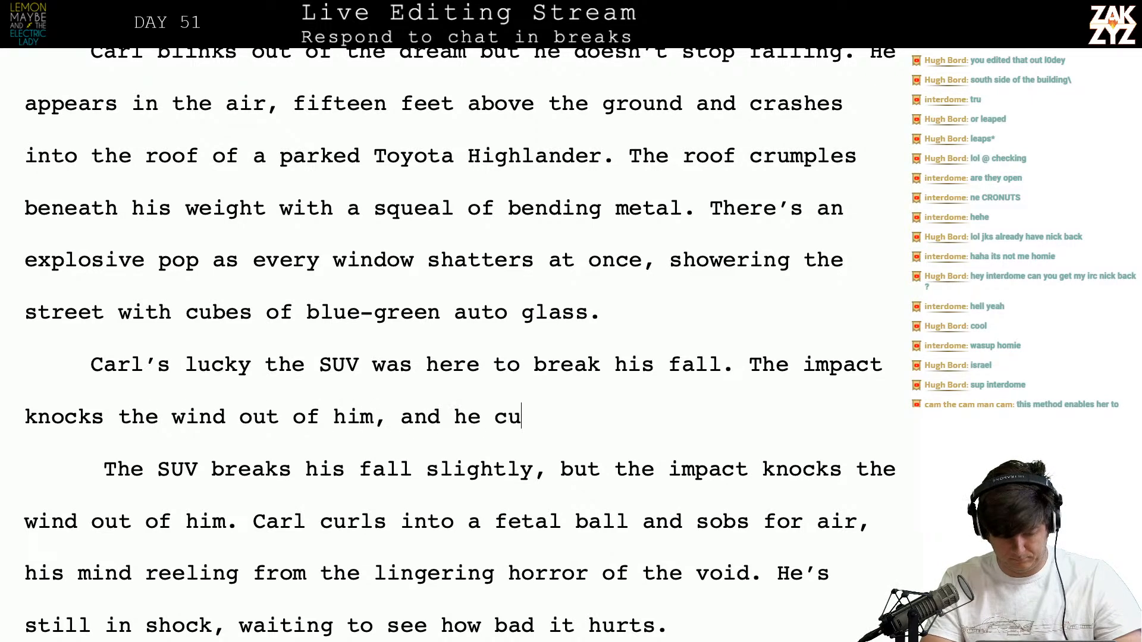
{"action": "type", "text": "rl  into a fetal bal"}
{"action": "type", "text": "l on top of the "}
{"action": "type", "text": "destroyed "}
{"action": "type", "text": "US"}
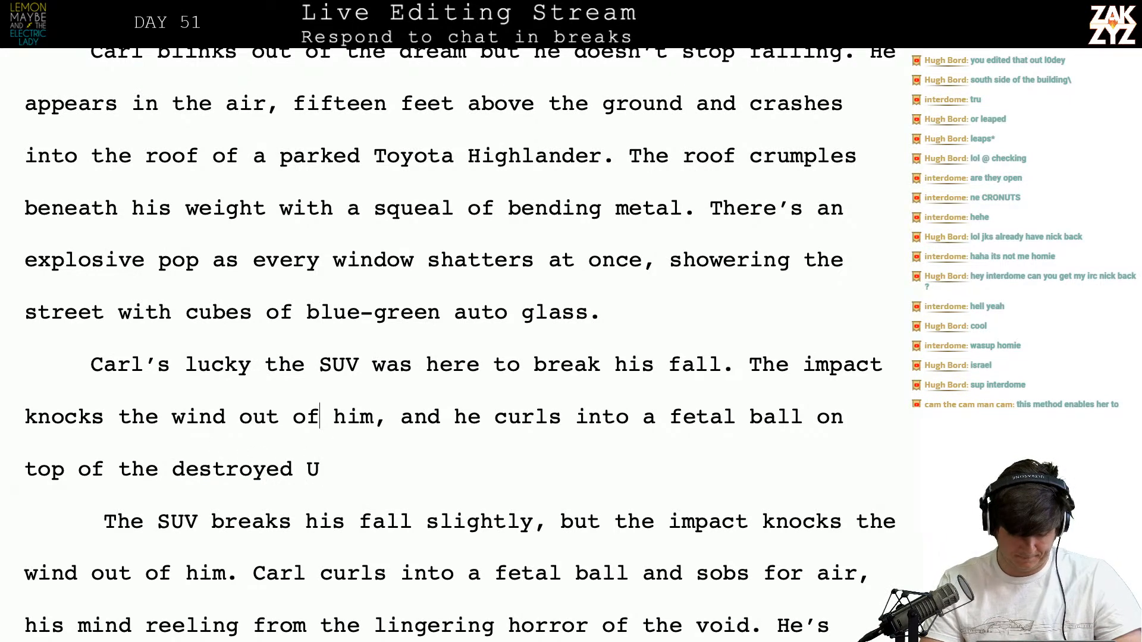
End the impact sentence after "wind out of him" and insert the sentence "He curls into a fetal ball, sobbing for air."
{"action": "left_click", "coordinate": [386, 416]}
{"action": "key", "text": "BackSpace"}
{"action": "type", "text": ". He"}
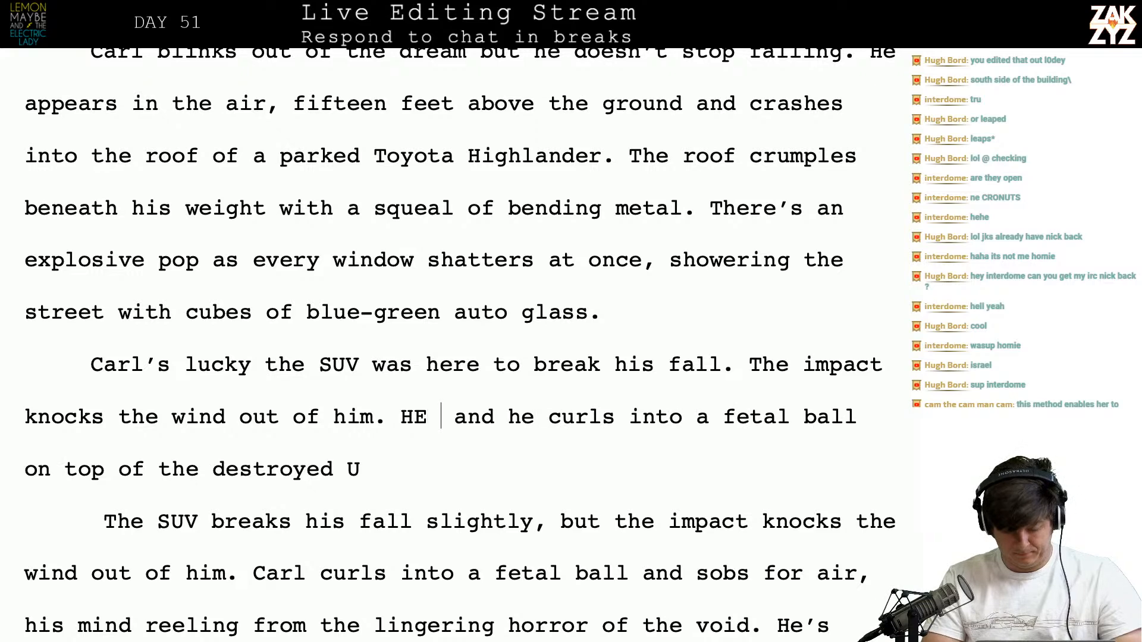
{"action": "type", "text": " curls into "}
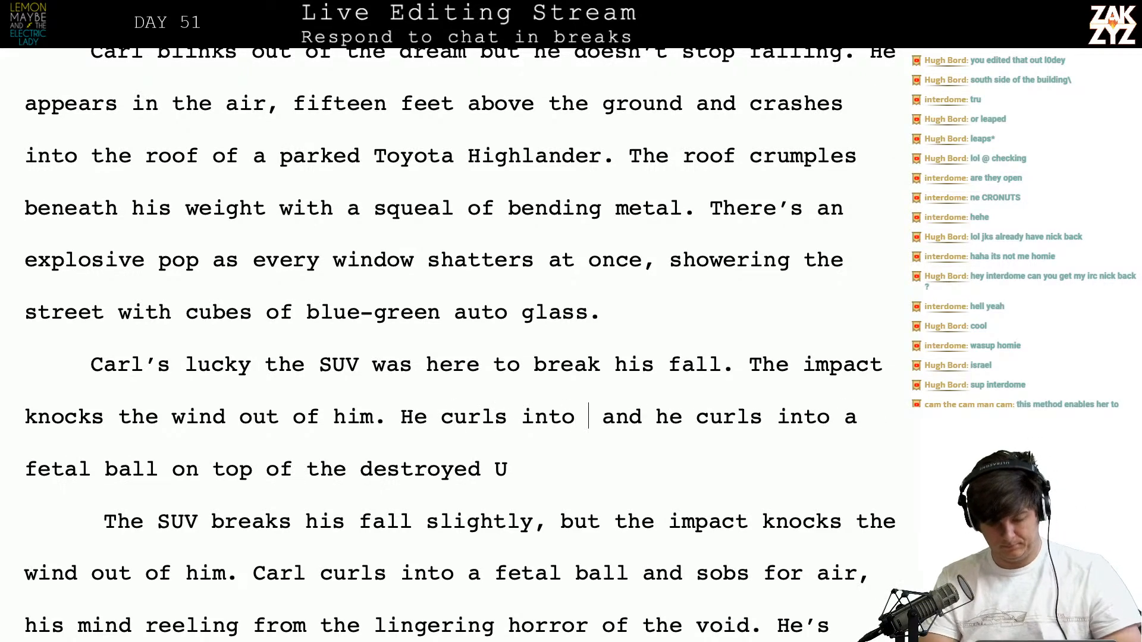
{"action": "type", "text": "a fetal ball"}
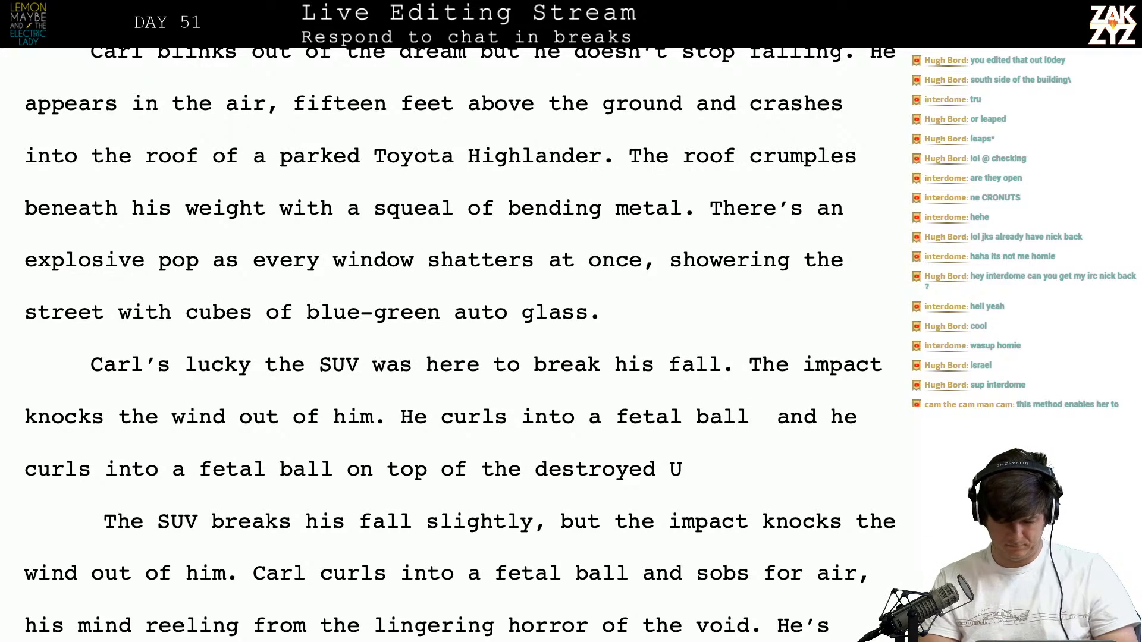
{"action": "type", "text": " on"}
{"action": "key", "text": "BackSpace"}
{"action": "key", "text": "BackSpace"}
{"action": "key", "text": "BackSpace"}
{"action": "type", "text": ","}
{"action": "key", "text": "BackSpace"}
{"action": "type", "text": ","}
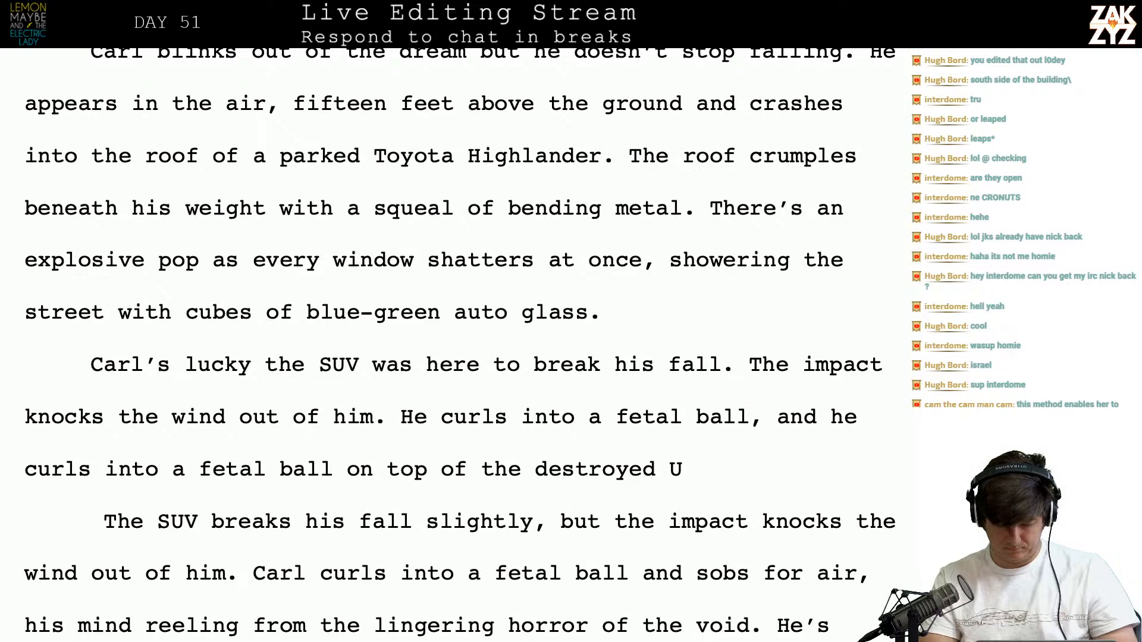
{"action": "type", "text": " sobbing for air "}
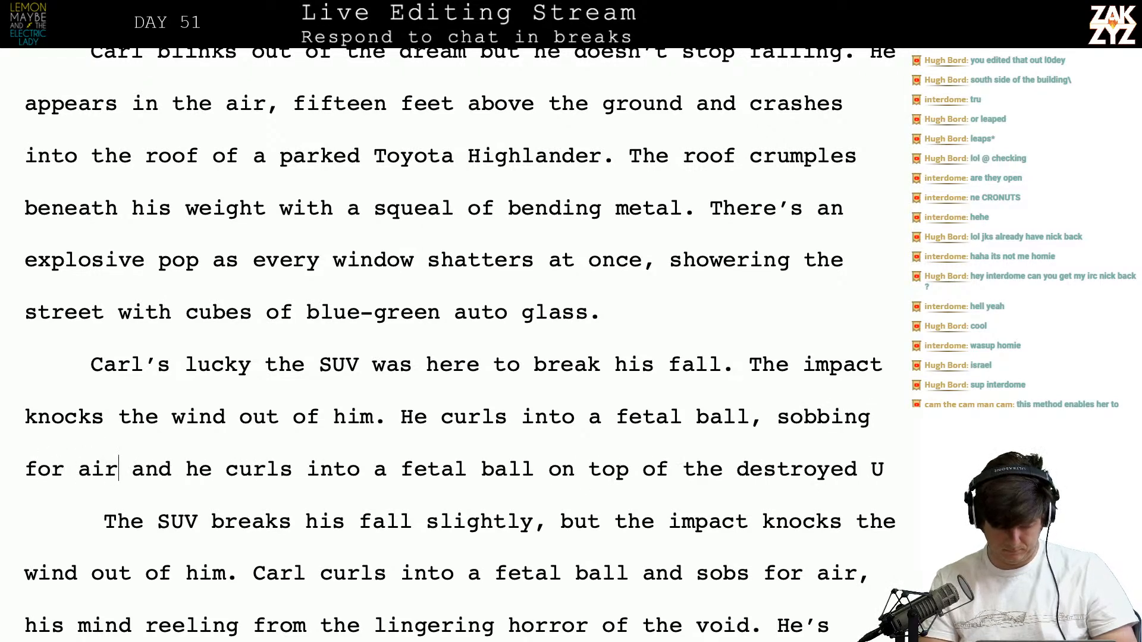
{"action": "type", "text": "."}
Delete the leftover text after "sobbing for air." from "and he curls" through the old draft's "sobs for air,"
{"action": "key", "text": "shift+Right"}
{"action": "key", "text": "shift+Right"}
{"action": "key", "text": "shift+Right"}
{"action": "key", "text": "shift+Right"}
{"action": "key", "text": "shift+Right"}
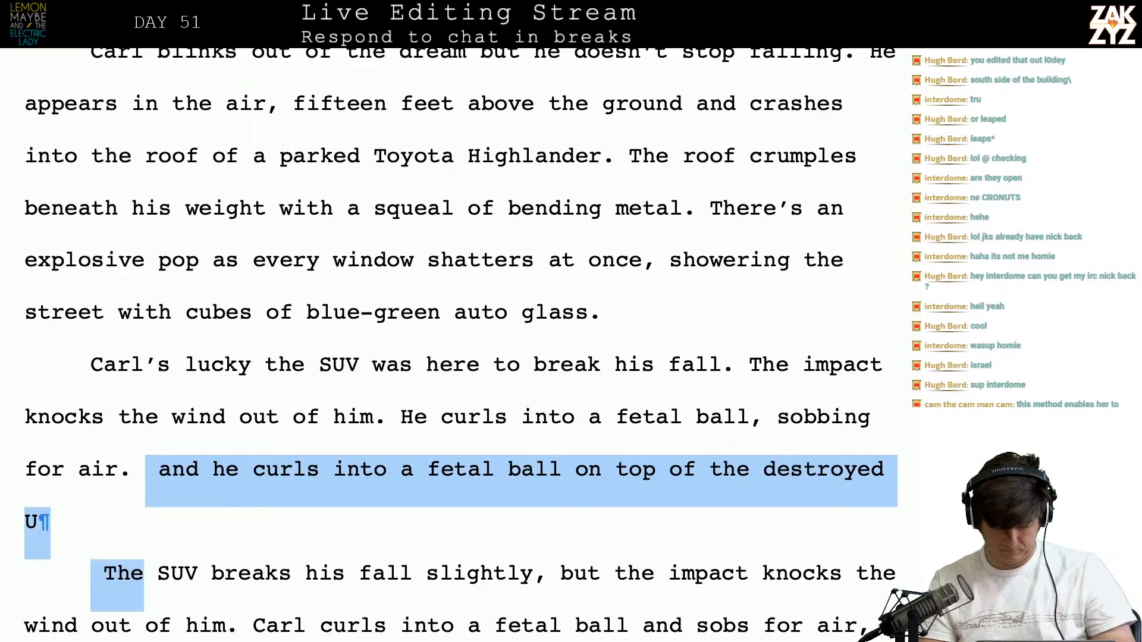
{"action": "key", "text": "shift+Down"}
{"action": "key", "text": "shift+Right"}
{"action": "key", "text": "shift+Down"}
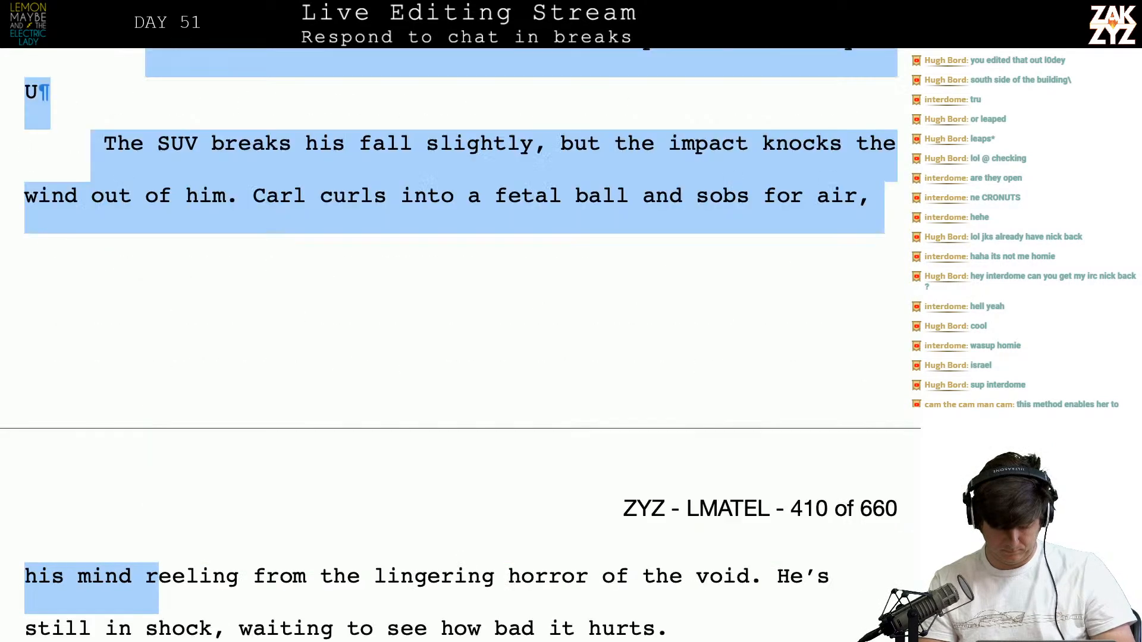
{"action": "key", "text": "shift+Left"}
{"action": "key", "text": "shift+Left"}
{"action": "key", "text": "shift+Left"}
{"action": "key", "text": "shift+Left"}
{"action": "key", "text": "shift+Left"}
{"action": "key", "text": "shift+Left"}
{"action": "key", "text": "shift+Left"}
{"action": "key", "text": "shift+Left"}
{"action": "key", "text": "shift+Left"}
{"action": "key", "text": "shift+Left"}
{"action": "key", "text": "shift+Left"}
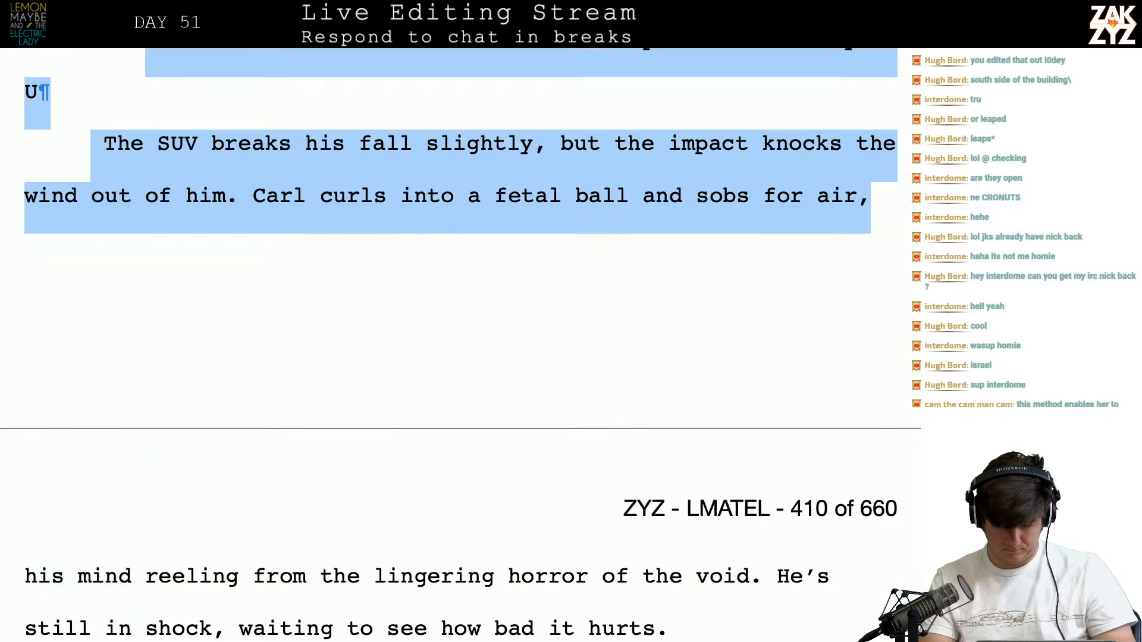
{"action": "key", "text": "BackSpace"}
Insert "He's still reeling from the lingering horror of the void," before the old "his mind reeling" text
{"action": "key", "text": "Up"}
{"action": "key", "text": "Up"}
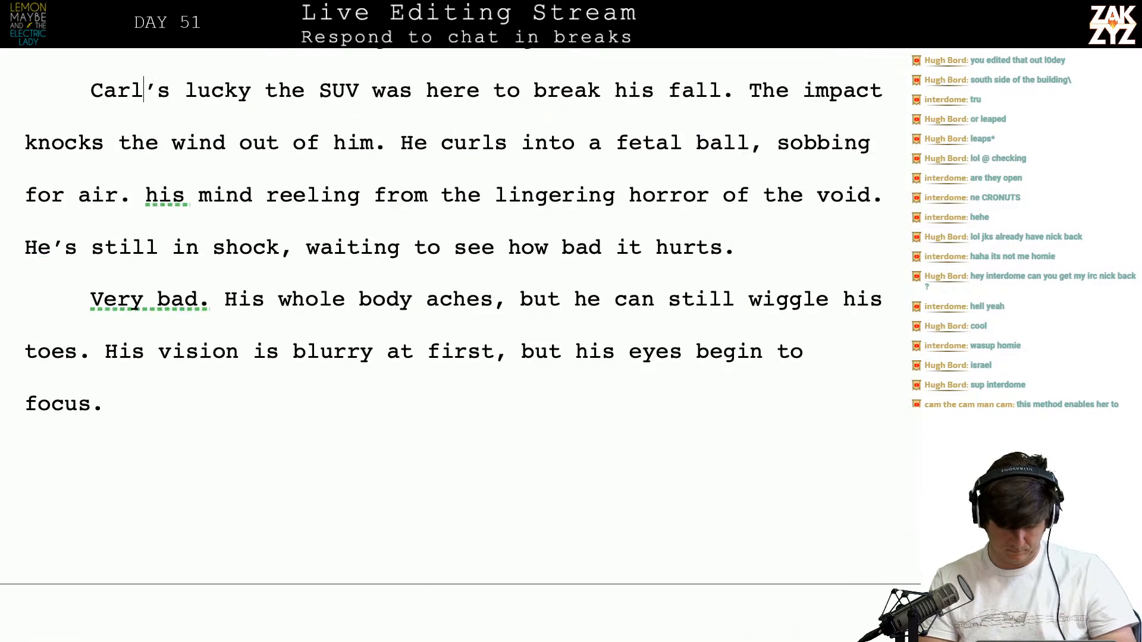
{"action": "type", "text": "He's still rea"}
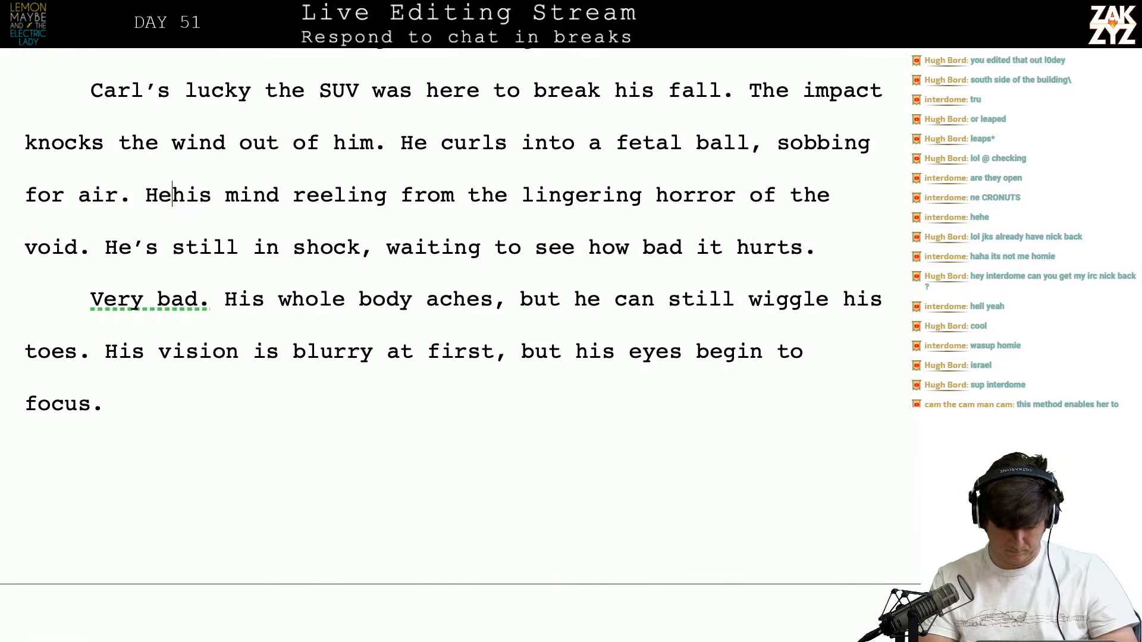
{"action": "type", "text": "l"}
{"action": "key", "text": "BackSpace"}
{"action": "key", "text": "BackSpace"}
{"action": "type", "text": "eling f"}
{"action": "type", "text": "rom the"}
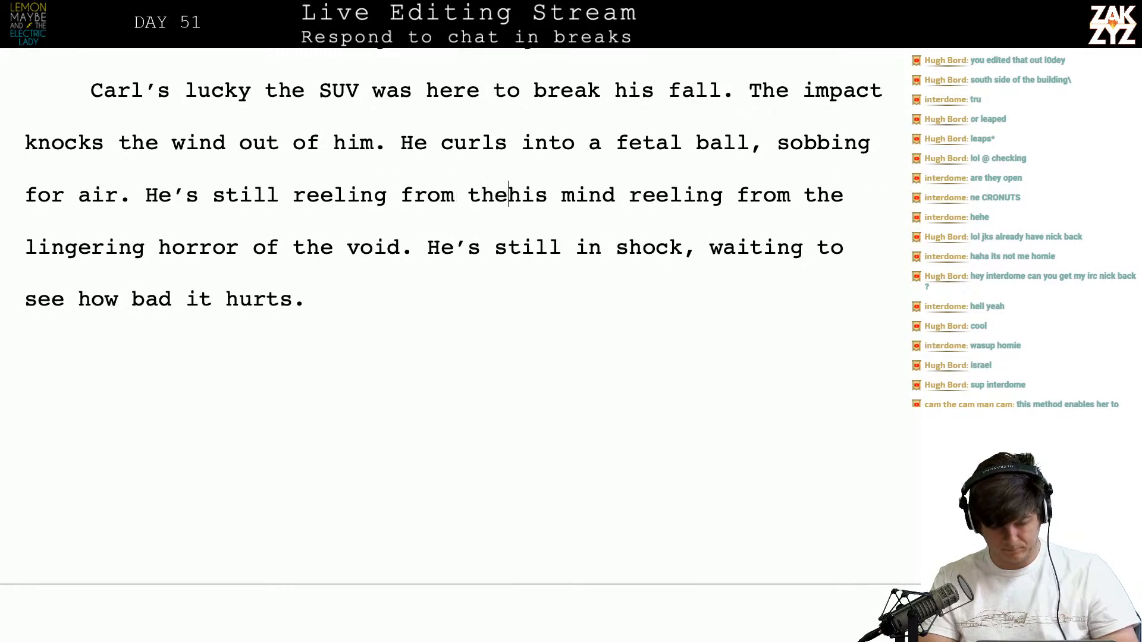
{"action": "type", "text": " lingering horror of the vo"}
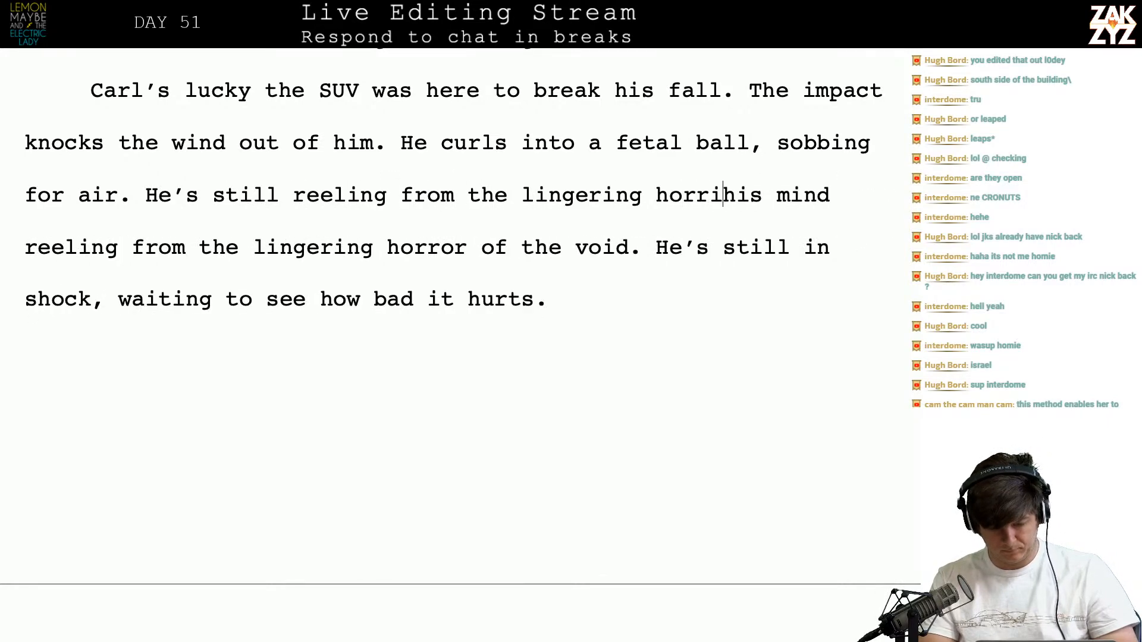
{"action": "type", "text": "id,"}
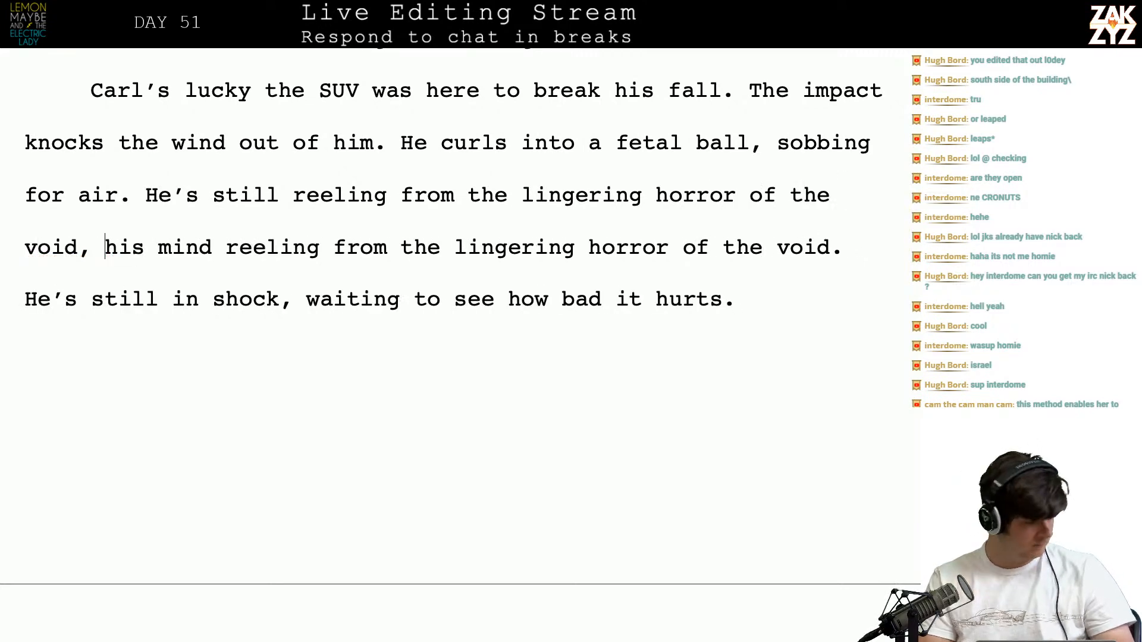
Move the old "his mind reeling" text into a separate paragraph below and finish the void sentence with "in shock from the fall."
{"action": "key", "text": "Return"}
{"action": "key", "text": "Return"}
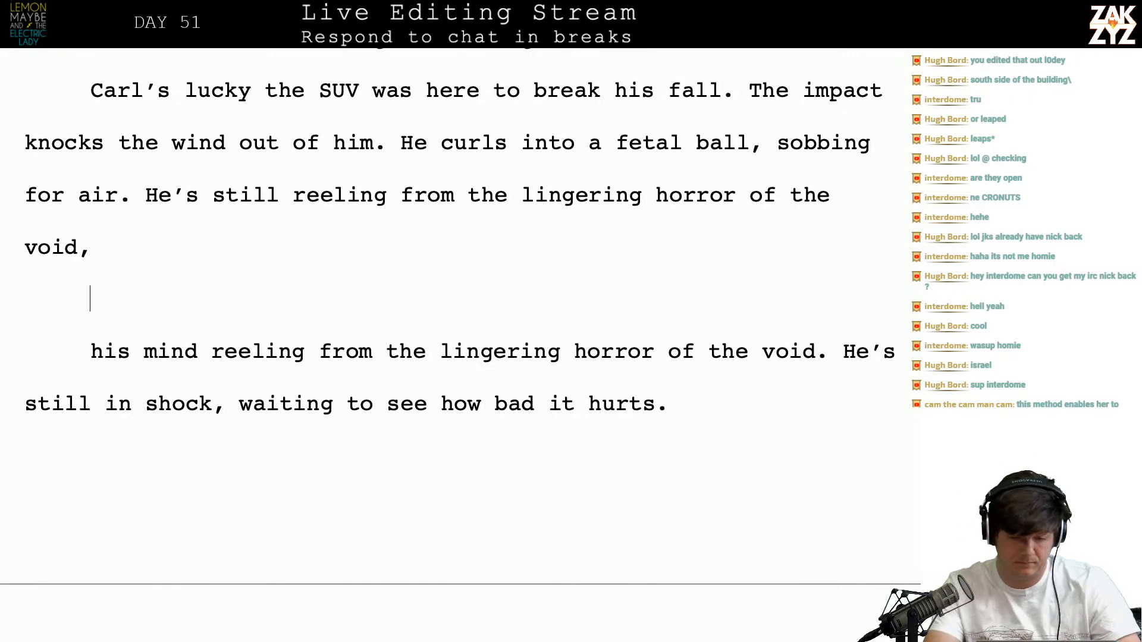
{"action": "type", "text": "inger"}
{"action": "type", "text": "in"}
{"action": "key", "text": "BackSpace"}
{"action": "key", "text": "BackSpace"}
{"action": "type", "text": "in shock from the impa"}
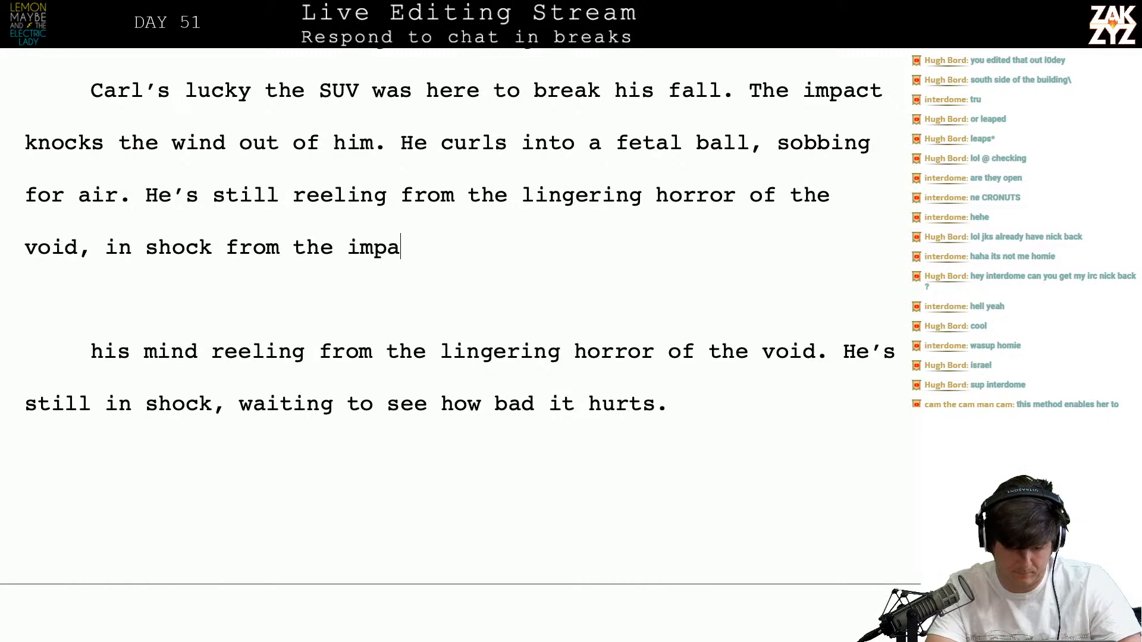
{"action": "key", "text": "BackSpace"}
{"action": "key", "text": "BackSpace"}
{"action": "key", "text": "BackSpace"}
{"action": "key", "text": "BackSpace"}
{"action": "type", "text": "fall."}
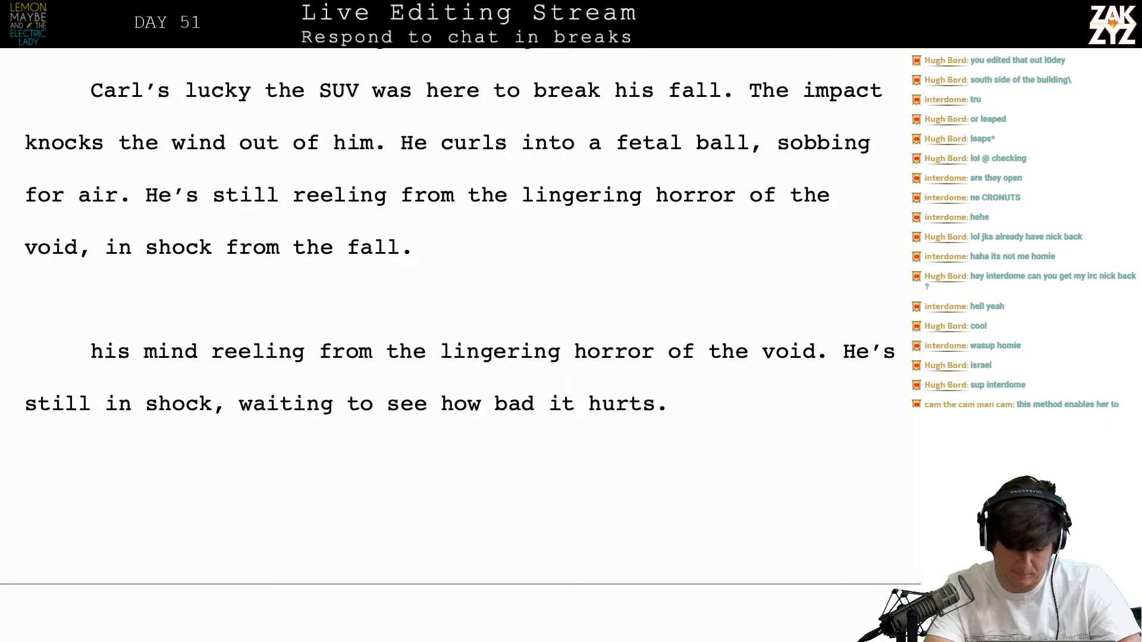
Start another sentence after "in shock from the fall." with the words "He can only"
{"action": "type", "text": " He has to wait"}
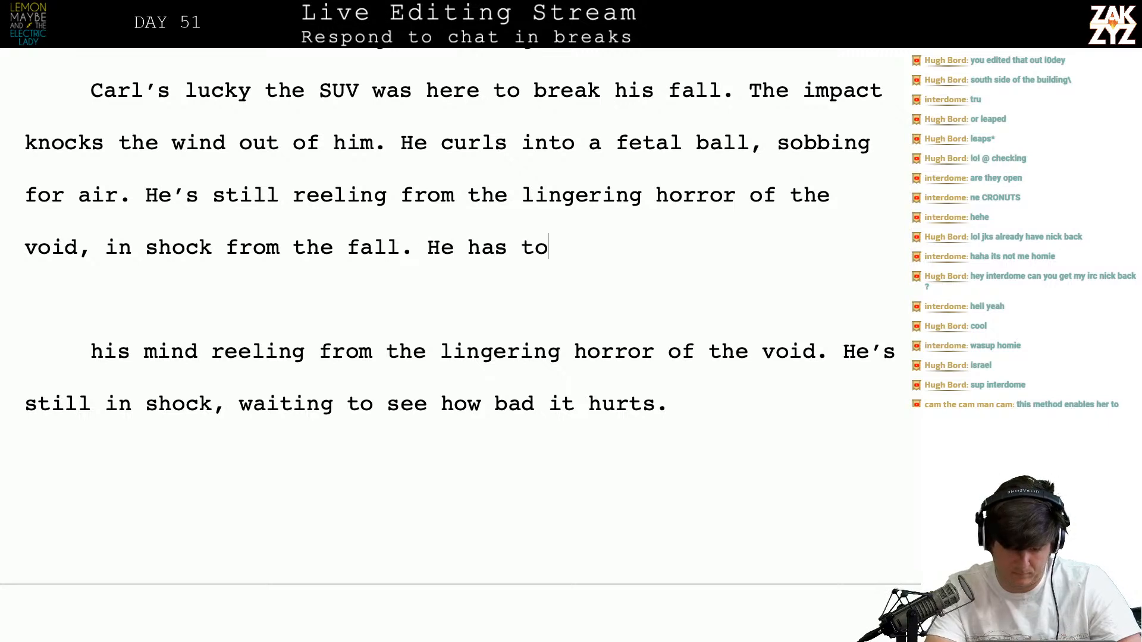
{"action": "key", "text": "BackSpace"}
{"action": "key", "text": "BackSpace"}
{"action": "key", "text": "BackSpace"}
{"action": "key", "text": "BackSpace"}
{"action": "key", "text": "BackSpace"}
{"action": "key", "text": "BackSpace"}
{"action": "key", "text": "BackSpace"}
{"action": "type", "text": "can only lyi"}
{"action": "key", "text": "BackSpace"}
{"action": "key", "text": "BackSpace"}
{"action": "key", "text": "BackSpace"}
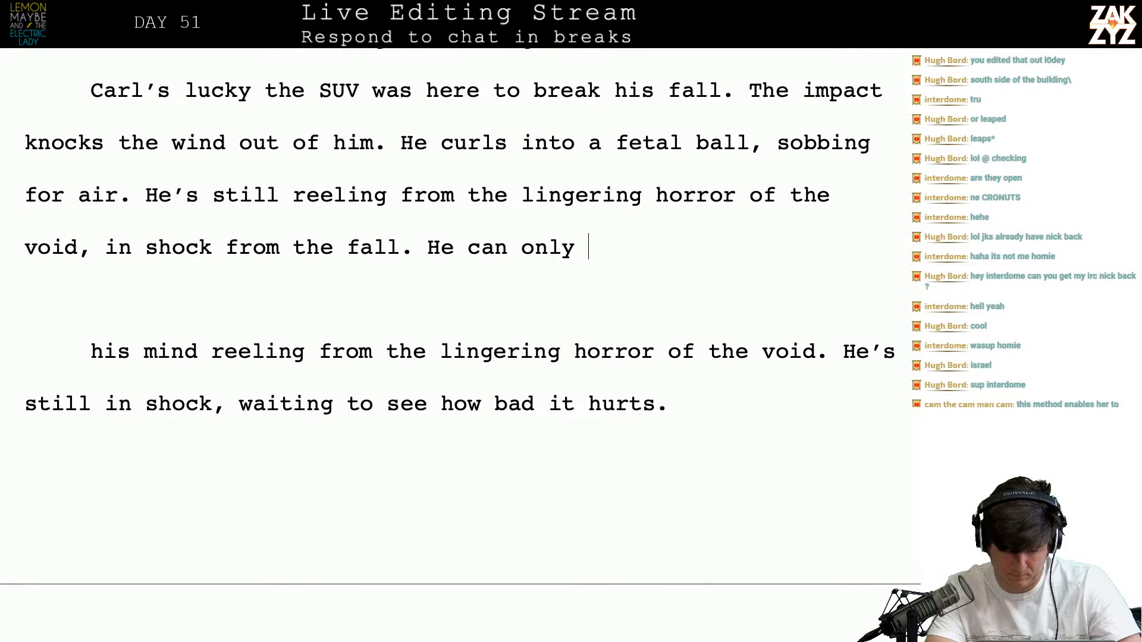
Complete the sentence with "lie on the roof of the destroyed Toyota and wait to see how bad this will hurt." and add the paragraph "Very bad."
{"action": "type", "text": "lie on "}
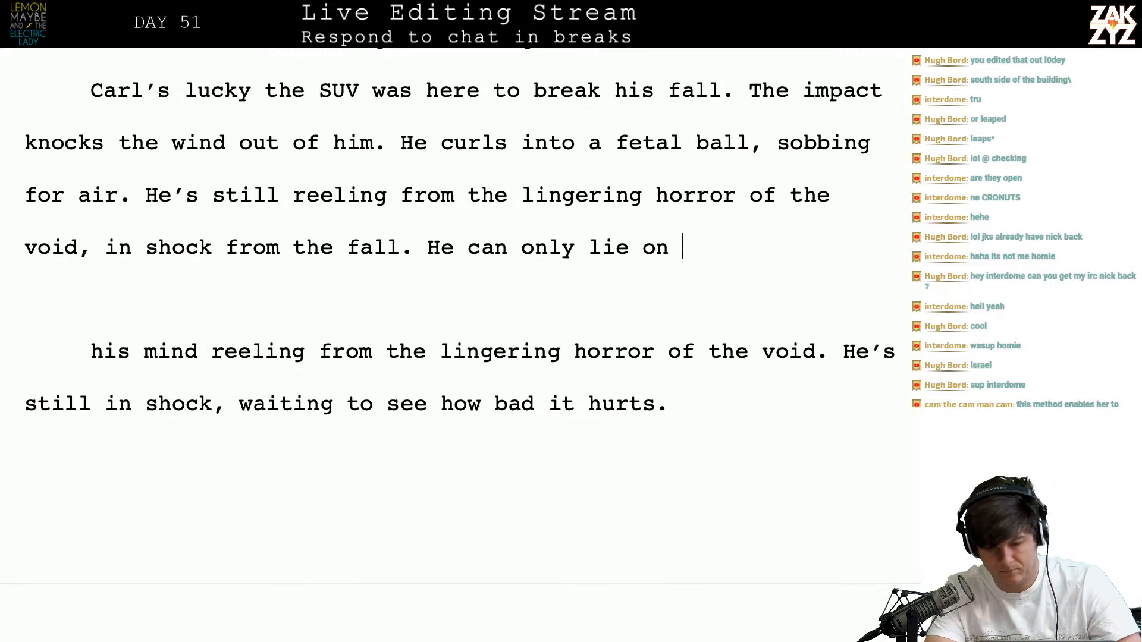
{"action": "type", "text": "the roof of"}
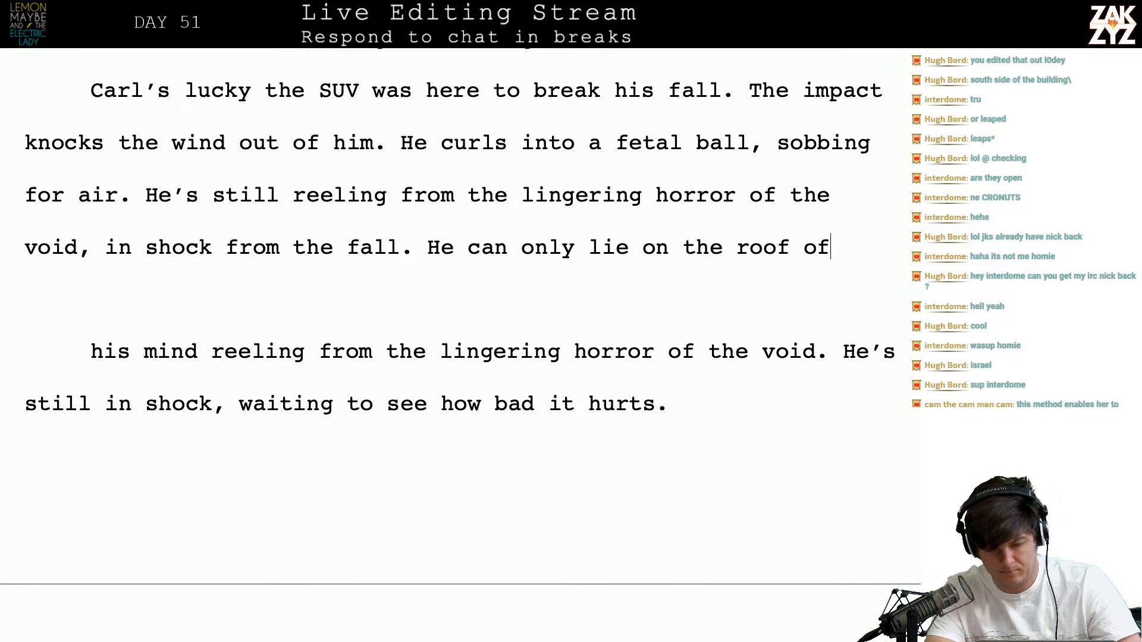
{"action": "type", "text": " the destroyed T"}
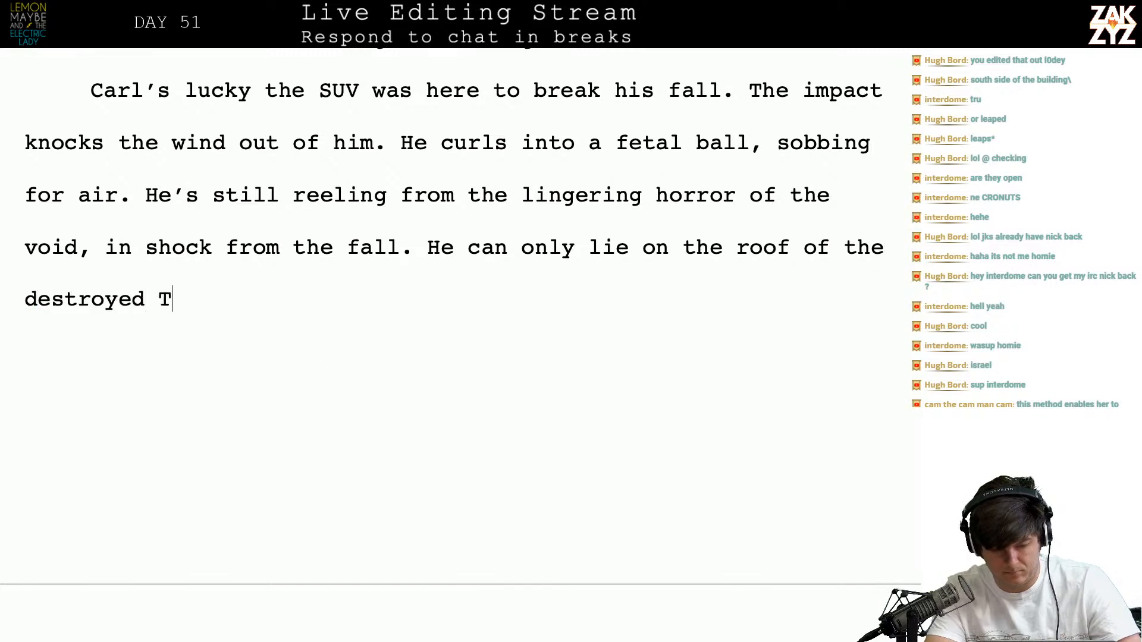
{"action": "type", "text": "wait to see how bad this will hurt"}
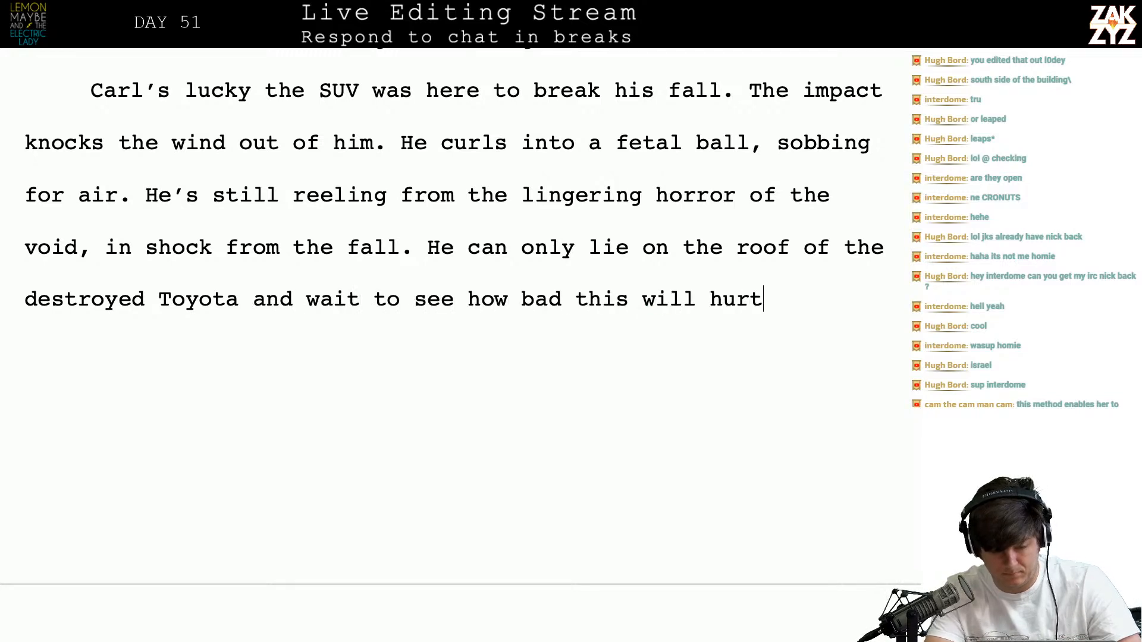
{"action": "type", "text": ". Very bad."}
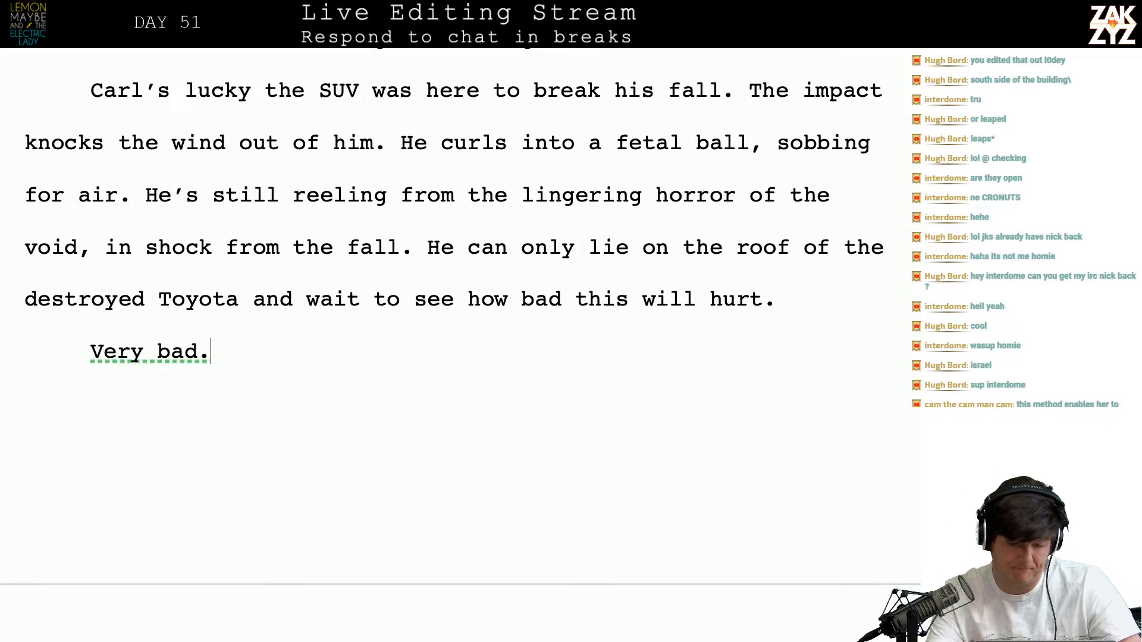
Delete the old "his mind reeling" paragraph and the duplicate "Very bad." before "His whole body aches"
{"action": "key", "text": "Return"}
{"action": "key", "text": "Down"}
{"action": "key", "text": "Down"}
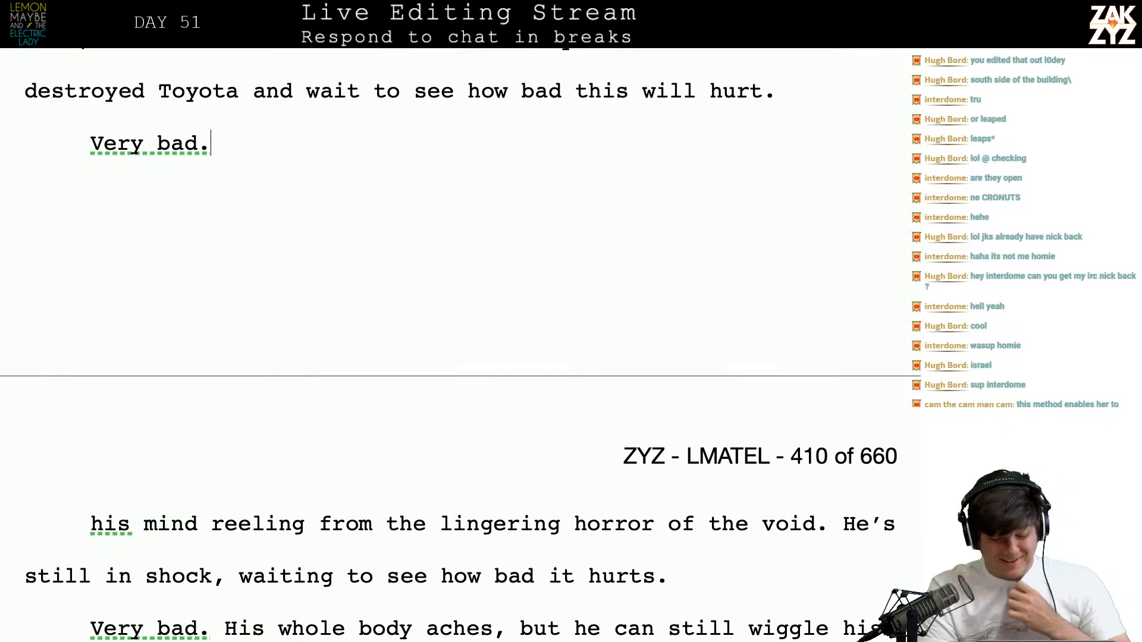
{"action": "key", "text": "shift+Down"}
{"action": "key", "text": "shift+Down"}
{"action": "key", "text": "shift+Down"}
{"action": "key", "text": "shift+Down"}
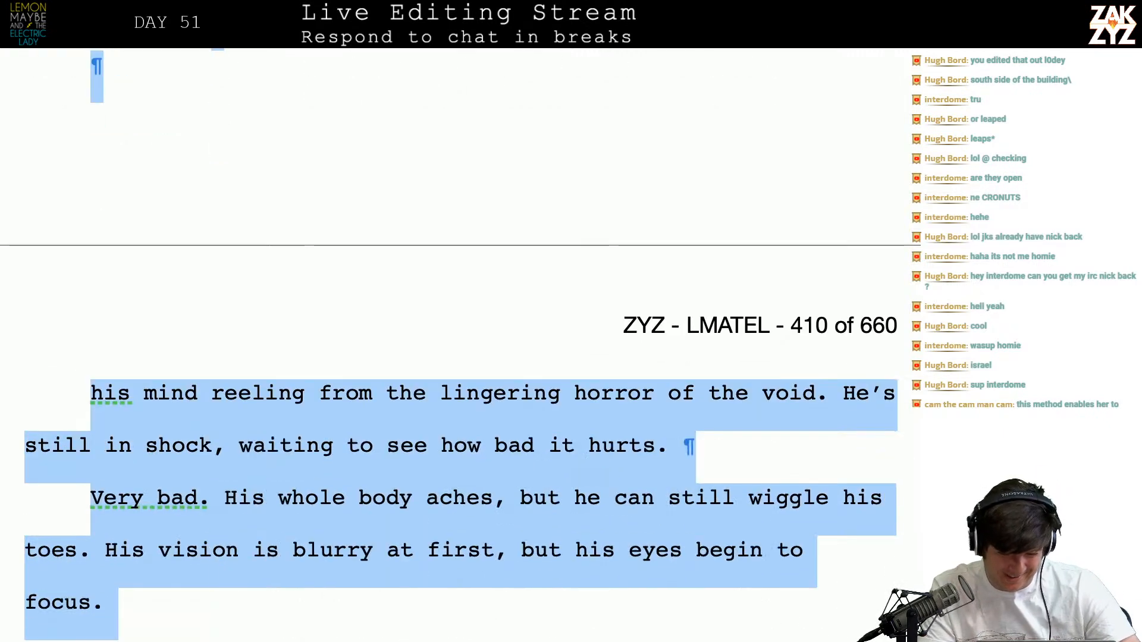
{"action": "key", "text": "BackSpace"}
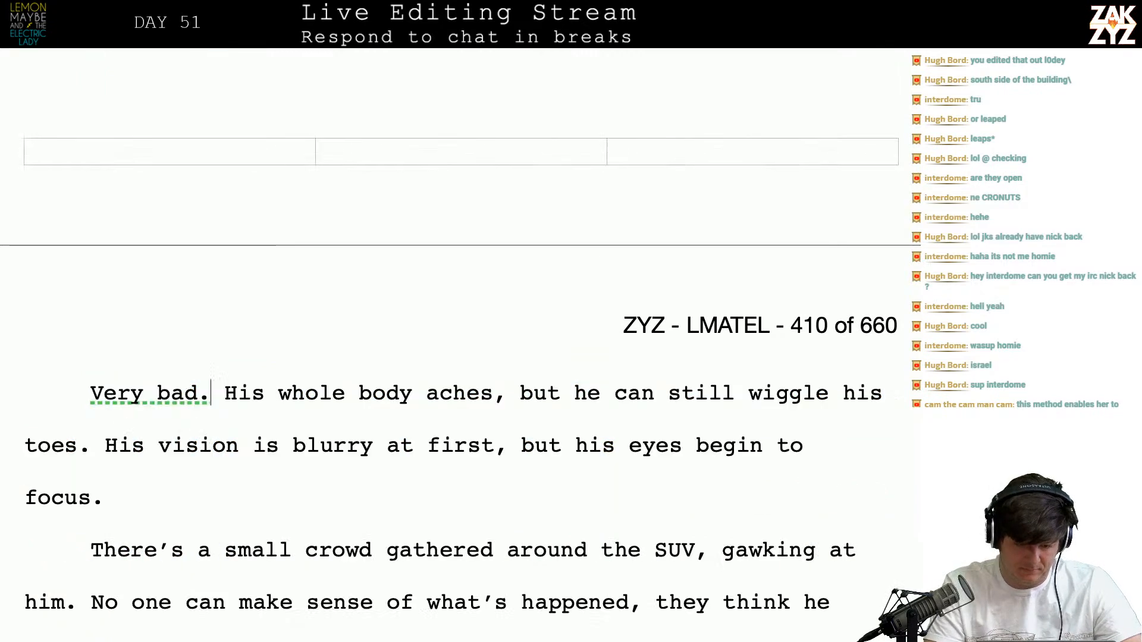
Insert "Every part of him hurts, but he can wiggle his toes, he's not paralyzed." after "Very bad."
{"action": "key", "text": "Up"}
{"action": "key", "text": "Up"}
{"action": "key", "text": "Up"}
{"action": "key", "text": "Down"}
{"action": "key", "text": "Down"}
{"action": "key", "text": "Down"}
{"action": "key", "text": "Down"}
{"action": "key", "text": "Down"}
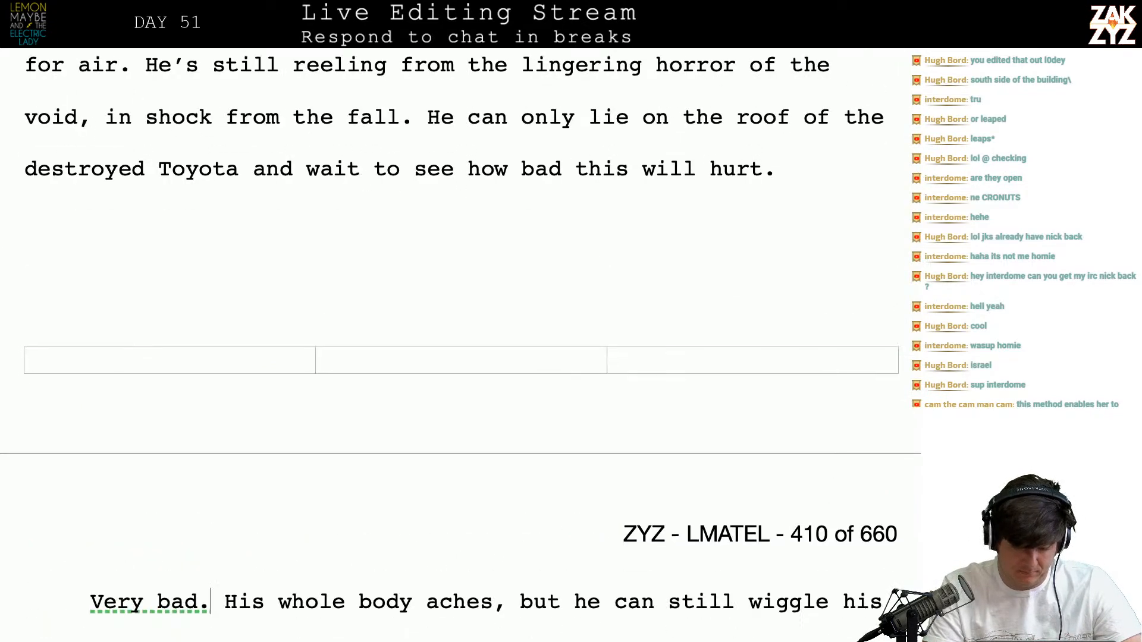
{"action": "type", "text": "Every part"}
{"action": "type", "text": " of him"}
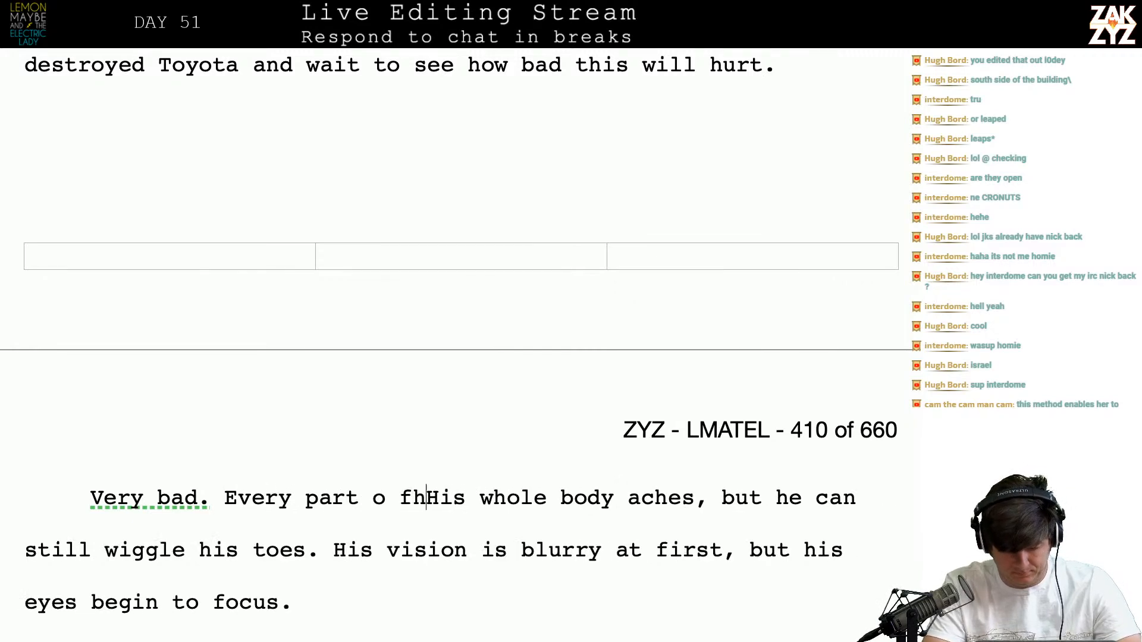
{"action": "key", "text": "BackSpace"}
{"action": "key", "text": "BackSpace"}
{"action": "key", "text": "BackSpace"}
{"action": "key", "text": "BackSpace"}
{"action": "type", "text": "him hurts, but he"}
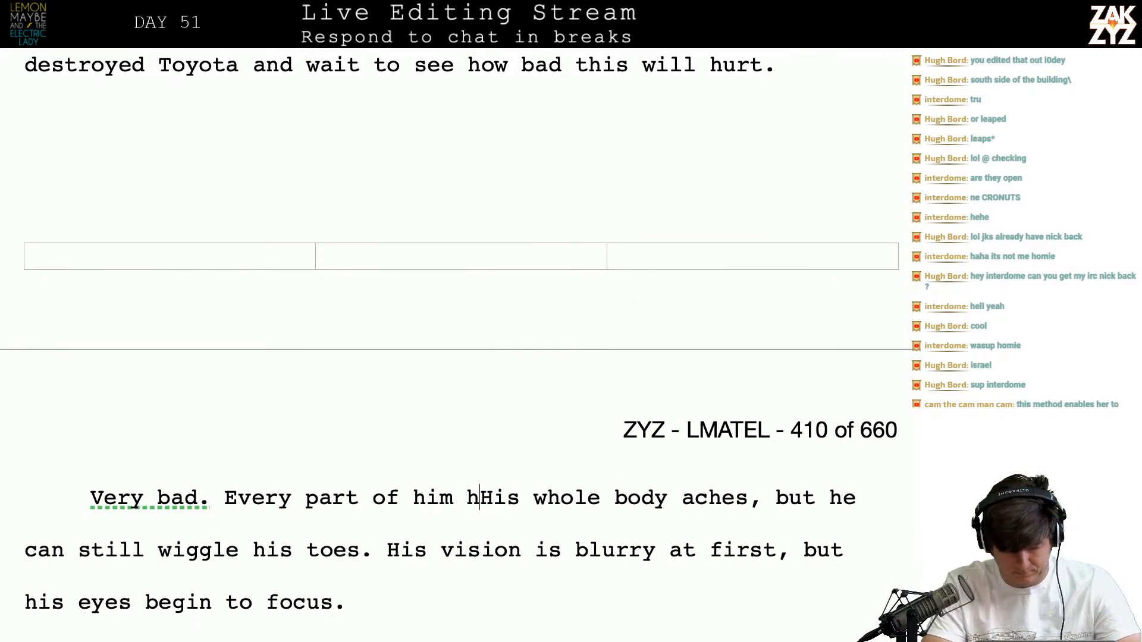
{"action": "type", "text": " can "}
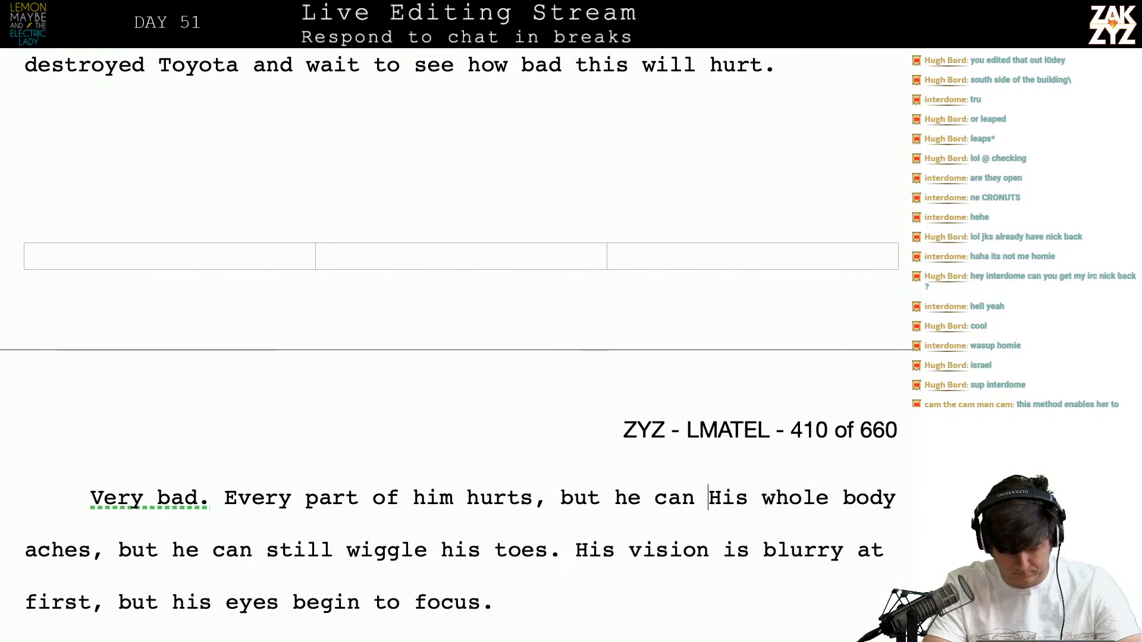
{"action": "type", "text": "wiggle his to"}
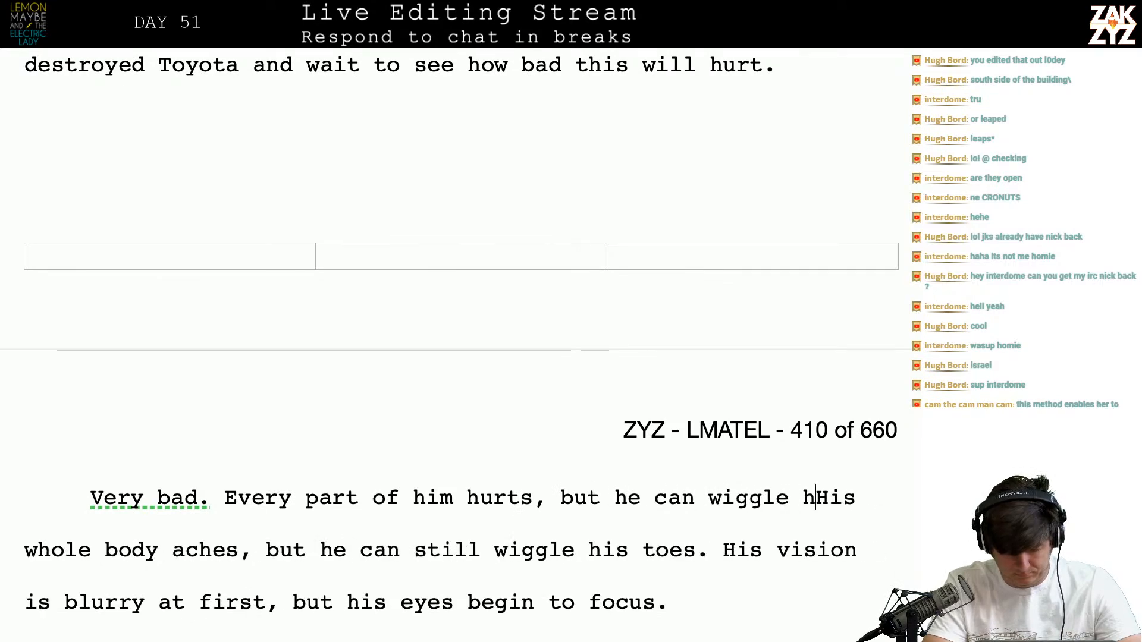
{"action": "type", "text": "es, he's not pa"}
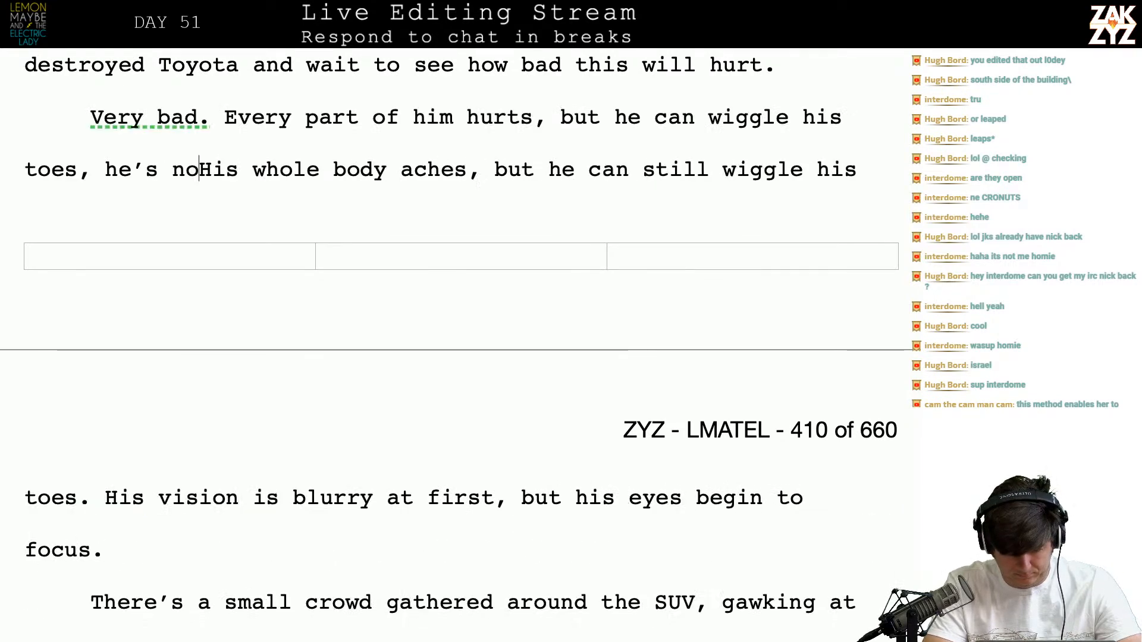
{"action": "type", "text": "ralyzed. "}
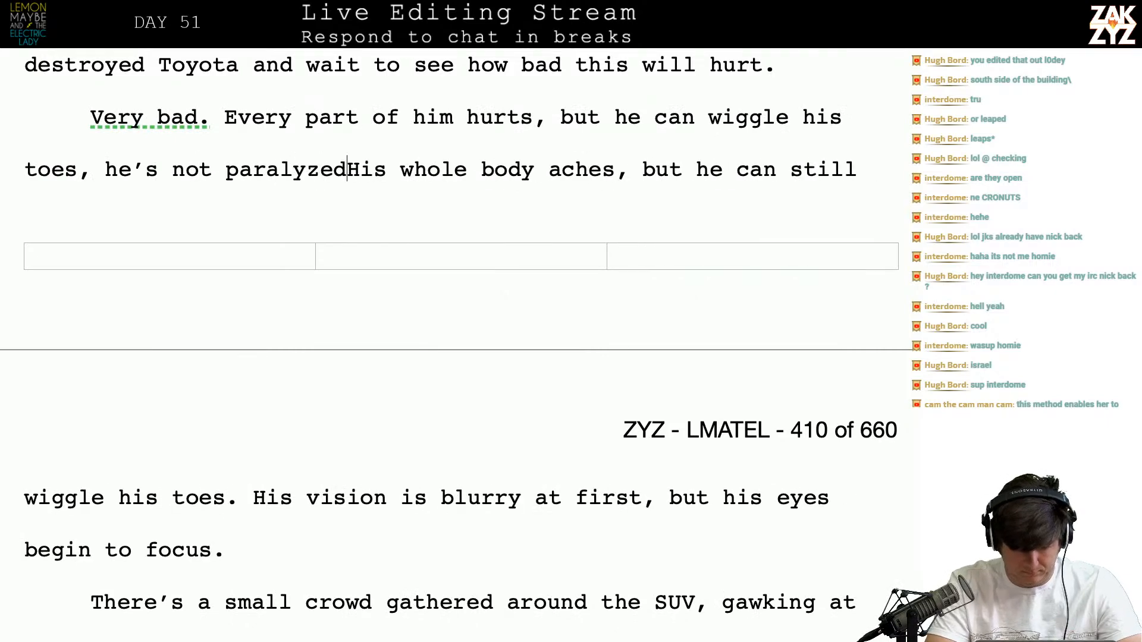
Add the sentence "His vision is blurry, but it begins to clear." after "he's not paralyzed."
{"action": "type", "text": "His vissu"}
{"action": "key", "text": "BackSpace"}
{"action": "key", "text": "BackSpace"}
{"action": "type", "text": "ion is blurr"}
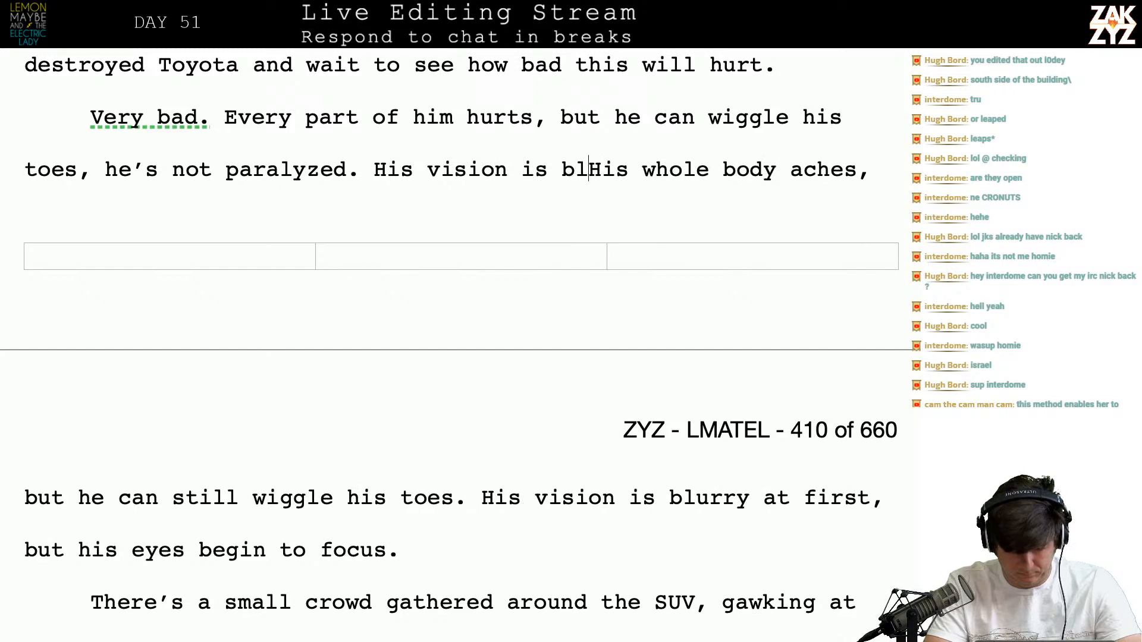
{"action": "type", "text": "y,"}
{"action": "key", "text": "BackSpace"}
{"action": "type", "text": ", but i"}
{"action": "type", "text": "t begins to cl"}
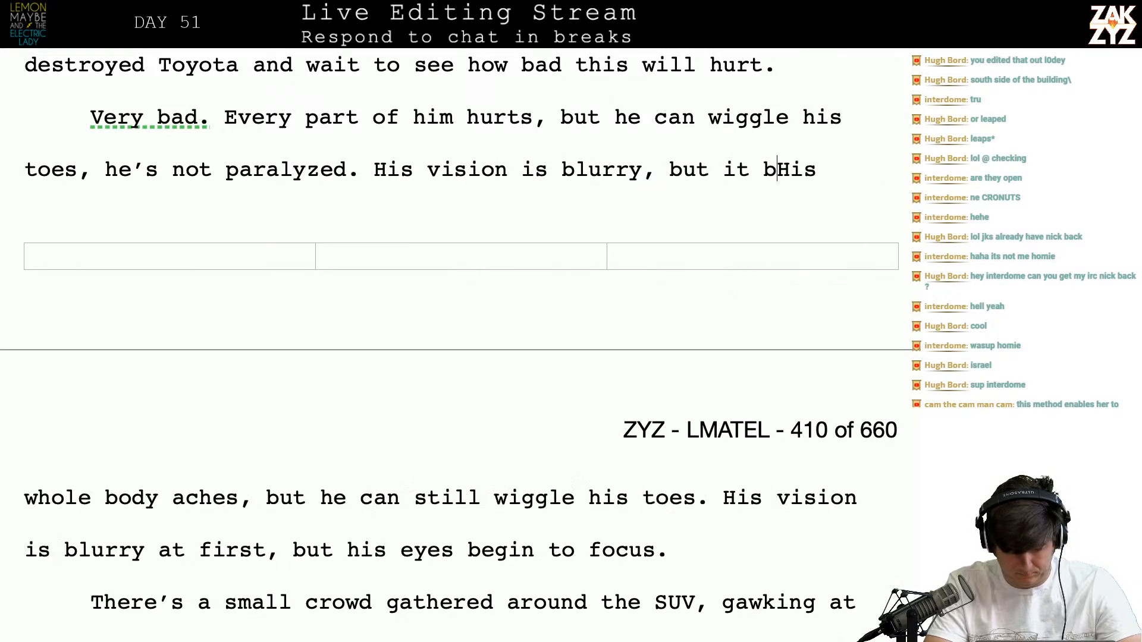
{"action": "type", "text": "ear."}
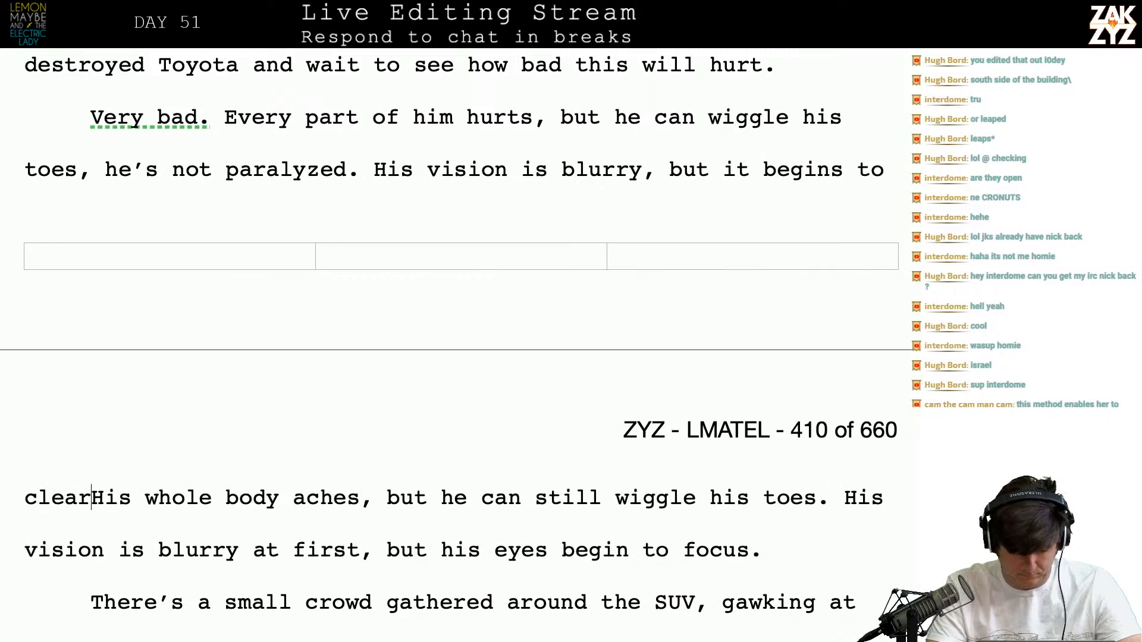
Delete the old sentences from "His whole body aches" through "his eyes begin to focus."
{"action": "key", "text": "shift+Down"}
{"action": "key", "text": "shift+Down"}
{"action": "key", "text": "shift+Up"}
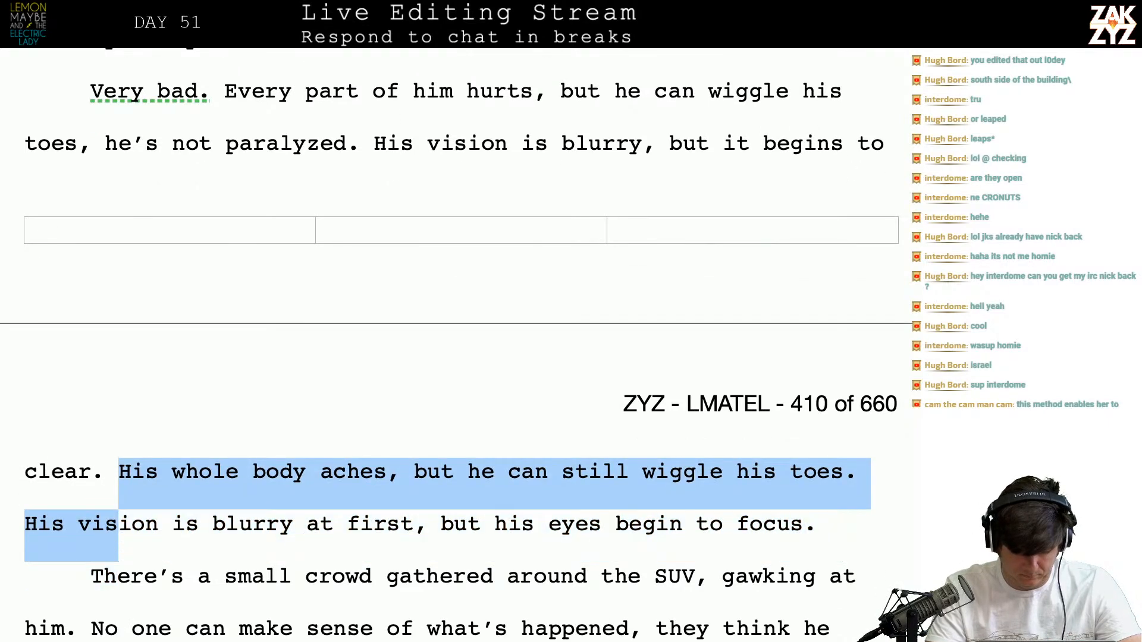
{"action": "key", "text": "shift+Down"}
{"action": "key", "text": "shift+Left"}
{"action": "key", "text": "shift+Left"}
{"action": "key", "text": "shift+Left"}
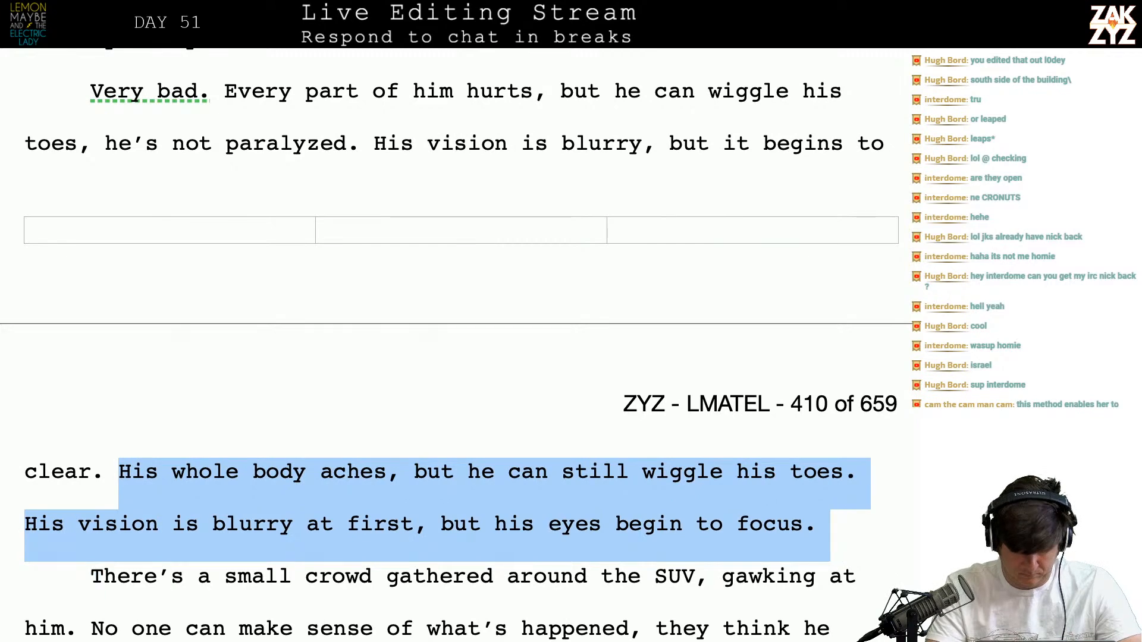
{"action": "key", "text": "BackSpace"}
{"action": "scroll", "coordinate": [235, 216], "scroll_direction": "down", "scroll_amount": 3}
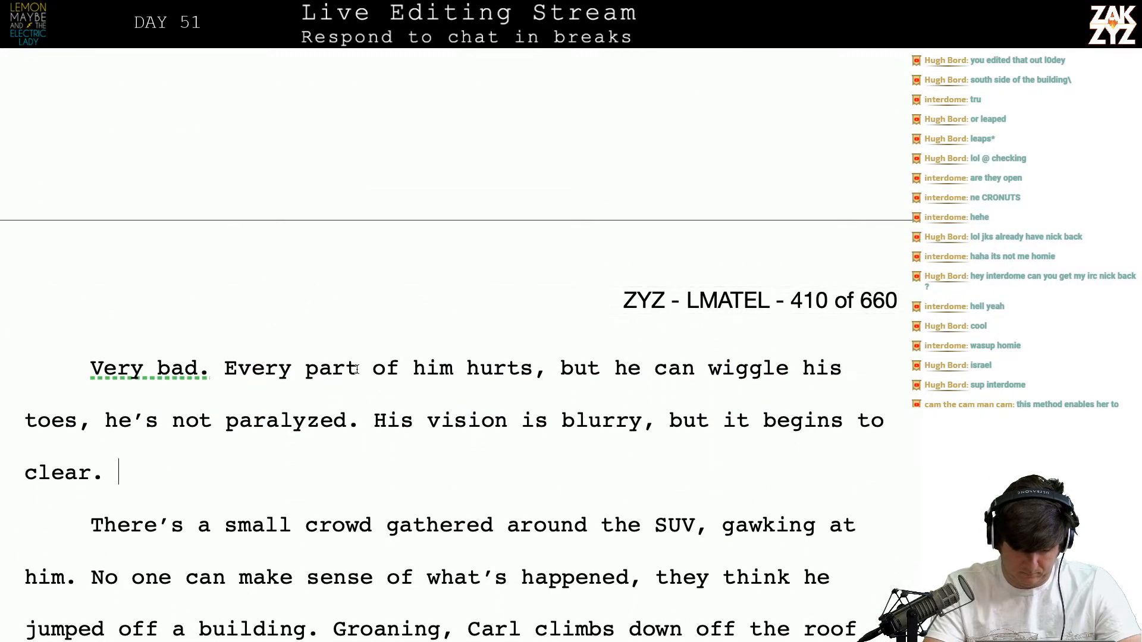
Extend the vision sentence after "begins to clear" with "and he can see a small crowd gathered around the SUV."
{"action": "type", "text": "And"}
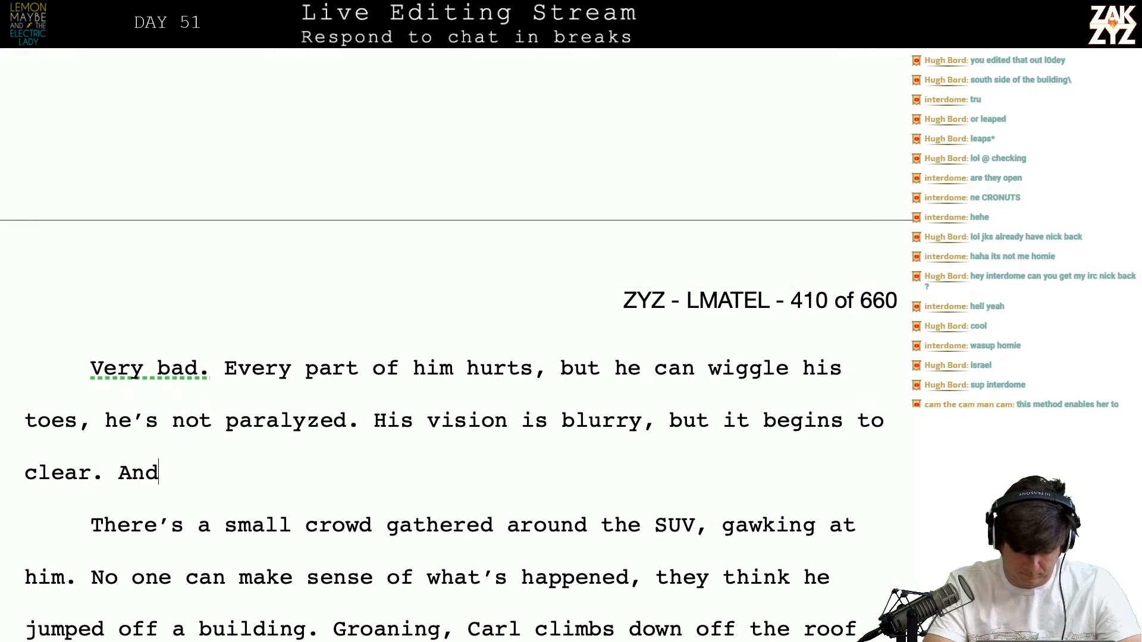
{"action": "key", "text": "BackSpace"}
{"action": "key", "text": "BackSpace"}
{"action": "key", "text": "BackSpace"}
{"action": "type", "text": "and he can s"}
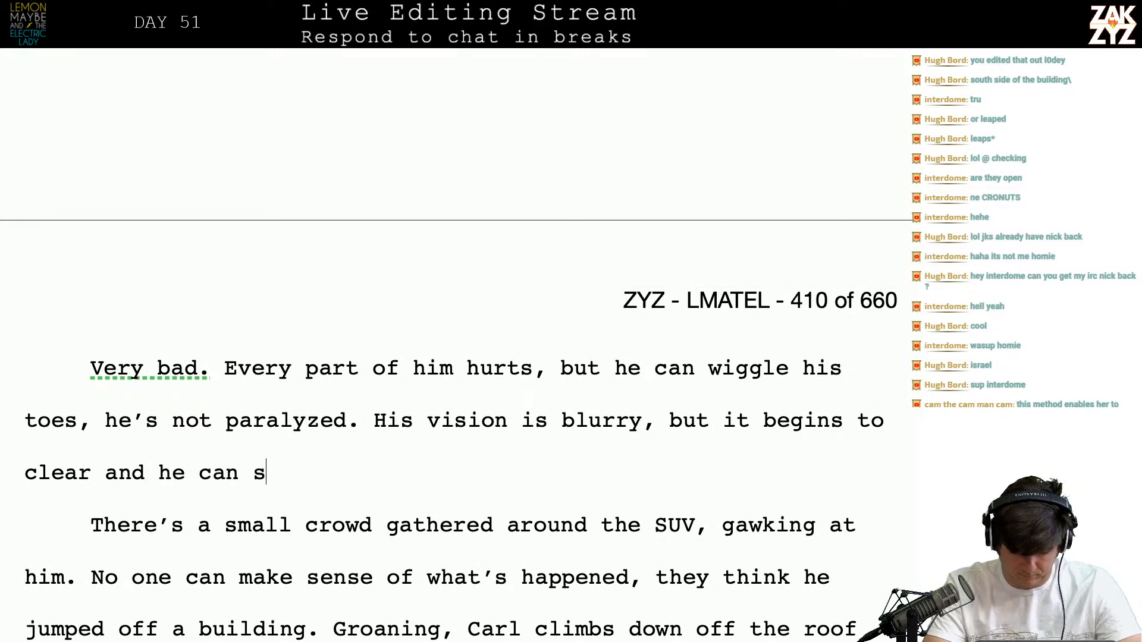
{"action": "type", "text": "ee a crowd g"}
{"action": "key", "text": "BackSpace"}
{"action": "key", "text": "BackSpace"}
{"action": "key", "text": "BackSpace"}
{"action": "key", "text": "BackSpace"}
{"action": "key", "text": "BackSpace"}
{"action": "key", "text": "BackSpace"}
{"action": "key", "text": "BackSpace"}
{"action": "type", "text": "small"}
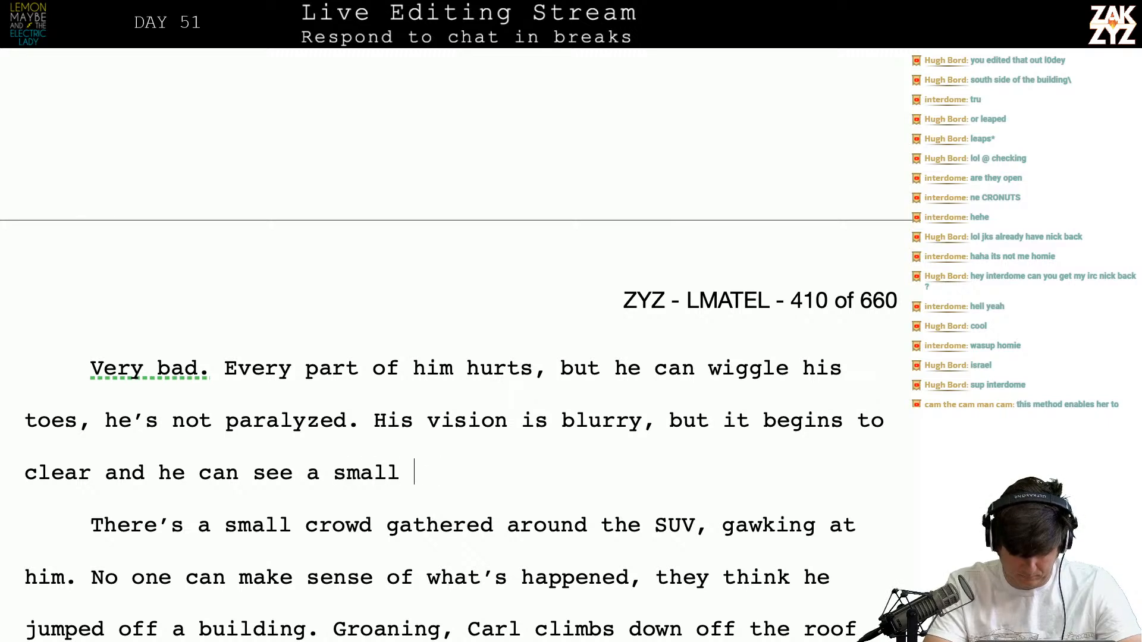
{"action": "type", "text": " crowd gathered a"}
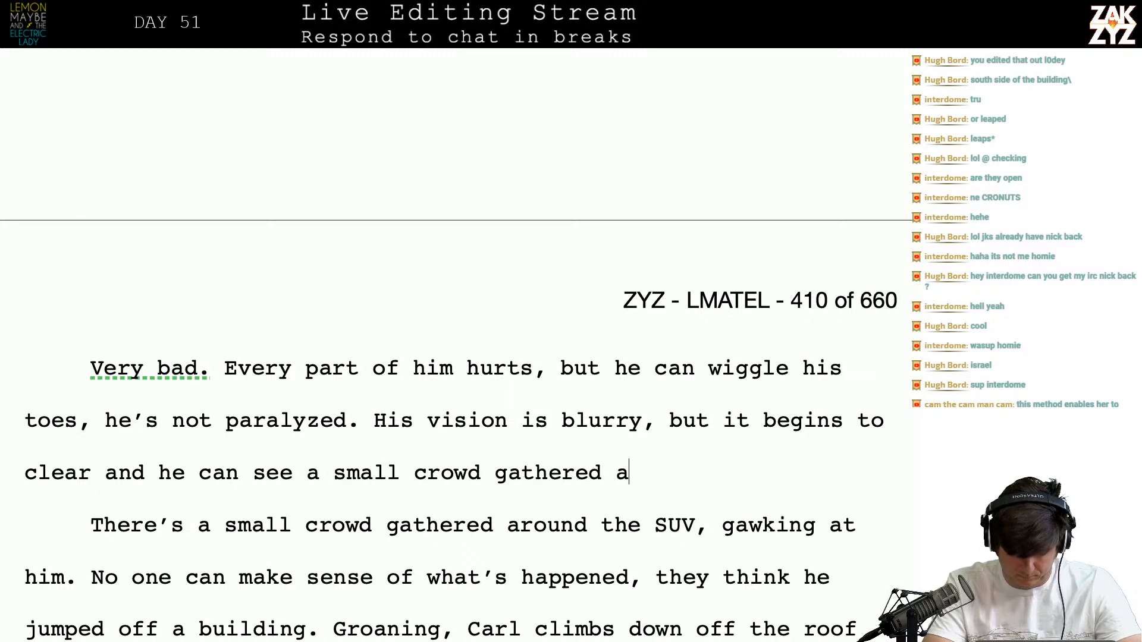
{"action": "type", "text": "round the SUV."}
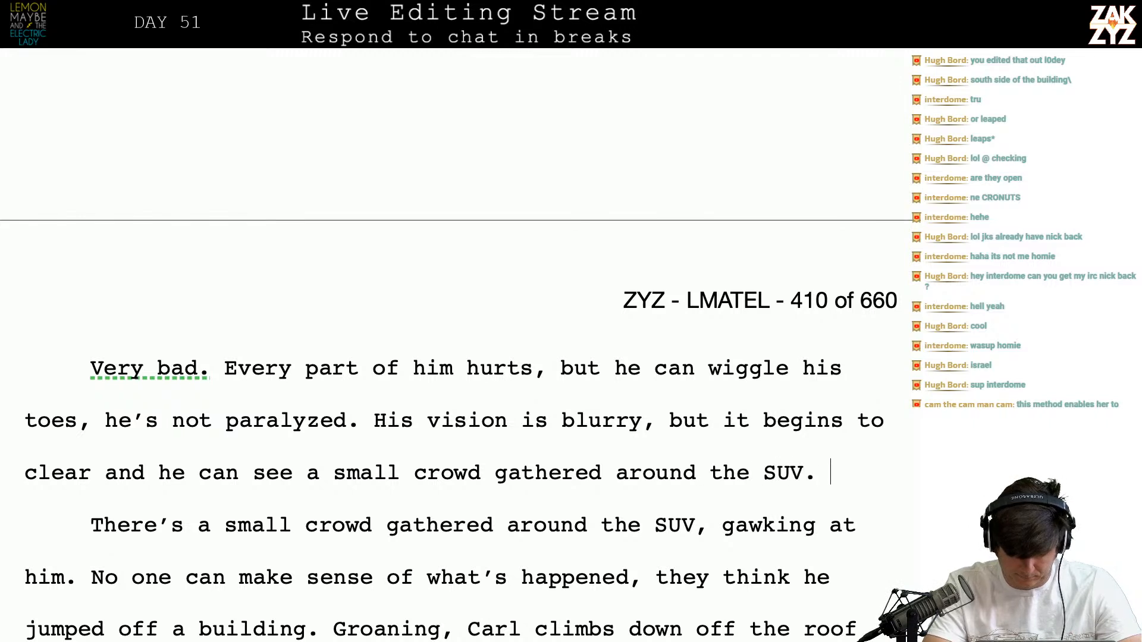
Start a new paragraph after "around the SUV." with "None of them can understand what's happened"
{"action": "key", "text": "Return"}
{"action": "type", "text": "Noene of them ca"}
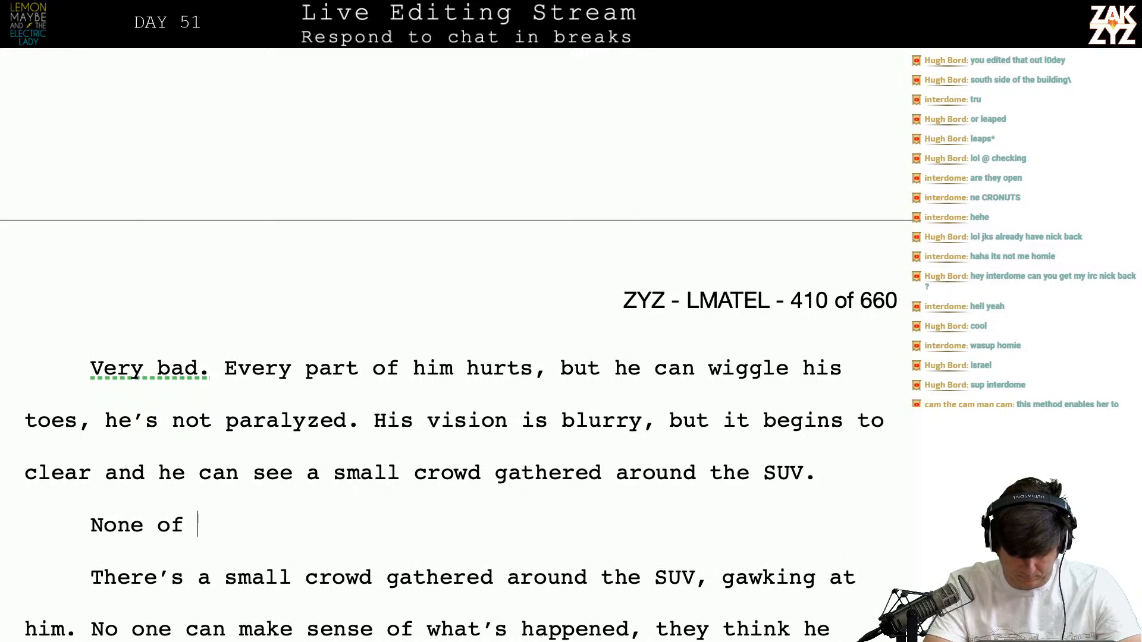
{"action": "key", "text": "BackSpace"}
{"action": "key", "text": "BackSpace"}
{"action": "type", "text": "can underst"}
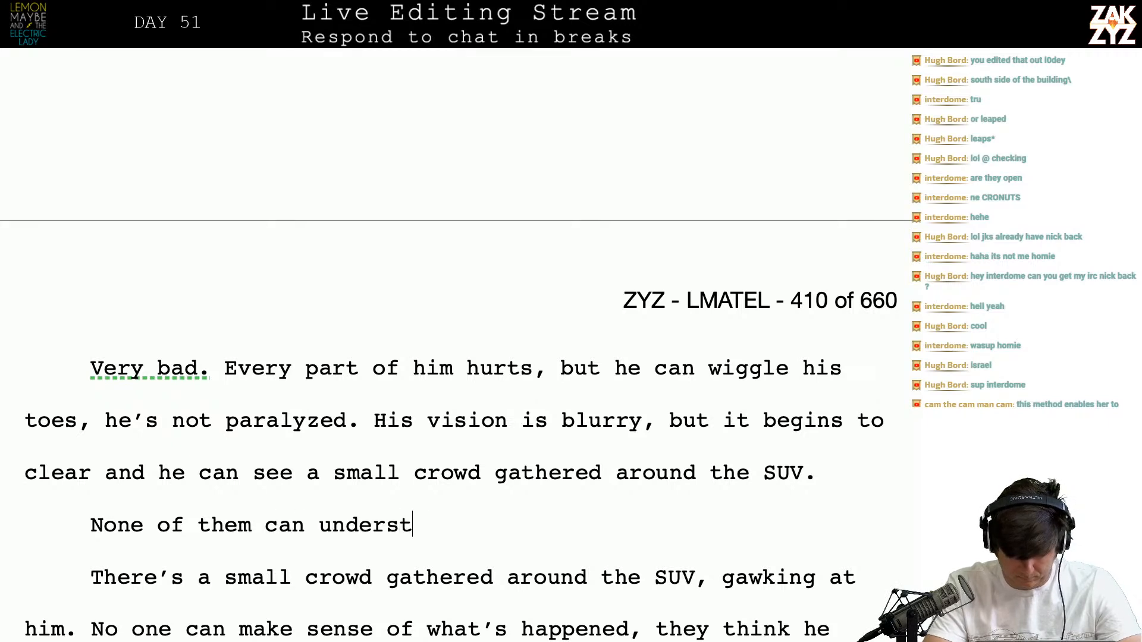
{"action": "type", "text": "and what's happened"}
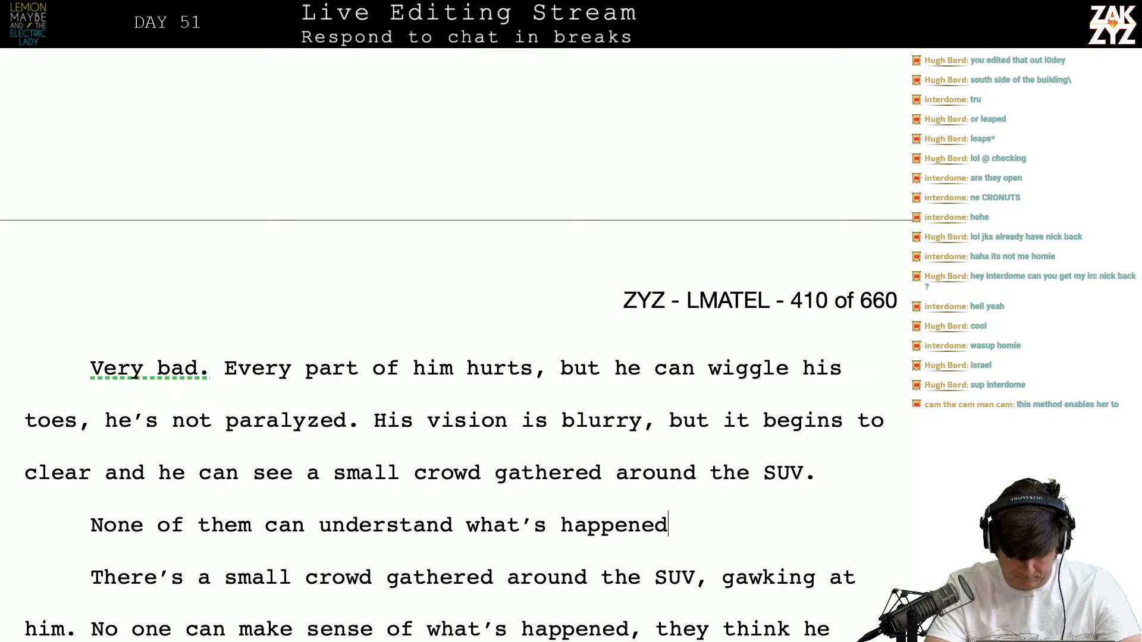
Reword the new paragraph's opening as "None of them can make sense of what's happened,"
{"action": "key", "text": "BackSpace"}
{"action": "key", "text": "BackSpace"}
{"action": "key", "text": "BackSpace"}
{"action": "key", "text": "BackSpace"}
{"action": "key", "text": "BackSpace"}
{"action": "key", "text": "BackSpace"}
{"action": "key", "text": "BackSpace"}
{"action": "key", "text": "BackSpace"}
{"action": "key", "text": "BackSpace"}
{"action": "key", "text": "BackSpace"}
{"action": "key", "text": "BackSpace"}
{"action": "key", "text": "BackSpace"}
{"action": "key", "text": "BackSpace"}
{"action": "key", "text": "BackSpace"}
{"action": "key", "text": "BackSpace"}
{"action": "key", "text": "BackSpace"}
{"action": "key", "text": "BackSpace"}
{"action": "key", "text": "BackSpace"}
{"action": "key", "text": "BackSpace"}
{"action": "key", "text": "BackSpace"}
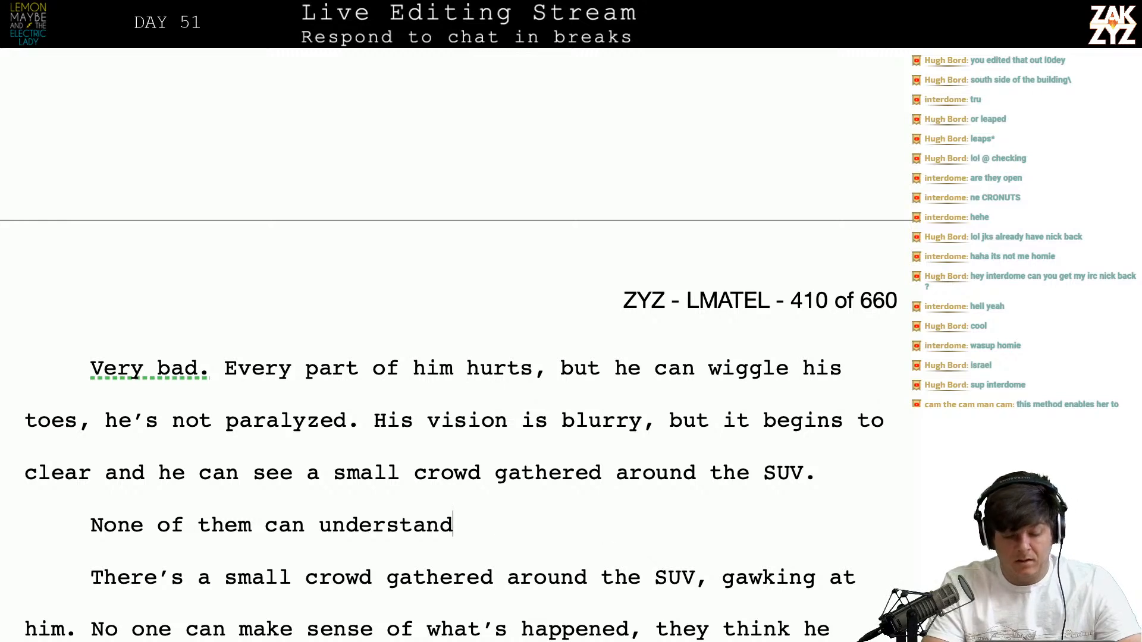
{"action": "key", "text": "BackSpace"}
{"action": "key", "text": "BackSpace"}
{"action": "key", "text": "BackSpace"}
{"action": "key", "text": "BackSpace"}
{"action": "key", "text": "BackSpace"}
{"action": "key", "text": "BackSpace"}
{"action": "key", "text": "BackSpace"}
{"action": "key", "text": "BackSpace"}
{"action": "key", "text": "BackSpace"}
{"action": "key", "text": "BackSpace"}
{"action": "key", "text": "BackSpace"}
{"action": "key", "text": "BackSpace"}
{"action": "key", "text": "BackSpace"}
{"action": "key", "text": "BackSpace"}
{"action": "key", "text": "BackSpace"}
{"action": "key", "text": "BackSpace"}
{"action": "key", "text": "BackSpace"}
{"action": "key", "text": "BackSpace"}
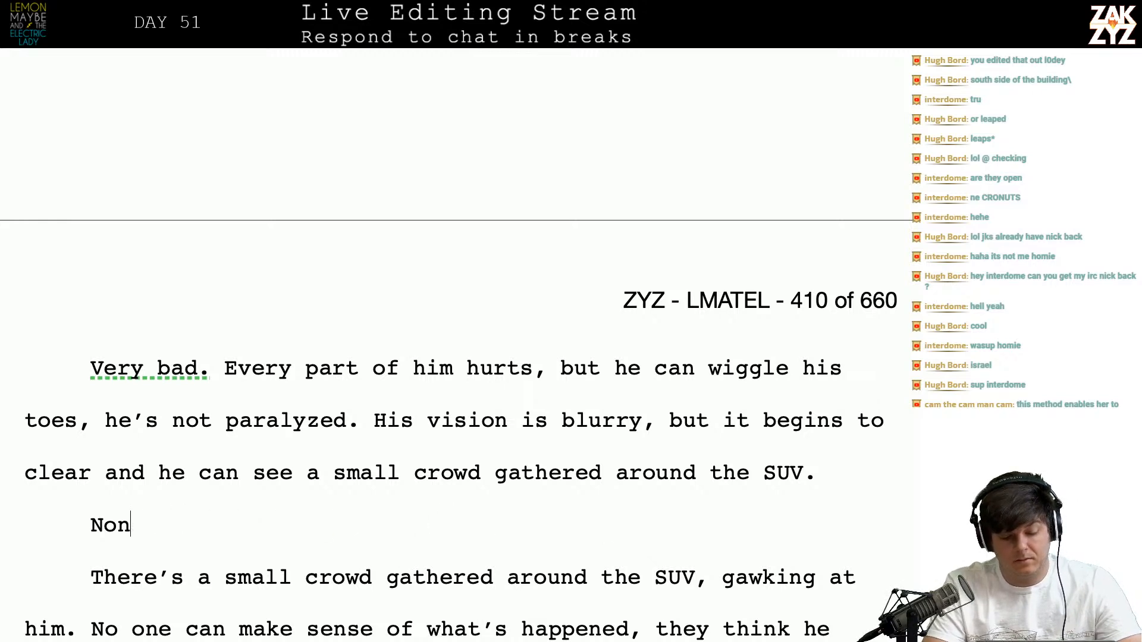
{"action": "type", "text": "e of them can ma"}
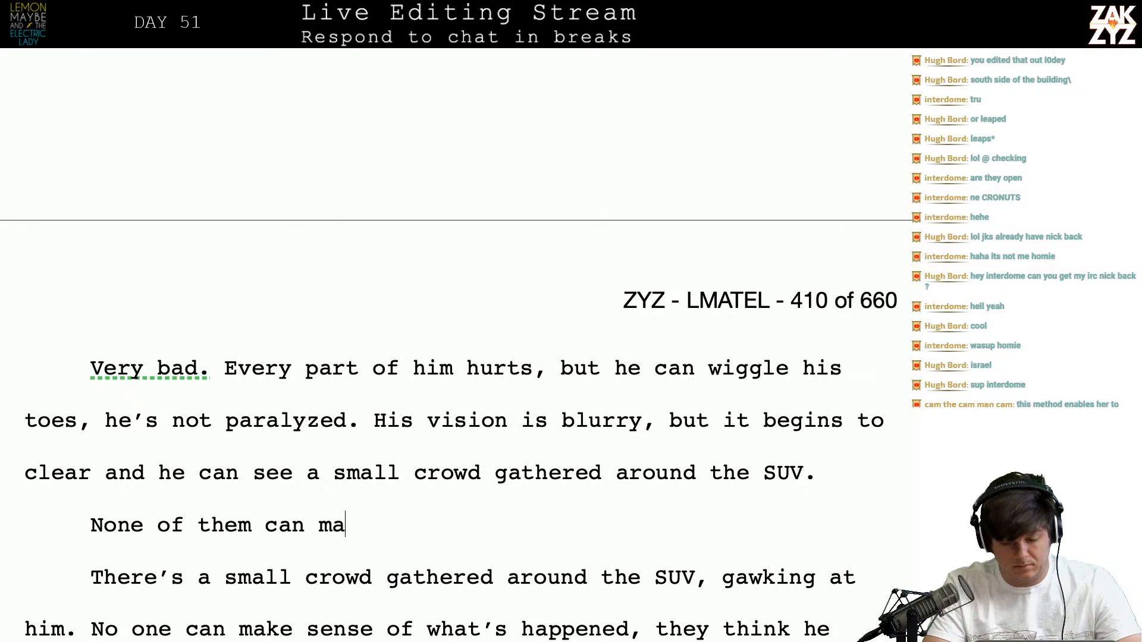
{"action": "type", "text": "ke sense of what's hap"}
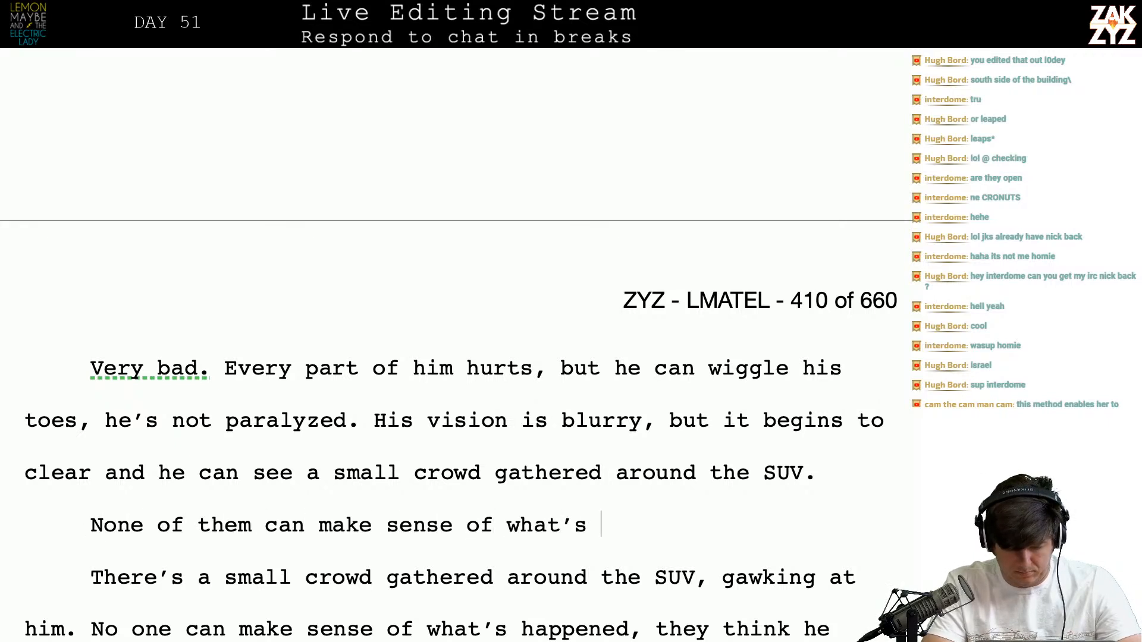
{"action": "type", "text": "pened,"}
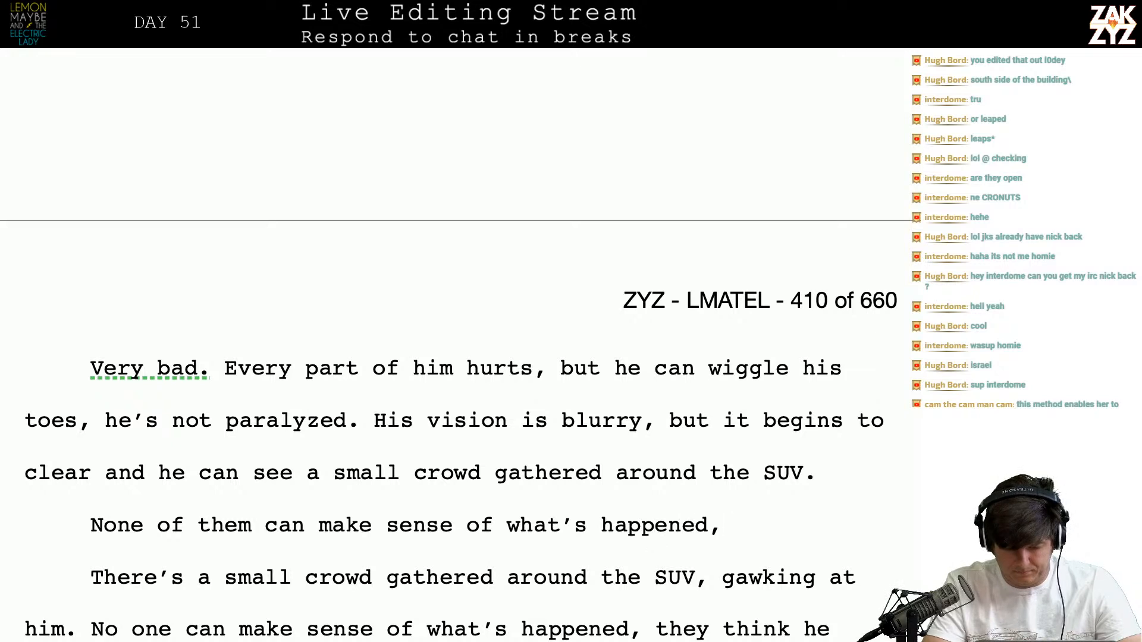
Finish the crowd sentence with "a few are wondering aloud if he jumped off a building."
{"action": "type", "text": " a few are"}
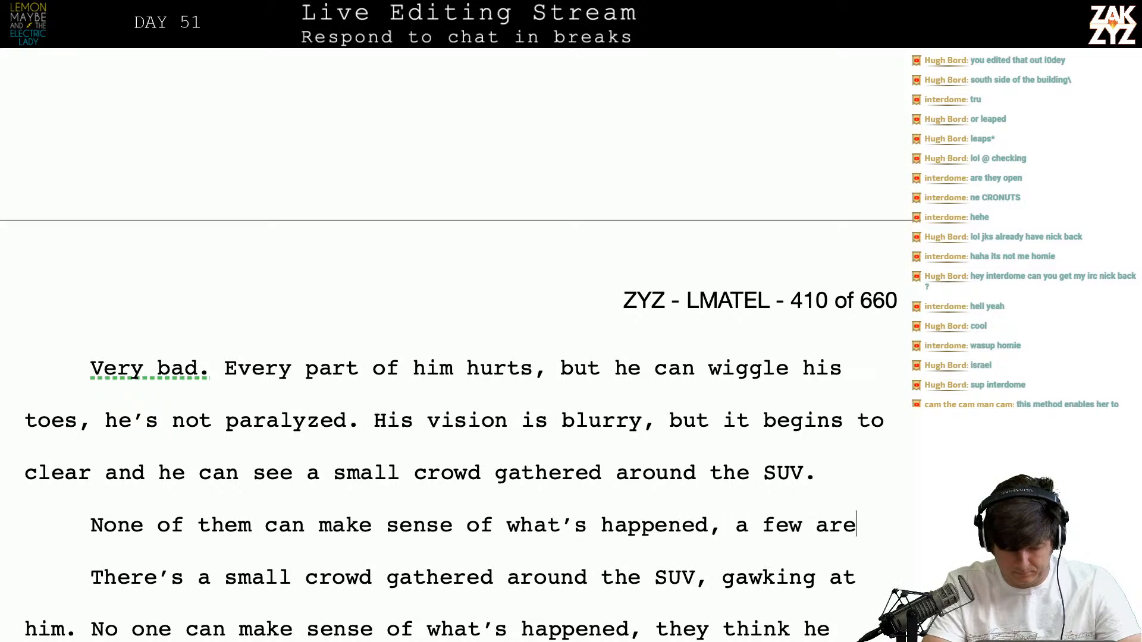
{"action": "type", "text": " wondering aloud i"}
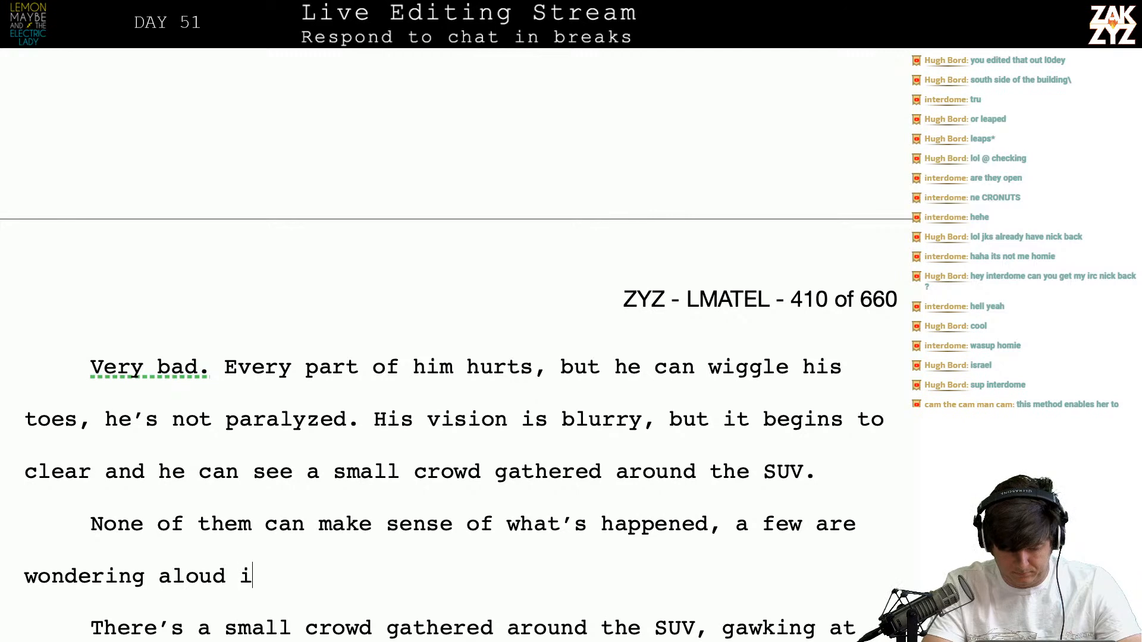
{"action": "type", "text": "f he jumped off "}
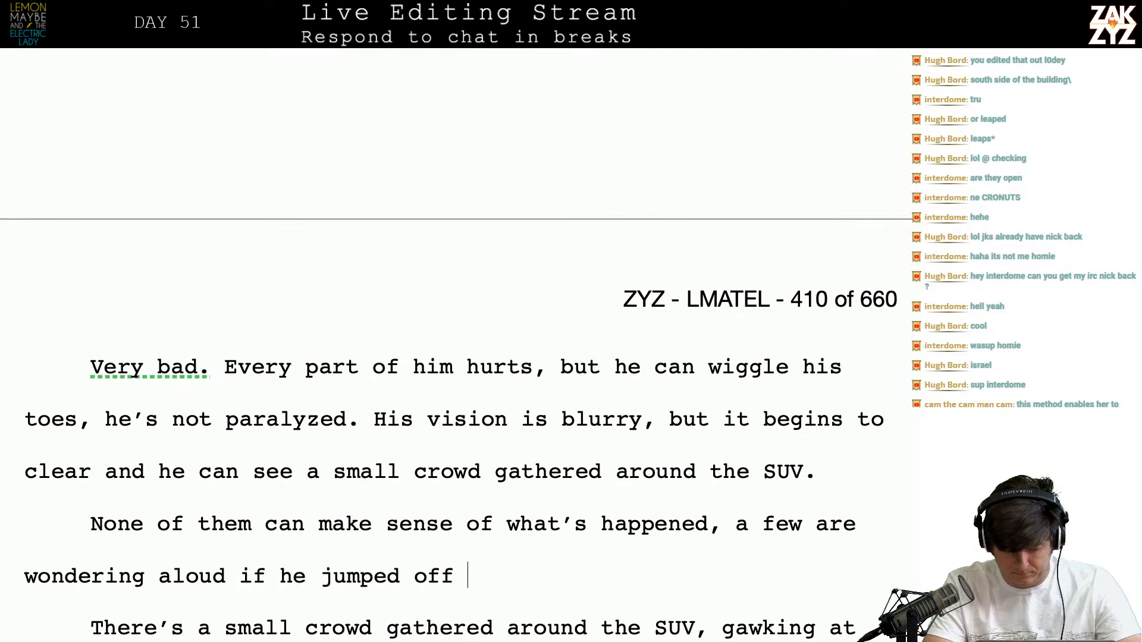
{"action": "type", "text": "a building."}
Delete the old text from "There's a small crowd" through "jumped off a building.", joining "Groaning, Carl climbs" to the new paragraph
{"action": "key", "text": "shift+Down"}
{"action": "key", "text": "shift+Down"}
{"action": "key", "text": "shift+Down"}
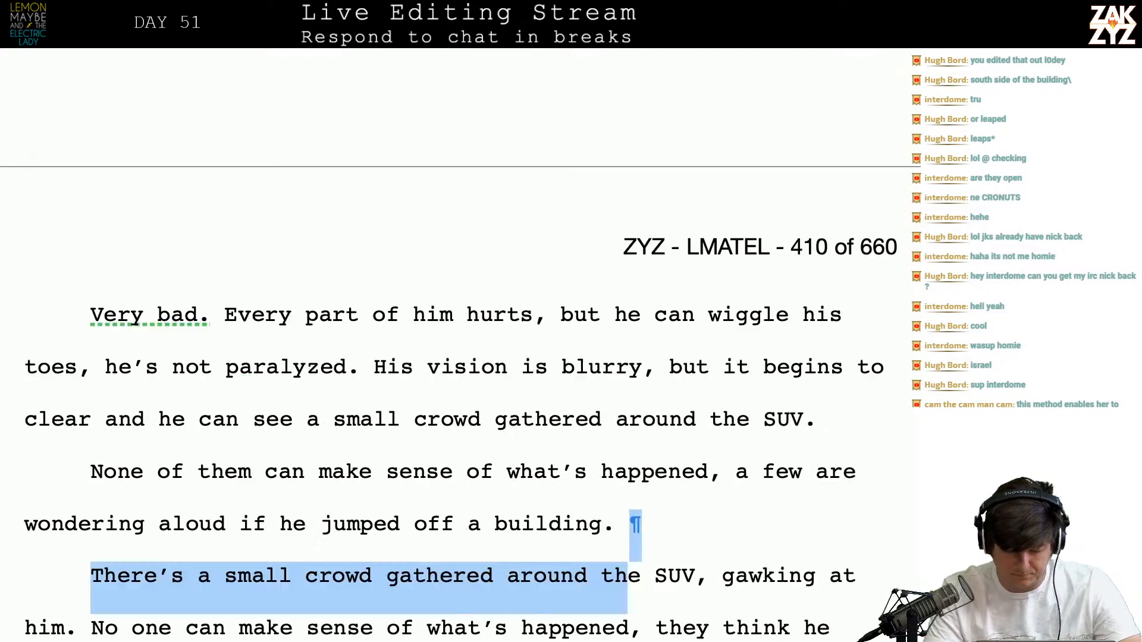
{"action": "key", "text": "shift+Up"}
{"action": "key", "text": "shift+Down"}
{"action": "key", "text": "shift+Left"}
{"action": "key", "text": "shift+Left"}
{"action": "key", "text": "shift+Left"}
{"action": "key", "text": "shift+Left"}
{"action": "key", "text": "shift+Left"}
{"action": "key", "text": "shift+Left"}
{"action": "key", "text": "shift+Left"}
{"action": "key", "text": "shift+Left"}
{"action": "key", "text": "shift+Left"}
{"action": "key", "text": "shift+Left"}
{"action": "key", "text": "shift+Left"}
{"action": "key", "text": "shift+Left"}
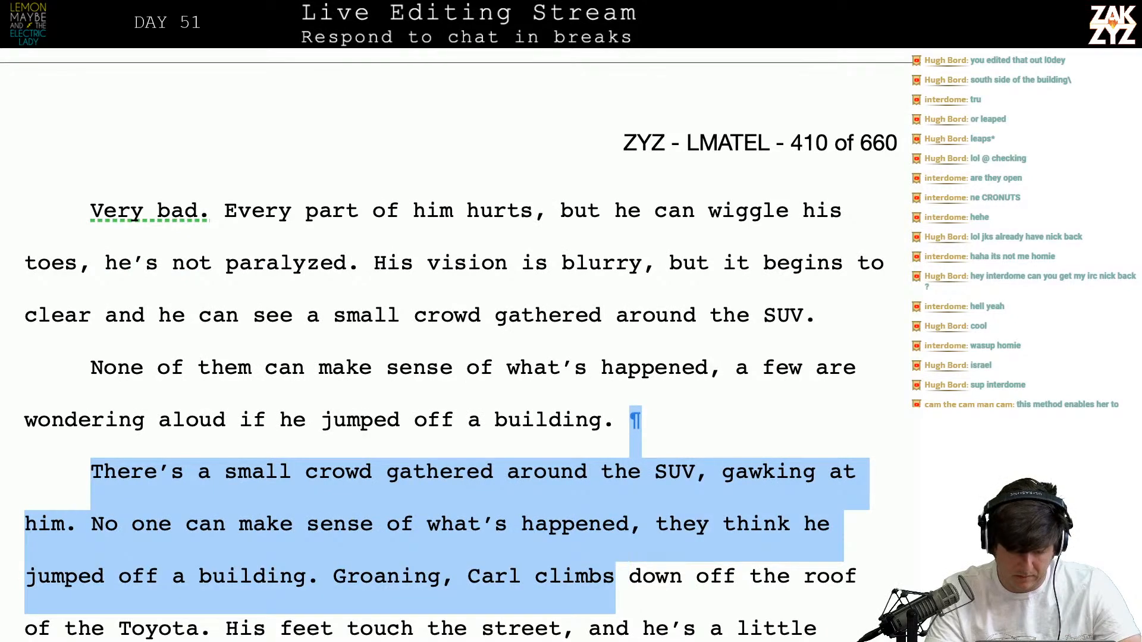
{"action": "key", "text": "shift+Left"}
{"action": "key", "text": "shift+Left"}
{"action": "key", "text": "shift+Left"}
{"action": "key", "text": "shift+Left"}
{"action": "key", "text": "shift+Left"}
{"action": "key", "text": "shift+Left"}
{"action": "key", "text": "shift+Left"}
{"action": "key", "text": "shift+Left"}
{"action": "key", "text": "shift+Left"}
{"action": "key", "text": "shift+Left"}
{"action": "key", "text": "shift+Left"}
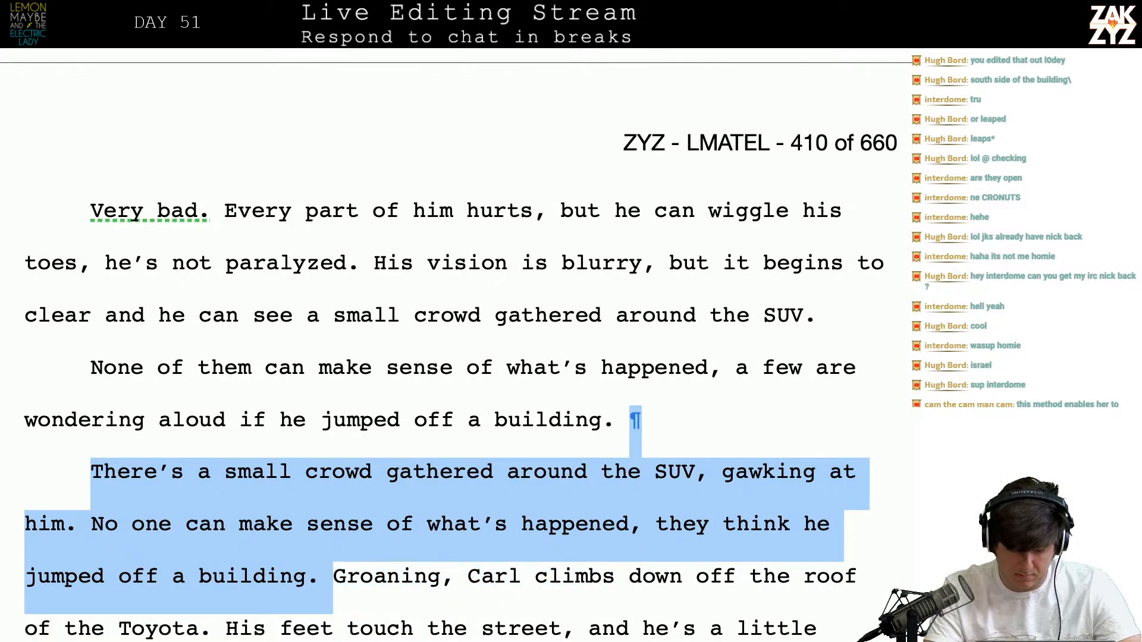
{"action": "key", "text": "Delete"}
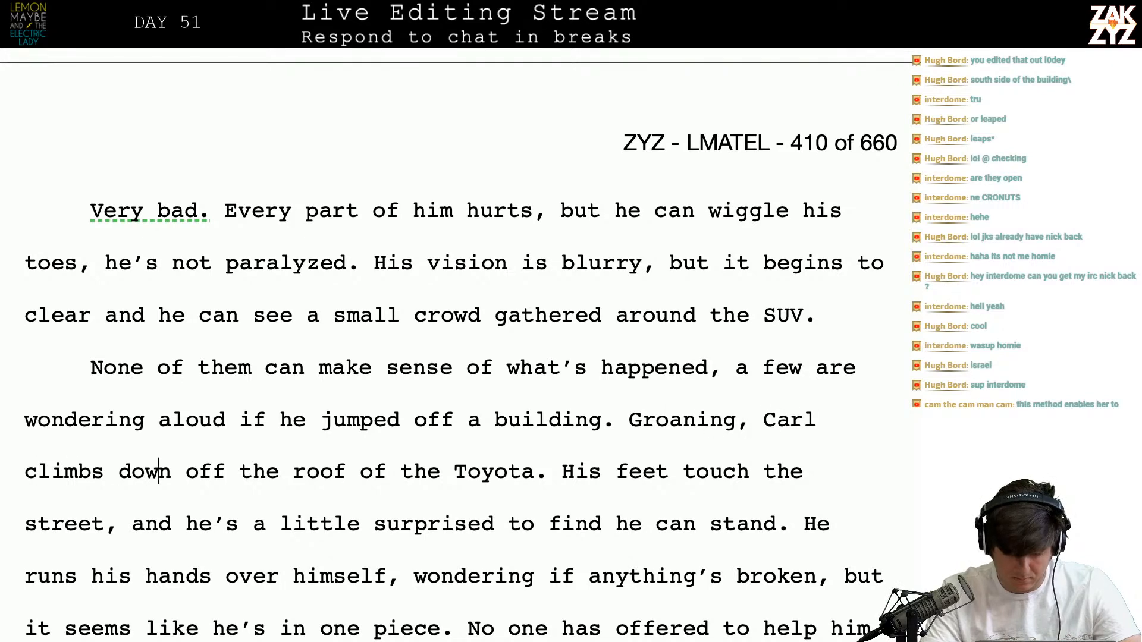
Extend the sentence after "roof of the Toyota" with ", bracing himself for a second, he's not sure if his feet will hold him."
{"action": "type", "text": ", bracing hims"}
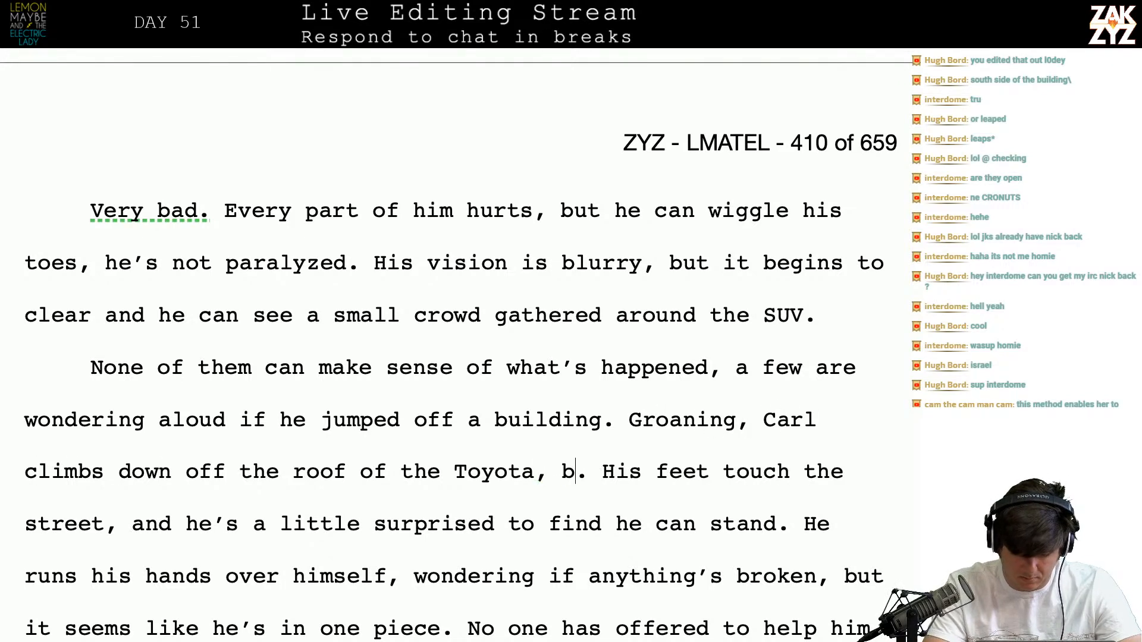
{"action": "type", "text": "elf against the"}
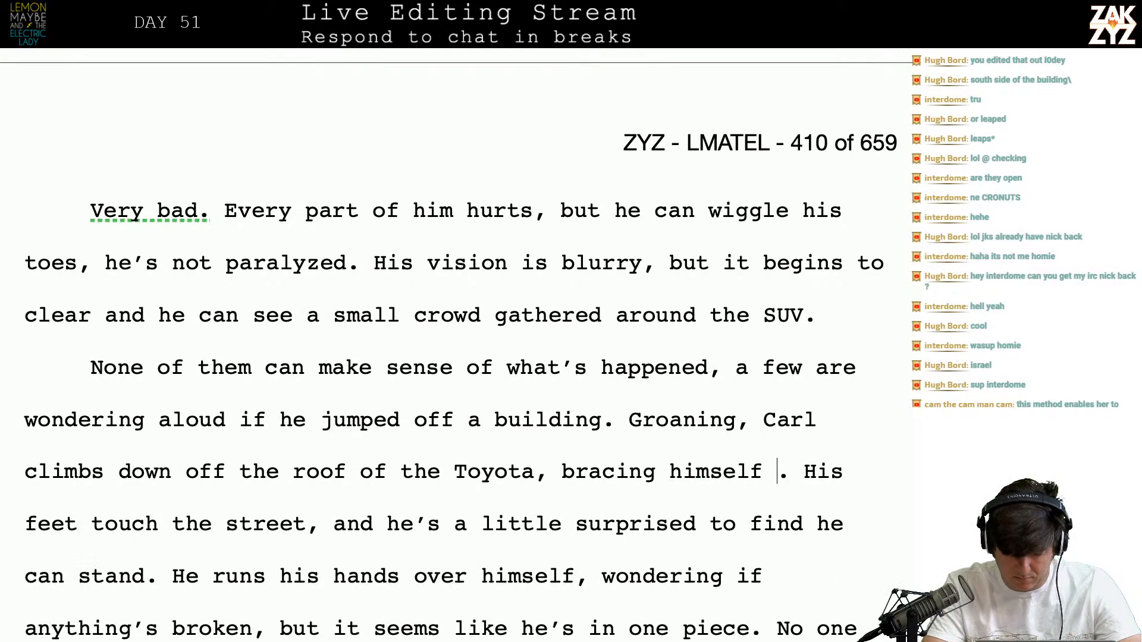
{"action": "key", "text": "BackSpace"}
{"action": "key", "text": "BackSpace"}
{"action": "key", "text": "BackSpace"}
{"action": "key", "text": "BackSpace"}
{"action": "key", "text": "BackSpace"}
{"action": "key", "text": "BackSpace"}
{"action": "key", "text": "BackSpace"}
{"action": "key", "text": "BackSpace"}
{"action": "key", "text": "BackSpace"}
{"action": "key", "text": "BackSpace"}
{"action": "key", "text": "BackSpace"}
{"action": "key", "text": "BackSpace"}
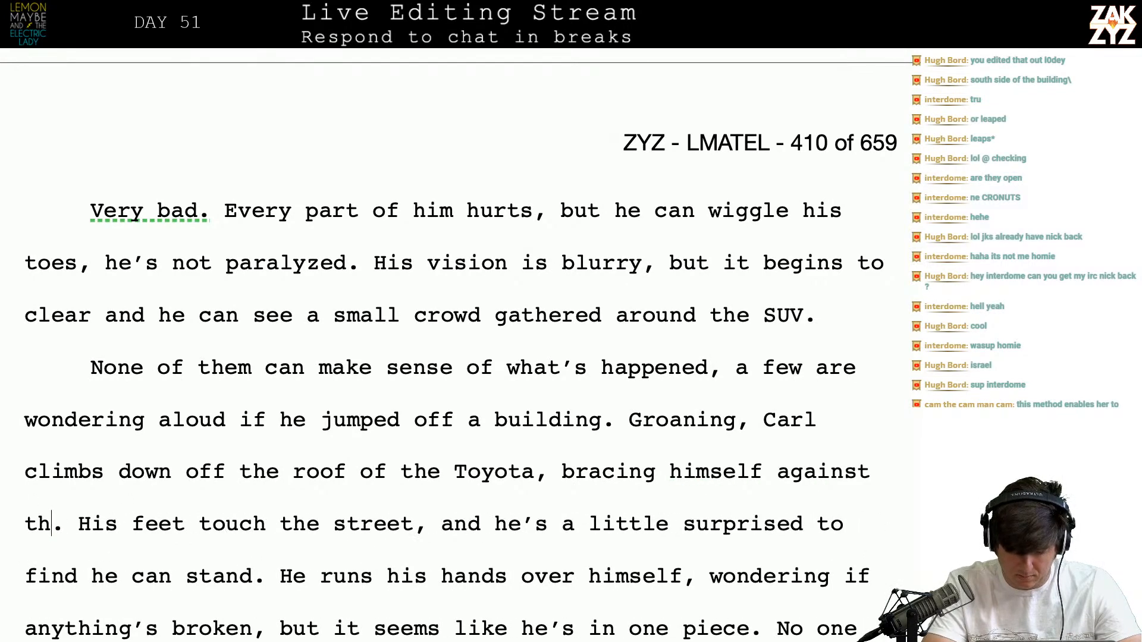
{"action": "type", "text": "for a second, he"}
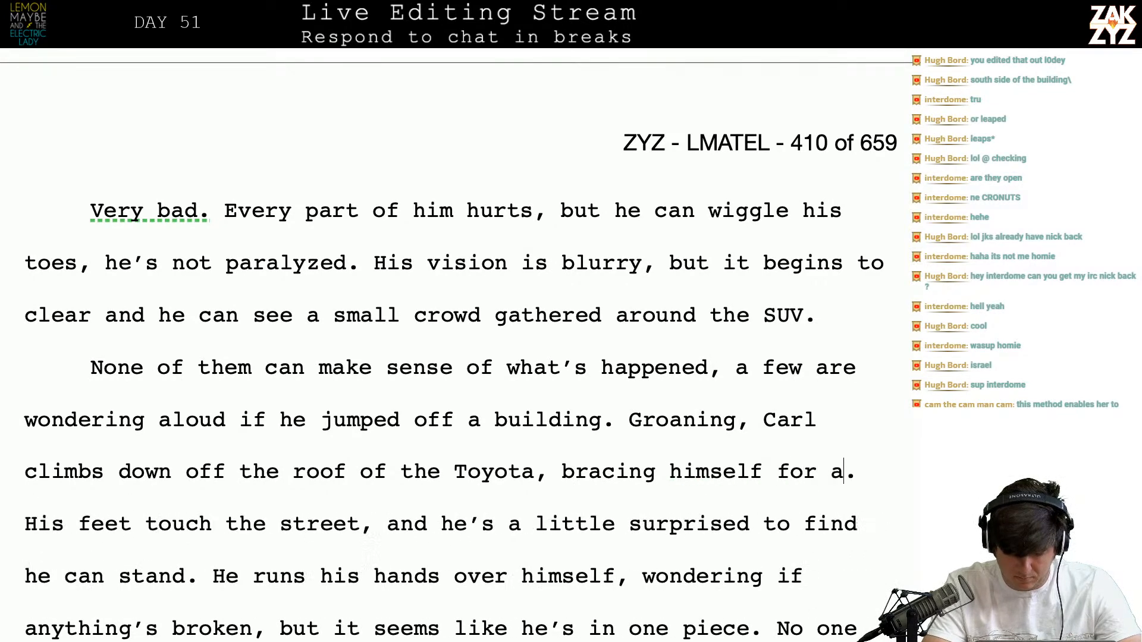
{"action": "type", "text": "'s not sure "}
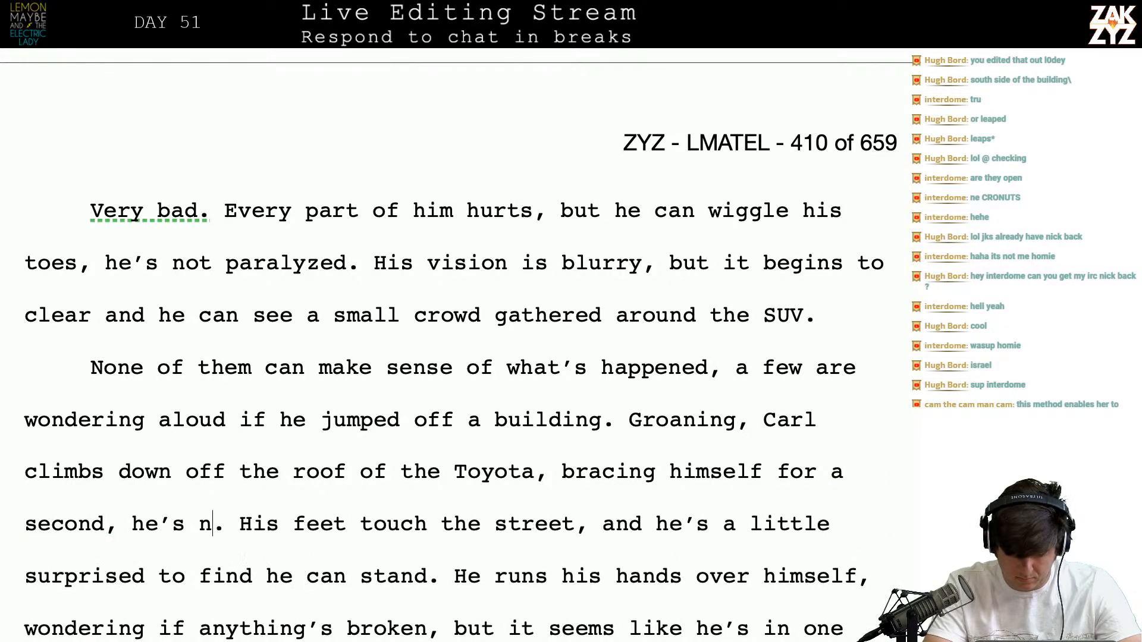
{"action": "type", "text": "if his feet will"}
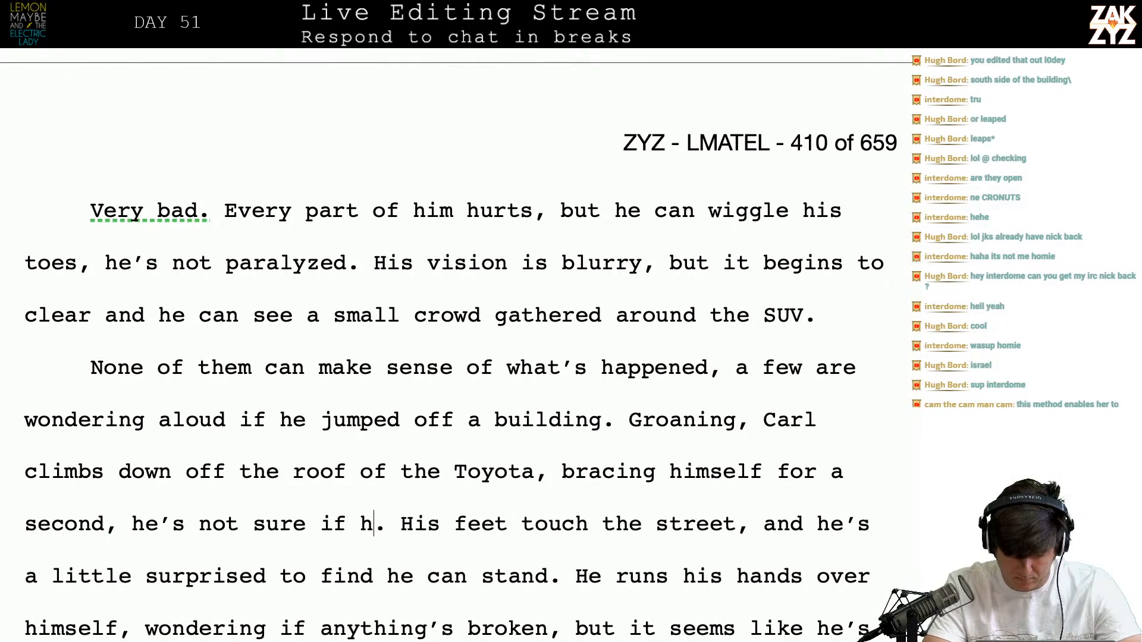
{"action": "type", "text": " hold him."}
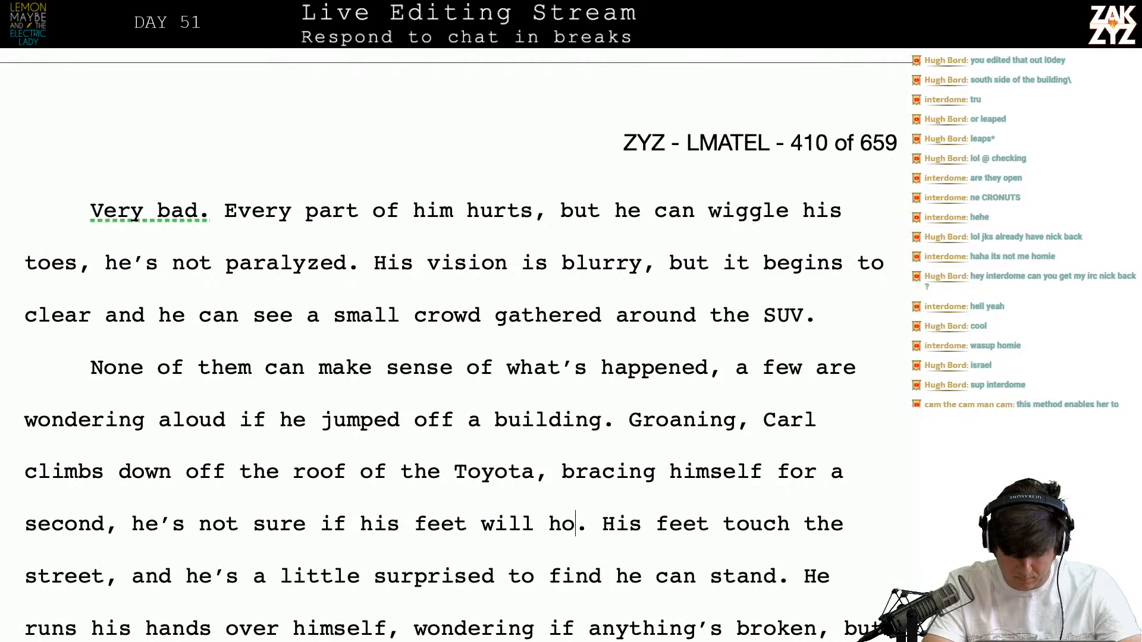
Delete the old sentence from "His feet touch the street" through "he can stand." and put paragraph breaks before "He runs his hands"
{"action": "key", "text": "shift+Up"}
{"action": "key", "text": "shift+Down"}
{"action": "key", "text": "shift+Down"}
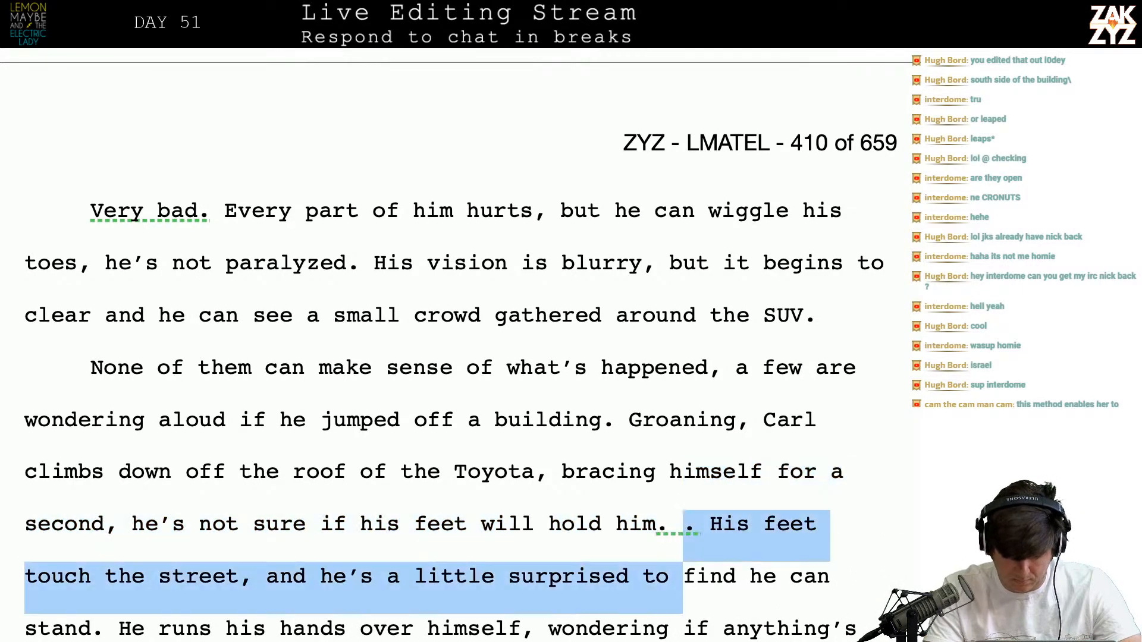
{"action": "key", "text": "shift+Right"}
{"action": "key", "text": "shift+Right"}
{"action": "key", "text": "shift+Right"}
{"action": "key", "text": "shift+Right"}
{"action": "key", "text": "shift+Right"}
{"action": "key", "text": "shift+Right"}
{"action": "key", "text": "shift+Right"}
{"action": "key", "text": "shift+Right"}
{"action": "key", "text": "shift+Right"}
{"action": "key", "text": "shift+Right"}
{"action": "key", "text": "shift+Right"}
{"action": "key", "text": "shift+Right"}
{"action": "key", "text": "shift+Right"}
{"action": "key", "text": "shift+Right"}
{"action": "key", "text": "shift+Right"}
{"action": "key", "text": "shift+Right"}
{"action": "key", "text": "shift+Right"}
{"action": "key", "text": "shift+Right"}
{"action": "key", "text": "shift+Right"}
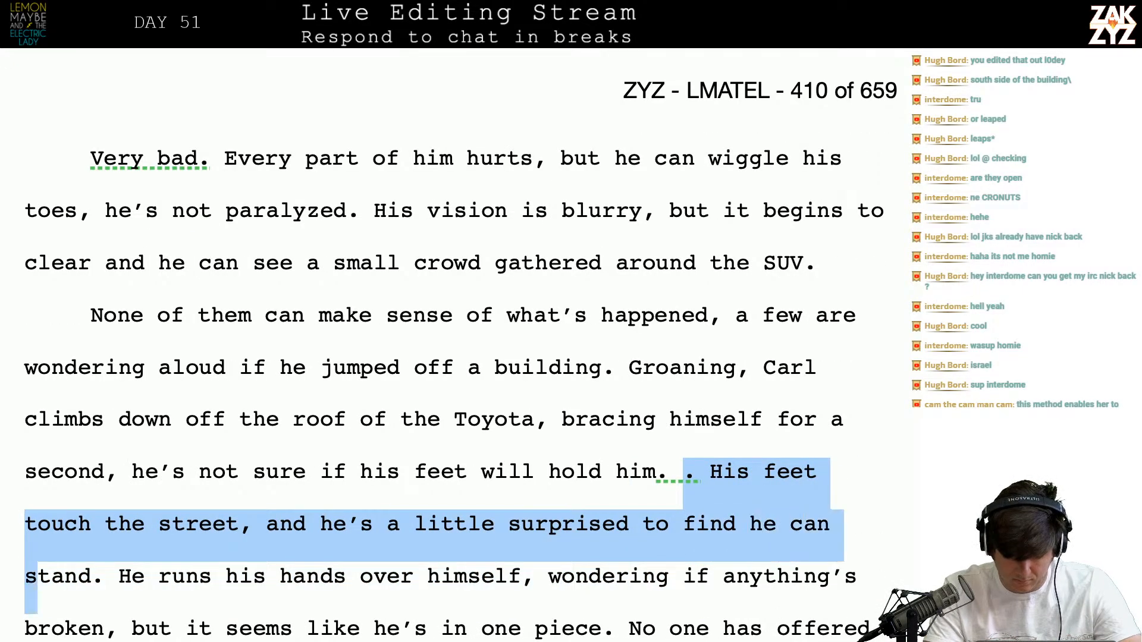
{"action": "key", "text": "Return"}
{"action": "key", "text": "Return"}
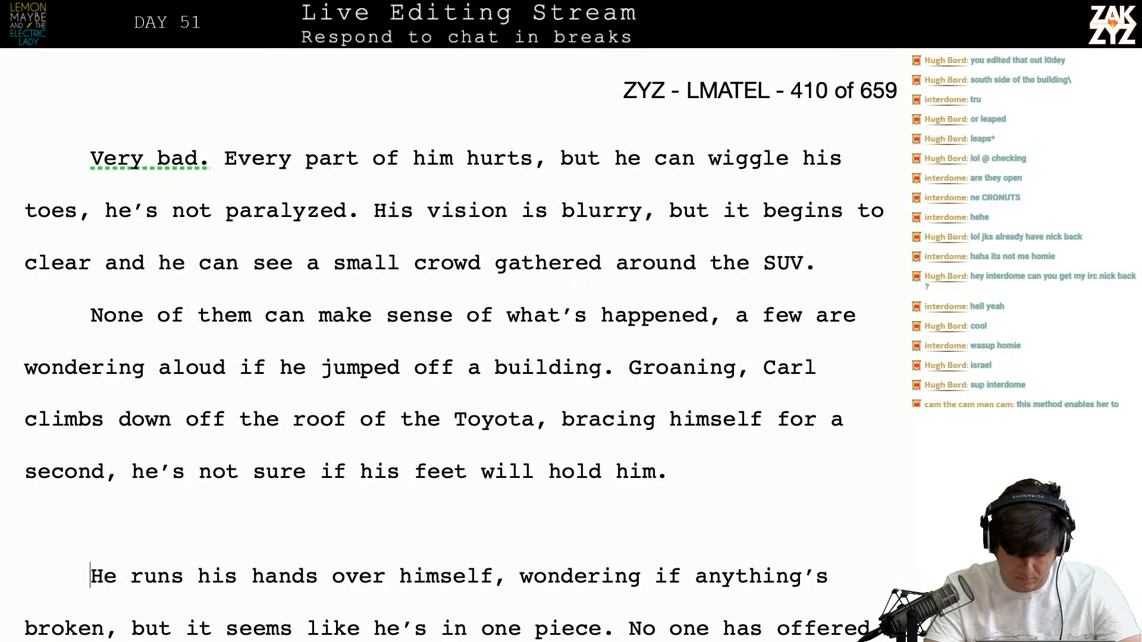
Add "Nothing seems broken." after "hold him." and delete the paragraph breaks and old text through "wondering if anything's broken,"
{"action": "type", "text": "Nothing "}
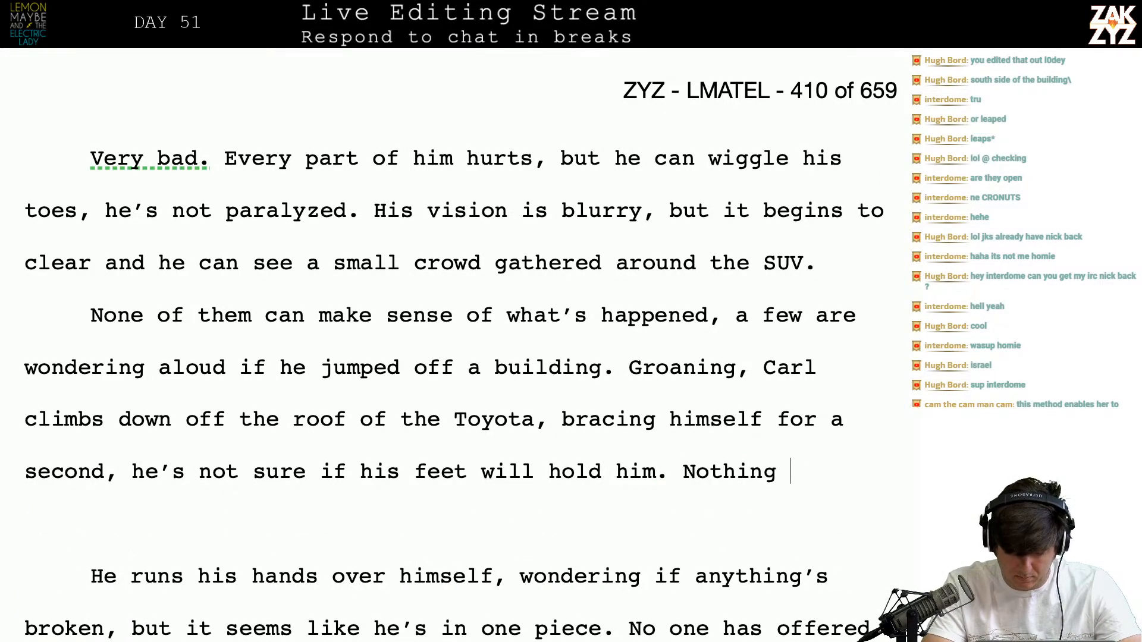
{"action": "type", "text": "seems broken"}
{"action": "key", "text": "shift+Down"}
{"action": "key", "text": "shift+Down"}
{"action": "key", "text": "shift+Down"}
{"action": "key", "text": "shift+Left"}
{"action": "key", "text": "shift+Left"}
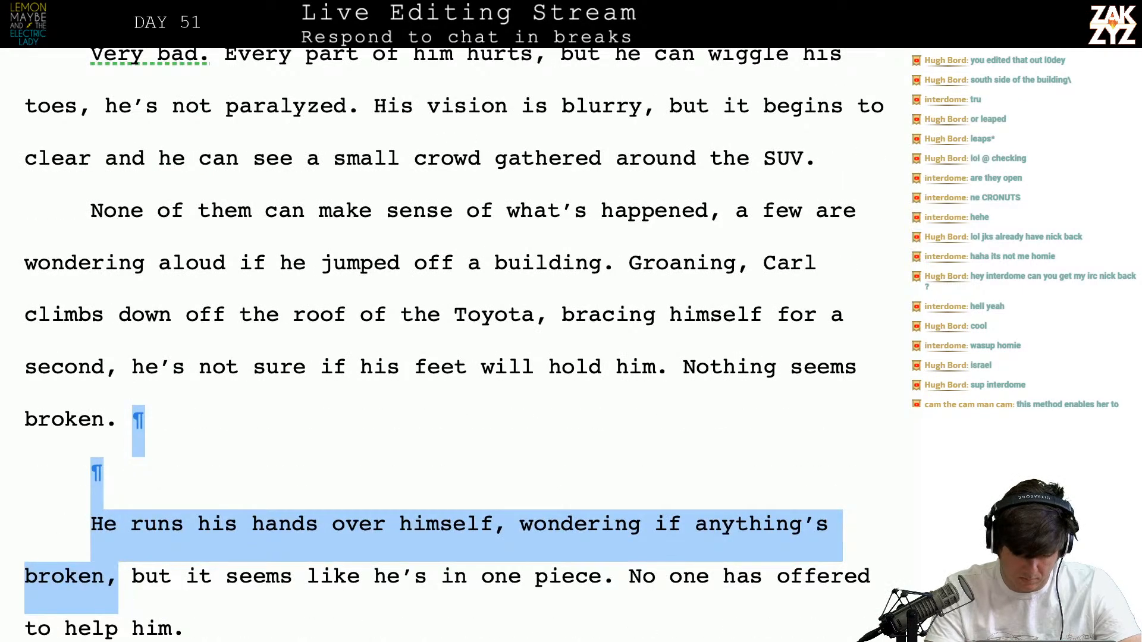
{"action": "key", "text": "shift+Right"}
{"action": "key", "text": "BackSpace"}
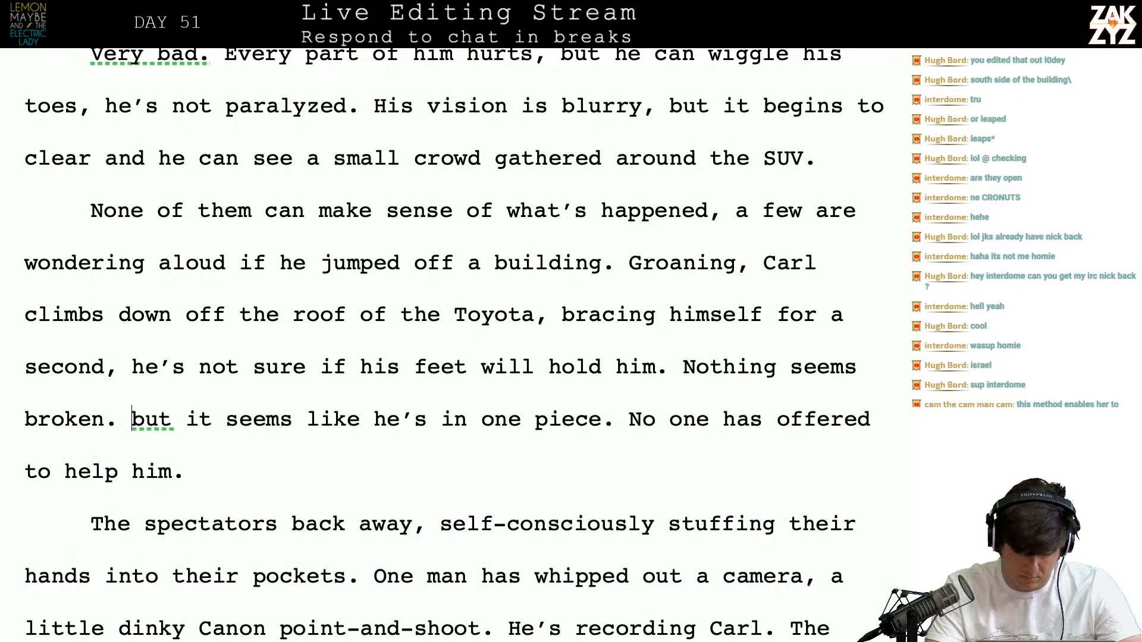
Delete the leftover clause "but it seems like he's in one piece." before "No one has offered to help him."
{"action": "key", "text": "shift+Right"}
{"action": "key", "text": "shift+Right"}
{"action": "key", "text": "shift+Right"}
{"action": "key", "text": "shift+Right"}
{"action": "key", "text": "shift+Right"}
{"action": "key", "text": "shift+Right"}
{"action": "key", "text": "shift+Right"}
{"action": "key", "text": "shift+Right"}
{"action": "key", "text": "shift+Right"}
{"action": "key", "text": "shift+Right"}
{"action": "key", "text": "shift+Right"}
{"action": "key", "text": "shift+Right"}
{"action": "key", "text": "shift+Right"}
{"action": "key", "text": "shift+Right"}
{"action": "key", "text": "shift+Right"}
{"action": "key", "text": "shift+Right"}
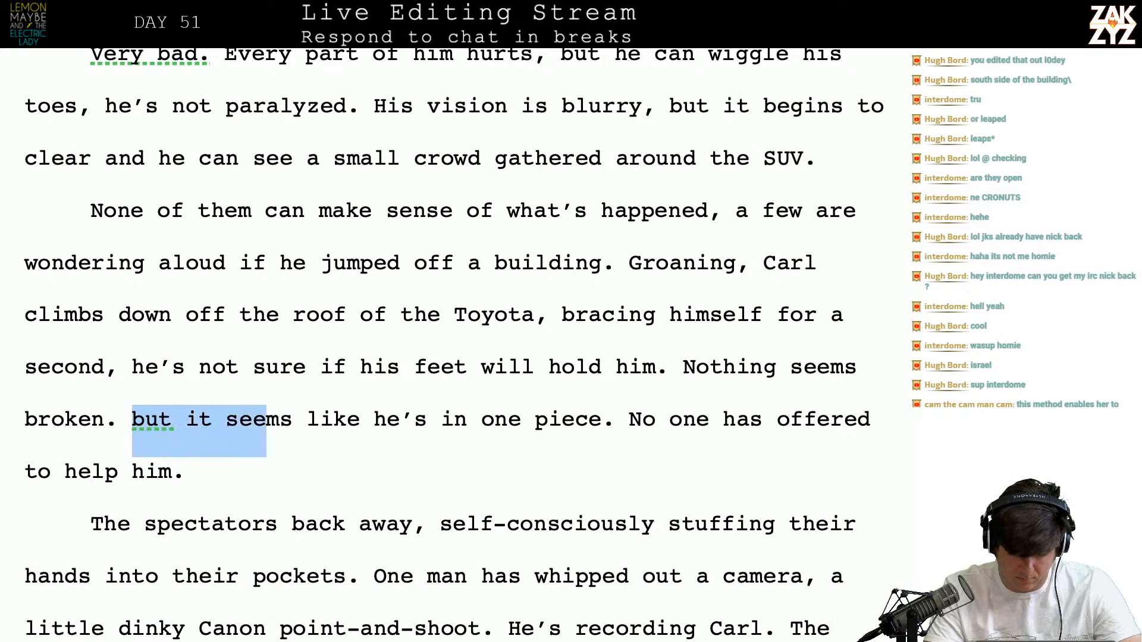
{"action": "key", "text": "shift+Right"}
{"action": "key", "text": "shift+Right"}
{"action": "key", "text": "shift+Right"}
{"action": "key", "text": "shift+Right"}
{"action": "key", "text": "shift+Right"}
{"action": "key", "text": "shift+Right"}
{"action": "key", "text": "shift+Right"}
{"action": "key", "text": "shift+Right"}
{"action": "key", "text": "shift+Right"}
{"action": "key", "text": "shift+Right"}
{"action": "key", "text": "shift+Right"}
{"action": "key", "text": "shift+Right"}
{"action": "key", "text": "shift+Right"}
{"action": "key", "text": "shift+Right"}
{"action": "key", "text": "shift+Right"}
{"action": "key", "text": "shift+Right"}
{"action": "key", "text": "shift+Right"}
{"action": "key", "text": "shift+Right"}
{"action": "key", "text": "shift+Right"}
{"action": "key", "text": "shift+Right"}
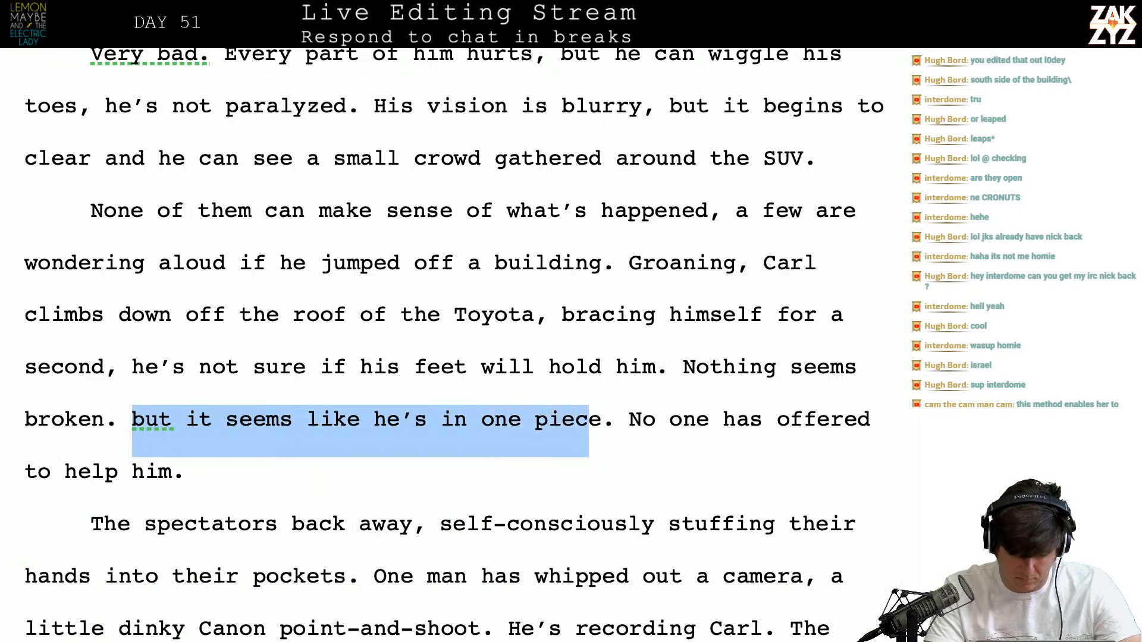
{"action": "key", "text": "BackSpace"}
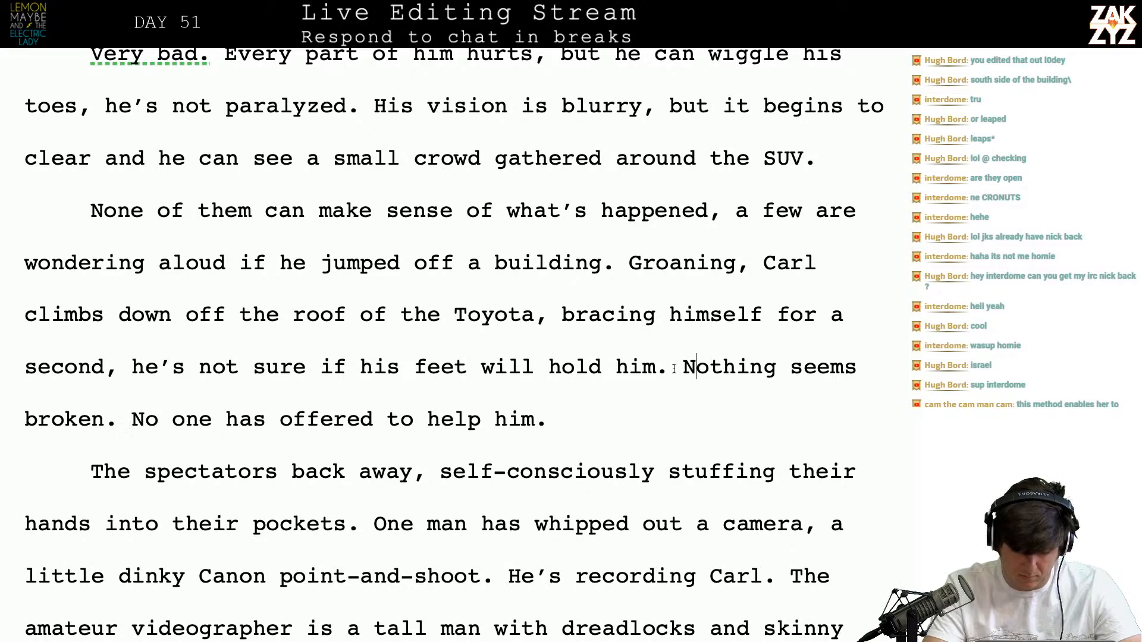
Insert "He manages to stand up, albeit shakily." before "Nothing seems broken."
{"action": "type", "text": "He man "}
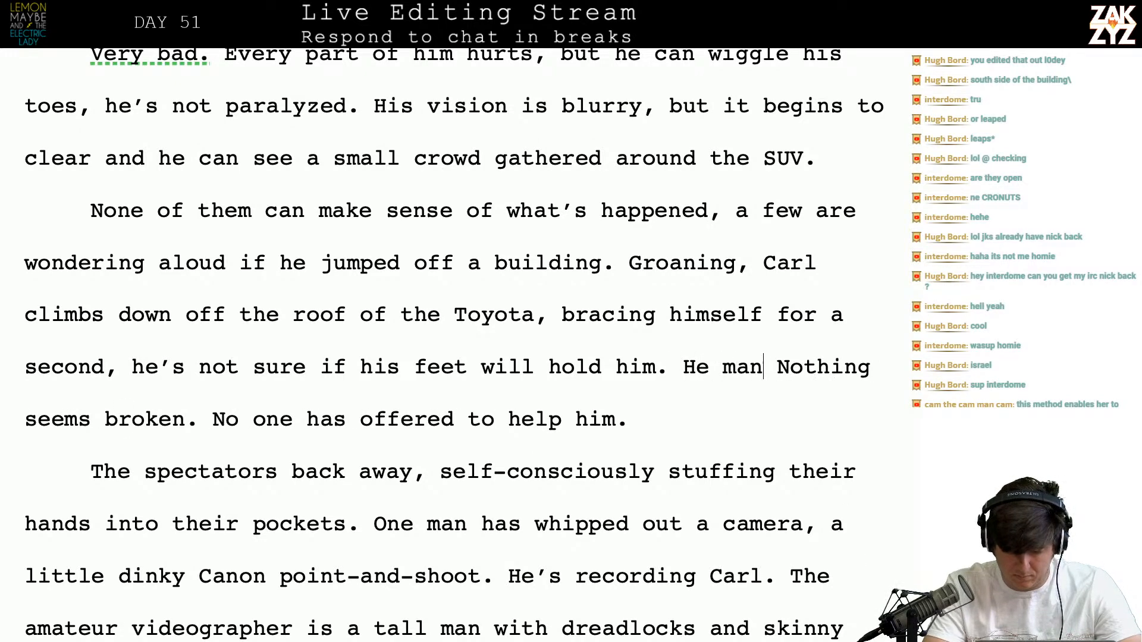
{"action": "type", "text": "ages to stand u"}
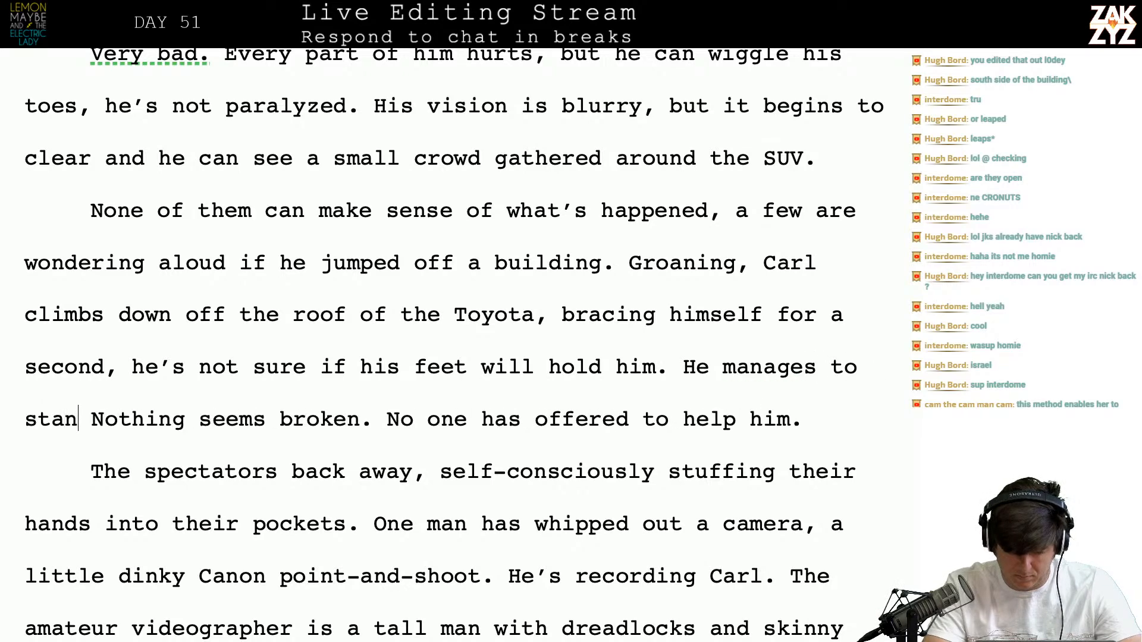
{"action": "type", "text": "p, albeit sh"}
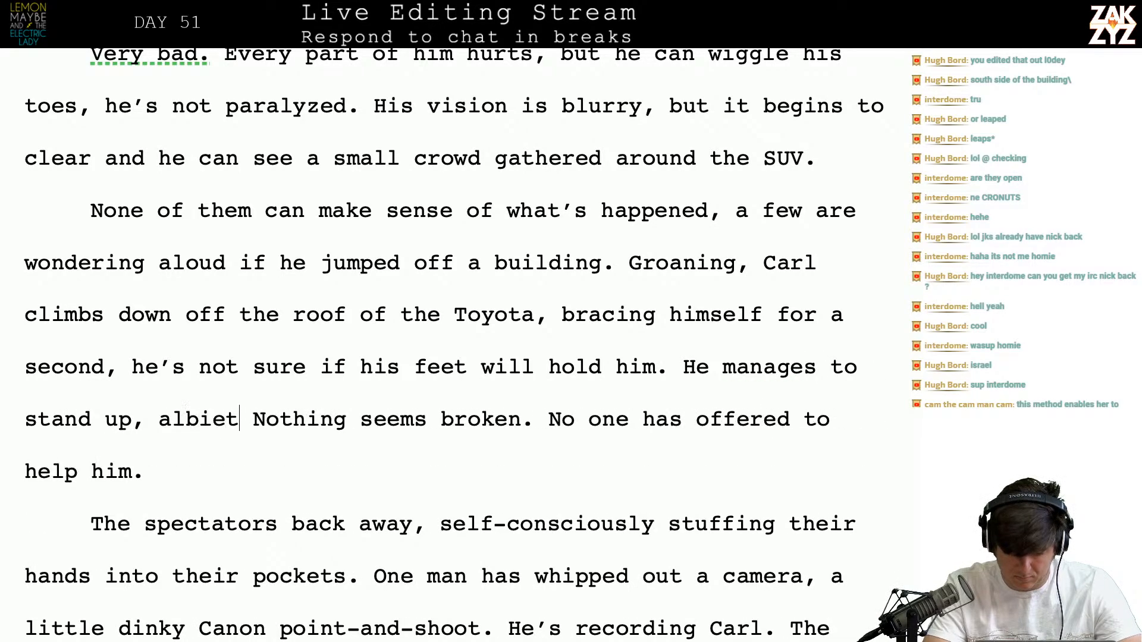
{"action": "type", "text": "akily."}
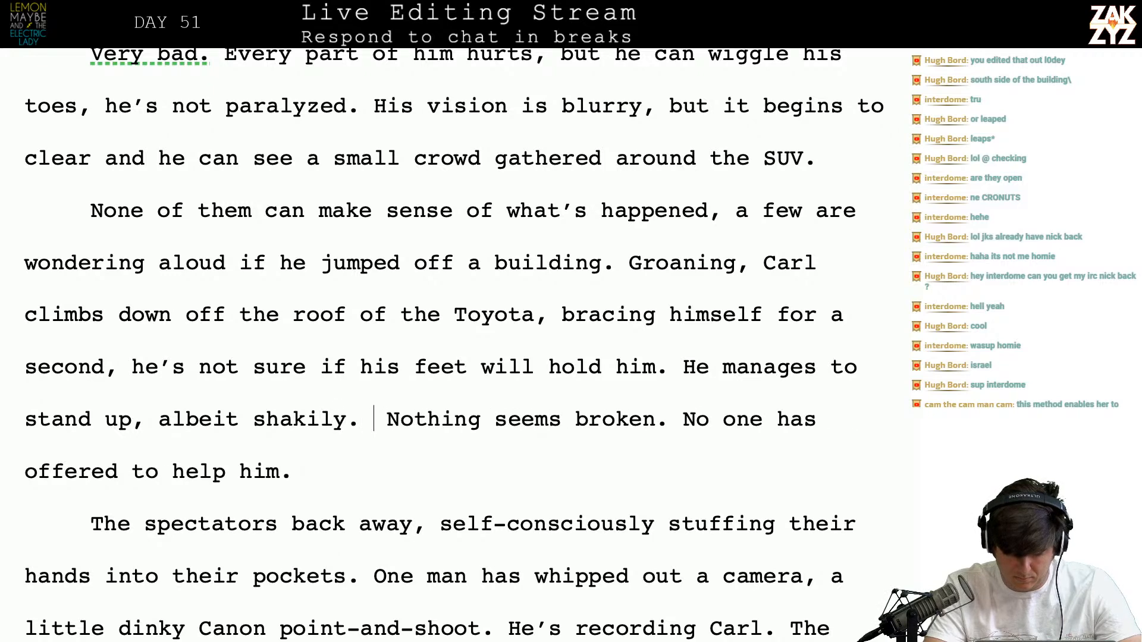
Remove ", albeit shakily" so that the inserted sentence ends with "stand up."
{"action": "key", "text": "BackSpace"}
{"action": "key", "text": "BackSpace"}
{"action": "key", "text": "BackSpace"}
{"action": "key", "text": "BackSpace"}
{"action": "key", "text": "BackSpace"}
{"action": "key", "text": "BackSpace"}
{"action": "key", "text": "BackSpace"}
{"action": "key", "text": "BackSpace"}
{"action": "key", "text": "BackSpace"}
{"action": "key", "text": "BackSpace"}
{"action": "key", "text": "BackSpace"}
{"action": "key", "text": "BackSpace"}
{"action": "key", "text": "BackSpace"}
{"action": "key", "text": "BackSpace"}
{"action": "key", "text": "BackSpace"}
{"action": "key", "text": "BackSpace"}
{"action": "key", "text": "BackSpace"}
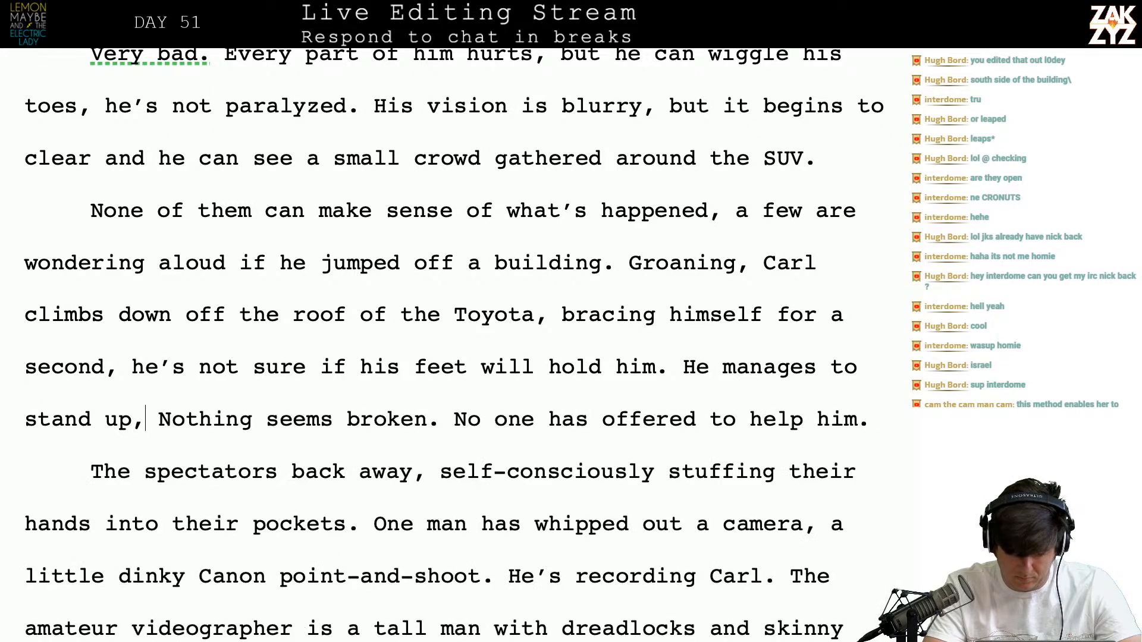
{"action": "type", "text": "."}
{"action": "key", "text": "BackSpace"}
{"action": "type", "text": "."}
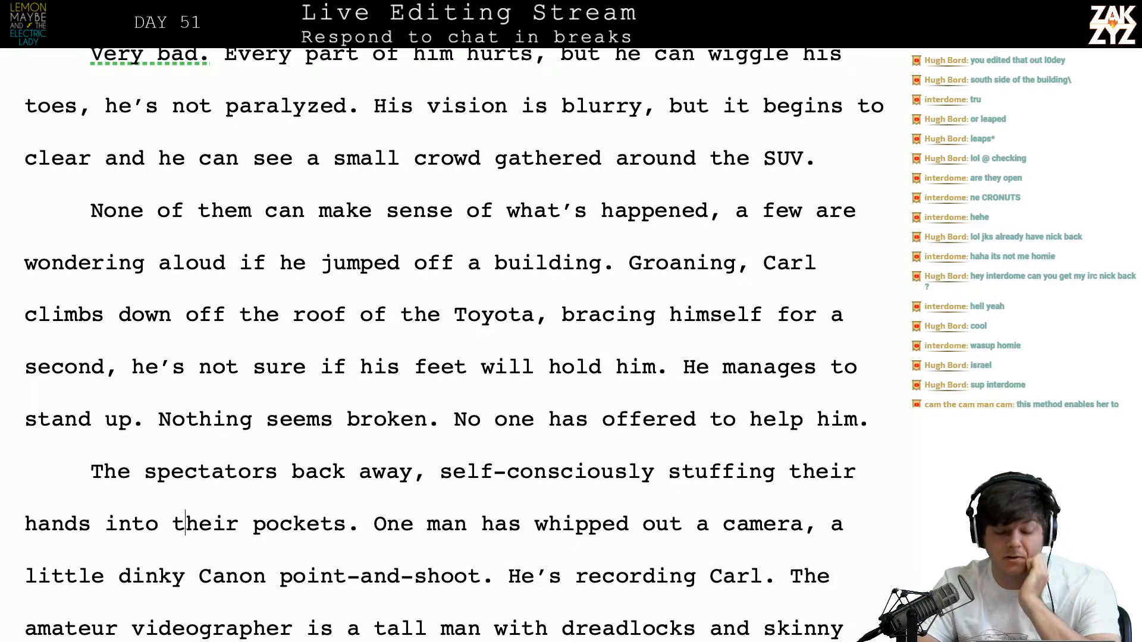
Insert "from Carl" after "The spectators back away"
{"action": "scroll", "coordinate": [452, 345], "scroll_direction": "down", "scroll_amount": 2}
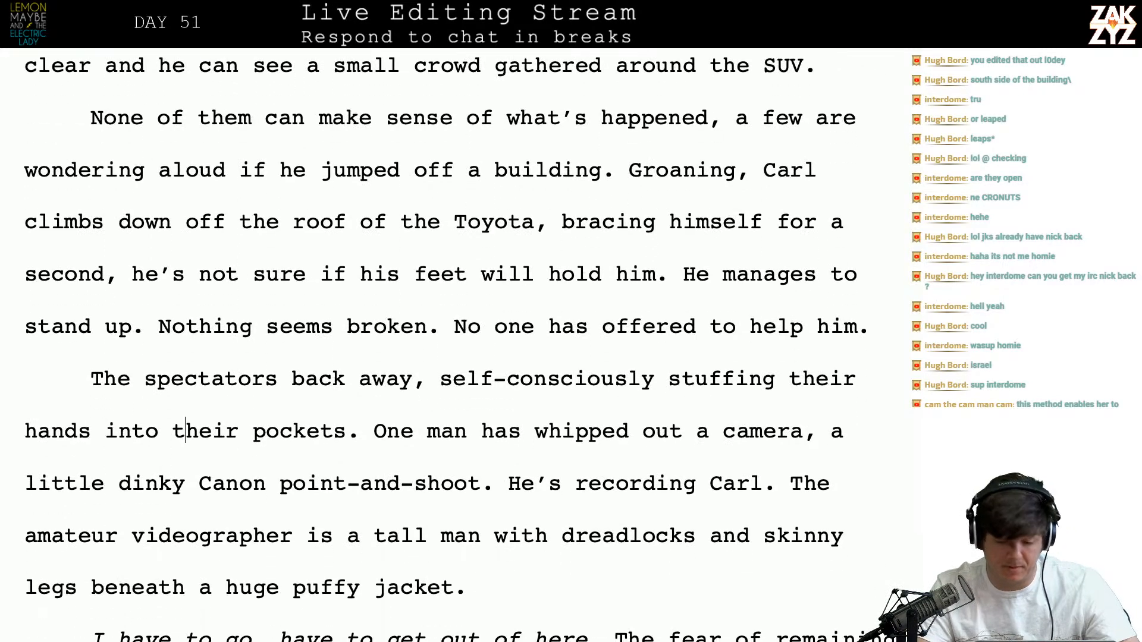
{"action": "left_click", "coordinate": [413, 381]}
{"action": "type", "text": "fro "}
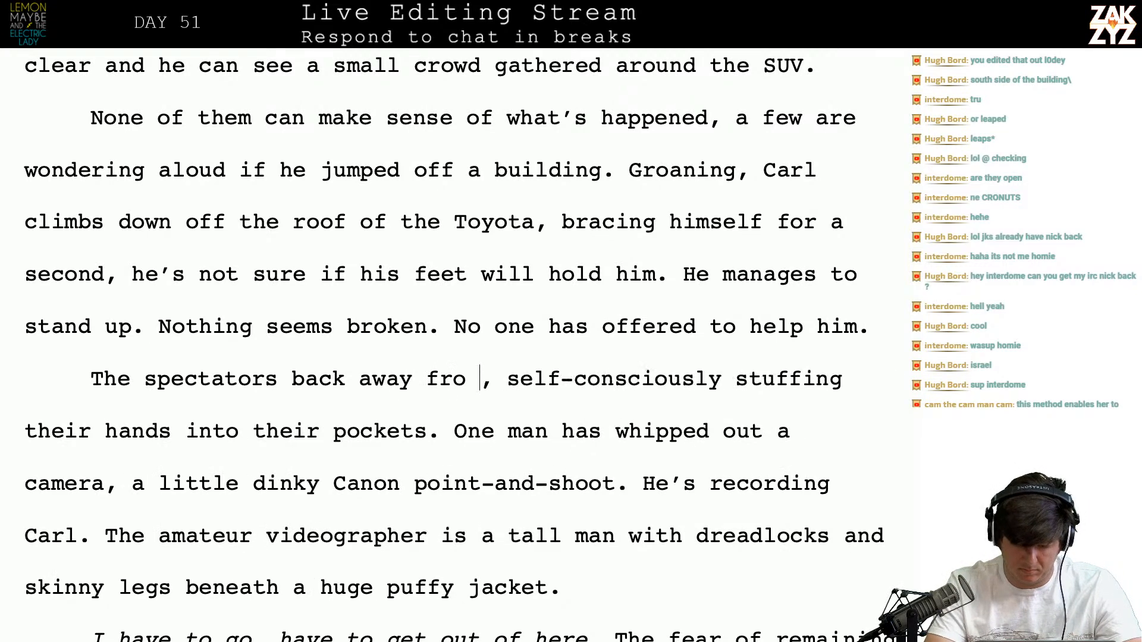
{"action": "type", "text": "m Carl"}
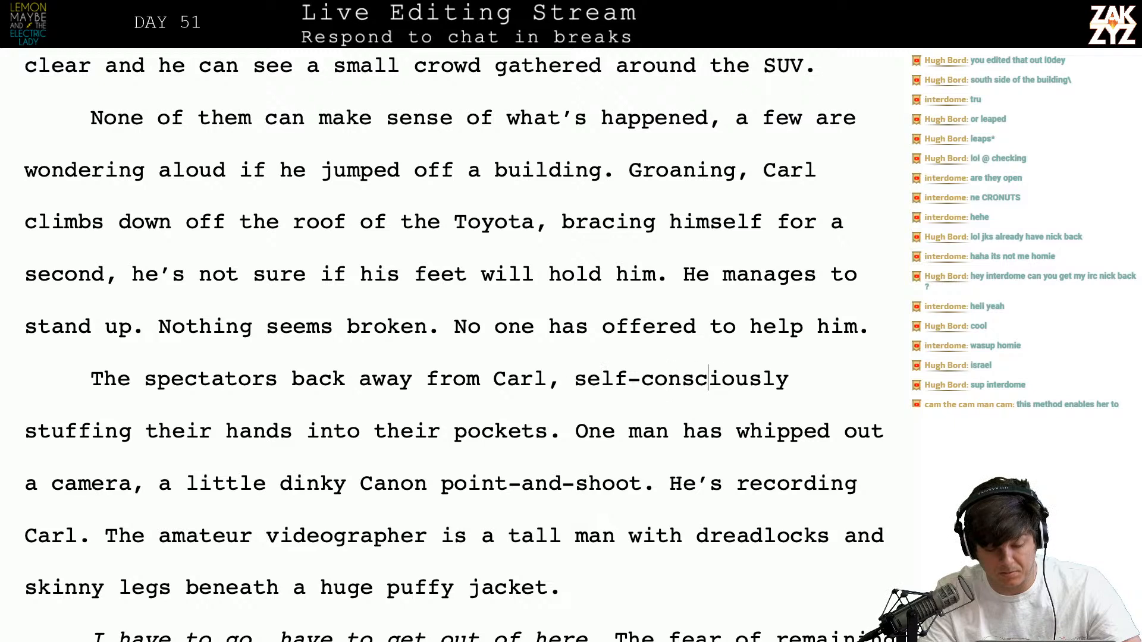
Start a new paragraph after "hands into their pockets.", before "One man has whipped out a camera"
{"action": "key", "text": "Right"}
{"action": "key", "text": "Right"}
{"action": "key", "text": "Right"}
{"action": "key", "text": "Right"}
{"action": "key", "text": "Right"}
{"action": "key", "text": "Right"}
{"action": "key", "text": "Right"}
{"action": "key", "text": "Right"}
{"action": "key", "text": "Right"}
{"action": "key", "text": "Right"}
{"action": "key", "text": "Right"}
{"action": "key", "text": "Right"}
{"action": "key", "text": "Right"}
{"action": "key", "text": "Right"}
{"action": "key", "text": "Right"}
{"action": "key", "text": "Right"}
{"action": "key", "text": "Right"}
{"action": "key", "text": "Right"}
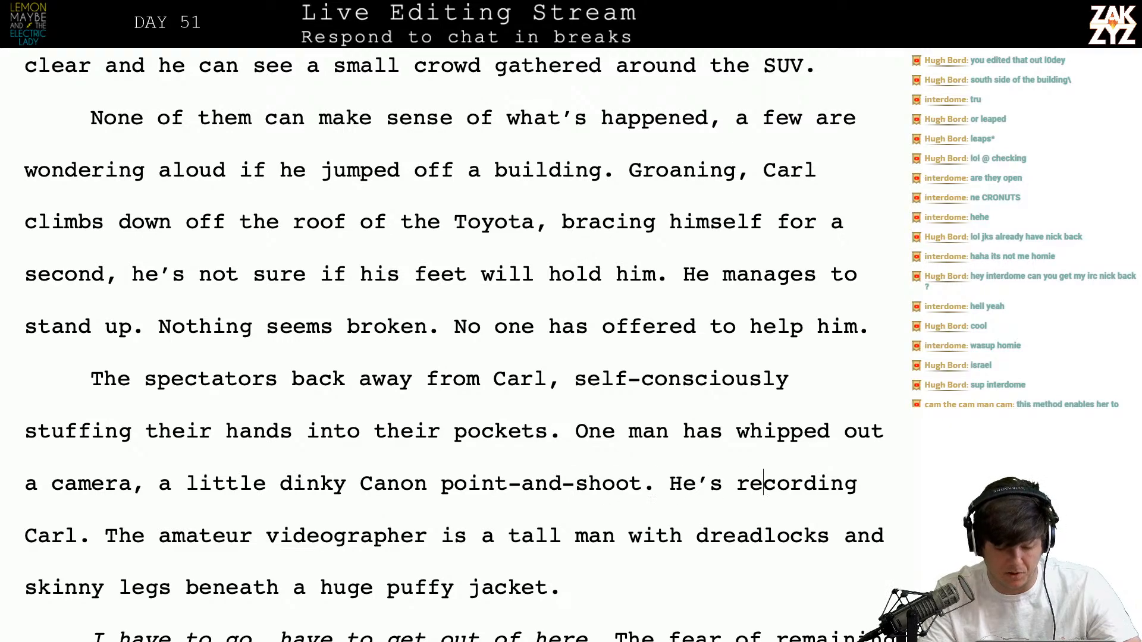
{"action": "scroll", "coordinate": [145, 535], "scroll_direction": "down", "scroll_amount": 5}
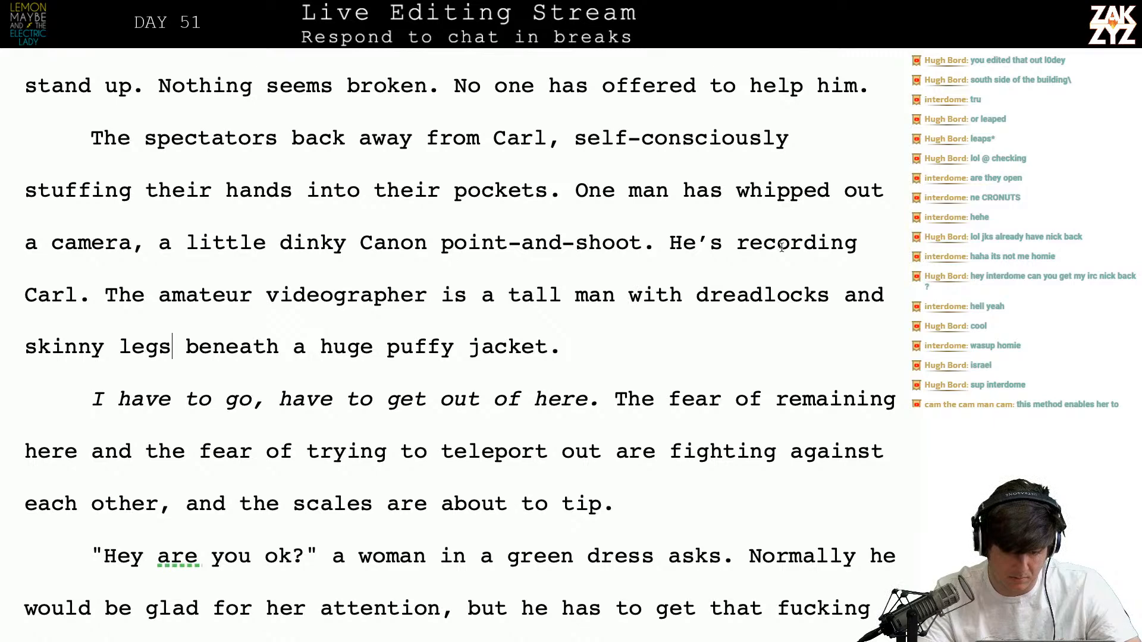
{"action": "scroll", "coordinate": [726, 256], "scroll_direction": "down", "scroll_amount": 1}
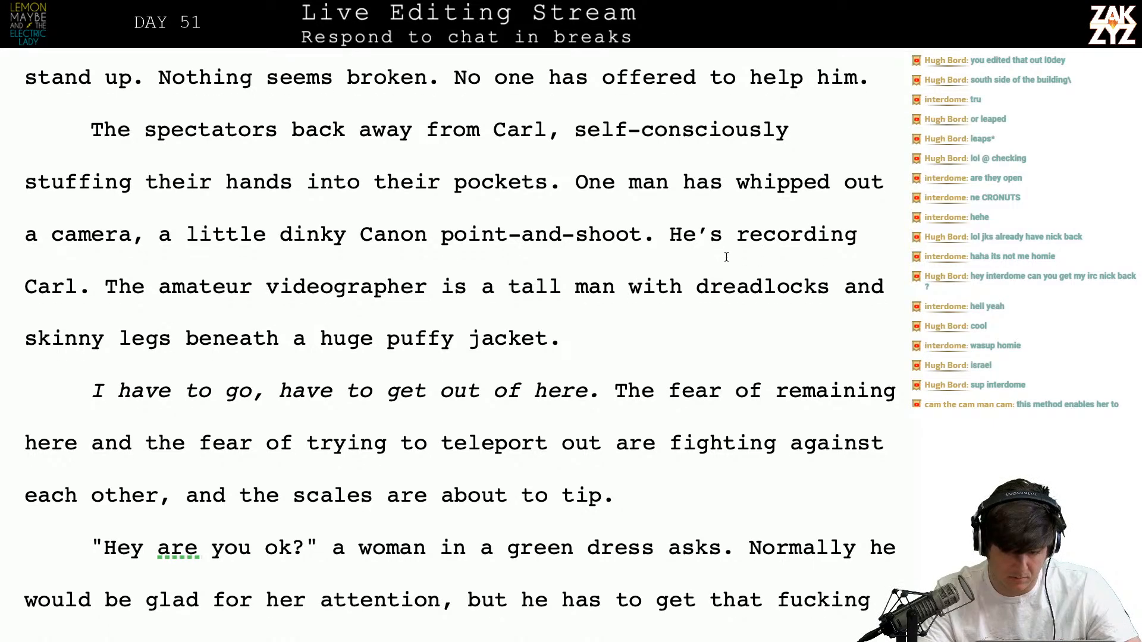
{"action": "left_click", "coordinate": [562, 182]}
{"action": "key", "text": "Return"}
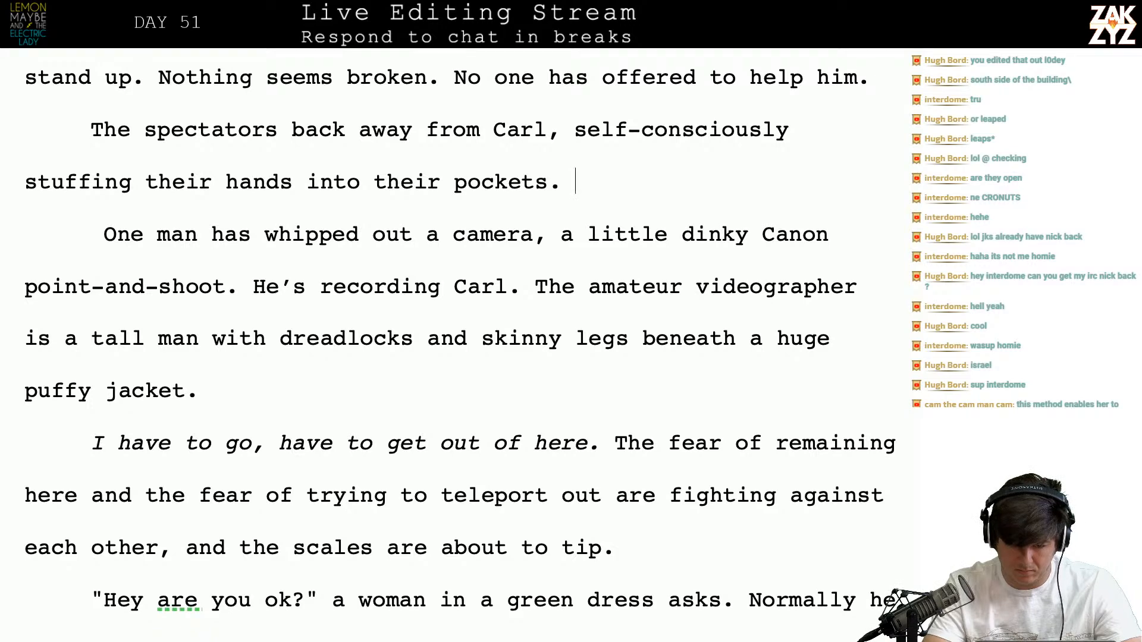
{"action": "type", "text": "One of them has"}
{"action": "key", "text": "BackSpace"}
{"action": "key", "text": "BackSpace"}
{"action": "key", "text": "BackSpace"}
{"action": "key", "text": "BackSpace"}
{"action": "key", "text": "BackSpace"}
{"action": "key", "text": "BackSpace"}
{"action": "key", "text": "BackSpace"}
{"action": "key", "text": "BackSpace"}
{"action": "key", "text": "BackSpace"}
{"action": "key", "text": "BackSpace"}
{"action": "key", "text": "BackSpace"}
{"action": "key", "text": "BackSpace"}
{"action": "key", "text": "BackSpace"}
{"action": "key", "text": "BackSpace"}
Delete ", self-consciously stuffing their hands into their pockets" so that the sentence ends with "back away from Carl."
{"action": "key", "text": "Up"}
{"action": "key", "text": "Left"}
{"action": "key", "text": "Left"}
{"action": "key", "text": "BackSpace"}
{"action": "type", "text": "."}
{"action": "key", "text": "shift+Down"}
{"action": "key", "text": "shift+End"}
{"action": "key", "text": "BackSpace"}
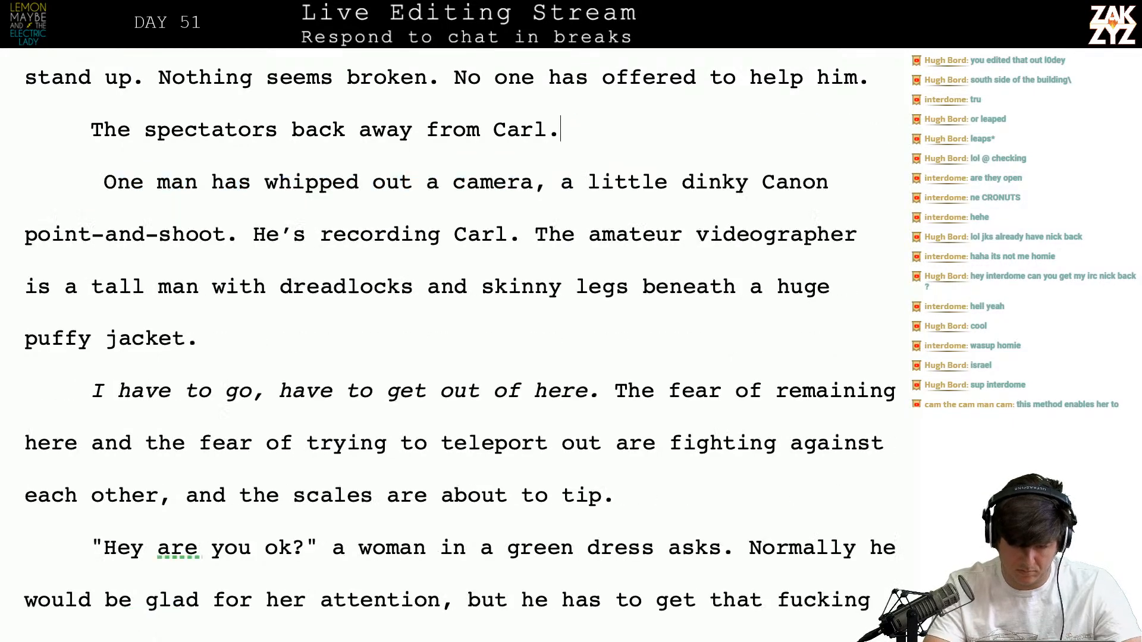
Add "One of them has a camera, a dinky little cannon point-and-shoot." after "The spectators back away from Carl."
{"action": "type", "text": "One fo"}
{"action": "key", "text": "BackSpace"}
{"action": "type", "text": "or"}
{"action": "key", "text": "BackSpace"}
{"action": "key", "text": "BackSpace"}
{"action": "key", "text": "BackSpace"}
{"action": "type", "text": "of"}
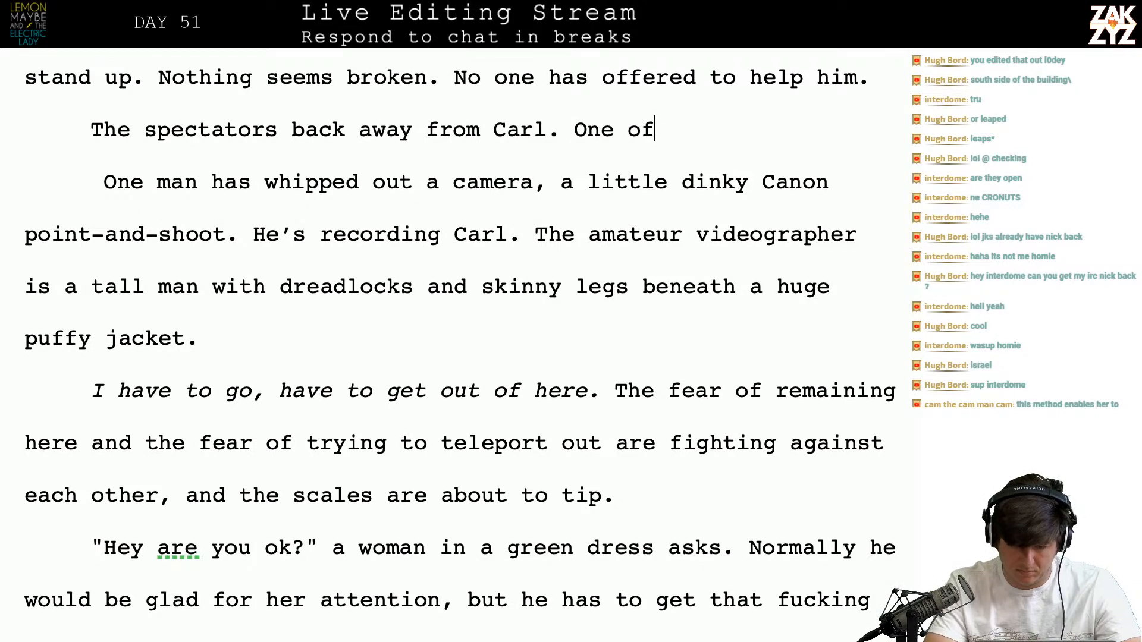
{"action": "type", "text": " them has a ca"}
{"action": "key", "text": "BackSpace"}
{"action": "key", "text": "BackSpace"}
{"action": "type", "text": "camera, a di"}
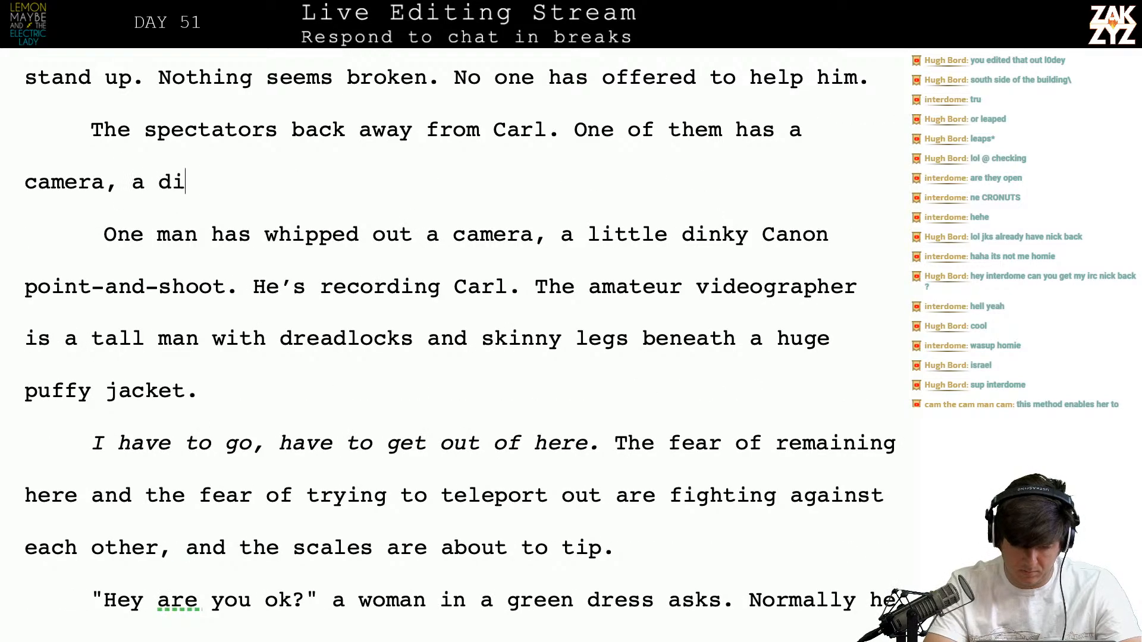
{"action": "type", "text": "nky little cannon"}
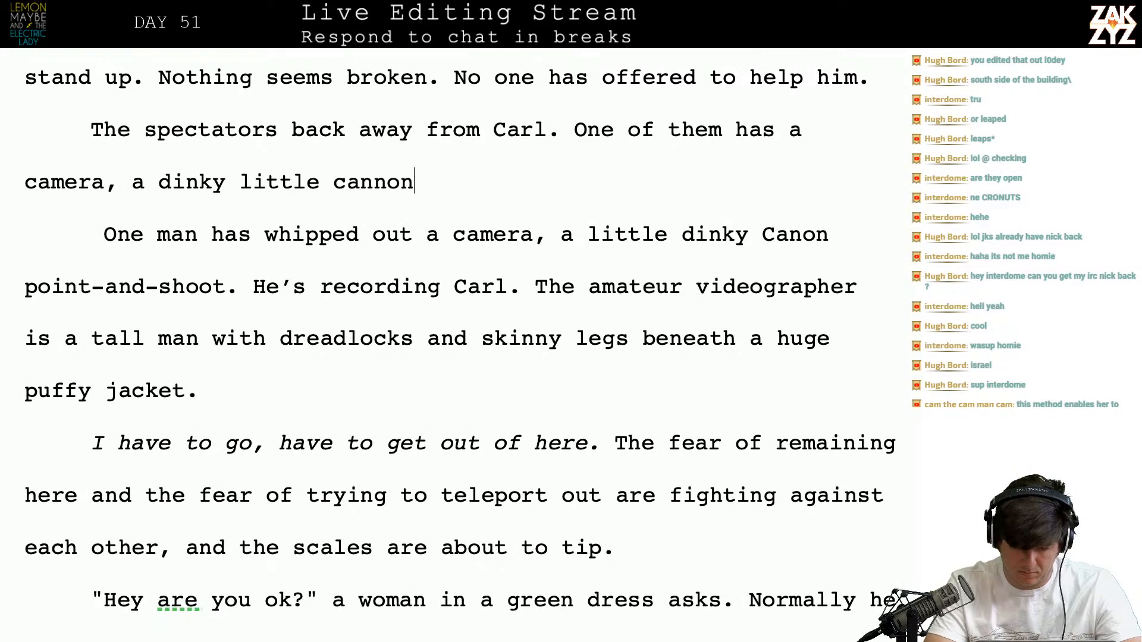
{"action": "type", "text": " point-and"}
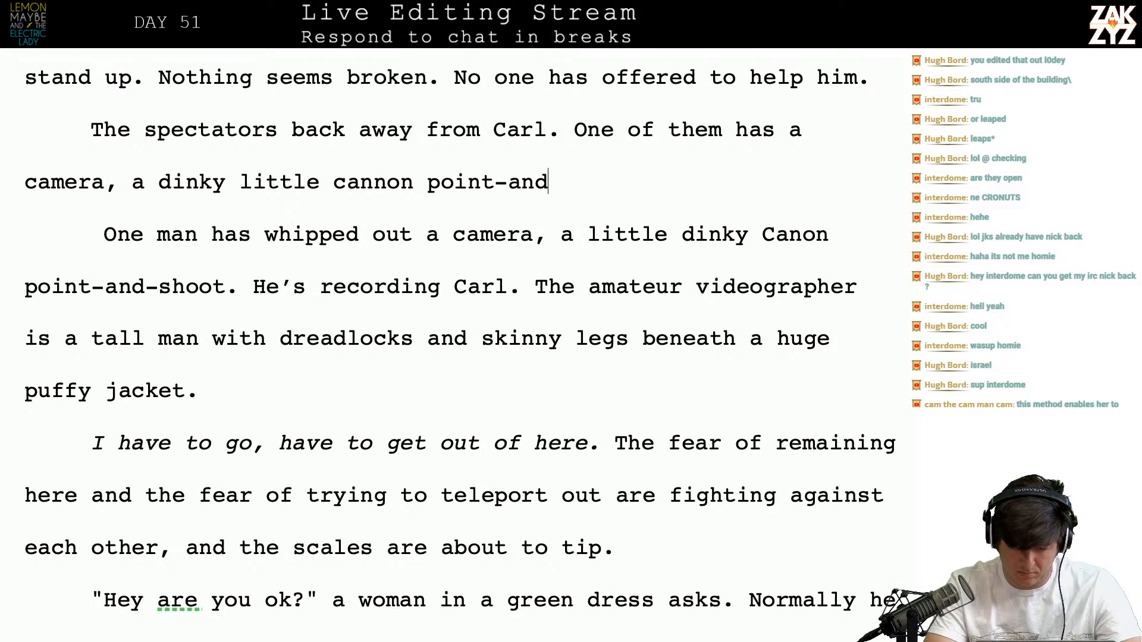
{"action": "type", "text": "-shoot. H"}
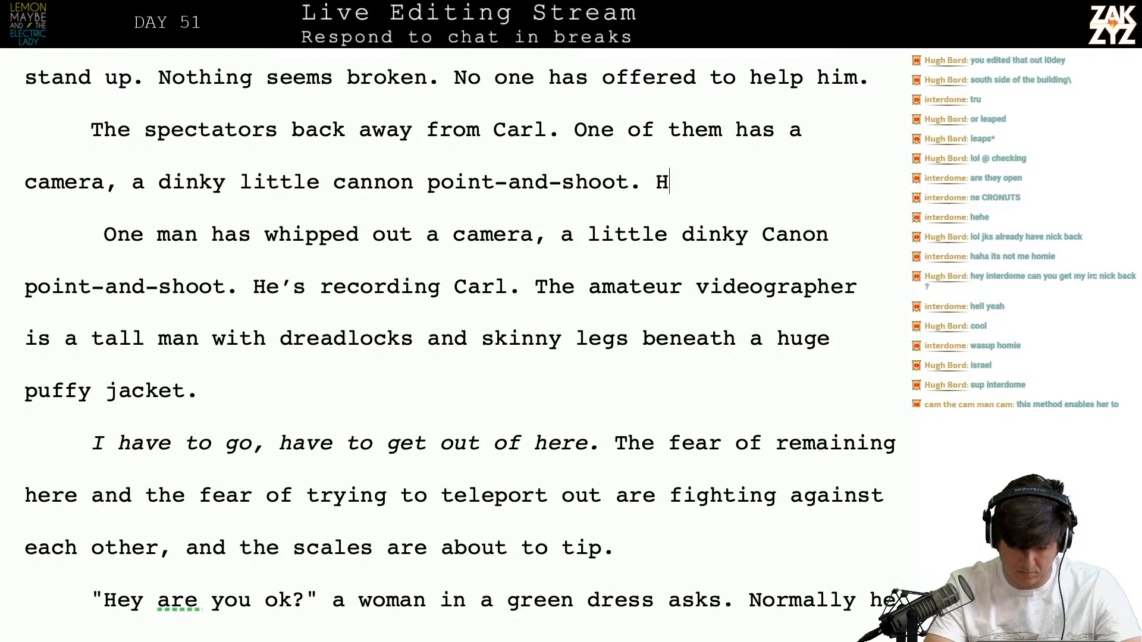
Continue the paragraph with the sentence "He’s recording a video."
{"action": "type", "text": "e's vid"}
{"action": "key", "text": "BackSpace"}
{"action": "key", "text": "BackSpace"}
{"action": "key", "text": "BackSpace"}
{"action": "type", "text": "rec"}
{"action": "key", "text": "BackSpace"}
{"action": "key", "text": "BackSpace"}
{"action": "key", "text": "BackSpace"}
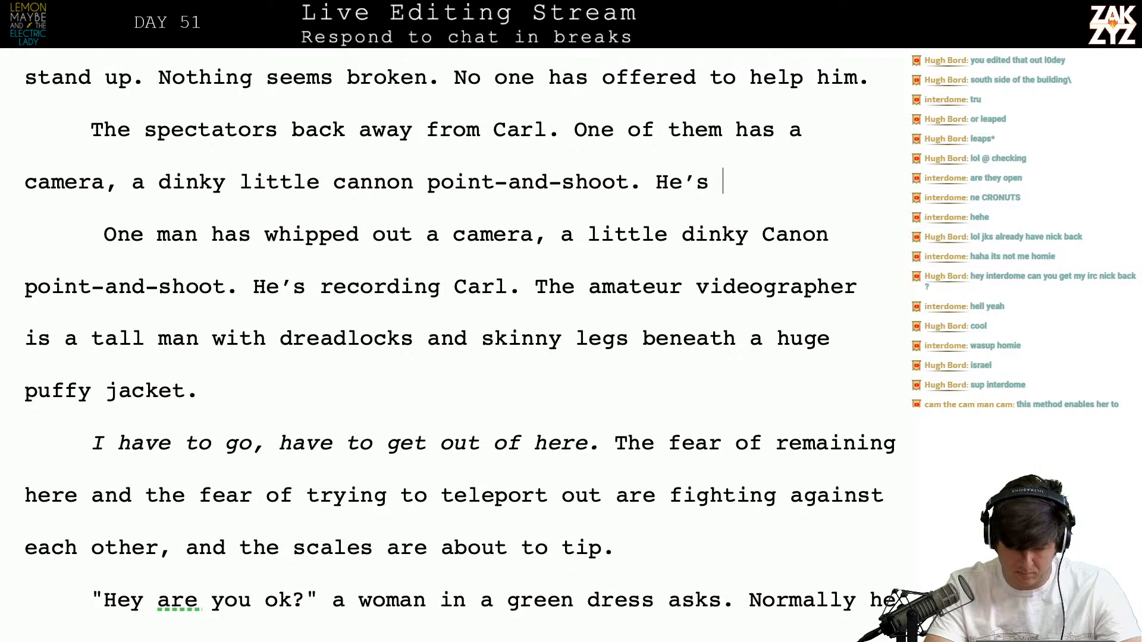
{"action": "type", "text": "recording a video"}
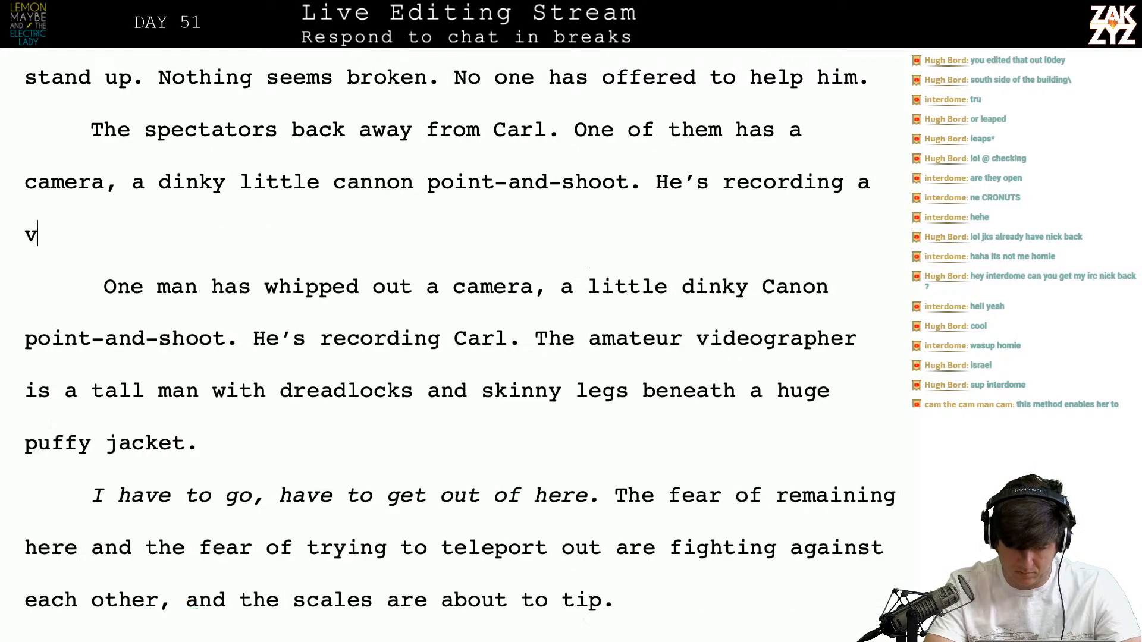
{"action": "type", "text": " of Ca"}
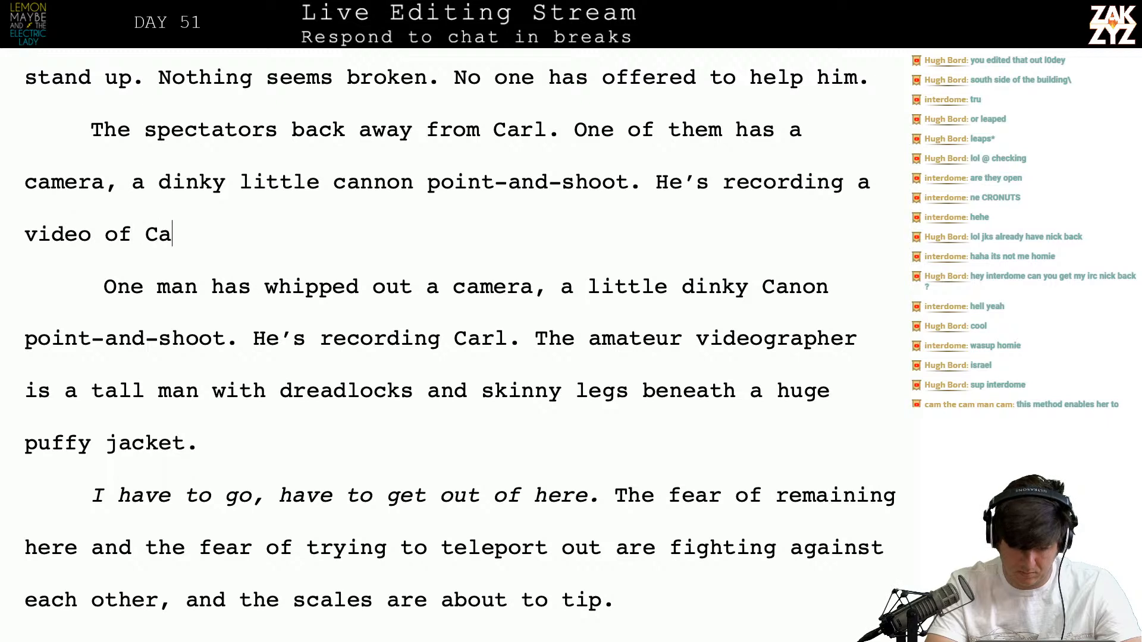
{"action": "key", "text": "BackSpace"}
{"action": "key", "text": "BackSpace"}
{"action": "key", "text": "BackSpace"}
{"action": "key", "text": "BackSpace"}
{"action": "key", "text": "BackSpace"}
{"action": "key", "text": "BackSpace"}
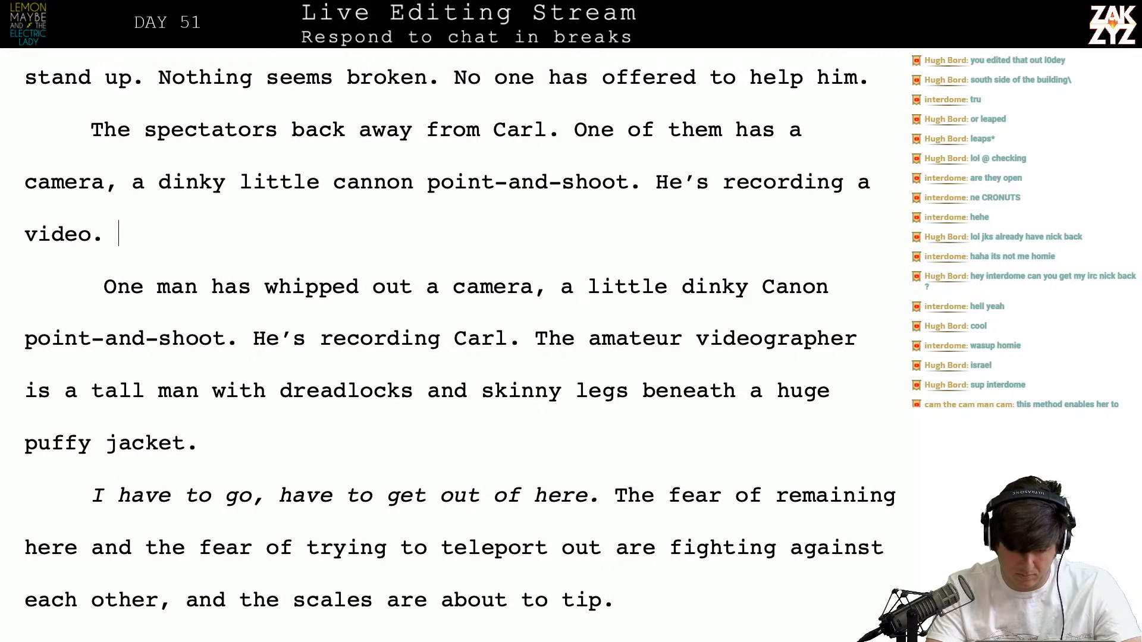
Delete the old text from "One man has whipped out a camera" through "He’s recording Carl." and join the remaining sentence to the new paragraph
{"action": "key", "text": "shift+Right"}
{"action": "key", "text": "shift+Right"}
{"action": "key", "text": "shift+Down"}
{"action": "key", "text": "shift+Right"}
{"action": "key", "text": "shift+Right"}
{"action": "key", "text": "shift+Right"}
{"action": "key", "text": "shift+Right"}
{"action": "key", "text": "shift+Right"}
{"action": "key", "text": "shift+Right"}
{"action": "key", "text": "shift+Right"}
{"action": "key", "text": "shift+Right"}
{"action": "key", "text": "shift+Right"}
{"action": "key", "text": "shift+Right"}
{"action": "key", "text": "shift+Right"}
{"action": "key", "text": "shift+Right"}
{"action": "key", "text": "shift+Right"}
{"action": "key", "text": "shift+Right"}
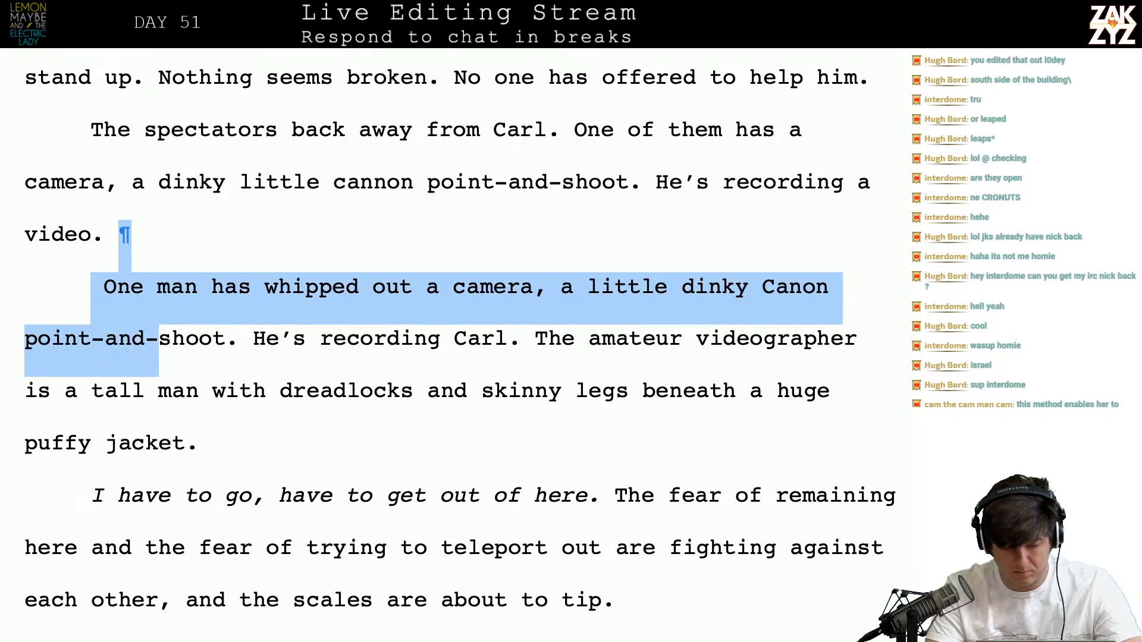
{"action": "key", "text": "shift+Right"}
{"action": "key", "text": "shift+Right"}
{"action": "key", "text": "shift+Right"}
{"action": "key", "text": "shift+Right"}
{"action": "key", "text": "shift+Right"}
{"action": "key", "text": "shift+Right"}
{"action": "key", "text": "shift+Right"}
{"action": "key", "text": "shift+Right"}
{"action": "key", "text": "shift+Right"}
{"action": "key", "text": "shift+Right"}
{"action": "key", "text": "shift+Right"}
{"action": "key", "text": "shift+Right"}
{"action": "key", "text": "shift+Right"}
{"action": "key", "text": "shift+Right"}
{"action": "key", "text": "shift+Right"}
{"action": "key", "text": "shift+Right"}
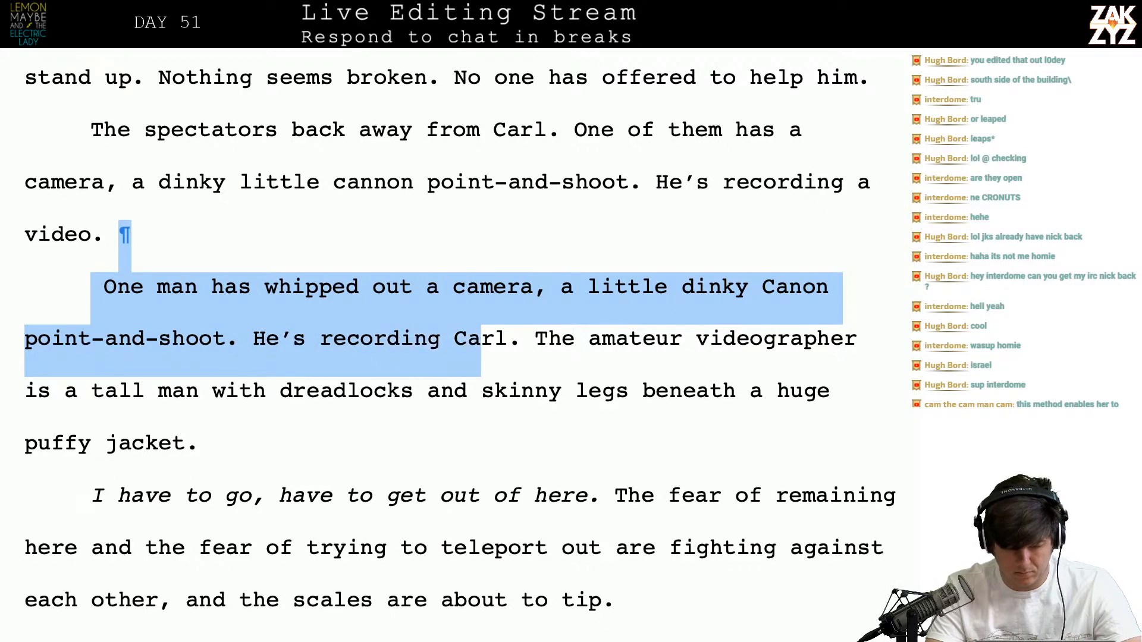
{"action": "key", "text": "BackSpace"}
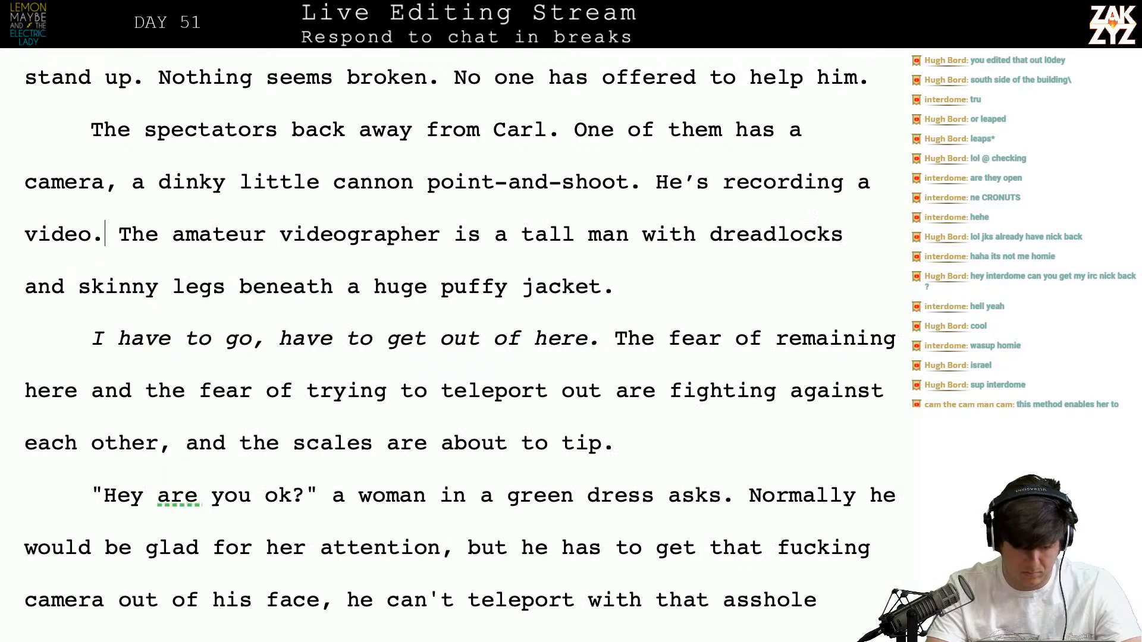
Replace "a video" with "Carl" in the sentence beginning "He’s recording"
{"action": "key", "text": "BackSpace"}
{"action": "key", "text": "BackSpace"}
{"action": "key", "text": "BackSpace"}
{"action": "key", "text": "BackSpace"}
{"action": "key", "text": "BackSpace"}
{"action": "type", "text": "Carl."}
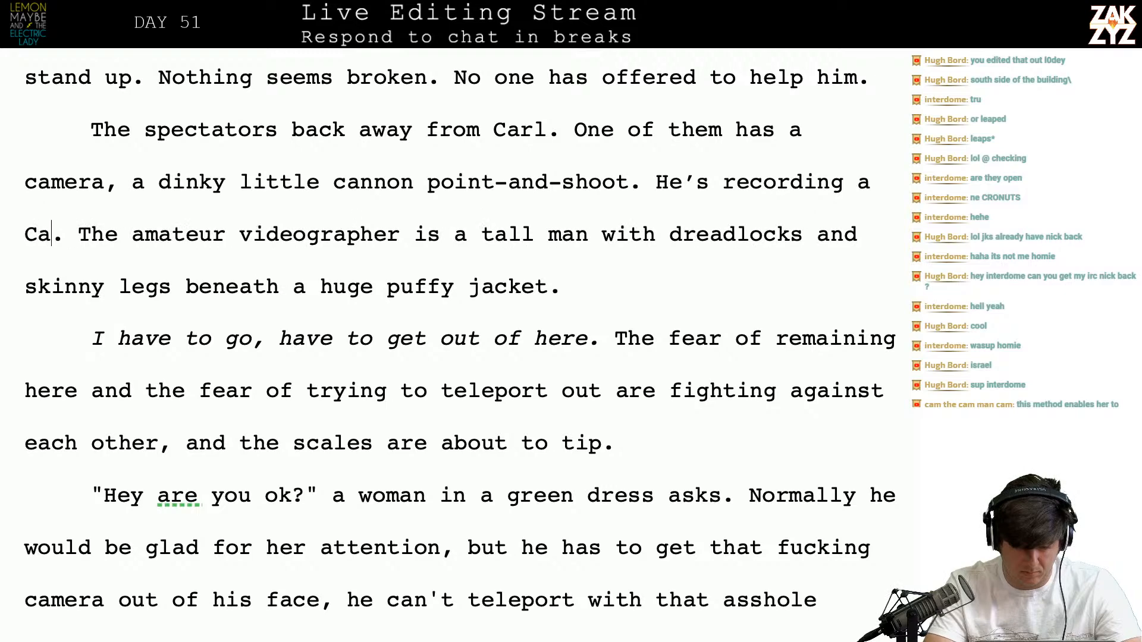
{"action": "key", "text": "BackSpace"}
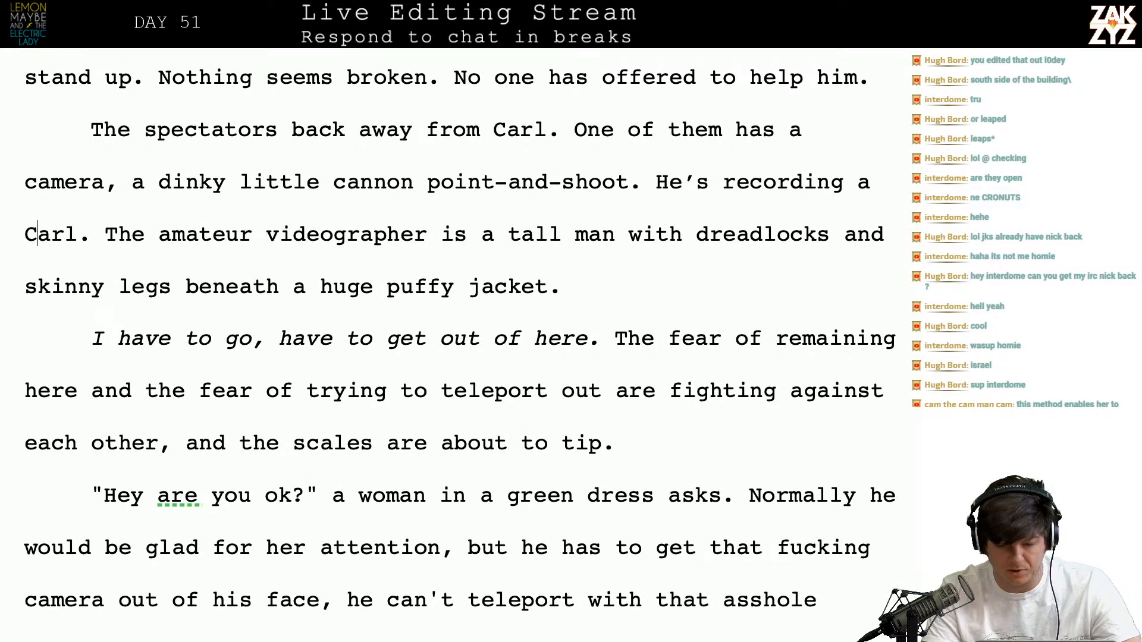
{"action": "key", "text": "BackSpace"}
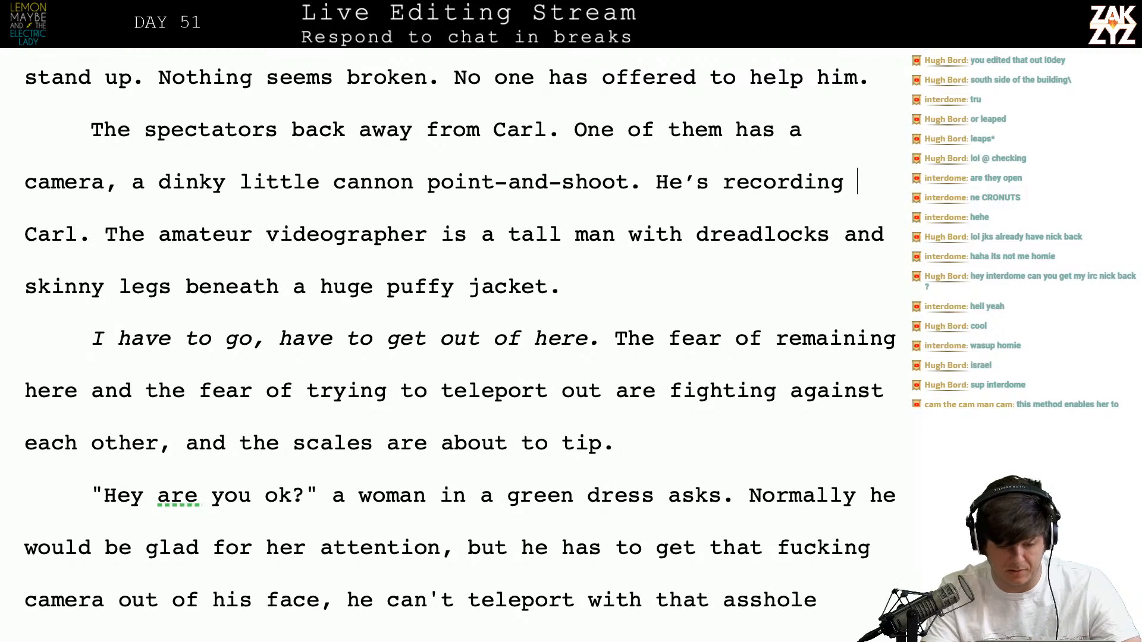
Start a new paragraph after the italic thought "have to get out of here.", before "The fear of remaining here"
{"action": "key", "text": "Down"}
{"action": "key", "text": "Left"}
{"action": "key", "text": "Left"}
{"action": "key", "text": "Left"}
{"action": "key", "text": "Left"}
{"action": "key", "text": "Left"}
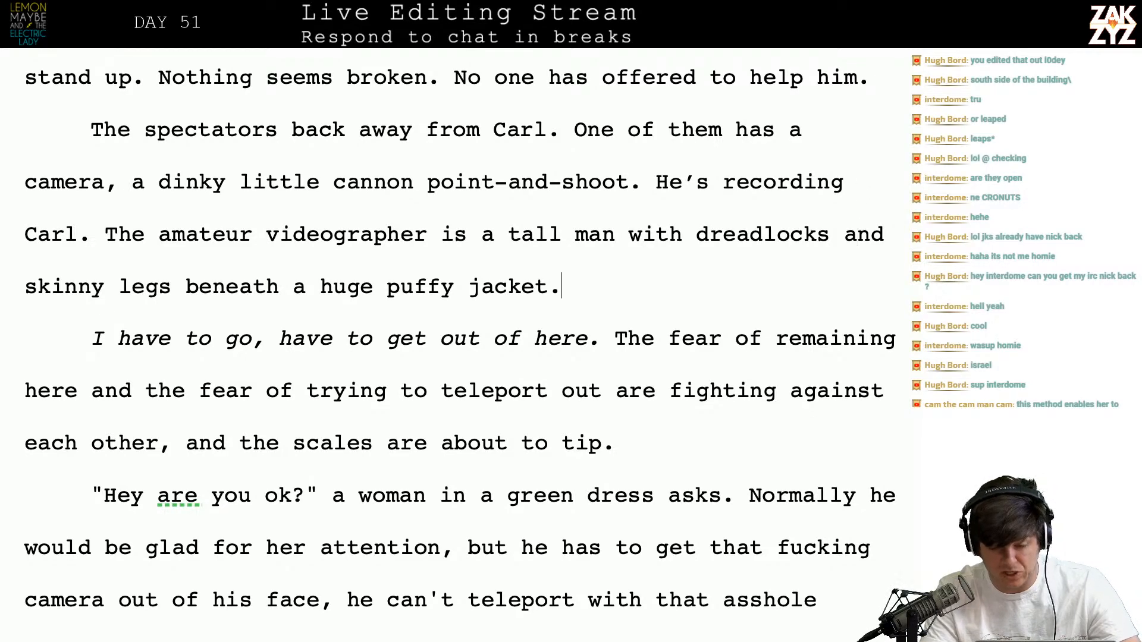
{"action": "key", "text": "Down"}
{"action": "scroll", "coordinate": [523, 267], "scroll_direction": "down", "scroll_amount": 2}
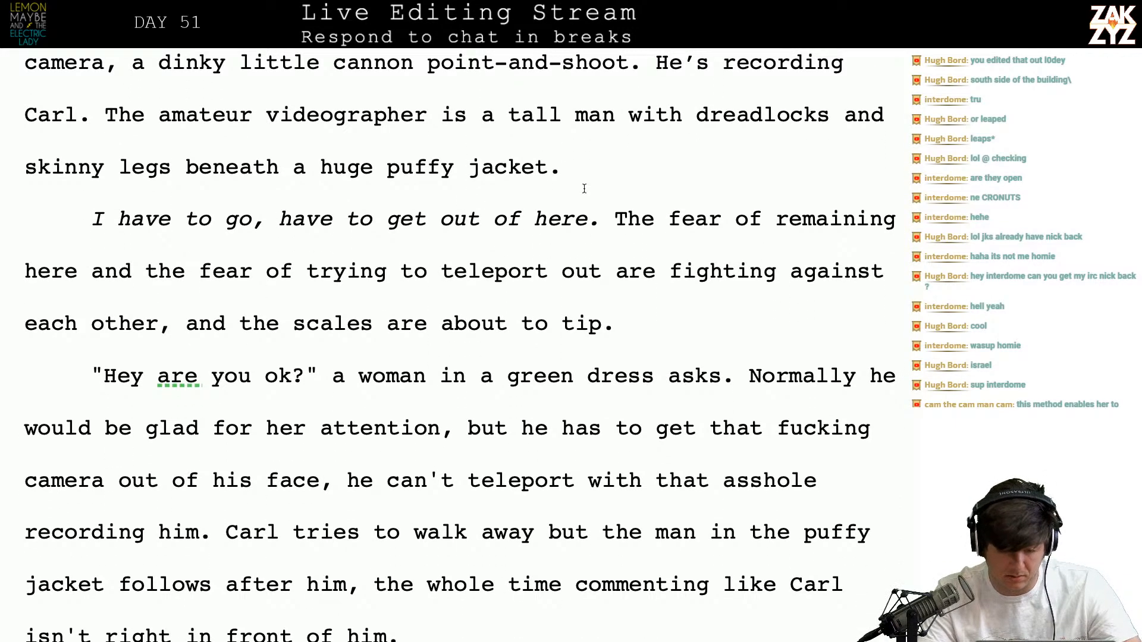
{"action": "key", "text": "Right"}
{"action": "key", "text": "Right"}
{"action": "key", "text": "Return"}
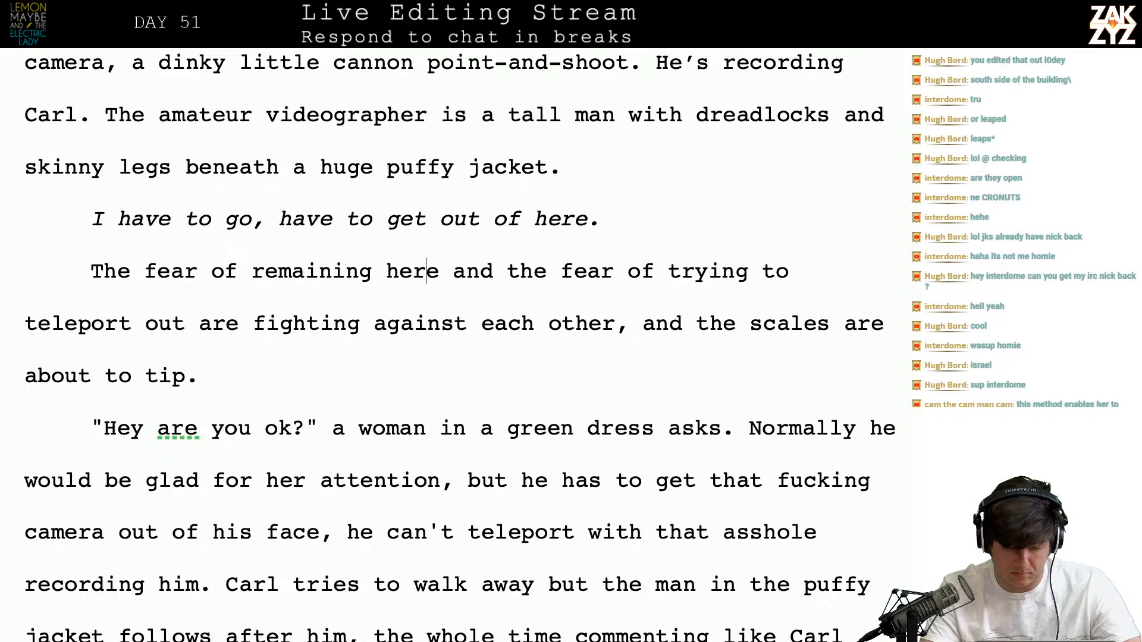
Split the sentence after "fighting against each other" by replacing ", and the scales" with ". The scales"
{"action": "scroll", "coordinate": [459, 344], "scroll_direction": "down", "scroll_amount": 3}
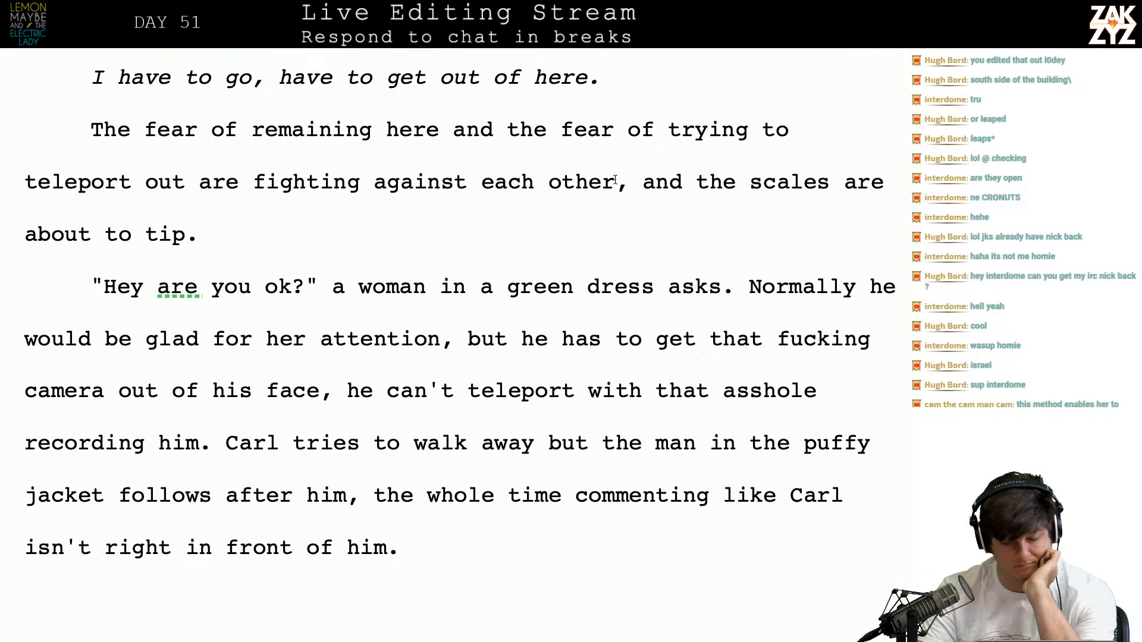
{"action": "scroll", "coordinate": [612, 194], "scroll_direction": "down", "scroll_amount": 1}
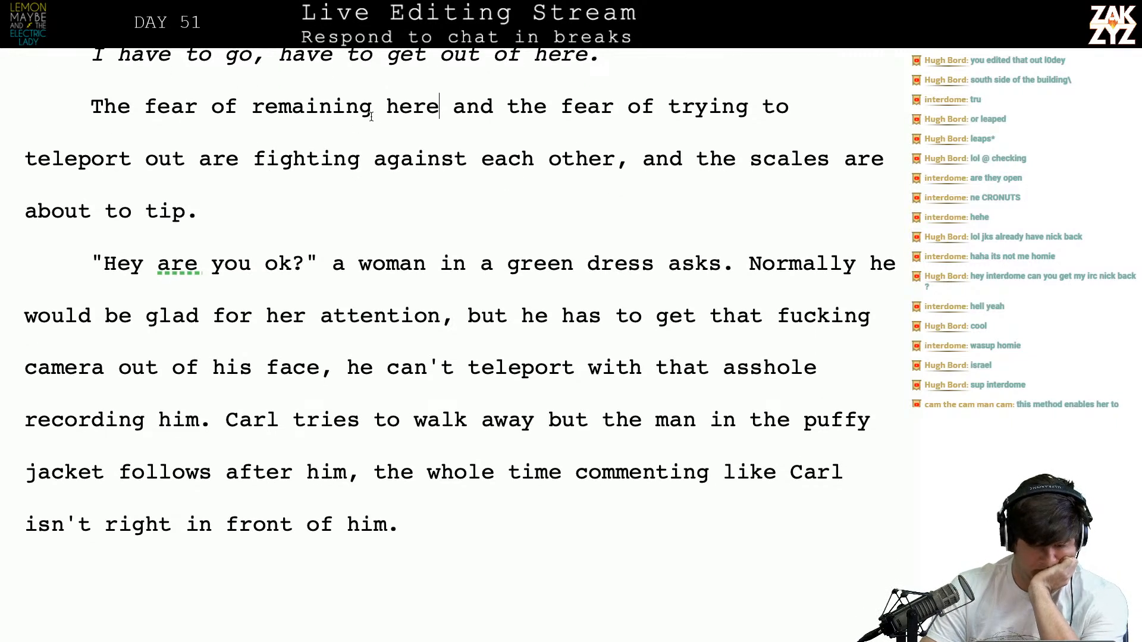
{"action": "left_click", "coordinate": [198, 103]}
{"action": "key", "text": "Right"}
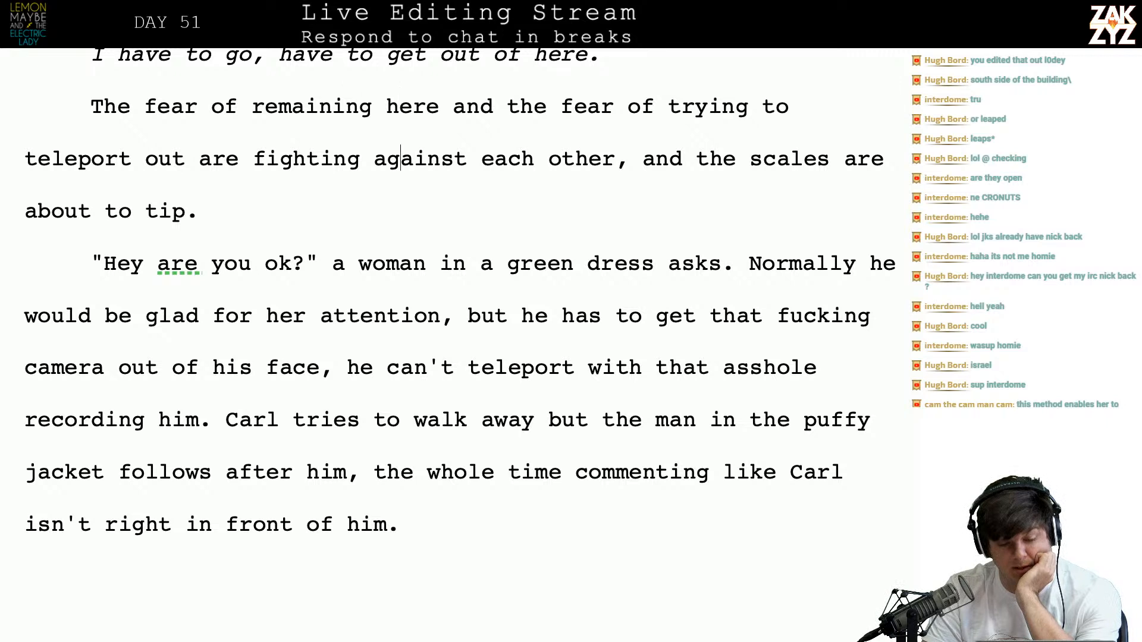
{"action": "key", "text": "Left"}
{"action": "key", "text": "Left"}
{"action": "key", "text": "Left"}
{"action": "key", "text": "Left"}
{"action": "key", "text": "Left"}
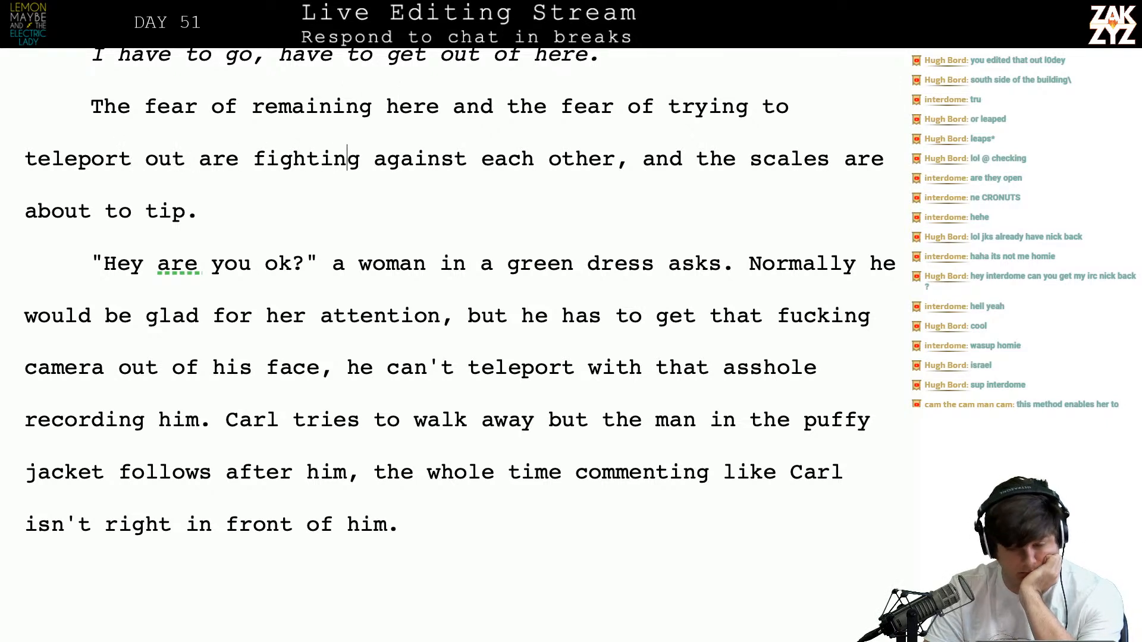
{"action": "key", "text": "BackSpace"}
{"action": "type", "text": "."}
{"action": "key", "text": "BackSpace"}
{"action": "key", "text": "BackSpace"}
{"action": "key", "text": "BackSpace"}
{"action": "key", "text": "BackSpace"}
{"action": "key", "text": "BackSpace"}
{"action": "type", "text": "T"}
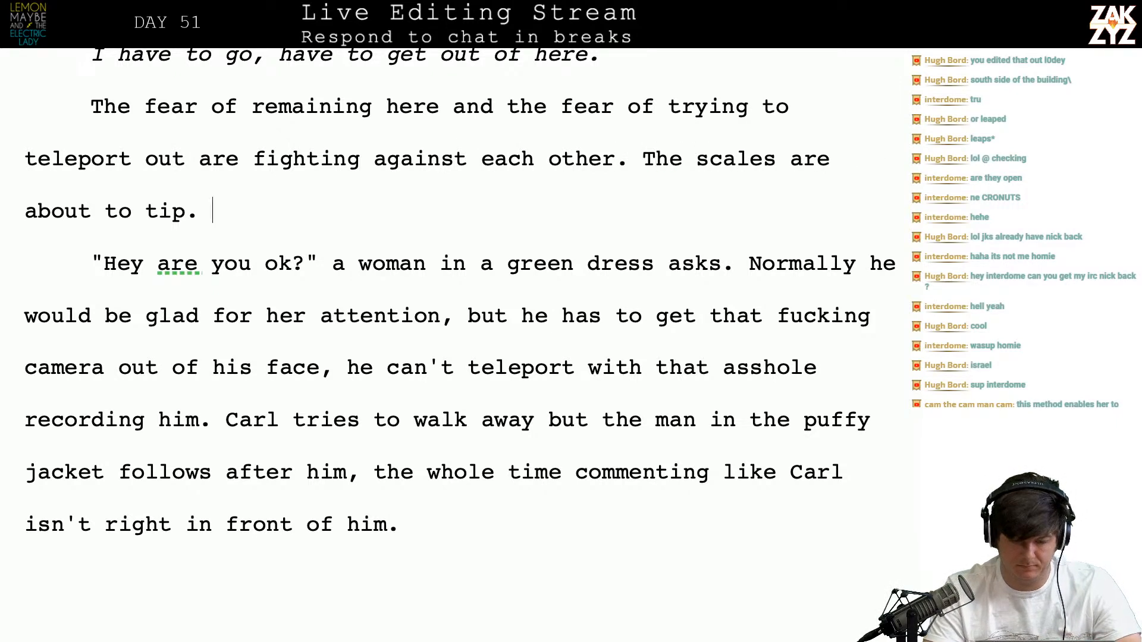
Replace "he" with "Carl" in "Normally he would be glad for her attention"
{"action": "scroll", "coordinate": [455, 345], "scroll_direction": "down", "scroll_amount": 1}
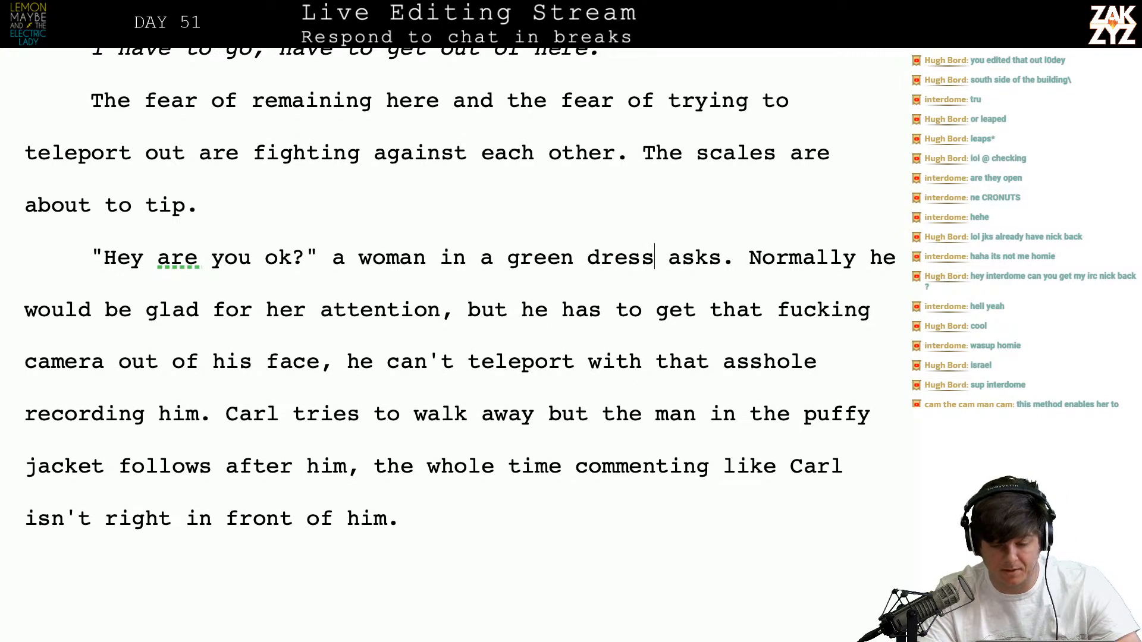
{"action": "scroll", "coordinate": [214, 179], "scroll_direction": "down", "scroll_amount": 2}
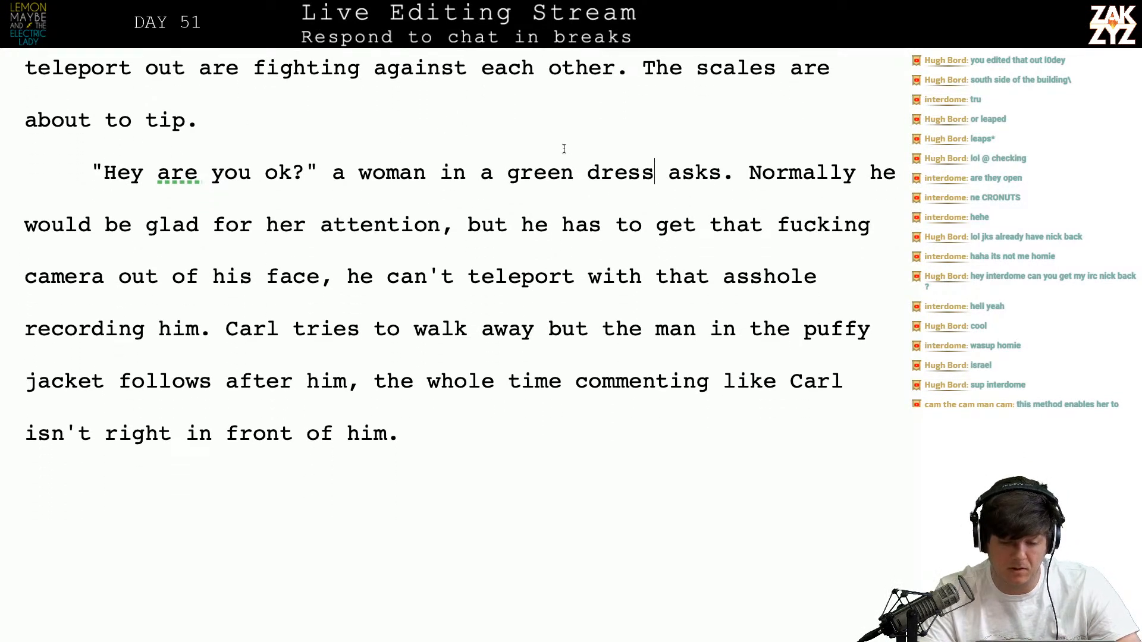
{"action": "left_click", "coordinate": [856, 174]}
{"action": "key", "text": "Right"}
{"action": "key", "text": "Right"}
{"action": "key", "text": "Right"}
{"action": "key", "text": "BackSpace"}
{"action": "key", "text": "BackSpace"}
{"action": "type", "text": "C"}
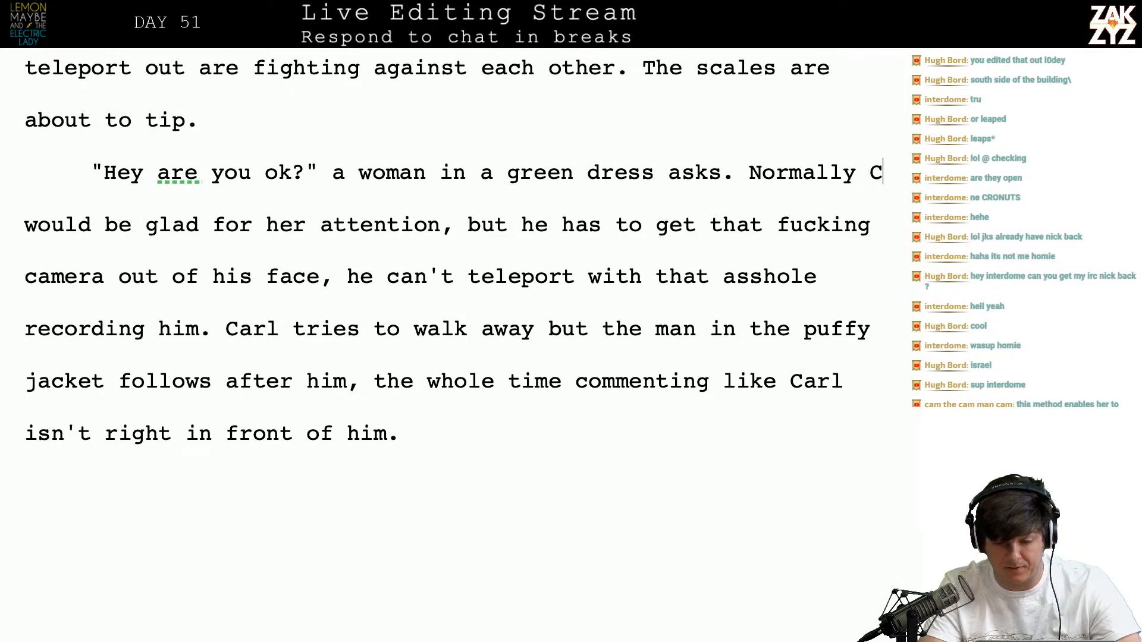
{"action": "type", "text": "arl"}
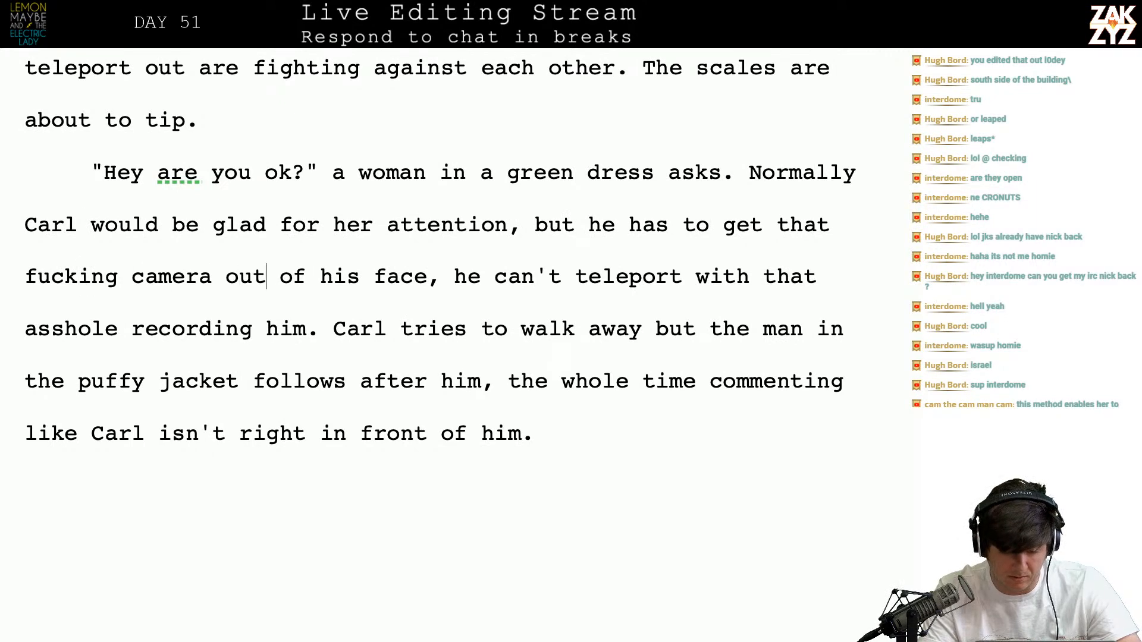
End the sentence after "camera out of his face" and begin a new one with "He can't teleport"
{"action": "key", "text": "ctrl+Right"}
{"action": "key", "text": "BackSpace"}
{"action": "type", "text": ". He"}
{"action": "key", "text": "BackSpace"}
{"action": "key", "text": "BackSpace"}
{"action": "type", "text": "e"}
{"action": "key", "text": "shift+Right"}
{"action": "key", "text": "shift+Right"}
{"action": "key", "text": "shift+Right"}
{"action": "key", "text": "shift+Right"}
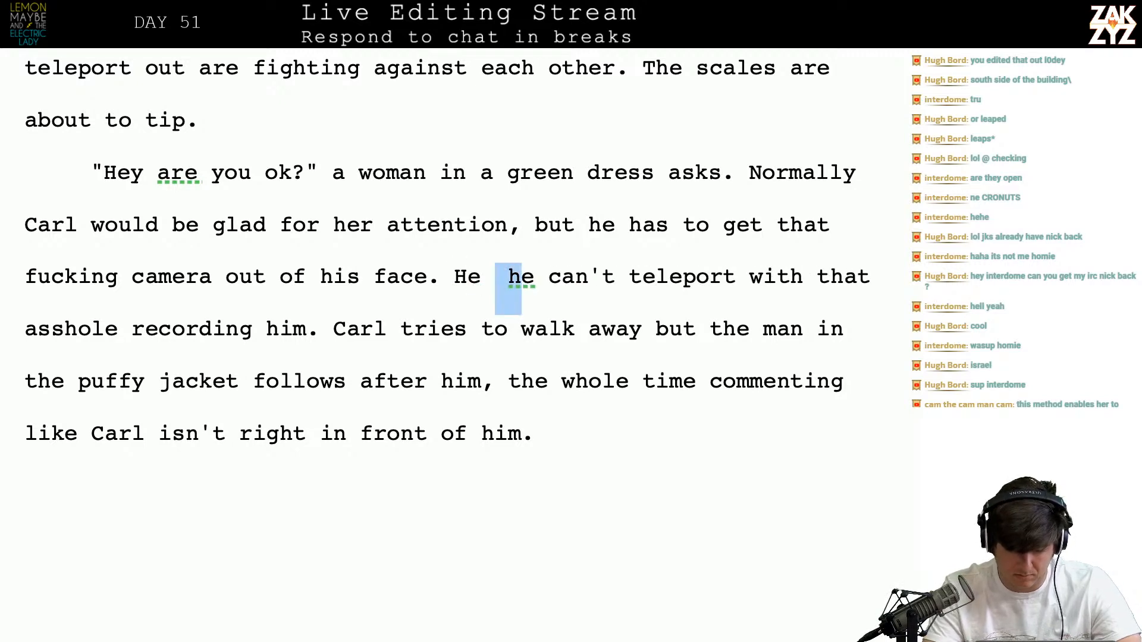
{"action": "key", "text": "BackSpace"}
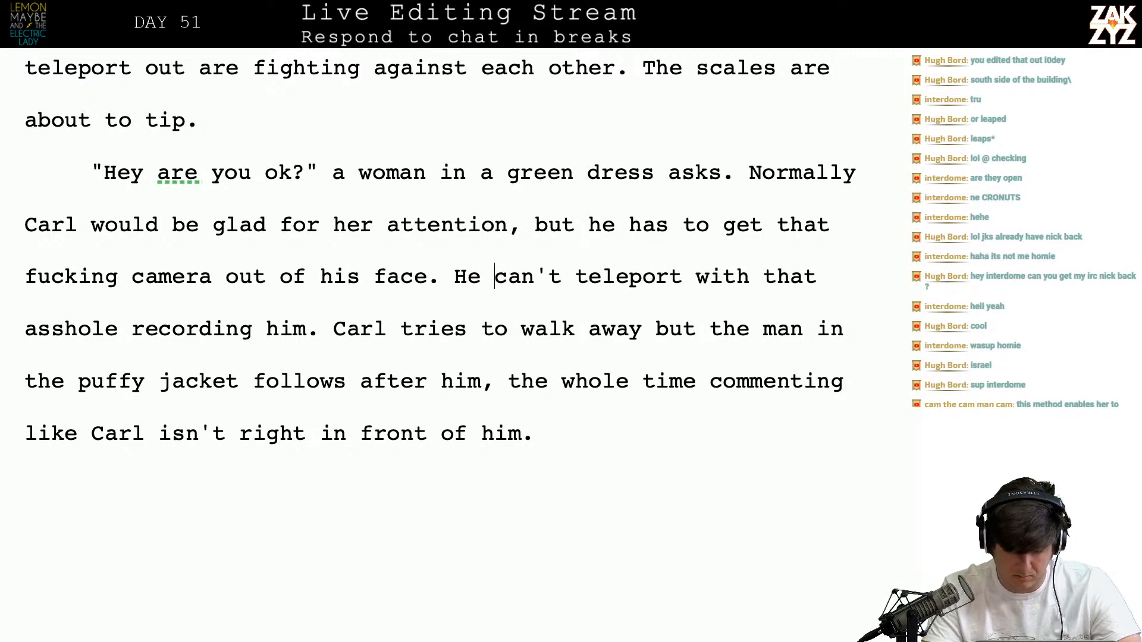
Replace "can't" with "doesn't want to" in "He can't teleport with that asshole recording him"
{"action": "key", "text": "shift+Right"}
{"action": "key", "text": "Right"}
{"action": "key", "text": "Right"}
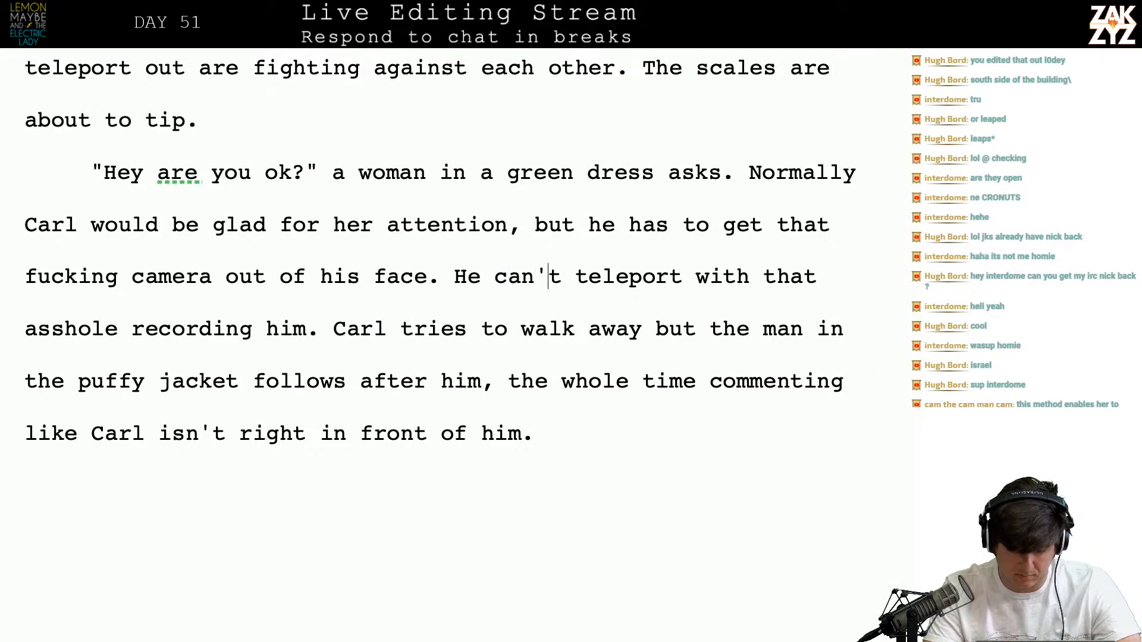
{"action": "key", "text": "Delete"}
{"action": "key", "text": "BackSpace"}
{"action": "key", "text": "BackSpace"}
{"action": "key", "text": "BackSpace"}
{"action": "key", "text": "BackSpace"}
{"action": "type", "text": "doesn't want"}
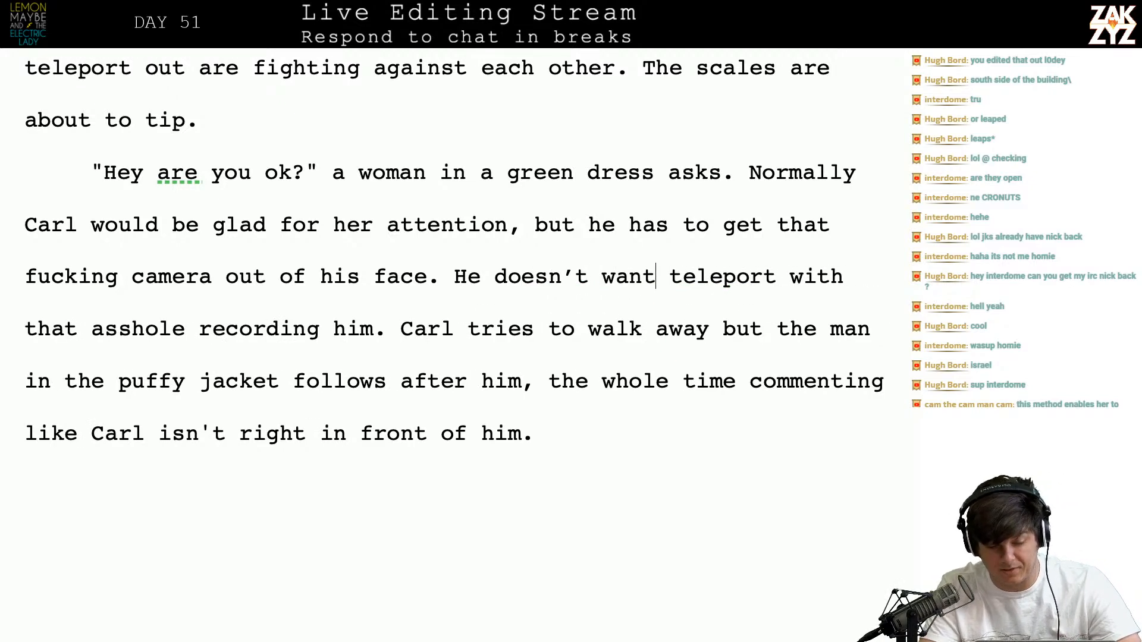
{"action": "type", "text": " to"}
End the sentence after "the puffy jacket follows after him" and begin a new one with "He's keeping up a running commentary"
{"action": "key", "text": "Right"}
{"action": "key", "text": "Right"}
{"action": "key", "text": "Right"}
{"action": "key", "text": "Right"}
{"action": "key", "text": "Right"}
{"action": "key", "text": "Right"}
{"action": "key", "text": "Right"}
{"action": "key", "text": "Right"}
{"action": "key", "text": "Right"}
{"action": "key", "text": "Right"}
{"action": "key", "text": "Right"}
{"action": "key", "text": "Right"}
{"action": "key", "text": "Right"}
{"action": "key", "text": "Right"}
{"action": "key", "text": "Right"}
{"action": "key", "text": "Right"}
{"action": "key", "text": "Right"}
{"action": "key", "text": "Right"}
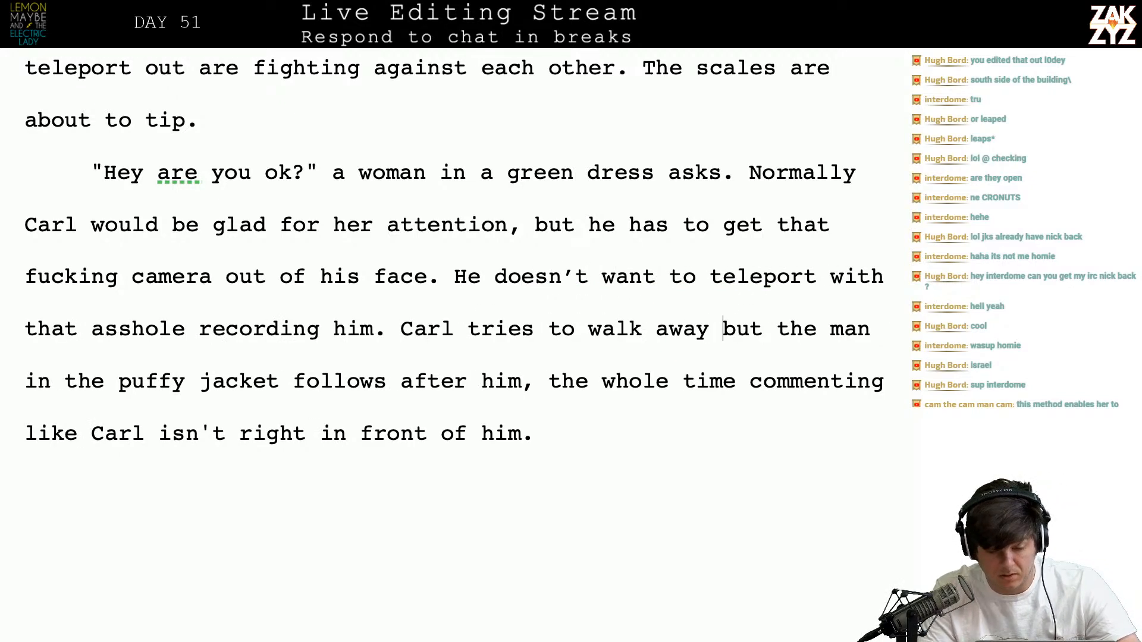
{"action": "key", "text": "Right"}
{"action": "key", "text": "Right"}
{"action": "key", "text": "Right"}
{"action": "key", "text": "Right"}
{"action": "key", "text": "Right"}
{"action": "key", "text": "Right"}
{"action": "key", "text": "Right"}
{"action": "key", "text": "Right"}
{"action": "key", "text": "Right"}
{"action": "key", "text": "Right"}
{"action": "key", "text": "Right"}
{"action": "key", "text": "Right"}
{"action": "key", "text": "Right"}
{"action": "key", "text": "Right"}
{"action": "key", "text": "Right"}
{"action": "key", "text": "Right"}
{"action": "key", "text": "Right"}
{"action": "key", "text": "Right"}
{"action": "key", "text": "Right"}
{"action": "key", "text": "Right"}
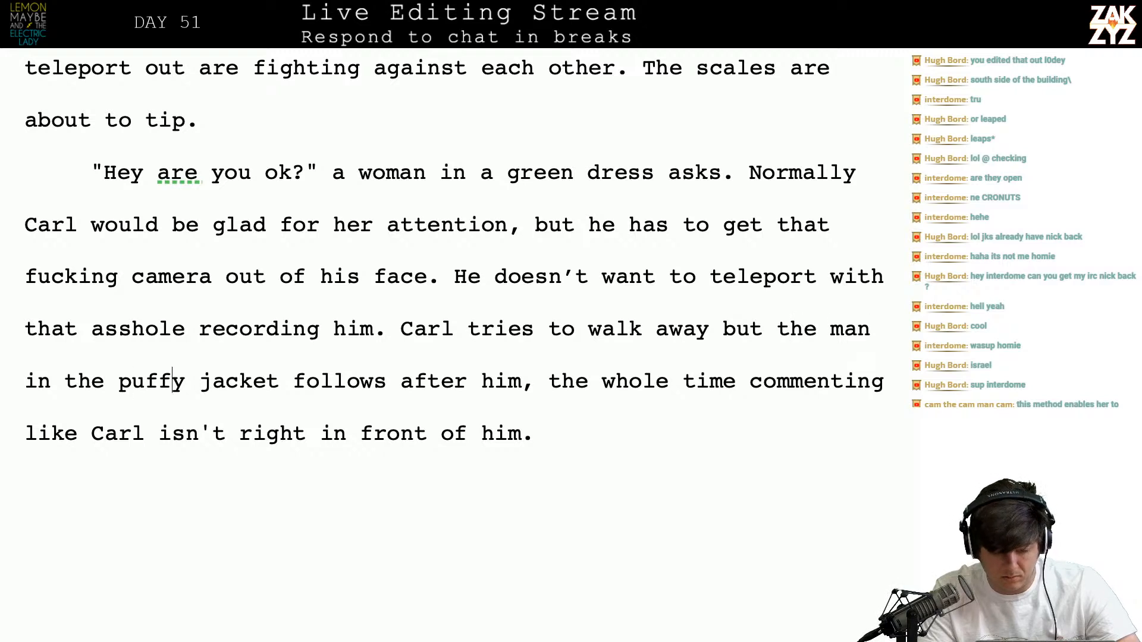
{"action": "key", "text": "Right"}
{"action": "key", "text": "Right"}
{"action": "key", "text": "Right"}
{"action": "key", "text": "Right"}
{"action": "key", "text": "Right"}
{"action": "key", "text": "Right"}
{"action": "key", "text": "Right"}
{"action": "key", "text": "Right"}
{"action": "key", "text": "Right"}
{"action": "key", "text": "Right"}
{"action": "key", "text": "Right"}
{"action": "key", "text": "Right"}
{"action": "key", "text": "Right"}
{"action": "key", "text": "Right"}
{"action": "key", "text": "Right"}
{"action": "key", "text": "Right"}
{"action": "key", "text": "Right"}
{"action": "key", "text": "Right"}
{"action": "key", "text": "Right"}
{"action": "key", "text": "Right"}
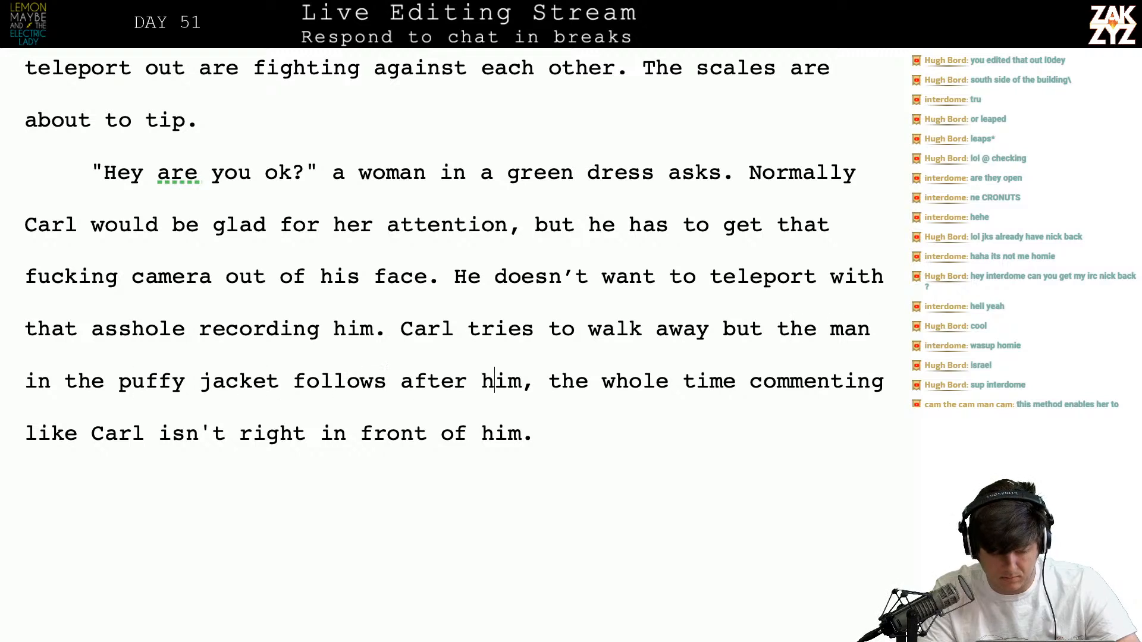
{"action": "key", "text": "Up"}
{"action": "key", "text": "Left"}
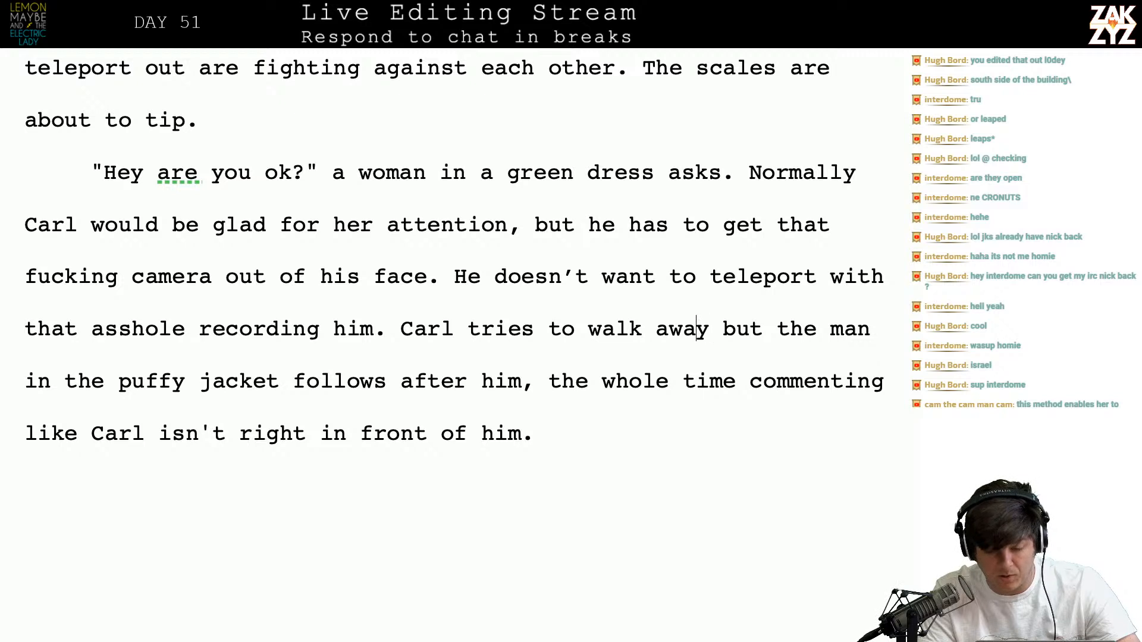
{"action": "key", "text": "Right"}
{"action": "key", "text": "Right"}
{"action": "key", "text": "Right"}
{"action": "key", "text": "Right"}
{"action": "key", "text": "Right"}
{"action": "key", "text": "Right"}
{"action": "key", "text": "Right"}
{"action": "key", "text": "Right"}
{"action": "key", "text": "Right"}
{"action": "key", "text": "Right"}
{"action": "key", "text": "Right"}
{"action": "key", "text": "Right"}
{"action": "key", "text": "Right"}
{"action": "key", "text": "Right"}
{"action": "key", "text": "Right"}
{"action": "key", "text": "Right"}
{"action": "key", "text": "Right"}
{"action": "key", "text": "Right"}
{"action": "key", "text": "Right"}
{"action": "key", "text": "Right"}
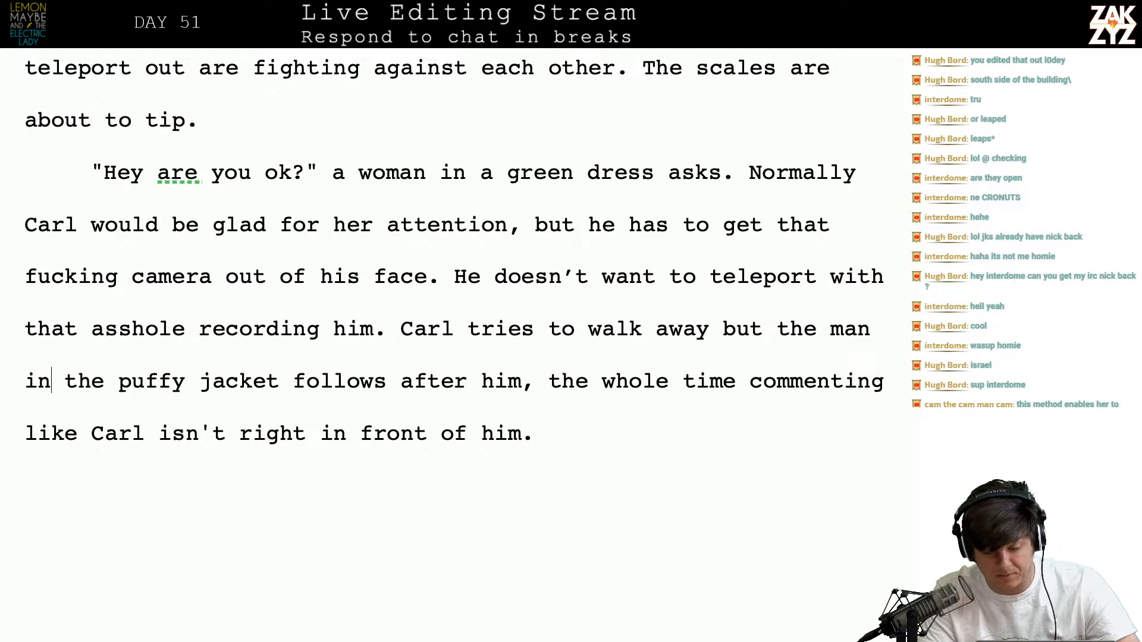
{"action": "key", "text": "Right"}
{"action": "key", "text": "Right"}
{"action": "key", "text": "Right"}
{"action": "key", "text": "Right"}
{"action": "left_click", "coordinate": [537, 395]}
{"action": "key", "text": "BackSpace"}
{"action": "type", "text": ". He's keeping up a ru"}
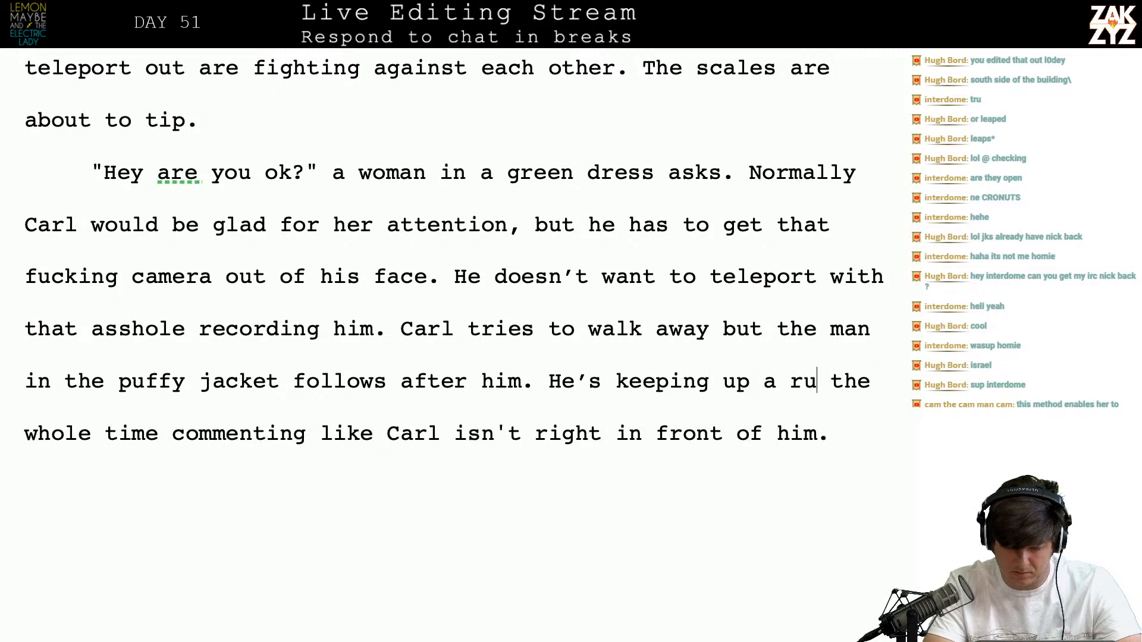
{"action": "type", "text": "nning commentary"}
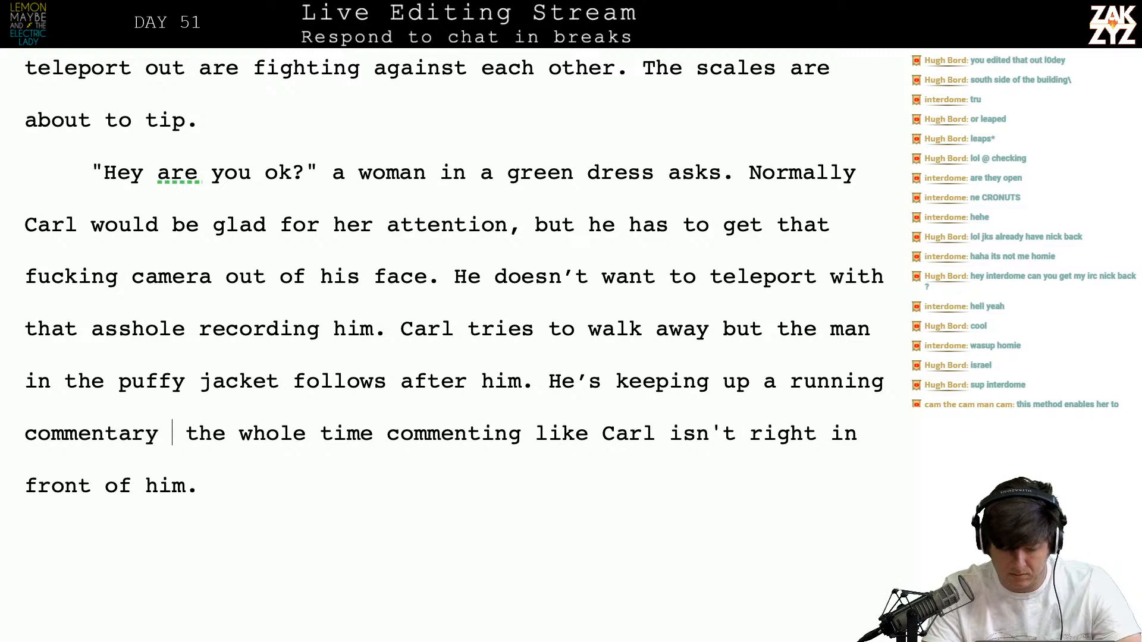
Replace "the whole time commenting like" with "as if" before "Carl isn't right in front of him"
{"action": "key", "text": "shift+Right"}
{"action": "key", "text": "shift+Right"}
{"action": "key", "text": "shift+Right"}
{"action": "key", "text": "shift+Right"}
{"action": "key", "text": "shift+Right"}
{"action": "key", "text": "shift+Right"}
{"action": "key", "text": "shift+Right"}
{"action": "key", "text": "shift+Right"}
{"action": "key", "text": "shift+Right"}
{"action": "key", "text": "shift+Right"}
{"action": "key", "text": "shift+Right"}
{"action": "key", "text": "shift+Right"}
{"action": "key", "text": "shift+Right"}
{"action": "key", "text": "shift+Right"}
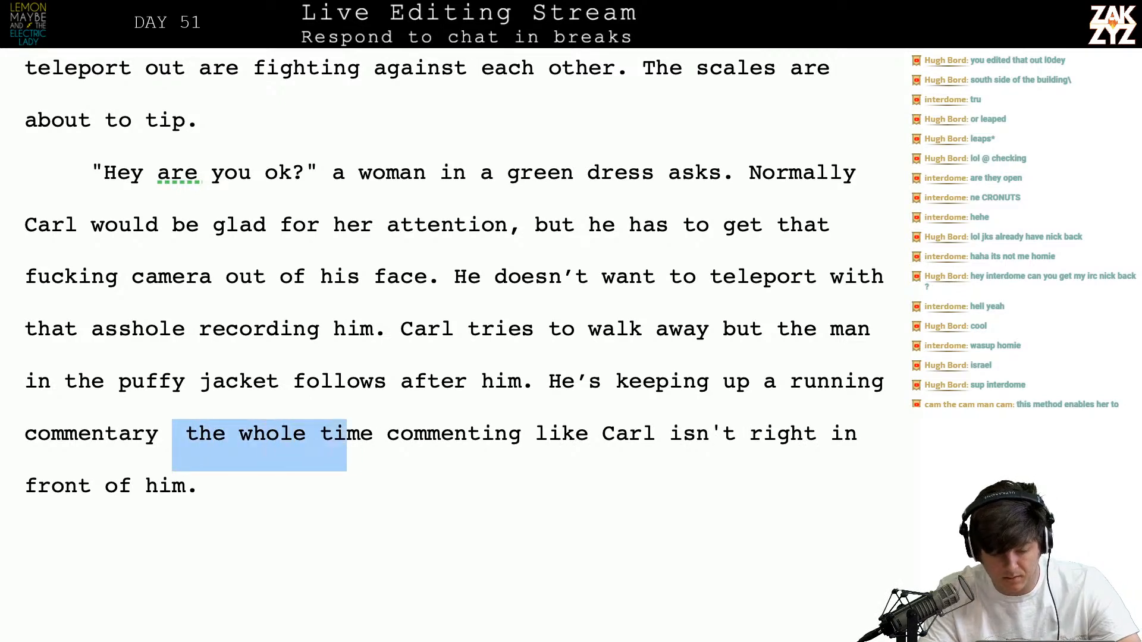
{"action": "key", "text": "shift+Right"}
{"action": "key", "text": "shift+Right"}
{"action": "key", "text": "shift+Right"}
{"action": "key", "text": "shift+Right"}
{"action": "key", "text": "shift+Right"}
{"action": "key", "text": "shift+Right"}
{"action": "key", "text": "shift+Right"}
{"action": "key", "text": "shift+Right"}
{"action": "key", "text": "shift+Right"}
{"action": "key", "text": "shift+Right"}
{"action": "key", "text": "shift+Right"}
{"action": "key", "text": "shift+Right"}
{"action": "key", "text": "shift+Right"}
{"action": "key", "text": "shift+Right"}
{"action": "key", "text": "shift+Right"}
{"action": "key", "text": "shift+Right"}
{"action": "key", "text": "shift+Right"}
{"action": "key", "text": "shift+Right"}
{"action": "type", "text": "As "}
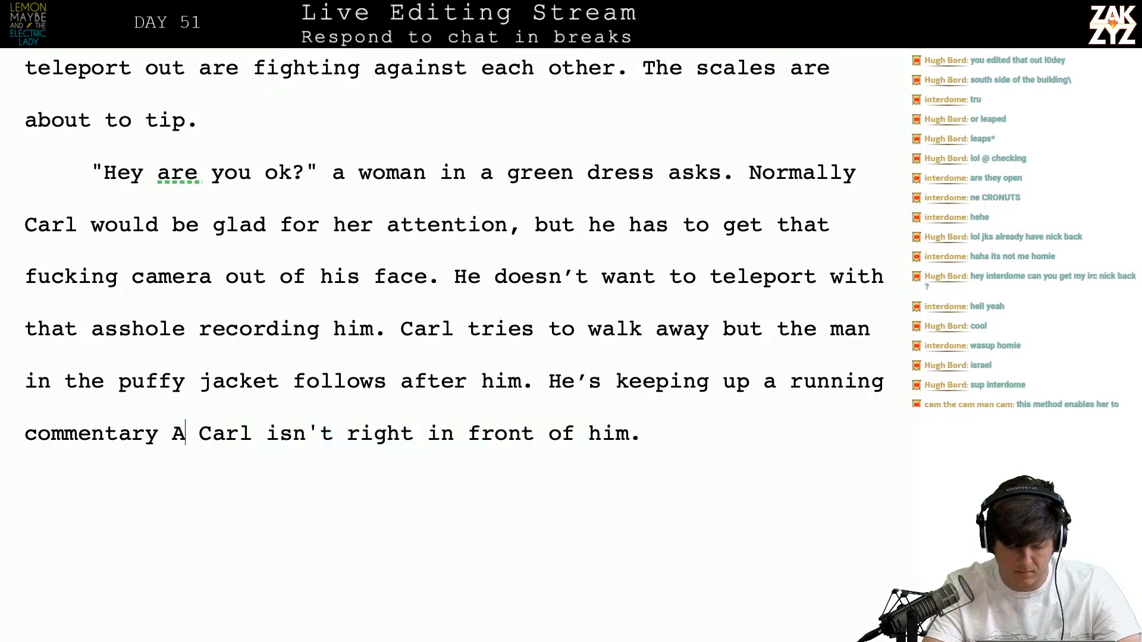
{"action": "type", "text": "if"}
{"action": "key", "text": "BackSpace"}
{"action": "key", "text": "BackSpace"}
{"action": "key", "text": "BackSpace"}
{"action": "key", "text": "BackSpace"}
{"action": "key", "text": "BackSpace"}
{"action": "type", "text": "as "}
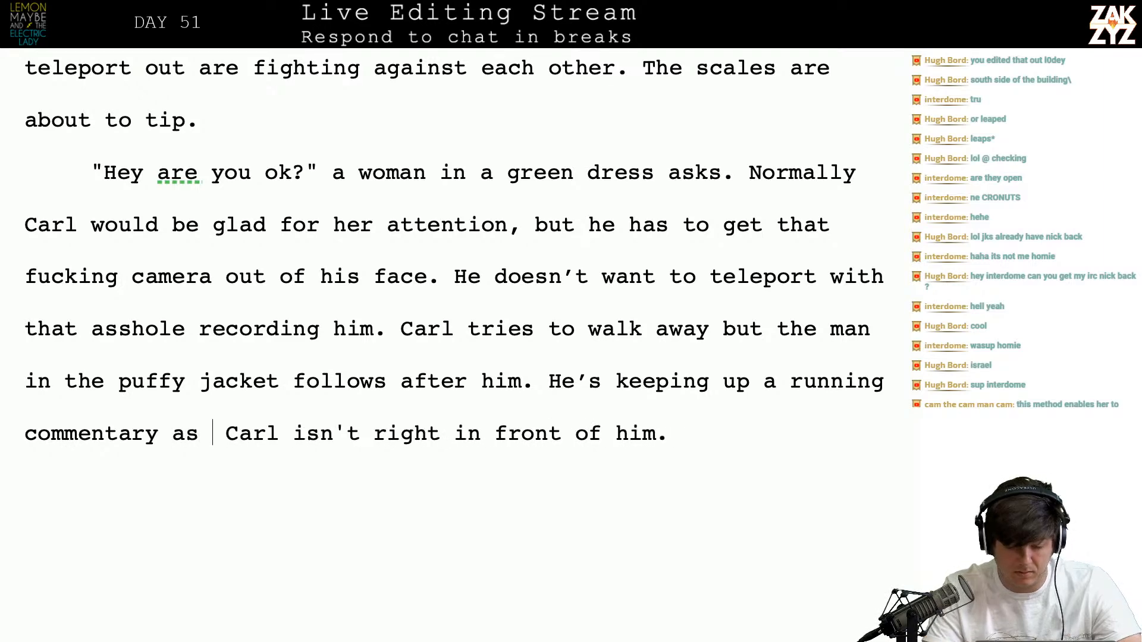
{"action": "type", "text": "if"}
{"action": "key", "text": "Right"}
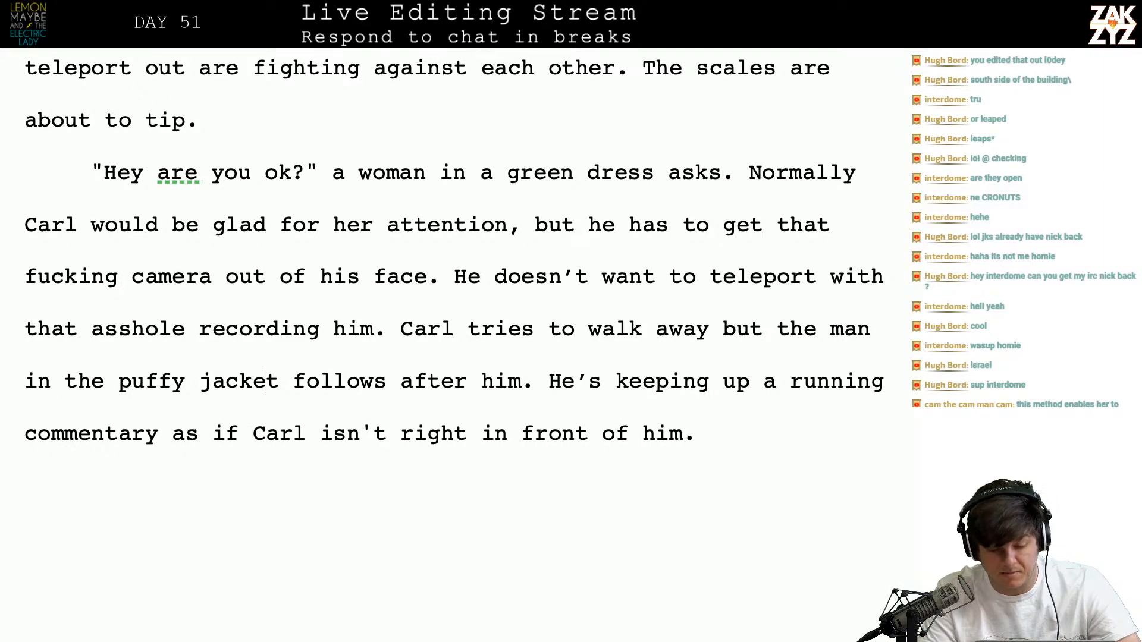
Insert a comma after "Ok" in Puffy Jacket's line "Ok he fleeing the scene of the crime now"
{"action": "key", "text": "Left"}
{"action": "key", "text": "Left"}
{"action": "key", "text": "Down"}
{"action": "key", "text": "Down"}
{"action": "key", "text": "Down"}
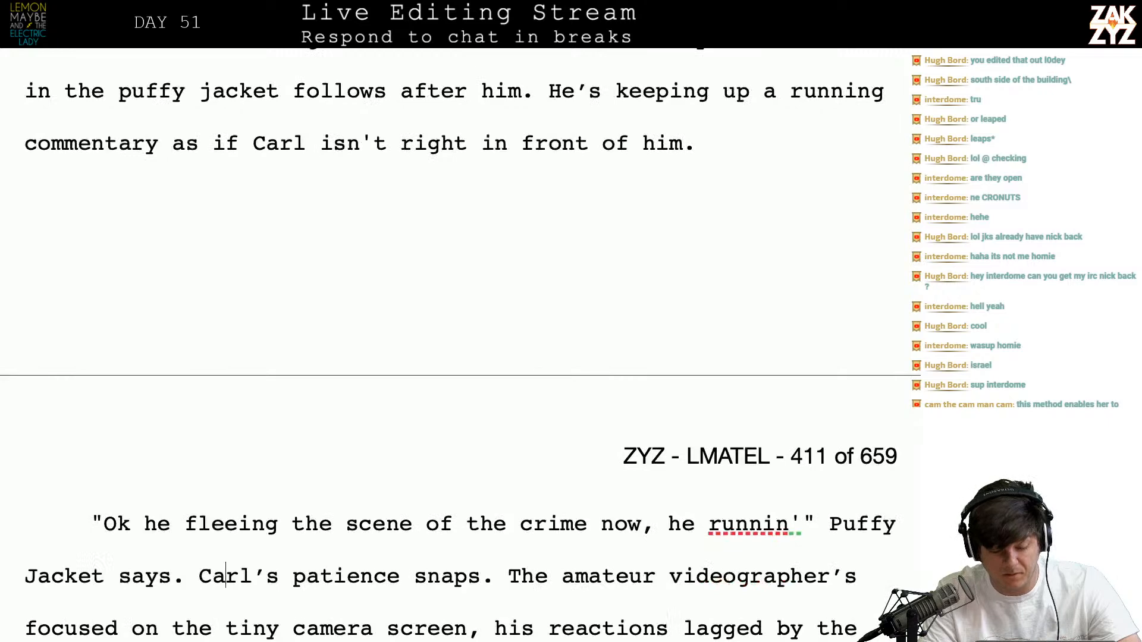
{"action": "key", "text": "Up"}
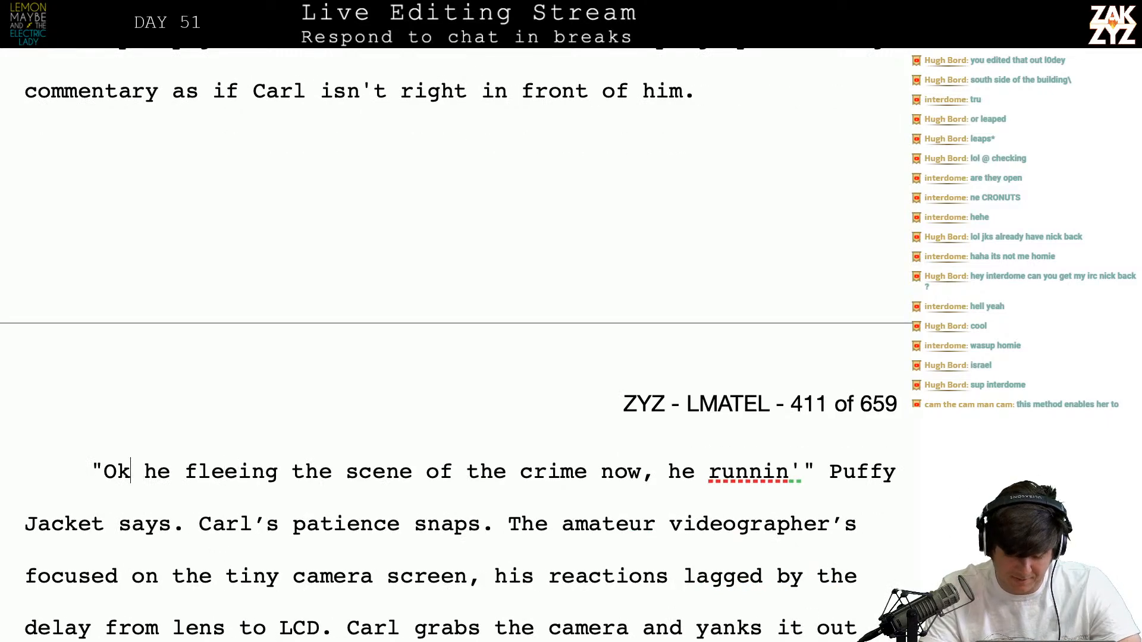
{"action": "type", "text": ","}
Replace "amateur videographer's focused on" with "man is focused" before "the tiny camera screen"
{"action": "key", "text": "Down"}
{"action": "key", "text": "Right"}
{"action": "key", "text": "Right"}
{"action": "key", "text": "Right"}
{"action": "key", "text": "Right"}
{"action": "key", "text": "Right"}
{"action": "key", "text": "Right"}
{"action": "key", "text": "Right"}
{"action": "key", "text": "Right"}
{"action": "key", "text": "Right"}
{"action": "key", "text": "Right"}
{"action": "key", "text": "Right"}
{"action": "key", "text": "Right"}
{"action": "key", "text": "Right"}
{"action": "key", "text": "Right"}
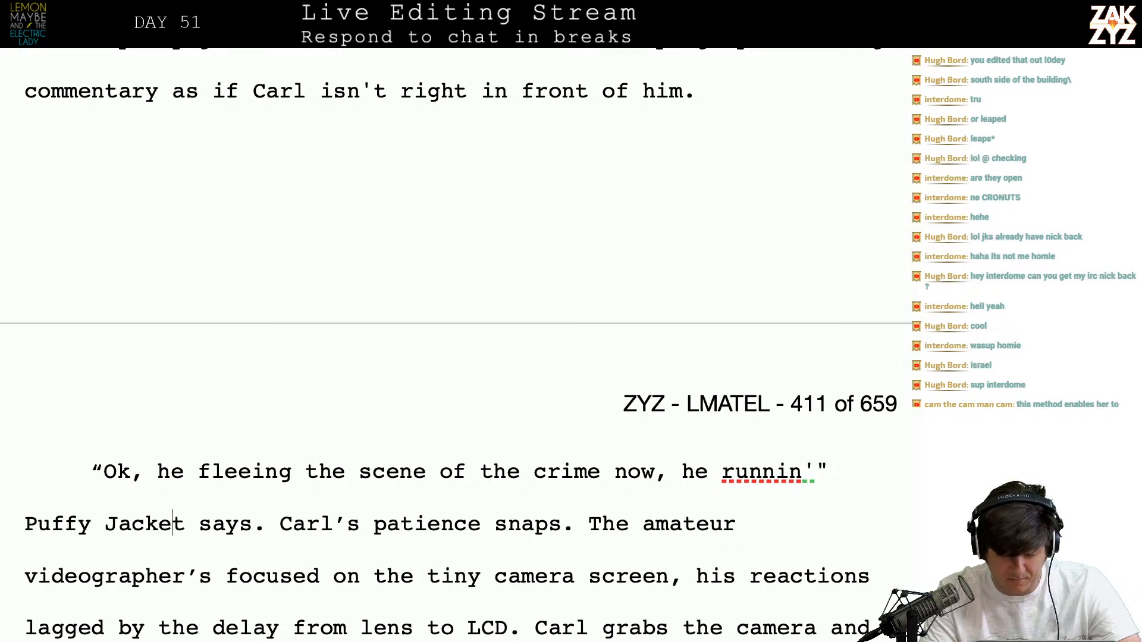
{"action": "key", "text": "Down"}
{"action": "key", "text": "Down"}
{"action": "key", "text": "Down"}
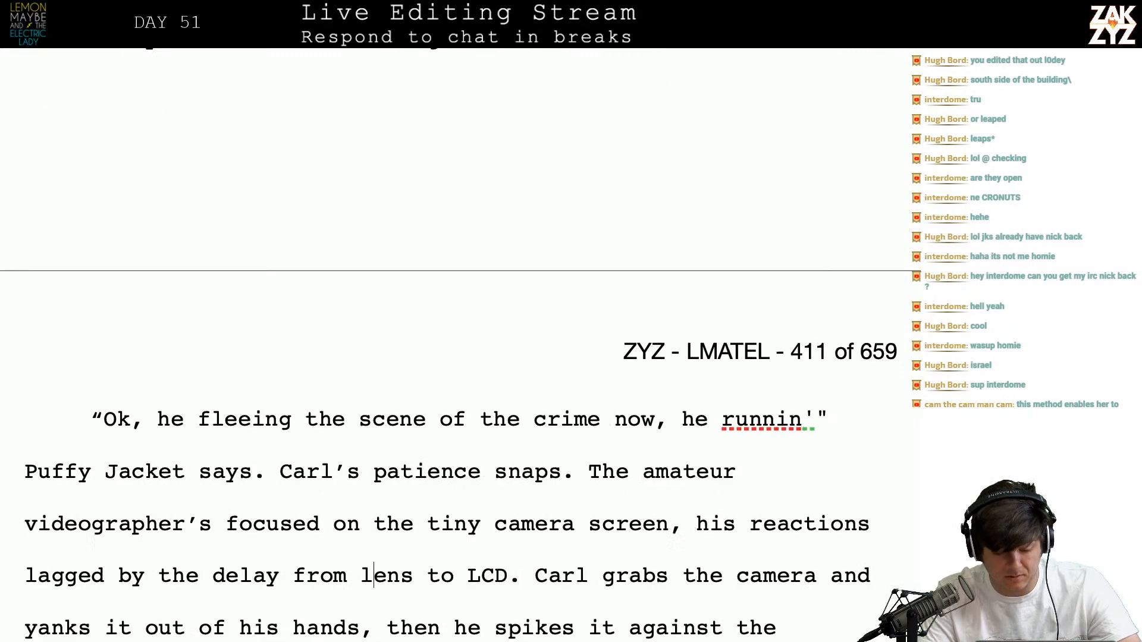
{"action": "scroll", "coordinate": [544, 384], "scroll_direction": "down", "scroll_amount": 3}
{"action": "scroll", "coordinate": [544, 383], "scroll_direction": "down", "scroll_amount": 1}
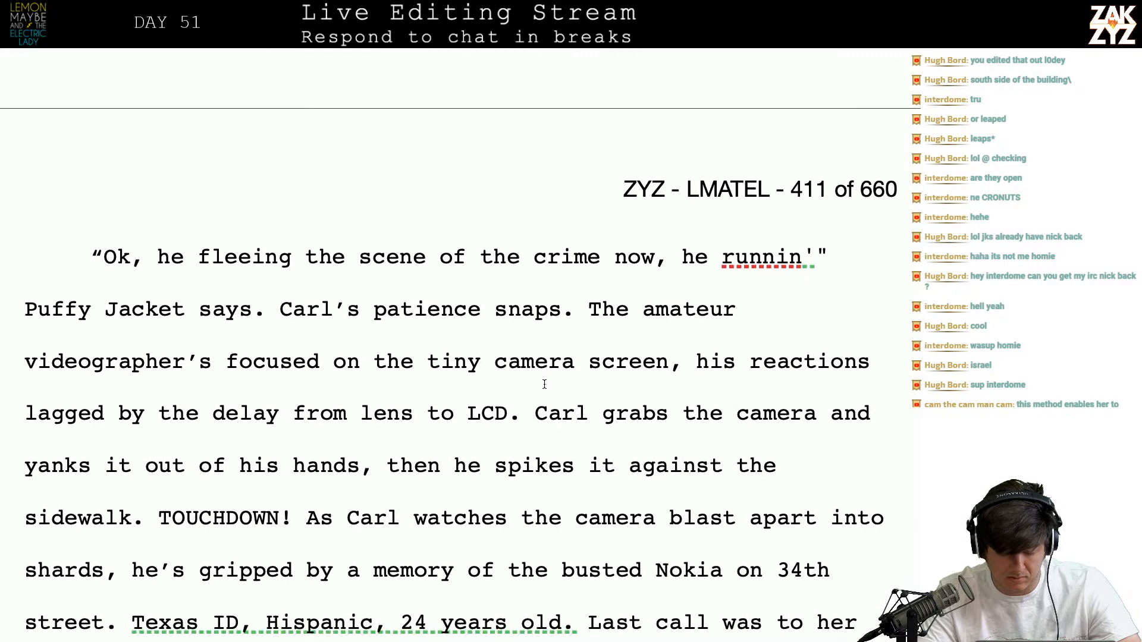
{"action": "left_click", "coordinate": [602, 309]}
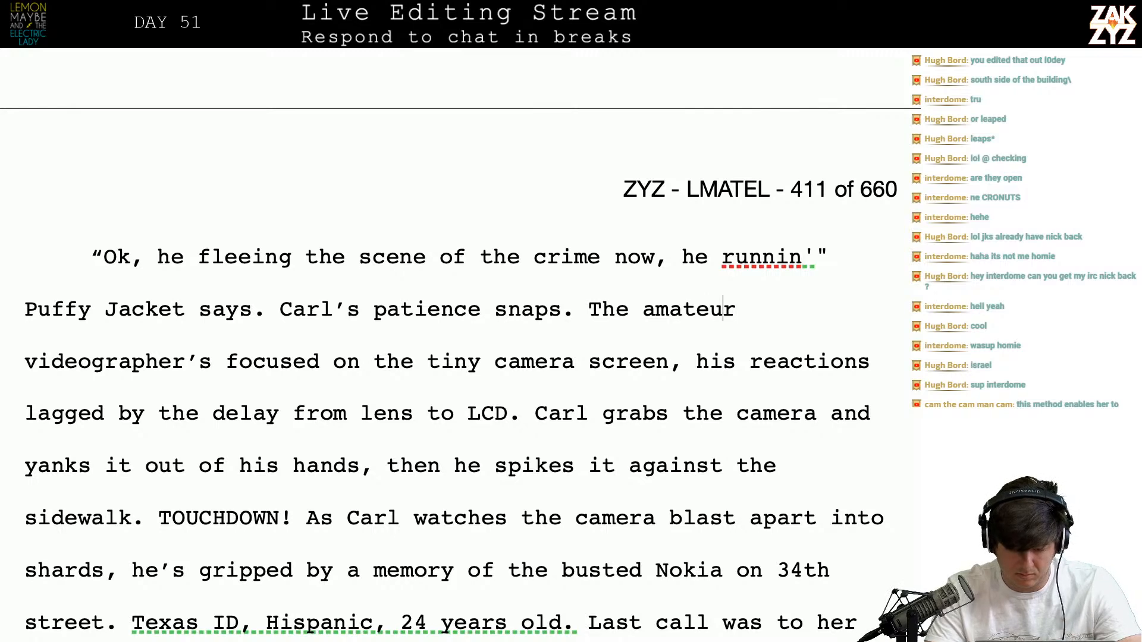
{"action": "type", "text": "man is foc"}
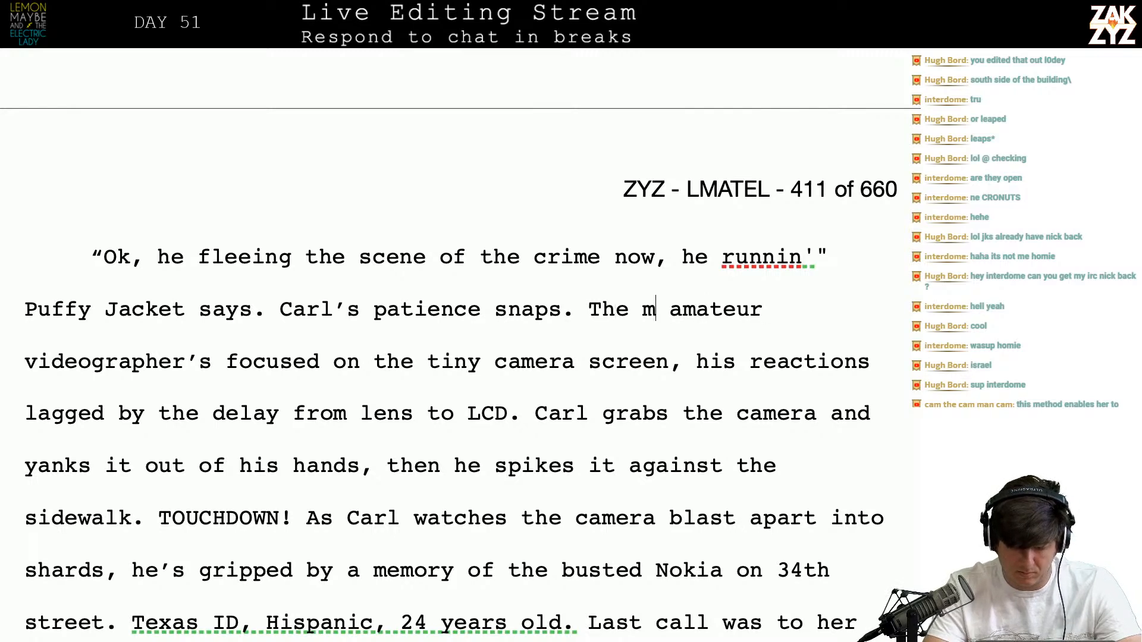
{"action": "type", "text": "used"}
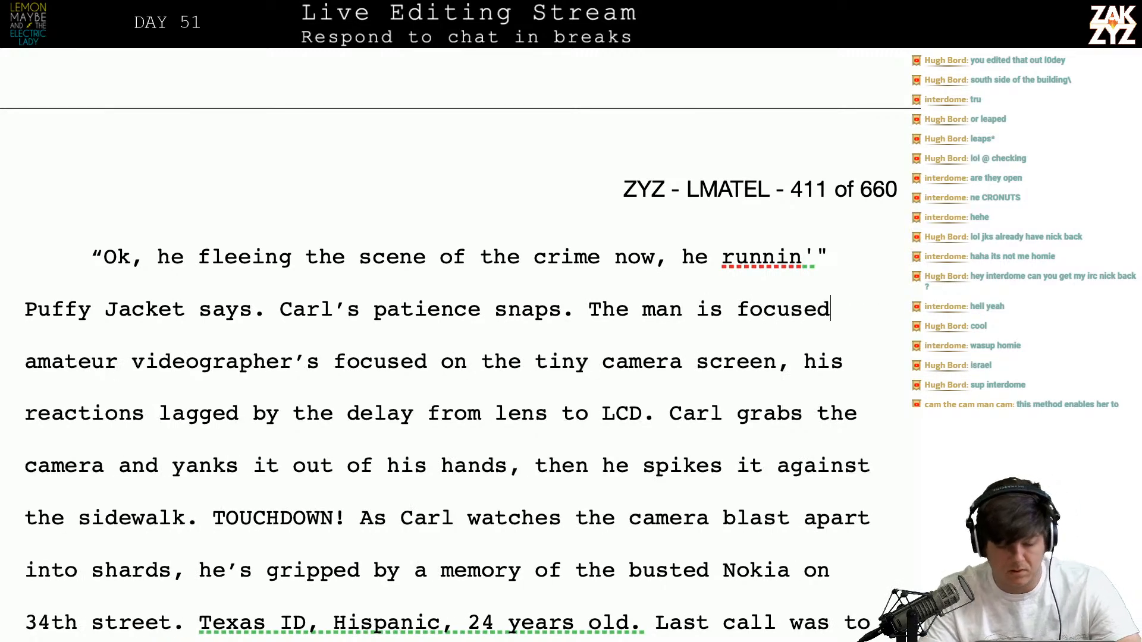
{"action": "key", "text": "shift+Right"}
{"action": "key", "text": "shift+Right"}
{"action": "key", "text": "shift+Right"}
{"action": "key", "text": "shift+Right"}
{"action": "key", "text": "shift+Right"}
{"action": "key", "text": "shift+Right"}
{"action": "key", "text": "shift+Right"}
{"action": "key", "text": "shift+Right"}
{"action": "key", "text": "shift+Right"}
{"action": "key", "text": "shift+Right"}
{"action": "key", "text": "shift+Right"}
{"action": "key", "text": "shift+Right"}
{"action": "key", "text": "shift+Right"}
{"action": "key", "text": "shift+Right"}
{"action": "key", "text": "shift+Right"}
{"action": "key", "text": "shift+Right"}
{"action": "key", "text": "shift+Right"}
{"action": "key", "text": "shift+Right"}
{"action": "key", "text": "shift+Right"}
{"action": "key", "text": "shift+Right"}
{"action": "key", "text": "shift+Right"}
{"action": "key", "text": "shift+Right"}
{"action": "key", "text": "shift+Right"}
{"action": "key", "text": "shift+Right"}
{"action": "key", "text": "shift+Right"}
{"action": "key", "text": "shift+Right"}
{"action": "key", "text": "shift+Right"}
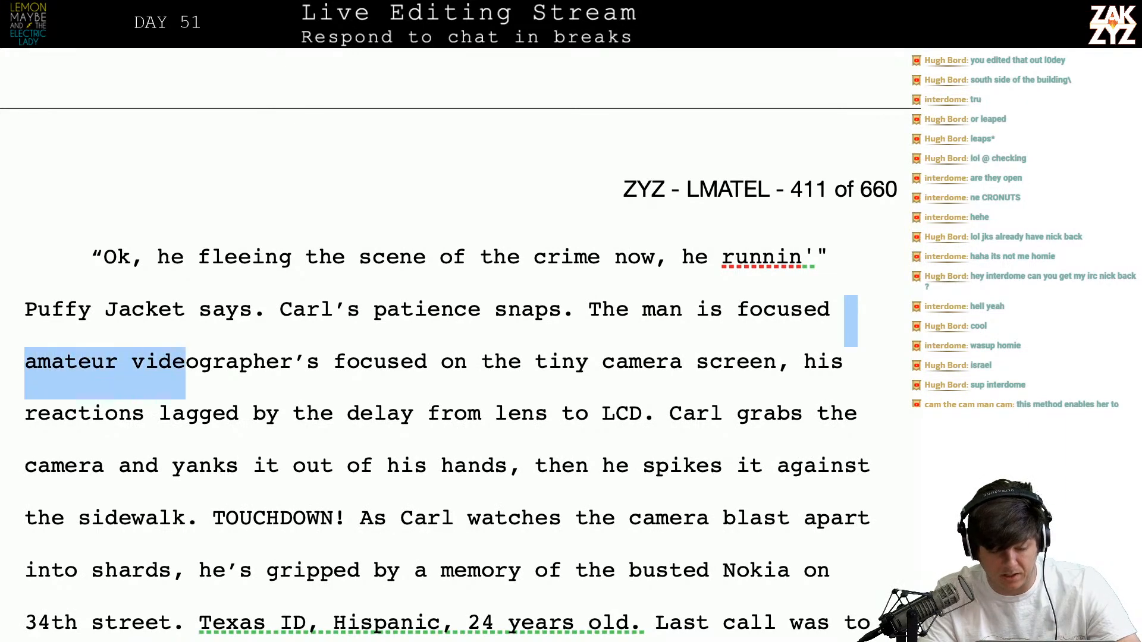
{"action": "key", "text": "shift+Right"}
{"action": "key", "text": "shift+Right"}
{"action": "key", "text": "shift+Right"}
{"action": "key", "text": "shift+Right"}
{"action": "key", "text": "shift+Right"}
{"action": "key", "text": "shift+Right"}
{"action": "key", "text": "shift+Right"}
{"action": "key", "text": "shift+Right"}
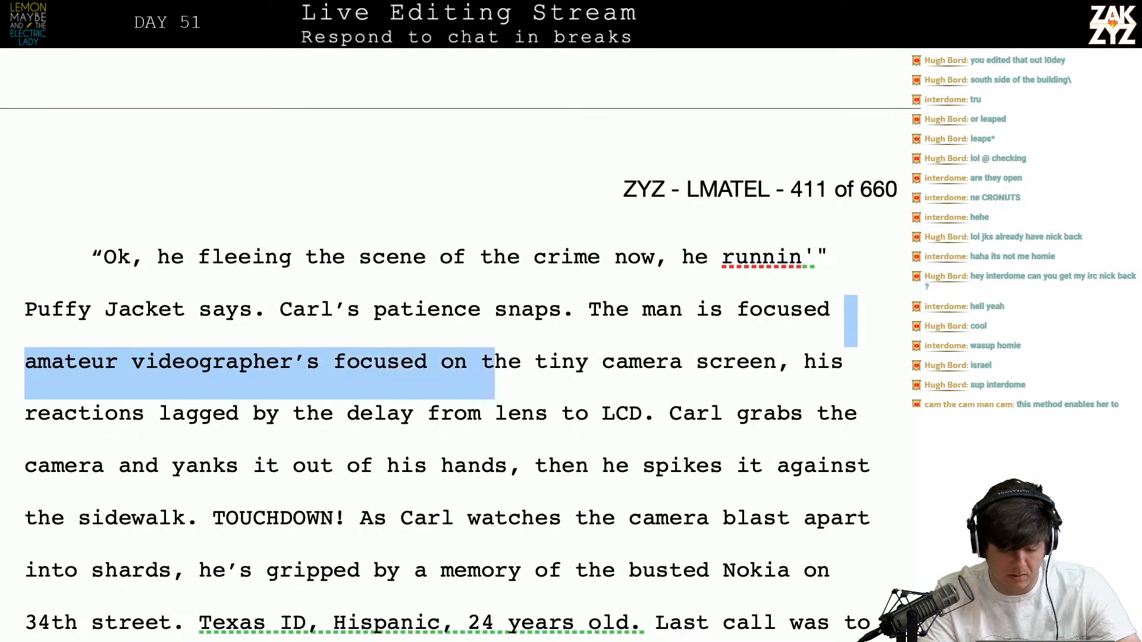
{"action": "key", "text": "shift+Left"}
{"action": "key", "text": "shift+Left"}
{"action": "key", "text": "shift+Left"}
{"action": "key", "text": "BackSpace"}
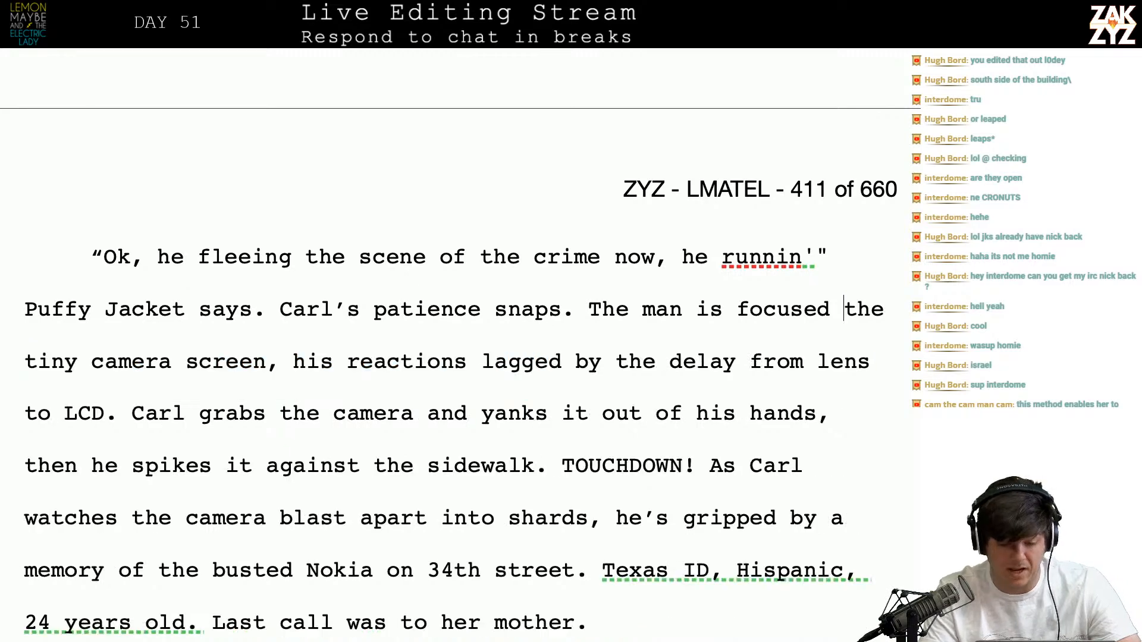
Insert "are" between "his reactions" and "lagged by the delay"
{"action": "key", "text": "Right"}
{"action": "key", "text": "Right"}
{"action": "key", "text": "Right"}
{"action": "key", "text": "Right"}
{"action": "key", "text": "Right"}
{"action": "key", "text": "Right"}
{"action": "key", "text": "Right"}
{"action": "key", "text": "Right"}
{"action": "key", "text": "Right"}
{"action": "key", "text": "Right"}
{"action": "key", "text": "Right"}
{"action": "key", "text": "Right"}
{"action": "key", "text": "Right"}
{"action": "key", "text": "Right"}
{"action": "key", "text": "Right"}
{"action": "key", "text": "Right"}
{"action": "key", "text": "Right"}
{"action": "key", "text": "Right"}
{"action": "key", "text": "Right"}
{"action": "key", "text": "Right"}
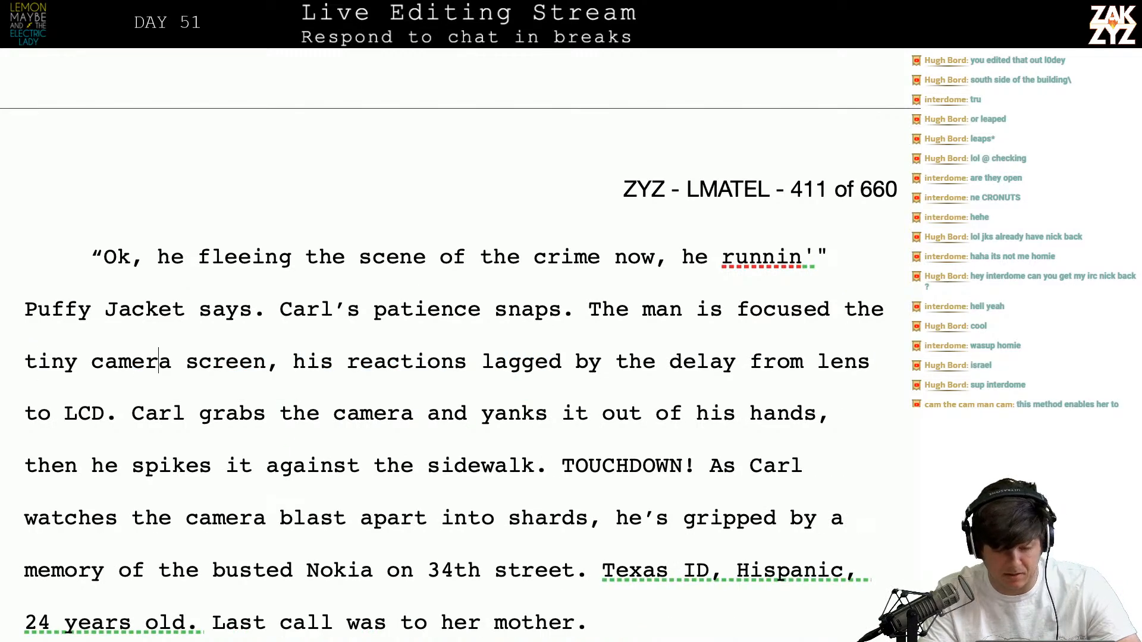
{"action": "key", "text": "Right"}
{"action": "key", "text": "Right"}
{"action": "key", "text": "Right"}
{"action": "key", "text": "Right"}
{"action": "key", "text": "Right"}
{"action": "key", "text": "Right"}
{"action": "key", "text": "Right"}
{"action": "key", "text": "Right"}
{"action": "key", "text": "Right"}
{"action": "key", "text": "Right"}
{"action": "key", "text": "Right"}
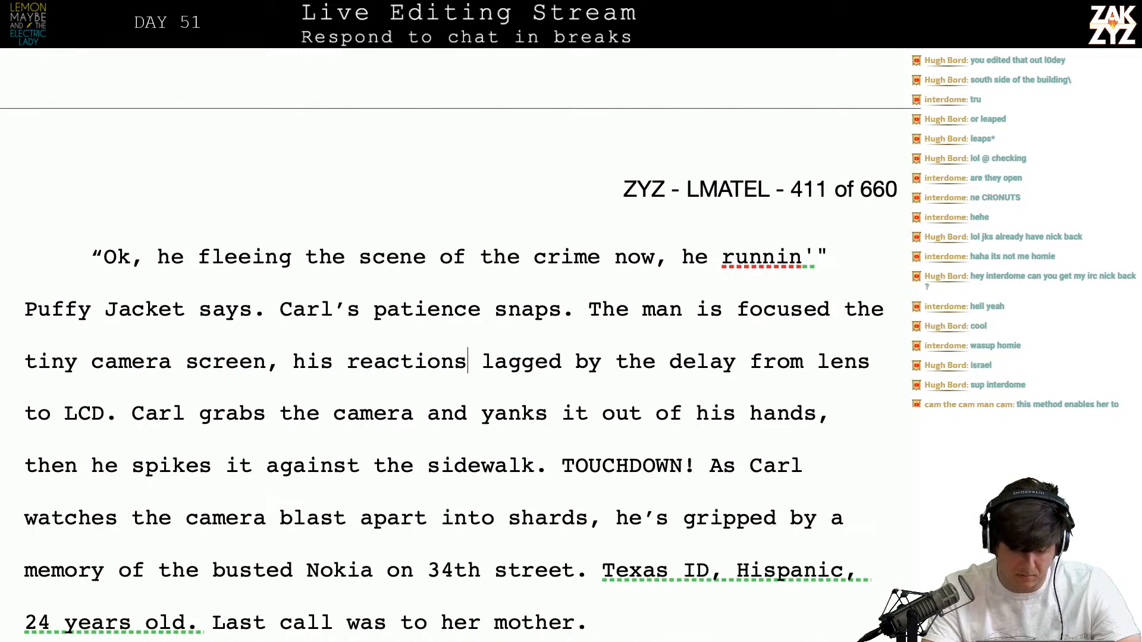
{"action": "type", "text": "are"}
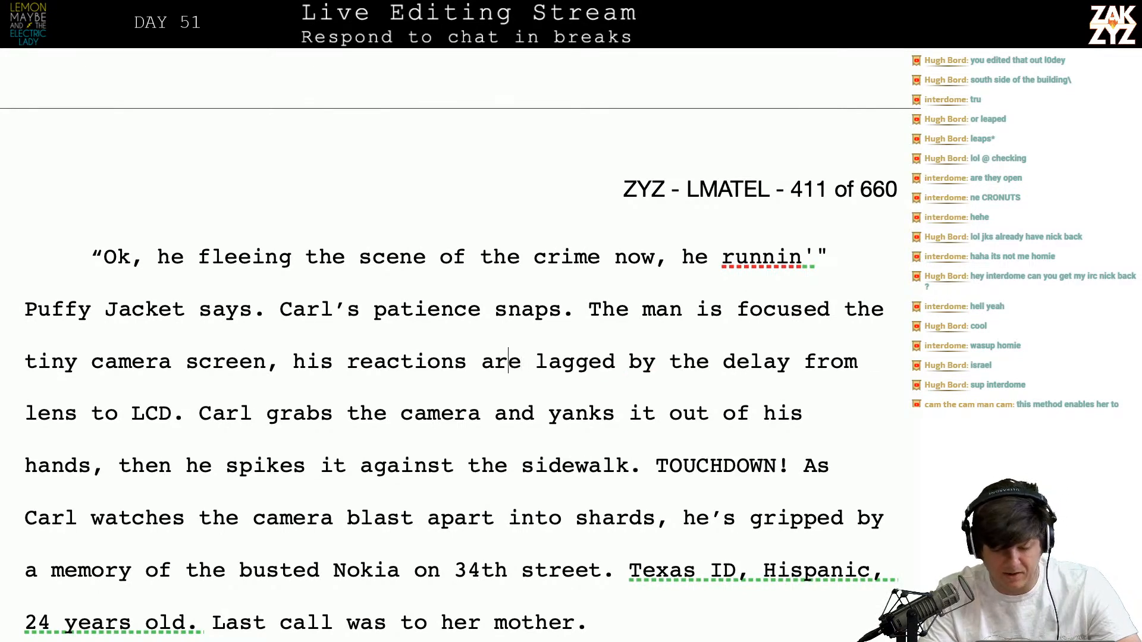
Split the paragraph after "TOUCHDOWN!" so "As Carl watches the camera blast apart" starts a new paragraph below two empty ones
{"action": "key", "text": "Right"}
{"action": "key", "text": "Right"}
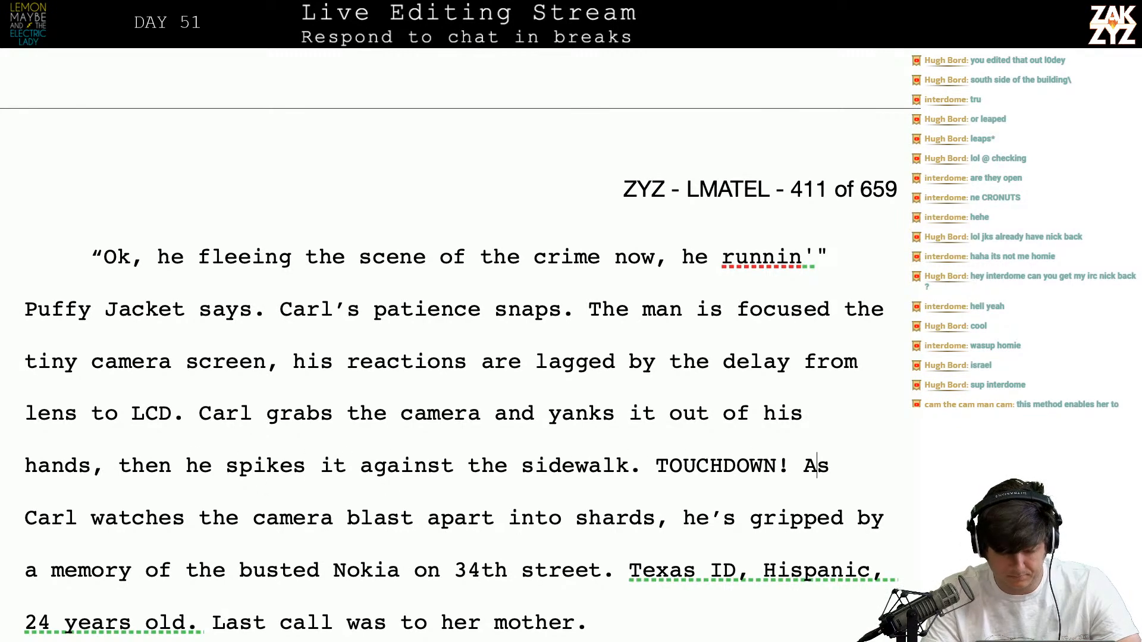
{"action": "key", "text": "Return"}
{"action": "key", "text": "Return"}
{"action": "key", "text": "Return"}
{"action": "scroll", "coordinate": [460, 350], "scroll_direction": "down", "scroll_amount": 2}
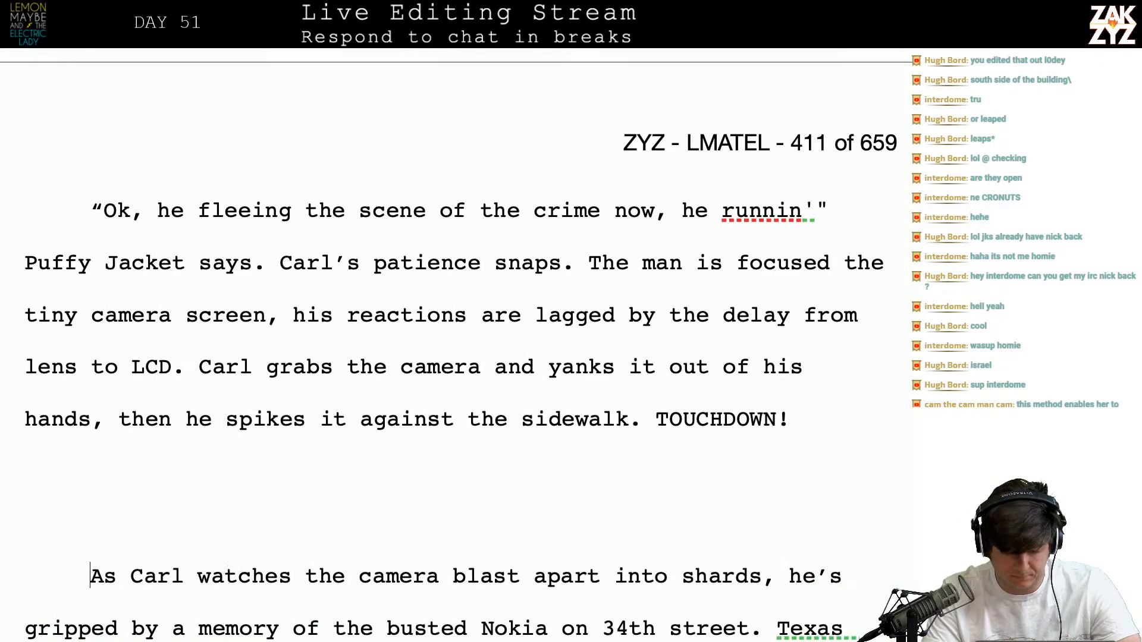
Add the sentence "The camera shatters into a million pieces." after "TOUCHDOWN!"
{"action": "key", "text": "Down"}
{"action": "key", "text": "Down"}
{"action": "key", "text": "Down"}
{"action": "key", "text": "Down"}
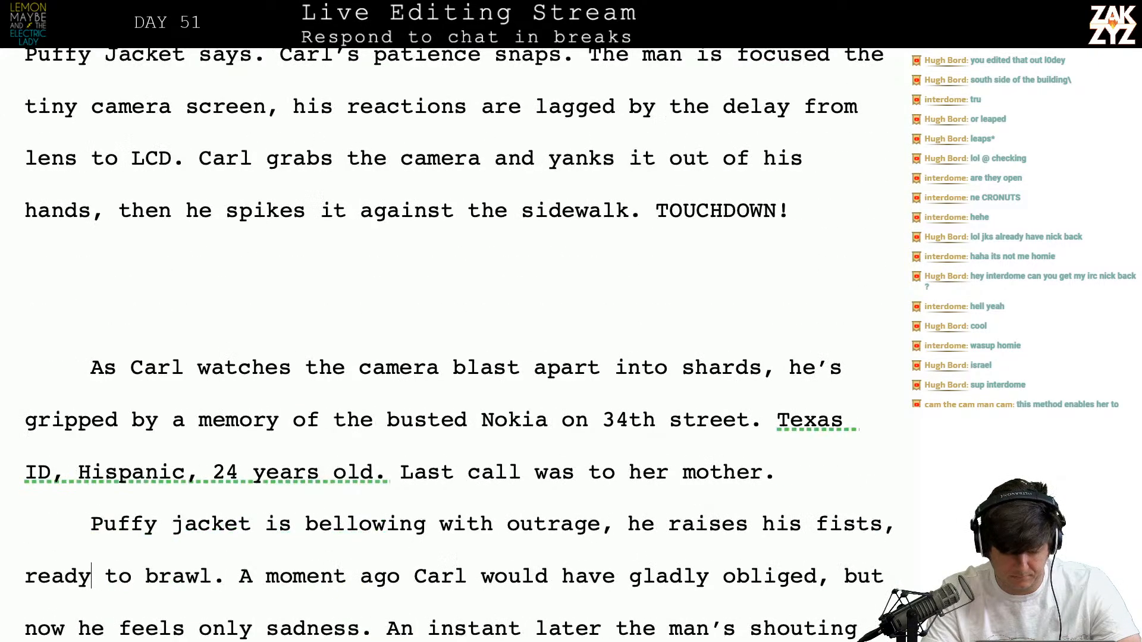
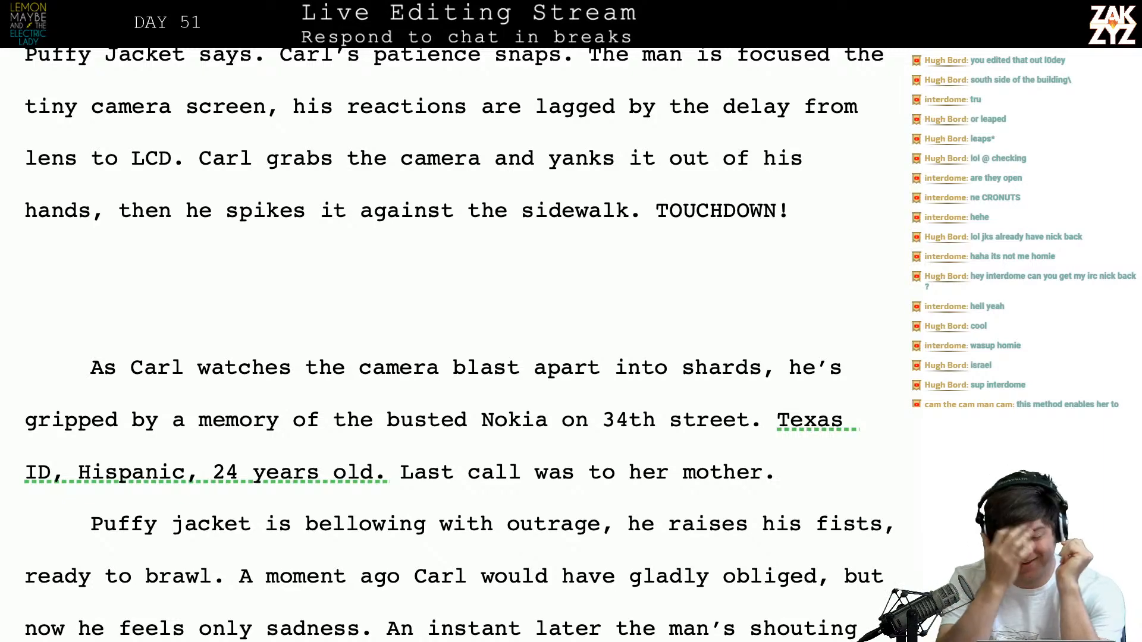
{"action": "scroll", "coordinate": [460, 345], "scroll_direction": "up", "scroll_amount": 2}
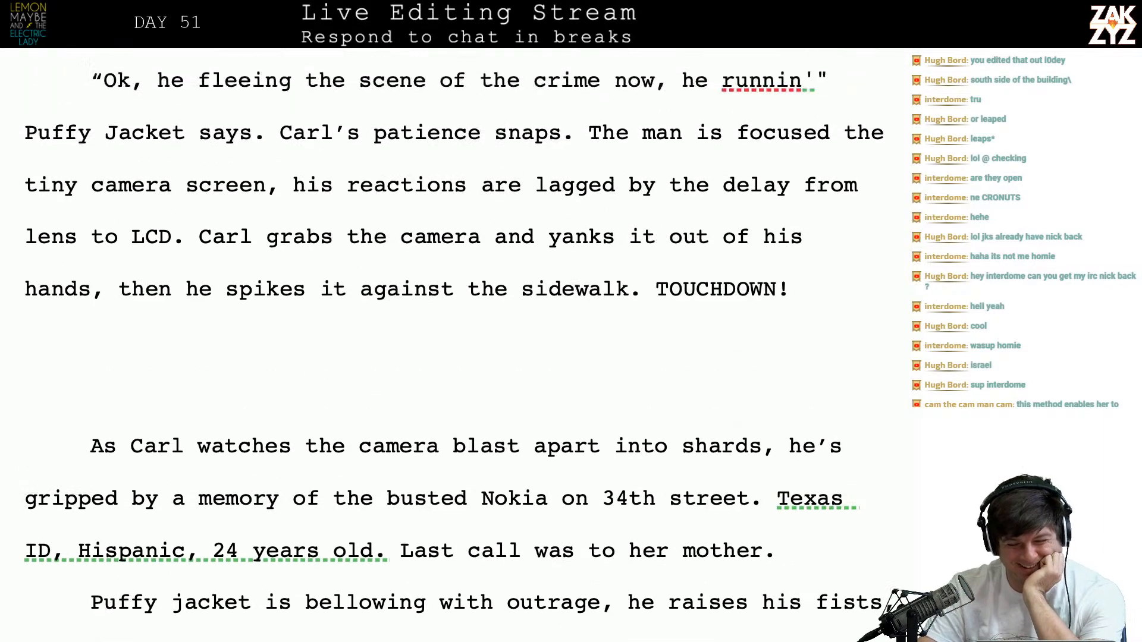
{"action": "scroll", "coordinate": [574, 185], "scroll_direction": "down", "scroll_amount": 1}
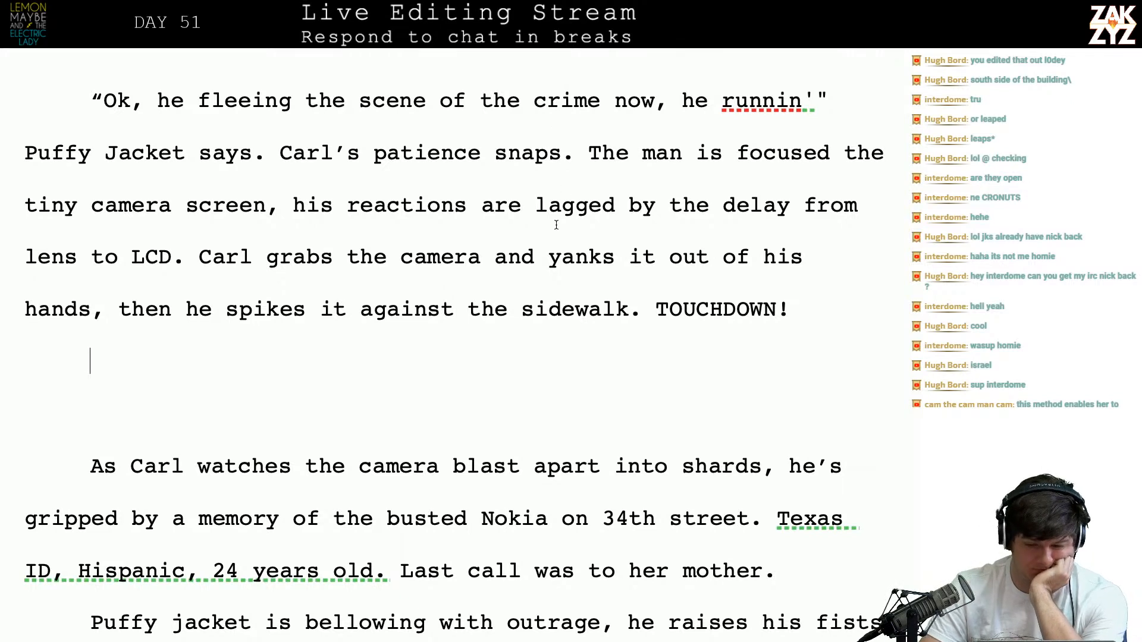
{"action": "scroll", "coordinate": [555, 225], "scroll_direction": "down", "scroll_amount": 2}
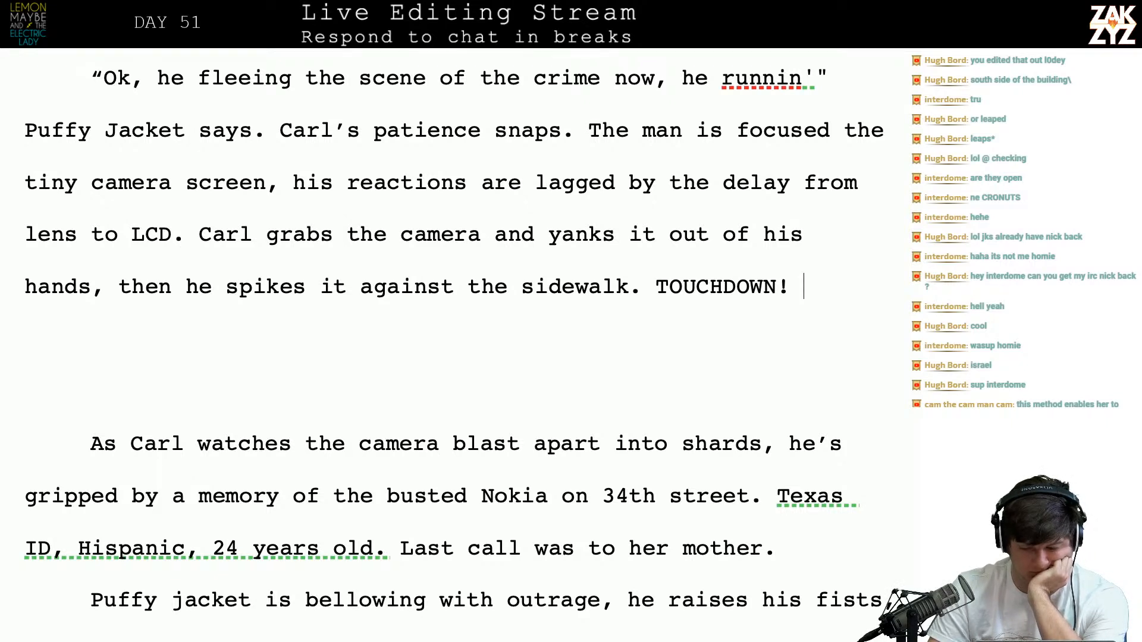
{"action": "key", "text": "shift+Left"}
{"action": "key", "text": "shift+Left"}
{"action": "key", "text": "shift+Left"}
{"action": "key", "text": "shift+Down"}
{"action": "key", "text": "shift+Down"}
{"action": "key", "text": "shift+Down"}
{"action": "key", "text": "Up"}
{"action": "key", "text": "Up"}
{"action": "key", "text": "Up"}
{"action": "key", "text": "Up"}
{"action": "key", "text": "Left"}
{"action": "key", "text": "Left"}
{"action": "key", "text": "Right"}
{"action": "key", "text": "Right"}
{"action": "key", "text": "Right"}
{"action": "key", "text": "Right"}
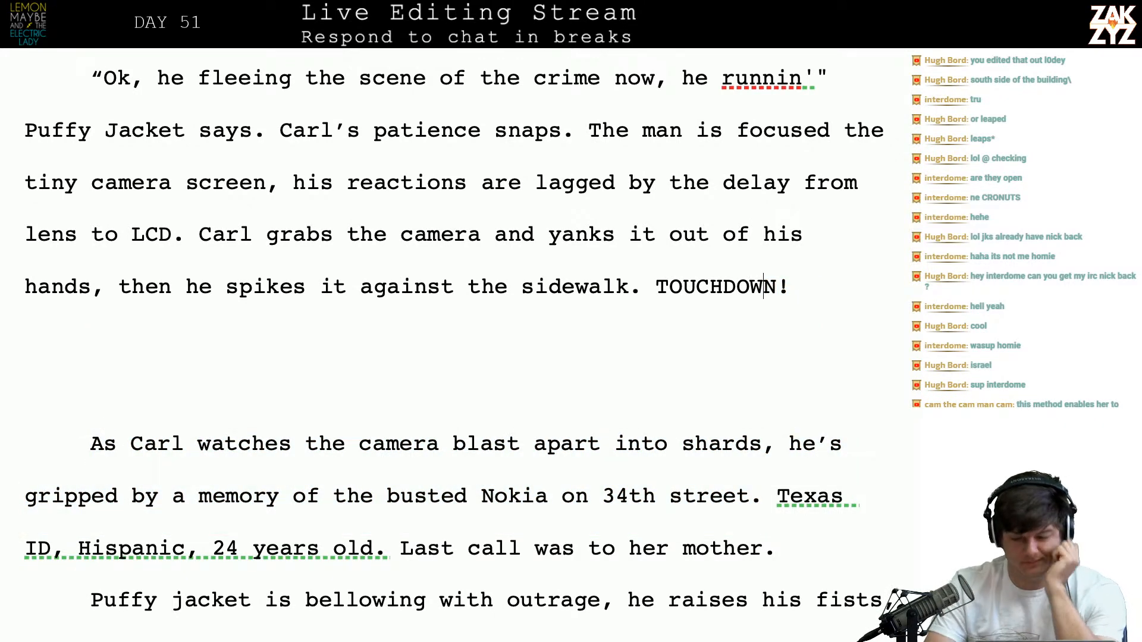
{"action": "type", "text": "The"}
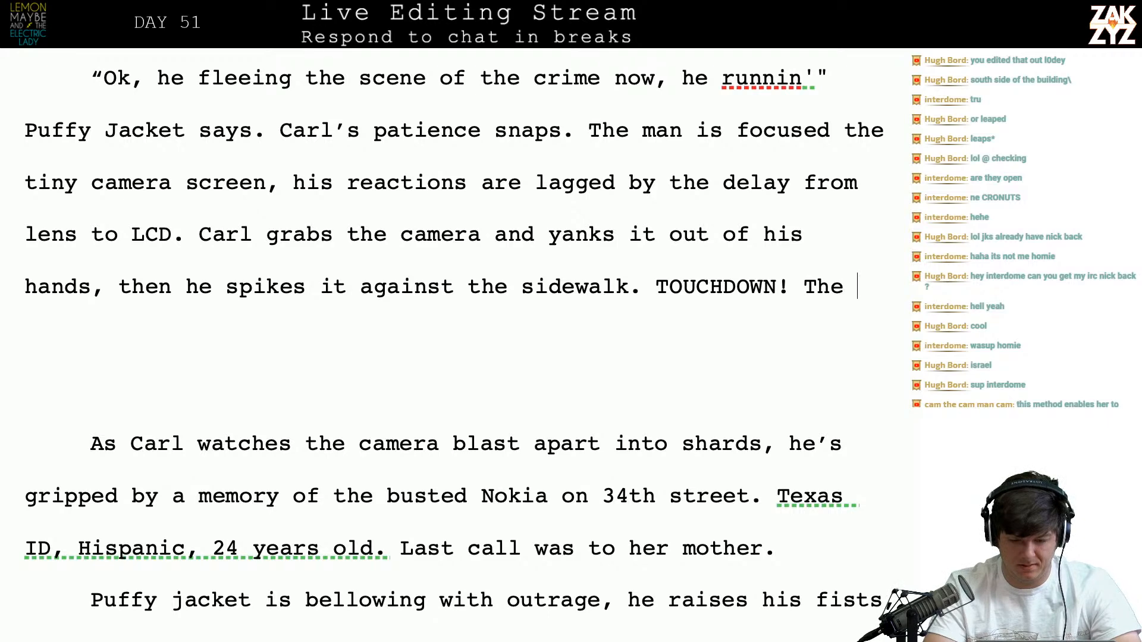
{"action": "type", "text": " camera blasts"}
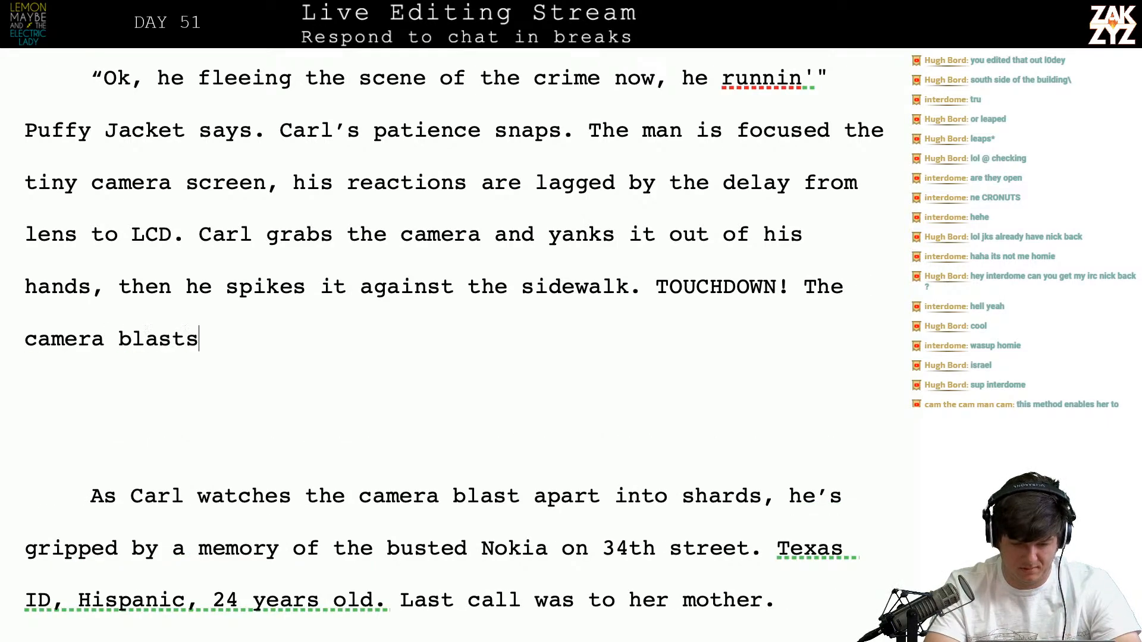
{"action": "key", "text": "BackSpace"}
{"action": "key", "text": "BackSpace"}
{"action": "key", "text": "BackSpace"}
{"action": "key", "text": "BackSpace"}
{"action": "key", "text": "BackSpace"}
{"action": "key", "text": "BackSpace"}
{"action": "type", "text": "hat"}
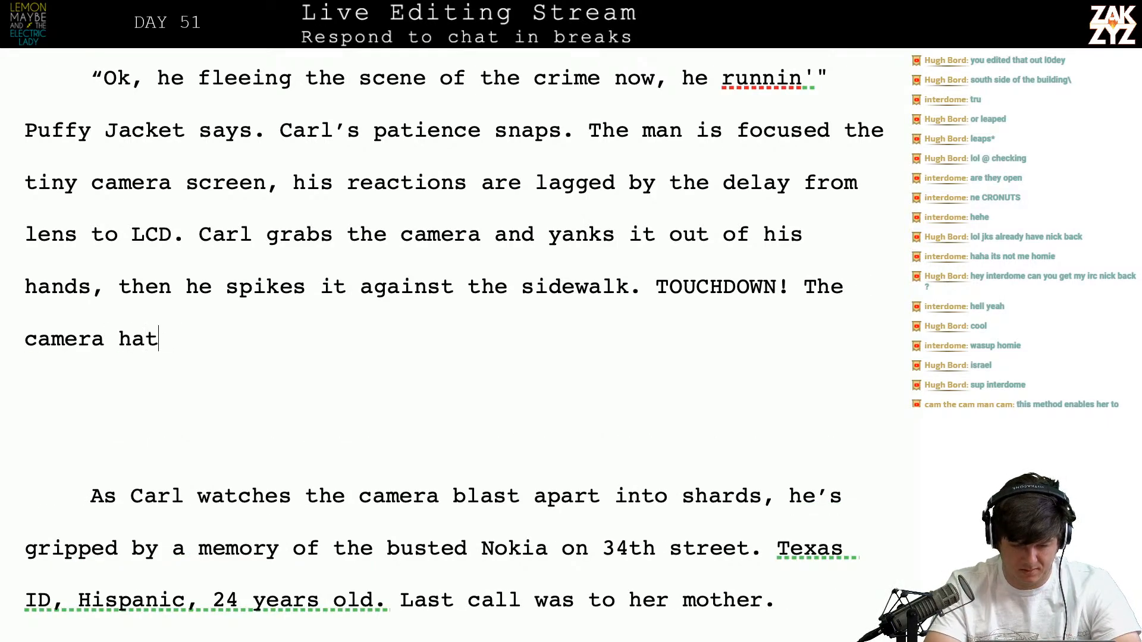
{"action": "key", "text": "BackSpace"}
{"action": "key", "text": "BackSpace"}
{"action": "key", "text": "BackSpace"}
{"action": "type", "text": "shatters in"}
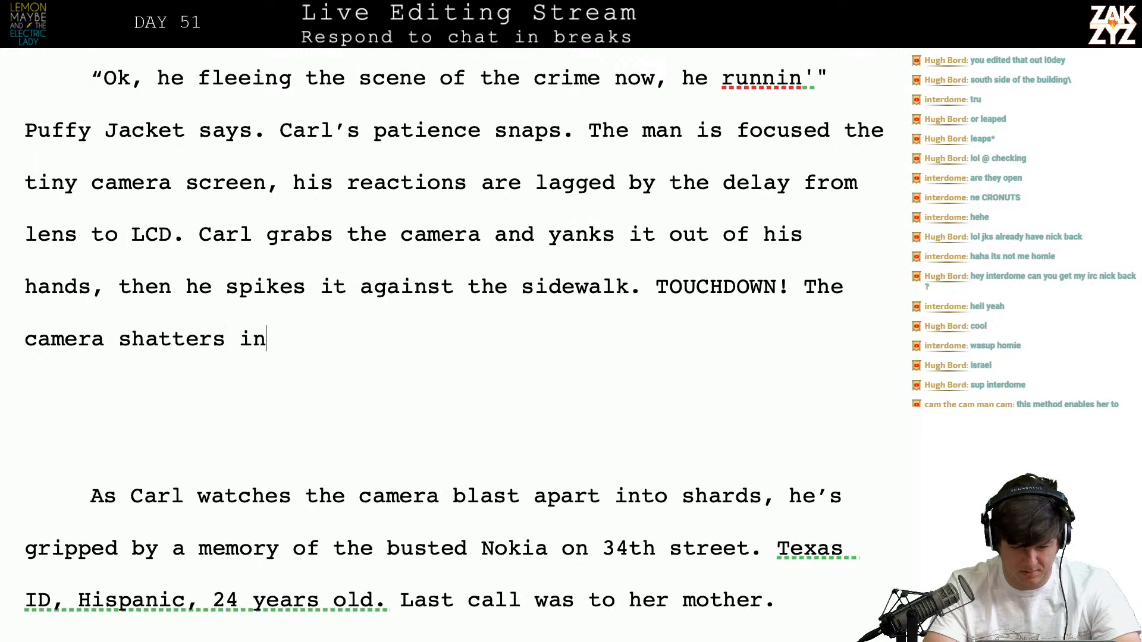
{"action": "type", "text": "to a millio"}
{"action": "key", "text": "BackSpace"}
{"action": "type", "text": "i"}
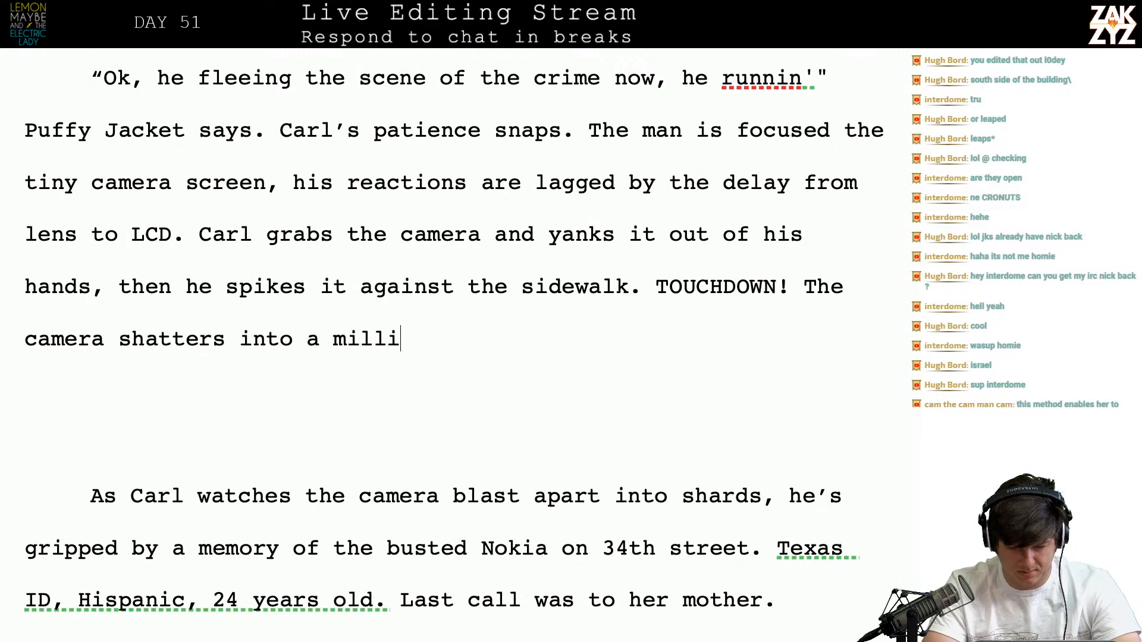
{"action": "type", "text": "on pieces."}
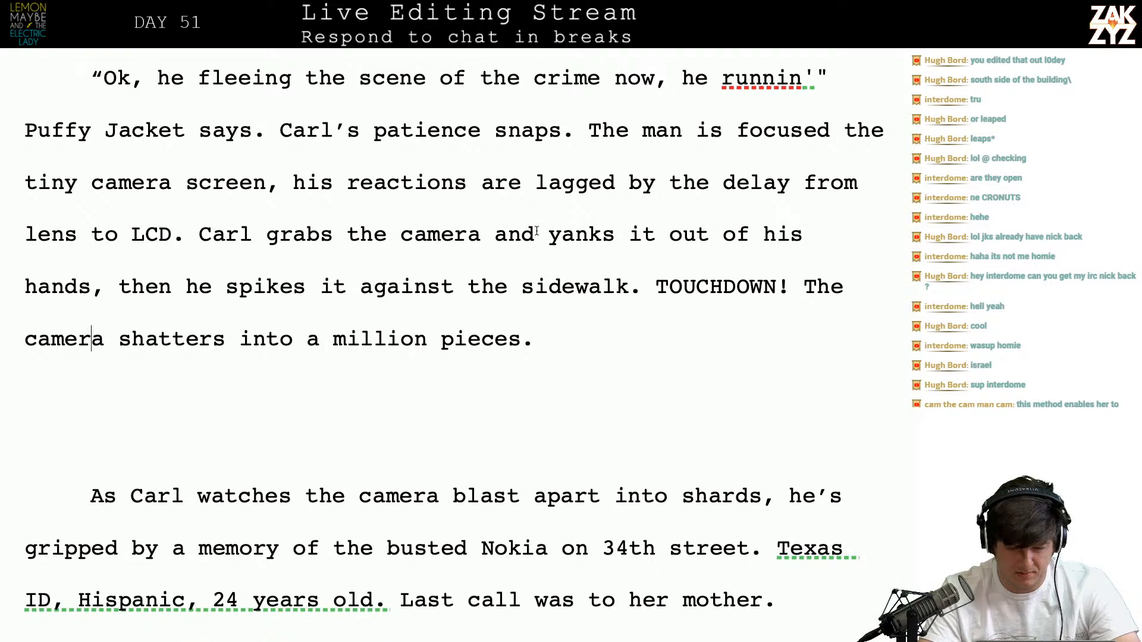
After "Carl grabs the camera", write "out of his hands and spikes it against the sidewalk." above the old wording
{"action": "left_click", "coordinate": [505, 223]}
{"action": "key", "text": "Return"}
{"action": "type", "text": "out of his hands and"}
{"action": "key", "text": "BackSpace"}
{"action": "key", "text": "BackSpace"}
{"action": "type", "text": "and spi"}
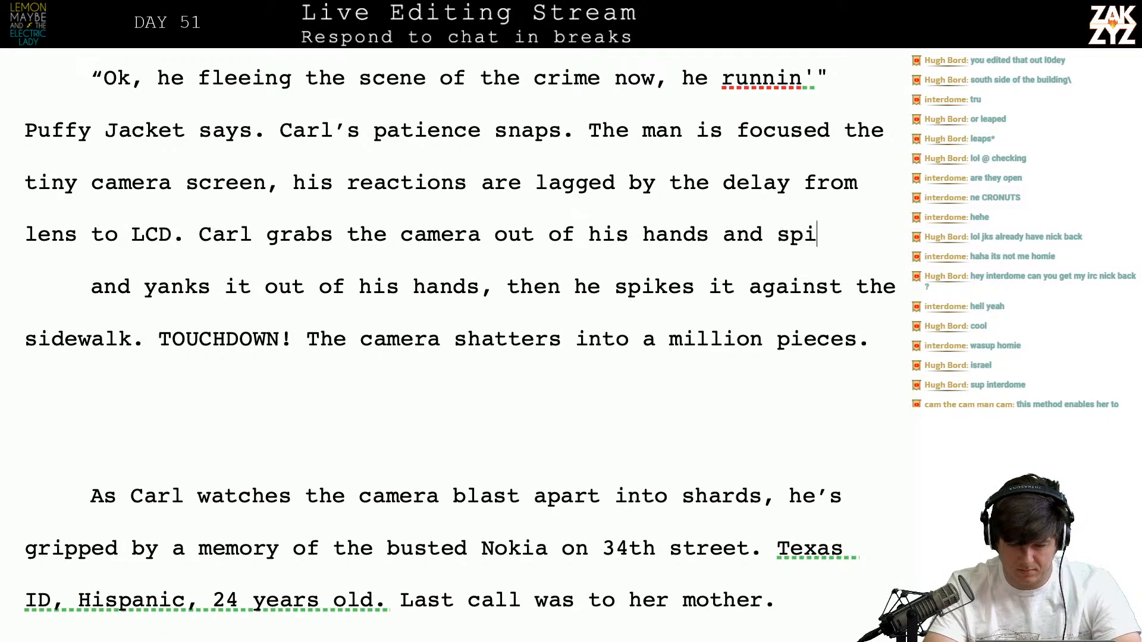
{"action": "type", "text": "kes it against the "}
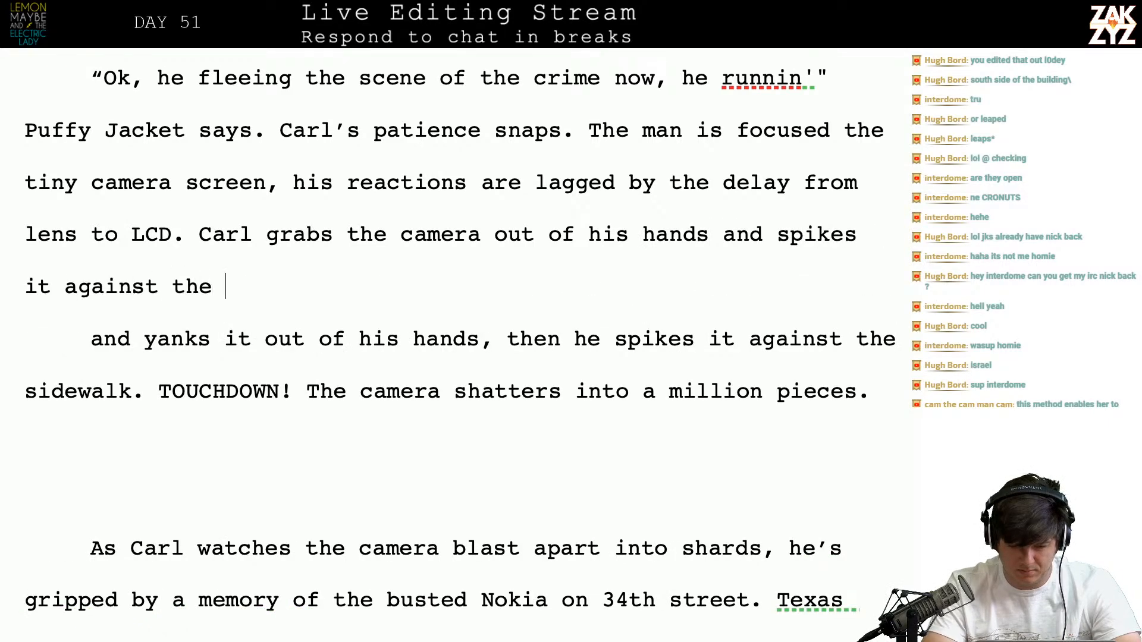
{"action": "type", "text": "sidewalk."}
Delete the leftover "and yanks it out of his hands, then he spikes it against the sidewalk." so "TOUCHDOWN!" follows the rewritten sentence
{"action": "key", "text": "shift+Down"}
{"action": "key", "text": "shift+Down"}
{"action": "key", "text": "shift+Left"}
{"action": "key", "text": "shift+Left"}
{"action": "key", "text": "shift+Left"}
{"action": "key", "text": "shift+Left"}
{"action": "key", "text": "shift+Left"}
{"action": "key", "text": "shift+Left"}
{"action": "key", "text": "shift+Left"}
{"action": "key", "text": "shift+Left"}
{"action": "key", "text": "shift+Left"}
{"action": "key", "text": "shift+Left"}
{"action": "key", "text": "shift+Left"}
{"action": "key", "text": "shift+Left"}
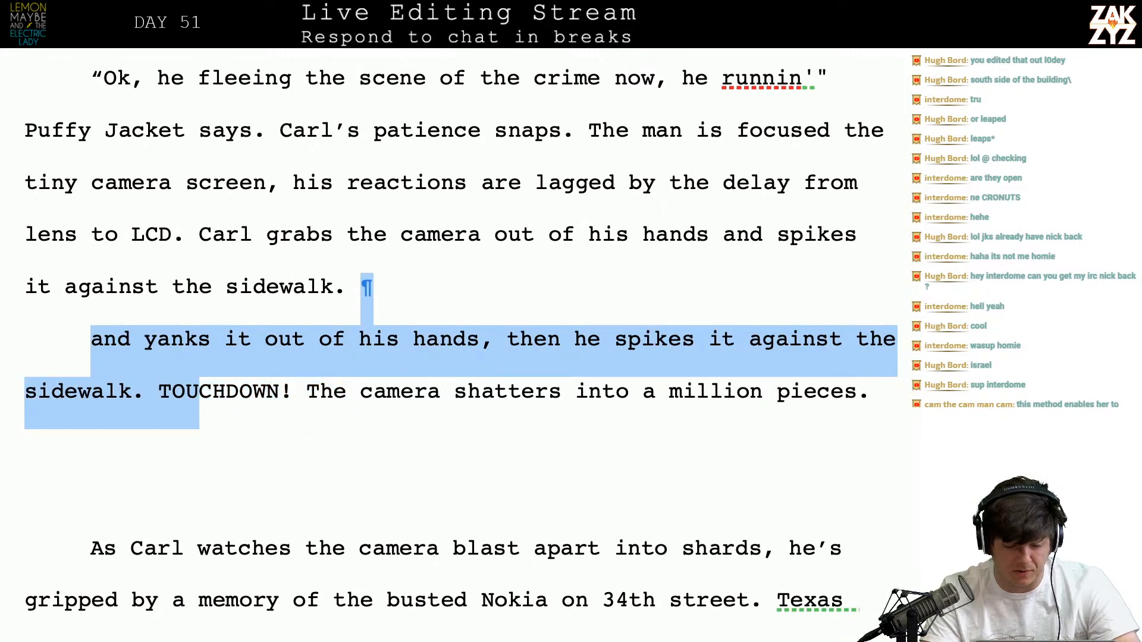
{"action": "key", "text": "shift+Left"}
{"action": "key", "text": "shift+Left"}
{"action": "key", "text": "shift+Left"}
{"action": "key", "text": "BackSpace"}
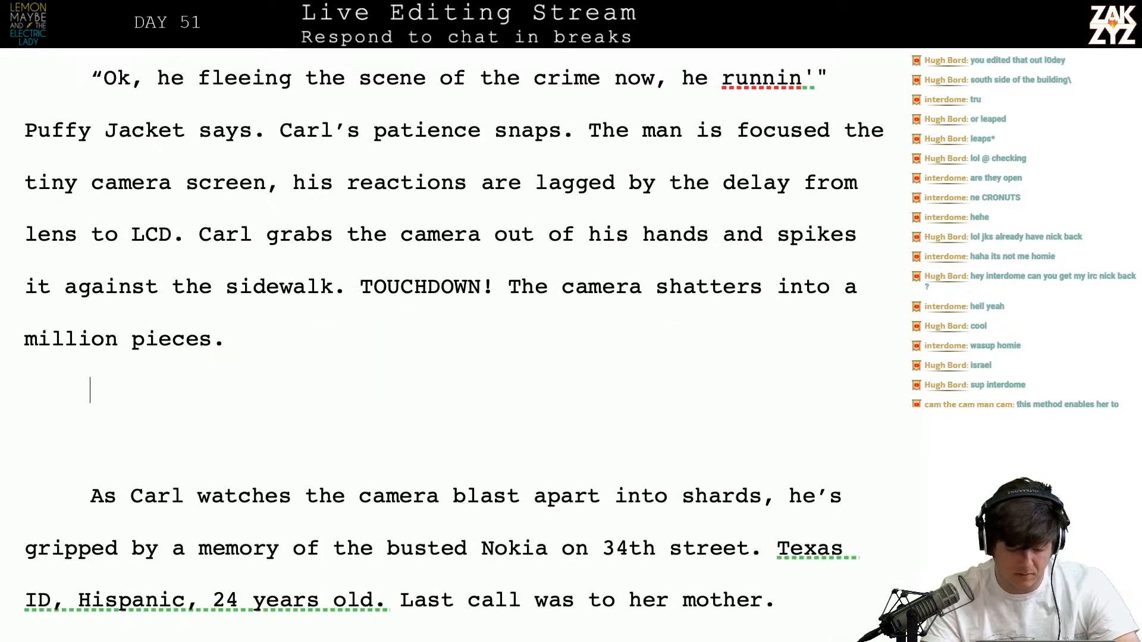
Delete the extra empty paragraph and the whole passage from "As Carl watches the camera blast apart" through "Last call was to her mother."
{"action": "key", "text": "shift+Right"}
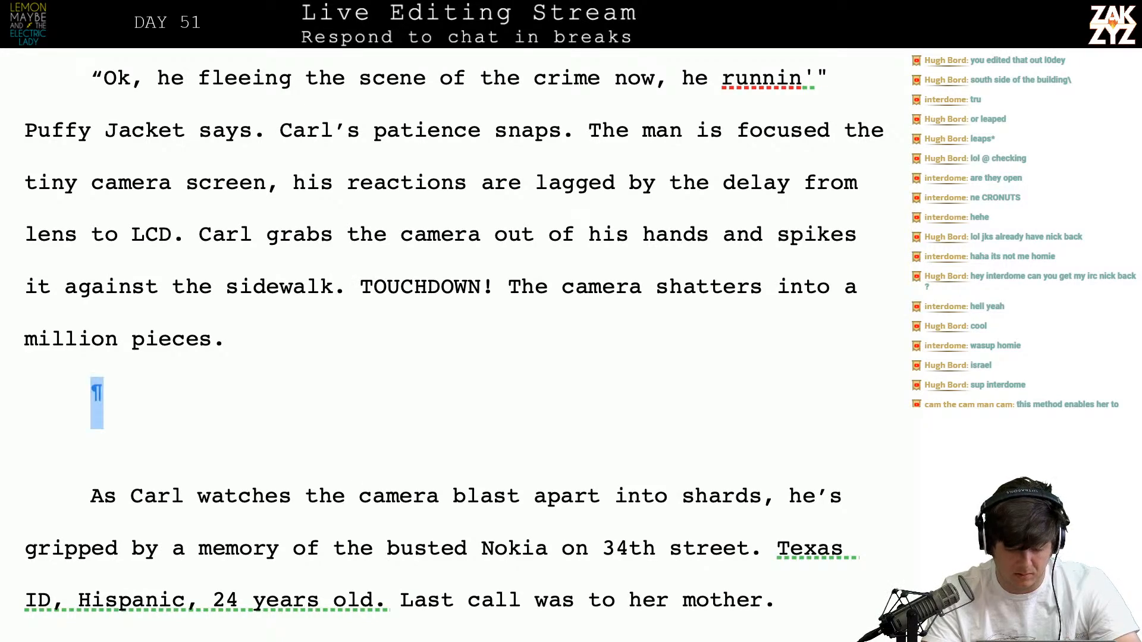
{"action": "key", "text": "shift+Down"}
{"action": "key", "text": "shift+Down"}
{"action": "key", "text": "shift+Down"}
{"action": "key", "text": "shift+Down"}
{"action": "key", "text": "shift+Down"}
{"action": "key", "text": "ctrl+shift+Left"}
{"action": "key", "text": "ctrl+shift+Left"}
{"action": "key", "text": "ctrl+shift+Left"}
{"action": "key", "text": "ctrl+shift+Left"}
{"action": "key", "text": "ctrl+shift+Left"}
{"action": "key", "text": "ctrl+shift+Left"}
{"action": "key", "text": "shift+Right"}
{"action": "key", "text": "shift+Right"}
{"action": "key", "text": "shift+Right"}
{"action": "key", "text": "shift+Right"}
{"action": "key", "text": "shift+Right"}
{"action": "key", "text": "shift+Right"}
{"action": "key", "text": "shift+Right"}
{"action": "key", "text": "shift+Right"}
{"action": "key", "text": "shift+Right"}
{"action": "key", "text": "shift+Right"}
{"action": "key", "text": "shift+Right"}
{"action": "key", "text": "shift+Right"}
{"action": "key", "text": "shift+Right"}
{"action": "key", "text": "shift+Right"}
{"action": "key", "text": "shift+Right"}
{"action": "key", "text": "shift+Right"}
{"action": "key", "text": "shift+Right"}
{"action": "key", "text": "shift+Right"}
{"action": "key", "text": "shift+Right"}
{"action": "key", "text": "shift+Right"}
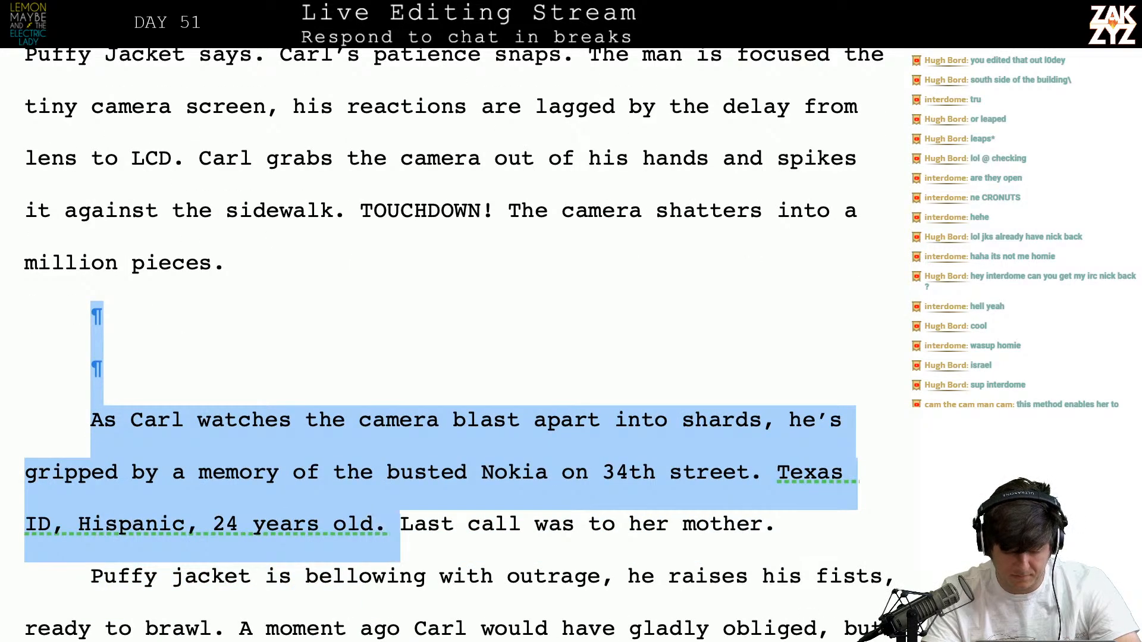
{"action": "key", "text": "shift+Right"}
{"action": "key", "text": "shift+Right"}
{"action": "key", "text": "shift+Right"}
{"action": "key", "text": "shift+Right"}
{"action": "key", "text": "shift+Right"}
{"action": "key", "text": "shift+Right"}
{"action": "key", "text": "shift+Right"}
{"action": "key", "text": "shift+Right"}
{"action": "key", "text": "shift+Right"}
{"action": "key", "text": "shift+Right"}
{"action": "key", "text": "shift+Right"}
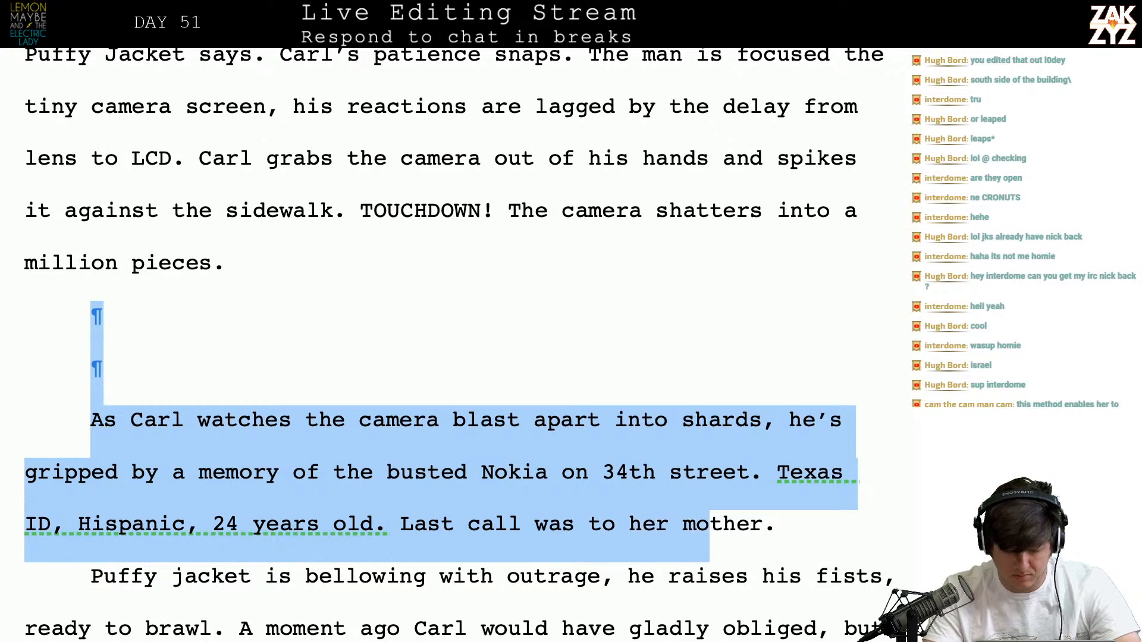
{"action": "key", "text": "BackSpace"}
Write "Puffy jacket bellows with outrage and raises his fists, ready to brawl." in the empty paragraph below "million pieces."
{"action": "type", "text": "Puf"}
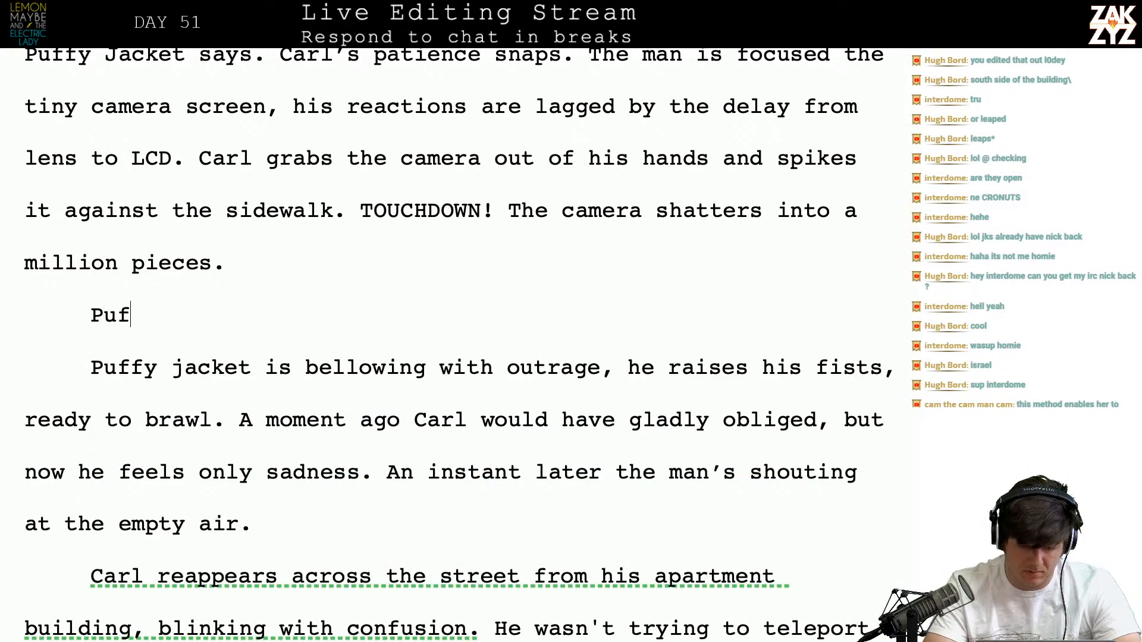
{"action": "type", "text": "fy jacket "}
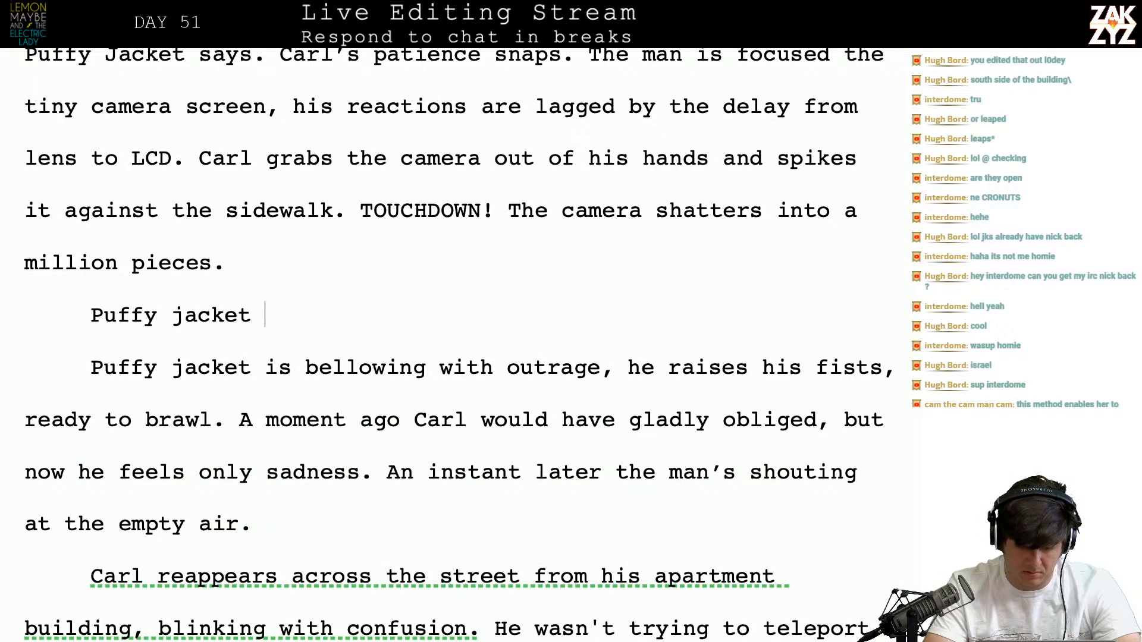
{"action": "type", "text": "blel"}
{"action": "key", "text": "BackSpace"}
{"action": "key", "text": "BackSpace"}
{"action": "key", "text": "BackSpace"}
{"action": "type", "text": "ellows with outrage"}
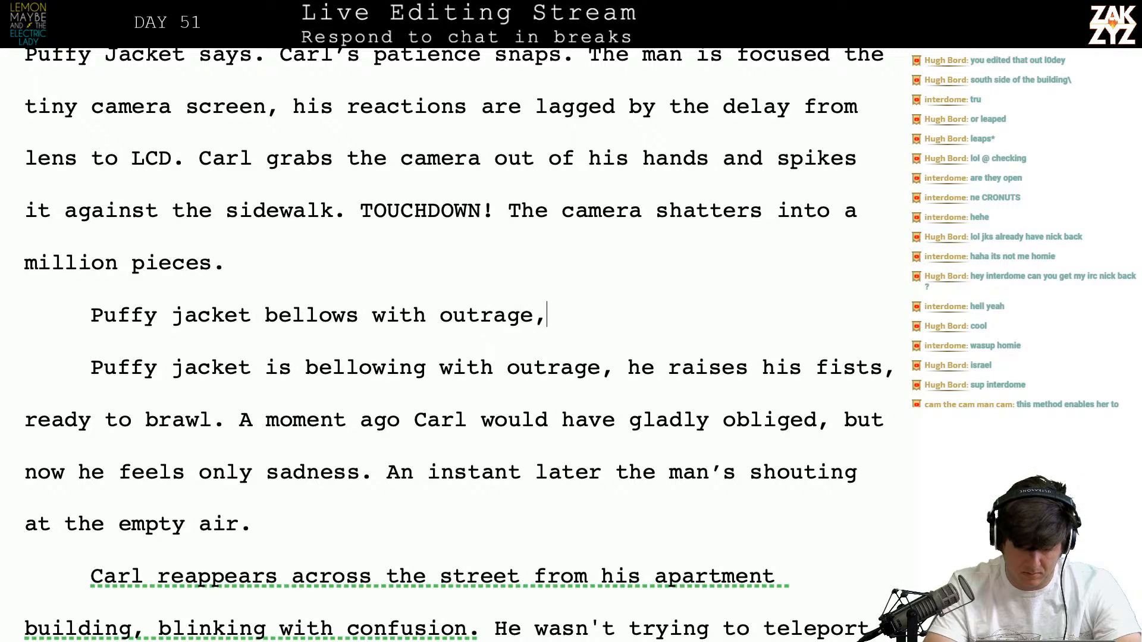
{"action": "type", "text": " and raises "}
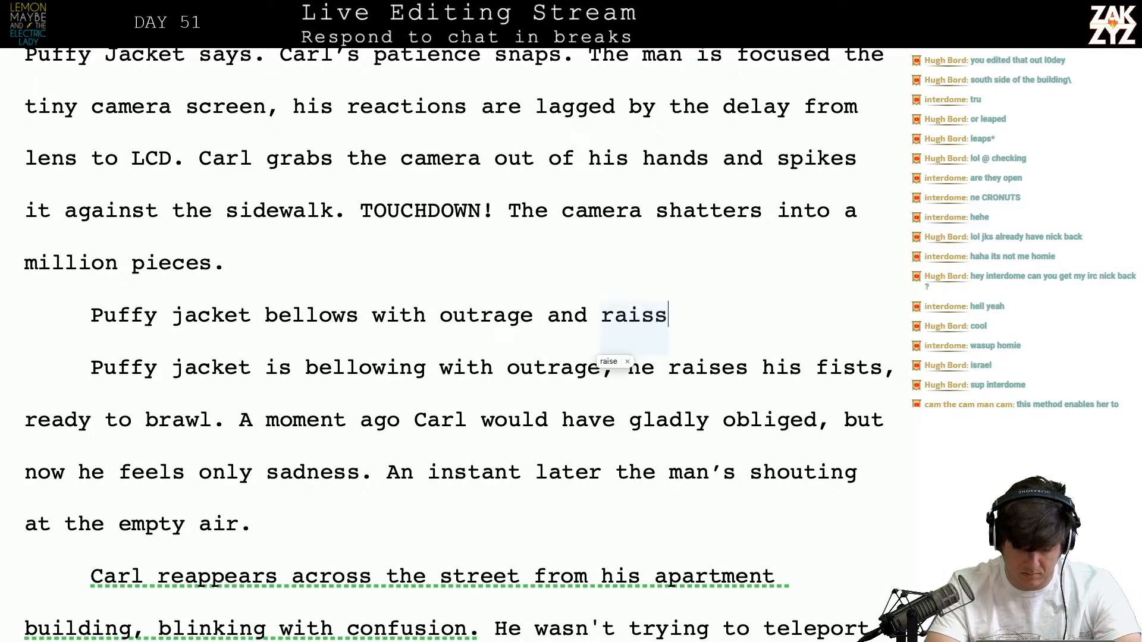
{"action": "type", "text": "his fists, r"}
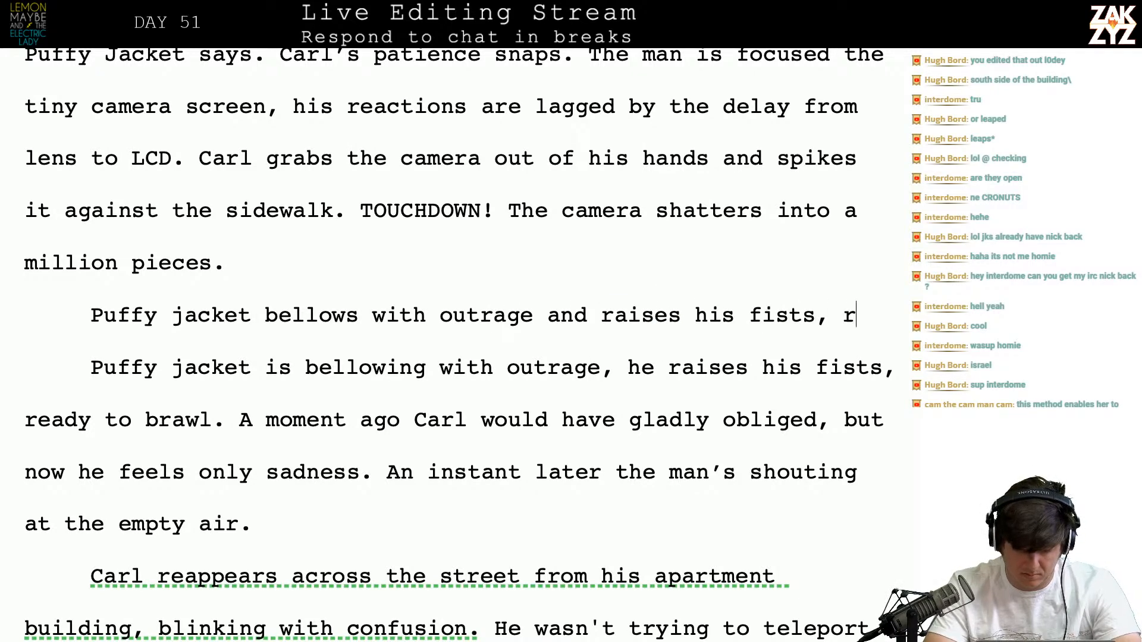
{"action": "type", "text": "eady to brawl."}
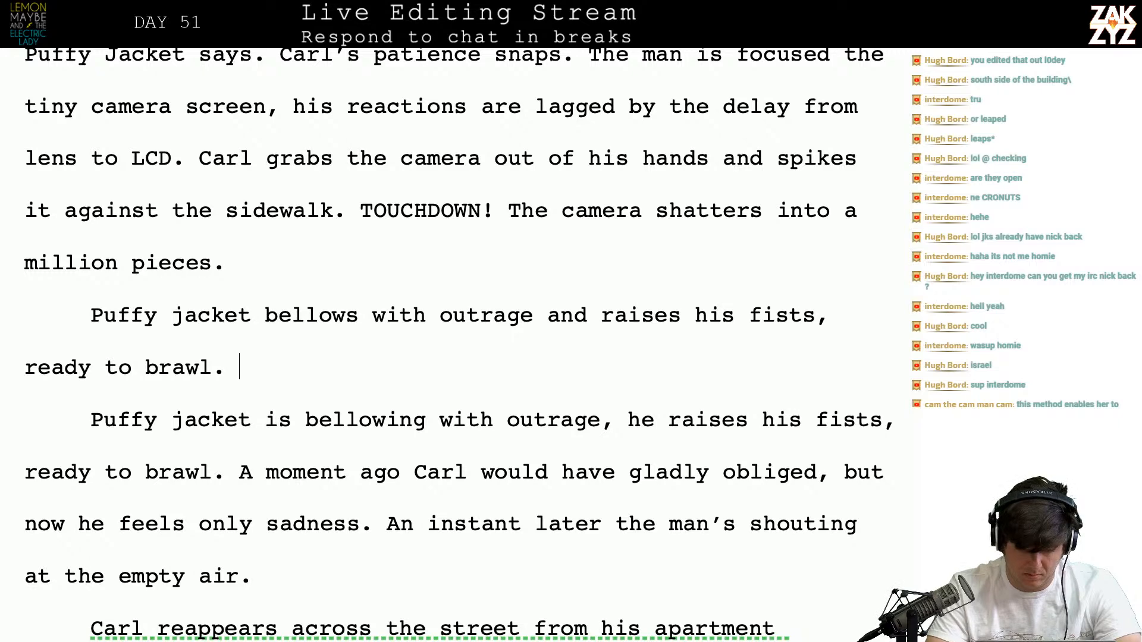
Above the "bellows with outrage" paragraph, write "Strangely in the moment it reminds Carl of the Nokia that got k" and insert an empty line before it
{"action": "key", "text": "Return"}
{"action": "type", "text": "Strangely in the moment it "}
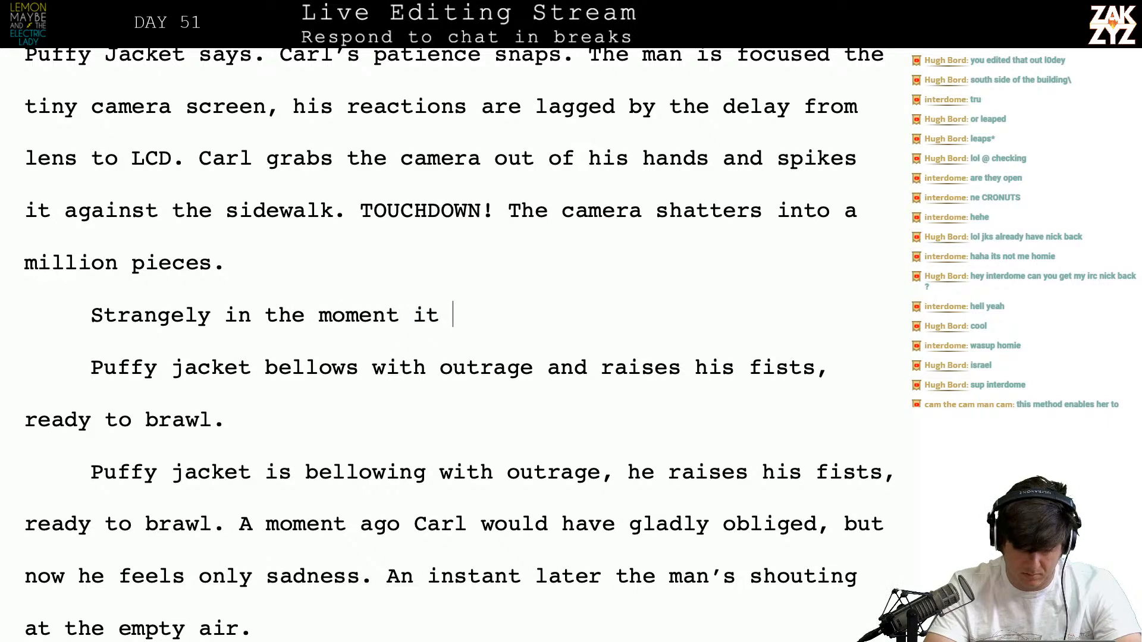
{"action": "type", "text": "reminds Ca"}
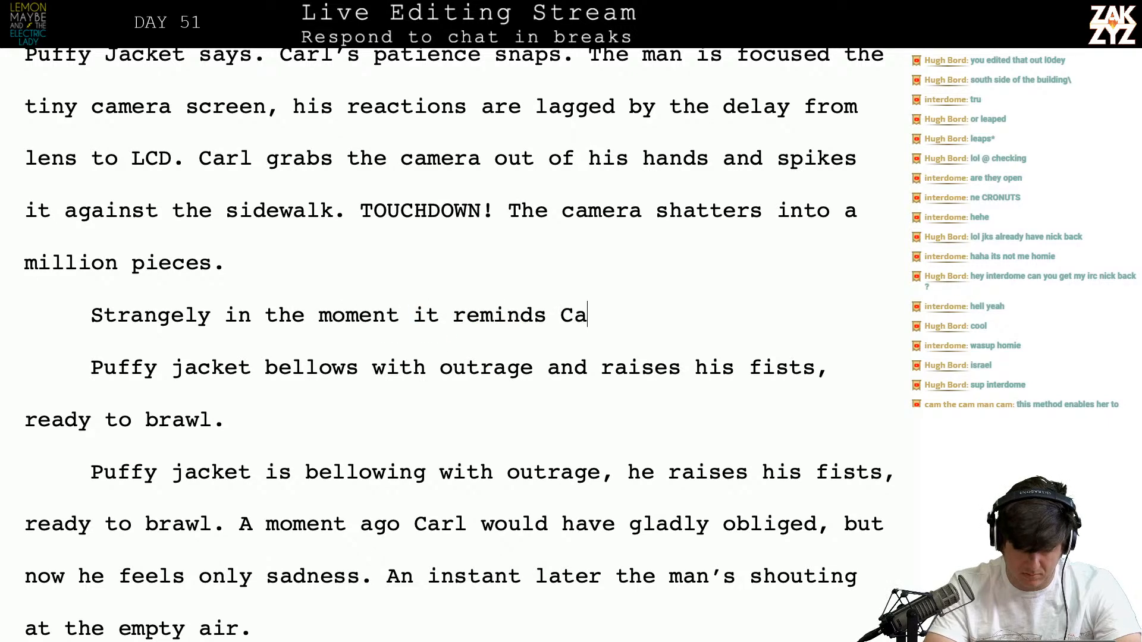
{"action": "type", "text": "rl of the Nok"}
{"action": "key", "text": "BackSpace"}
{"action": "type", "text": "nds Carl of the Nokia tha"}
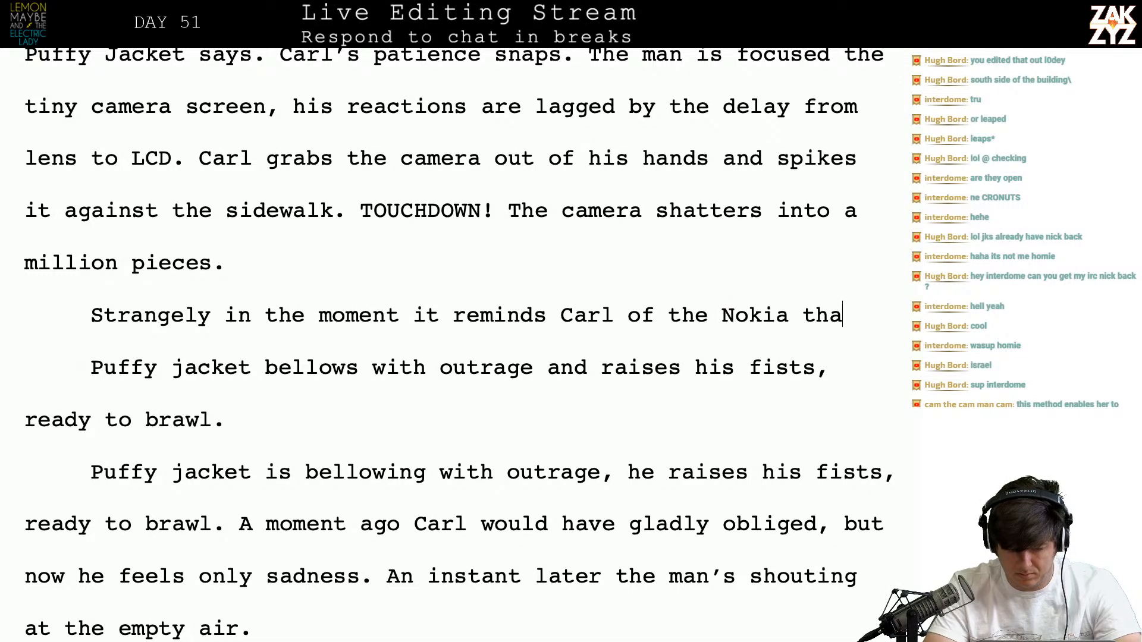
{"action": "type", "text": "t got k"}
{"action": "key", "text": "Return"}
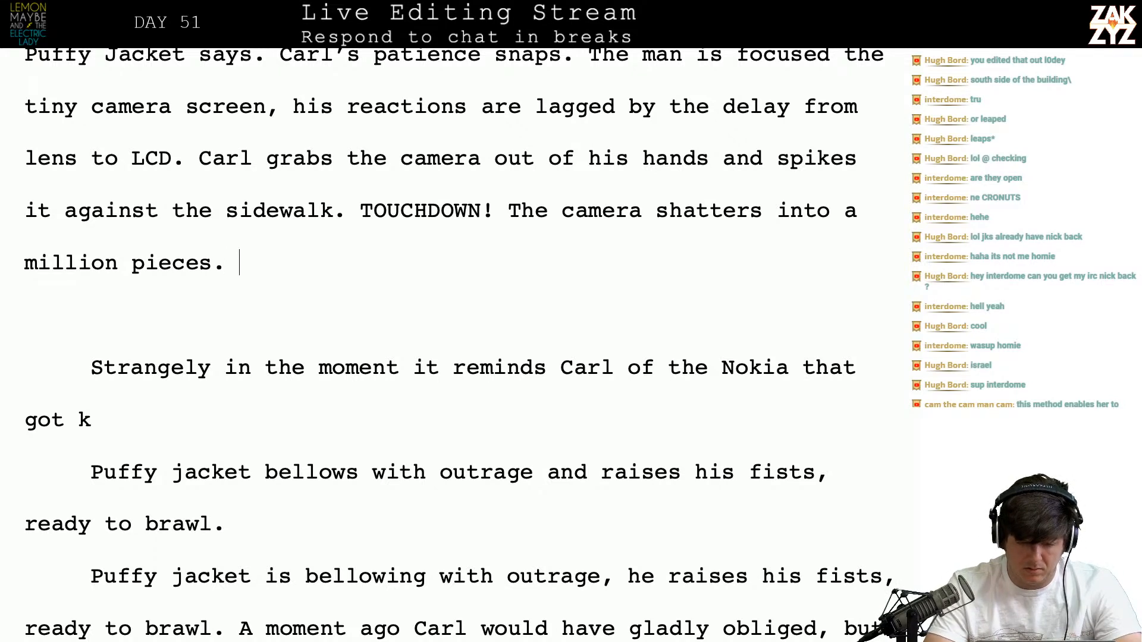
{"action": "type", "text": "For a mome"}
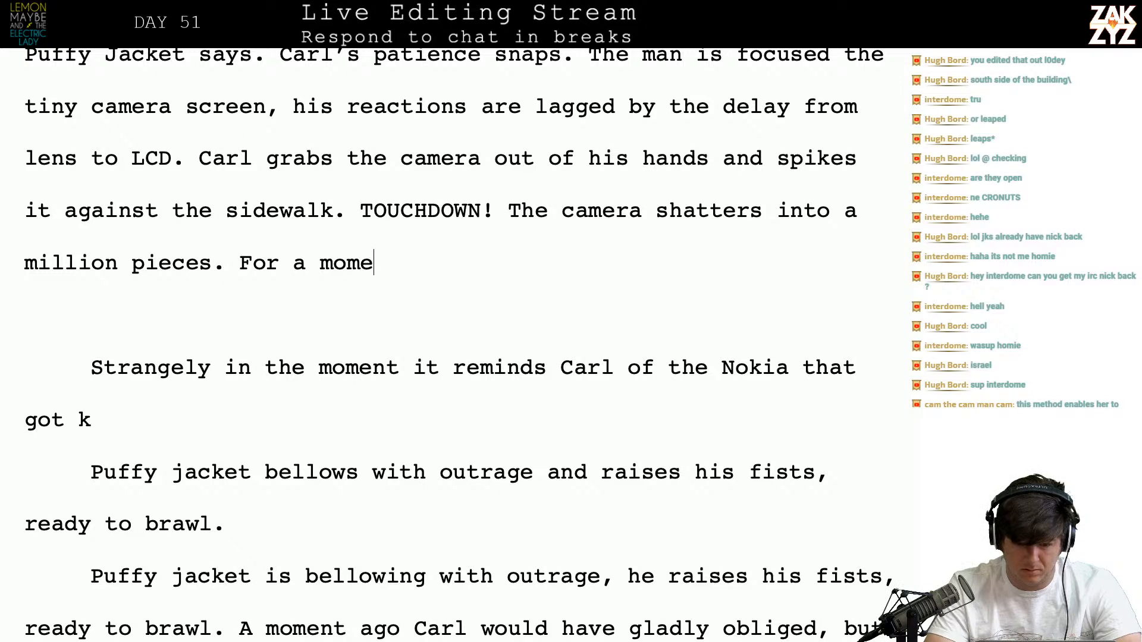
{"action": "key", "text": "BackSpace"}
{"action": "key", "text": "BackSpace"}
{"action": "key", "text": "BackSpace"}
{"action": "key", "text": "BackSpace"}
{"action": "key", "text": "BackSpace"}
{"action": "key", "text": "BackSpace"}
{"action": "key", "text": "BackSpace"}
{"action": "key", "text": "BackSpace"}
{"action": "key", "text": "BackSpace"}
{"action": "key", "text": "BackSpace"}
{"action": "type", "text": "It reminds "}
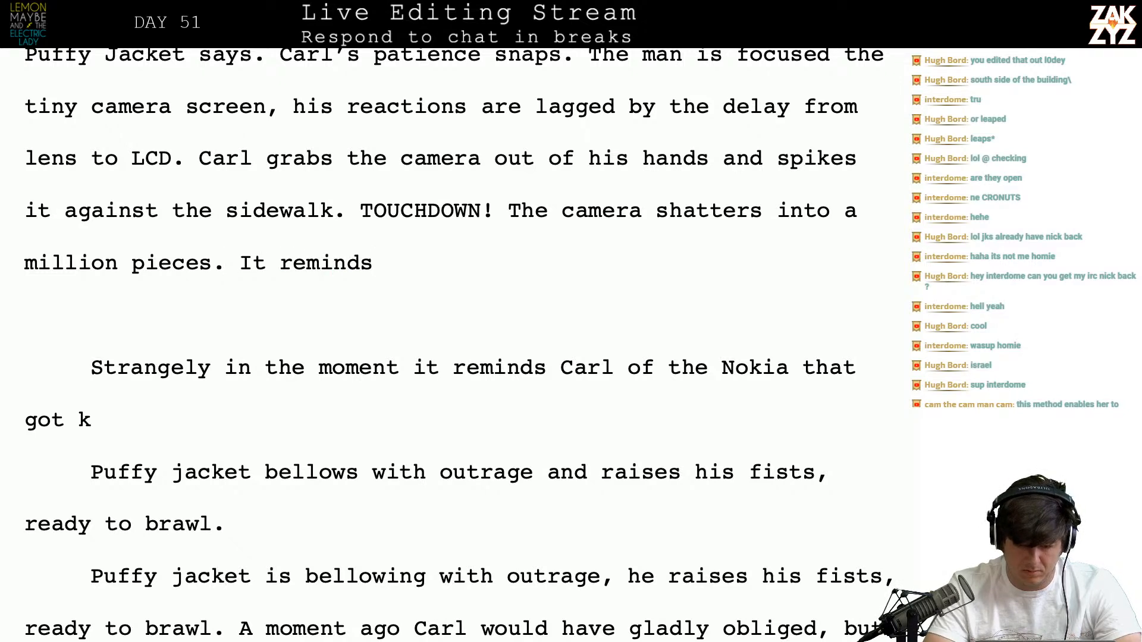
{"action": "type", "text": "carl of the"}
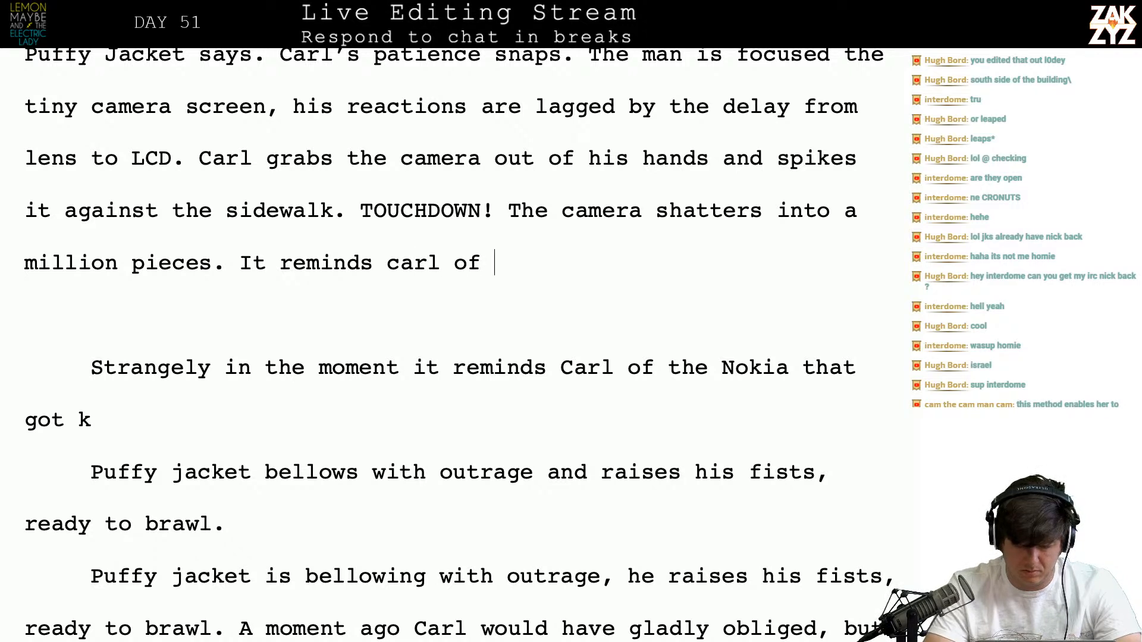
{"action": "key", "text": "BackSpace"}
{"action": "key", "text": "BackSpace"}
{"action": "key", "text": "BackSpace"}
{"action": "key", "text": "BackSpace"}
{"action": "key", "text": "BackSpace"}
{"action": "key", "text": "BackSpace"}
{"action": "key", "text": "BackSpace"}
{"action": "key", "text": "BackSpace"}
{"action": "key", "text": "BackSpace"}
{"action": "key", "text": "BackSpace"}
{"action": "key", "text": "BackSpace"}
{"action": "key", "text": "BackSpace"}
{"action": "key", "text": "BackSpace"}
{"action": "key", "text": "BackSpace"}
{"action": "key", "text": "BackSpace"}
{"action": "key", "text": "BackSpace"}
{"action": "key", "text": "BackSpace"}
{"action": "key", "text": "BackSpace"}
{"action": "key", "text": "BackSpace"}
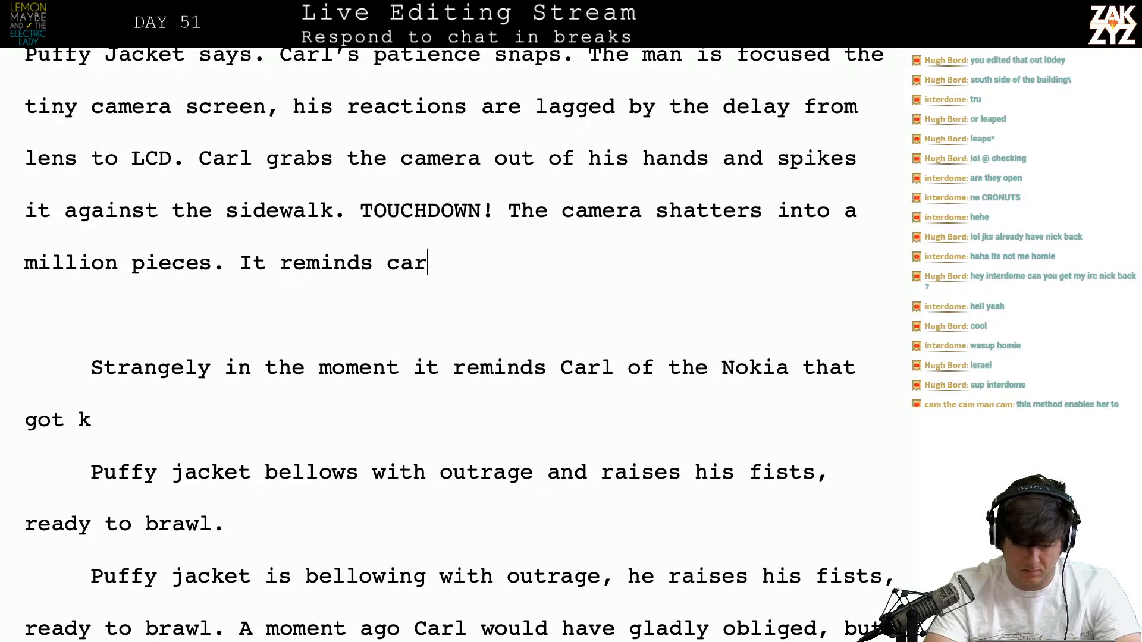
{"action": "key", "text": "BackSpace"}
{"action": "key", "text": "BackSpace"}
{"action": "key", "text": "BackSpace"}
After "million pieces." add the unfinished sentence "For a moment he feels better, but then he's reminded of"
{"action": "type", "text": "Fro a"}
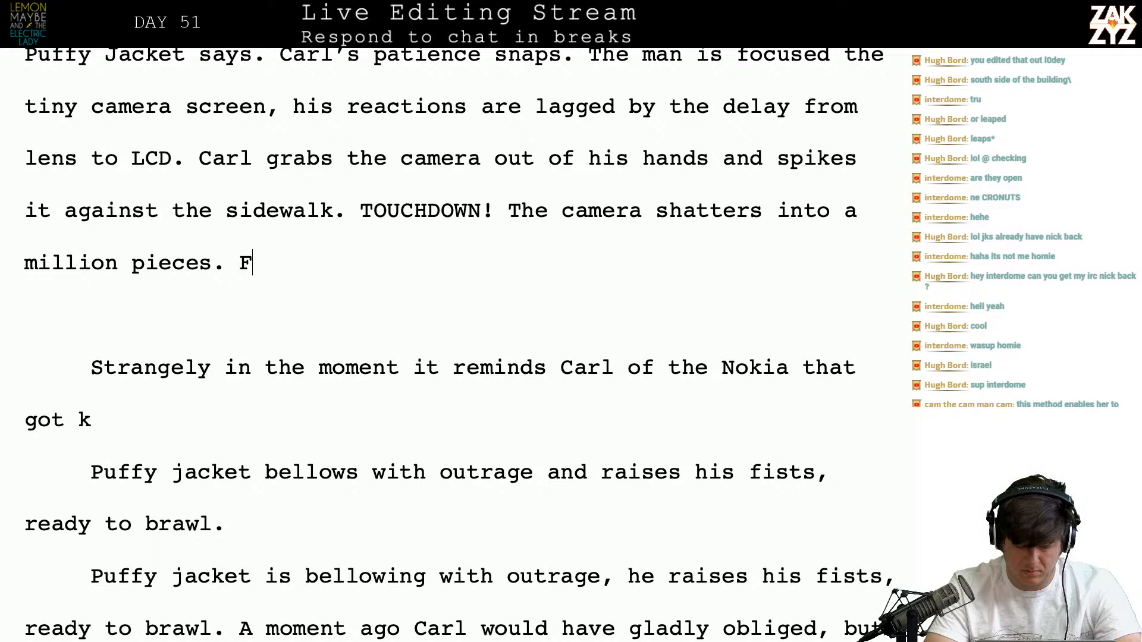
{"action": "key", "text": "BackSpace"}
{"action": "key", "text": "BackSpace"}
{"action": "key", "text": "BackSpace"}
{"action": "key", "text": "BackSpace"}
{"action": "type", "text": "or a mom"}
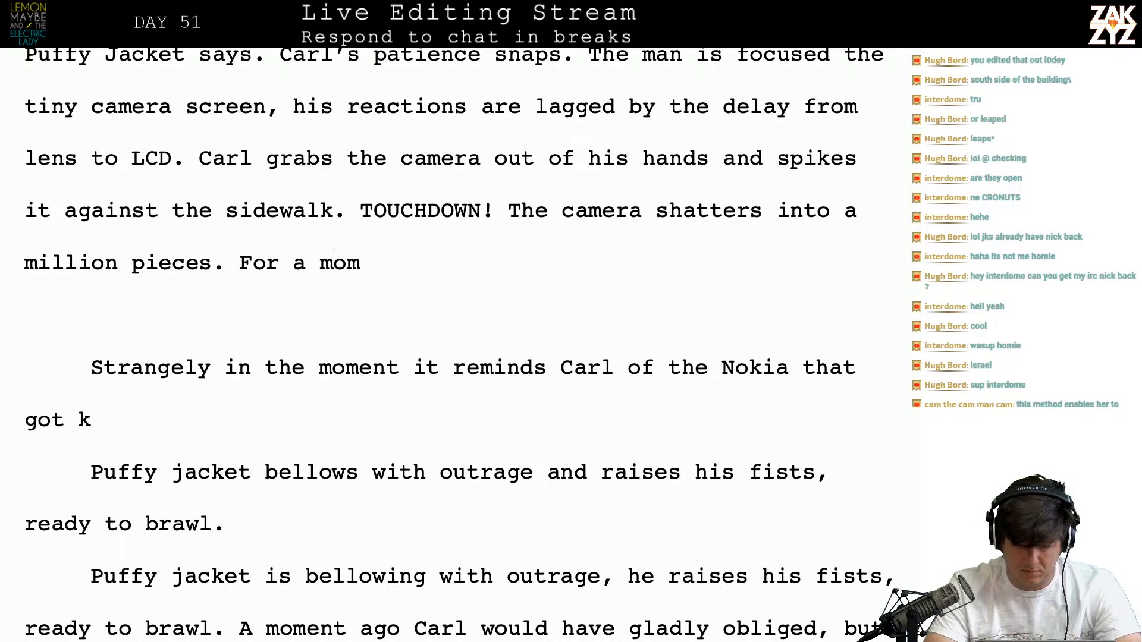
{"action": "type", "text": "ent he feels bett"}
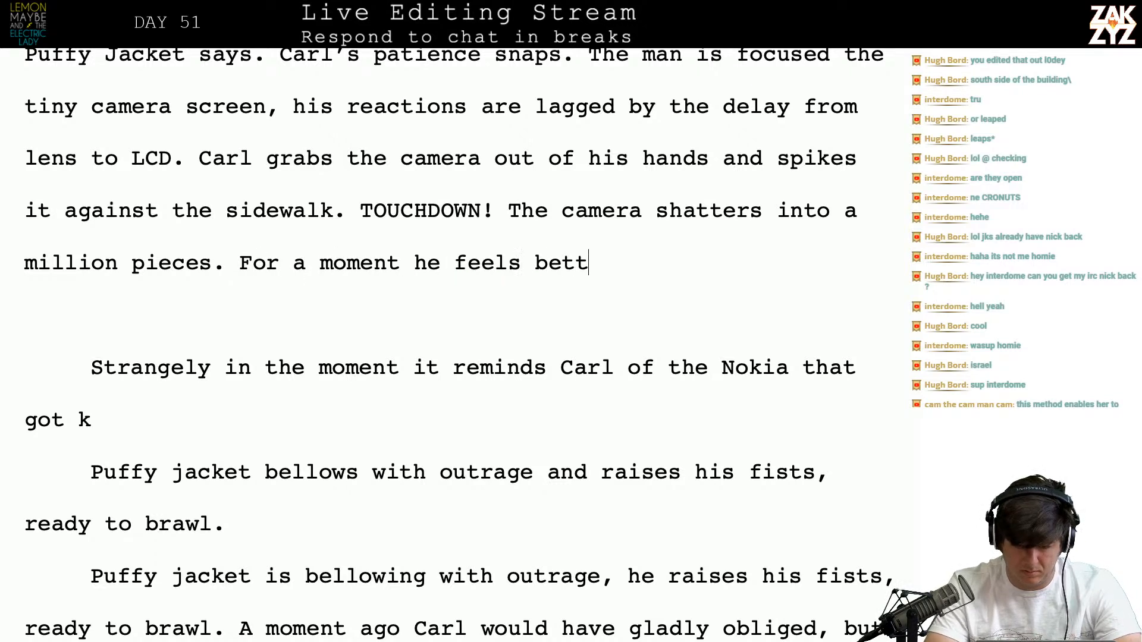
{"action": "type", "text": "er, but then he"}
{"action": "key", "text": "BackSpace"}
{"action": "key", "text": "BackSpace"}
{"action": "type", "text": "he's ri"}
{"action": "key", "text": "BackSpace"}
{"action": "type", "text": "eminded"}
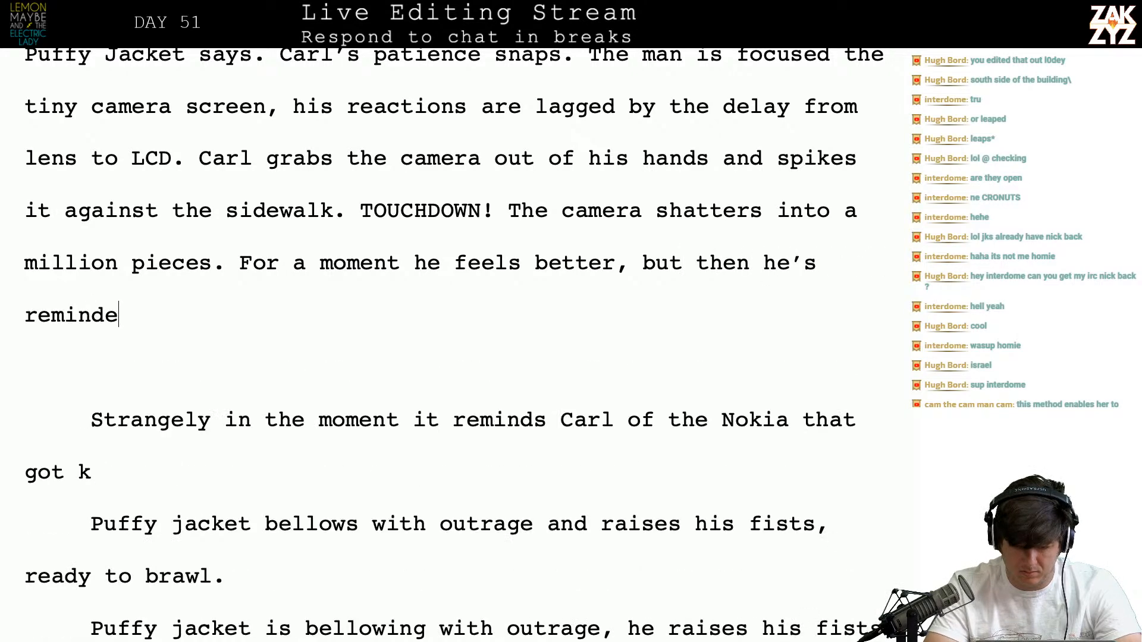
{"action": "key", "text": "BackSpace"}
{"action": "type", "text": "of the"}
{"action": "key", "text": "BackSpace"}
{"action": "key", "text": "BackSpace"}
{"action": "key", "text": "BackSpace"}
{"action": "key", "text": "BackSpace"}
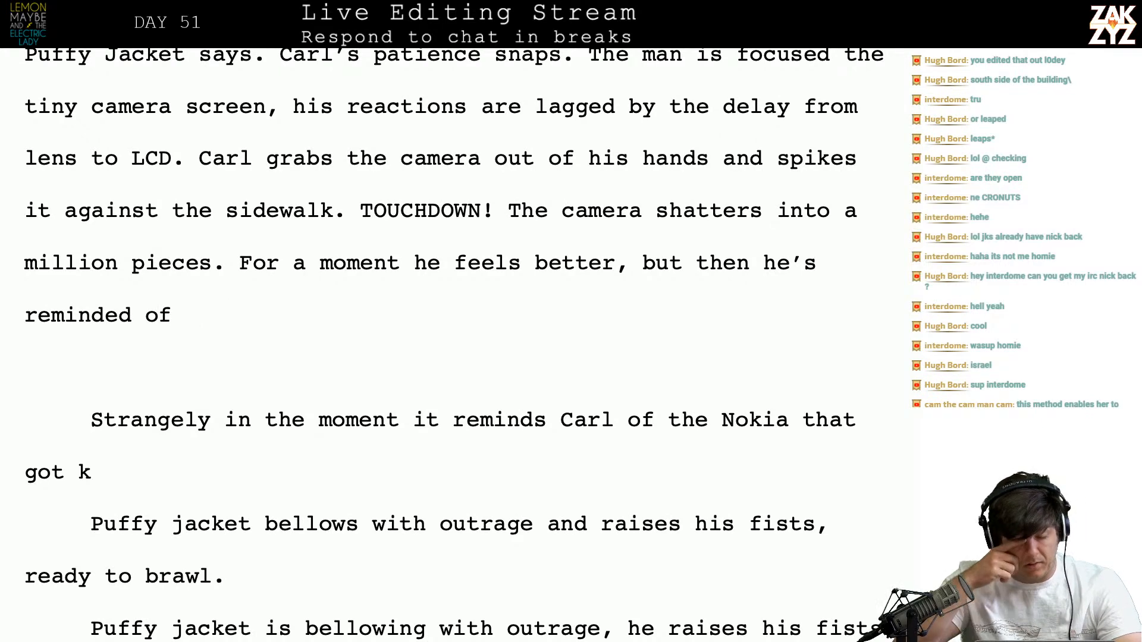
Add "Last call" after "as if Carl isn't right in front of him." at the end of the preceding page
{"action": "scroll", "coordinate": [531, 179], "scroll_direction": "up", "scroll_amount": 10}
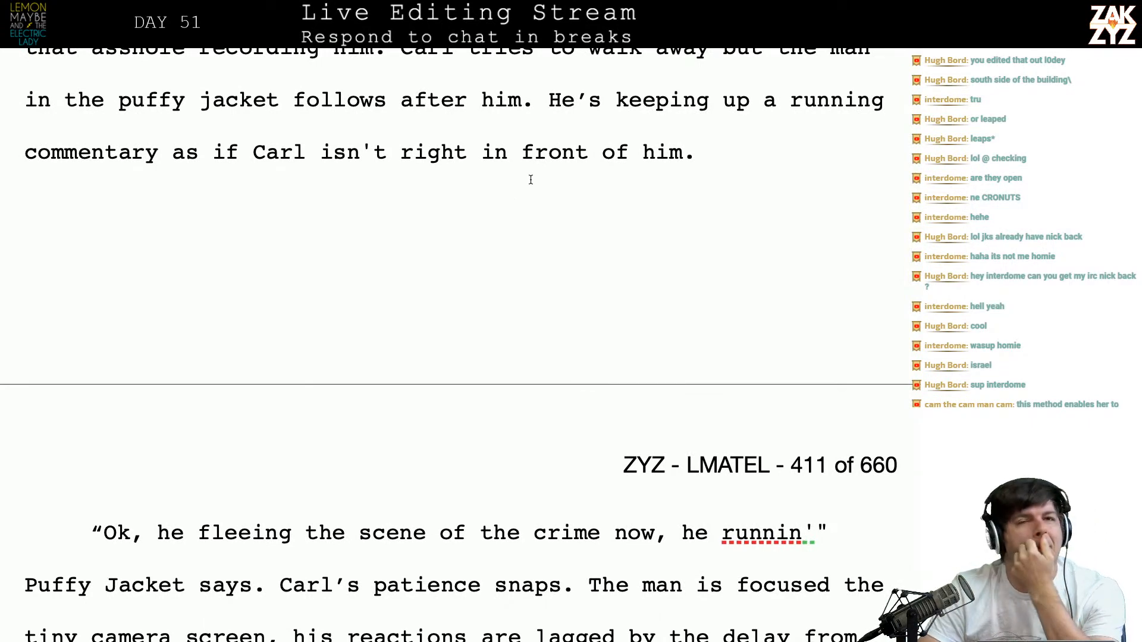
{"action": "scroll", "coordinate": [560, 204], "scroll_direction": "down", "scroll_amount": 1}
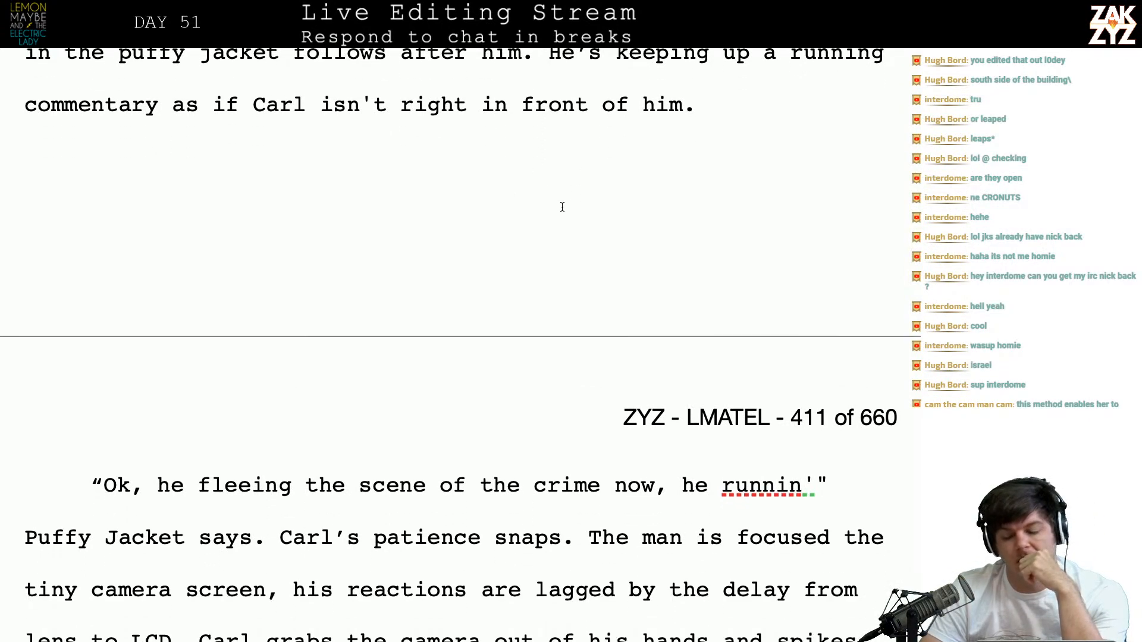
{"action": "scroll", "coordinate": [828, 227], "scroll_direction": "up", "scroll_amount": 5}
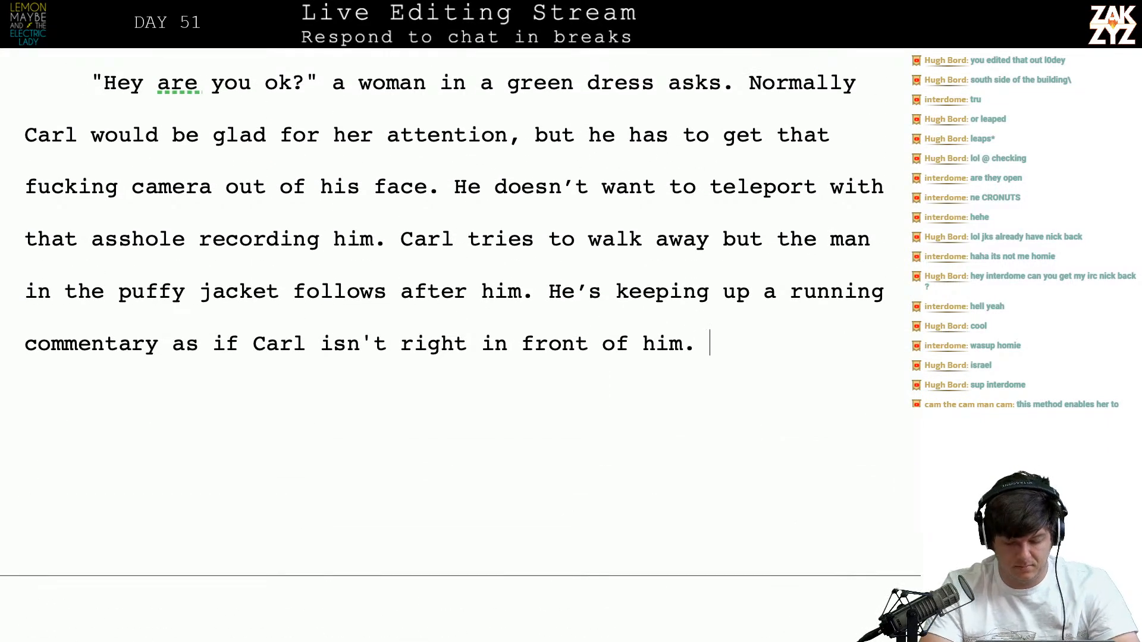
{"action": "key", "text": "super+f"}
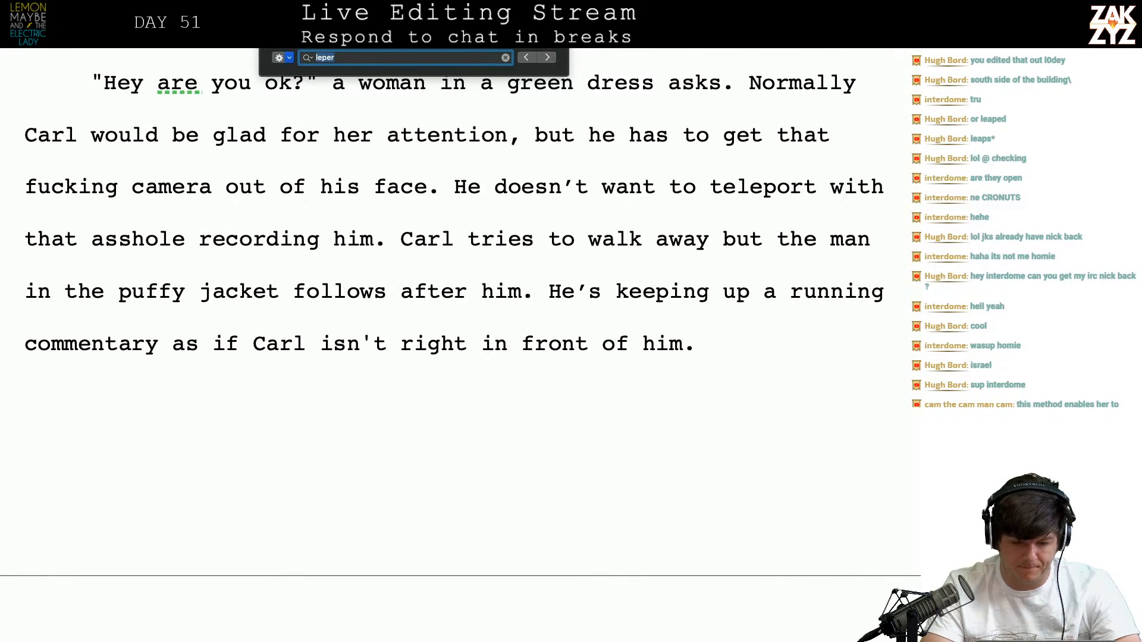
{"action": "key", "text": "Escape"}
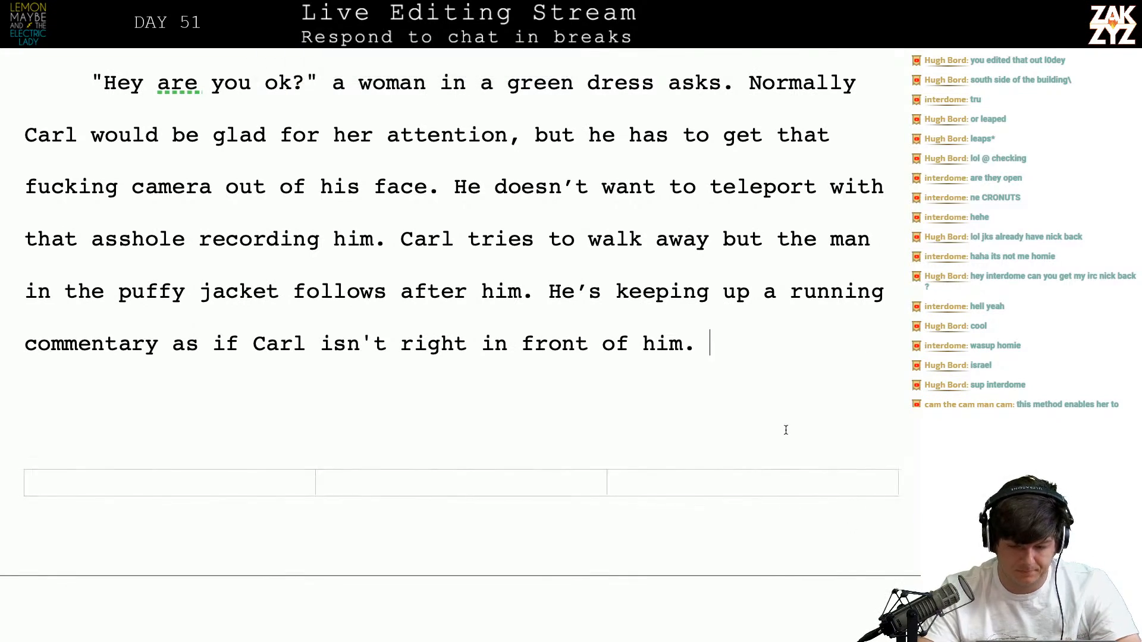
{"action": "scroll", "coordinate": [785, 429], "scroll_direction": "down", "scroll_amount": 1}
{"action": "type", "text": "Last "}
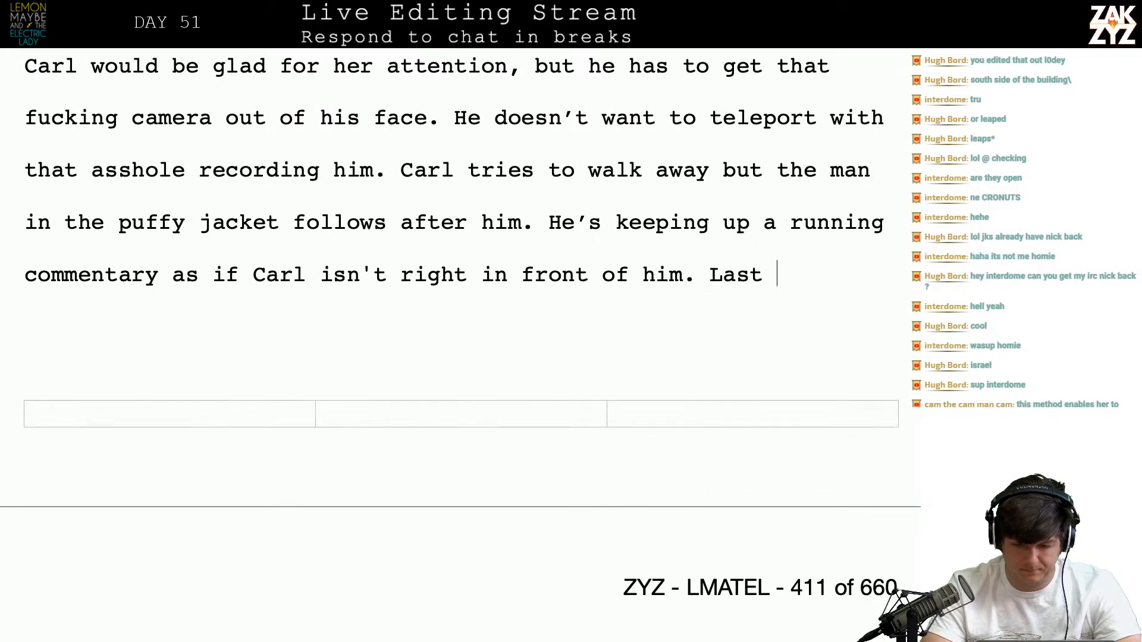
{"action": "type", "text": "call"}
Search the manuscript for "last call"
{"action": "key", "text": "ctrl+f"}
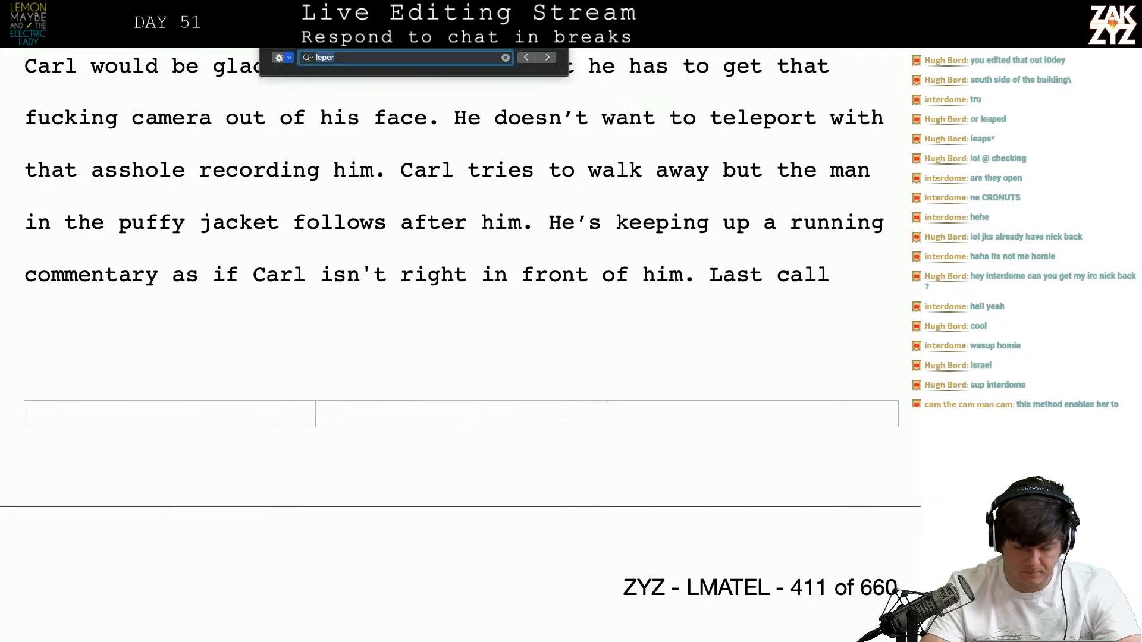
{"action": "type", "text": "last call"}
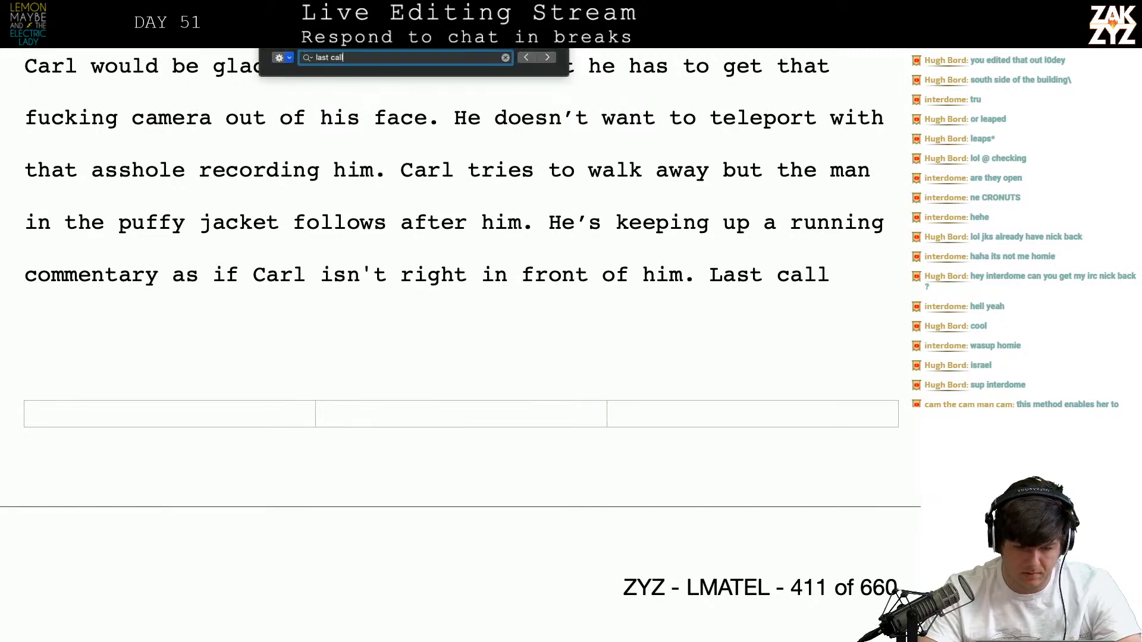
{"action": "key", "text": "Return"}
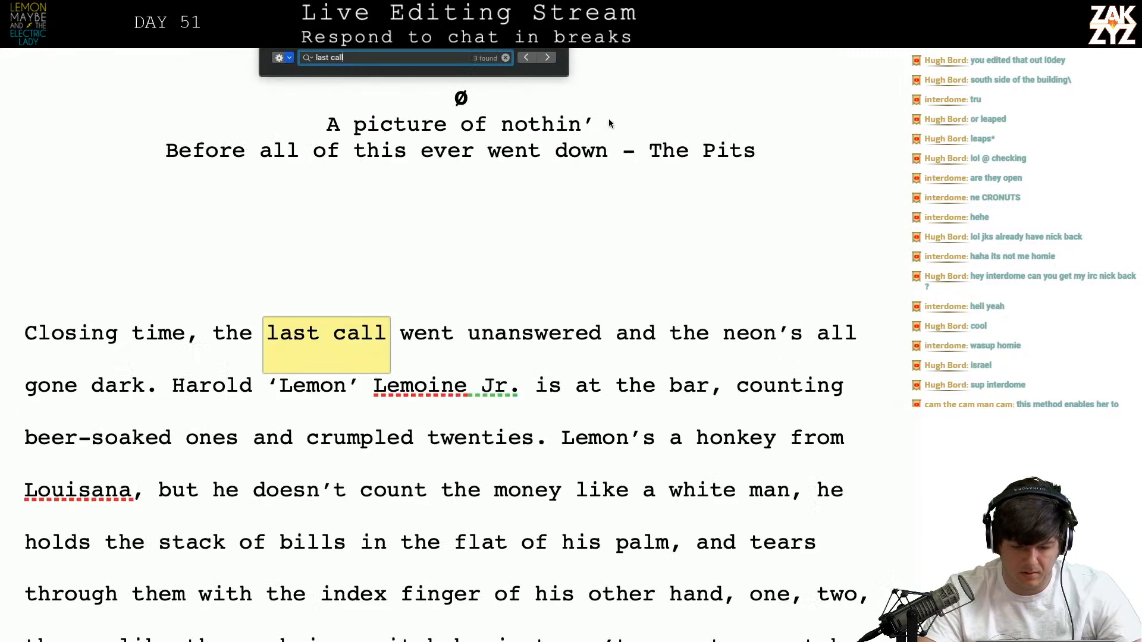
Go through the "last call" matches and review the bar scene around the cop's line about the Nokia
{"action": "left_click", "coordinate": [547, 58]}
{"action": "left_click", "coordinate": [527, 58]}
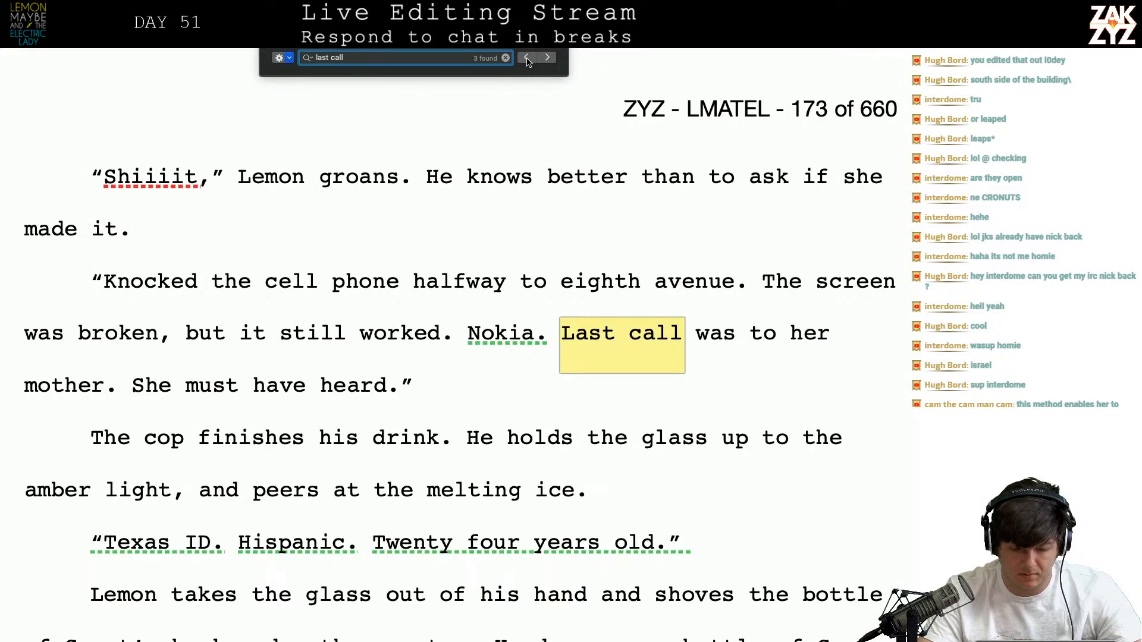
{"action": "scroll", "coordinate": [537, 274], "scroll_direction": "down", "scroll_amount": 10}
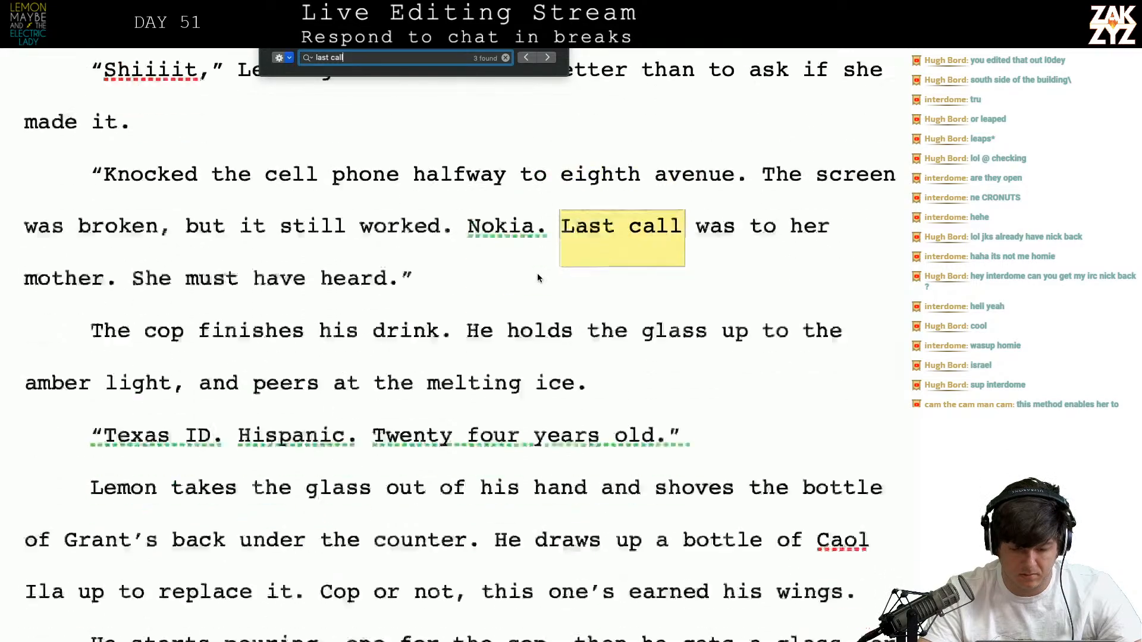
{"action": "scroll", "coordinate": [538, 278], "scroll_direction": "down", "scroll_amount": 3}
{"action": "scroll", "coordinate": [538, 278], "scroll_direction": "up", "scroll_amount": 3}
{"action": "key", "text": "super+g"}
{"action": "scroll", "coordinate": [538, 278], "scroll_direction": "up", "scroll_amount": 15}
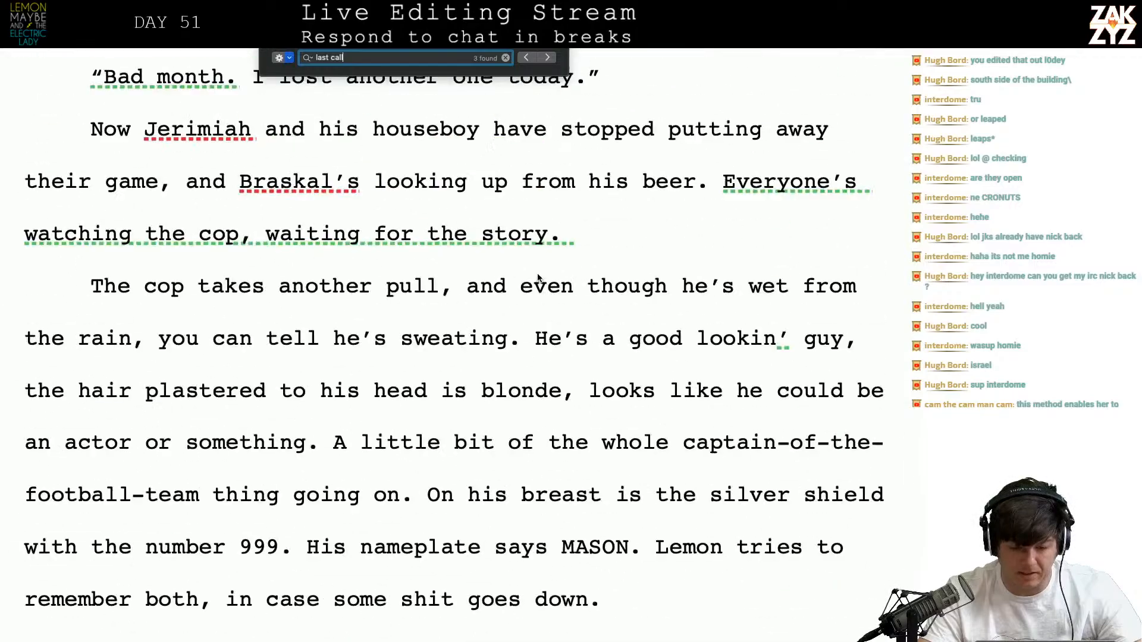
{"action": "scroll", "coordinate": [537, 278], "scroll_direction": "down", "scroll_amount": 15}
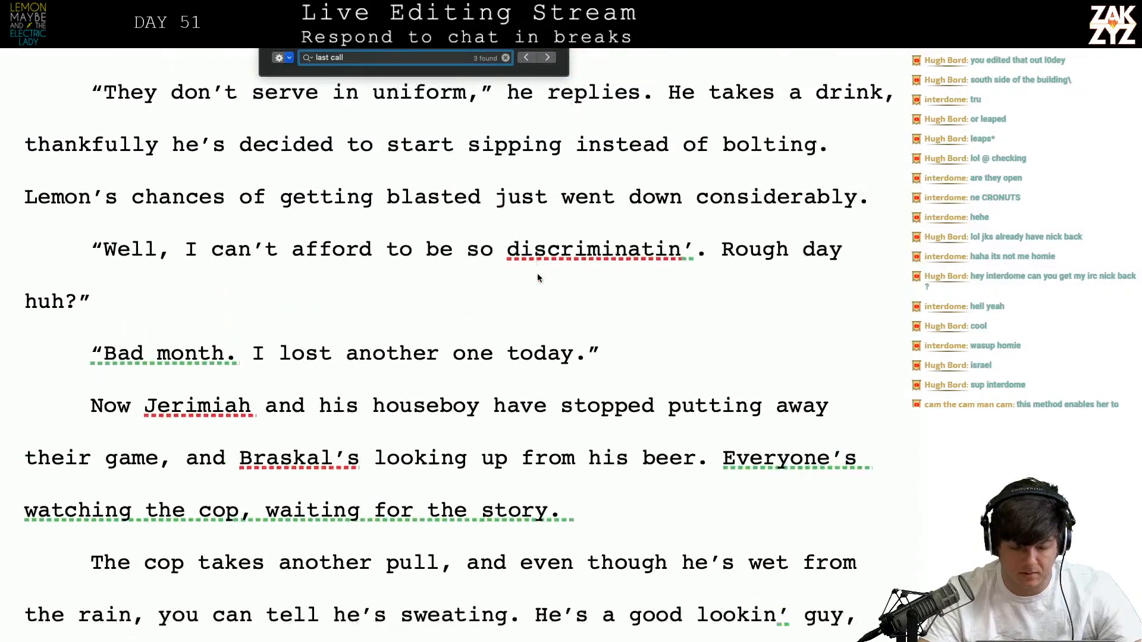
{"action": "key", "text": "Return"}
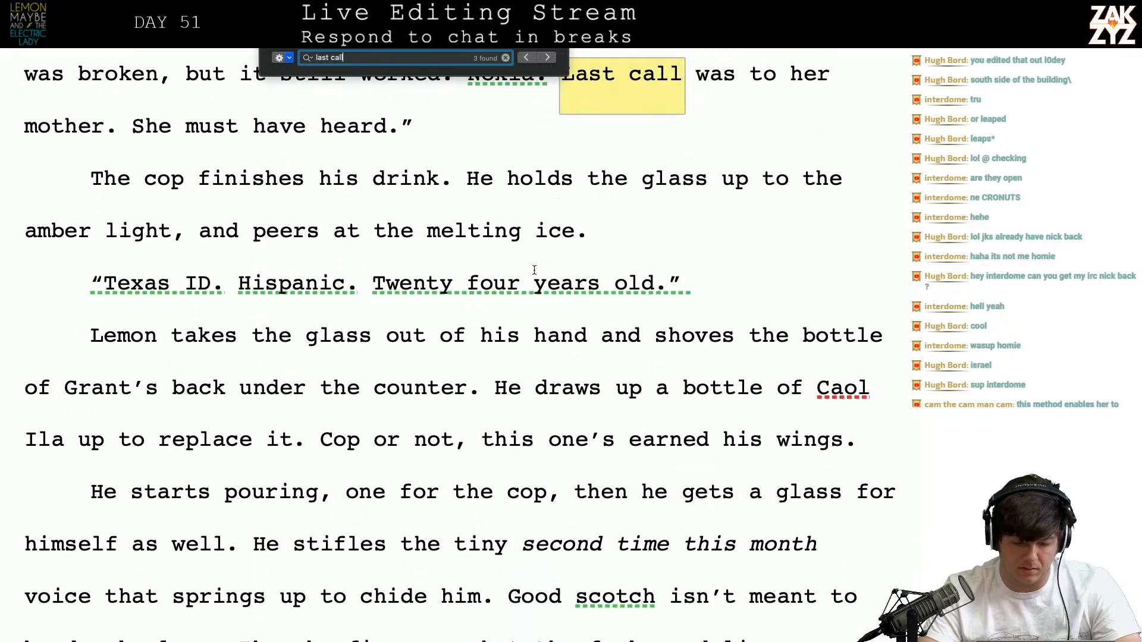
Search the manuscript for "pac man" and read the rooftop scene through to "He jumps."
{"action": "key", "text": "BackSpace"}
{"action": "key", "text": "BackSpace"}
{"action": "key", "text": "BackSpace"}
{"action": "key", "text": "BackSpace"}
{"action": "key", "text": "BackSpace"}
{"action": "key", "text": "BackSpace"}
{"action": "key", "text": "BackSpace"}
{"action": "key", "text": "BackSpace"}
{"action": "key", "text": "BackSpace"}
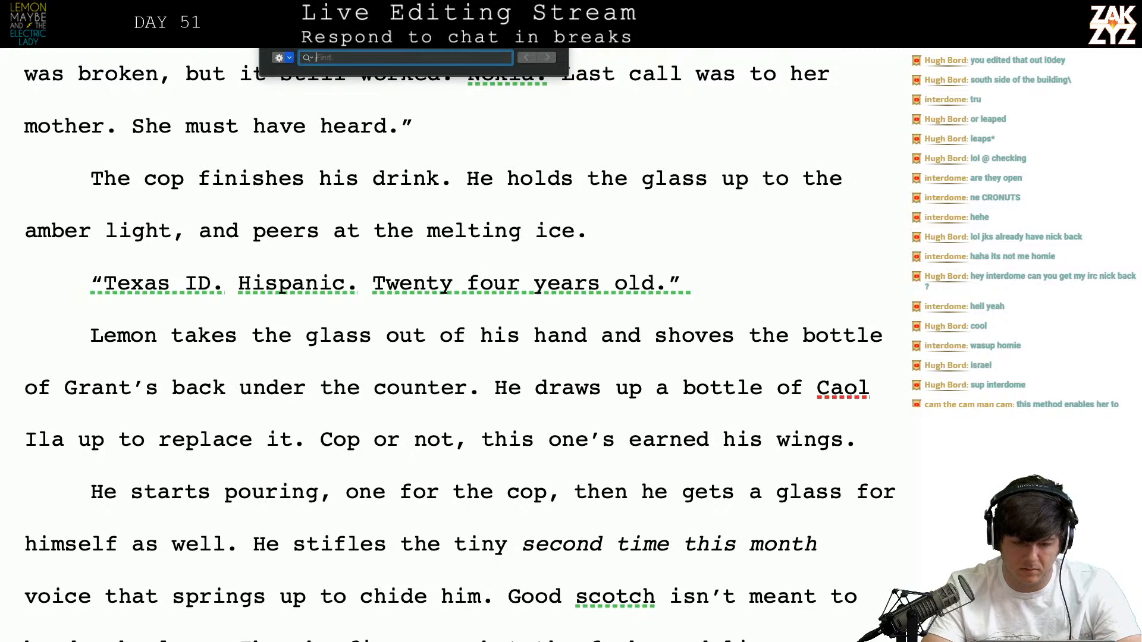
{"action": "type", "text": "pac man"}
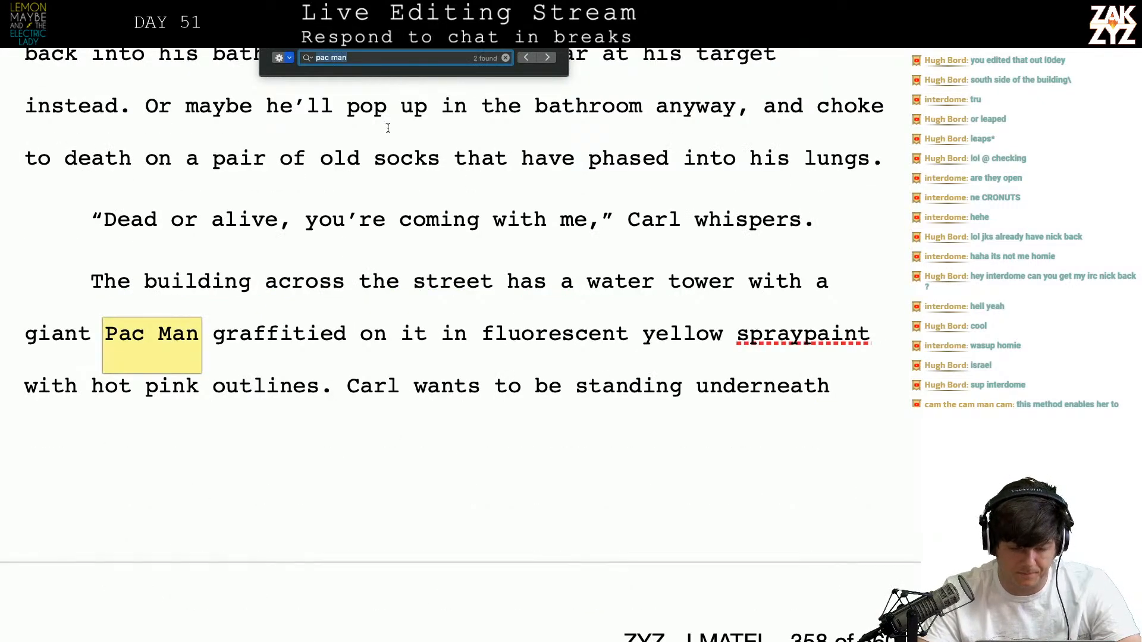
{"action": "scroll", "coordinate": [344, 245], "scroll_direction": "up", "scroll_amount": 10}
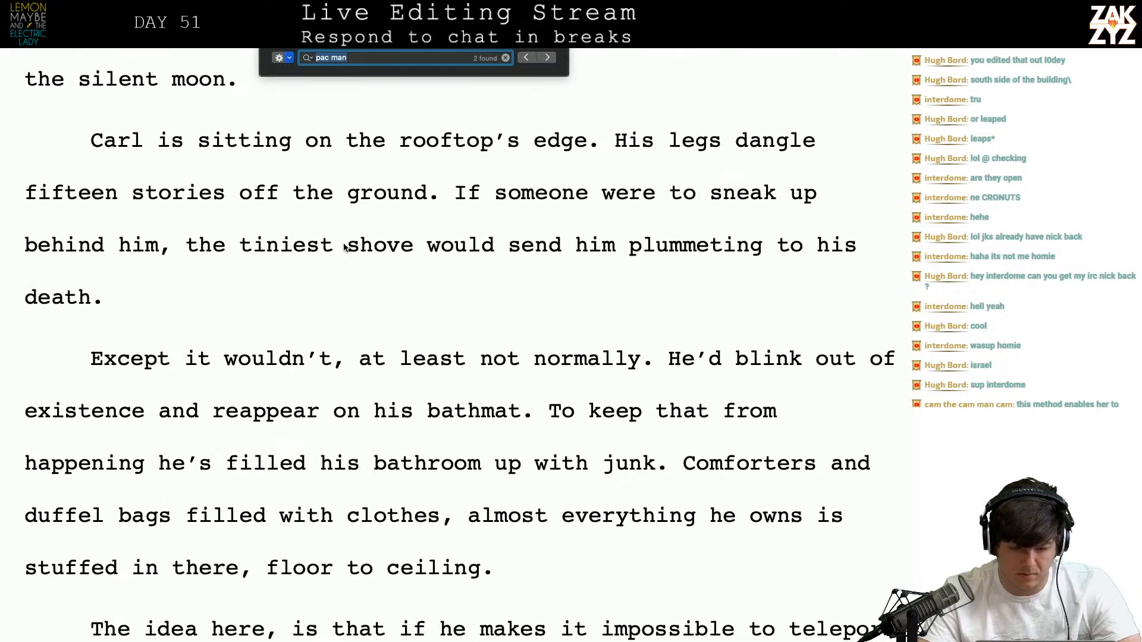
{"action": "scroll", "coordinate": [344, 247], "scroll_direction": "up", "scroll_amount": 15}
{"action": "scroll", "coordinate": [344, 248], "scroll_direction": "up", "scroll_amount": 9}
{"action": "scroll", "coordinate": [344, 247], "scroll_direction": "down", "scroll_amount": 14}
{"action": "scroll", "coordinate": [344, 247], "scroll_direction": "down", "scroll_amount": 15}
{"action": "scroll", "coordinate": [344, 247], "scroll_direction": "down", "scroll_amount": 20}
{"action": "scroll", "coordinate": [344, 247], "scroll_direction": "down", "scroll_amount": 20}
{"action": "scroll", "coordinate": [344, 248], "scroll_direction": "down", "scroll_amount": 8}
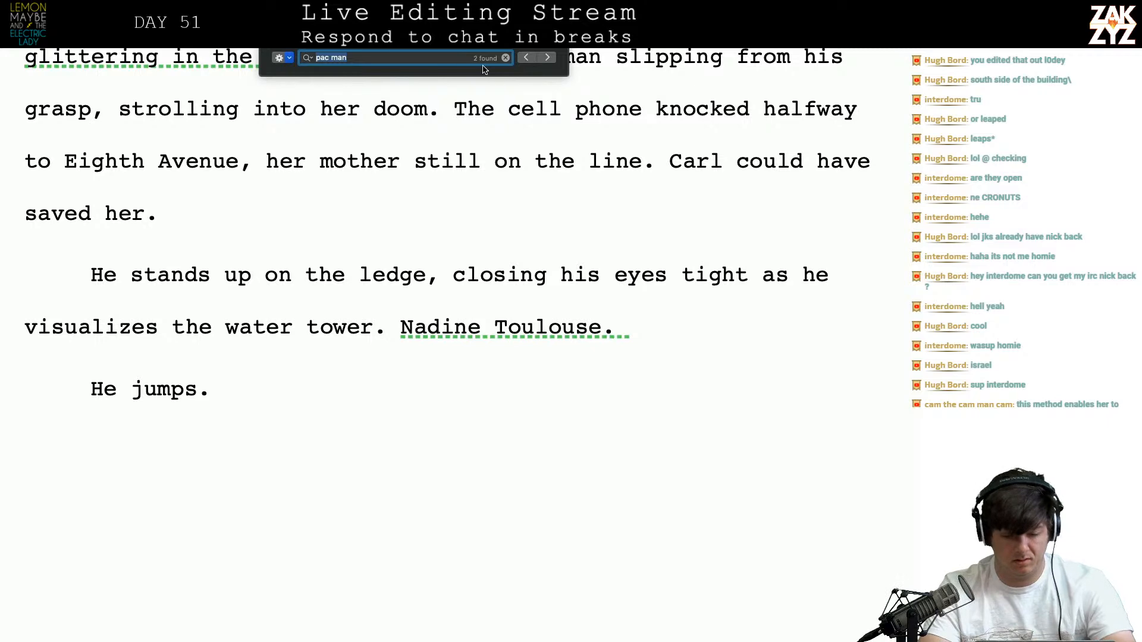
Search for "Last call" and delete the stray "Last call" after "as if Carl isn't right in front of him."
{"action": "type", "text": "Last call"}
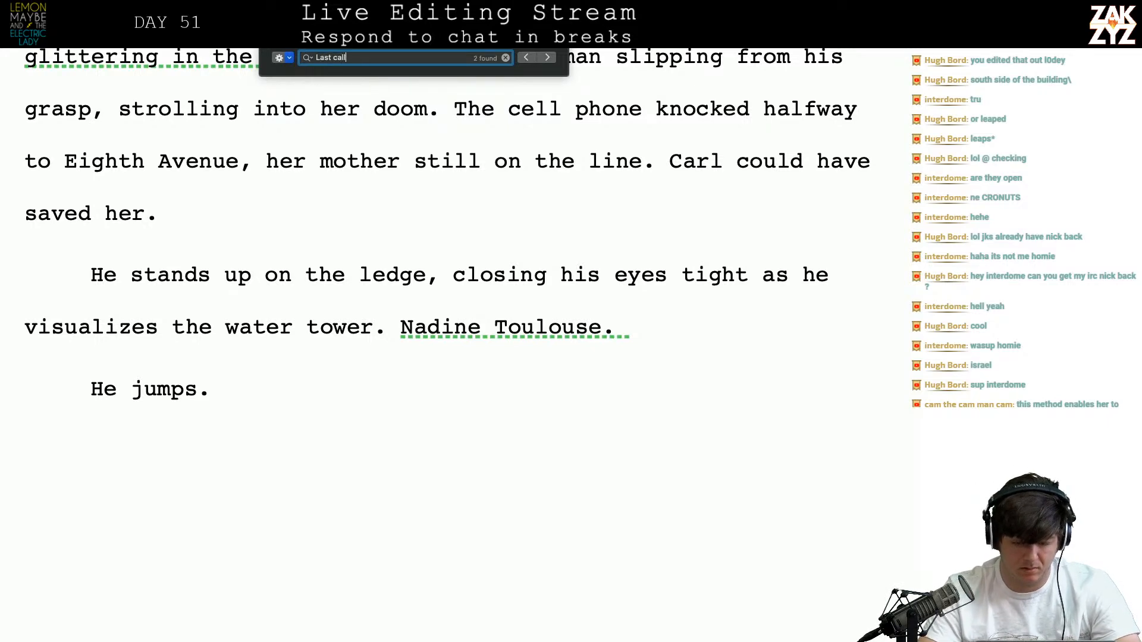
{"action": "key", "text": "Return"}
{"action": "scroll", "coordinate": [558, 211], "scroll_direction": "down", "scroll_amount": 5}
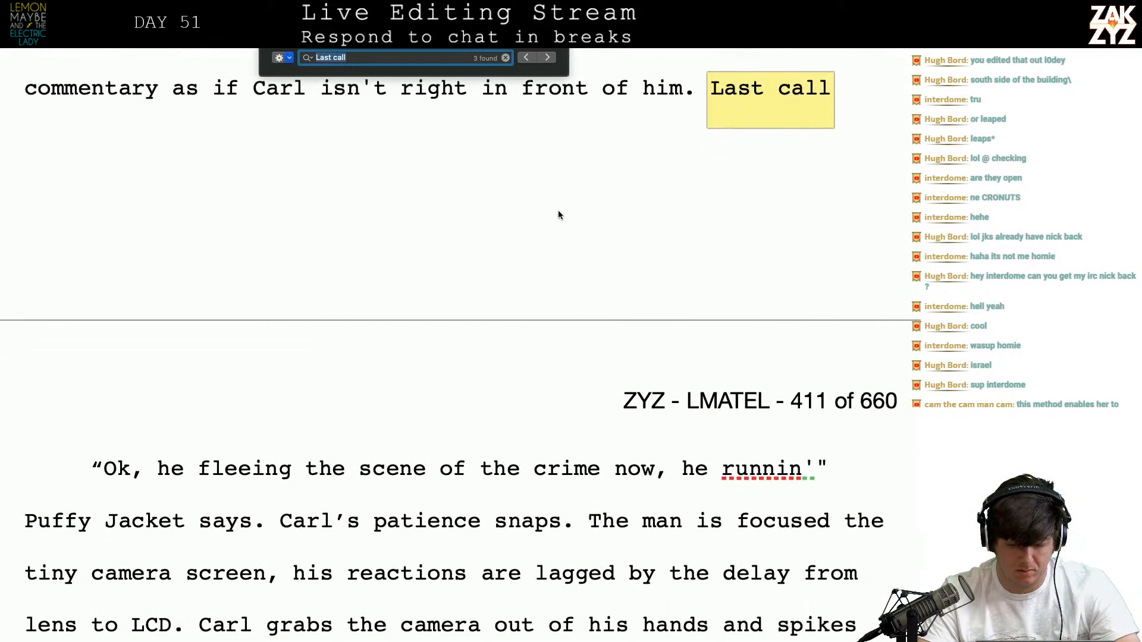
{"action": "scroll", "coordinate": [558, 215], "scroll_direction": "up", "scroll_amount": 2}
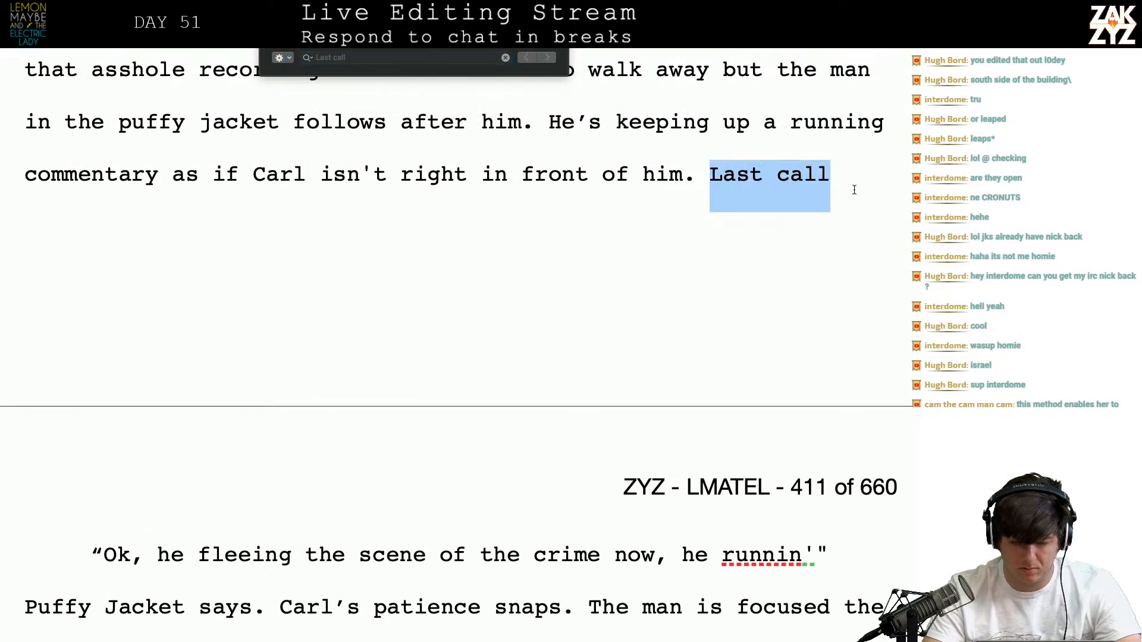
{"action": "key", "text": "Right"}
{"action": "key", "text": "BackSpace"}
{"action": "key", "text": "BackSpace"}
{"action": "key", "text": "BackSpace"}
{"action": "key", "text": "BackSpace"}
{"action": "key", "text": "BackSpace"}
{"action": "key", "text": "BackSpace"}
{"action": "key", "text": "BackSpace"}
{"action": "key", "text": "BackSpace"}
{"action": "key", "text": "BackSpace"}
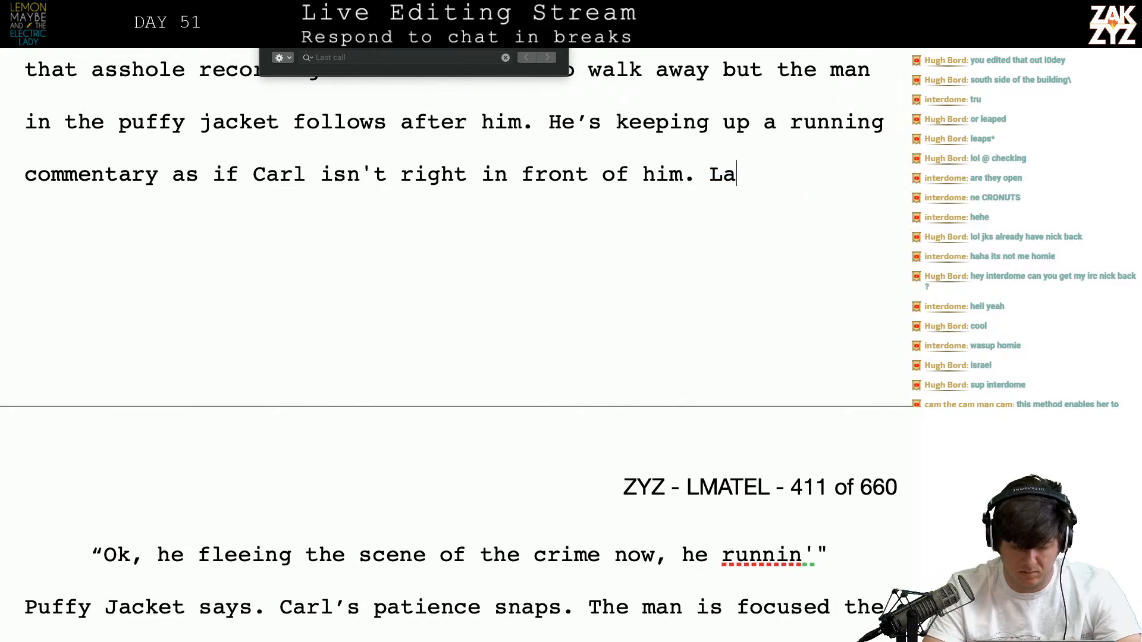
Continue the "but then he's reminded of" sentence with "the Nokia", trying and removing the wording "knocked halfway to"
{"action": "scroll", "coordinate": [460, 345], "scroll_direction": "down", "scroll_amount": 9}
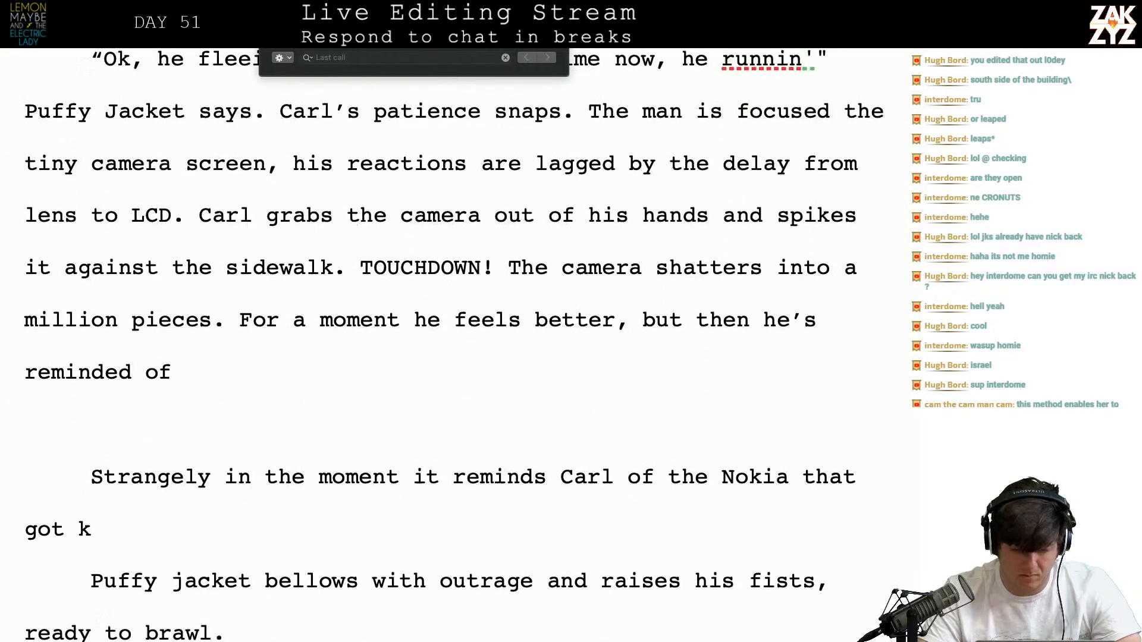
{"action": "key", "text": "BackSpace"}
{"action": "type", "text": "the nokia knocked halfway to eight"}
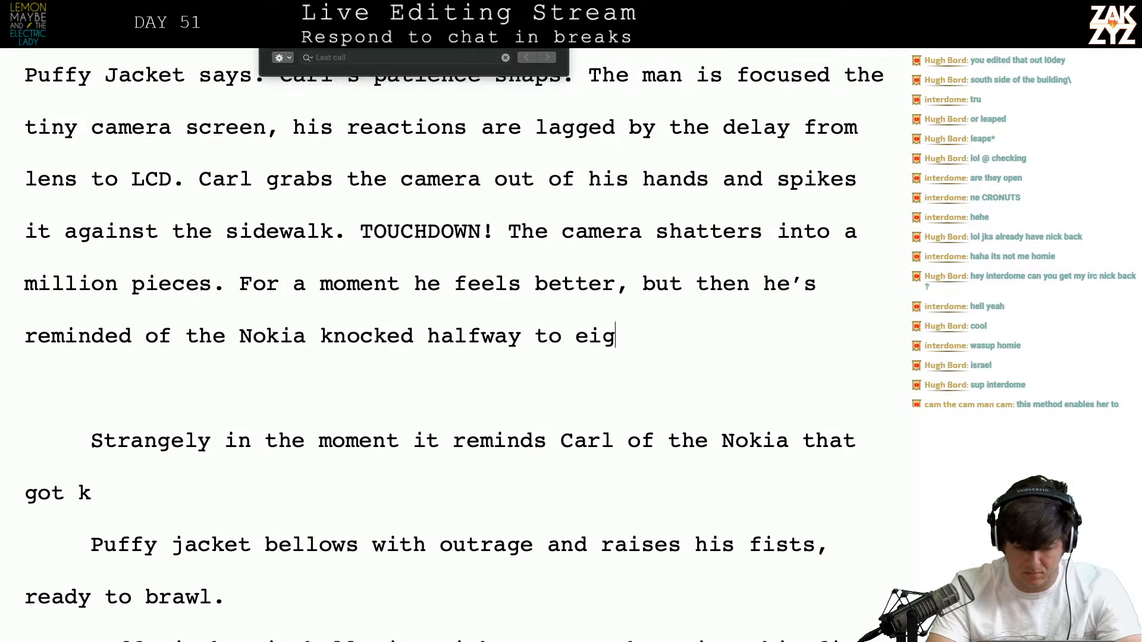
{"action": "key", "text": "BackSpace"}
{"action": "key", "text": "BackSpace"}
{"action": "key", "text": "BackSpace"}
{"action": "key", "text": "BackSpace"}
{"action": "key", "text": "BackSpace"}
{"action": "key", "text": "BackSpace"}
{"action": "key", "text": "BackSpace"}
{"action": "key", "text": "BackSpace"}
{"action": "key", "text": "BackSpace"}
{"action": "key", "text": "BackSpace"}
{"action": "key", "text": "BackSpace"}
{"action": "key", "text": "BackSpace"}
{"action": "key", "text": "BackSpace"}
{"action": "key", "text": "BackSpace"}
{"action": "key", "text": "BackSpace"}
{"action": "key", "text": "BackSpace"}
{"action": "key", "text": "BackSpace"}
{"action": "key", "text": "BackSpace"}
{"action": "key", "text": "BackSpace"}
{"action": "key", "text": "BackSpace"}
{"action": "key", "text": "BackSpace"}
{"action": "key", "text": "BackSpace"}
{"action": "key", "text": "BackSpace"}
{"action": "key", "text": "BackSpace"}
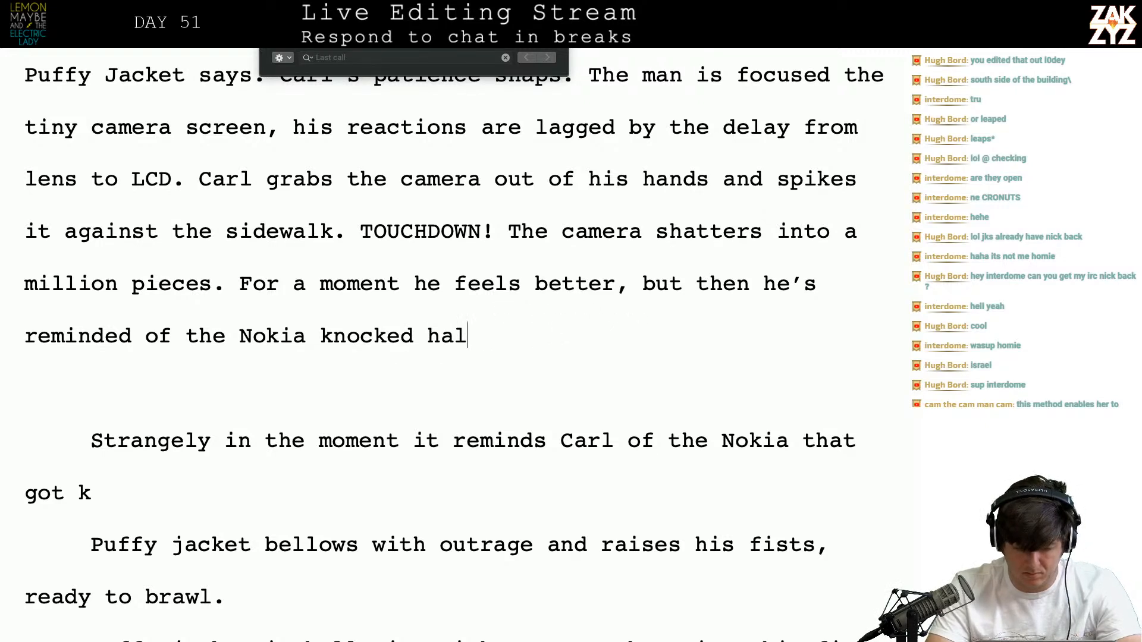
Finish the "reminded of the Nokia" sentence with "that got knocked halfway to 8th avenue."
{"action": "type", "text": "that go"}
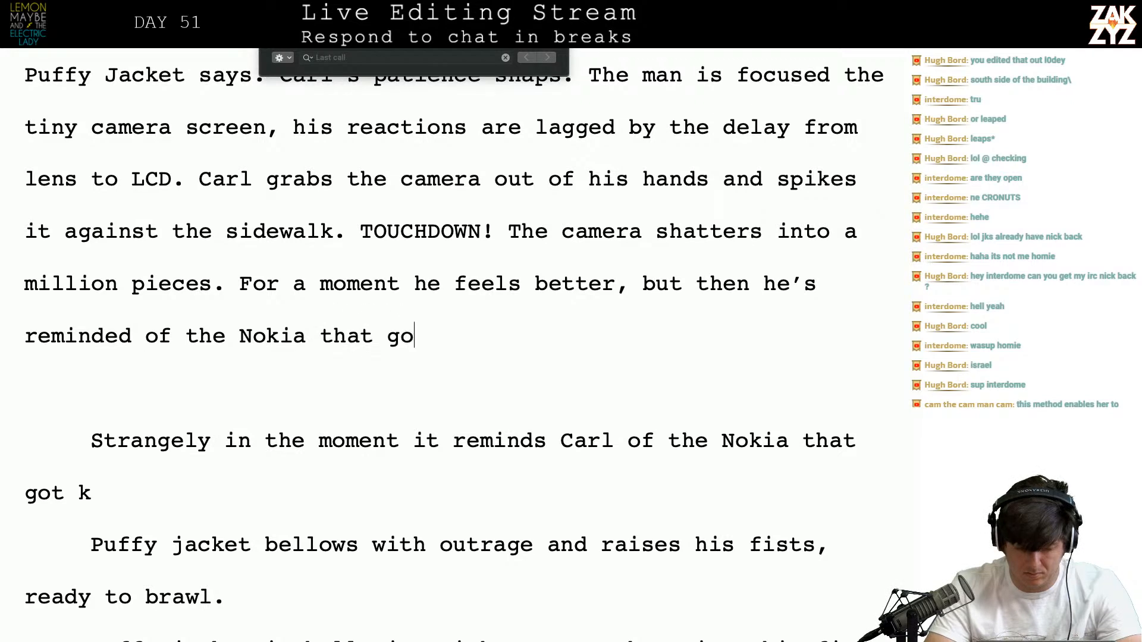
{"action": "type", "text": "t knocked ha"}
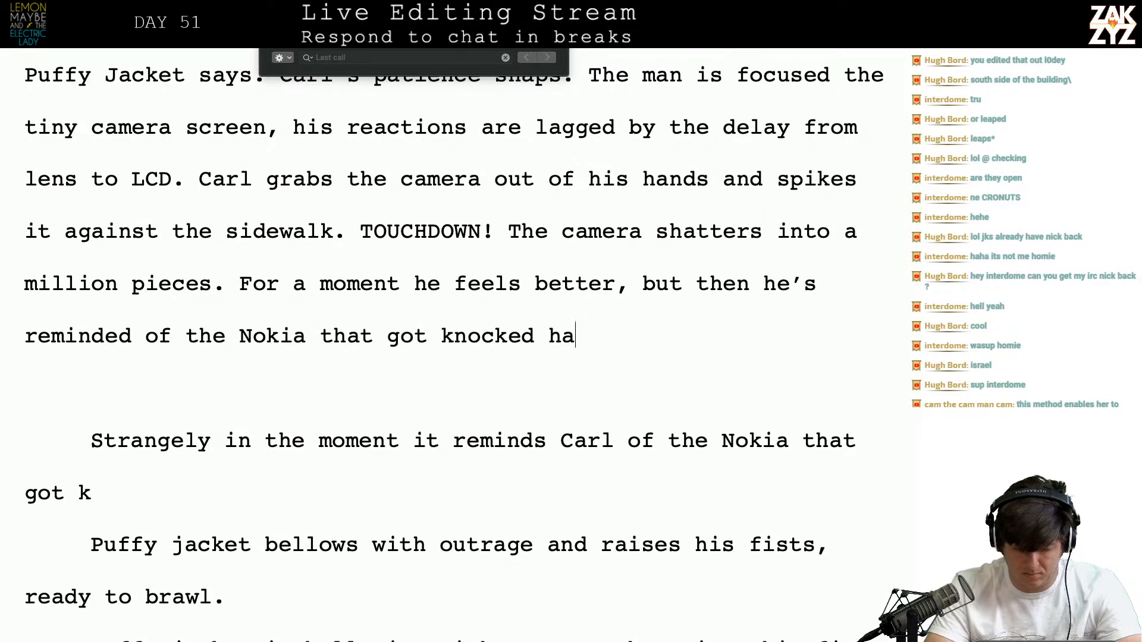
{"action": "type", "text": "lfway to 8th"}
{"action": "key", "text": "BackSpace"}
{"action": "type", "text": "8th av"}
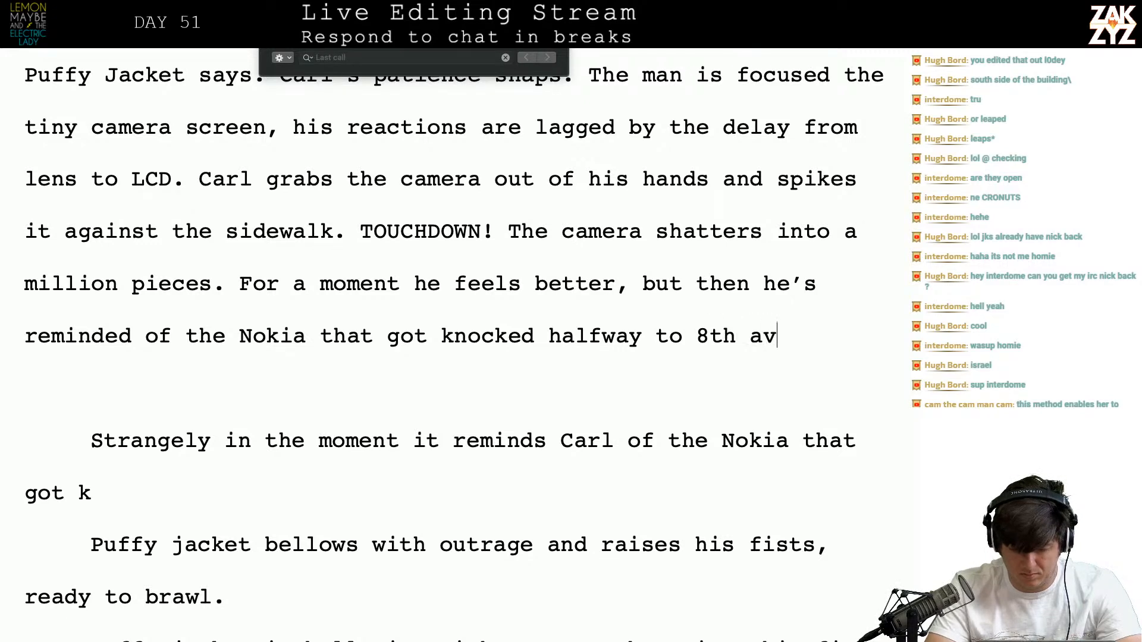
{"action": "type", "text": "enue. Nadi"}
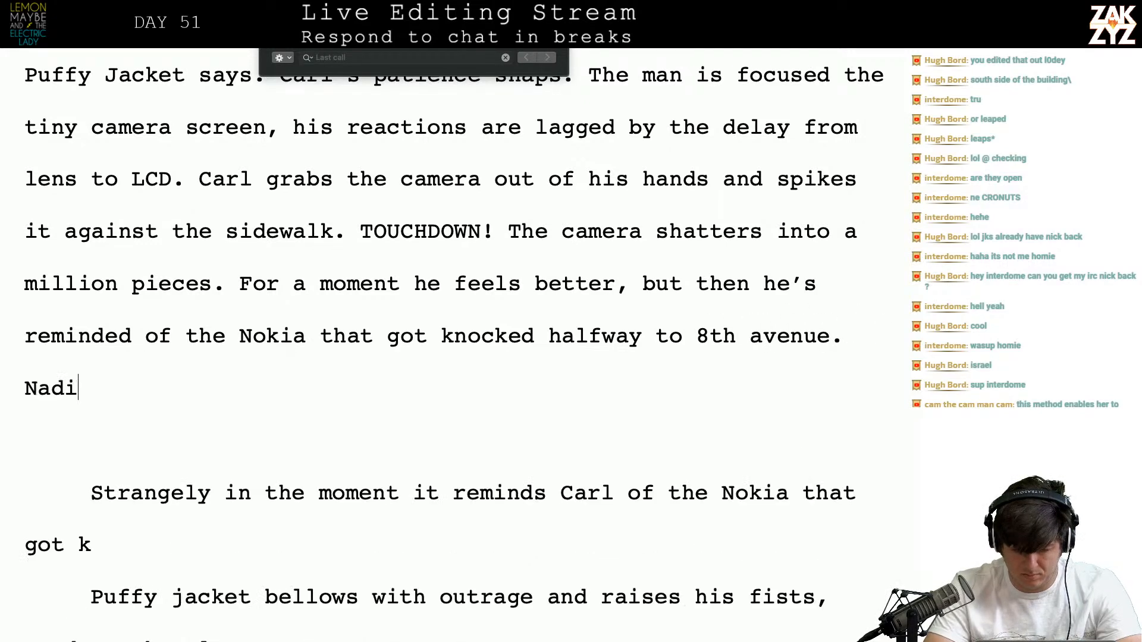
Add the victim's full name as its own short sentence after "8th avenue." and capitalize the surname
{"action": "type", "text": "ne toulouse."}
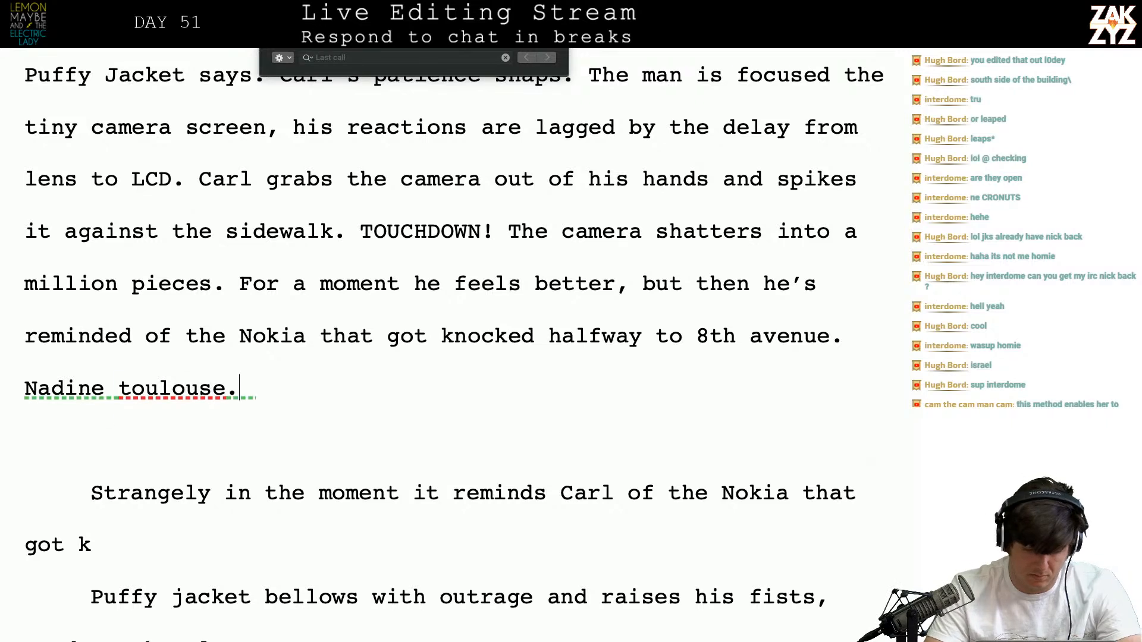
{"action": "key", "text": "BackSpace"}
{"action": "key", "text": "BackSpace"}
{"action": "key", "text": "Left"}
{"action": "key", "text": "Left"}
{"action": "key", "text": "Left"}
{"action": "key", "text": "Left"}
{"action": "key", "text": "Left"}
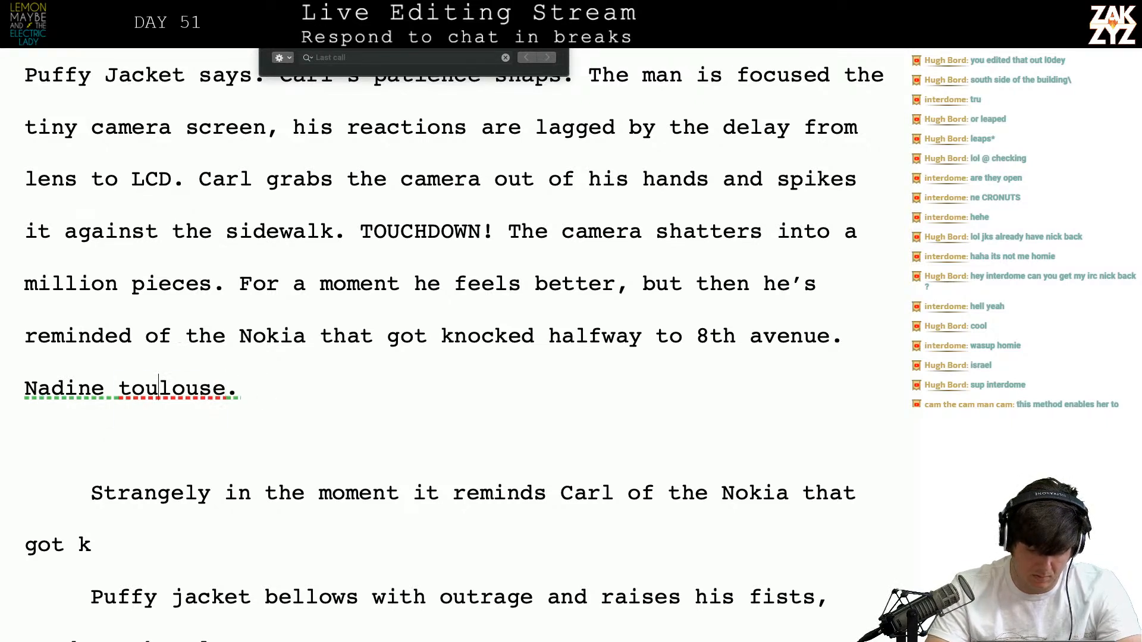
{"action": "key", "text": "BackSpace"}
{"action": "type", "text": "T"}
{"action": "key", "text": "Left"}
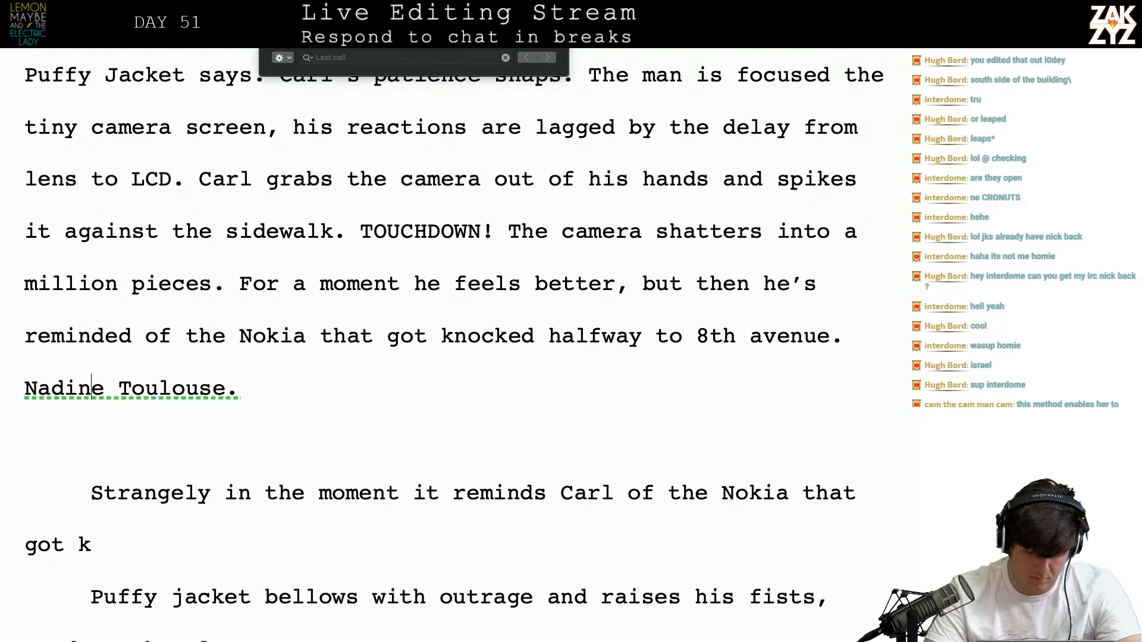
Italicize the victim's full name after "8th avenue."
{"action": "key", "text": "shift+Right"}
{"action": "key", "text": "shift+Right"}
{"action": "key", "text": "shift+Right"}
{"action": "key", "text": "shift+Right"}
{"action": "key", "text": "shift+Right"}
{"action": "key", "text": "shift+Right"}
{"action": "key", "text": "shift+Right"}
{"action": "key", "text": "shift+Right"}
{"action": "key", "text": "shift+Right"}
{"action": "key", "text": "shift+Right"}
{"action": "key", "text": "shift+Right"}
{"action": "key", "text": "shift+Right"}
{"action": "key", "text": "shift+Right"}
{"action": "key", "text": "shift+Right"}
{"action": "key", "text": "shift+Right"}
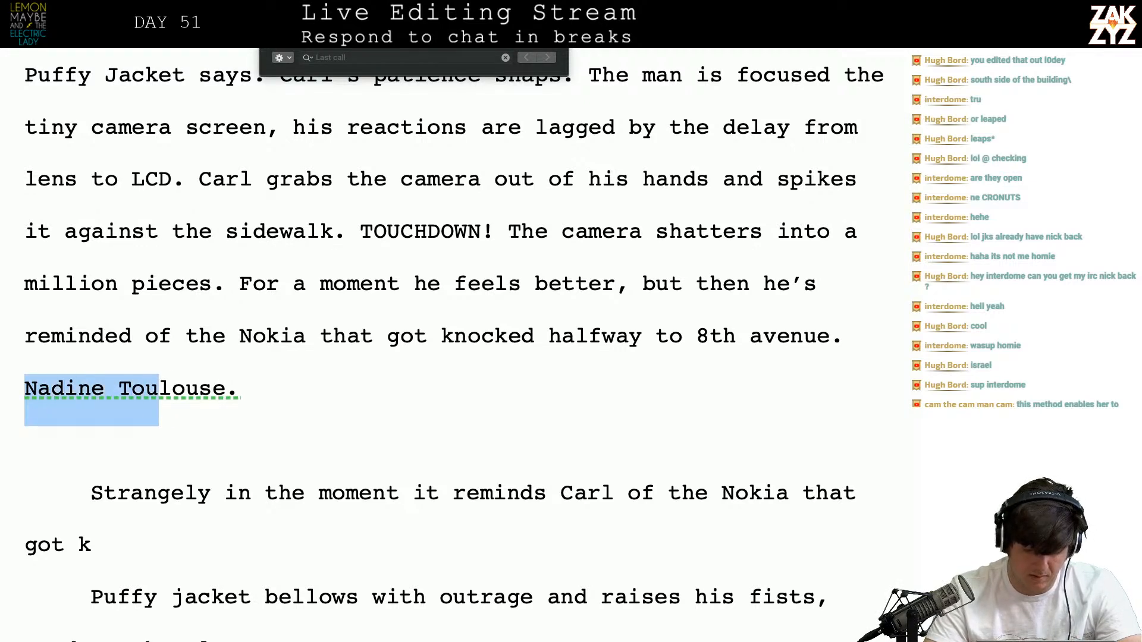
{"action": "key", "text": "shift+Right"}
{"action": "key", "text": "super+i"}
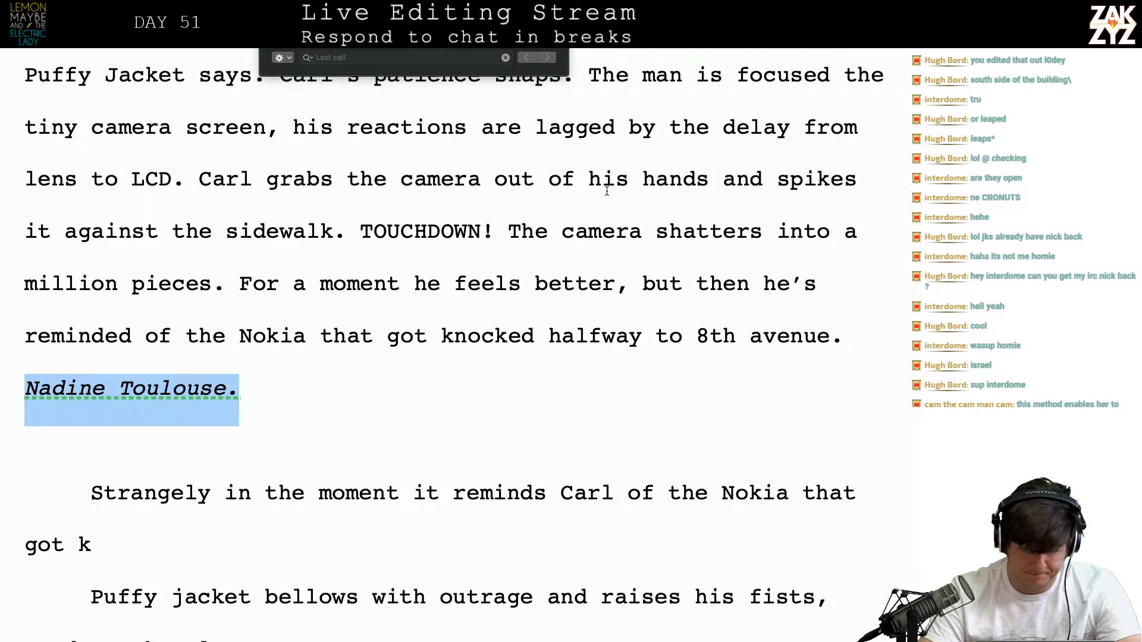
Return to the "Last call" match in the cop's dialogue about the knocked cell phone
{"action": "left_click", "coordinate": [526, 57]}
{"action": "left_click", "coordinate": [526, 57]}
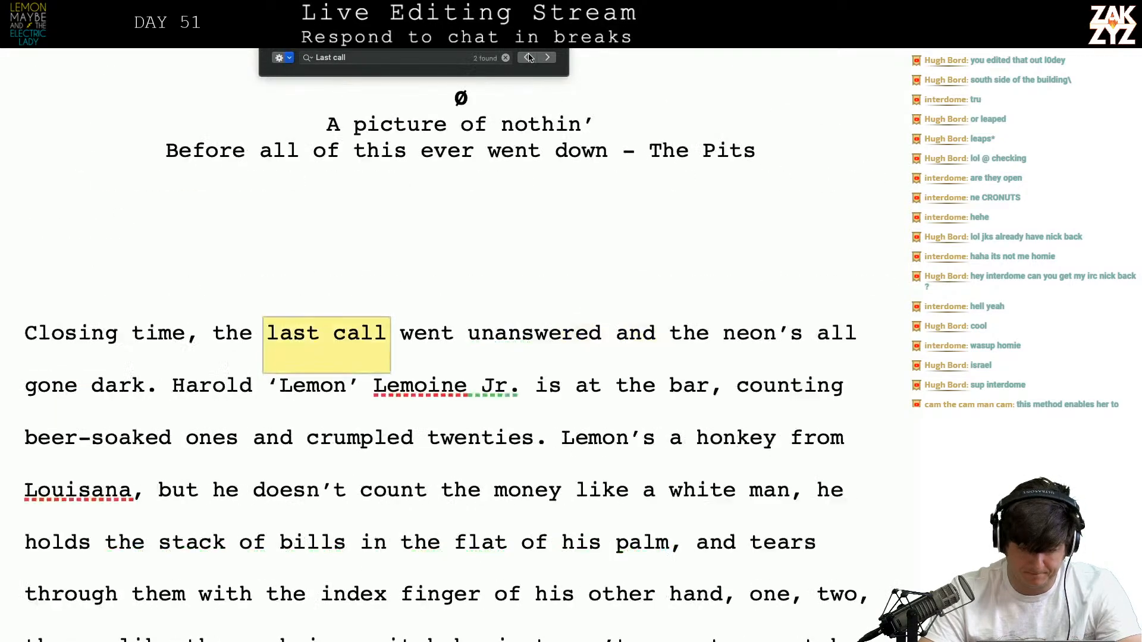
{"action": "left_click", "coordinate": [549, 59]}
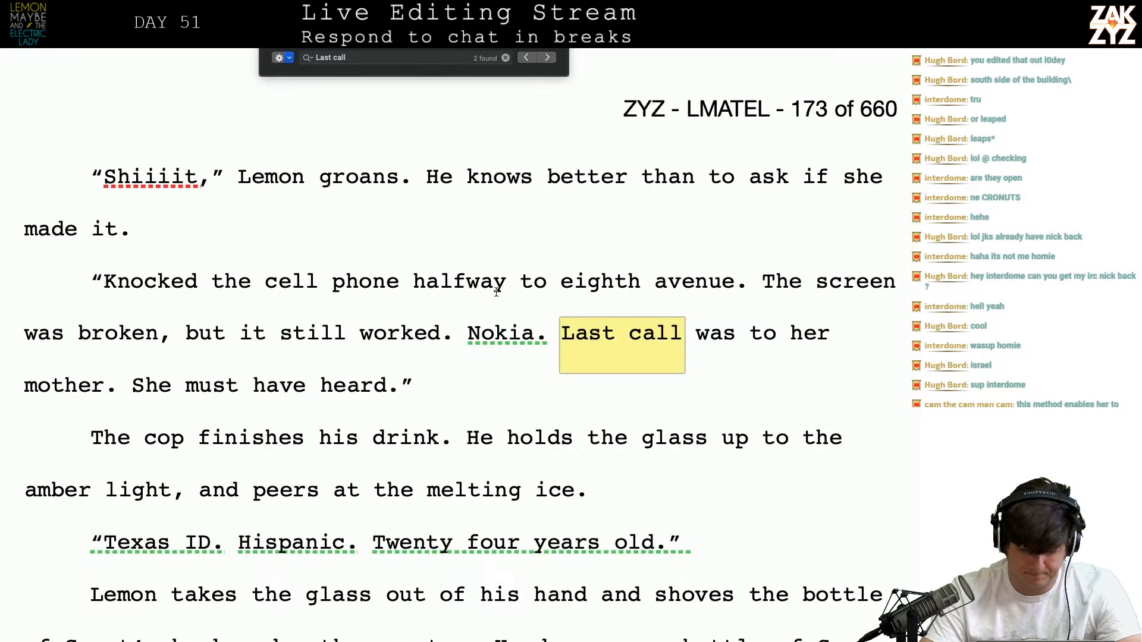
Try inserting the victim's full name between "Nokia." and "Last call was to her mother."
{"action": "left_click", "coordinate": [566, 333]}
{"action": "type", "text": "Nadine Toulouse."}
{"action": "key", "text": "Down"}
{"action": "key", "text": "Right"}
{"action": "key", "text": "Right"}
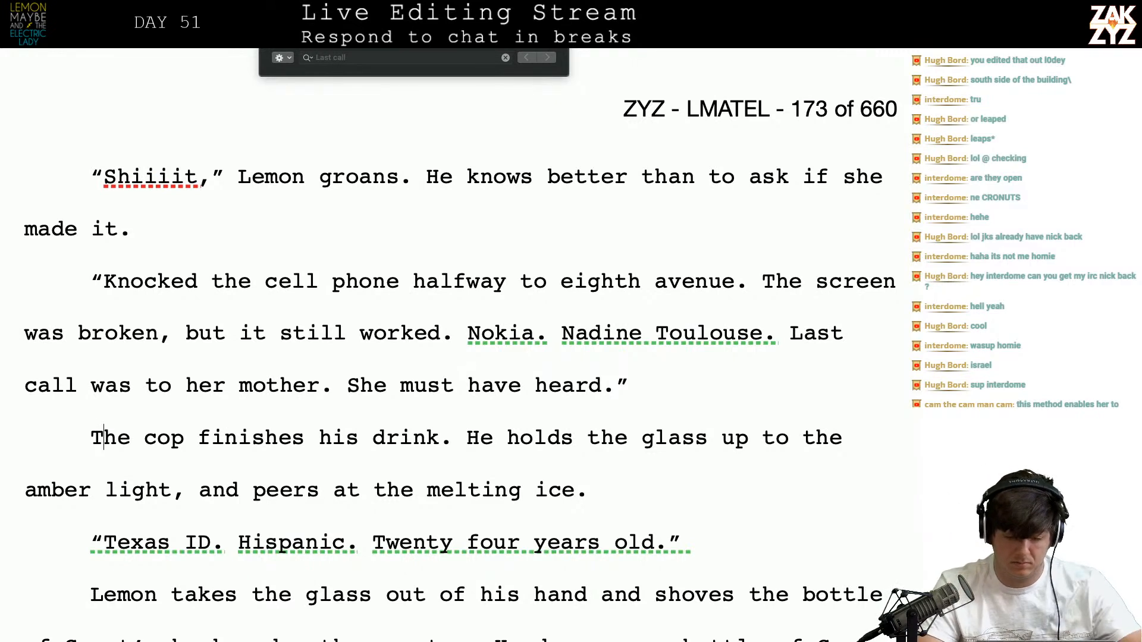
Remove the victim's full name following "Nokia." in the cop's dialogue
{"action": "left_click", "coordinate": [759, 335]}
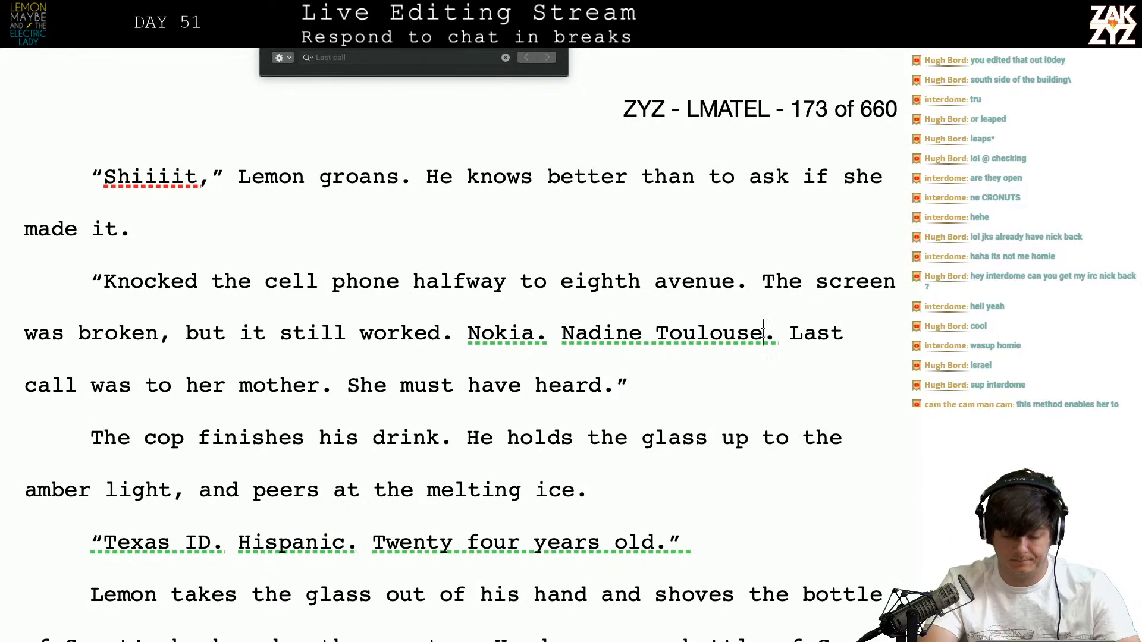
{"action": "key", "text": "Right"}
{"action": "key", "text": "BackSpace"}
{"action": "key", "text": "BackSpace"}
{"action": "key", "text": "BackSpace"}
{"action": "key", "text": "BackSpace"}
{"action": "key", "text": "BackSpace"}
{"action": "key", "text": "BackSpace"}
{"action": "key", "text": "BackSpace"}
{"action": "key", "text": "BackSpace"}
{"action": "key", "text": "BackSpace"}
{"action": "key", "text": "BackSpace"}
{"action": "key", "text": "BackSpace"}
{"action": "key", "text": "BackSpace"}
{"action": "key", "text": "BackSpace"}
{"action": "key", "text": "BackSpace"}
{"action": "key", "text": "BackSpace"}
{"action": "key", "text": "BackSpace"}
{"action": "key", "text": "BackSpace"}
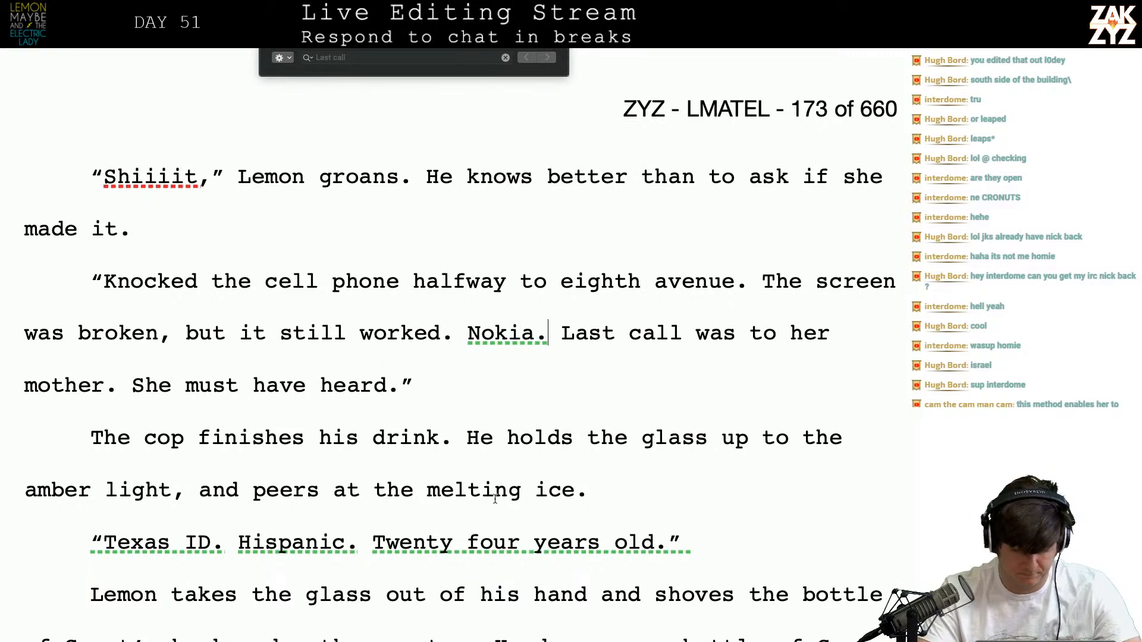
Insert the victim's full name as a sentence before "Texas ID." in the cop's line, with the surname capitalized
{"action": "left_click", "coordinate": [113, 539]}
{"action": "type", "text": "Nadine toulouse."}
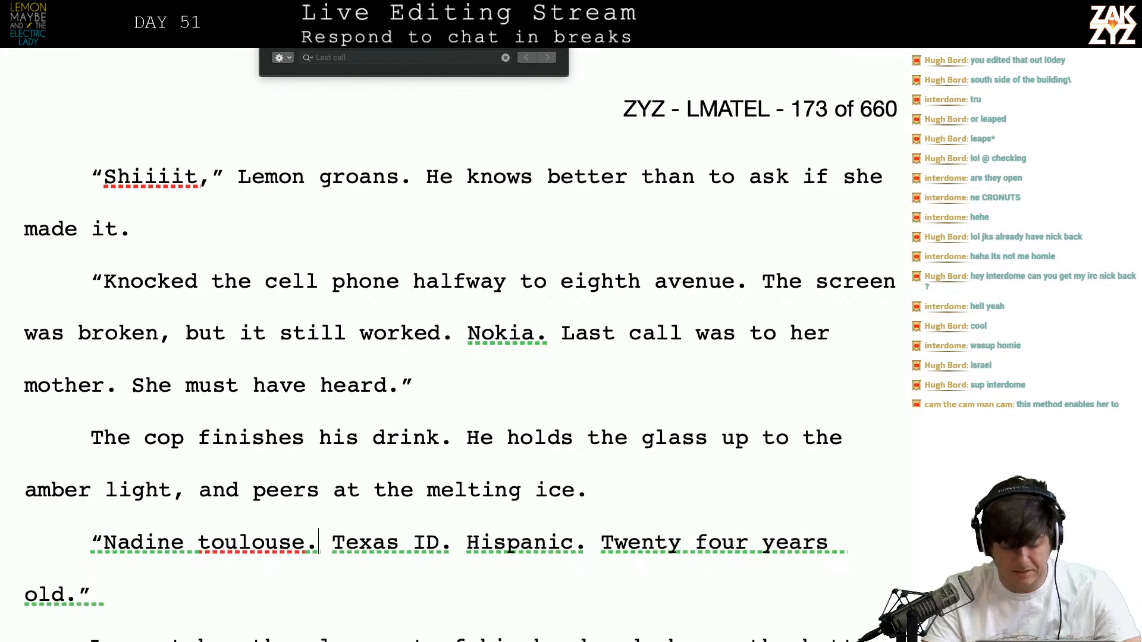
{"action": "key", "text": "BackSpace"}
{"action": "type", "text": "T"}
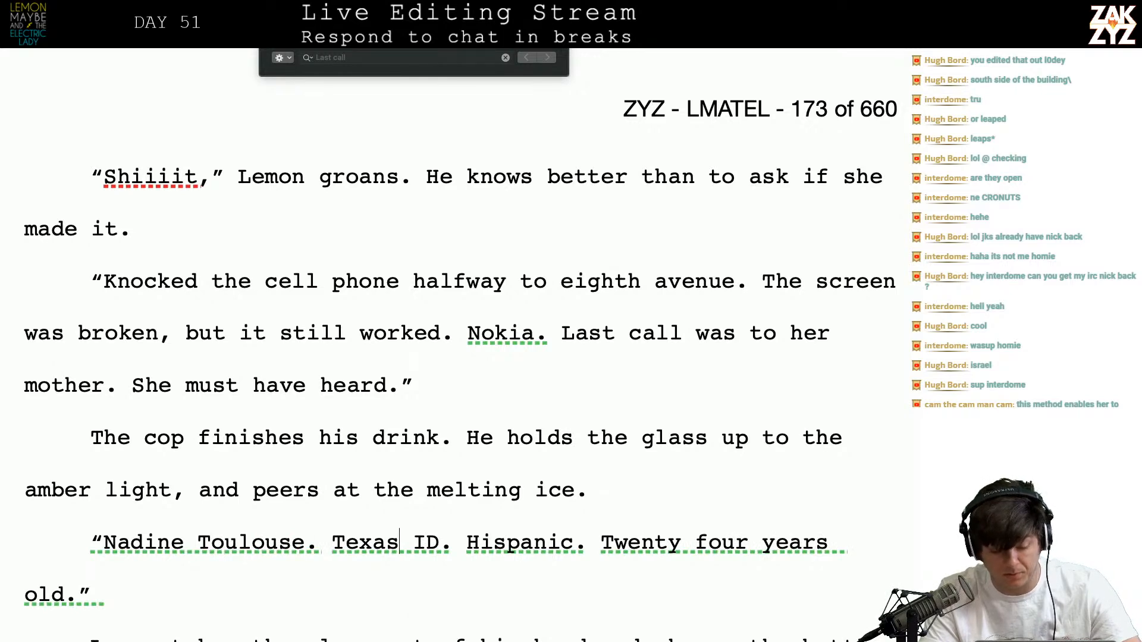
{"action": "key", "text": "Down"}
{"action": "key", "text": "BackSpace"}
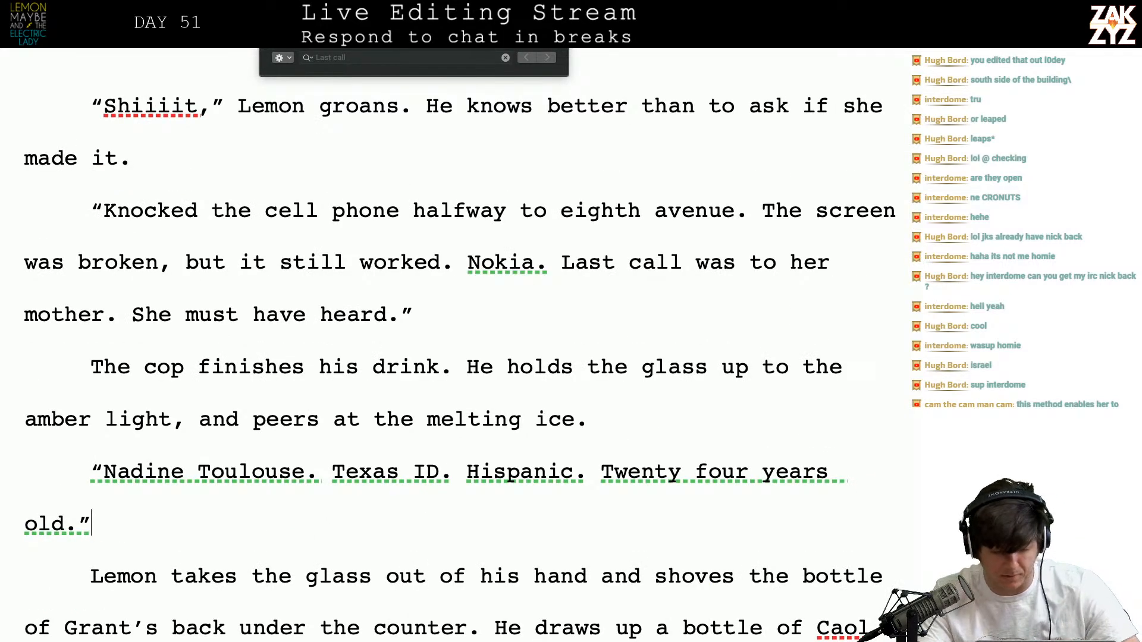
{"action": "scroll", "coordinate": [459, 351], "scroll_direction": "down", "scroll_amount": 1}
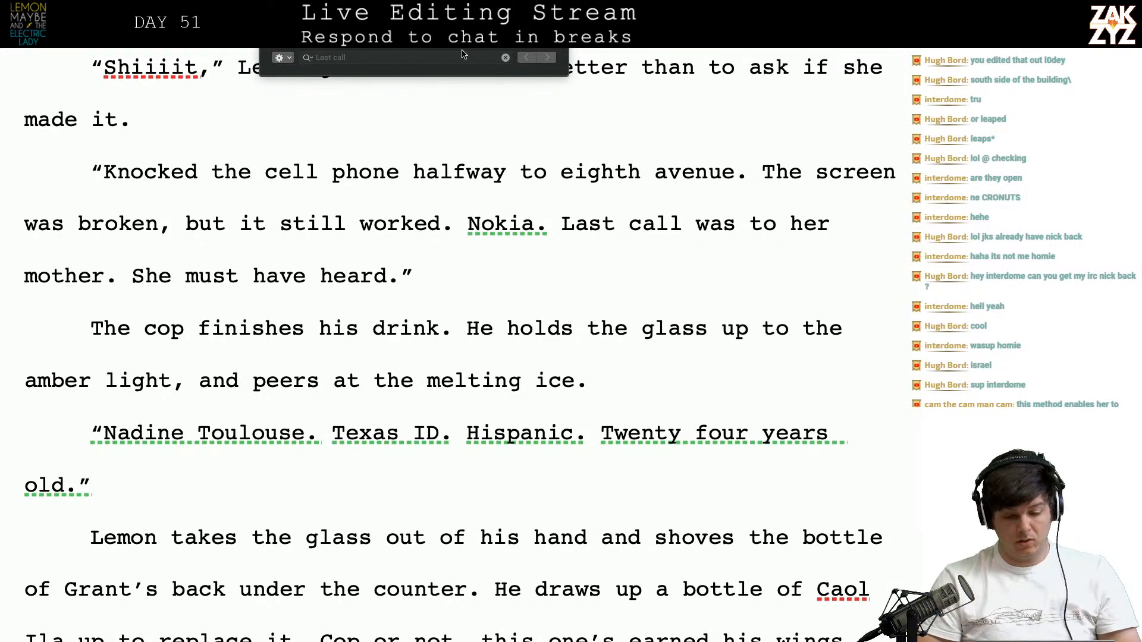
Search the manuscript for the victim's first name and go to its match after the Nokia sentence in the camera-smashing scene
{"action": "left_click", "coordinate": [402, 56]}
{"action": "key", "text": "BackSpace"}
{"action": "key", "text": "BackSpace"}
{"action": "type", "text": "Na"}
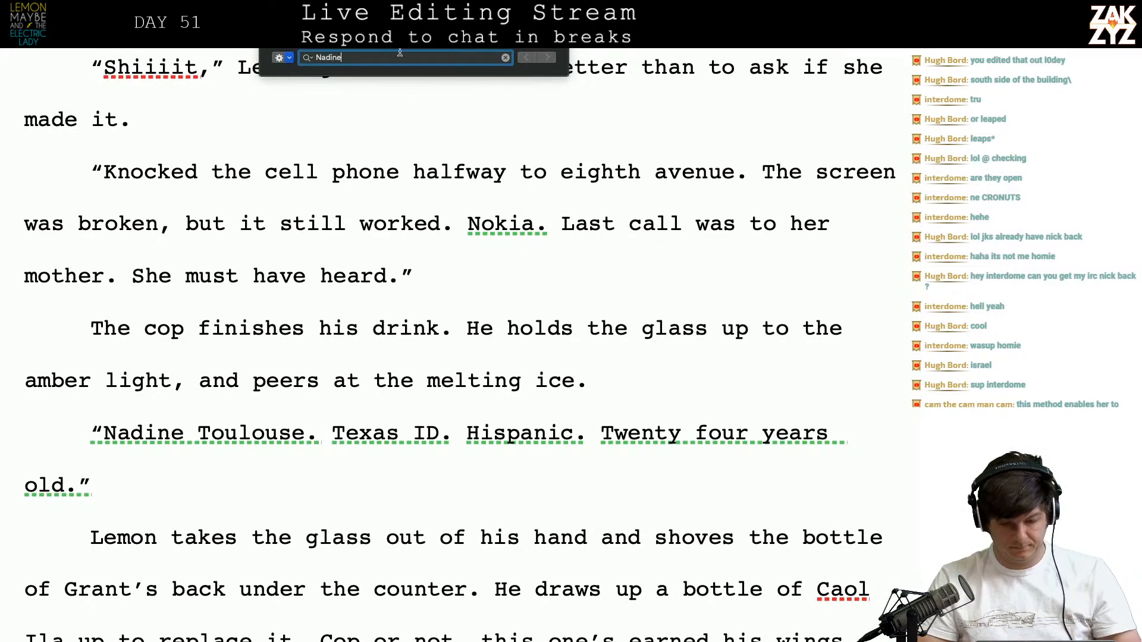
{"action": "type", "text": "dine"}
{"action": "key", "text": "Return"}
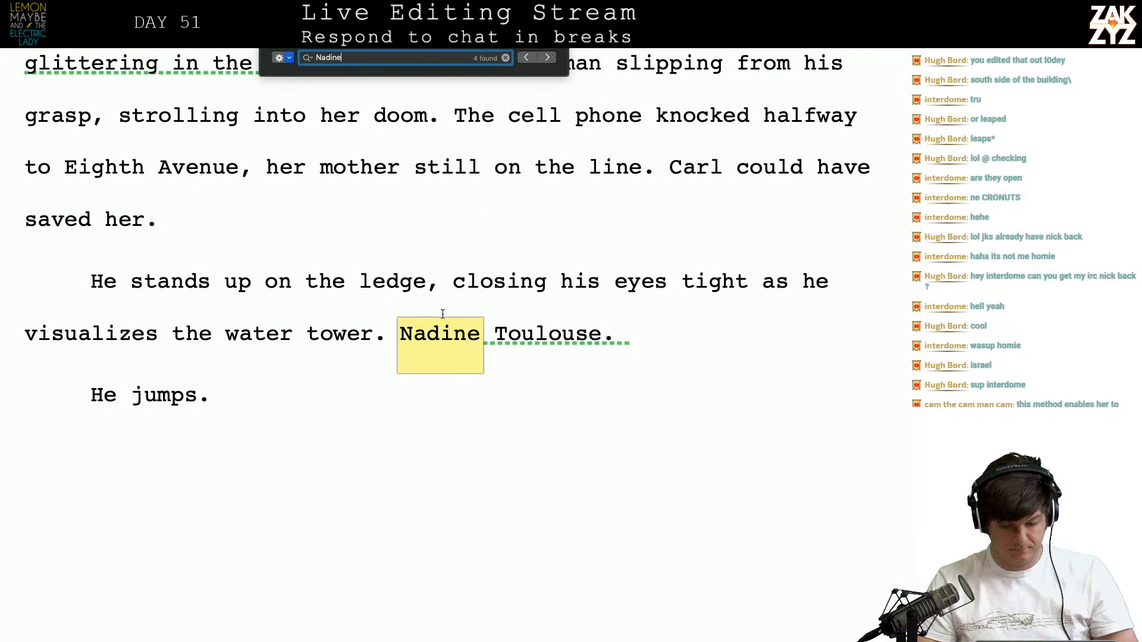
{"action": "left_click", "coordinate": [547, 57]}
{"action": "key", "text": "Escape"}
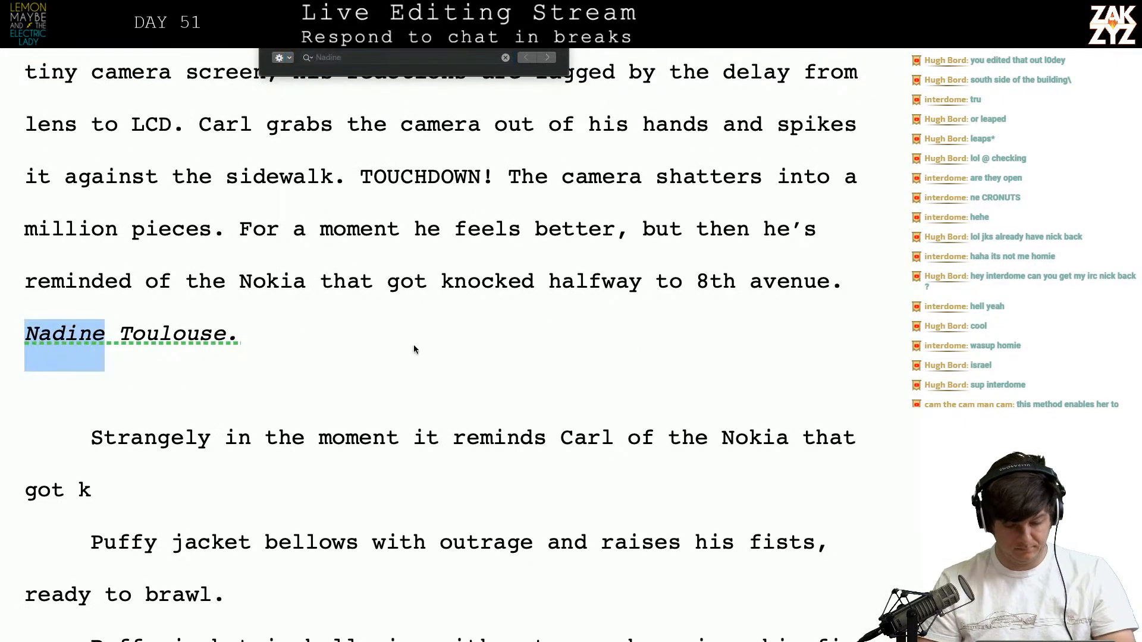
Indent the italic line holding the victim's full name beneath the "8th avenue" sentence
{"action": "key", "text": "Right"}
{"action": "key", "text": "Down"}
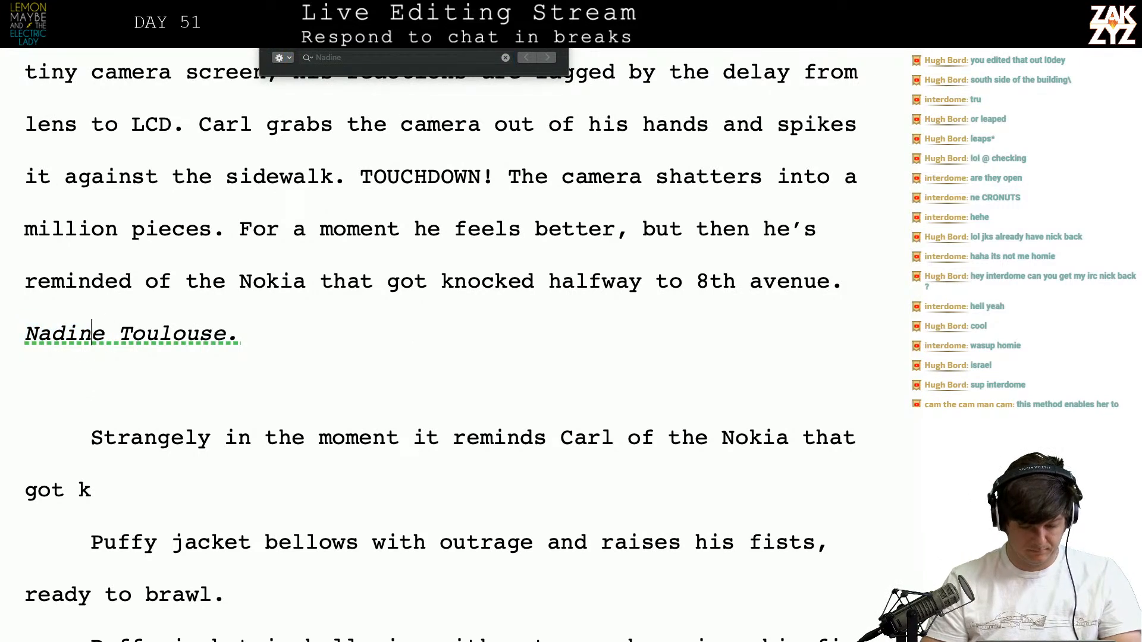
{"action": "key", "text": "Tab"}
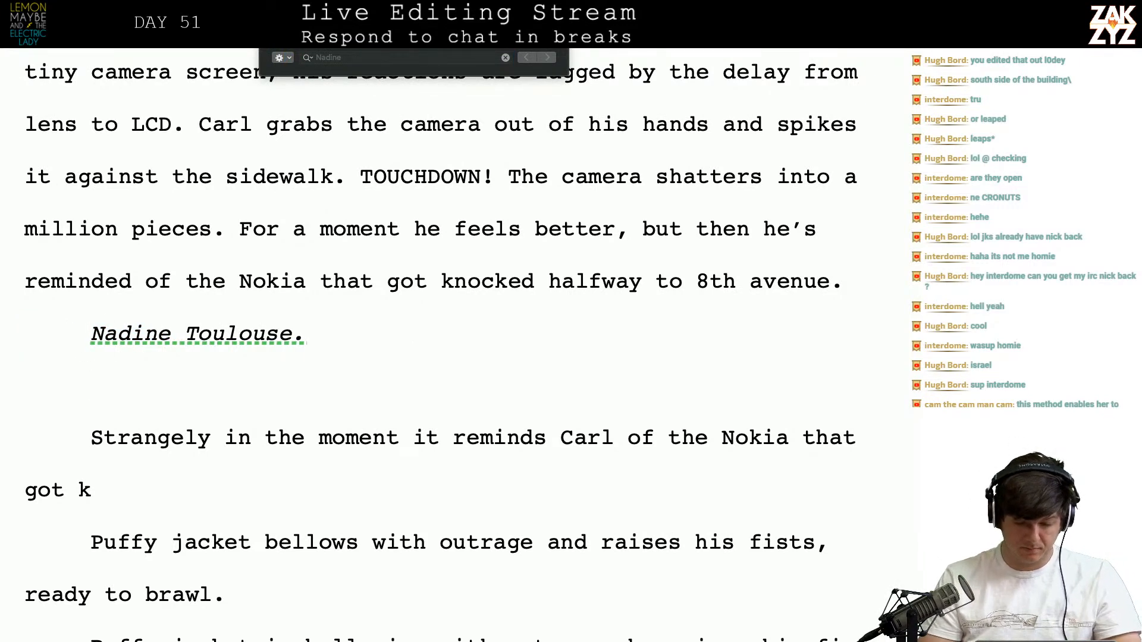
Replace the "'s" of "he's" in "but then he's reminded" with "has a flash of memory,"
{"action": "scroll", "coordinate": [452, 345], "scroll_direction": "down", "scroll_amount": 1}
{"action": "scroll", "coordinate": [452, 345], "scroll_direction": "up", "scroll_amount": 3}
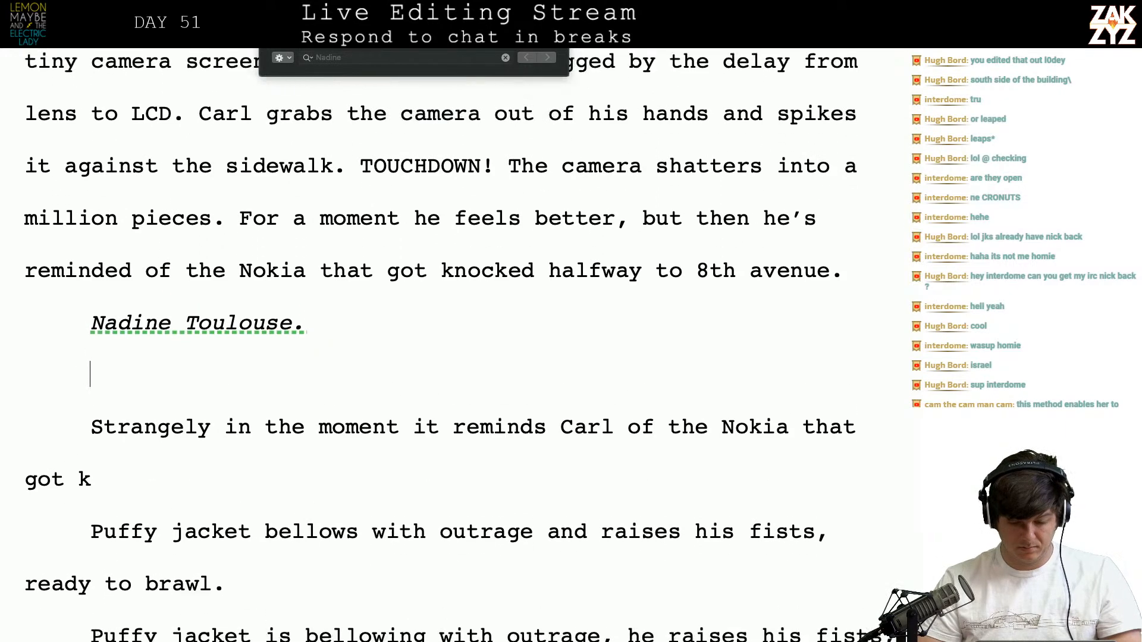
{"action": "scroll", "coordinate": [537, 389], "scroll_direction": "up", "scroll_amount": 1}
{"action": "left_click", "coordinate": [818, 352]}
{"action": "key", "text": "BackSpace"}
{"action": "key", "text": "BackSpace"}
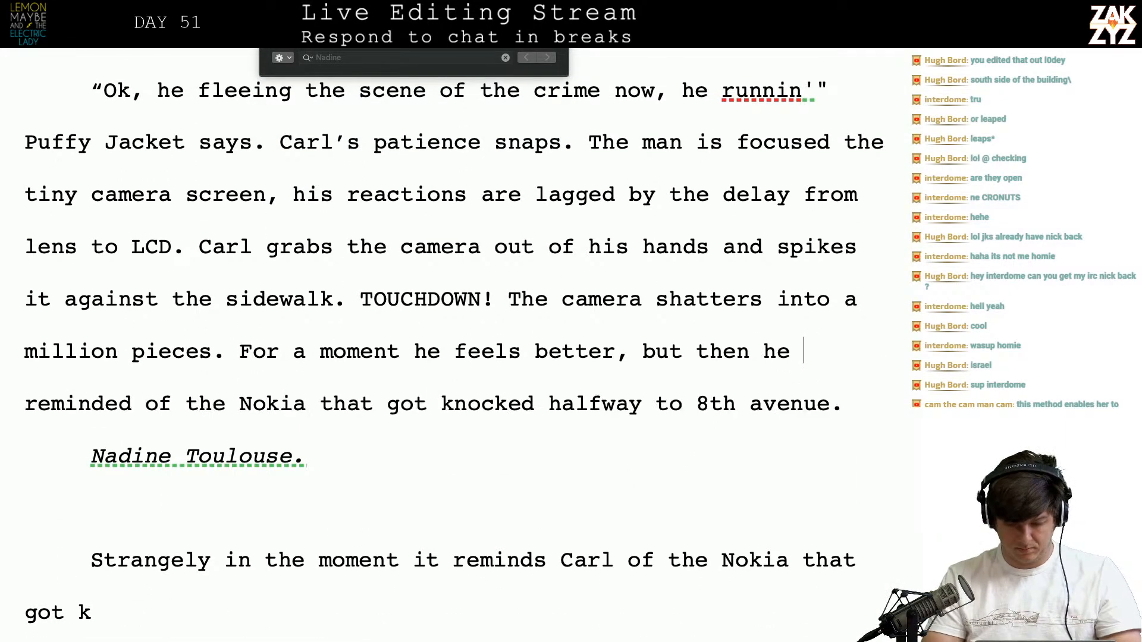
{"action": "type", "text": "has a flash of "}
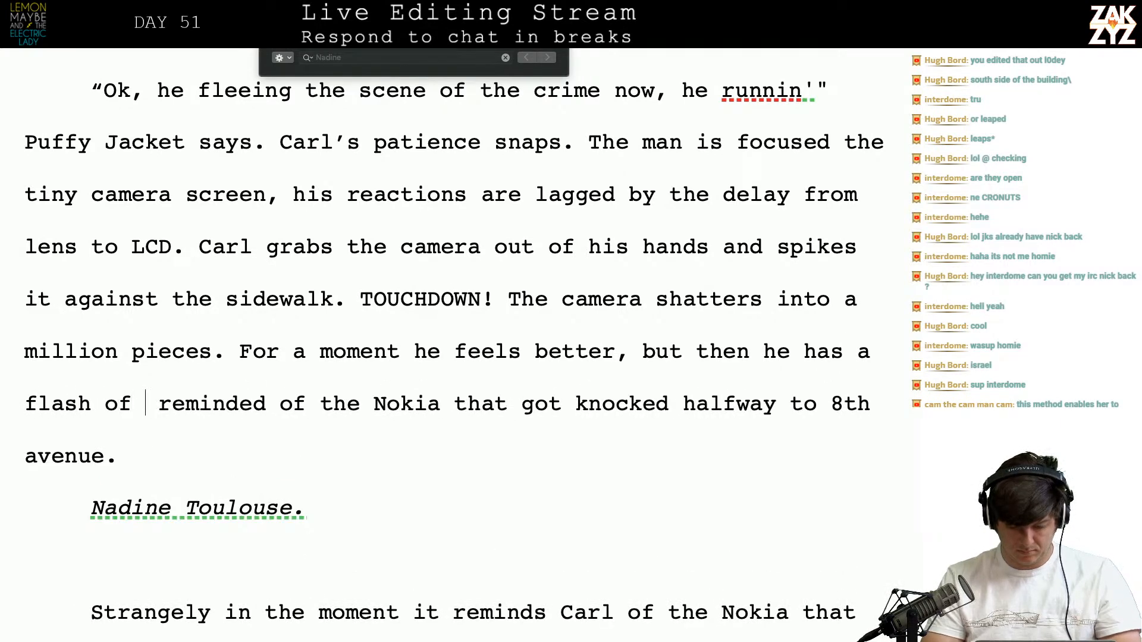
{"action": "type", "text": "memory,"}
Delete "reminded of" so the sentence reads "a flash of memory, the Nokia that got knocked halfway to 8th avenue."
{"action": "key", "text": "shift+Right"}
{"action": "key", "text": "shift+Right"}
{"action": "key", "text": "shift+Right"}
{"action": "key", "text": "shift+Right"}
{"action": "key", "text": "shift+Right"}
{"action": "key", "text": "shift+Right"}
{"action": "key", "text": "shift+Right"}
{"action": "key", "text": "shift+Right"}
{"action": "key", "text": "shift+Right"}
{"action": "key", "text": "shift+Right"}
{"action": "key", "text": "shift+Right"}
{"action": "key", "text": "shift+Right"}
{"action": "key", "text": "shift+Right"}
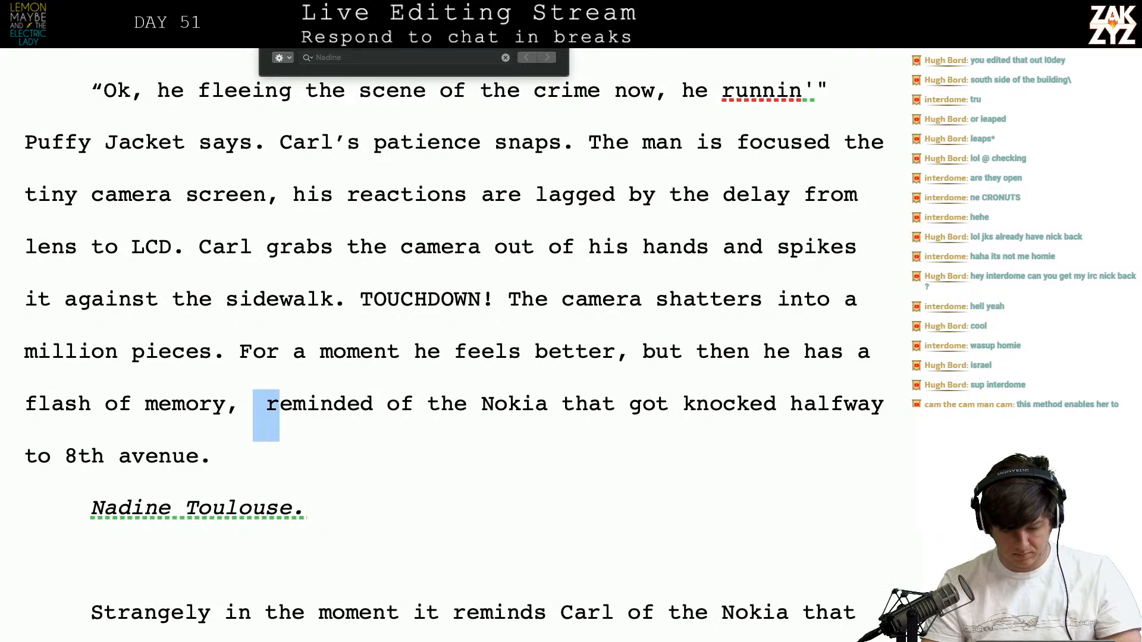
{"action": "key", "text": "BackSpace"}
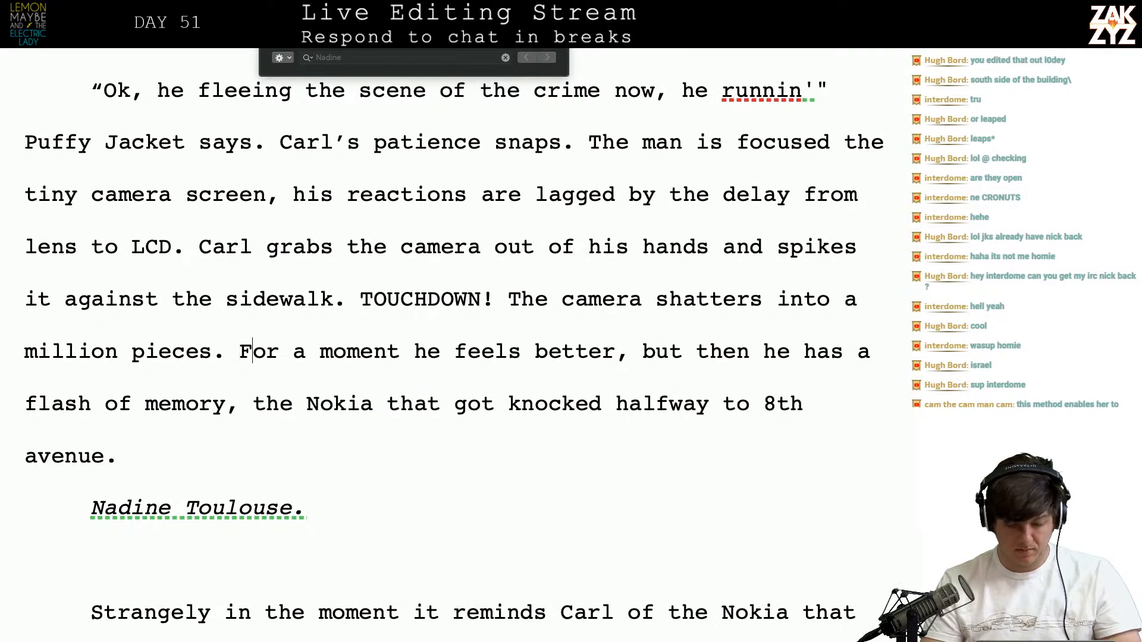
Remove "a" from "For a moment" and insert "Carl" before "he feels better"
{"action": "key", "text": "BackSpace"}
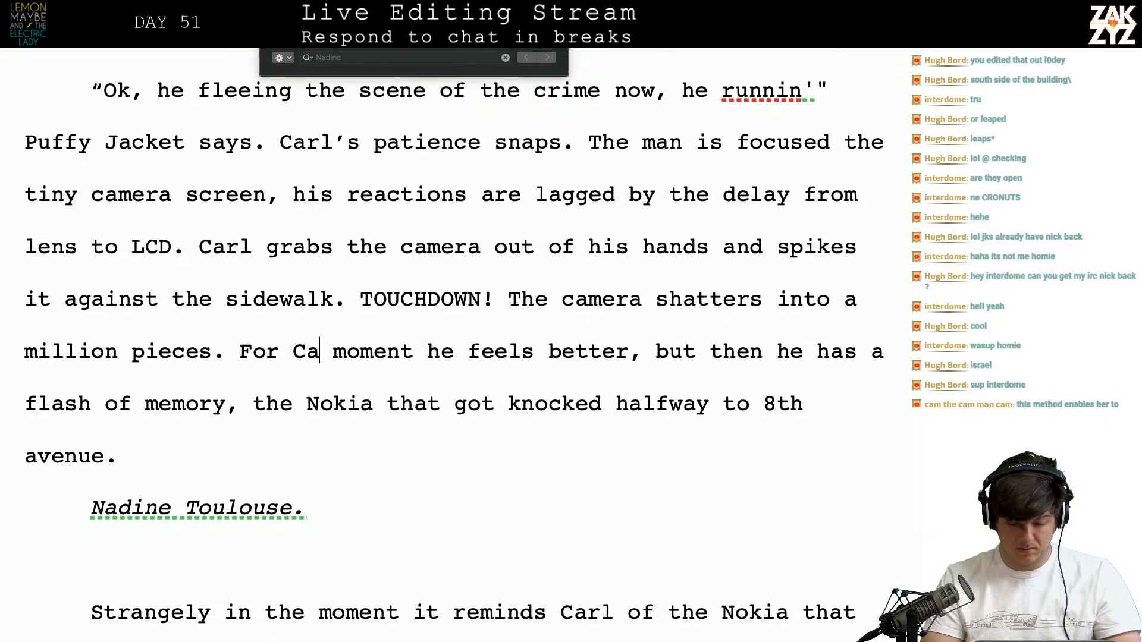
{"action": "key", "text": "BackSpace"}
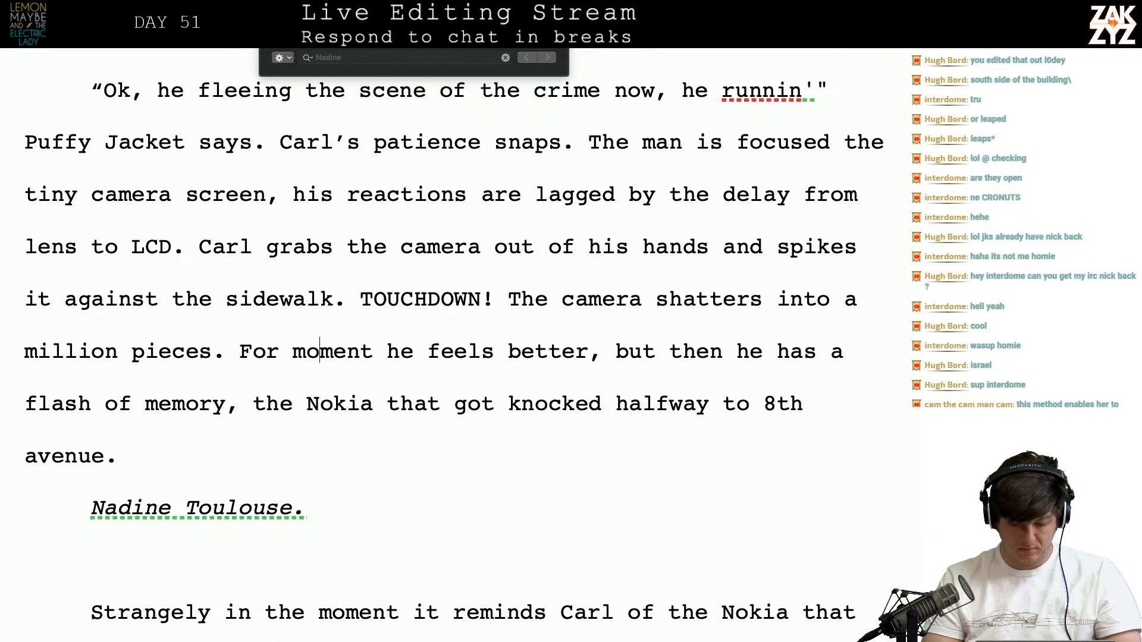
{"action": "type", "text": "Carl"}
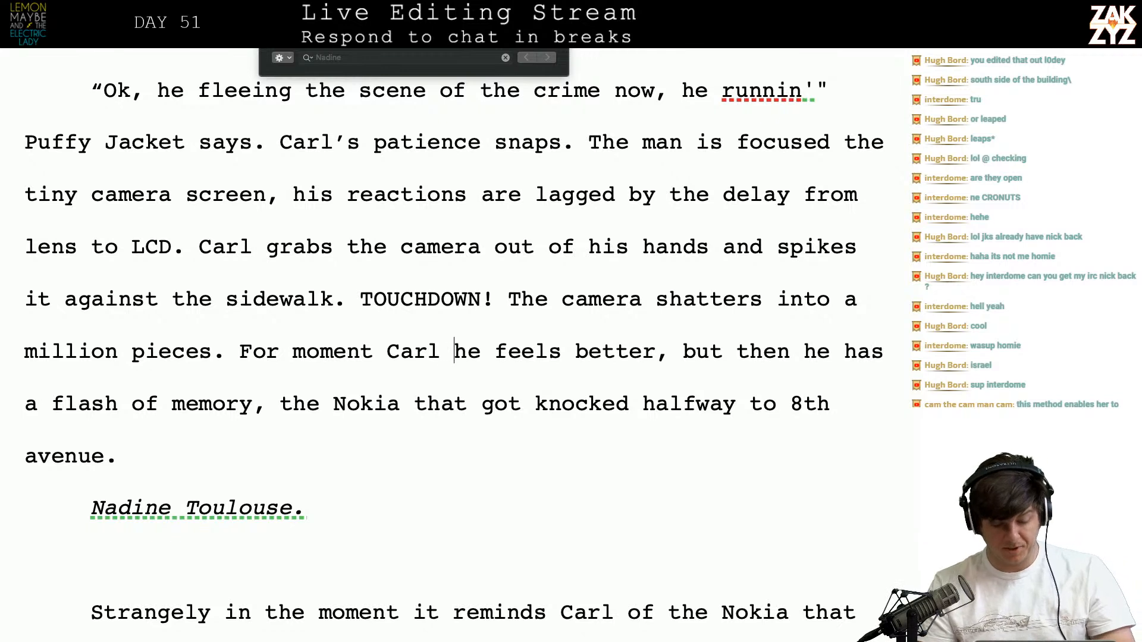
Start a new paragraph at "Carl's patience snaps." following "Puffy Jacket says."
{"action": "scroll", "coordinate": [771, 254], "scroll_direction": "down", "scroll_amount": 1}
{"action": "scroll", "coordinate": [771, 254], "scroll_direction": "up", "scroll_amount": 3}
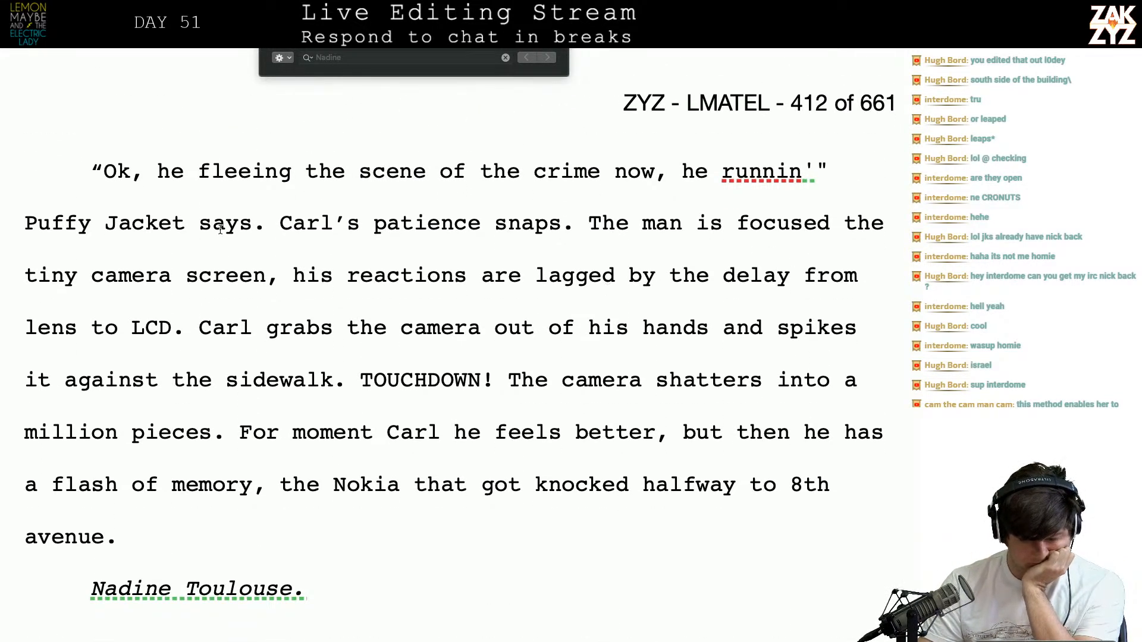
{"action": "left_click", "coordinate": [277, 222]}
{"action": "key", "text": "Return"}
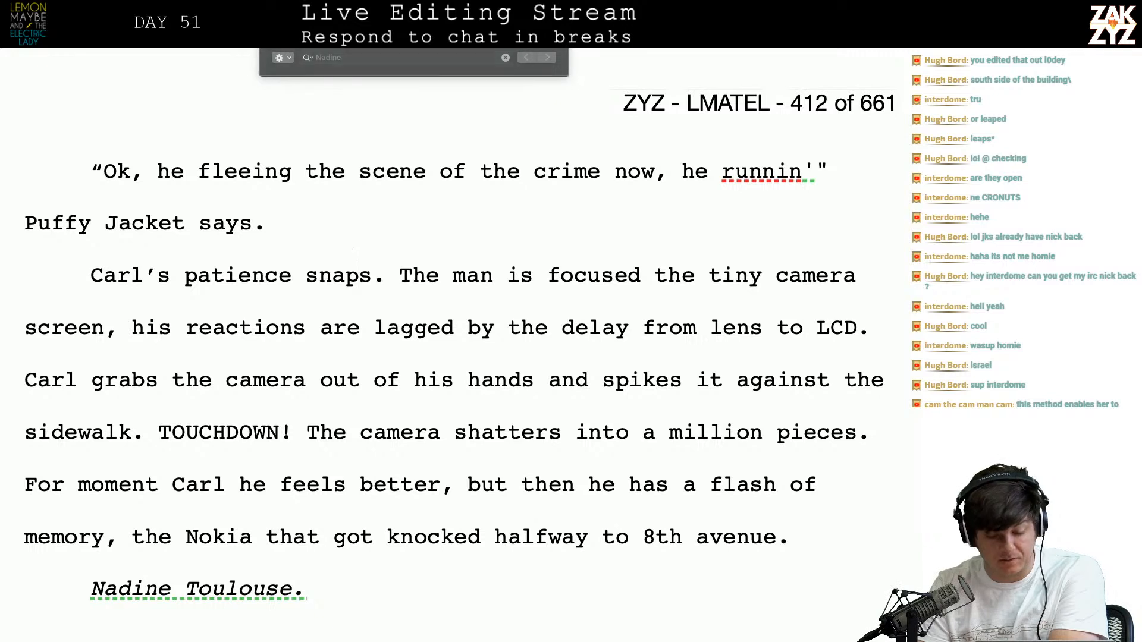
{"action": "key", "text": "Right"}
{"action": "key", "text": "Down"}
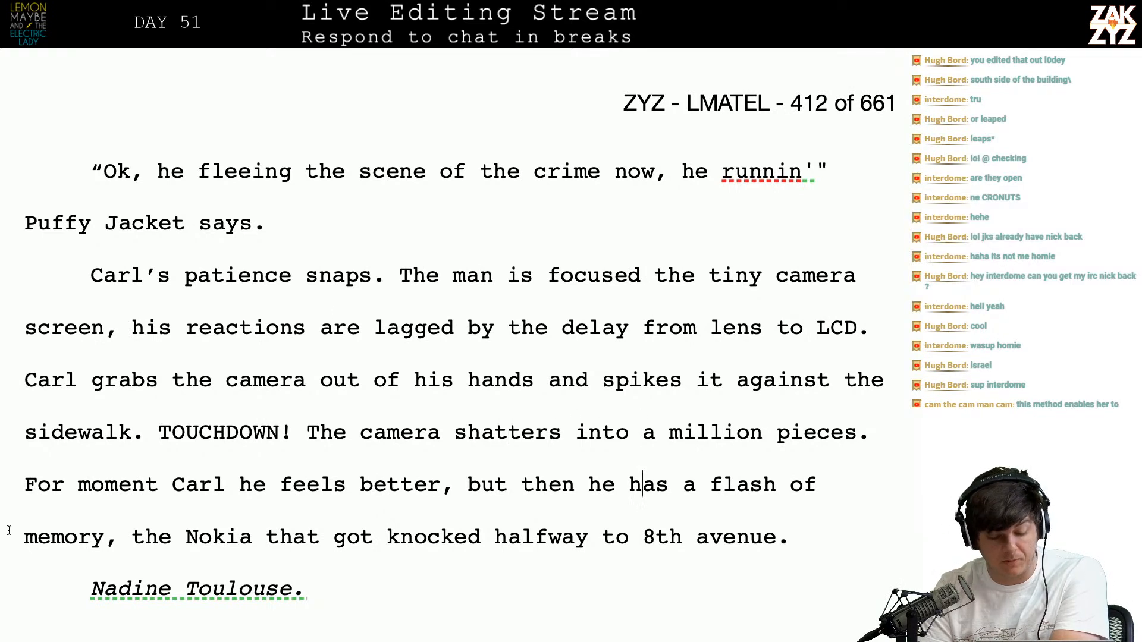
Start a new indented paragraph at "For moment Carl" and remove the extra "he" before "feels better"
{"action": "key", "text": "Tab"}
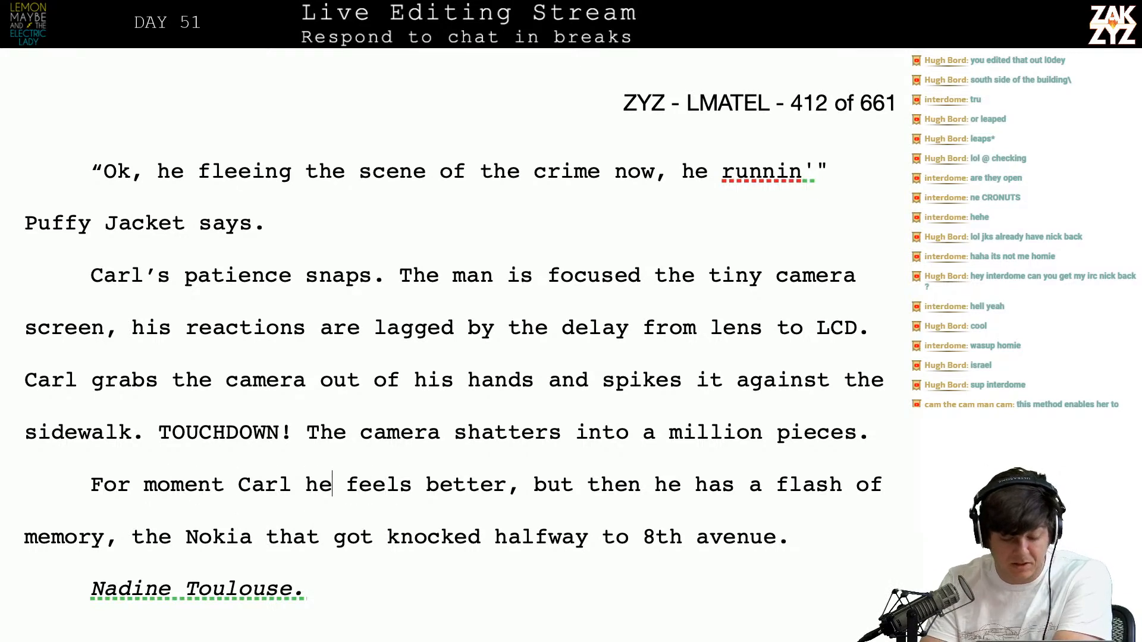
{"action": "key", "text": "BackSpace"}
{"action": "key", "text": "BackSpace"}
{"action": "key", "text": "BackSpace"}
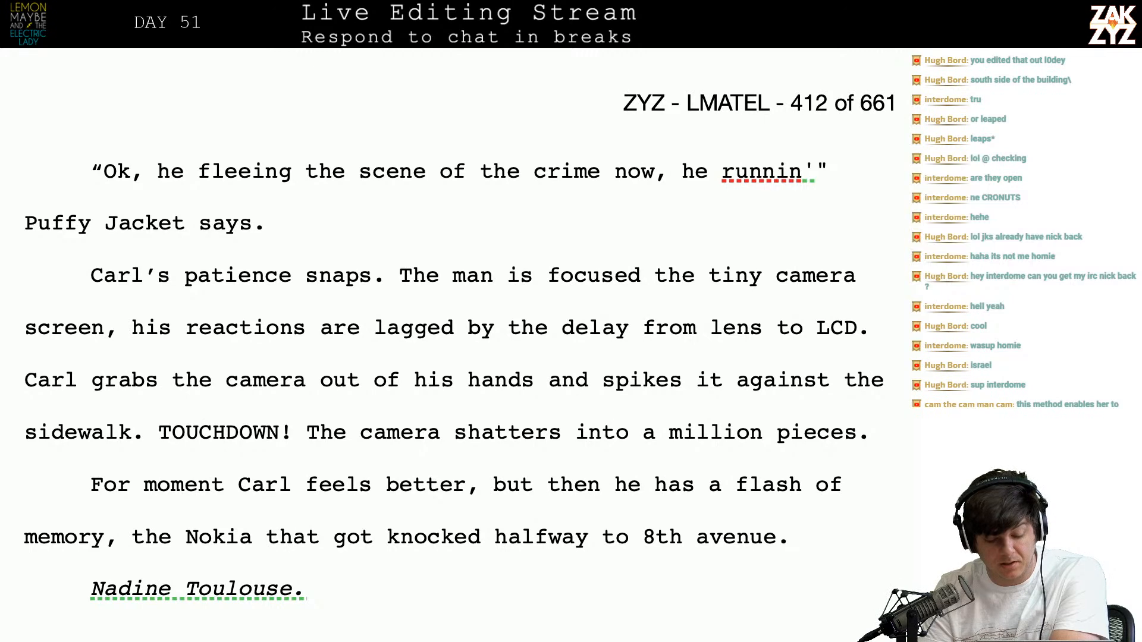
In the empty paragraph below the italic name, write "Puffy Jacket is incensed, he's raising his fists, ready to brawl."
{"action": "scroll", "coordinate": [146, 392], "scroll_direction": "down", "scroll_amount": 2}
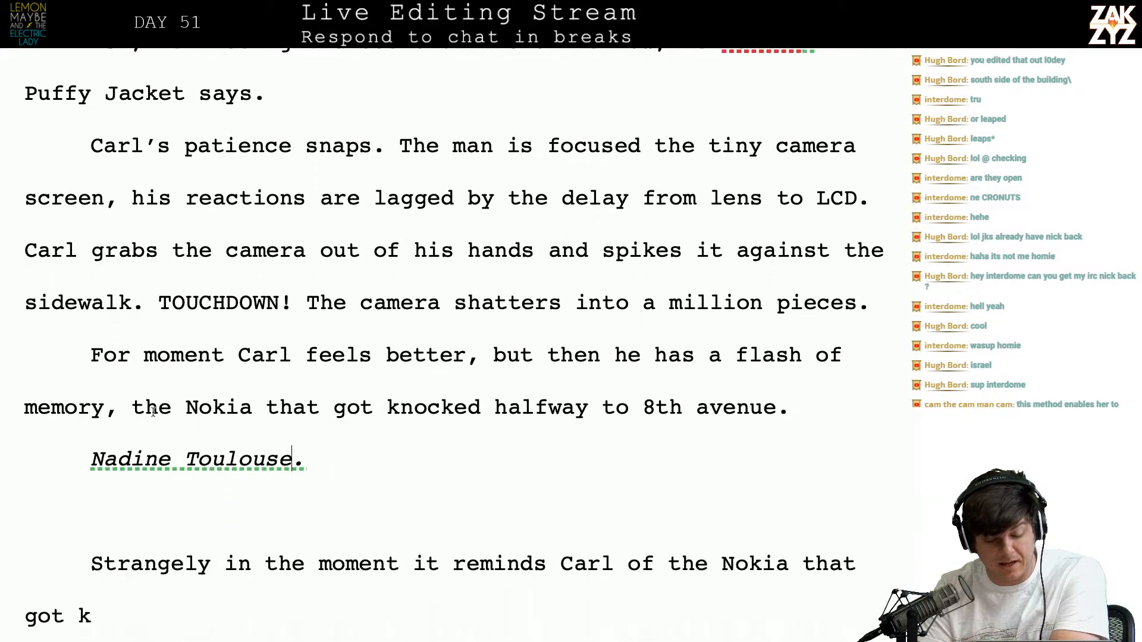
{"action": "left_click", "coordinate": [127, 503]}
{"action": "key", "text": "Down"}
{"action": "key", "text": "Down"}
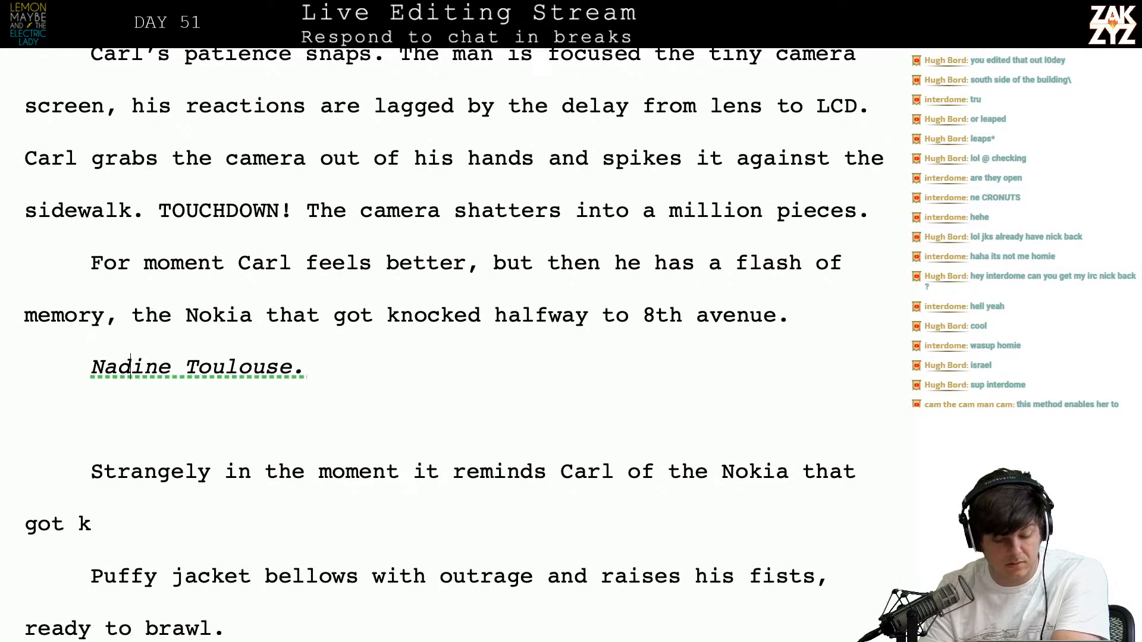
{"action": "left_click", "coordinate": [131, 367]}
{"action": "type", "text": "Puffy Jacket is in"}
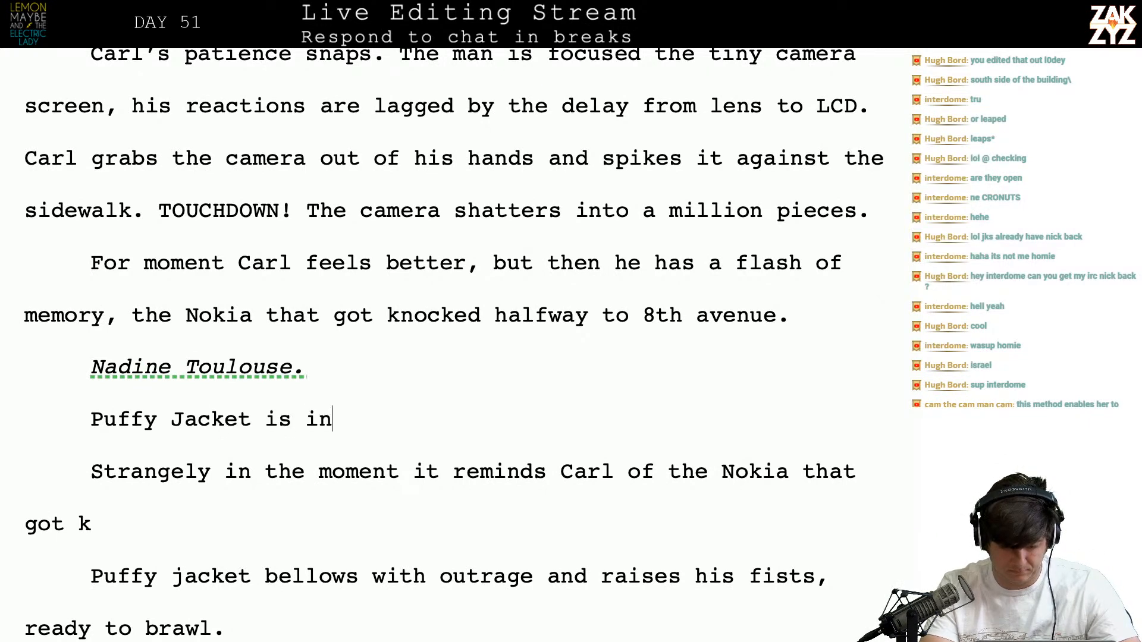
{"action": "type", "text": "censed, he's r"}
{"action": "type", "text": "aising his fist"}
{"action": "type", "text": "s, ready to braw"}
{"action": "type", "text": "l."}
Add the sentence "All Carl can feel is sadness." after "ready to brawl."
{"action": "type", "text": " All ccc"}
{"action": "key", "text": "BackSpace"}
{"action": "key", "text": "BackSpace"}
{"action": "key", "text": "BackSpace"}
{"action": "type", "text": "Carl can feel is sadness."}
Delete the old draft from "Strangely in the moment" through "now he feels only sadness", joining "An instant later" to the new paragraph
{"action": "key", "text": "shift+Down"}
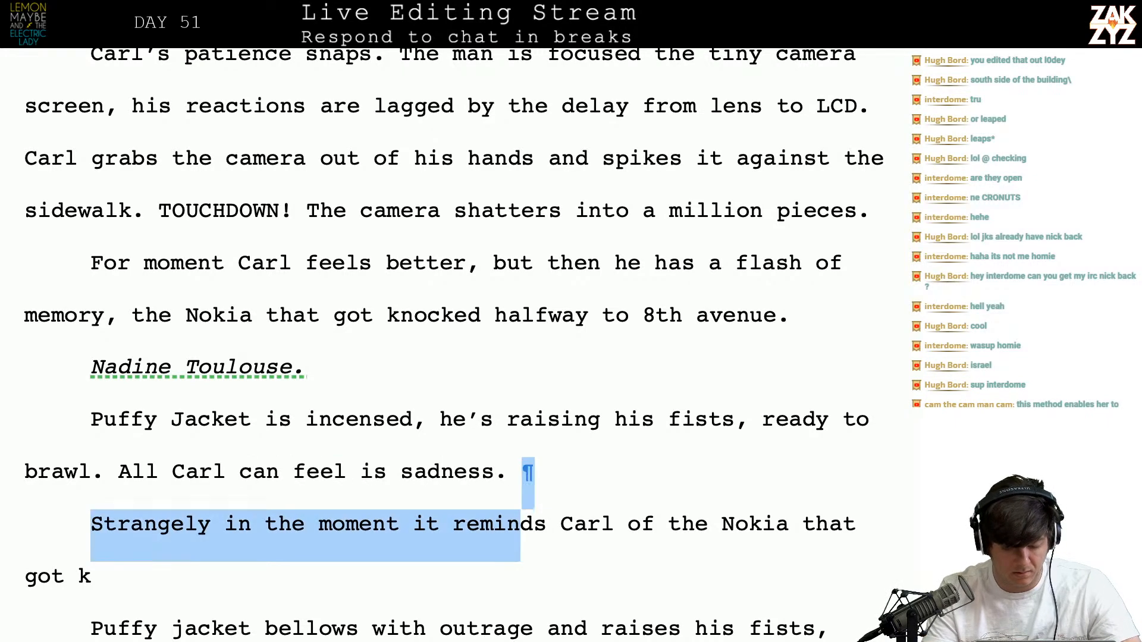
{"action": "key", "text": "shift+Down"}
{"action": "key", "text": "shift+Down"}
{"action": "key", "text": "shift+Down"}
{"action": "key", "text": "shift+Down"}
{"action": "key", "text": "shift+Down"}
{"action": "key", "text": "shift+Down"}
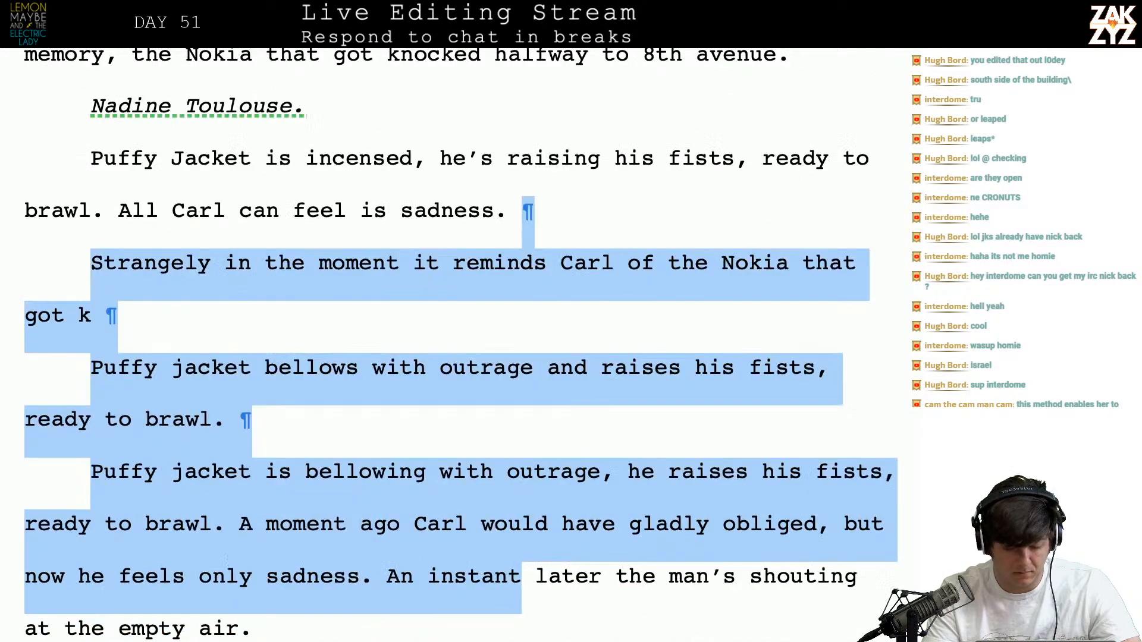
{"action": "key", "text": "shift+Left"}
{"action": "key", "text": "shift+Left"}
{"action": "key", "text": "shift+Left"}
{"action": "key", "text": "shift+Left"}
{"action": "key", "text": "shift+Left"}
{"action": "key", "text": "shift+Left"}
{"action": "key", "text": "shift+Left"}
{"action": "key", "text": "shift+Left"}
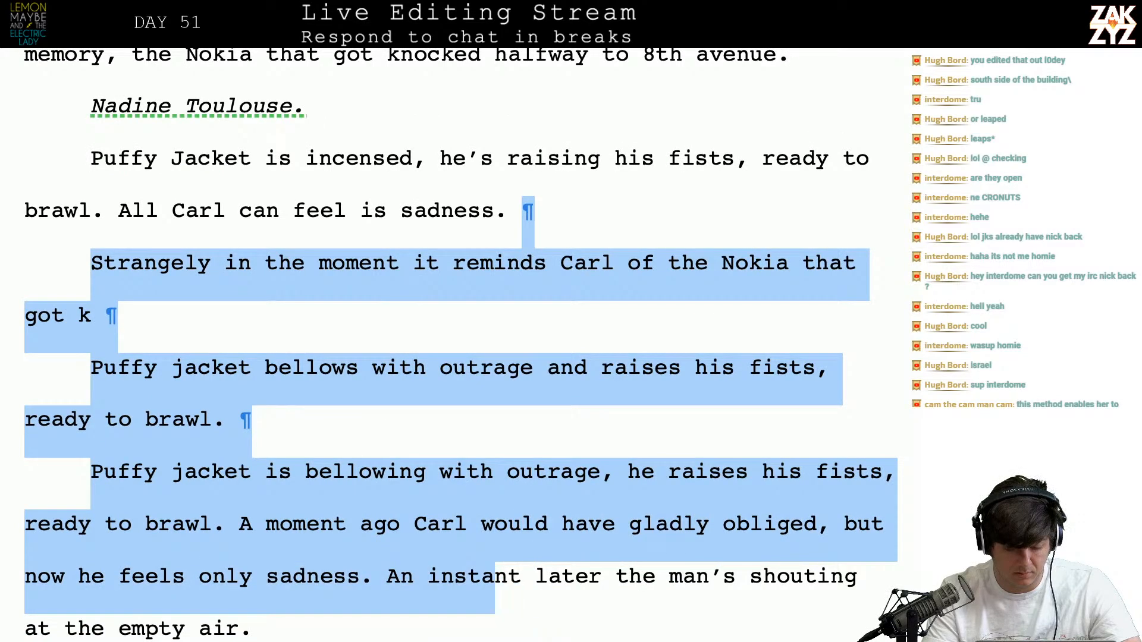
{"action": "key", "text": "shift+Left"}
{"action": "key", "text": "shift+Left"}
{"action": "key", "text": "shift+Left"}
{"action": "key", "text": "BackSpace"}
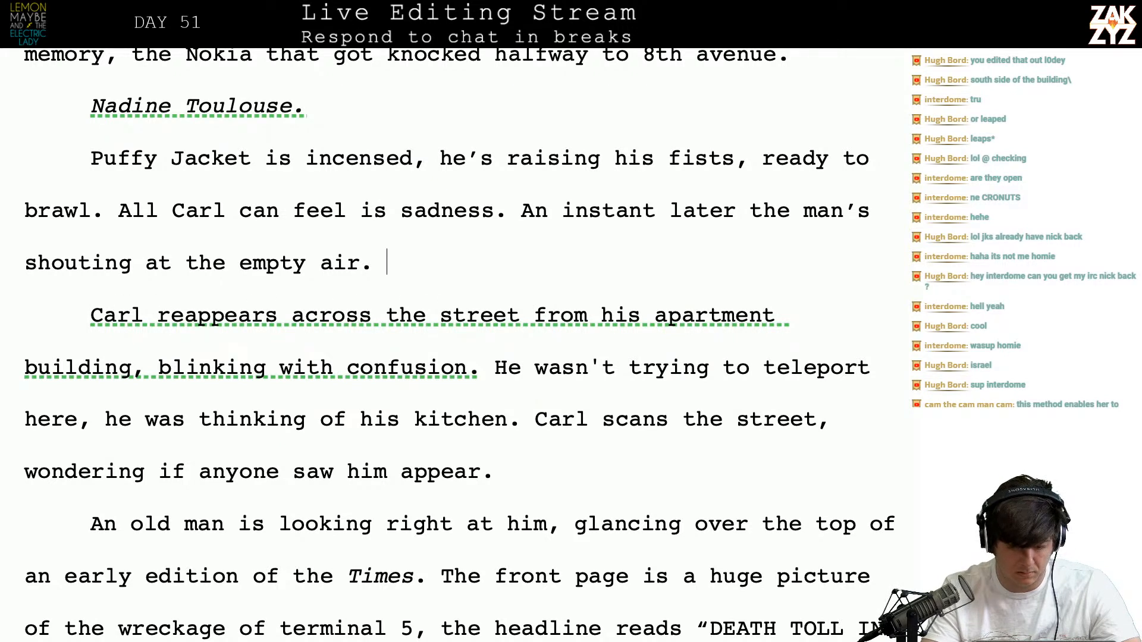
{"action": "type", "text": "Ga"}
{"action": "key", "text": "BackSpace"}
{"action": "key", "text": "BackSpace"}
{"action": "type", "text": "Carl is gone."}
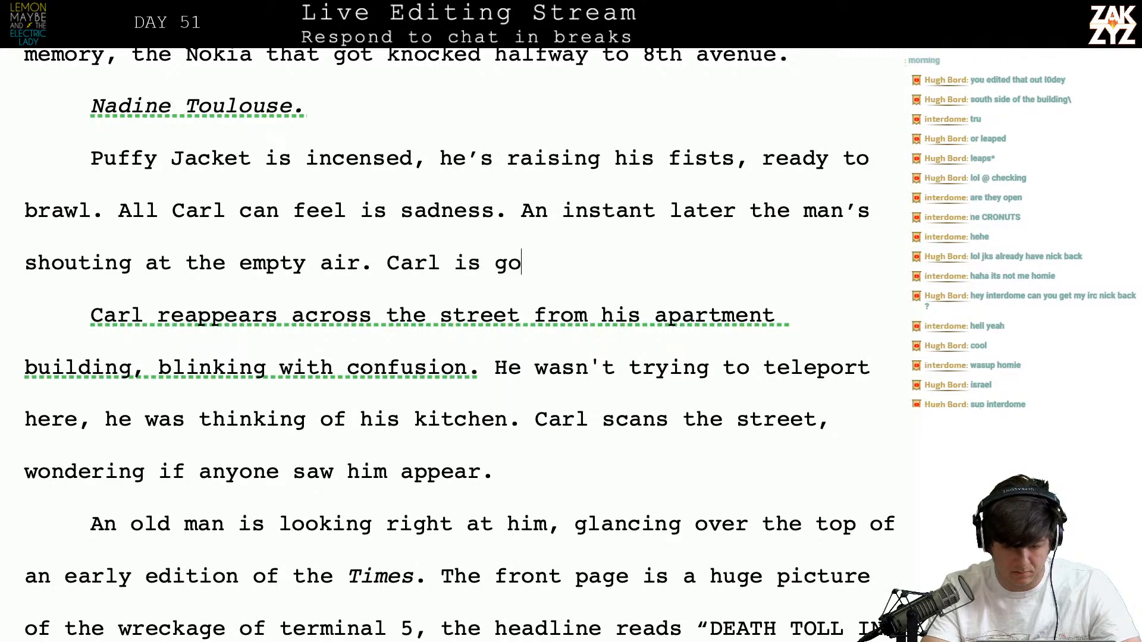
{"action": "key", "text": "BackSpace"}
{"action": "key", "text": "BackSpace"}
{"action": "key", "text": "BackSpace"}
{"action": "key", "text": "BackSpace"}
{"action": "key", "text": "BackSpace"}
{"action": "key", "text": "BackSpace"}
{"action": "key", "text": "BackSpace"}
{"action": "key", "text": "BackSpace"}
{"action": "key", "text": "BackSpace"}
{"action": "key", "text": "BackSpace"}
{"action": "key", "text": "BackSpace"}
{"action": "key", "text": "BackSpace"}
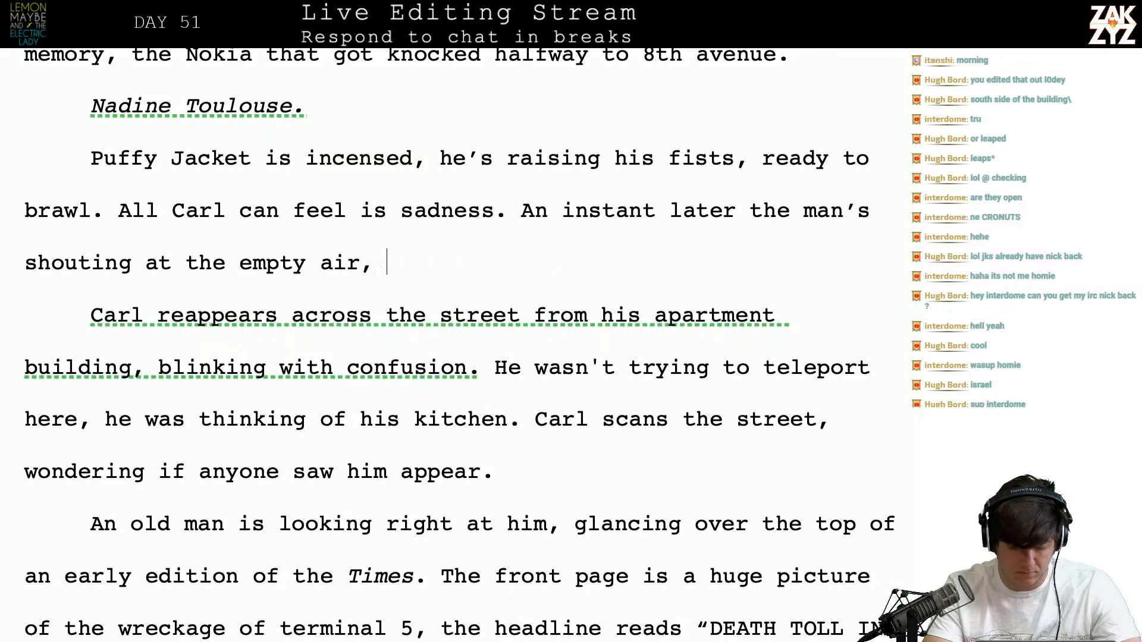
Finish the sentence after "shouting at the empty air," with "Carl Mason has vanished." and start a new paragraph
{"action": "type", "text": "Carl mason has"}
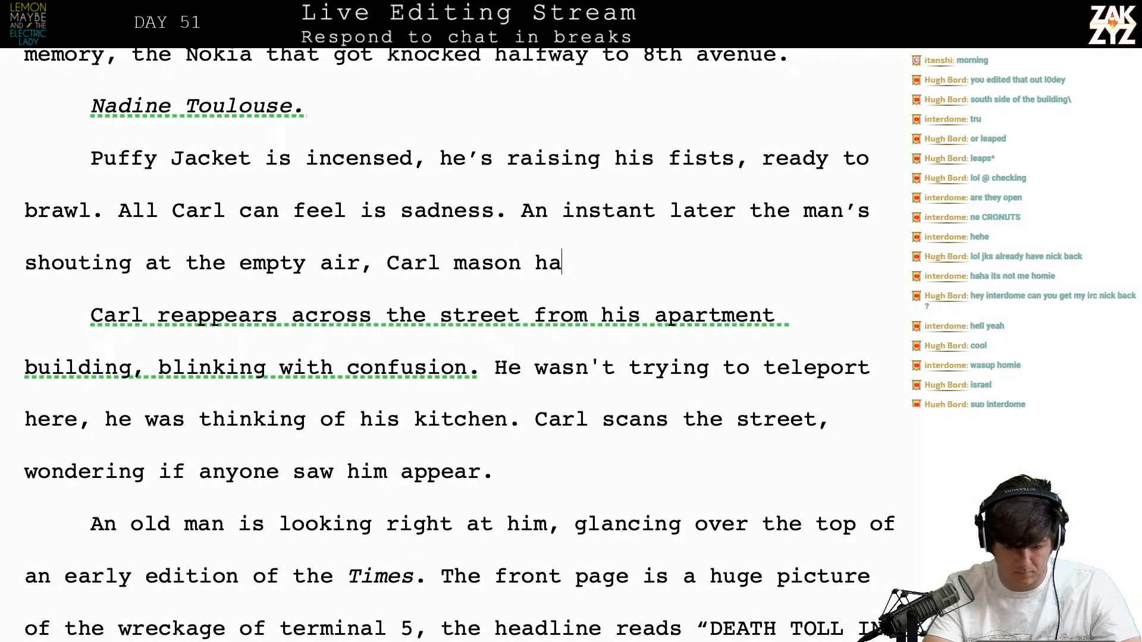
{"action": "key", "text": "BackSpace"}
{"action": "key", "text": "BackSpace"}
{"action": "key", "text": "BackSpace"}
{"action": "key", "text": "BackSpace"}
{"action": "key", "text": "BackSpace"}
{"action": "key", "text": "BackSpace"}
{"action": "key", "text": "BackSpace"}
{"action": "key", "text": "BackSpace"}
{"action": "key", "text": "BackSpace"}
{"action": "type", "text": "Mason has vanished again"}
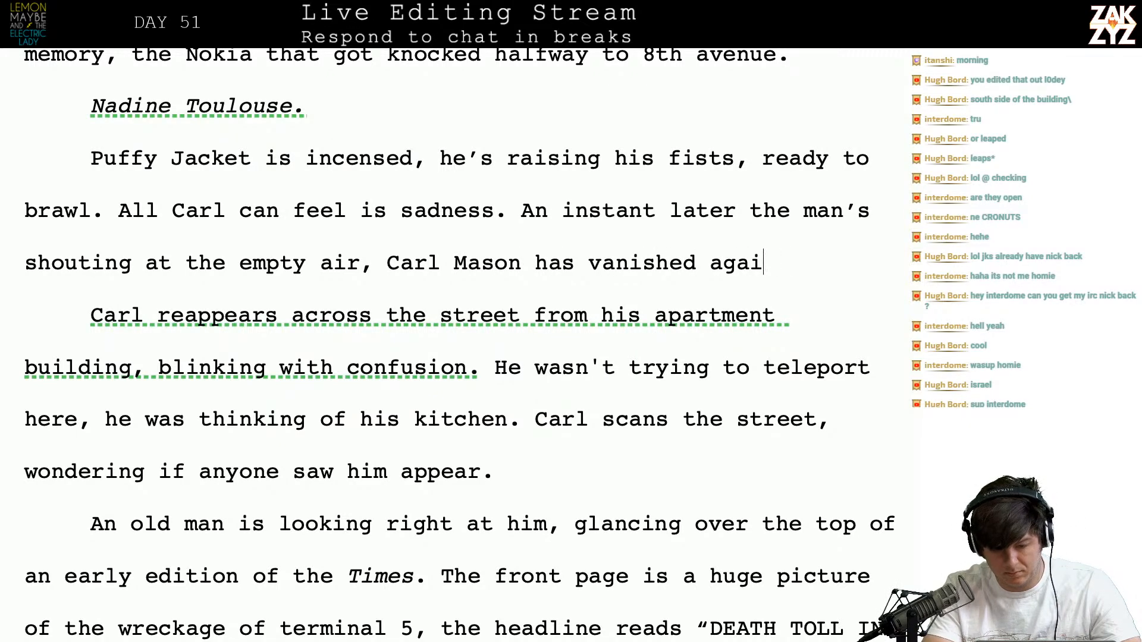
{"action": "key", "text": "BackSpace"}
{"action": "key", "text": "BackSpace"}
{"action": "key", "text": "BackSpace"}
{"action": "key", "text": "BackSpace"}
{"action": "key", "text": "Return"}
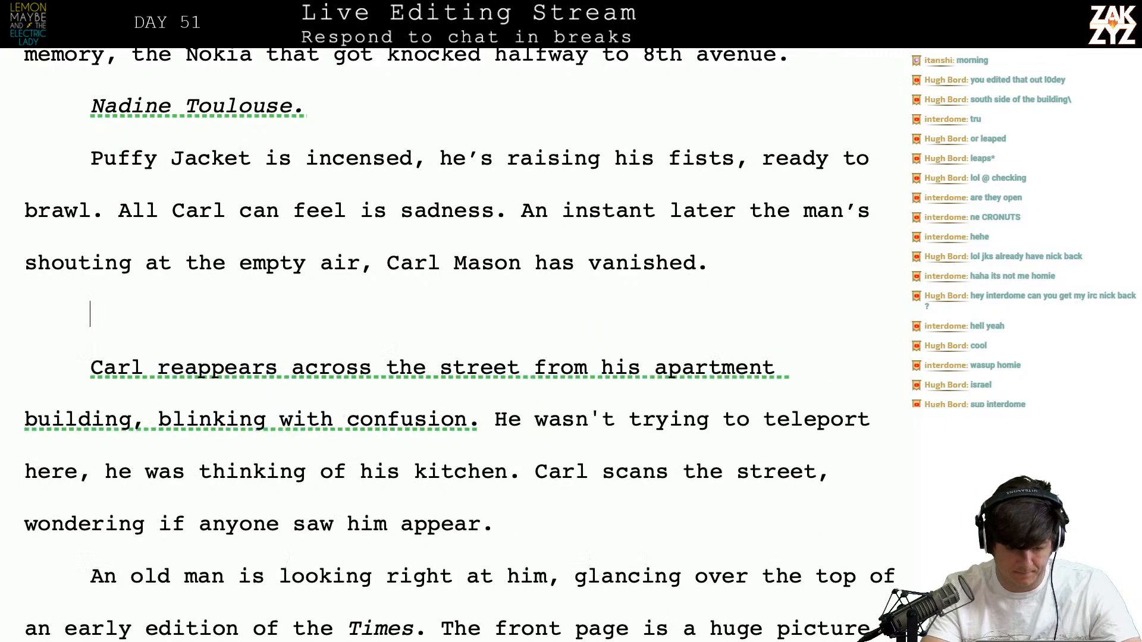
{"action": "type", "text": "H"}
{"action": "key", "text": "BackSpace"}
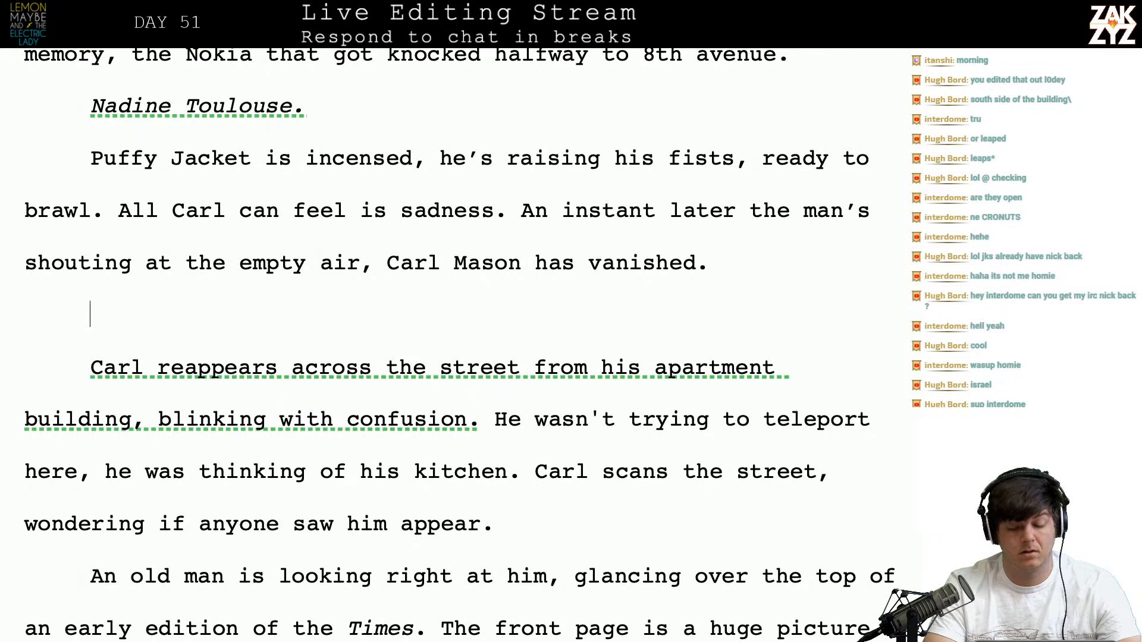
{"action": "type", "text": "The"}
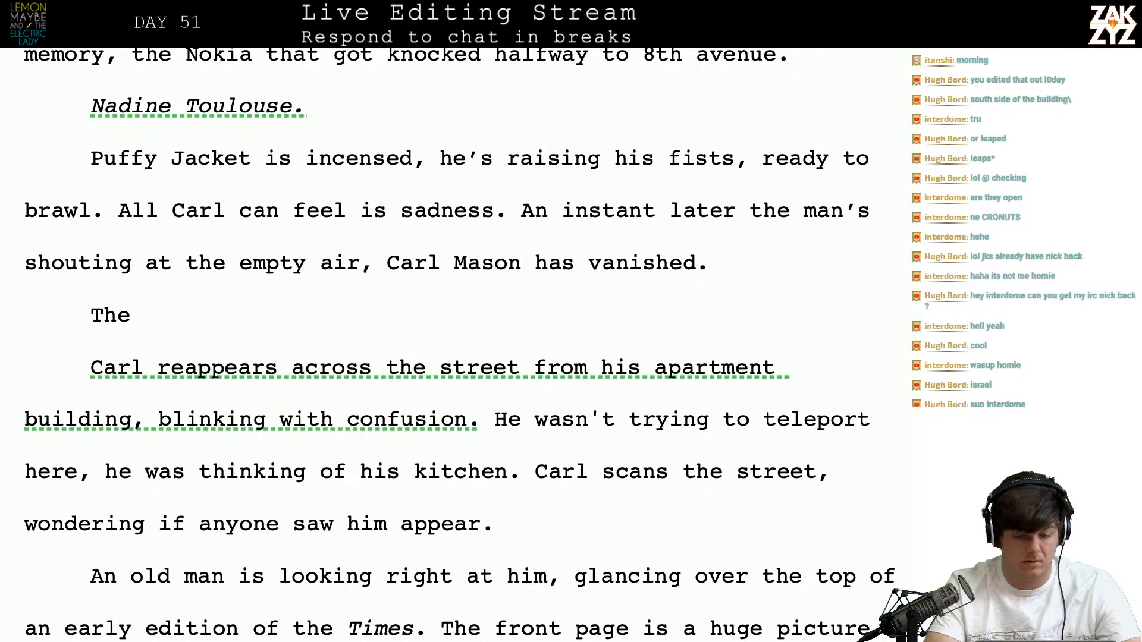
{"action": "key", "text": "BackSpace"}
{"action": "key", "text": "BackSpace"}
{"action": "key", "text": "BackSpace"}
{"action": "type", "text": "He m"}
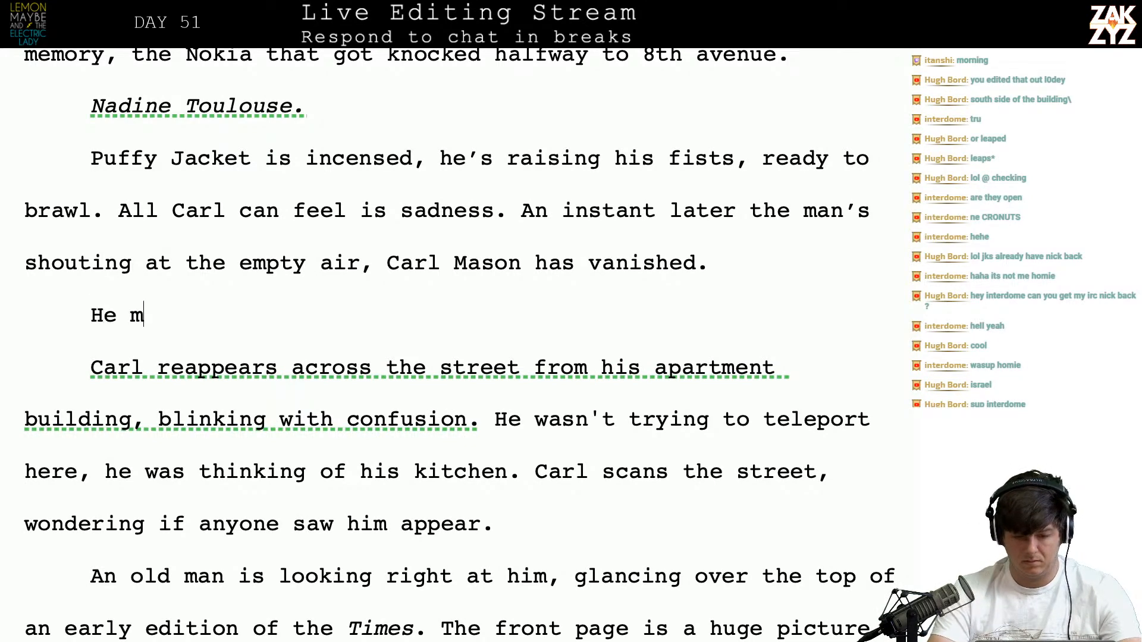
{"action": "type", "text": "anages to"}
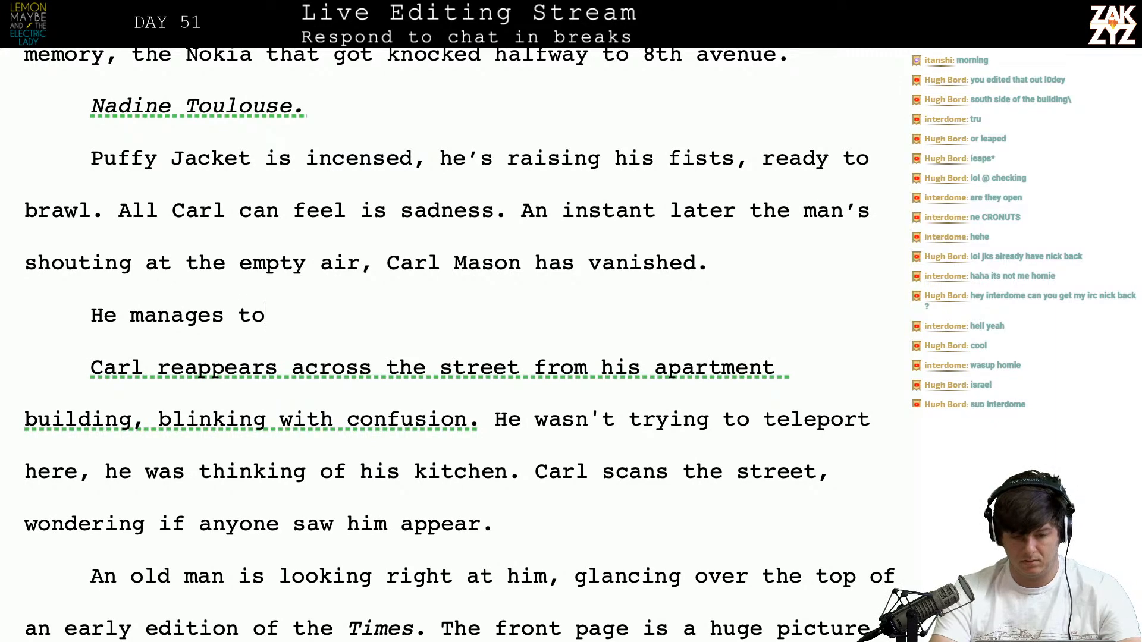
{"action": "key", "text": "BackSpace"}
{"action": "key", "text": "BackSpace"}
{"action": "key", "text": "BackSpace"}
{"action": "key", "text": "BackSpace"}
{"action": "key", "text": "BackSpace"}
{"action": "key", "text": "BackSpace"}
{"action": "key", "text": "BackSpace"}
{"action": "key", "text": "BackSpace"}
{"action": "key", "text": "BackSpace"}
{"action": "key", "text": "BackSpace"}
{"action": "type", "text": "C"}
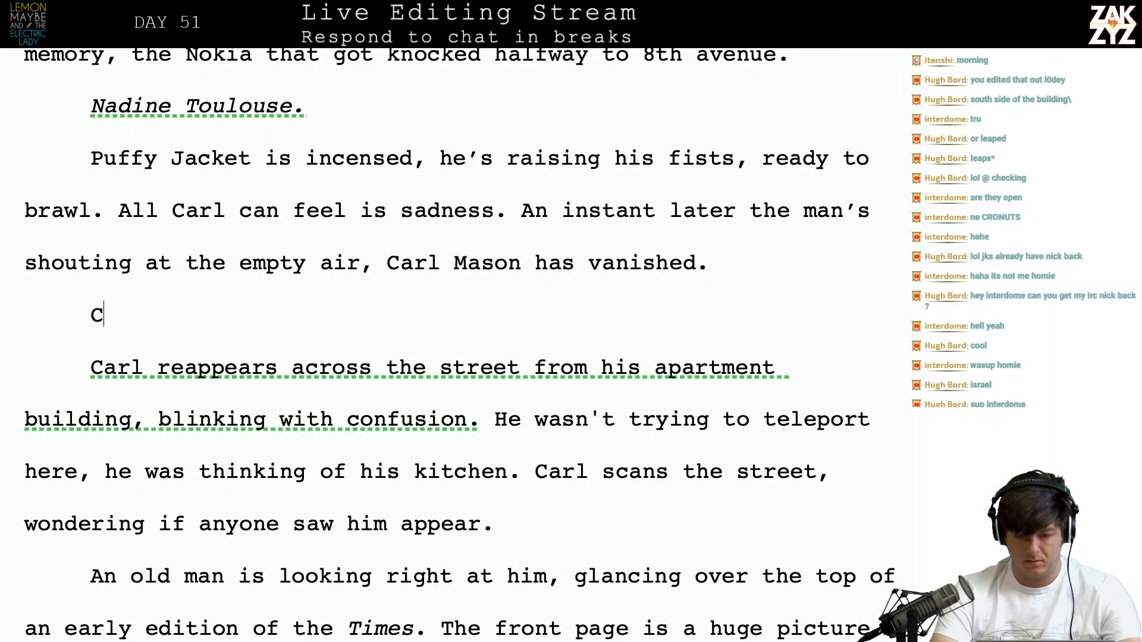
{"action": "type", "text": "arl d"}
{"action": "key", "text": "BackSpace"}
{"action": "key", "text": "BackSpace"}
{"action": "key", "text": "BackSpace"}
{"action": "key", "text": "BackSpace"}
{"action": "key", "text": "BackSpace"}
{"action": "key", "text": "BackSpace"}
{"action": "type", "text": "Fo"}
{"action": "key", "text": "BackSpace"}
Write "Carl appears across the street from his apartment building, heart racing" in the new paragraph
{"action": "type", "text": "Carl "}
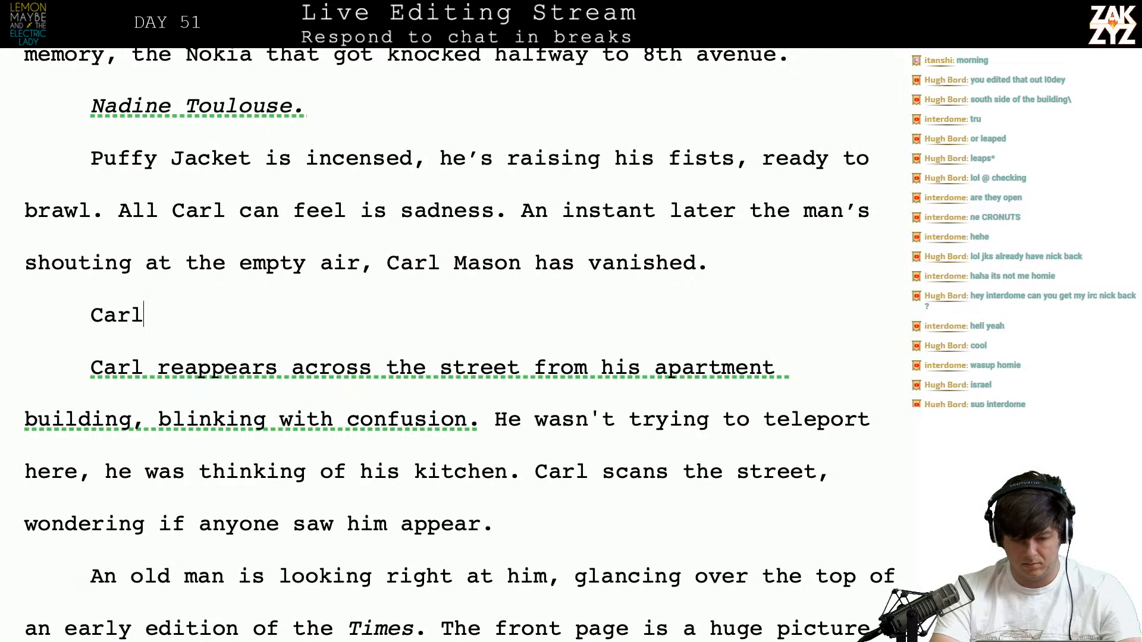
{"action": "type", "text": "appears across the stre"}
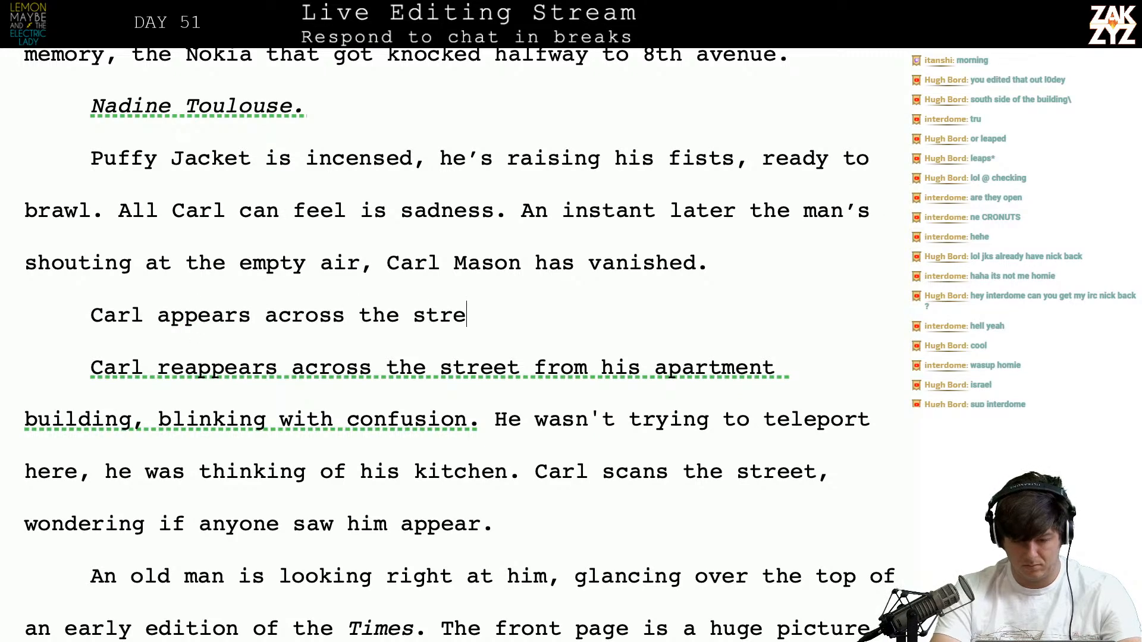
{"action": "type", "text": "et from his ap"}
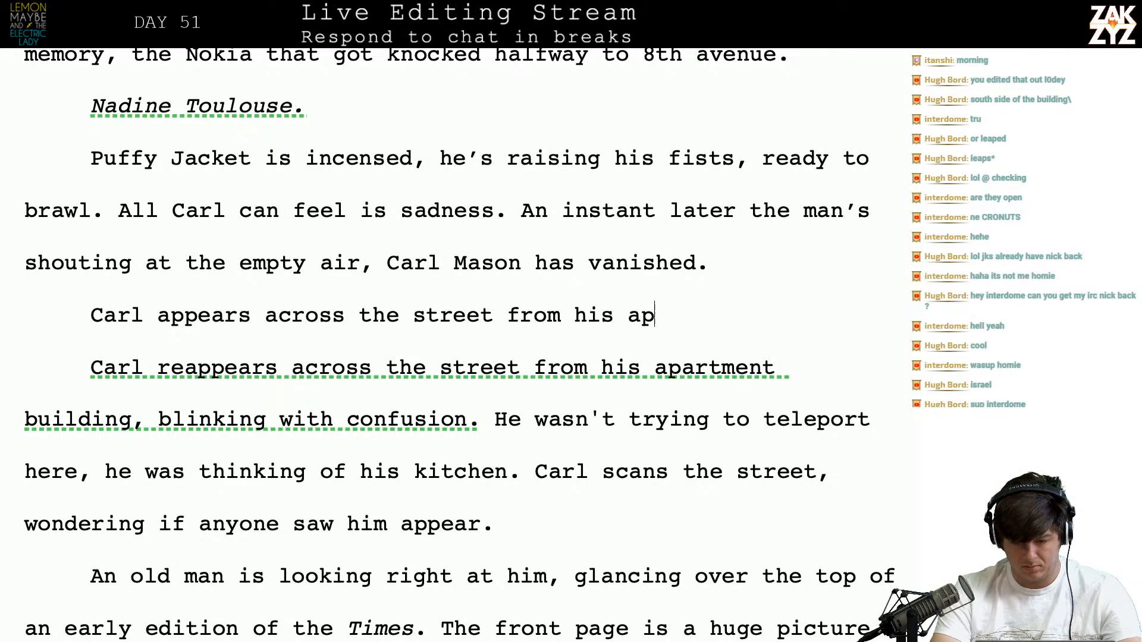
{"action": "type", "text": "artment buildin"}
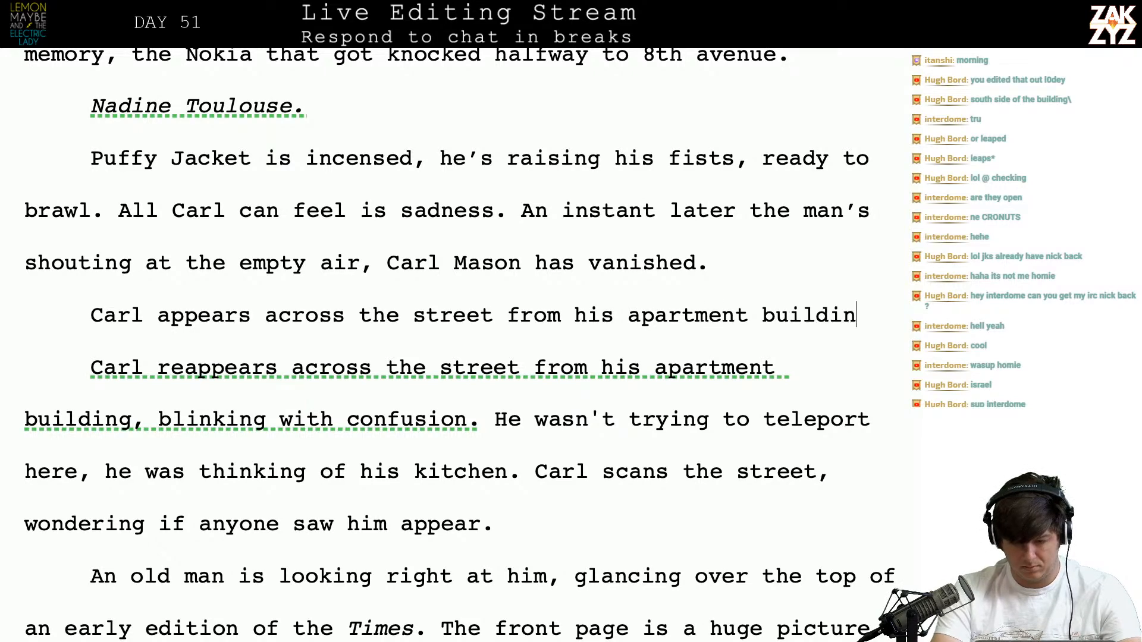
{"action": "type", "text": "g, hear"}
{"action": "type", "text": "t racing. "}
{"action": "type", "text": "H"}
{"action": "type", "text": "e"}
{"action": "key", "text": "BackSpace"}
{"action": "key", "text": "BackSpace"}
{"action": "key", "text": "BackSpace"}
{"action": "type", "text": ","}
{"action": "key", "text": "BackSpace"}
{"action": "key", "text": "BackSpace"}
{"action": "type", "text": ","}
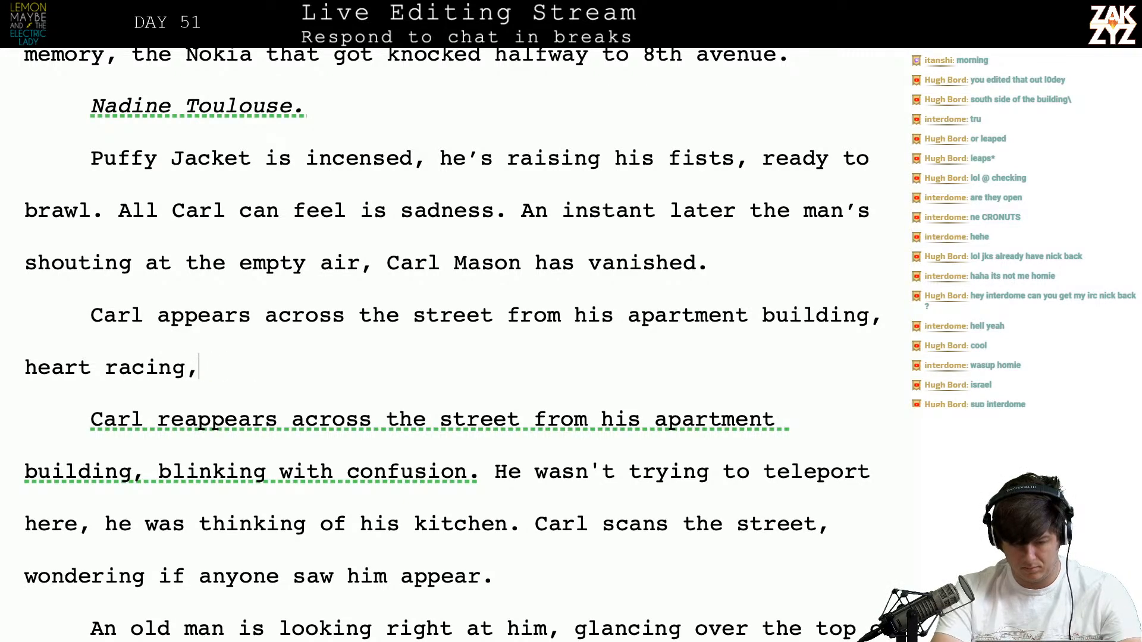
{"action": "key", "text": "BackSpace"}
End the sentence with a period and continue with "He was afraid he'd wind up back in that weird realm,"
{"action": "type", "text": ". He was a"}
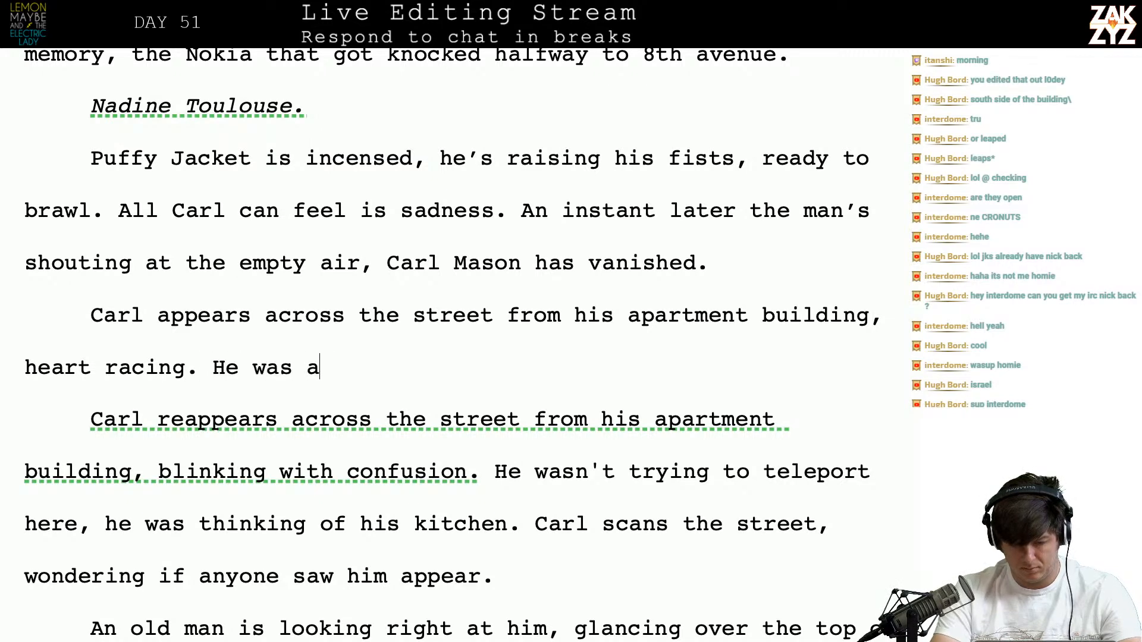
{"action": "type", "text": "fraid he'd si"}
{"action": "key", "text": "BackSpace"}
{"action": "type", "text": "wind up back in t"}
{"action": "type", "text": "hat weird realm,"}
{"action": "type", "text": " but instead he "}
{"action": "type", "text": "showed up ac"}
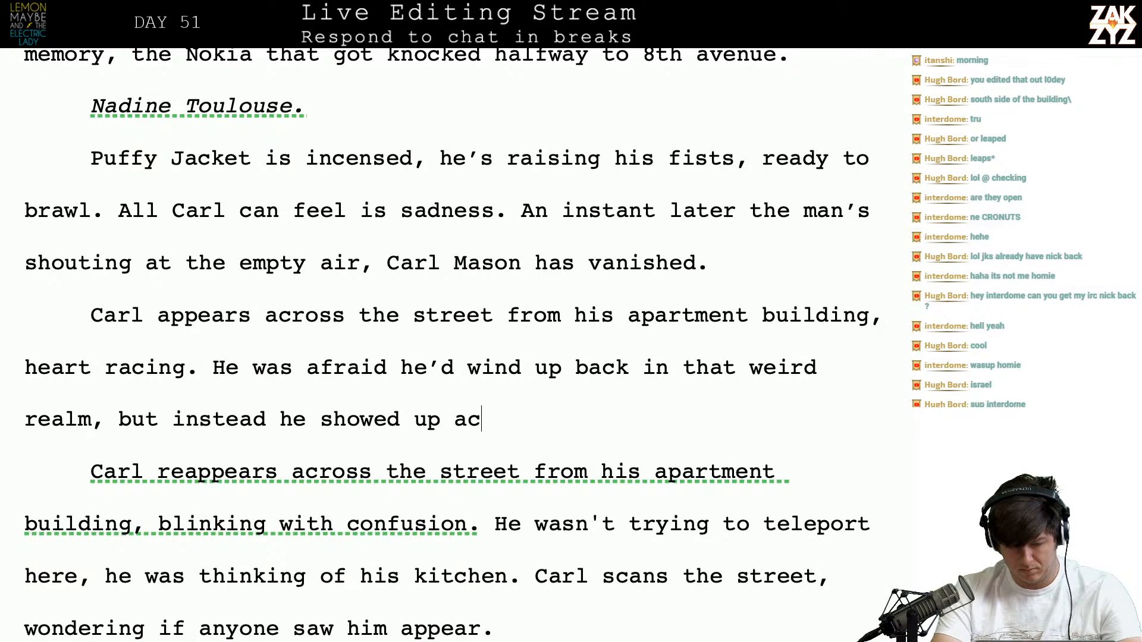
{"action": "key", "text": "BackSpace"}
{"action": "key", "text": "BackSpace"}
{"action": "key", "text": "BackSpace"}
{"action": "key", "text": "BackSpace"}
{"action": "key", "text": "BackSpace"}
{"action": "key", "text": "BackSpace"}
{"action": "key", "text": "BackSpace"}
{"action": "key", "text": "BackSpace"}
{"action": "key", "text": "BackSpace"}
{"action": "key", "text": "BackSpace"}
{"action": "key", "text": "BackSpace"}
{"action": "key", "text": "BackSpace"}
{"action": "key", "text": "BackSpace"}
{"action": "key", "text": "BackSpace"}
{"action": "key", "text": "BackSpace"}
{"action": "key", "text": "BackSpace"}
{"action": "key", "text": "BackSpace"}
{"action": "key", "text": "BackSpace"}
{"action": "key", "text": "BackSpace"}
{"action": "key", "text": "BackSpace"}
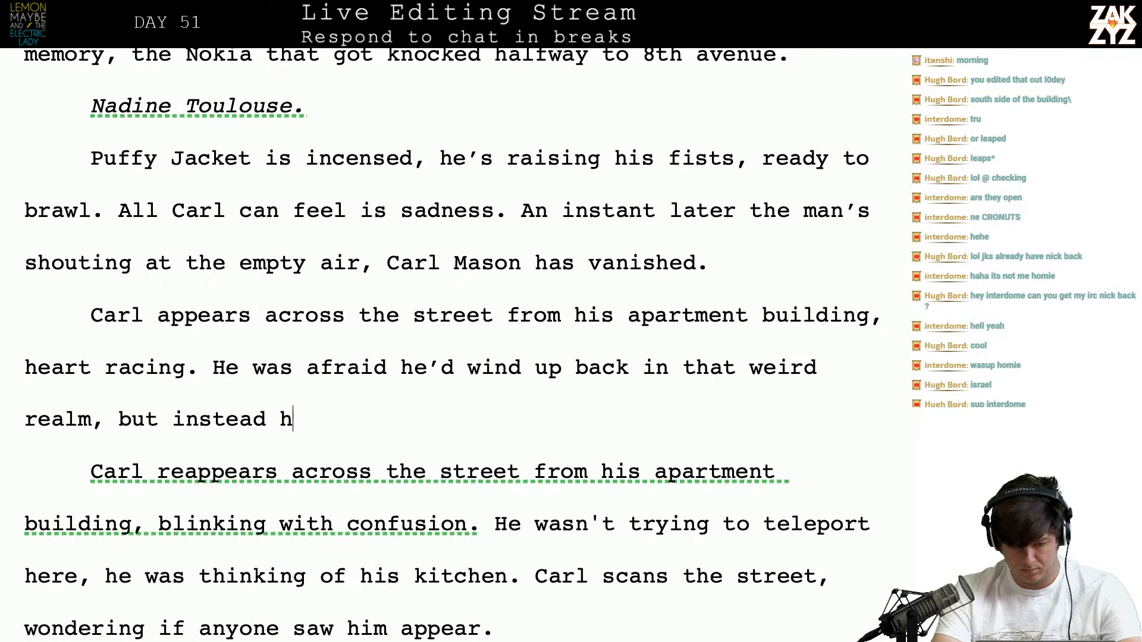
{"action": "key", "text": "BackSpace"}
{"action": "key", "text": "BackSpace"}
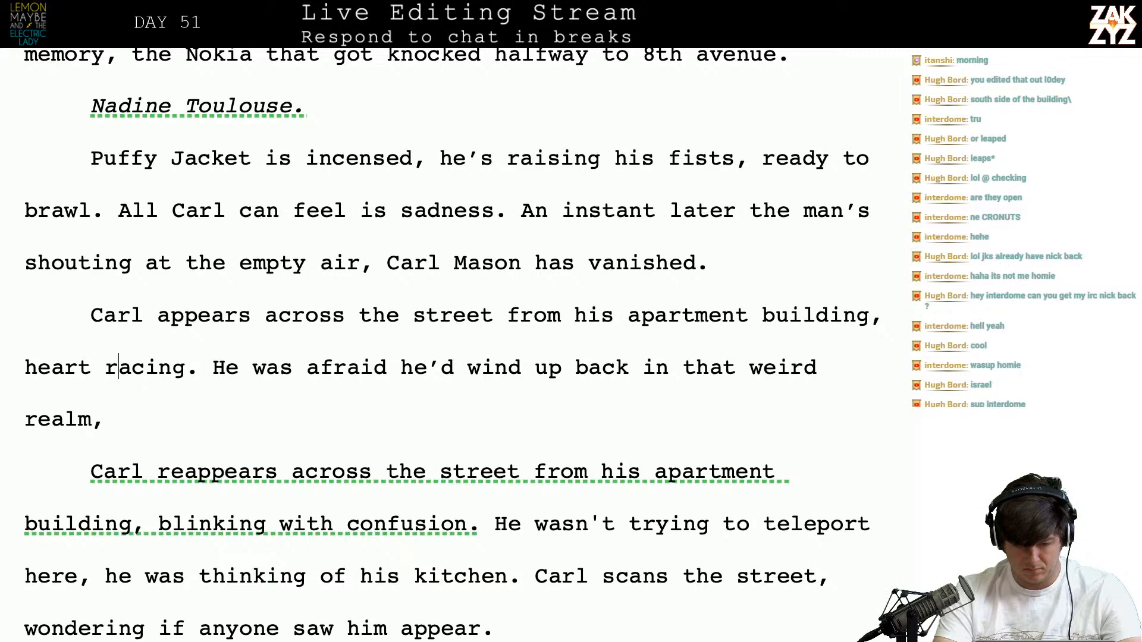
Insert "'s heart races as he reappears," after "Carl" at the start of the new paragraph, ahead of the earlier draft wording
{"action": "key", "text": "Right"}
{"action": "type", "text": "'s"}
{"action": "key", "text": "BackSpace"}
{"action": "key", "text": "BackSpace"}
{"action": "key", "text": "BackSpace"}
{"action": "type", "text": "'s heart was raci"}
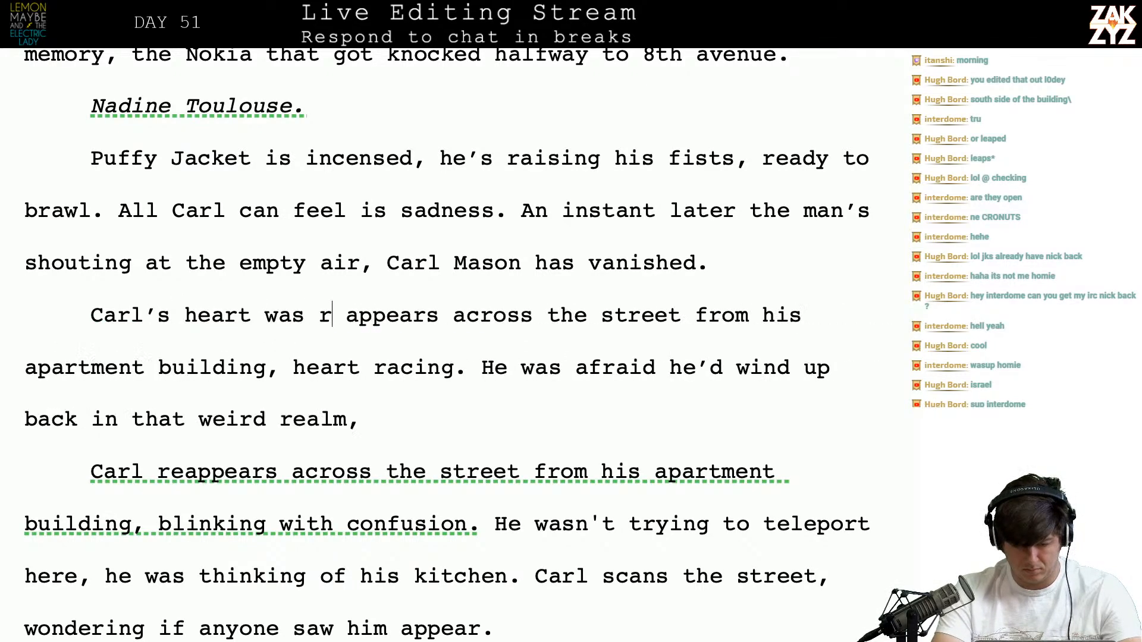
{"action": "type", "text": "ng"}
{"action": "key", "text": "BackSpace"}
{"action": "key", "text": "BackSpace"}
{"action": "key", "text": "BackSpace"}
{"action": "key", "text": "BackSpace"}
{"action": "key", "text": "BackSpace"}
{"action": "key", "text": "BackSpace"}
{"action": "key", "text": "BackSpace"}
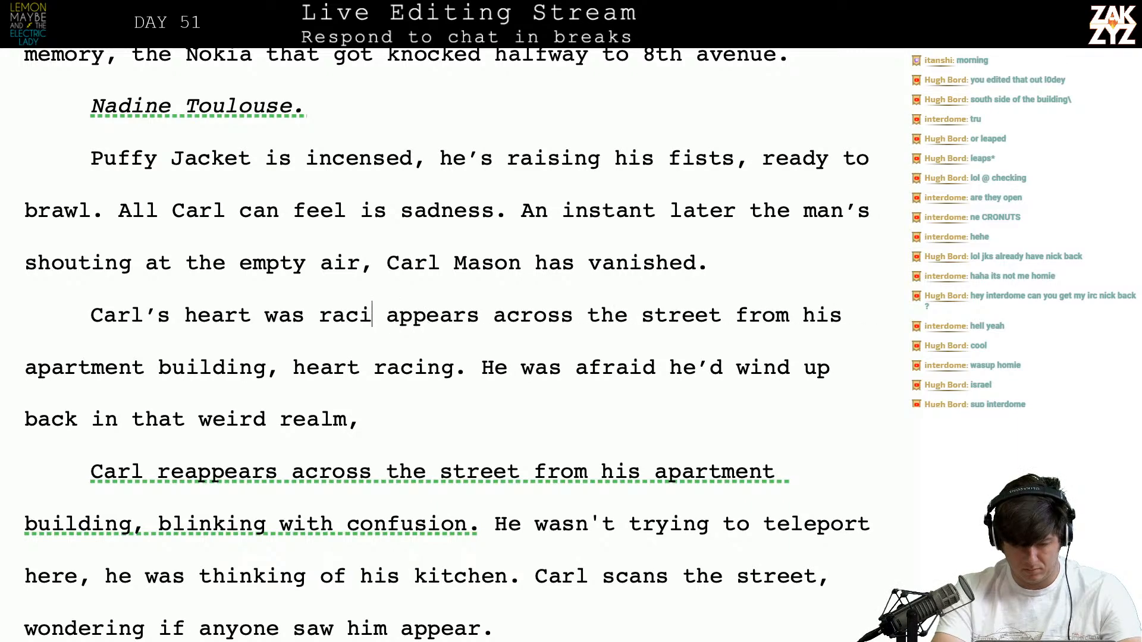
{"action": "key", "text": "BackSpace"}
{"action": "key", "text": "BackSpace"}
{"action": "key", "text": "BackSpace"}
{"action": "type", "text": "races as he"}
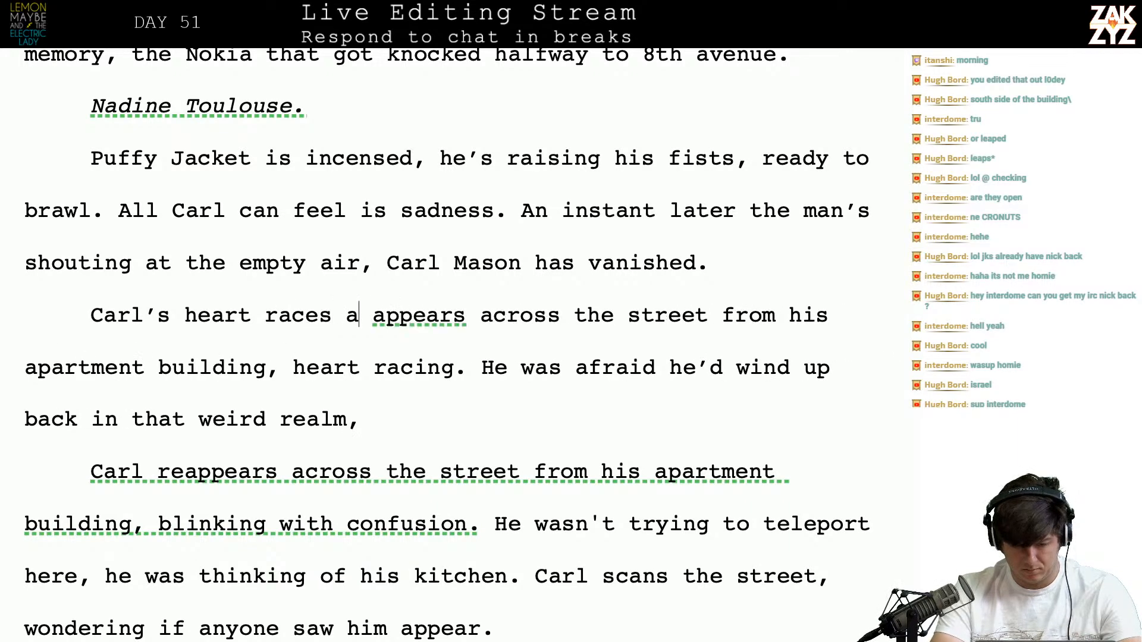
{"action": "type", "text": " reappears, "}
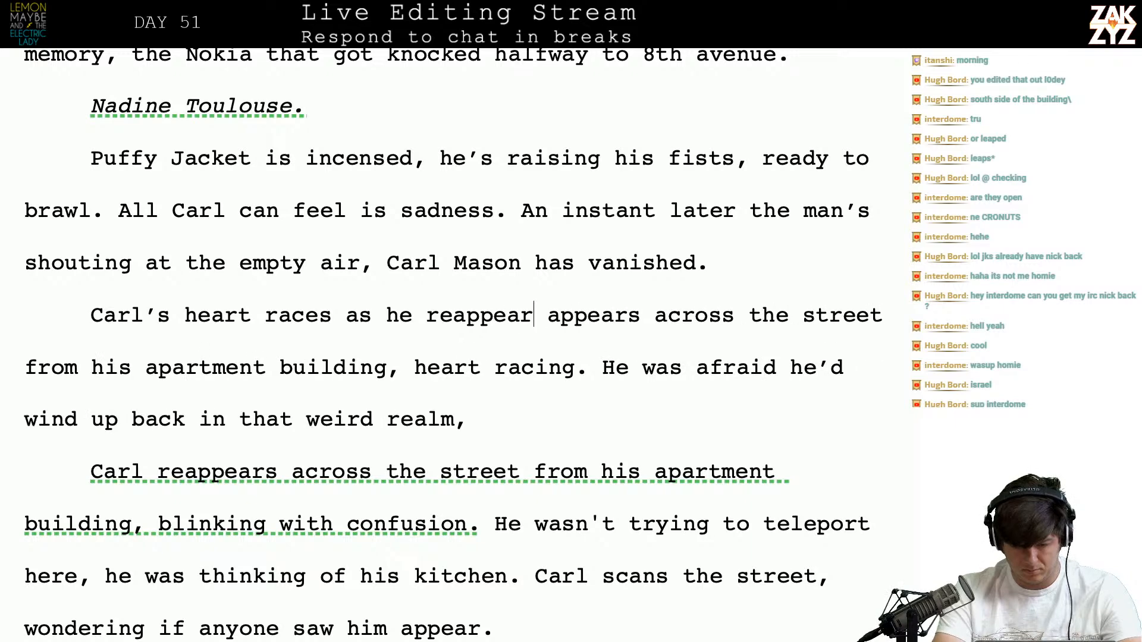
Continue the paragraph with "he was terrified he'd wind up back in that weird realm." and begin the following sentence with "Instead,"
{"action": "type", "text": "he"}
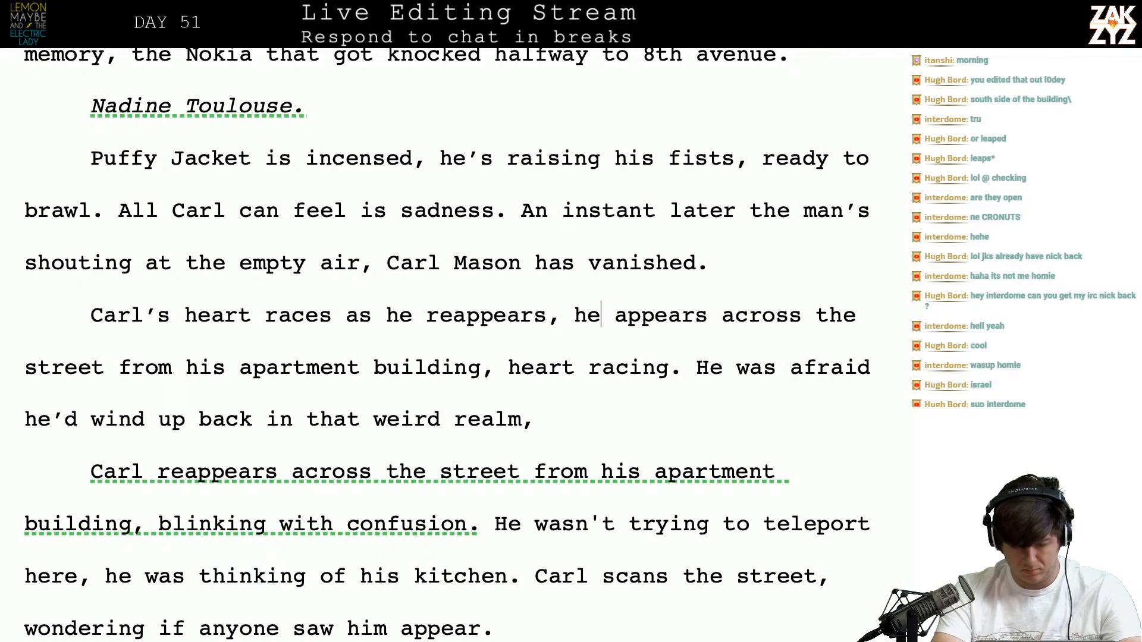
{"action": "type", "text": " was terrified he’d "}
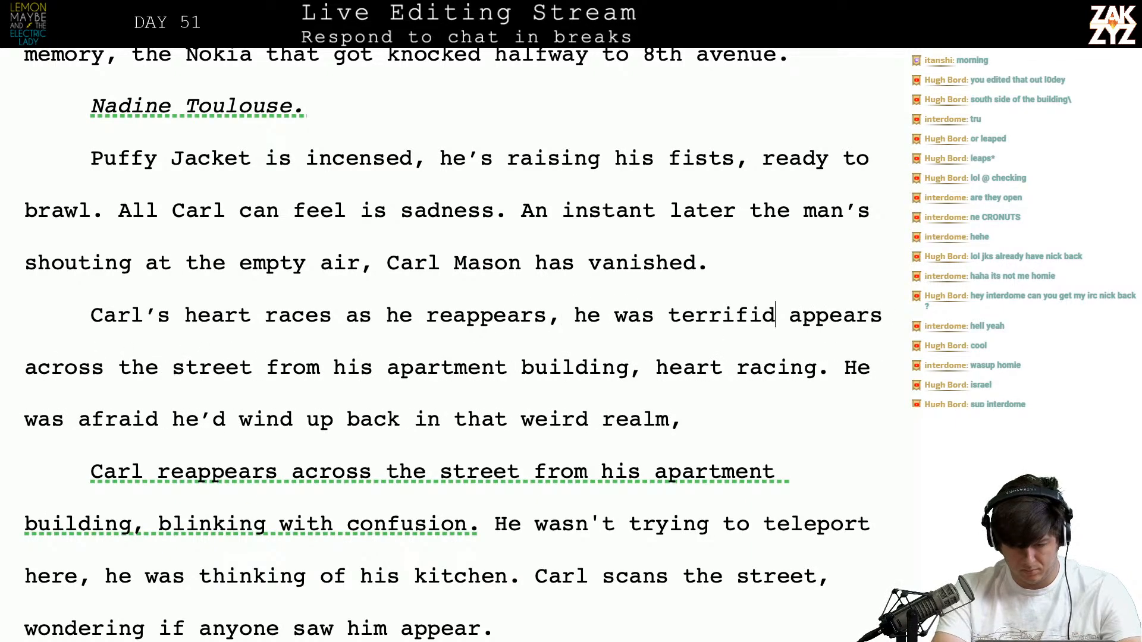
{"action": "type", "text": "wind up back in "}
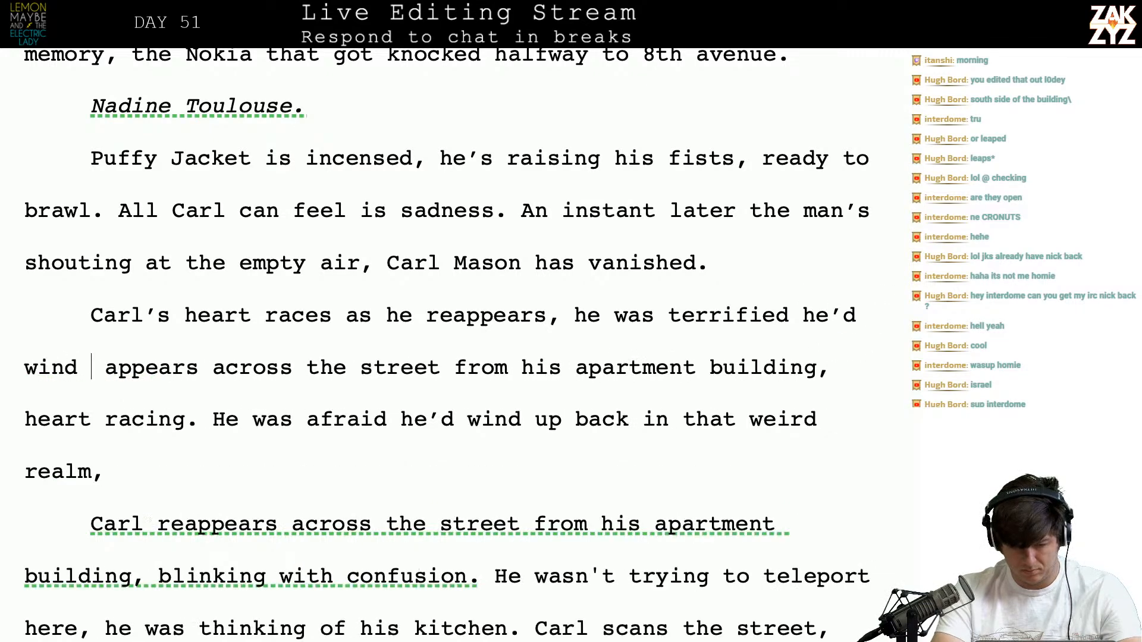
{"action": "type", "text": "that weird "}
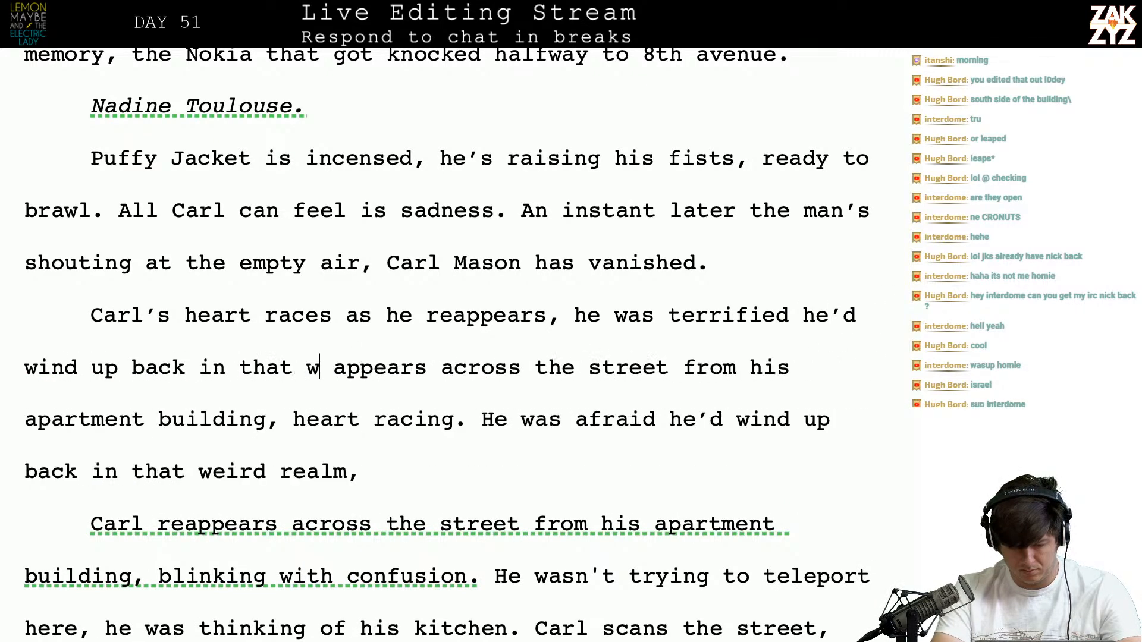
{"action": "type", "text": "realm. Inste"}
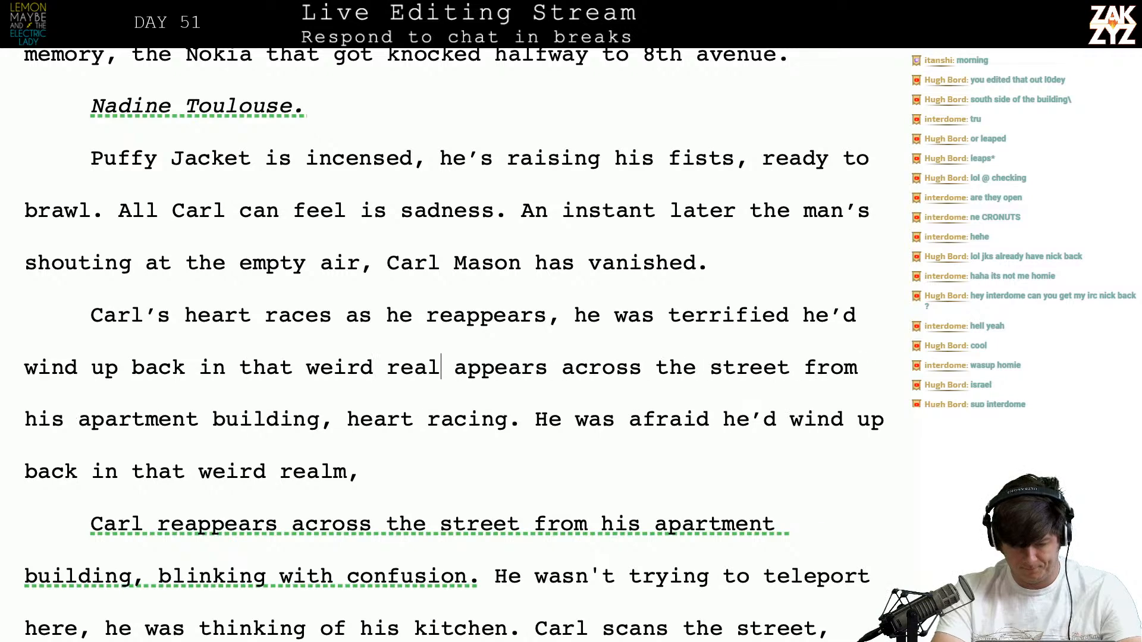
Finish the "Instead," sentence with "he's across the street from his apartment." and separate the leftover draft text below it with blank paragraphs
{"action": "type", "text": "ad, he's acros"}
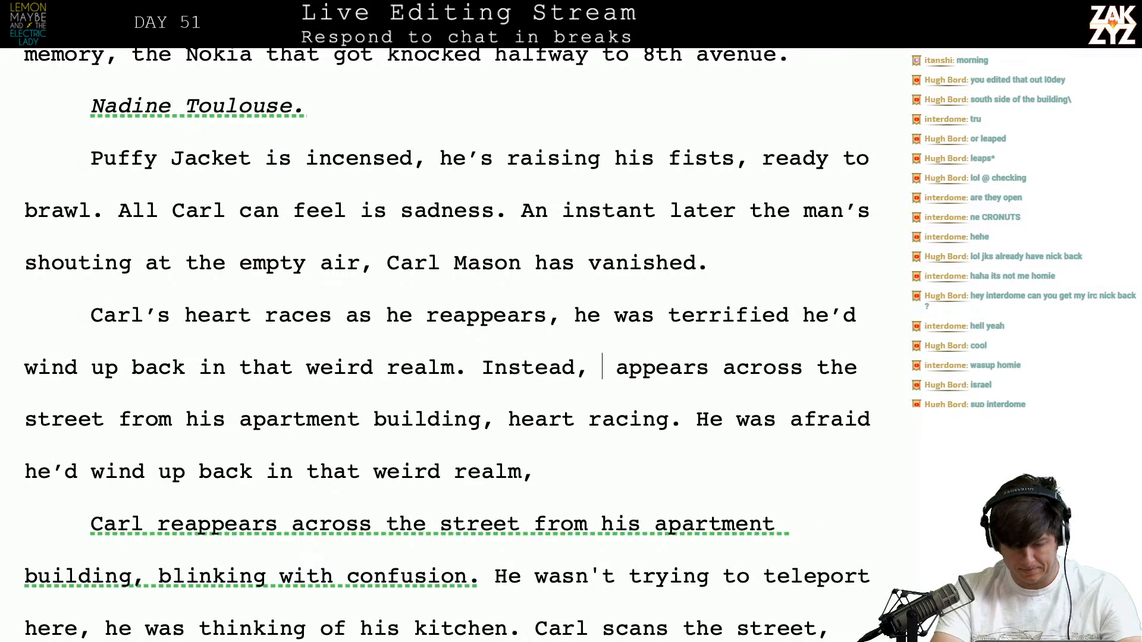
{"action": "type", "text": "s the street from"}
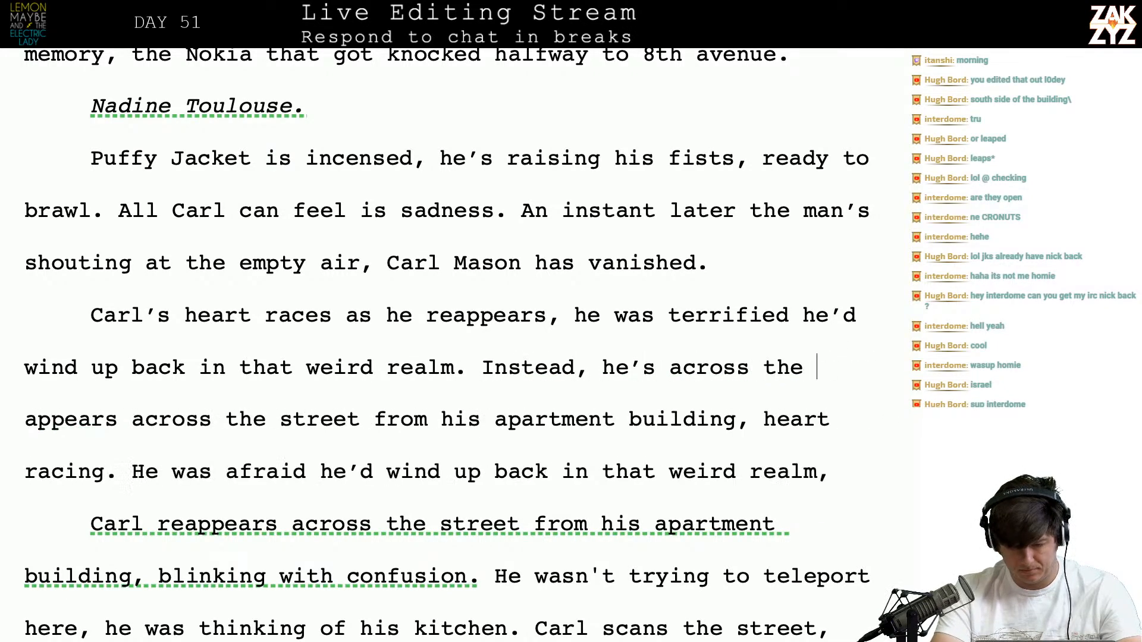
{"action": "type", "text": " his apartment"}
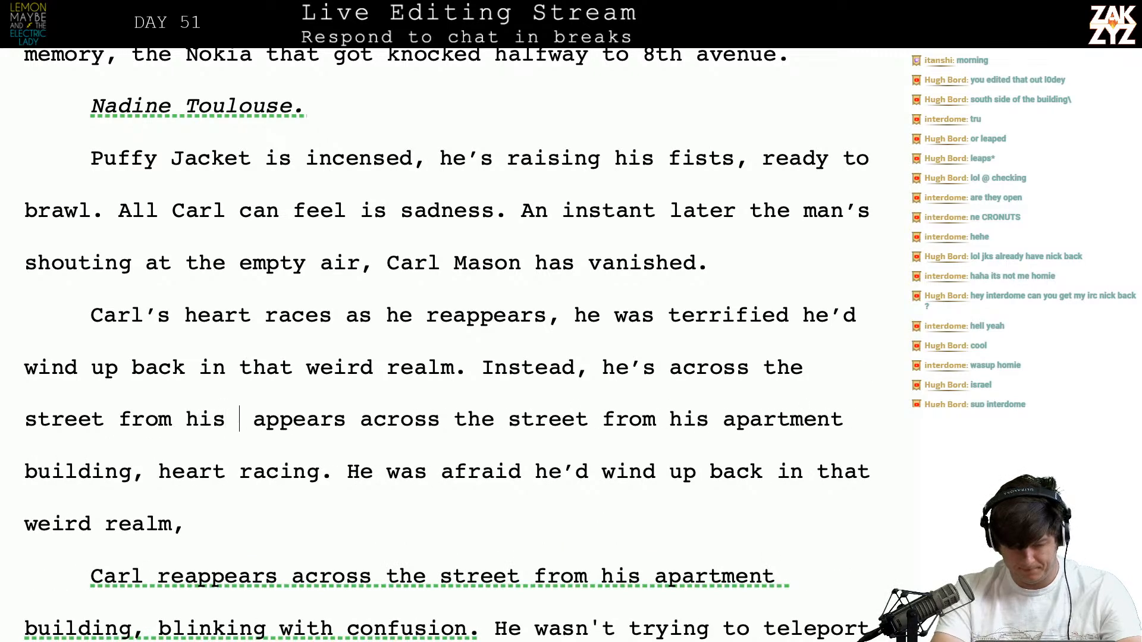
{"action": "key", "text": "BackSpace"}
{"action": "type", "text": ","}
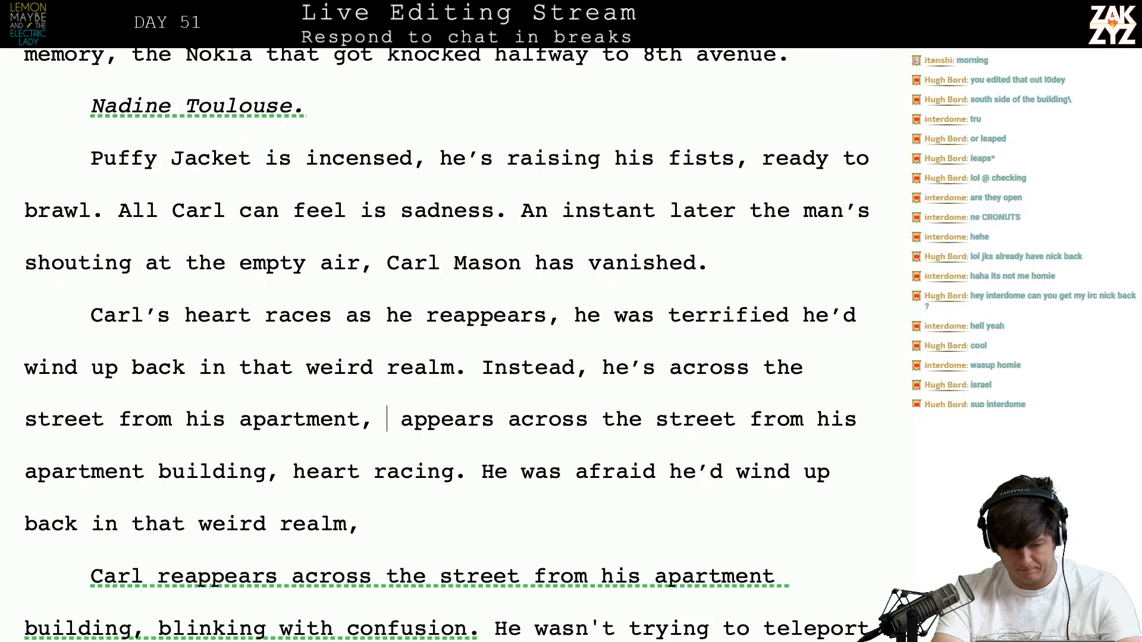
{"action": "key", "text": "BackSpace"}
{"action": "key", "text": "BackSpace"}
{"action": "type", "text": "."}
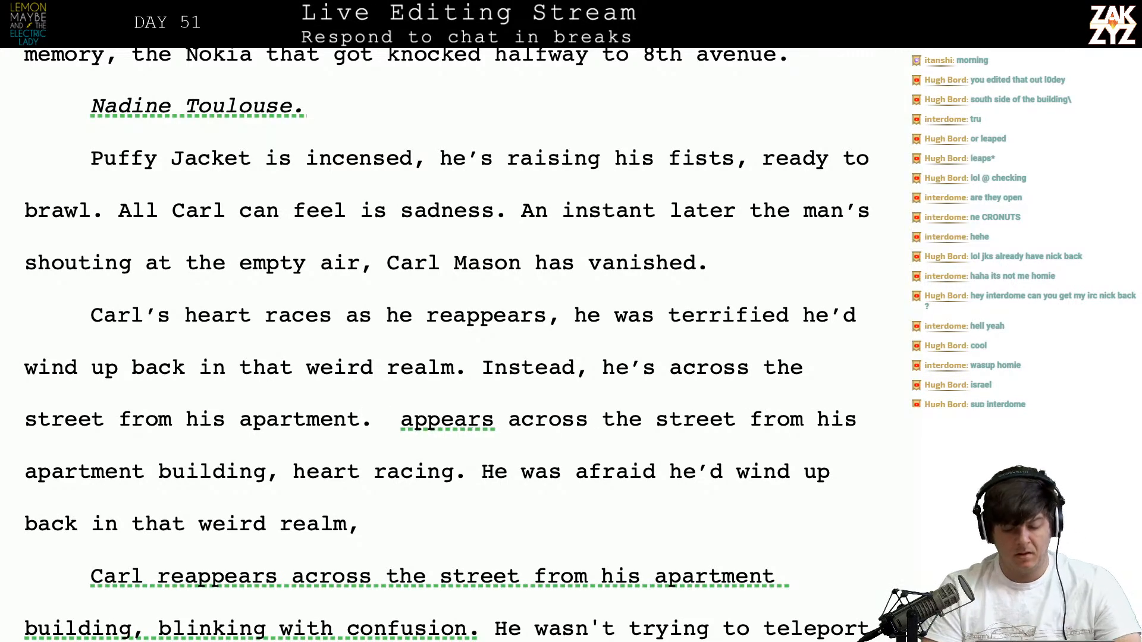
{"action": "key", "text": "Return"}
{"action": "key", "text": "Return"}
{"action": "key", "text": "Return"}
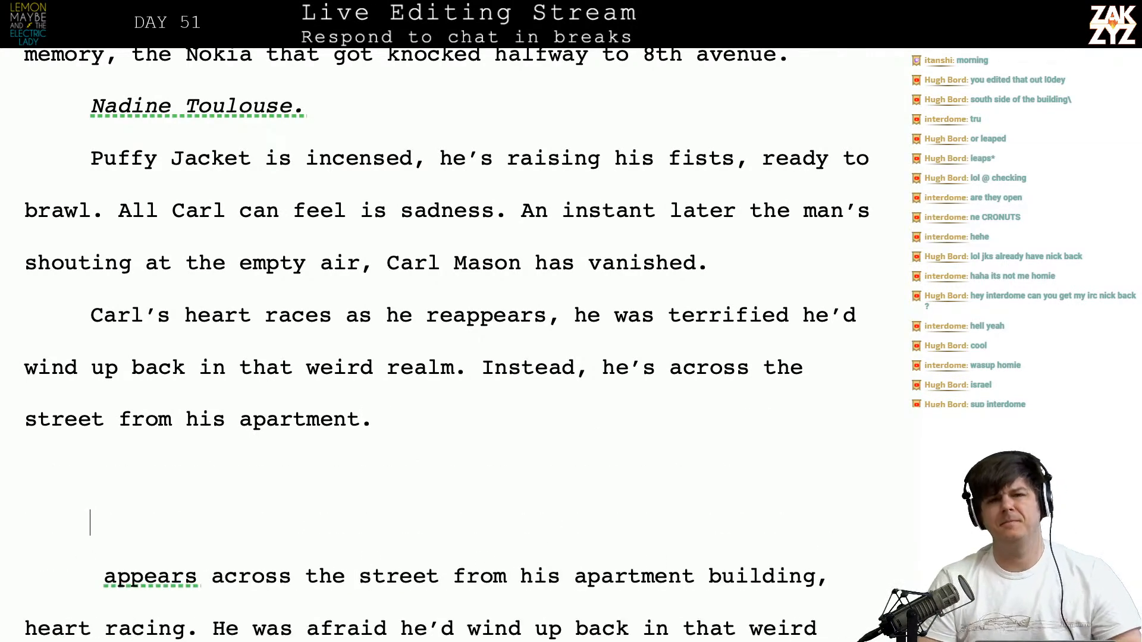
Search the manuscript for "pac man" and read through the surrounding rooftop scene for details of Carl's street
{"action": "scroll", "coordinate": [154, 525], "scroll_direction": "up", "scroll_amount": 3}
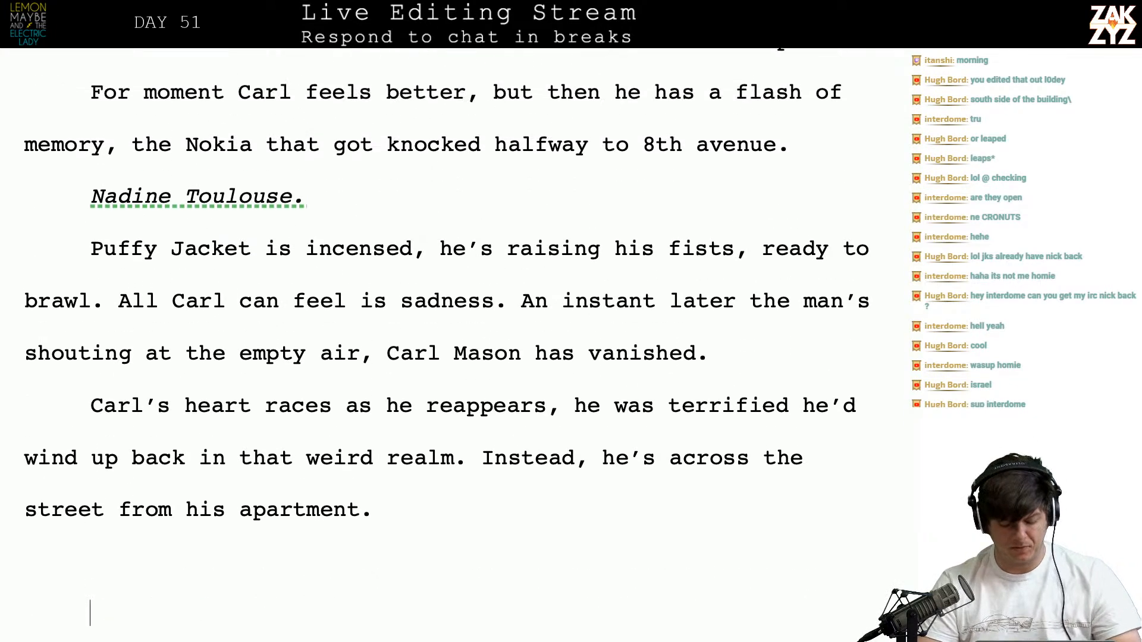
{"action": "key", "text": "super+f"}
{"action": "type", "text": "pac man"}
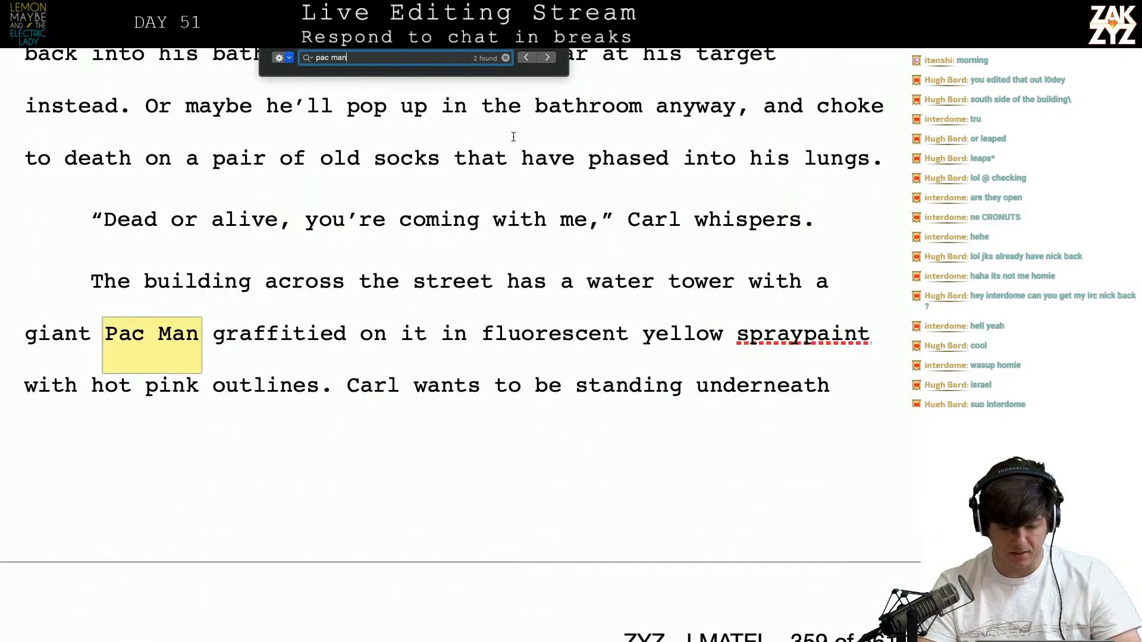
{"action": "key", "text": "Escape"}
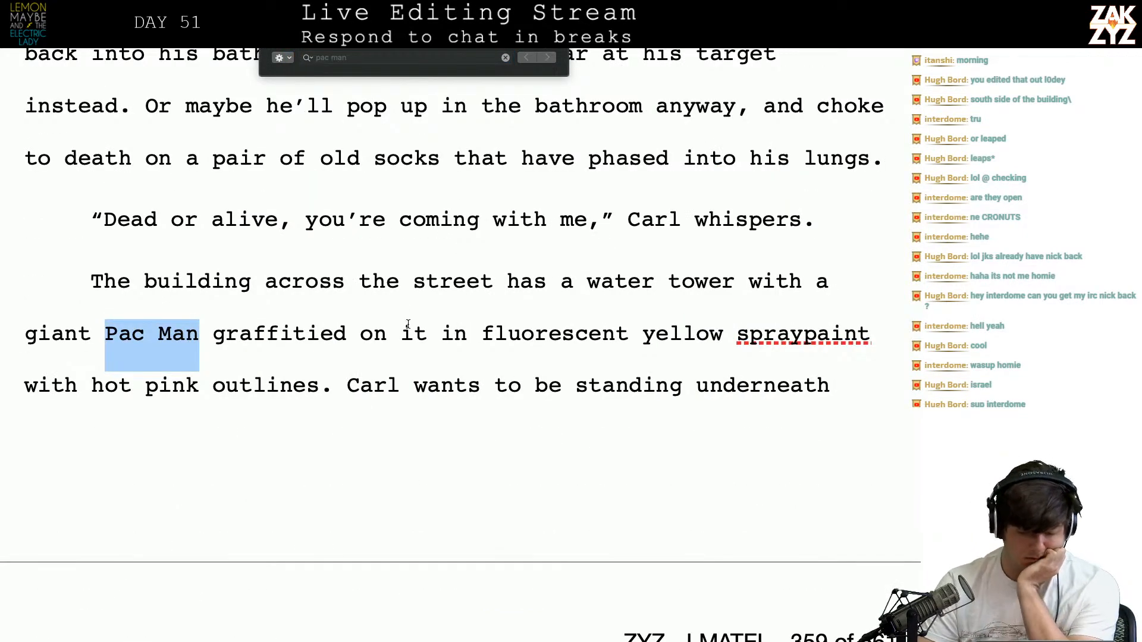
{"action": "scroll", "coordinate": [408, 324], "scroll_direction": "up", "scroll_amount": 12}
{"action": "scroll", "coordinate": [408, 324], "scroll_direction": "up", "scroll_amount": 15}
{"action": "scroll", "coordinate": [408, 324], "scroll_direction": "up", "scroll_amount": 5}
{"action": "scroll", "coordinate": [408, 324], "scroll_direction": "down", "scroll_amount": 8}
{"action": "scroll", "coordinate": [408, 324], "scroll_direction": "down", "scroll_amount": 15}
{"action": "scroll", "coordinate": [408, 324], "scroll_direction": "down", "scroll_amount": 15}
{"action": "scroll", "coordinate": [408, 323], "scroll_direction": "up", "scroll_amount": 6}
{"action": "scroll", "coordinate": [408, 322], "scroll_direction": "up", "scroll_amount": 10}
{"action": "scroll", "coordinate": [408, 324], "scroll_direction": "up", "scroll_amount": 7}
{"action": "scroll", "coordinate": [407, 324], "scroll_direction": "up", "scroll_amount": 1}
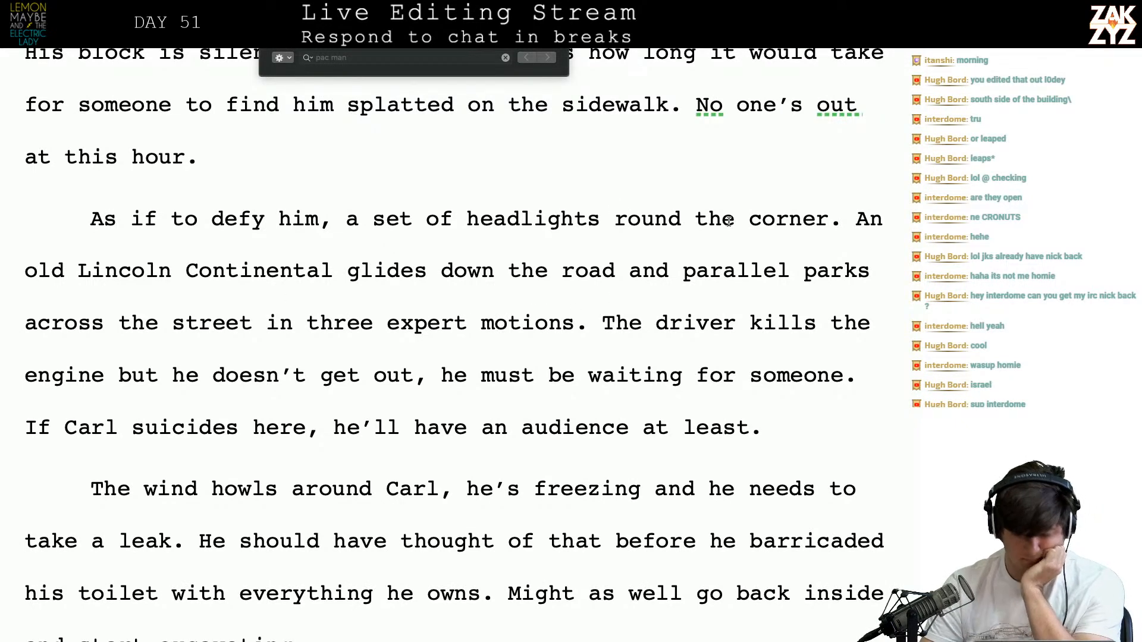
Insert "in front of the drug store" before "across the street" in the sentence about the Lincoln Continental parallel parking
{"action": "type", "text": "in front of the dr"}
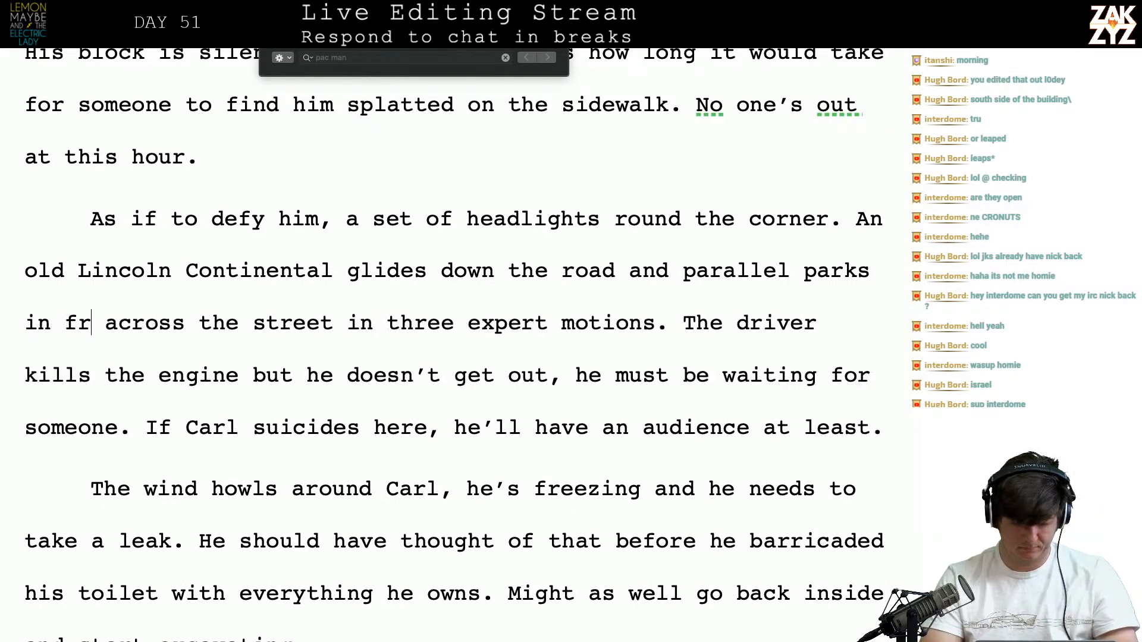
{"action": "type", "text": "ug"}
{"action": "key", "text": "BackSpace"}
{"action": "key", "text": "BackSpace"}
{"action": "type", "text": "rug store"}
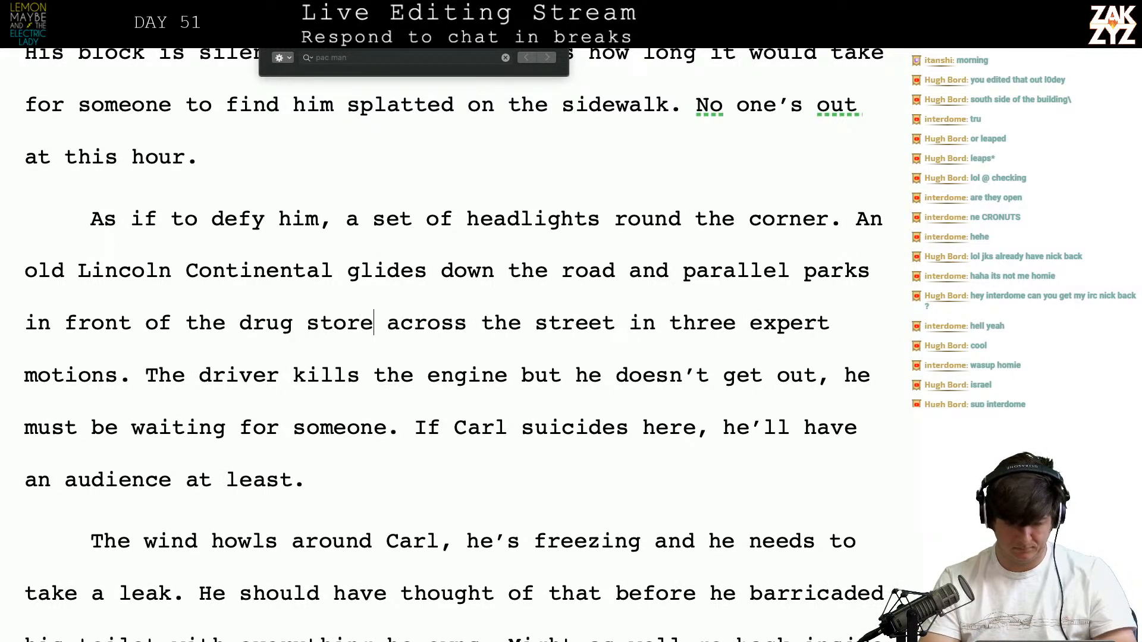
Search for "nadine" to return to the Puffy Jacket scene and the new paragraph about Carl reappearing
{"action": "scroll", "coordinate": [454, 345], "scroll_direction": "down", "scroll_amount": 1}
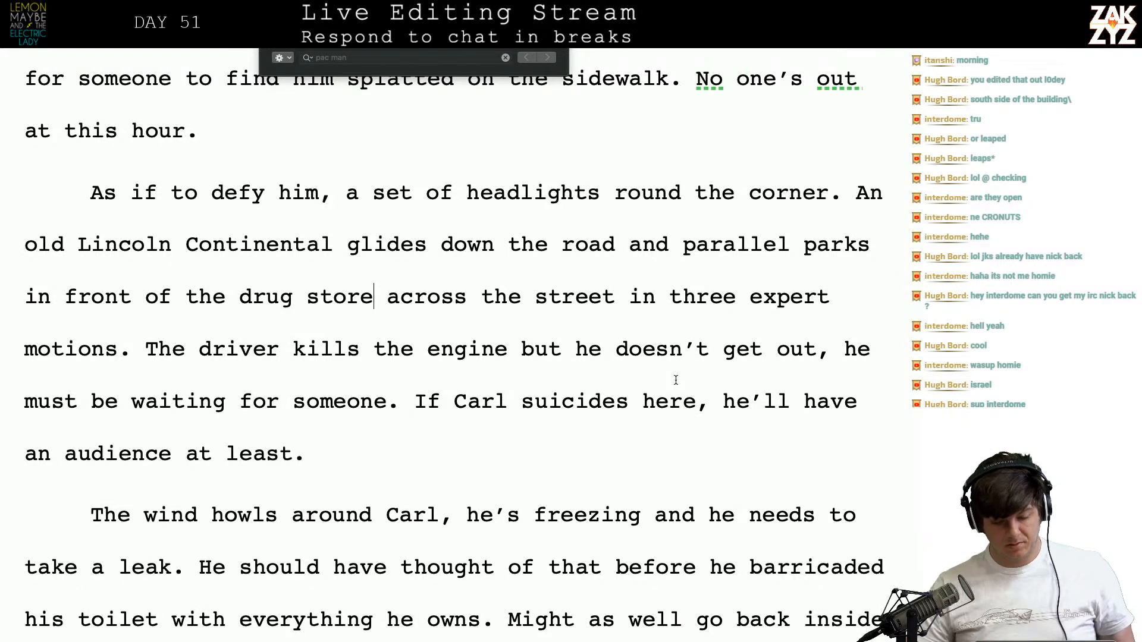
{"action": "scroll", "coordinate": [675, 379], "scroll_direction": "down", "scroll_amount": 3}
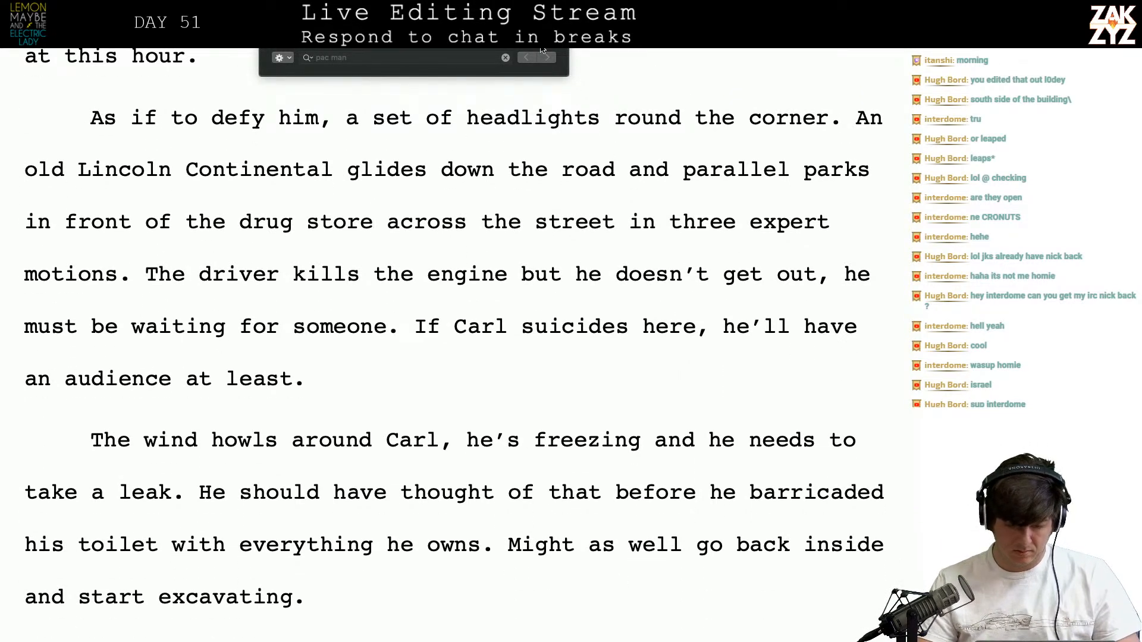
{"action": "left_click", "coordinate": [398, 58]}
{"action": "type", "text": "pac"}
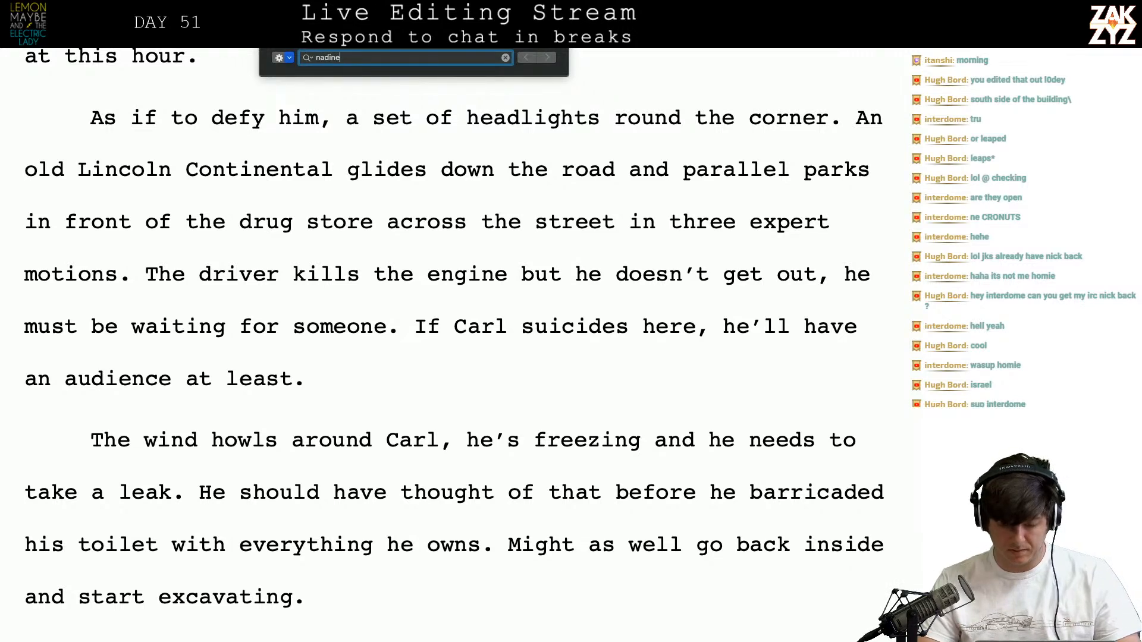
{"action": "left_click", "coordinate": [550, 58]}
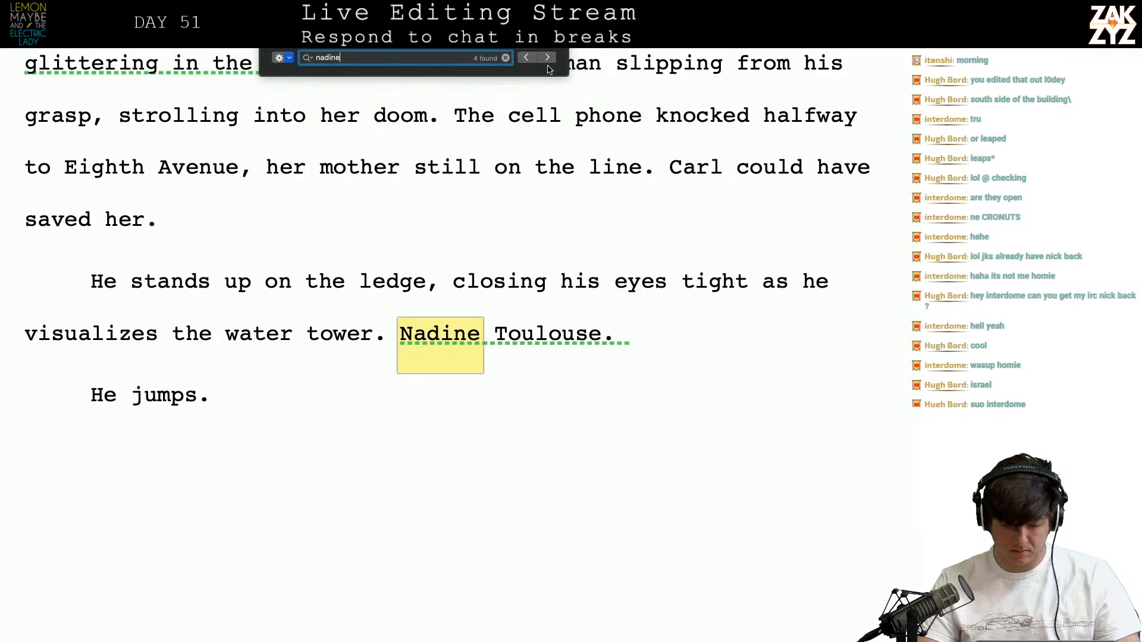
{"action": "left_click", "coordinate": [553, 62]}
{"action": "key", "text": "Escape"}
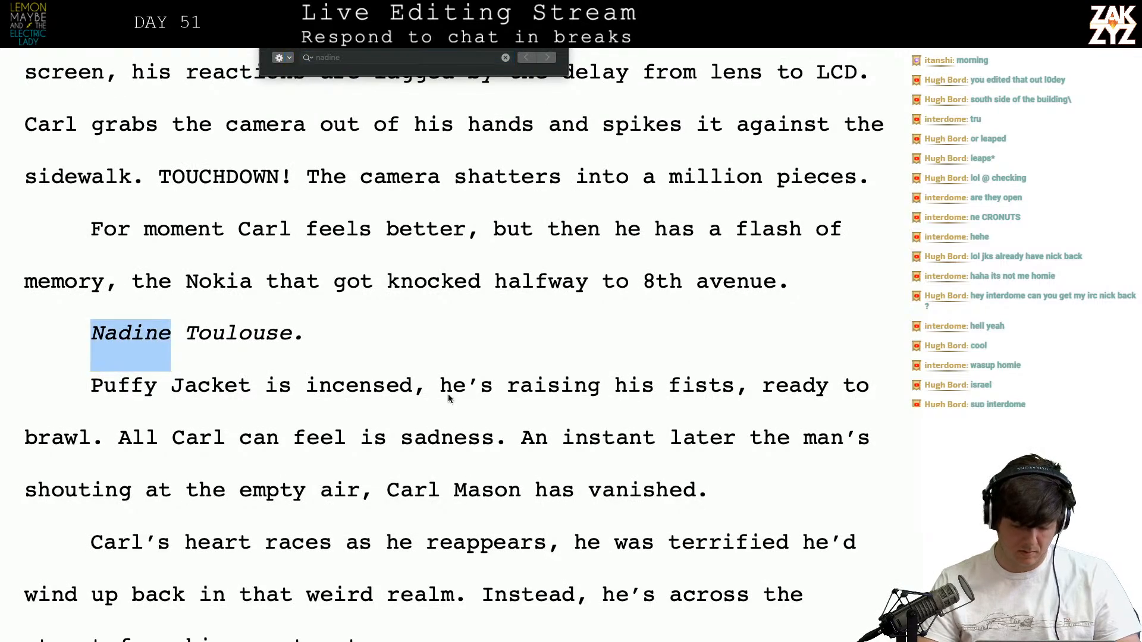
{"action": "scroll", "coordinate": [399, 356], "scroll_direction": "down", "scroll_amount": 8}
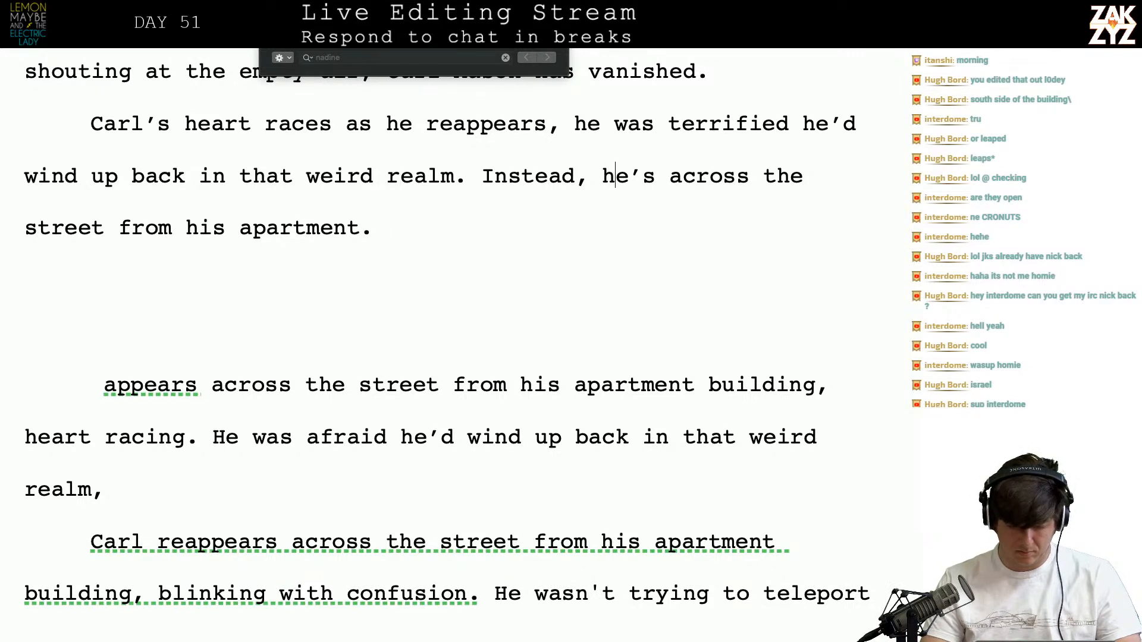
After "Instead, he's", insert "materialized in front of the drug store across the street from his apartment building." and close the search
{"action": "type", "text": "material"}
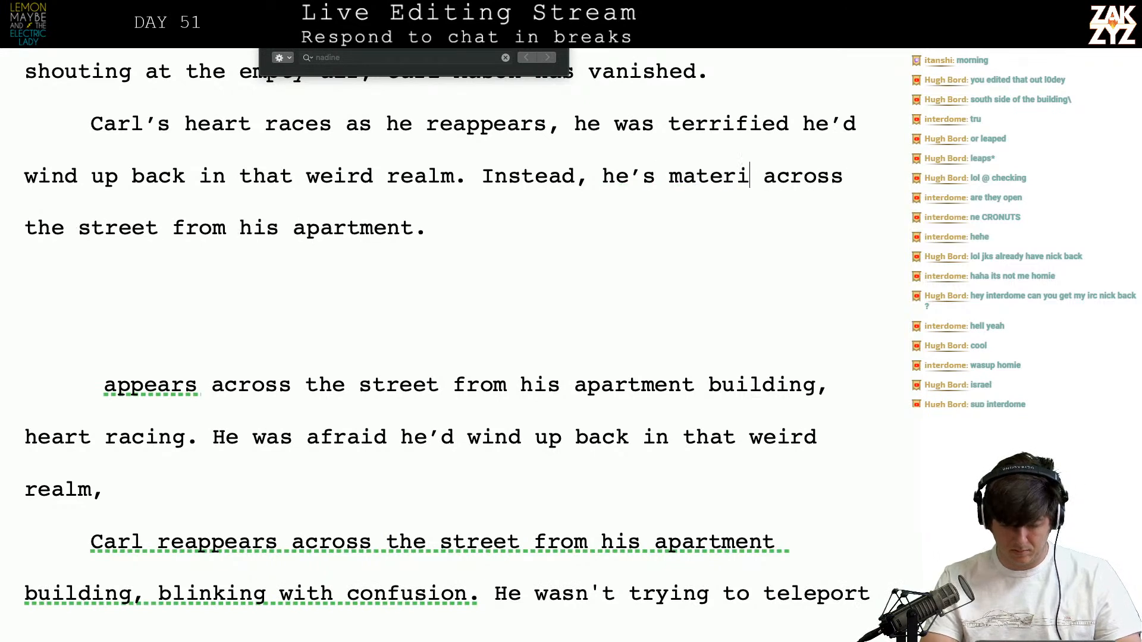
{"action": "type", "text": "ized in front o"}
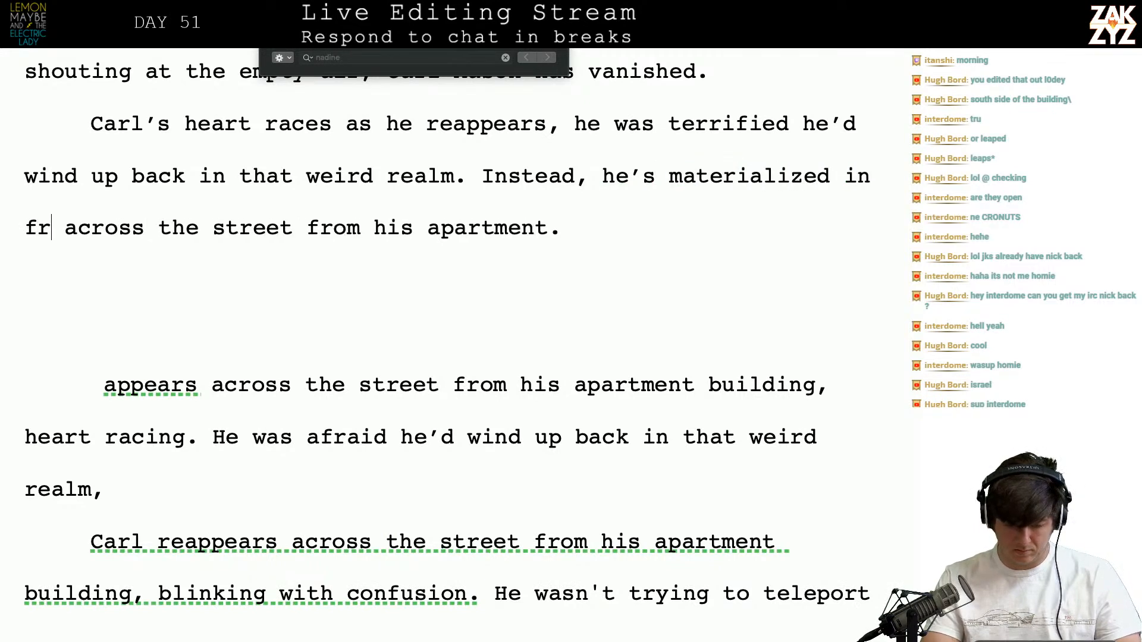
{"action": "type", "text": "f the drug sto"}
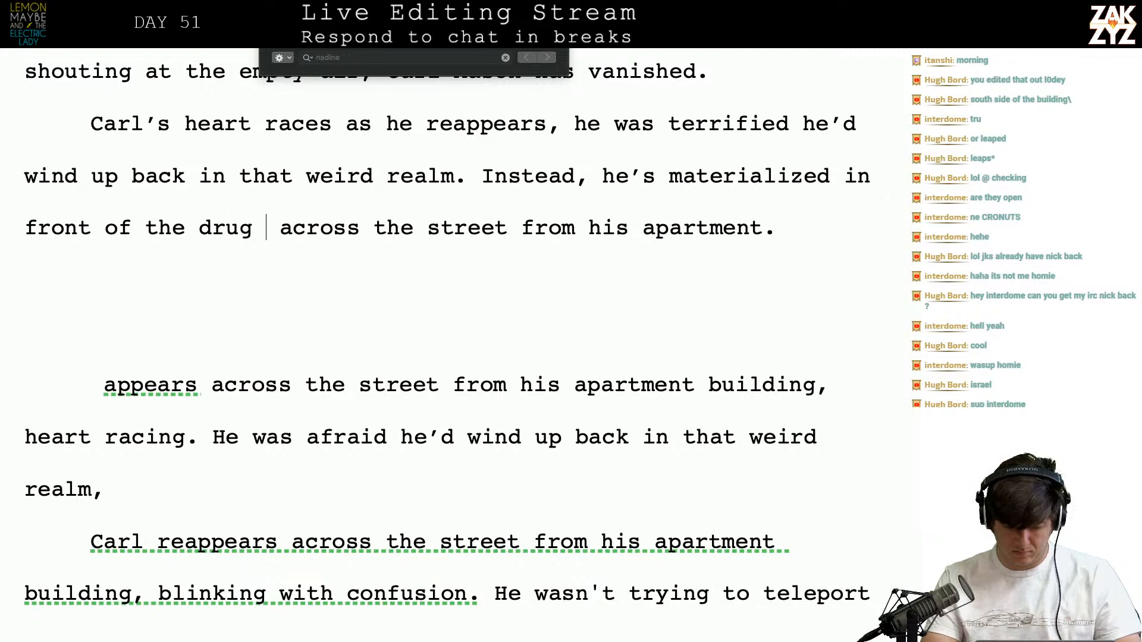
{"action": "type", "text": "re across the s"}
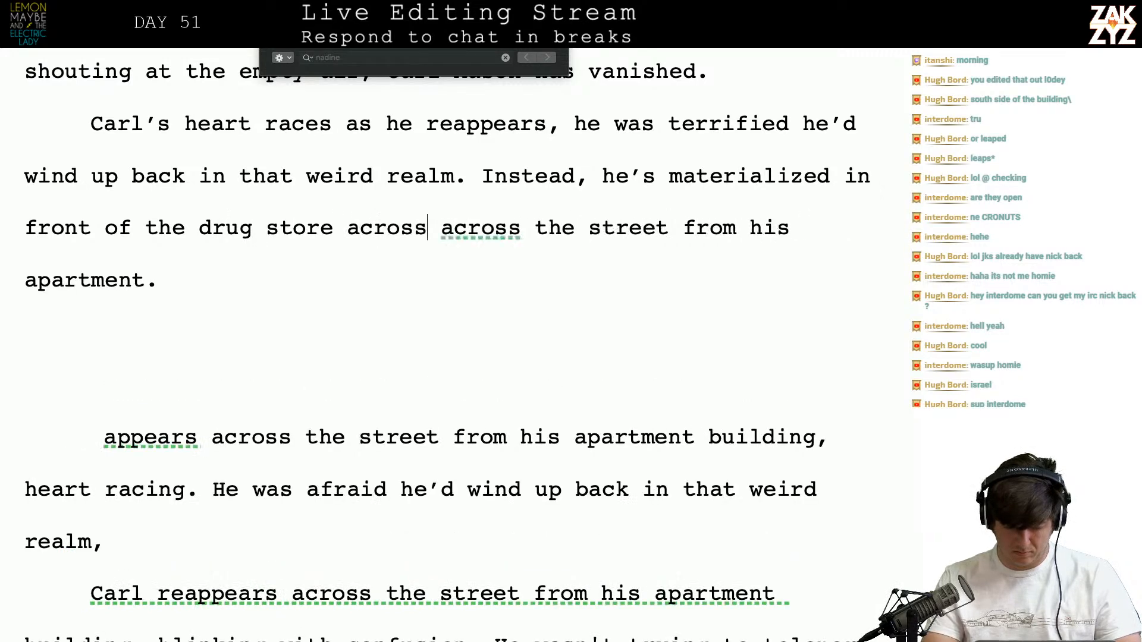
{"action": "type", "text": "treet from his a"}
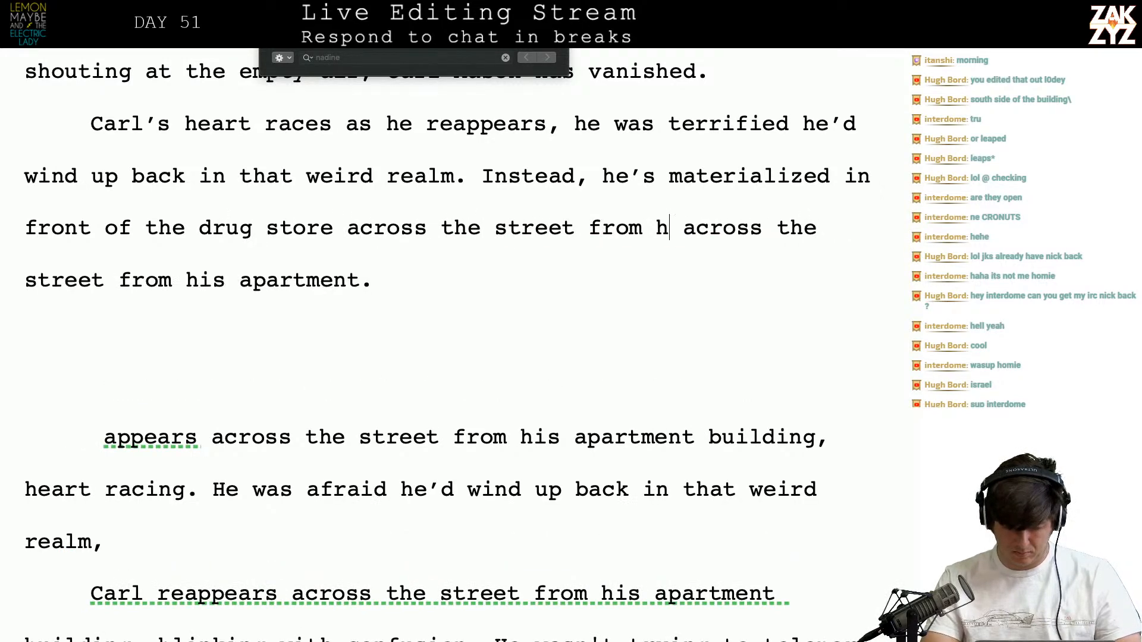
{"action": "type", "text": "partment buildin"}
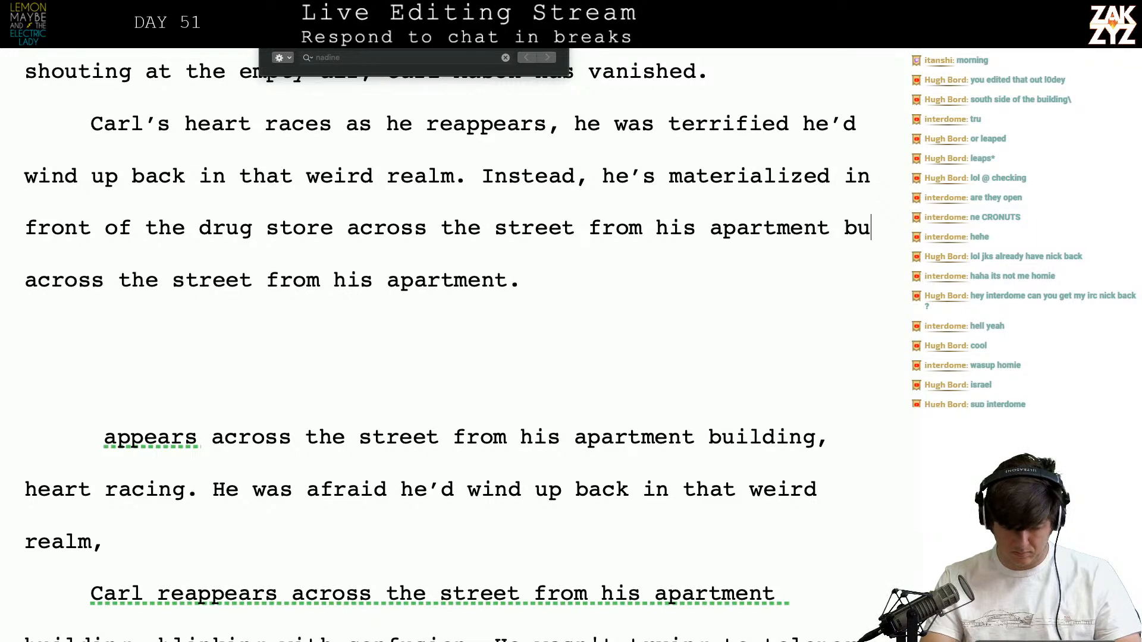
{"action": "type", "text": "g."}
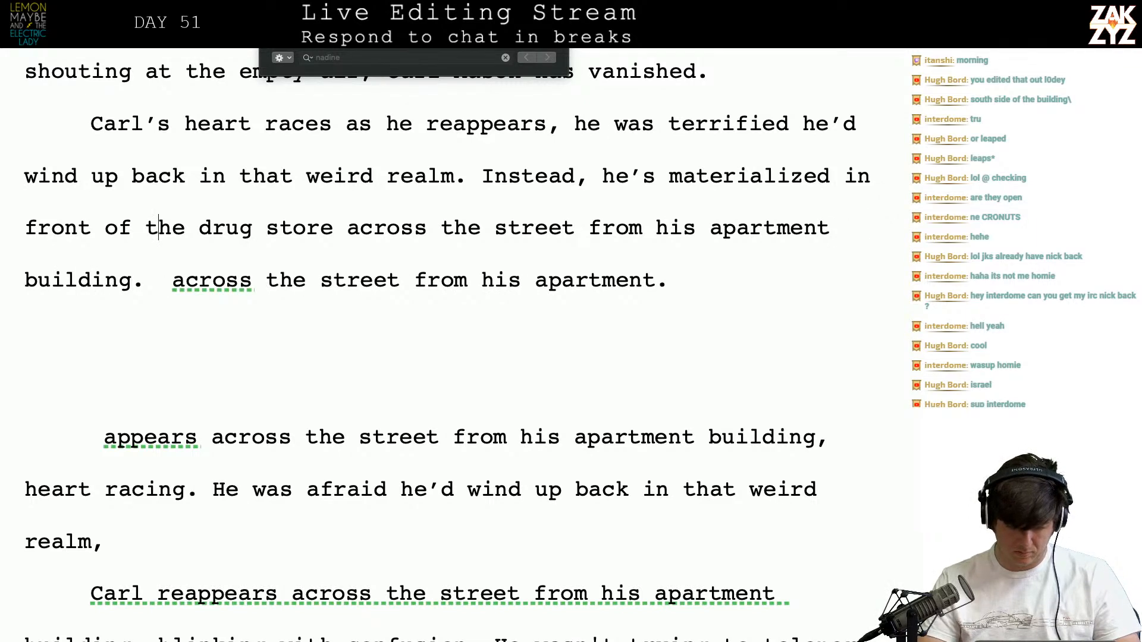
{"action": "key", "text": "Escape"}
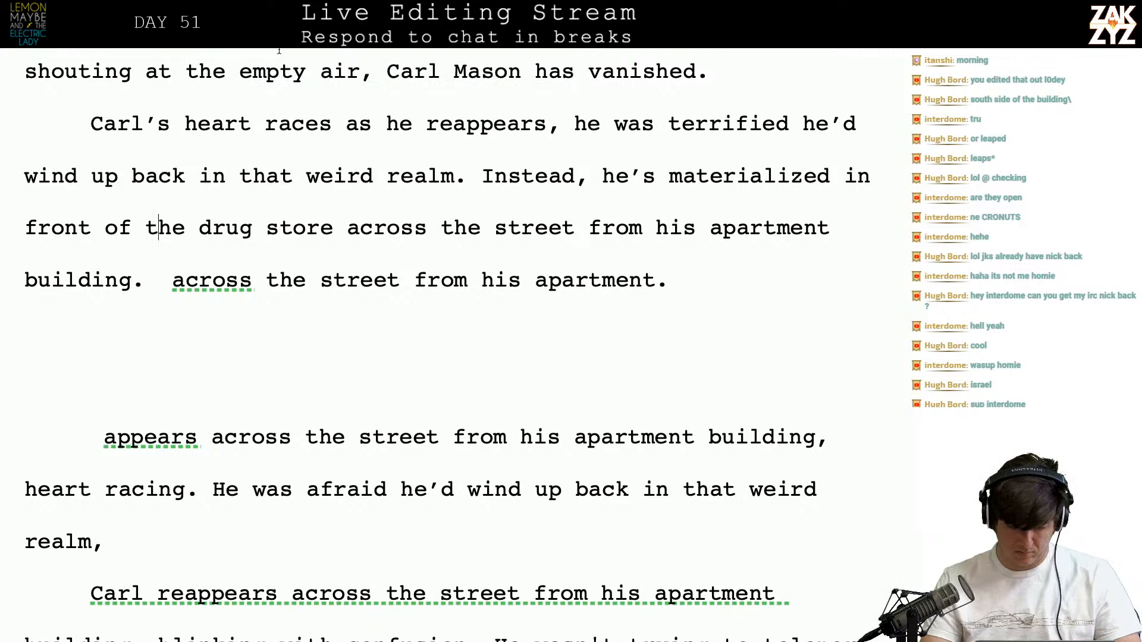
Add the sentence "Which is weird, because he'd meant to appear in his kitchen." after "his apartment building."
{"action": "type", "text": "Which is weir"}
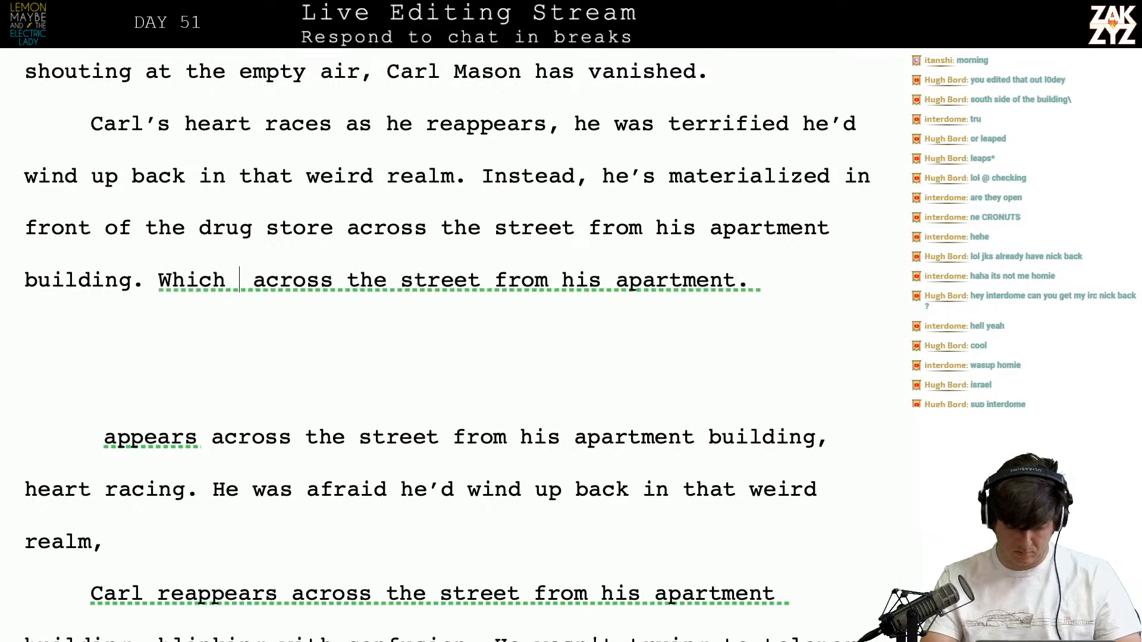
{"action": "type", "text": "d, because h"}
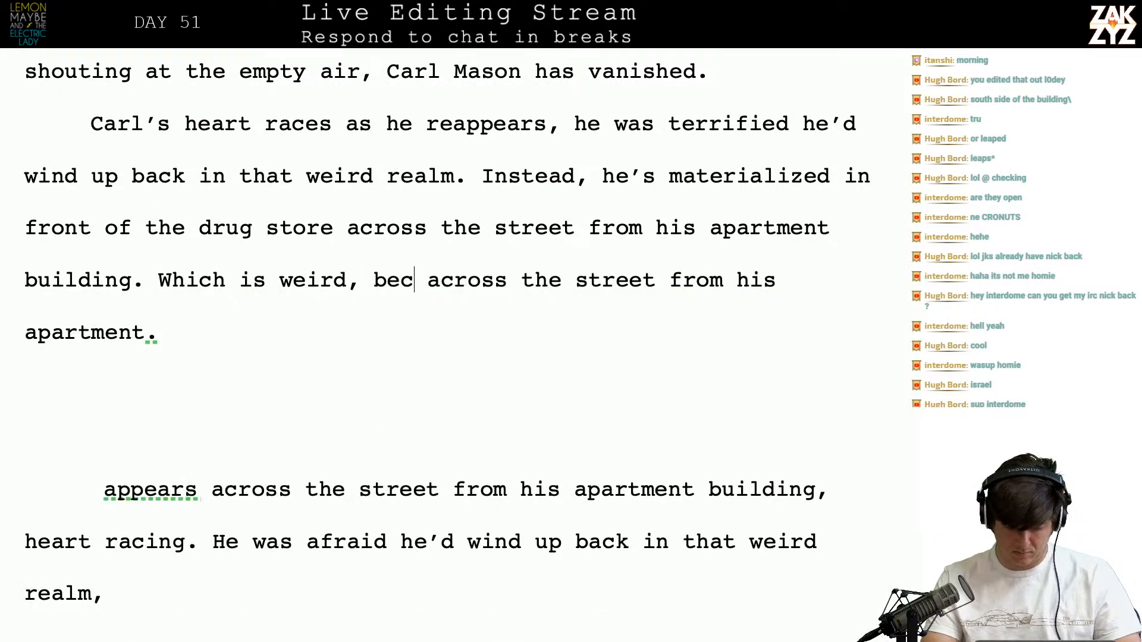
{"action": "type", "text": "e'd meant to appe"}
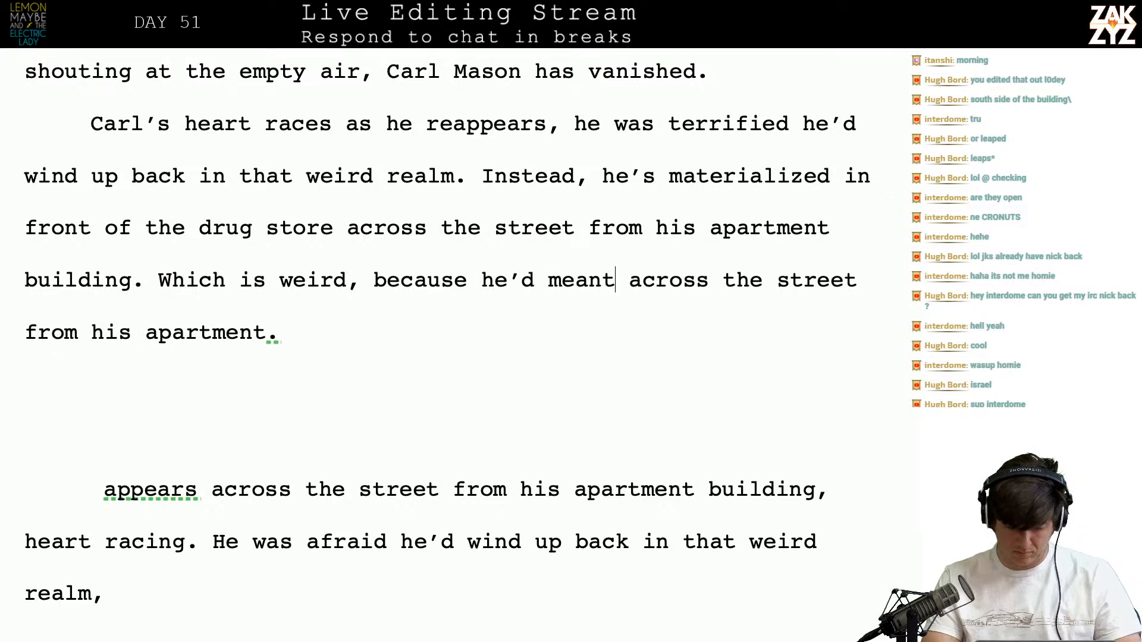
{"action": "type", "text": "ar in his kitchen"}
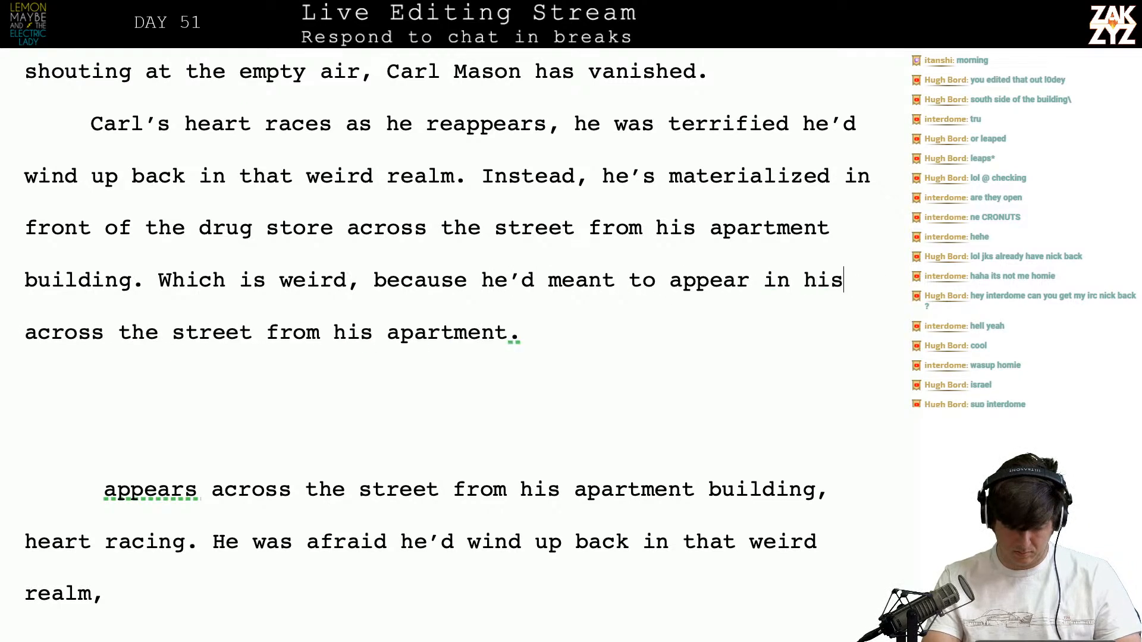
{"action": "type", "text": "."}
Delete the leftover draft text after "kitchen." up to "Carl scans the street", including the old sentences about Carl reappearing
{"action": "key", "text": "Right"}
{"action": "key", "text": "shift+Down"}
{"action": "key", "text": "shift+Down"}
{"action": "key", "text": "shift+Down"}
{"action": "key", "text": "shift+Down"}
{"action": "key", "text": "shift+Down"}
{"action": "key", "text": "shift+Down"}
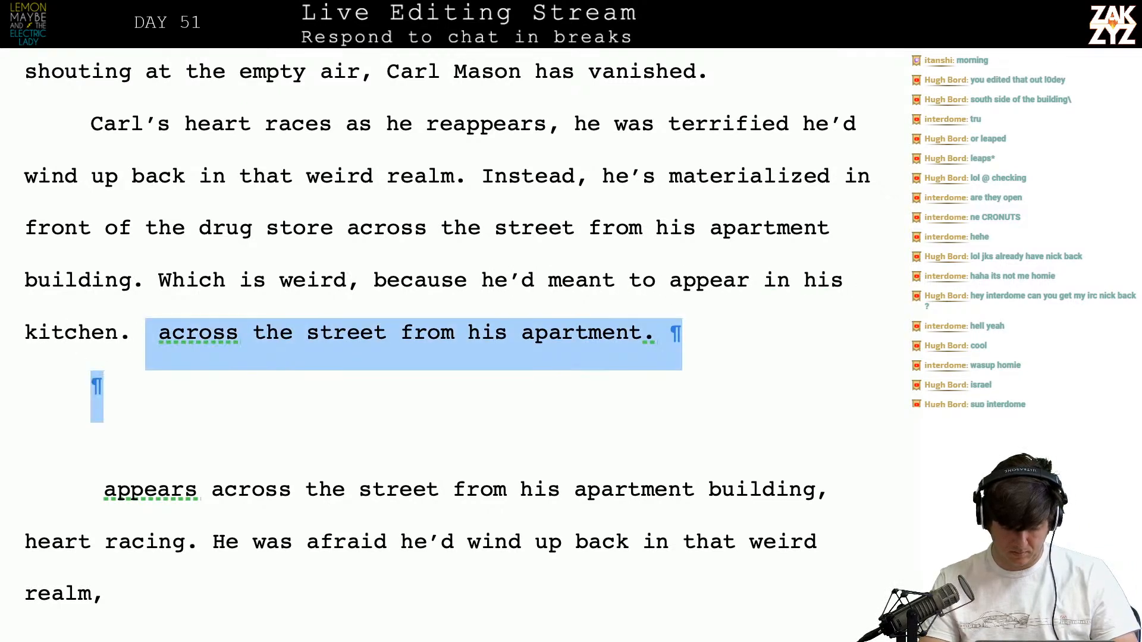
{"action": "key", "text": "shift+Down"}
{"action": "key", "text": "shift+Down"}
{"action": "key", "text": "shift+Down"}
{"action": "key", "text": "shift+Down"}
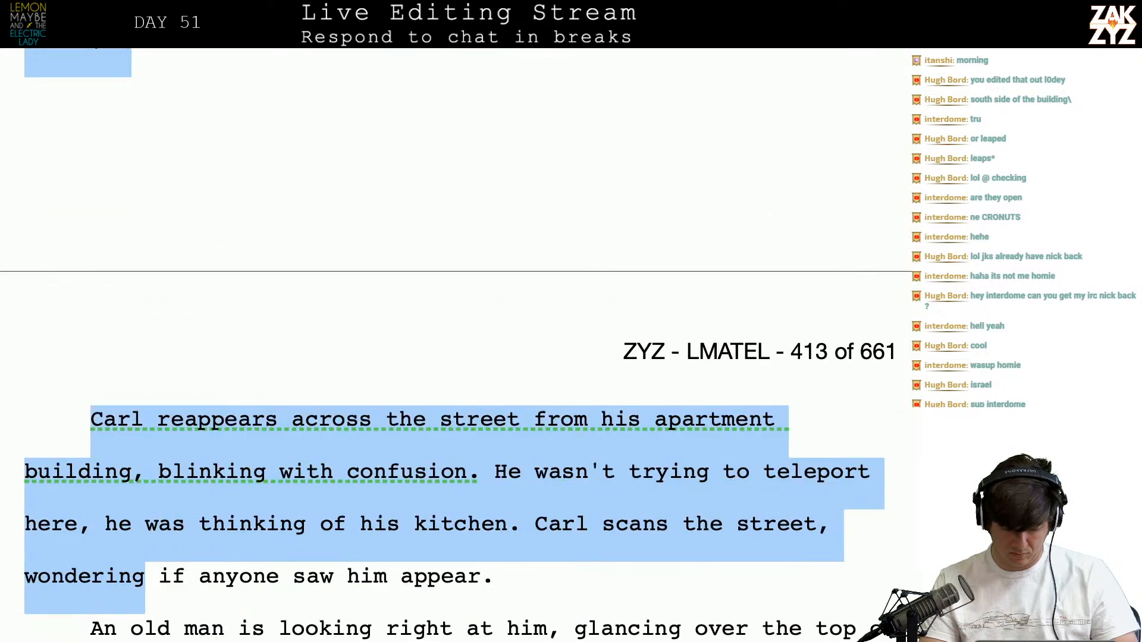
{"action": "key", "text": "shift+Up"}
{"action": "key", "text": "shift+Up"}
{"action": "key", "text": "shift+Right"}
{"action": "key", "text": "shift+Right"}
{"action": "key", "text": "shift+Right"}
{"action": "key", "text": "shift+Right"}
{"action": "key", "text": "shift+Right"}
{"action": "key", "text": "shift+Right"}
{"action": "key", "text": "shift+Right"}
{"action": "key", "text": "shift+Right"}
{"action": "key", "text": "shift+Right"}
{"action": "key", "text": "shift+Right"}
{"action": "key", "text": "shift+Right"}
{"action": "key", "text": "shift+Right"}
{"action": "key", "text": "shift+Right"}
{"action": "key", "text": "shift+Right"}
{"action": "key", "text": "shift+Right"}
{"action": "key", "text": "shift+Right"}
{"action": "key", "text": "shift+Right"}
{"action": "key", "text": "shift+Right"}
{"action": "key", "text": "shift+Right"}
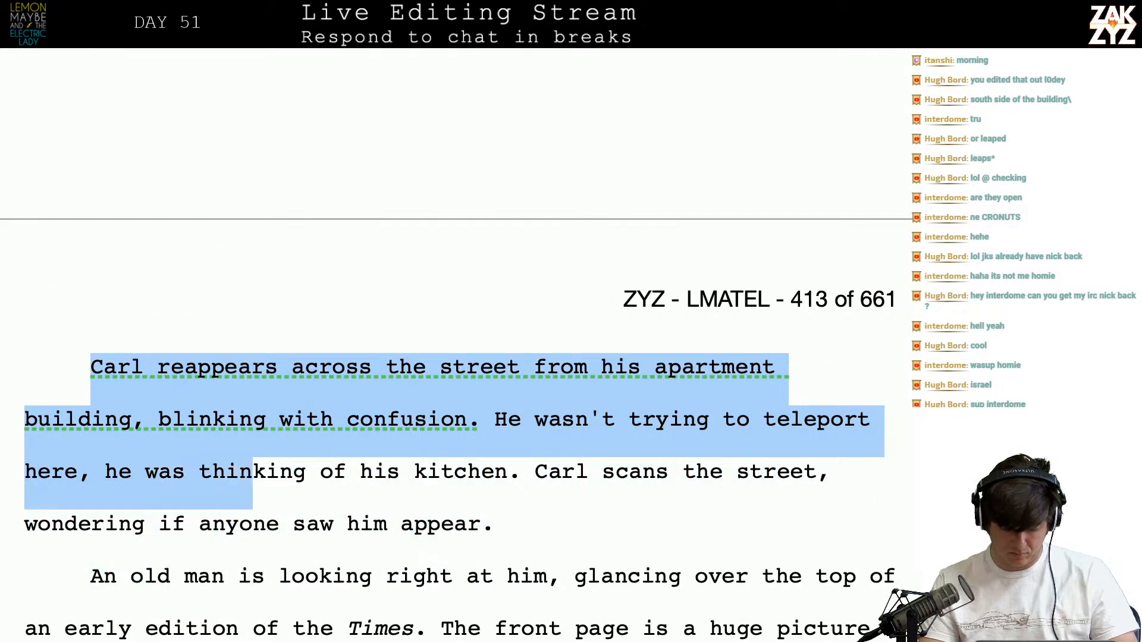
{"action": "key", "text": "shift+Right"}
{"action": "key", "text": "shift+Right"}
{"action": "key", "text": "shift+Right"}
{"action": "key", "text": "shift+Right"}
{"action": "key", "text": "shift+Right"}
{"action": "key", "text": "shift+Right"}
{"action": "key", "text": "shift+Right"}
{"action": "key", "text": "shift+Right"}
{"action": "key", "text": "shift+Right"}
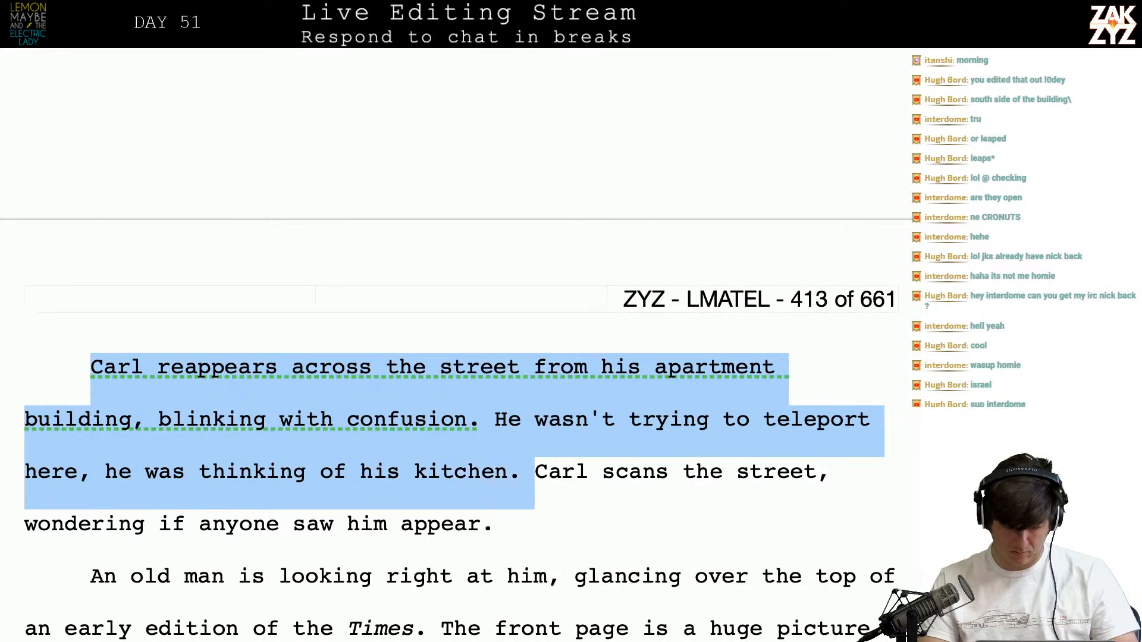
{"action": "key", "text": "BackSpace"}
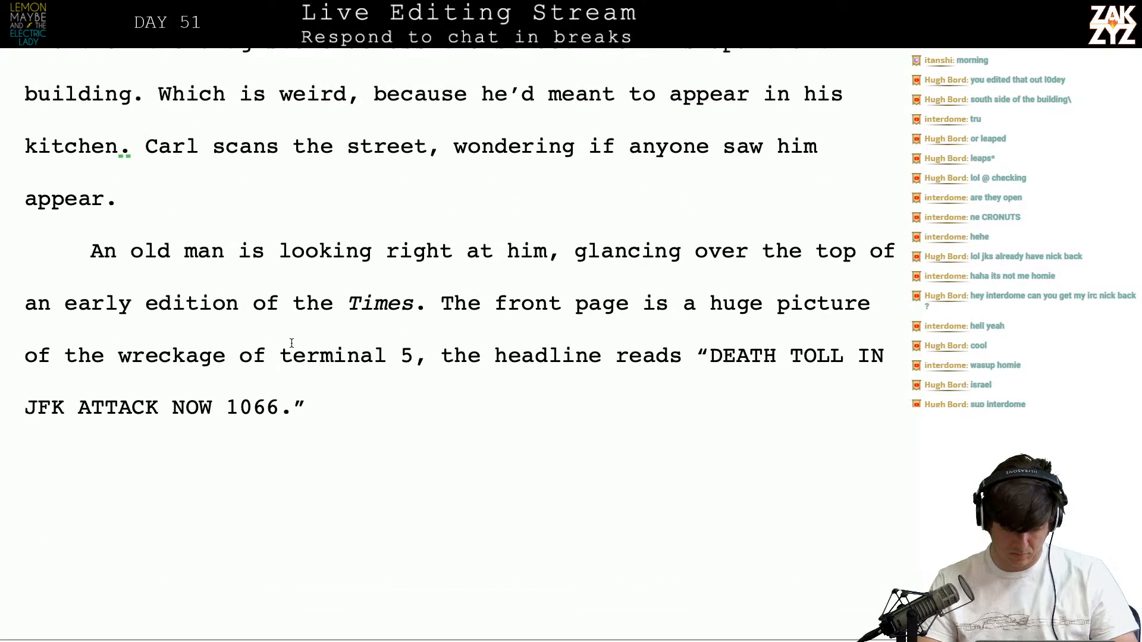
Replace "appear" with "pop out of nowhere" at the end of the sentence about Carl scanning the street
{"action": "left_click", "coordinate": [139, 198]}
{"action": "key", "text": "Left"}
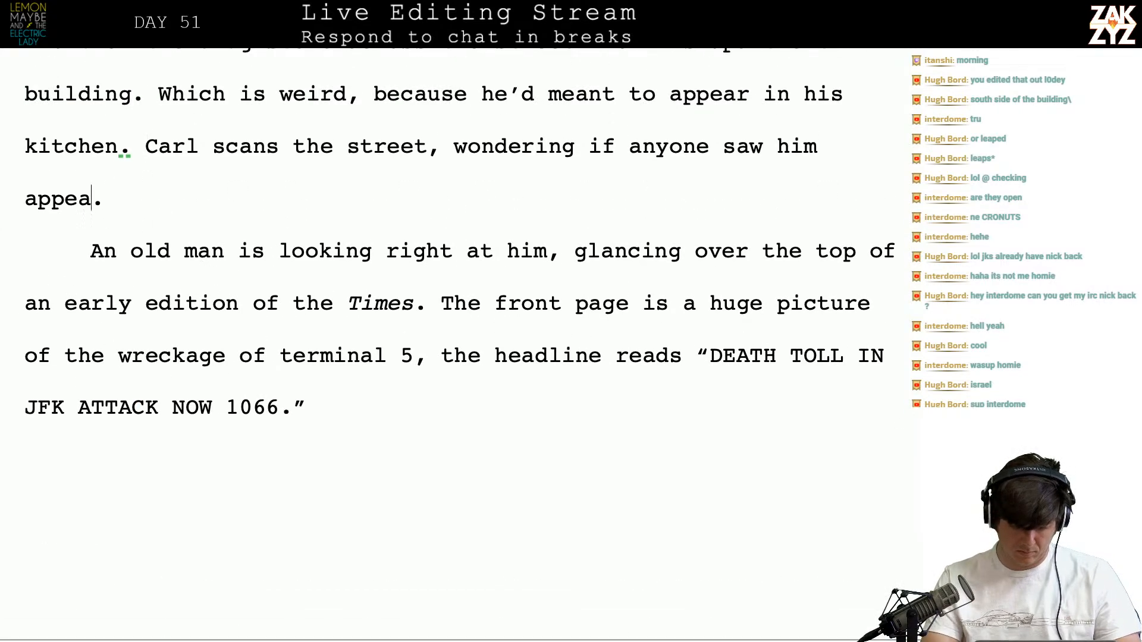
{"action": "key", "text": "BackSpace"}
{"action": "key", "text": "BackSpace"}
{"action": "key", "text": "BackSpace"}
{"action": "key", "text": "BackSpace"}
{"action": "key", "text": "BackSpace"}
{"action": "key", "text": "BackSpace"}
{"action": "type", "text": "pop out f"}
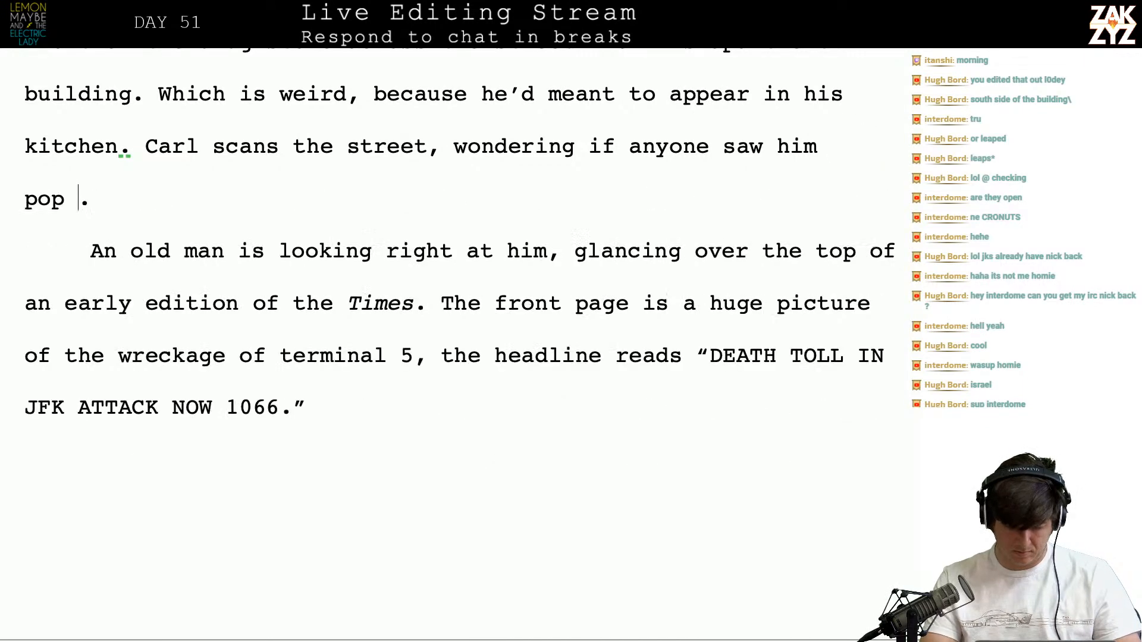
{"action": "key", "text": "BackSpace"}
{"action": "type", "text": "of nowhere"}
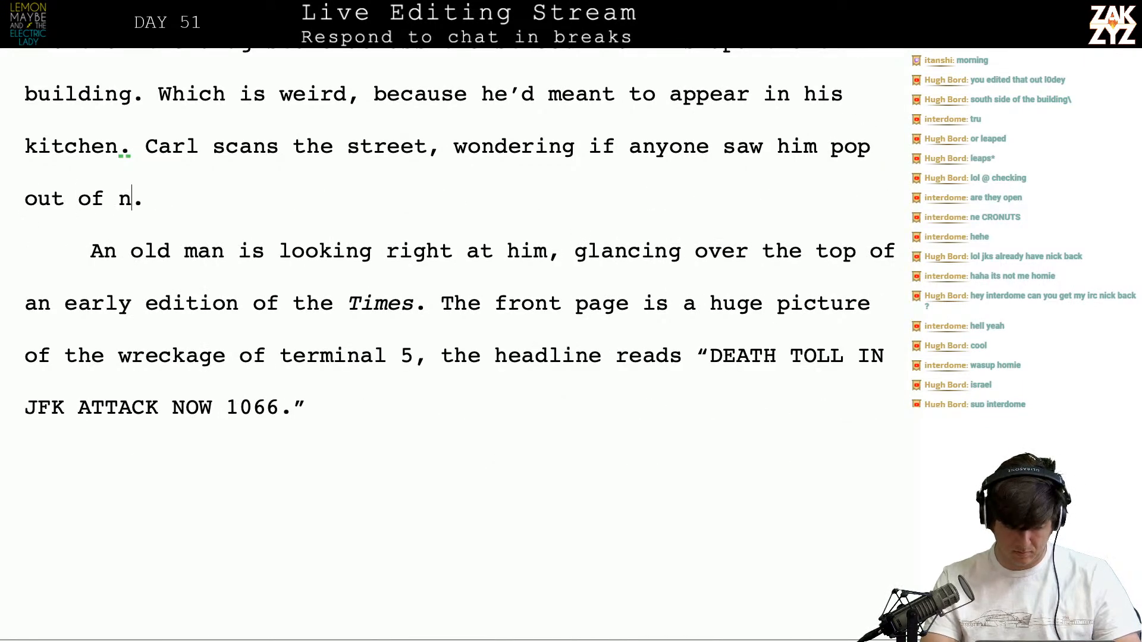
{"action": "key", "text": "Right"}
{"action": "key", "text": "Right"}
{"action": "key", "text": "Right"}
{"action": "key", "text": "Left"}
{"action": "key", "text": "Left"}
{"action": "key", "text": "Left"}
{"action": "key", "text": "Left"}
{"action": "key", "text": "Left"}
{"action": "key", "text": "Right"}
{"action": "key", "text": "Right"}
{"action": "key", "text": "Return"}
{"action": "type", "text": "An old "}
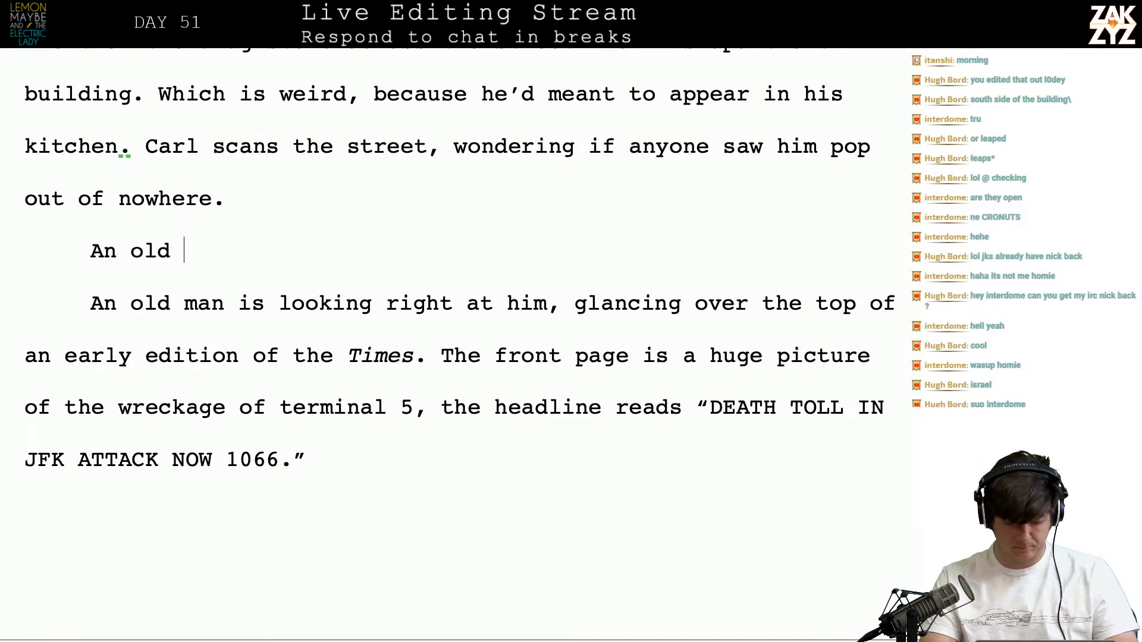
{"action": "type", "text": "man is looking "}
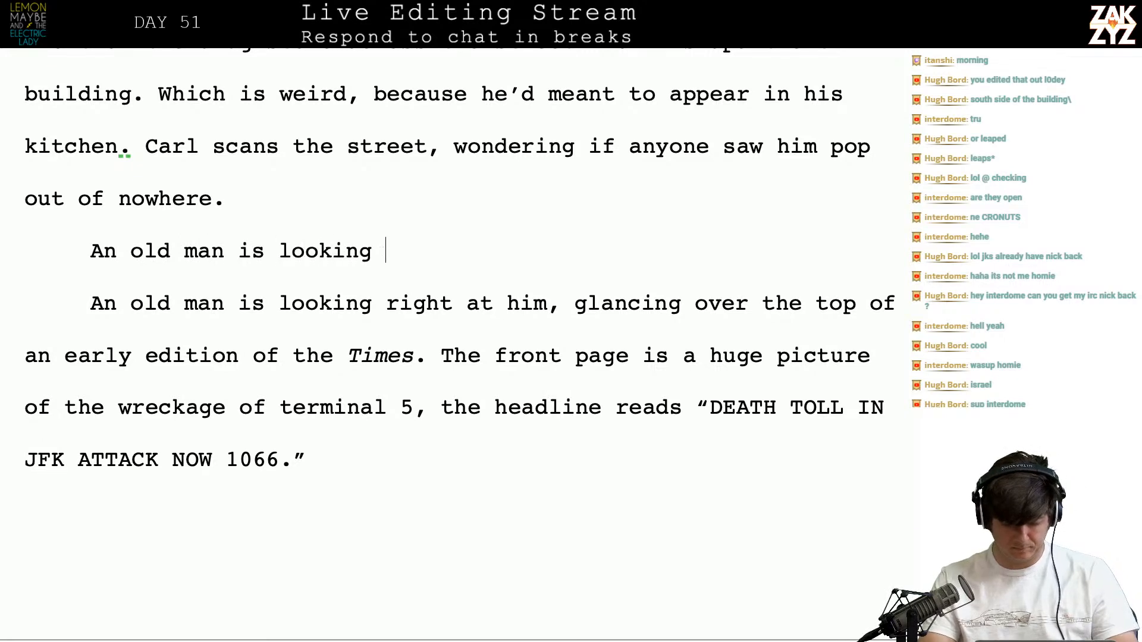
{"action": "type", "text": "right after"}
{"action": "key", "text": "BackSpace"}
{"action": "key", "text": "BackSpace"}
{"action": "key", "text": "BackSpace"}
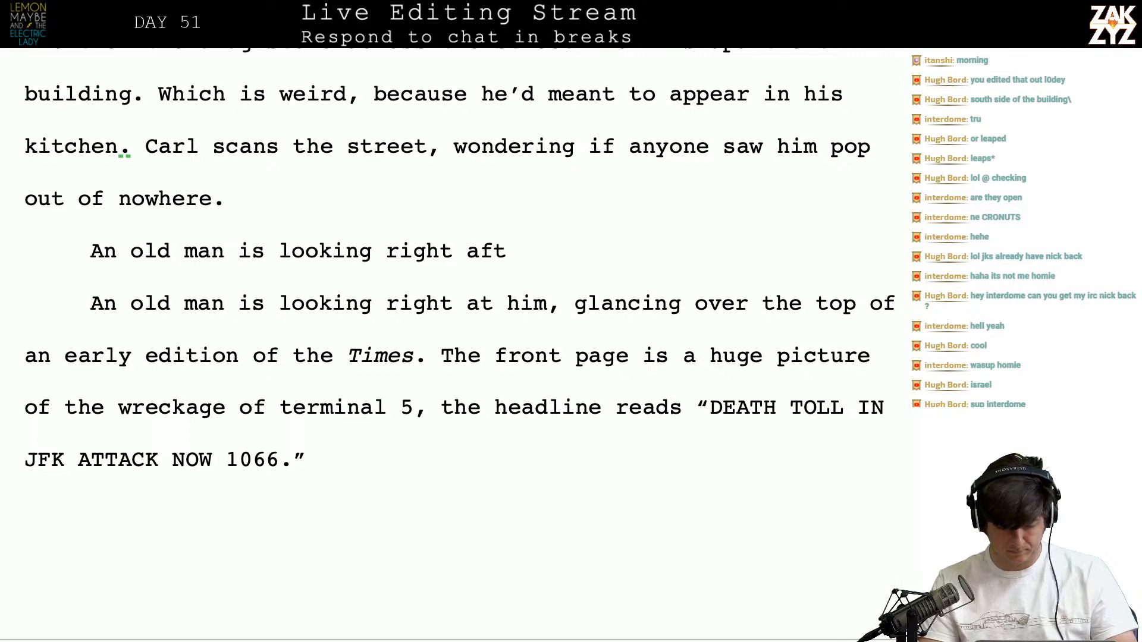
{"action": "key", "text": "shift+Down"}
{"action": "key", "text": "shift+Right"}
{"action": "key", "text": "shift+Right"}
{"action": "key", "text": "Left"}
{"action": "key", "text": "shift+Up"}
{"action": "key", "text": "BackSpace"}
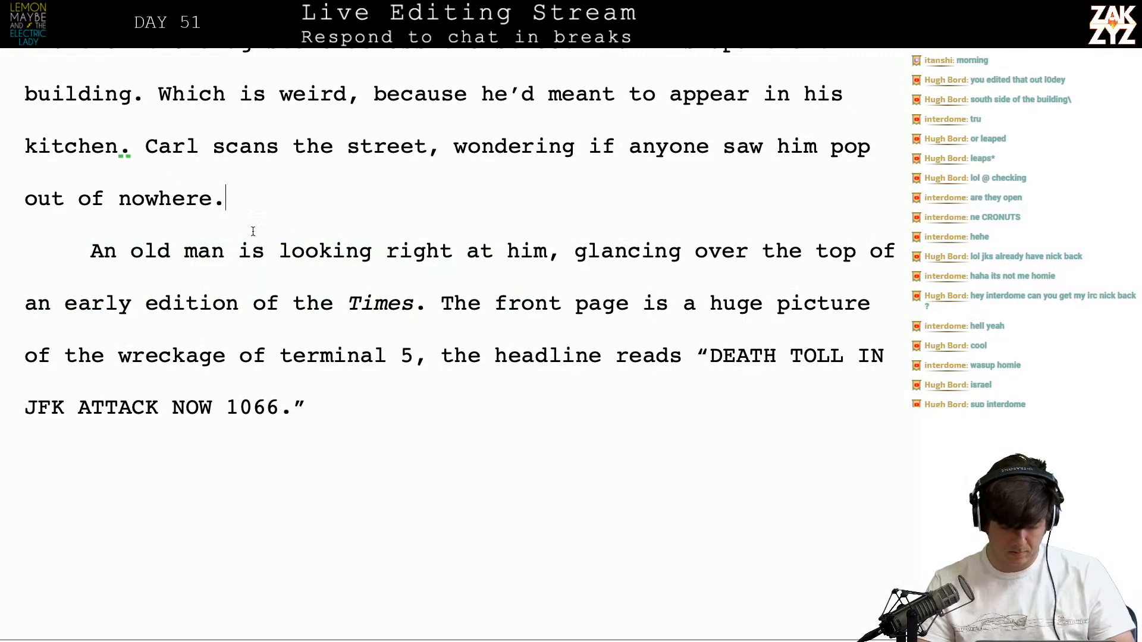
Replace "The old man" with "He" at the start of the paragraph about catching Carl's eyes
{"action": "scroll", "coordinate": [356, 278], "scroll_direction": "down", "scroll_amount": 1}
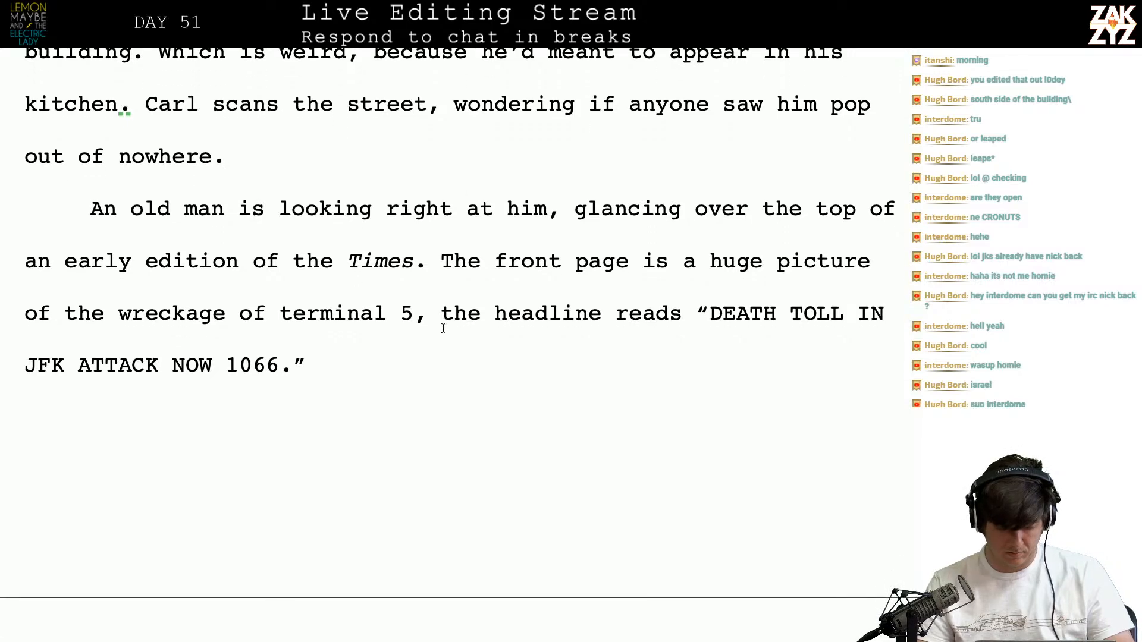
{"action": "scroll", "coordinate": [582, 249], "scroll_direction": "down", "scroll_amount": 4}
{"action": "scroll", "coordinate": [582, 249], "scroll_direction": "down", "scroll_amount": 7}
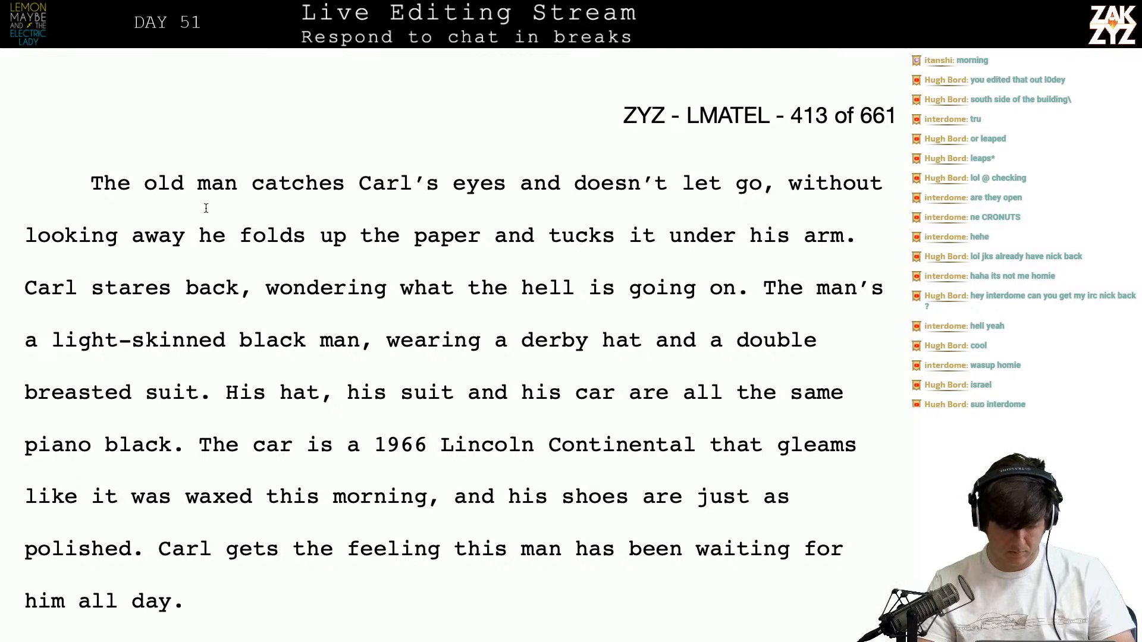
{"action": "left_click", "coordinate": [241, 183]}
{"action": "key", "text": "BackSpace"}
{"action": "key", "text": "BackSpace"}
{"action": "key", "text": "BackSpace"}
{"action": "key", "text": "BackSpace"}
{"action": "key", "text": "BackSpace"}
{"action": "key", "text": "BackSpace"}
{"action": "key", "text": "BackSpace"}
{"action": "key", "text": "BackSpace"}
{"action": "key", "text": "BackSpace"}
{"action": "key", "text": "BackSpace"}
{"action": "key", "text": "BackSpace"}
{"action": "type", "text": "He"}
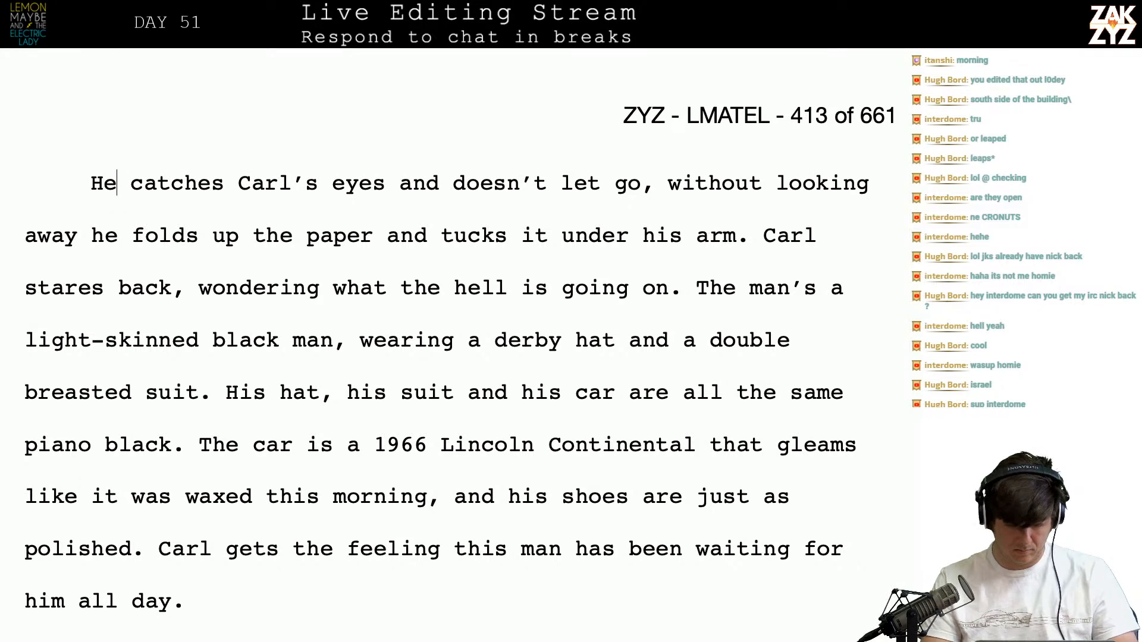
Reread the scene from Puffy Jacket's camera being smashed through Carl's reappearance and the old man with the newspaper
{"action": "key", "text": "Up"}
{"action": "key", "text": "Up"}
{"action": "key", "text": "Up"}
{"action": "key", "text": "Up"}
{"action": "key", "text": "Up"}
{"action": "key", "text": "Up"}
{"action": "key", "text": "Down"}
{"action": "key", "text": "Down"}
{"action": "key", "text": "Down"}
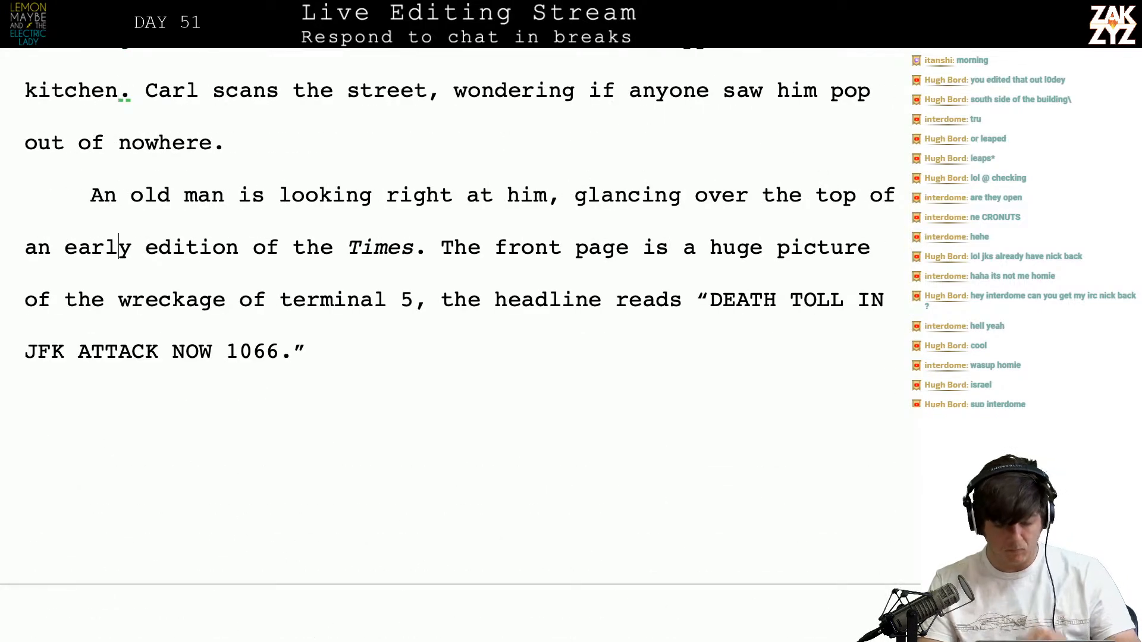
{"action": "key", "text": "Down"}
{"action": "key", "text": "Up"}
{"action": "key", "text": "Up"}
{"action": "key", "text": "Up"}
{"action": "key", "text": "Up"}
{"action": "key", "text": "Up"}
{"action": "key", "text": "Up"}
{"action": "key", "text": "Up"}
{"action": "key", "text": "Up"}
{"action": "key", "text": "Up"}
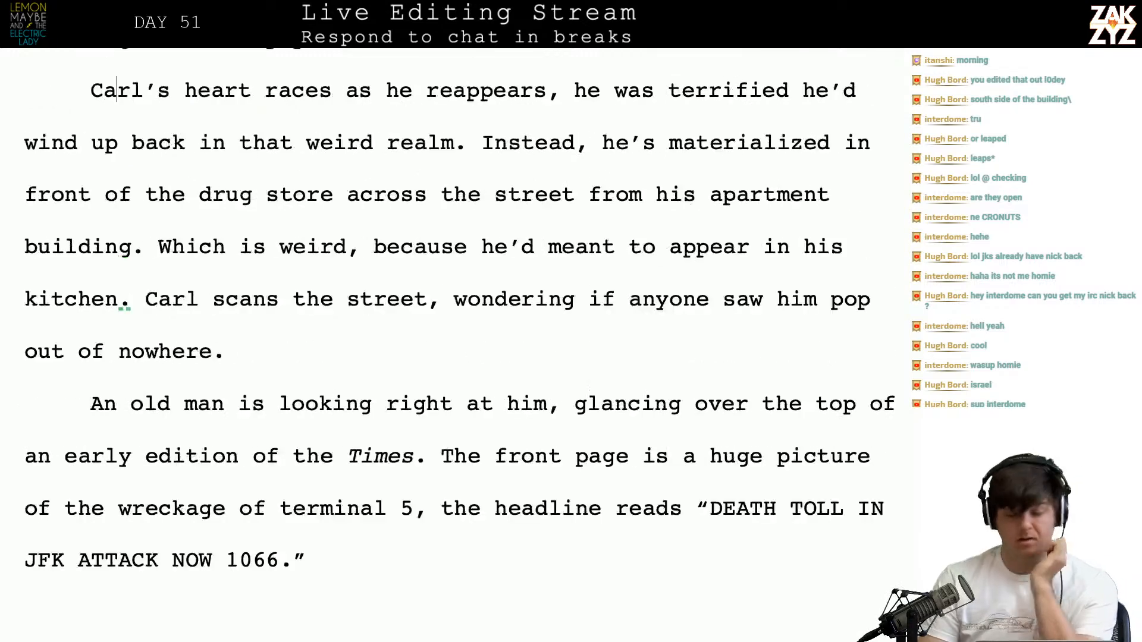
{"action": "key", "text": "Up"}
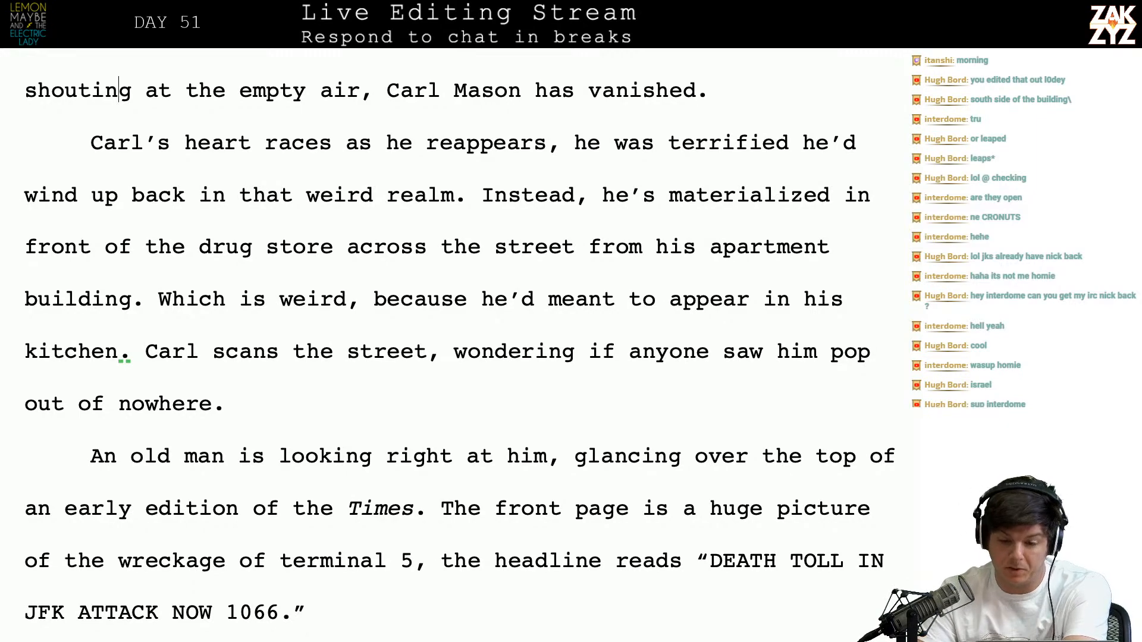
{"action": "scroll", "coordinate": [460, 383], "scroll_direction": "up", "scroll_amount": 15}
{"action": "scroll", "coordinate": [460, 347], "scroll_direction": "down", "scroll_amount": 5}
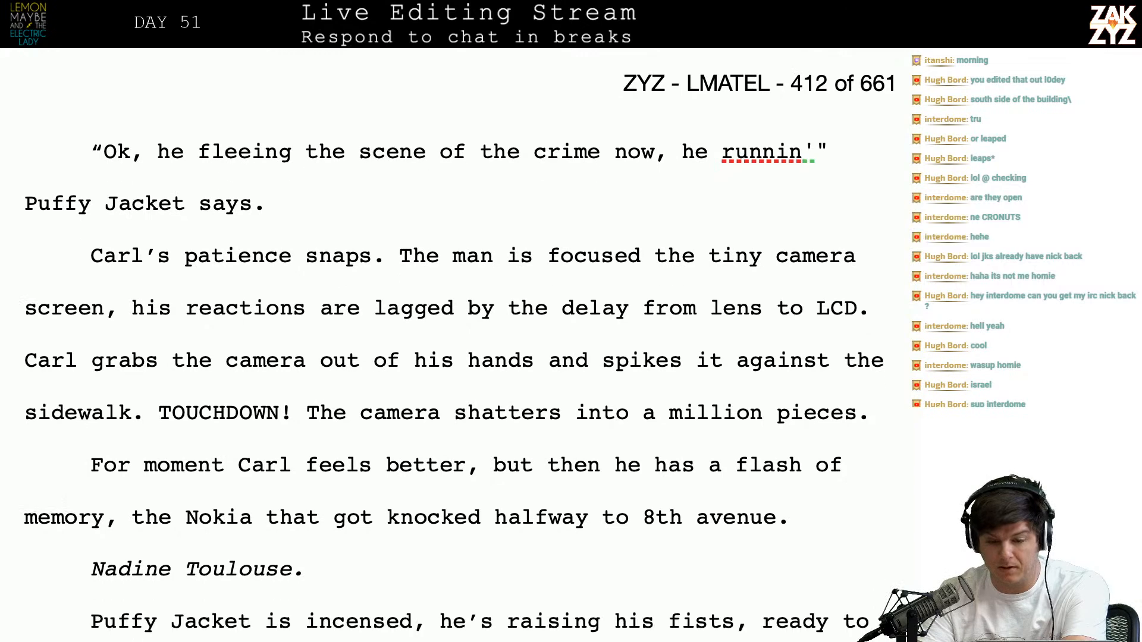
{"action": "scroll", "coordinate": [460, 348], "scroll_direction": "down", "scroll_amount": 1}
{"action": "scroll", "coordinate": [460, 348], "scroll_direction": "up", "scroll_amount": 1}
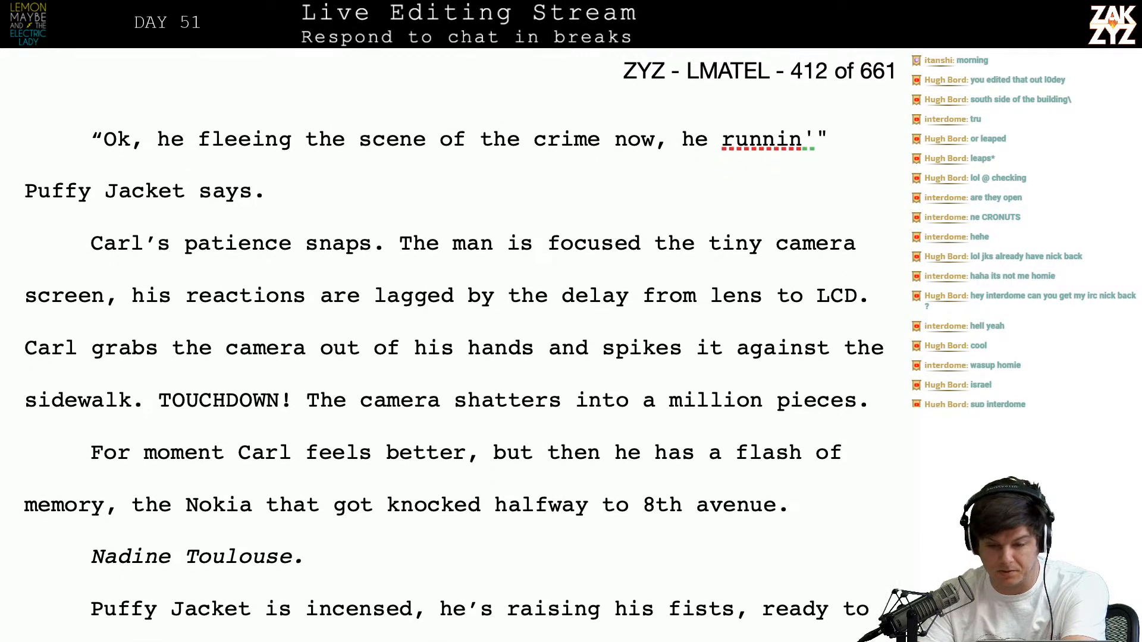
{"action": "scroll", "coordinate": [217, 287], "scroll_direction": "down", "scroll_amount": 10}
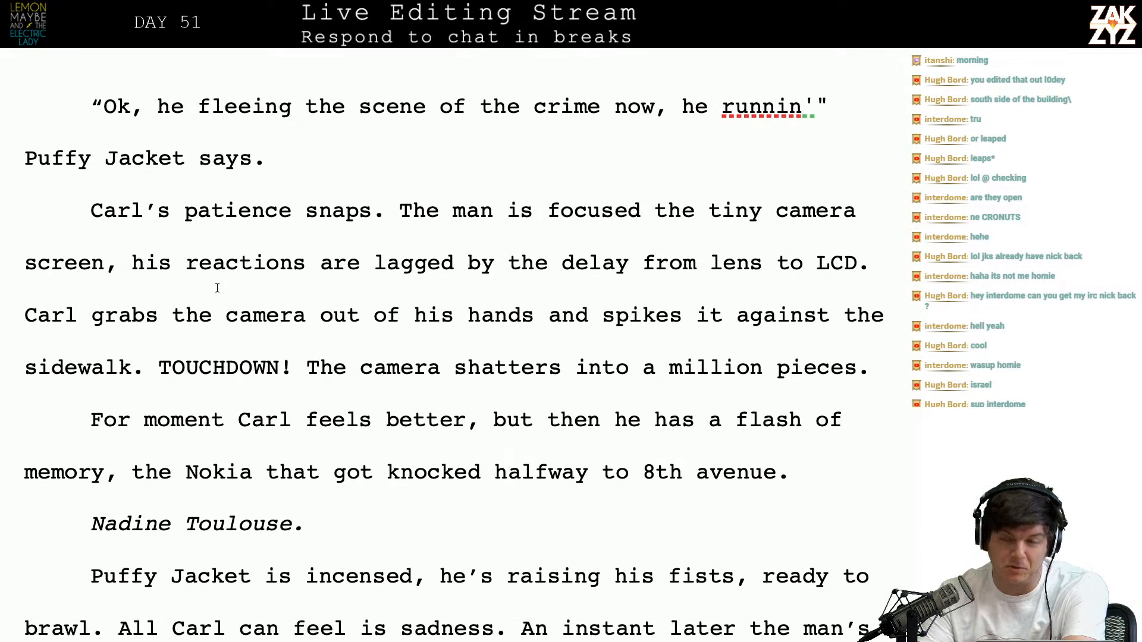
{"action": "scroll", "coordinate": [217, 288], "scroll_direction": "down", "scroll_amount": 1}
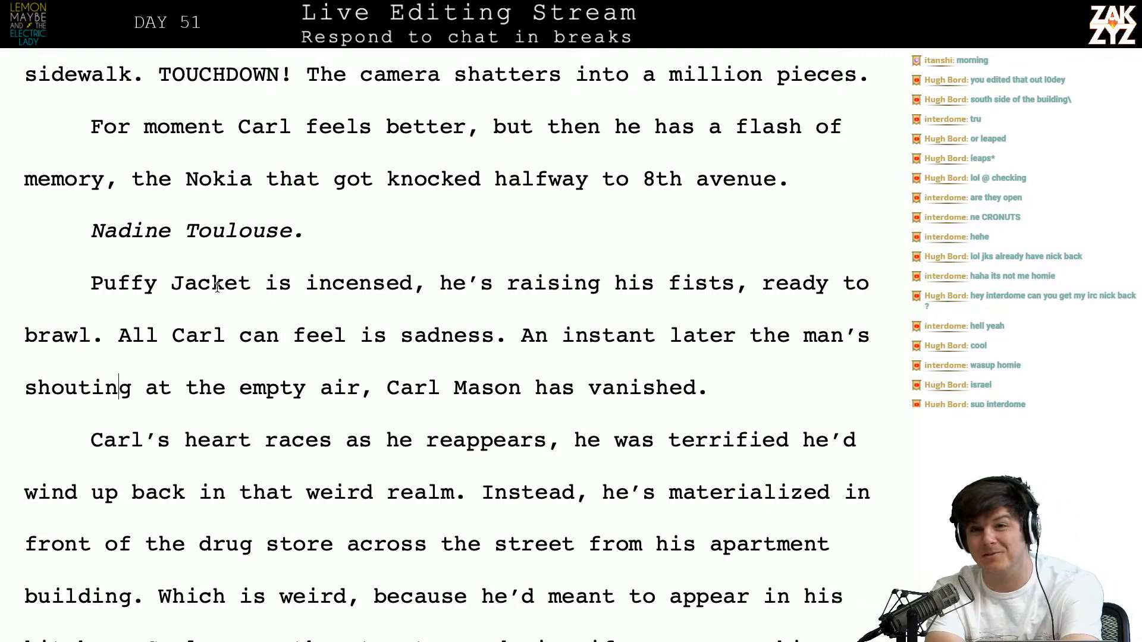
{"action": "scroll", "coordinate": [217, 287], "scroll_direction": "down", "scroll_amount": 5}
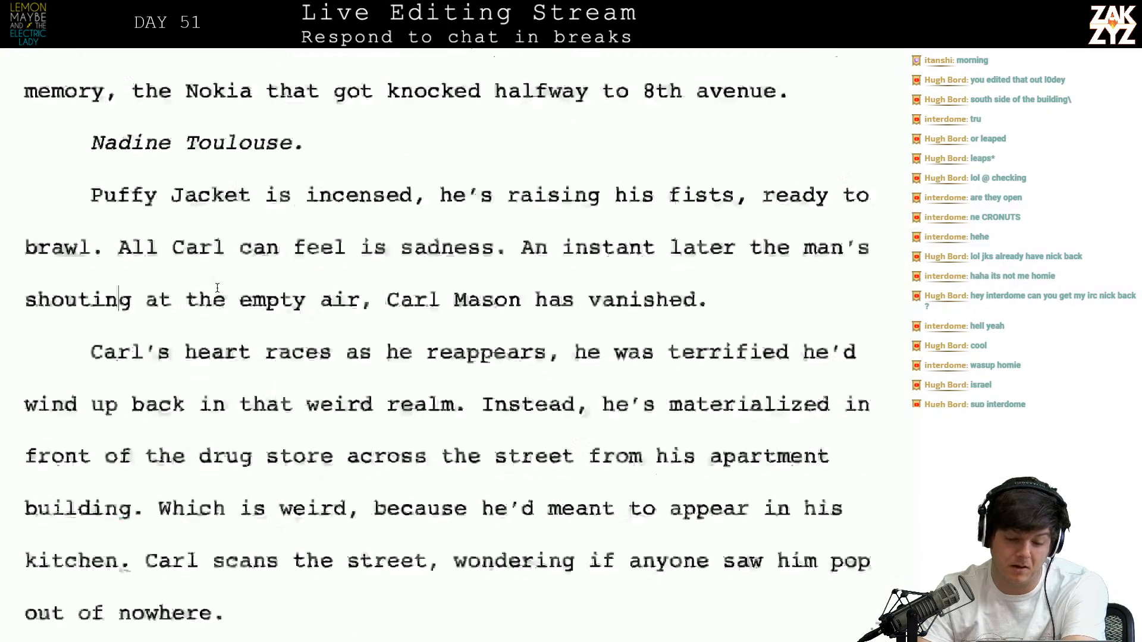
{"action": "left_click", "coordinate": [145, 296]}
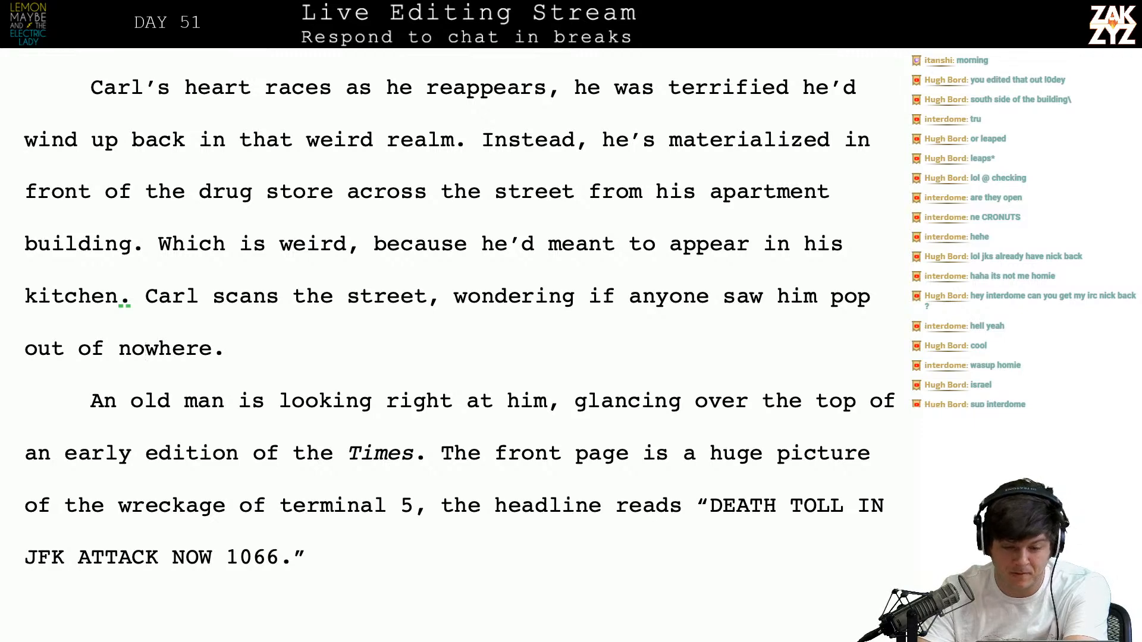
{"action": "scroll", "coordinate": [172, 123], "scroll_direction": "up", "scroll_amount": 1}
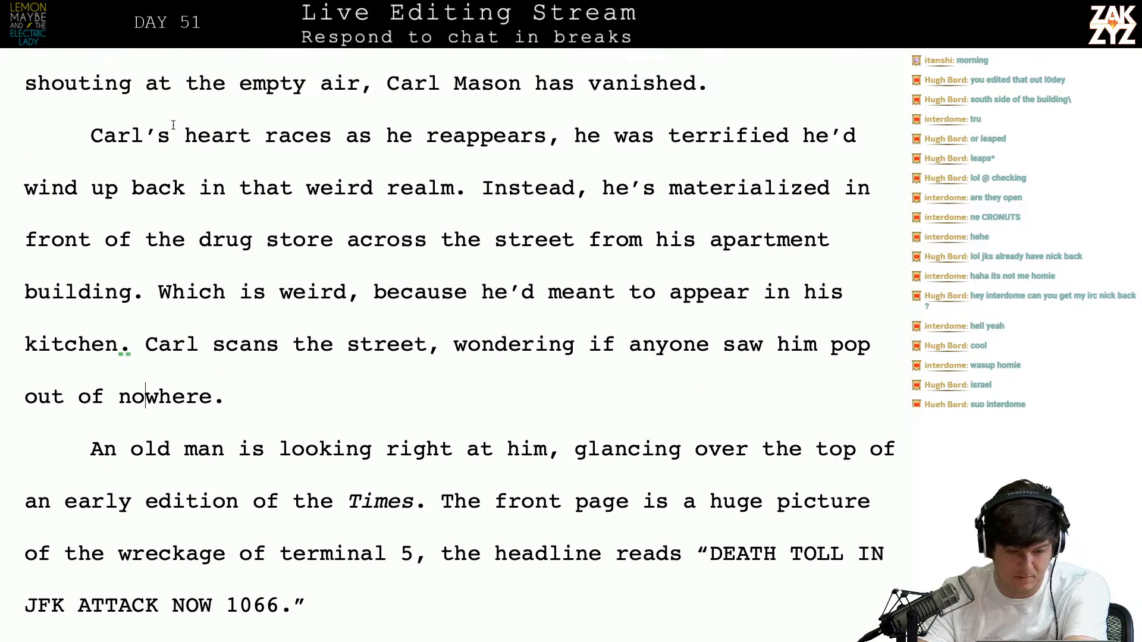
{"action": "left_click", "coordinate": [84, 155]}
{"action": "key", "text": "Return"}
{"action": "key", "text": "Up"}
{"action": "type", "text": "Carl' s"}
{"action": "key", "text": "BackSpace"}
{"action": "key", "text": "BackSpace"}
{"action": "type", "text": "s hear"}
{"action": "key", "text": "BackSpace"}
{"action": "type", "text": "rt races"}
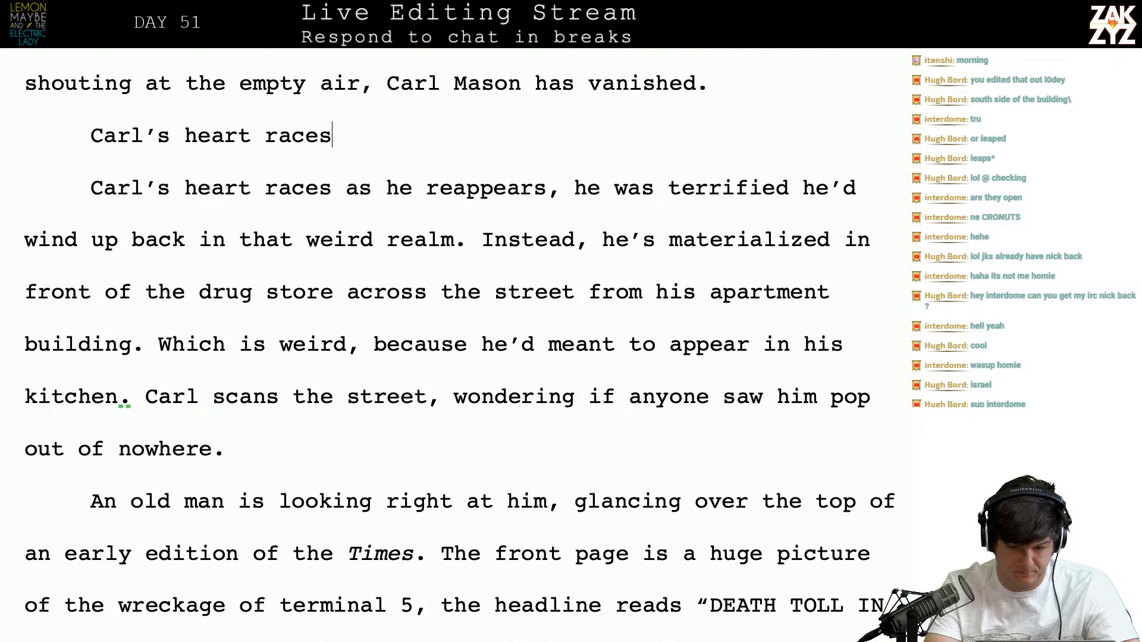
{"action": "key", "text": "BackSpace"}
{"action": "key", "text": "BackSpace"}
{"action": "key", "text": "BackSpace"}
{"action": "key", "text": "BackSpace"}
{"action": "key", "text": "BackSpace"}
{"action": "key", "text": "BackSpace"}
{"action": "key", "text": "BackSpace"}
{"action": "key", "text": "BackSpace"}
{"action": "key", "text": "BackSpace"}
{"action": "key", "text": "BackSpace"}
{"action": "key", "text": "BackSpace"}
{"action": "key", "text": "BackSpace"}
{"action": "key", "text": "BackSpace"}
{"action": "key", "text": "BackSpace"}
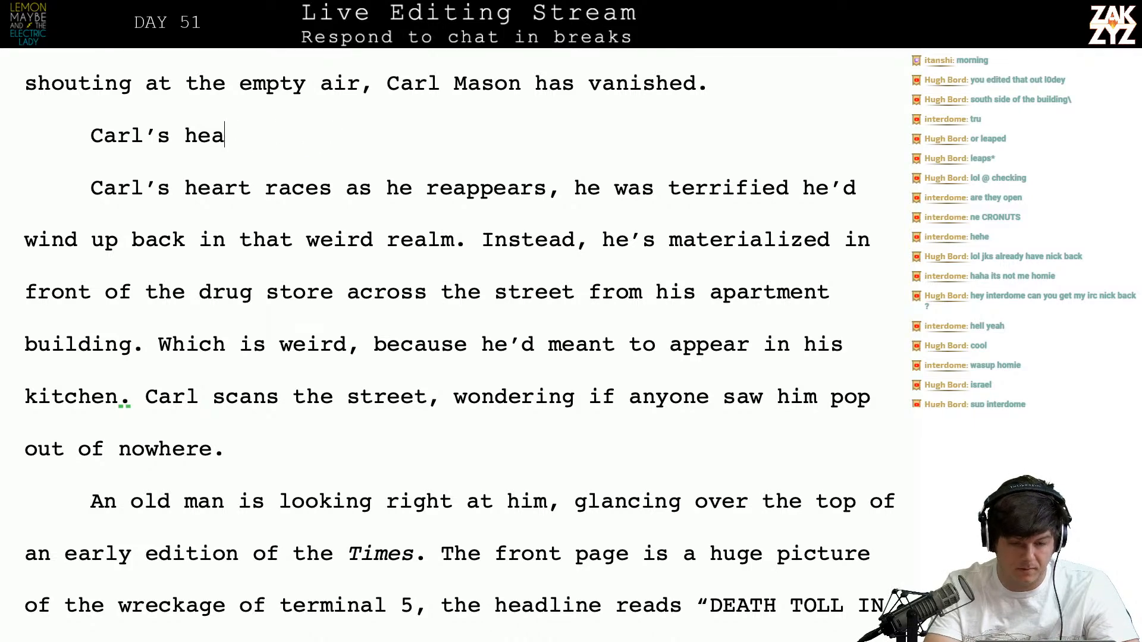
{"action": "key", "text": "BackSpace"}
{"action": "key", "text": "BackSpace"}
{"action": "key", "text": "BackSpace"}
{"action": "key", "text": "BackSpace"}
{"action": "key", "text": "BackSpace"}
{"action": "key", "text": "BackSpace"}
Split the reappearance paragraph after "apartment building." so that "Which is weird" starts a new paragraph
{"action": "key", "text": "Right"}
{"action": "key", "text": "Down"}
{"action": "key", "text": "Down"}
{"action": "key", "text": "Down"}
{"action": "key", "text": "Left"}
{"action": "key", "text": "Right"}
{"action": "key", "text": "Right"}
{"action": "key", "text": "Right"}
{"action": "key", "text": "Right"}
{"action": "key", "text": "Right"}
{"action": "key", "text": "Right"}
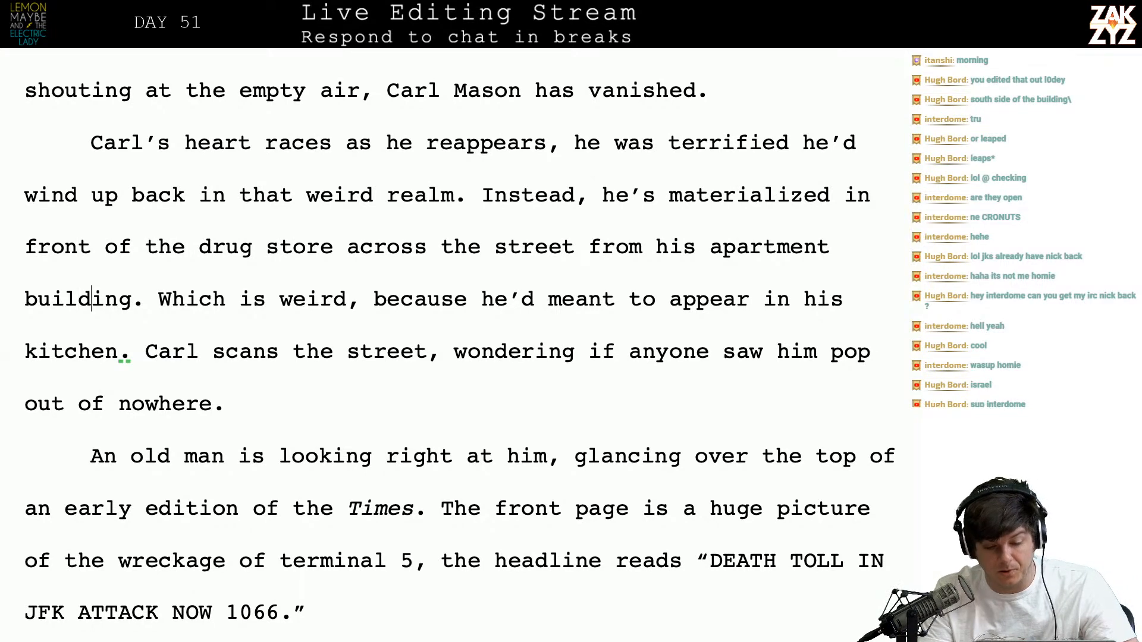
{"action": "key", "text": "Right"}
{"action": "key", "text": "Right"}
{"action": "key", "text": "Right"}
{"action": "key", "text": "Right"}
{"action": "key", "text": "Right"}
{"action": "key", "text": "Right"}
{"action": "key", "text": "Right"}
{"action": "key", "text": "Right"}
{"action": "key", "text": "Right"}
{"action": "key", "text": "Right"}
{"action": "key", "text": "Right"}
{"action": "key", "text": "Right"}
{"action": "key", "text": "Right"}
{"action": "key", "text": "Left"}
{"action": "key", "text": "Left"}
{"action": "key", "text": "Left"}
{"action": "key", "text": "Left"}
{"action": "key", "text": "Left"}
{"action": "key", "text": "Left"}
{"action": "key", "text": "Left"}
{"action": "key", "text": "Left"}
{"action": "key", "text": "Left"}
{"action": "key", "text": "Left"}
{"action": "key", "text": "Left"}
{"action": "key", "text": "Left"}
{"action": "key", "text": "Left"}
{"action": "key", "text": "Return"}
{"action": "key", "text": "Left"}
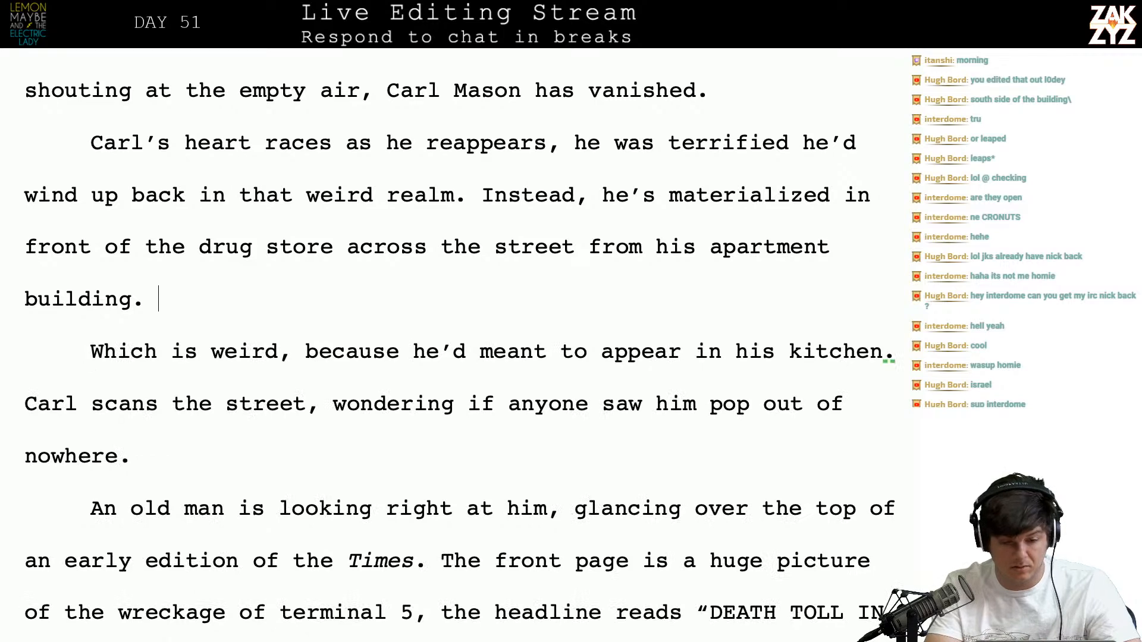
{"action": "type", "text": "It's weird"}
{"action": "key", "text": "BackSpace"}
{"action": "key", "text": "BackSpace"}
{"action": "key", "text": "BackSpace"}
{"action": "key", "text": "BackSpace"}
{"action": "key", "text": "BackSpace"}
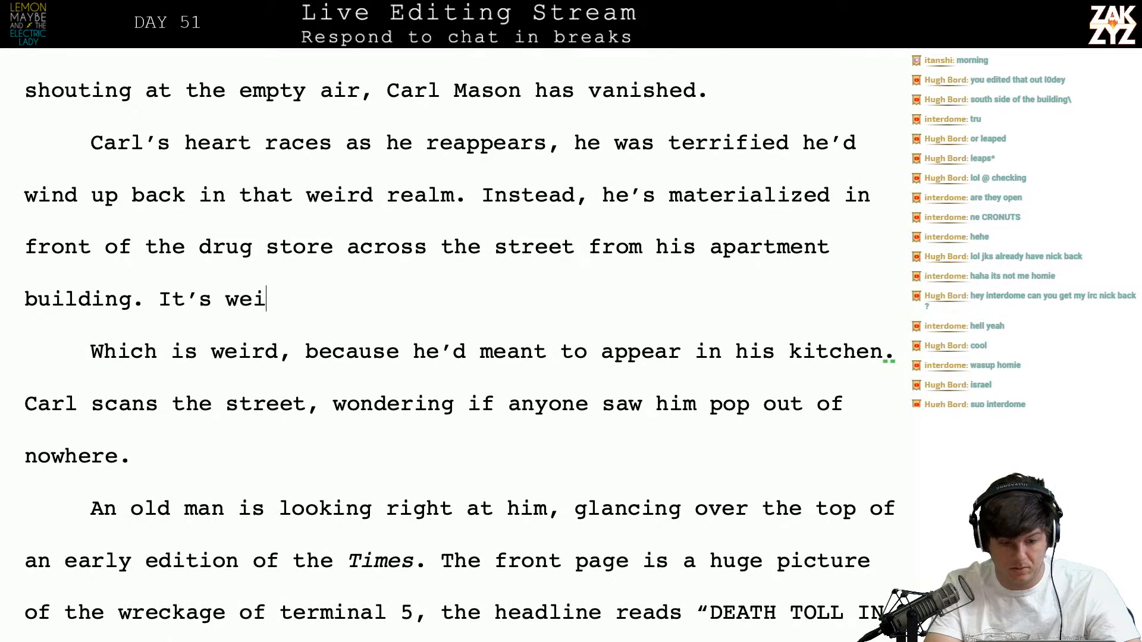
{"action": "key", "text": "BackSpace"}
{"action": "key", "text": "BackSpace"}
{"action": "key", "text": "BackSpace"}
{"action": "key", "text": "BackSpace"}
{"action": "key", "text": "BackSpace"}
Add "He blinks, he hadn't meant to appear here, he was concentrating on his kitchen." after "apartment building."
{"action": "type", "text": "He b"}
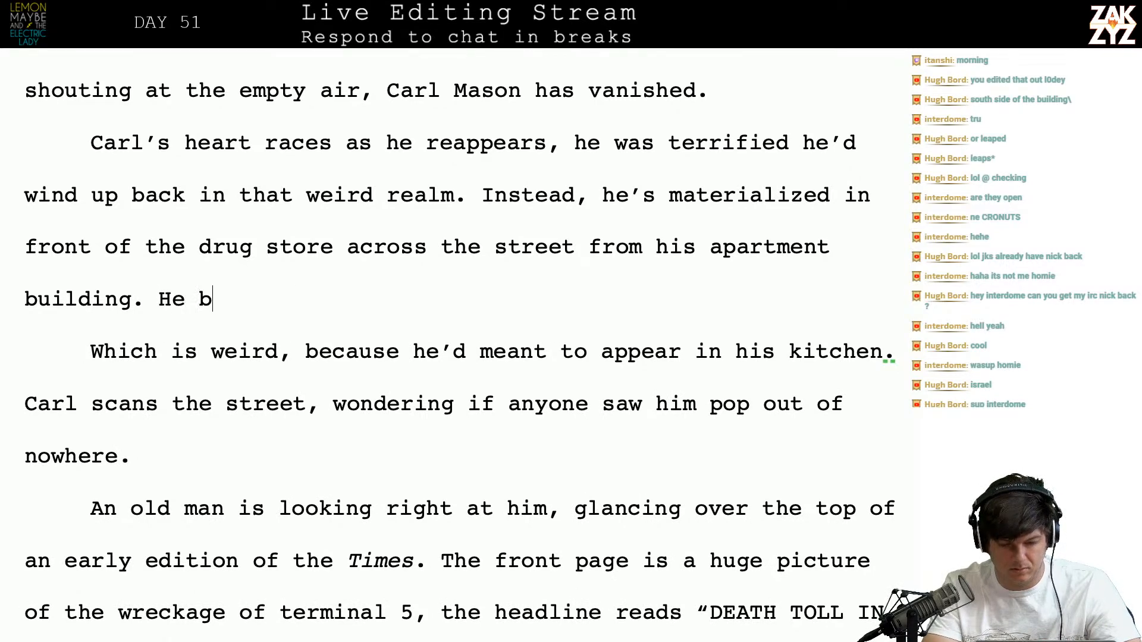
{"action": "type", "text": "links, he hadn't "}
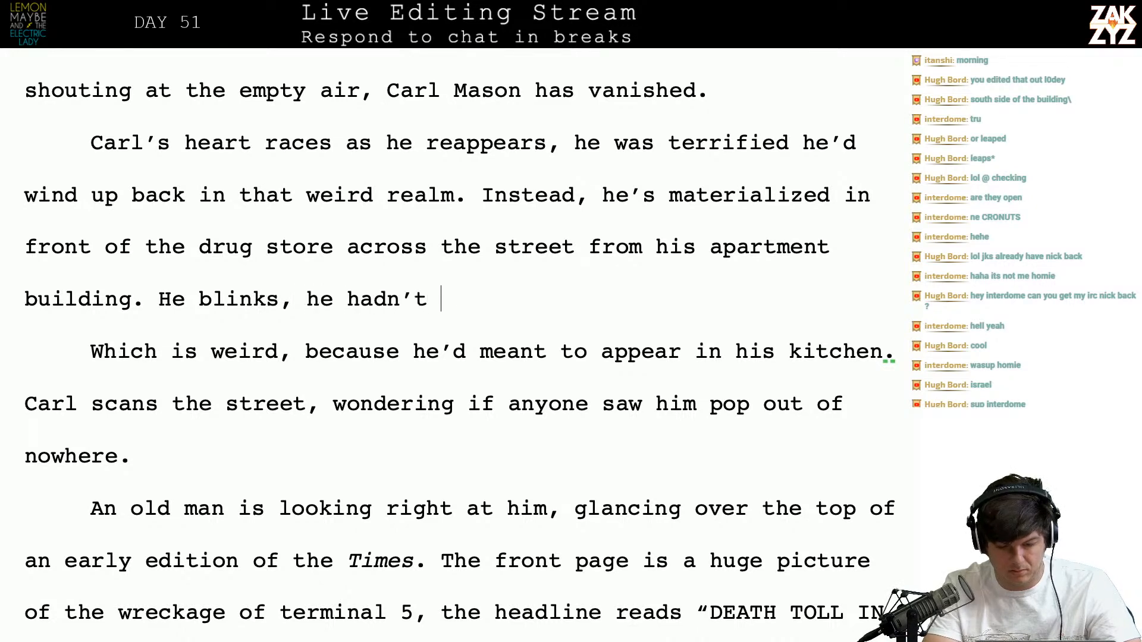
{"action": "type", "text": "meant to appear here, he was co"}
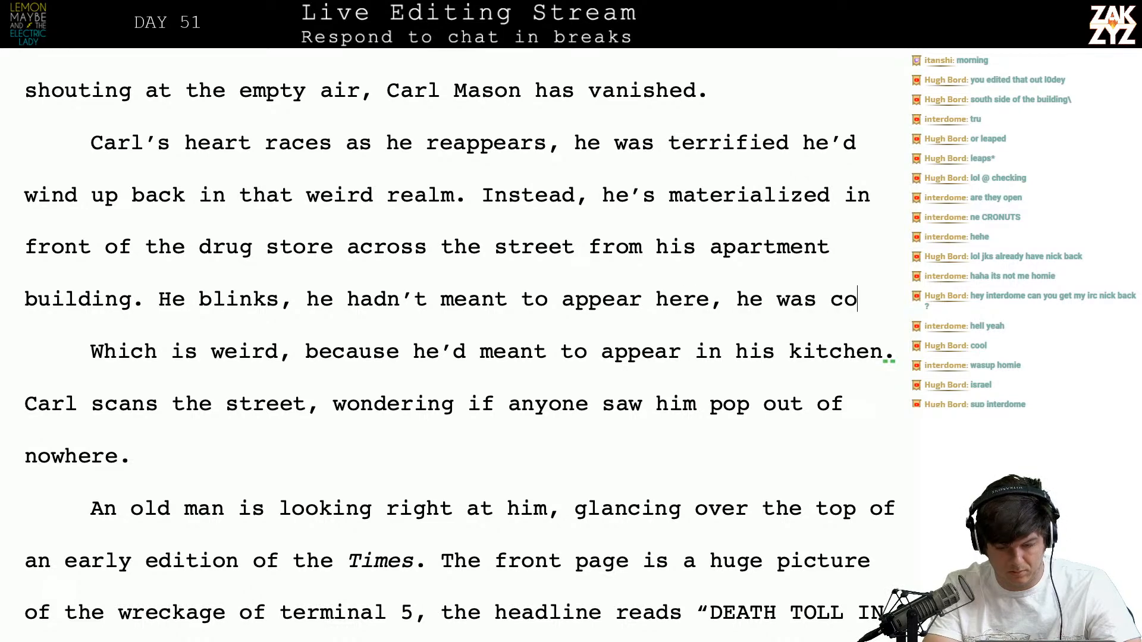
{"action": "type", "text": "ncentrating on his kitchen. Carl scan"}
{"action": "key", "text": "BackSpace"}
{"action": "key", "text": "BackSpace"}
{"action": "type", "text": "ans"}
{"action": "key", "text": "BackSpace"}
{"action": "key", "text": "BackSpace"}
{"action": "key", "text": "BackSpace"}
{"action": "key", "text": "BackSpace"}
{"action": "key", "text": "BackSpace"}
{"action": "key", "text": "BackSpace"}
{"action": "key", "text": "BackSpace"}
{"action": "key", "text": "BackSpace"}
{"action": "key", "text": "BackSpace"}
{"action": "key", "text": "BackSpace"}
{"action": "key", "text": "BackSpace"}
{"action": "type", "text": "He"}
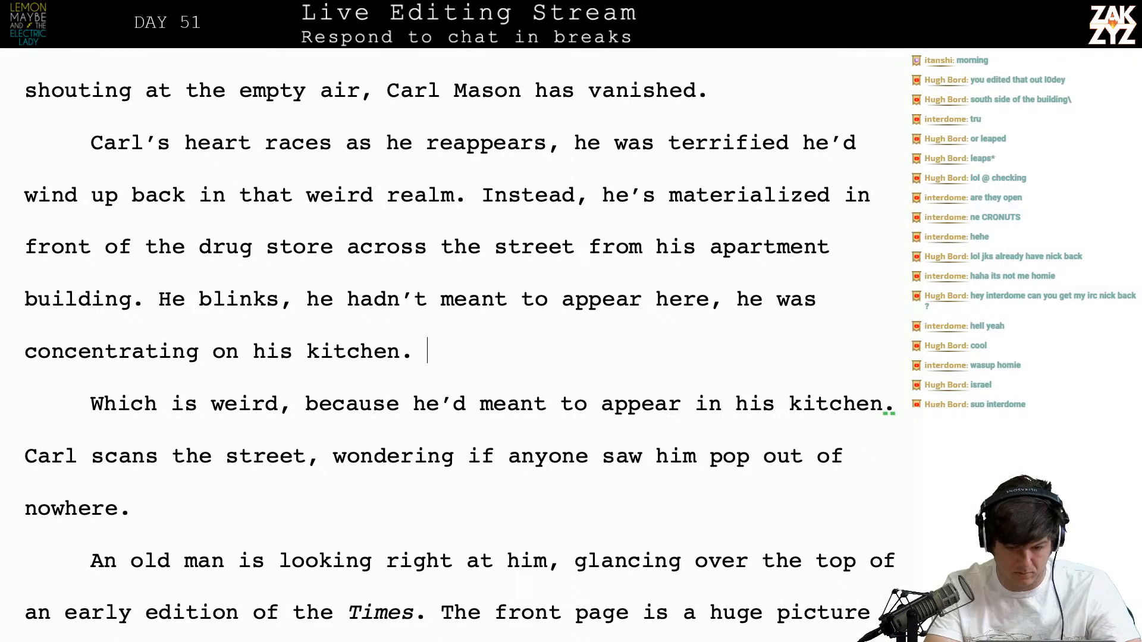
{"action": "key", "text": "BackSpace"}
{"action": "key", "text": "BackSpace"}
{"action": "key", "text": "BackSpace"}
Start a new paragraph after "concentrating on his kitchen." with "An old man is looking right at him, "
{"action": "key", "text": "Return"}
{"action": "type", "text": "An old man i"}
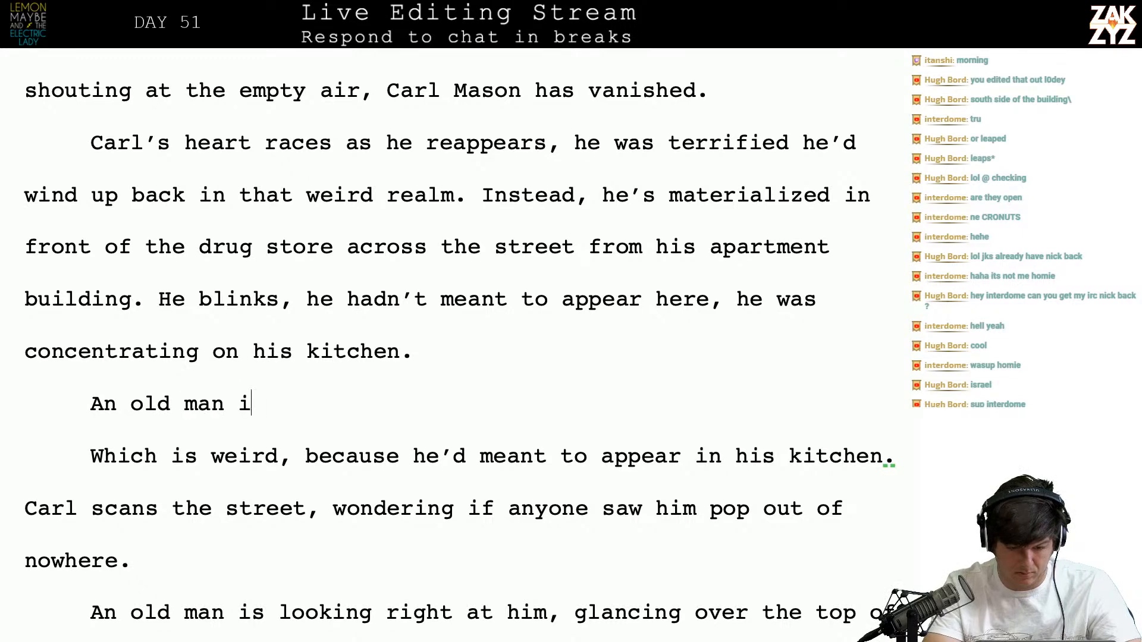
{"action": "type", "text": "s looking right at him,"}
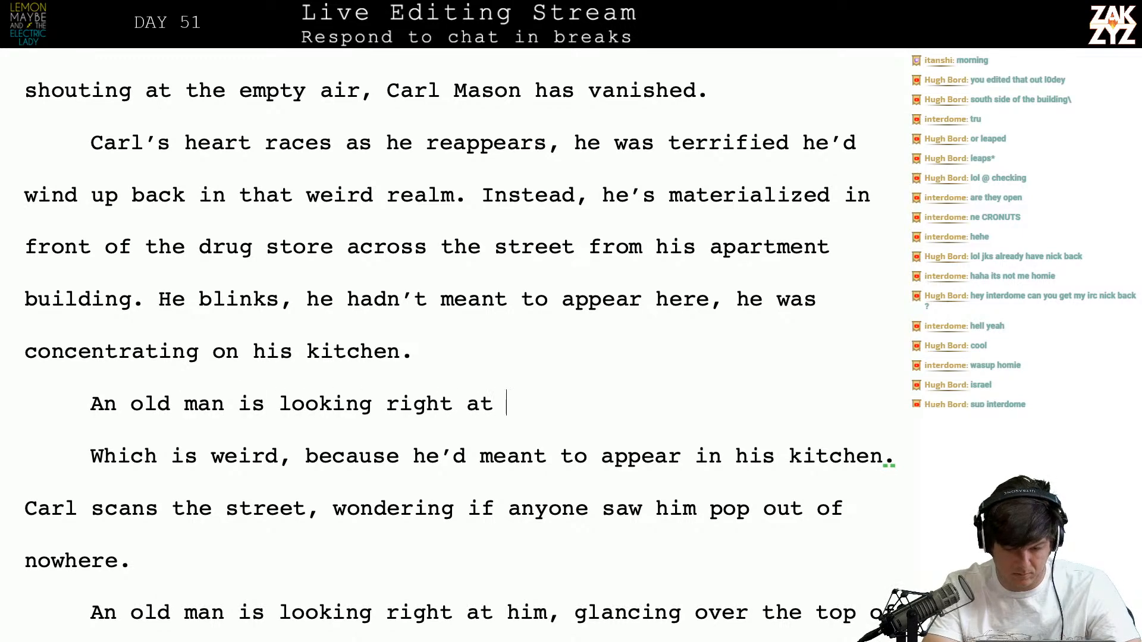
Delete the old text from "Which is weird" through the duplicate "An old man is looking right at him," to join the new opening to "glancing"
{"action": "key", "text": "shift+Down"}
{"action": "key", "text": "shift+Down"}
{"action": "key", "text": "shift+Down"}
{"action": "key", "text": "shift+Down"}
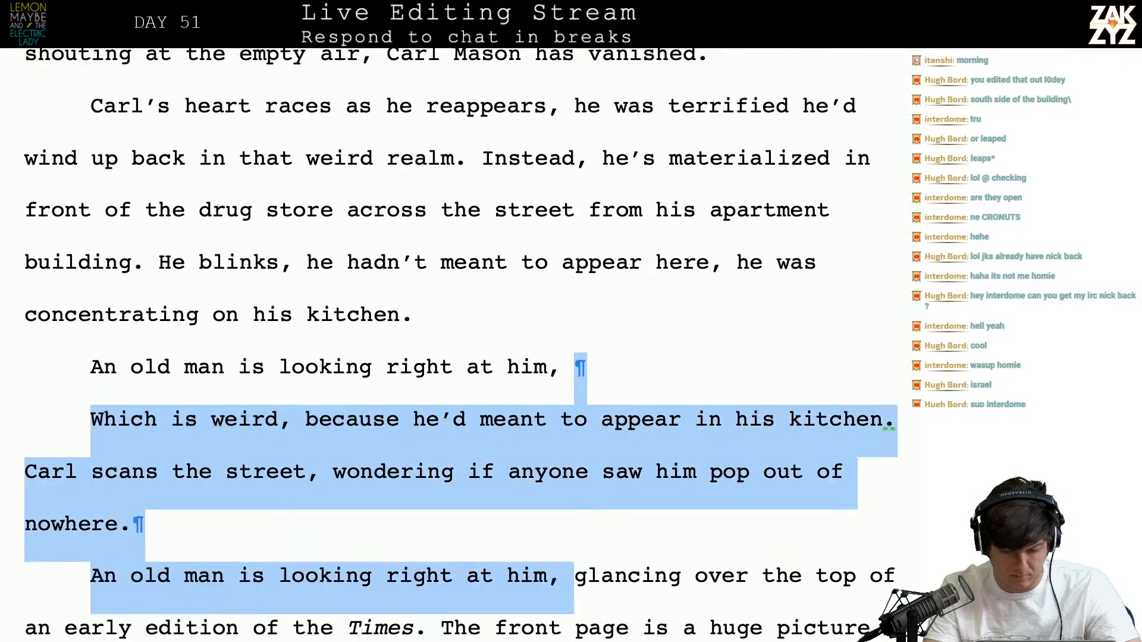
{"action": "key", "text": "BackSpace"}
Read through the paragraph about the old man's newspaper, checking the front-page description and the wording of "terminal 5"
{"action": "key", "text": "Down"}
{"action": "key", "text": "Left"}
{"action": "key", "text": "Left"}
{"action": "key", "text": "Left"}
{"action": "key", "text": "Left"}
{"action": "key", "text": "Left"}
{"action": "key", "text": "Left"}
{"action": "key", "text": "Left"}
{"action": "key", "text": "Left"}
{"action": "key", "text": "Left"}
{"action": "key", "text": "Left"}
{"action": "key", "text": "Left"}
{"action": "key", "text": "Left"}
{"action": "key", "text": "Left"}
{"action": "key", "text": "Left"}
{"action": "key", "text": "Left"}
{"action": "key", "text": "Left"}
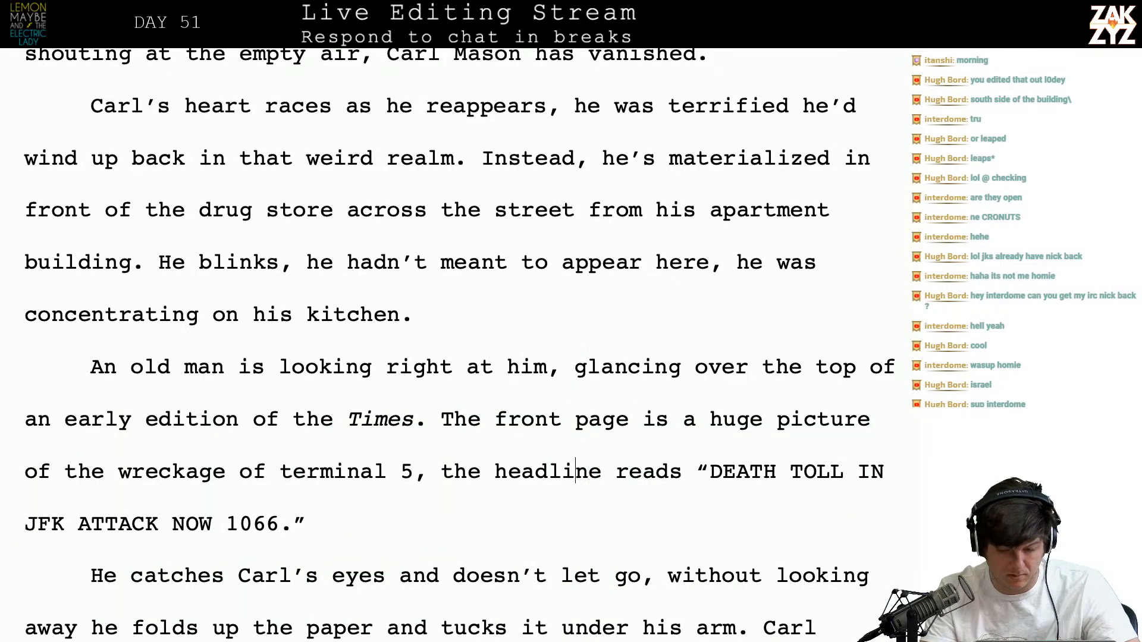
{"action": "key", "text": "Left"}
{"action": "key", "text": "Left"}
{"action": "key", "text": "Left"}
{"action": "key", "text": "Left"}
{"action": "key", "text": "Left"}
{"action": "key", "text": "Left"}
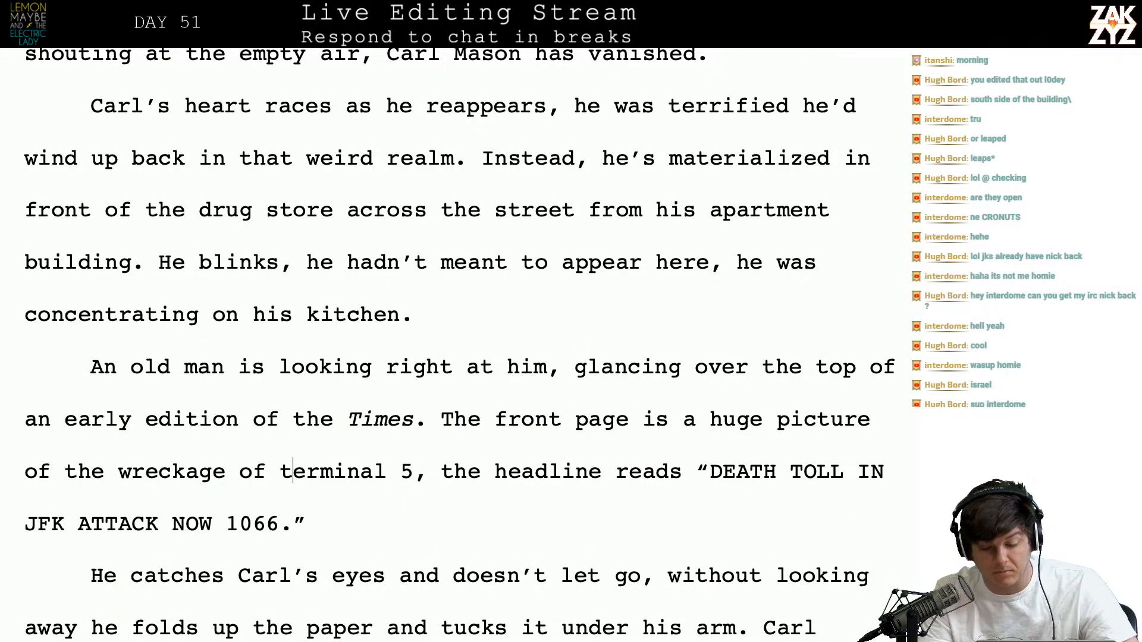
{"action": "key", "text": "Up"}
{"action": "key", "text": "Right"}
{"action": "key", "text": "Right"}
{"action": "key", "text": "Right"}
{"action": "key", "text": "Right"}
{"action": "key", "text": "Right"}
{"action": "key", "text": "Right"}
{"action": "key", "text": "Right"}
{"action": "key", "text": "Right"}
{"action": "key", "text": "Right"}
{"action": "key", "text": "Right"}
{"action": "key", "text": "Right"}
{"action": "key", "text": "Right"}
{"action": "key", "text": "Right"}
{"action": "key", "text": "Right"}
{"action": "key", "text": "Right"}
{"action": "key", "text": "Right"}
{"action": "key", "text": "Right"}
{"action": "key", "text": "Right"}
{"action": "key", "text": "Right"}
{"action": "key", "text": "Right"}
{"action": "key", "text": "Right"}
{"action": "key", "text": "Right"}
{"action": "key", "text": "Right"}
{"action": "key", "text": "Right"}
{"action": "key", "text": "Right"}
{"action": "key", "text": "Right"}
{"action": "key", "text": "Right"}
{"action": "key", "text": "Right"}
{"action": "key", "text": "Right"}
{"action": "key", "text": "Right"}
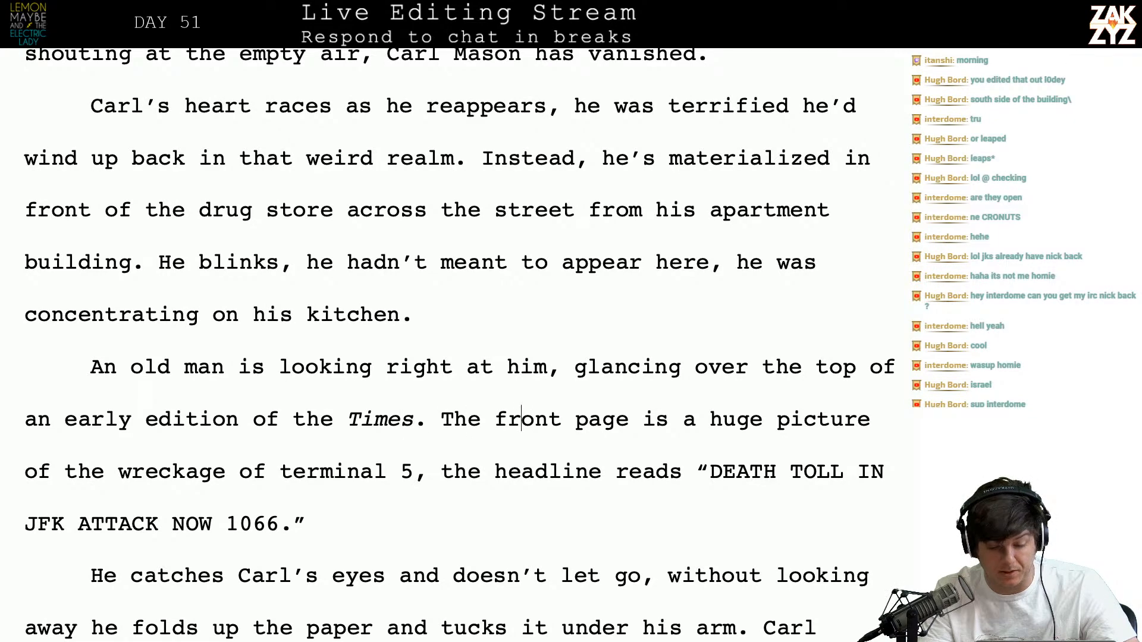
{"action": "key", "text": "Right"}
{"action": "key", "text": "Right"}
{"action": "key", "text": "Right"}
{"action": "key", "text": "Right"}
{"action": "key", "text": "Right"}
{"action": "key", "text": "Right"}
{"action": "key", "text": "Right"}
{"action": "key", "text": "Right"}
{"action": "key", "text": "Right"}
{"action": "key", "text": "Right"}
{"action": "key", "text": "Right"}
{"action": "key", "text": "Right"}
{"action": "key", "text": "Right"}
{"action": "key", "text": "Right"}
{"action": "key", "text": "Right"}
{"action": "key", "text": "Right"}
{"action": "key", "text": "Right"}
{"action": "key", "text": "Right"}
{"action": "key", "text": "Right"}
{"action": "key", "text": "Right"}
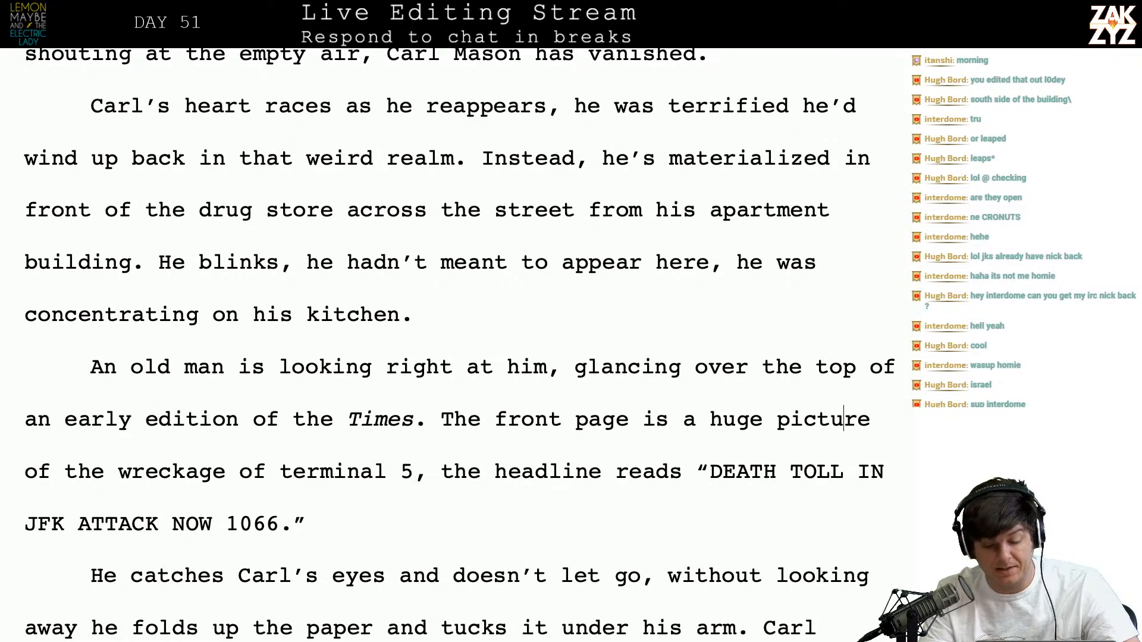
{"action": "key", "text": "Right"}
{"action": "key", "text": "Right"}
{"action": "key", "text": "Right"}
{"action": "key", "text": "Right"}
{"action": "key", "text": "Right"}
{"action": "key", "text": "Right"}
{"action": "key", "text": "Right"}
{"action": "key", "text": "Right"}
{"action": "key", "text": "Right"}
{"action": "key", "text": "Right"}
{"action": "key", "text": "Right"}
{"action": "key", "text": "Right"}
{"action": "key", "text": "Right"}
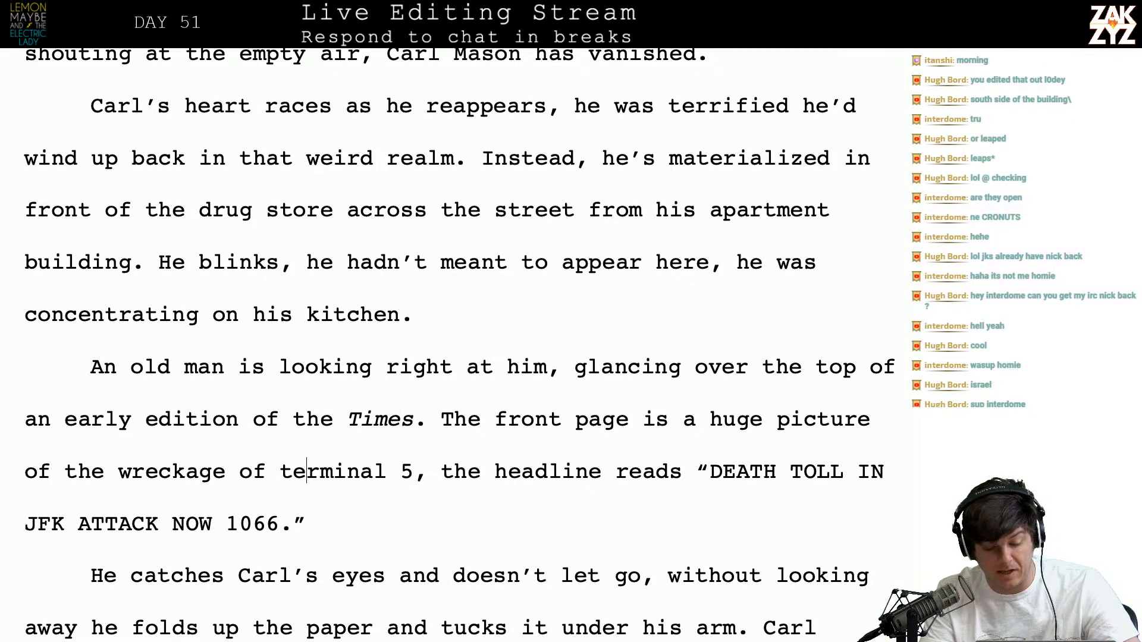
{"action": "key", "text": "Left"}
{"action": "key", "text": "Left"}
{"action": "key", "text": "Left"}
{"action": "key", "text": "Left"}
{"action": "key", "text": "Left"}
{"action": "key", "text": "Left"}
{"action": "key", "text": "Left"}
{"action": "key", "text": "Left"}
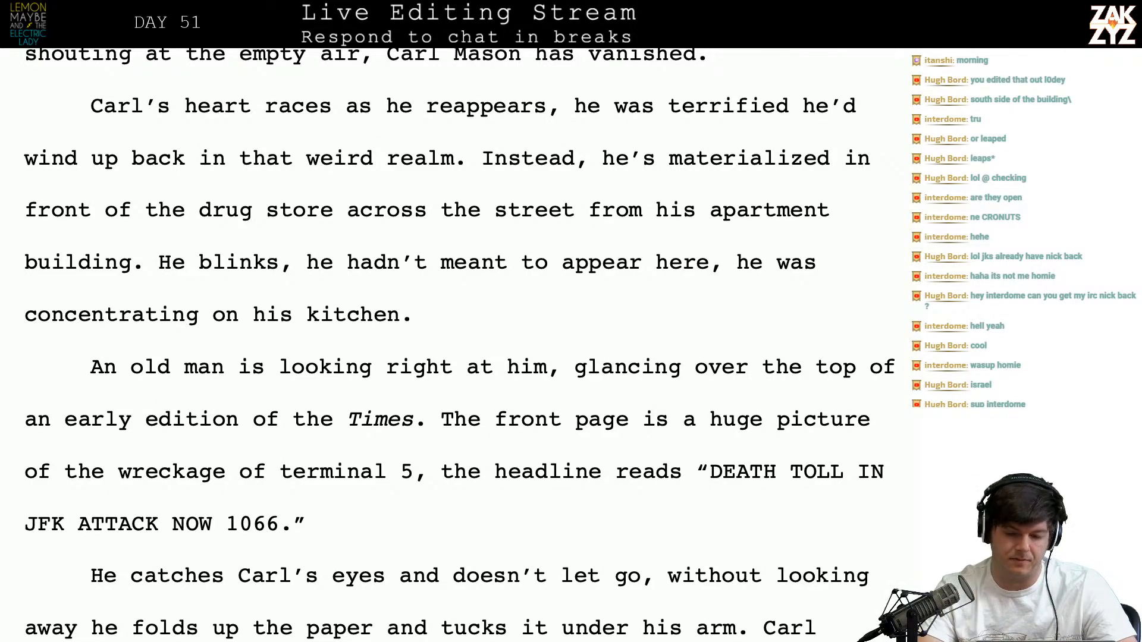
Switch to Safari and search the web for "do you capitalize terminal names"
{"action": "key", "text": "super+Tab"}
{"action": "key", "text": "super+l"}
{"action": "type", "text": "do you capital"}
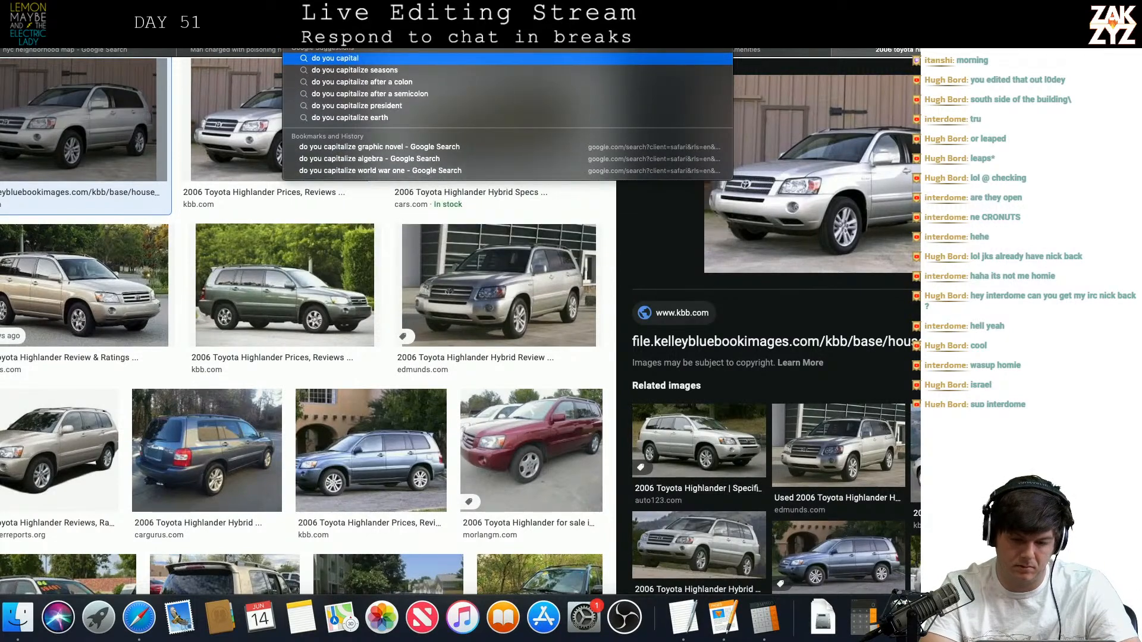
{"action": "type", "text": "ize terminal n"}
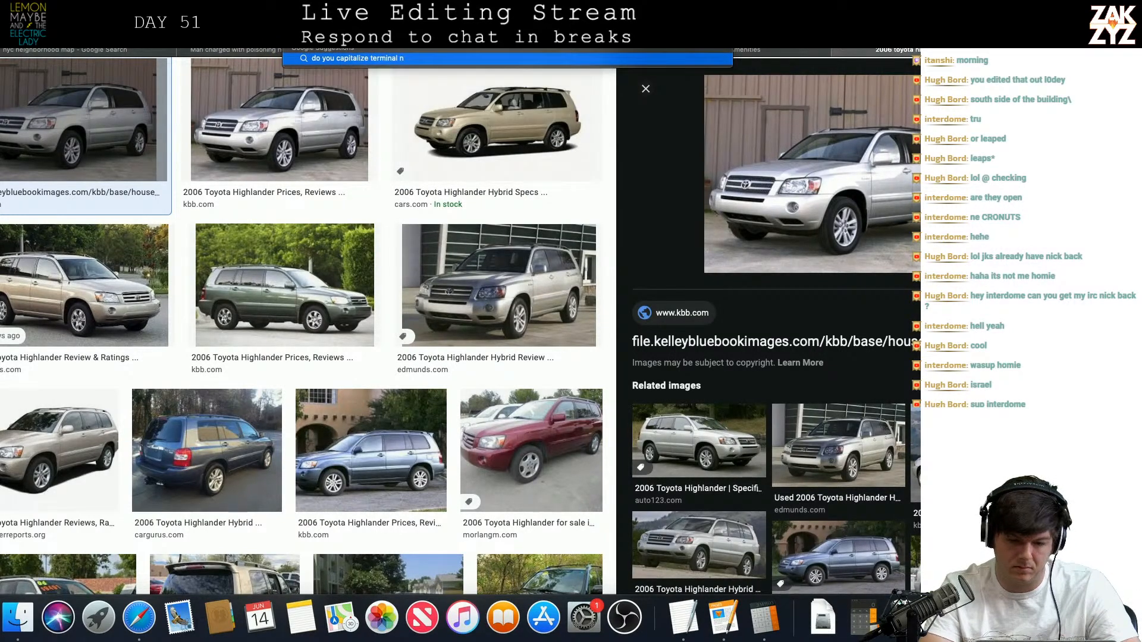
{"action": "key", "text": "Return"}
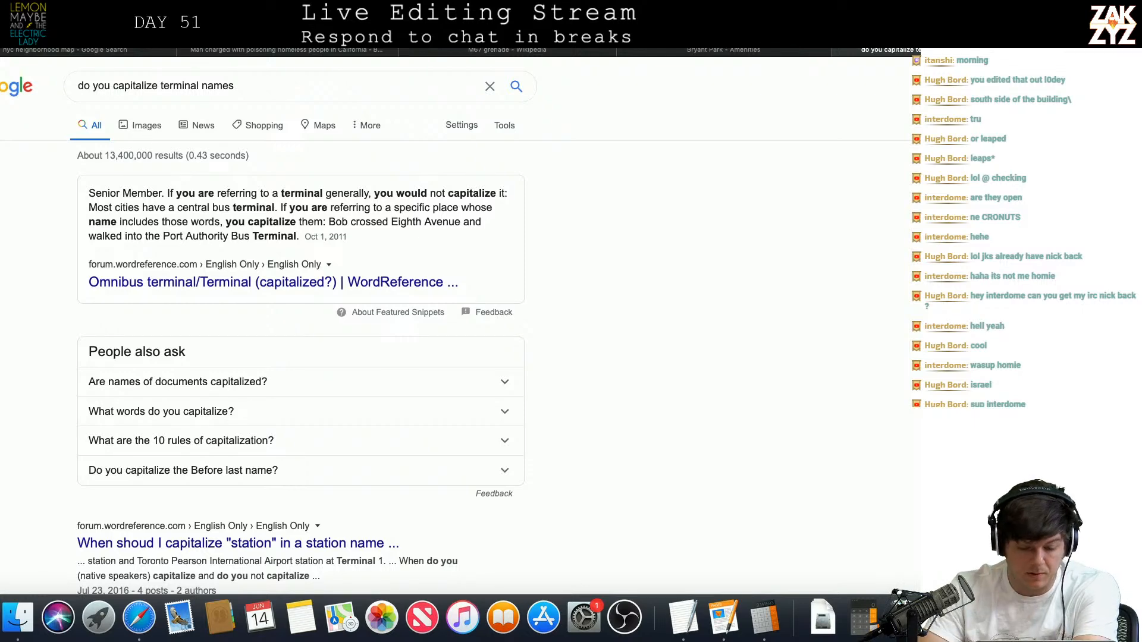
Open the WordReference thread on capitalizing "station" in a station name and read its replies
{"action": "scroll", "coordinate": [370, 343], "scroll_direction": "down", "scroll_amount": 5}
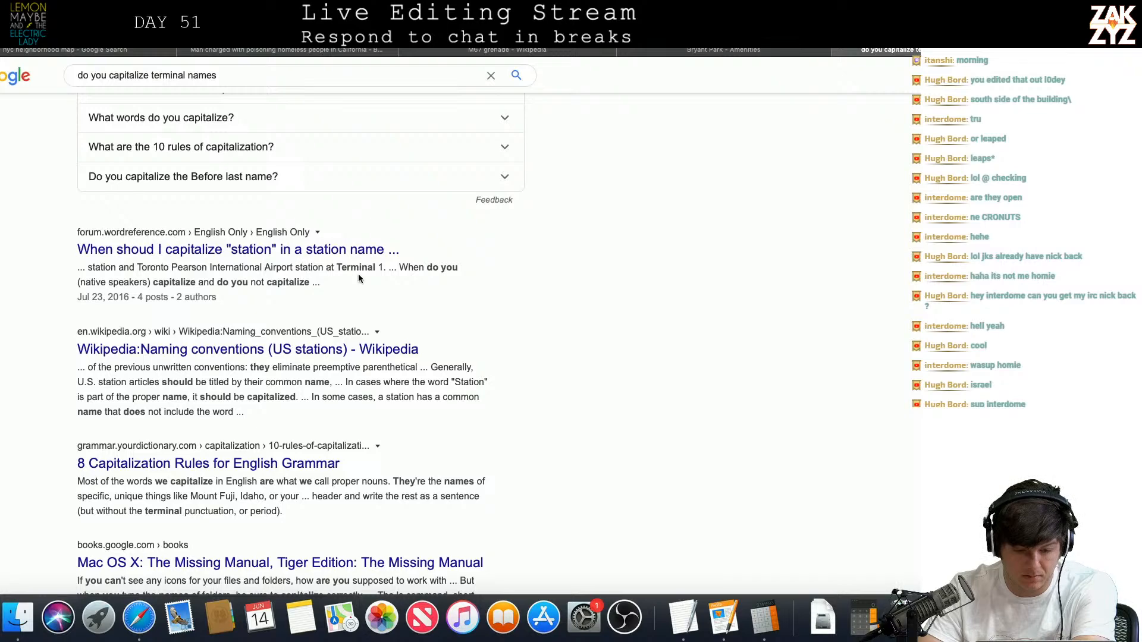
{"action": "left_click", "coordinate": [303, 250]}
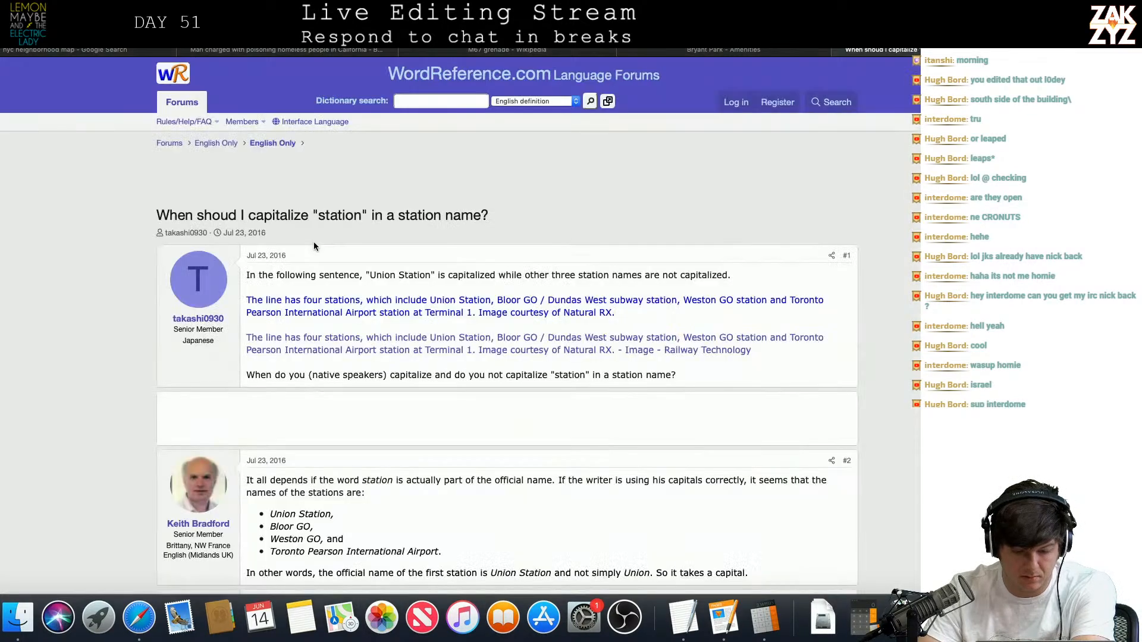
{"action": "scroll", "coordinate": [394, 387], "scroll_direction": "down", "scroll_amount": 3}
{"action": "scroll", "coordinate": [396, 386], "scroll_direction": "down", "scroll_amount": 3}
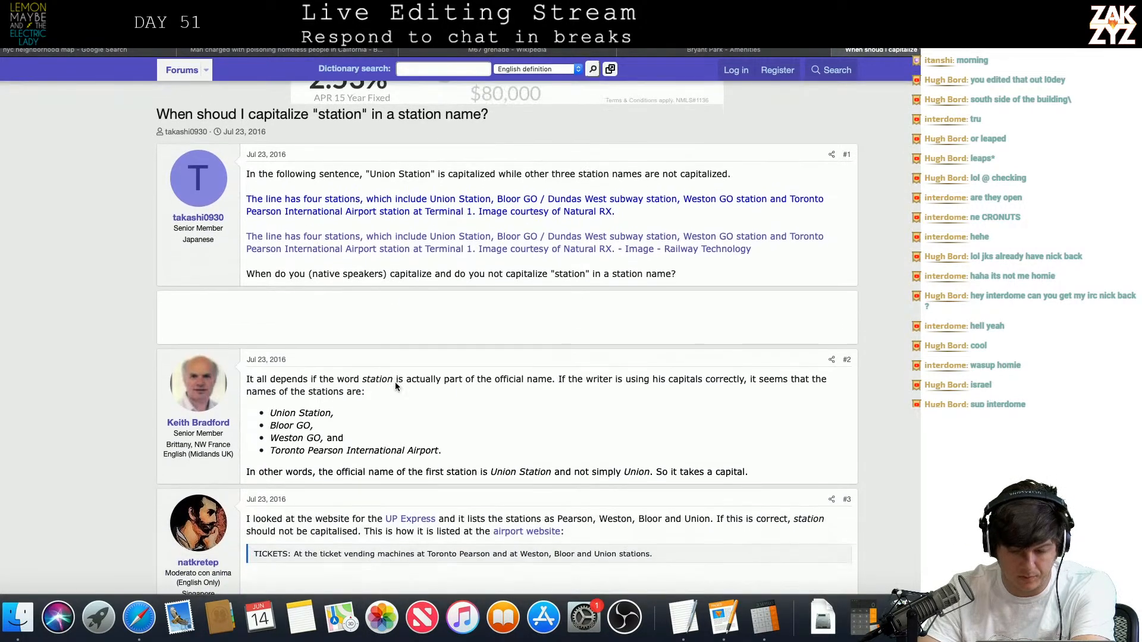
{"action": "scroll", "coordinate": [395, 385], "scroll_direction": "down", "scroll_amount": 1}
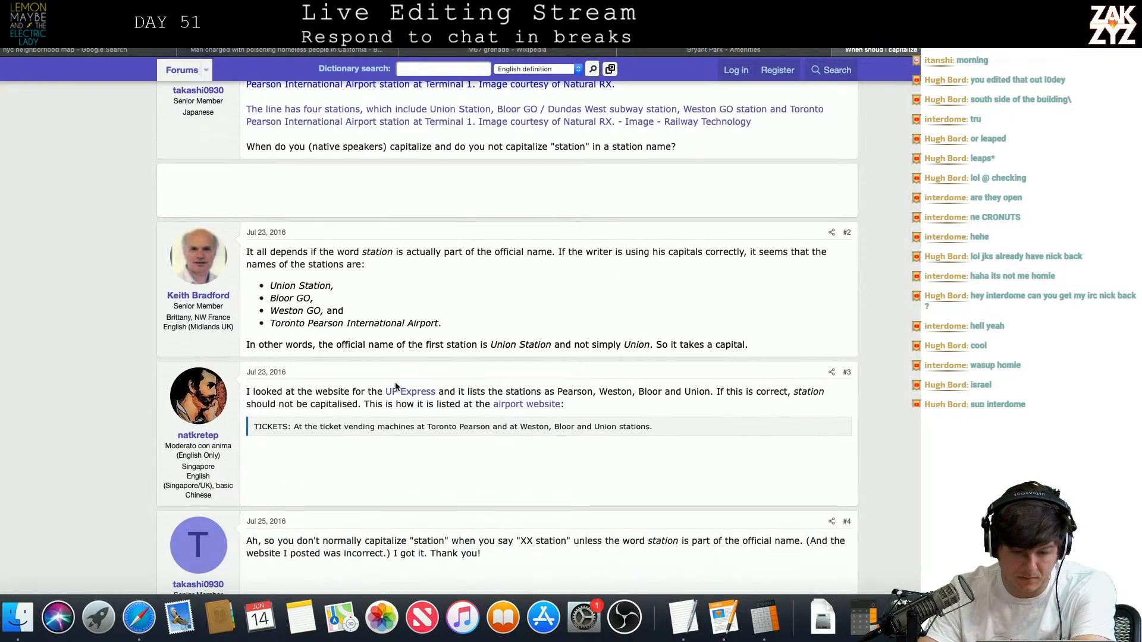
{"action": "scroll", "coordinate": [395, 386], "scroll_direction": "down", "scroll_amount": 2}
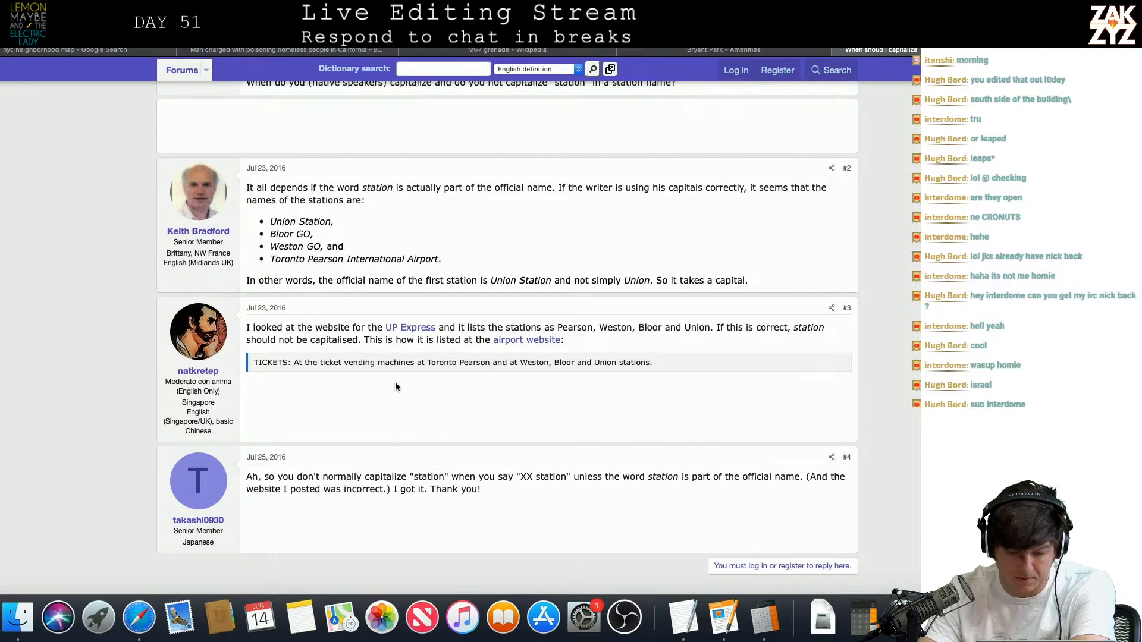
{"action": "scroll", "coordinate": [395, 386], "scroll_direction": "down", "scroll_amount": 3}
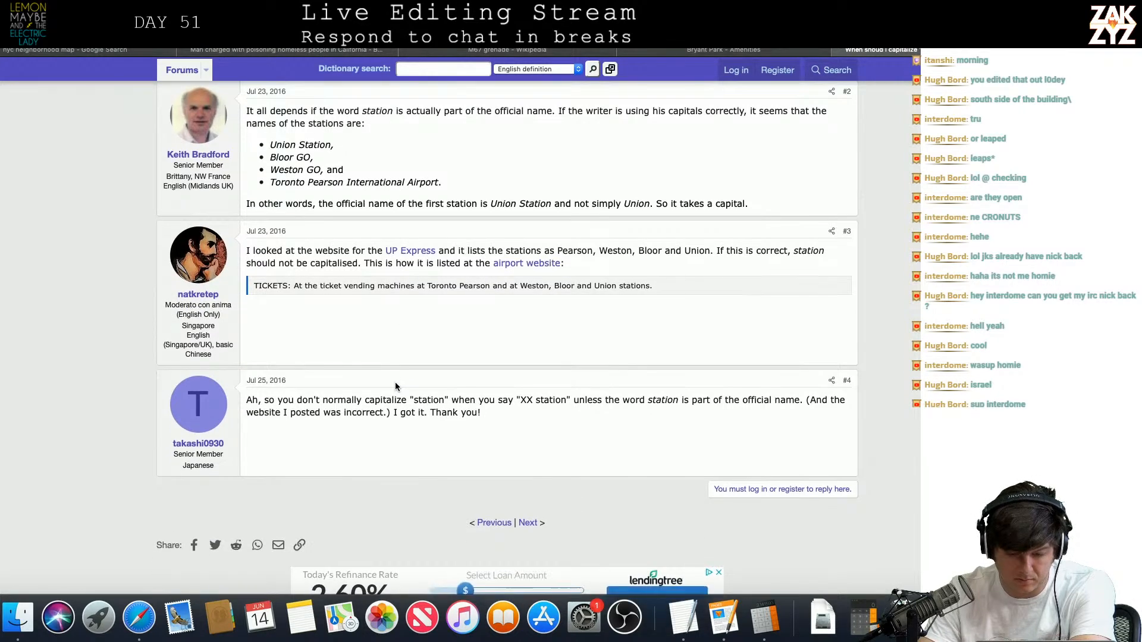
{"action": "scroll", "coordinate": [396, 386], "scroll_direction": "up", "scroll_amount": 10}
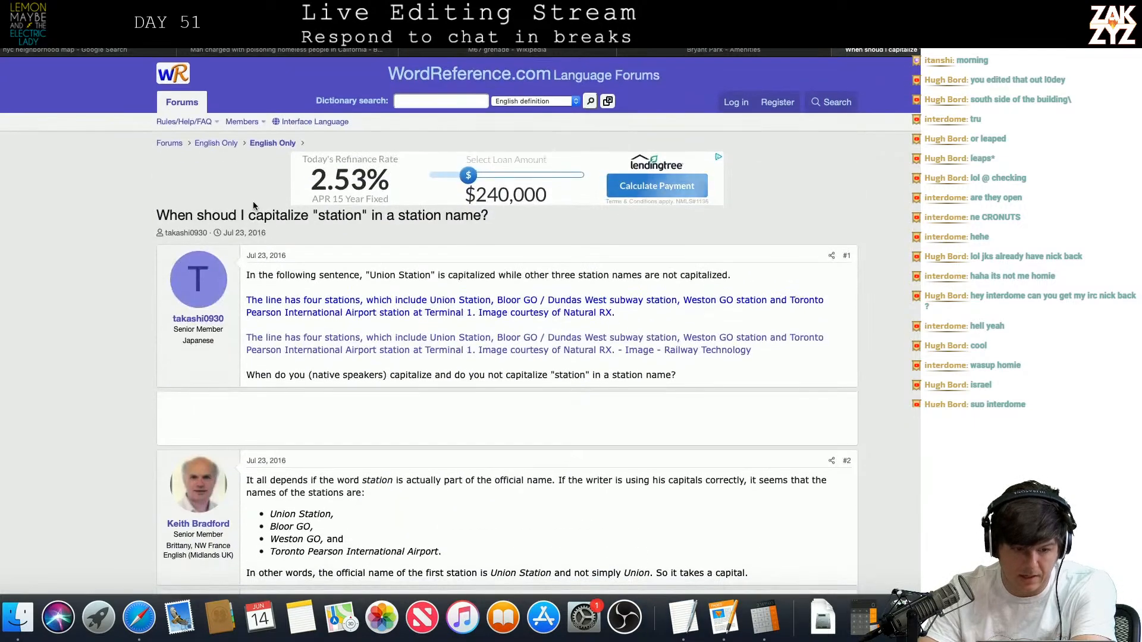
Return to the search results and examine the other entries on capitalizing station and terminal names
{"action": "key", "text": "super+bracketleft"}
{"action": "scroll", "coordinate": [254, 361], "scroll_direction": "down", "scroll_amount": 6}
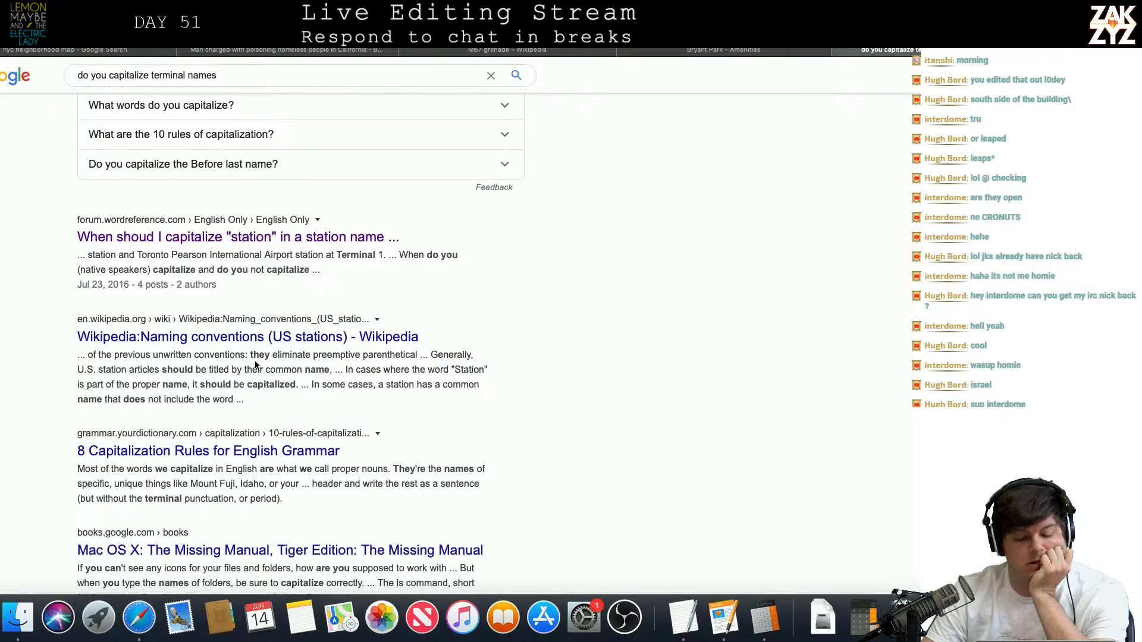
{"action": "scroll", "coordinate": [256, 365], "scroll_direction": "down", "scroll_amount": 2}
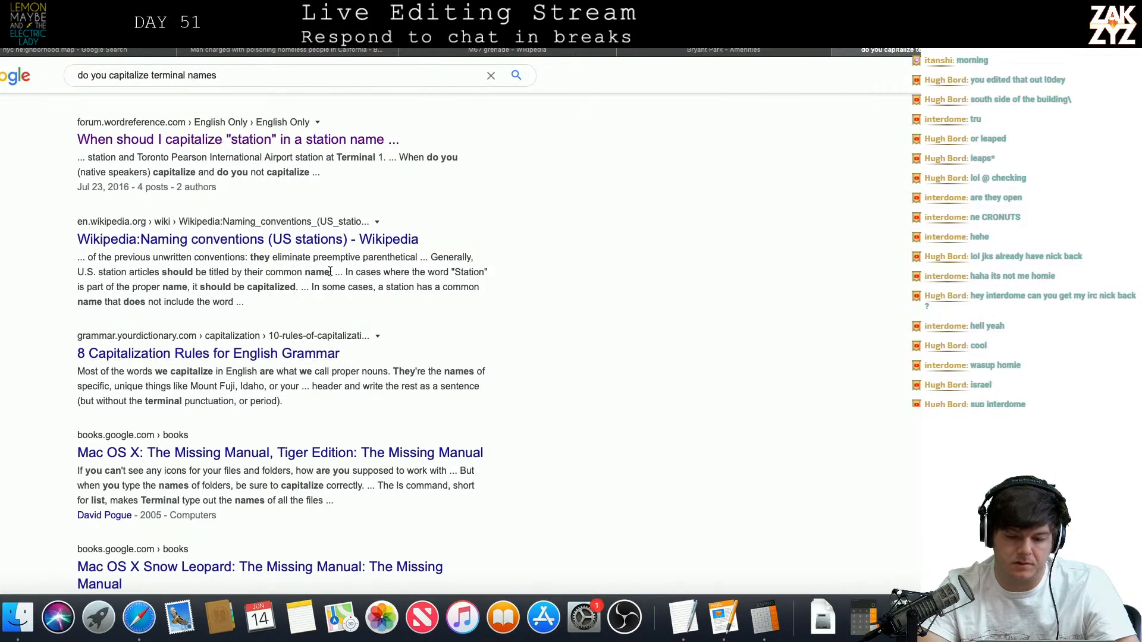
Search the web for "jfk terminal 5" and examine how the results capitalize the terminal's name
{"action": "left_click", "coordinate": [595, 28]}
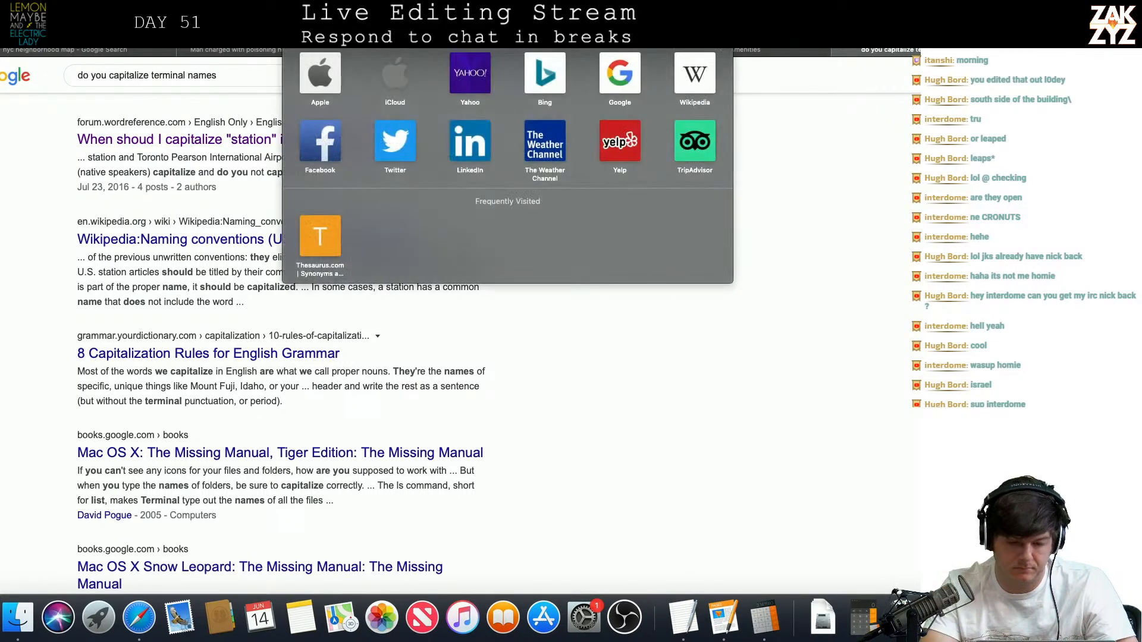
{"action": "type", "text": "jfk termina"}
{"action": "key", "text": "BackSpace"}
{"action": "key", "text": "BackSpace"}
{"action": "key", "text": "BackSpace"}
{"action": "key", "text": "BackSpace"}
{"action": "key", "text": "BackSpace"}
{"action": "key", "text": "BackSpace"}
{"action": "key", "text": "BackSpace"}
{"action": "key", "text": "BackSpace"}
{"action": "key", "text": "BackSpace"}
{"action": "key", "text": "BackSpace"}
{"action": "key", "text": "BackSpace"}
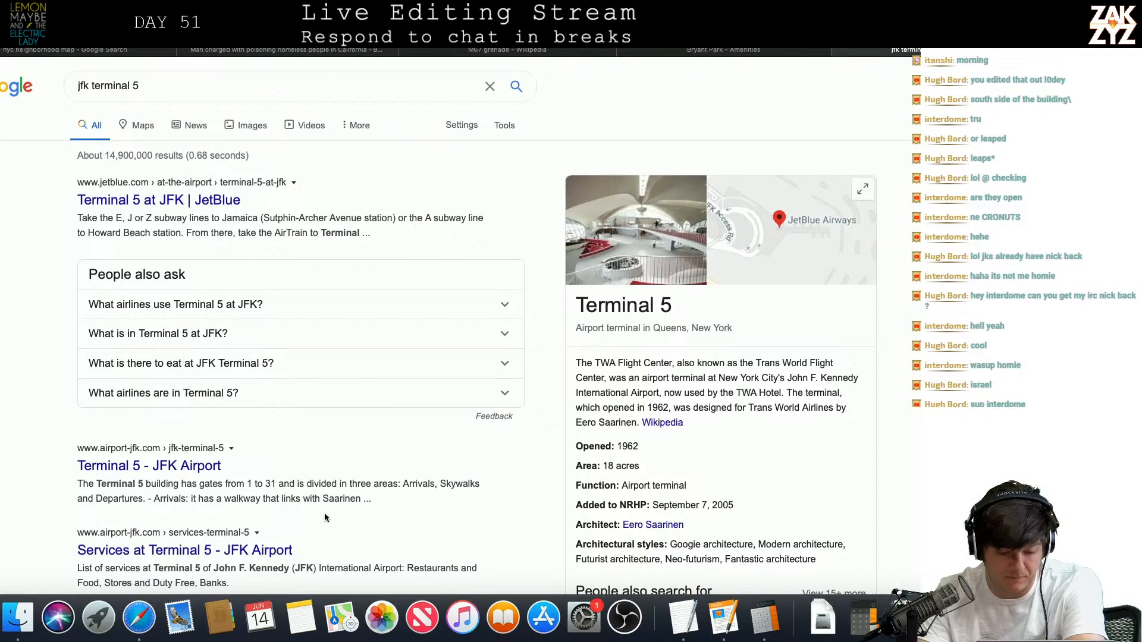
{"action": "scroll", "coordinate": [313, 526], "scroll_direction": "down", "scroll_amount": 3}
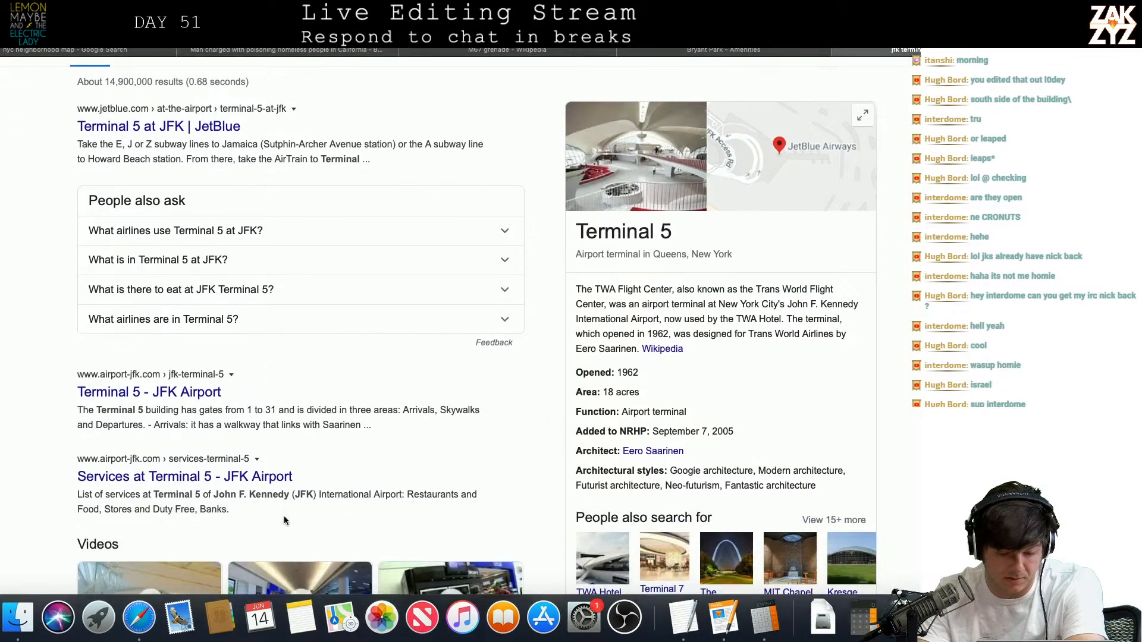
{"action": "scroll", "coordinate": [285, 521], "scroll_direction": "down", "scroll_amount": 4}
{"action": "scroll", "coordinate": [286, 521], "scroll_direction": "up", "scroll_amount": 1}
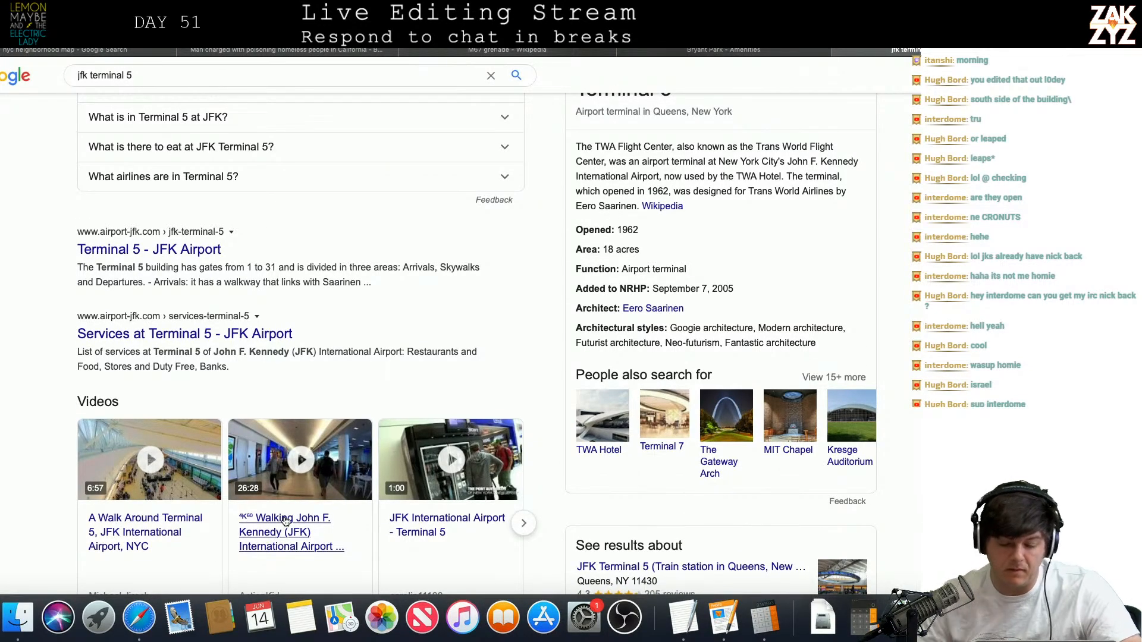
Switch back to the manuscript and capitalize "terminal 5" as "Terminal 5" in the front-page sentence
{"action": "key", "text": "super+Tab"}
{"action": "type", "text": "\""}
{"action": "left_click", "coordinate": [279, 472]}
{"action": "key", "text": "Right"}
{"action": "key", "text": "BackSpace"}
{"action": "type", "text": "T"}
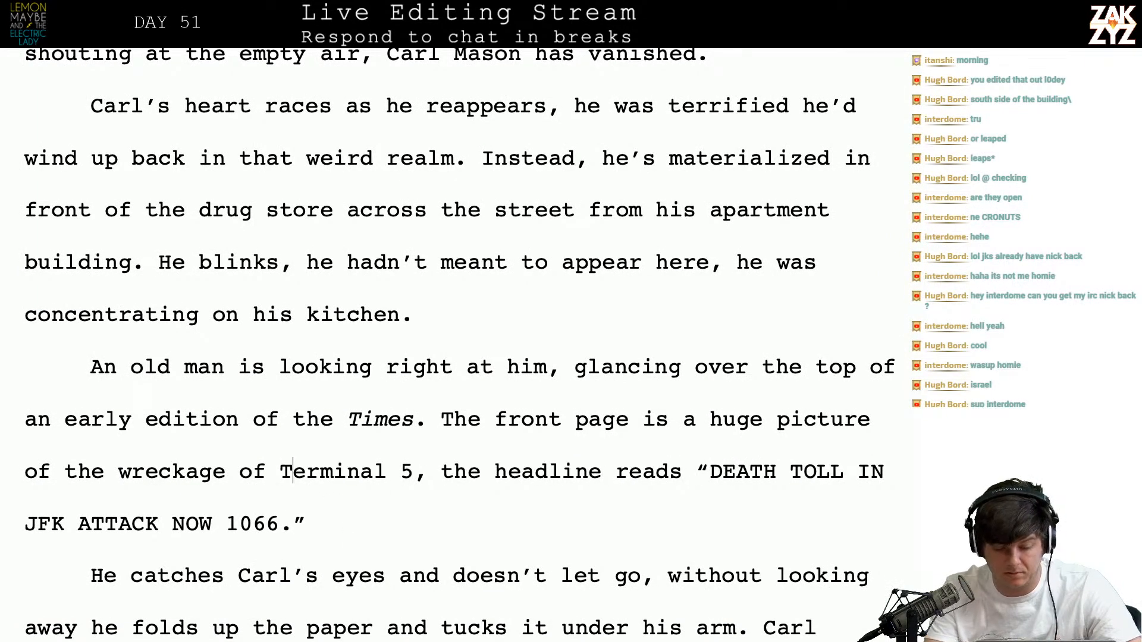
Read on from "Terminal 5" into the clause about the newspaper headline
{"action": "key", "text": "Right"}
{"action": "key", "text": "Right"}
{"action": "key", "text": "Right"}
{"action": "key", "text": "Right"}
{"action": "key", "text": "Right"}
{"action": "key", "text": "Right"}
{"action": "key", "text": "Right"}
{"action": "key", "text": "Right"}
{"action": "key", "text": "Right"}
{"action": "key", "text": "Right"}
{"action": "key", "text": "Right"}
{"action": "key", "text": "Right"}
{"action": "key", "text": "Right"}
{"action": "key", "text": "Right"}
{"action": "key", "text": "Right"}
{"action": "key", "text": "Right"}
{"action": "key", "text": "Right"}
{"action": "key", "text": "Right"}
{"action": "key", "text": "Right"}
{"action": "key", "text": "Right"}
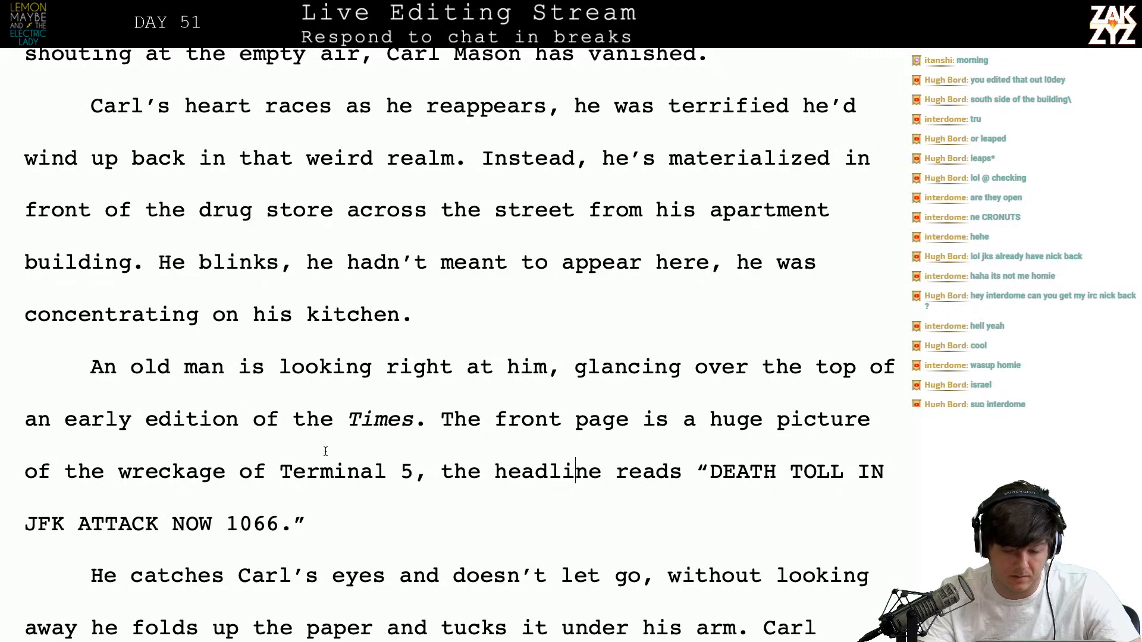
Expand the italic newspaper name "Times" to "New York Times" in the sentence about the old man
{"action": "scroll", "coordinate": [346, 502], "scroll_direction": "down", "scroll_amount": 1}
{"action": "left_click", "coordinate": [348, 408]}
{"action": "type", "text": "New"}
{"action": "key", "text": "BackSpace"}
{"action": "key", "text": "BackSpace"}
{"action": "key", "text": "BackSpace"}
{"action": "key", "text": "BackSpace"}
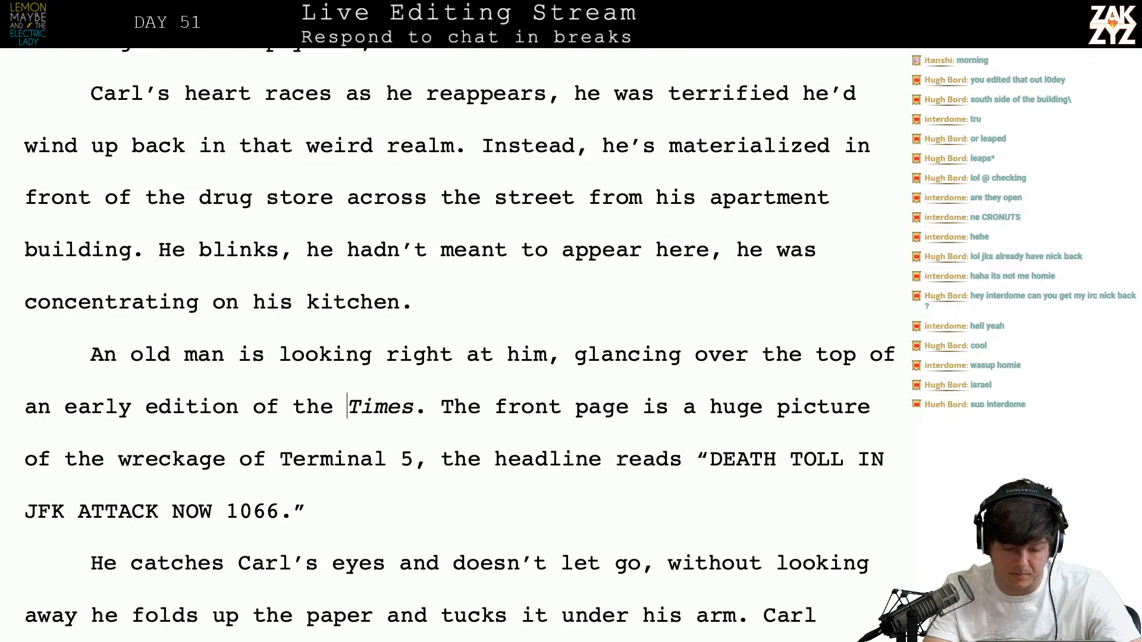
{"action": "key", "text": "Right"}
{"action": "type", "text": "New York t"}
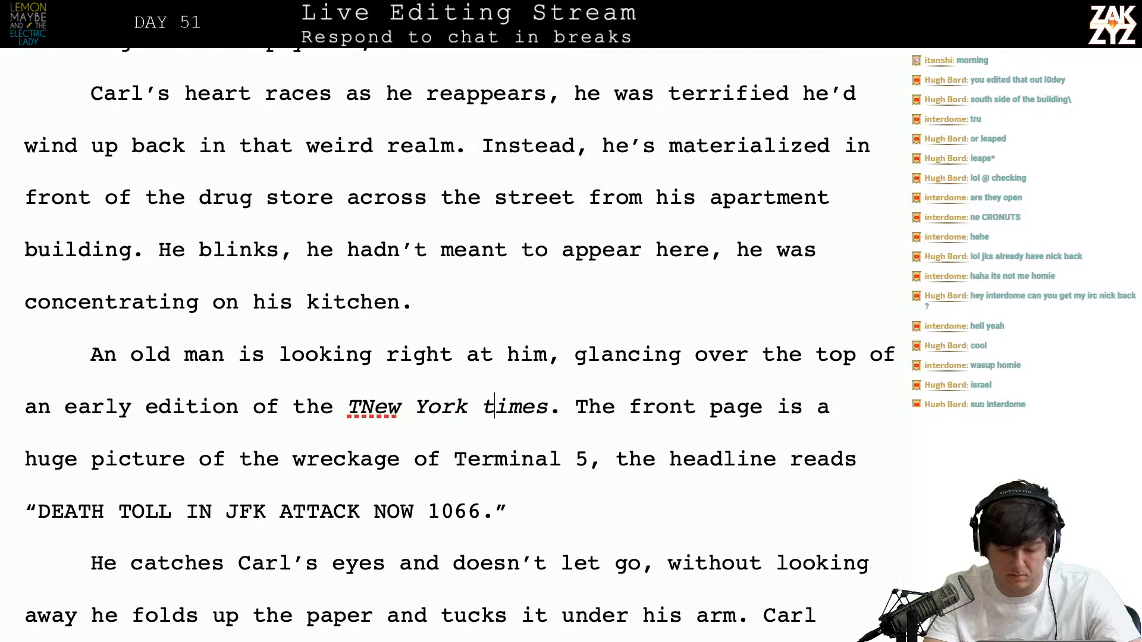
{"action": "key", "text": "BackSpace"}
{"action": "type", "text": "T"}
{"action": "key", "text": "Left"}
{"action": "key", "text": "Left"}
{"action": "key", "text": "Left"}
{"action": "key", "text": "Left"}
{"action": "key", "text": "Left"}
{"action": "key", "text": "Left"}
{"action": "key", "text": "Left"}
{"action": "key", "text": "Left"}
{"action": "key", "text": "Left"}
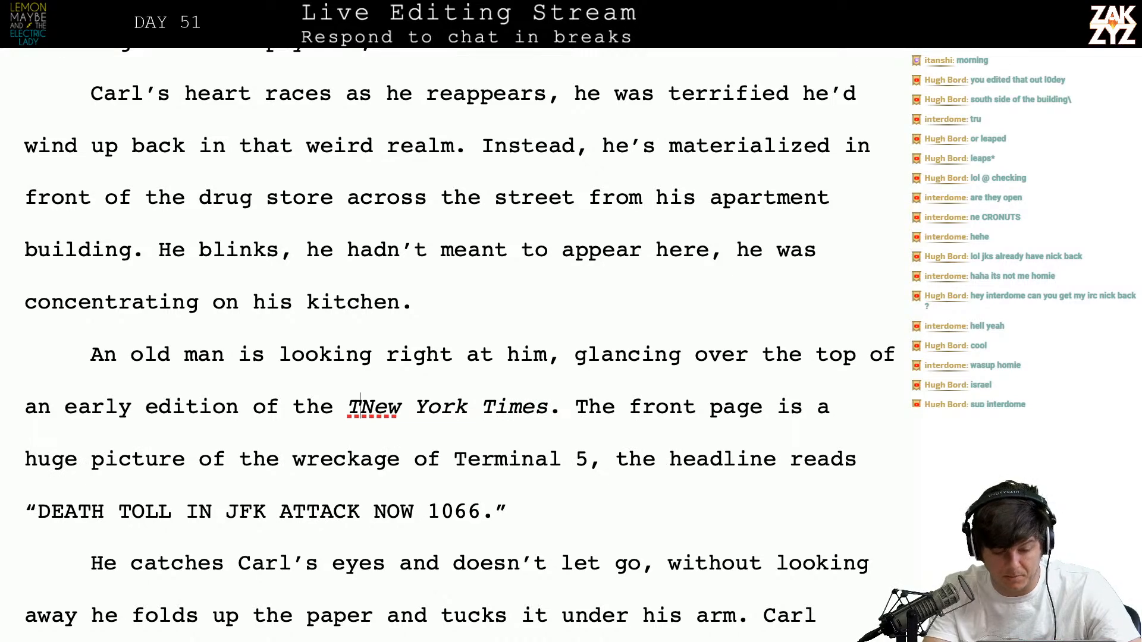
{"action": "key", "text": "BackSpace"}
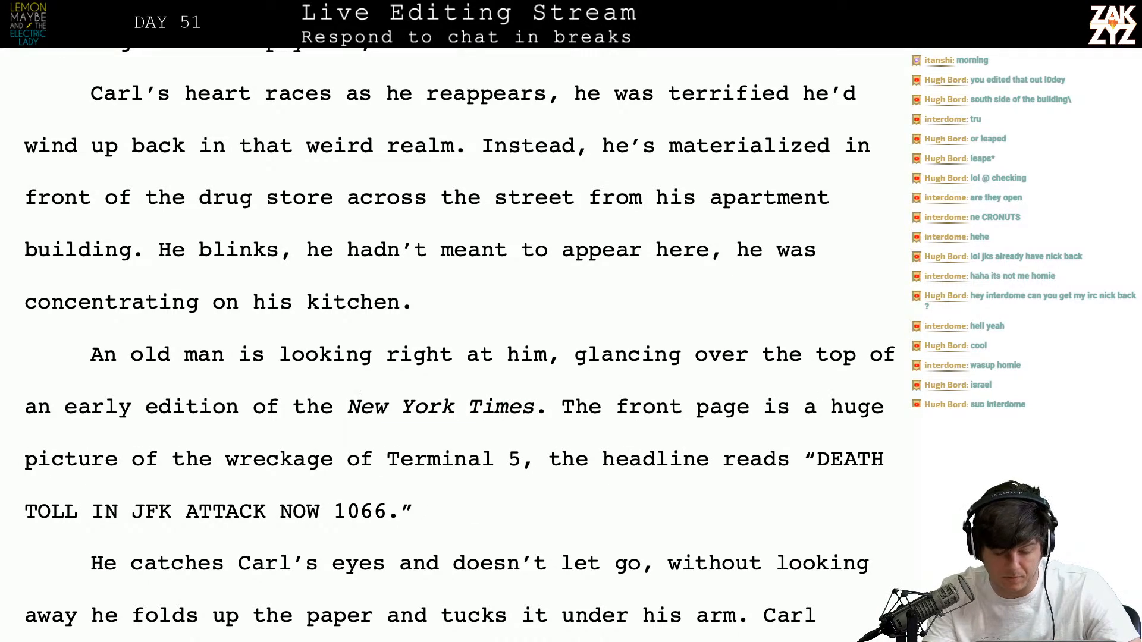
Switch to Safari, search the web for "who bought new york times" and open the Wikipedia article on The New York Times Company
{"action": "key", "text": "super+Tab"}
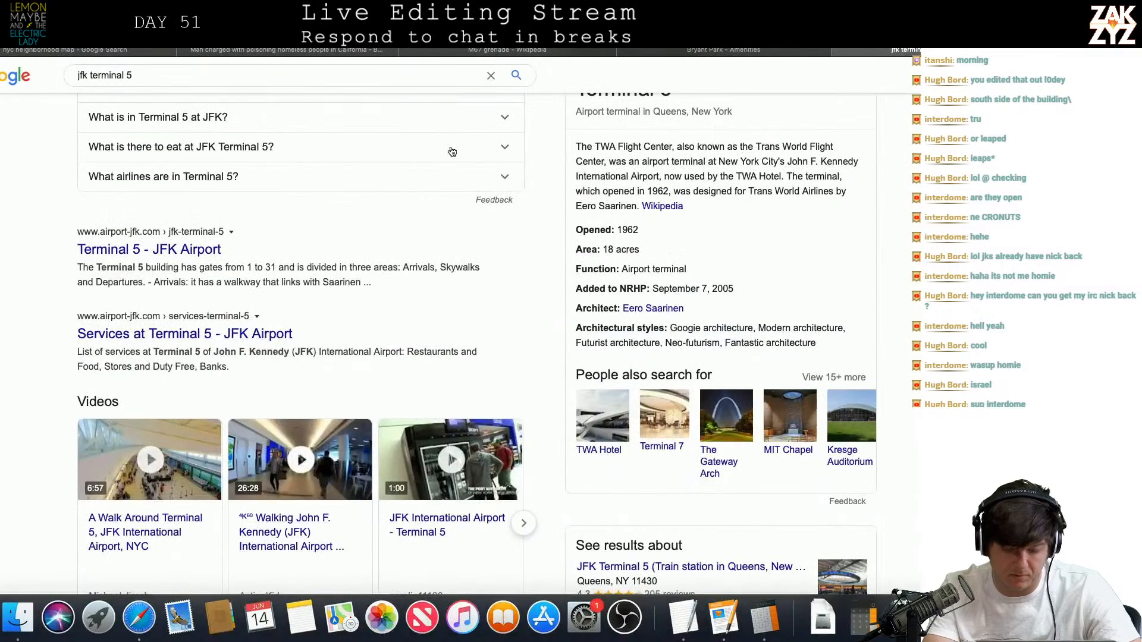
{"action": "key", "text": "super+l"}
{"action": "type", "text": "who bought ne"}
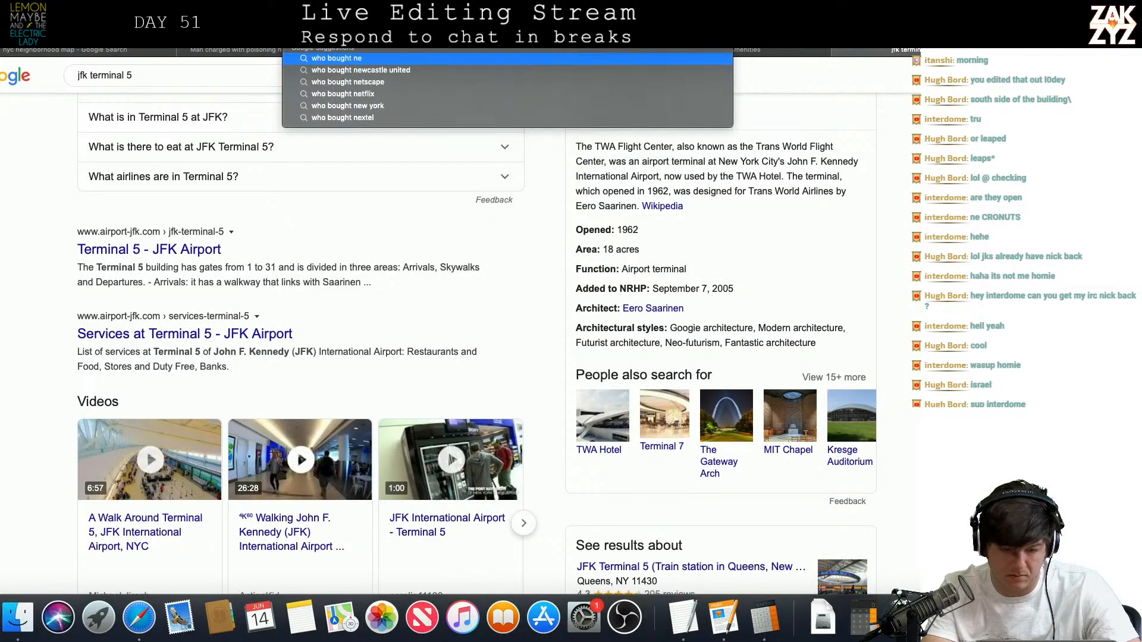
{"action": "type", "text": "w york times"}
{"action": "key", "text": "Return"}
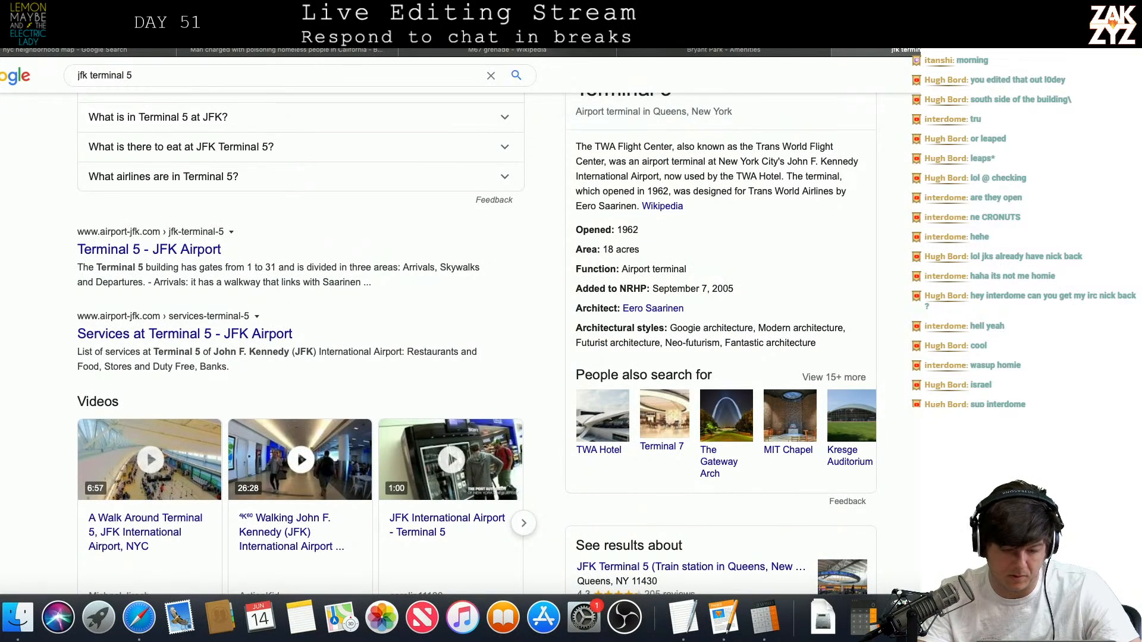
{"action": "scroll", "coordinate": [226, 321], "scroll_direction": "down", "scroll_amount": 5}
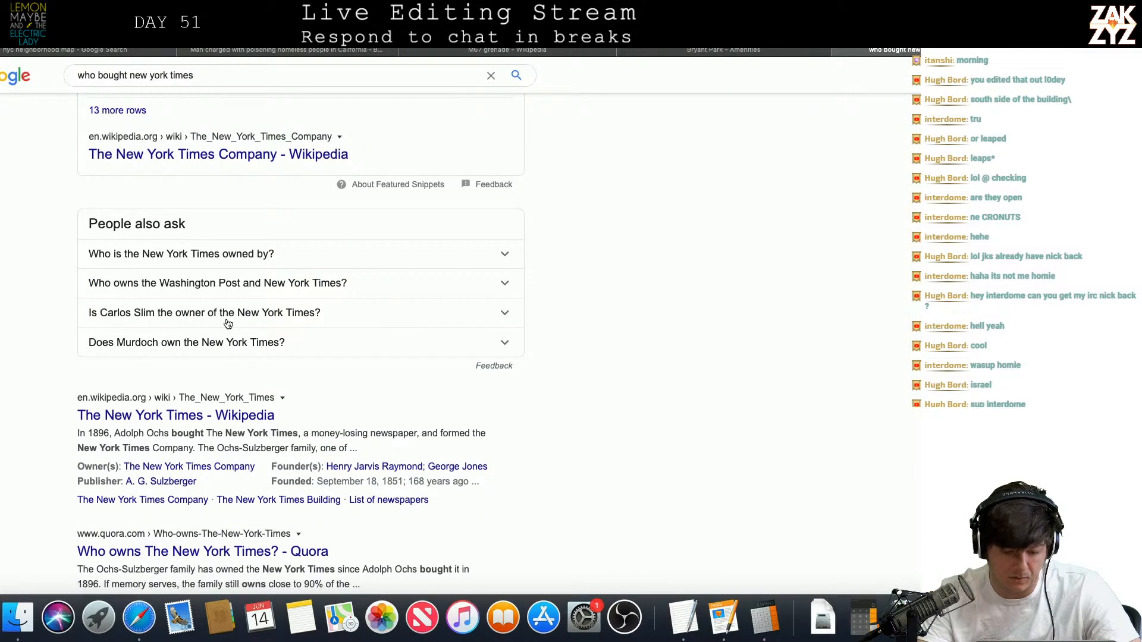
{"action": "scroll", "coordinate": [228, 324], "scroll_direction": "up", "scroll_amount": 2}
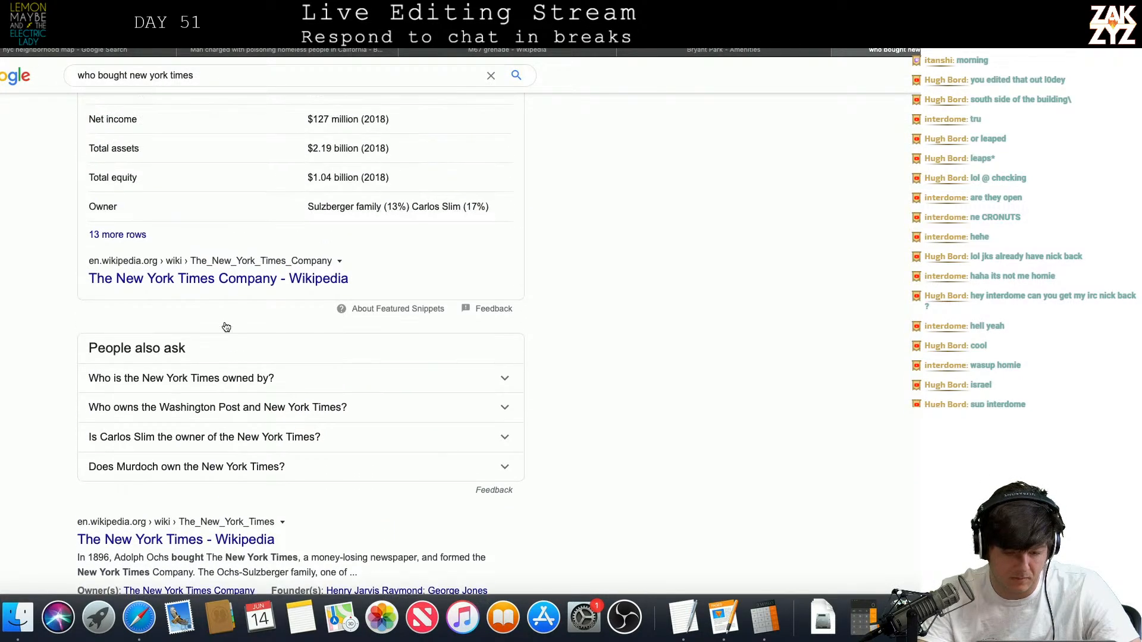
{"action": "left_click", "coordinate": [238, 283]}
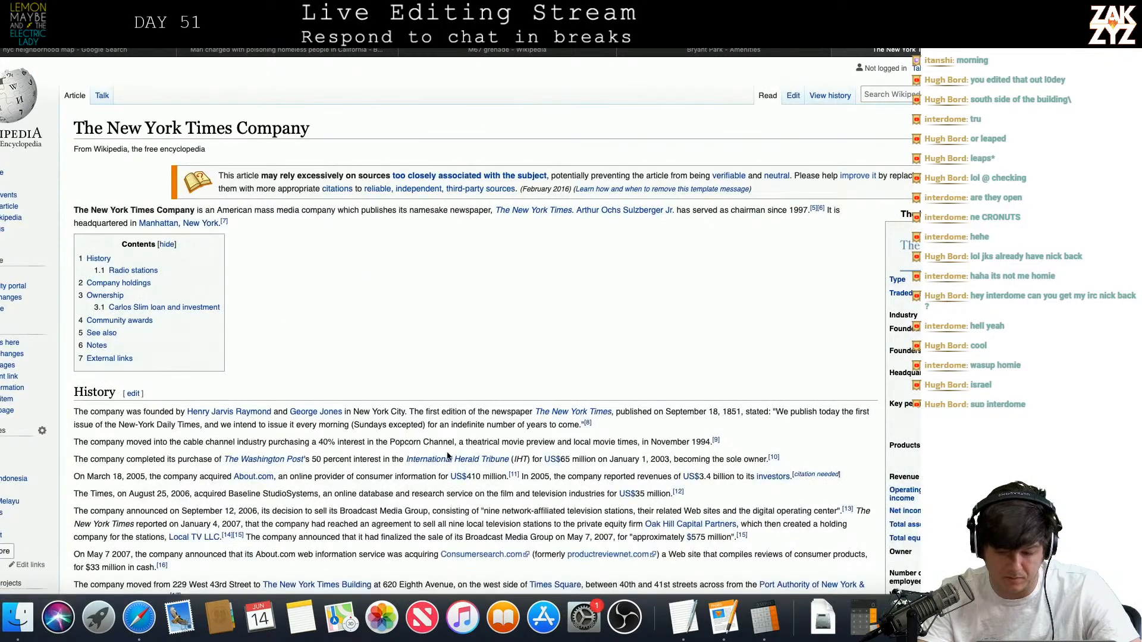
Examine the history, ownership and Carlos Slim investment sections of the New York Times Company article
{"action": "scroll", "coordinate": [447, 456], "scroll_direction": "down", "scroll_amount": 2}
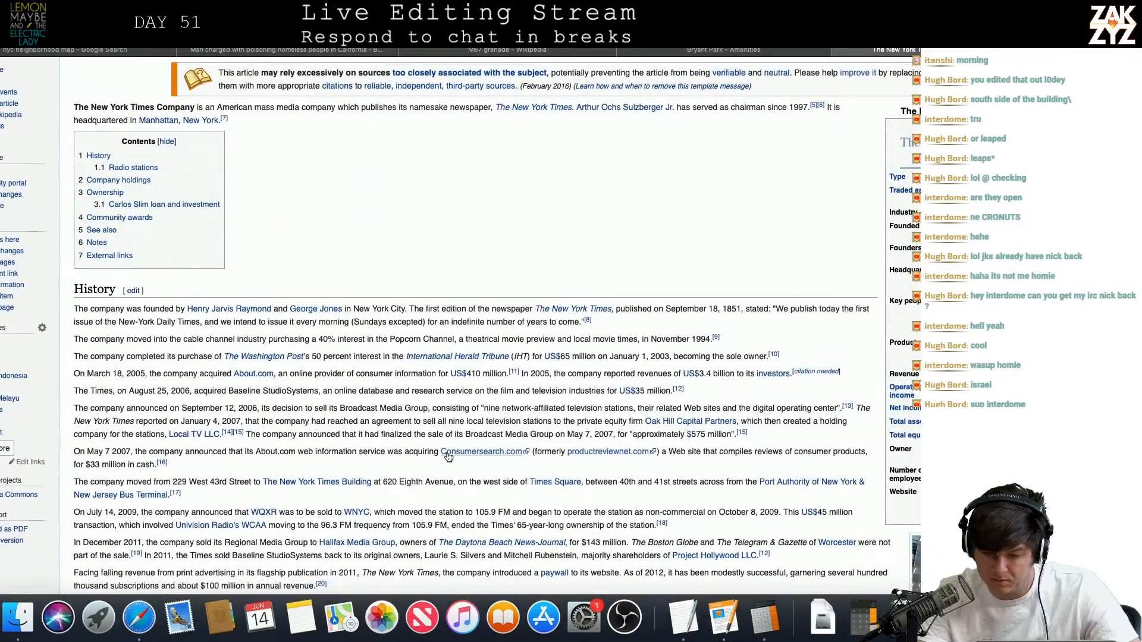
{"action": "scroll", "coordinate": [448, 457], "scroll_direction": "down", "scroll_amount": 1}
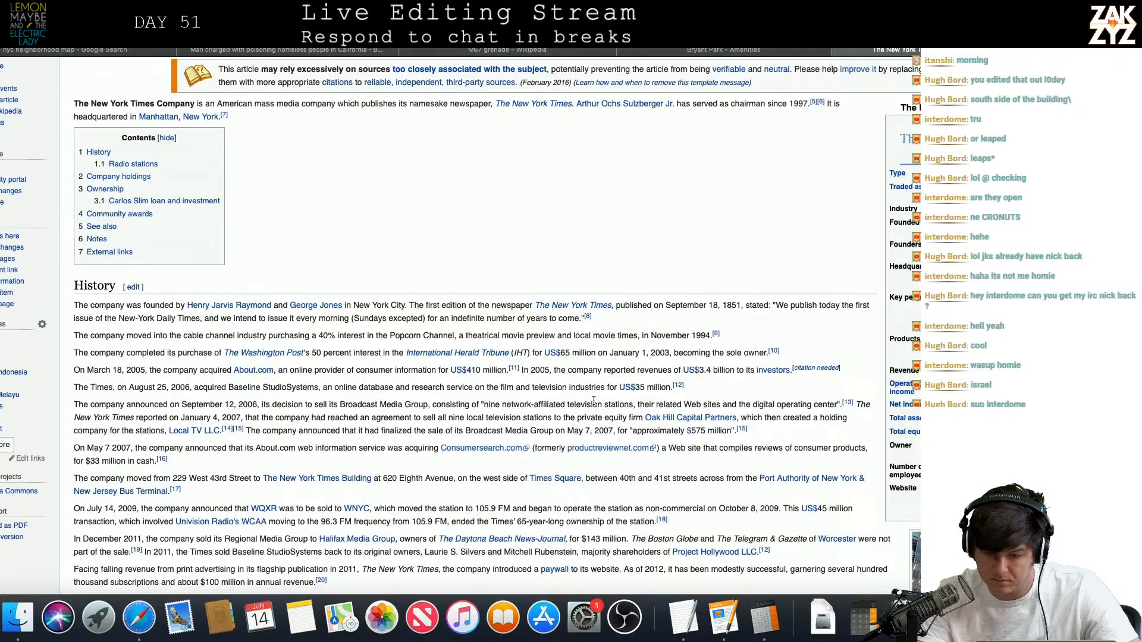
{"action": "scroll", "coordinate": [593, 401], "scroll_direction": "down", "scroll_amount": 5}
{"action": "scroll", "coordinate": [594, 401], "scroll_direction": "down", "scroll_amount": 10}
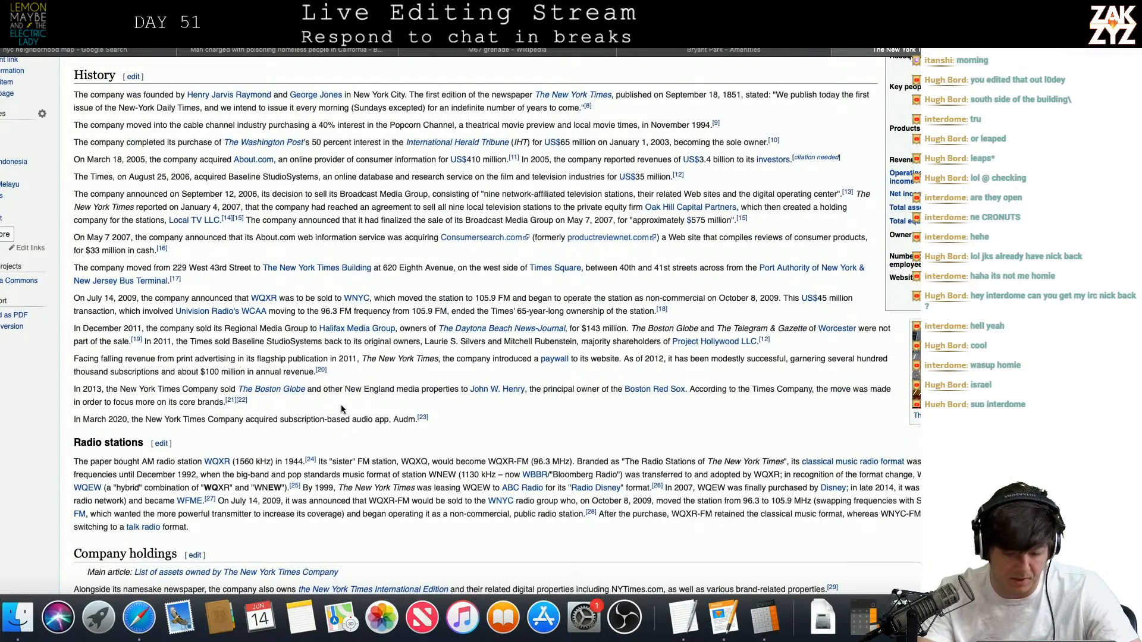
{"action": "scroll", "coordinate": [248, 504], "scroll_direction": "down", "scroll_amount": 15}
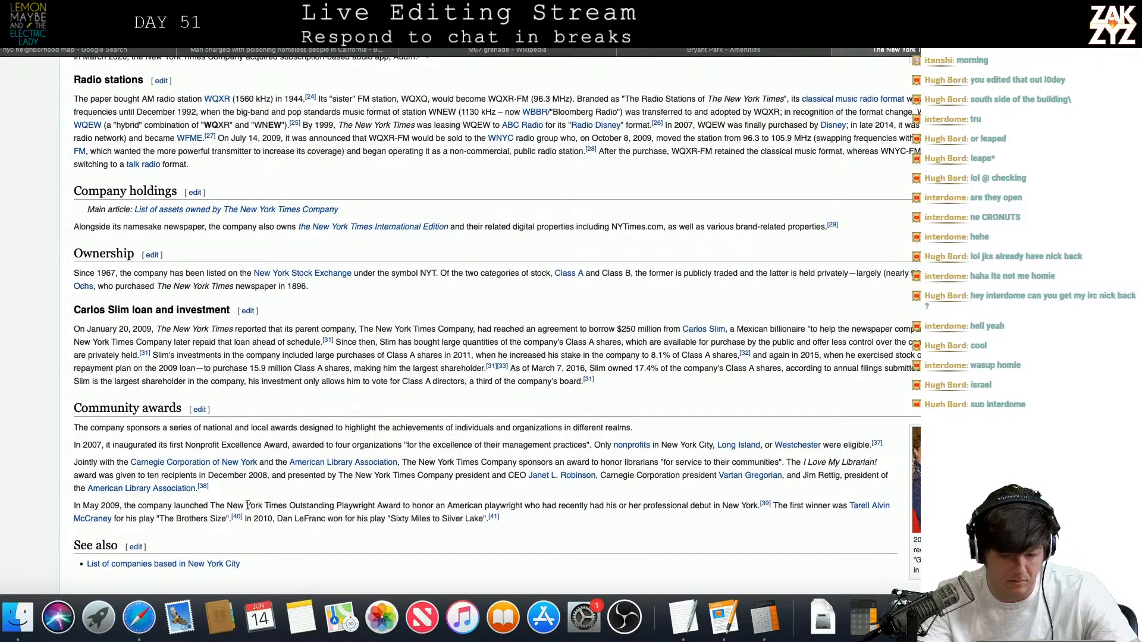
{"action": "scroll", "coordinate": [247, 504], "scroll_direction": "down", "scroll_amount": 1}
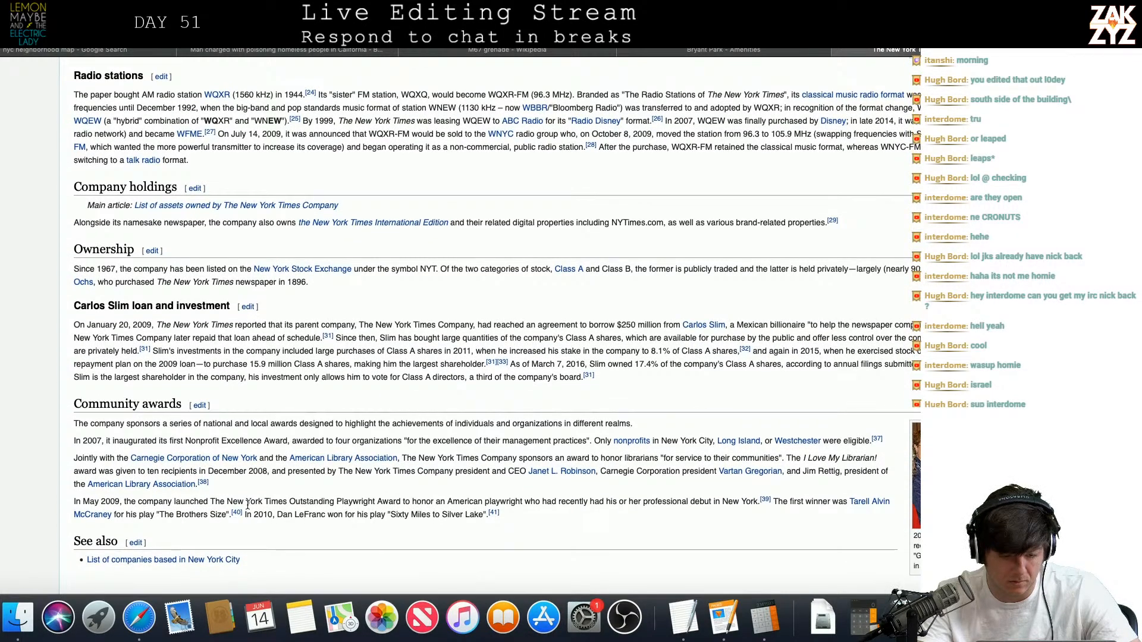
{"action": "scroll", "coordinate": [247, 505], "scroll_direction": "down", "scroll_amount": 1}
{"action": "scroll", "coordinate": [247, 505], "scroll_direction": "down", "scroll_amount": 1}
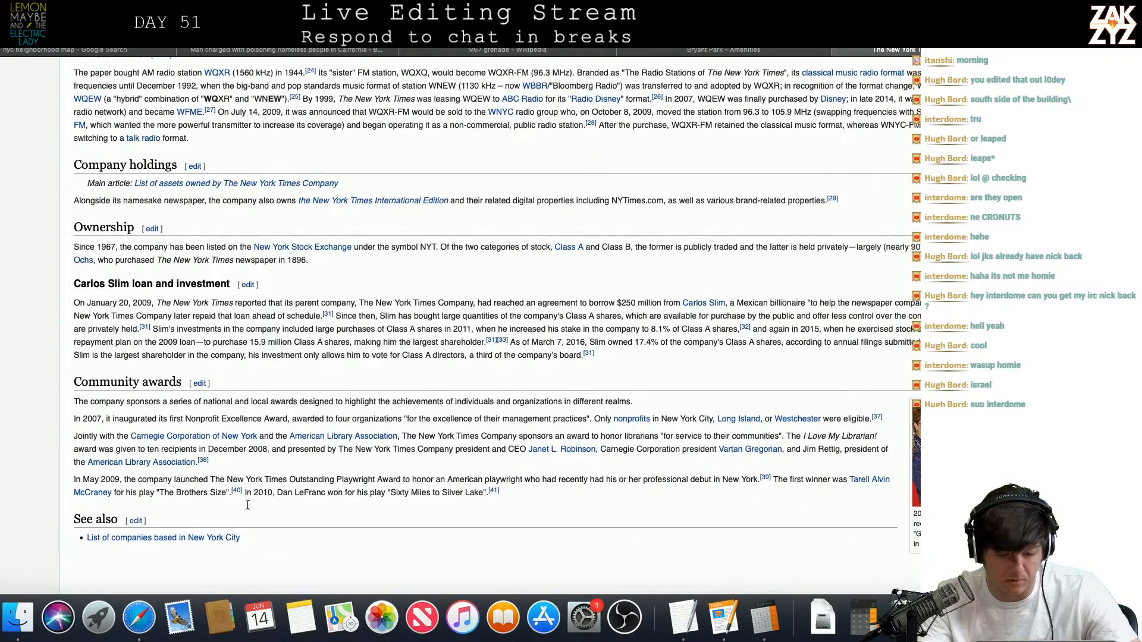
{"action": "scroll", "coordinate": [255, 417], "scroll_direction": "down", "scroll_amount": 1}
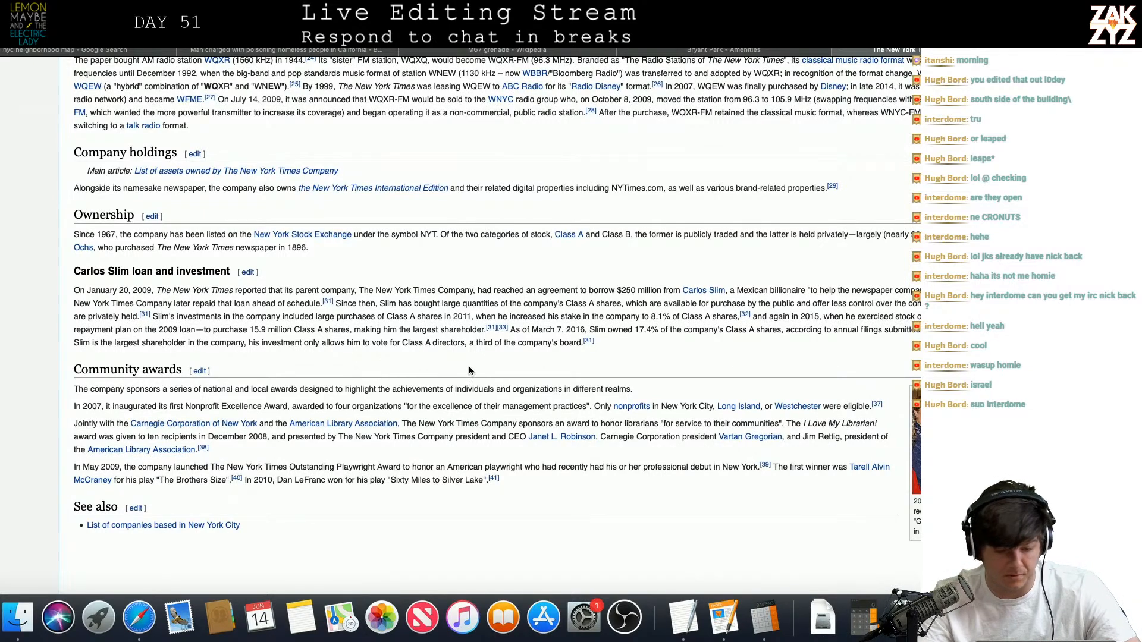
Switch back to the manuscript in Pages and reread the old man's newspaper paragraph and the lines that follow it
{"action": "key", "text": "super+Tab"}
{"action": "key", "text": "super+Tab"}
{"action": "key", "text": "super+Tab"}
{"action": "key", "text": "super+Tab"}
{"action": "key", "text": "super+Tab"}
{"action": "key", "text": "super+Tab"}
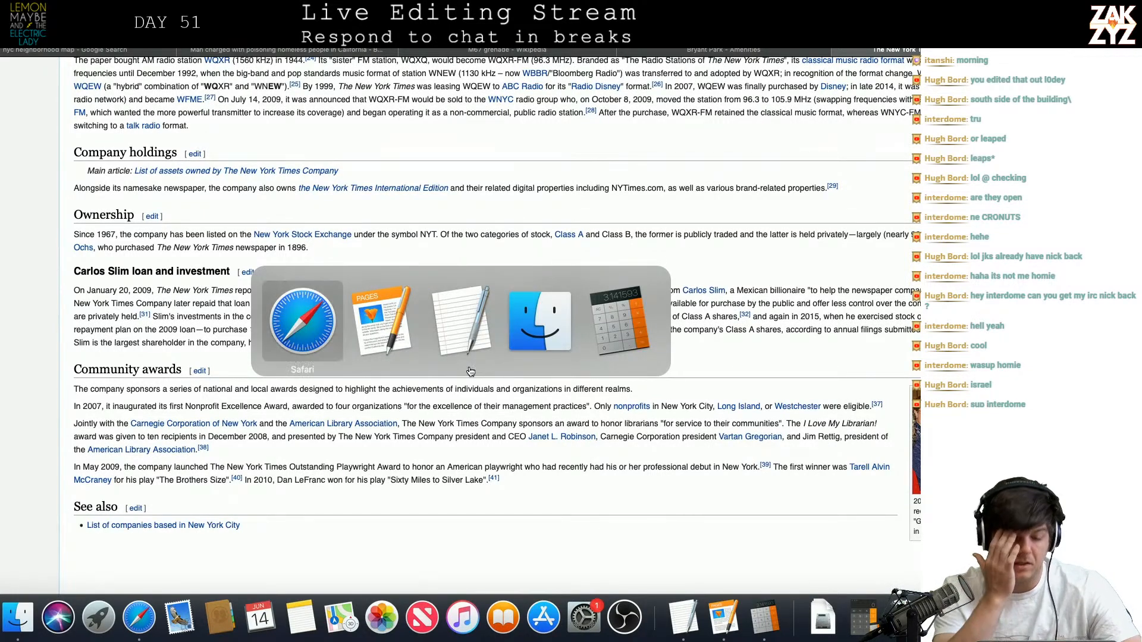
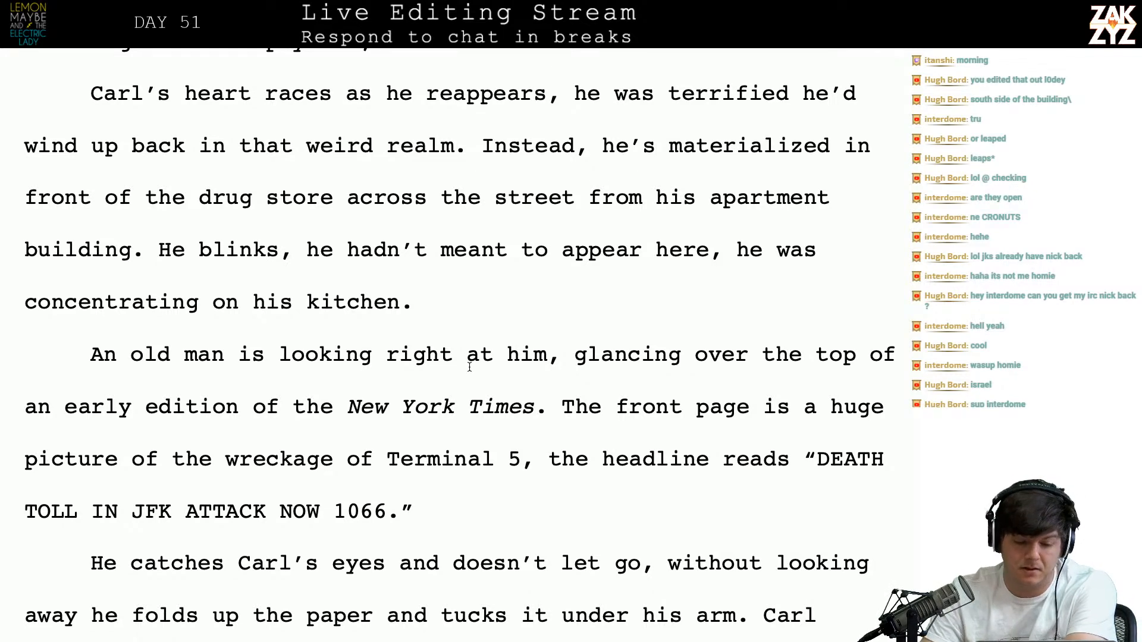
{"action": "scroll", "coordinate": [469, 367], "scroll_direction": "down", "scroll_amount": 2}
{"action": "left_click", "coordinate": [473, 210]}
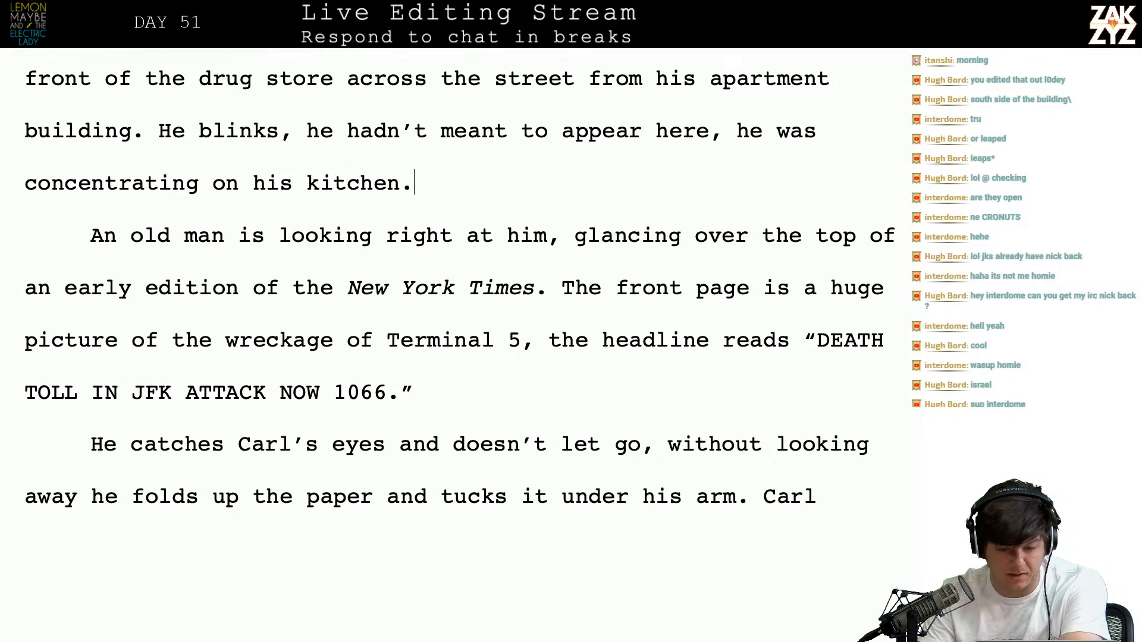
{"action": "key", "text": "Down"}
{"action": "key", "text": "Down"}
{"action": "key", "text": "Down"}
{"action": "key", "text": "Down"}
{"action": "key", "text": "Down"}
{"action": "key", "text": "Down"}
{"action": "key", "text": "Up"}
{"action": "key", "text": "Up"}
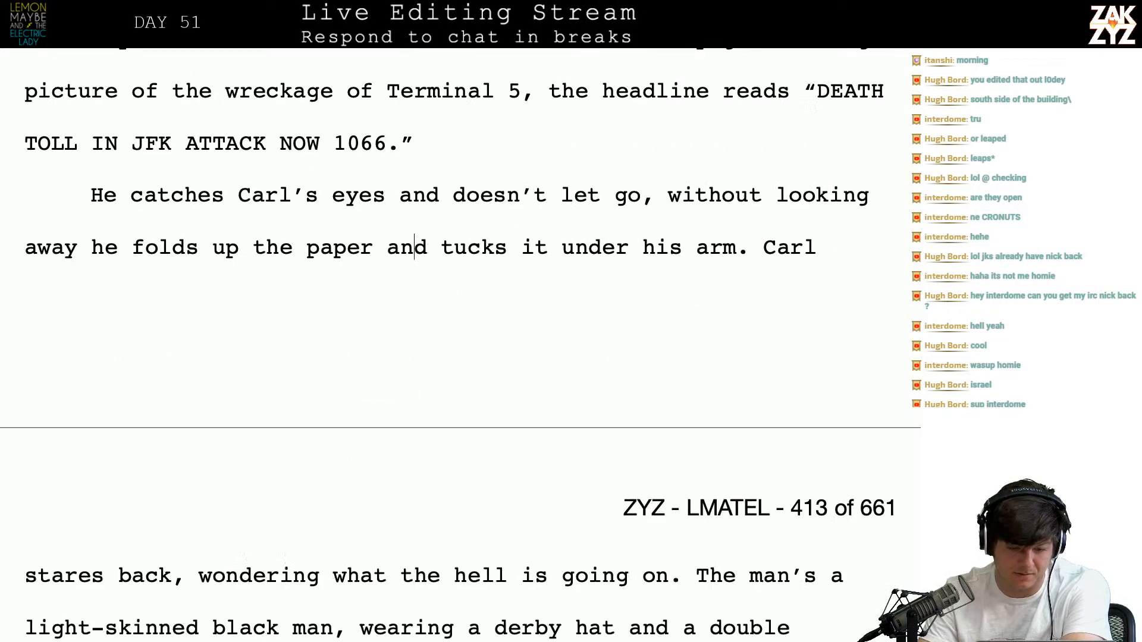
{"action": "scroll", "coordinate": [454, 333], "scroll_direction": "up", "scroll_amount": 5}
{"action": "scroll", "coordinate": [459, 326], "scroll_direction": "down", "scroll_amount": 2}
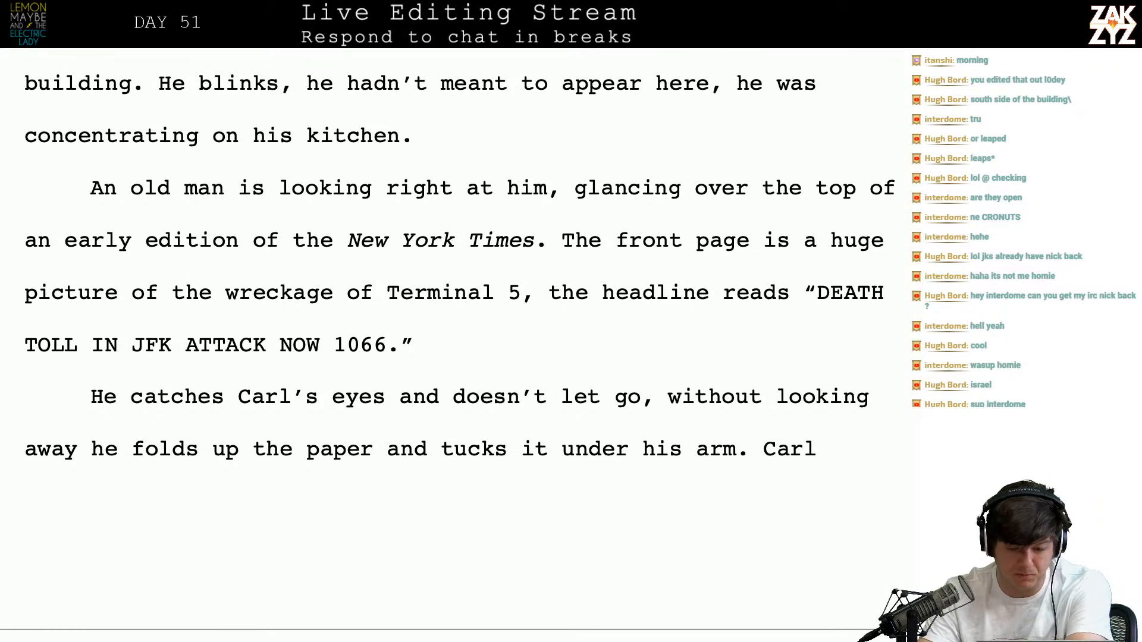
{"action": "scroll", "coordinate": [450, 219], "scroll_direction": "down", "scroll_amount": 1}
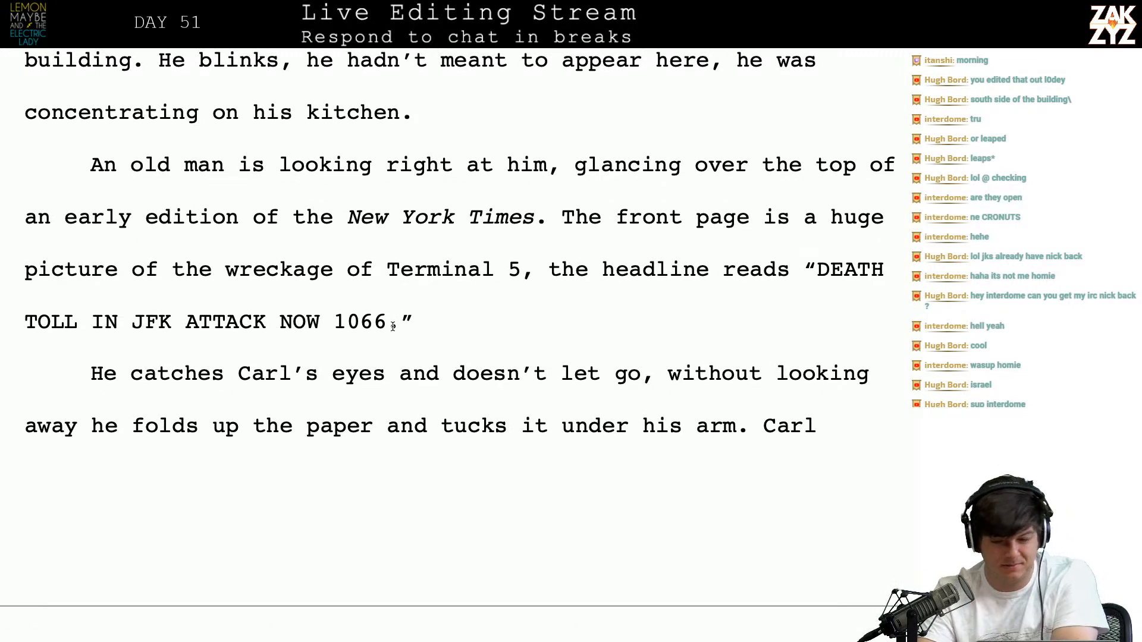
{"action": "scroll", "coordinate": [610, 236], "scroll_direction": "down", "scroll_amount": 1}
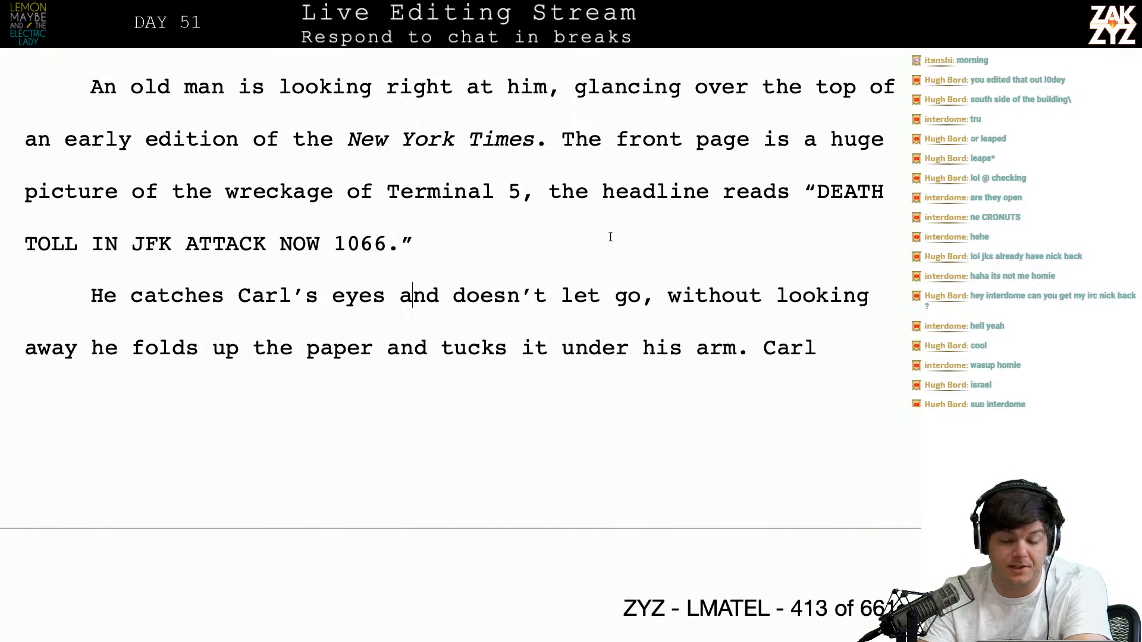
Read closely through the front-page sentence, from the wreckage of Terminal 5 to the JFK death toll headline
{"action": "scroll", "coordinate": [610, 236], "scroll_direction": "up", "scroll_amount": 2}
{"action": "right_click", "coordinate": [587, 251]}
{"action": "left_click", "coordinate": [481, 233]}
{"action": "left_click", "coordinate": [293, 295]}
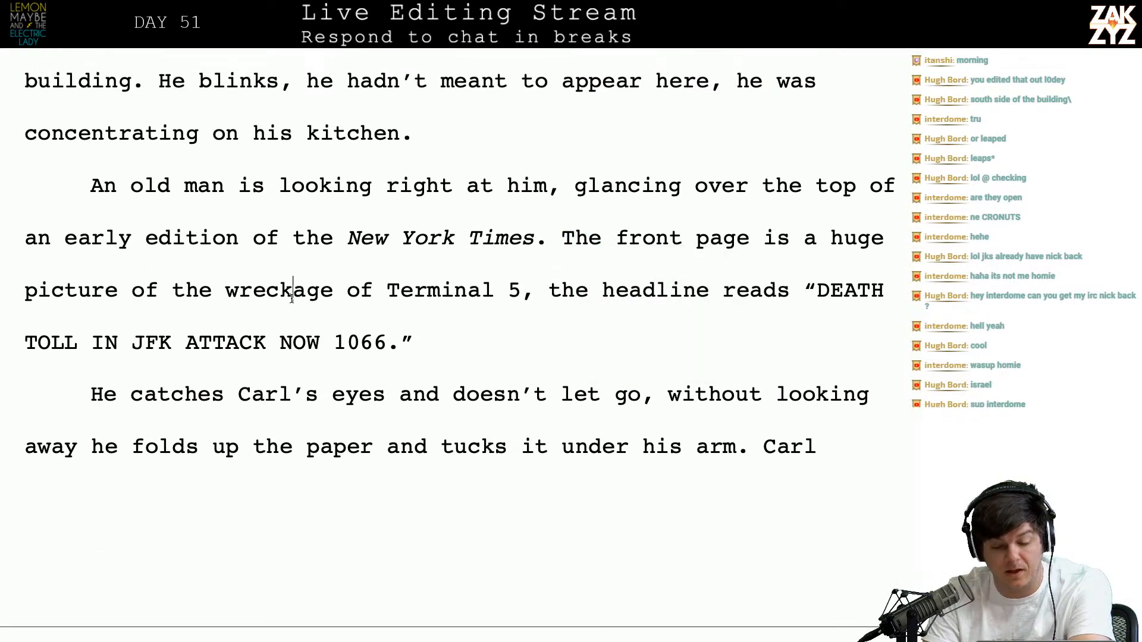
{"action": "key", "text": "Right"}
{"action": "key", "text": "Right"}
{"action": "key", "text": "Right"}
{"action": "key", "text": "Right"}
{"action": "key", "text": "Right"}
{"action": "key", "text": "Right"}
{"action": "key", "text": "Right"}
{"action": "key", "text": "Right"}
{"action": "key", "text": "Right"}
{"action": "key", "text": "Right"}
{"action": "key", "text": "Right"}
{"action": "key", "text": "Right"}
{"action": "key", "text": "Right"}
{"action": "key", "text": "Right"}
{"action": "key", "text": "Right"}
{"action": "key", "text": "Right"}
{"action": "key", "text": "Right"}
{"action": "key", "text": "Right"}
{"action": "key", "text": "Right"}
{"action": "key", "text": "Right"}
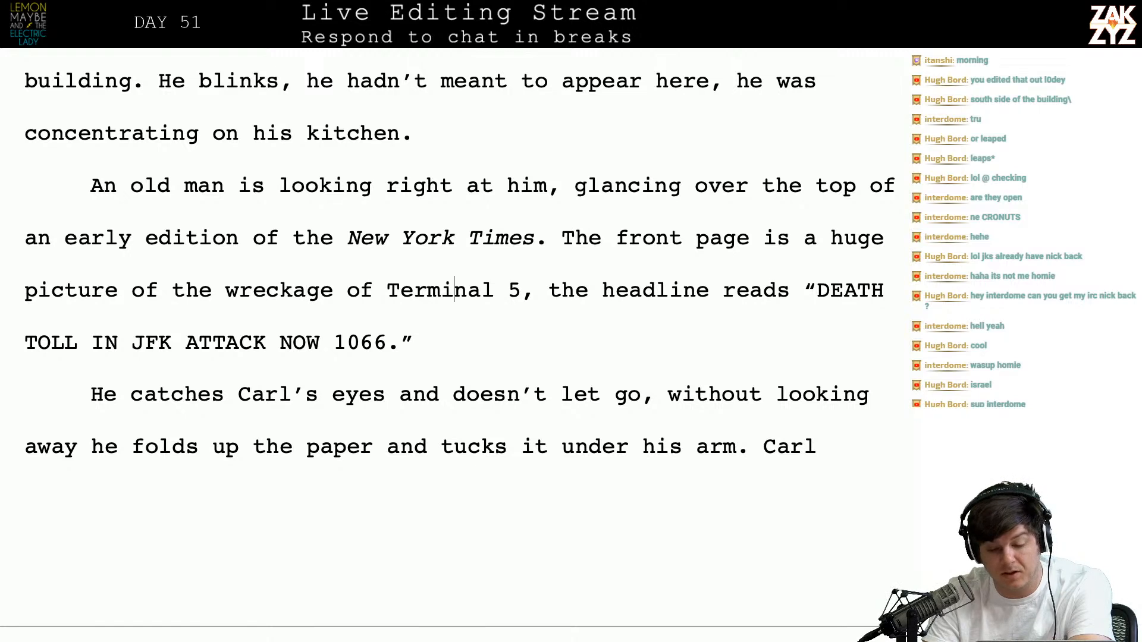
{"action": "key", "text": "Down"}
{"action": "key", "text": "Left"}
{"action": "key", "text": "Left"}
{"action": "key", "text": "Left"}
{"action": "key", "text": "Left"}
{"action": "key", "text": "Left"}
{"action": "key", "text": "Left"}
{"action": "key", "text": "Left"}
{"action": "key", "text": "Left"}
{"action": "key", "text": "Left"}
{"action": "key", "text": "Left"}
{"action": "key", "text": "Left"}
{"action": "key", "text": "Left"}
{"action": "key", "text": "Left"}
{"action": "key", "text": "Left"}
{"action": "key", "text": "Left"}
{"action": "key", "text": "Left"}
{"action": "key", "text": "Left"}
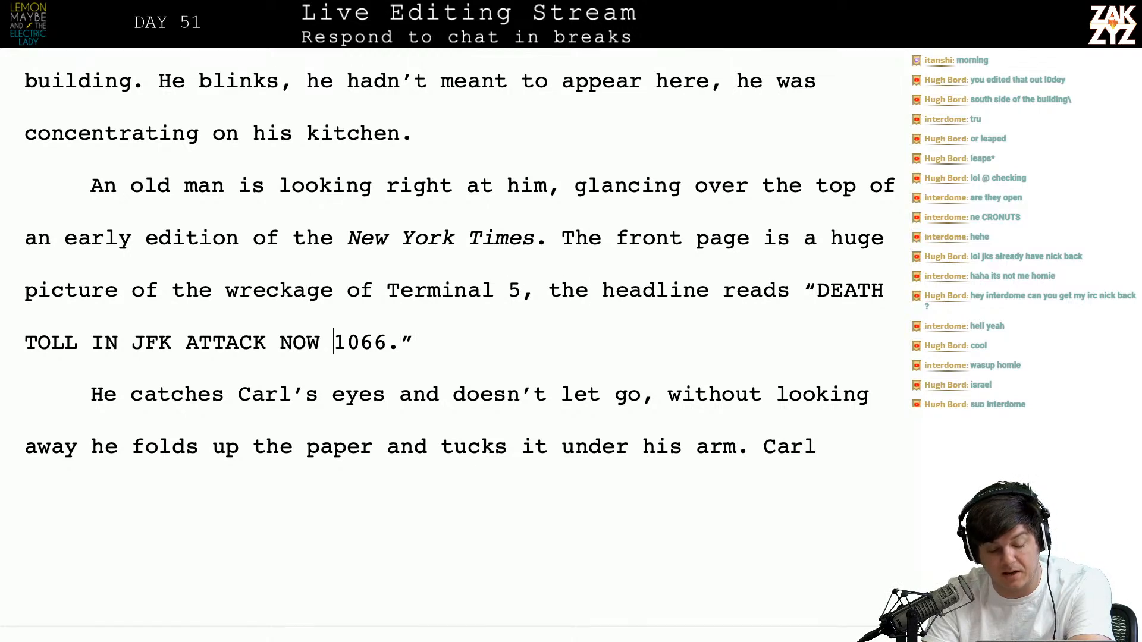
{"action": "key", "text": "Left"}
{"action": "key", "text": "Left"}
{"action": "key", "text": "Left"}
{"action": "key", "text": "Left"}
{"action": "key", "text": "Right"}
{"action": "key", "text": "Right"}
{"action": "key", "text": "Right"}
{"action": "key", "text": "Right"}
{"action": "key", "text": "Right"}
{"action": "key", "text": "Right"}
{"action": "key", "text": "Right"}
{"action": "key", "text": "Right"}
{"action": "key", "text": "Right"}
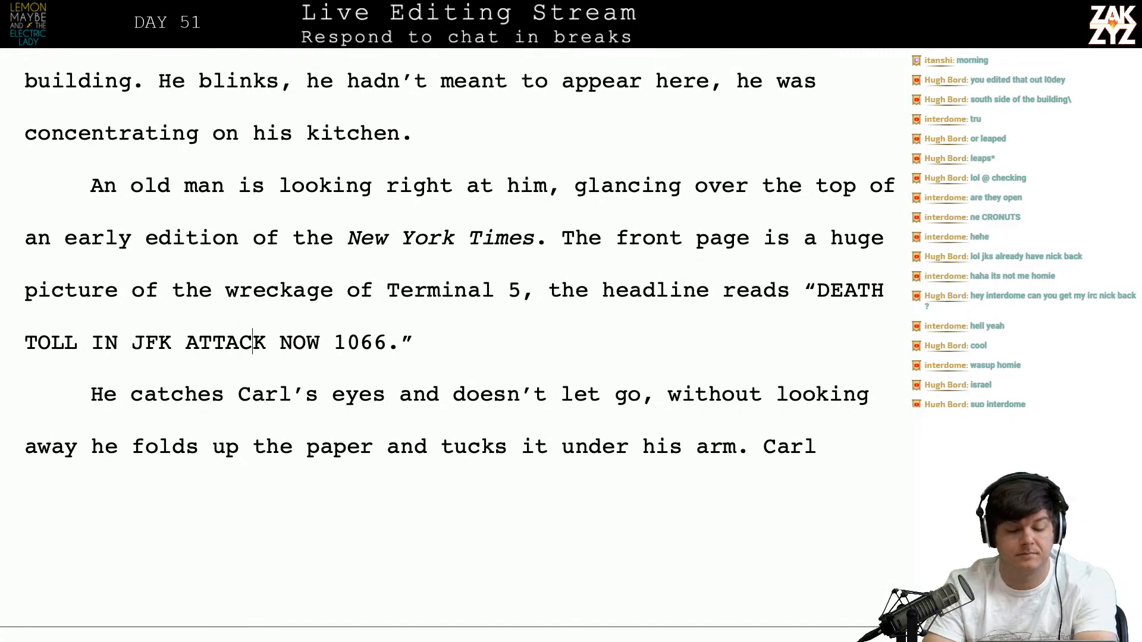
Start a new paragraph directly after the "DEATH TOLL IN JFK ATTACK NOW 1066." headline sentence
{"action": "left_click", "coordinate": [416, 341]}
{"action": "key", "text": "Right"}
{"action": "key", "text": "ctrl+shift+End"}
{"action": "key", "text": "Delete"}
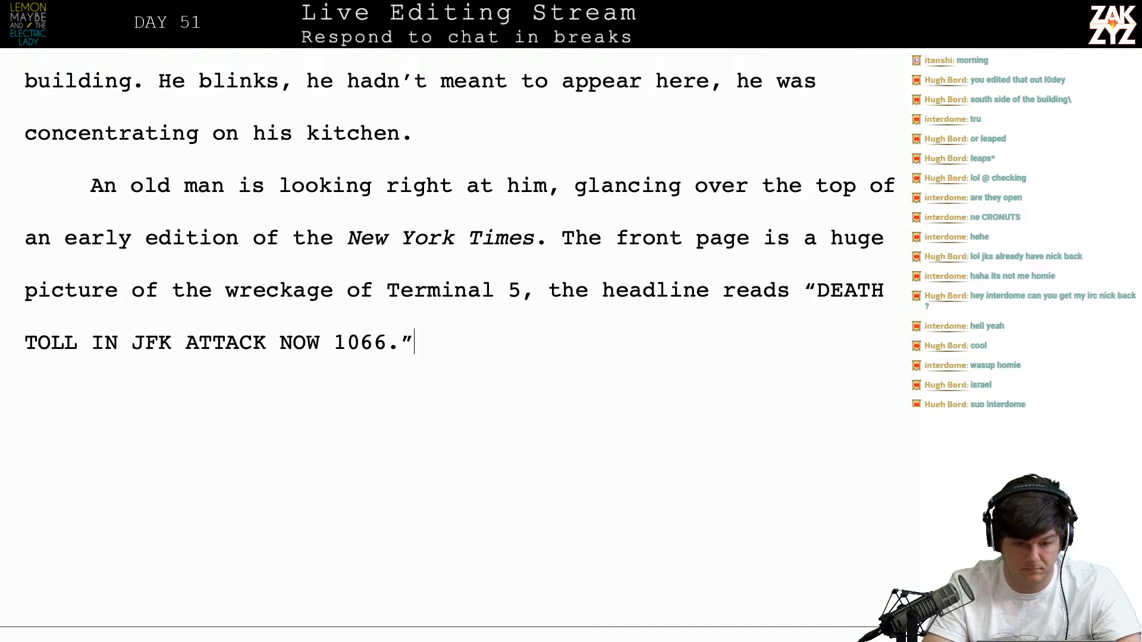
{"action": "type", "text": "T"}
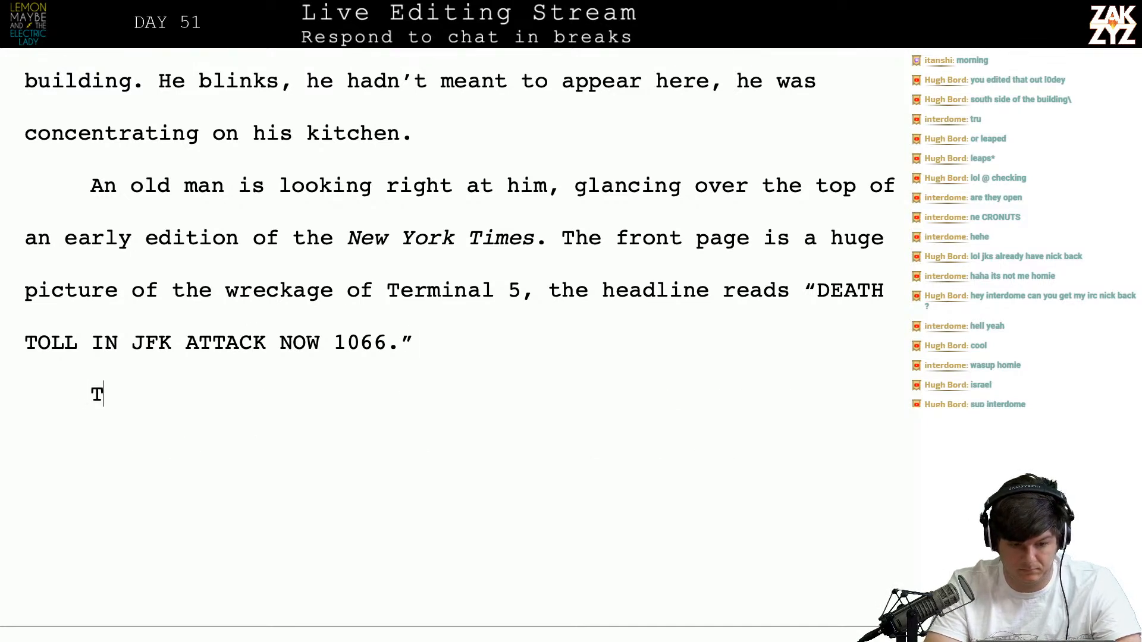
{"action": "type", "text": "he"}
{"action": "key", "text": "BackSpace"}
{"action": "key", "text": "BackSpace"}
{"action": "key", "text": "BackSpace"}
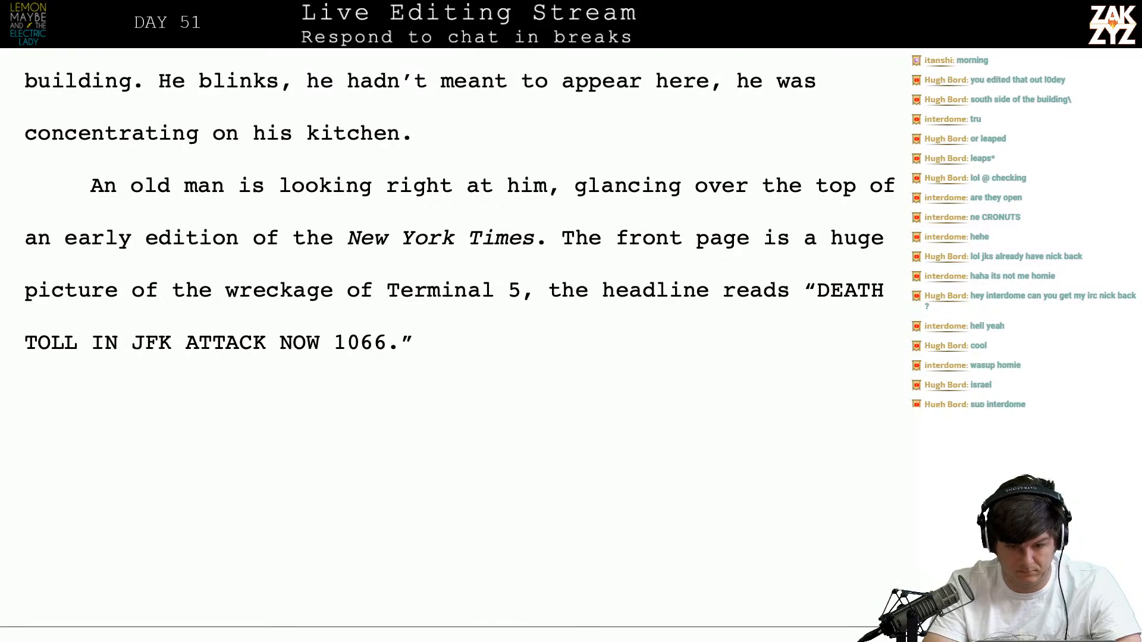
{"action": "type", "text": "The"}
{"action": "key", "text": "BackSpace"}
{"action": "key", "text": "BackSpace"}
{"action": "key", "text": "BackSpace"}
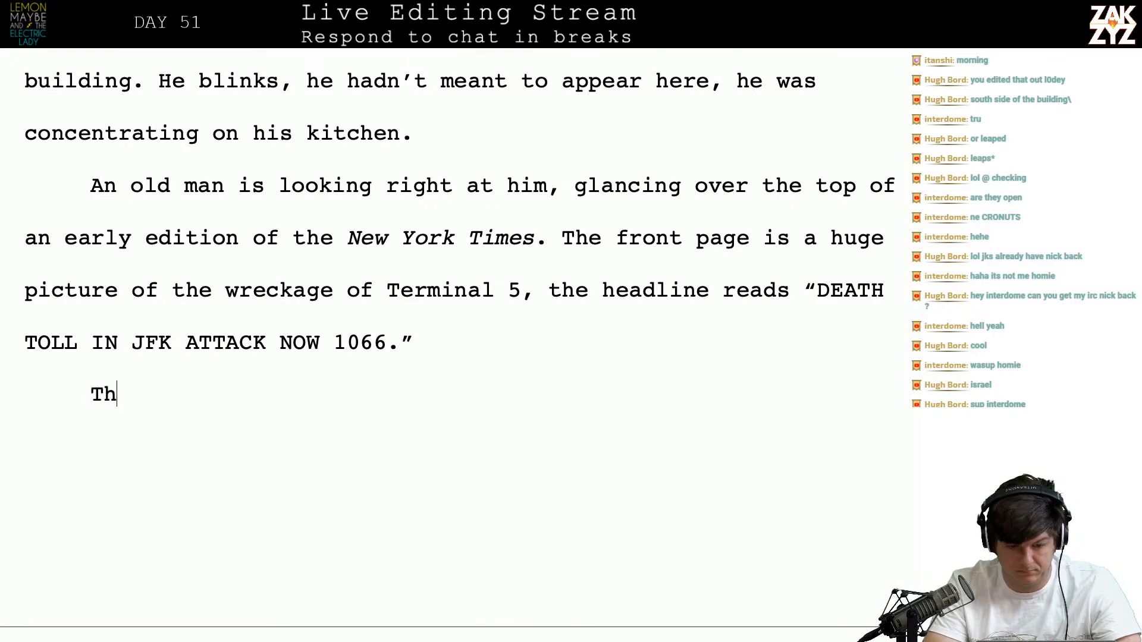
Draft an opening for the new paragraph, "Strangely, he doesn't seem the least bit surprised to see"
{"action": "type", "text": "Strangely, "}
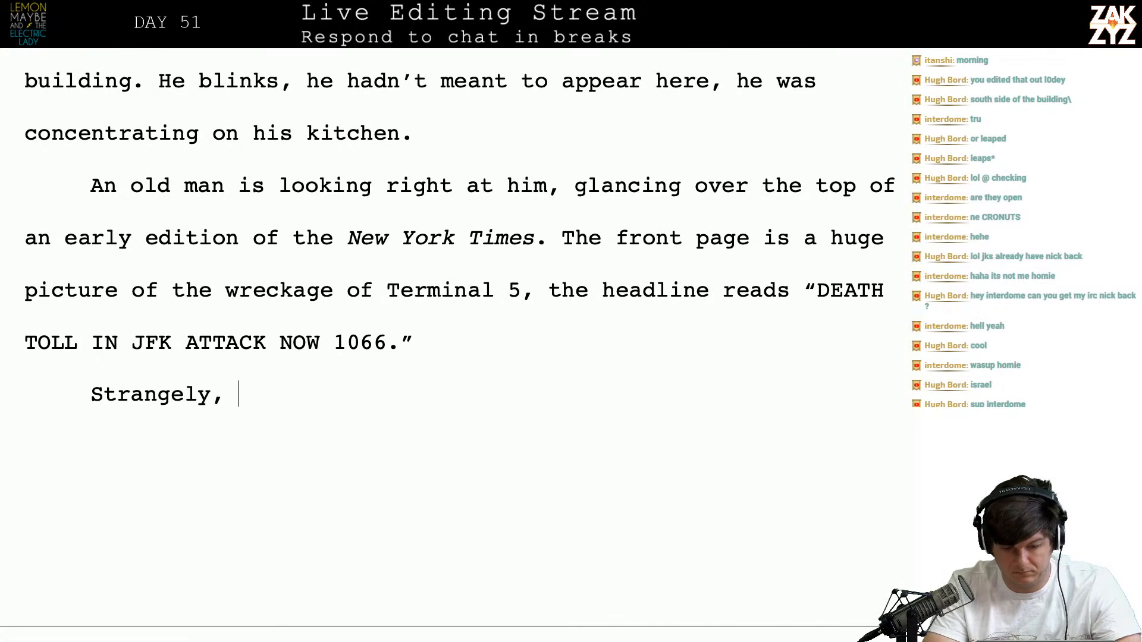
{"action": "type", "text": "he doesn't seem the list"}
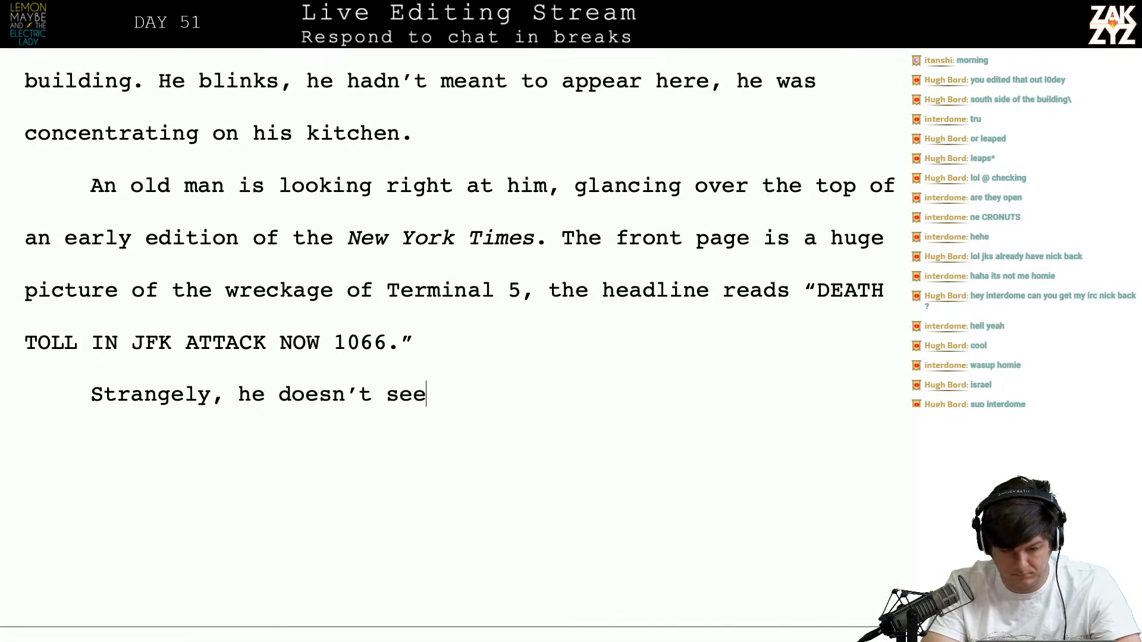
{"action": "key", "text": "BackSpace"}
{"action": "key", "text": "BackSpace"}
{"action": "key", "text": "BackSpace"}
{"action": "key", "text": "BackSpace"}
{"action": "type", "text": "eat"}
{"action": "key", "text": "BackSpace"}
{"action": "key", "text": "BackSpace"}
{"action": "type", "text": "st bit "}
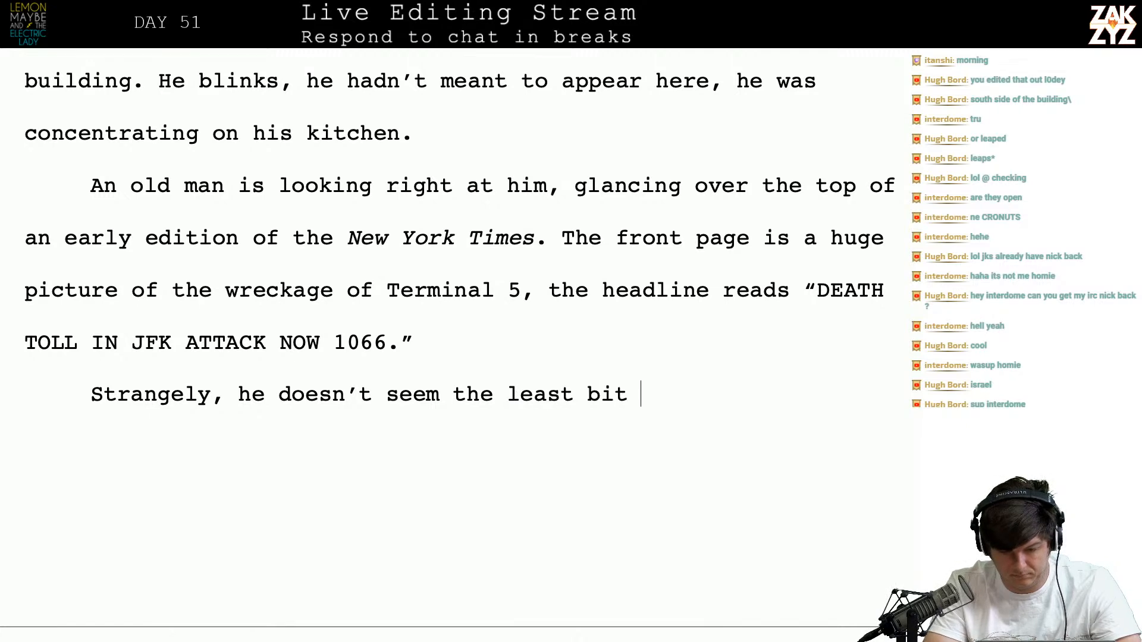
{"action": "type", "text": "surprised to see carl"}
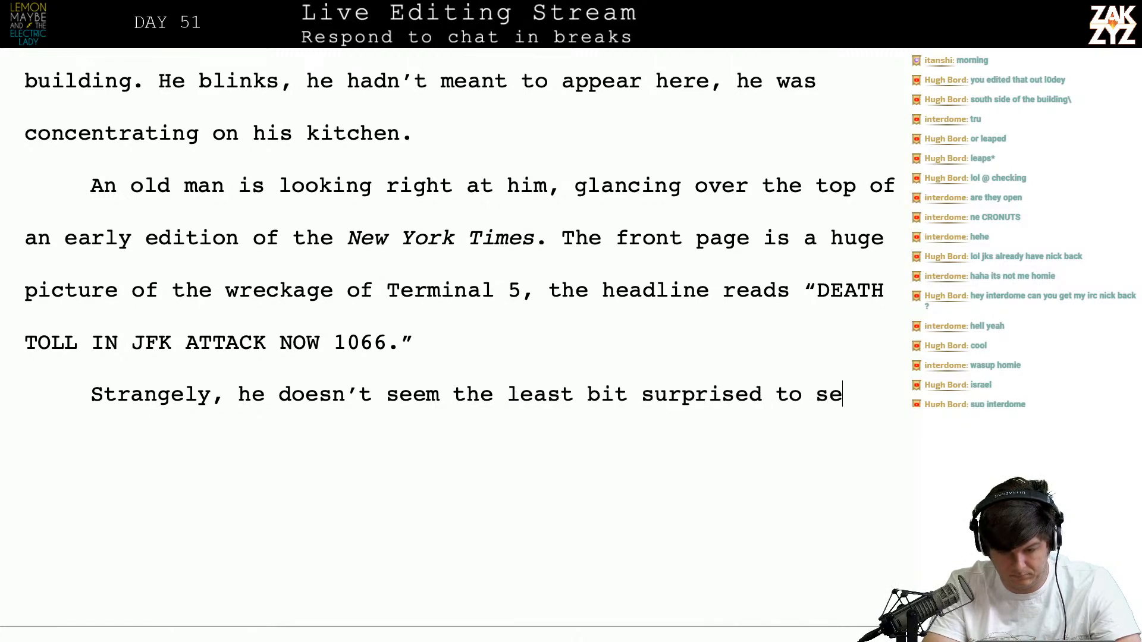
{"action": "key", "text": "BackSpace"}
{"action": "key", "text": "BackSpace"}
{"action": "key", "text": "BackSpace"}
{"action": "key", "text": "BackSpace"}
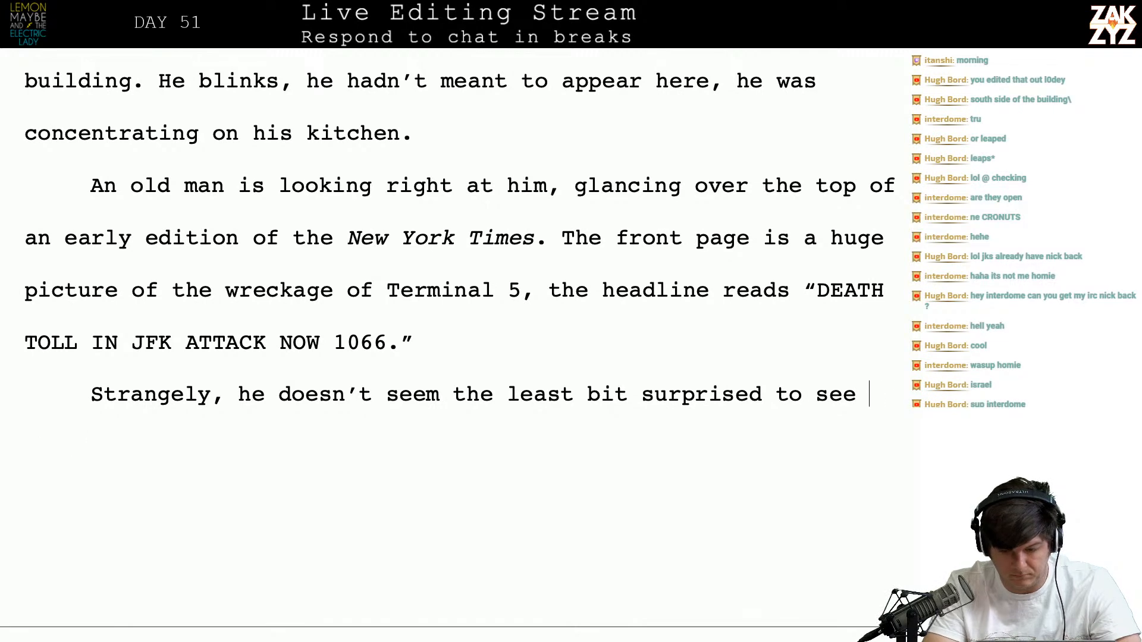
{"action": "key", "text": "BackSpace"}
{"action": "key", "text": "BackSpace"}
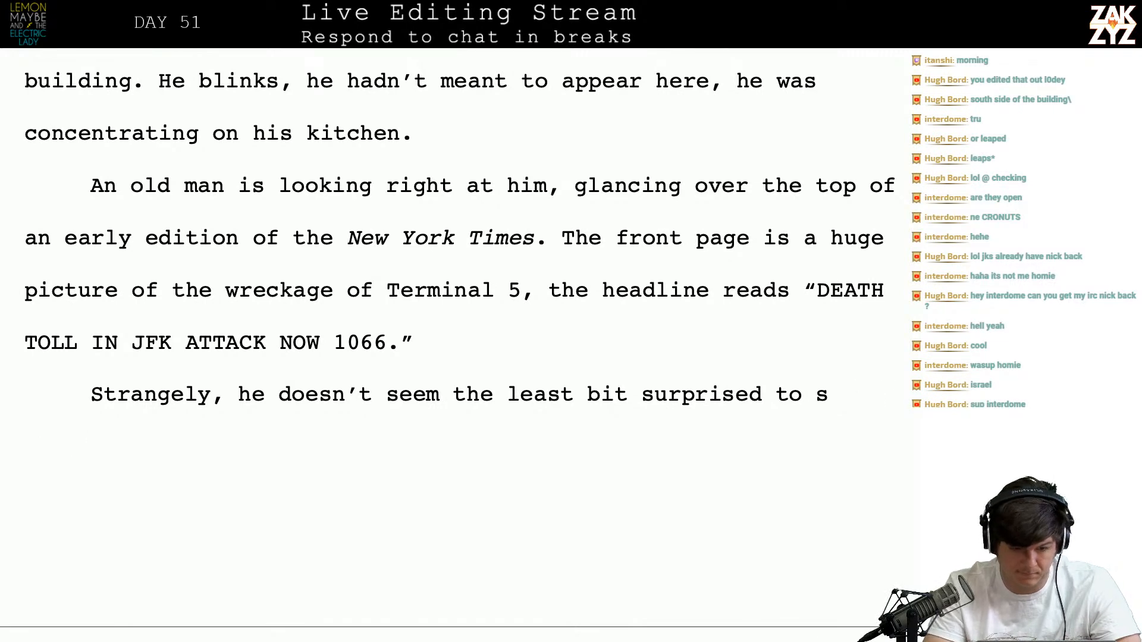
Insert a paragraph after the headline: "He must have watched Carl appear out of nowhere and he doesn't look the least bit surprised about it."
{"action": "left_click", "coordinate": [414, 342]}
{"action": "key", "text": "Return"}
{"action": "type", "text": "He must"}
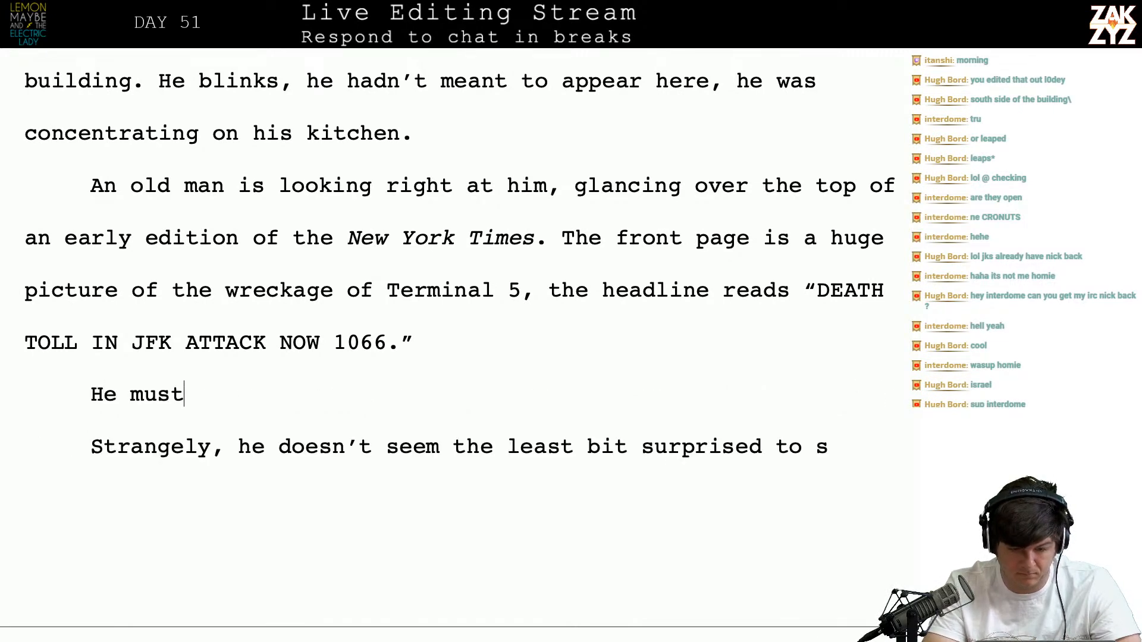
{"action": "type", "text": " have watched "}
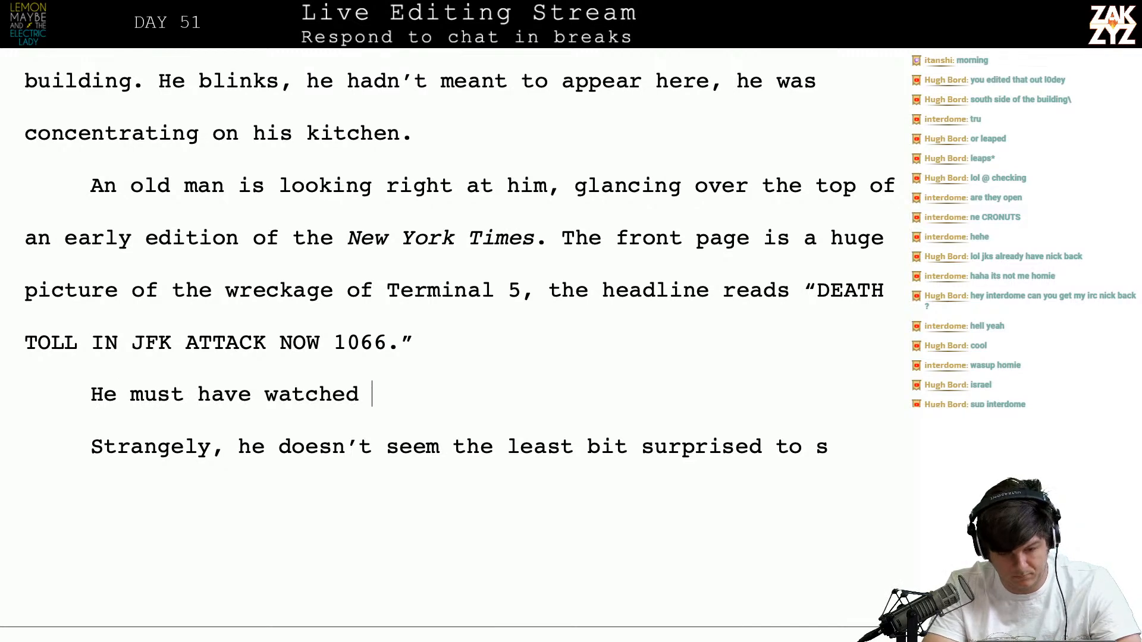
{"action": "type", "text": "Carl appe"}
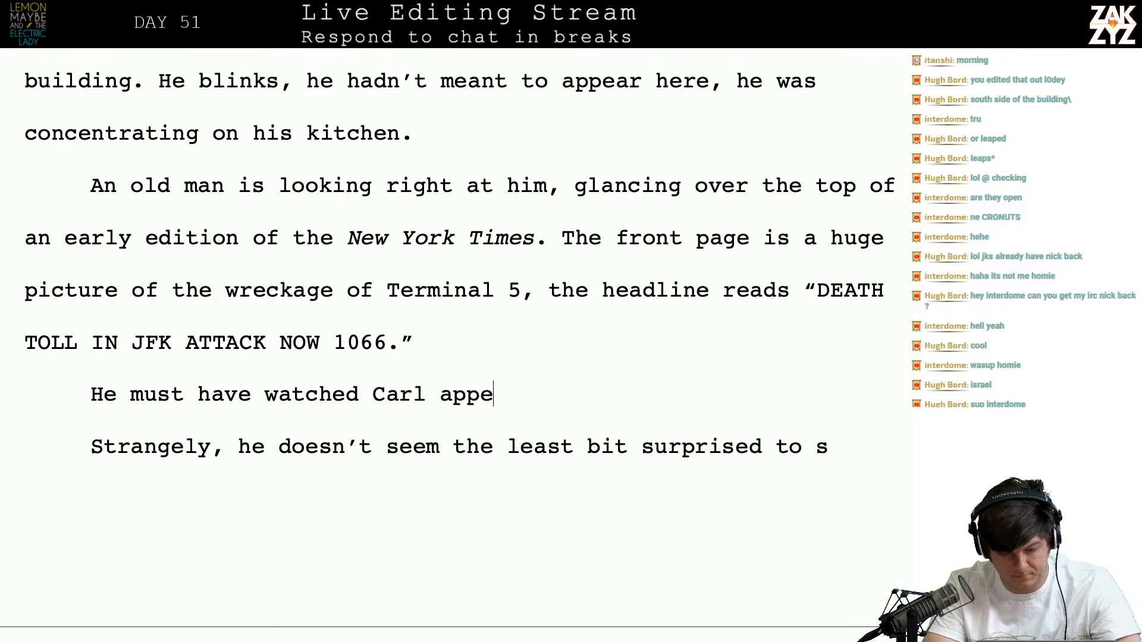
{"action": "type", "text": "ar out of now"}
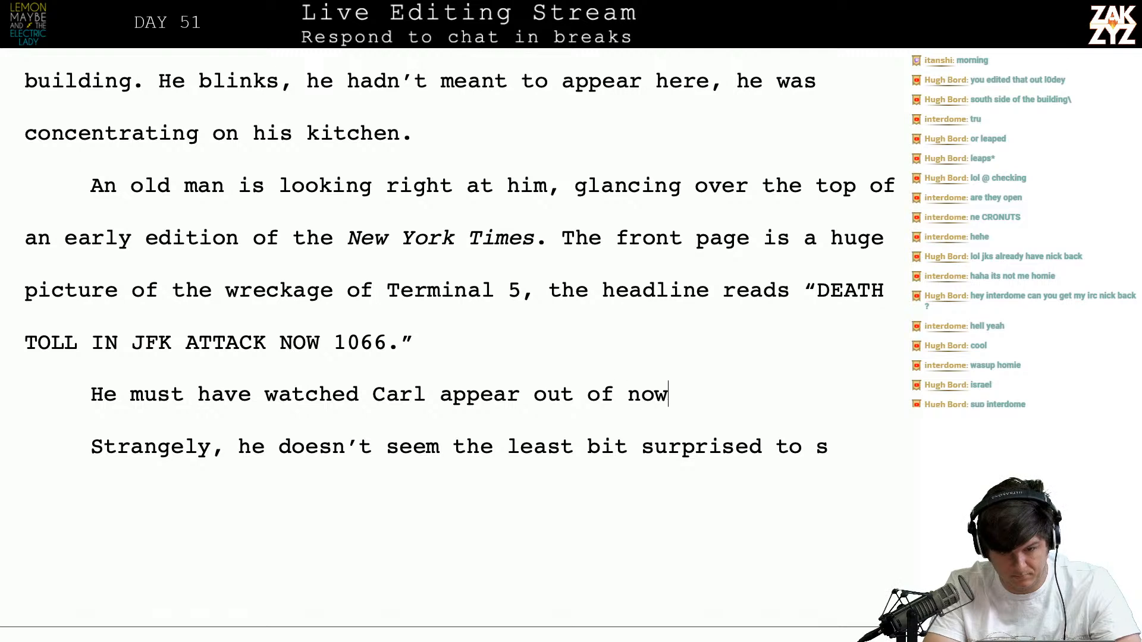
{"action": "type", "text": "here and h"}
{"action": "type", "text": "sn't look the l"}
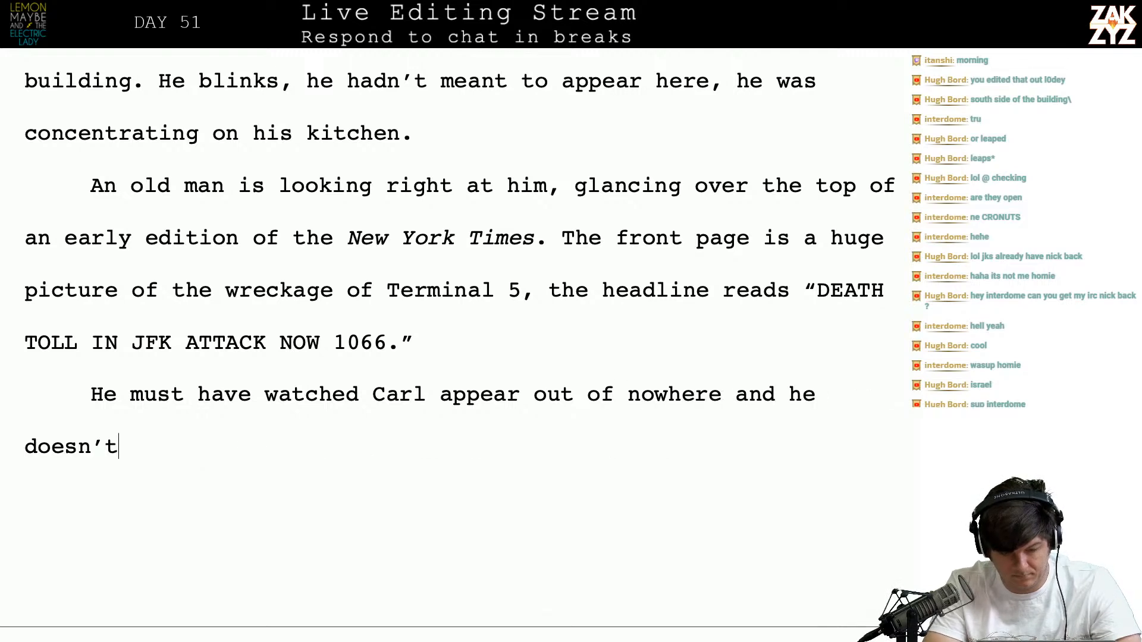
{"action": "type", "text": "east "}
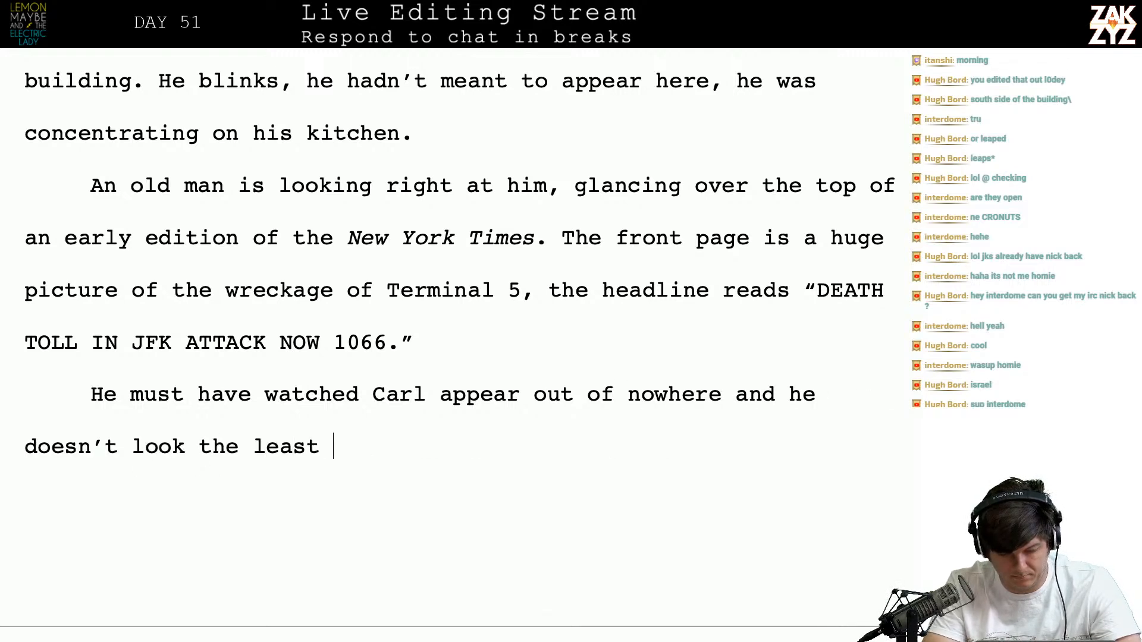
{"action": "type", "text": "bit surprised about it."}
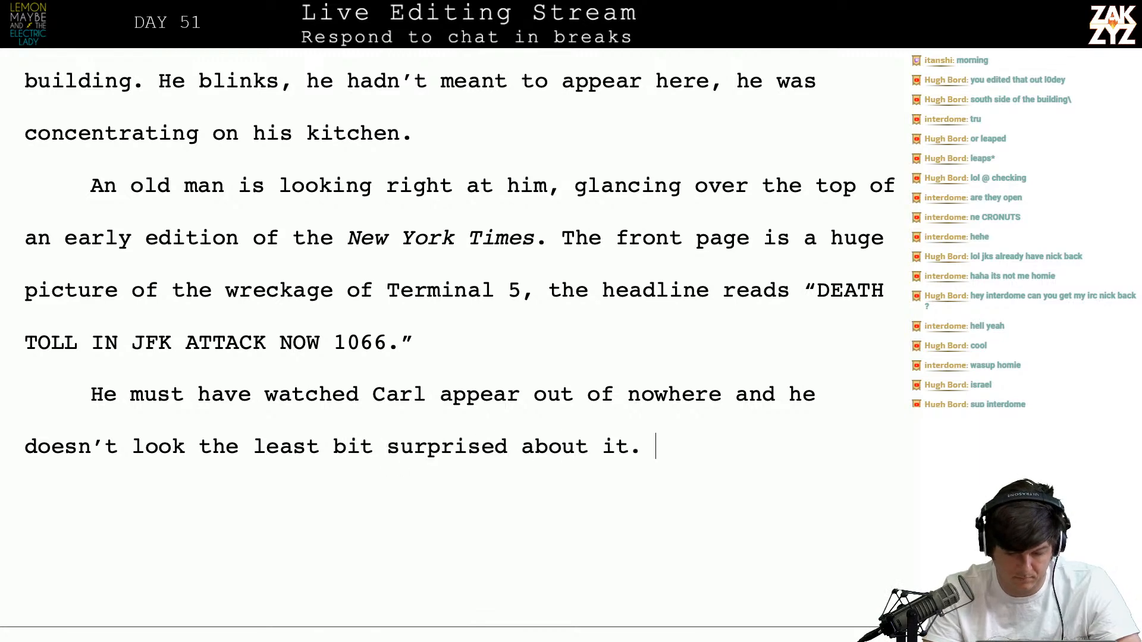
Replace the leftover "Strangely" draft with "The old man catch's Carl's eyes and doesn't let go, he folds the newspaper and tucks it under his arm."
{"action": "key", "text": "Return"}
{"action": "key", "text": "shift+Right"}
{"action": "key", "text": "shift+Right"}
{"action": "key", "text": "shift+Right"}
{"action": "key", "text": "shift+Right"}
{"action": "key", "text": "shift+Right"}
{"action": "key", "text": "shift+Right"}
{"action": "key", "text": "shift+Right"}
{"action": "type", "text": "Th"}
{"action": "key", "text": "BackSpace"}
{"action": "key", "text": "BackSpace"}
{"action": "type", "text": "The old man catch's carls"}
{"action": "key", "text": "BackSpace"}
{"action": "key", "text": "BackSpace"}
{"action": "key", "text": "BackSpace"}
{"action": "key", "text": "BackSpace"}
{"action": "key", "text": "BackSpace"}
{"action": "type", "text": "Carl's "}
{"action": "type", "text": "eyes and doesn't "}
{"action": "type", "text": "let go, he fold"}
{"action": "type", "text": "s the newspa"}
{"action": "type", "text": "per and tuck"}
{"action": "type", "text": "s it"}
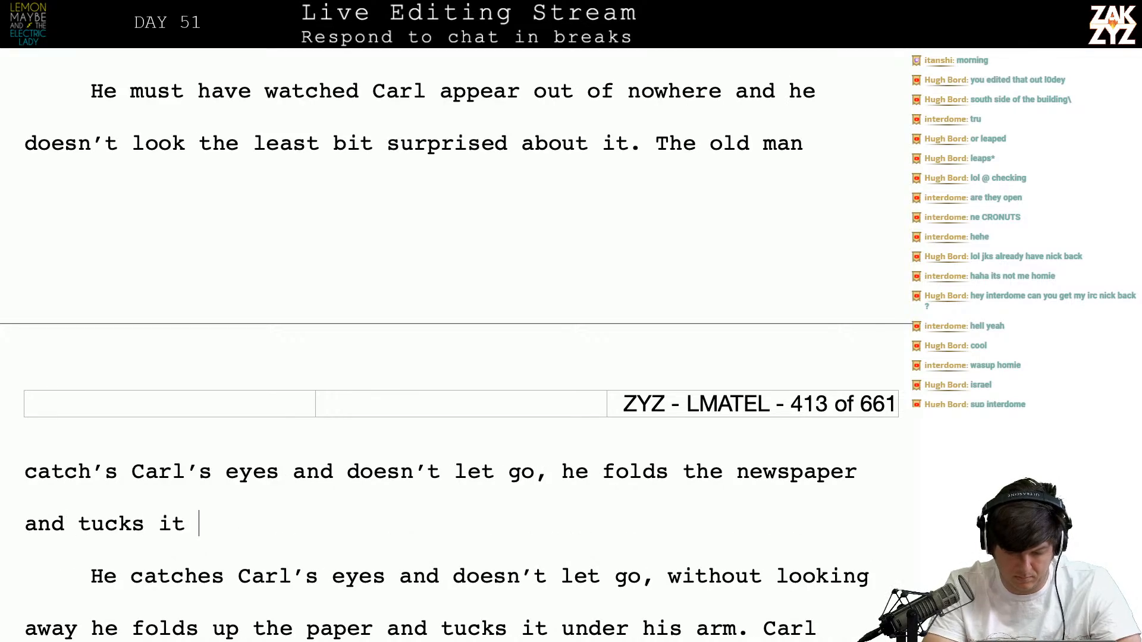
{"action": "type", "text": " under his arm"}
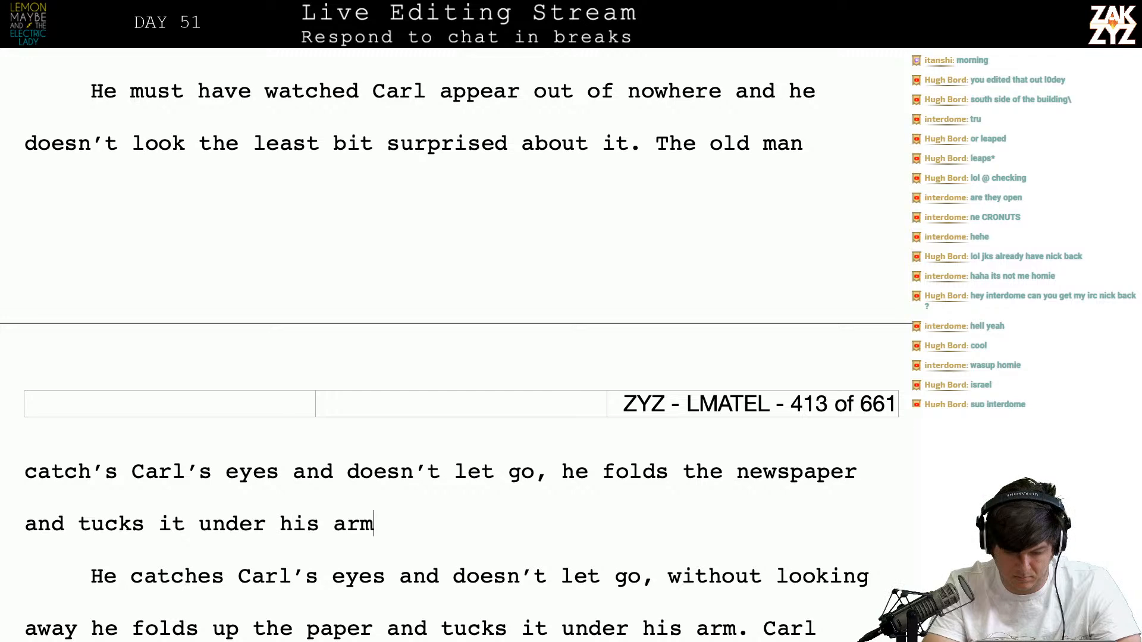
Delete the old duplicate passage from "He catches Carl's eyes" through "under his arm", joining "Carl stares back" to the new sentence
{"action": "key", "text": "shift+Down"}
{"action": "key", "text": "shift+Down"}
{"action": "key", "text": "shift+Down"}
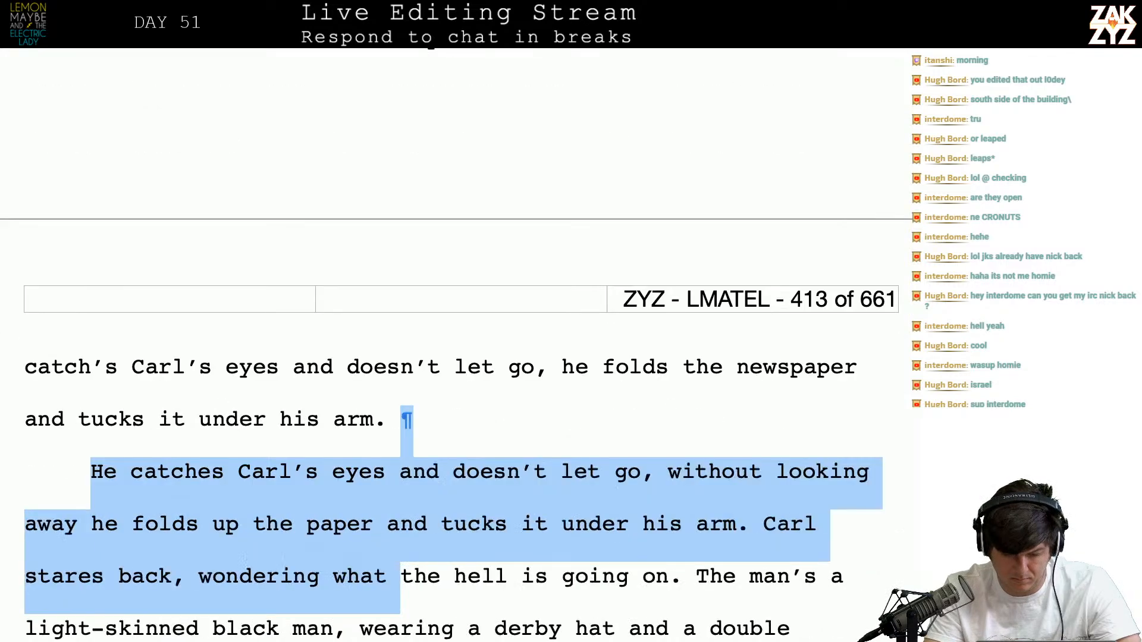
{"action": "key", "text": "shift+Up"}
{"action": "key", "text": "shift+Right"}
{"action": "key", "text": "shift+Right"}
{"action": "key", "text": "shift+Right"}
{"action": "key", "text": "shift+Right"}
{"action": "key", "text": "shift+Right"}
{"action": "key", "text": "shift+Right"}
{"action": "key", "text": "shift+Right"}
{"action": "key", "text": "shift+Right"}
{"action": "key", "text": "shift+Right"}
{"action": "key", "text": "shift+Right"}
{"action": "key", "text": "shift+Right"}
{"action": "key", "text": "shift+Right"}
{"action": "key", "text": "shift+Right"}
{"action": "key", "text": "shift+Right"}
{"action": "key", "text": "shift+Right"}
{"action": "key", "text": "shift+Right"}
{"action": "key", "text": "shift+Right"}
{"action": "key", "text": "shift+Right"}
{"action": "key", "text": "shift+Right"}
{"action": "key", "text": "shift+Right"}
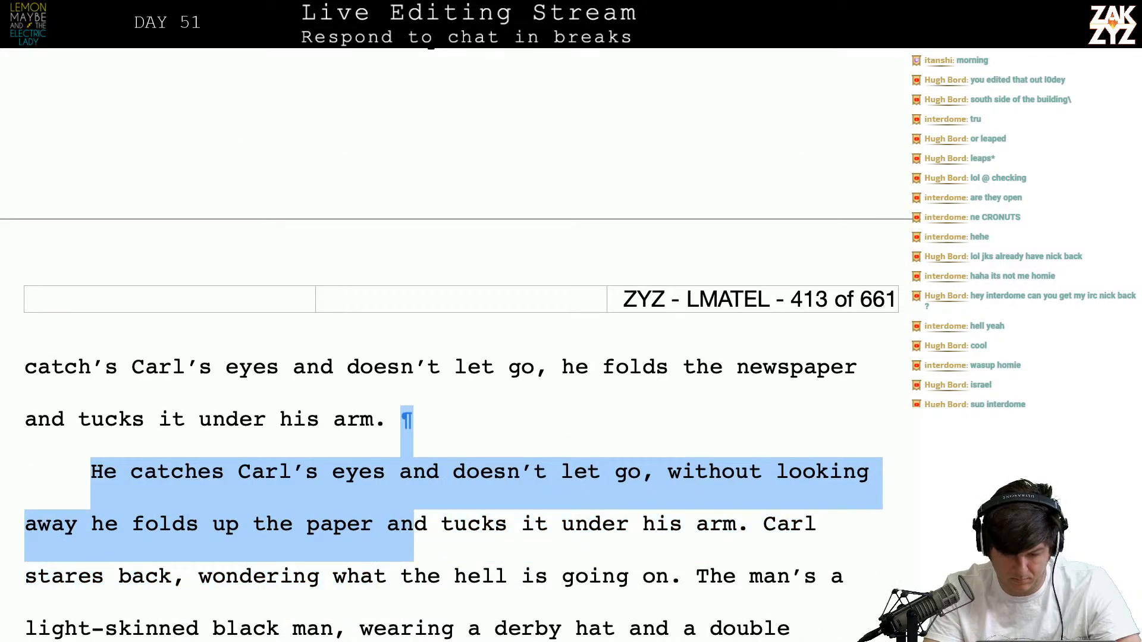
{"action": "key", "text": "shift+Right"}
{"action": "key", "text": "shift+Right"}
{"action": "key", "text": "shift+Right"}
{"action": "key", "text": "shift+Right"}
{"action": "key", "text": "shift+Right"}
{"action": "key", "text": "shift+Right"}
{"action": "key", "text": "shift+Right"}
{"action": "key", "text": "shift+Right"}
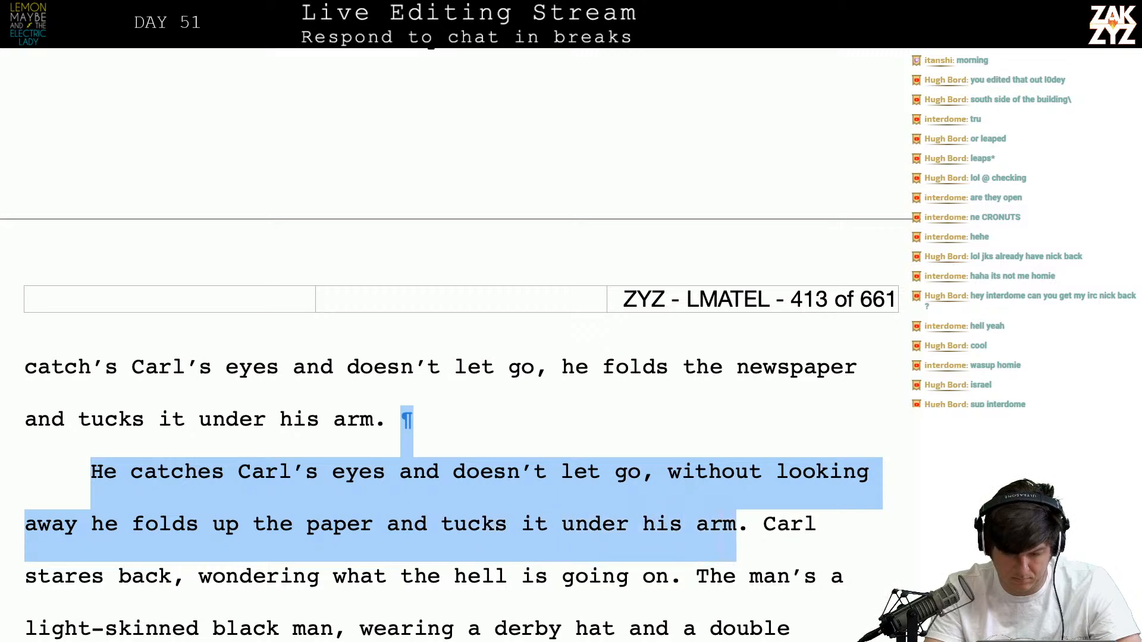
{"action": "key", "text": "BackSpace"}
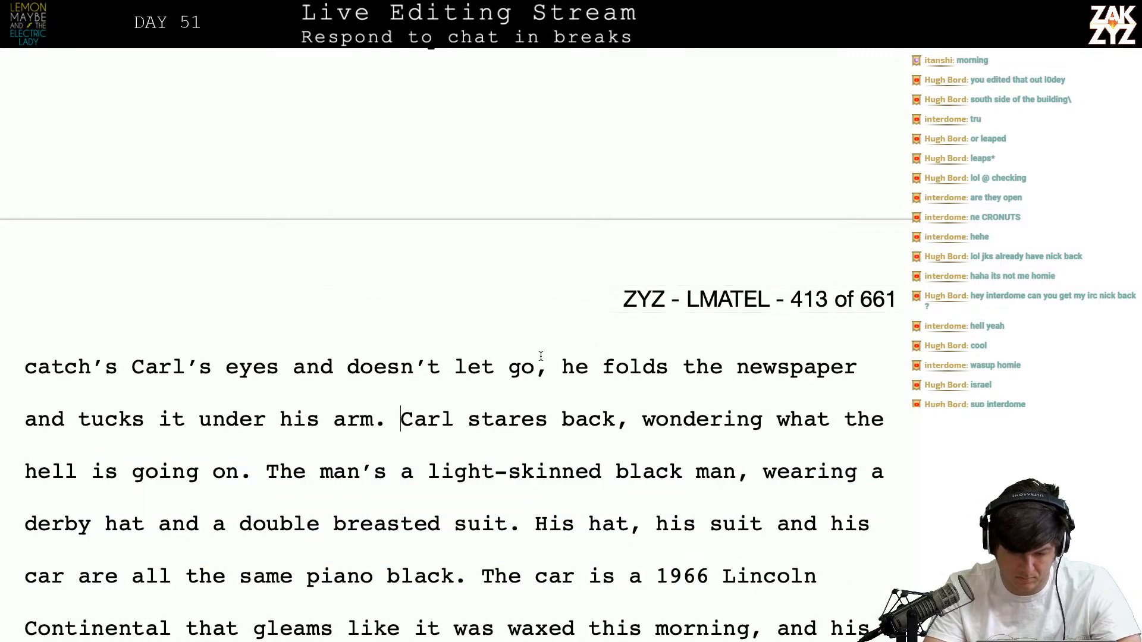
Split the sentence after "doesn't let go" with a full stop and capitalise "He folds the newspaper"
{"action": "key", "text": "Delete"}
{"action": "type", "text": "."}
{"action": "key", "text": "BackSpace"}
{"action": "key", "text": "BackSpace"}
{"action": "type", "text": "H"}
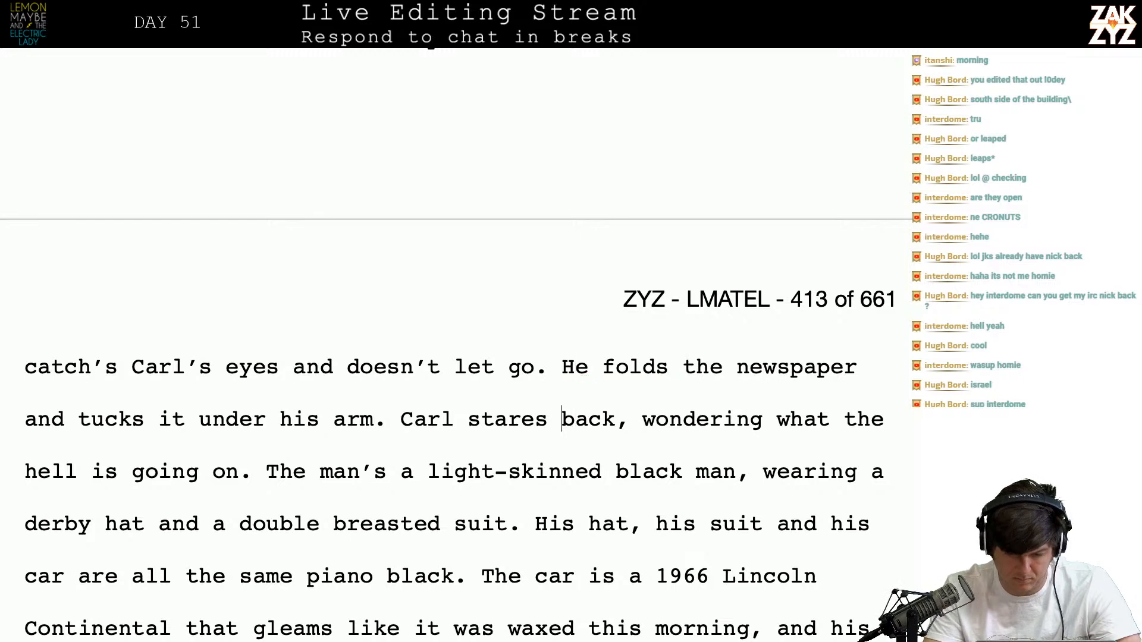
Extend the newspaper sentence with "without ever breaking his stare" and start a new paragraph at "Carl stares back"
{"action": "type", "text": " without ev"}
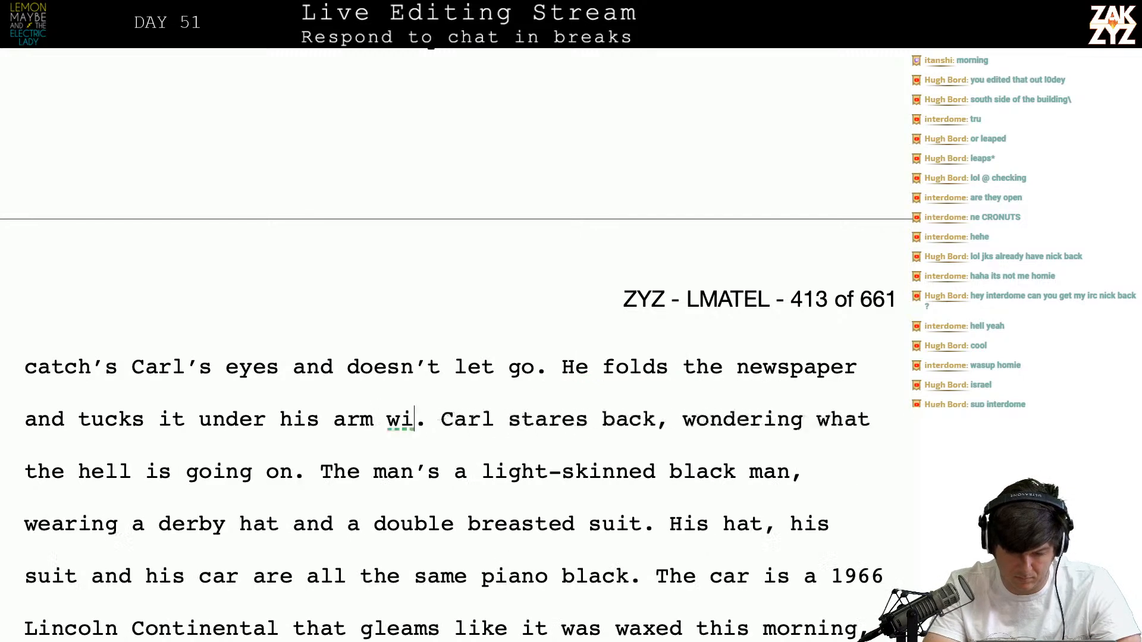
{"action": "type", "text": "er lookin"}
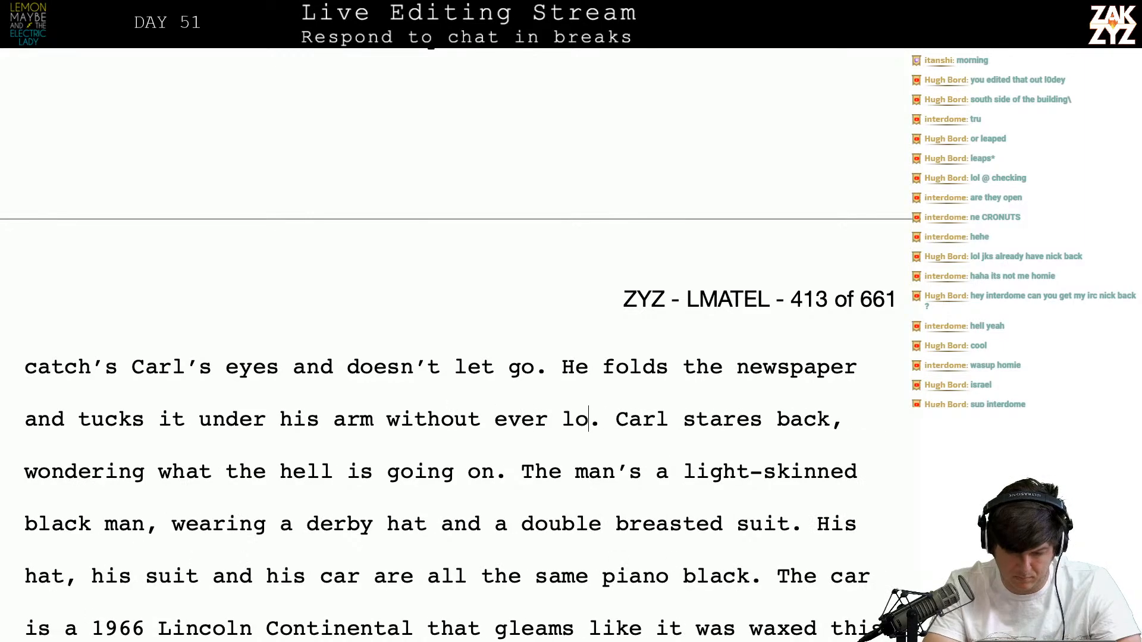
{"action": "key", "text": "BackSpace"}
{"action": "key", "text": "BackSpace"}
{"action": "key", "text": "BackSpace"}
{"action": "key", "text": "BackSpace"}
{"action": "key", "text": "BackSpace"}
{"action": "key", "text": "BackSpace"}
{"action": "type", "text": "breaking his s"}
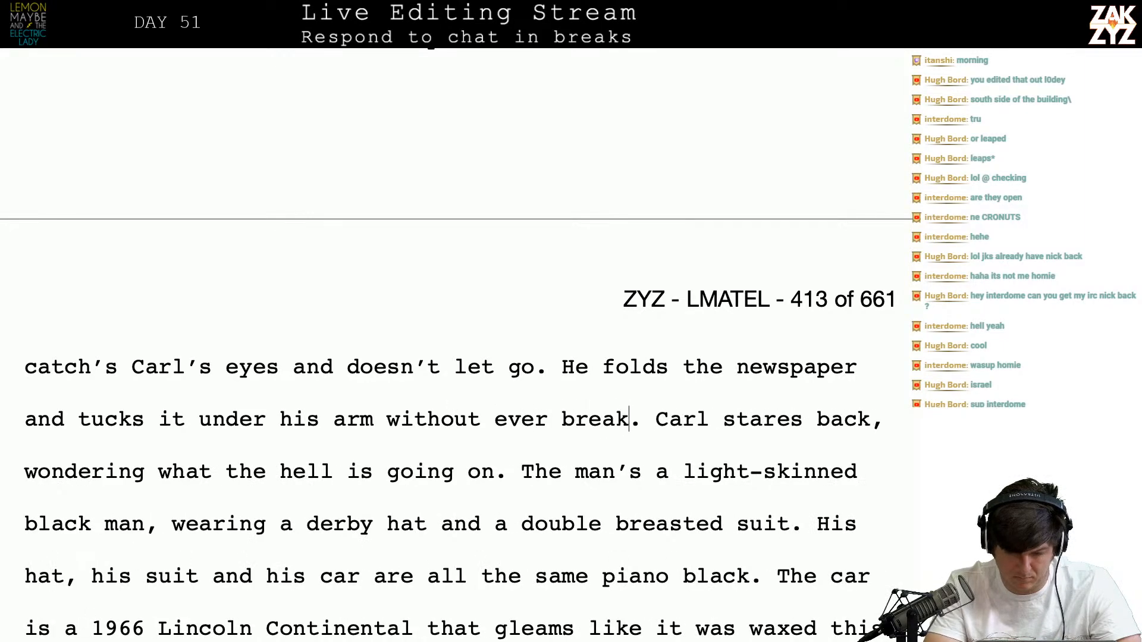
{"action": "type", "text": "tare"}
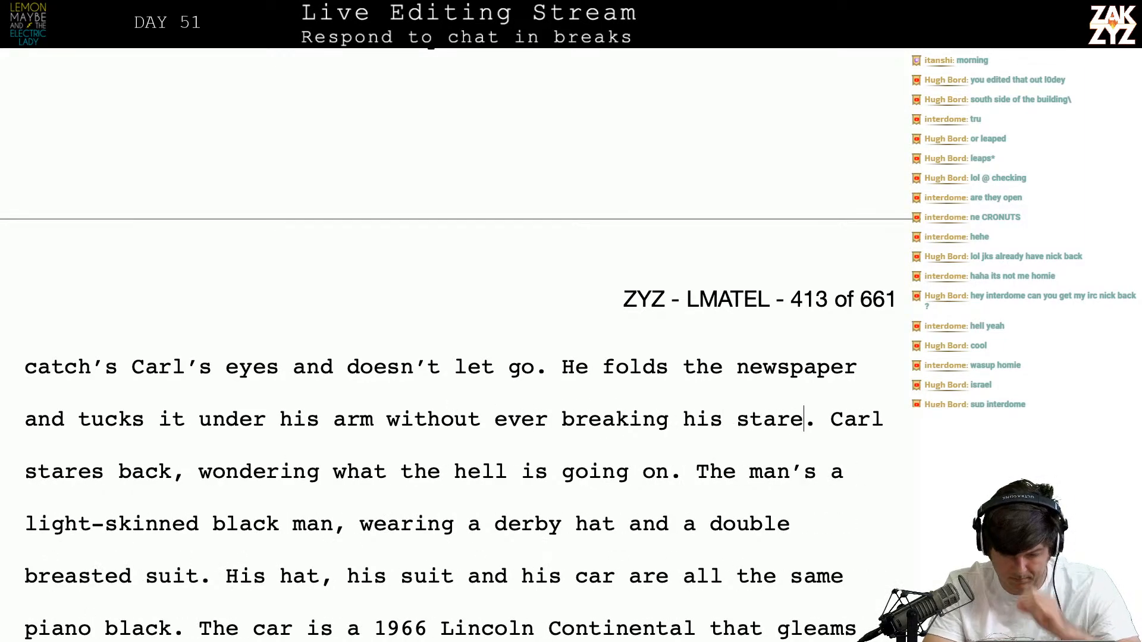
{"action": "key", "text": "Return"}
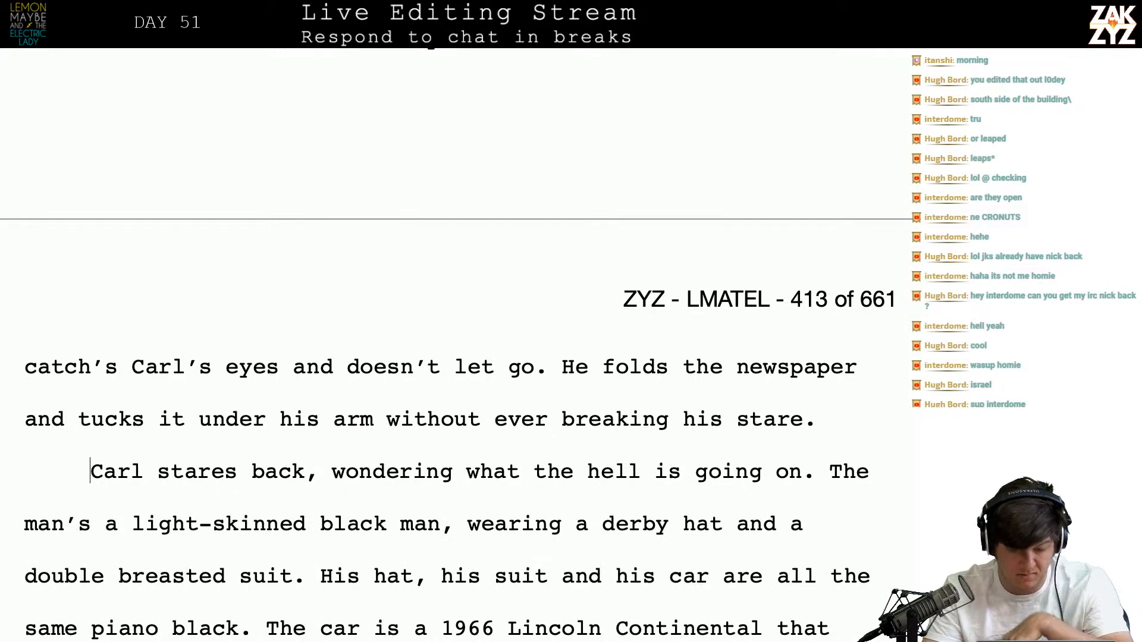
Break the paragraph after "what the hell is going on." so the light-skinned man's description starts its own paragraph
{"action": "scroll", "coordinate": [429, 420], "scroll_direction": "down", "scroll_amount": 2}
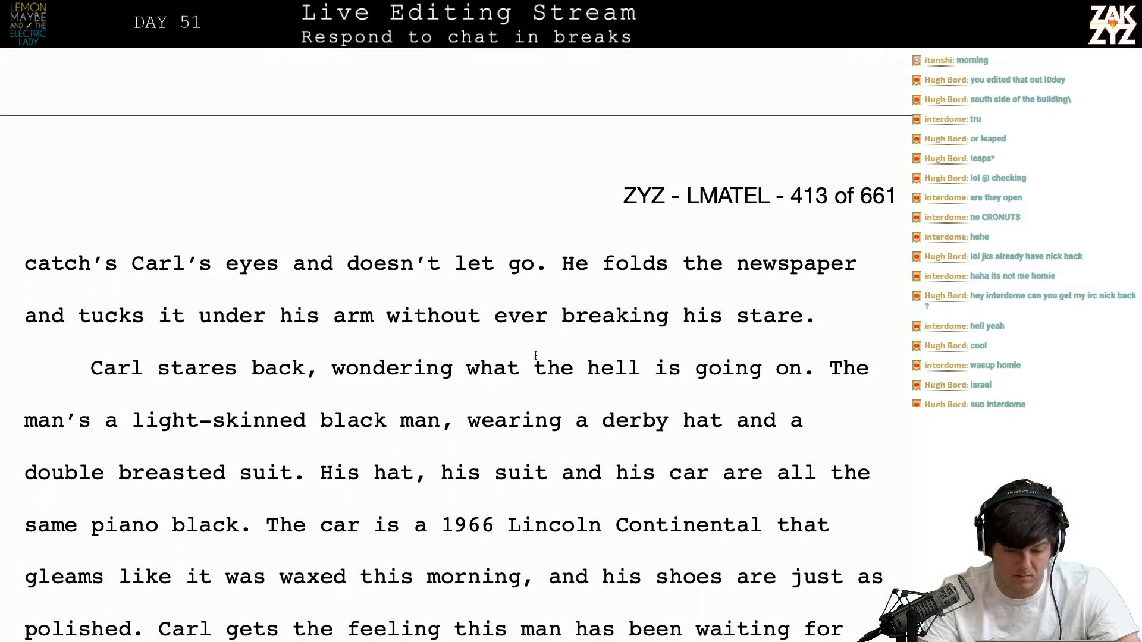
{"action": "key", "text": "Down"}
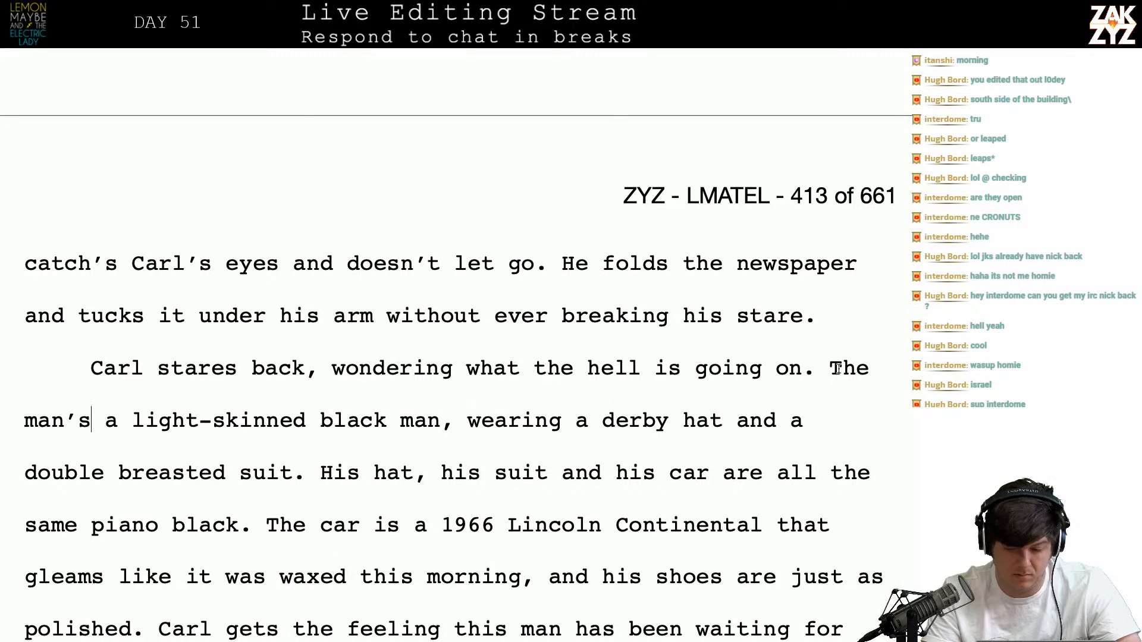
{"action": "key", "text": "Left"}
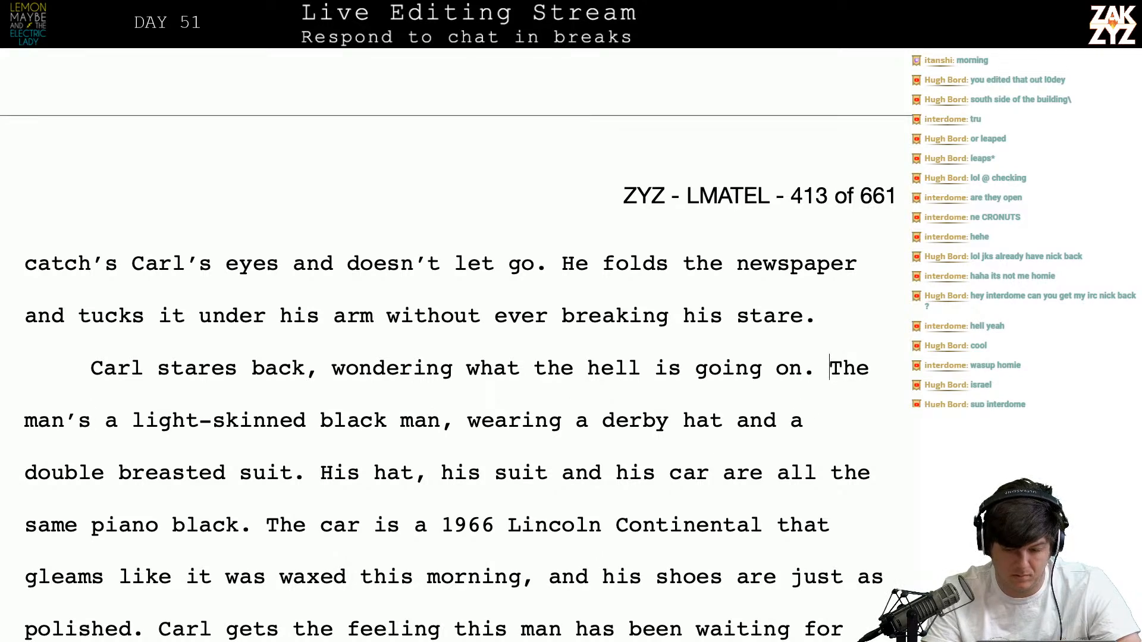
{"action": "key", "text": "Return"}
Begin a new sentence with "The man's" after "what the hell is going on.", trying out "well dres" as its continuation
{"action": "type", "text": "The man's"}
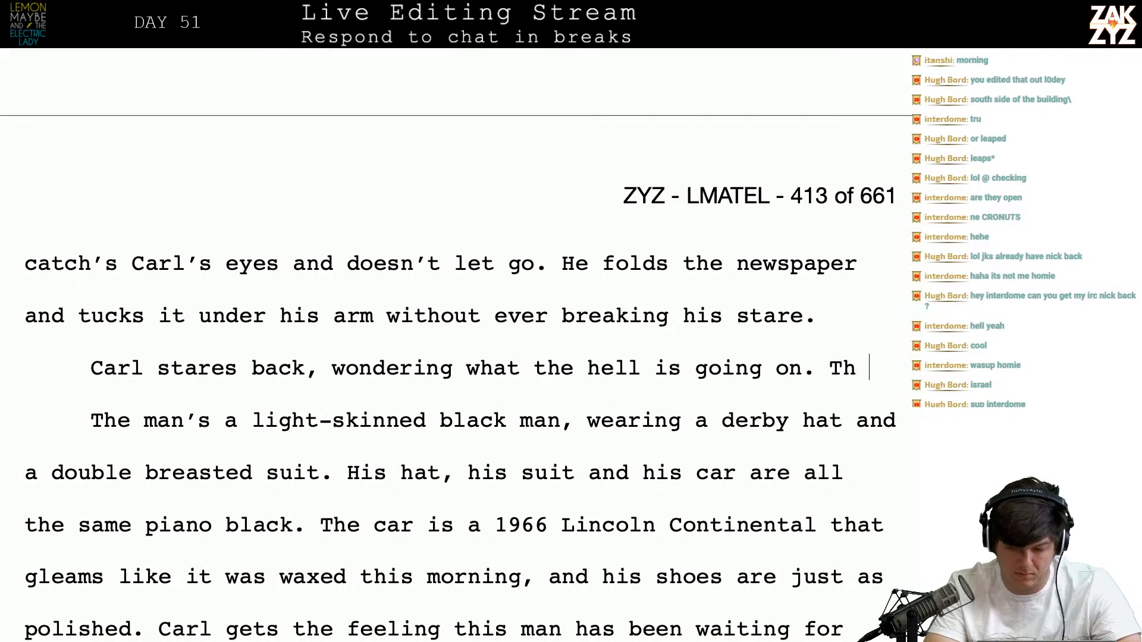
{"action": "type", "text": " well dres"}
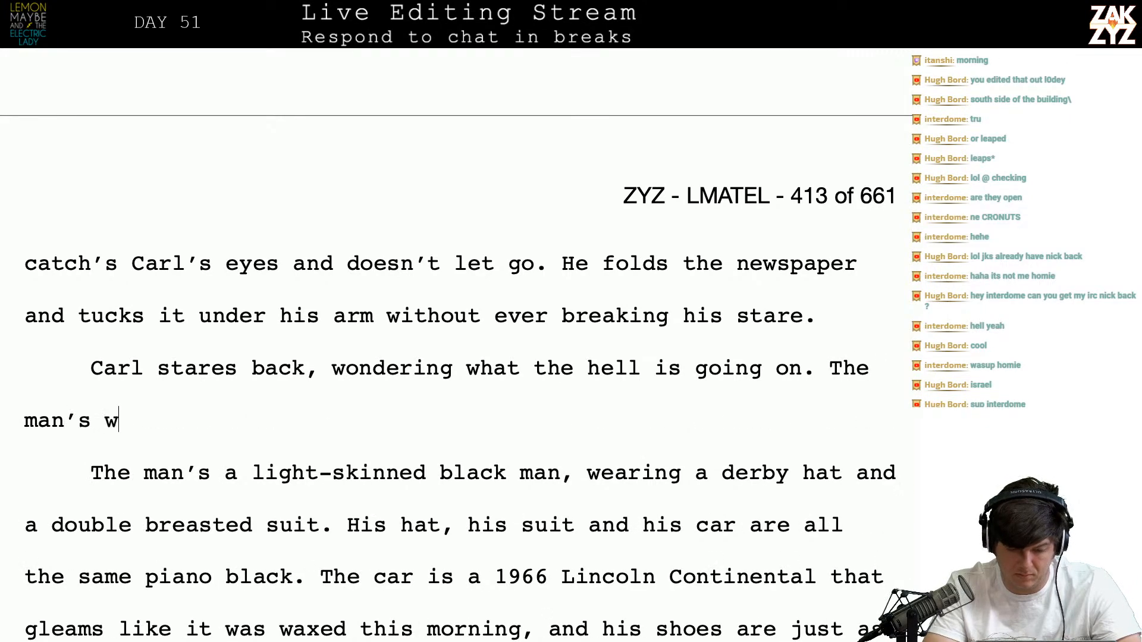
{"action": "key", "text": "BackSpace"}
{"action": "key", "text": "BackSpace"}
{"action": "key", "text": "BackSpace"}
{"action": "key", "text": "BackSpace"}
{"action": "key", "text": "BackSpace"}
{"action": "key", "text": "BackSpace"}
{"action": "key", "text": "BackSpace"}
{"action": "key", "text": "BackSpace"}
{"action": "key", "text": "BackSpace"}
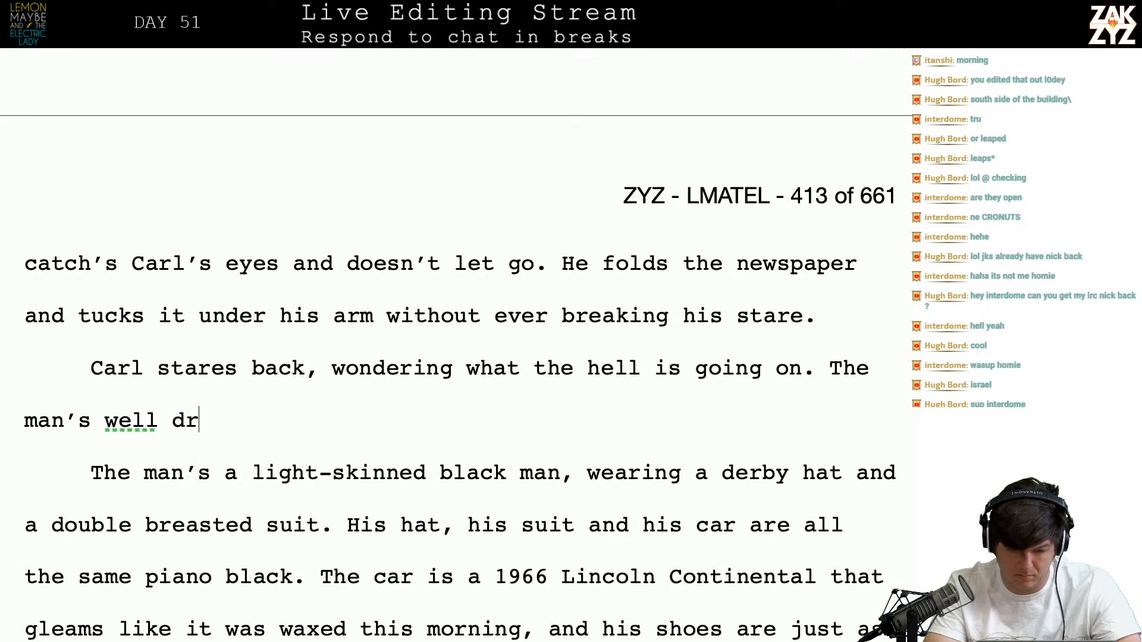
Try continuing the new "The man's" sentence with "in old fa", and with "a" instead
{"action": "type", "text": "in old fa"}
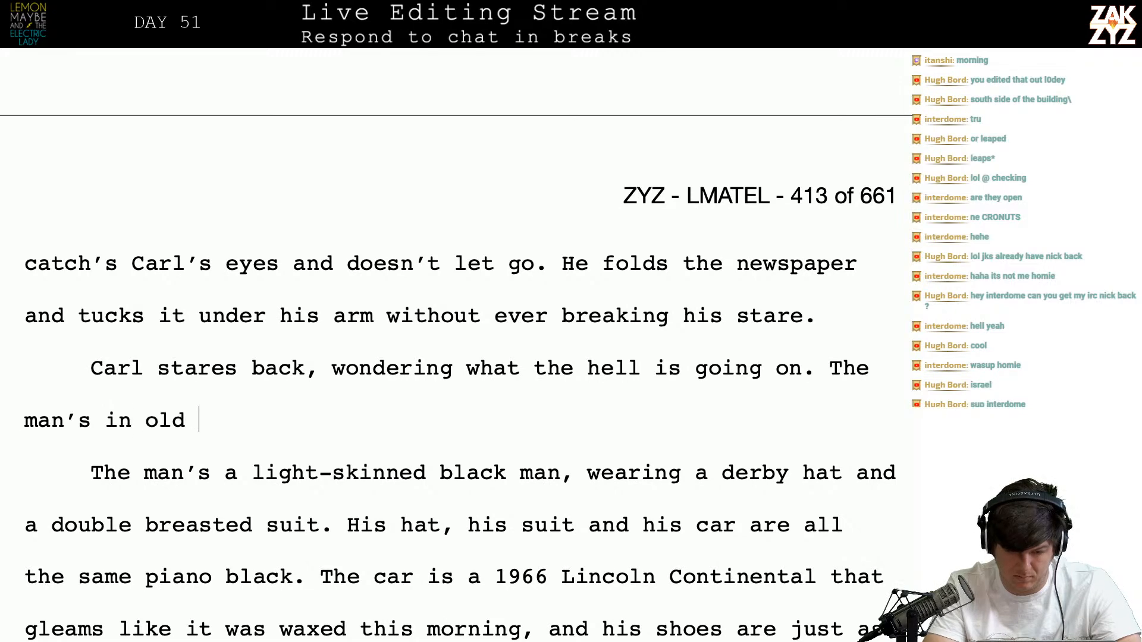
{"action": "key", "text": "BackSpace"}
{"action": "key", "text": "BackSpace"}
{"action": "key", "text": "BackSpace"}
{"action": "key", "text": "BackSpace"}
{"action": "key", "text": "BackSpace"}
{"action": "key", "text": "BackSpace"}
{"action": "key", "text": "BackSpace"}
{"action": "key", "text": "BackSpace"}
{"action": "key", "text": "BackSpace"}
{"action": "type", "text": "a"}
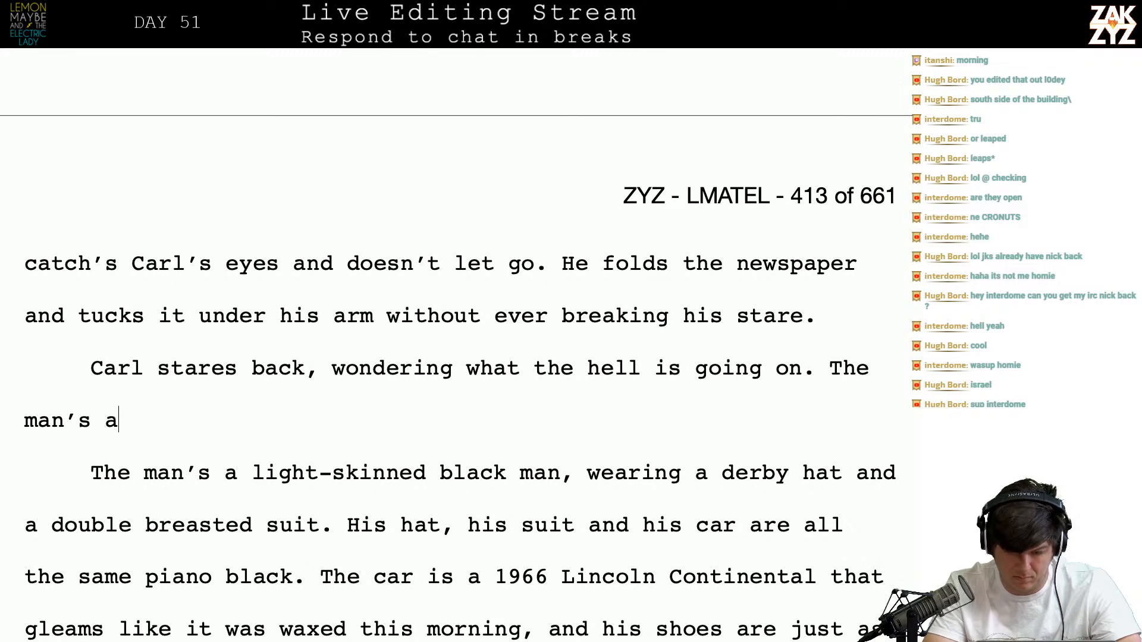
{"action": "key", "text": "BackSpace"}
{"action": "key", "text": "BackSpace"}
{"action": "key", "text": "BackSpace"}
{"action": "key", "text": "BackSpace"}
{"action": "key", "text": "BackSpace"}
{"action": "key", "text": "BackSpace"}
{"action": "key", "text": "BackSpace"}
Continue the "The man's" sentence after "what the hell is going on." with "wearing a derby hat and a double breasted suit"
{"action": "type", "text": "man's"}
{"action": "type", "text": " wee"}
{"action": "key", "text": "BackSpace"}
{"action": "type", "text": "earing a d"}
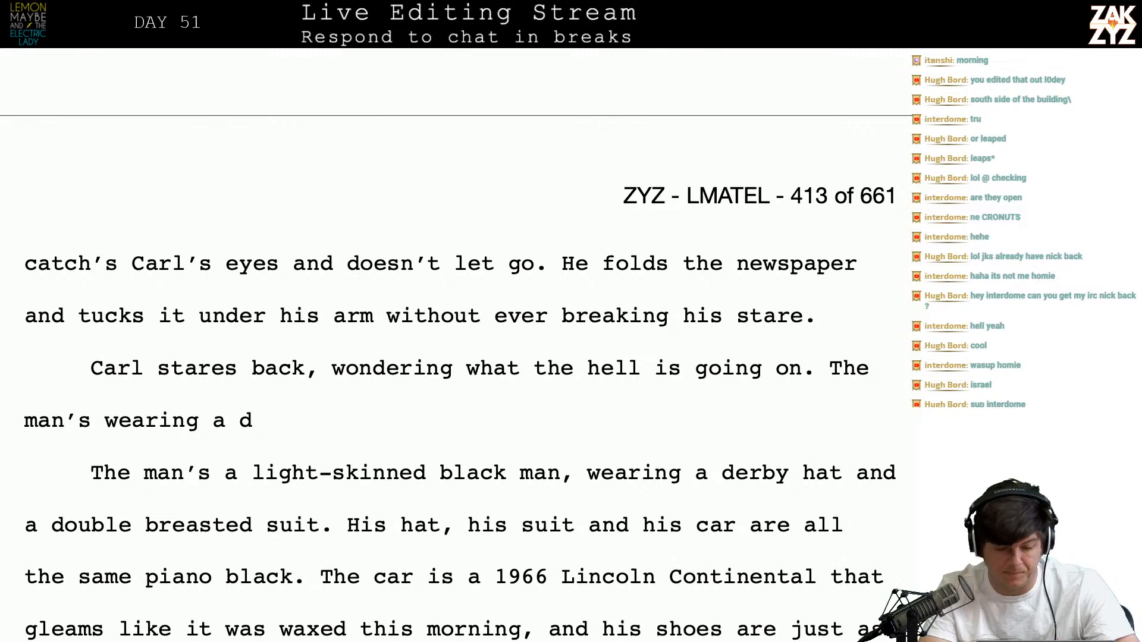
{"action": "key", "text": "BackSpace"}
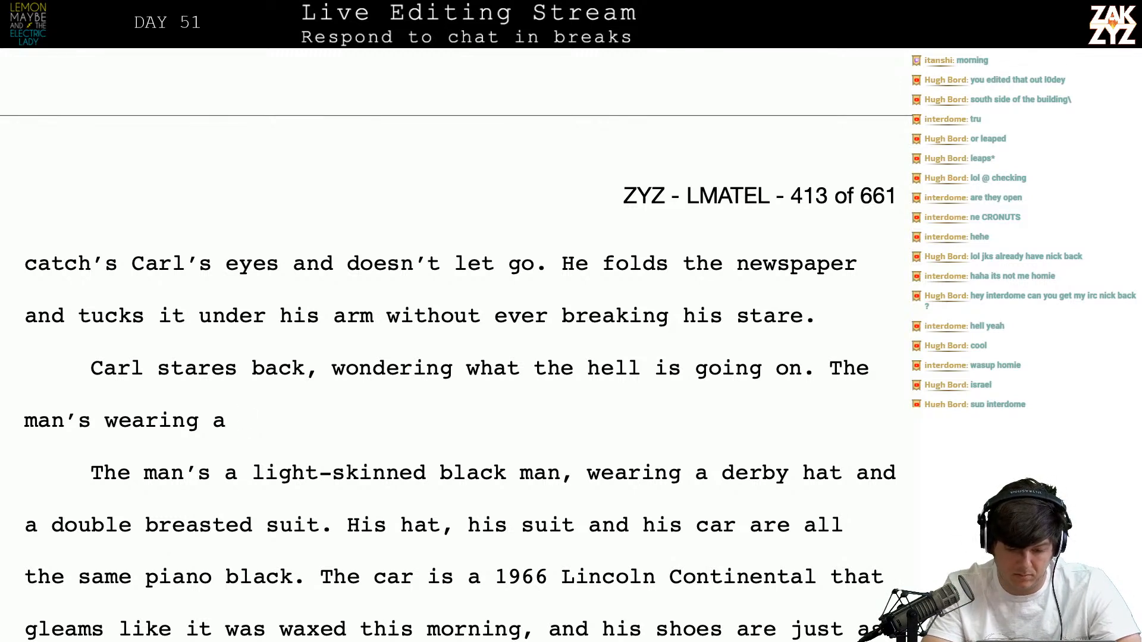
{"action": "type", "text": "derby hat and a double bree"}
{"action": "key", "text": "BackSpace"}
{"action": "type", "text": "asted suit"}
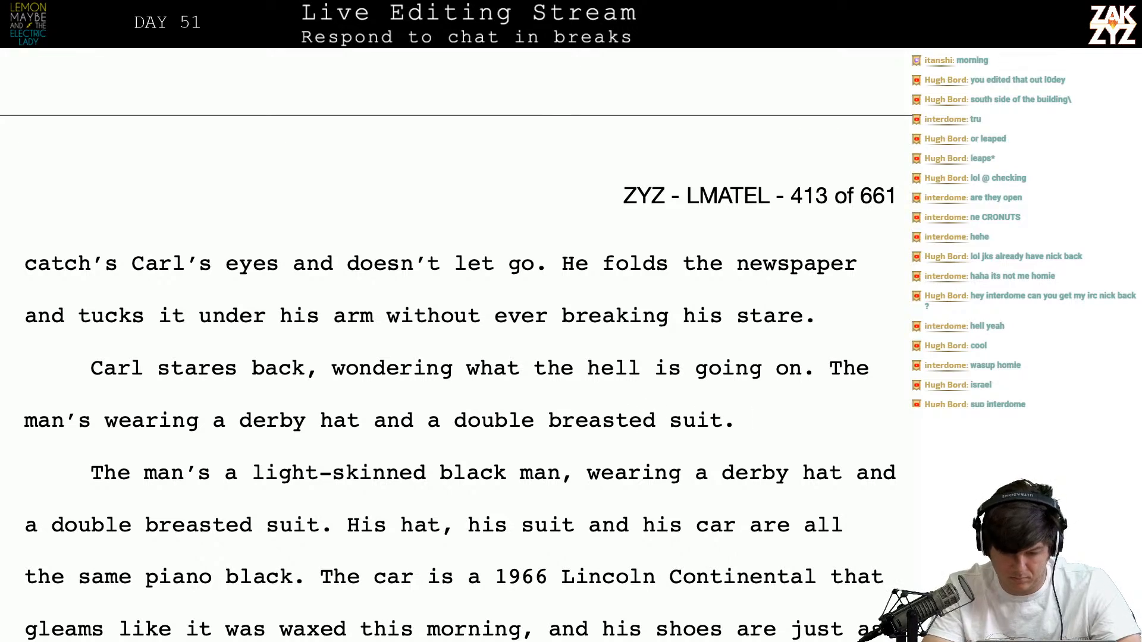
Try following the new derby hat and suit sentence with one beginning "Behind him is the li"
{"action": "type", "text": ". Behind h"}
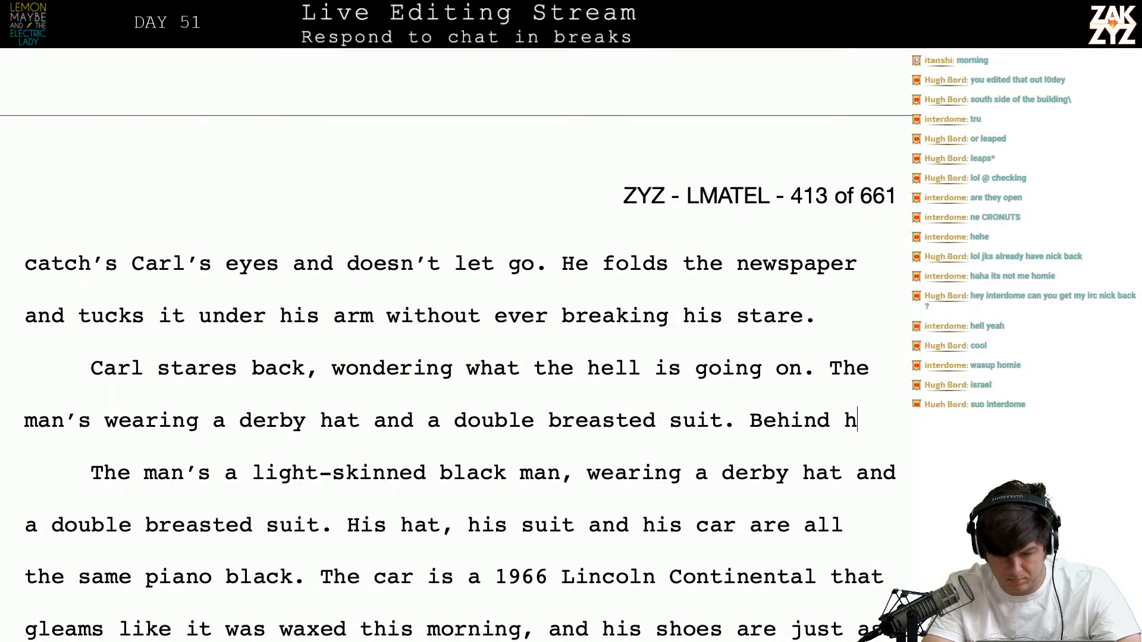
{"action": "type", "text": "im is the lincoln"}
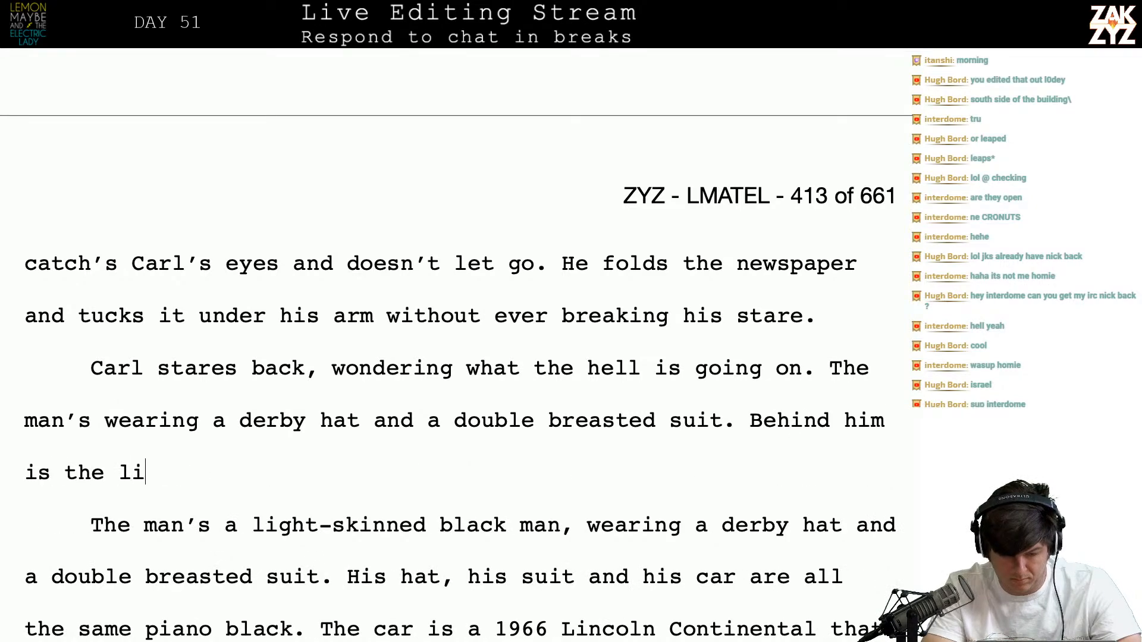
{"action": "key", "text": "BackSpace"}
{"action": "key", "text": "BackSpace"}
{"action": "key", "text": "BackSpace"}
{"action": "key", "text": "BackSpace"}
{"action": "key", "text": "BackSpace"}
{"action": "key", "text": "BackSpace"}
{"action": "key", "text": "BackSpace"}
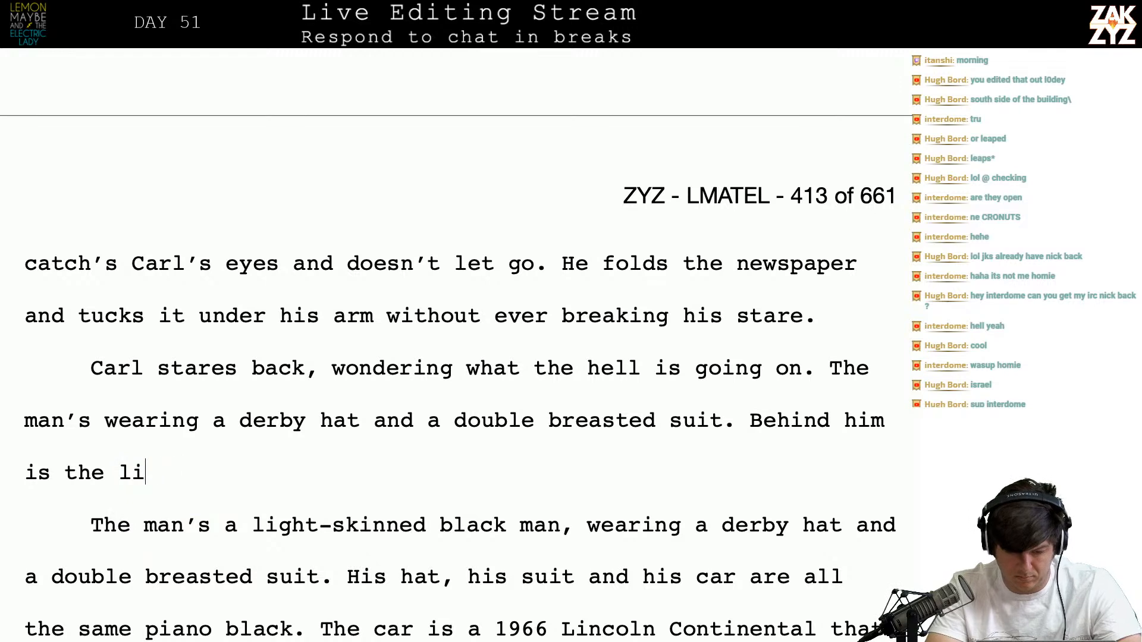
{"action": "type", "text": "L"}
{"action": "key", "text": "BackSpace"}
{"action": "key", "text": "BackSpace"}
{"action": "key", "text": "BackSpace"}
{"action": "key", "text": "BackSpace"}
{"action": "key", "text": "BackSpace"}
{"action": "key", "text": "BackSpace"}
{"action": "key", "text": "BackSpace"}
{"action": "key", "text": "BackSpace"}
{"action": "key", "text": "BackSpace"}
{"action": "key", "text": "BackSpace"}
{"action": "key", "text": "BackSpace"}
{"action": "key", "text": "BackSpace"}
{"action": "key", "text": "BackSpace"}
{"action": "key", "text": "BackSpace"}
{"action": "key", "text": "BackSpace"}
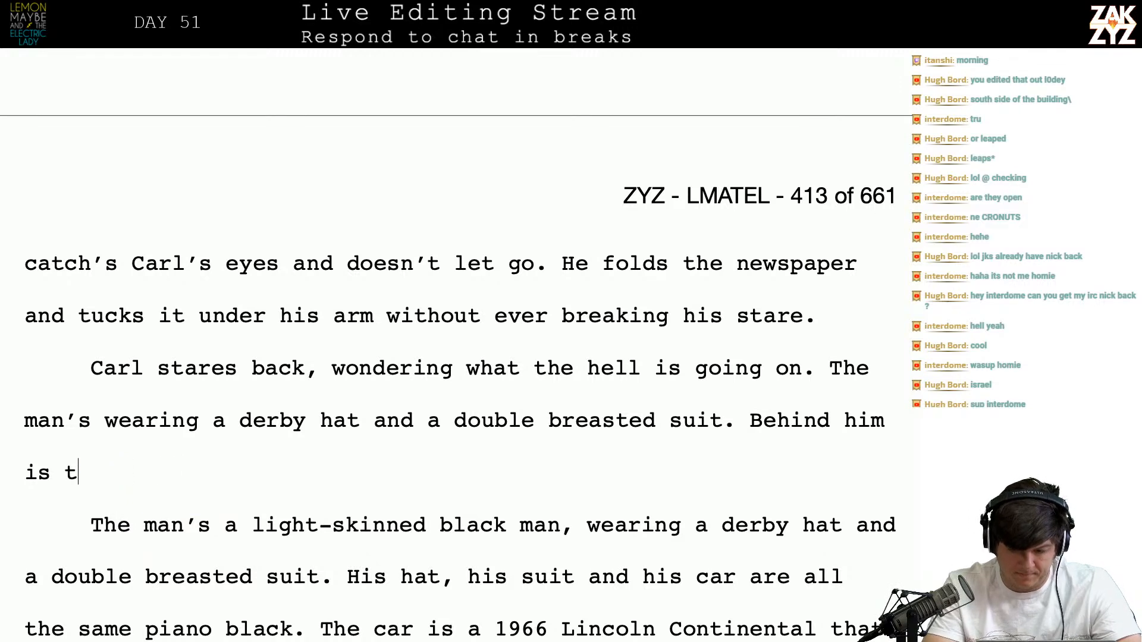
{"action": "key", "text": "BackSpace"}
{"action": "key", "text": "BackSpace"}
{"action": "key", "text": "BackSpace"}
{"action": "key", "text": "BackSpace"}
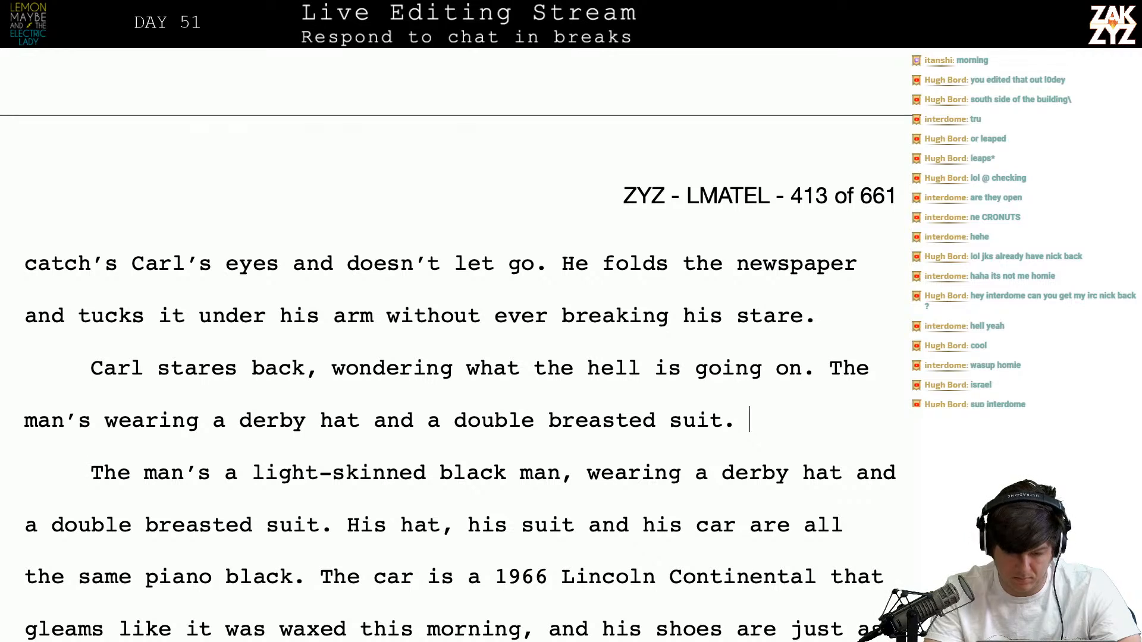
Search the manuscript for "midnight" and step through the matches
{"action": "key", "text": "super+f"}
{"action": "type", "text": "midnight"}
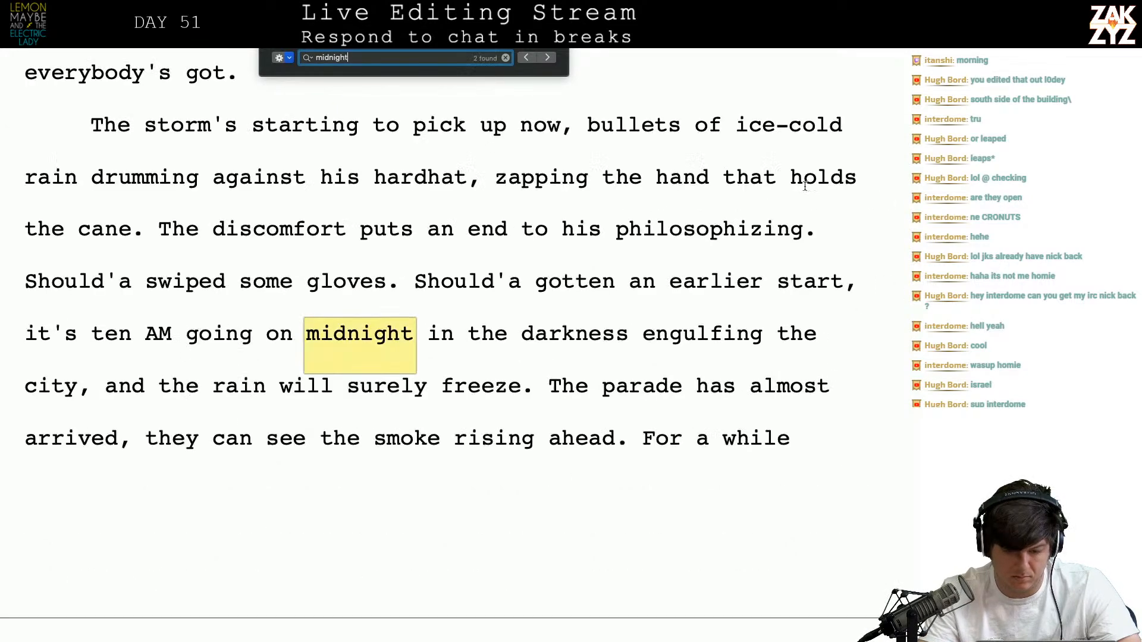
{"action": "left_click", "coordinate": [528, 57]}
{"action": "left_click", "coordinate": [547, 58]}
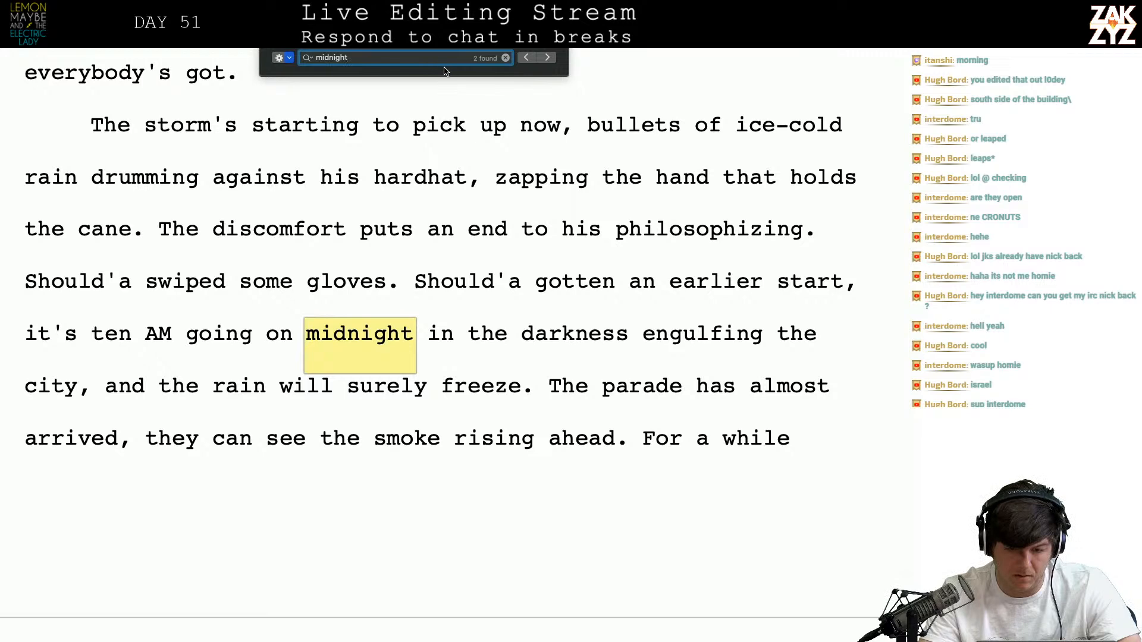
Search the manuscript for "Lincoln" and step backward through the matches to the 1966 Lincoln Continental description
{"action": "key", "text": "ctrl+a"}
{"action": "type", "text": "Lincoln"}
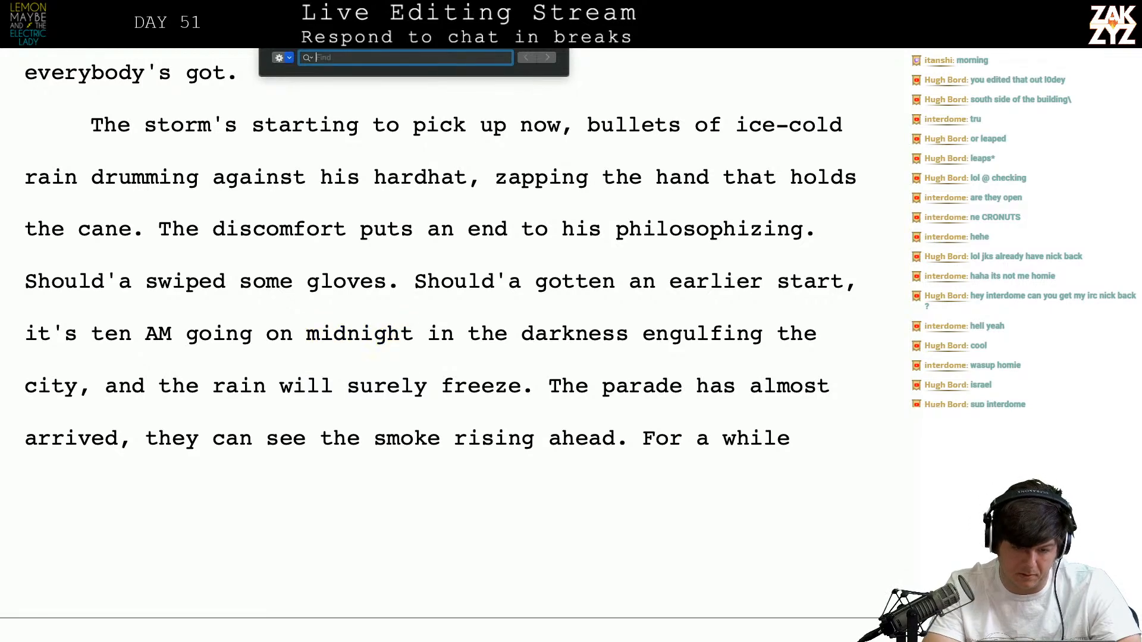
{"action": "key", "text": "Return"}
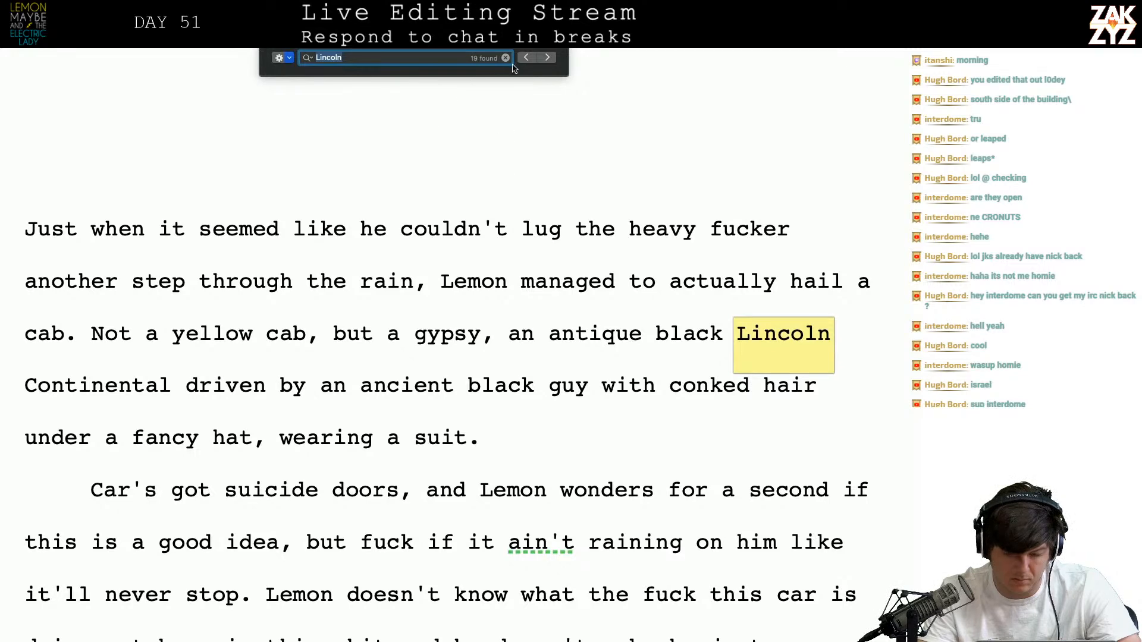
{"action": "scroll", "coordinate": [440, 247], "scroll_direction": "down", "scroll_amount": 5}
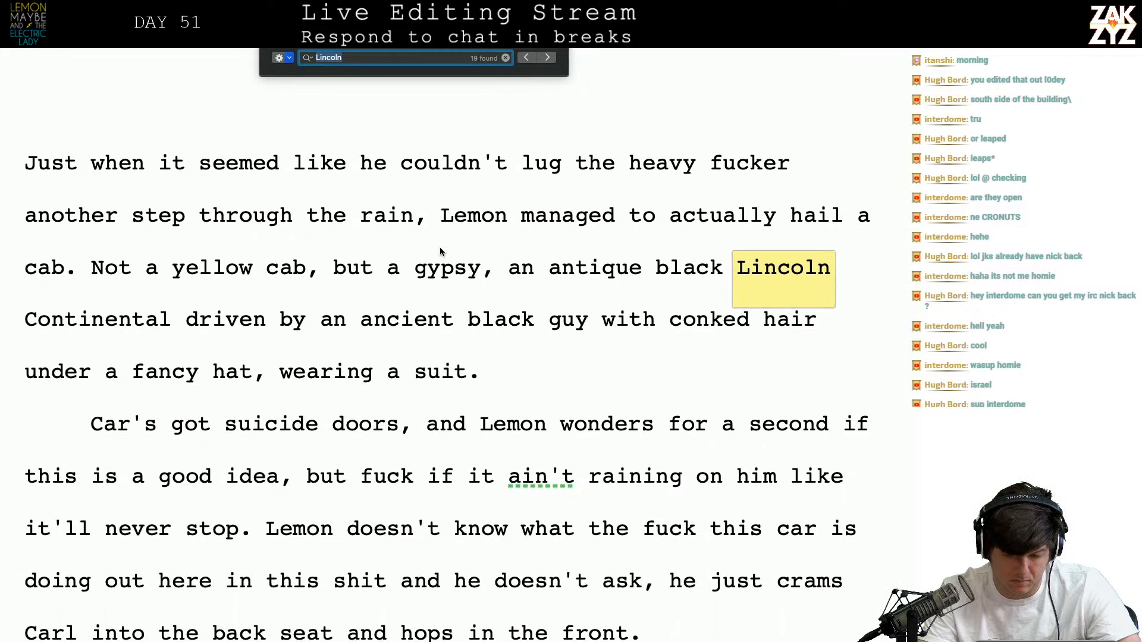
{"action": "scroll", "coordinate": [440, 250], "scroll_direction": "up", "scroll_amount": 5}
{"action": "scroll", "coordinate": [441, 252], "scroll_direction": "up", "scroll_amount": 2}
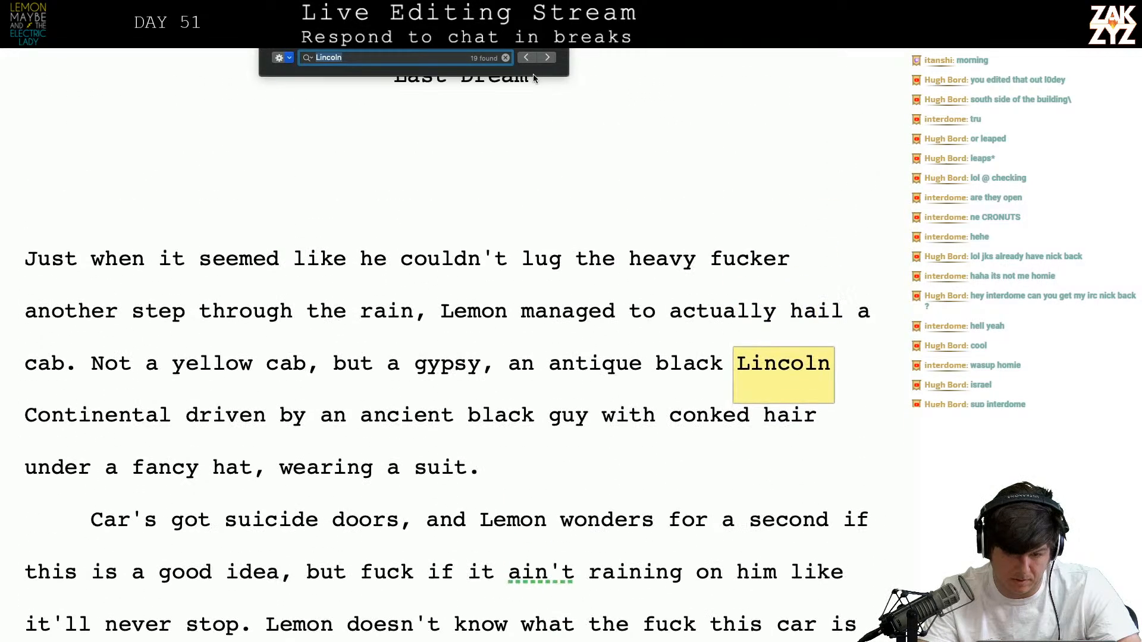
{"action": "left_click", "coordinate": [527, 57]}
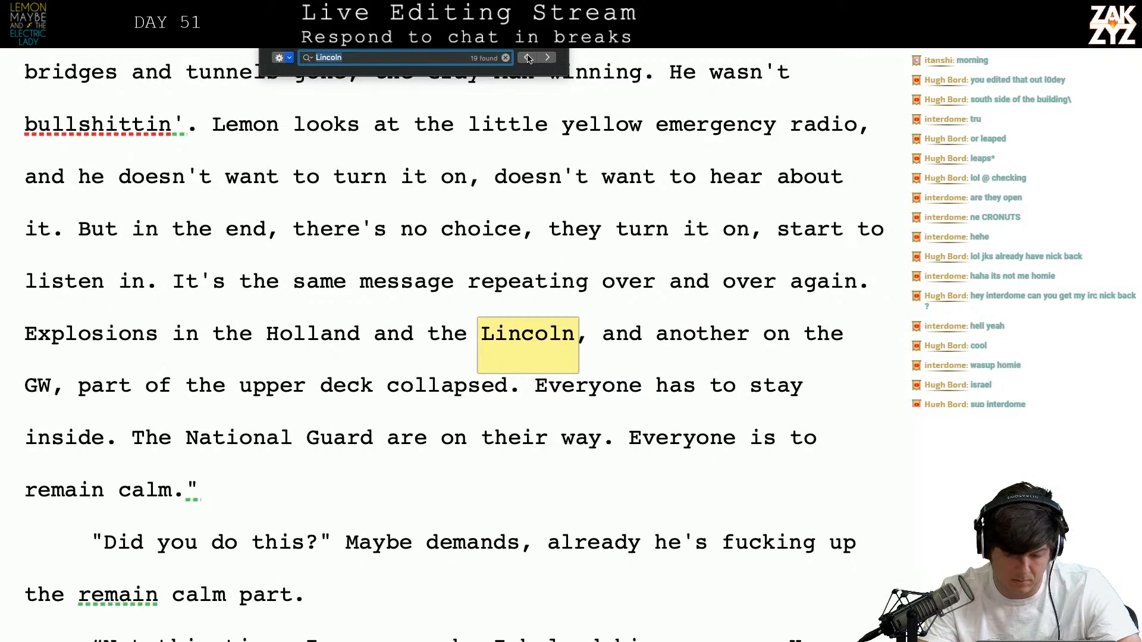
{"action": "left_click", "coordinate": [528, 57]}
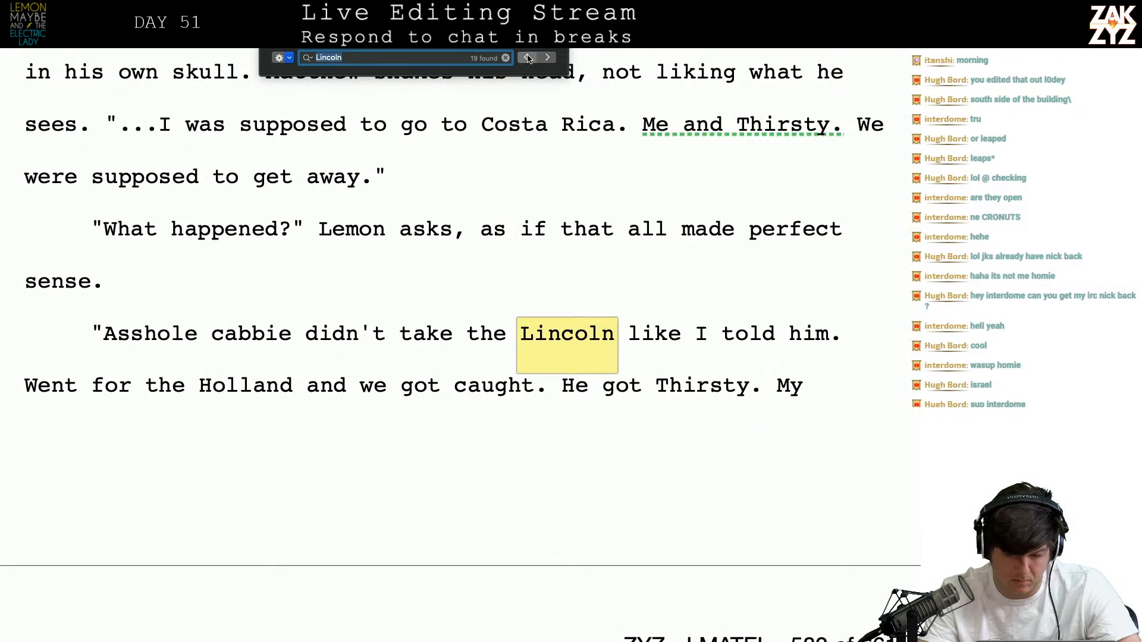
{"action": "left_click", "coordinate": [528, 58]}
{"action": "left_click", "coordinate": [528, 58]}
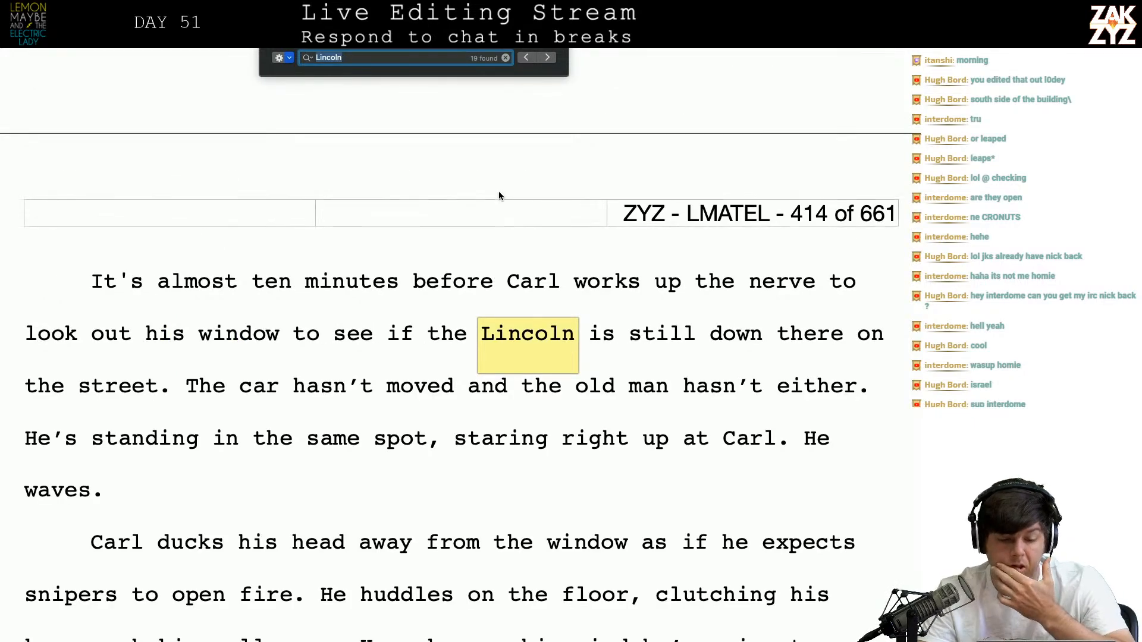
{"action": "scroll", "coordinate": [500, 194], "scroll_direction": "up", "scroll_amount": 5}
{"action": "scroll", "coordinate": [498, 195], "scroll_direction": "up", "scroll_amount": 1}
{"action": "scroll", "coordinate": [498, 195], "scroll_direction": "up", "scroll_amount": 1}
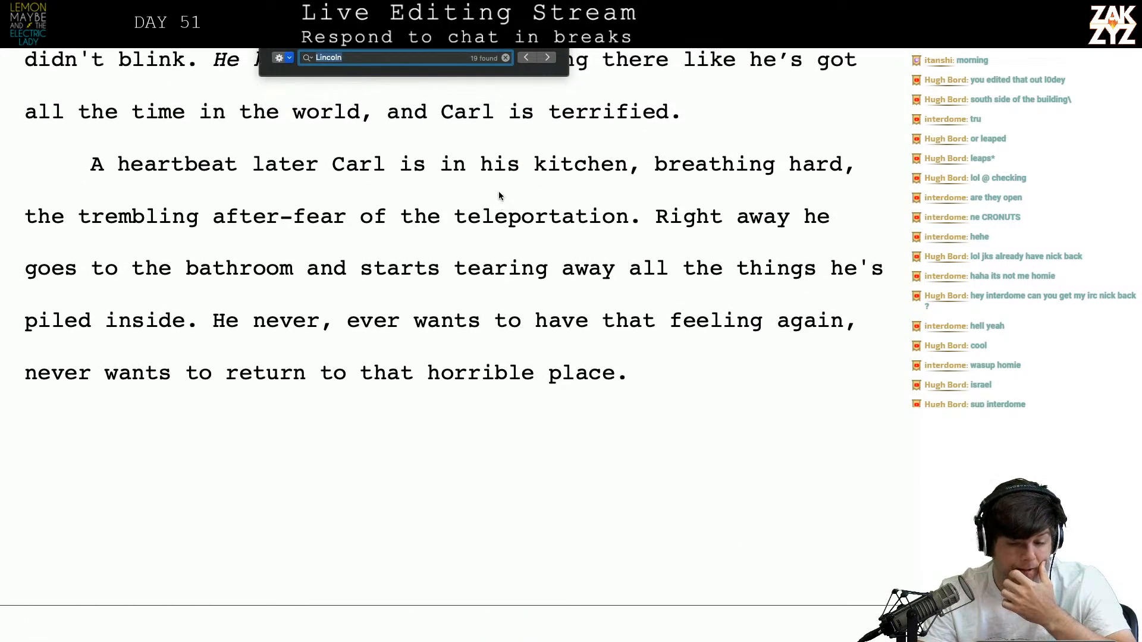
{"action": "left_click", "coordinate": [527, 57]}
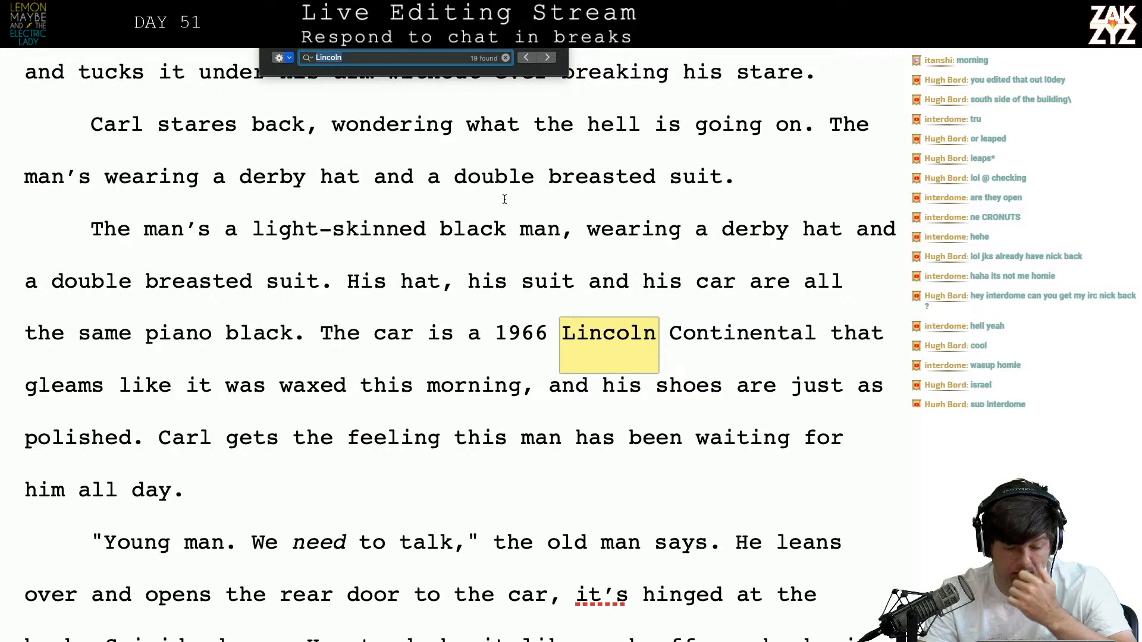
Delete the "The man's a light-skinned black man, wearing a derby hat" sentence and join "His hat, his suit" to the preceding paragraph
{"action": "scroll", "coordinate": [504, 199], "scroll_direction": "down", "scroll_amount": 1}
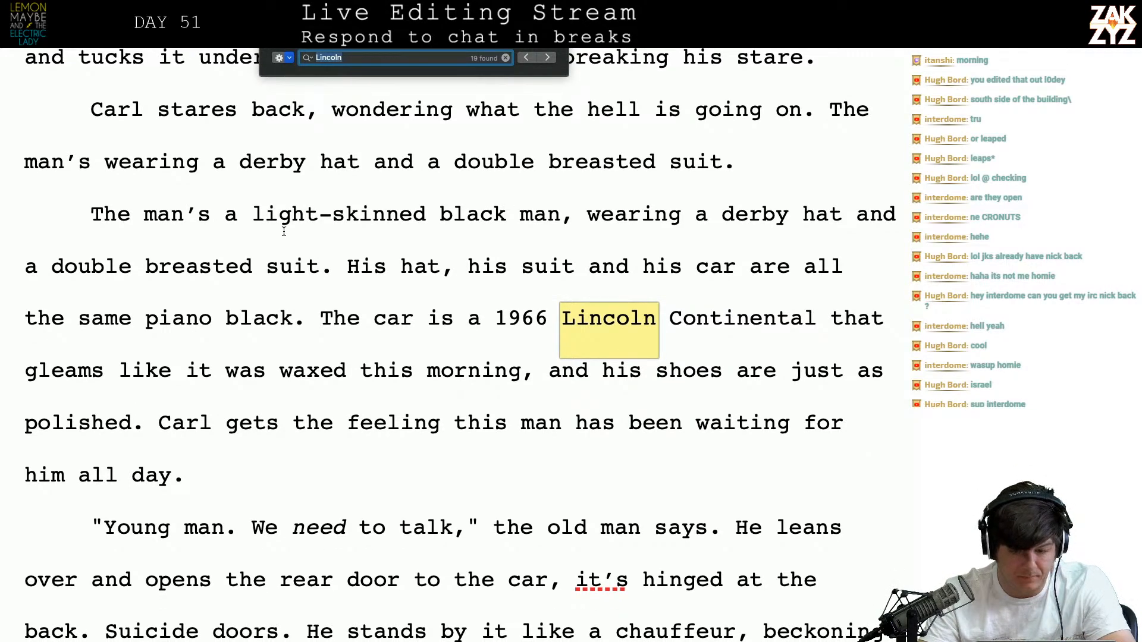
{"action": "scroll", "coordinate": [358, 239], "scroll_direction": "up", "scroll_amount": 1}
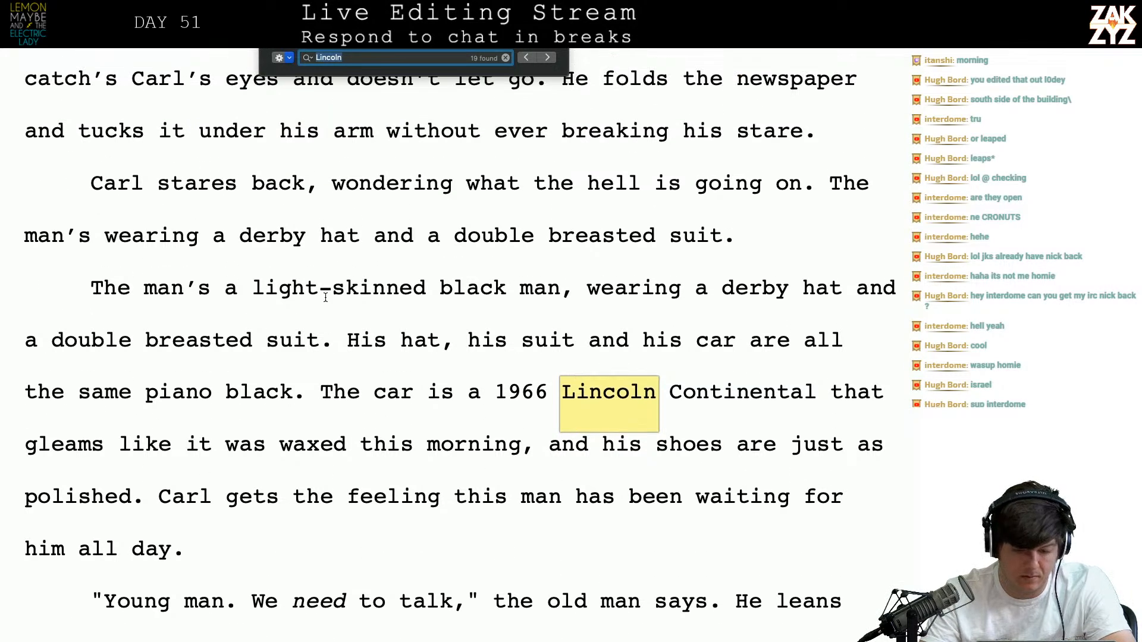
{"action": "left_click", "coordinate": [321, 338]}
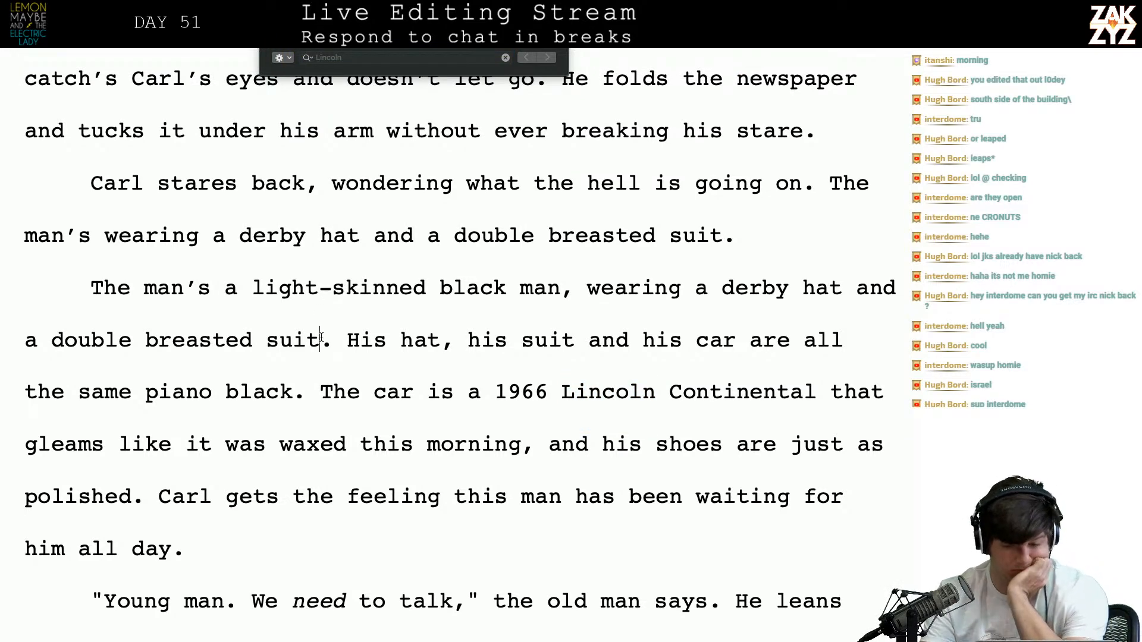
{"action": "key", "text": "Right"}
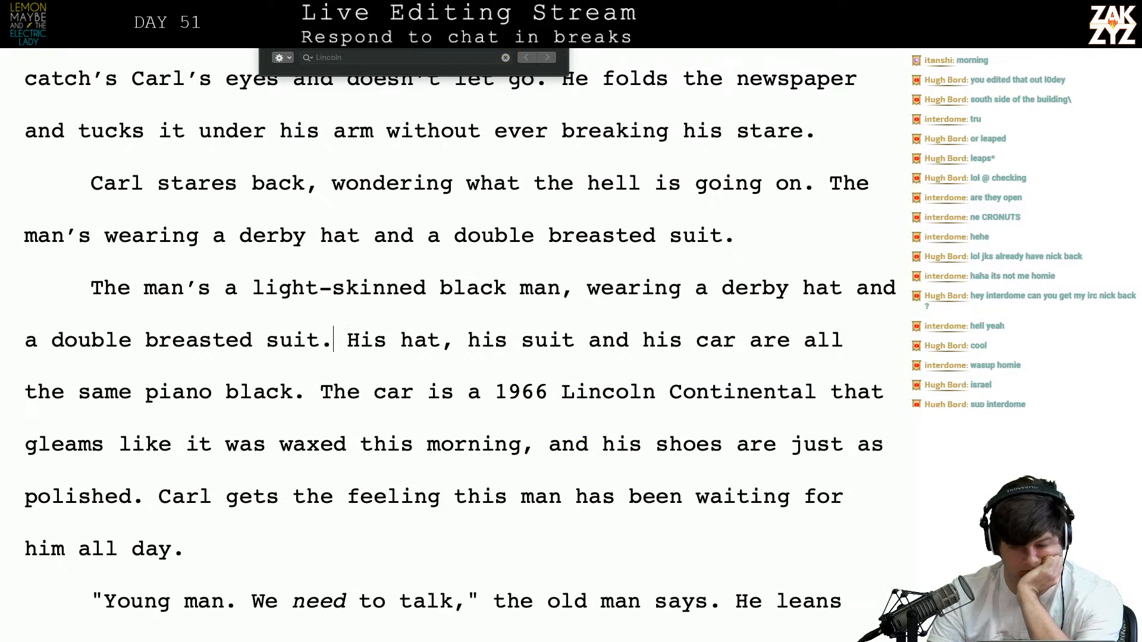
{"action": "key", "text": "shift+Up"}
{"action": "key", "text": "shift+Left"}
{"action": "key", "text": "shift+Left"}
{"action": "key", "text": "shift+Left"}
{"action": "key", "text": "shift+Left"}
{"action": "key", "text": "shift+Left"}
{"action": "key", "text": "shift+Left"}
{"action": "key", "text": "shift+Left"}
{"action": "key", "text": "shift+Left"}
{"action": "key", "text": "shift+Left"}
{"action": "key", "text": "shift+Left"}
{"action": "key", "text": "shift+Left"}
{"action": "key", "text": "shift+Left"}
{"action": "key", "text": "shift+Left"}
{"action": "key", "text": "shift+Left"}
{"action": "key", "text": "shift+Left"}
{"action": "key", "text": "shift+Left"}
{"action": "key", "text": "shift+Left"}
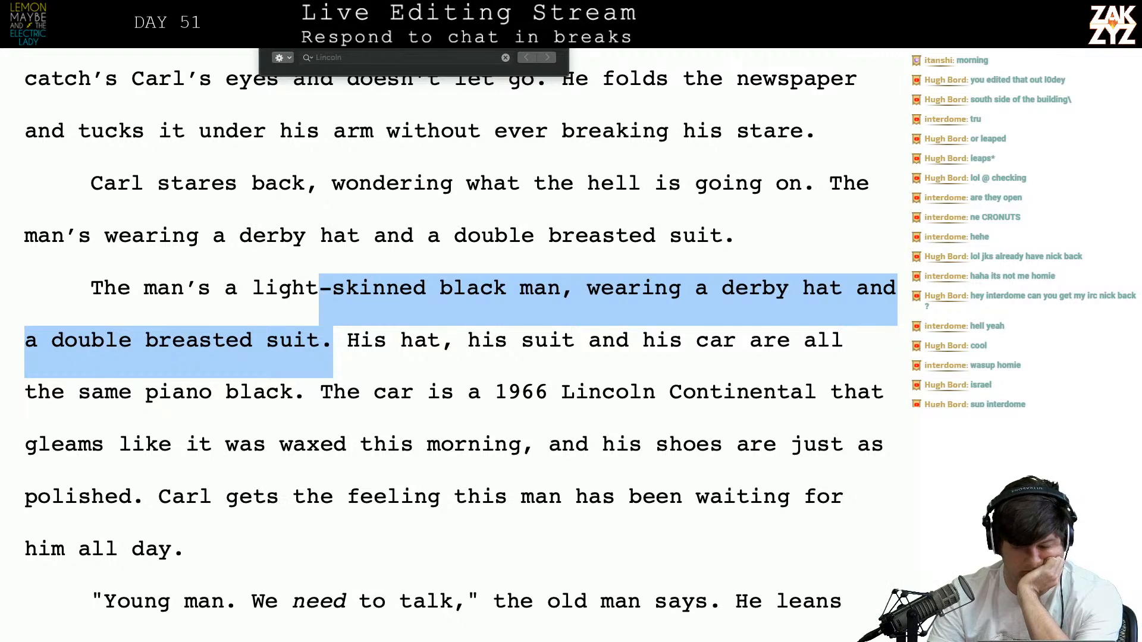
{"action": "key", "text": "shift+Left"}
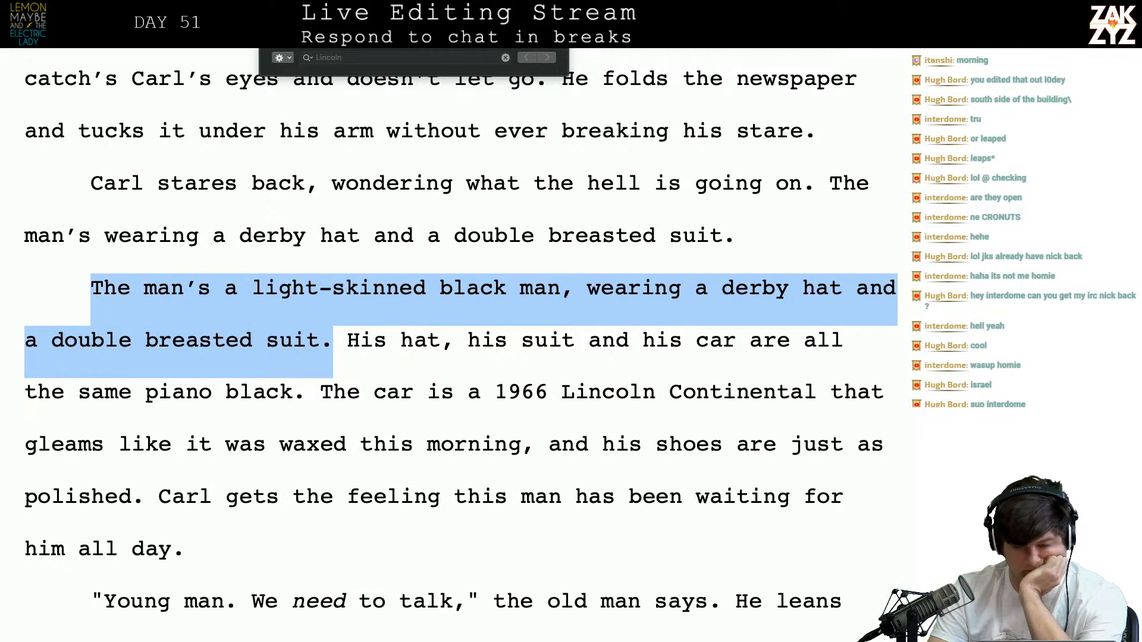
{"action": "key", "text": "BackSpace"}
{"action": "key", "text": "BackSpace"}
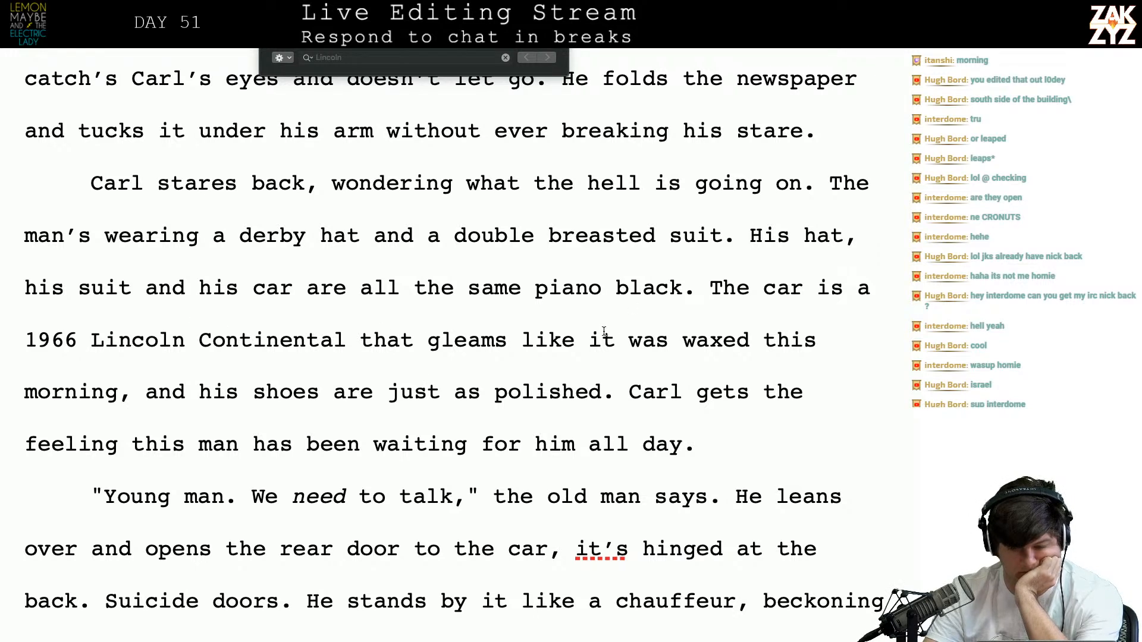
Replace "The car is a" with "The" before "1966 Lincoln Continental"
{"action": "left_click", "coordinate": [713, 283]}
{"action": "key", "text": "shift+Right"}
{"action": "key", "text": "shift+Right"}
{"action": "key", "text": "shift+Right"}
{"action": "key", "text": "shift+Right"}
{"action": "key", "text": "shift+Right"}
{"action": "key", "text": "shift+Right"}
{"action": "key", "text": "shift+Right"}
{"action": "key", "text": "shift+Right"}
{"action": "key", "text": "shift+Right"}
{"action": "key", "text": "shift+Right"}
{"action": "key", "text": "shift+Right"}
{"action": "key", "text": "shift+Right"}
{"action": "key", "text": "shift+Right"}
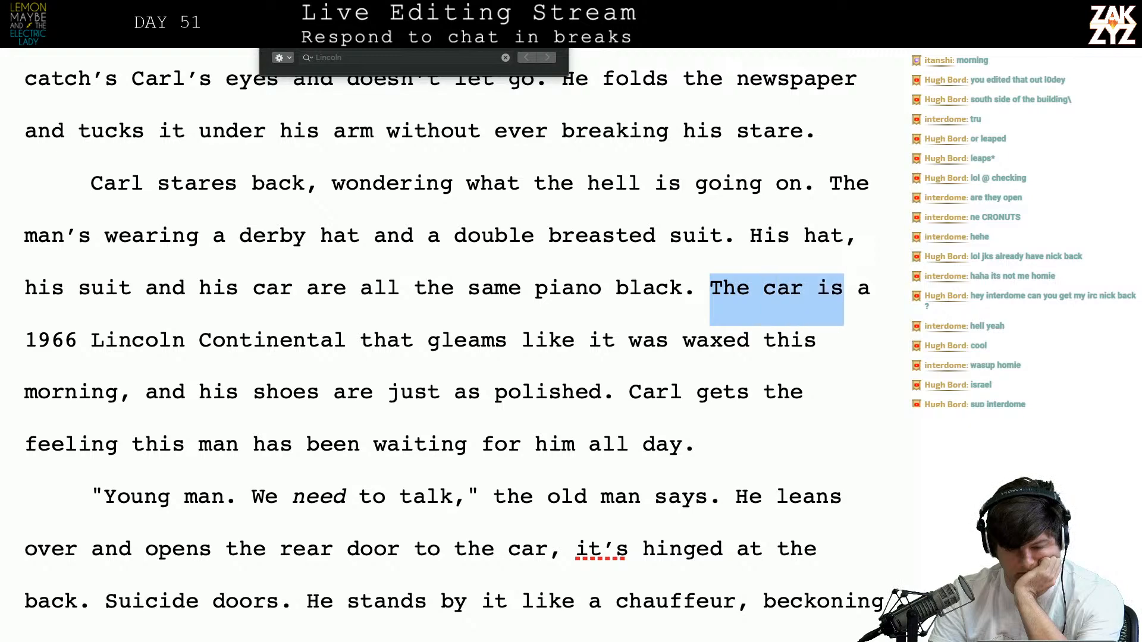
{"action": "key", "text": "shift+Left"}
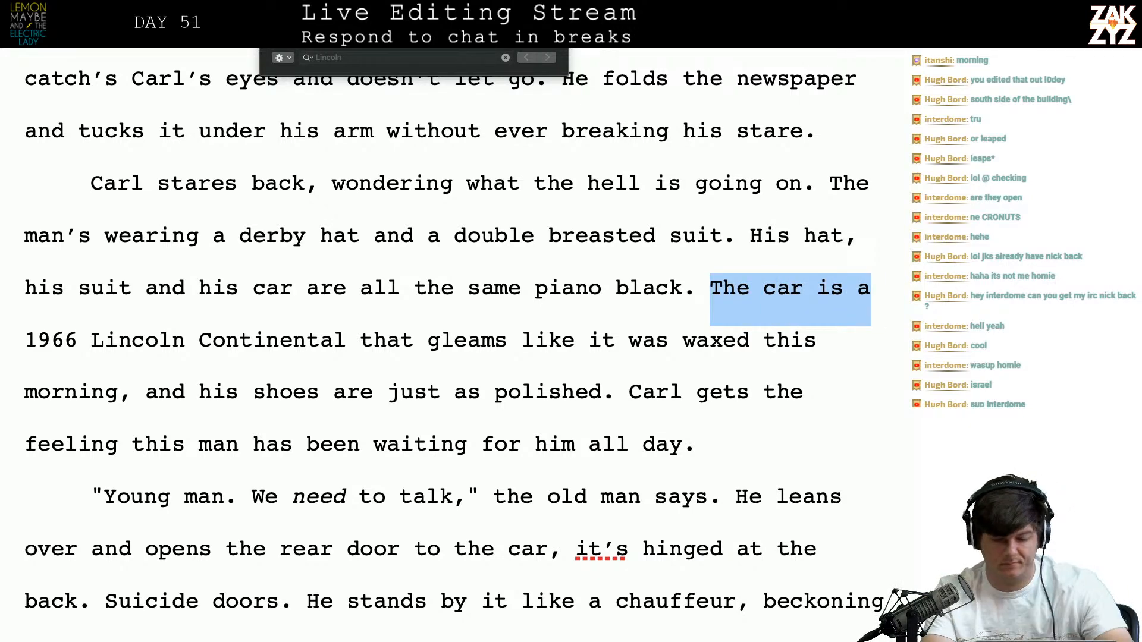
{"action": "key", "text": "BackSpace"}
{"action": "type", "text": "The"}
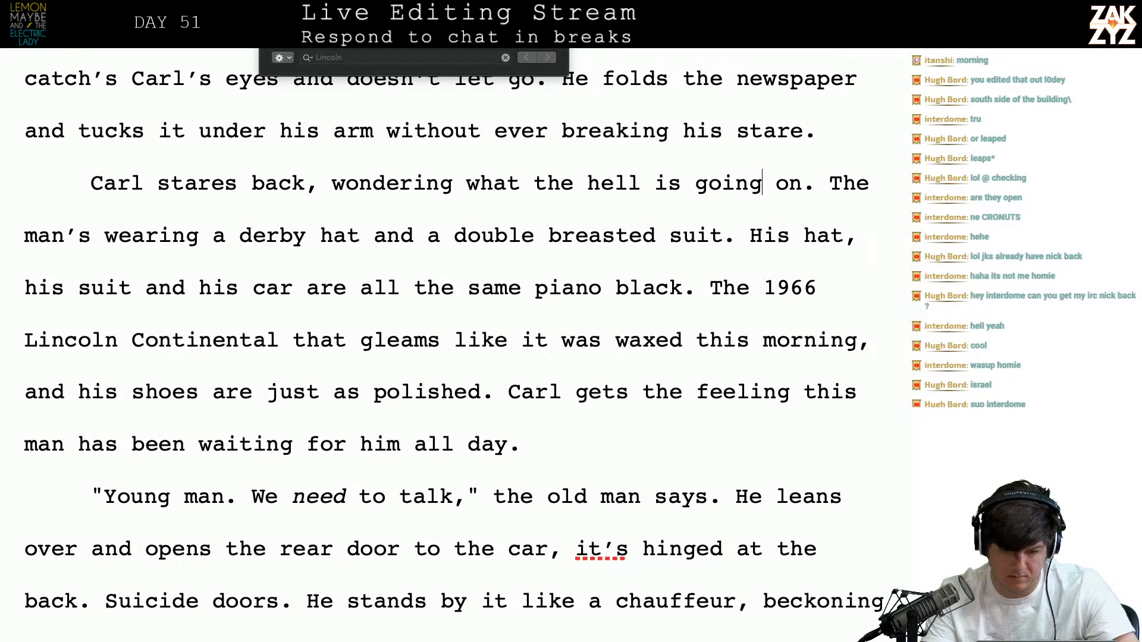
Reread the passage introducing the old man with the newspaper, from Carl's reappearance to the sentence about his lack of surprise
{"action": "key", "text": "Up"}
{"action": "key", "text": "Up"}
{"action": "key", "text": "Up"}
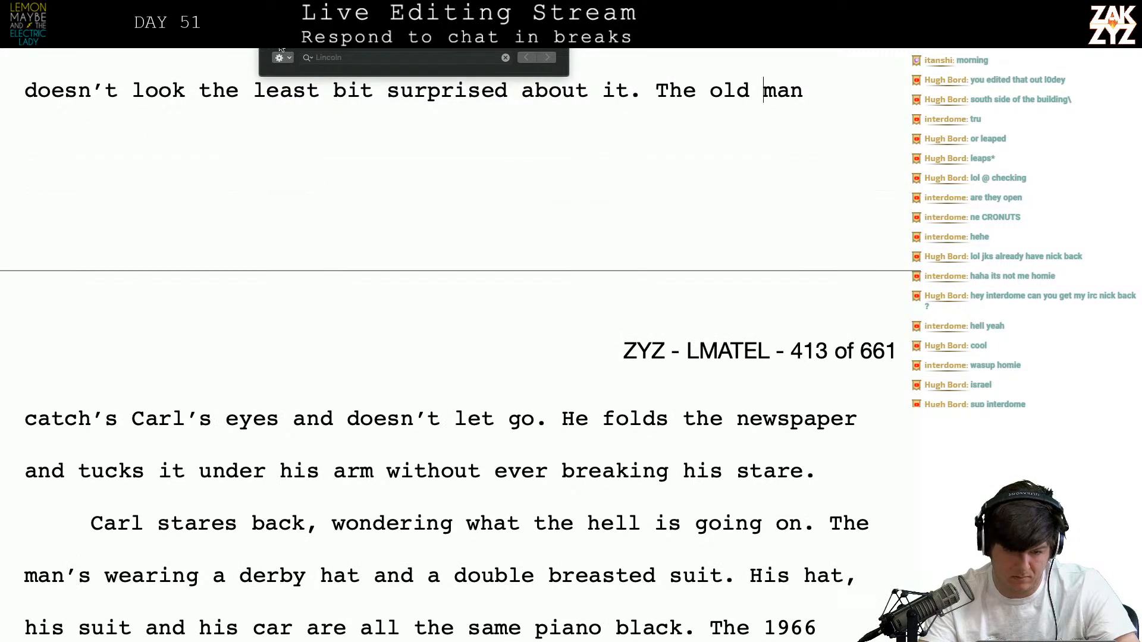
{"action": "scroll", "coordinate": [454, 288], "scroll_direction": "up", "scroll_amount": 10}
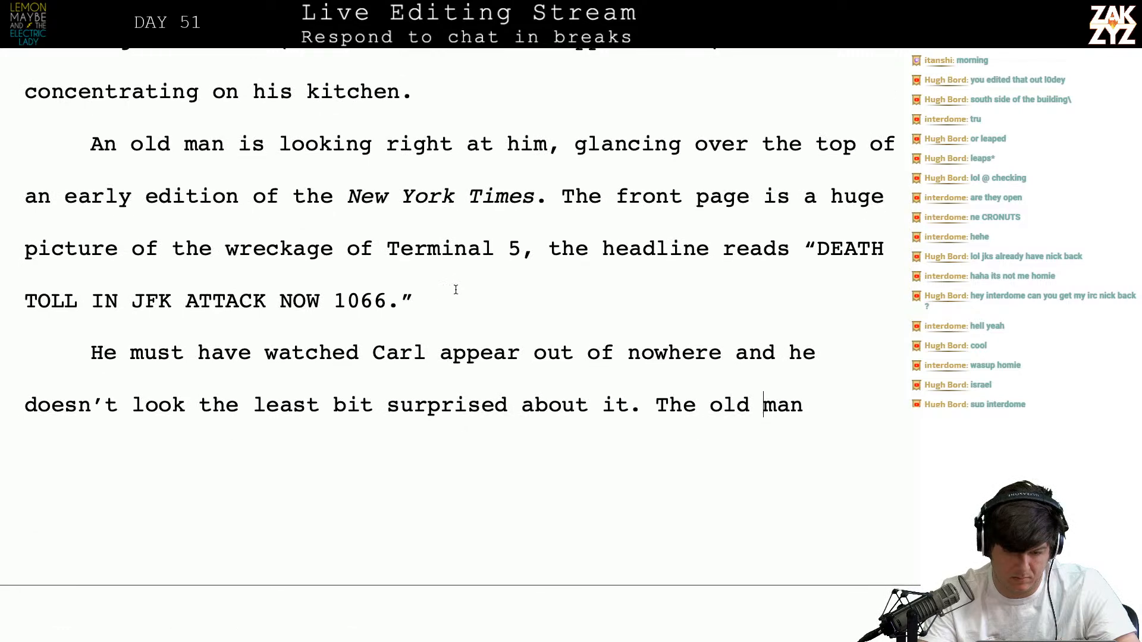
{"action": "scroll", "coordinate": [482, 280], "scroll_direction": "up", "scroll_amount": 5}
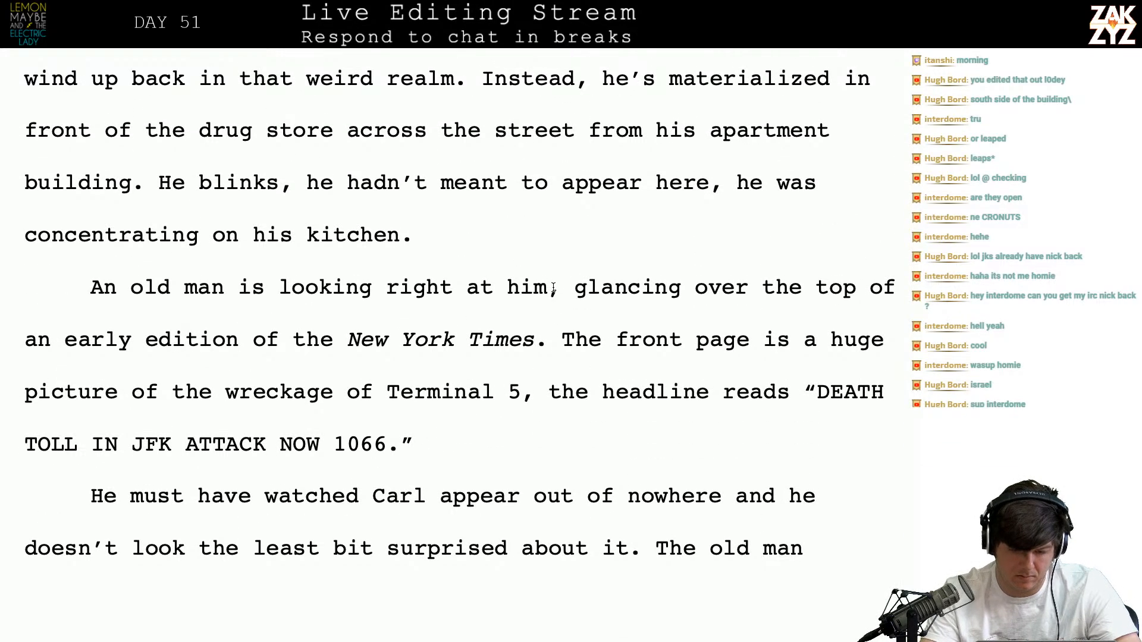
{"action": "key", "text": "Home"}
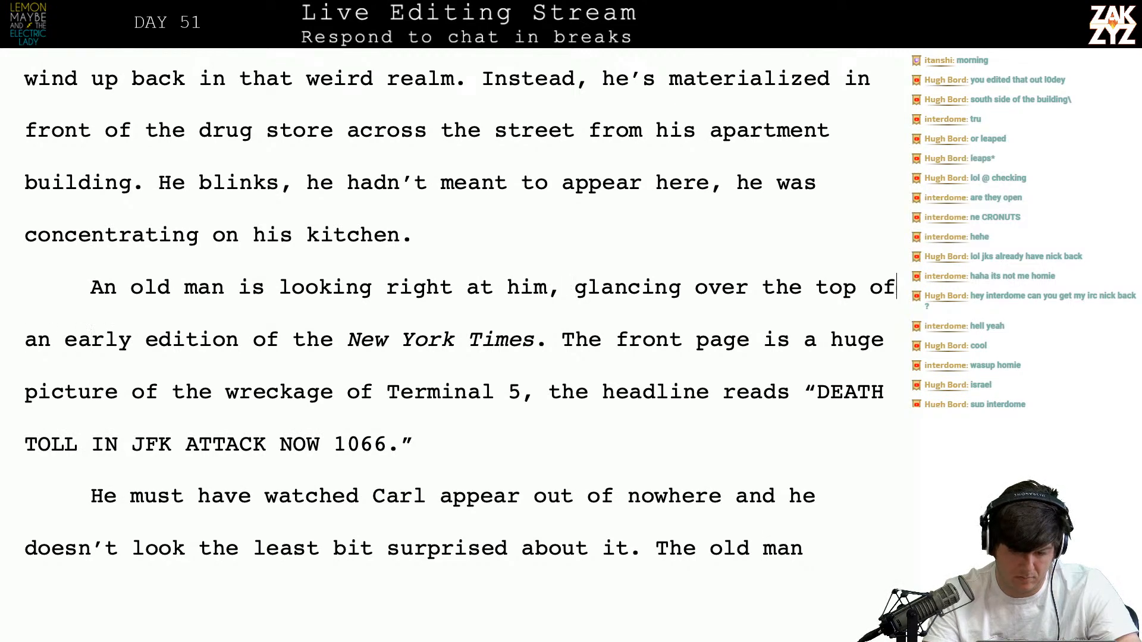
{"action": "scroll", "coordinate": [452, 297], "scroll_direction": "down", "scroll_amount": 10}
{"action": "key", "text": "Up"}
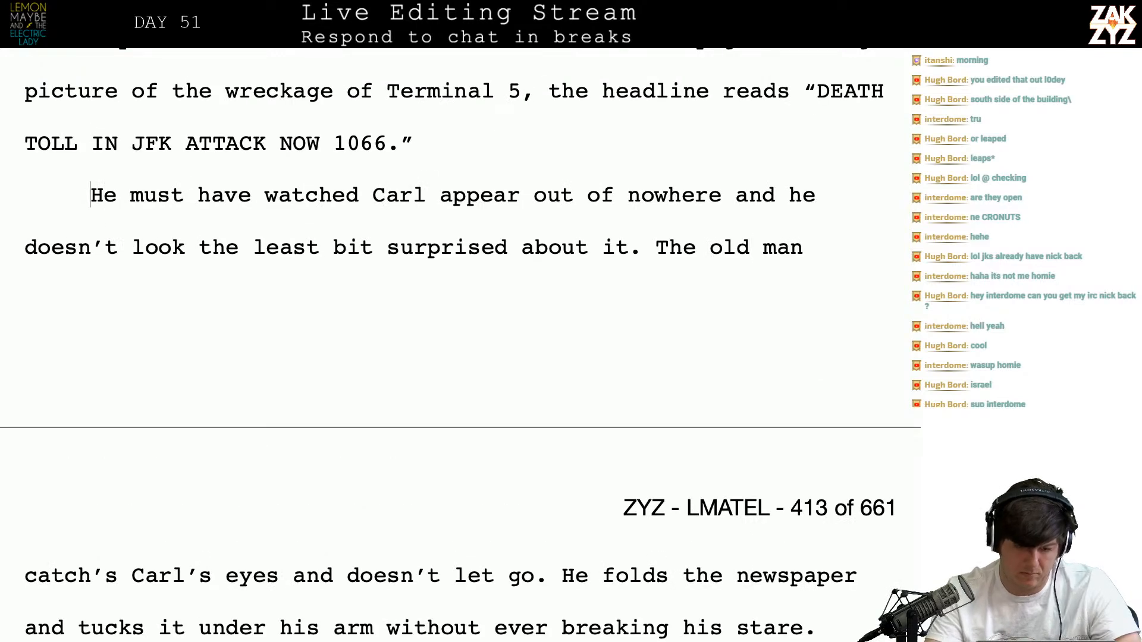
{"action": "type", "text": "Th"}
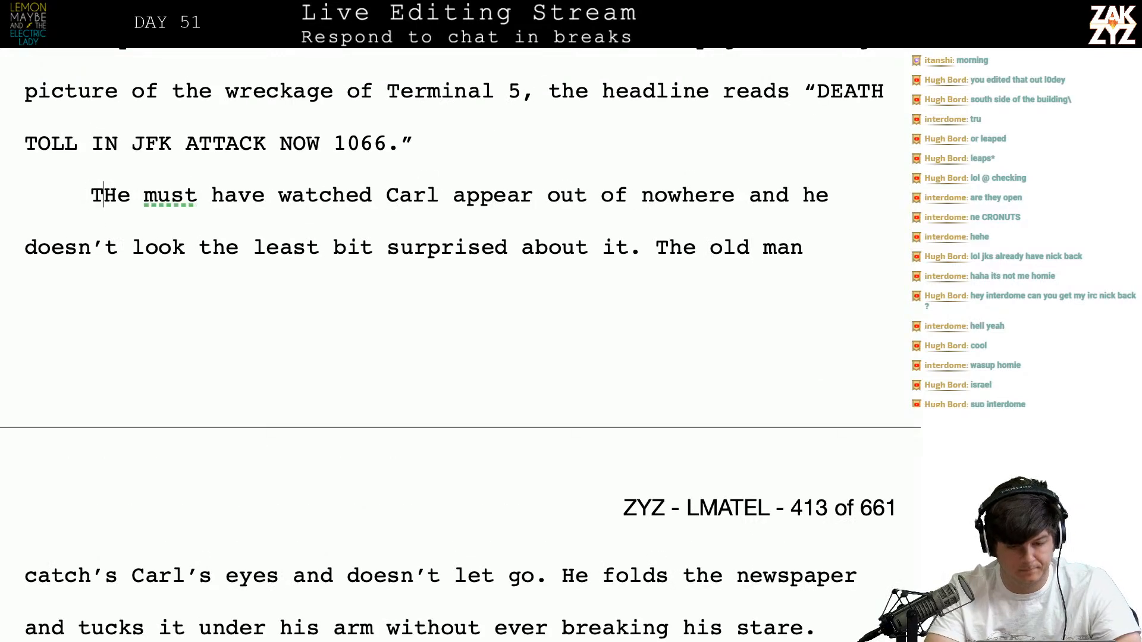
{"action": "key", "text": "BackSpace"}
{"action": "key", "text": "BackSpace"}
Replace the sentence about the derby hat and double breasted suit with "The old man is leaning against an antique Lincoln Continental."
{"action": "key", "text": "Down"}
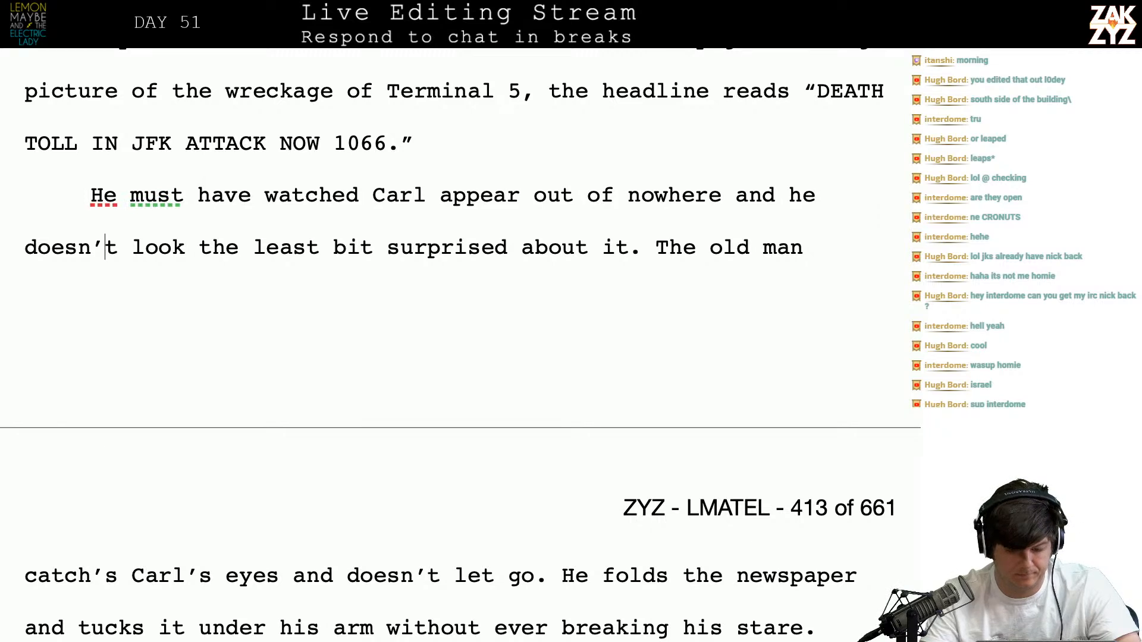
{"action": "left_click", "coordinate": [646, 252]}
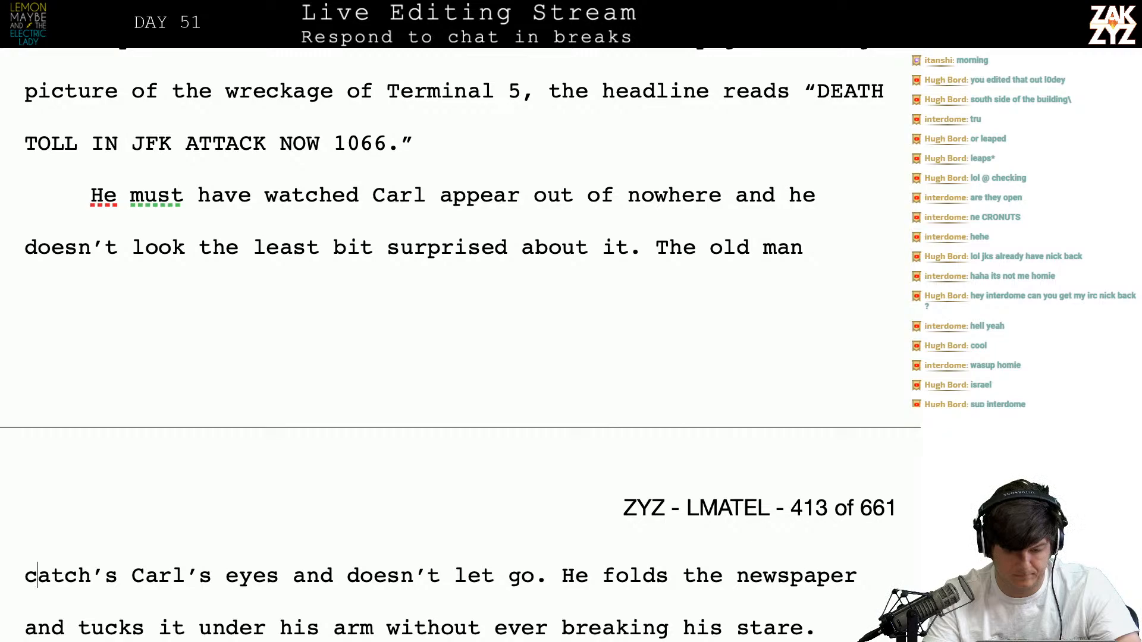
{"action": "scroll", "coordinate": [452, 345], "scroll_direction": "up", "scroll_amount": 5}
{"action": "scroll", "coordinate": [452, 344], "scroll_direction": "up", "scroll_amount": 5}
{"action": "scroll", "coordinate": [452, 345], "scroll_direction": "down", "scroll_amount": 10}
{"action": "scroll", "coordinate": [451, 345], "scroll_direction": "down", "scroll_amount": 7}
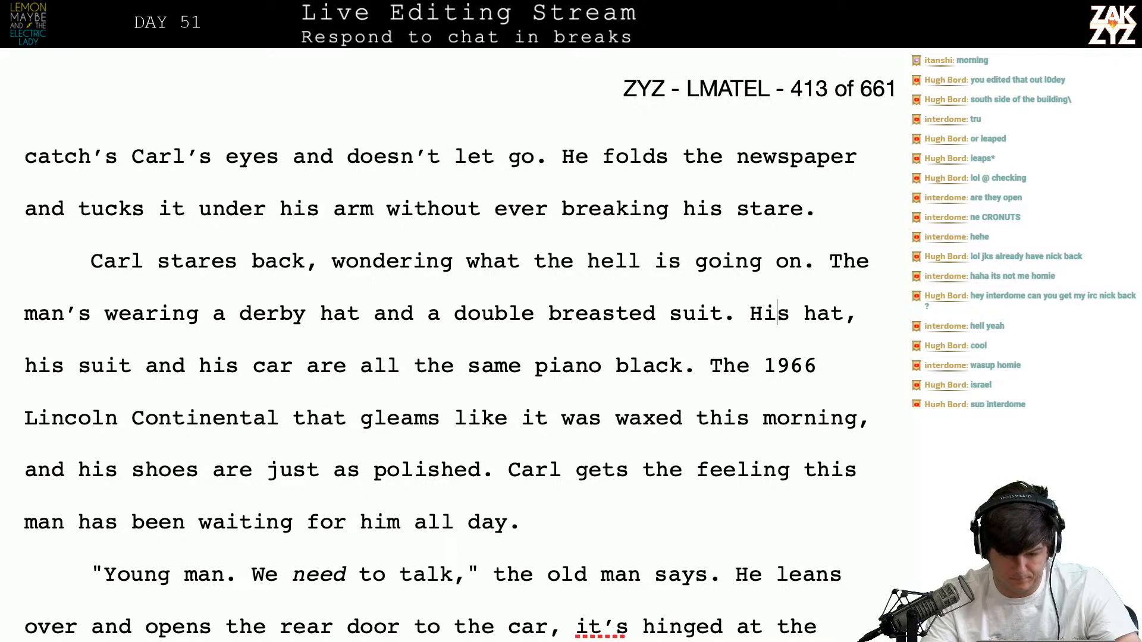
{"action": "key", "text": "shift+Right"}
{"action": "key", "text": "shift+Right"}
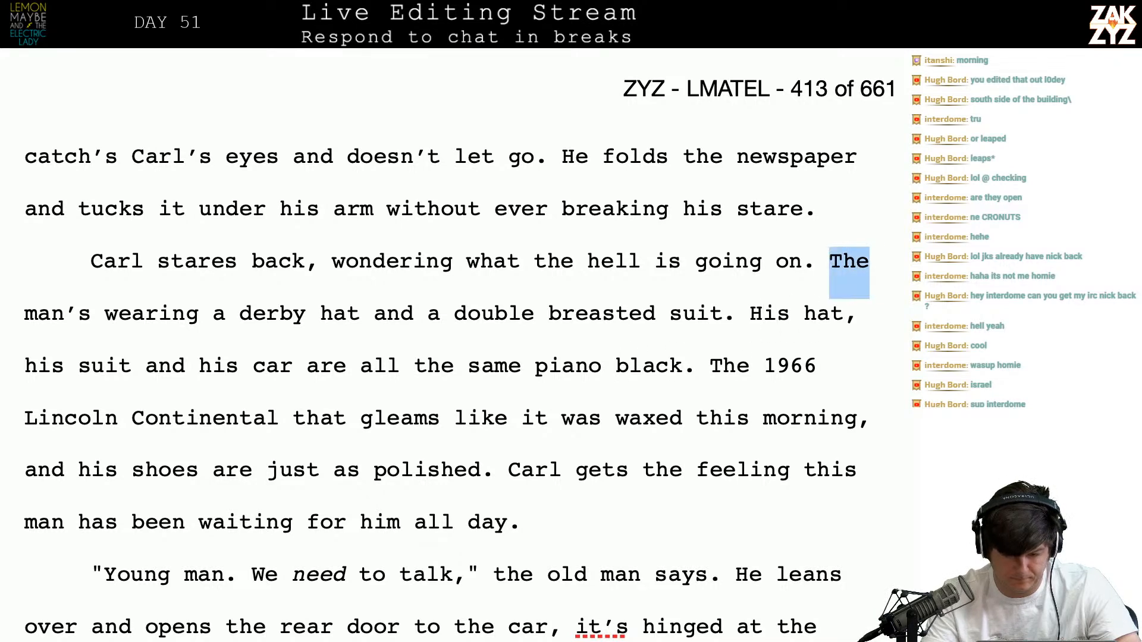
{"action": "key", "text": "shift+Down"}
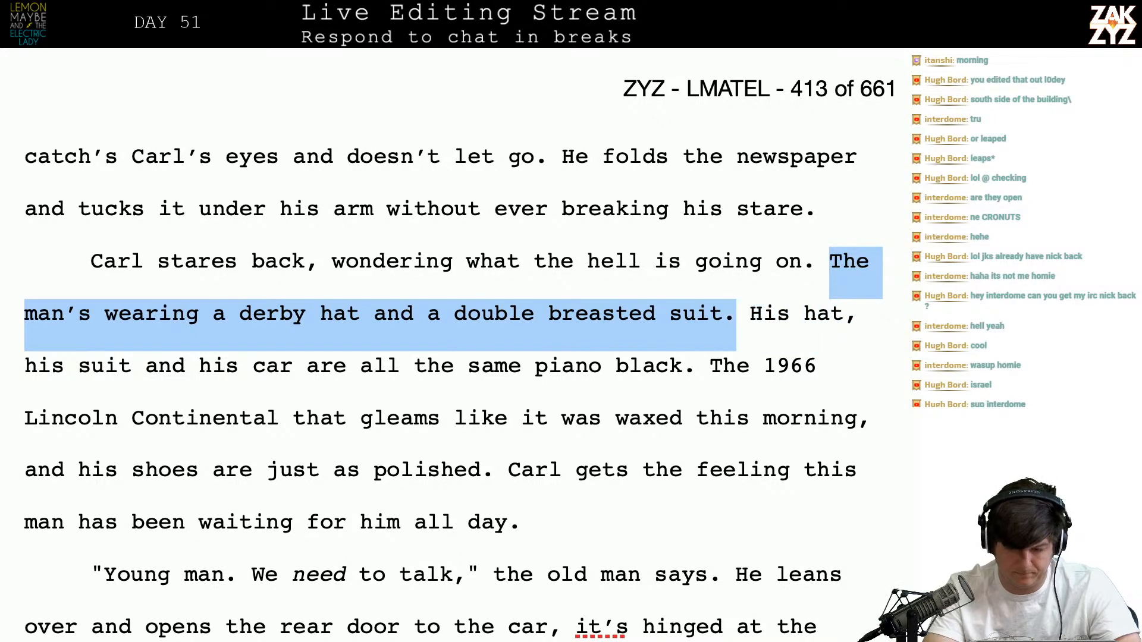
{"action": "key", "text": "BackSpace"}
{"action": "type", "text": "The old man is lean"}
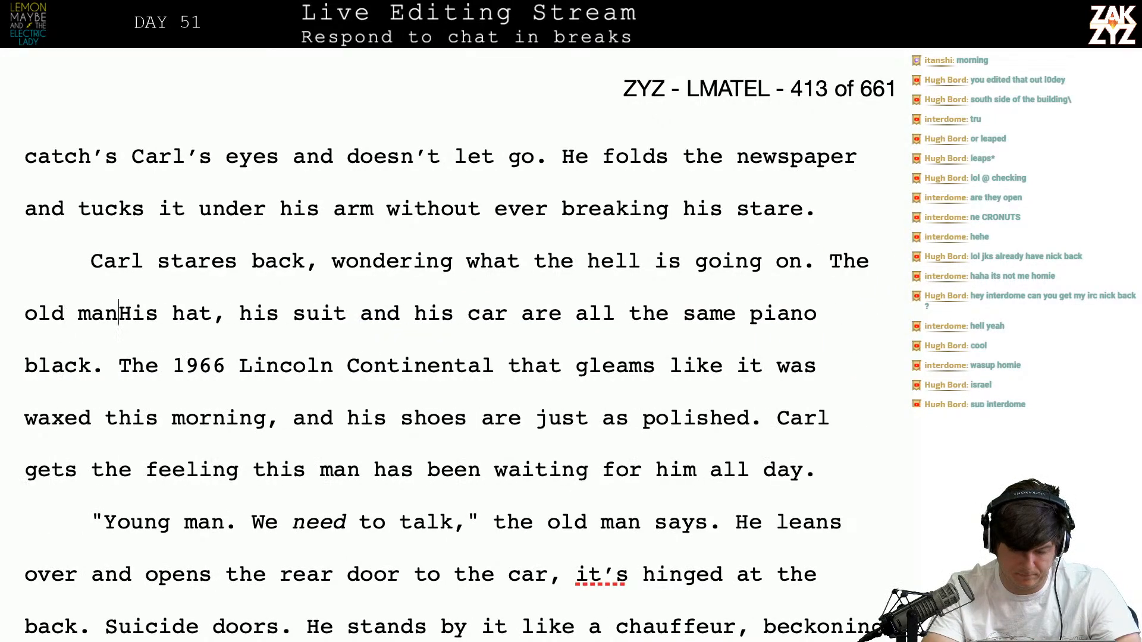
{"action": "type", "text": "ing against a"}
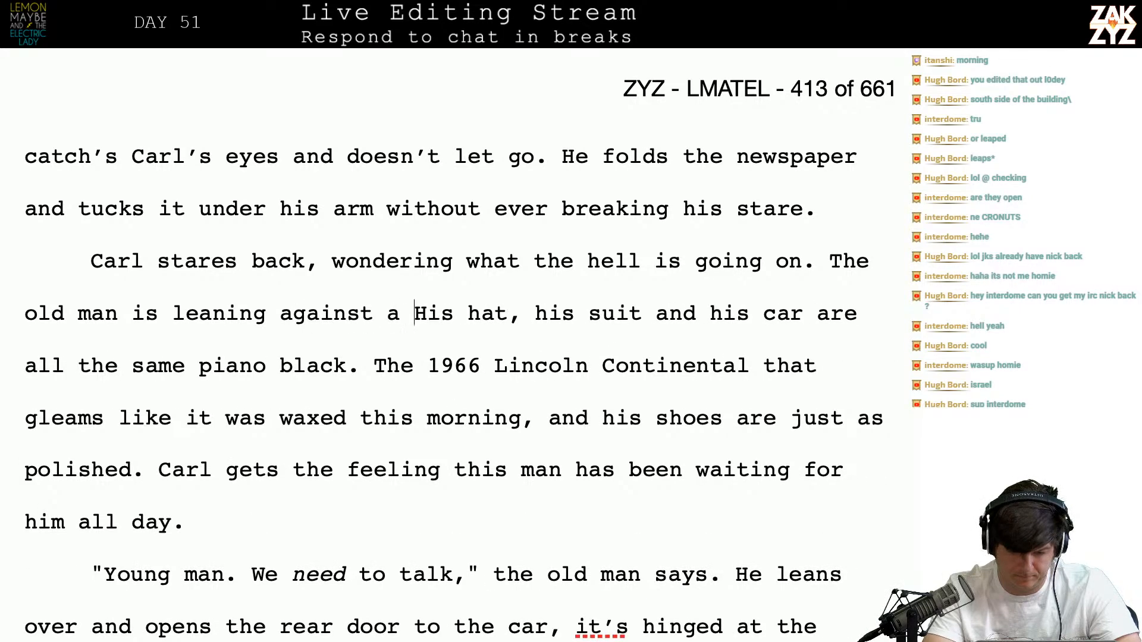
{"action": "key", "text": "BackSpace"}
{"action": "type", "text": "n antiqu"}
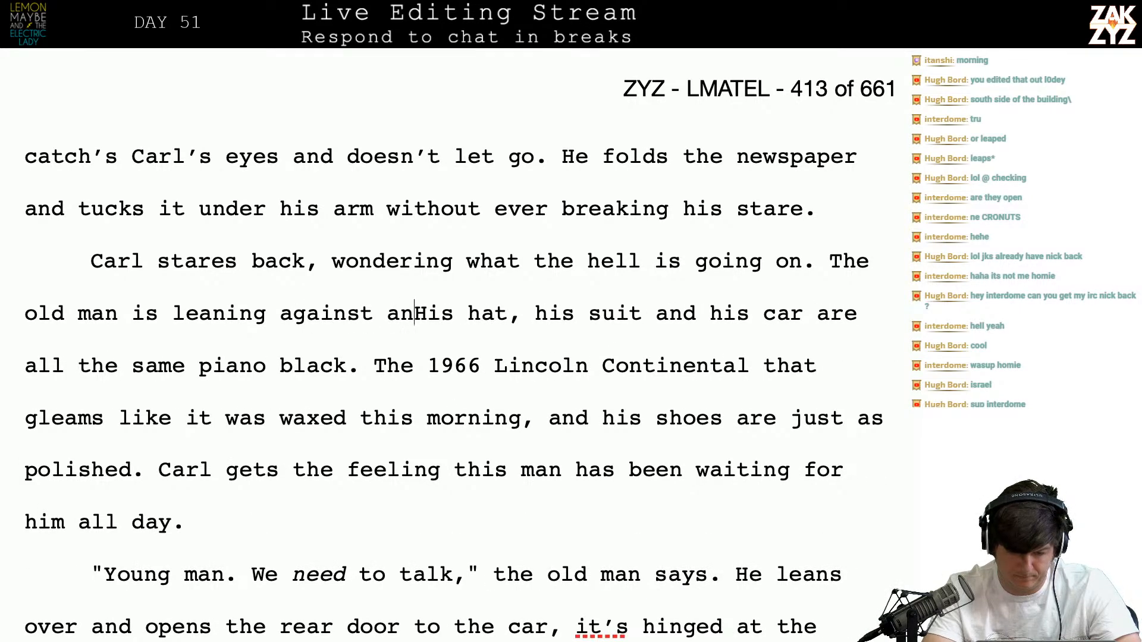
{"action": "type", "text": "e Lincoln "}
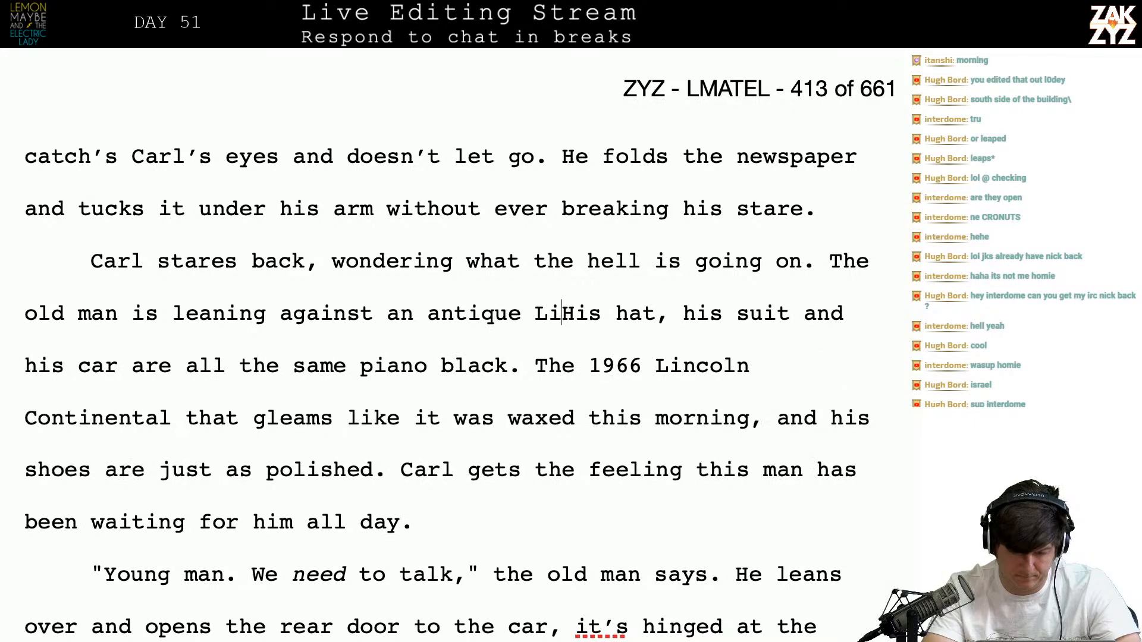
{"action": "type", "text": "Continenta"}
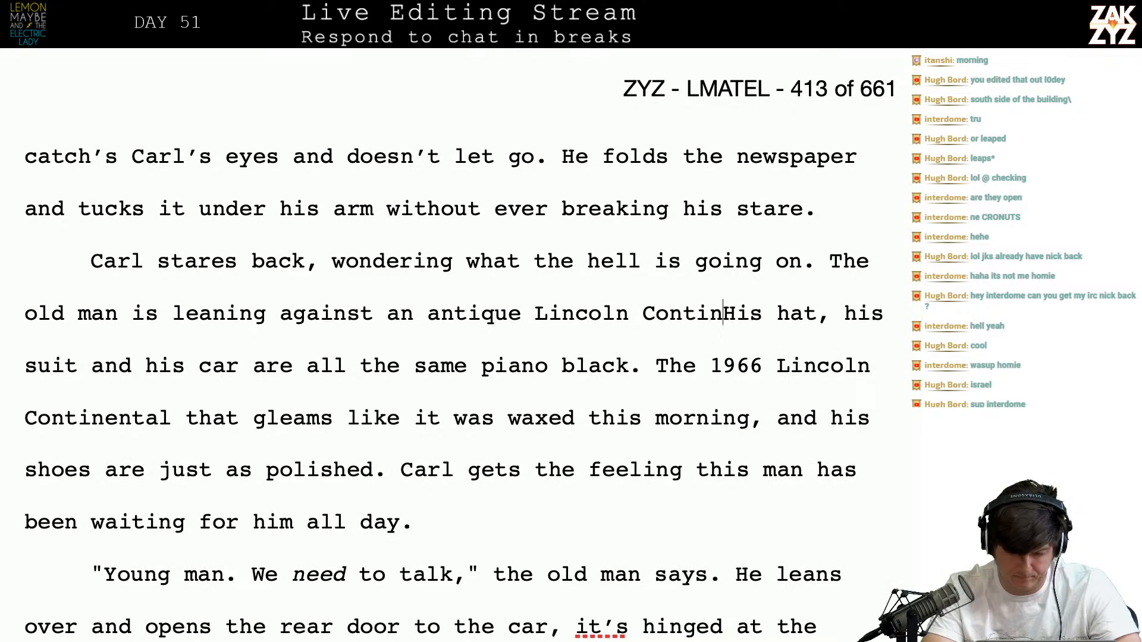
{"action": "type", "text": "l. His hat, s"}
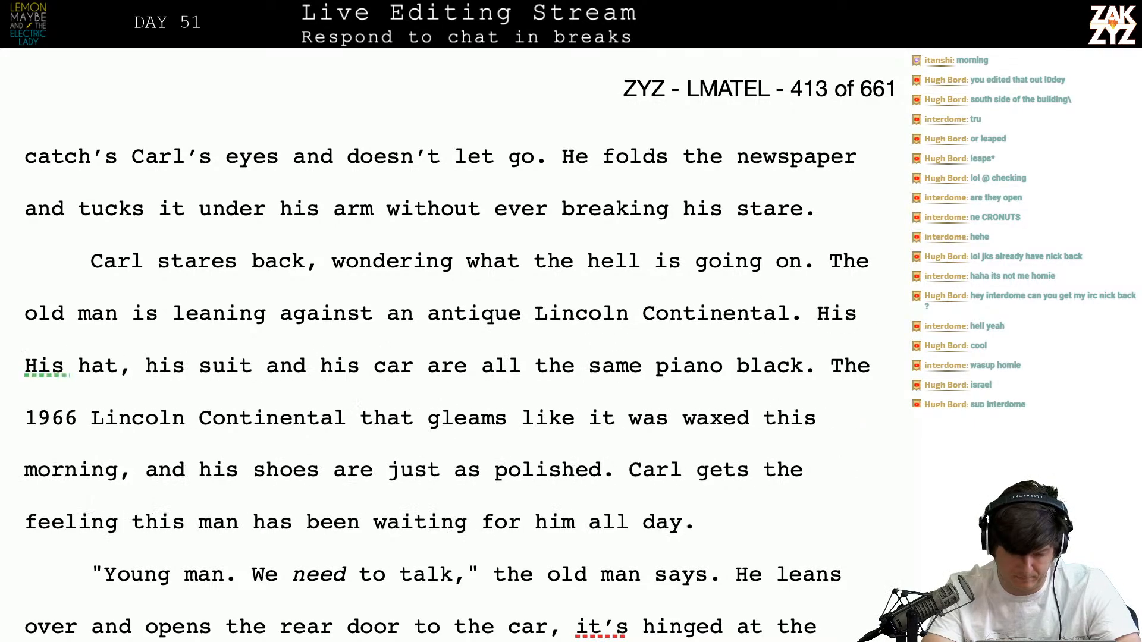
{"action": "type", "text": "uit, and car ar"}
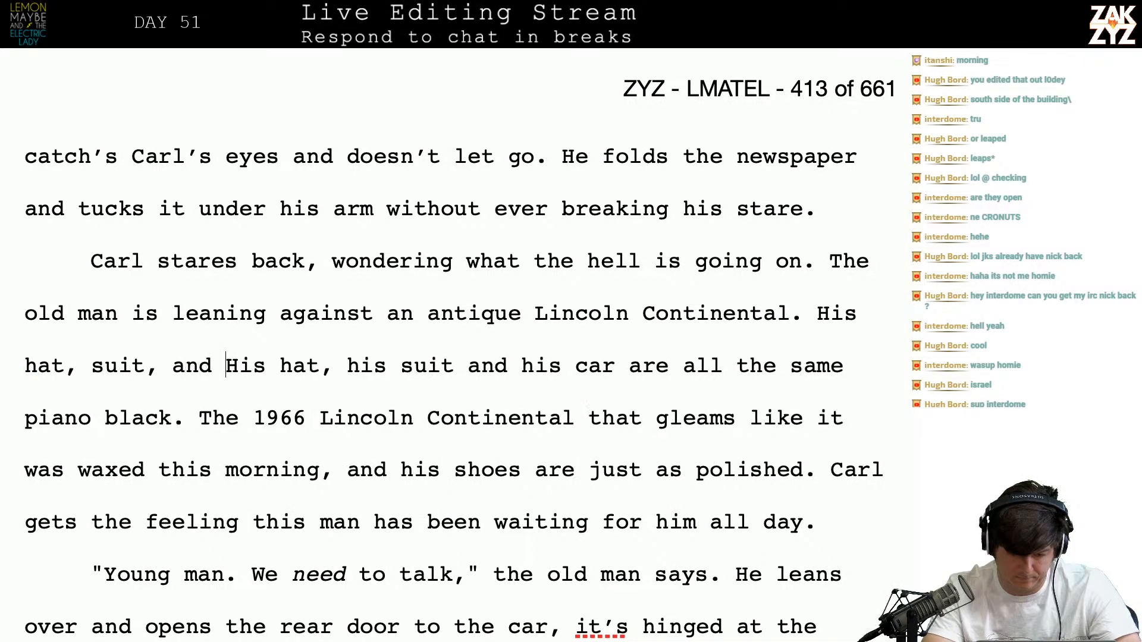
{"action": "type", "text": "e all the same"}
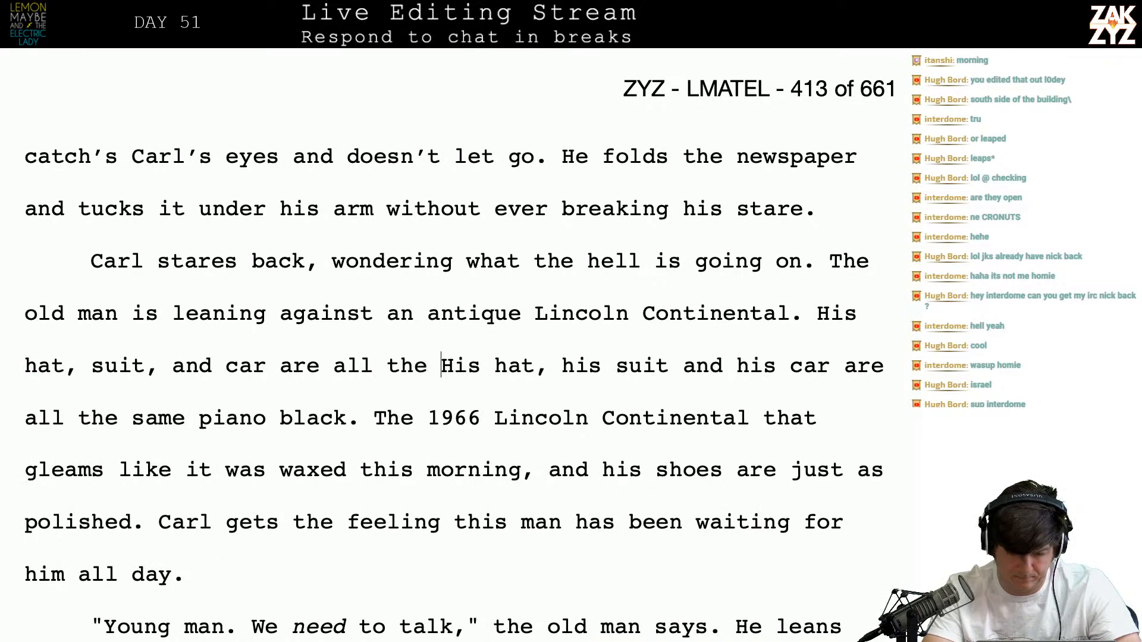
{"action": "key", "text": "BackSpace"}
{"action": "key", "text": "BackSpace"}
{"action": "key", "text": "BackSpace"}
{"action": "key", "text": "BackSpace"}
{"action": "key", "text": "BackSpace"}
{"action": "key", "text": "BackSpace"}
{"action": "key", "text": "BackSpace"}
{"action": "key", "text": "BackSpace"}
{"action": "key", "text": "BackSpace"}
{"action": "key", "text": "BackSpace"}
{"action": "key", "text": "BackSpace"}
{"action": "key", "text": "BackSpace"}
{"action": "key", "text": "BackSpace"}
{"action": "key", "text": "BackSpace"}
{"action": "key", "text": "BackSpace"}
{"action": "key", "text": "BackSpace"}
{"action": "key", "text": "BackSpace"}
{"action": "key", "text": "BackSpace"}
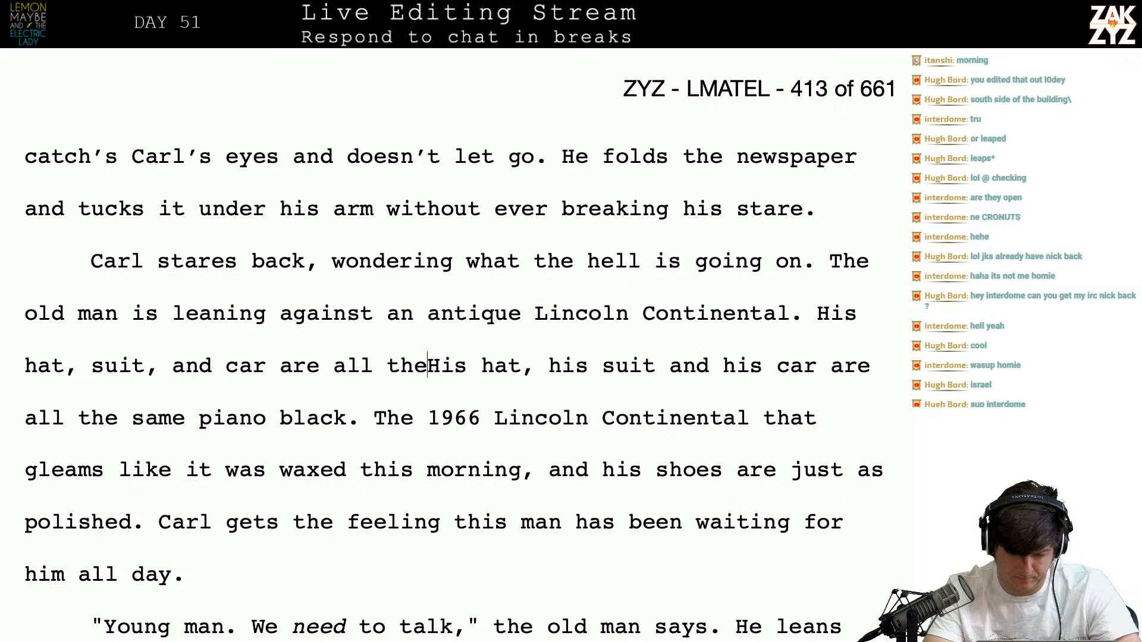
{"action": "key", "text": "BackSpace"}
{"action": "key", "text": "BackSpace"}
{"action": "key", "text": "BackSpace"}
{"action": "key", "text": "BackSpace"}
{"action": "key", "text": "BackSpace"}
{"action": "key", "text": "BackSpace"}
{"action": "key", "text": "BackSpace"}
{"action": "key", "text": "BackSpace"}
{"action": "key", "text": "BackSpace"}
{"action": "key", "text": "BackSpace"}
{"action": "key", "text": "BackSpace"}
{"action": "key", "text": "BackSpace"}
{"action": "key", "text": "BackSpace"}
{"action": "key", "text": "BackSpace"}
{"action": "key", "text": "BackSpace"}
{"action": "key", "text": "BackSpace"}
{"action": "key", "text": "BackSpace"}
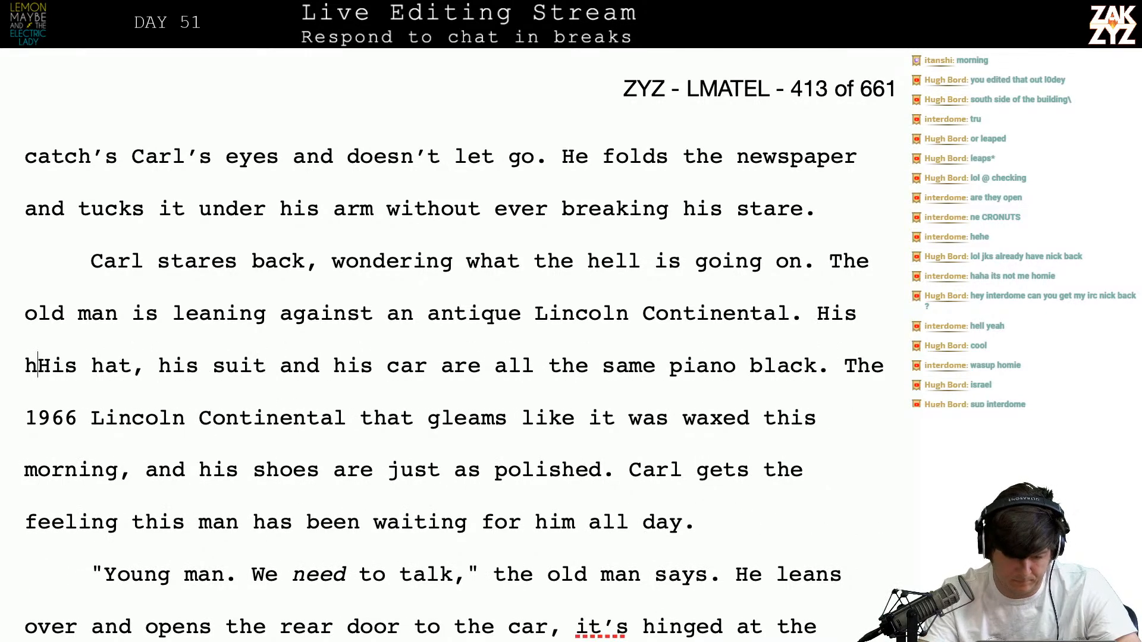
Insert "piano black" between "antique" and "Lincoln Continental"
{"action": "left_click", "coordinate": [522, 315]}
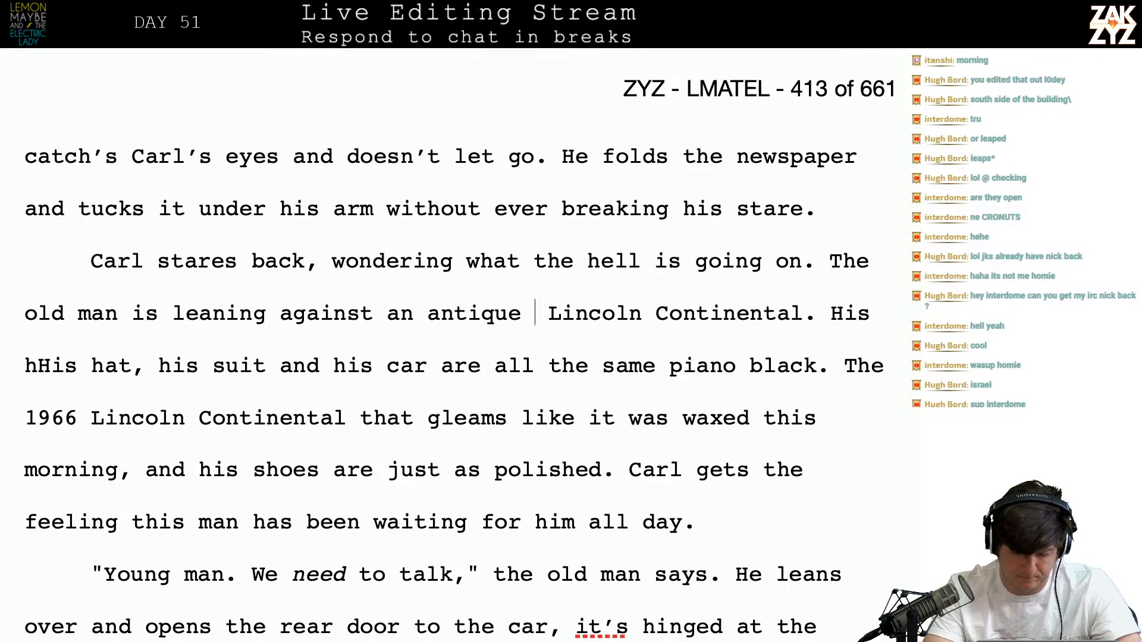
{"action": "type", "text": "piano bla"}
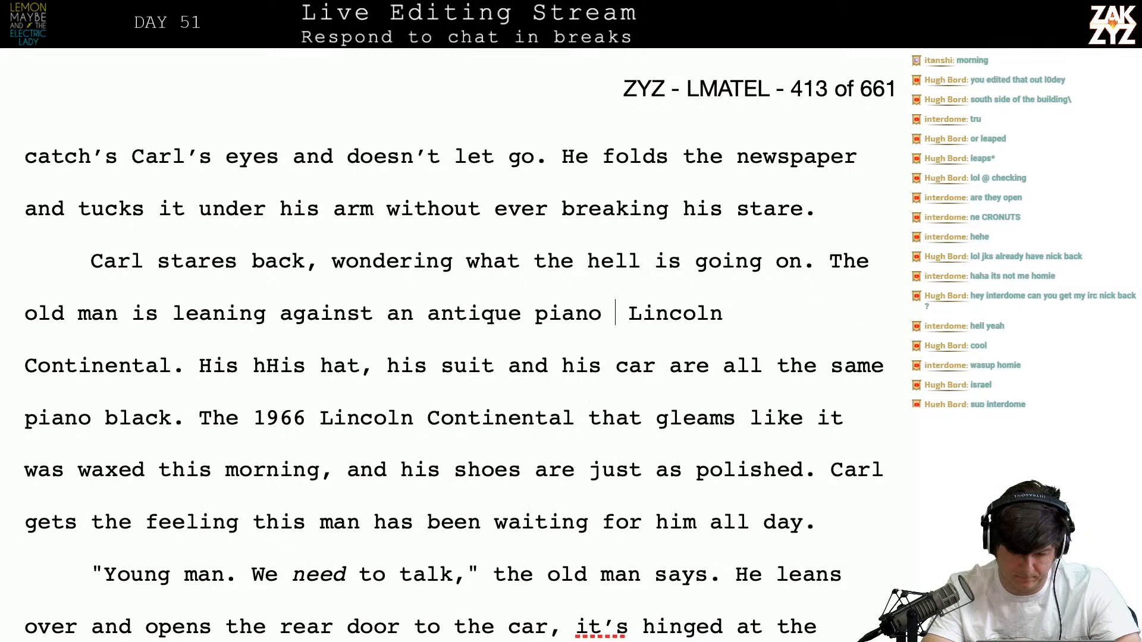
{"action": "type", "text": "ck"}
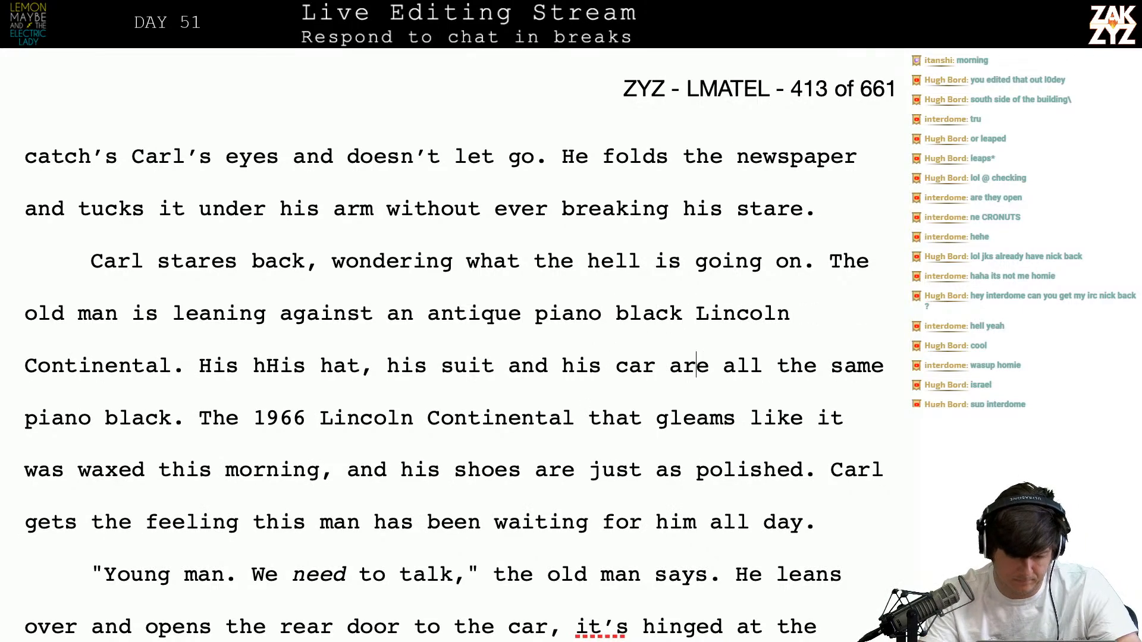
Delete the leftover text from "His hHis hat" through "The 1966 Lincoln Continental" and break the remaining text into a new paragraph
{"action": "left_click_drag", "start_coordinate": [187, 366], "coordinate": [570, 418]}
{"action": "key", "text": "BackSpace"}
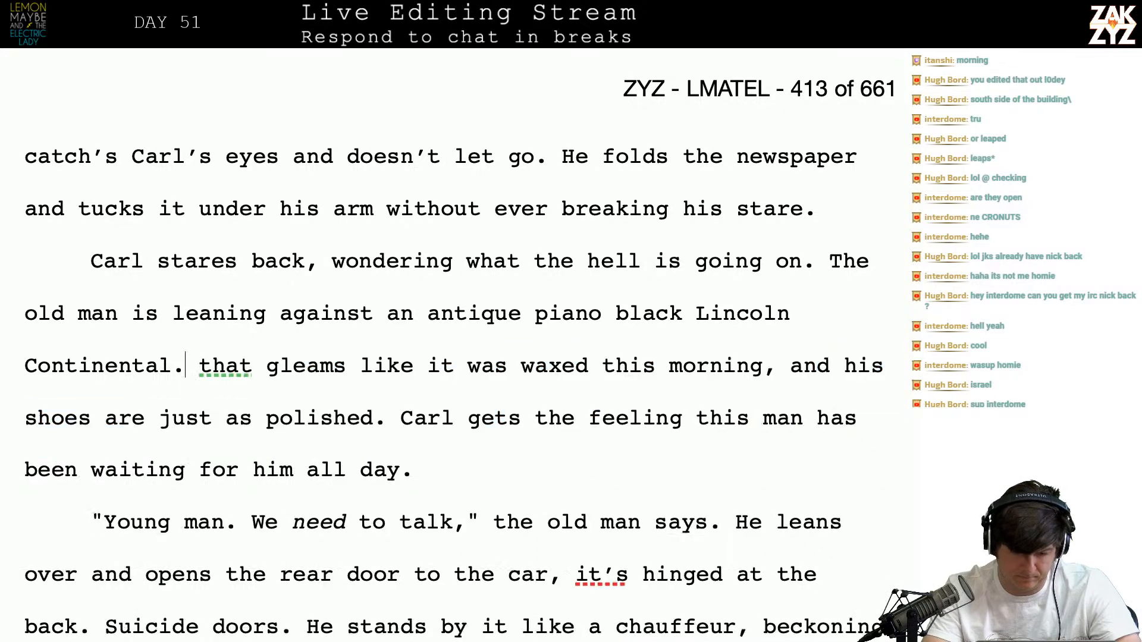
{"action": "key", "text": "Return"}
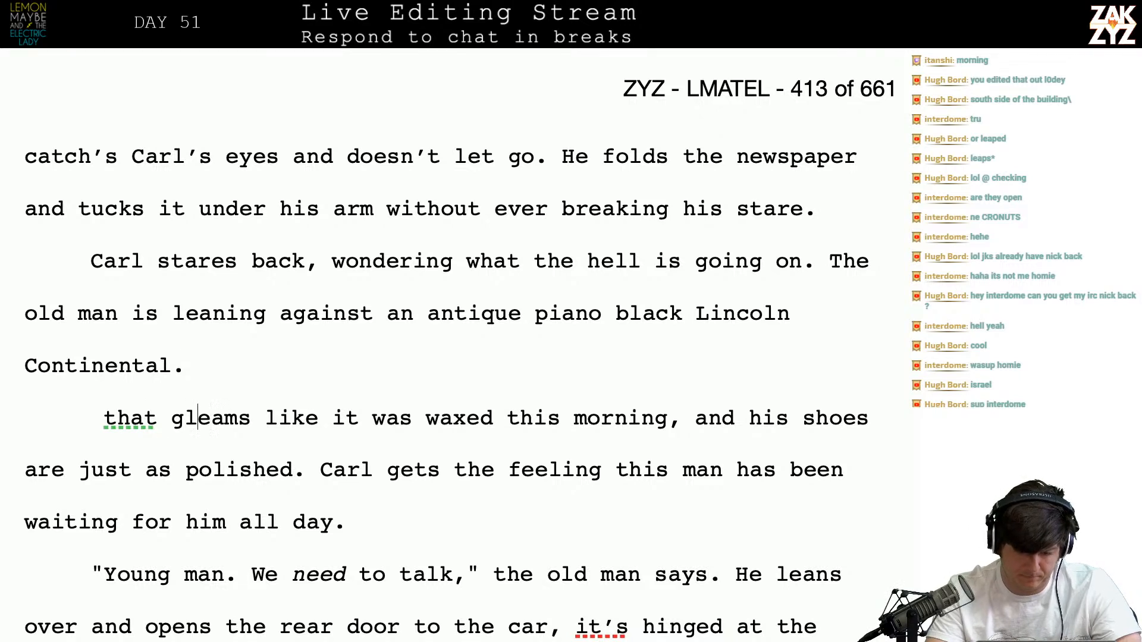
Add "It gleams like it was waxed this morning, his shoes are just as polished." after the Lincoln Continental sentence
{"action": "type", "text": "It gleams "}
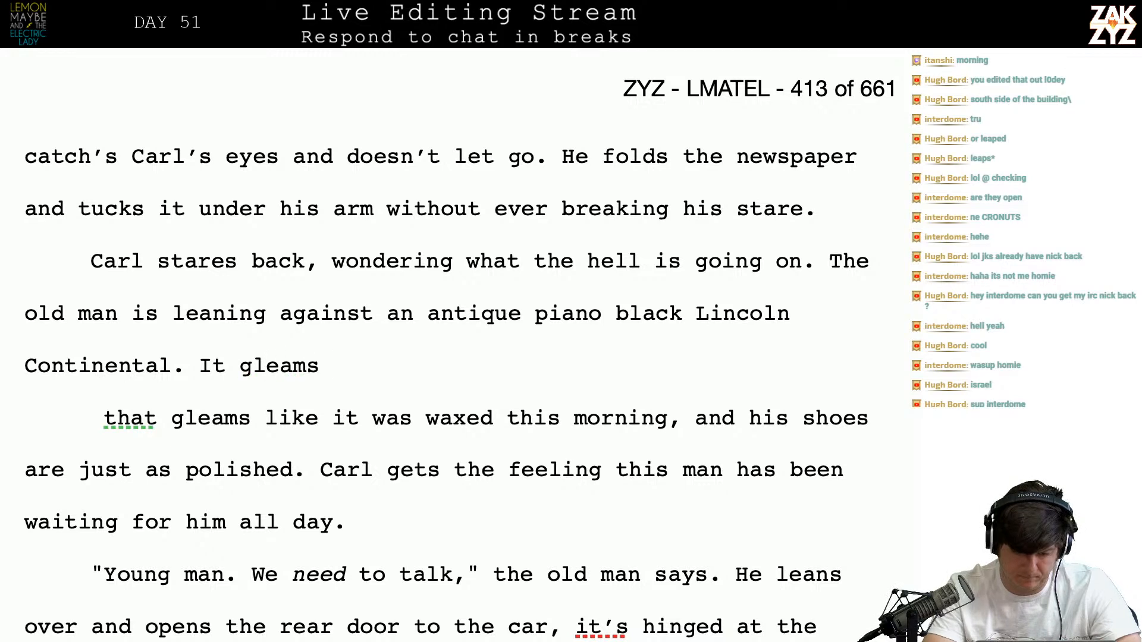
{"action": "type", "text": "like it was wax"}
{"action": "type", "text": "ed this morning, h"}
{"action": "type", "text": "is shoes are just a"}
{"action": "type", "text": "s polished"}
{"action": "type", "text": ". "}
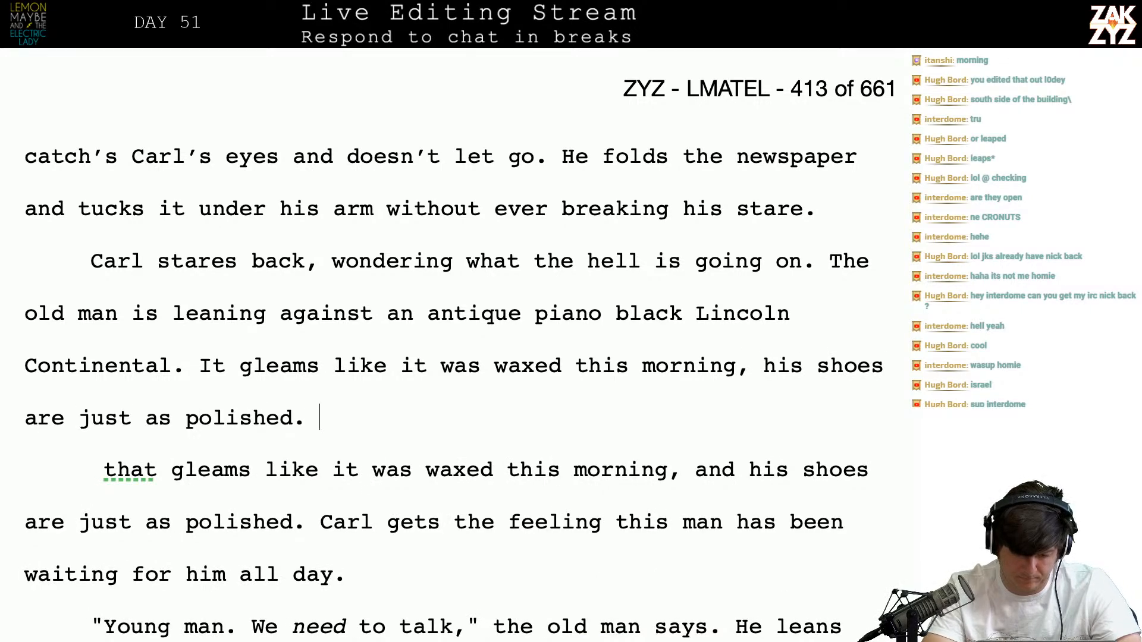
Continue the paragraph with "He's in a double breasted suit and wearing a derby hat,"
{"action": "type", "text": "He's in a double breasted suit "}
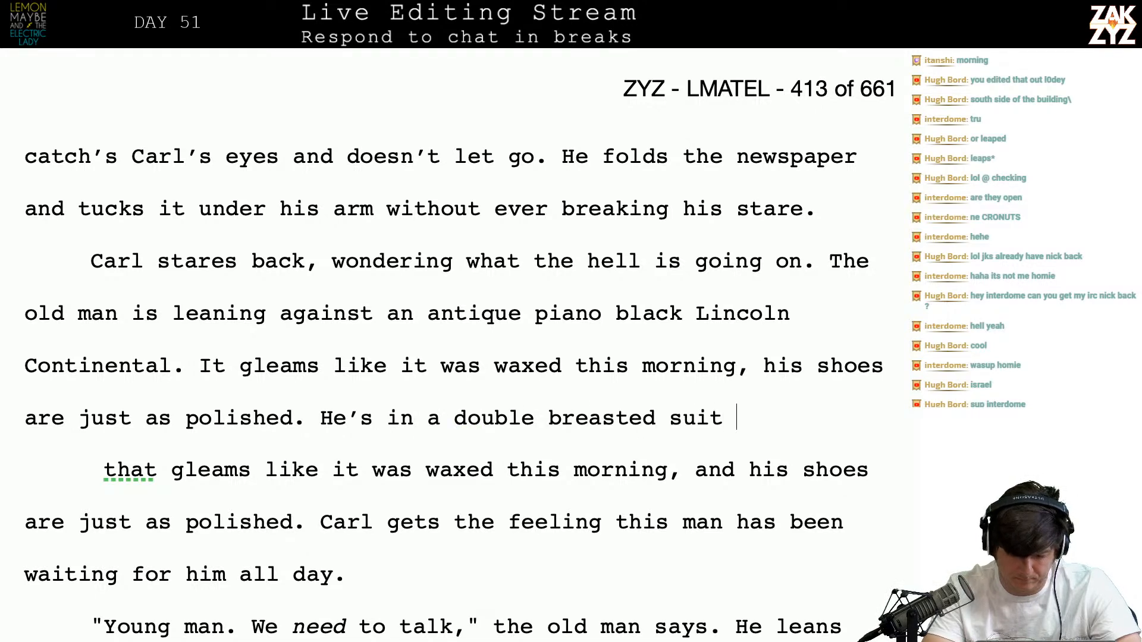
{"action": "type", "text": "and wearing a d"}
{"action": "type", "text": "erby hat, ever"}
{"action": "type", "text": "ything"}
{"action": "key", "text": "BackSpace"}
{"action": "type", "text": "is"}
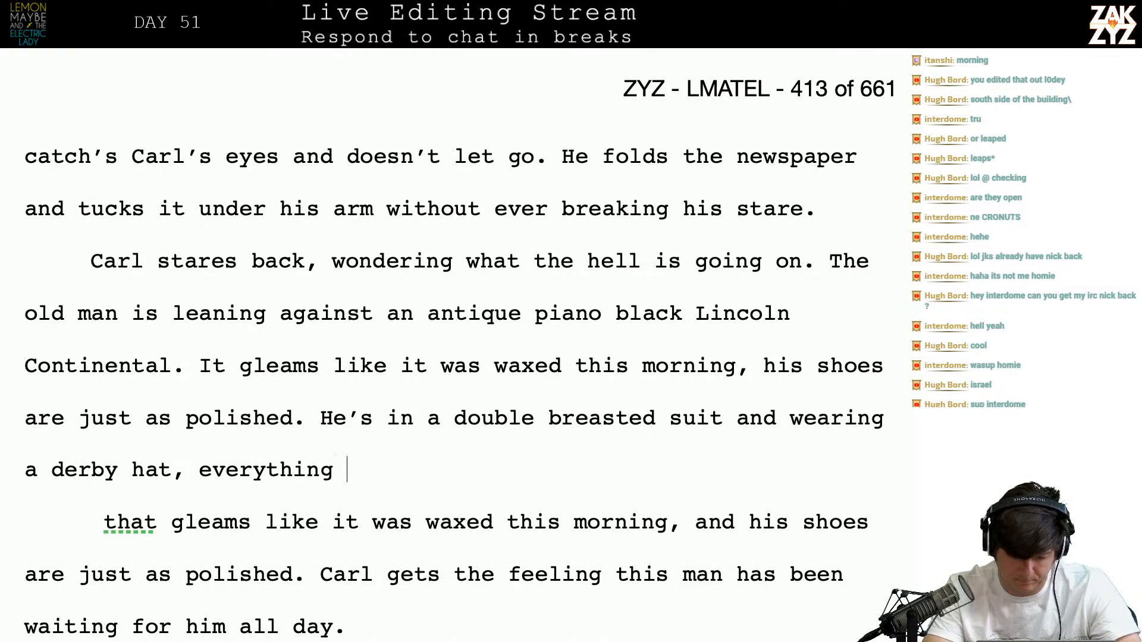
{"action": "key", "text": "BackSpace"}
{"action": "key", "text": "BackSpace"}
{"action": "key", "text": "BackSpace"}
{"action": "key", "text": "BackSpace"}
{"action": "key", "text": "BackSpace"}
{"action": "key", "text": "BackSpace"}
{"action": "key", "text": "BackSpace"}
{"action": "key", "text": "BackSpace"}
{"action": "key", "text": "BackSpace"}
{"action": "key", "text": "BackSpace"}
{"action": "key", "text": "BackSpace"}
{"action": "key", "text": "BackSpace"}
{"action": "key", "text": "BackSpace"}
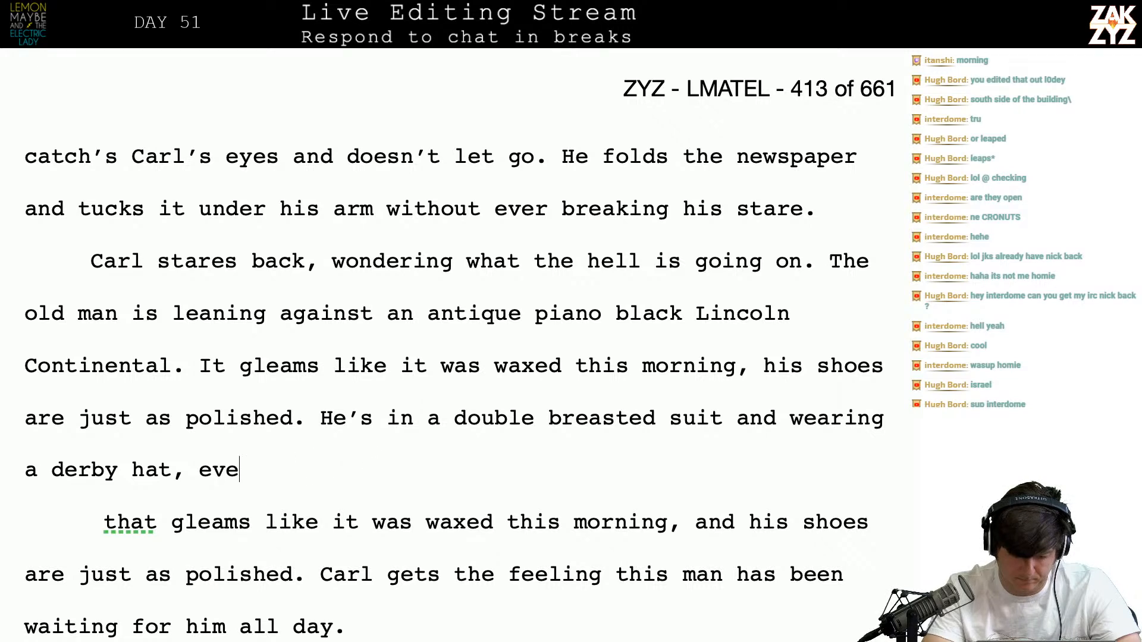
End the derby hat sentence with "all black."
{"action": "type", "text": "all balck"}
{"action": "key", "text": "BackSpace"}
{"action": "key", "text": "BackSpace"}
{"action": "key", "text": "BackSpace"}
{"action": "key", "text": "BackSpace"}
{"action": "type", "text": "lack."}
Delete the leftover "that gleams like it was waxed" fragment through "polished." and join "Carl gets the feeling" to the new paragraph
{"action": "key", "text": "shift+Down"}
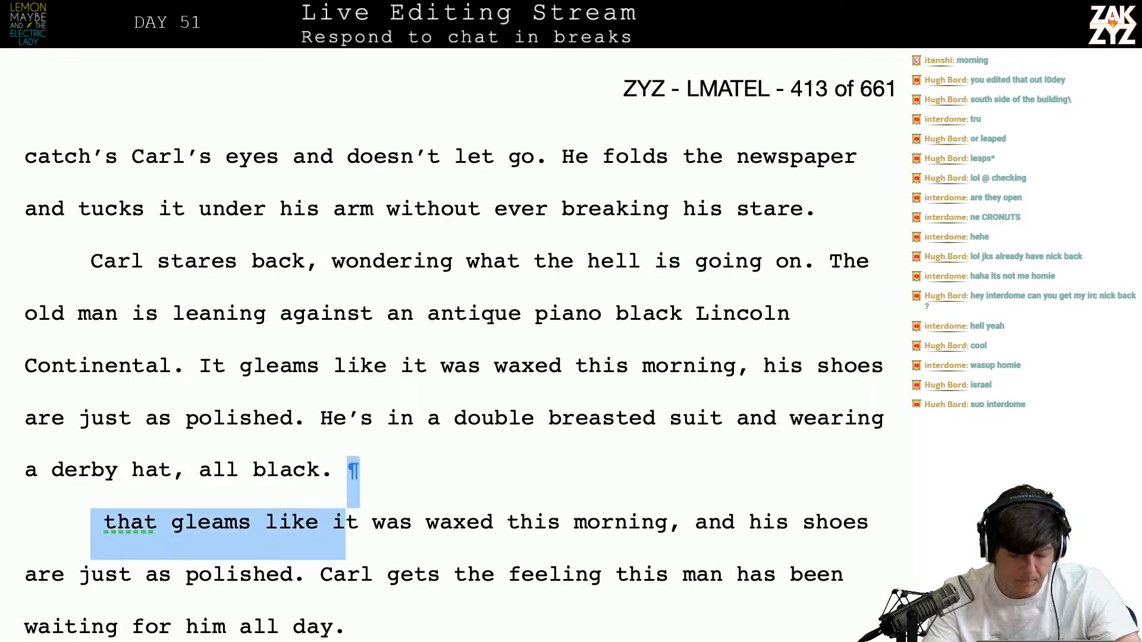
{"action": "key", "text": "shift+Down"}
{"action": "key", "text": "shift+Left"}
{"action": "key", "text": "shift+Left"}
{"action": "key", "text": "Delete"}
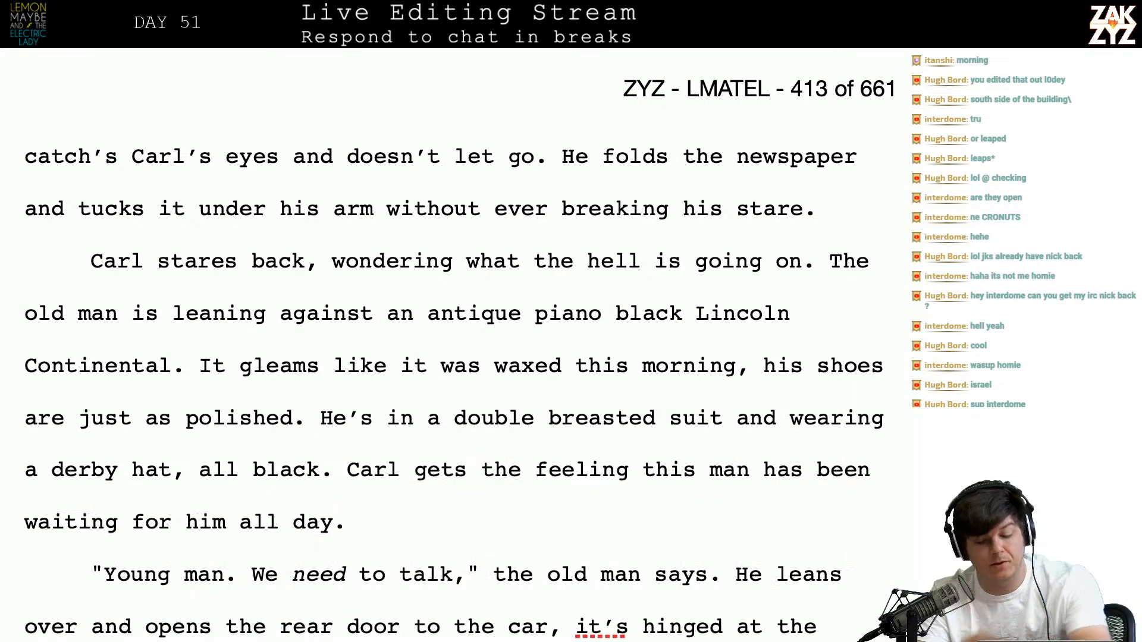
{"action": "scroll", "coordinate": [214, 470], "scroll_direction": "down", "scroll_amount": 1}
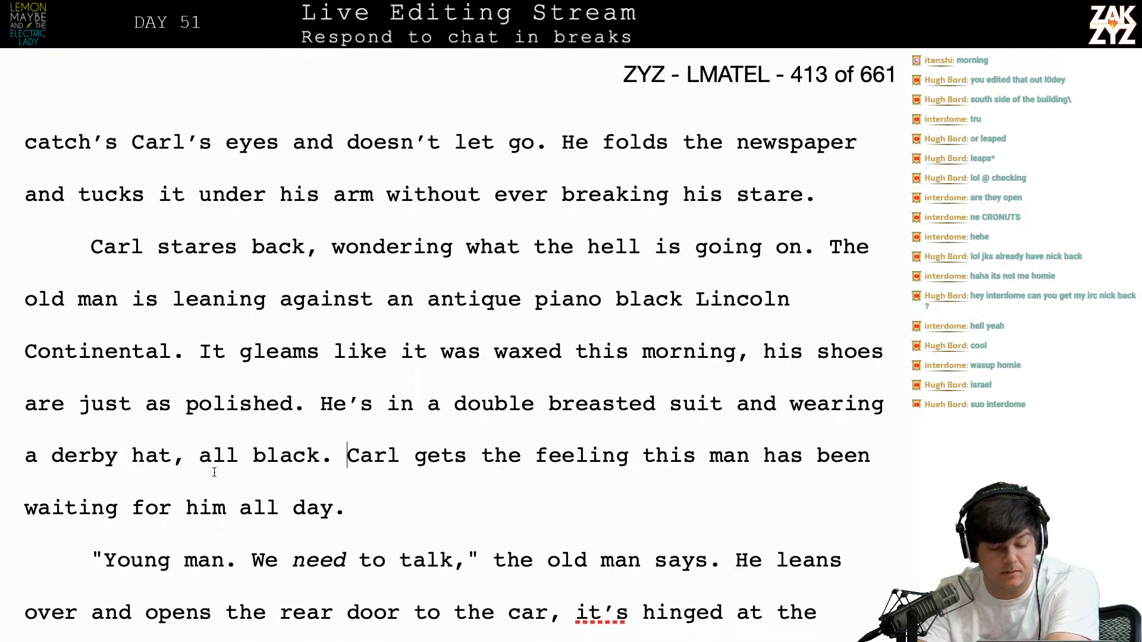
{"action": "left_click", "coordinate": [285, 469]}
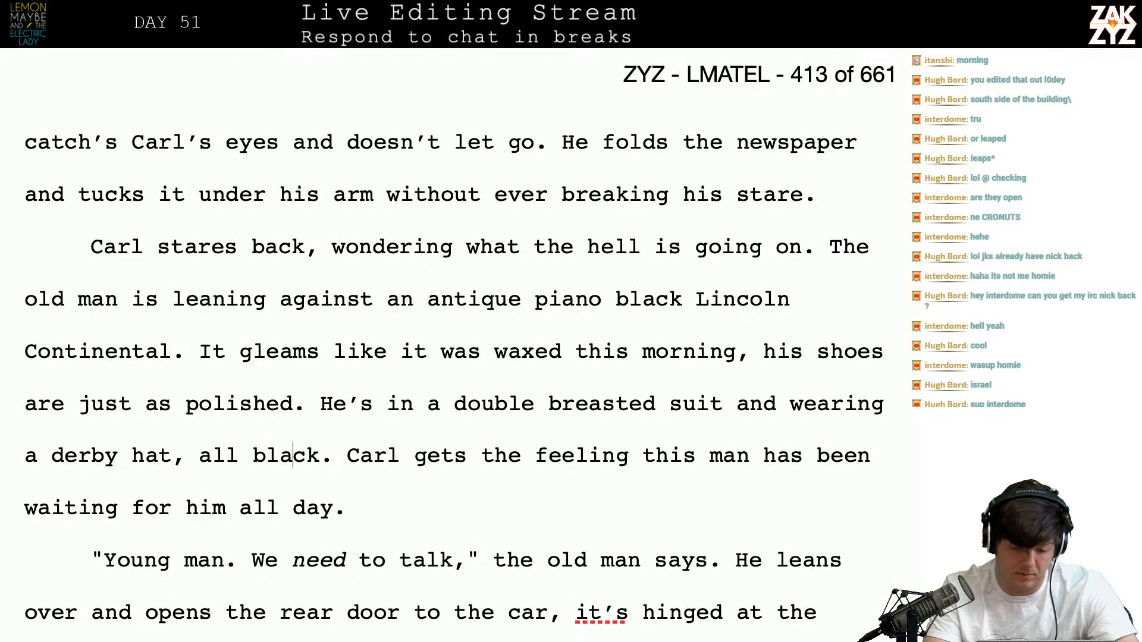
Remove ", all black" from the end of the derby hat sentence
{"action": "key", "text": "BackSpace"}
{"action": "key", "text": "BackSpace"}
{"action": "key", "text": "BackSpace"}
{"action": "key", "text": "BackSpace"}
{"action": "key", "text": "BackSpace"}
{"action": "key", "text": "BackSpace"}
{"action": "key", "text": "BackSpace"}
{"action": "key", "text": "BackSpace"}
{"action": "key", "text": "BackSpace"}
{"action": "key", "text": "BackSpace"}
{"action": "key", "text": "BackSpace"}
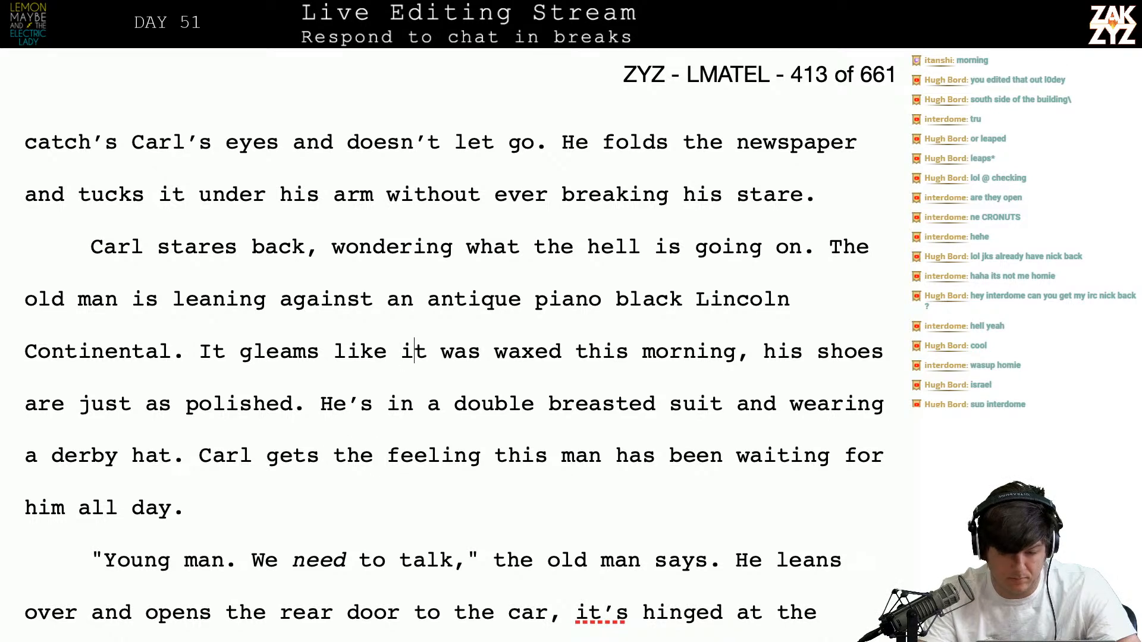
Replace "It" with "The car" at the start of the sentence about gleaming like it was waxed
{"action": "left_click", "coordinate": [226, 351]}
{"action": "key", "text": "BackSpace"}
{"action": "key", "text": "BackSpace"}
{"action": "type", "text": "The car"}
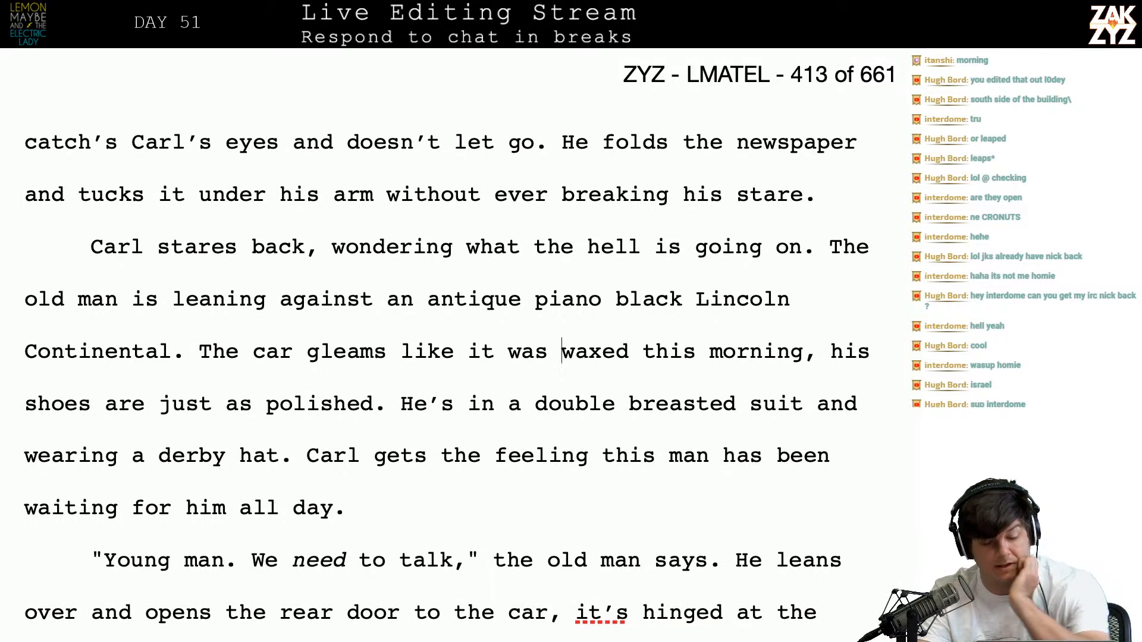
Reword the gleaming car sentence to read "was just waxed, and his shoes are polished to a mirror sheen."
{"action": "scroll", "coordinate": [216, 339], "scroll_direction": "down", "scroll_amount": 1}
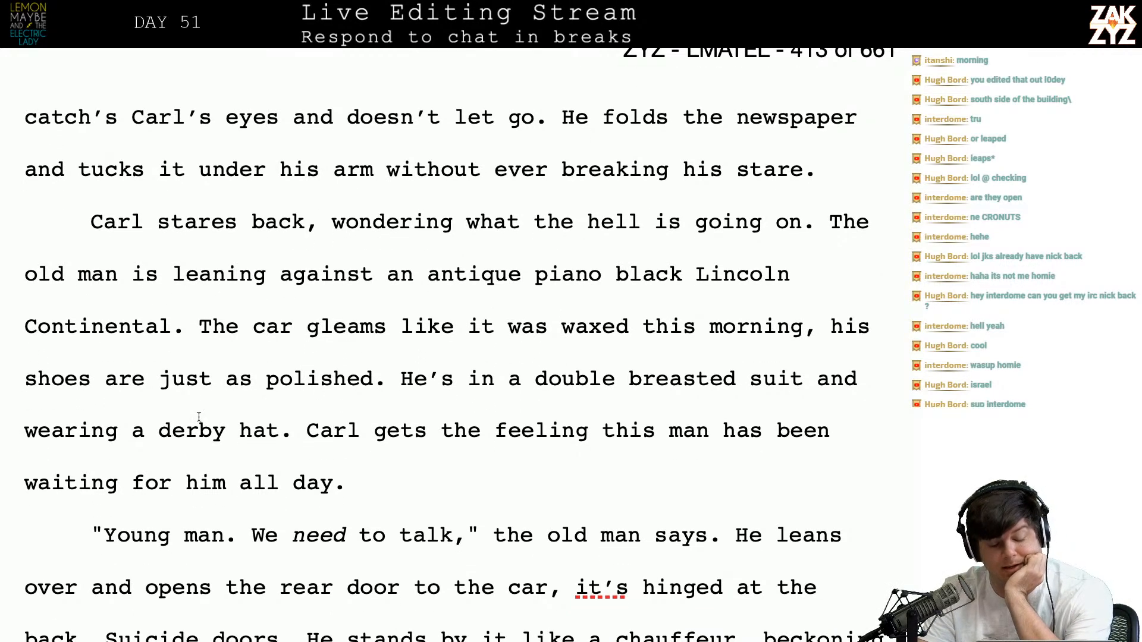
{"action": "key", "text": "Right"}
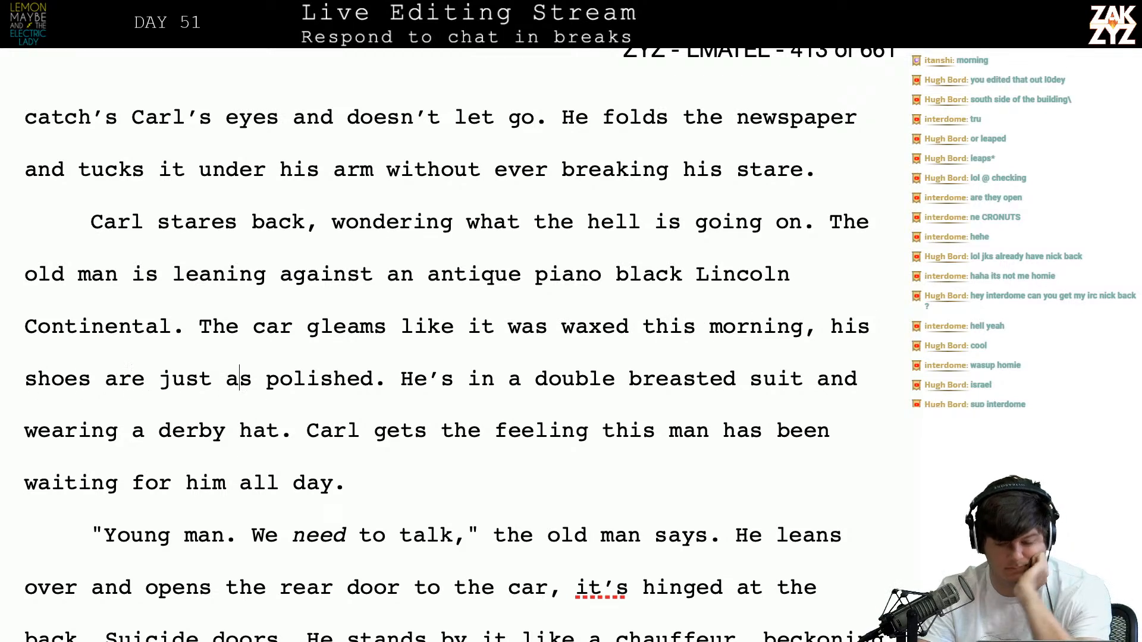
{"action": "left_click", "coordinate": [547, 326]}
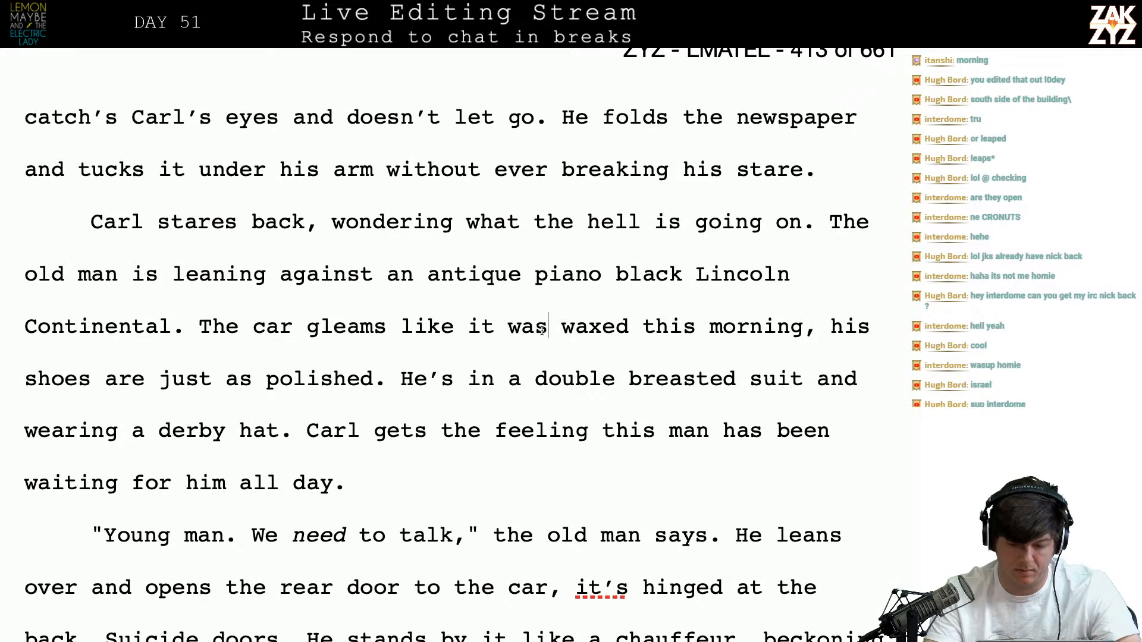
{"action": "left_click", "coordinate": [561, 326]}
{"action": "type", "text": "just waxed"}
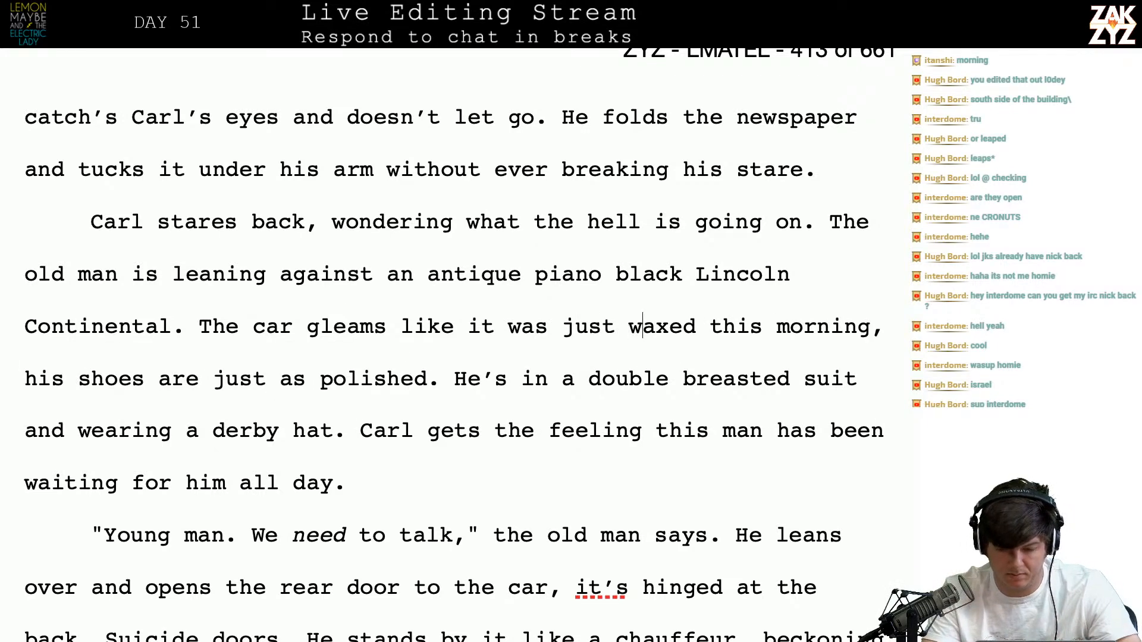
{"action": "type", "text": ", and his sh"}
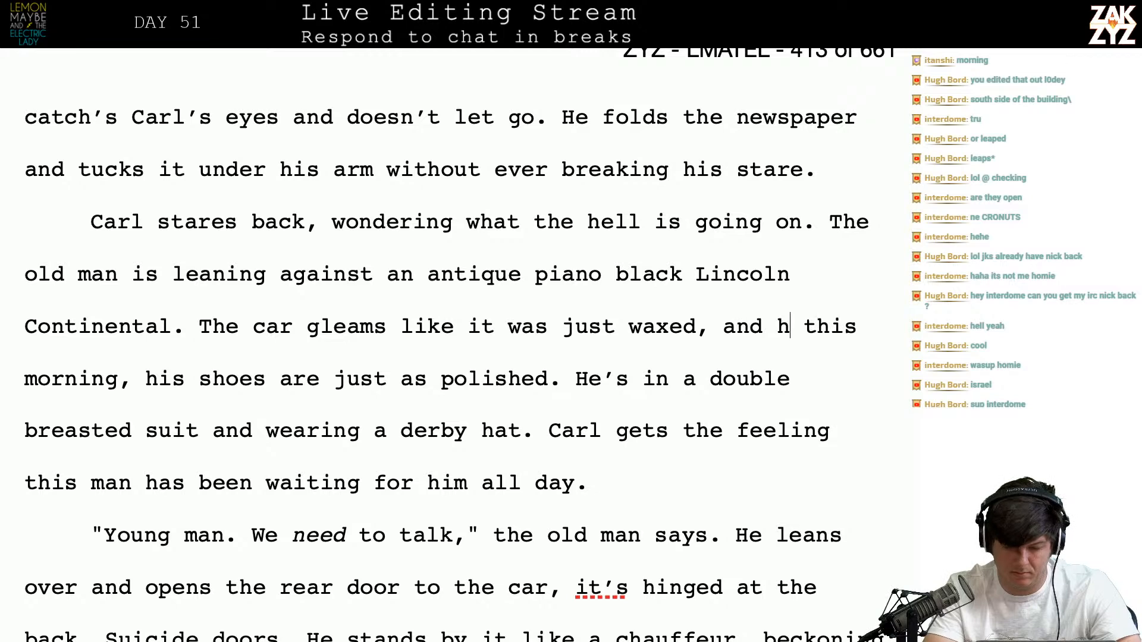
{"action": "type", "text": "oes ar"}
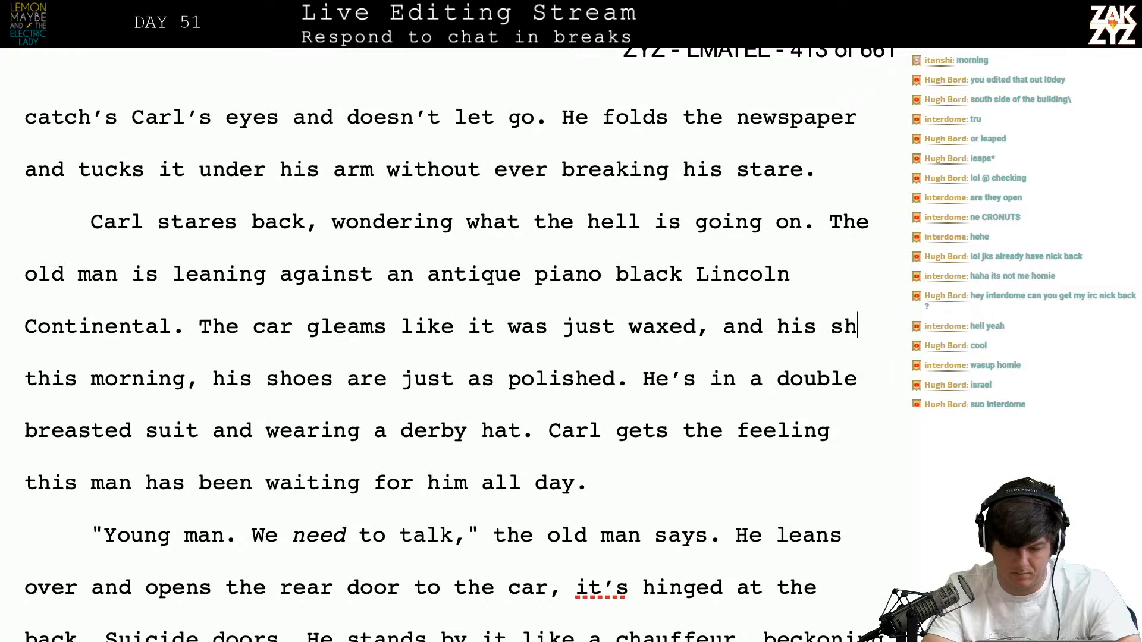
{"action": "type", "text": "e polished to"}
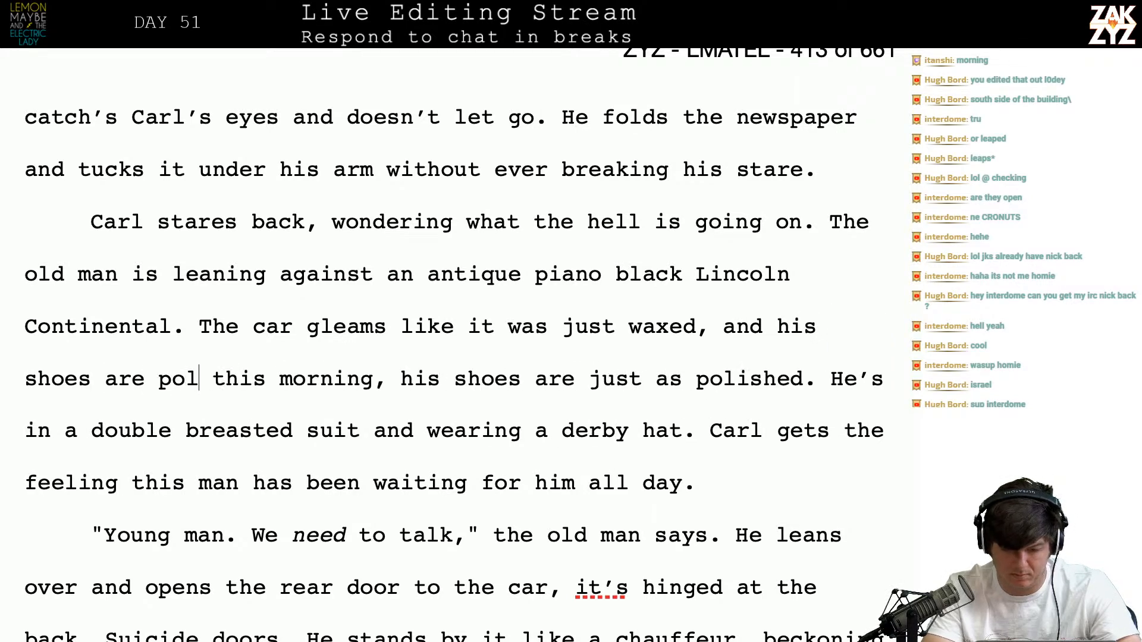
{"action": "type", "text": " a mirror s"}
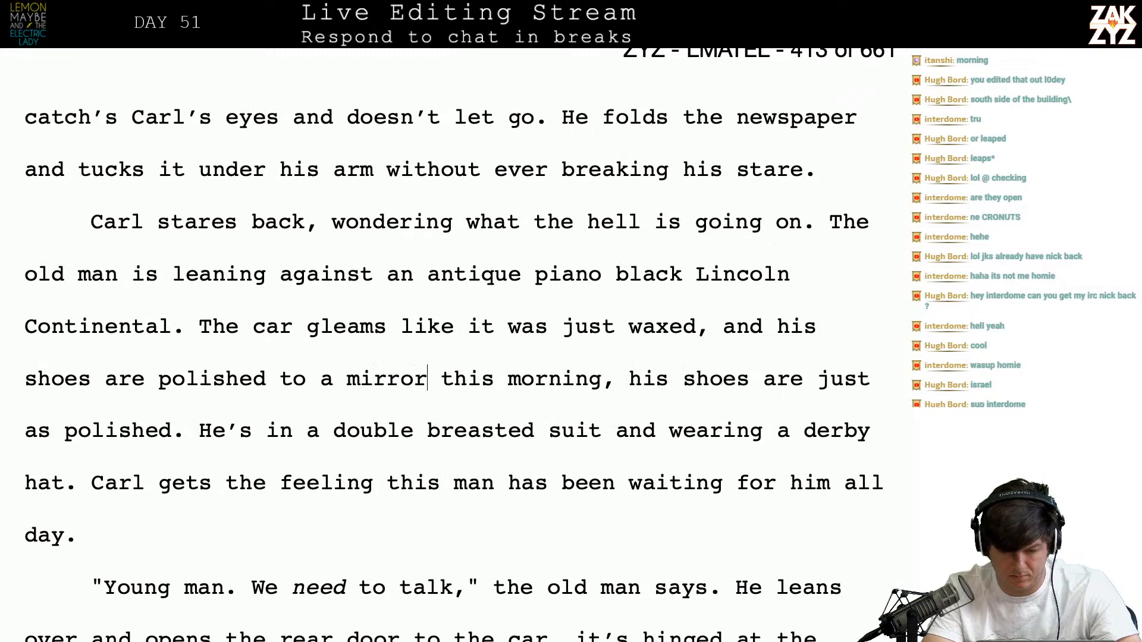
{"action": "type", "text": "heen."}
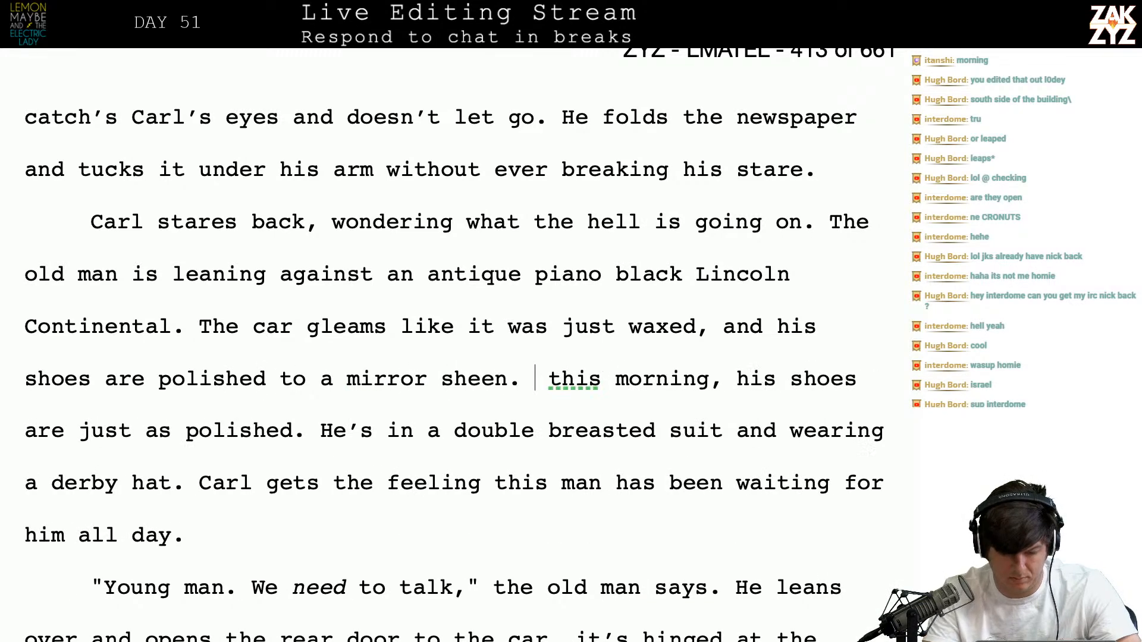
Delete the leftover "this morning, his shoes are just as polished." and insert "leather" before "shoes" in the mirror sheen sentence
{"action": "key", "text": "shift+Right"}
{"action": "key", "text": "shift+Right"}
{"action": "key", "text": "shift+Right"}
{"action": "key", "text": "shift+Right"}
{"action": "key", "text": "shift+Right"}
{"action": "key", "text": "shift+Right"}
{"action": "key", "text": "shift+Right"}
{"action": "key", "text": "shift+Right"}
{"action": "key", "text": "shift+Right"}
{"action": "key", "text": "shift+Right"}
{"action": "key", "text": "shift+Right"}
{"action": "key", "text": "shift+Right"}
{"action": "key", "text": "shift+Right"}
{"action": "key", "text": "shift+Right"}
{"action": "key", "text": "shift+Right"}
{"action": "key", "text": "shift+Right"}
{"action": "key", "text": "shift+Right"}
{"action": "key", "text": "shift+Right"}
{"action": "key", "text": "shift+Right"}
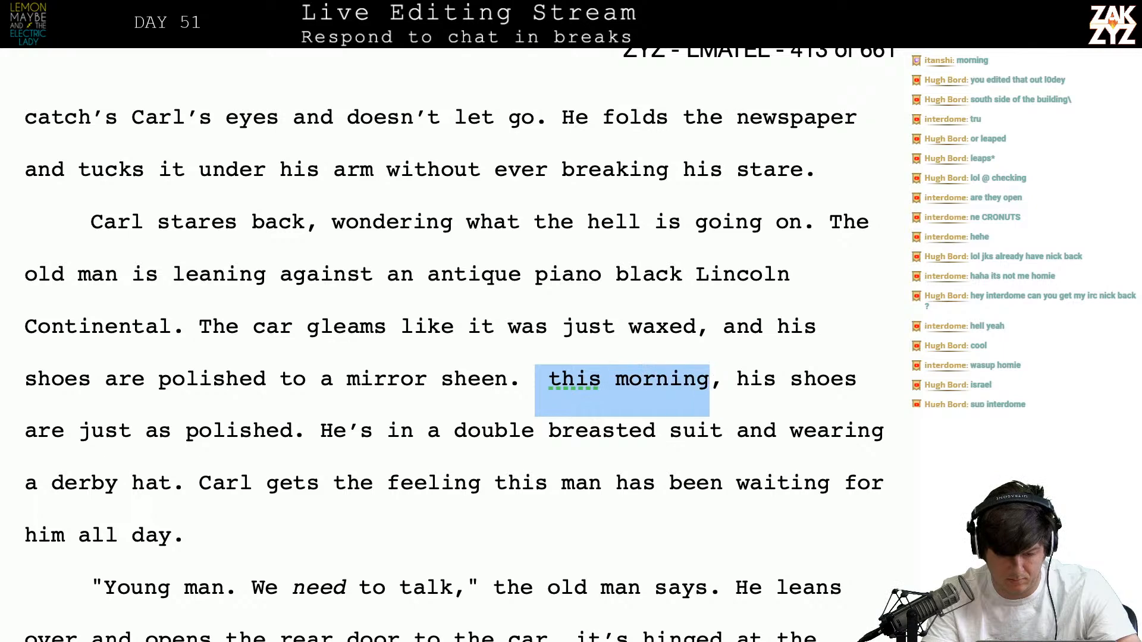
{"action": "key", "text": "shift+Right"}
{"action": "key", "text": "shift+Right"}
{"action": "key", "text": "shift+Right"}
{"action": "key", "text": "shift+Right"}
{"action": "key", "text": "shift+Right"}
{"action": "key", "text": "shift+Right"}
{"action": "key", "text": "shift+Right"}
{"action": "key", "text": "shift+Right"}
{"action": "key", "text": "shift+Right"}
{"action": "key", "text": "shift+Right"}
{"action": "key", "text": "shift+Right"}
{"action": "key", "text": "shift+Right"}
{"action": "key", "text": "shift+Right"}
{"action": "key", "text": "shift+Right"}
{"action": "key", "text": "shift+Right"}
{"action": "key", "text": "shift+Right"}
{"action": "key", "text": "shift+Right"}
{"action": "key", "text": "shift+Right"}
{"action": "key", "text": "shift+Right"}
{"action": "key", "text": "shift+Right"}
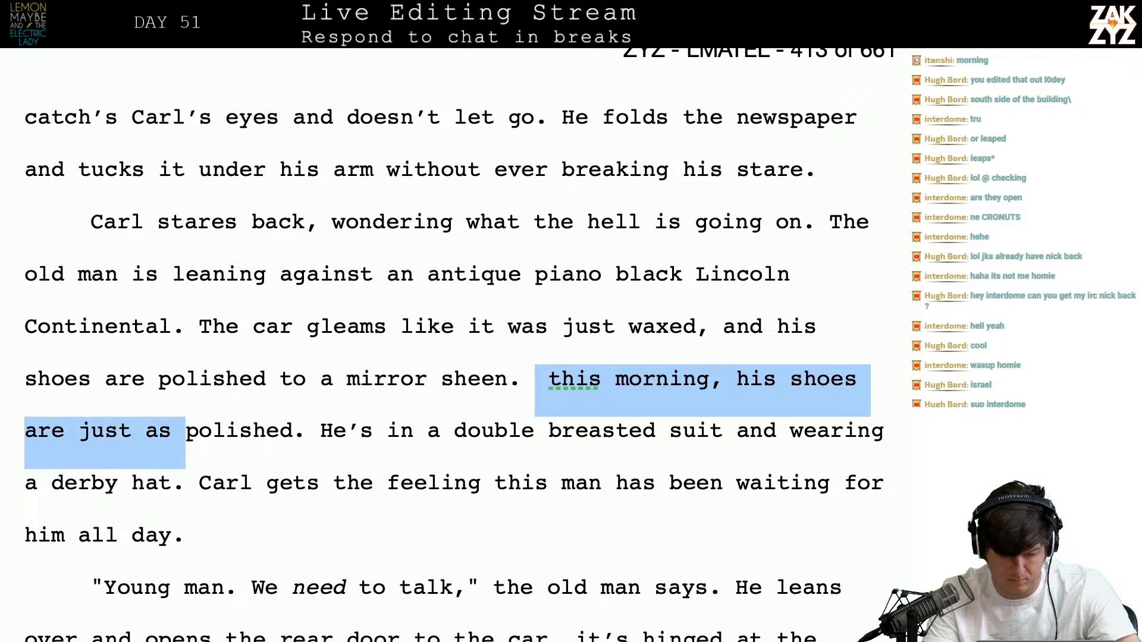
{"action": "key", "text": "shift+Right"}
{"action": "key", "text": "shift+Right"}
{"action": "key", "text": "shift+Right"}
{"action": "key", "text": "BackSpace"}
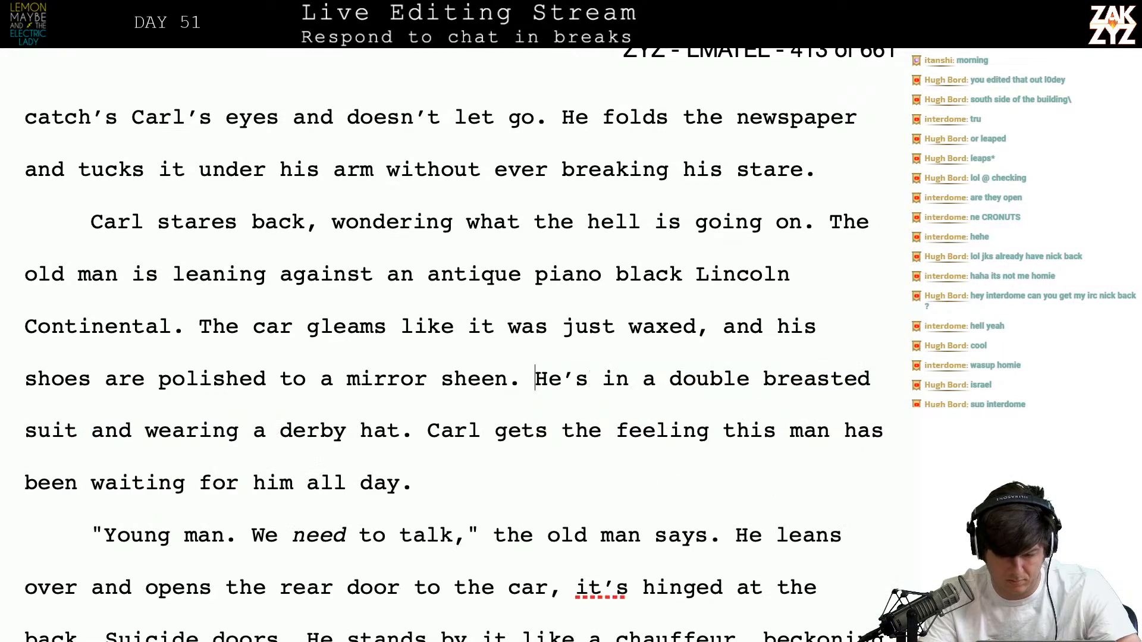
{"action": "left_click", "coordinate": [855, 342]}
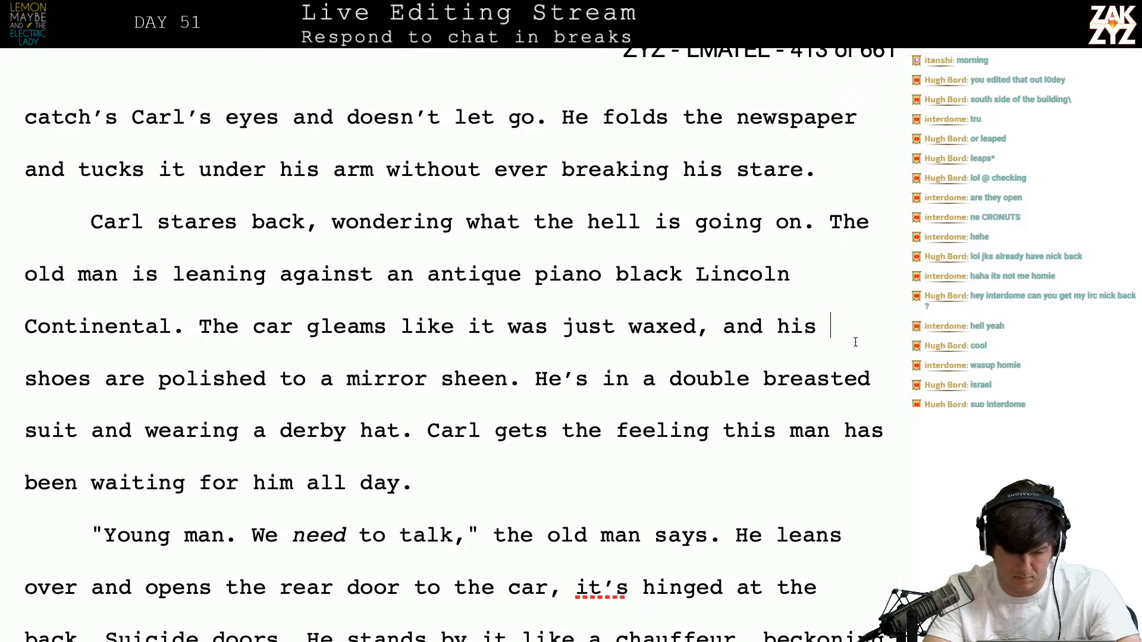
{"action": "type", "text": "leather"}
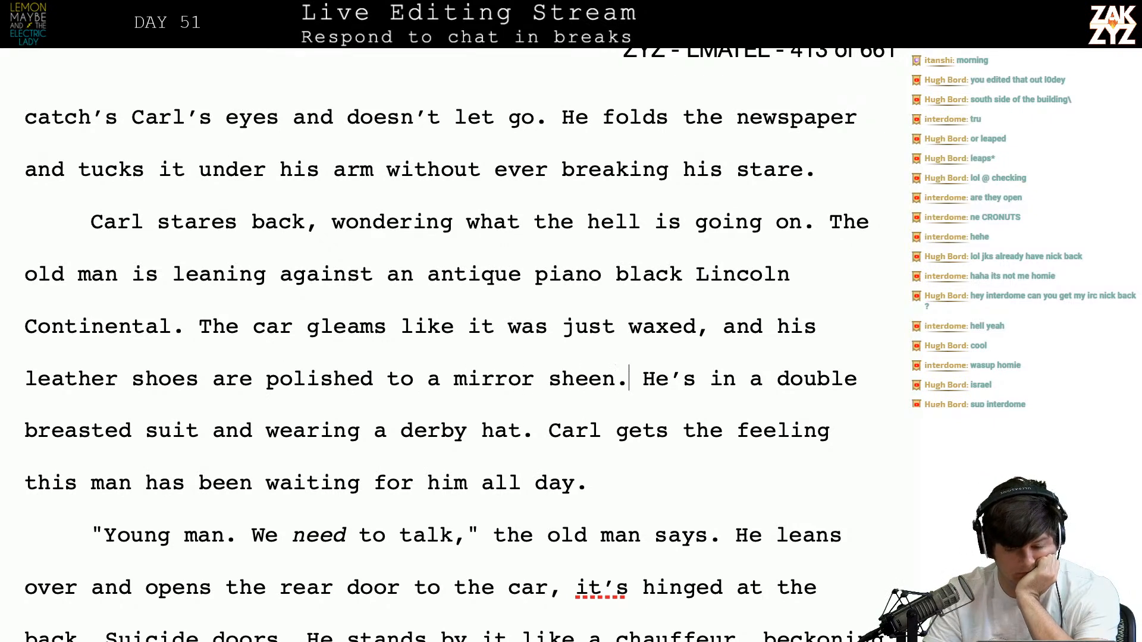
Delete the sentence about the double breasted suit and derby hat, keeping "Carl gets the feeling" in the same paragraph as "mirror sheen."
{"action": "key", "text": "Return"}
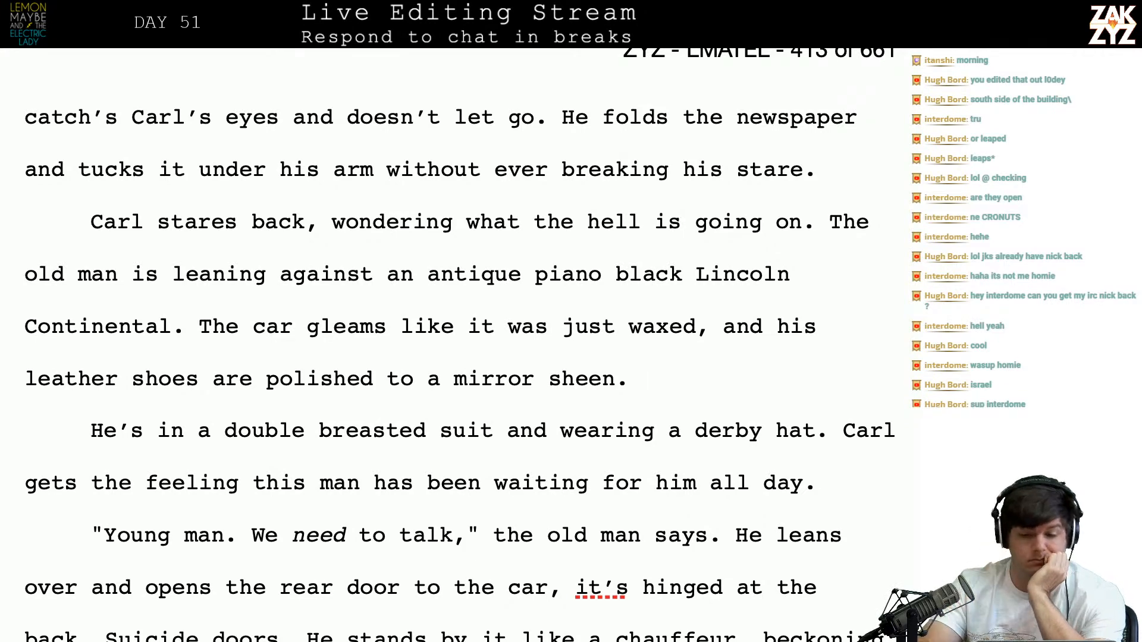
{"action": "scroll", "coordinate": [458, 345], "scroll_direction": "up", "scroll_amount": 5}
{"action": "scroll", "coordinate": [751, 366], "scroll_direction": "down", "scroll_amount": 5}
{"action": "scroll", "coordinate": [734, 353], "scroll_direction": "down", "scroll_amount": 1}
{"action": "key", "text": "BackSpace"}
{"action": "key", "text": "shift+Down"}
{"action": "key", "text": "shift+Right"}
{"action": "key", "text": "shift+Right"}
{"action": "key", "text": "shift+Right"}
{"action": "key", "text": "shift+Right"}
{"action": "key", "text": "shift+Right"}
{"action": "key", "text": "shift+Right"}
{"action": "key", "text": "shift+Right"}
{"action": "key", "text": "shift+Right"}
{"action": "key", "text": "shift+Right"}
{"action": "key", "text": "shift+Right"}
{"action": "key", "text": "shift+Right"}
{"action": "key", "text": "shift+Right"}
{"action": "key", "text": "shift+Right"}
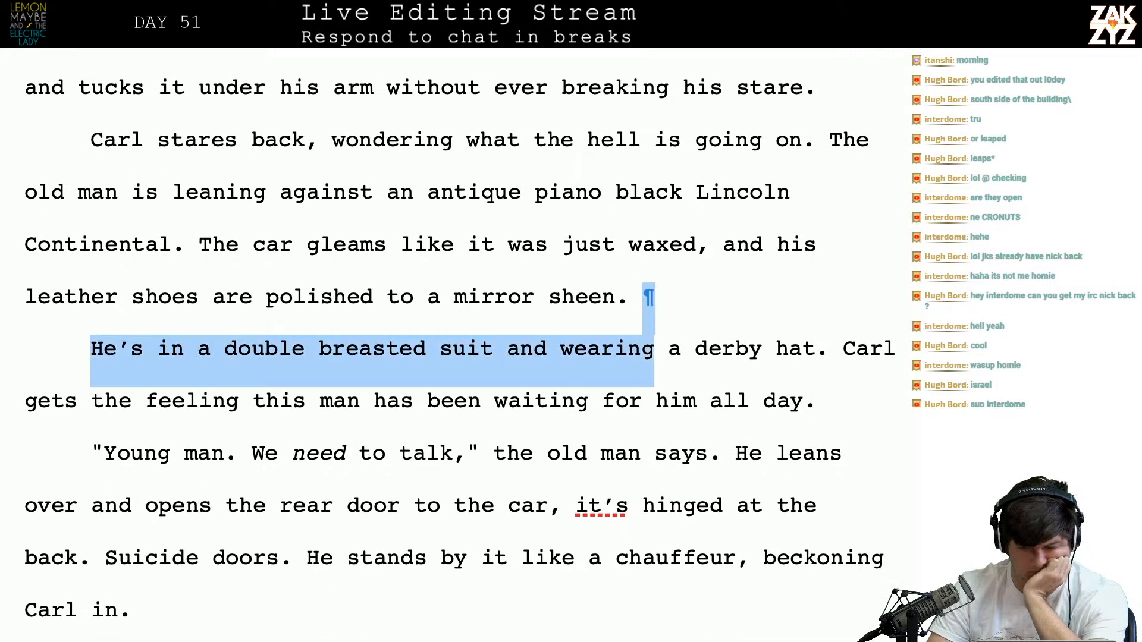
{"action": "key", "text": "shift+Right"}
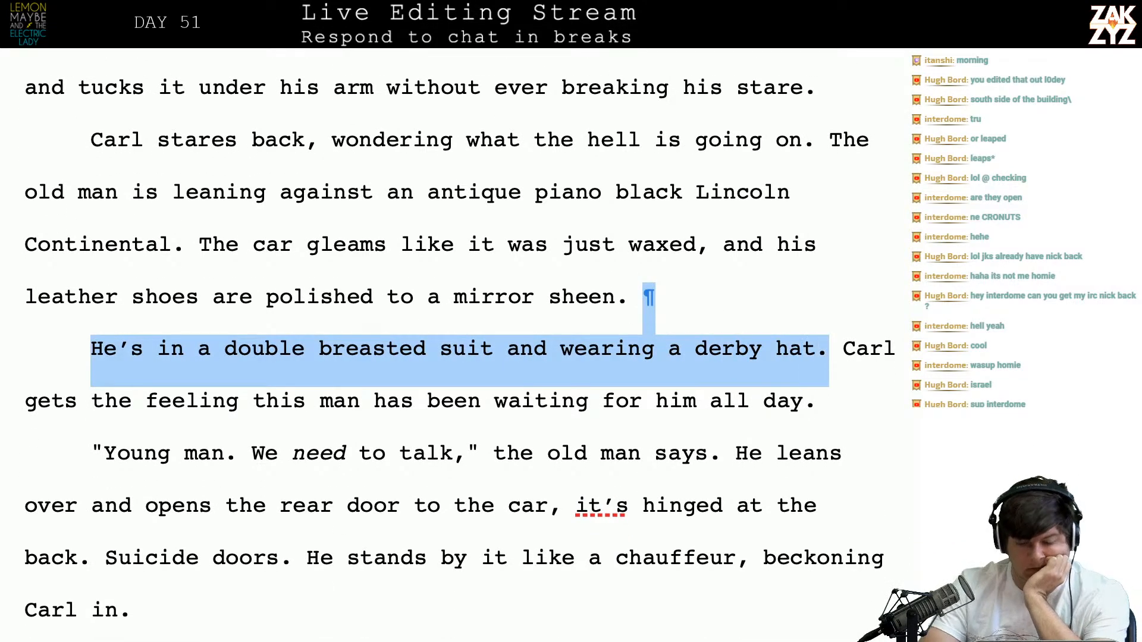
{"action": "key", "text": "BackSpace"}
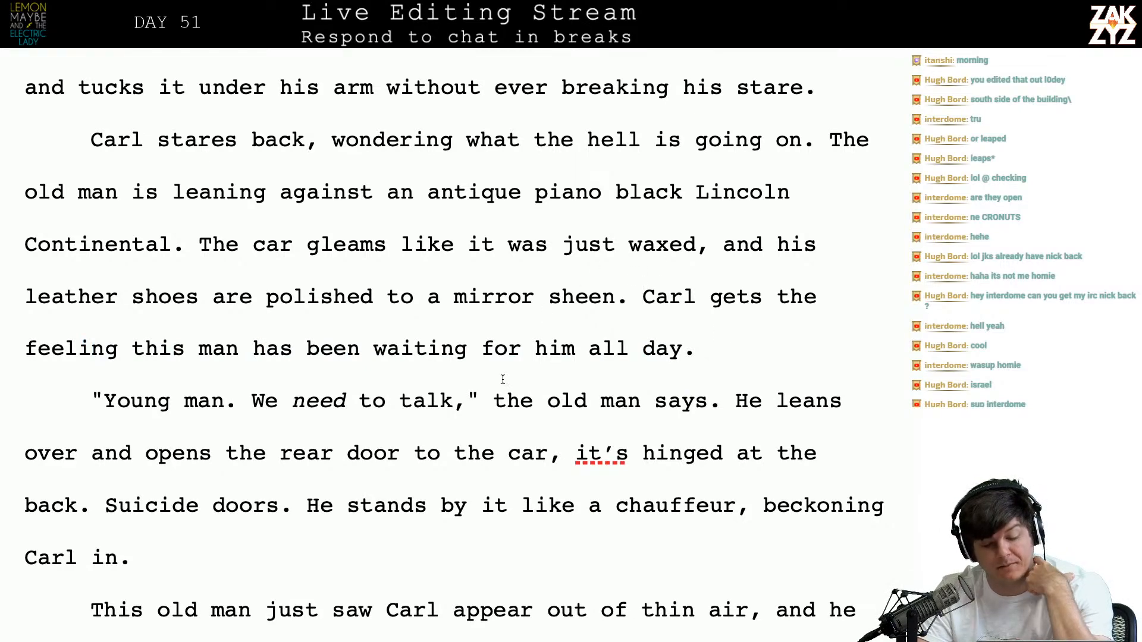
Replace "all day" with "in particular" in the sentence about the man waiting for Carl
{"action": "scroll", "coordinate": [502, 371], "scroll_direction": "down", "scroll_amount": 1}
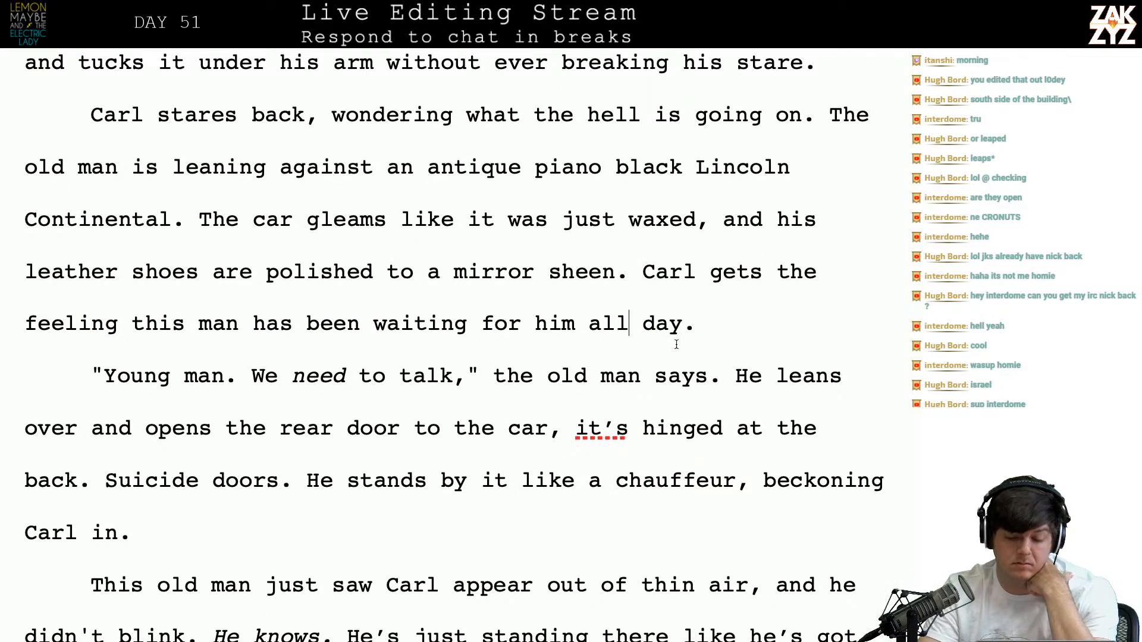
{"action": "key", "text": "Right"}
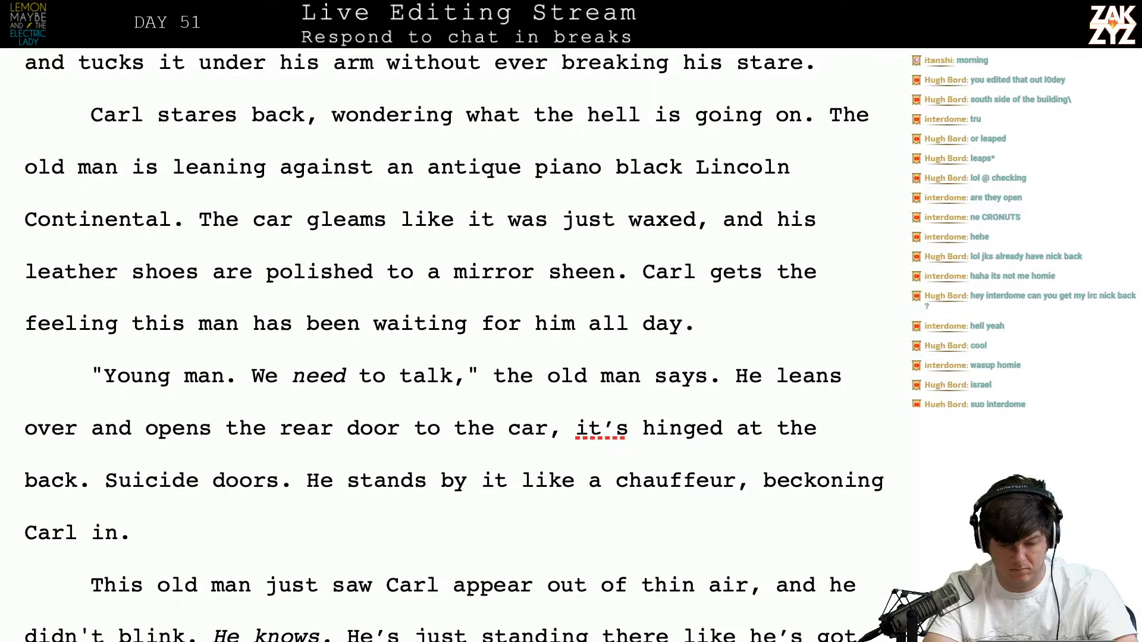
{"action": "key", "text": "BackSpace"}
{"action": "key", "text": "BackSpace"}
{"action": "key", "text": "BackSpace"}
{"action": "key", "text": "BackSpace"}
{"action": "key", "text": "BackSpace"}
{"action": "key", "text": "BackSpace"}
{"action": "key", "text": "BackSpace"}
{"action": "type", "text": "in pa"}
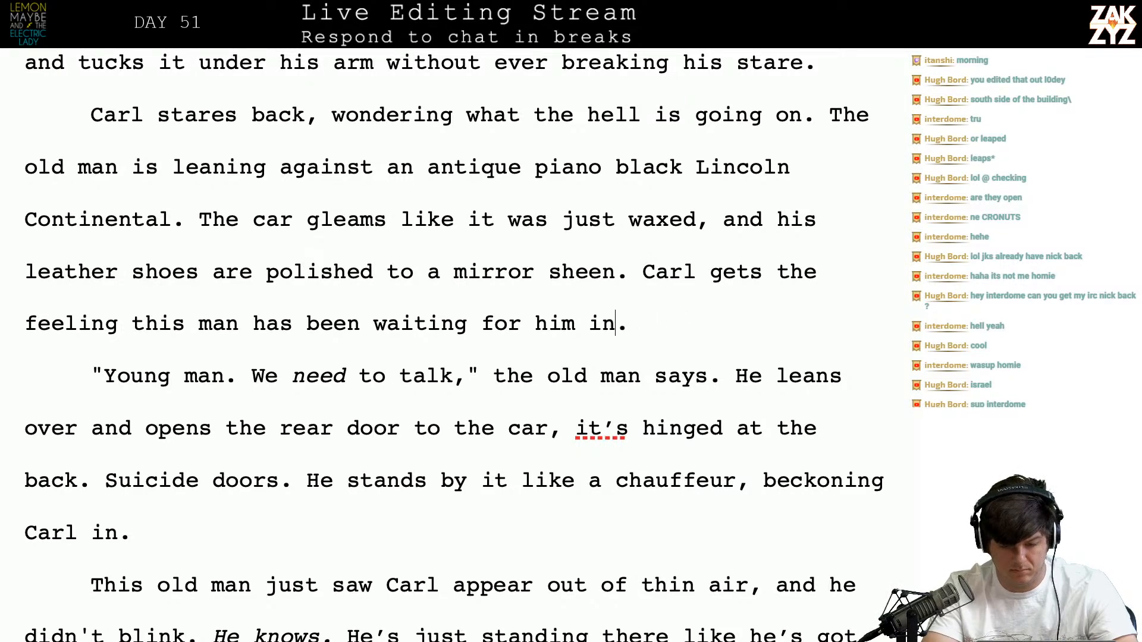
{"action": "type", "text": "rticular"}
End the old man's line with "talk.”" instead of a comma and delete the dialogue tag "the old man says."
{"action": "key", "text": "Right"}
{"action": "key", "text": "Up"}
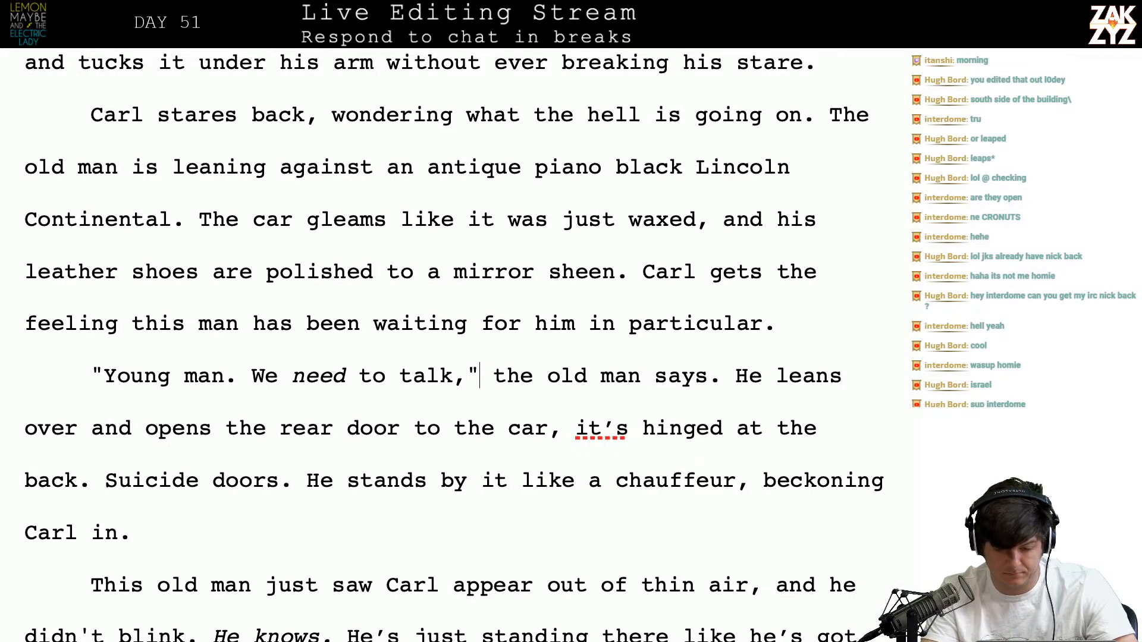
{"action": "key", "text": "BackSpace"}
{"action": "type", "text": ".”"}
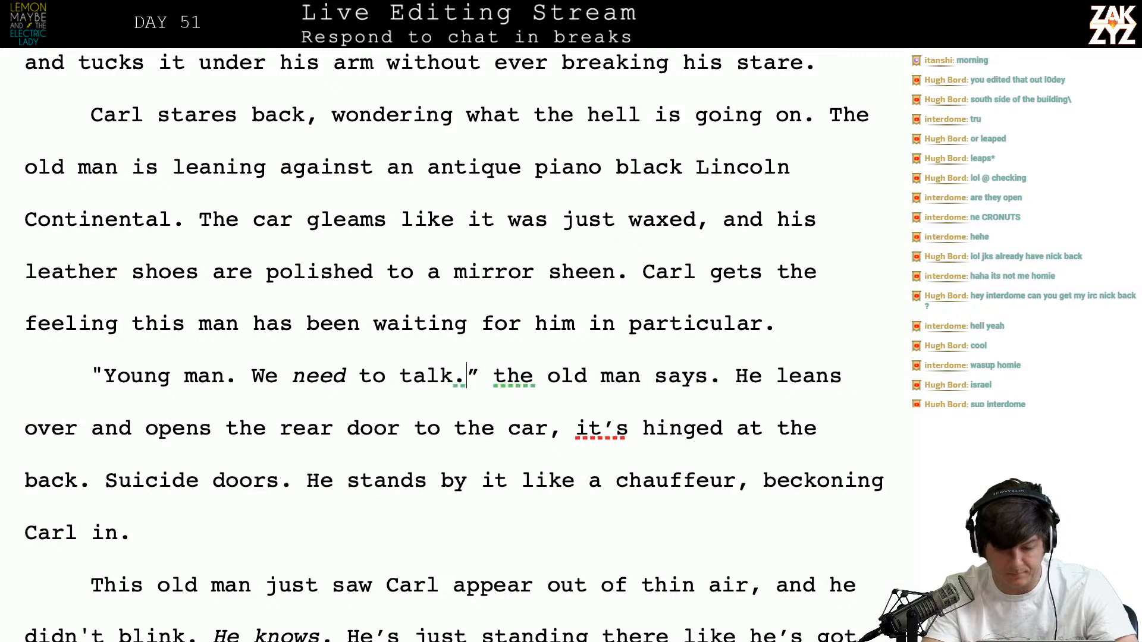
{"action": "key", "text": "shift+Right"}
{"action": "key", "text": "shift+Right"}
{"action": "key", "text": "shift+Right"}
{"action": "key", "text": "shift+Right"}
{"action": "key", "text": "shift+Right"}
{"action": "key", "text": "shift+Right"}
{"action": "key", "text": "shift+Right"}
{"action": "key", "text": "shift+Right"}
{"action": "key", "text": "shift+Right"}
{"action": "key", "text": "shift+Right"}
{"action": "key", "text": "shift+Right"}
{"action": "key", "text": "shift+Right"}
{"action": "key", "text": "shift+Right"}
{"action": "key", "text": "shift+Right"}
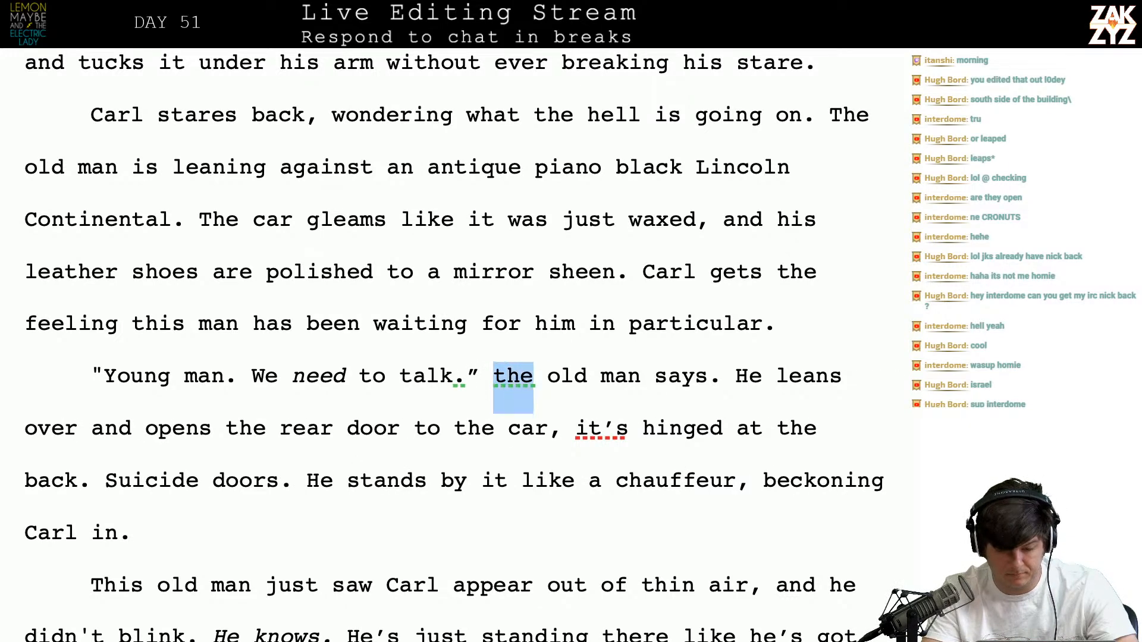
{"action": "key", "text": "shift+Right"}
{"action": "key", "text": "shift+Right"}
{"action": "key", "text": "shift+Right"}
{"action": "key", "text": "shift+Right"}
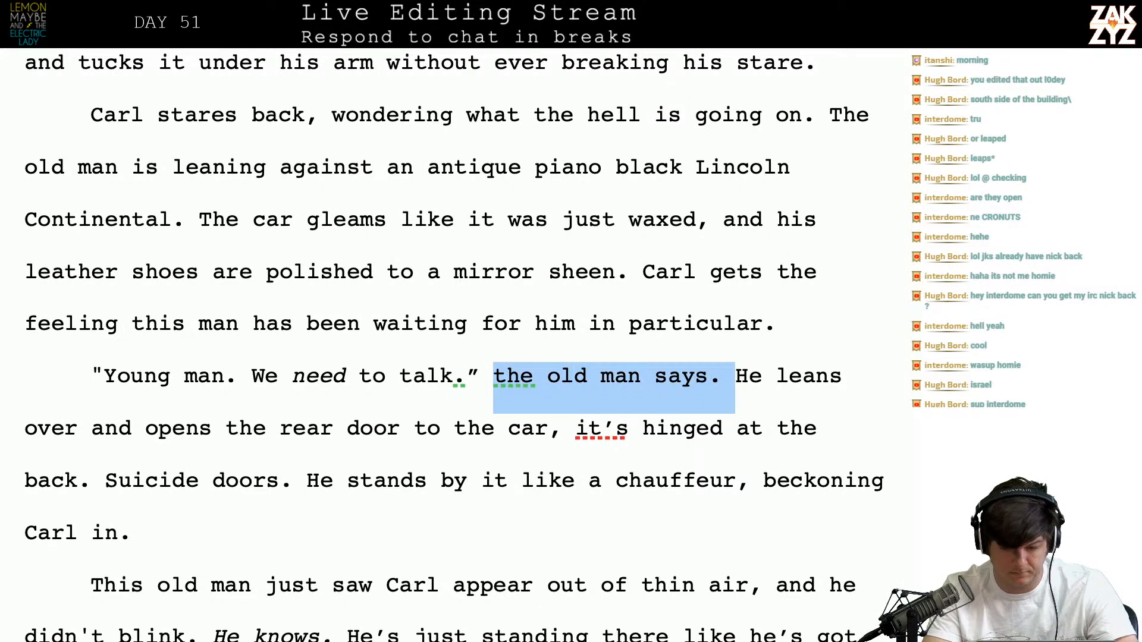
{"action": "key", "text": "BackSpace"}
{"action": "key", "text": "Left"}
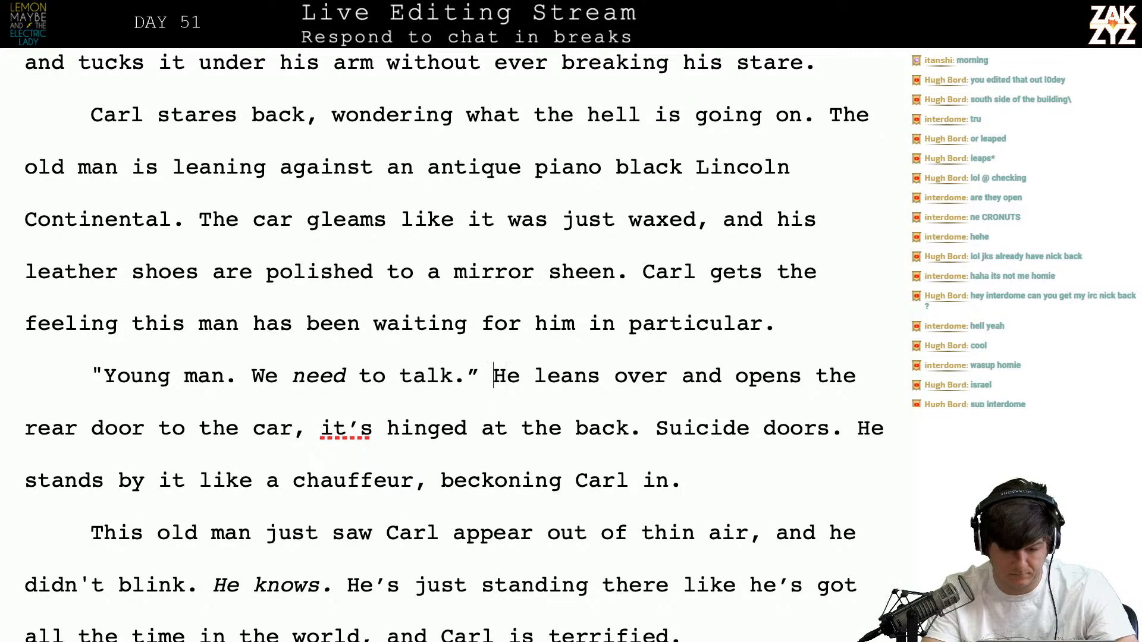
Separate the dialogue from "He leans over" and start a new paragraph between them with "The old man pops open the rear door,"
{"action": "key", "text": "Return"}
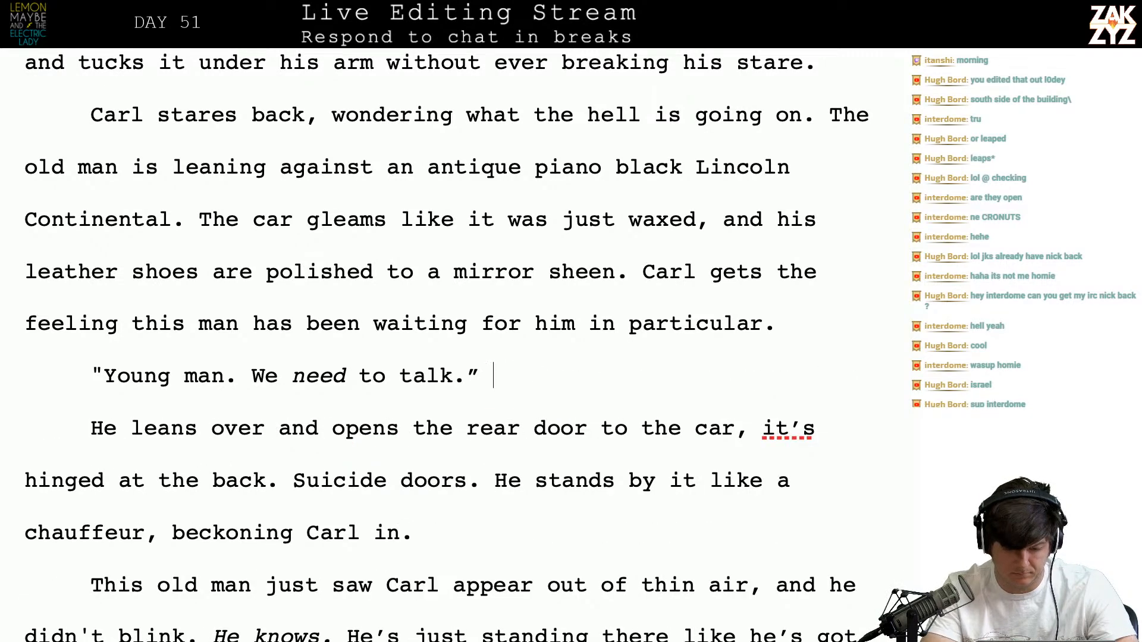
{"action": "key", "text": "Return"}
{"action": "type", "text": "The old man pops open the rear door to his ca"}
{"action": "key", "text": "BackSpace"}
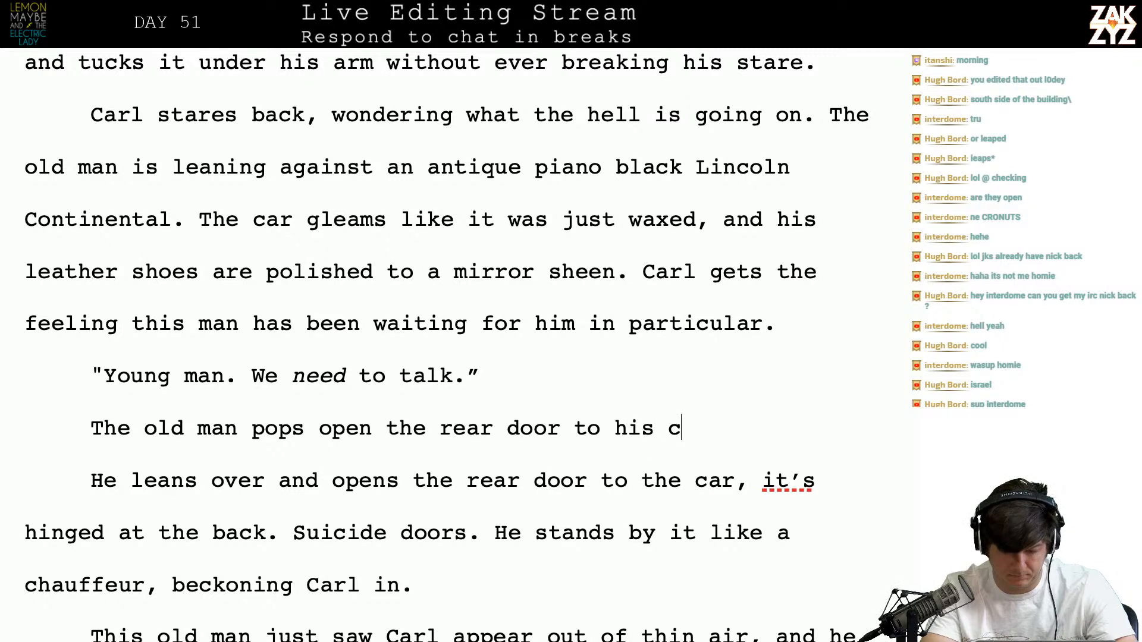
{"action": "key", "text": "BackSpace"}
{"action": "key", "text": "BackSpace"}
{"action": "key", "text": "BackSpace"}
{"action": "key", "text": "BackSpace"}
{"action": "key", "text": "BackSpace"}
{"action": "key", "text": "BackSpace"}
{"action": "key", "text": "BackSpace"}
{"action": "key", "text": "BackSpace"}
{"action": "key", "text": "BackSpace"}
{"action": "type", "text": ", "}
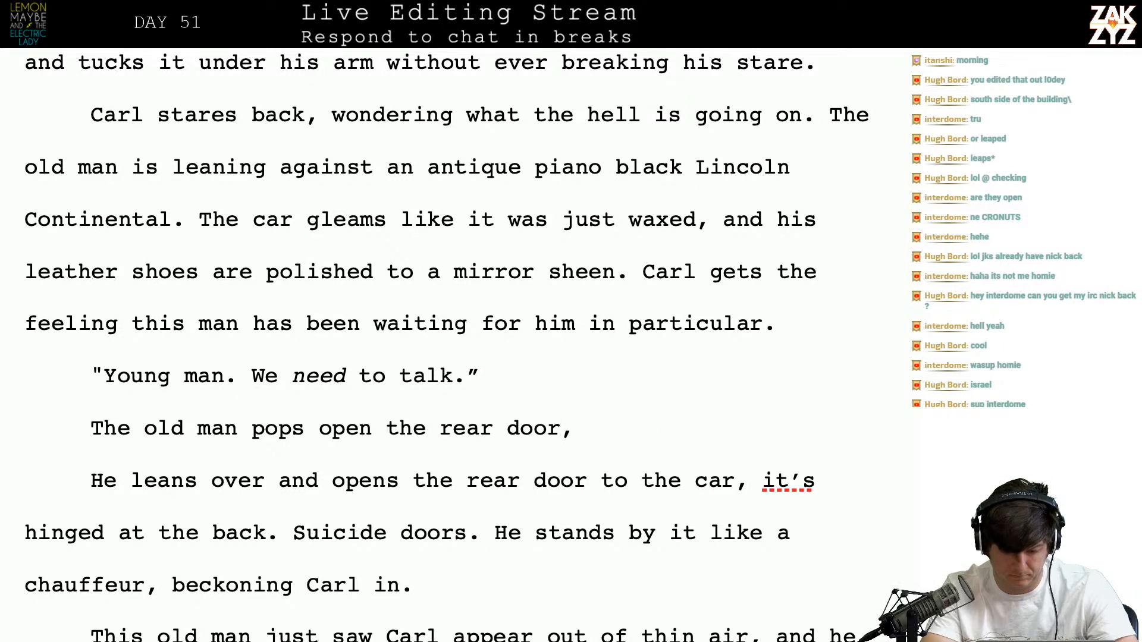
Continue the new paragraph after "rear door," with "it’s hinged at the back. Suicide doors. He stands next to it like a"
{"action": "type", "text": "it's hinged"}
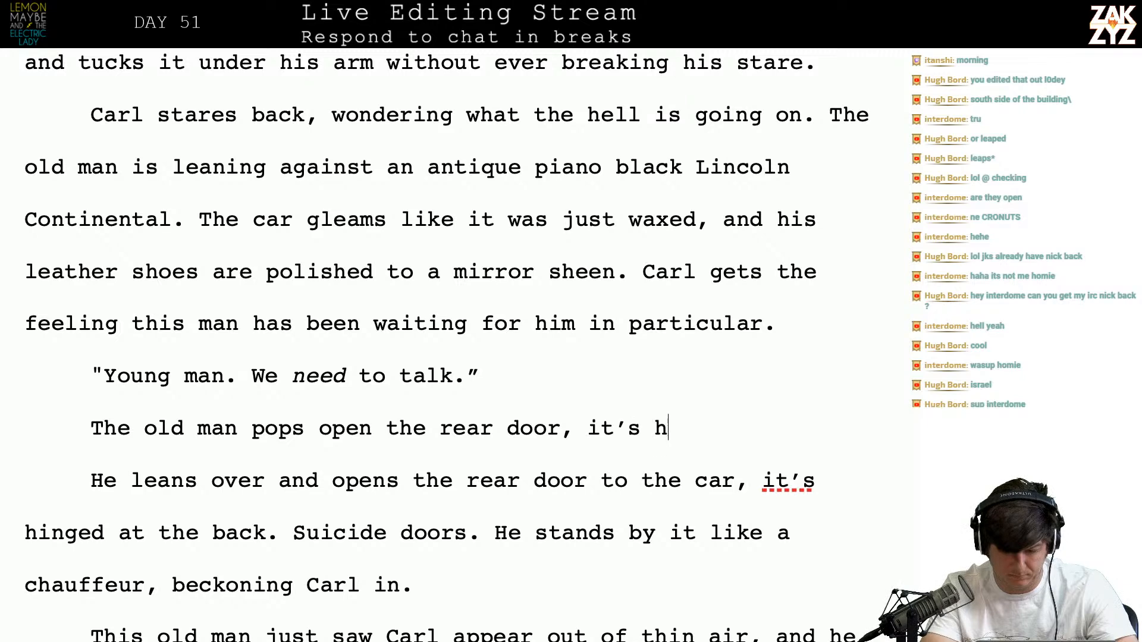
{"action": "type", "text": "e ba"}
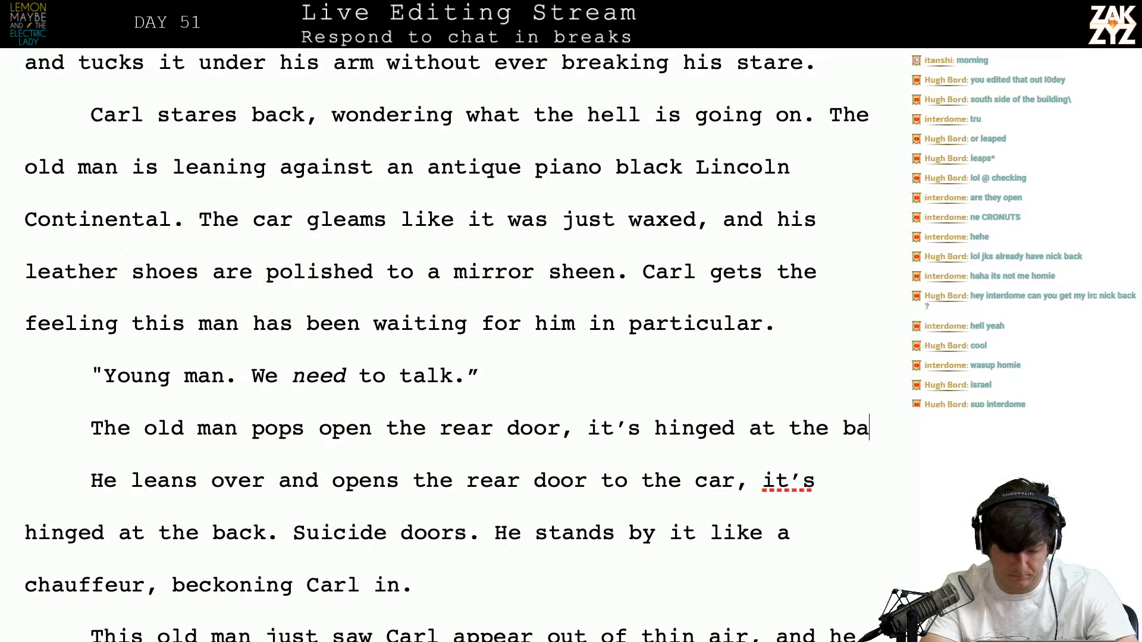
{"action": "type", "text": "ck. "}
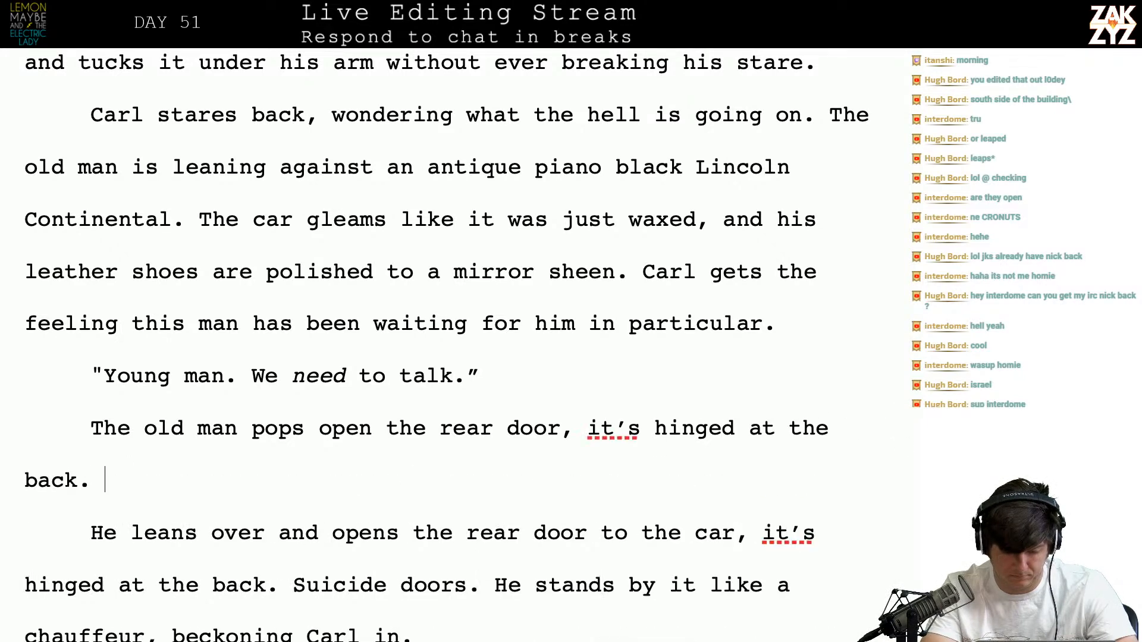
{"action": "type", "text": "Suicide doo"}
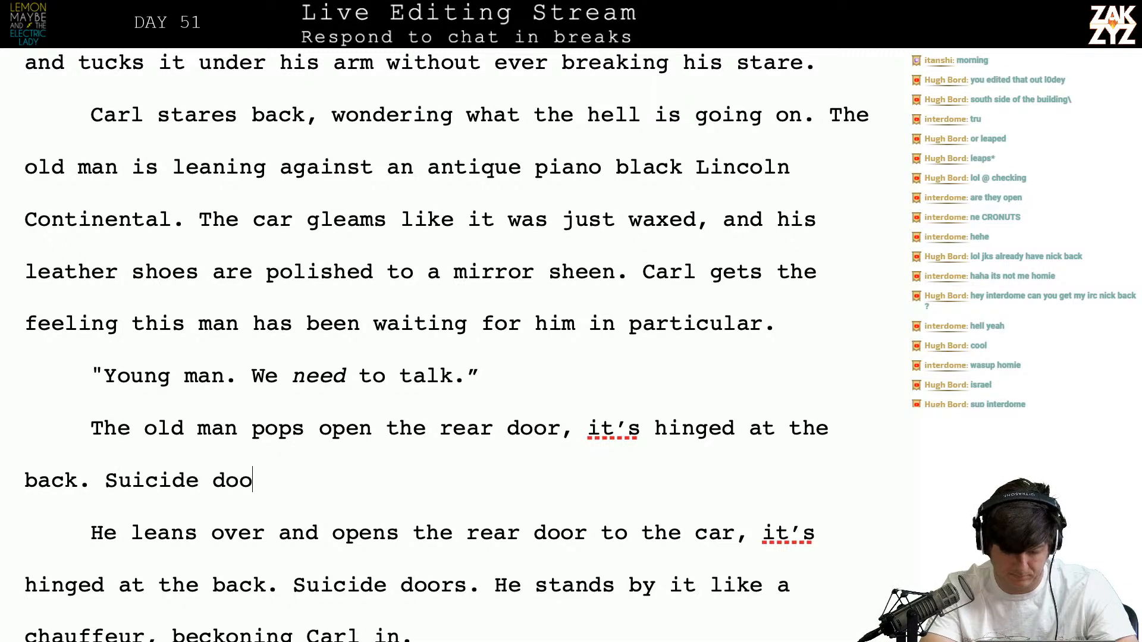
{"action": "type", "text": "rs. He stands "}
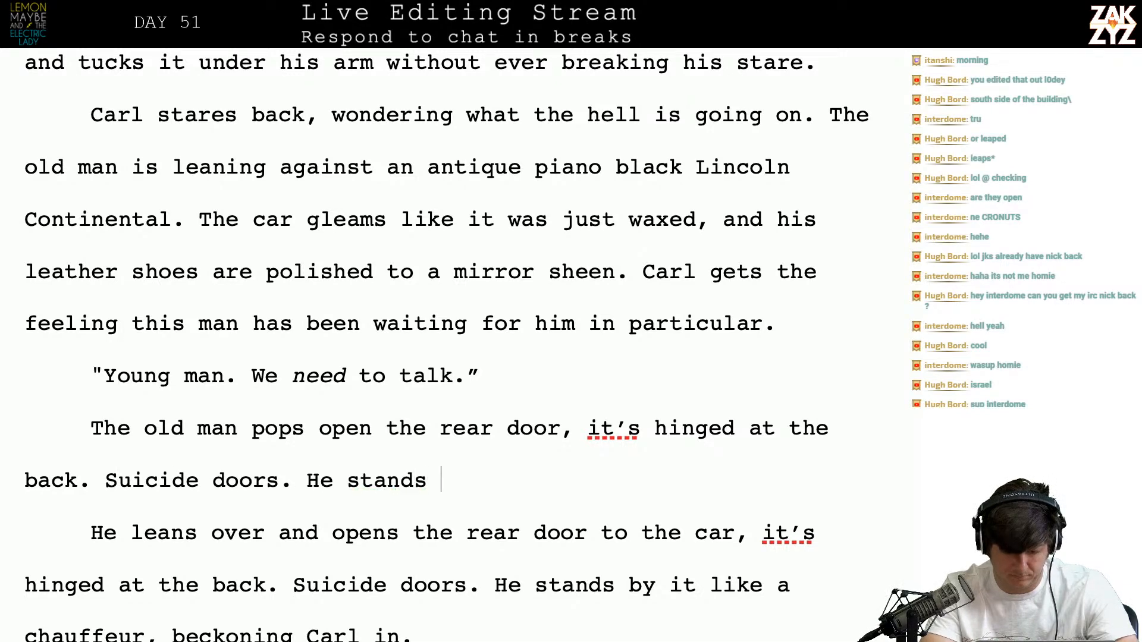
{"action": "type", "text": "next to "}
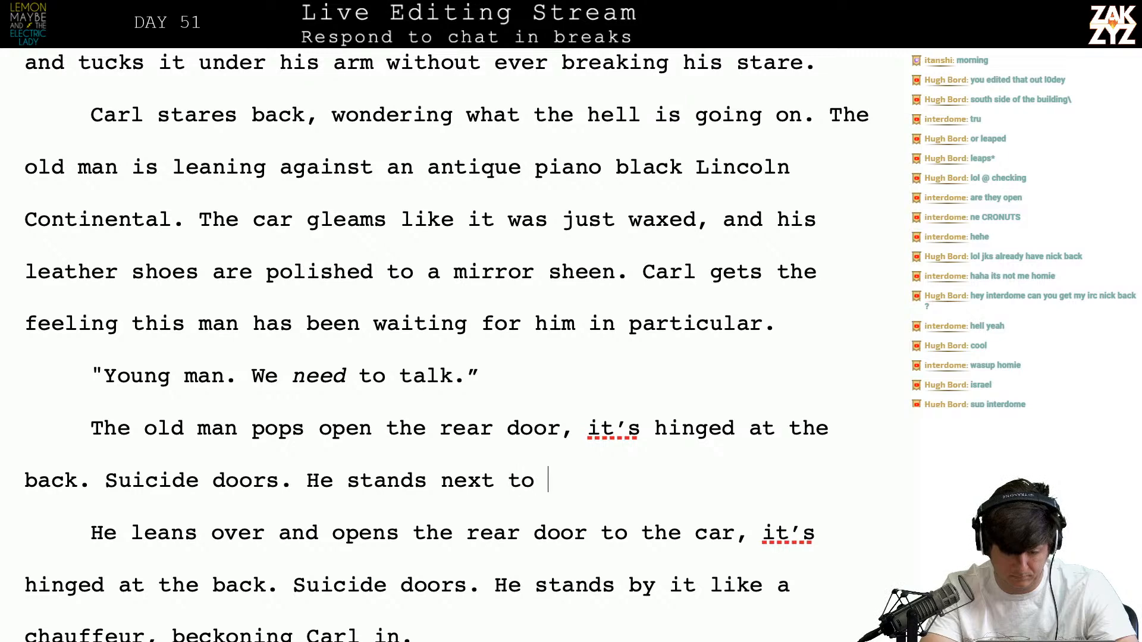
{"action": "type", "text": "it like a"}
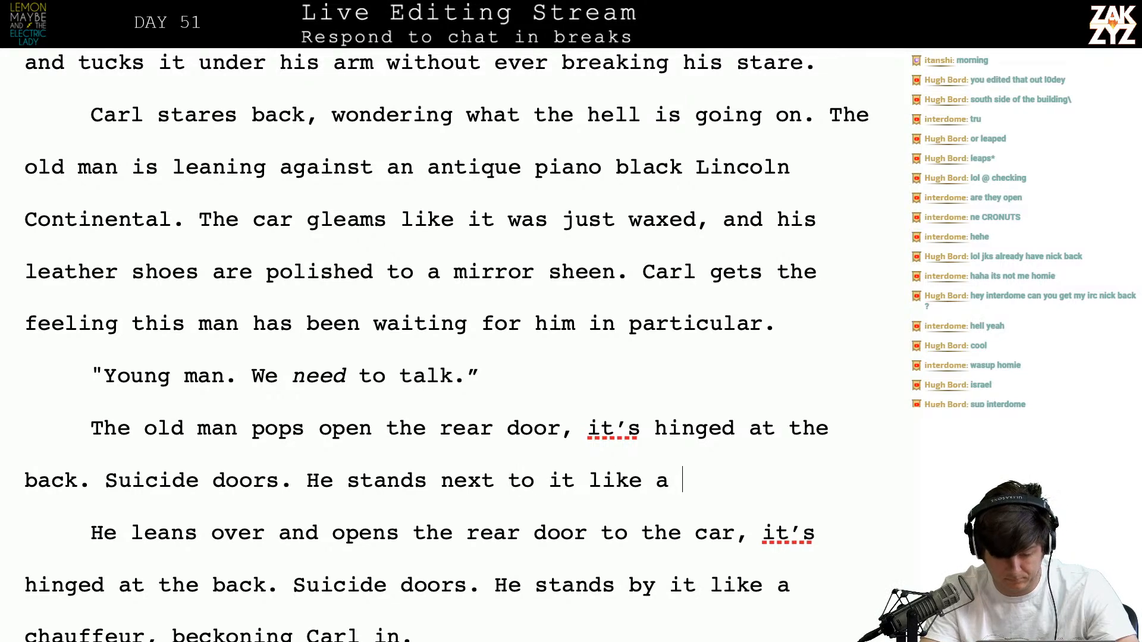
Delete the old text from "He leans over" through "stands by it like a" so the new sentence runs straight into "chauffeur,"
{"action": "key", "text": "shift+Down"}
{"action": "key", "text": "shift+Right"}
{"action": "key", "text": "shift+Down"}
{"action": "key", "text": "shift+Right"}
{"action": "key", "text": "shift+Right"}
{"action": "key", "text": "shift+Right"}
{"action": "key", "text": "shift+Right"}
{"action": "key", "text": "shift+Right"}
{"action": "key", "text": "shift+Right"}
{"action": "key", "text": "shift+Right"}
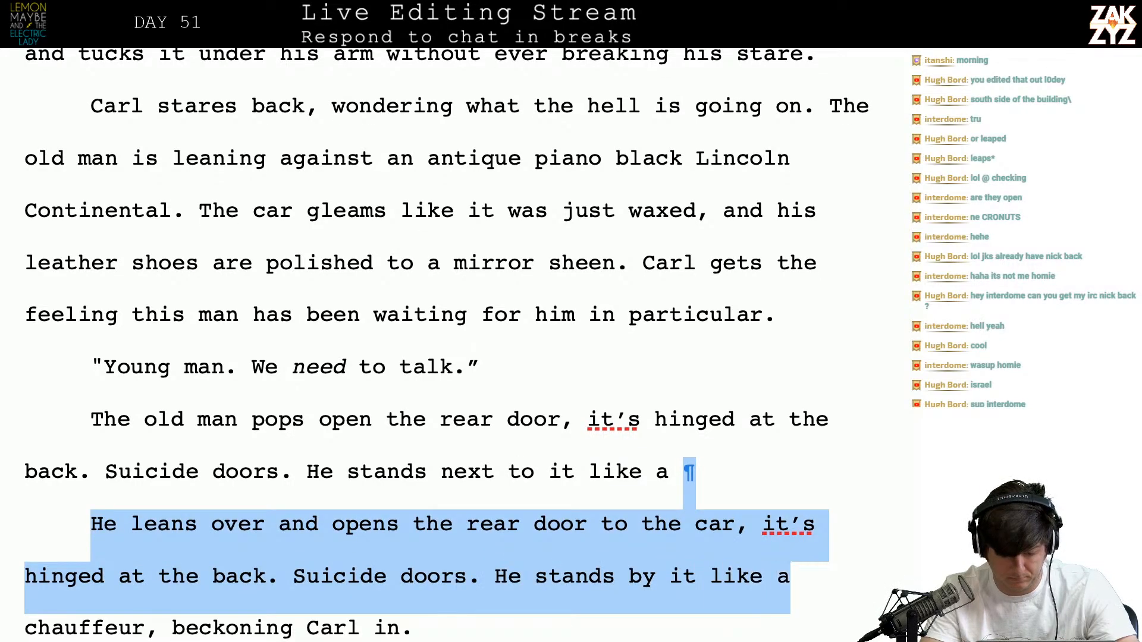
{"action": "scroll", "coordinate": [416, 333], "scroll_direction": "down", "scroll_amount": 1}
{"action": "key", "text": "BackSpace"}
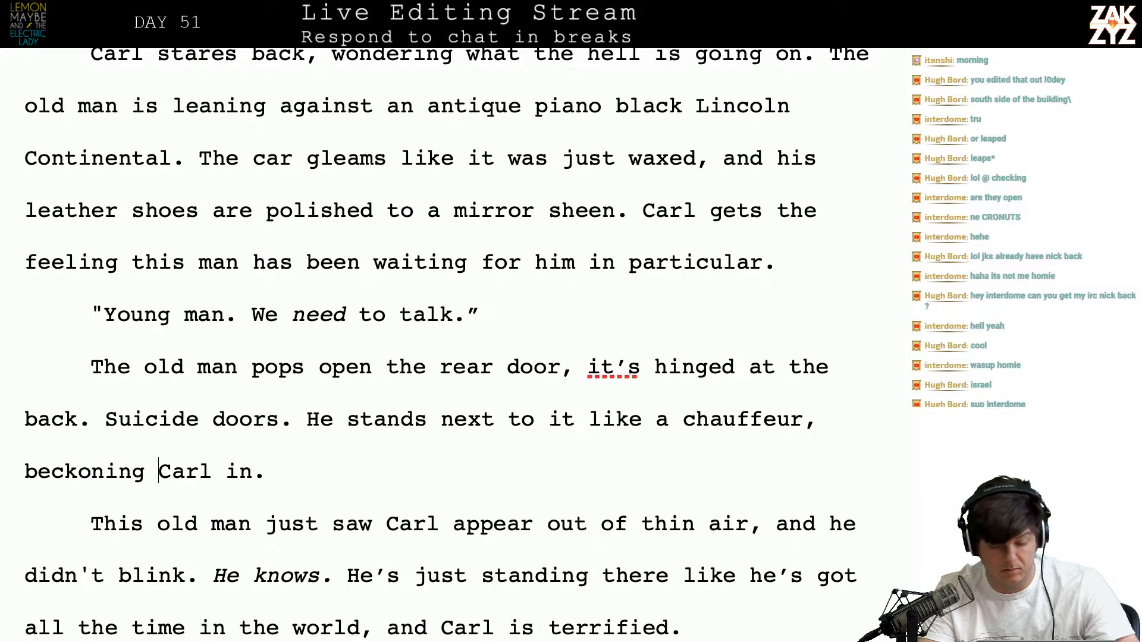
Replace "beckoning Carl in." after "chauffeur," with "waiting for Carl to climb in."
{"action": "type", "text": "waiting for Carl to climb in."}
{"action": "key", "text": "shift+Right"}
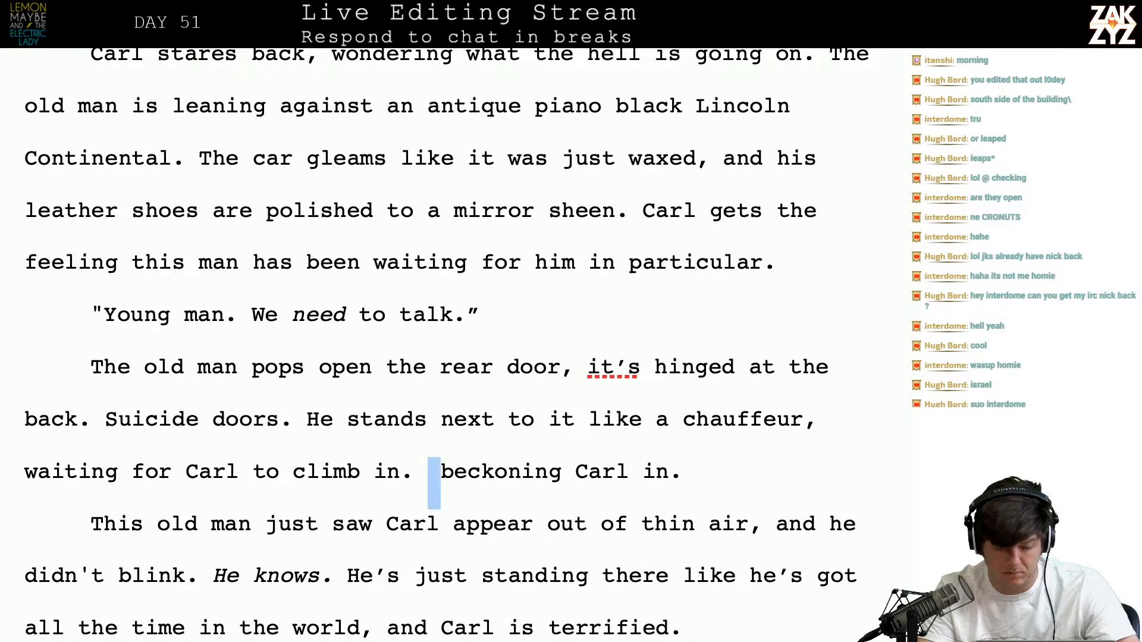
{"action": "key", "text": "shift+Right"}
{"action": "key", "text": "shift+Right"}
{"action": "key", "text": "shift+Right"}
{"action": "key", "text": "shift+Right"}
{"action": "key", "text": "shift+Right"}
{"action": "key", "text": "shift+Right"}
{"action": "key", "text": "shift+Right"}
{"action": "key", "text": "shift+Right"}
{"action": "key", "text": "shift+Right"}
{"action": "key", "text": "shift+Right"}
{"action": "key", "text": "shift+Right"}
{"action": "key", "text": "shift+Right"}
{"action": "key", "text": "shift+Right"}
{"action": "key", "text": "shift+Right"}
{"action": "key", "text": "shift+Right"}
{"action": "key", "text": "shift+Right"}
{"action": "key", "text": "shift+Right"}
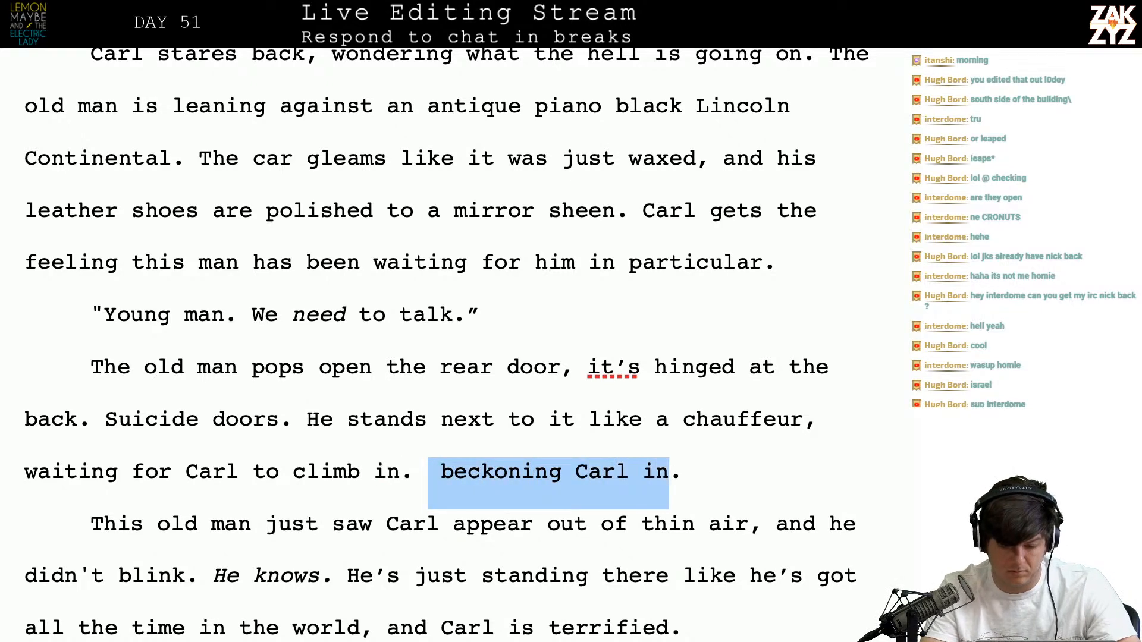
{"action": "key", "text": "shift+Right"}
{"action": "key", "text": "BackSpace"}
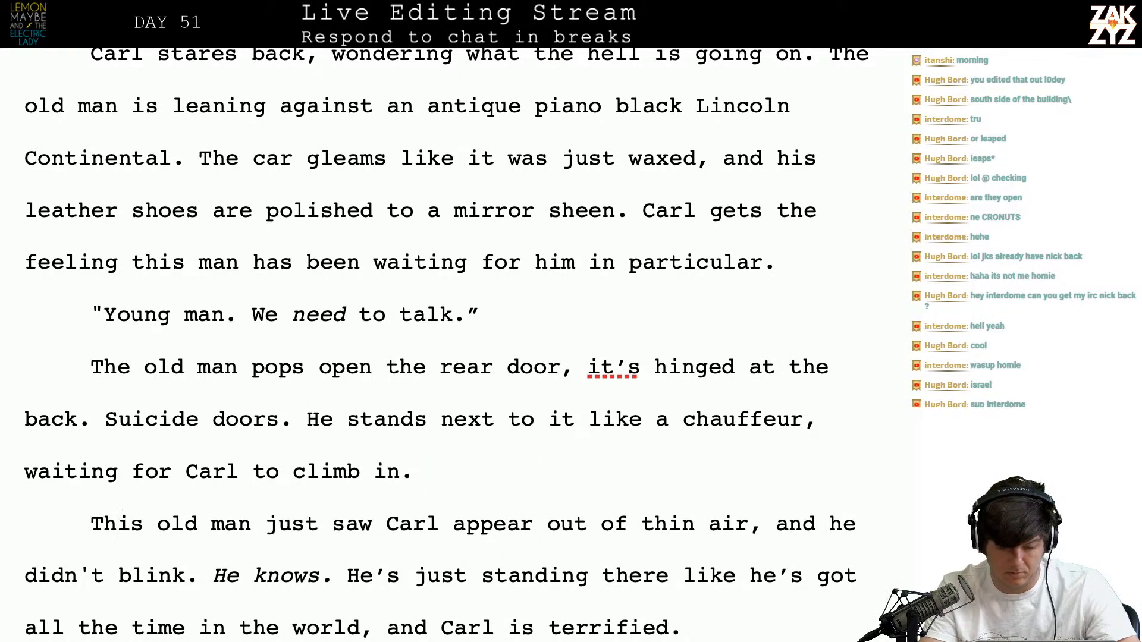
{"action": "type", "text": "sta"}
{"action": "key", "text": "BackSpace"}
{"action": "key", "text": "BackSpace"}
{"action": "key", "text": "BackSpace"}
{"action": "key", "text": "BackSpace"}
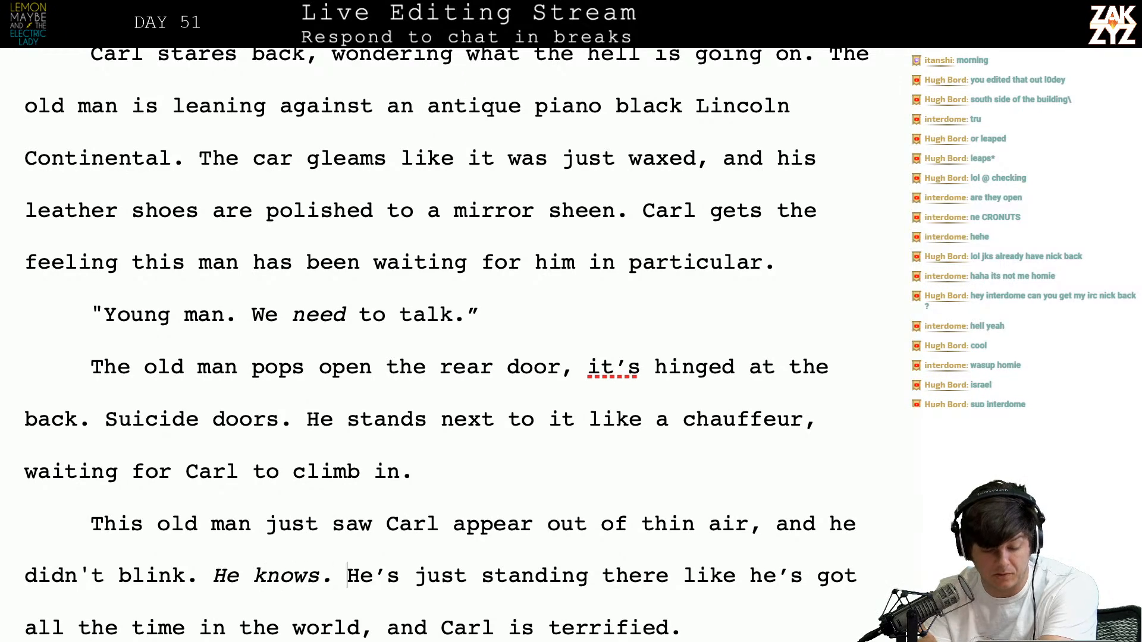
Delete the word "just" from "He’s just standing there"
{"action": "scroll", "coordinate": [440, 345], "scroll_direction": "down", "scroll_amount": 1}
{"action": "key", "text": "Right"}
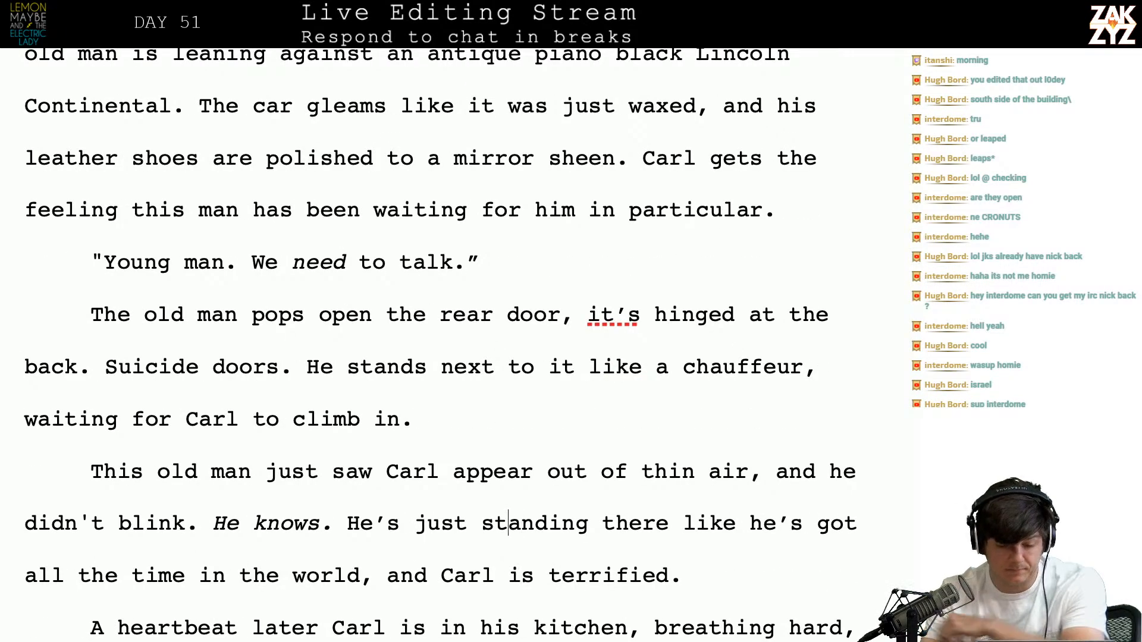
{"action": "key", "text": "Delete"}
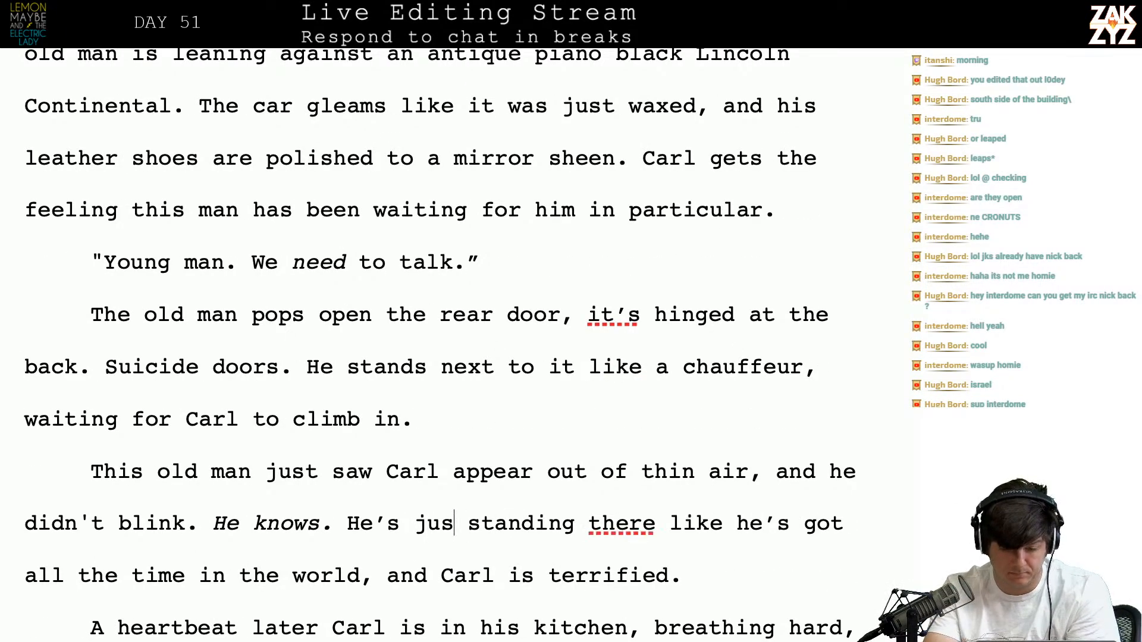
{"action": "key", "text": "BackSpace"}
{"action": "key", "text": "BackSpace"}
{"action": "key", "text": "BackSpace"}
{"action": "key", "text": "BackSpace"}
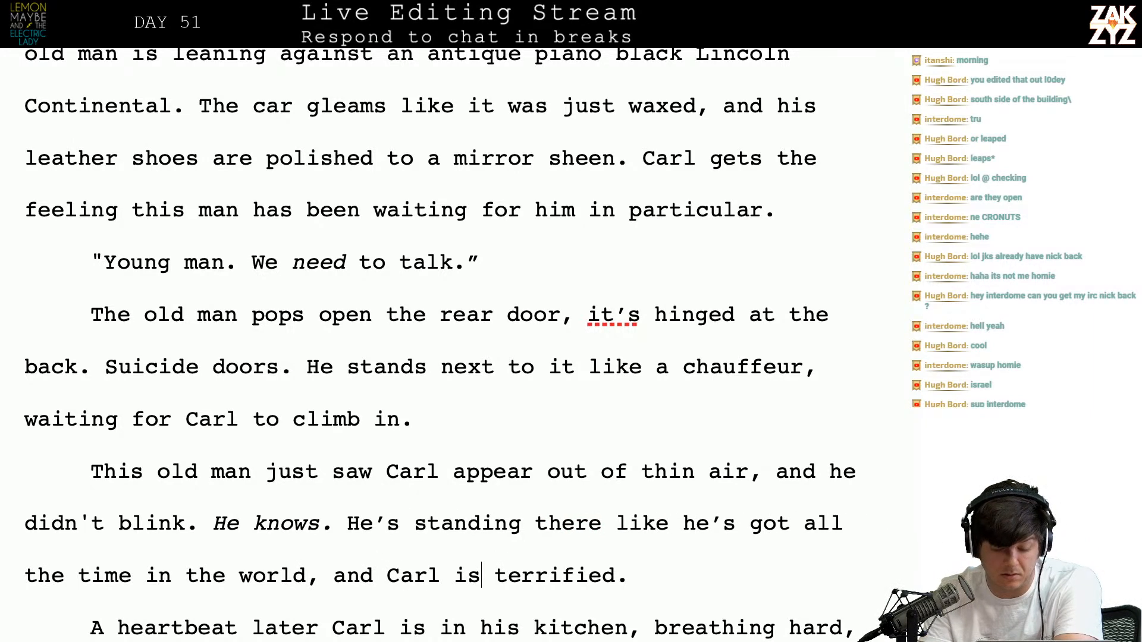
Delete ", and Carl is terrified" so the sentence ends at "all the time in the world."
{"action": "key", "text": "Right"}
{"action": "key", "text": "Right"}
{"action": "key", "text": "Right"}
{"action": "key", "text": "Right"}
{"action": "key", "text": "Right"}
{"action": "key", "text": "BackSpace"}
{"action": "key", "text": "BackSpace"}
{"action": "key", "text": "BackSpace"}
{"action": "key", "text": "BackSpace"}
{"action": "key", "text": "BackSpace"}
{"action": "key", "text": "BackSpace"}
{"action": "key", "text": "BackSpace"}
{"action": "key", "text": "BackSpace"}
{"action": "key", "text": "BackSpace"}
{"action": "key", "text": "BackSpace"}
{"action": "key", "text": "BackSpace"}
{"action": "key", "text": "BackSpace"}
{"action": "key", "text": "BackSpace"}
{"action": "key", "text": "BackSpace"}
{"action": "key", "text": "BackSpace"}
{"action": "key", "text": "BackSpace"}
{"action": "key", "text": "BackSpace"}
{"action": "key", "text": "BackSpace"}
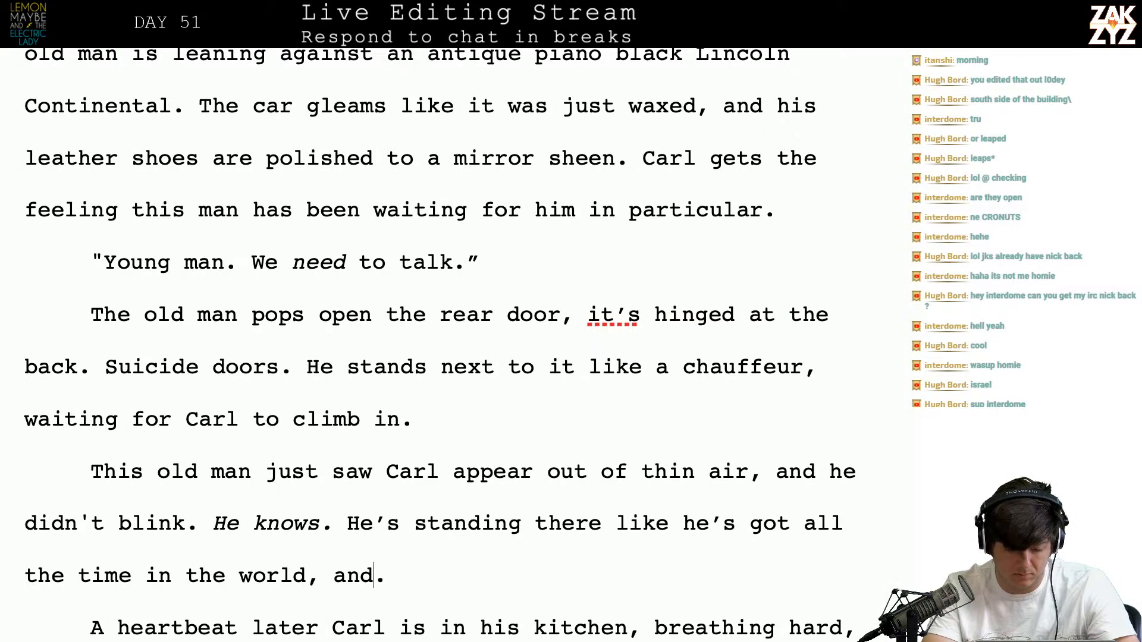
{"action": "key", "text": "BackSpace"}
{"action": "key", "text": "BackSpace"}
{"action": "key", "text": "BackSpace"}
{"action": "key", "text": "BackSpace"}
{"action": "key", "text": "BackSpace"}
{"action": "type", "text": "."}
{"action": "key", "text": "BackSpace"}
Insert "with that knowing look," between "He’s standing there" and "like he’s got all the time"
{"action": "left_click", "coordinate": [597, 542]}
{"action": "type", "text": "with "}
{"action": "type", "text": "t"}
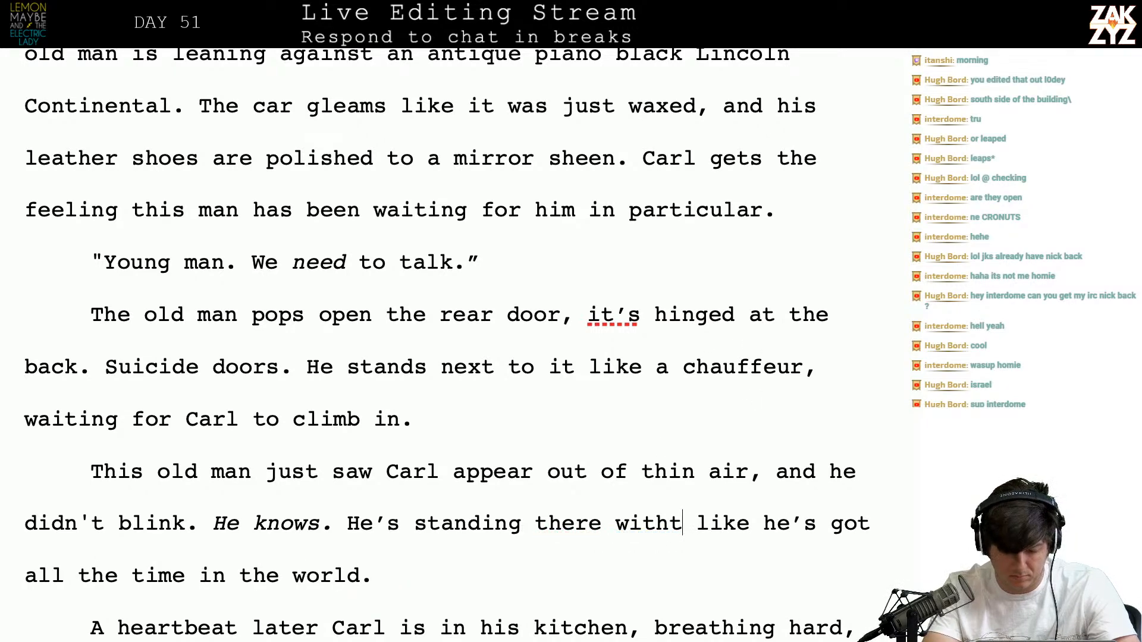
{"action": "type", "text": "hat knowing loo"}
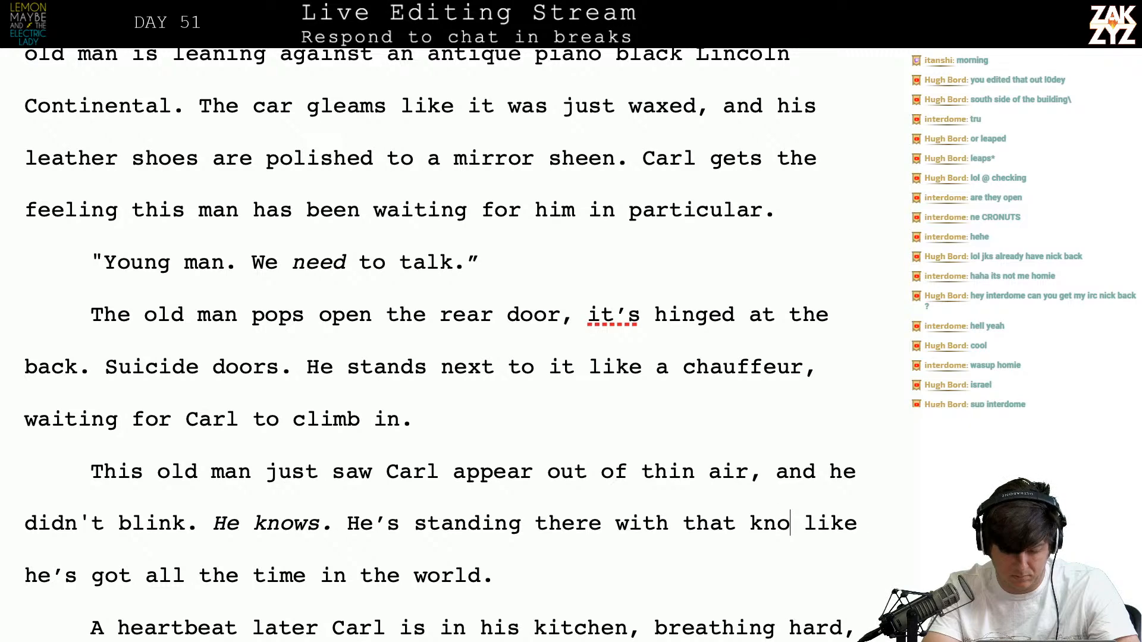
{"action": "type", "text": "k,"}
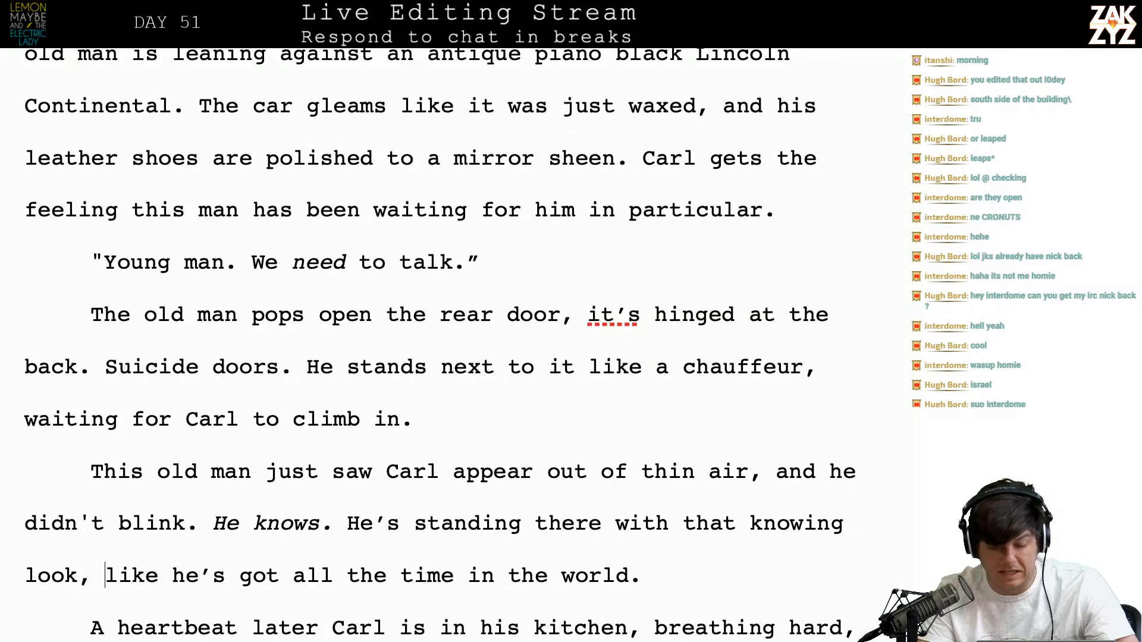
Add the sentence "Carl is terrified of him." at the end of the paragraph, after "in the world."
{"action": "scroll", "coordinate": [440, 344], "scroll_direction": "down", "scroll_amount": 1}
{"action": "key", "text": "End"}
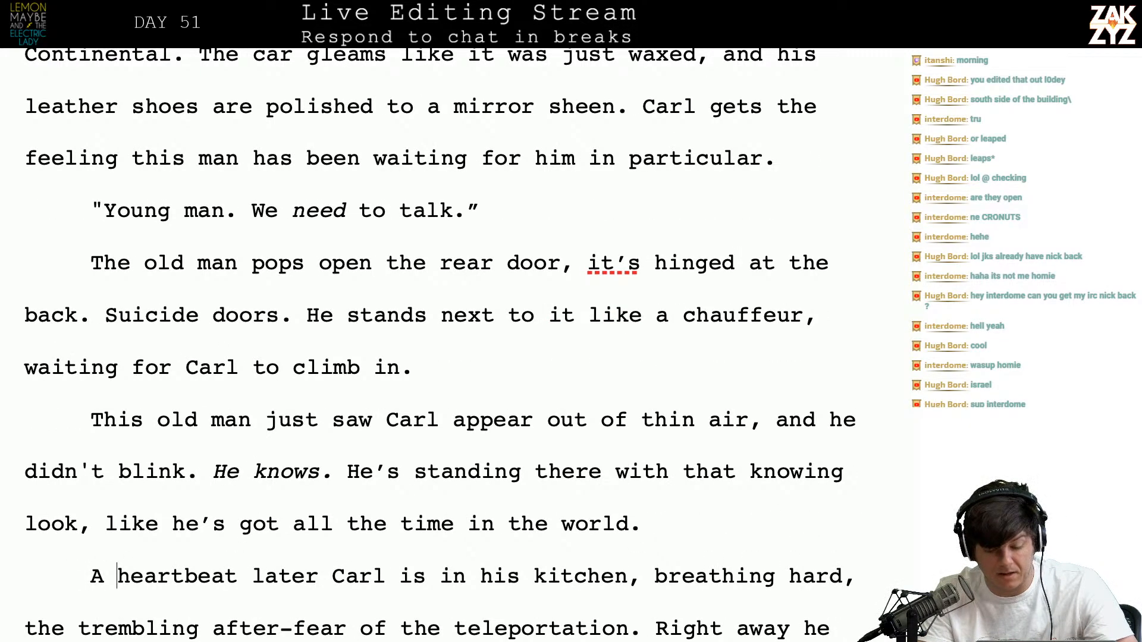
{"action": "key", "text": "Down"}
{"action": "key", "text": "Right"}
{"action": "key", "text": "Right"}
{"action": "key", "text": "Right"}
{"action": "key", "text": "Left"}
{"action": "left_click", "coordinate": [679, 479]}
{"action": "type", "text": "Carl is terrified of him"}
Replace "is in" with "pops into" in the sentence "A heartbeat later Carl is in his kitchen"
{"action": "key", "text": "Down"}
{"action": "key", "text": "Down"}
{"action": "key", "text": "Down"}
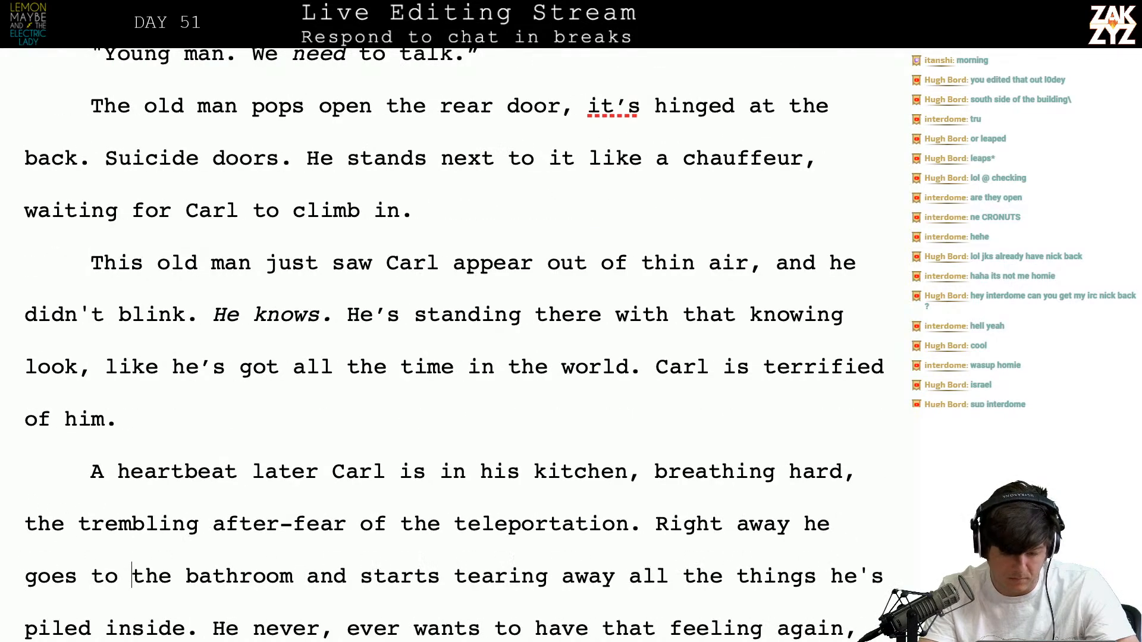
{"action": "key", "text": "Left"}
{"action": "key", "text": "Left"}
{"action": "key", "text": "BackSpace"}
{"action": "key", "text": "BackSpace"}
{"action": "type", "text": "pops into"}
{"action": "key", "text": "shift+Right"}
{"action": "key", "text": "shift+Right"}
{"action": "key", "text": "shift+Right"}
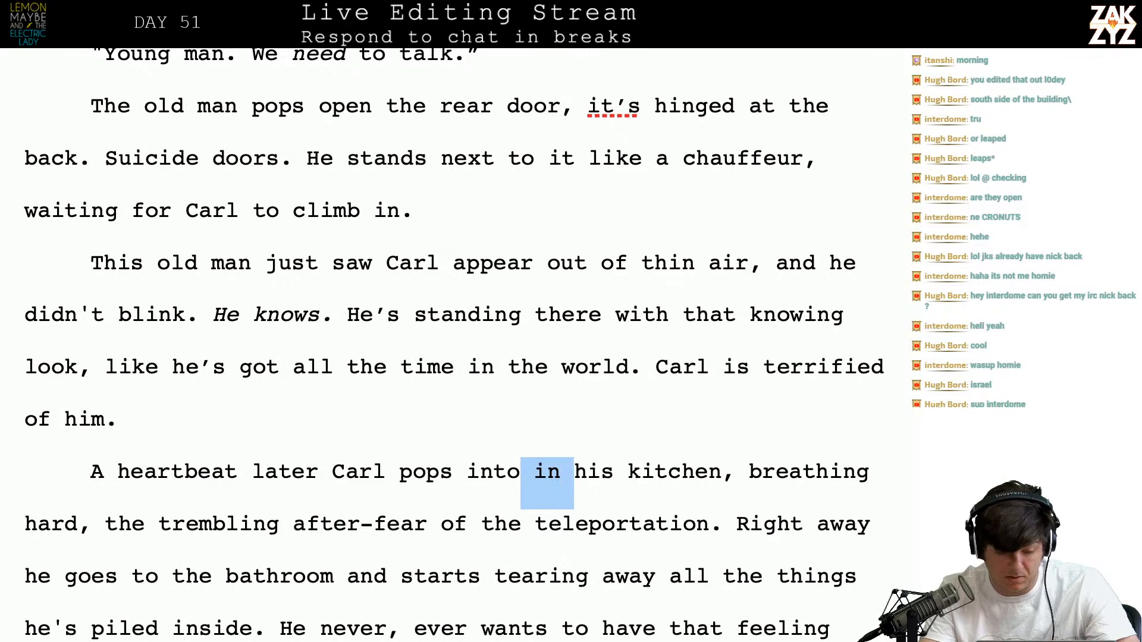
{"action": "key", "text": "BackSpace"}
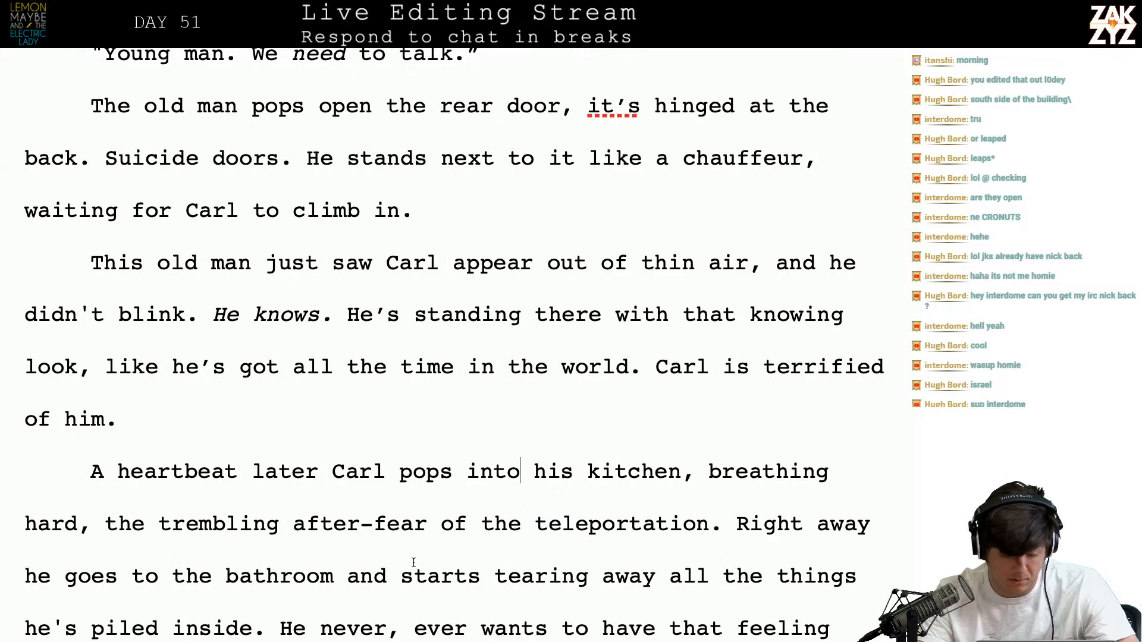
Insert "shivering in the after-fear" after "breathing hard," in the kitchen sentence
{"action": "scroll", "coordinate": [398, 565], "scroll_direction": "down", "scroll_amount": 1}
{"action": "left_click", "coordinate": [95, 492]}
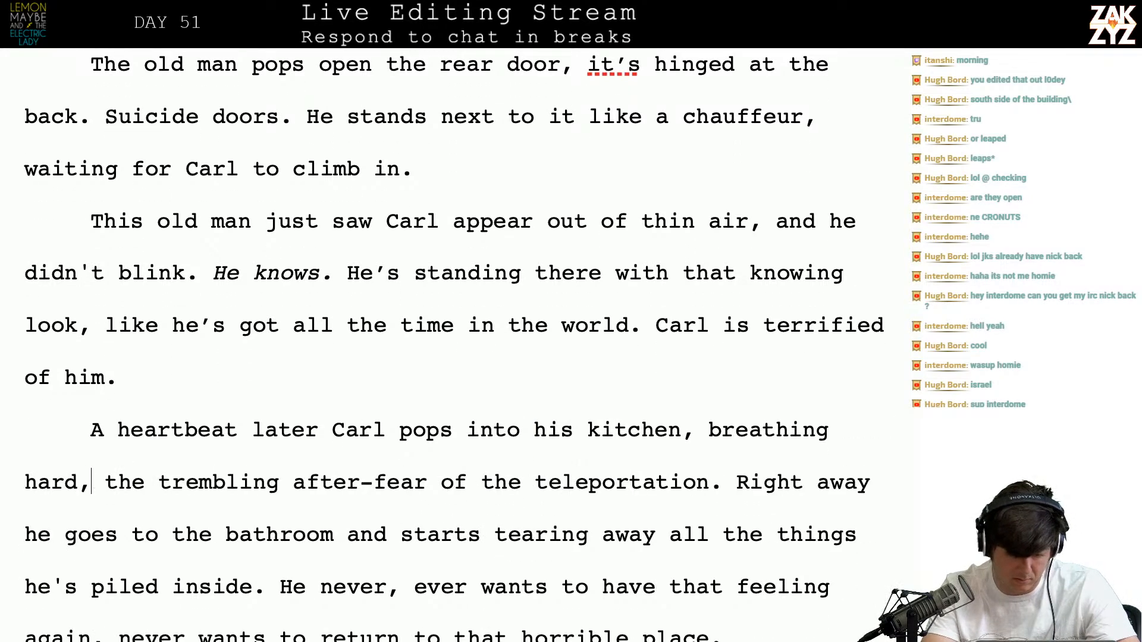
{"action": "type", "text": "shivering in the afte"}
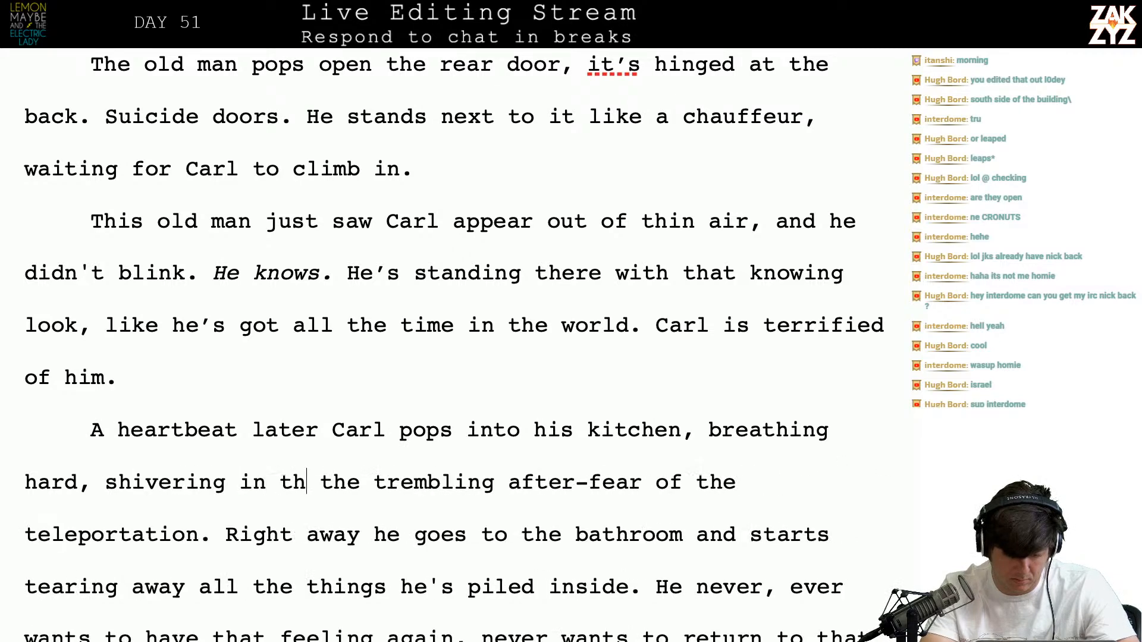
{"action": "type", "text": "r-fe"}
{"action": "key", "text": "BackSpace"}
{"action": "key", "text": "BackSpace"}
{"action": "type", "text": "er-fear of the teleport"}
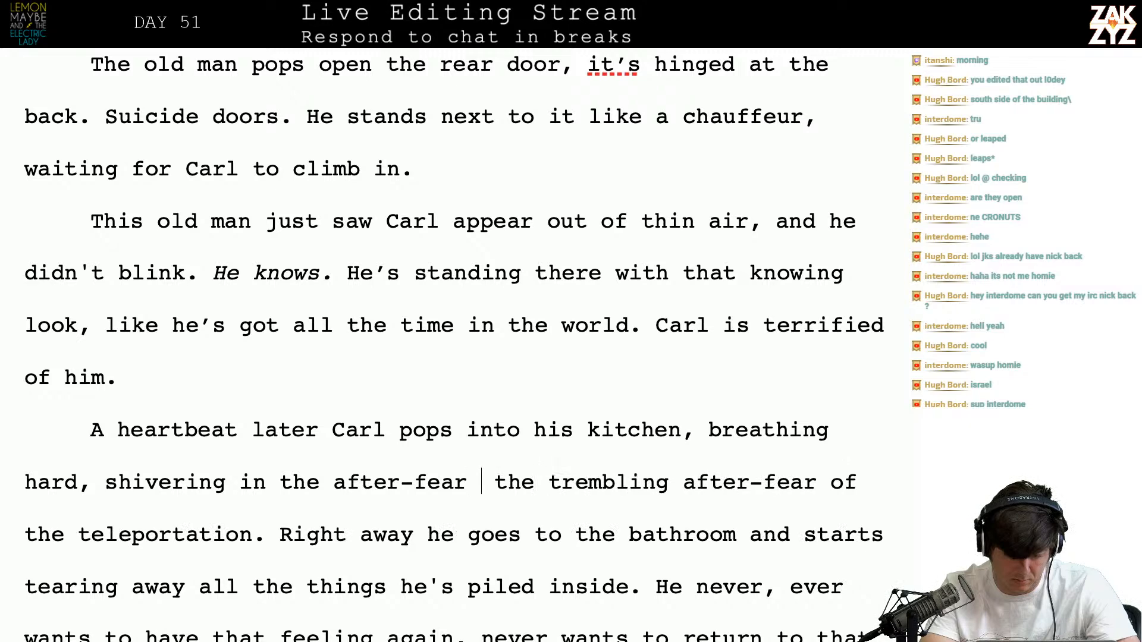
{"action": "type", "text": "ation. Right away he go"}
Reword the newly inserted phrase after "shivering" to "in teleportation after-fear."
{"action": "key", "text": "BackSpace"}
{"action": "key", "text": "BackSpace"}
{"action": "key", "text": "BackSpace"}
{"action": "key", "text": "BackSpace"}
{"action": "key", "text": "BackSpace"}
{"action": "key", "text": "BackSpace"}
{"action": "key", "text": "BackSpace"}
{"action": "key", "text": "BackSpace"}
{"action": "key", "text": "BackSpace"}
{"action": "key", "text": "BackSpace"}
{"action": "key", "text": "BackSpace"}
{"action": "key", "text": "BackSpace"}
{"action": "key", "text": "BackSpace"}
{"action": "key", "text": "BackSpace"}
{"action": "key", "text": "BackSpace"}
{"action": "key", "text": "BackSpace"}
{"action": "key", "text": "BackSpace"}
{"action": "key", "text": "BackSpace"}
{"action": "key", "text": "BackSpace"}
{"action": "key", "text": "BackSpace"}
{"action": "key", "text": "BackSpace"}
{"action": "key", "text": "BackSpace"}
{"action": "key", "text": "BackSpace"}
{"action": "key", "text": "BackSpace"}
{"action": "key", "text": "BackSpace"}
{"action": "key", "text": "BackSpace"}
{"action": "key", "text": "BackSpace"}
{"action": "key", "text": "BackSpace"}
{"action": "key", "text": "BackSpace"}
{"action": "key", "text": "BackSpace"}
{"action": "key", "text": "BackSpace"}
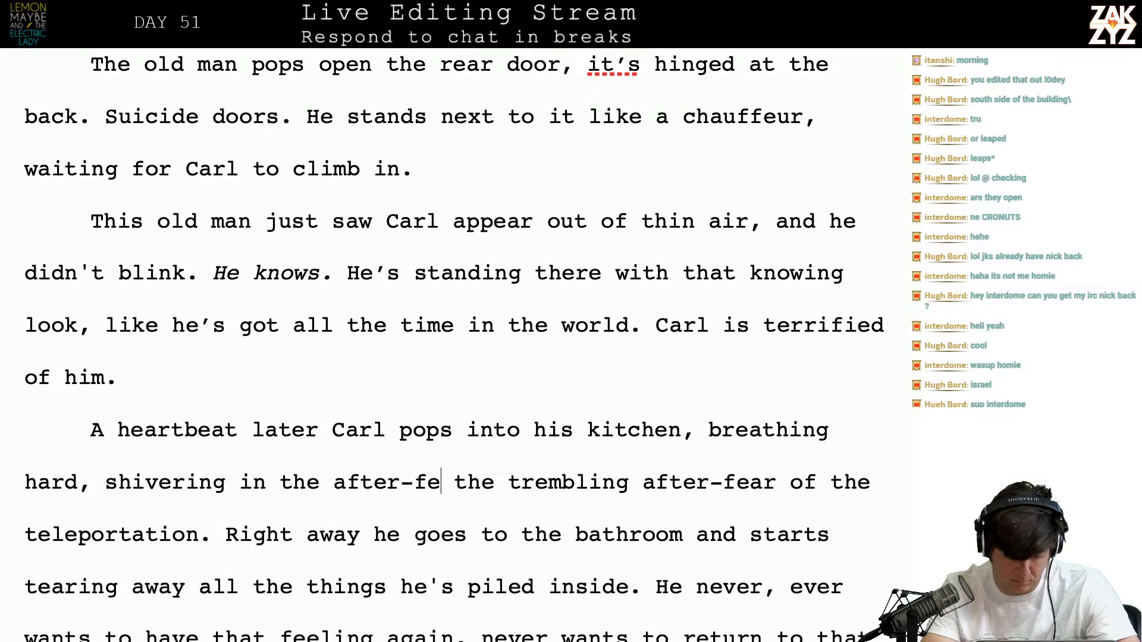
{"action": "type", "text": "in teleportation after-fear."}
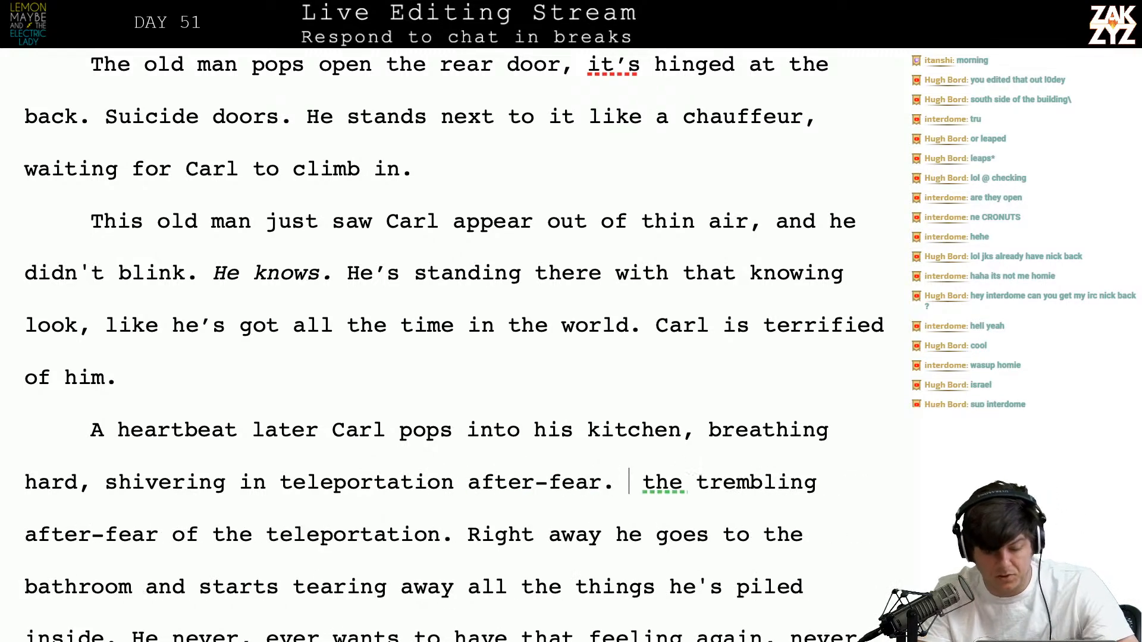
Delete the leftover phrase "the trembling after-fear of the teleportation." before "Right away he goes"
{"action": "key", "text": "shift+Right"}
{"action": "key", "text": "shift+Right"}
{"action": "key", "text": "shift+Right"}
{"action": "key", "text": "shift+Right"}
{"action": "key", "text": "shift+Right"}
{"action": "key", "text": "shift+Right"}
{"action": "key", "text": "shift+Right"}
{"action": "key", "text": "shift+Right"}
{"action": "key", "text": "shift+Right"}
{"action": "key", "text": "shift+Right"}
{"action": "key", "text": "shift+Right"}
{"action": "key", "text": "shift+Right"}
{"action": "key", "text": "shift+Right"}
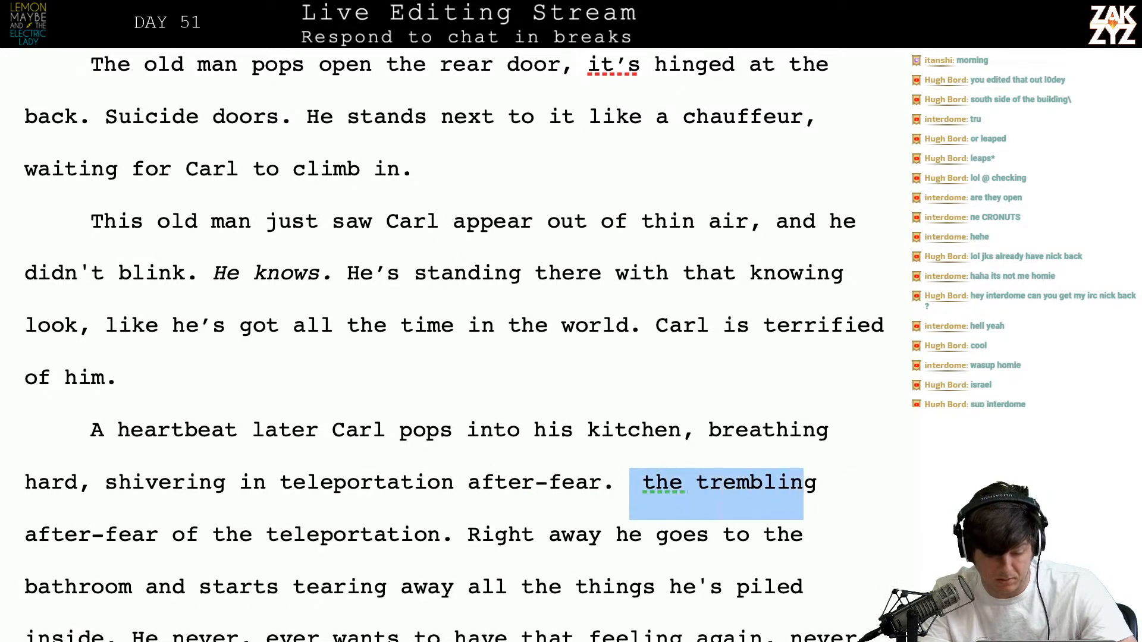
{"action": "key", "text": "shift+Right"}
{"action": "key", "text": "shift+Right"}
{"action": "key", "text": "shift+Right"}
{"action": "key", "text": "shift+Right"}
{"action": "key", "text": "shift+Right"}
{"action": "key", "text": "shift+Right"}
{"action": "key", "text": "shift+Right"}
{"action": "key", "text": "shift+Right"}
{"action": "key", "text": "shift+Right"}
{"action": "key", "text": "shift+Right"}
{"action": "key", "text": "shift+Right"}
{"action": "key", "text": "shift+Right"}
{"action": "key", "text": "shift+Right"}
{"action": "key", "text": "shift+Right"}
{"action": "key", "text": "shift+Right"}
{"action": "key", "text": "shift+Right"}
{"action": "key", "text": "shift+Right"}
{"action": "key", "text": "shift+Right"}
{"action": "key", "text": "shift+Right"}
{"action": "key", "text": "shift+Right"}
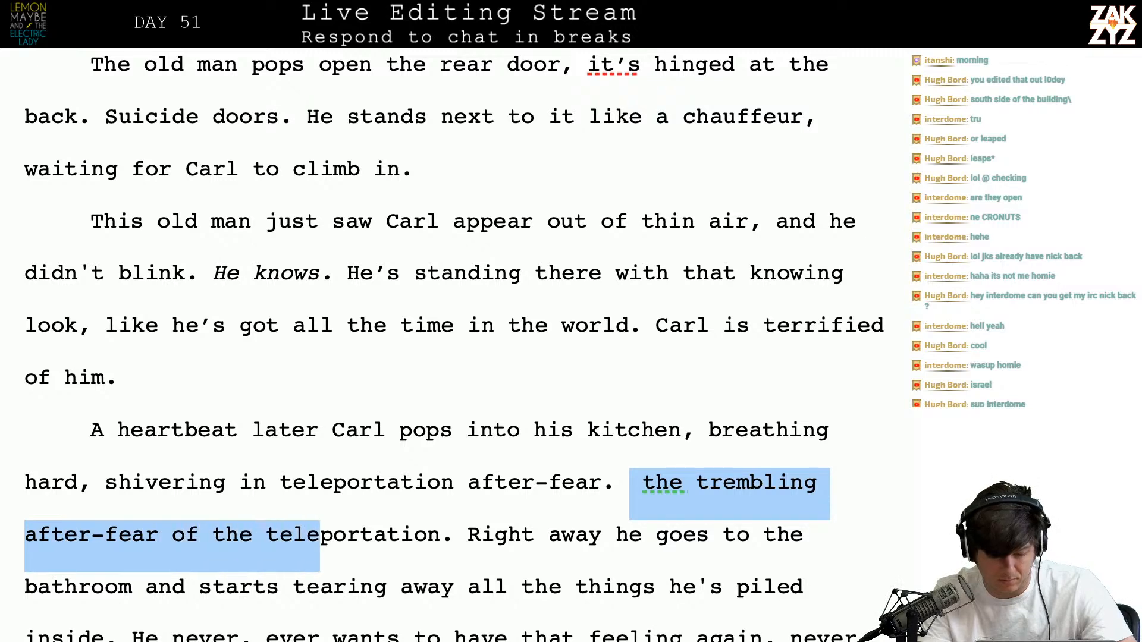
{"action": "key", "text": "shift+Right"}
{"action": "key", "text": "shift+Right"}
{"action": "key", "text": "shift+Right"}
{"action": "key", "text": "shift+Right"}
{"action": "key", "text": "shift+Right"}
{"action": "key", "text": "shift+Right"}
{"action": "key", "text": "shift+Right"}
{"action": "key", "text": "shift+Right"}
{"action": "key", "text": "shift+Right"}
{"action": "key", "text": "shift+Right"}
{"action": "key", "text": "shift+Right"}
{"action": "key", "text": "BackSpace"}
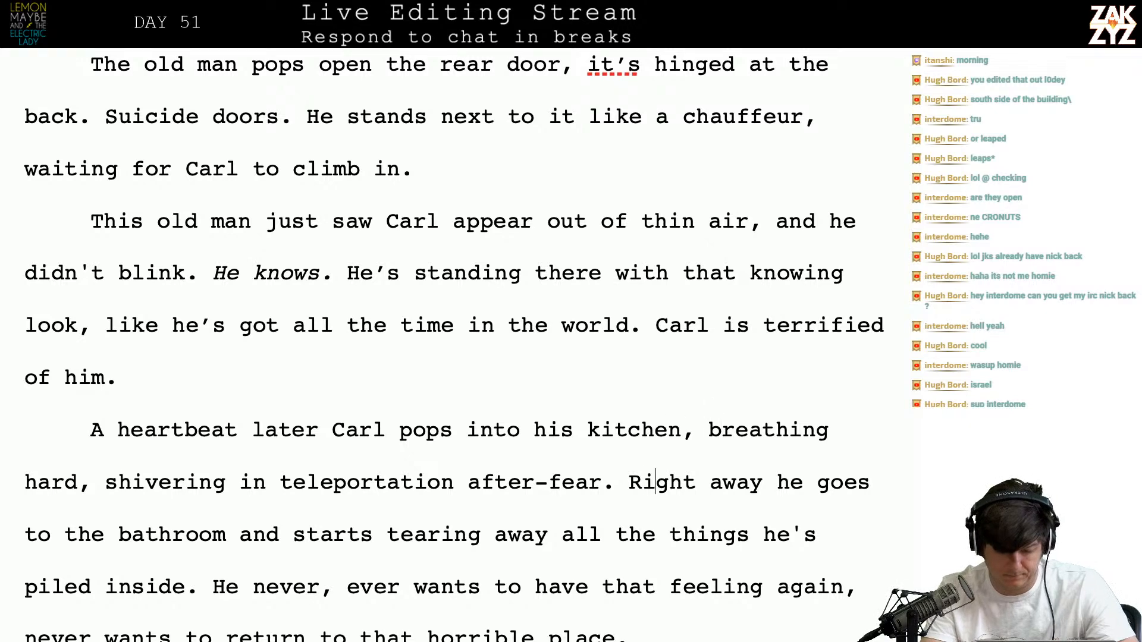
Before "Right away", break the paragraph and add "He heads to his bathroom and starts tearing out all the things he piled inside." after "after-fear."
{"action": "key", "text": "Return"}
{"action": "type", "text": "H"}
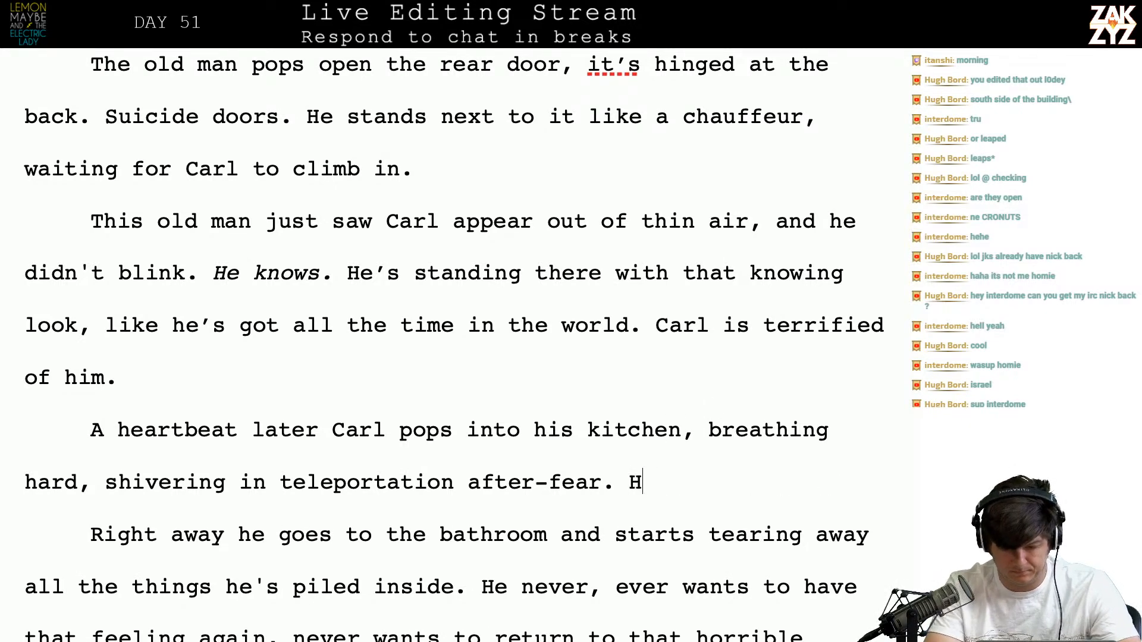
{"action": "type", "text": "e stal"}
{"action": "key", "text": "BackSpace"}
{"action": "key", "text": "BackSpace"}
{"action": "key", "text": "BackSpace"}
{"action": "key", "text": "BackSpace"}
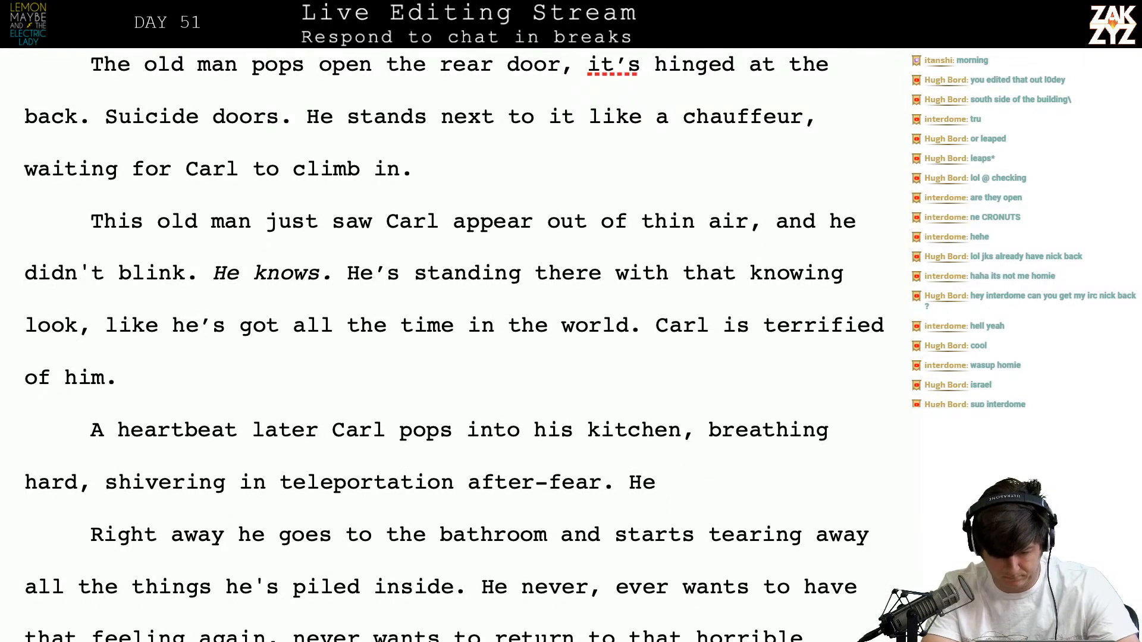
{"action": "key", "text": "BackSpace"}
{"action": "key", "text": "BackSpace"}
{"action": "key", "text": "BackSpace"}
{"action": "type", "text": "W"}
{"action": "type", "text": "h"}
{"action": "key", "text": "BackSpace"}
{"action": "key", "text": "BackSpace"}
{"action": "type", "text": "He mov"}
{"action": "key", "text": "BackSpace"}
{"action": "key", "text": "BackSpace"}
{"action": "key", "text": "BackSpace"}
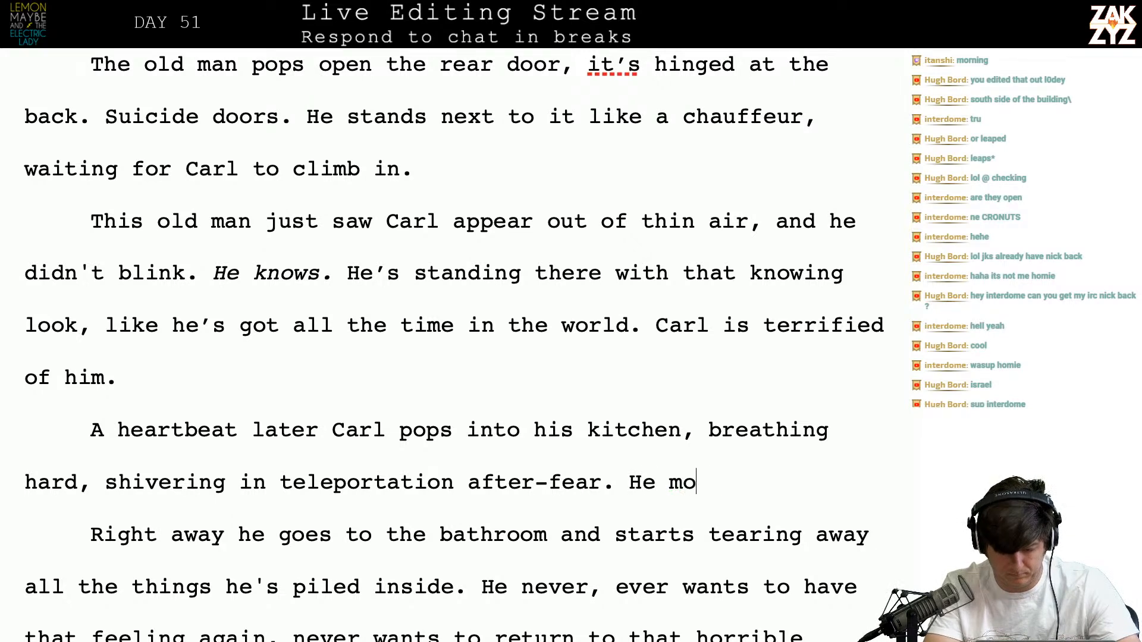
{"action": "type", "text": "heads to his"}
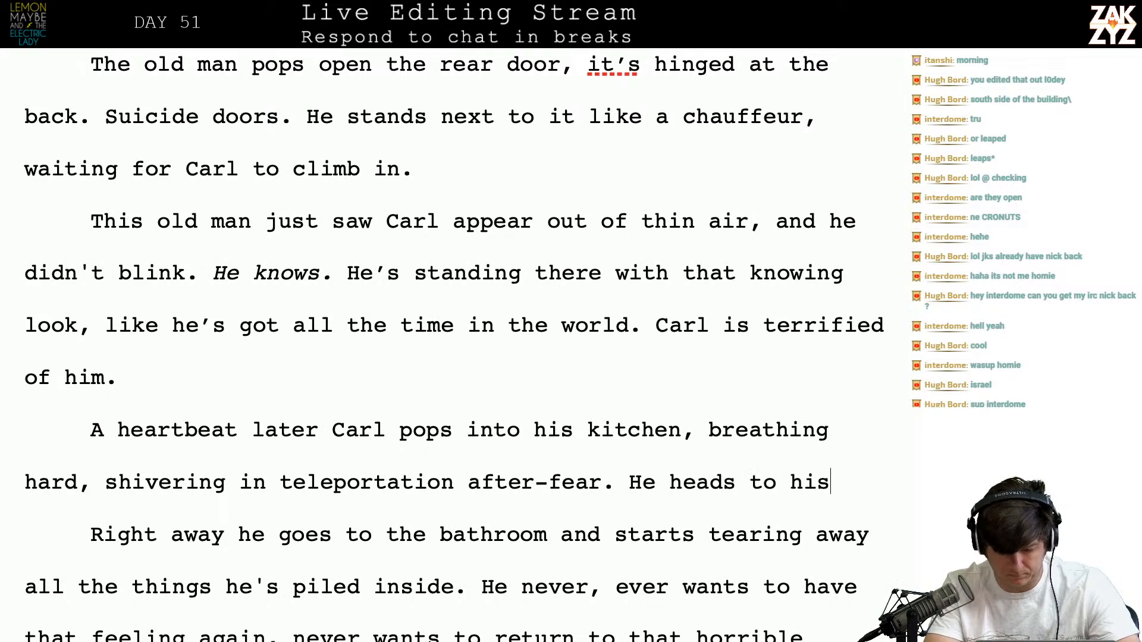
{"action": "type", "text": " bathroom and start s"}
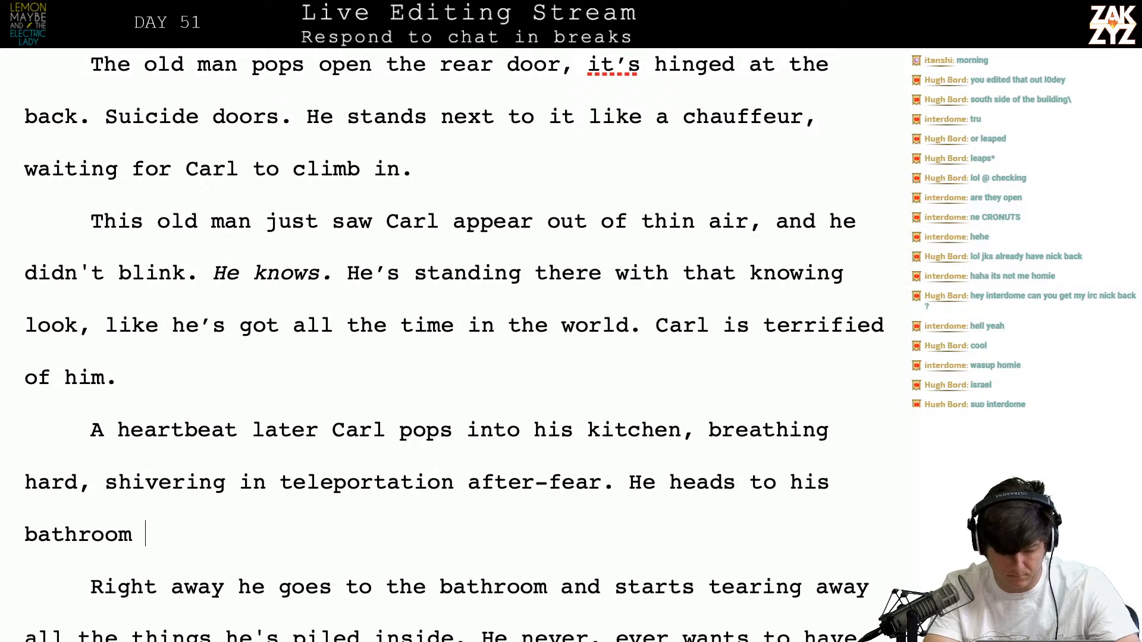
{"action": "key", "text": "BackSpace"}
{"action": "key", "text": "BackSpace"}
{"action": "type", "text": "s tearing out all"}
{"action": "key", "text": "BackSpace"}
{"action": "key", "text": "BackSpace"}
{"action": "key", "text": "BackSpace"}
{"action": "type", "text": "out all the things"}
{"action": "key", "text": "BackSpace"}
{"action": "type", "text": "things he pil"}
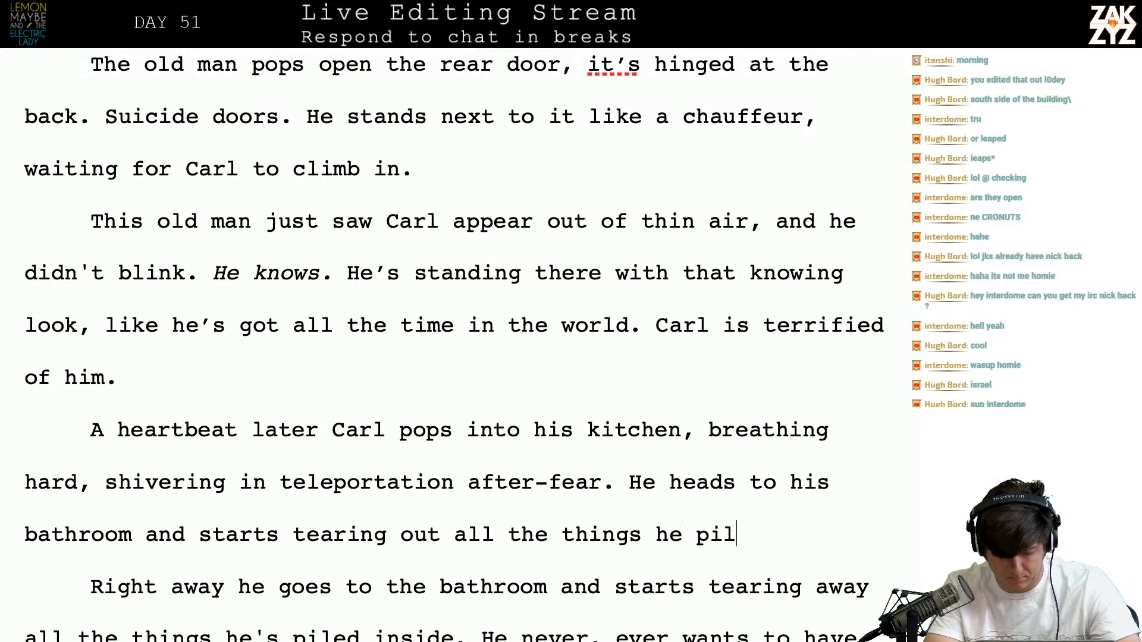
{"action": "type", "text": "ed inside."}
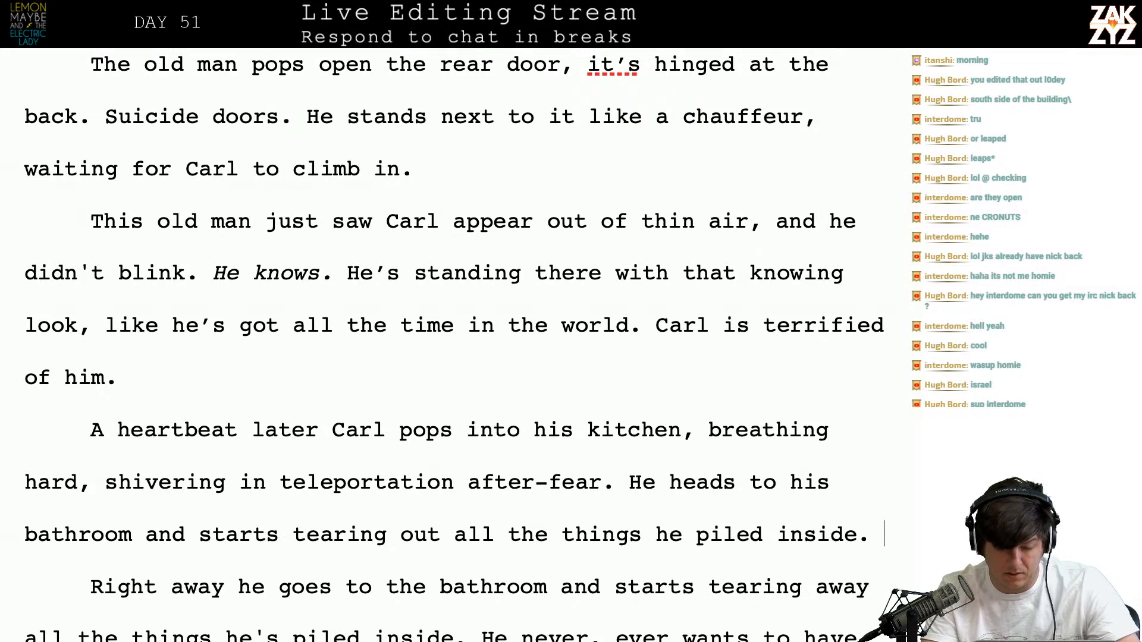
Remove the paragraph break and the old "Right away he goes to the bathroom" sentence, and add a comma after "ever" in "He never, ever"
{"action": "key", "text": "shift+Down"}
{"action": "key", "text": "shift+Right"}
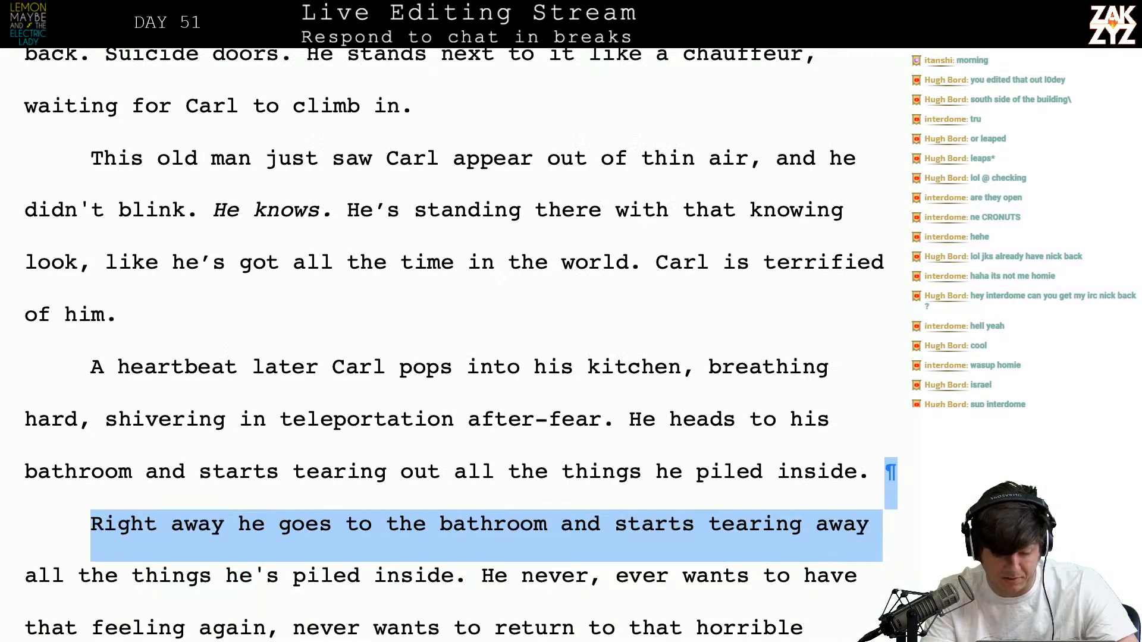
{"action": "key", "text": "shift+Right"}
{"action": "key", "text": "shift+Right"}
{"action": "key", "text": "shift+Right"}
{"action": "key", "text": "shift+Right"}
{"action": "key", "text": "shift+Right"}
{"action": "key", "text": "shift+Right"}
{"action": "key", "text": "shift+Right"}
{"action": "key", "text": "shift+Right"}
{"action": "key", "text": "shift+Right"}
{"action": "key", "text": "shift+Right"}
{"action": "key", "text": "shift+Right"}
{"action": "key", "text": "shift+Right"}
{"action": "key", "text": "shift+Right"}
{"action": "key", "text": "shift+Right"}
{"action": "key", "text": "shift+Right"}
{"action": "key", "text": "shift+Right"}
{"action": "key", "text": "shift+Right"}
{"action": "key", "text": "shift+Right"}
{"action": "key", "text": "shift+Right"}
{"action": "key", "text": "shift+Right"}
{"action": "key", "text": "shift+Right"}
{"action": "key", "text": "shift+Right"}
{"action": "key", "text": "shift+Right"}
{"action": "key", "text": "shift+Right"}
{"action": "key", "text": "shift+Right"}
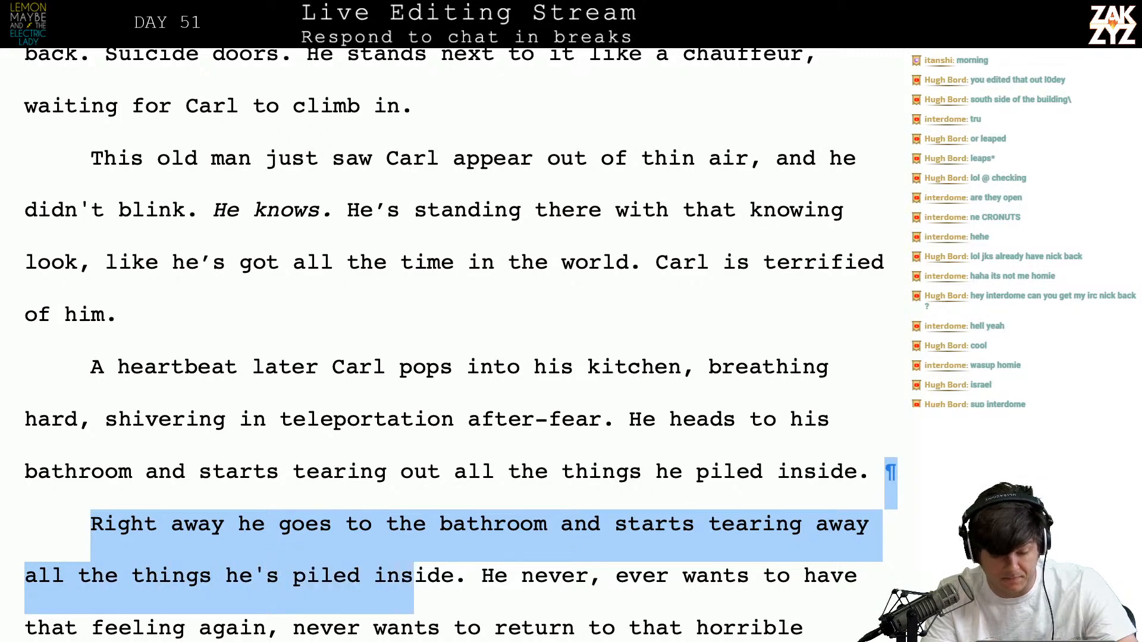
{"action": "key", "text": "shift+Right"}
{"action": "key", "text": "shift+Right"}
{"action": "key", "text": "shift+Right"}
{"action": "key", "text": "shift+Right"}
{"action": "key", "text": "shift+Right"}
{"action": "key", "text": "BackSpace"}
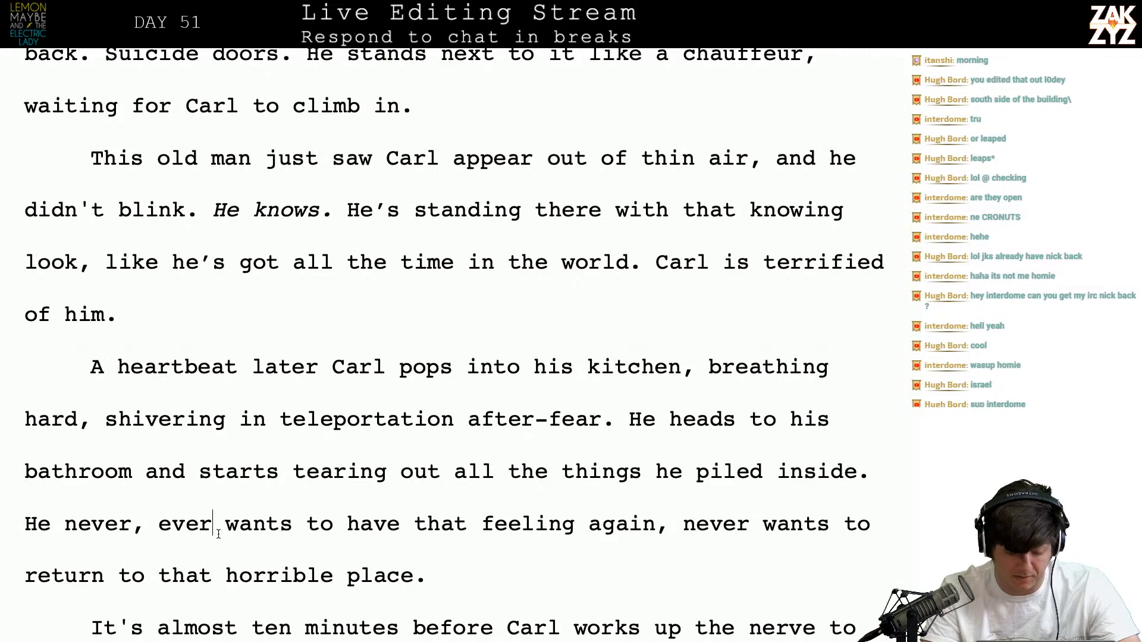
{"action": "type", "text": ","}
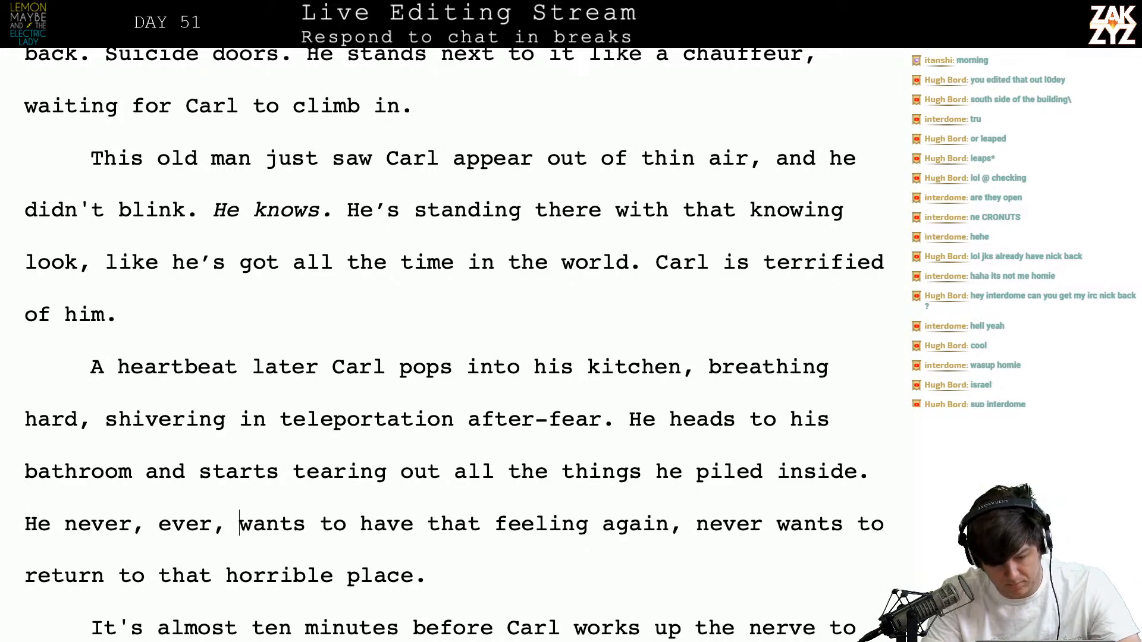
Read on from Carl working up the nerve to look out his window through him huddling on the floor
{"action": "key", "text": "Down"}
{"action": "key", "text": "Down"}
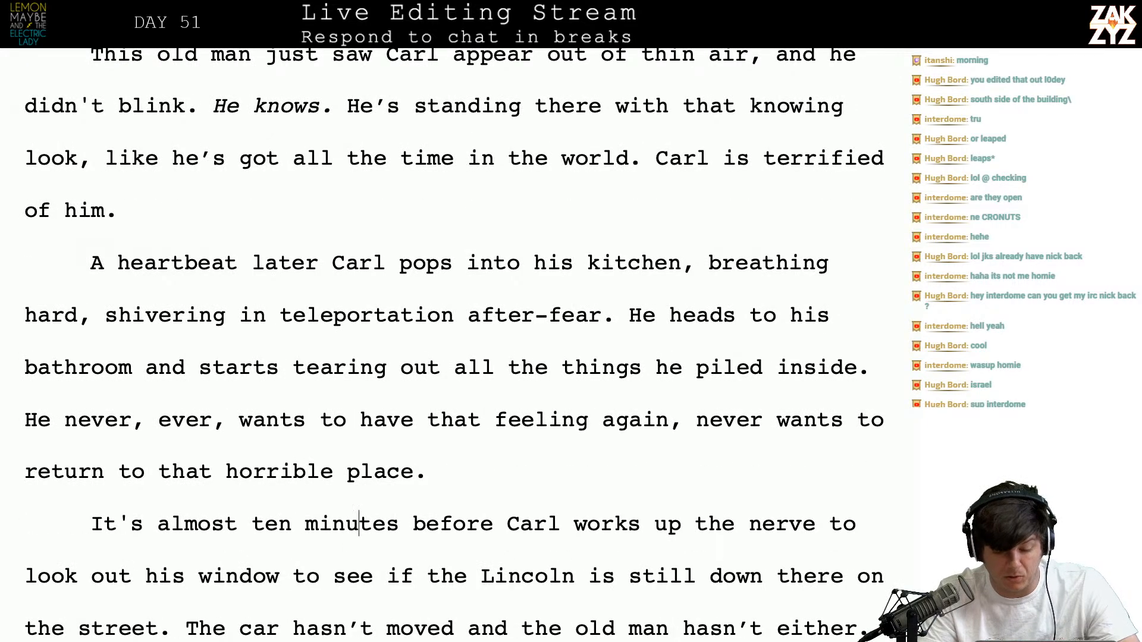
{"action": "scroll", "coordinate": [455, 343], "scroll_direction": "down", "scroll_amount": 2}
{"action": "left_click", "coordinate": [143, 473]}
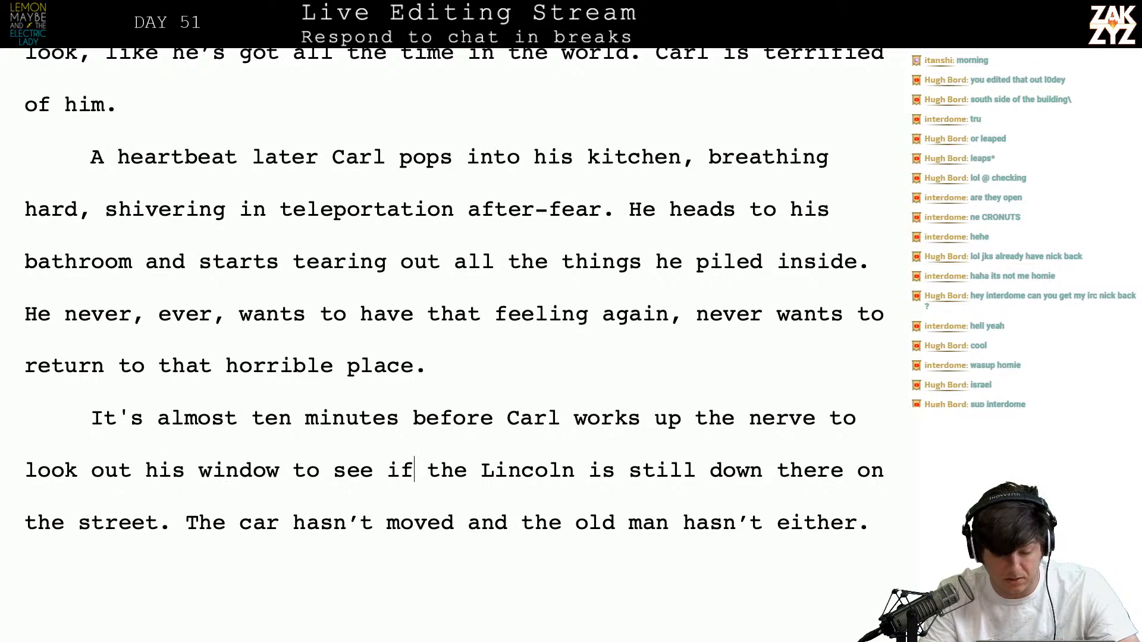
{"action": "key", "text": "Down"}
{"action": "key", "text": "Down"}
{"action": "key", "text": "Down"}
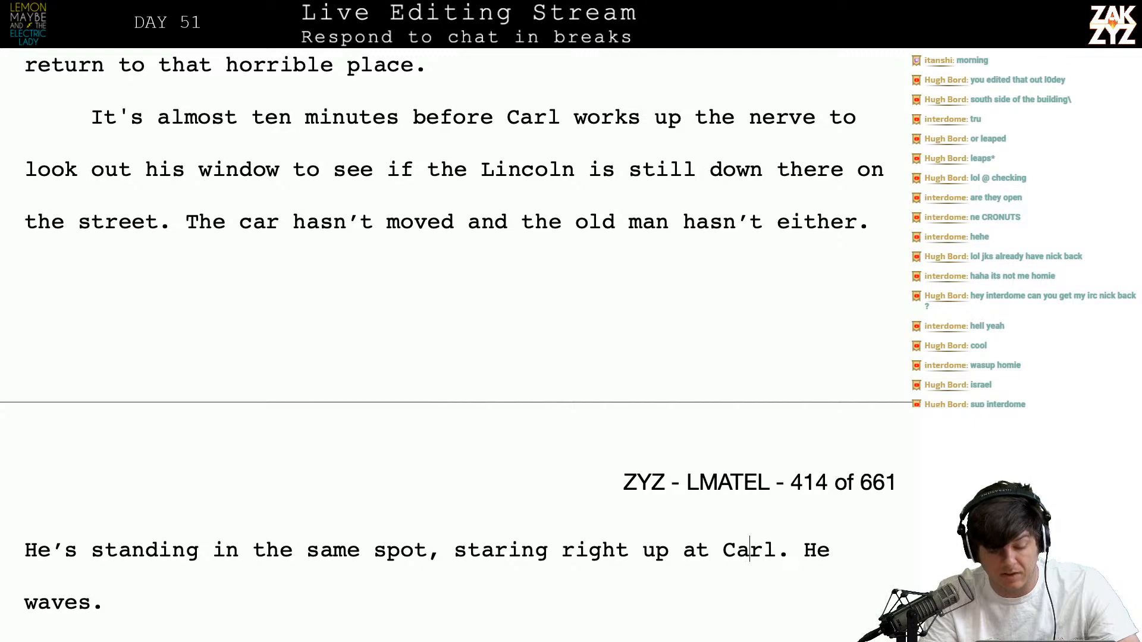
{"action": "key", "text": "Down"}
{"action": "key", "text": "Down"}
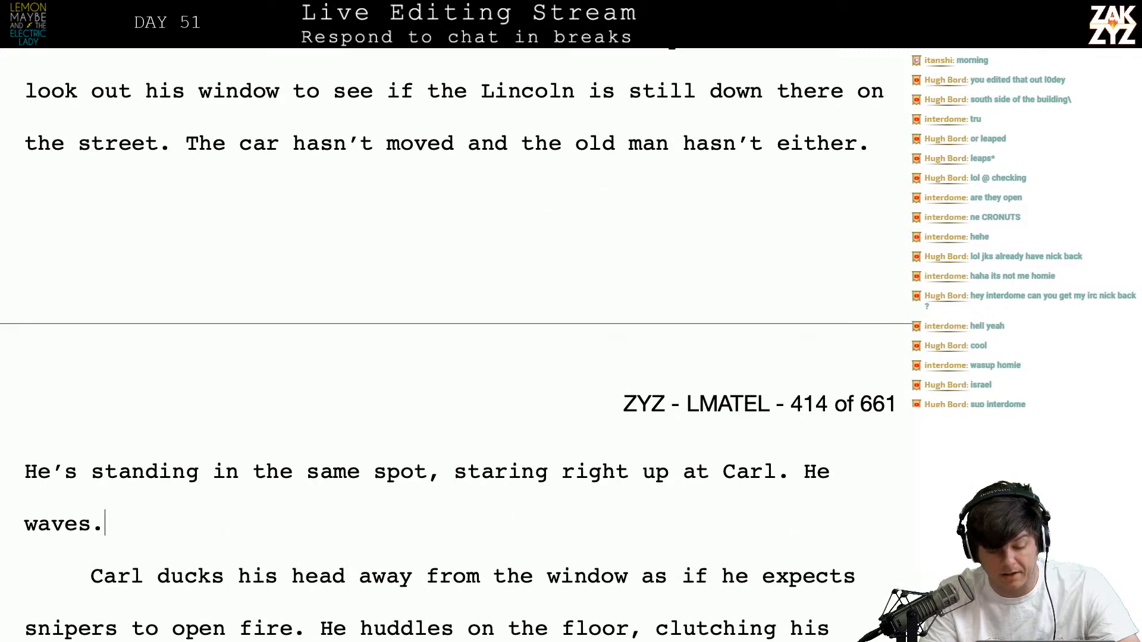
{"action": "key", "text": "Down"}
{"action": "key", "text": "Down"}
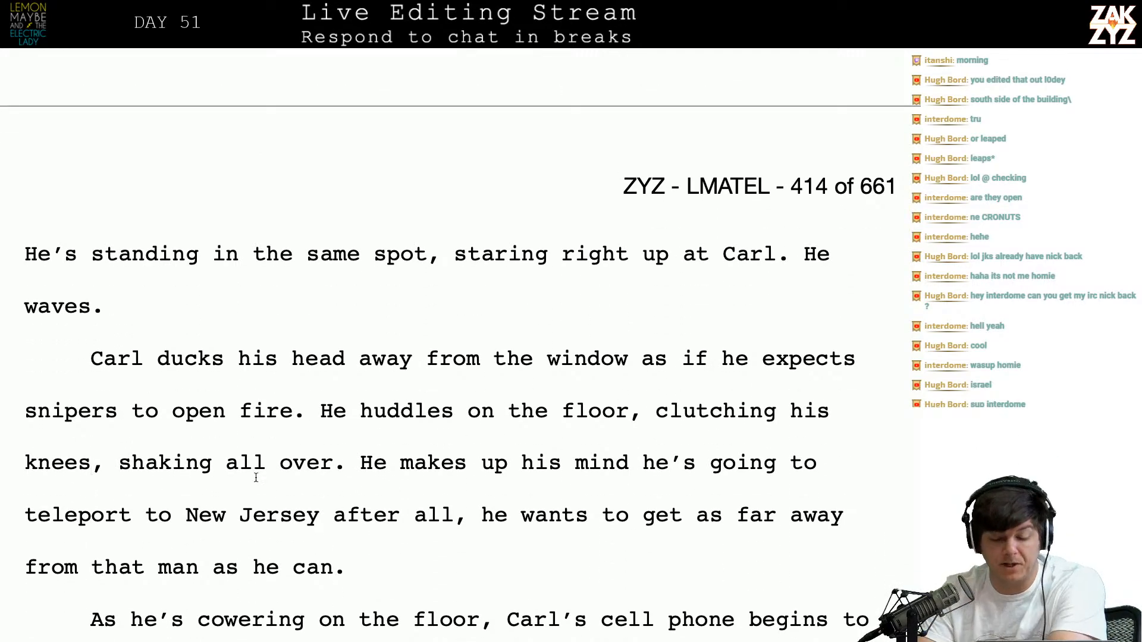
{"action": "scroll", "coordinate": [270, 465], "scroll_direction": "down", "scroll_amount": 1}
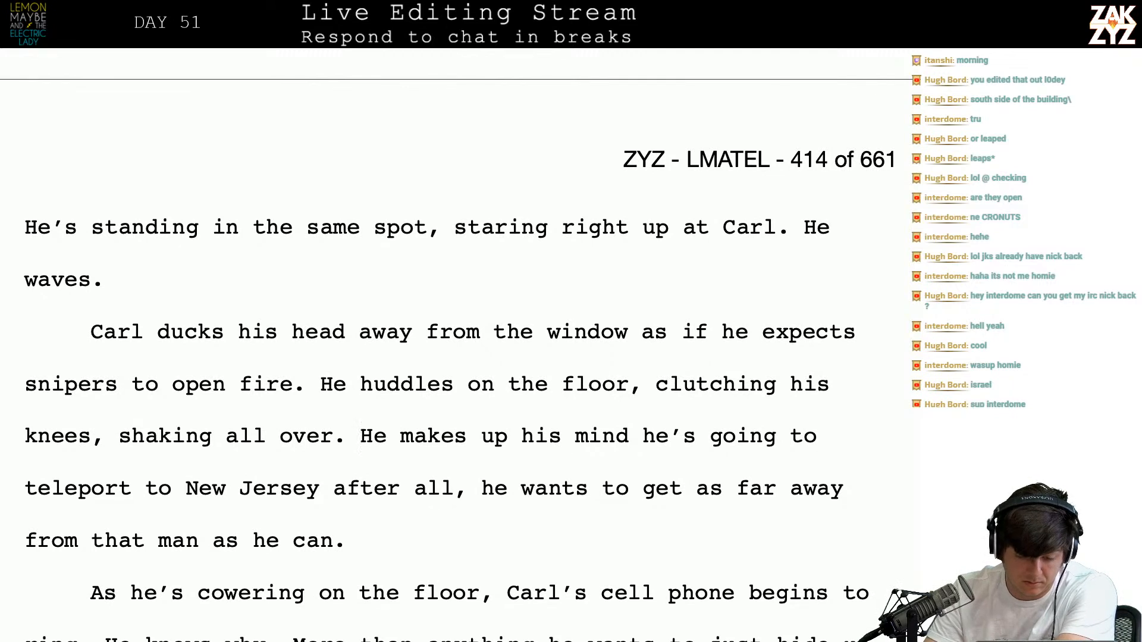
{"action": "type", "text": "He "}
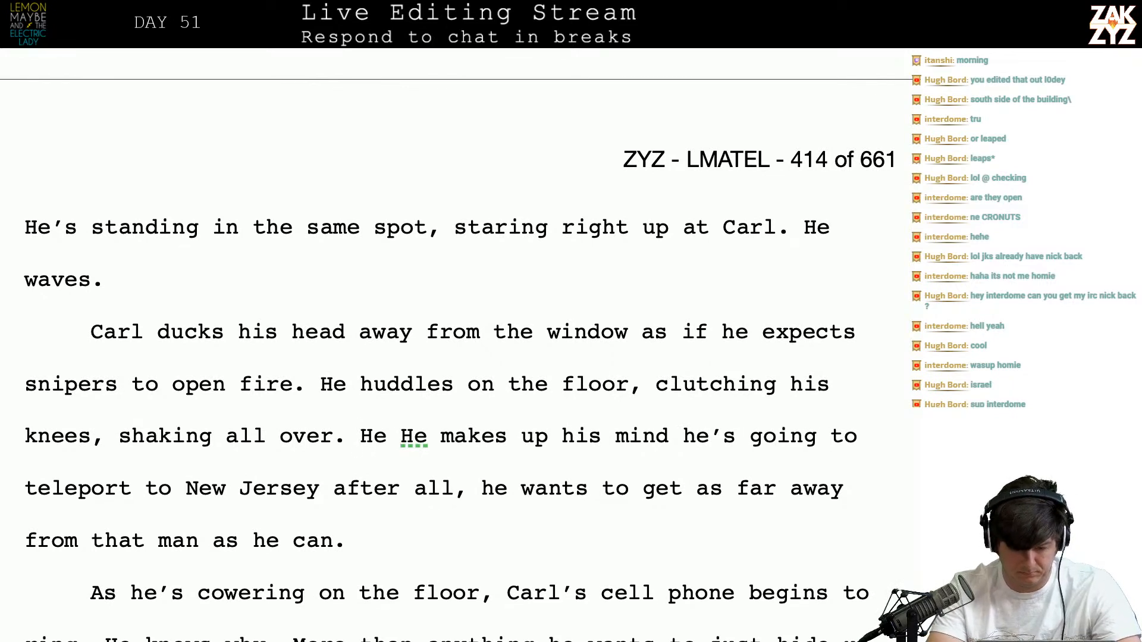
{"action": "type", "text": "considers telep"}
{"action": "type", "text": "i"}
{"action": "key", "text": "BackSpace"}
{"action": "key", "text": "BackSpace"}
{"action": "key", "text": "BackSpace"}
{"action": "key", "text": "BackSpace"}
{"action": "key", "text": "BackSpace"}
{"action": "key", "text": "BackSpace"}
{"action": "key", "text": "BackSpace"}
{"action": "key", "text": "BackSpace"}
{"action": "key", "text": "BackSpace"}
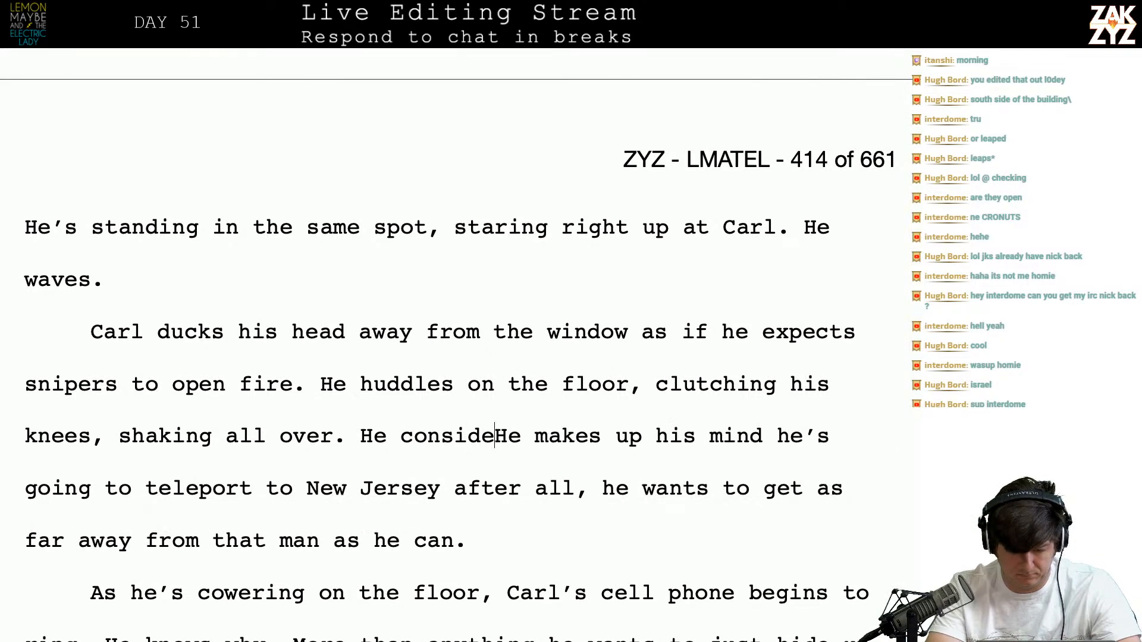
{"action": "key", "text": "BackSpace"}
{"action": "key", "text": "BackSpace"}
{"action": "key", "text": "BackSpace"}
{"action": "key", "text": "BackSpace"}
{"action": "key", "text": "BackSpace"}
{"action": "key", "text": "BackSpace"}
{"action": "key", "text": "BackSpace"}
{"action": "type", "text": "thinks"}
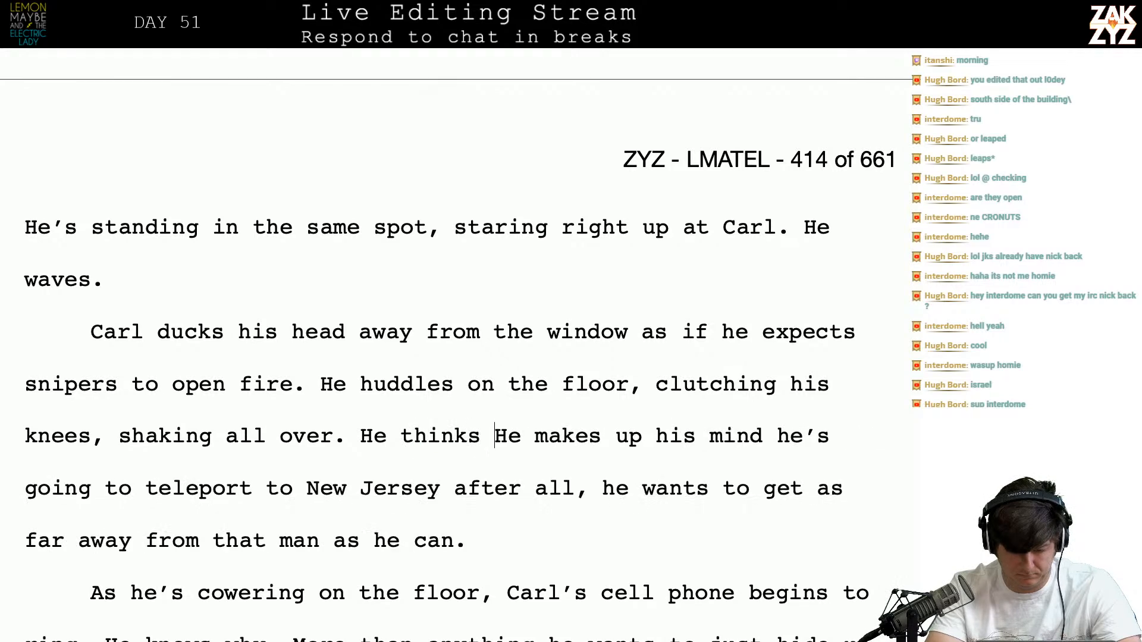
{"action": "key", "text": "BackSpace"}
{"action": "key", "text": "BackSpace"}
{"action": "key", "text": "BackSpace"}
{"action": "key", "text": "BackSpace"}
{"action": "key", "text": "BackSpace"}
{"action": "key", "text": "BackSpace"}
{"action": "key", "text": "BackSpace"}
{"action": "key", "text": "BackSpace"}
{"action": "key", "text": "BackSpace"}
{"action": "key", "text": "BackSpace"}
Replace the unfinished "He thinks" after "shaking all over." with "Maybe he should try and teleport to New Jersey after all."
{"action": "type", "text": "Maybe he sho"}
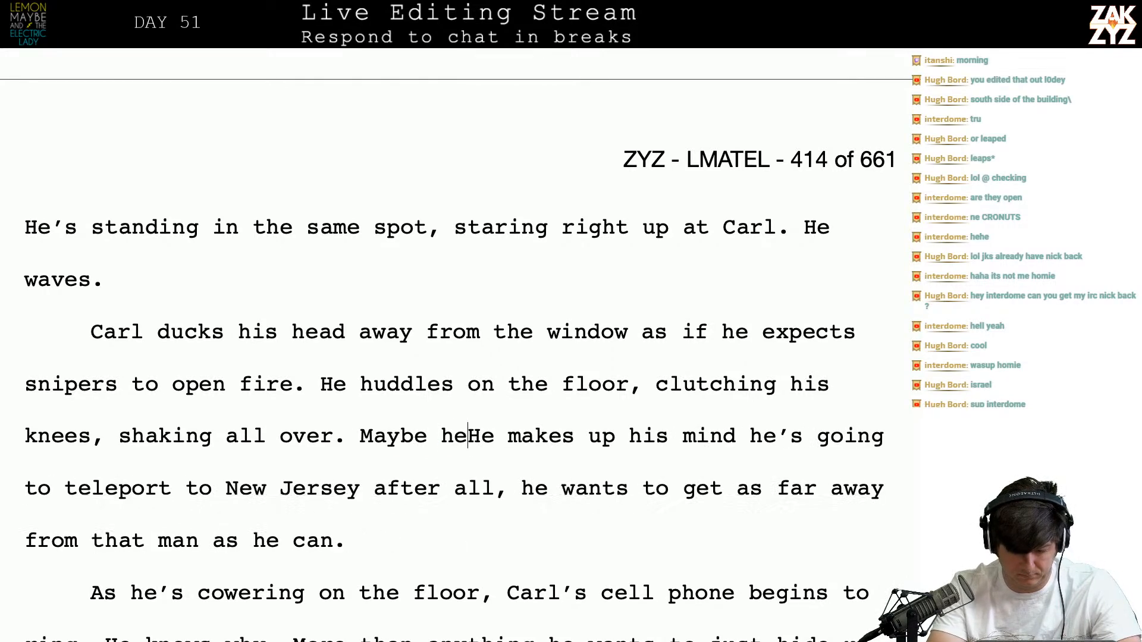
{"action": "type", "text": "uld try and te"}
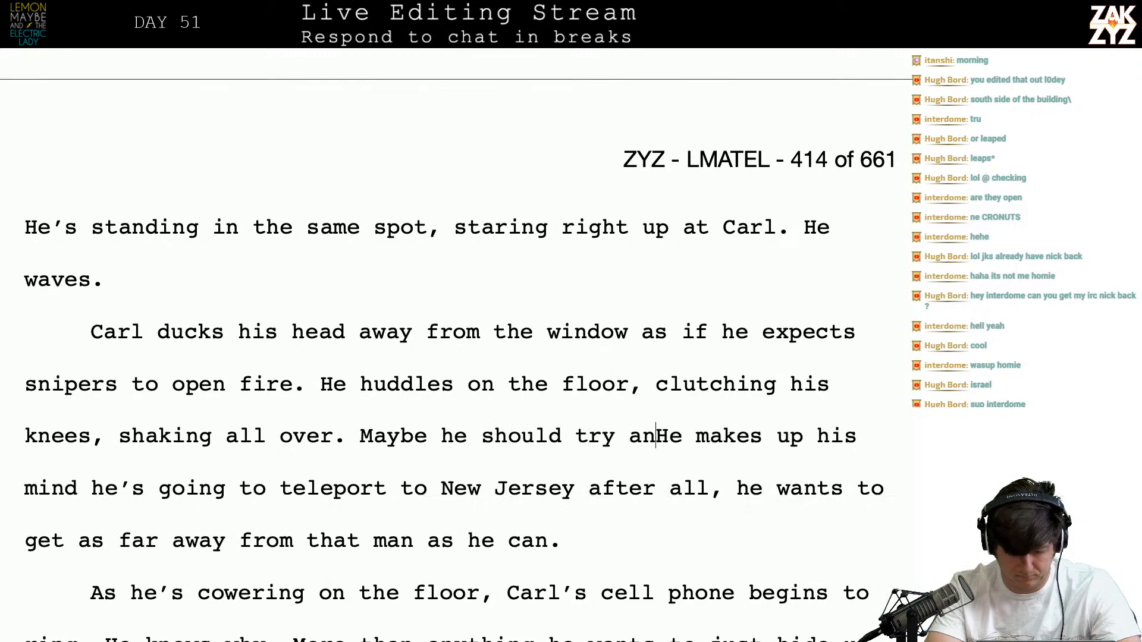
{"action": "type", "text": "leport to jew"}
{"action": "key", "text": "BackSpace"}
{"action": "key", "text": "BackSpace"}
{"action": "type", "text": "N"}
{"action": "key", "text": "BackSpace"}
{"action": "key", "text": "BackSpace"}
{"action": "type", "text": "NE"}
{"action": "key", "text": "BackSpace"}
{"action": "type", "text": "ew Jersey a"}
{"action": "type", "text": "r all."}
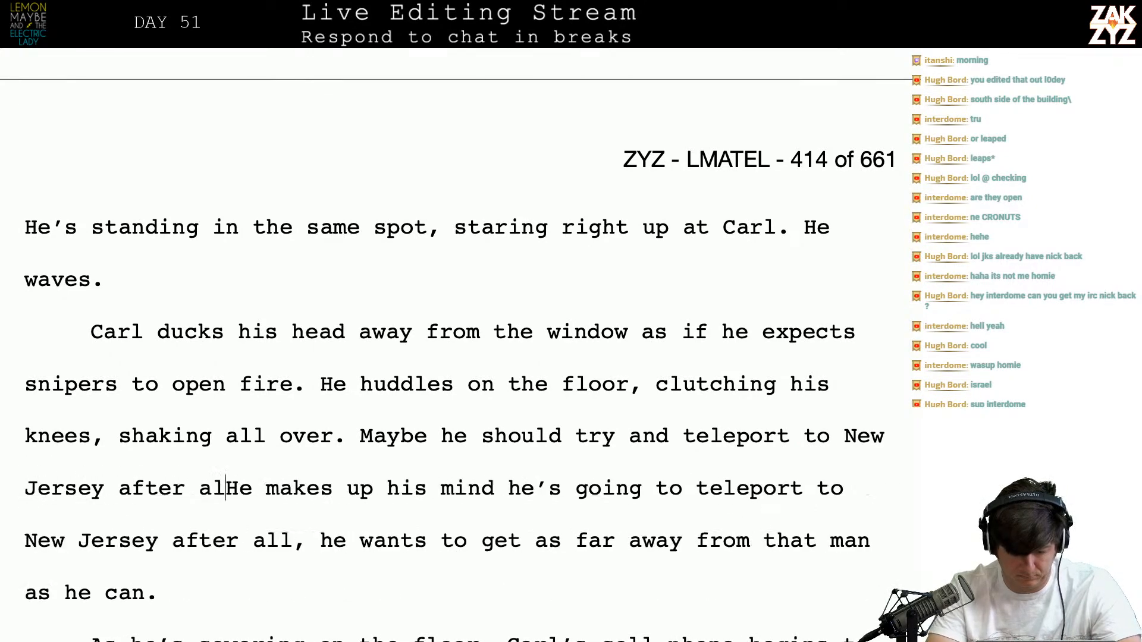
Cut "He makes up his mind he's going to teleport to New Jersey after all," and capitalize the remaining clause as "He wants to get as far away"
{"action": "key", "text": "shift+Down"}
{"action": "key", "text": "shift+Right"}
{"action": "key", "text": "shift+Right"}
{"action": "key", "text": "shift+Right"}
{"action": "key", "text": "shift+Right"}
{"action": "key", "text": "shift+Right"}
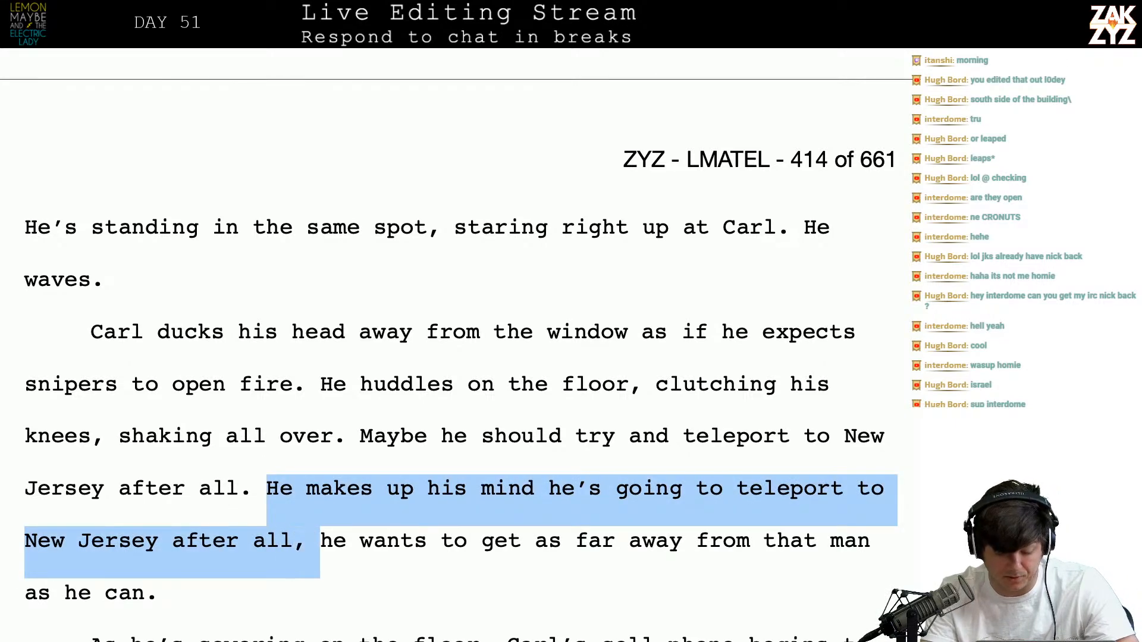
{"action": "type", "text": "H"}
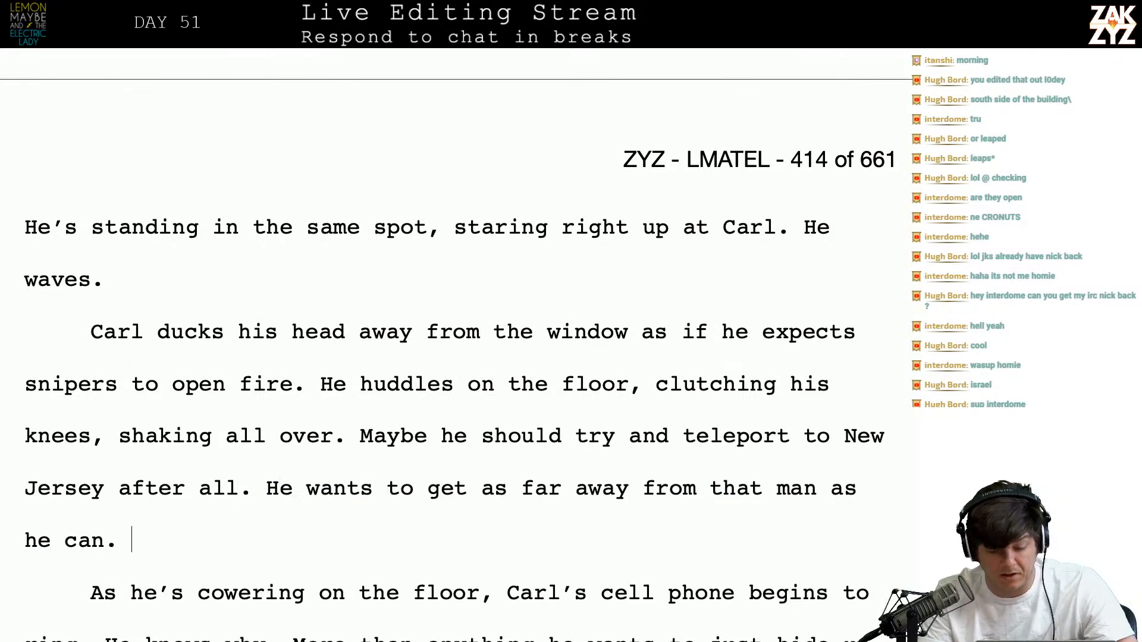
End the sentence after "Instead, he goes to suit up" with a period and begin a new one with "He puts on one of his"
{"action": "key", "text": "Down"}
{"action": "key", "text": "Down"}
{"action": "key", "text": "Down"}
{"action": "key", "text": "Down"}
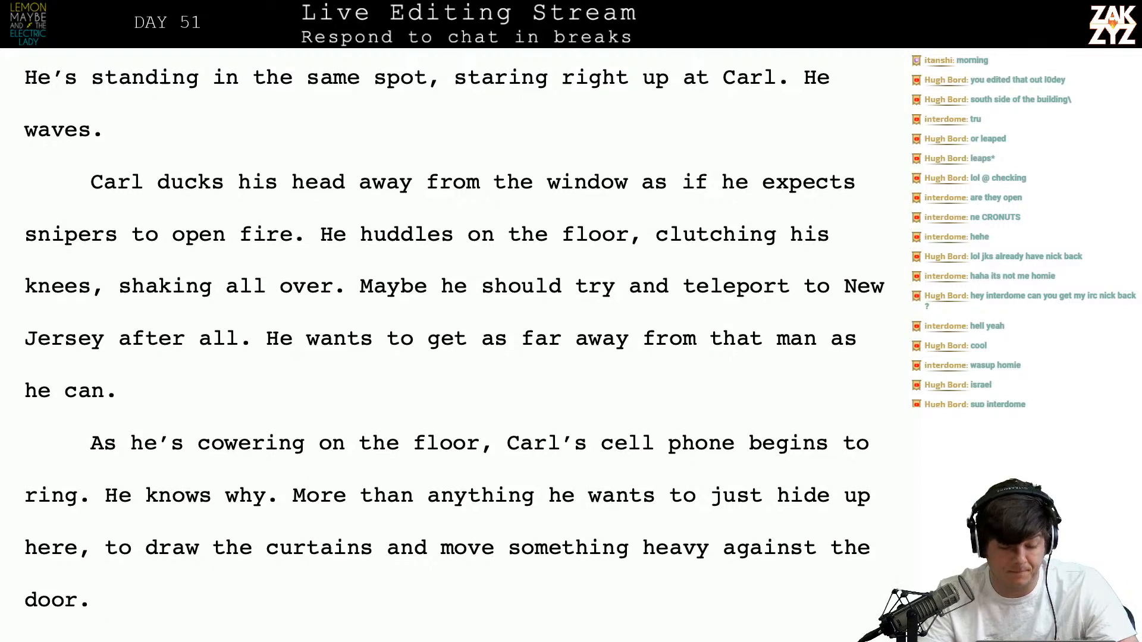
{"action": "key", "text": "Up"}
{"action": "key", "text": "Right"}
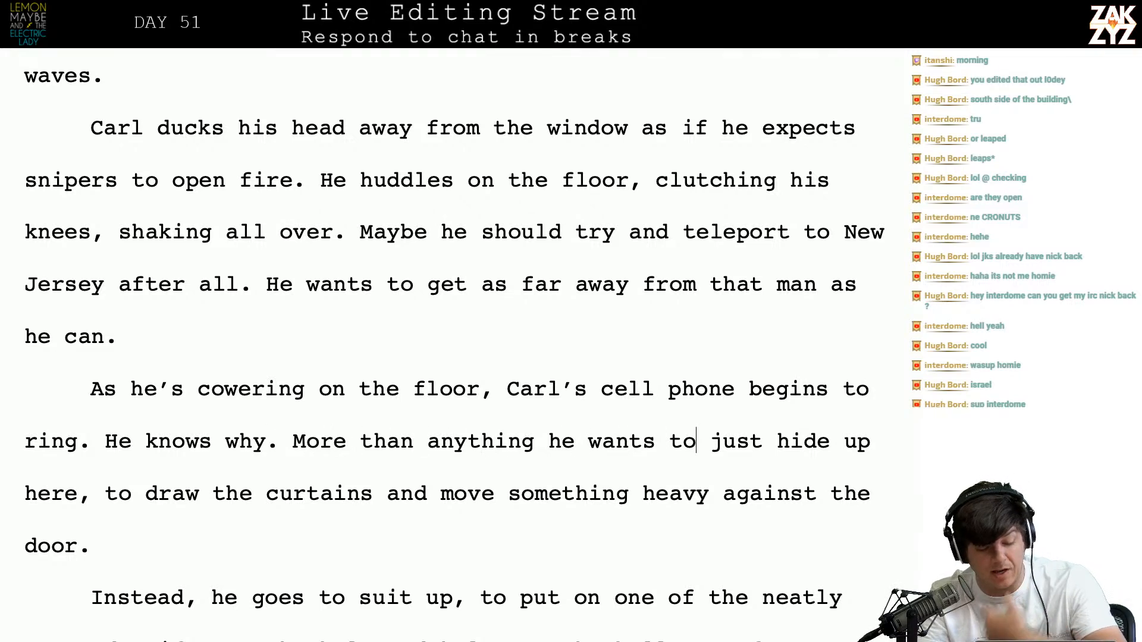
{"action": "scroll", "coordinate": [198, 450], "scroll_direction": "down", "scroll_amount": 2}
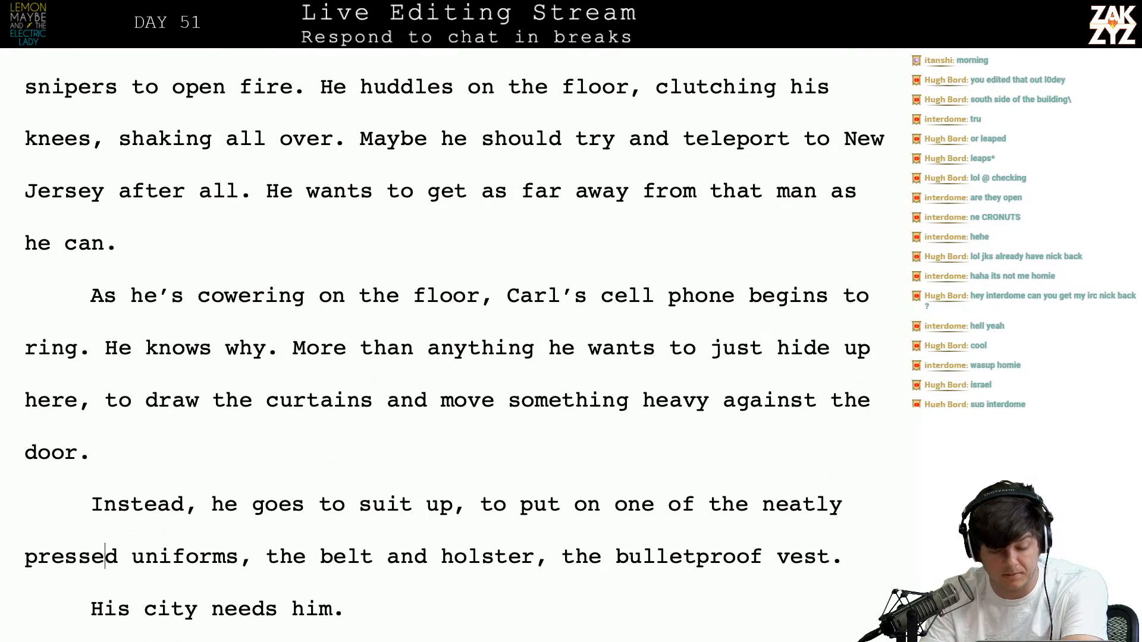
{"action": "left_click", "coordinate": [456, 510]}
{"action": "key", "text": "Right"}
{"action": "key", "text": "BackSpace"}
{"action": "type", "text": ". He puts "}
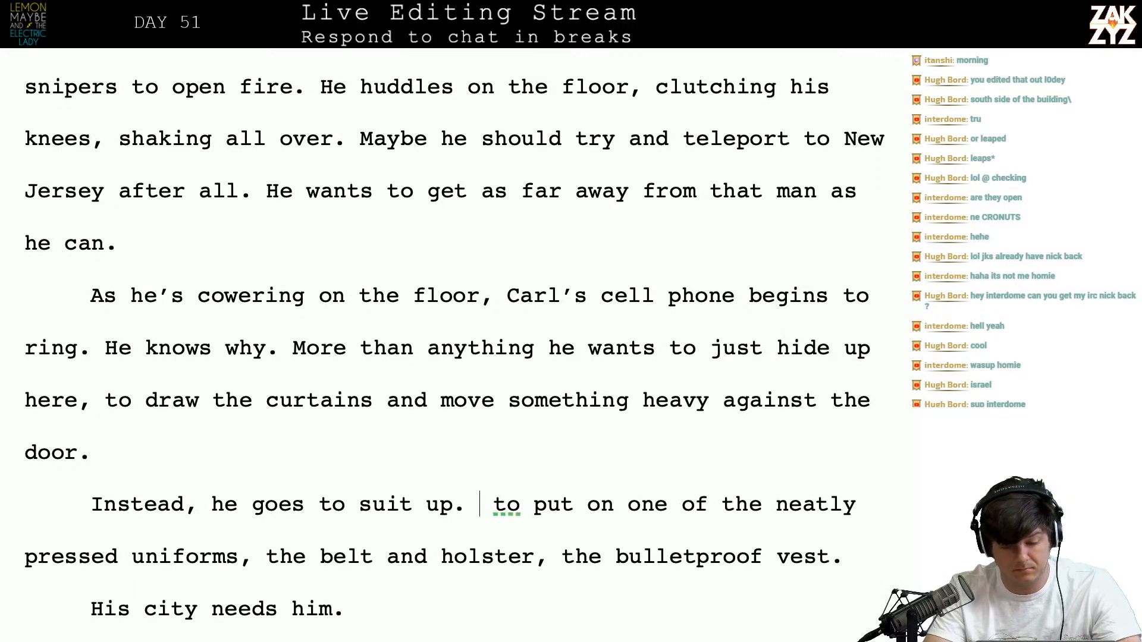
{"action": "type", "text": "on one of his"}
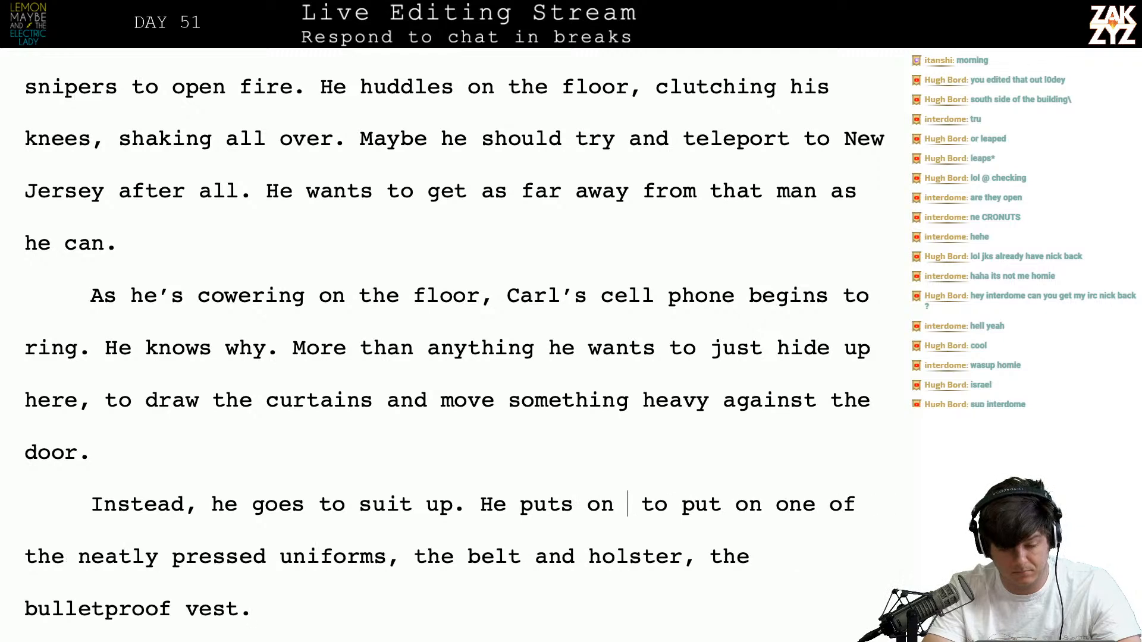
After "He puts", replace "on one of his" with "a neatly pressed uniform, his belt and holster, his bulletproof vest."
{"action": "key", "text": "BackSpace"}
{"action": "key", "text": "BackSpace"}
{"action": "key", "text": "BackSpace"}
{"action": "key", "text": "BackSpace"}
{"action": "key", "text": "BackSpace"}
{"action": "key", "text": "BackSpace"}
{"action": "key", "text": "BackSpace"}
{"action": "key", "text": "BackSpace"}
{"action": "key", "text": "BackSpace"}
{"action": "key", "text": "BackSpace"}
{"action": "key", "text": "BackSpace"}
{"action": "key", "text": "BackSpace"}
{"action": "key", "text": "BackSpace"}
{"action": "key", "text": "BackSpace"}
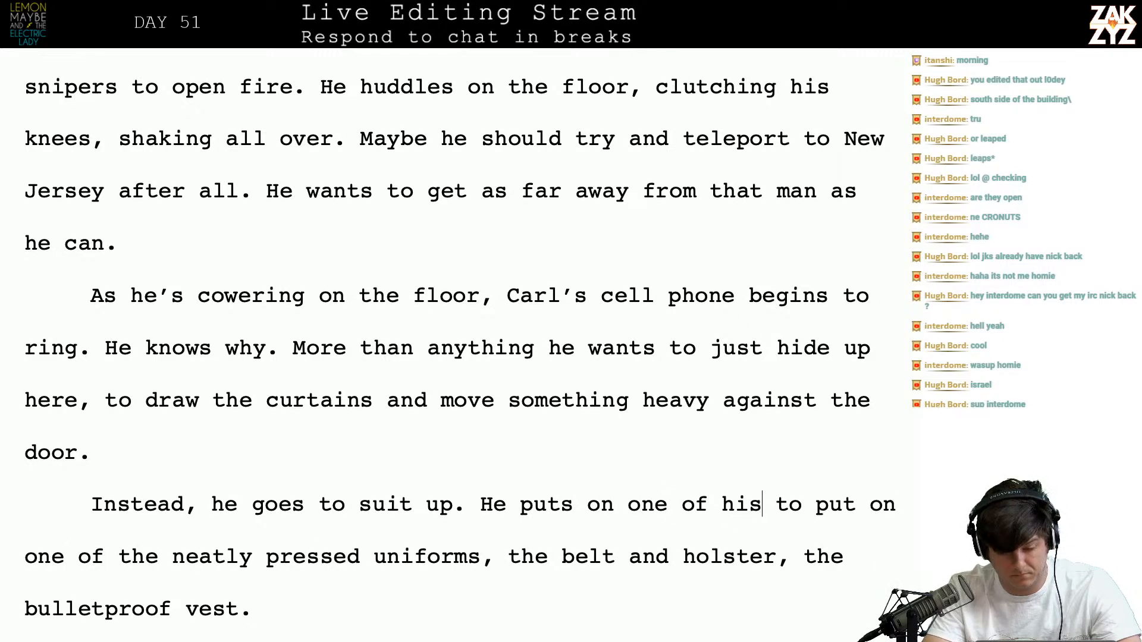
{"action": "type", "text": "a neatly pre"}
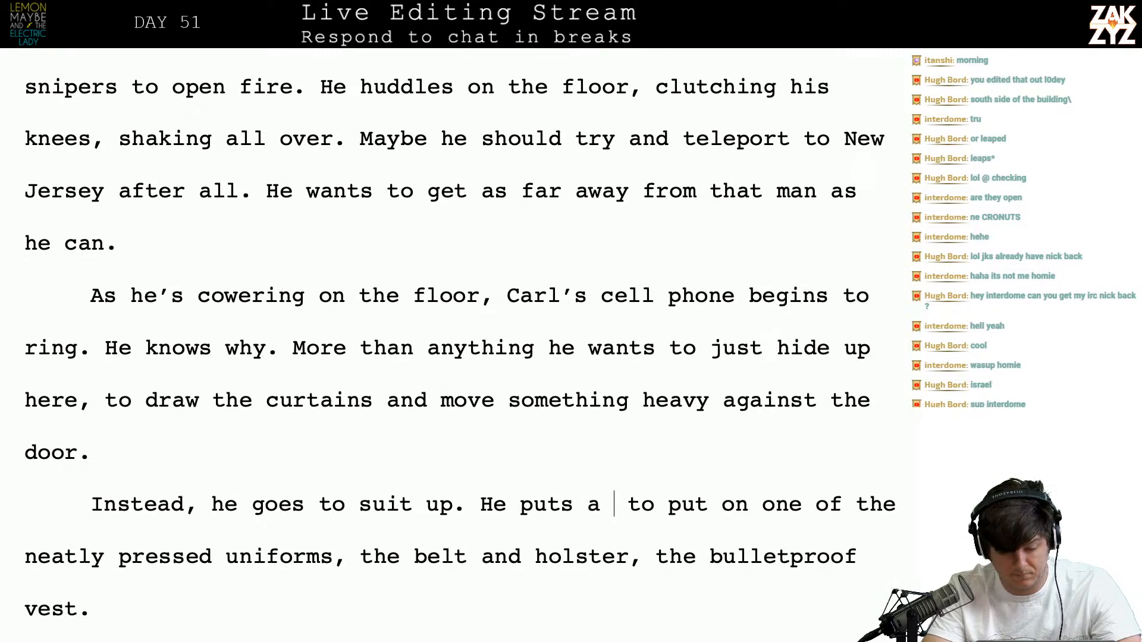
{"action": "type", "text": "ssed uniform,"}
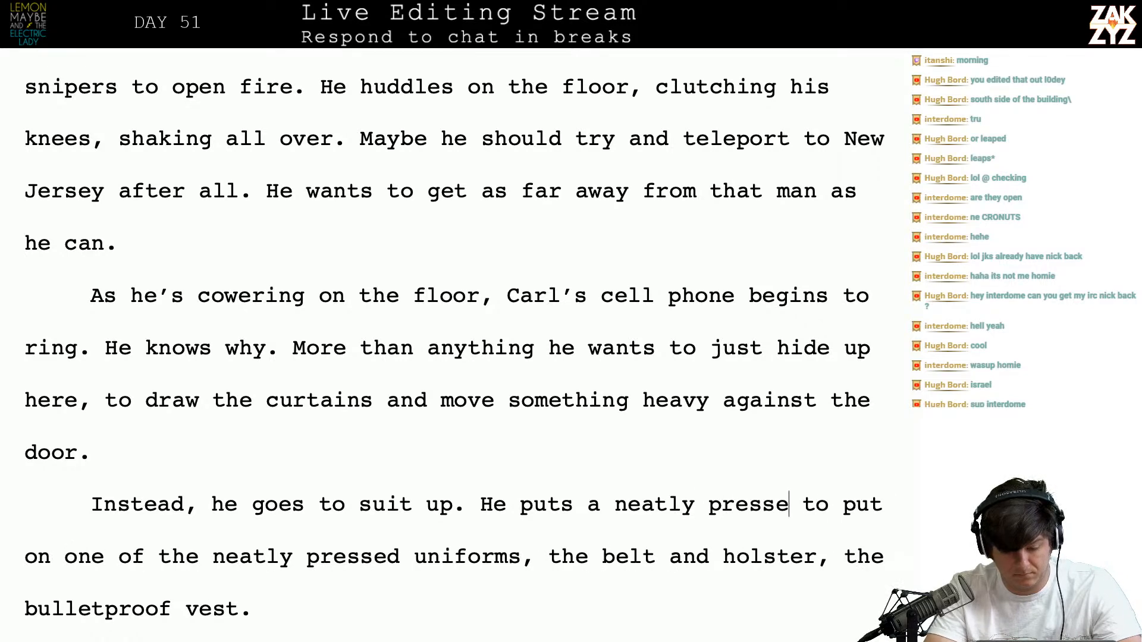
{"action": "type", "text": " his "}
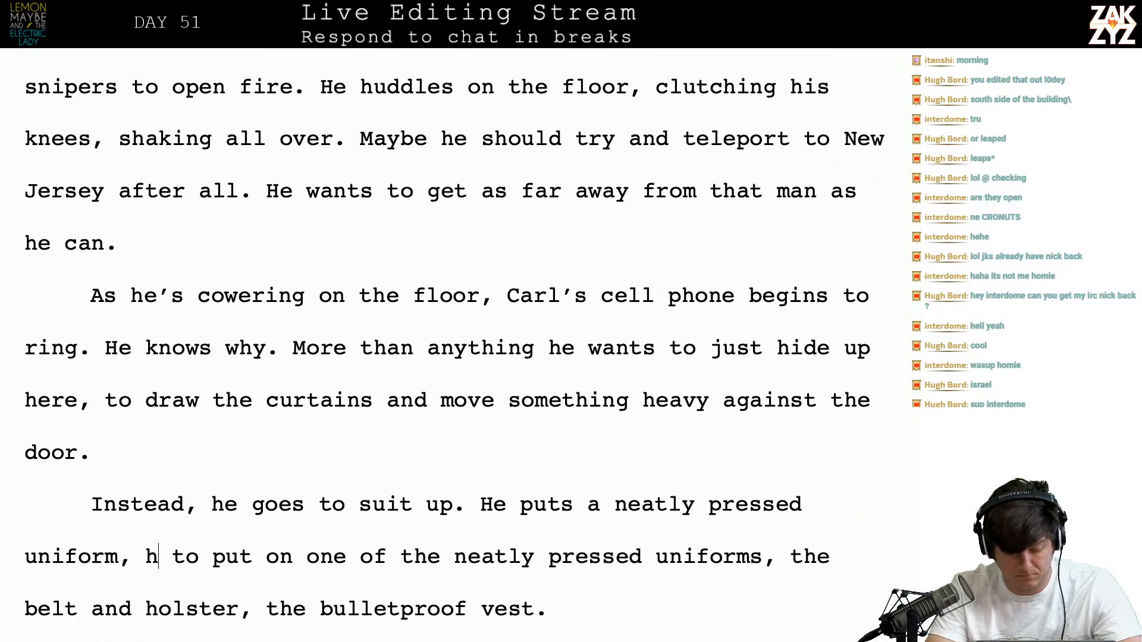
{"action": "type", "text": "belt and holster"}
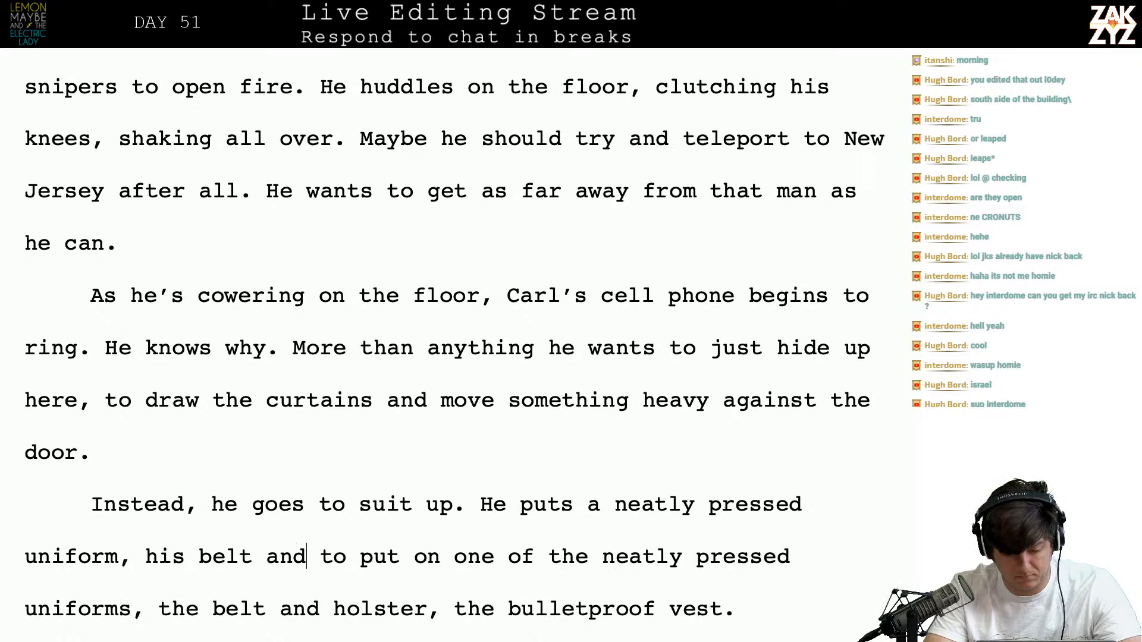
{"action": "type", "text": ", his bullet"}
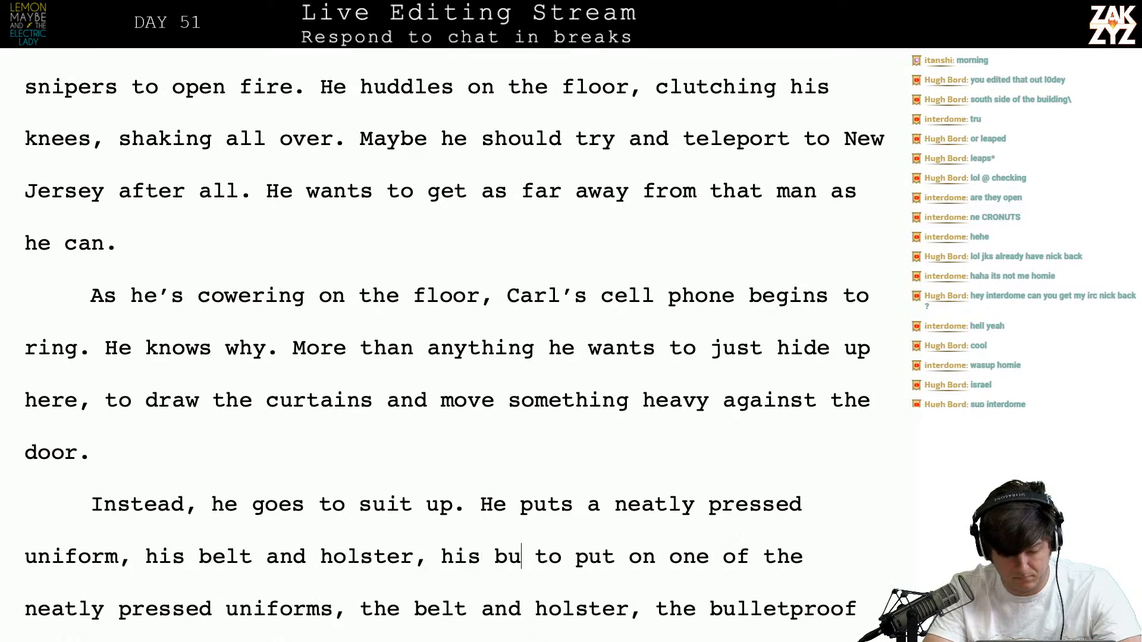
{"action": "type", "text": "proof vest."}
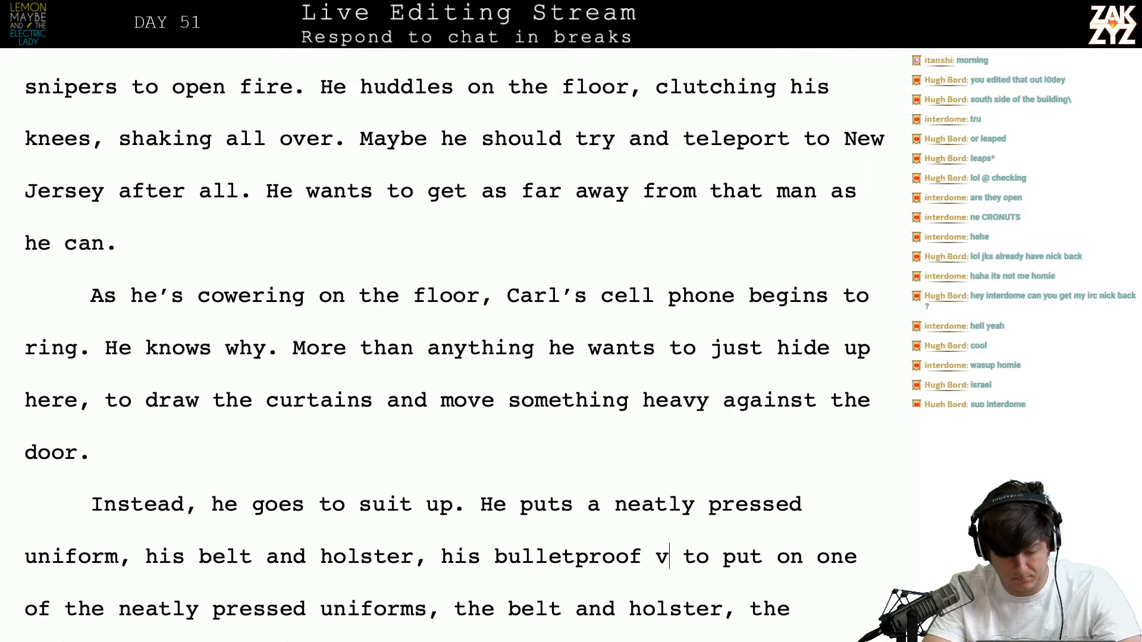
Delete the leftover "to put on one of the neatly pressed uniforms, the belt and holster, the bulletproof vest." before "His city needs him."
{"action": "key", "text": "ctrl+shift+Down"}
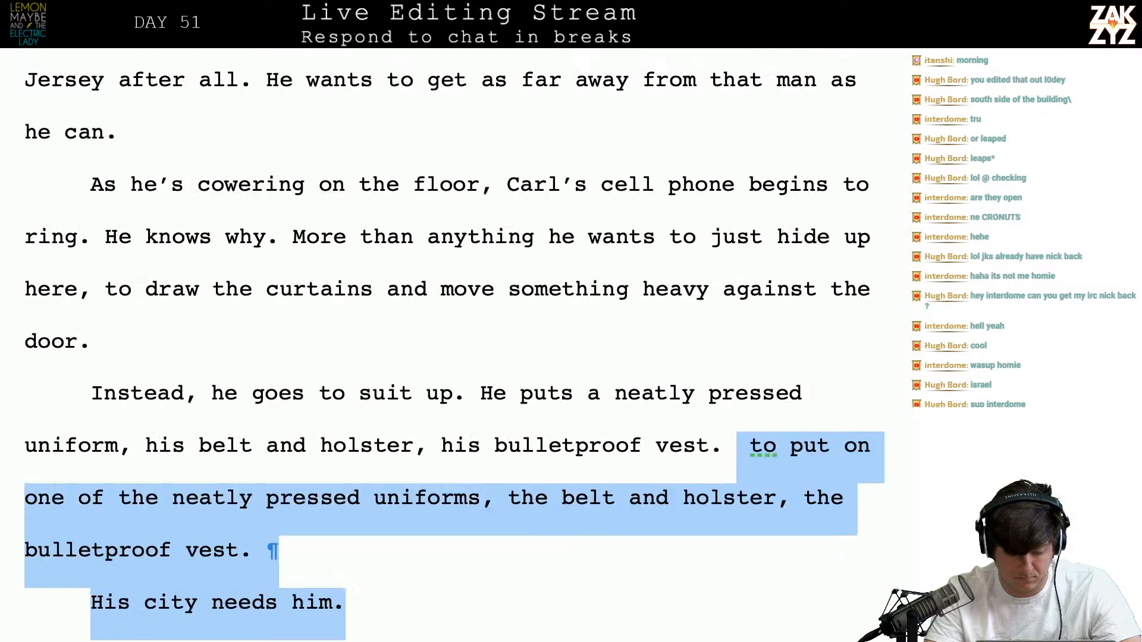
{"action": "key", "text": "BackSpace"}
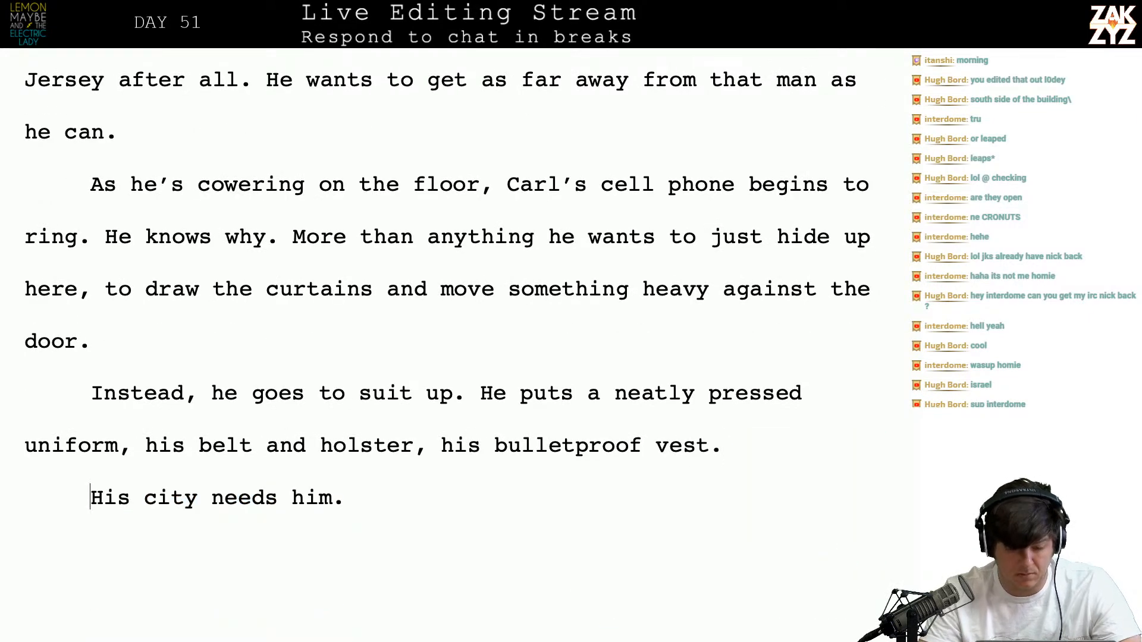
{"action": "key", "text": "ctrl+Down"}
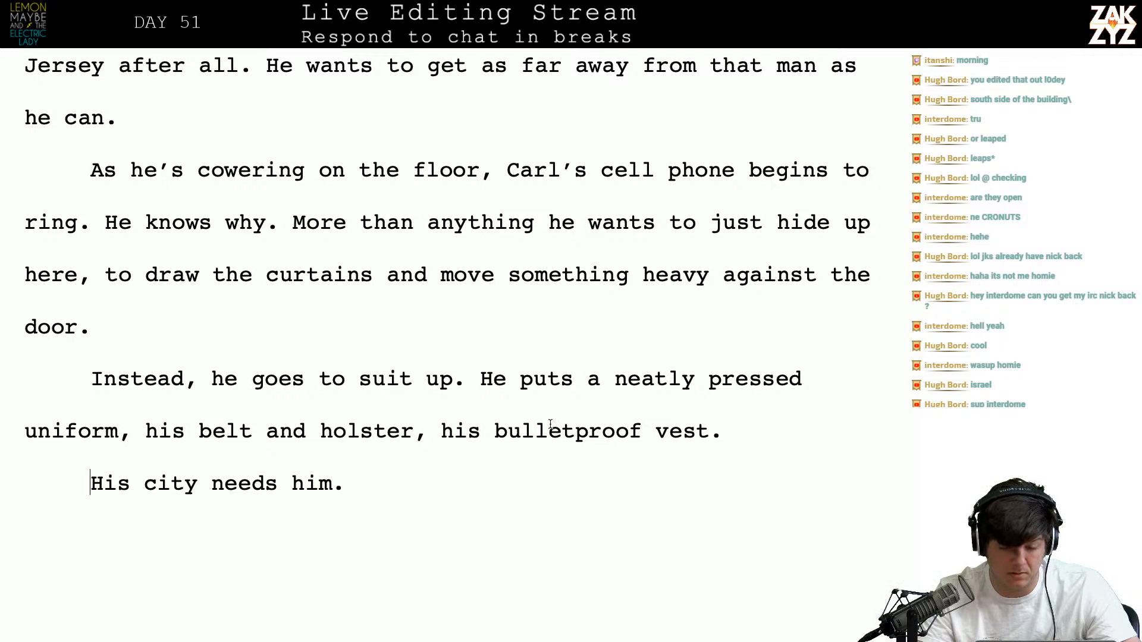
Replace "He" with "Carl Mason" before "puts a neatly pressed uniform"
{"action": "key", "text": "BackSpace"}
{"action": "key", "text": "BackSpace"}
{"action": "type", "text": "Carl Mason"}
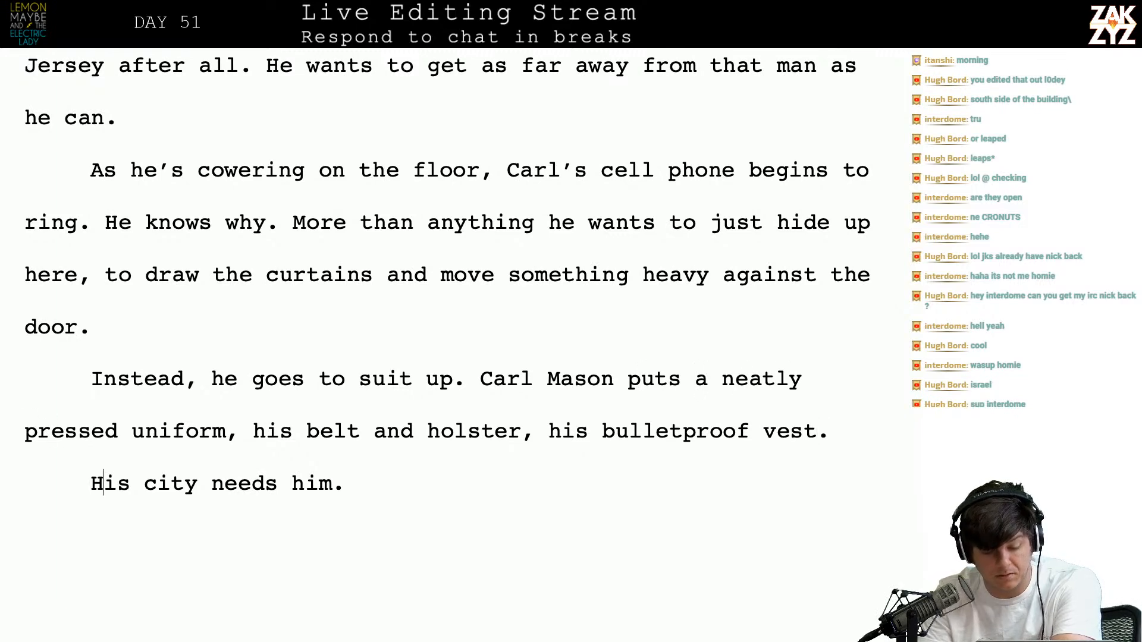
Remove the blank lines above the "Ain't Halal" chapter heading so it starts at the top of its page
{"action": "key", "text": "Down"}
{"action": "key", "text": "Down"}
{"action": "key", "text": "Down"}
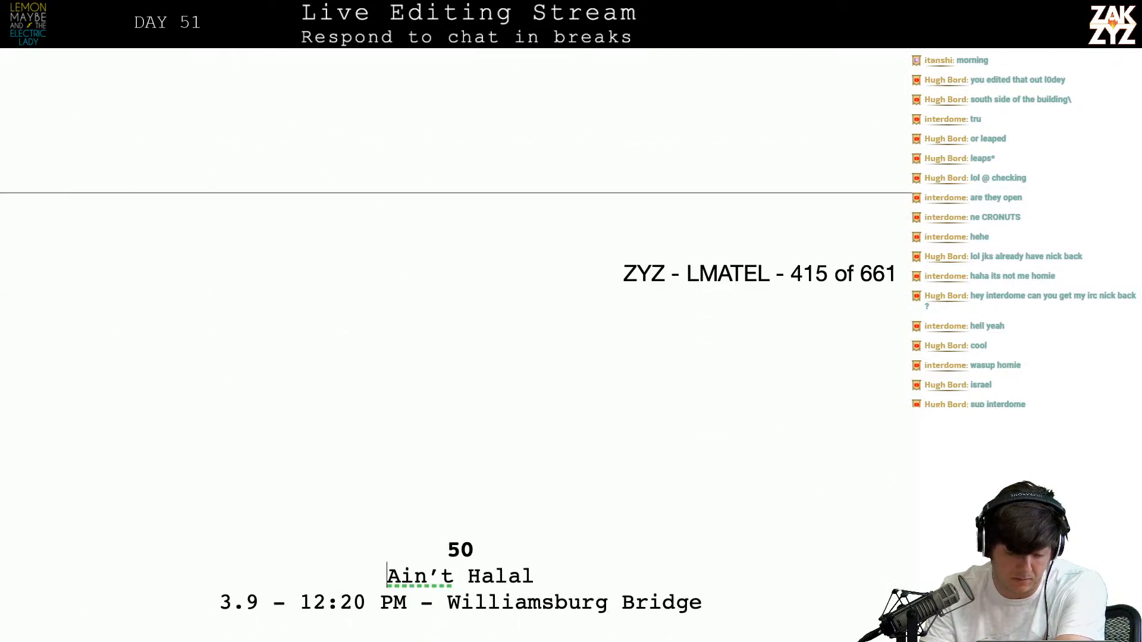
{"action": "key", "text": "BackSpace"}
{"action": "key", "text": "BackSpace"}
{"action": "key", "text": "BackSpace"}
{"action": "key", "text": "BackSpace"}
{"action": "key", "text": "BackSpace"}
{"action": "key", "text": "BackSpace"}
{"action": "key", "text": "BackSpace"}
{"action": "key", "text": "BackSpace"}
{"action": "key", "text": "BackSpace"}
{"action": "key", "text": "BackSpace"}
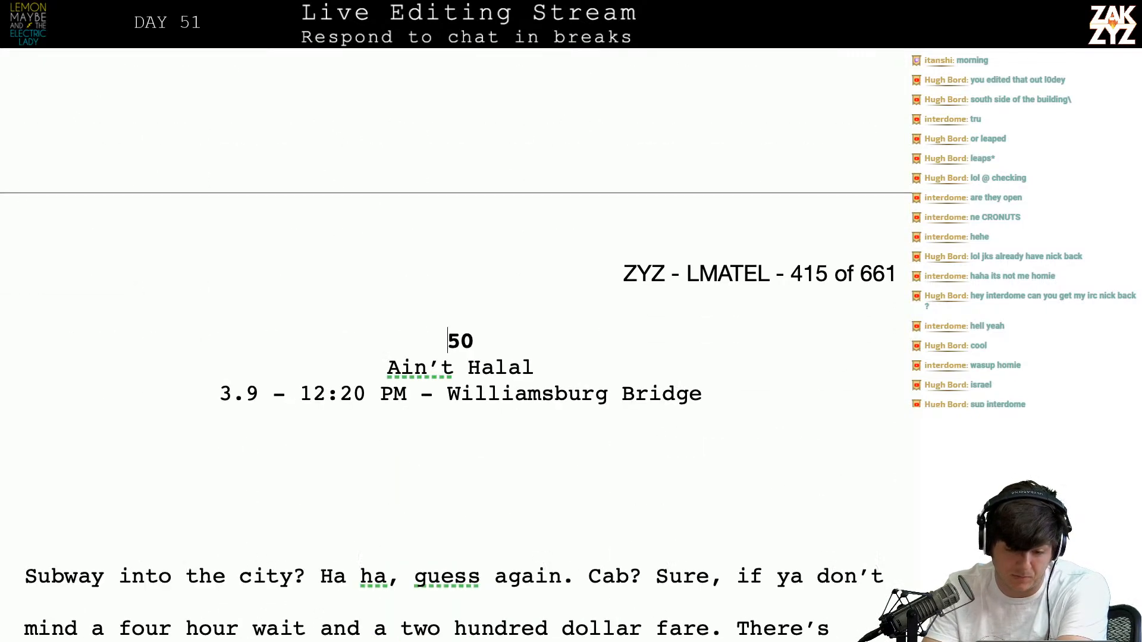
{"action": "key", "text": "Return"}
{"action": "key", "text": "Return"}
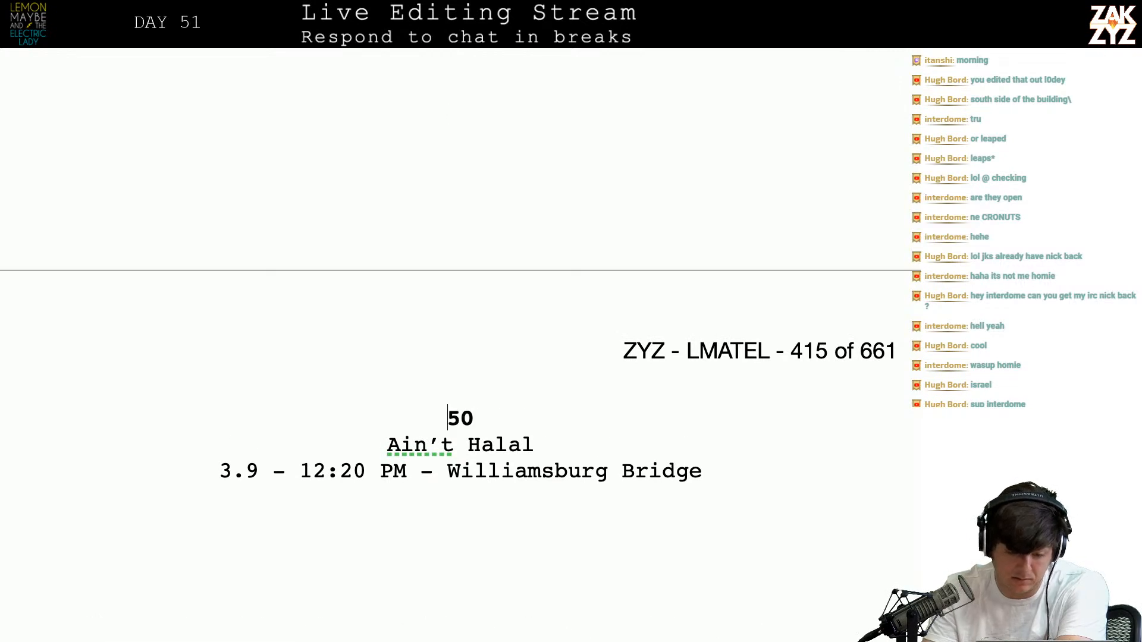
Renumber the "Ain't Halal" chapter as 51 and set its heading date code to 3.10
{"action": "key", "text": "BackSpace"}
{"action": "type", "text": "1"}
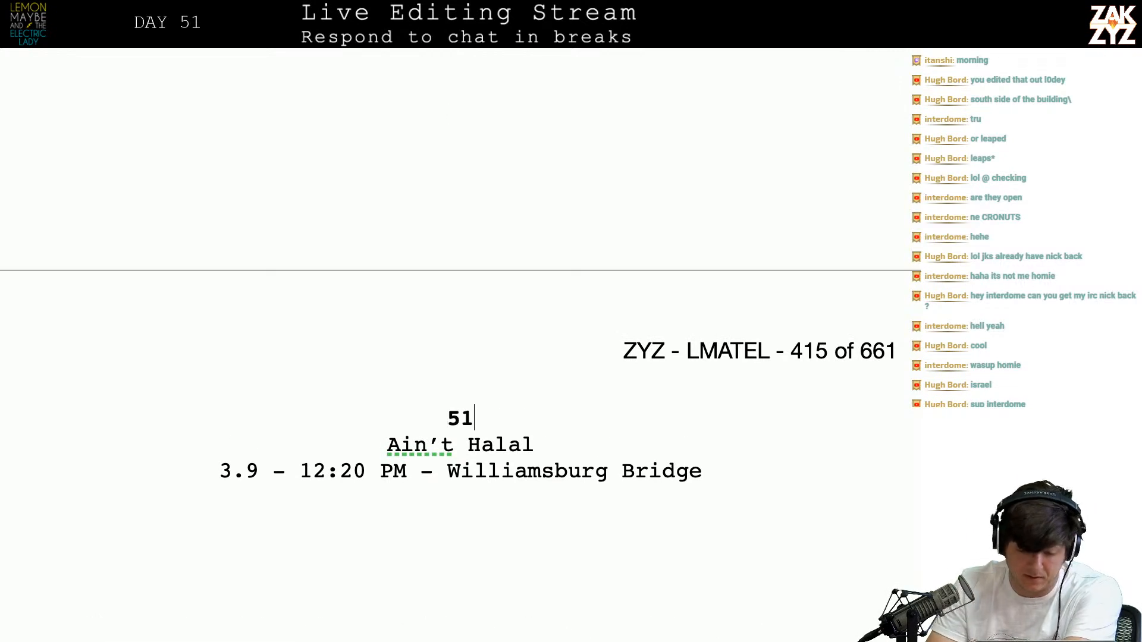
{"action": "scroll", "coordinate": [461, 89], "scroll_direction": "up", "scroll_amount": 2}
{"action": "scroll", "coordinate": [508, 380], "scroll_direction": "down", "scroll_amount": 5}
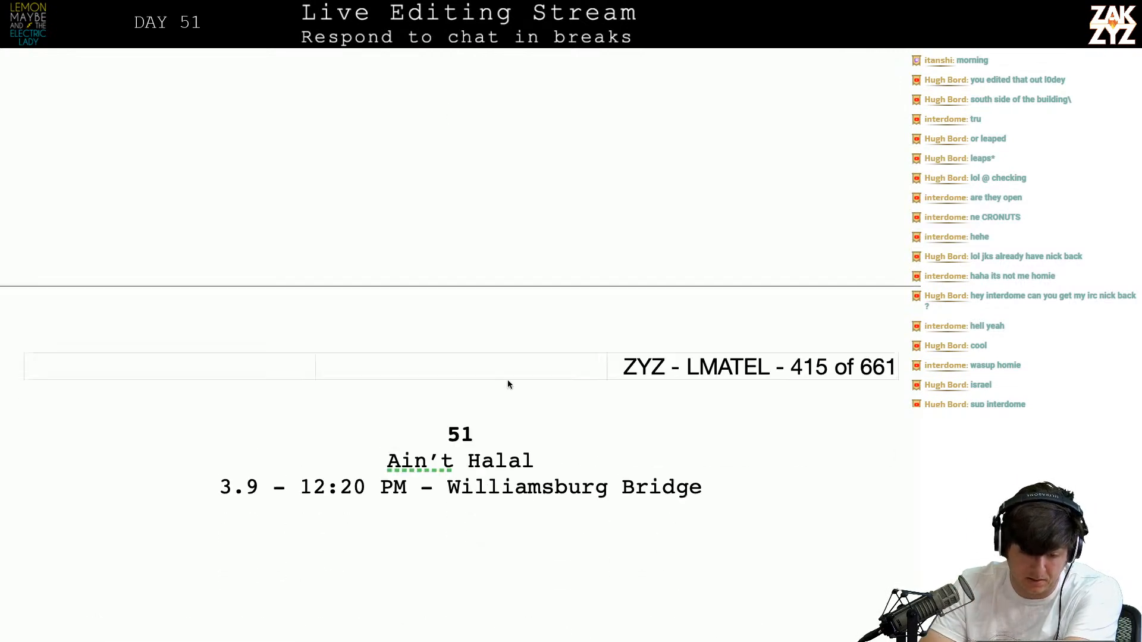
{"action": "key", "text": "BackSpace"}
{"action": "type", "text": "10"}
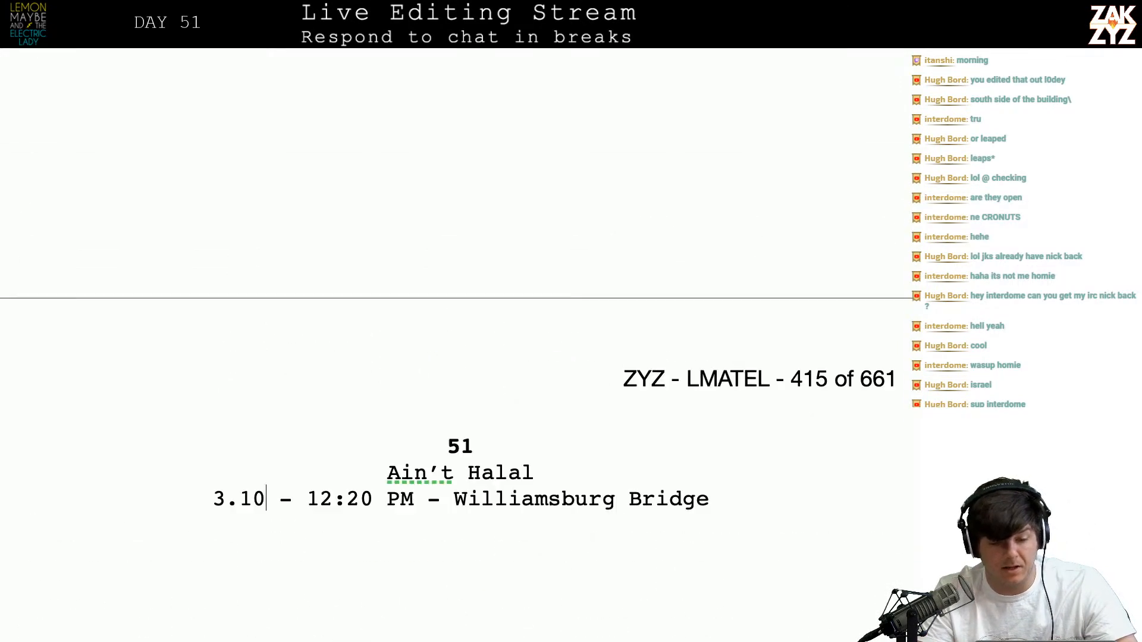
Check the chapter numbers and date codes in the preceding headings, going back to chapter 49, "ABATTOIR"
{"action": "scroll", "coordinate": [452, 345], "scroll_direction": "up", "scroll_amount": 15}
{"action": "scroll", "coordinate": [452, 345], "scroll_direction": "up", "scroll_amount": 20}
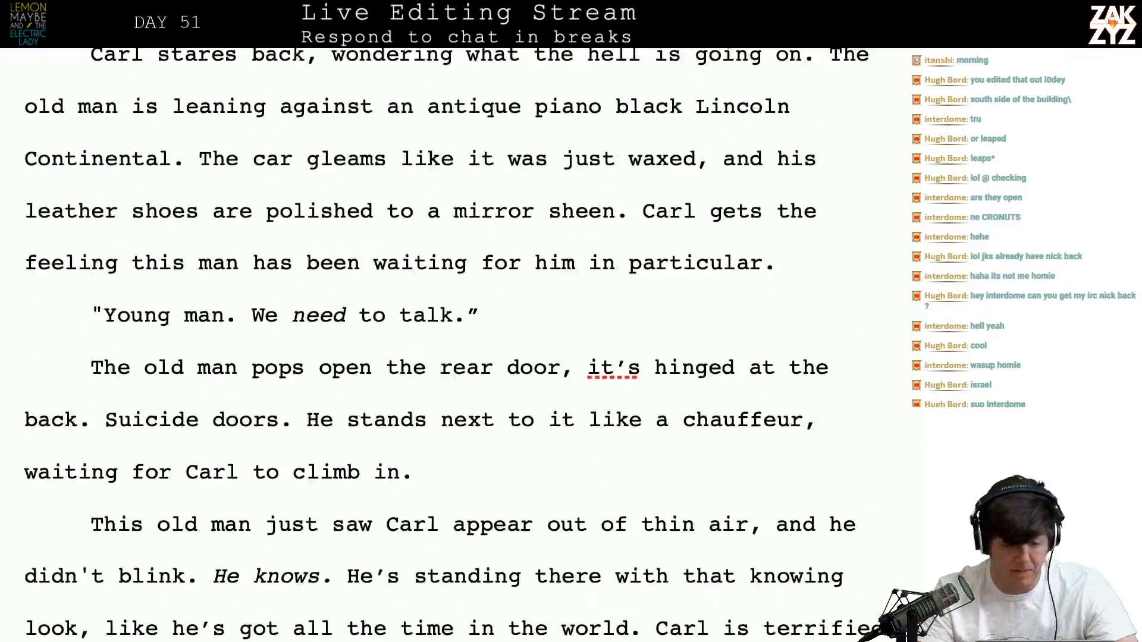
{"action": "scroll", "coordinate": [452, 345], "scroll_direction": "up", "scroll_amount": 20}
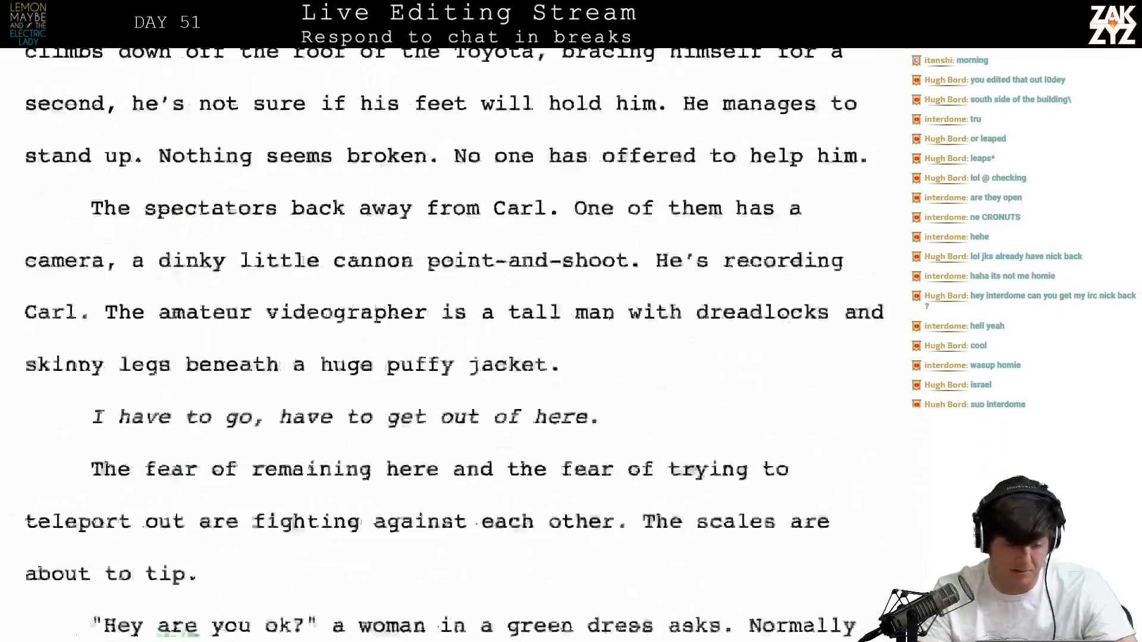
{"action": "scroll", "coordinate": [452, 345], "scroll_direction": "up", "scroll_amount": 20}
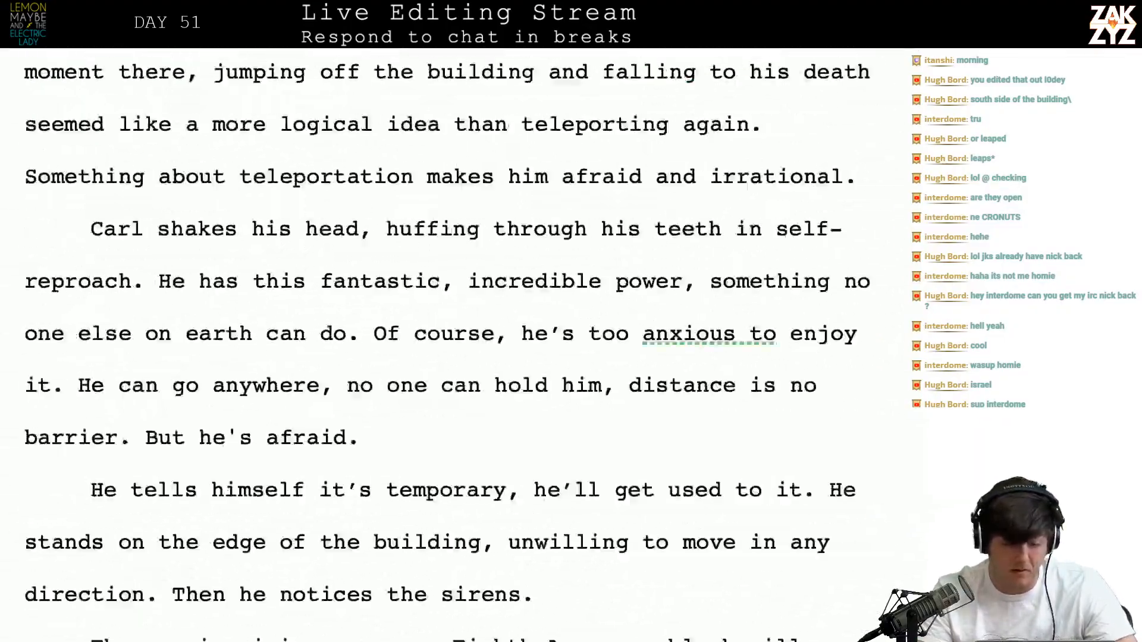
{"action": "scroll", "coordinate": [452, 345], "scroll_direction": "up", "scroll_amount": 4}
{"action": "scroll", "coordinate": [452, 344], "scroll_direction": "down", "scroll_amount": 5}
{"action": "scroll", "coordinate": [452, 345], "scroll_direction": "up", "scroll_amount": 20}
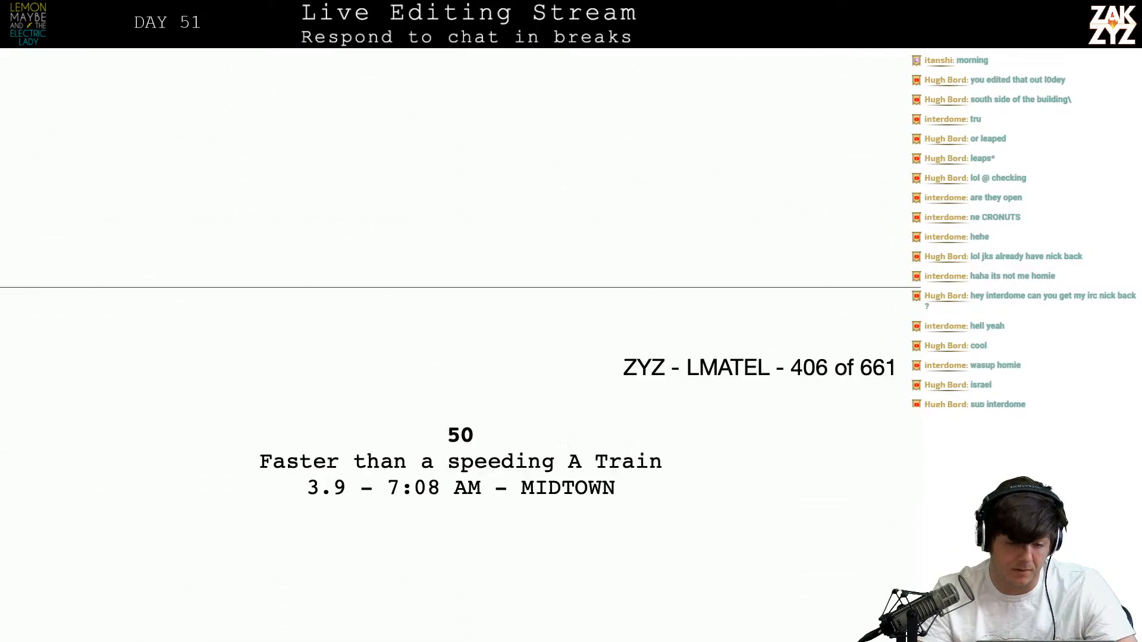
{"action": "scroll", "coordinate": [452, 345], "scroll_direction": "up", "scroll_amount": 20}
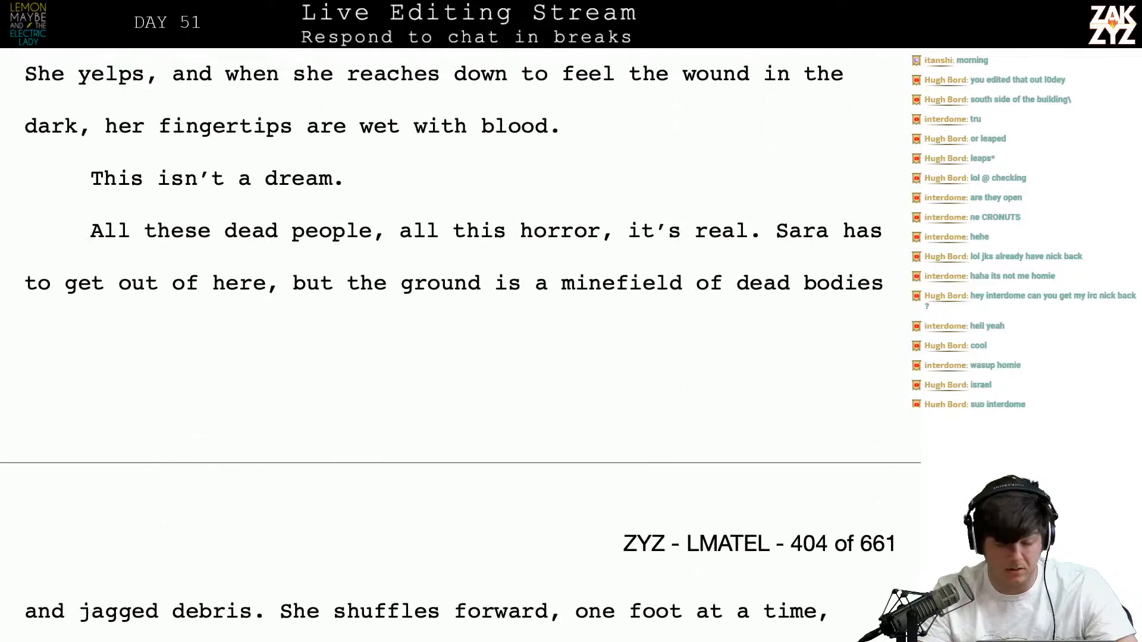
{"action": "scroll", "coordinate": [297, 342], "scroll_direction": "up", "scroll_amount": 15}
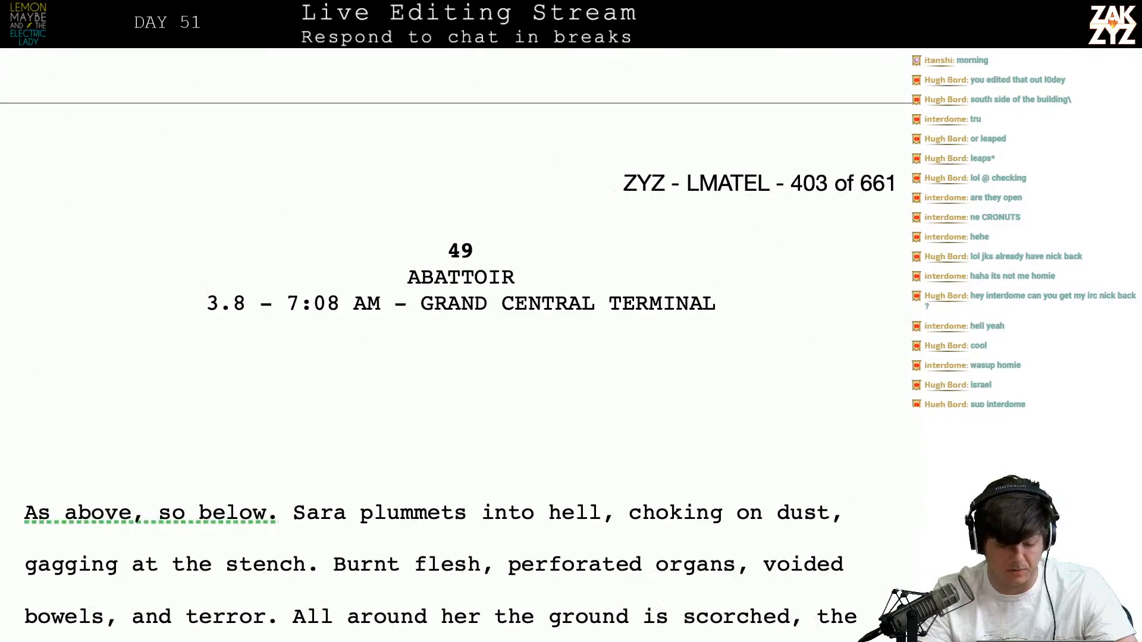
Select the manuscript text from chapter 49, "ABATTOIR", through the end of chapter 50 at "His city needs him." to check its word count
{"action": "scroll", "coordinate": [245, 340], "scroll_direction": "down", "scroll_amount": 8}
{"action": "left_click_drag", "start_coordinate": [356, 342], "coordinate": [467, 285]}
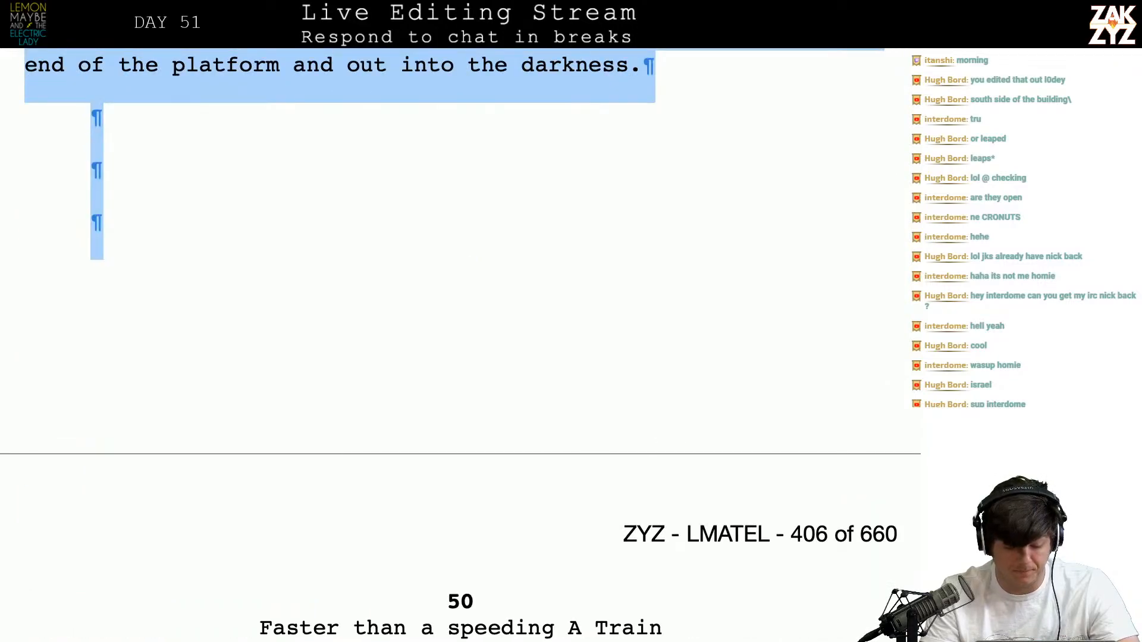
{"action": "left_click_drag", "start_coordinate": [468, 286], "coordinate": [359, 640]}
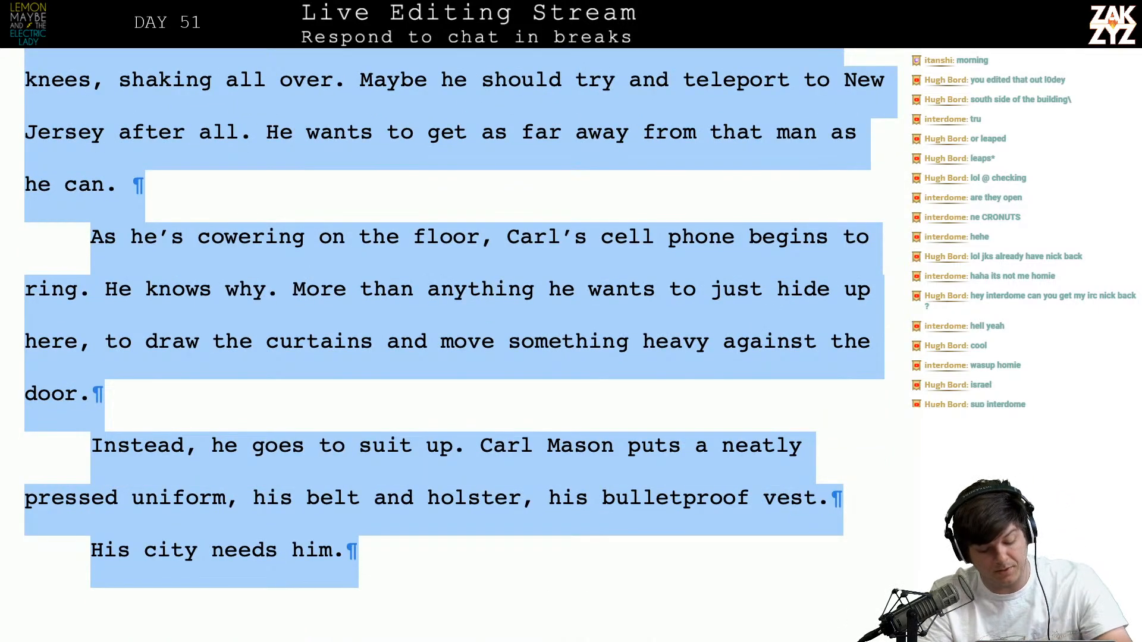
Switch to the TextEdit progress log and extend its "Day 51" line with "- 2527 - 2:22 -"
{"action": "key", "text": "super+Tab"}
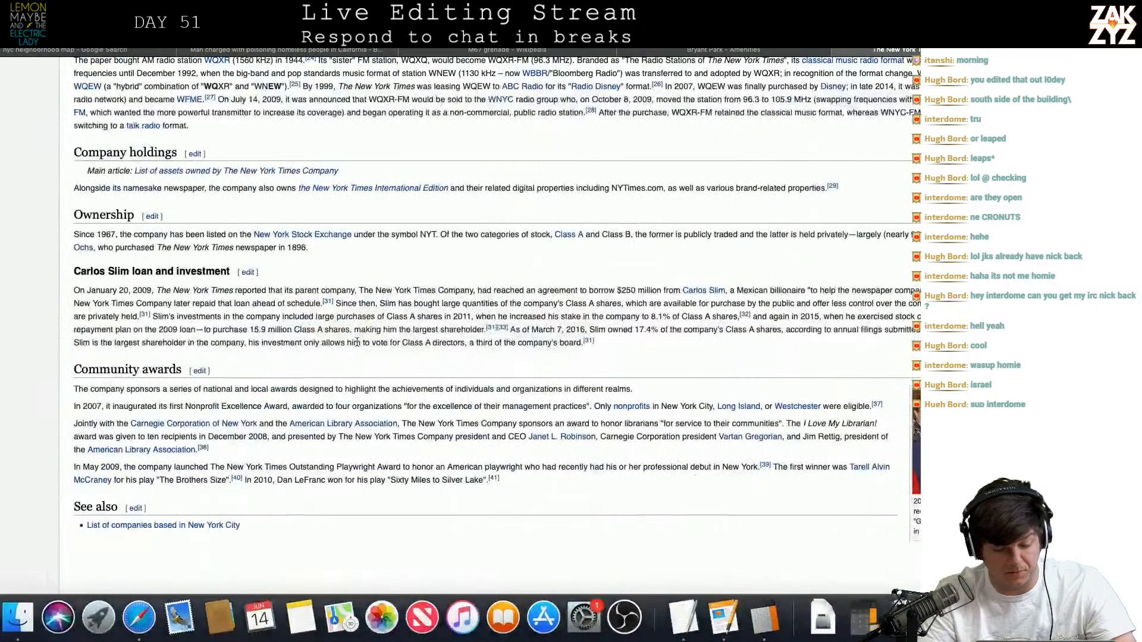
{"action": "mouse_move", "coordinate": [428, 634]}
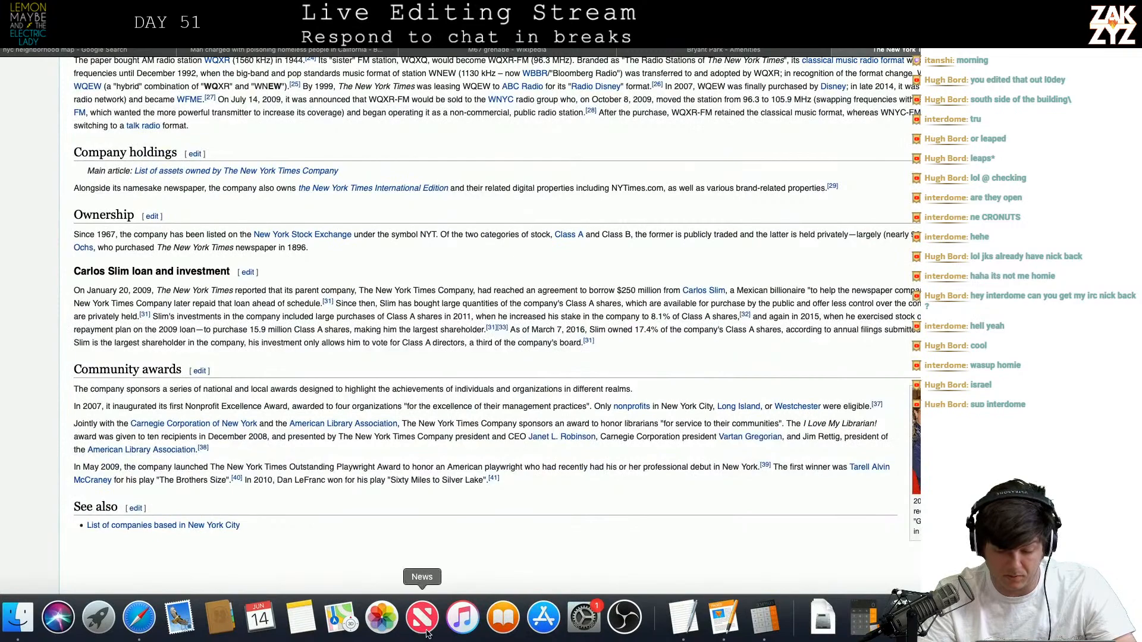
{"action": "left_click", "coordinate": [731, 622]}
{"action": "key", "text": "super+Tab"}
{"action": "left_click", "coordinate": [682, 619]}
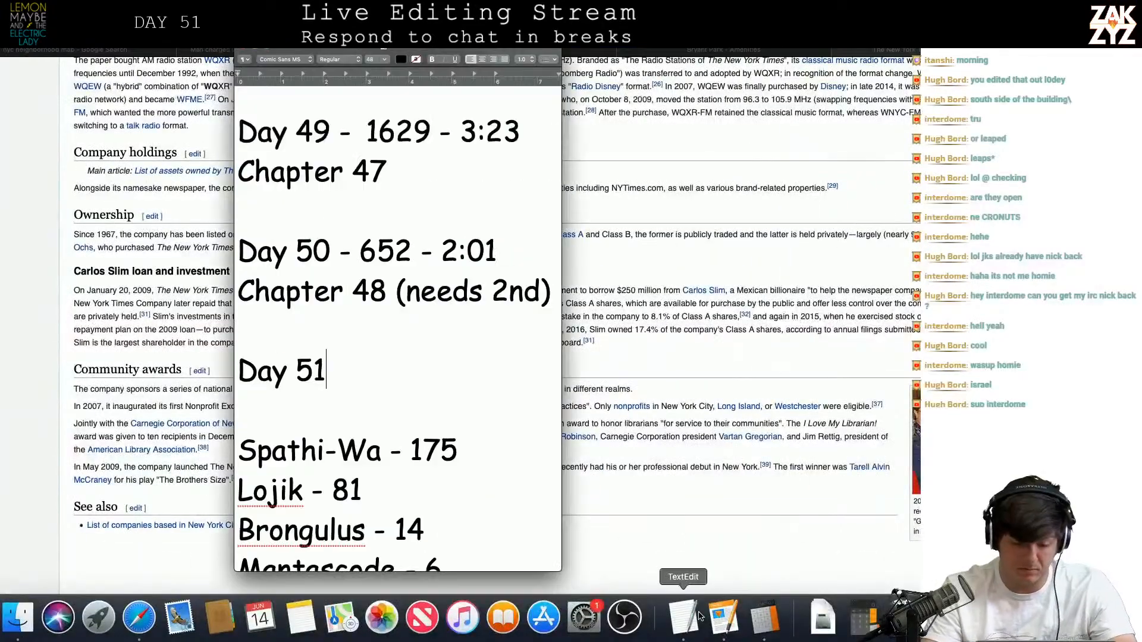
{"action": "type", "text": "-2"}
{"action": "key", "text": "BackSpace"}
{"action": "type", "text": "2527"}
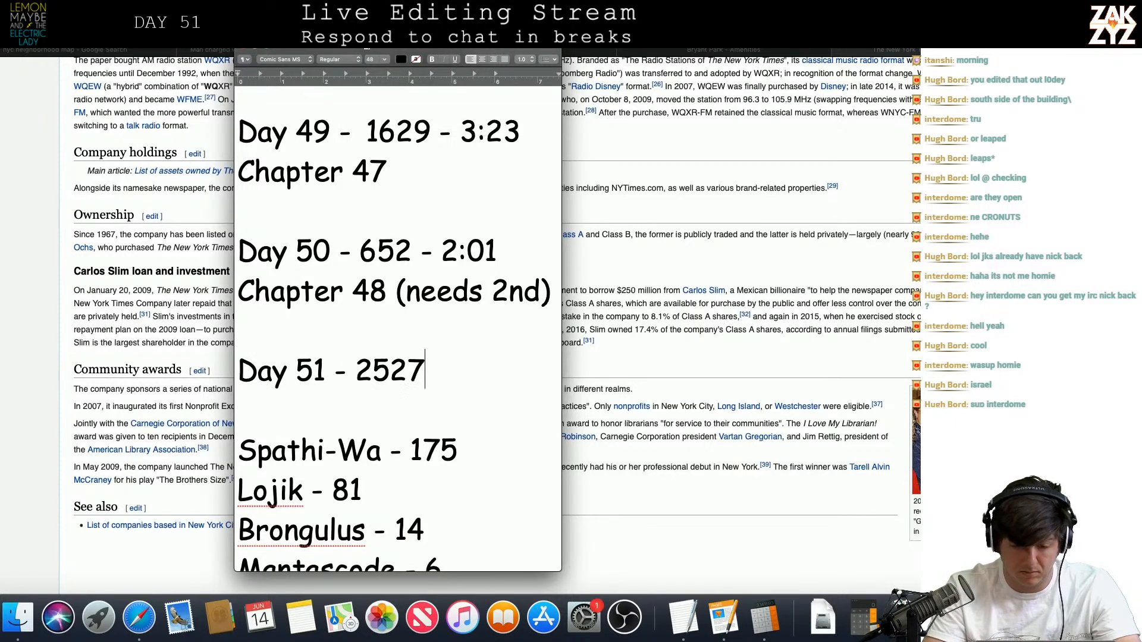
{"action": "type", "text": " - 2:"}
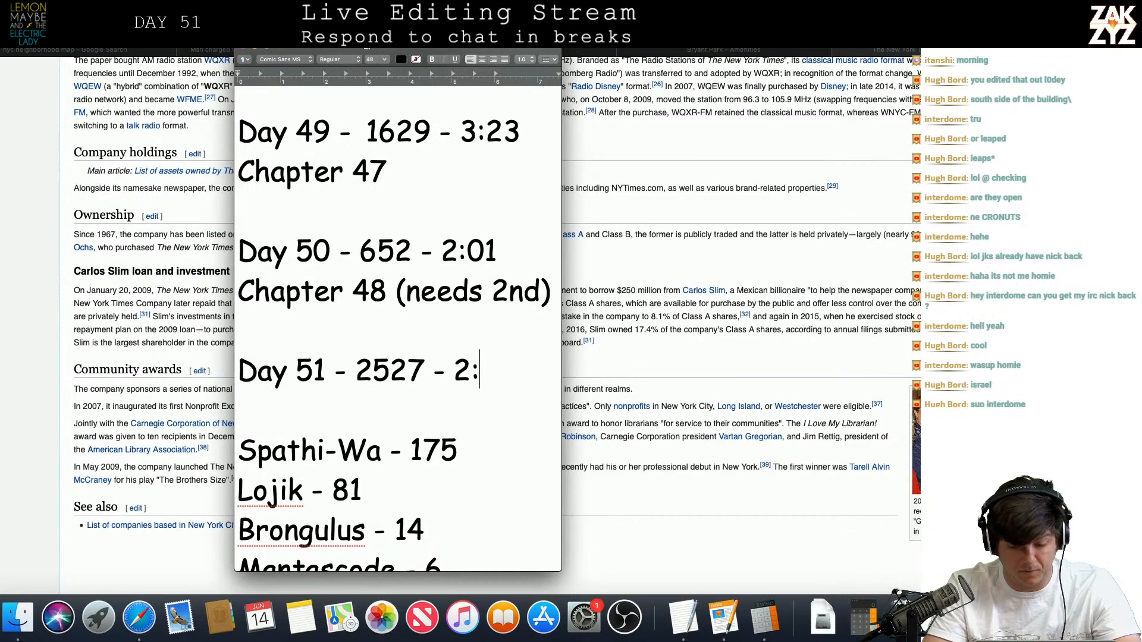
{"action": "type", "text": "22 -"}
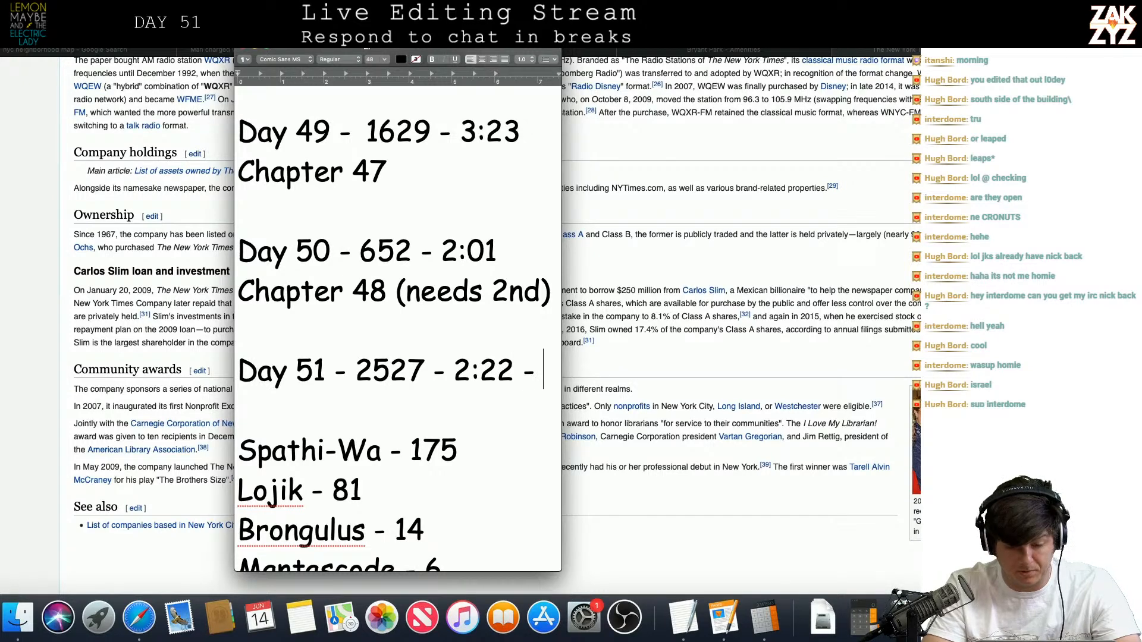
Add the line "Chapter 49,50 (carl needs some work imo)" under the Day 51 entry
{"action": "key", "text": "Return"}
{"action": "type", "text": "Chapter 50"}
{"action": "key", "text": "BackSpace"}
{"action": "key", "text": "BackSpace"}
{"action": "type", "text": "49,50"}
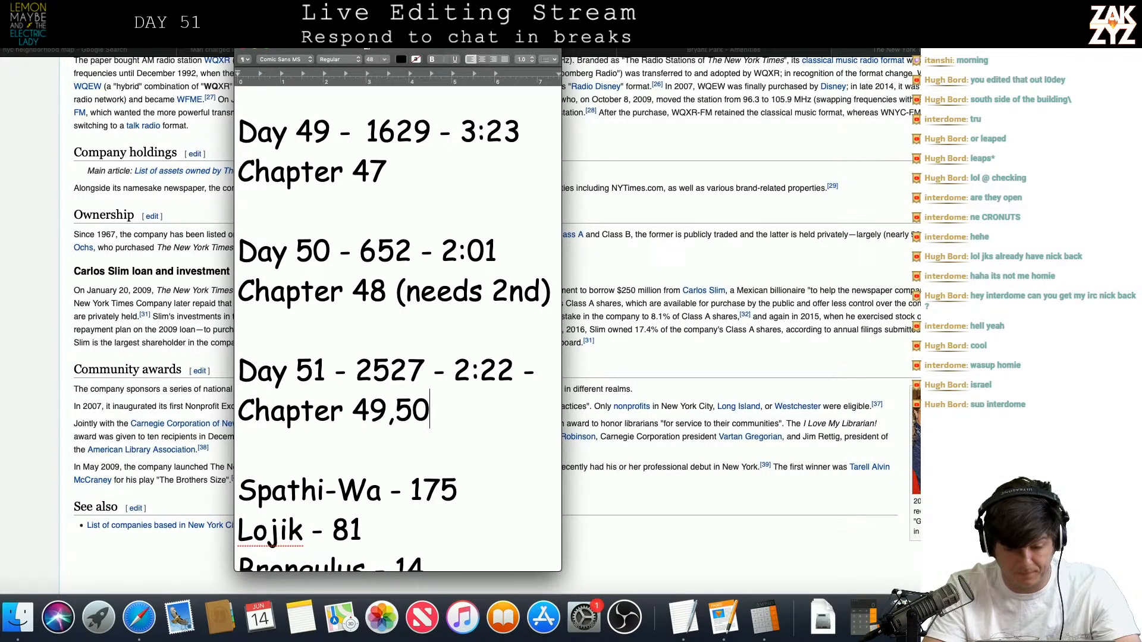
{"action": "type", "text": " ("}
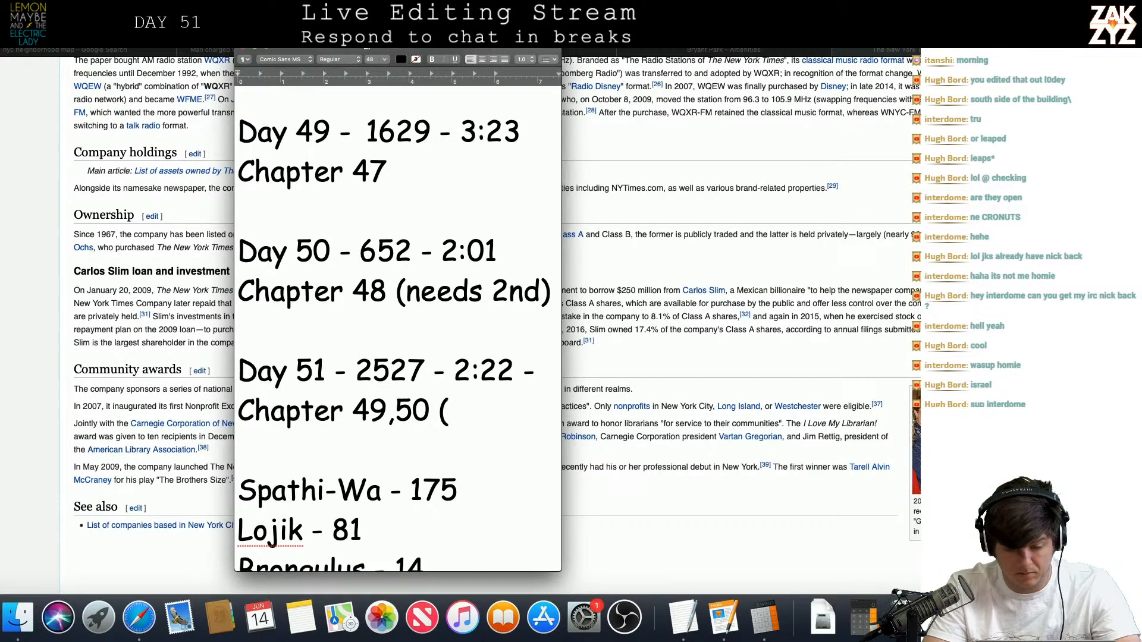
{"action": "type", "text": "carl nee"}
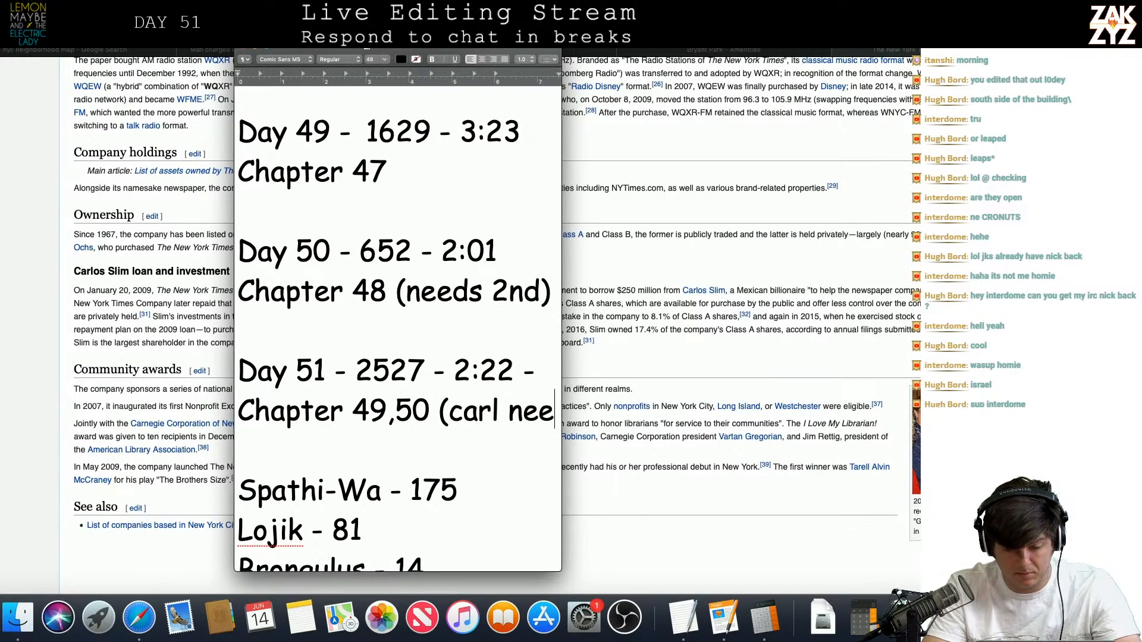
{"action": "type", "text": "ds some wor"}
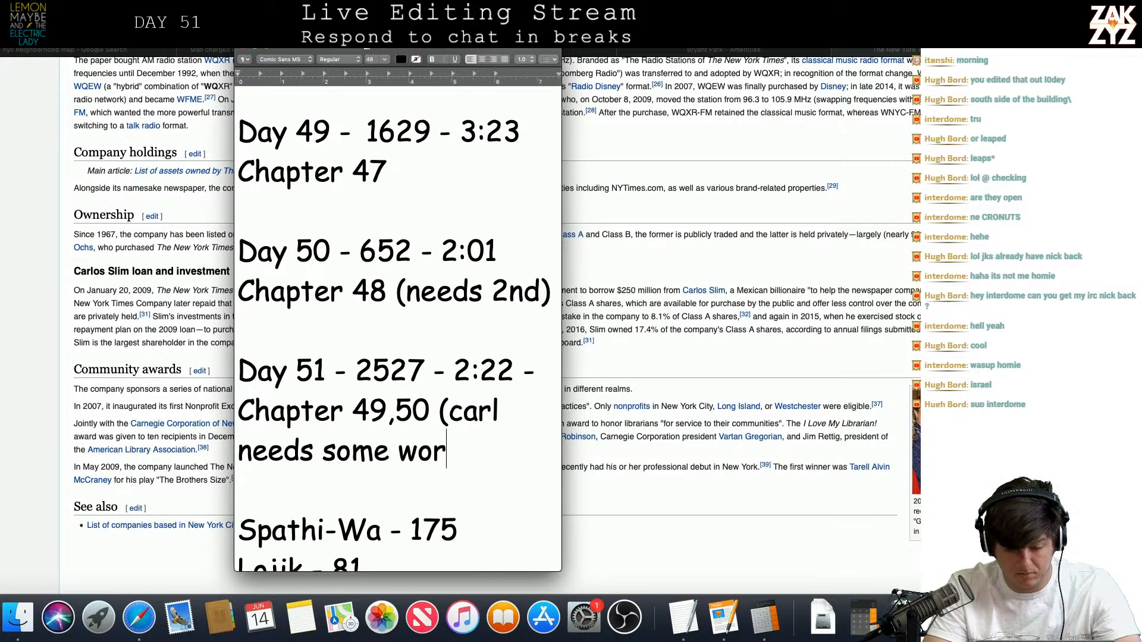
{"action": "type", "text": "k imo)"}
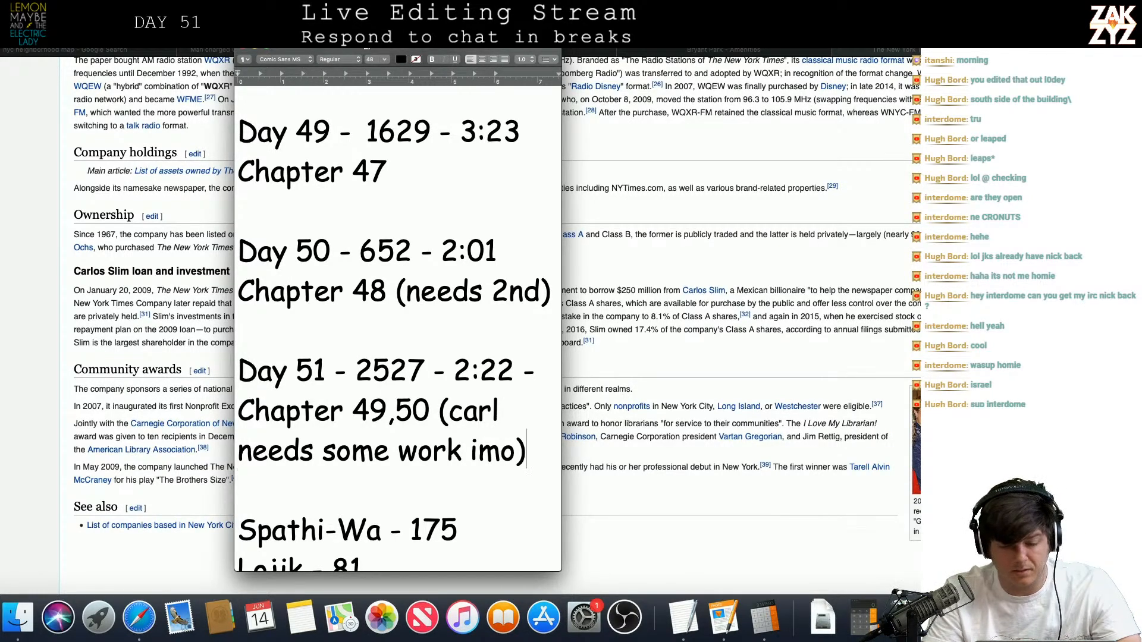
Start a new log entry reading "Day 52 -" below Day 51, leaving a blank line between them
{"action": "key", "text": "Down"}
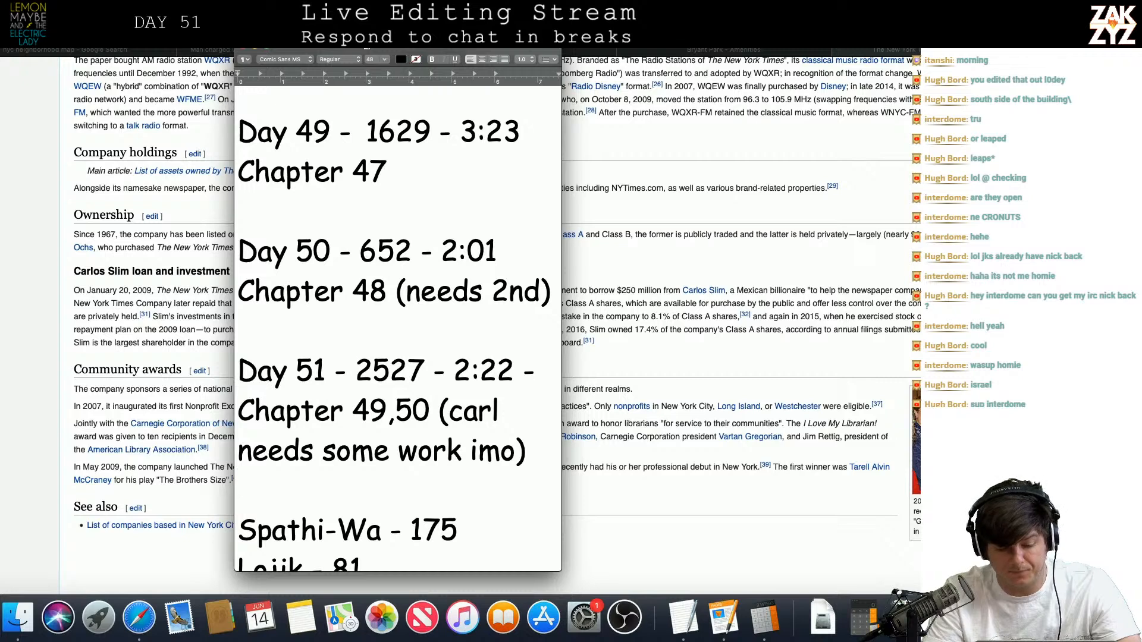
{"action": "key", "text": "Return"}
{"action": "key", "text": "Return"}
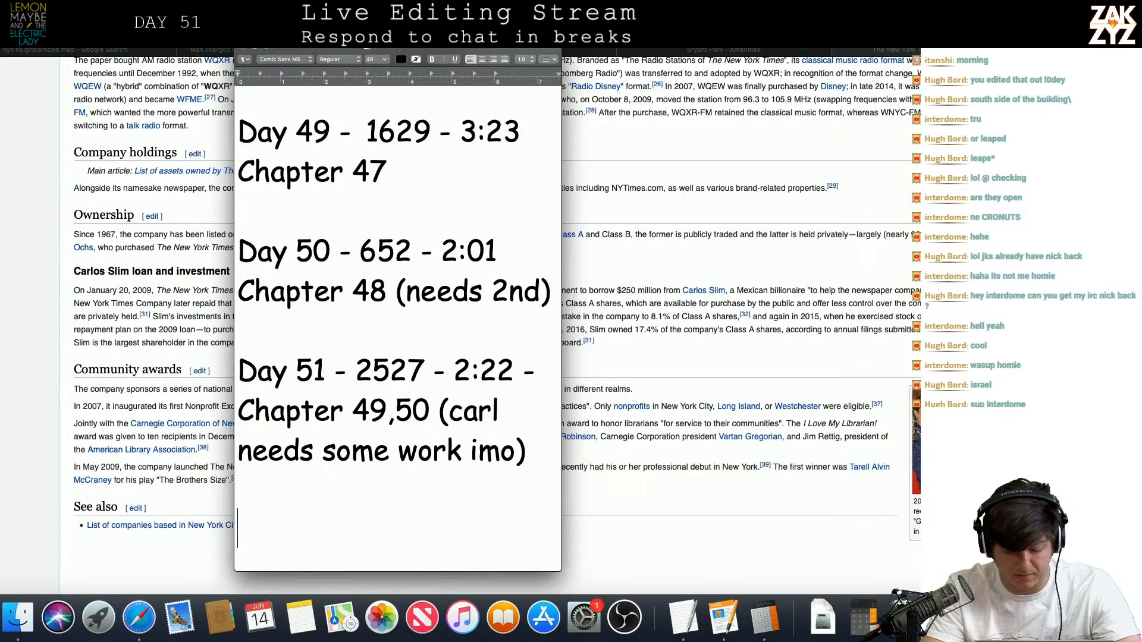
{"action": "type", "text": "Day 52 -"}
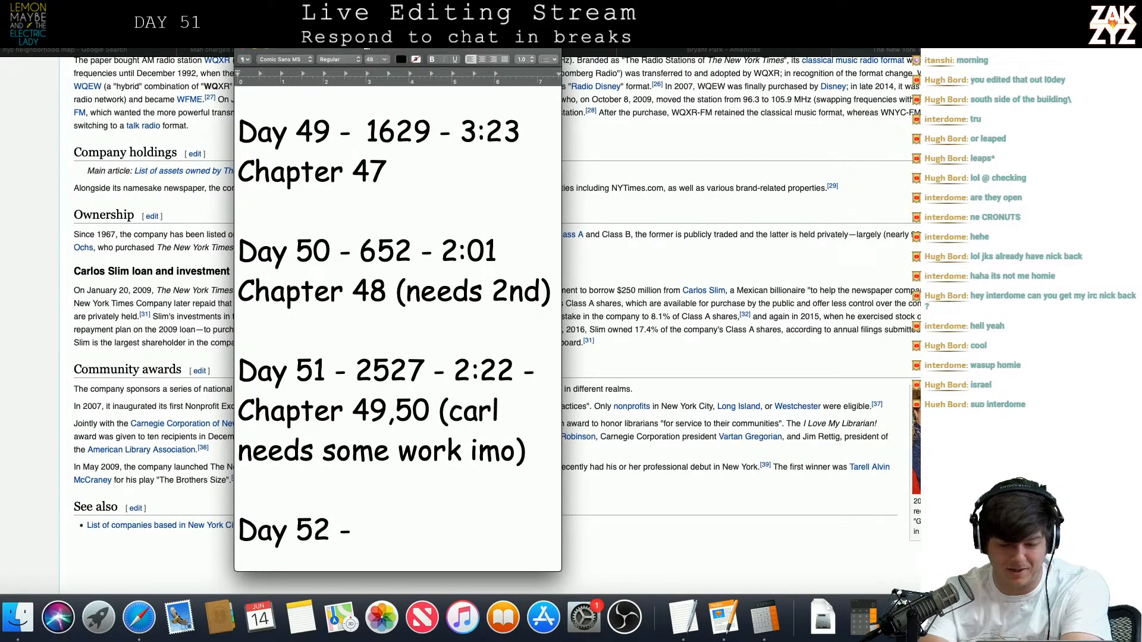
Switch back to the manuscript and go to the chapter 51 heading, "Ain't Halal"
{"action": "key", "text": "super+Tab"}
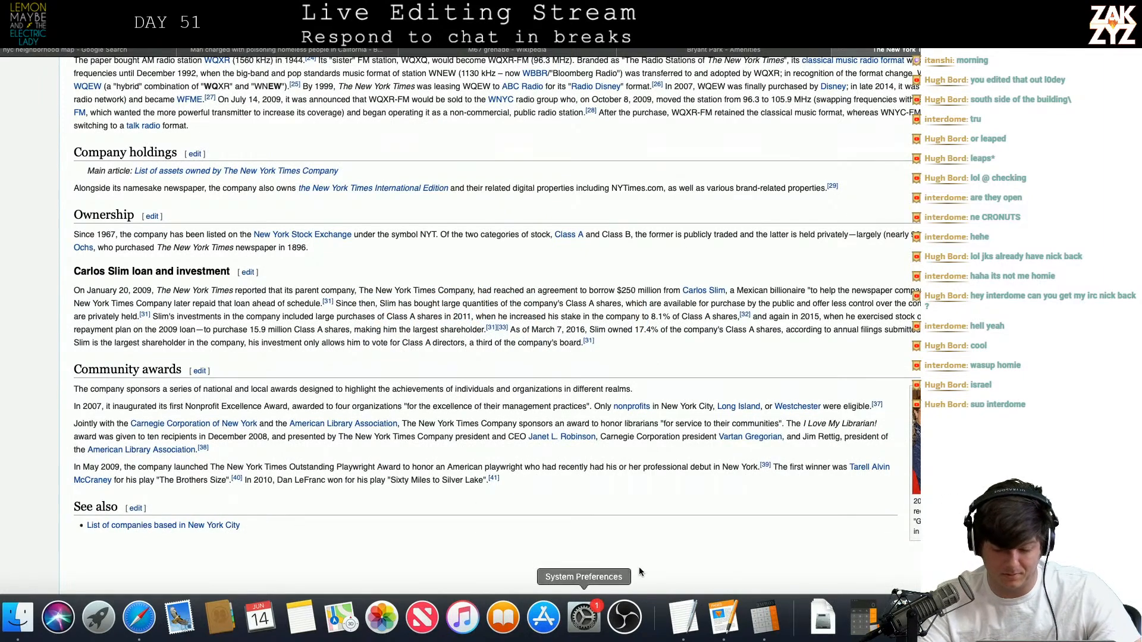
{"action": "key", "text": "super+Tab"}
{"action": "scroll", "coordinate": [612, 447], "scroll_direction": "down", "scroll_amount": 15}
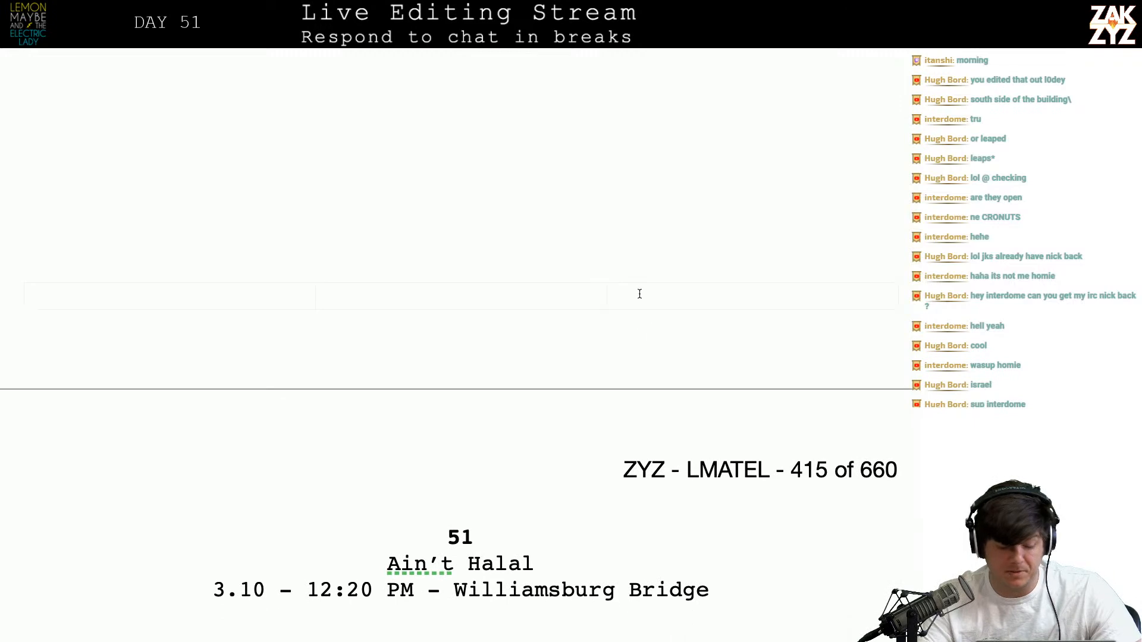